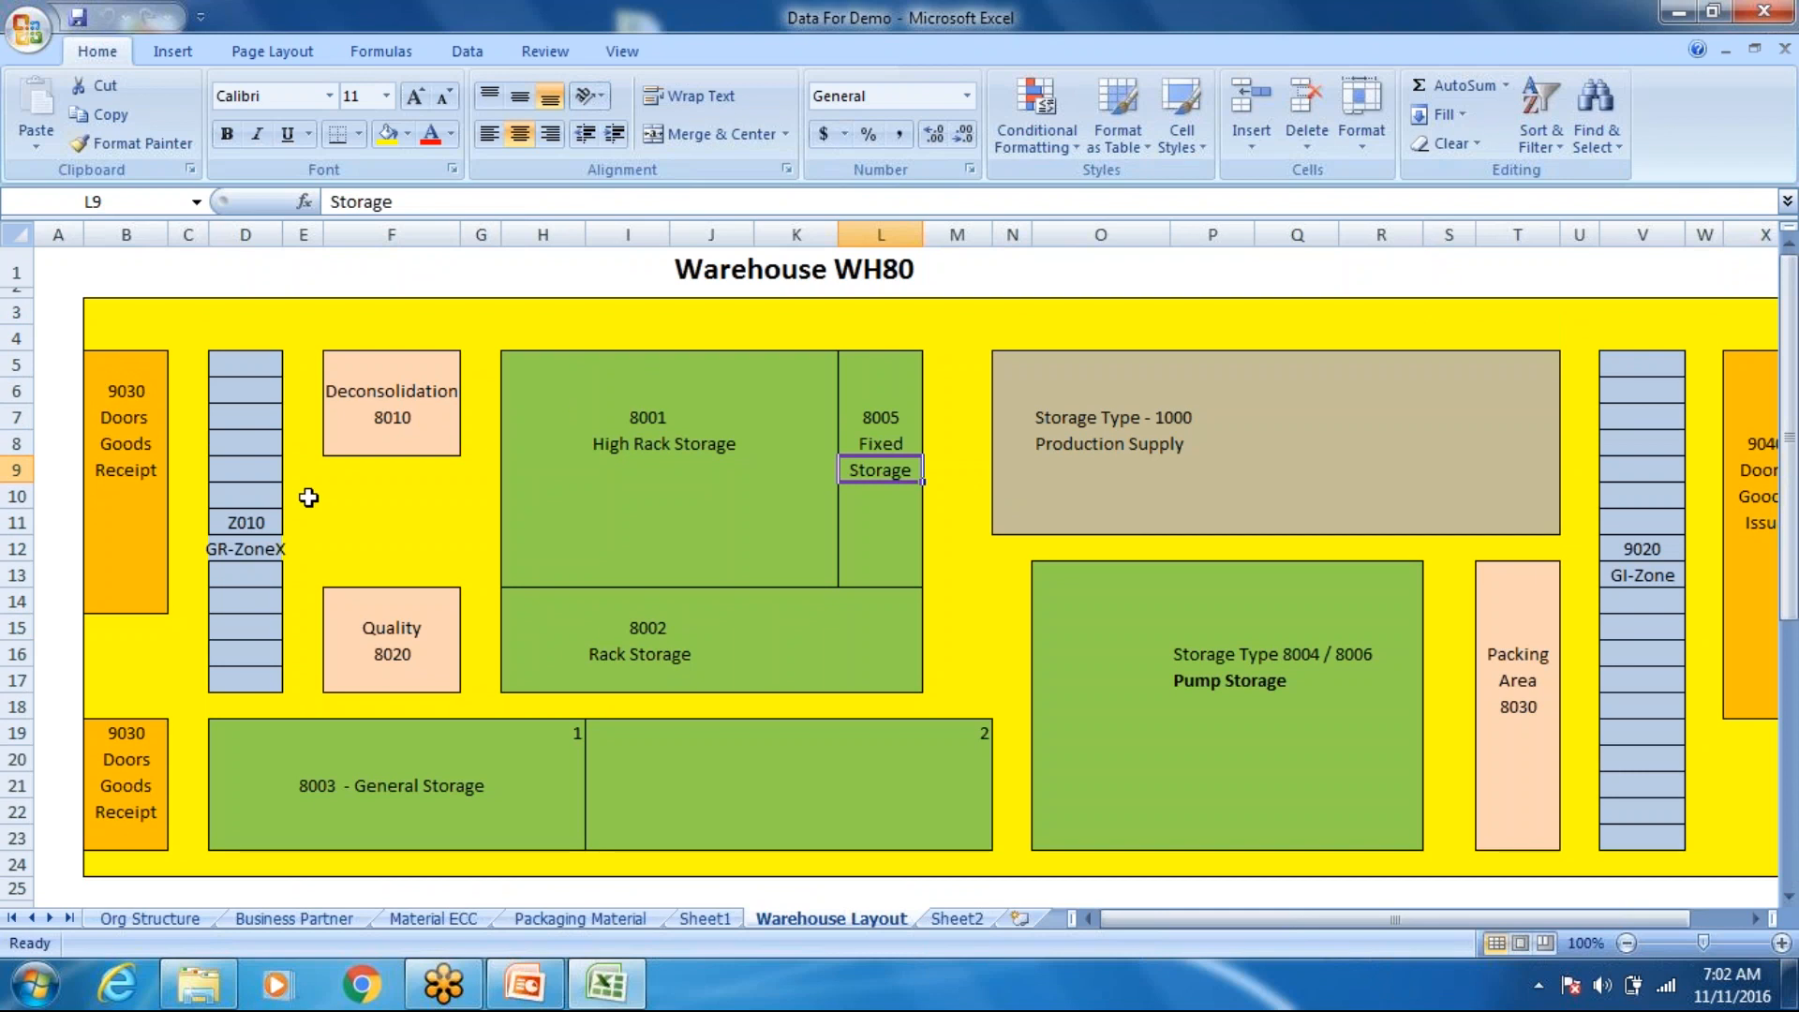
Step: Examine product T-T300's storage type assignment in the product list and the fixed storage area in the warehouse layout
scroll(848, 895, down, 1)
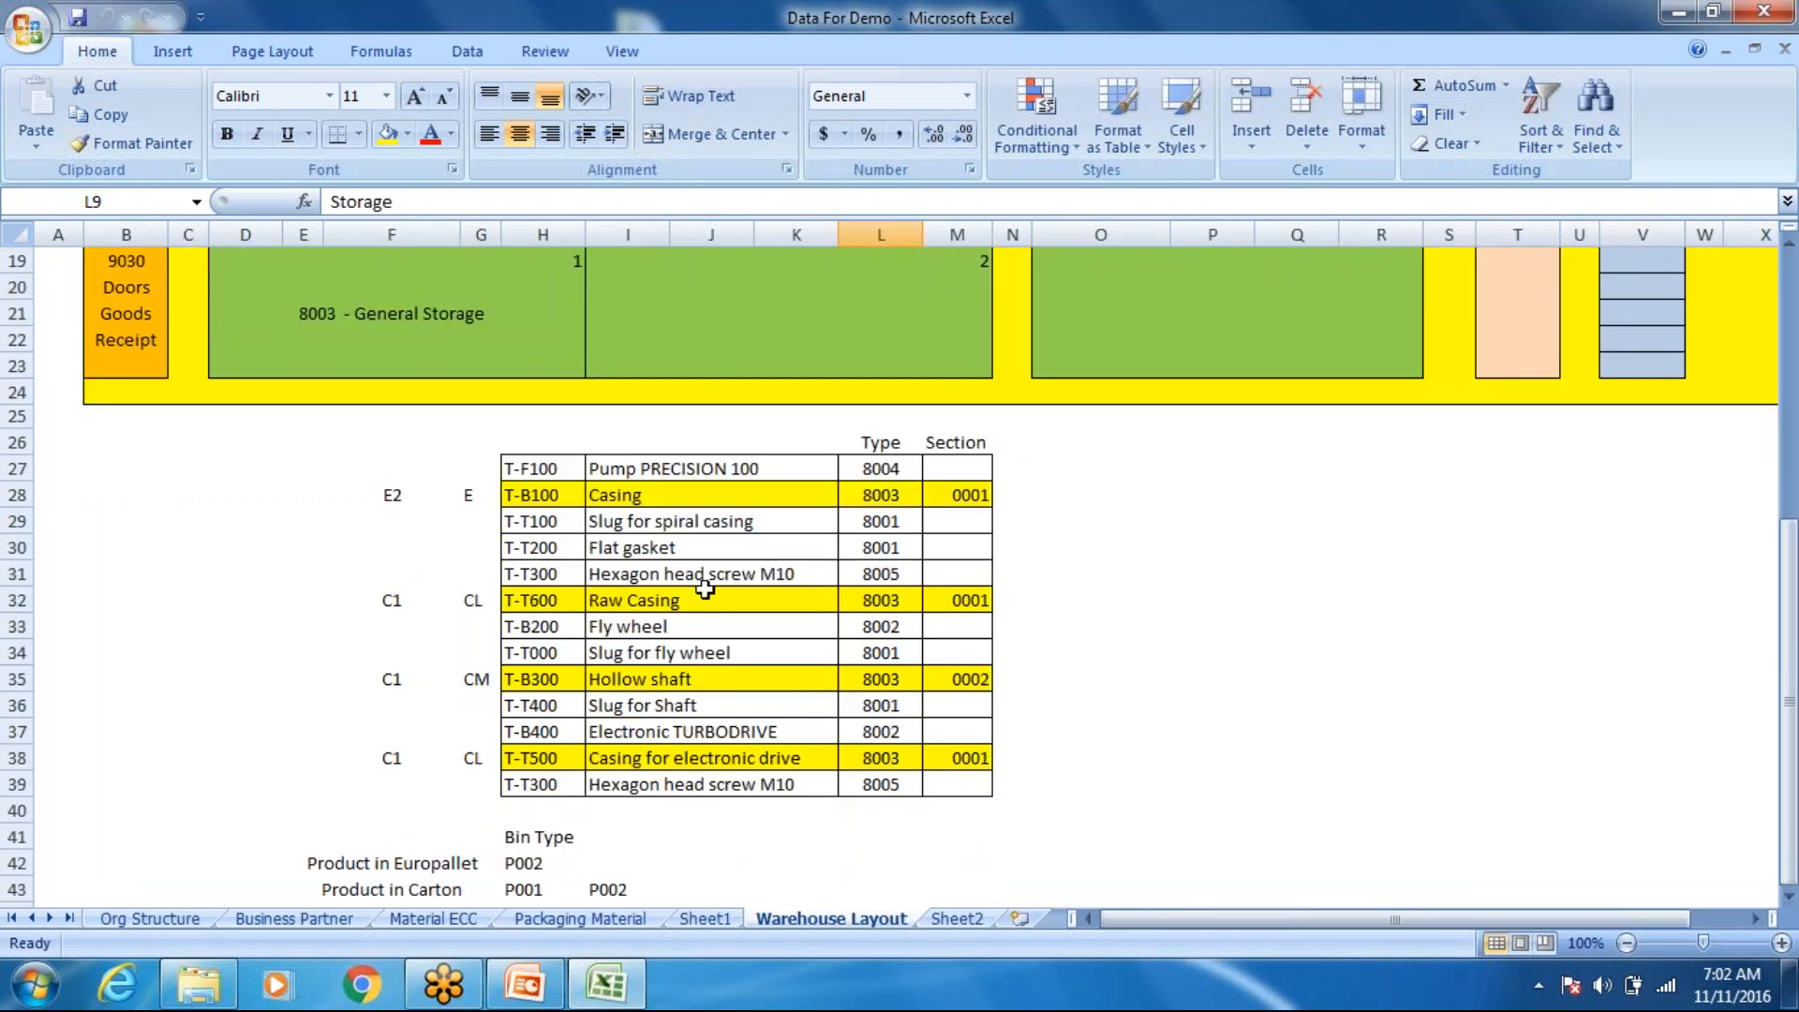
click(553, 568)
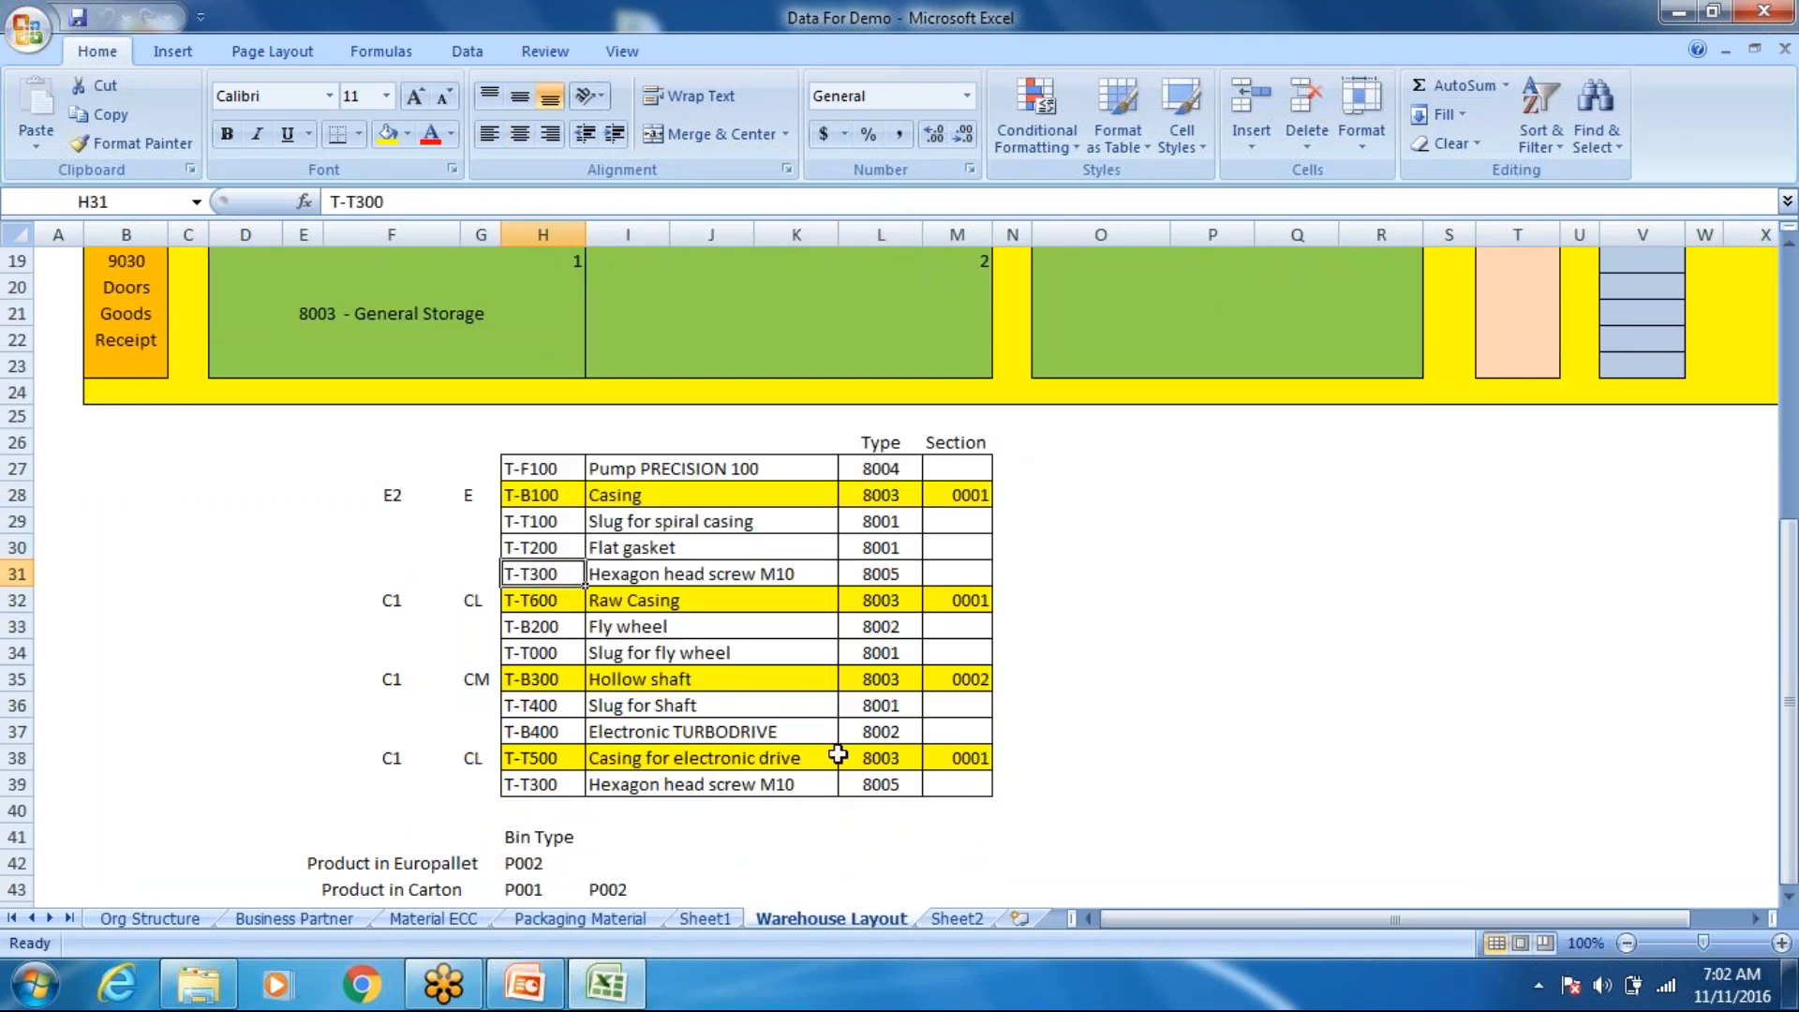
scroll(838, 754, up, 4)
scroll(835, 755, down, 3)
scroll(834, 755, up, 5)
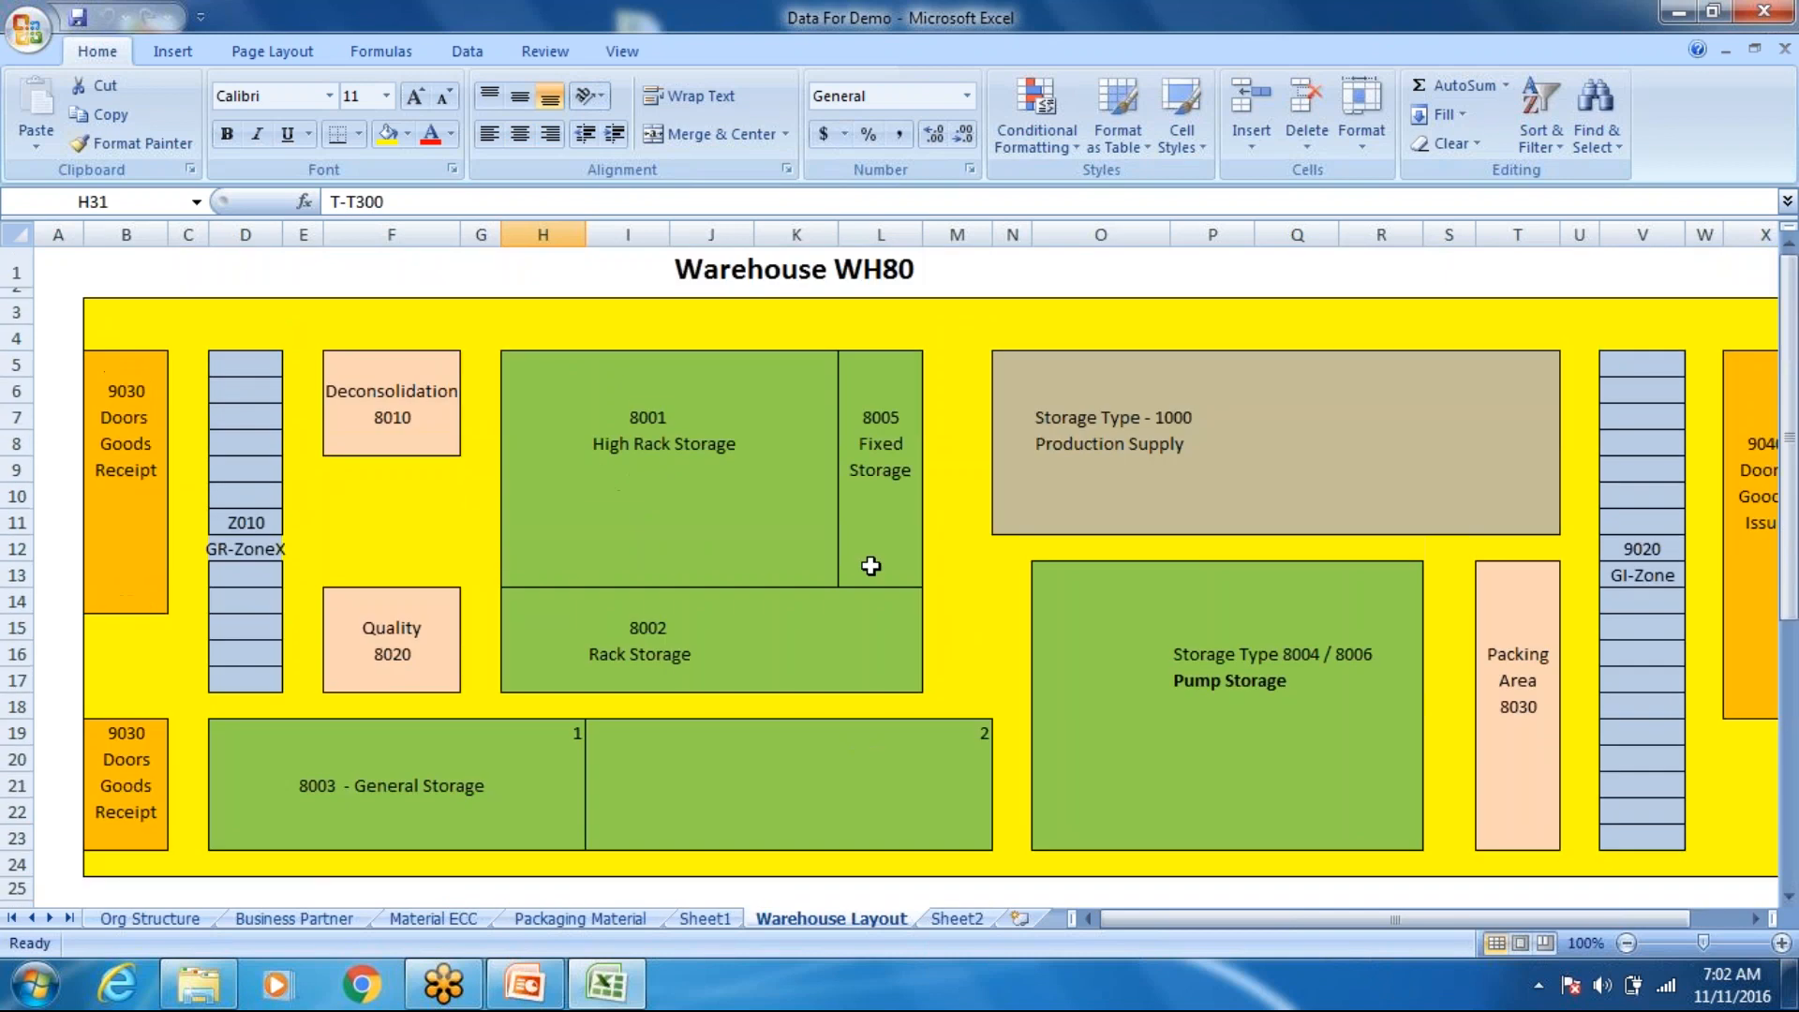
click(867, 441)
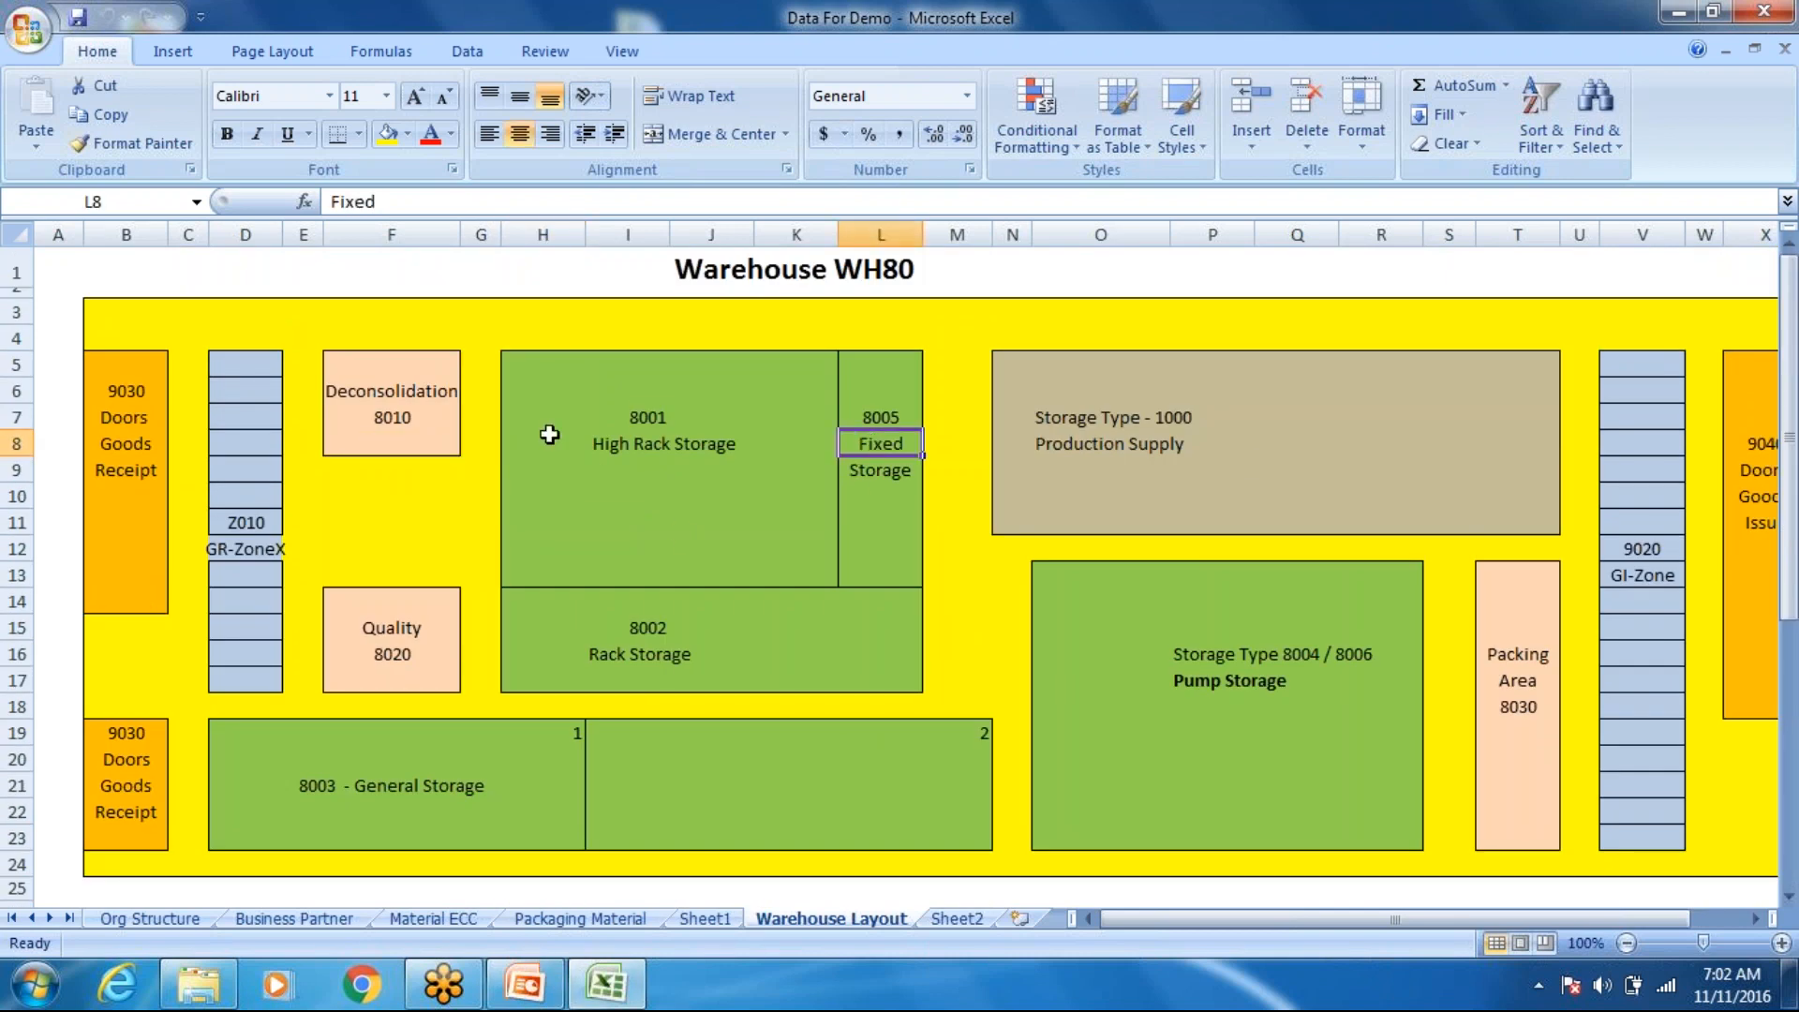
Step: Launch SAP Logon from the desktop and allow it to run
click(1790, 988)
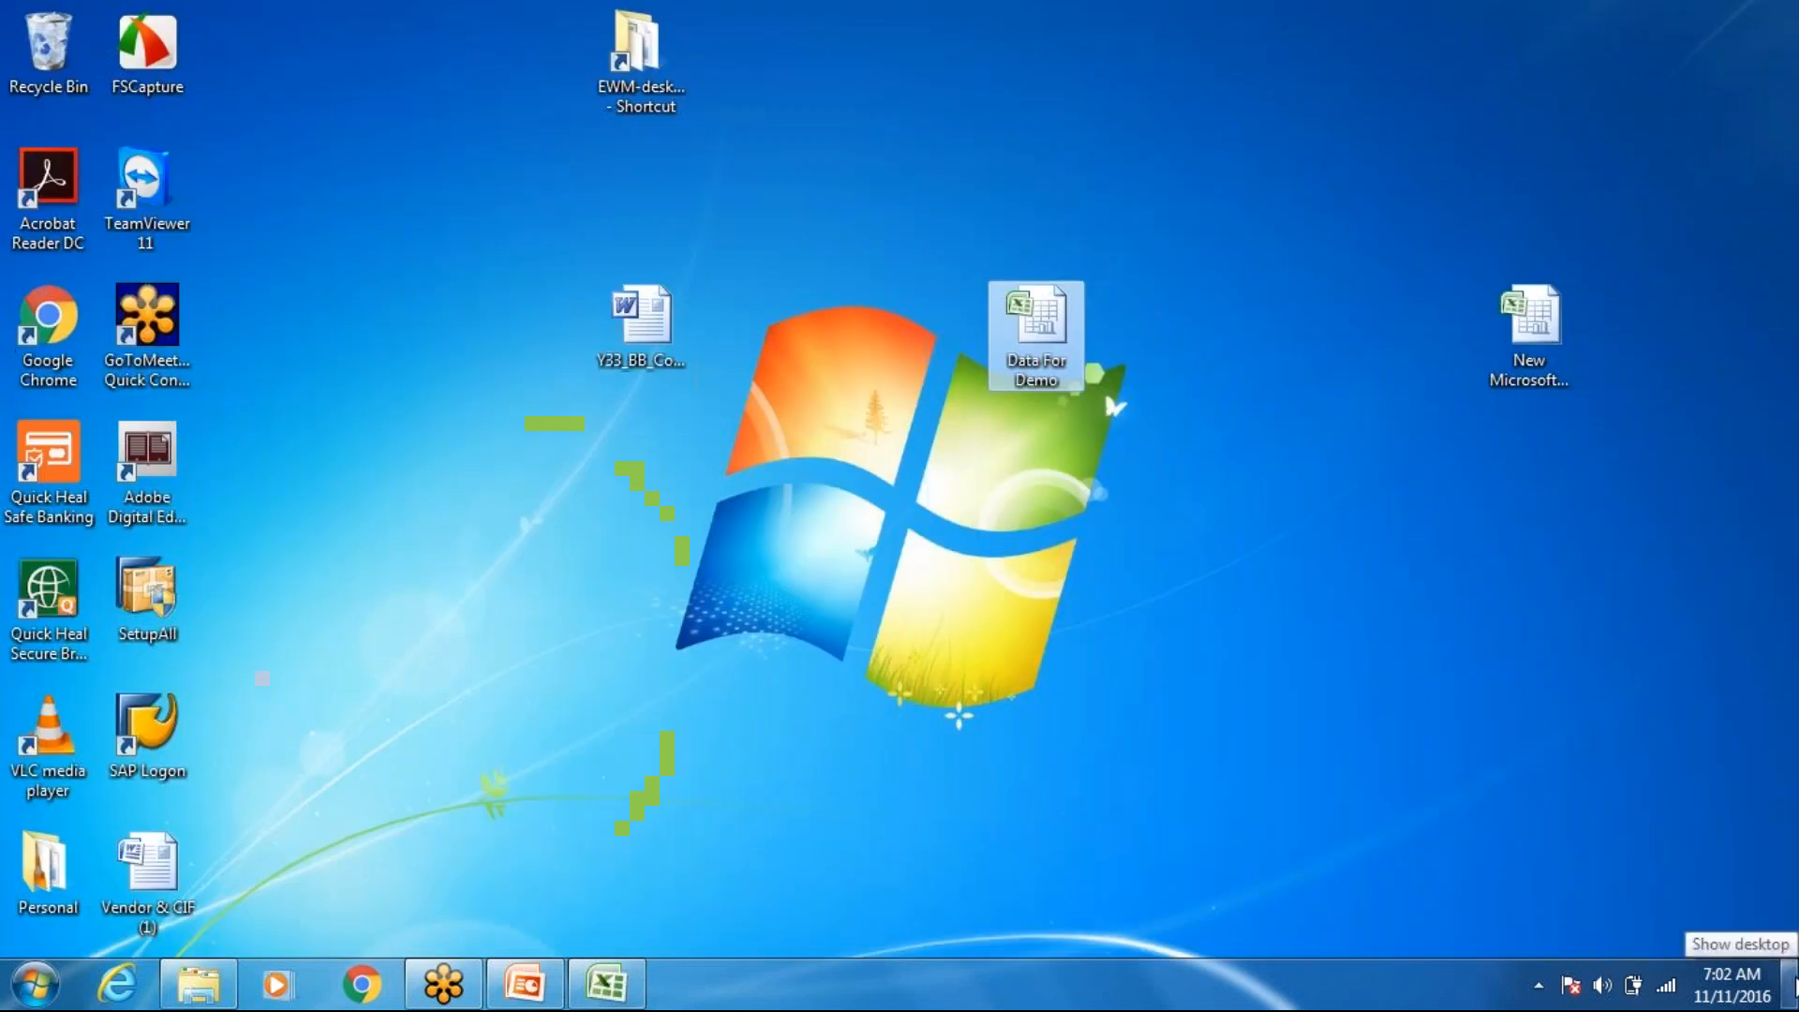
click(177, 719)
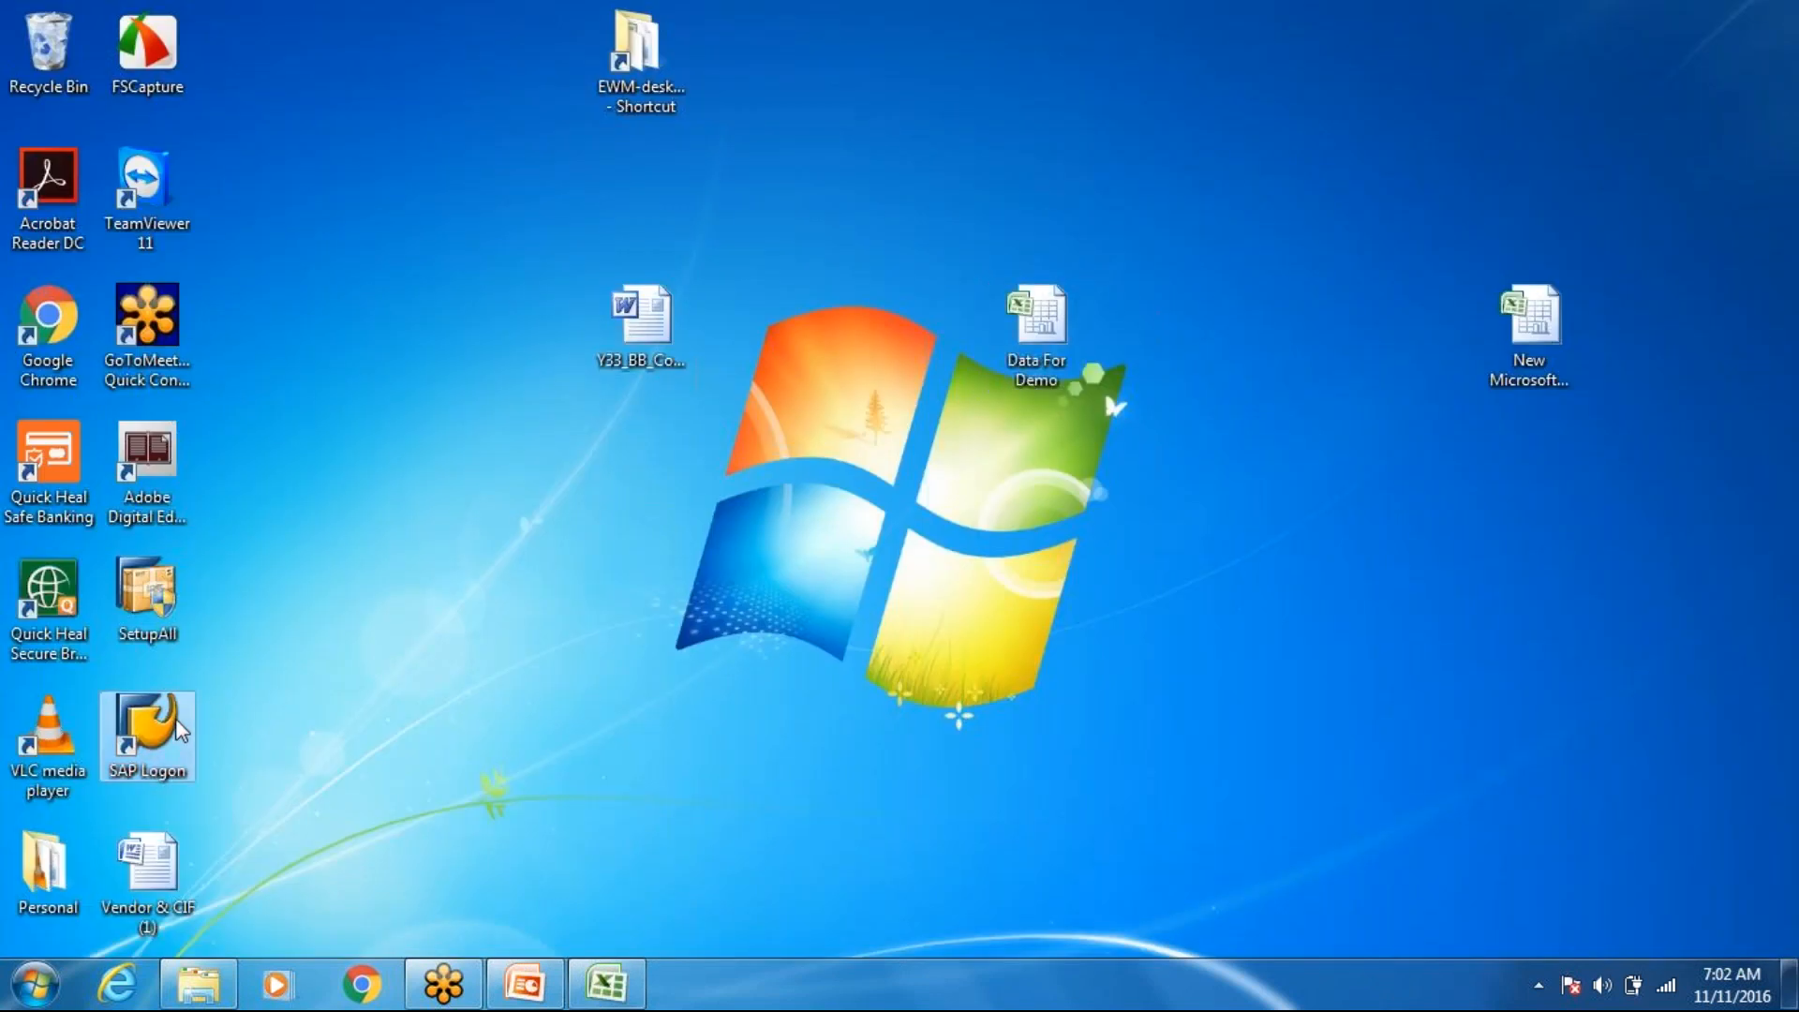
double_click(176, 718)
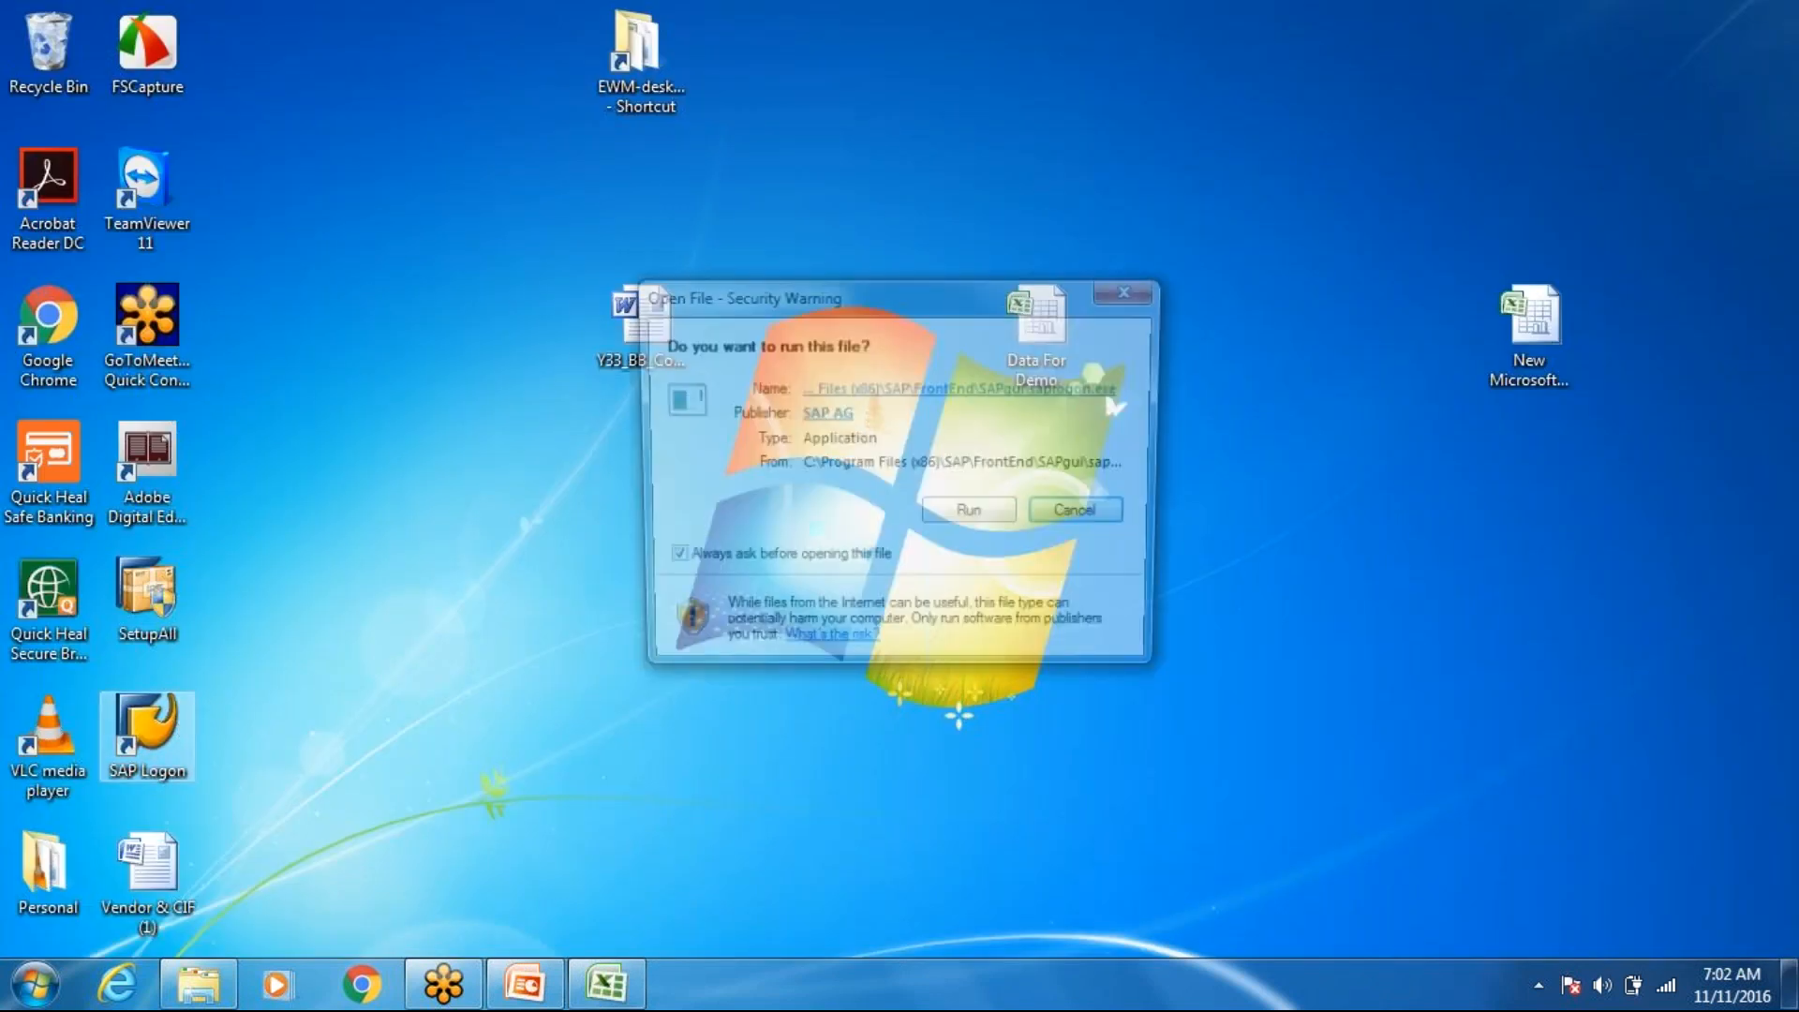
click(970, 517)
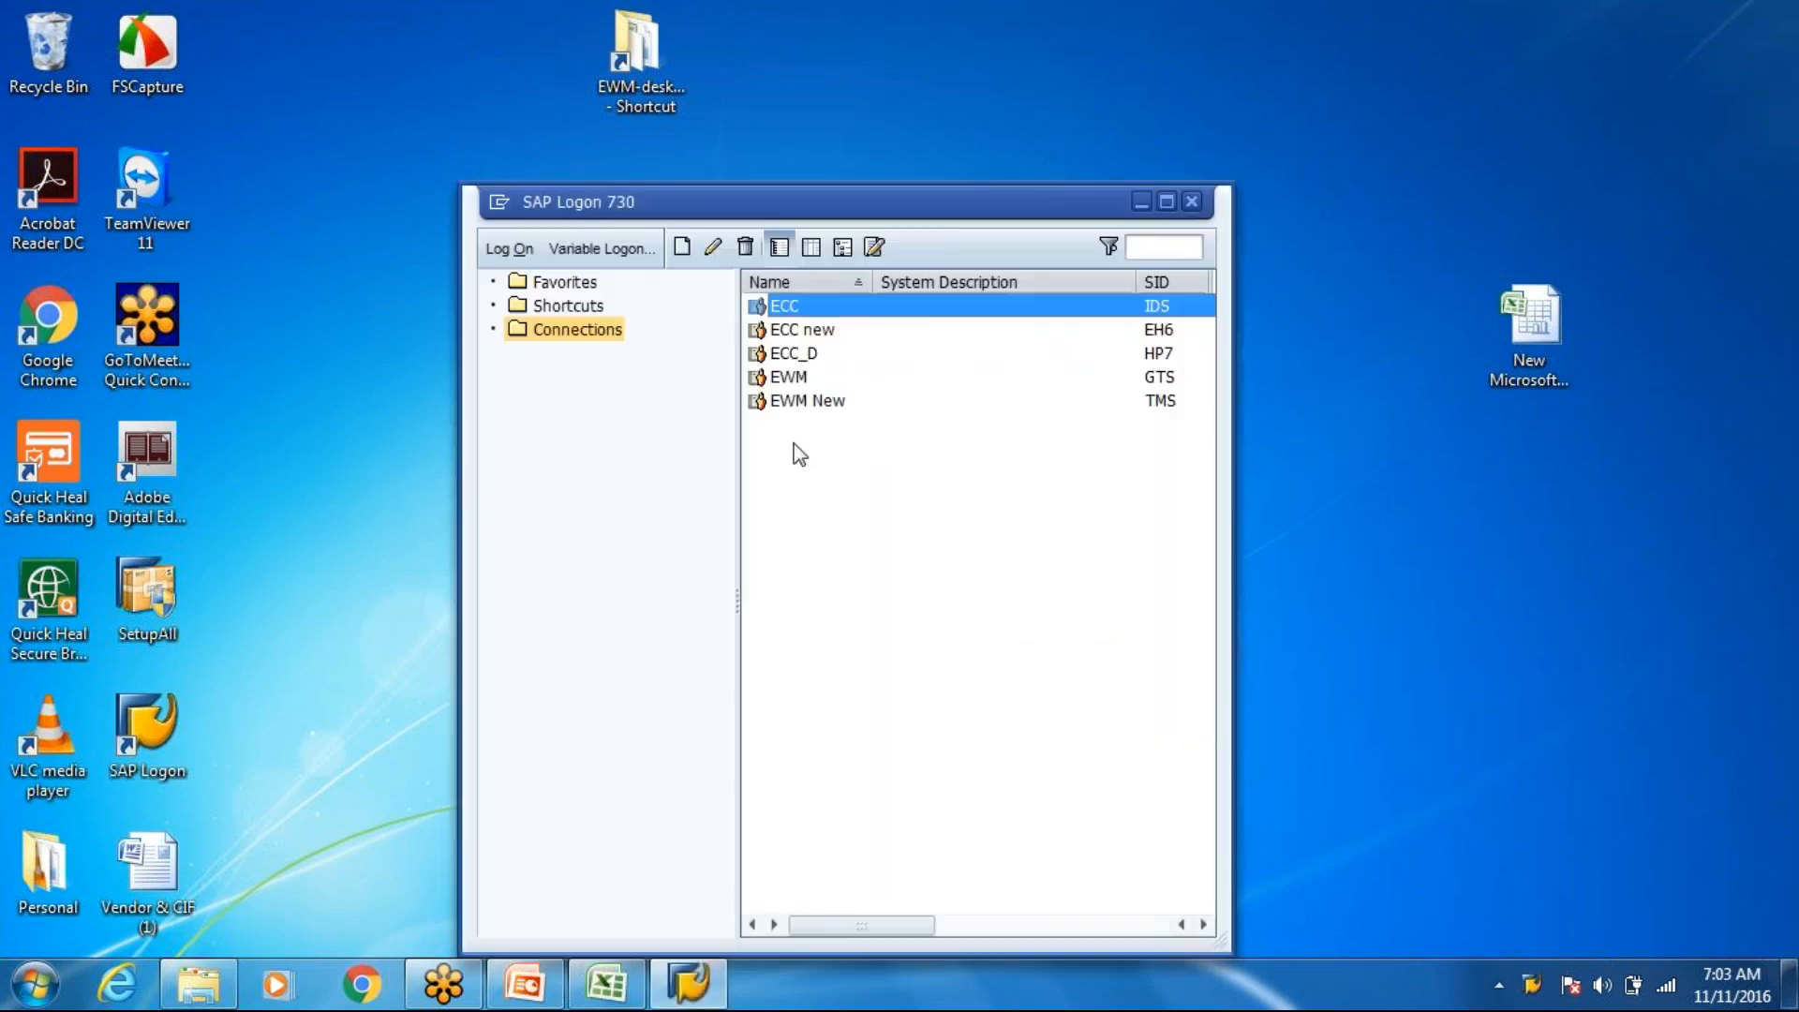
Step: Open the EWM New connection and log on with the user name and account password
click(797, 403)
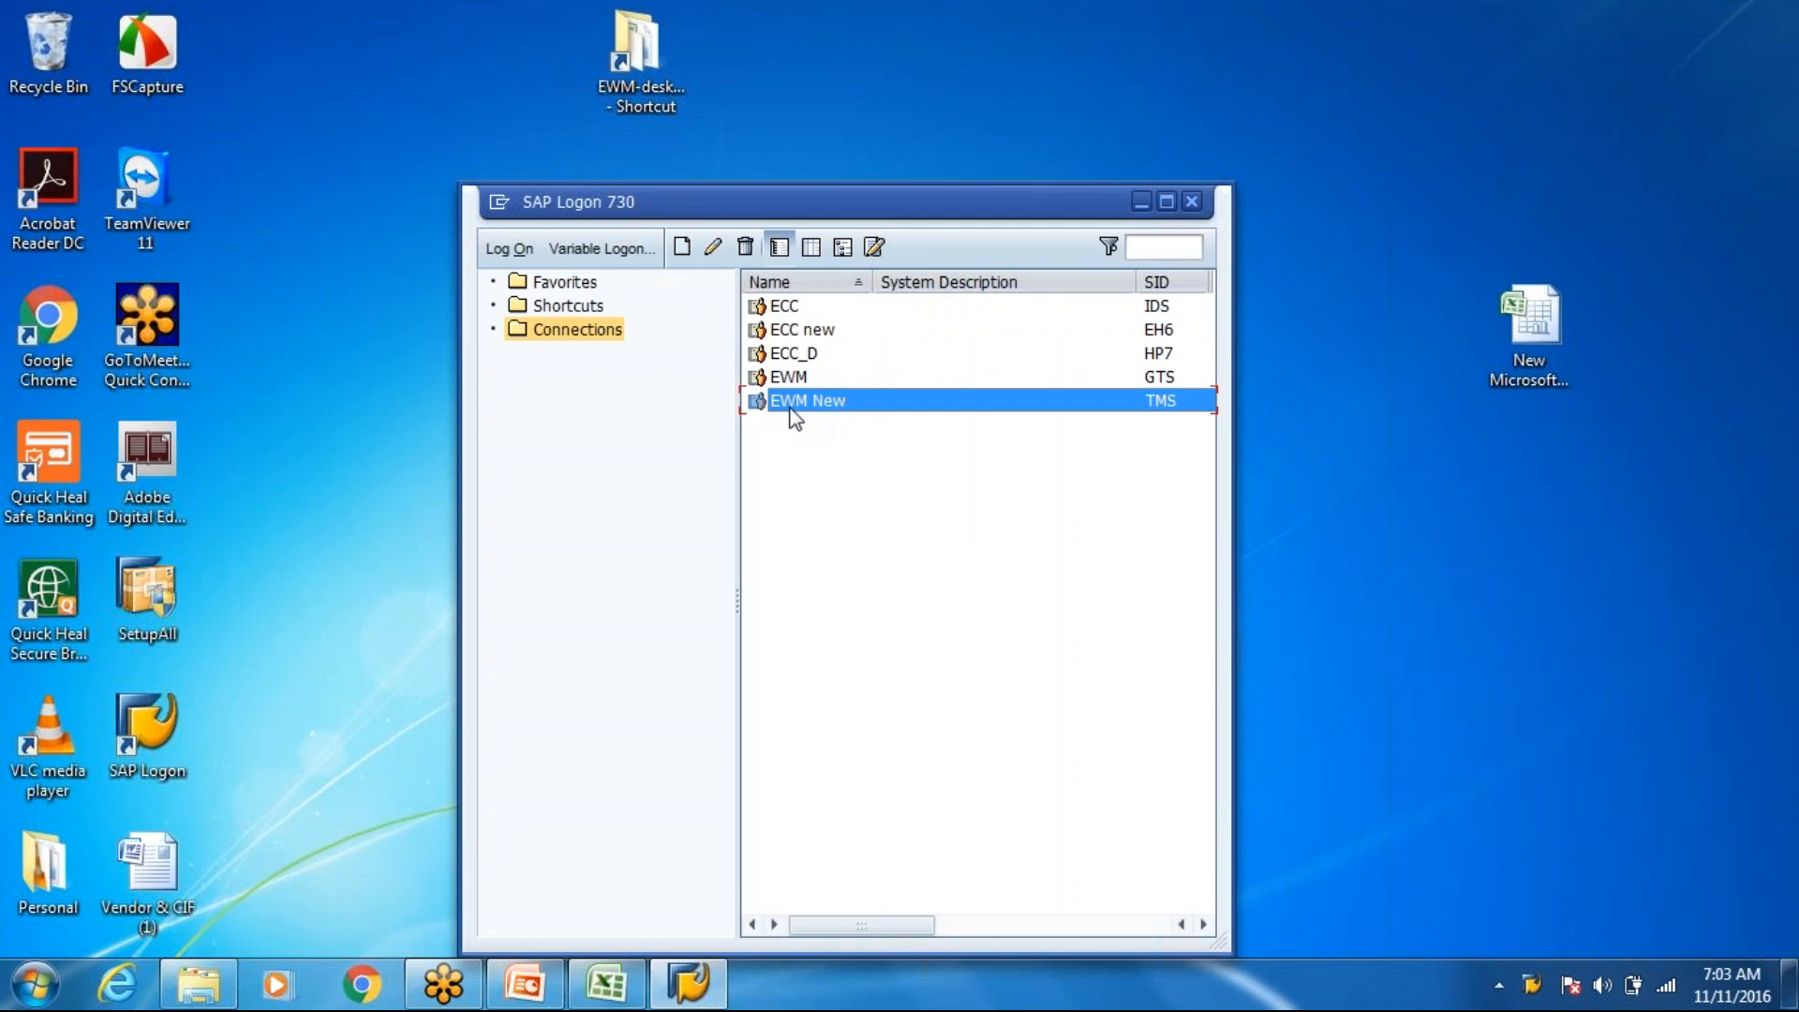
double_click(790, 407)
click(298, 269)
click(306, 293)
key(shift+Tab)
click(241, 241)
click(262, 293)
text(*********)
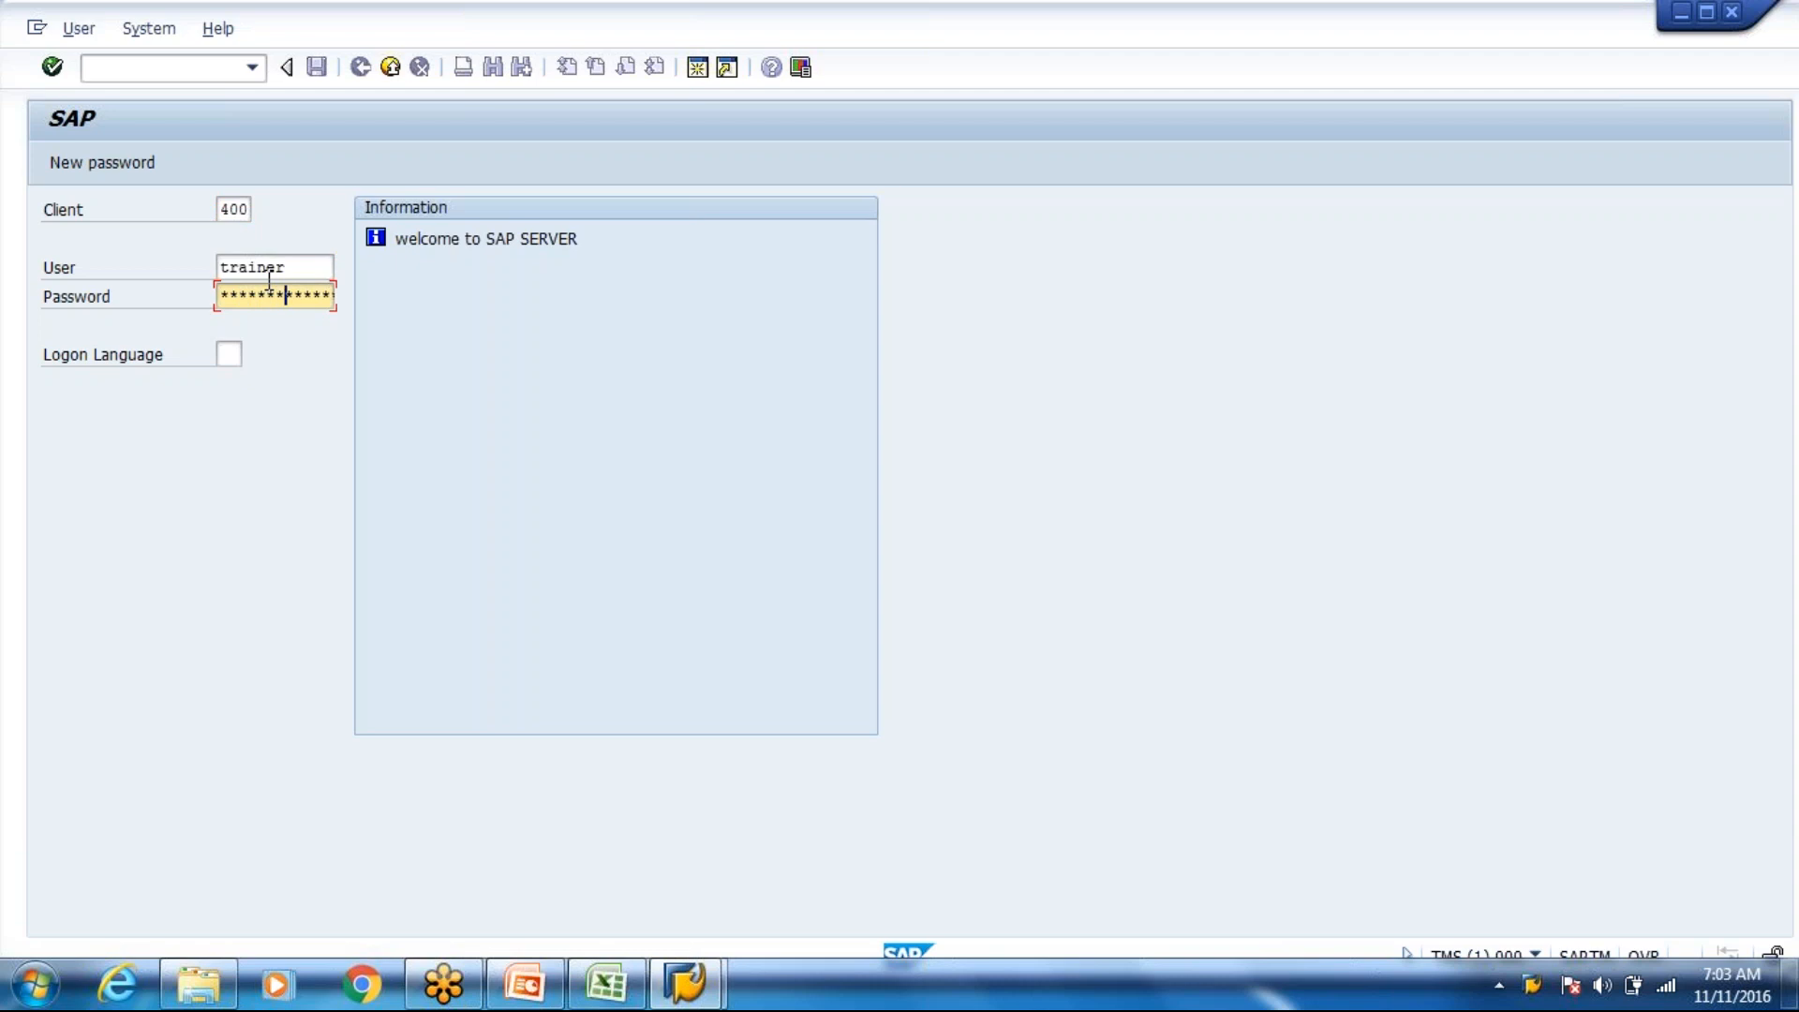
key(Return)
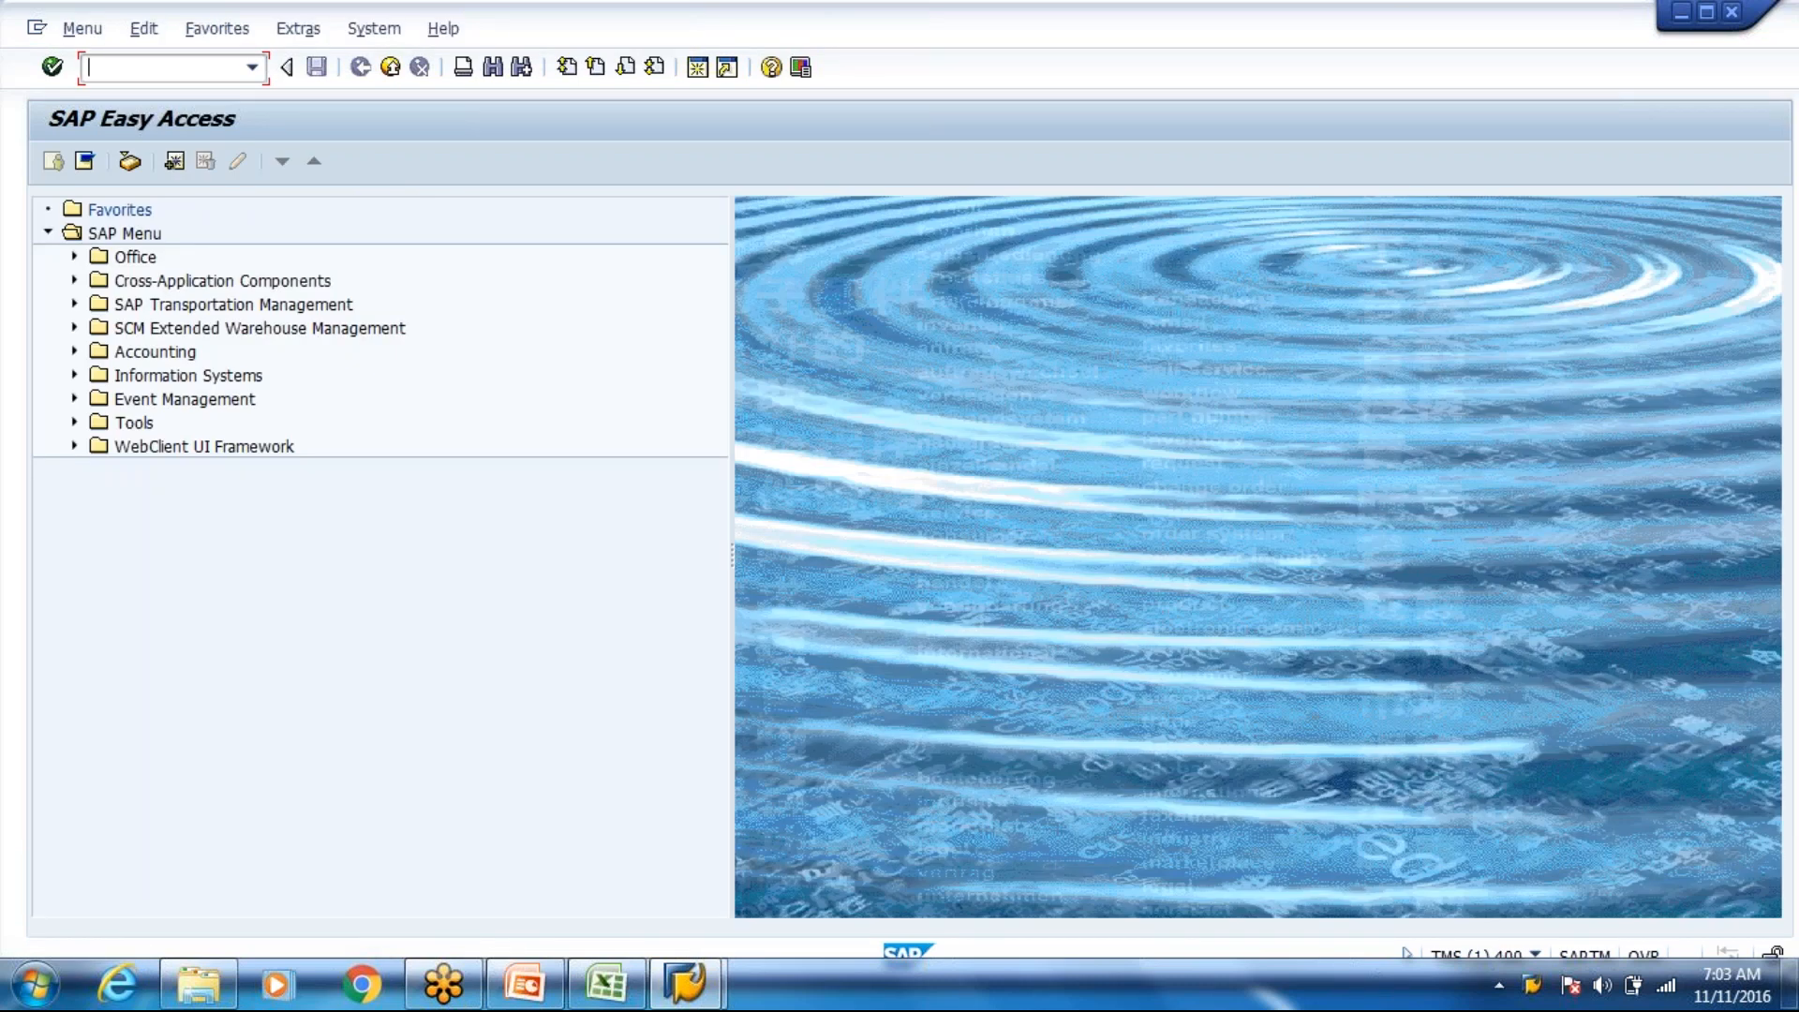
Step: Start transaction /n/scwm/mat1 and look up product T-T300 in the Excel product list
text(/n/scwm/mat1)
key(Return)
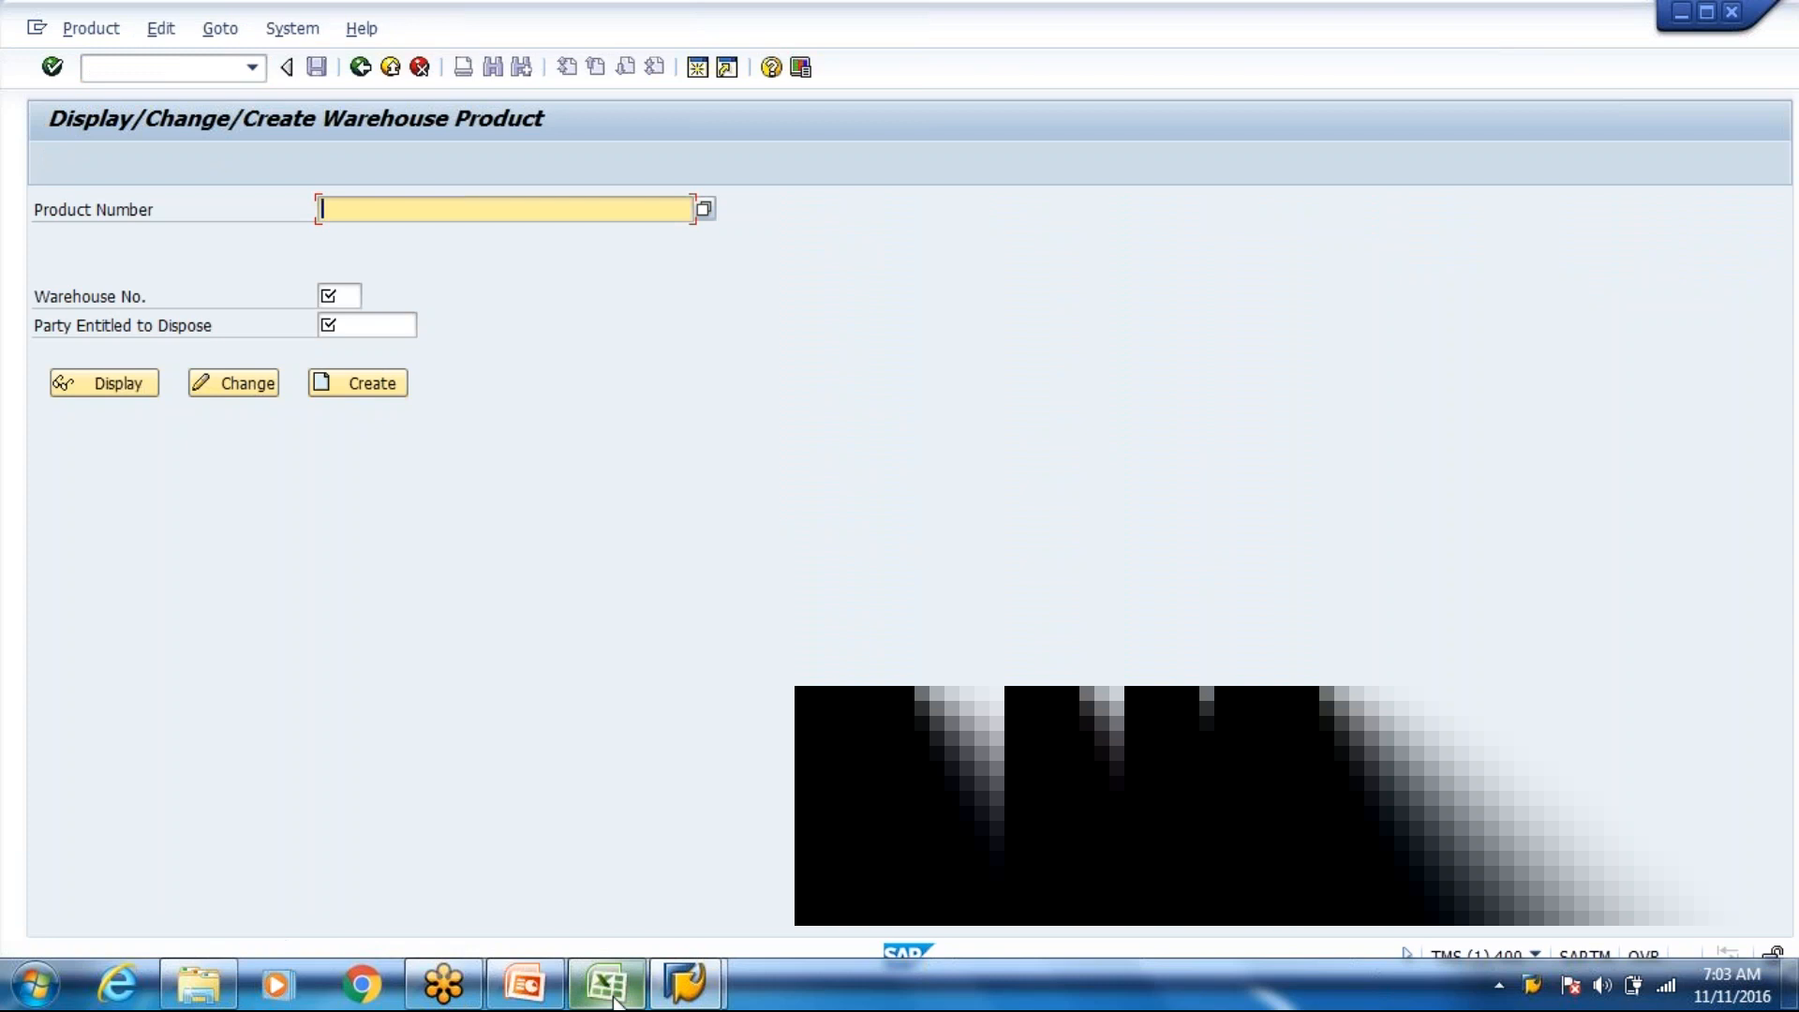
click(616, 1000)
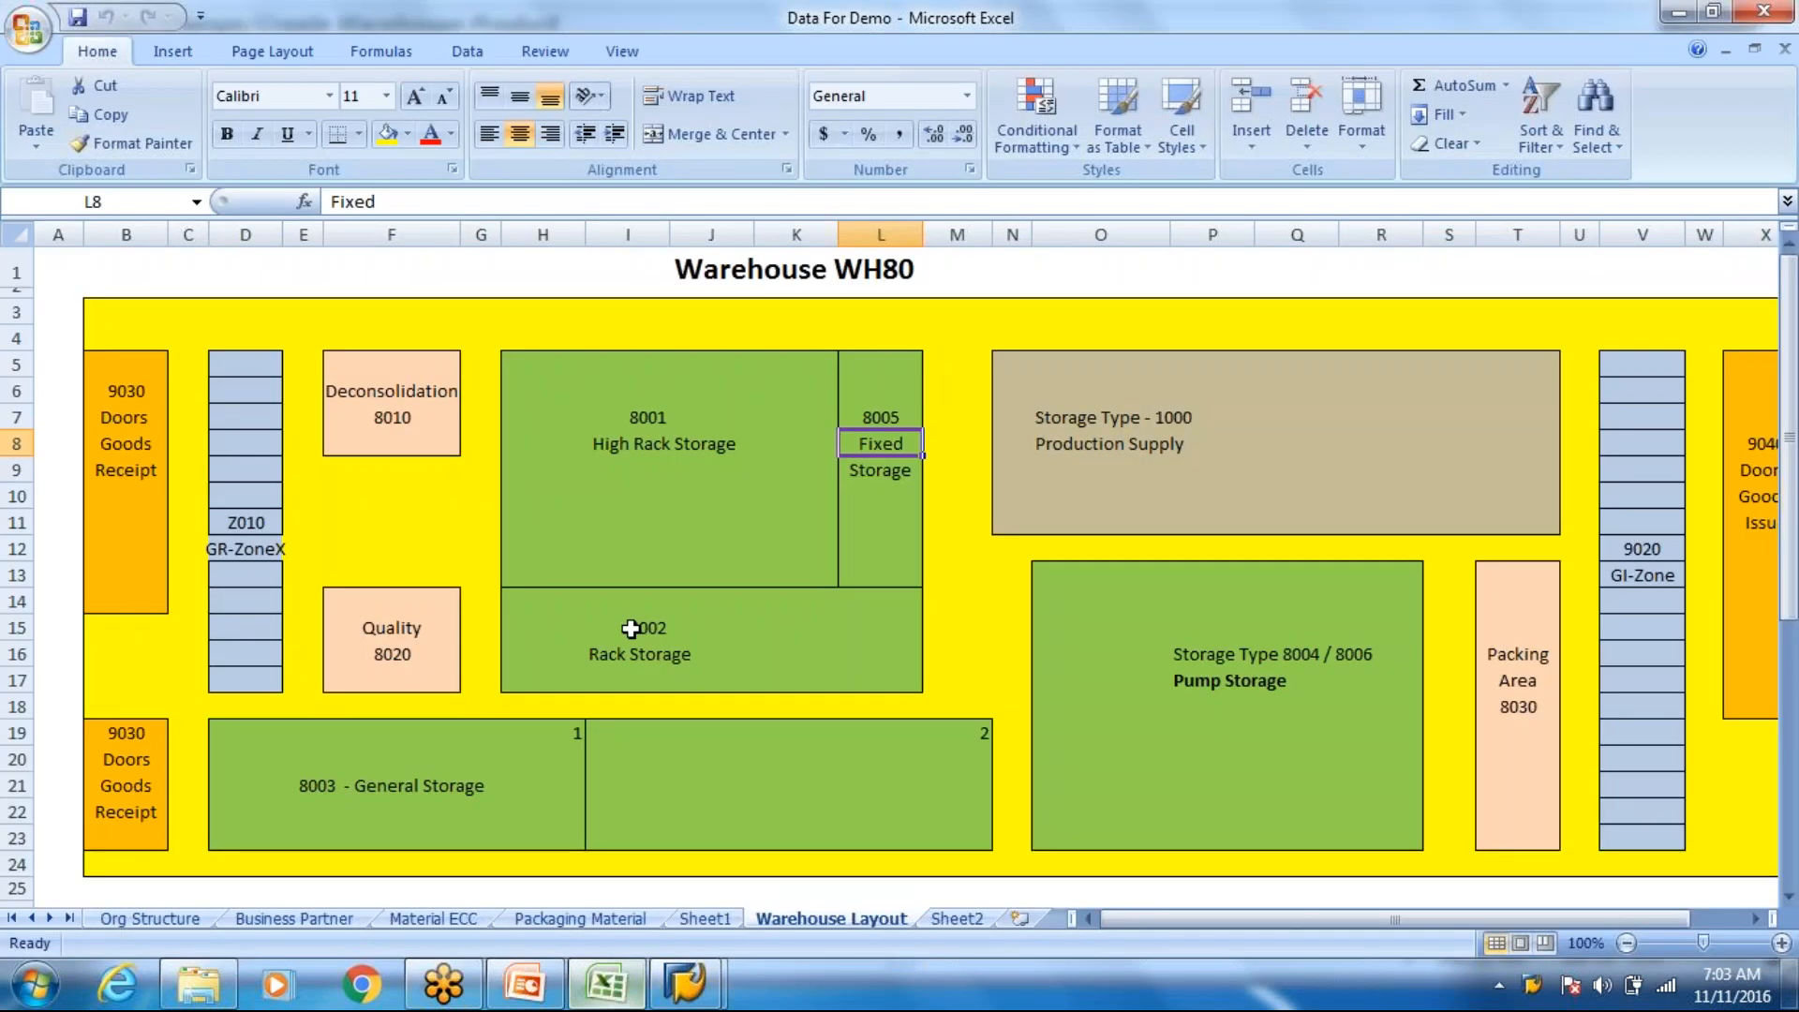
scroll(630, 629, down, 5)
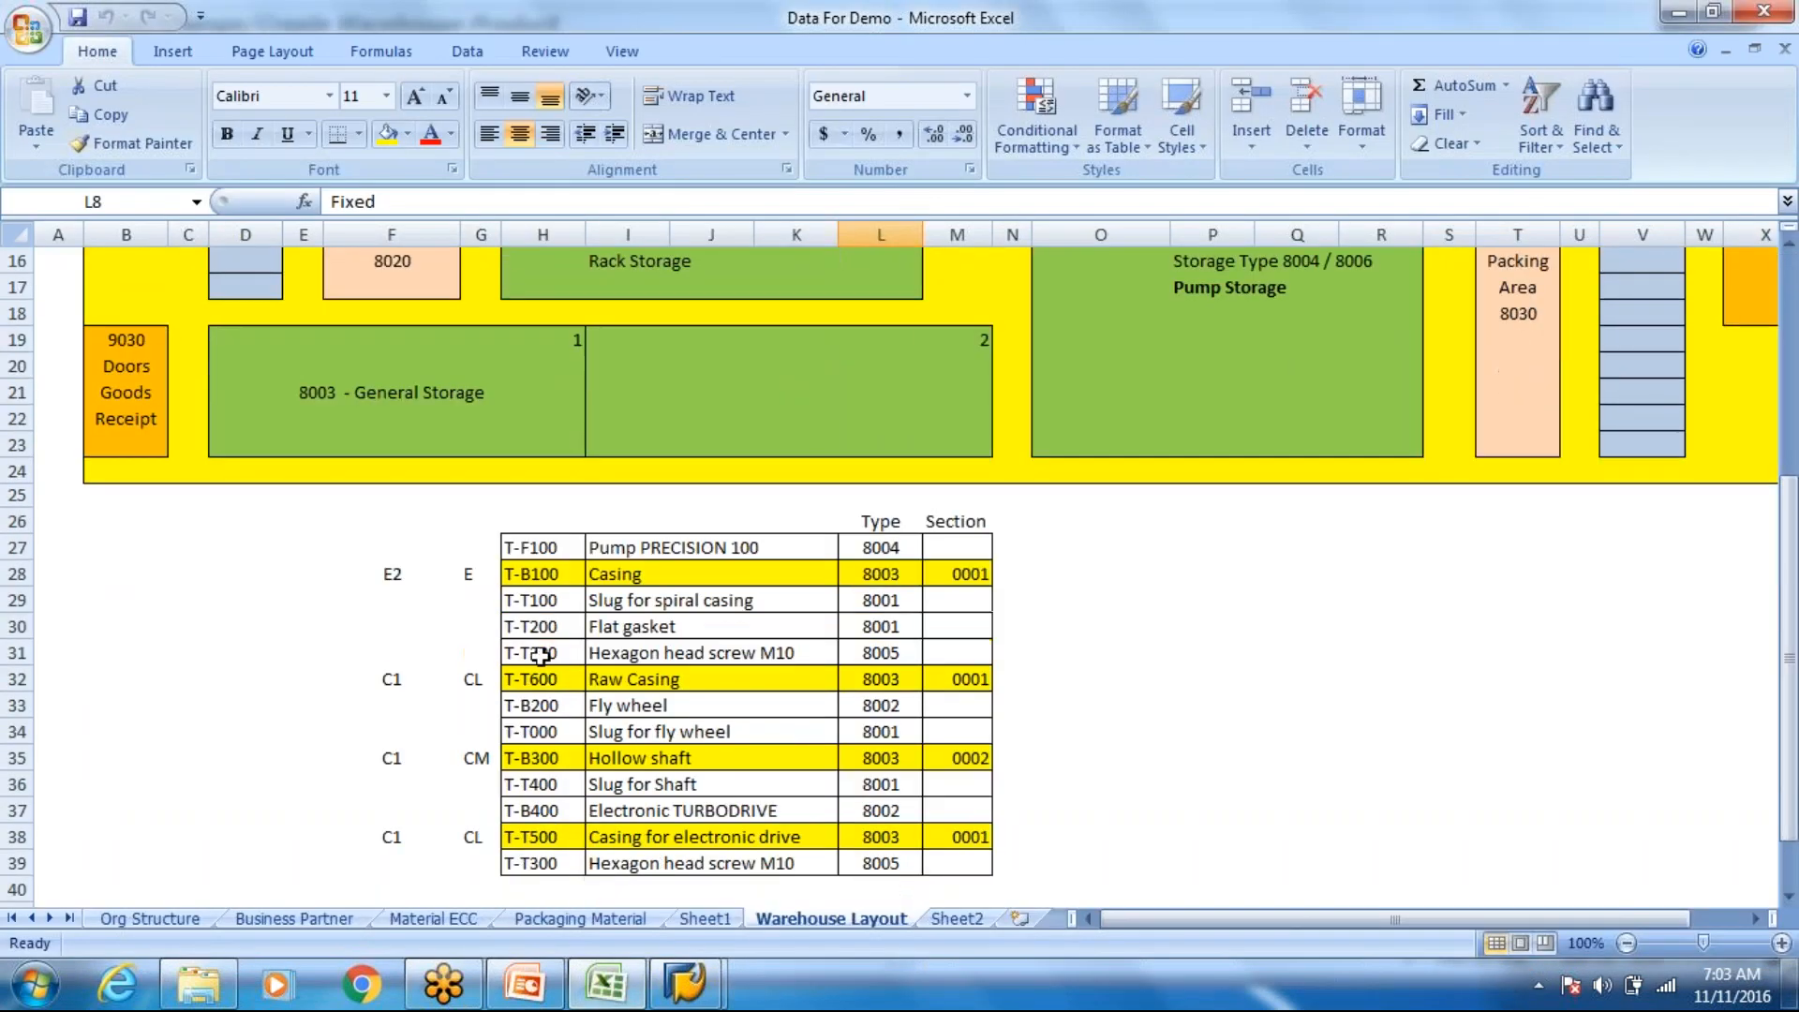
click(541, 656)
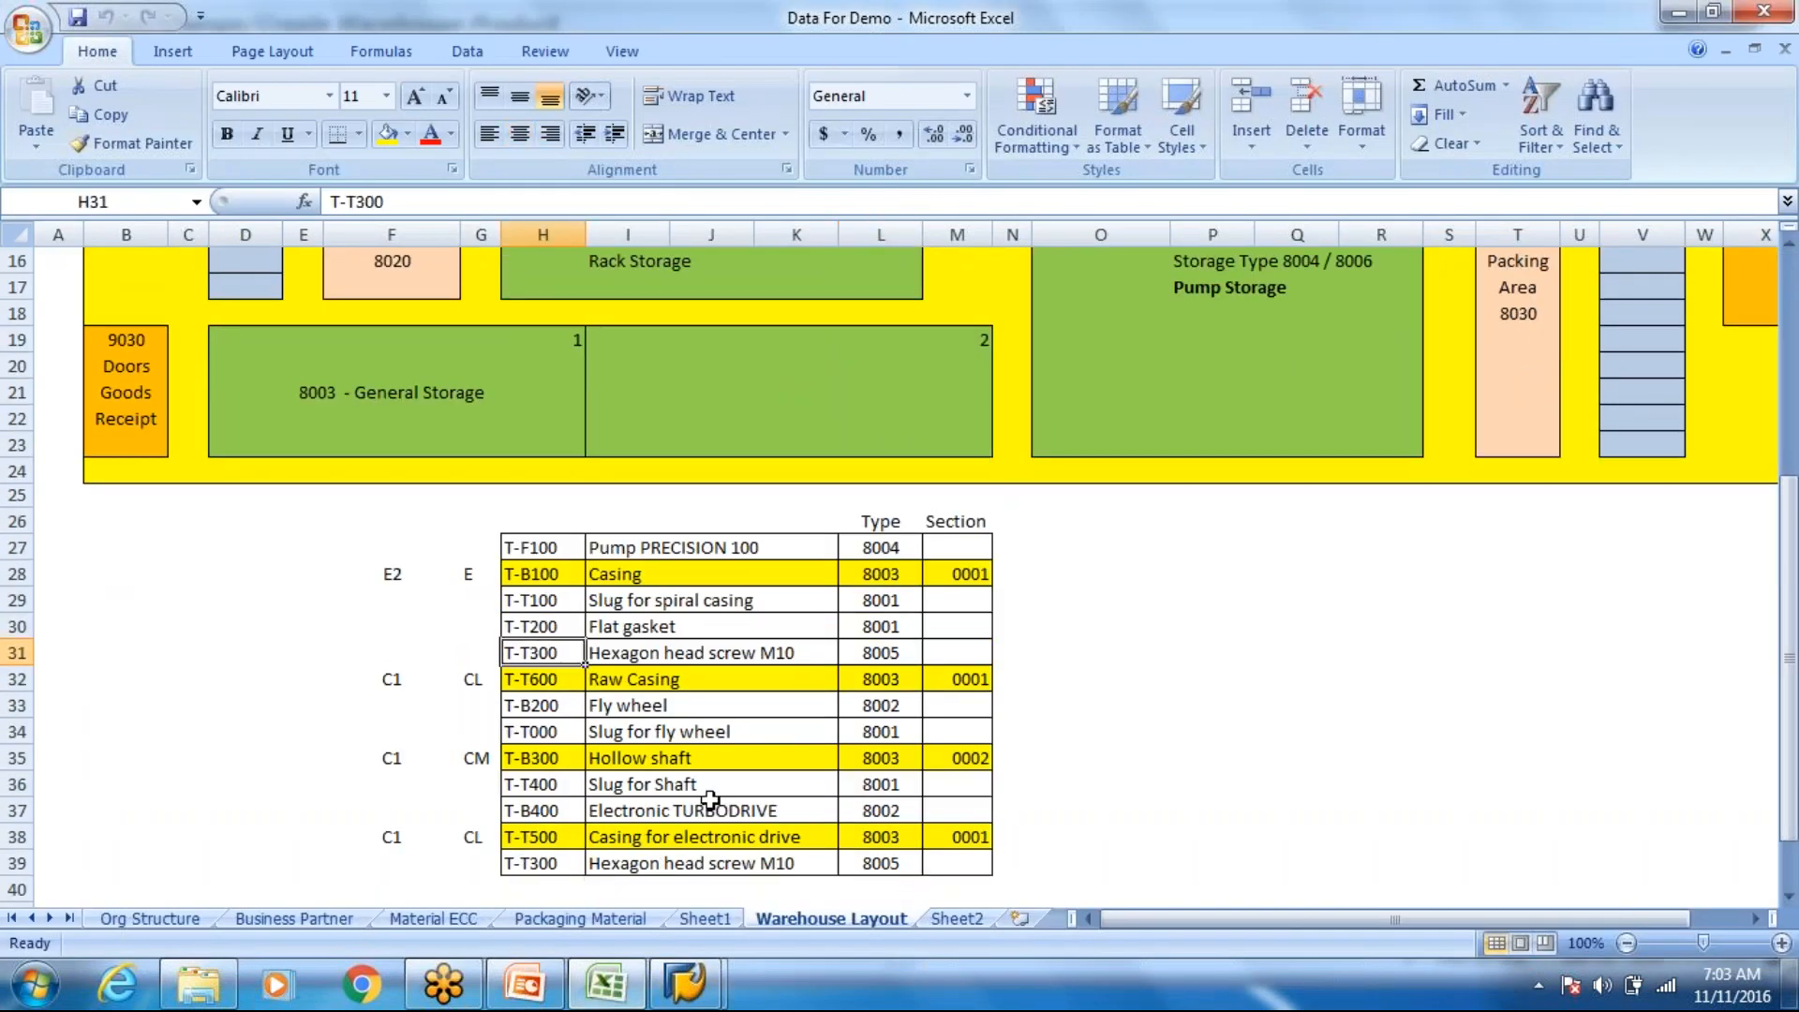
Step: Back in SAP, set the product number to T-T300, the warehouse number to WH80 and the party entitled to dispose to VN8000
click(686, 997)
key(Down)
key(Down)
key(Down)
key(Return)
key(Tab)
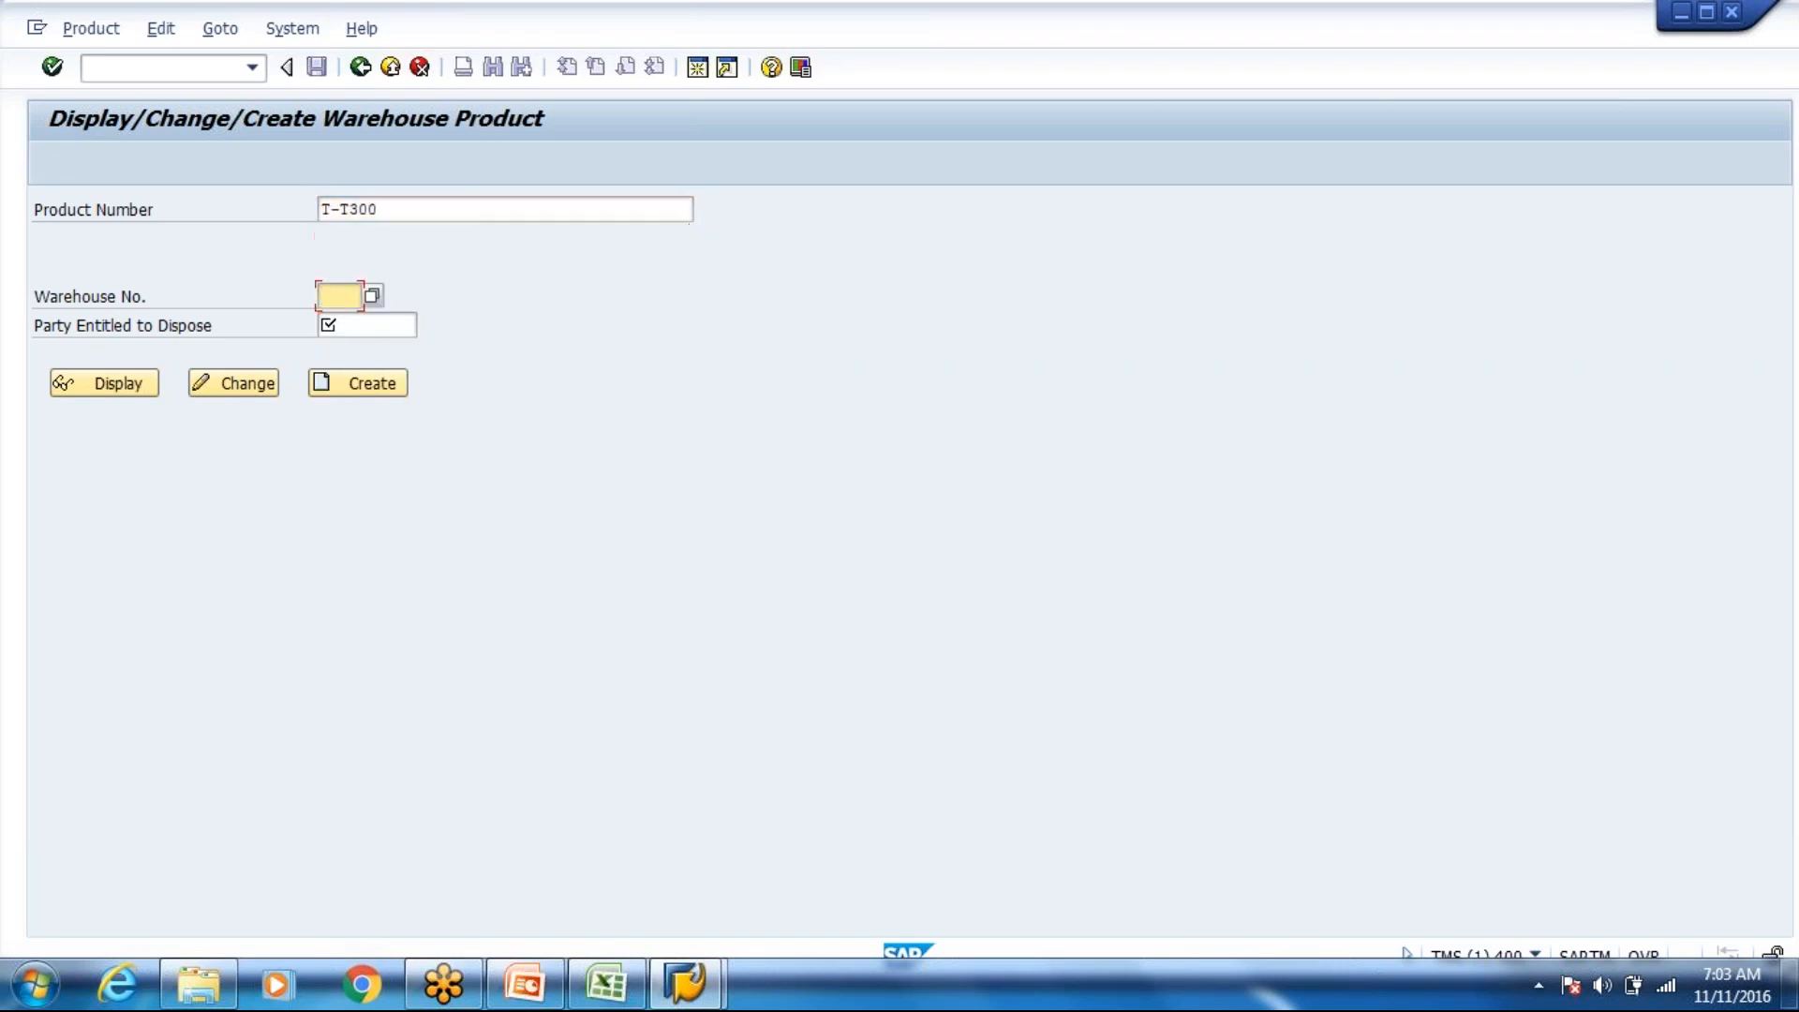
key(Down)
key(Return)
key(Tab)
key(Down)
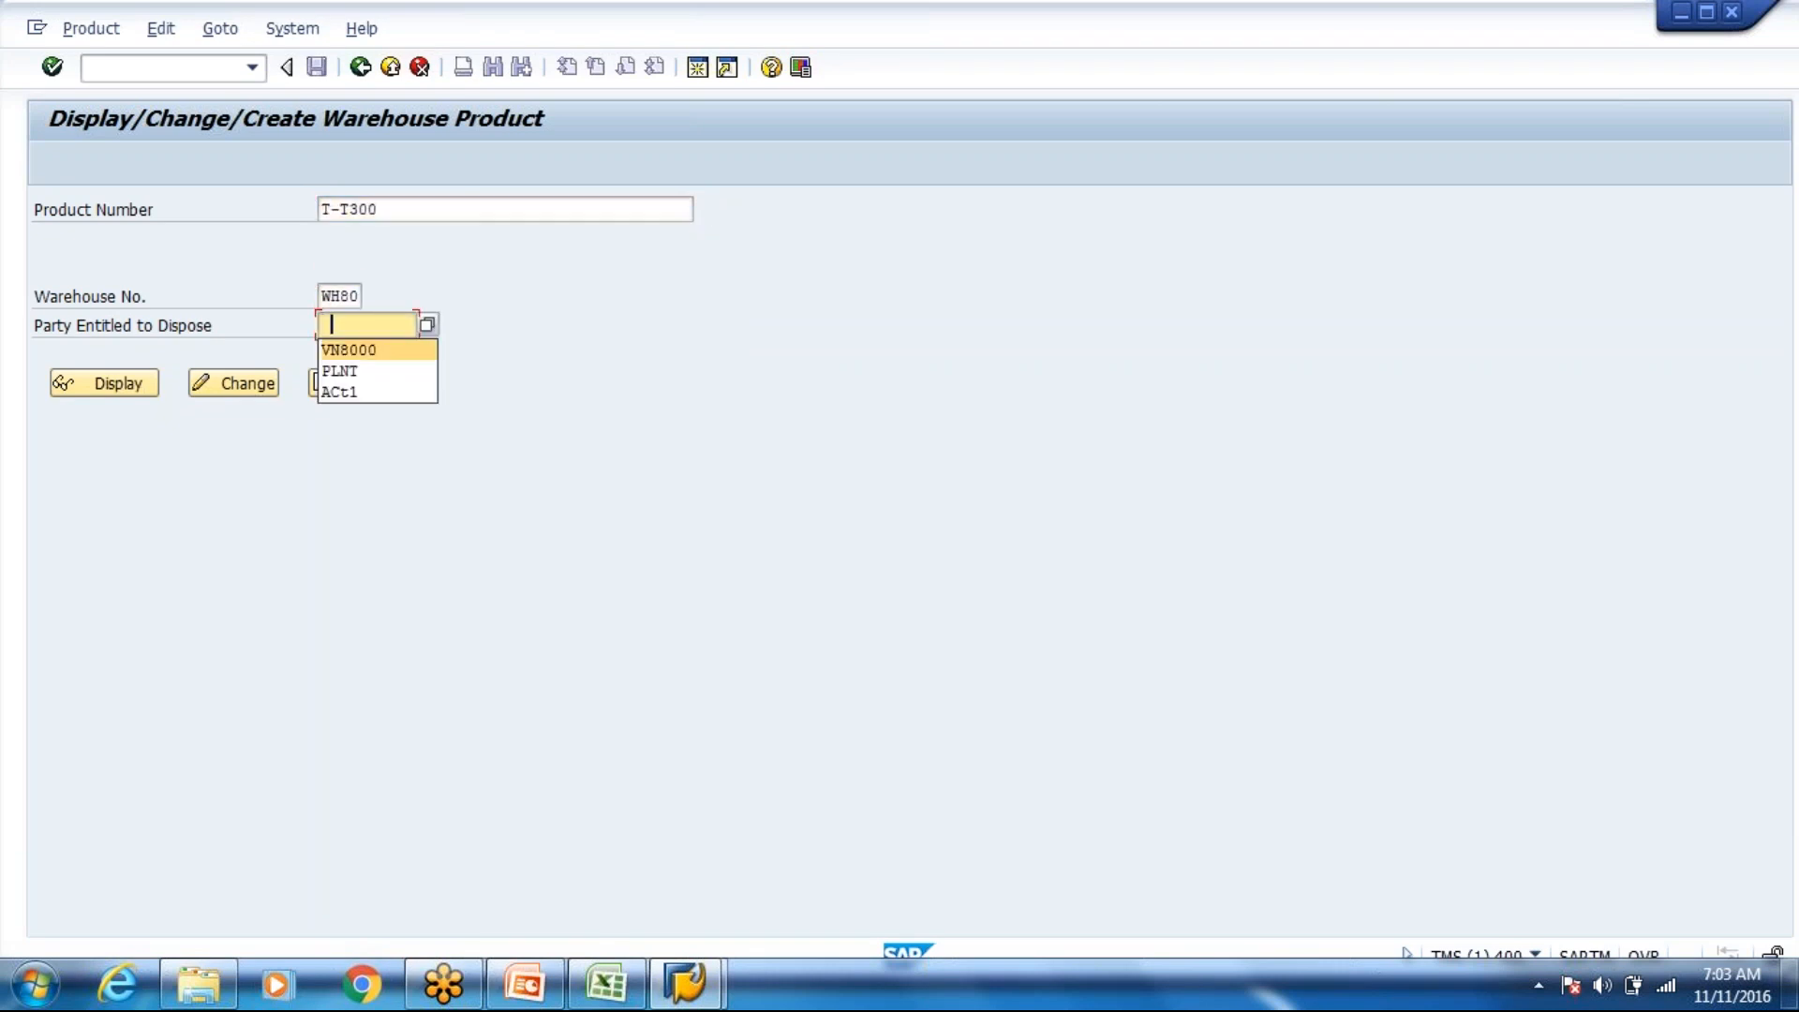
key(Return)
key(Return)
Step: Open the warehouse product for change and check the putaway control indicator in its warehouse data
click(229, 386)
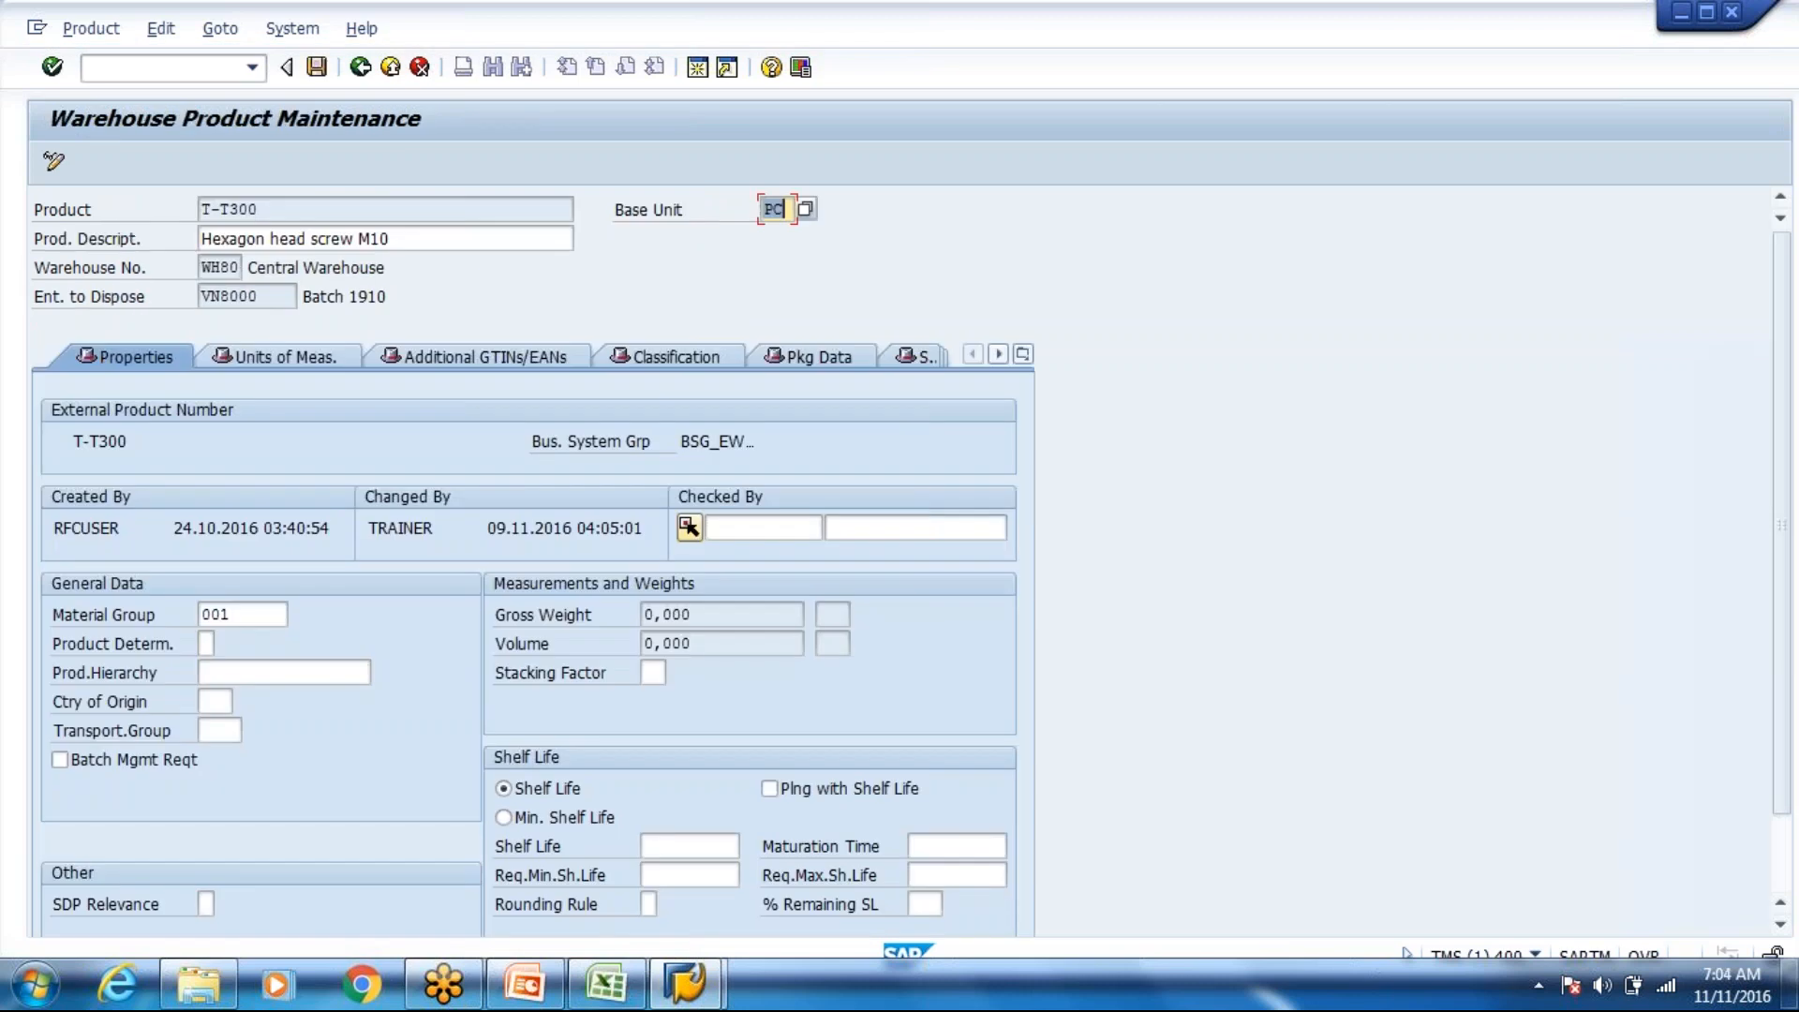
click(1023, 354)
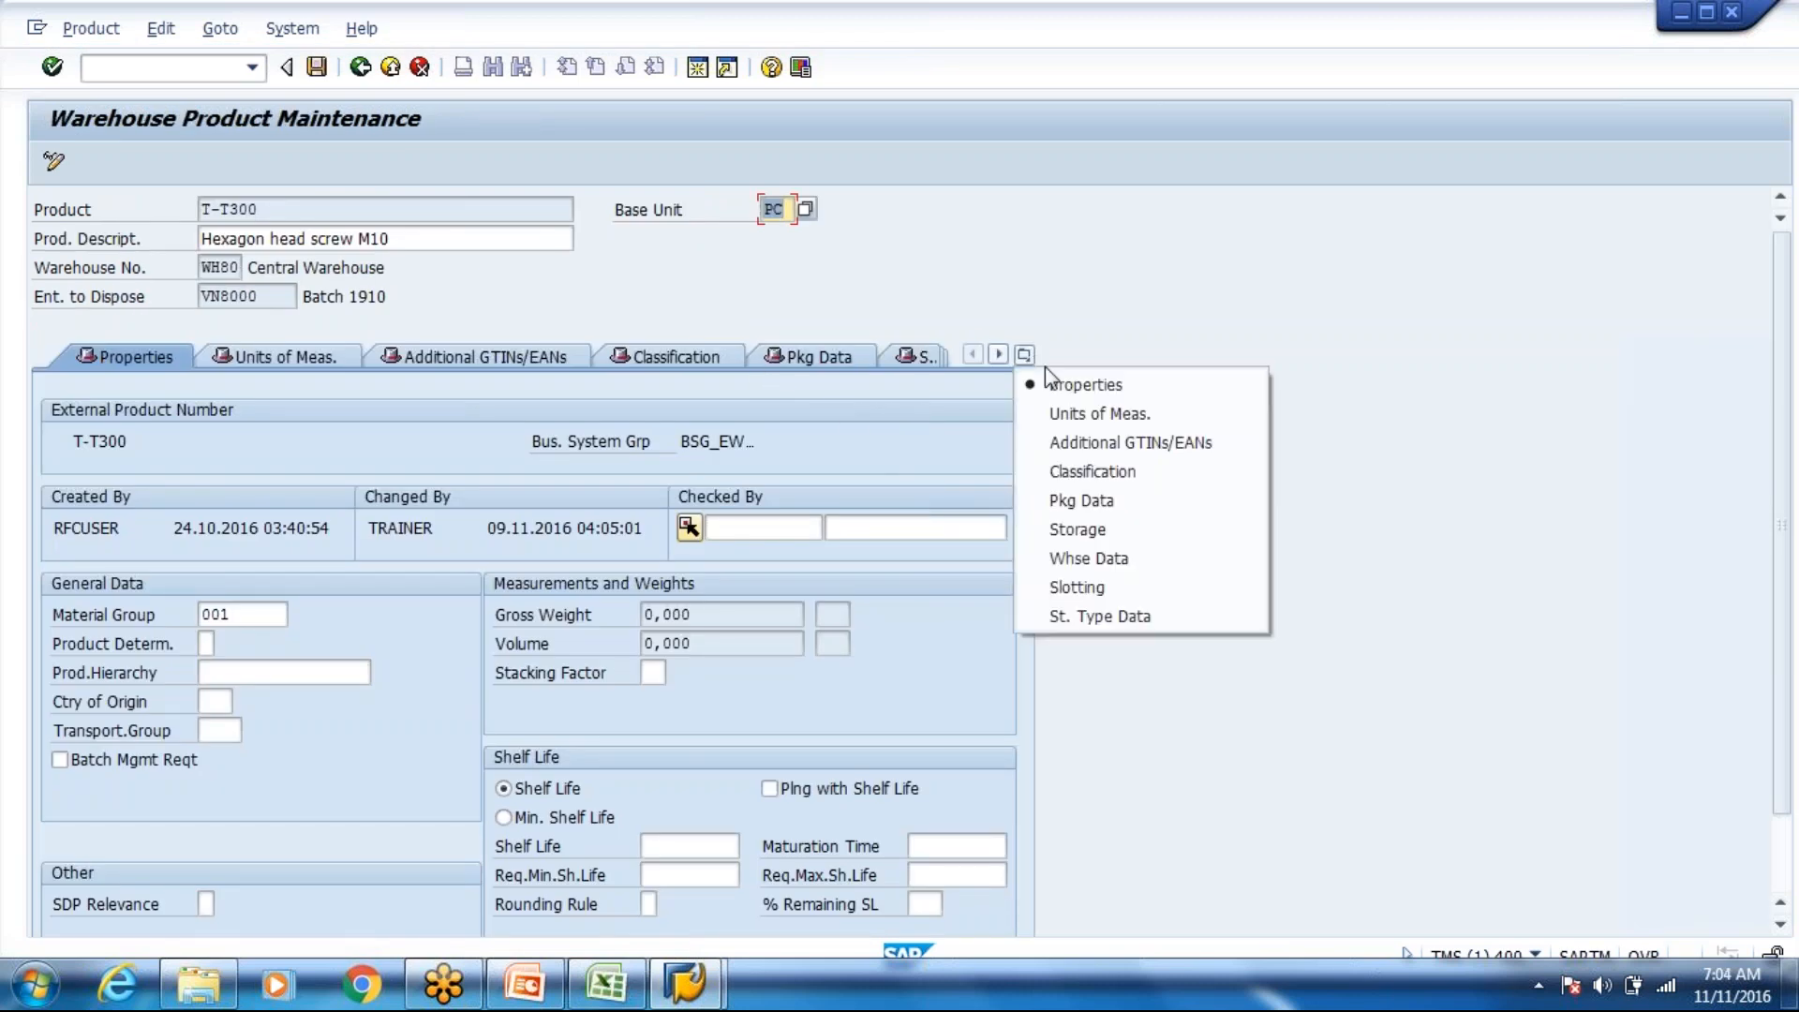
click(1115, 559)
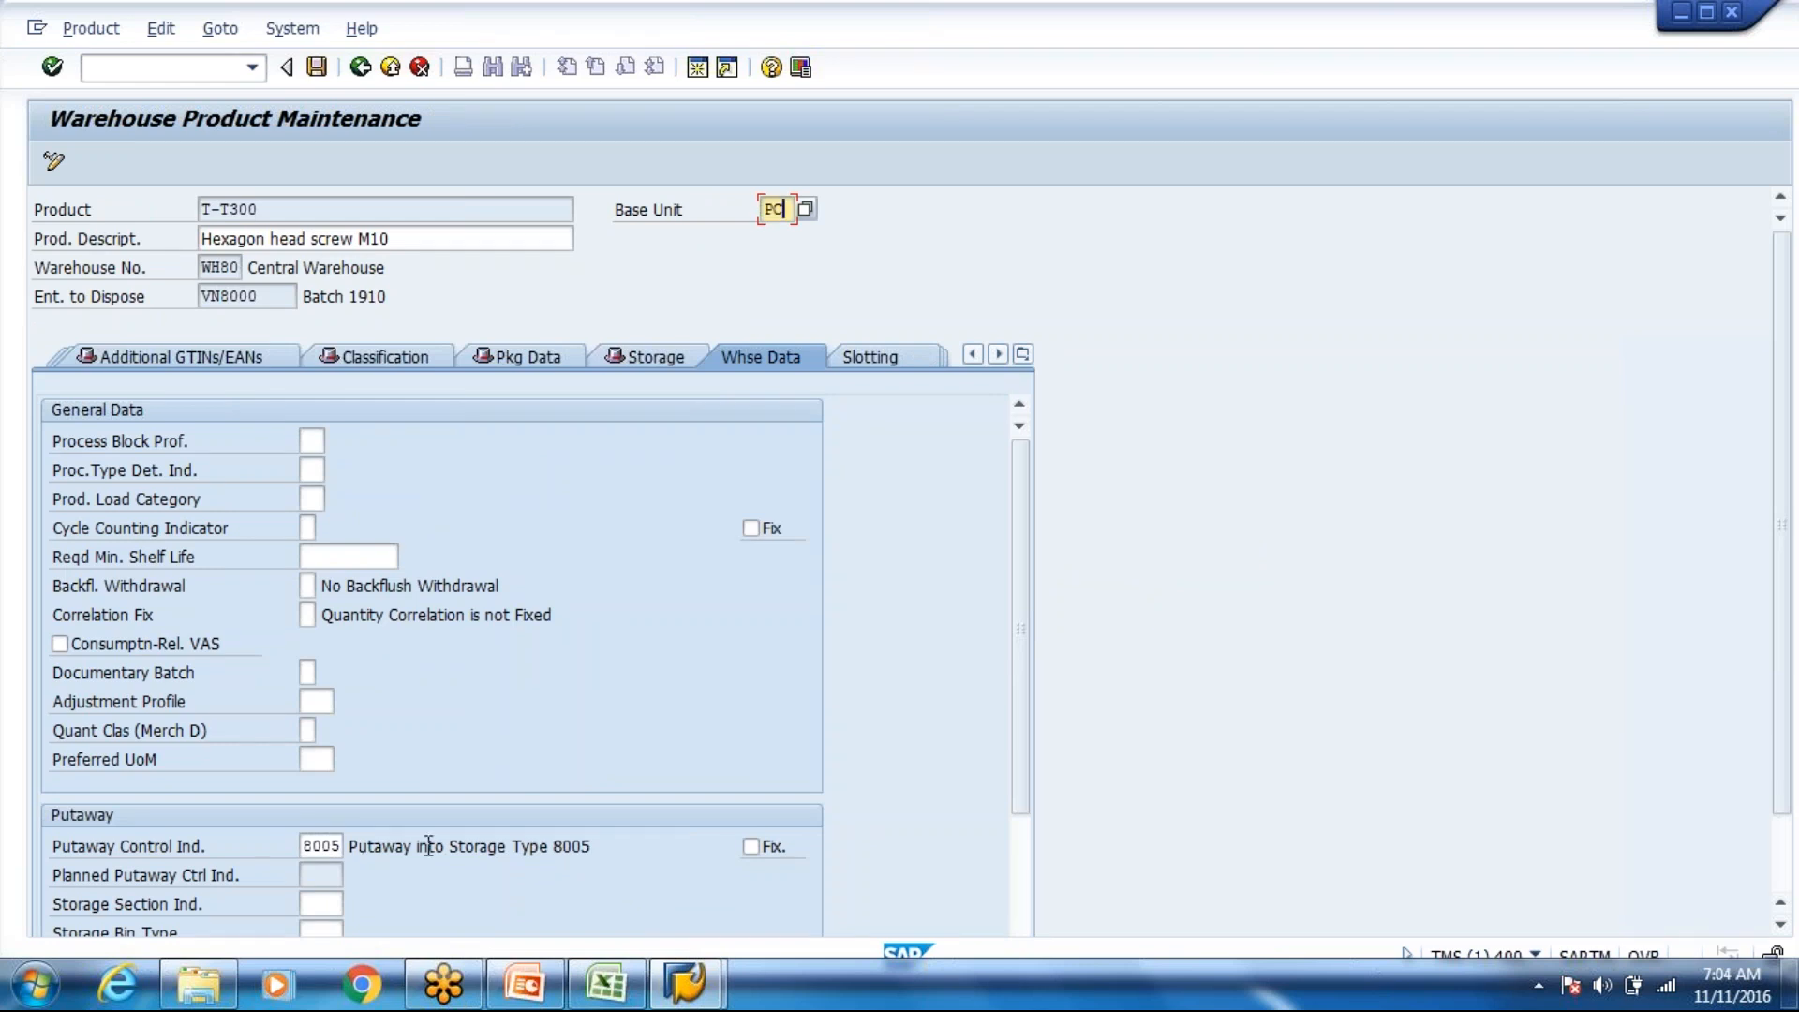
Step: Start transaction /n/scwm/binmat and list the fixed storage bins for warehouse WH80 and party VN8000
click(182, 75)
text(/n/)
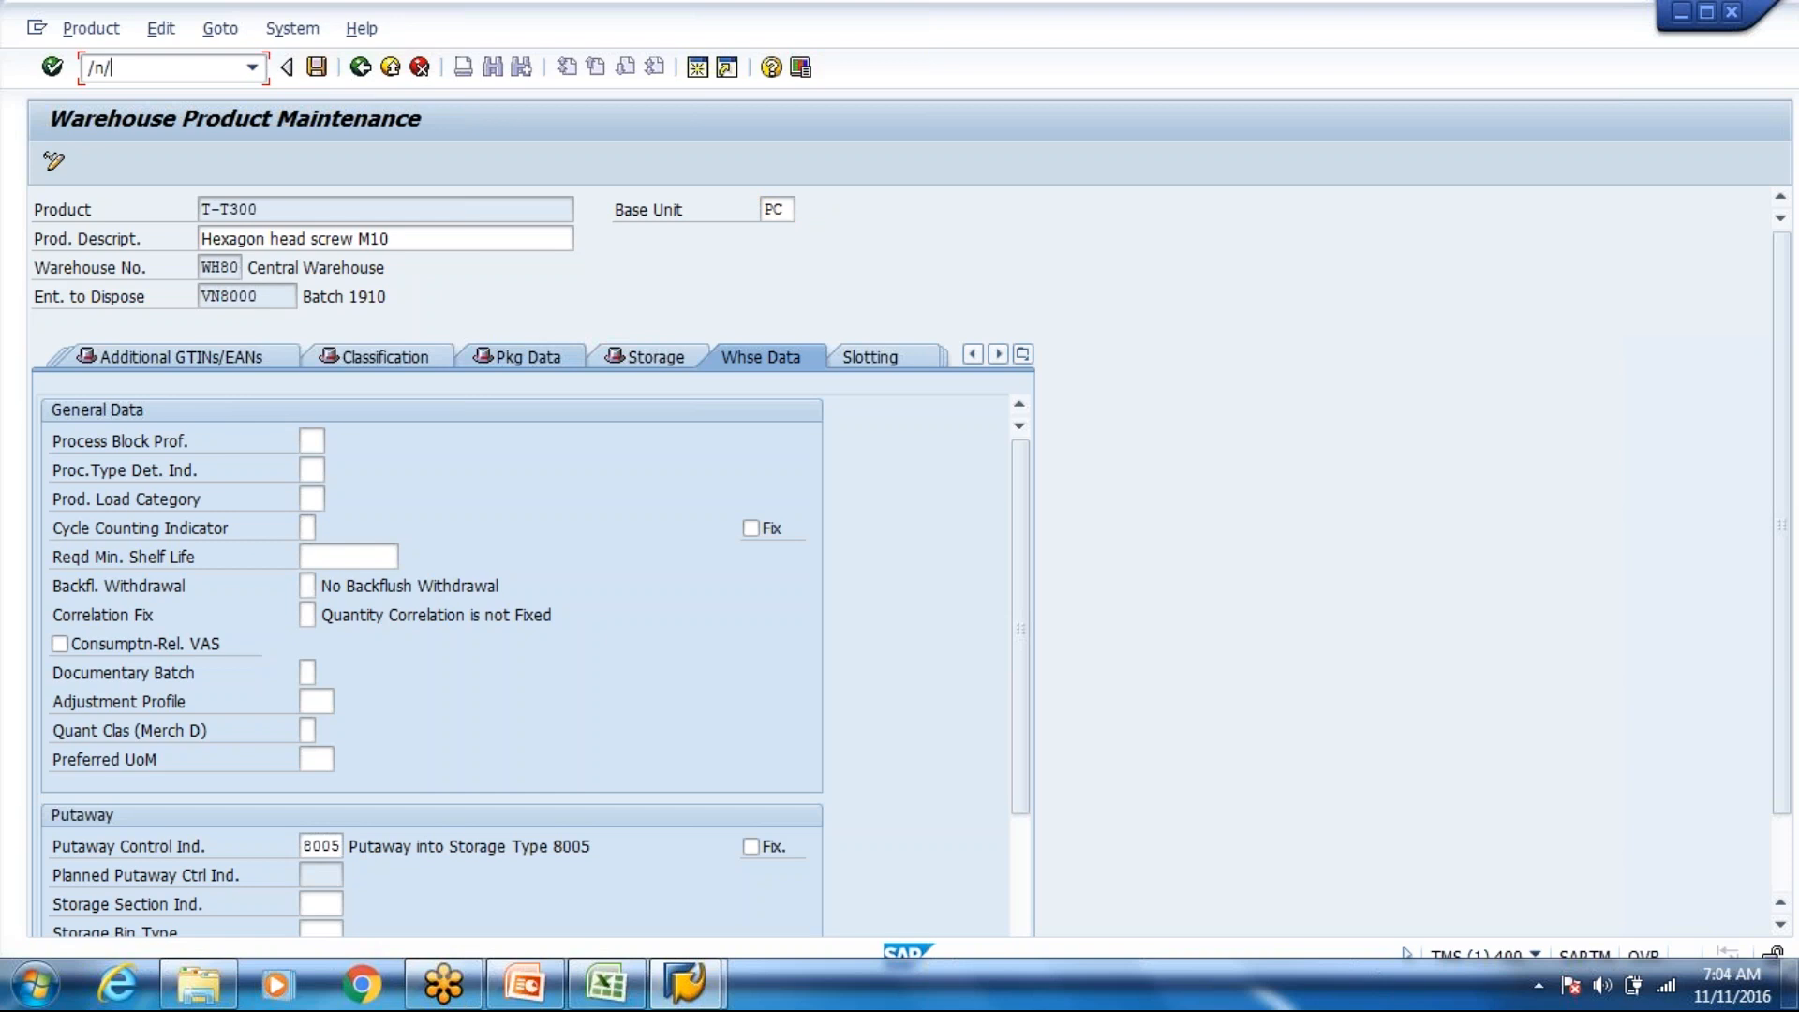
text(scwm/binmat)
key(Return)
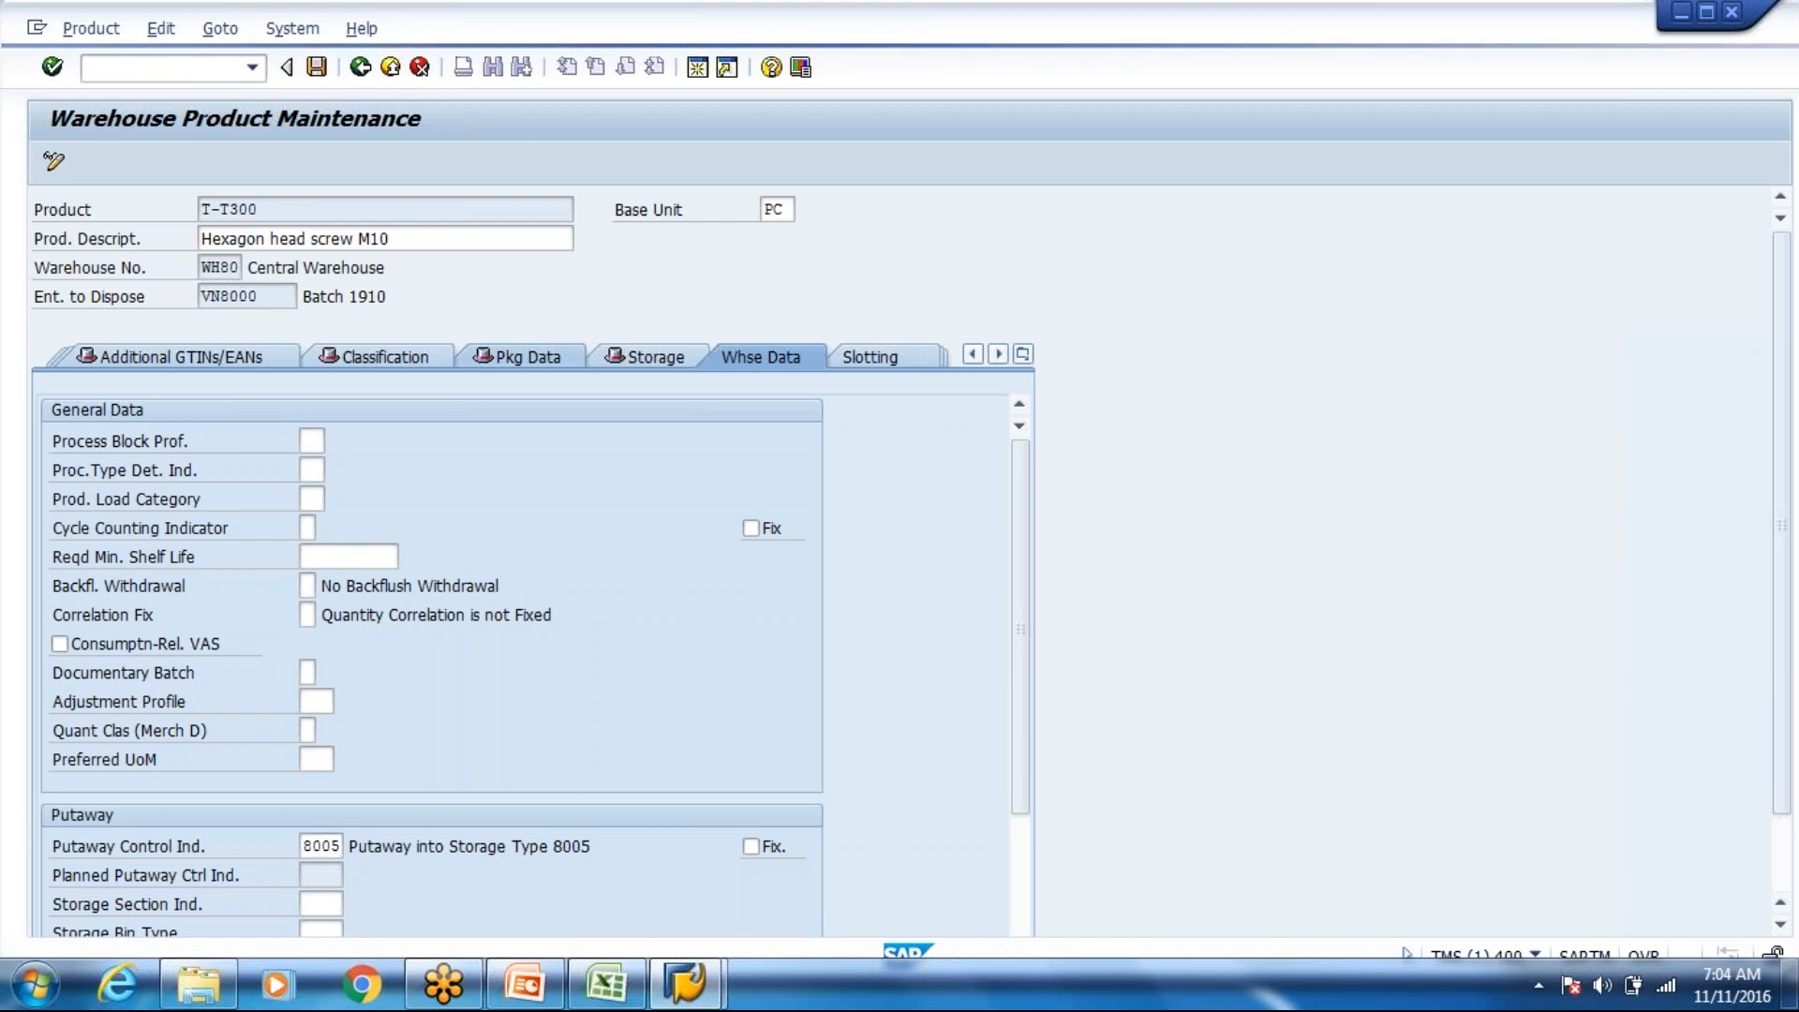
click(395, 241)
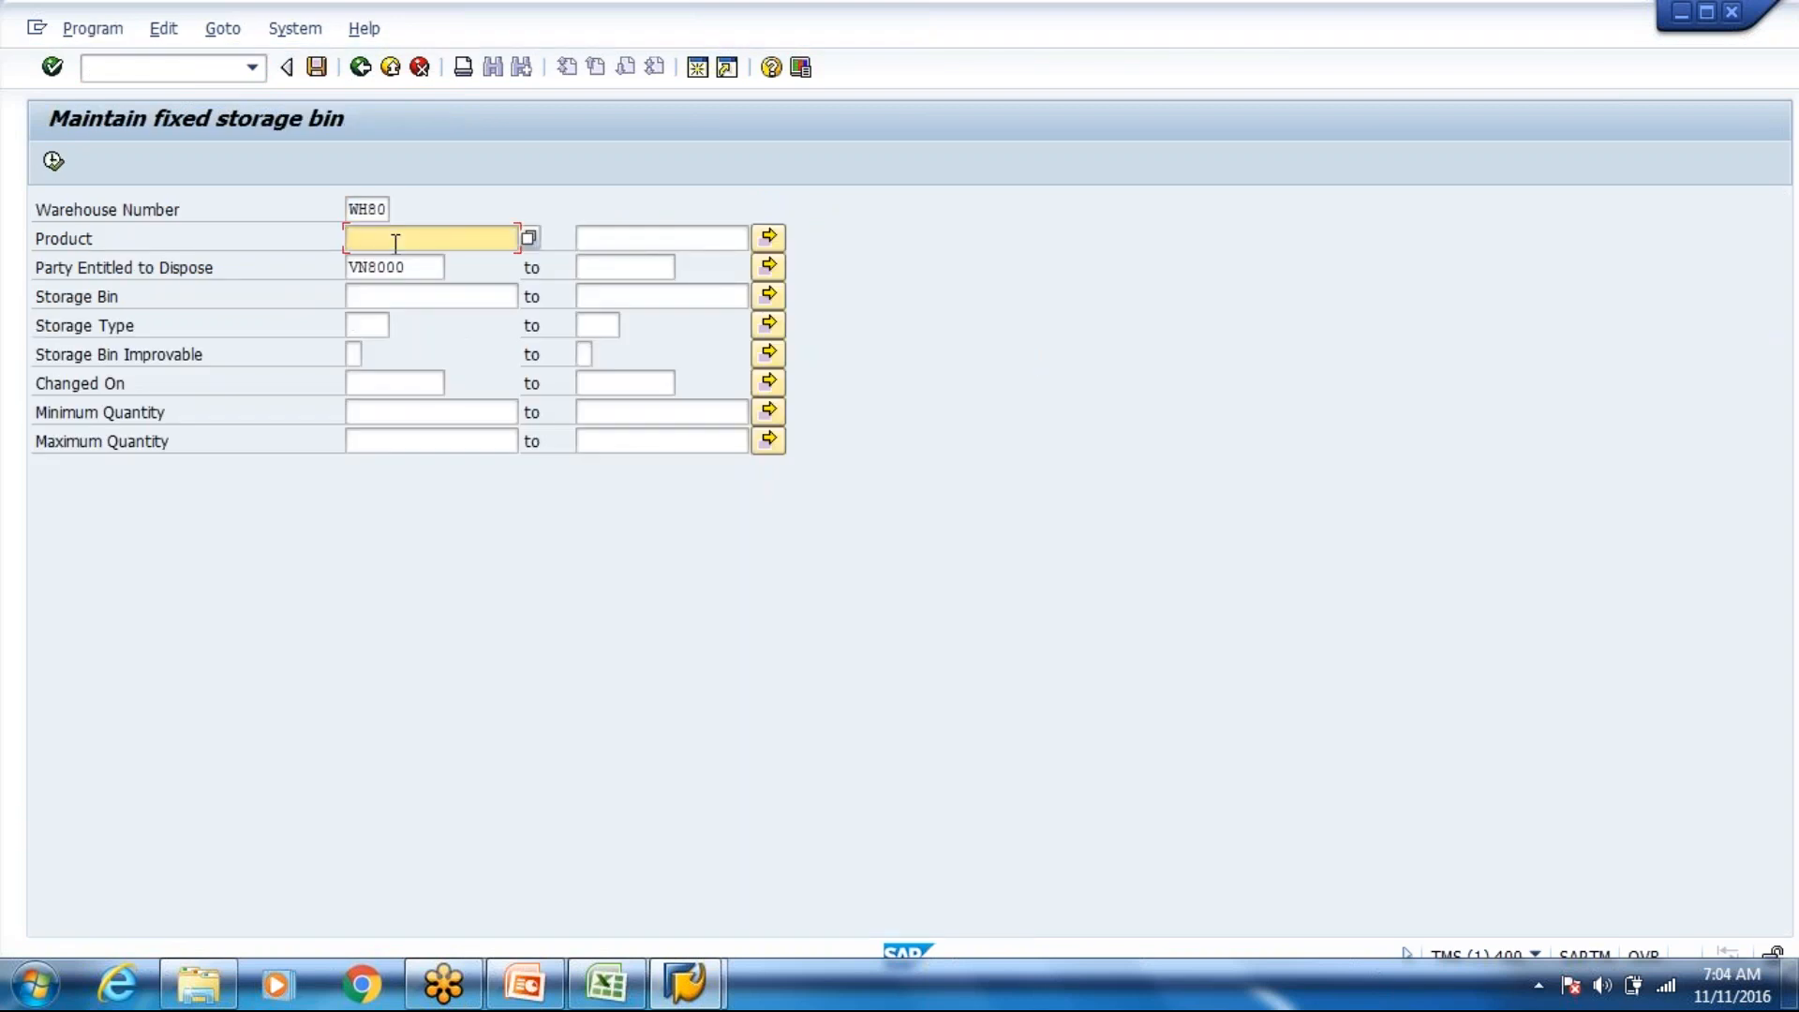
click(53, 162)
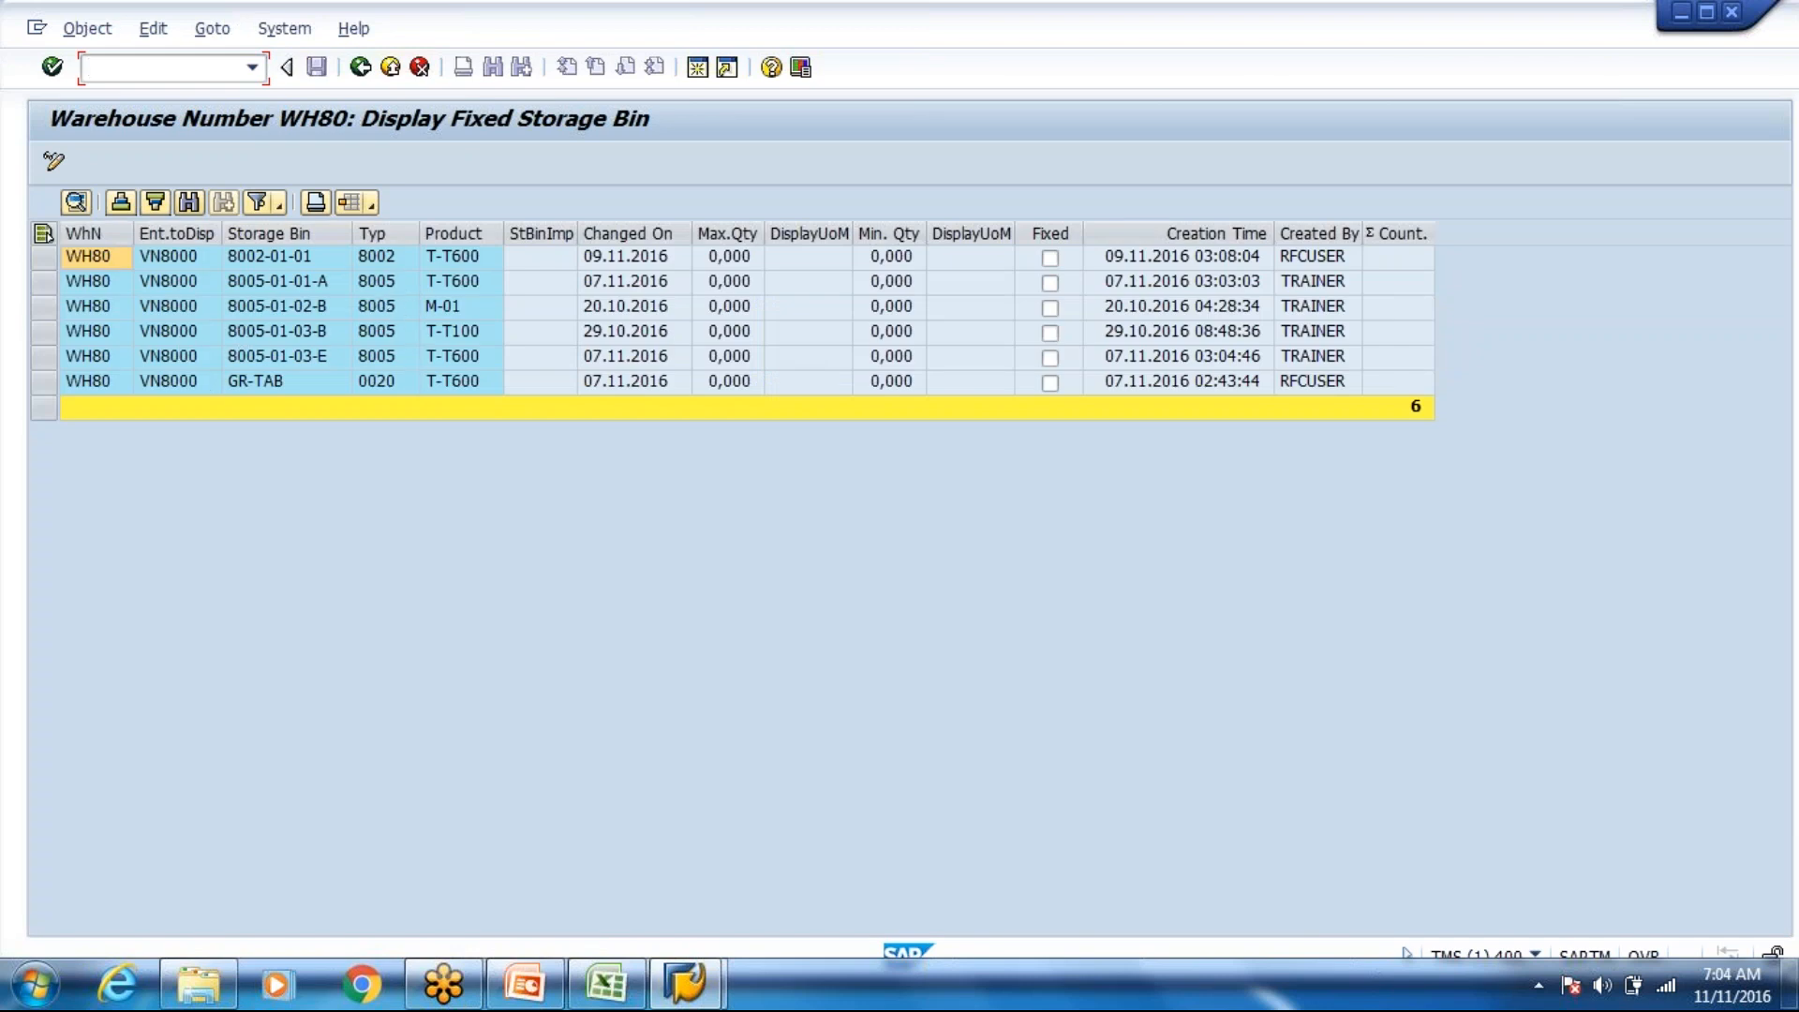
Step: Switch the fixed storage bin list to change mode and add a row with VN8000 as the party entitled to dispose
click(55, 163)
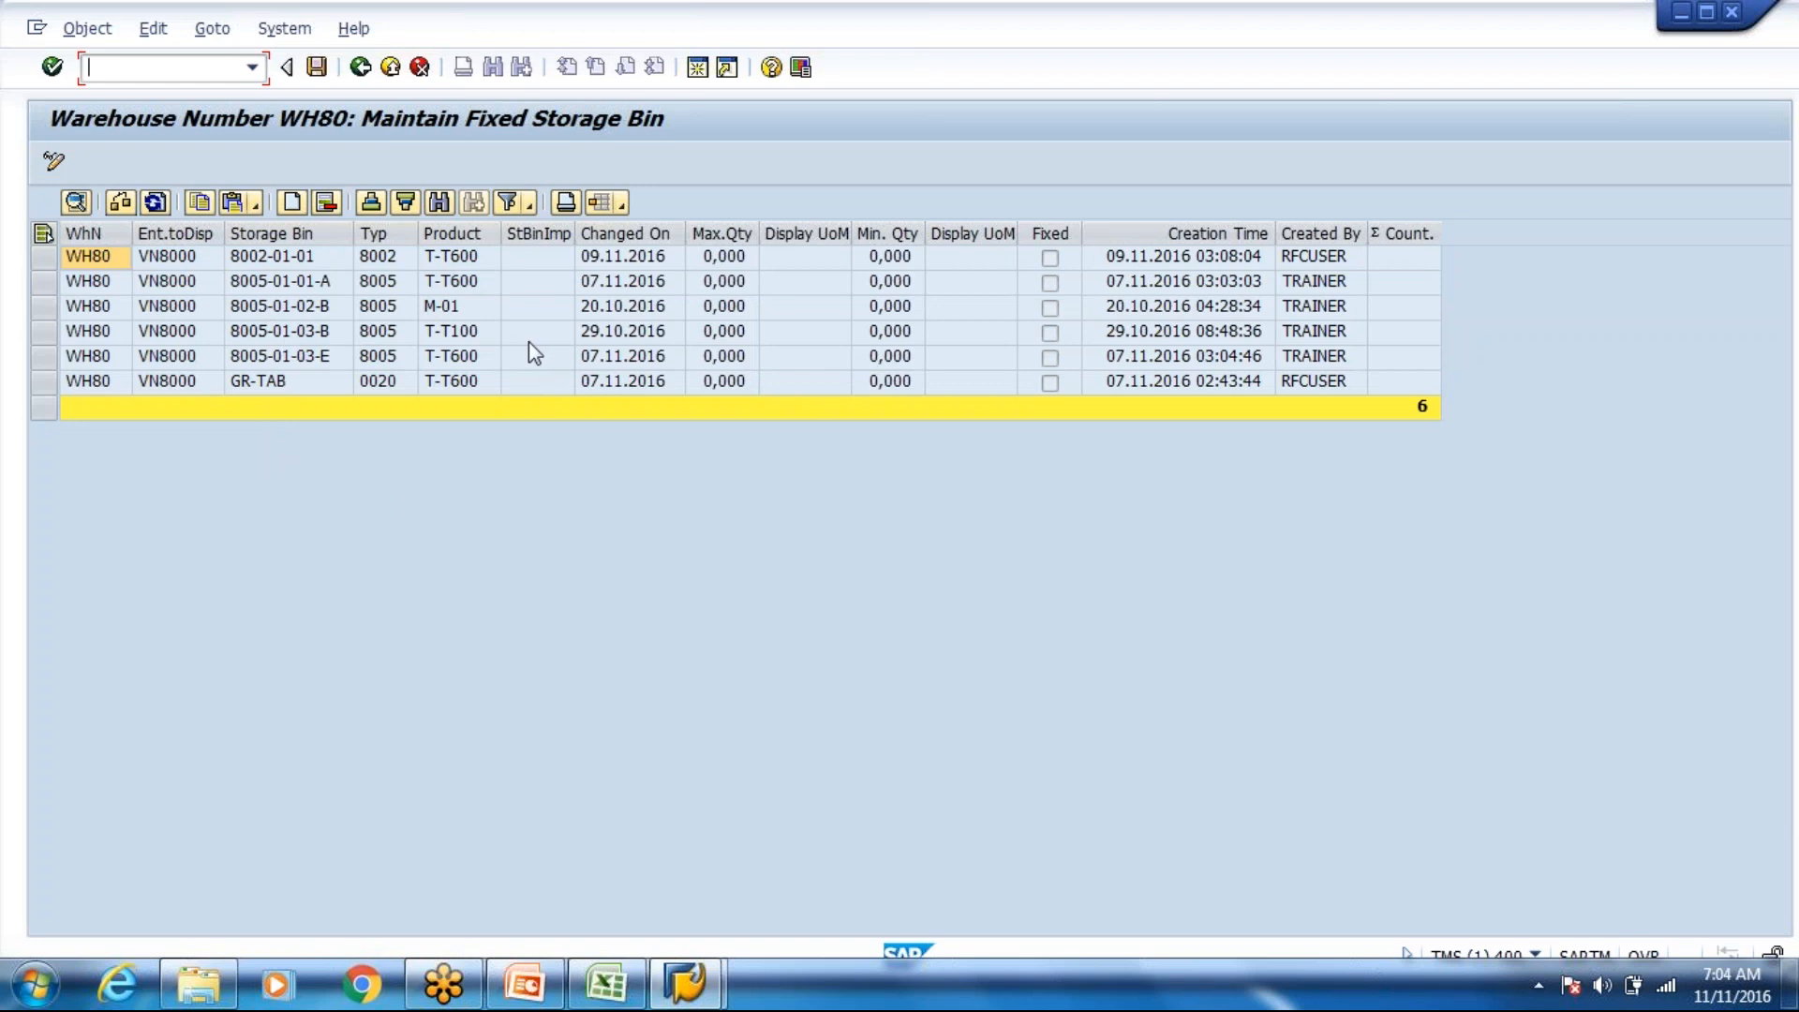
click(293, 204)
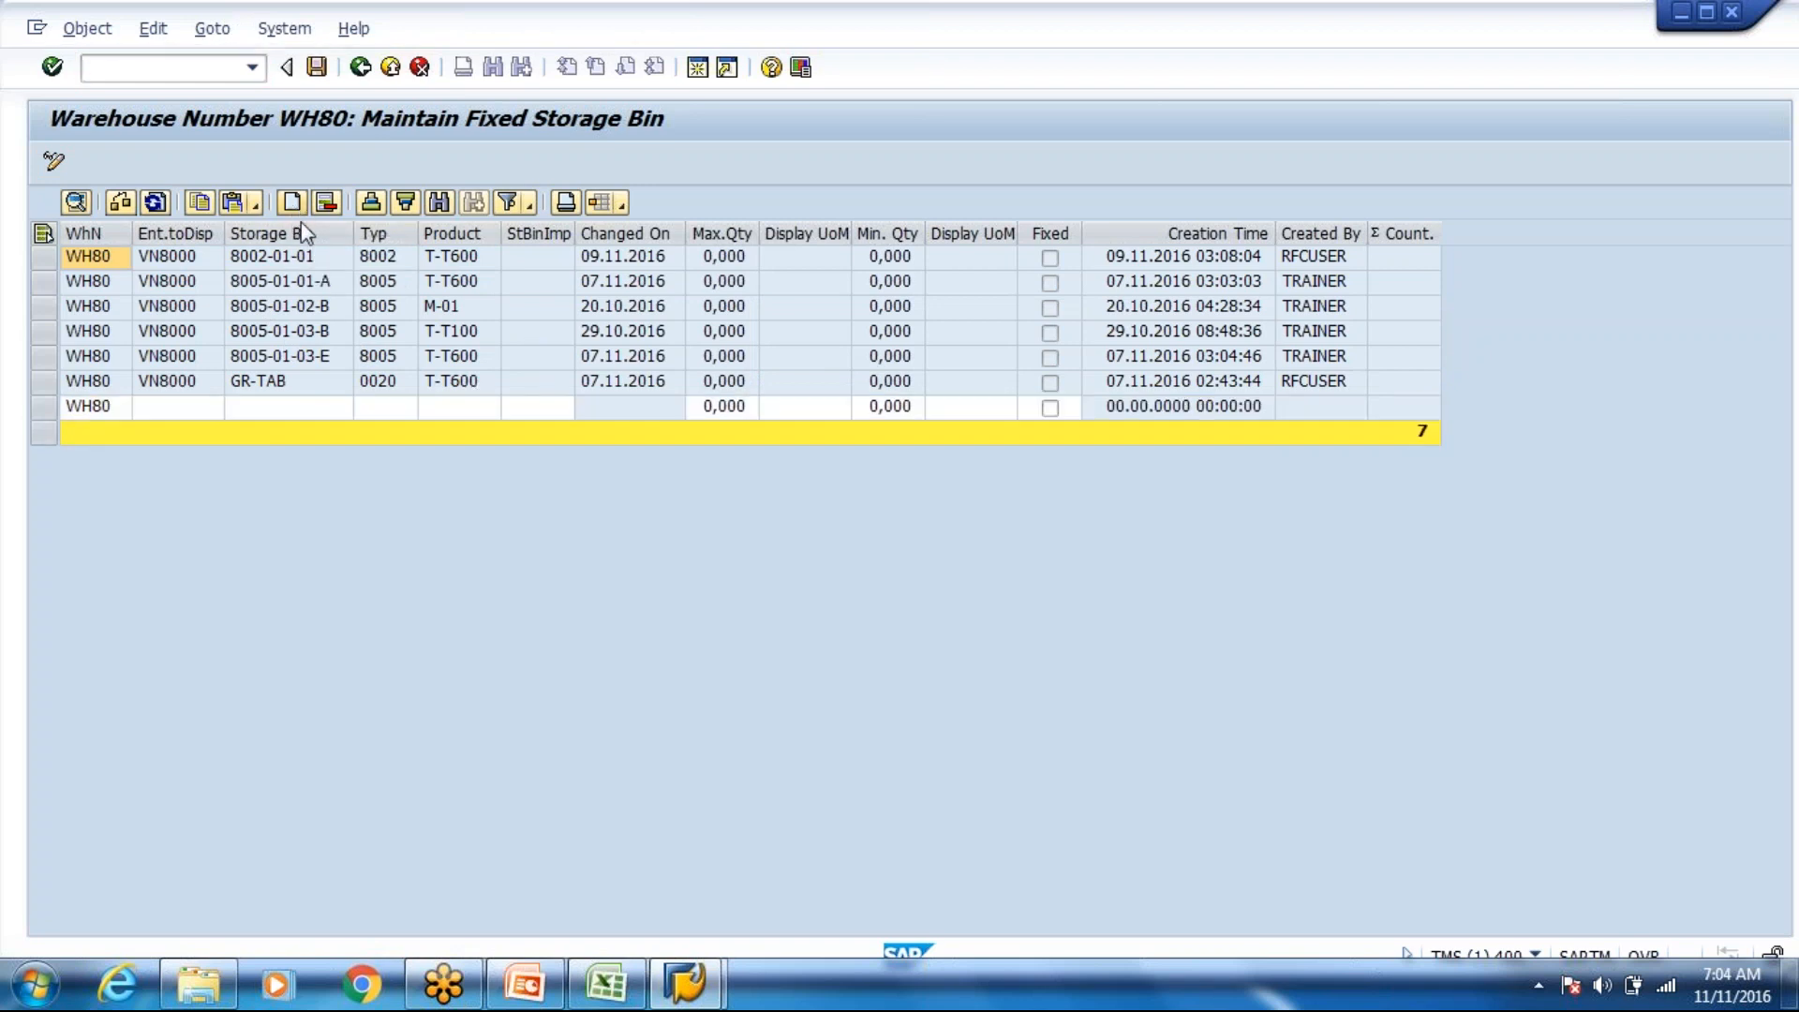
click(174, 408)
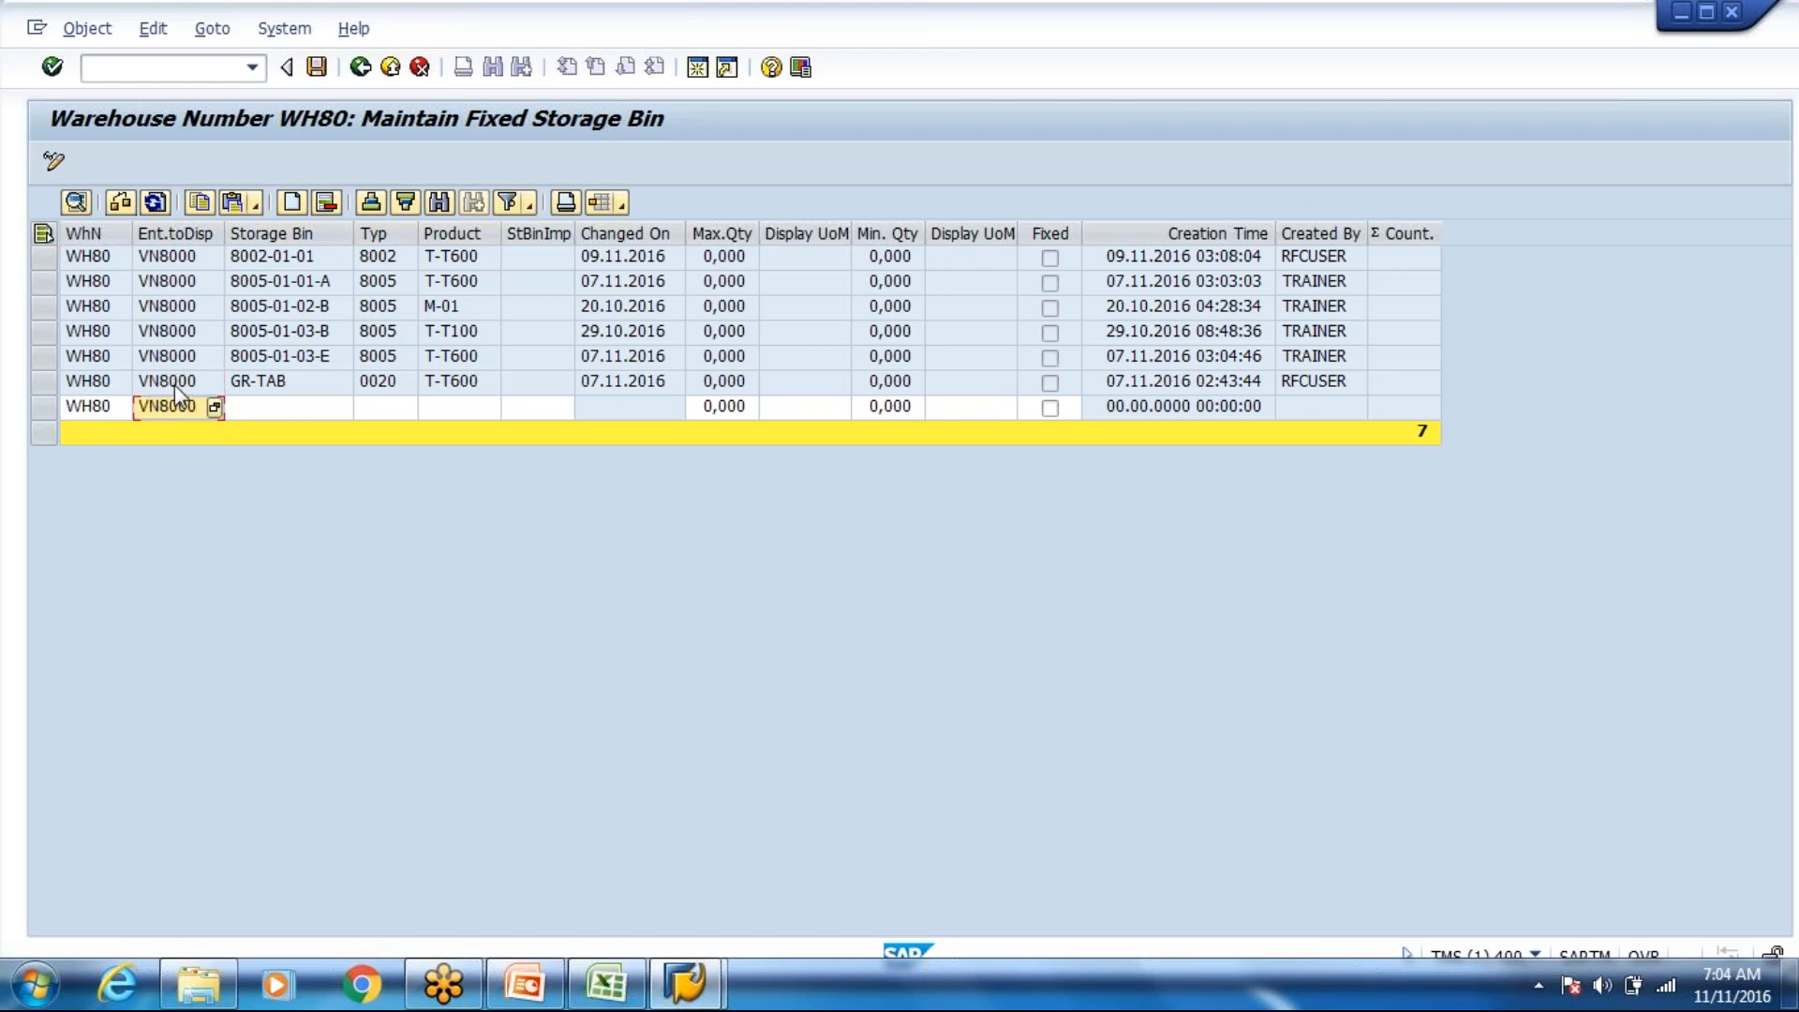
key(Tab)
text(T)
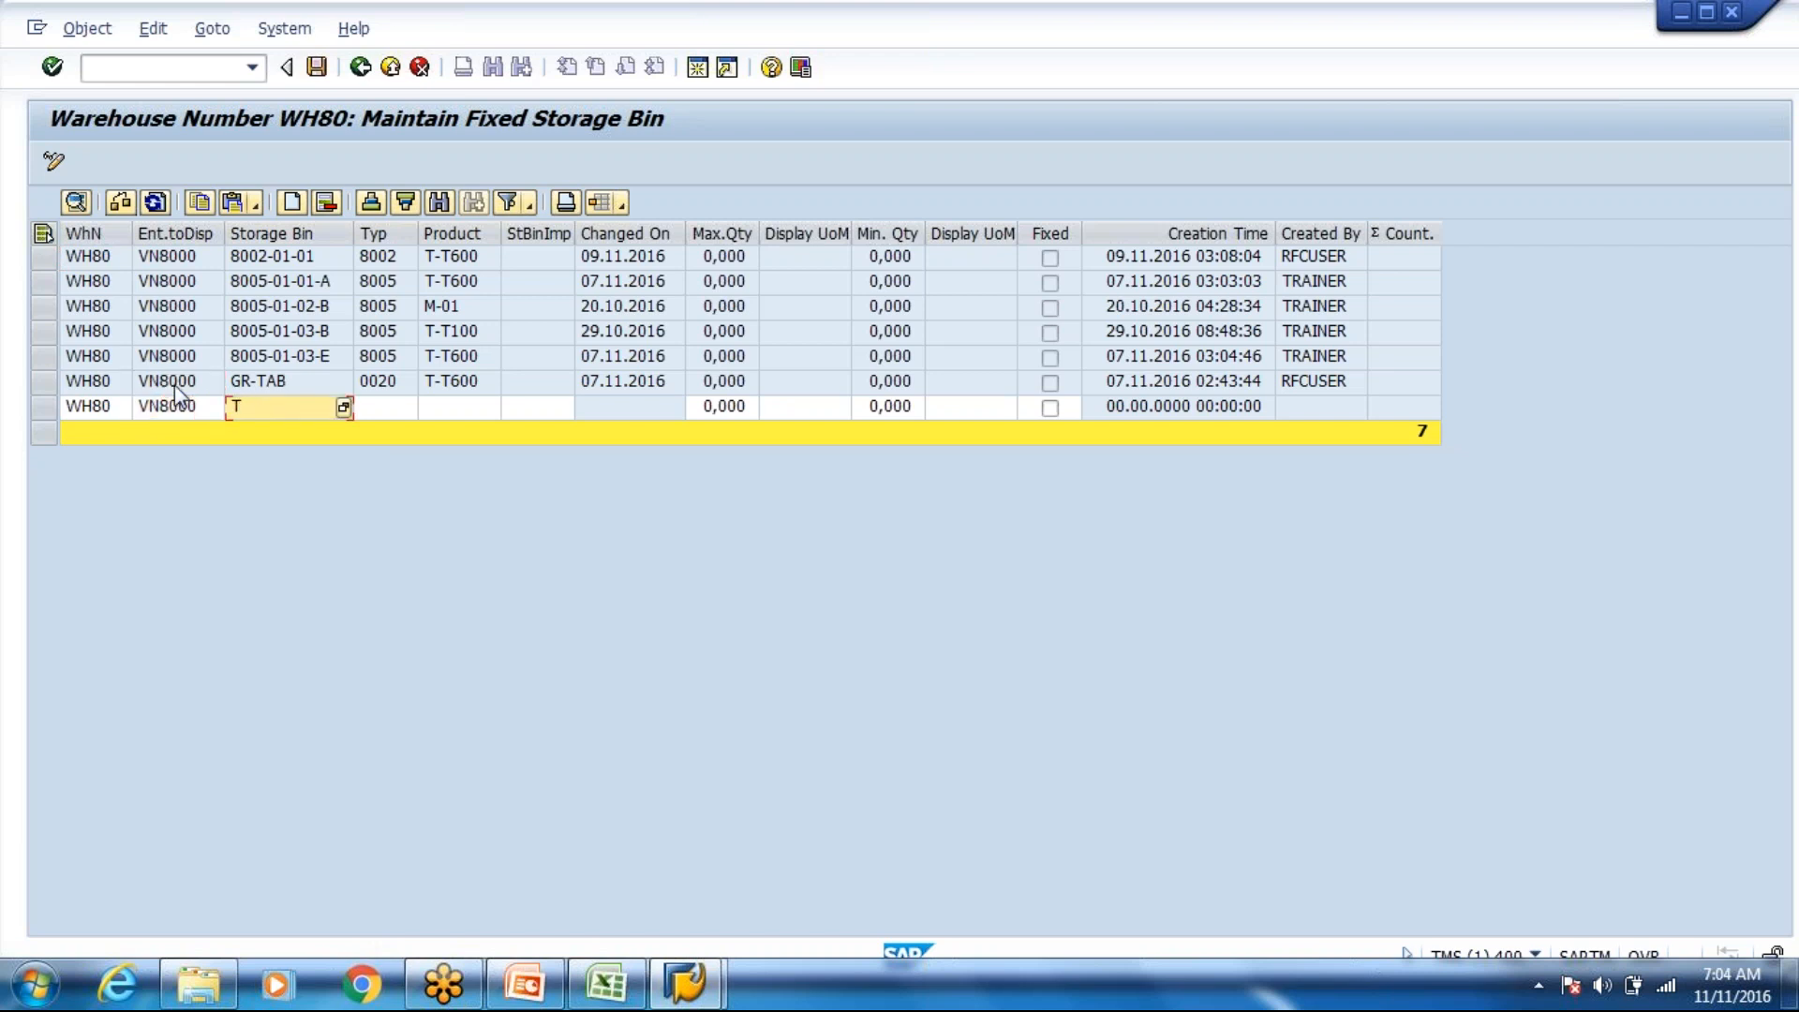
text(-)
text(T3)
text(99)
key(BackSpace)
key(BackSpace)
text(00)
key(Tab)
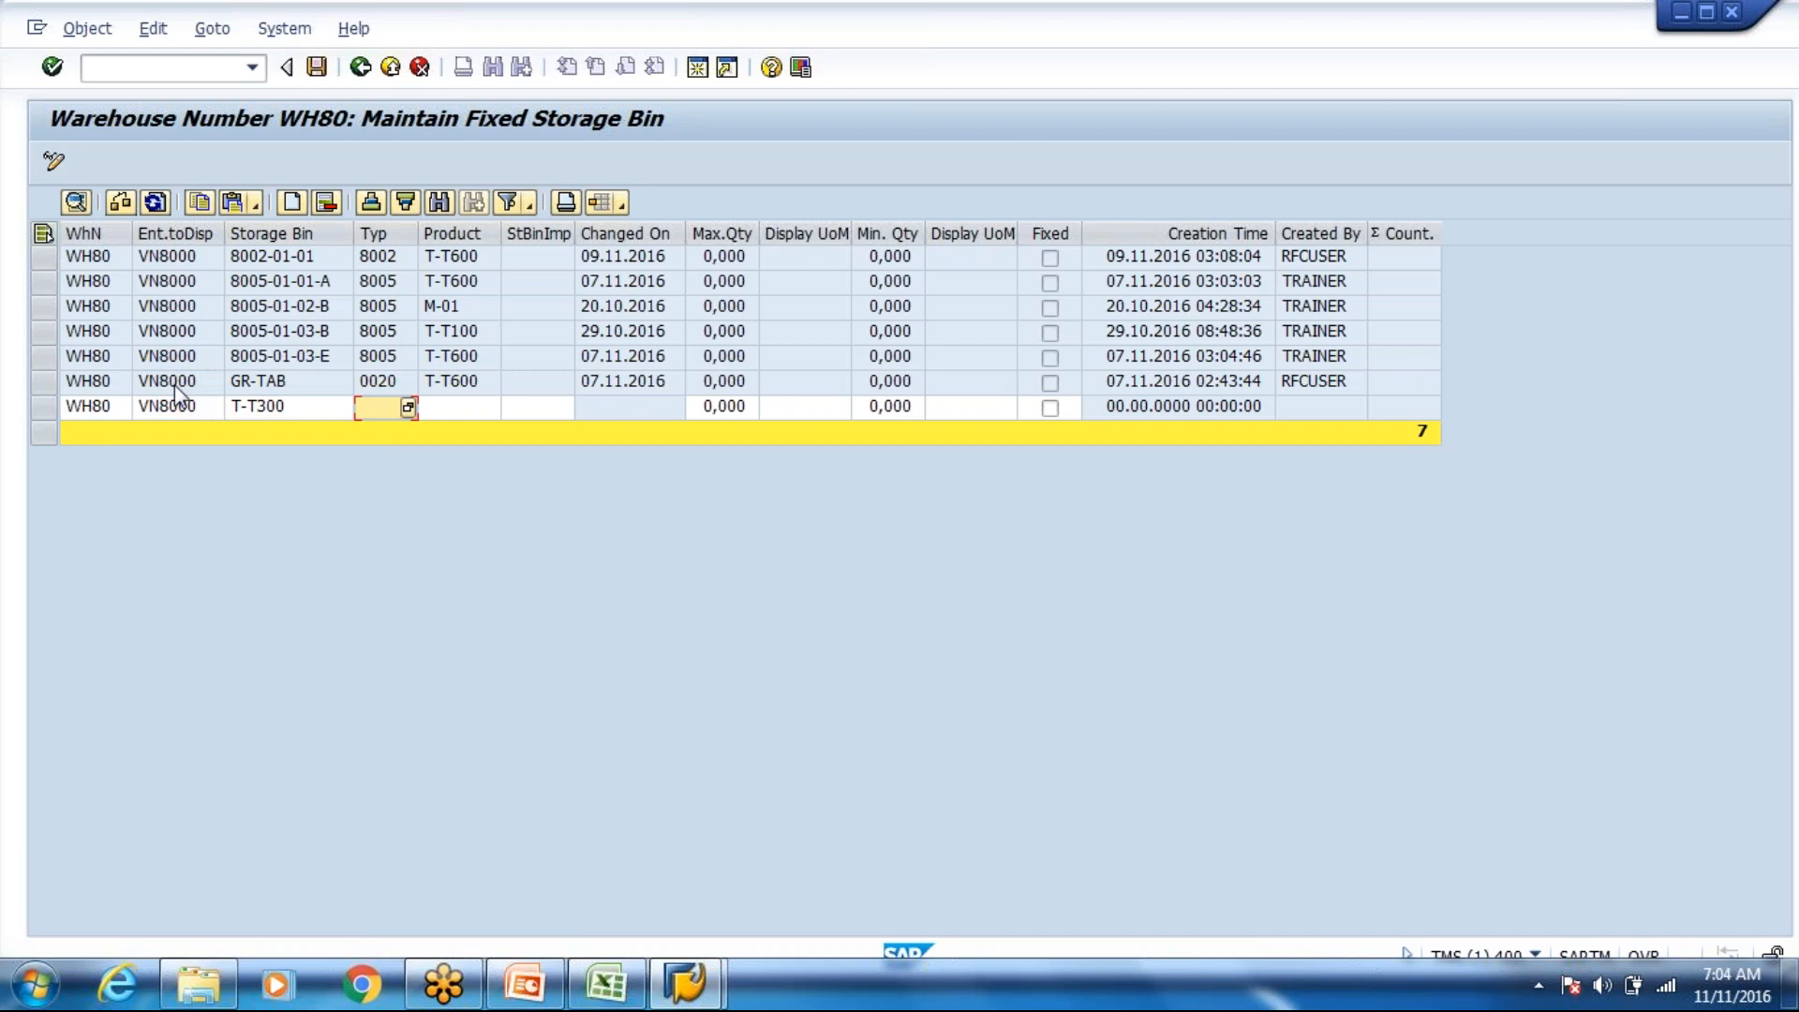
Step: Set the new row's storage type to 8005 and product to T-T300, clearing the product number from its storage bin field
text(8005)
key(Tab)
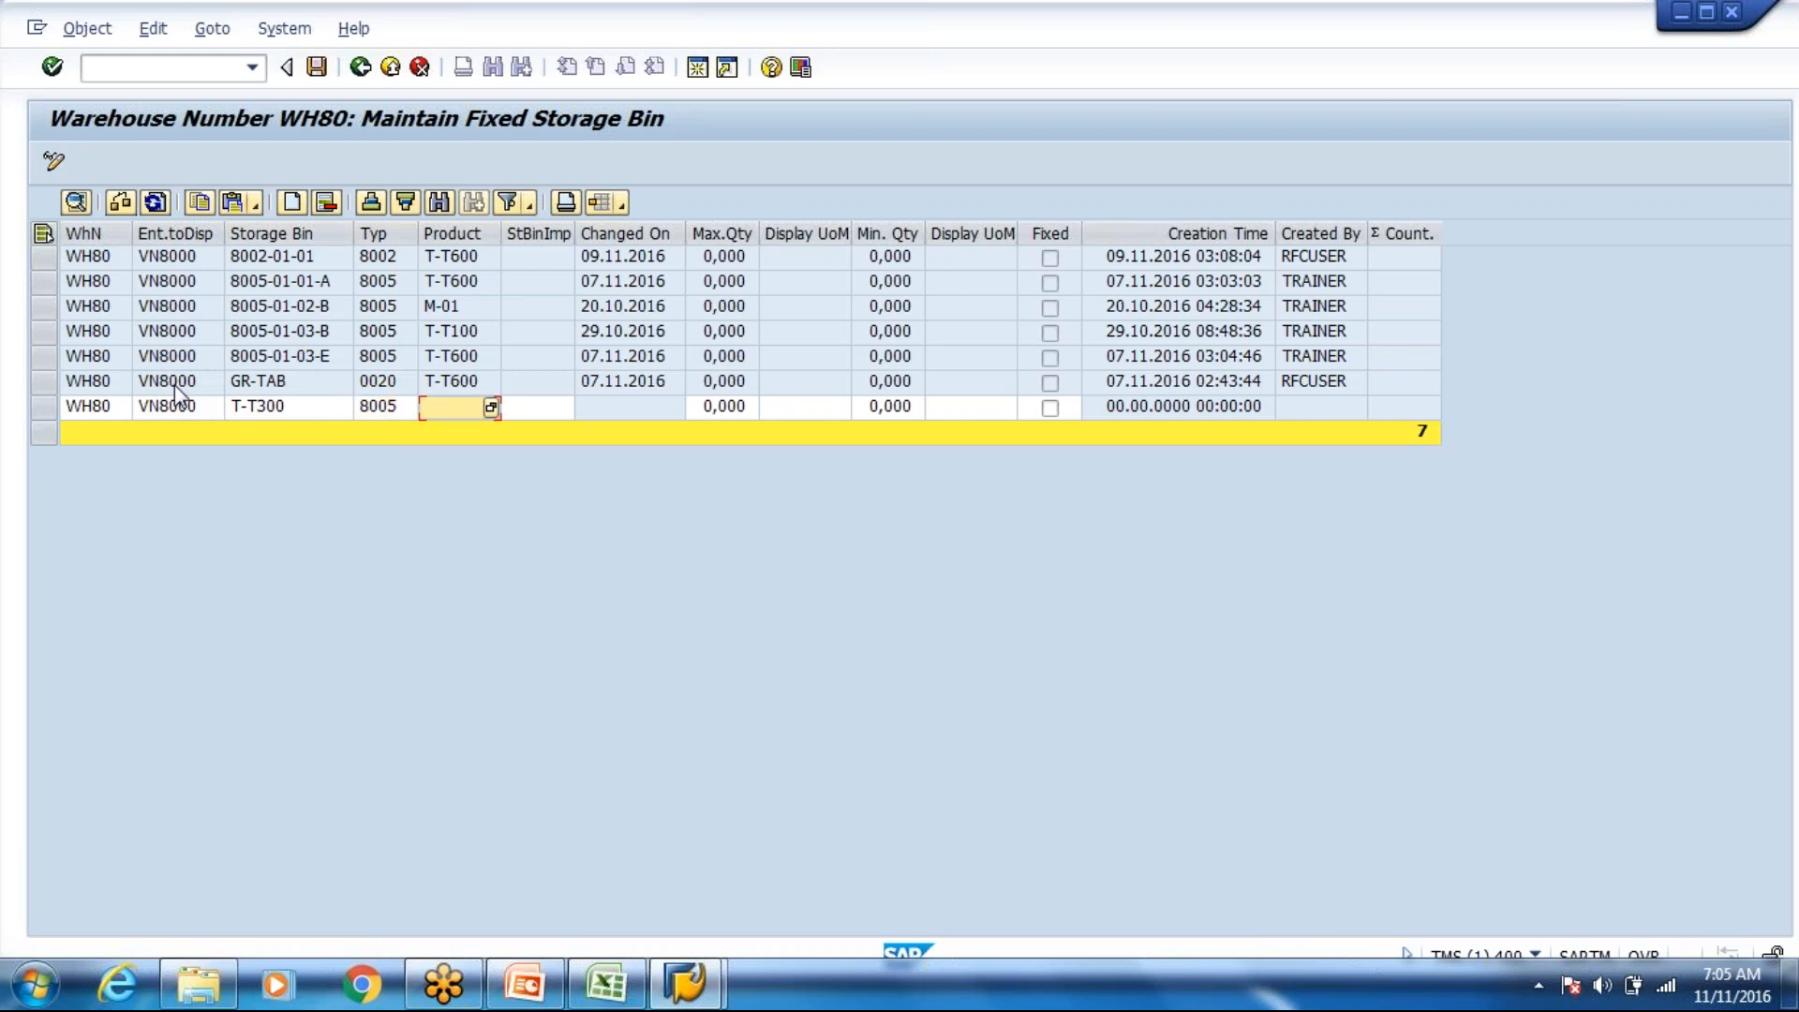
key(shift+Tab)
key(shift+Tab)
key(Delete)
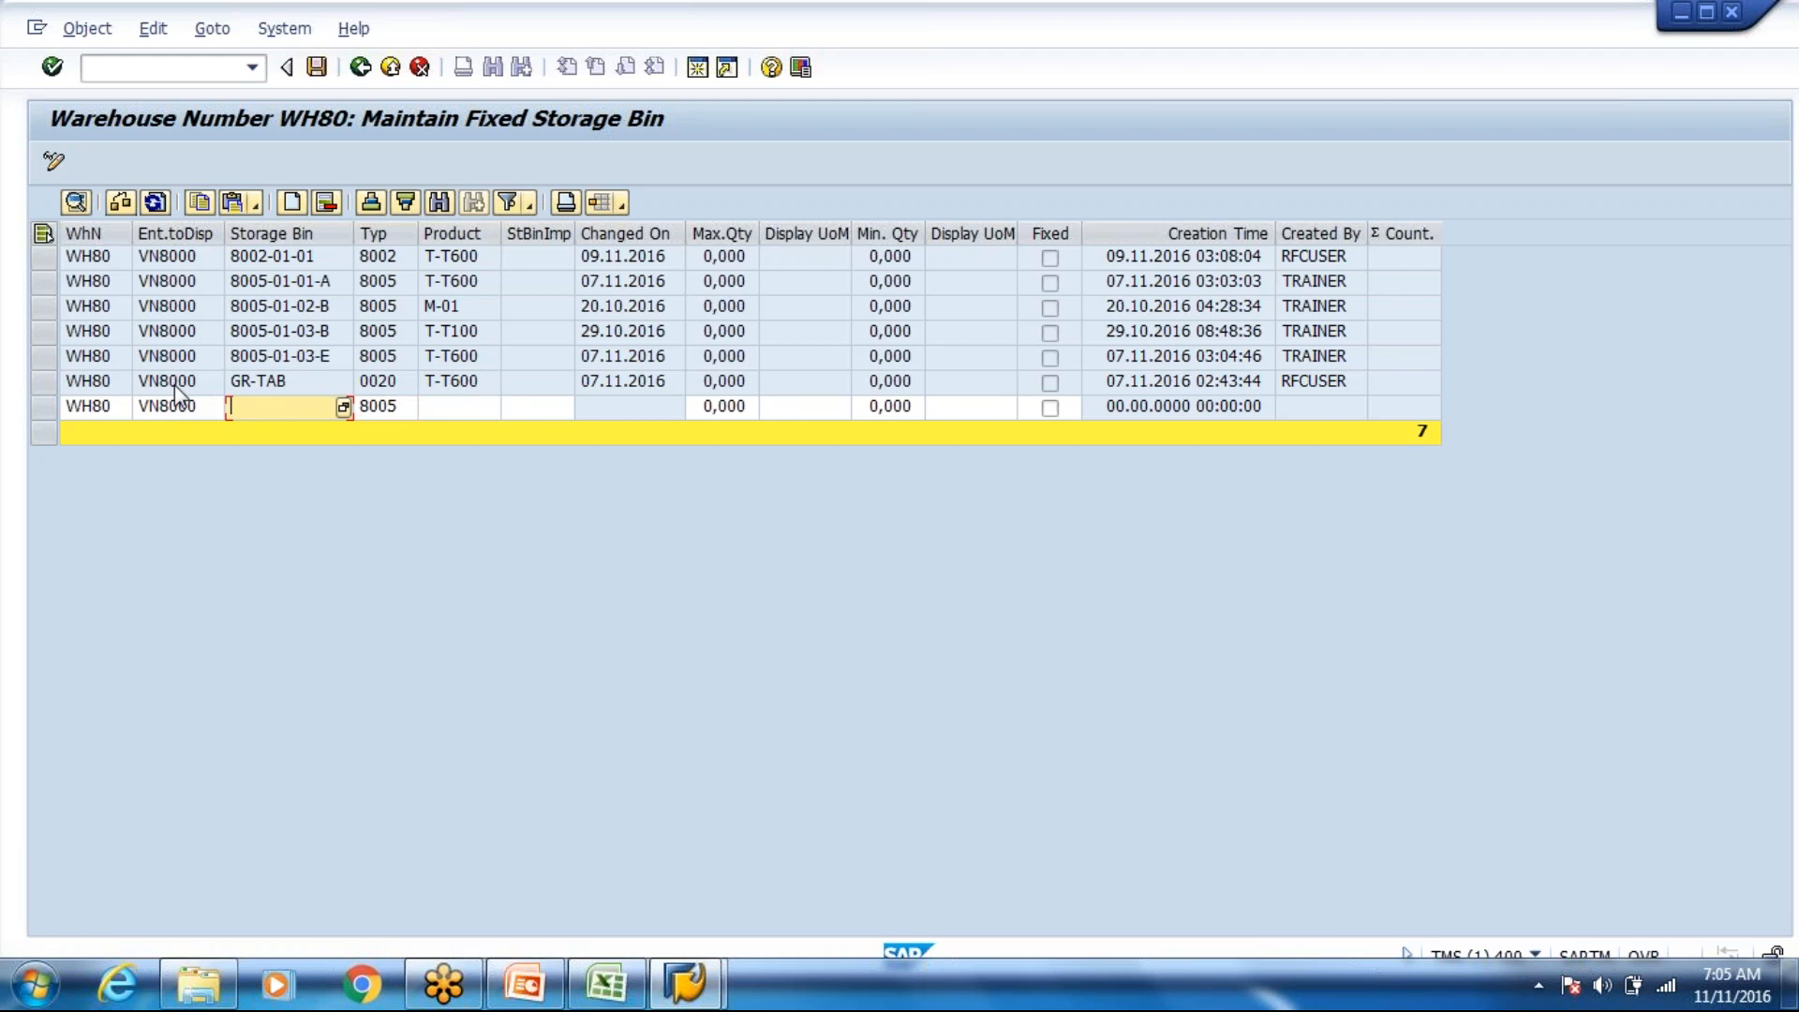
key(Tab)
key(Tab)
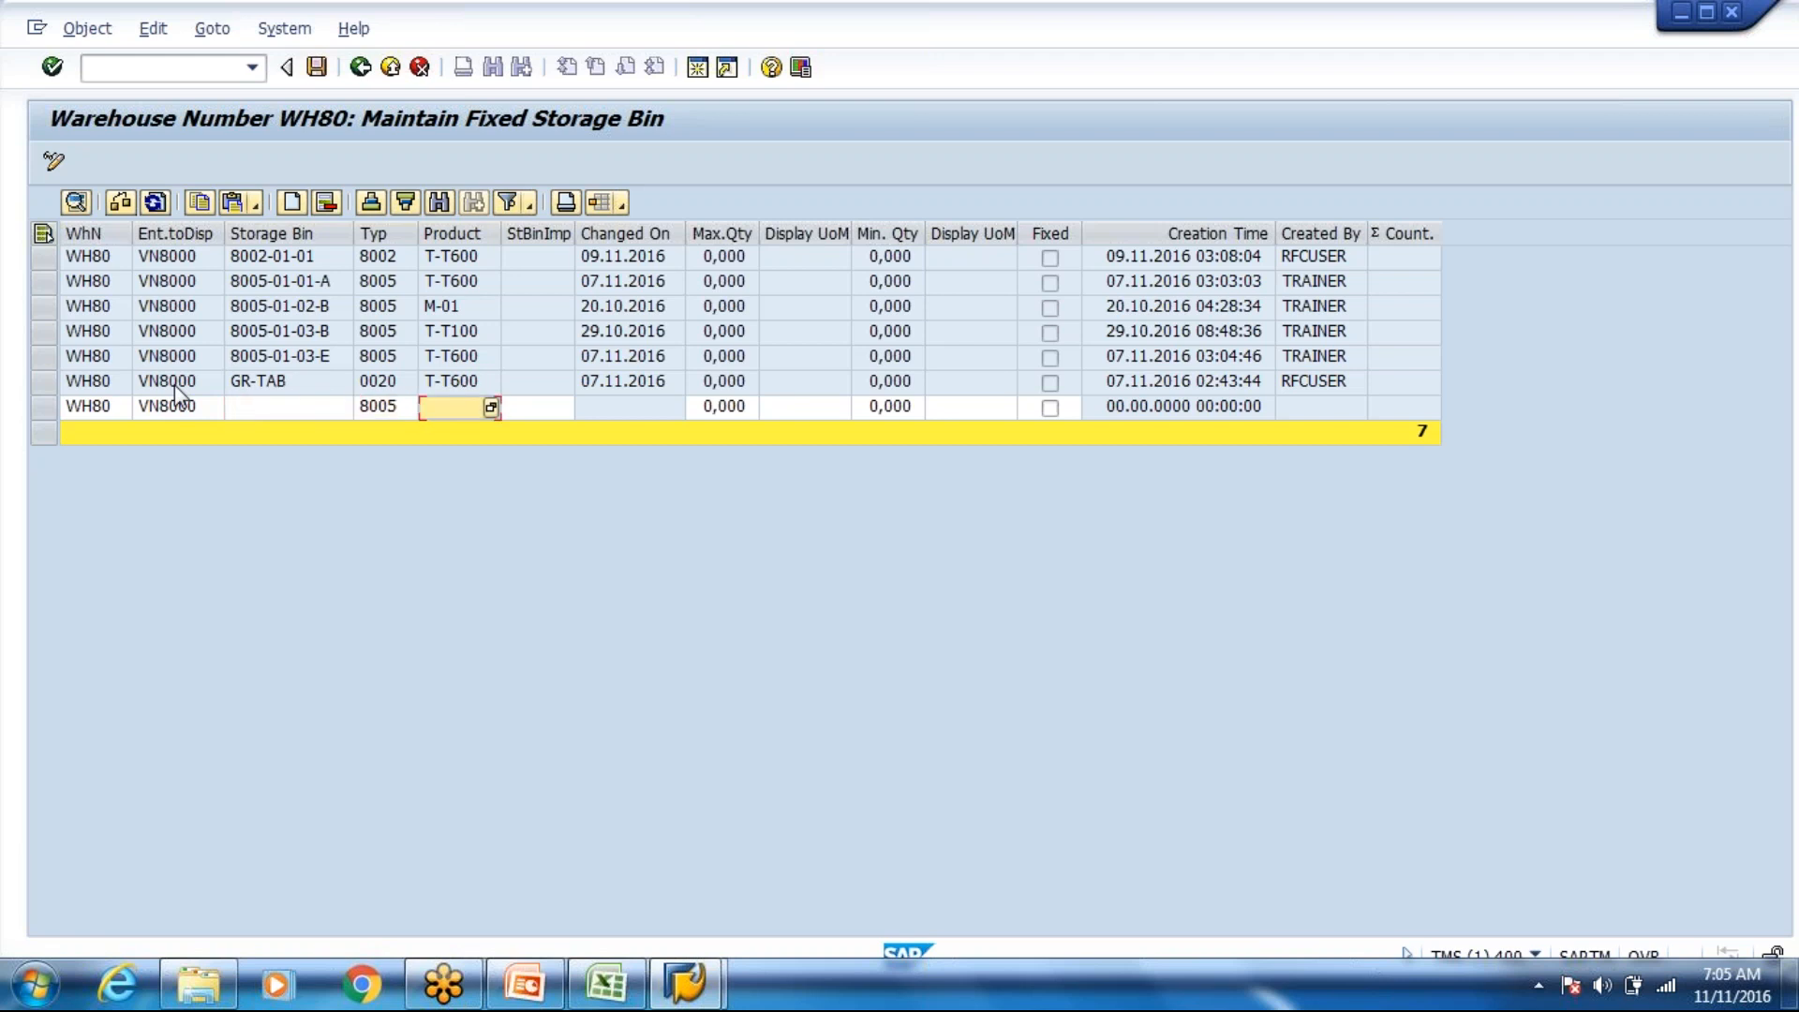
text(t-t300)
Step: Choose 8005-04-06-B from the list of possible values as the new row's storage bin
click(296, 412)
click(343, 409)
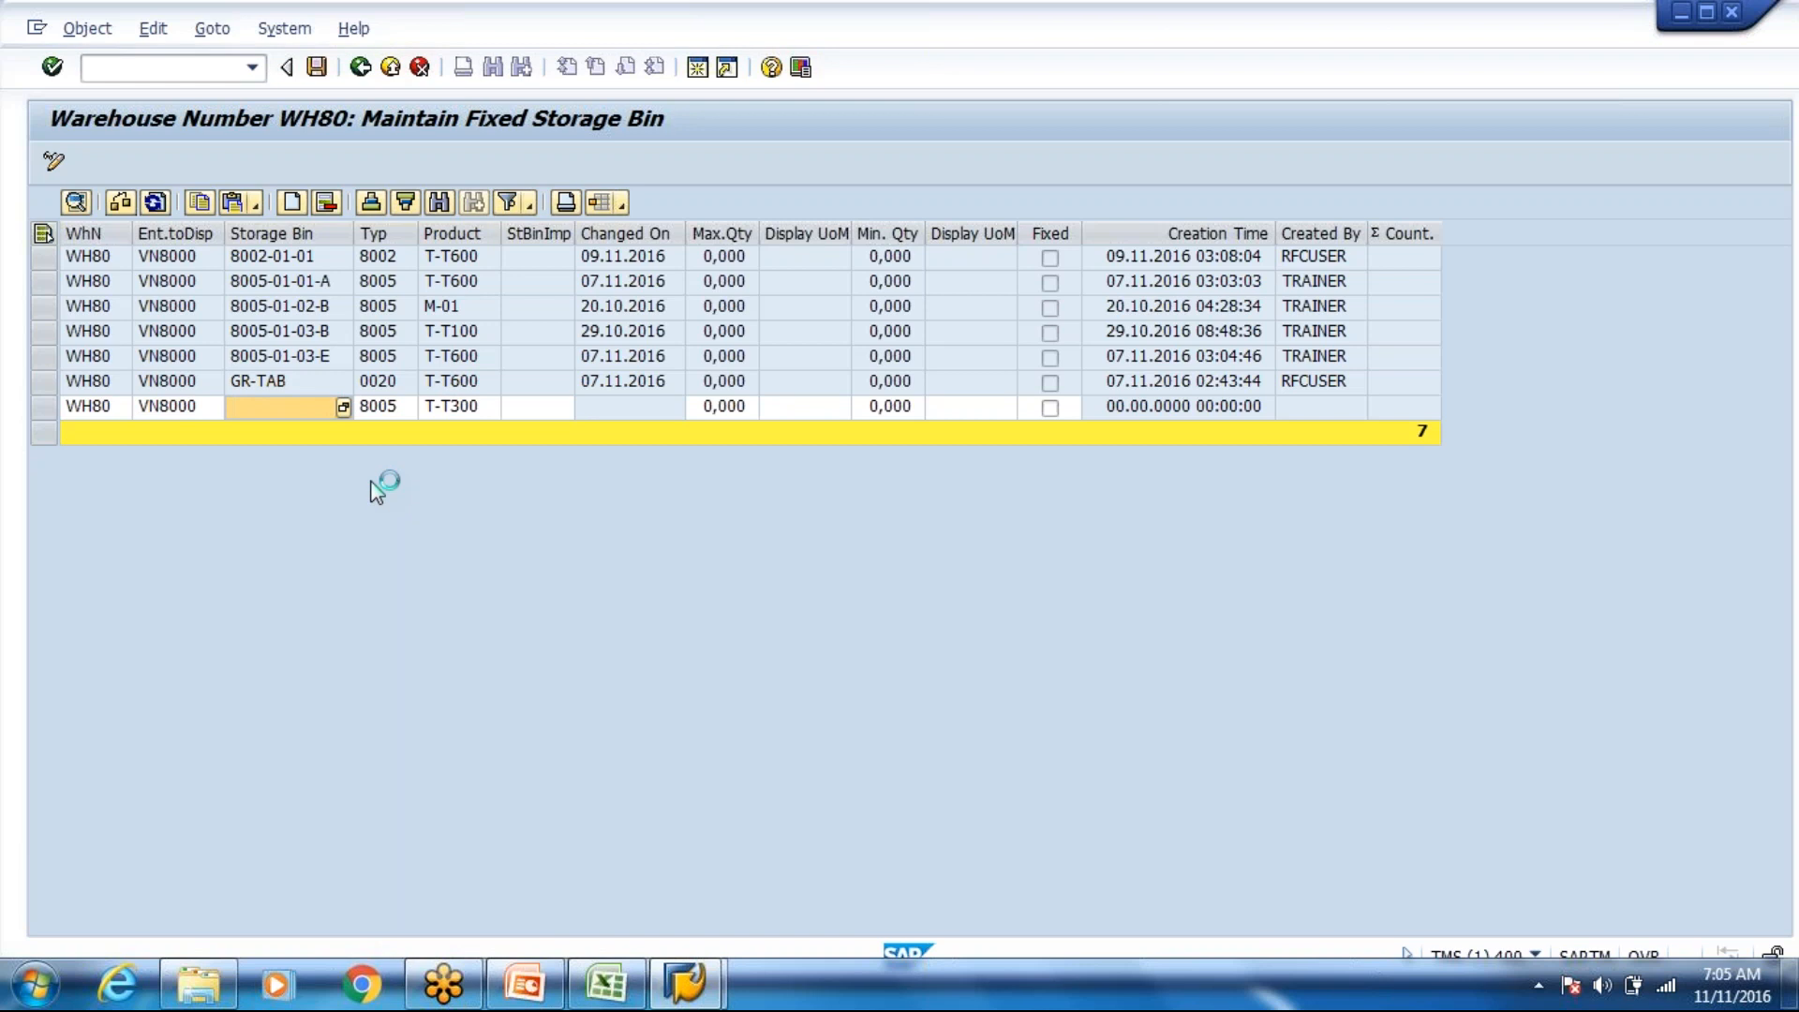
scroll(241, 755, down, 20)
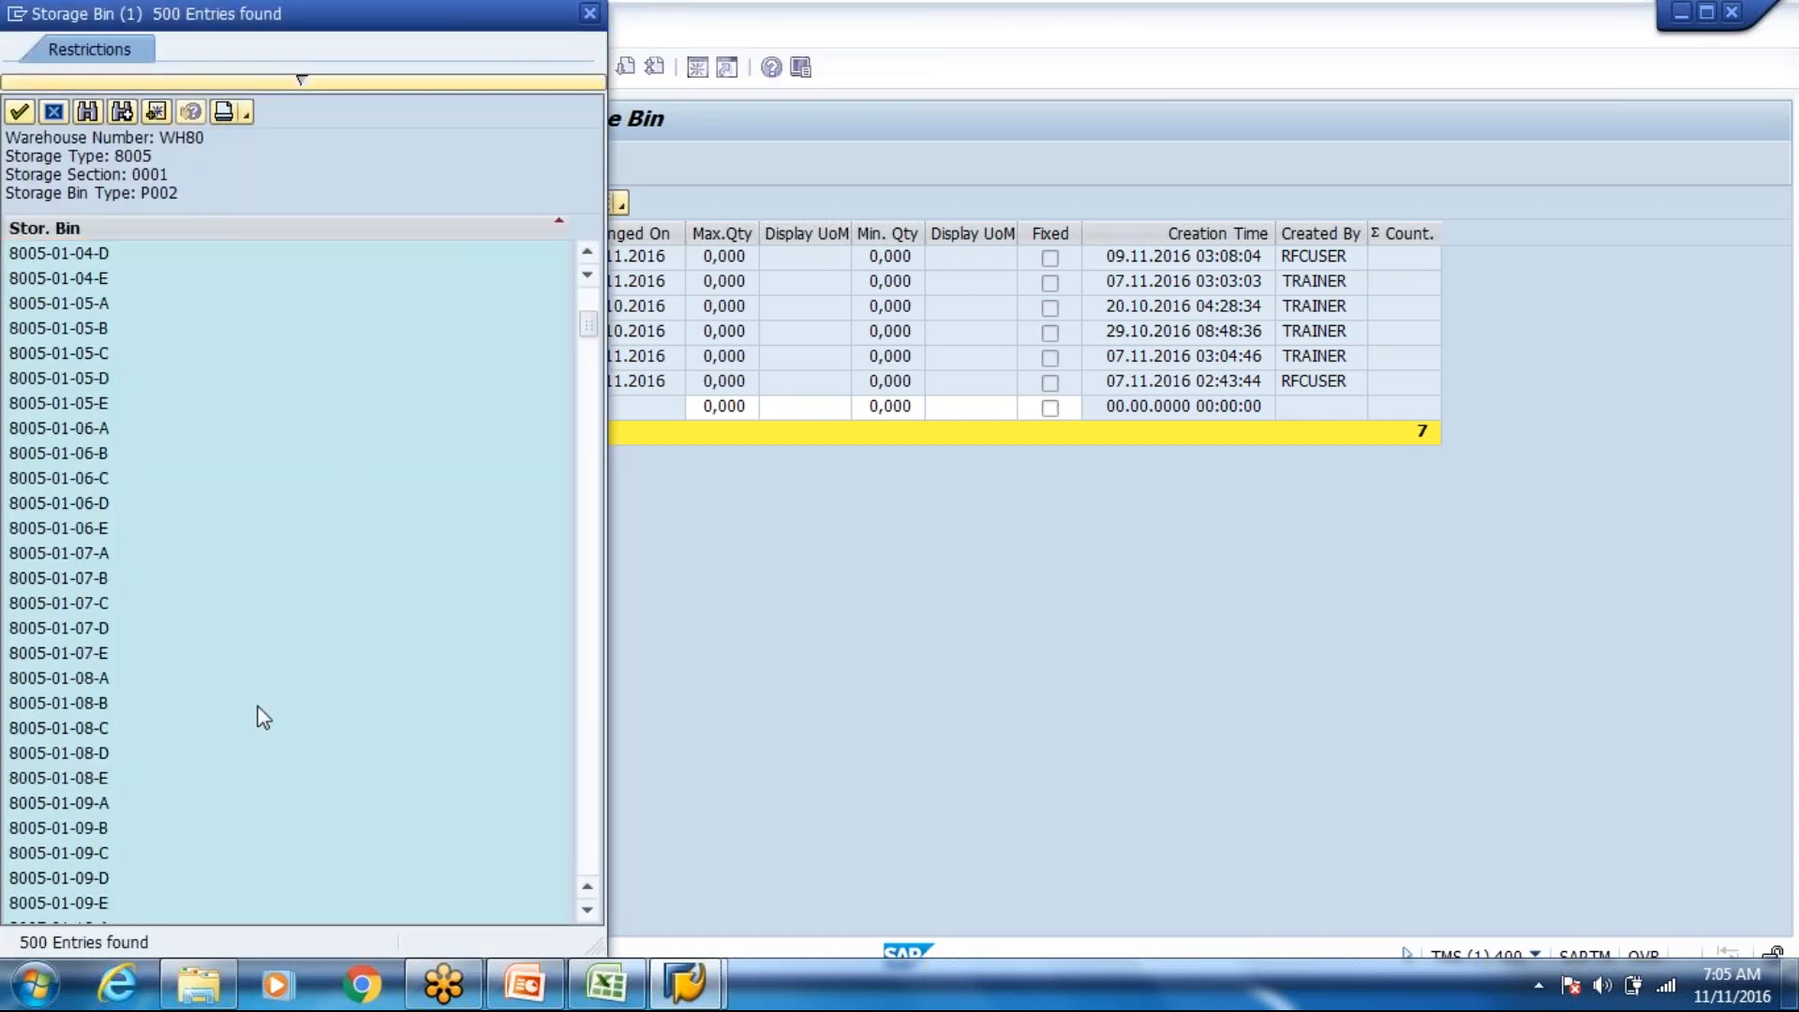
scroll(214, 818, down, 3)
double_click(214, 827)
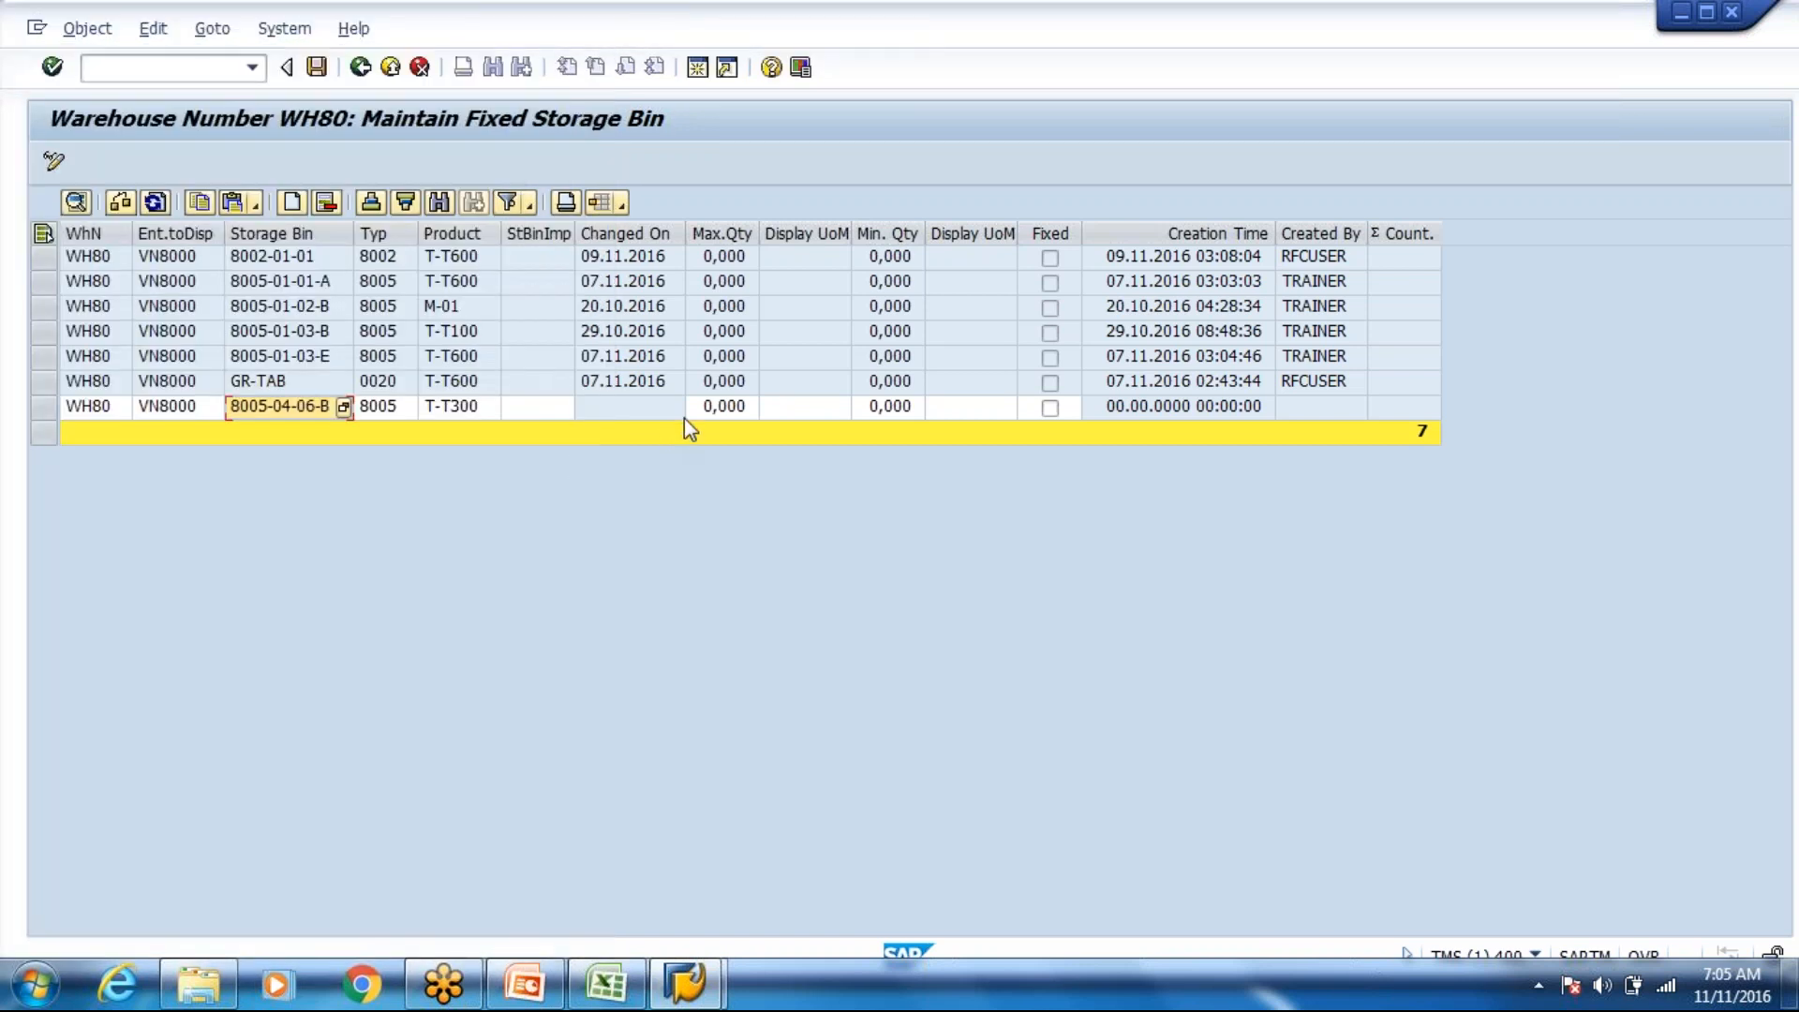
Step: Set the new row's maximum quantity to 100 with PC as its display unit of measure
click(712, 409)
key(Delete)
key(Delete)
key(Delete)
key(Delete)
key(Delete)
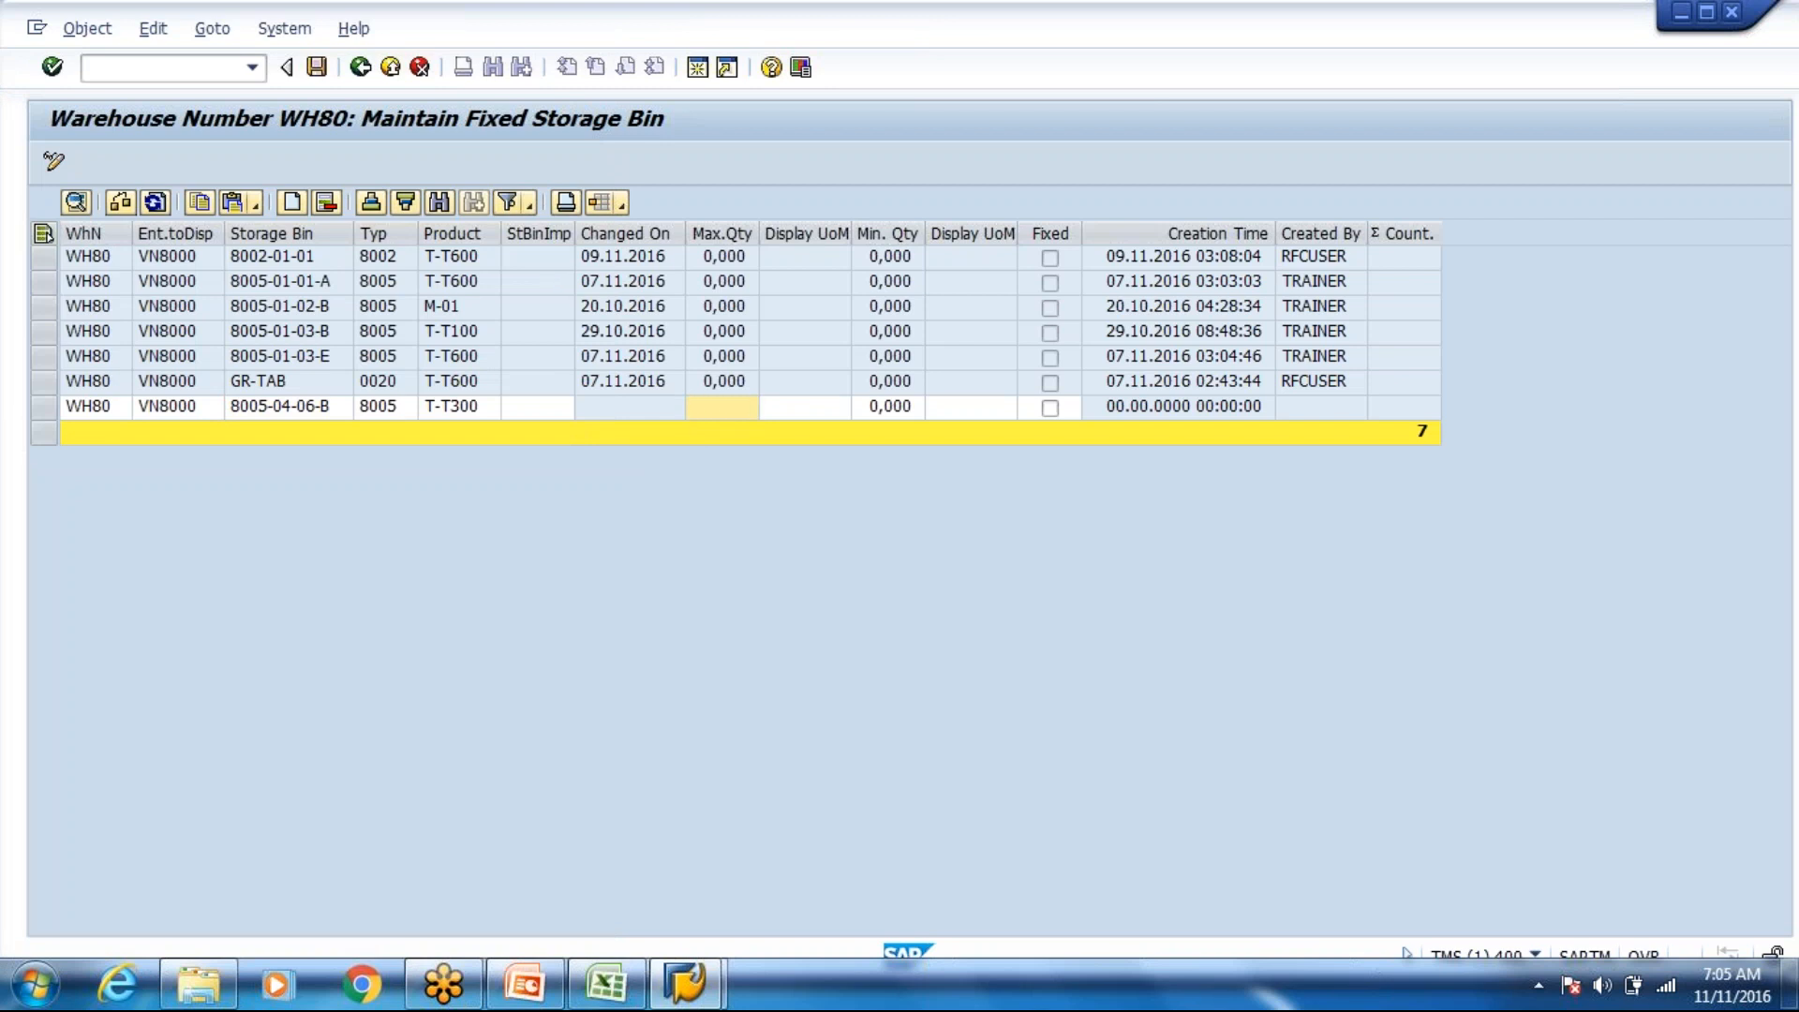
text(100)
key(Tab)
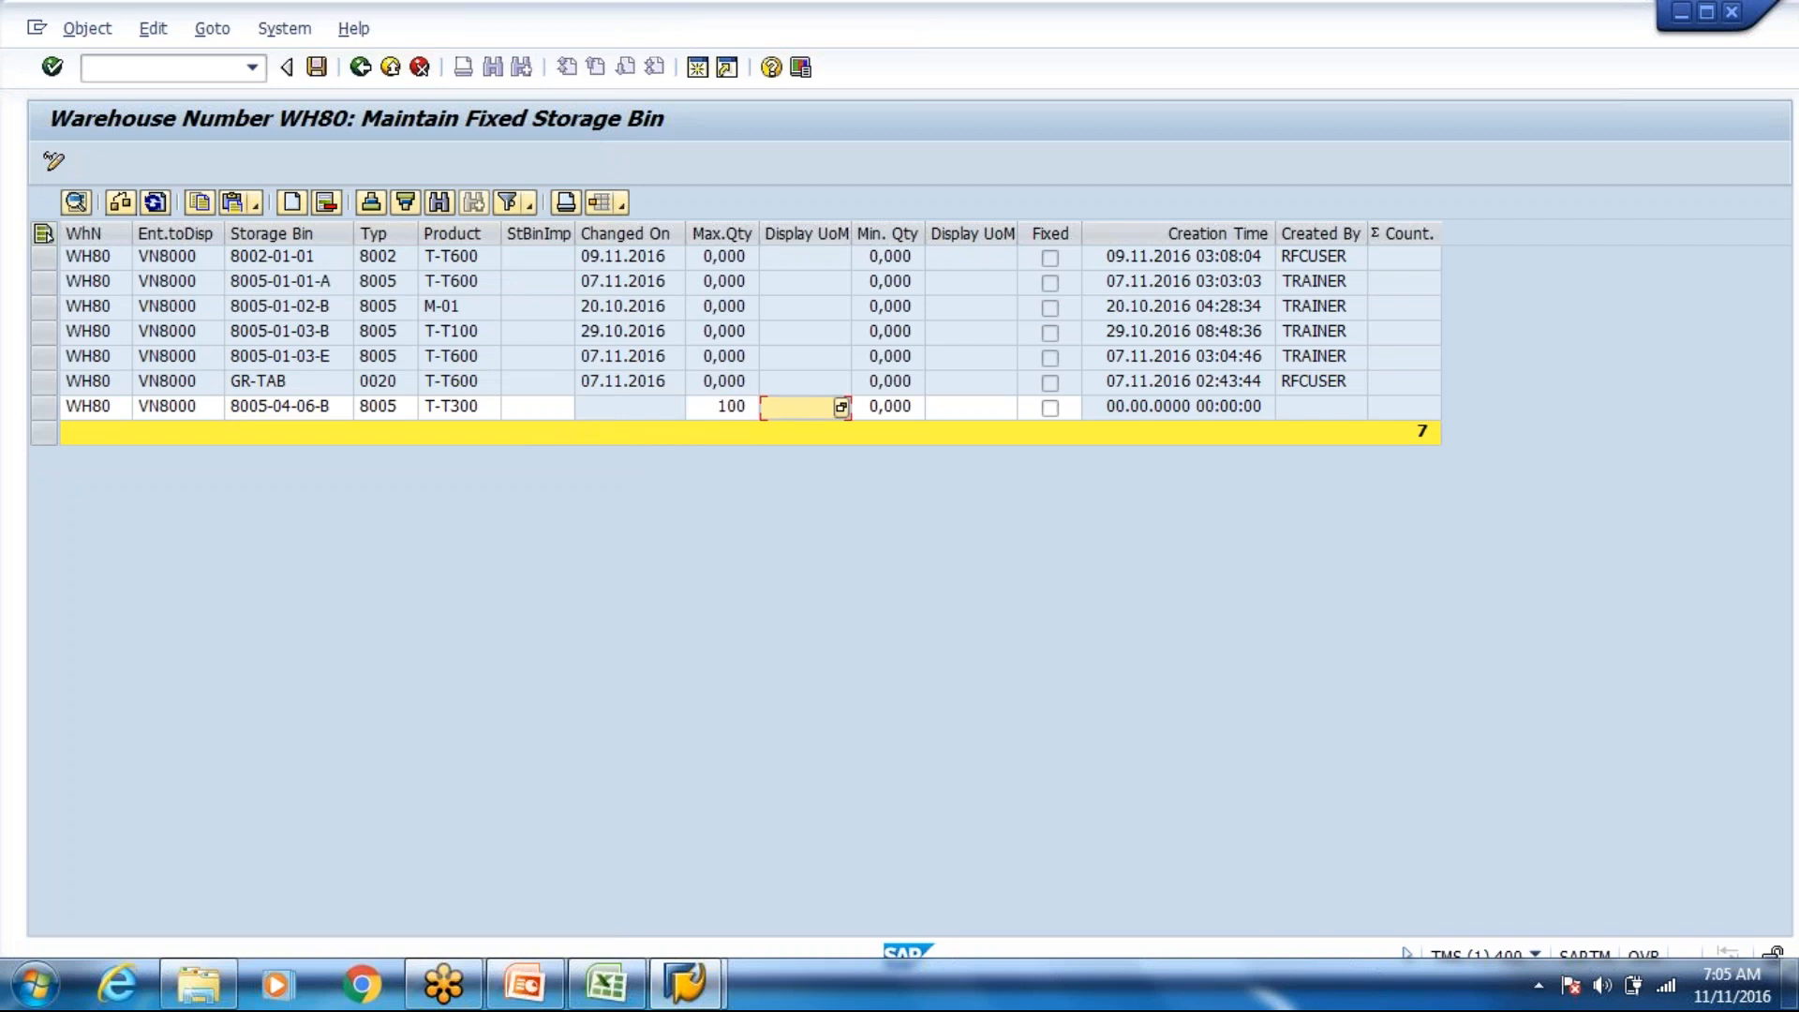
text(PC)
key(Tab)
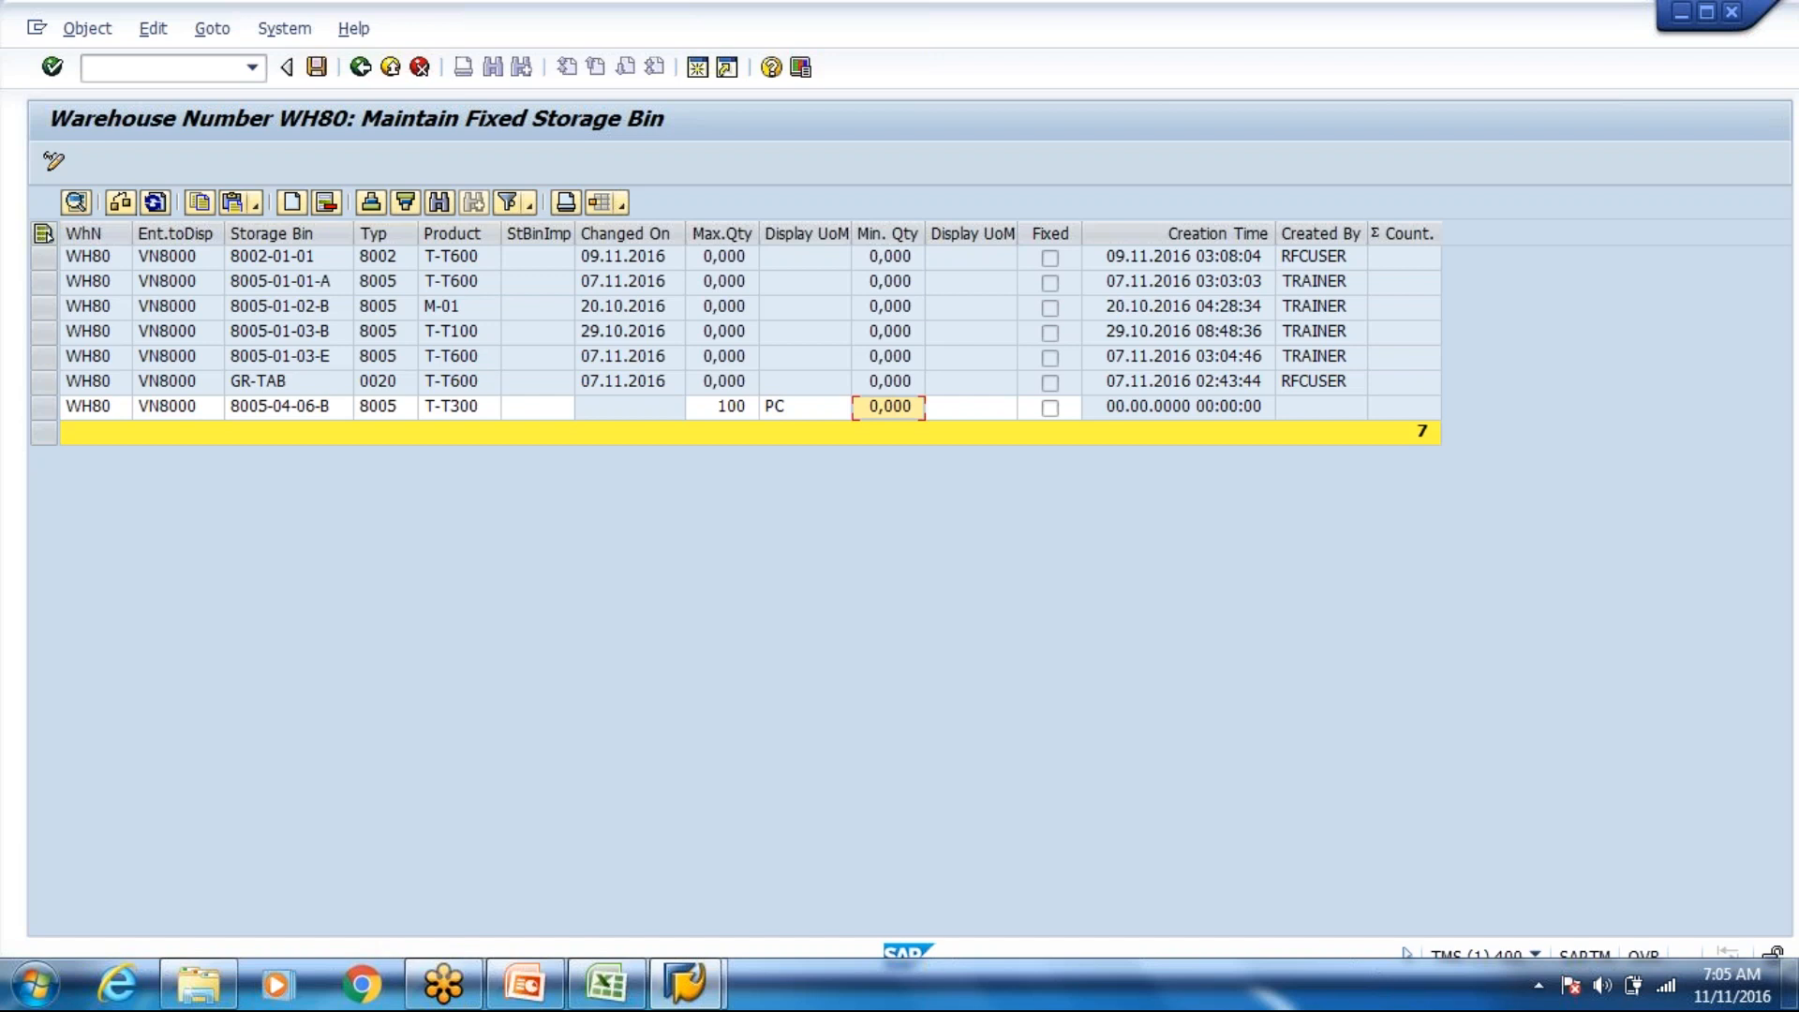
Step: Set the new row's minimum quantity to 10 PC and mark the bin assignment as fixed
text(10)
key(Tab)
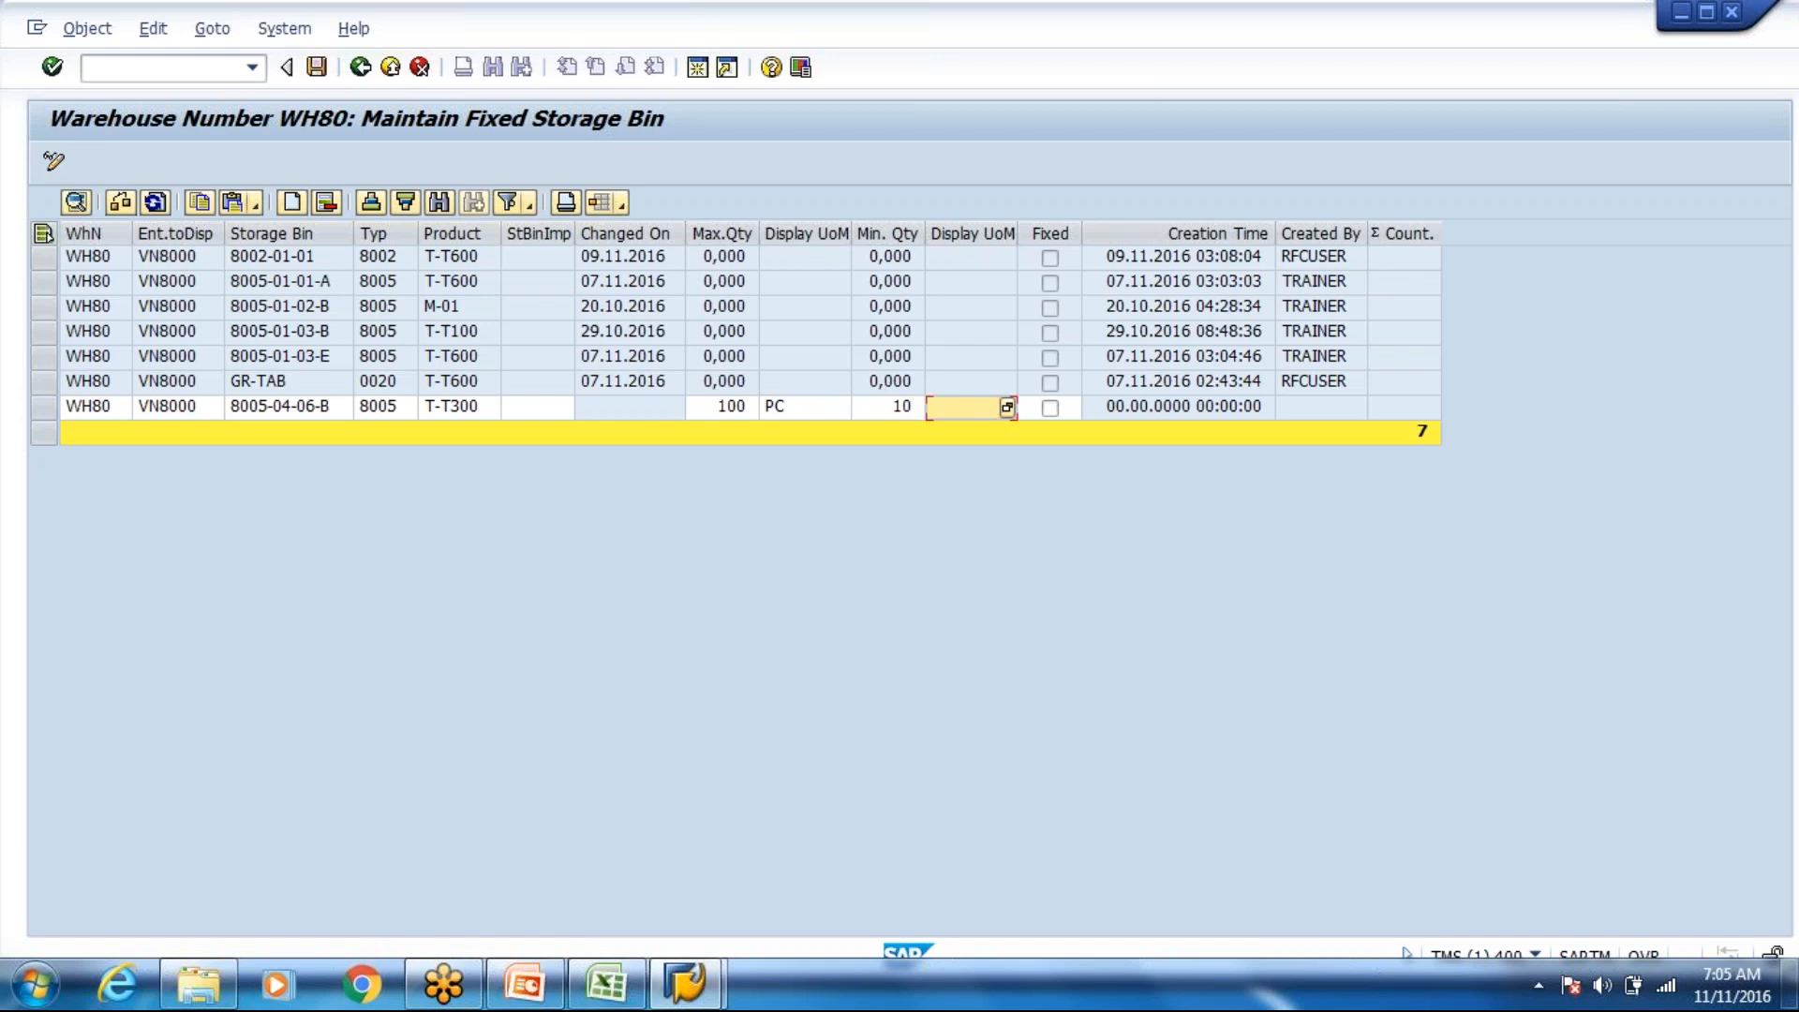
text(PC)
click(1050, 410)
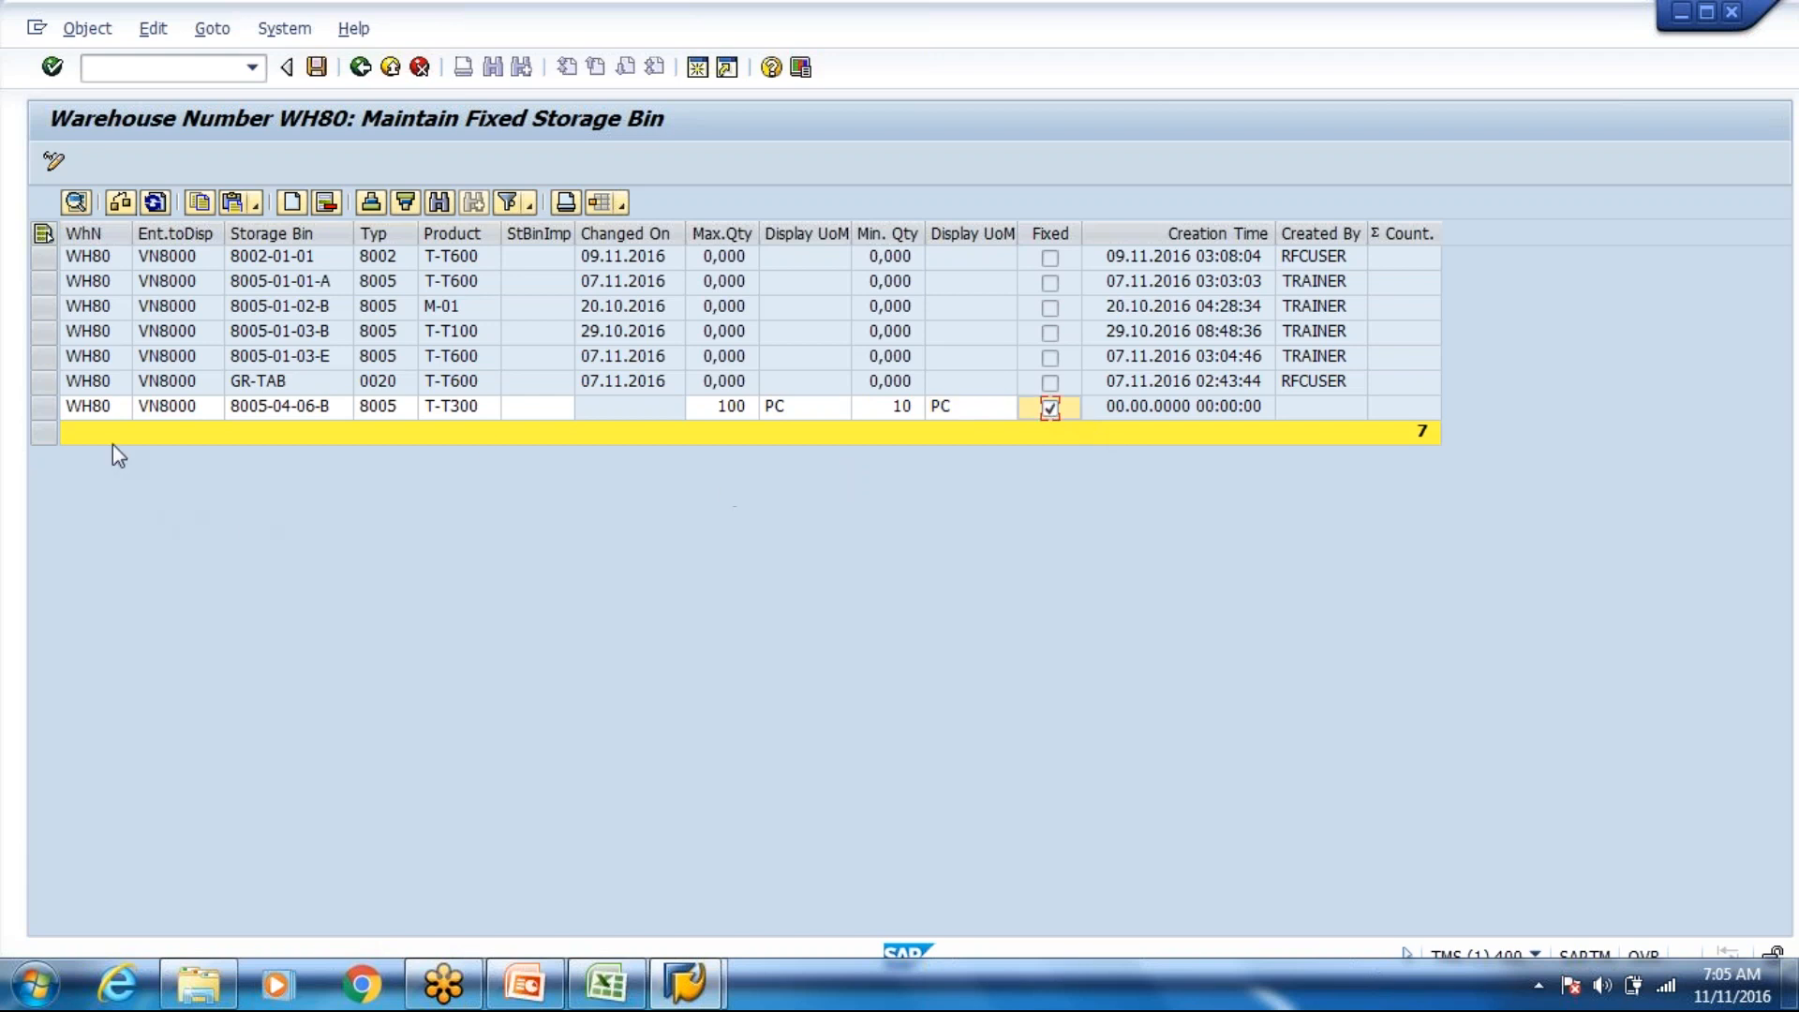
key(Return)
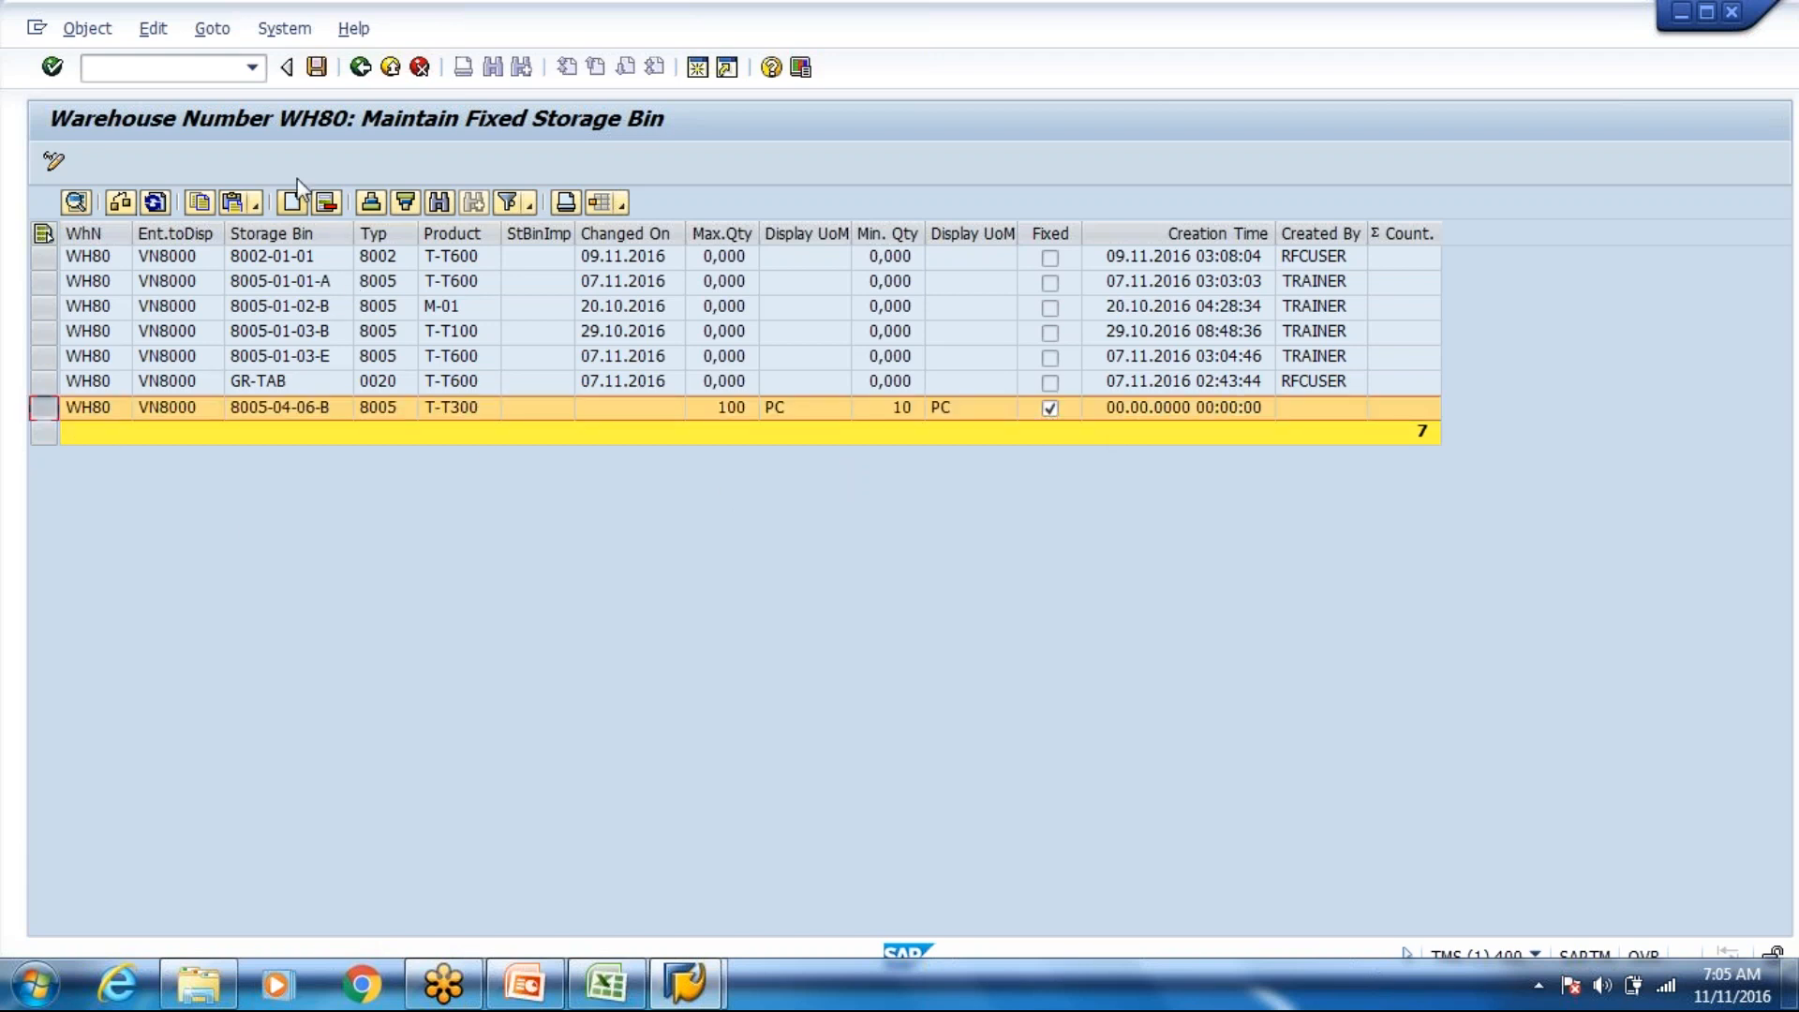
Step: Save the fixed storage bin assignment for product T-T300 and select its row in the list
click(318, 67)
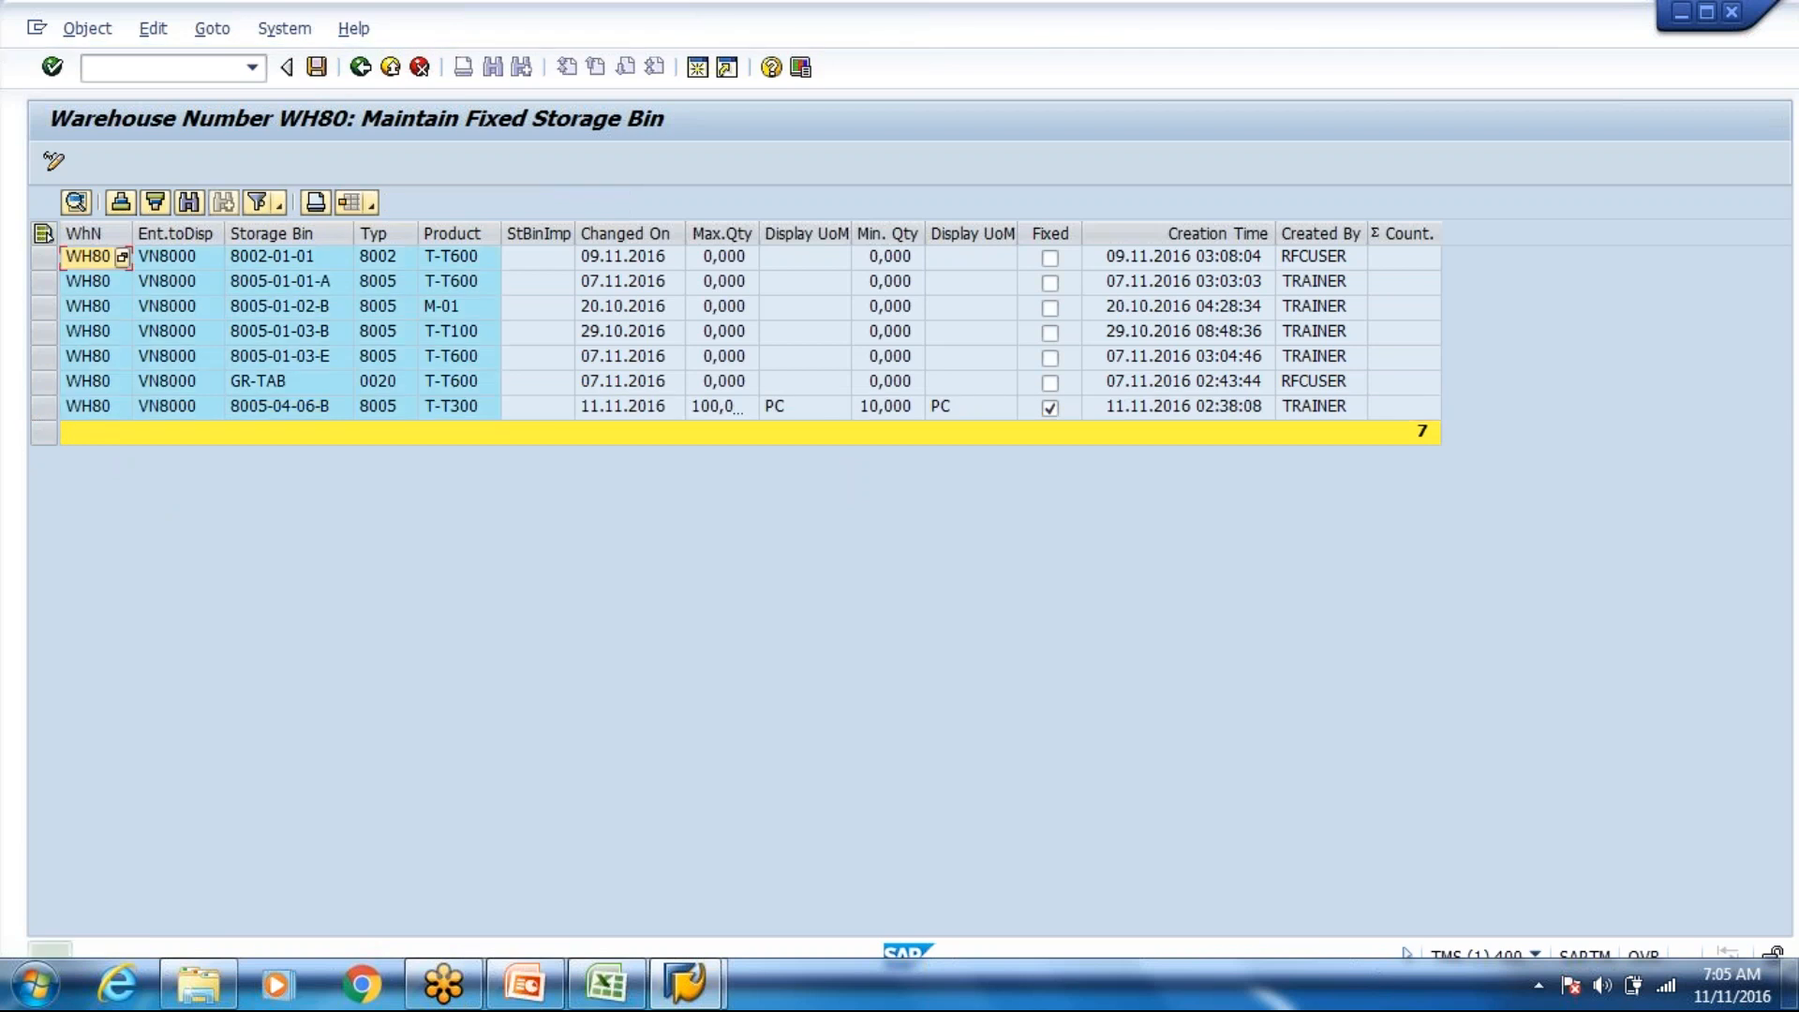
click(44, 429)
click(44, 382)
click(55, 406)
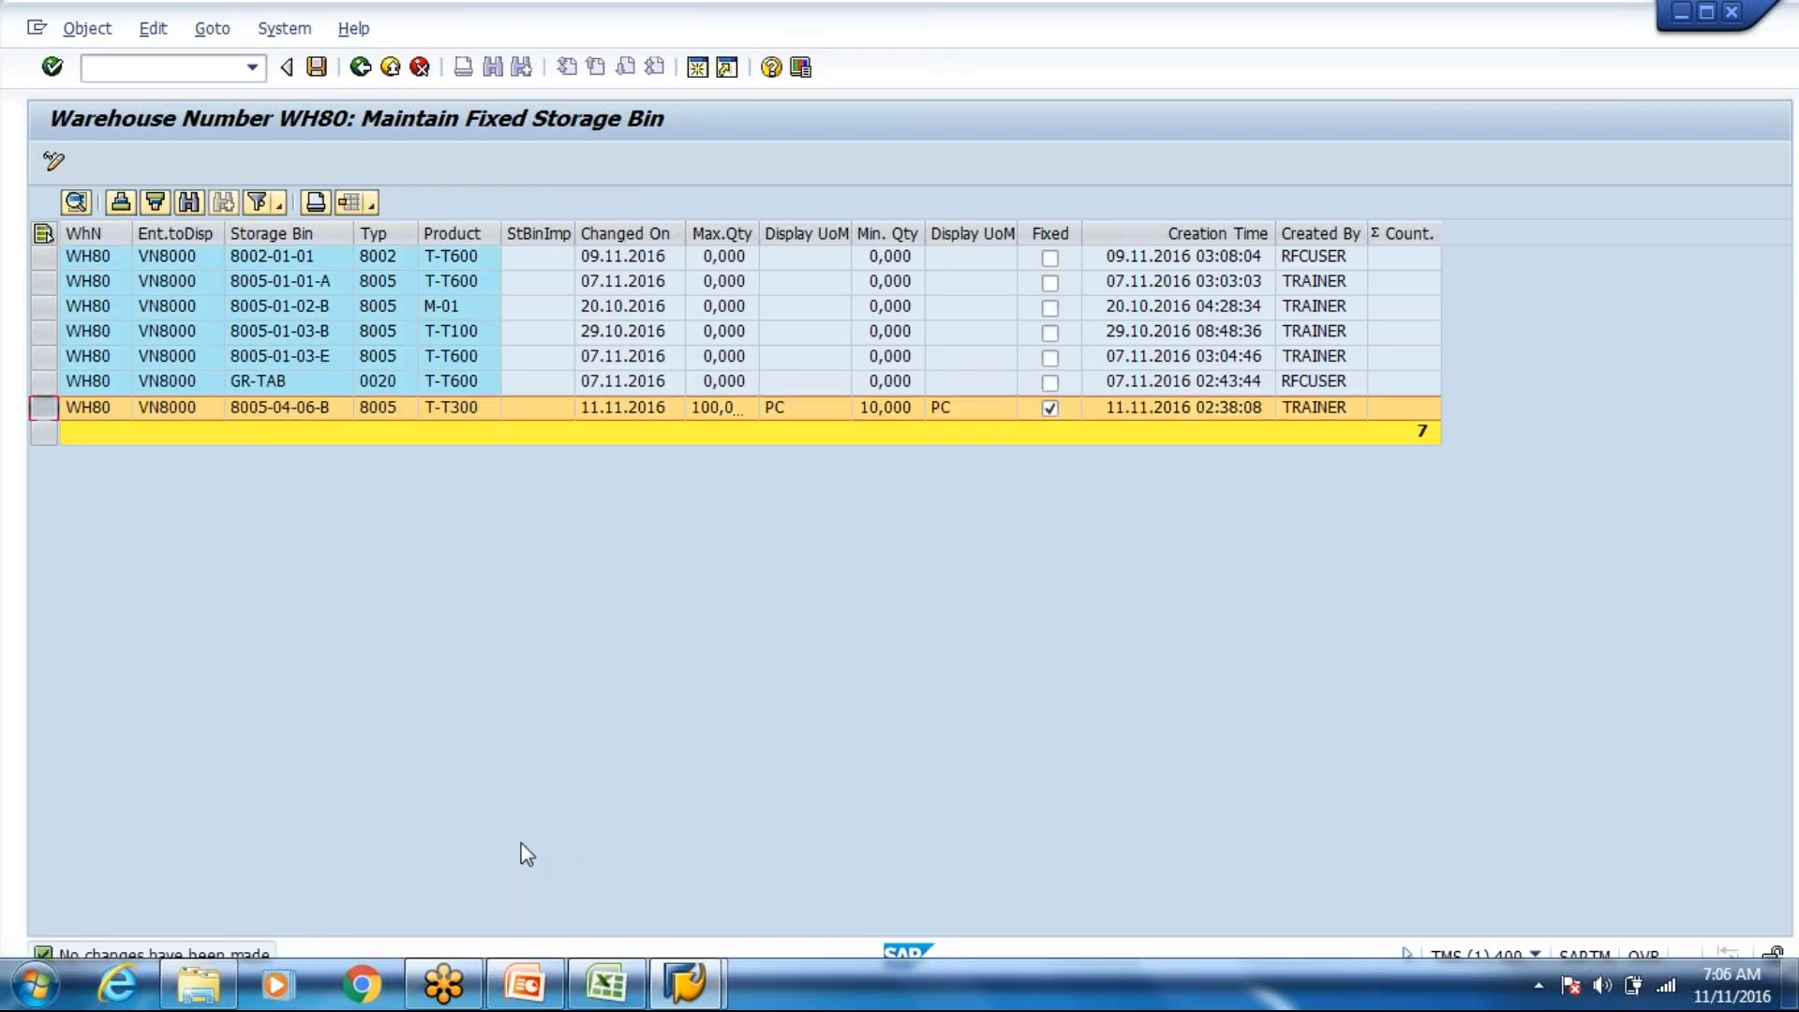
click(319, 66)
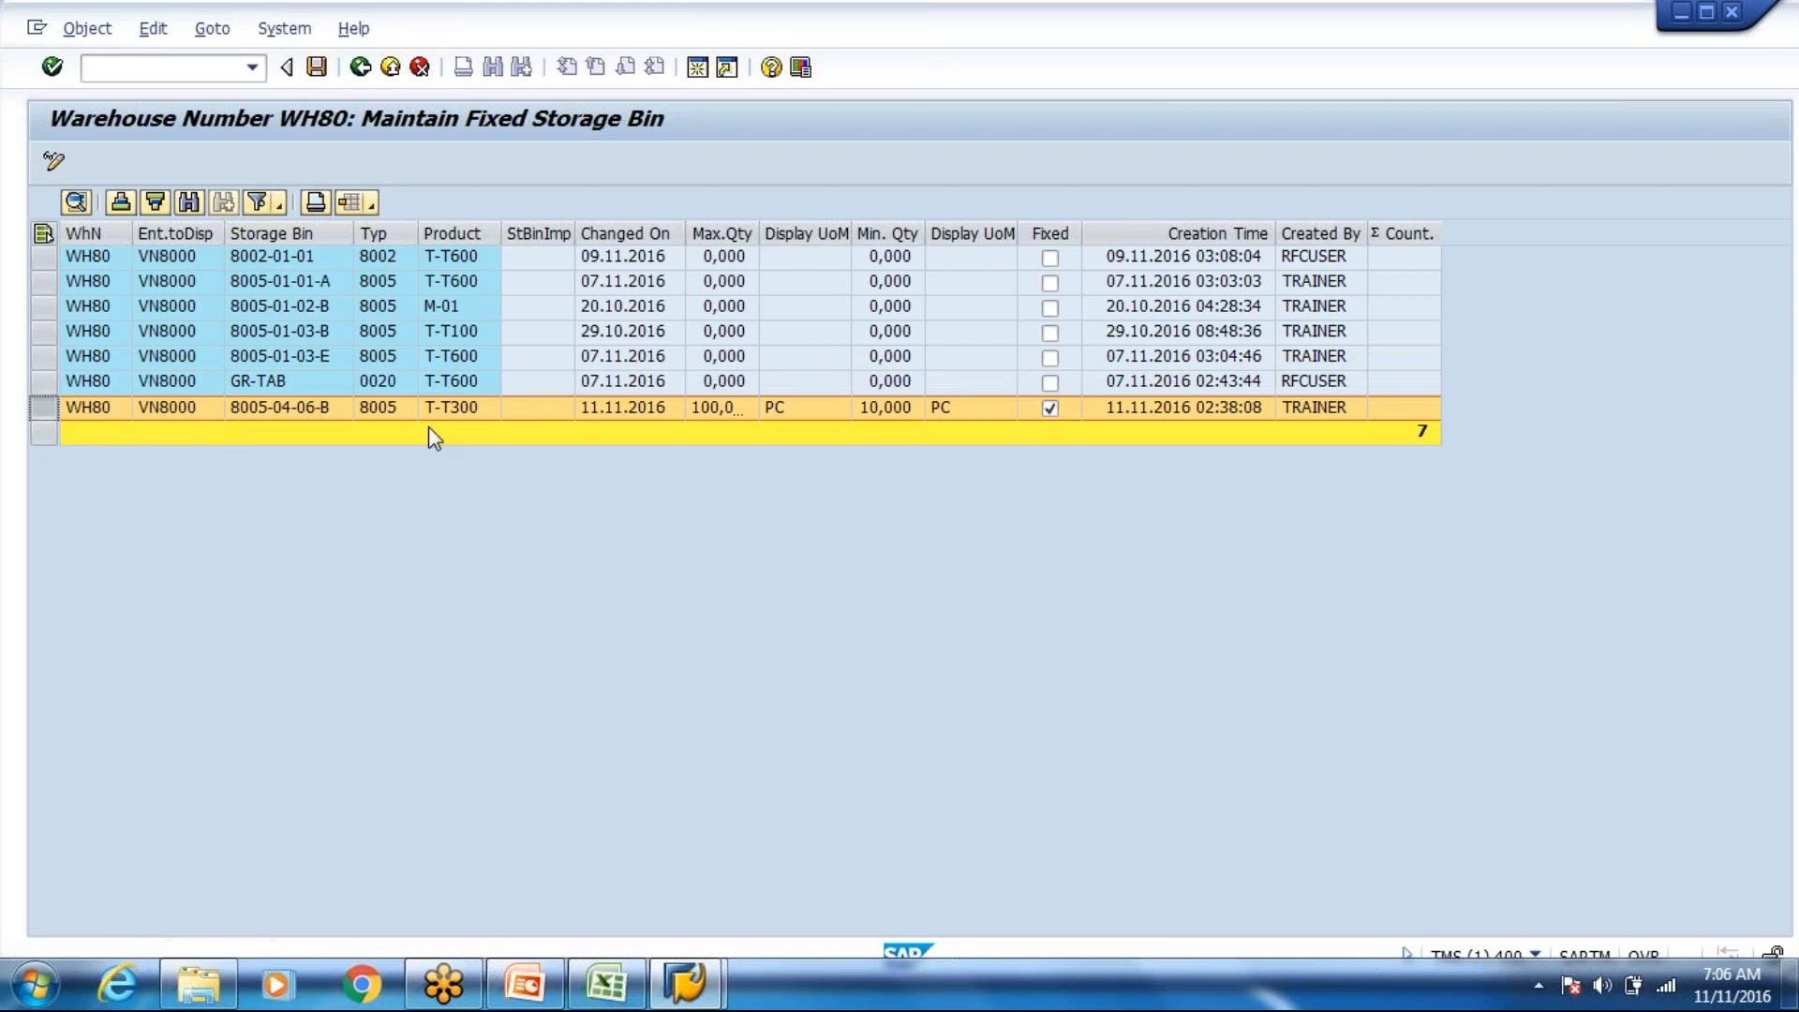
right_click(672, 1000)
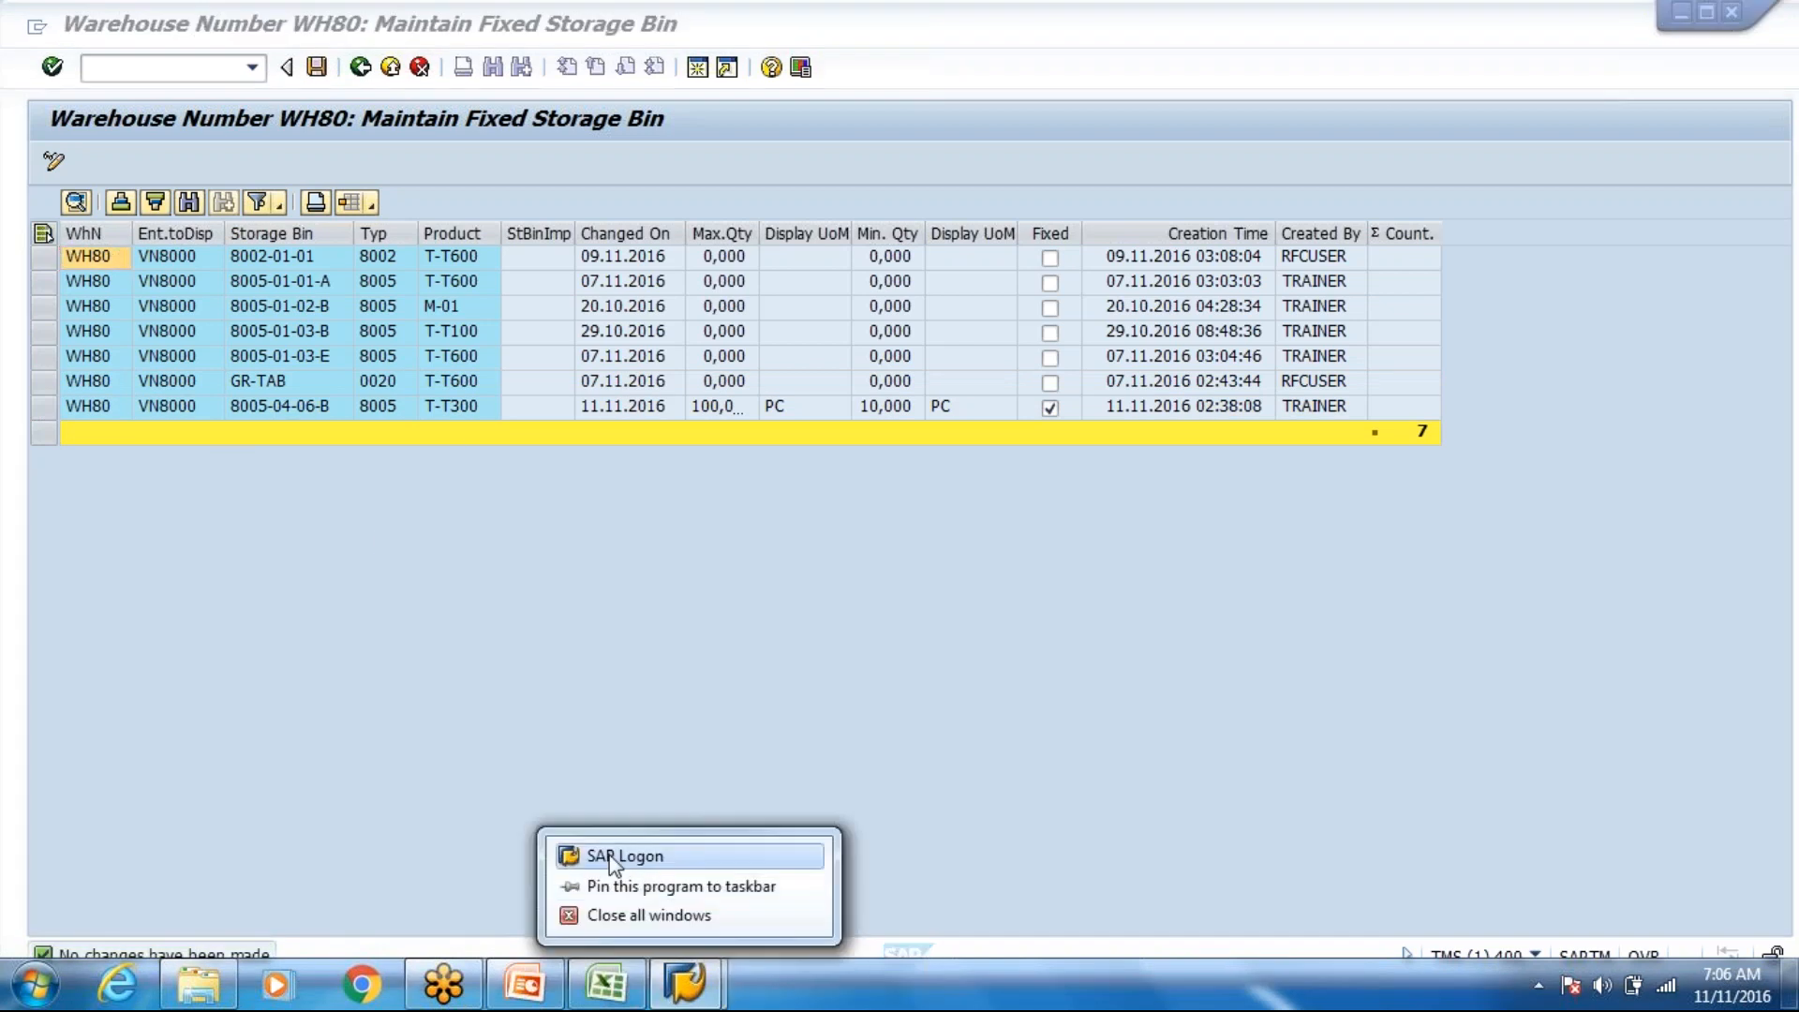
click(614, 855)
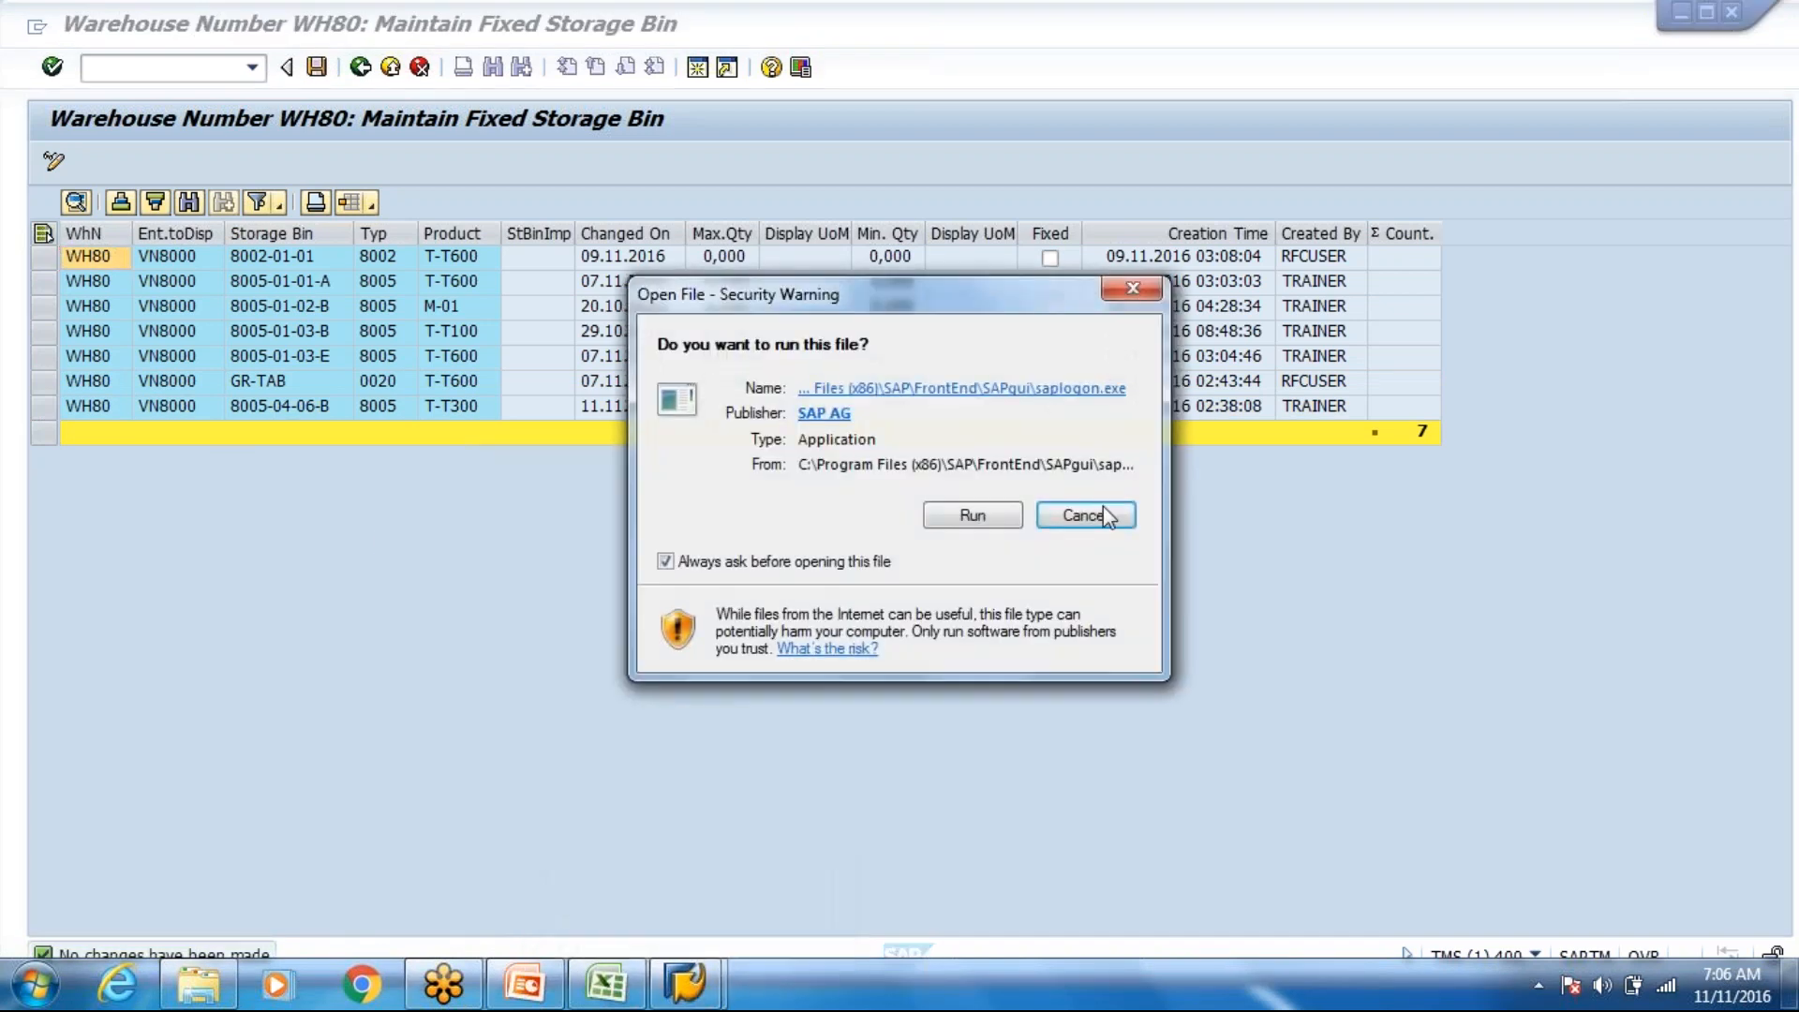
click(1127, 291)
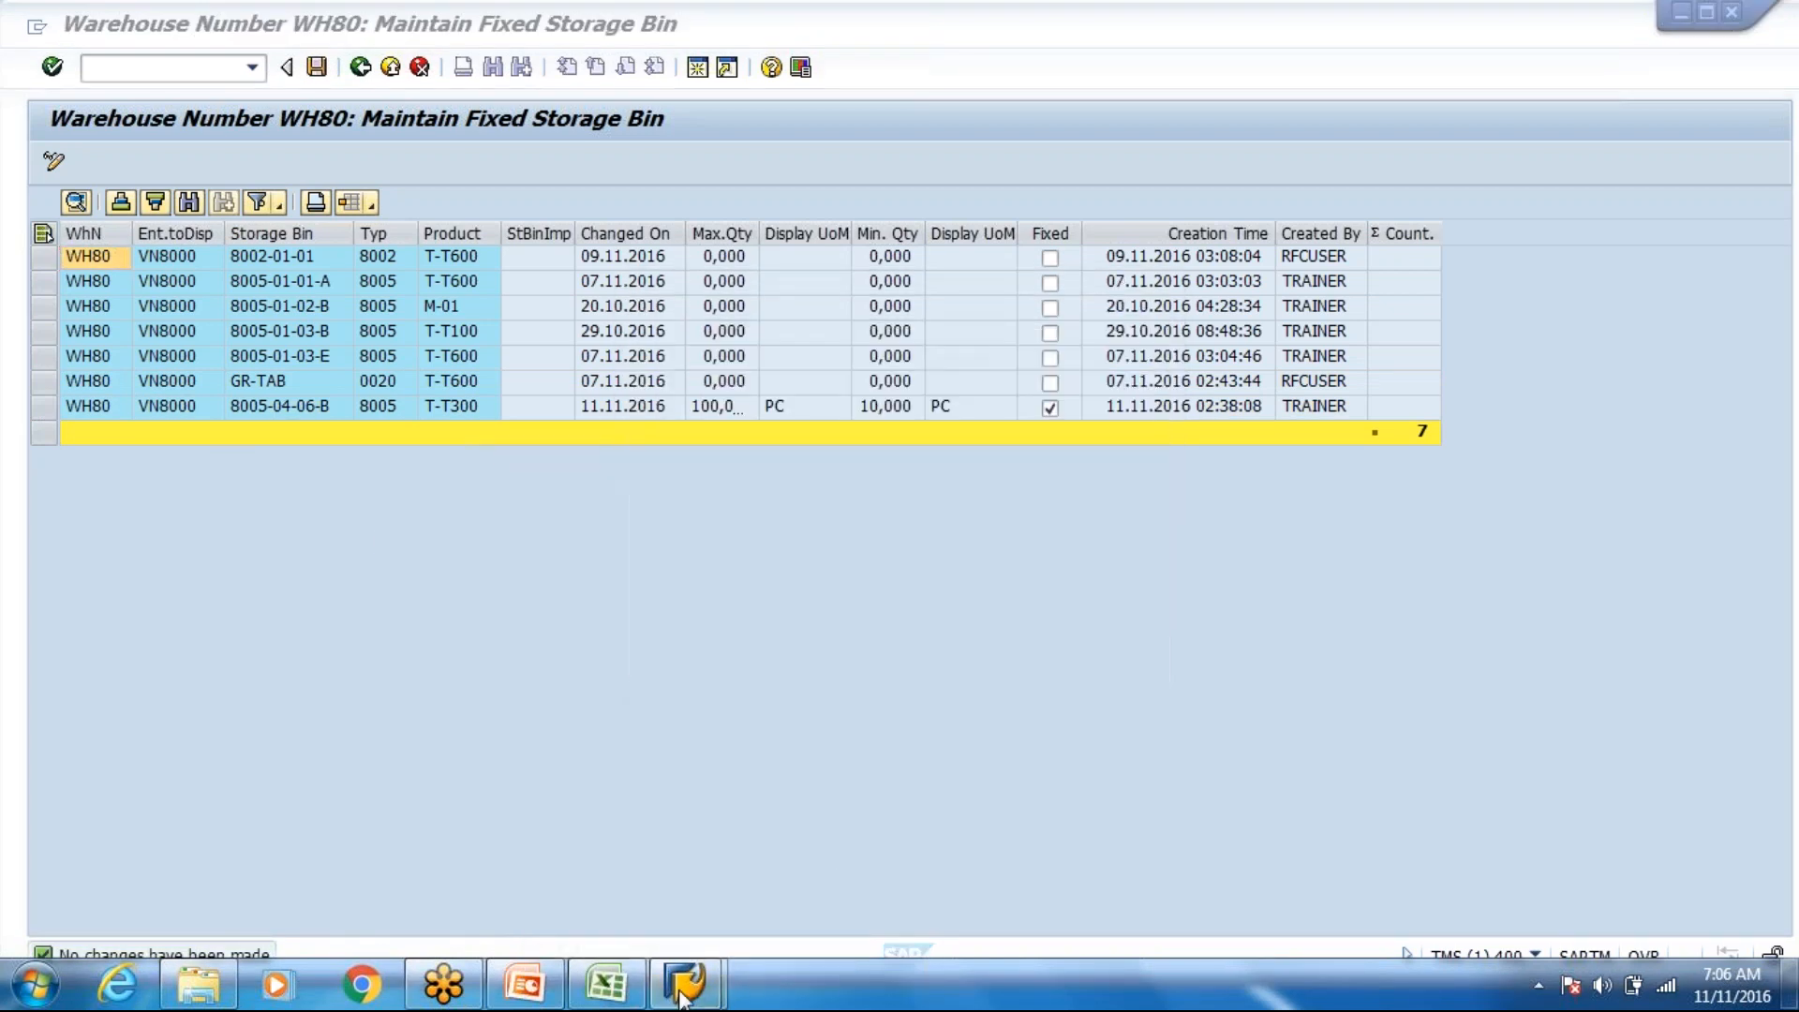
Step: Switch to SAP Logon, log on to the ECC new system with the user name and account password, and start transaction me21n
mouse_move(685, 984)
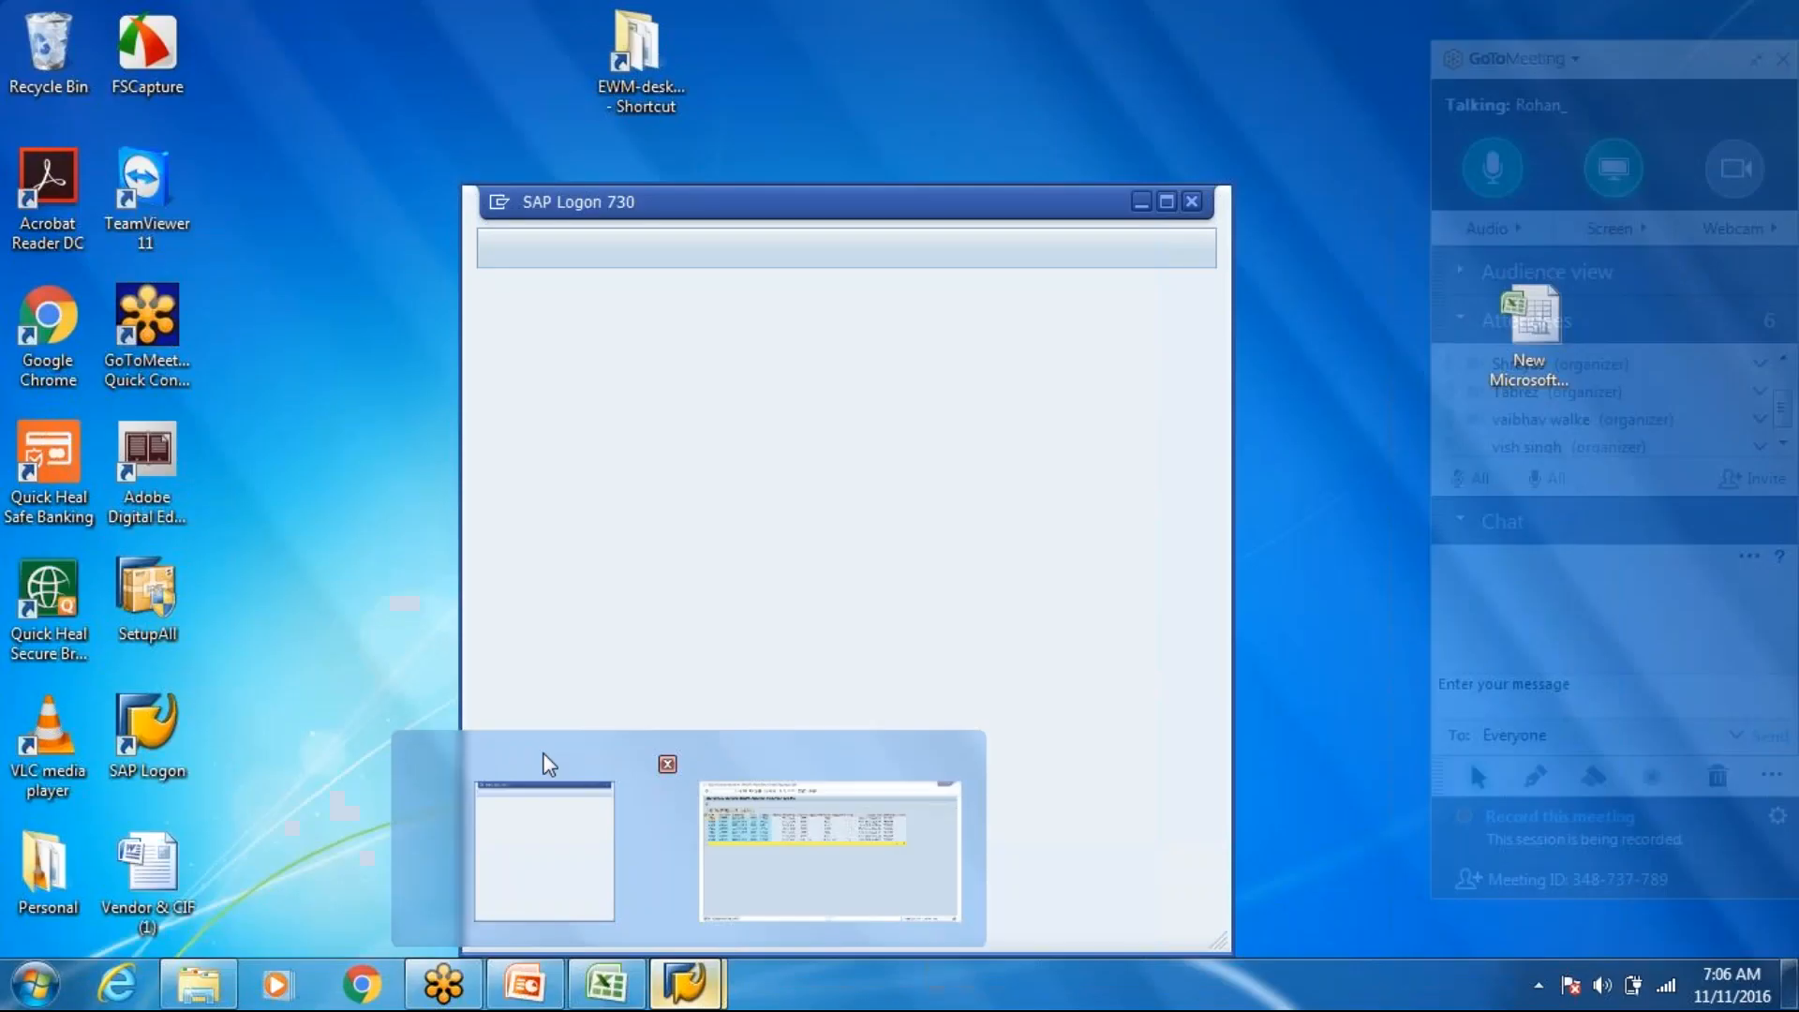
click(571, 864)
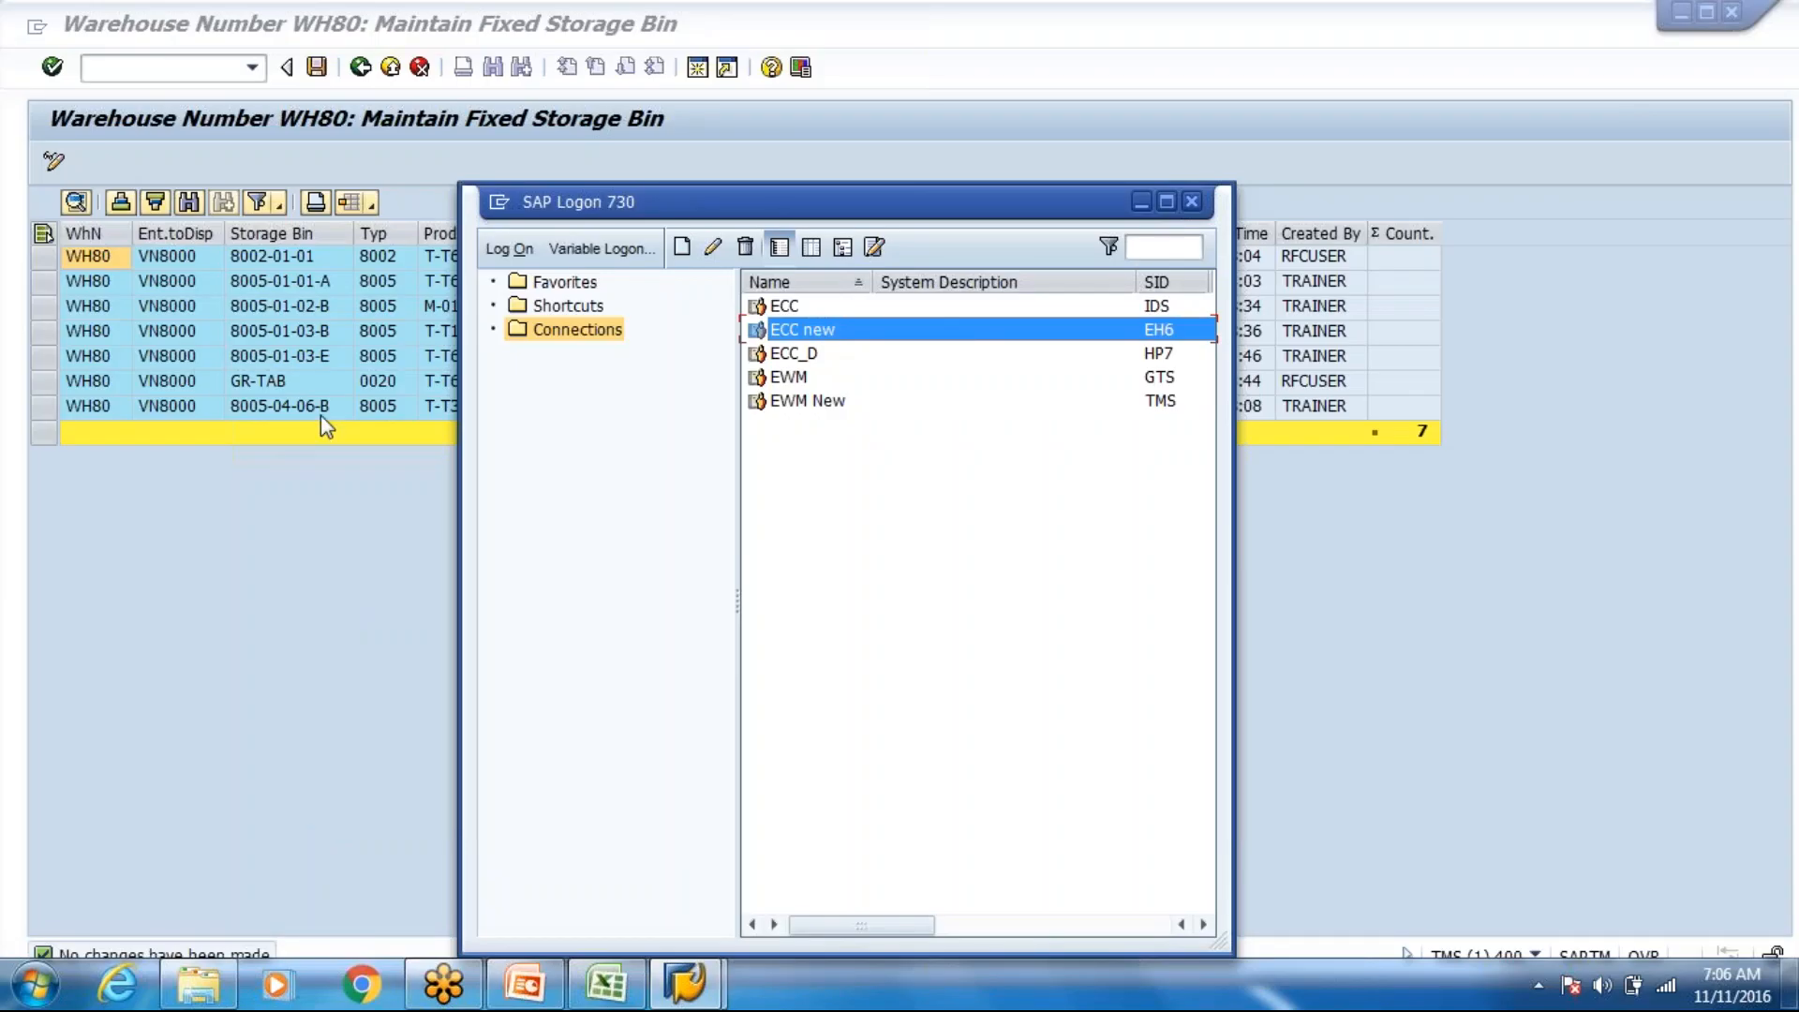
key(Down)
key(Down)
key(Tab)
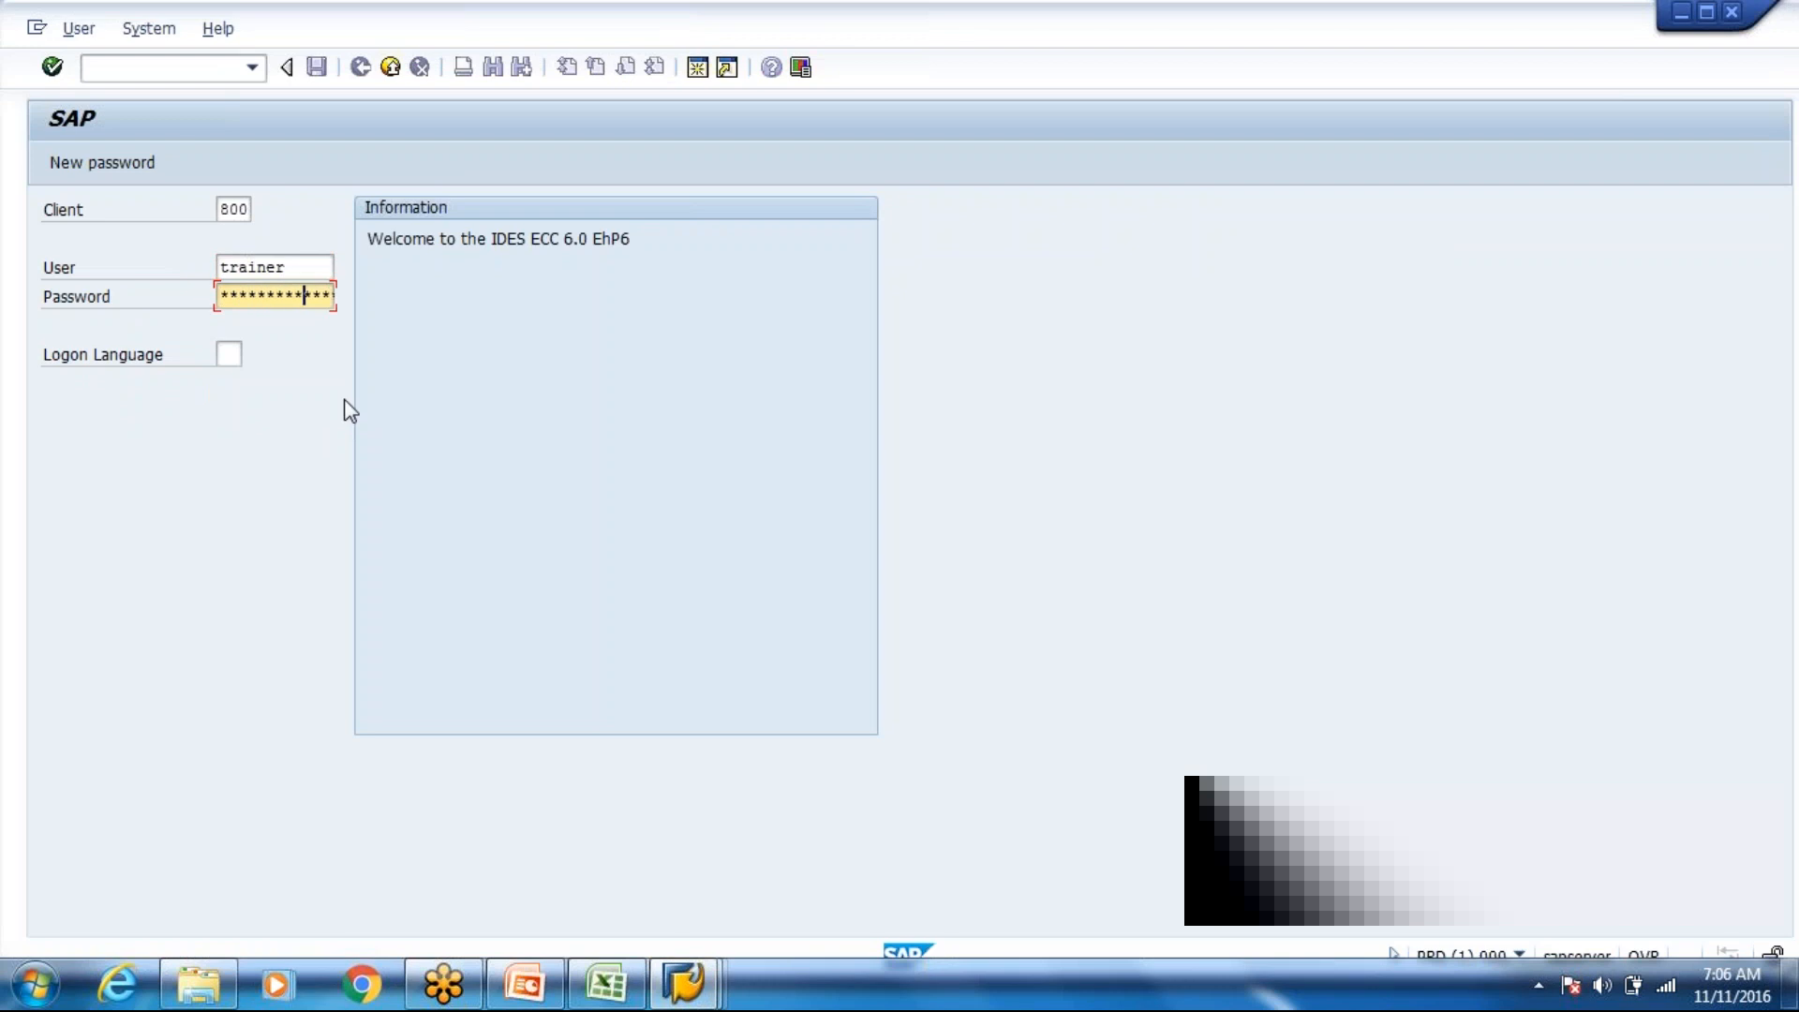
key(Return)
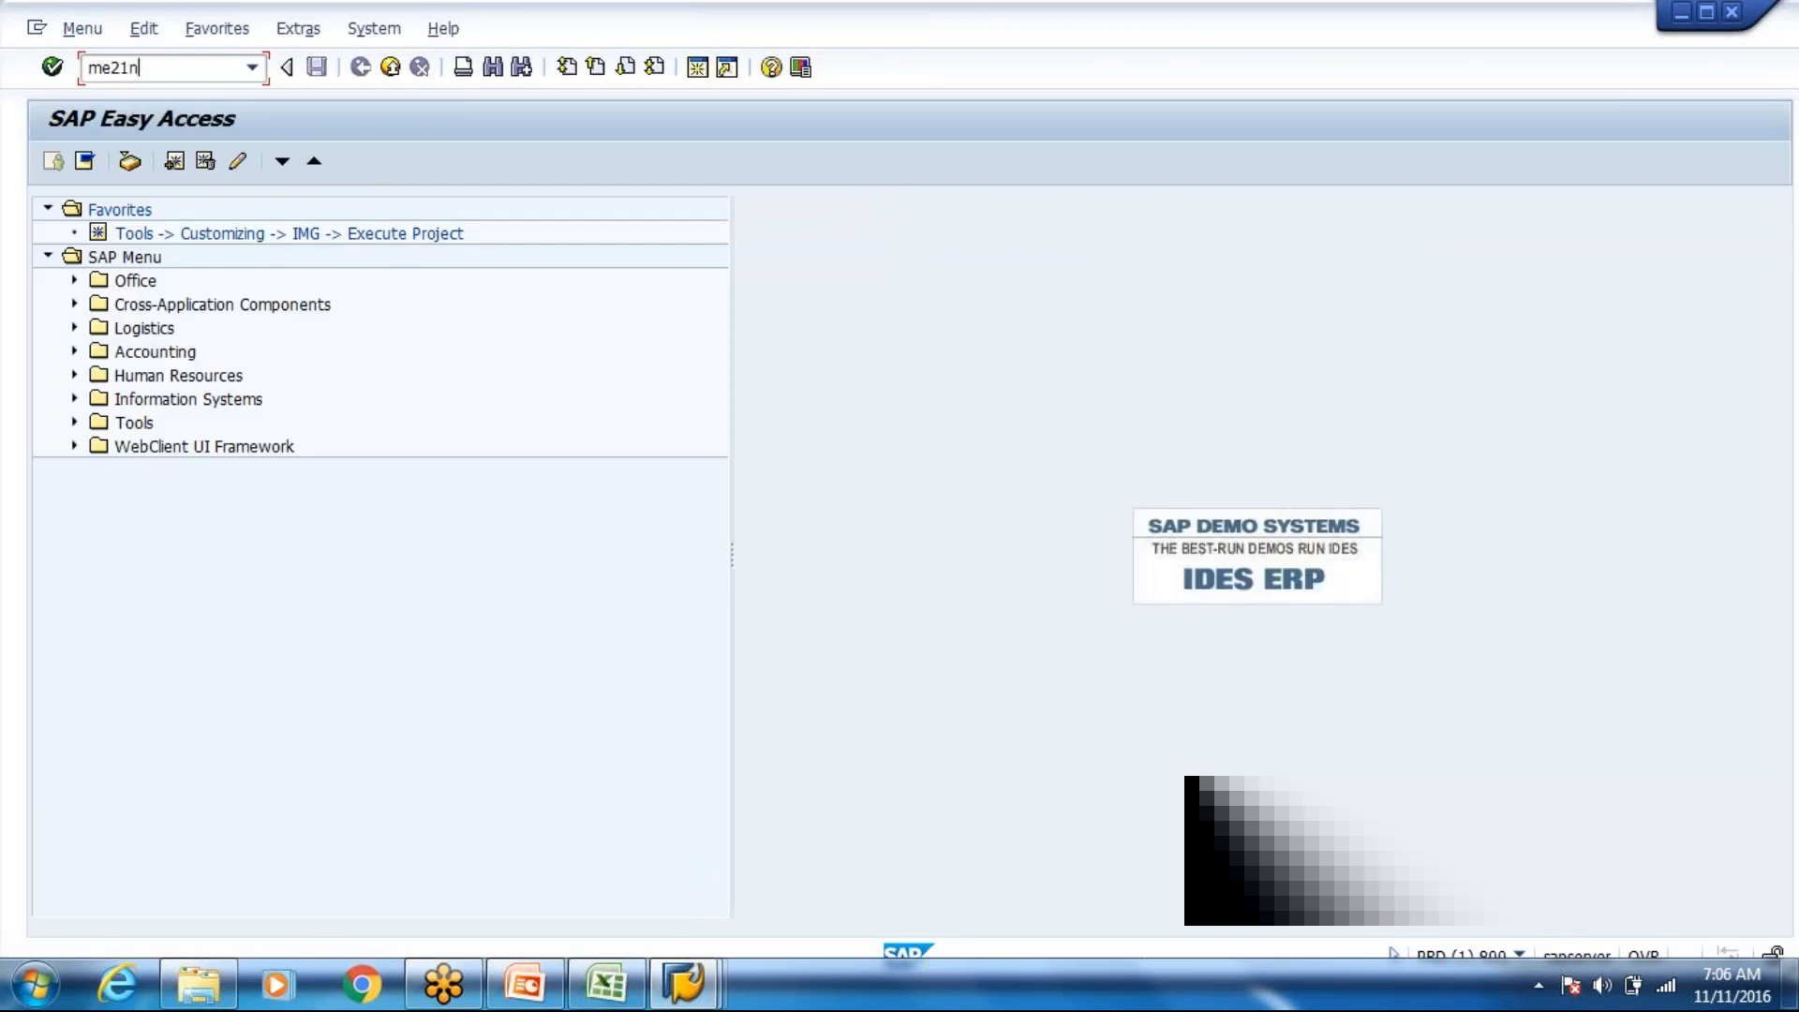
key(Return)
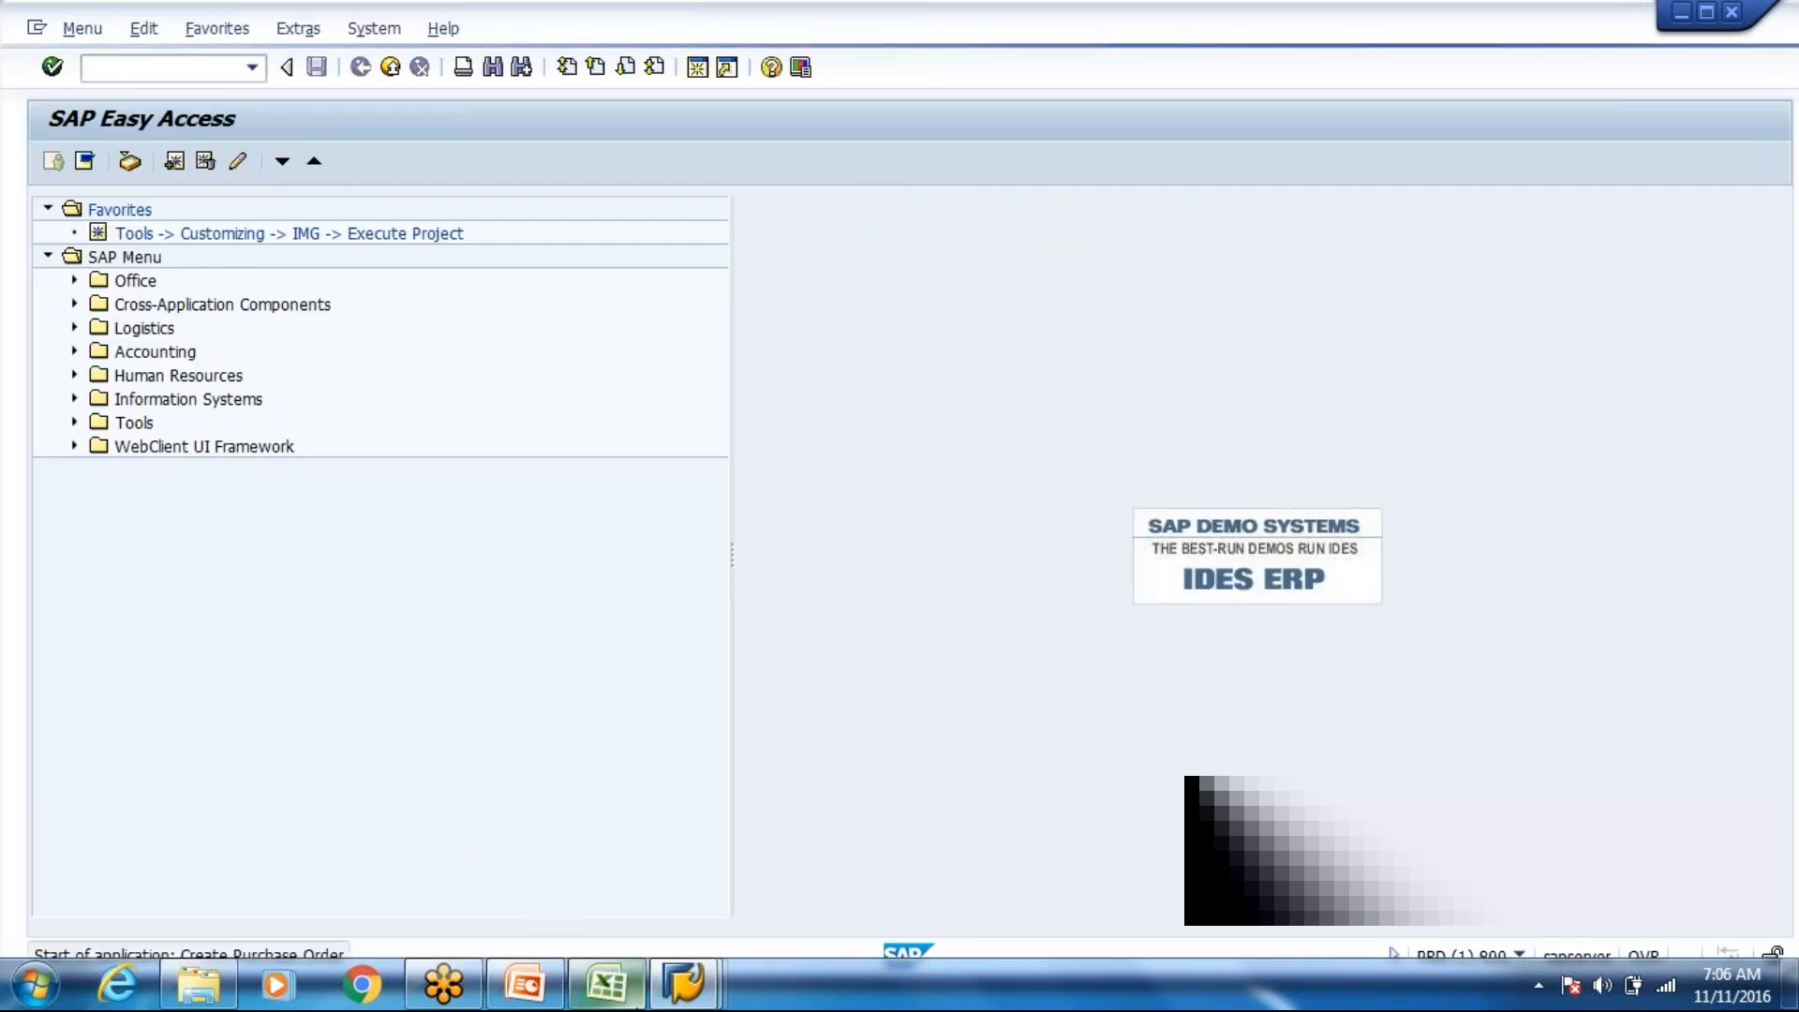
Step: Switch to the Data For Demo workbook in Excel and copy the vendor of material T-T300 from the Org Structure sheet
click(634, 1004)
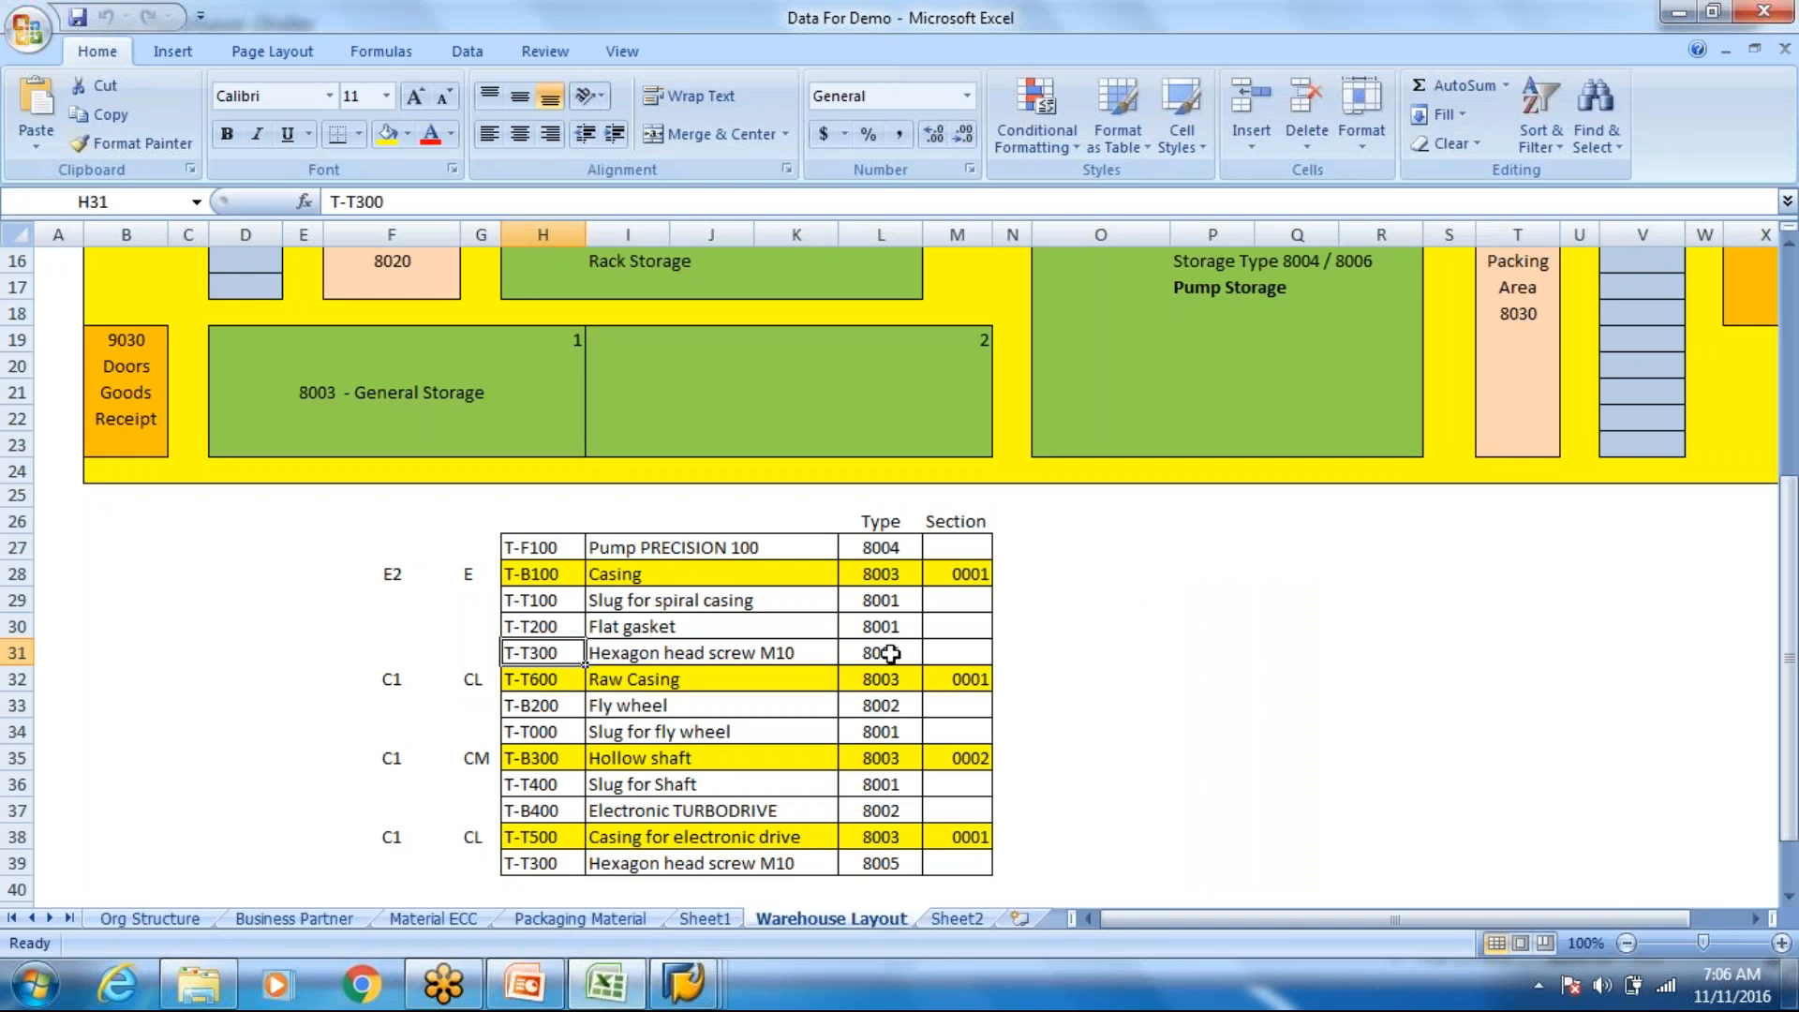
click(150, 918)
click(120, 625)
key(Right)
key(Right)
key(Right)
key(Right)
key(Right)
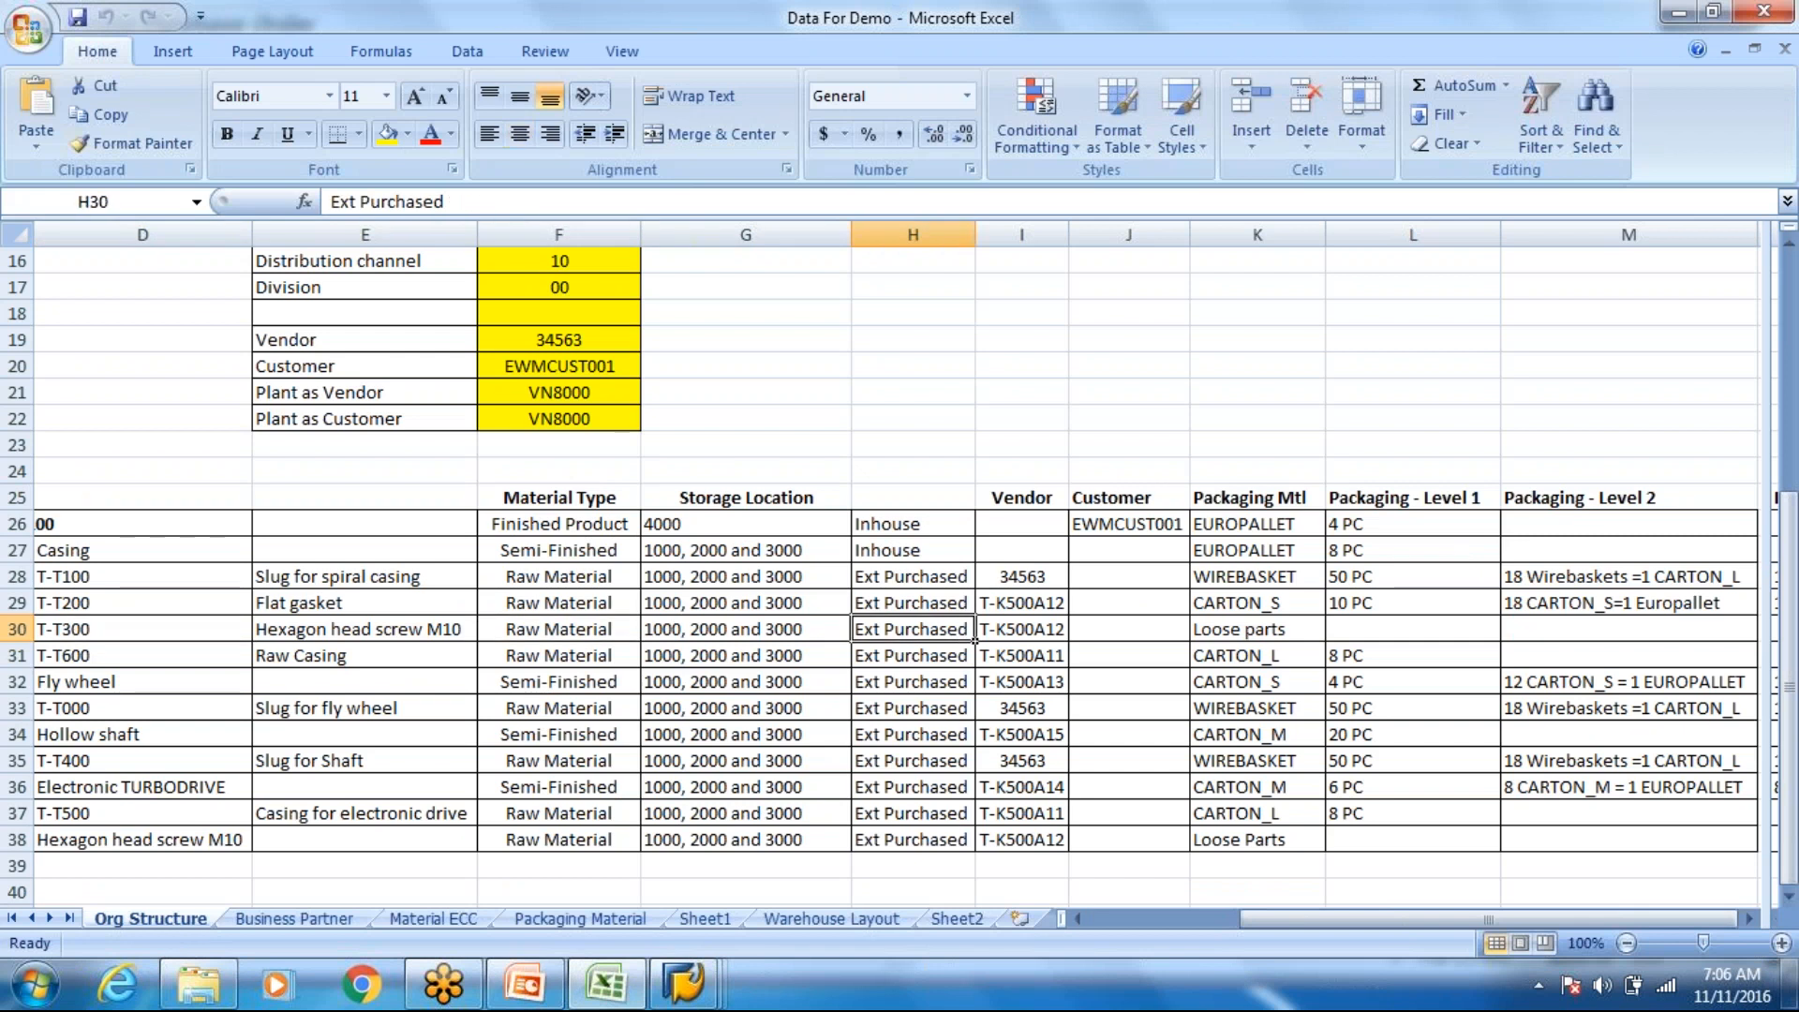
key(ctrl+c)
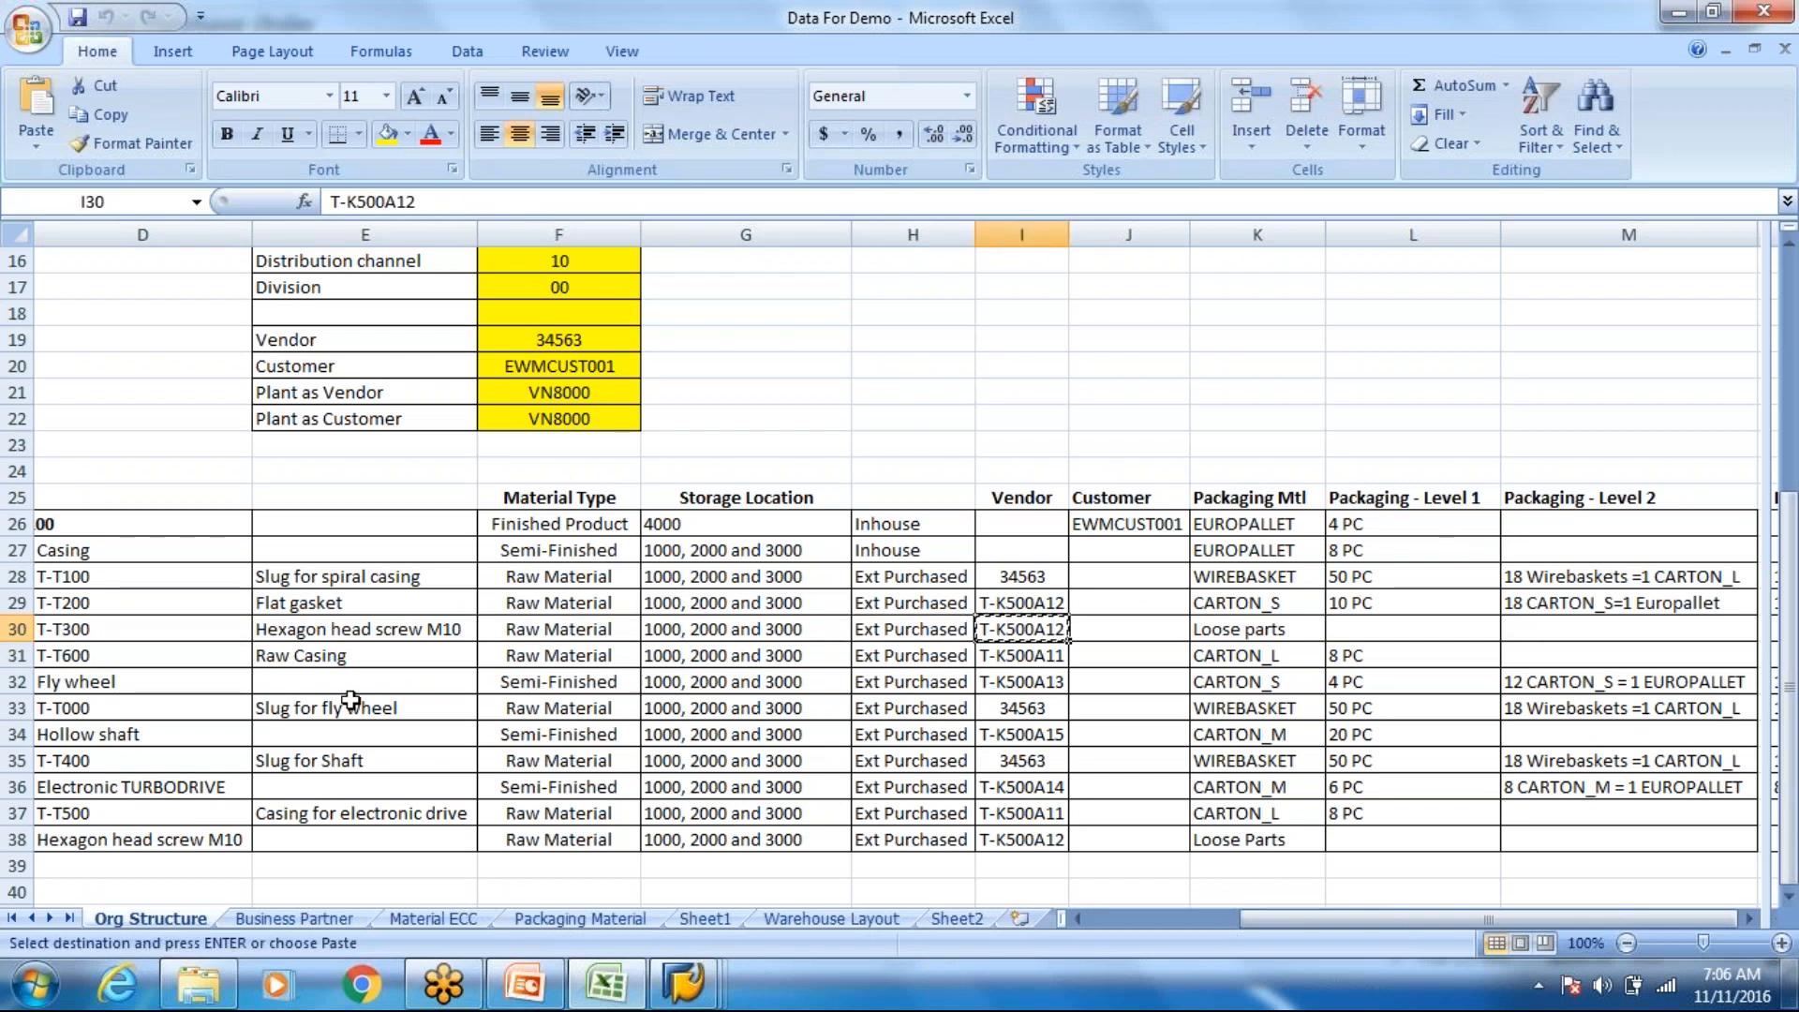
Step: Switch to the Create Purchase Order window in SAP and enter the copied vendor T-K500A12
click(696, 983)
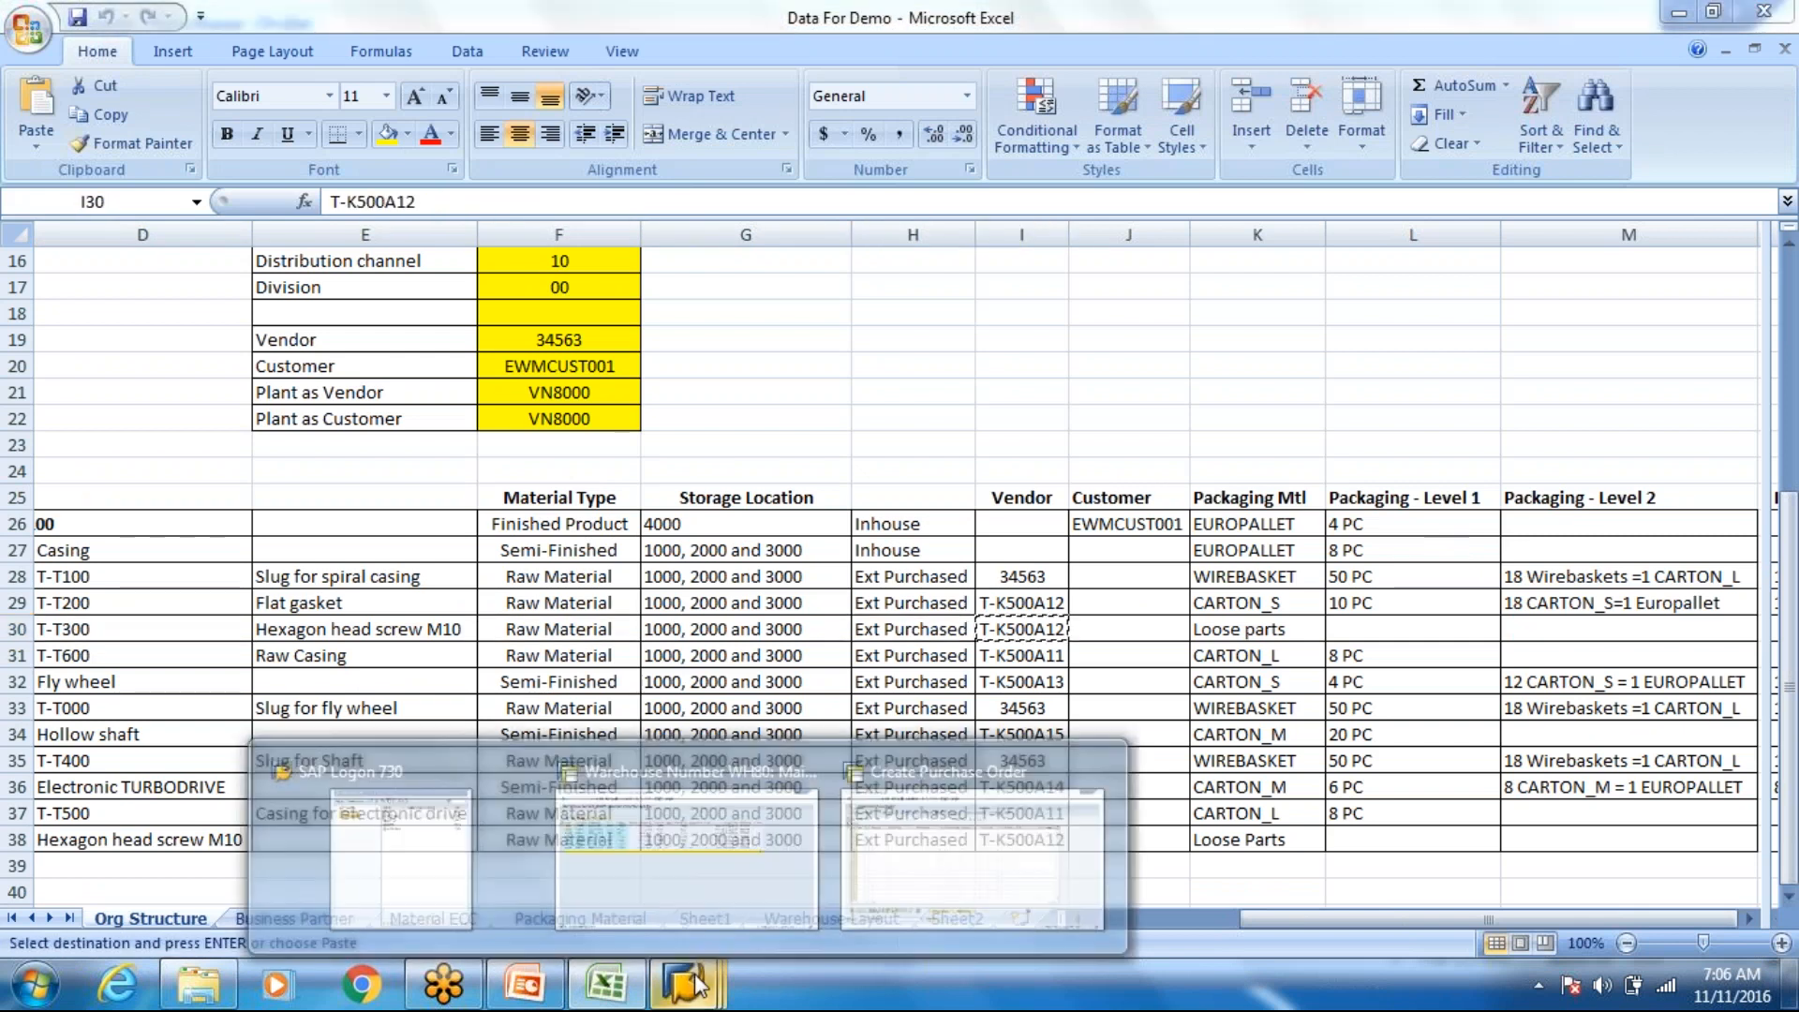
click(974, 825)
click(646, 208)
key(ctrl+v)
Step: Enter T-T300 as the material of the purchase order's first item
click(267, 299)
text(_)
key(Down)
text(\)
key(Down)
key(Return)
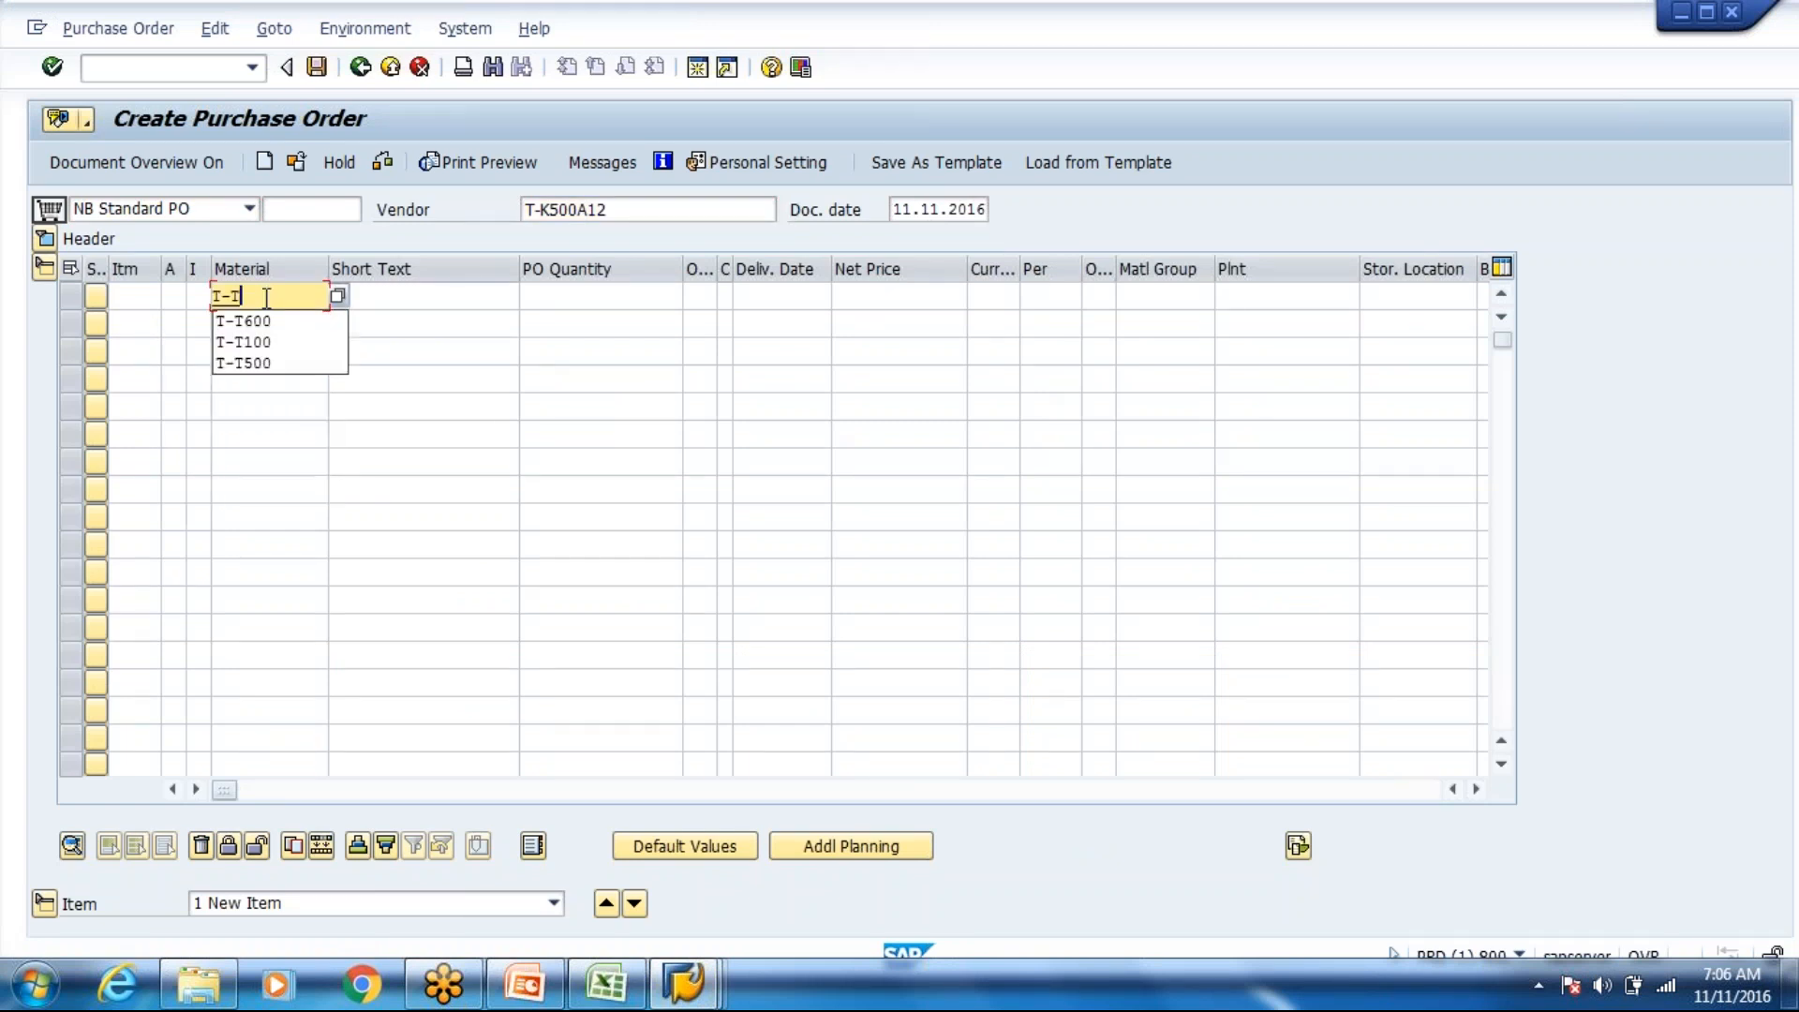
text(3)
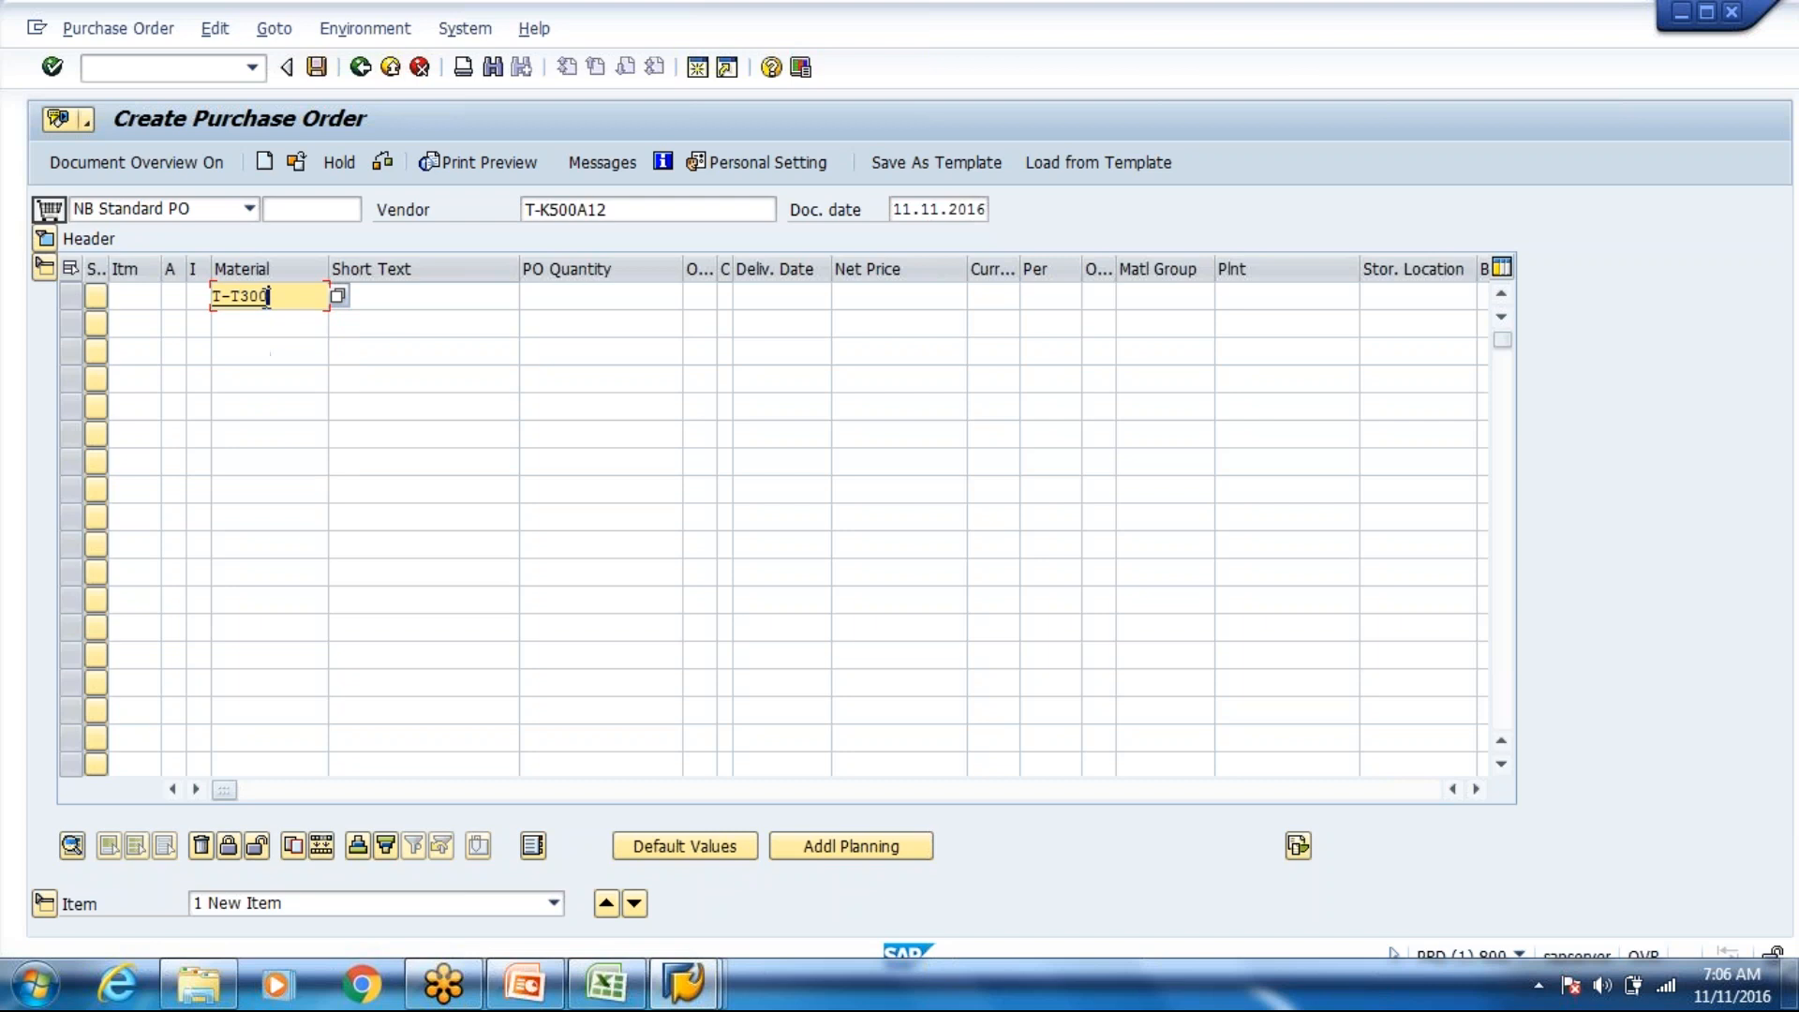
text(00)
key(Return)
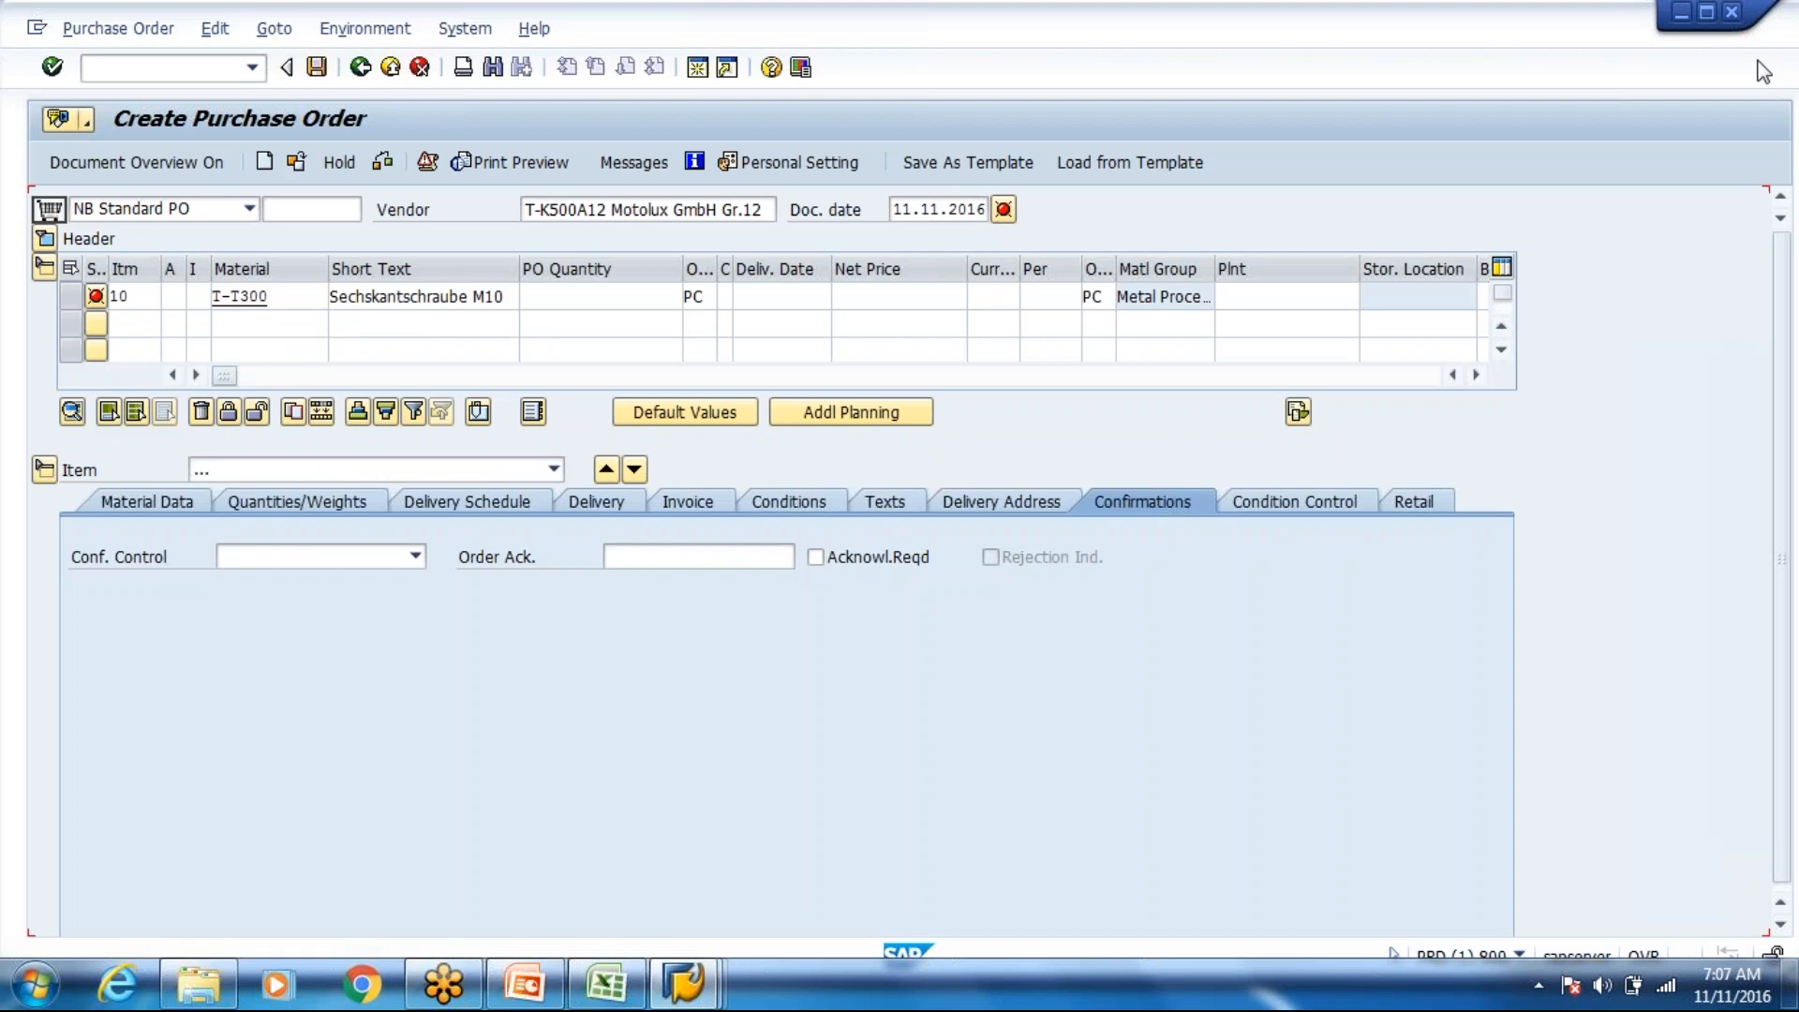
Step: Set the T-T300 item's confirmation control to ANLI Inbound Delivery and its PO quantity to 50
click(296, 559)
click(256, 665)
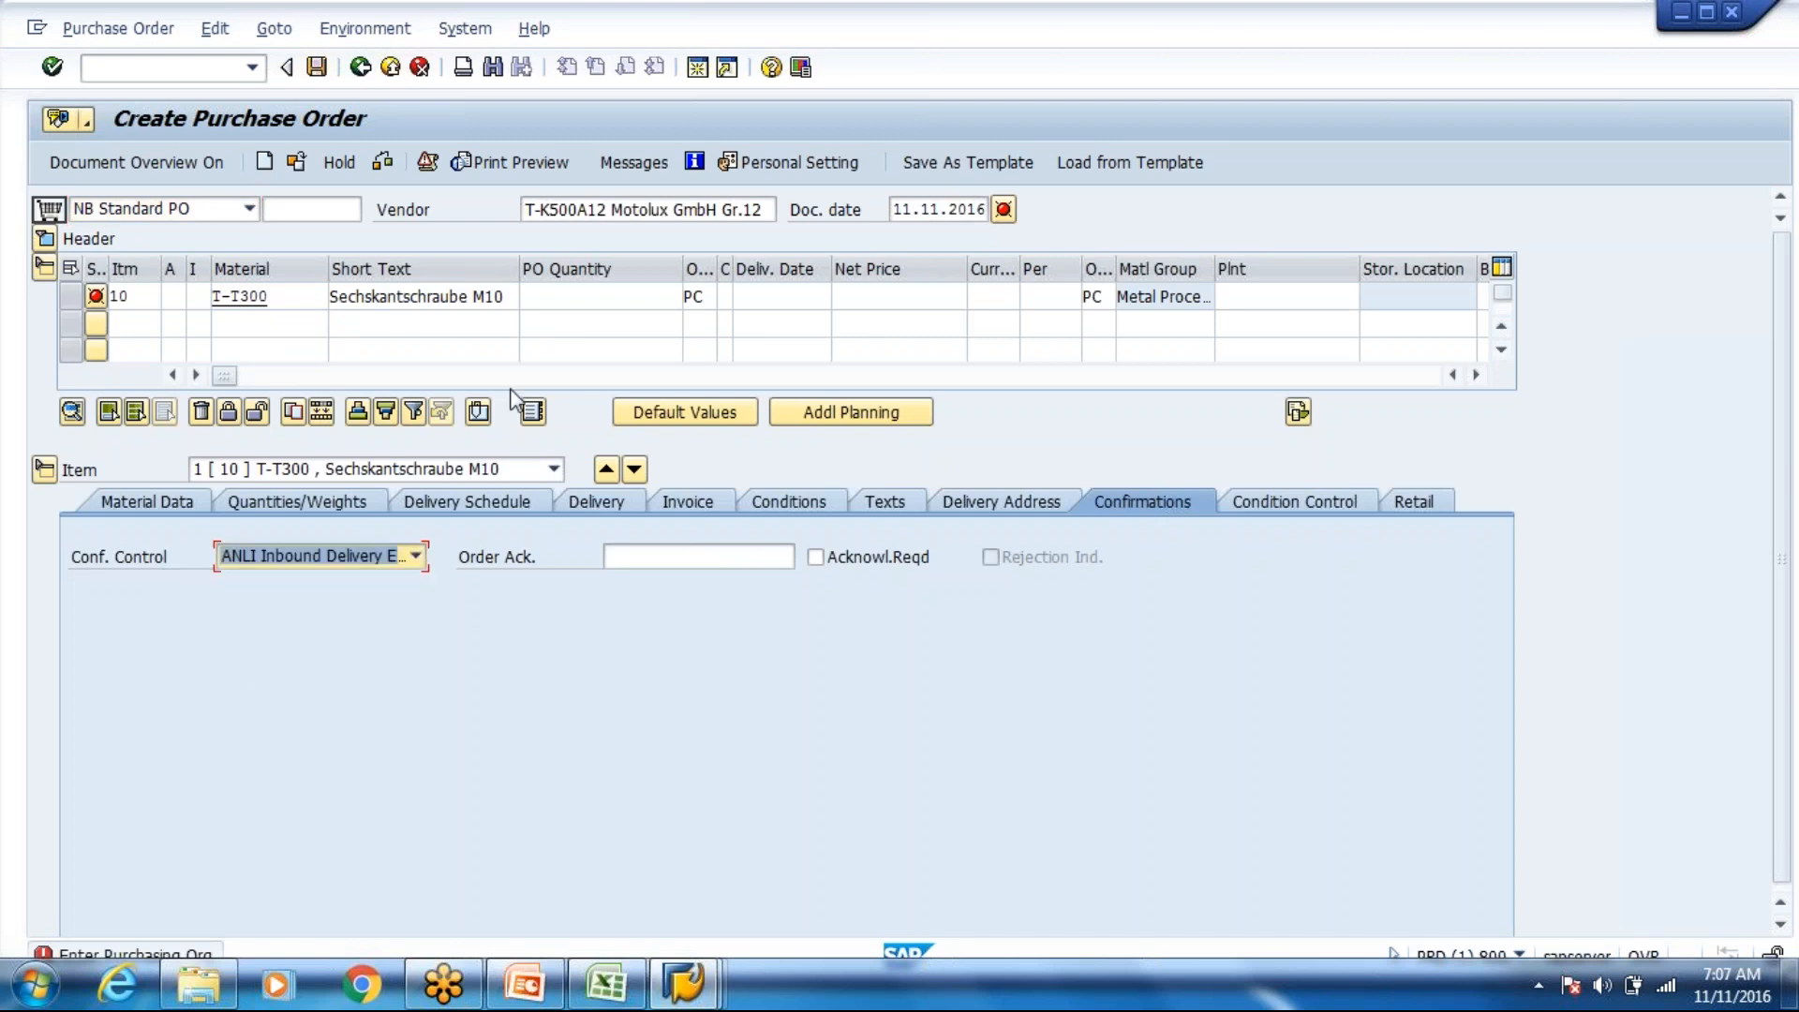
click(615, 296)
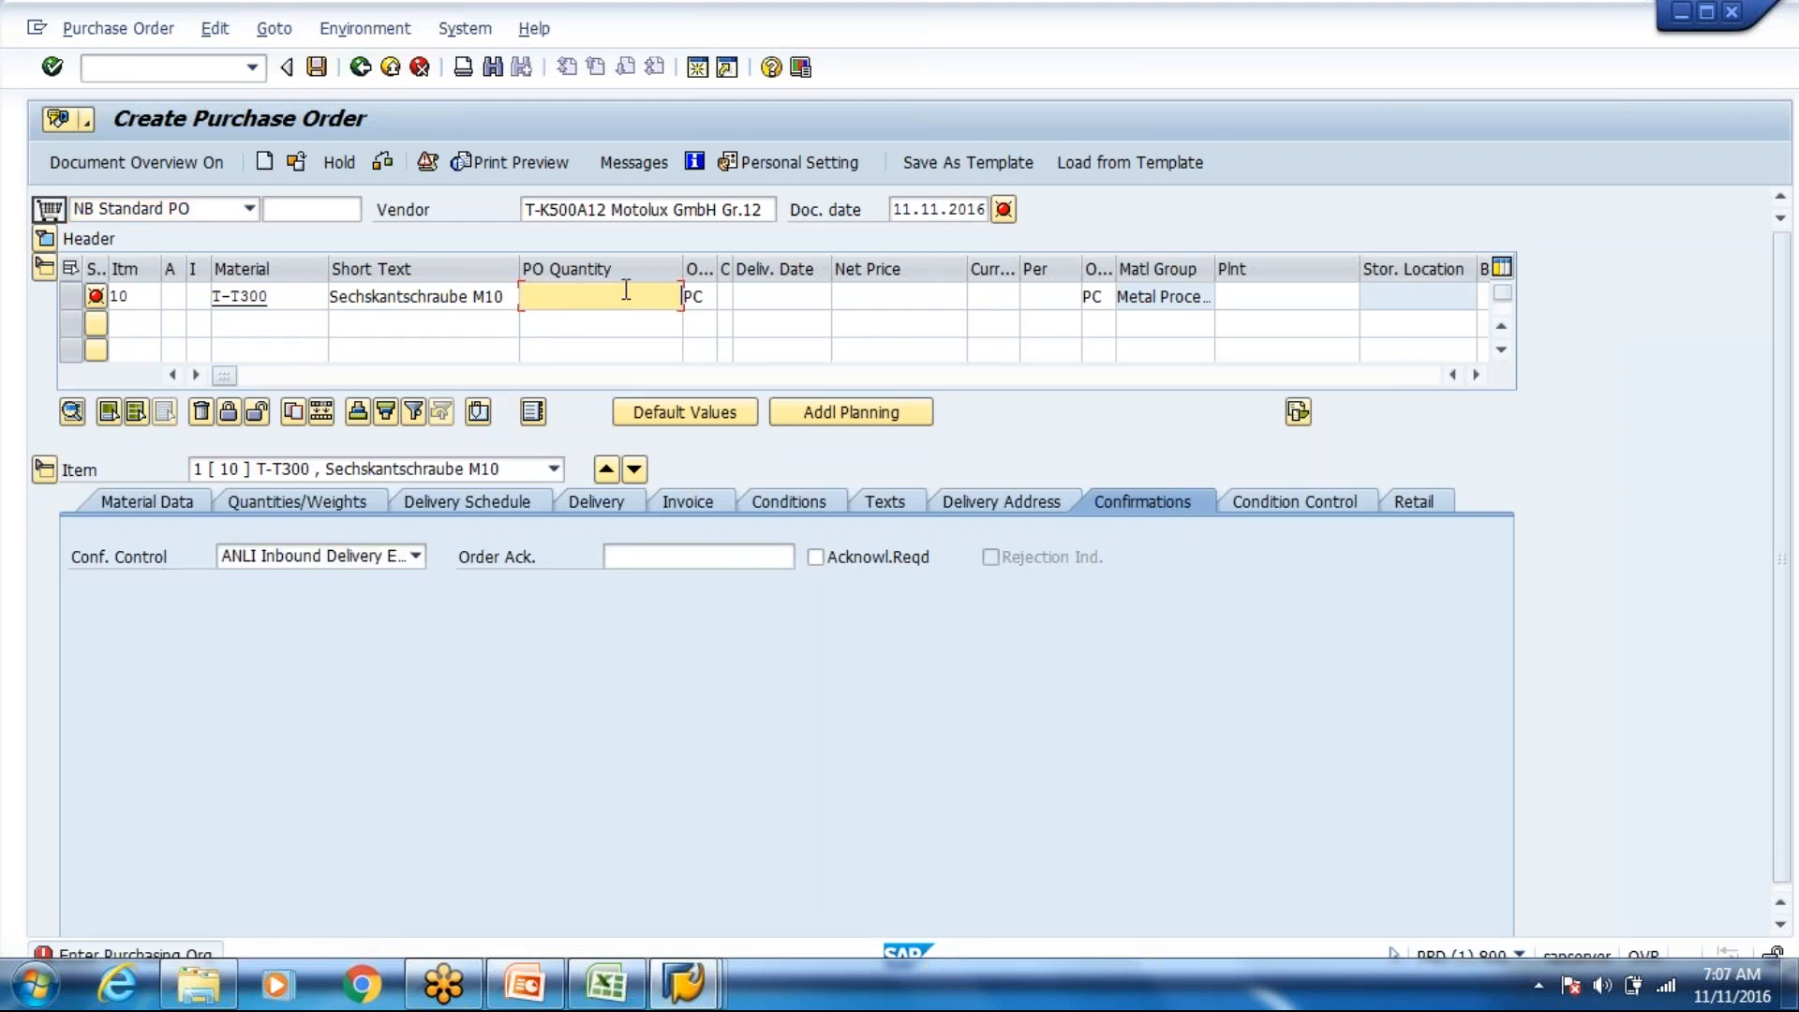
click(627, 289)
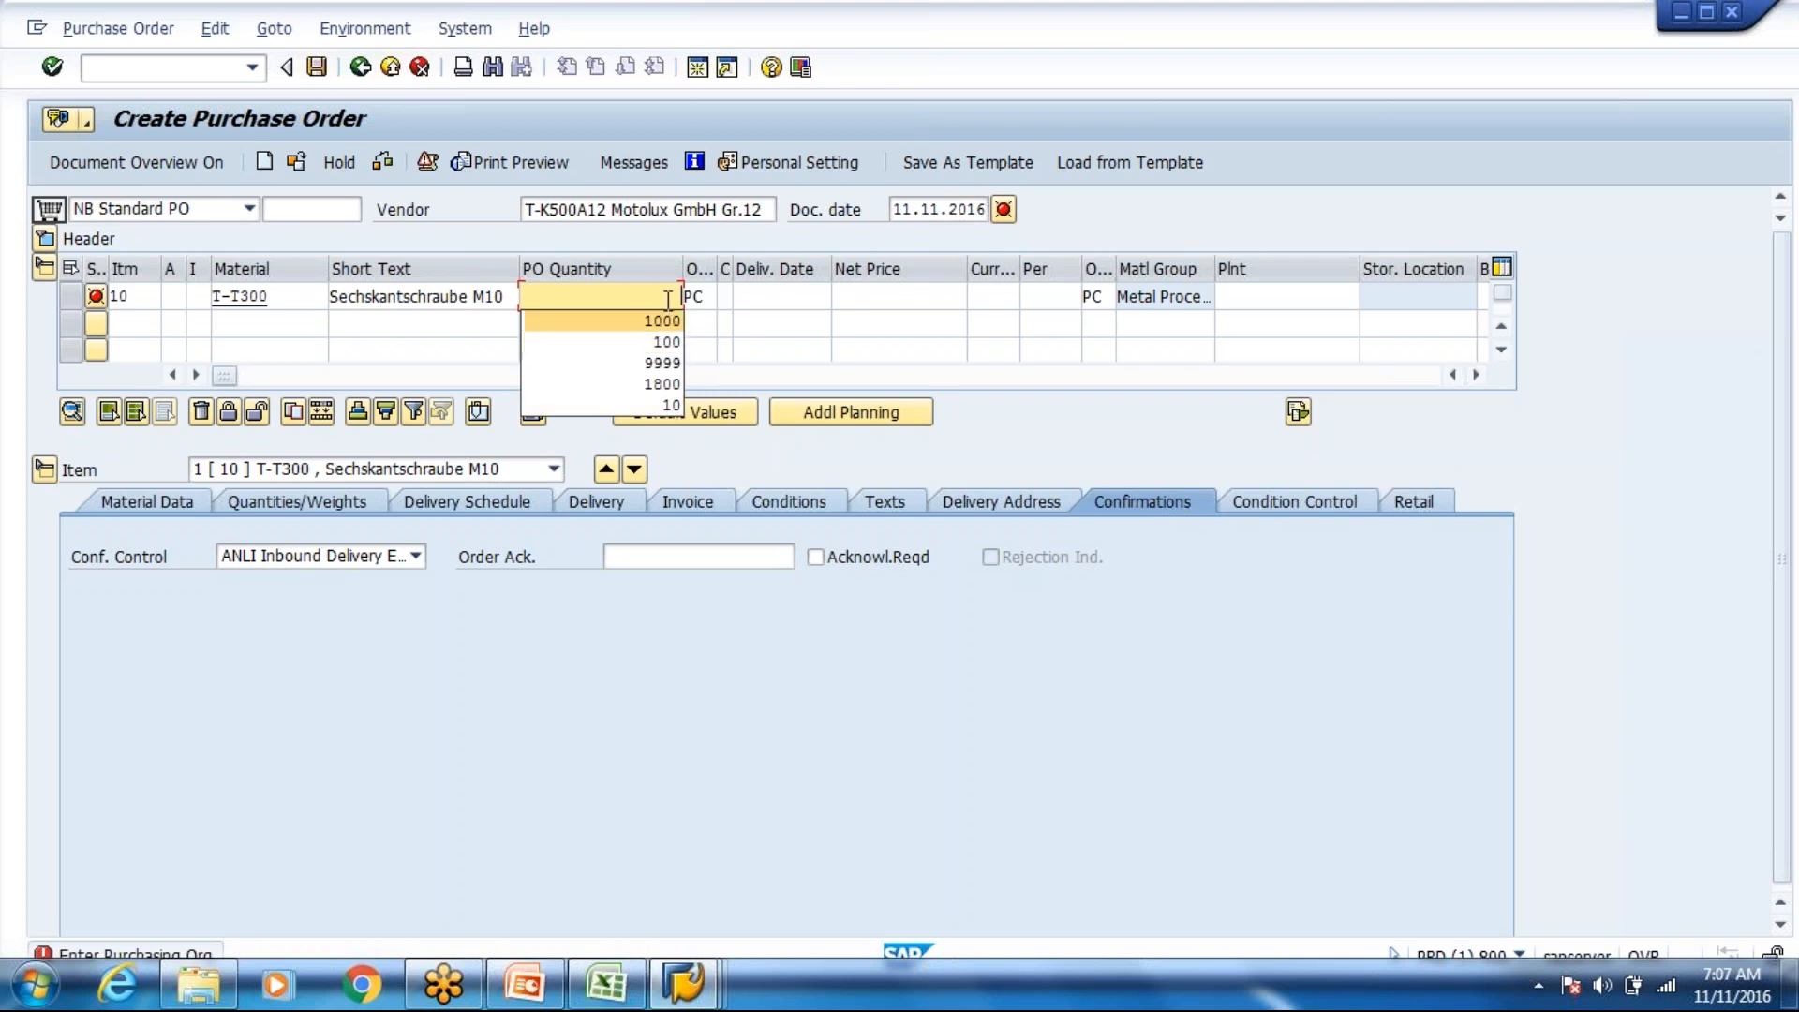
text(50)
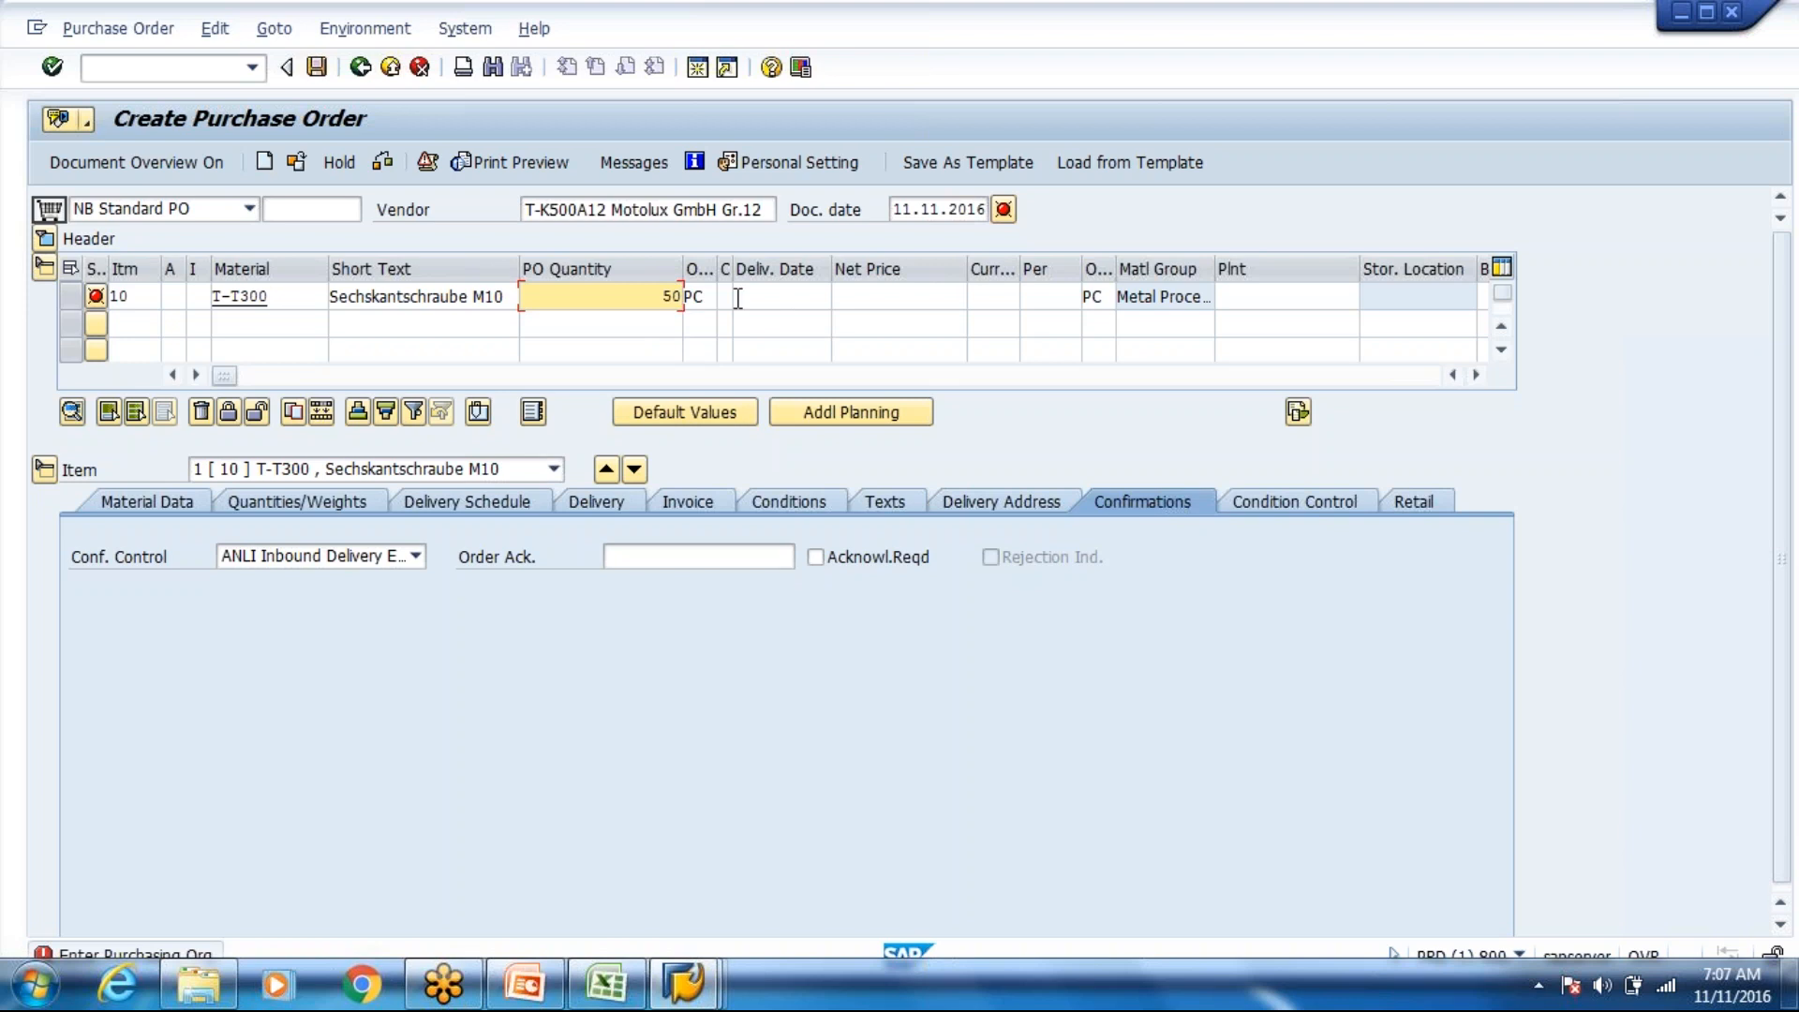
Step: Set the T-T300 item's plant to 8000 and fill in the purchase order's missing purchasing organization data
click(1304, 297)
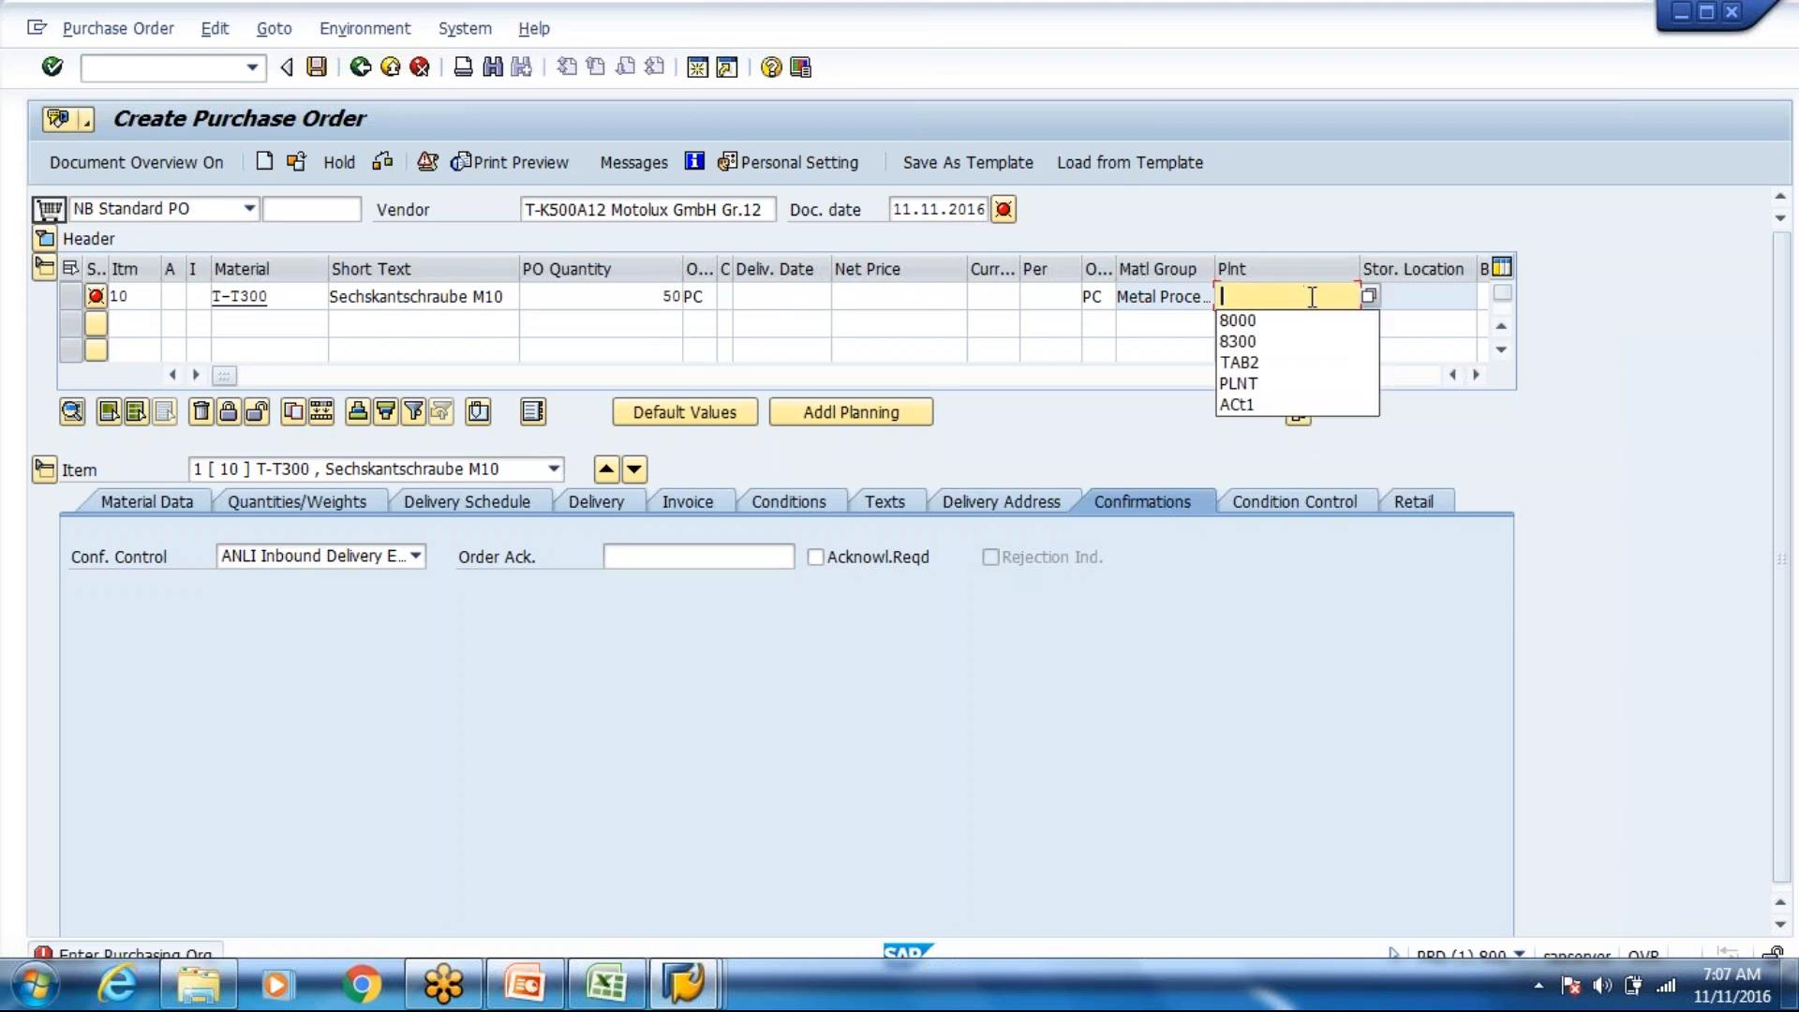
click(1321, 316)
key(Return)
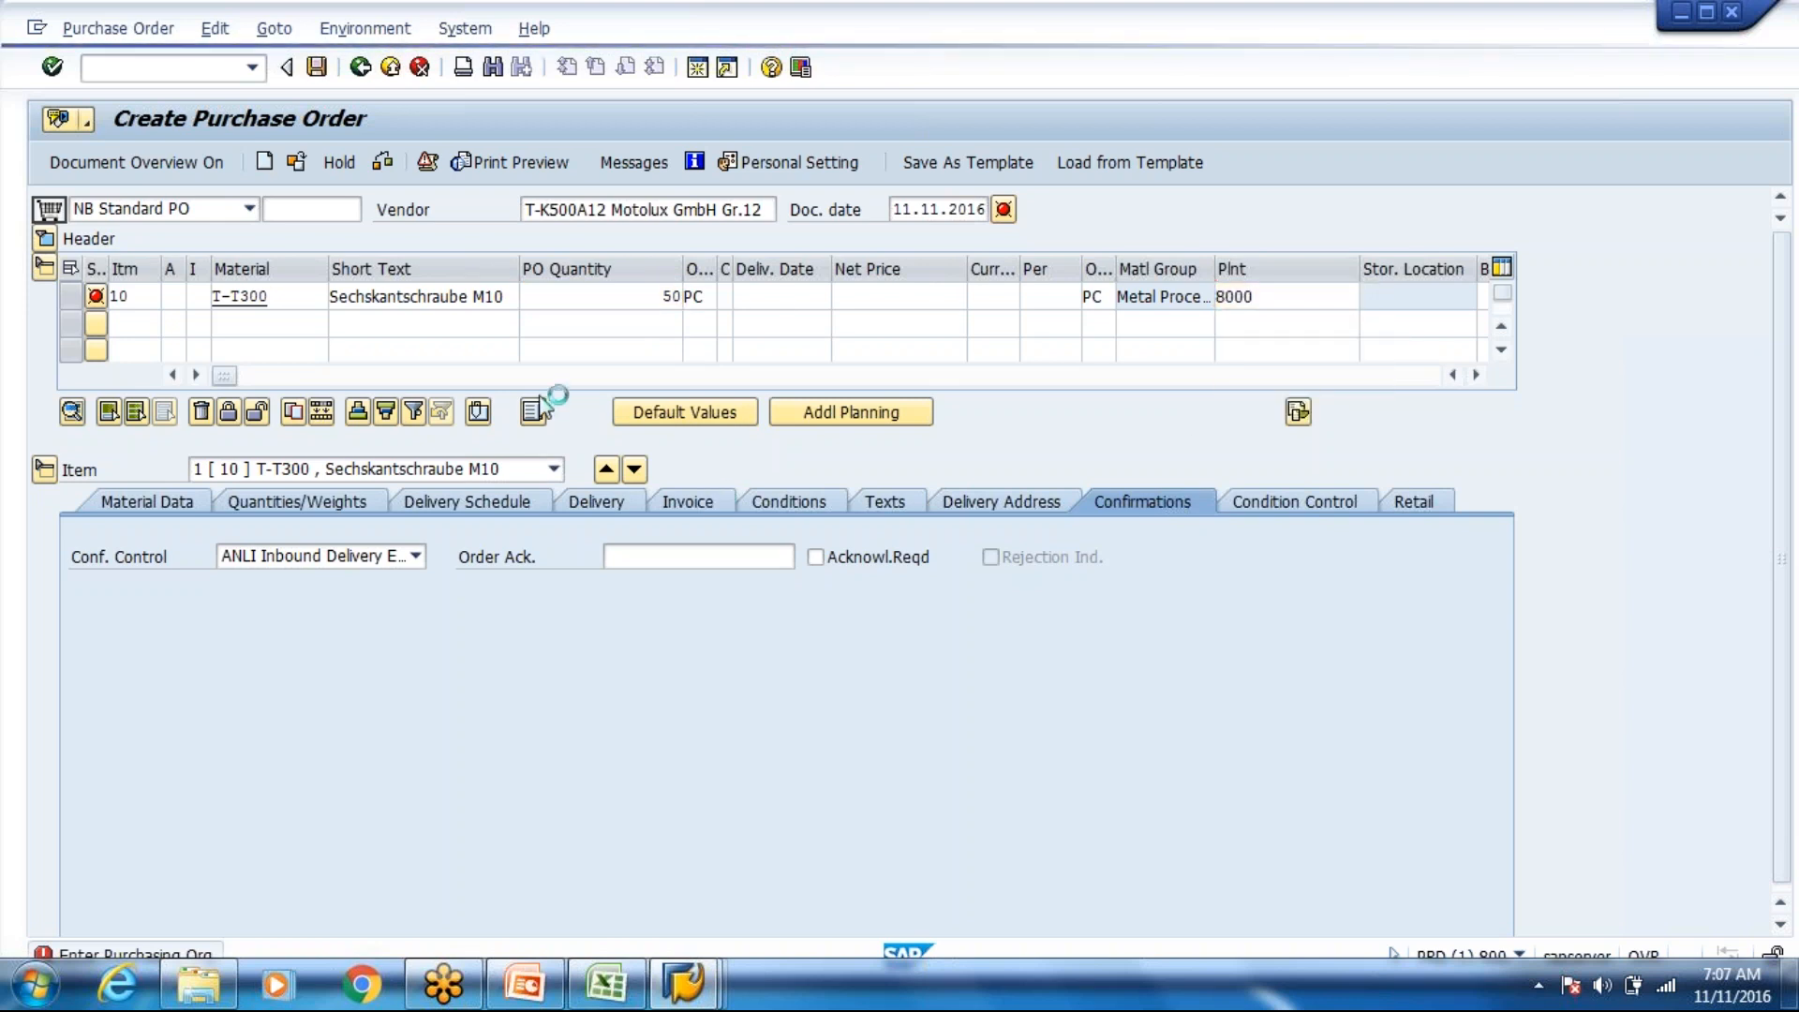
key(space)
key(Down)
key(Tab)
key(space)
key(Down)
key(Return)
key(Return)
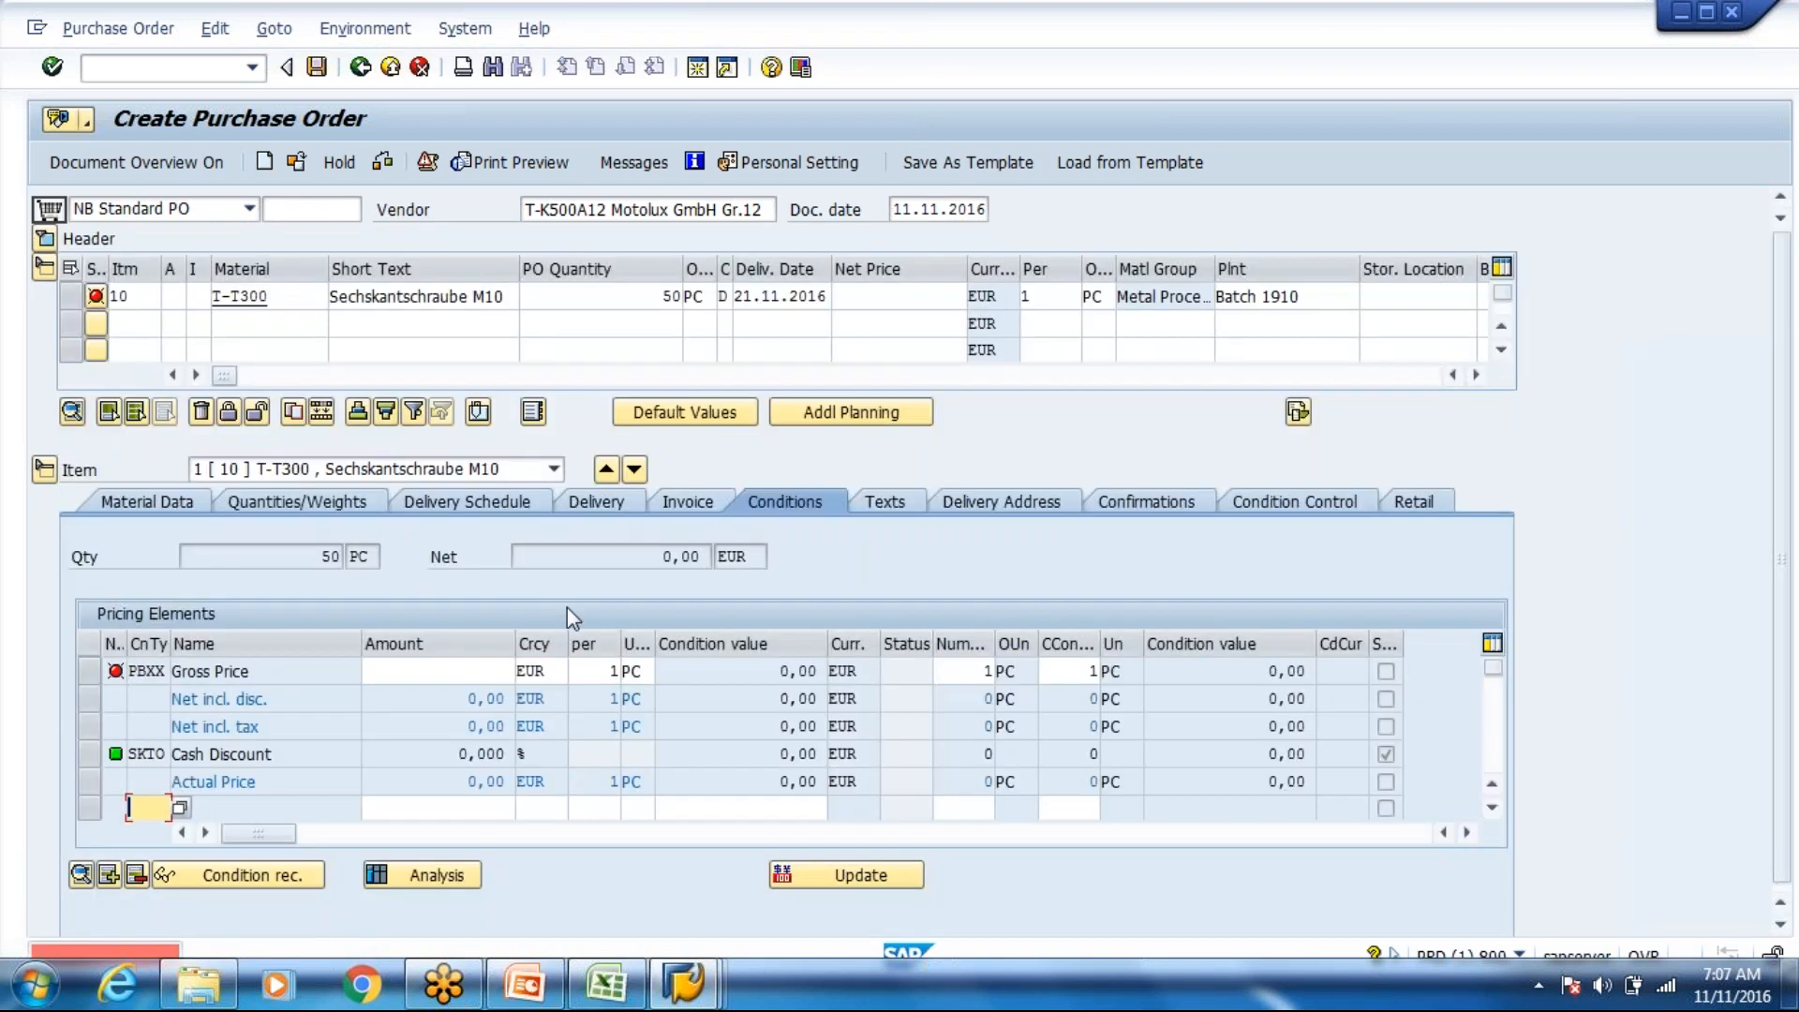
Step: Set the T-T300 item's net price to 10 EUR
click(863, 305)
text(10)
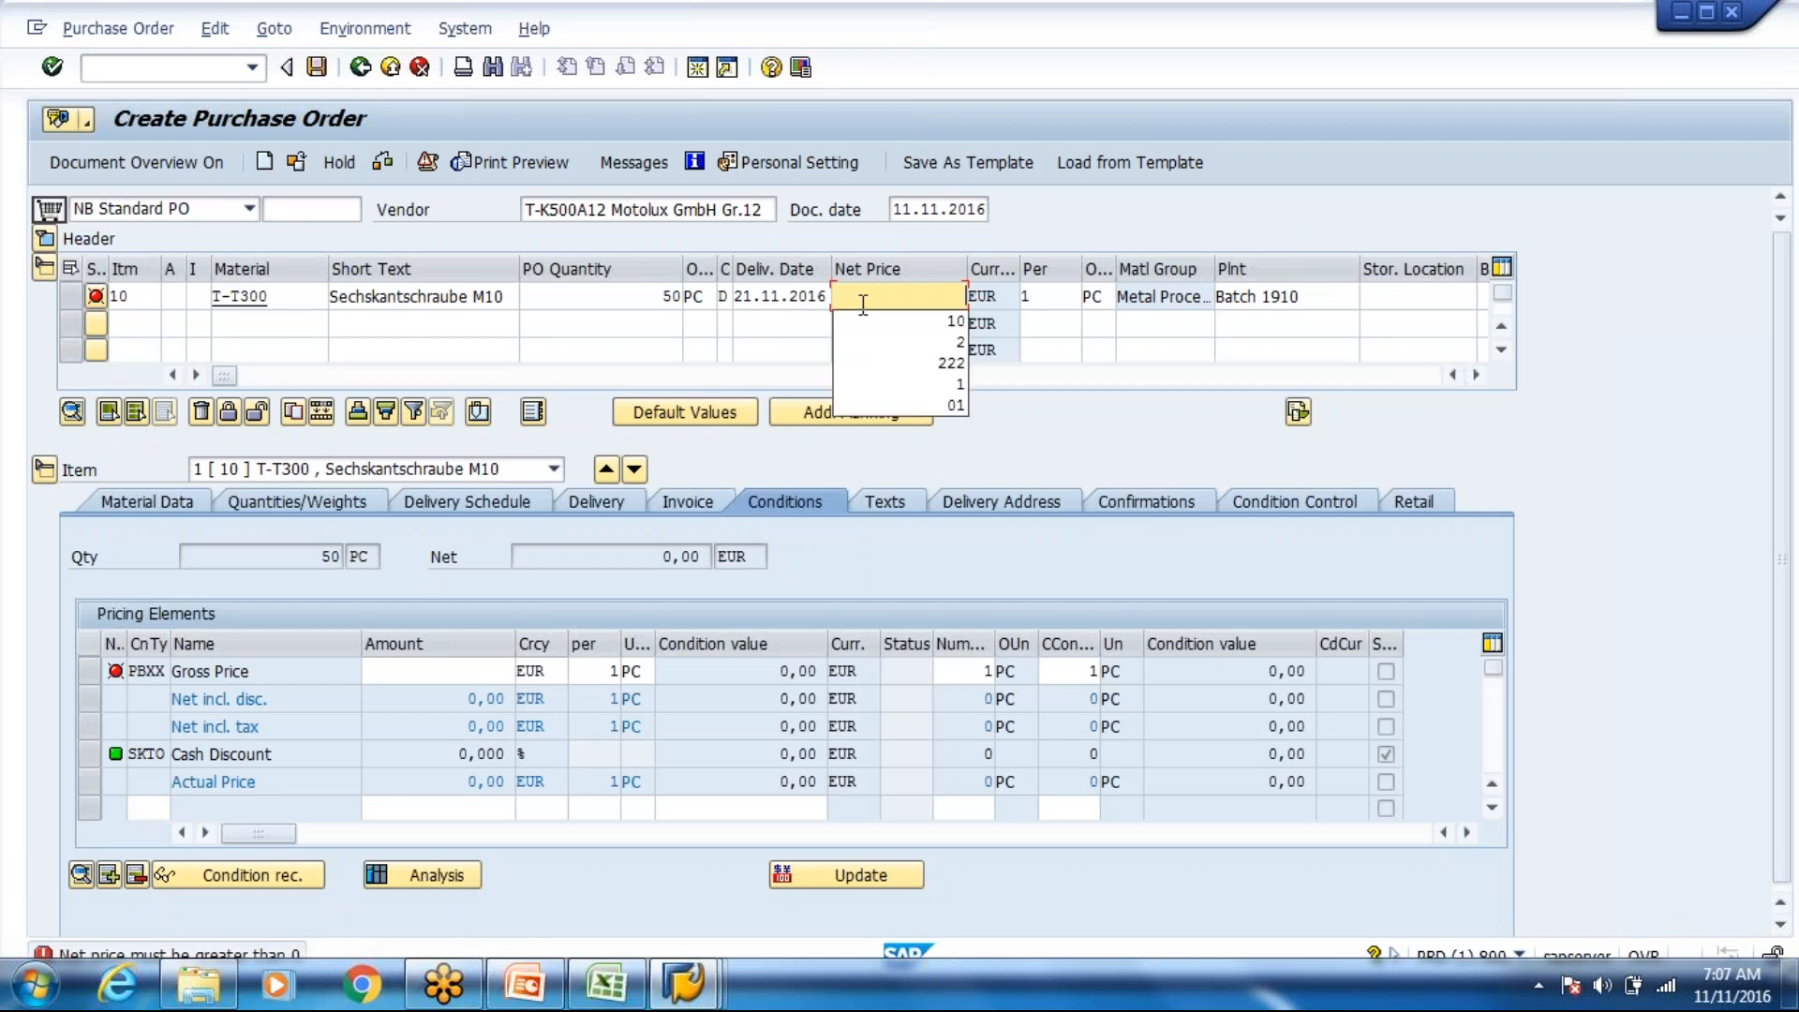
key(Return)
key(Return)
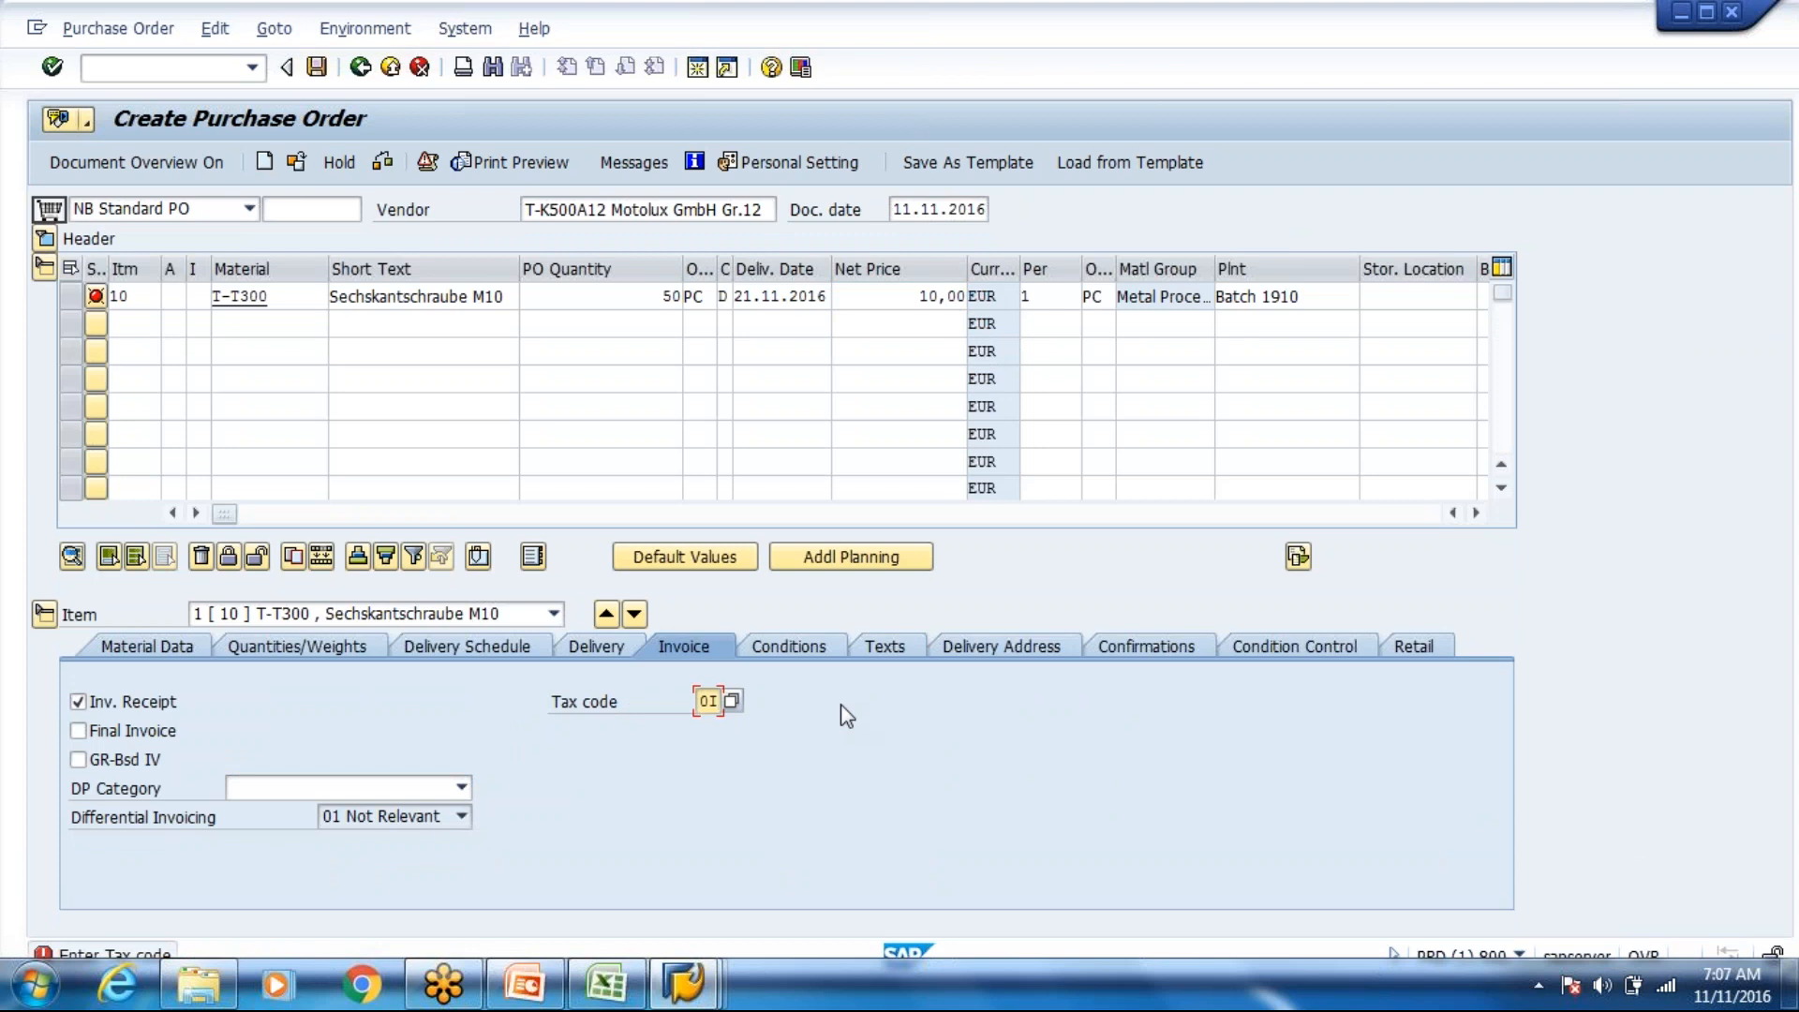
Step: Set the T-T300 item's tax code to 0I and save the purchase order
text(0I)
key(Return)
key(Return)
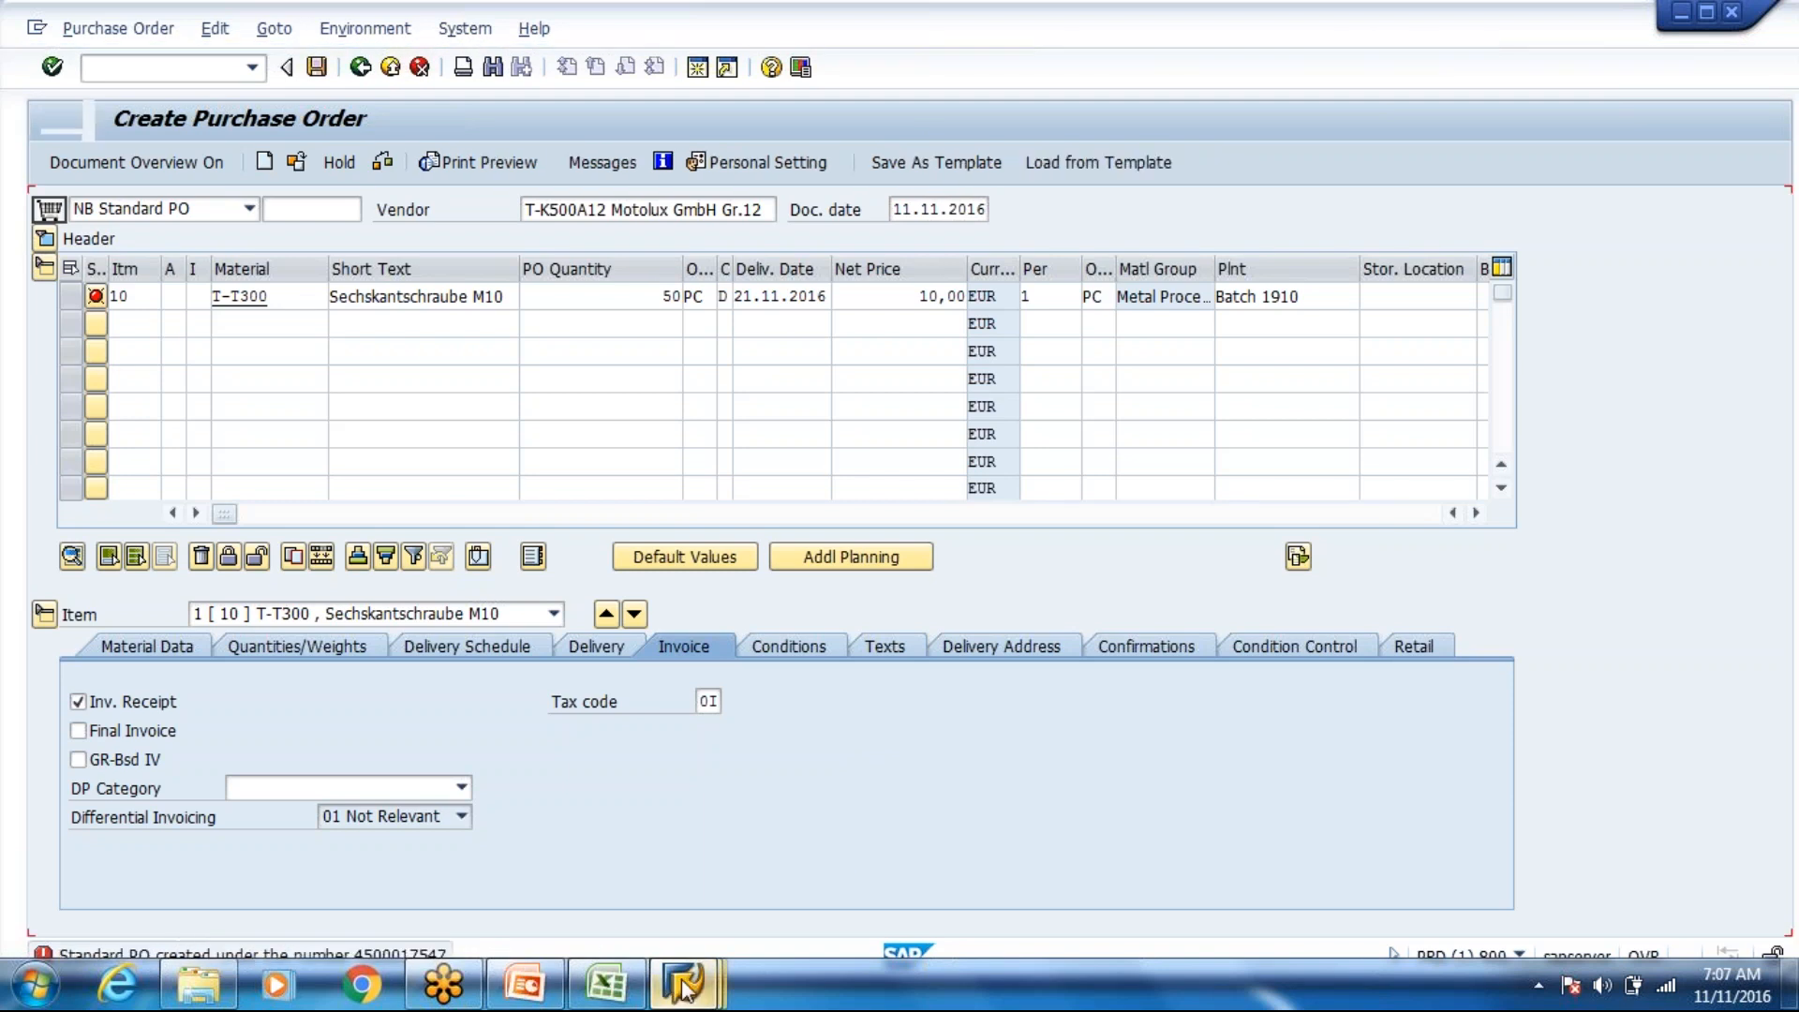
Step: Return to the purchase order session, open the saved purchase order and copy its number
mouse_move(684, 986)
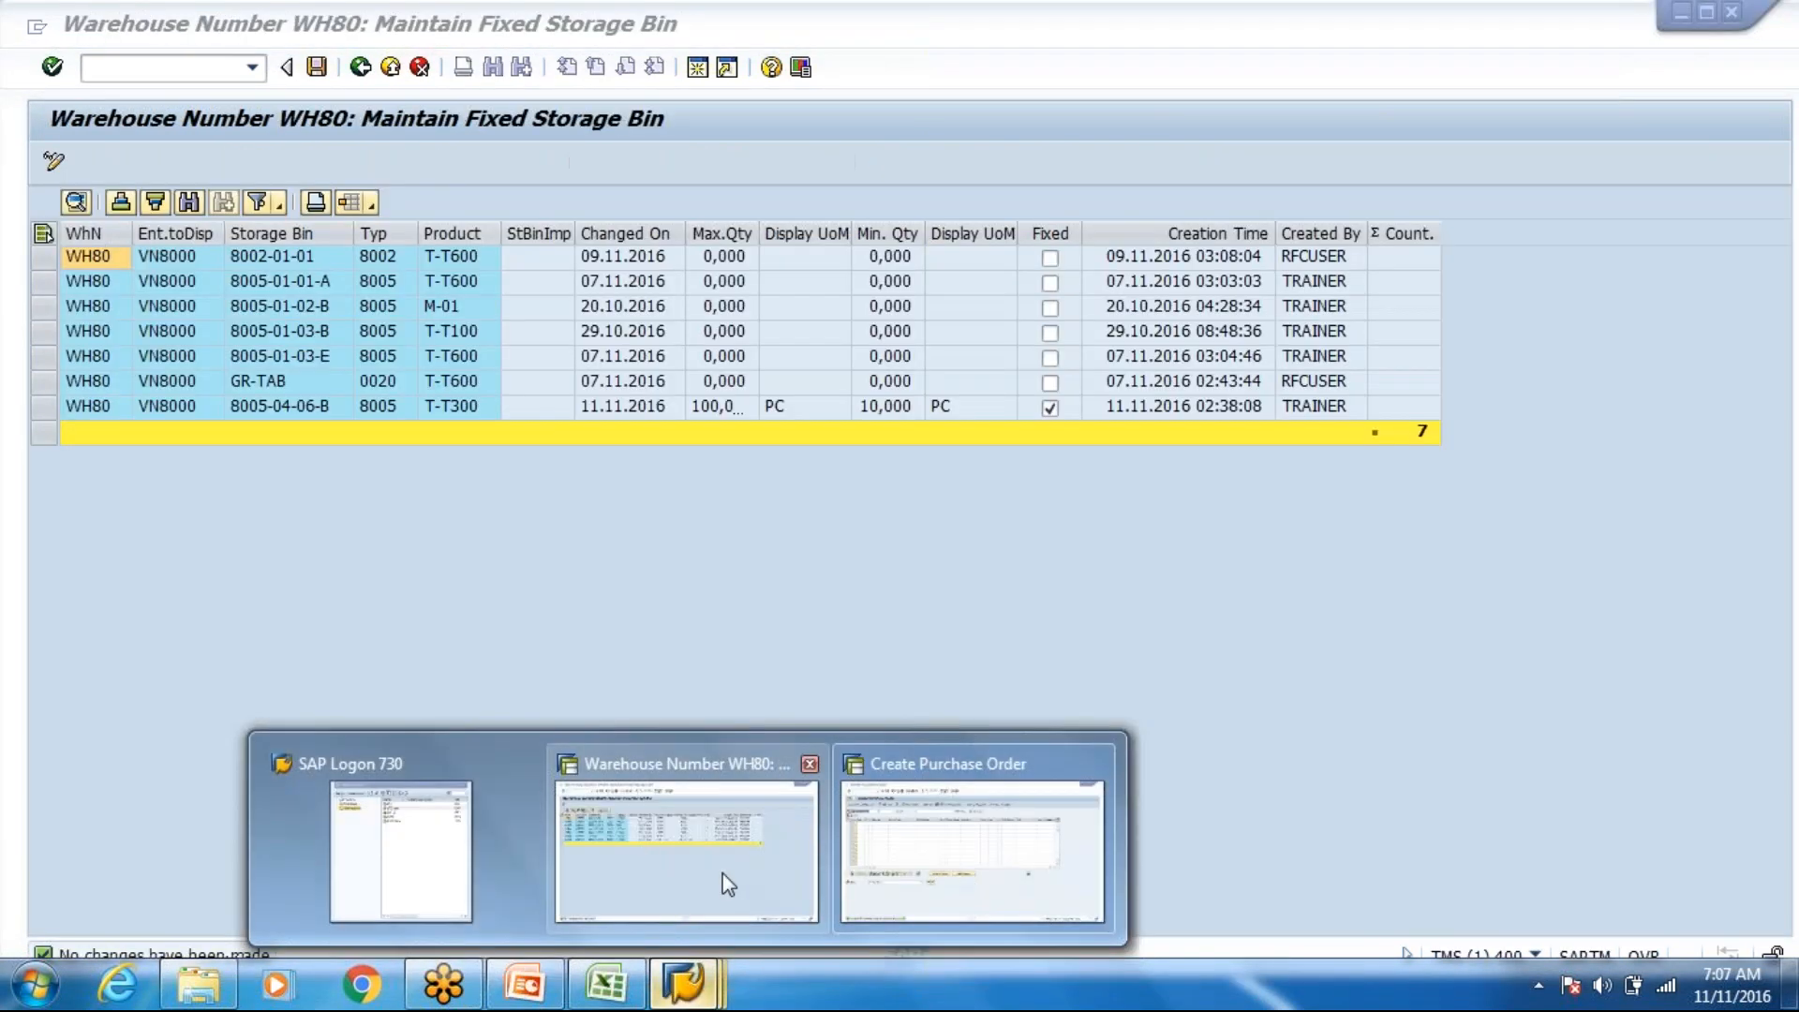
click(726, 883)
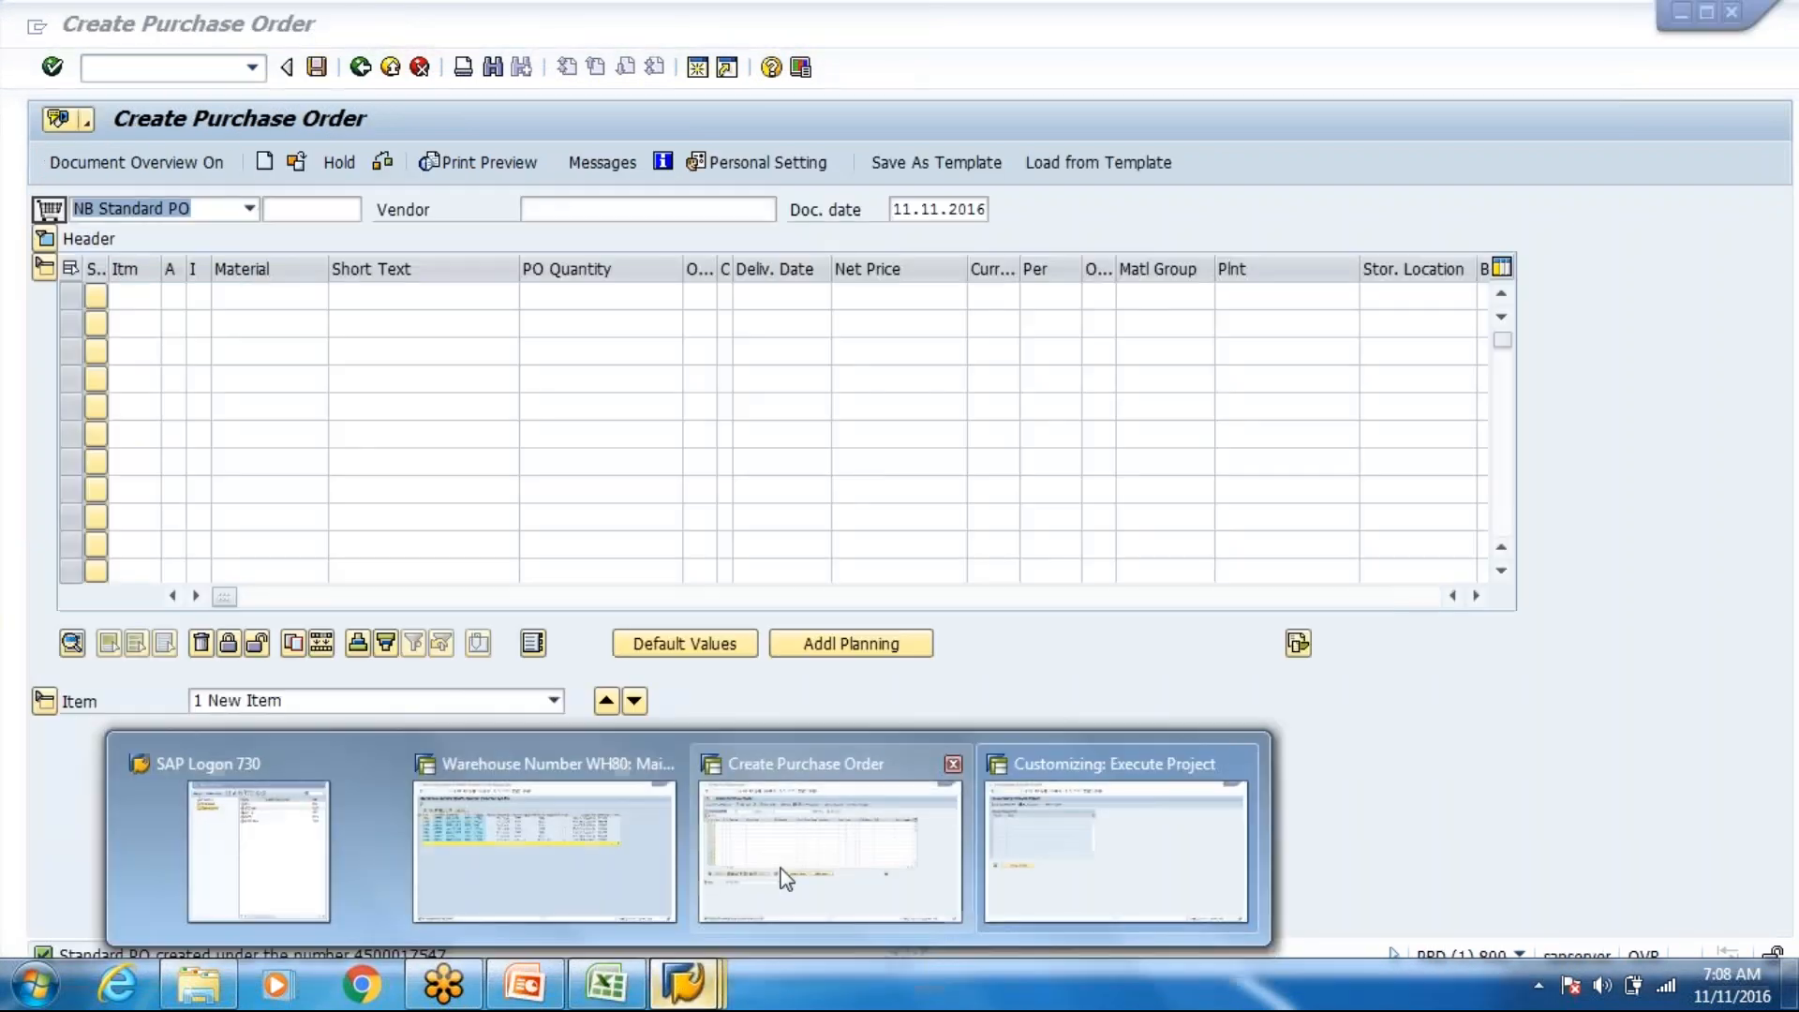
click(785, 878)
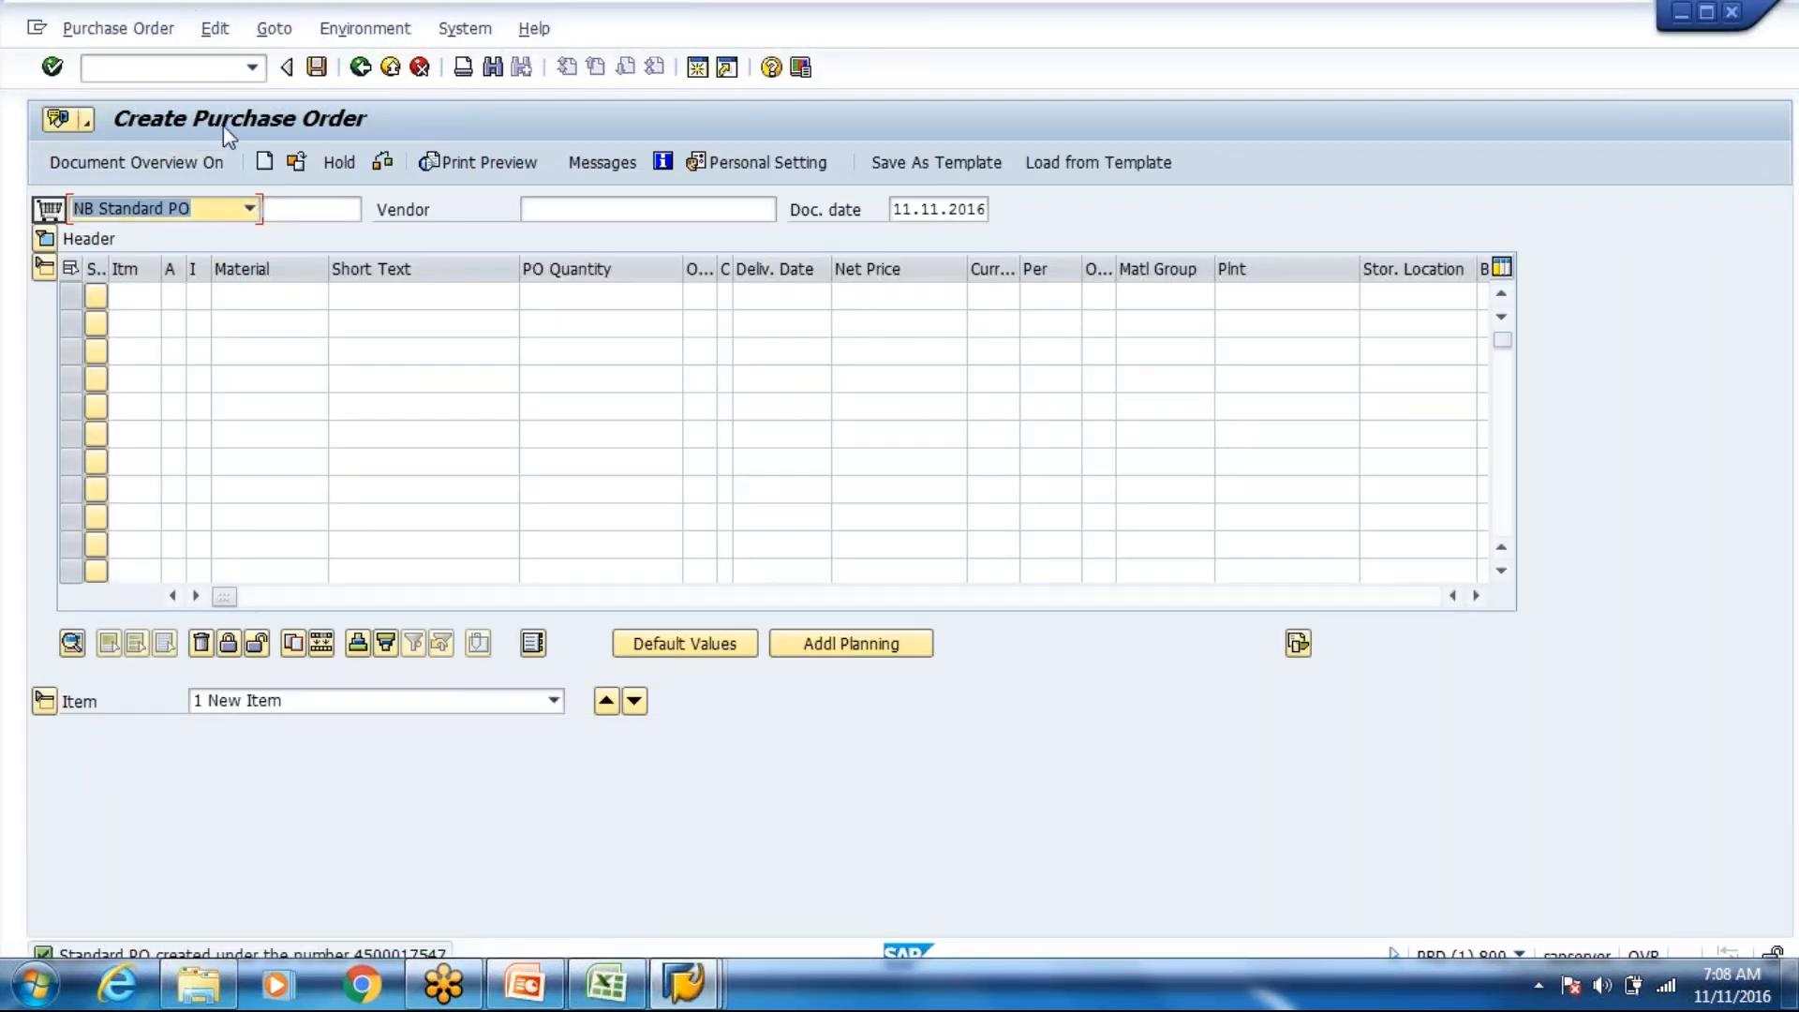
click(295, 163)
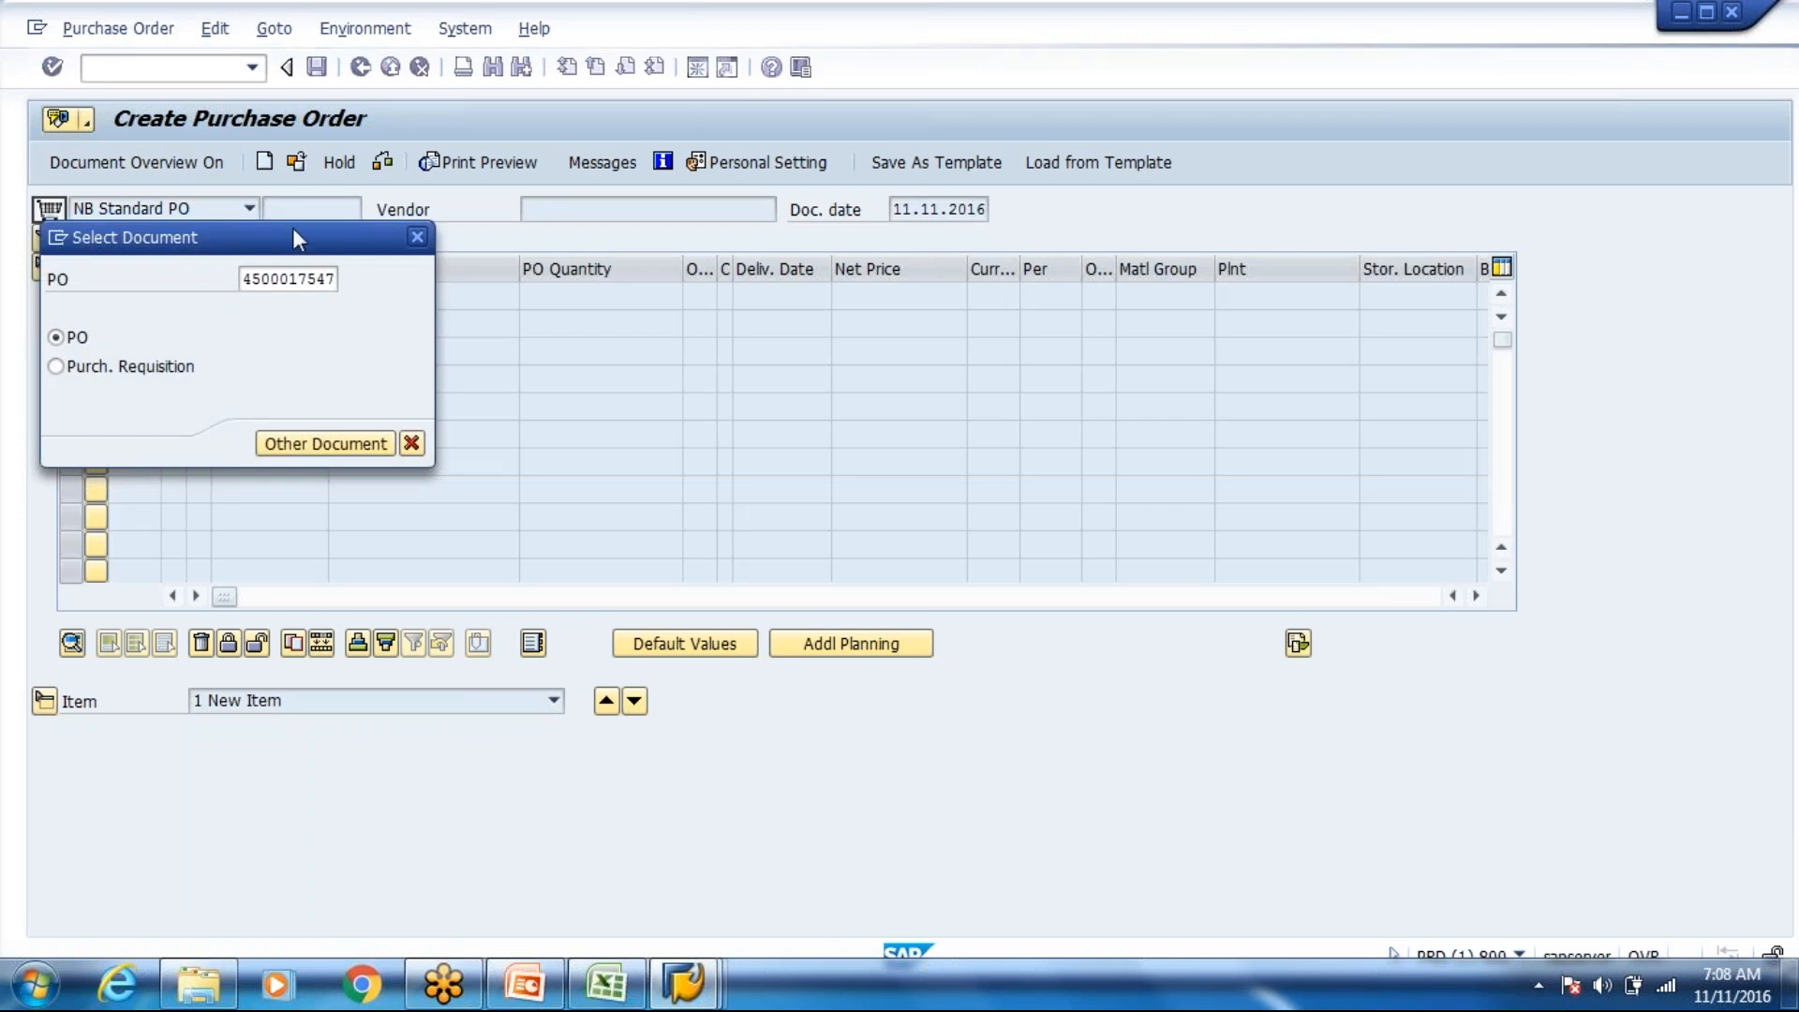
key(Return)
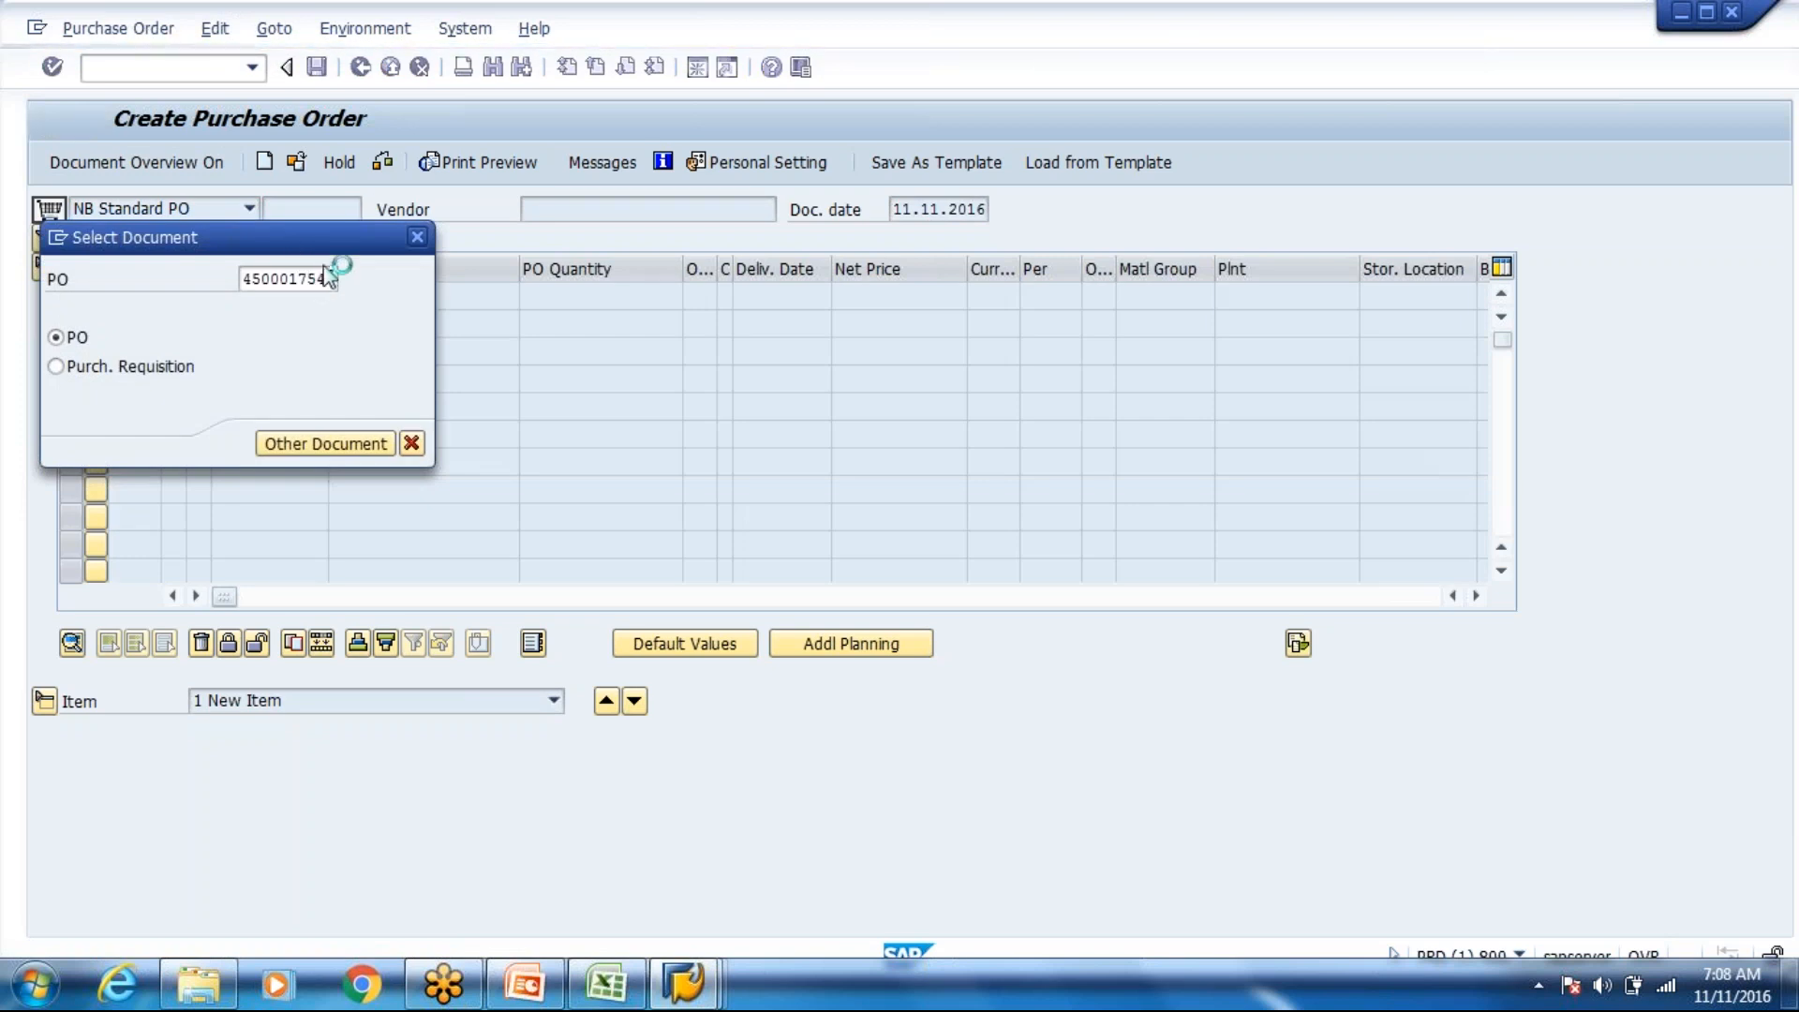
drag(267, 210, 372, 210)
key(ctrl+c)
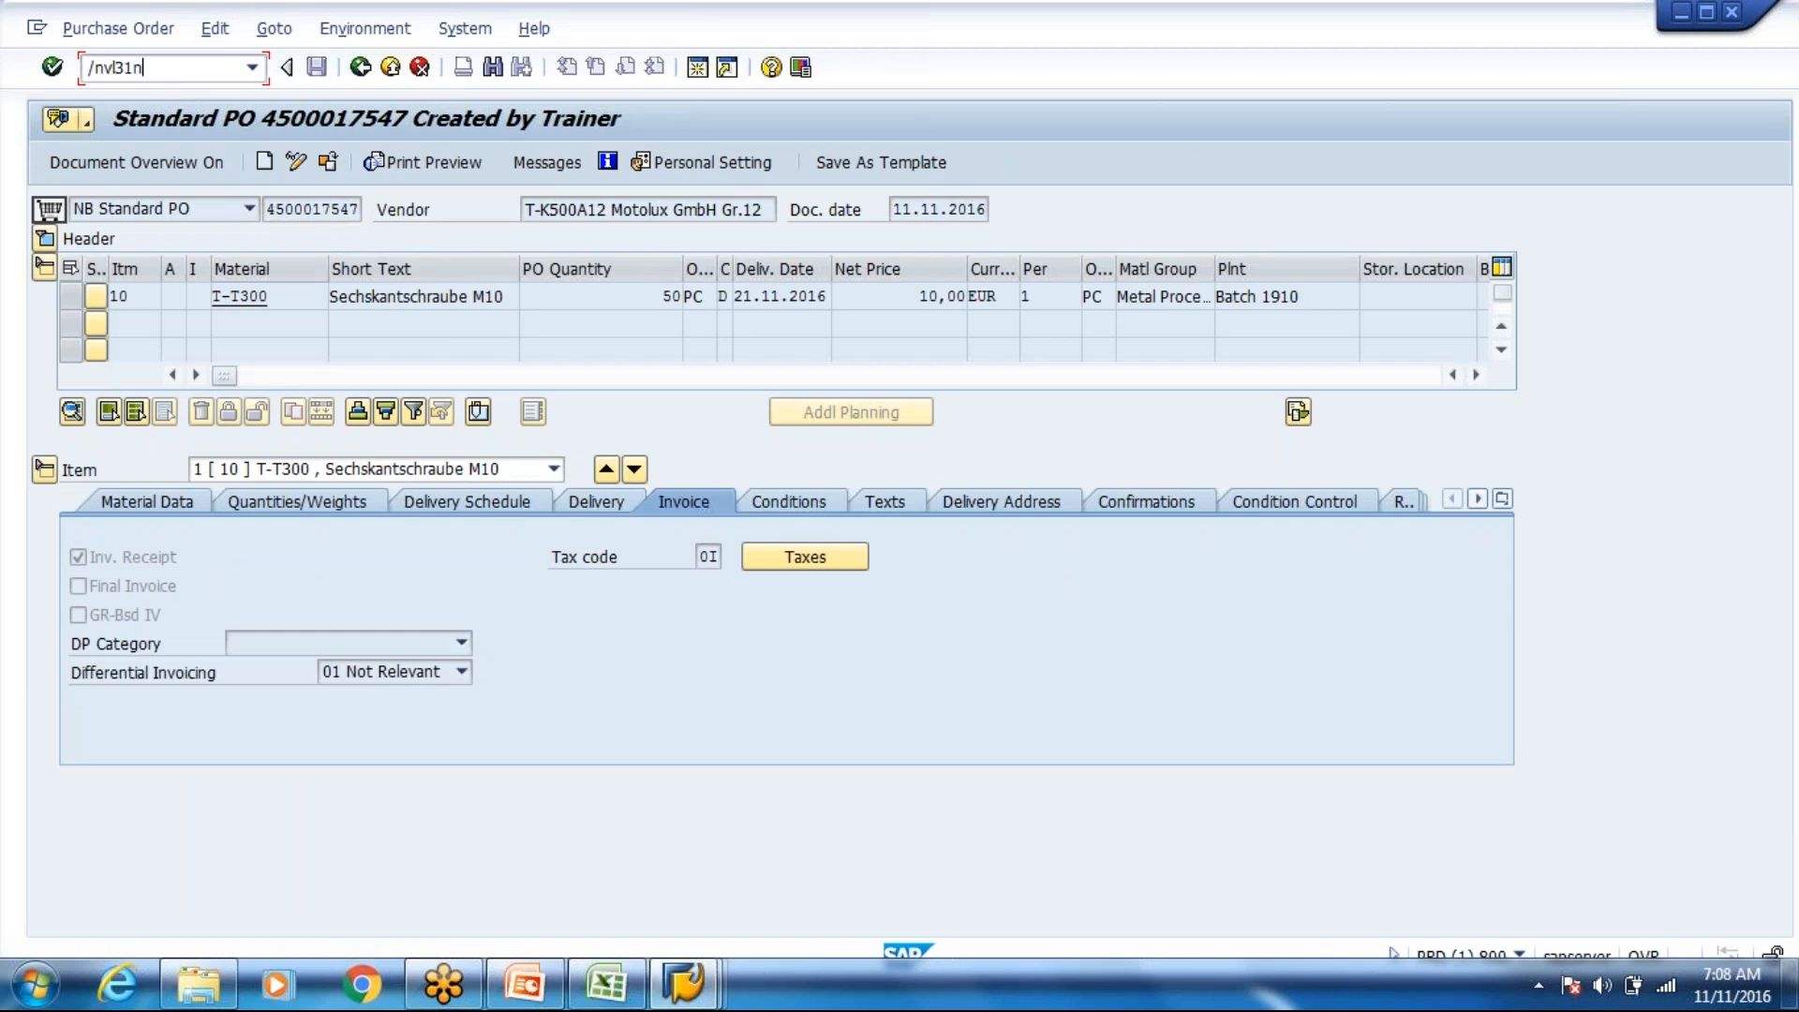
Step: Try to create an inbound delivery for the saved purchase order with transaction VL31N
text(/nvl31n)
key(Return)
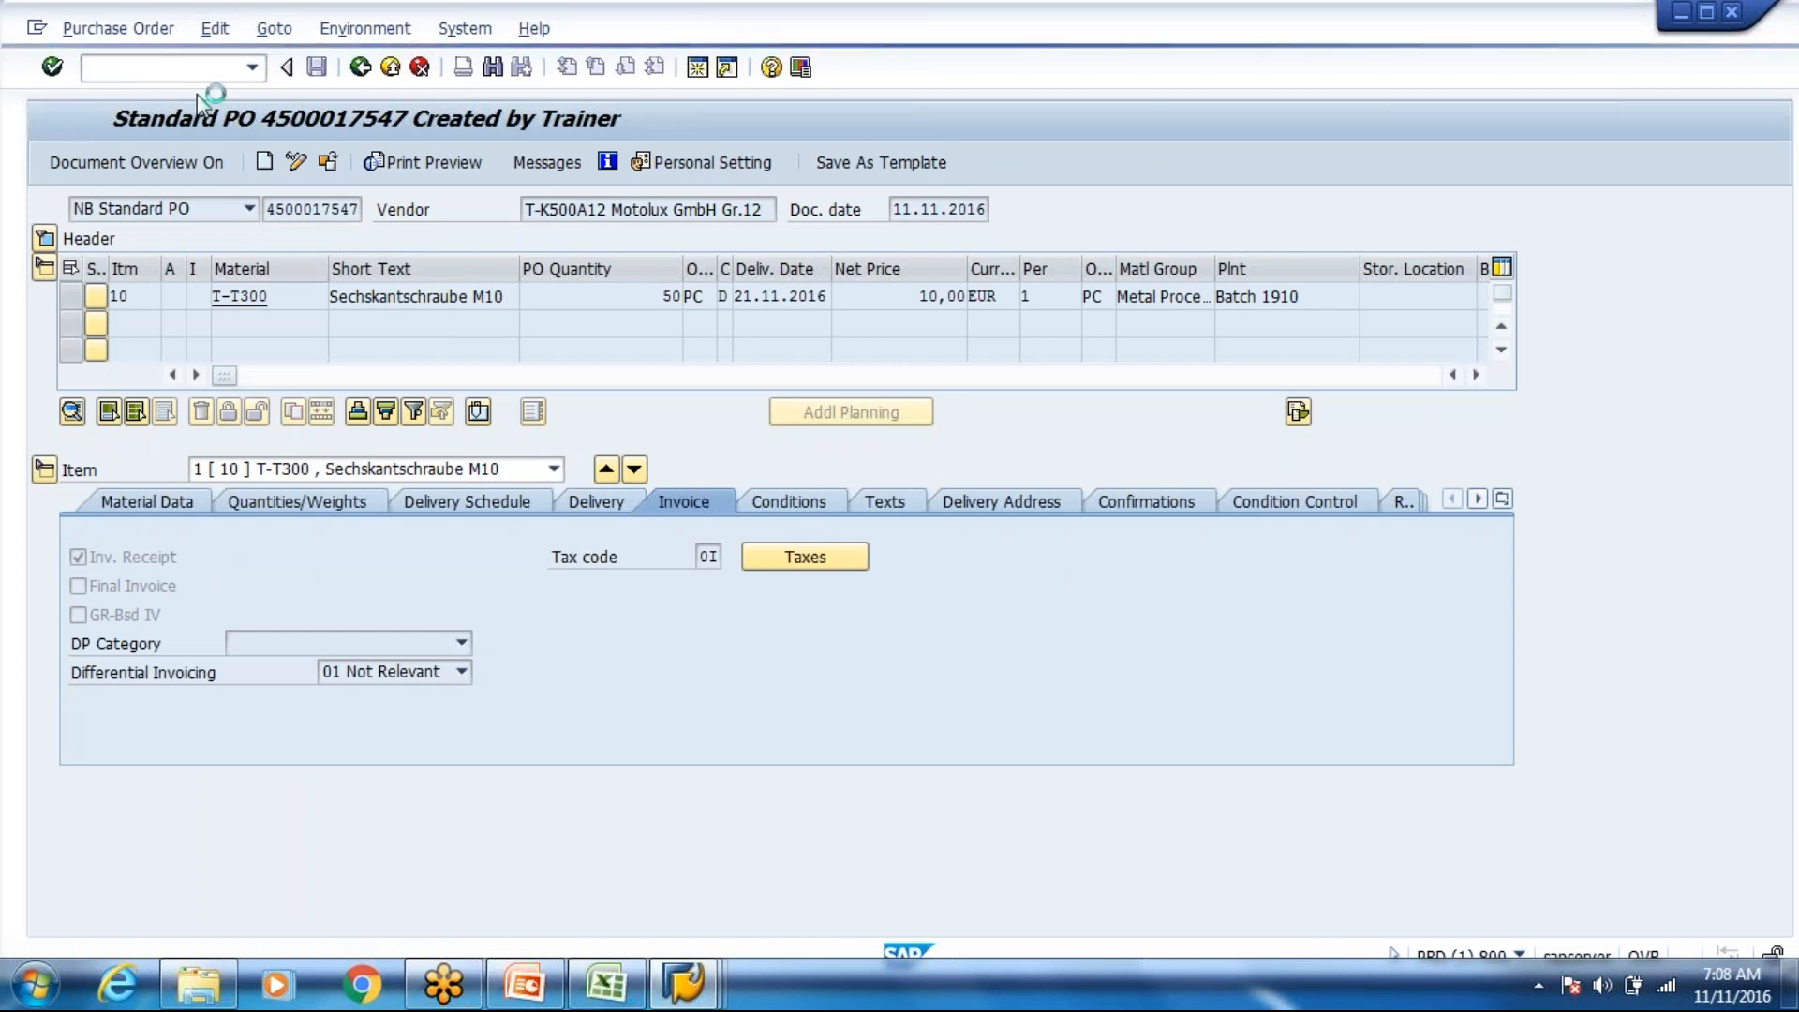
key(Return)
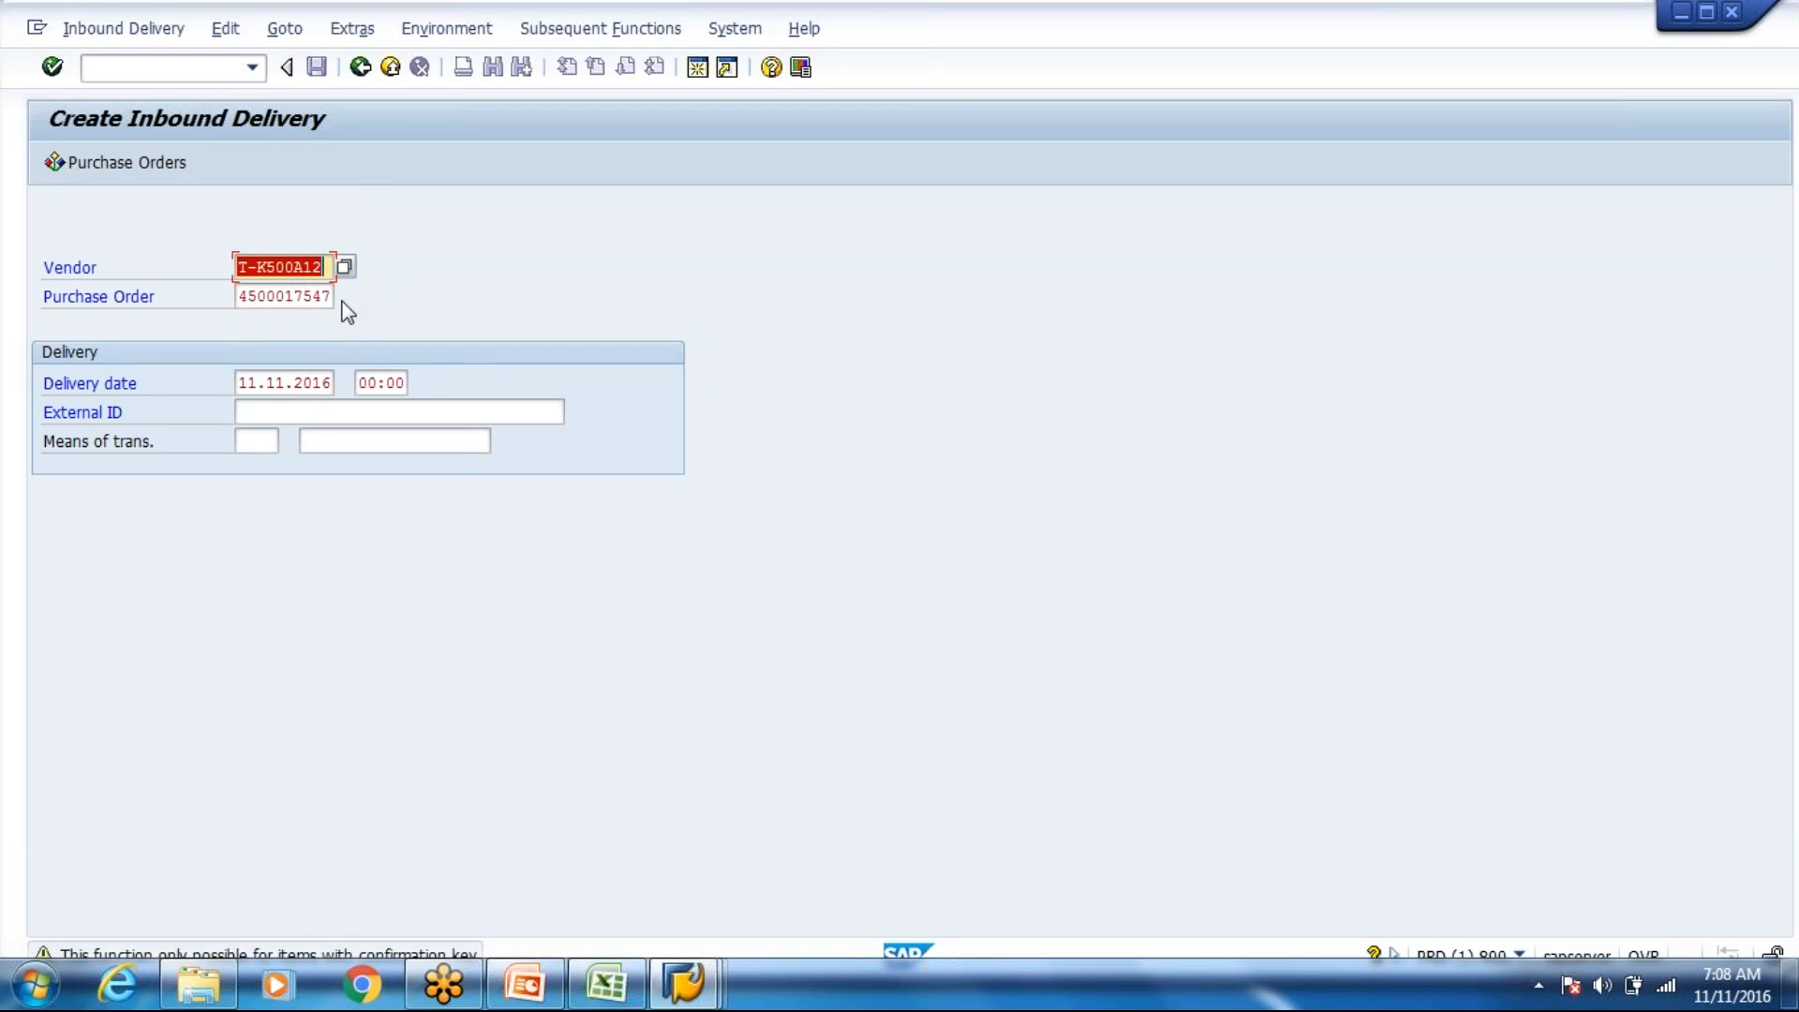
key(Return)
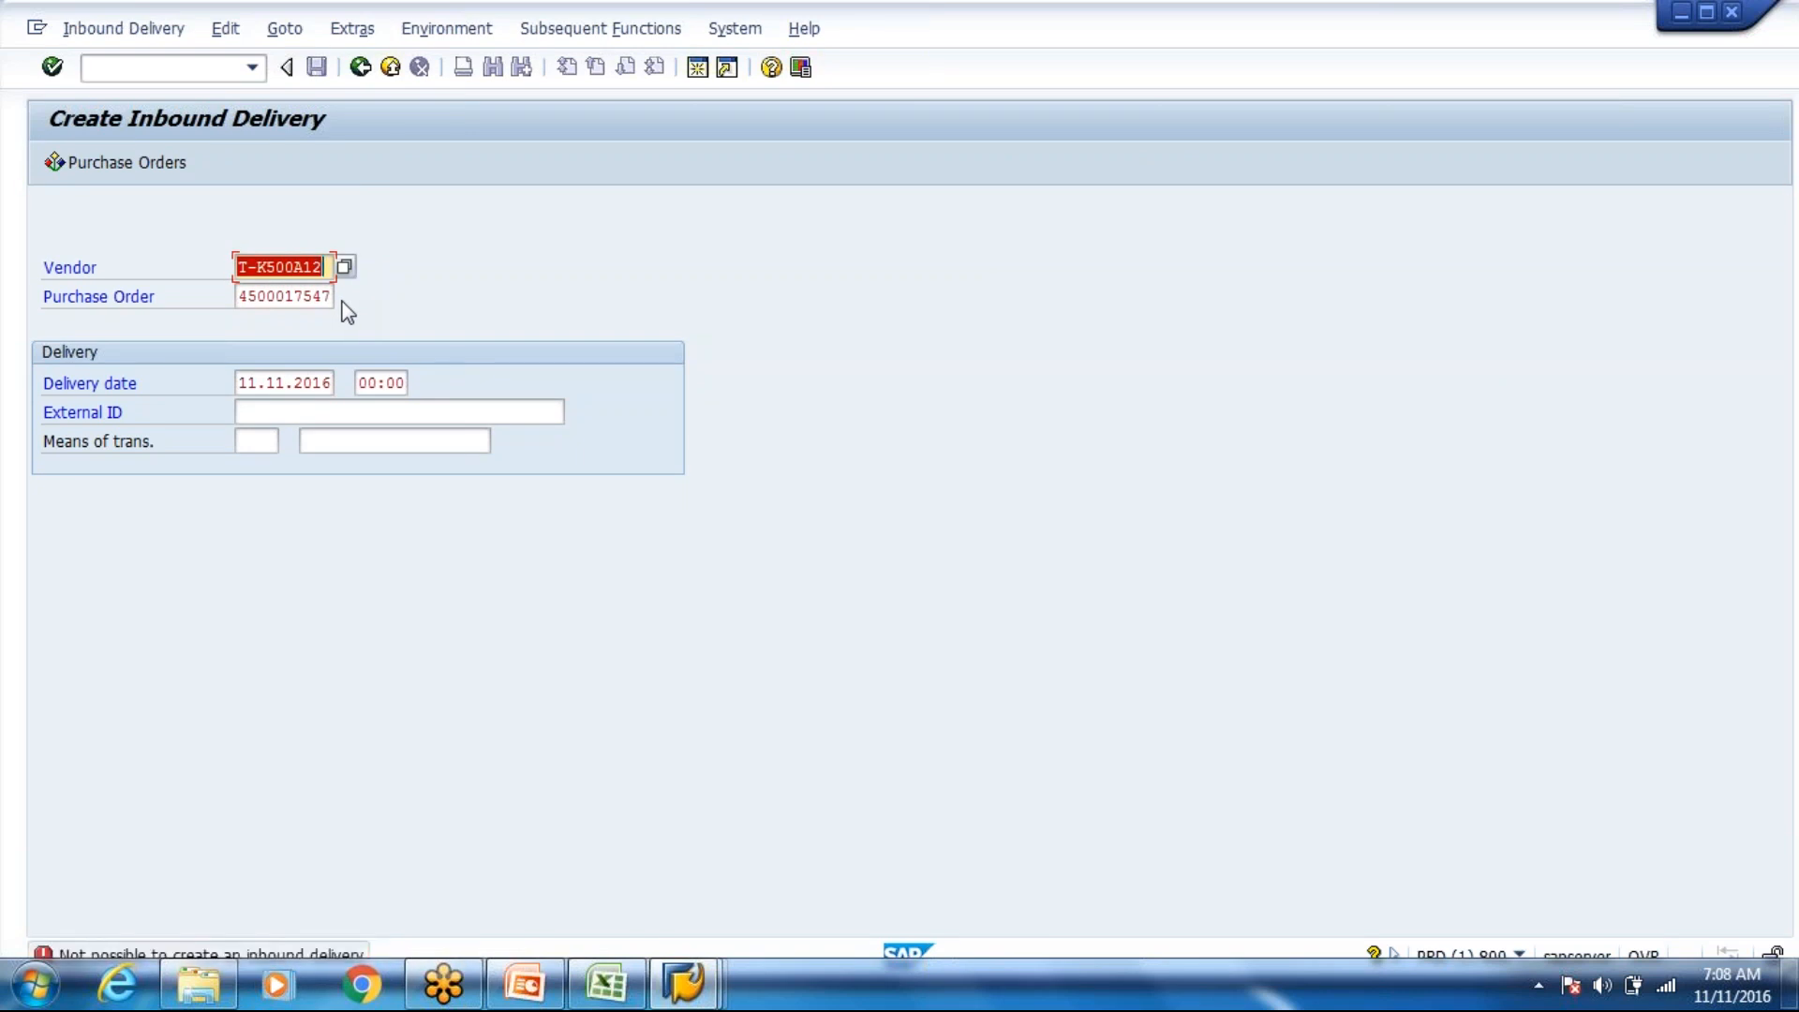
Step: Go back to transaction ME21N and reopen the saved purchase order in change mode
click(252, 67)
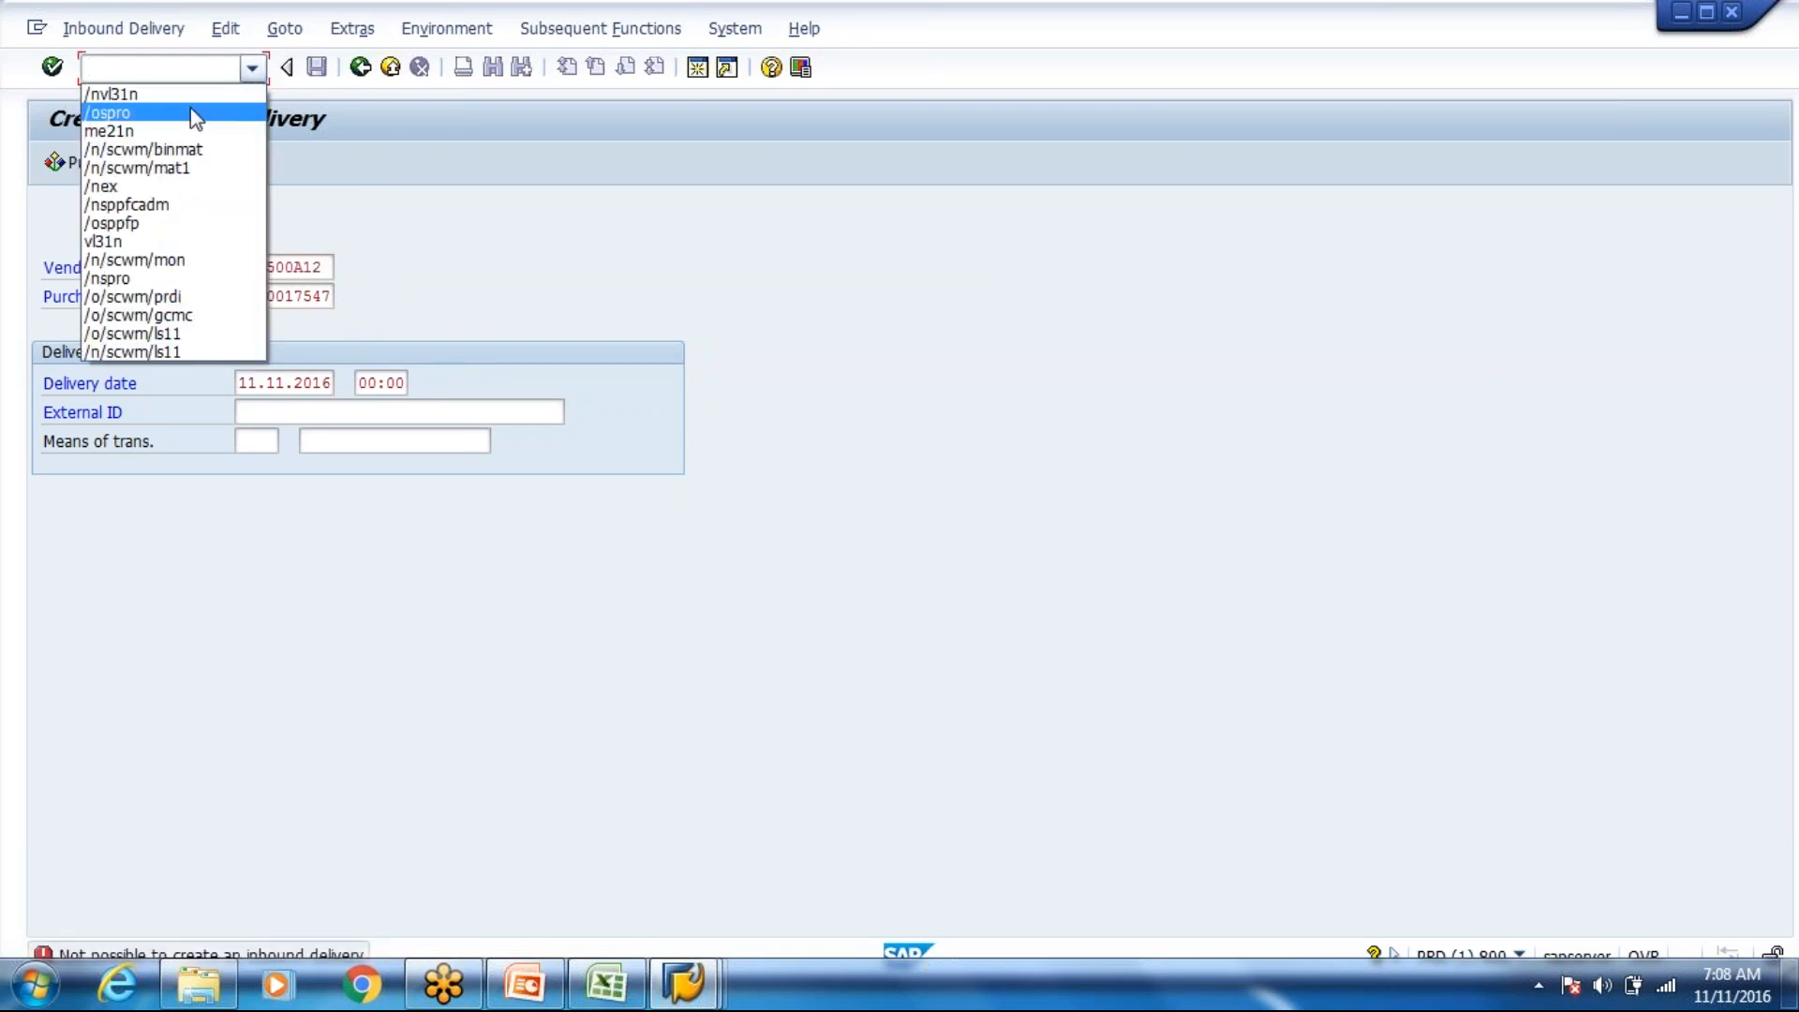
click(127, 131)
key(Left)
key(Left)
key(Left)
key(Left)
key(Left)
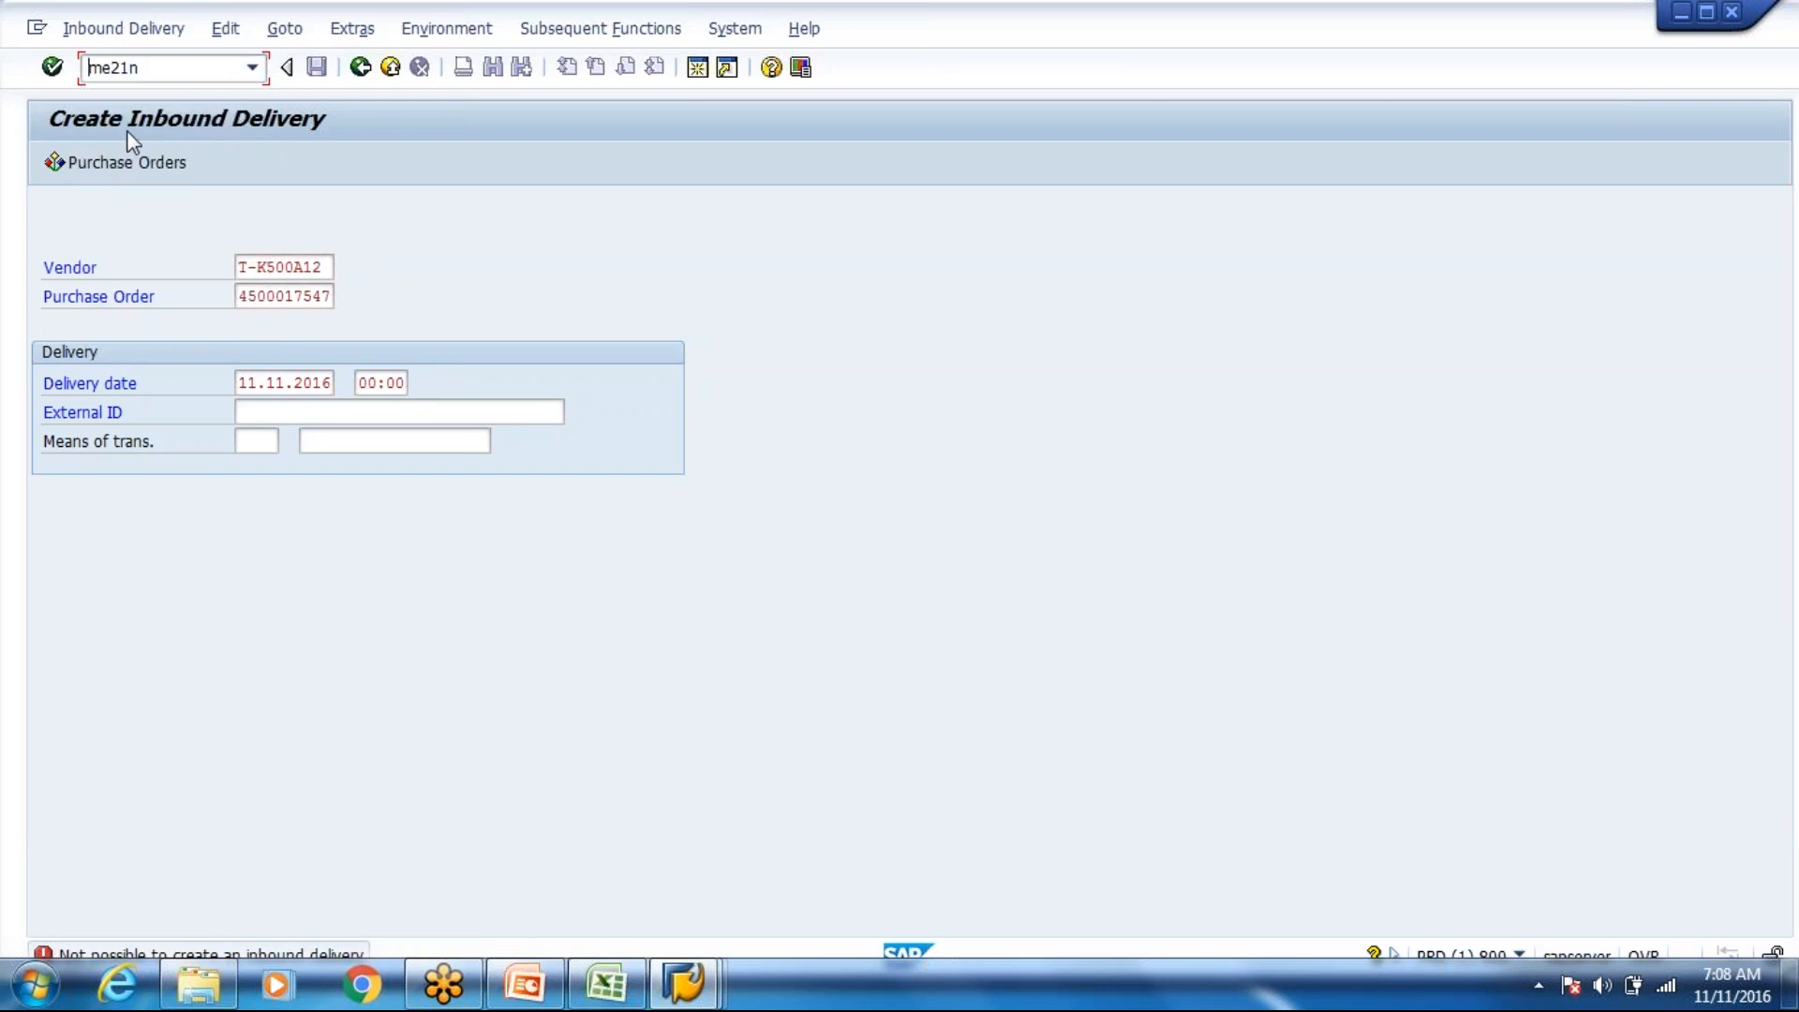
text(/n)
key(Return)
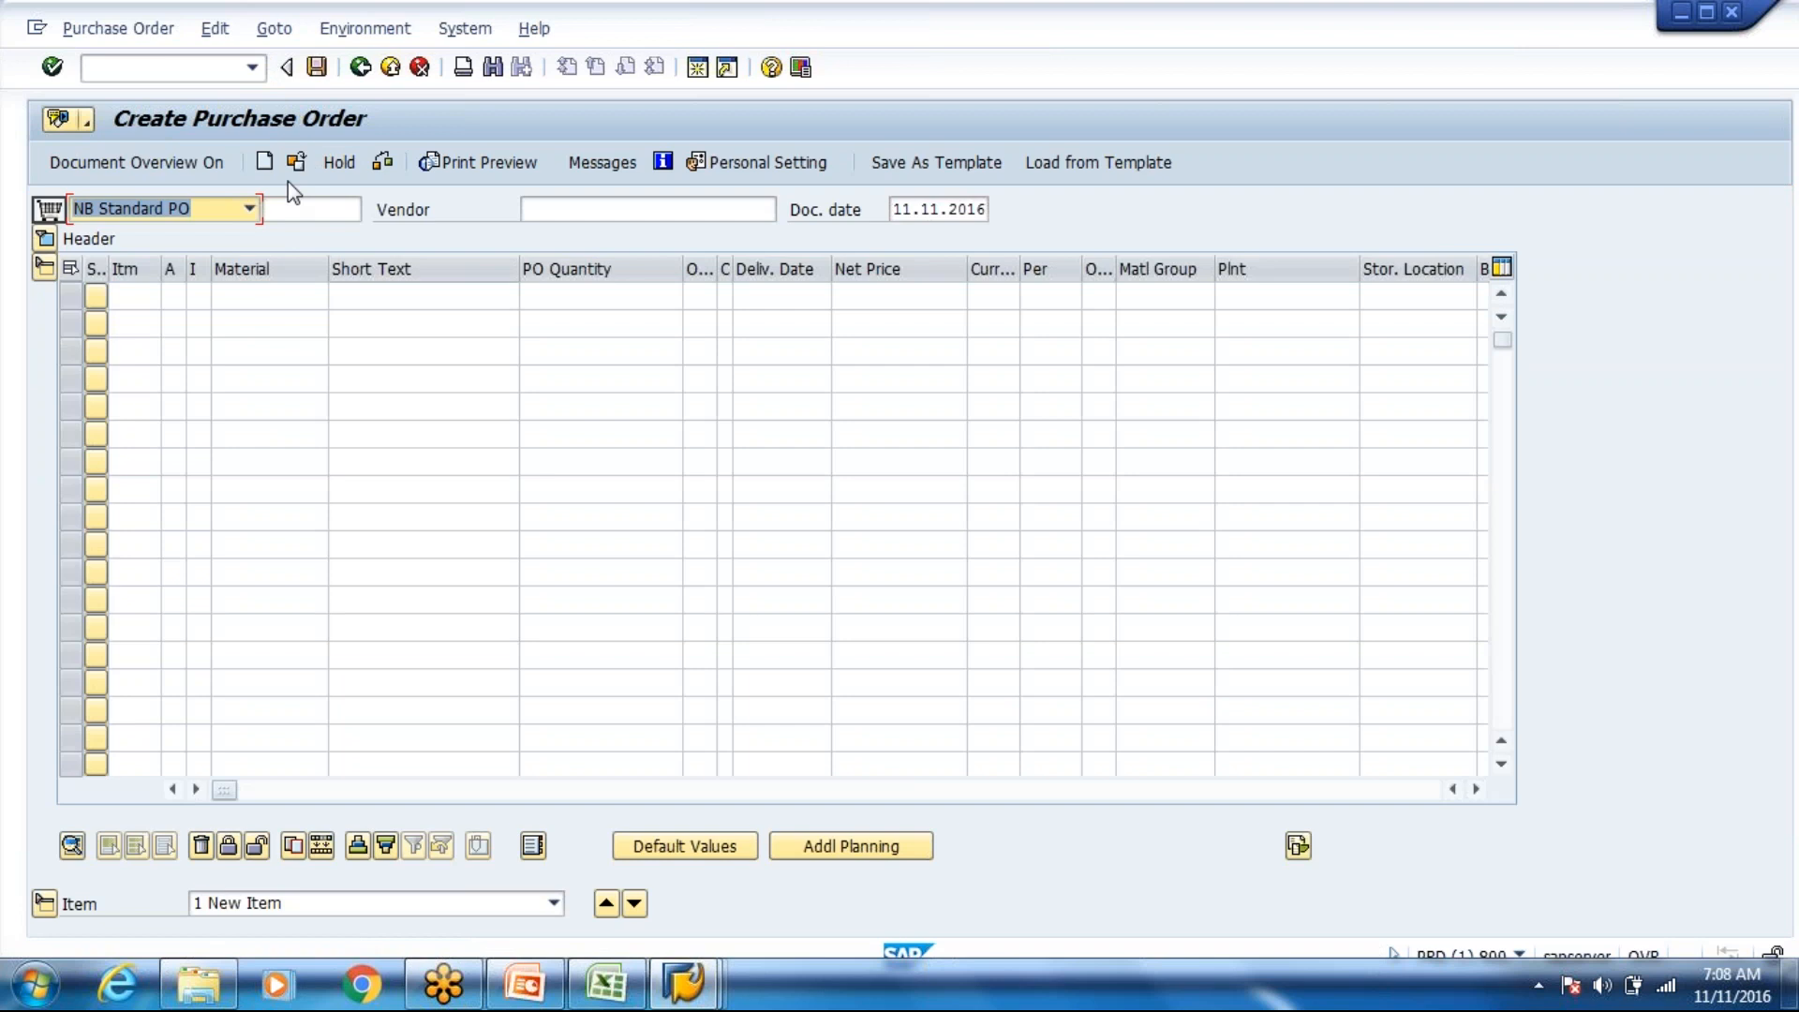
click(295, 164)
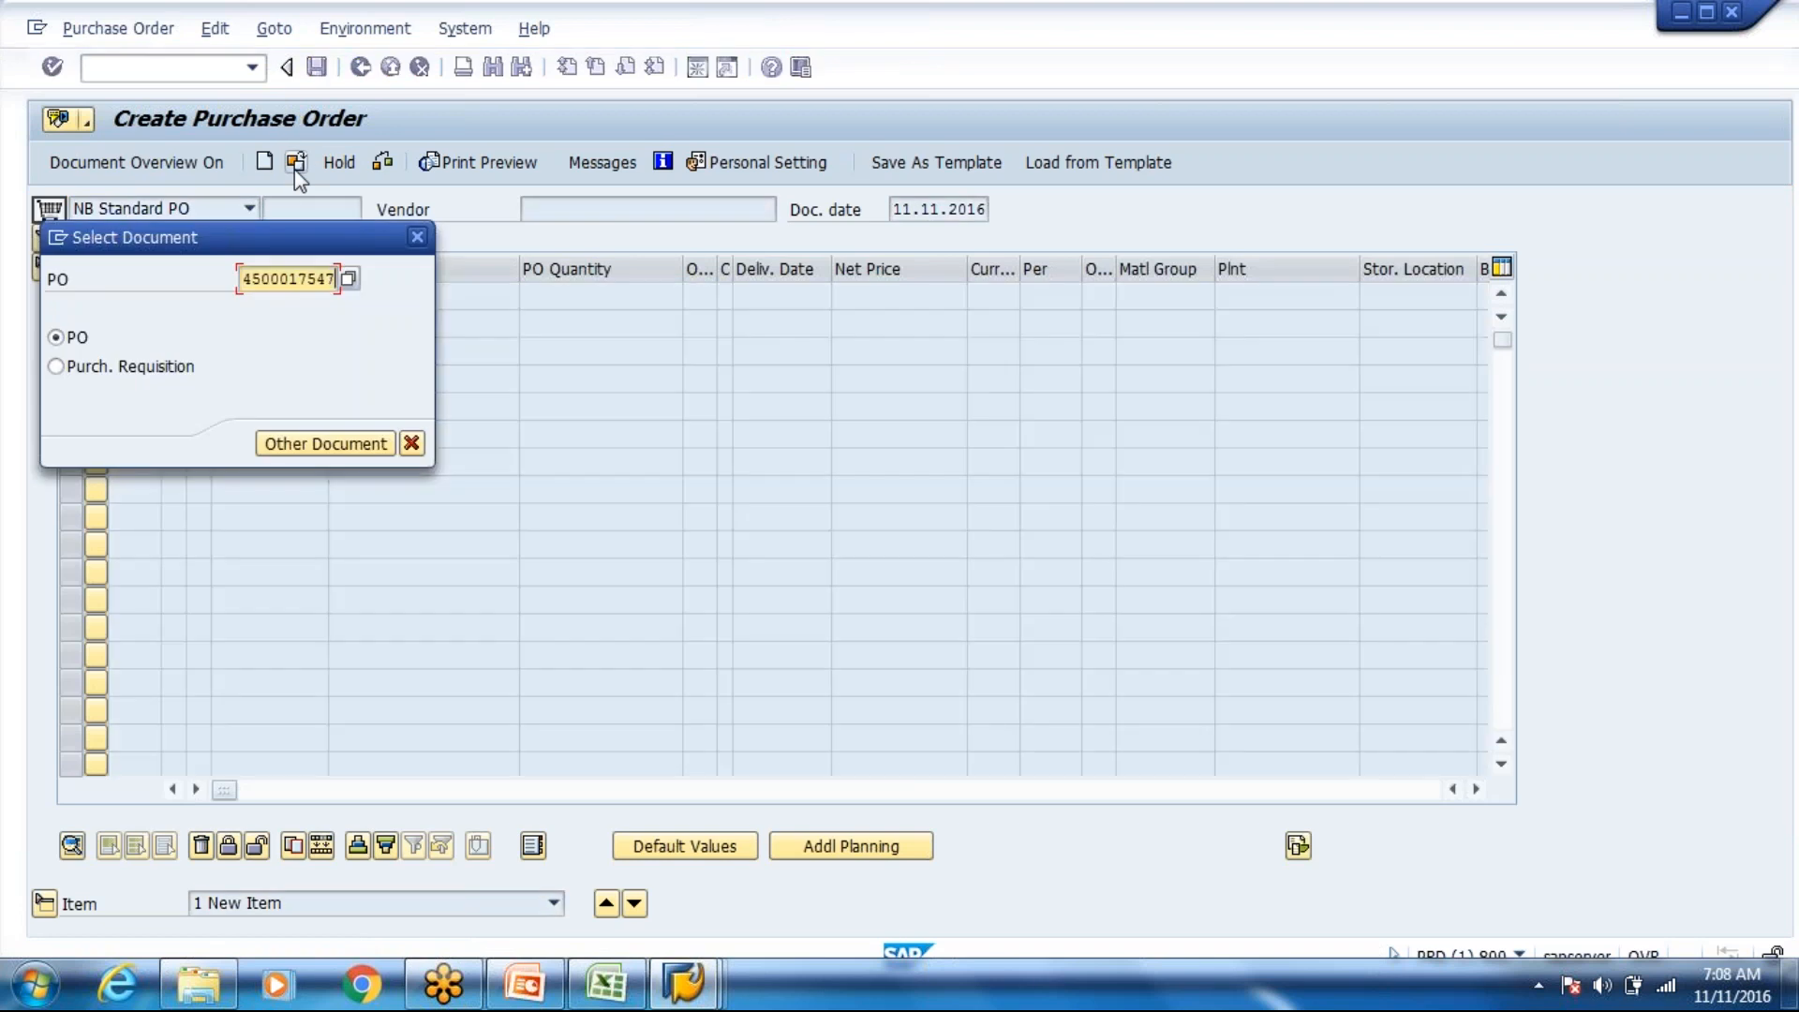
key(Return)
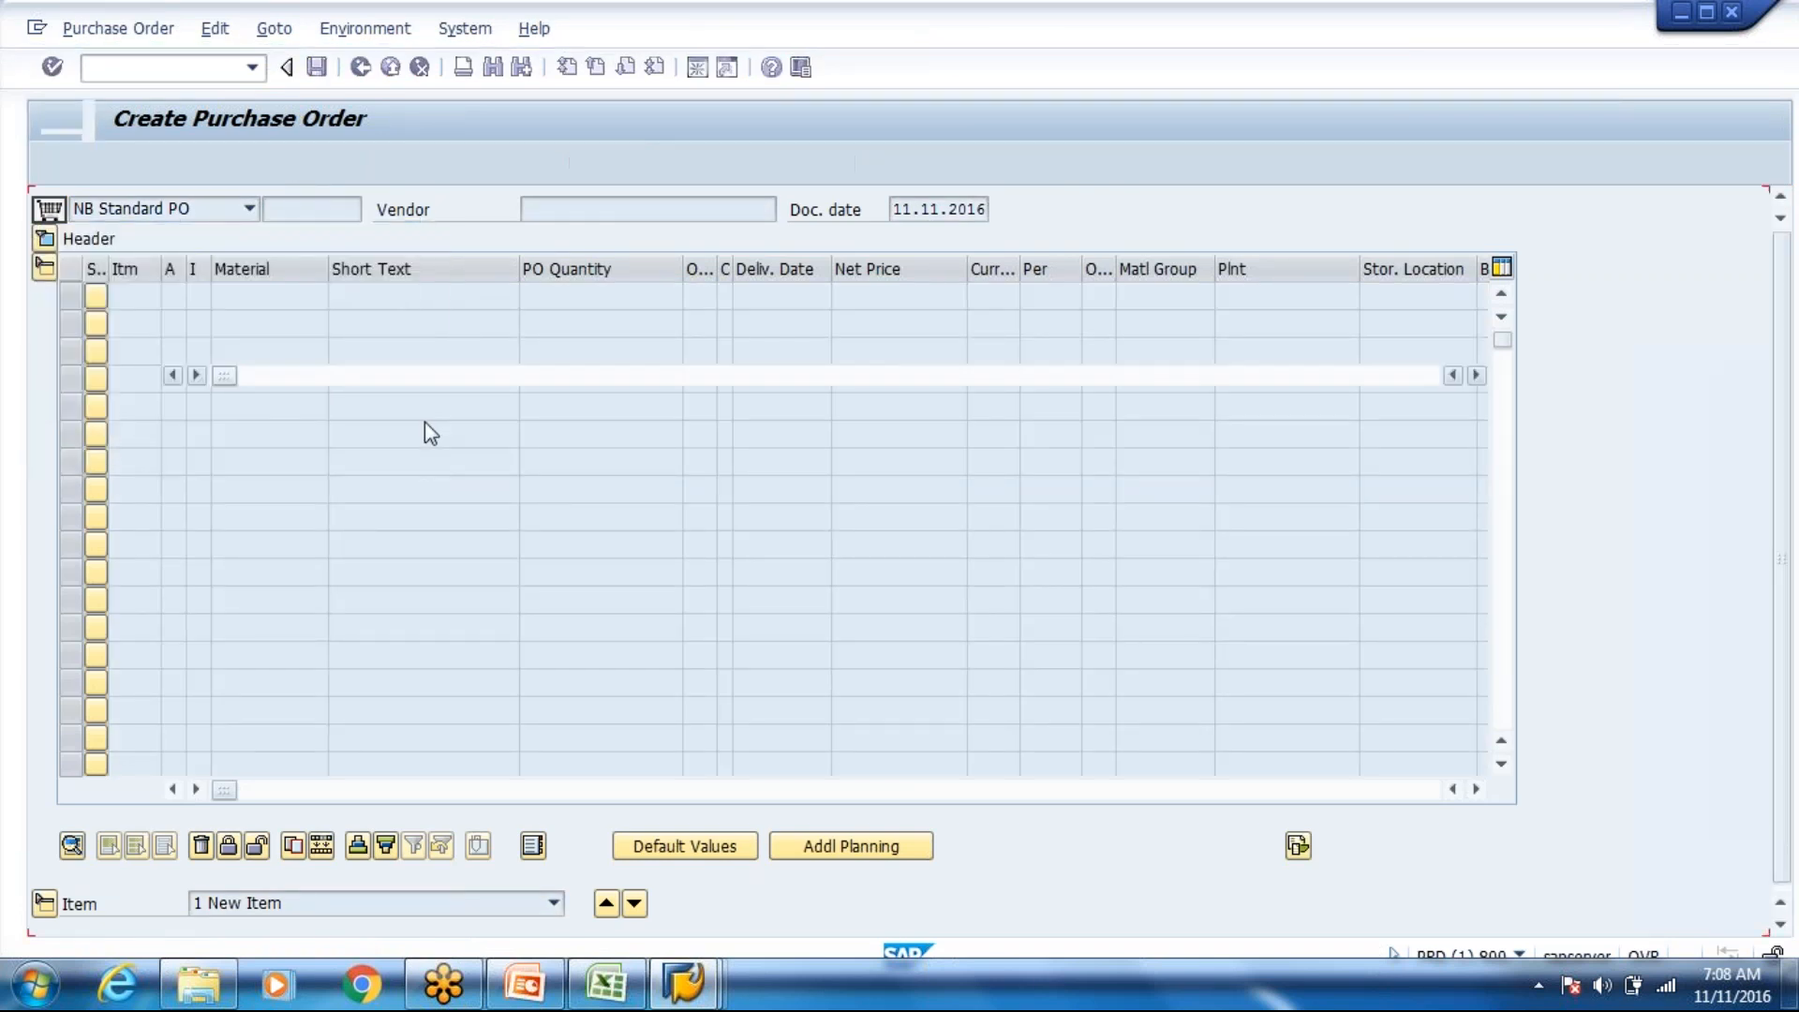
click(299, 164)
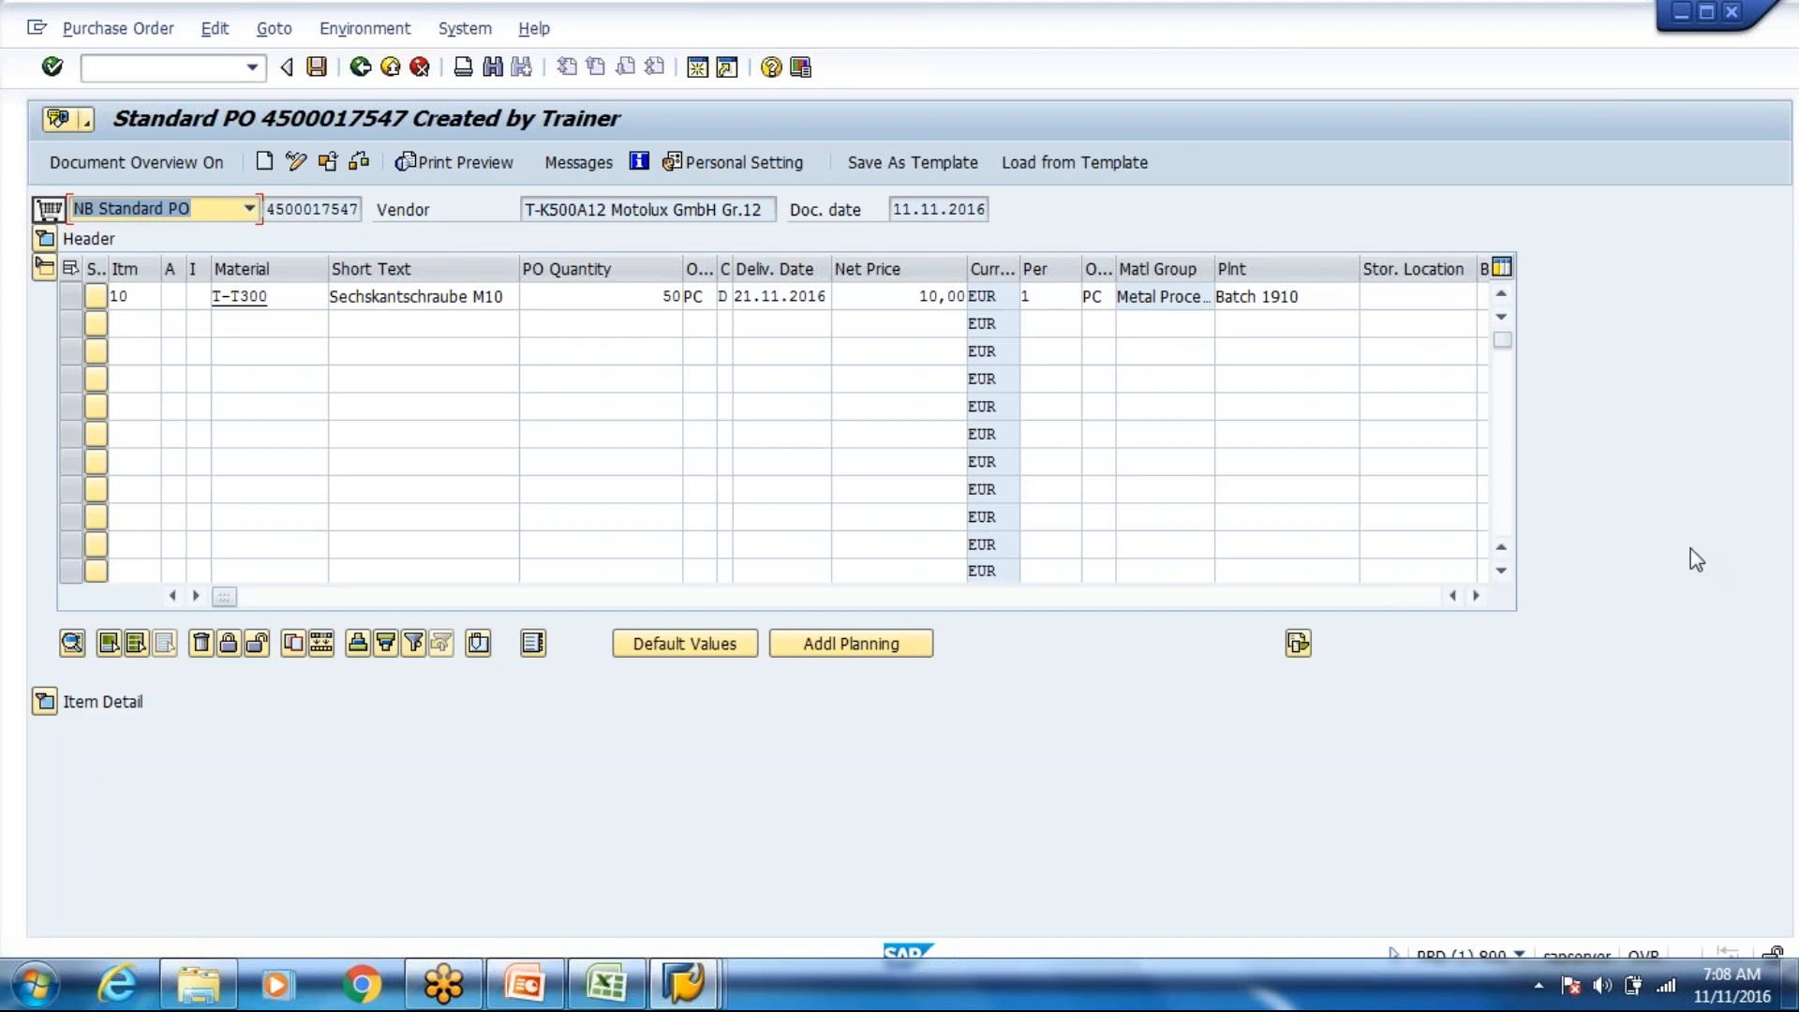
Step: Set the T-T300 item's confirmation control to ANLI Inbound Delivery ECC, save the purchase order and redisplay the item details
click(45, 700)
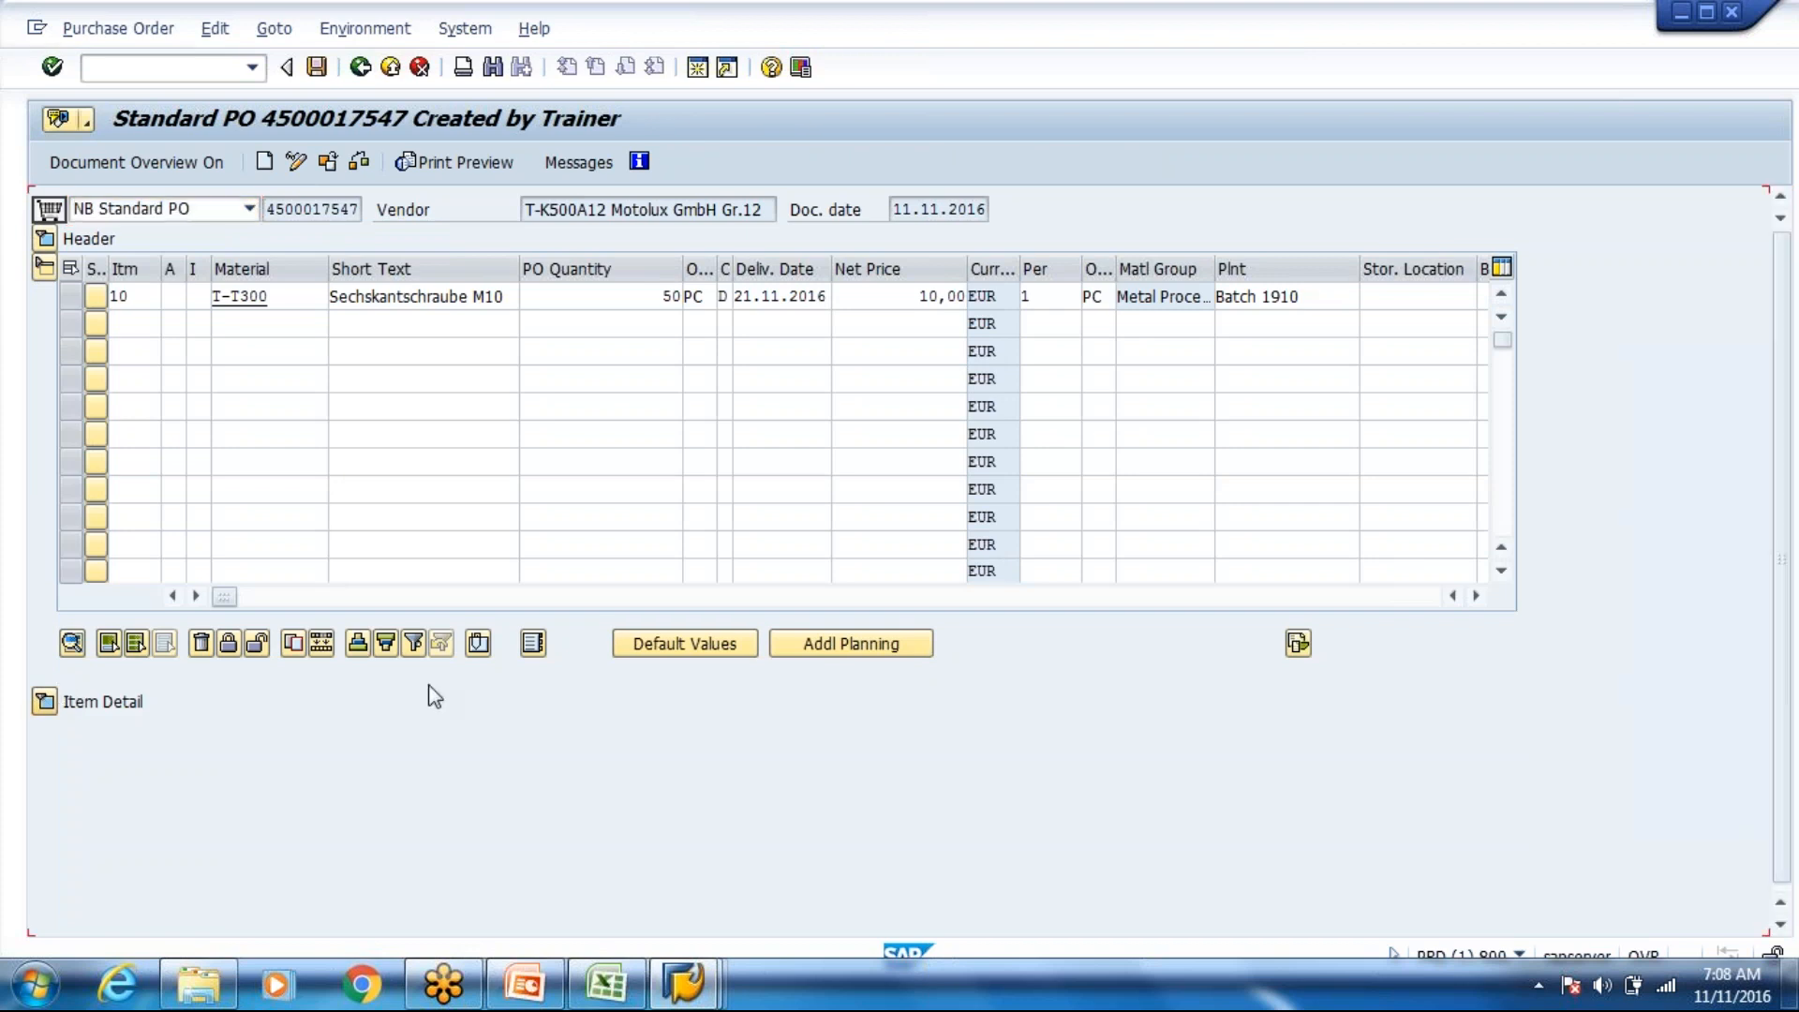
click(415, 556)
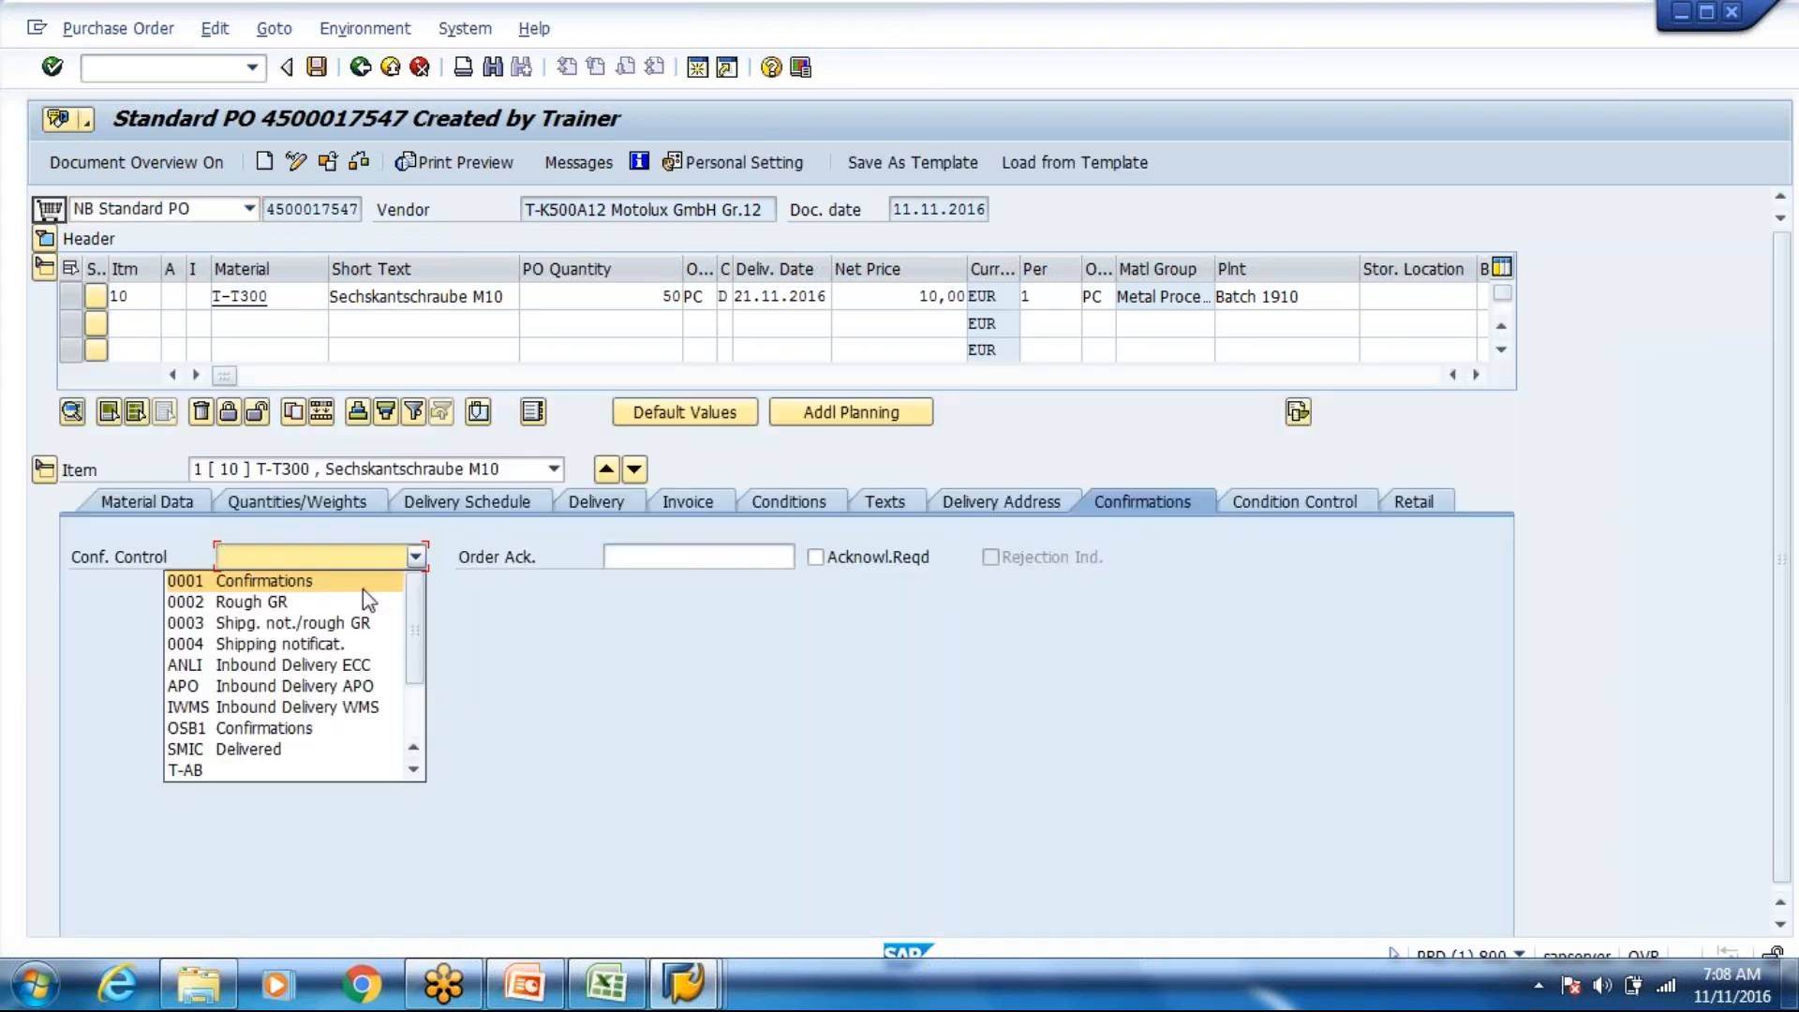
click(279, 664)
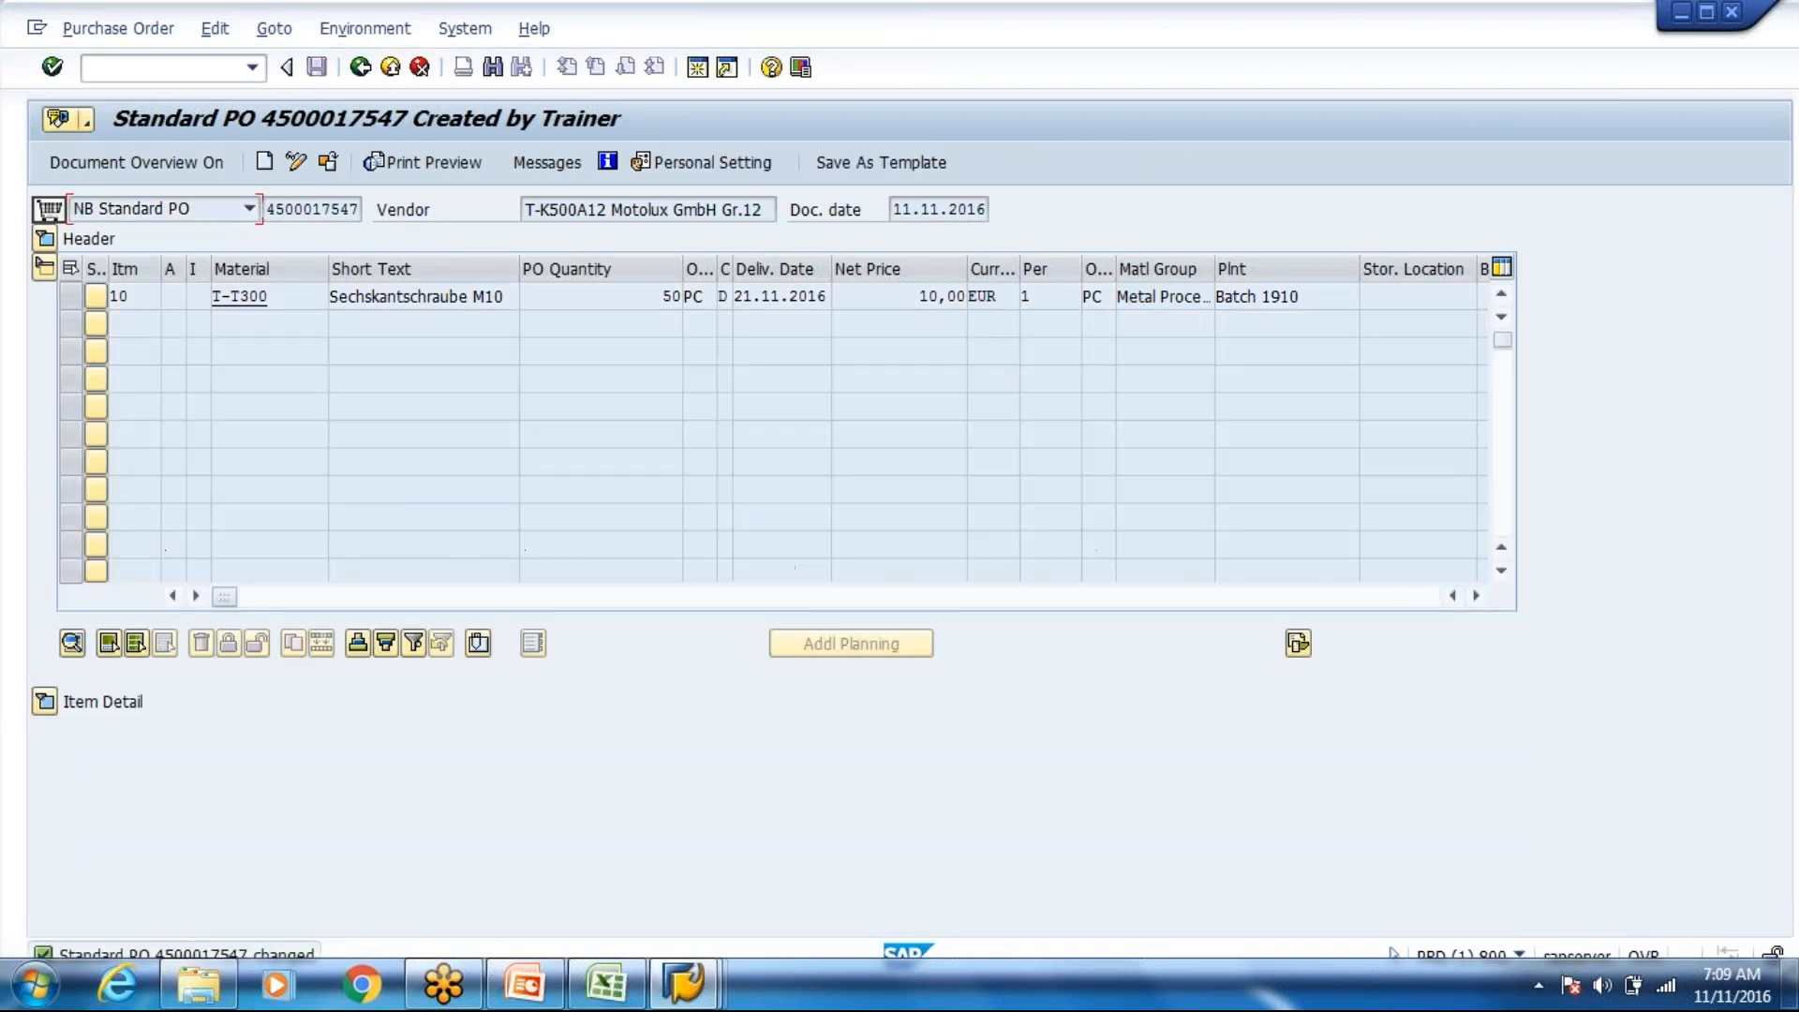
click(45, 701)
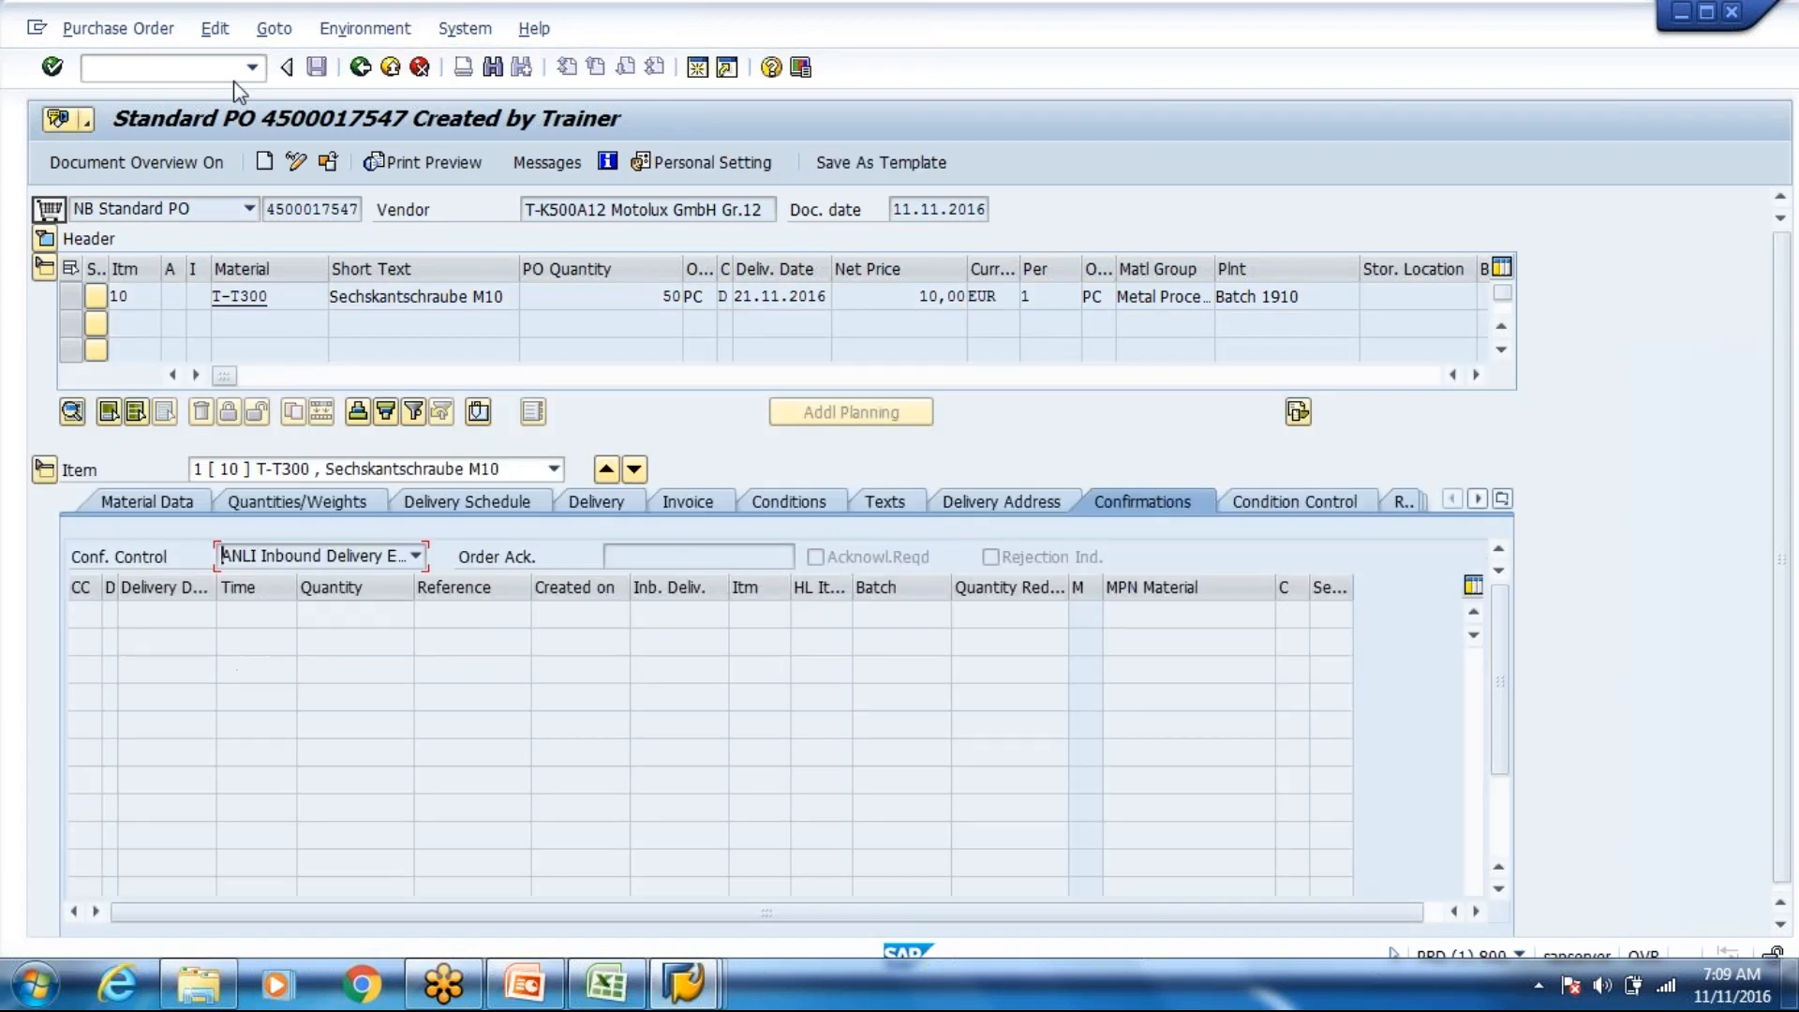
Step: Start creating the inbound delivery for the purchase order with transaction VL31N
click(252, 68)
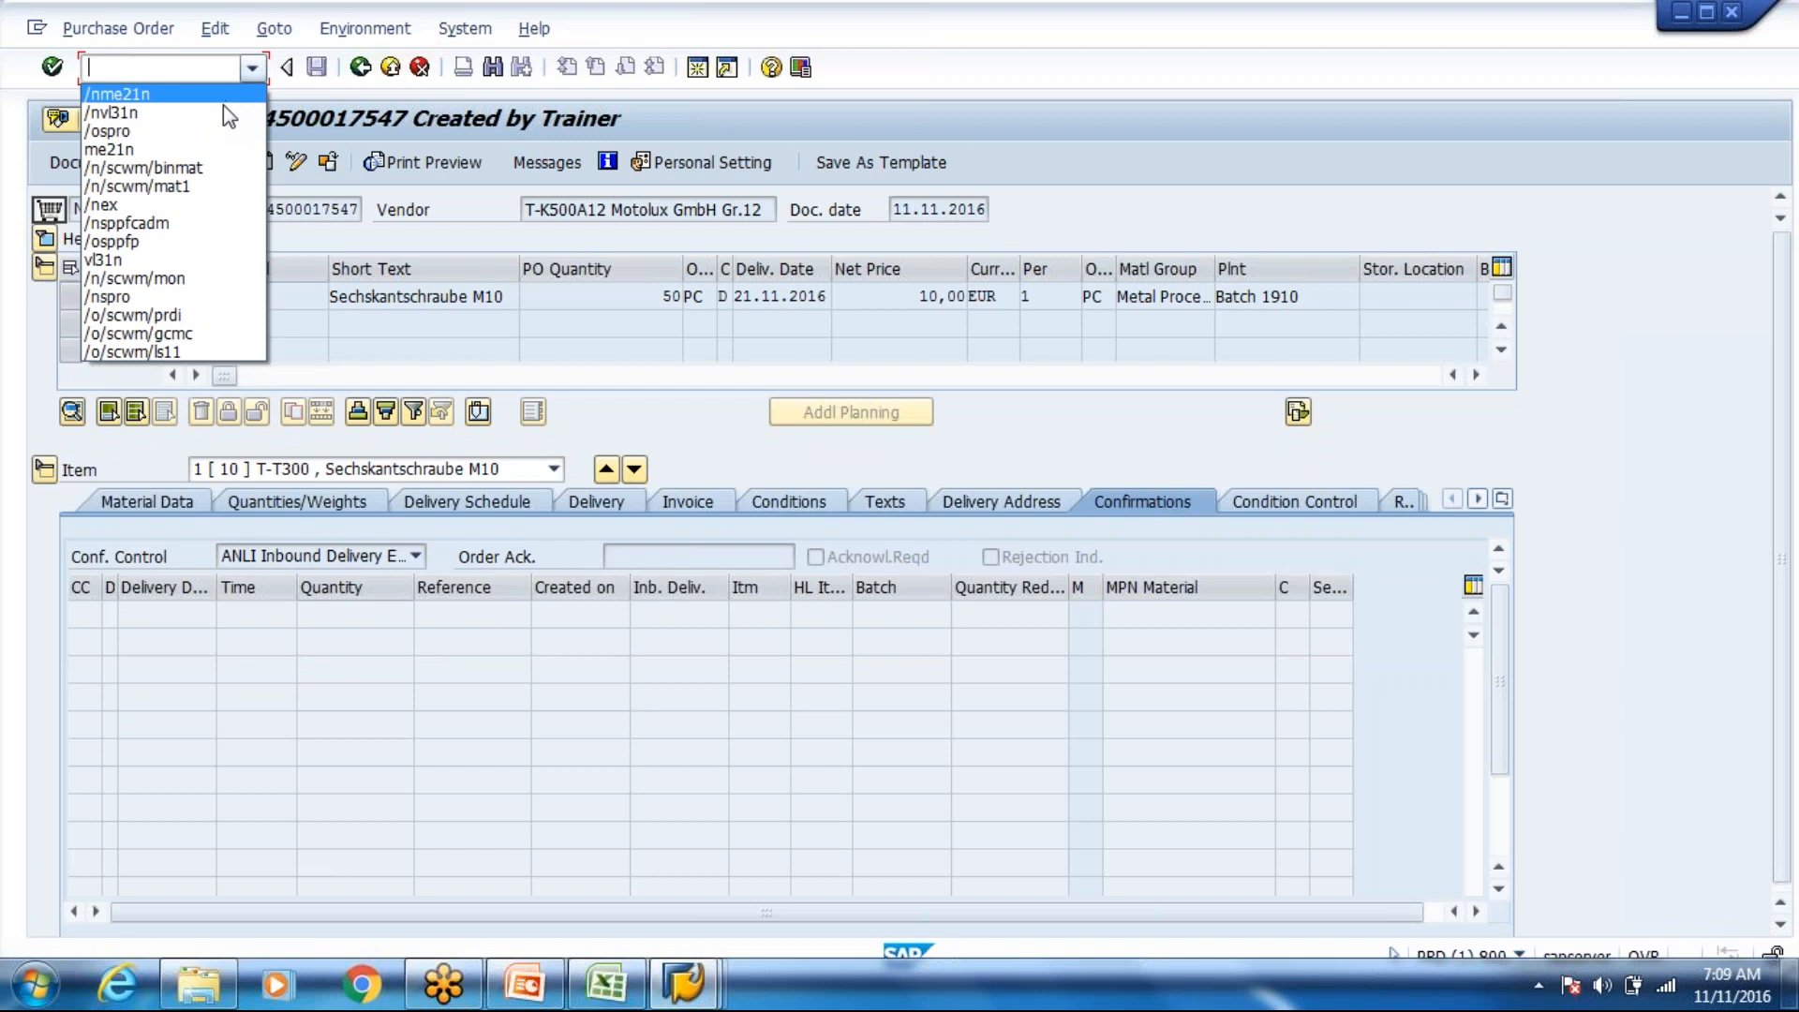
click(225, 113)
key(Return)
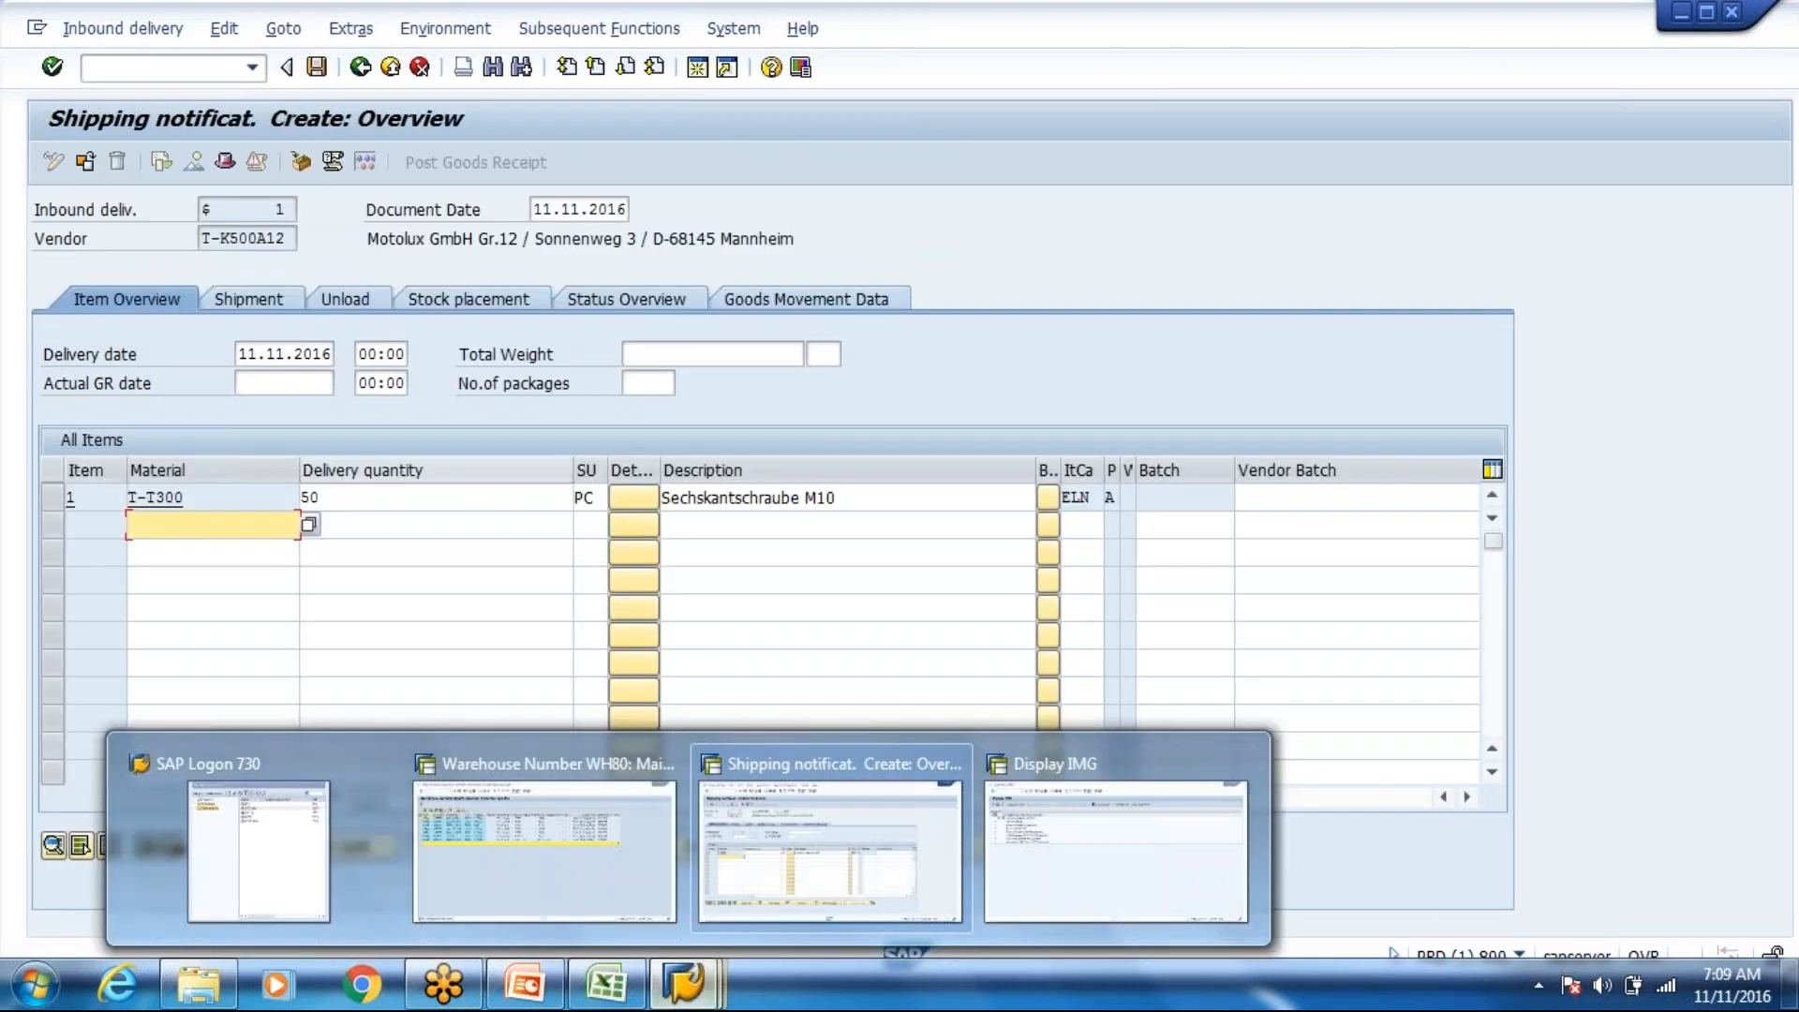
Step: Set the T-T300 delivery item's storage location to 1000 in the stock placement data and save the inbound delivery
click(511, 301)
click(380, 495)
text(1000)
key(Return)
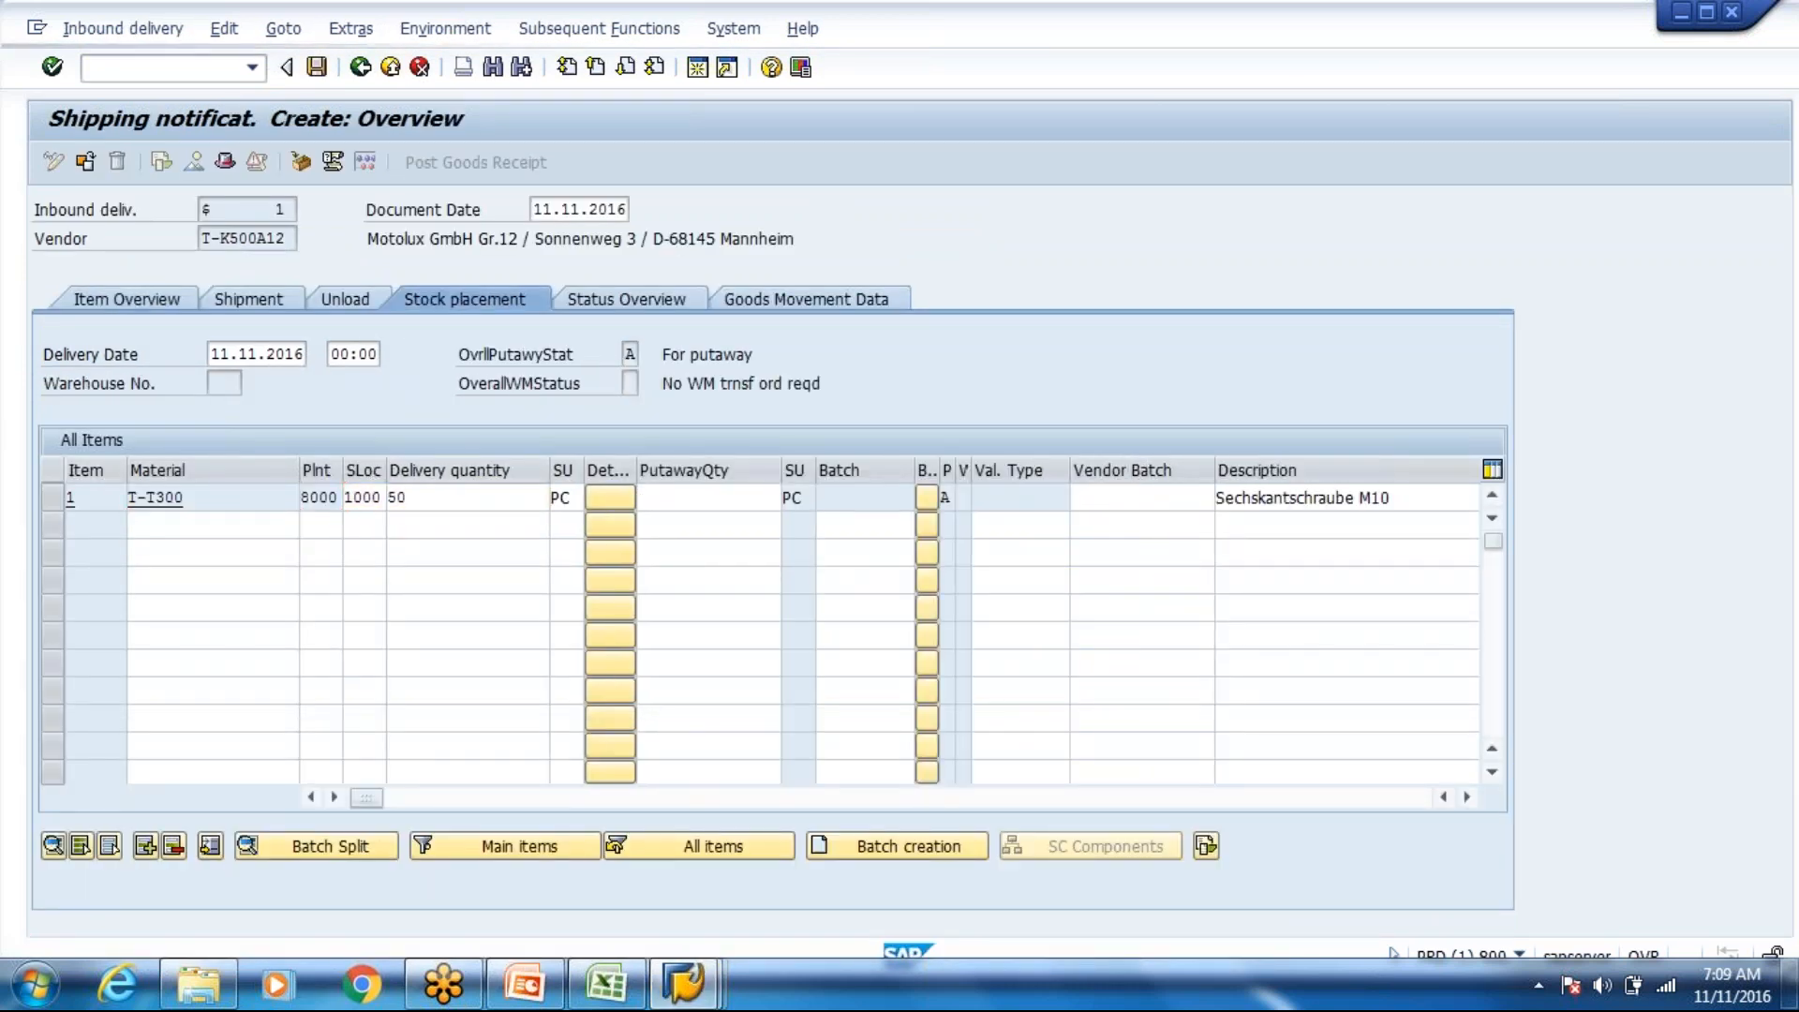
click(319, 68)
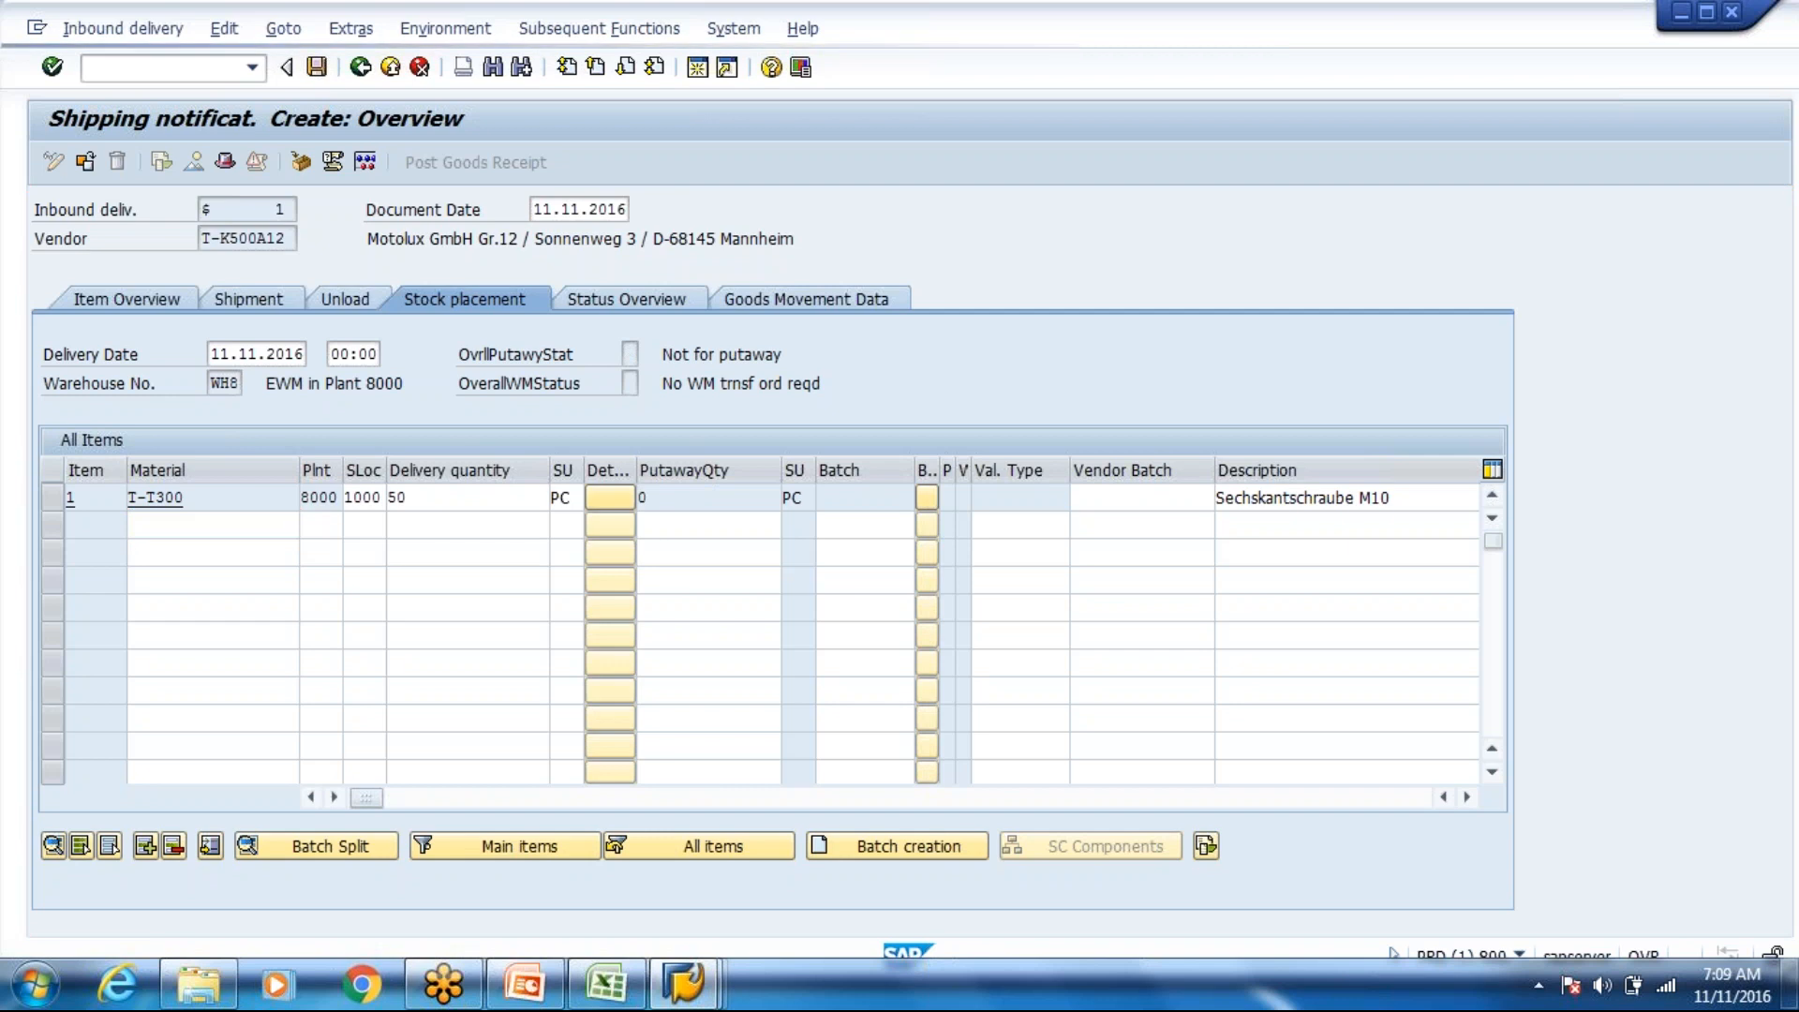
Step: Switch to the customizing session and open the Storage Type Definition under Extended Warehouse Management master data
click(683, 991)
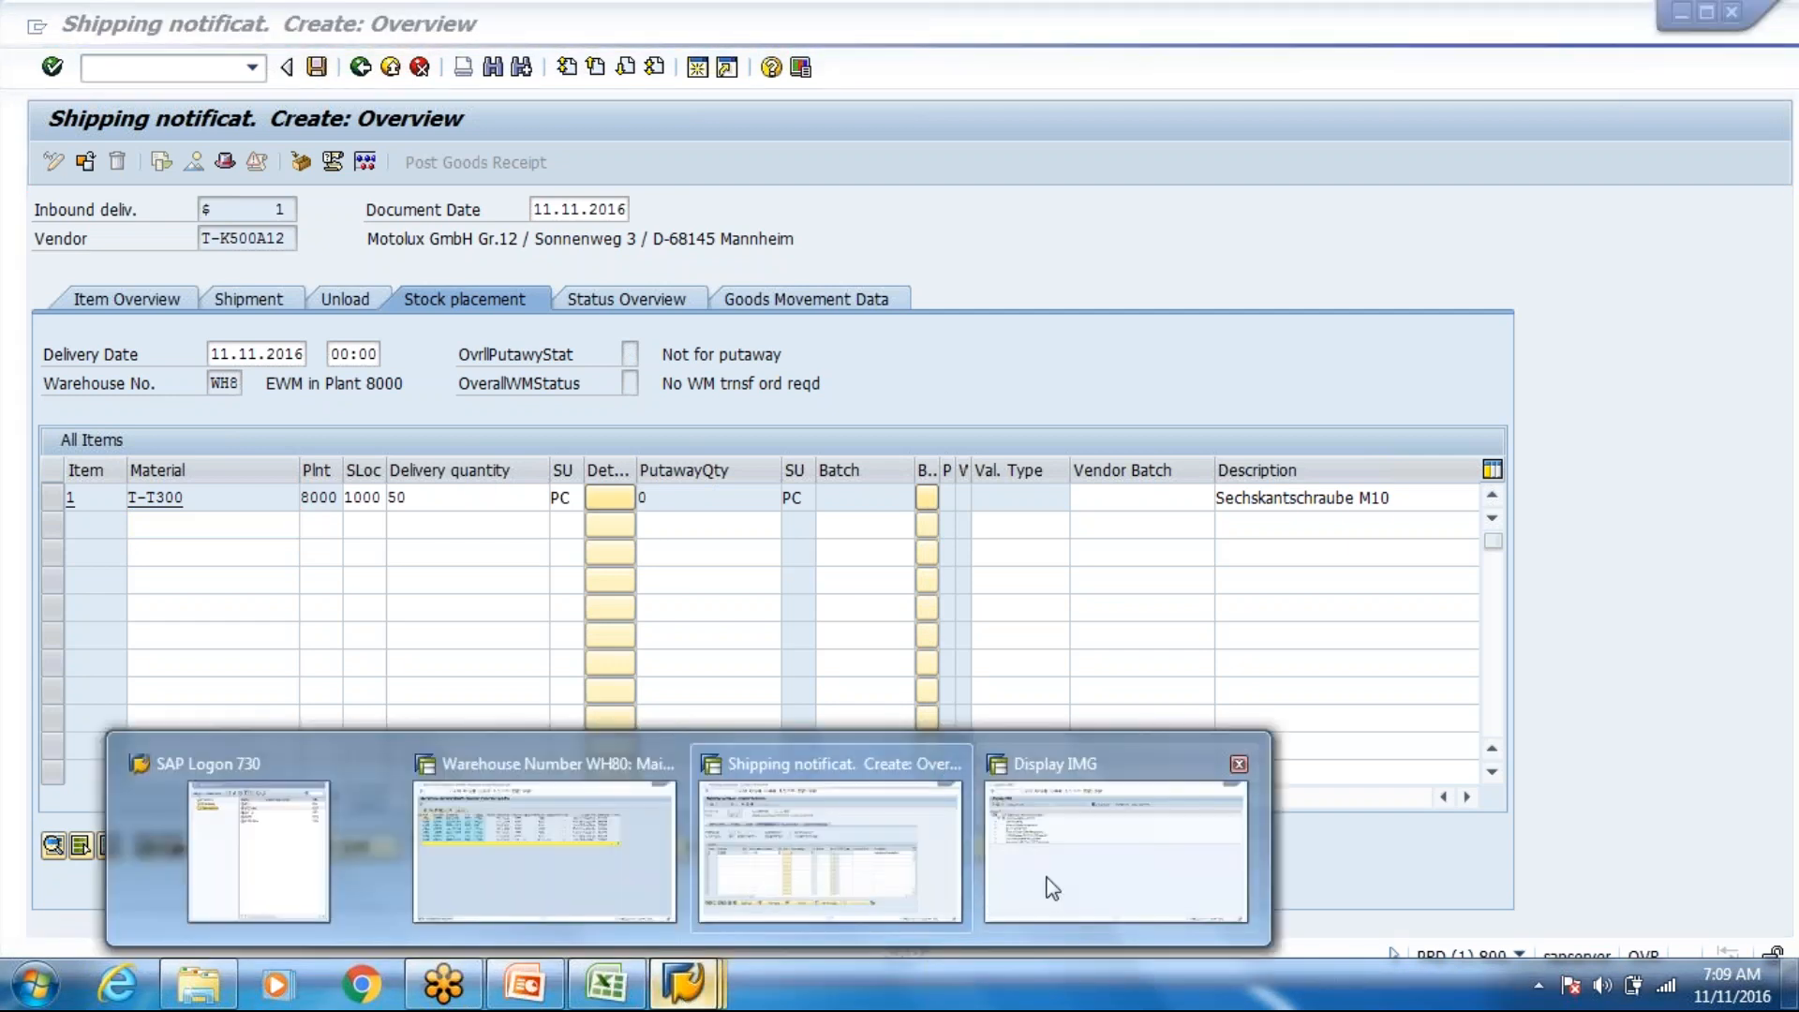
click(1051, 888)
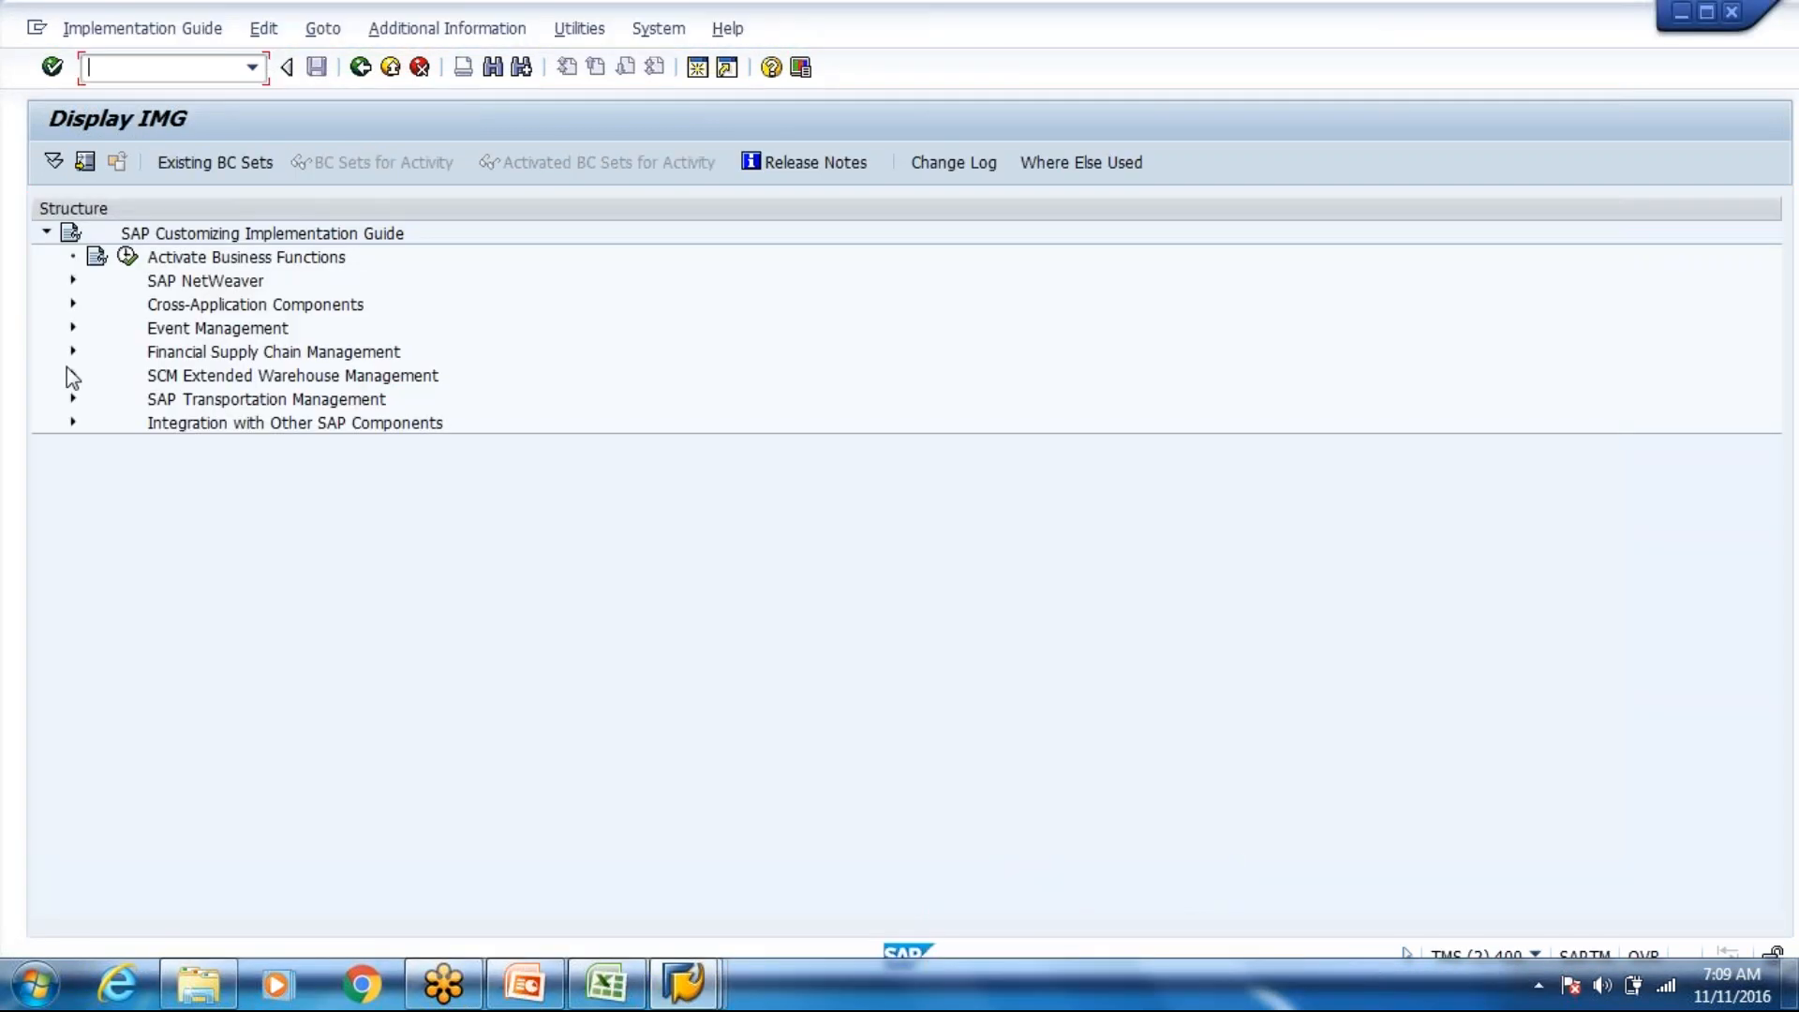
click(72, 375)
click(98, 397)
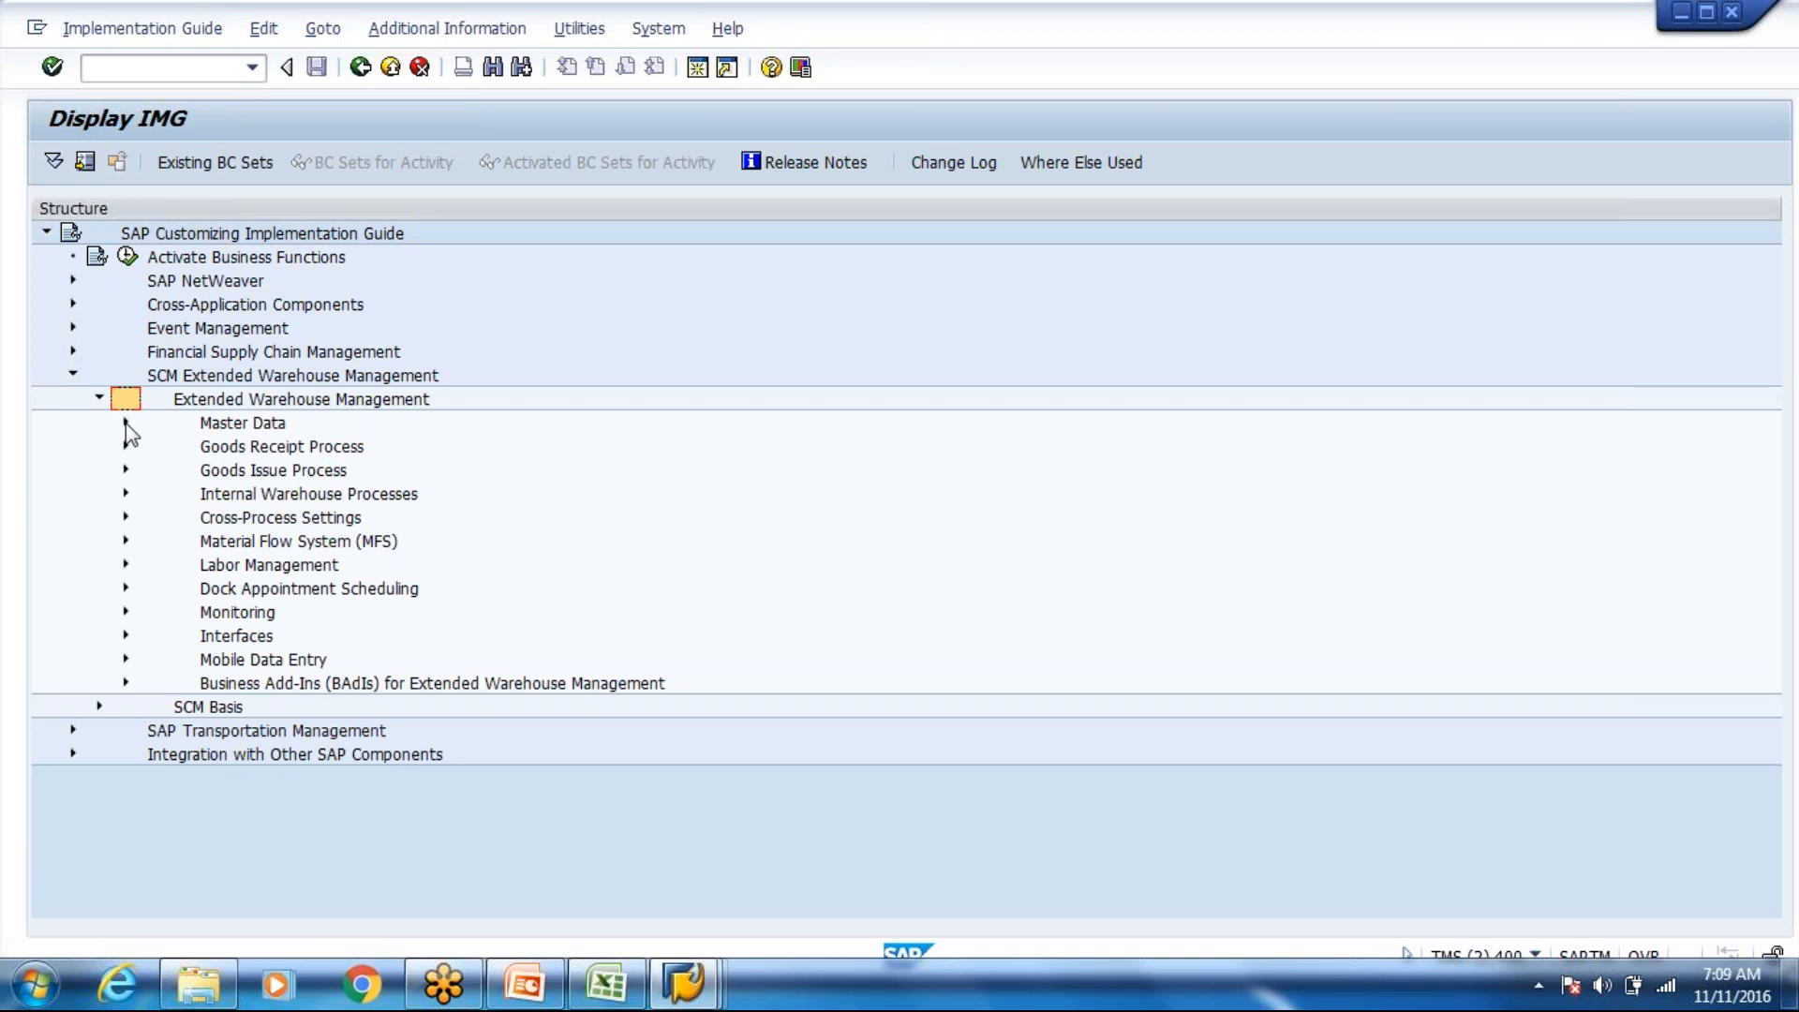
click(126, 424)
click(206, 540)
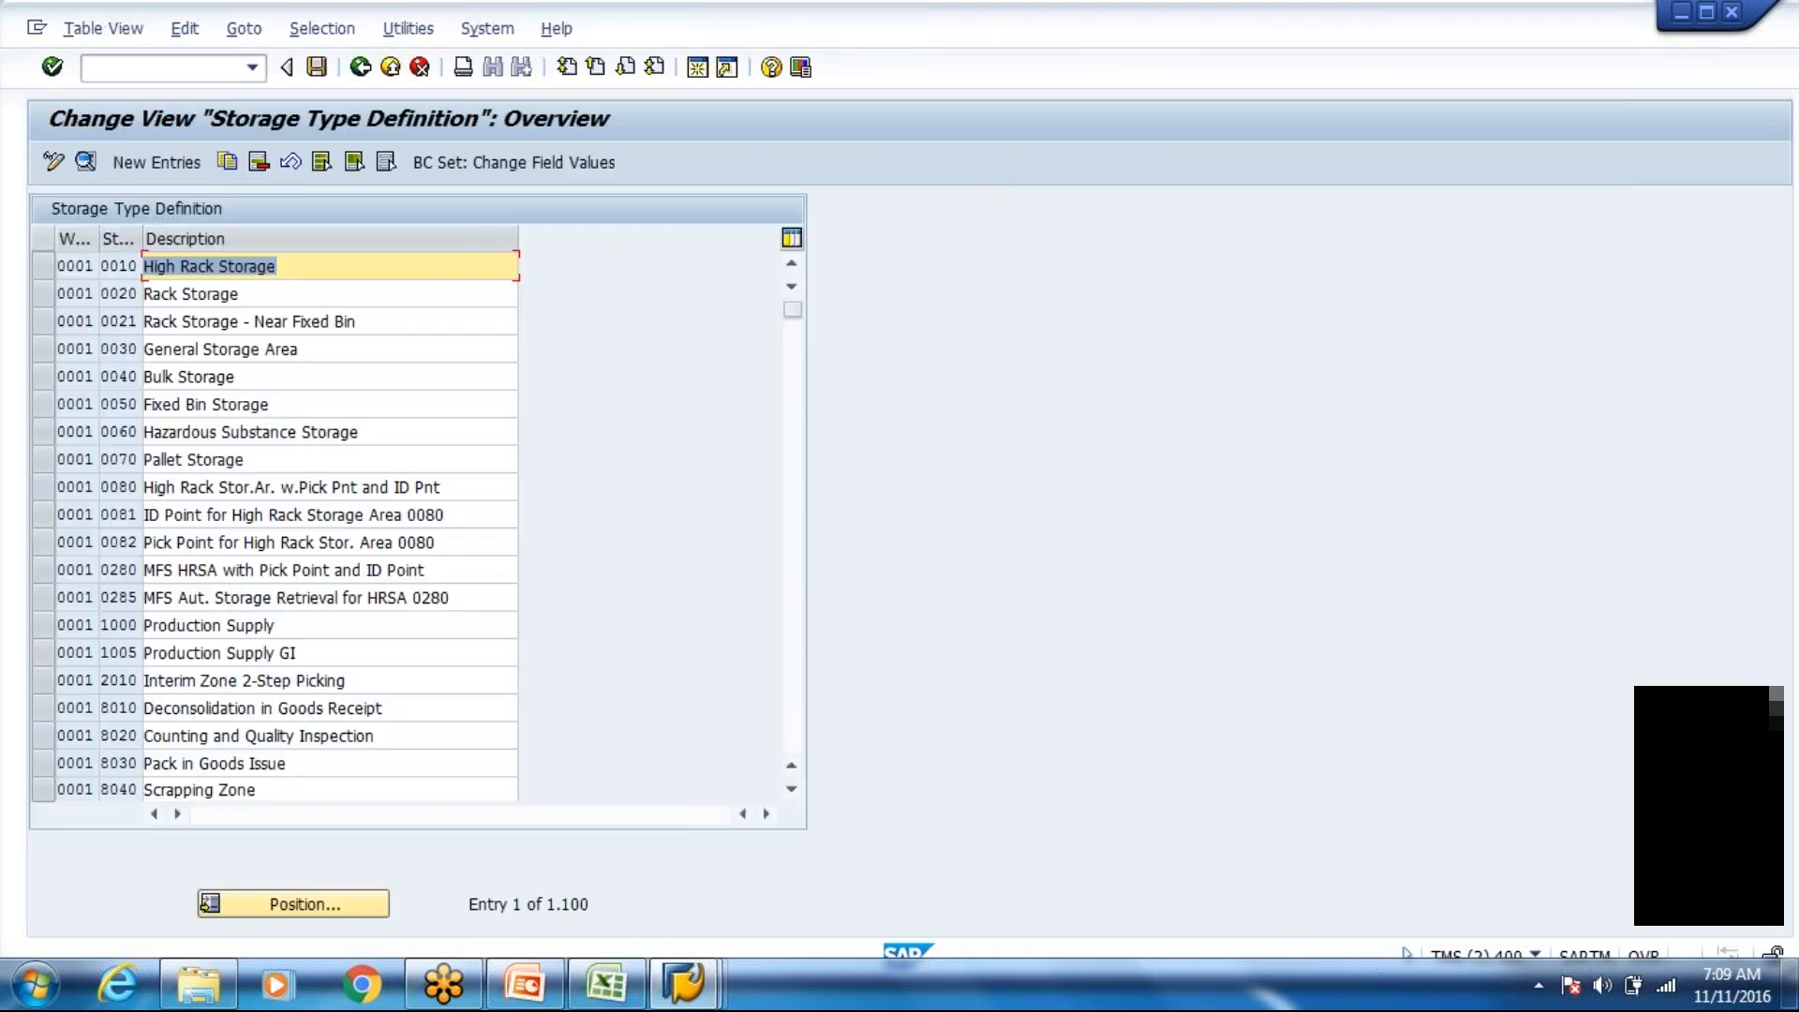
Step: Find storage type 8005 Fixed Bin Storage of warehouse WH80 and open its definition details
scroll(340, 901, down, 1)
click(340, 901)
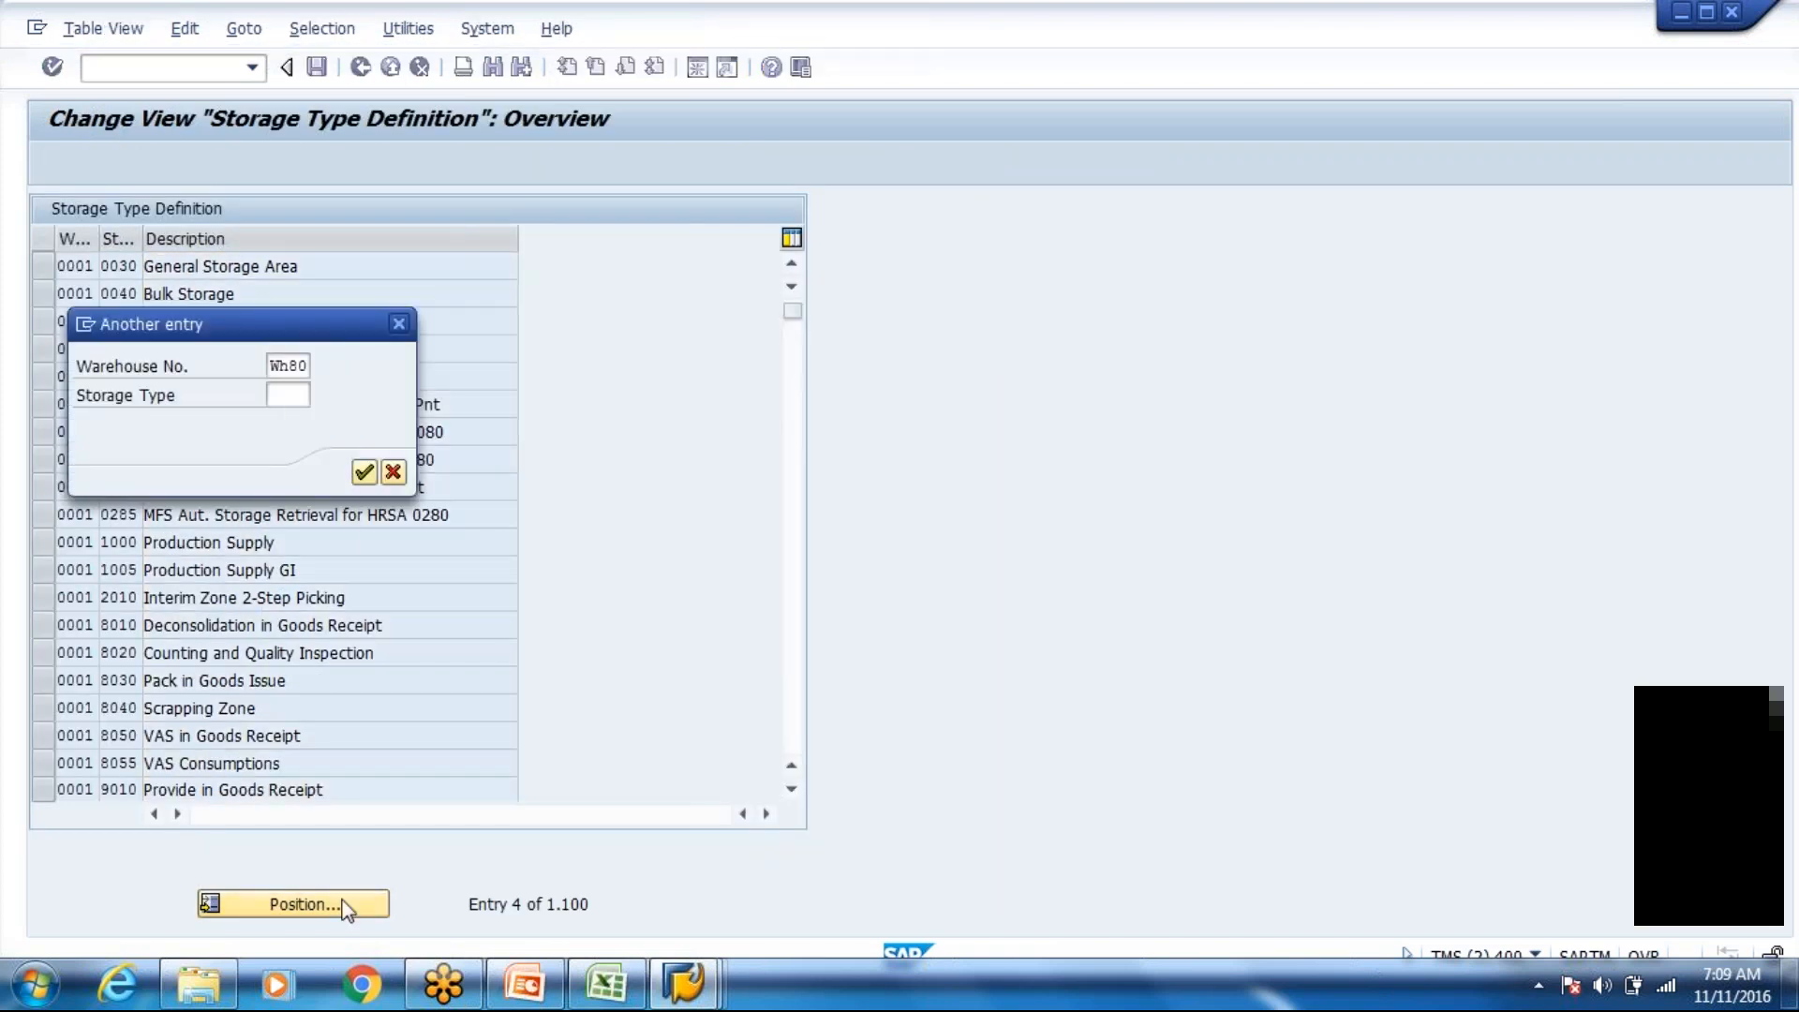
key(Return)
scroll(344, 905, down, 1)
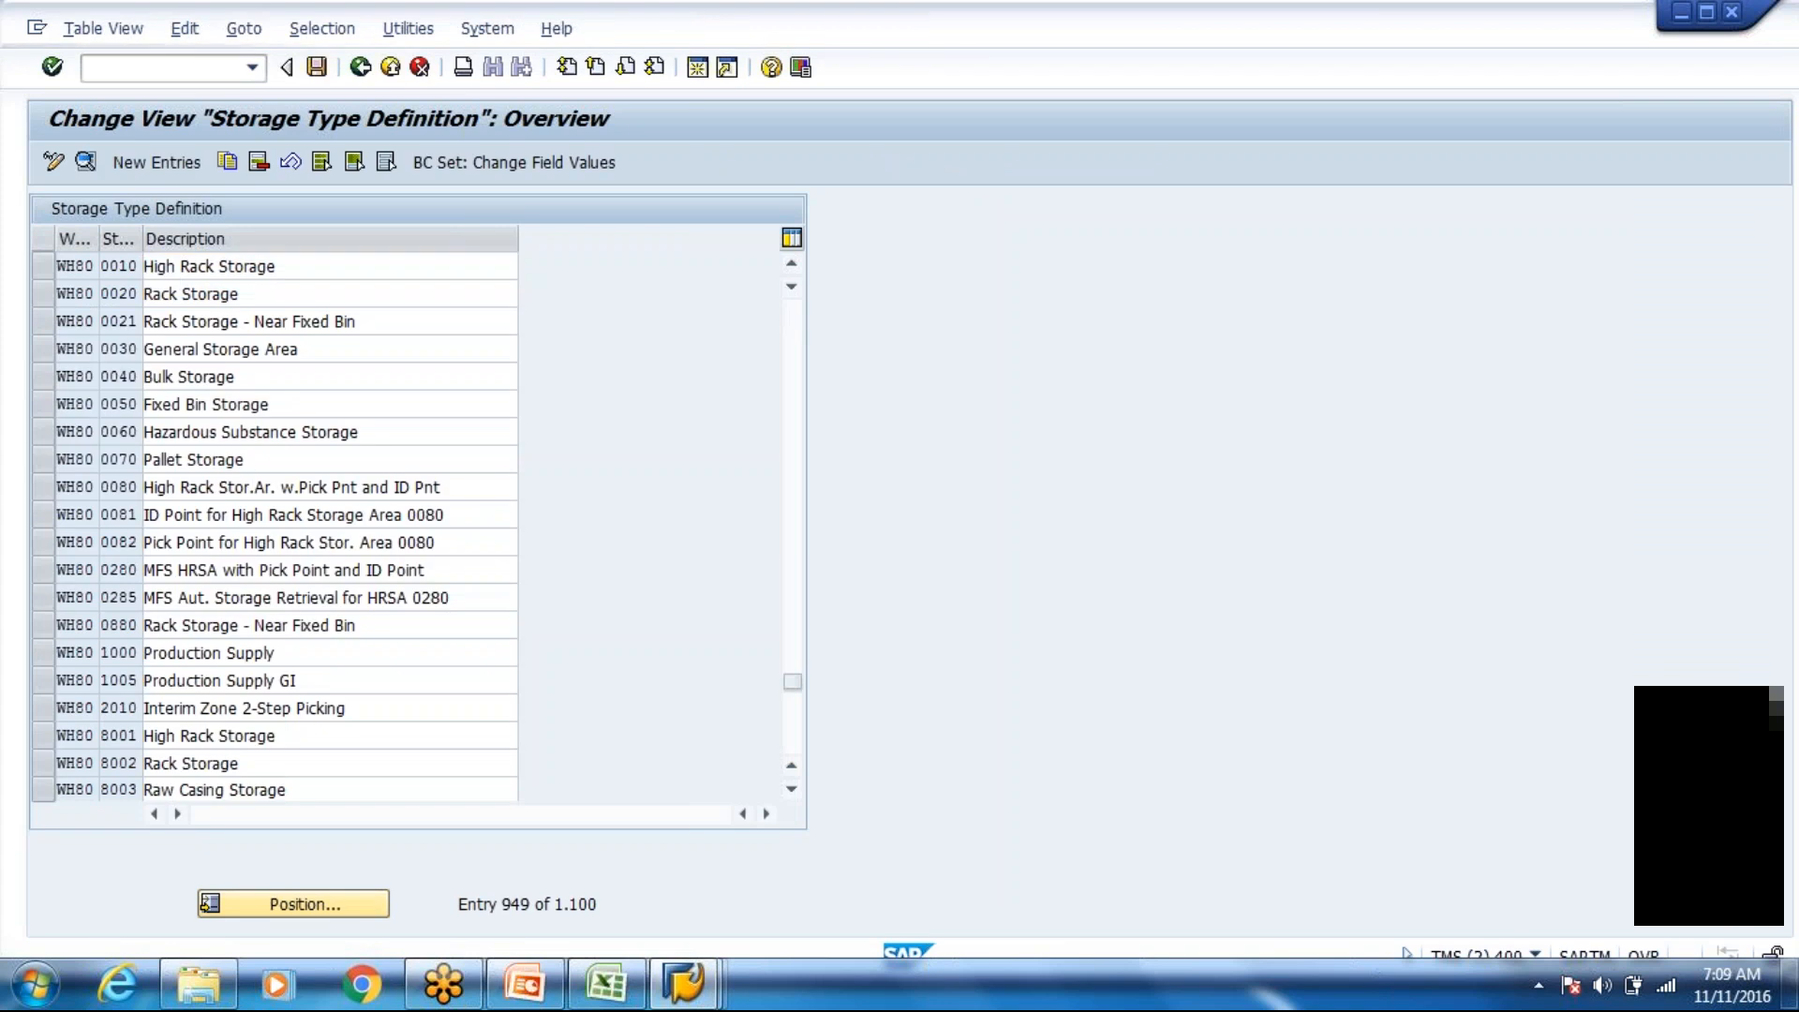
scroll(134, 624, down, 3)
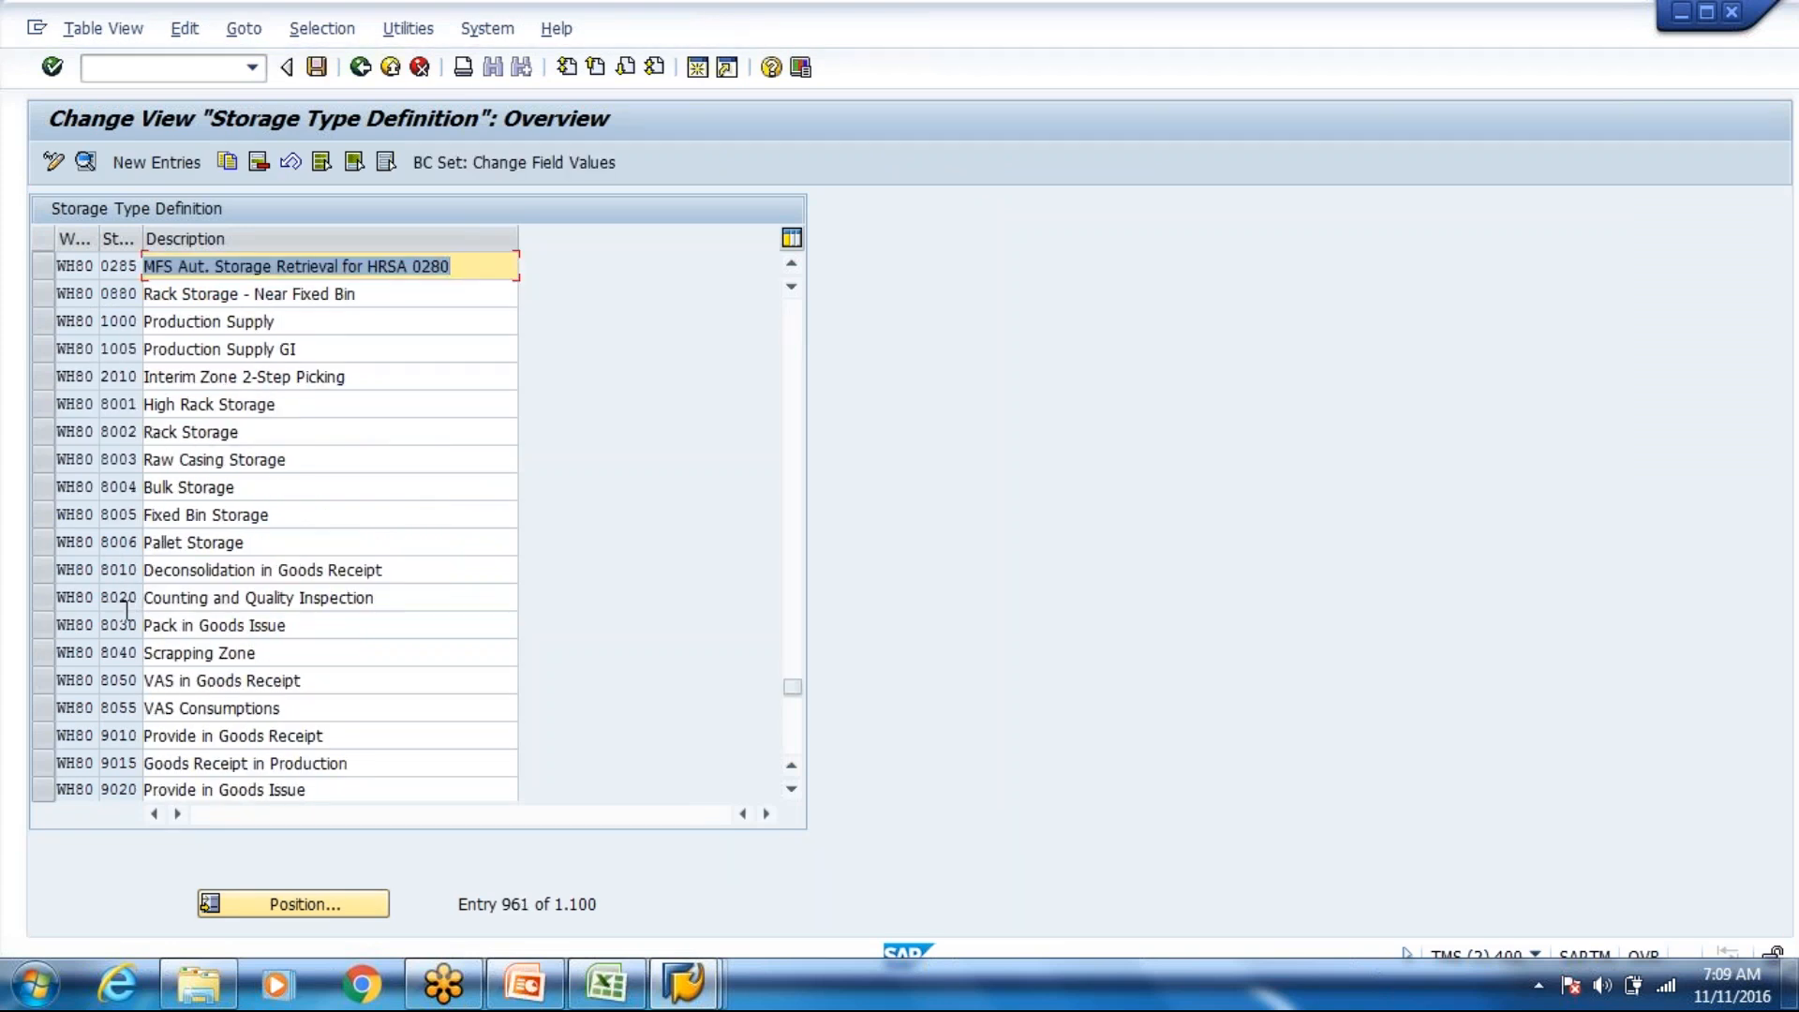
click(122, 514)
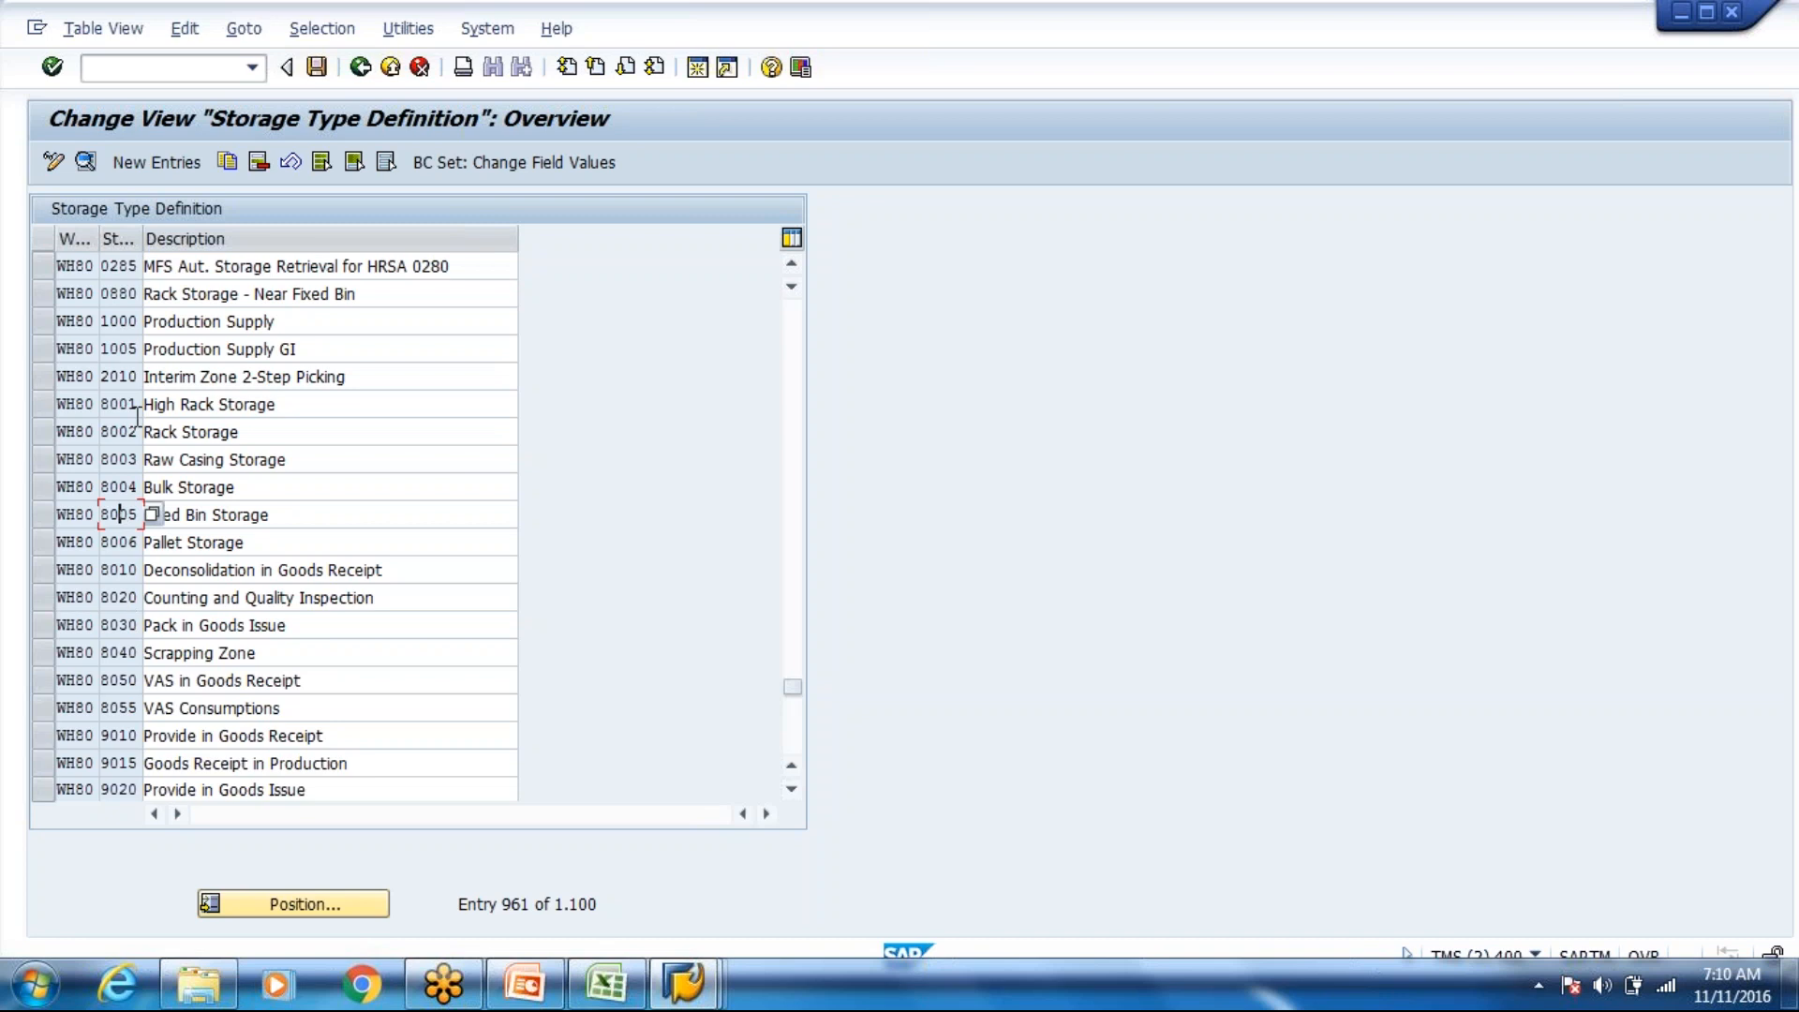
double_click(121, 519)
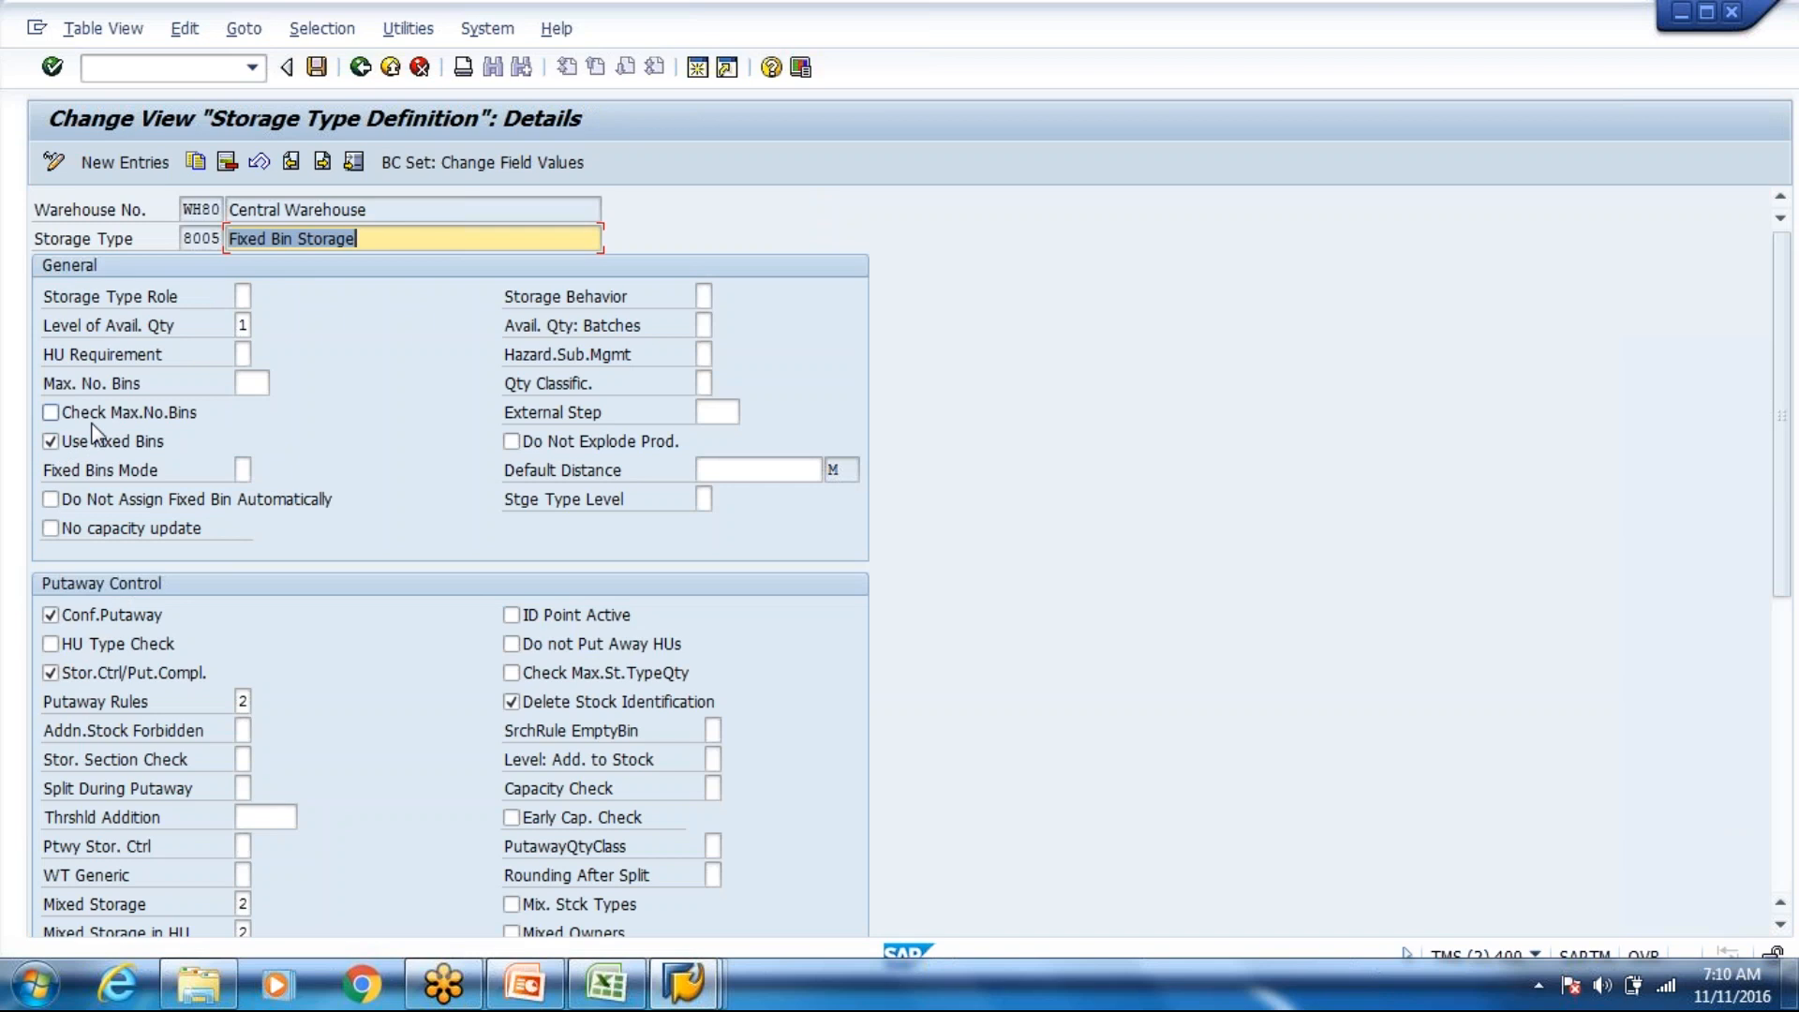
Step: Switch to the inbound delivery session, display the saved delivery and copy its number
click(688, 993)
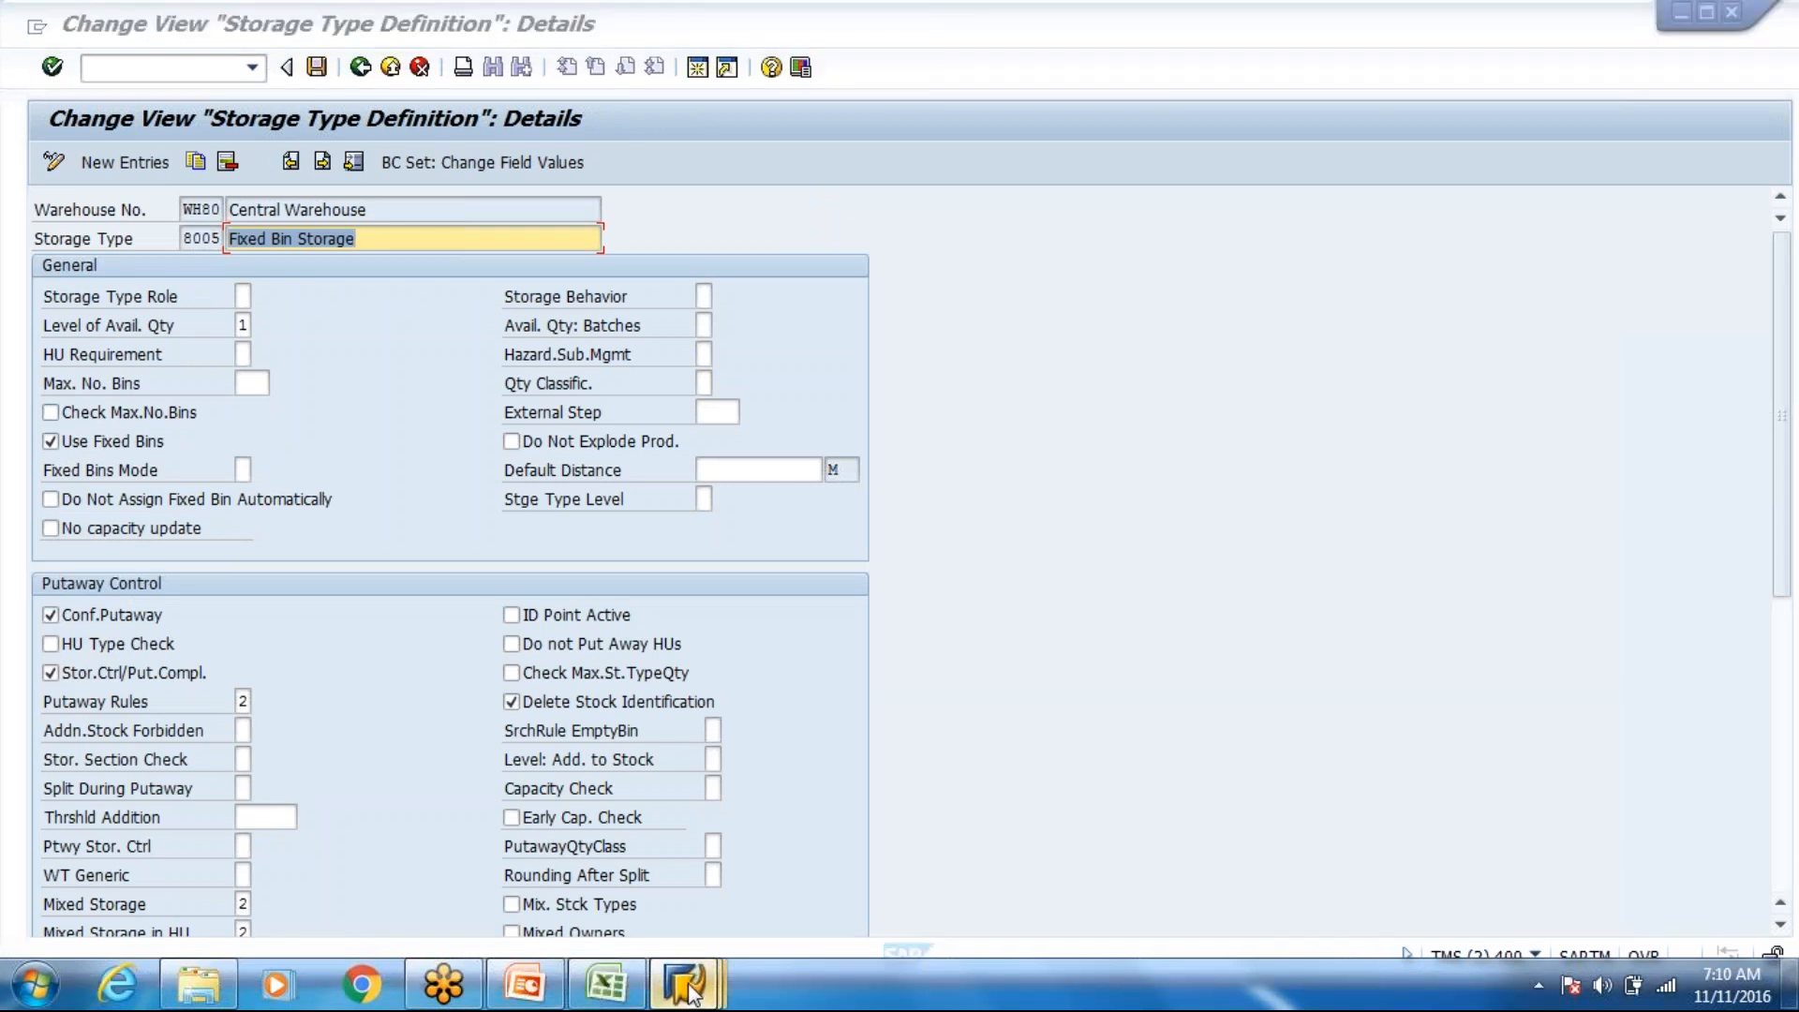
click(847, 875)
click(143, 28)
click(155, 146)
drag(251, 253, 213, 253)
drag(343, 258, 211, 246)
key(ctrl+c)
click(689, 1000)
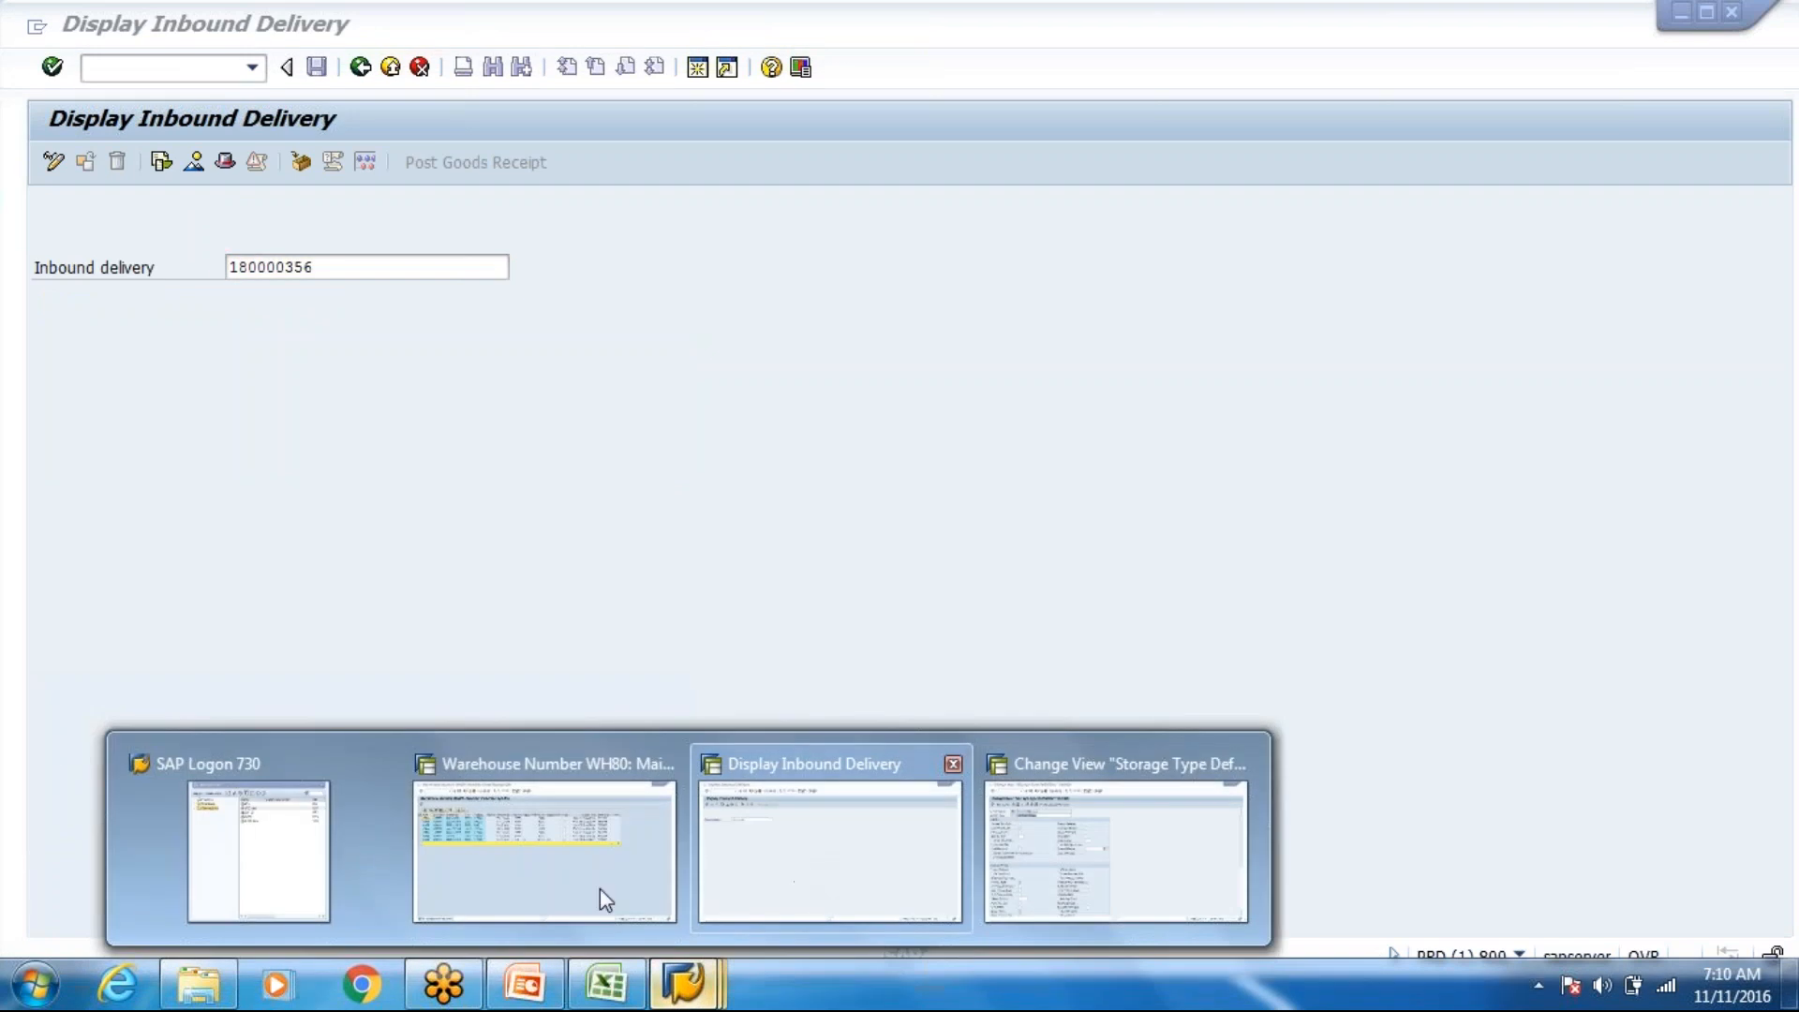
mouse_move(599, 888)
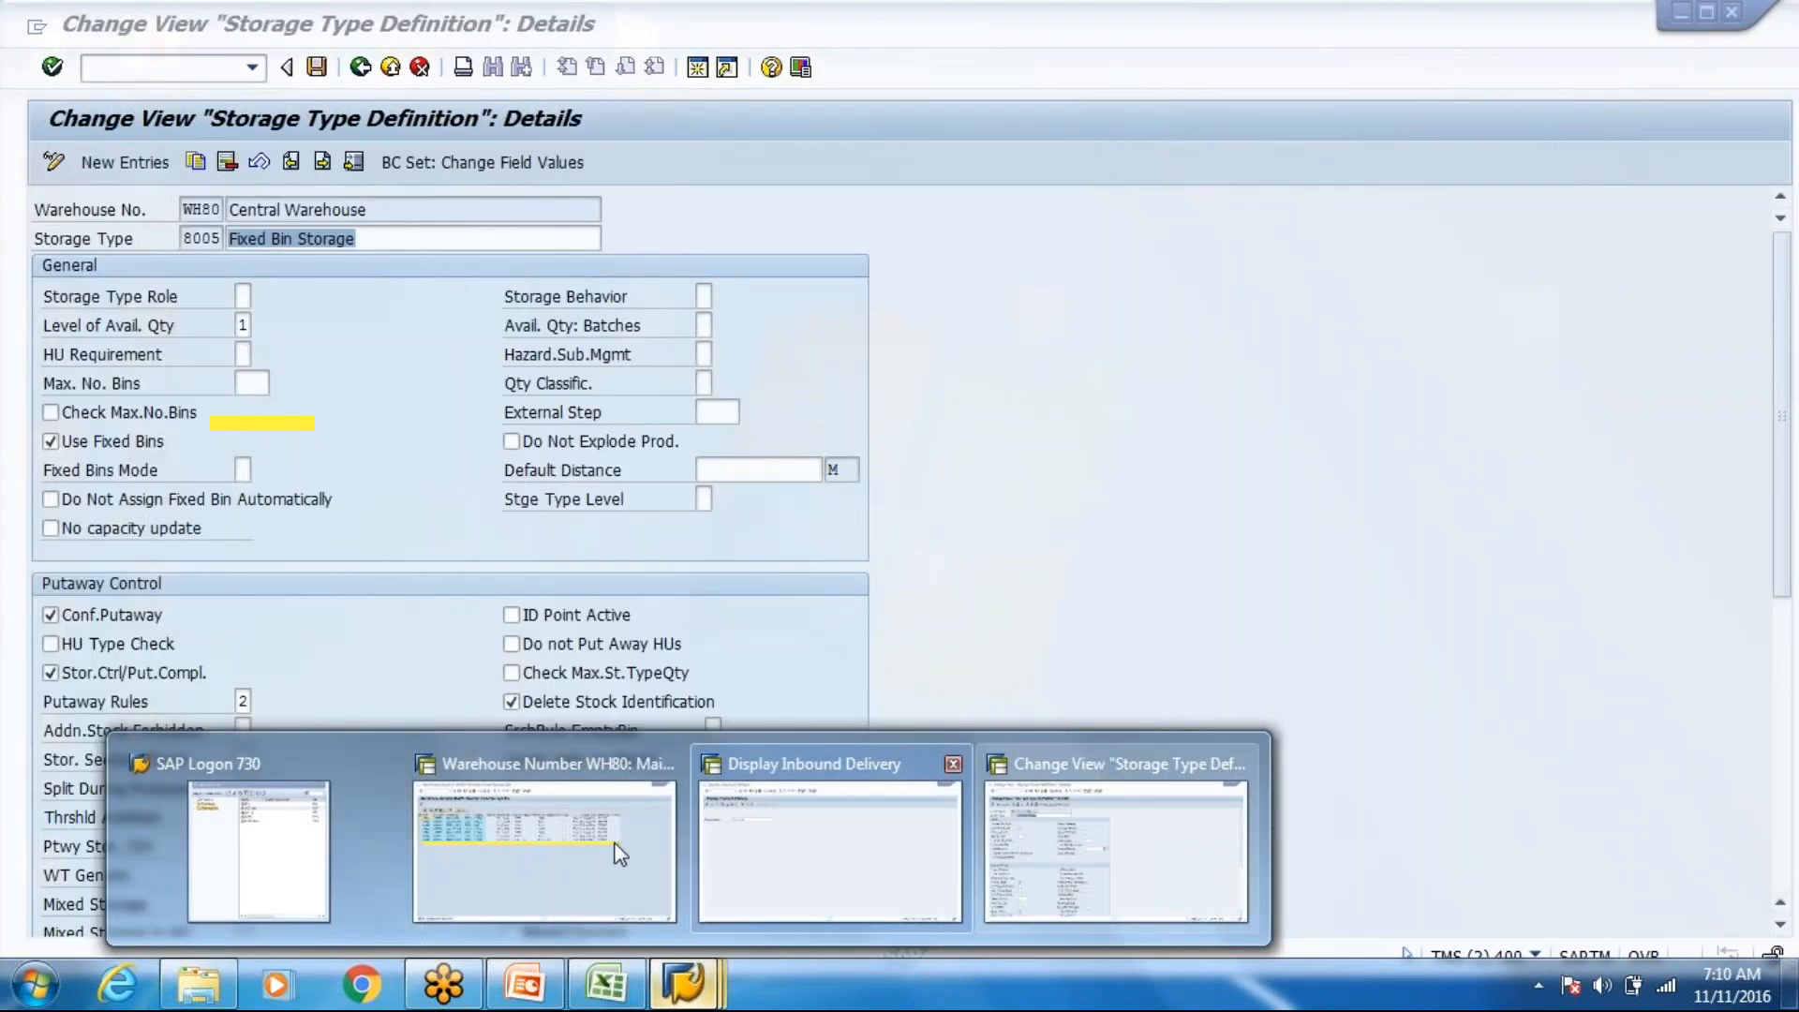
Step: Switch to the fixed storage bin session and open inbound delivery maintenance for warehouse WH80 in a new session
click(619, 853)
click(252, 68)
click(140, 168)
click(230, 73)
key(BackSpace)
key(BackSpace)
key(BackSpace)
key(BackSpace)
key(BackSpace)
key(BackSpace)
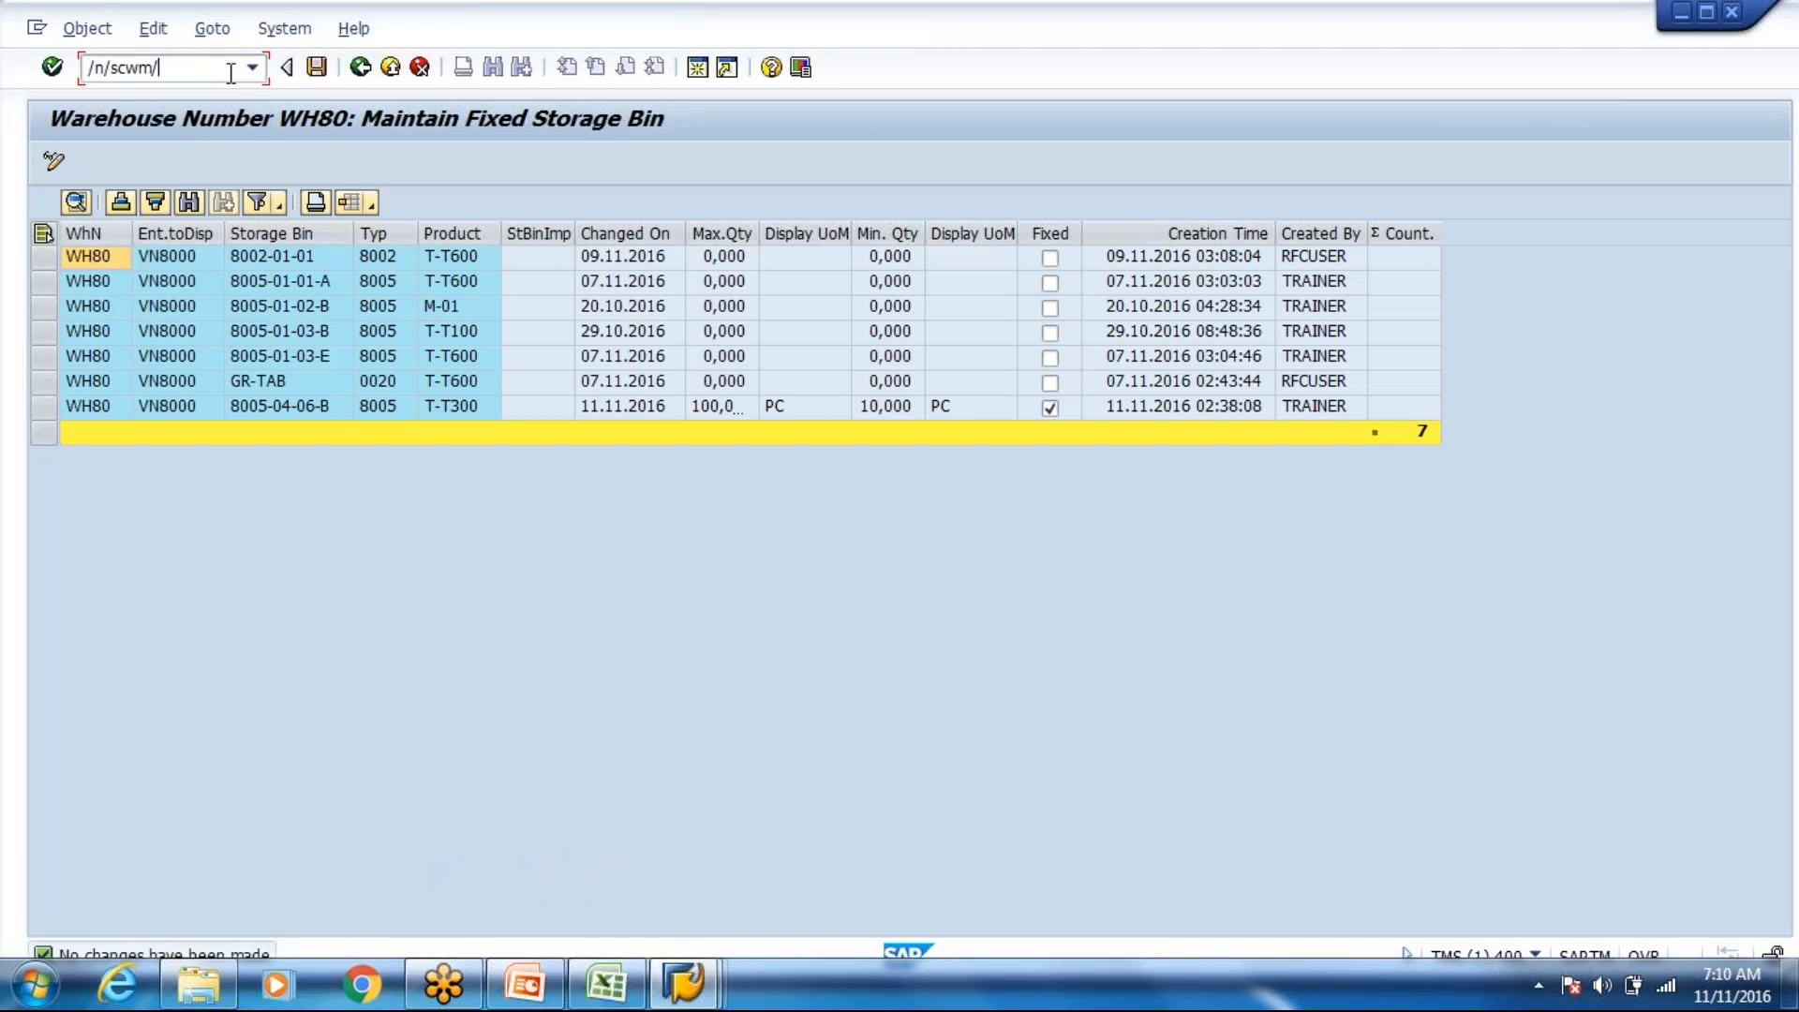
text(prd)
key(BackSpace)
key(Return)
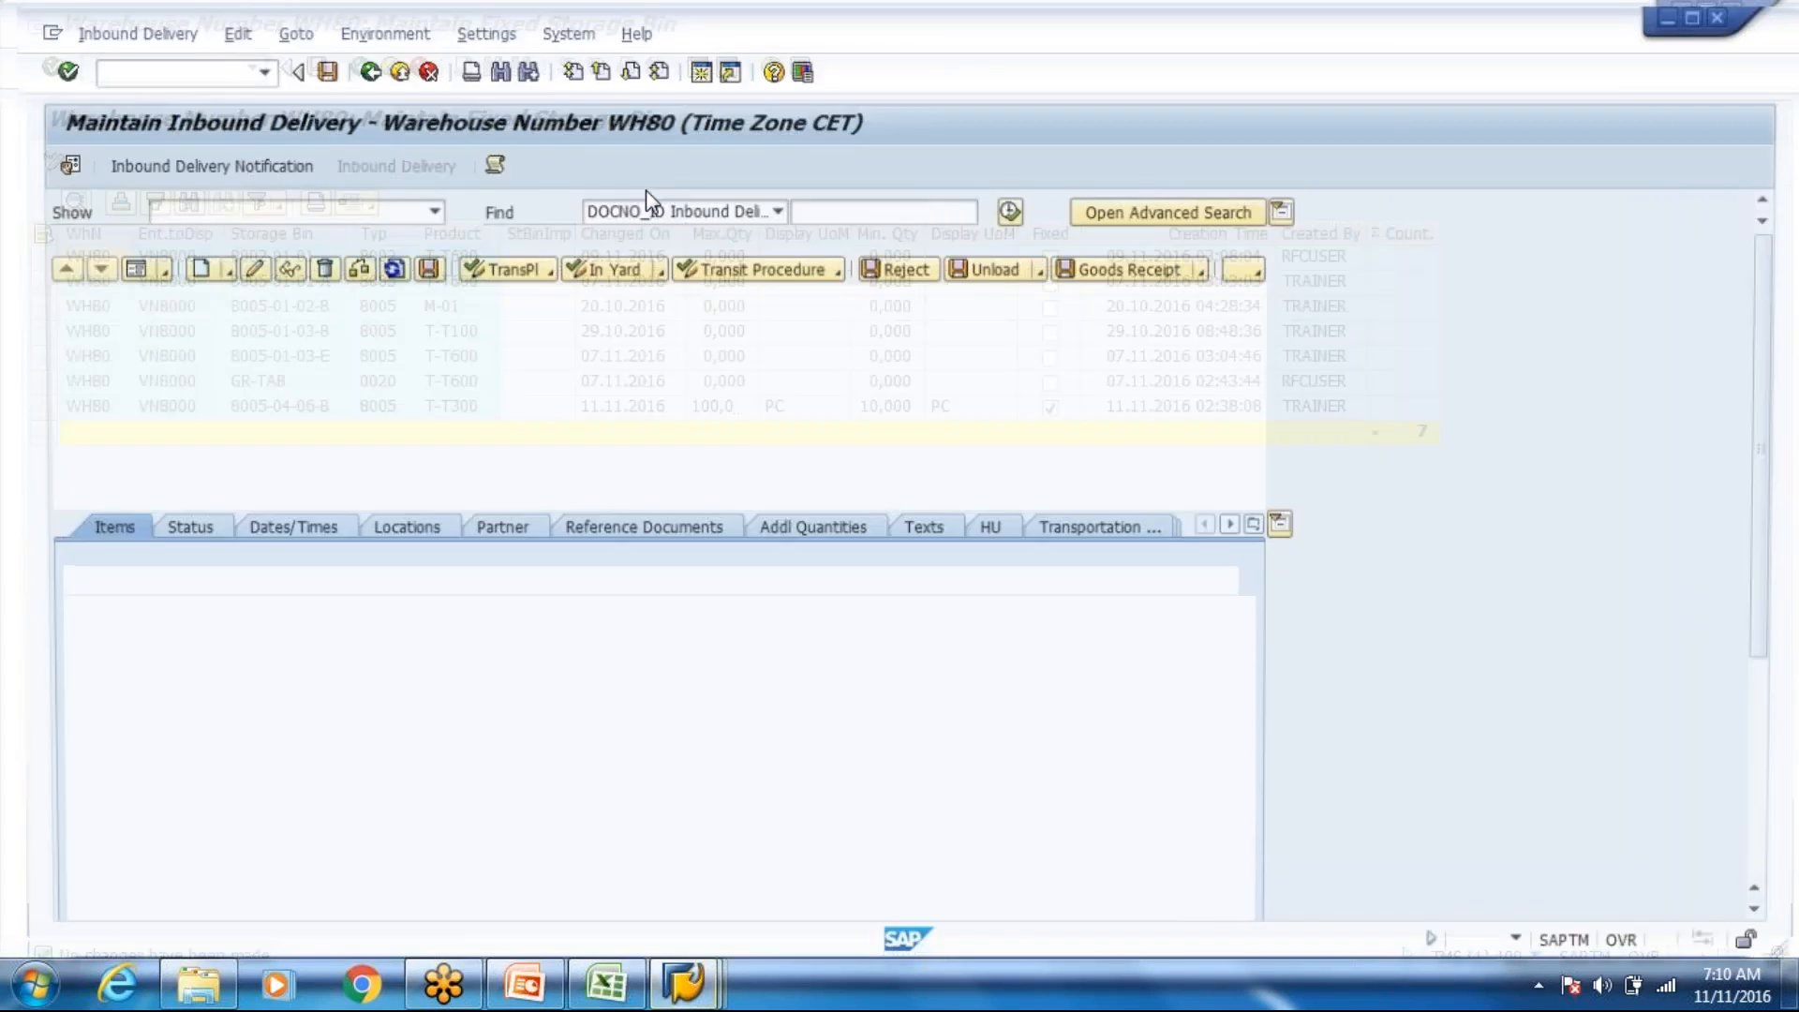
Step: Find the T-T300 inbound delivery by ERP reference document, using the copied delivery number
click(648, 207)
click(614, 277)
click(852, 215)
key(ctrl+v)
click(923, 212)
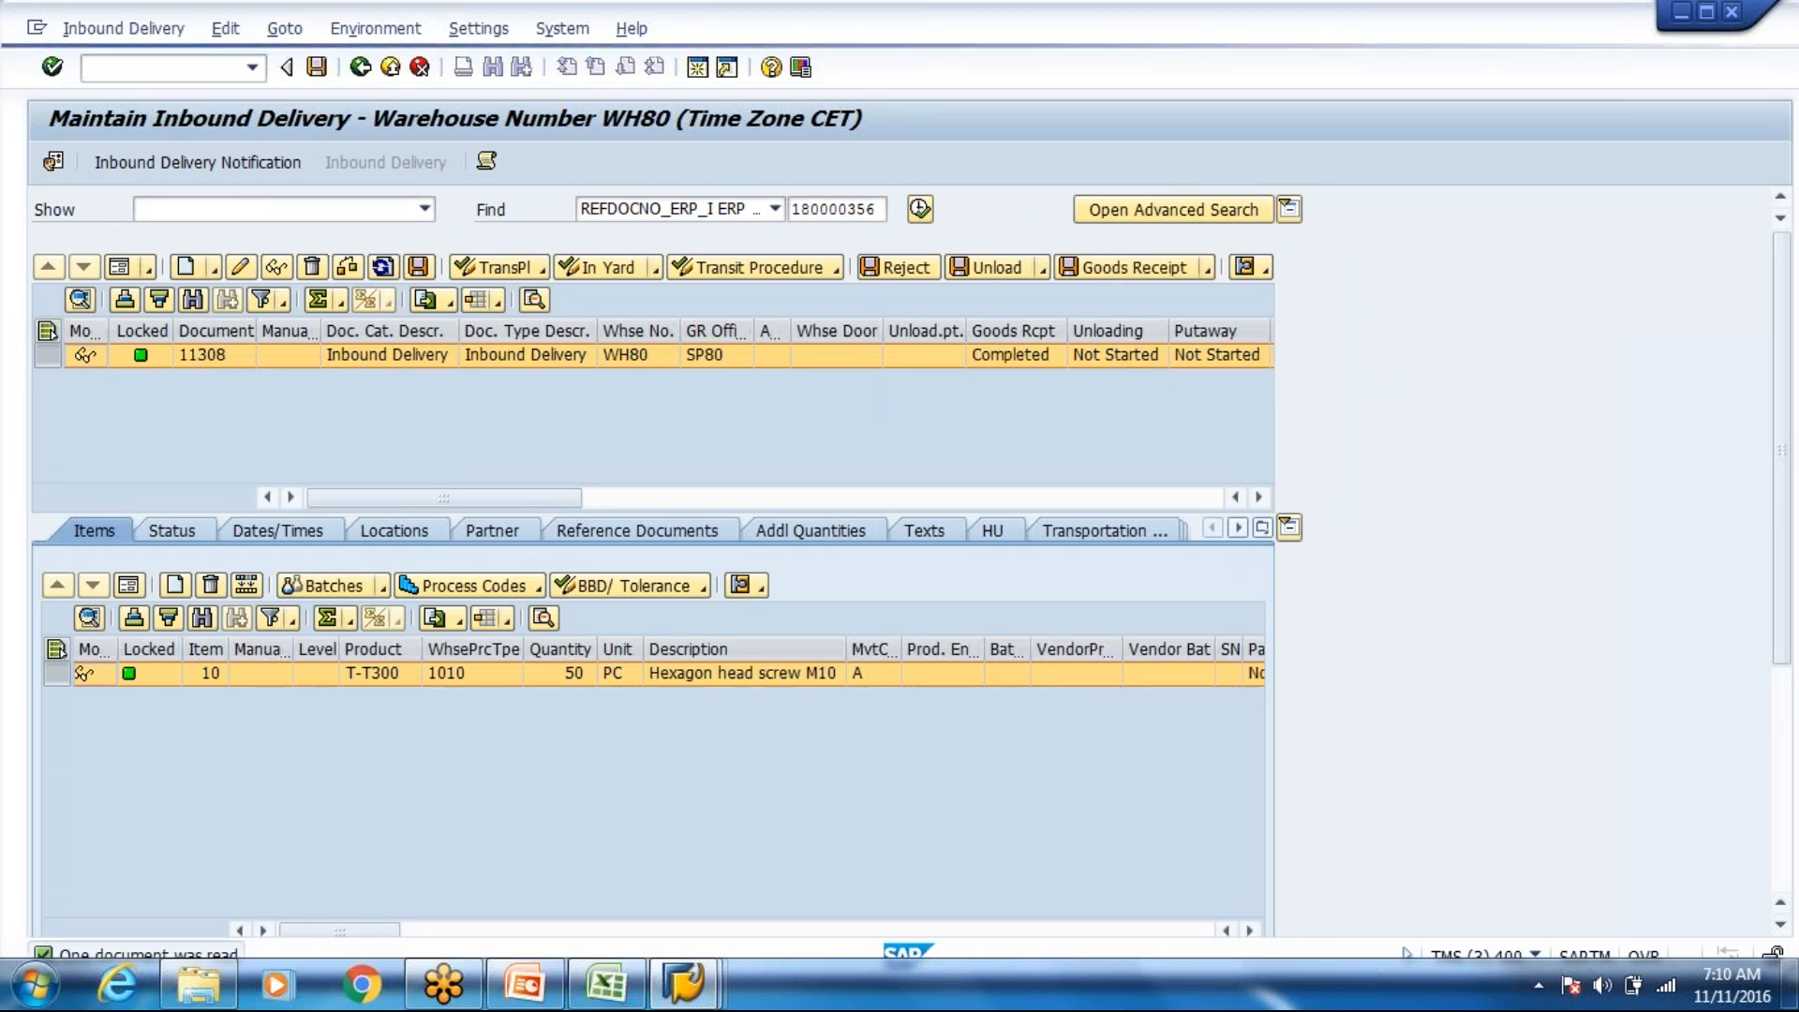
Step: Go to the delivery's follow-on warehouse task function and try to create a putaway task for the T-T300 item
click(141, 28)
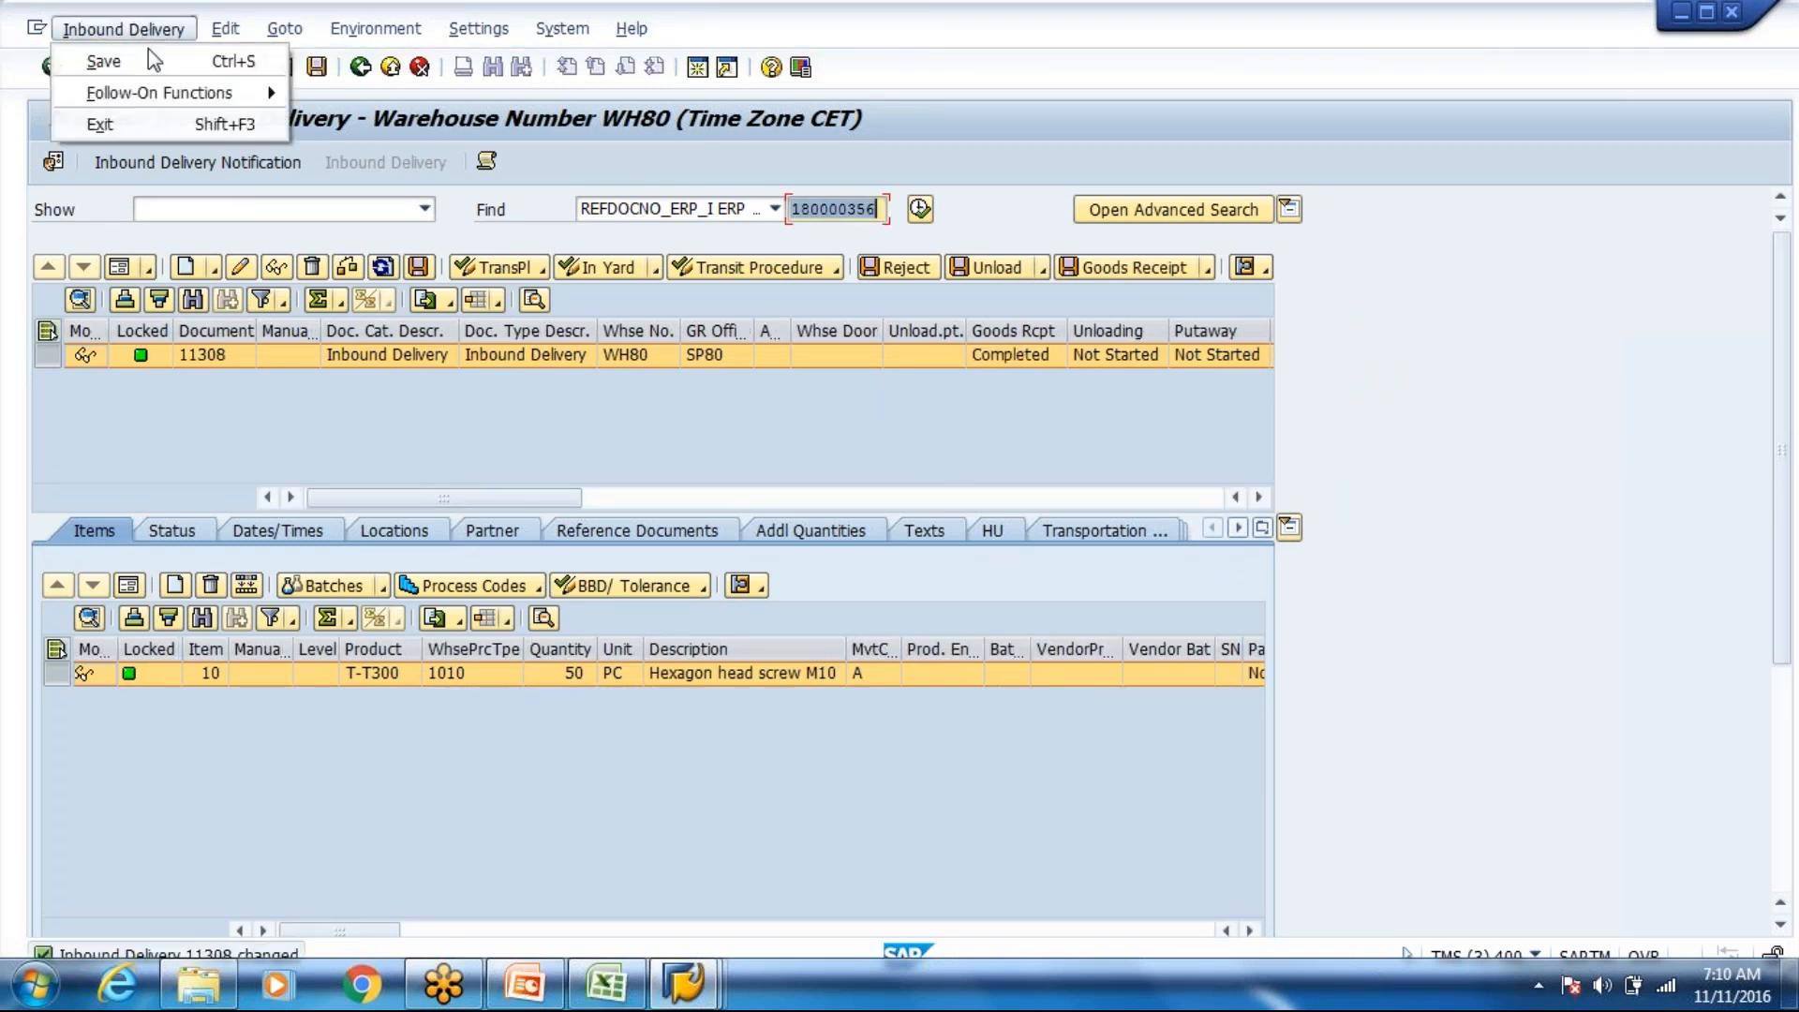
mouse_move(248, 98)
click(403, 95)
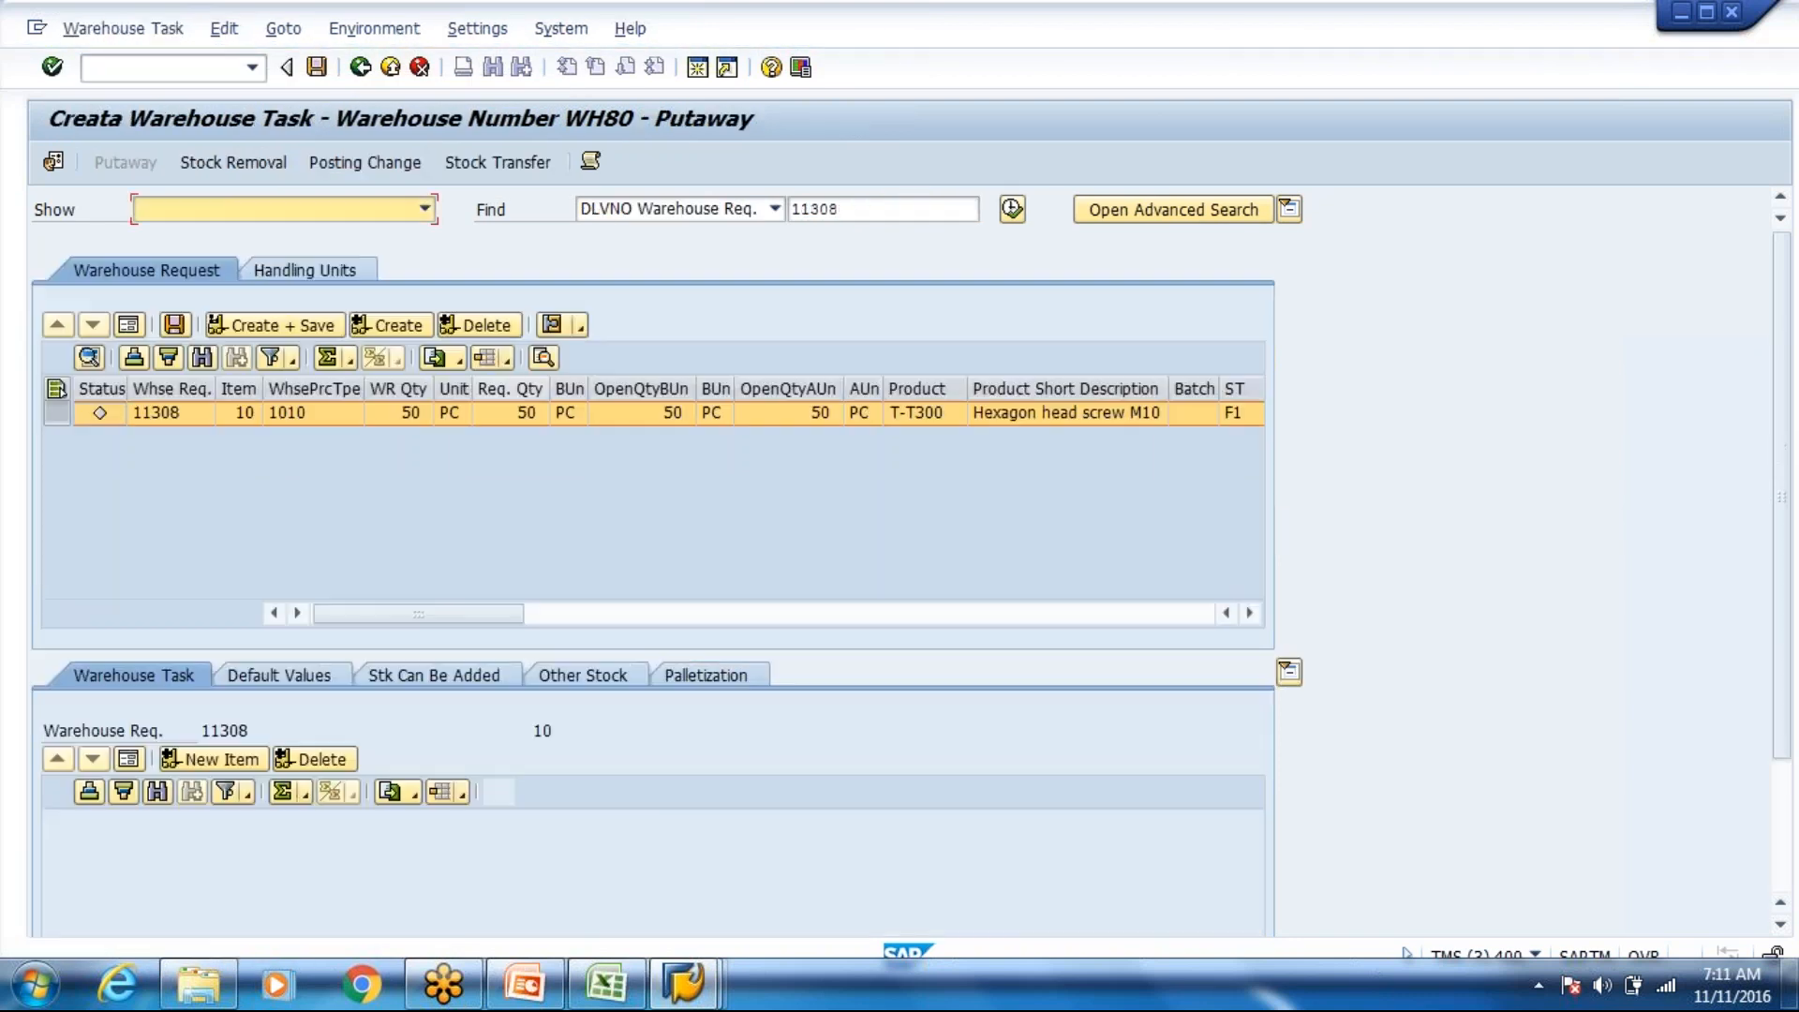
click(417, 326)
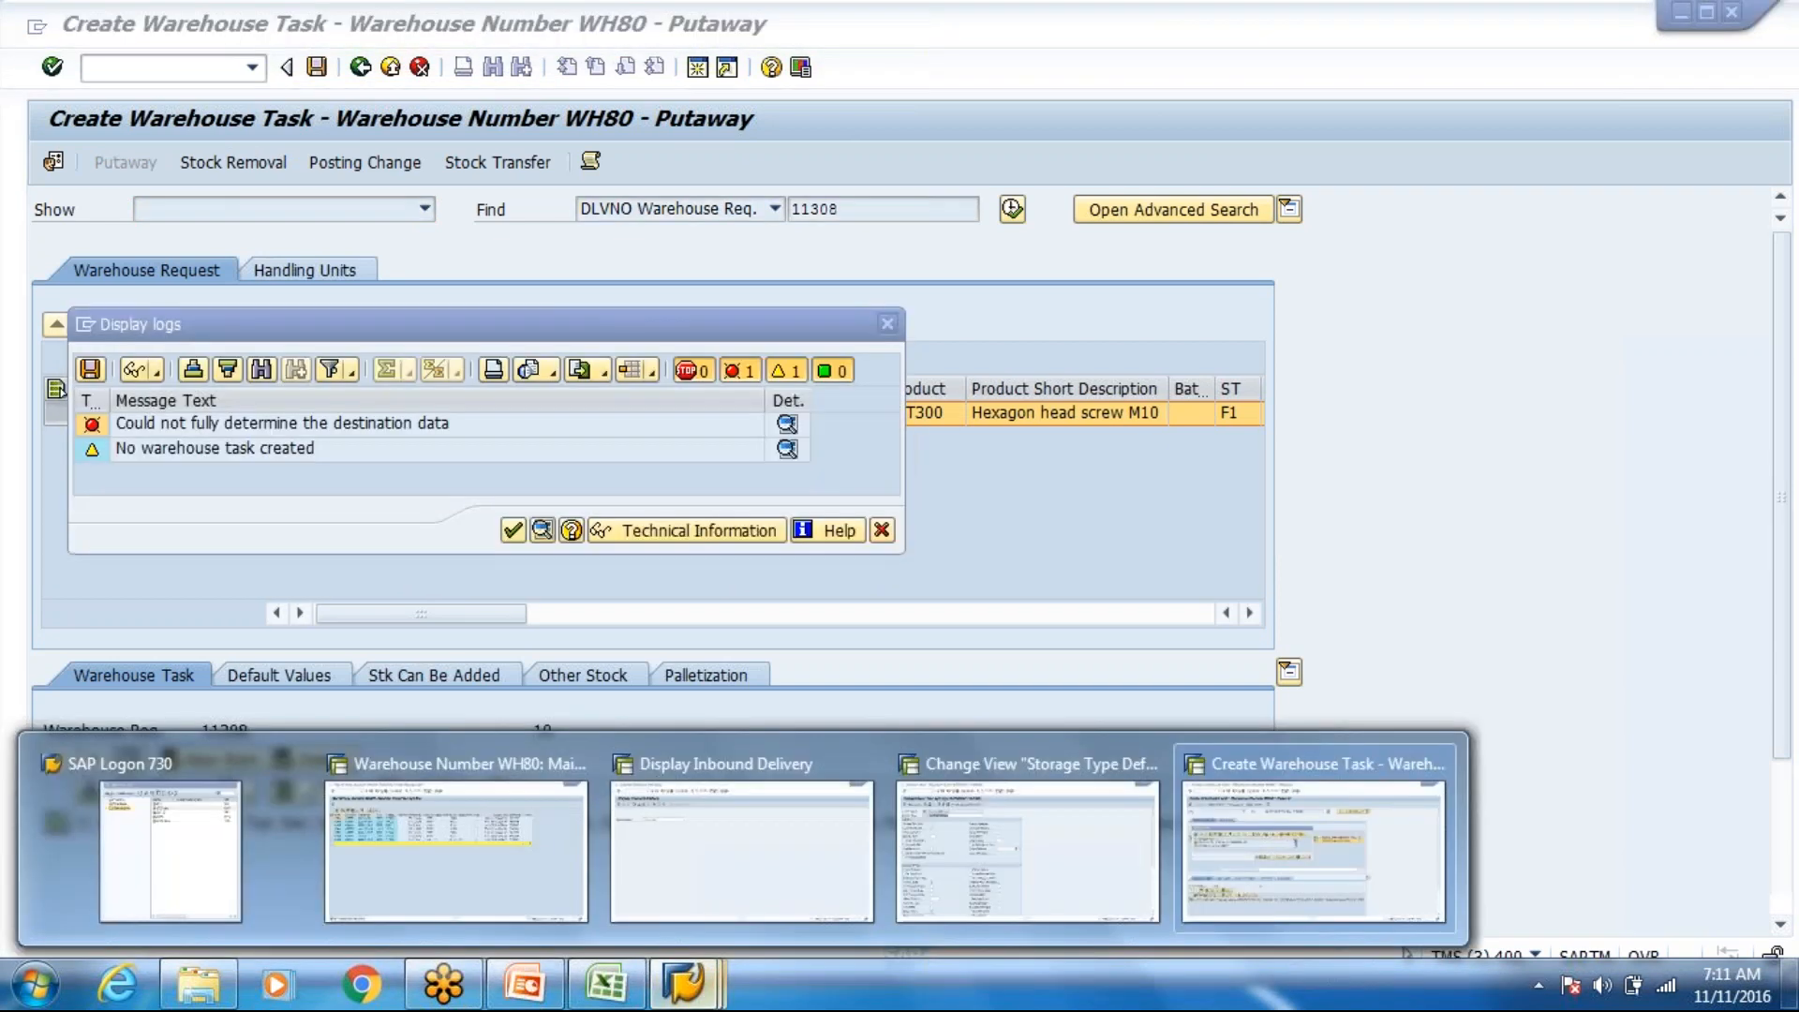
click(892, 530)
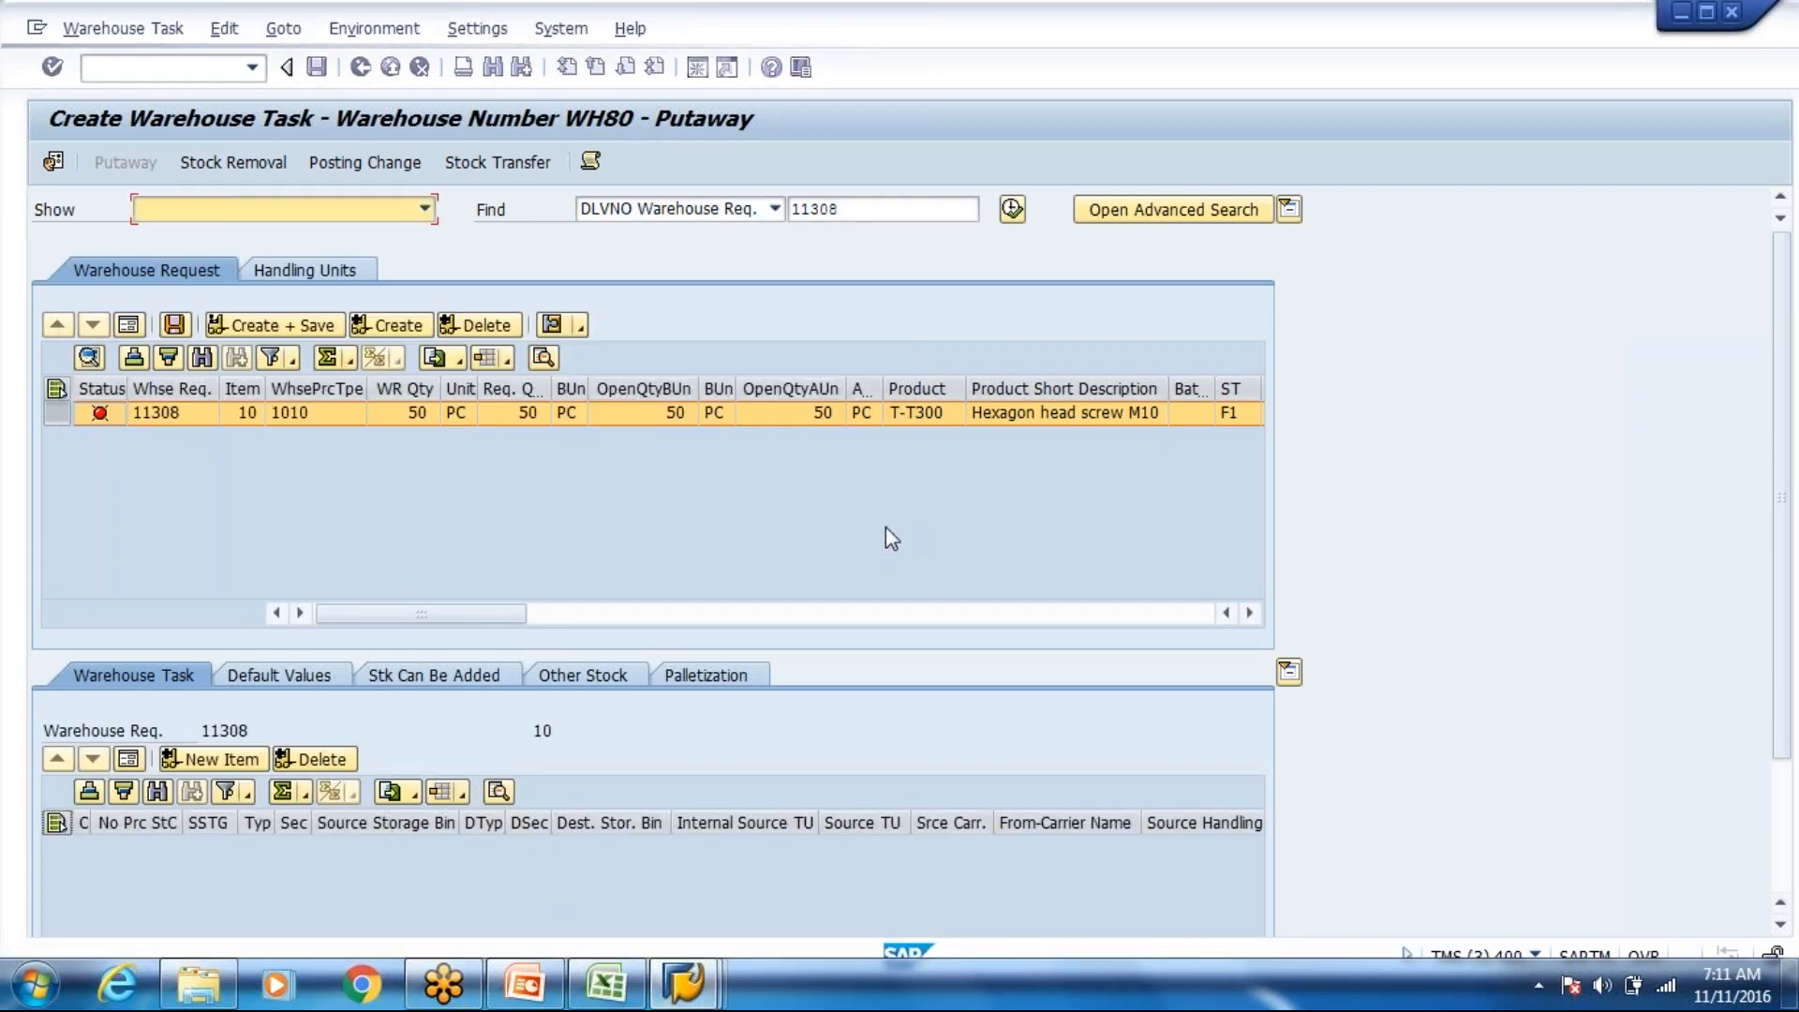
Step: Open the warehouse task creation log and examine how the storage type search sequence and destination bin were determined
click(155, 72)
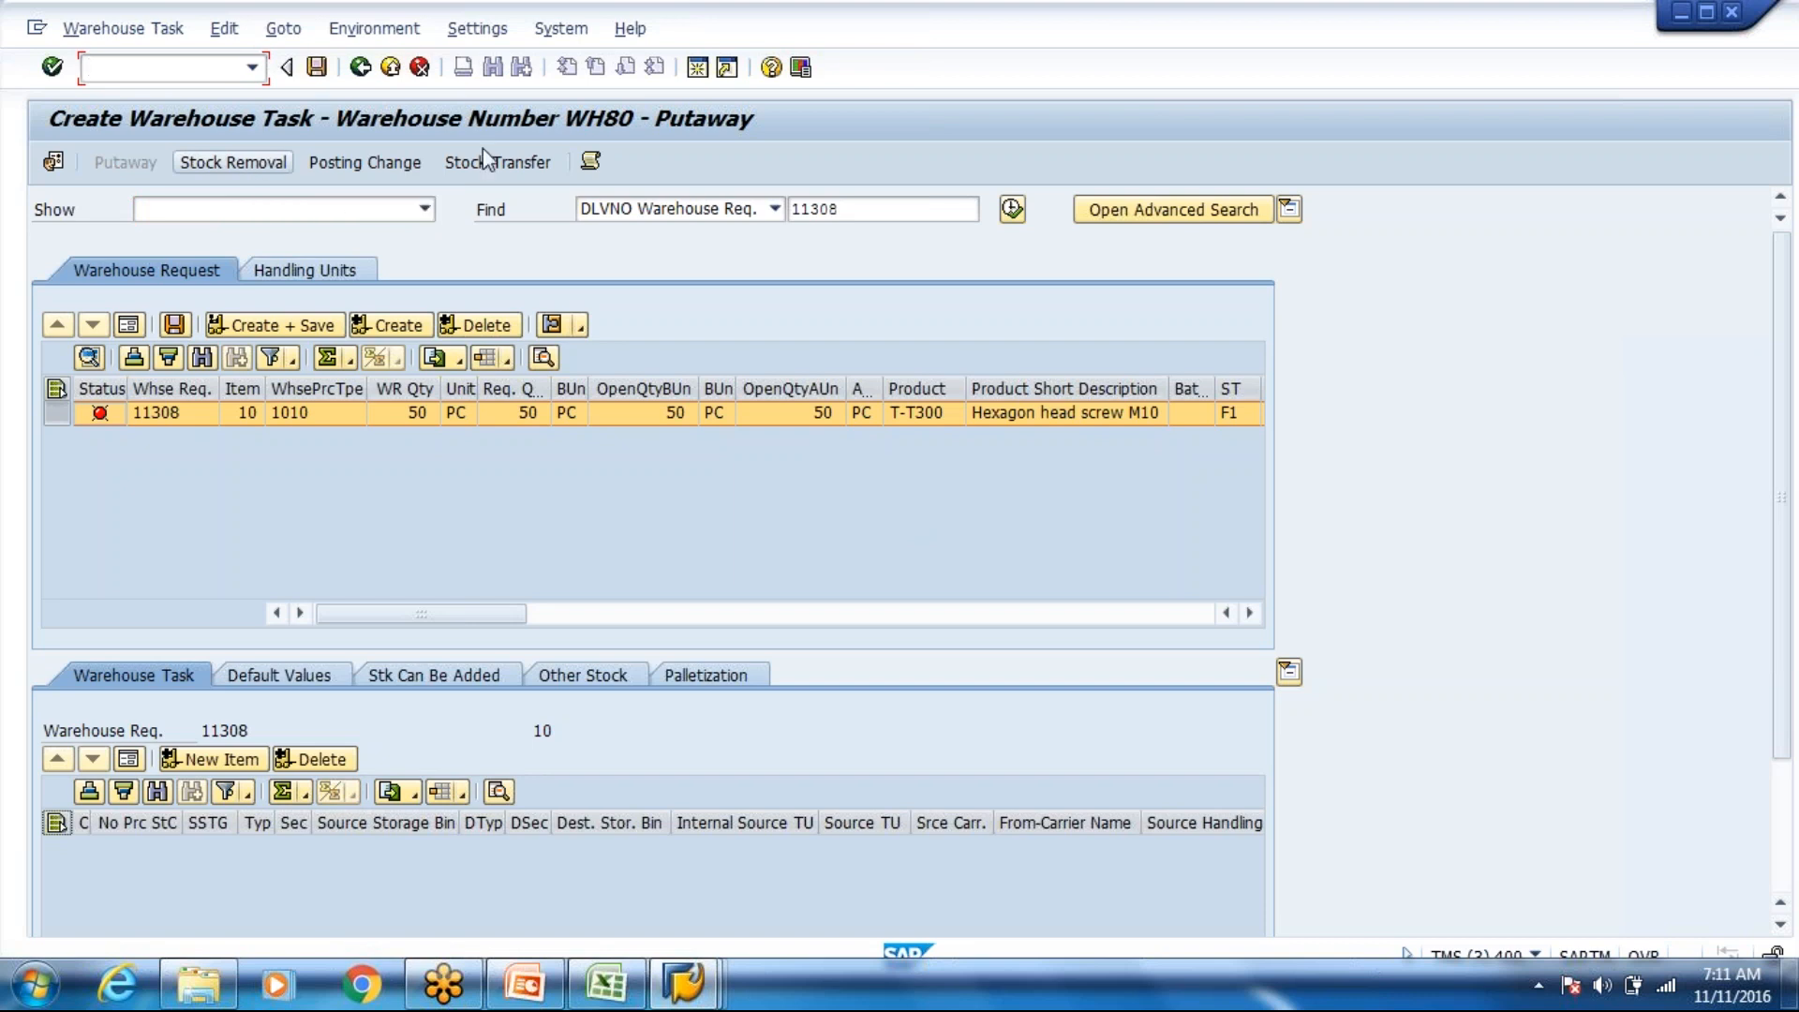
click(593, 162)
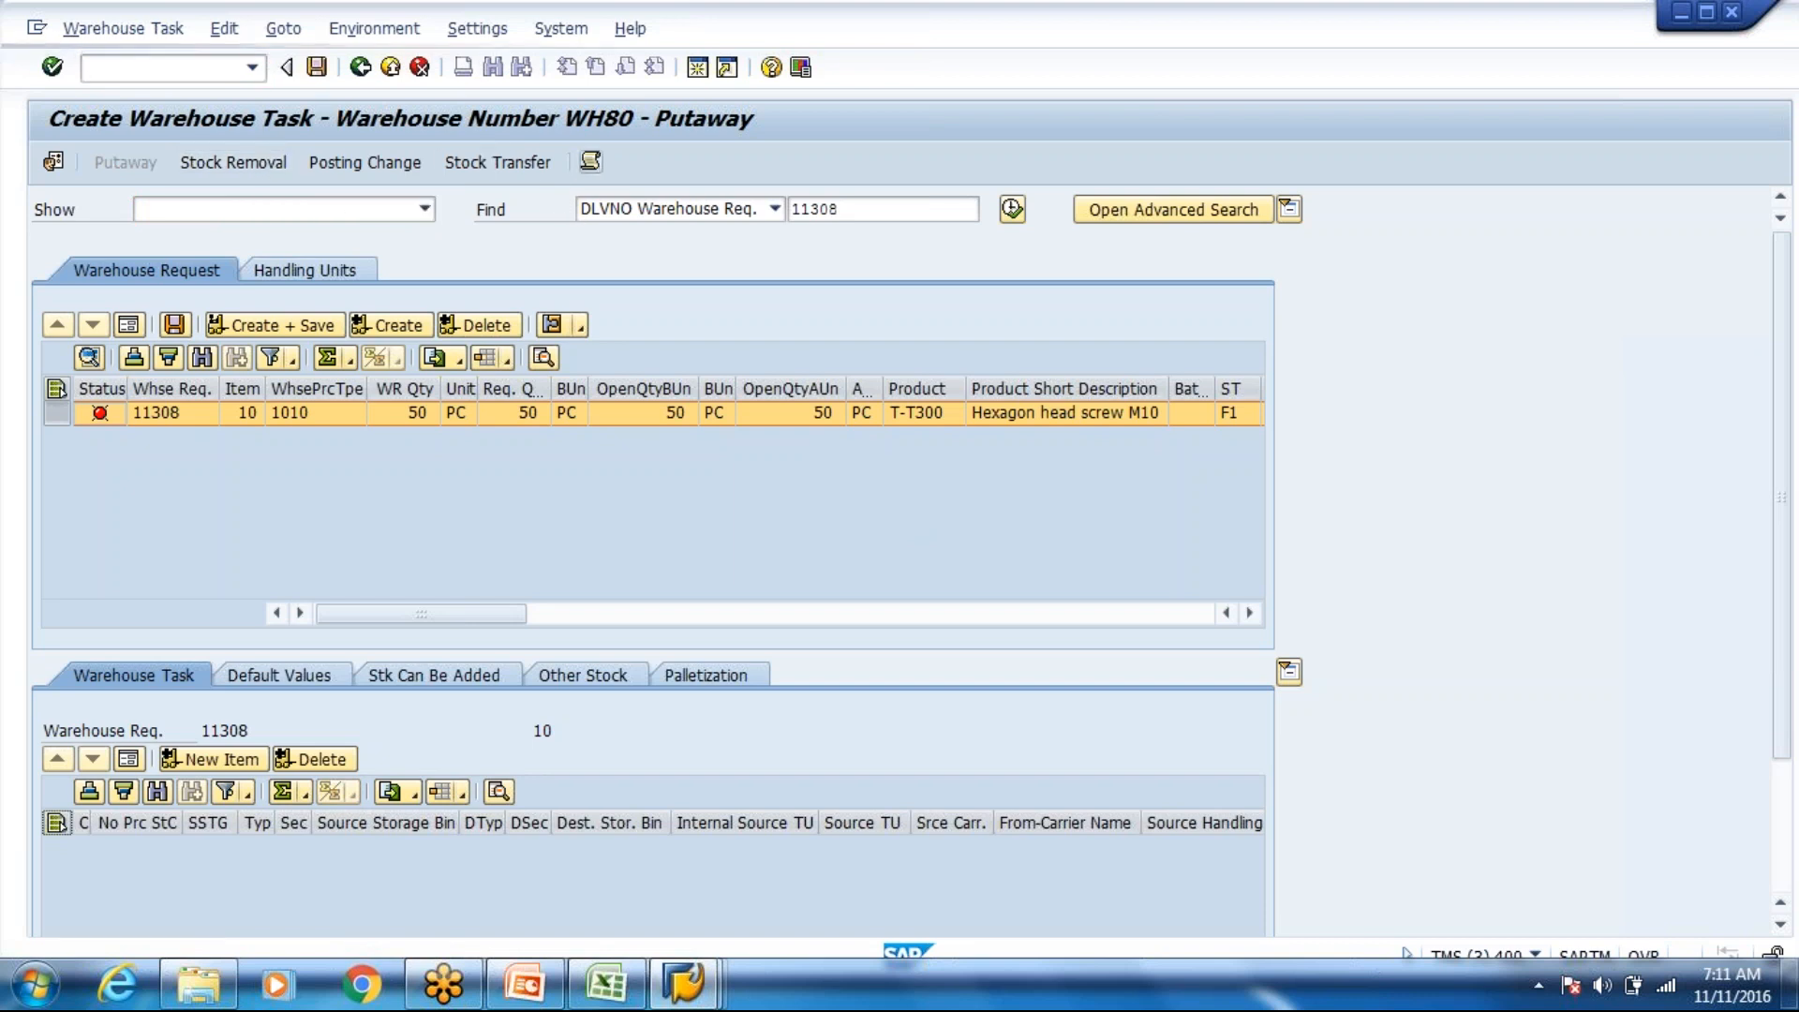
click(307, 592)
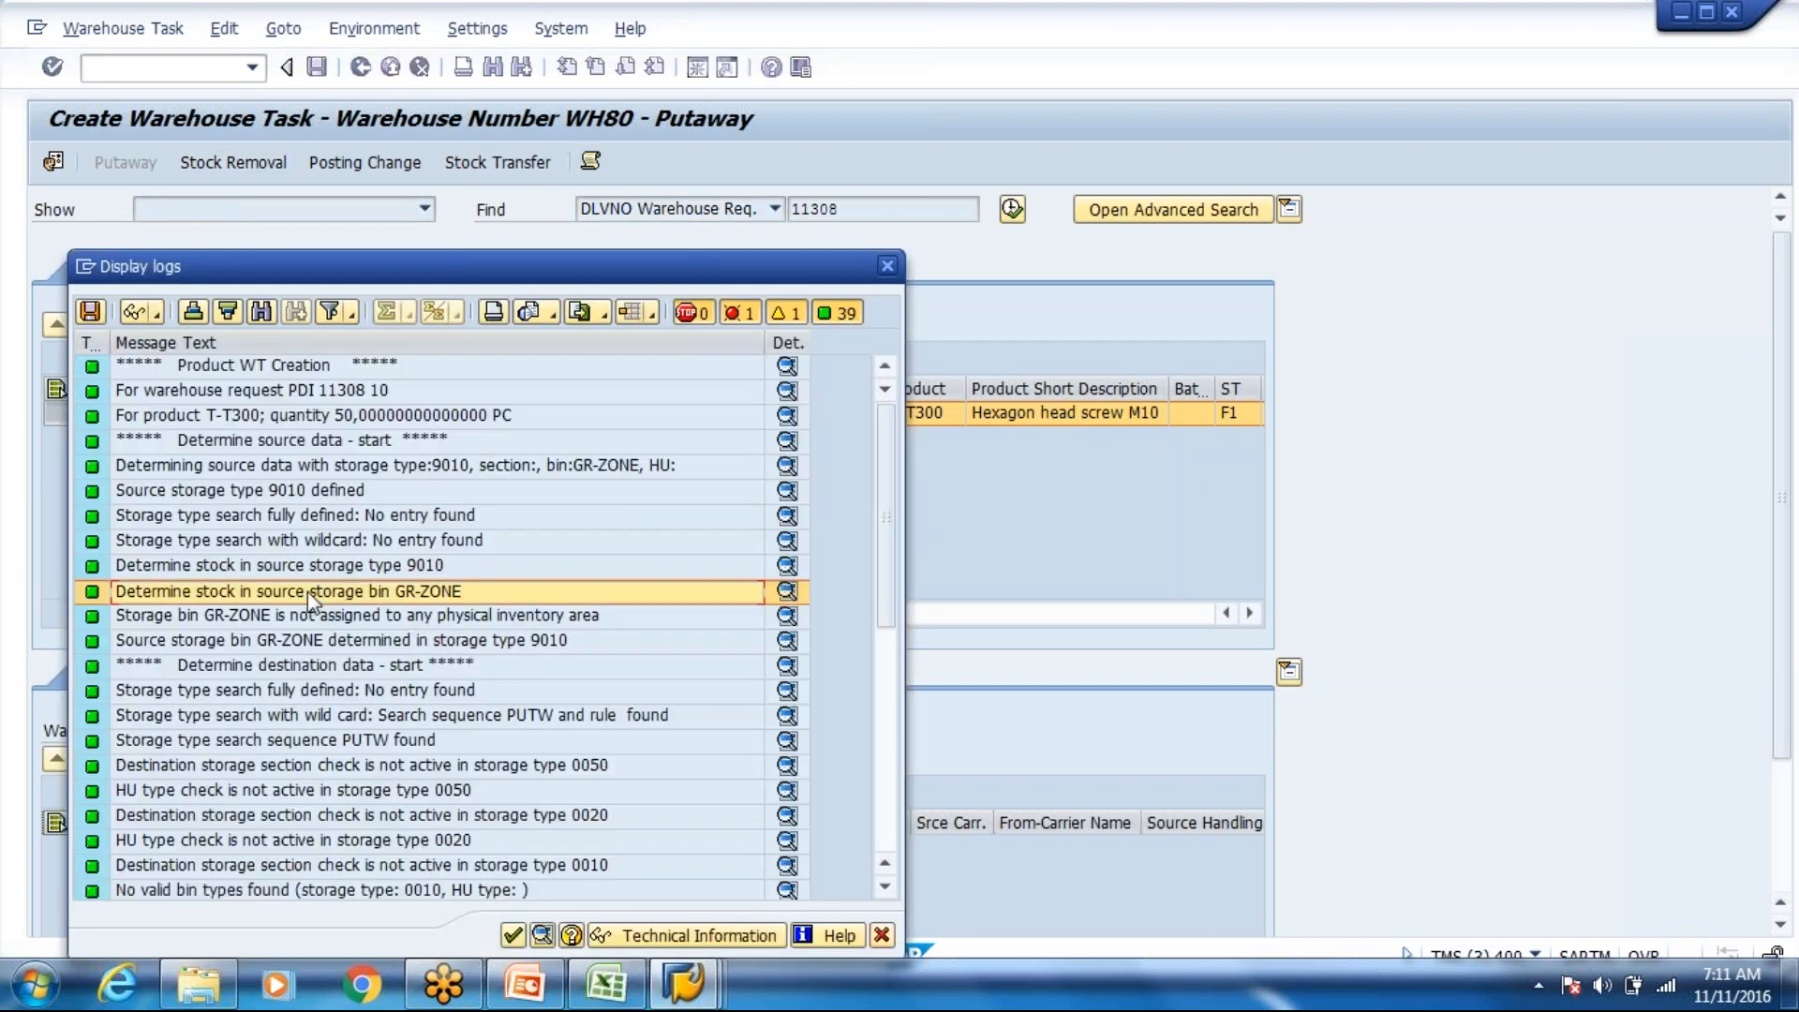
scroll(307, 592, down, 1)
scroll(307, 592, down, 3)
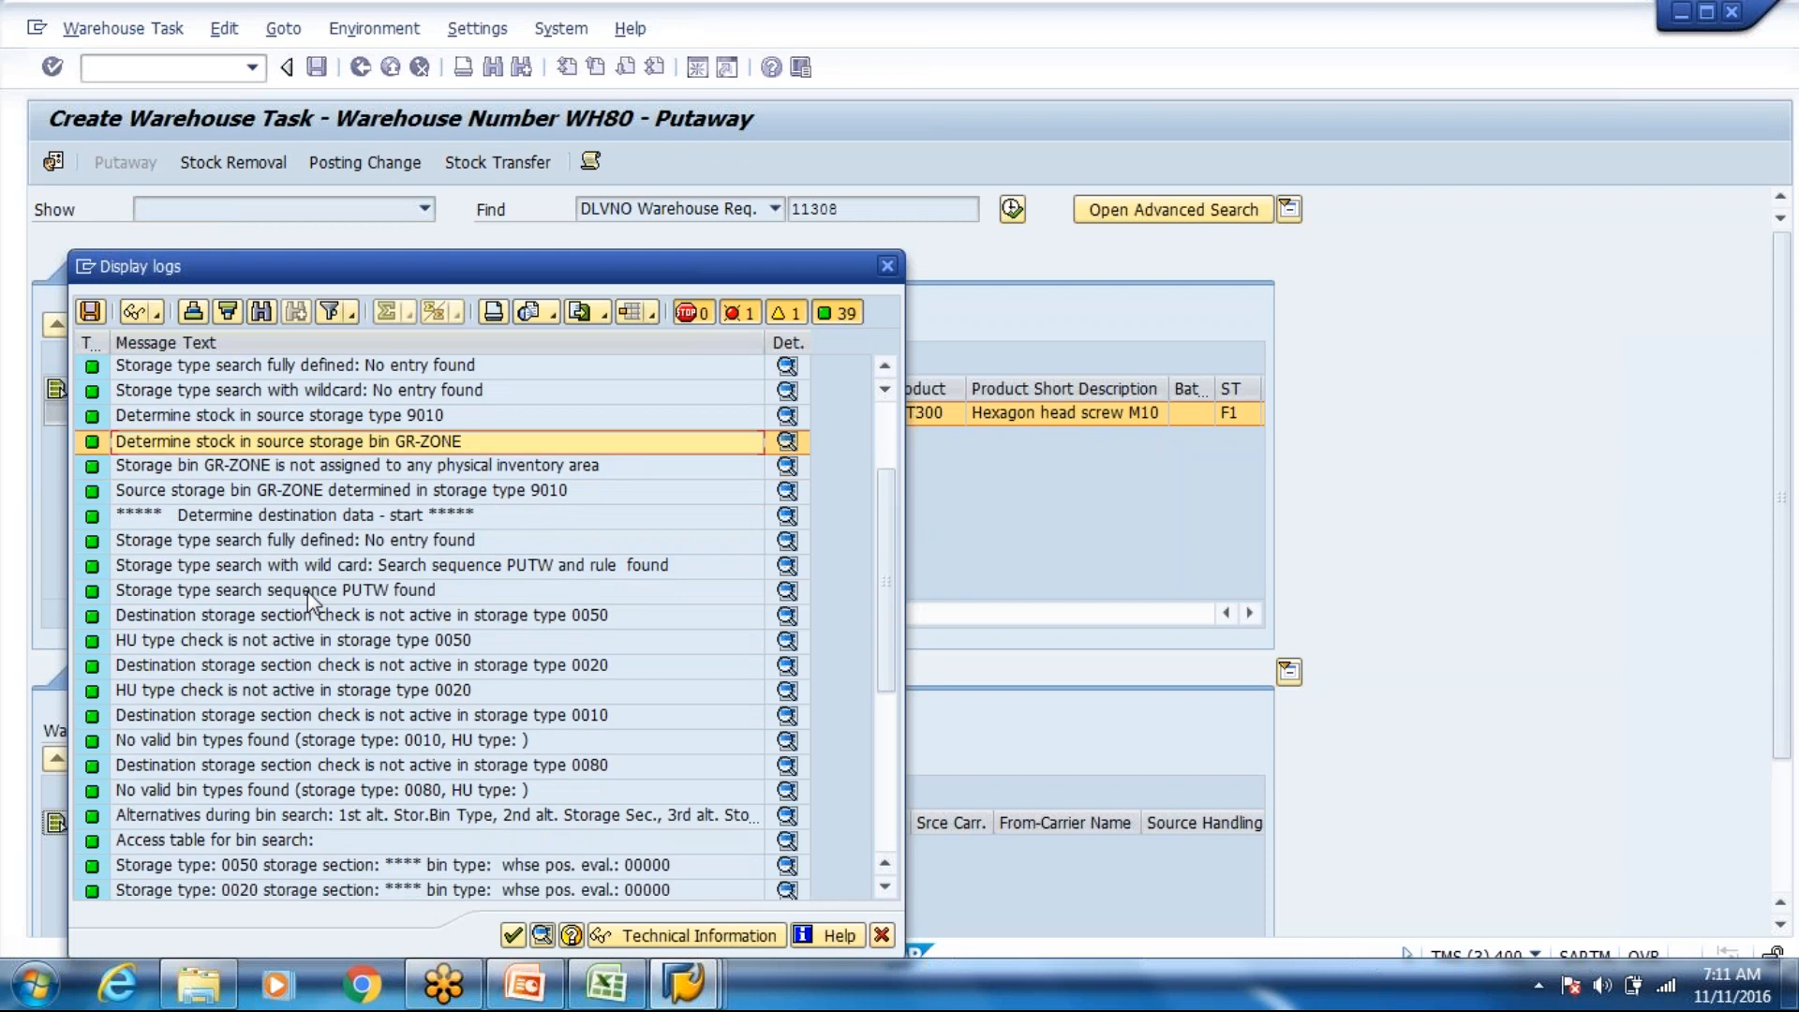
scroll(307, 592, down, 2)
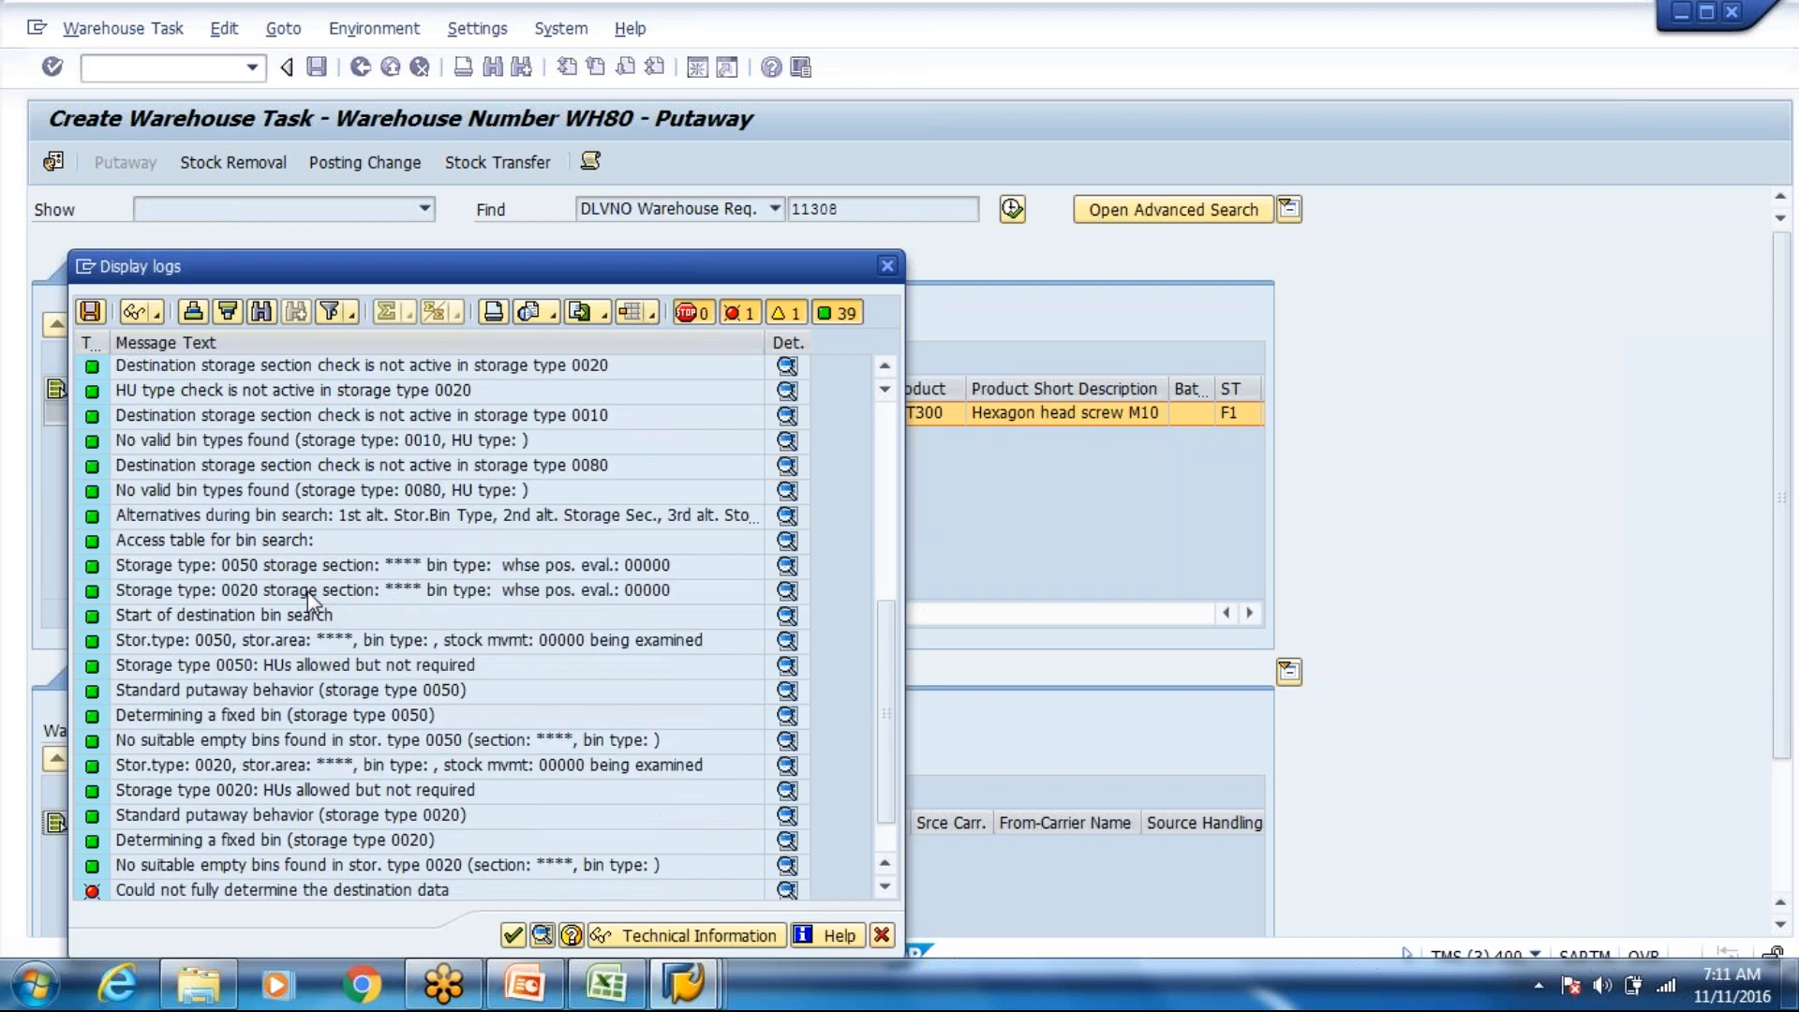
scroll(309, 595, up, 1)
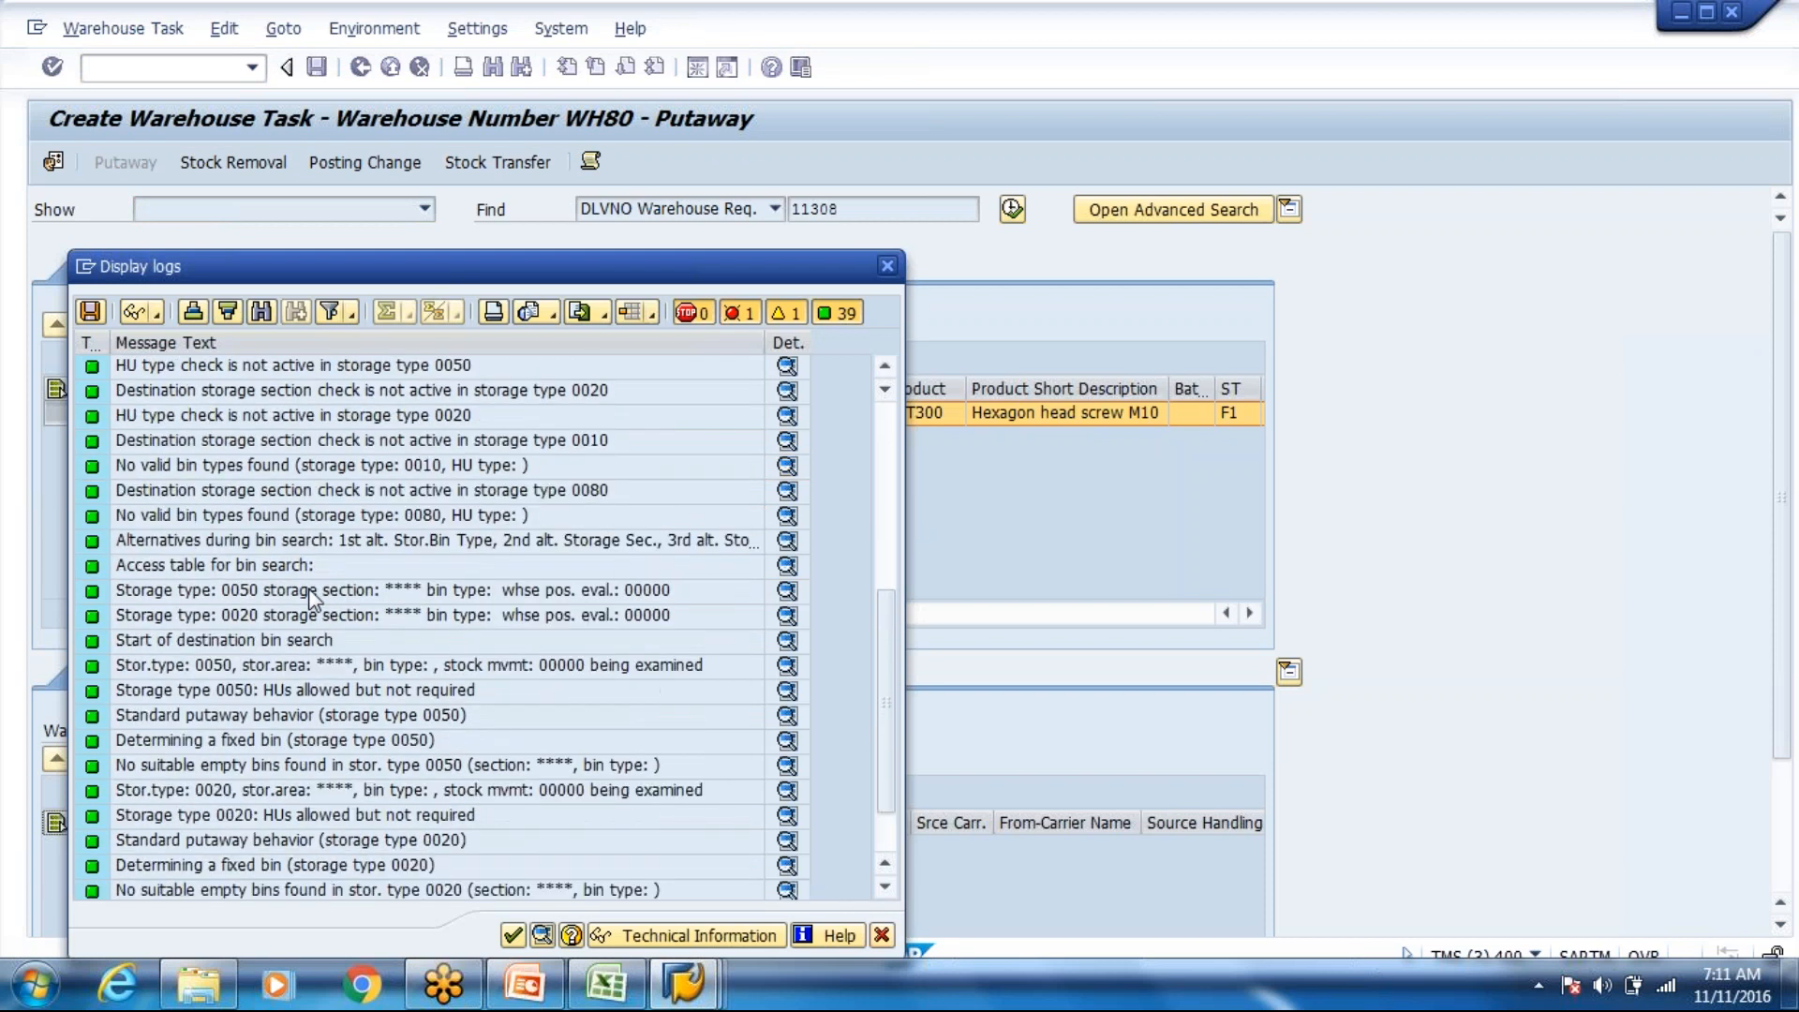
scroll(309, 596, up, 1)
scroll(307, 587, up, 1)
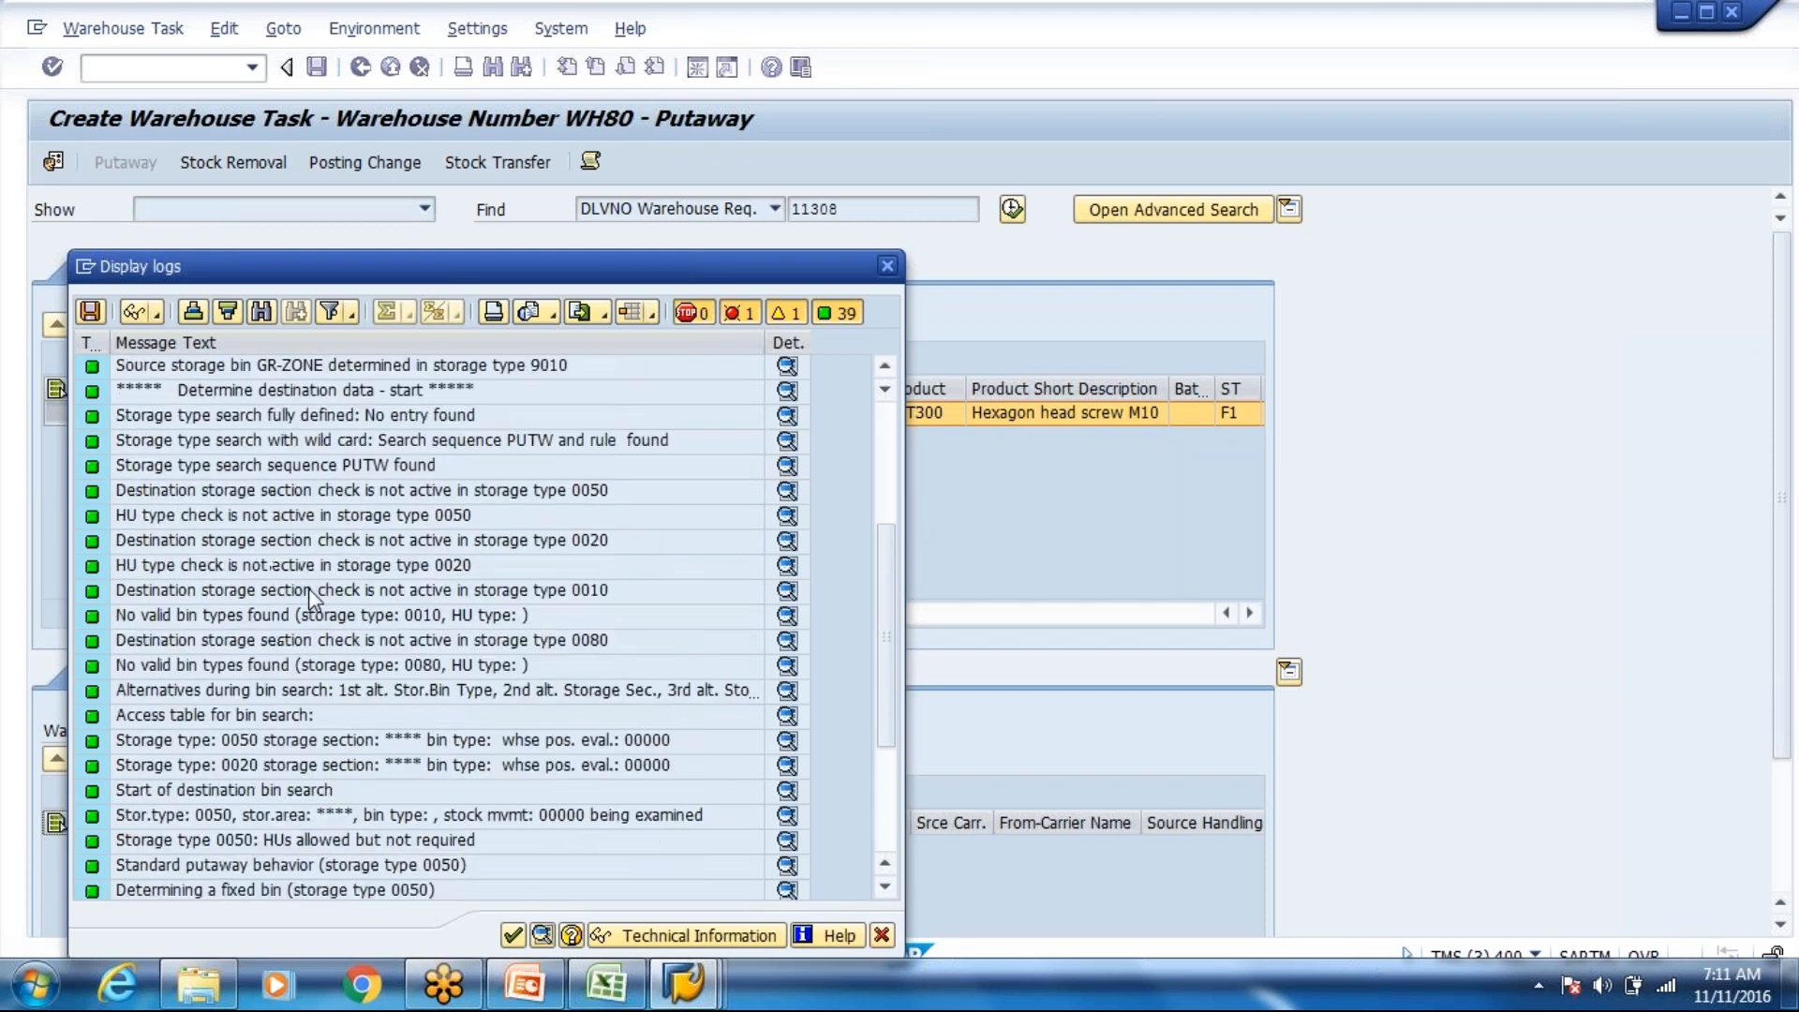
click(524, 448)
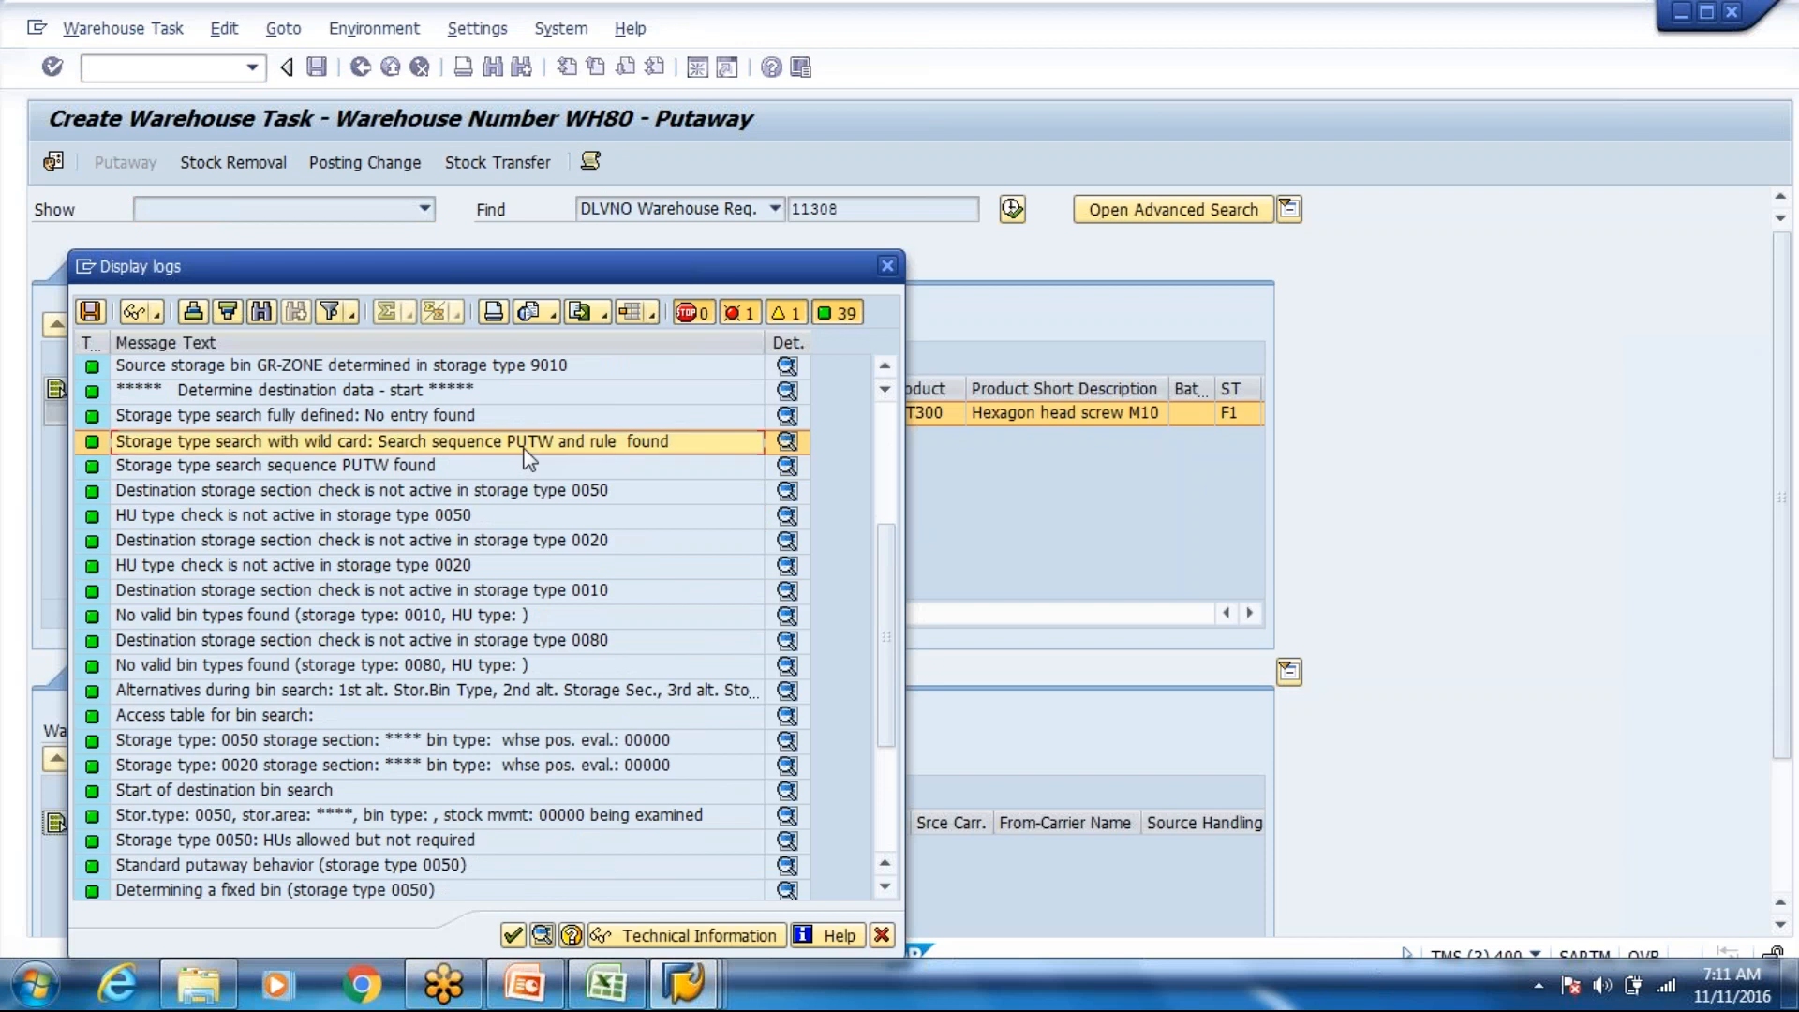
scroll(529, 459, up, 1)
scroll(525, 459, up, 3)
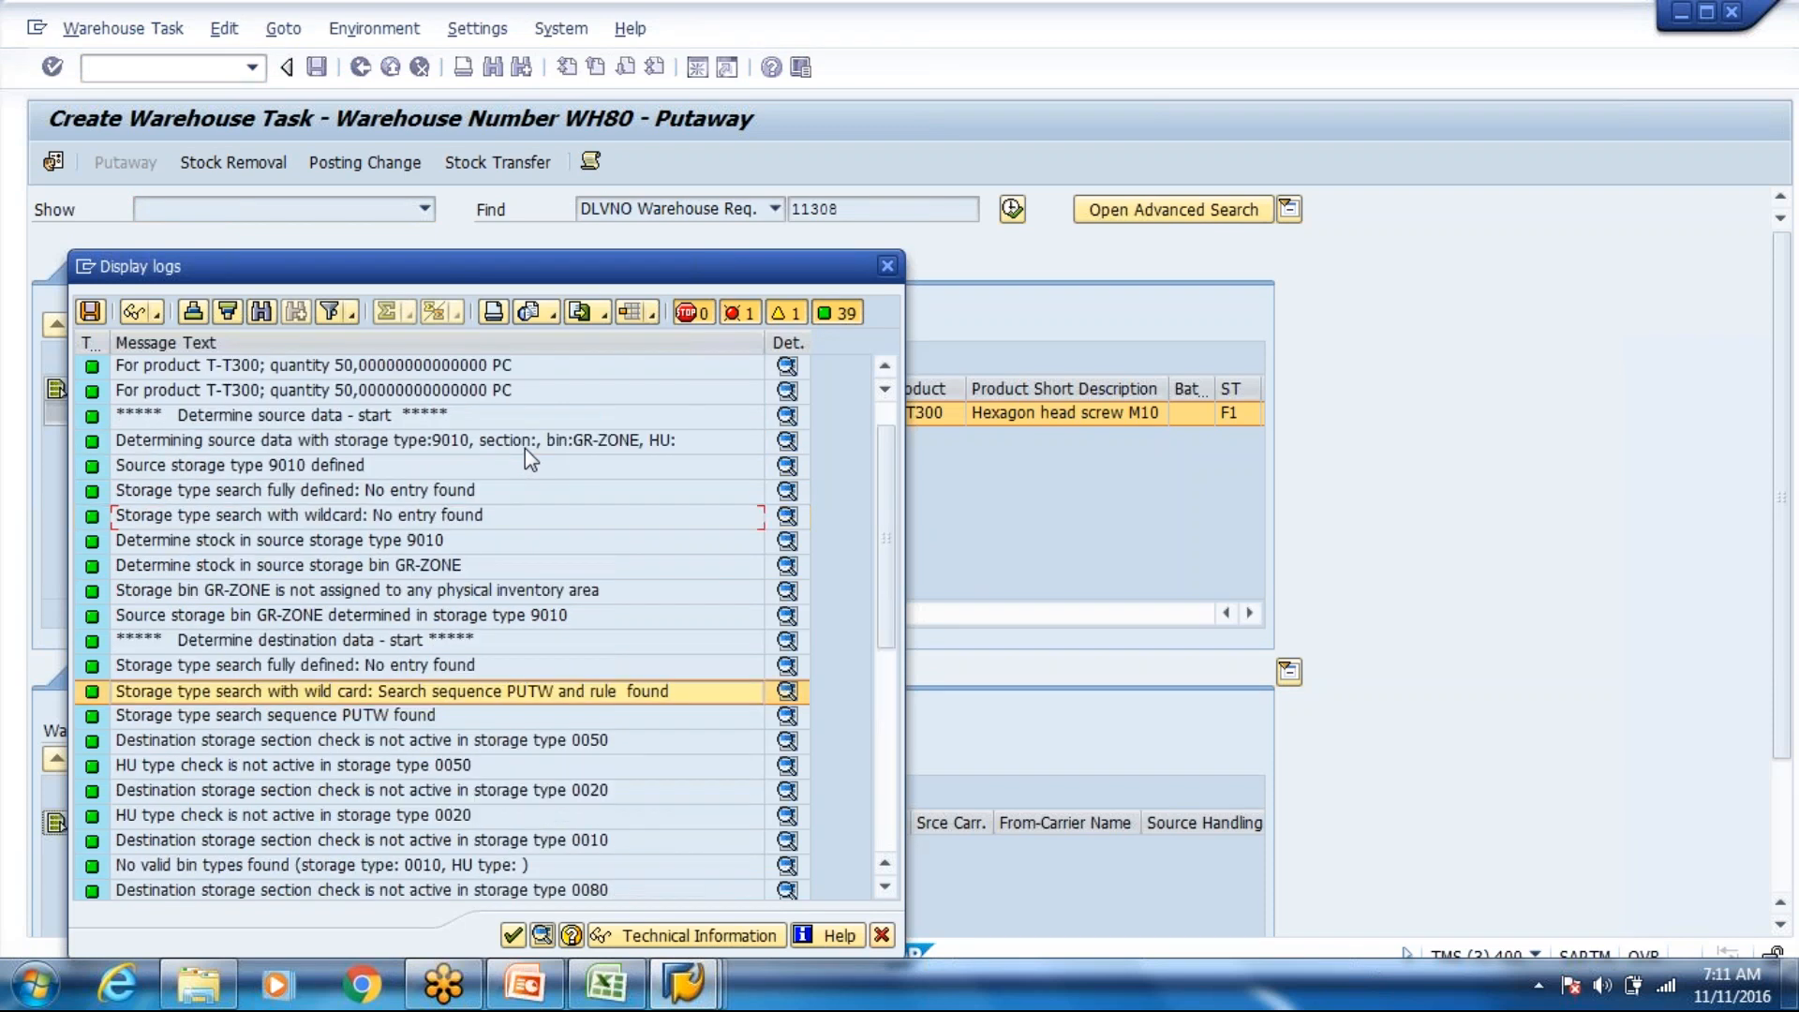
Step: Switch to the customizing session and leave the Storage Type Definition for the IMG structure
click(681, 989)
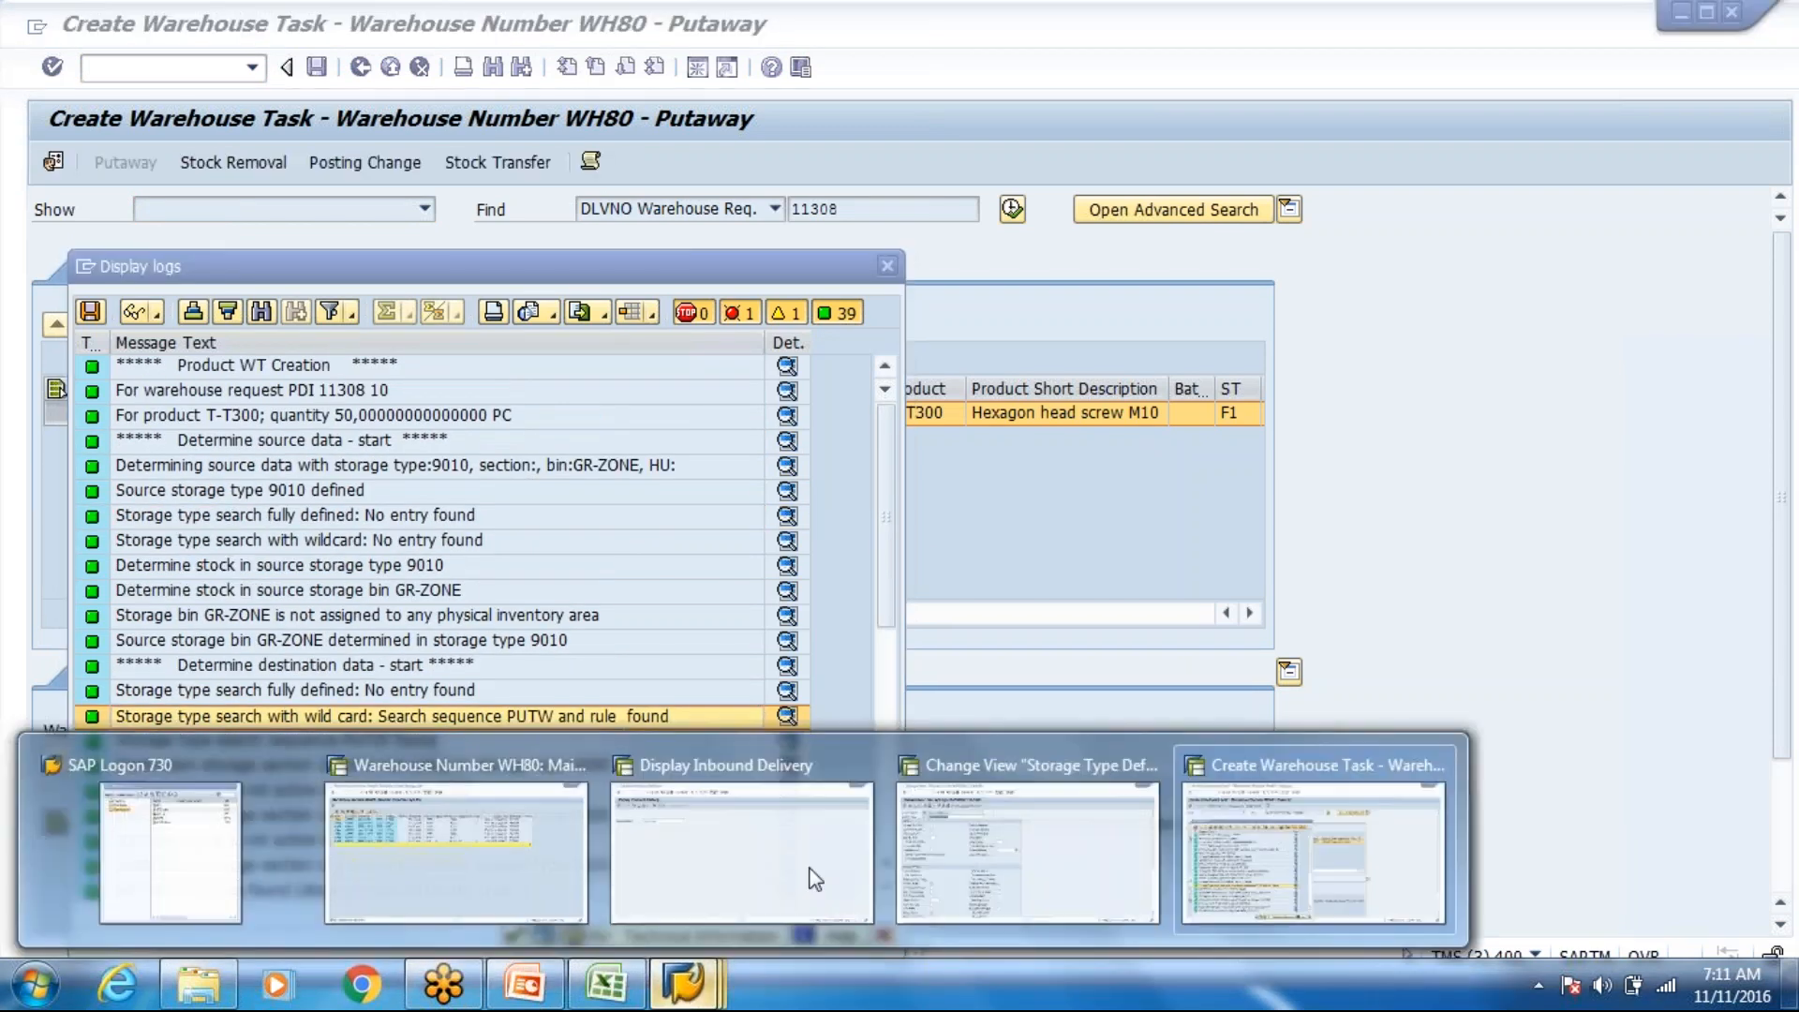
click(1008, 862)
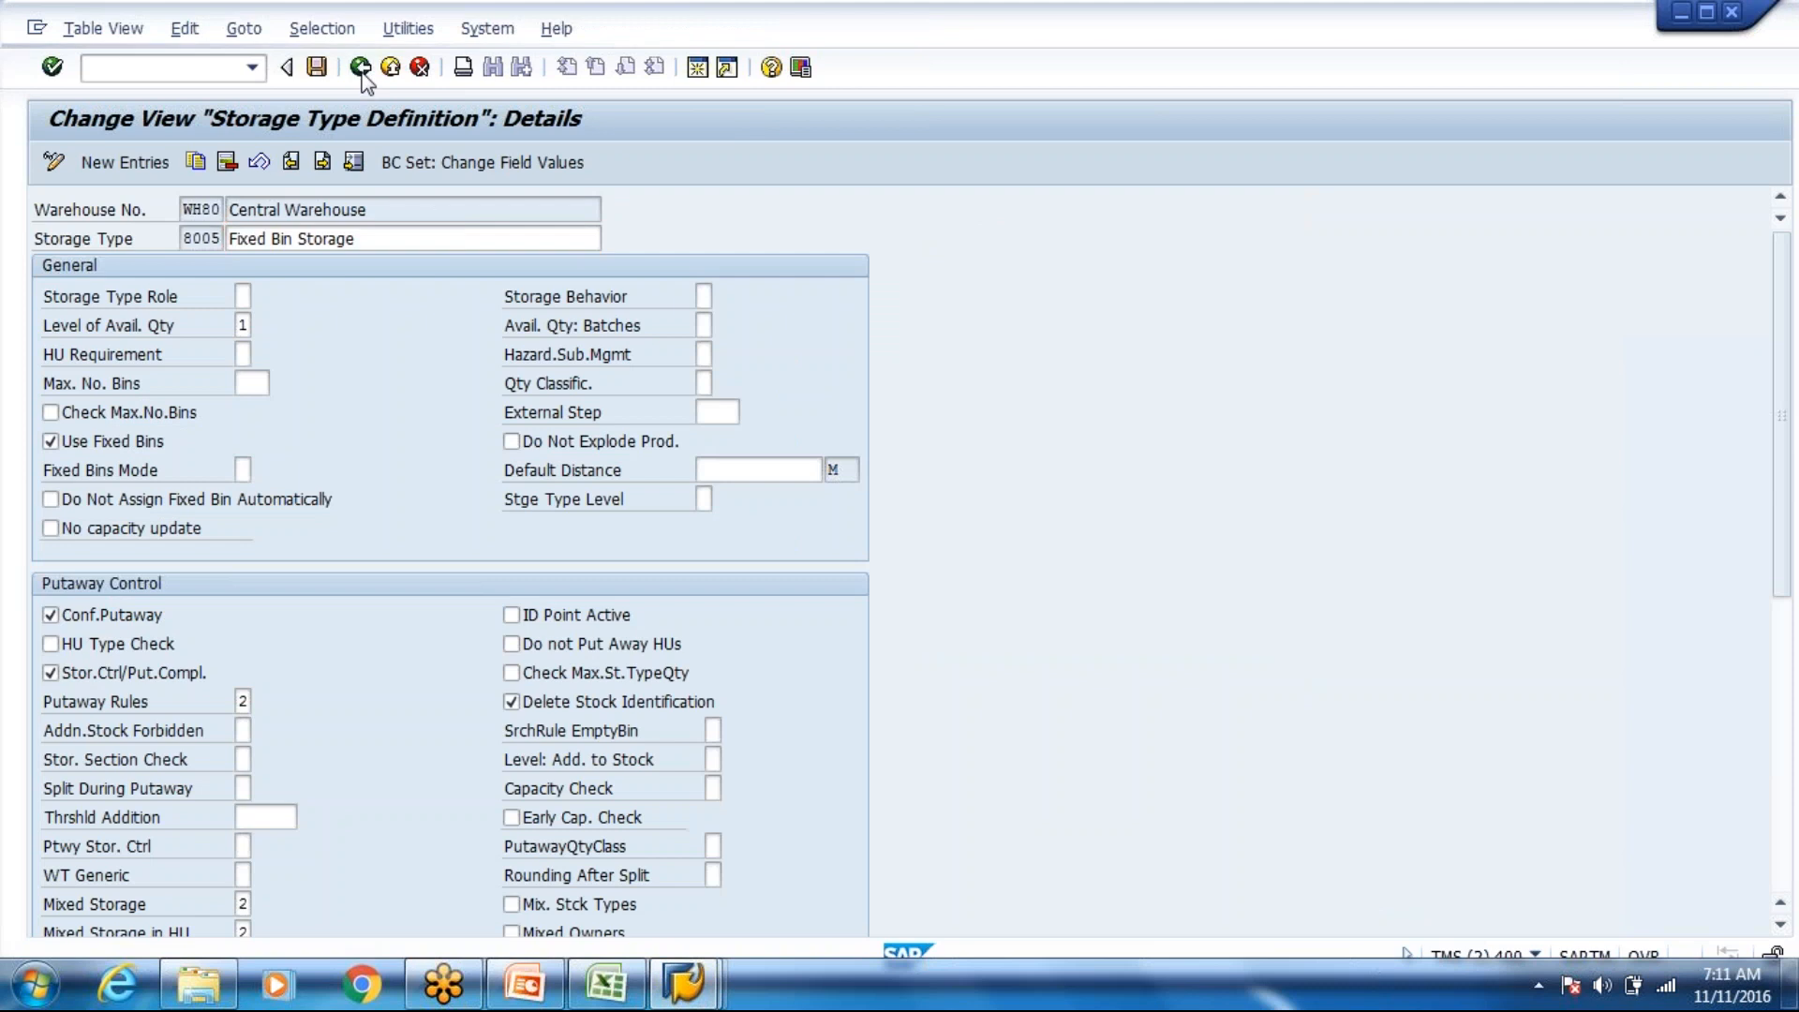
click(362, 73)
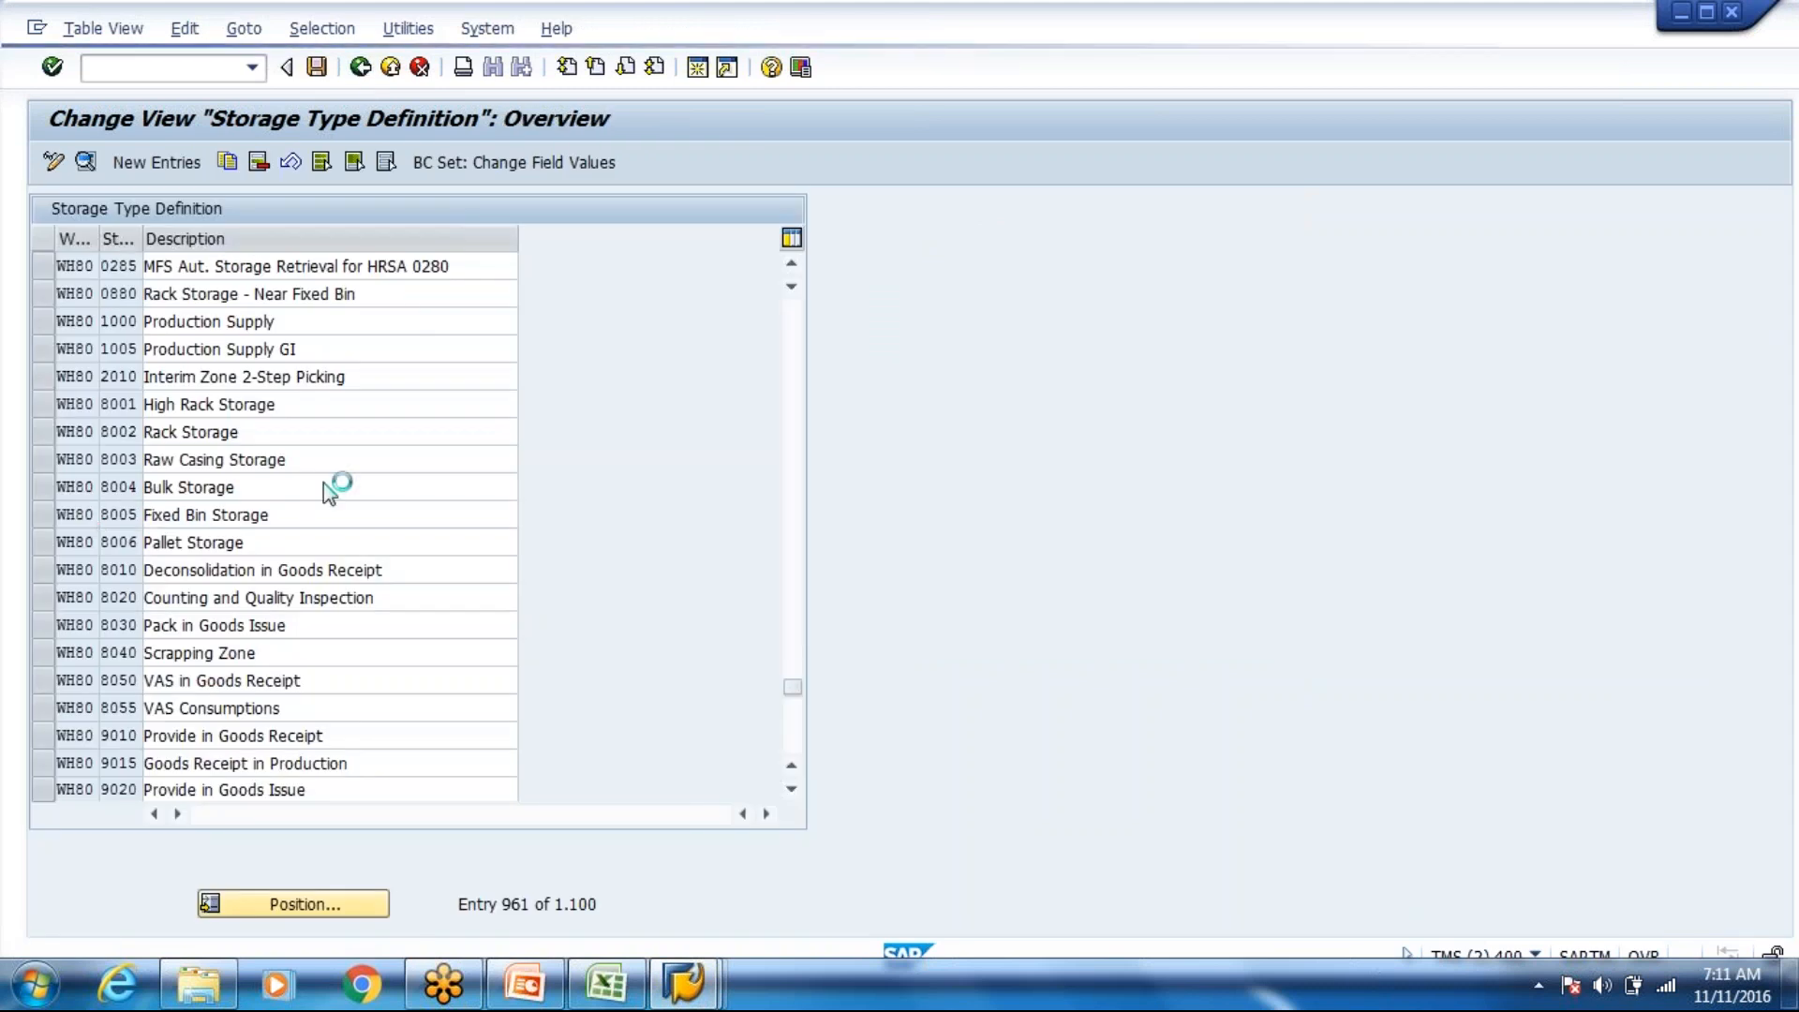
scroll(107, 616, down, 3)
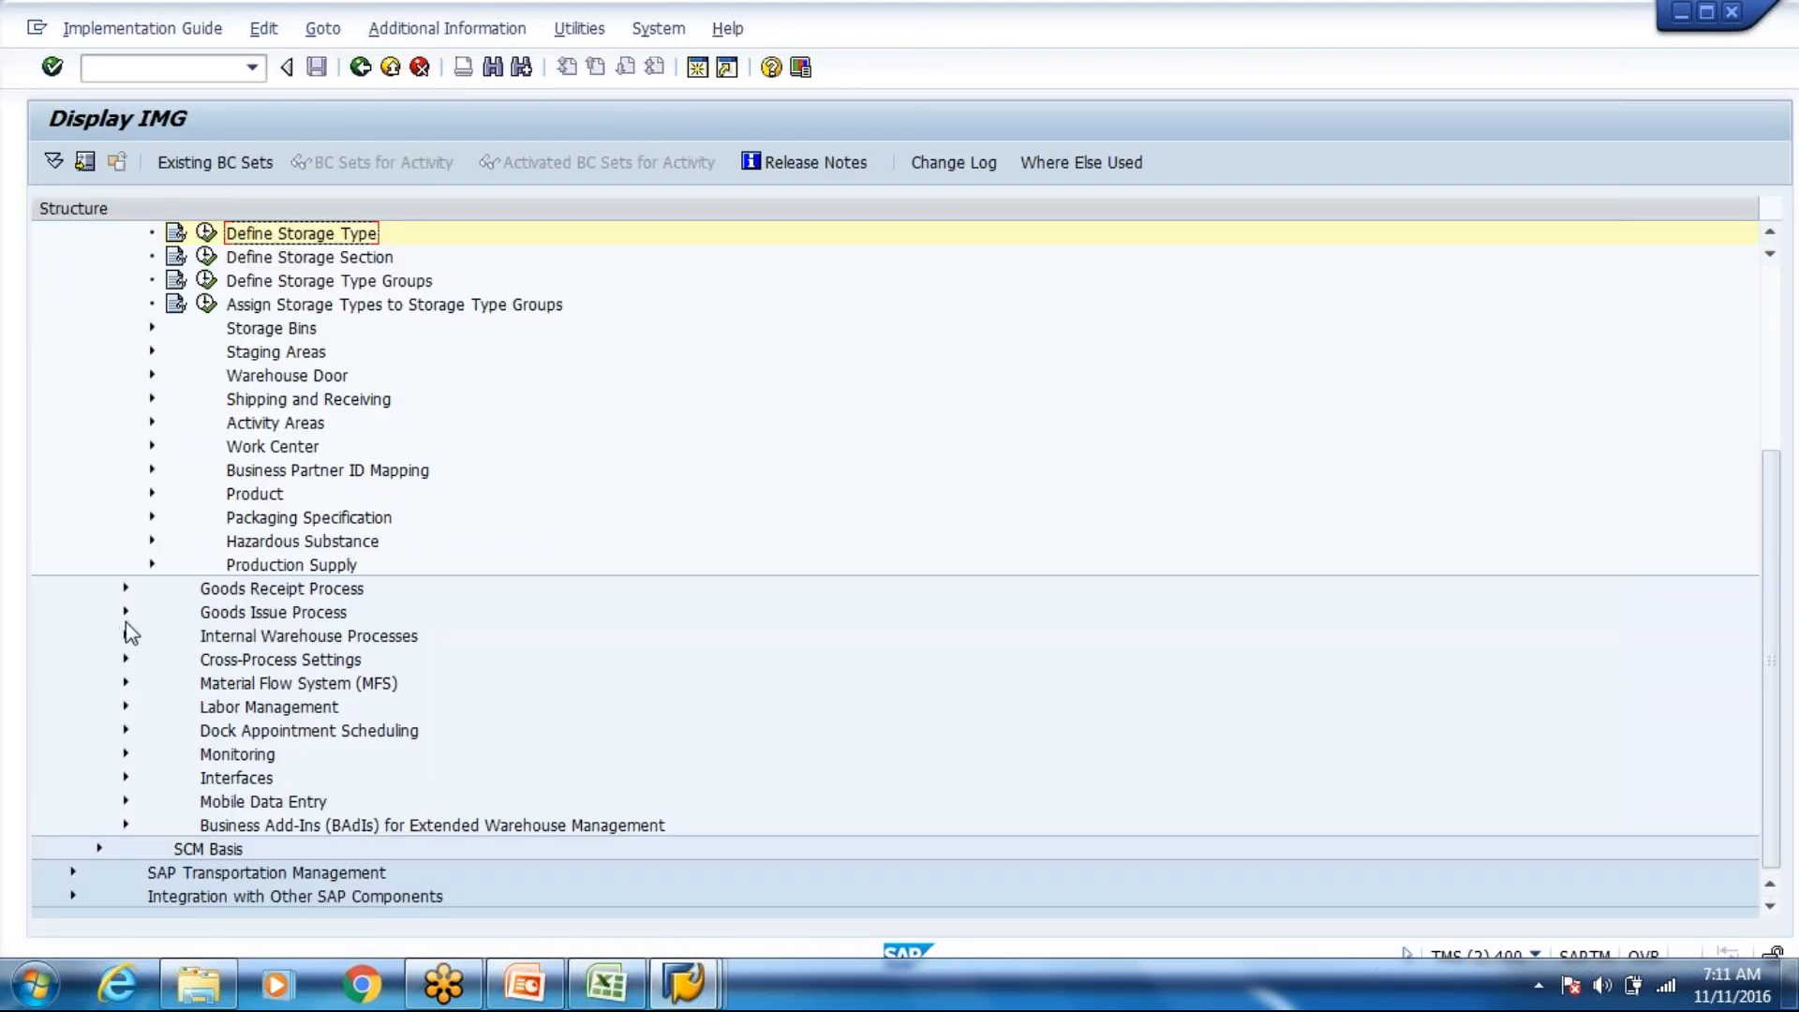
Step: Open Specify Storage Type Search Sequence for Putaway under the Goods Receipt Process strategies' Storage Type Search
click(126, 588)
click(269, 706)
click(152, 683)
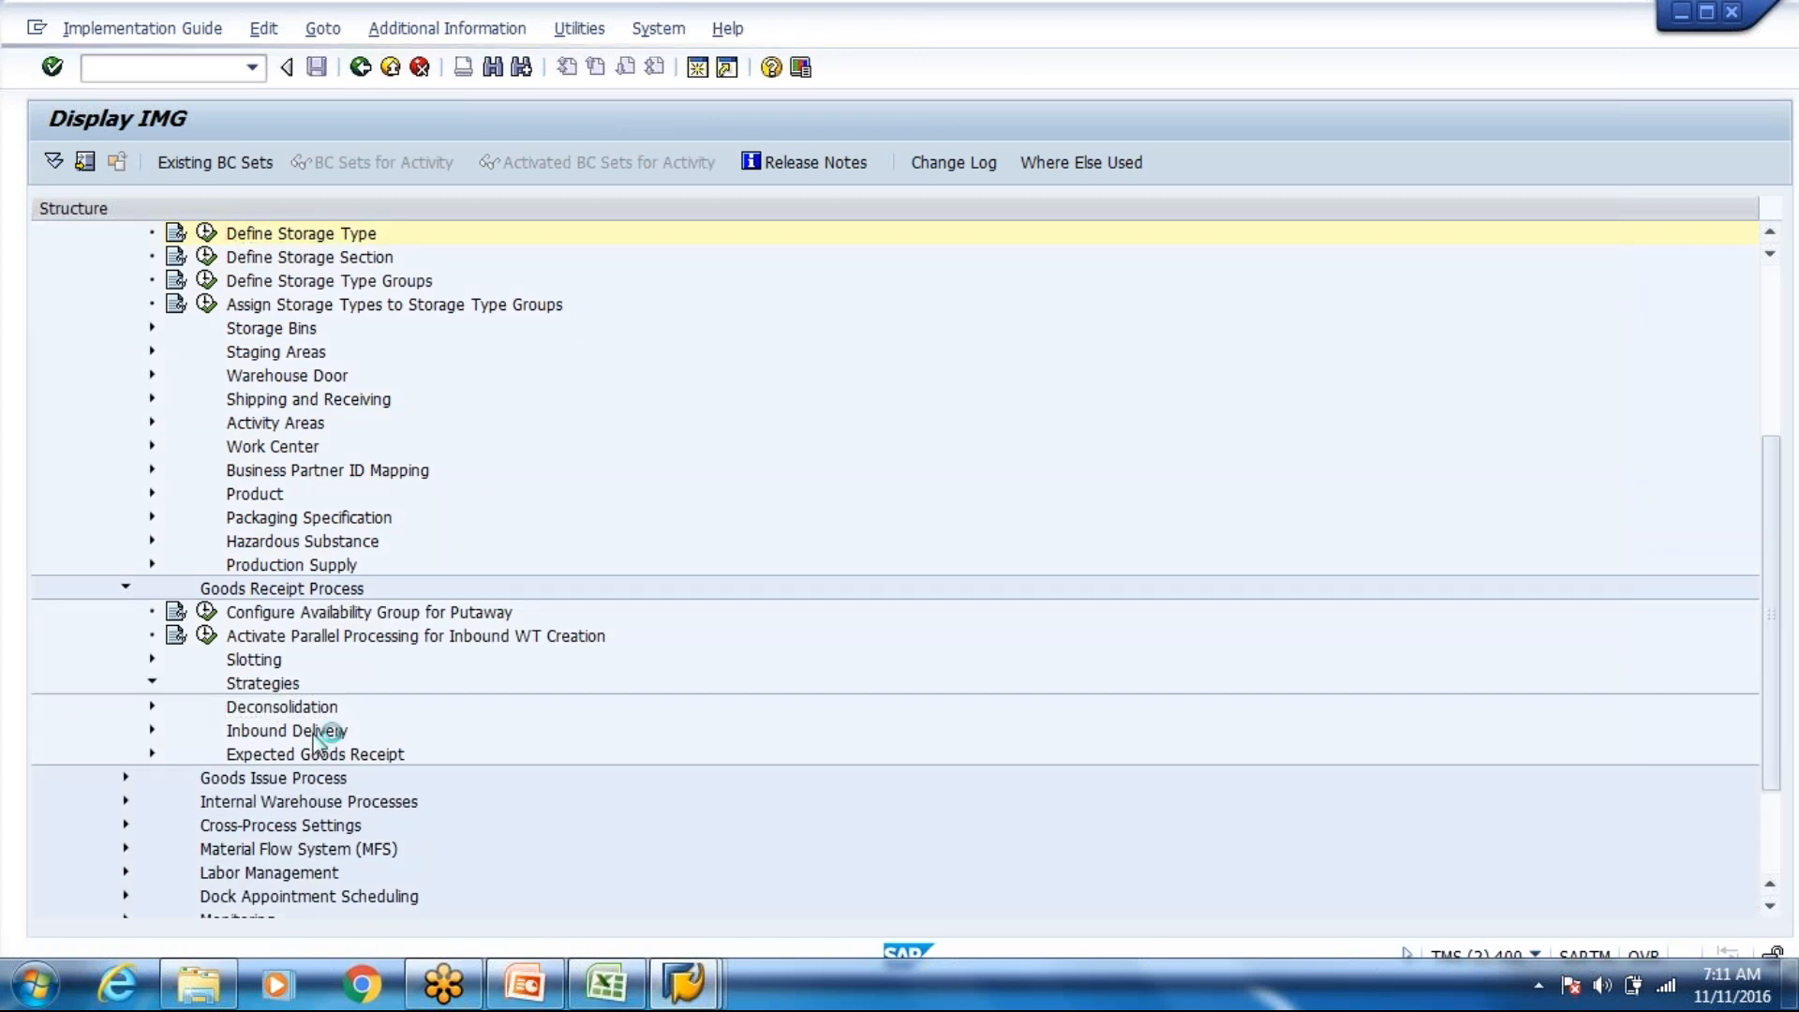
click(179, 687)
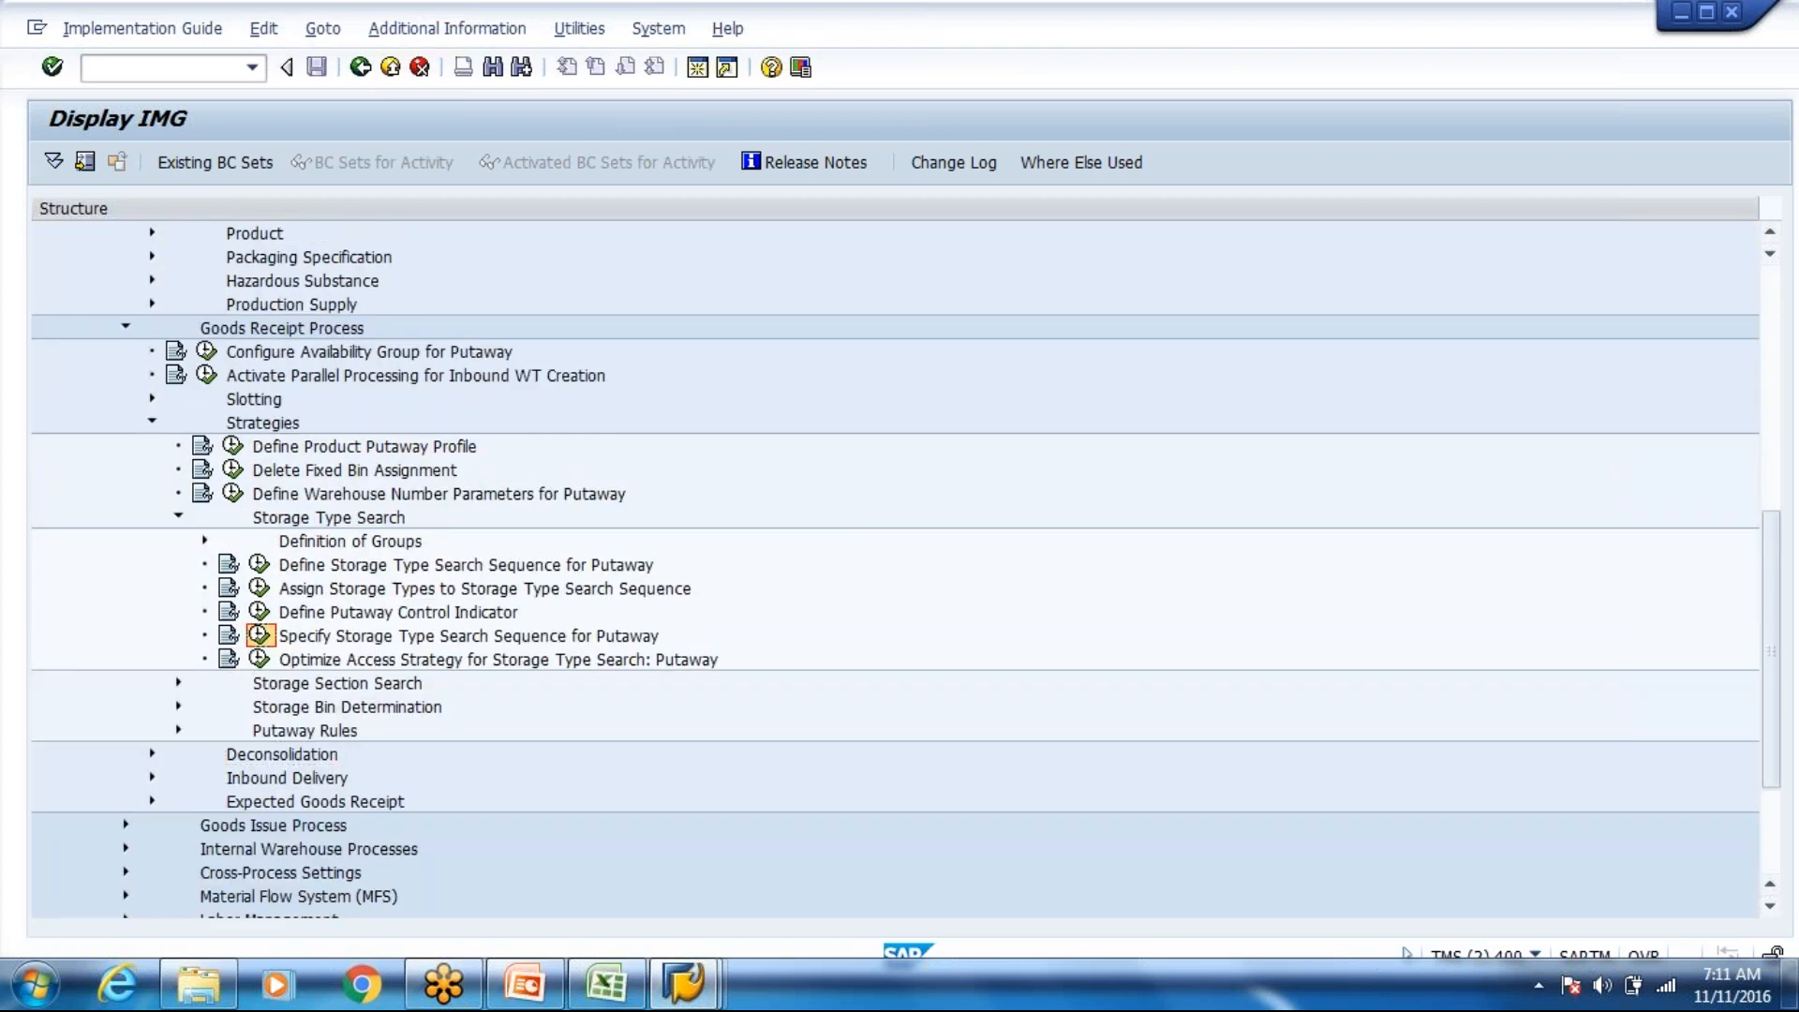
click(259, 635)
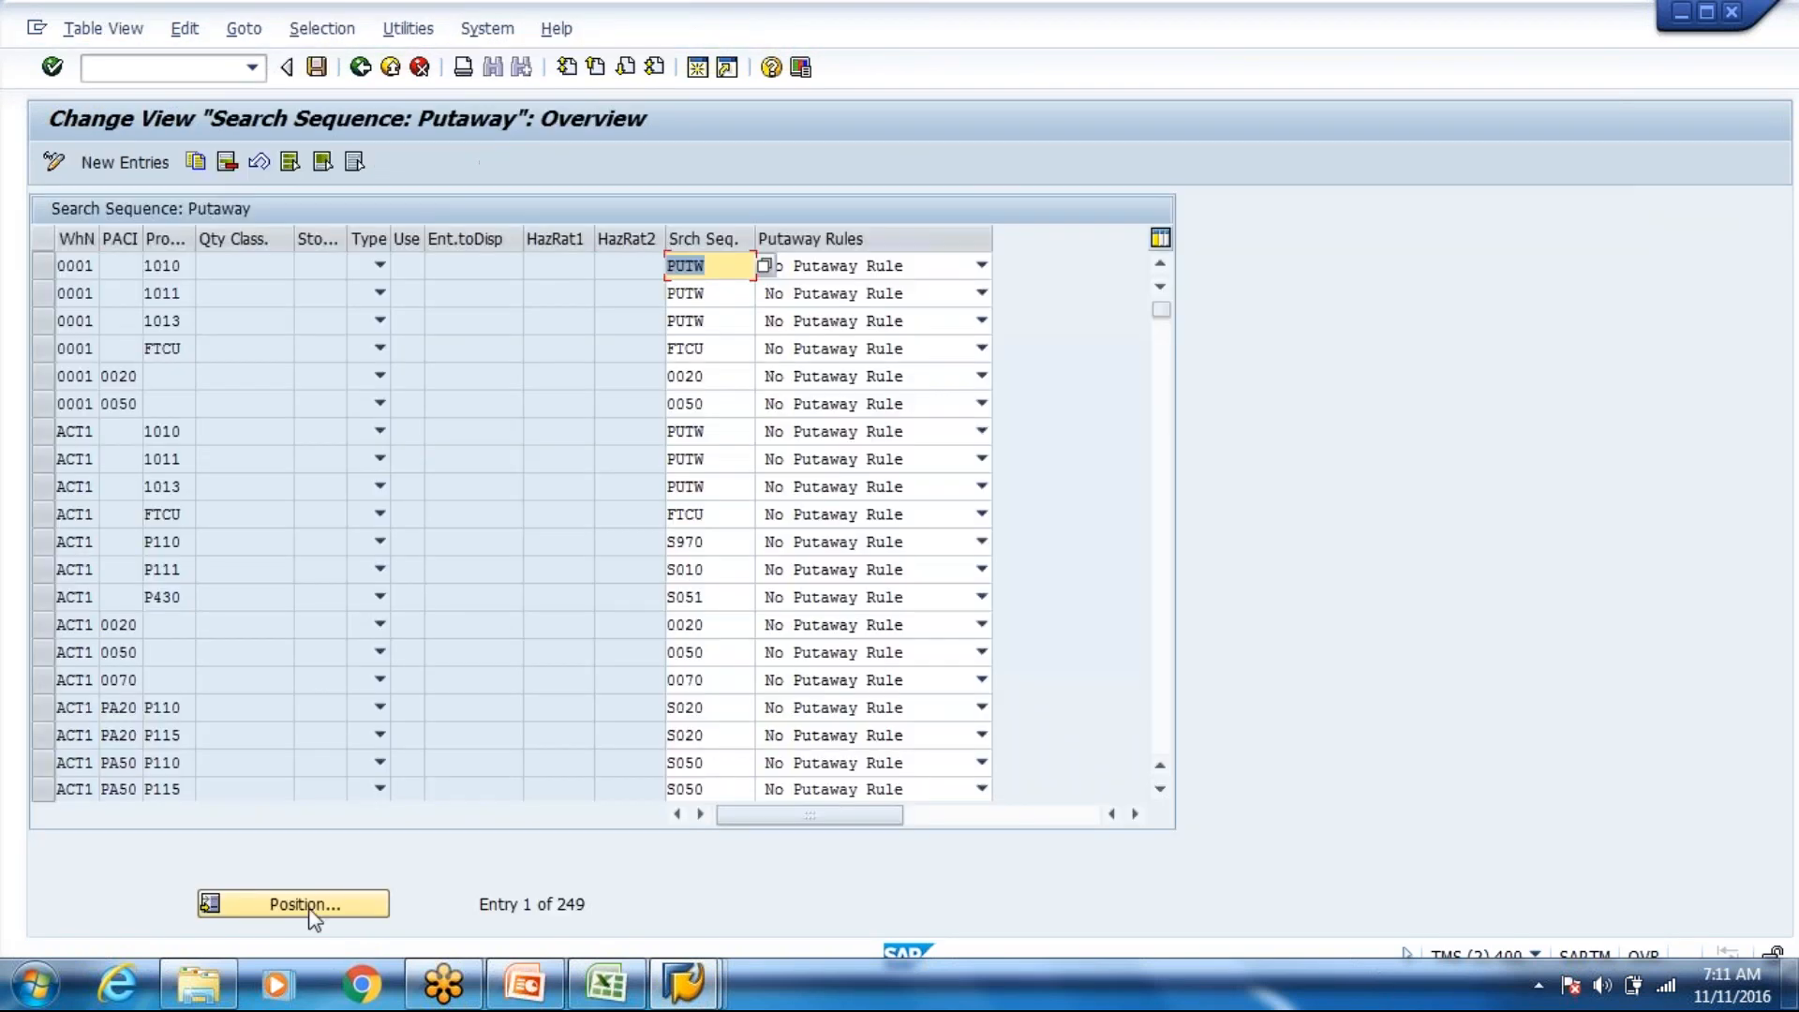
Step: Position the putaway search sequence list at warehouse WH80 and select its entry for control indicator 8003 and process type 1010
click(306, 905)
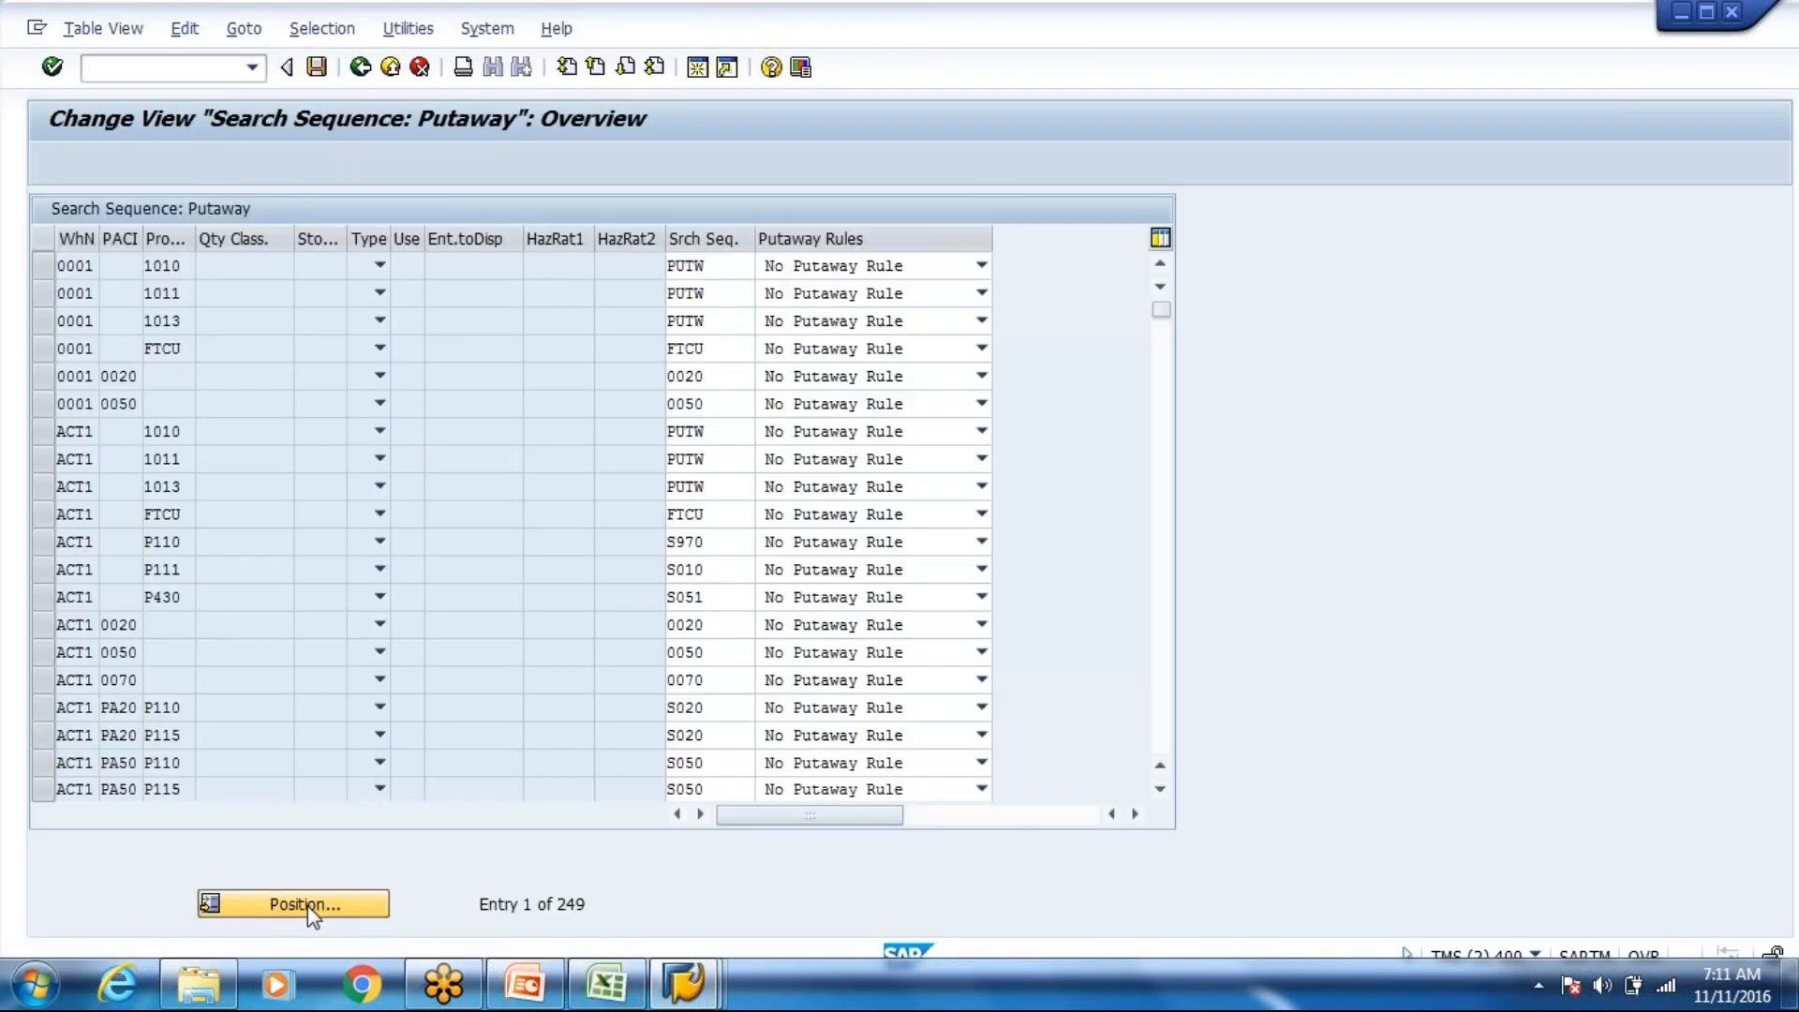
text(WH80)
key(Return)
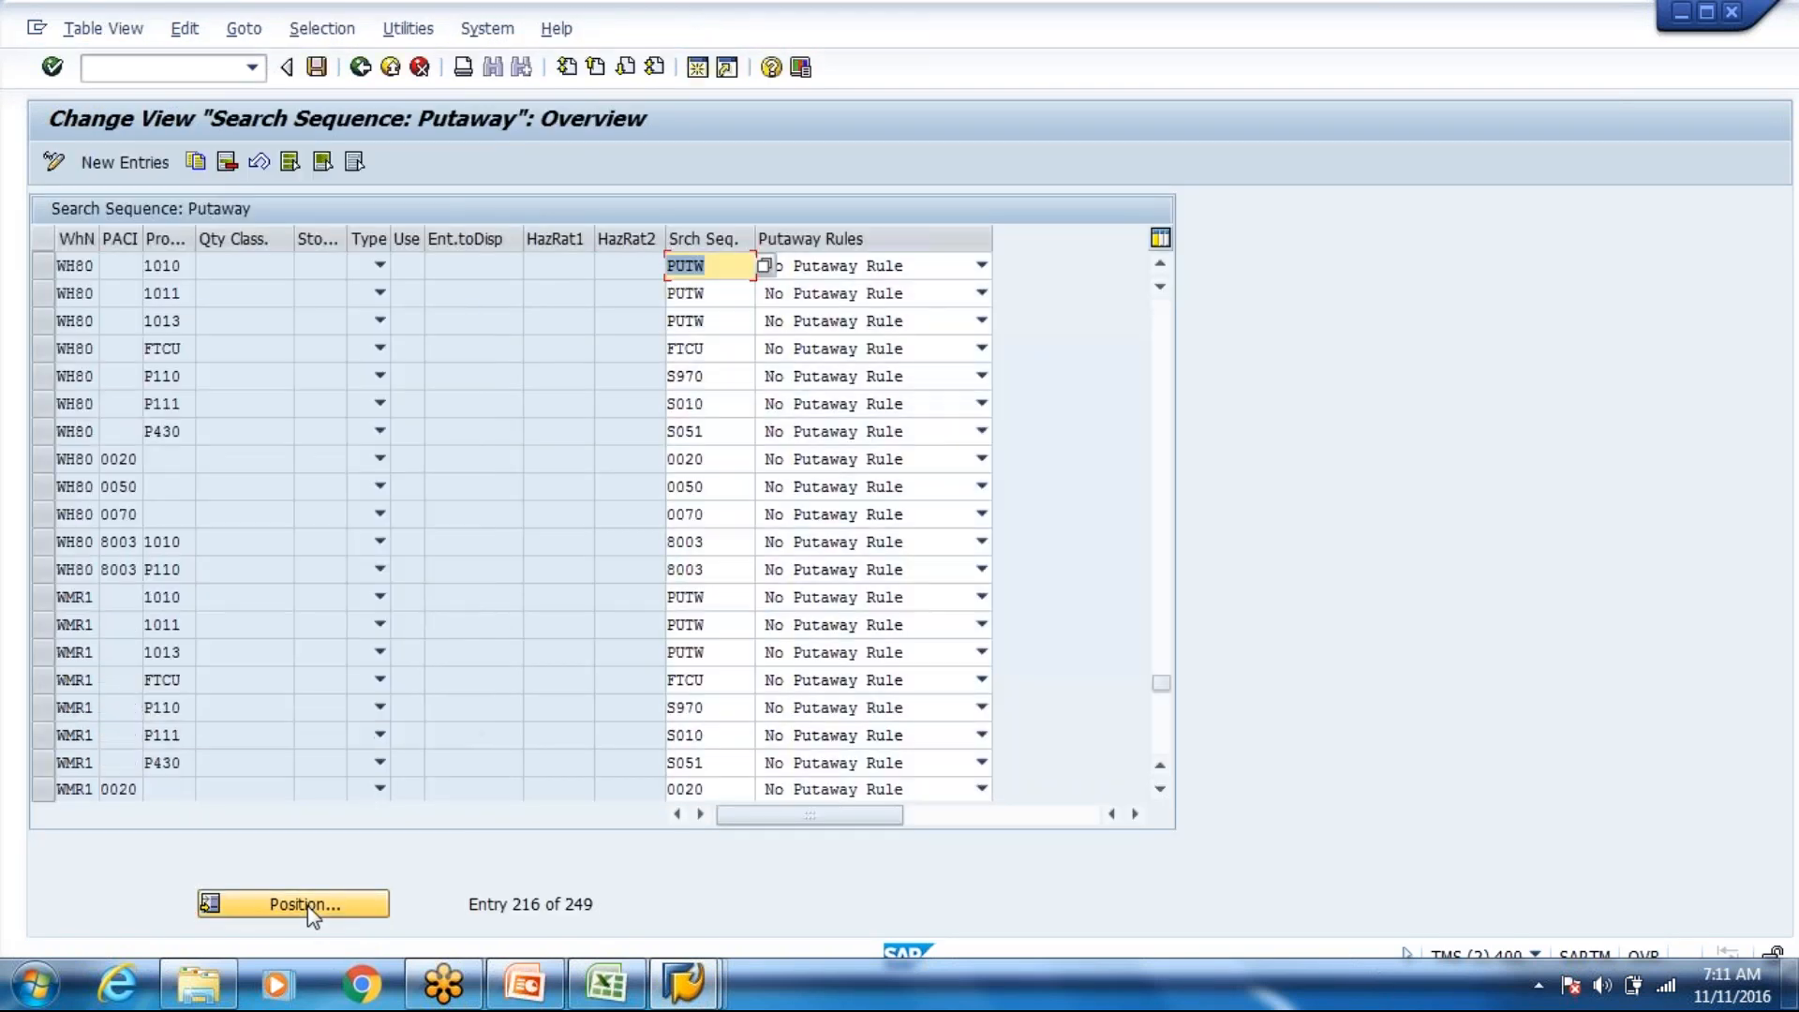
click(120, 540)
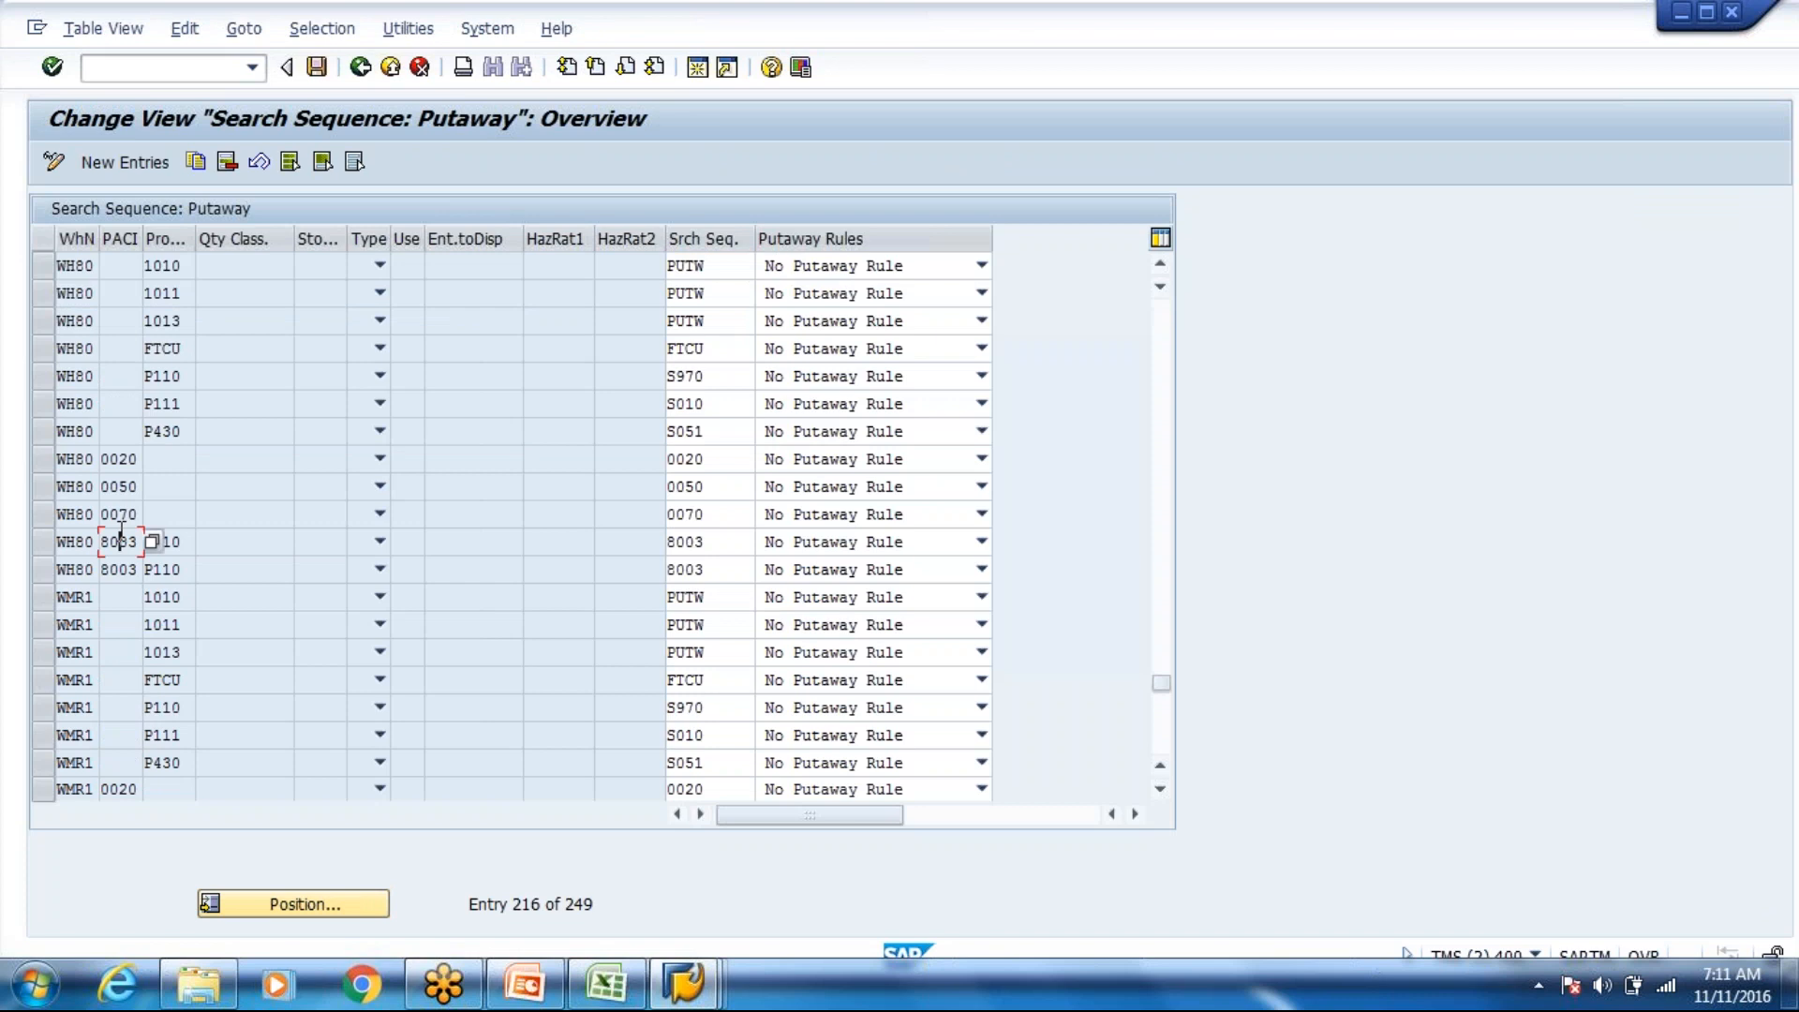
scroll(43, 465, down, 3)
click(42, 459)
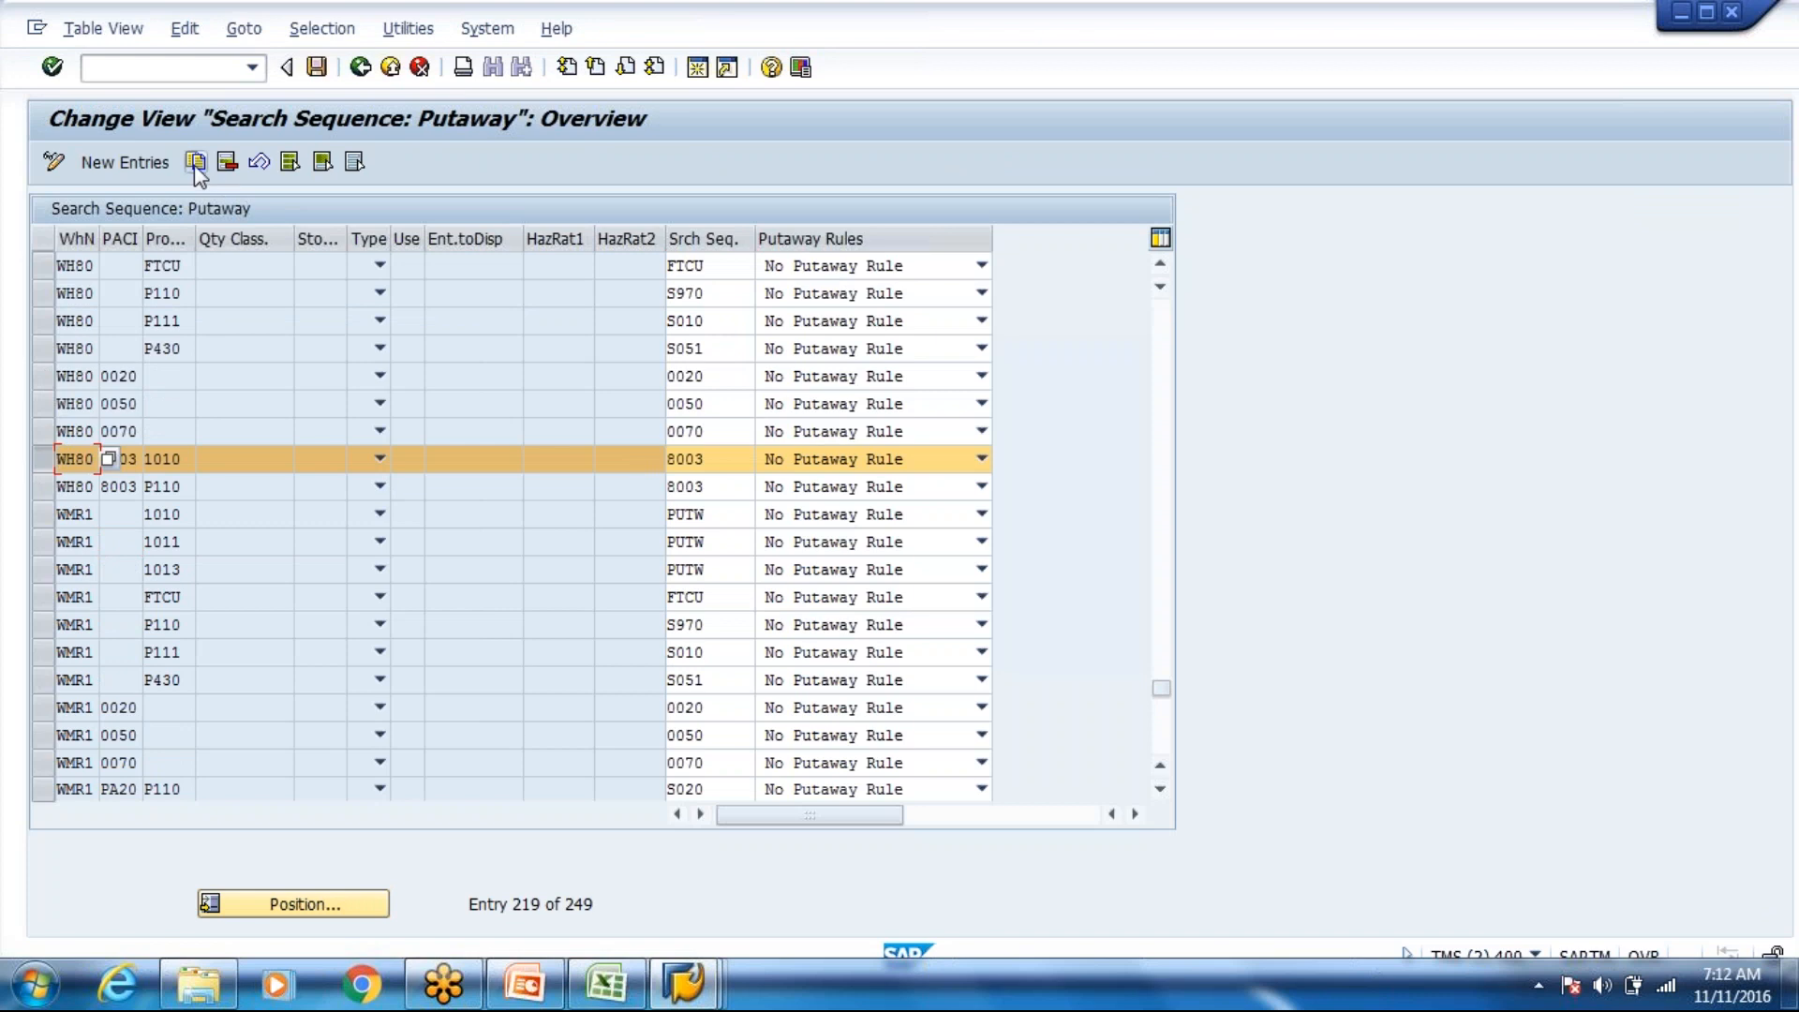
Step: Switch to the Data For Demo workbook and check the storage types on the Warehouse Layout sheet
click(628, 988)
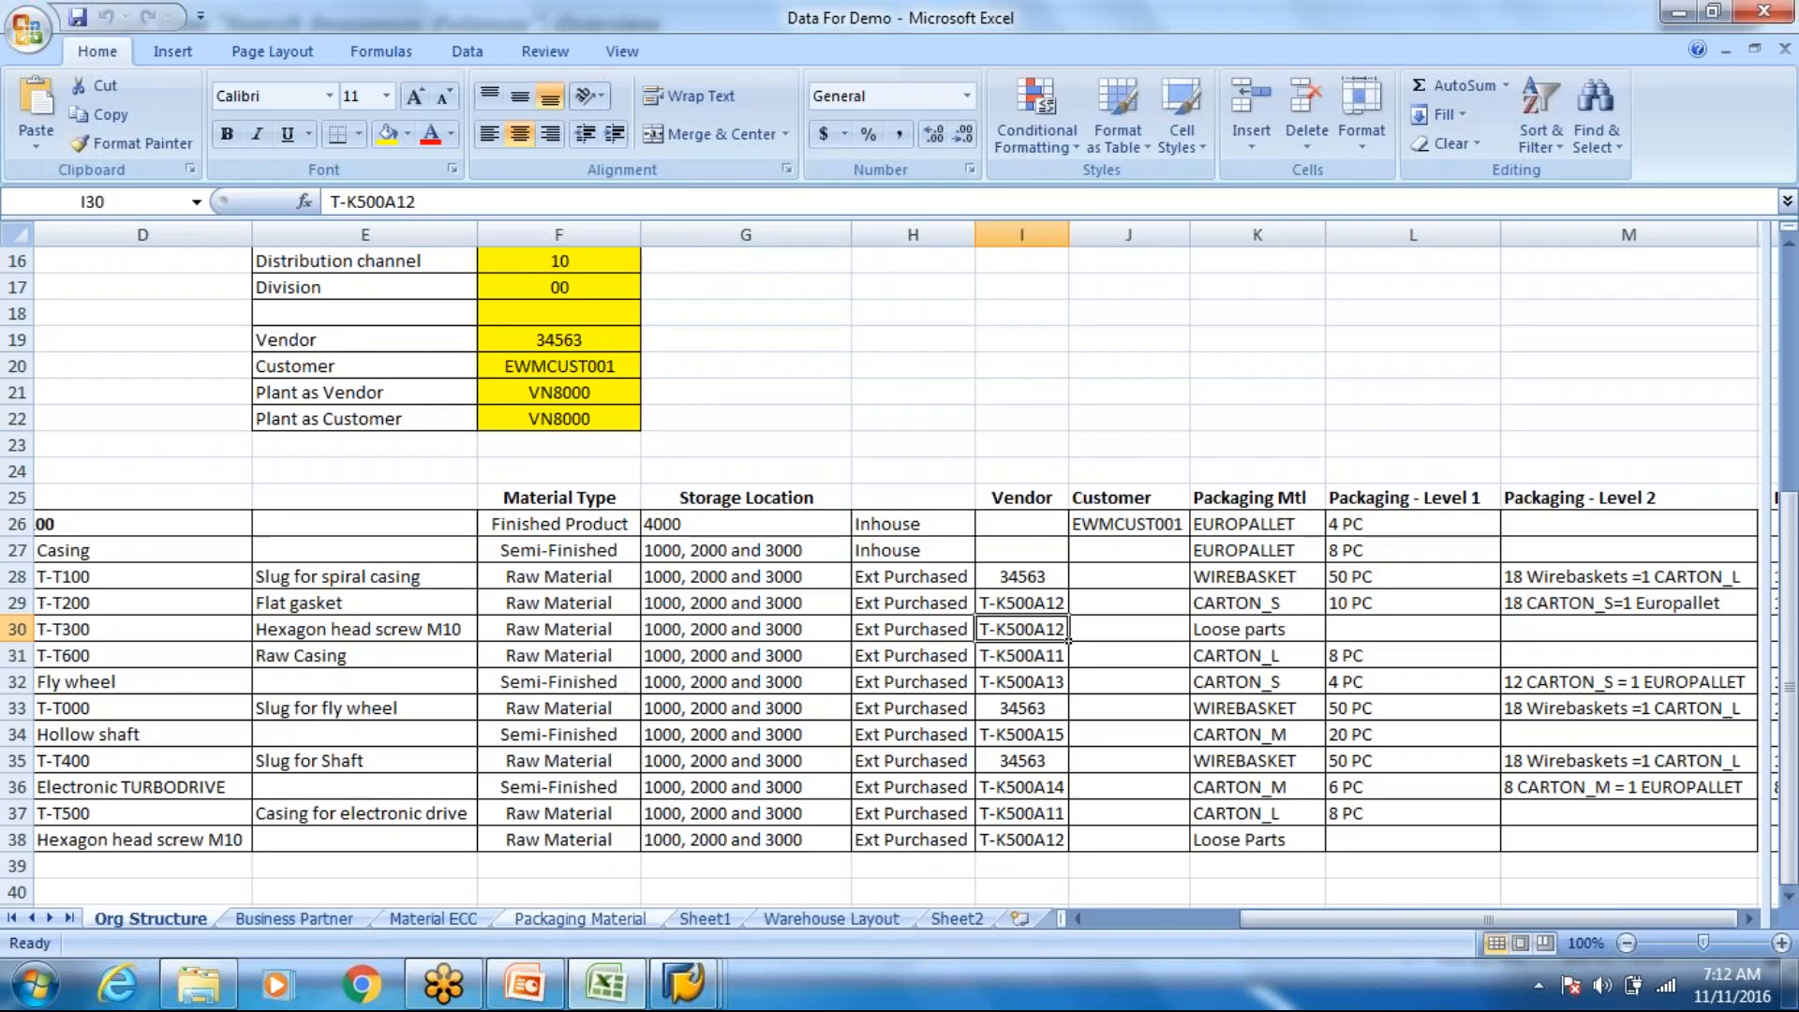
scroll(698, 818, up, 1)
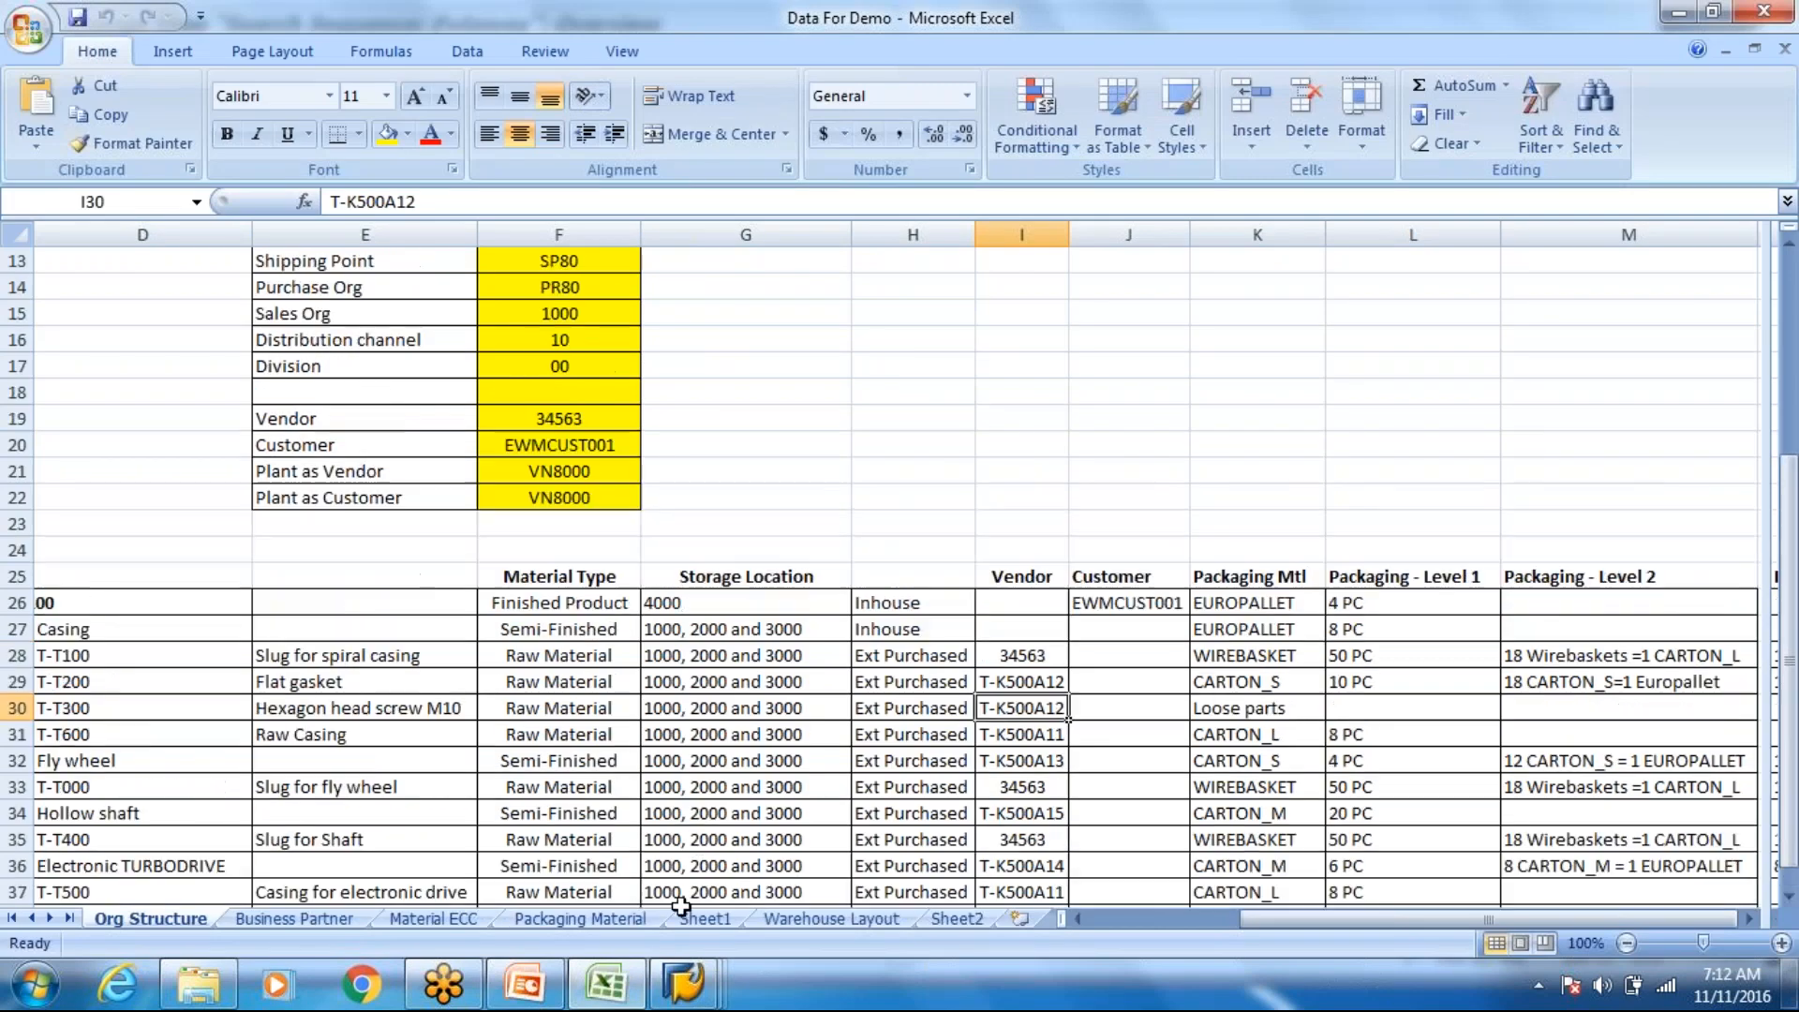
click(890, 928)
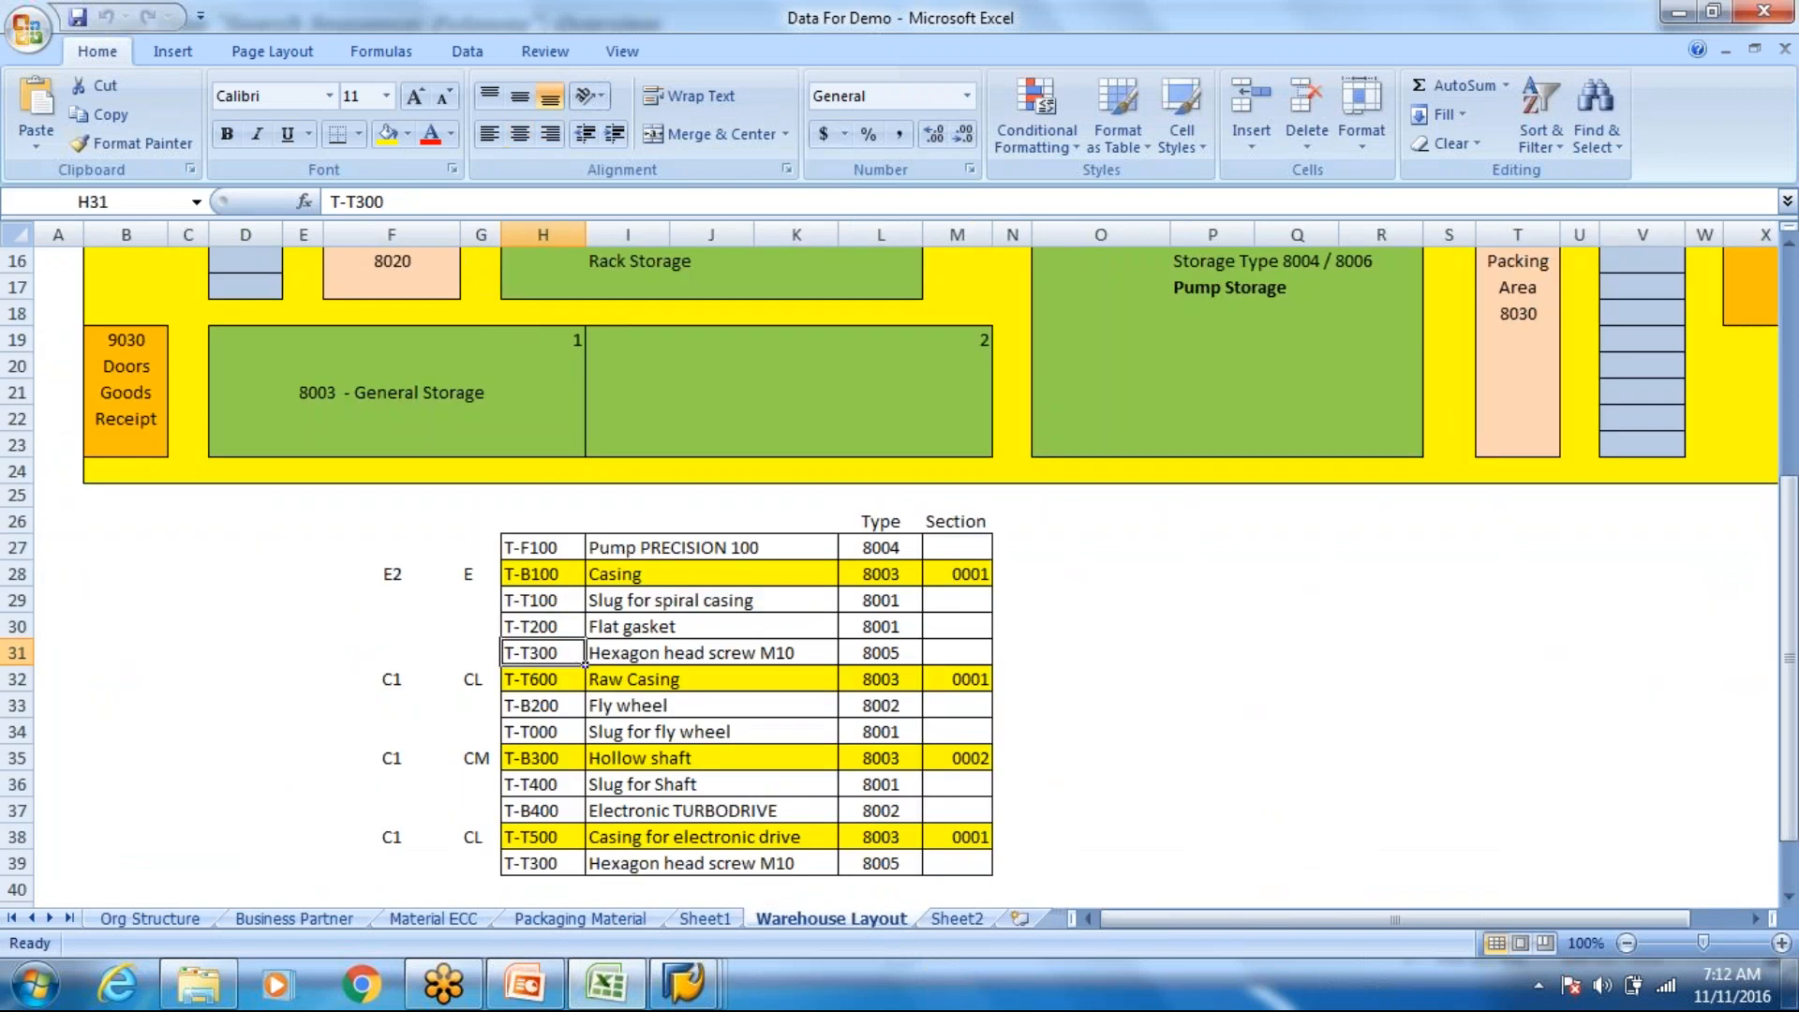
scroll(844, 798, up, 3)
scroll(844, 797, up, 1)
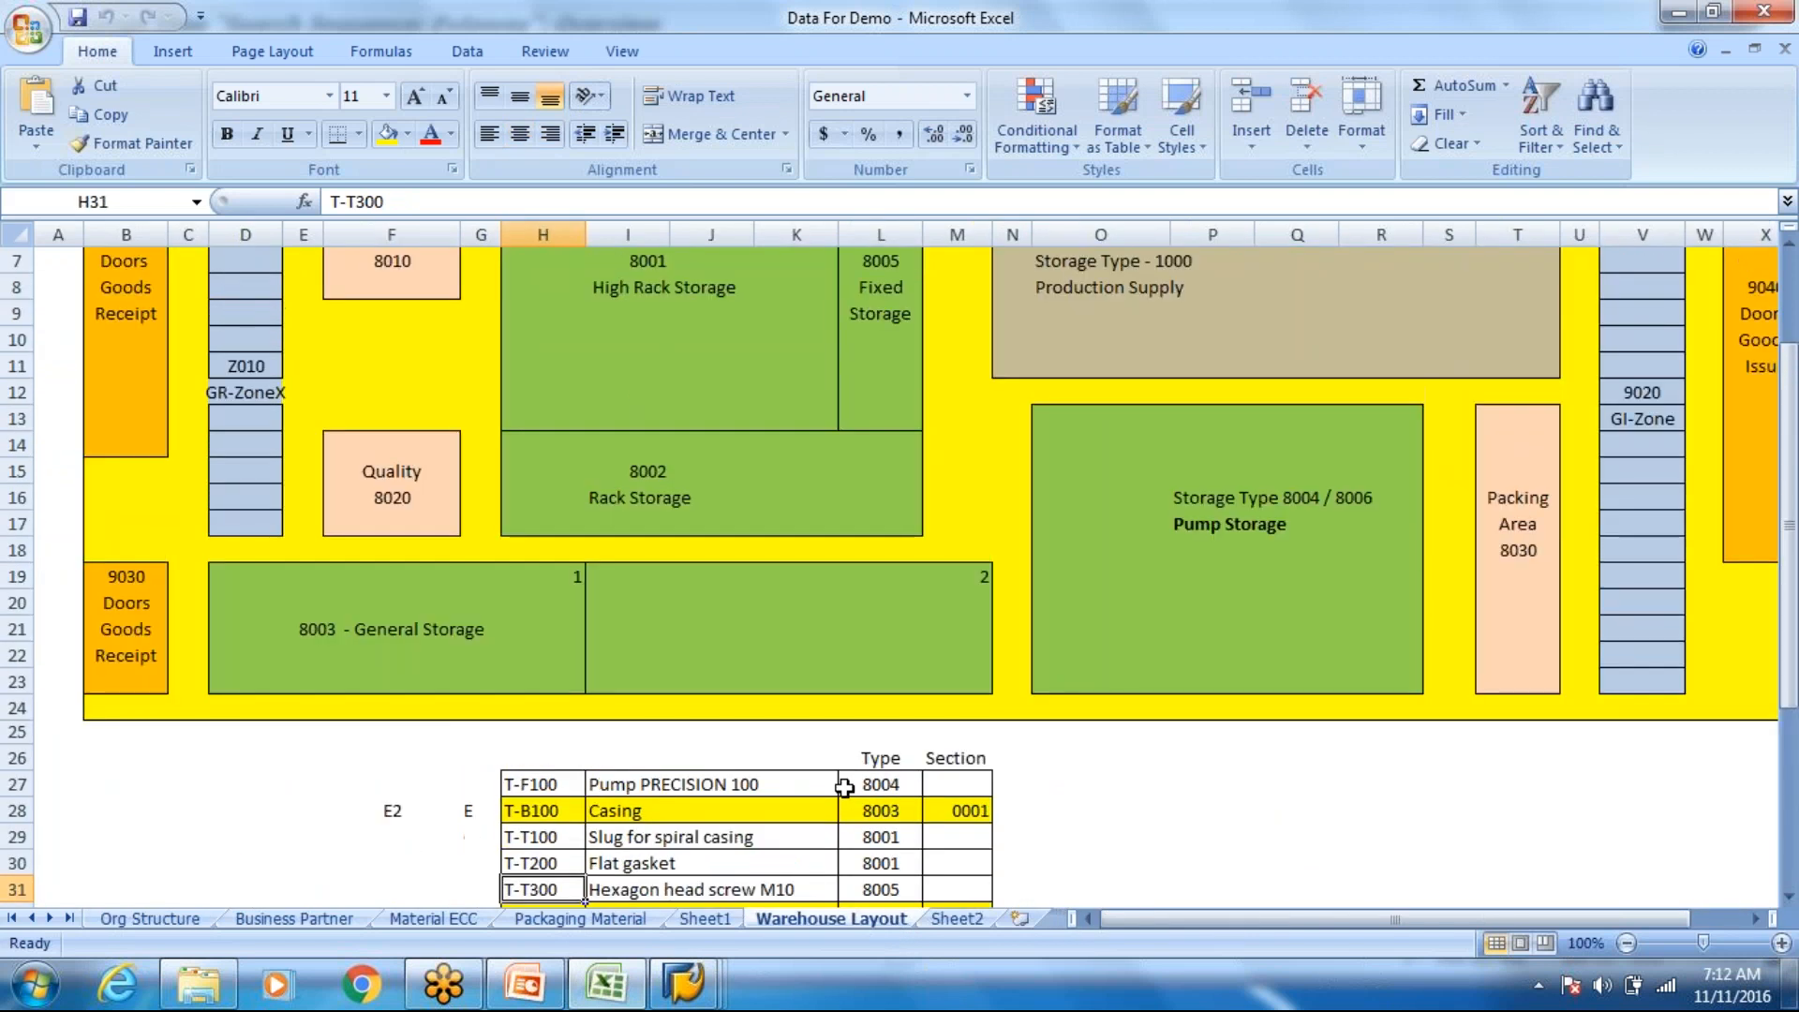
key(alt+Tab)
Step: Select the WH80 entries from 0020 through 8003/P110 plus the first WMR1 entry for 1010, and copy them
click(45, 375)
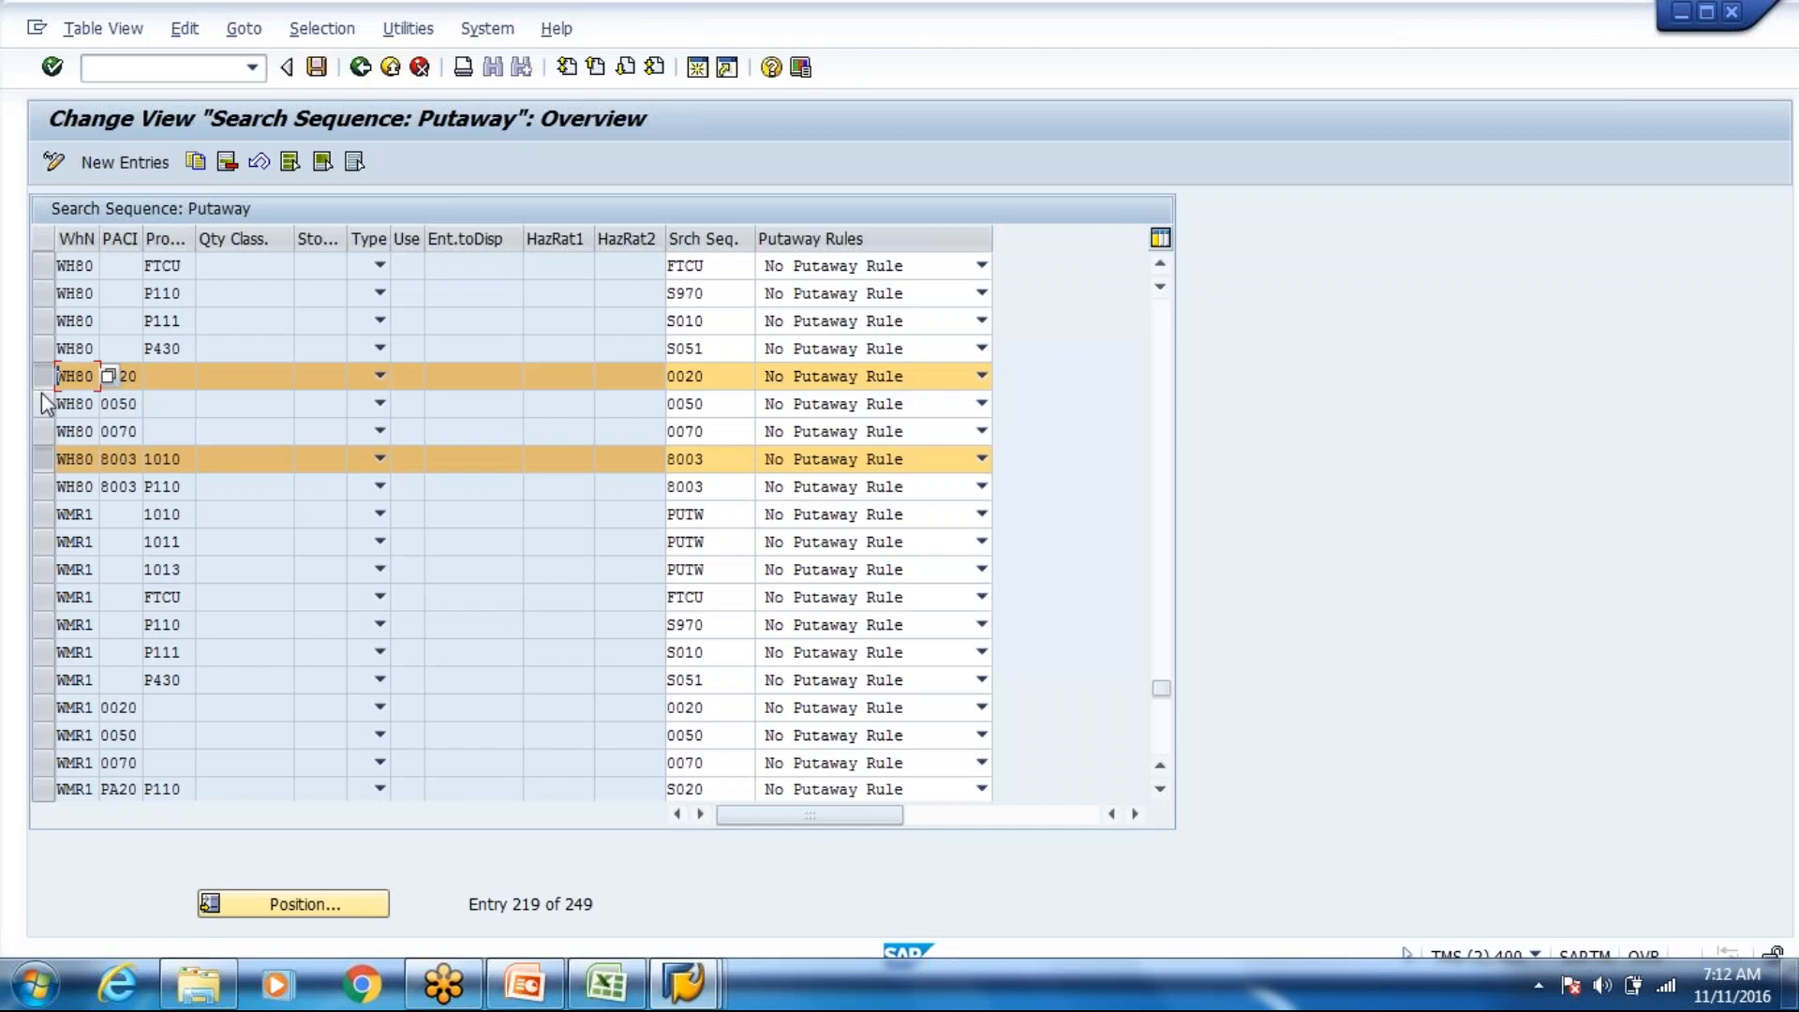
click(42, 409)
click(42, 431)
click(42, 486)
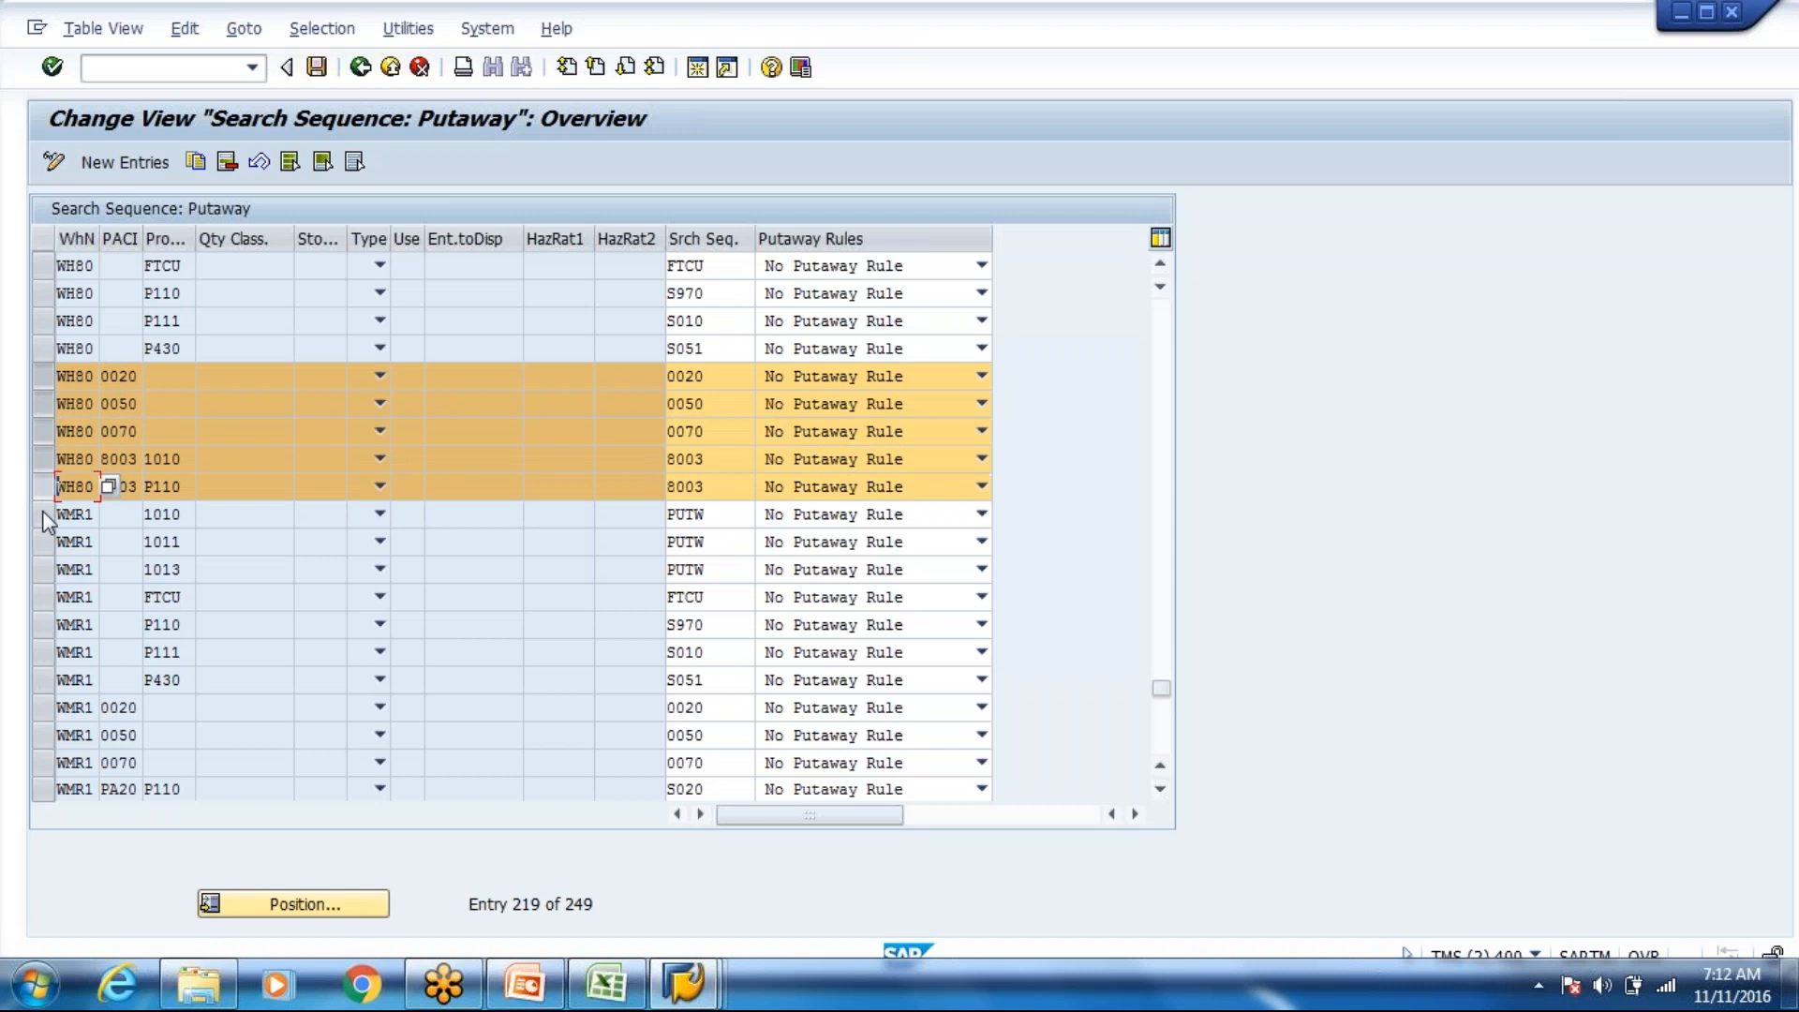
click(43, 513)
click(198, 164)
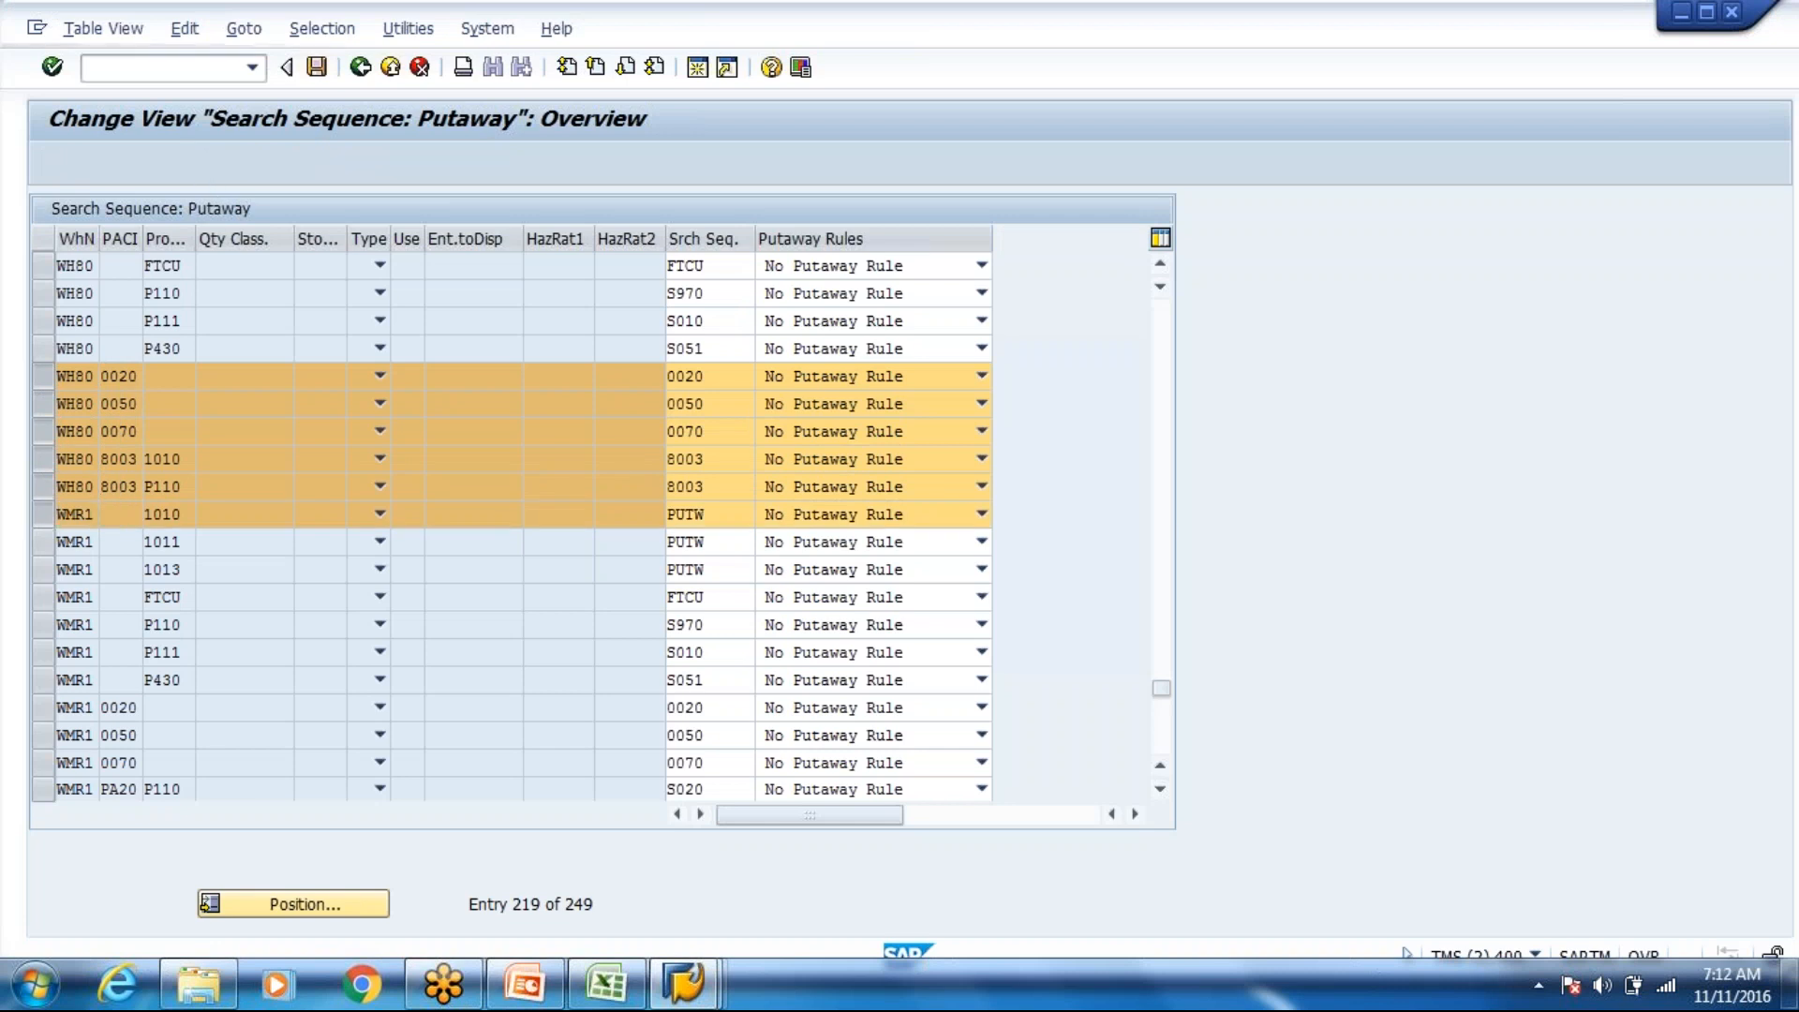
Step: Set the first copied entry to putaway control indicator 8001, process type 1010 and search sequence 8001
key(Tab)
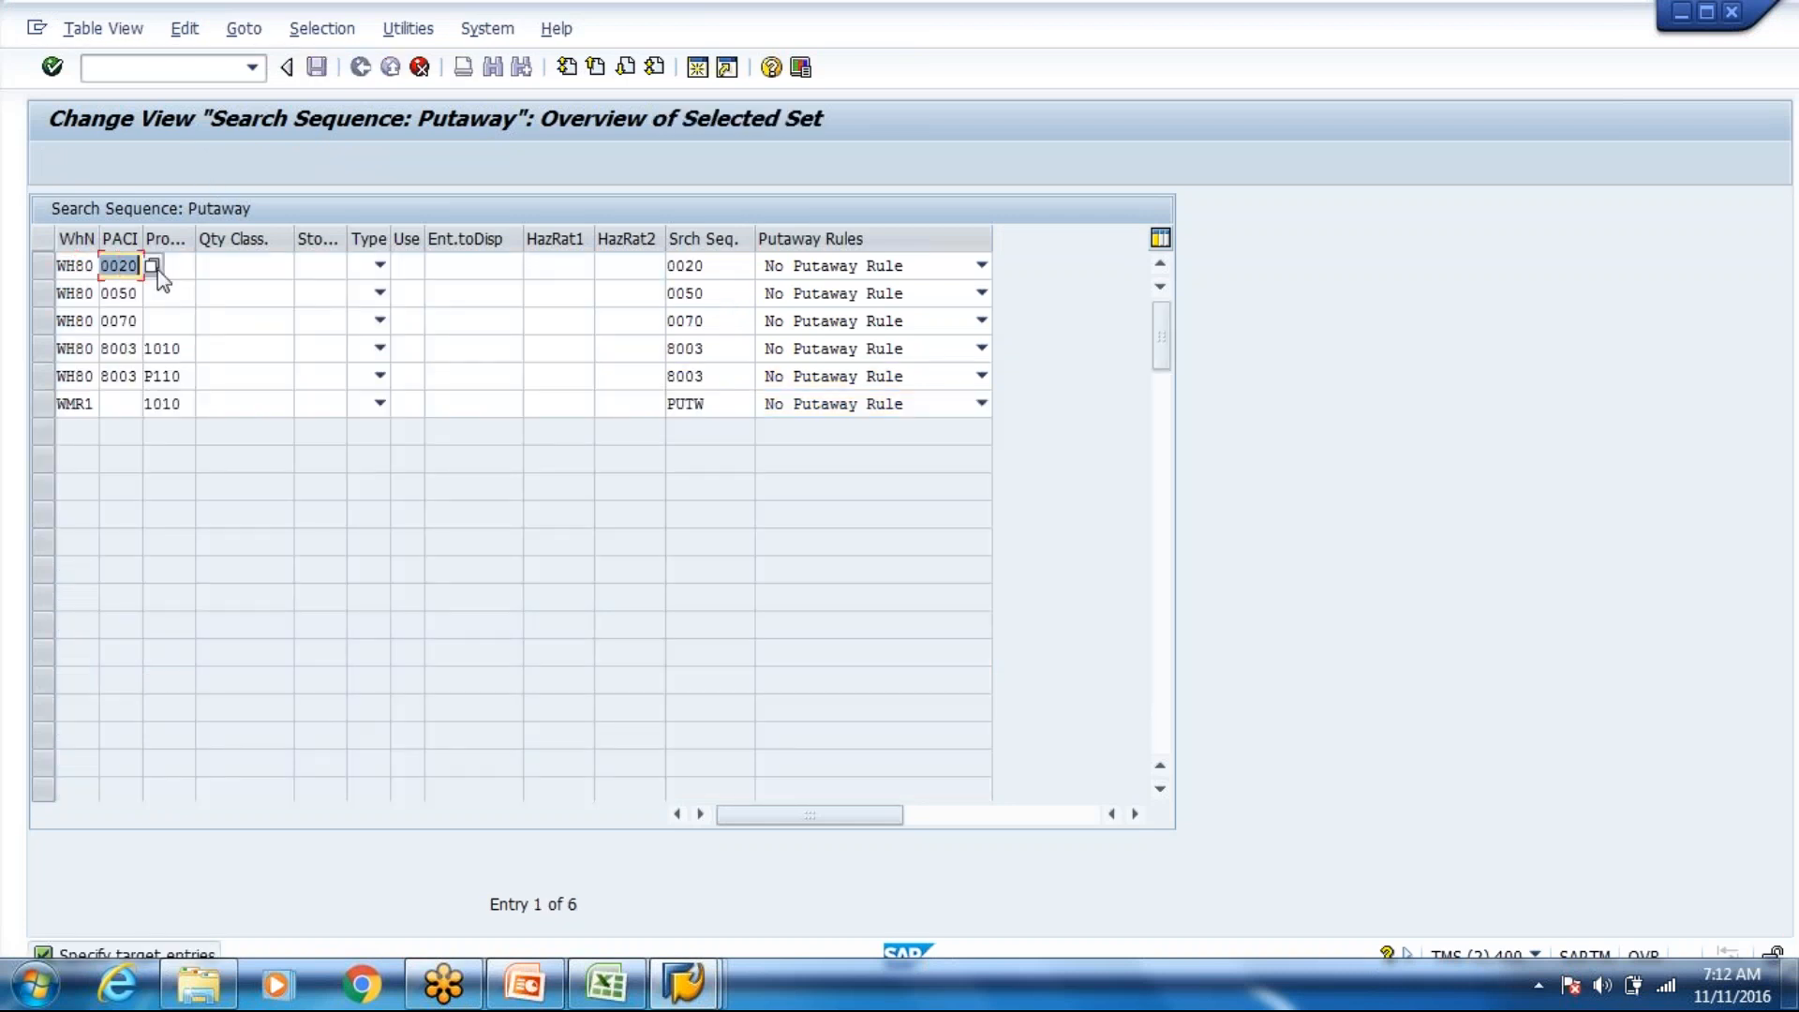
text(8001)
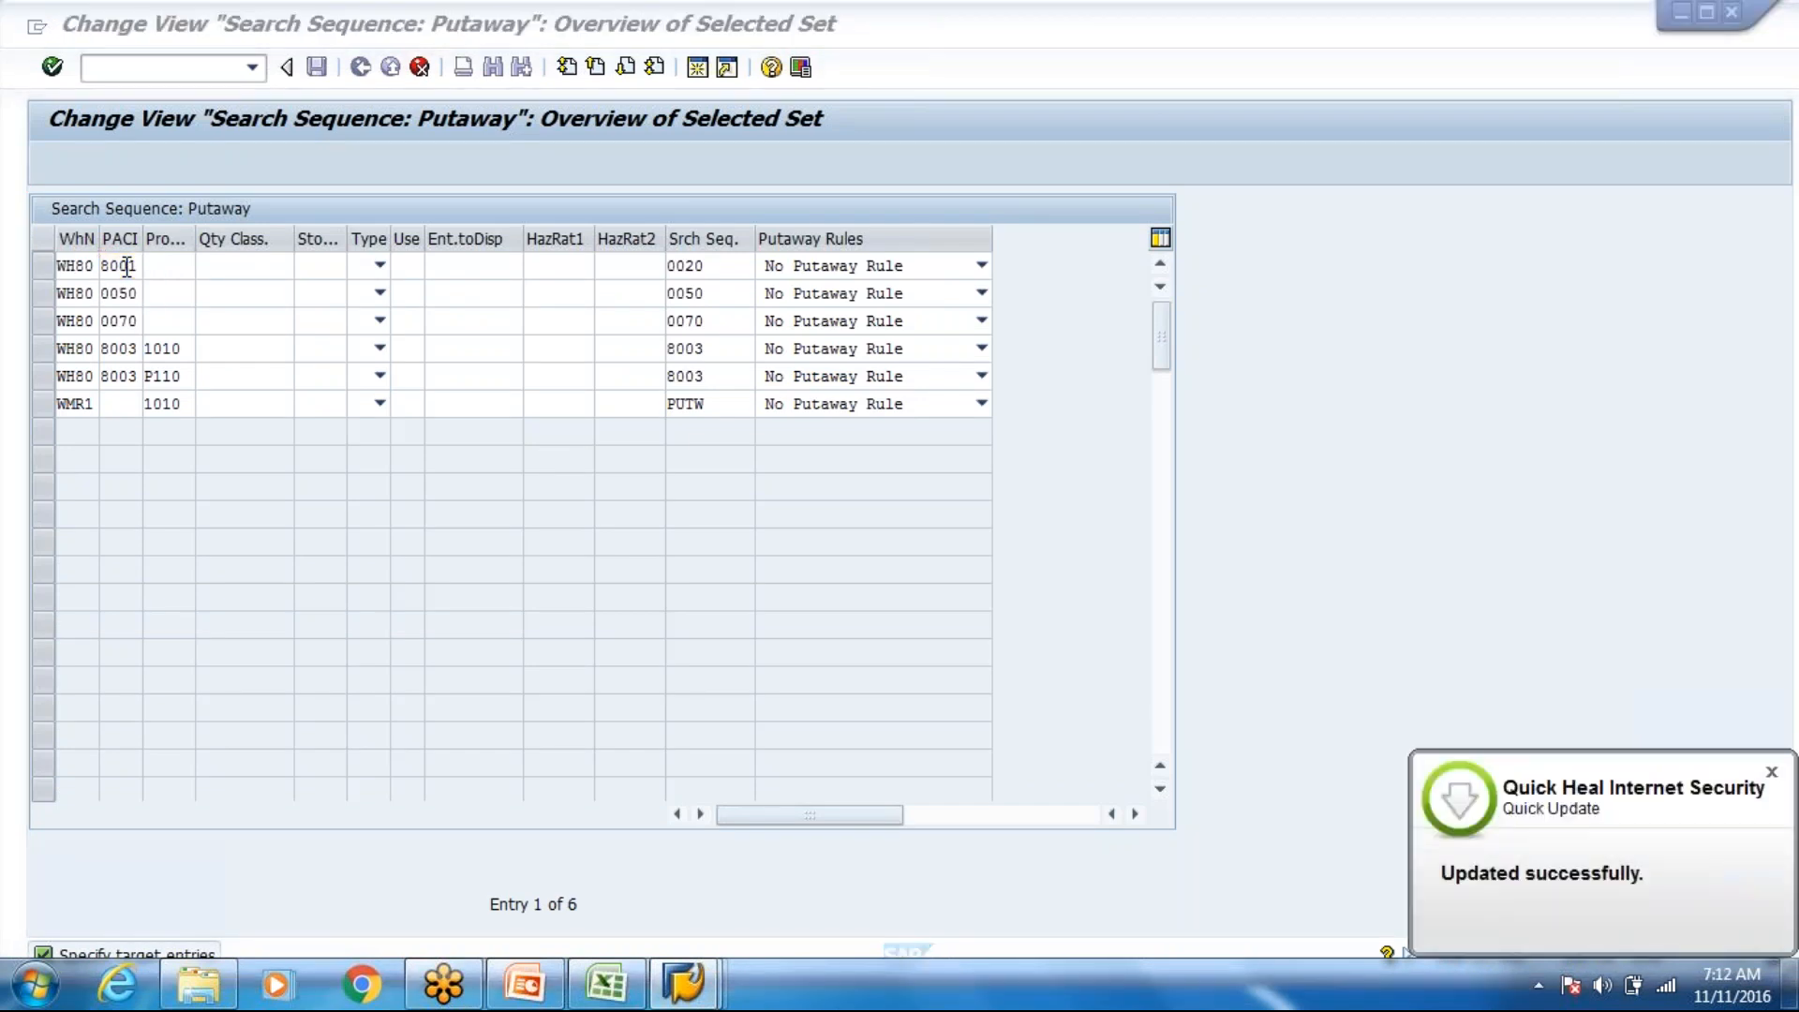
click(743, 267)
key(BackSpace)
key(BackSpace)
key(BackSpace)
key(BackSpace)
text(8000)
key(BackSpace)
text(1)
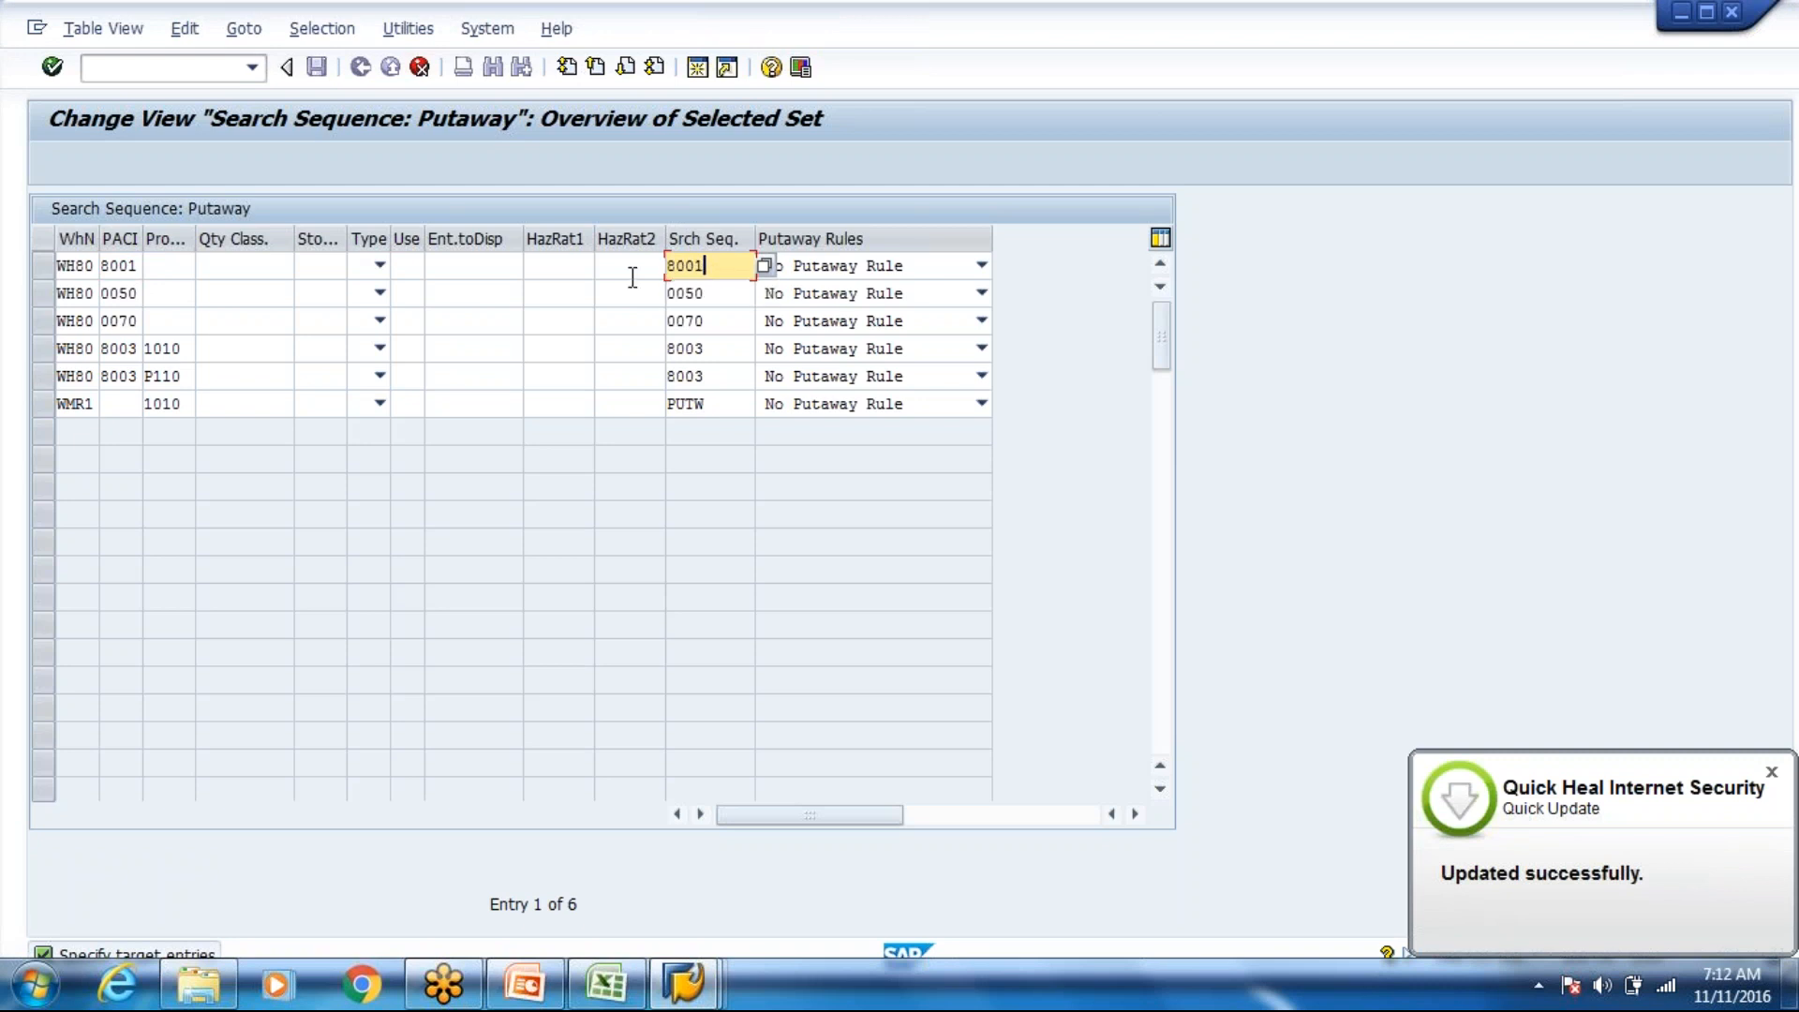
click(174, 268)
text(1010)
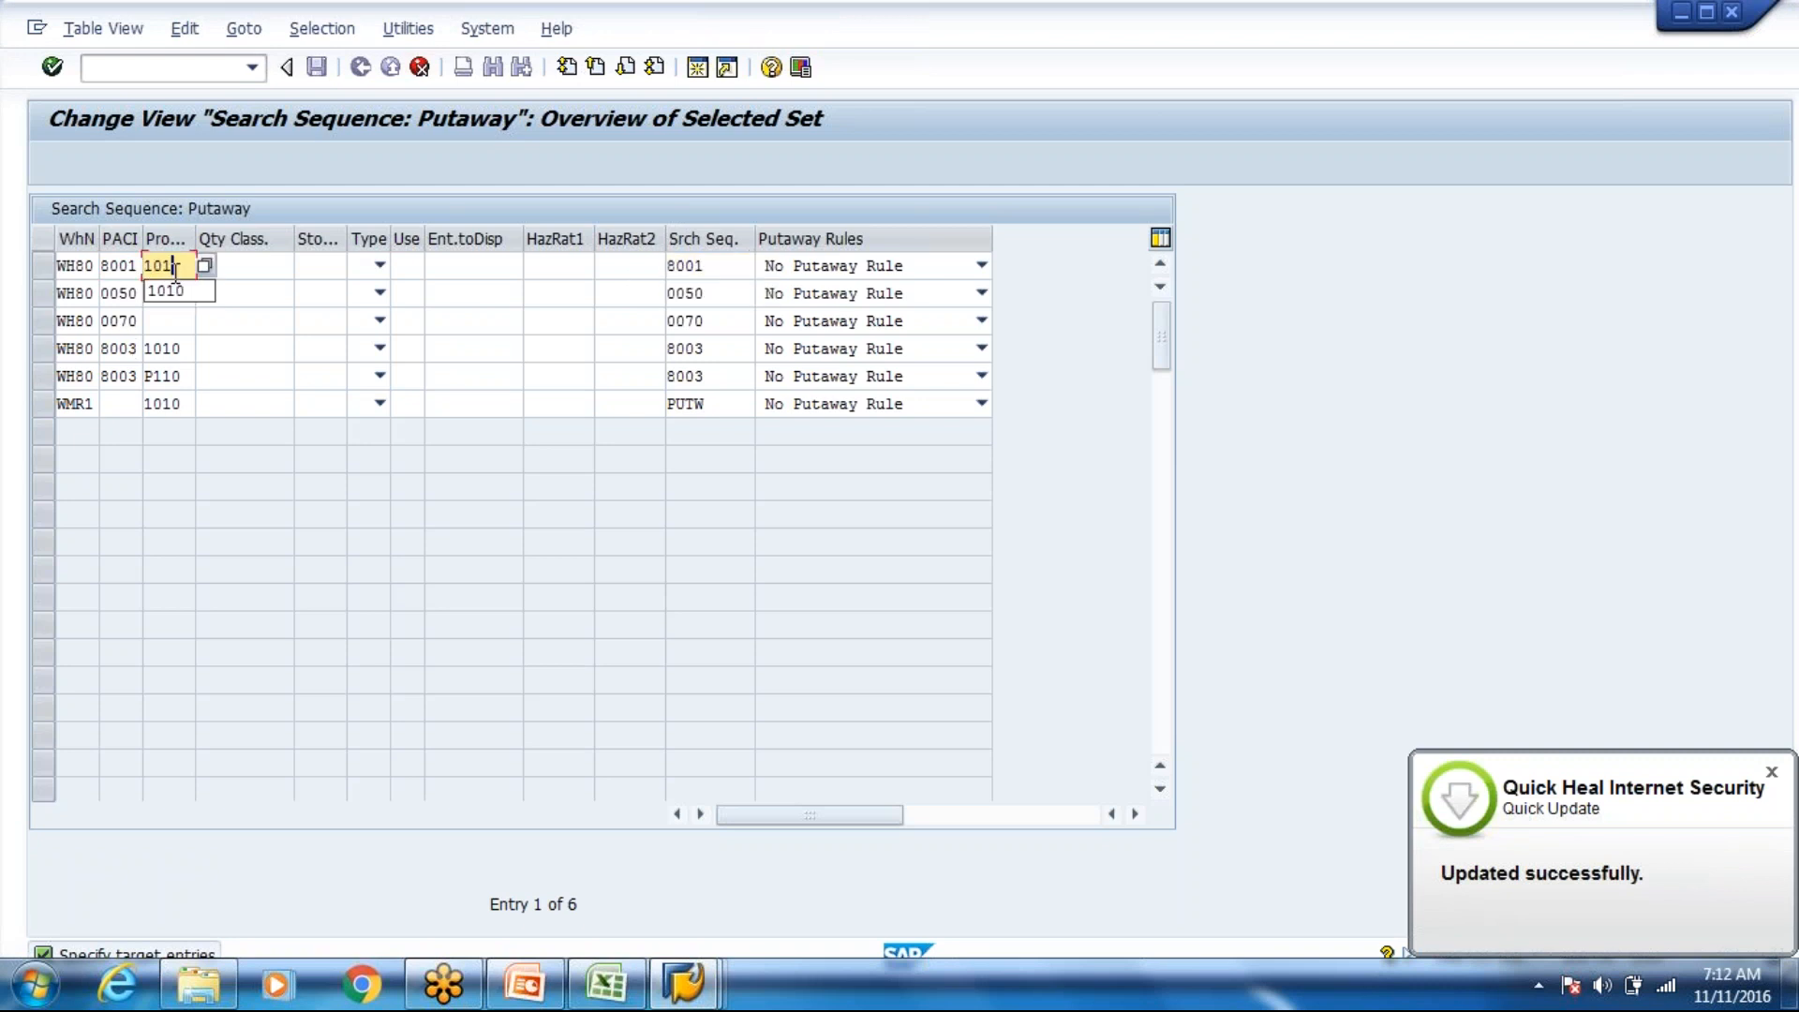
Step: Set the putaway control indicators of the second and third copied entries to 8002 and 8004
click(129, 290)
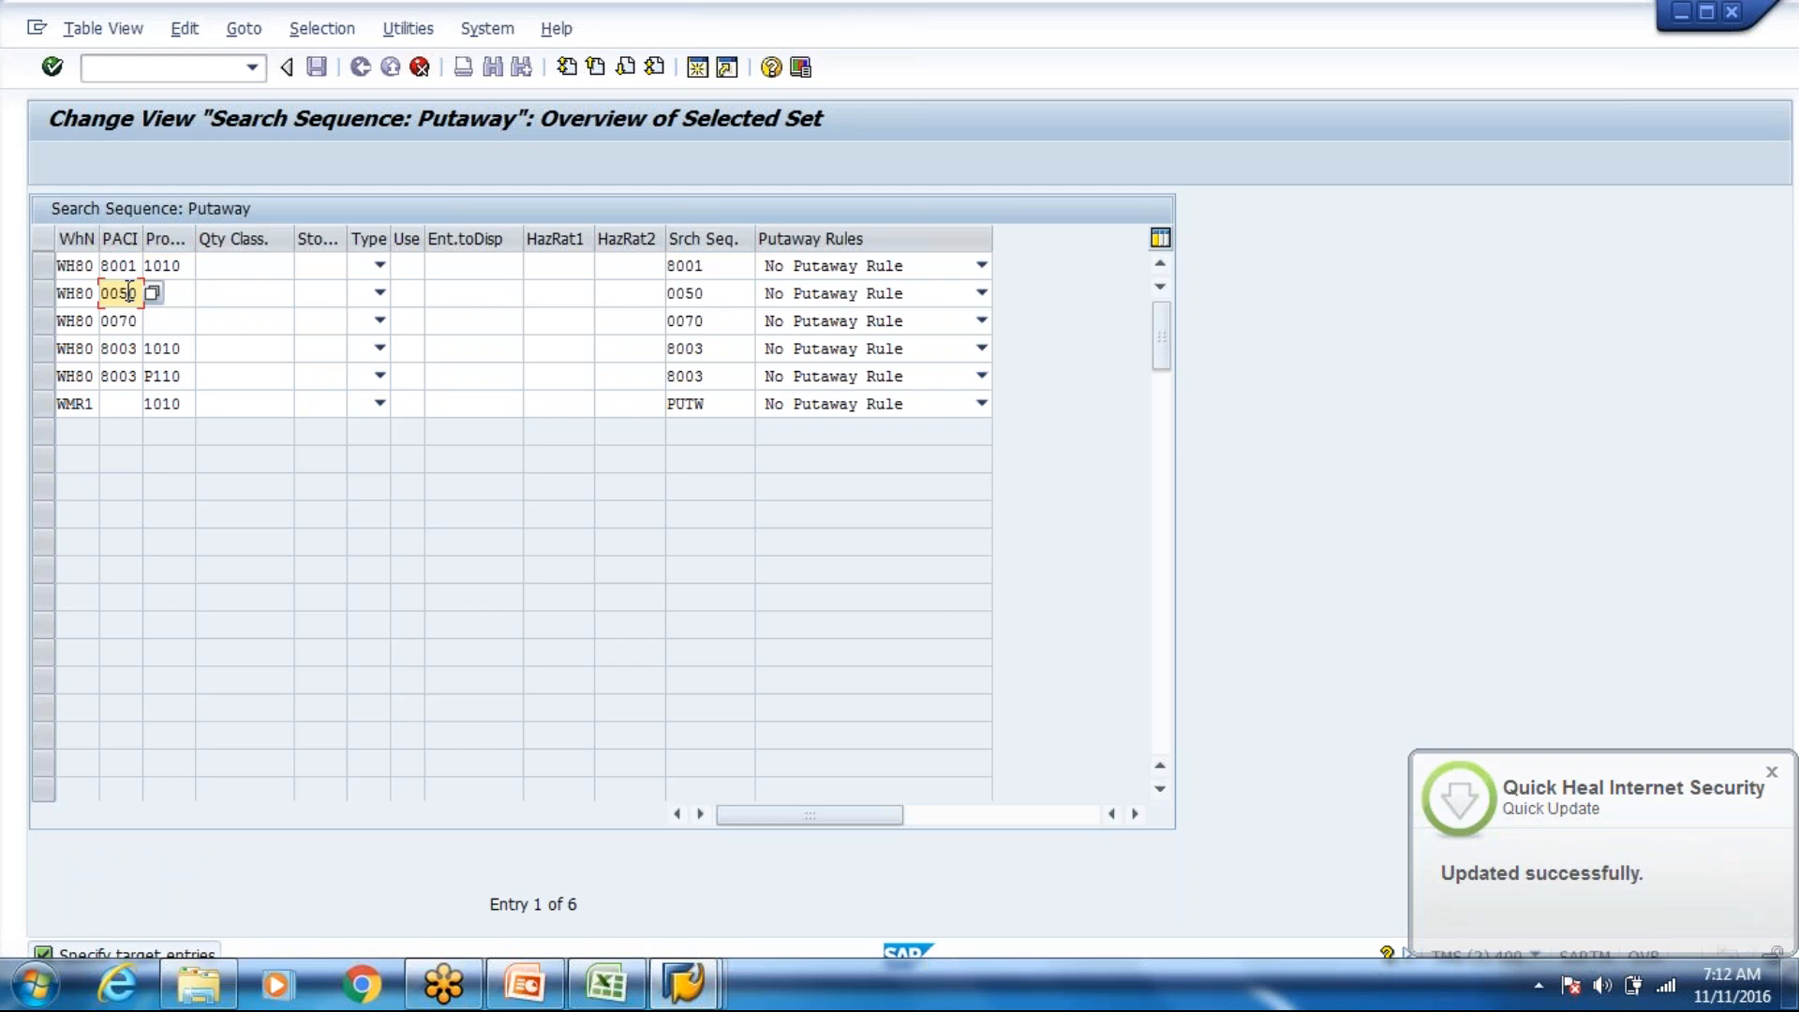
key(BackSpace)
key(BackSpace)
key(BackSpace)
key(BackSpace)
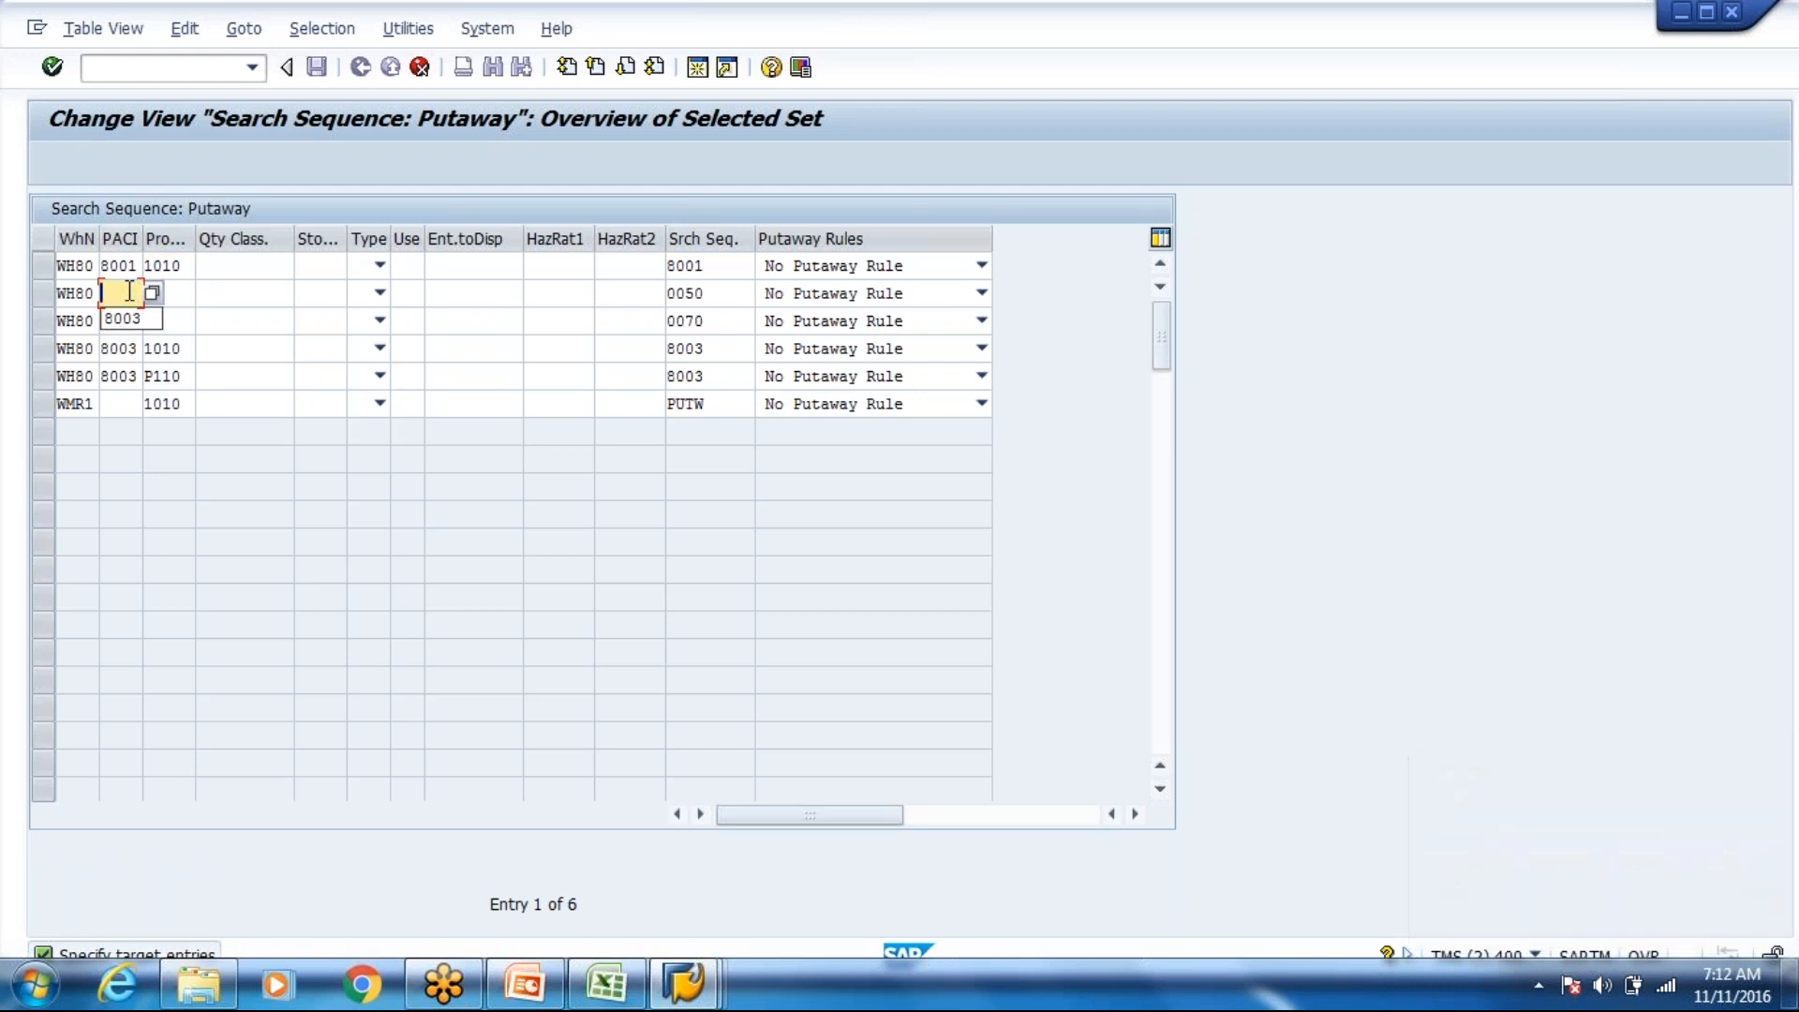
text(8003)
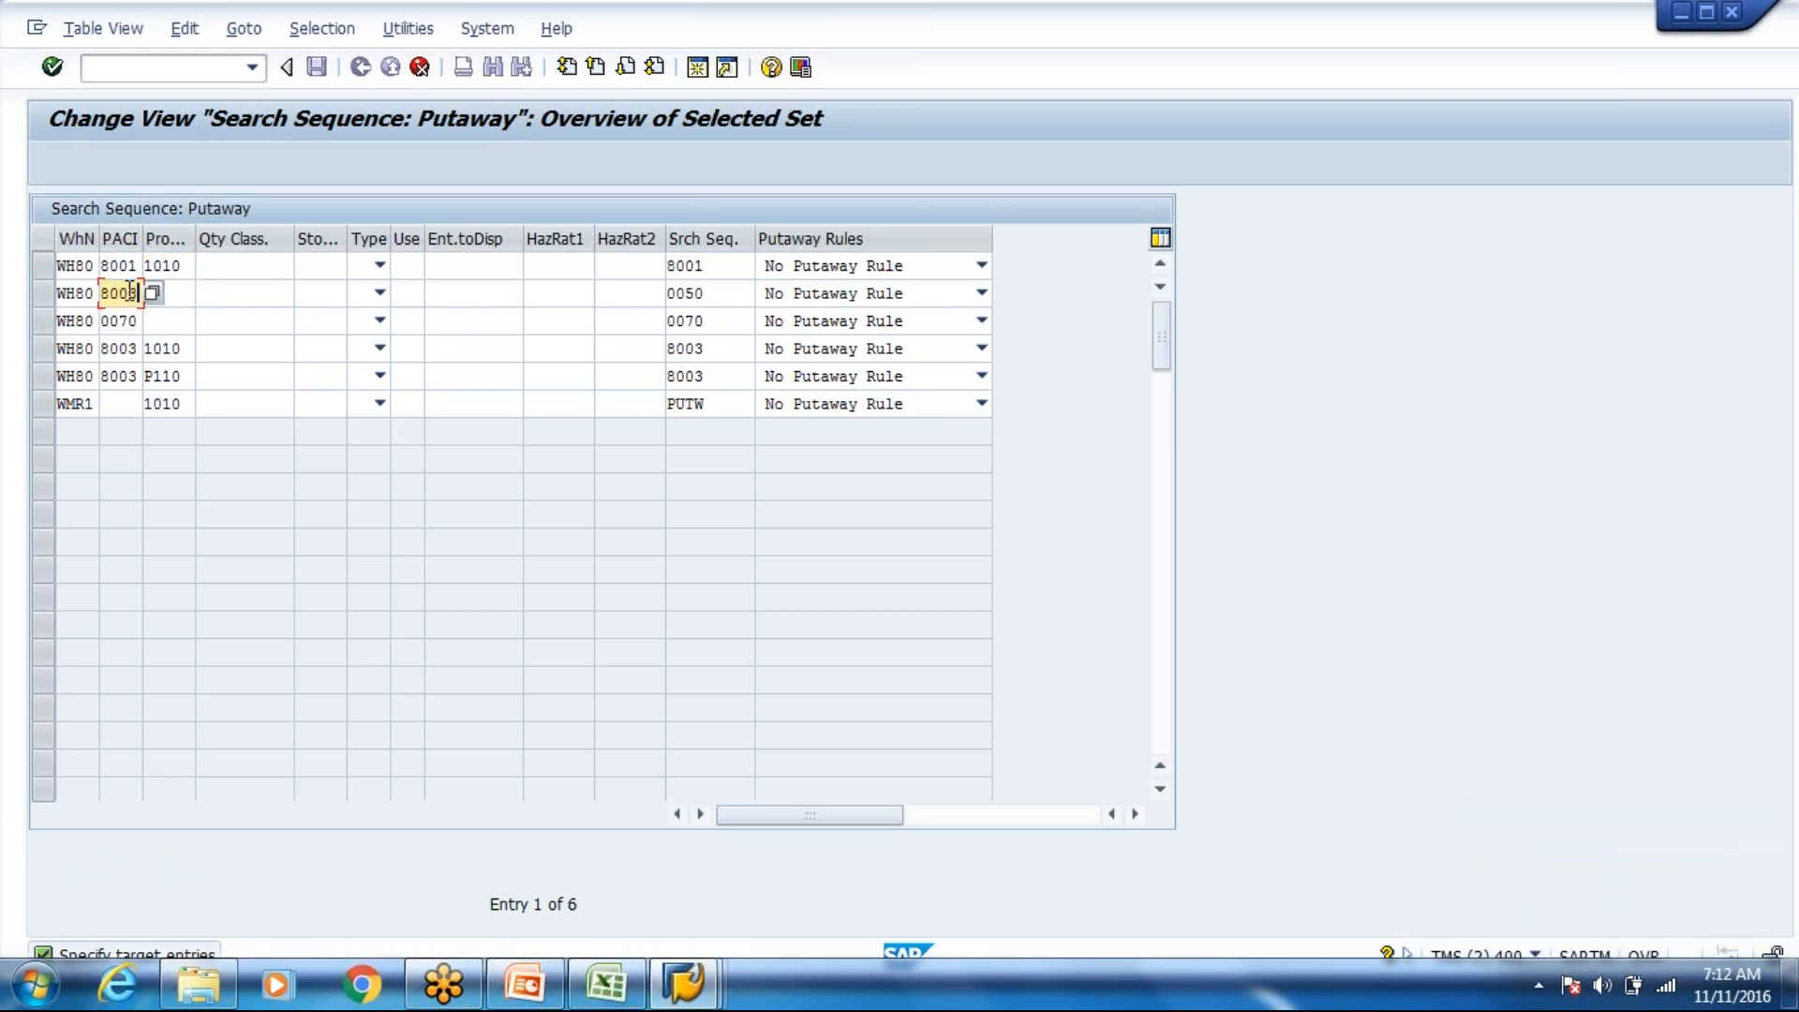
key(BackSpace)
text(2)
click(135, 321)
key(BackSpace)
key(BackSpace)
key(BackSpace)
key(BackSpace)
text(8004)
Step: Set the putaway control indicators of the fourth and fifth copied entries to 8005 and 8006
key(Tab)
key(Down)
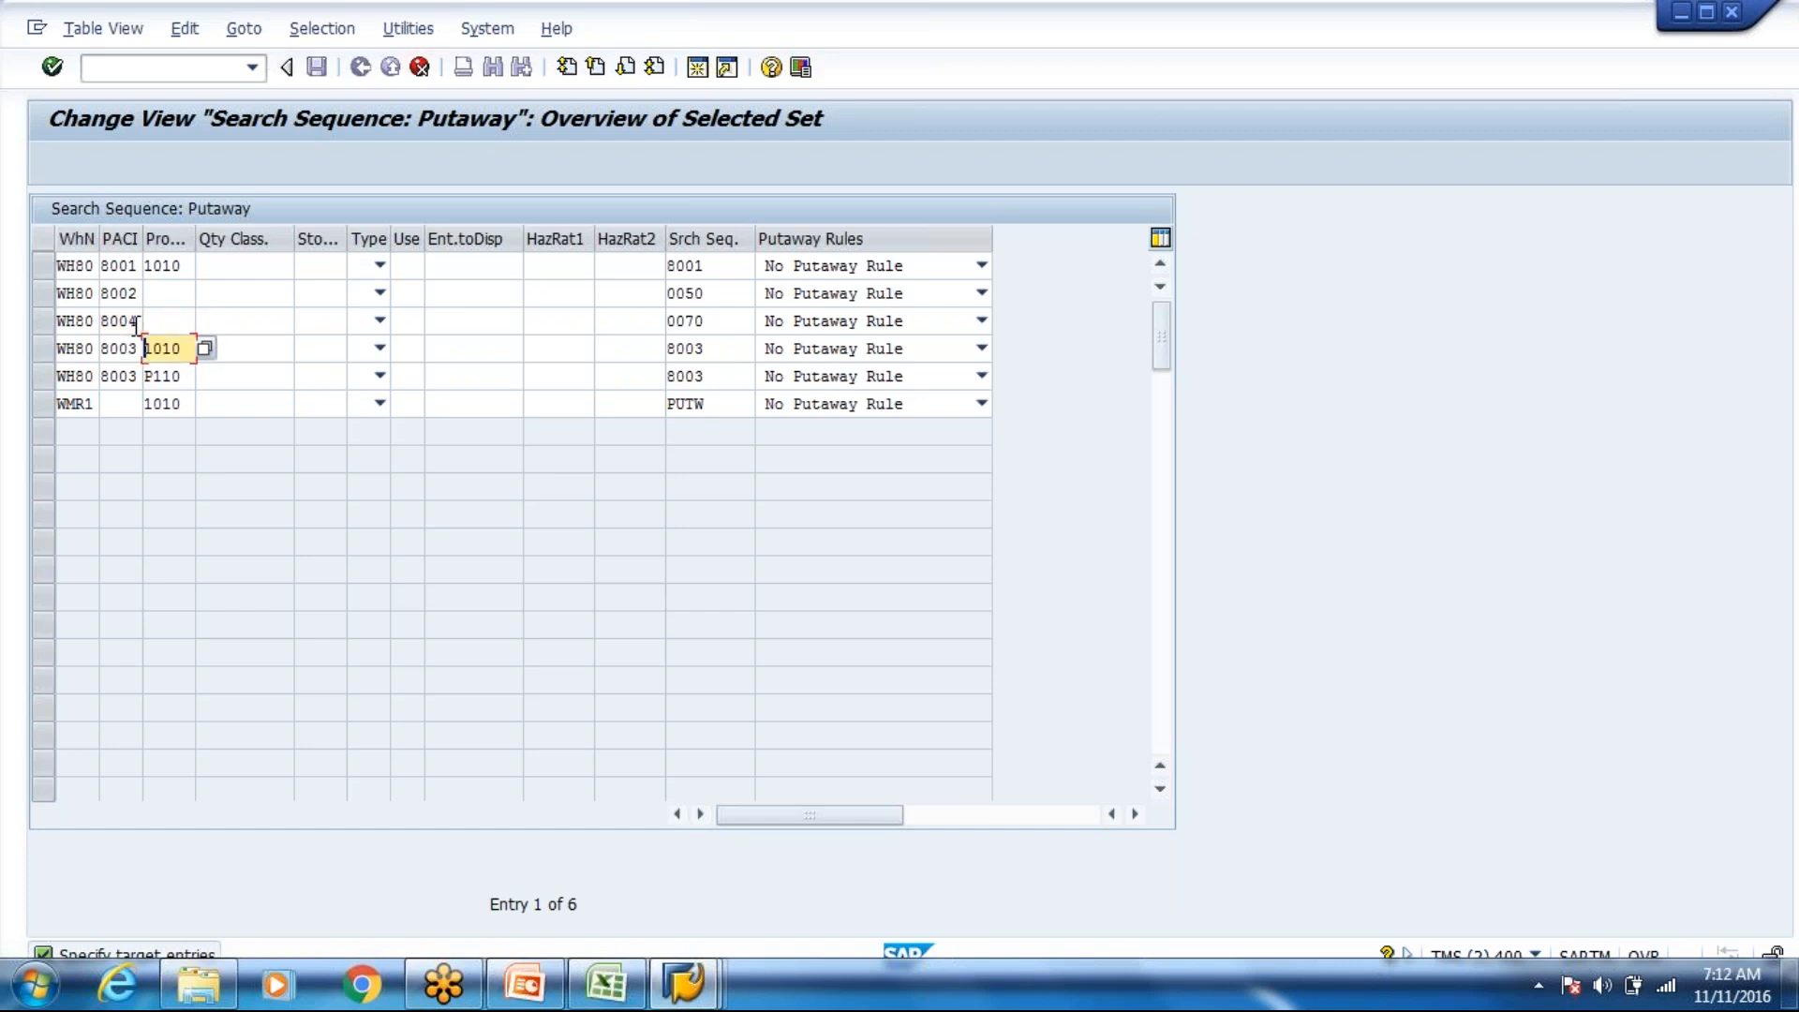
key(shift+Tab)
key(Right)
key(BackSpace)
text(5)
key(Down)
key(Right)
key(BackSpace)
text(6)
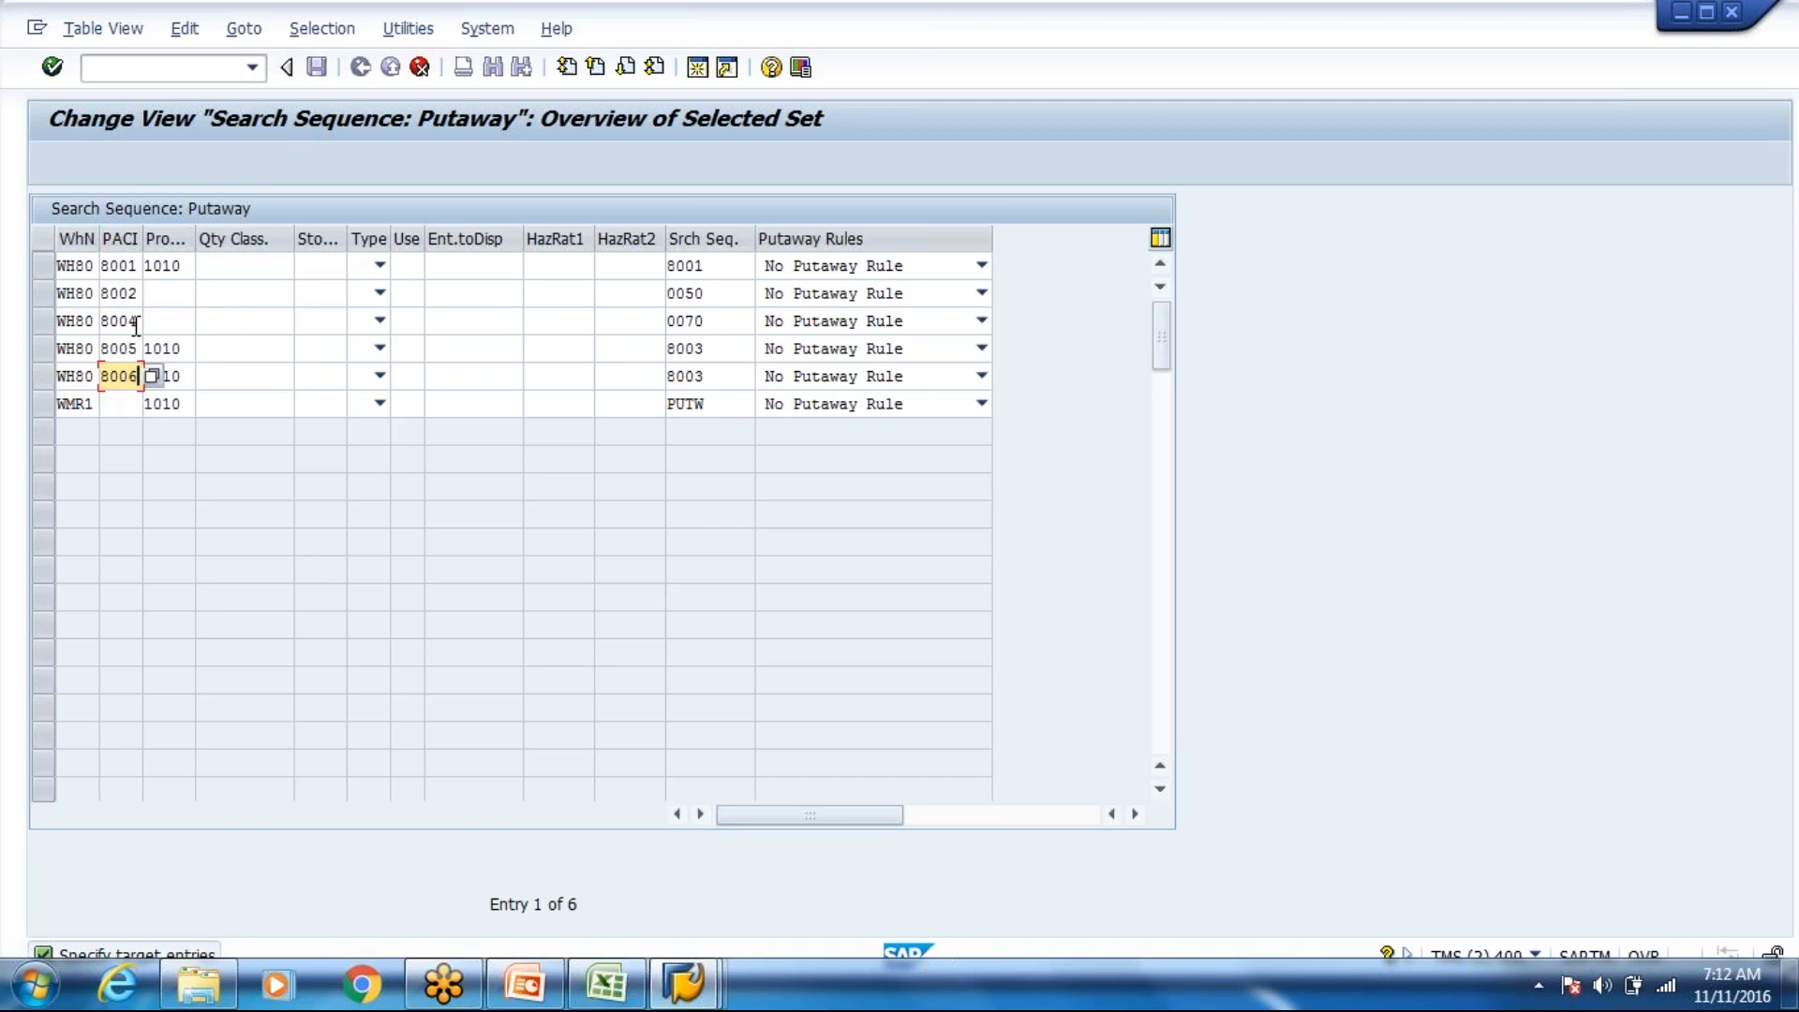
Step: Clear the warehouse number, process type and search sequence of the surplus WMR1 entry
click(61, 405)
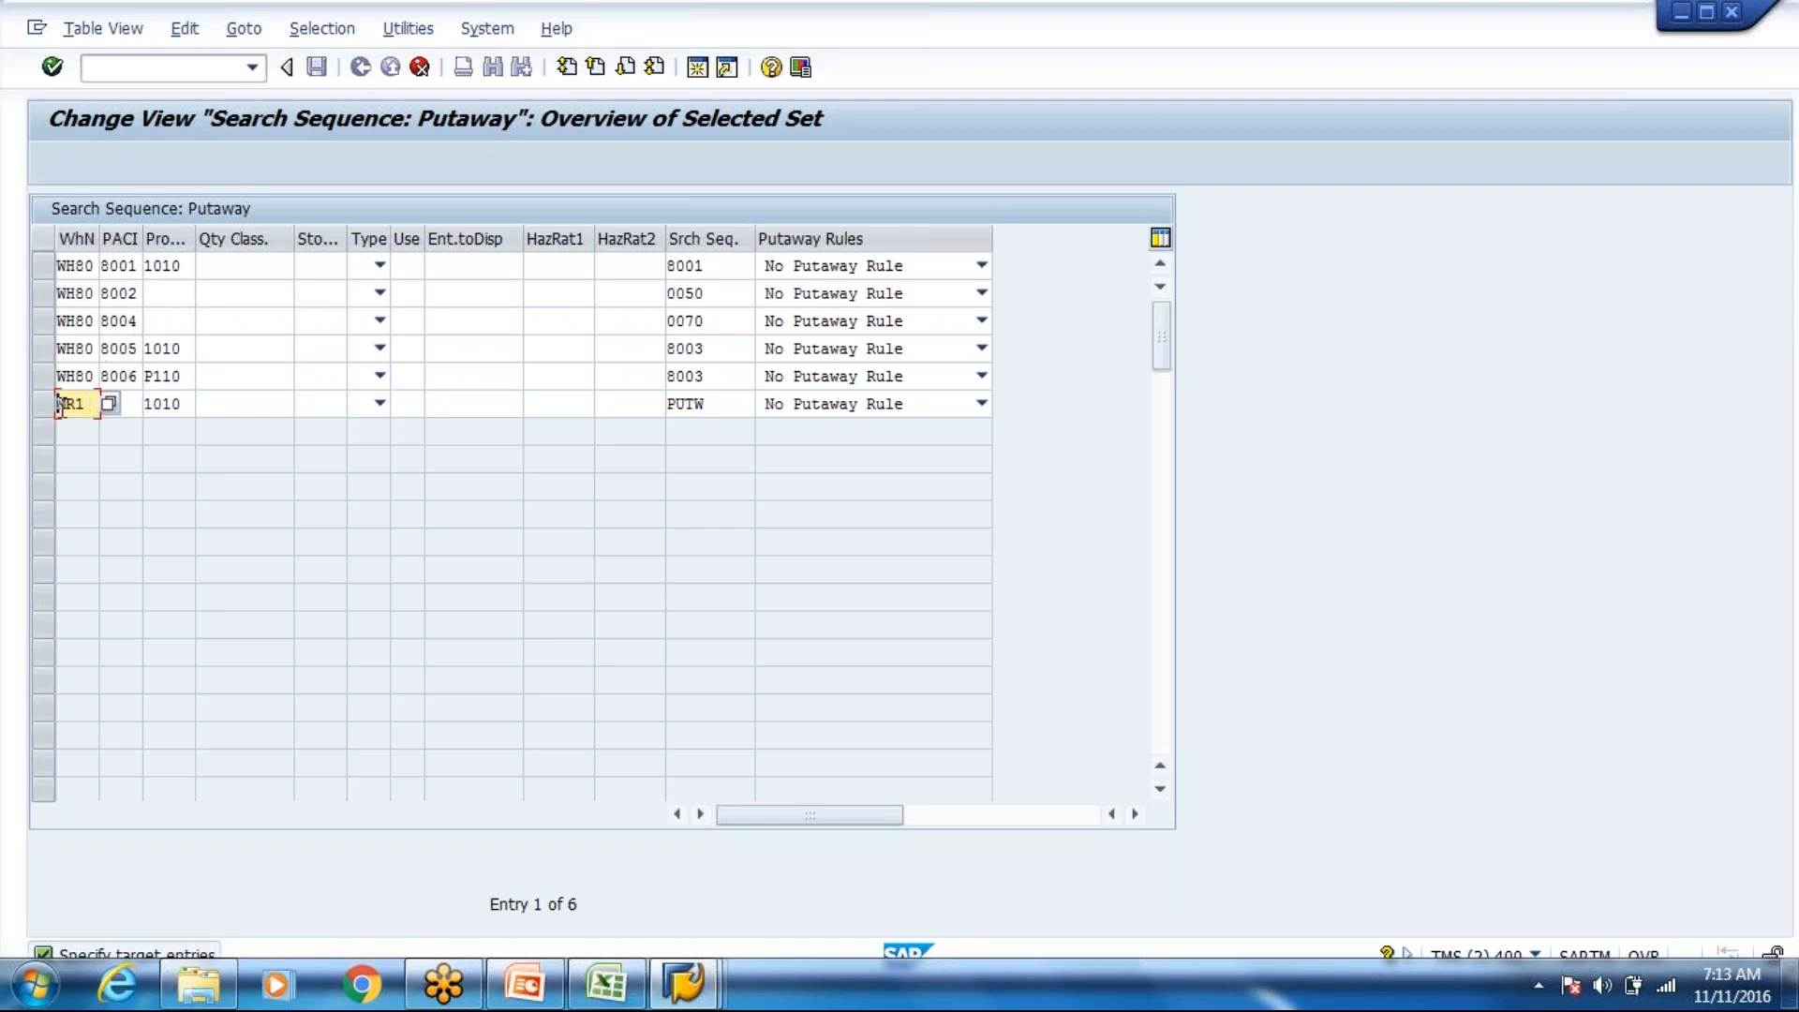
key(Delete)
key(Delete)
key(Delete)
key(Tab)
key(Tab)
key(Delete)
key(Tab)
key(Tab)
key(Tab)
key(Tab)
key(Tab)
key(Tab)
key(Tab)
key(Tab)
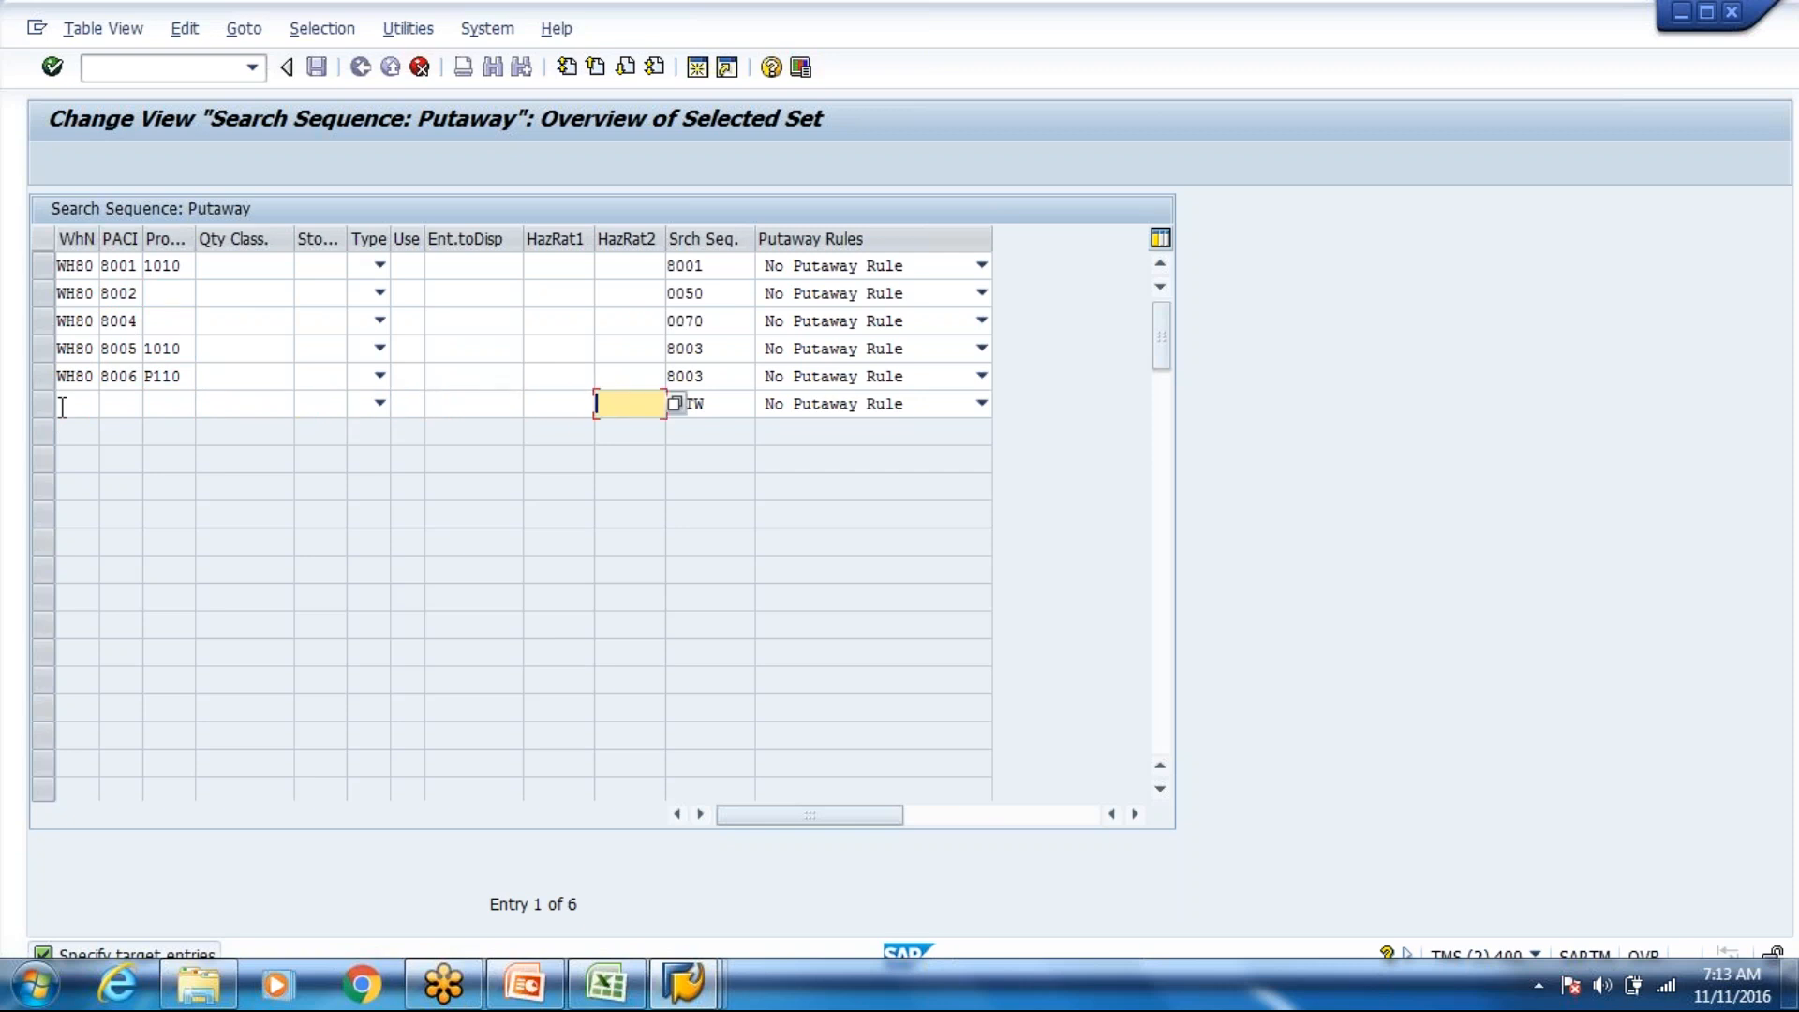
key(Delete)
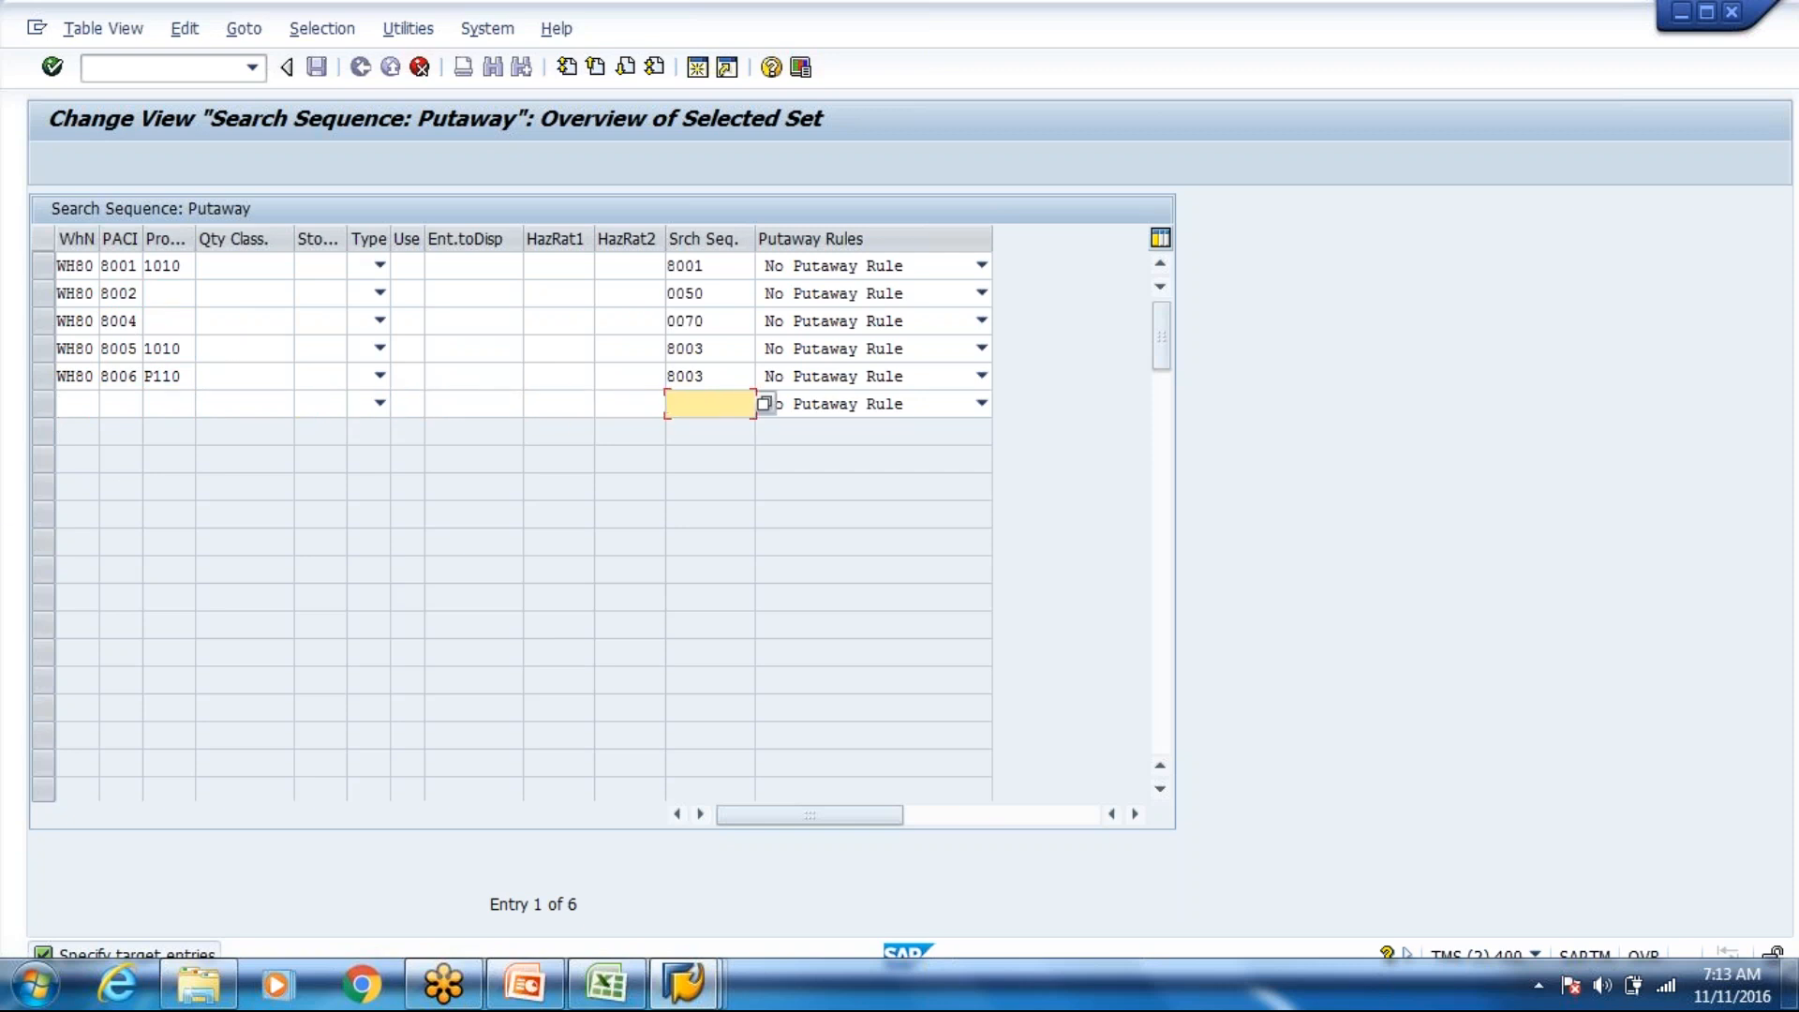
Step: Set the warehouse process type to 1010 for control indicators 8002, 8004 and 8006
click(158, 301)
text(1010)
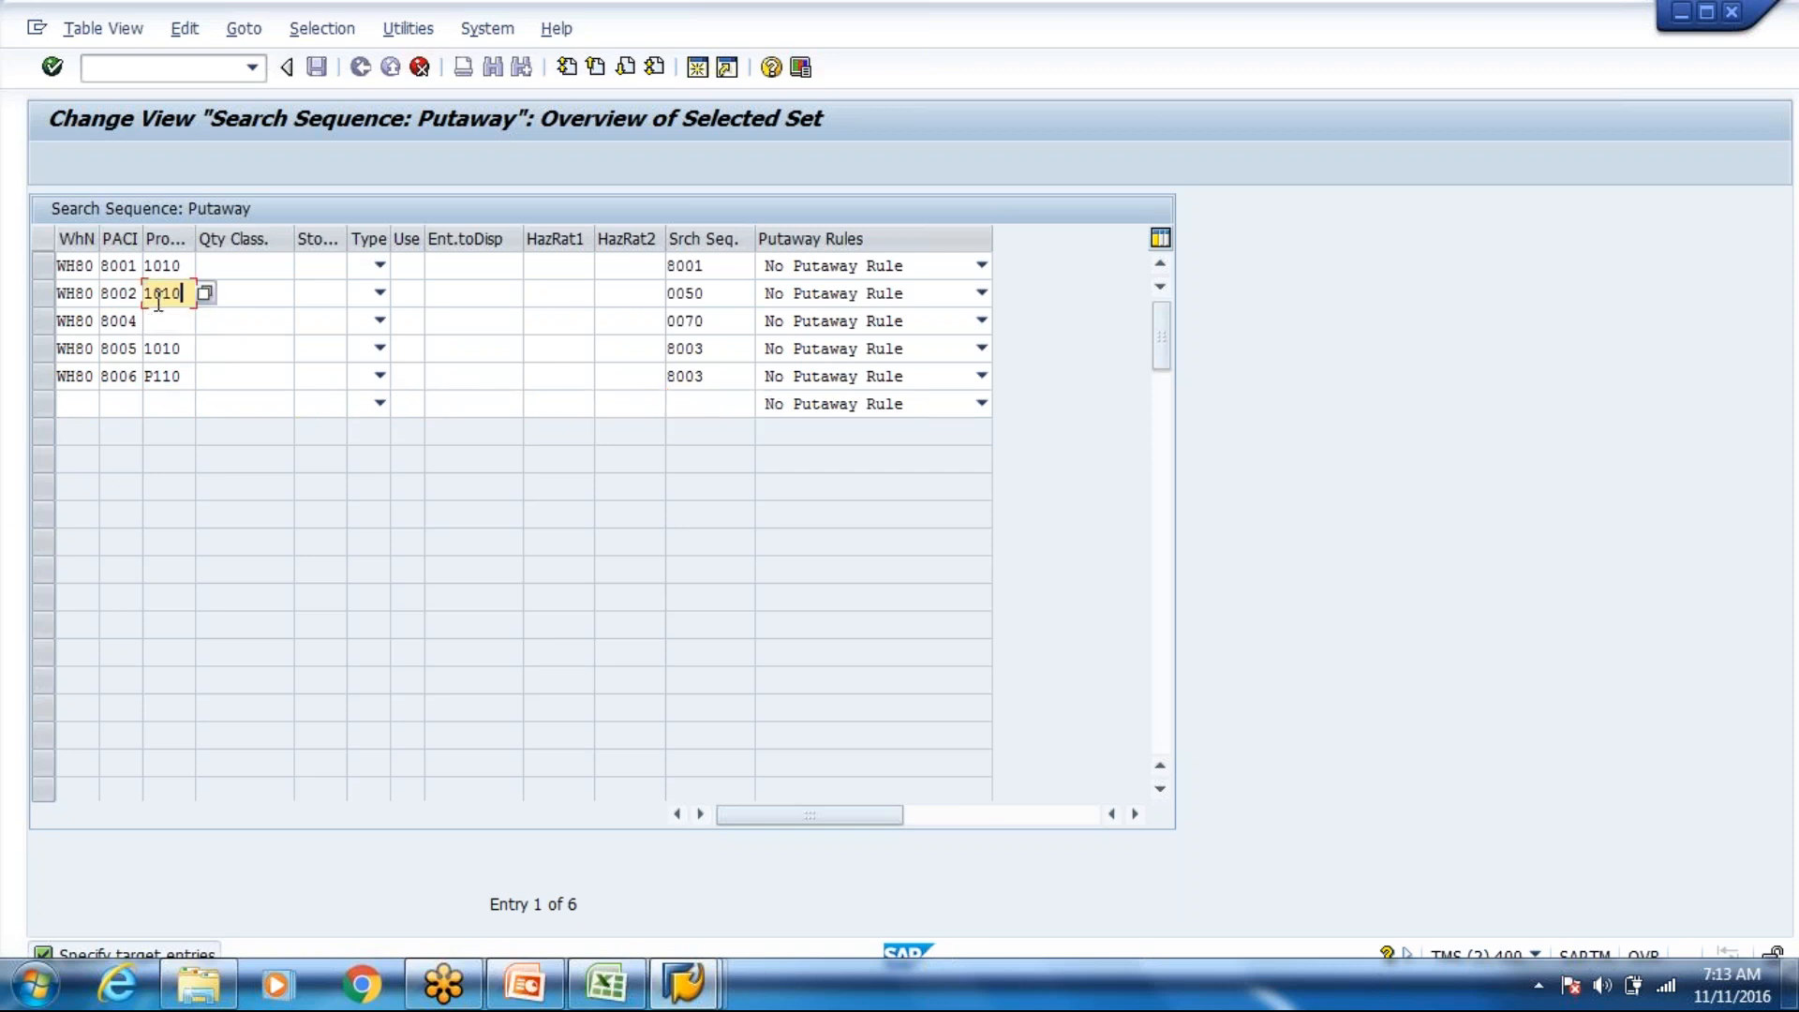
key(Down)
text(1)
key(Down)
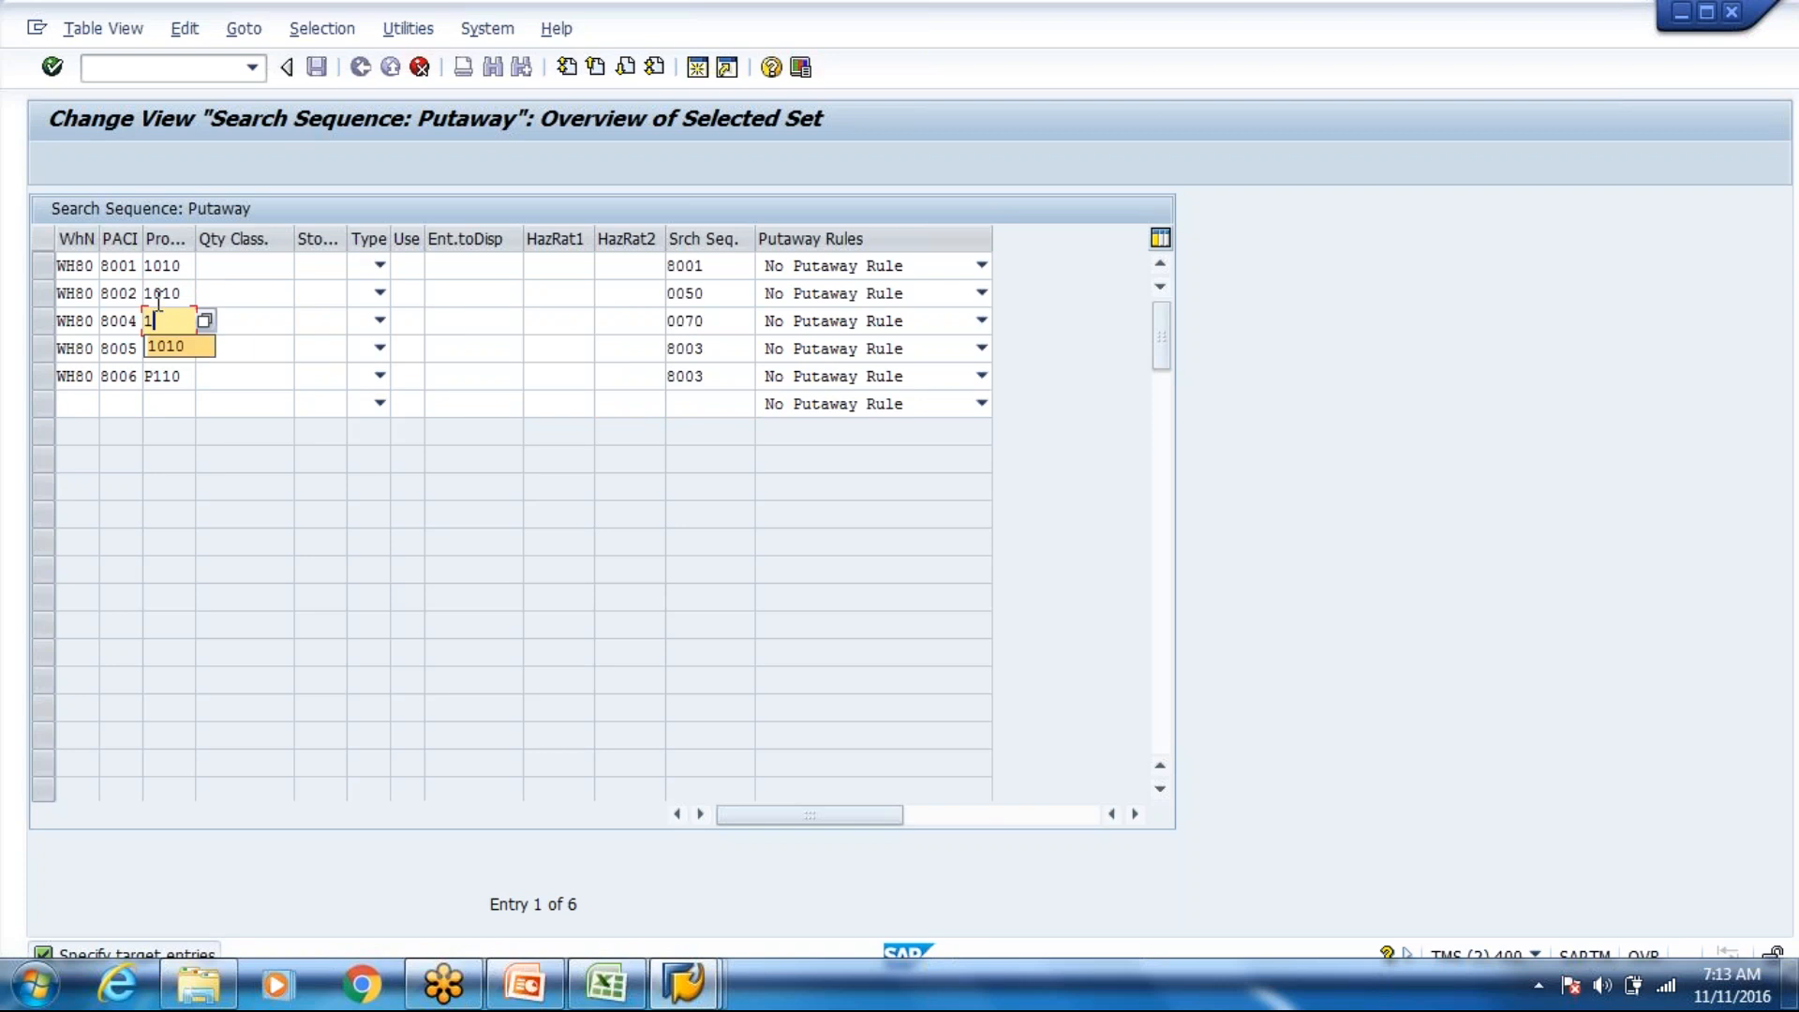
key(Return)
key(Down)
key(Down)
key(BackSpace)
key(BackSpace)
key(BackSpace)
key(BackSpace)
key(Down)
key(Return)
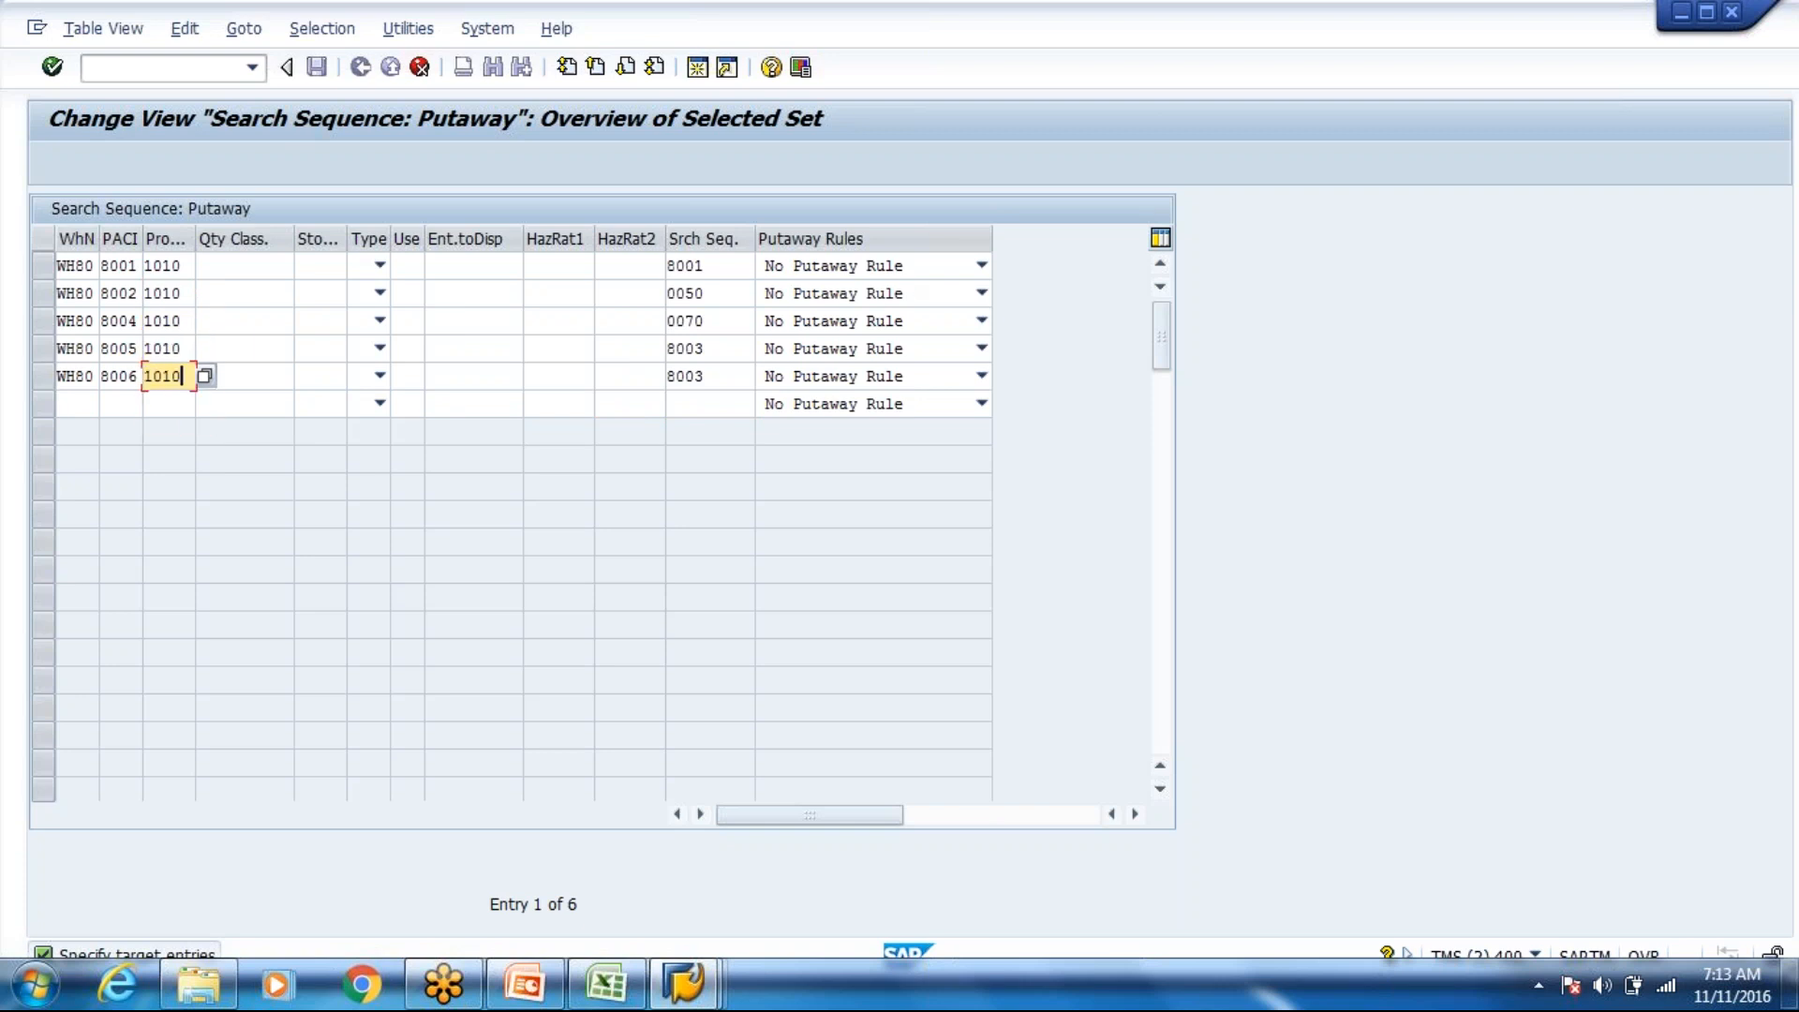
Step: Assign search sequence 8002 to control indicator 8002 and search sequence 8004 to control indicator 8004
click(737, 296)
key(BackSpace)
key(BackSpace)
key(BackSpace)
key(BackSpace)
text(8002)
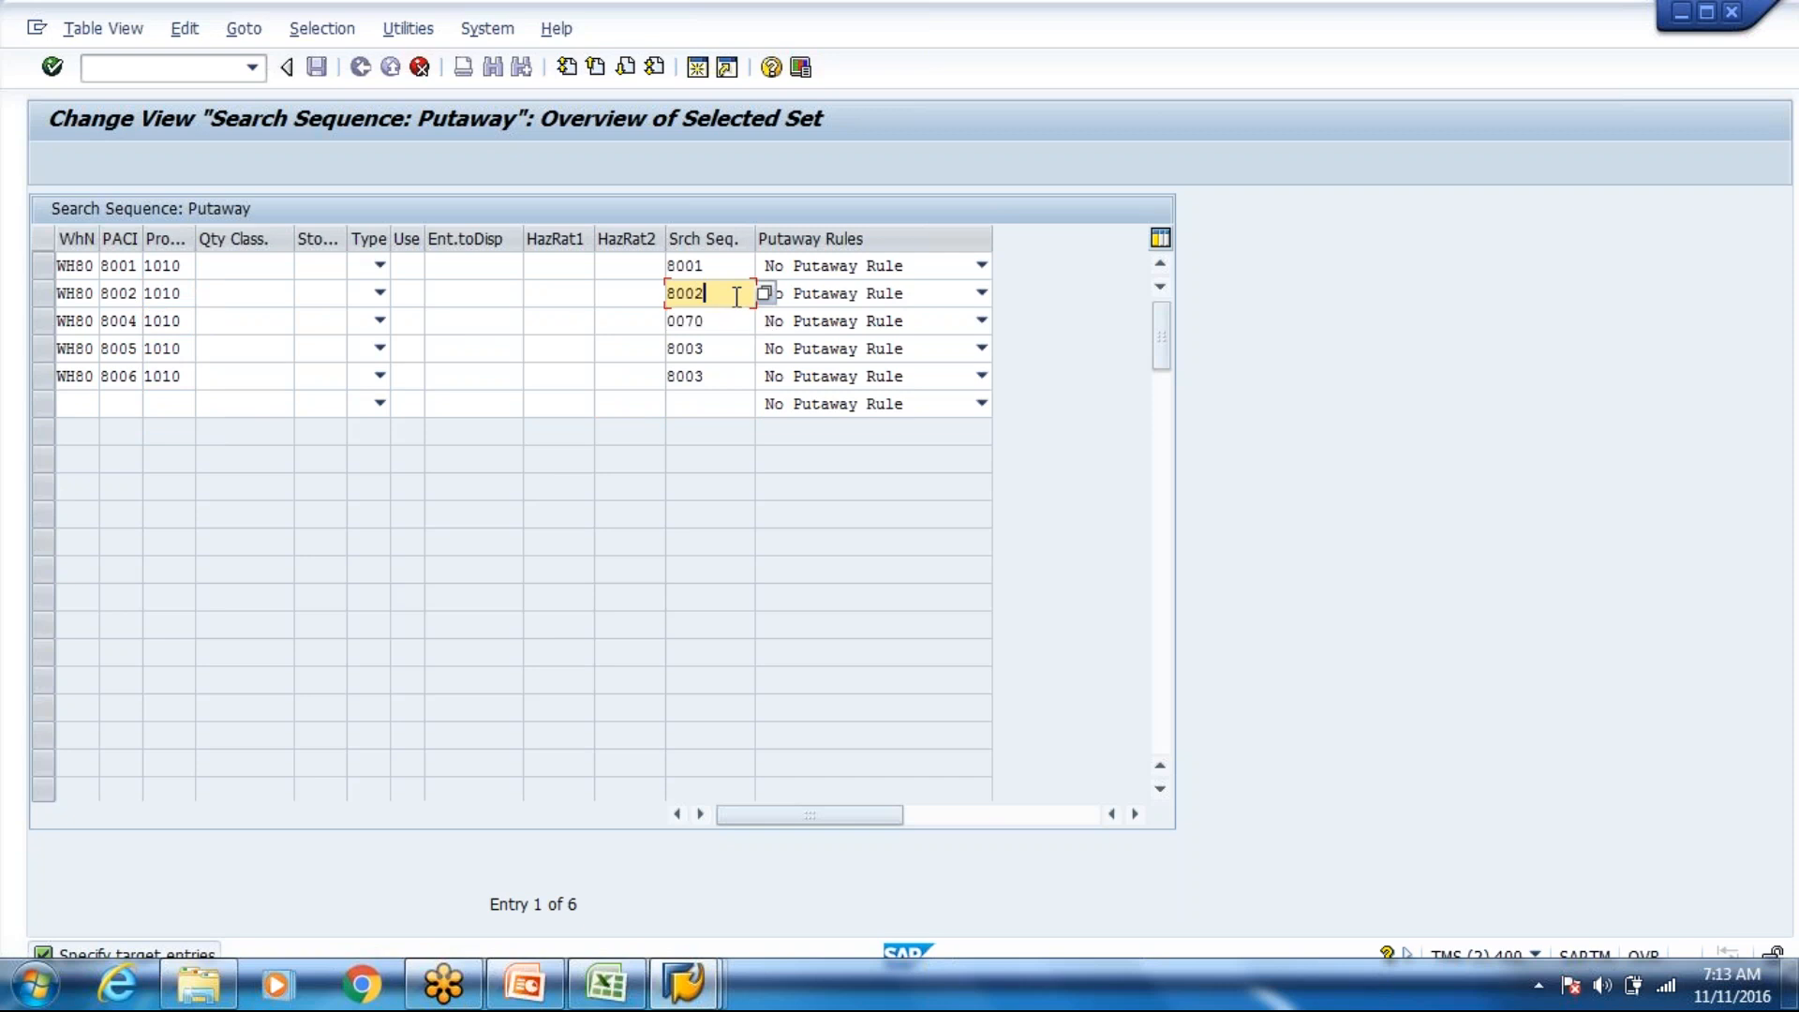
key(Down)
key(BackSpace)
key(BackSpace)
key(BackSpace)
key(BackSpace)
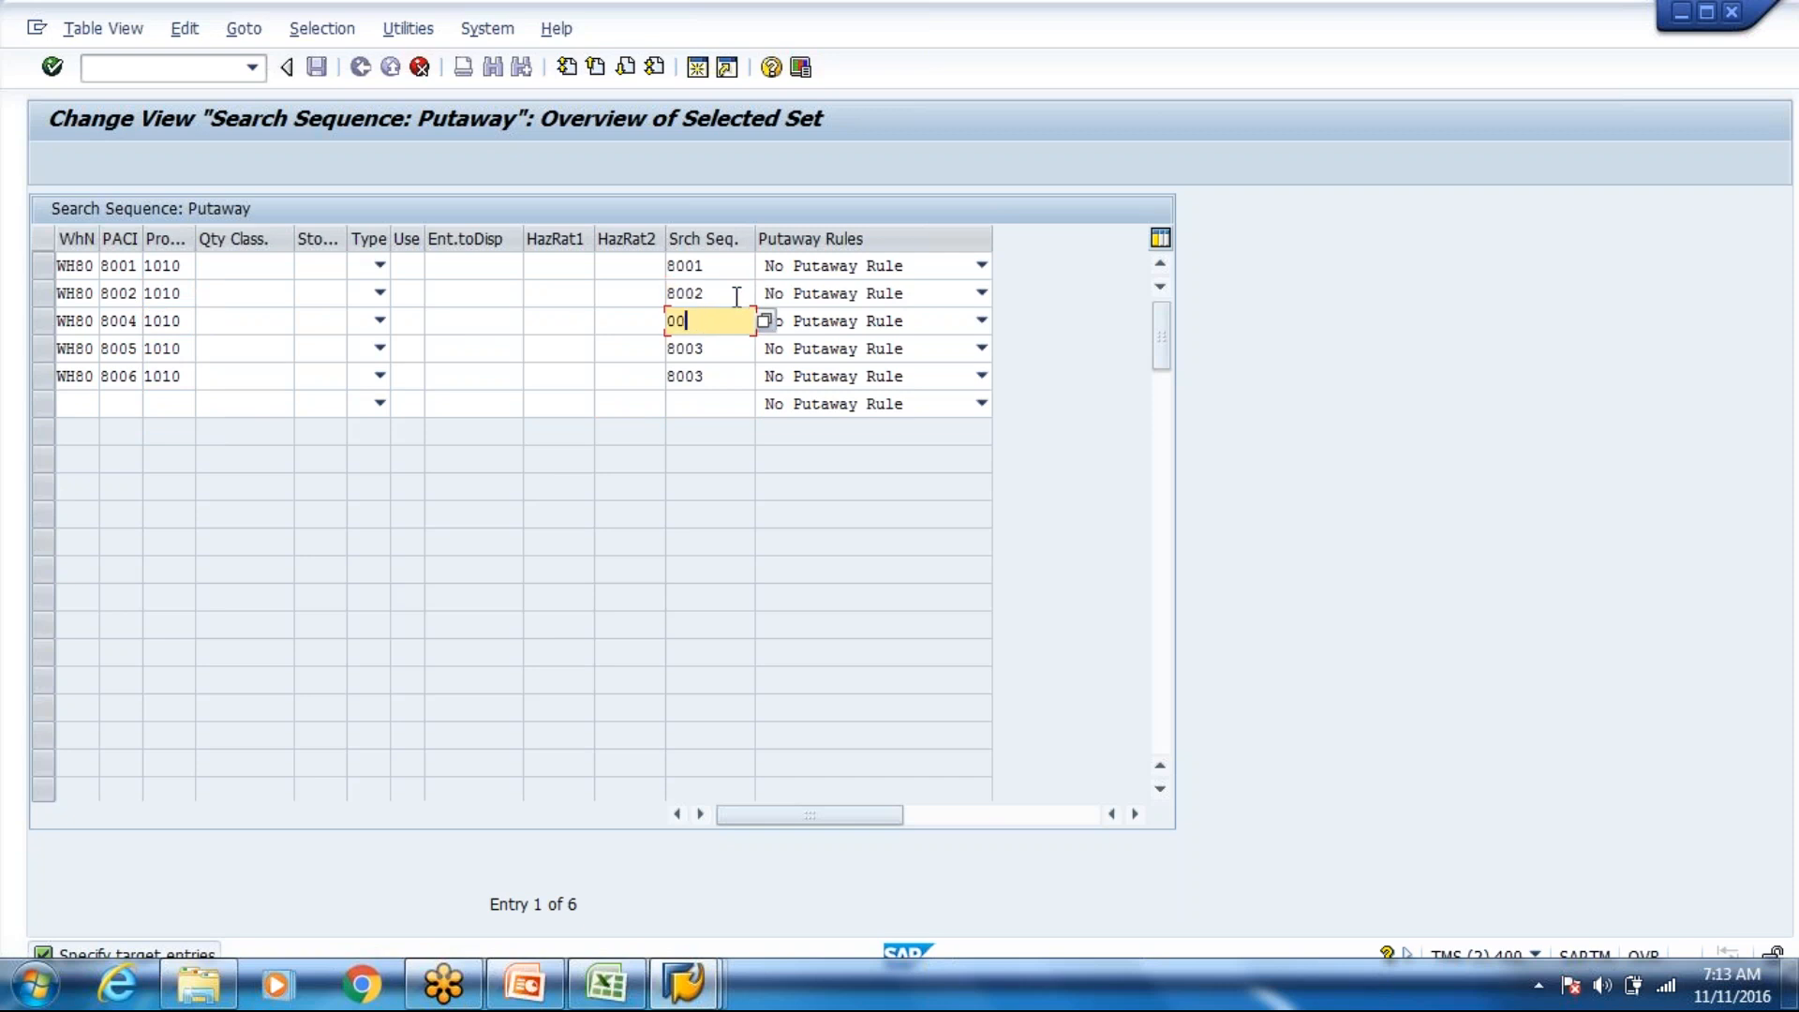
key(Down)
key(Return)
key(BackSpace)
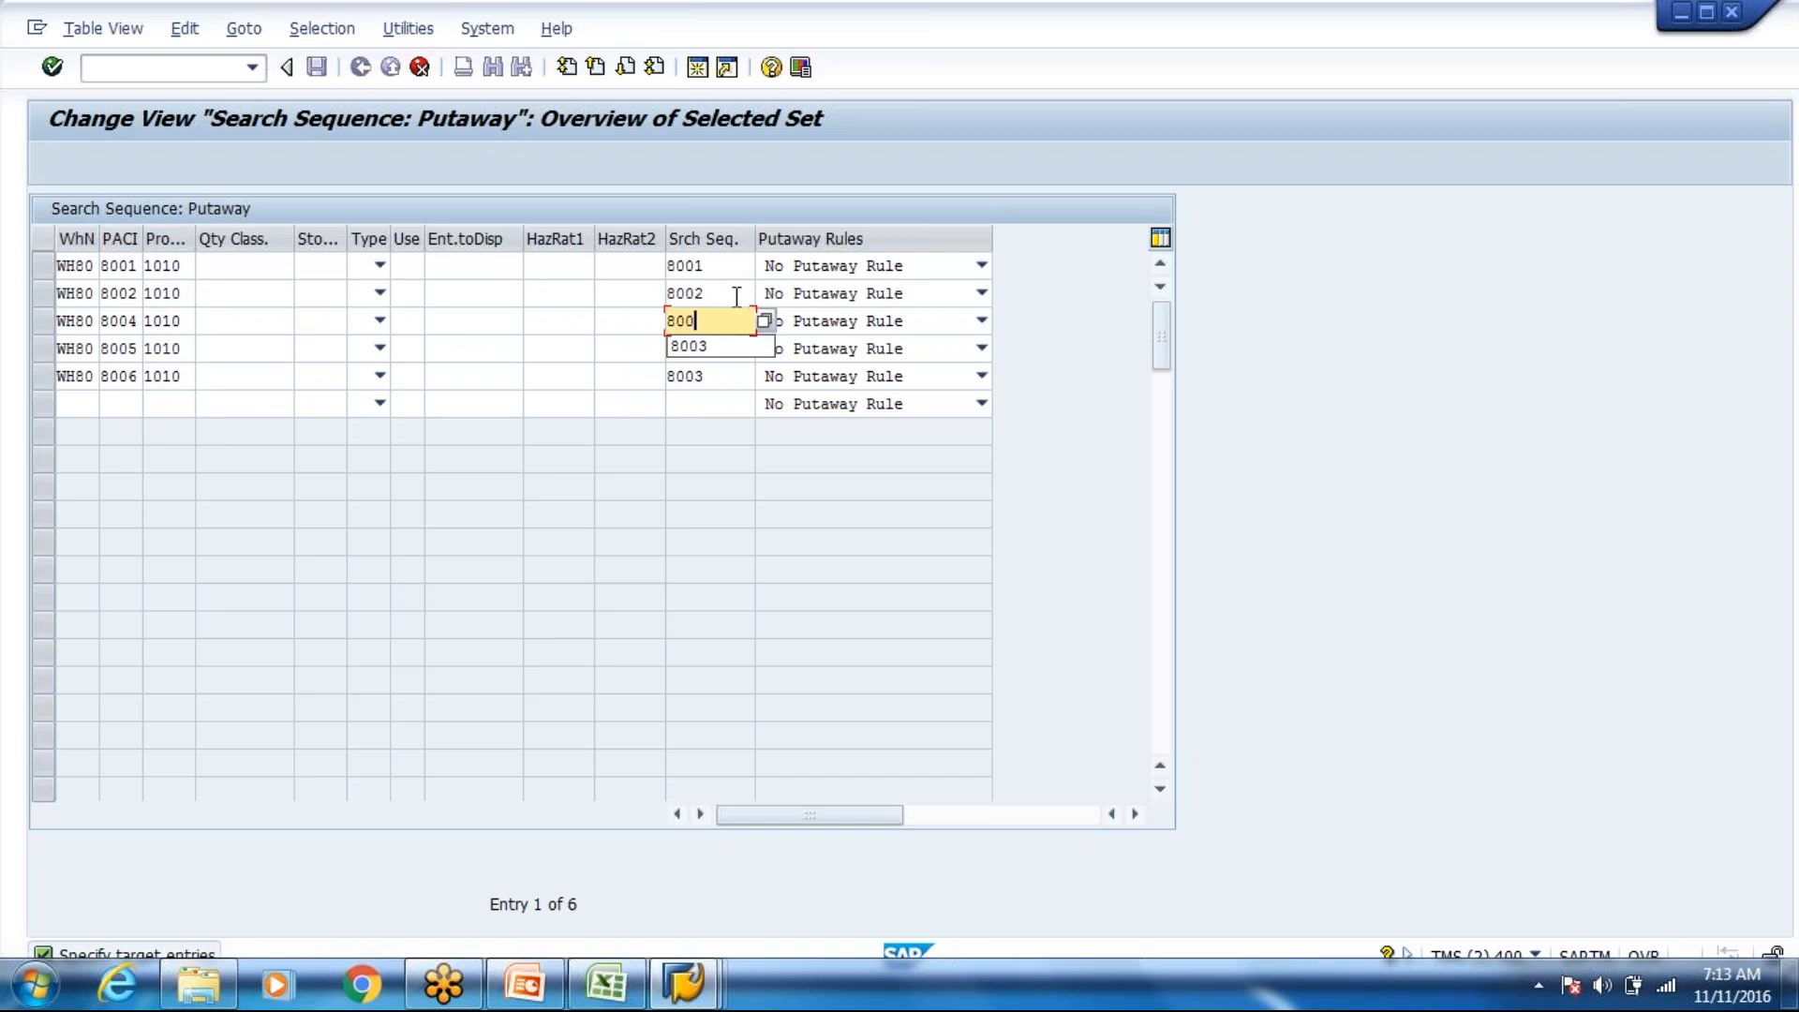
text(4)
Step: Assign search sequences 8005 and 8006 to the control indicators of the same numbers and accept the copied entries
key(Down)
key(BackSpace)
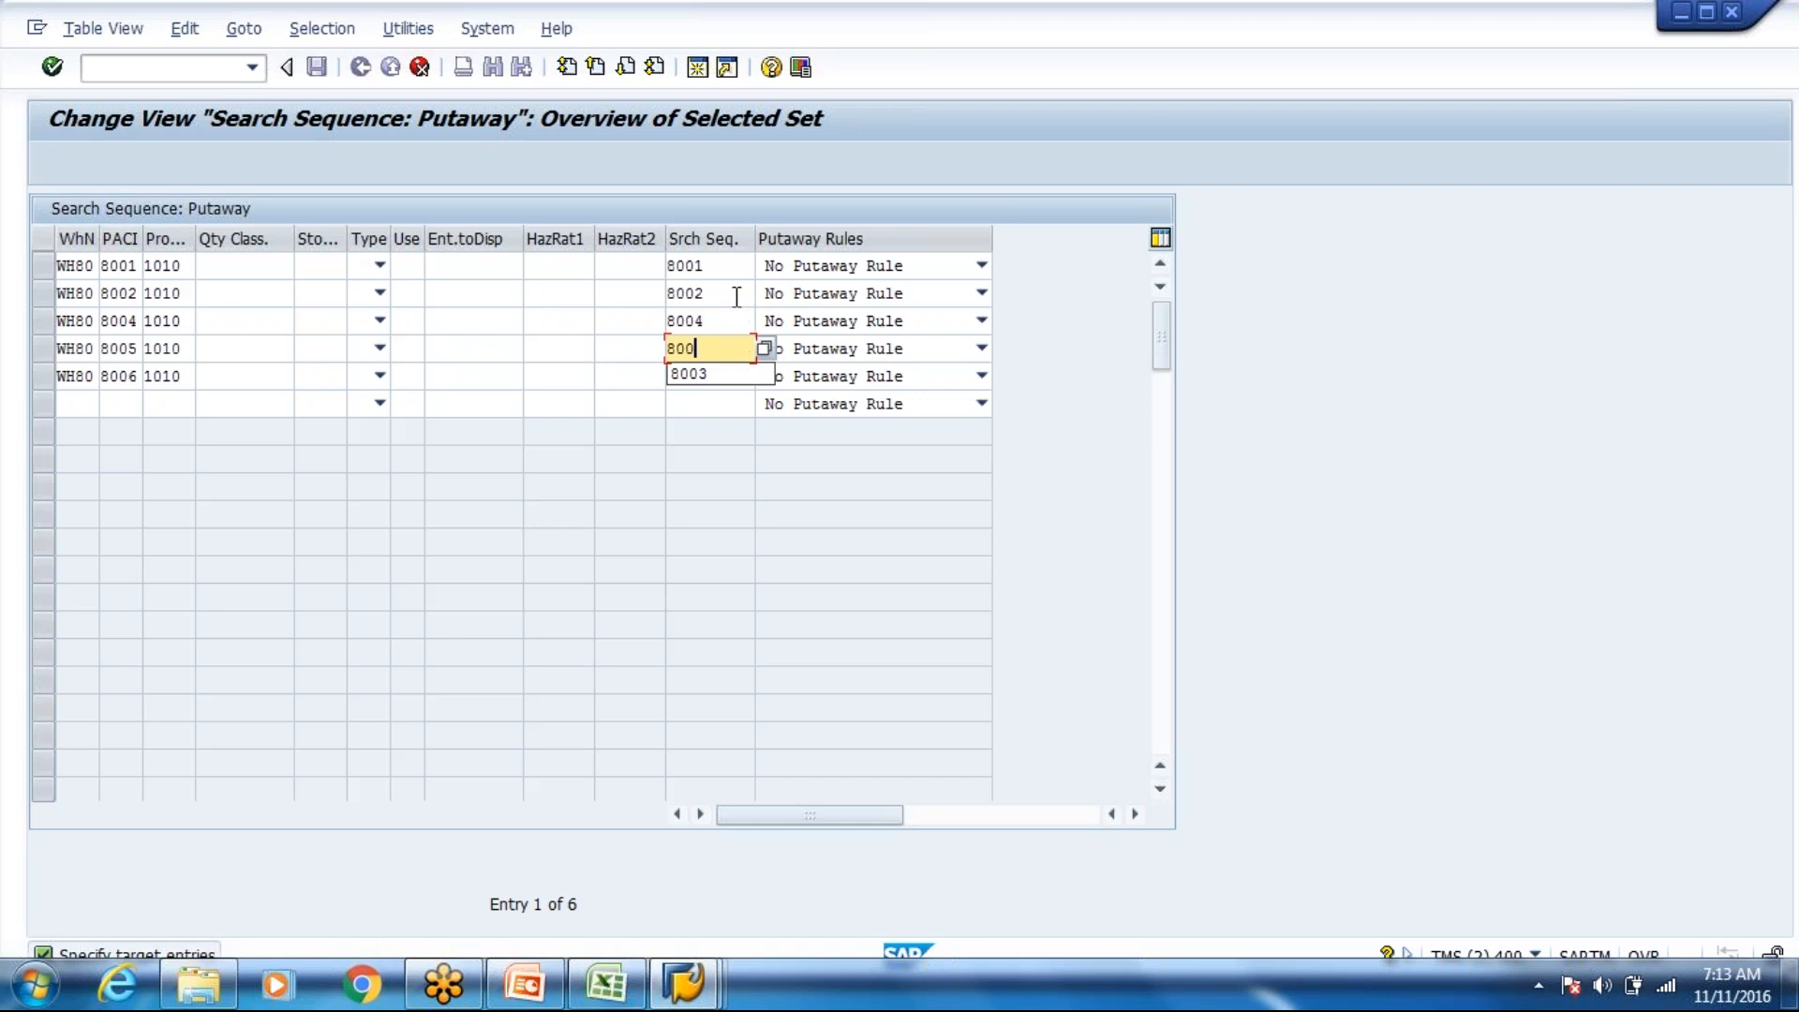
text(5)
key(Down)
key(BackSpace)
text(6)
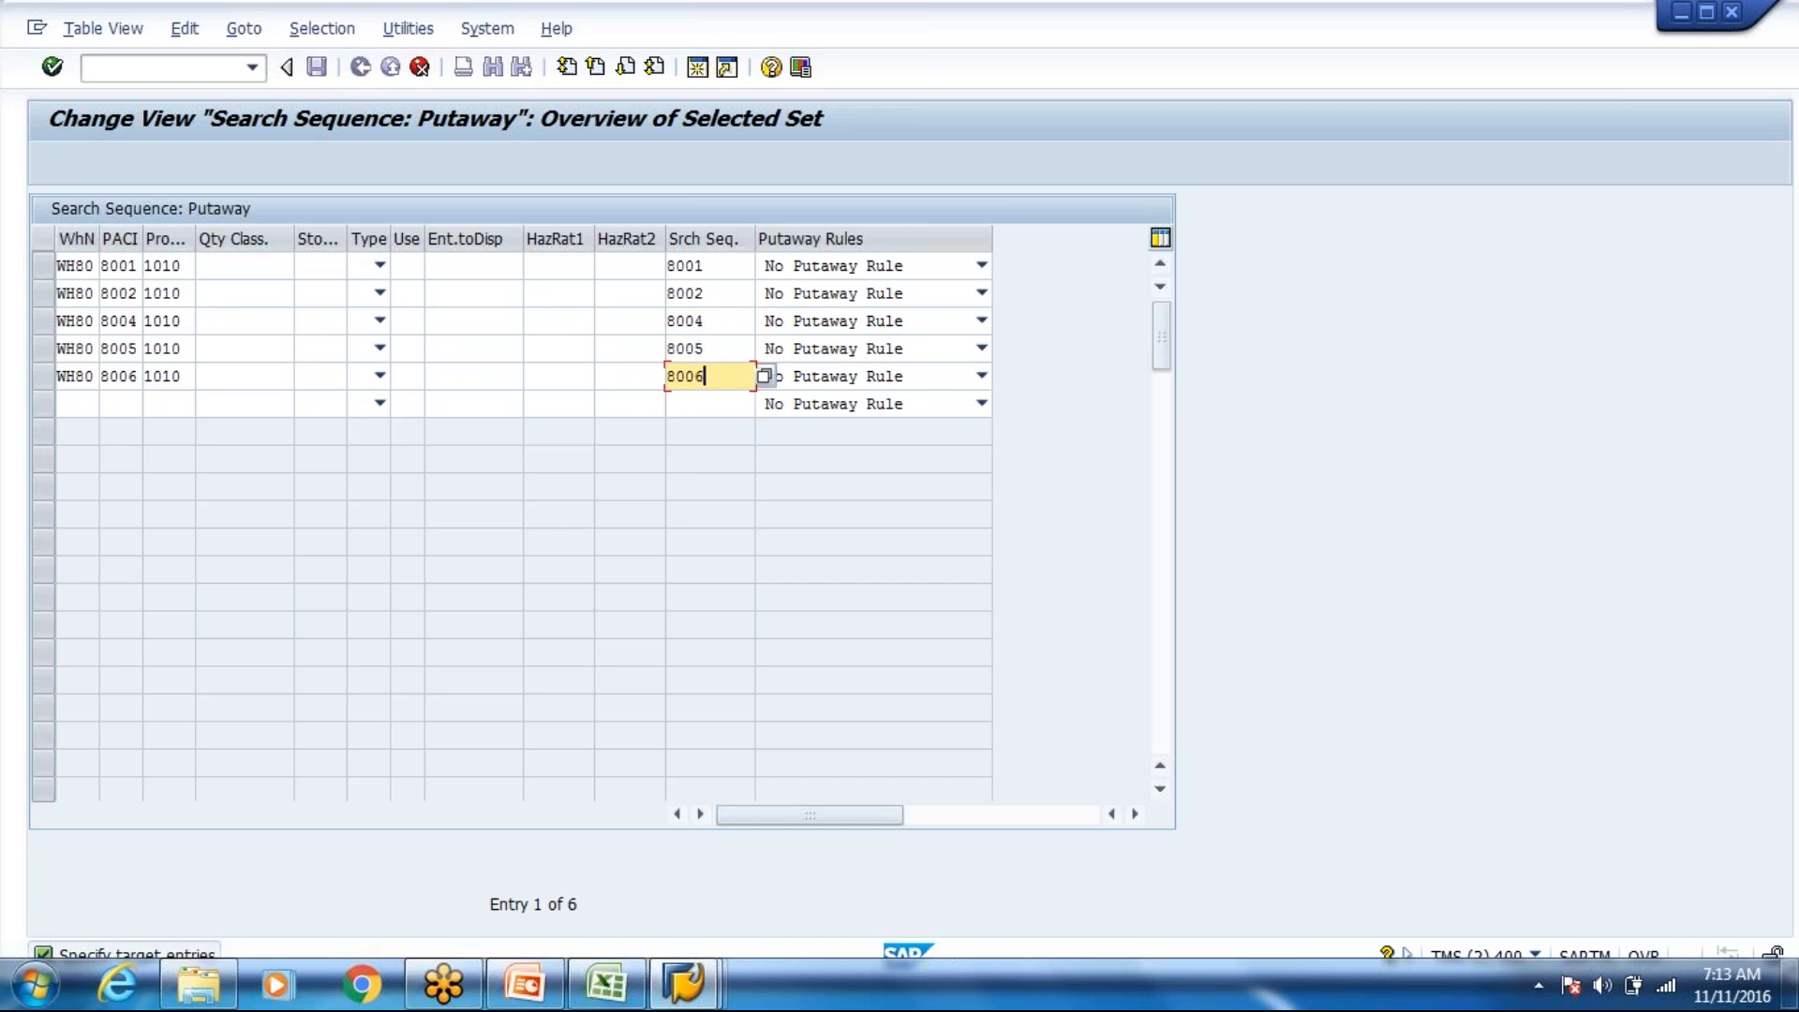
key(Return)
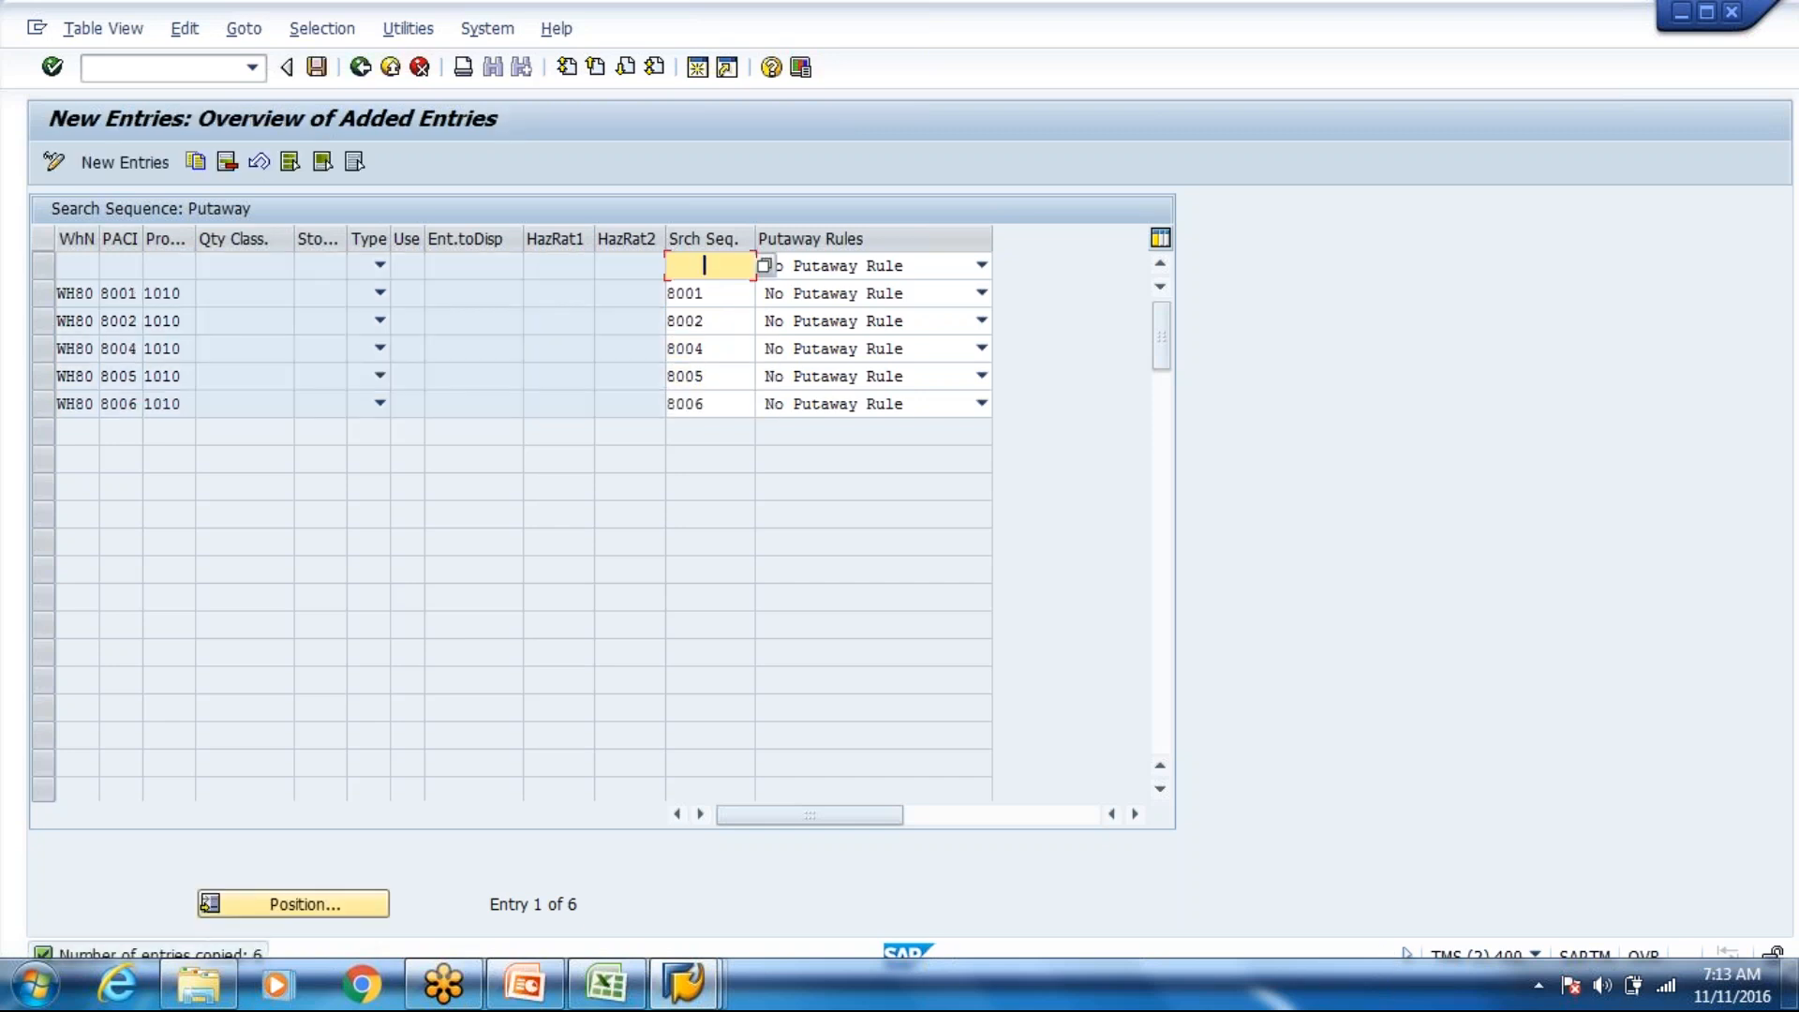
Step: Delete the blank copied entry and save the new WH80 putaway search sequence entries to the transport request
click(42, 265)
click(226, 163)
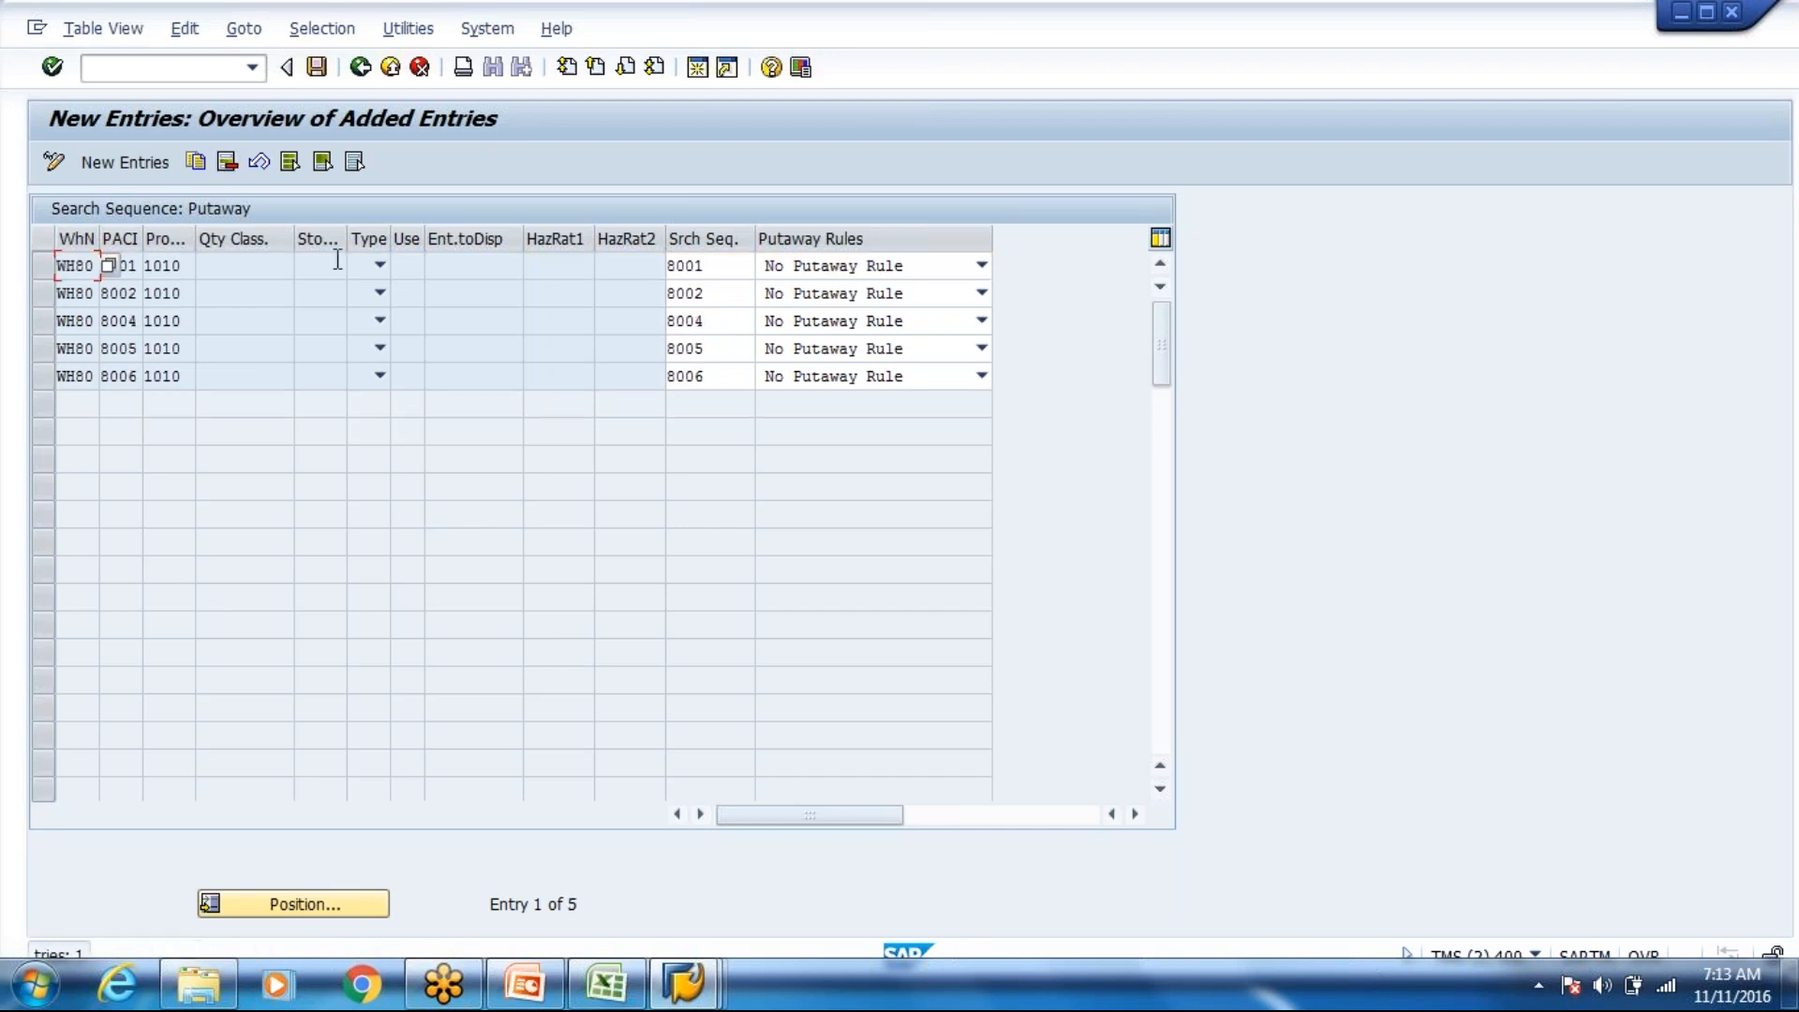
key(ctrl+s)
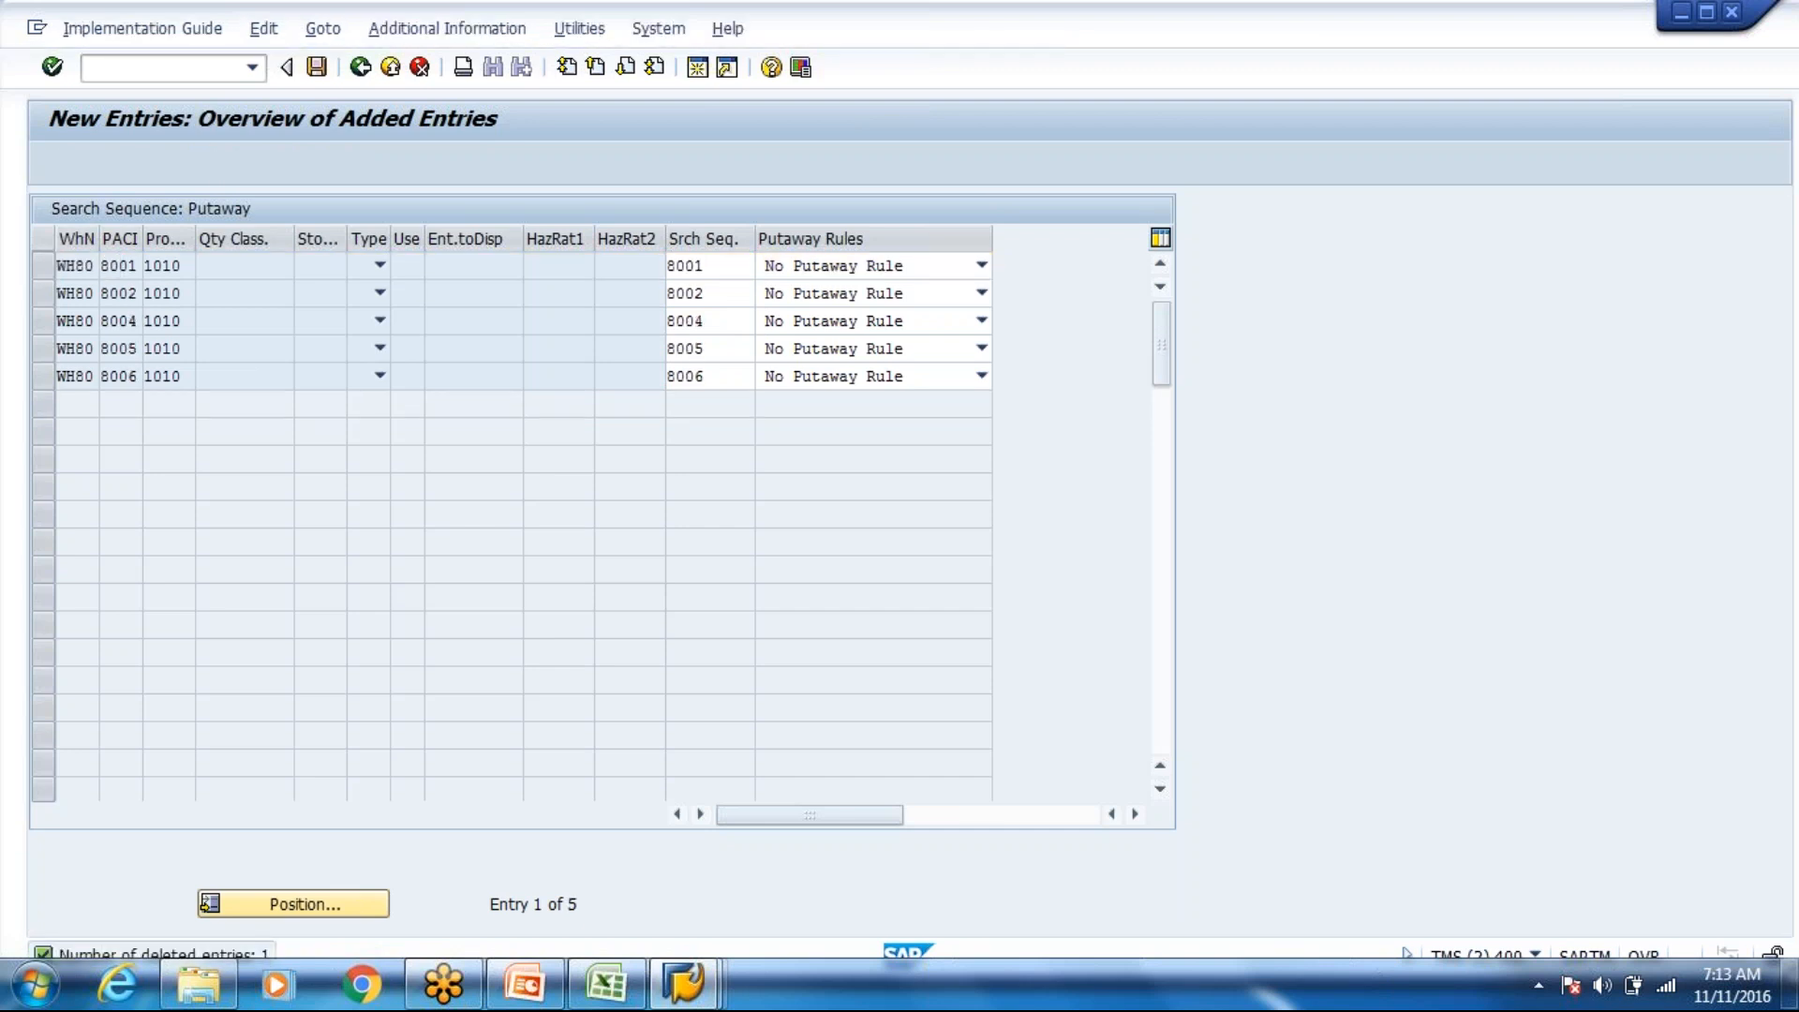
key(Return)
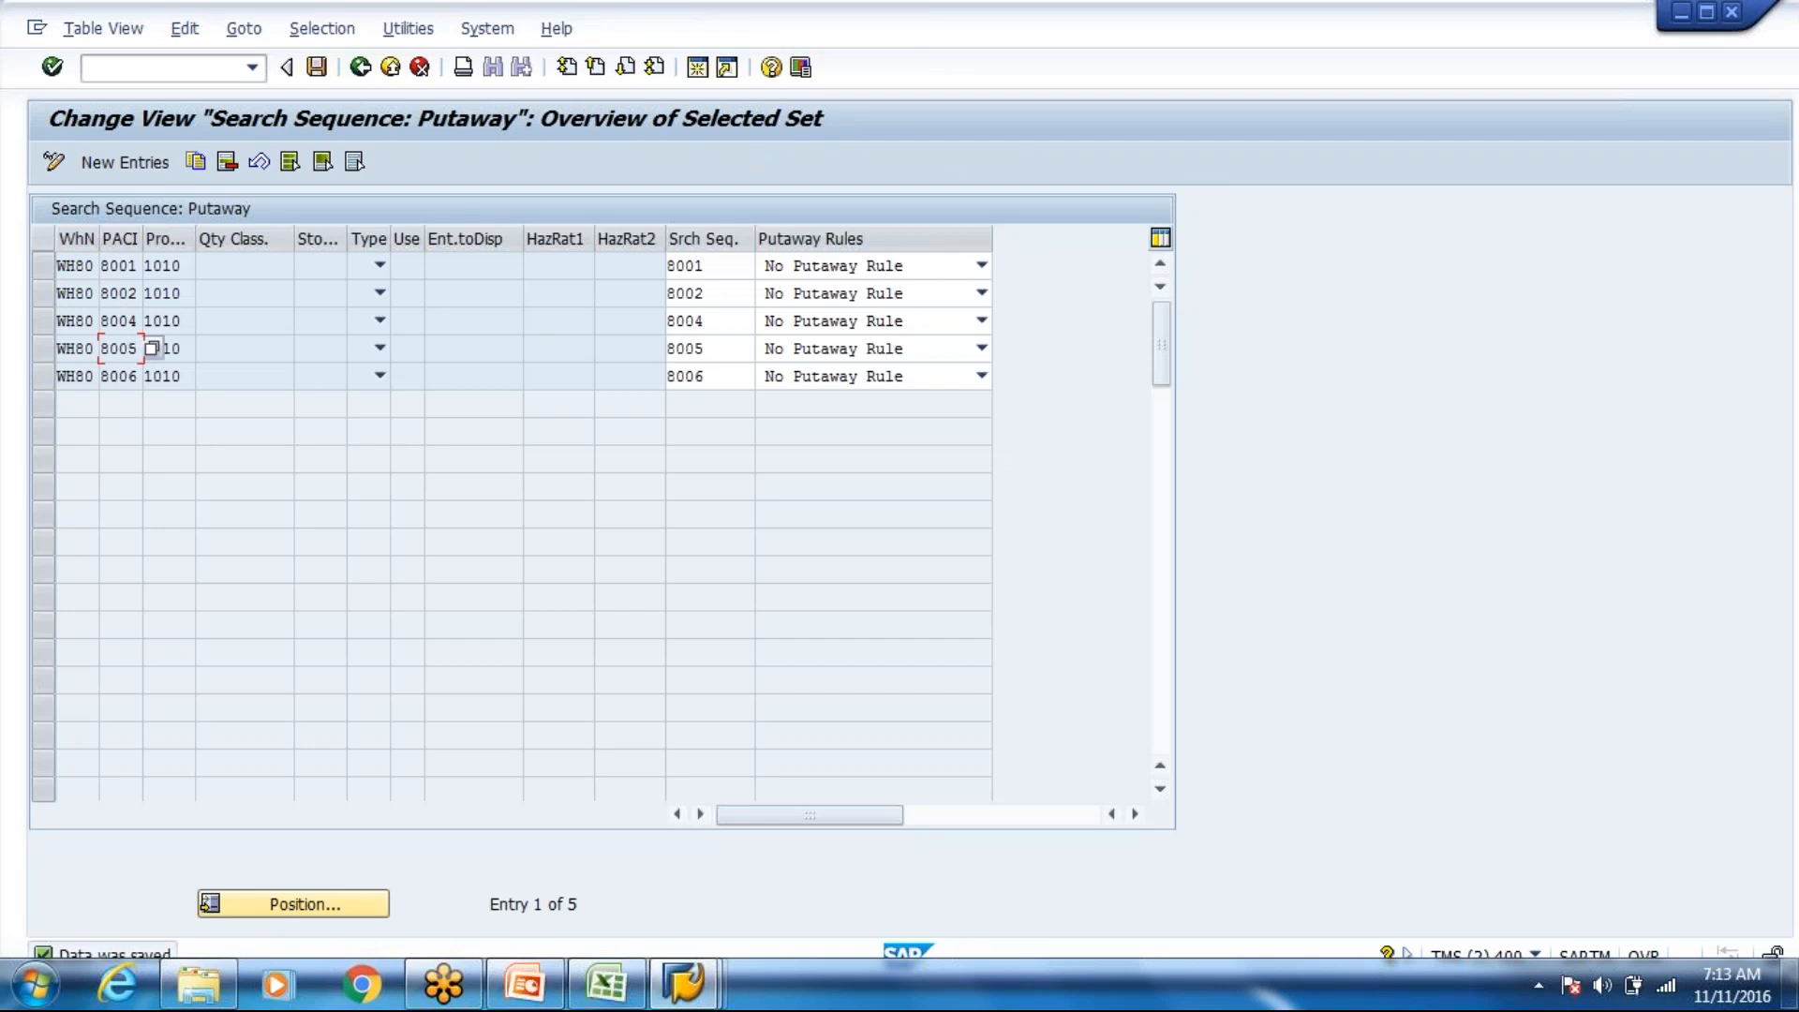
Step: Leave the search sequence customizing, switch to the Create Warehouse Task session and return from it to the inbound delivery
click(384, 68)
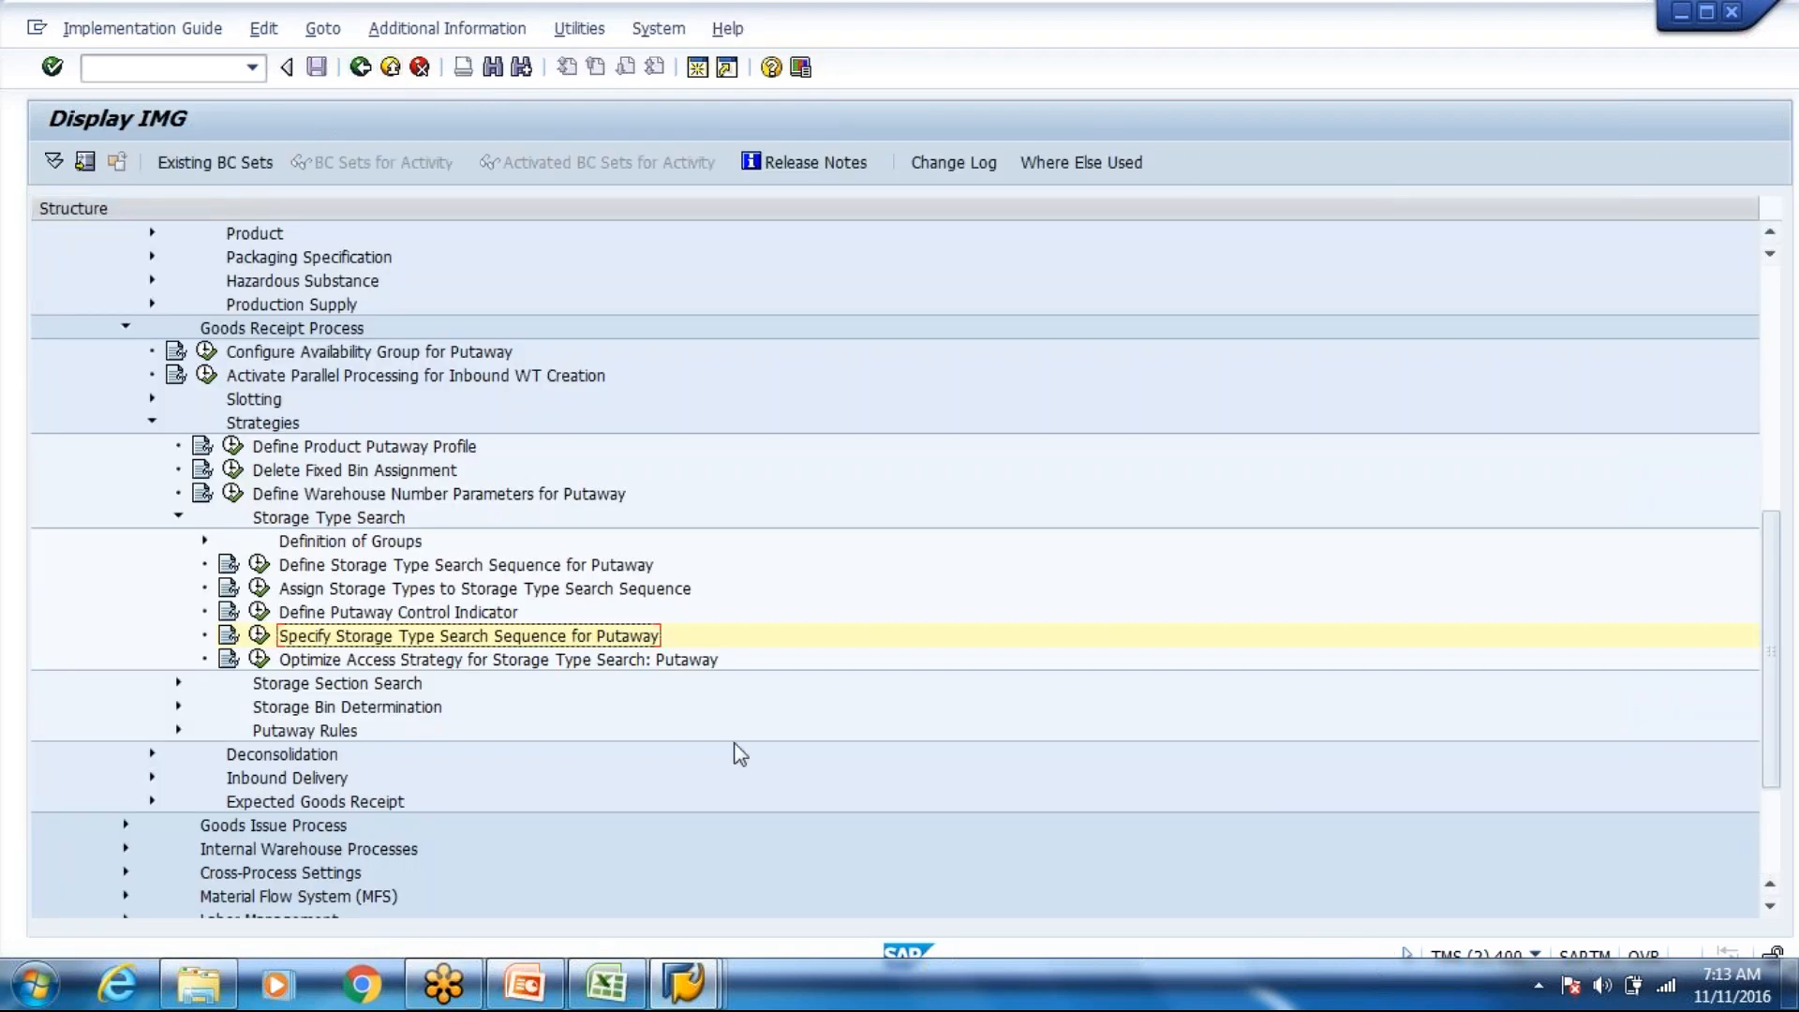
key(alt+Tab)
key(alt+Tab)
key(alt+Tab)
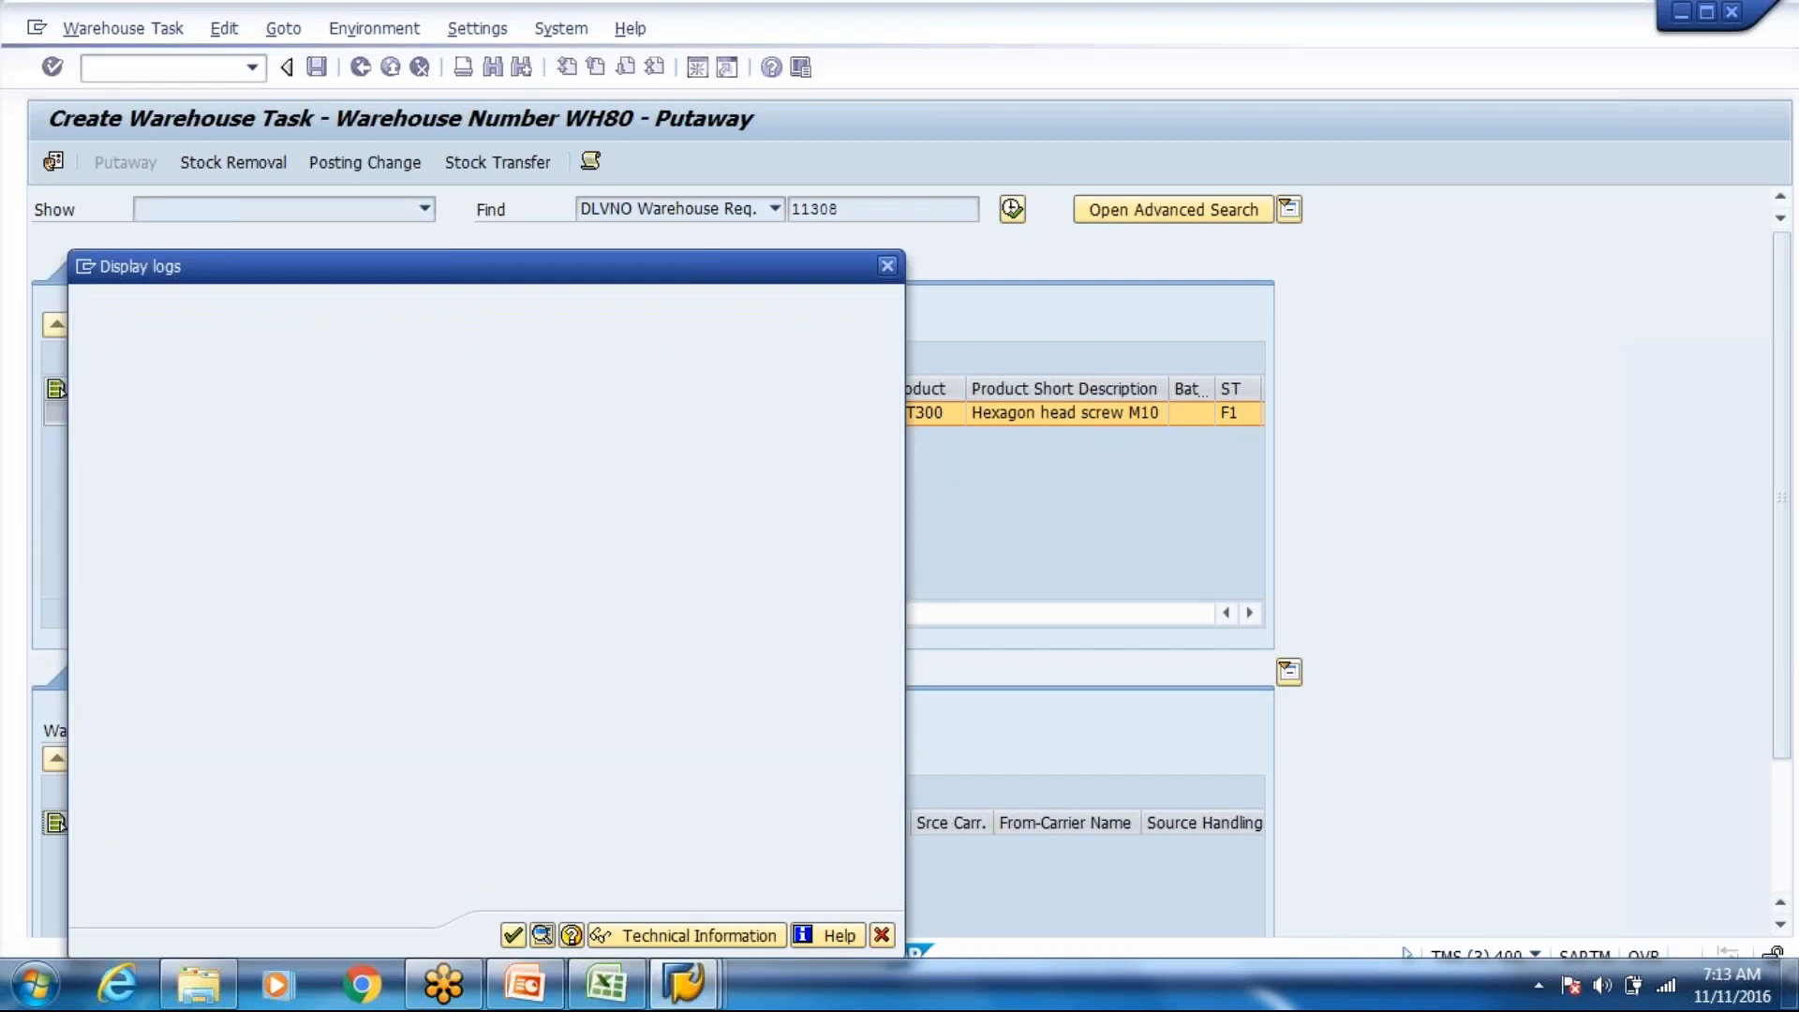
click(365, 70)
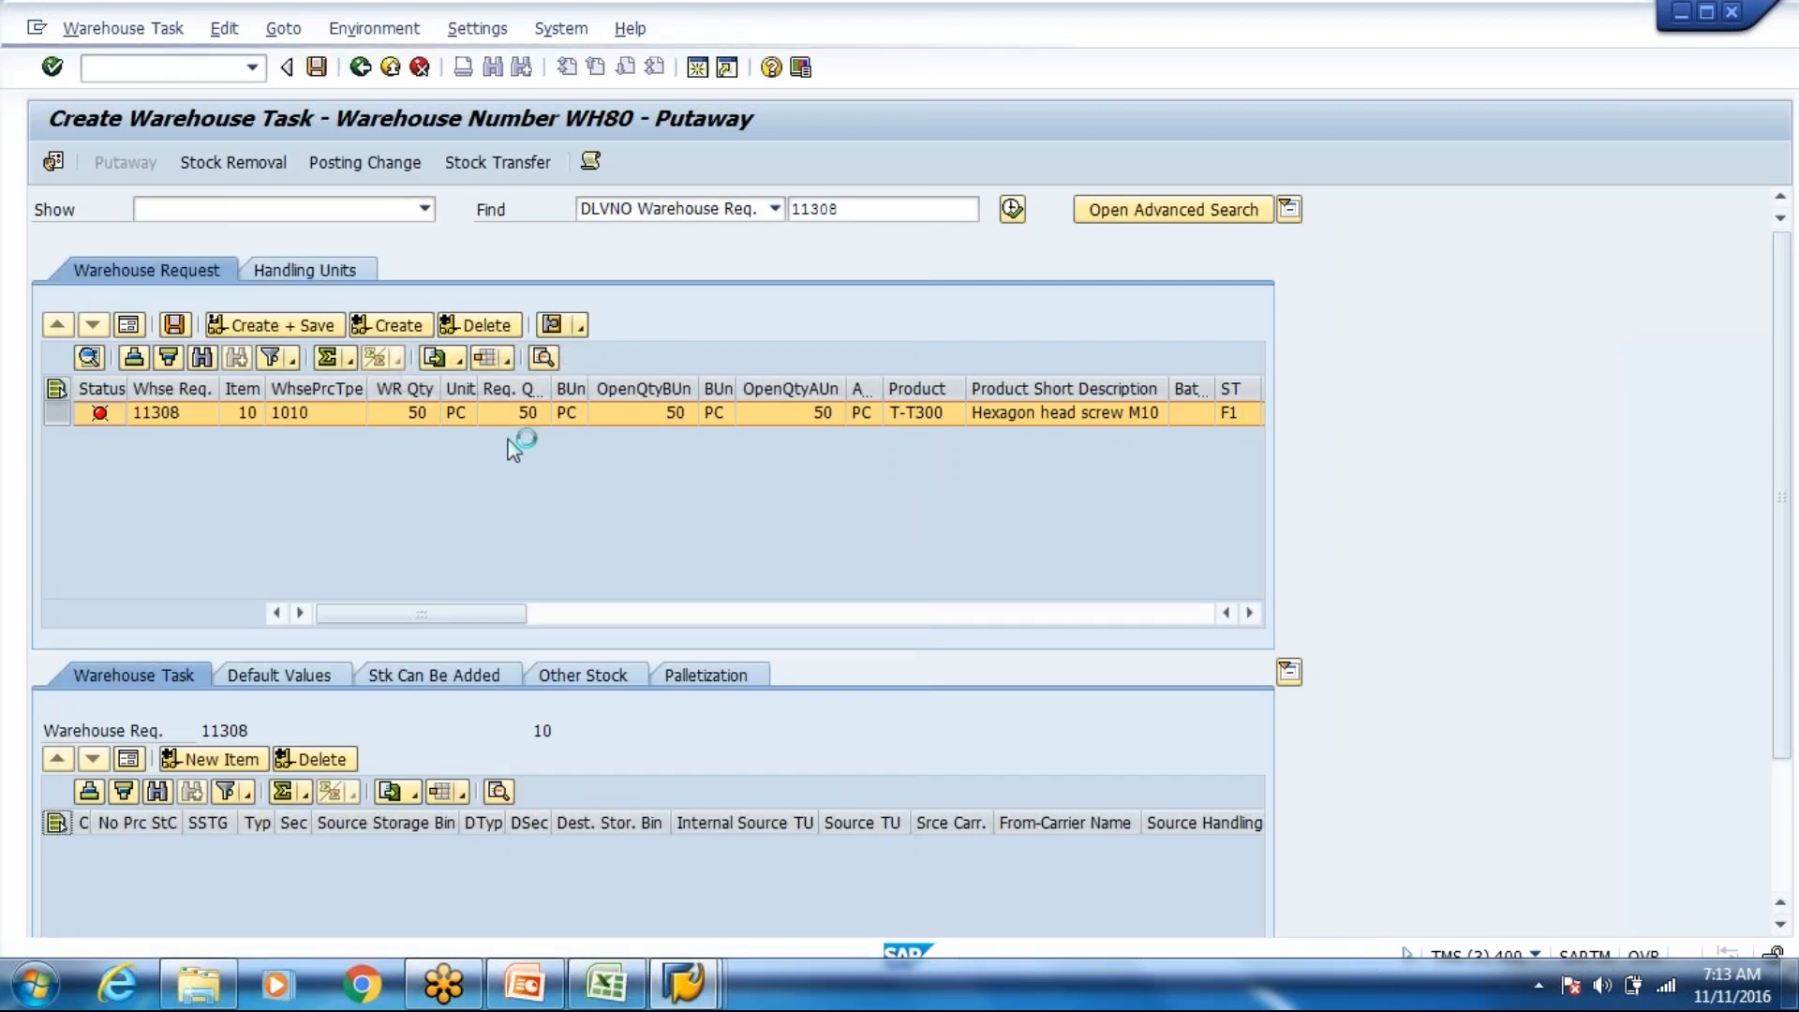
click(543, 506)
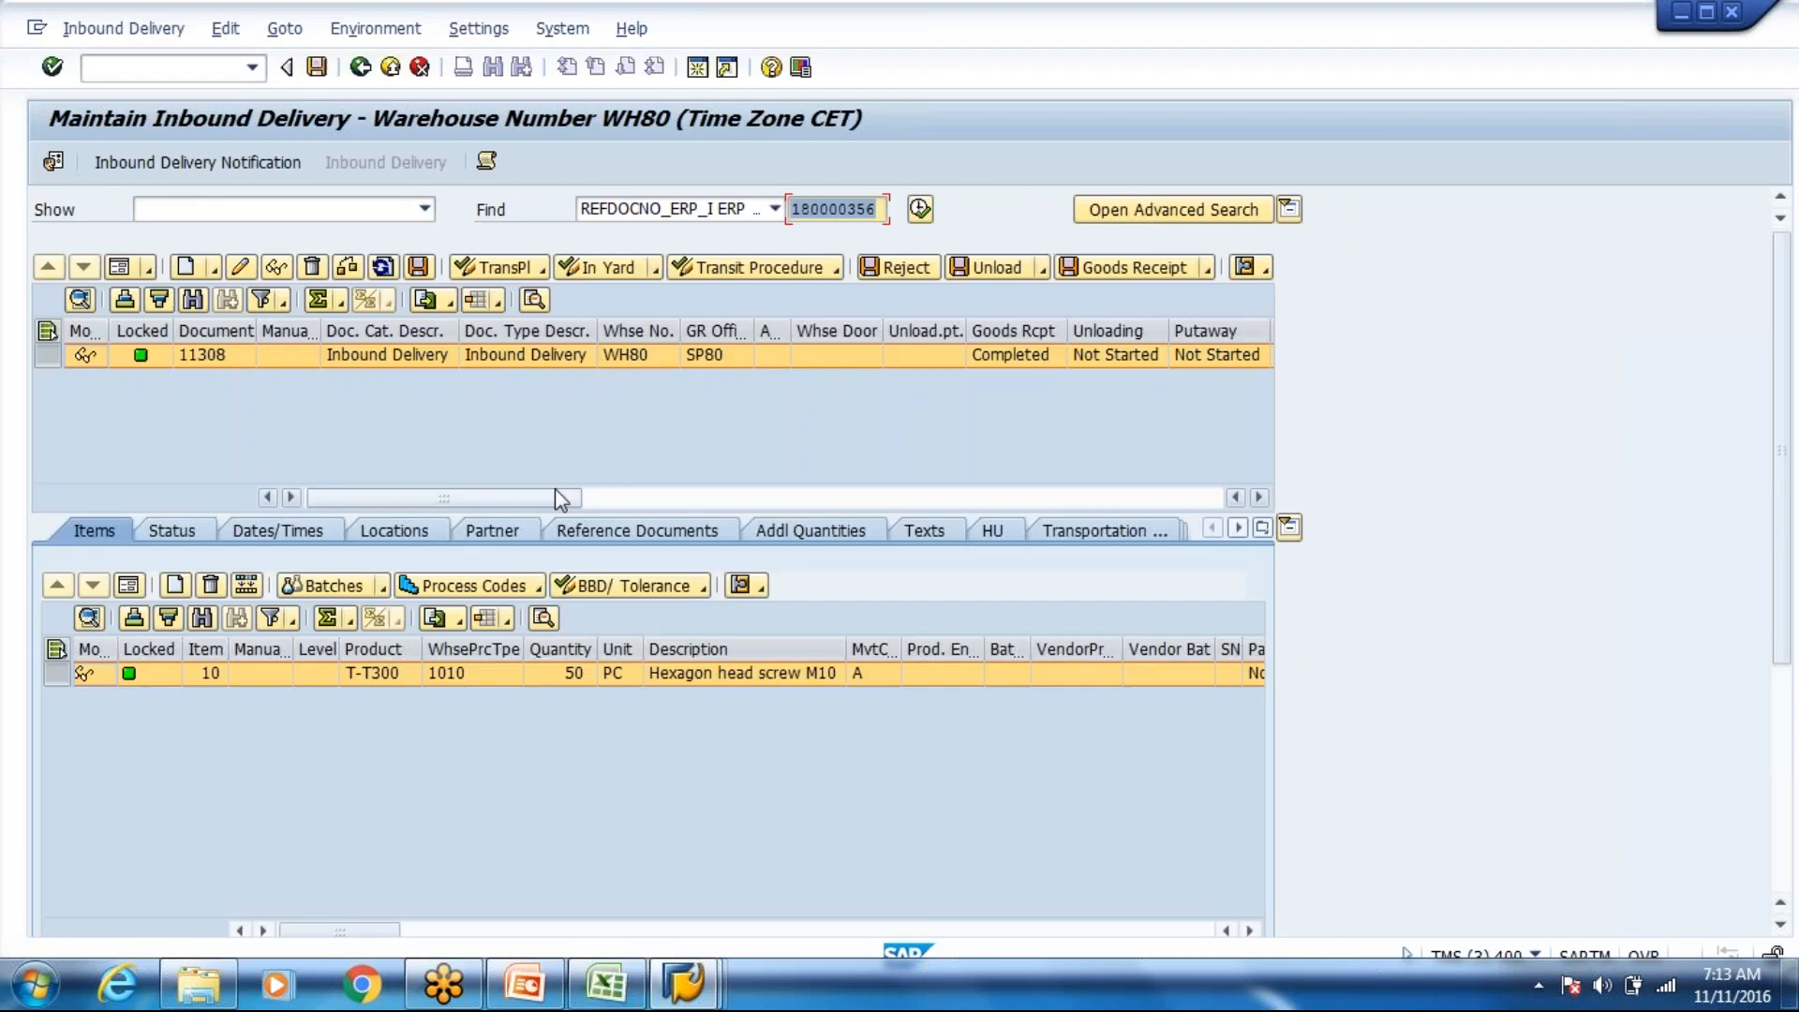
Step: Create the putaway warehouse task for the T-T300 inbound delivery and check its destination storage type and bin
click(122, 28)
click(304, 93)
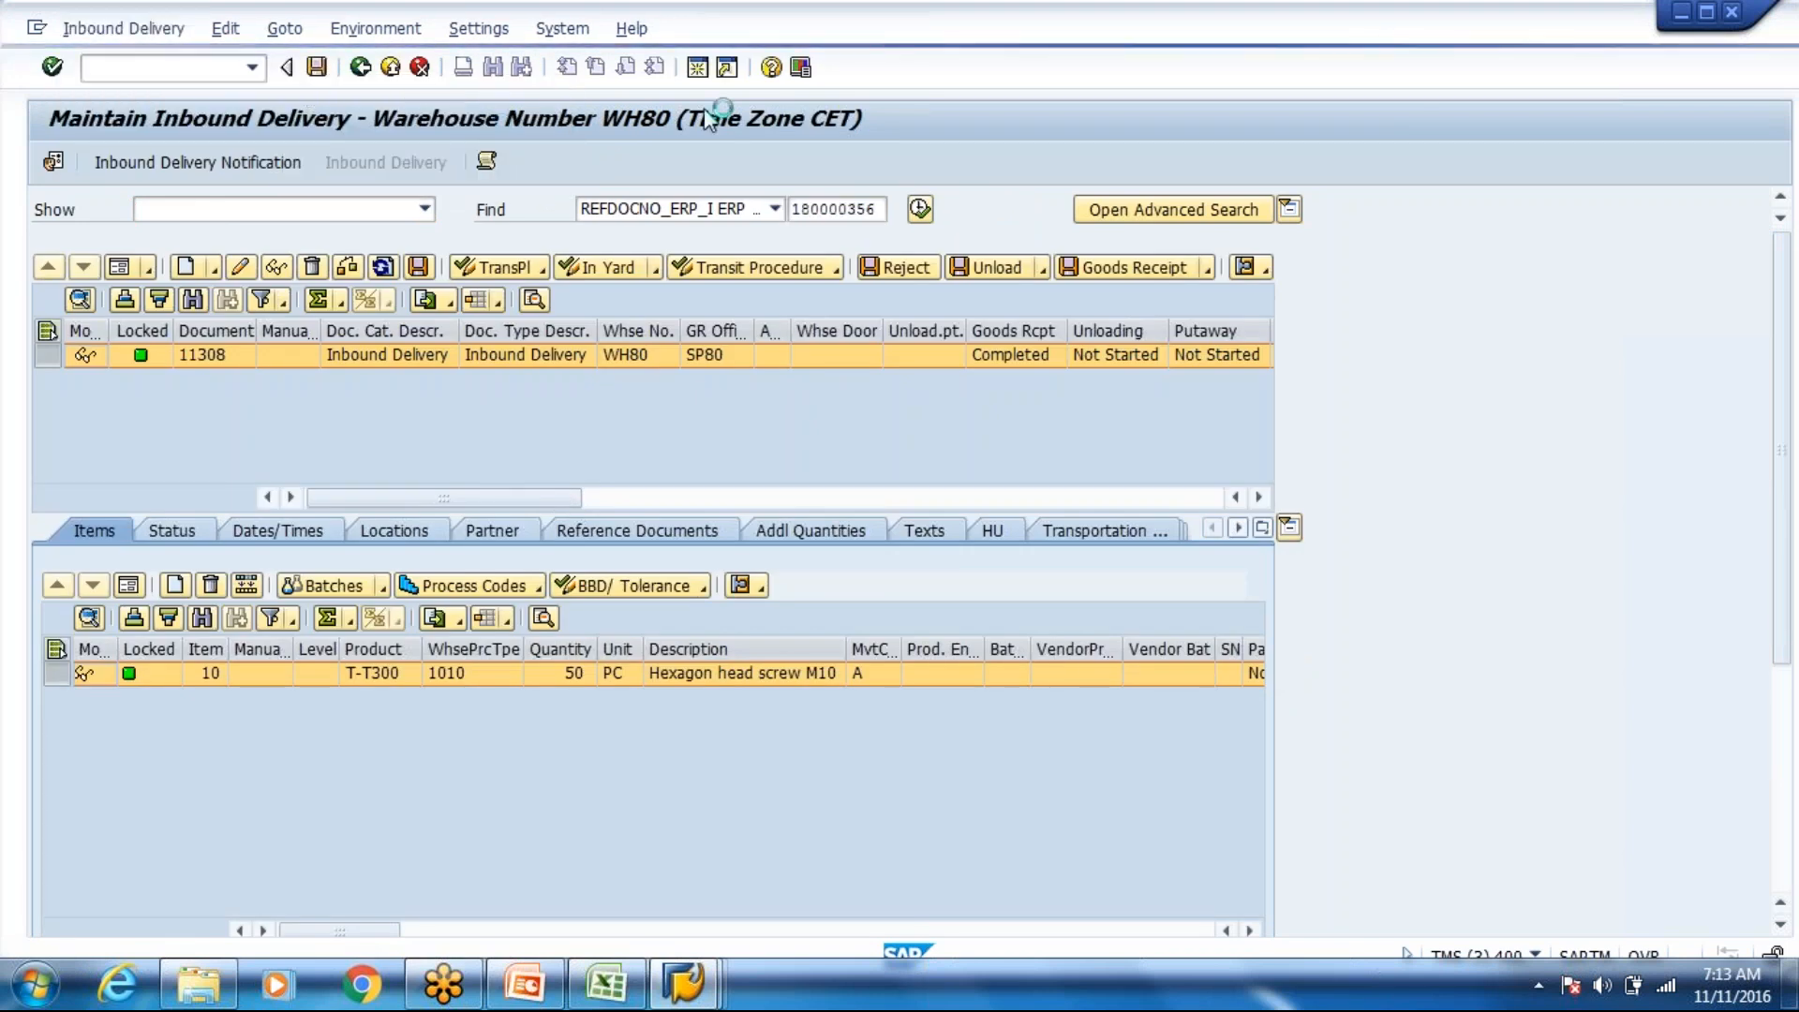
click(392, 326)
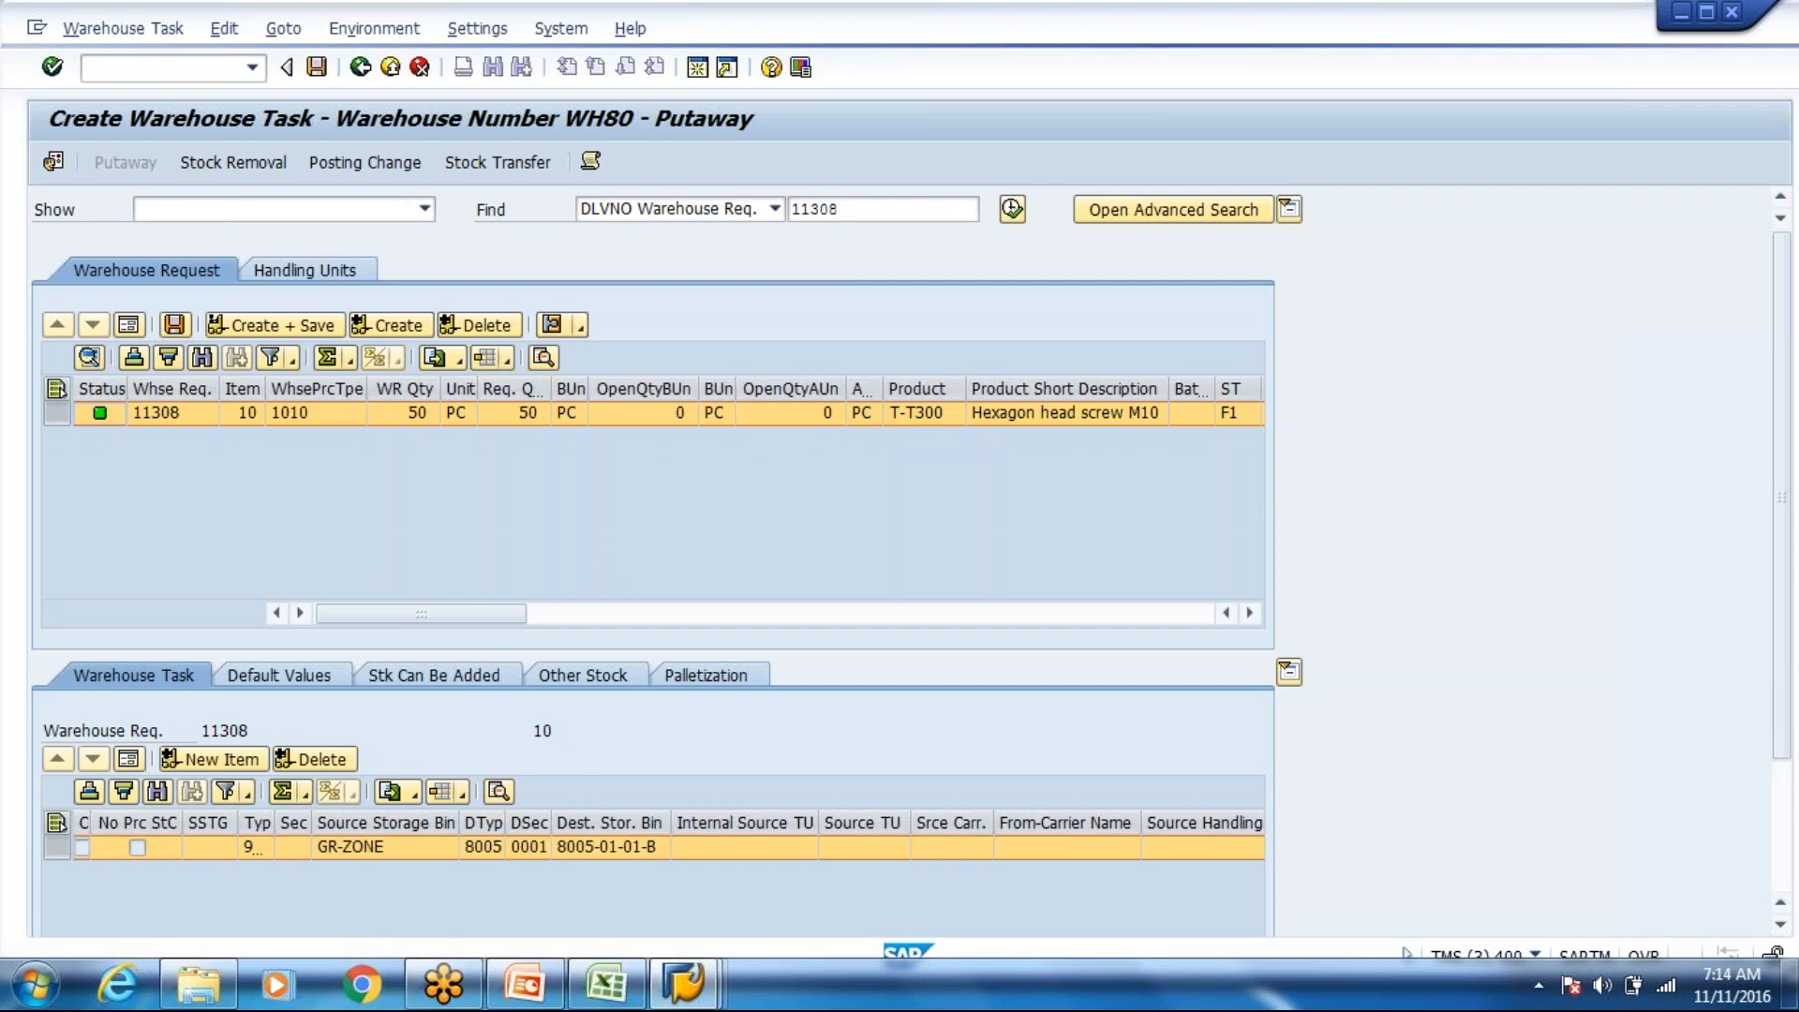
click(480, 849)
click(587, 845)
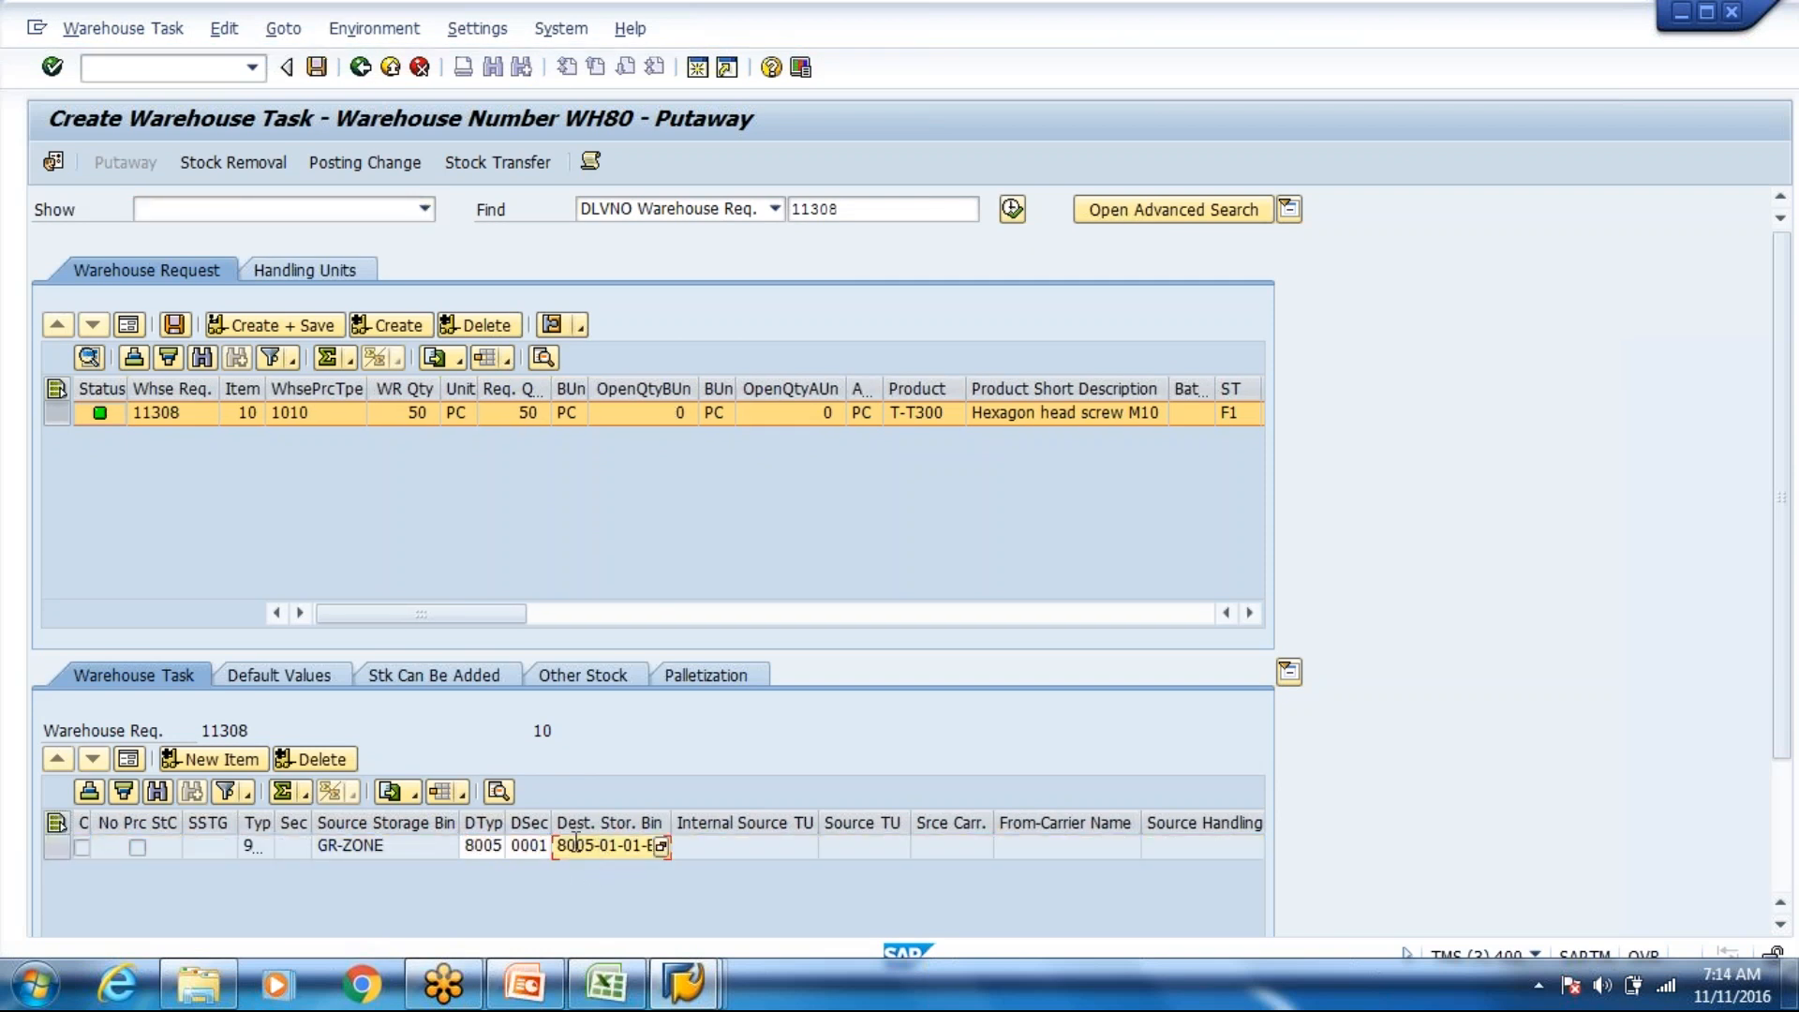
Step: Open /scwm/binmat in a new session and list the WH80 fixed storage bins for party VN8000
click(117, 69)
text(/o)
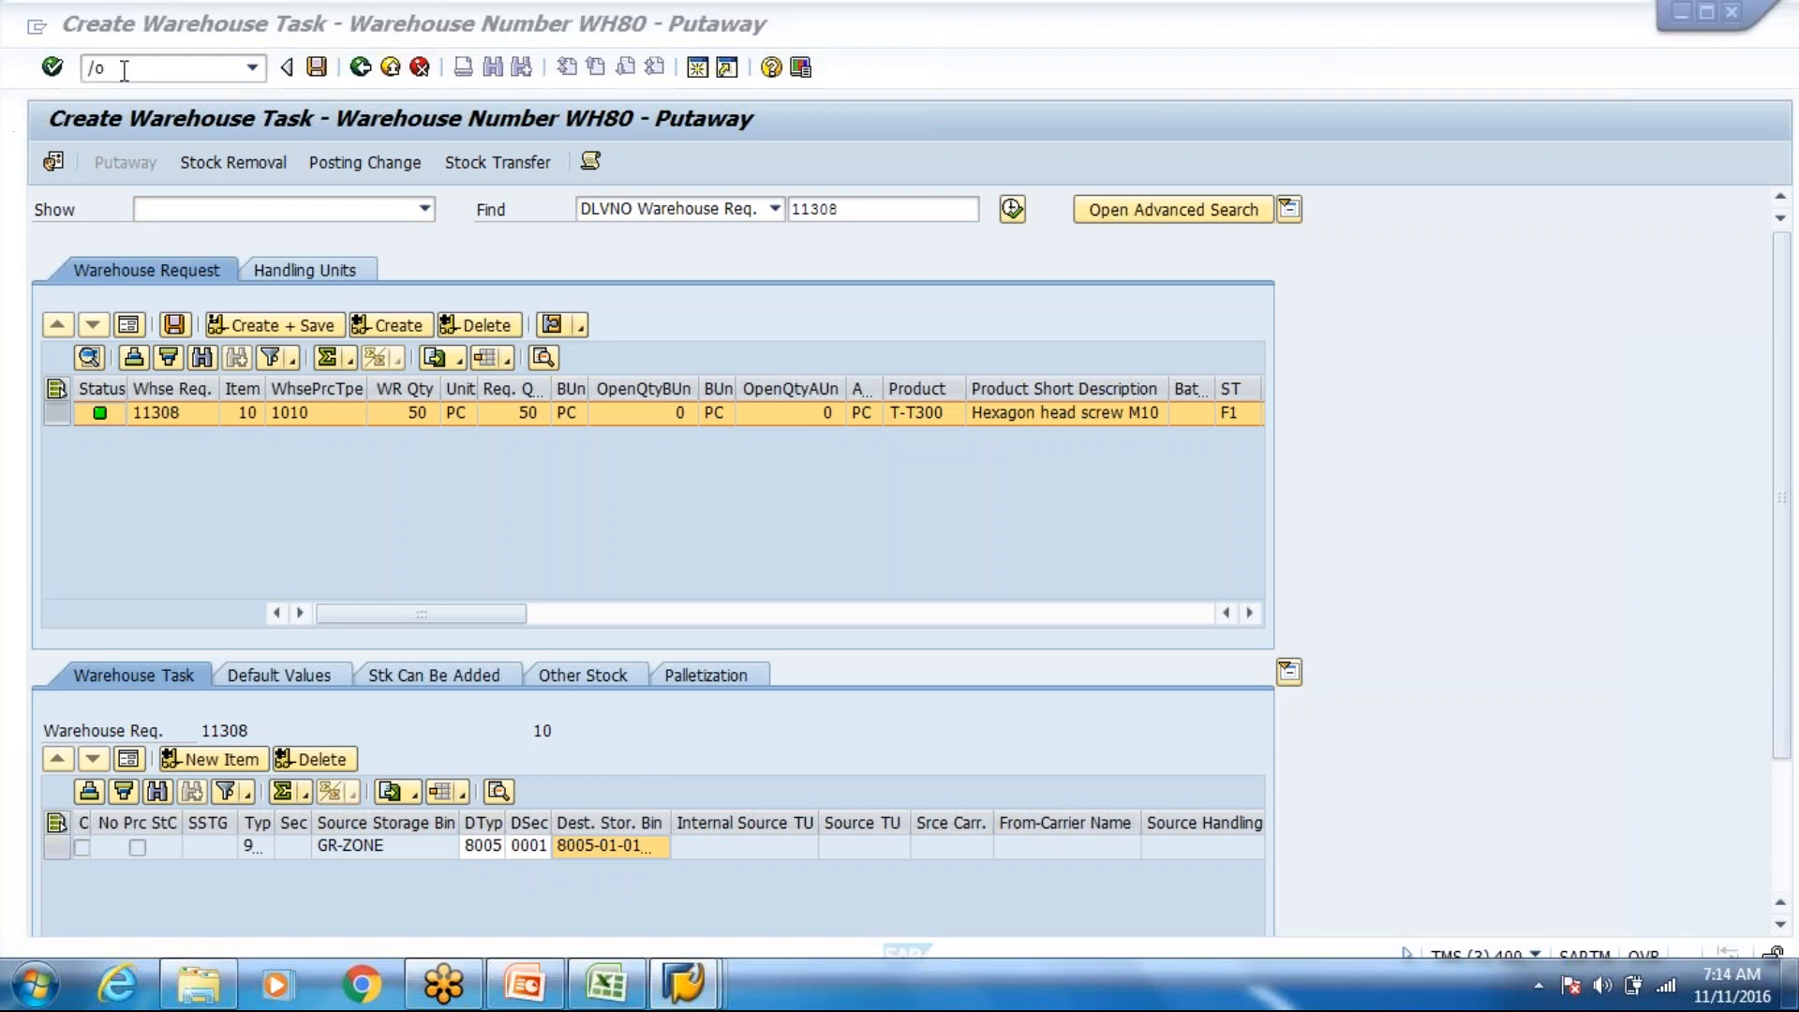
text(/scwm/binmat)
key(Return)
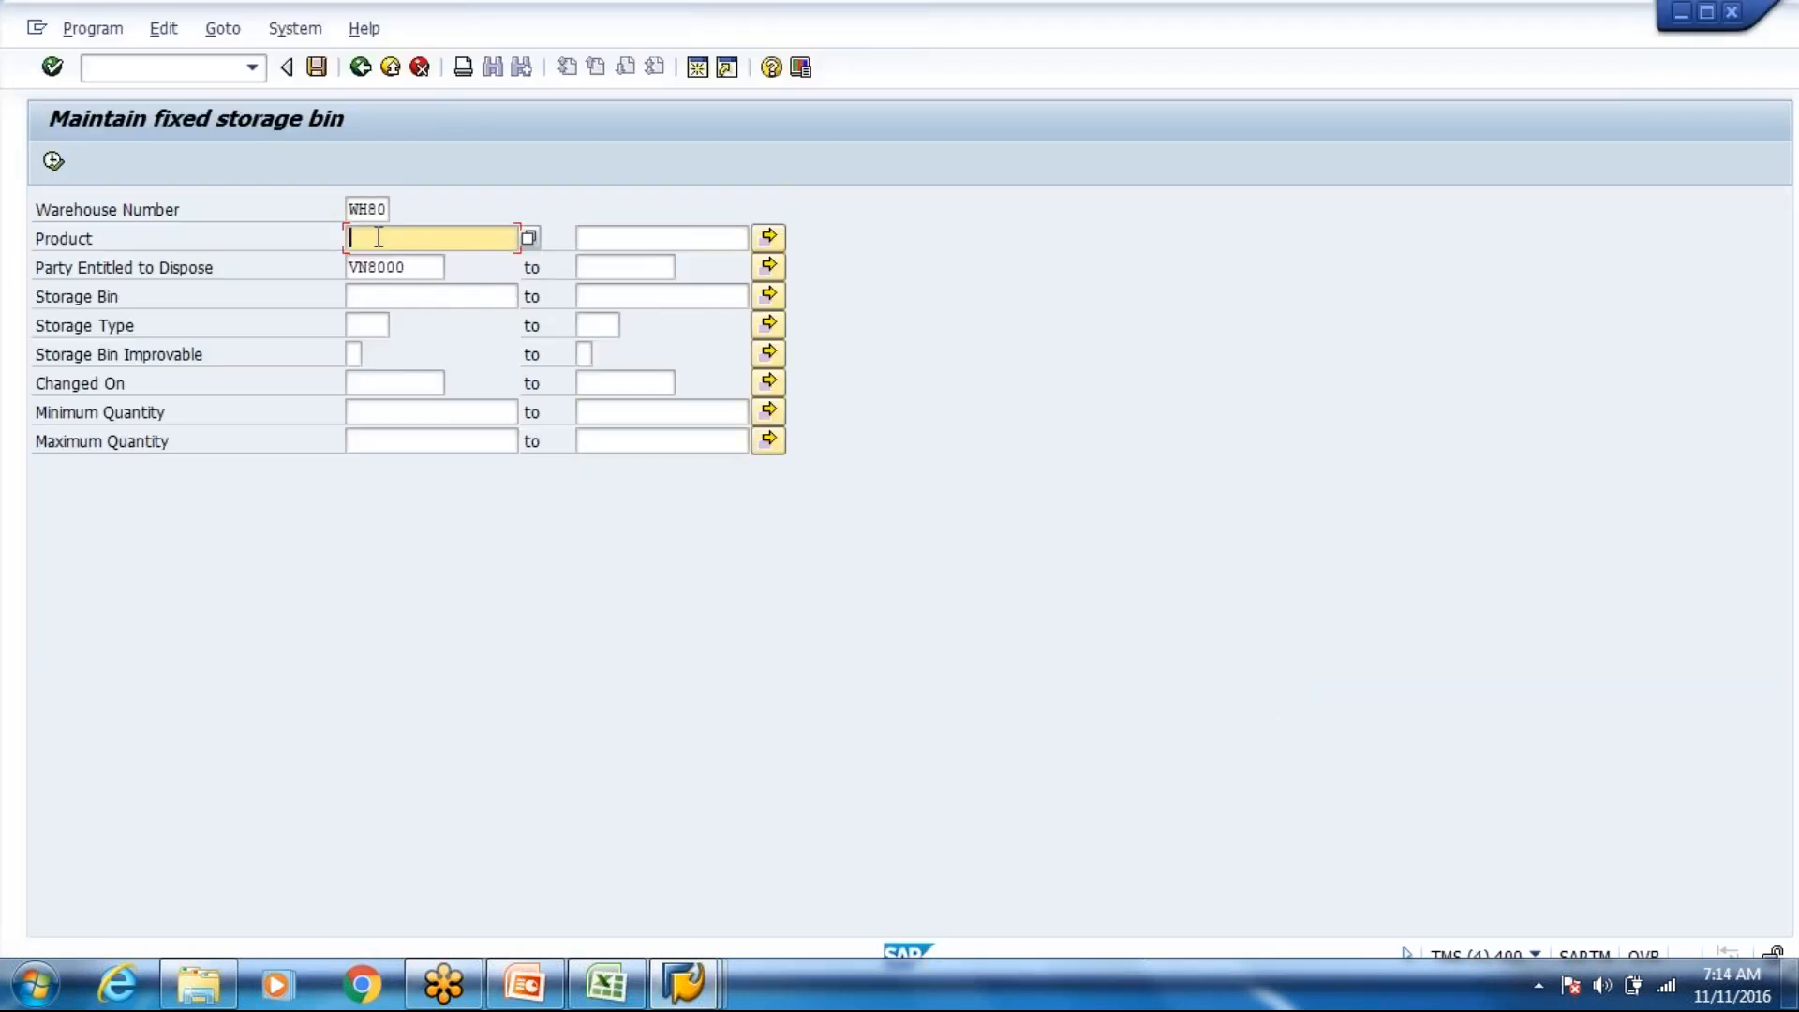
click(52, 162)
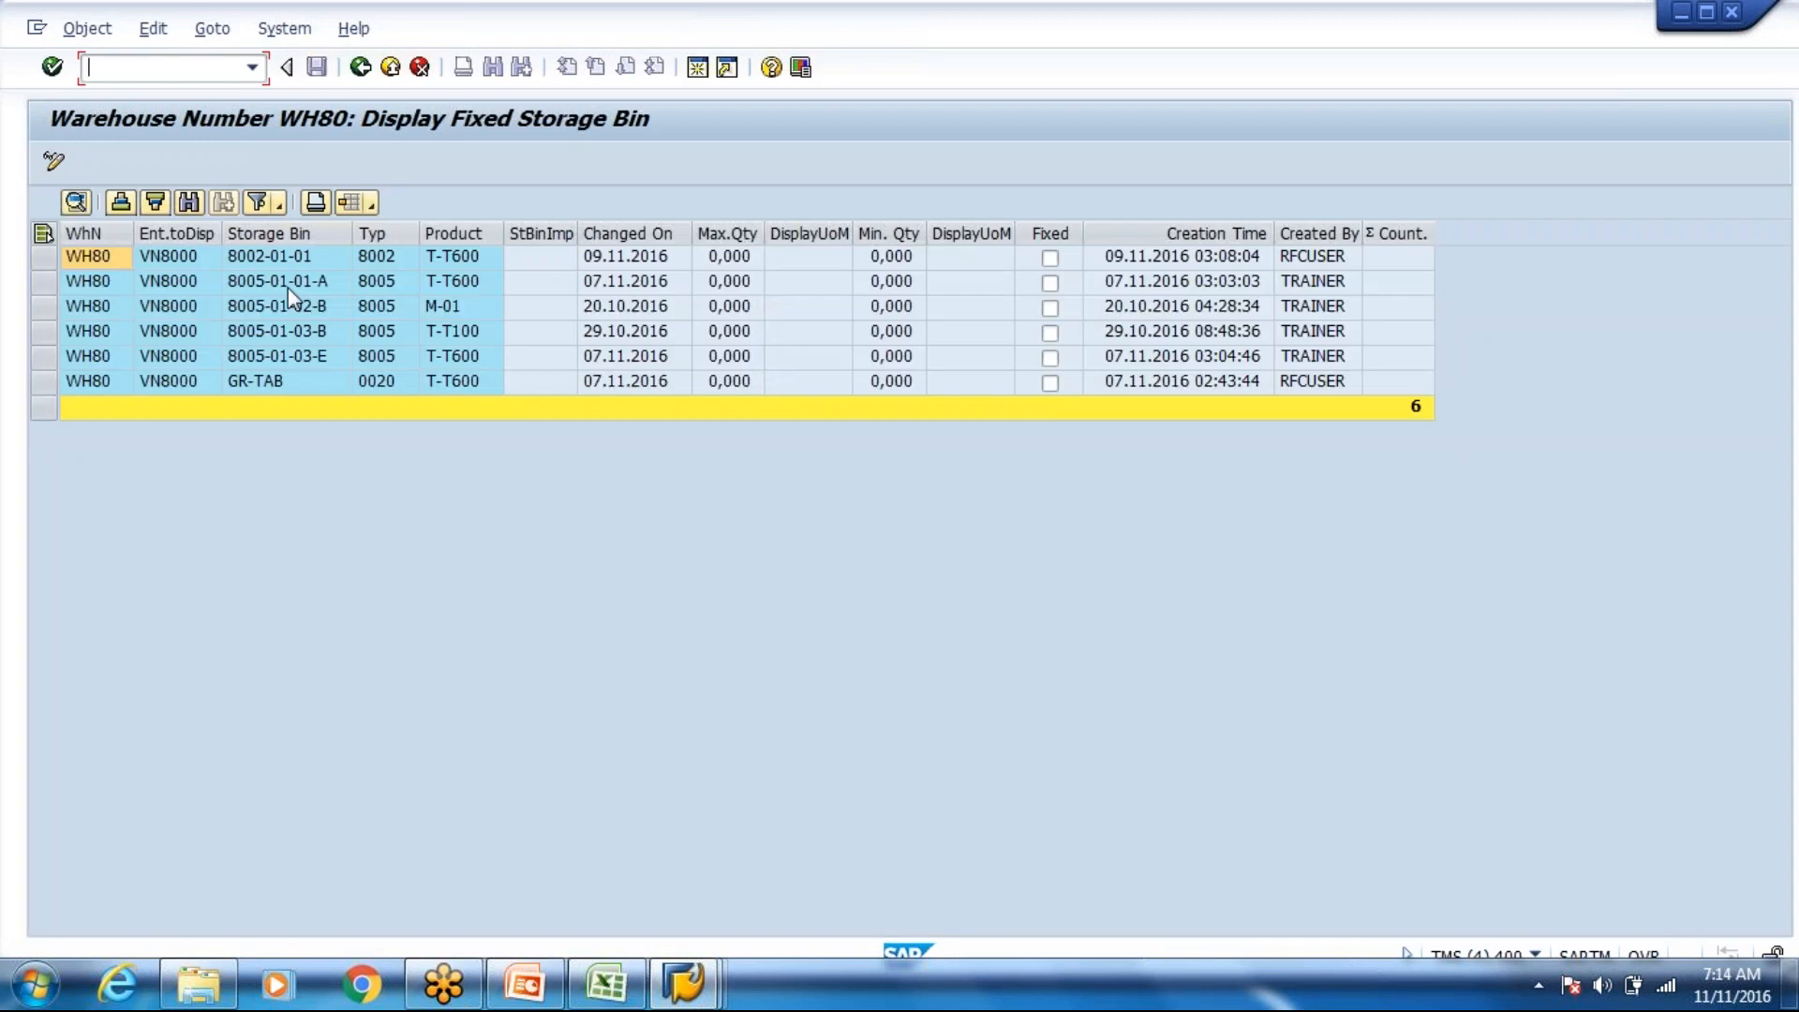
Step: Switch the fixed storage bin list to change mode and add a new row with party entitled to dispose VN8000
click(54, 161)
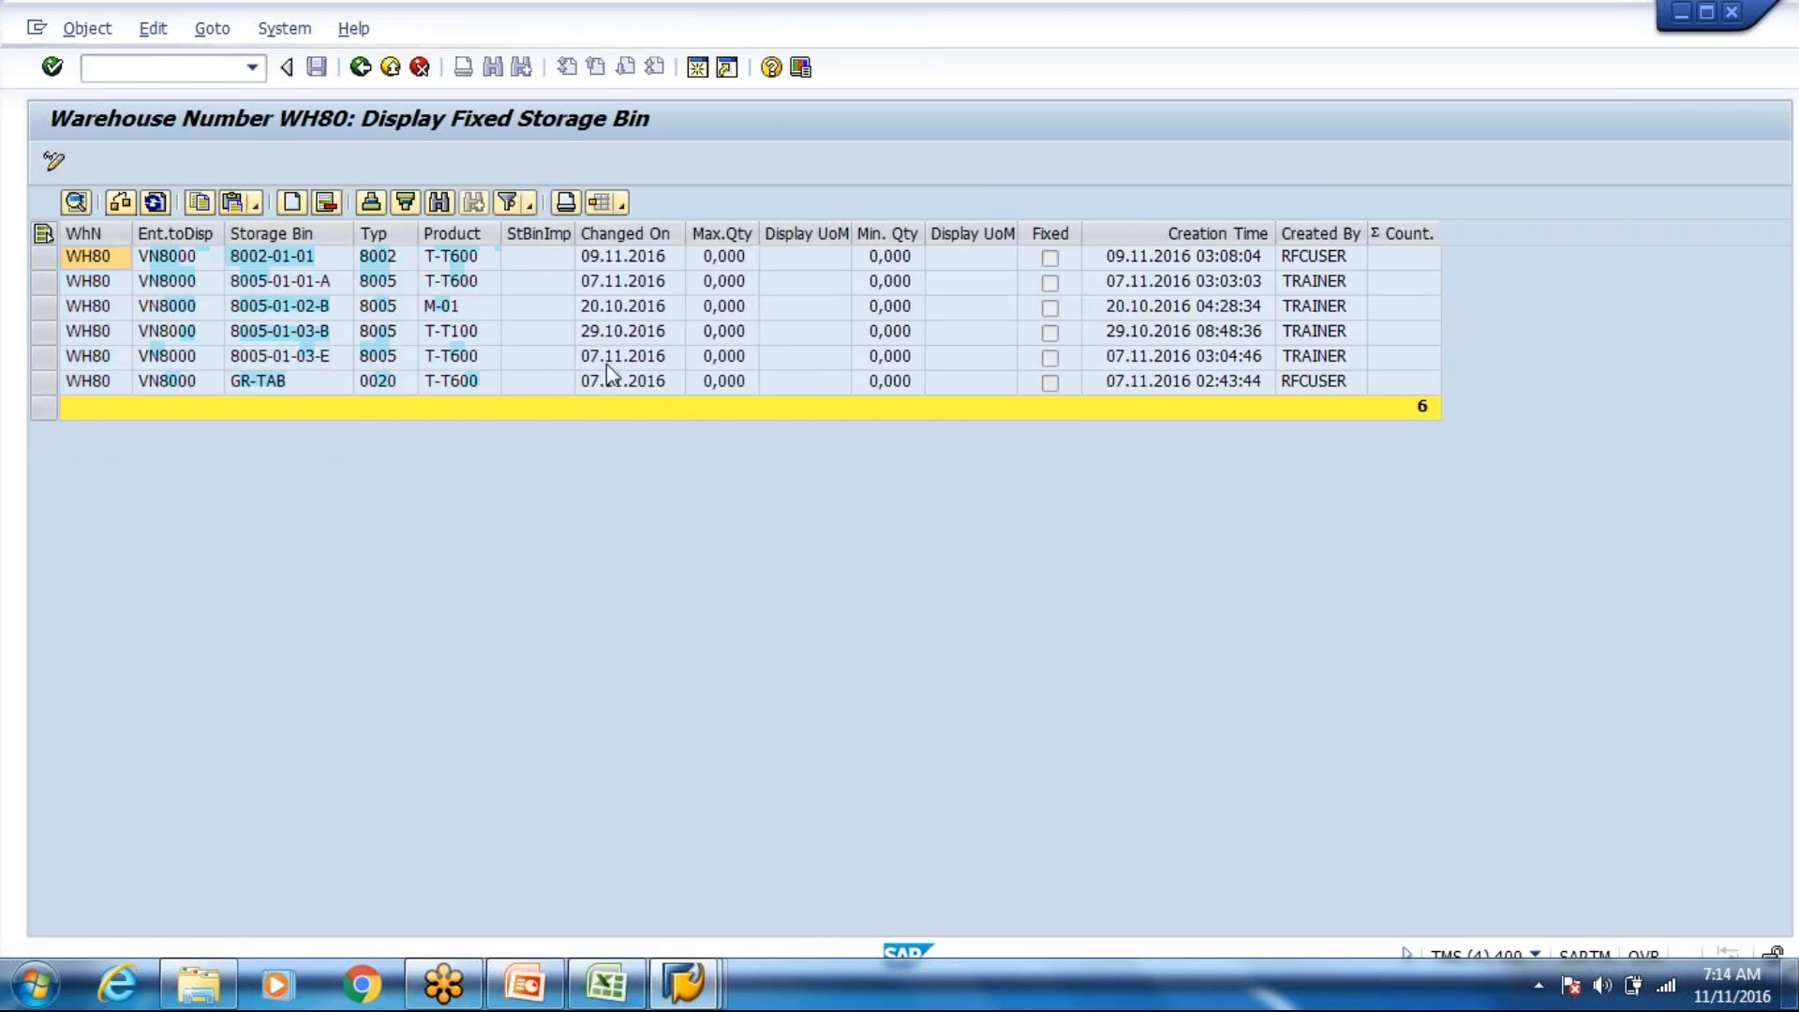
click(1319, 40)
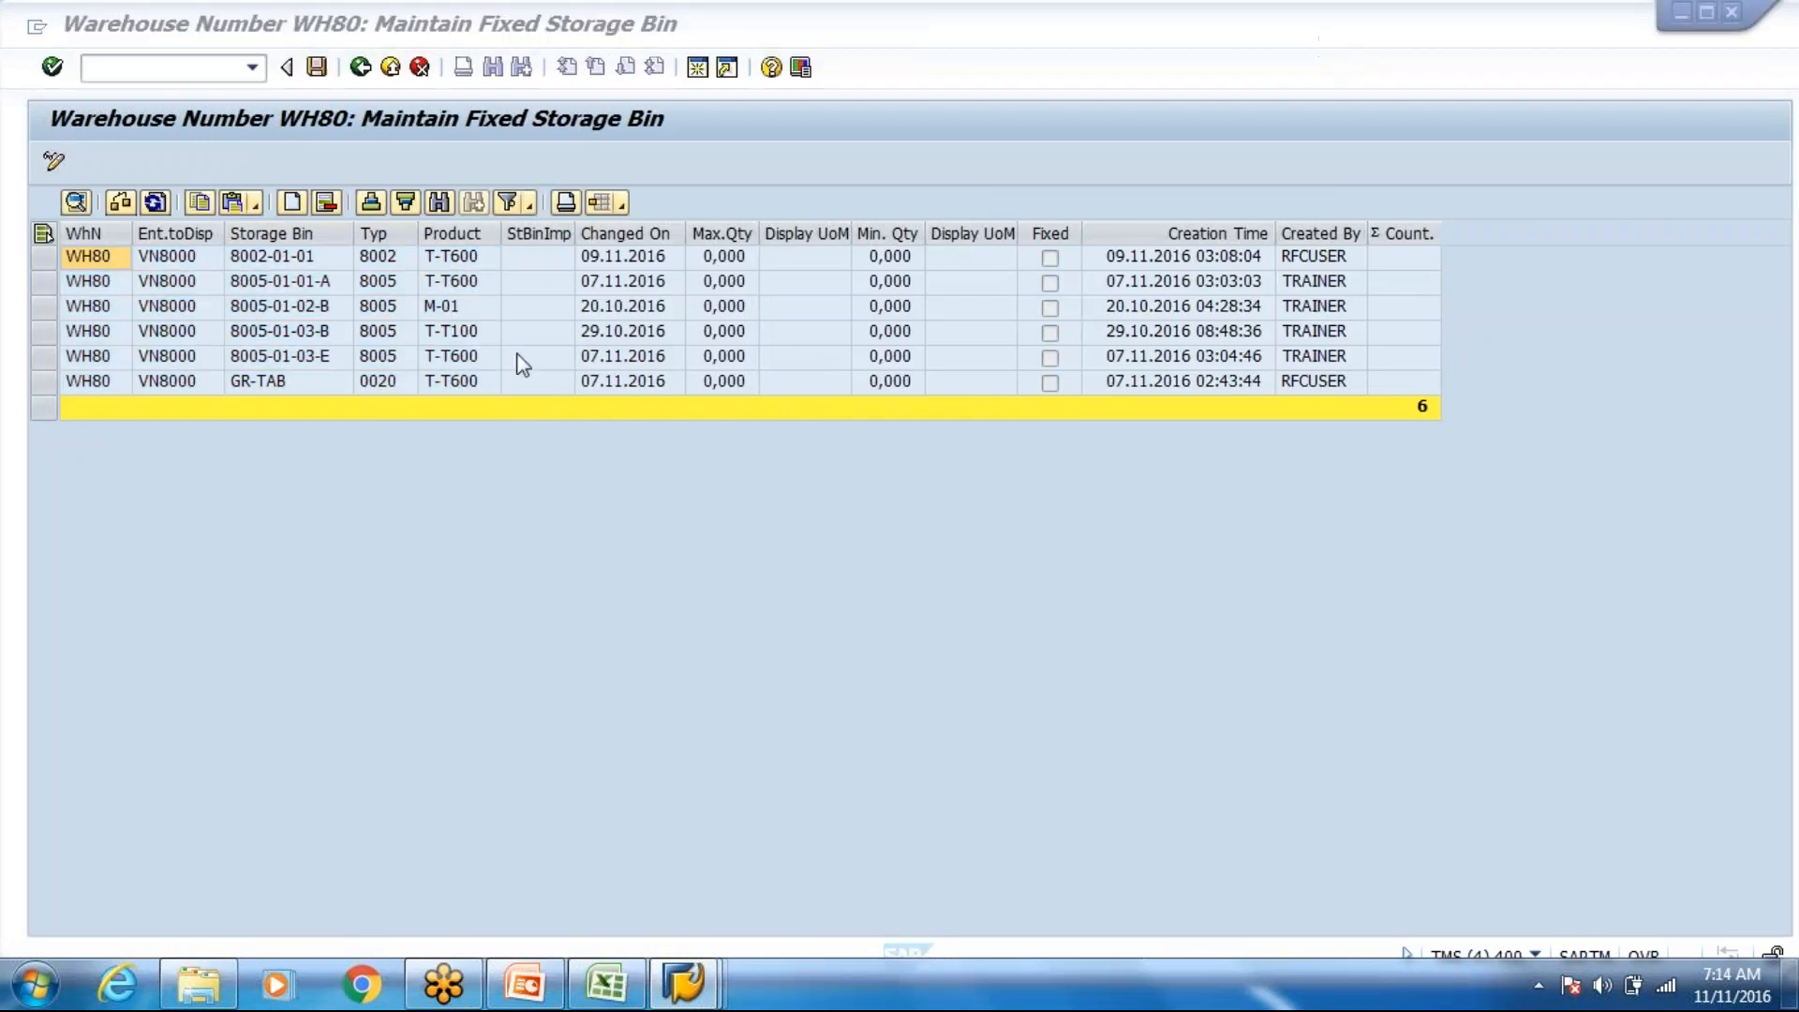
click(304, 359)
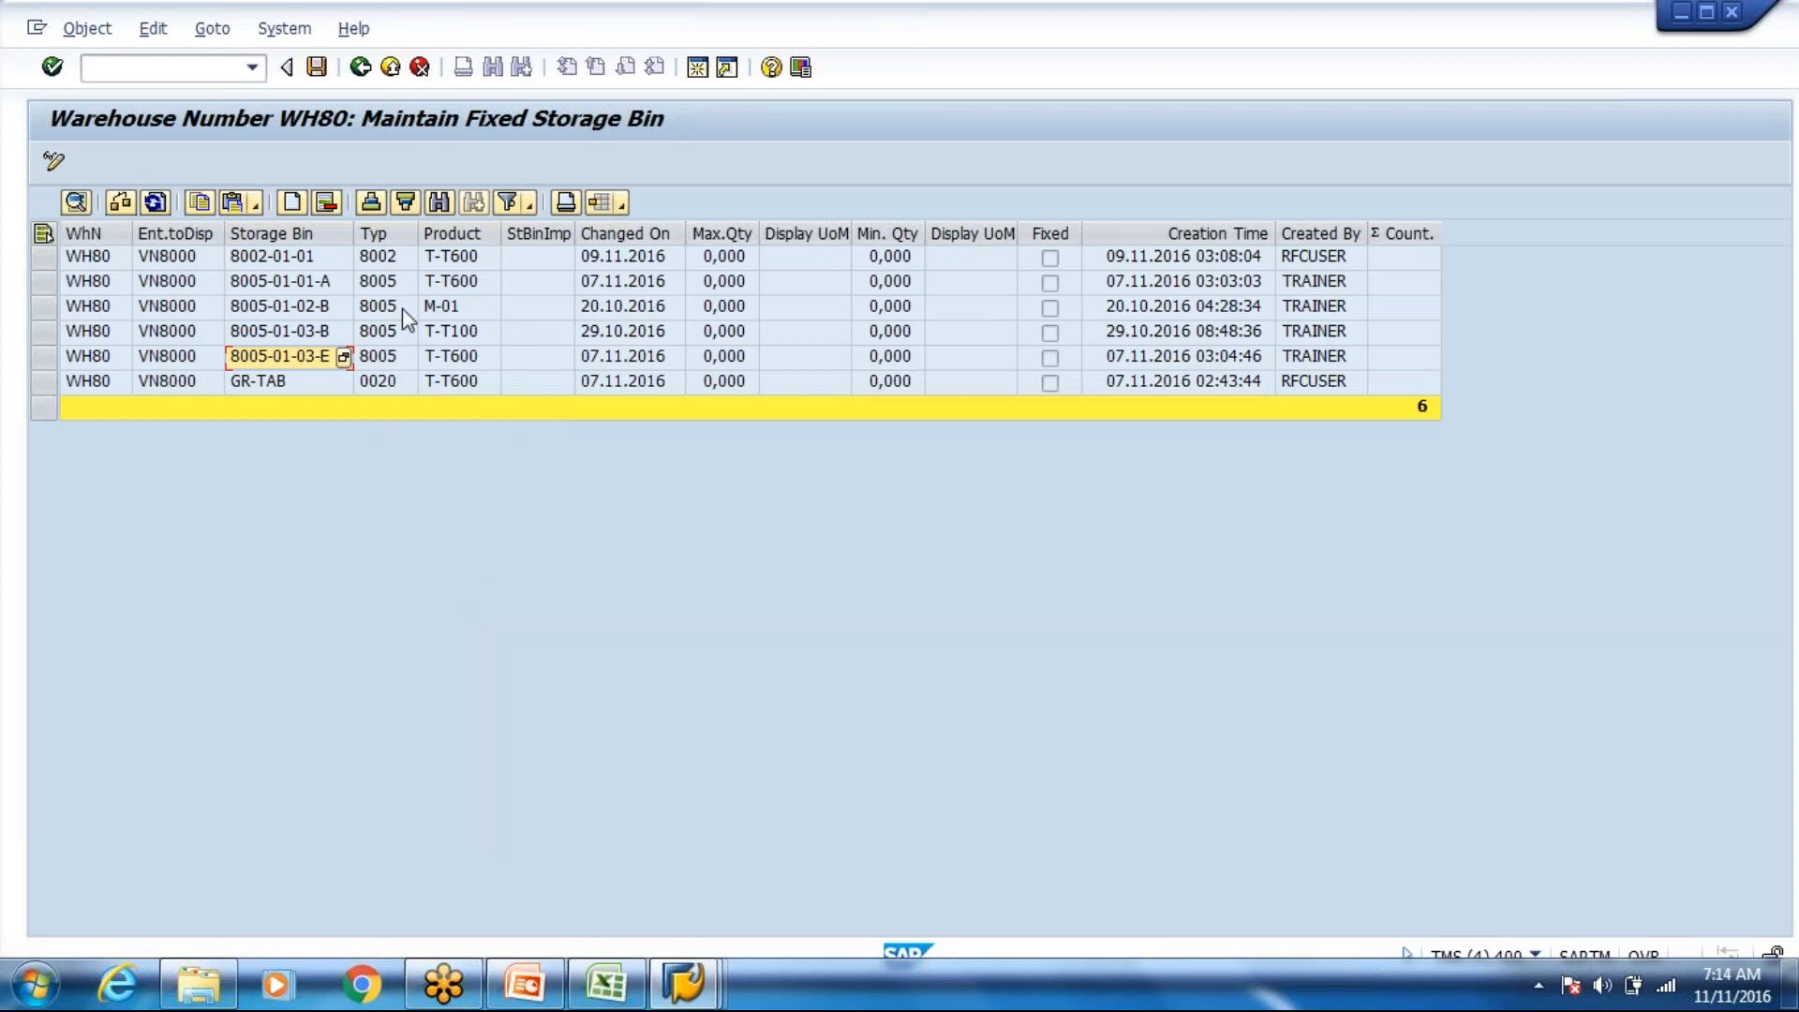
click(119, 200)
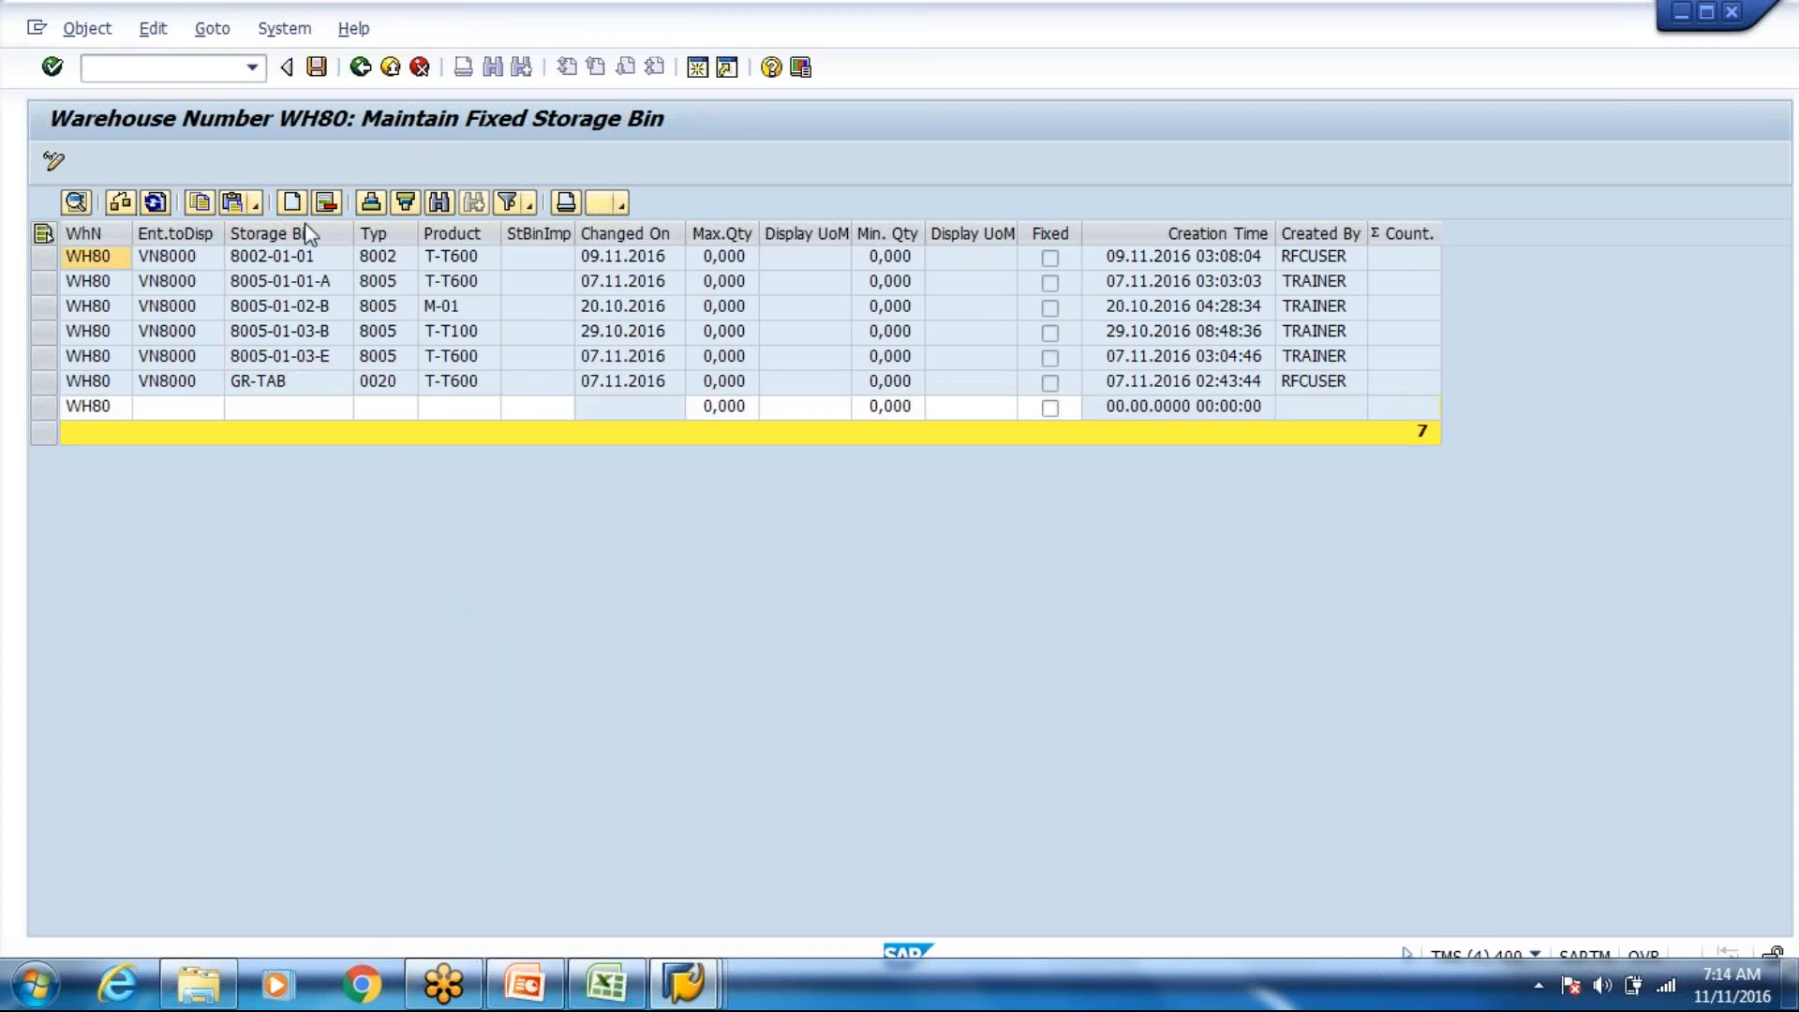
click(164, 416)
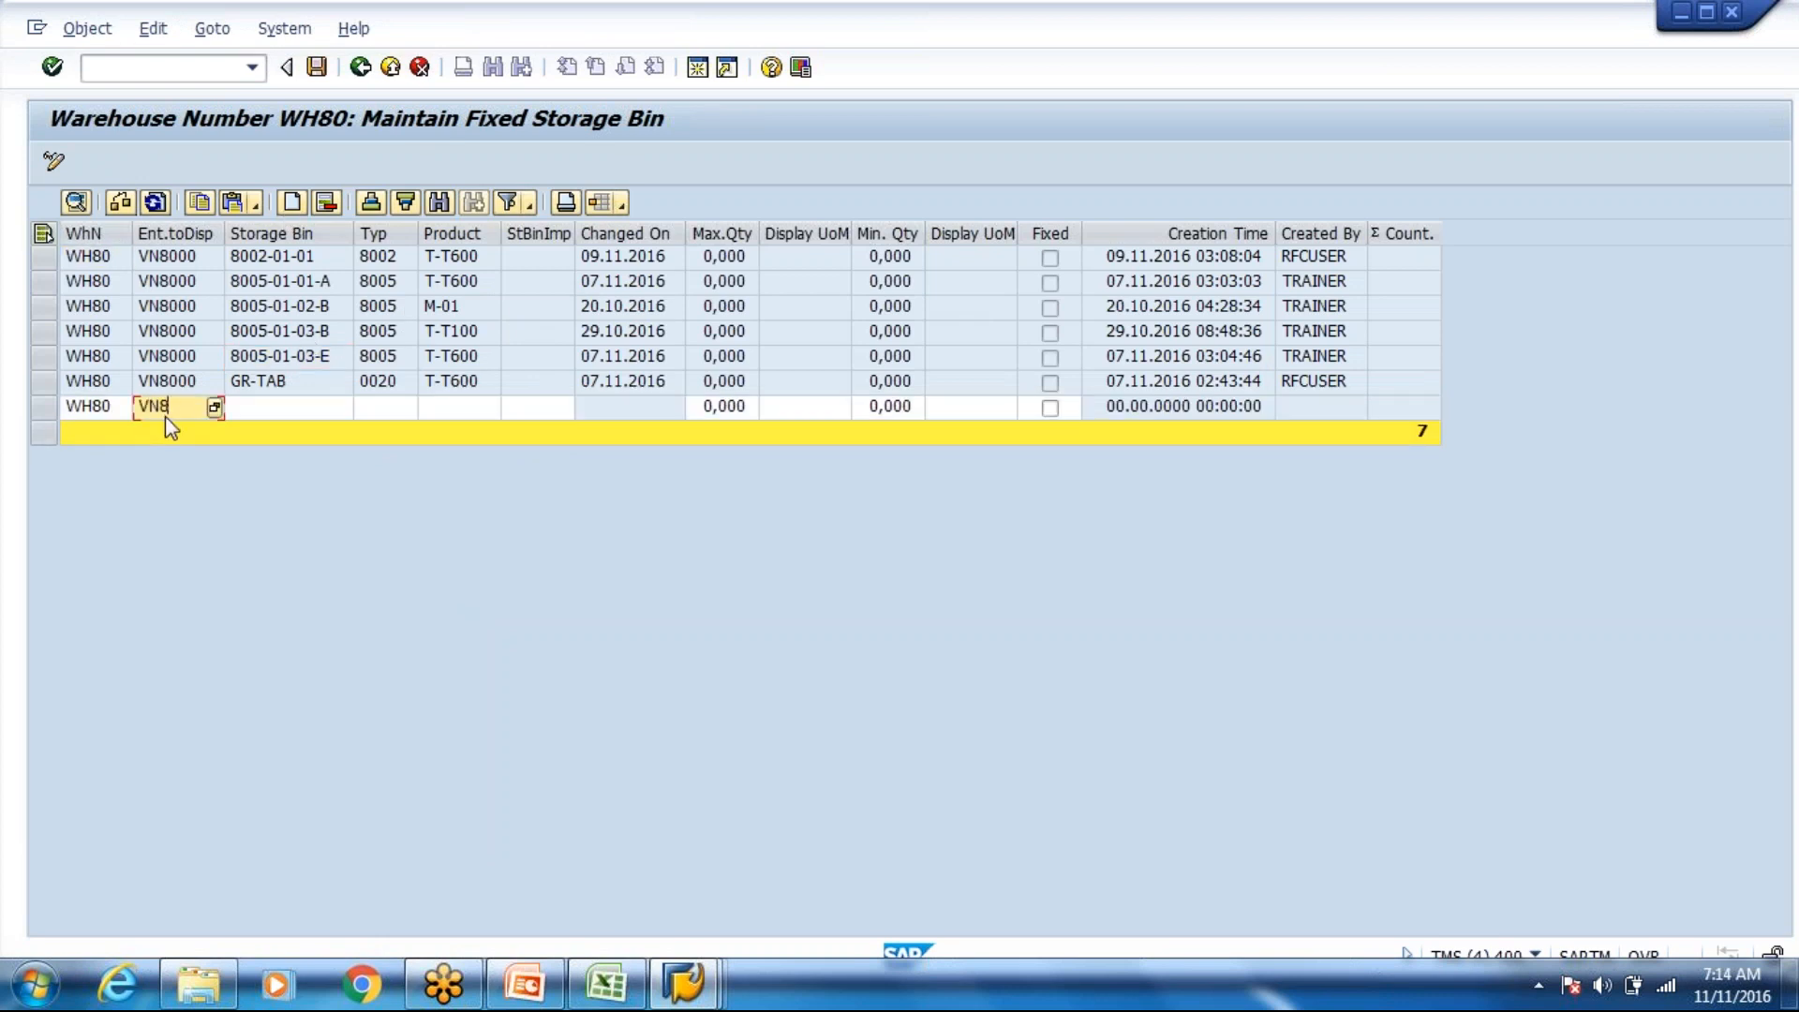
text(VN8000)
key(Tab)
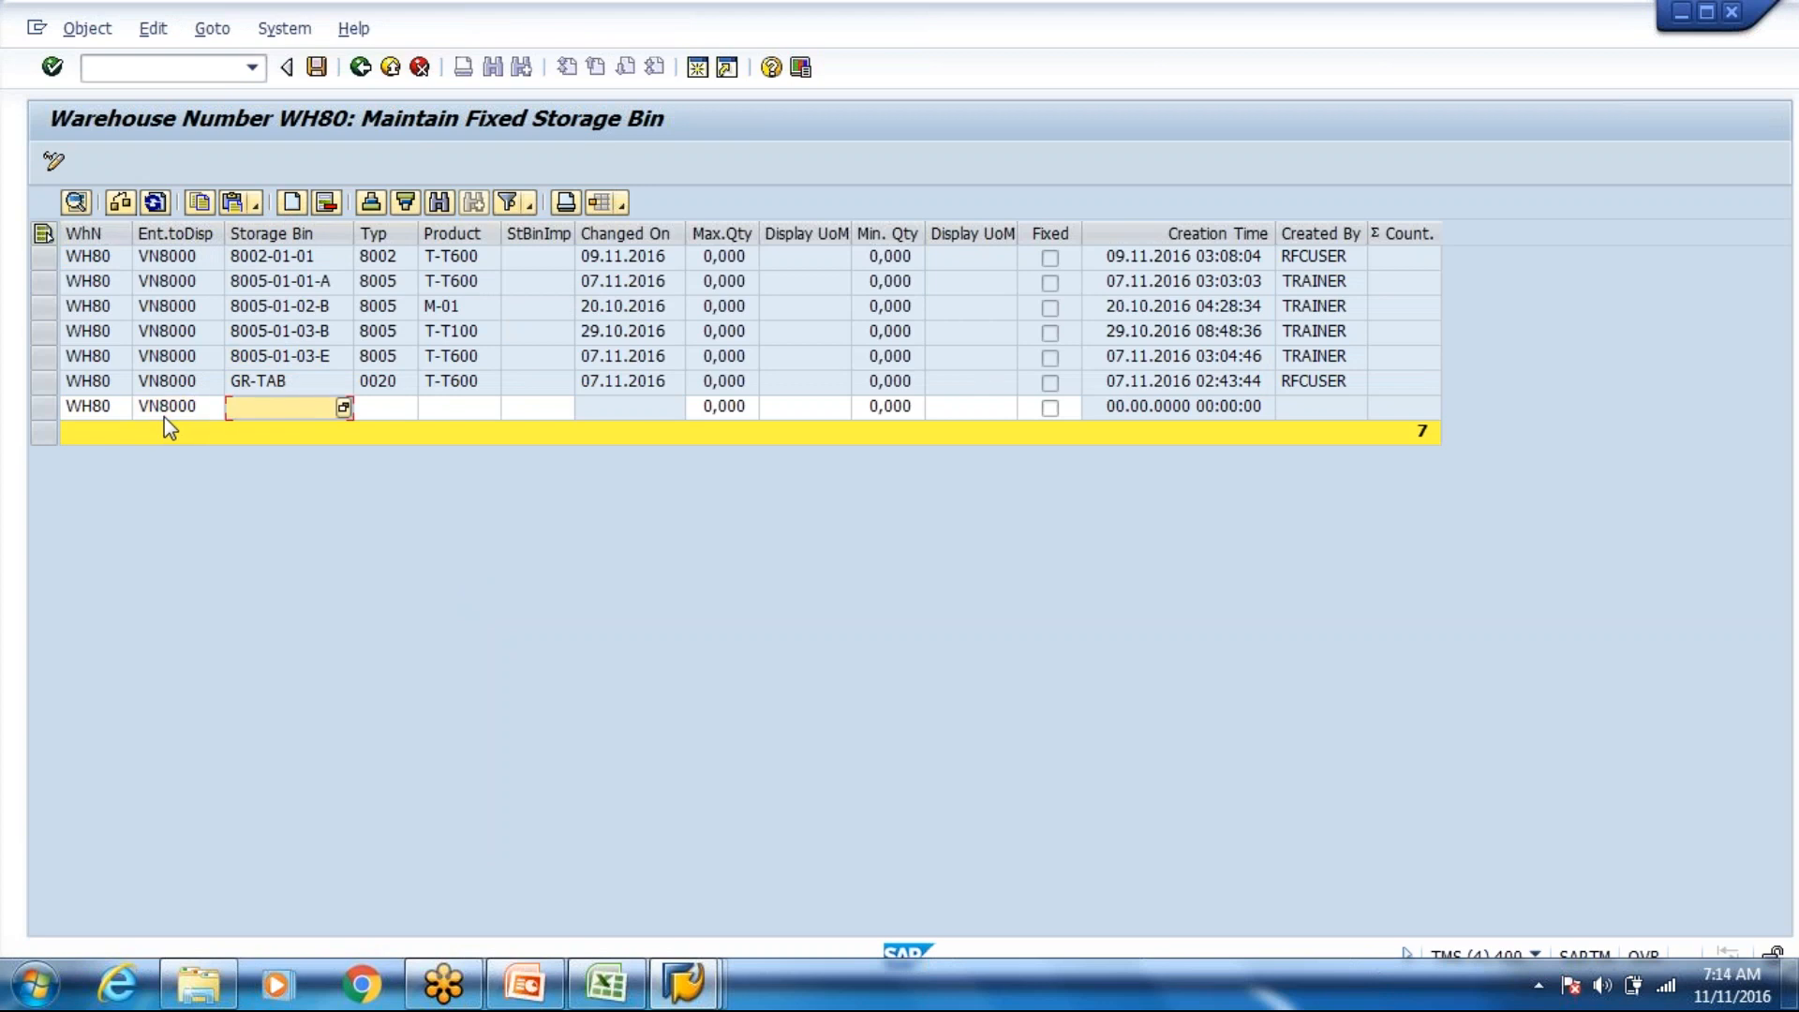
Step: Assign storage bin 8005-04-02-B, storage type 8005 and product T-T300 in the new fixed bin row
text(8005-04-02-B)
key(Tab)
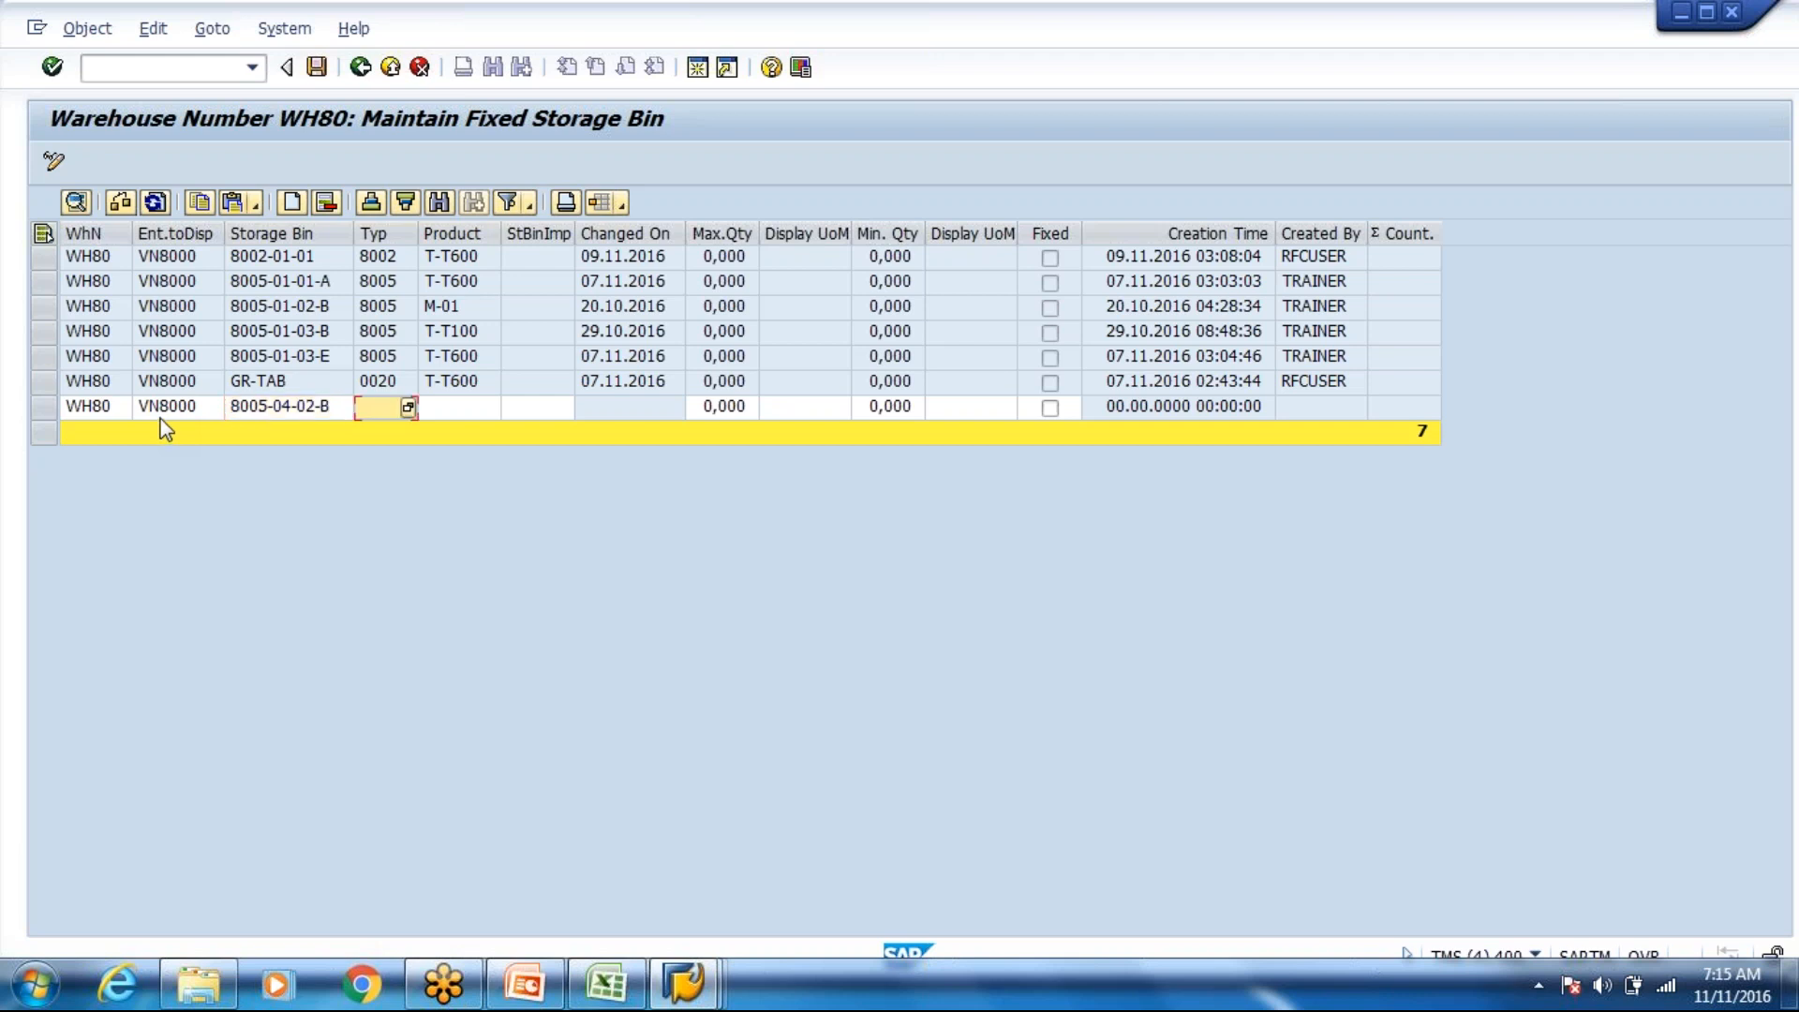
text(8005)
key(Tab)
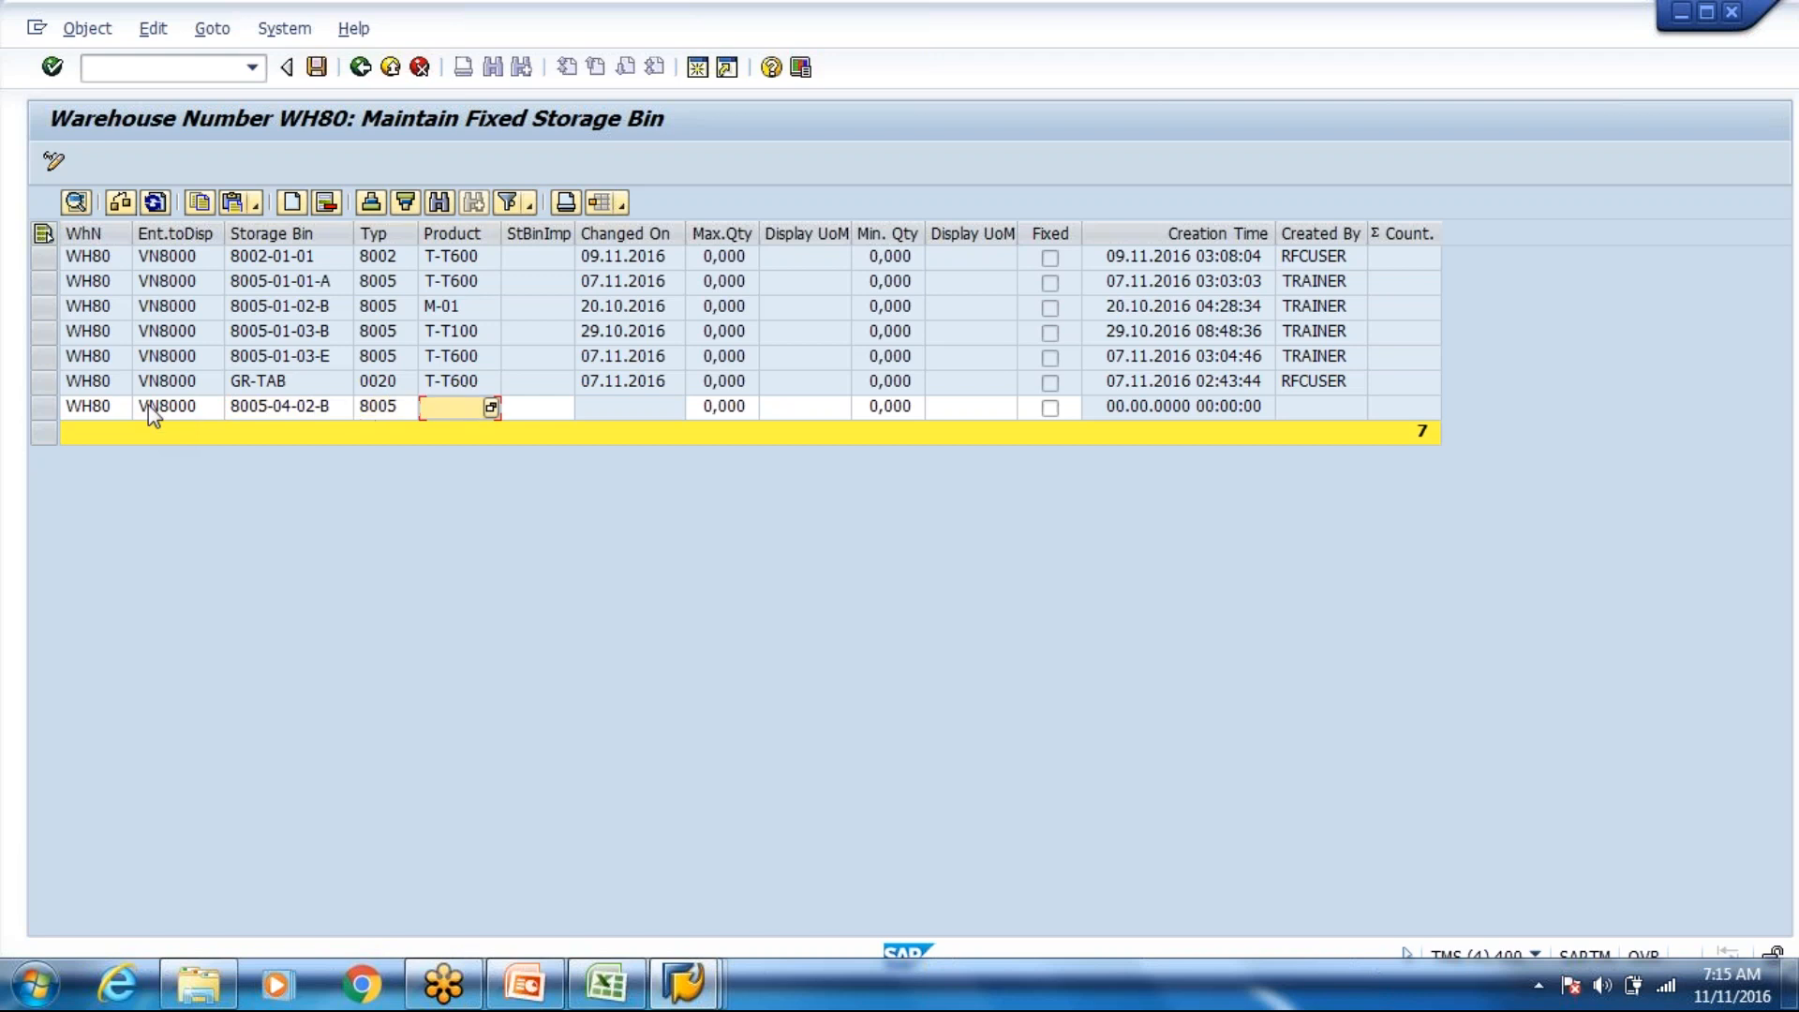
text(t-t300)
key(Tab)
key(Tab)
key(Tab)
key(shift+Tab)
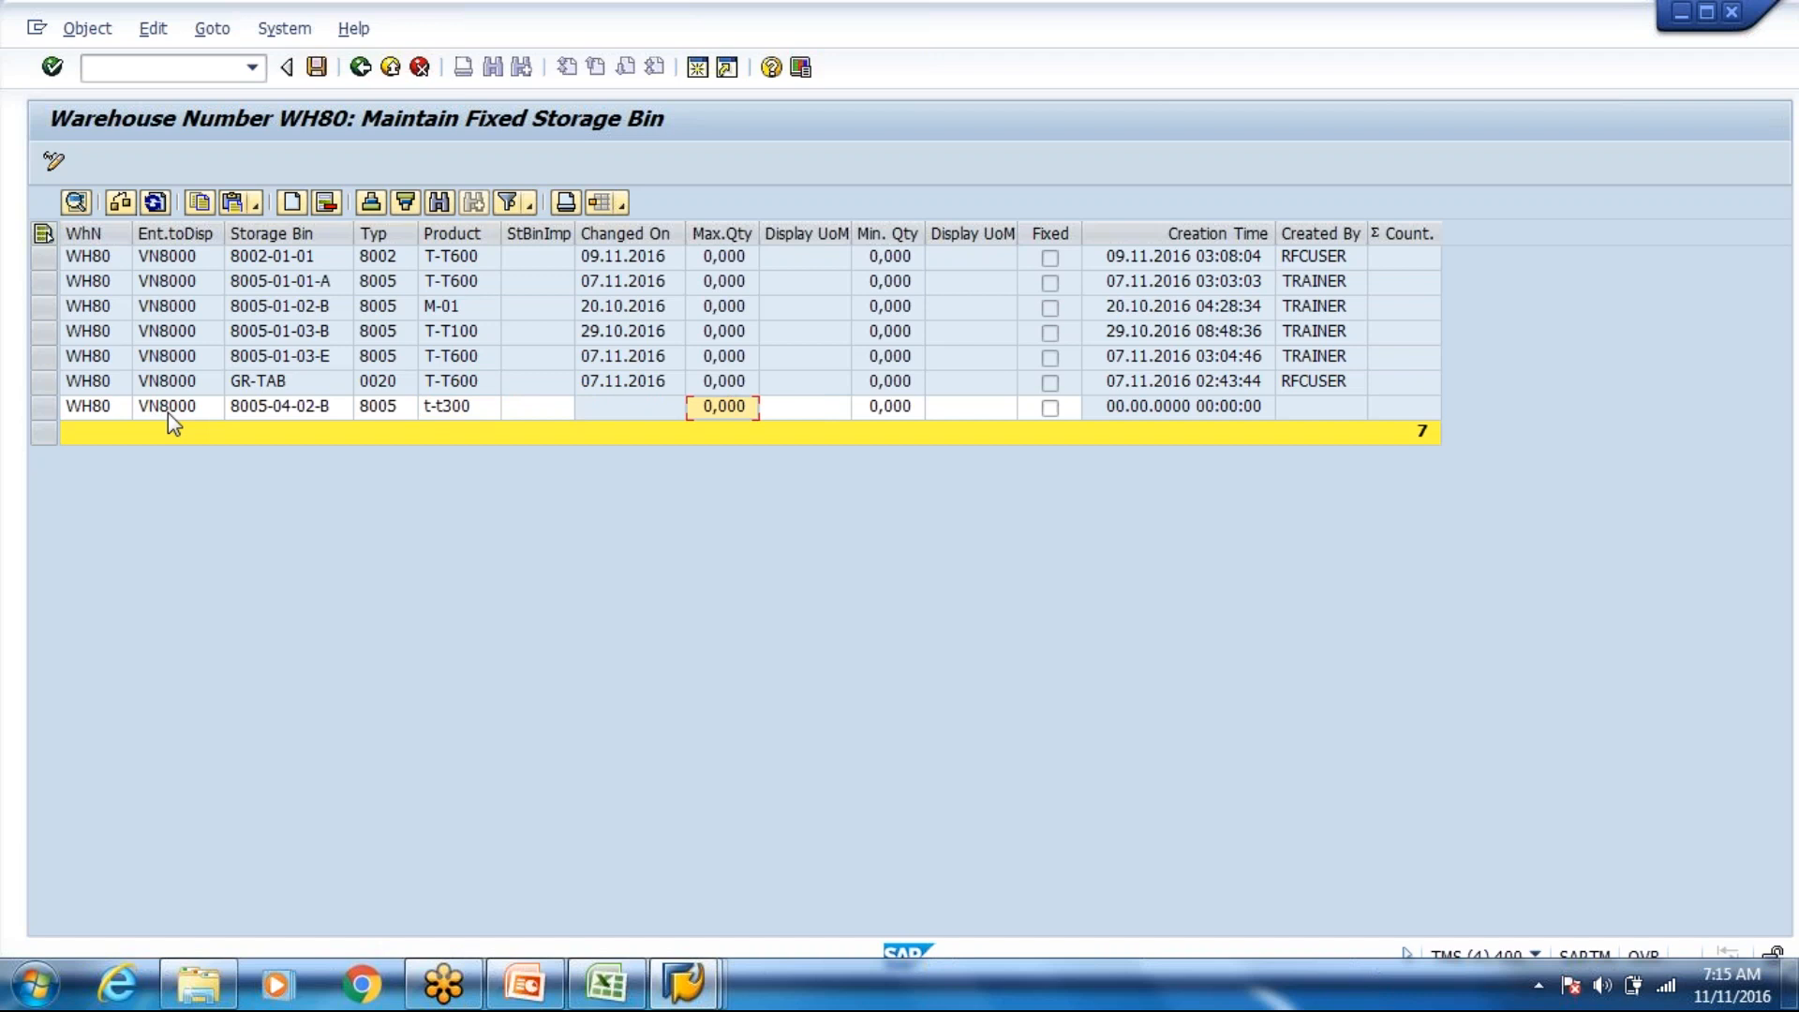
Step: Set the new T-T300 row's maximum quantity to 100 PC and its minimum quantity to 10 PC
key(BackSpace)
text(100)
key(Tab)
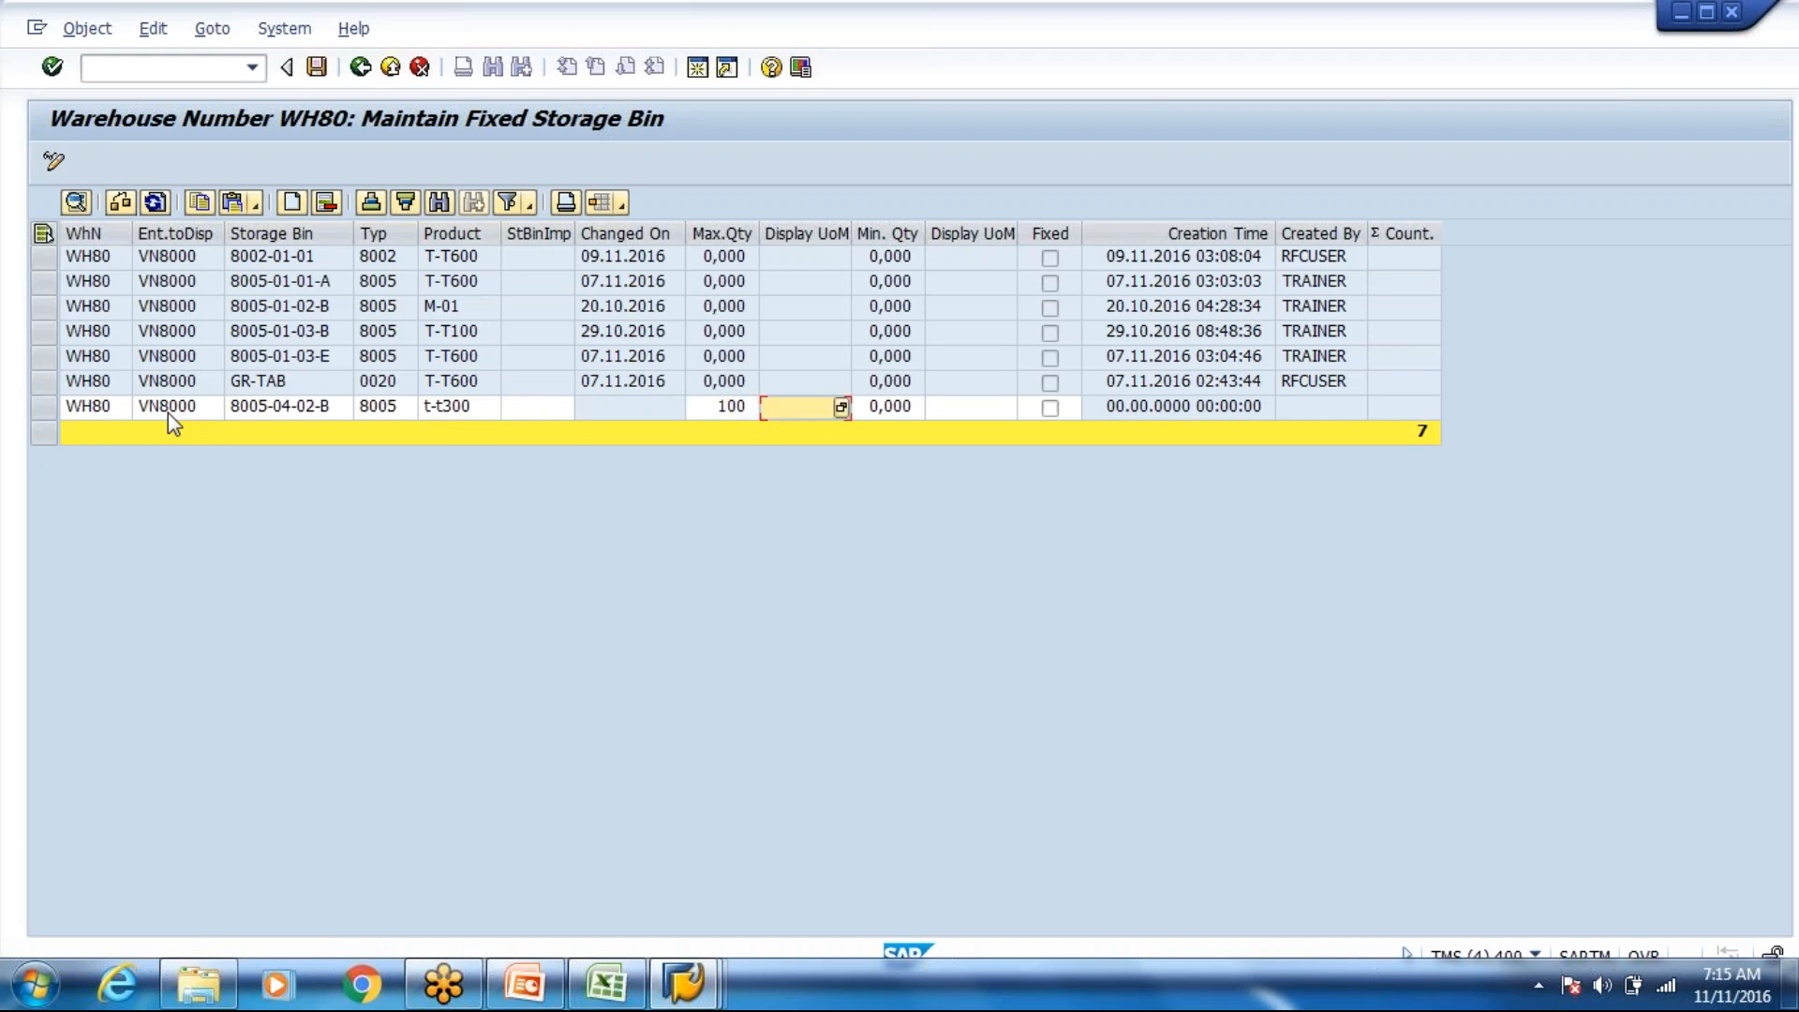
text(pc)
key(Tab)
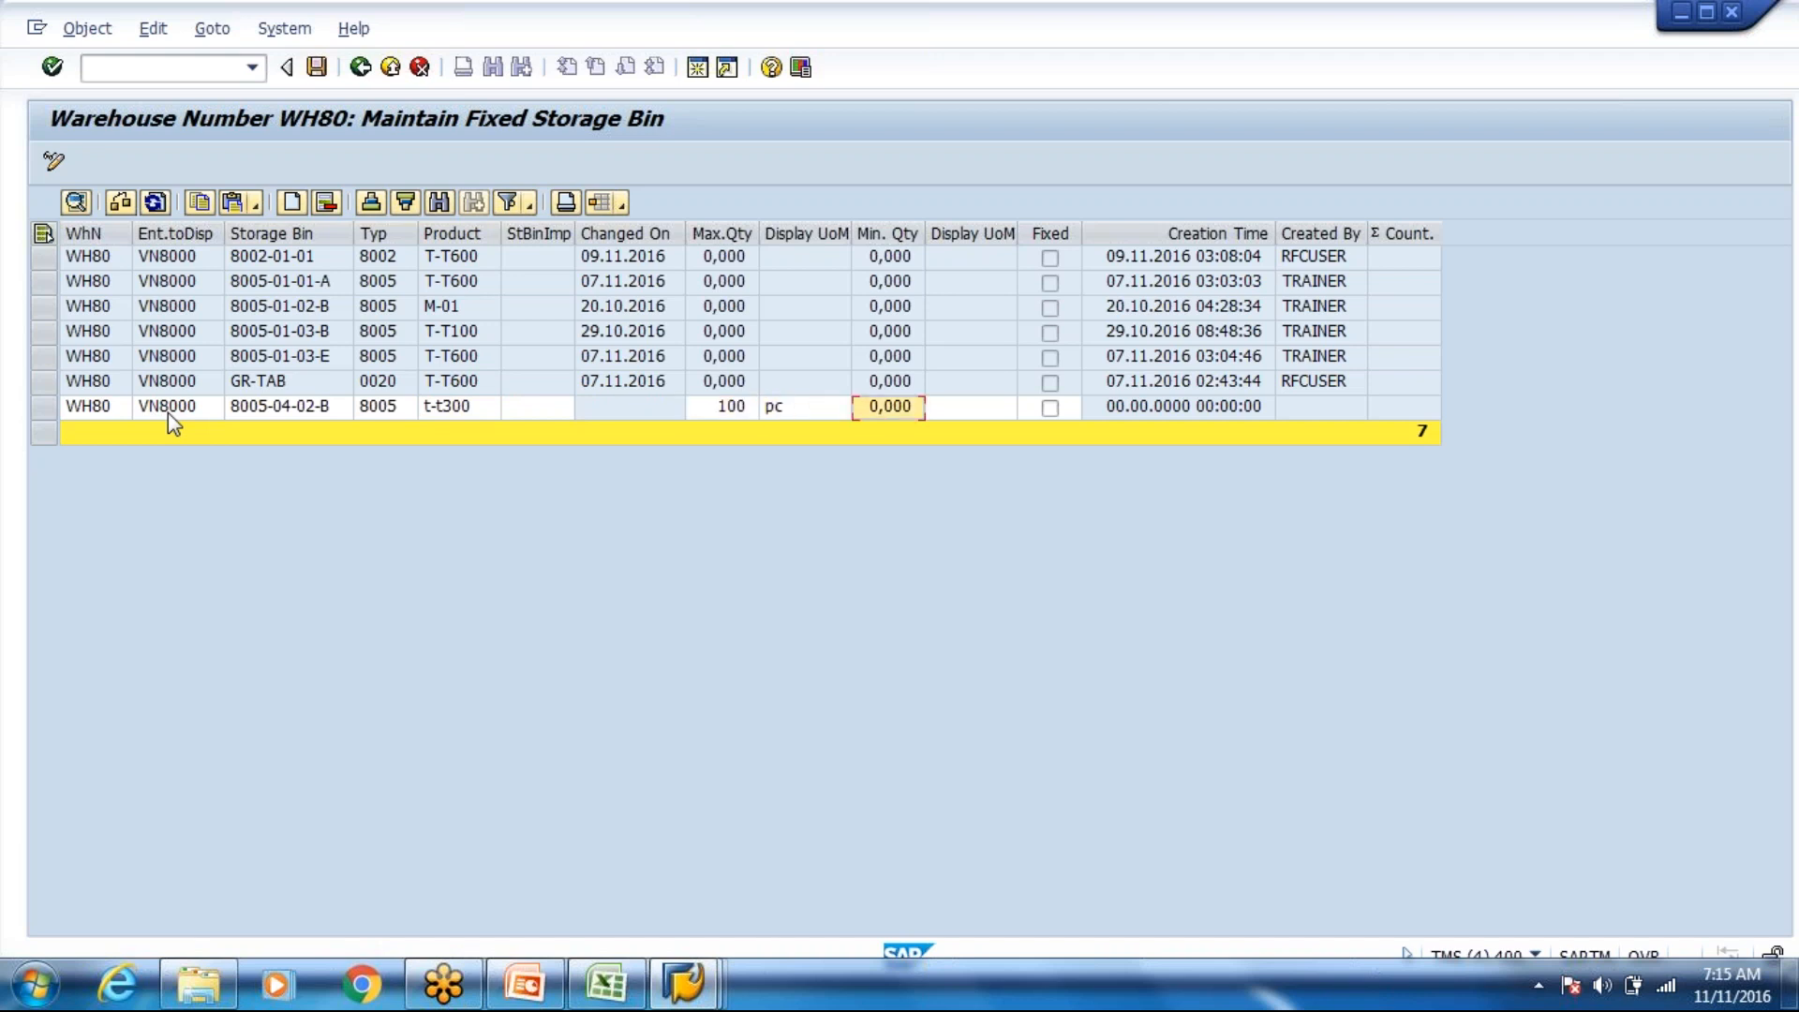
key(BackSpace)
text(10)
key(Tab)
text(pc)
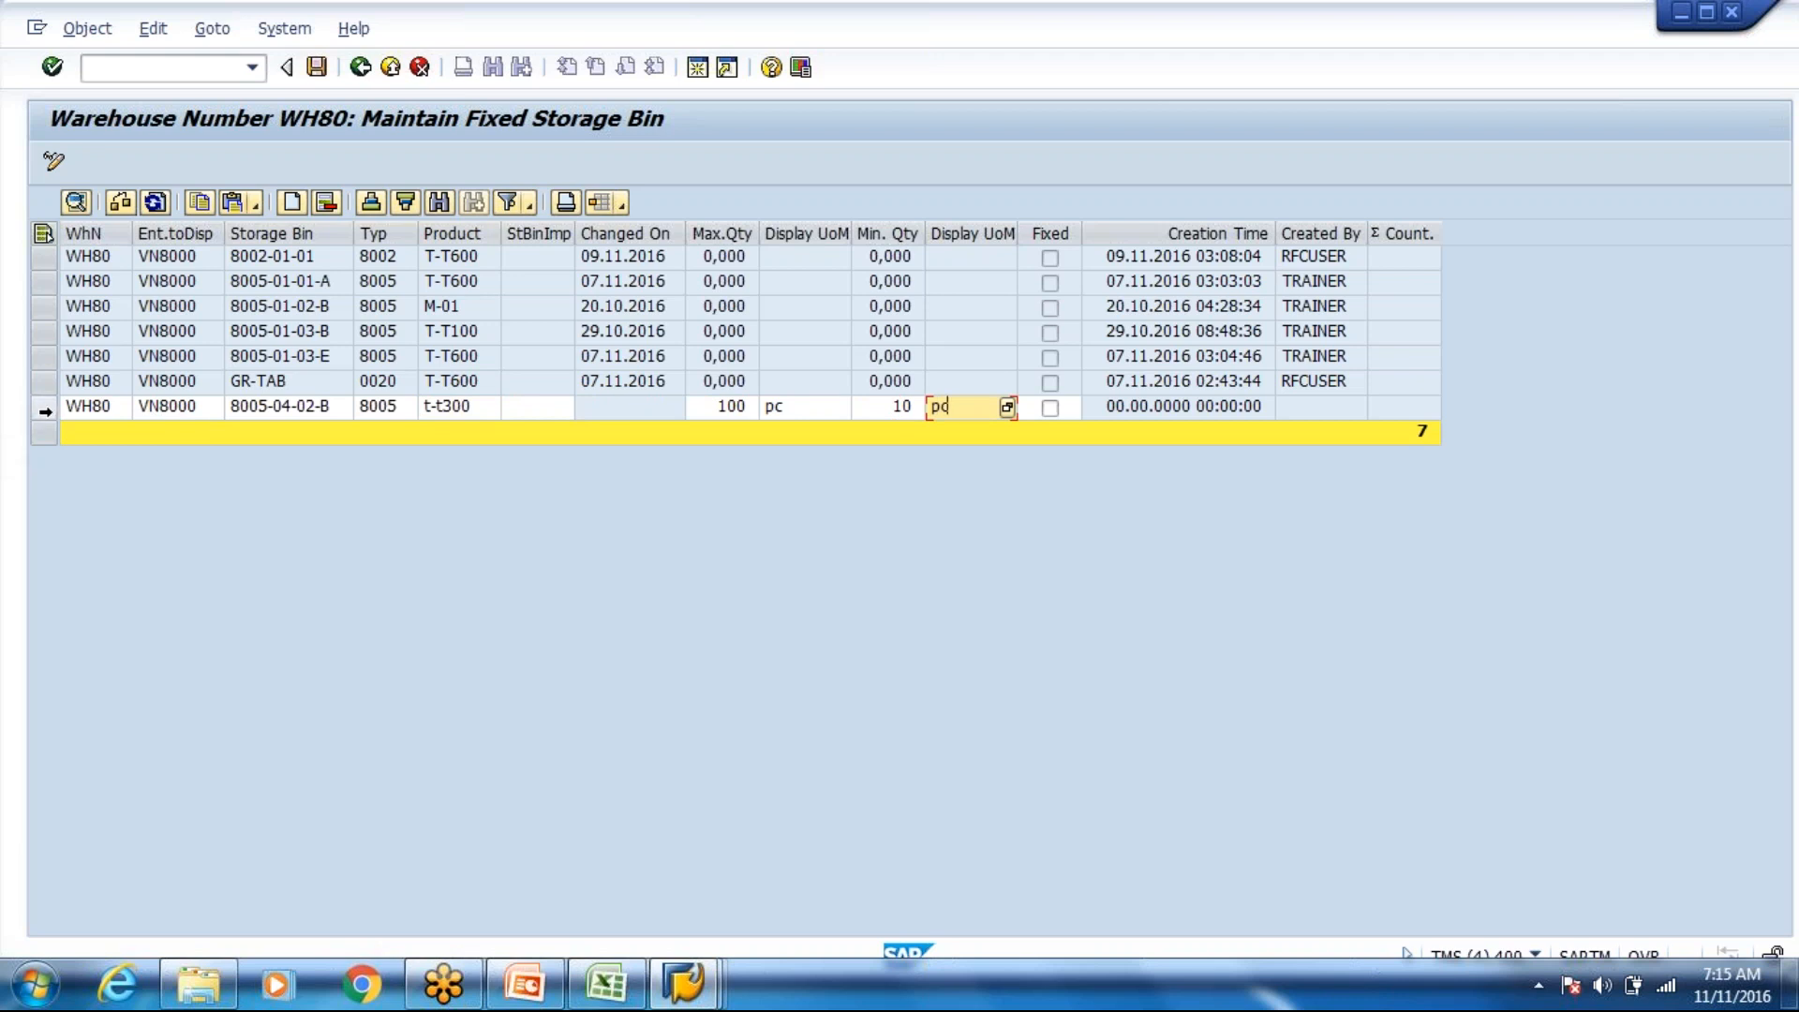
Step: Check the details of the new T-T300 fixed bin entry, save it and leave the transaction
click(43, 408)
click(76, 204)
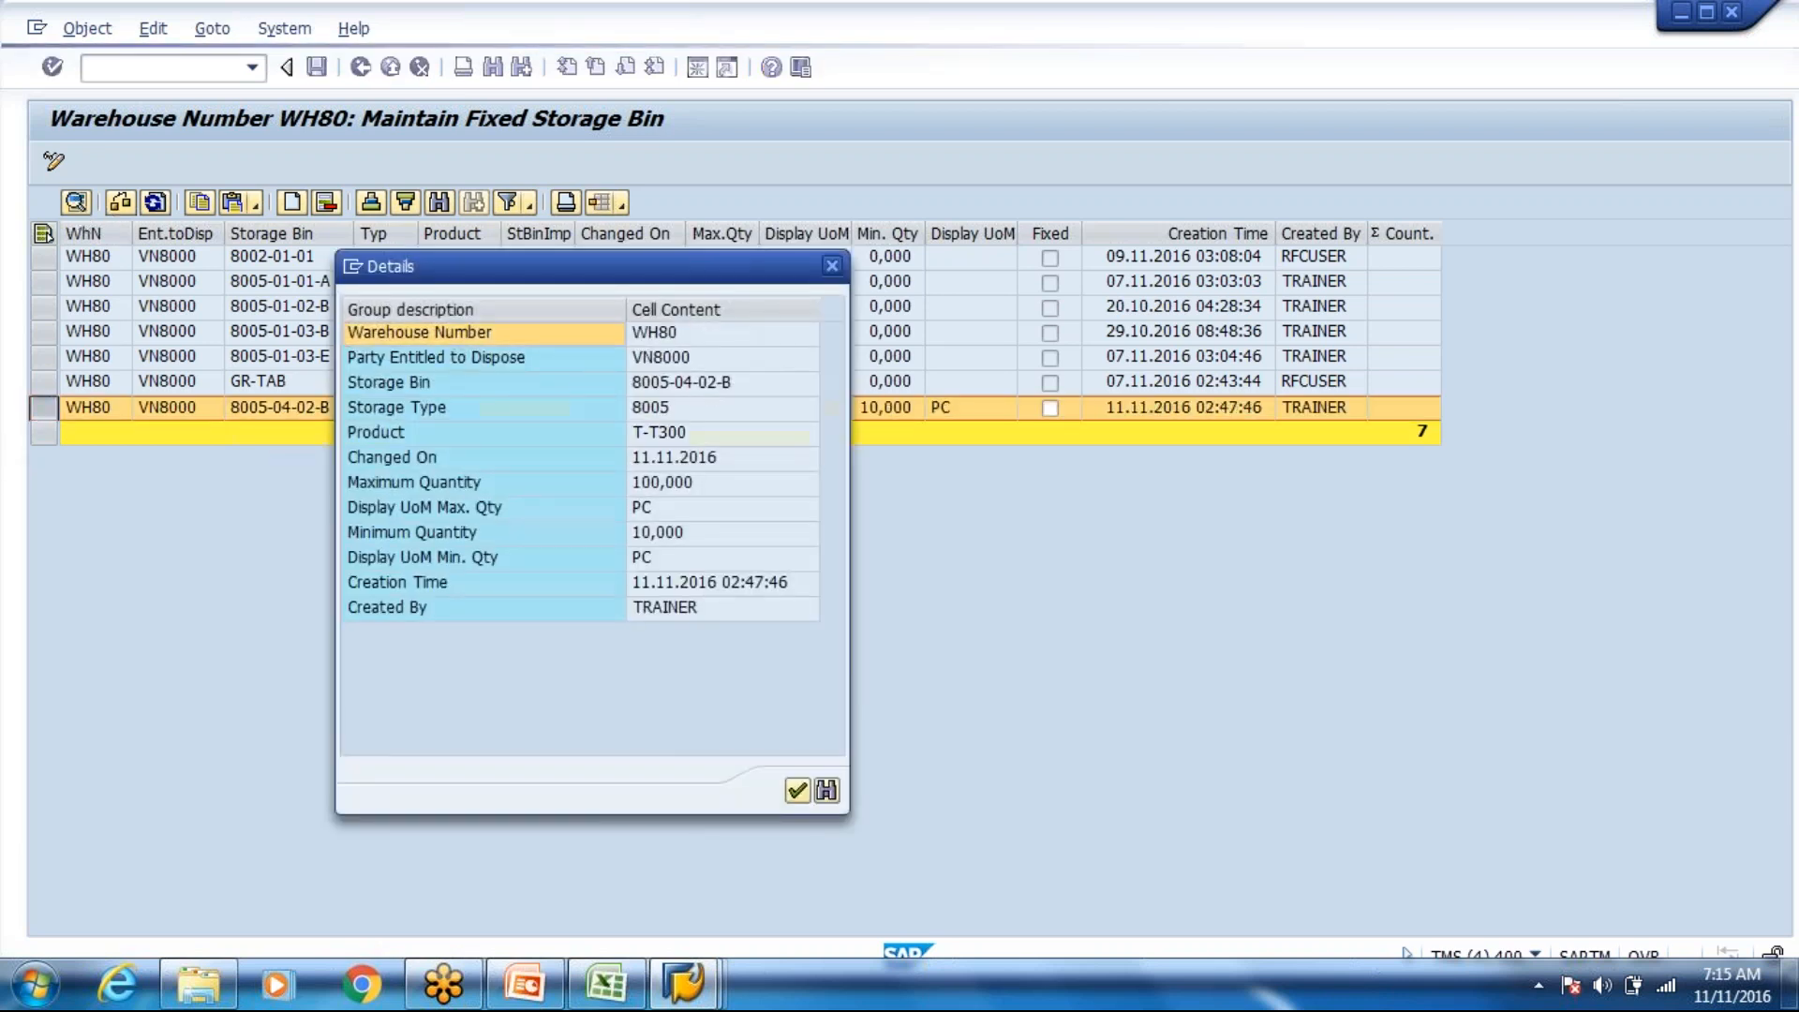
click(797, 790)
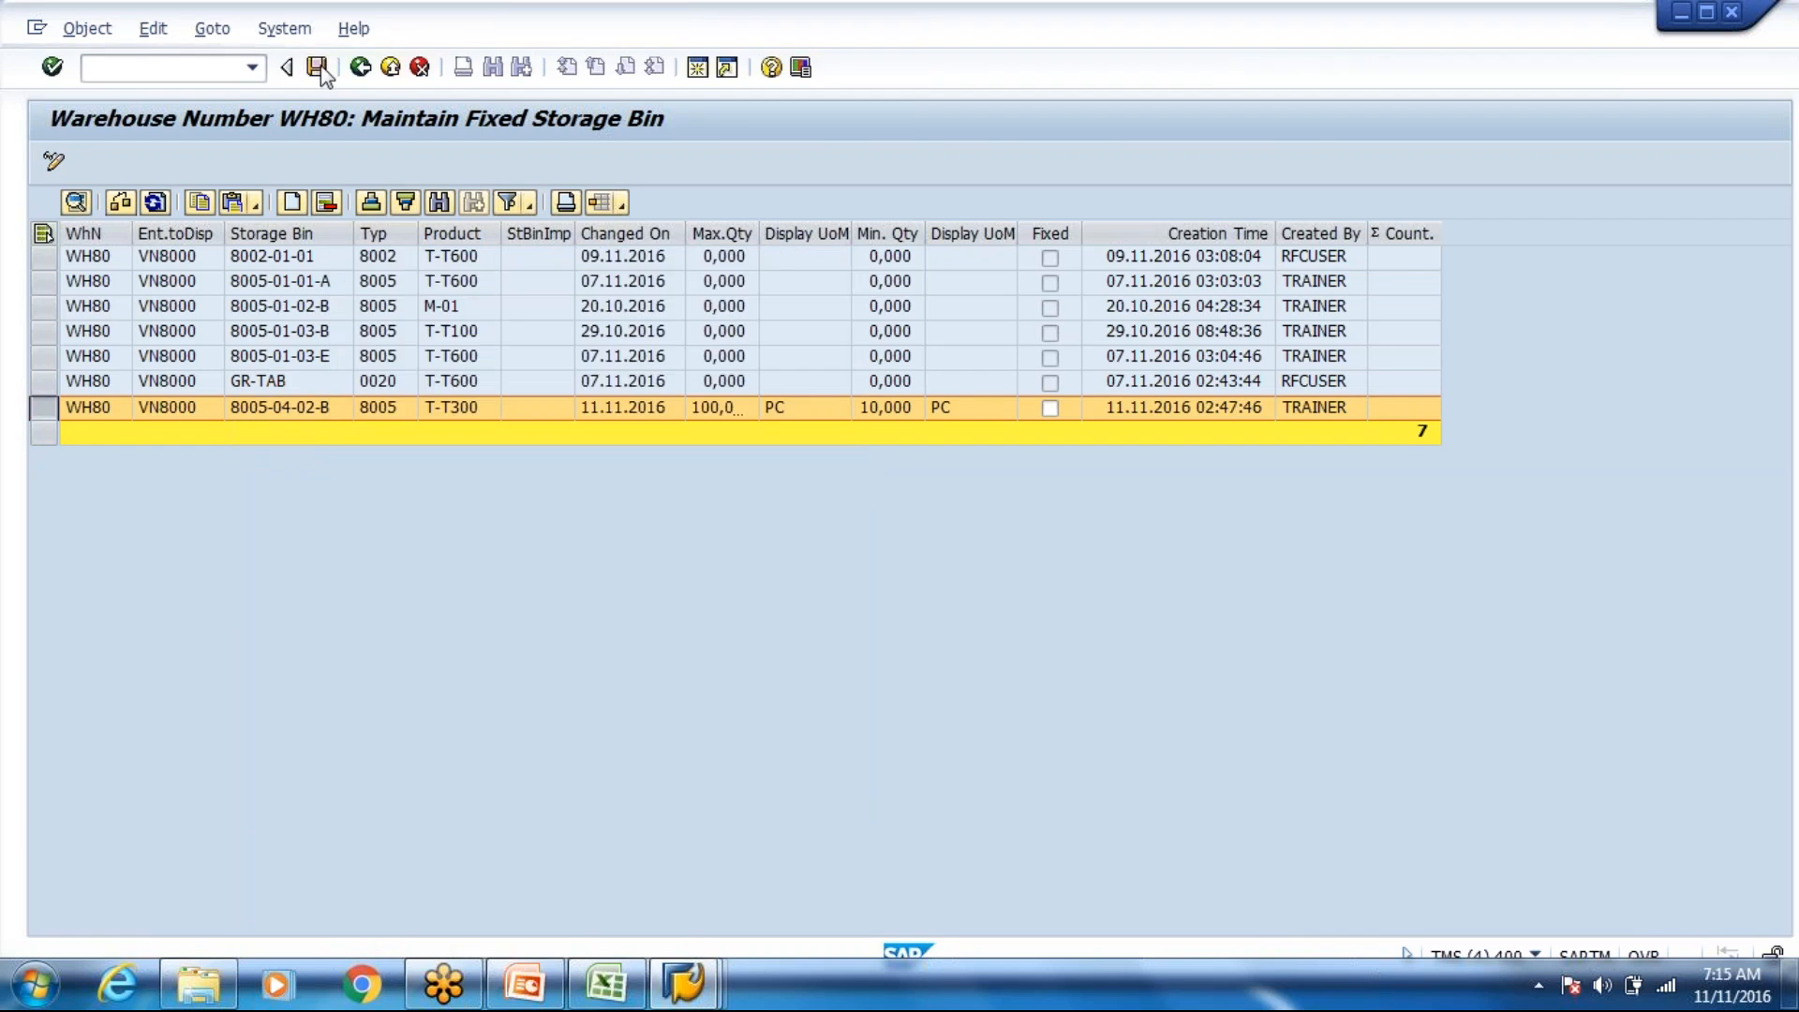
click(316, 67)
click(391, 67)
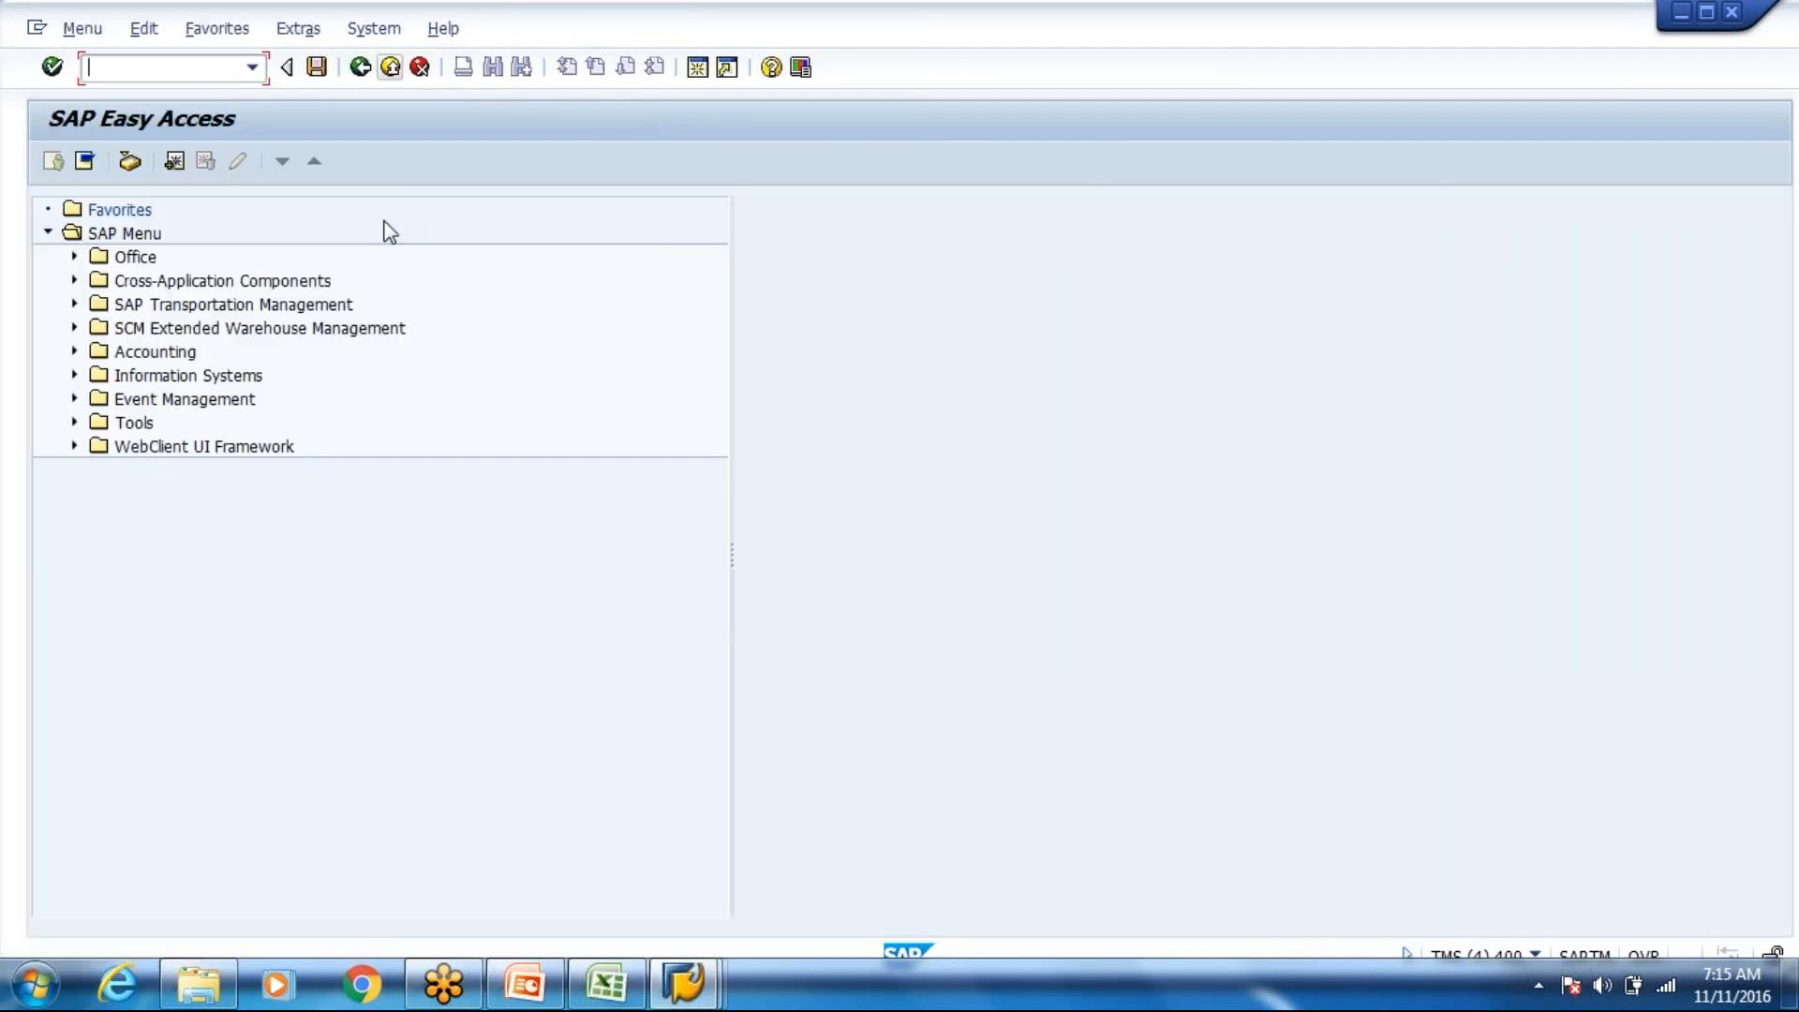
Step: Reopen the fixed storage bin maintenance and display the saved fixed bin assignment for product T-T300
key(Down)
key(Left)
key(Left)
key(Left)
key(Left)
key(Left)
key(Left)
key(Left)
key(Left)
key(Left)
key(Left)
key(Left)
key(Left)
key(BackSpace)
text(n)
key(Return)
click(414, 237)
click(423, 239)
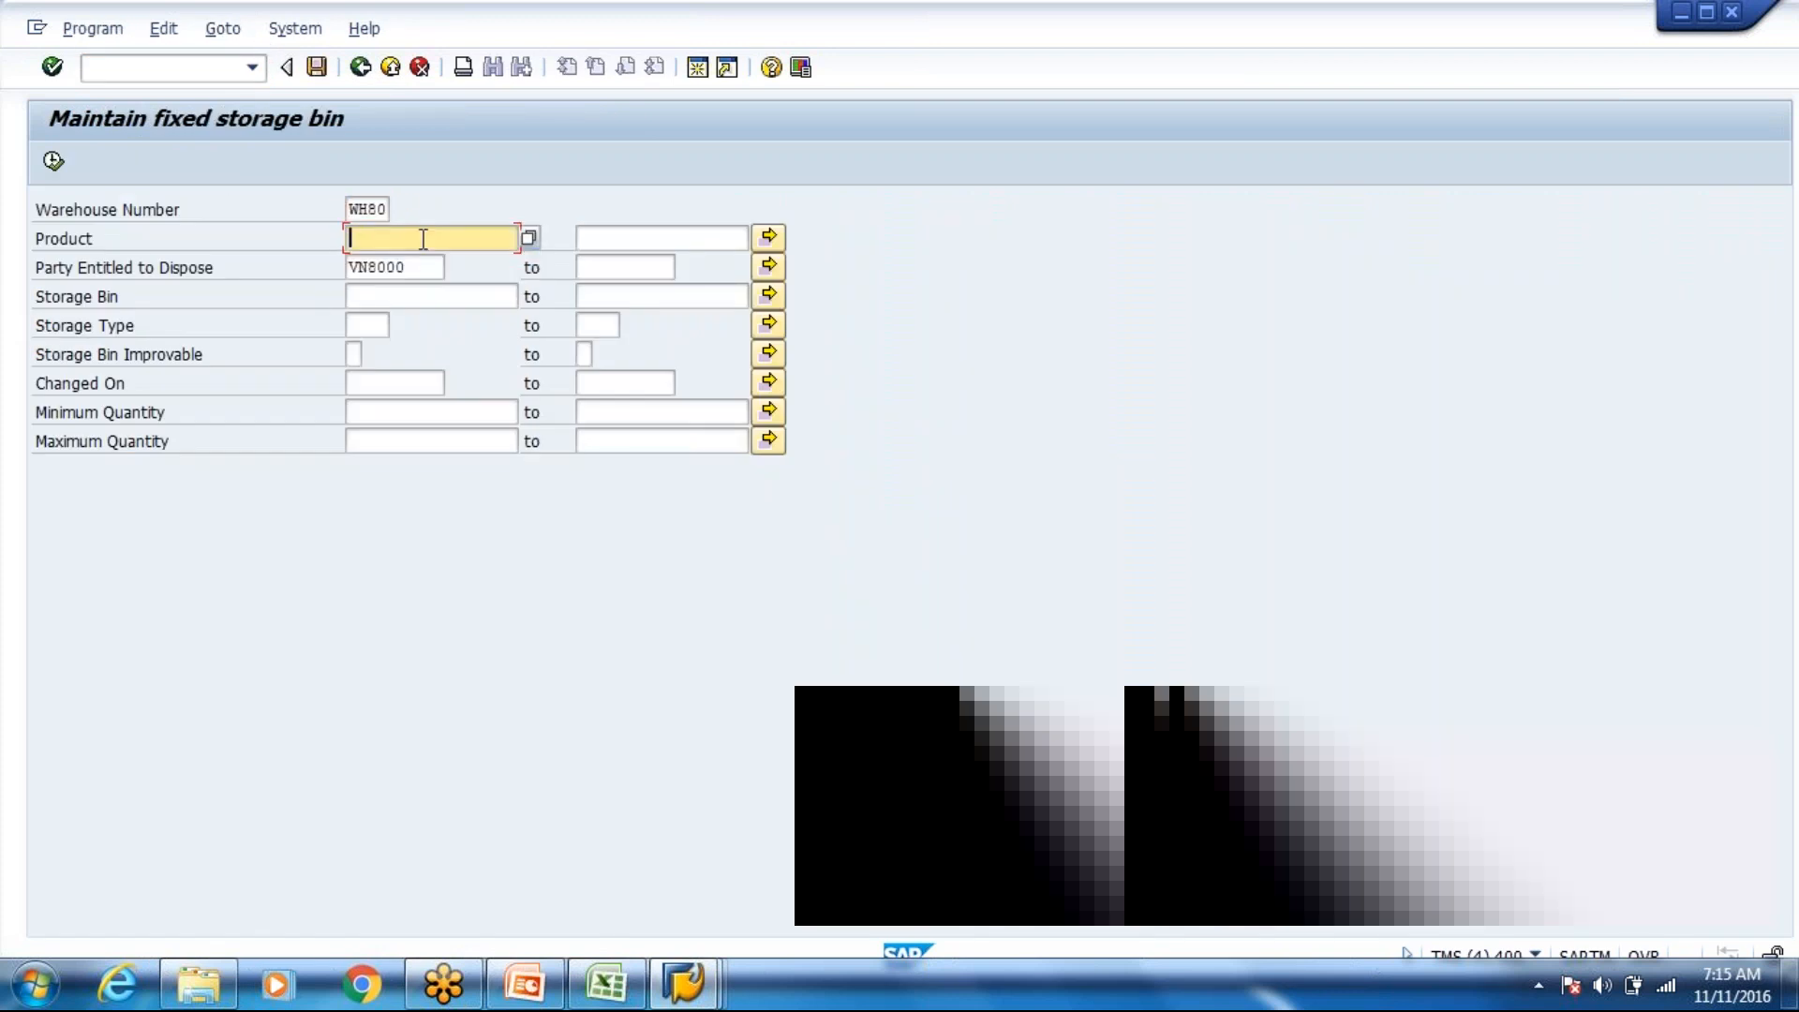
text(T-t300)
click(52, 163)
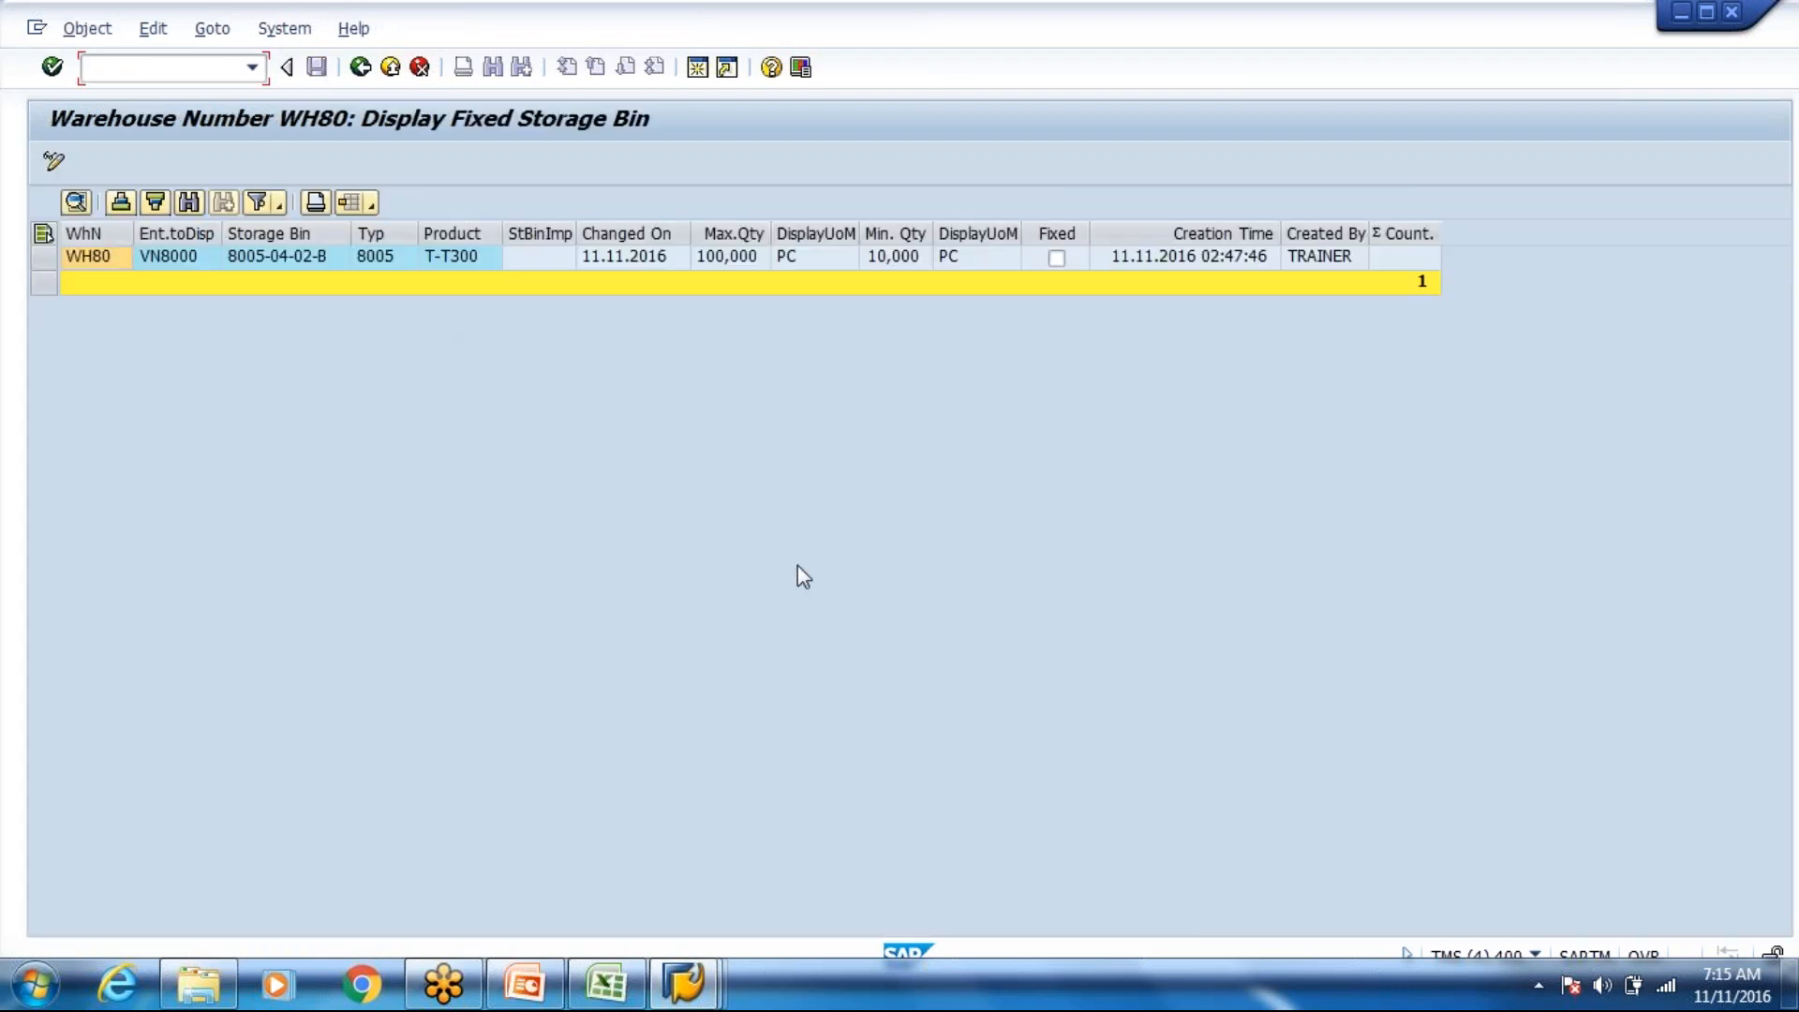
click(286, 260)
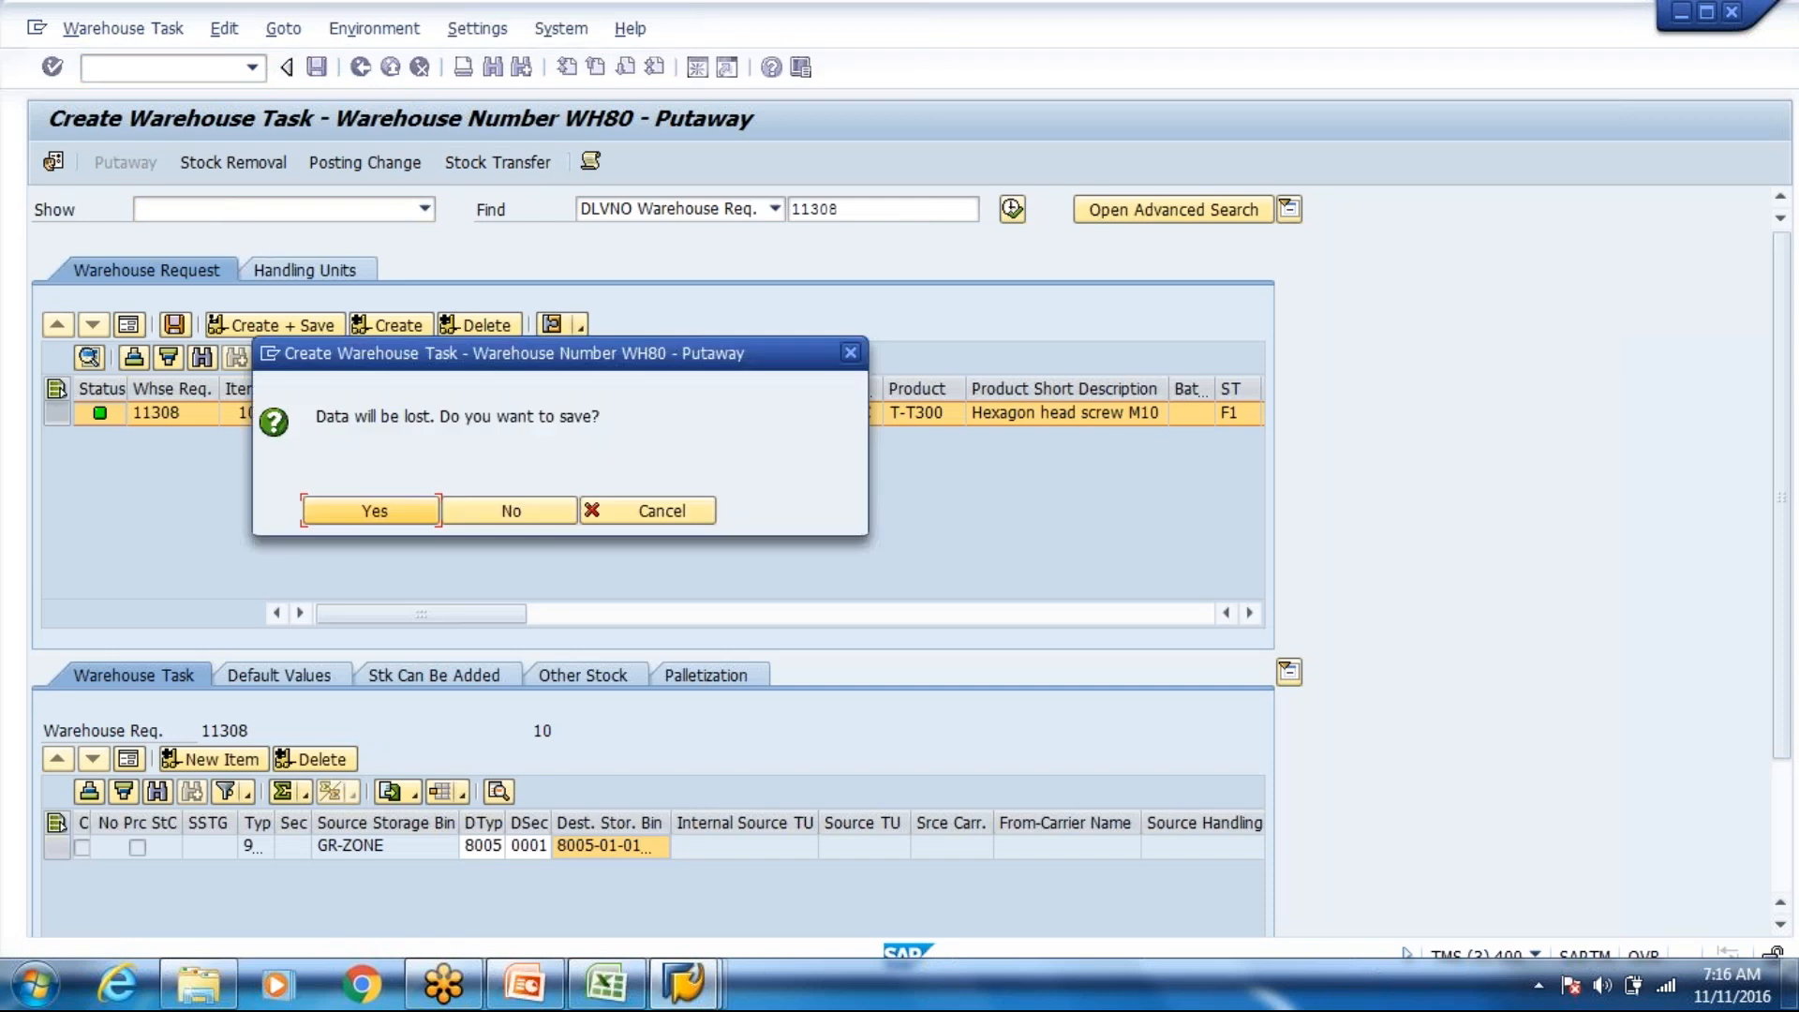
Step: Discard the unsaved T-T300 warehouse task and create the putaway task again from the inbound delivery
click(570, 511)
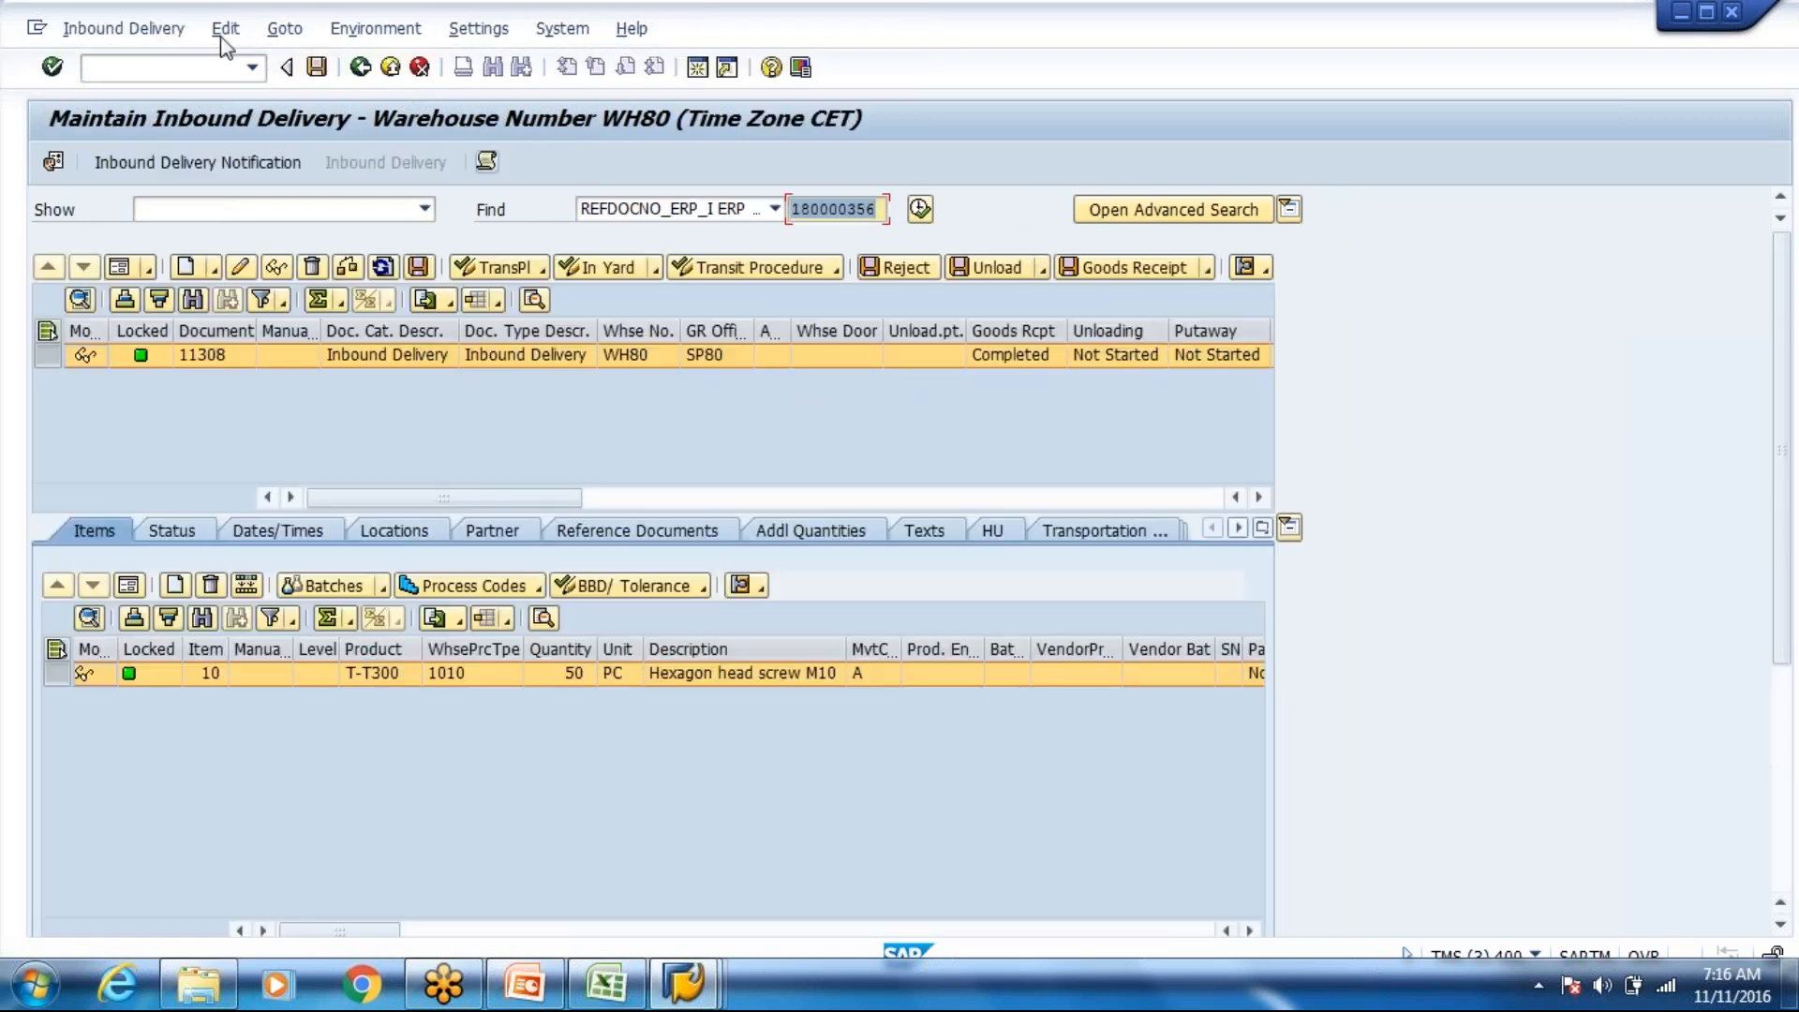
click(123, 29)
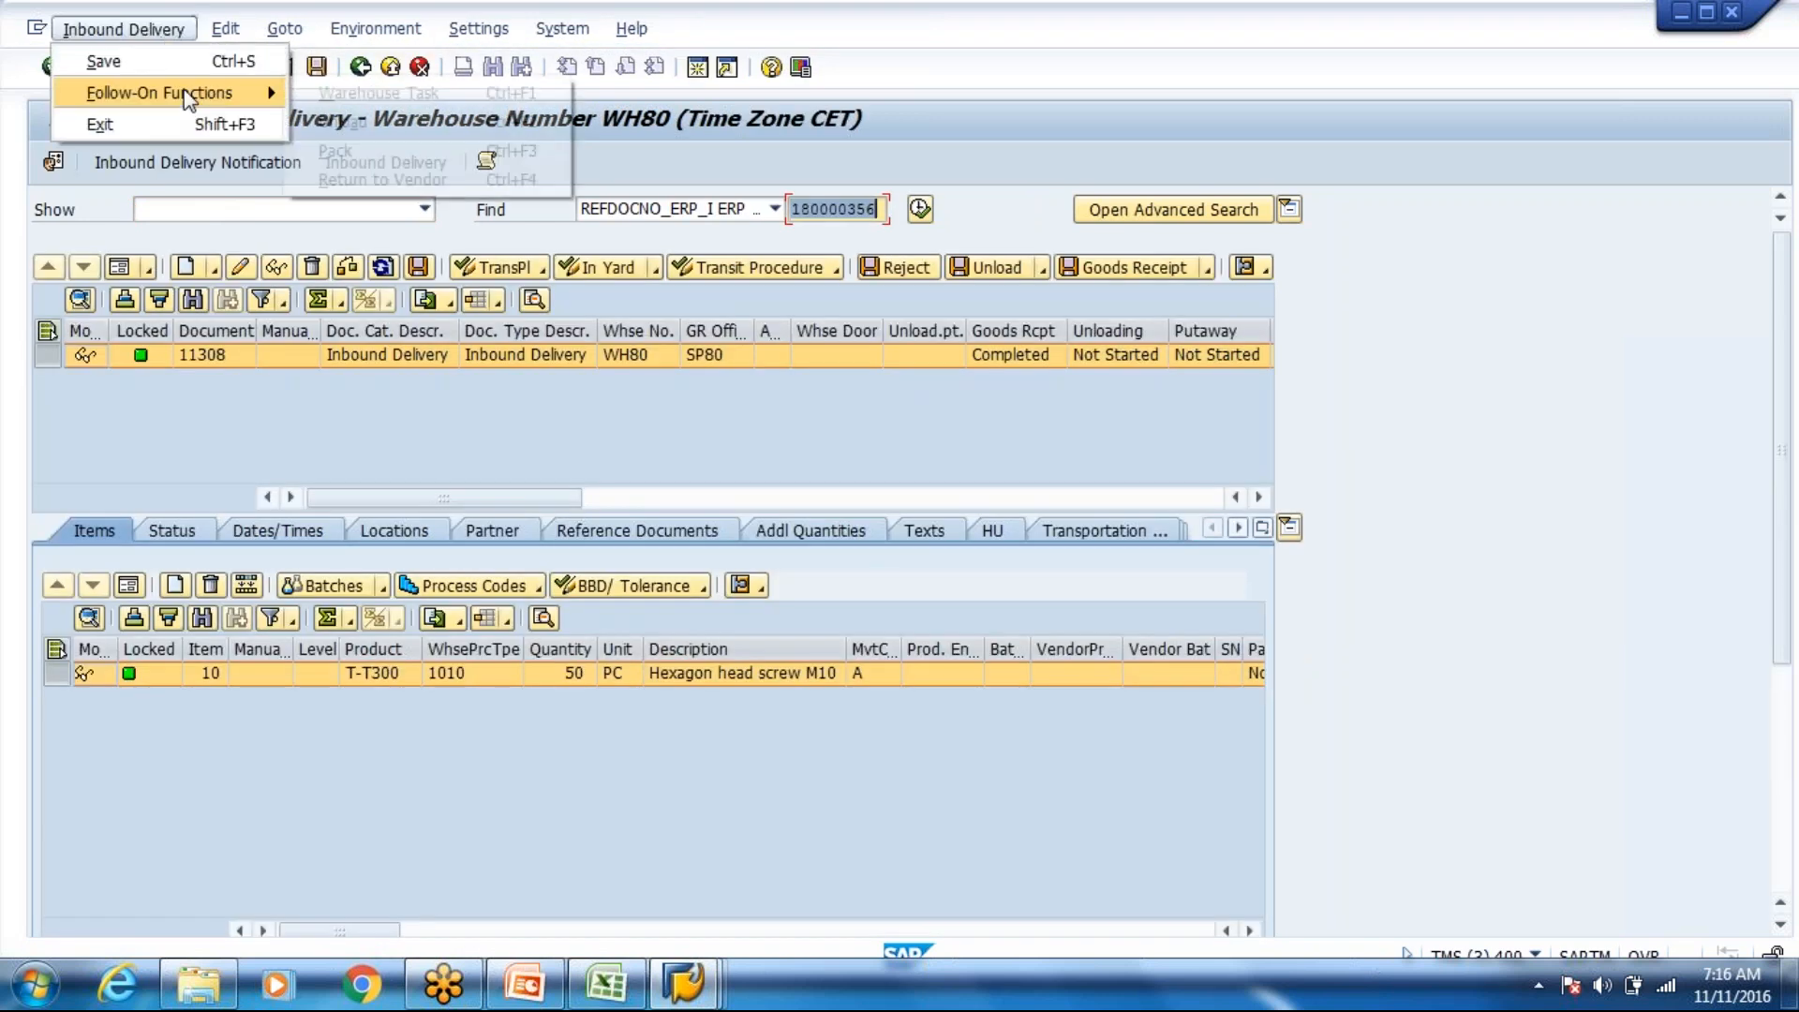
click(360, 88)
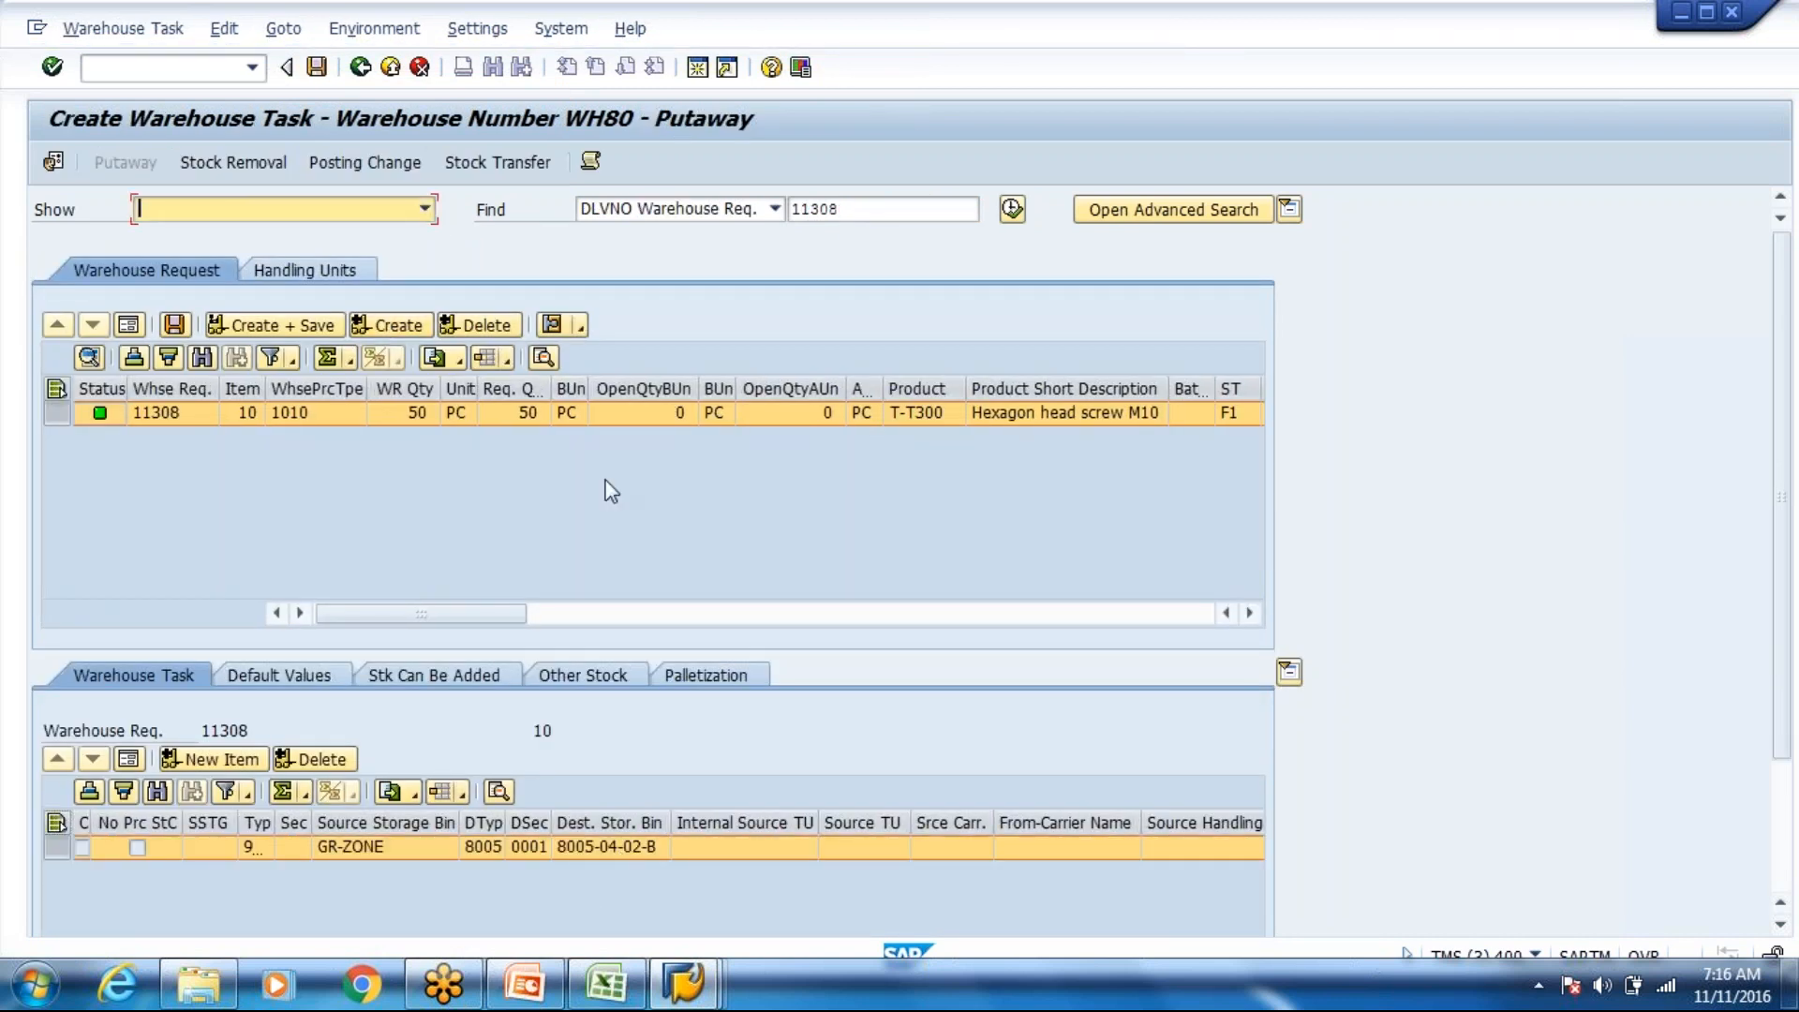
Step: Examine the warehouse task creation log for the fixed bin determination and capacity check in storage type 8005, and close it
click(589, 165)
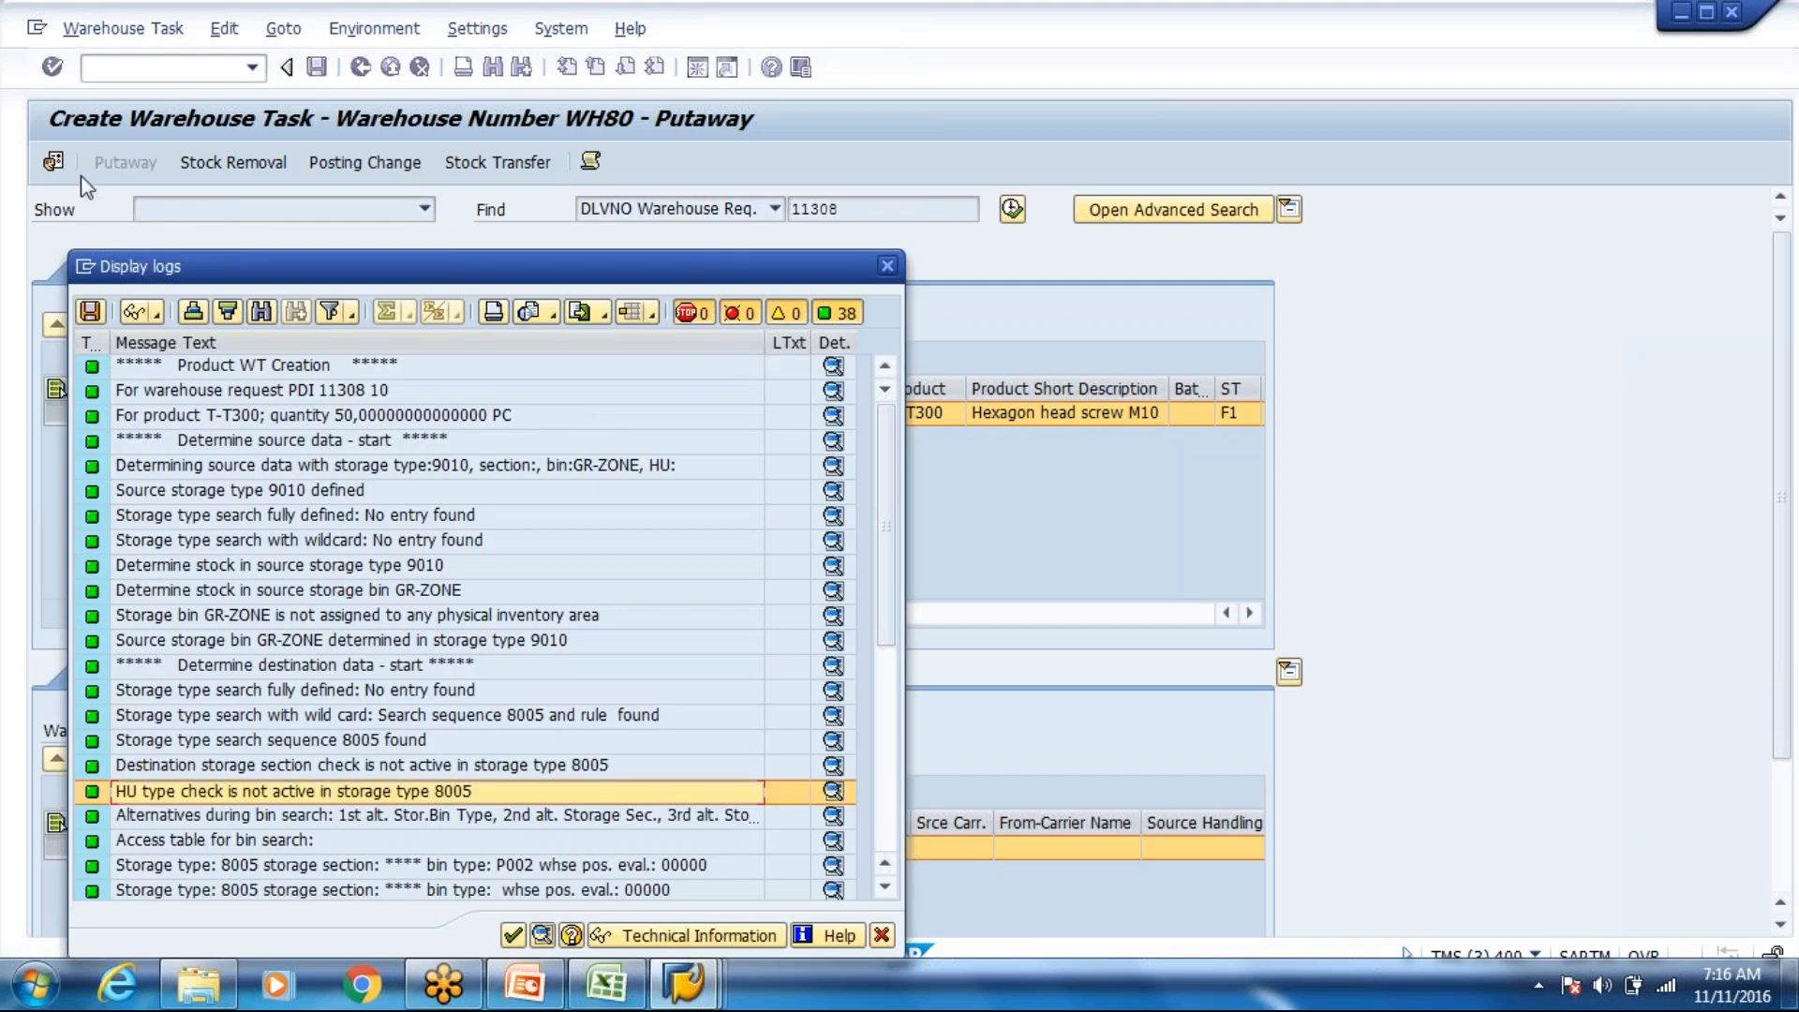
scroll(229, 619, down, 6)
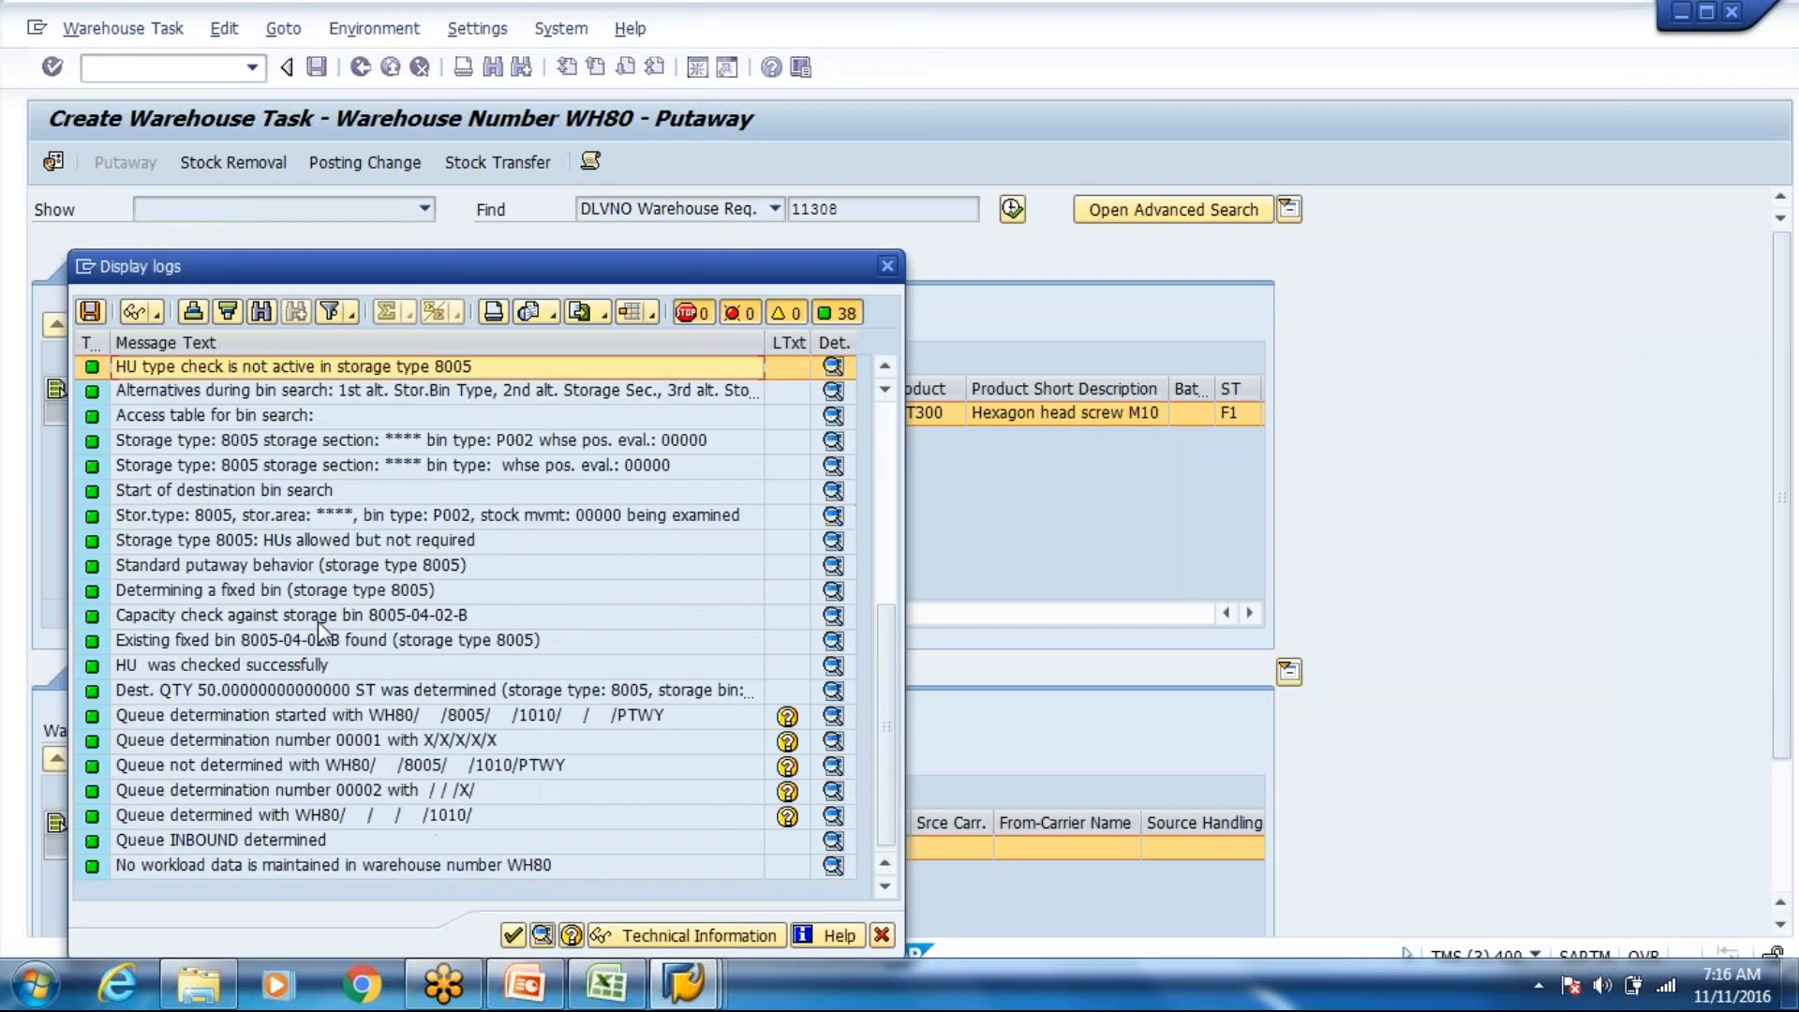
click(229, 616)
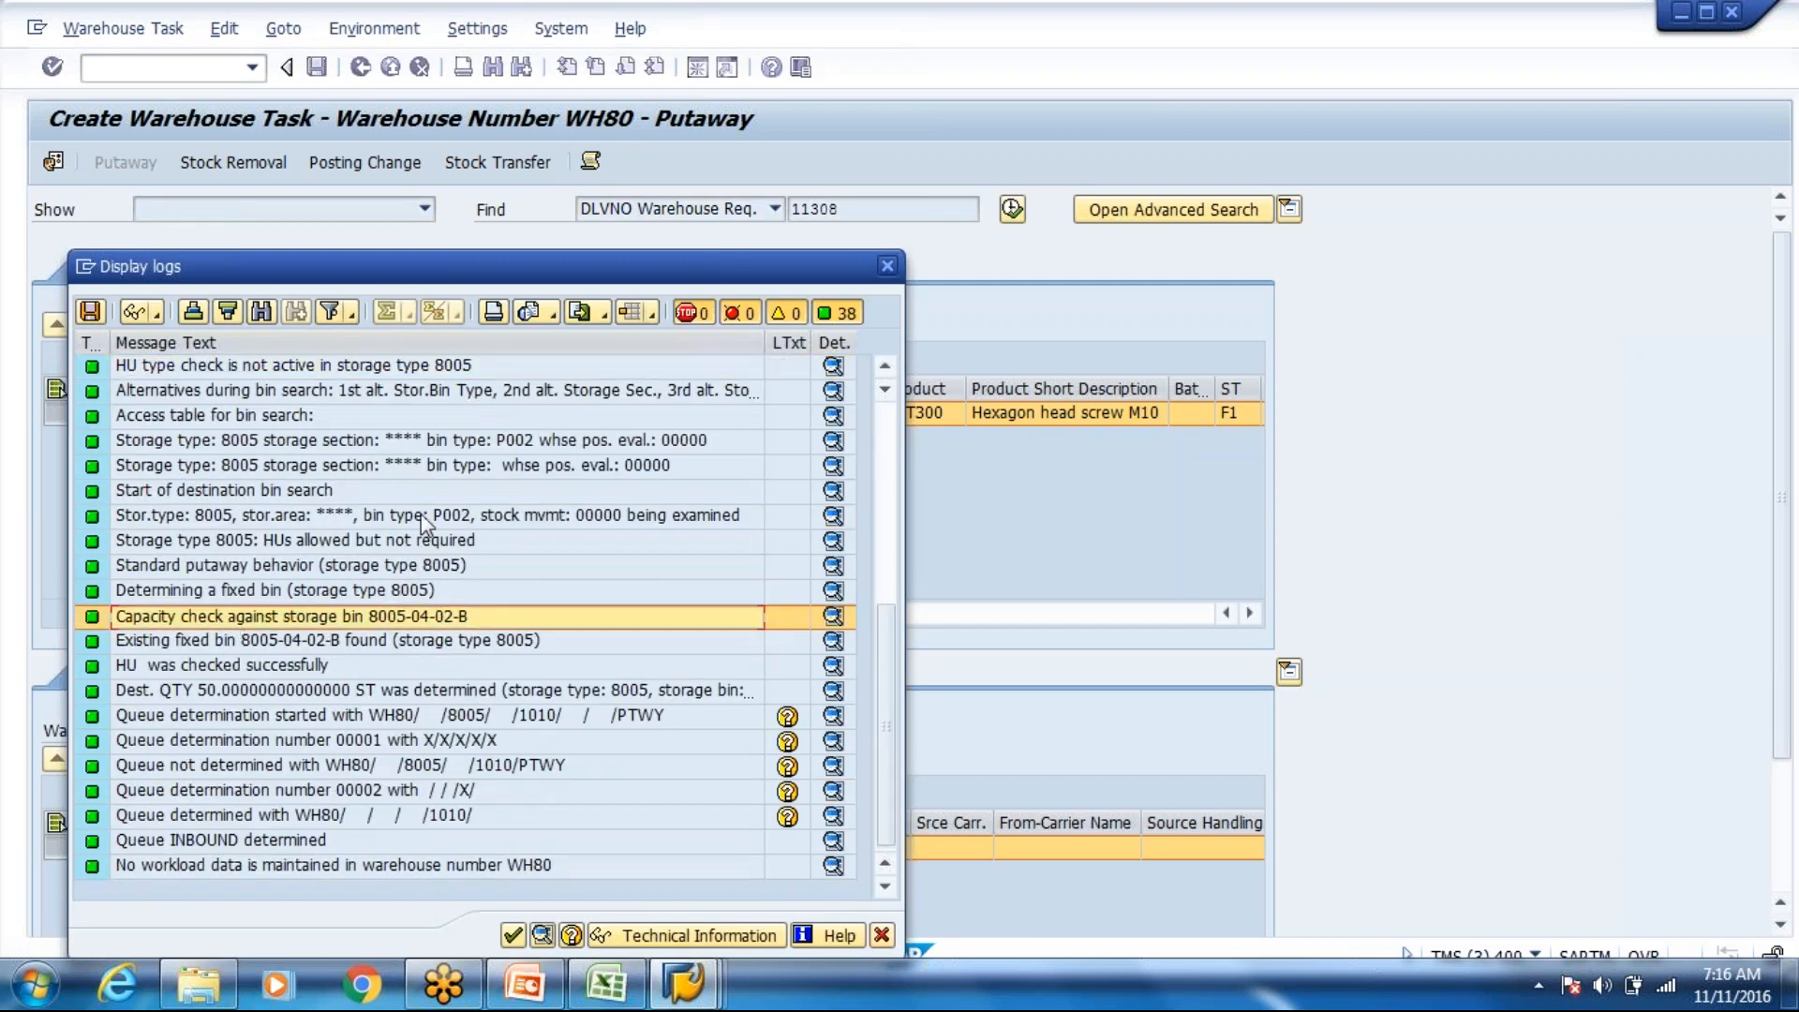
click(261, 542)
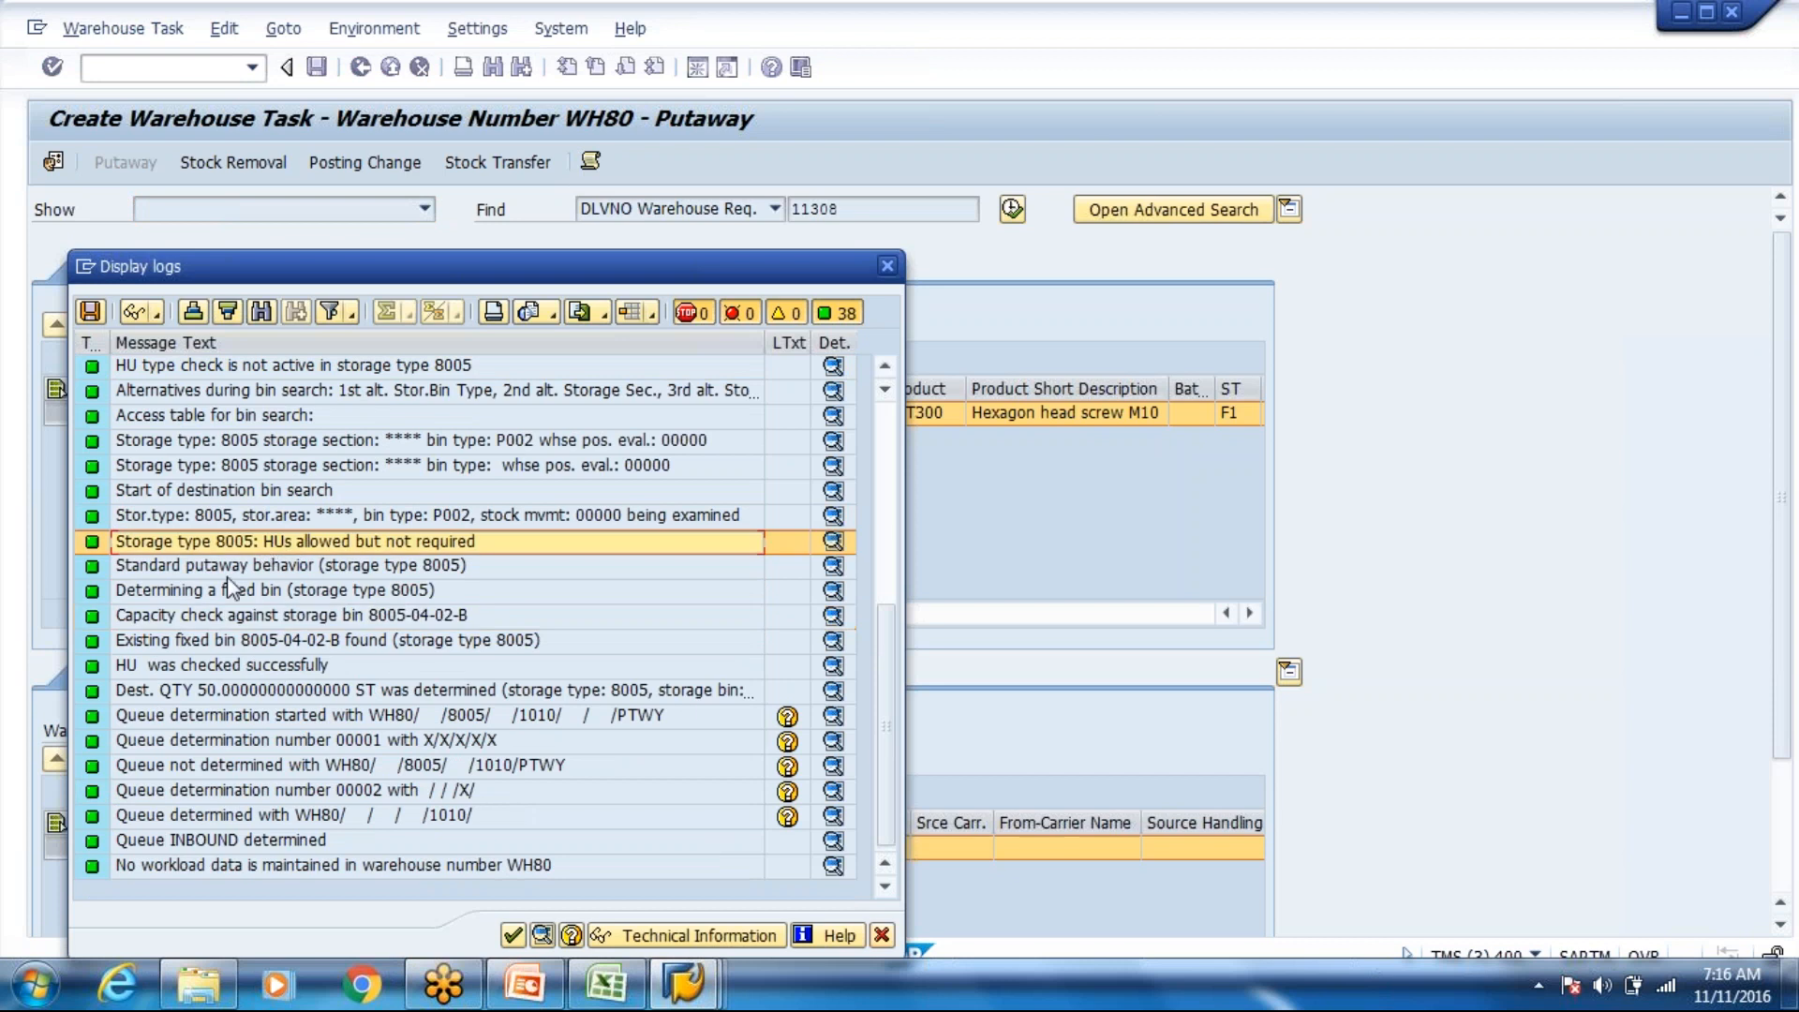
click(204, 593)
click(208, 642)
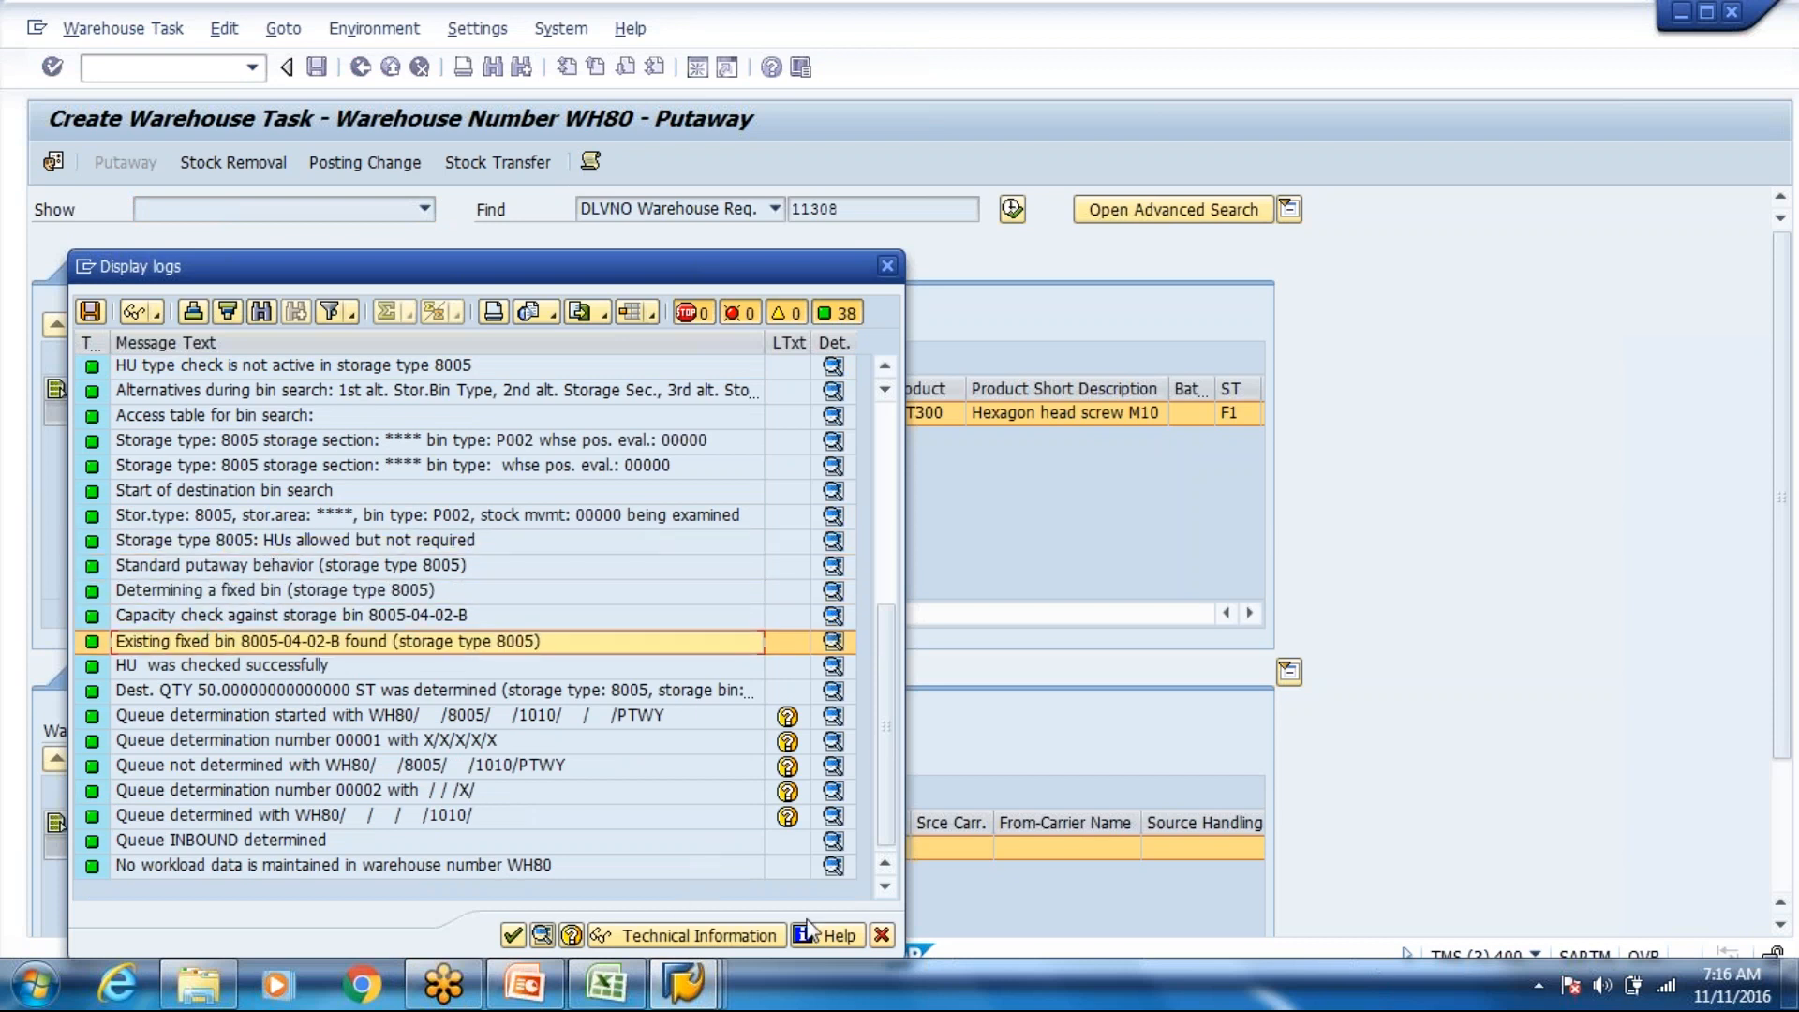
click(882, 936)
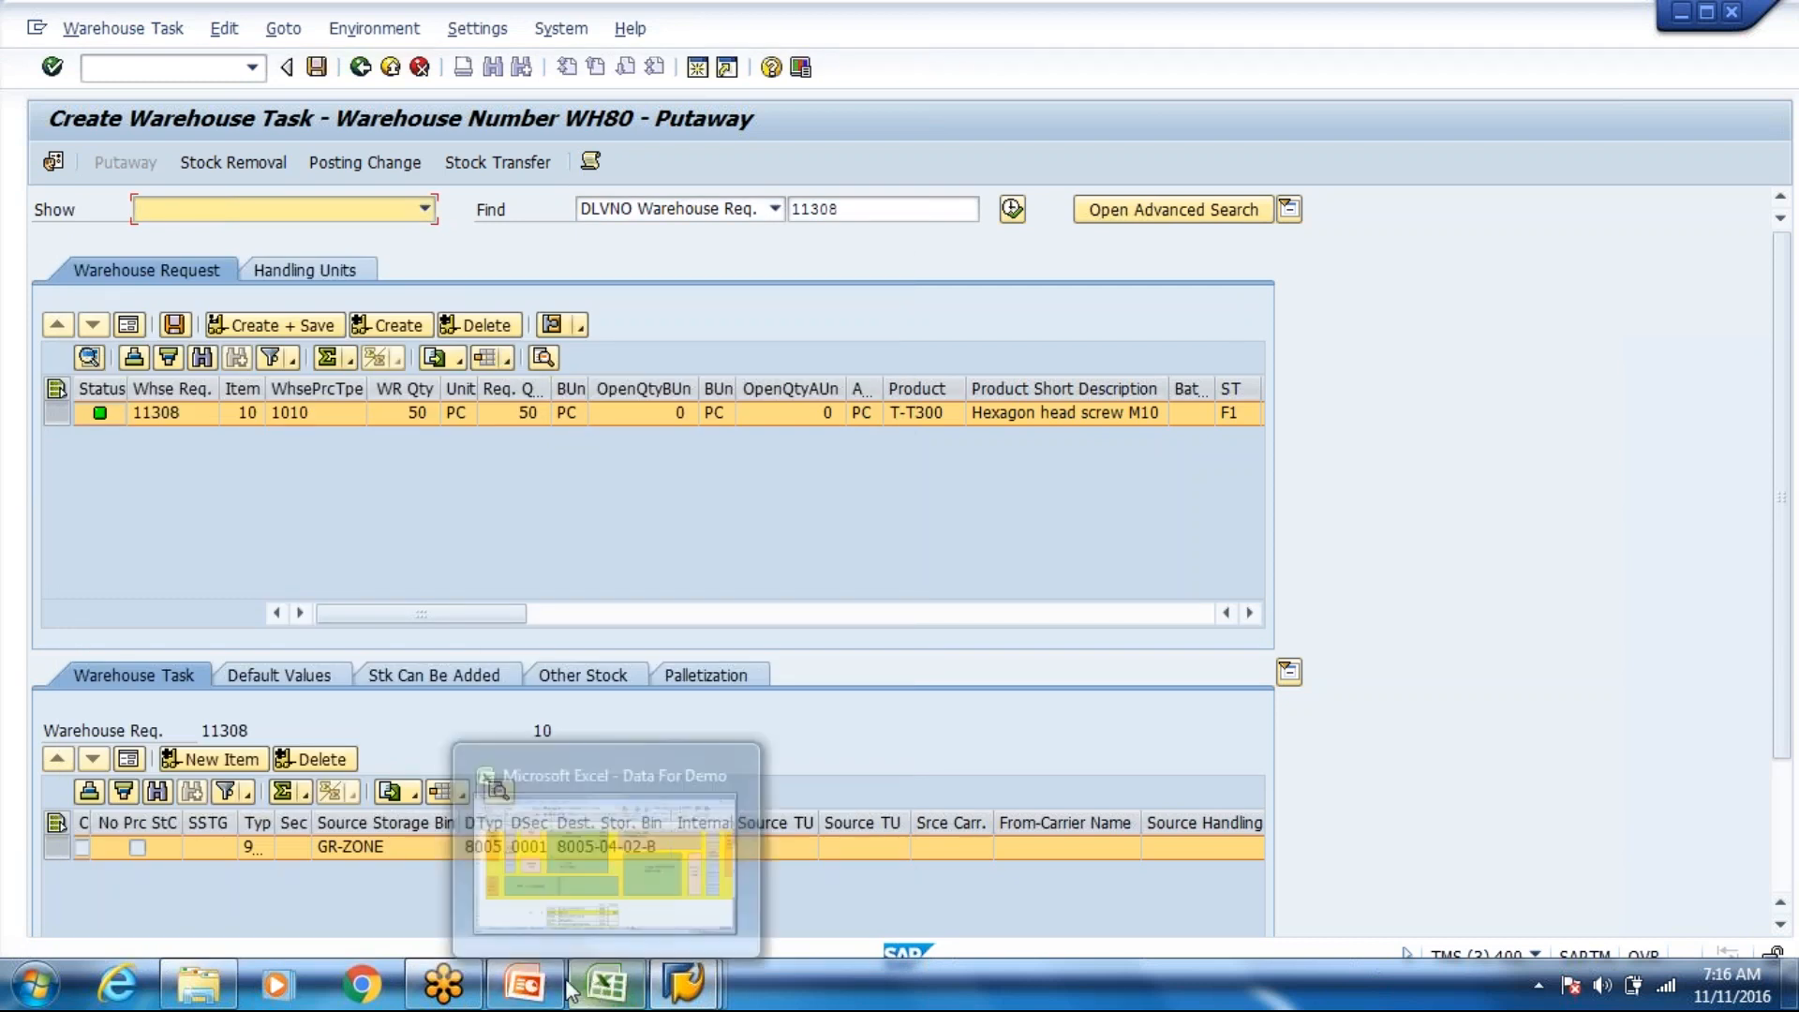
Step: Switch to the Week 3 presentation and underline the Fixed Storage Bin line on the Putaway Strategies slide
click(527, 986)
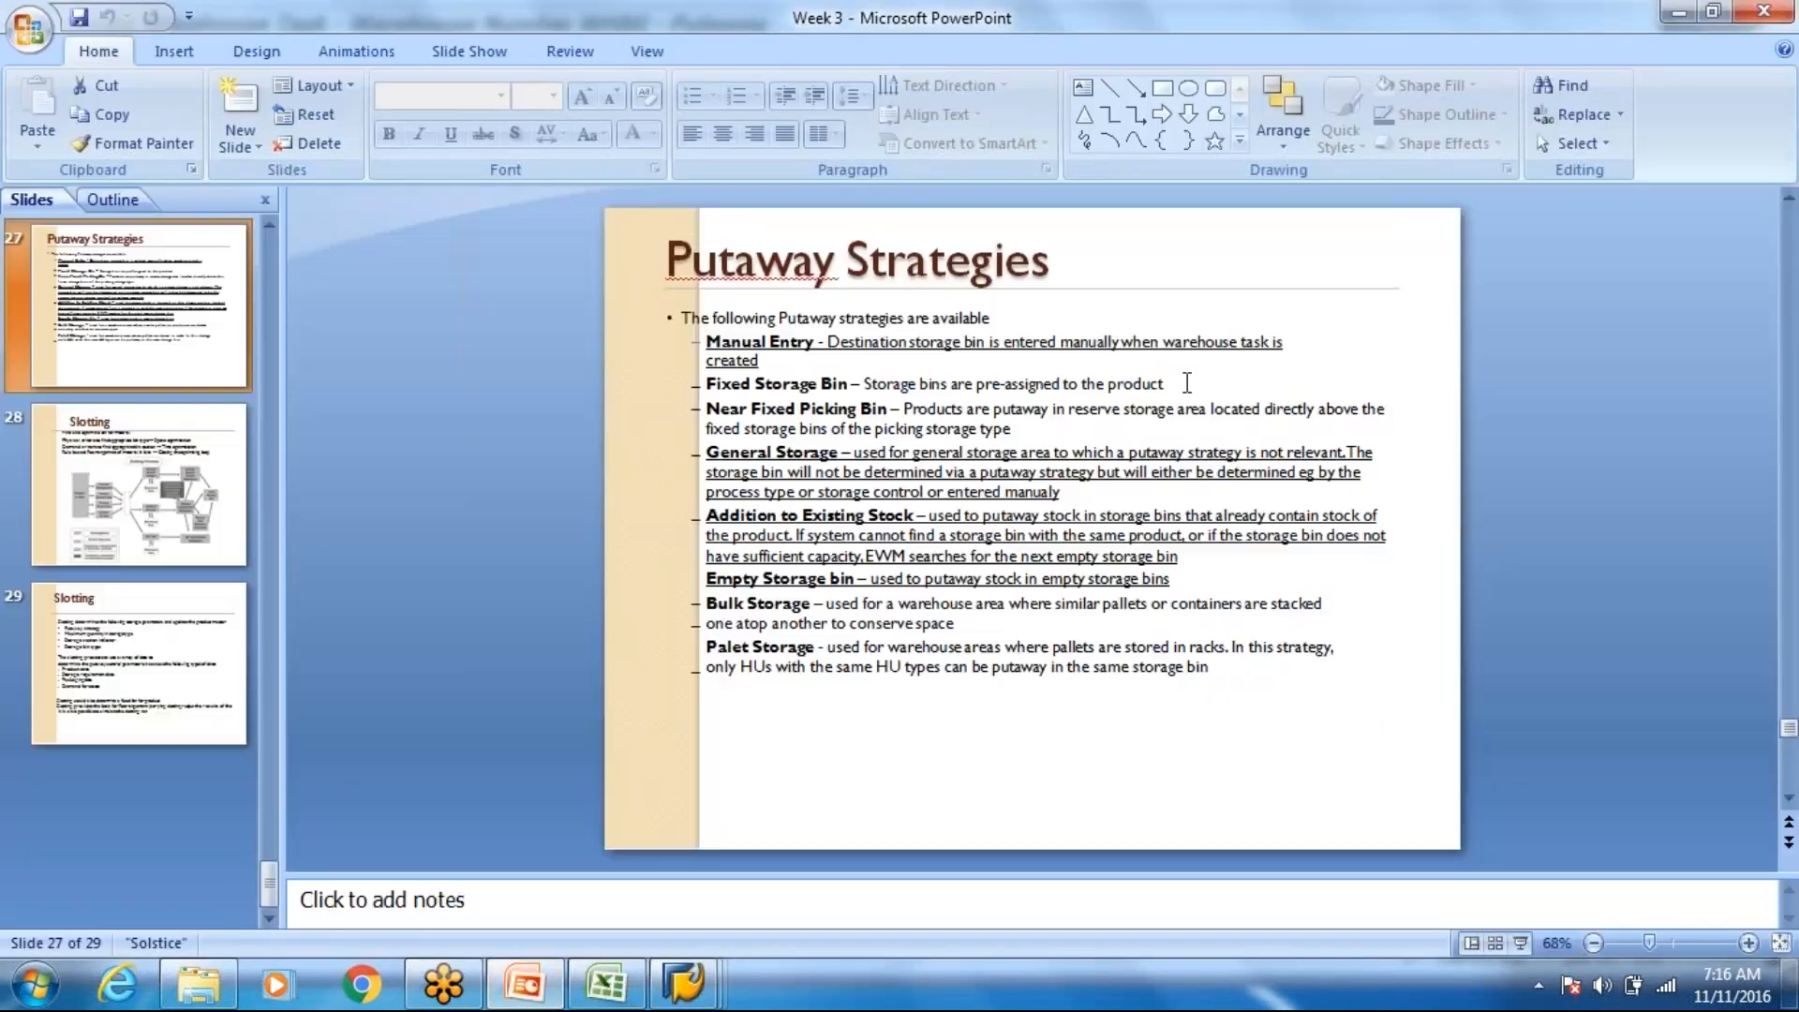
drag(1182, 382, 717, 360)
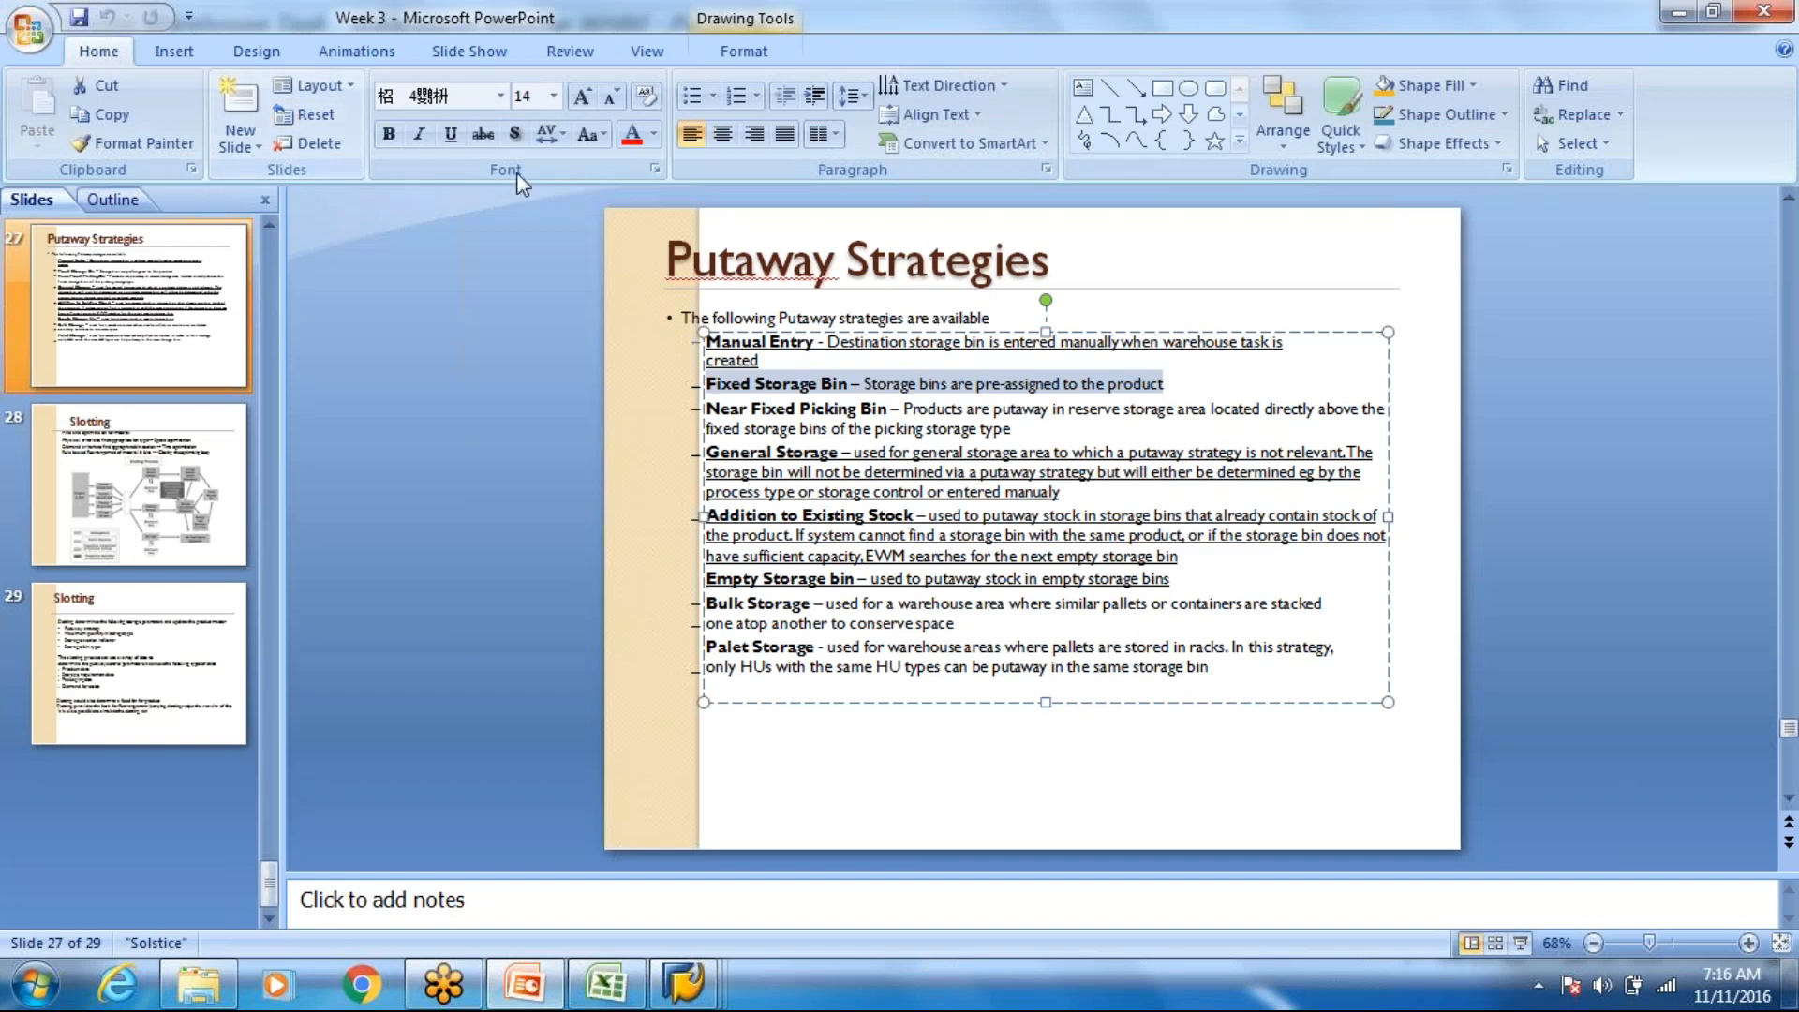
click(450, 134)
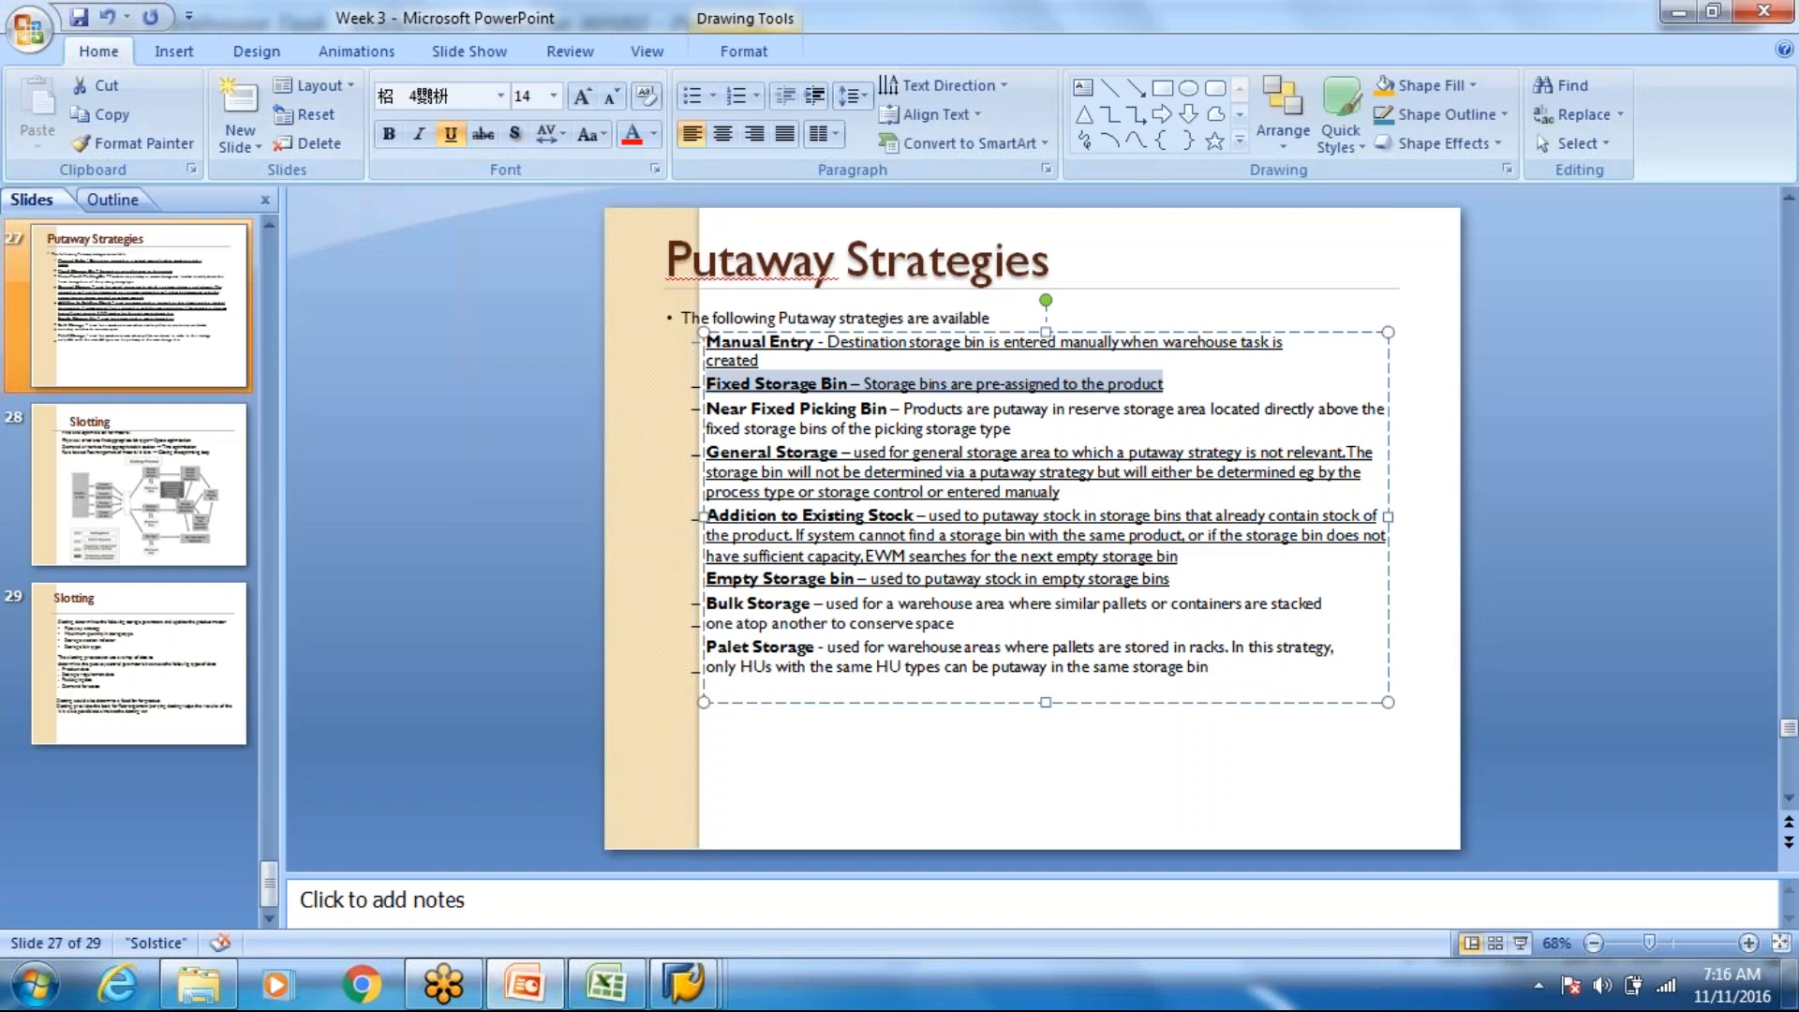
Step: Switch to the Data For Demo workbook and review the product and storage type table on the Warehouse Layout sheet
click(618, 991)
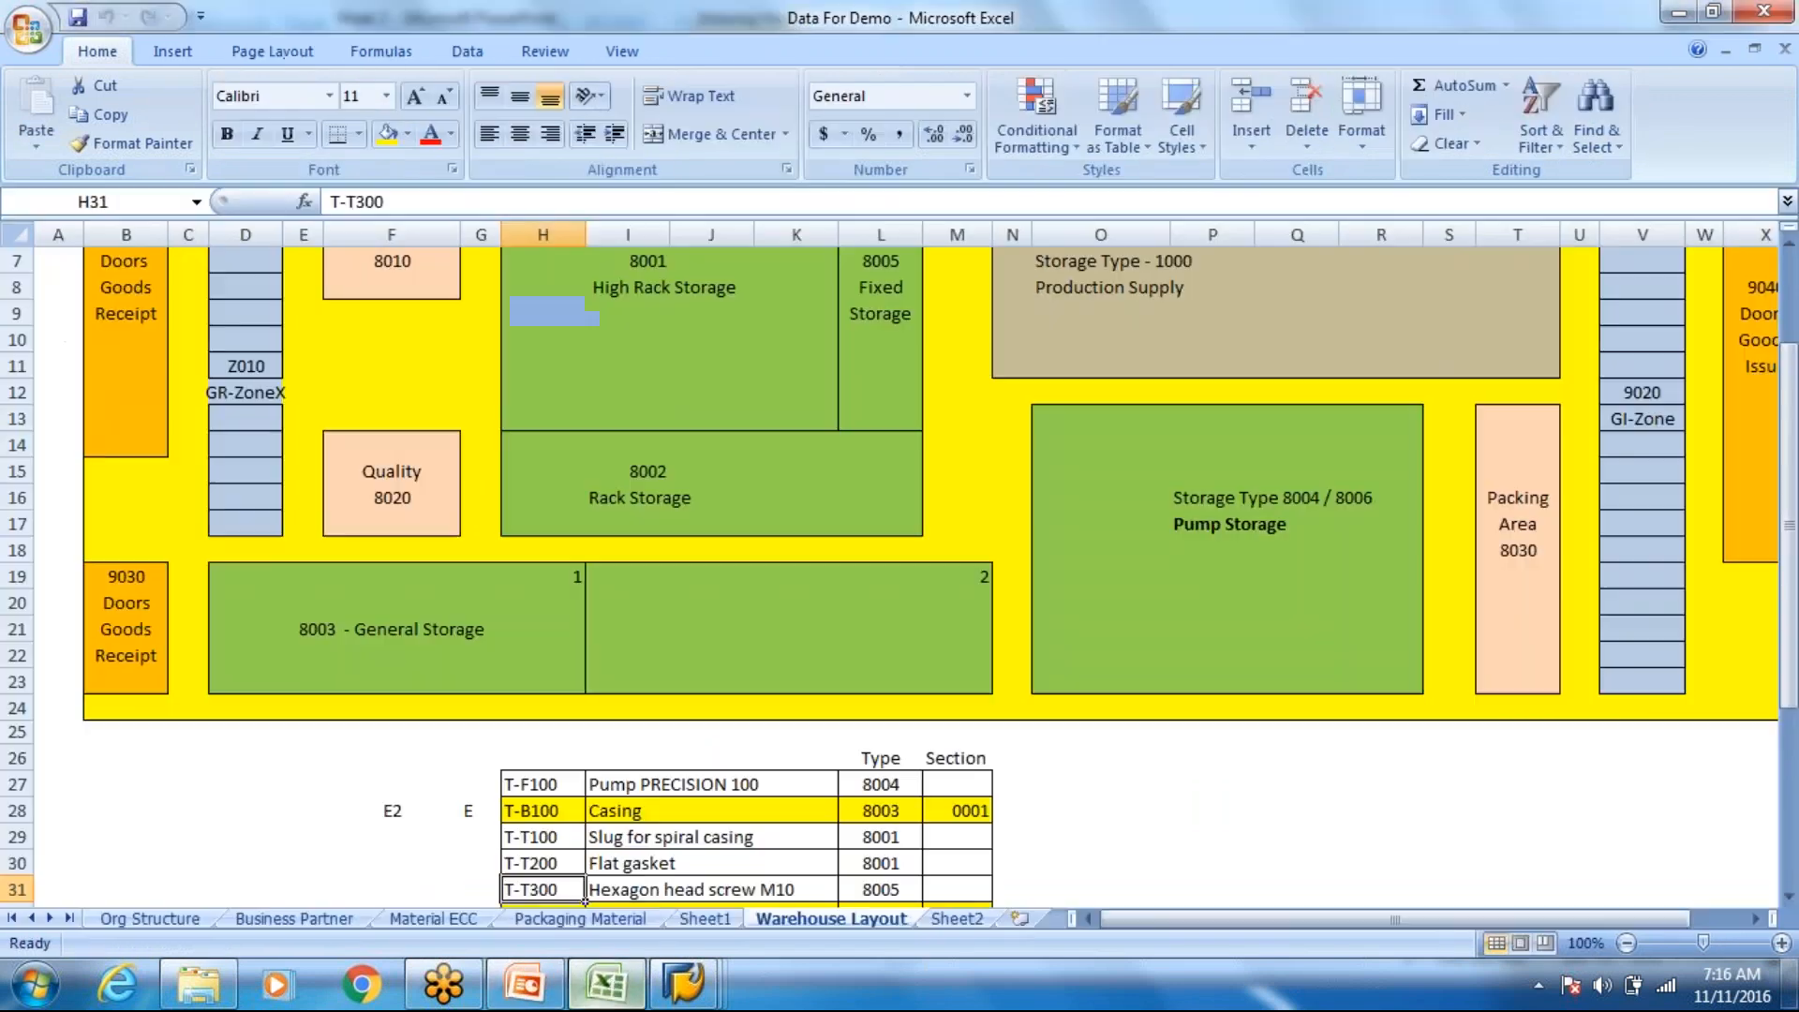
scroll(655, 799, down, 6)
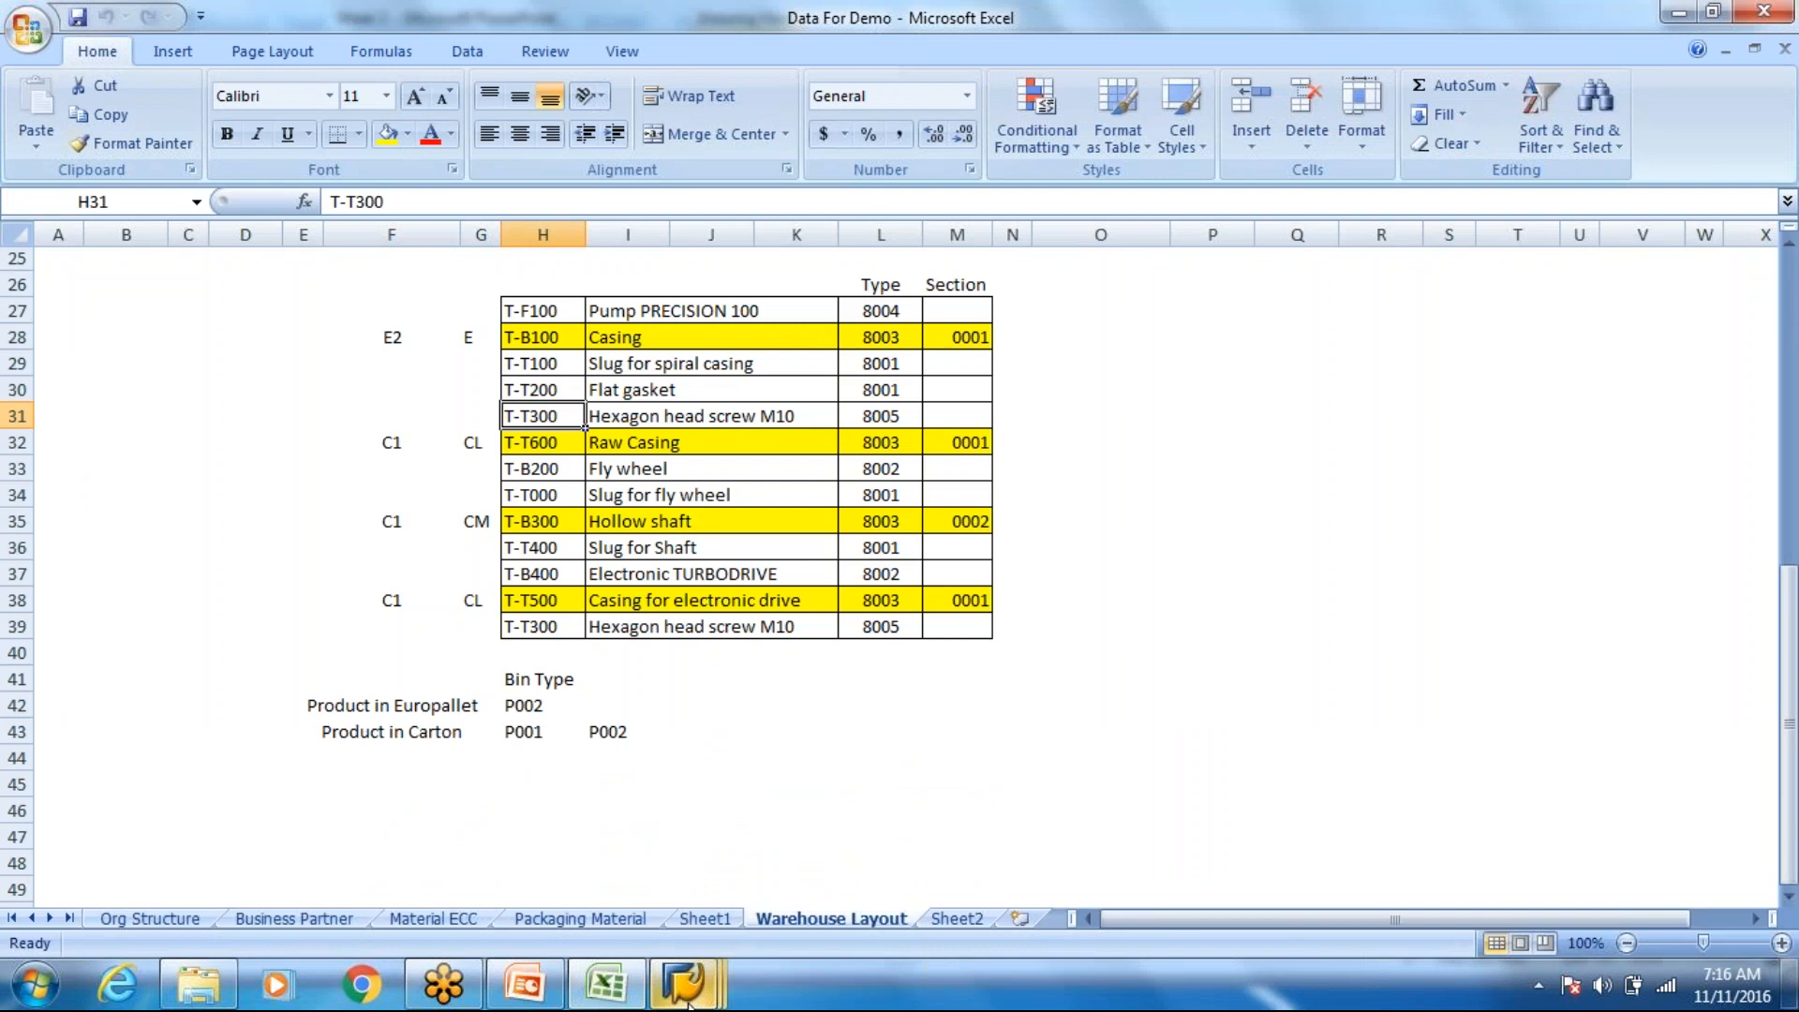
Step: Switch to the SAP Create Warehouse Task session and leave it without saving the T-T300 putaway task
mouse_move(687, 1003)
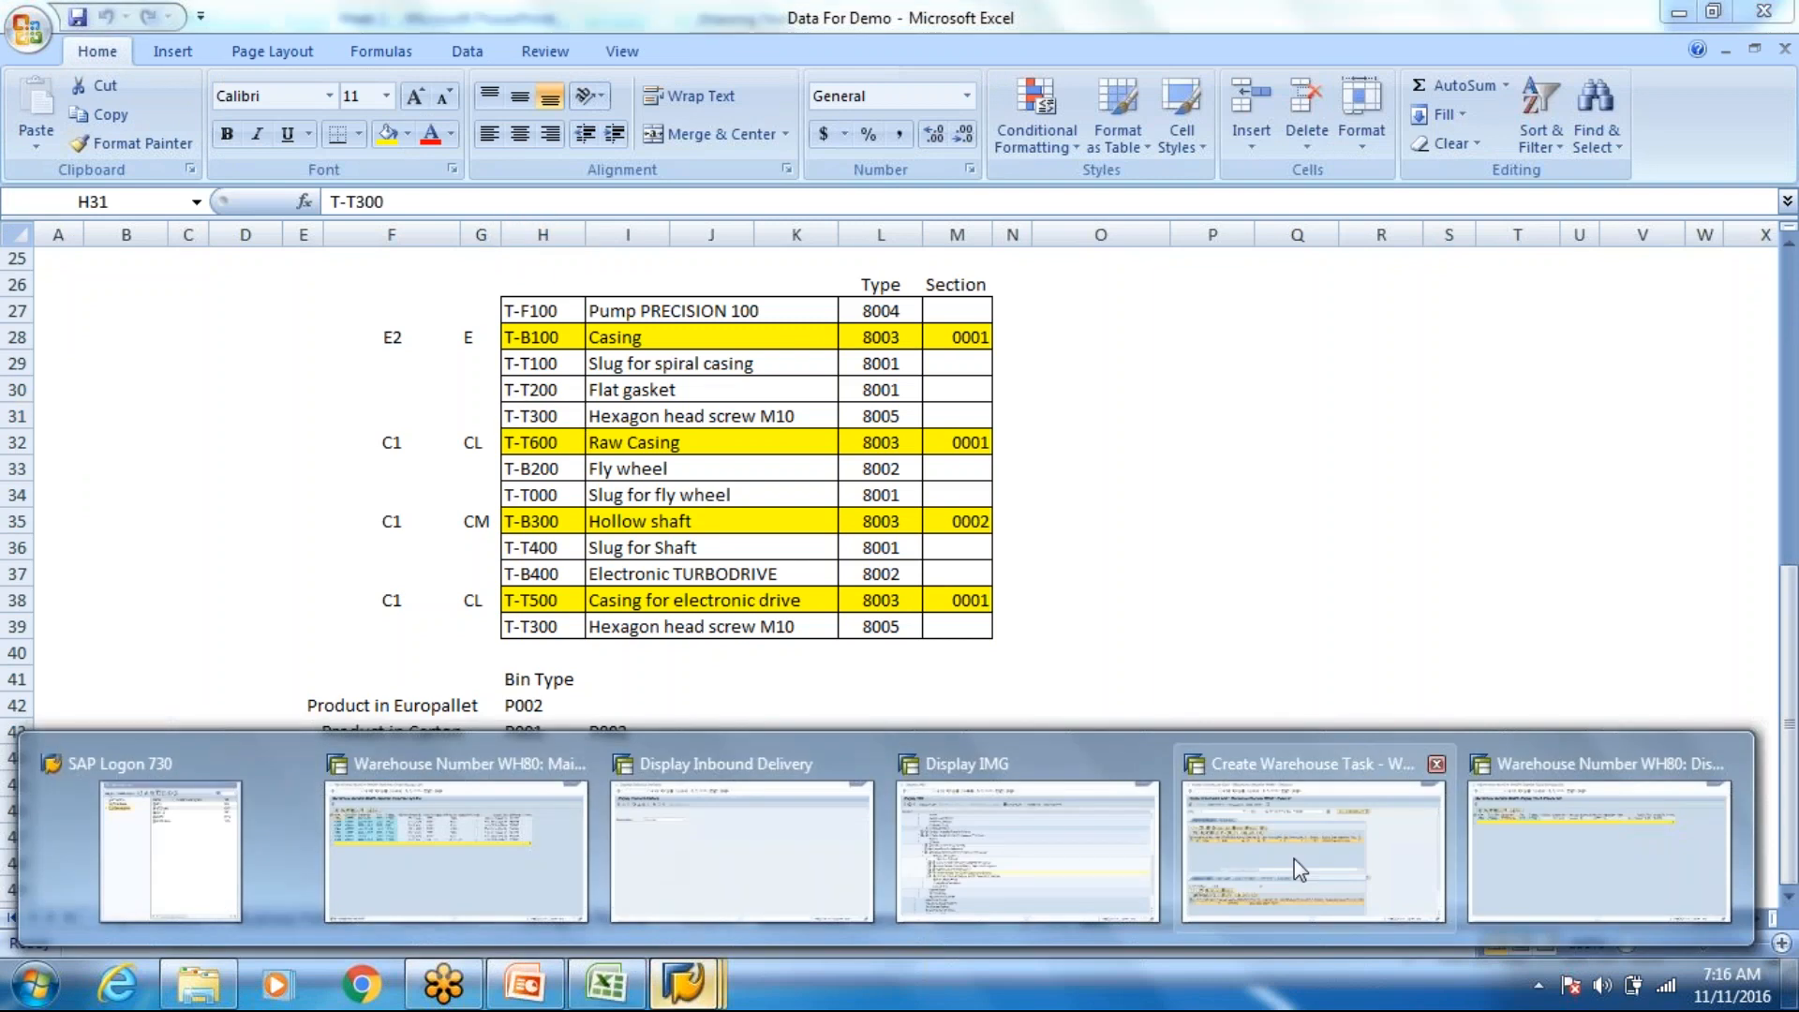
click(1312, 825)
click(370, 69)
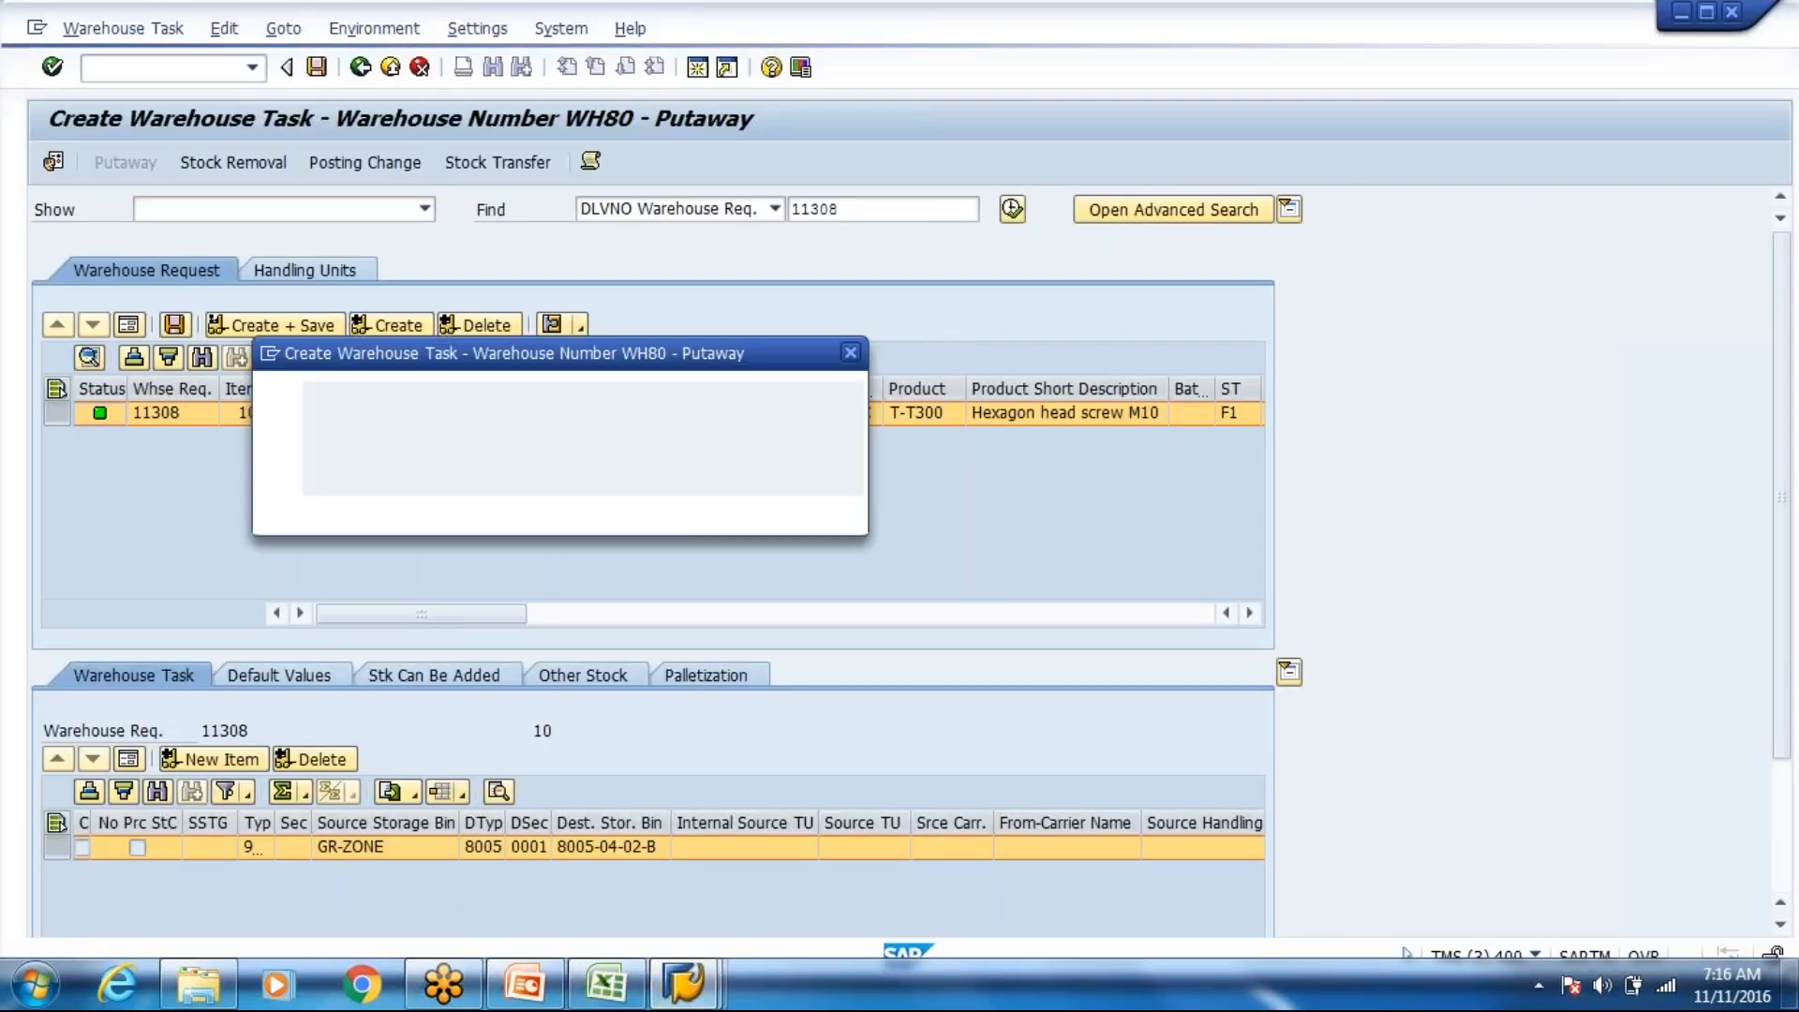
click(514, 515)
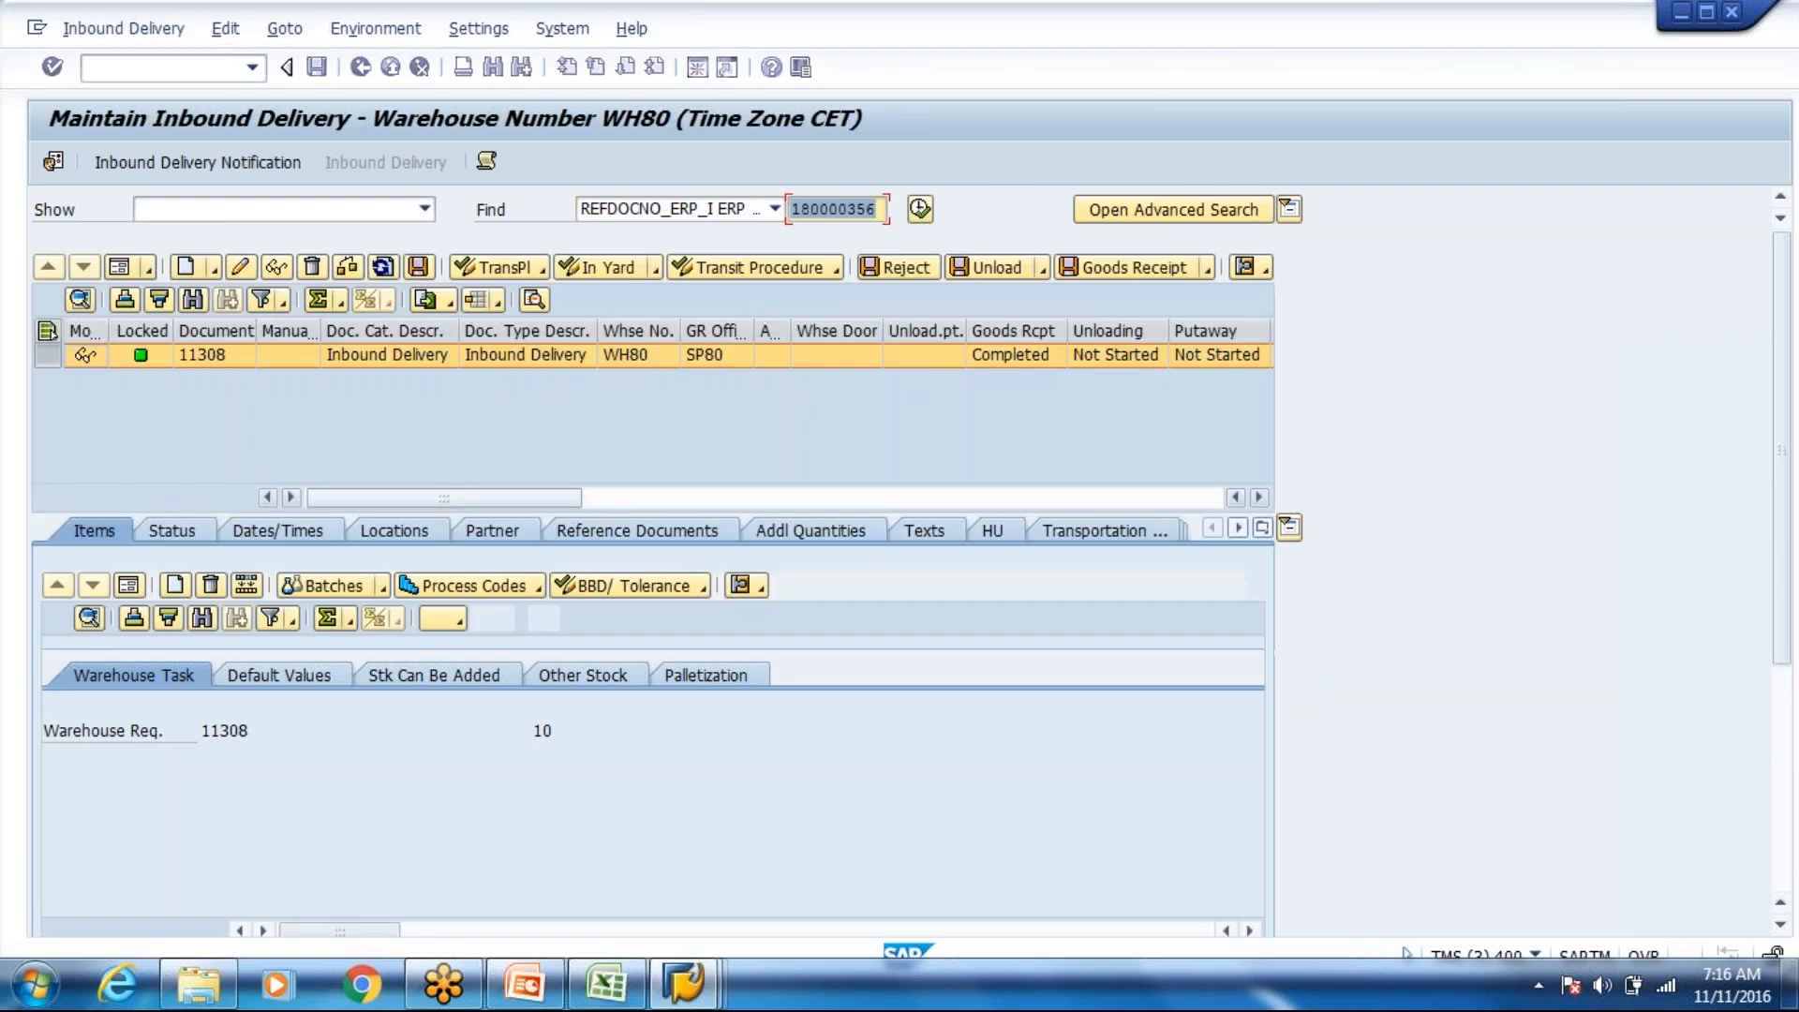
Step: Search the WH80 inbound deliveries for ERP document 180000355
click(878, 209)
key(BackSpace)
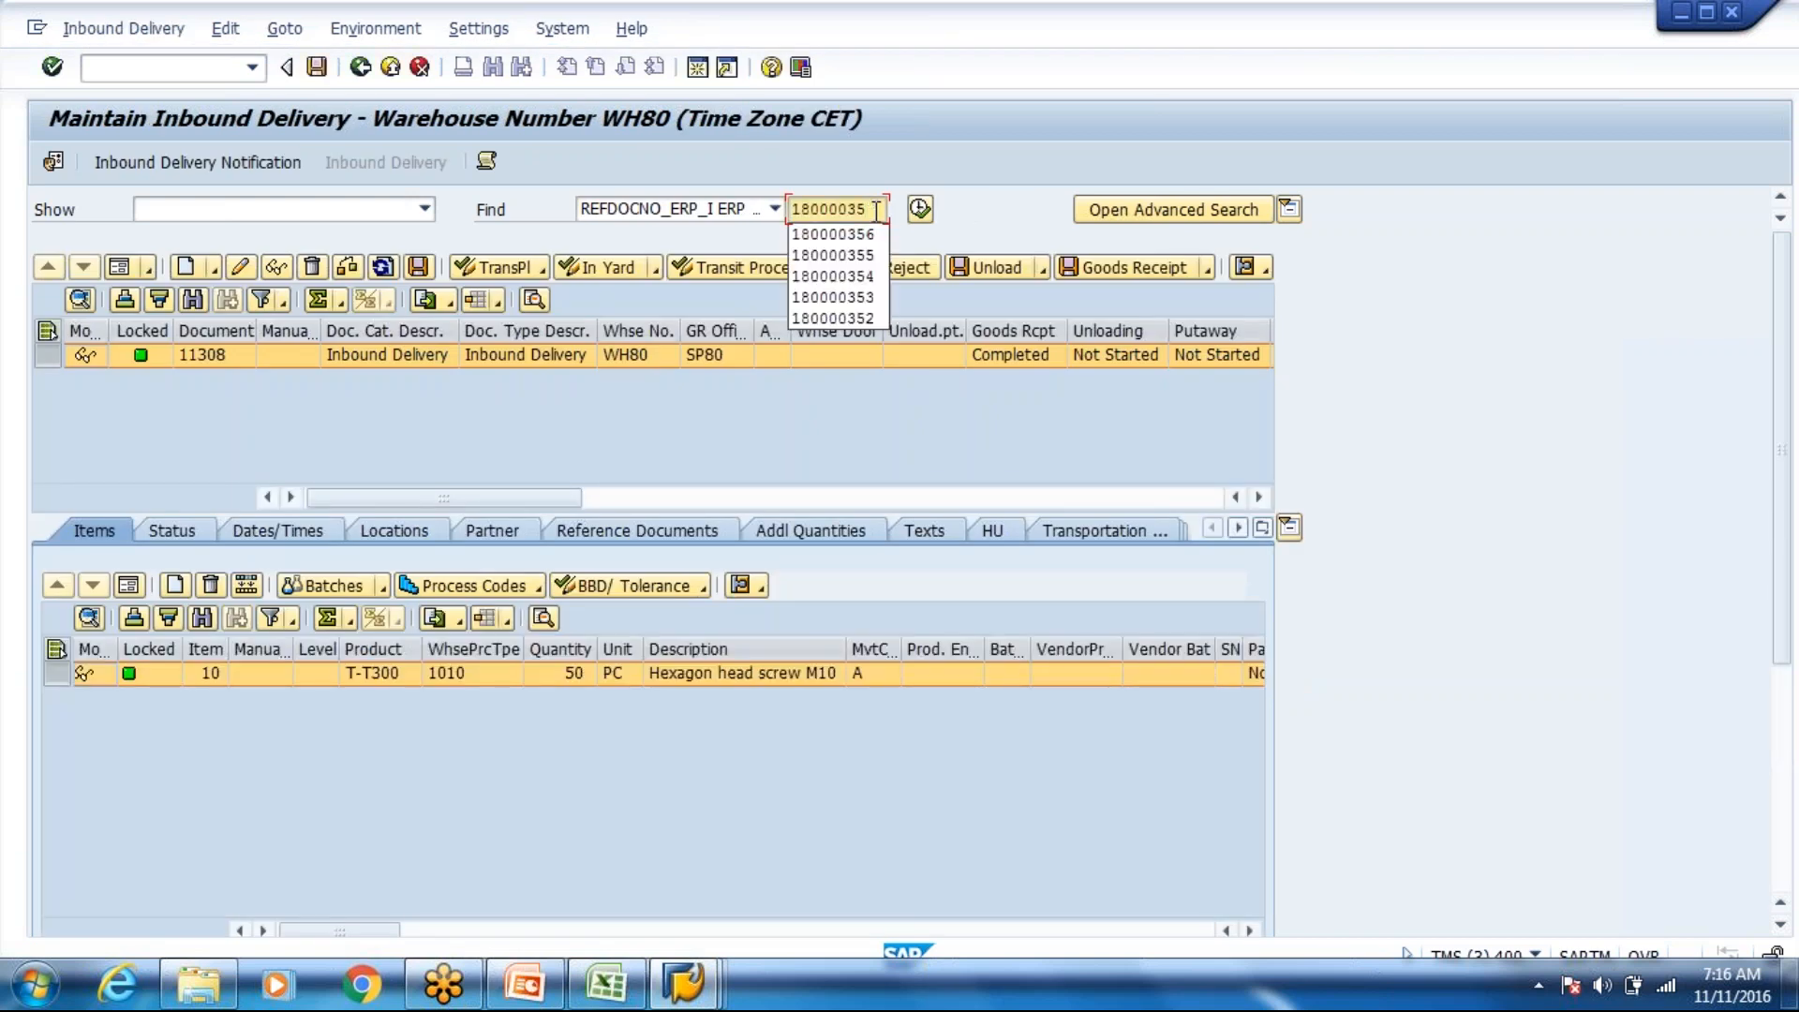
key(Down)
key(Down)
key(Return)
key(BackSpace)
key(Down)
key(Down)
key(Return)
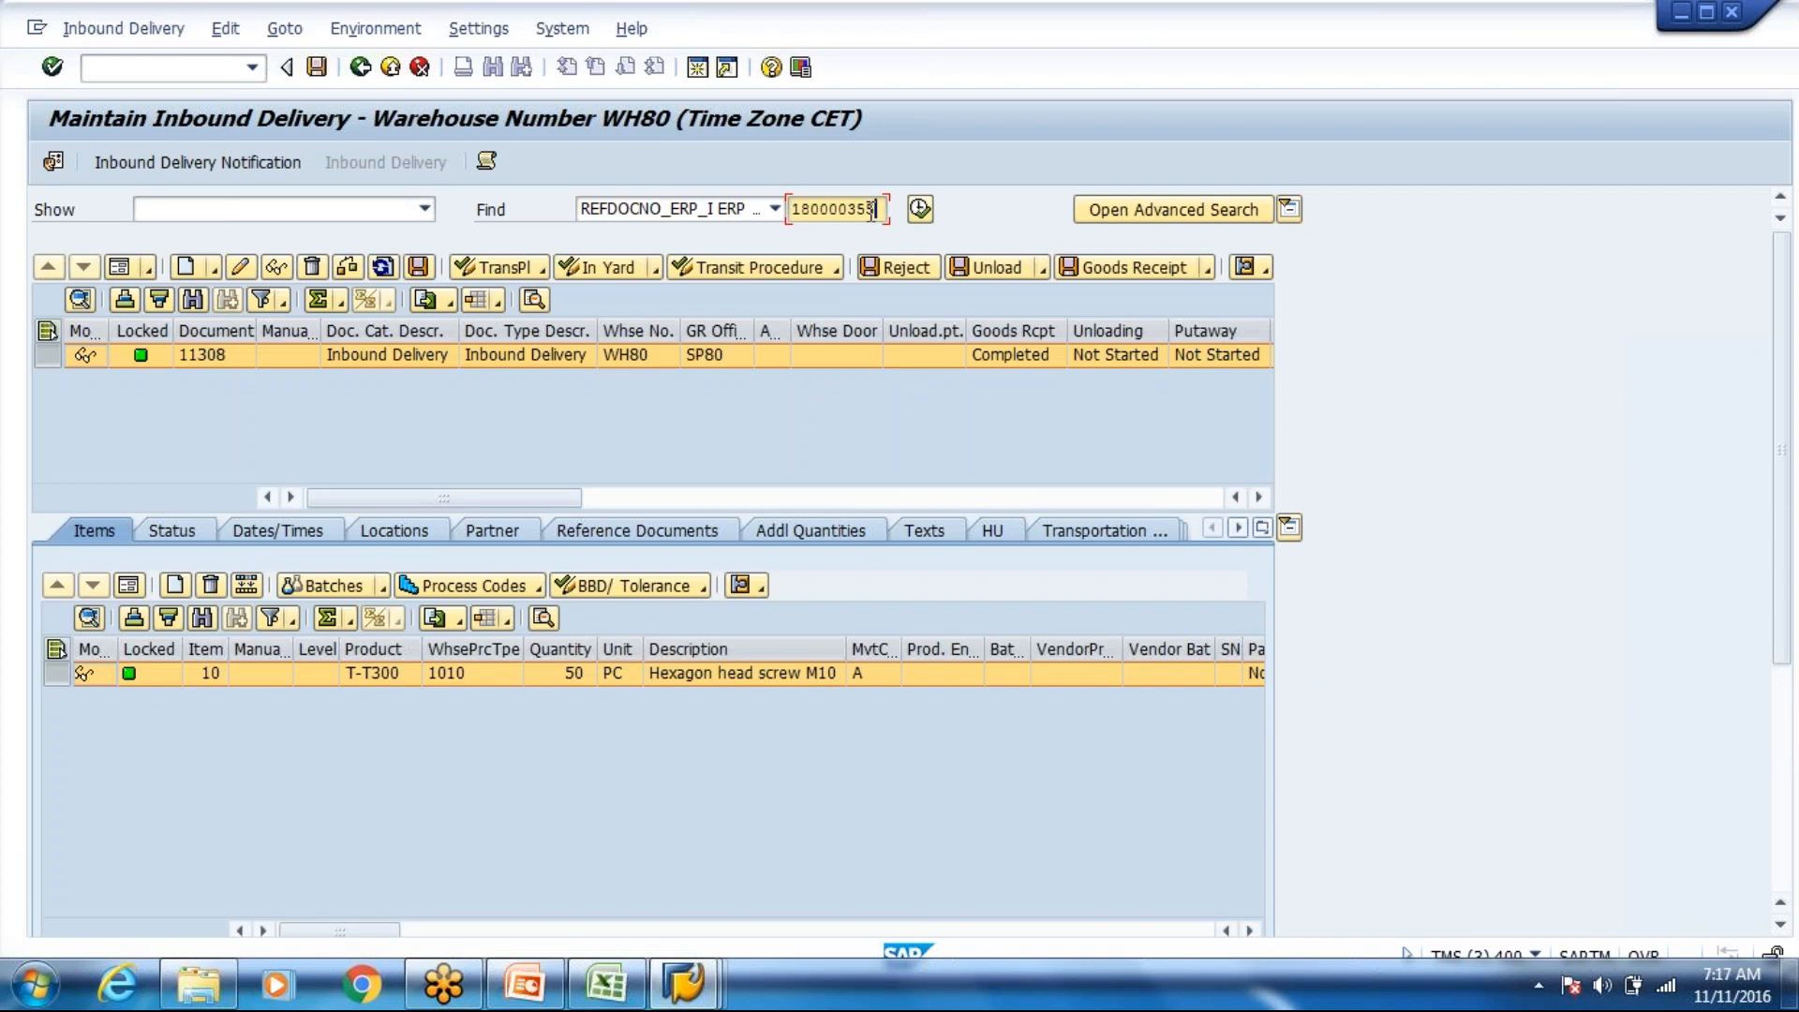
click(918, 209)
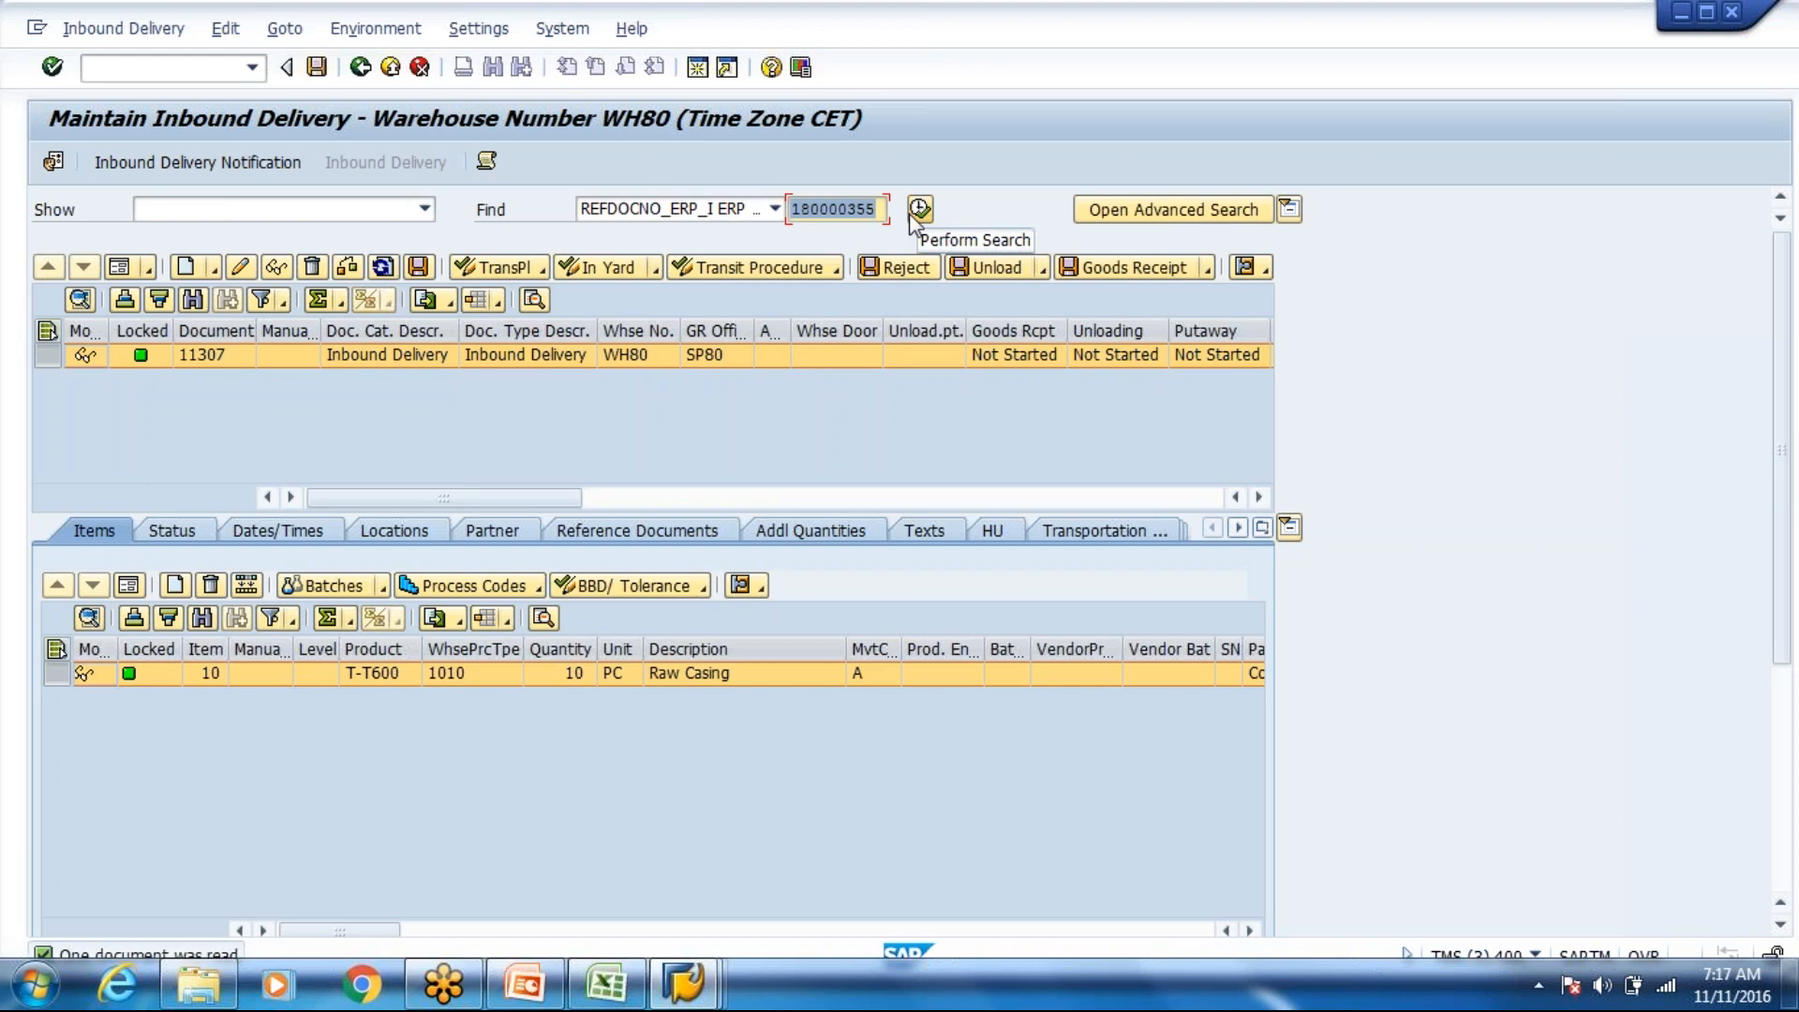
Step: Switch to the Data For Demo workbook and examine the 8005 Fixed Storage area beside Production Supply on the warehouse layout
click(606, 984)
scroll(781, 712, up, 5)
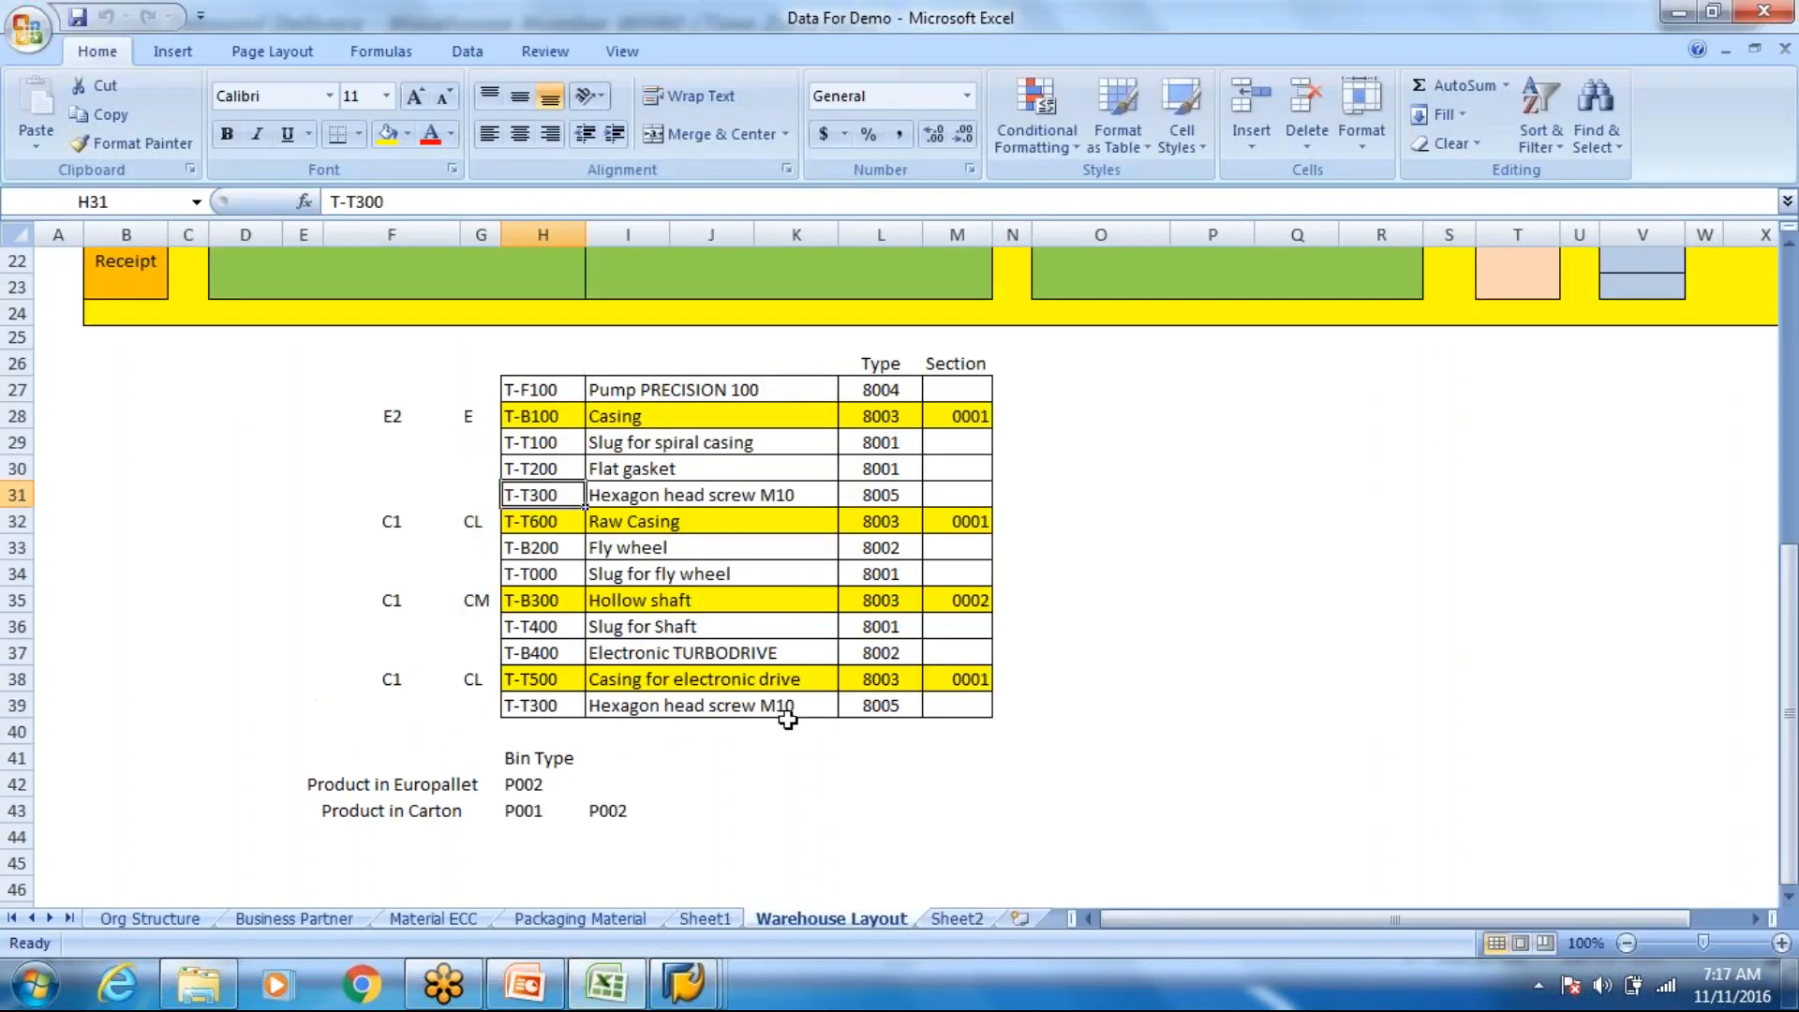
scroll(868, 373, up, 3)
drag(875, 369, 848, 583)
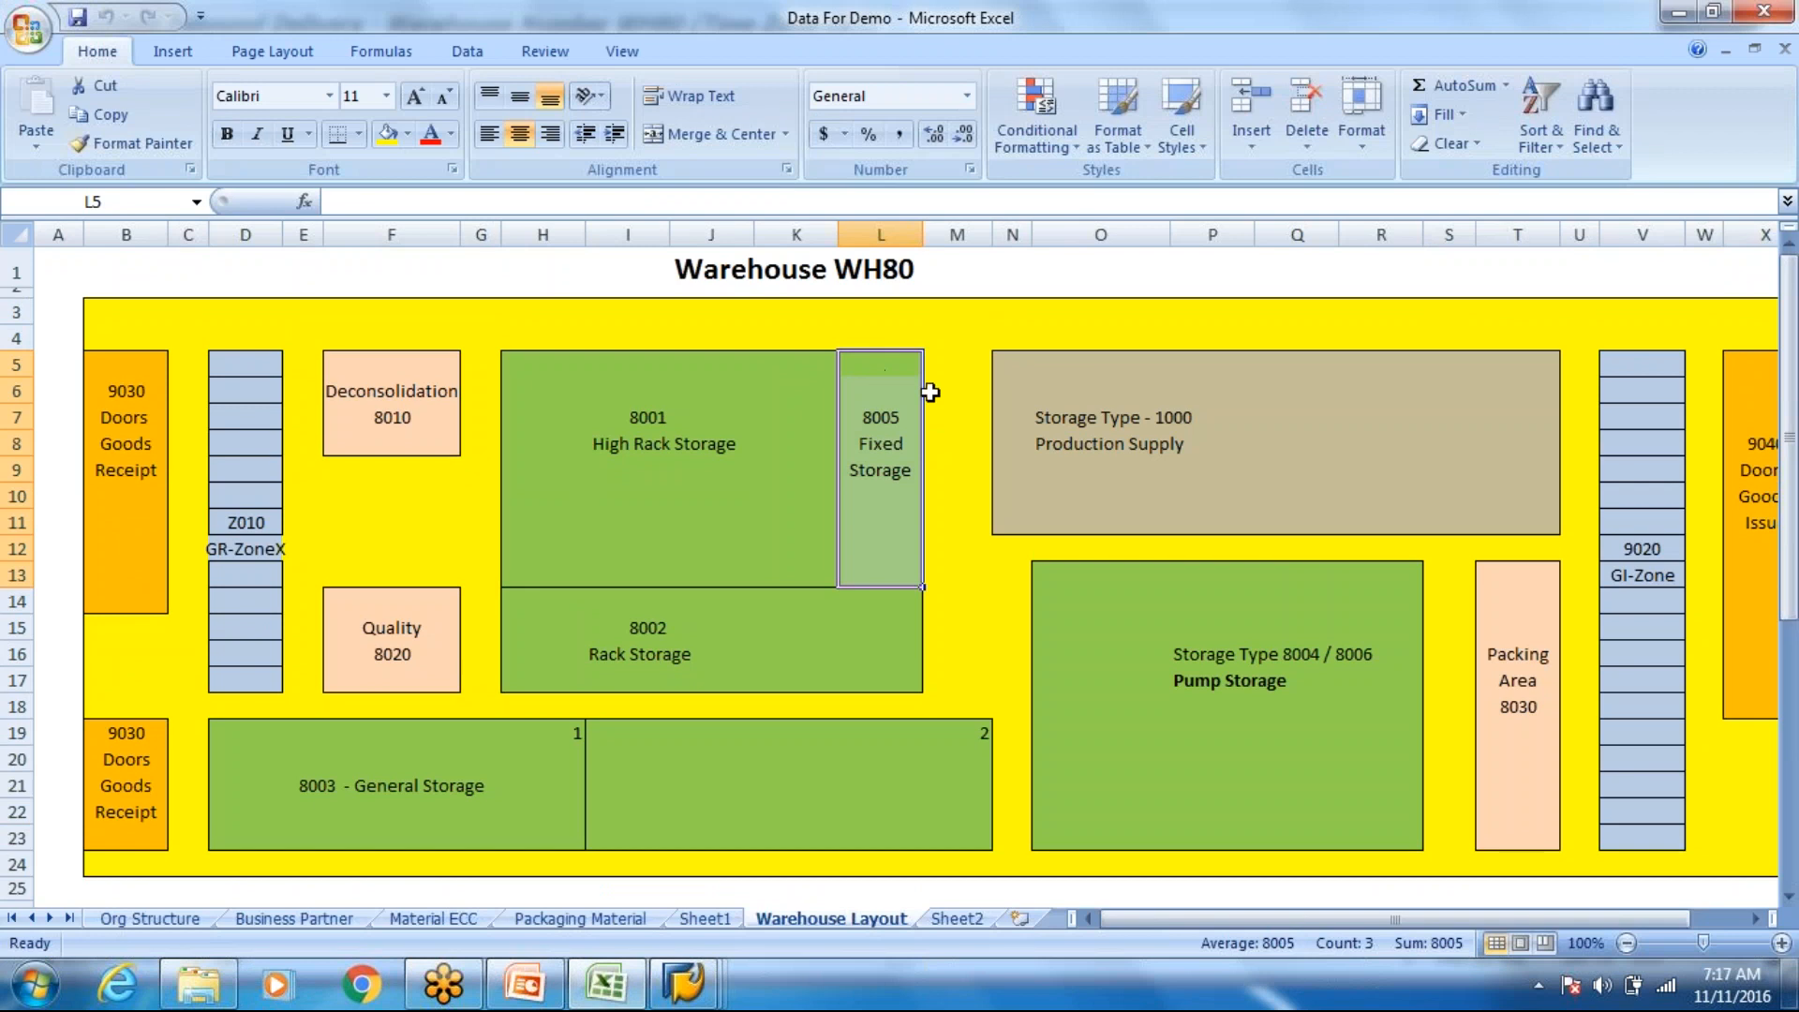
click(899, 384)
click(1064, 354)
click(899, 379)
click(981, 384)
click(877, 421)
click(1069, 420)
click(875, 495)
click(1069, 496)
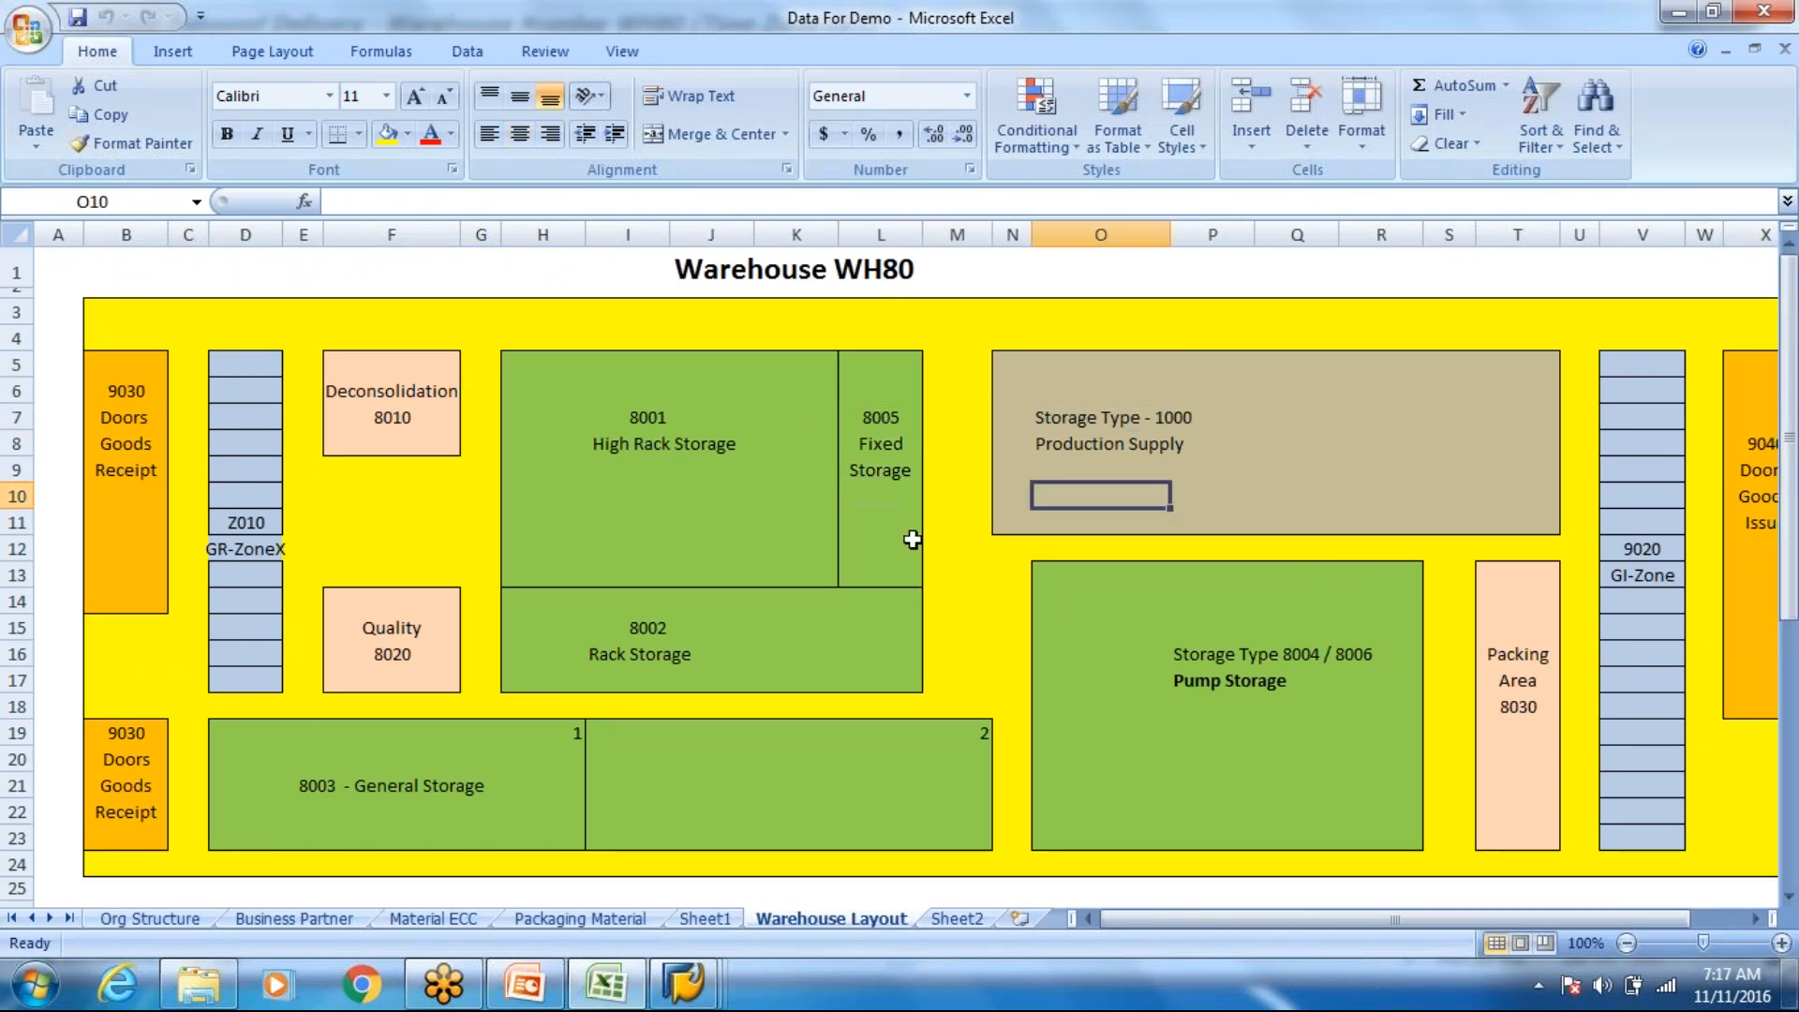
drag(877, 566, 974, 549)
click(1011, 523)
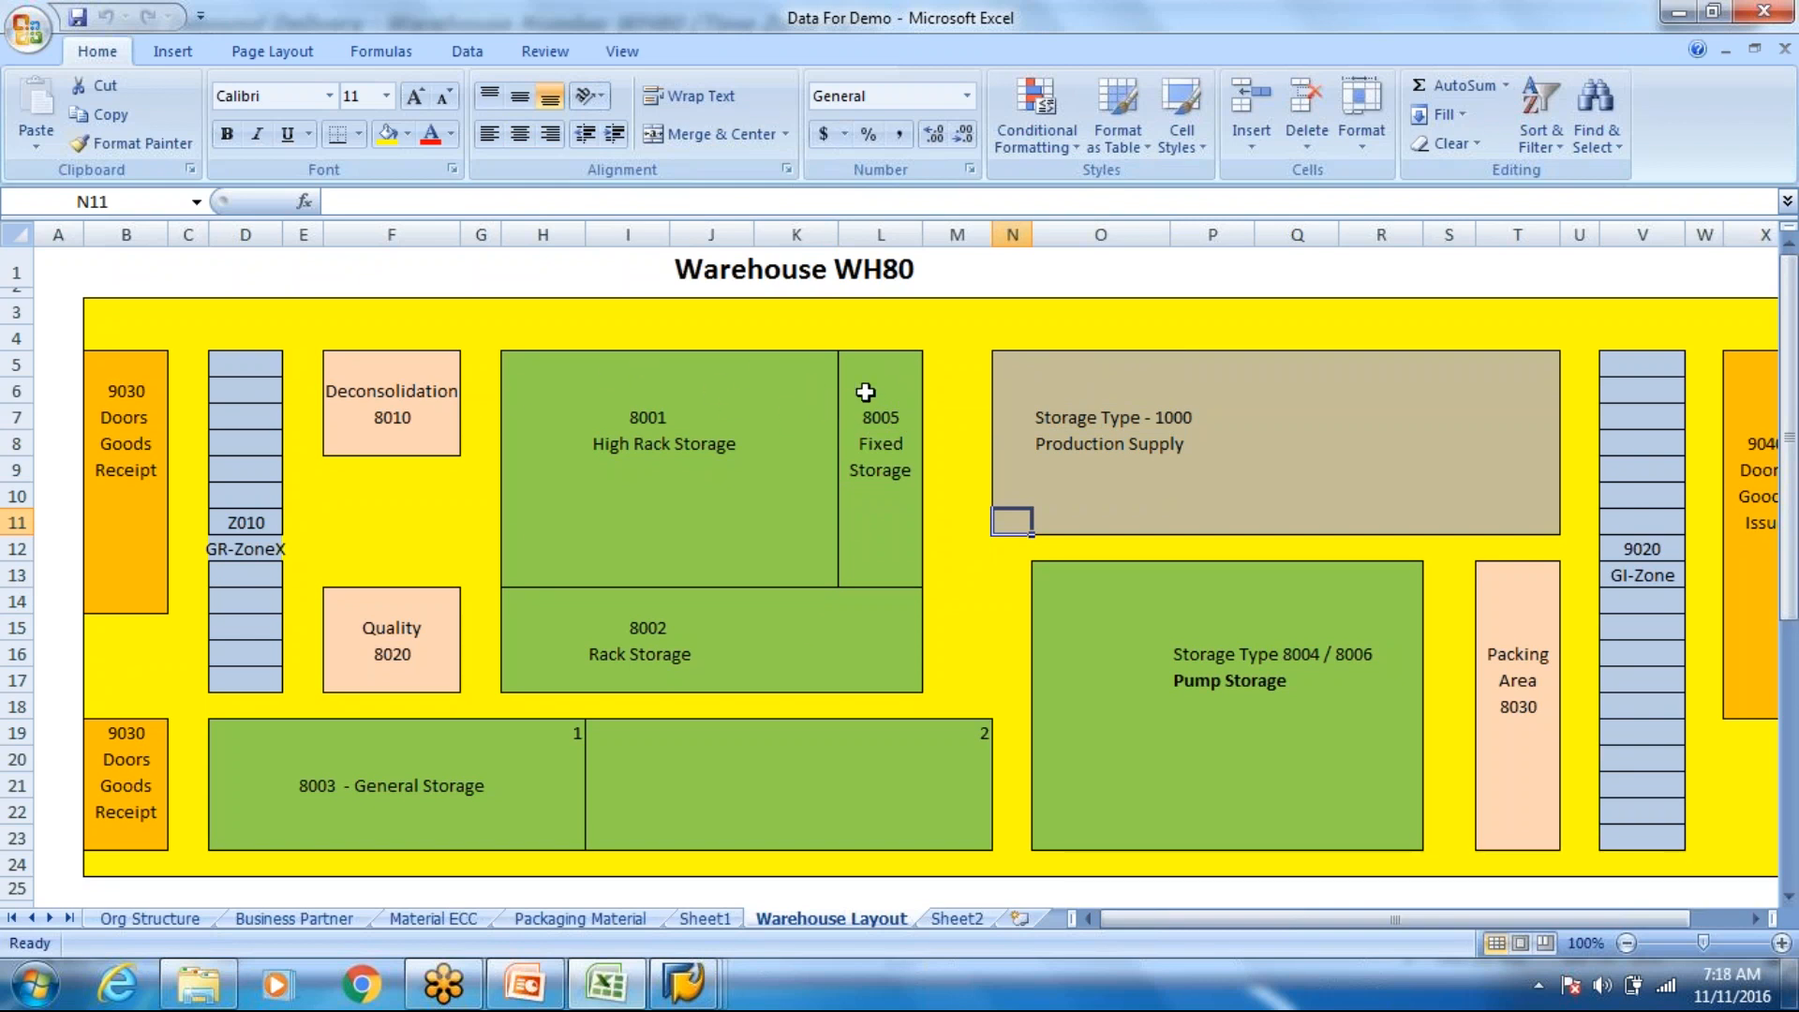
Step: Go through the individual cells of the 8005 Fixed Storage block on the warehouse layout, rows 5 to 13
click(902, 380)
click(897, 398)
click(899, 444)
click(898, 417)
click(898, 470)
click(895, 496)
click(890, 548)
click(887, 575)
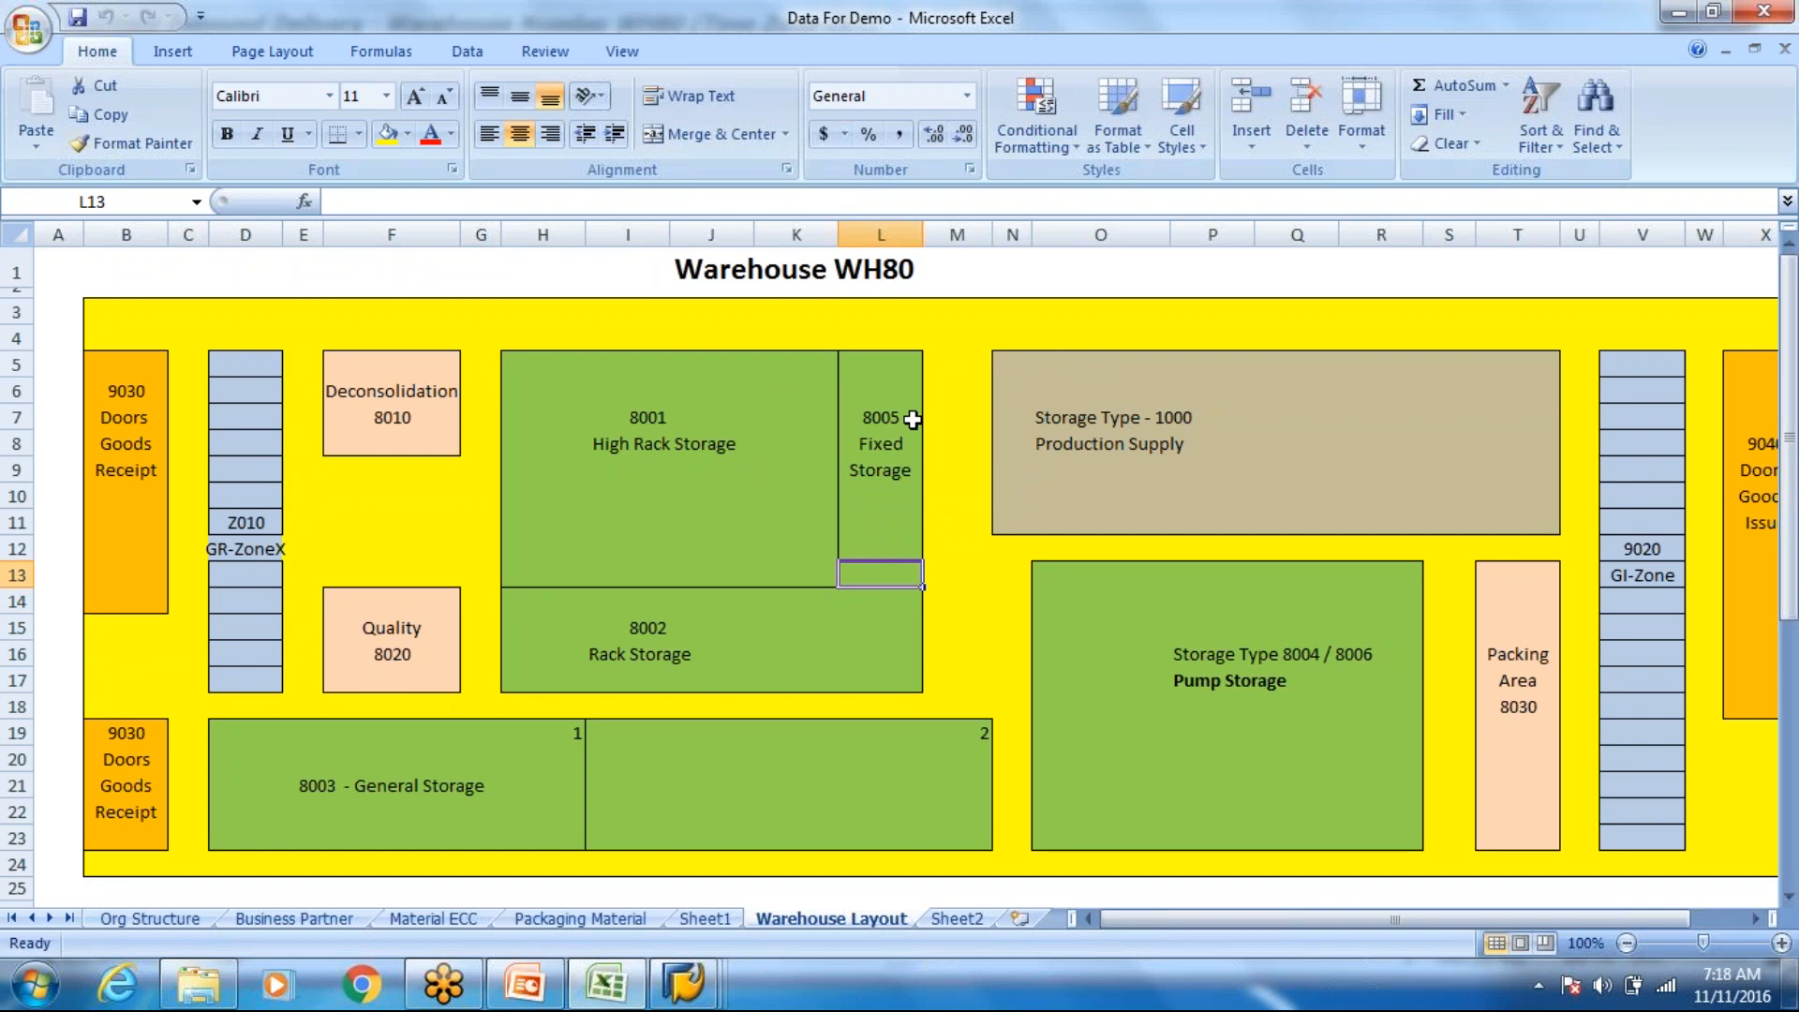
click(907, 394)
click(914, 368)
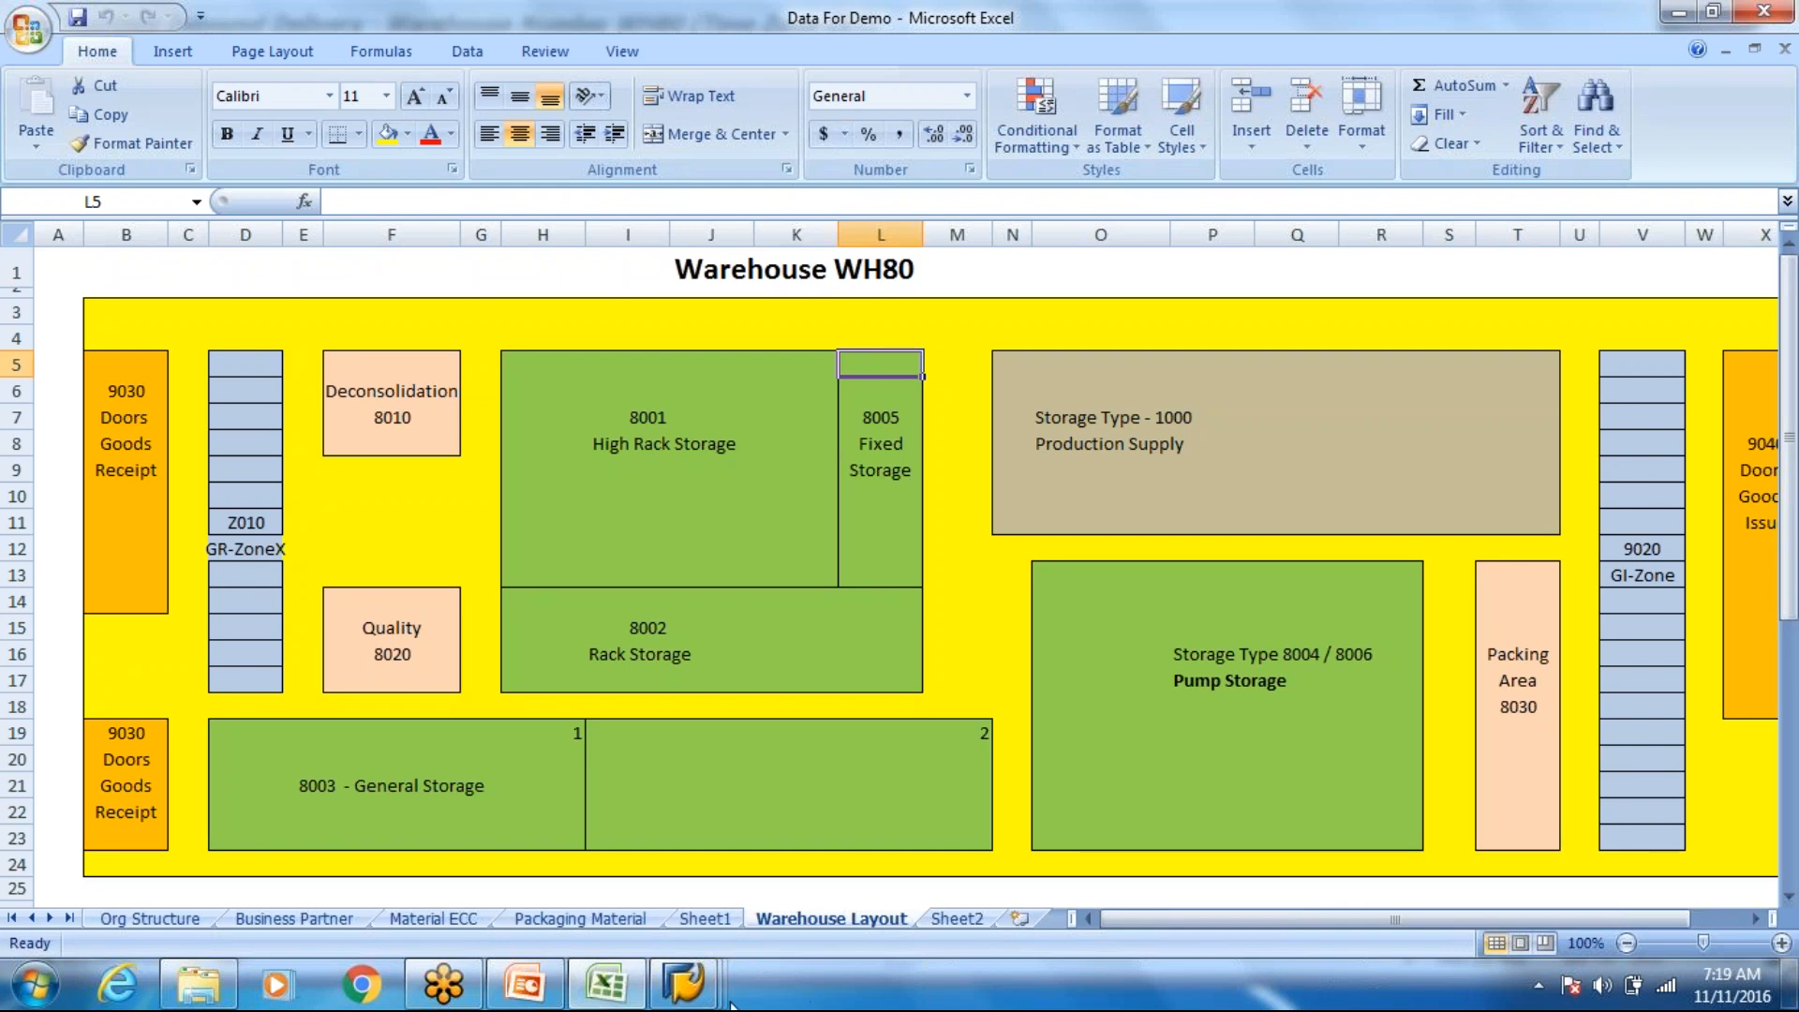
Step: Switch back to the SAP Maintain Inbound Delivery session, display the delivery's handling units and rerun the search for 180000355
click(702, 1001)
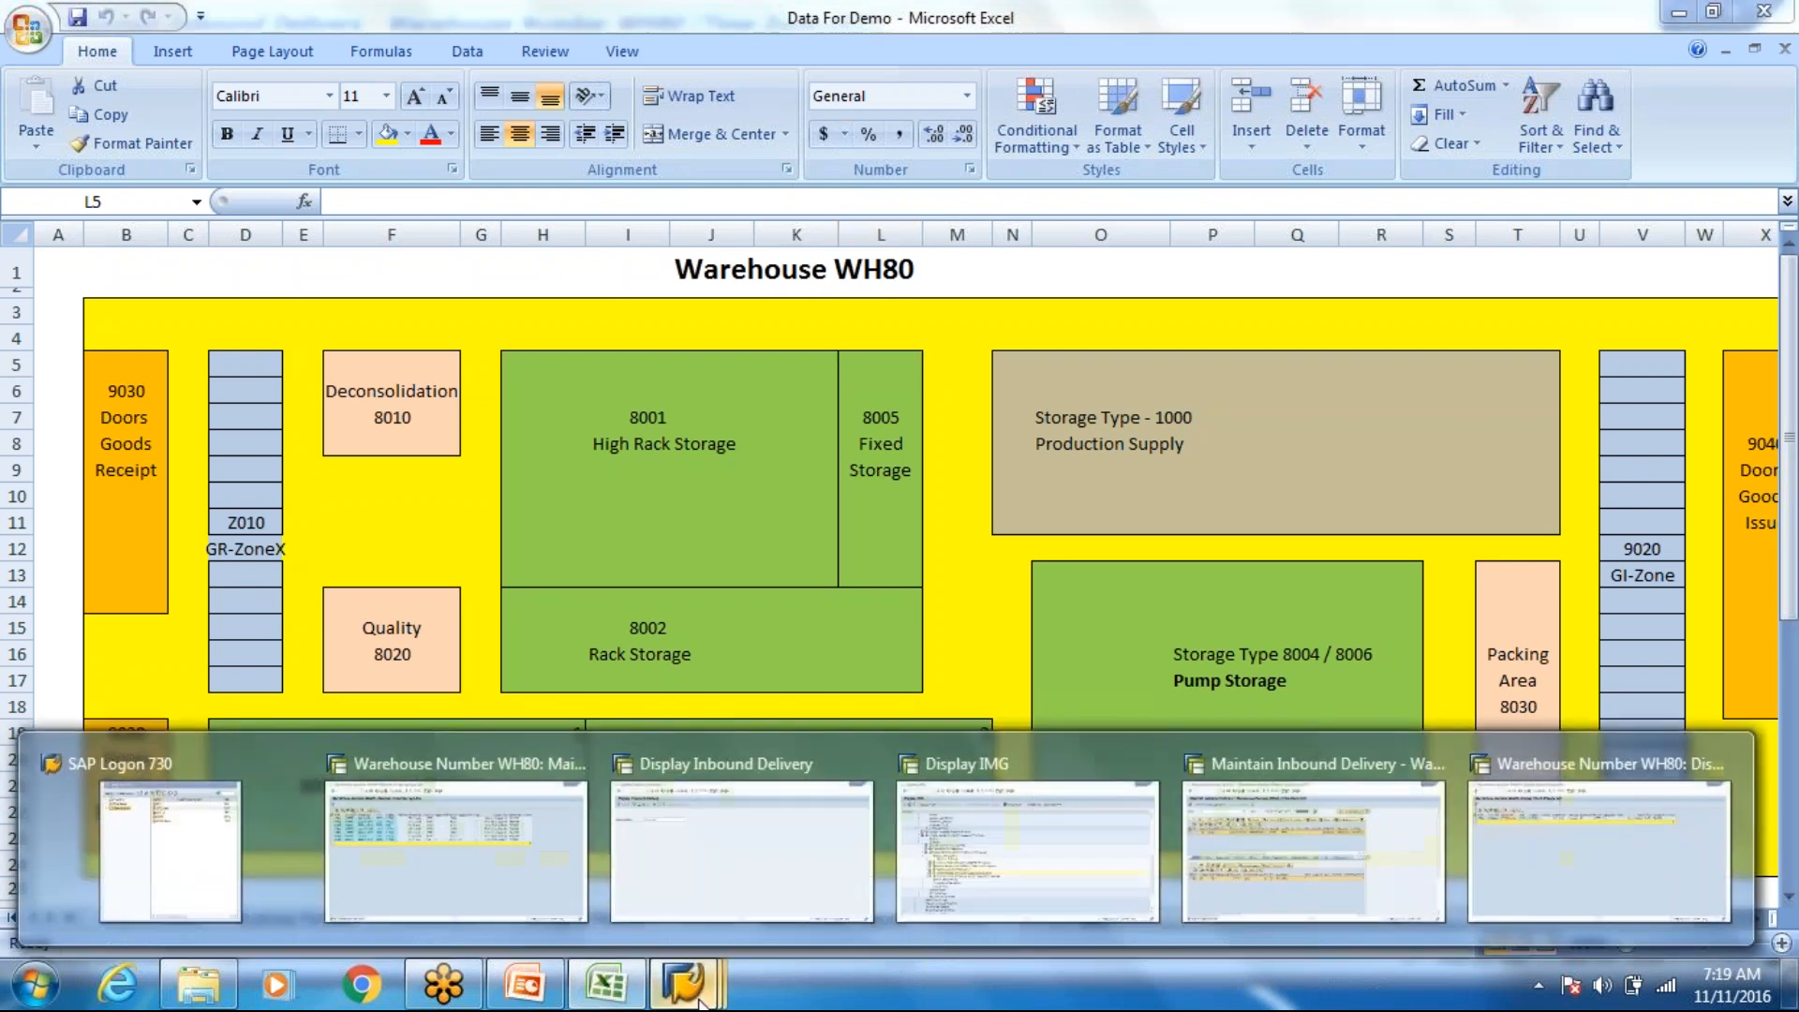
click(1301, 845)
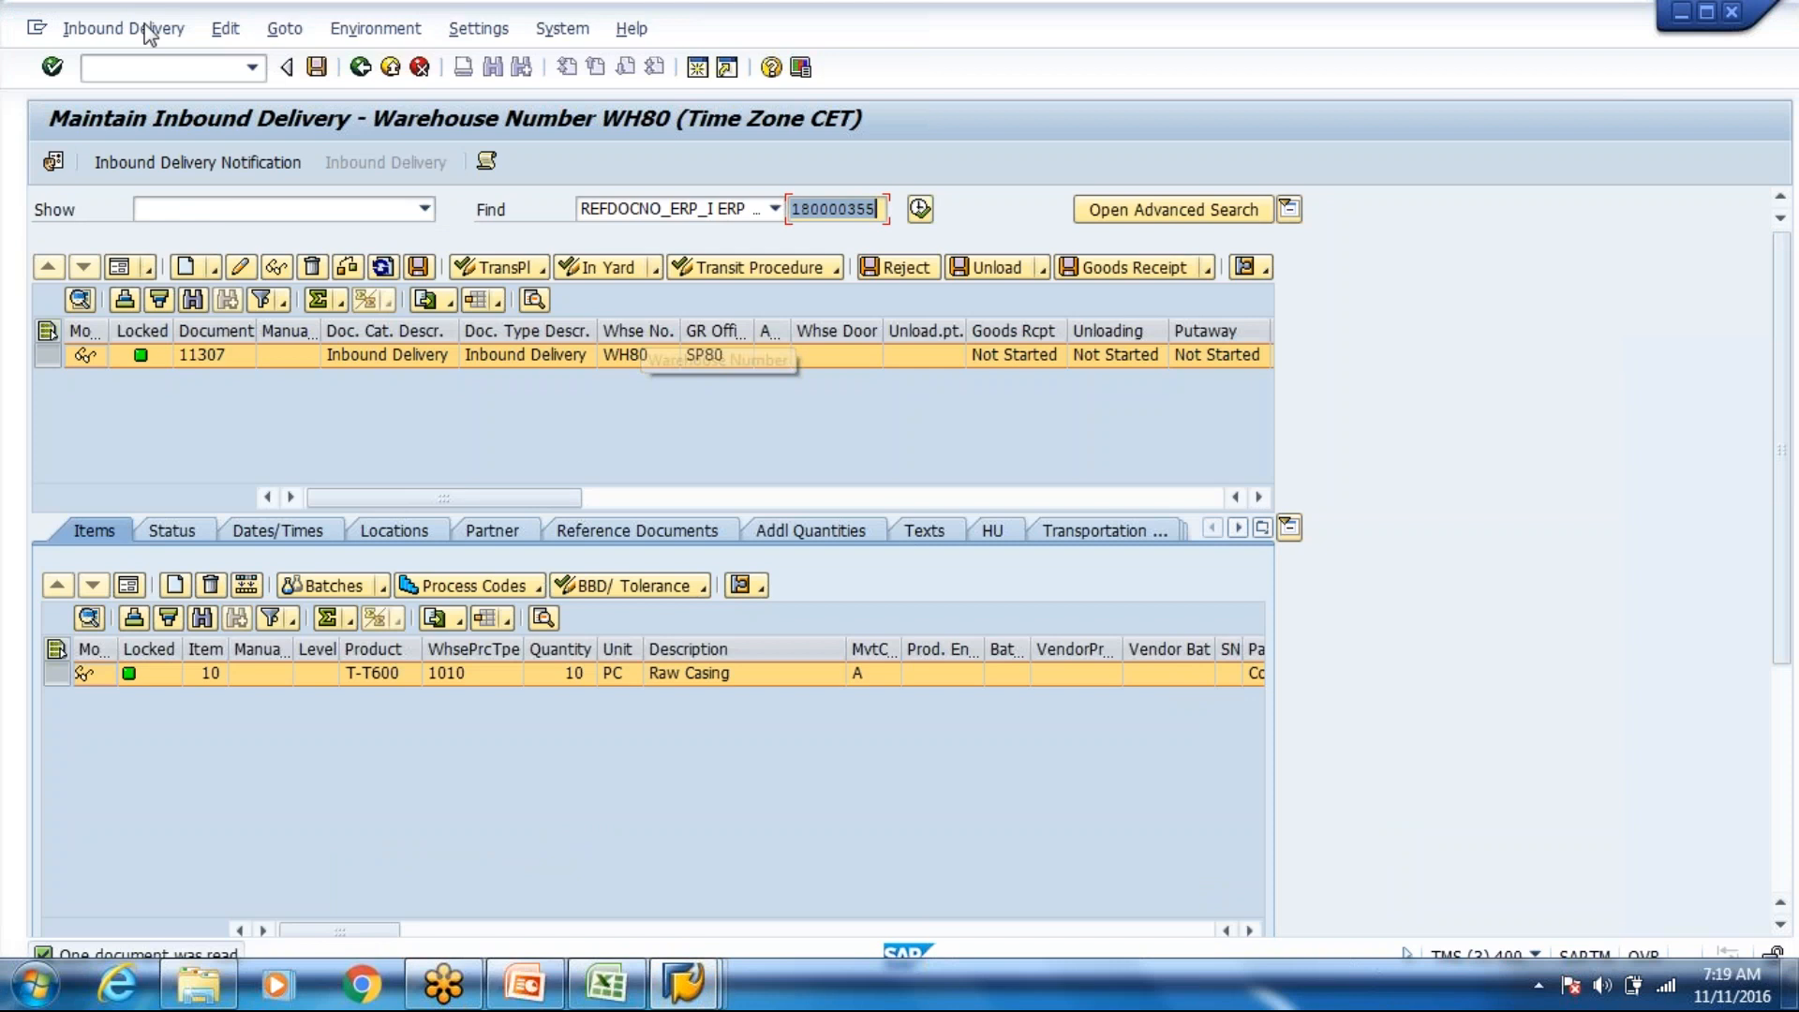
click(1002, 535)
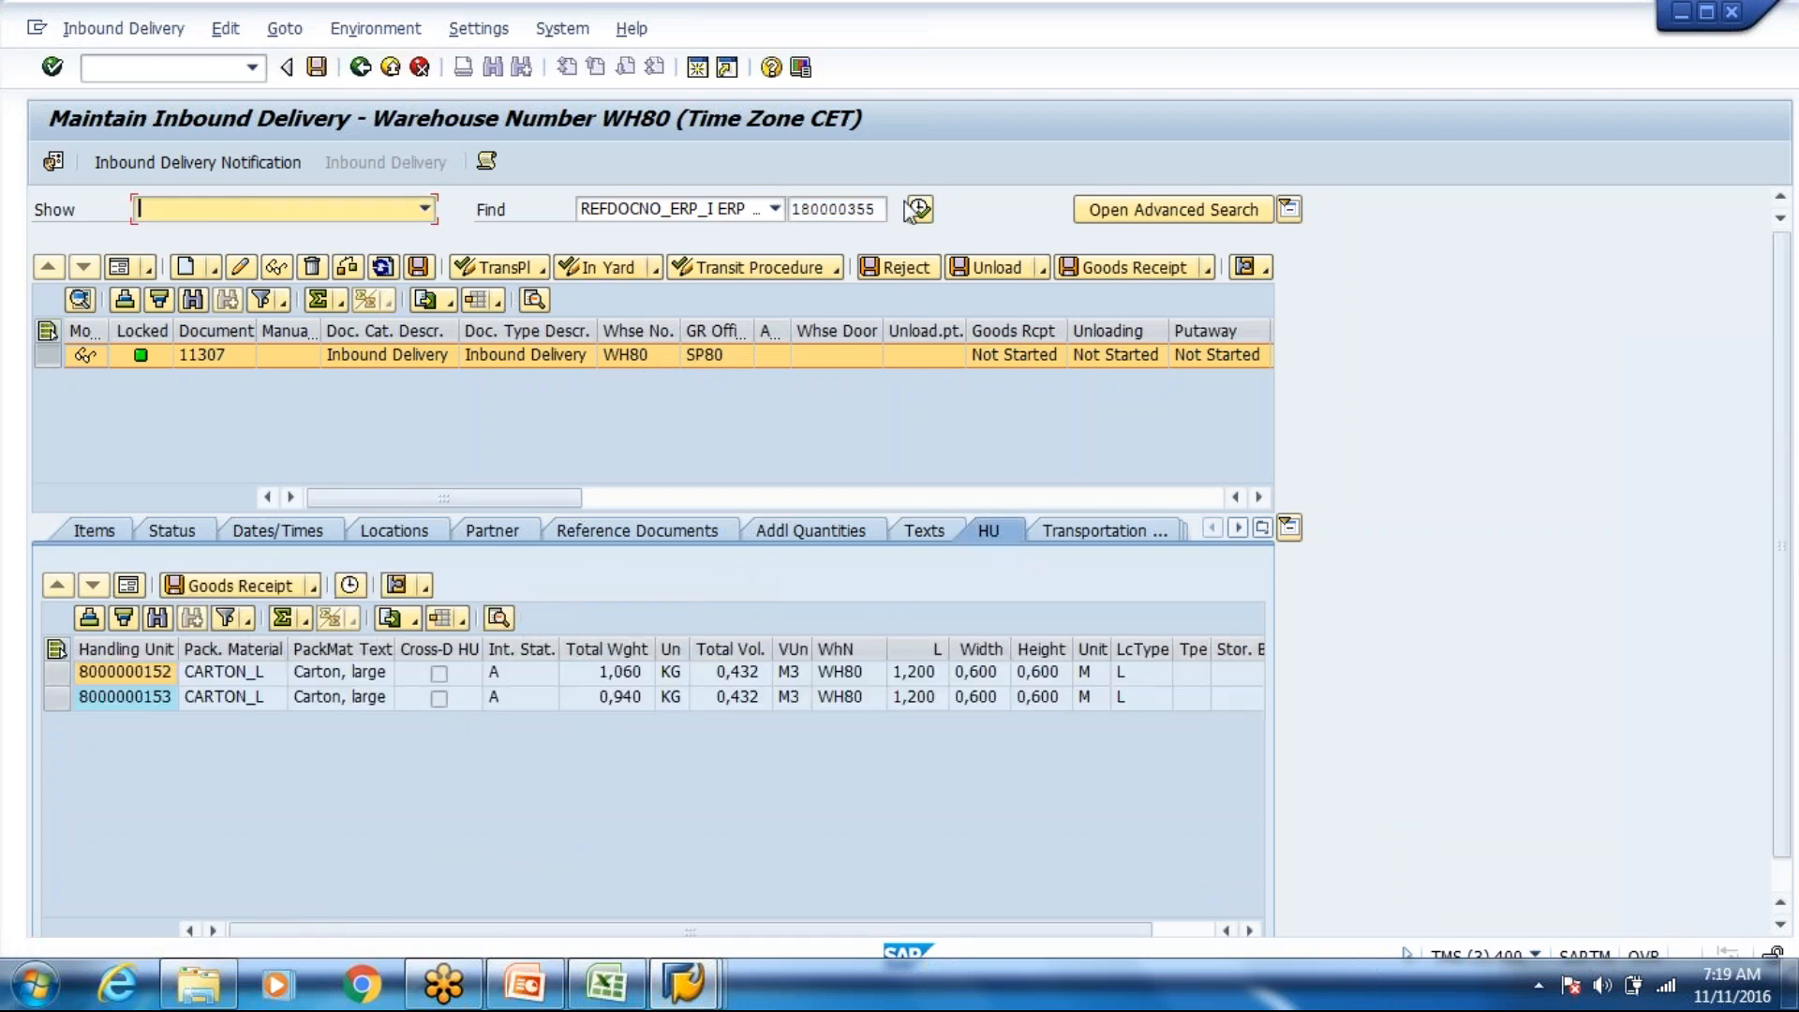
click(871, 209)
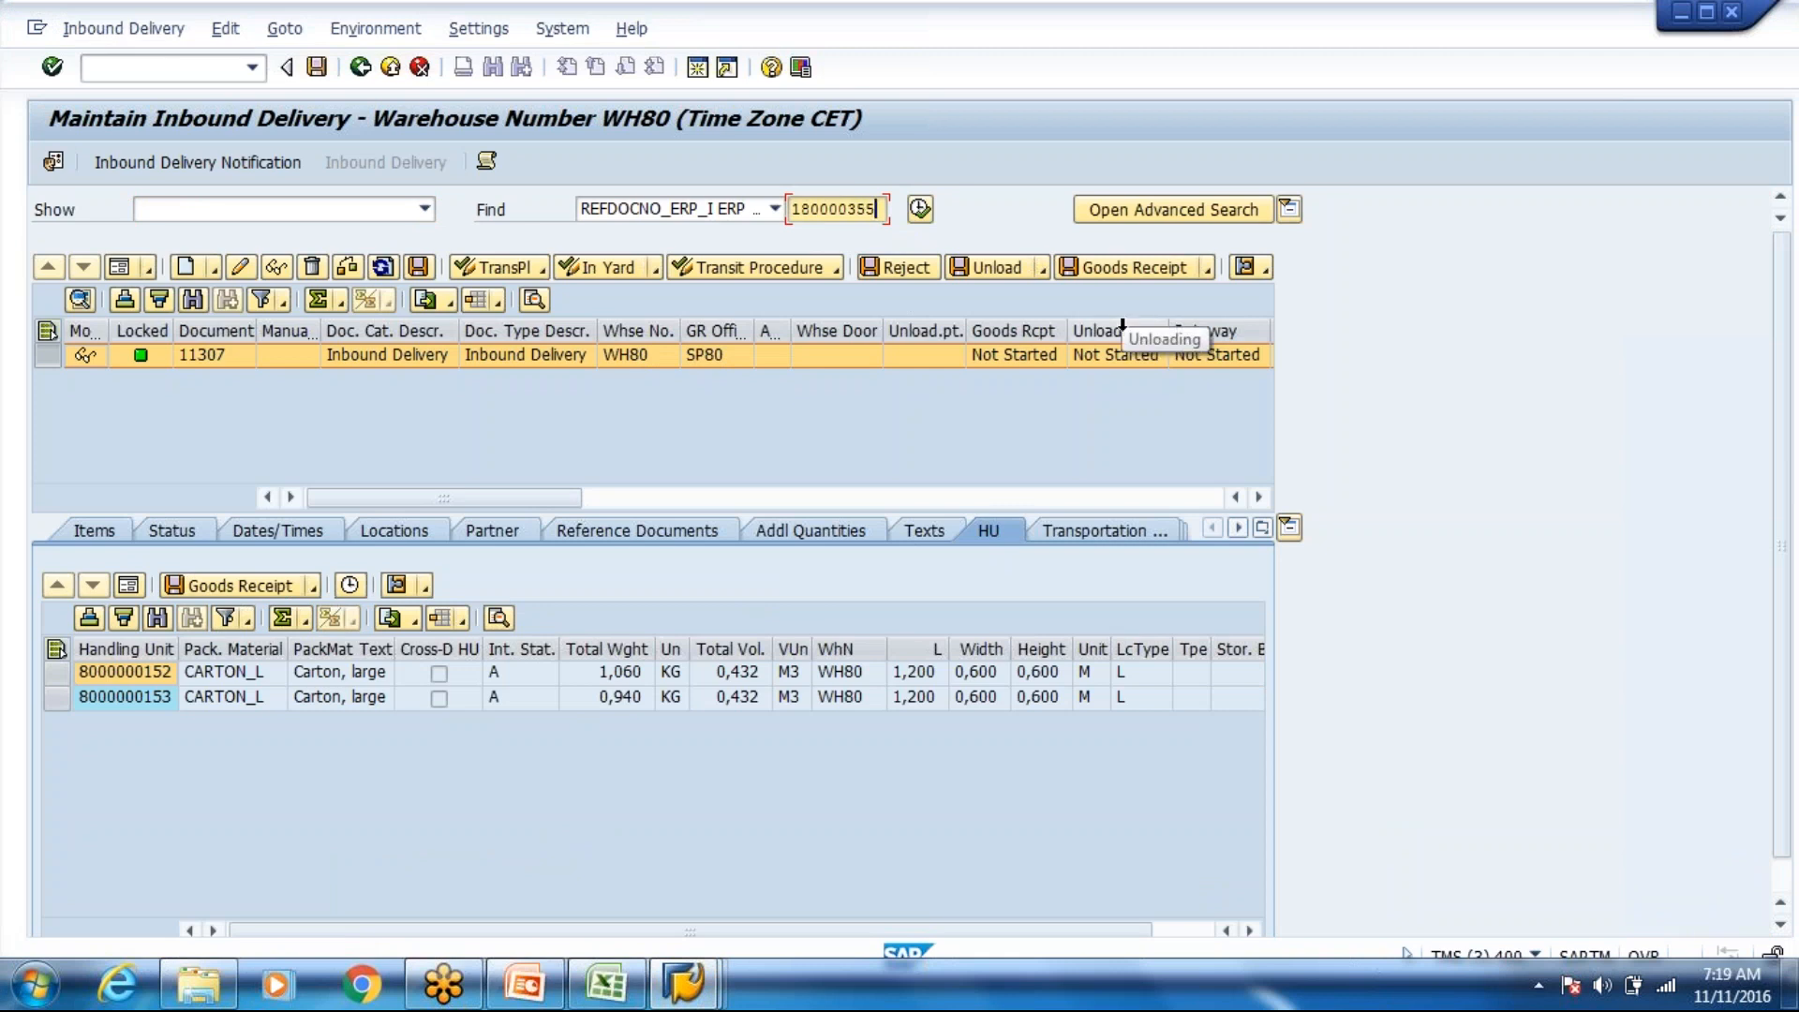
click(920, 208)
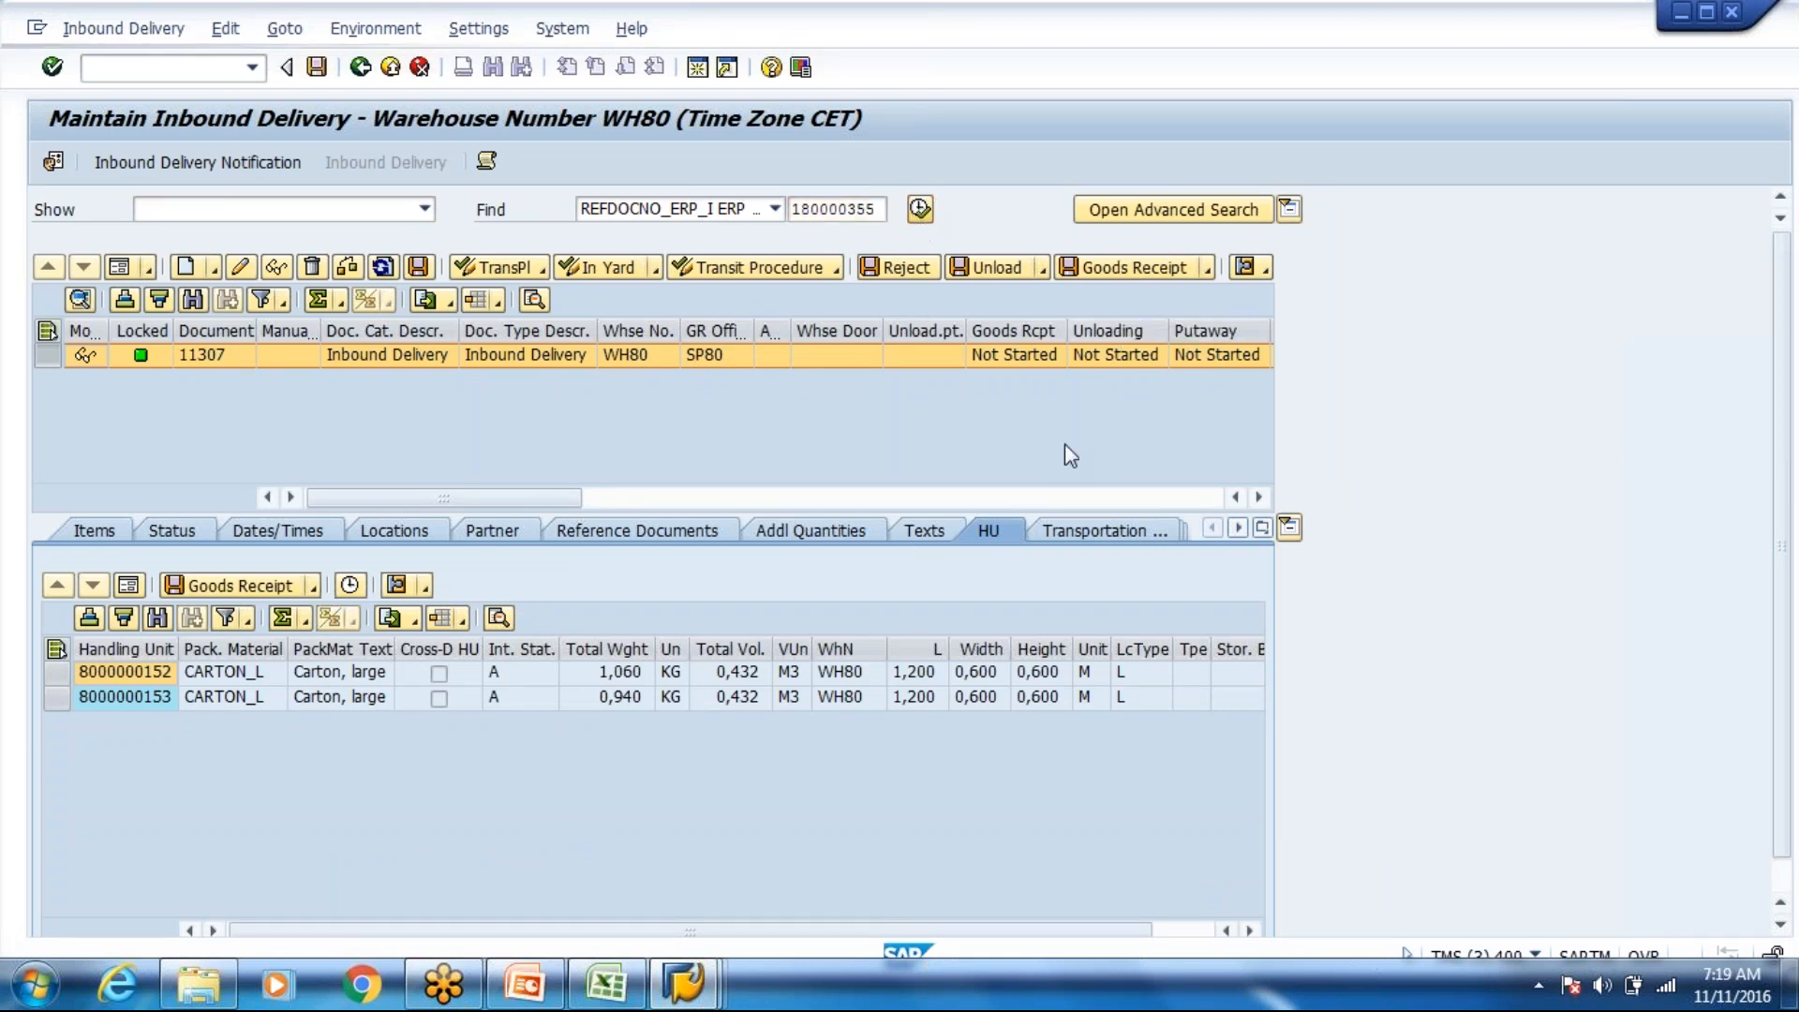
Step: Open packing for the inbound delivery and create two handling units with packaging material EUROPALLET
click(123, 28)
mouse_move(183, 93)
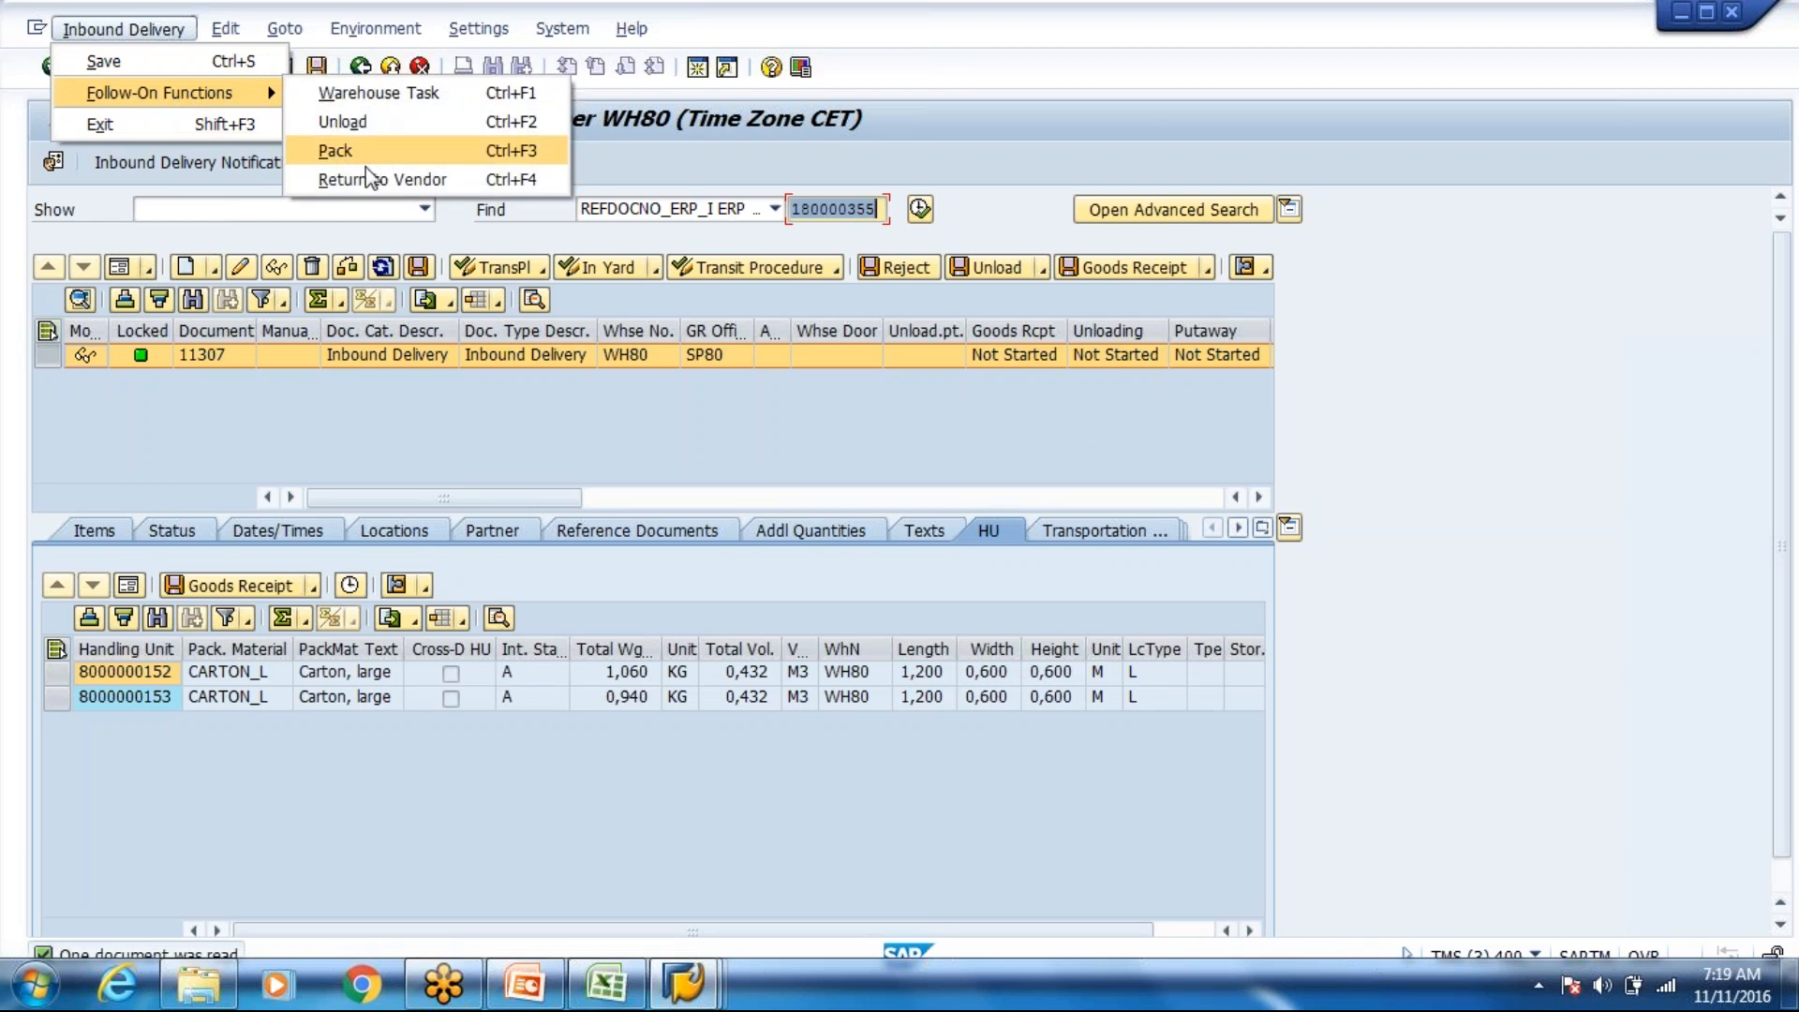
click(347, 150)
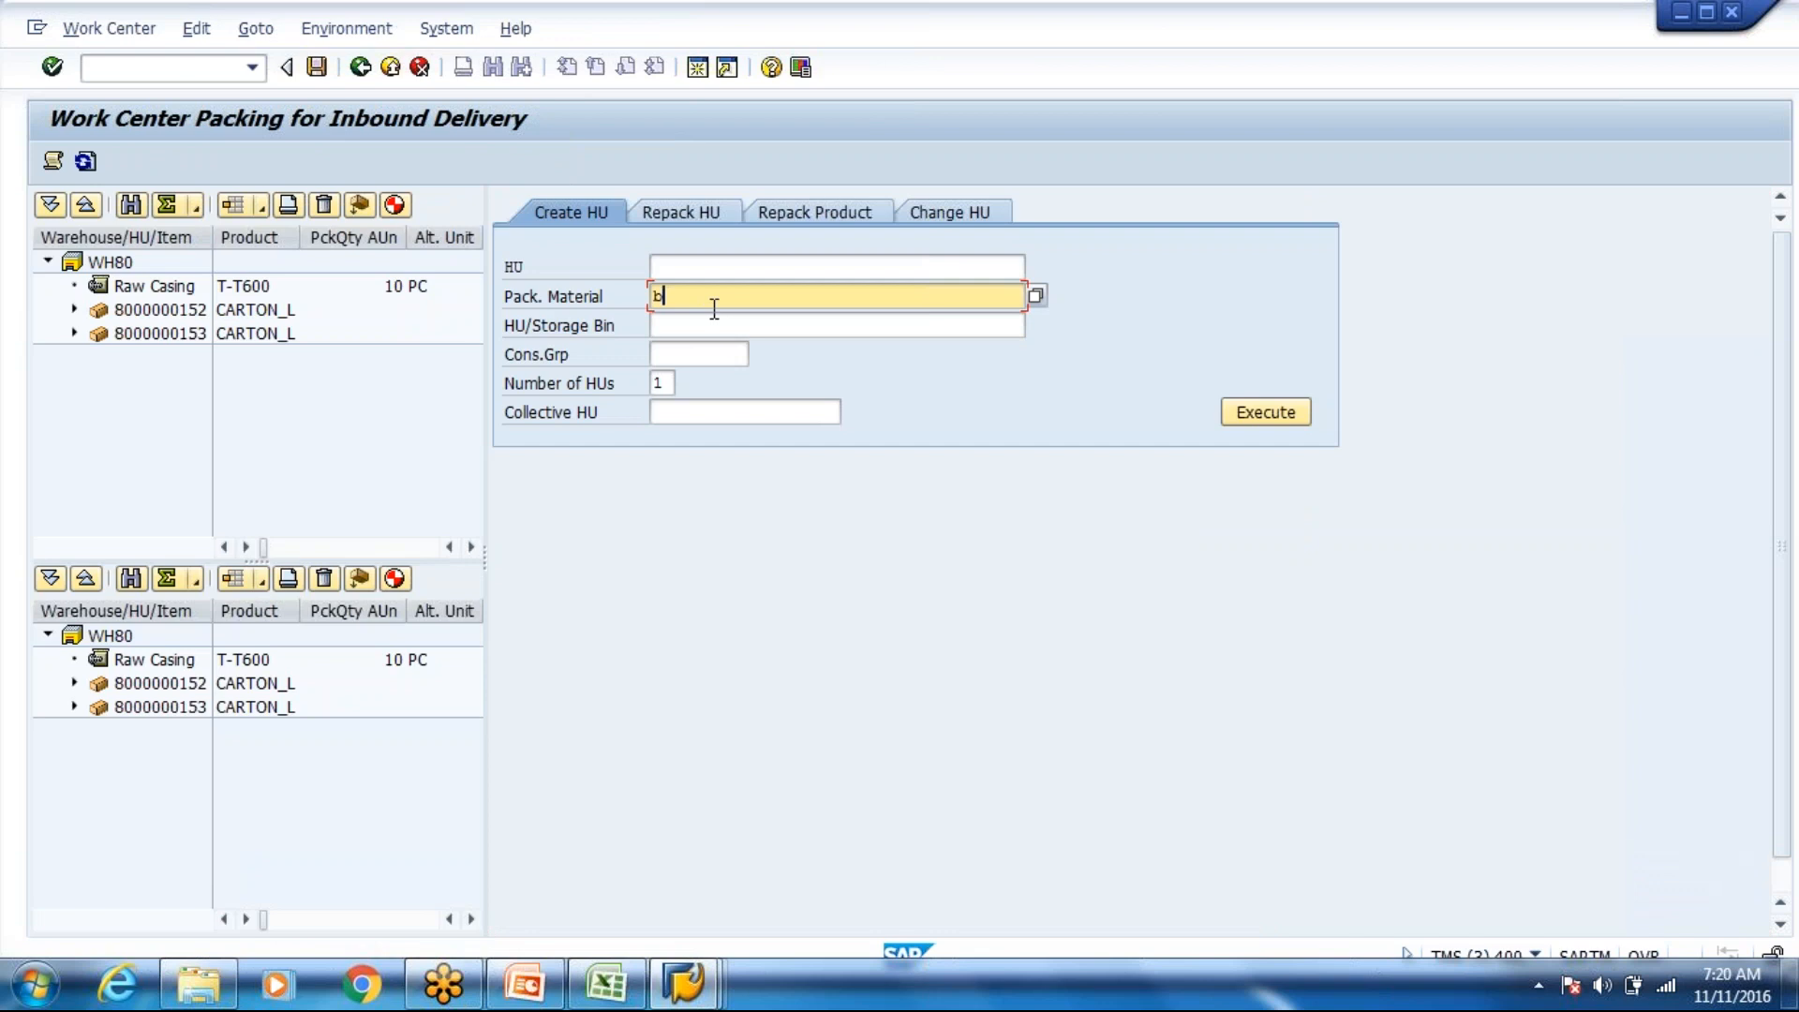
key(BackSpace)
click(673, 319)
click(694, 326)
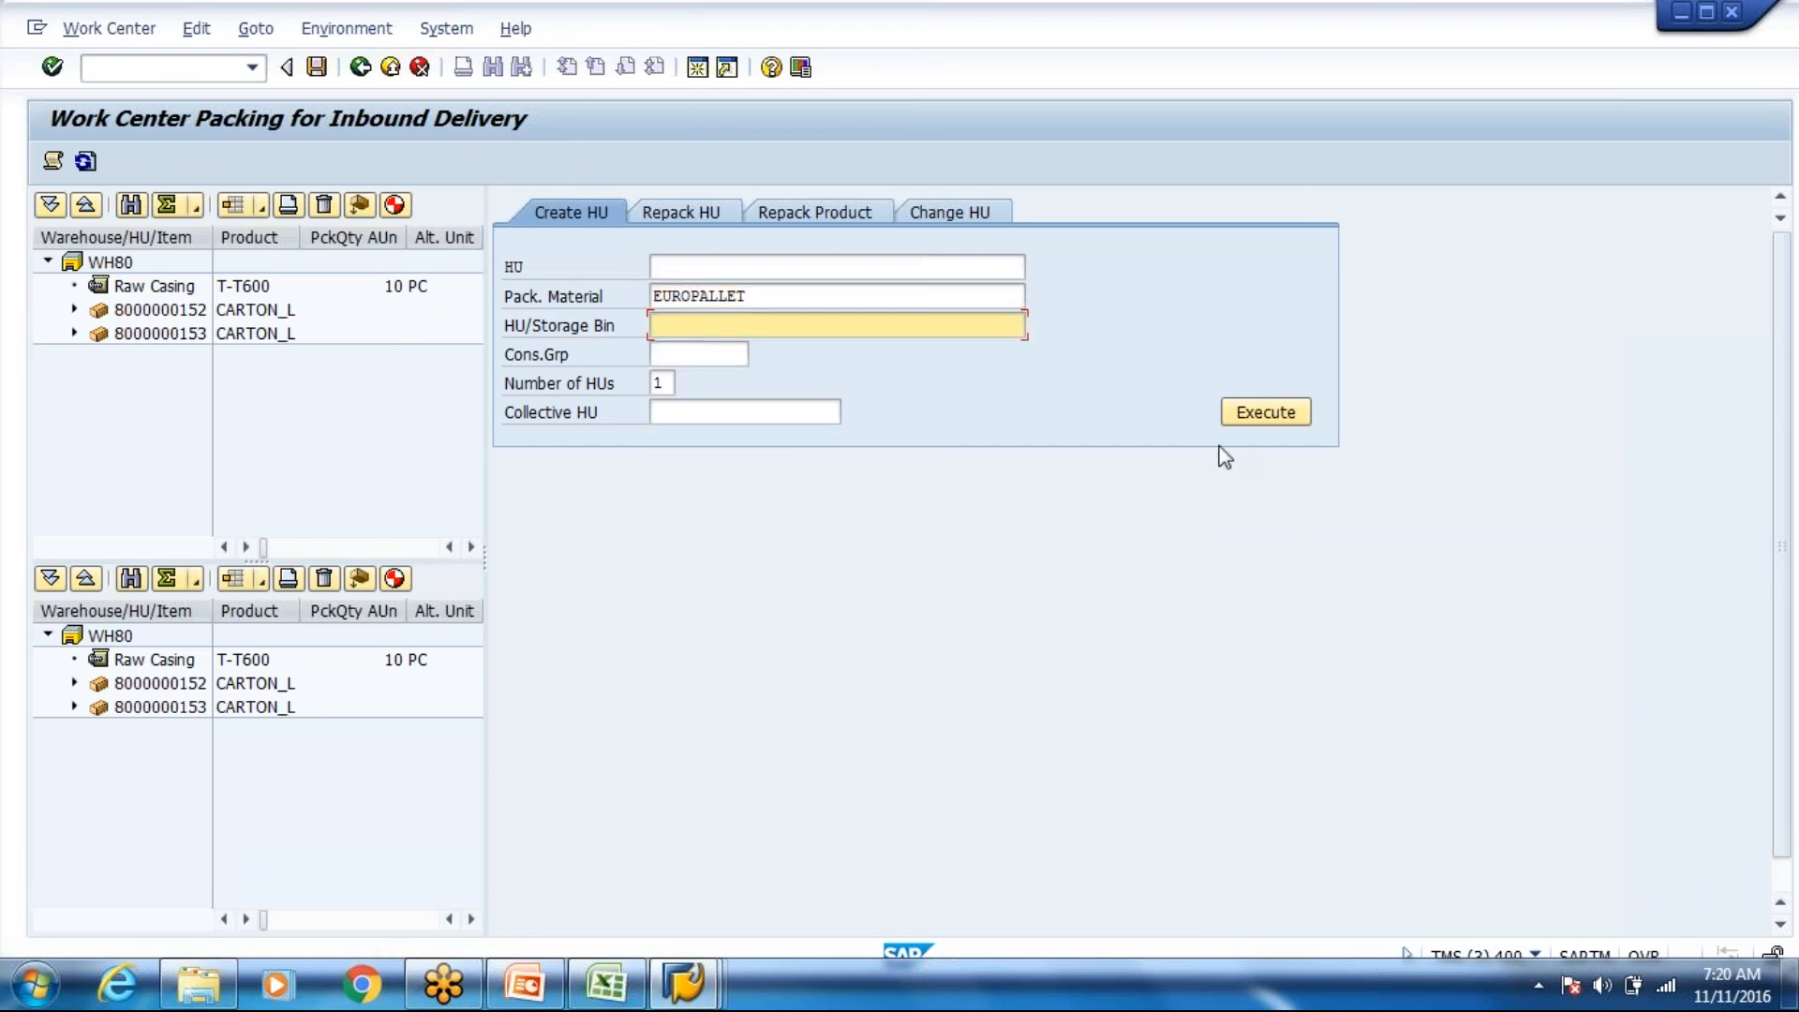
click(1255, 417)
click(738, 328)
click(750, 298)
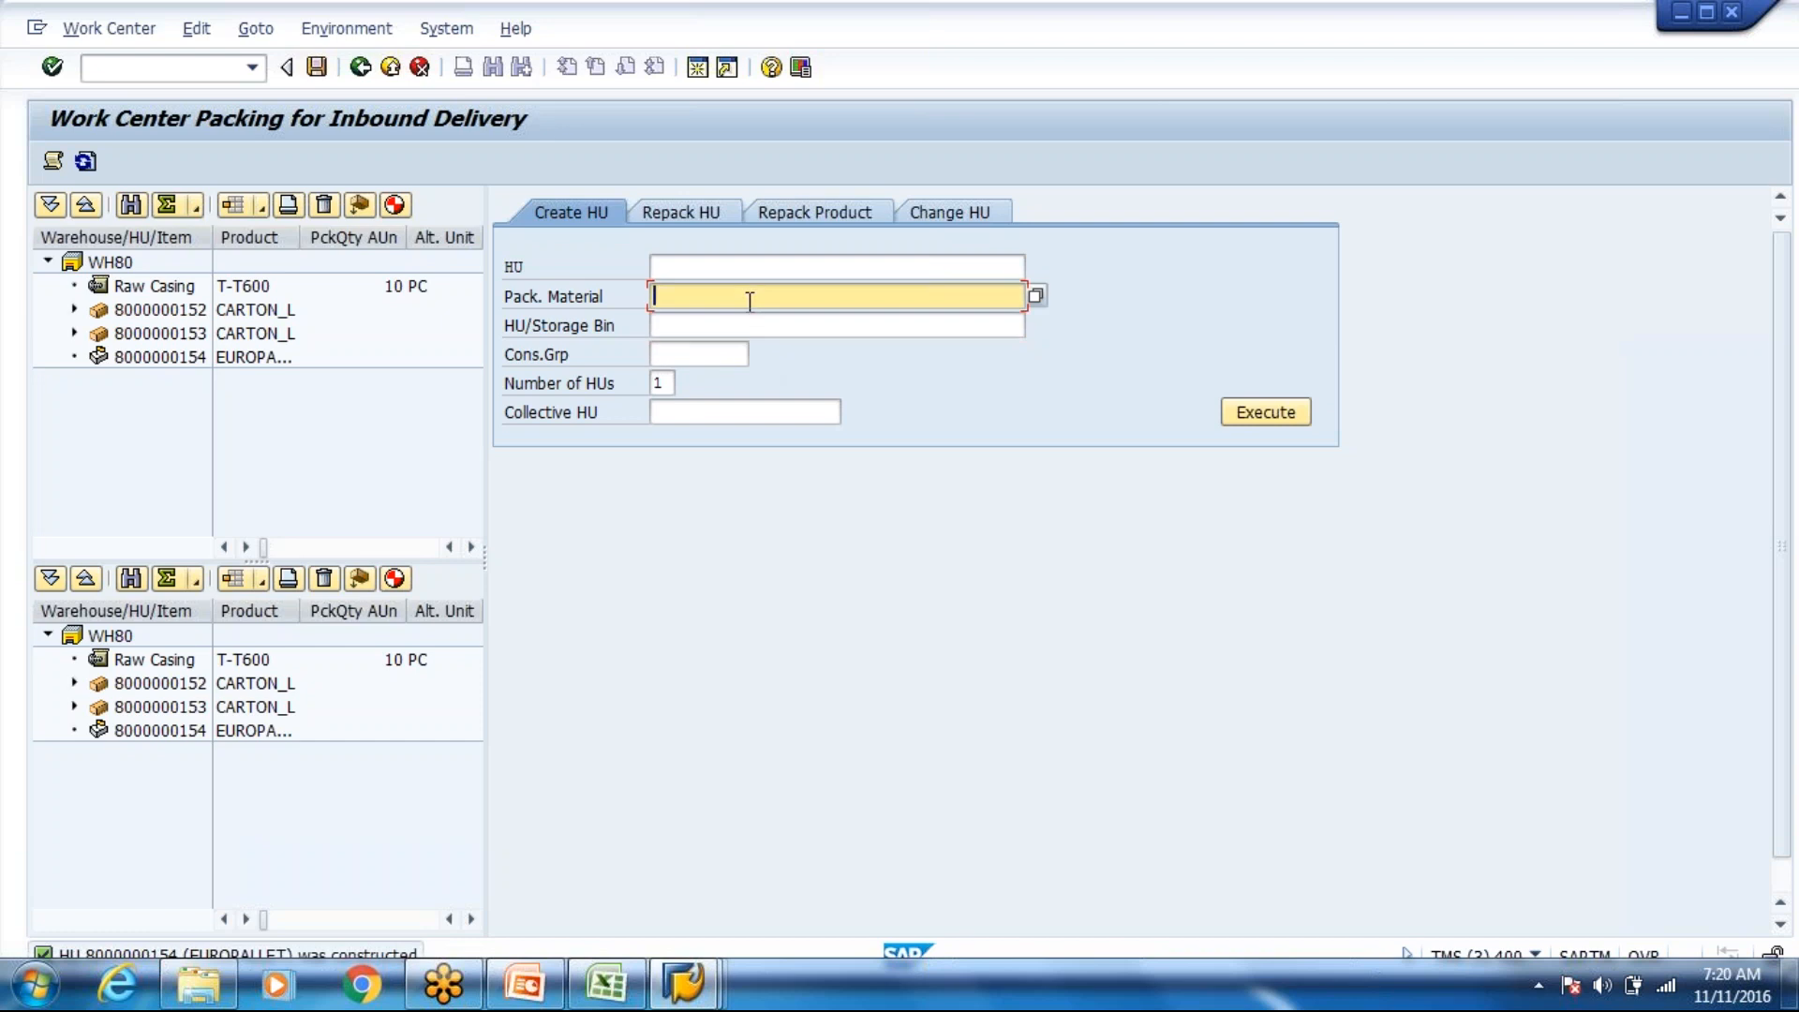
click(750, 316)
click(1279, 417)
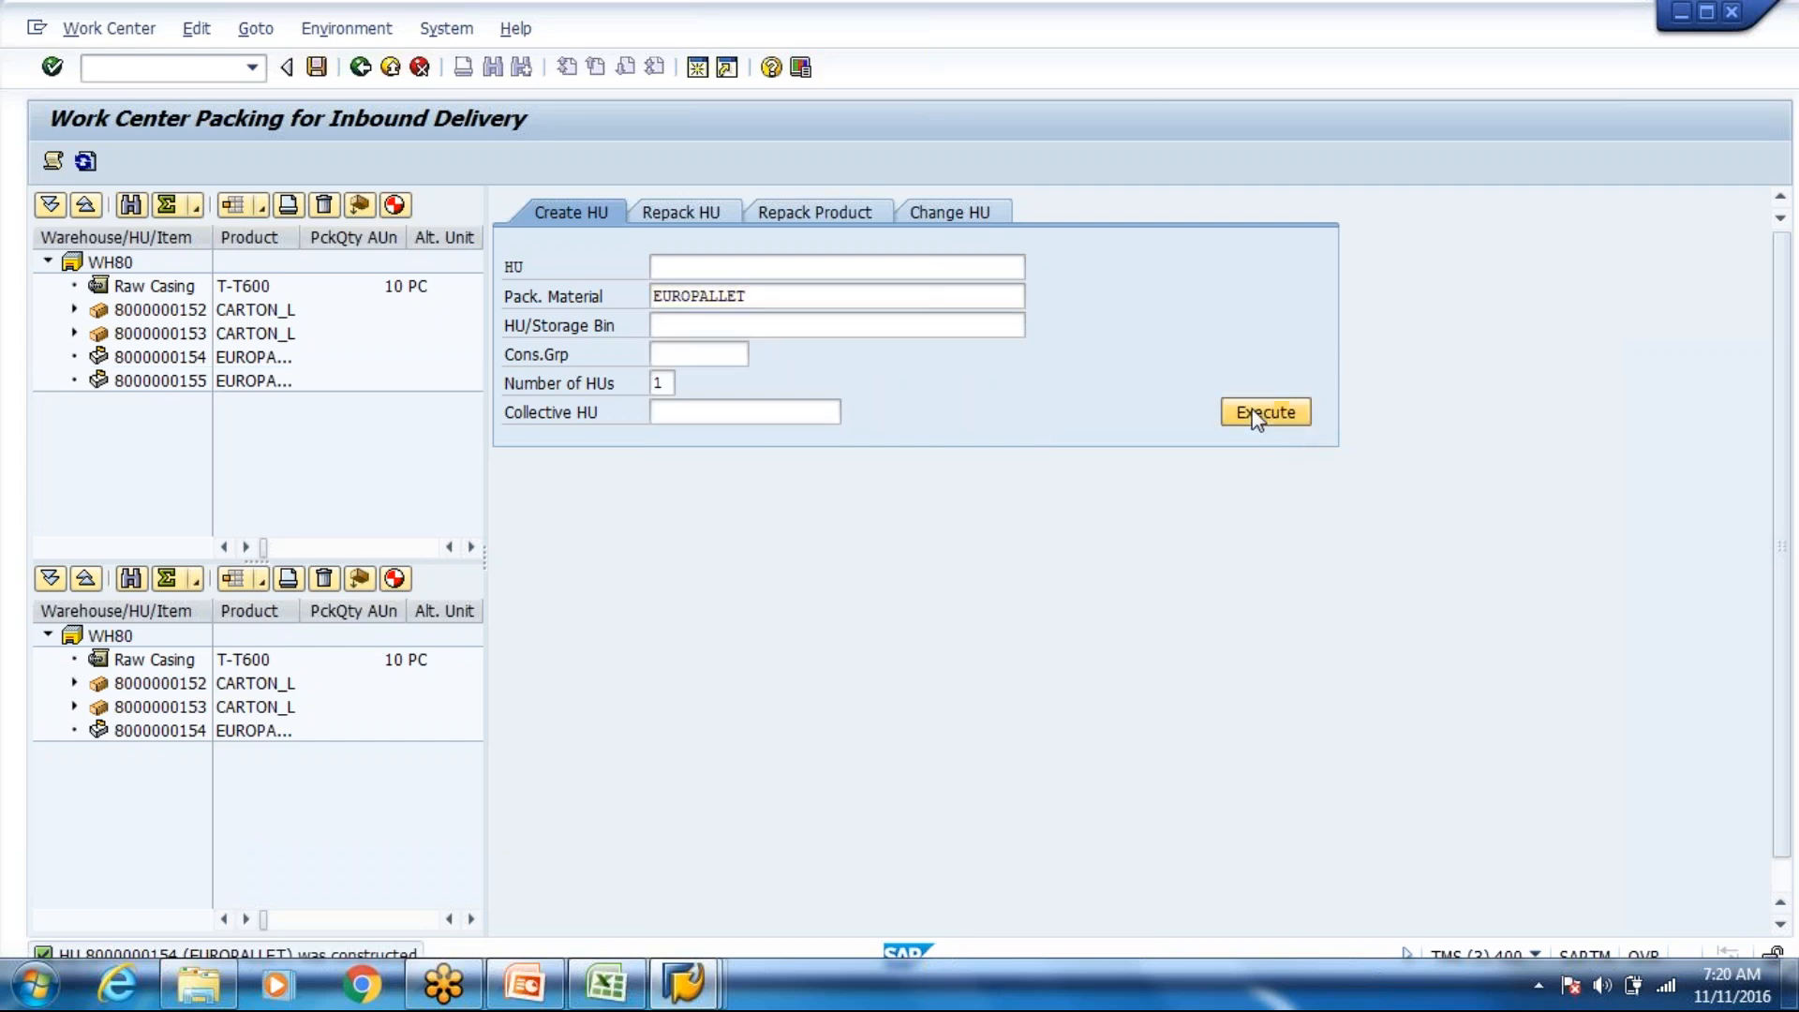
click(74, 309)
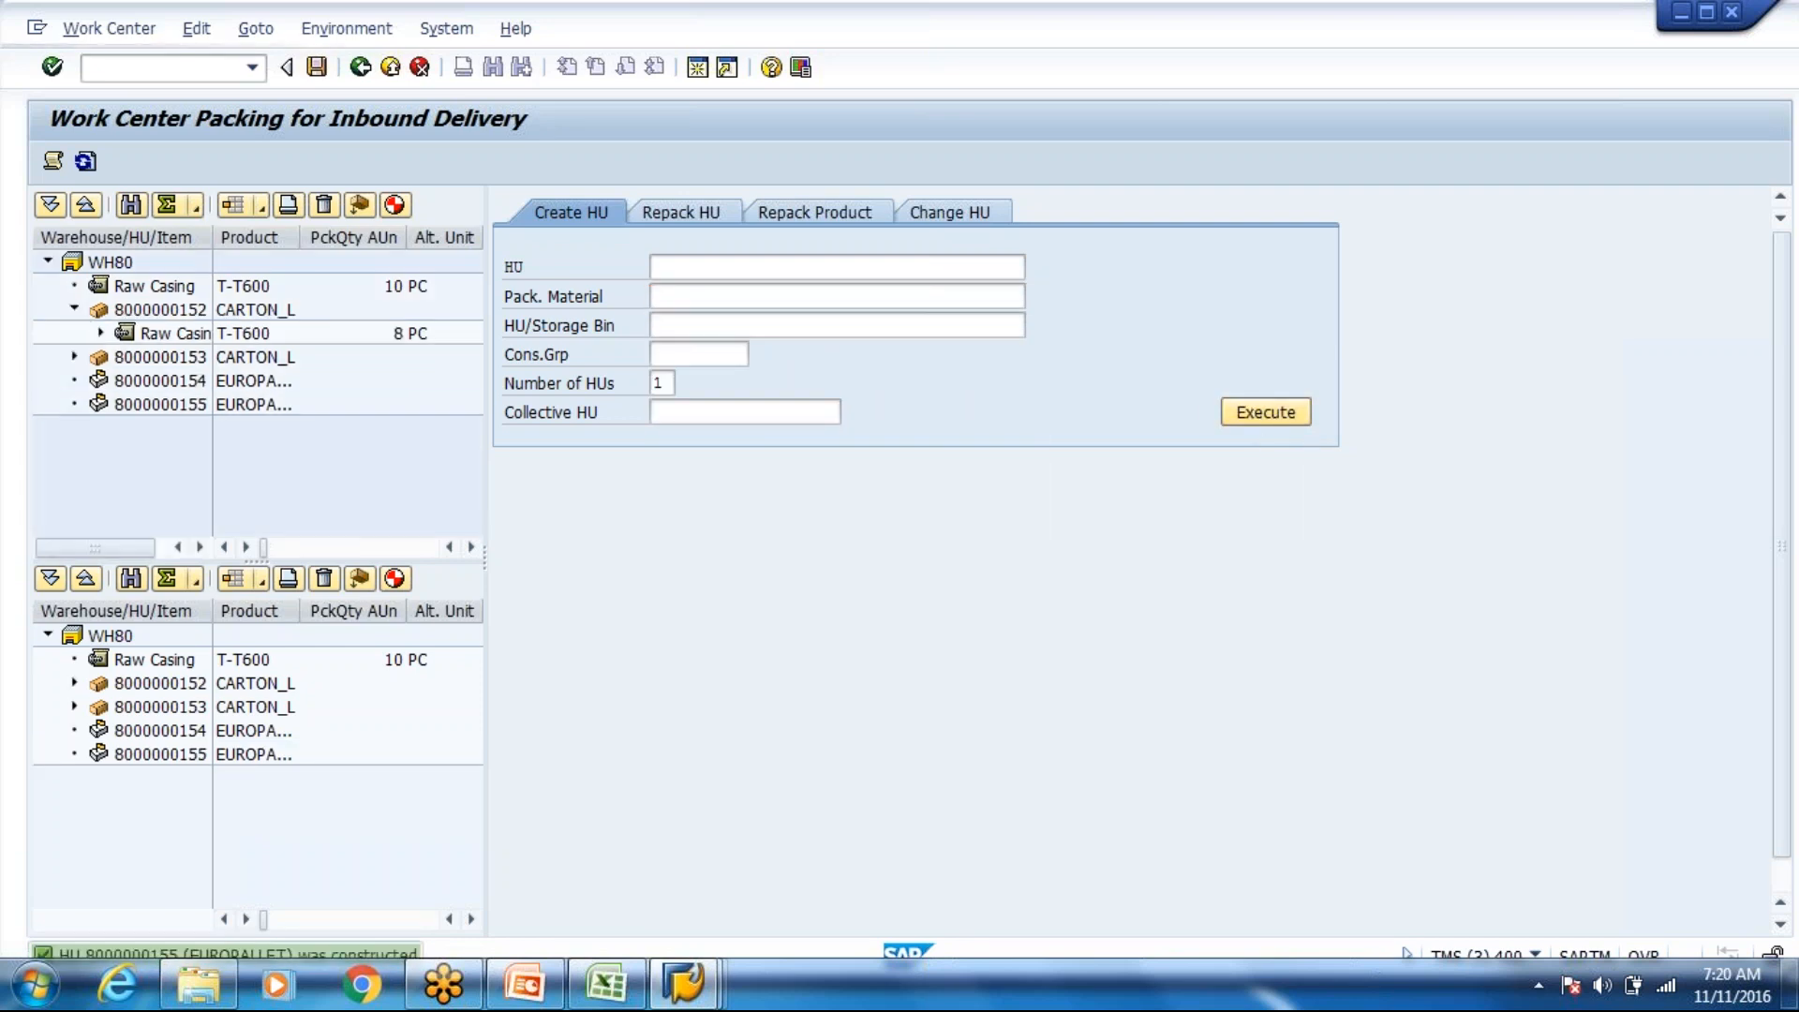
drag(171, 333, 147, 383)
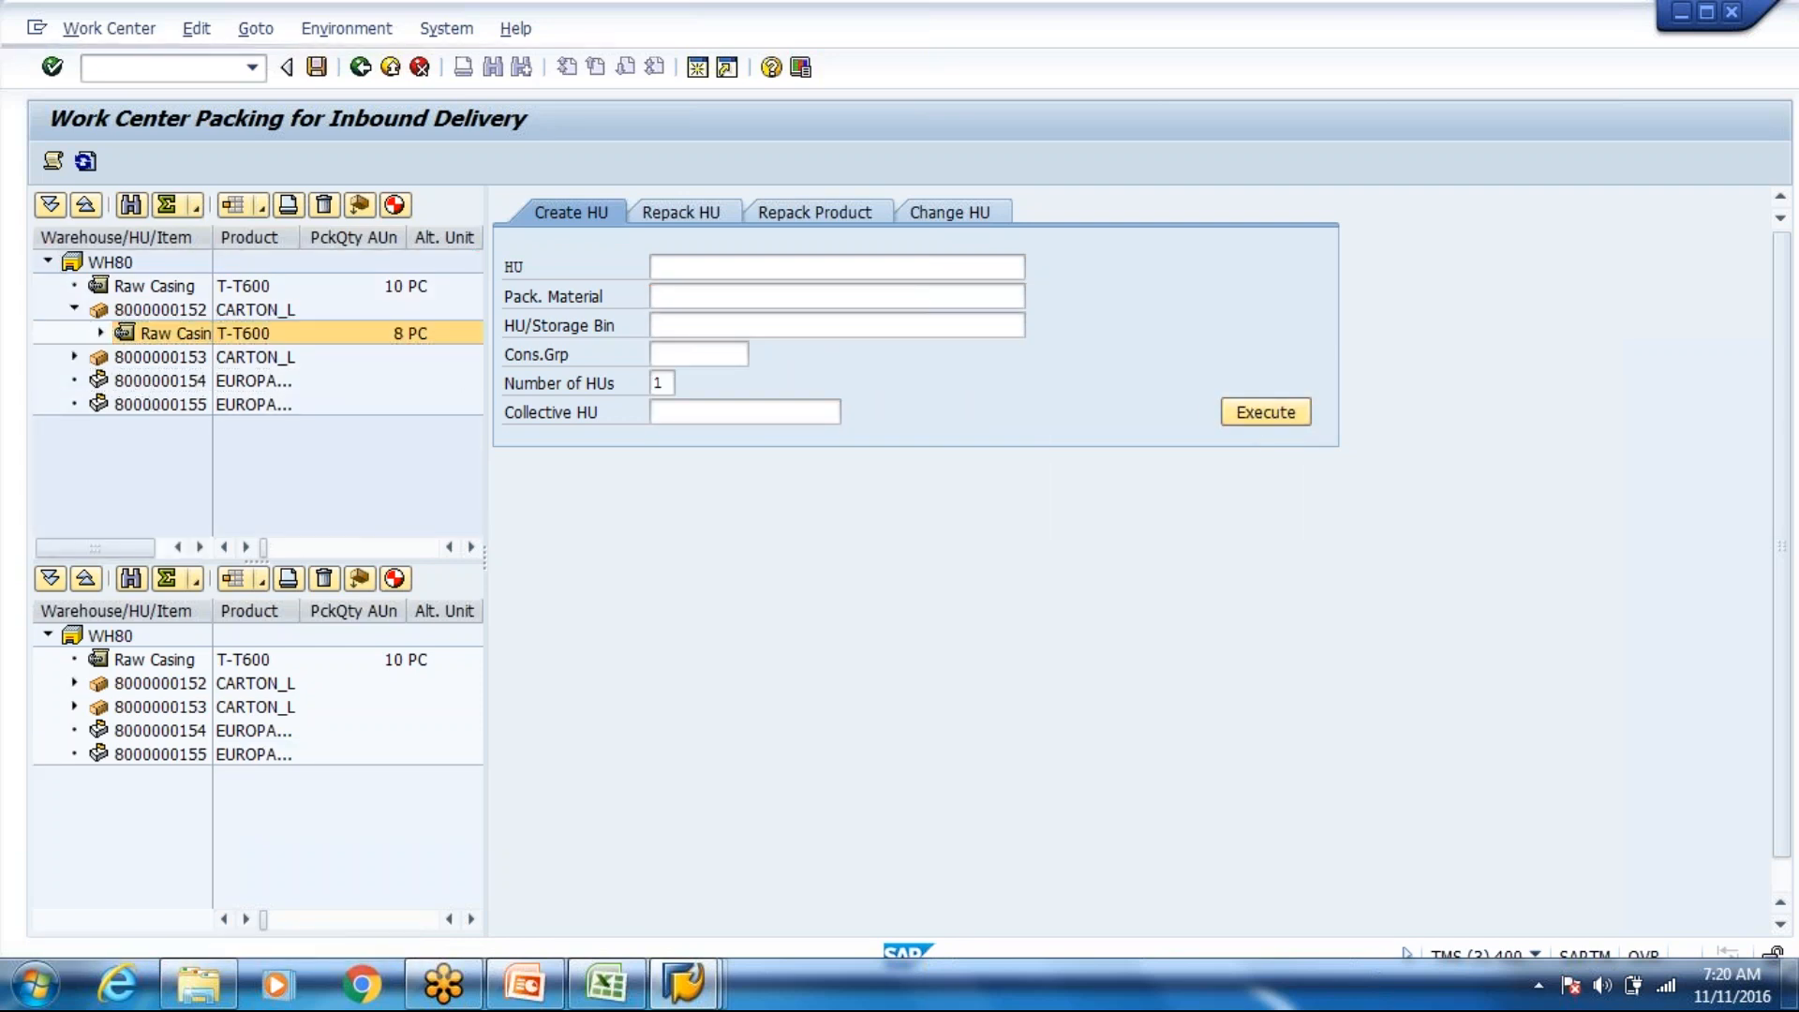
click(74, 356)
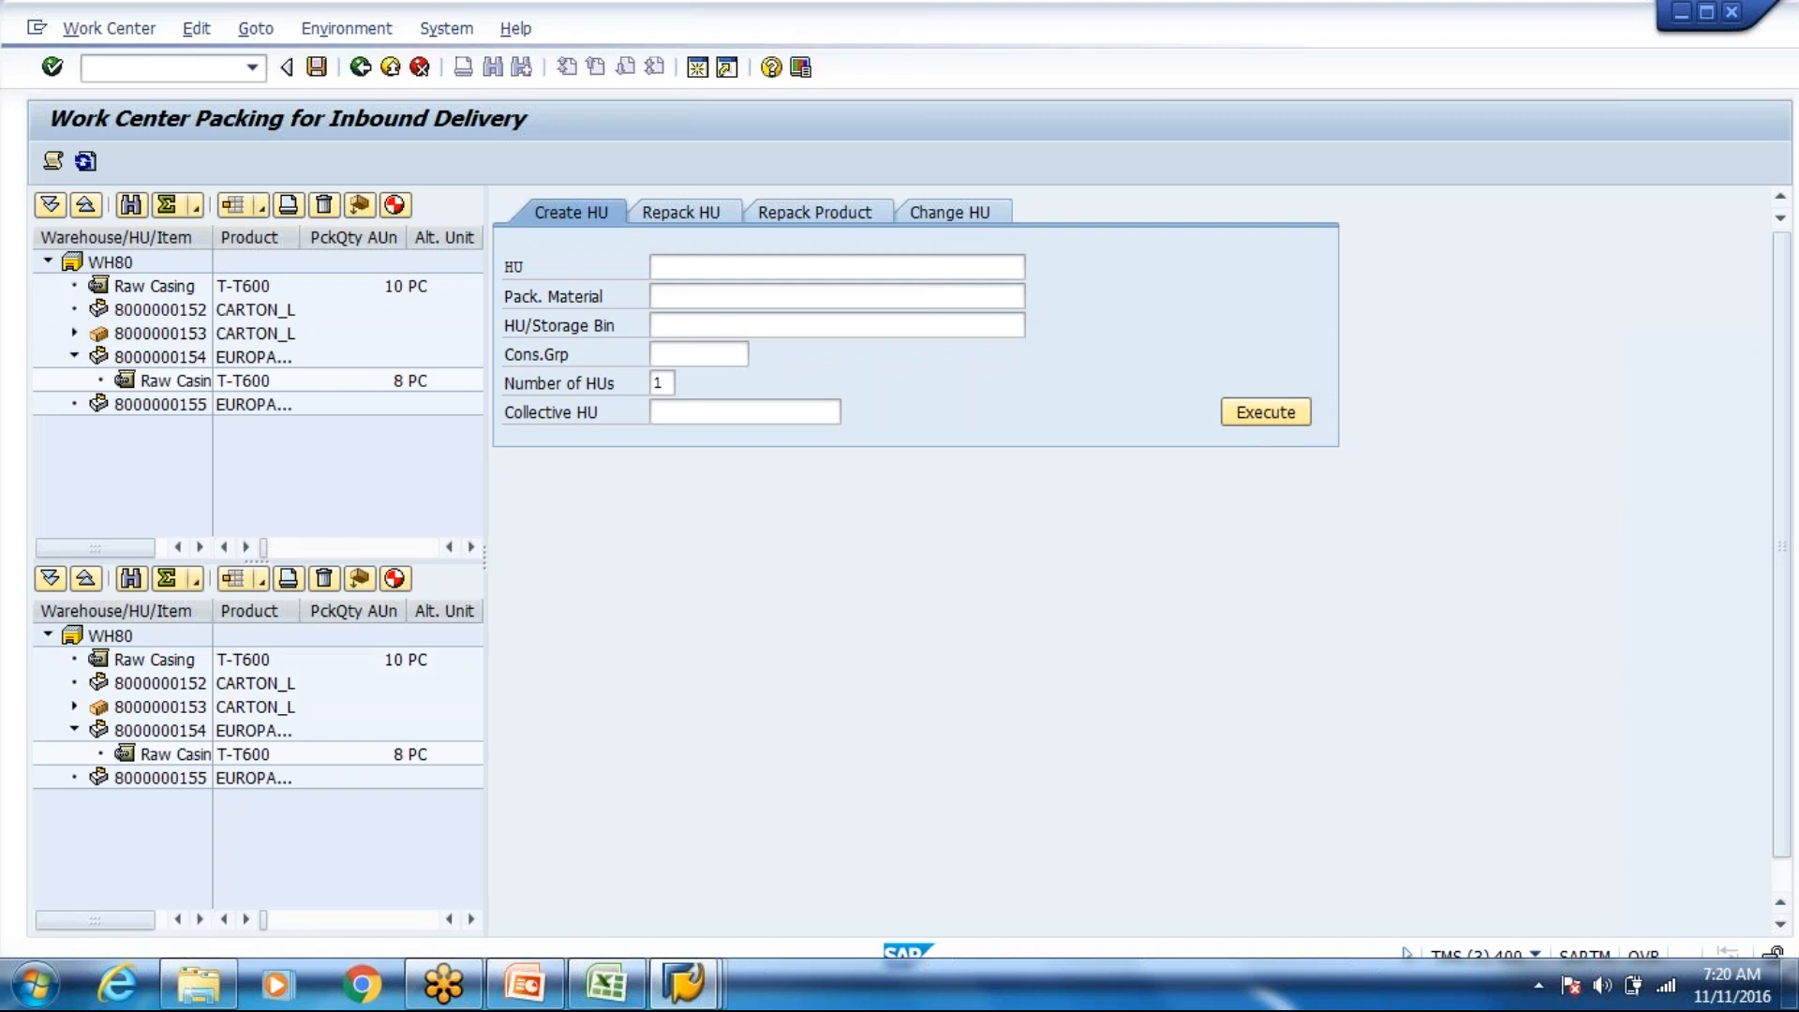
click(74, 333)
drag(178, 356, 154, 435)
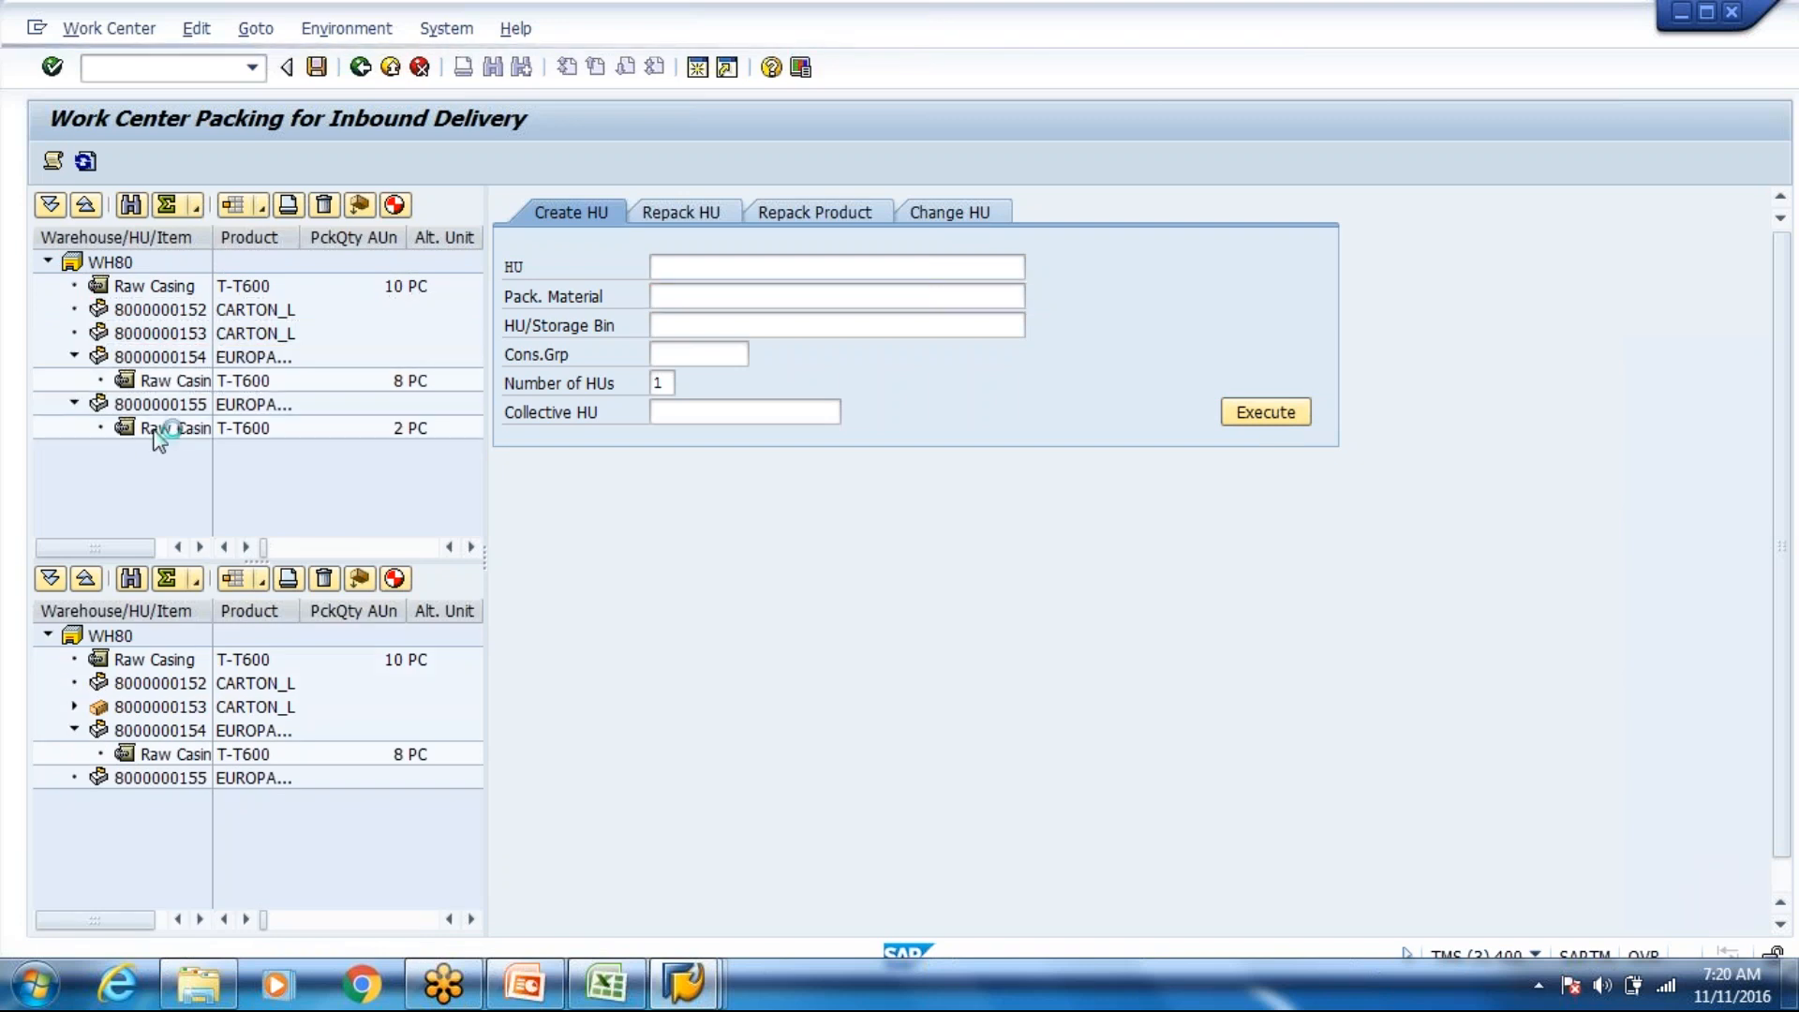
Step: Try to save the repacking, accepting that empty handling units are not kept, and exit the packing work center without saving
click(312, 74)
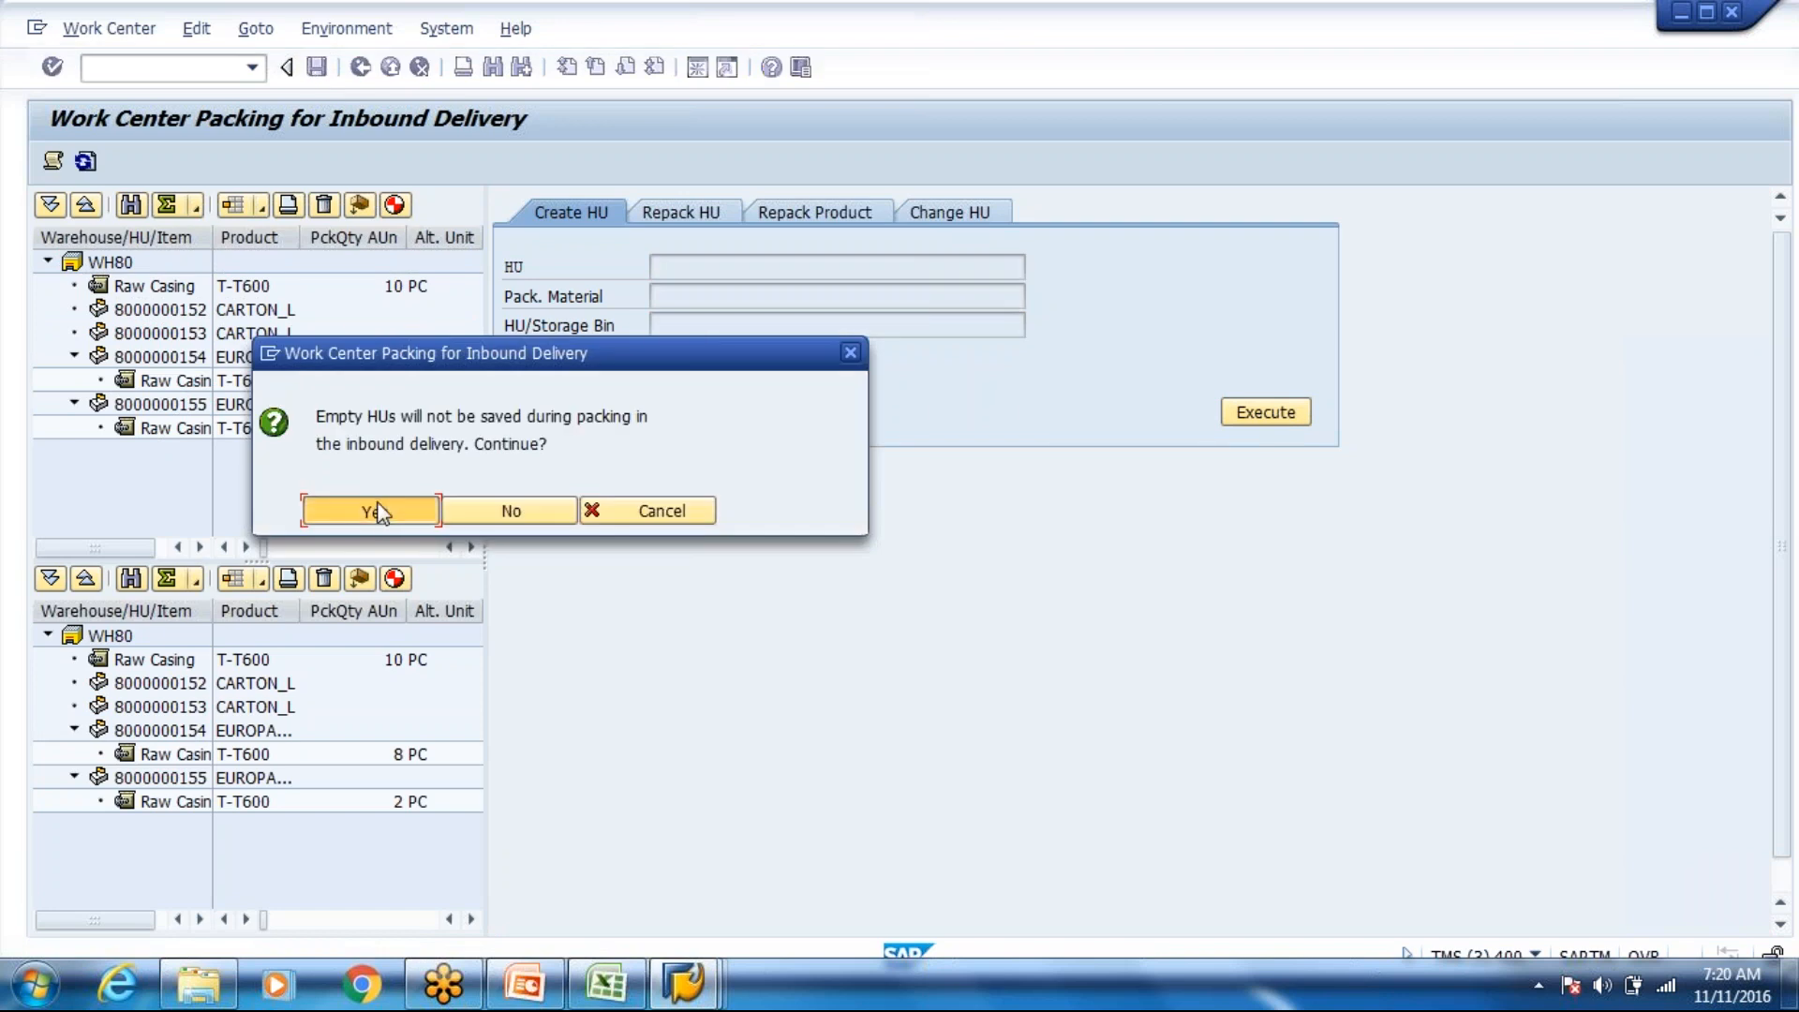
click(379, 512)
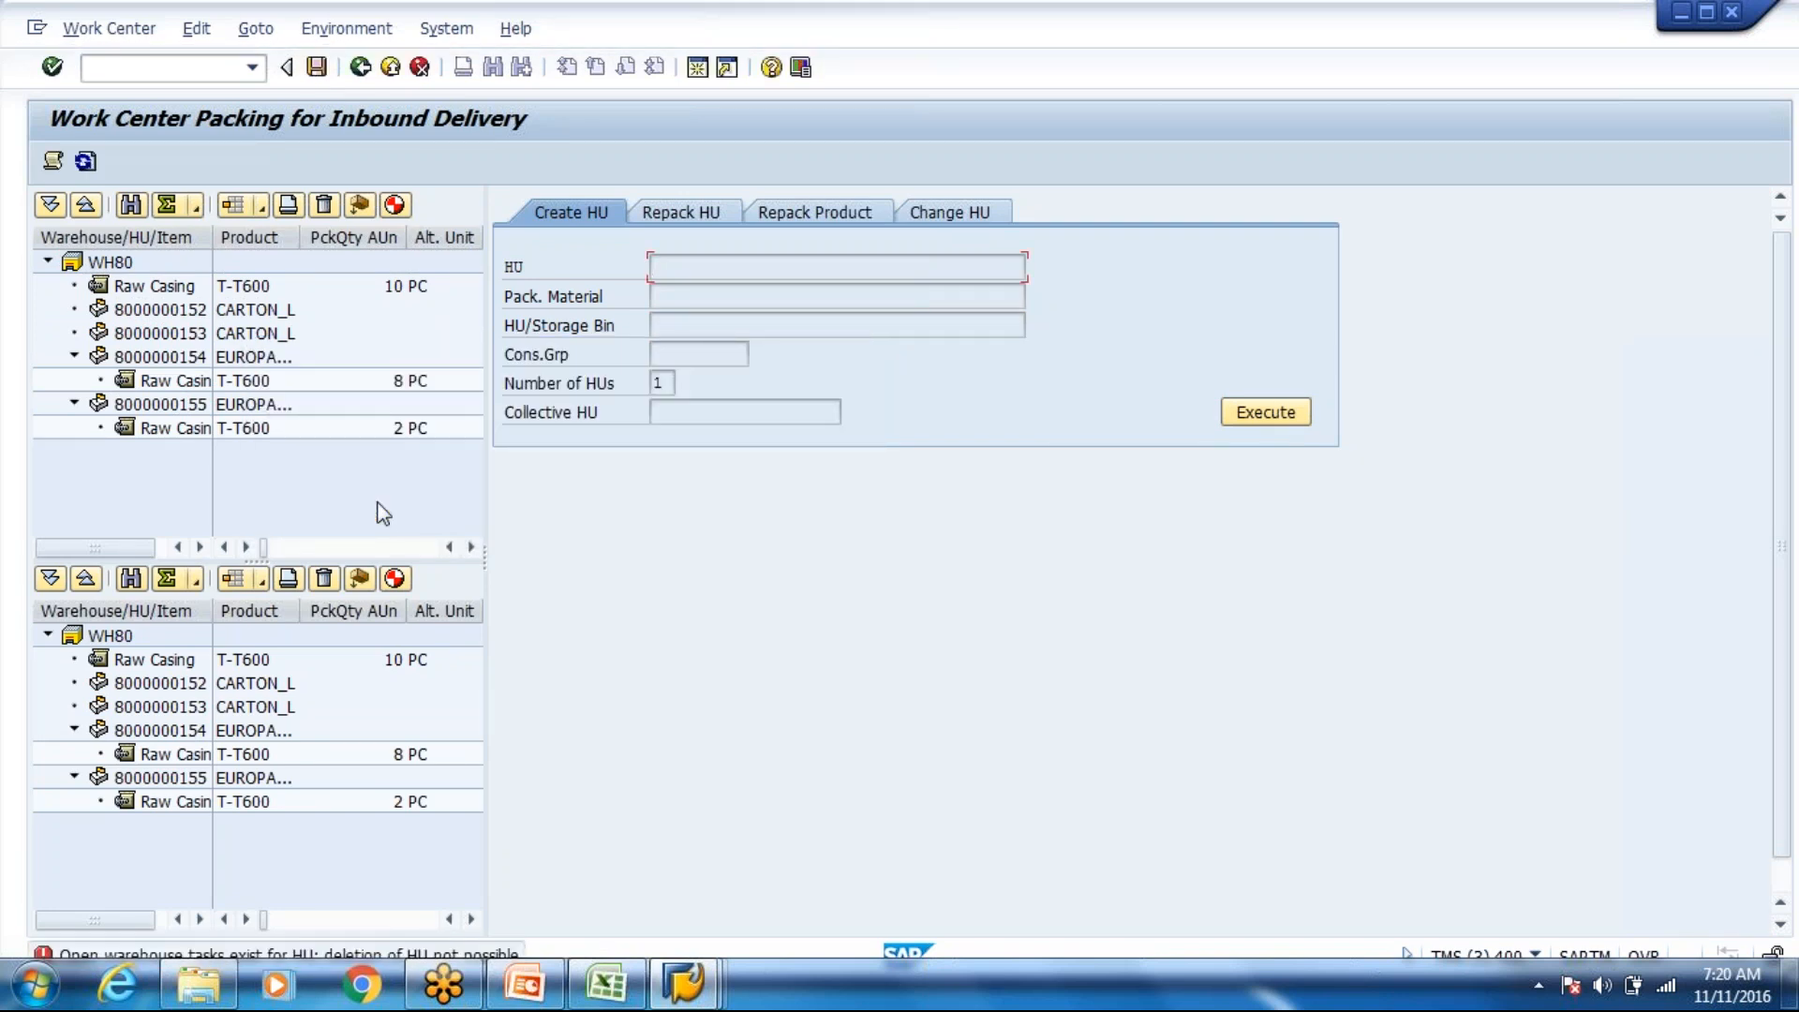
click(360, 66)
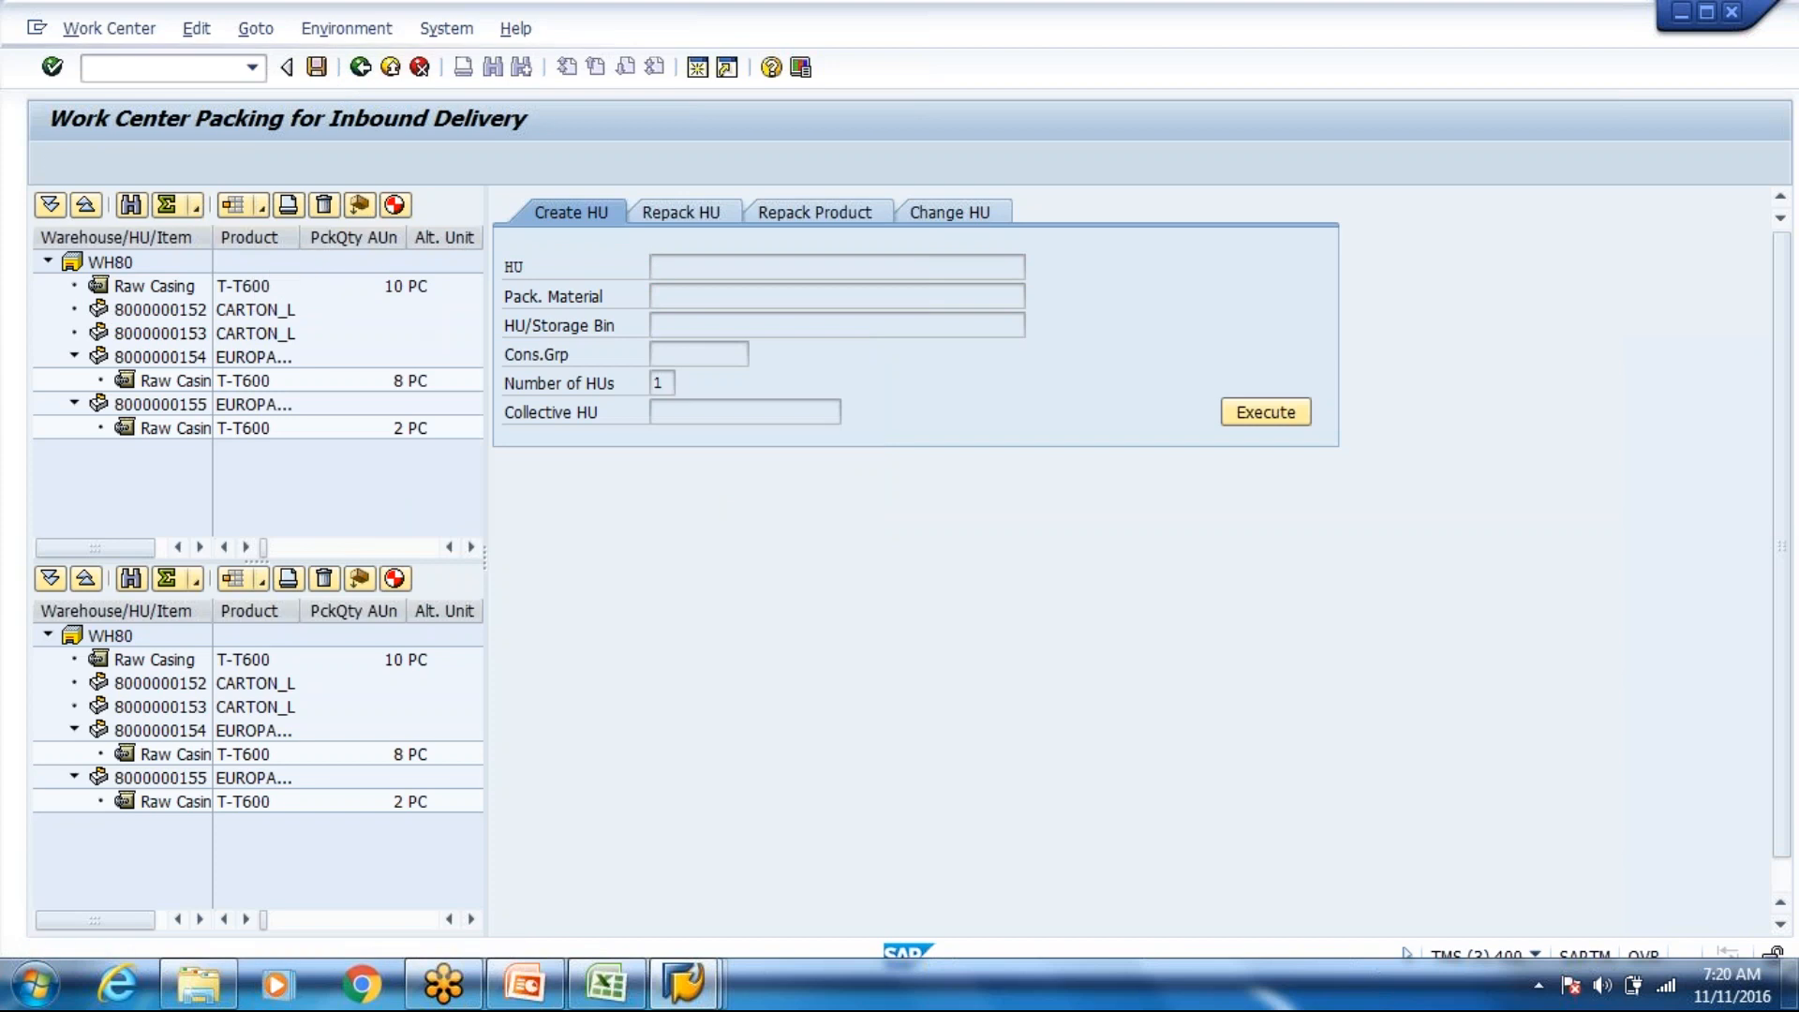
click(532, 507)
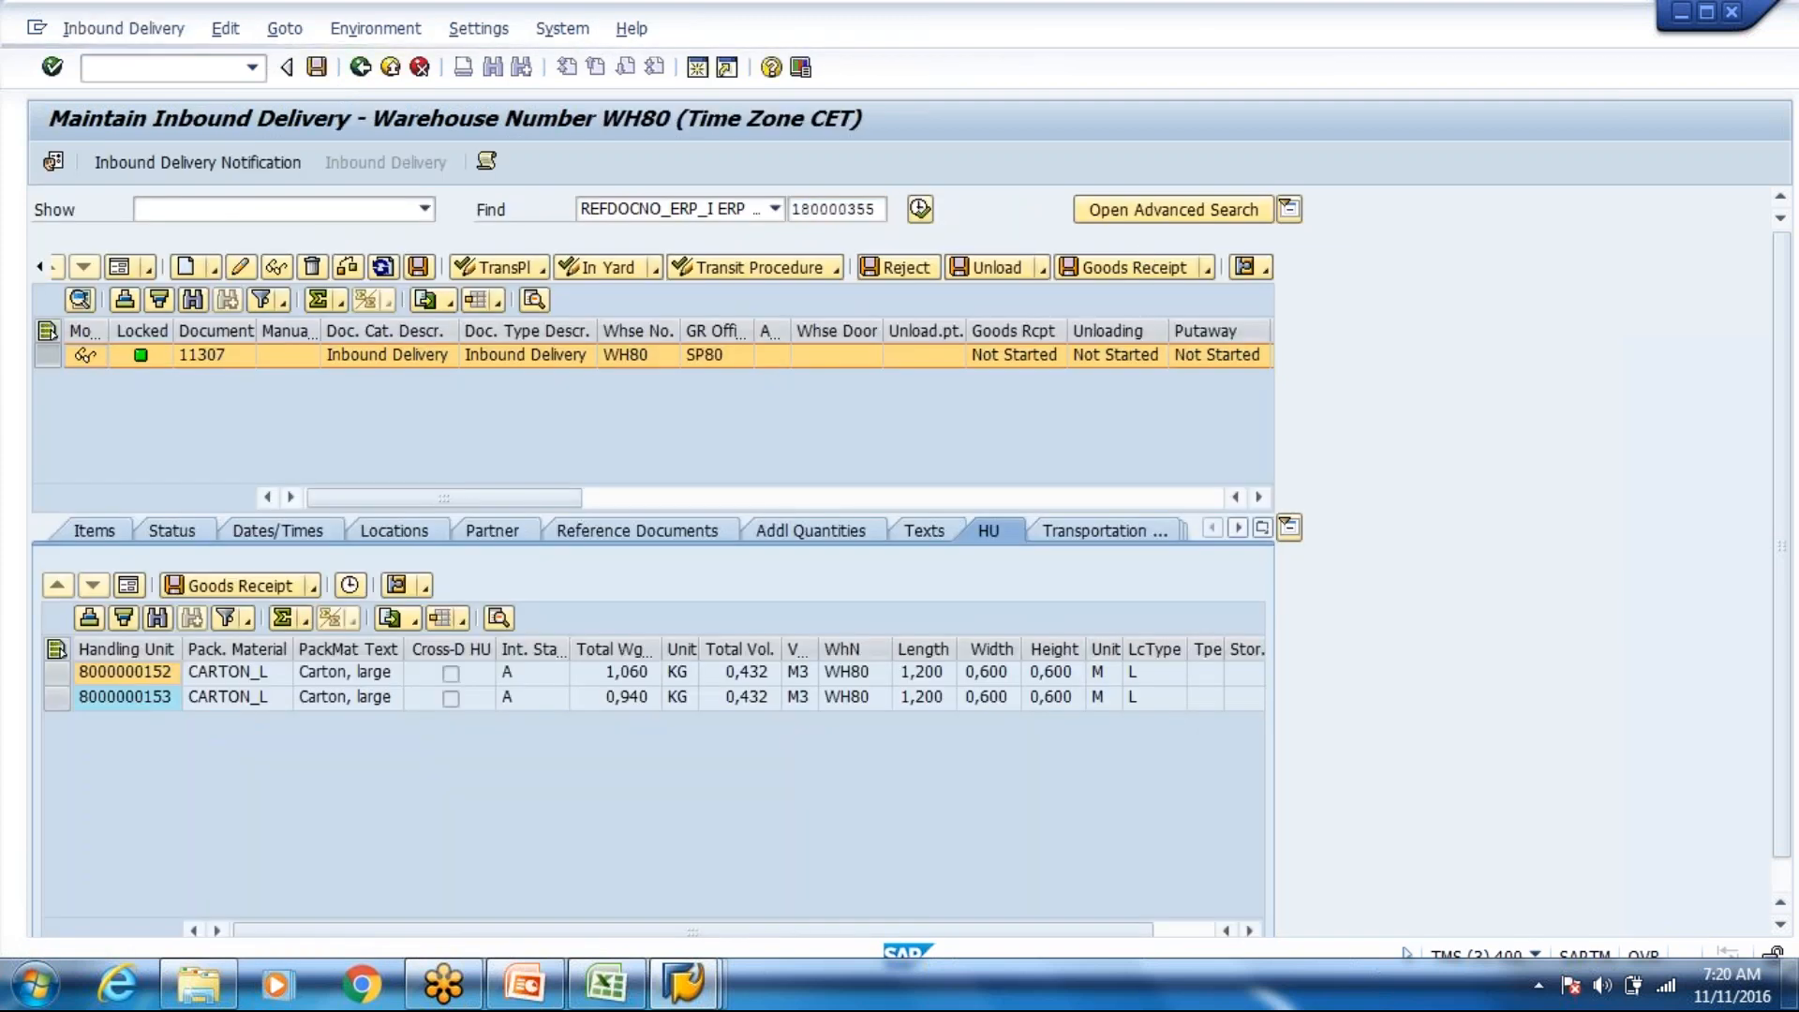
Step: Display the delivery's warehouse tasks, cancel both open T-T600 tasks, save the cancellation and return to the inbound delivery
click(1265, 268)
click(1349, 300)
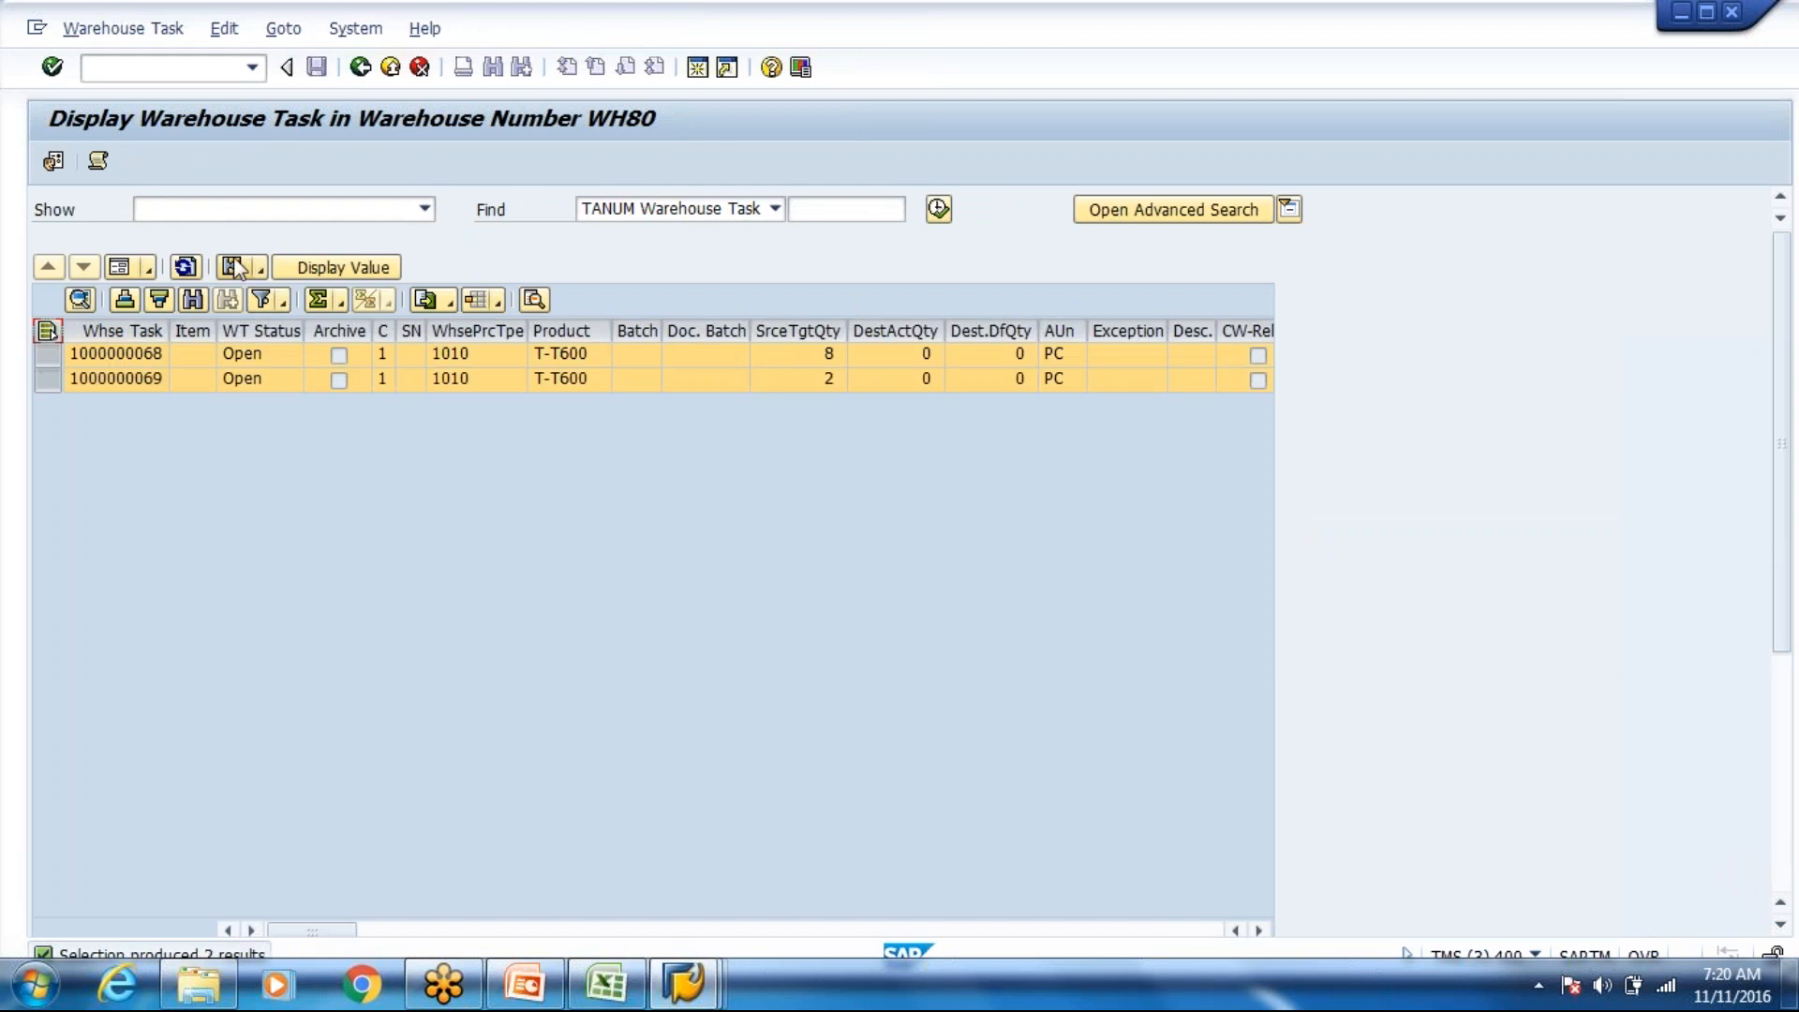
click(238, 268)
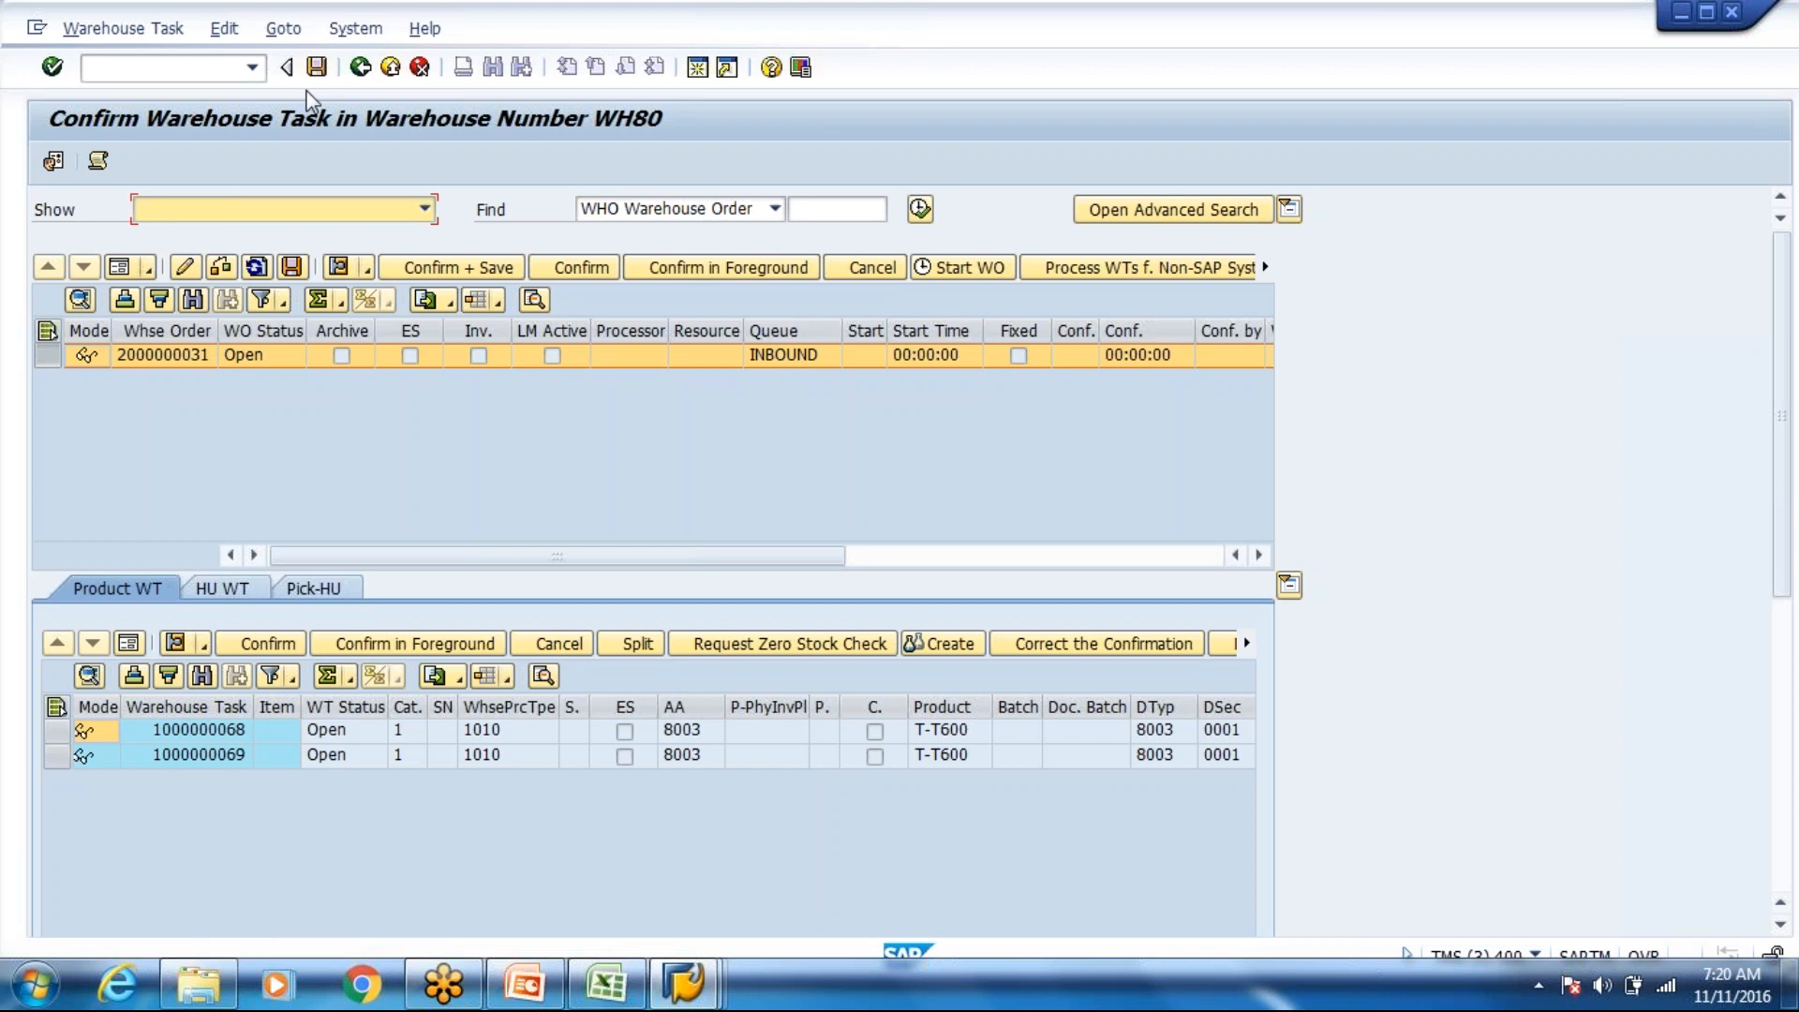
click(317, 67)
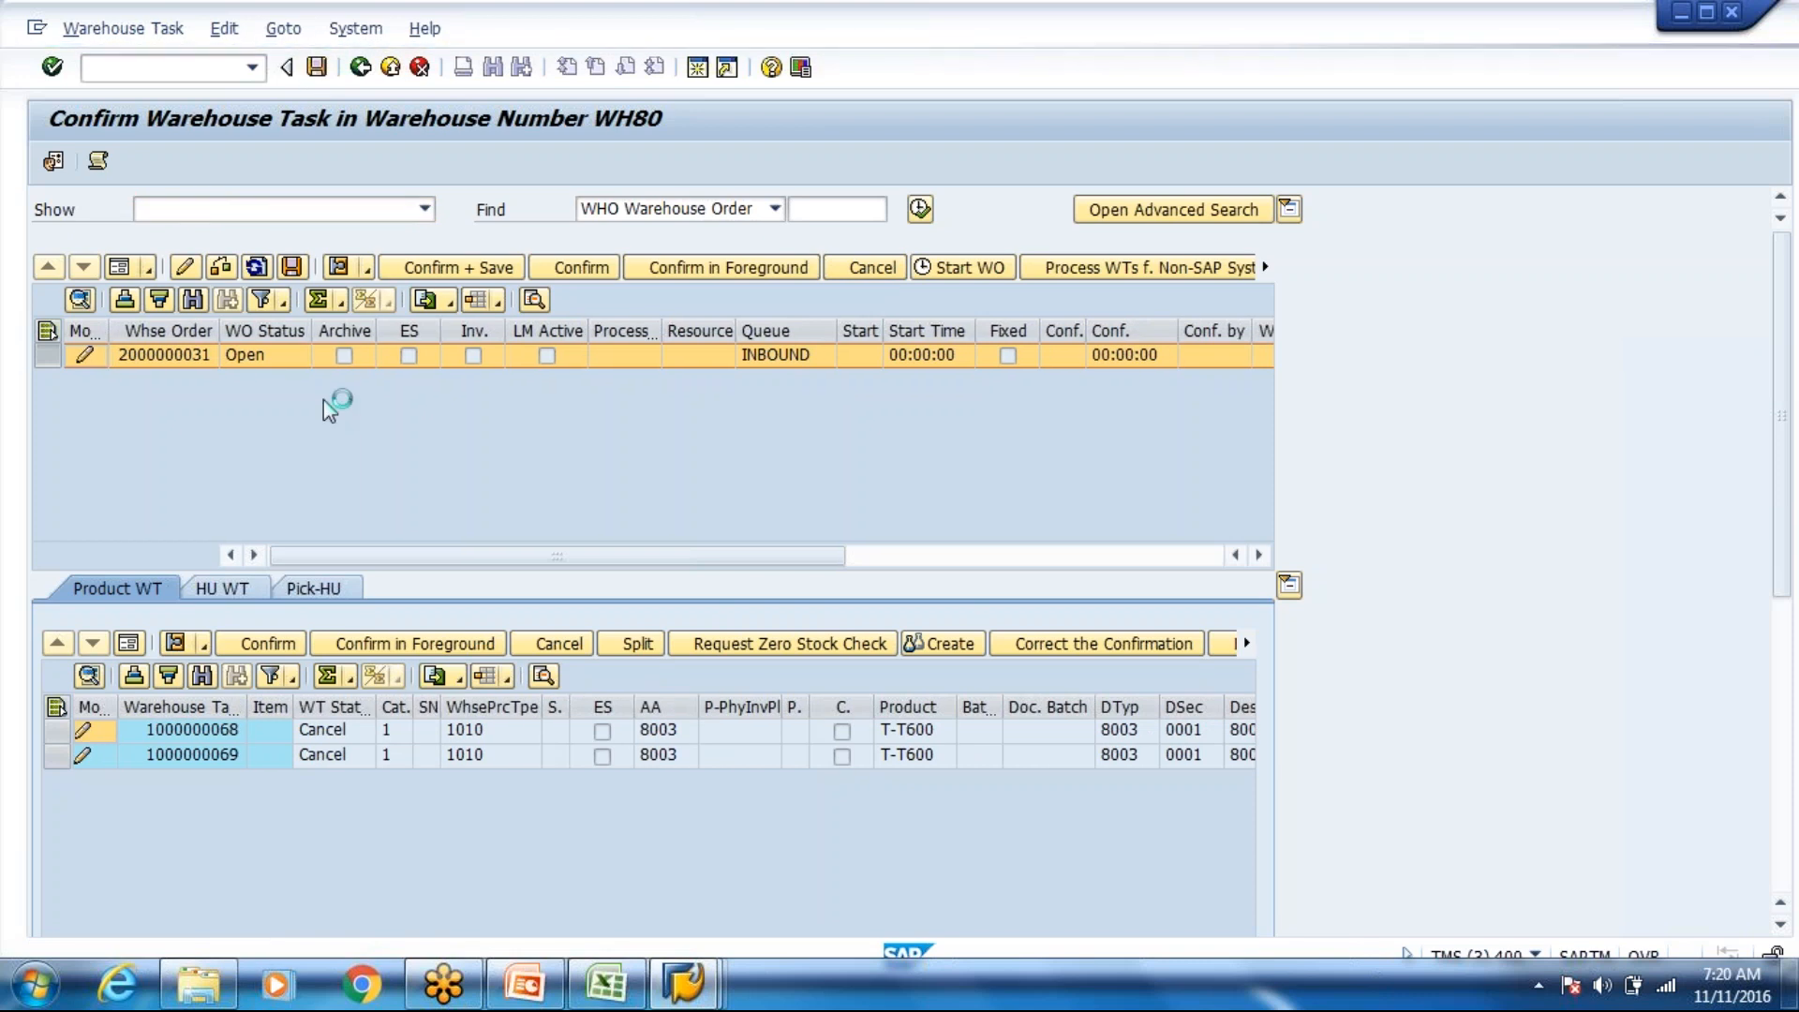
click(357, 71)
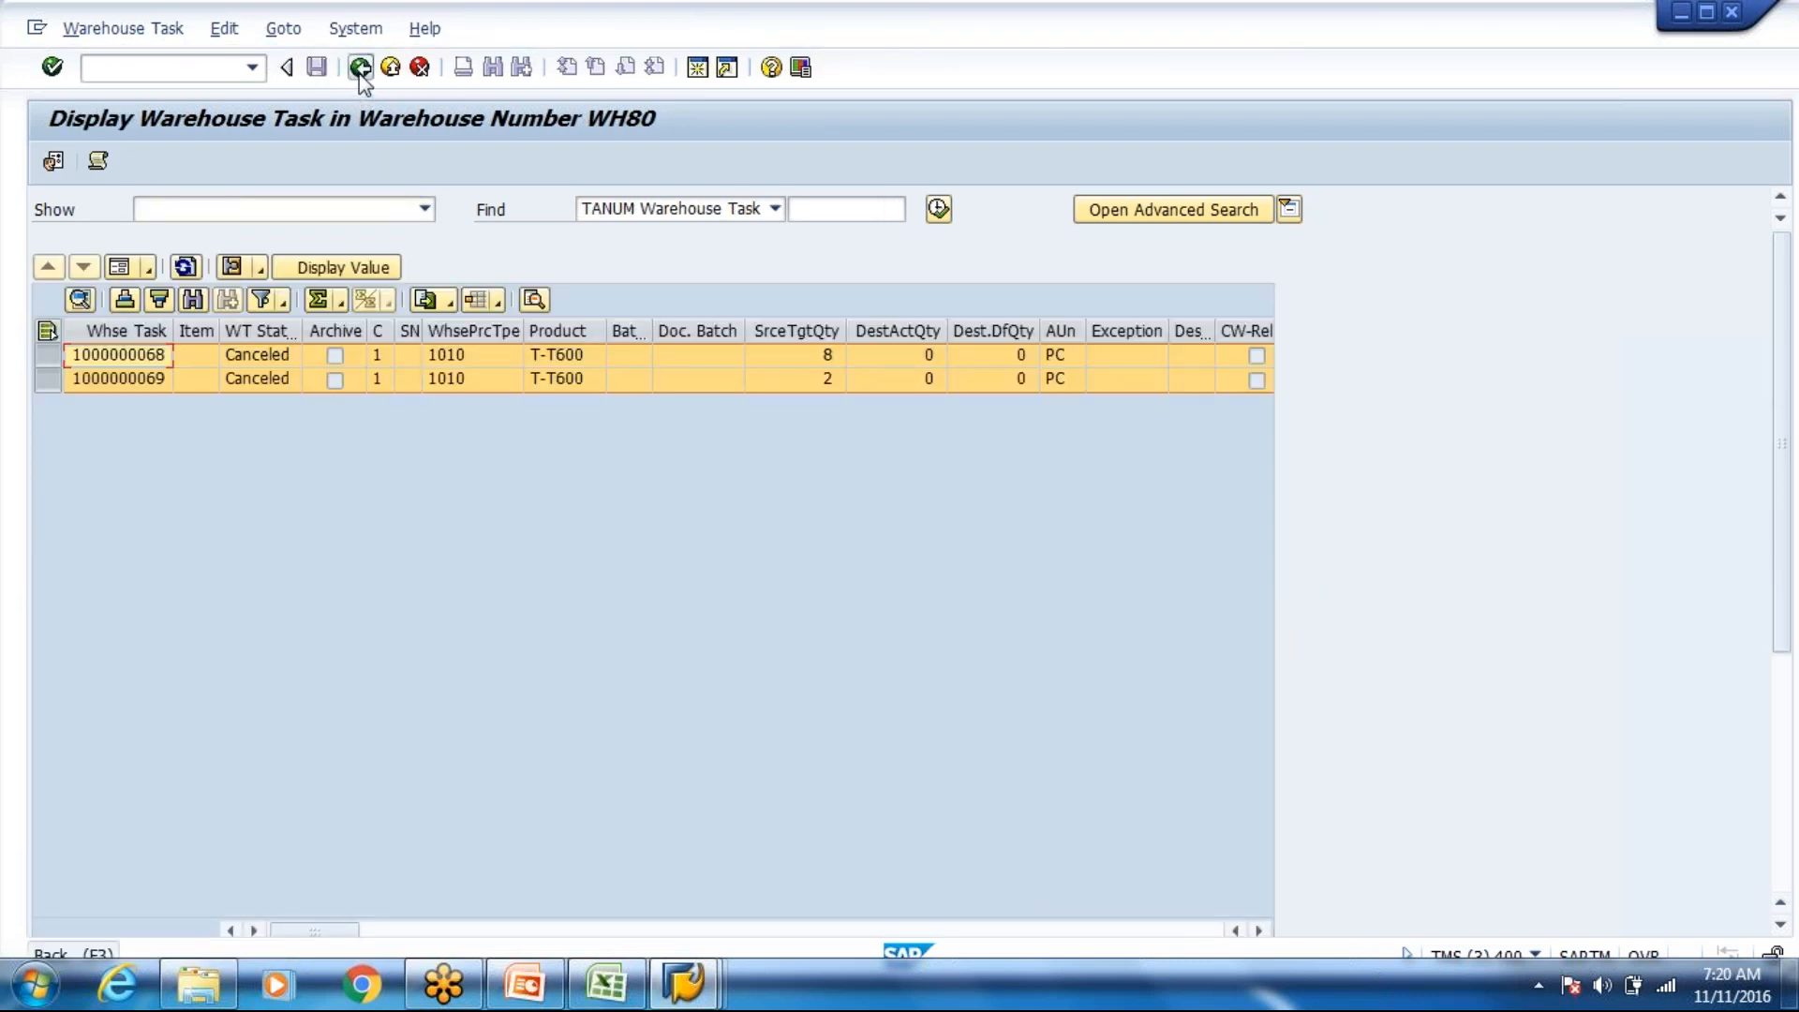
click(360, 68)
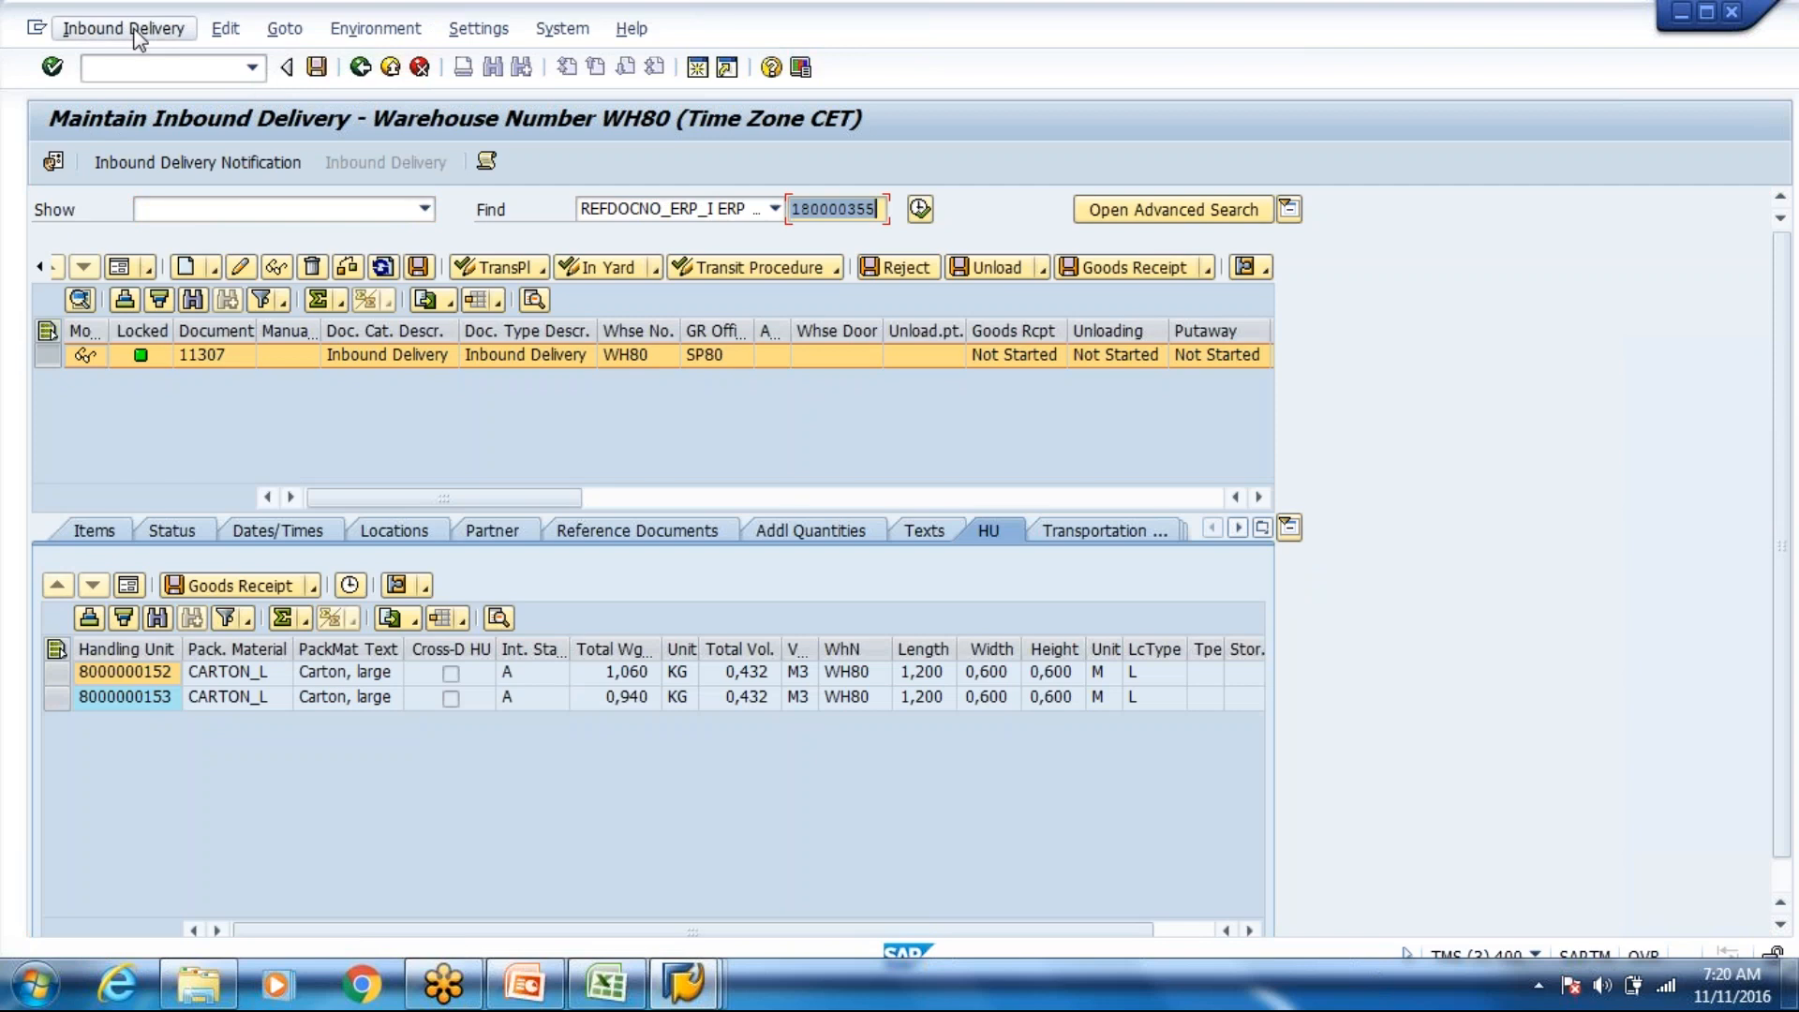
Step: Open packing for the inbound delivery and create two new handling units with packaging material EUROPALLET
click(138, 36)
mouse_move(225, 92)
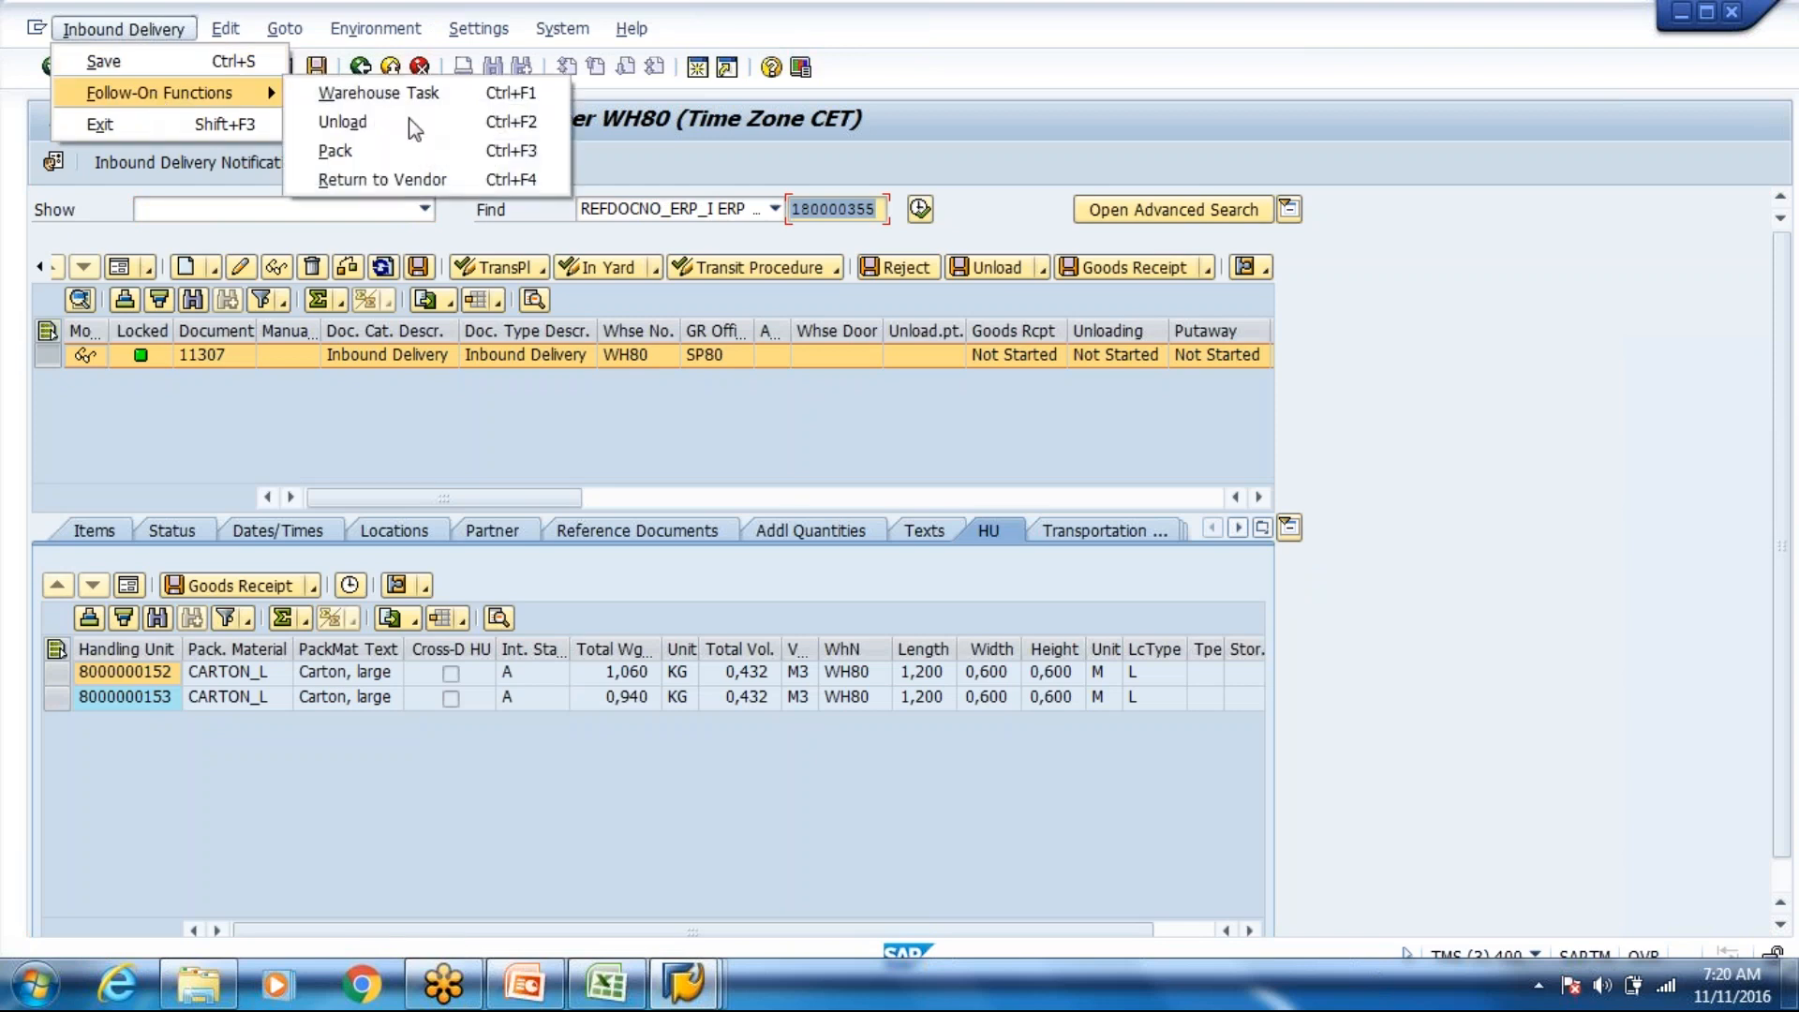
click(488, 150)
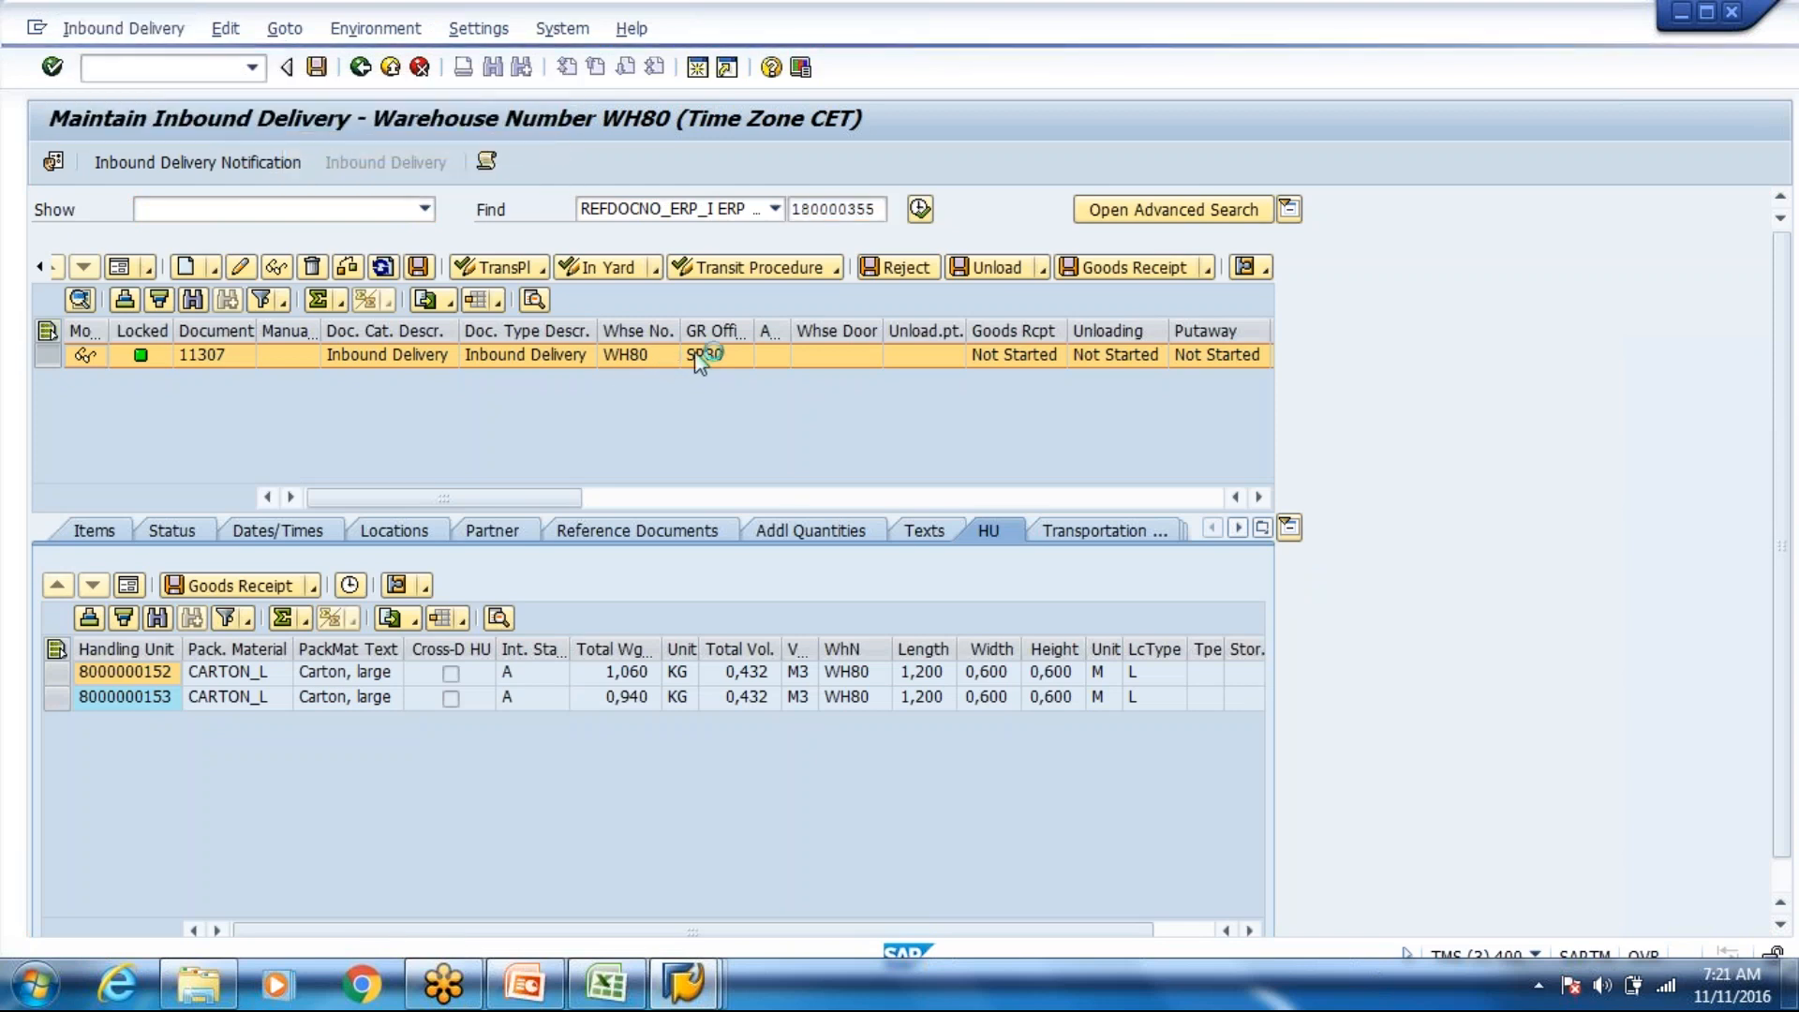
text(EUROPALLET)
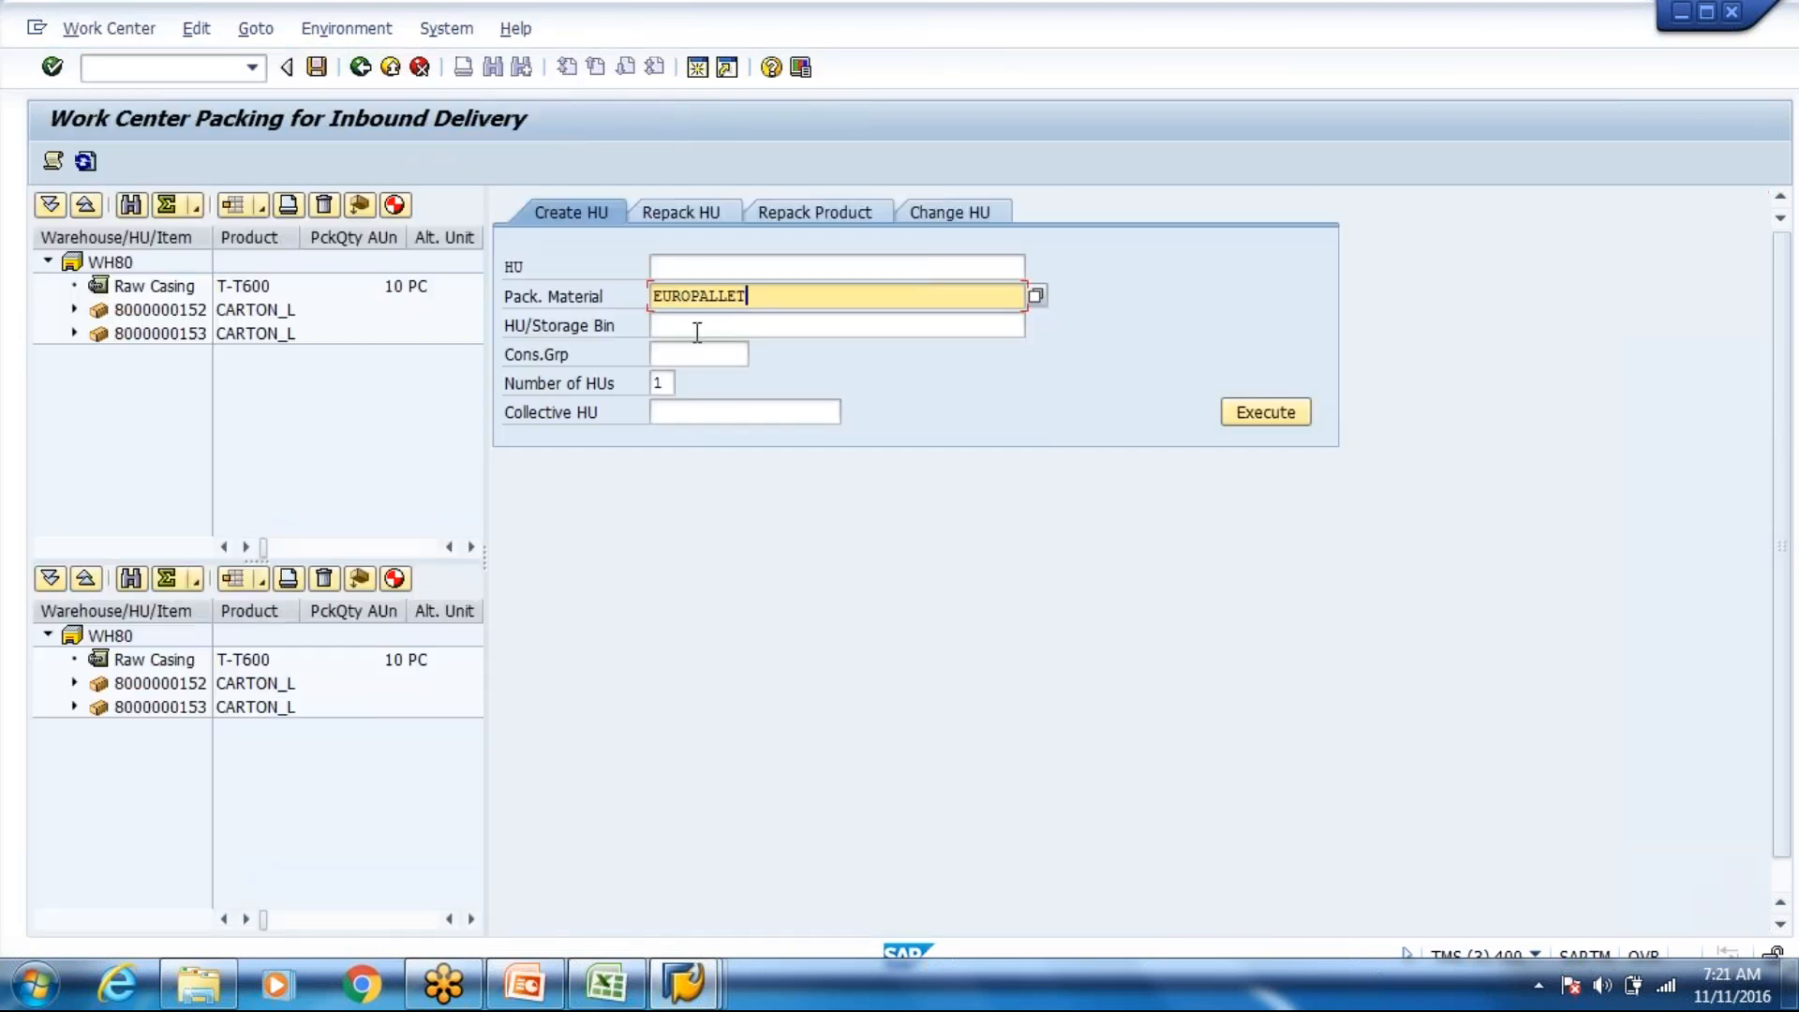
click(1251, 418)
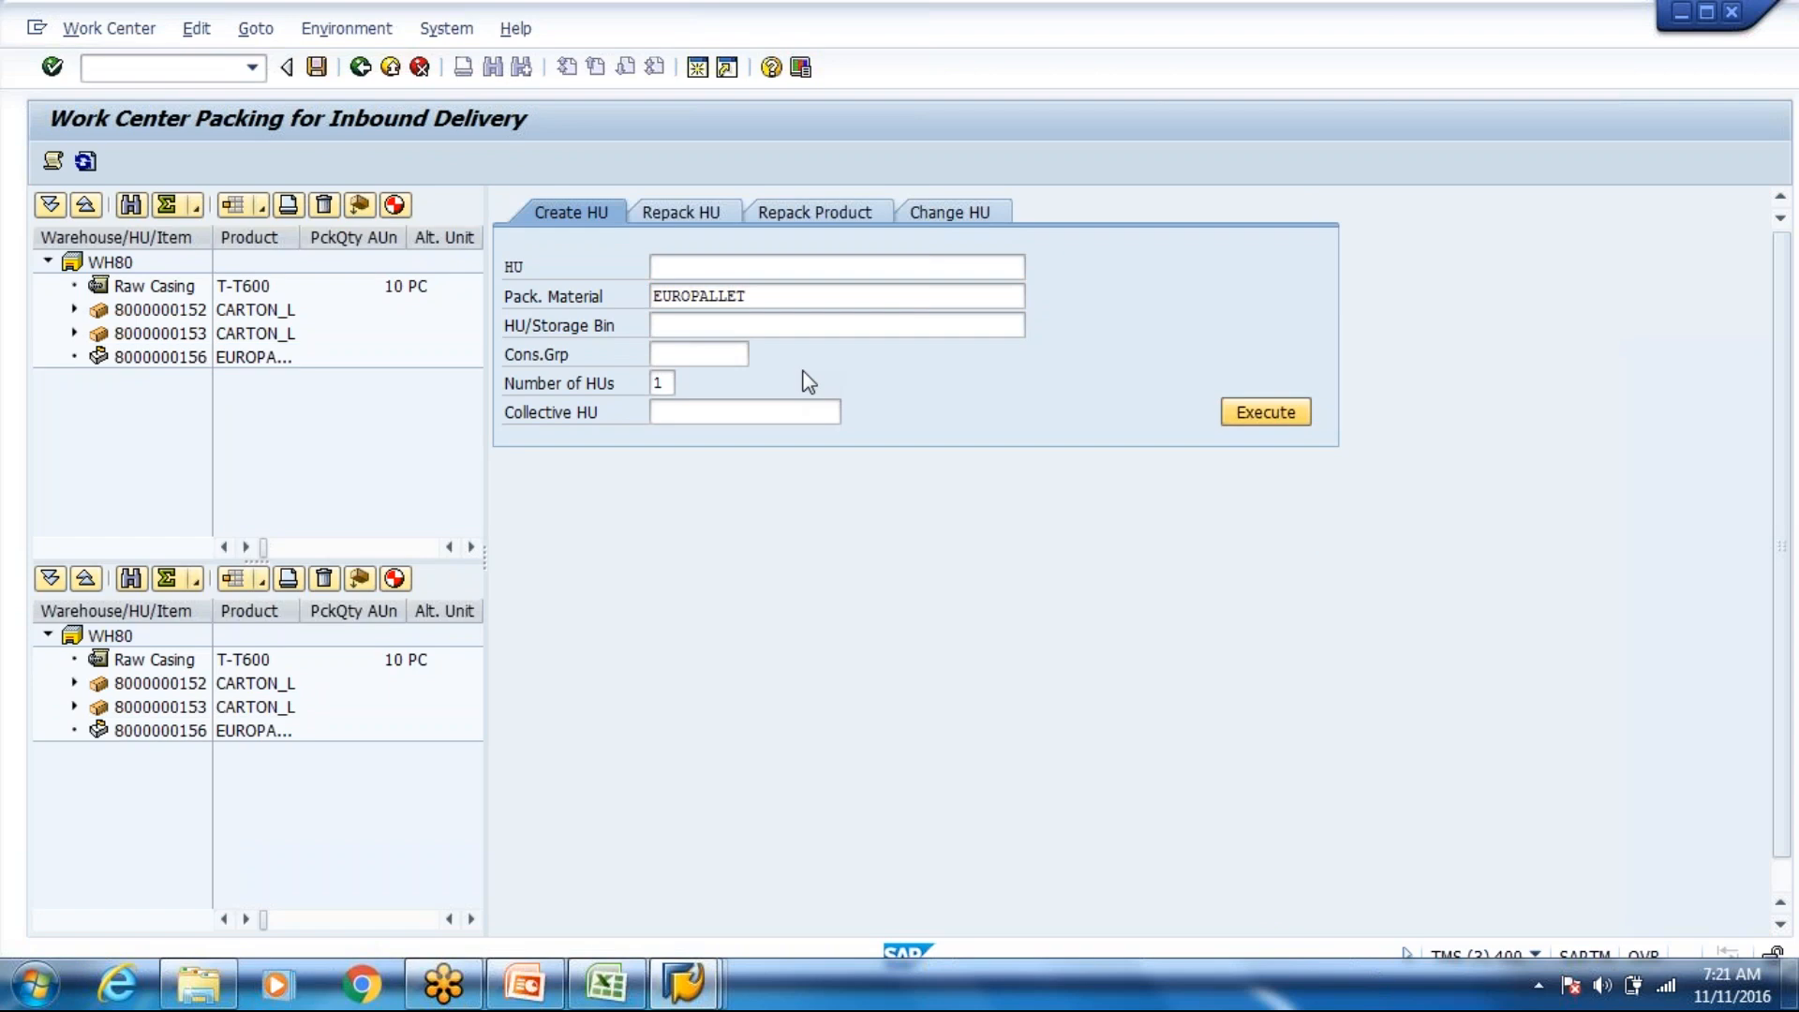
click(740, 305)
click(744, 321)
click(1237, 412)
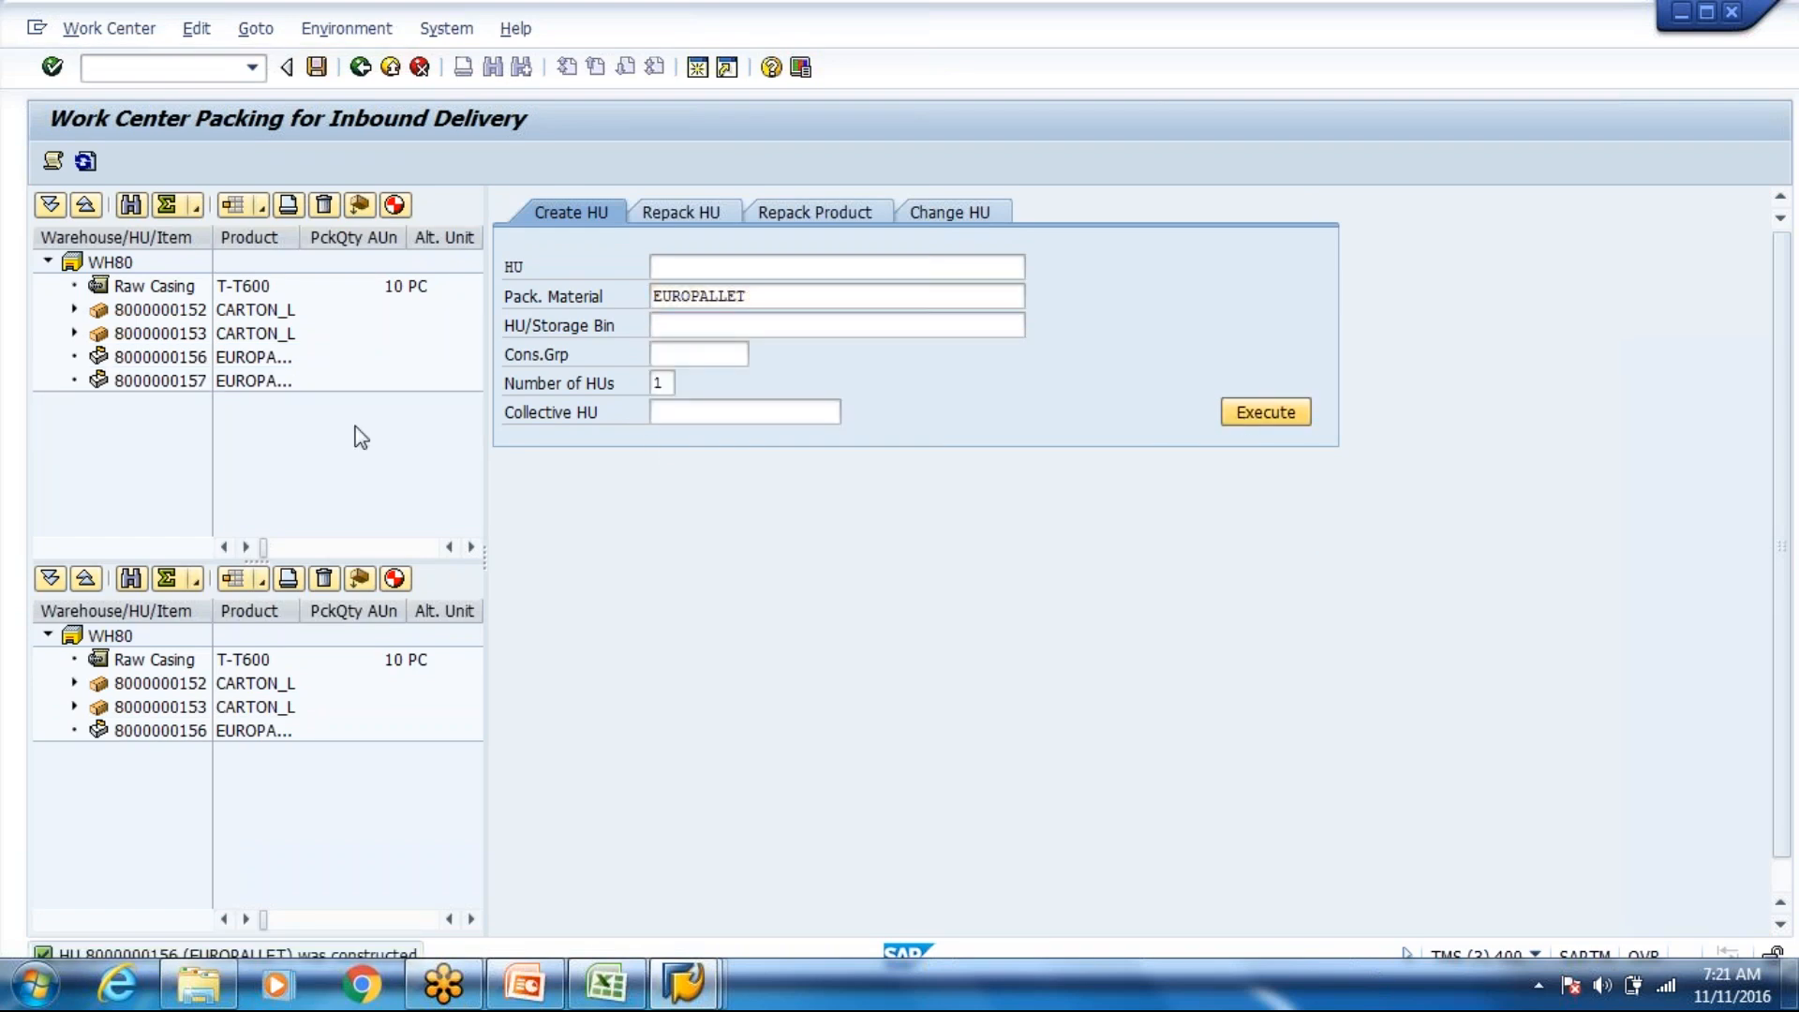
click(74, 332)
drag(136, 361, 119, 411)
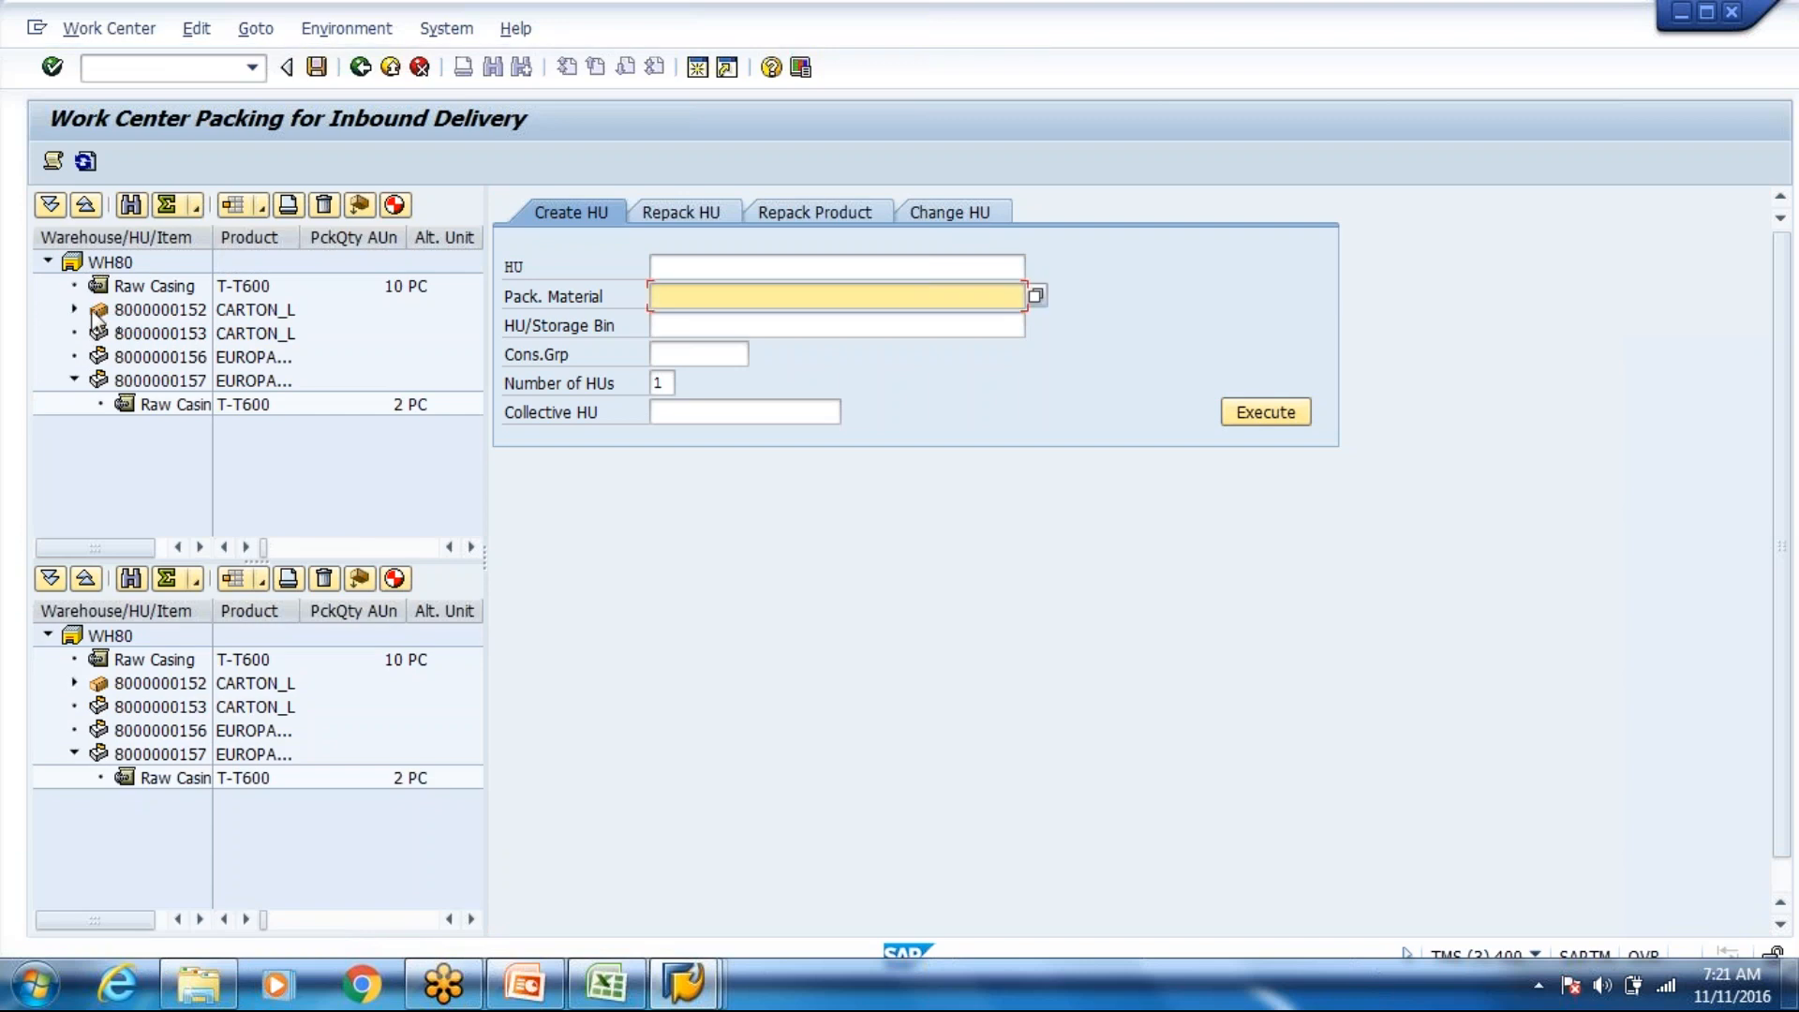
click(74, 309)
drag(159, 334, 161, 384)
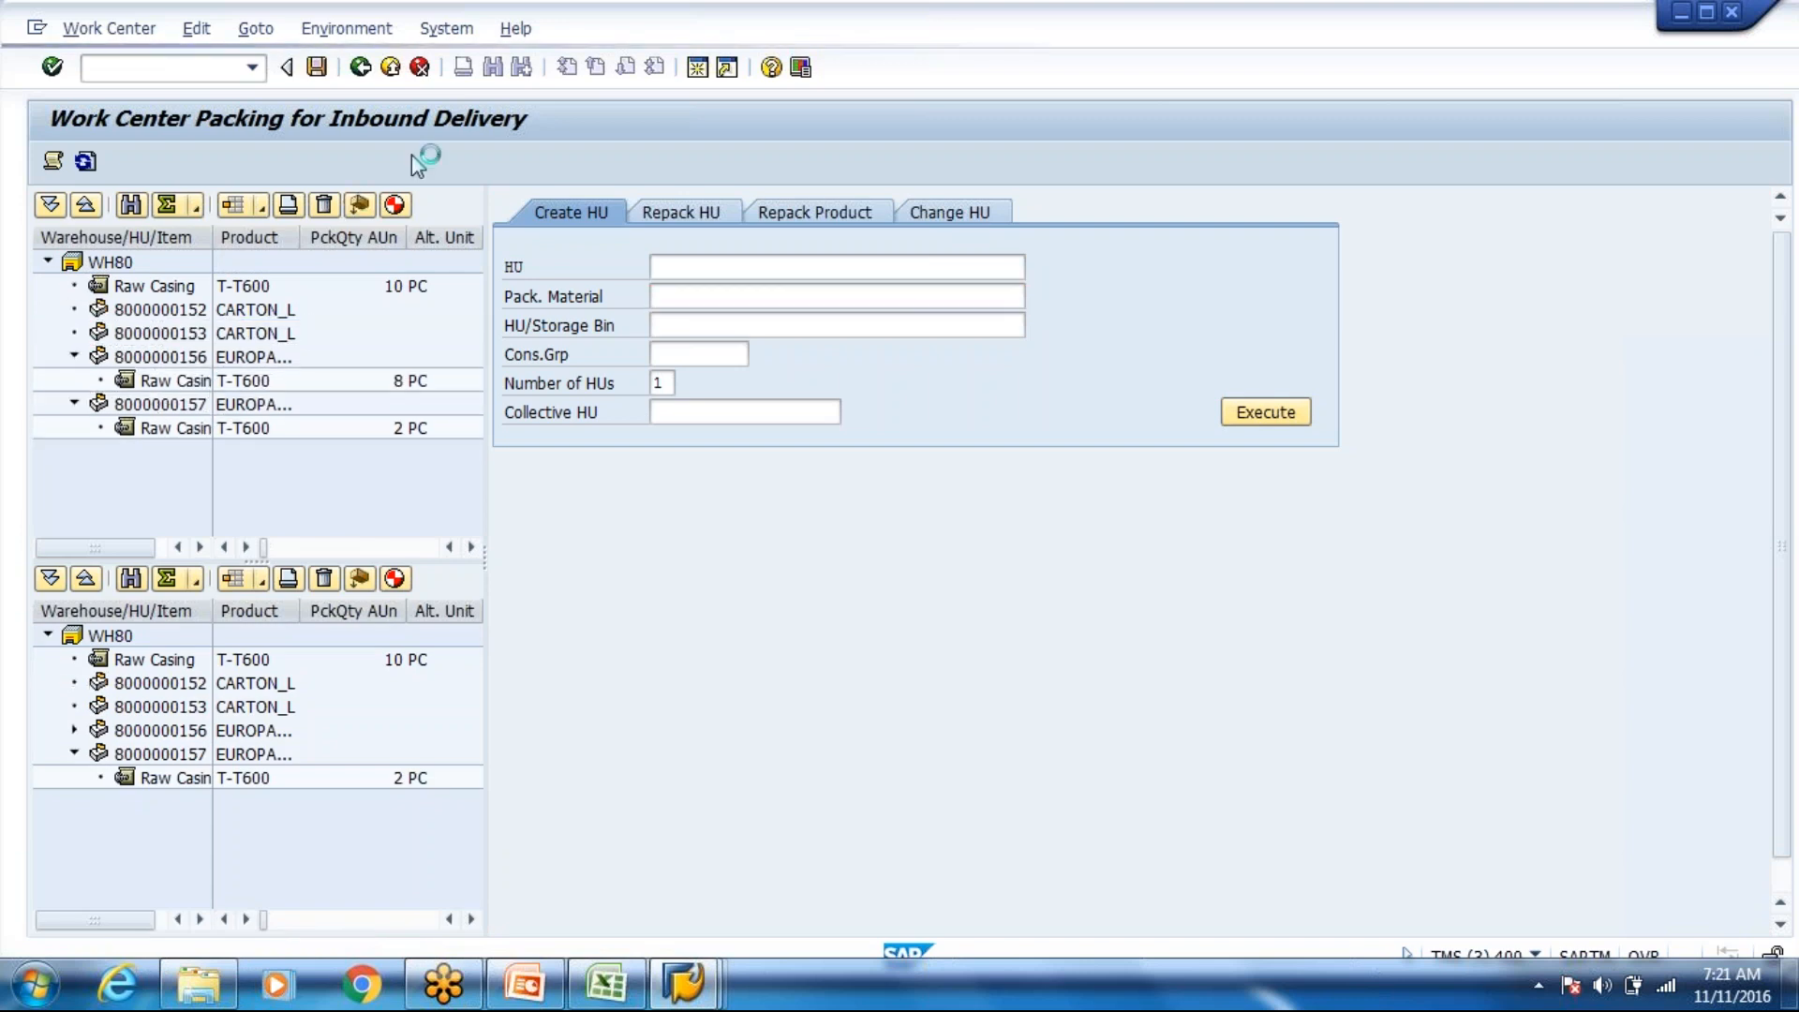
Step: Save the repacking, accepting that empty handling units are not kept, and return to the inbound delivery
click(317, 67)
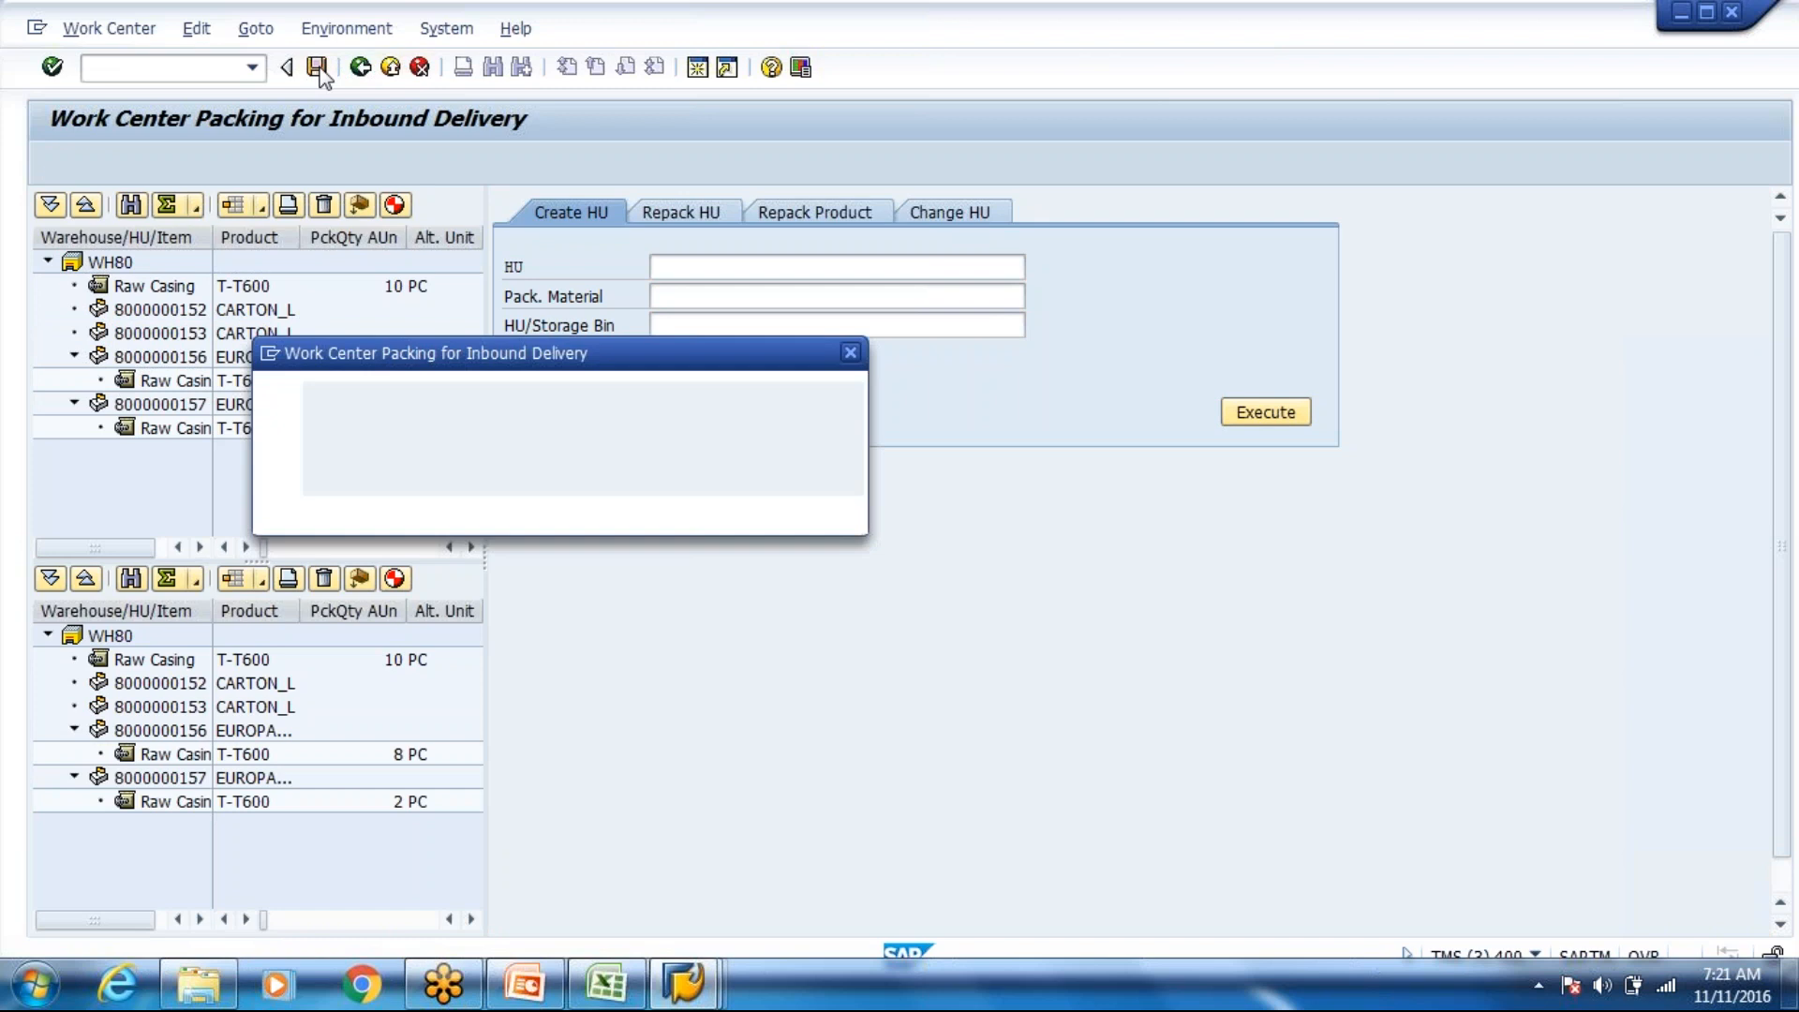
click(380, 517)
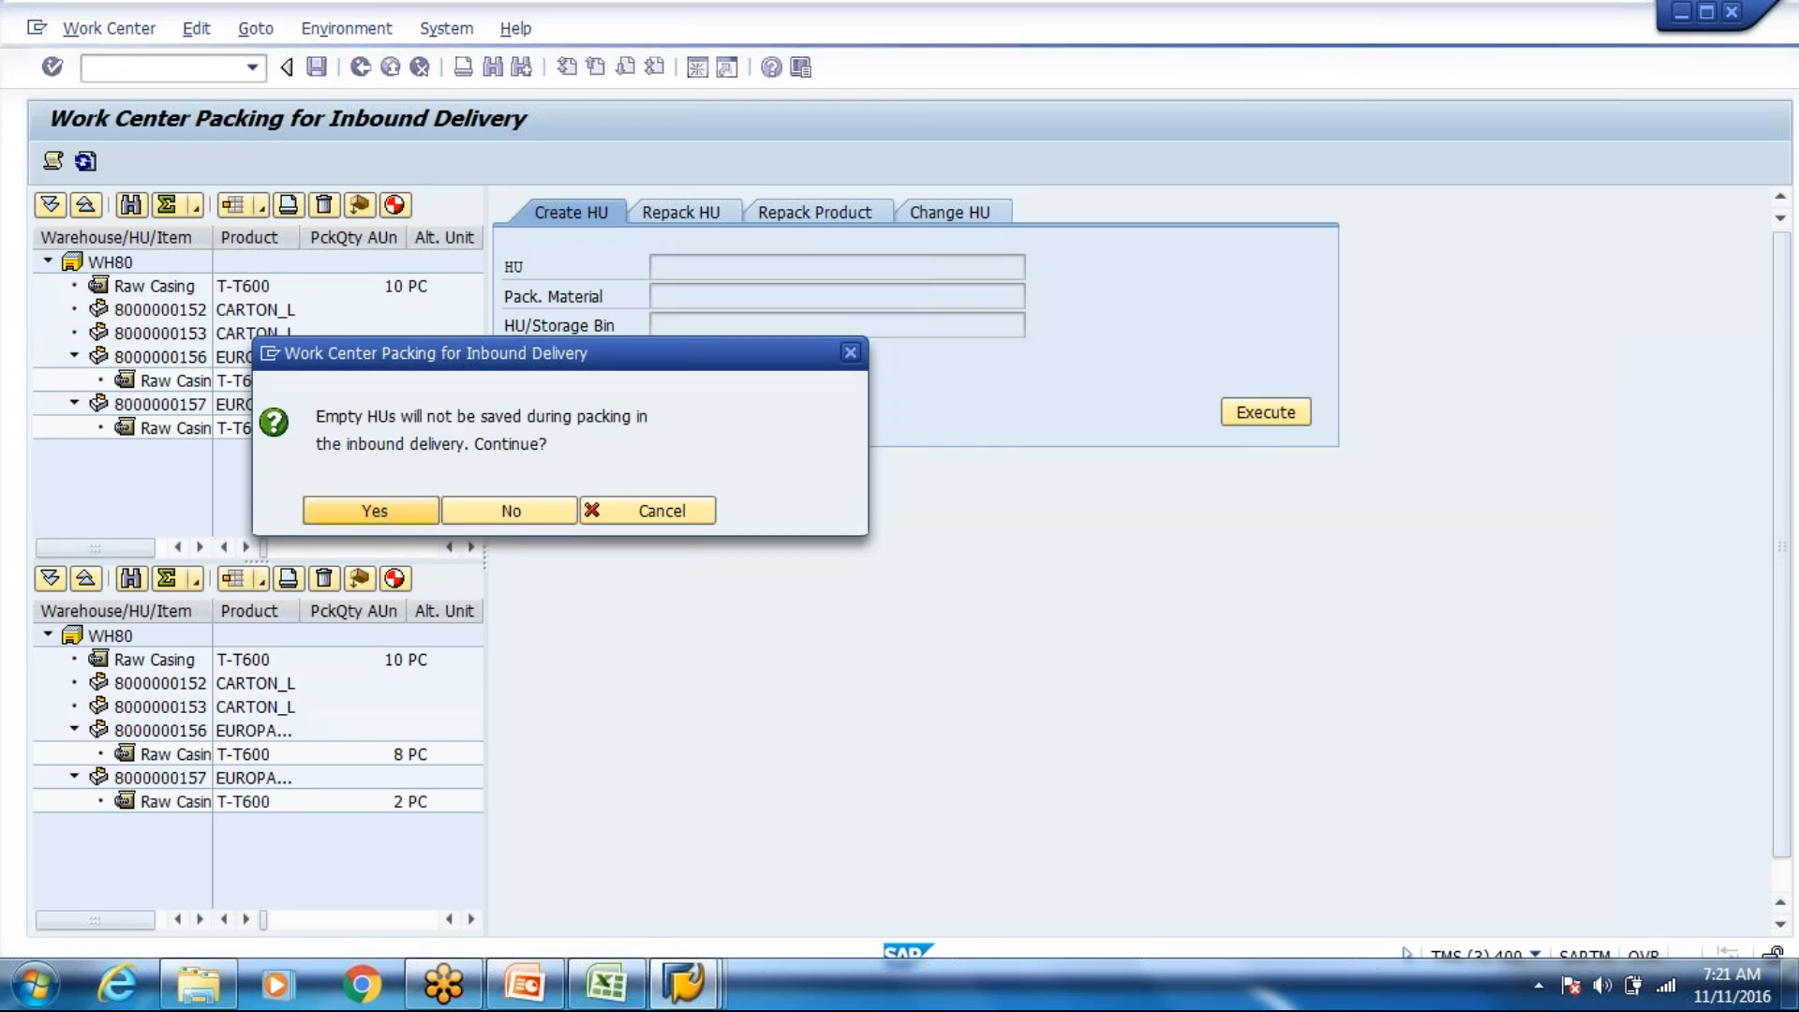
click(390, 510)
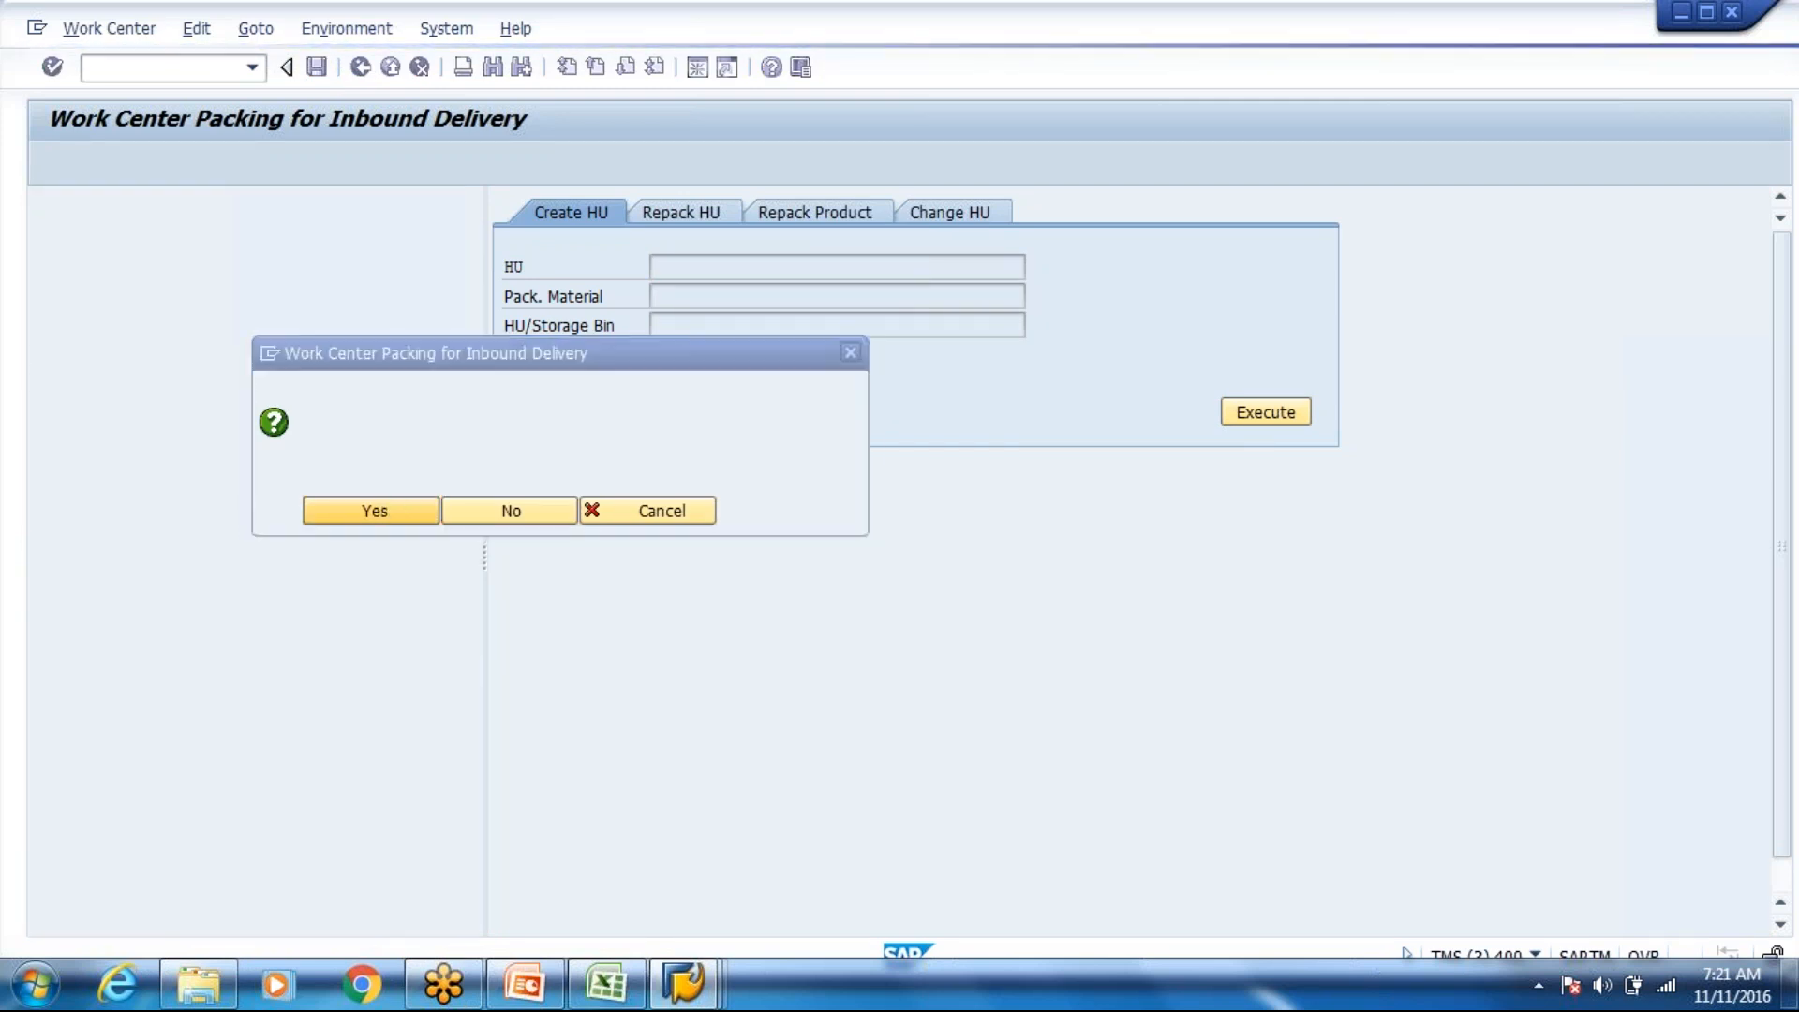
click(360, 67)
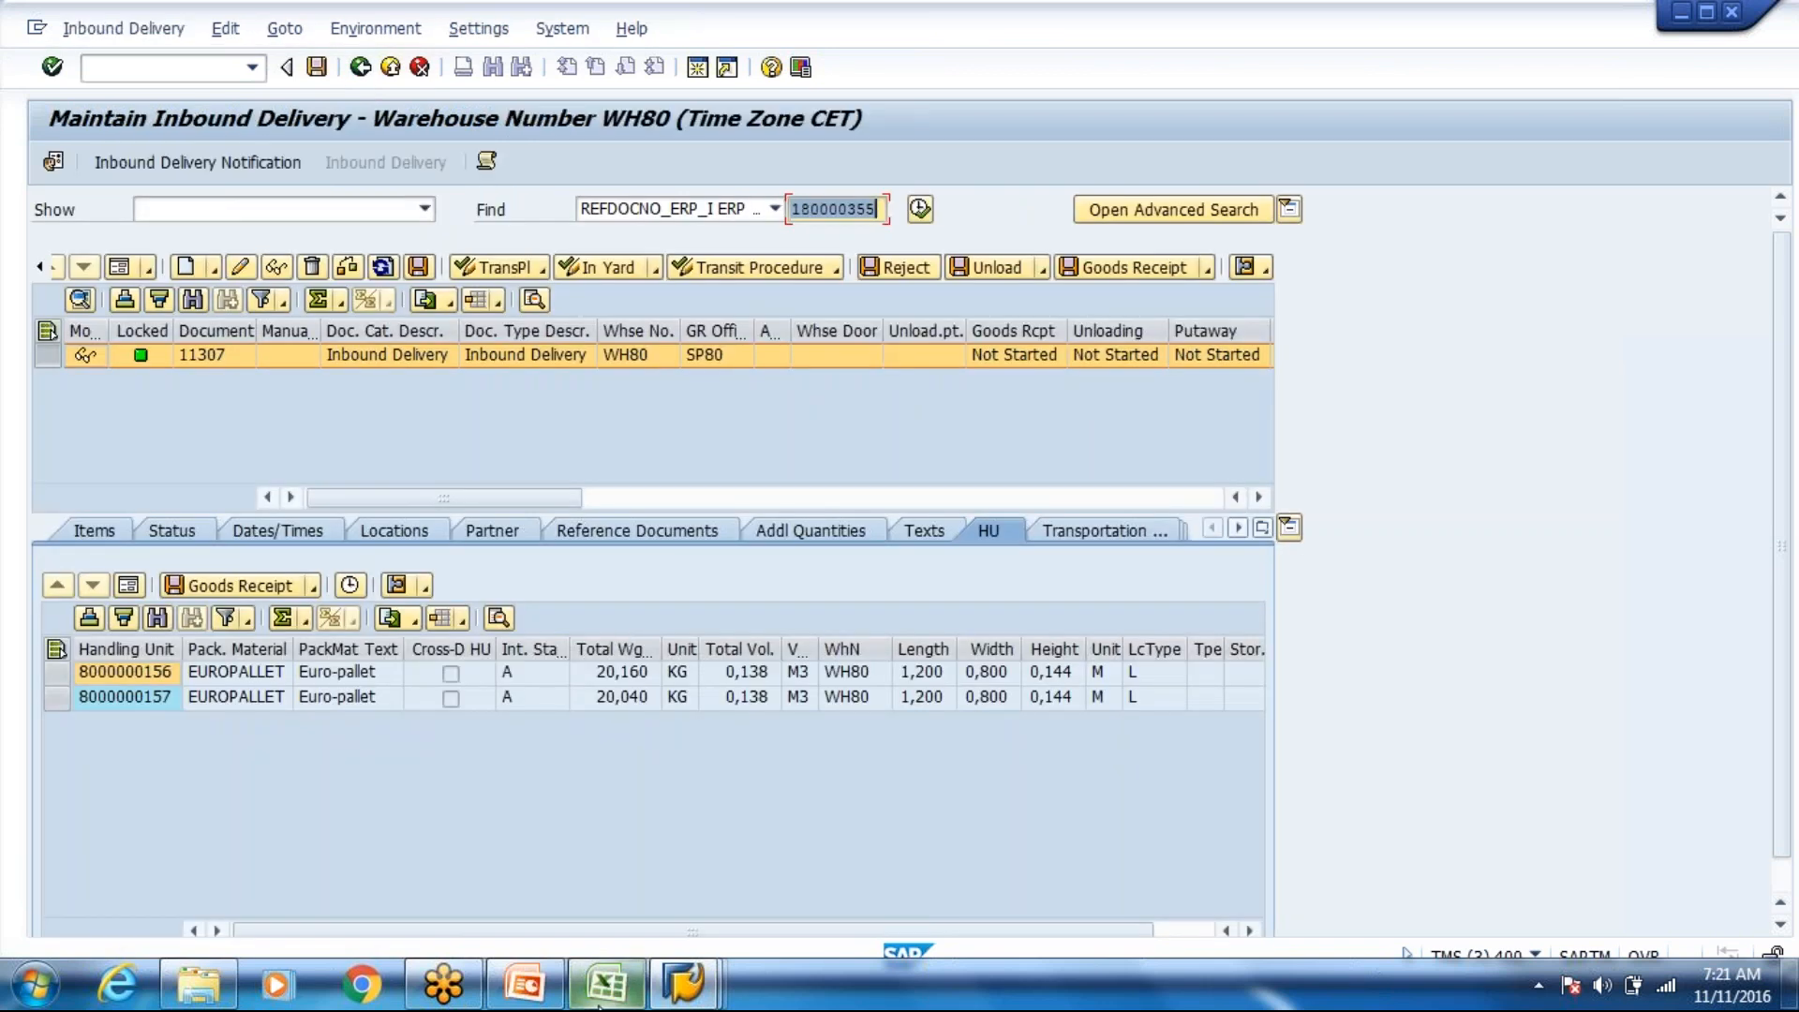
Step: Switch to the Excel workbook and check the bin type planned for products in Europallet below the product table
click(599, 1007)
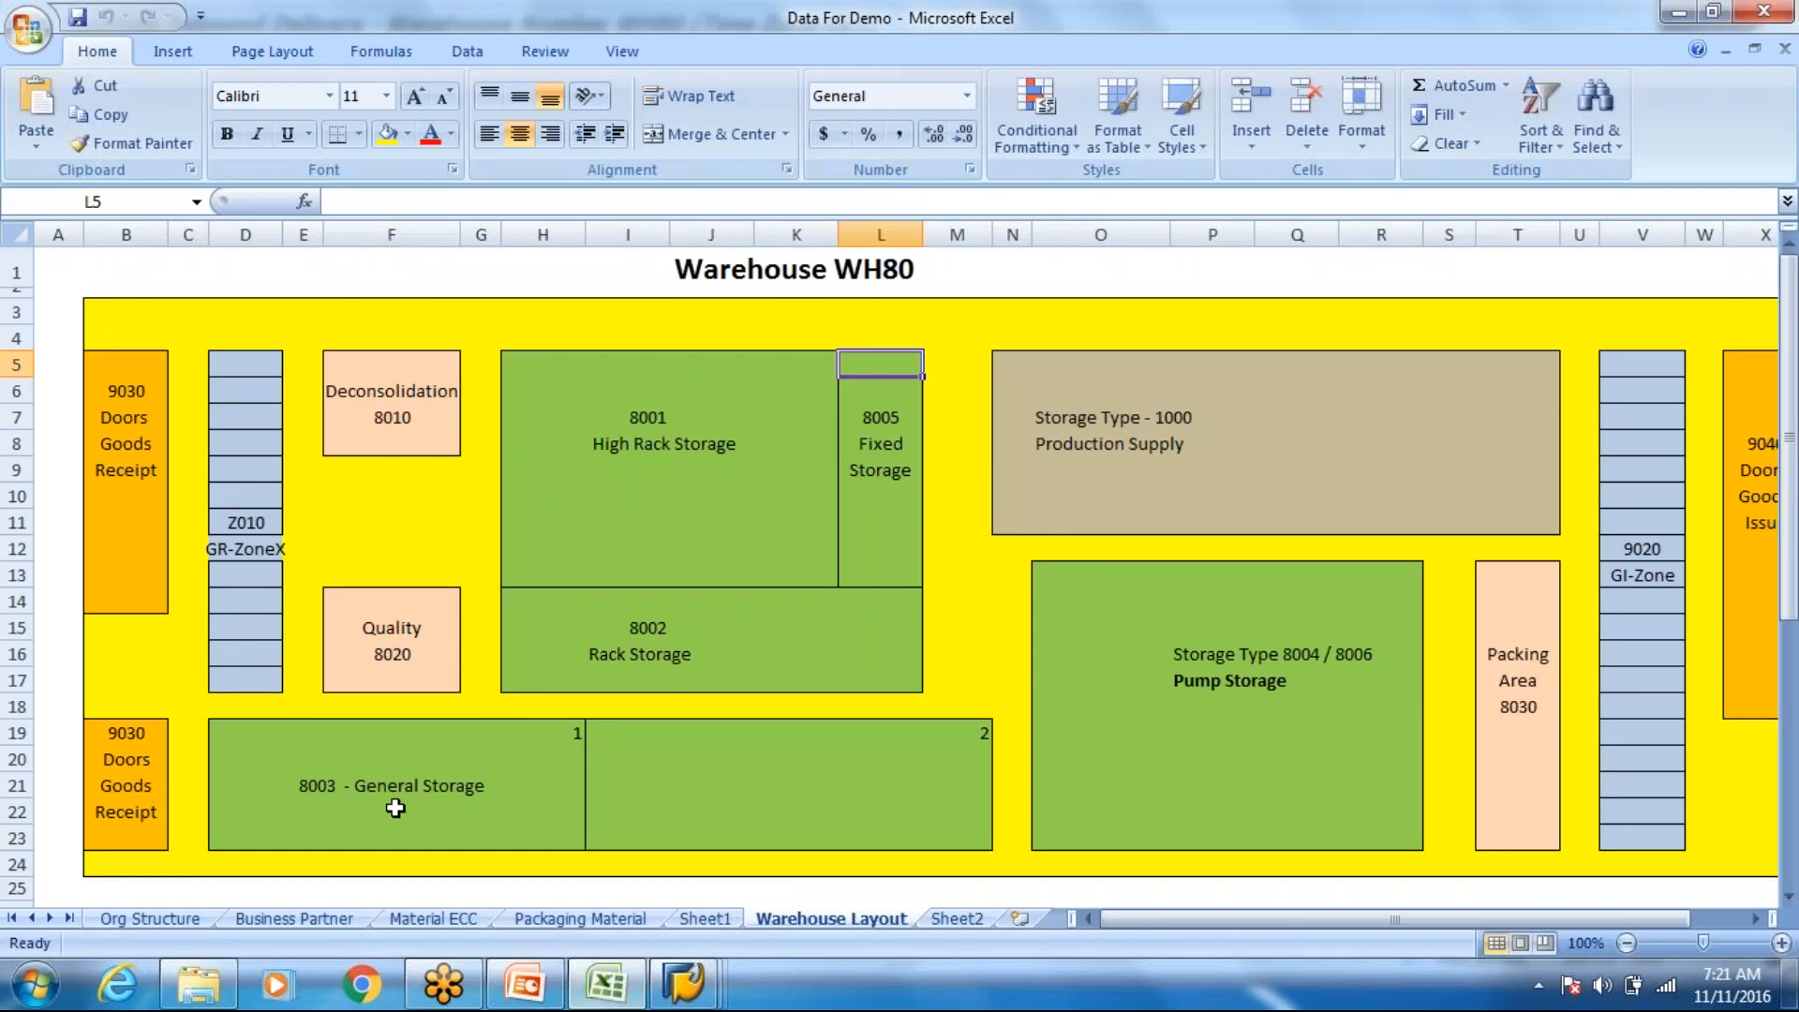
scroll(394, 802, down, 6)
click(561, 781)
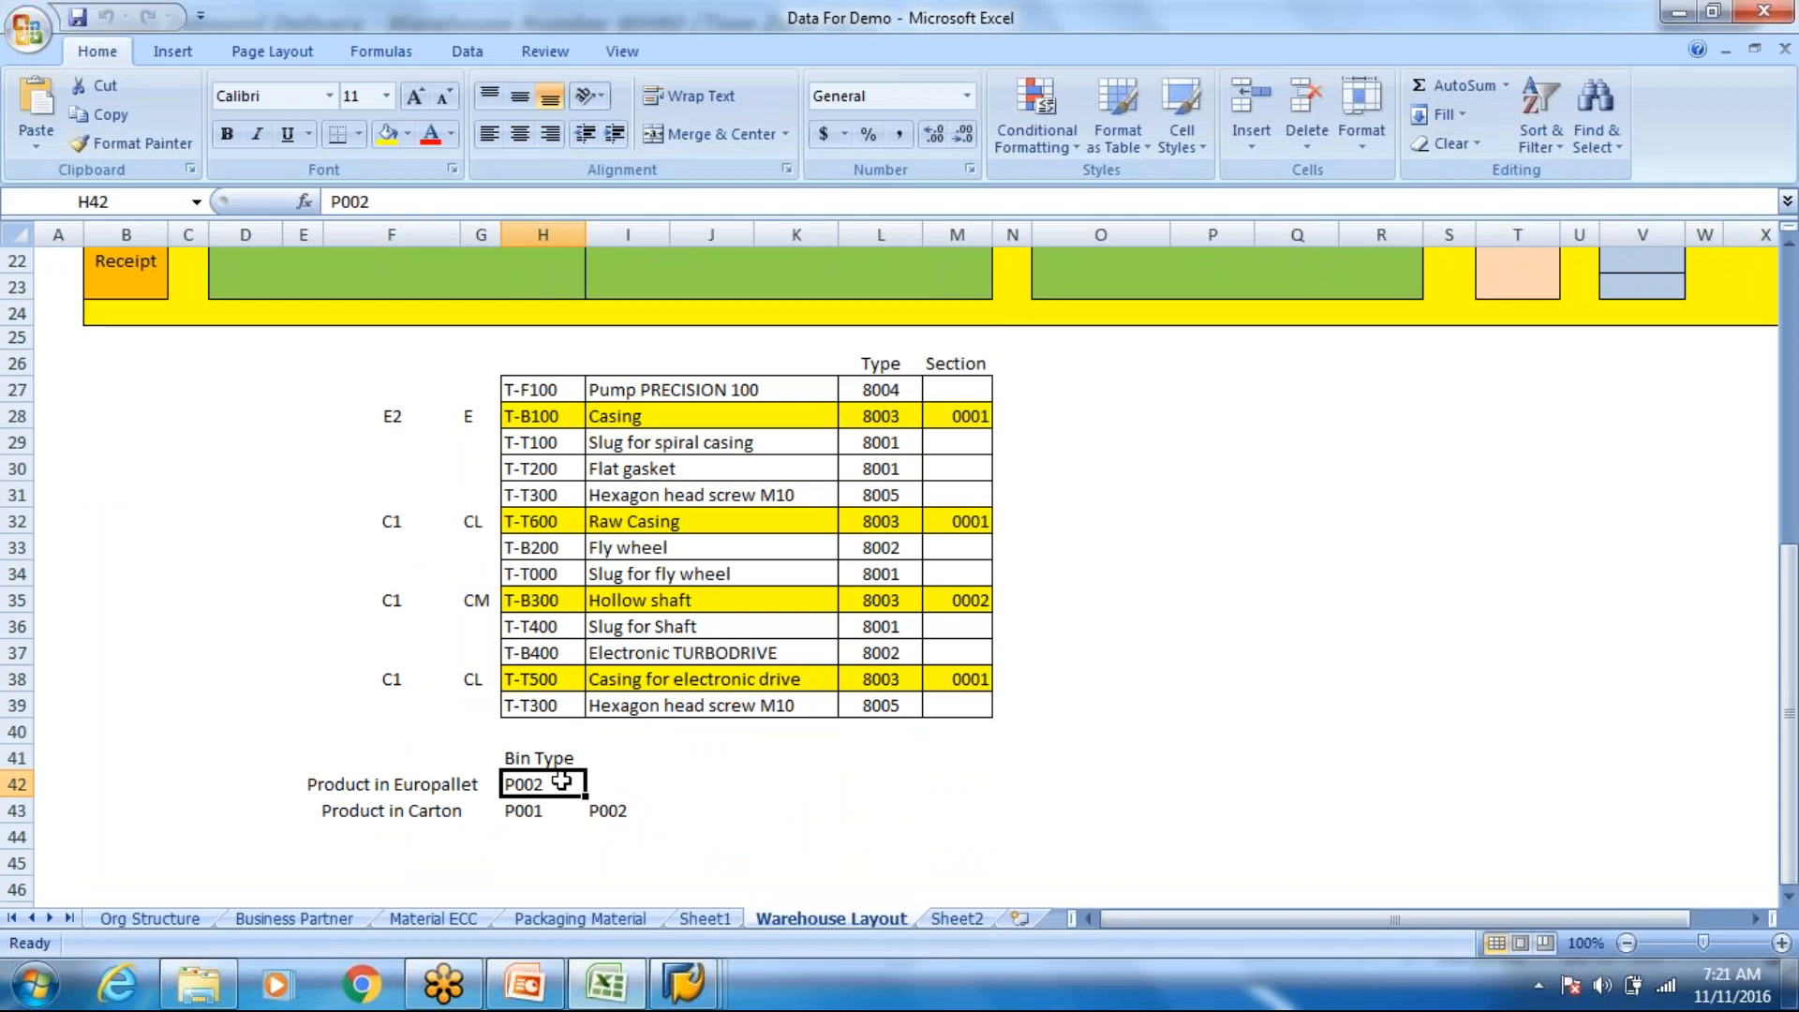
Step: Switch back to SAP and open putaway warehouse task creation for the inbound delivery
key(alt+Tab)
click(124, 29)
mouse_move(160, 92)
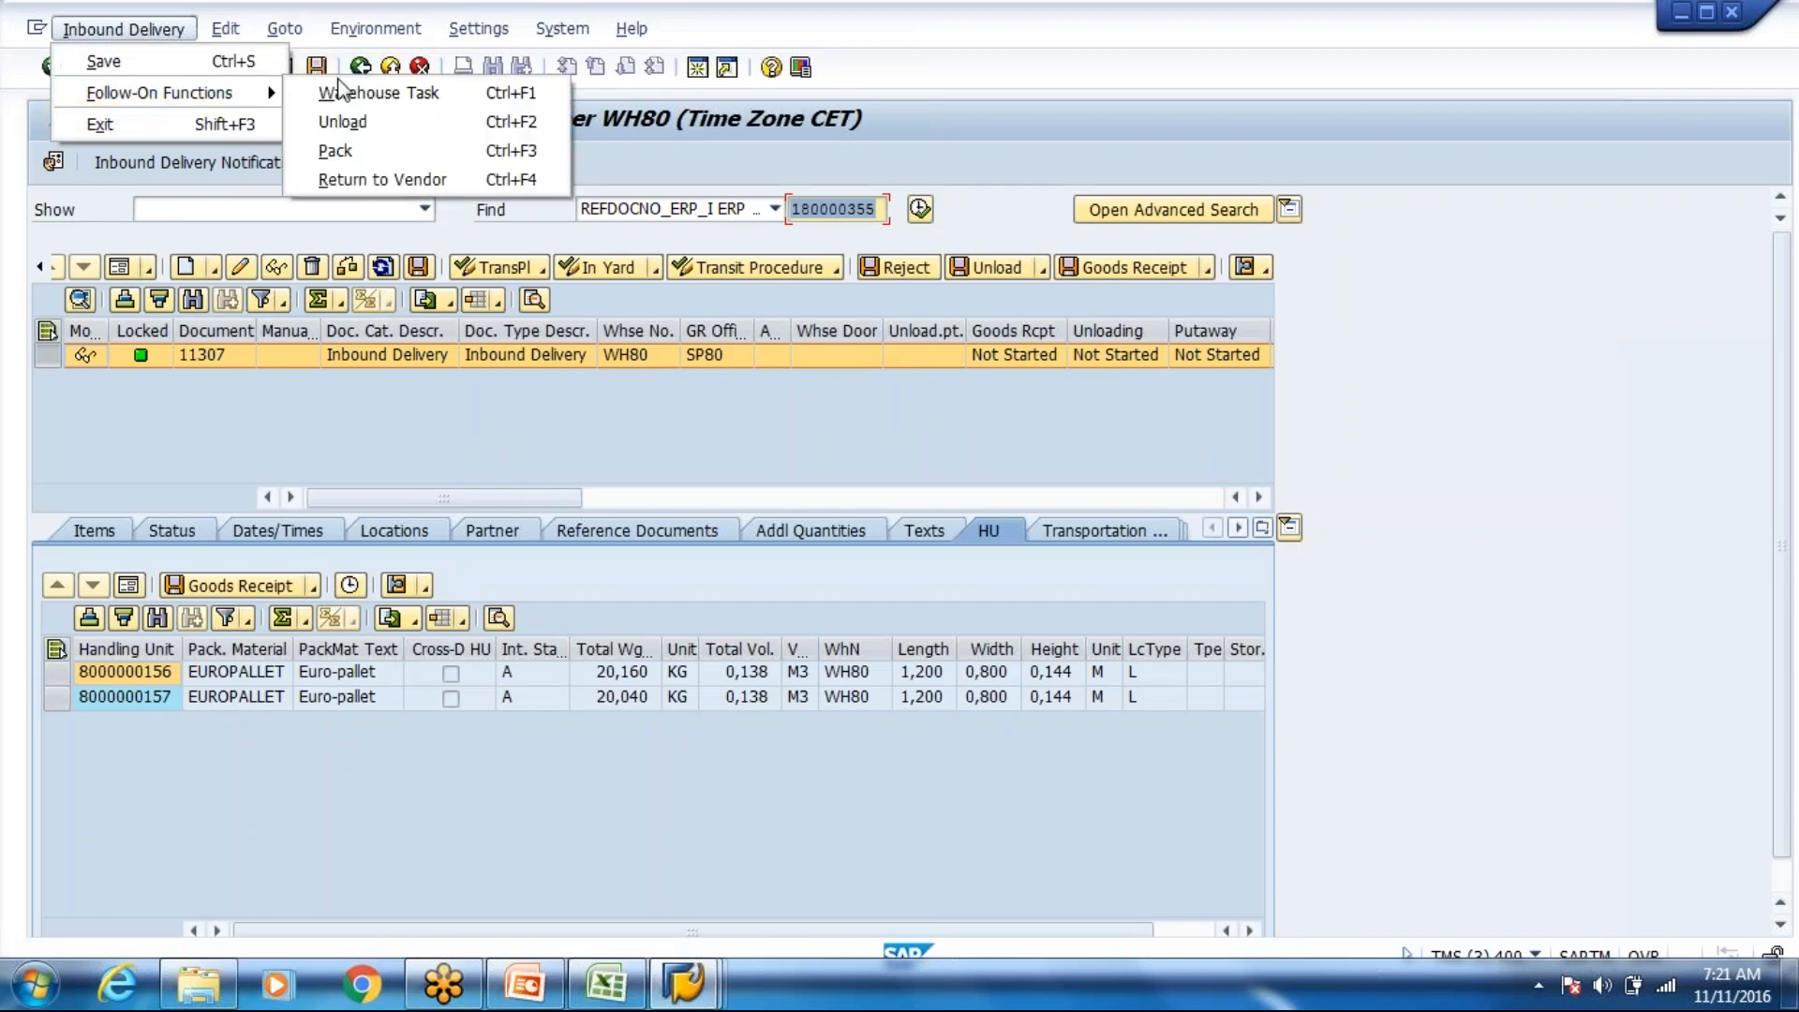
click(375, 93)
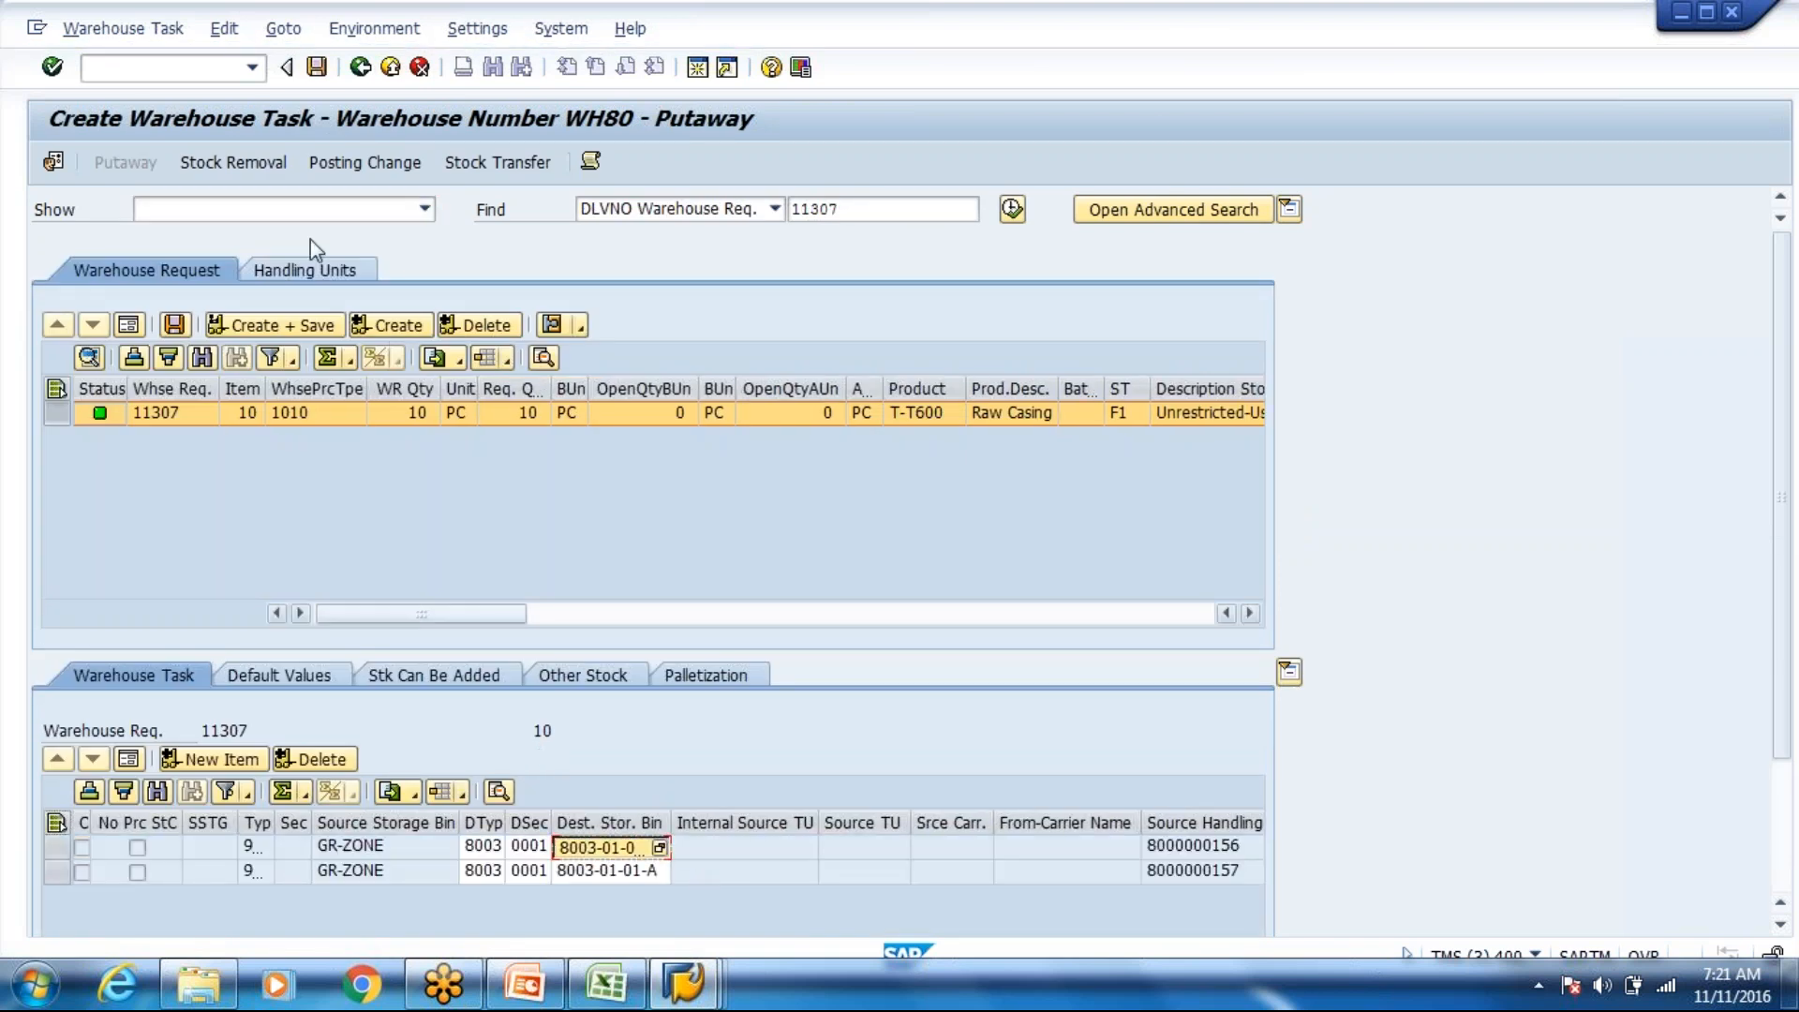
Step: Run /scwm/ls11 in a new session for bin 8003-01-01-A, check its storage bin type, and return to the putaway task session
click(170, 82)
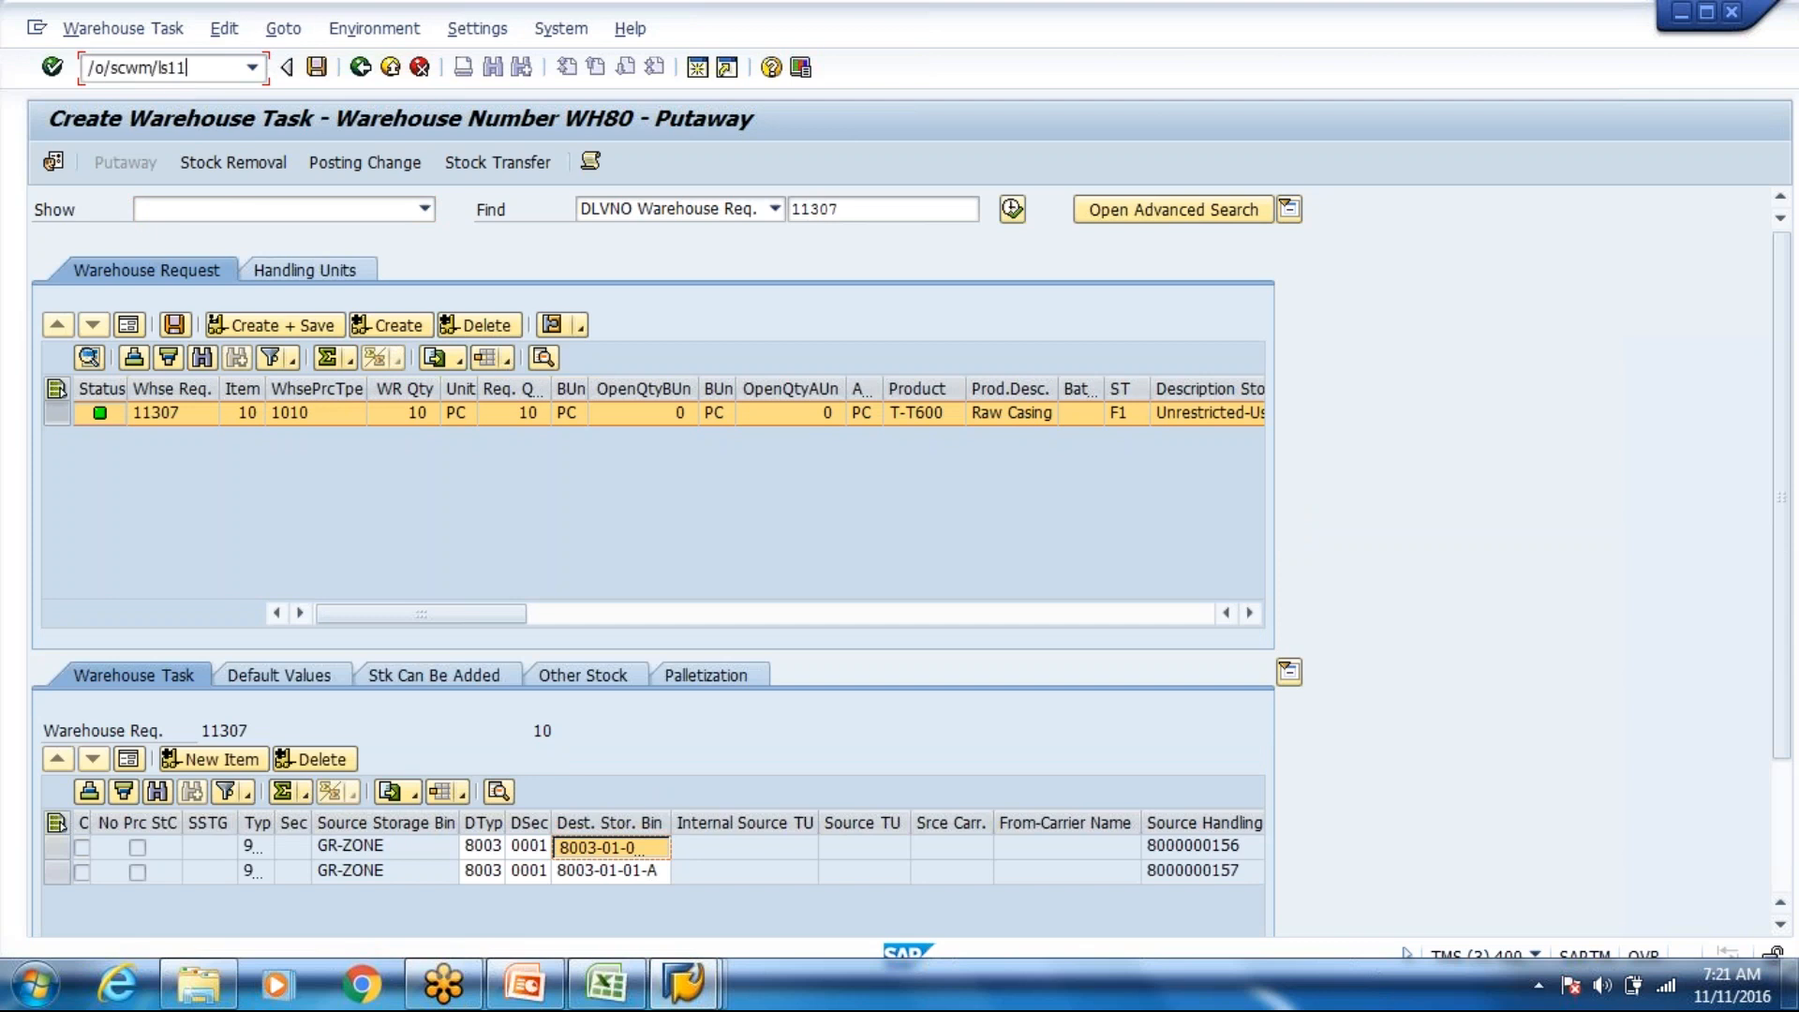
key(Return)
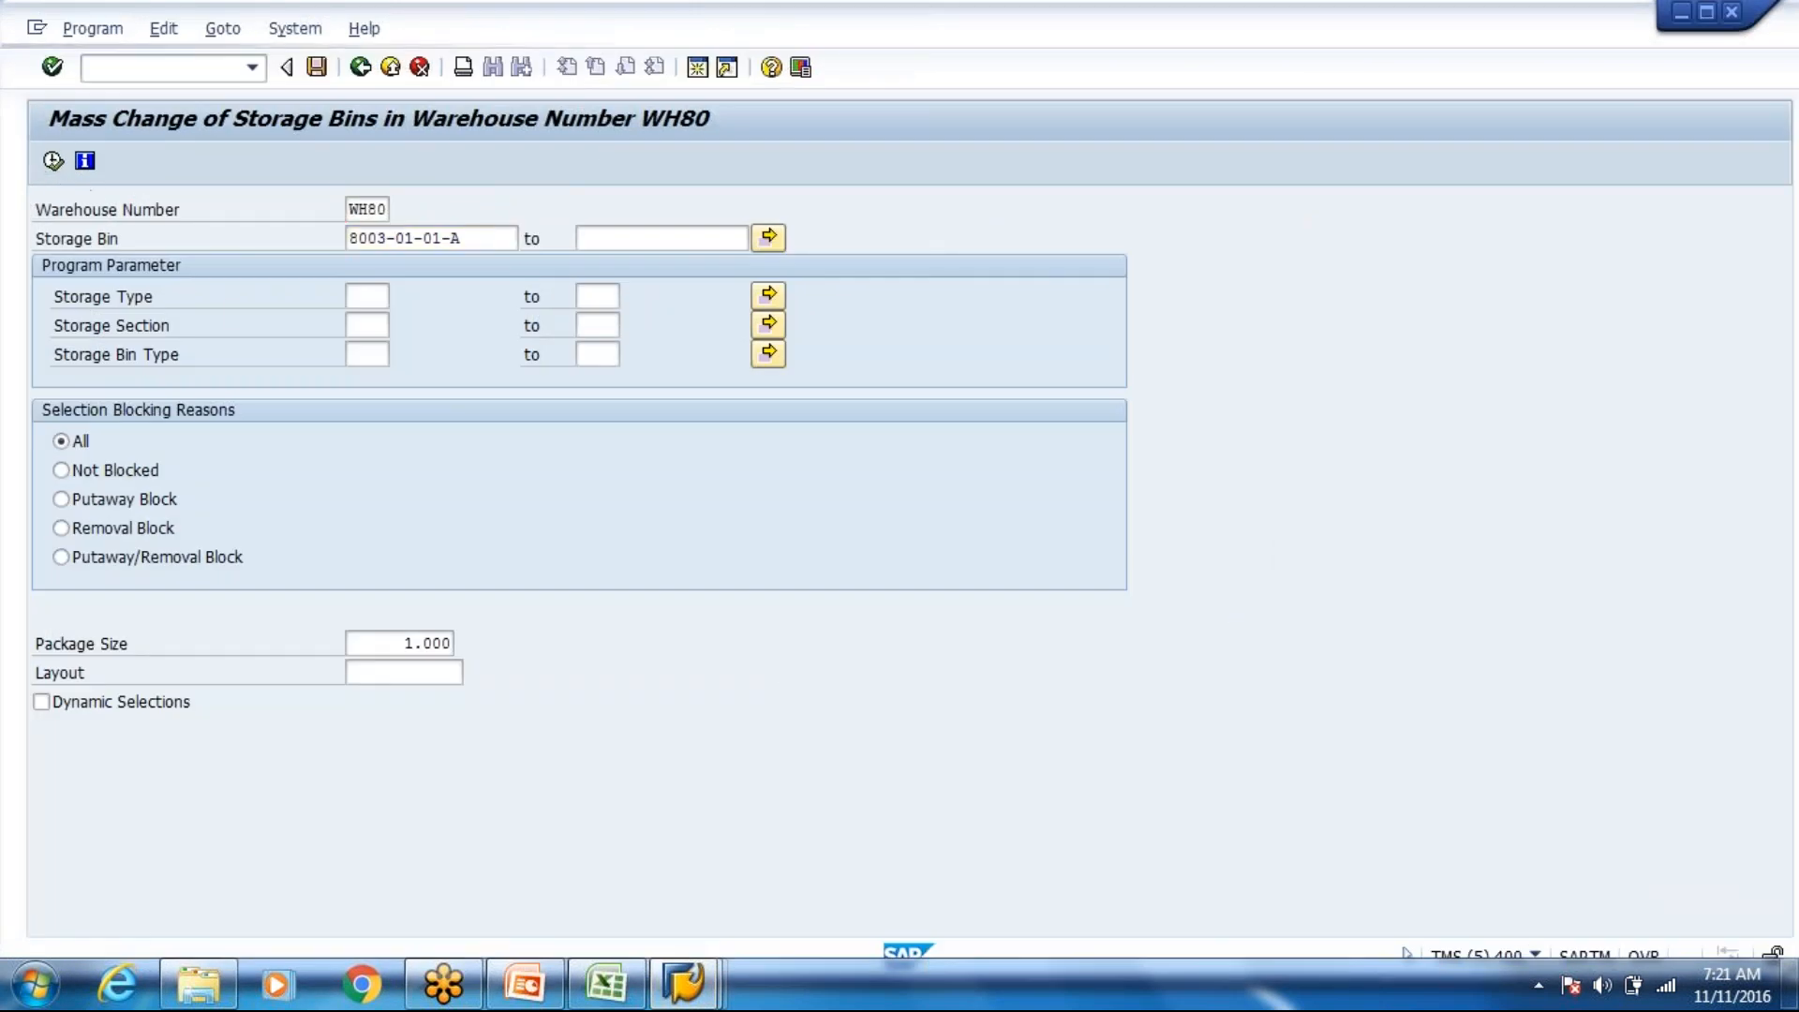
key(F8)
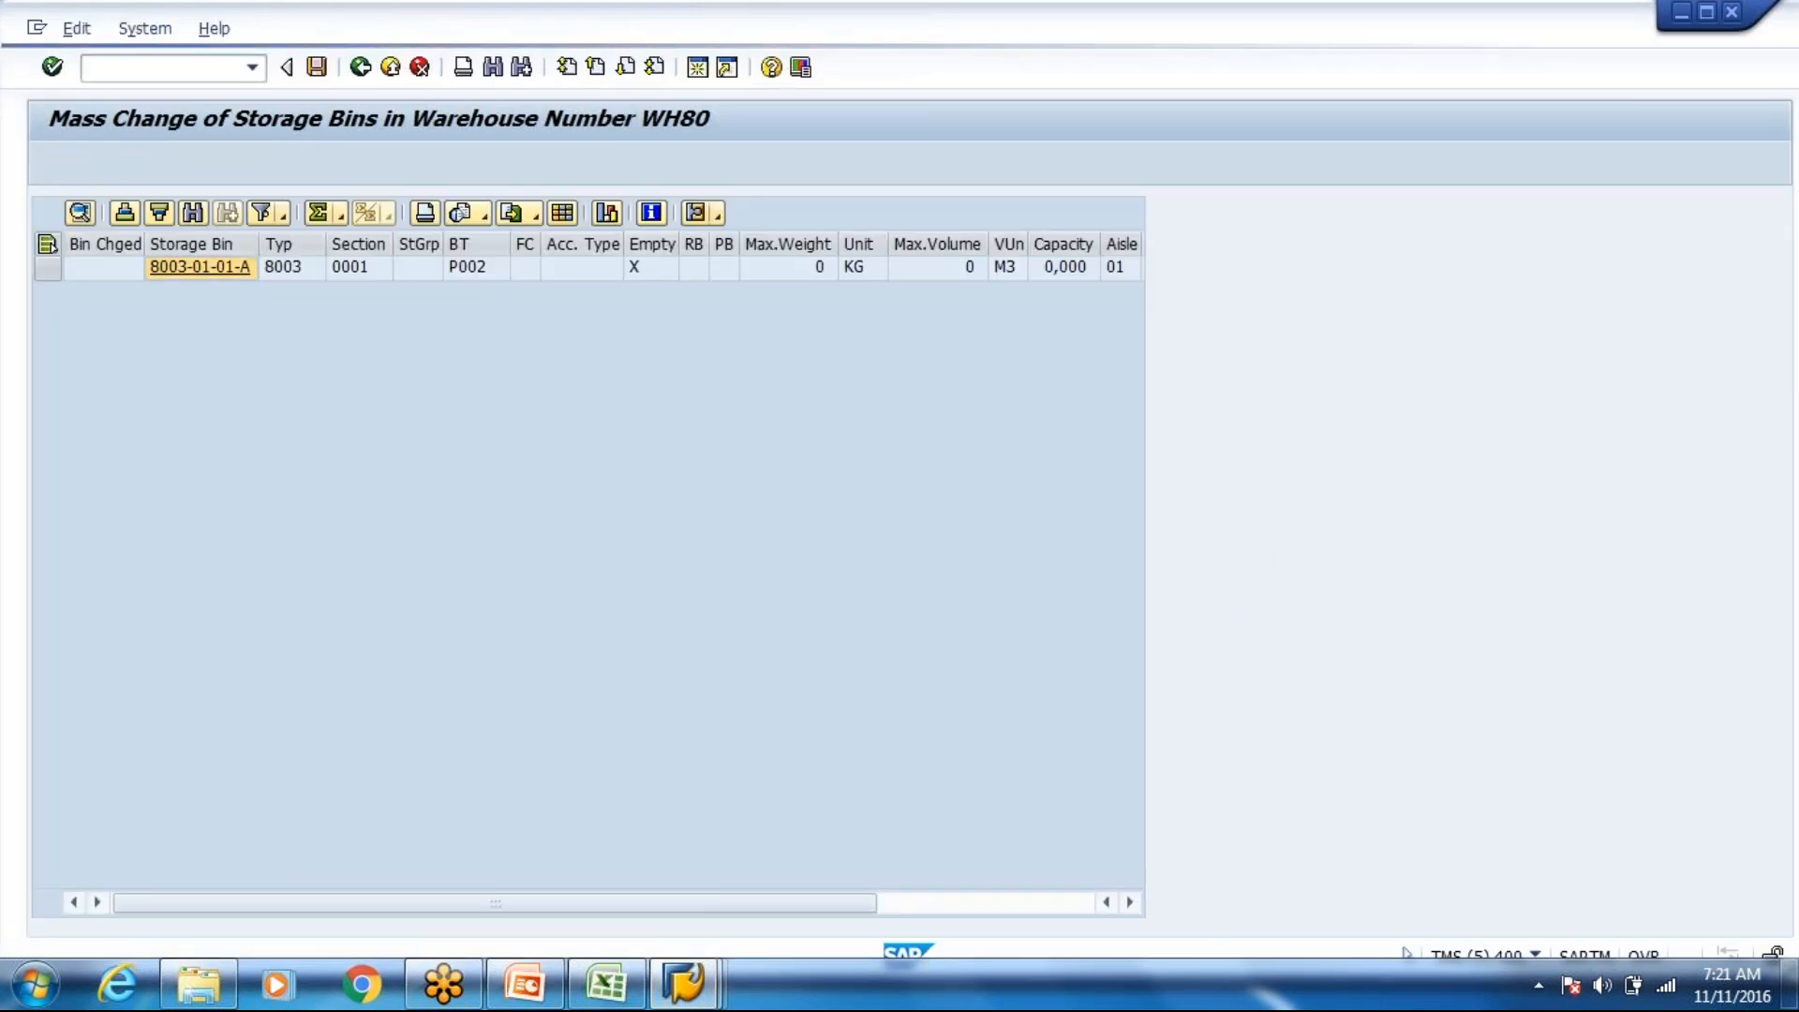
click(199, 266)
click(196, 469)
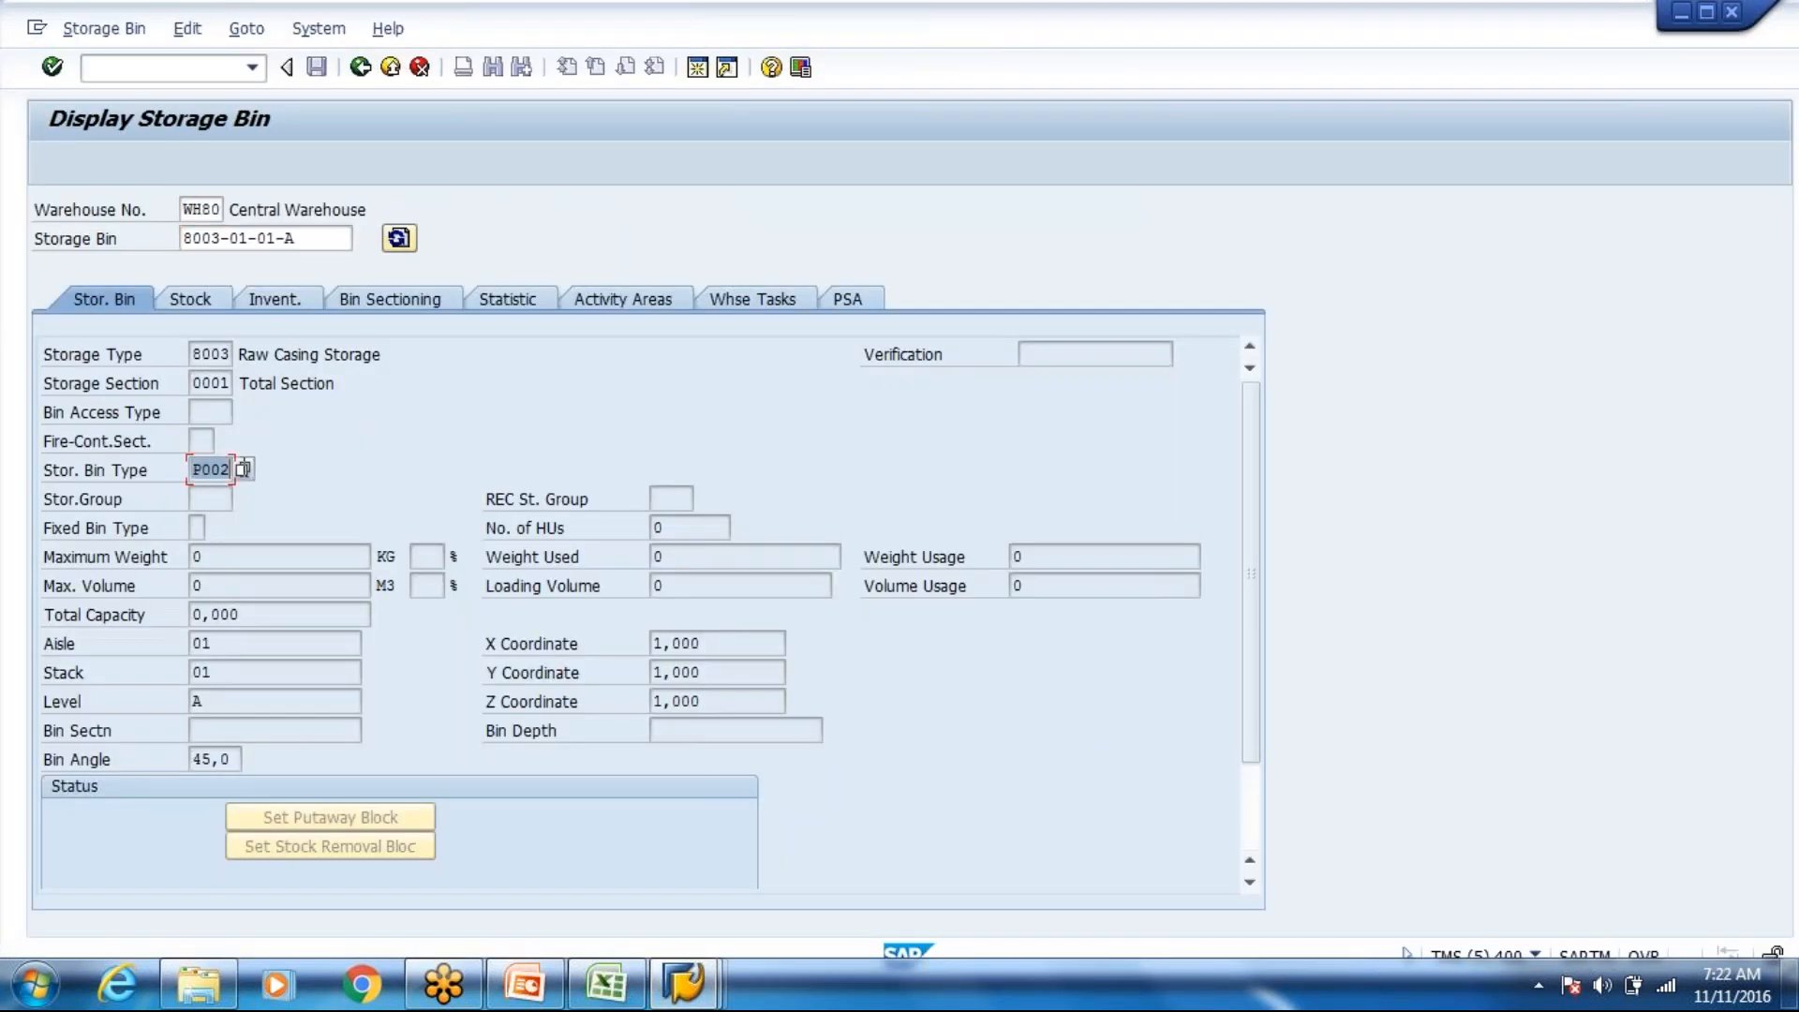
click(391, 67)
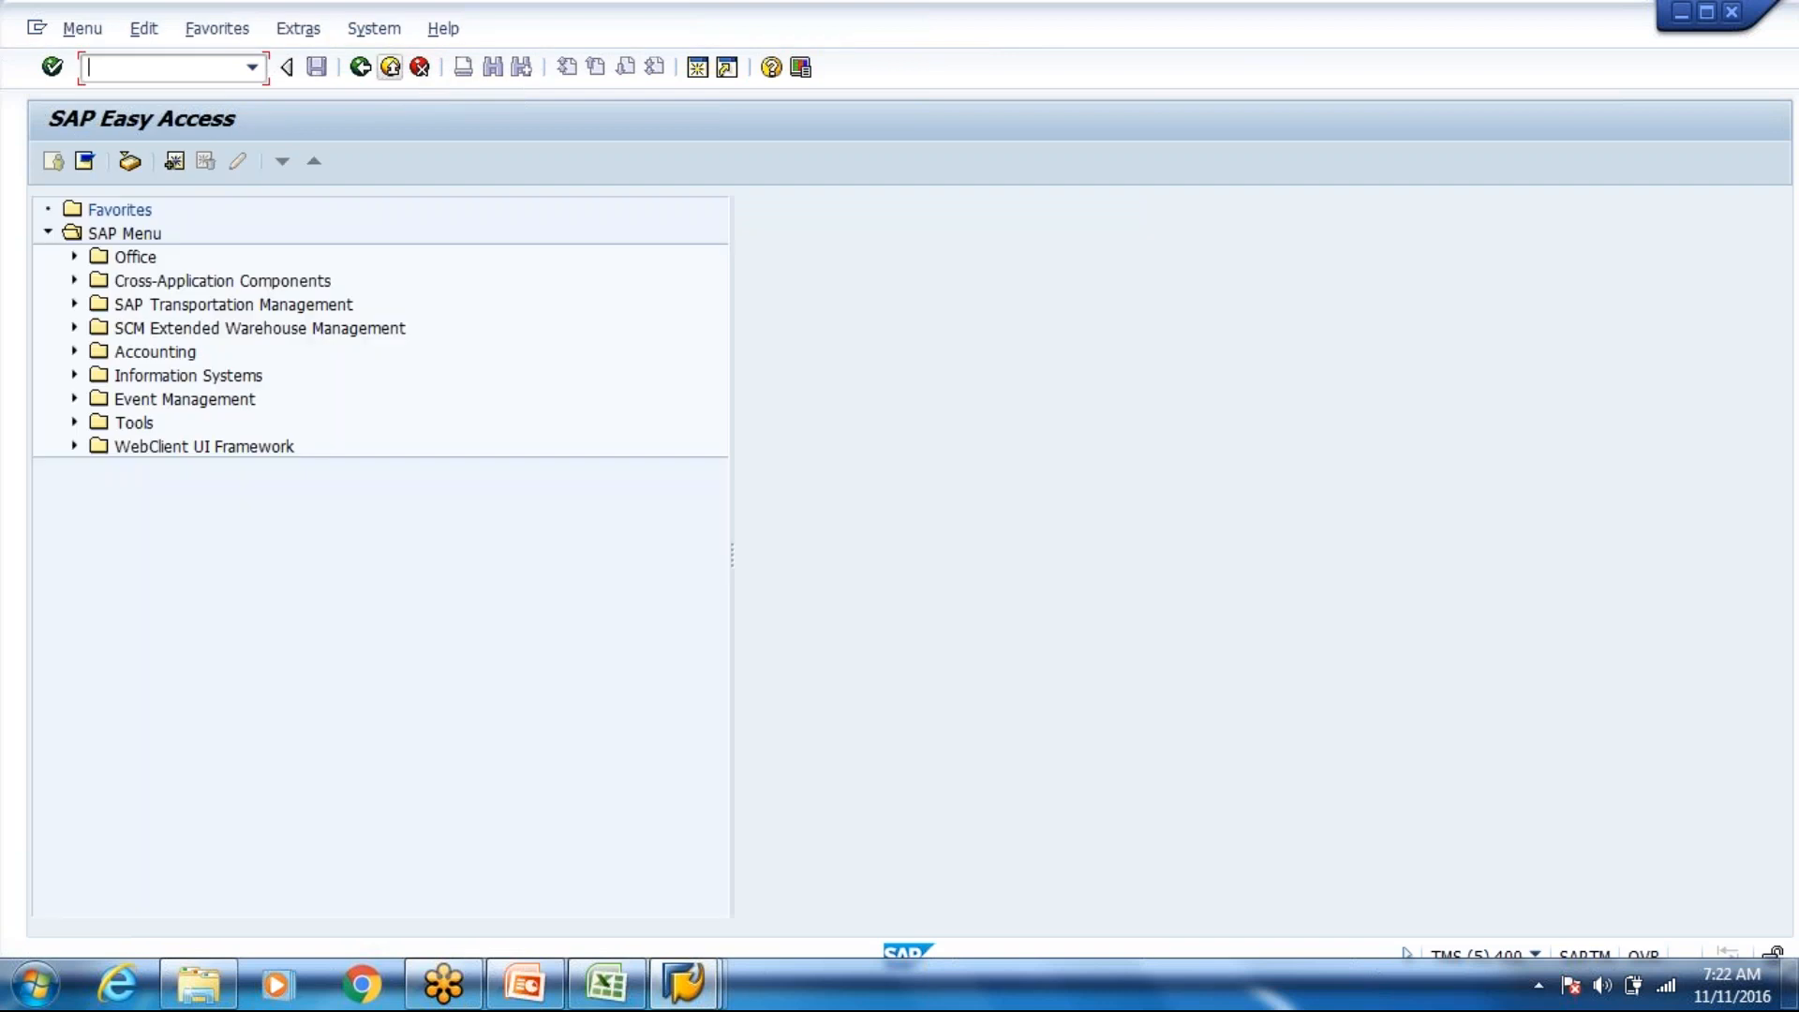
key(alt+Tab)
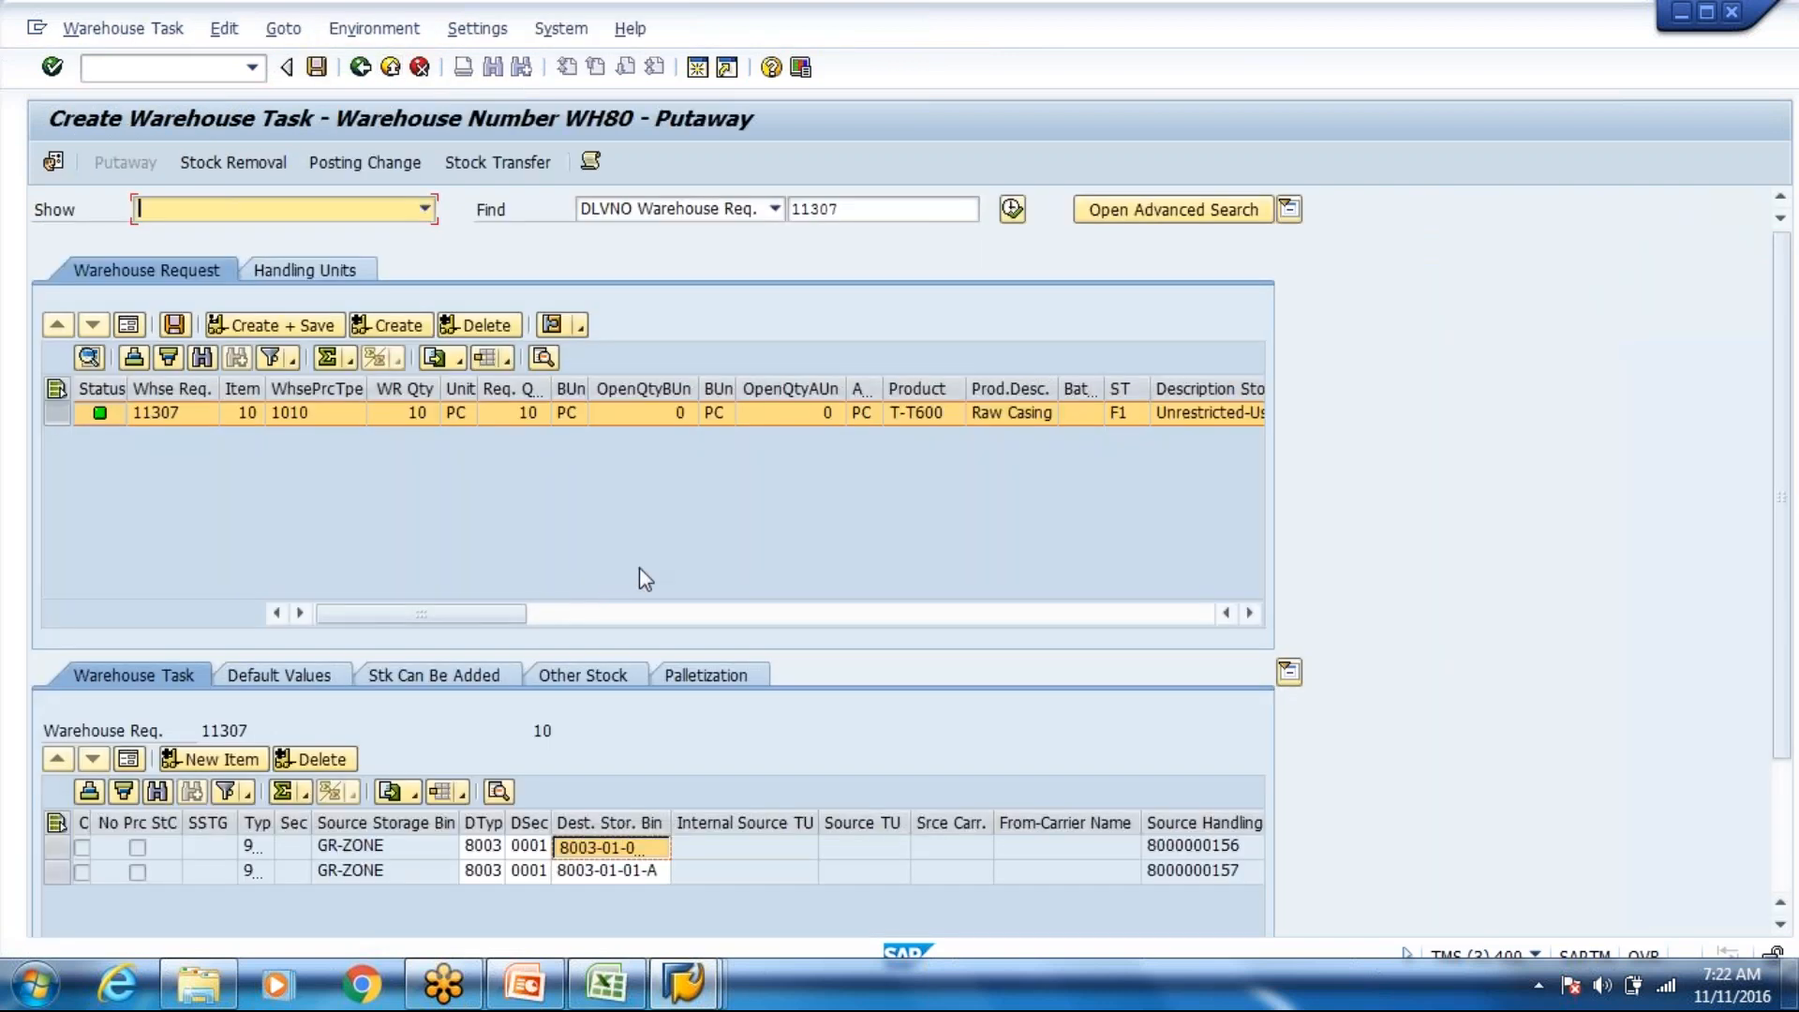
Step: Compare with the Europallet bin type in Excel, and switch to the Putaway Strategies slide in PowerPoint
click(599, 993)
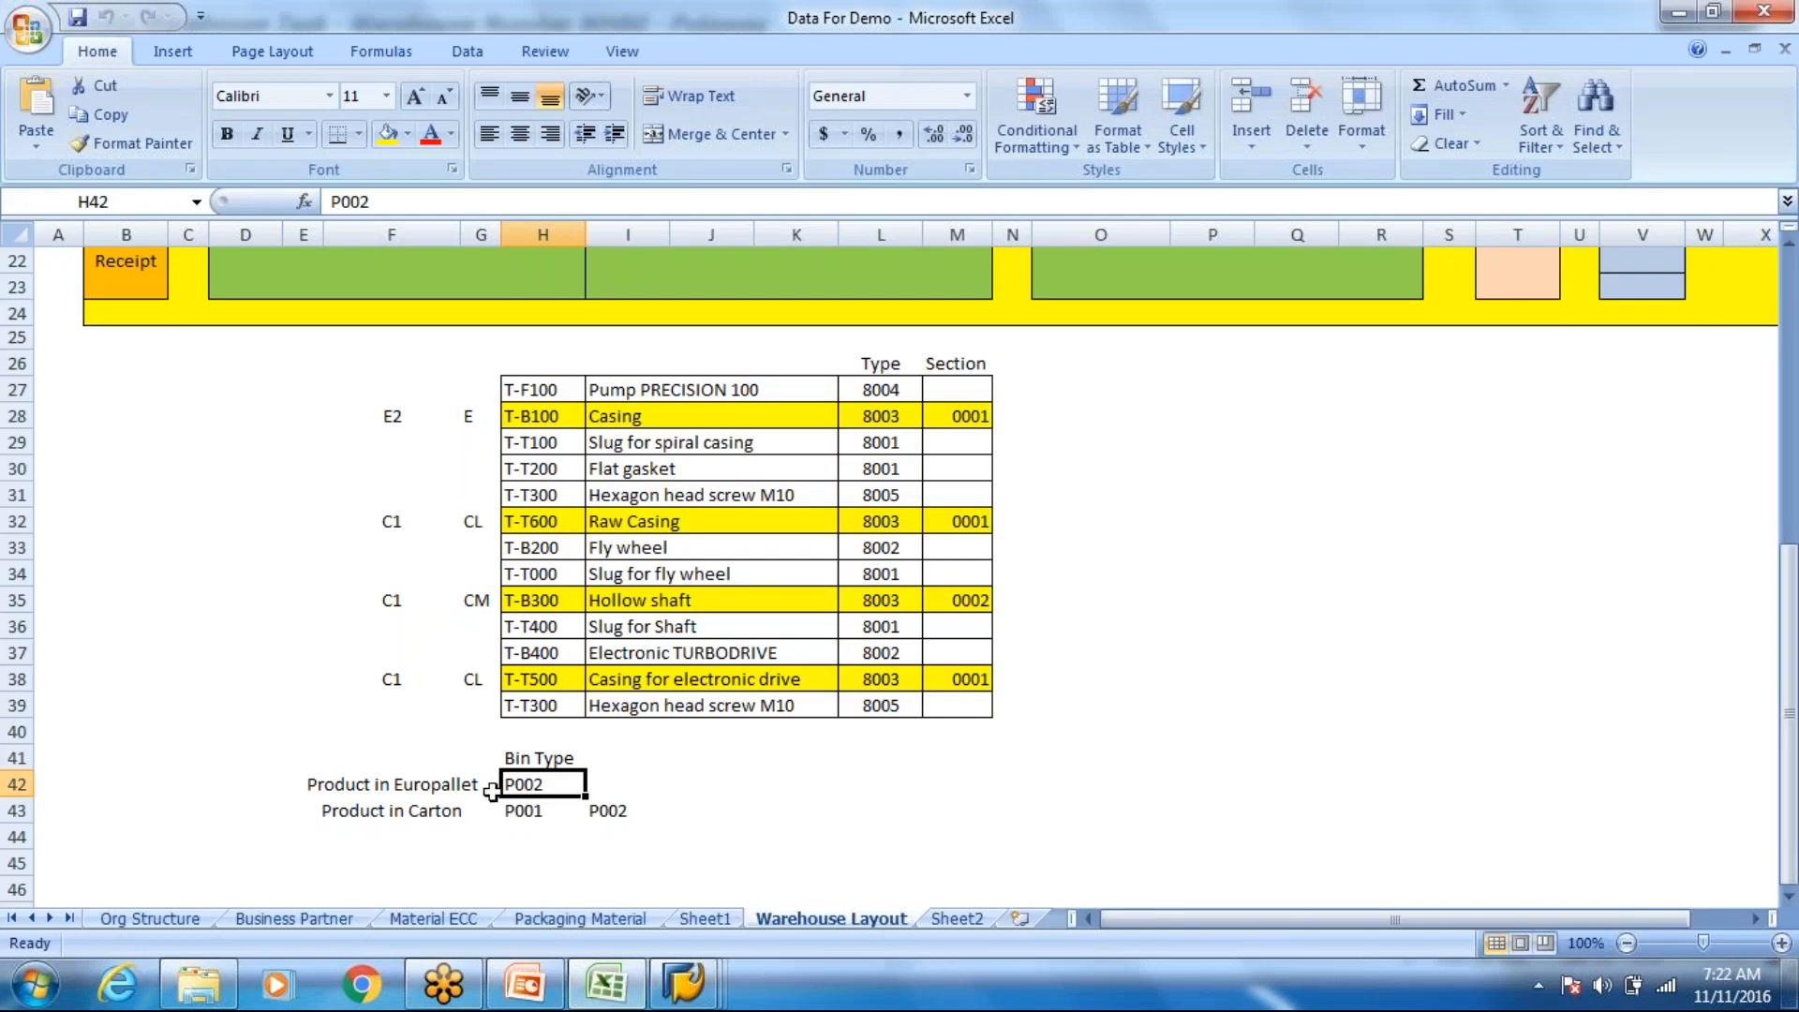
click(524, 993)
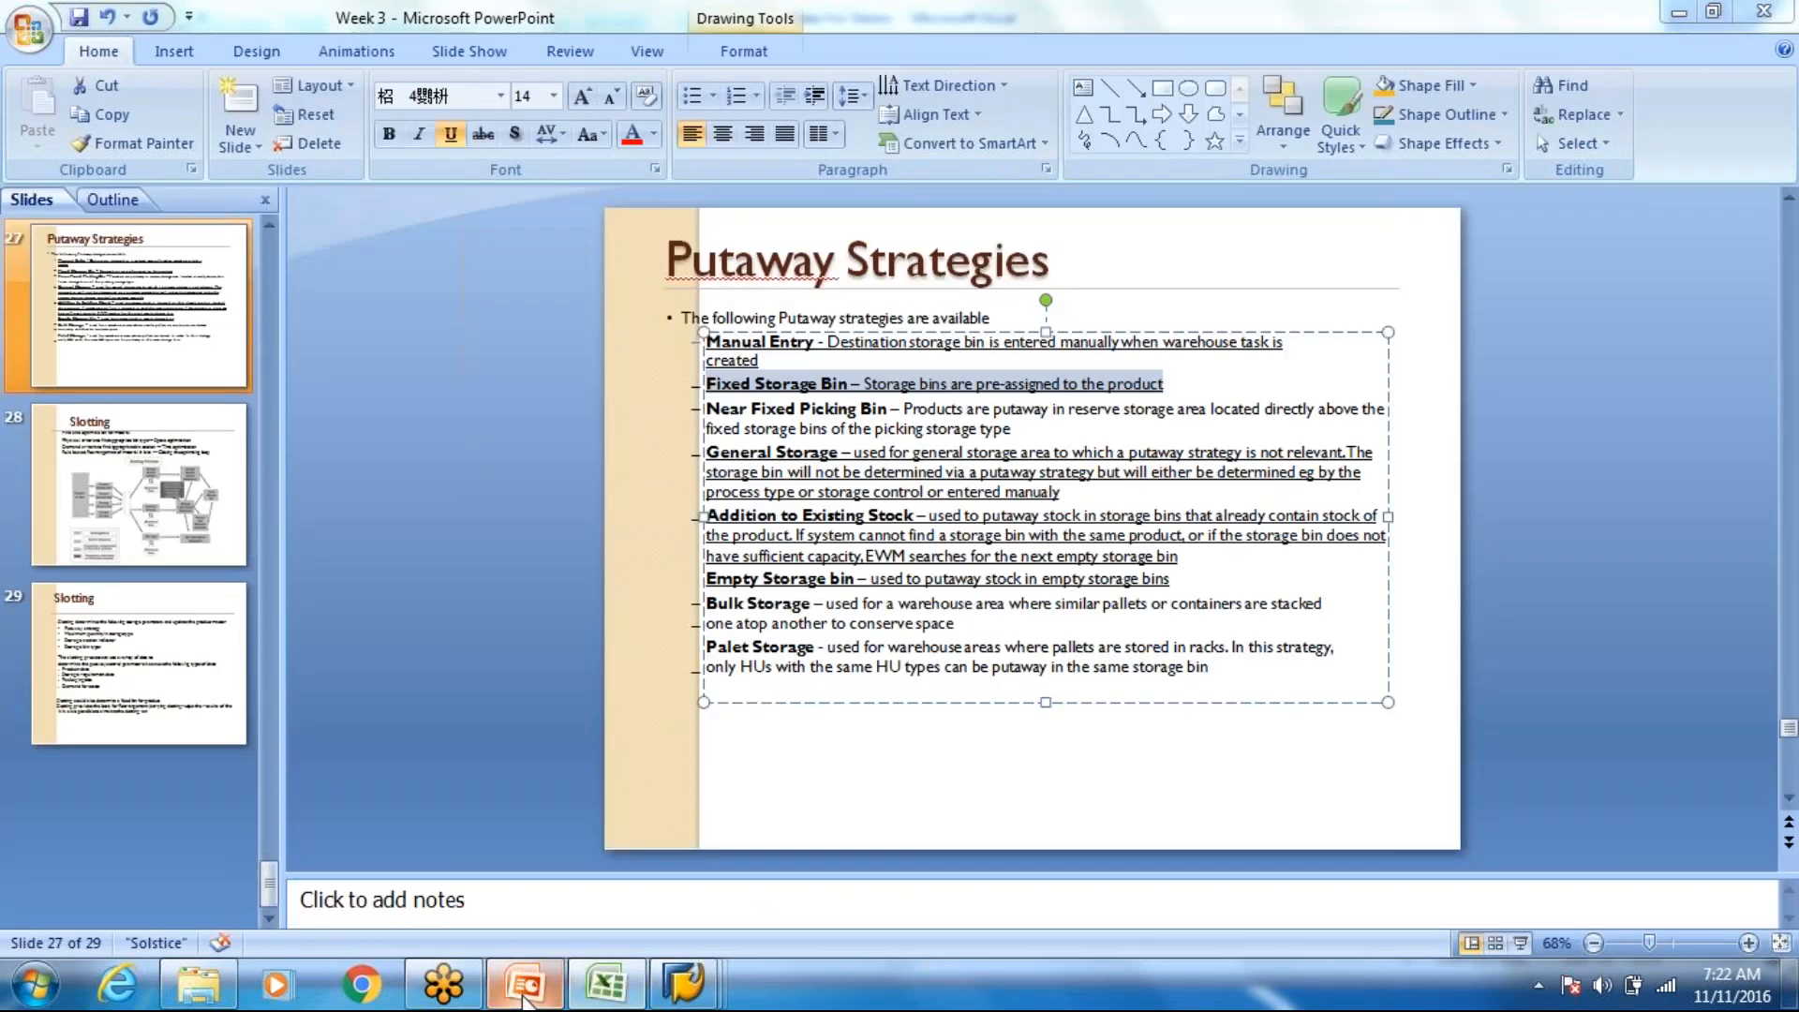
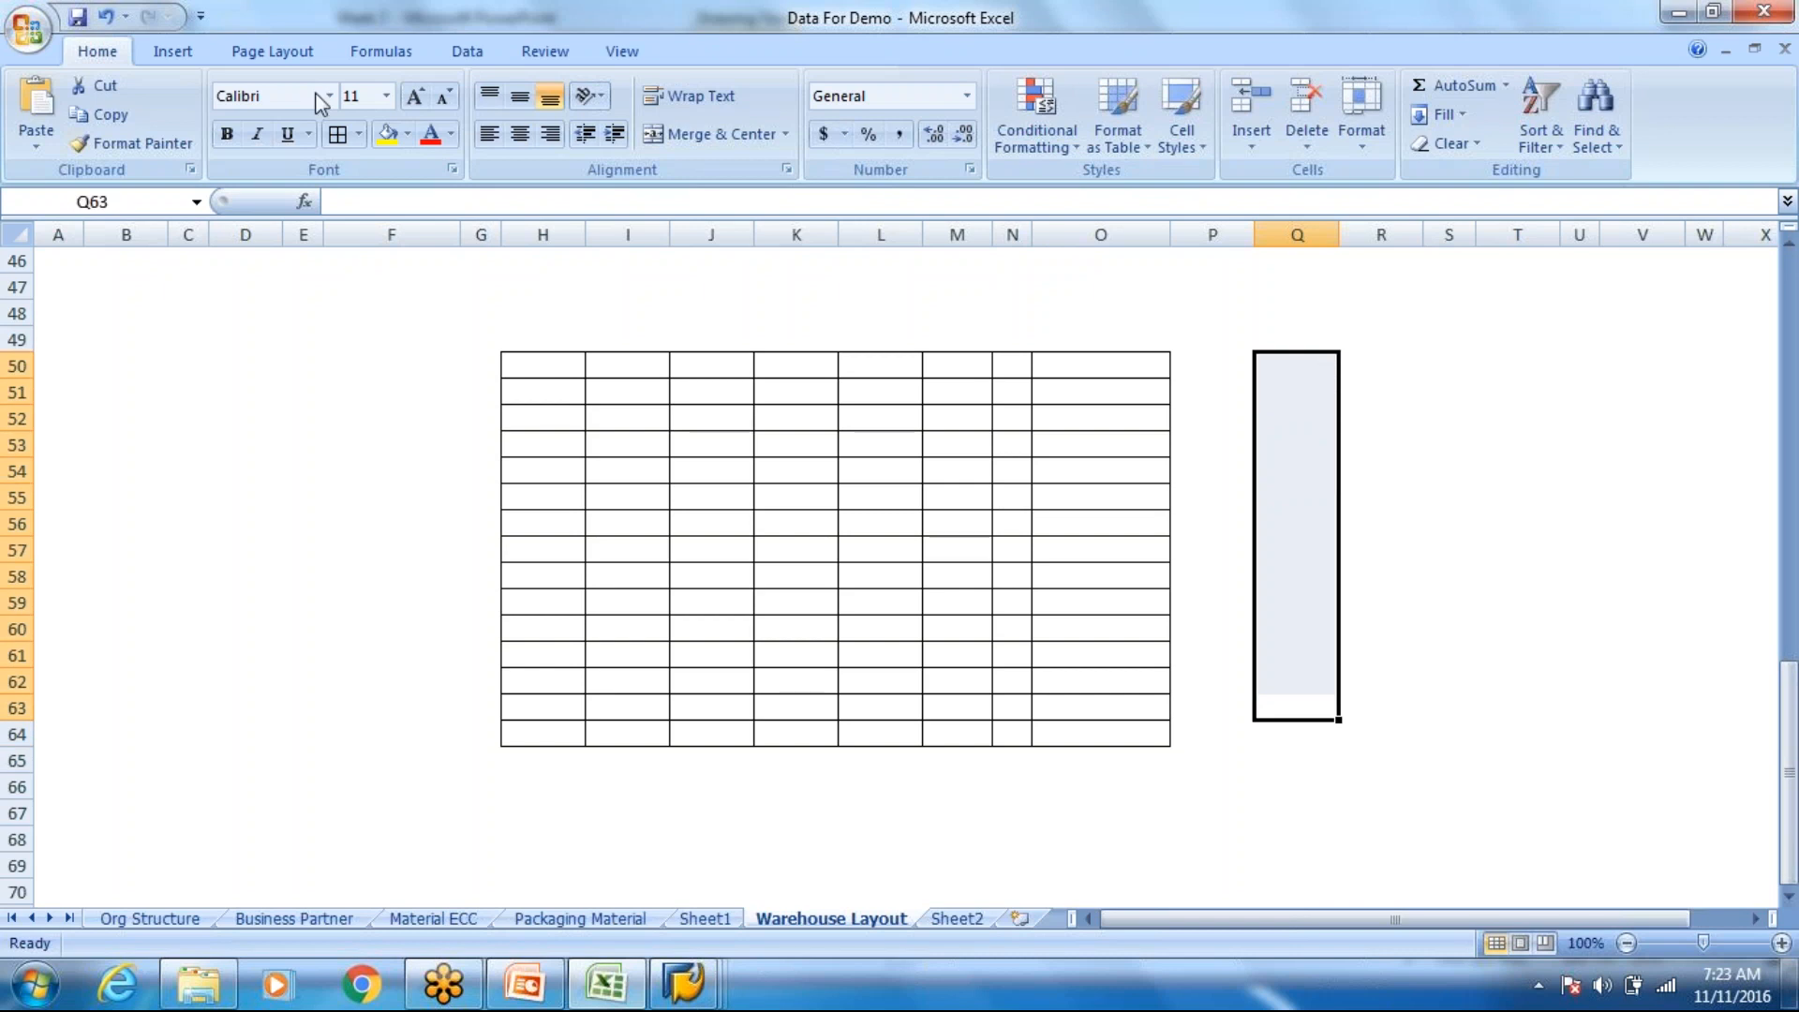
Step: Apply all borders to the cells Q50 to Q64 beside the bordered grid
click(338, 134)
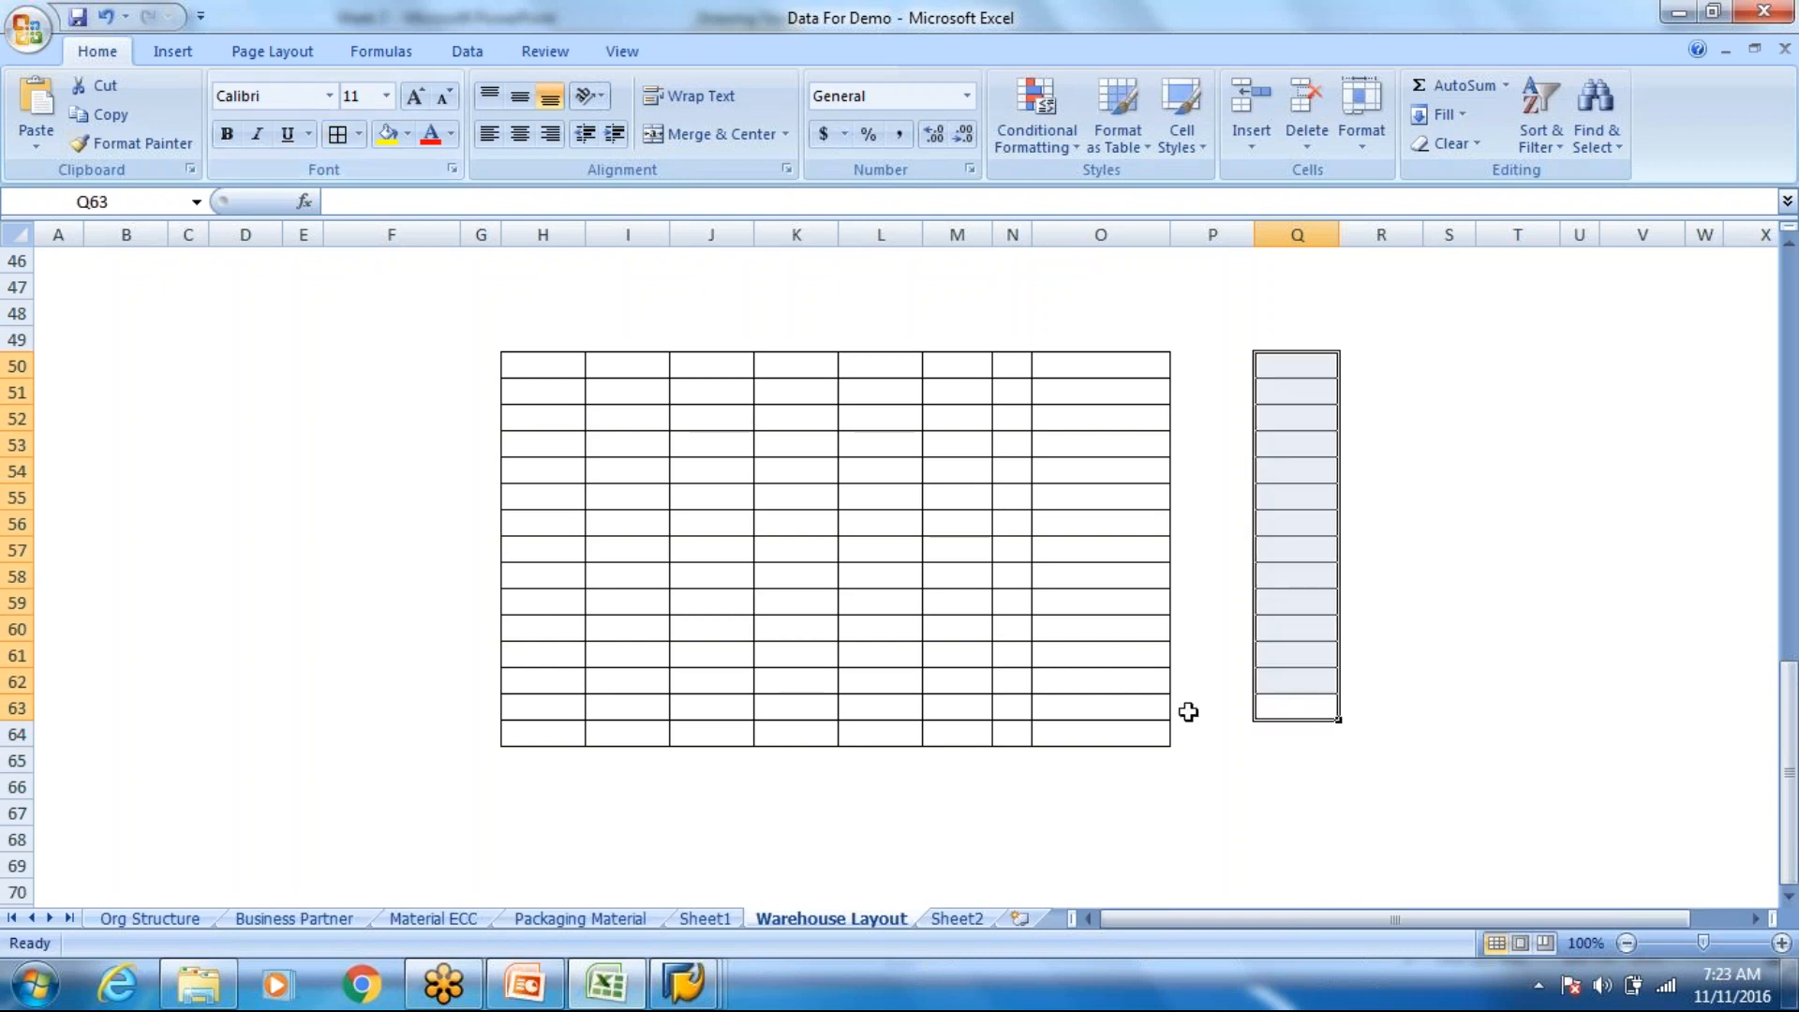
click(1278, 732)
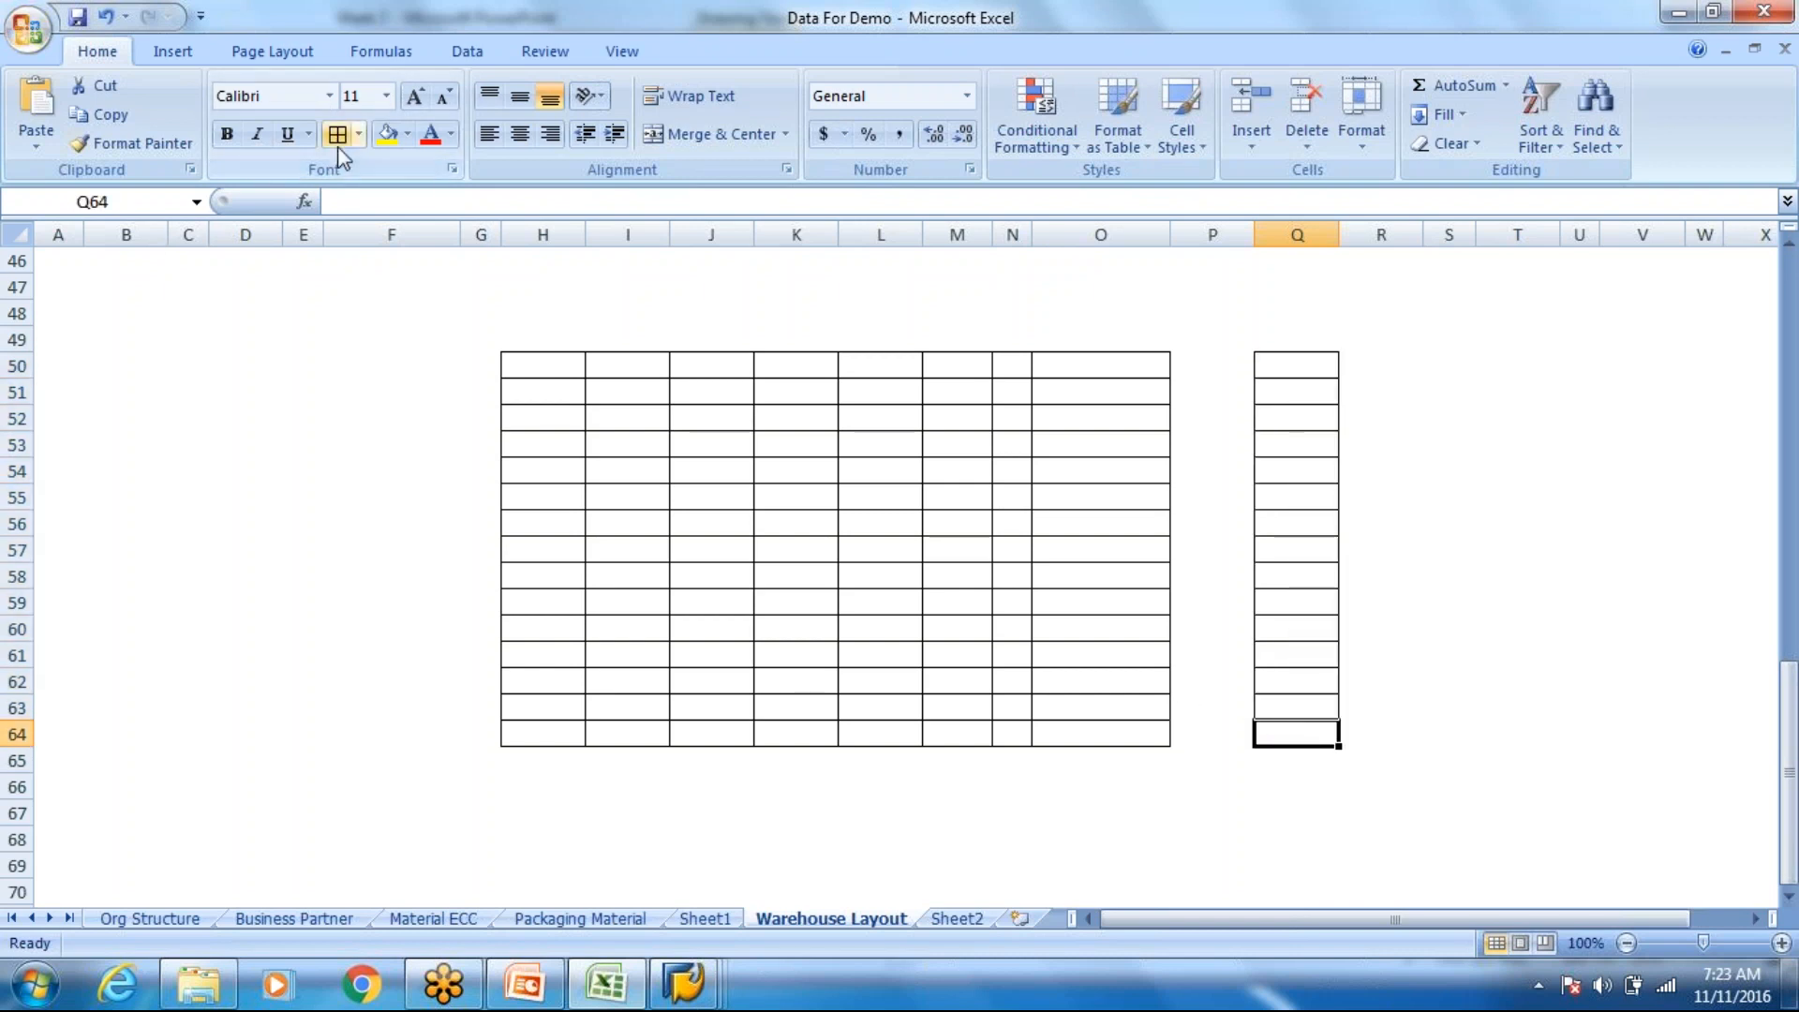
click(1388, 631)
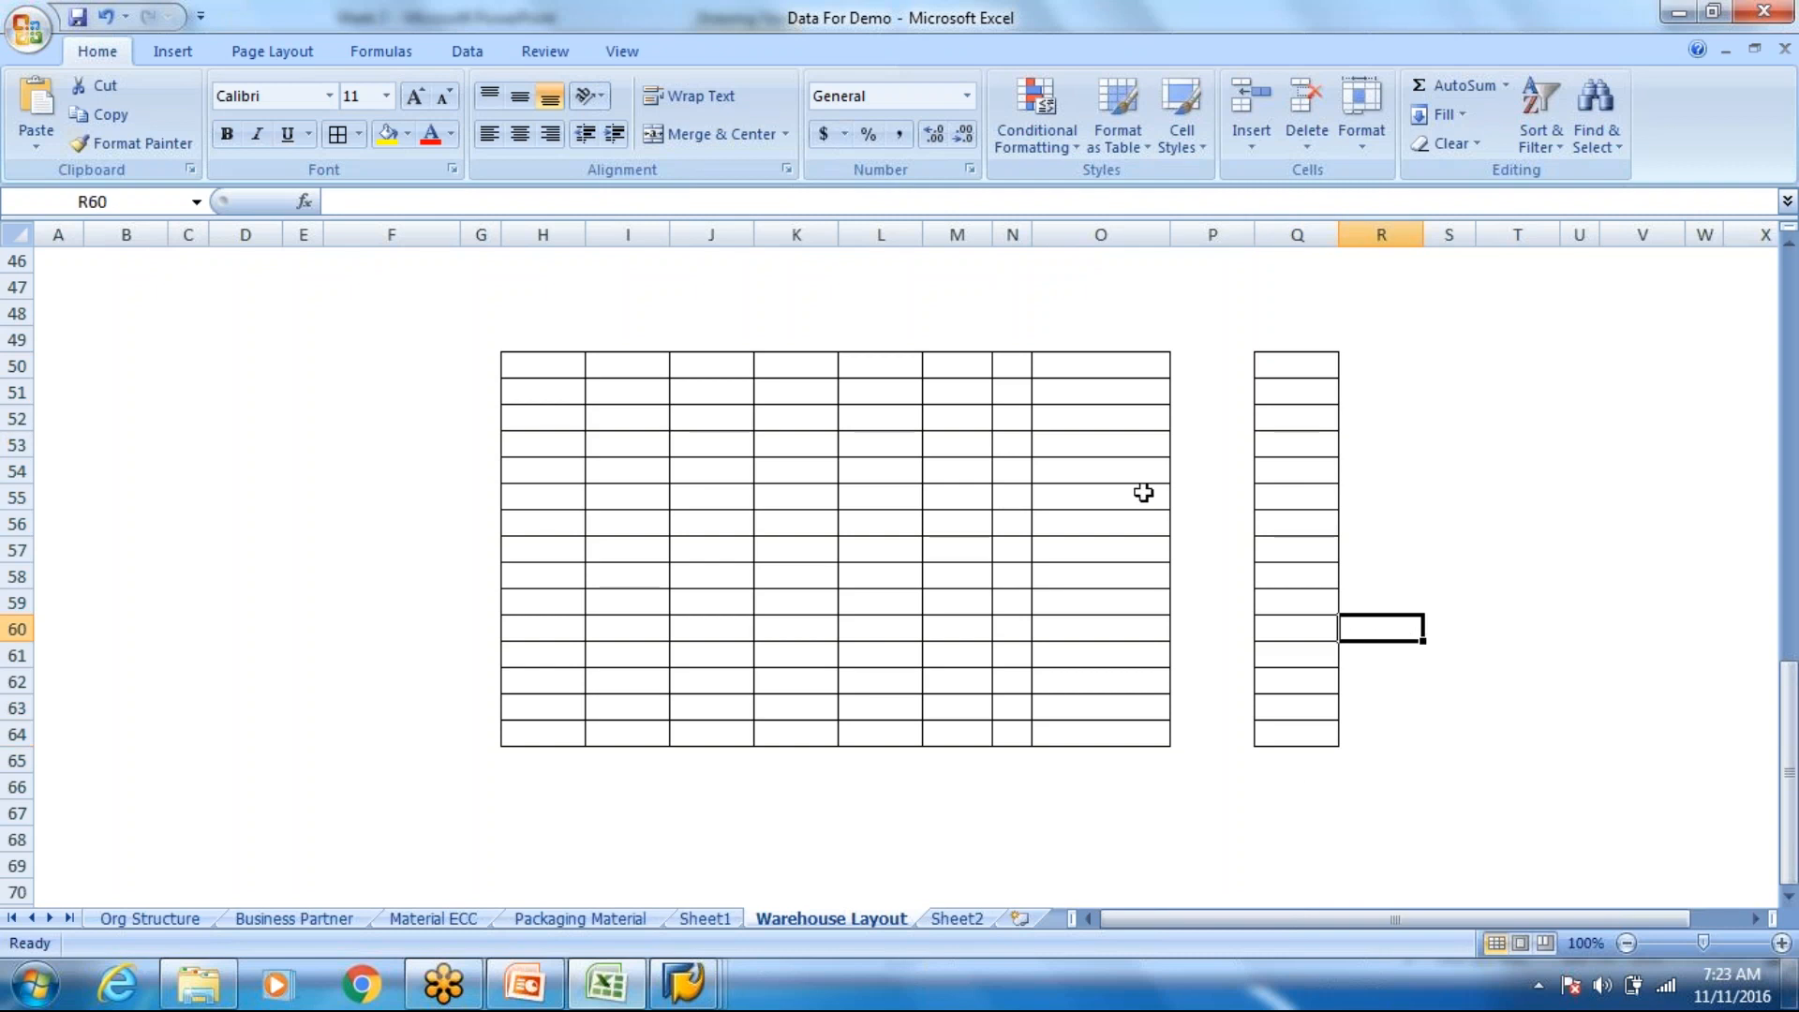
Step: Fill cell Q51 in the bordered single column with yellow
click(1315, 391)
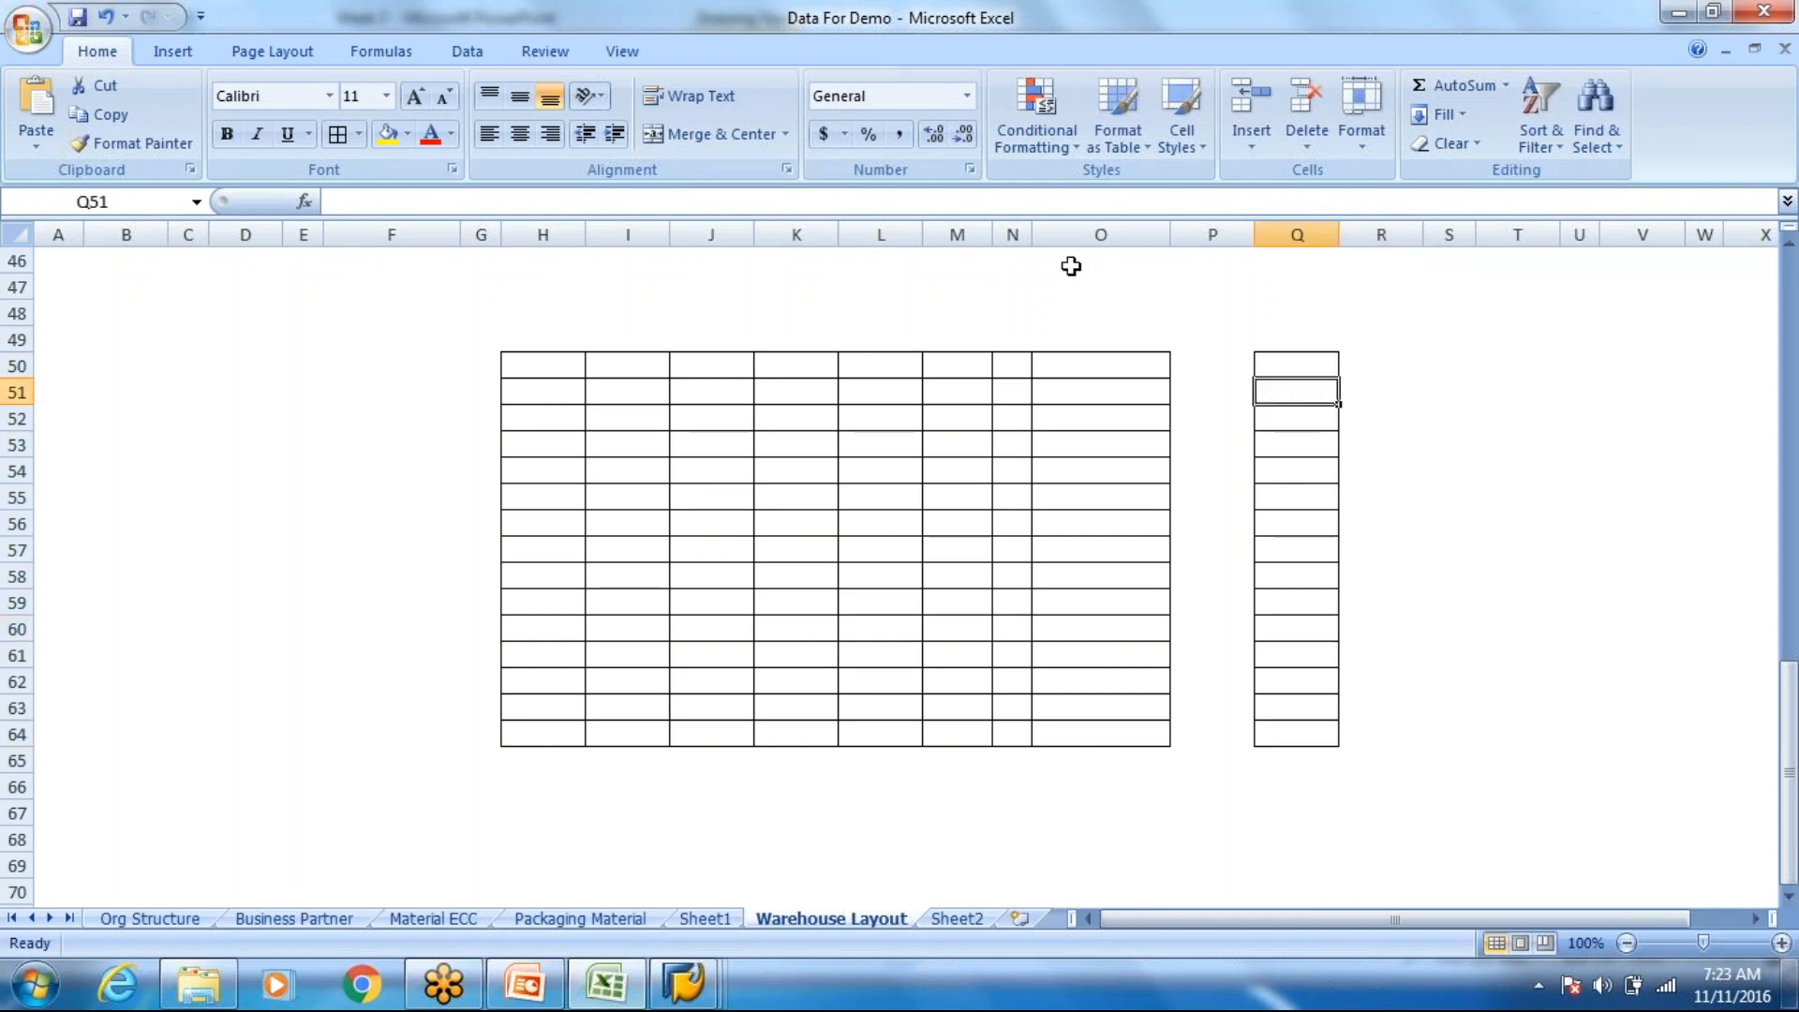
click(388, 135)
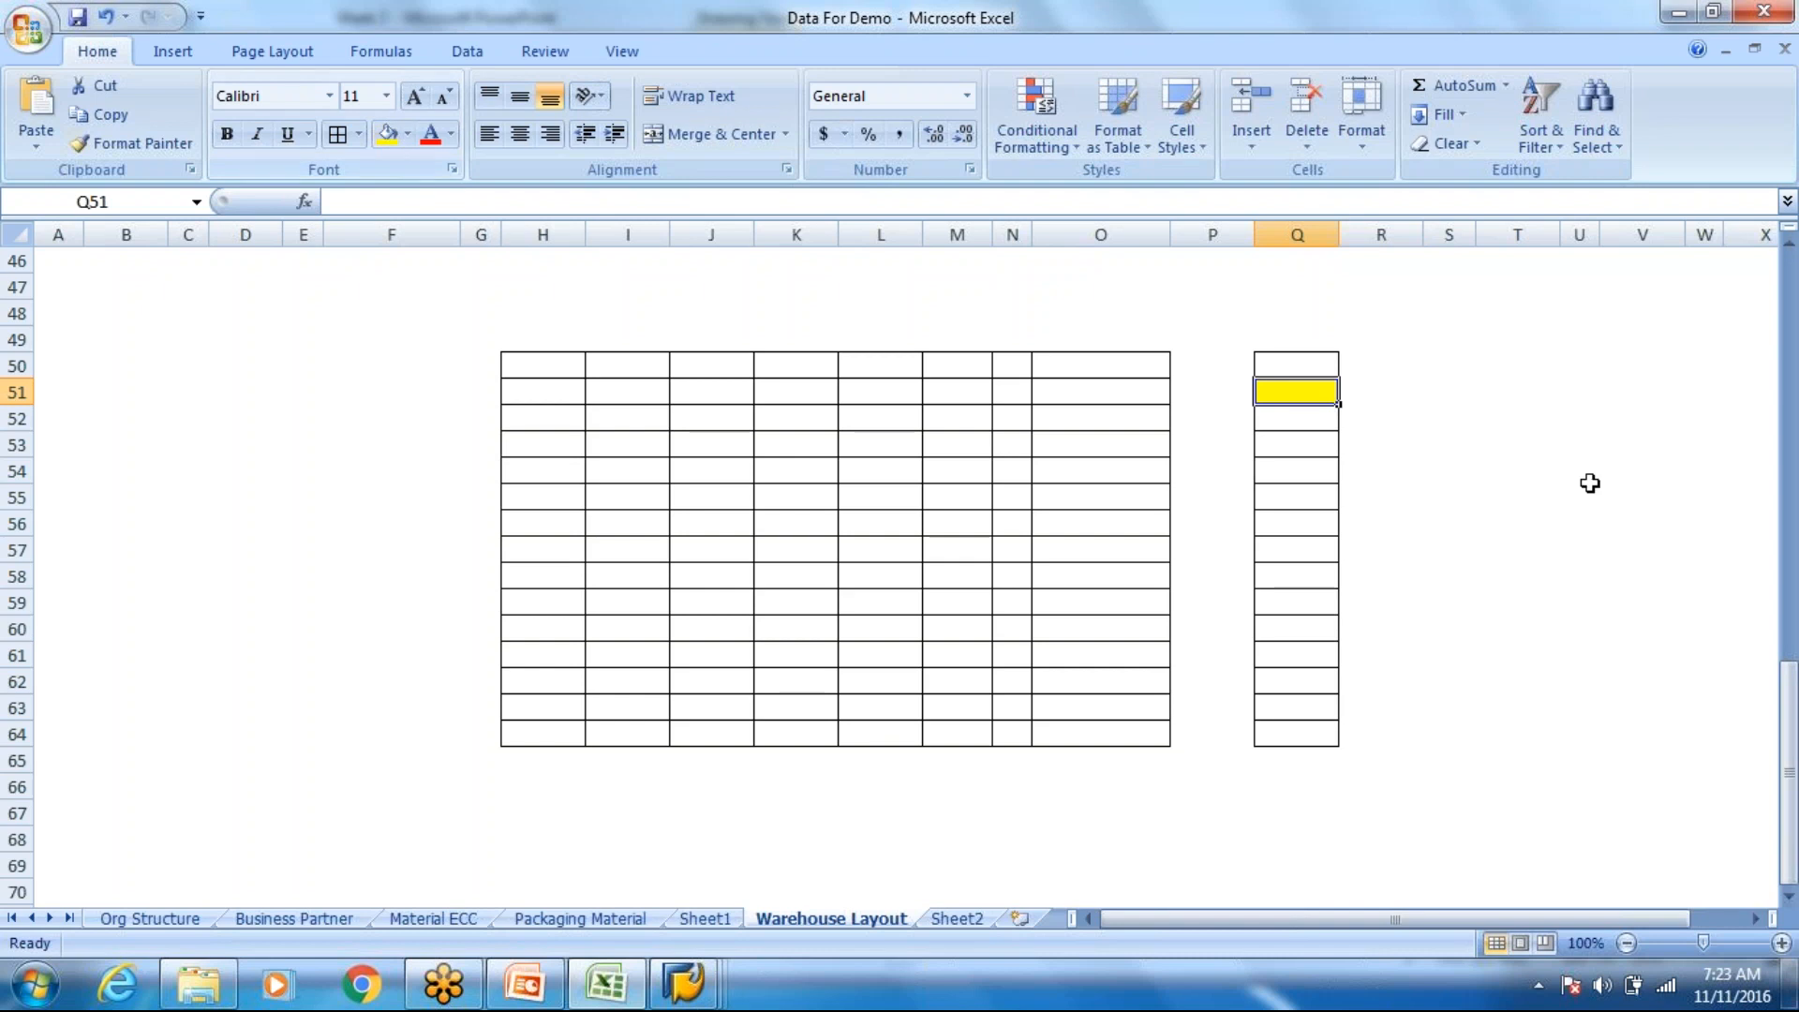
click(1383, 387)
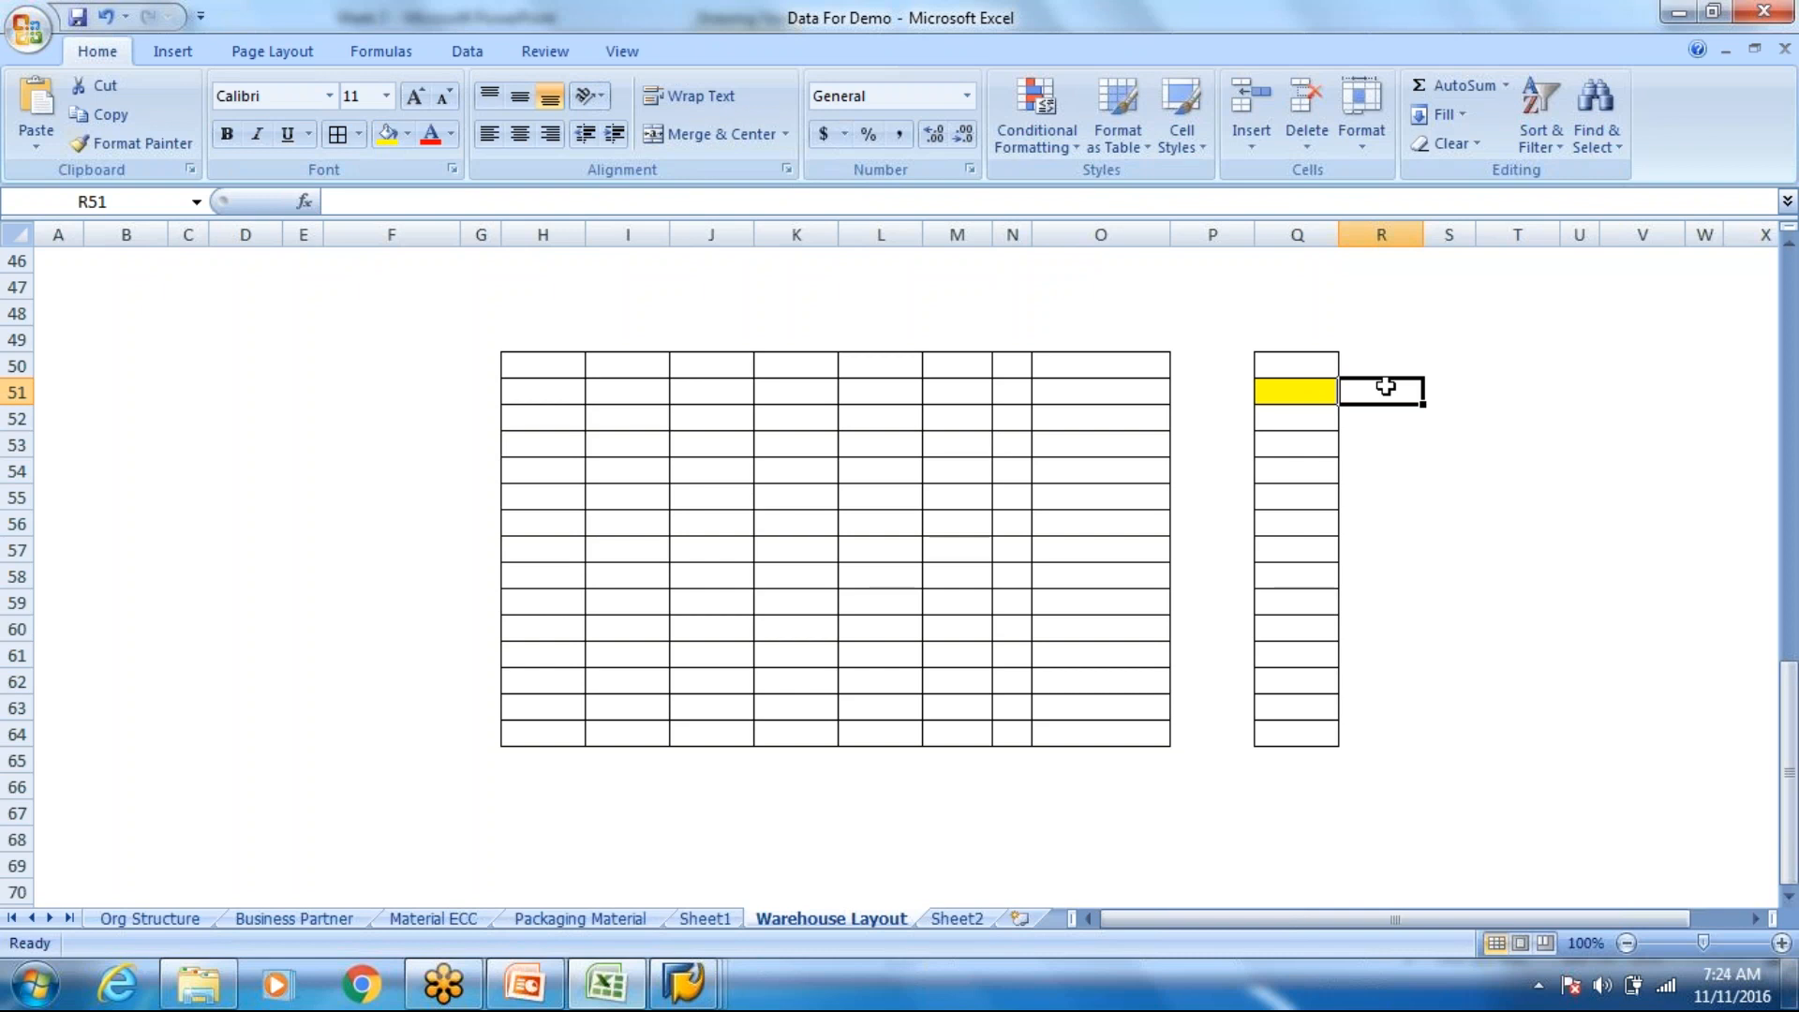
click(1320, 392)
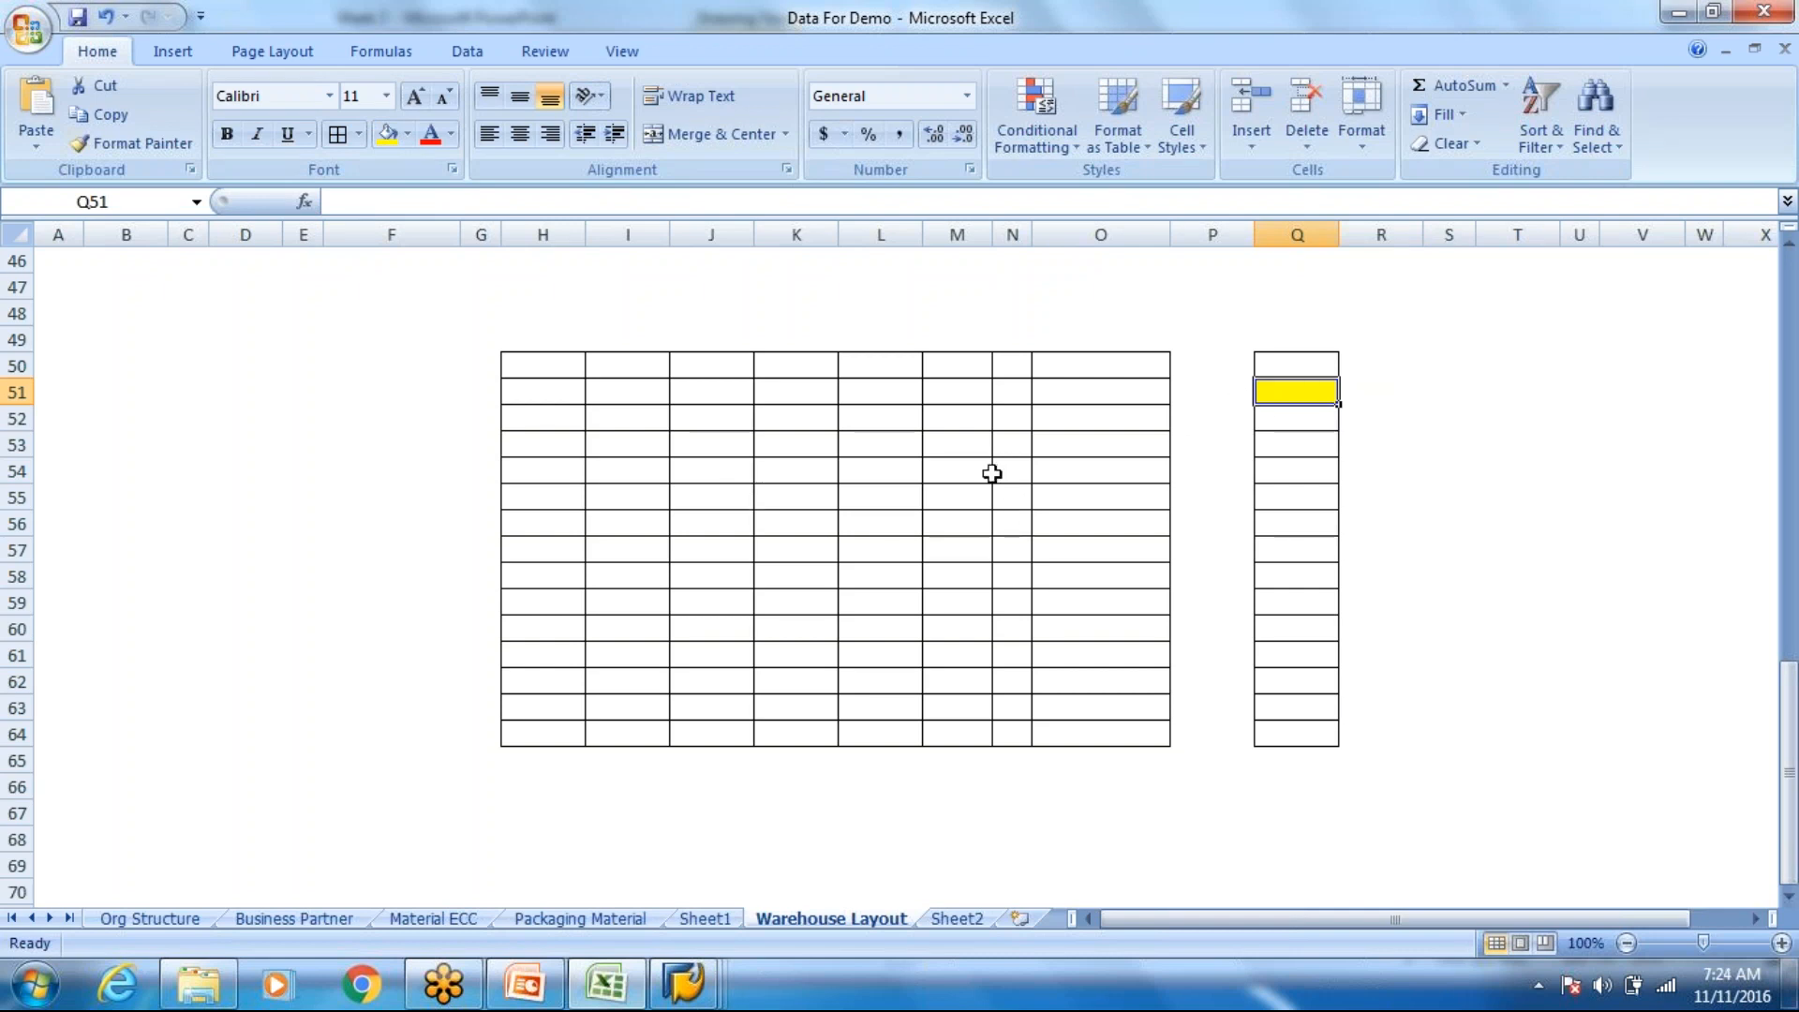
Step: Label the large bordered grid by entering 8003 in cell M48, and select the yellow cell Q51
click(970, 321)
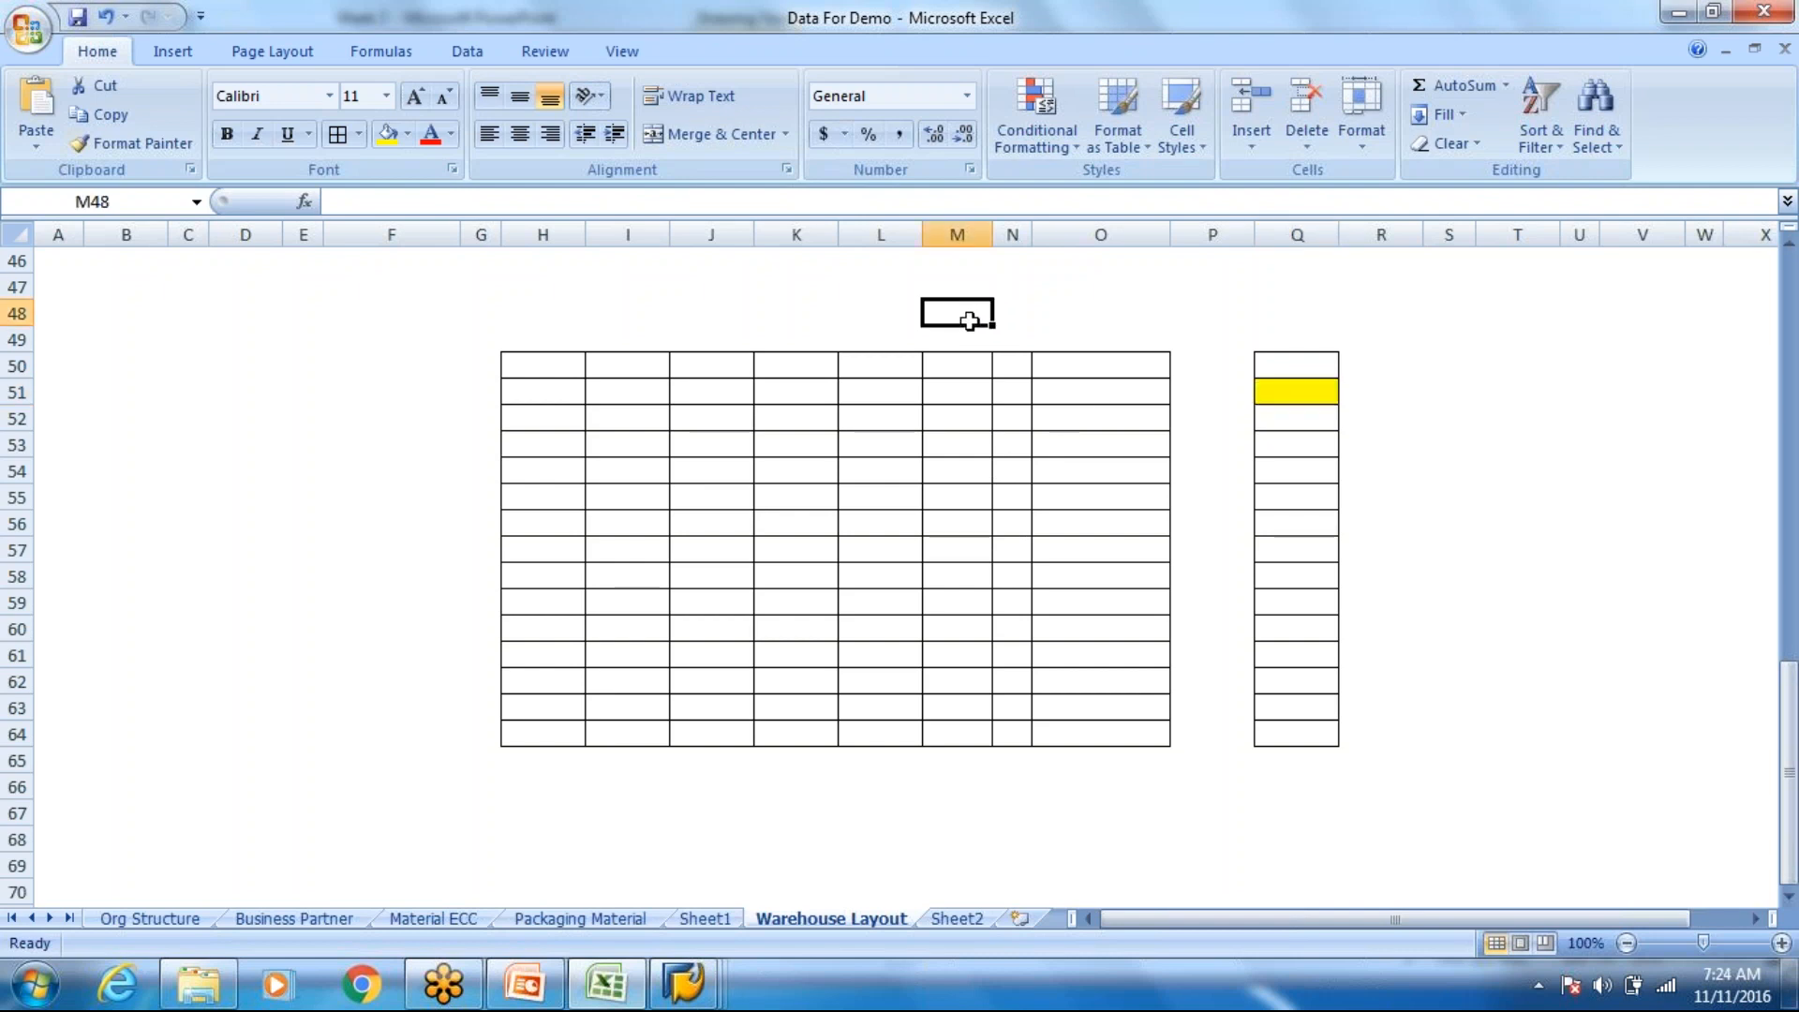
text(8003)
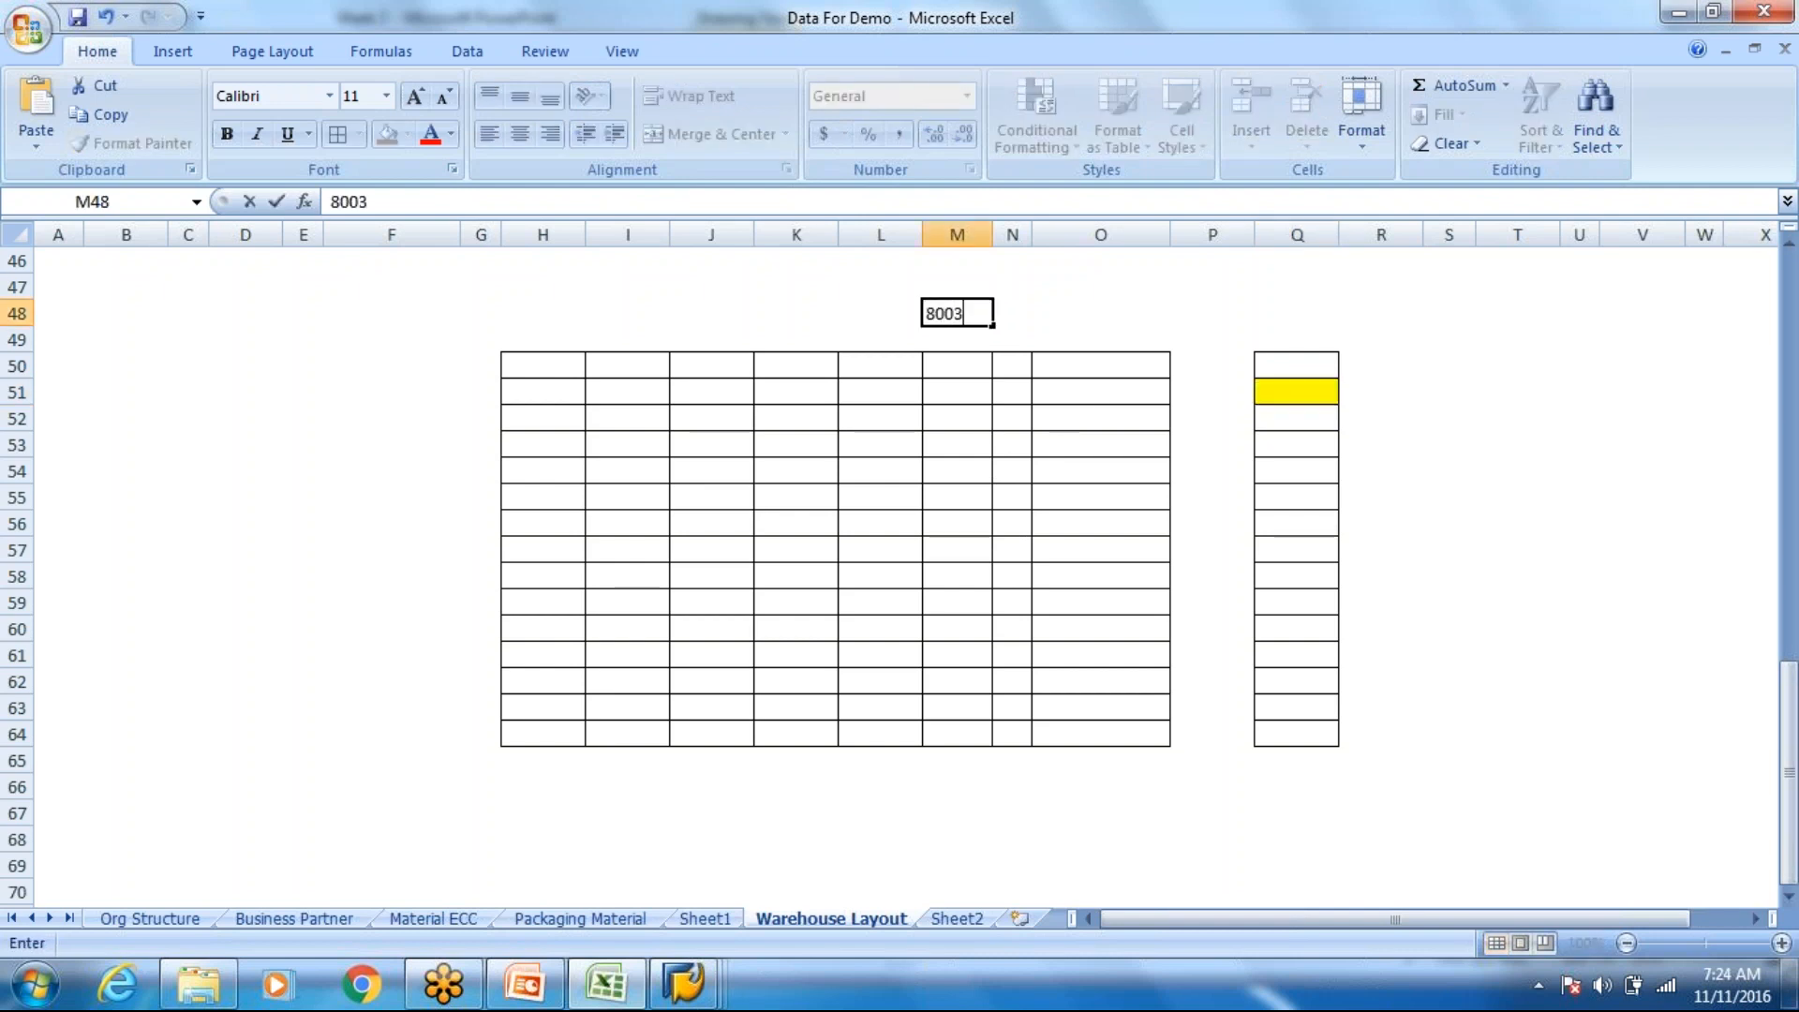
click(813, 468)
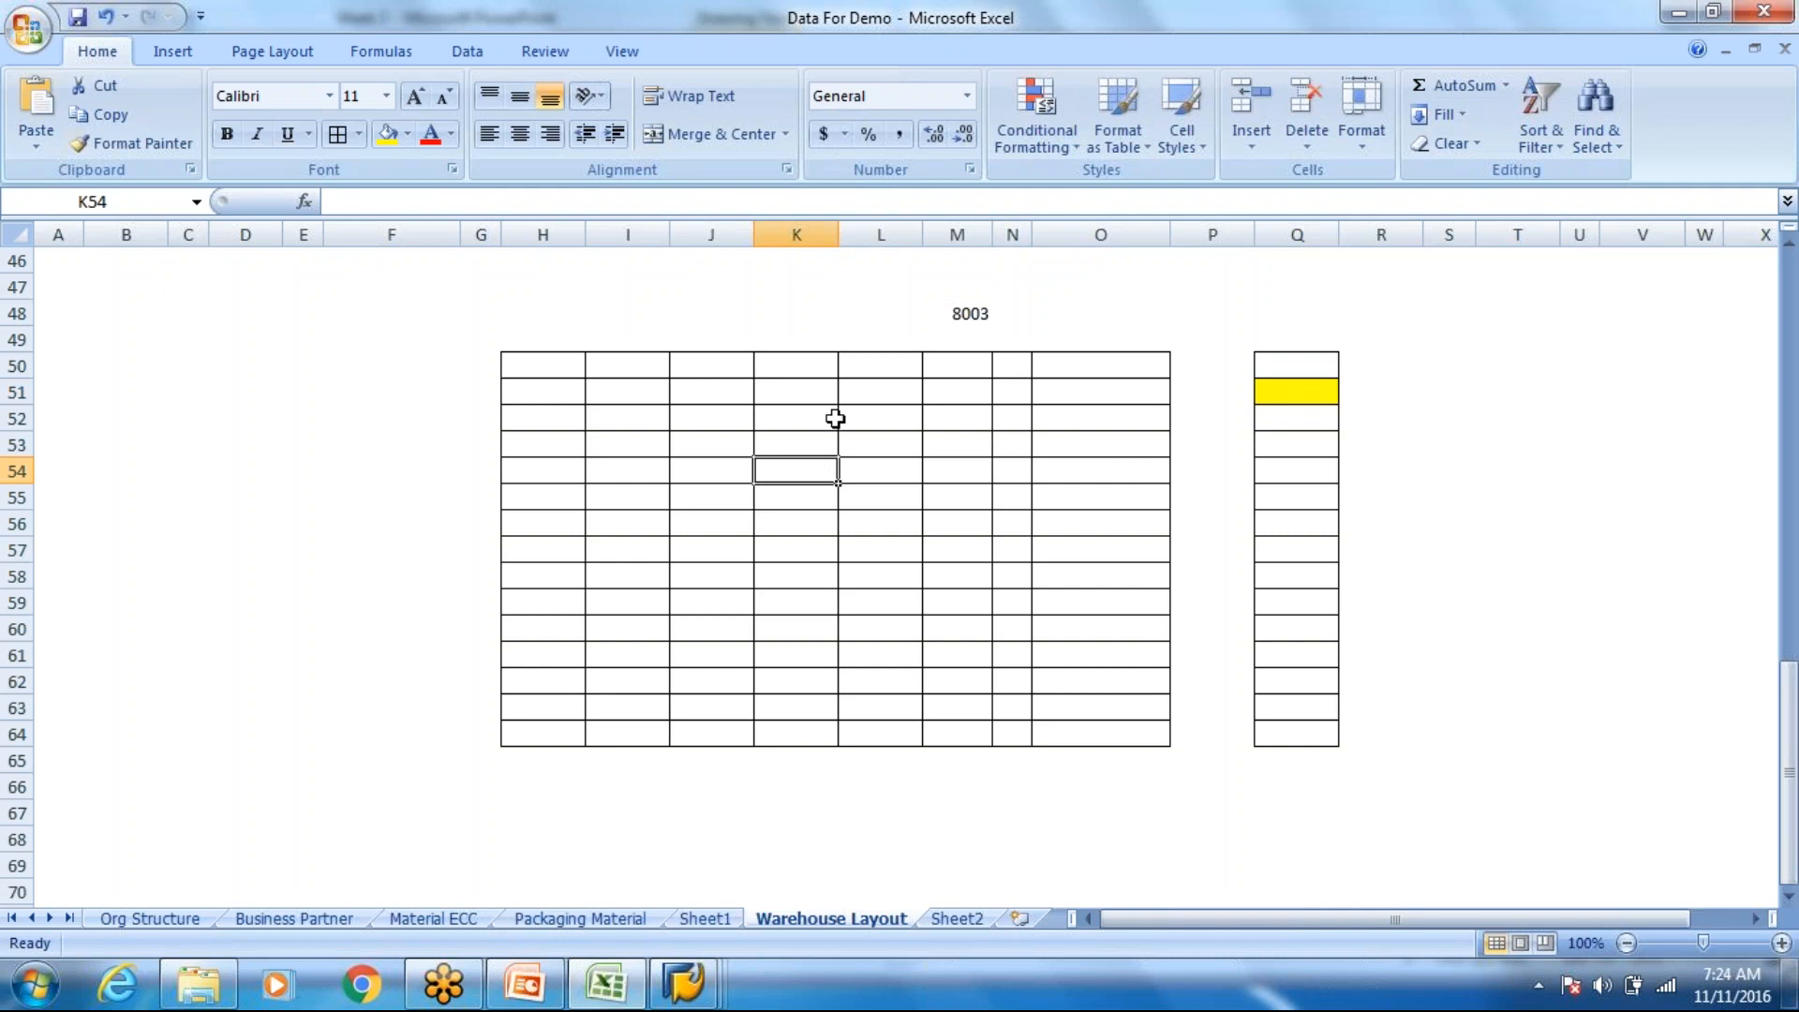
click(1299, 385)
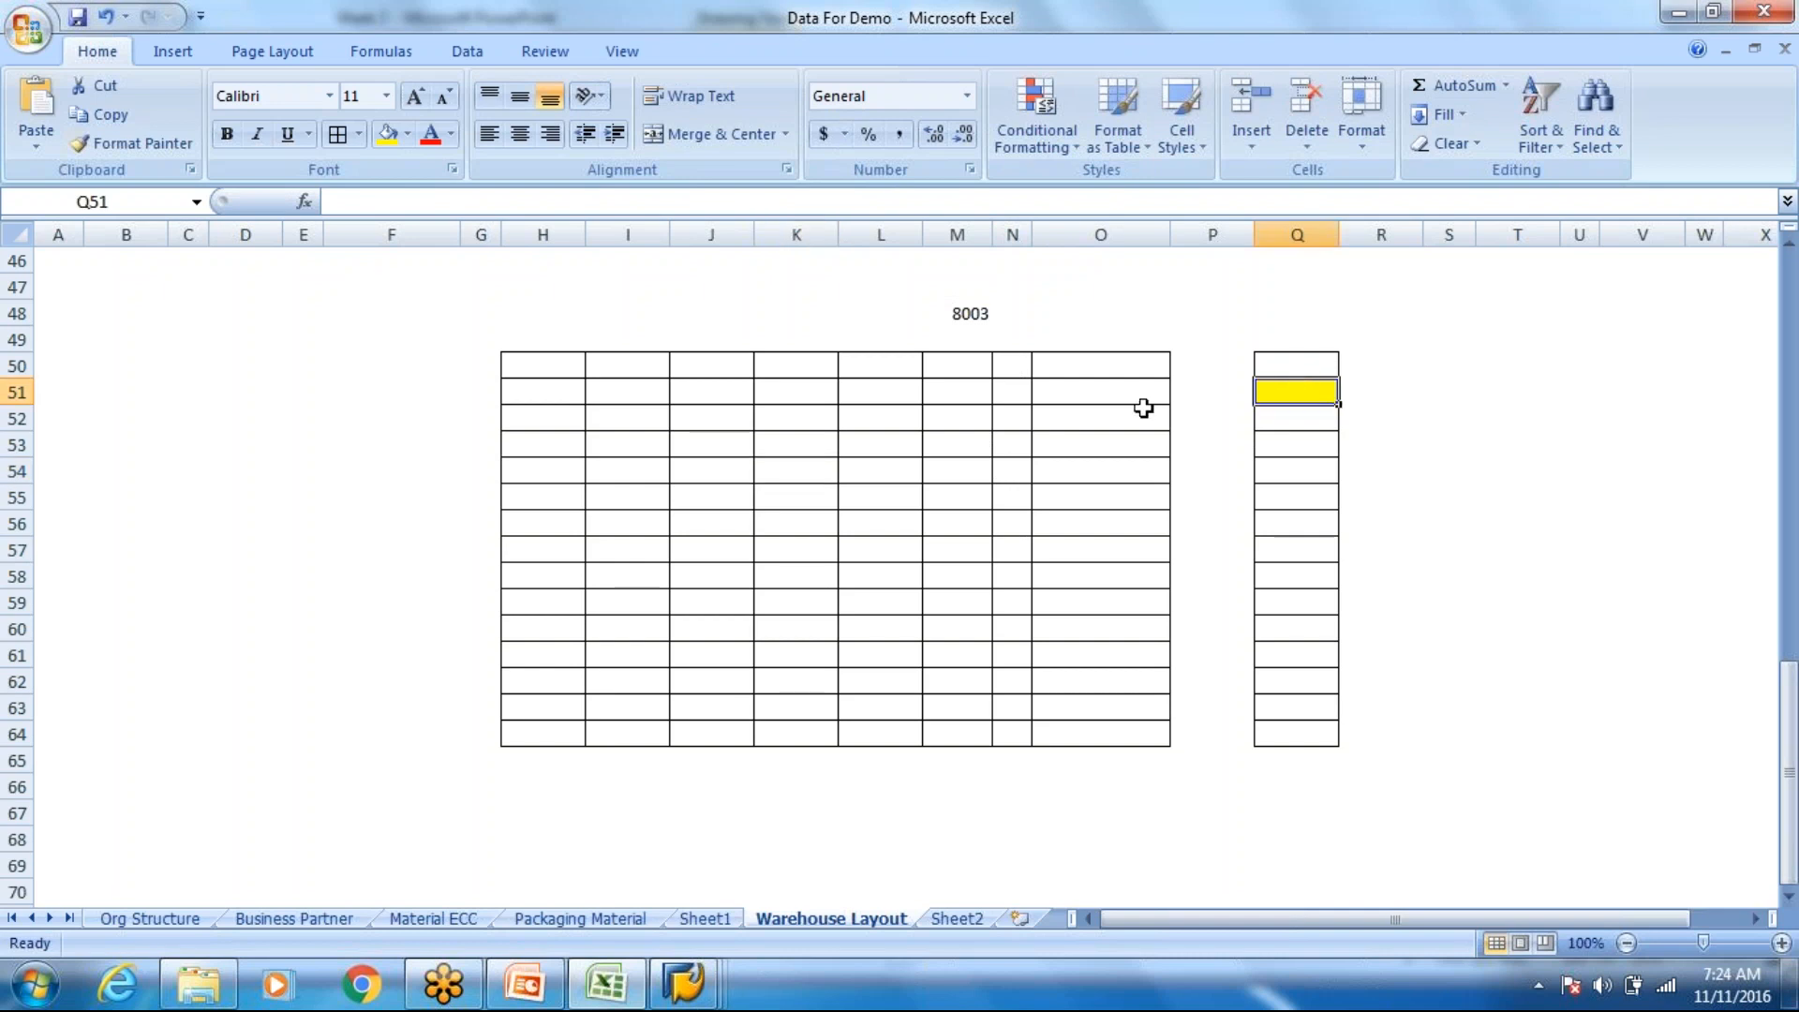
Step: Enter 100 in cell R51 beside the yellow cell, and label the single bordered column by entering 8005 in cell Q48
click(1365, 397)
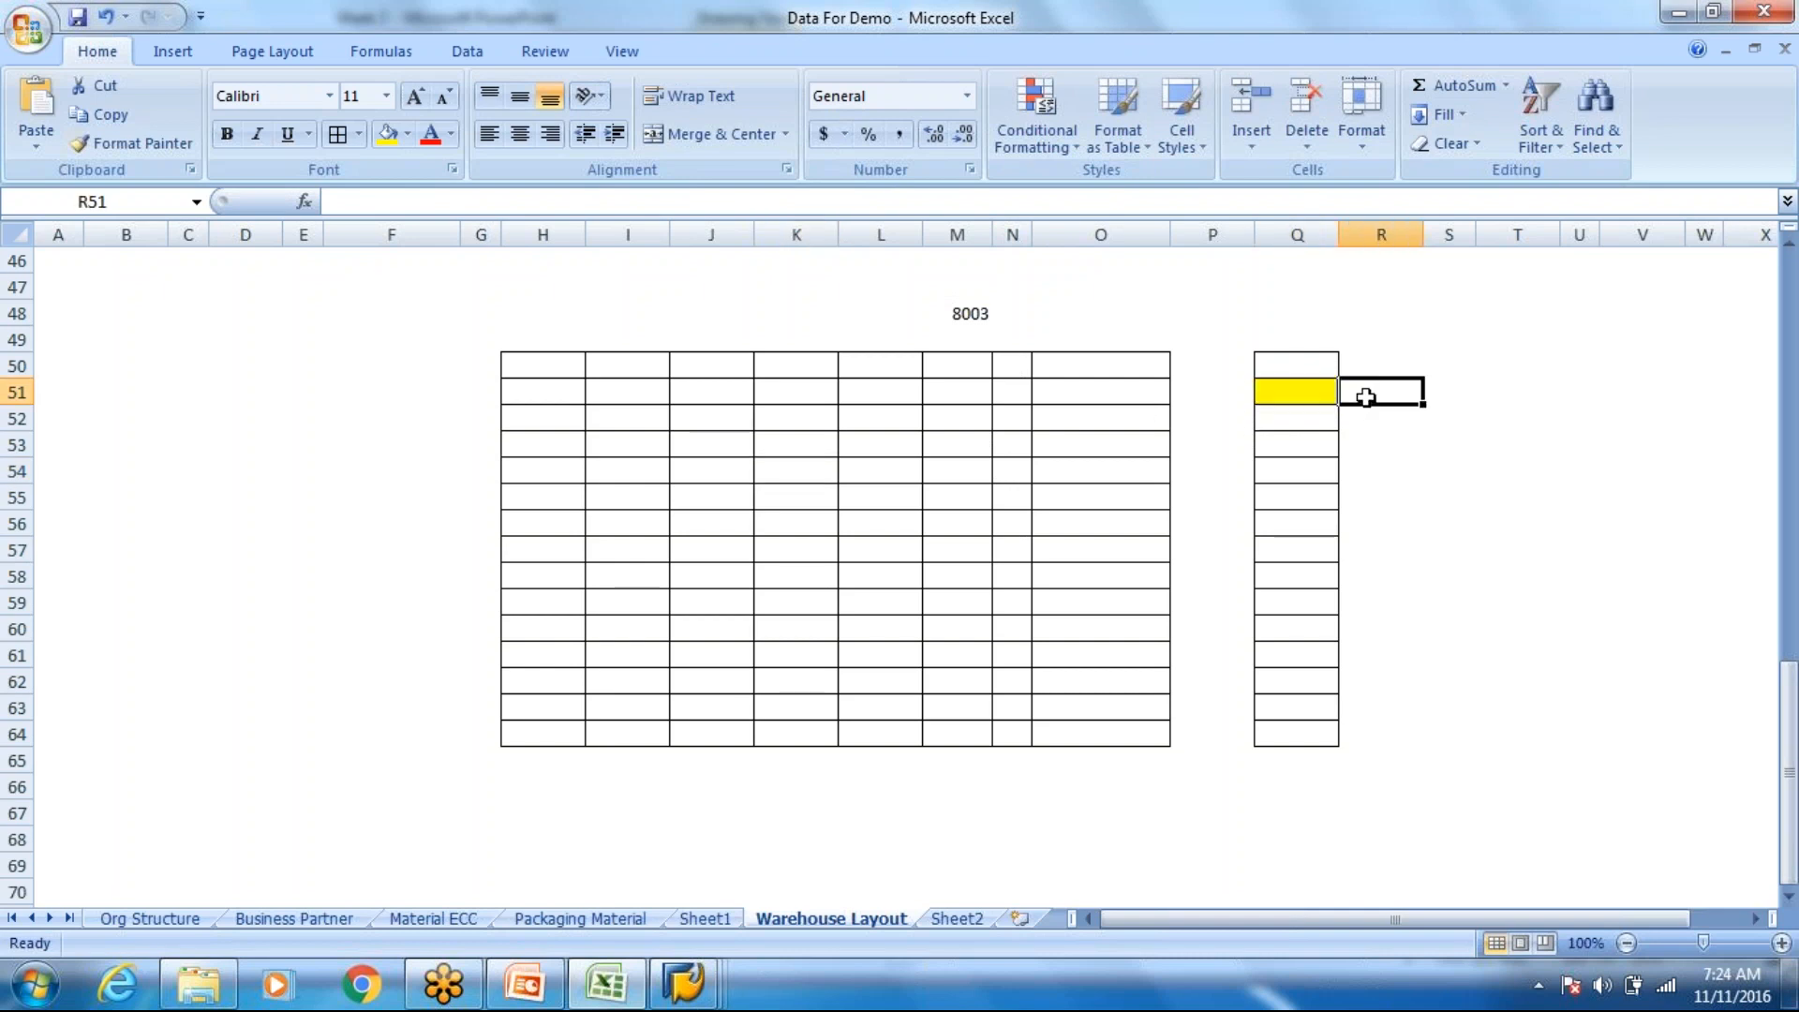
text(100)
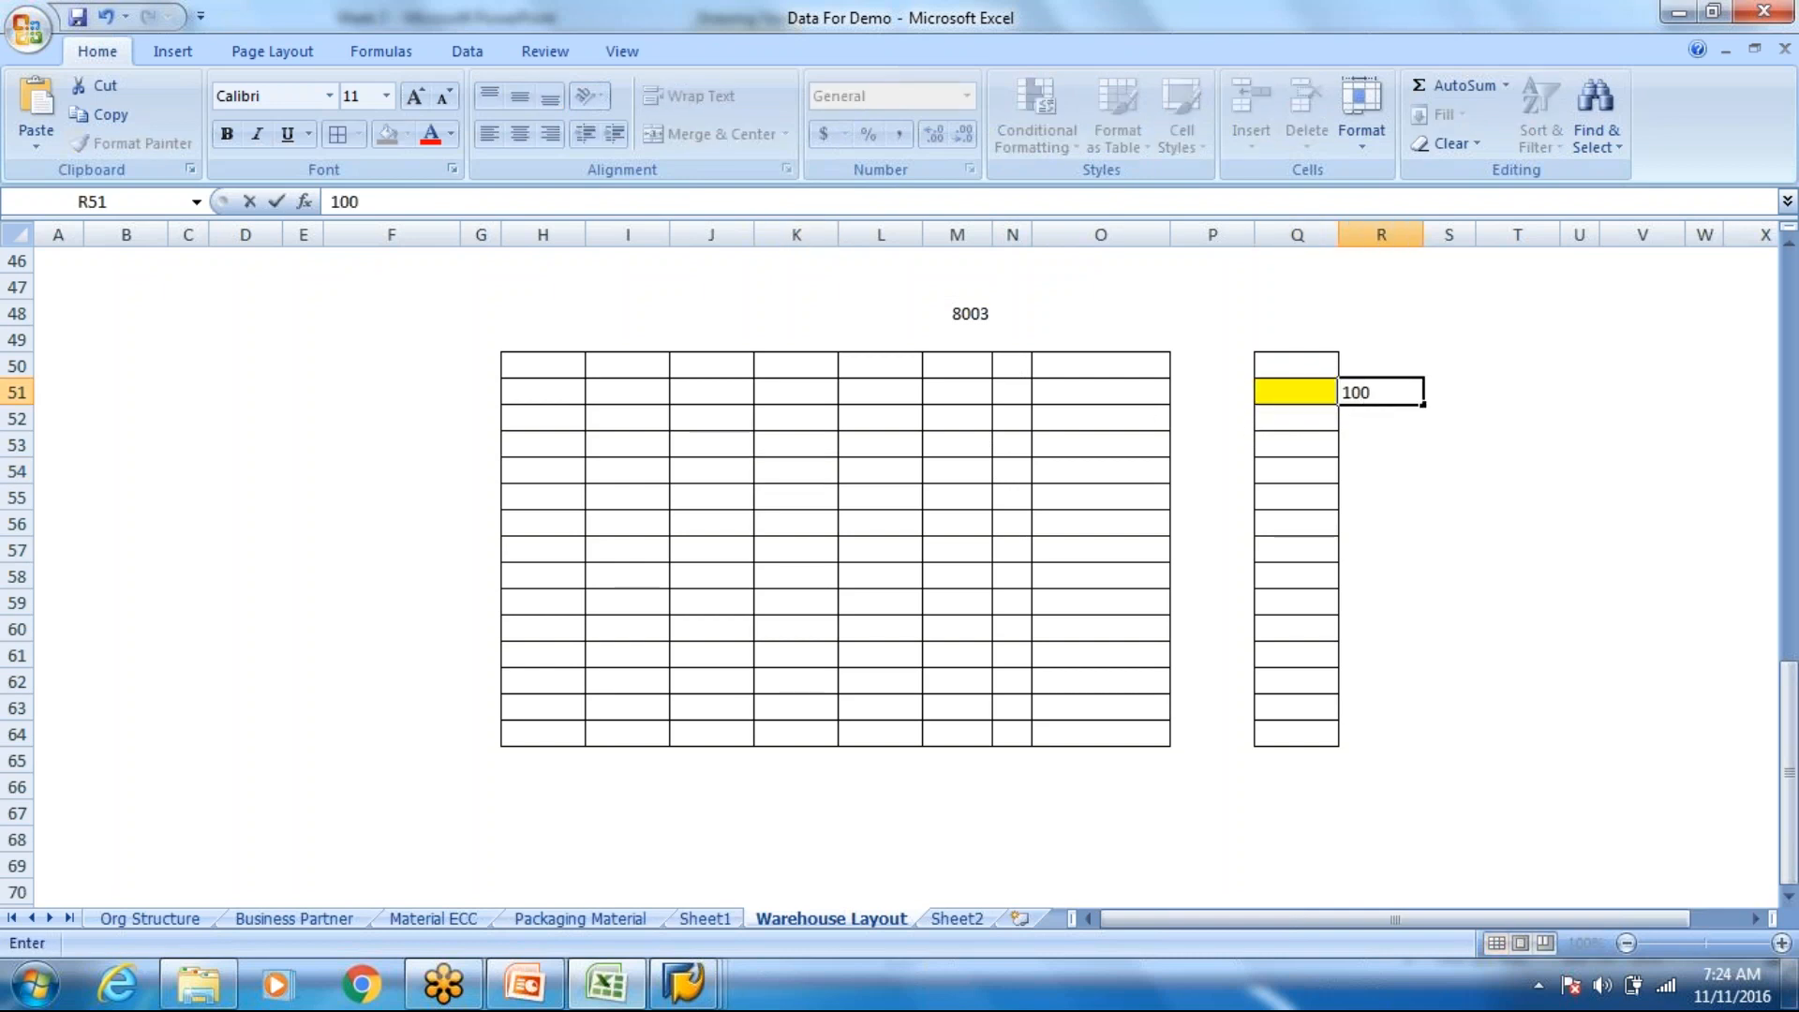
click(1313, 310)
text(8005)
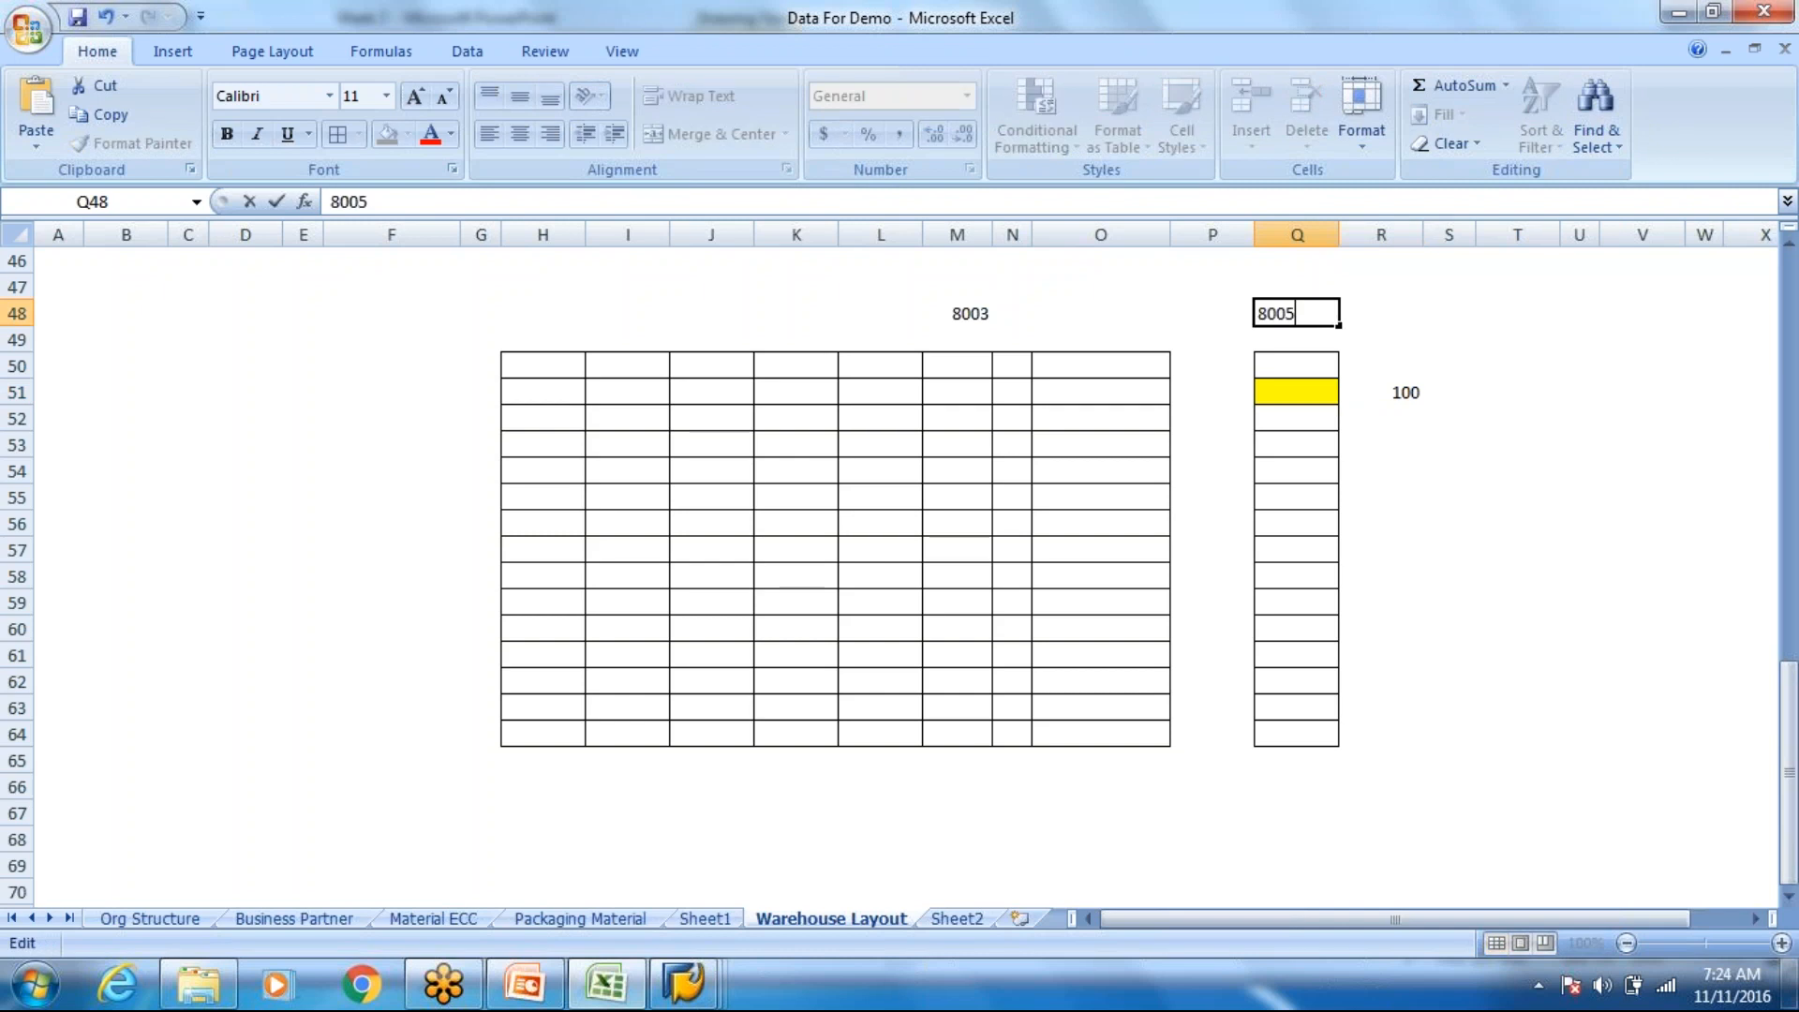
key(Return)
click(1268, 463)
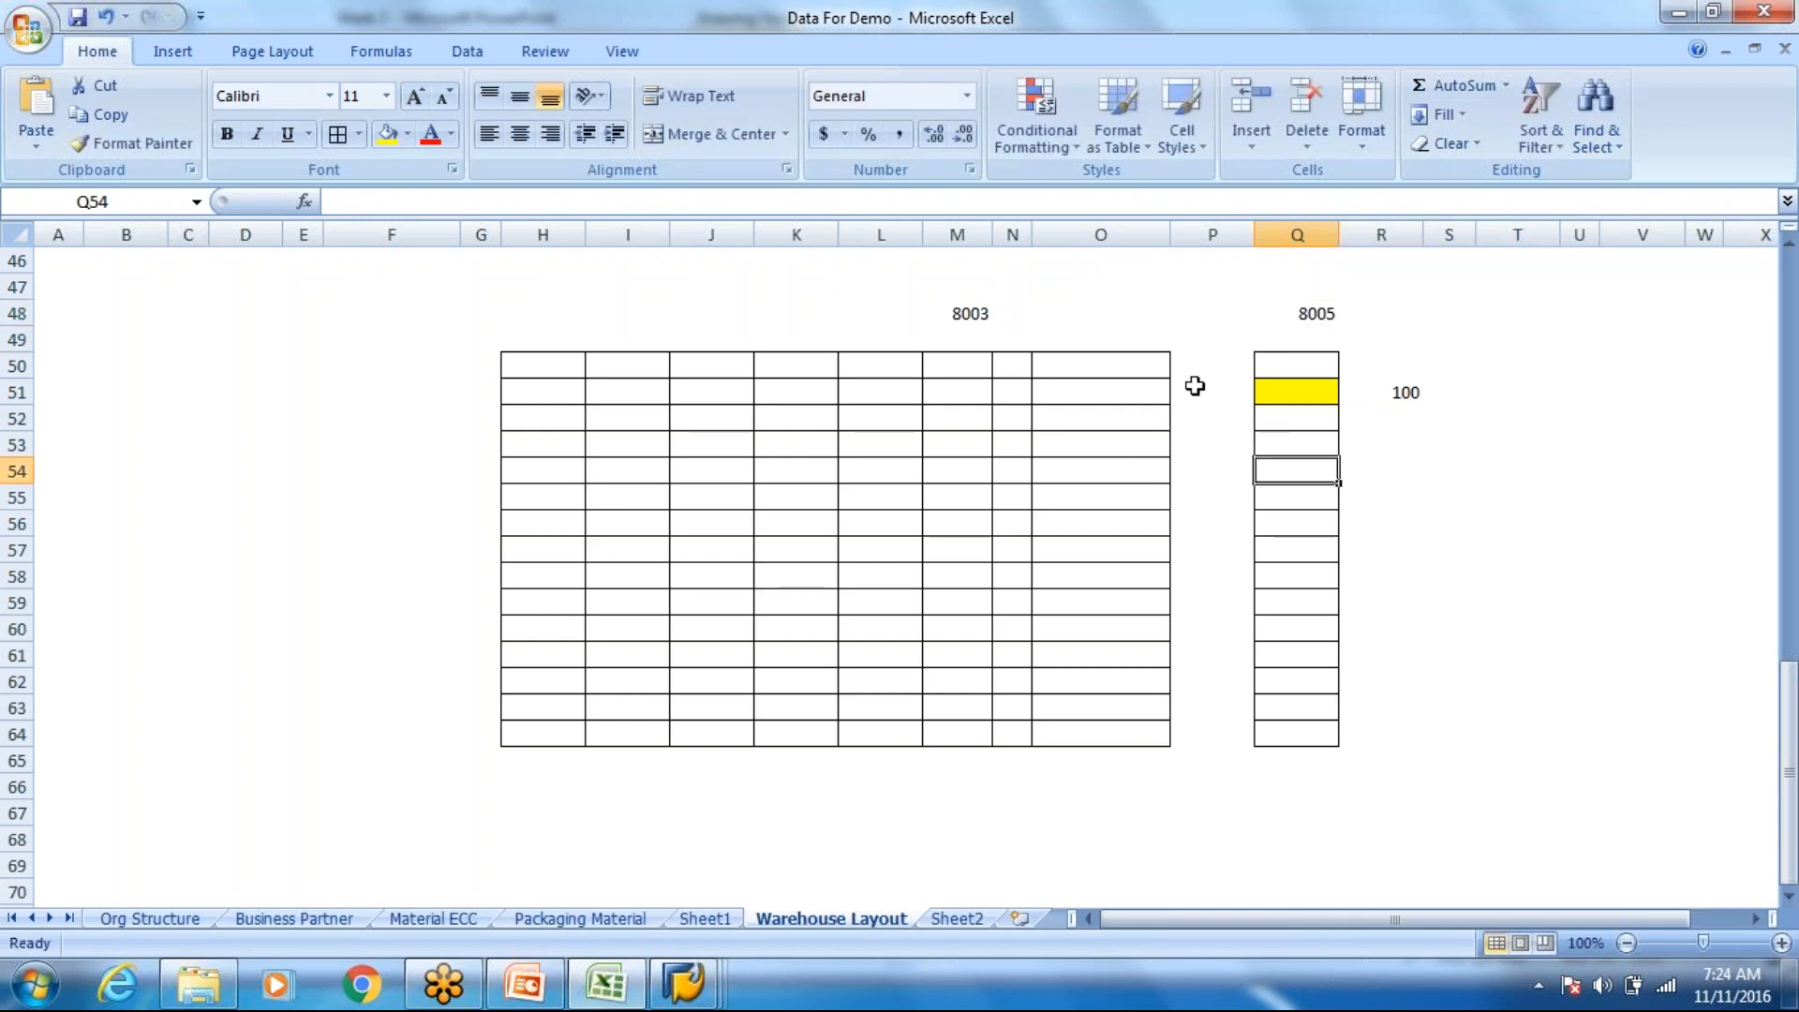
Step: Select the block of cells L51 to M55 inside the 8003 grid
click(863, 387)
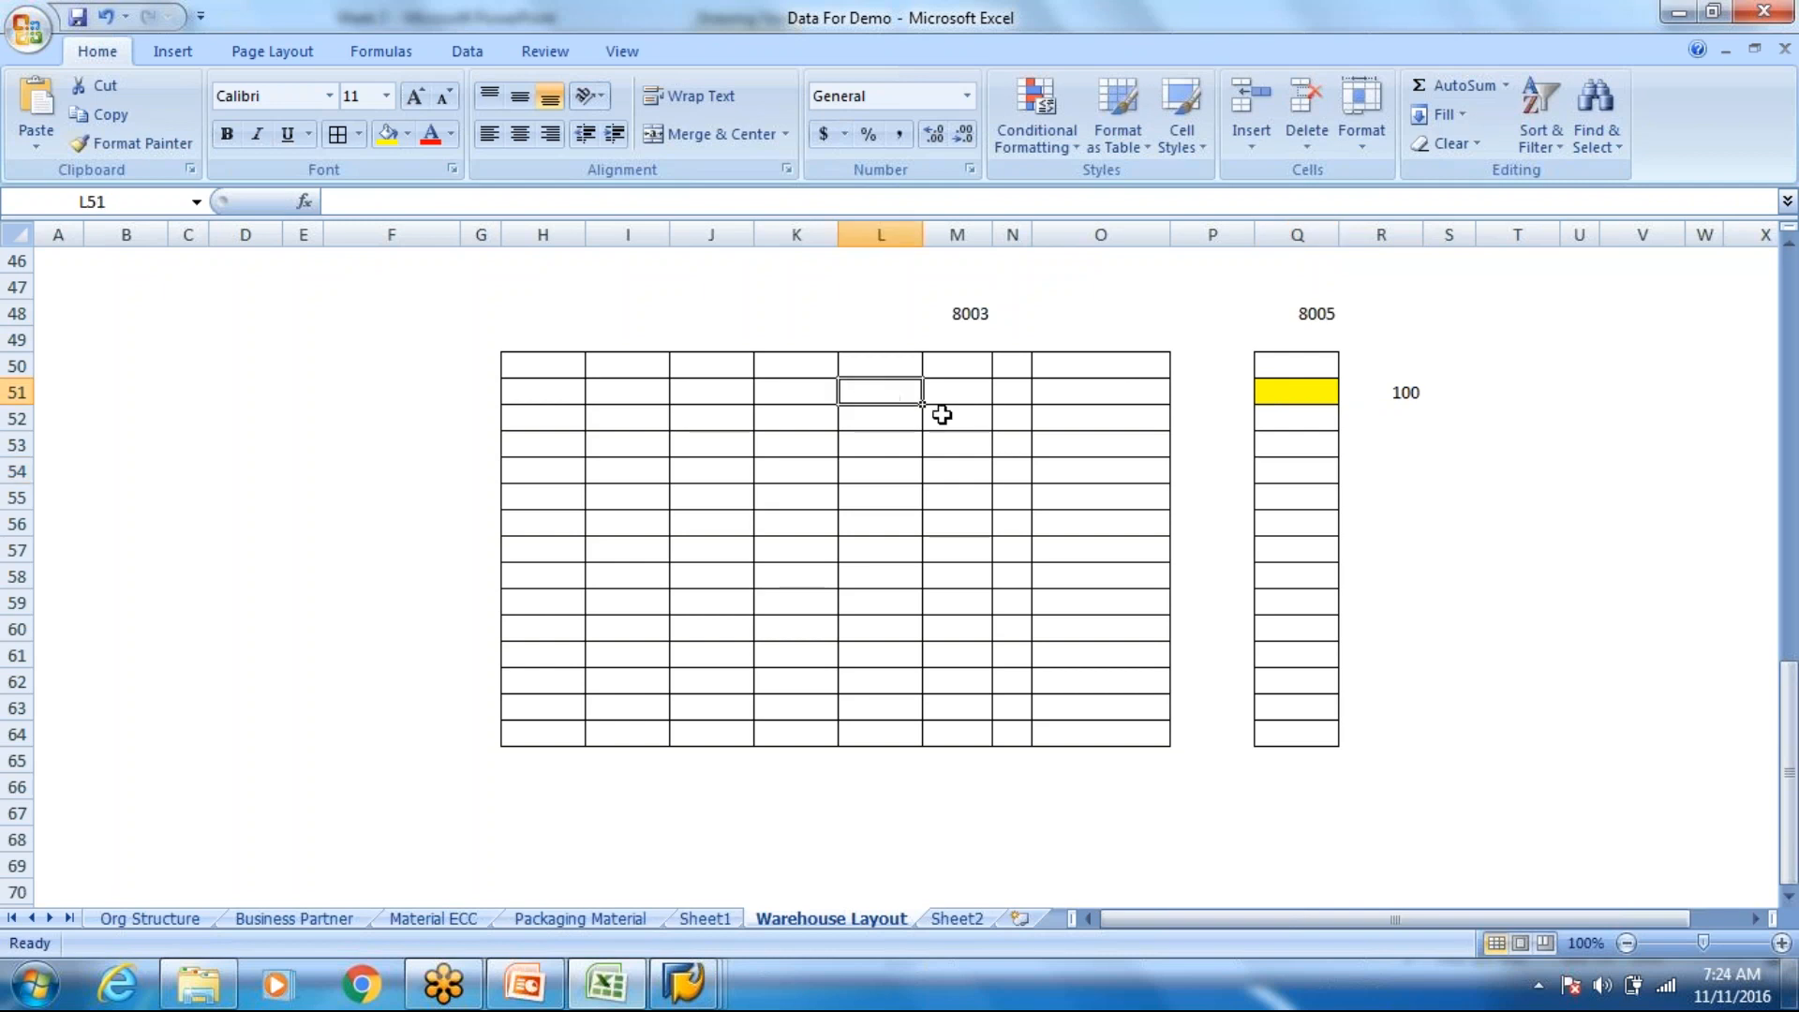
drag(942, 414, 980, 489)
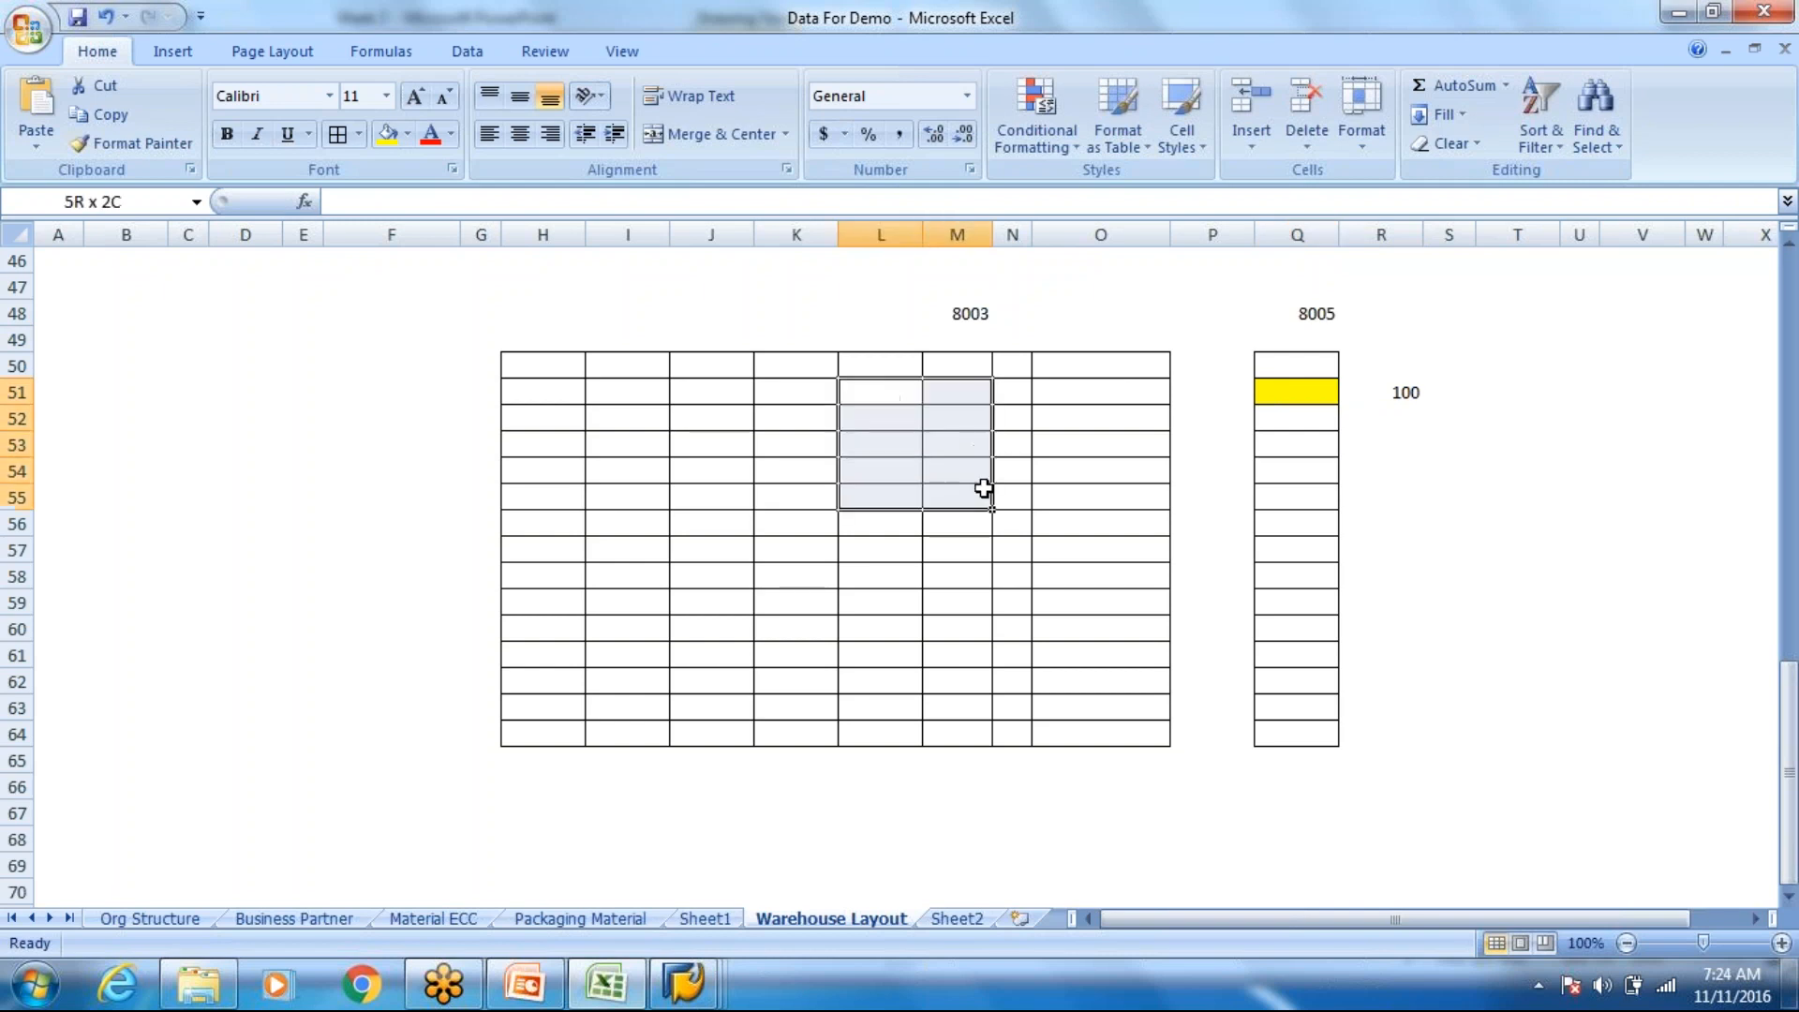
Step: Fill the block L51:M55 in the 8003 bin grid with yellow
click(387, 135)
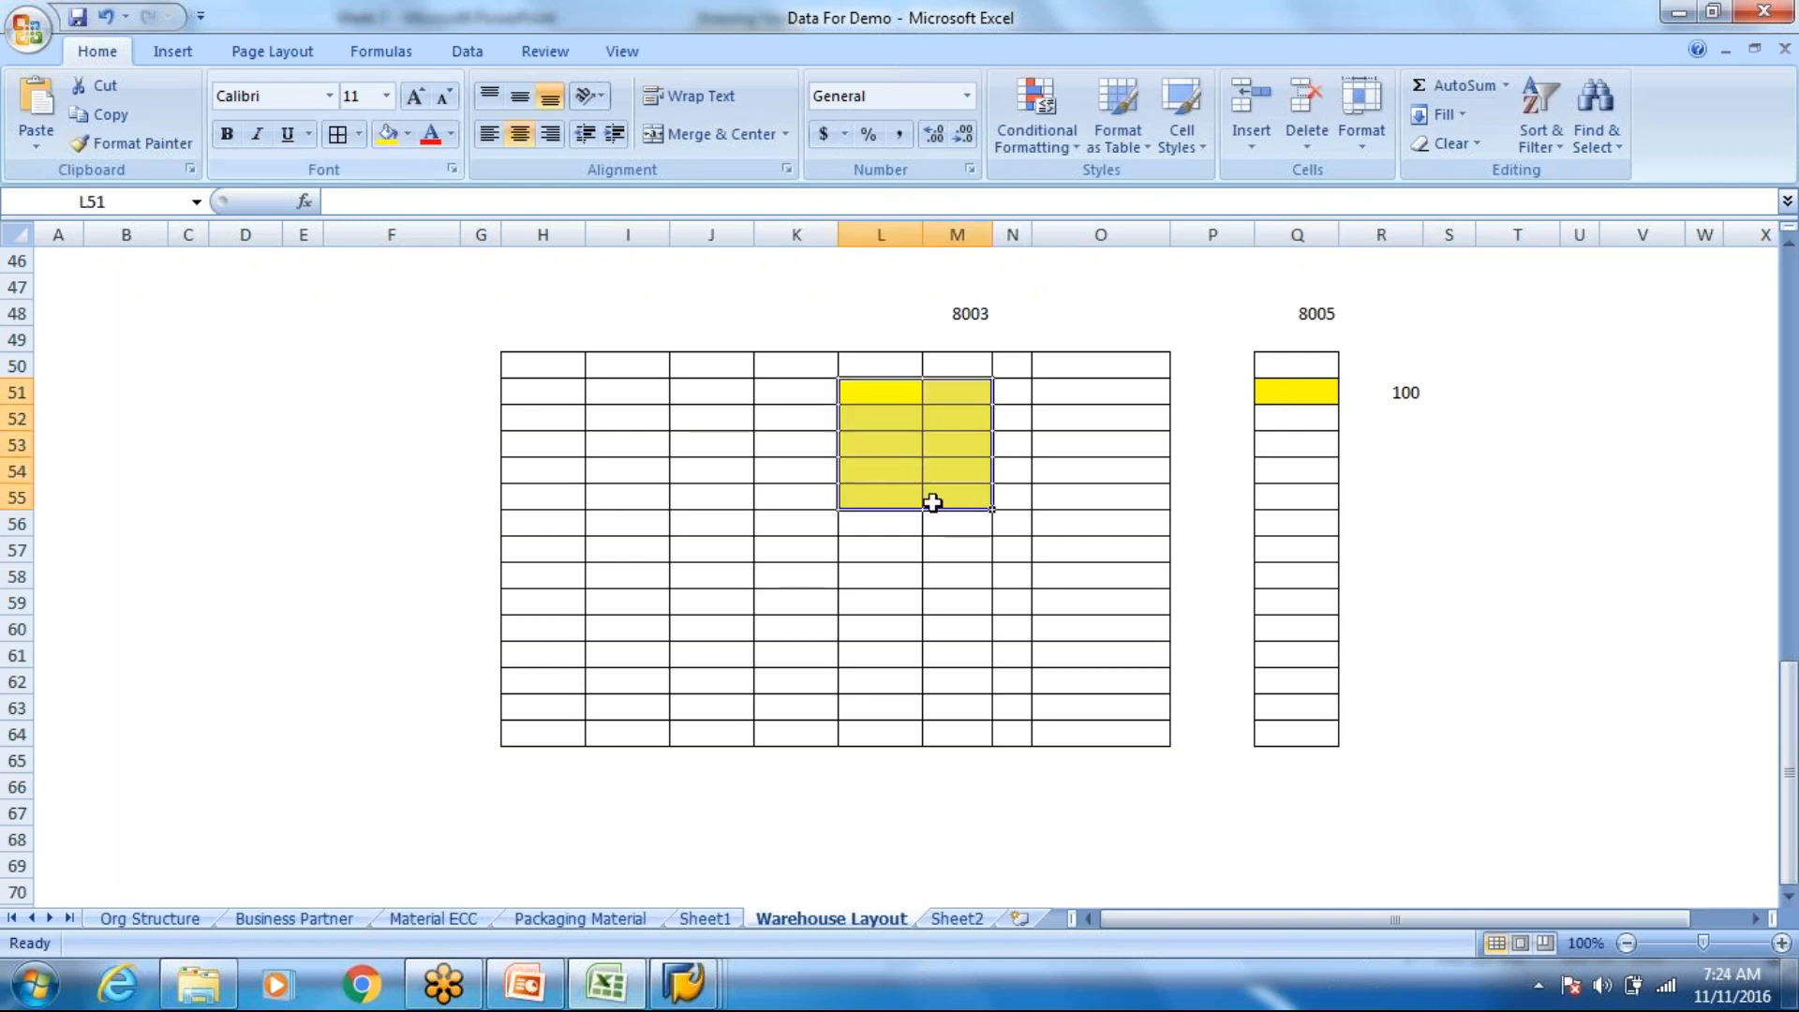
click(907, 425)
click(907, 452)
click(906, 474)
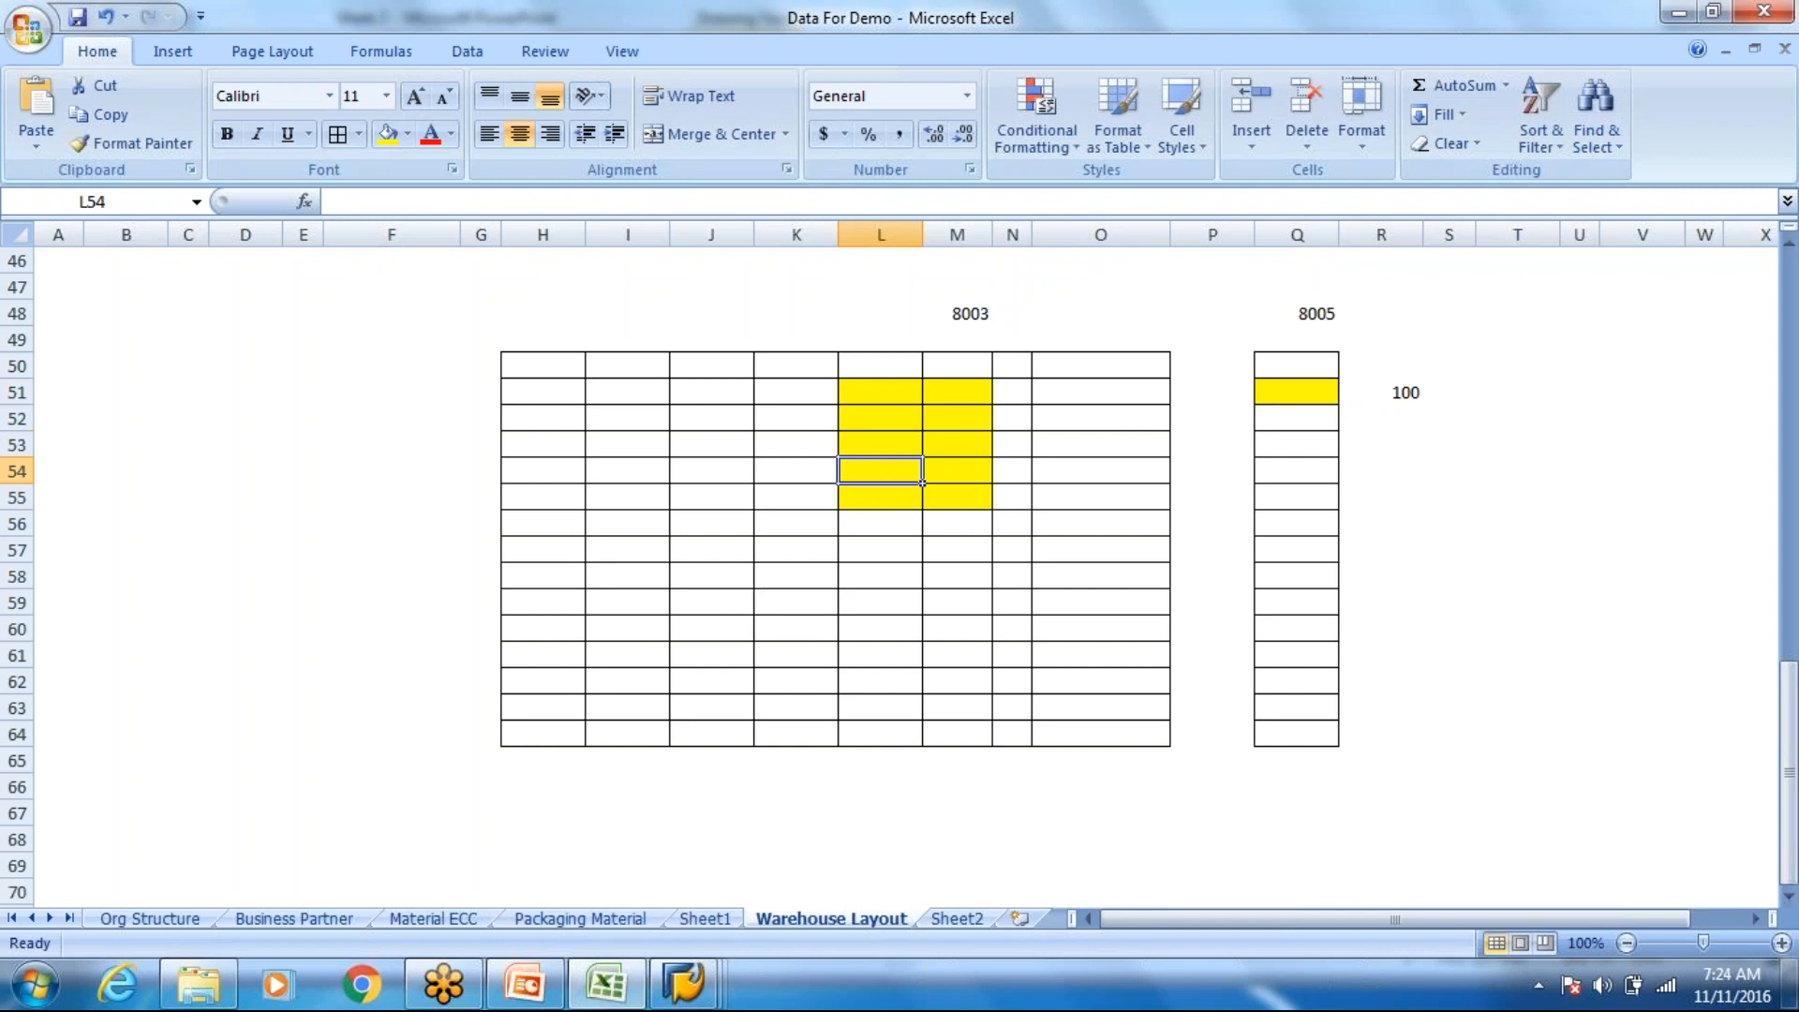
Step: Set the quantity in R51, beside the yellow 8005 bin, to 0
click(1305, 393)
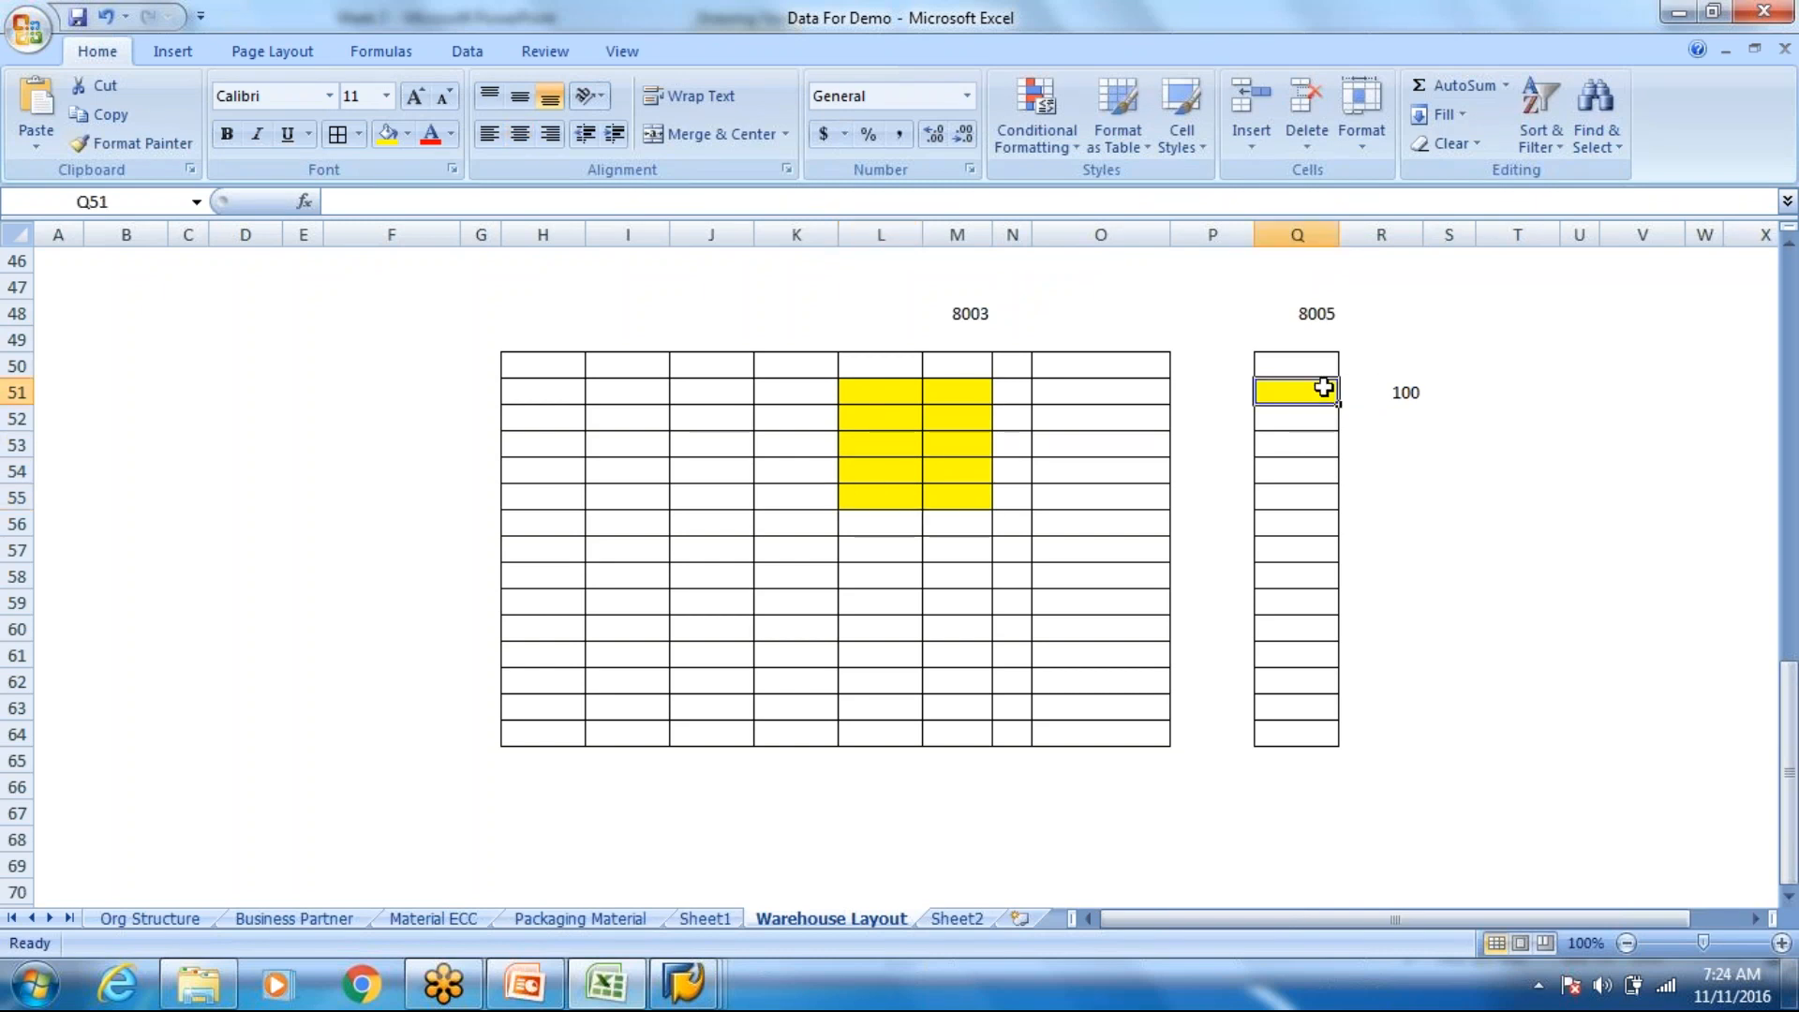
click(1406, 393)
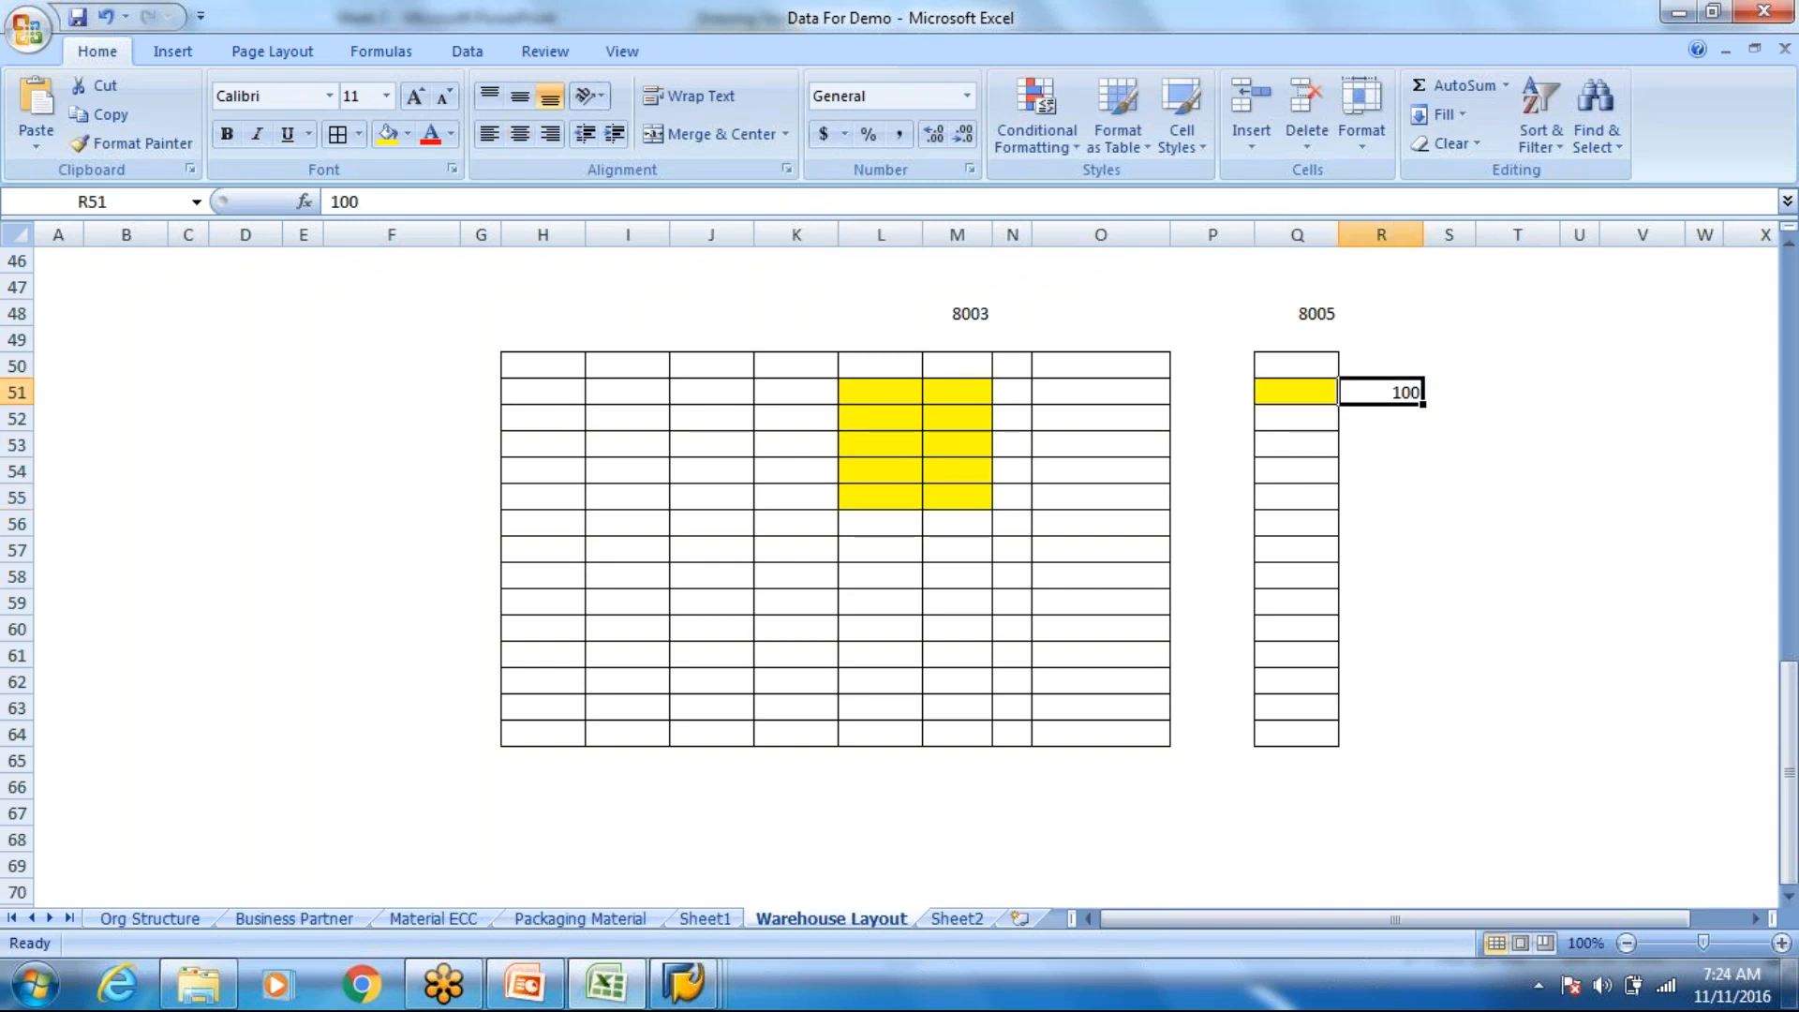
text(0)
click(1264, 499)
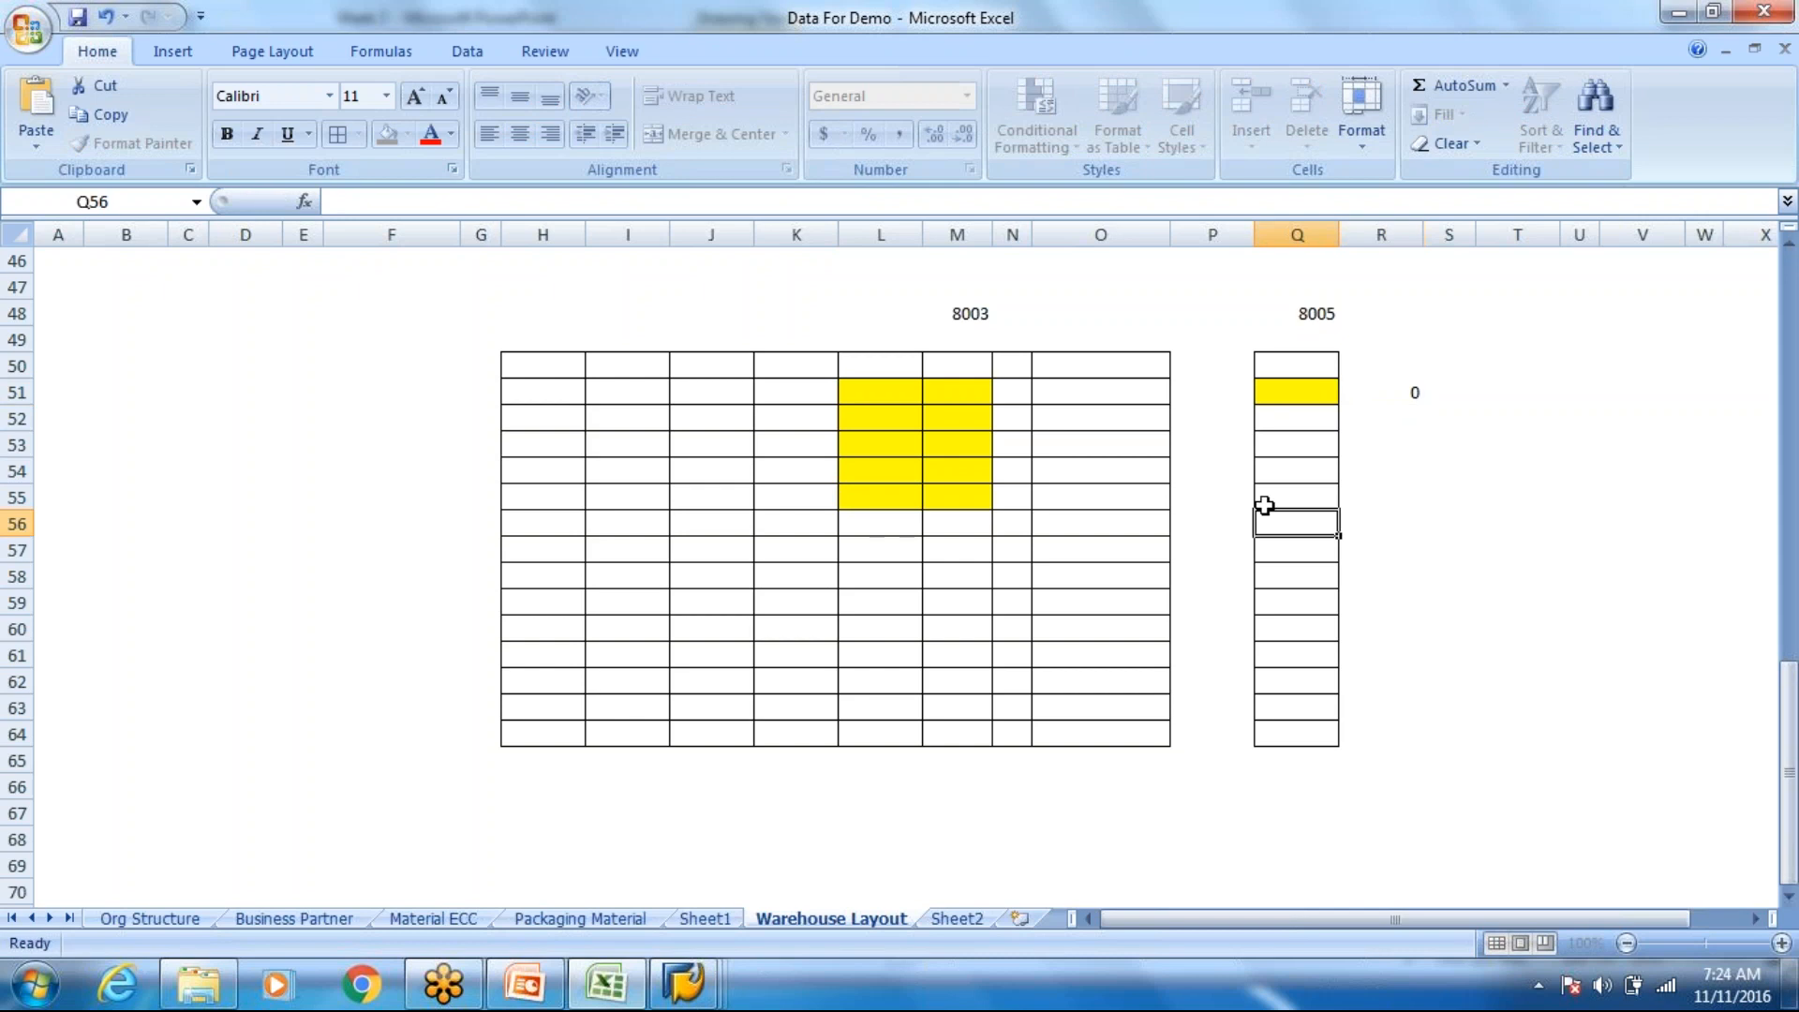
Step: Restore the quantity in R51 beside the yellow 8005 bin to 100
click(916, 409)
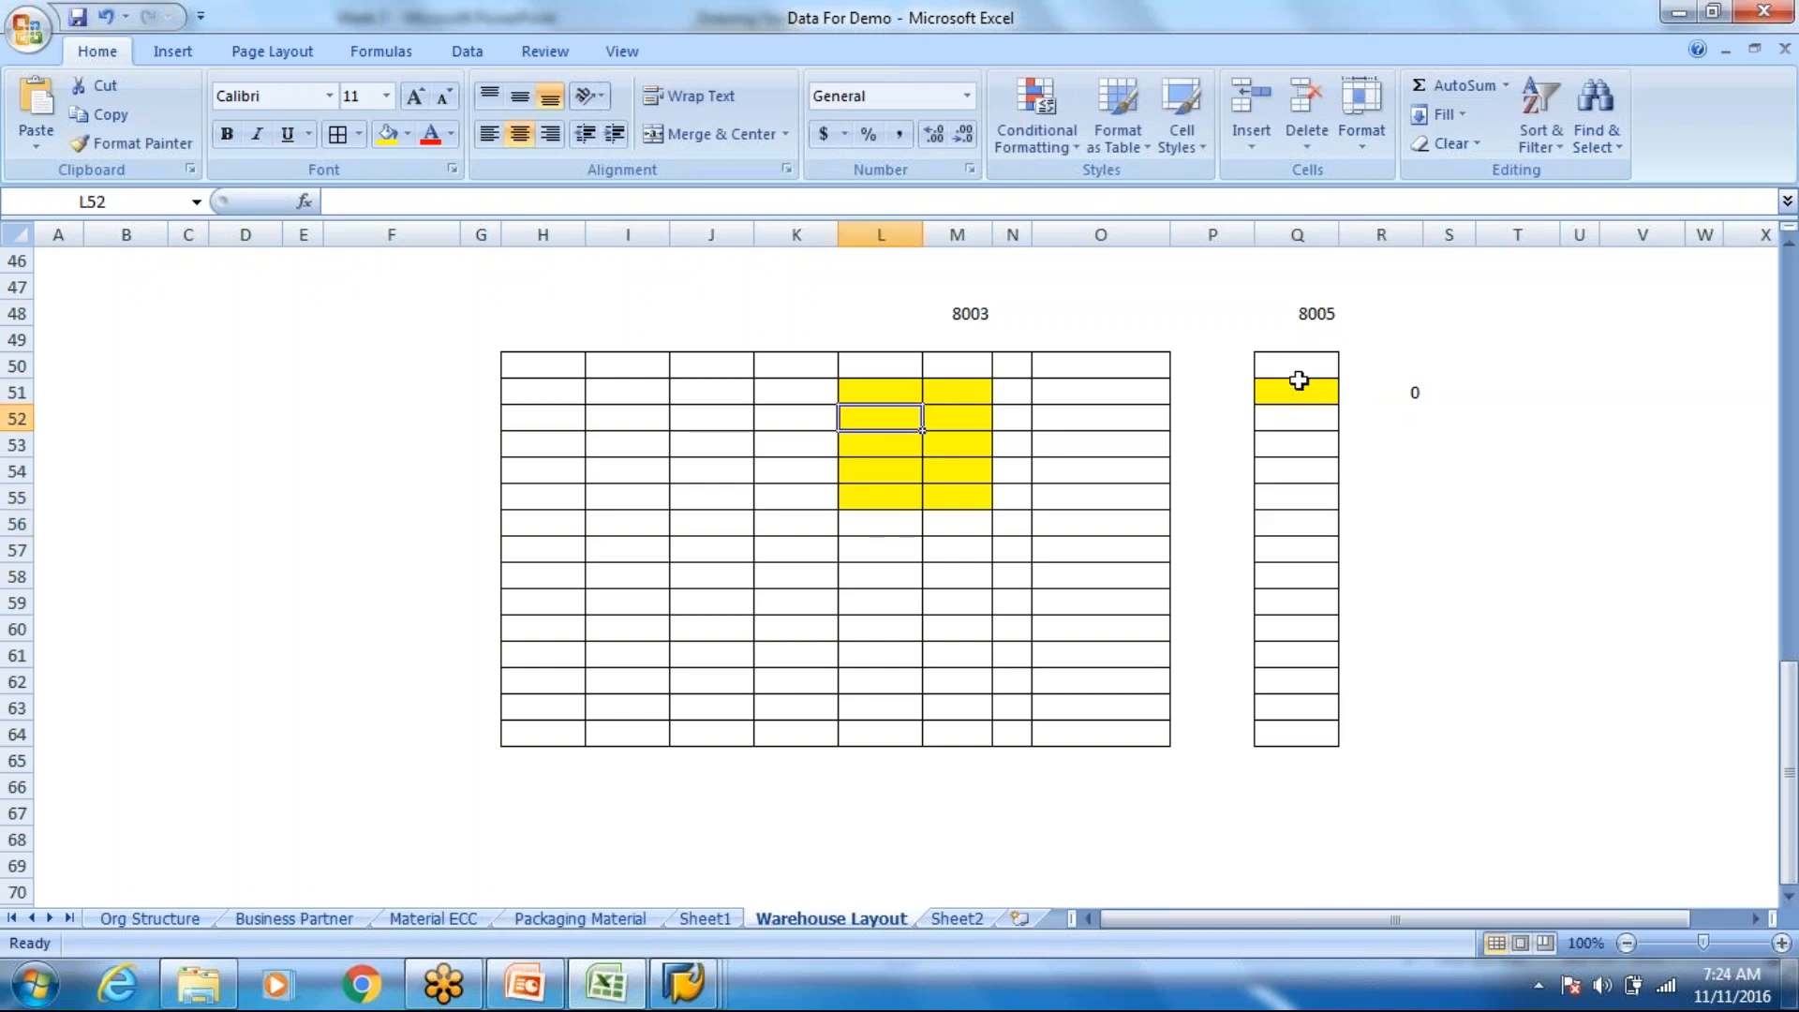
click(968, 387)
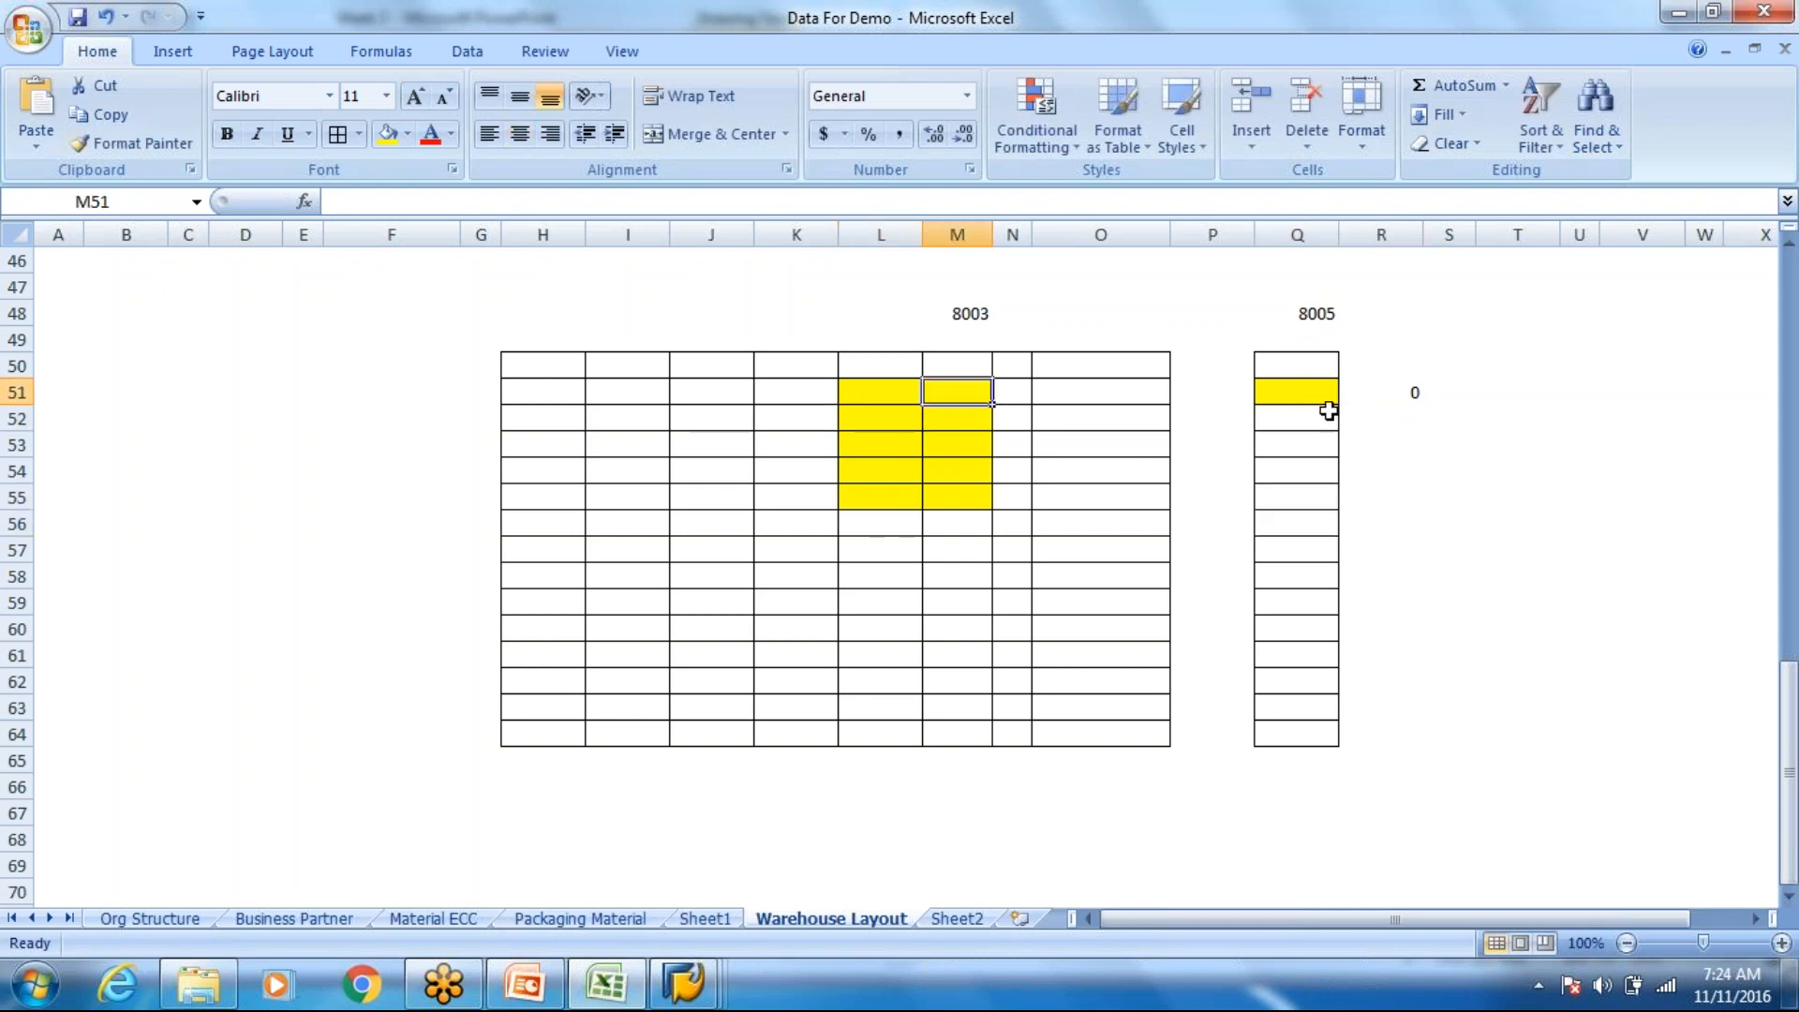
click(1323, 398)
click(1403, 388)
text(100)
key(Return)
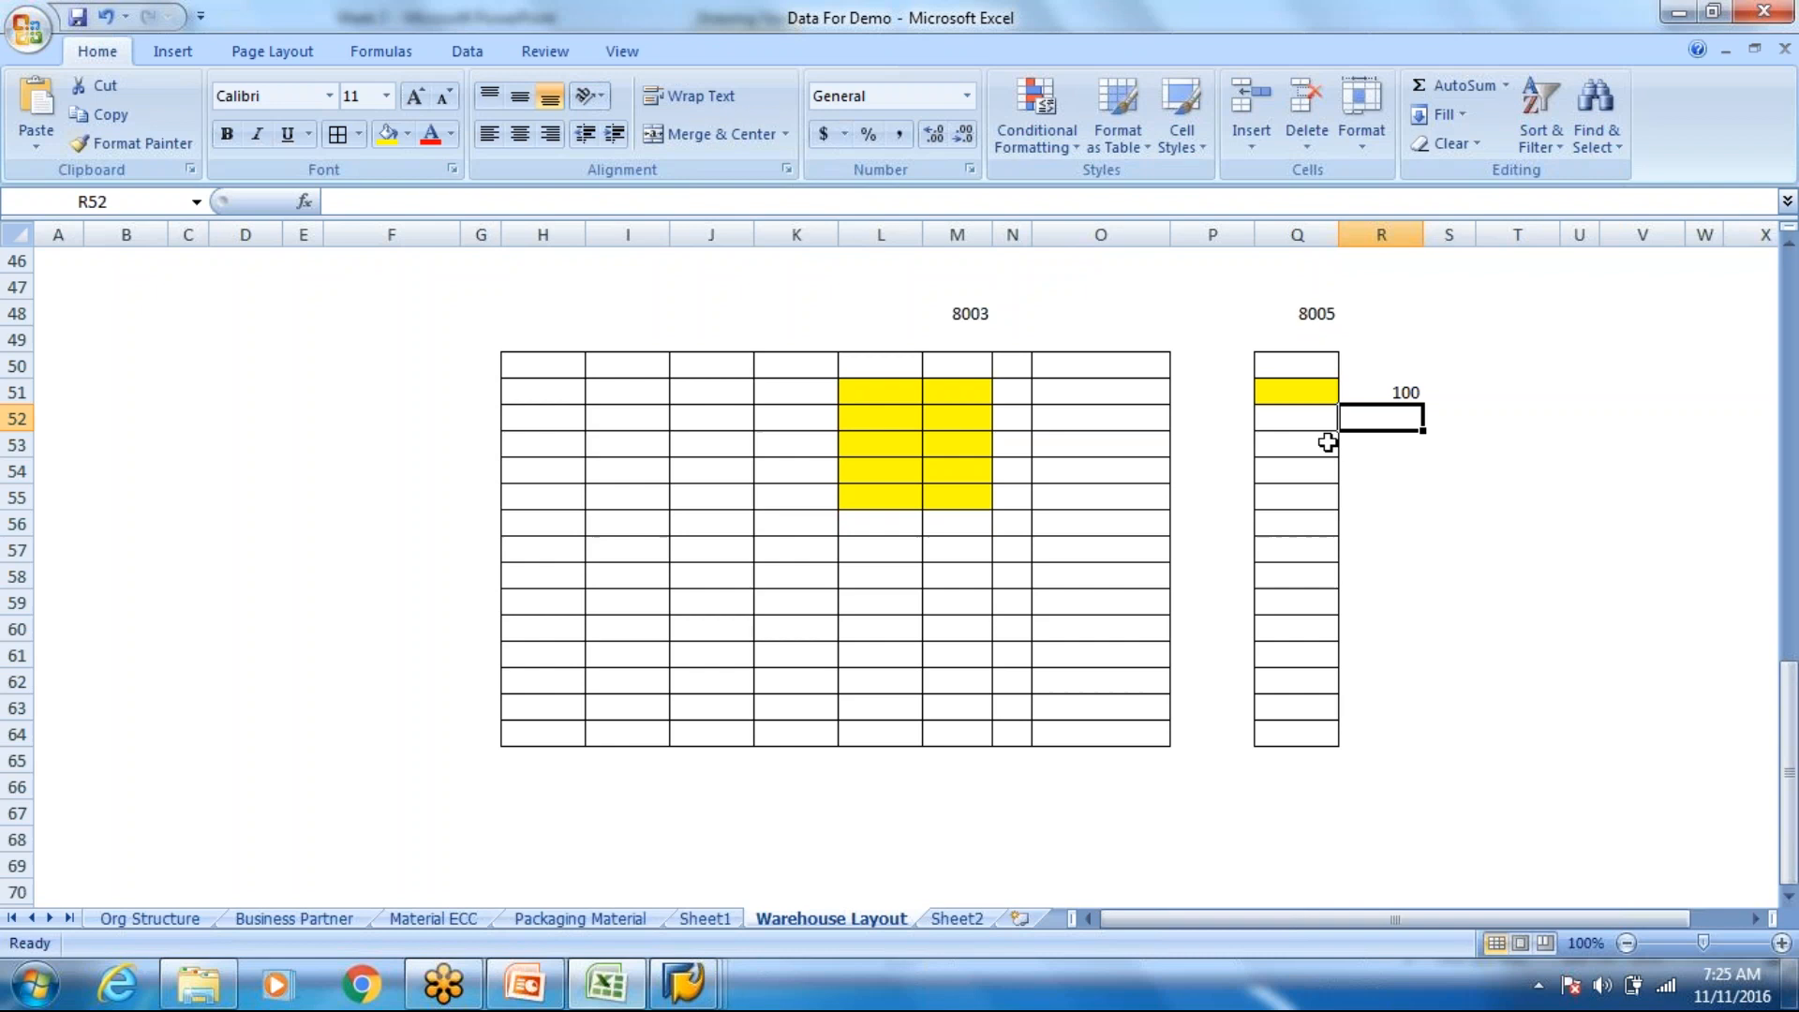
Step: Fill the second block H59:I63 in the 8003 bin grid with yellow
click(1312, 389)
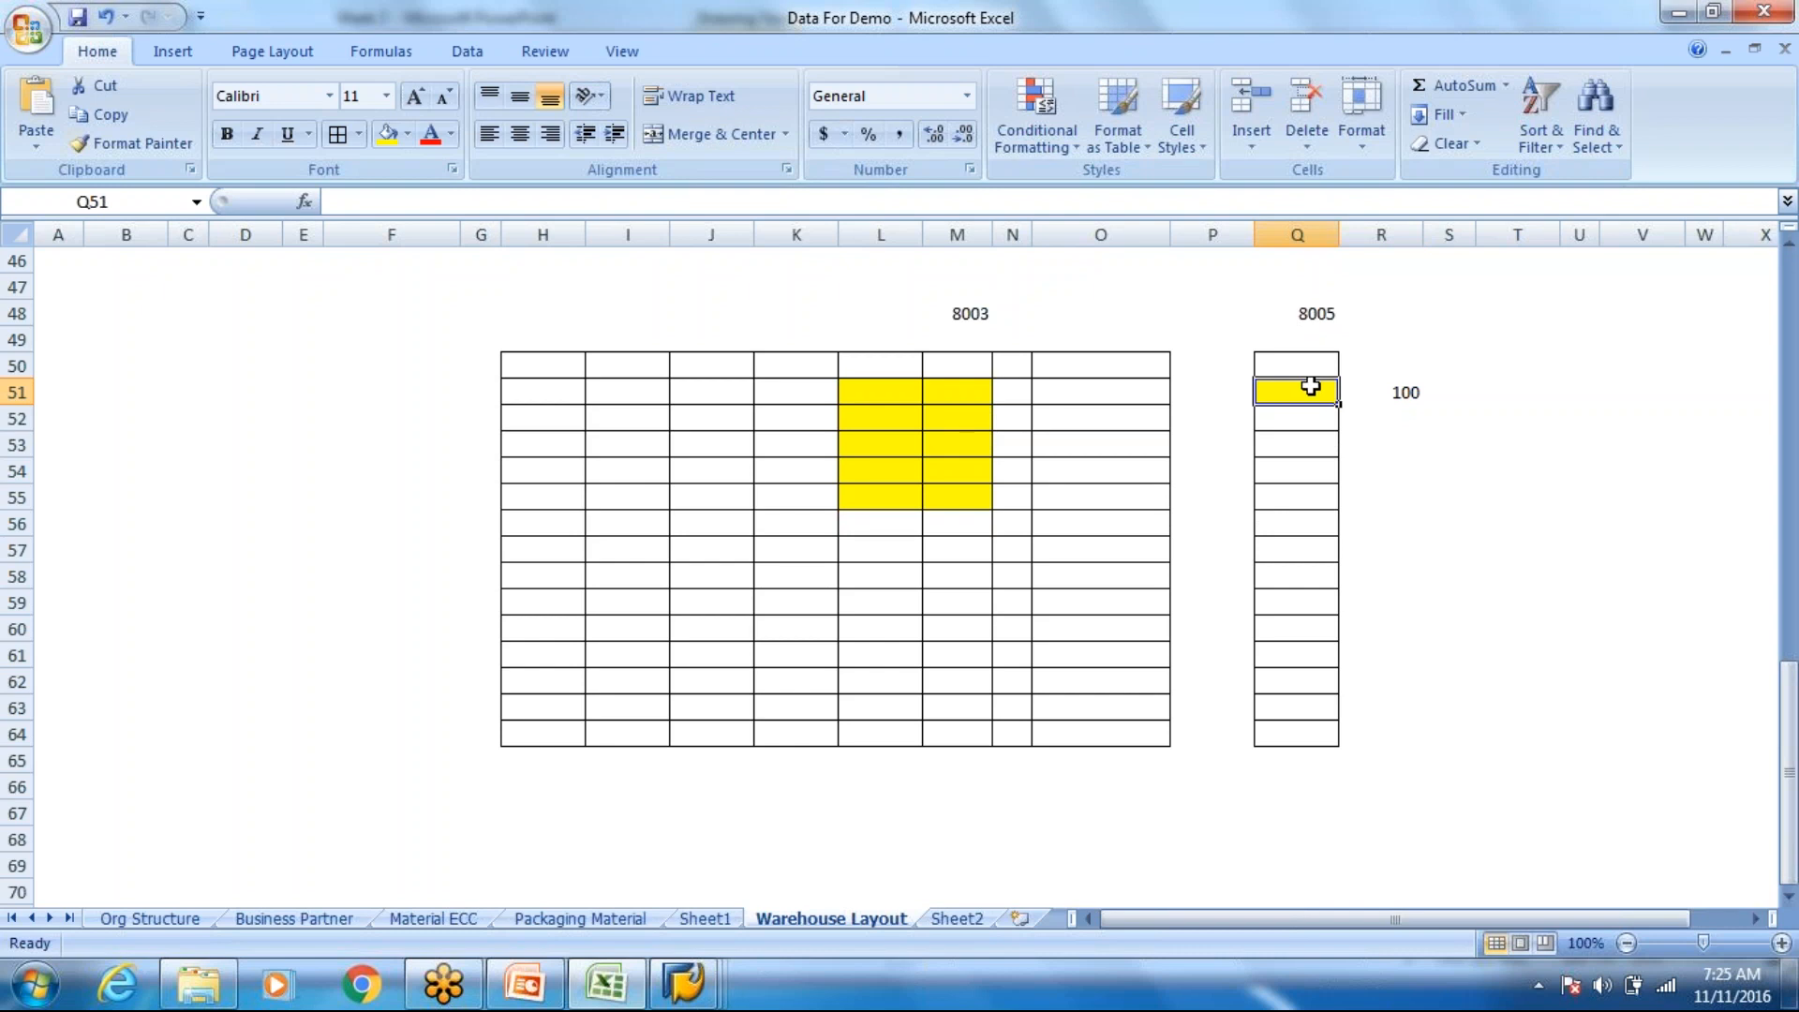
drag(862, 394, 980, 491)
drag(563, 600, 640, 710)
click(386, 133)
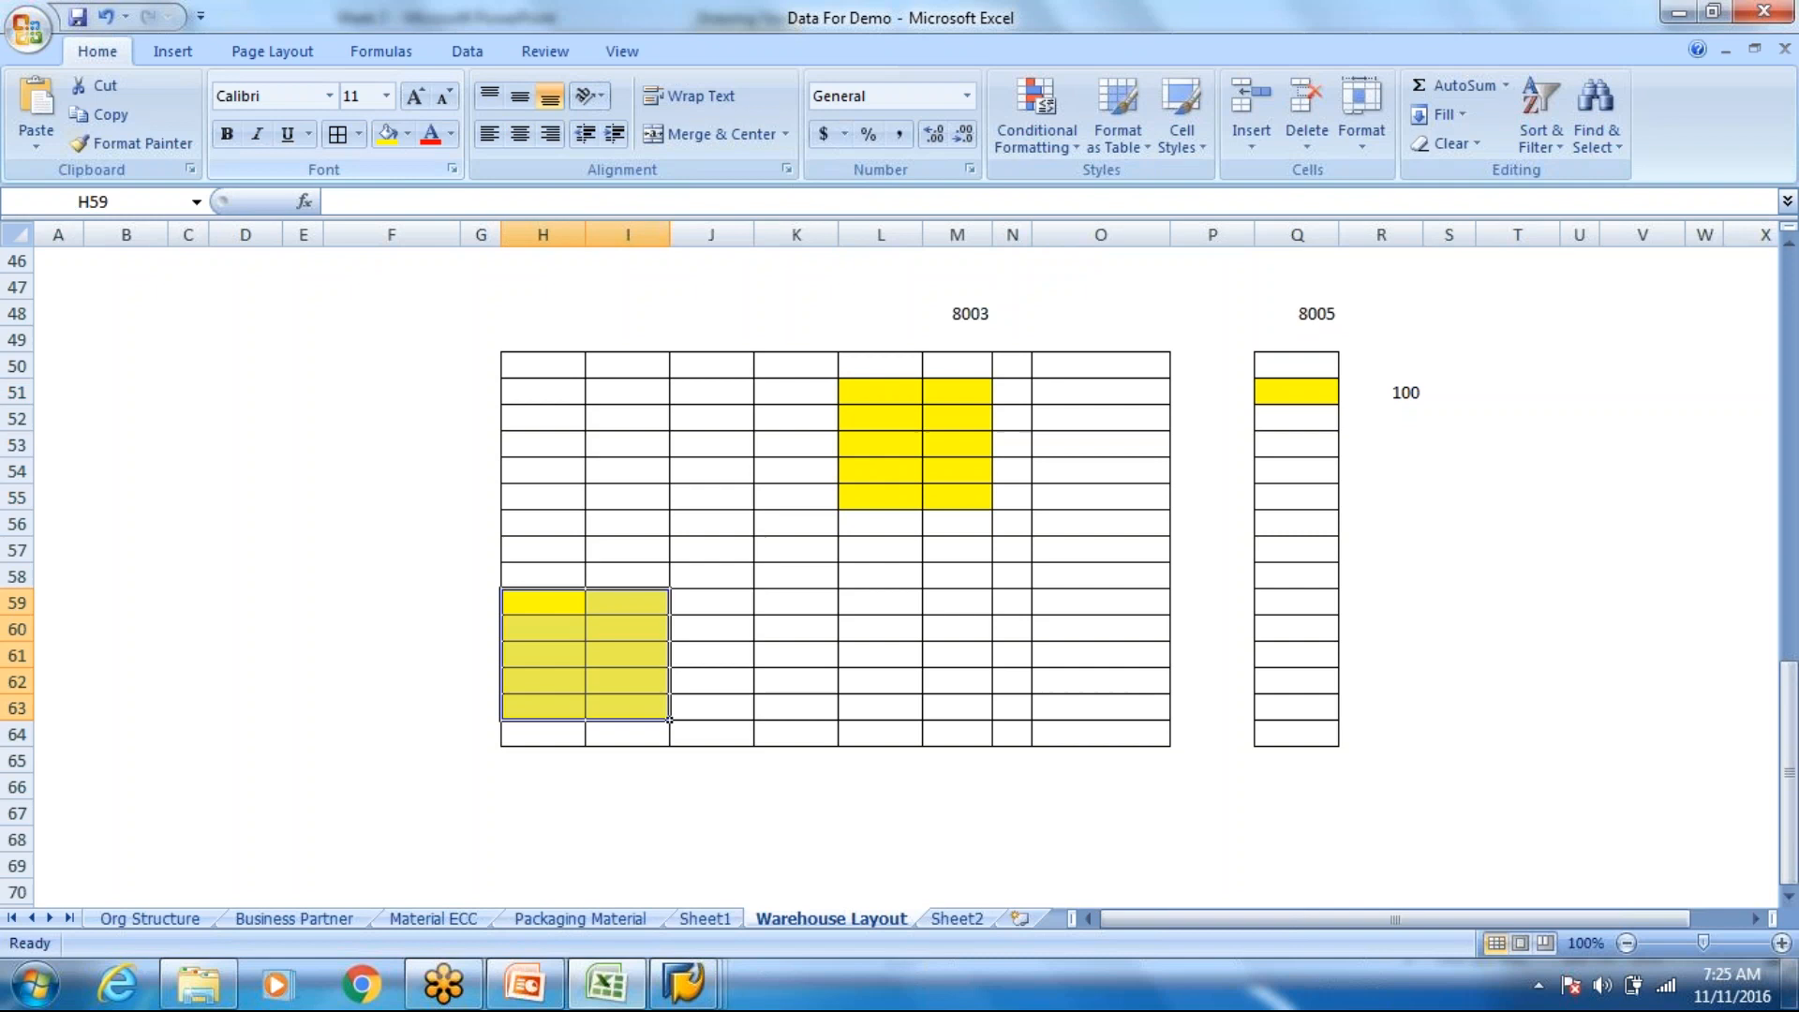
Step: Remove the fill from all yellow cells in the 8003 grid, covering H50:O62 and H63:I63, using No Fill
drag(543, 365, 1129, 682)
click(387, 133)
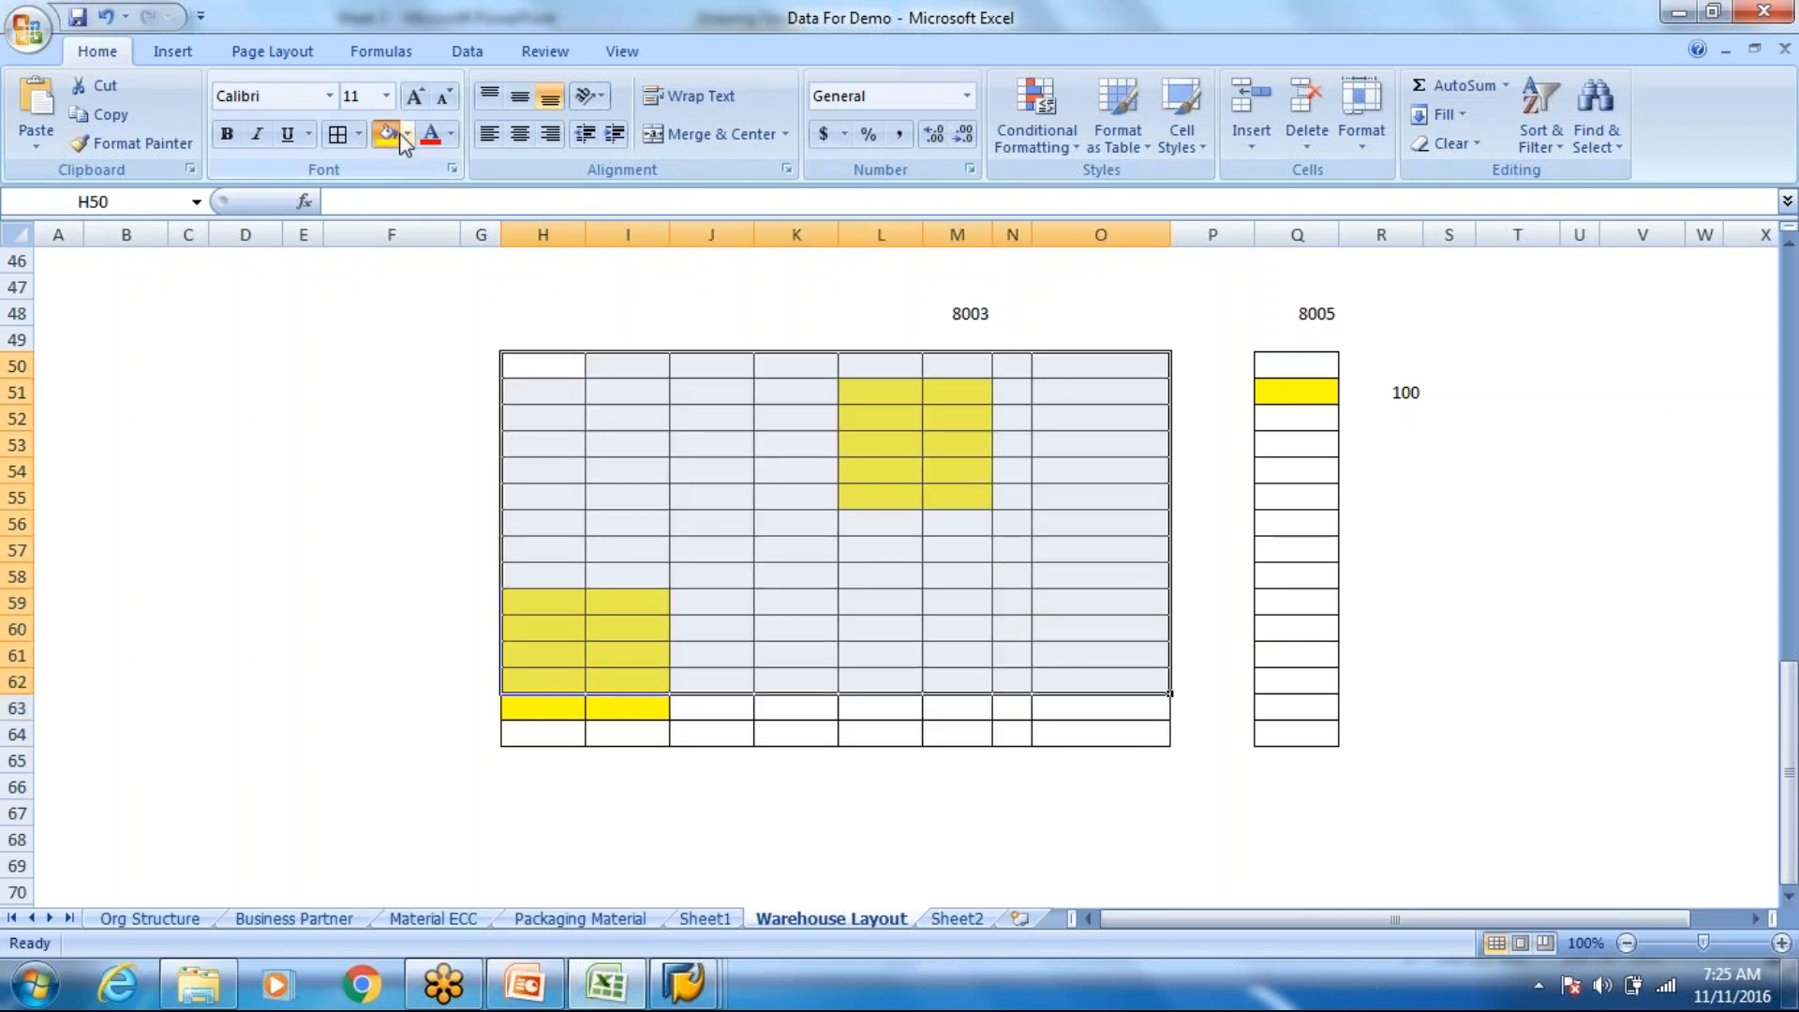
click(408, 134)
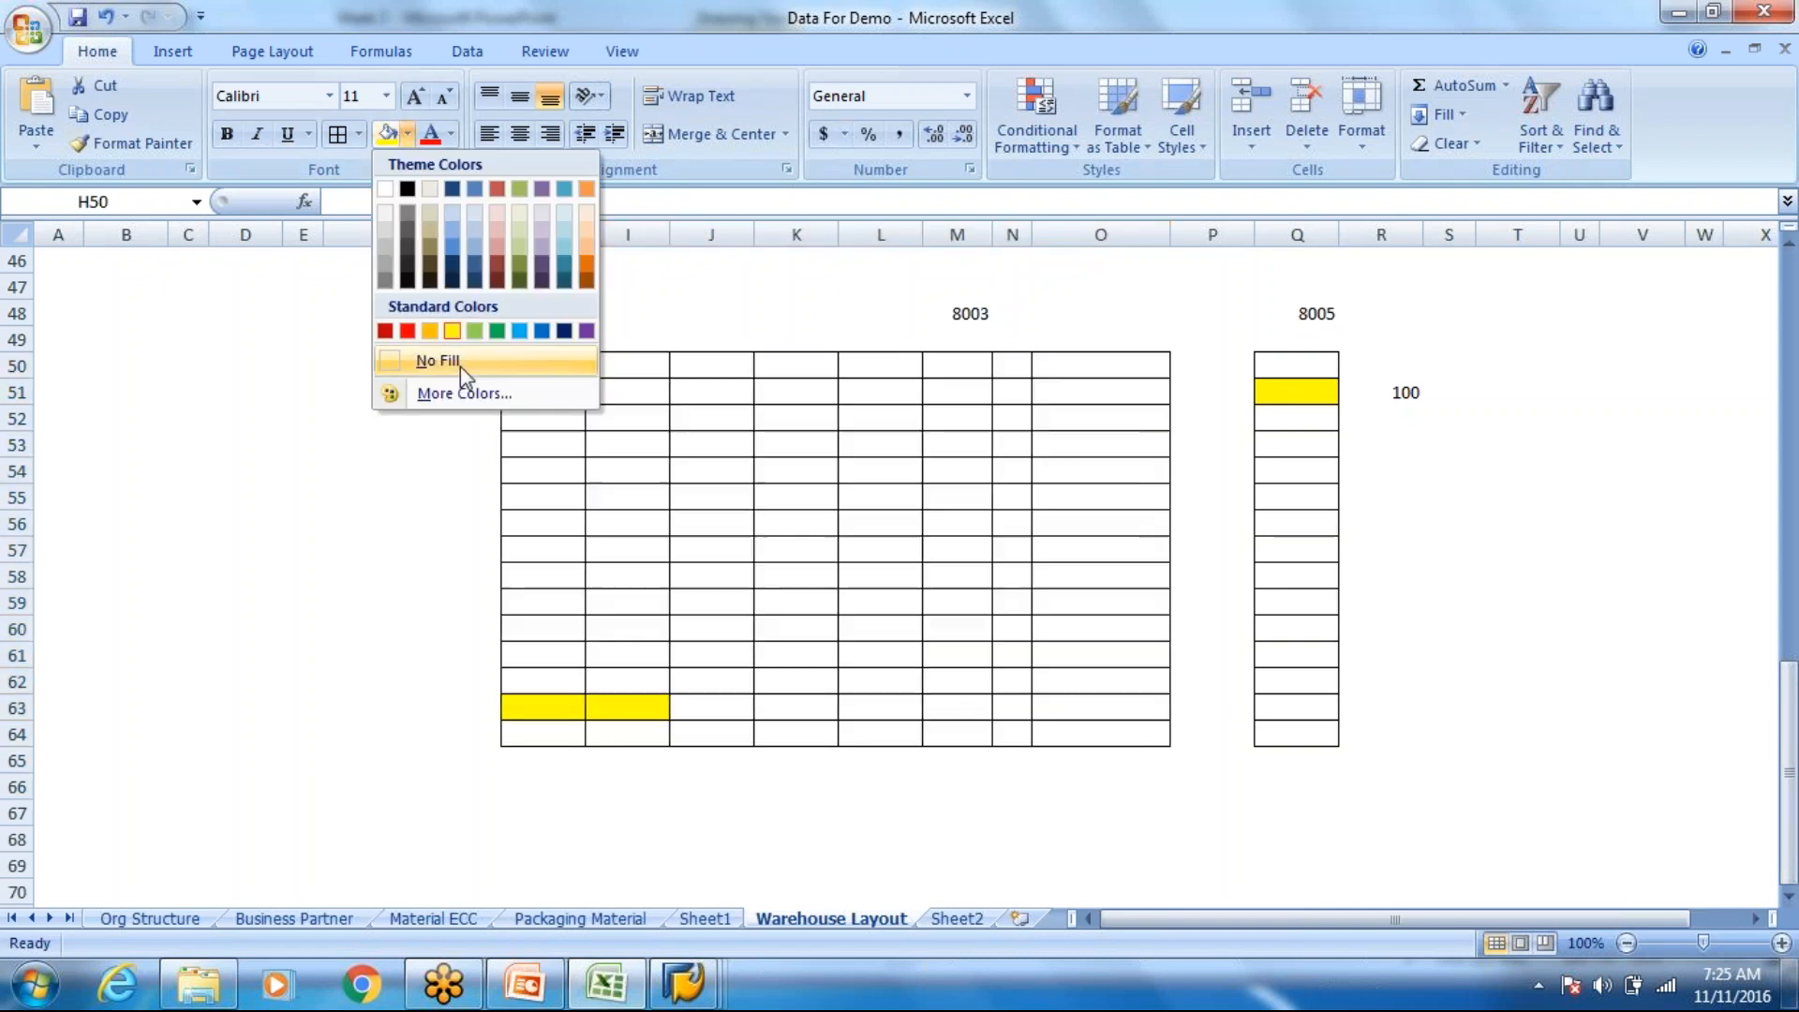
click(460, 367)
drag(562, 704, 623, 708)
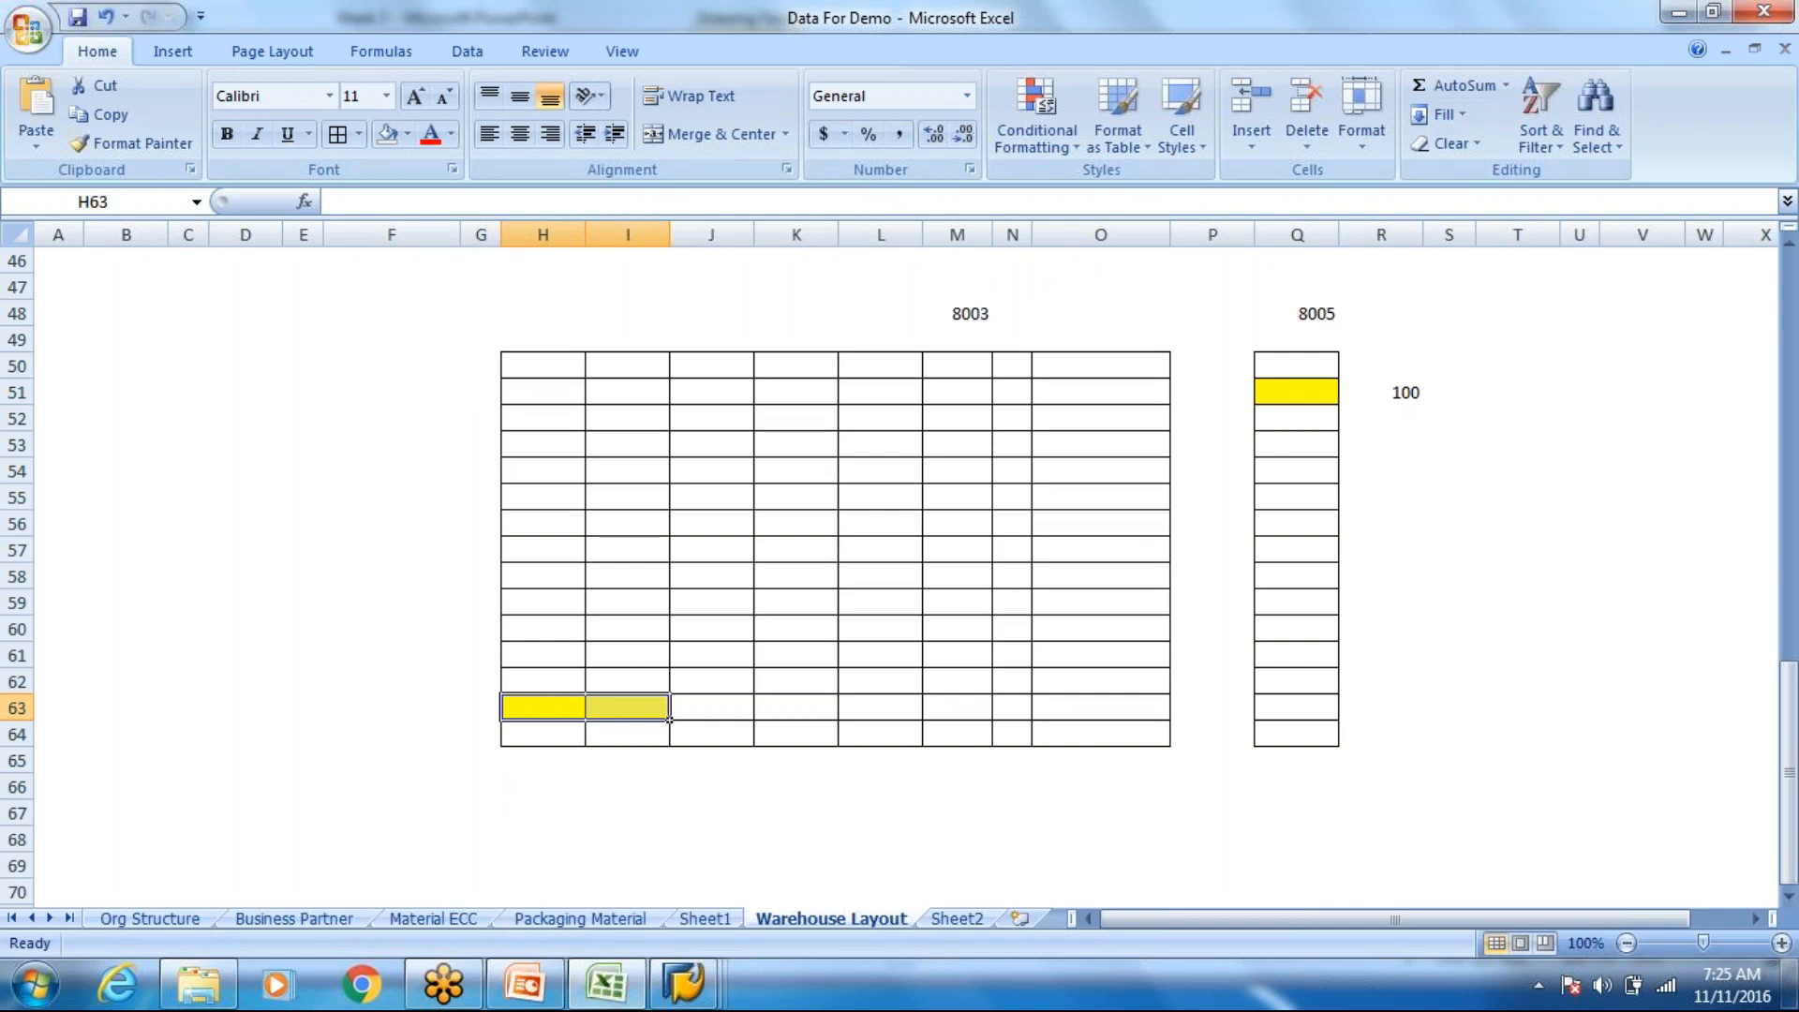
click(388, 134)
Step: Fill the top four cells of the 8003 grid's last column, O50:O53, with yellow
click(722, 494)
click(1100, 397)
click(408, 134)
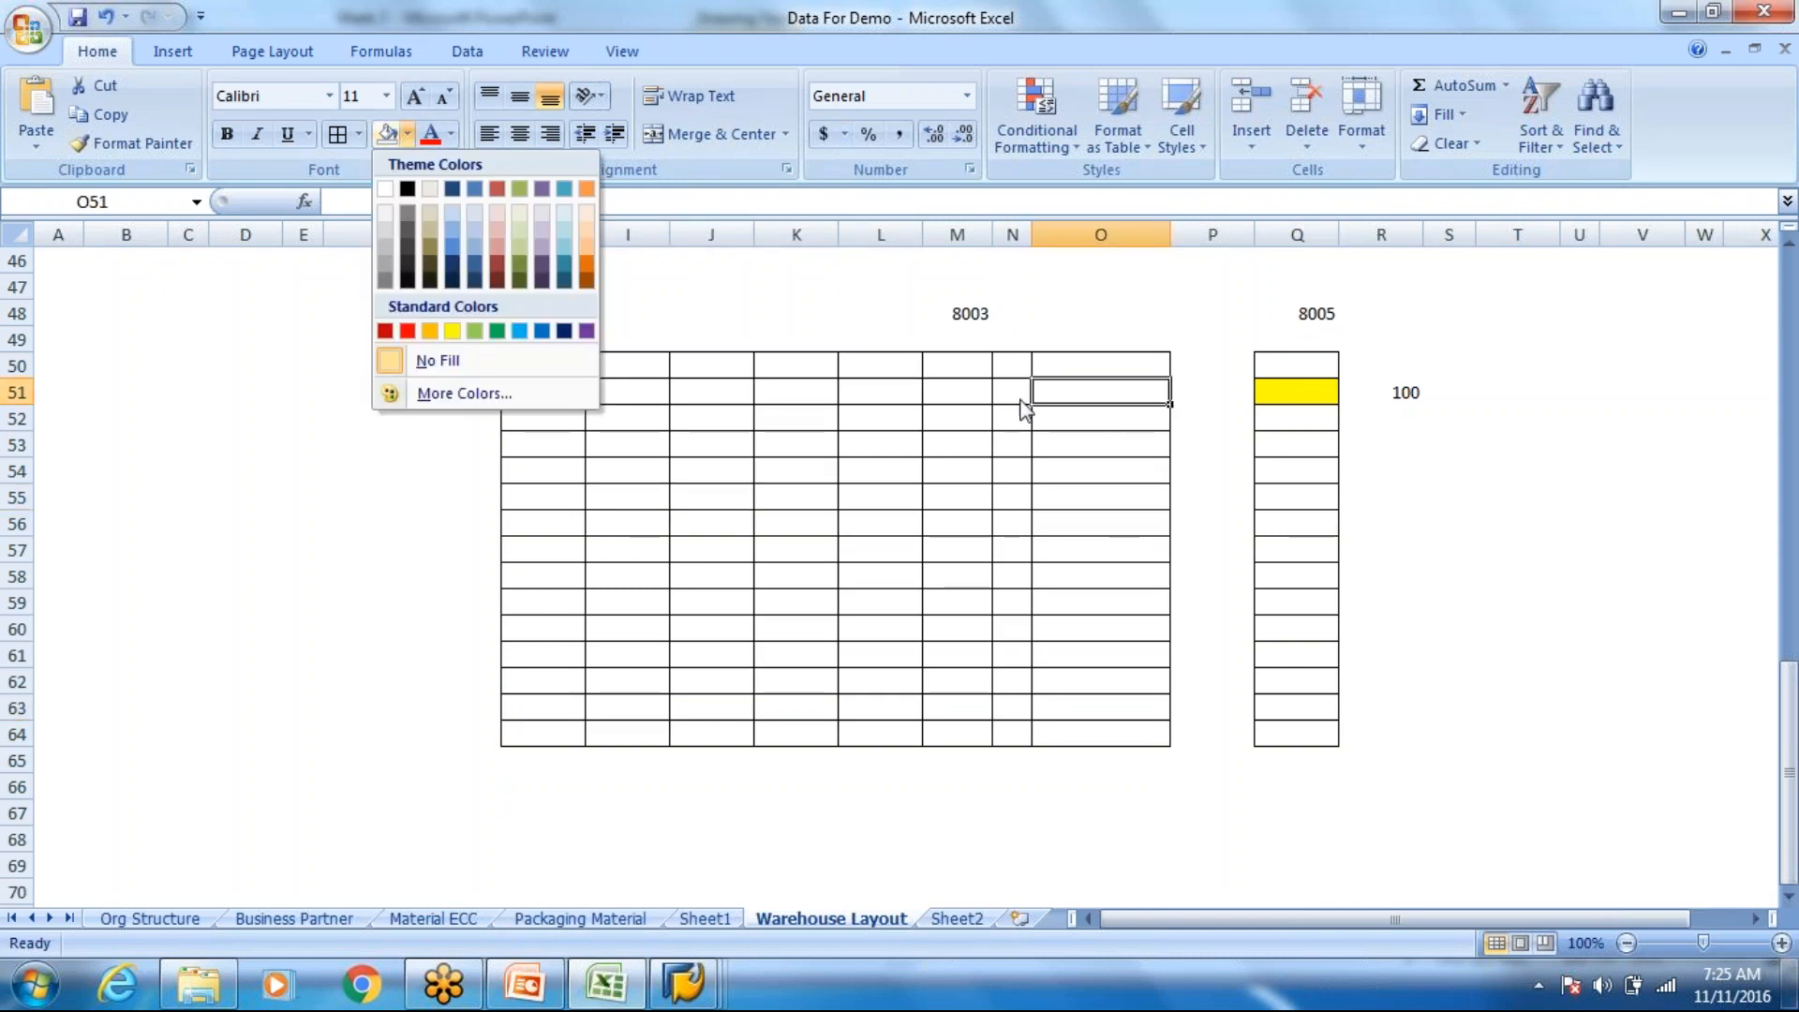
click(454, 332)
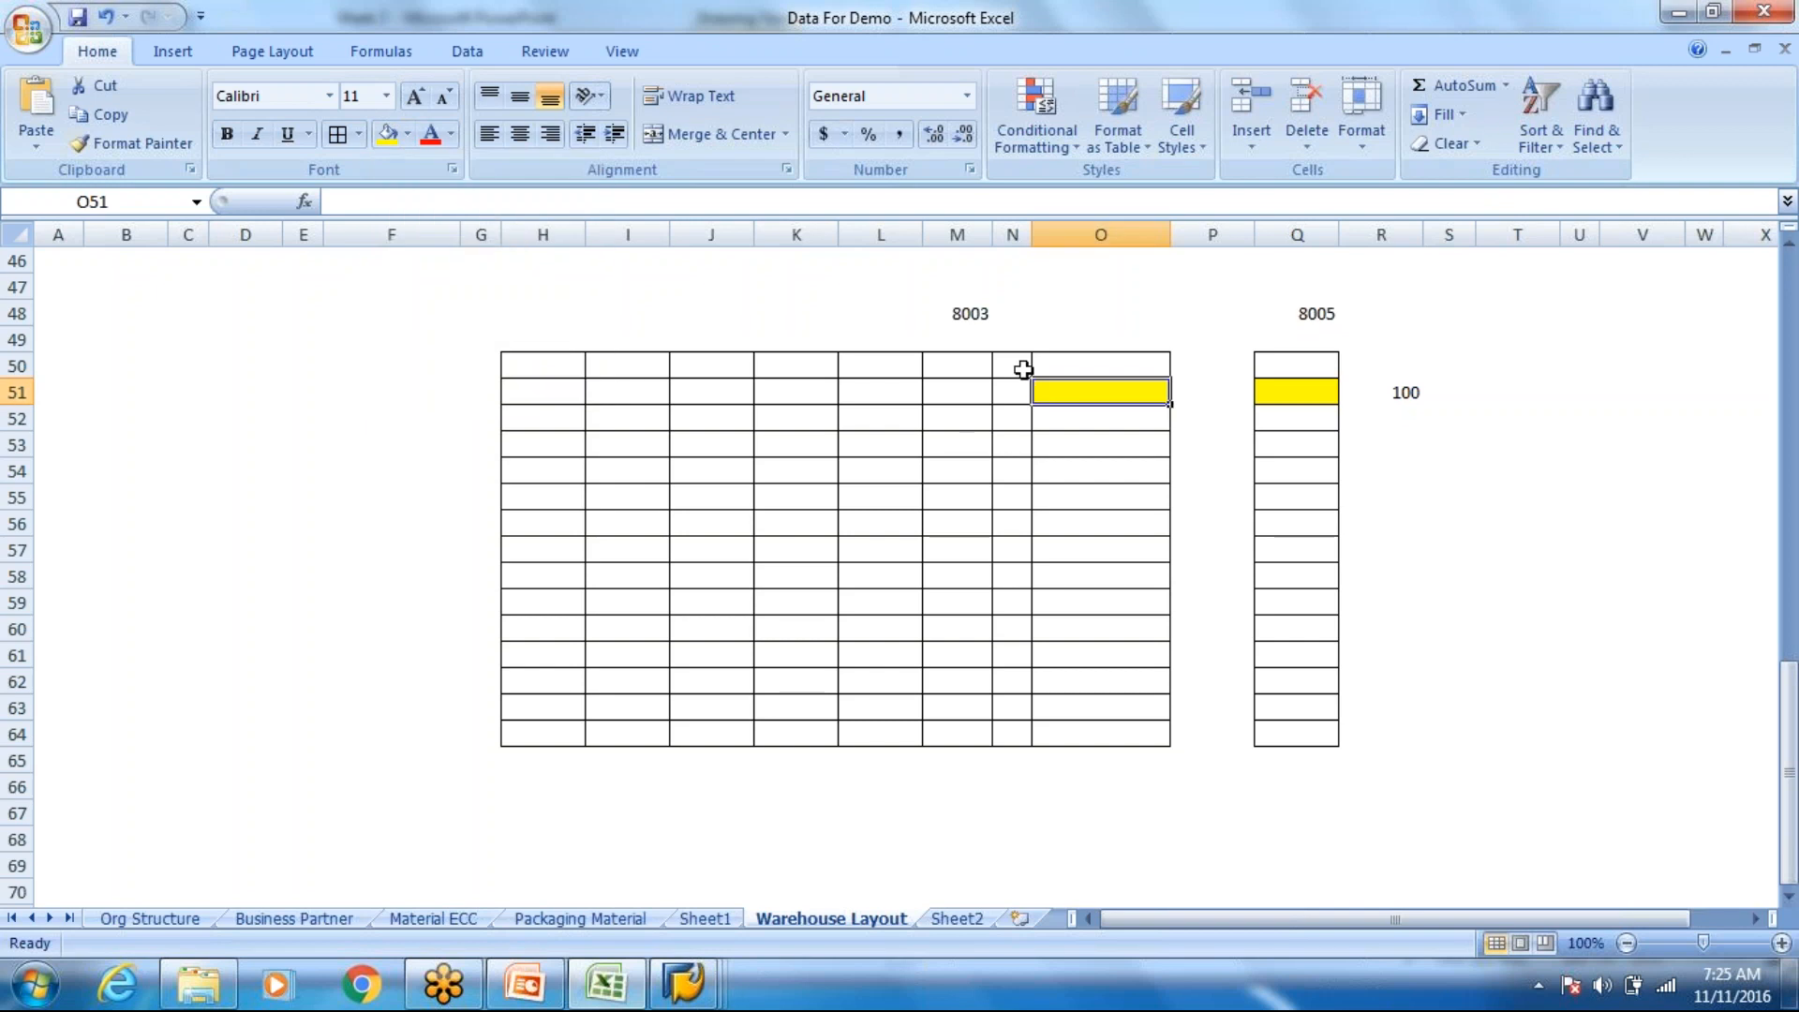
click(1055, 367)
click(386, 134)
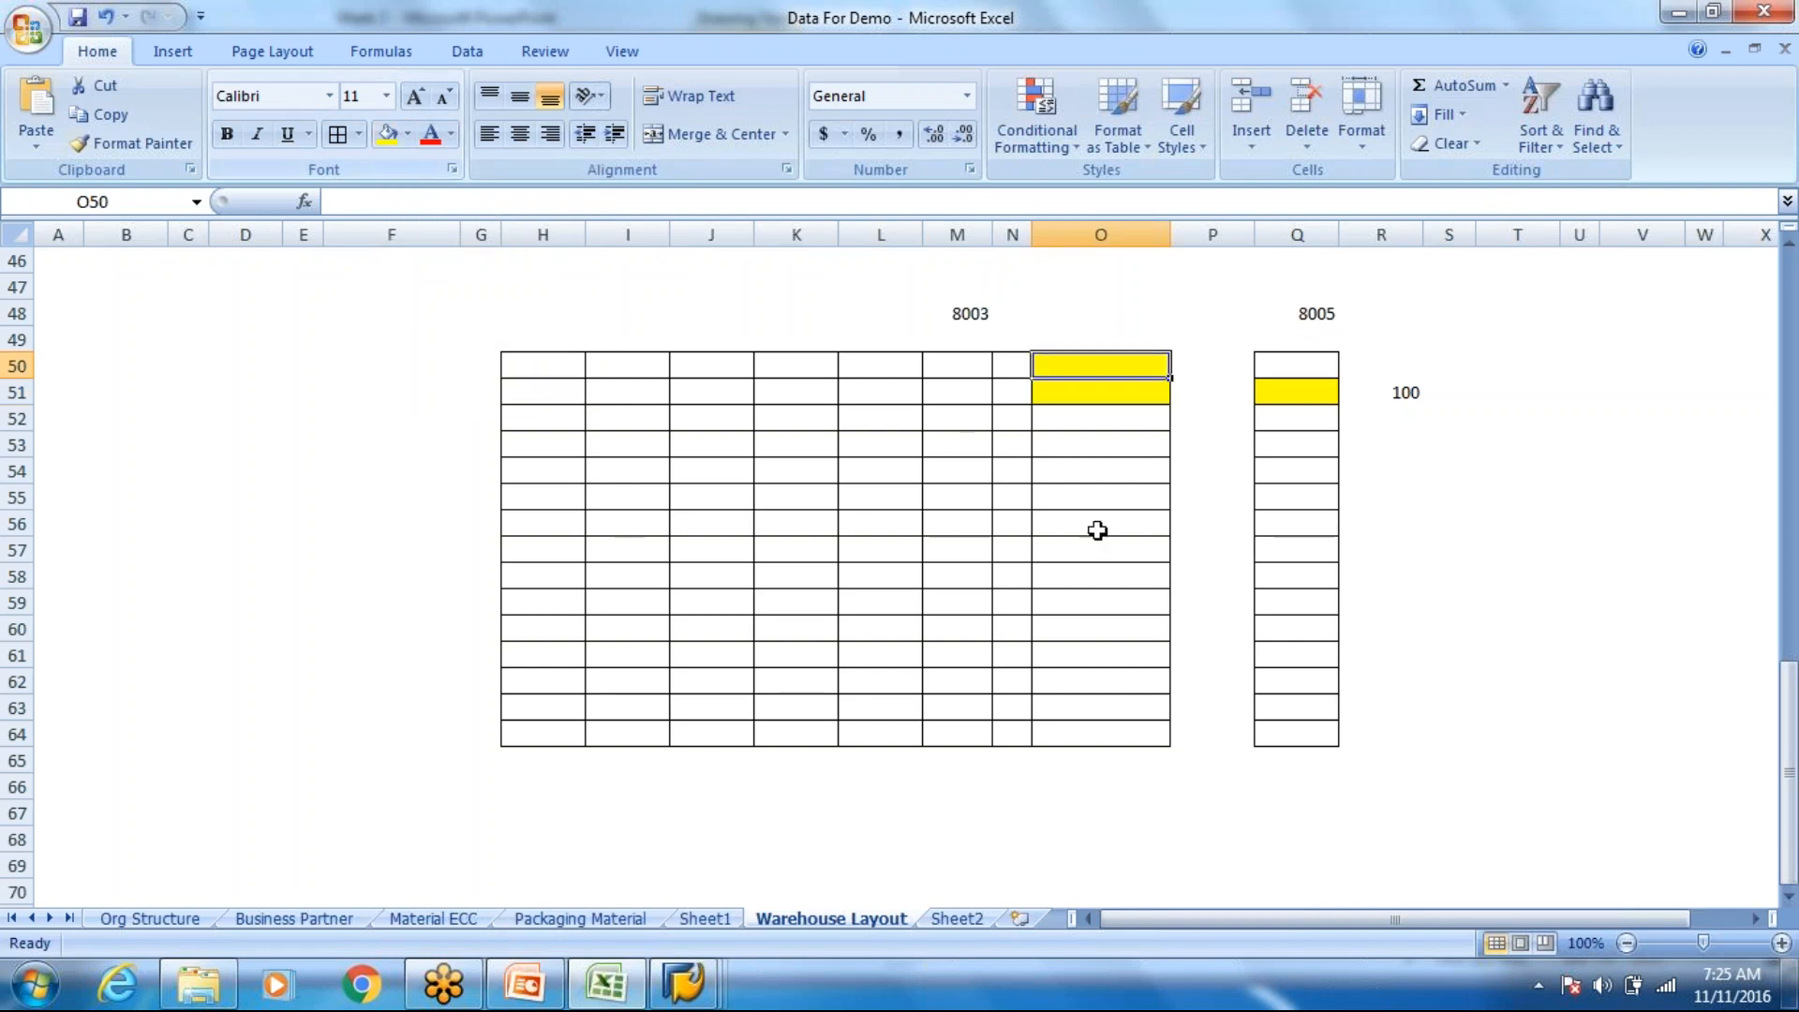
drag(1109, 431, 1258, 368)
click(387, 133)
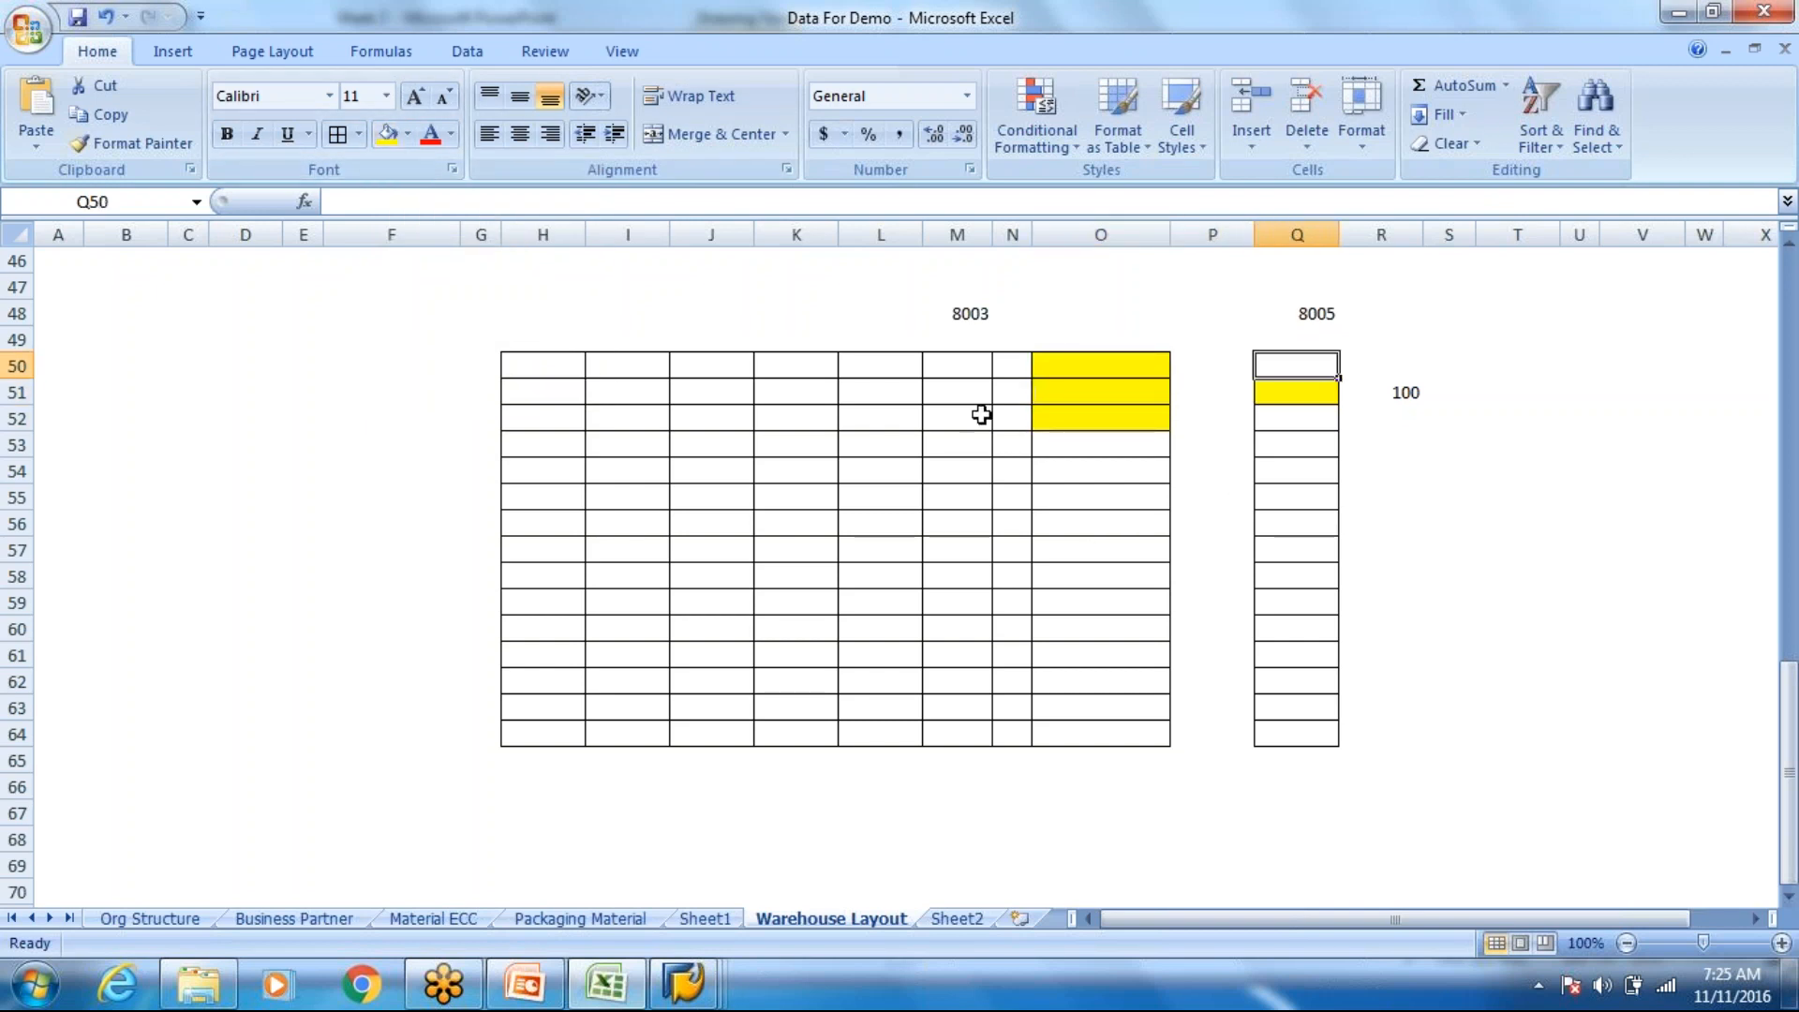
click(1036, 450)
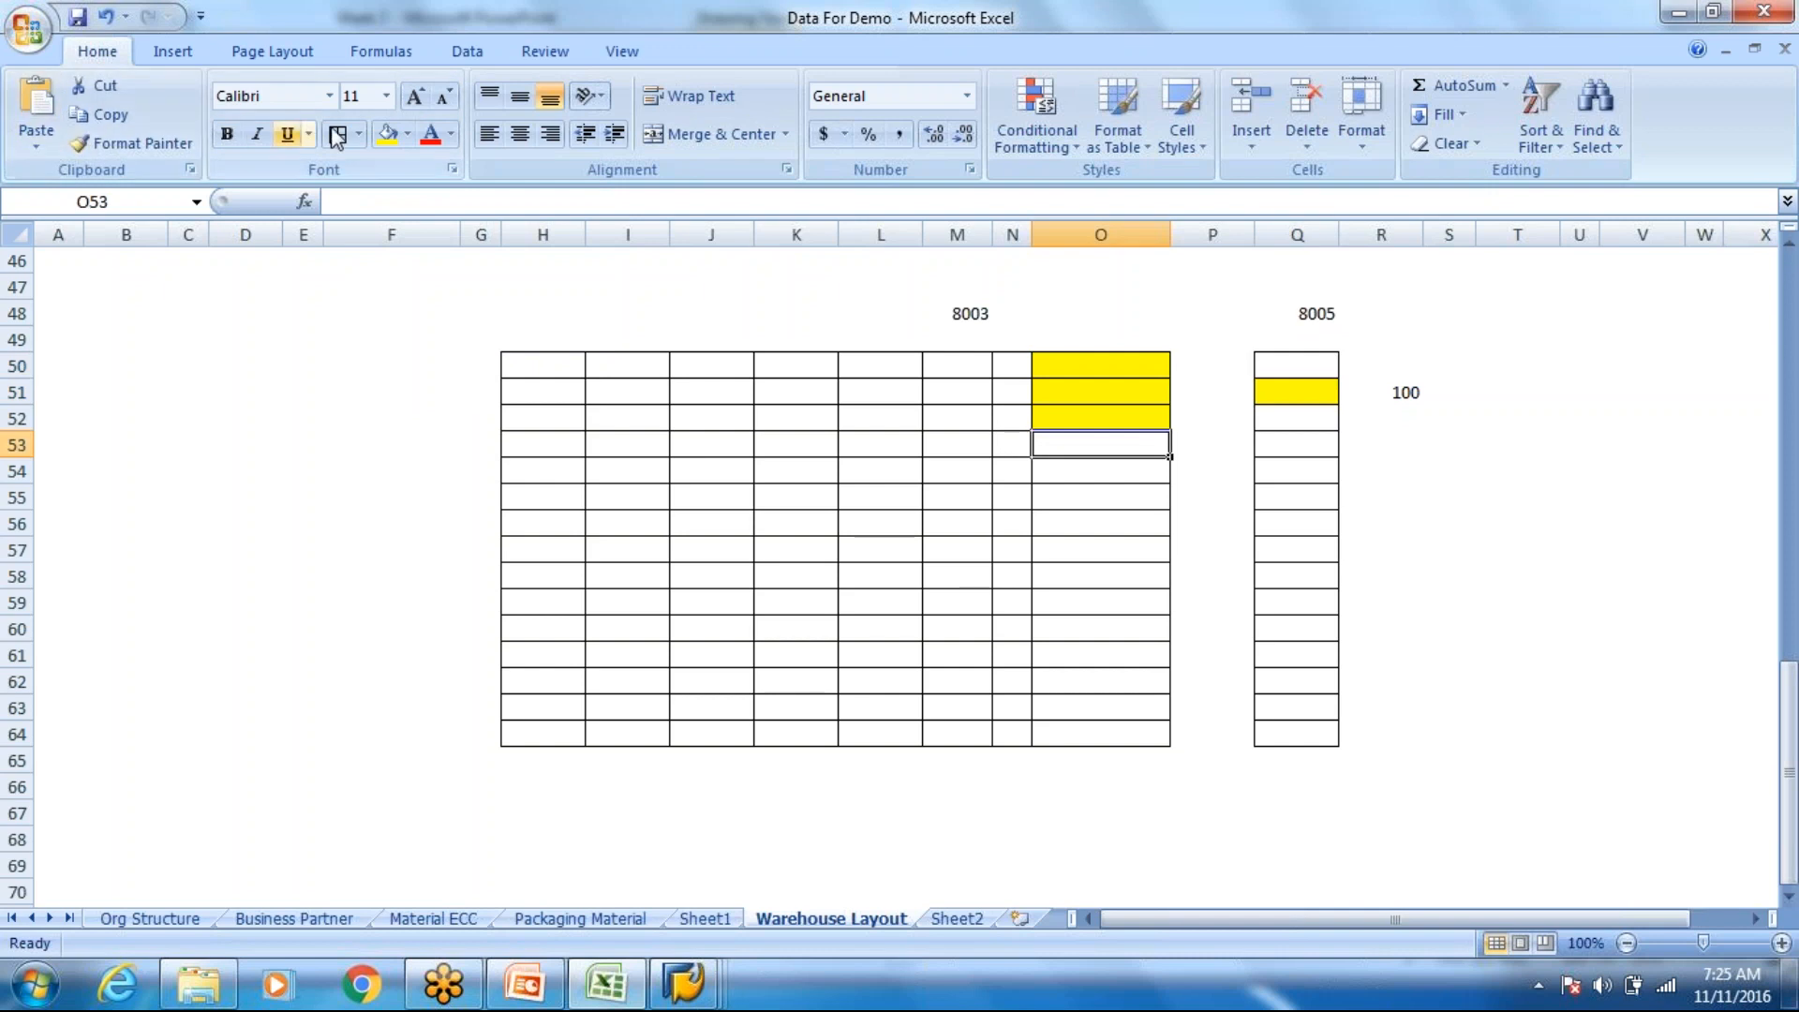
click(387, 133)
Step: Extend the yellow fill in the 8003 grid to the adjoining block L50:N53
drag(1003, 369, 856, 441)
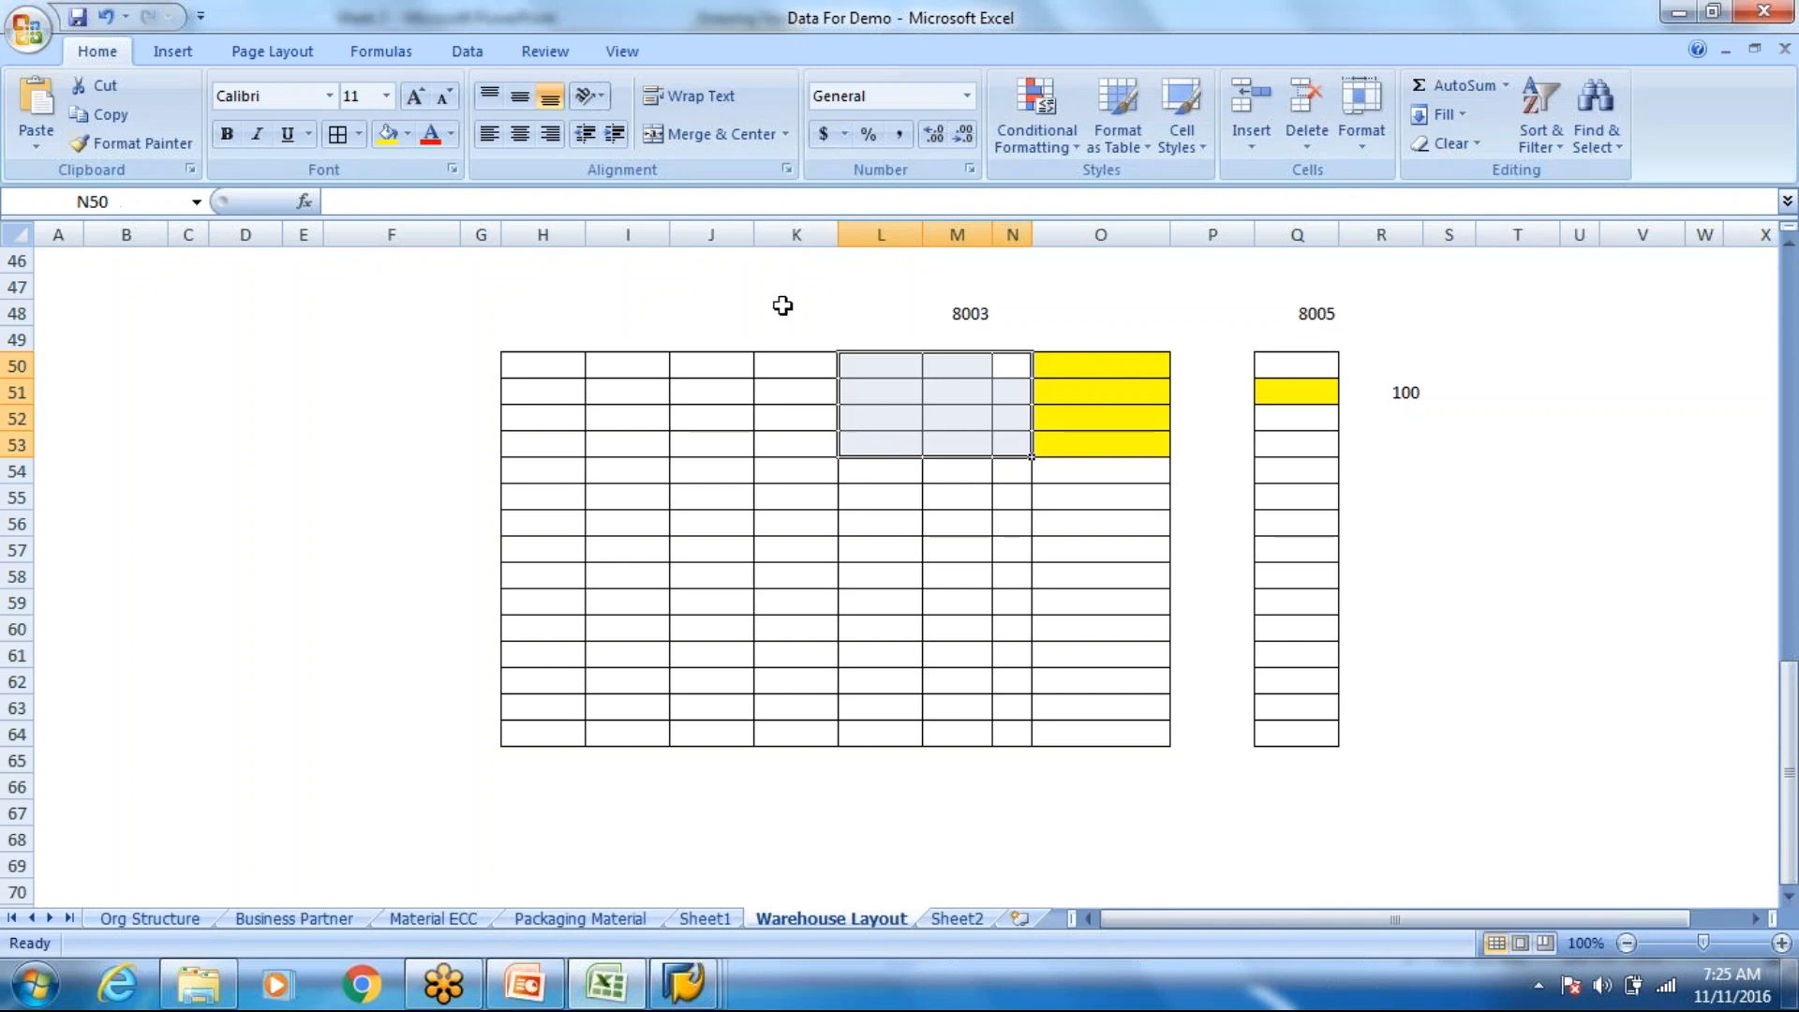
click(387, 133)
click(1098, 465)
click(1252, 393)
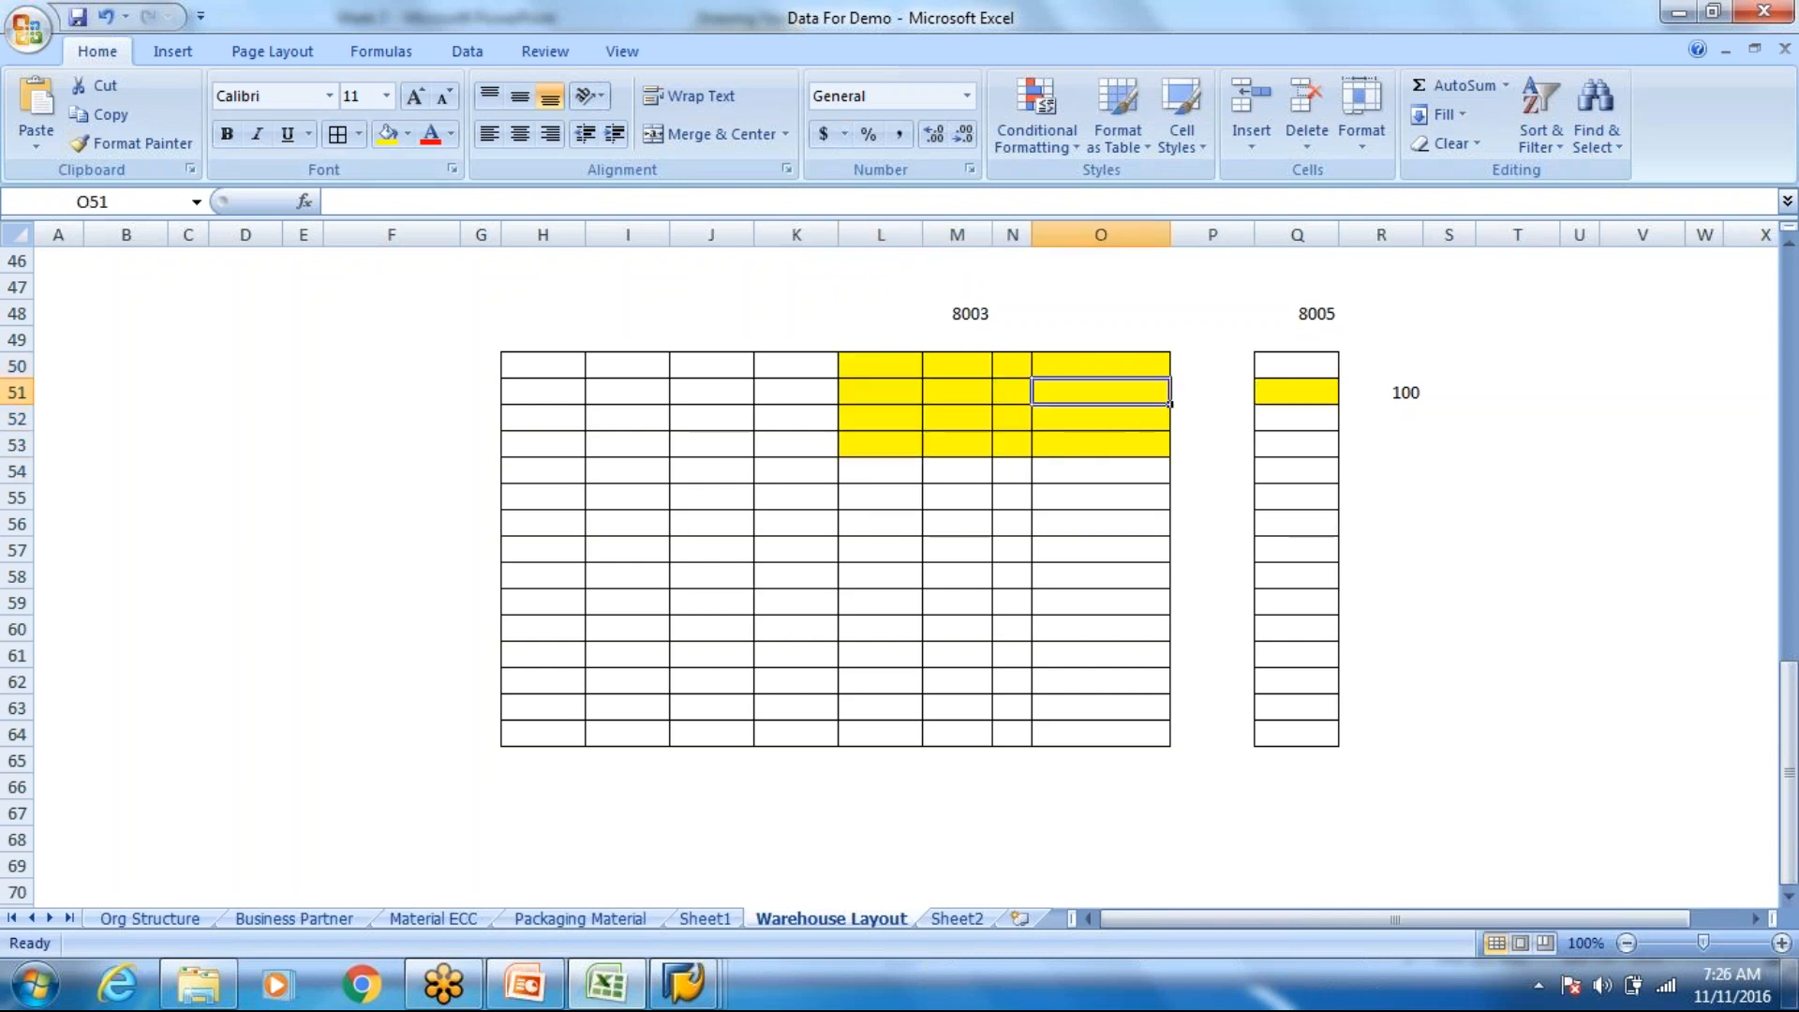
Step: Compare the 8005 fixed bin and its quantity with the yellow 8003 block, checking both storage types in the Warehouse WH80 layout
click(1285, 382)
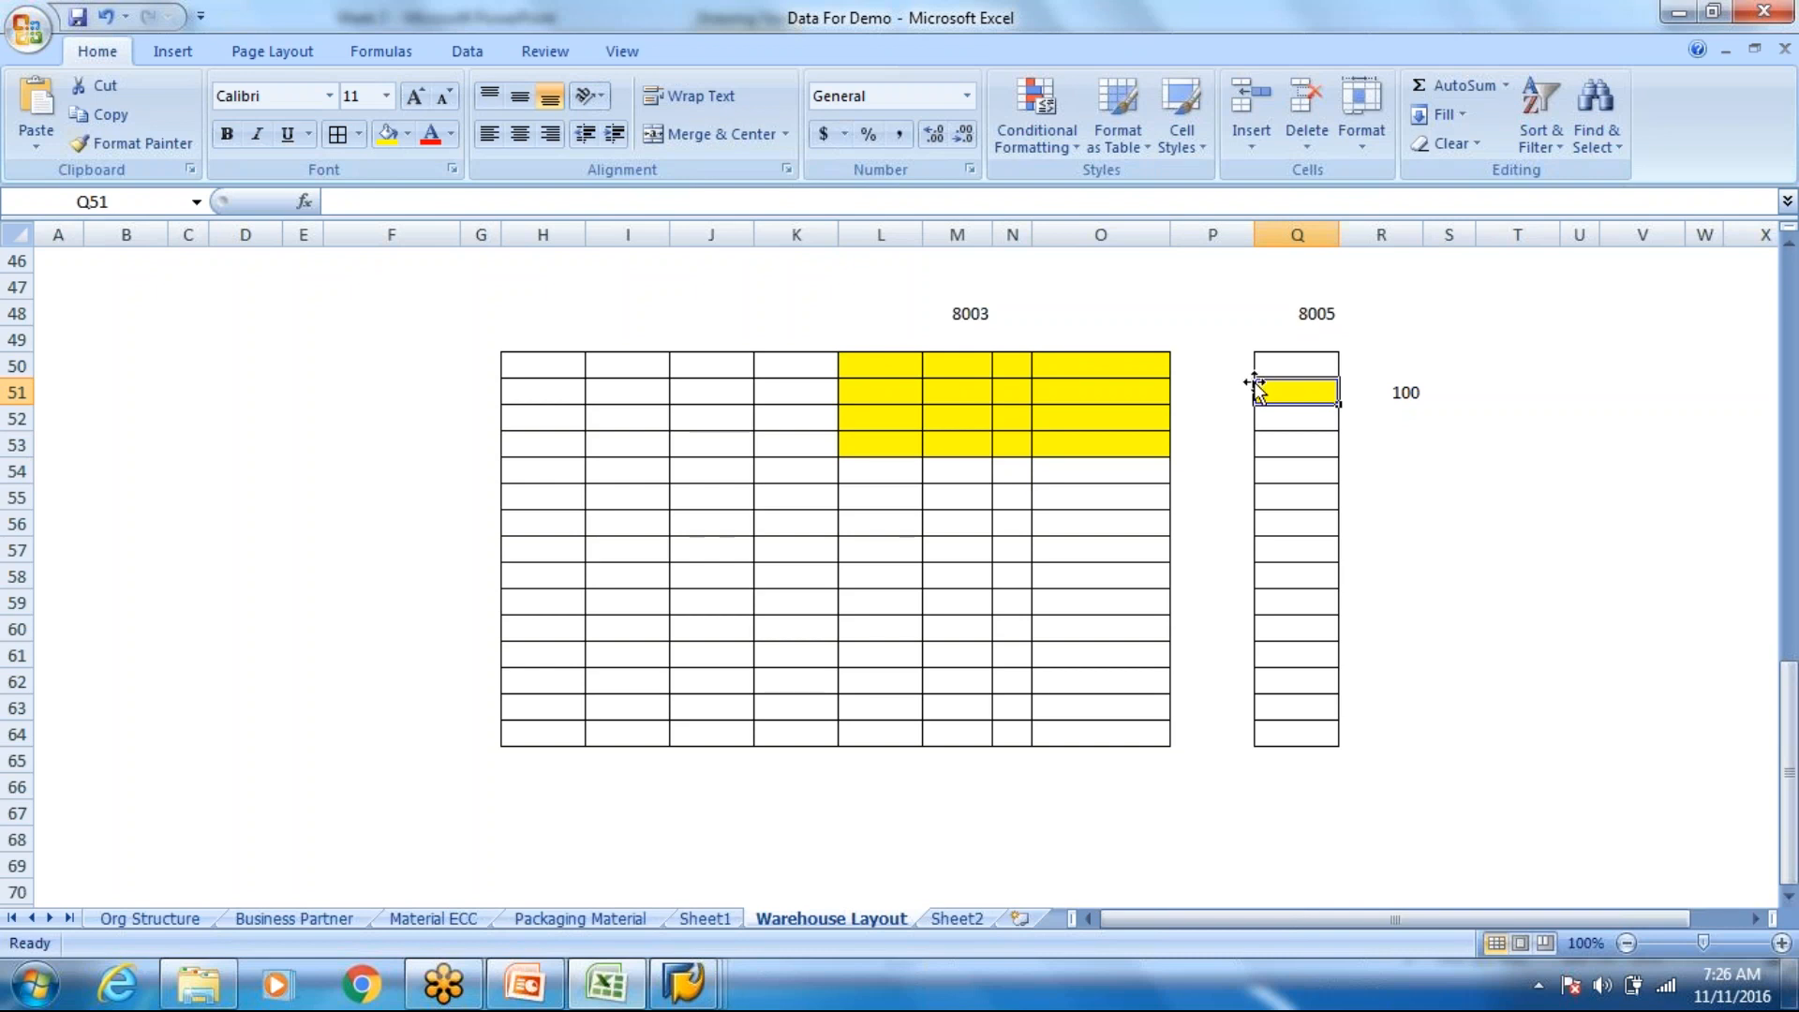
click(1377, 393)
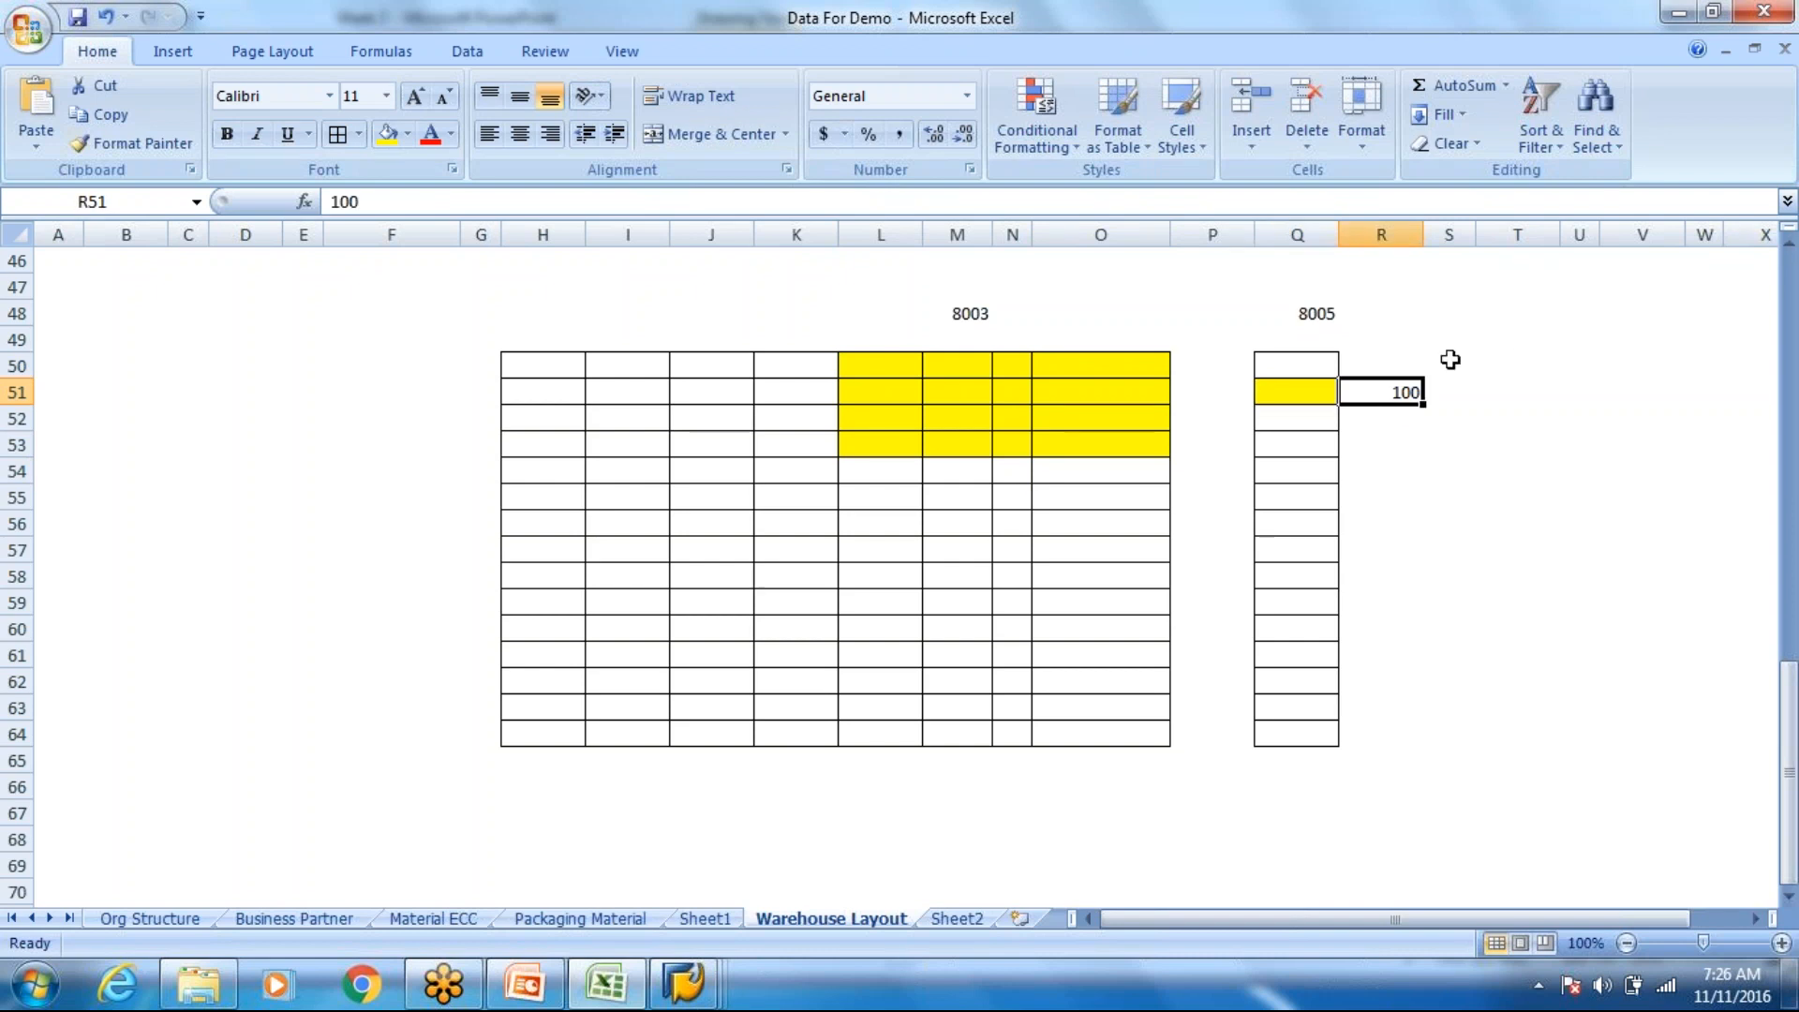
scroll(1397, 461, up, 7)
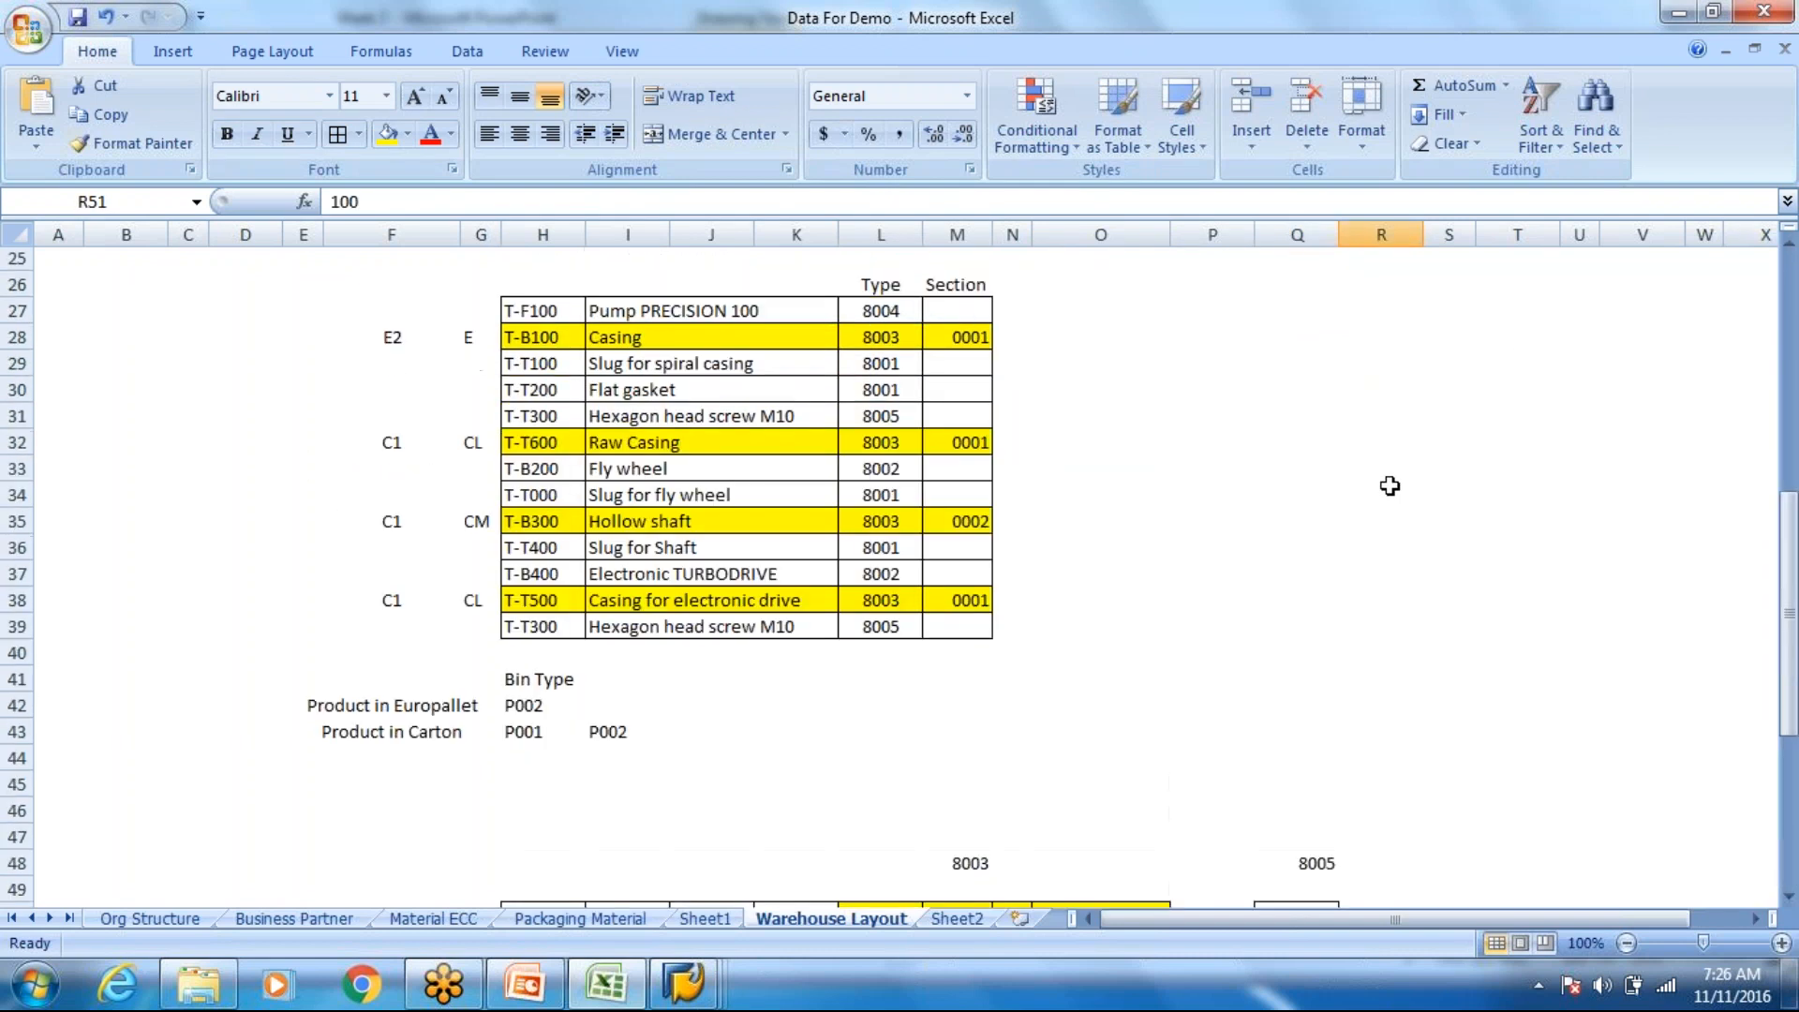
scroll(1390, 485, up, 8)
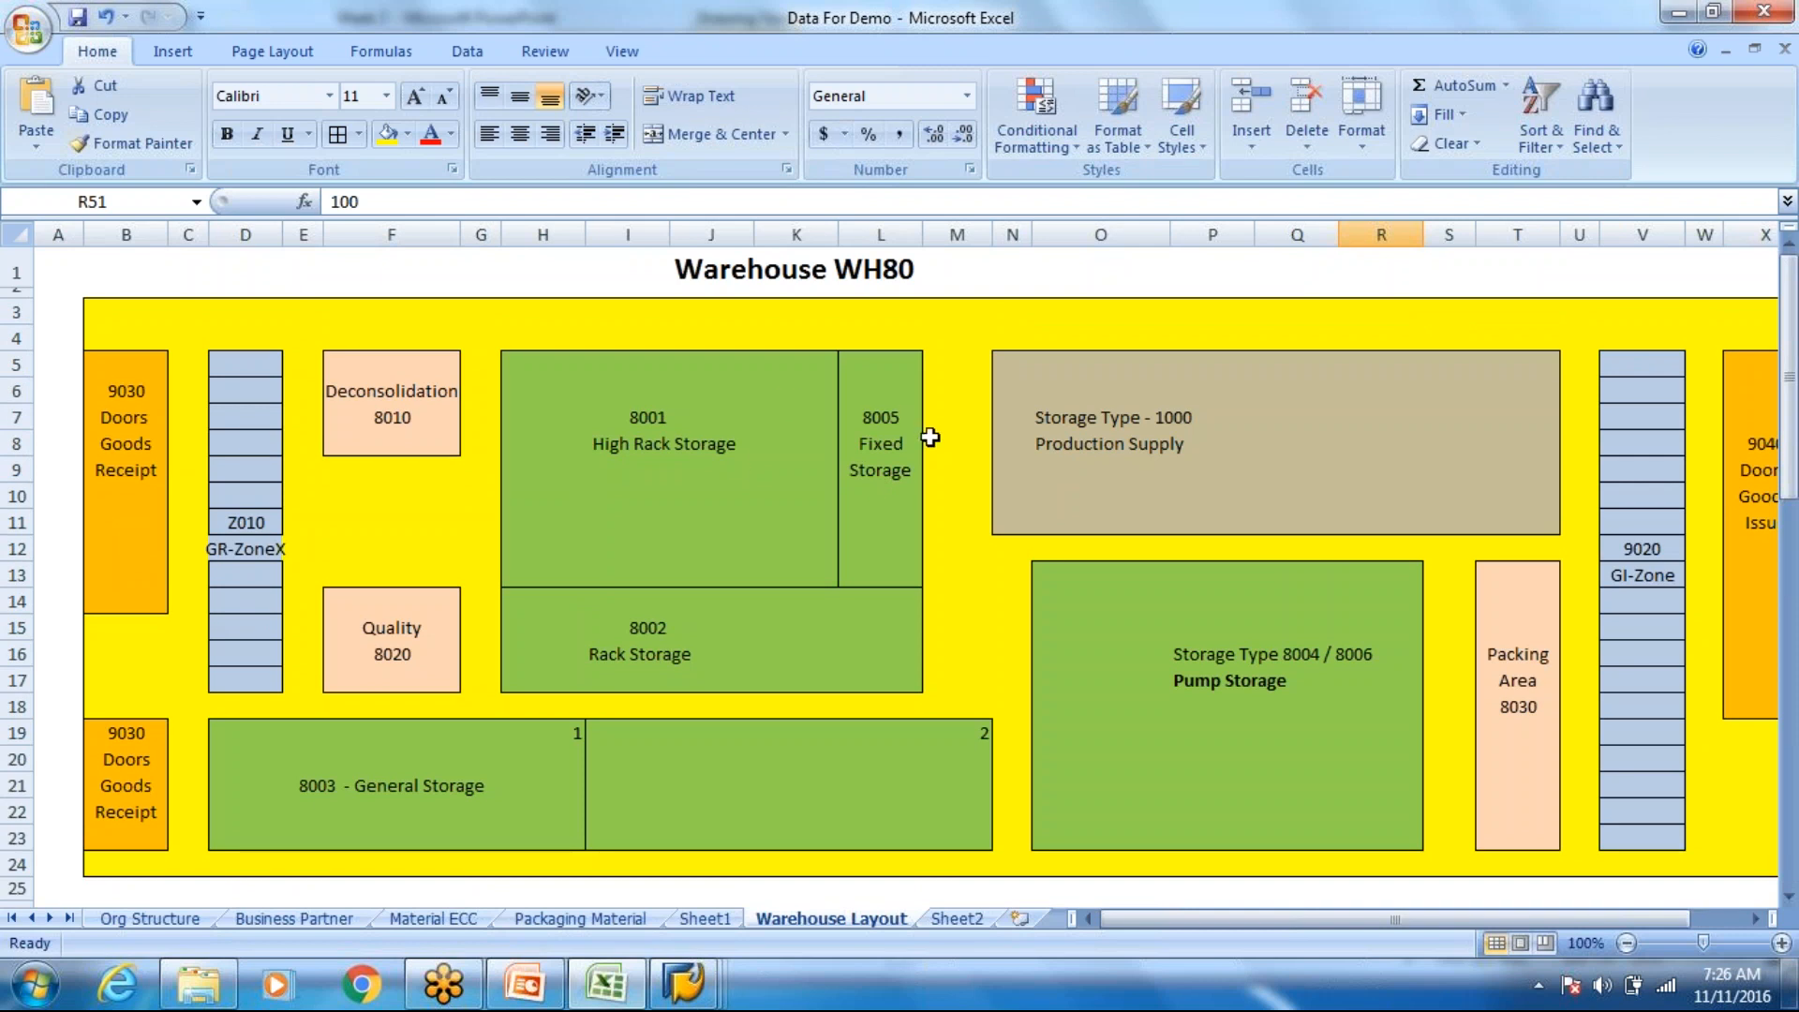
scroll(929, 437, down, 10)
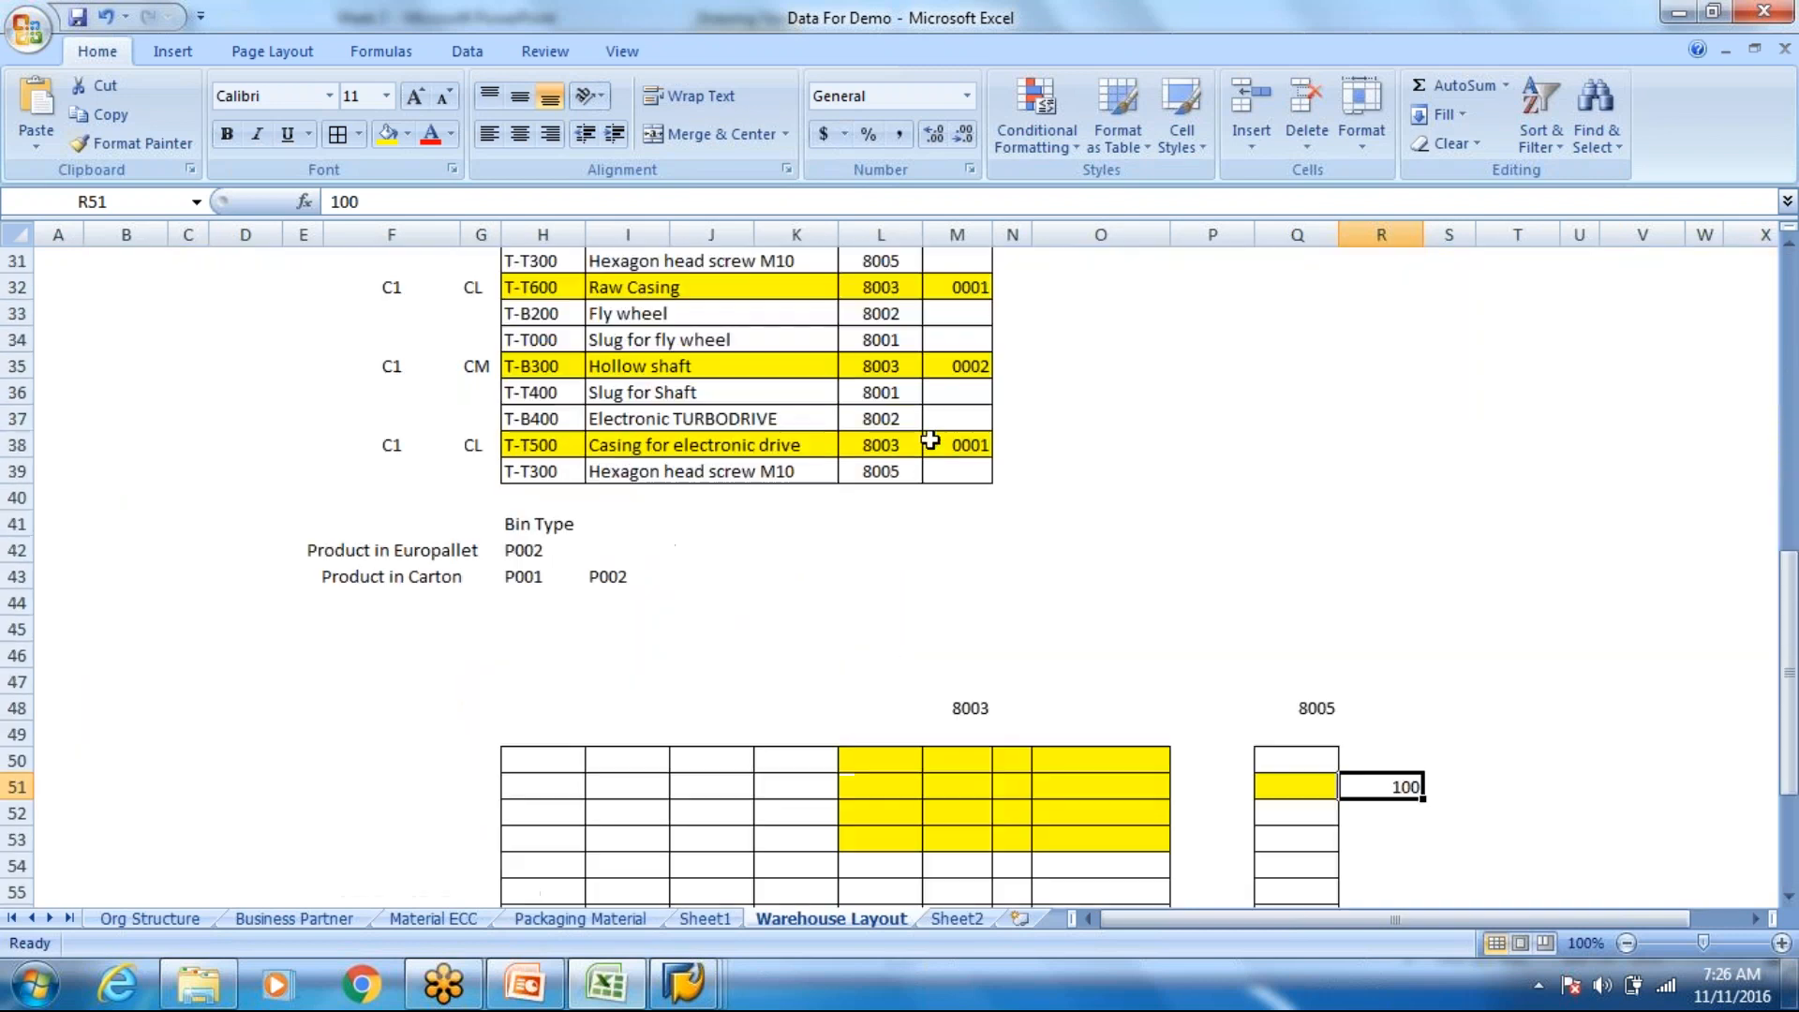
scroll(861, 447, down, 4)
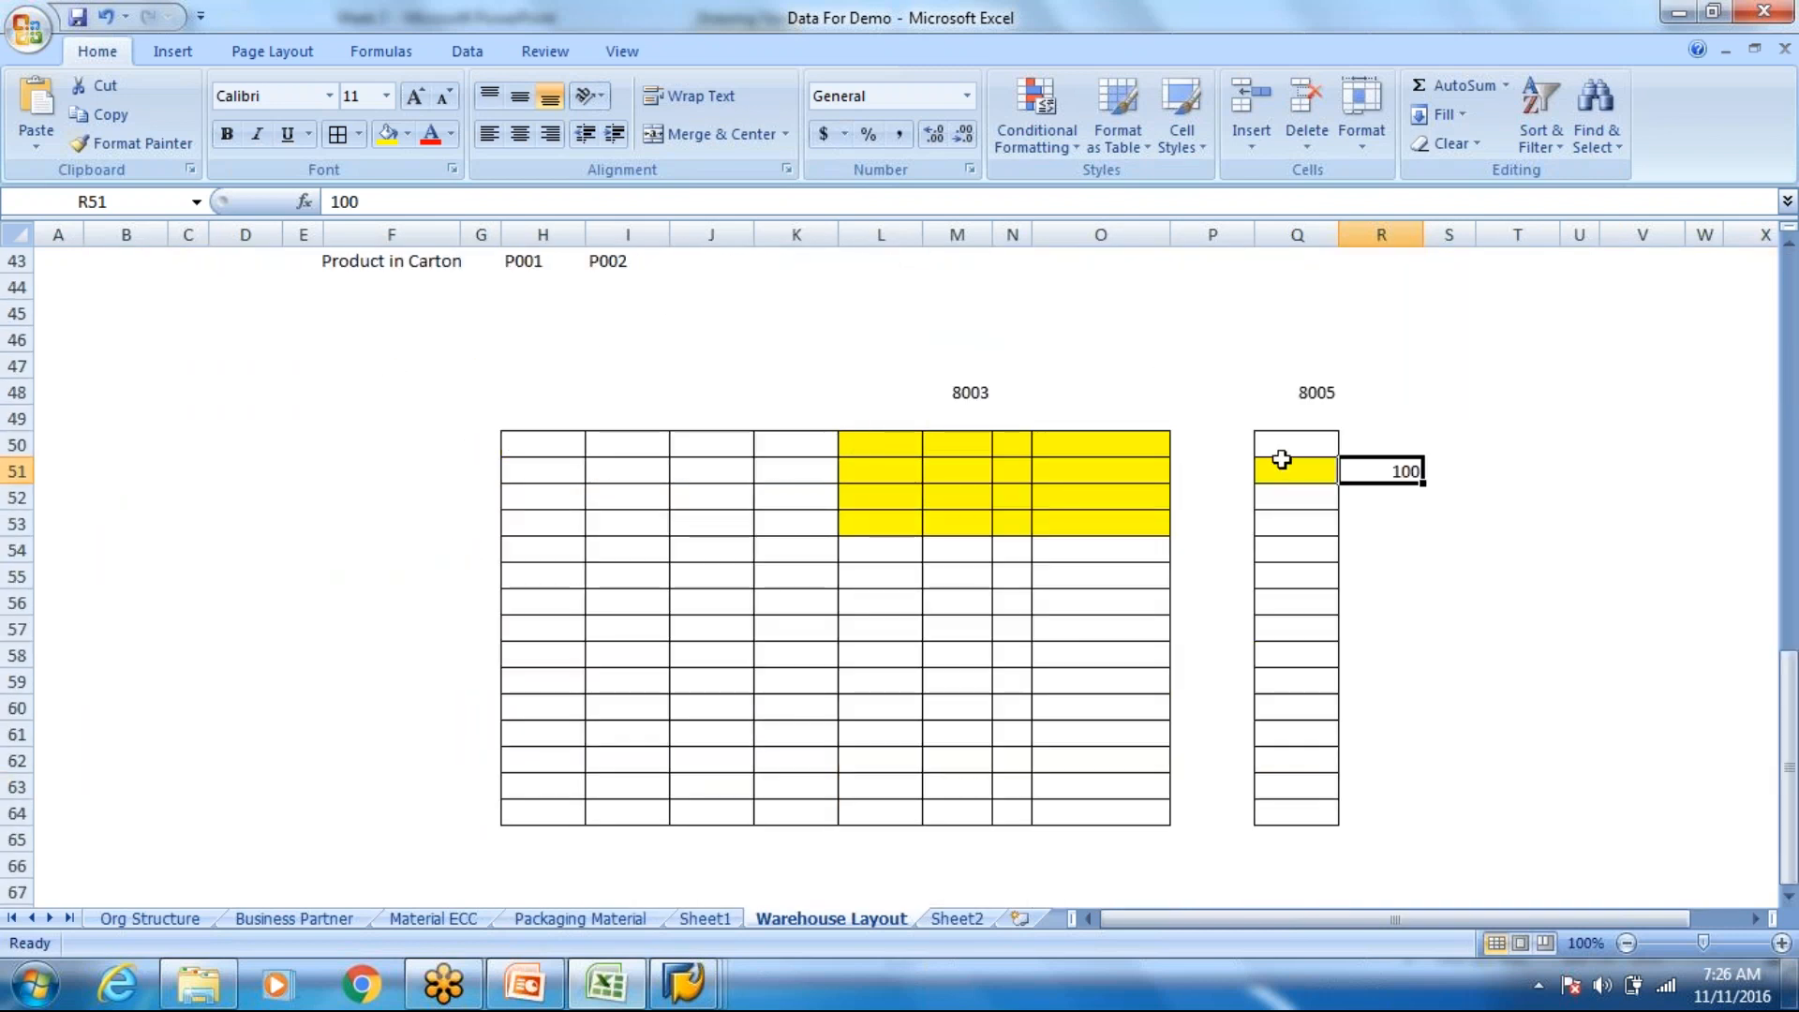
click(1282, 460)
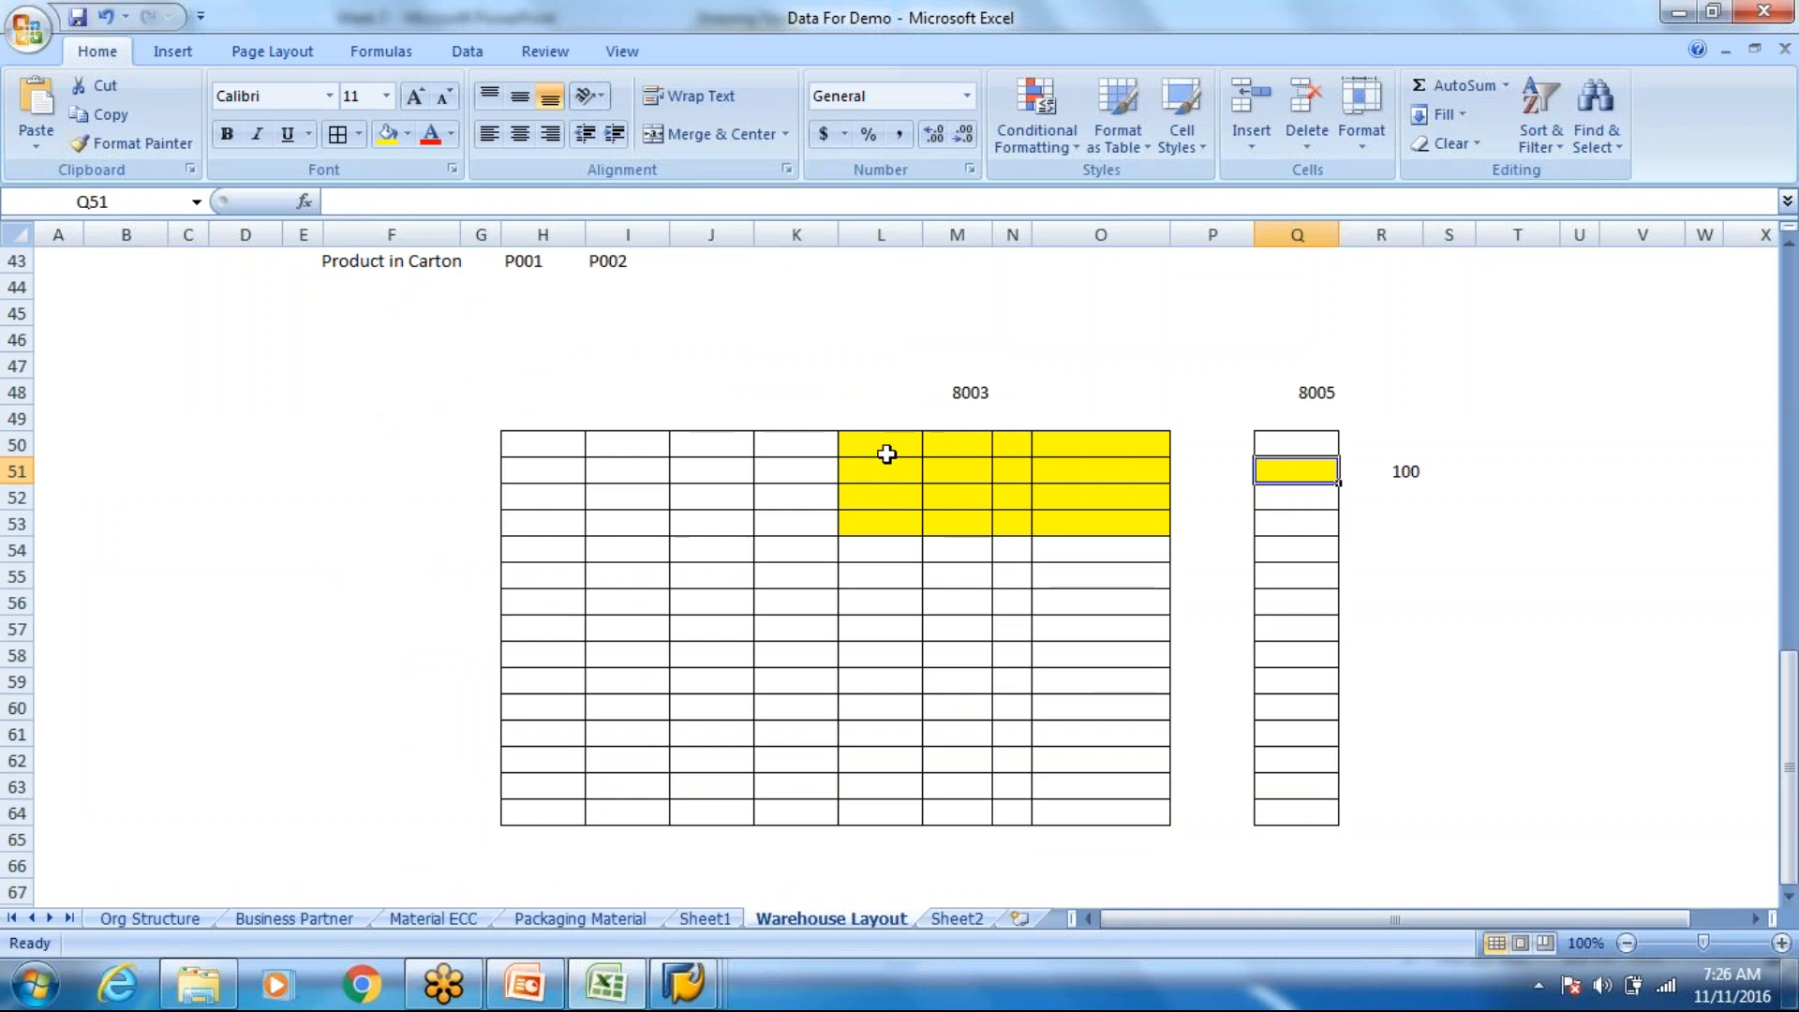
drag(868, 450, 1120, 532)
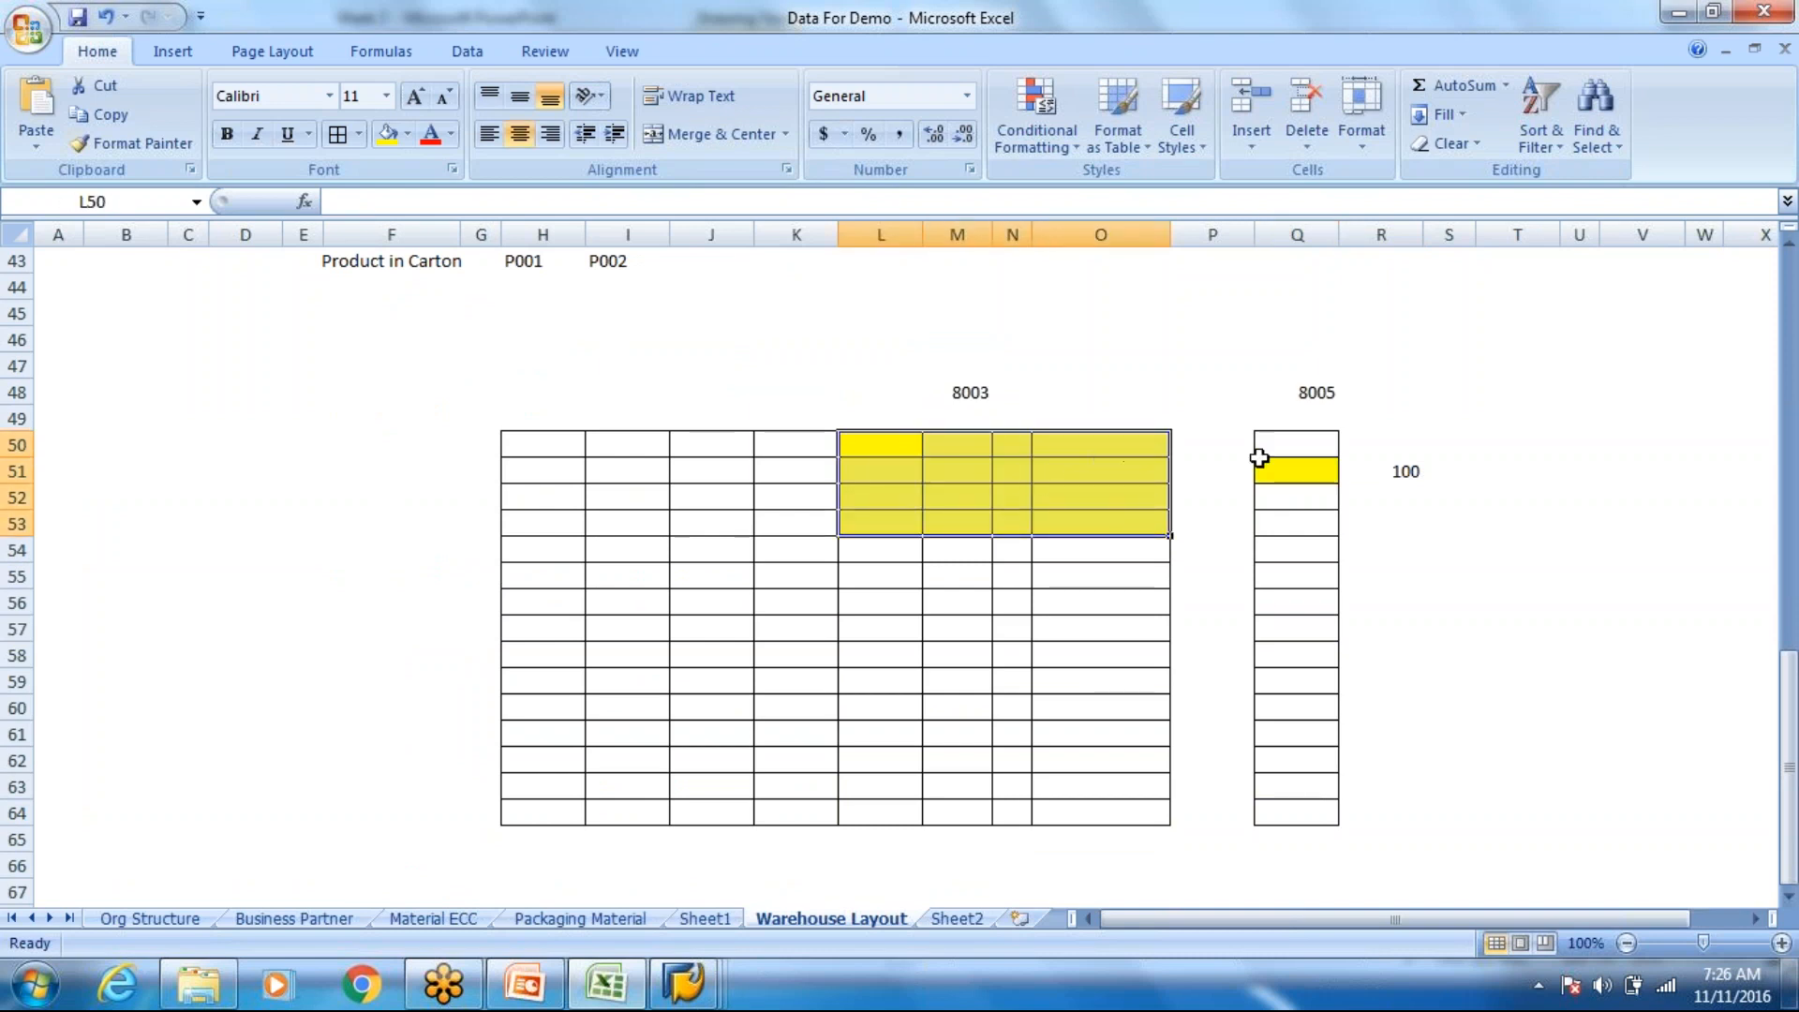
click(1318, 467)
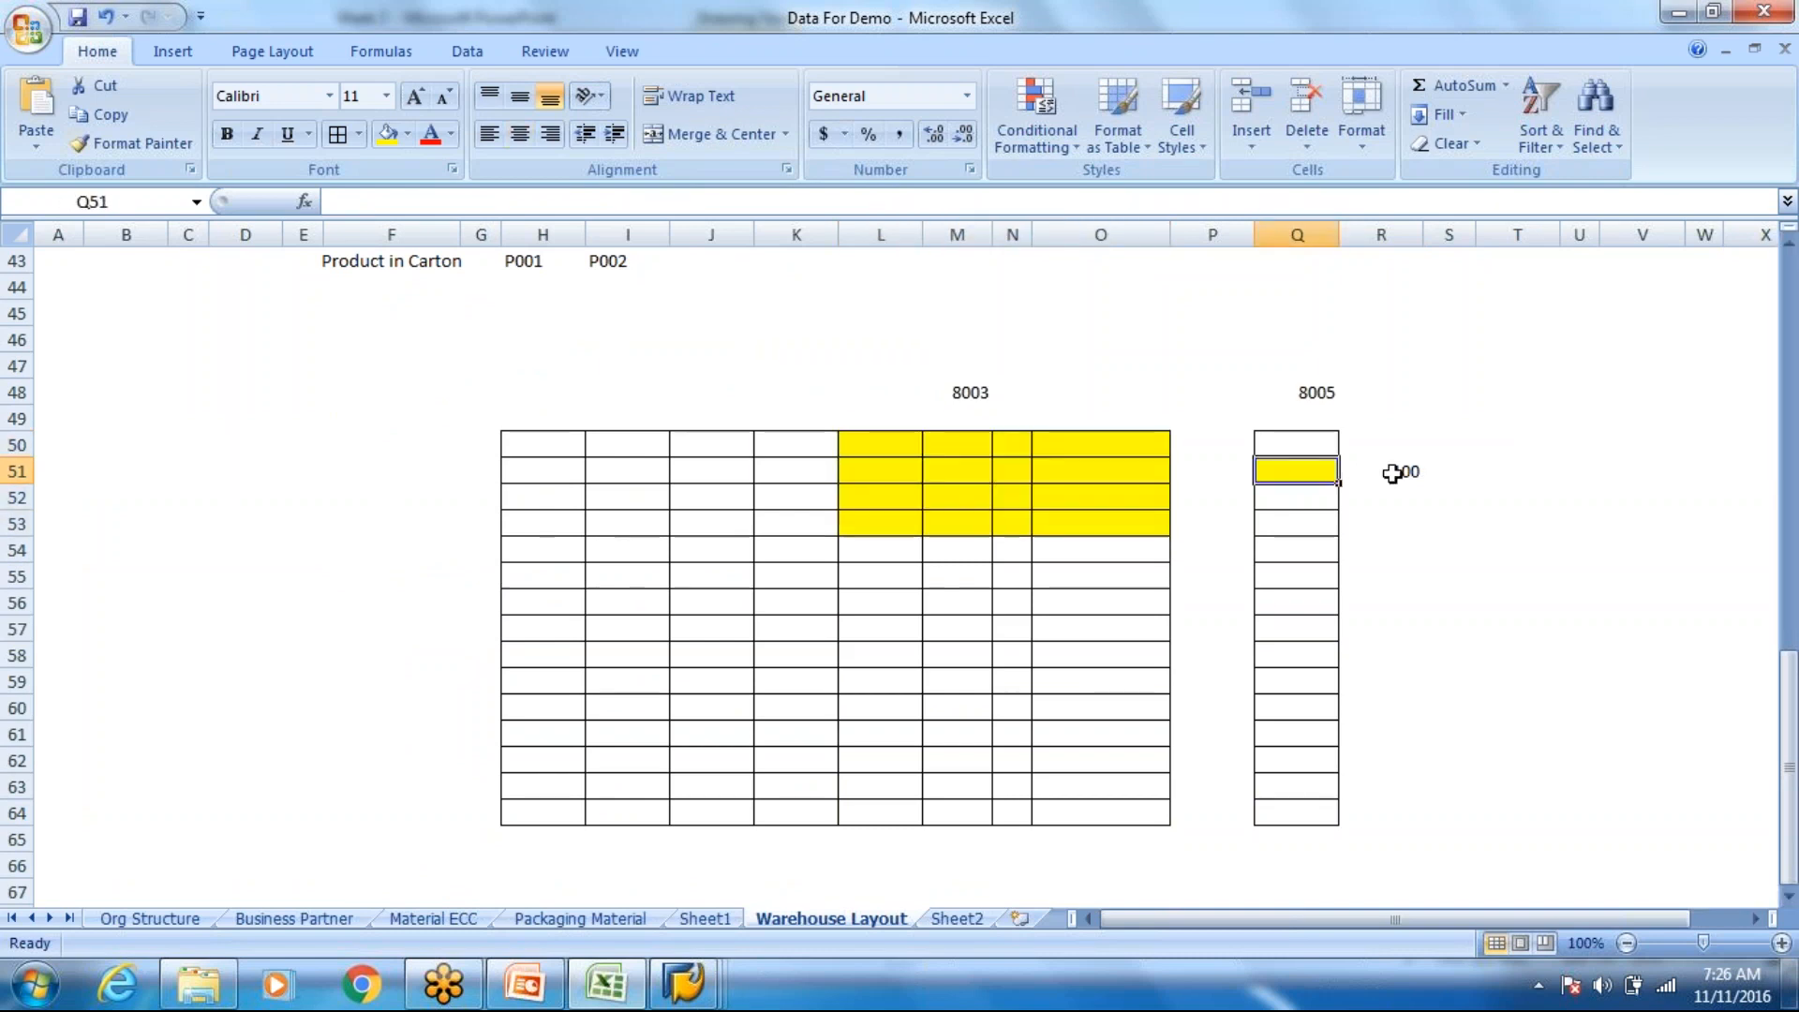
click(1519, 473)
click(1092, 478)
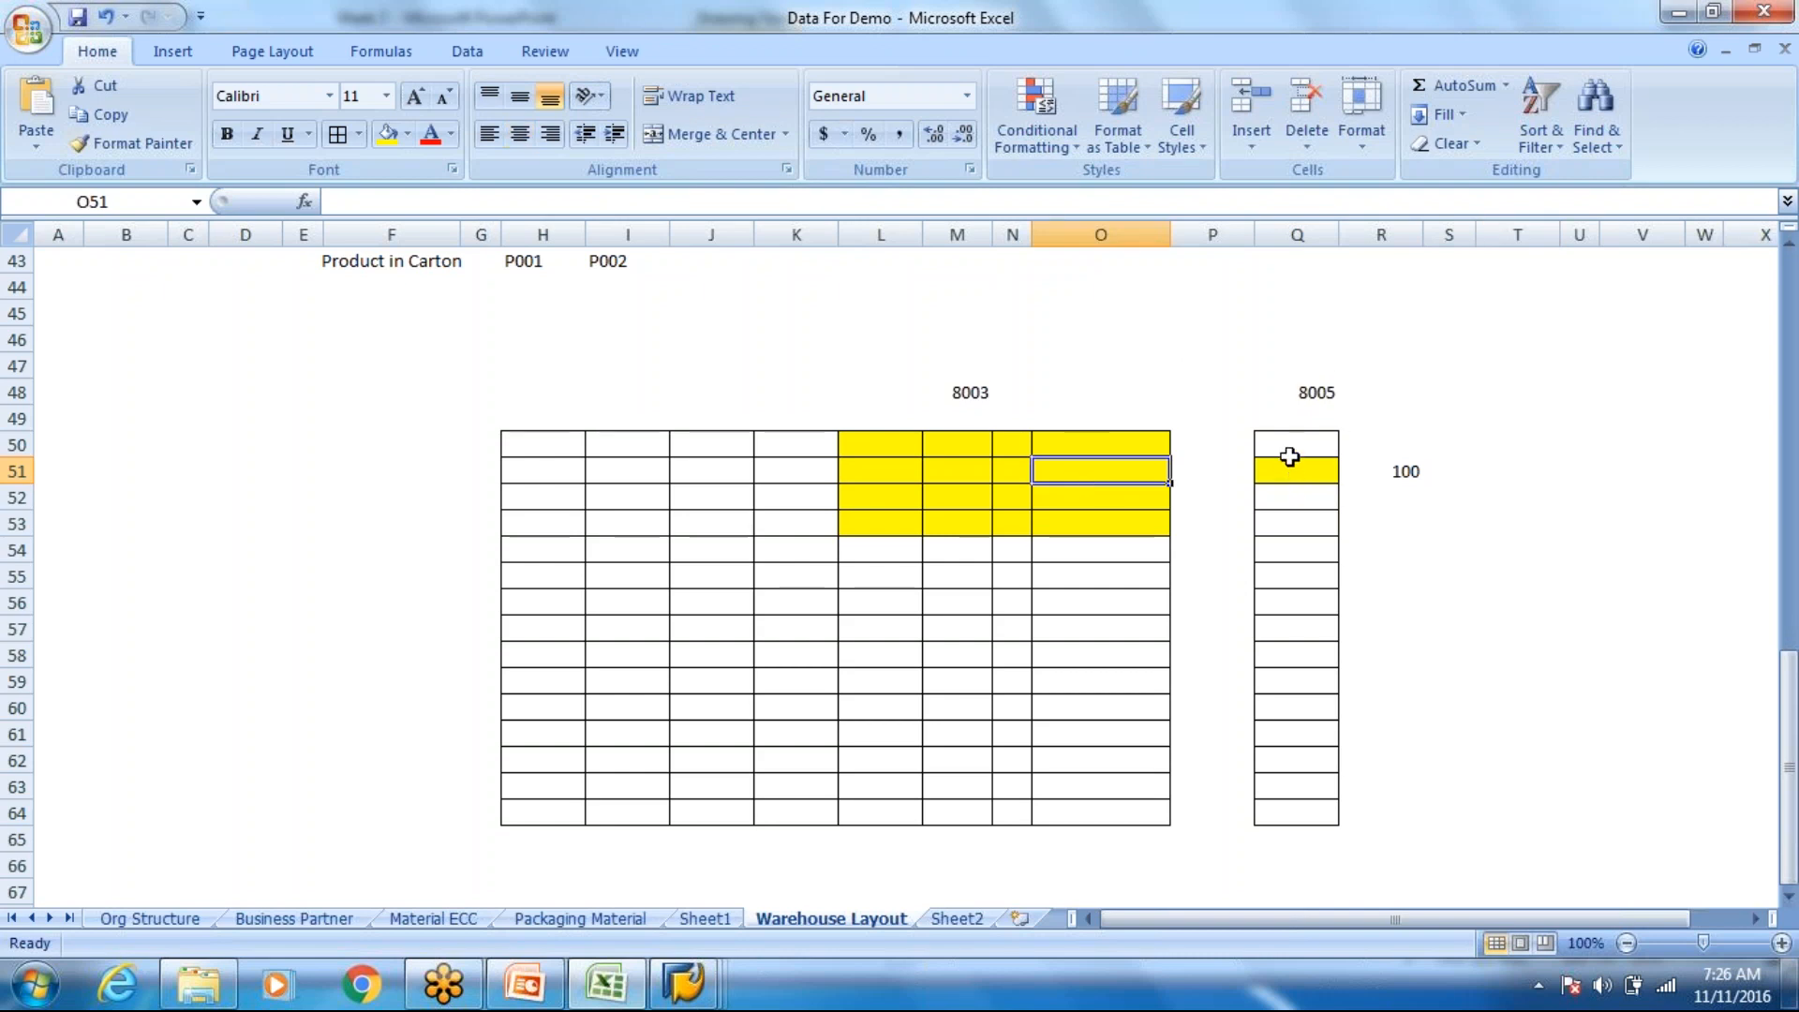
Step: Delete the contents of Q47:Q64, including the 8005 label, and set the range to No Border
scroll(1288, 464, down, 1)
drag(534, 360, 1316, 735)
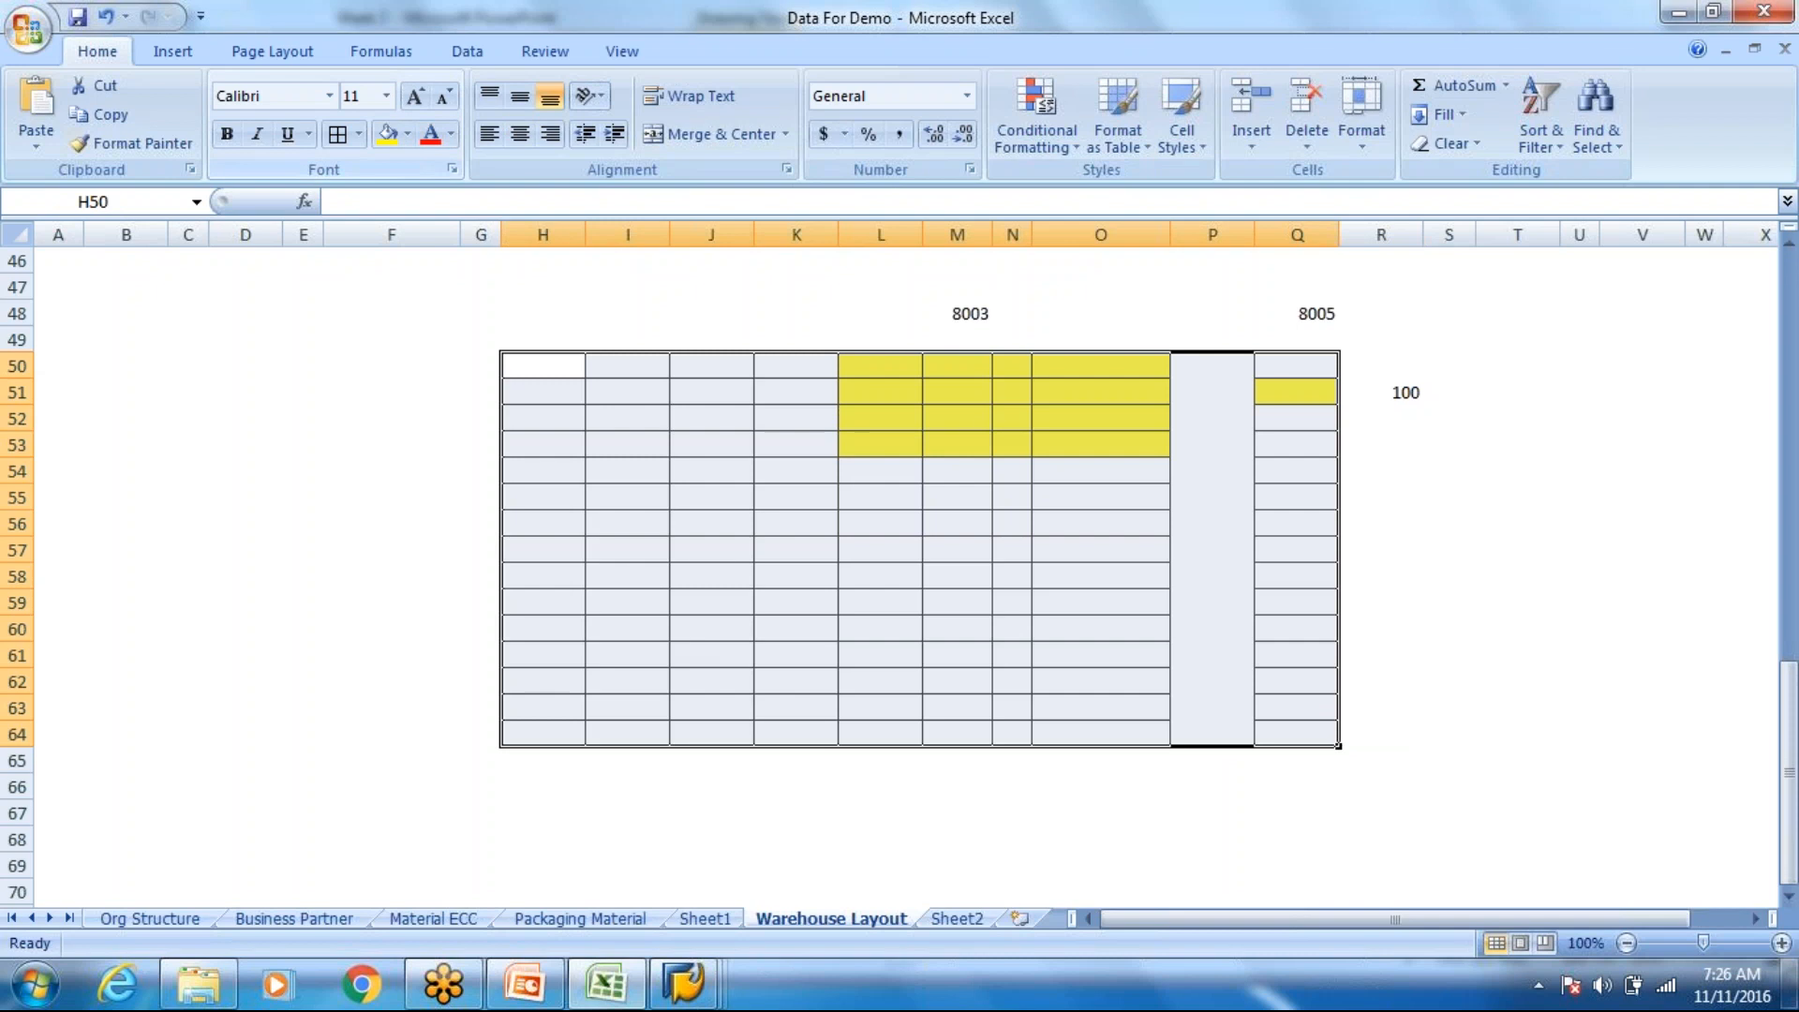
drag(1297, 287, 1288, 738)
key(Delete)
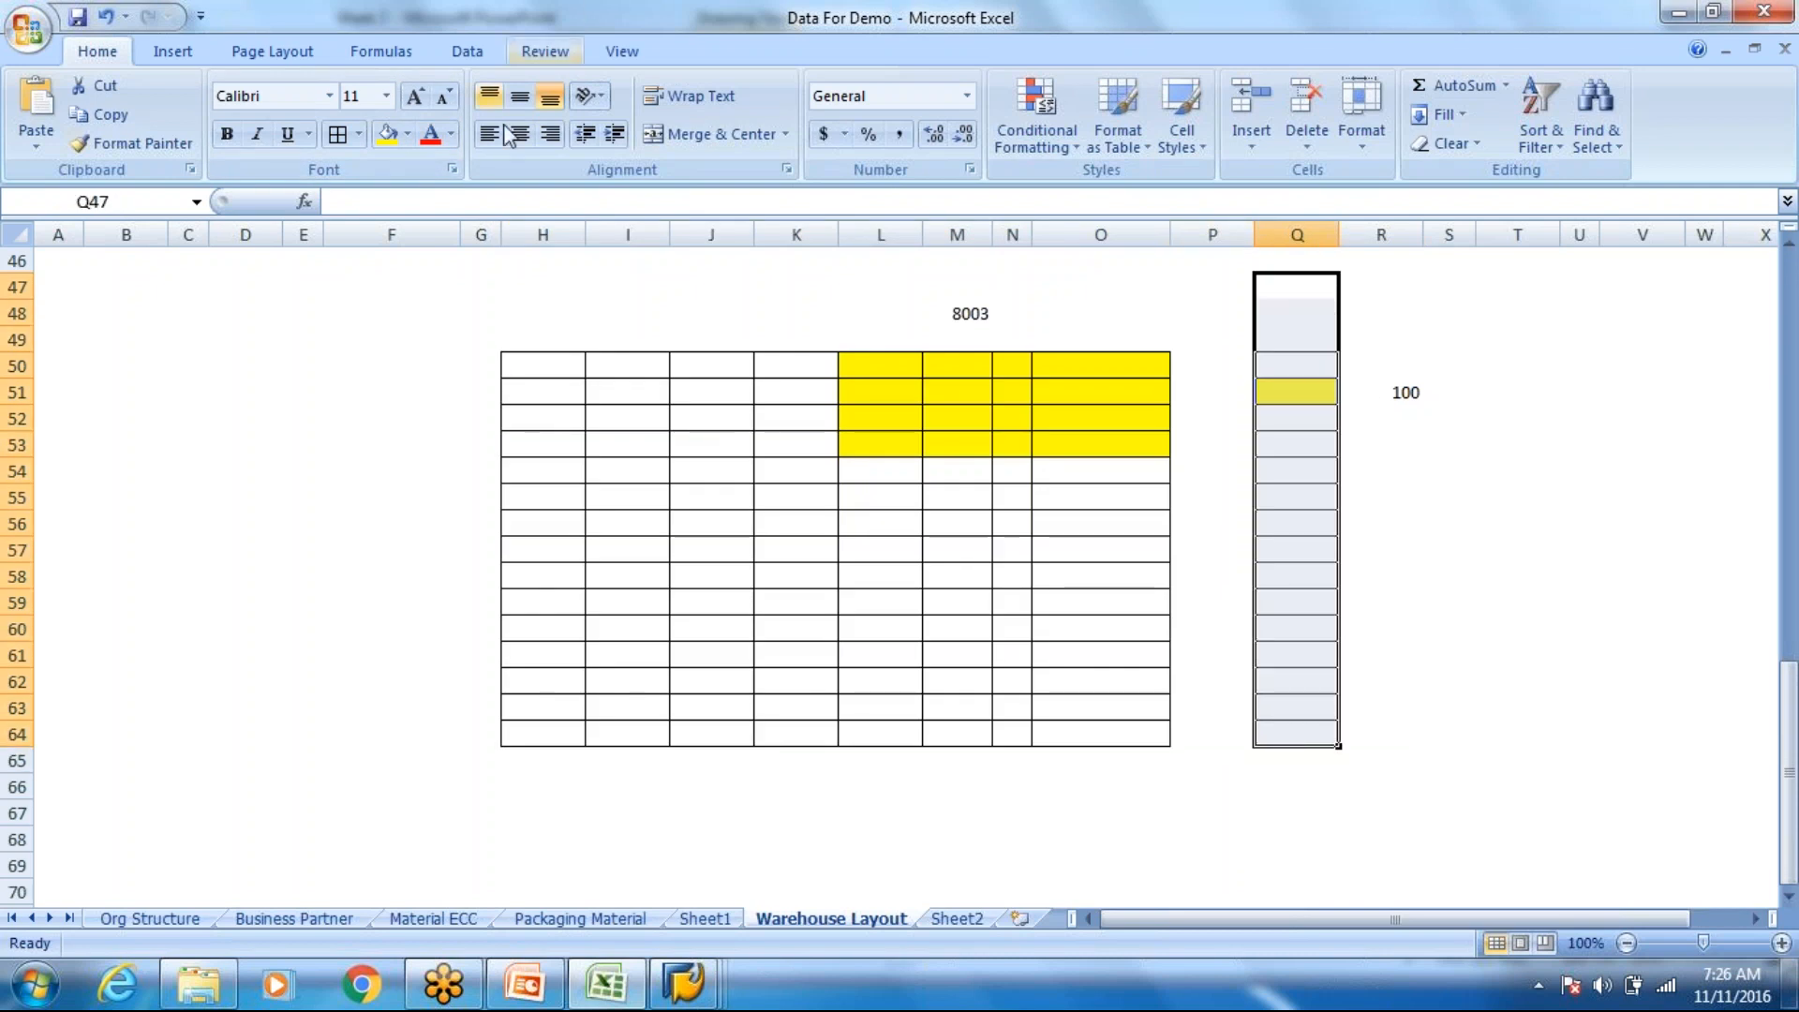
click(361, 134)
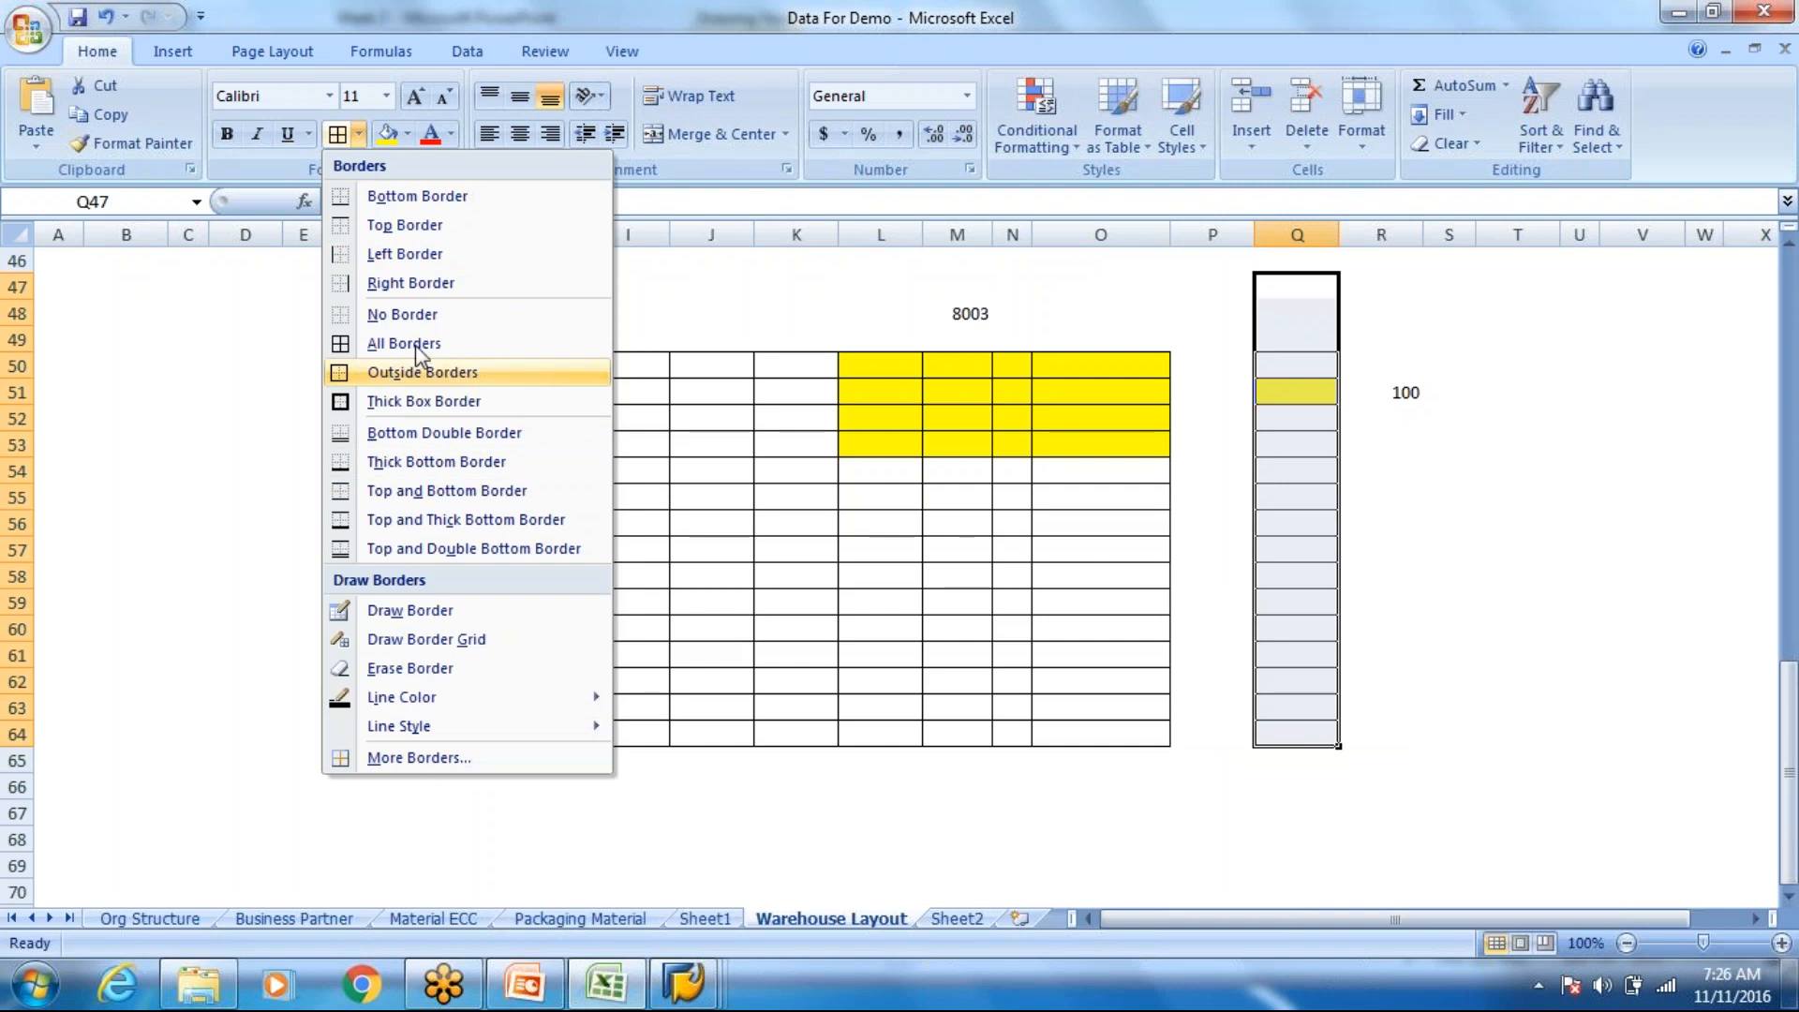
click(413, 314)
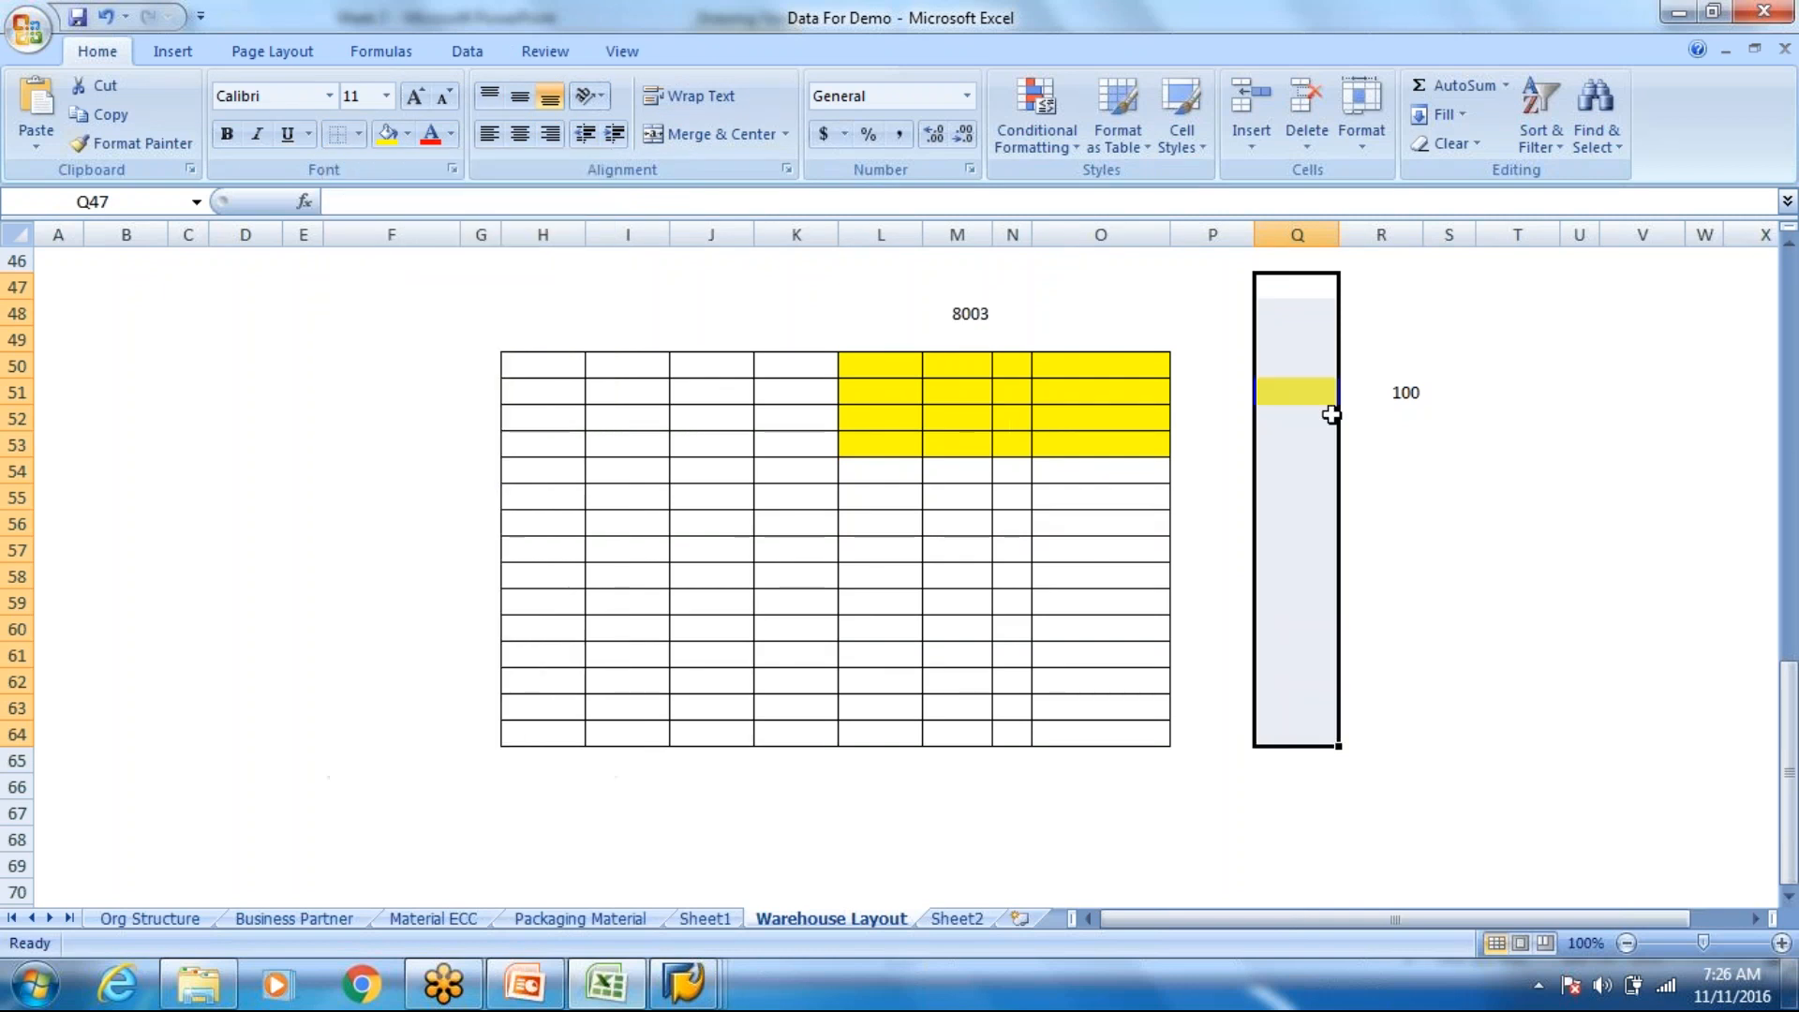
Step: Remove the fill from Q47:Q64 and delete the quantity 100 in R51
click(407, 135)
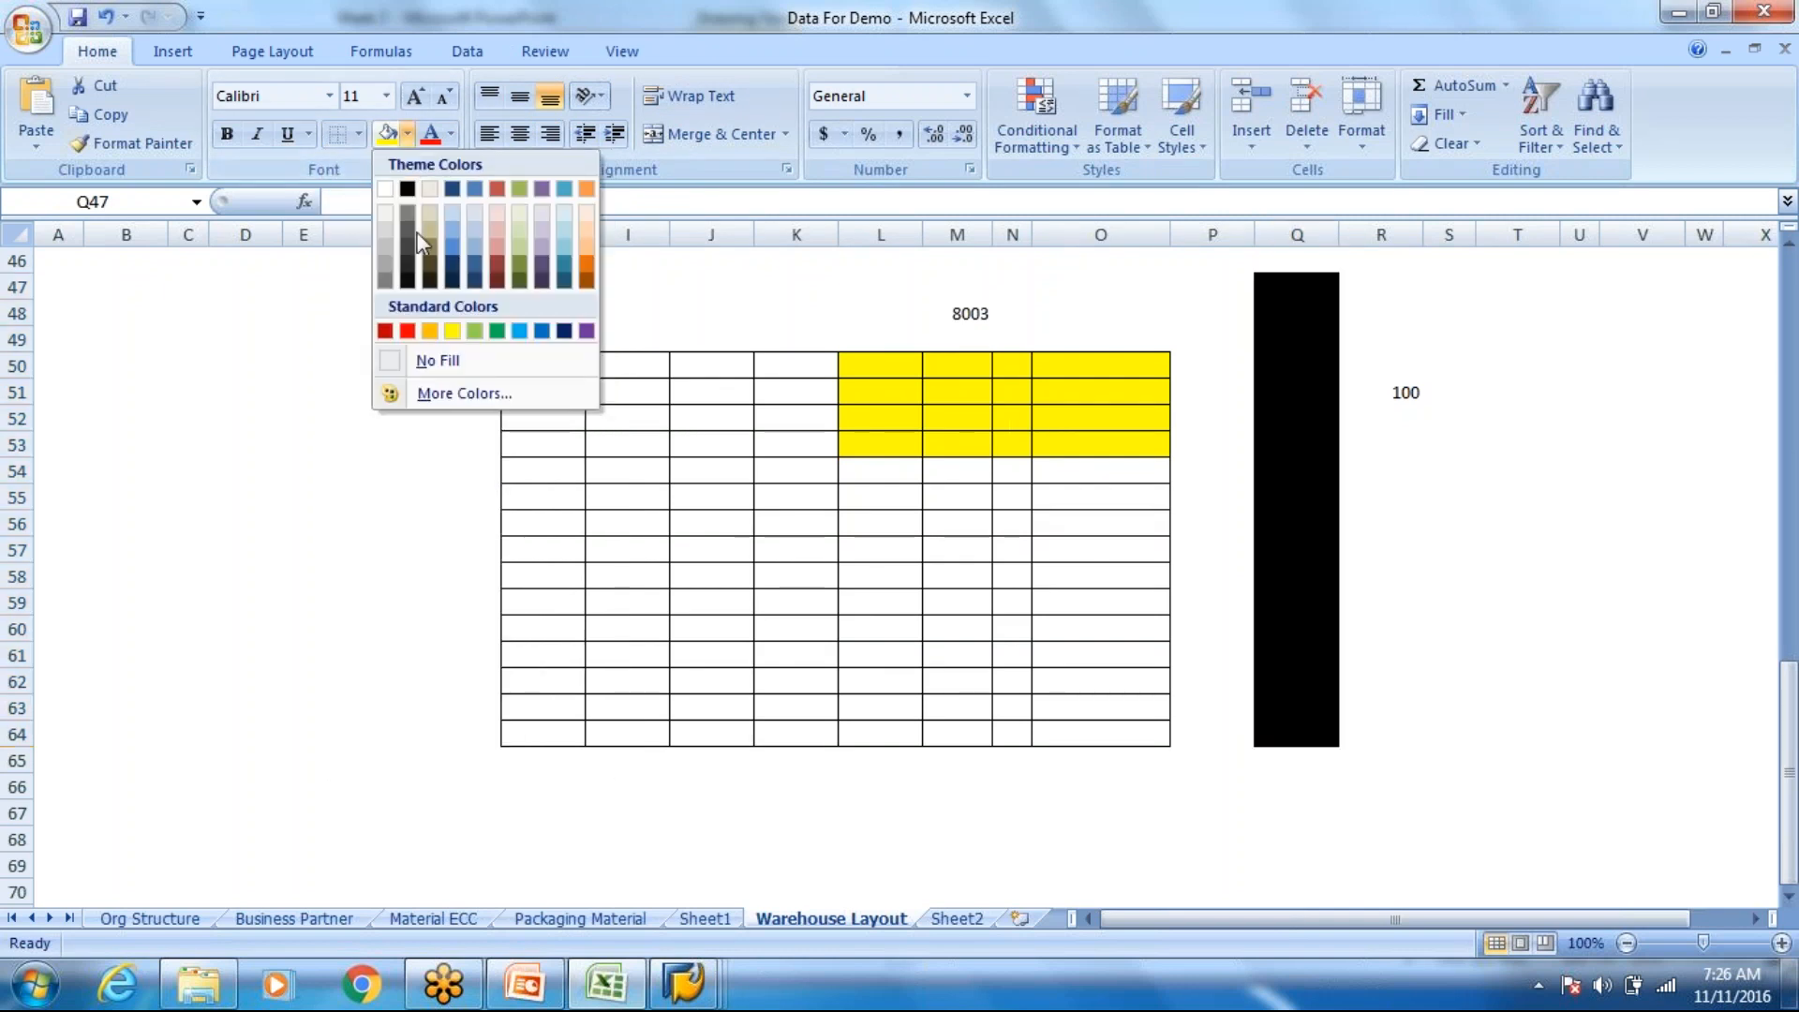
click(1048, 456)
click(1402, 389)
key(Delete)
Step: Set the yellow block L50:O53 to No Fill and delete the 8003 label in M48
drag(881, 365, 1134, 449)
click(387, 134)
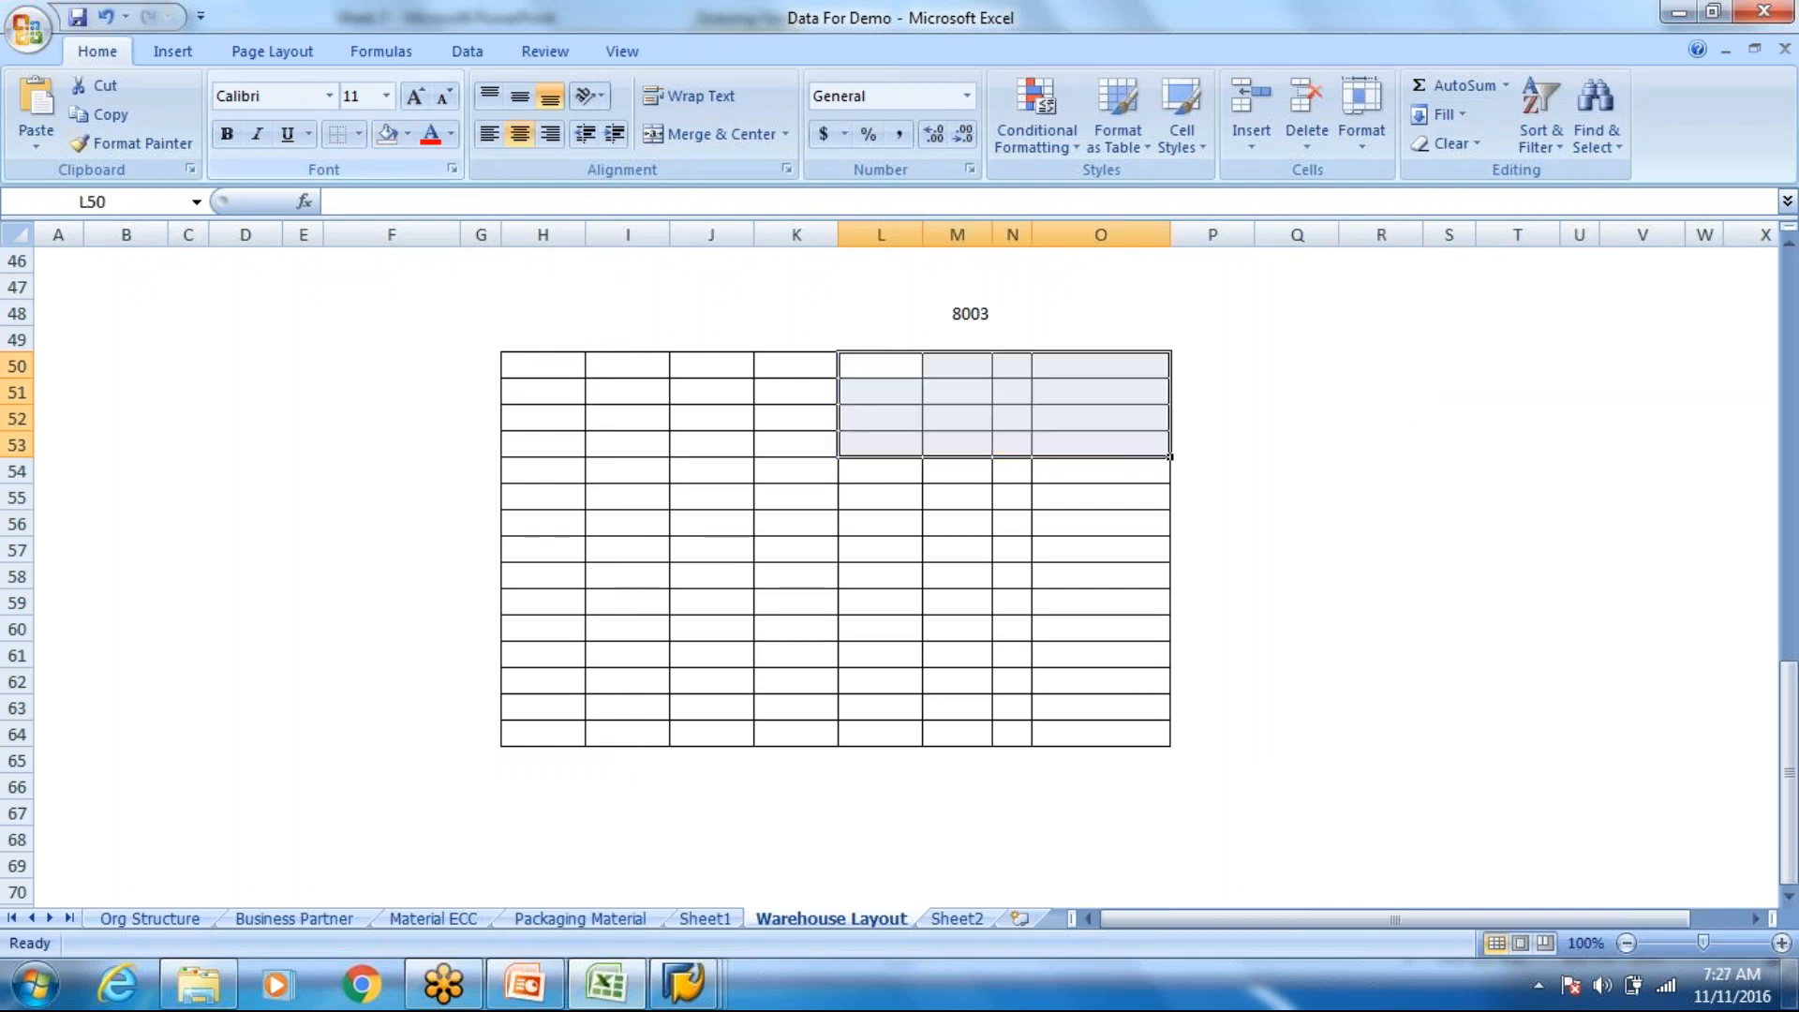
click(964, 312)
key(Delete)
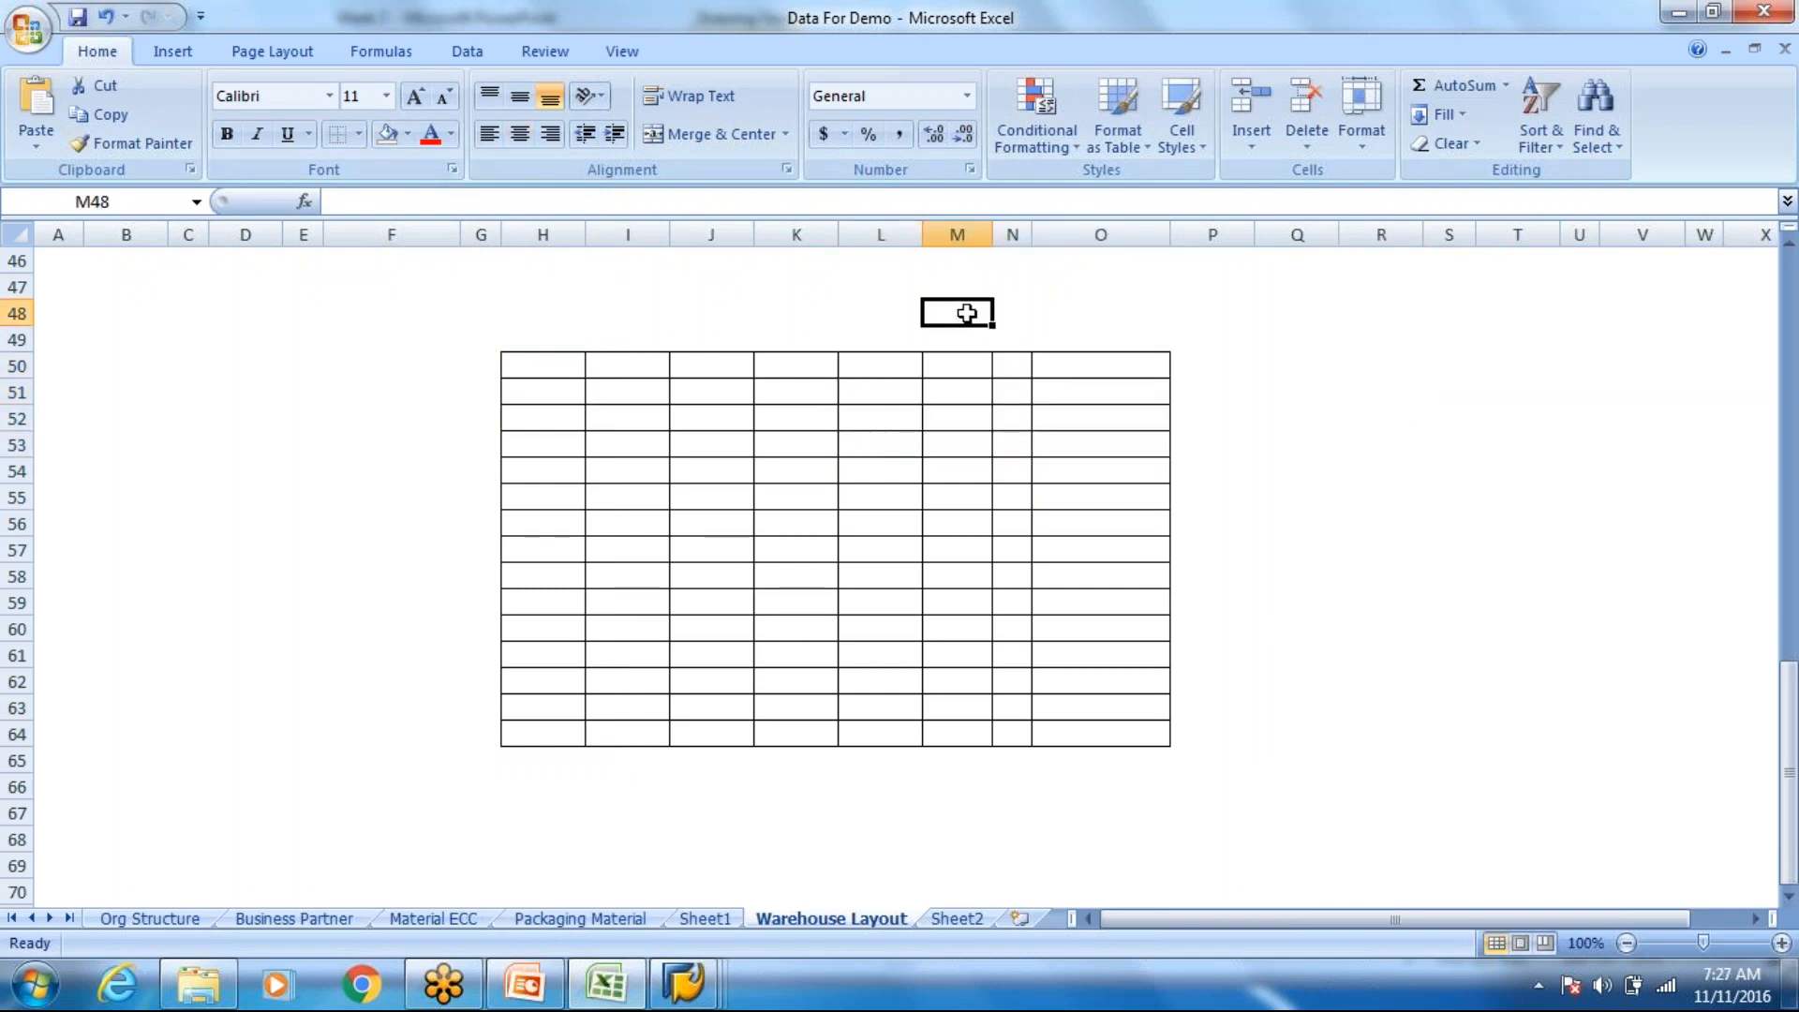
Step: Fill the grid's bottom two rows, H63:O64, with yellow
drag(562, 701, 1114, 725)
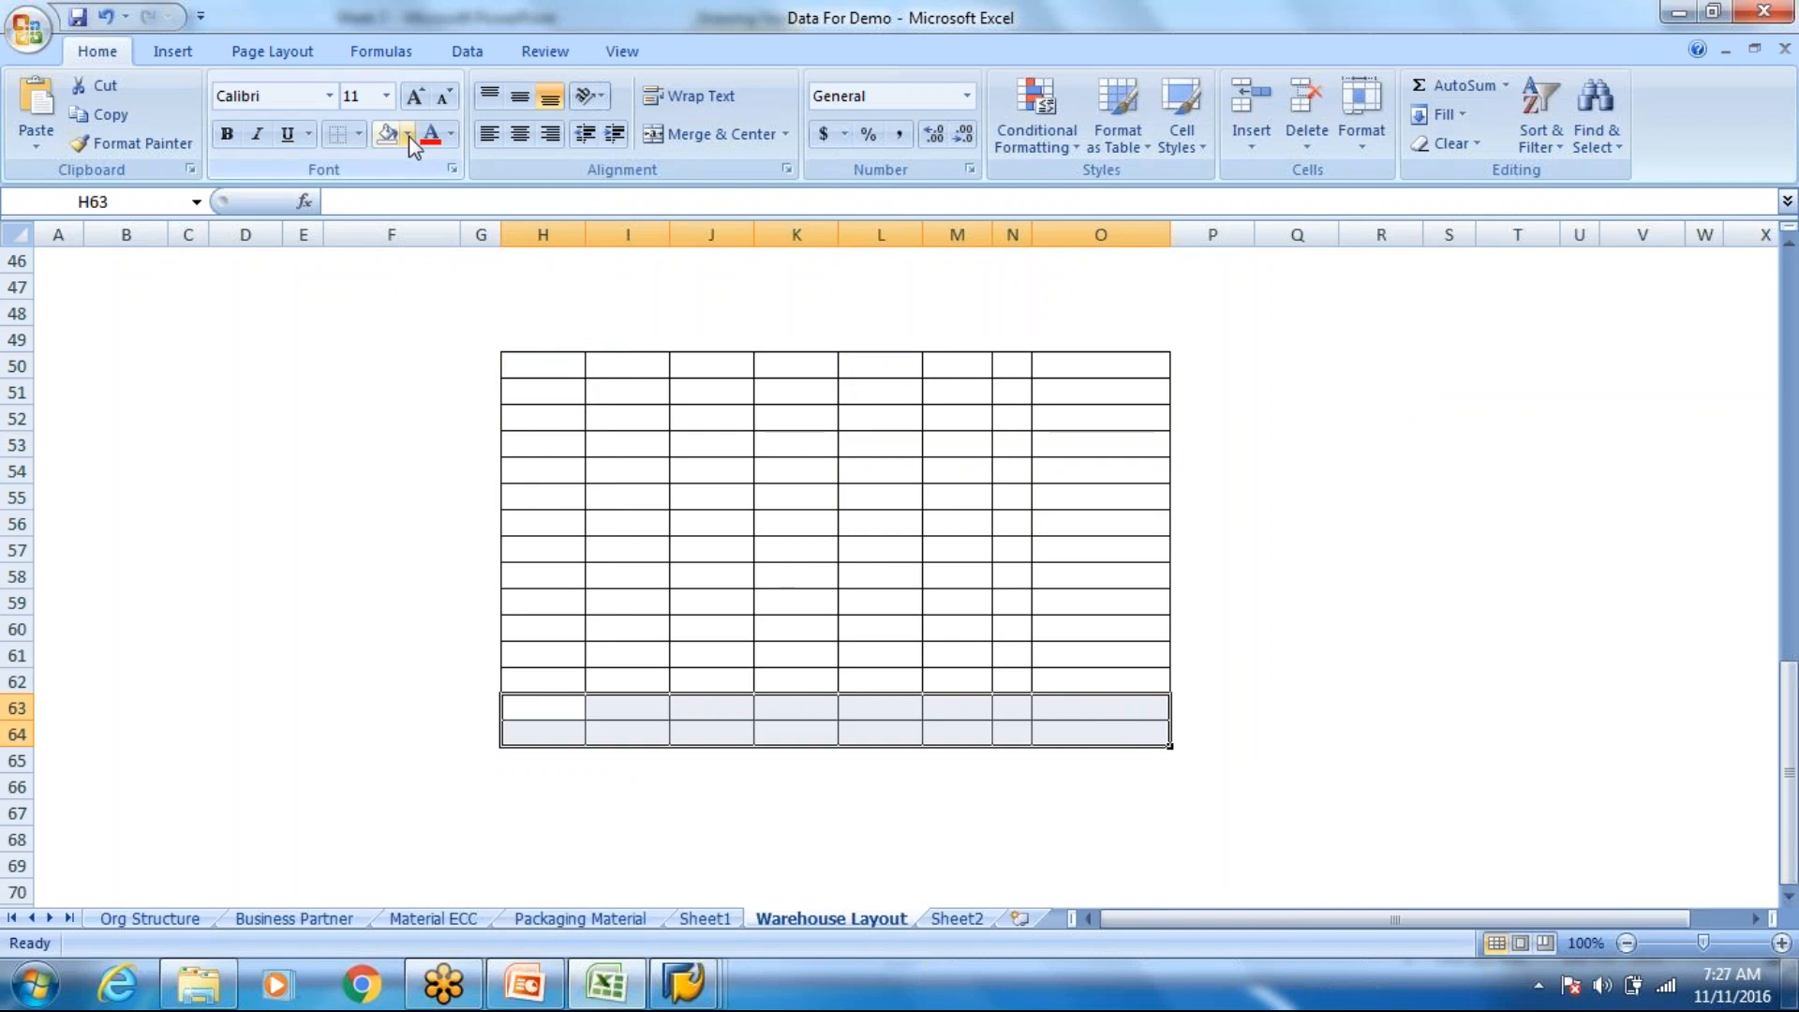
click(408, 134)
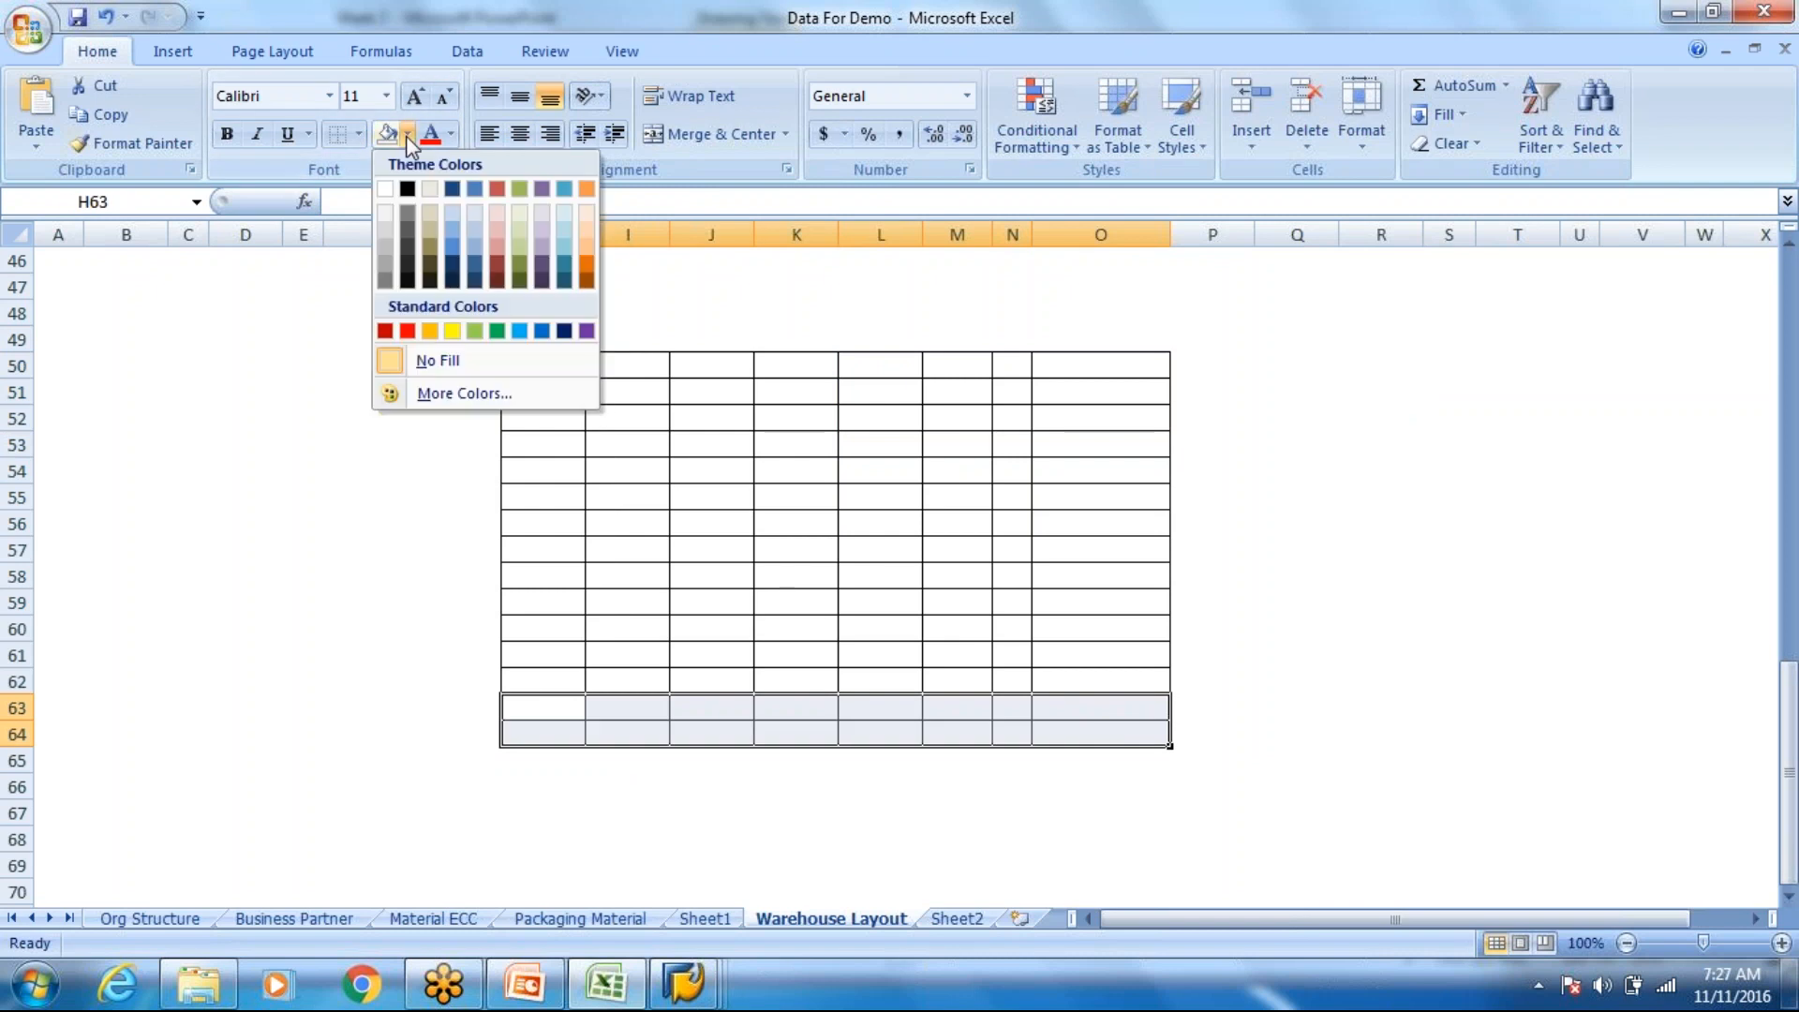
click(455, 340)
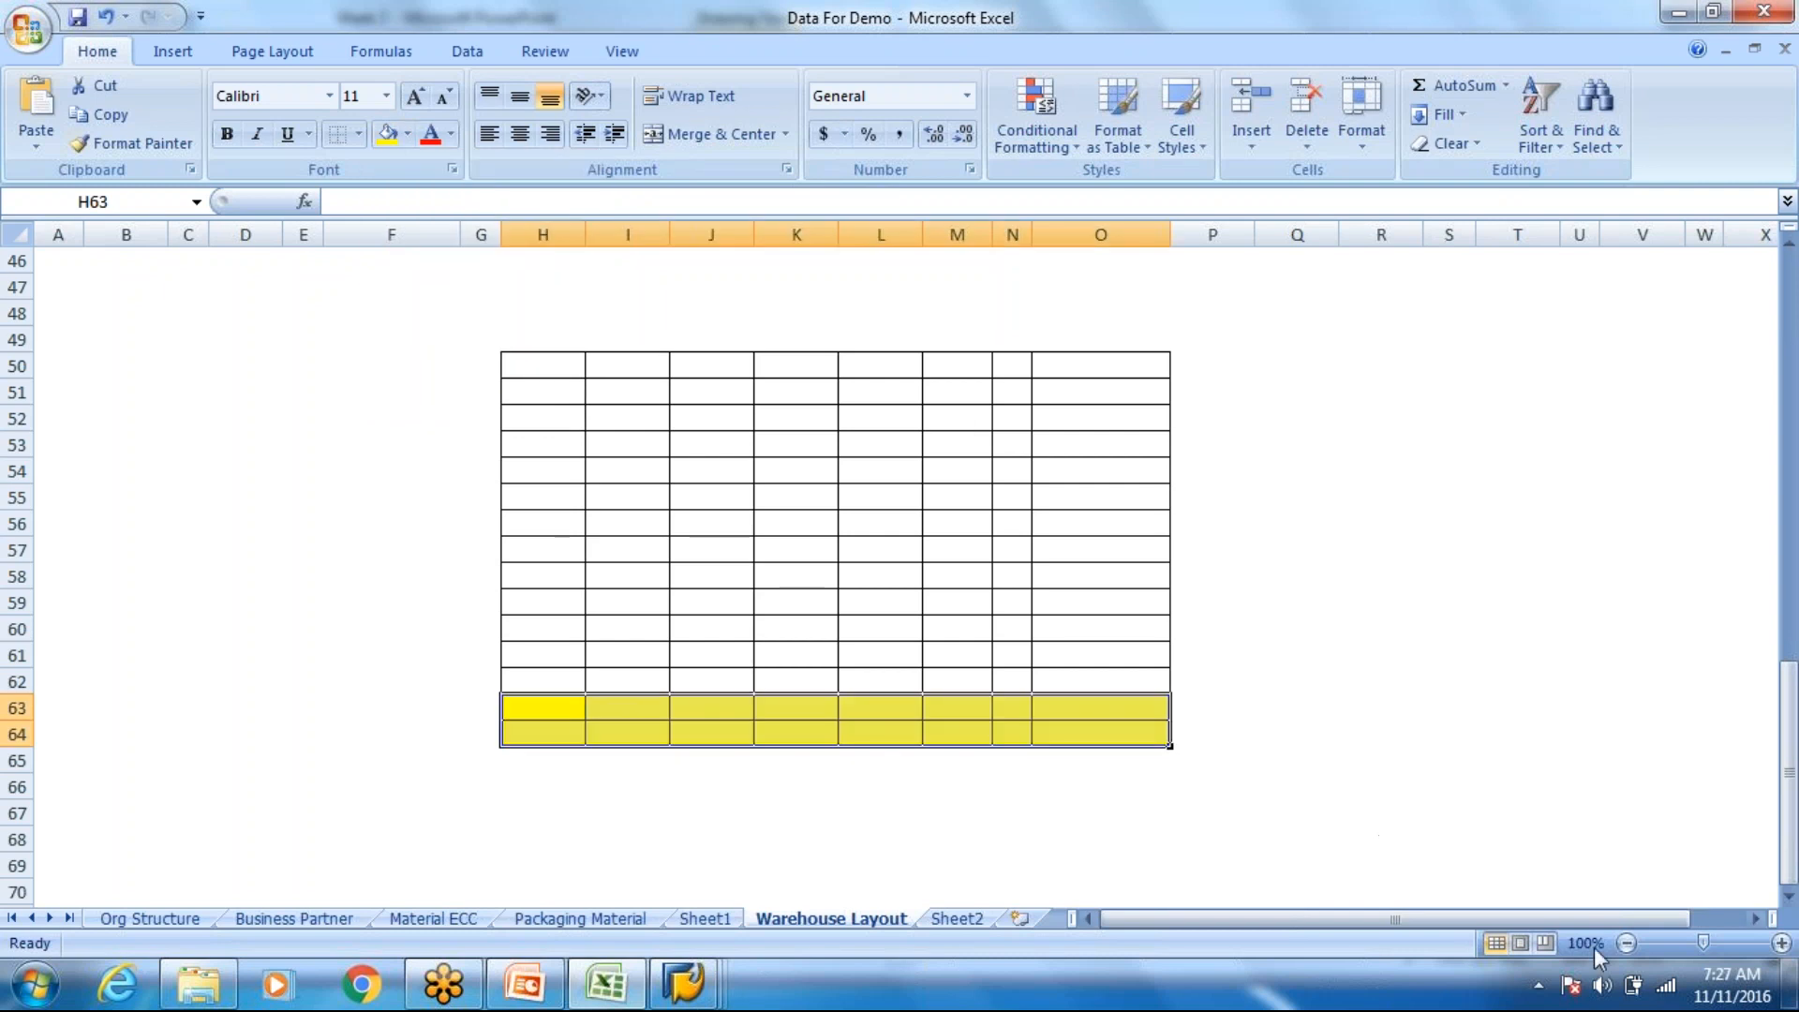
click(1209, 701)
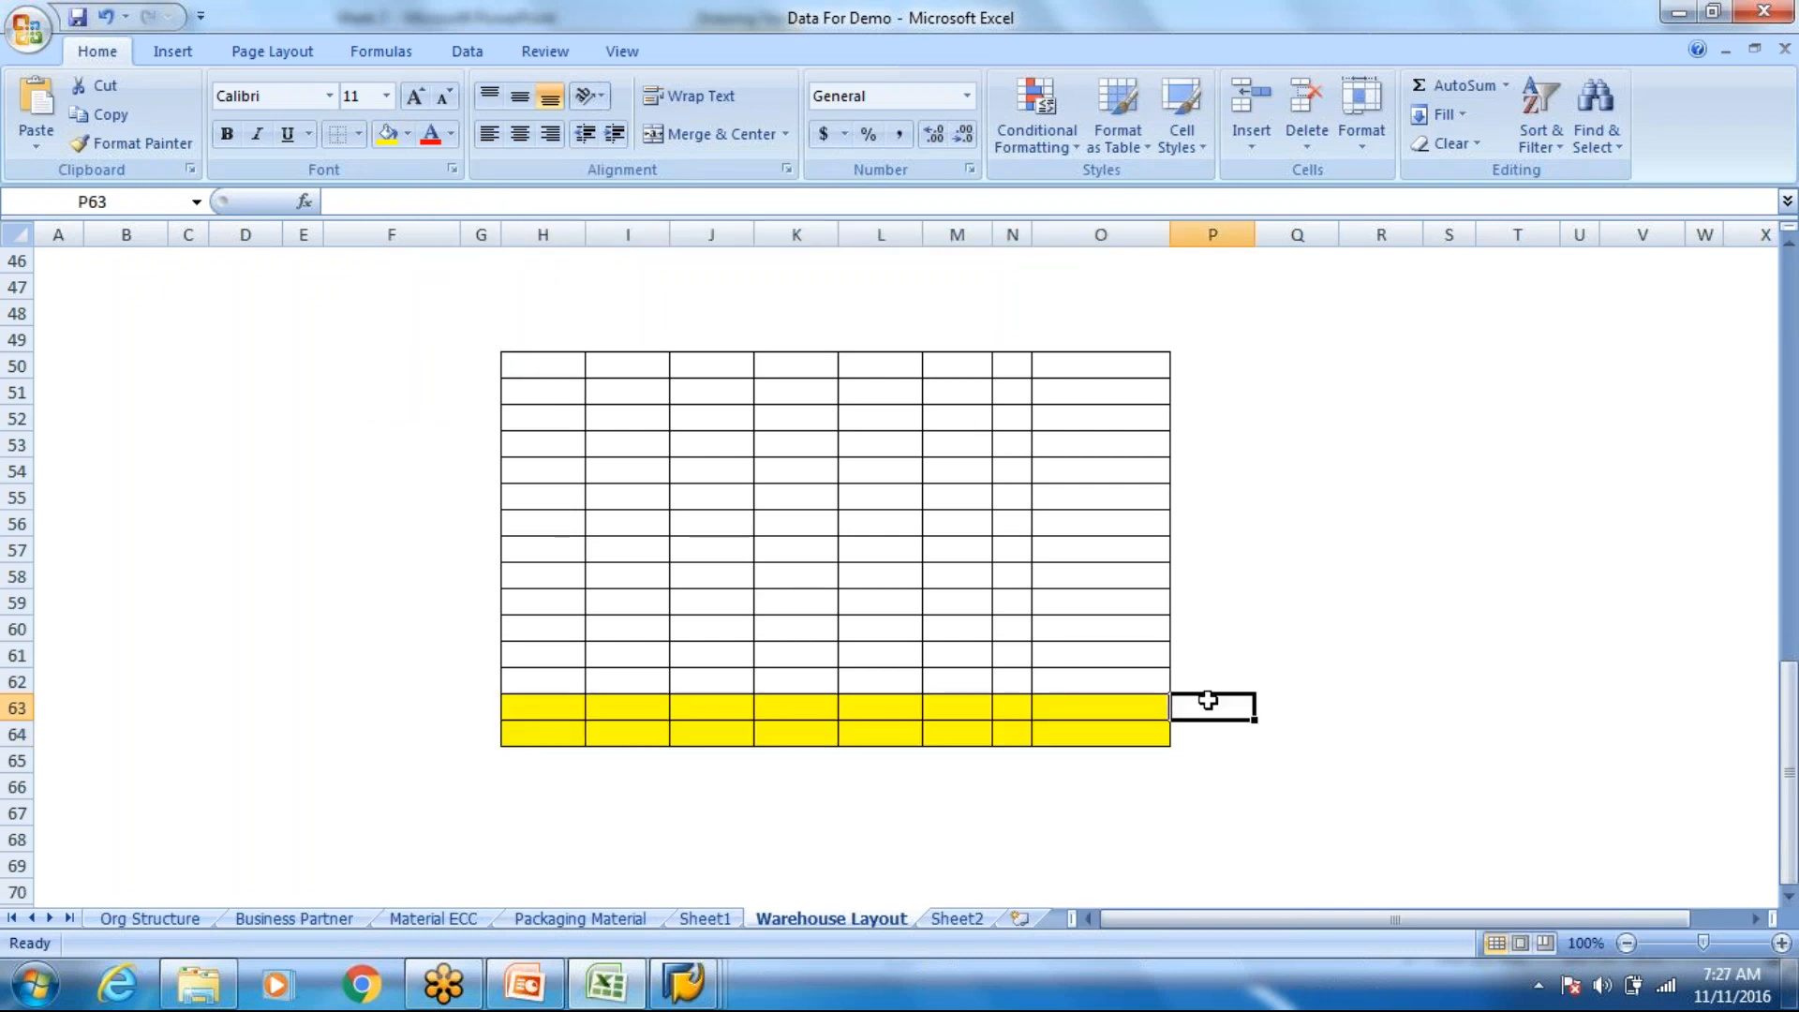
Step: Label the unfilled upper part of the grid 8003 in P56 and the yellow rows 8005 in P63
scroll(1209, 700, down, 1)
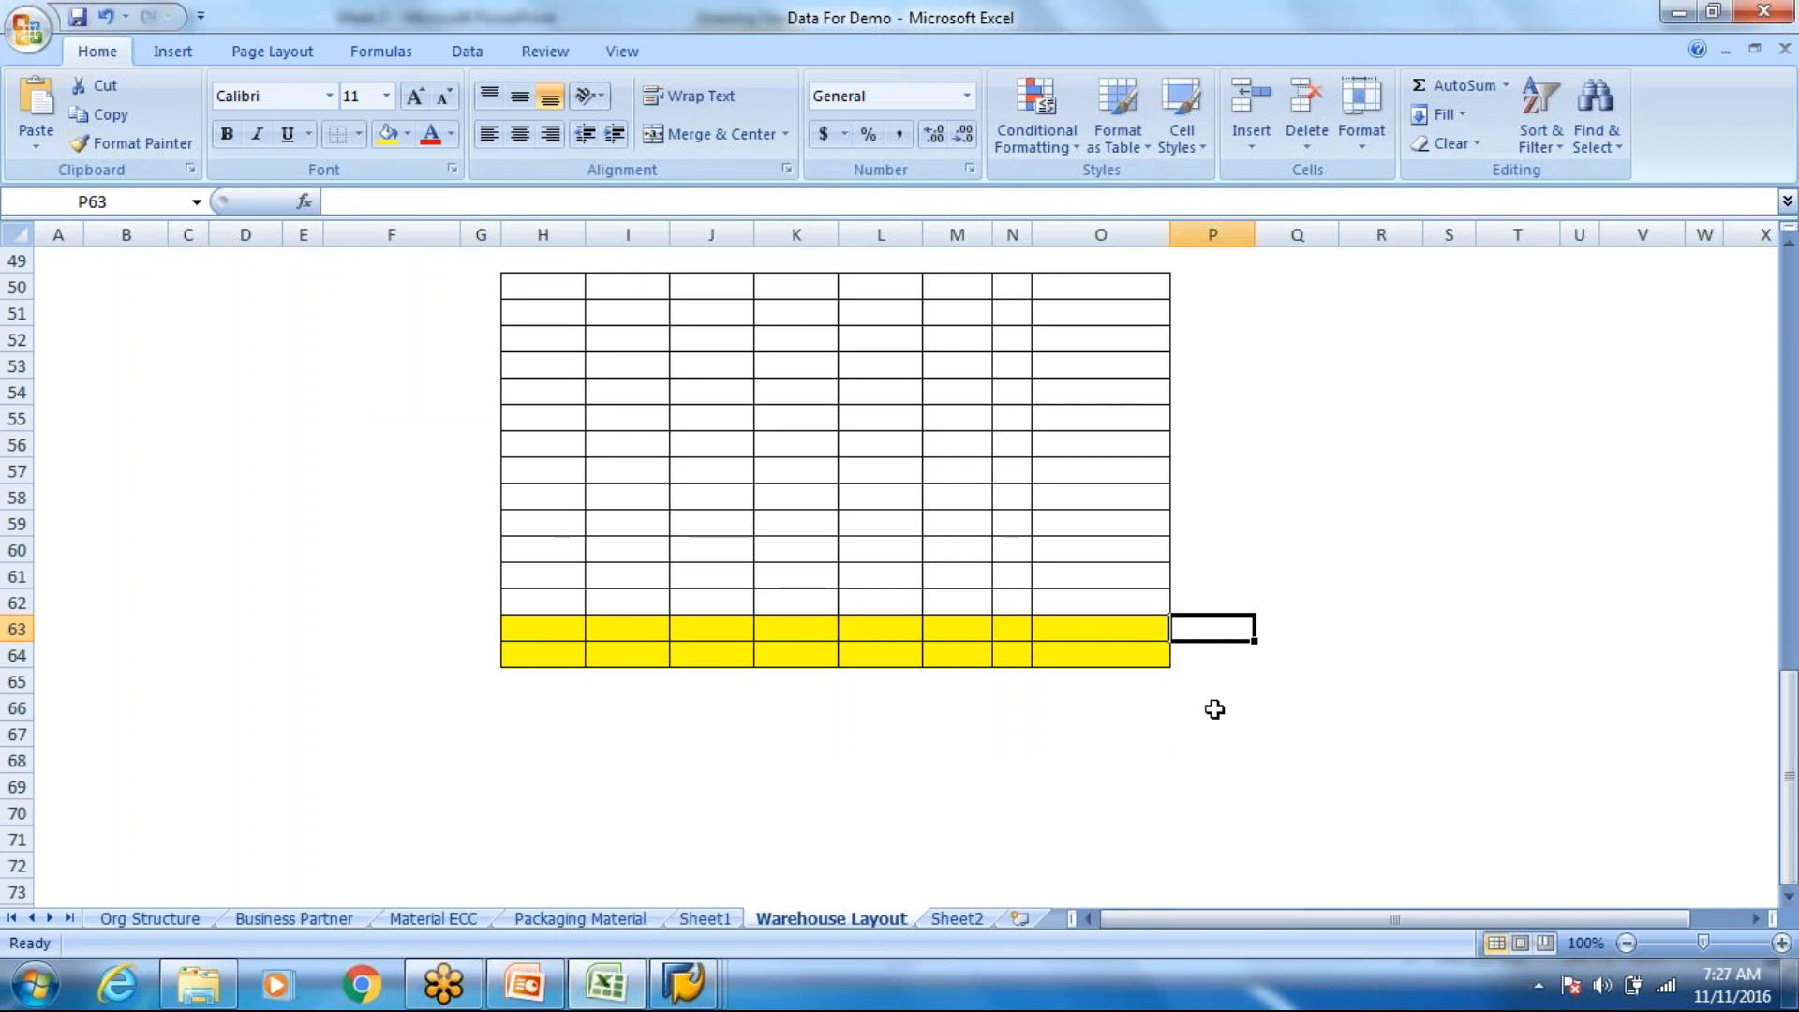
click(1227, 451)
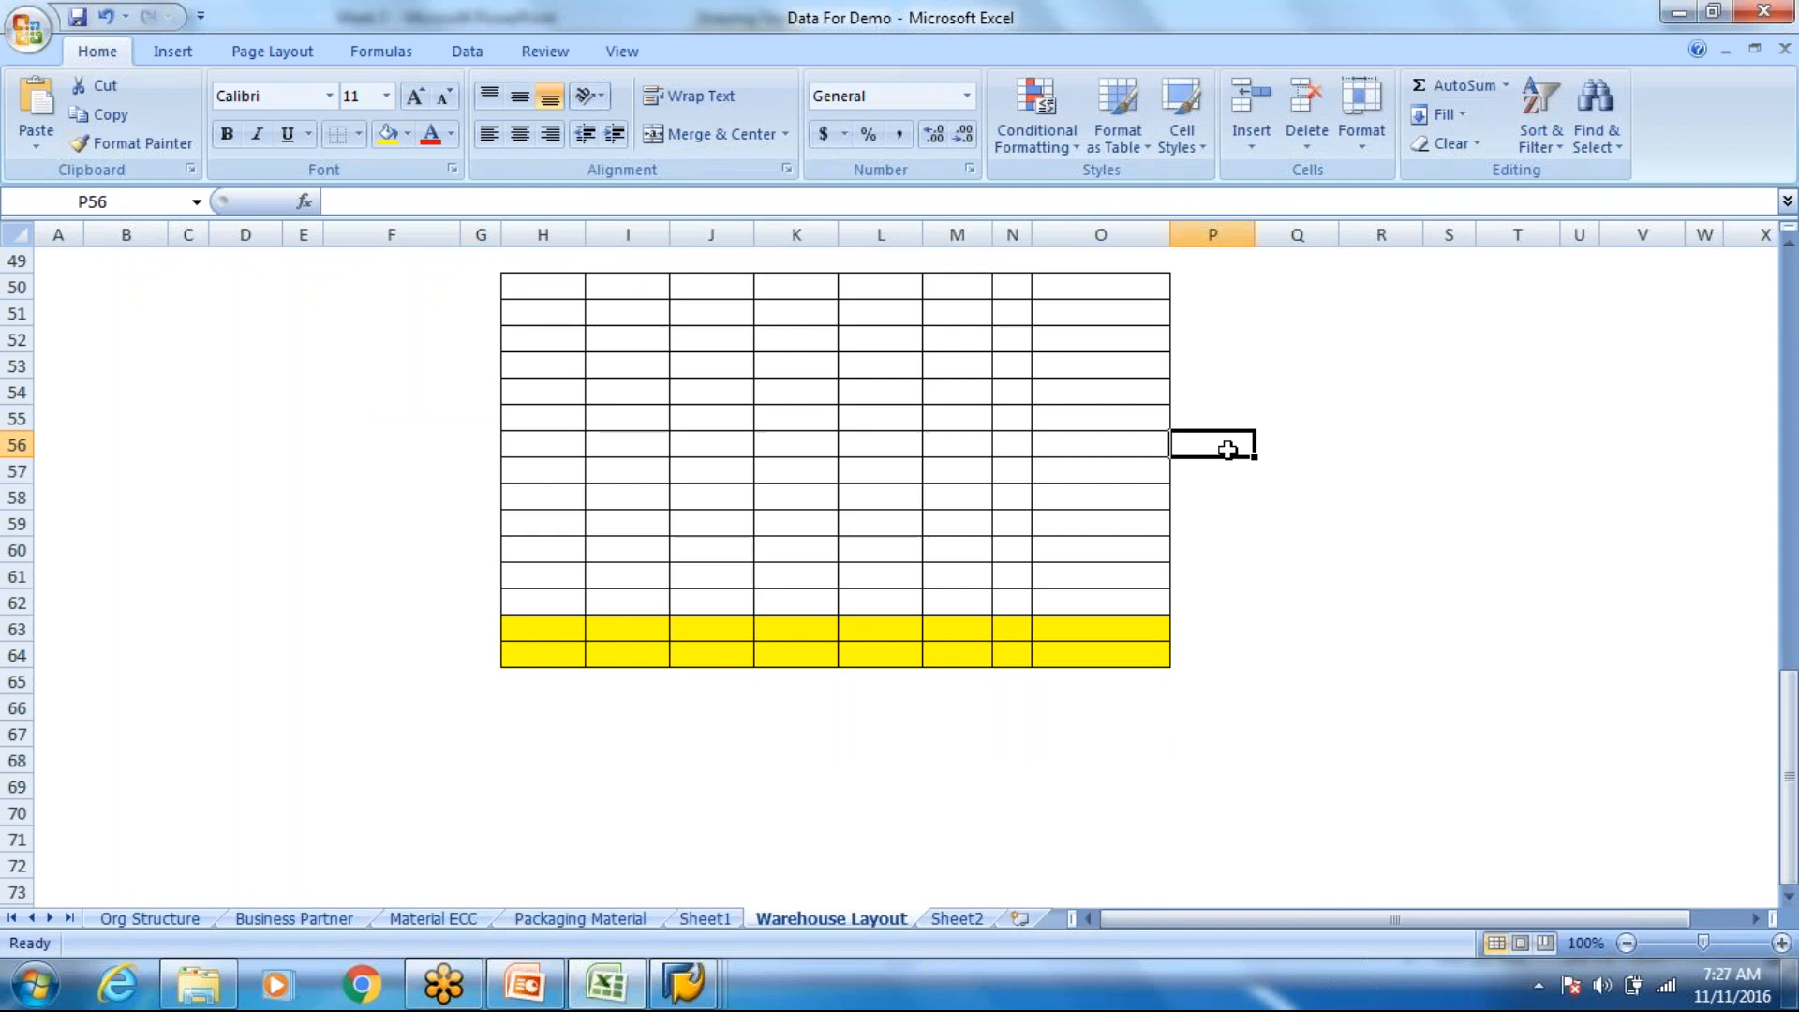
text(8003)
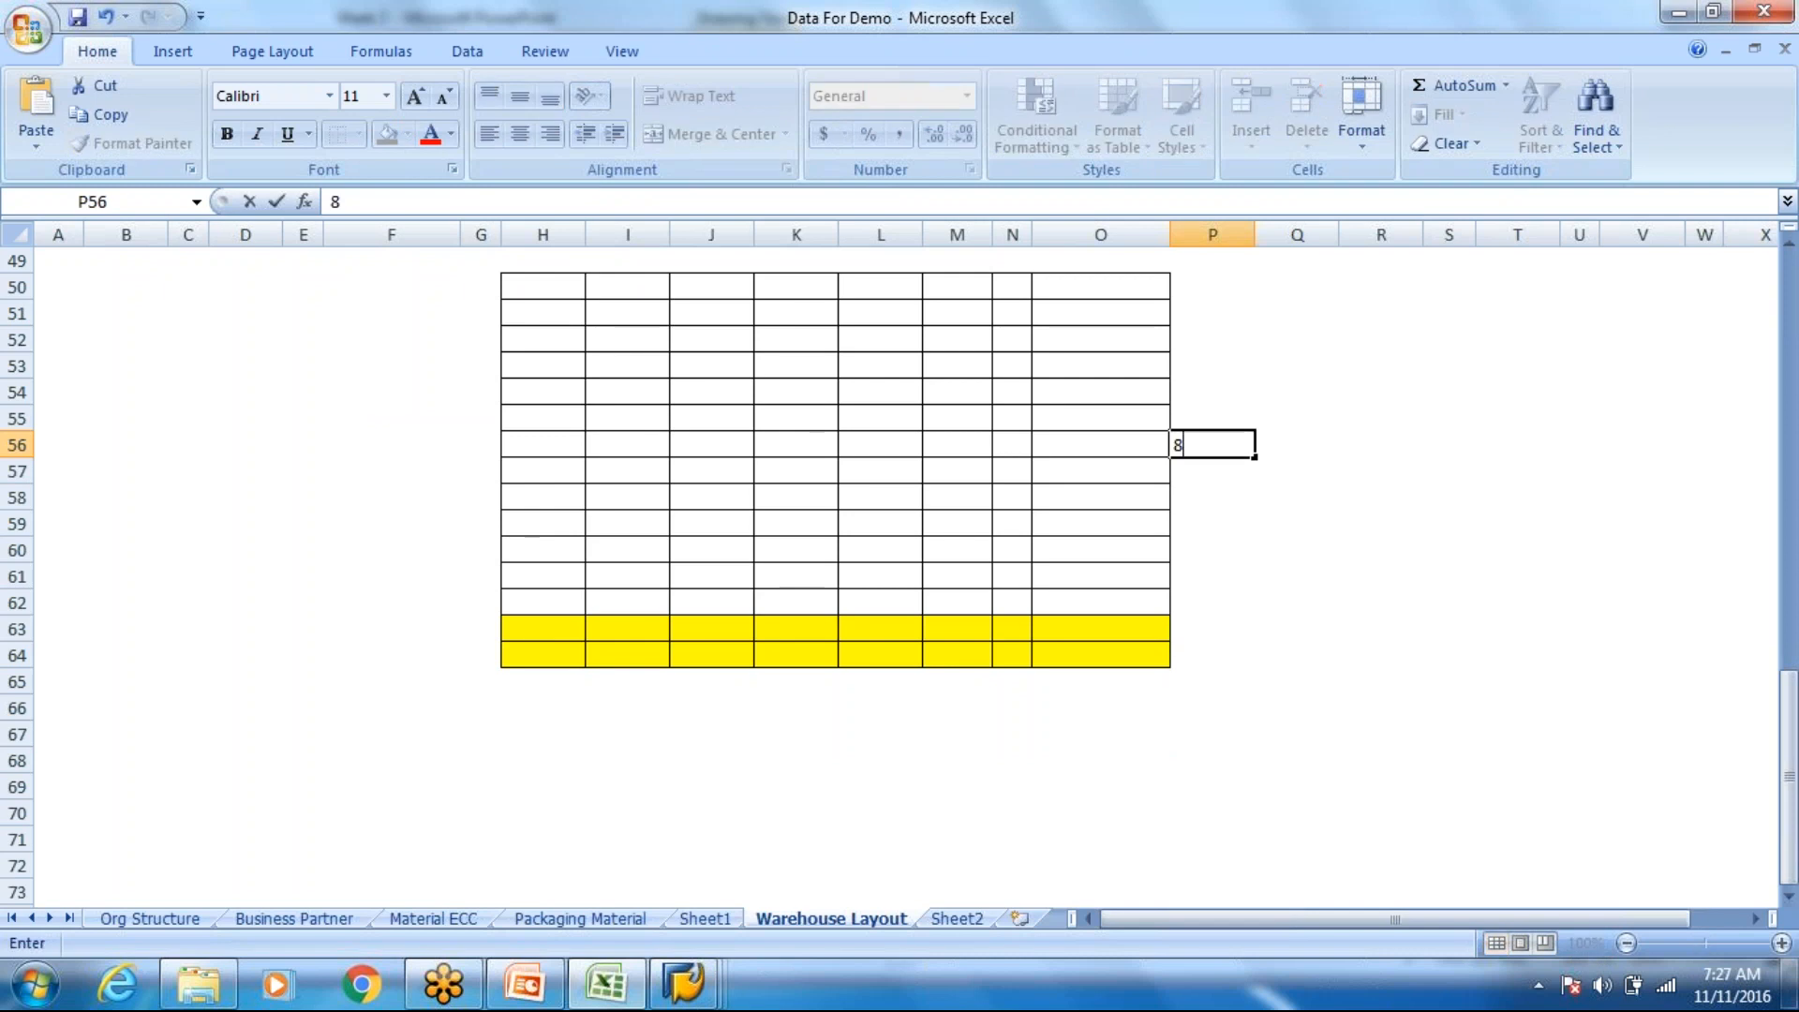
click(1202, 632)
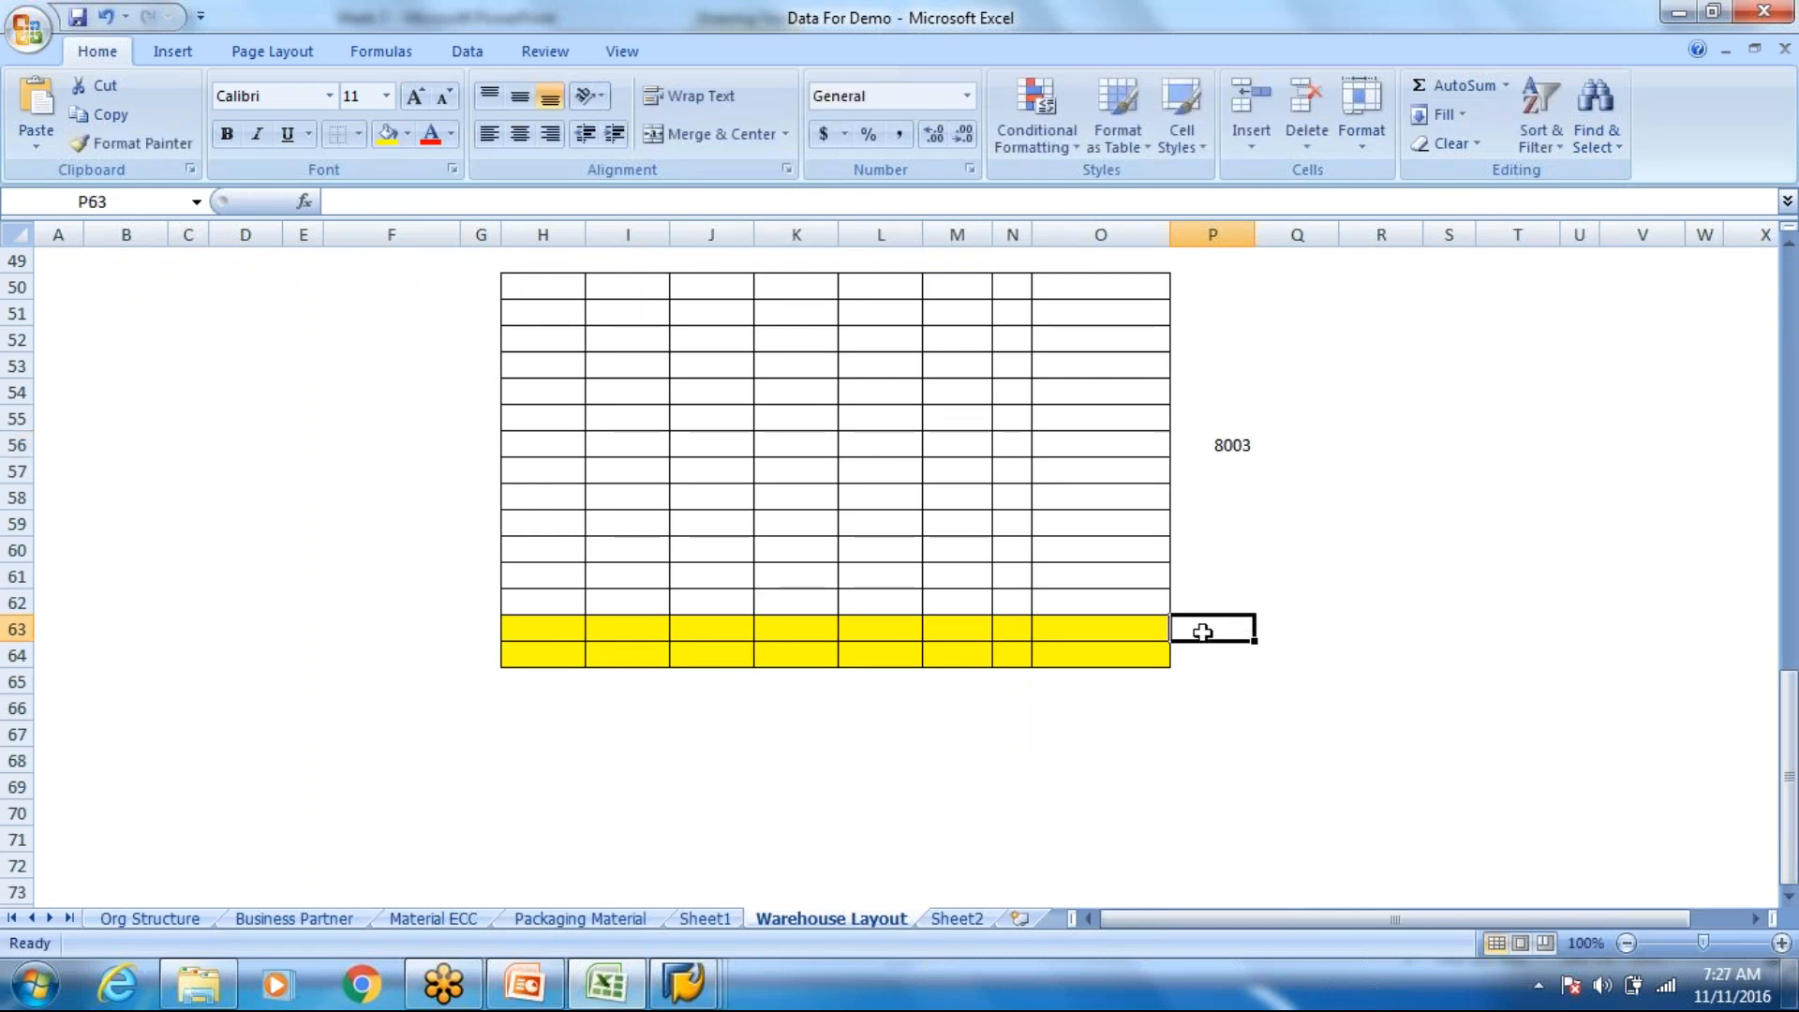
text(8004)
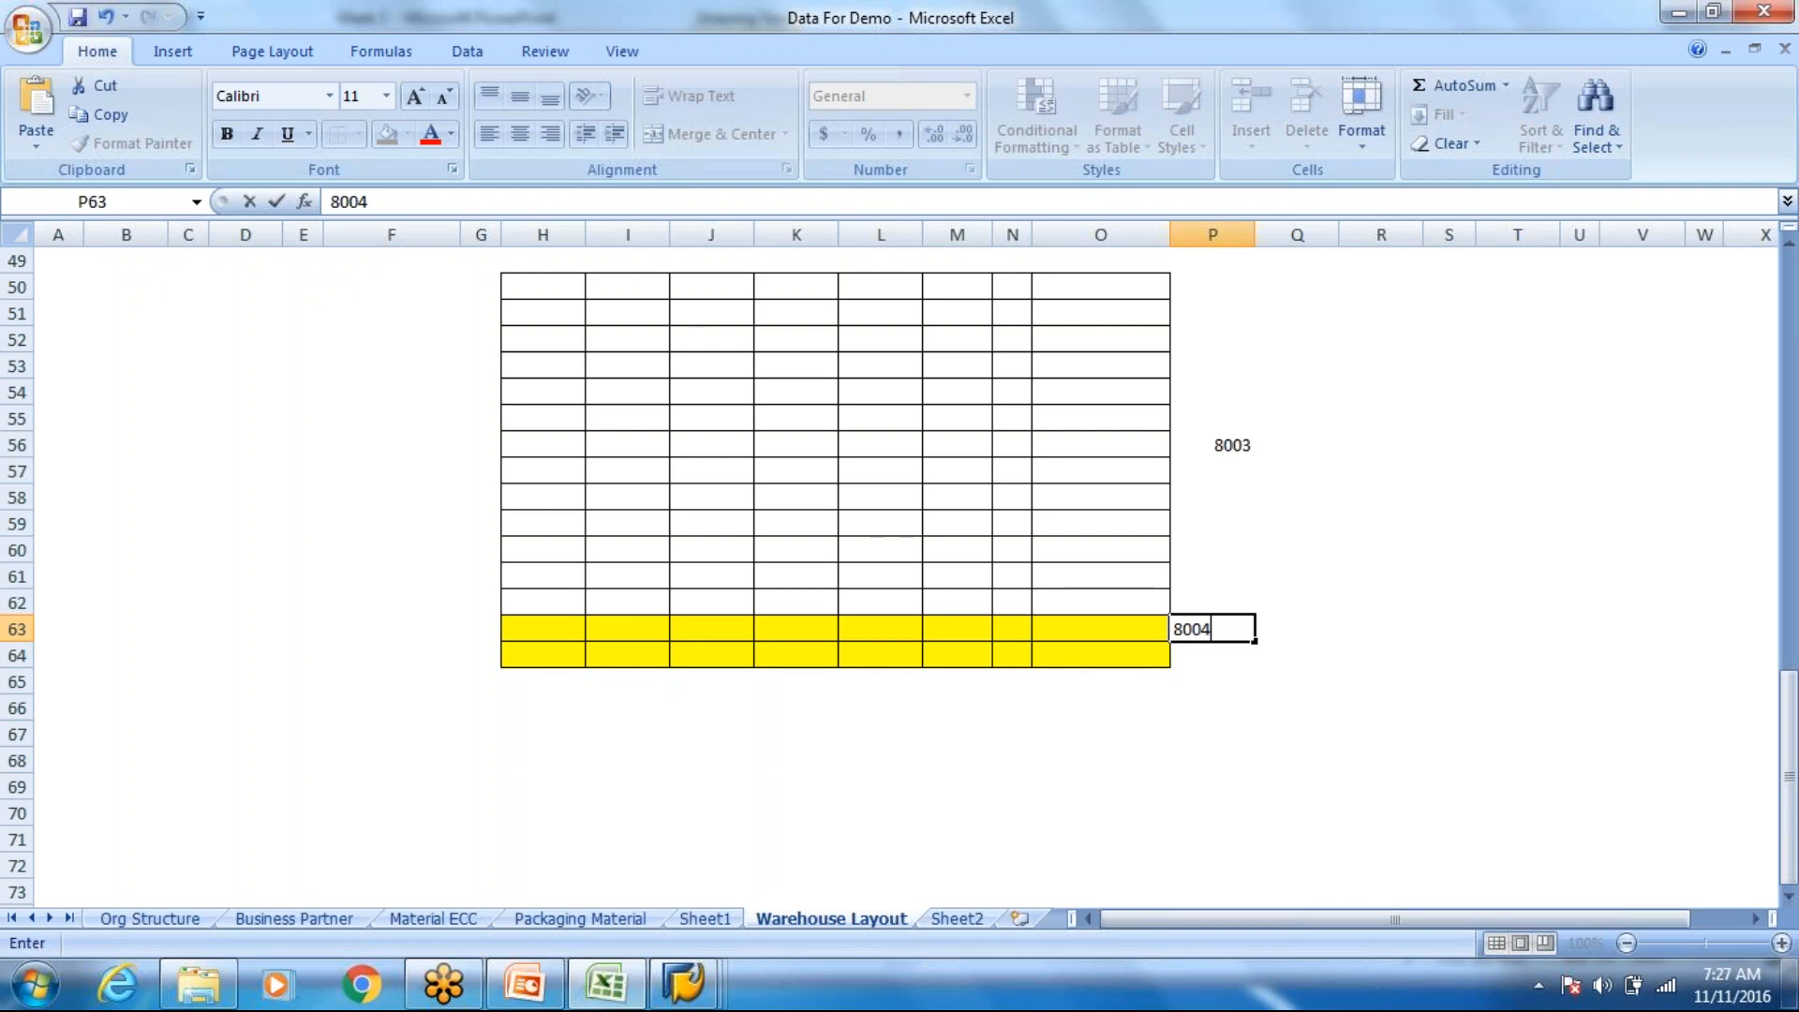
text(5)
click(1321, 525)
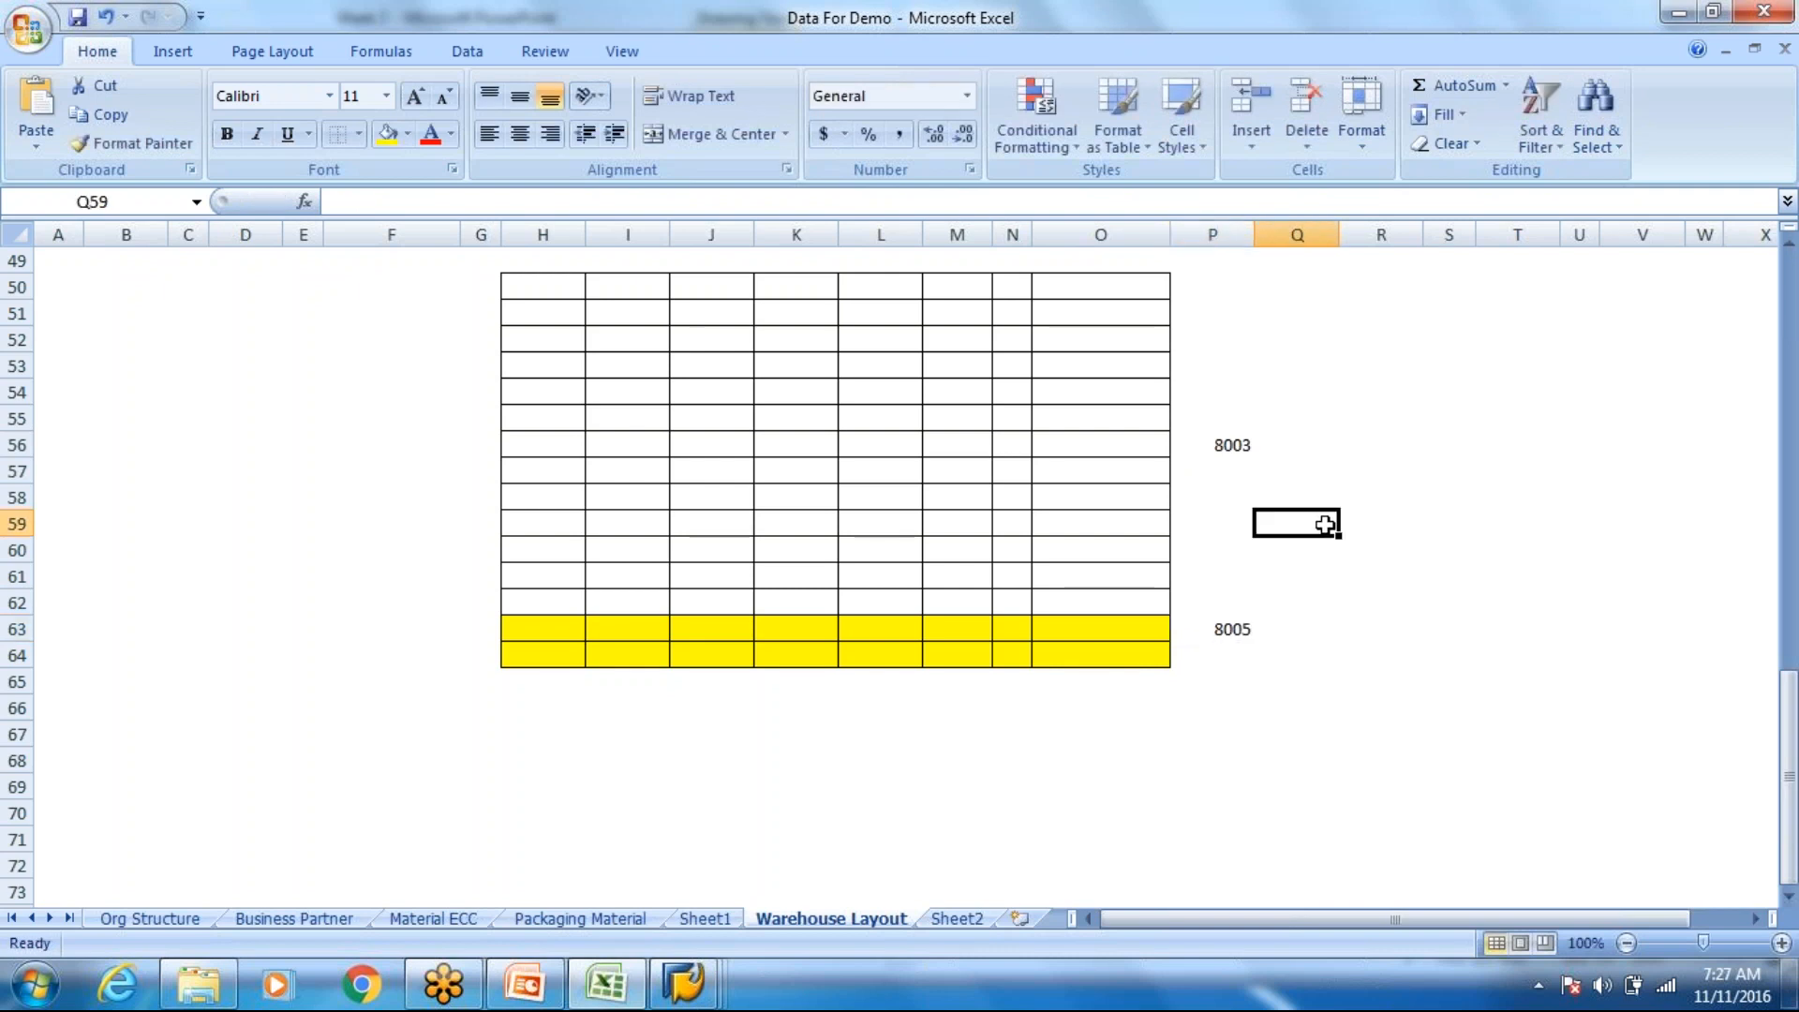
Step: Enter "fixed" in Q63 beside the 8005 label of the yellow rows
drag(526, 622, 1123, 651)
click(1208, 625)
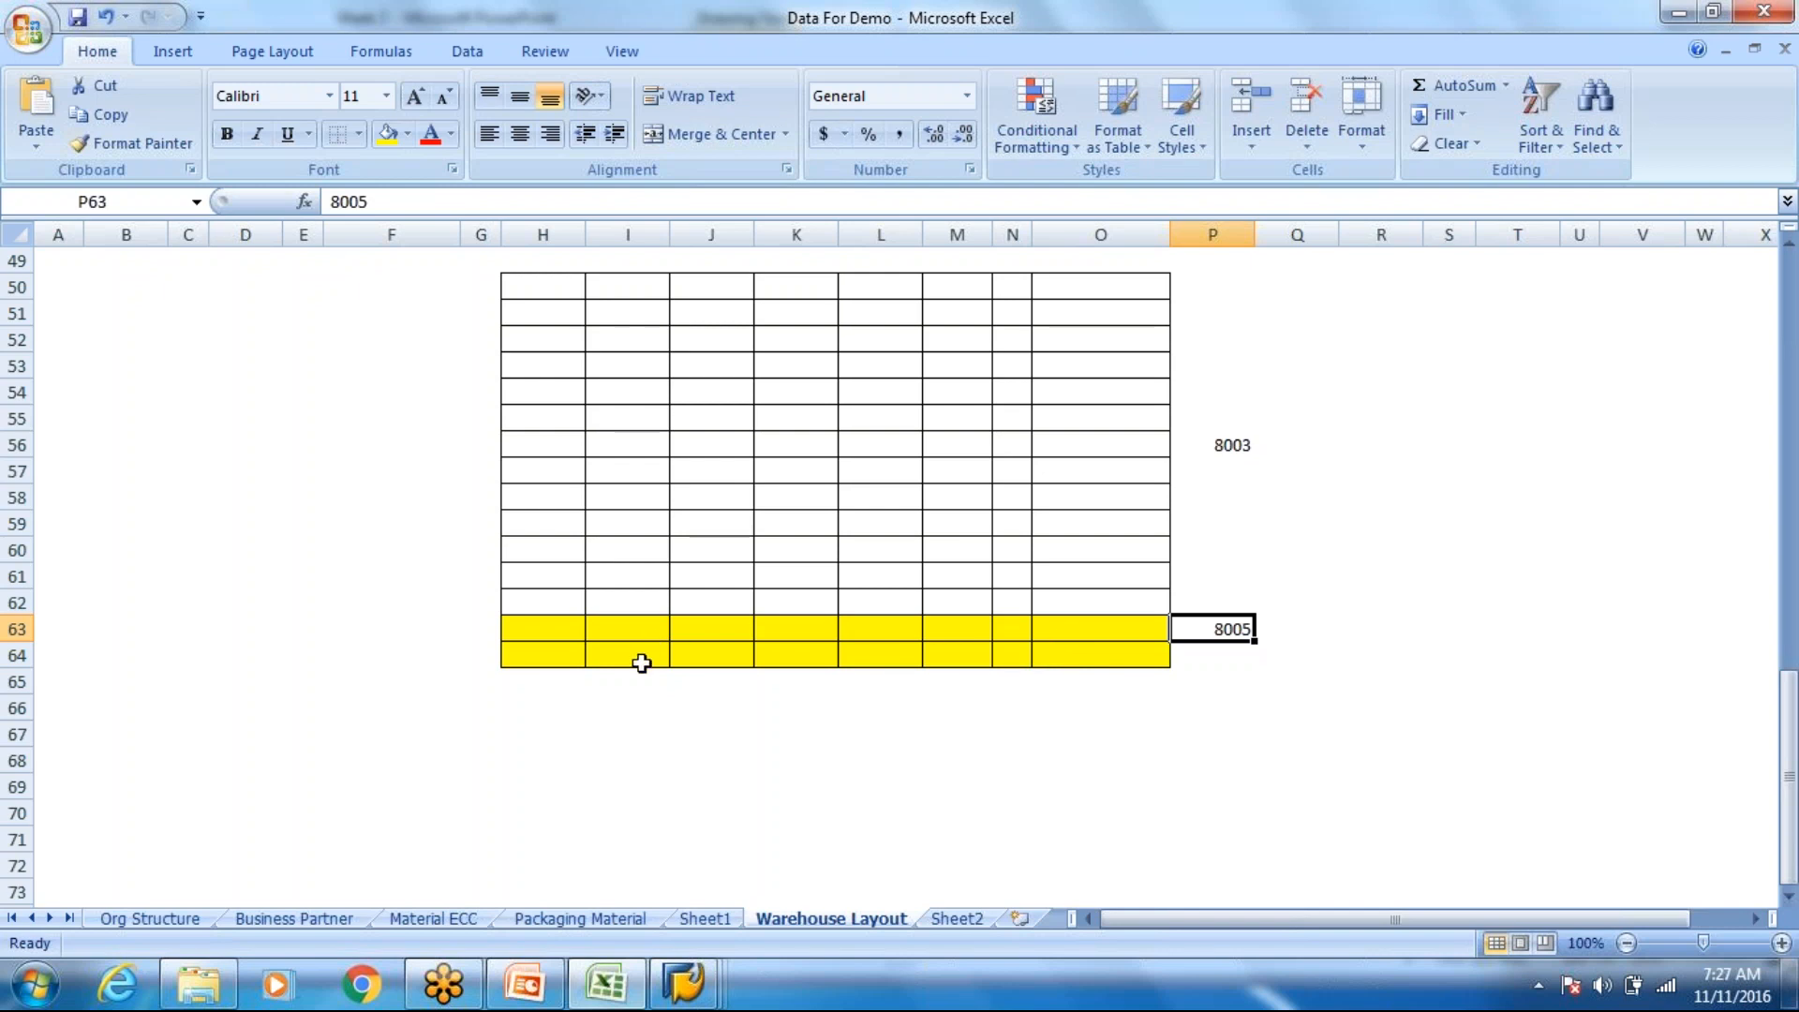
click(1300, 633)
text(fixed)
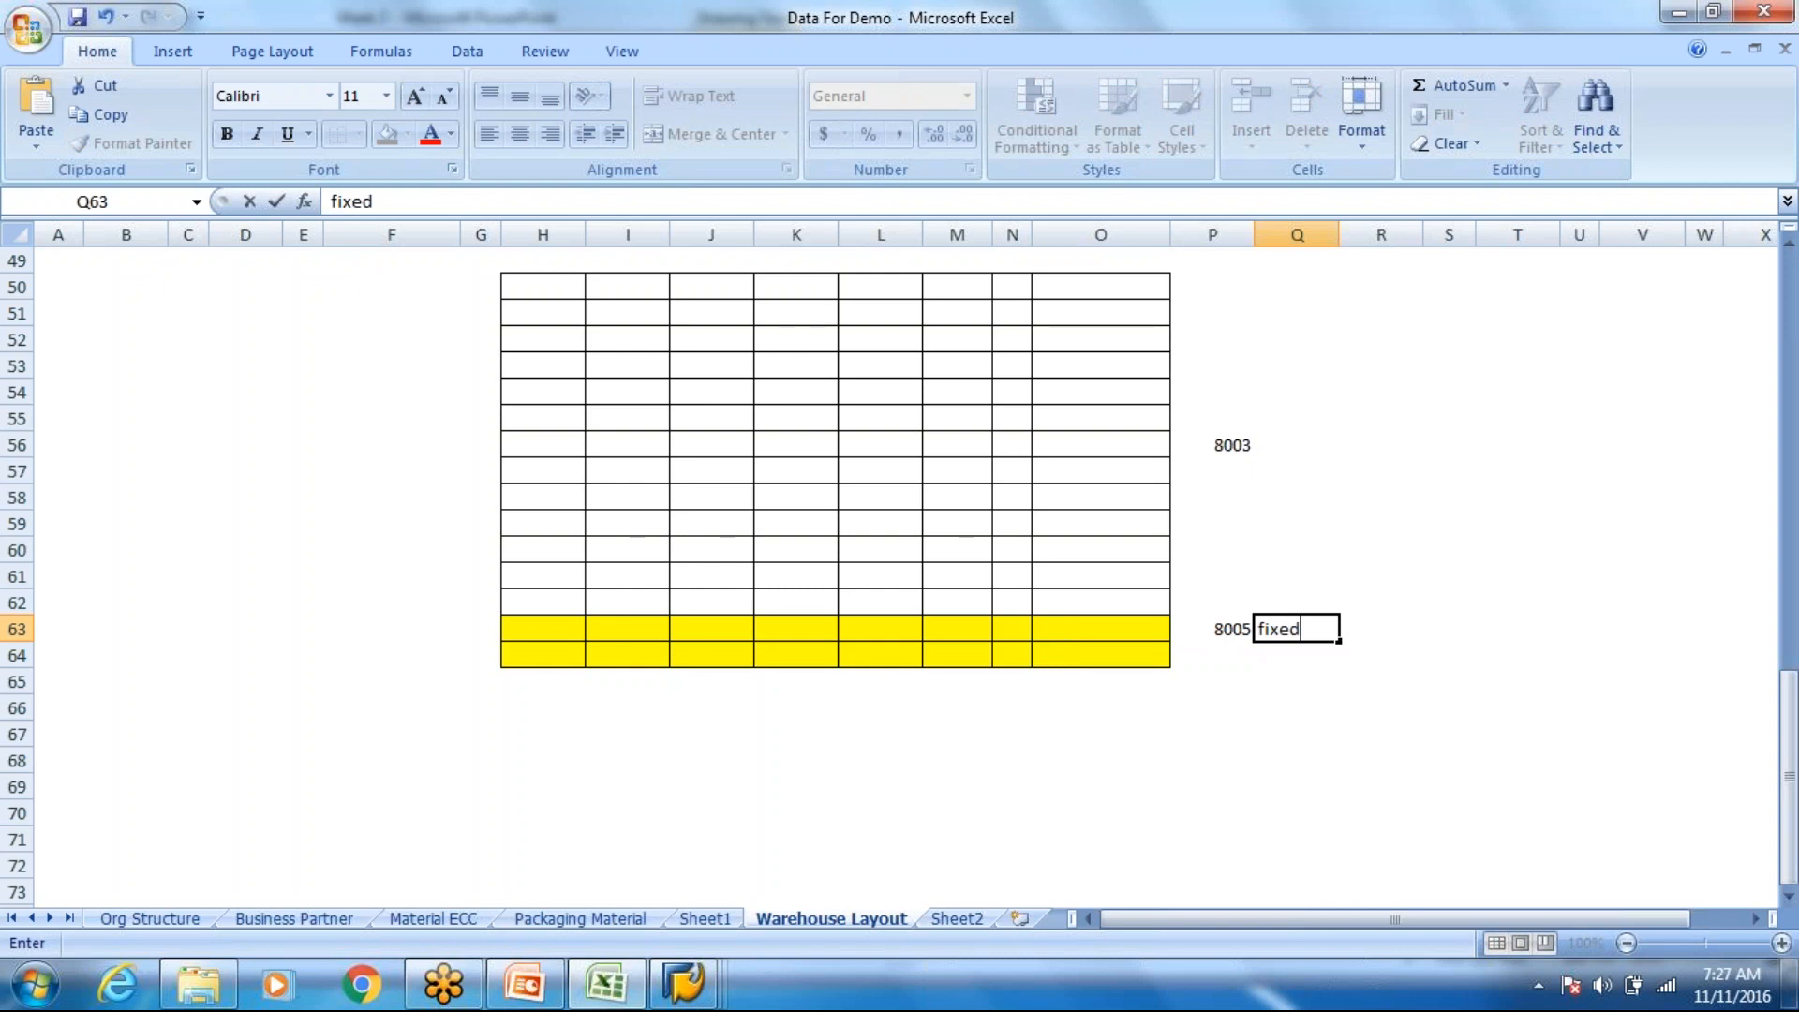
click(1303, 579)
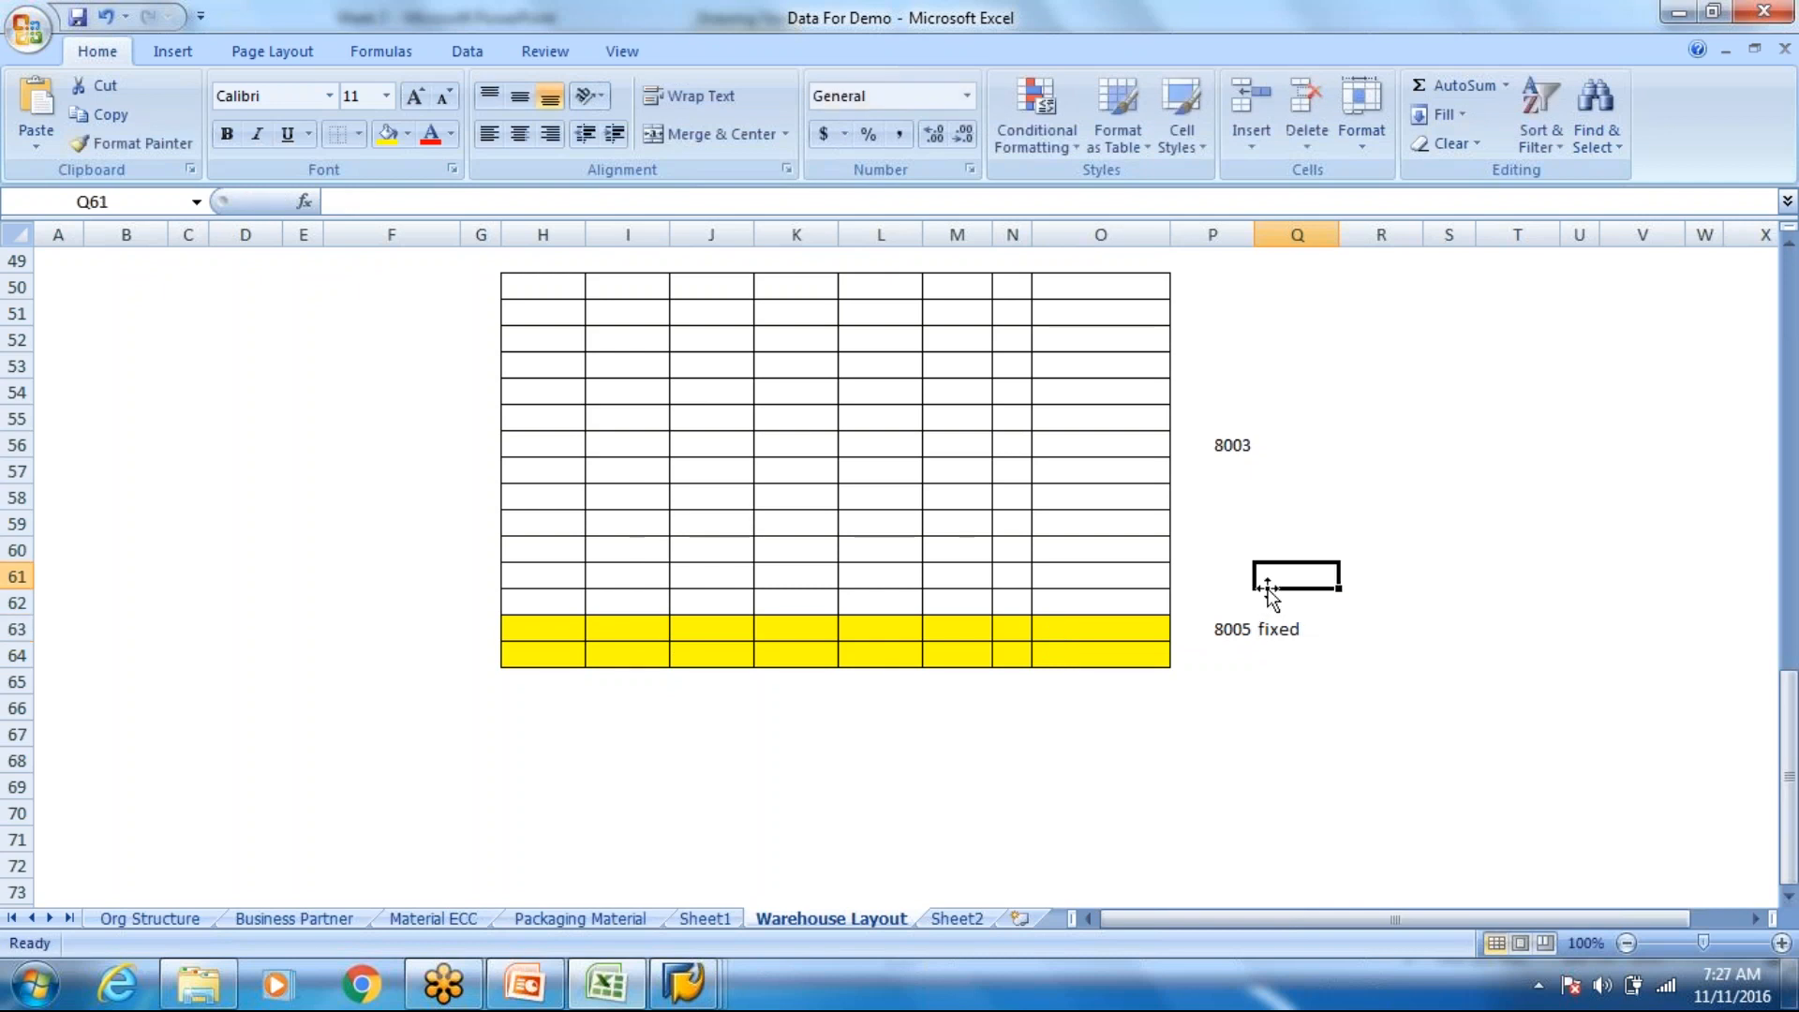
Step: Fill cell K63 in the yellow 8005 area and the two cells above it, K62 and K61, with light green
click(807, 623)
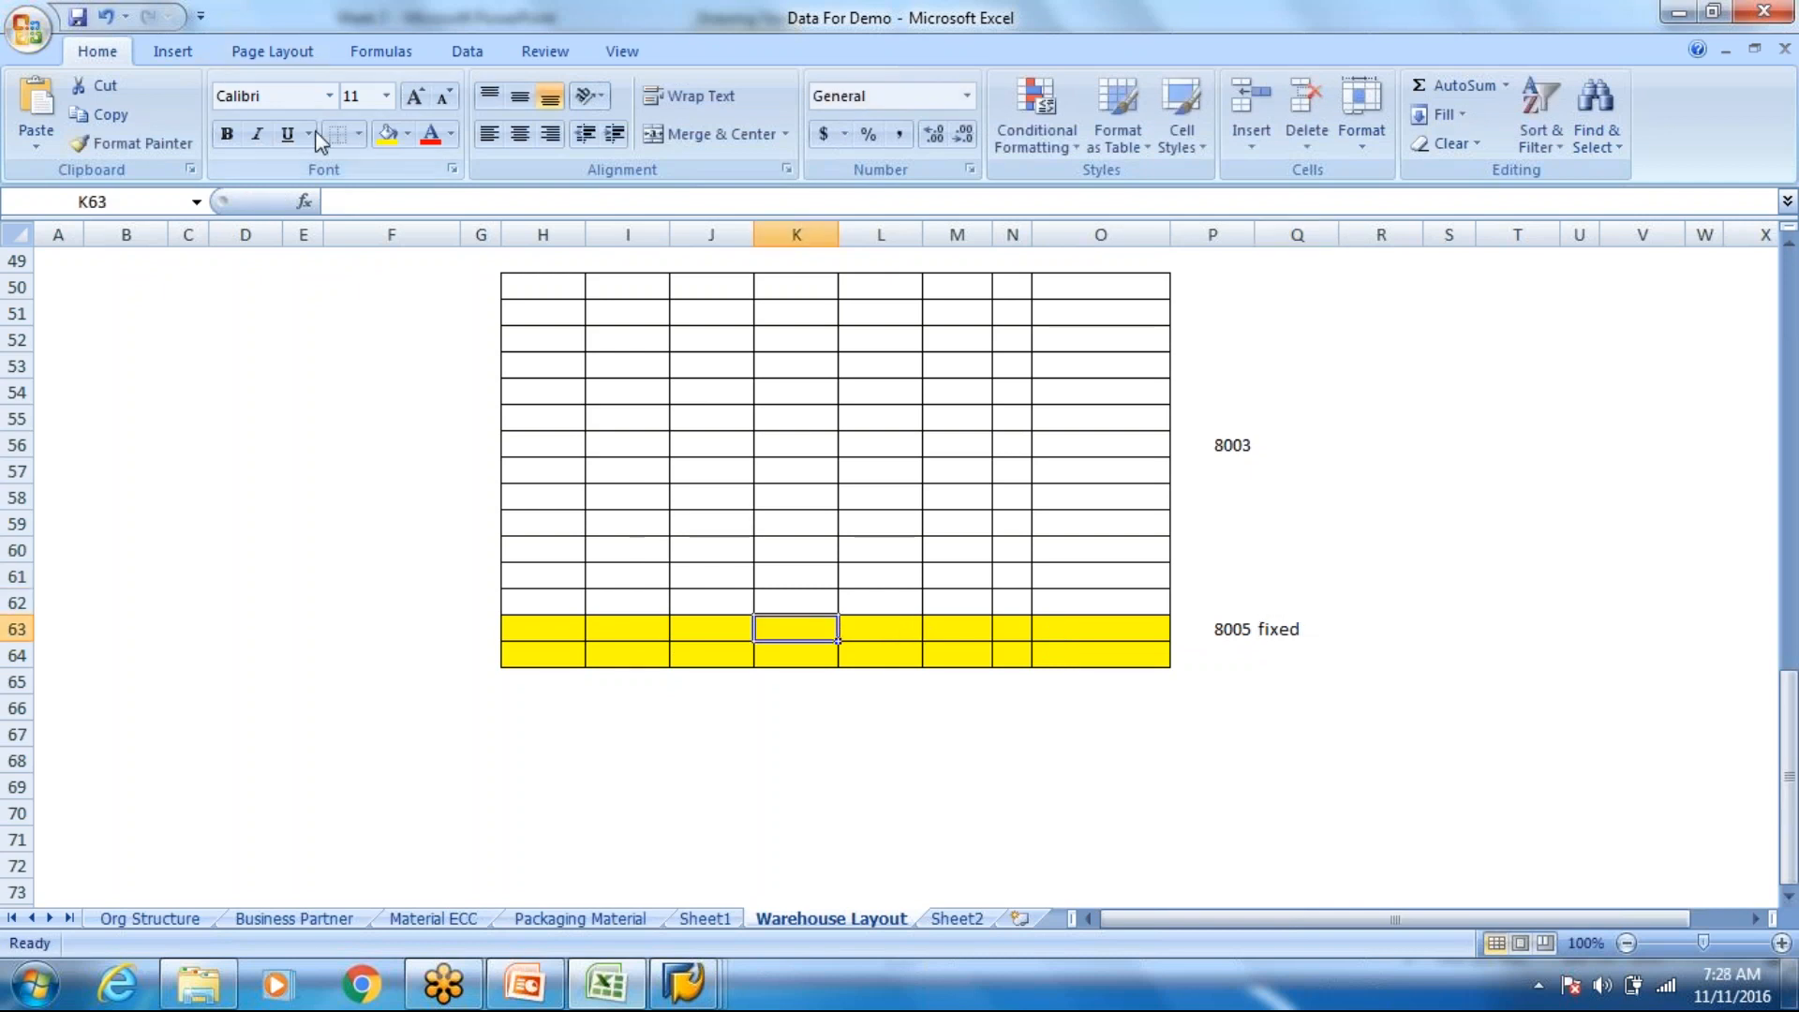
click(417, 139)
click(476, 335)
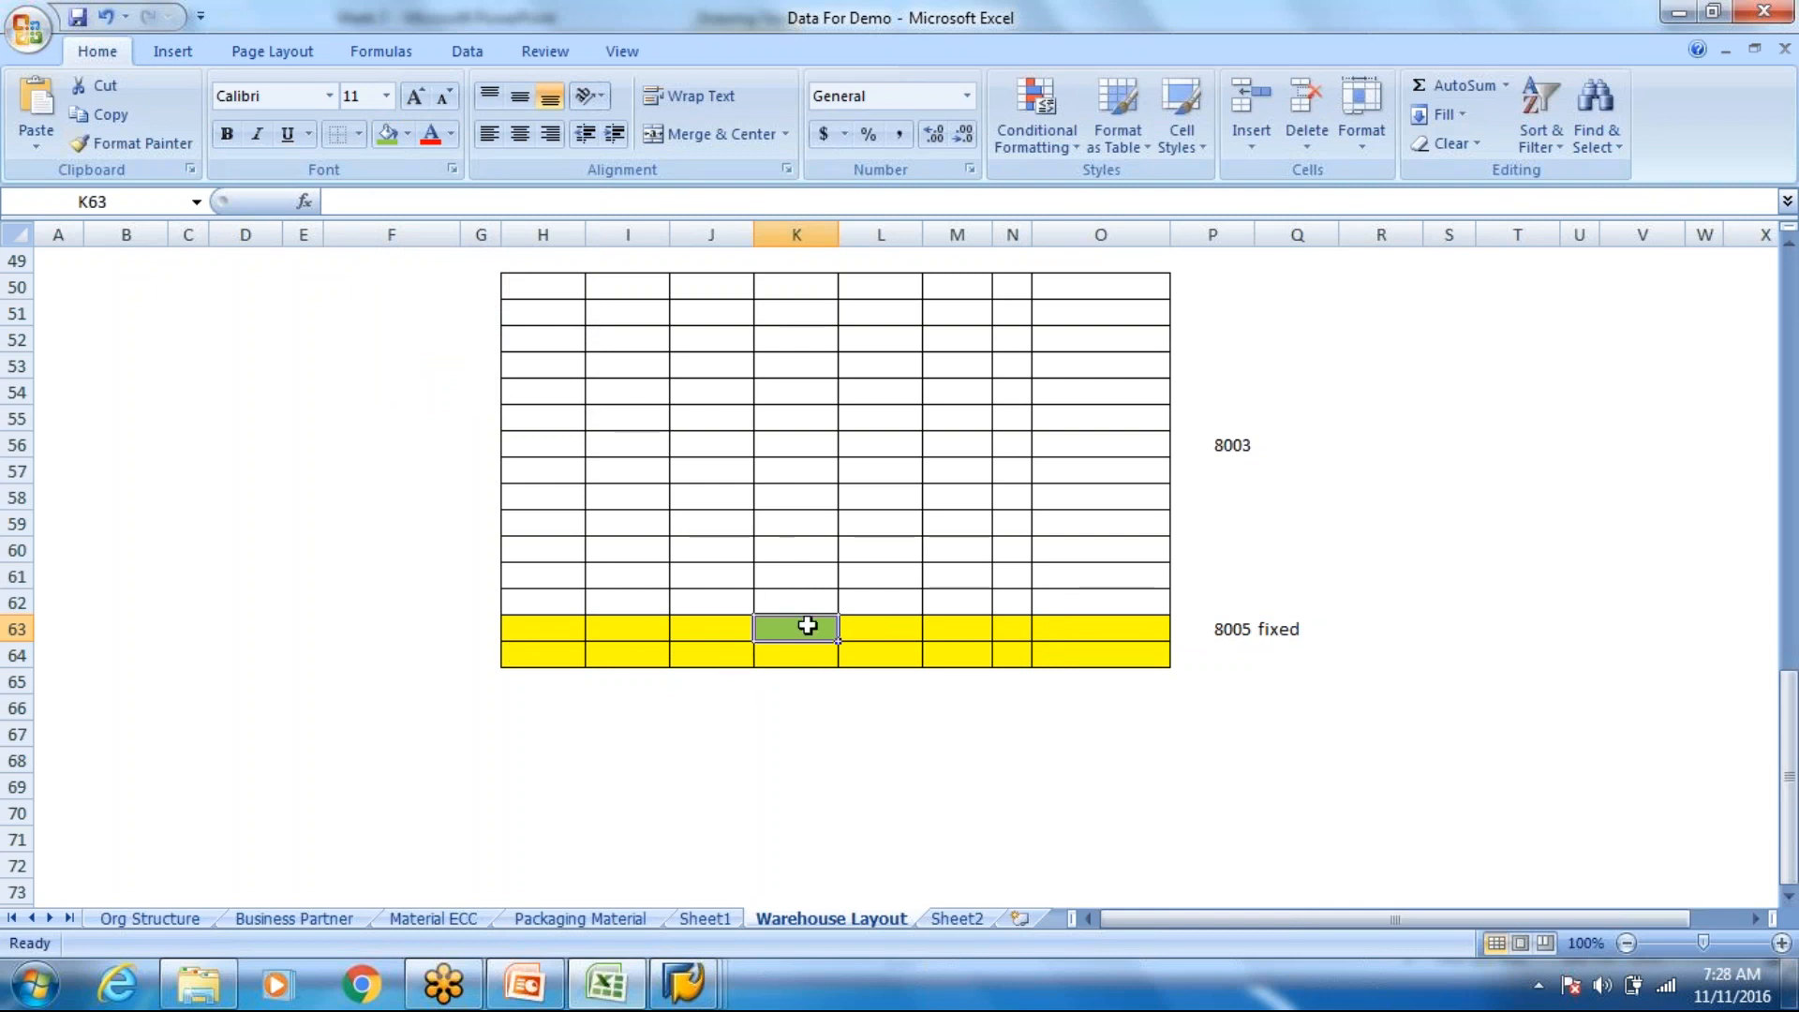
click(787, 592)
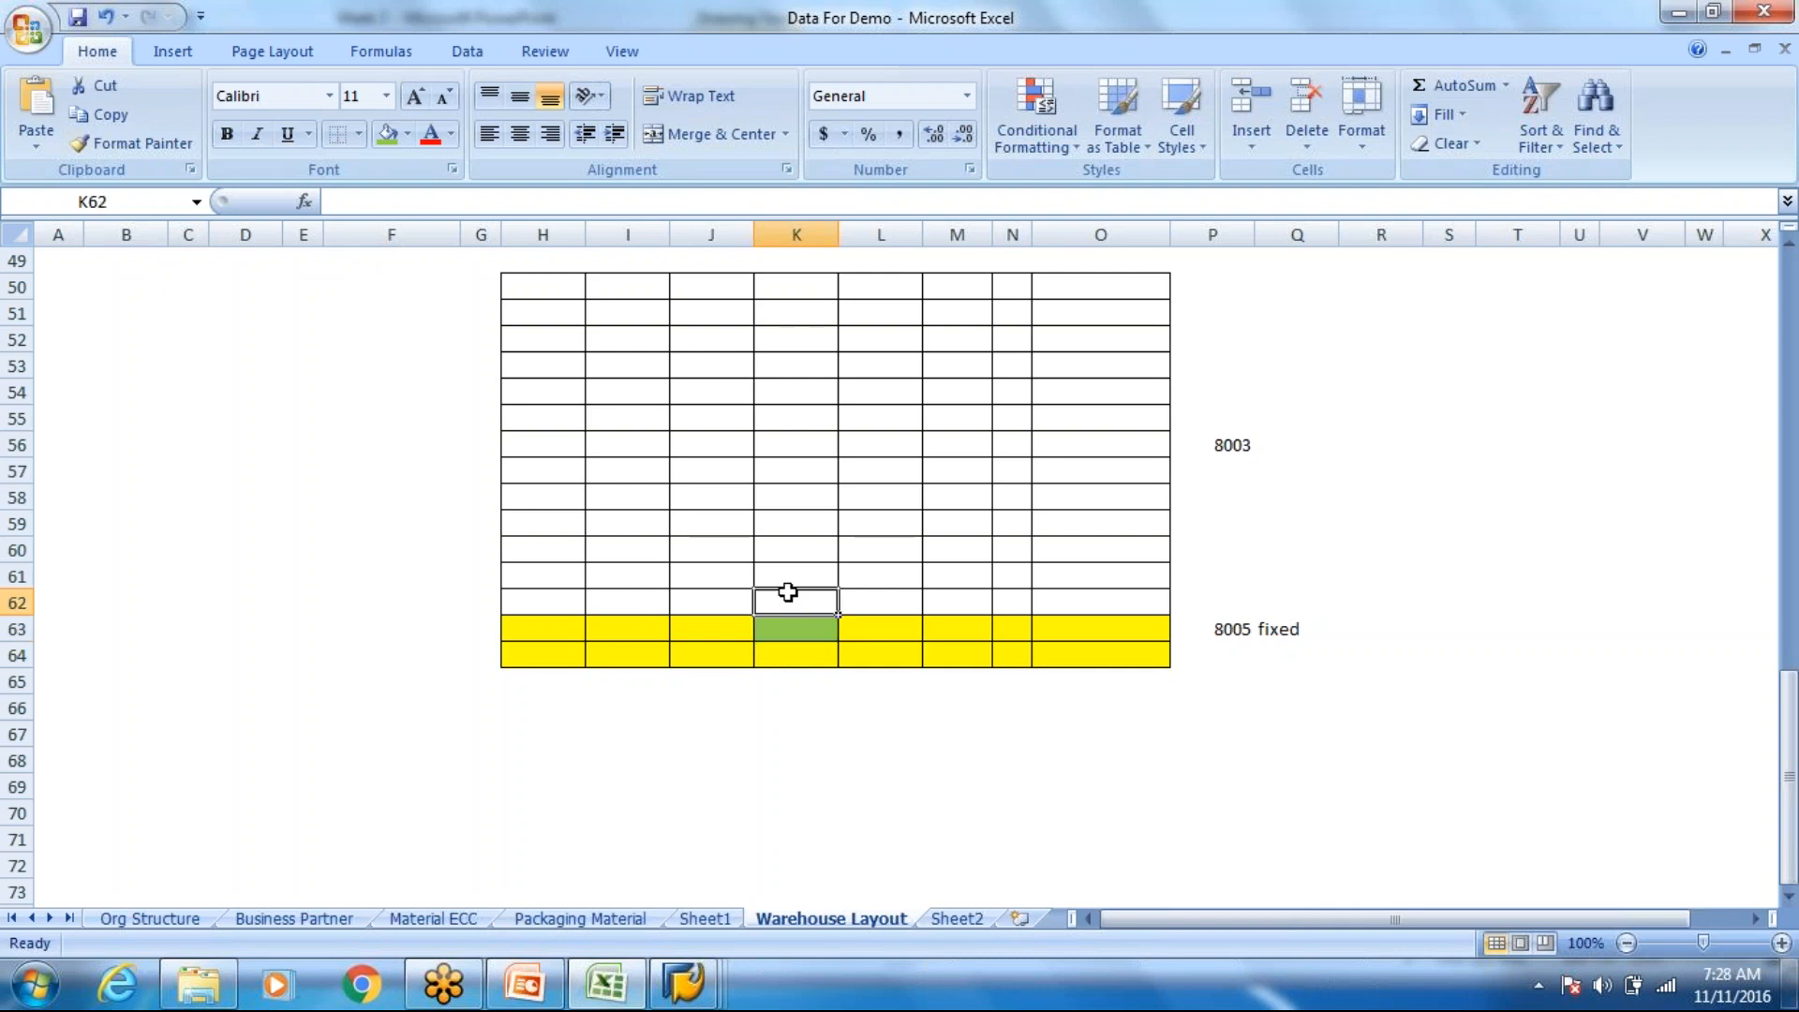
click(382, 134)
click(792, 574)
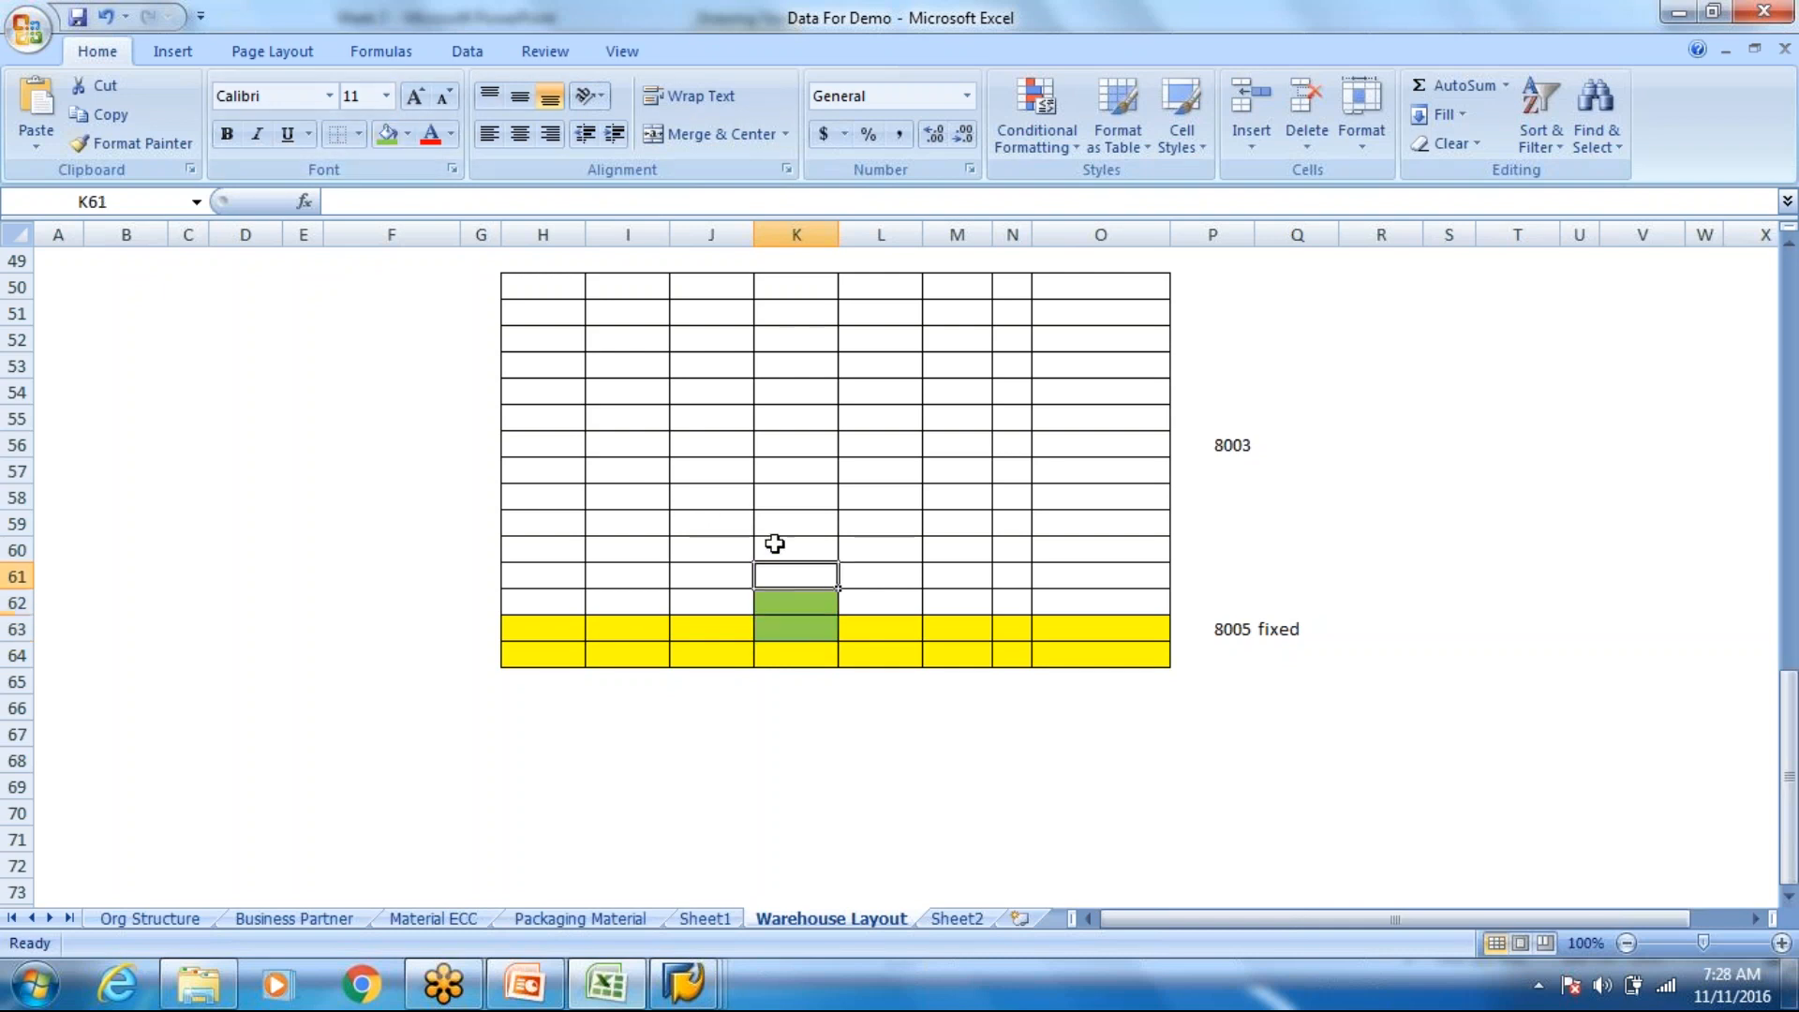
click(384, 134)
Step: Apply the same light green fill to the cells on both sides, J61:J62 and L61:L62
click(740, 600)
click(396, 138)
click(868, 600)
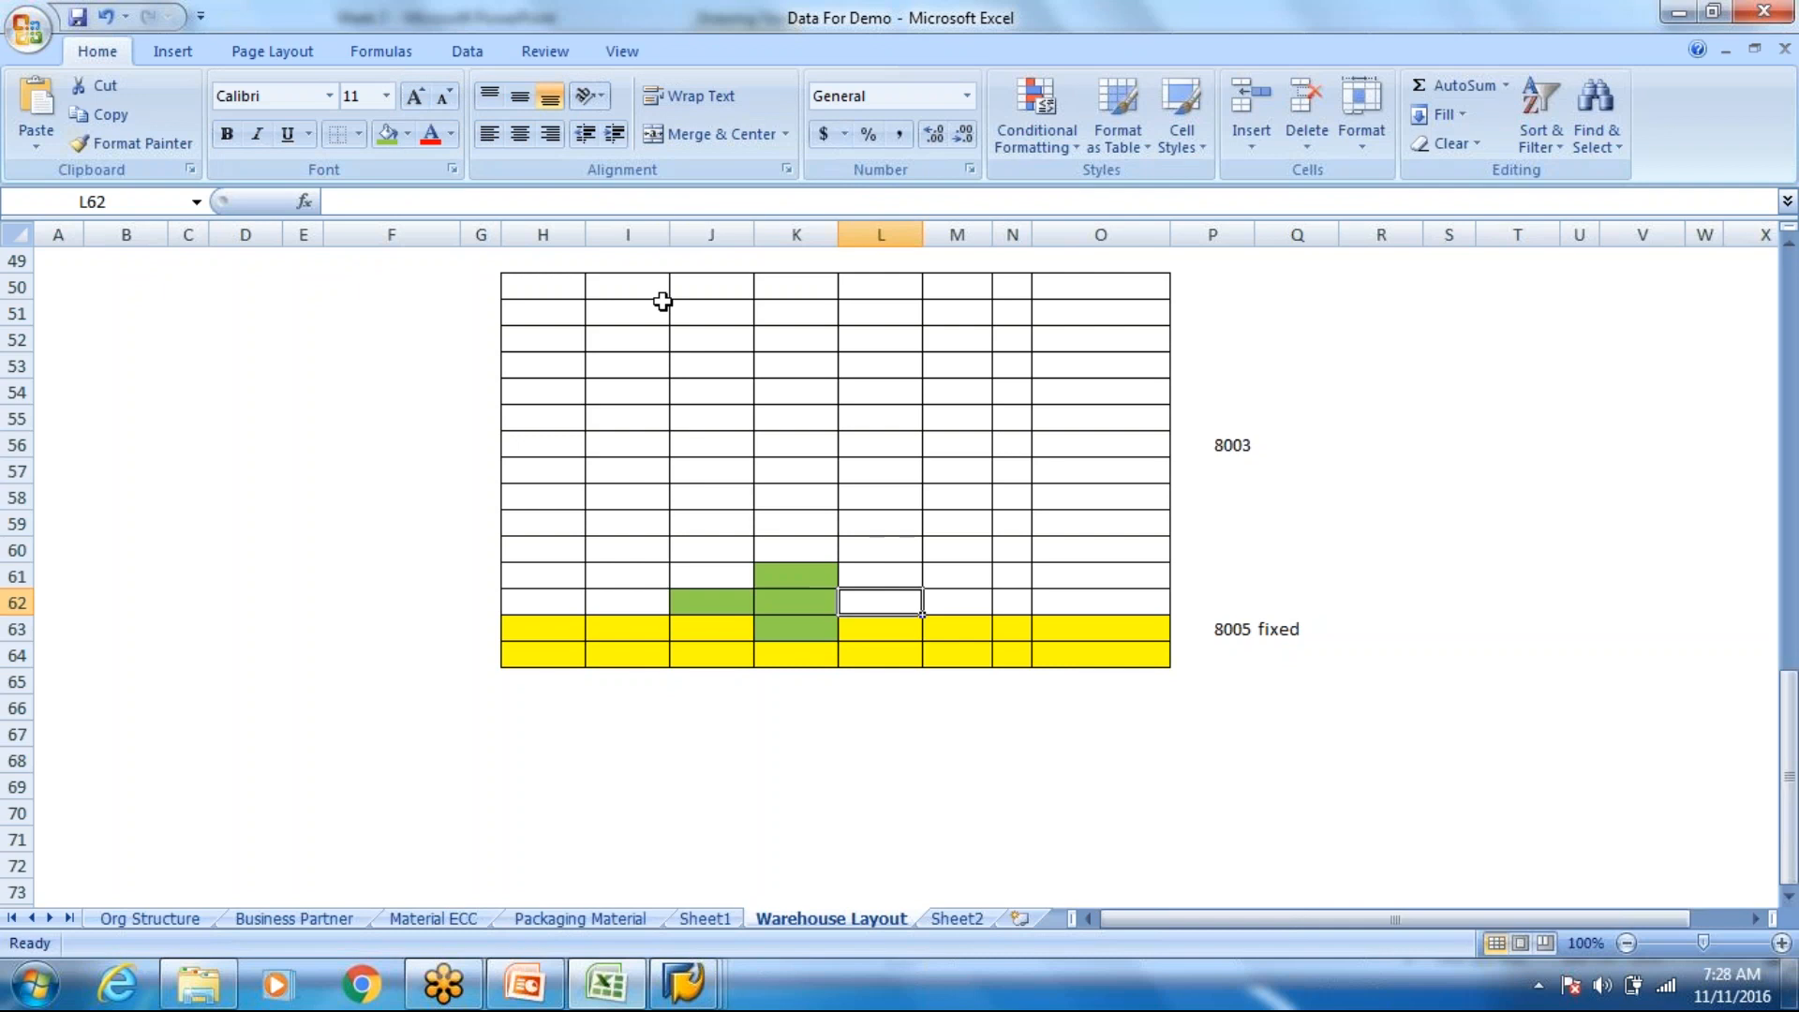
key(shift+Up)
click(388, 138)
click(693, 573)
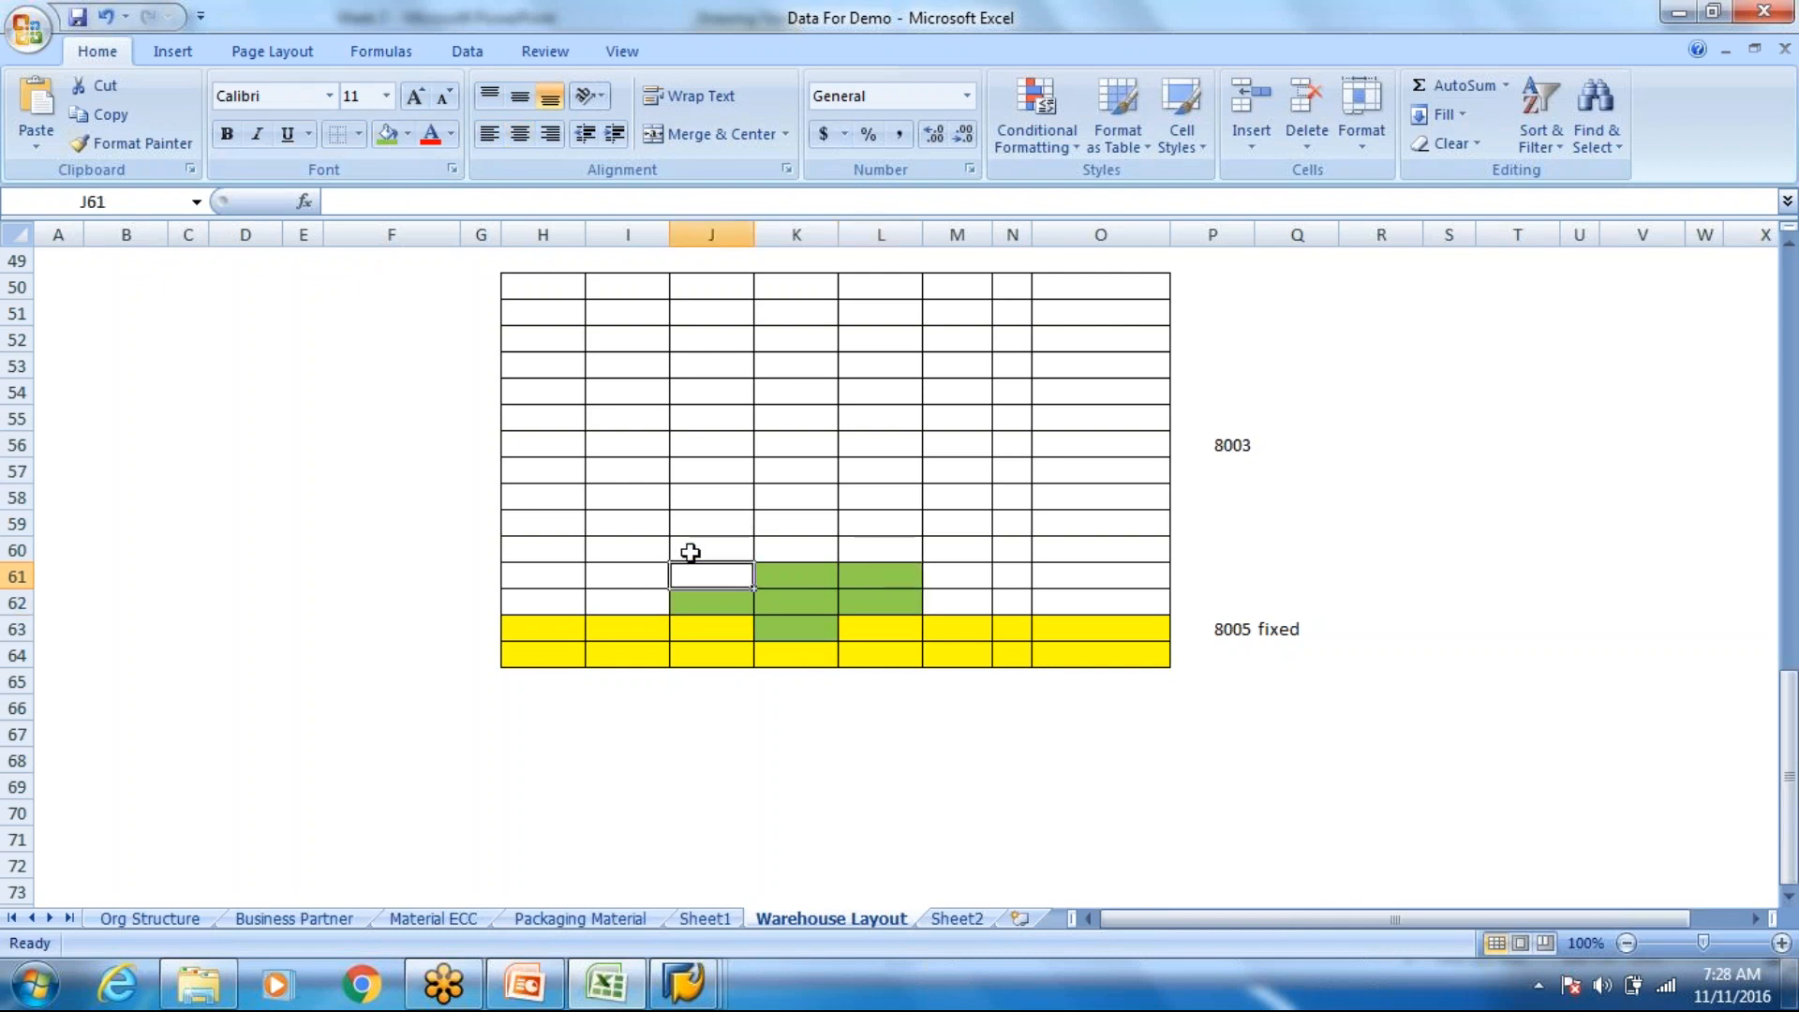
click(378, 141)
Step: Extend the light green block up one row by filling J60:L60
click(862, 551)
click(824, 548)
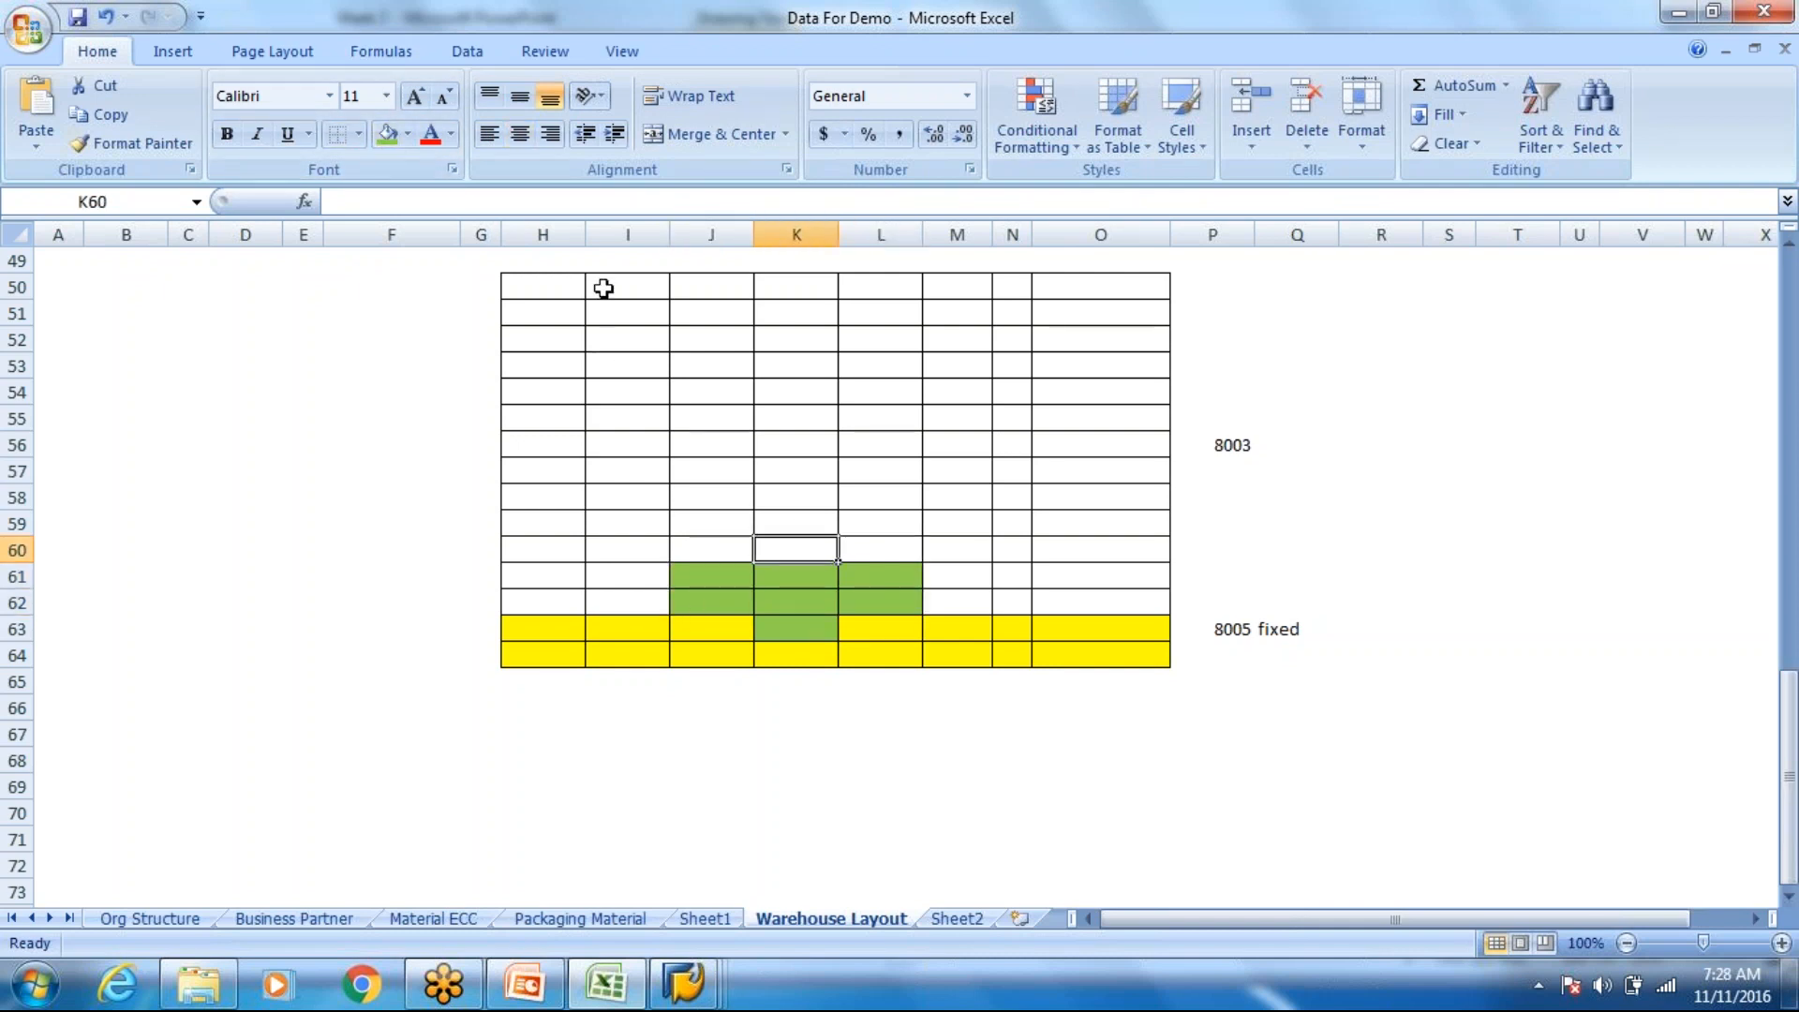
click(388, 138)
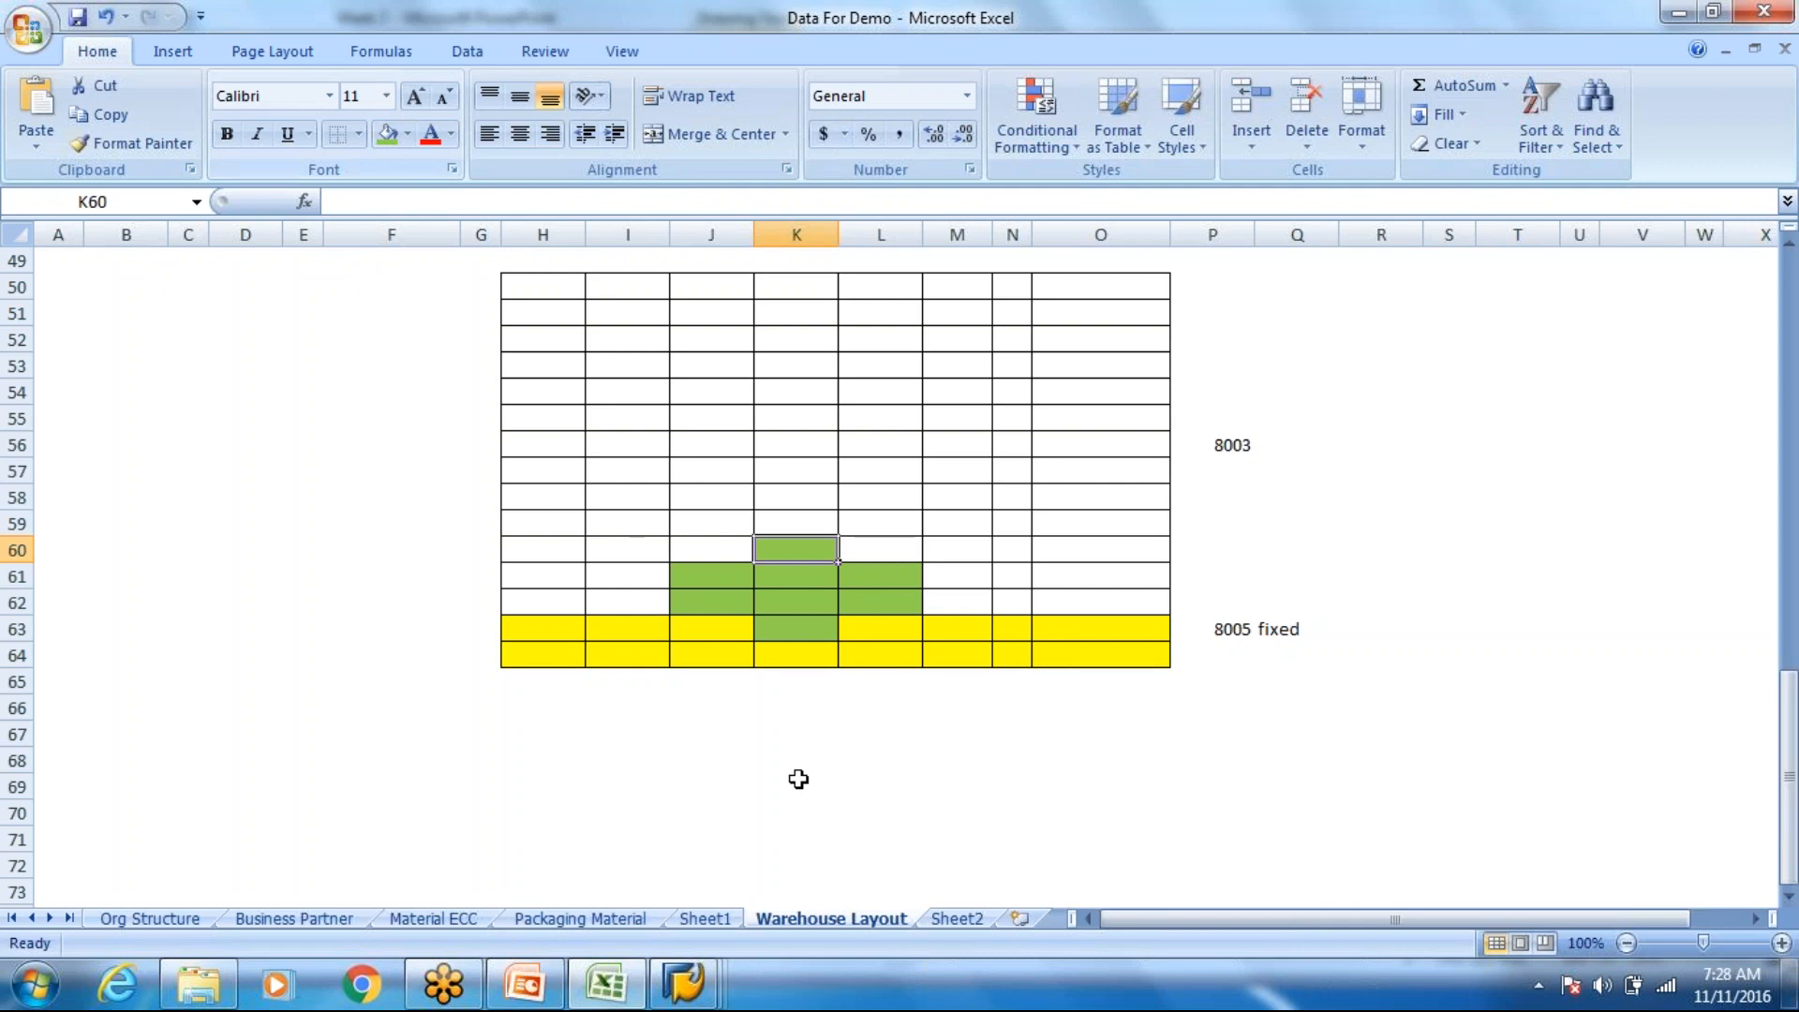
click(717, 548)
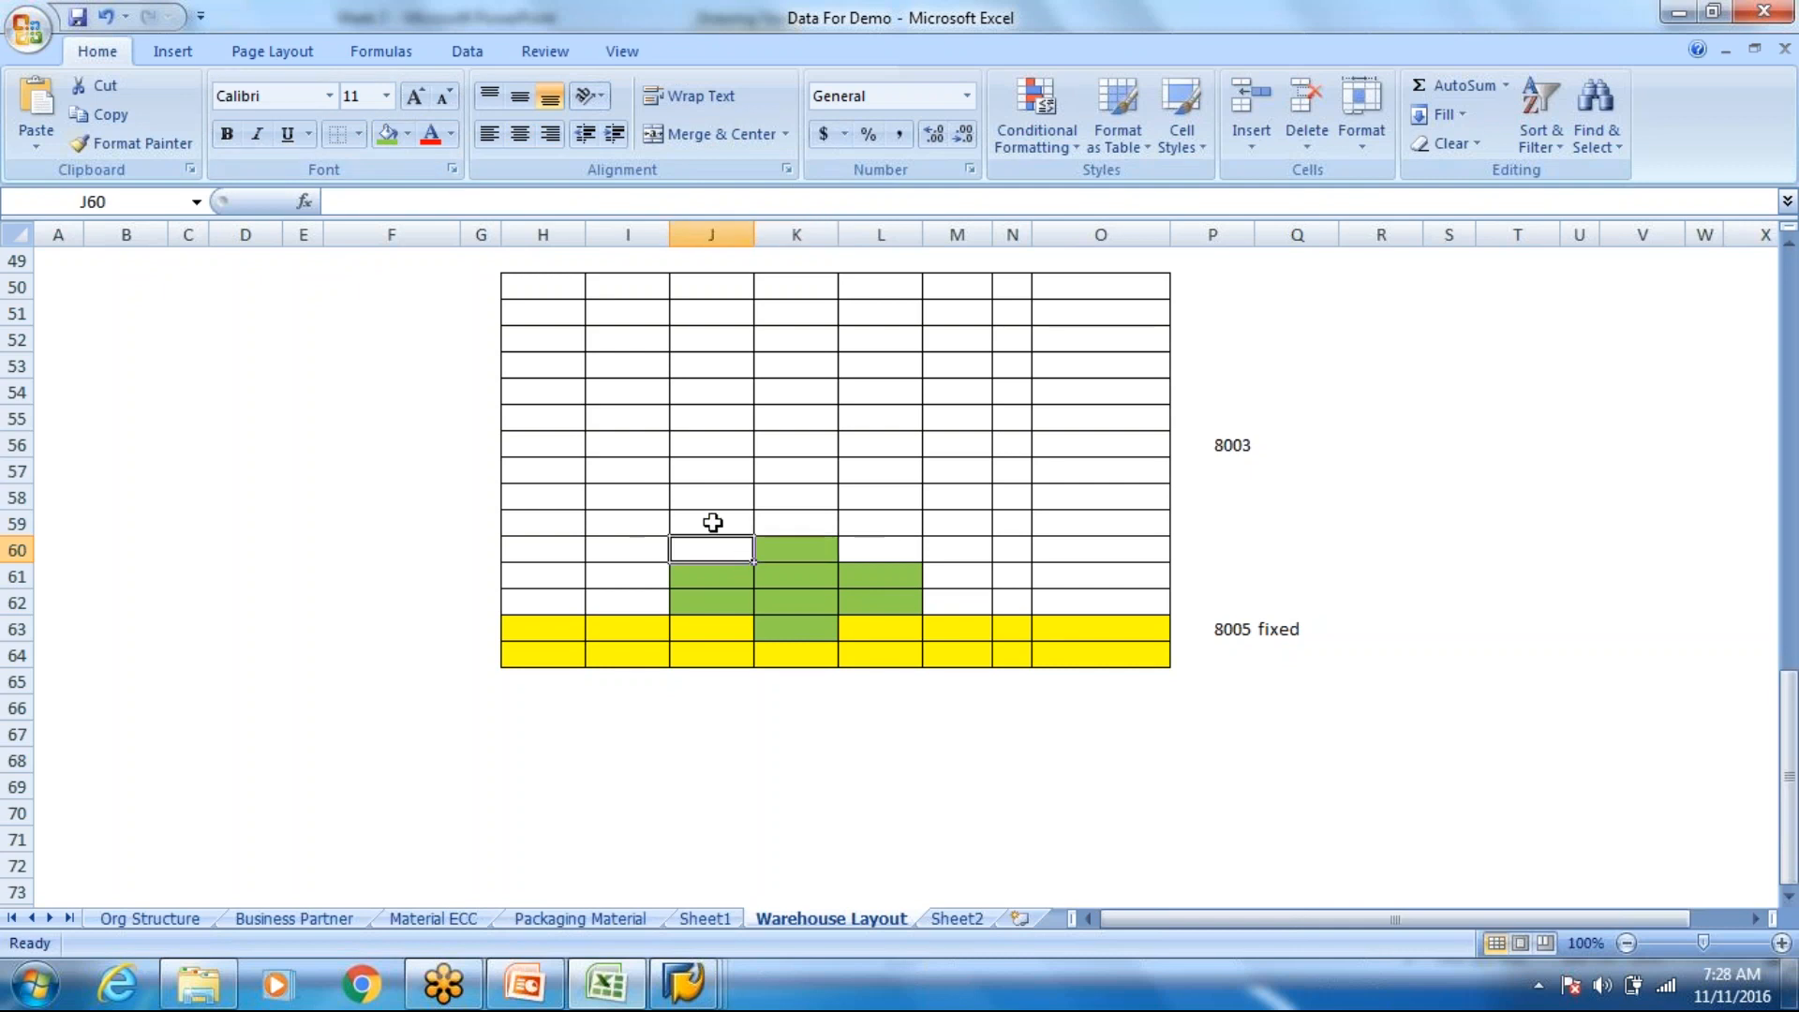
click(380, 134)
click(914, 545)
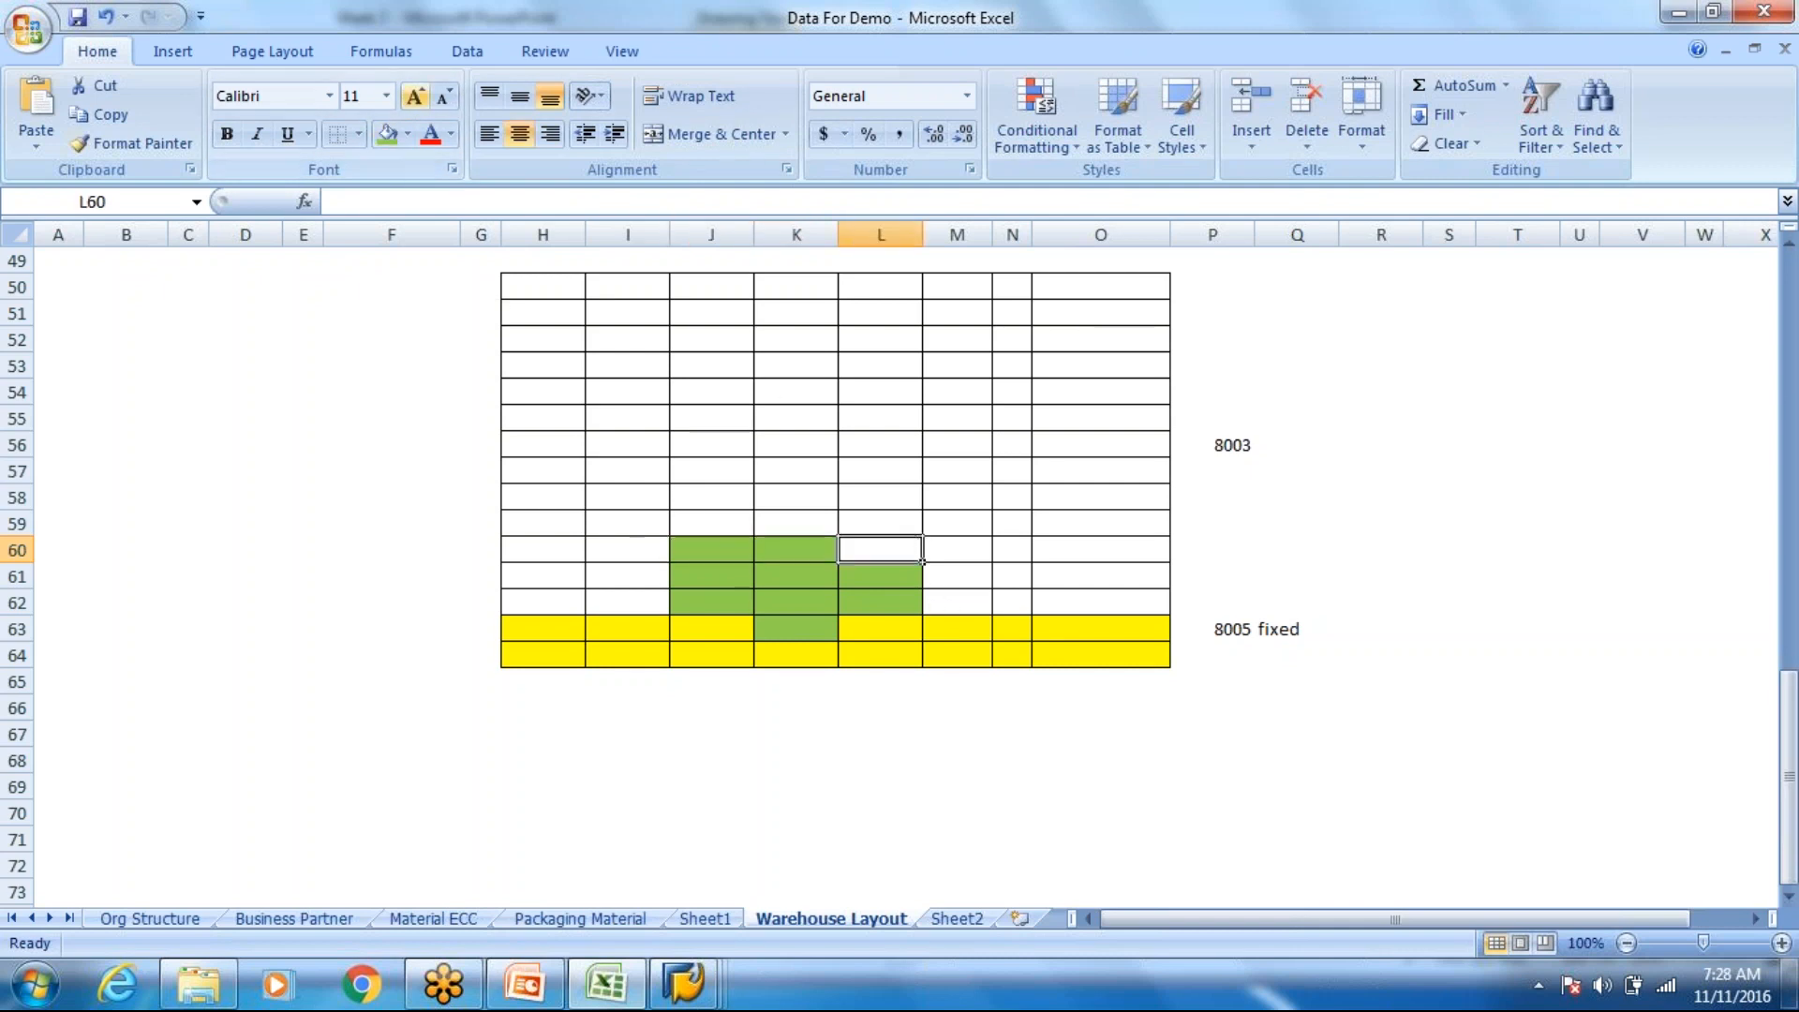
click(382, 137)
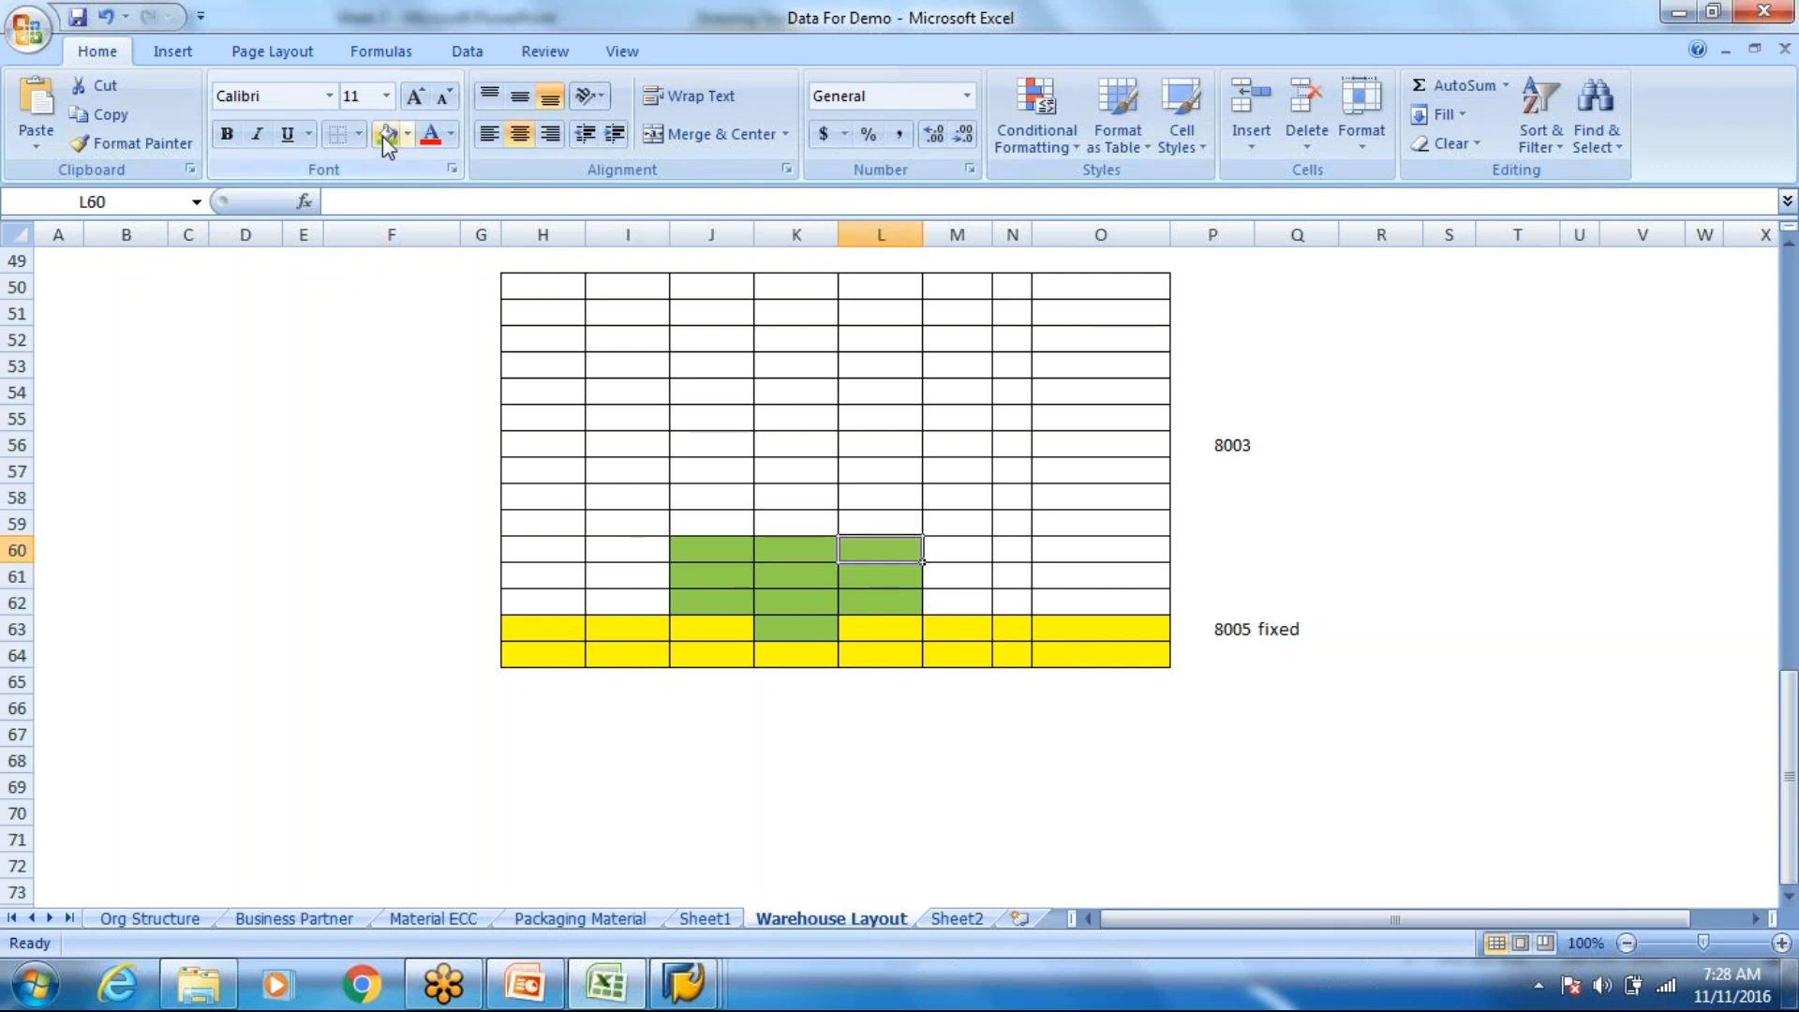
Step: Fill K63 with yellow, and move the green cell K62 down into K63 by cutting and pasting it
click(829, 626)
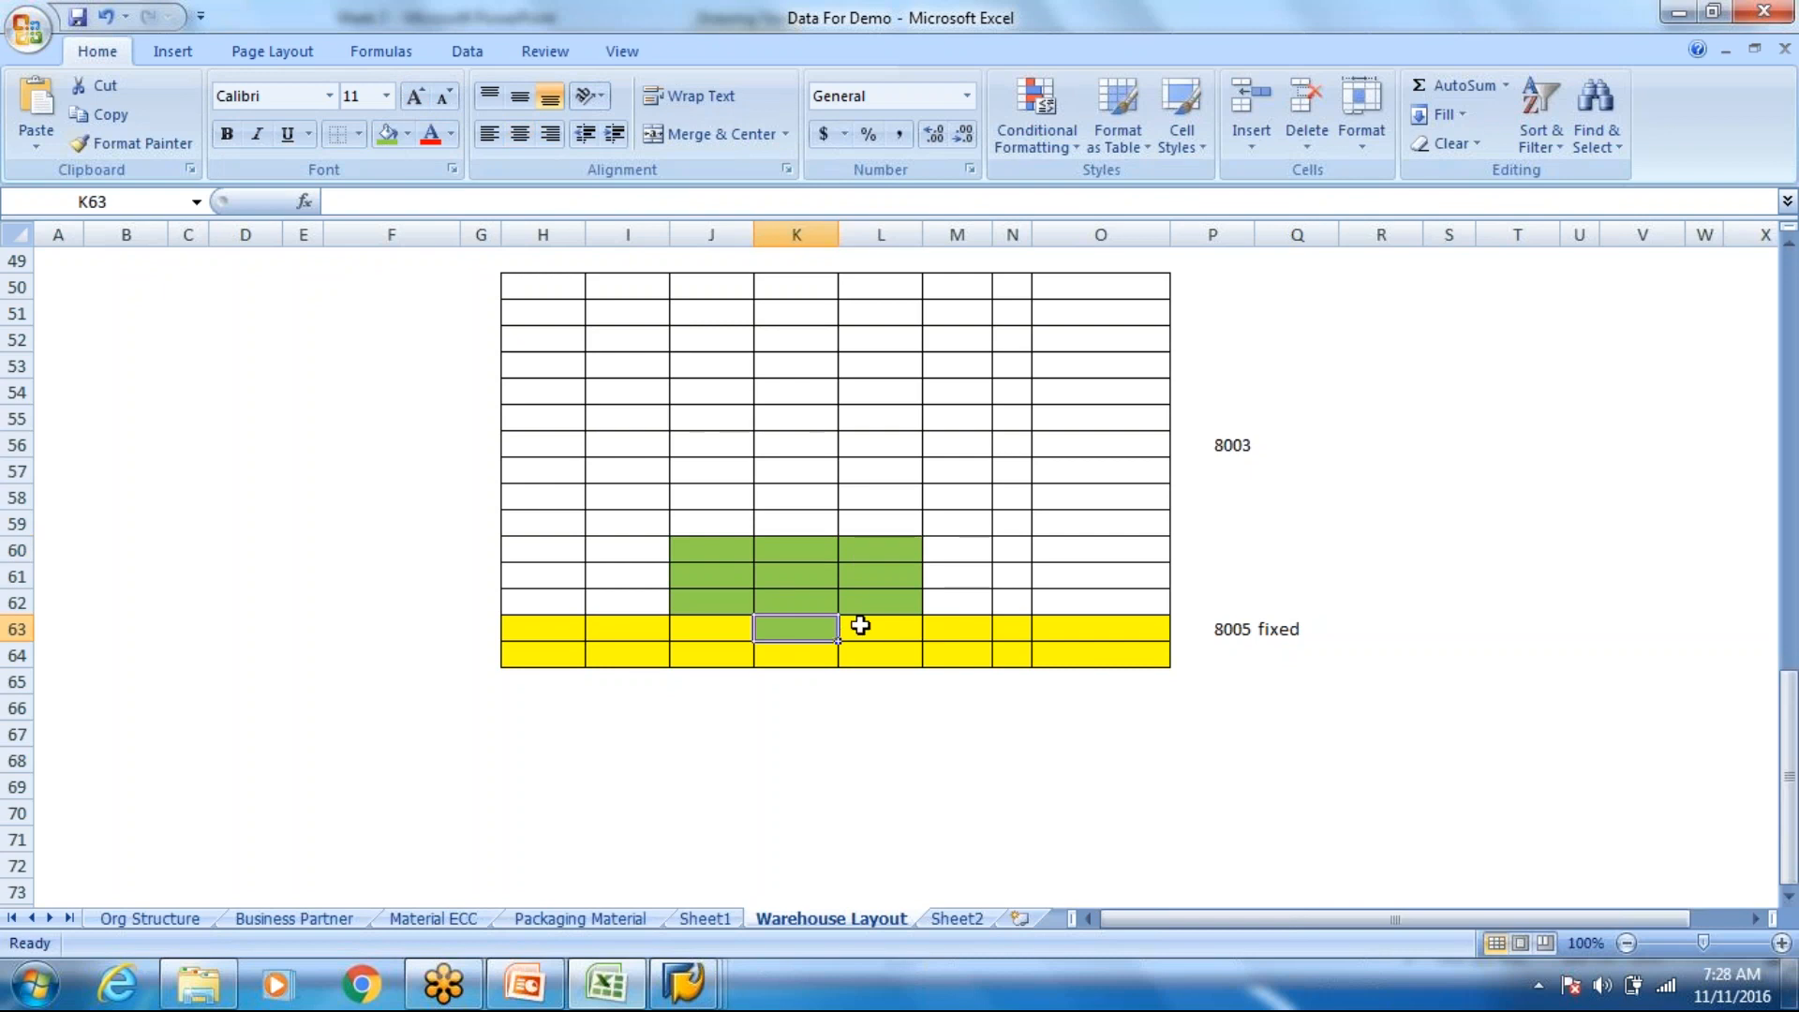
click(408, 134)
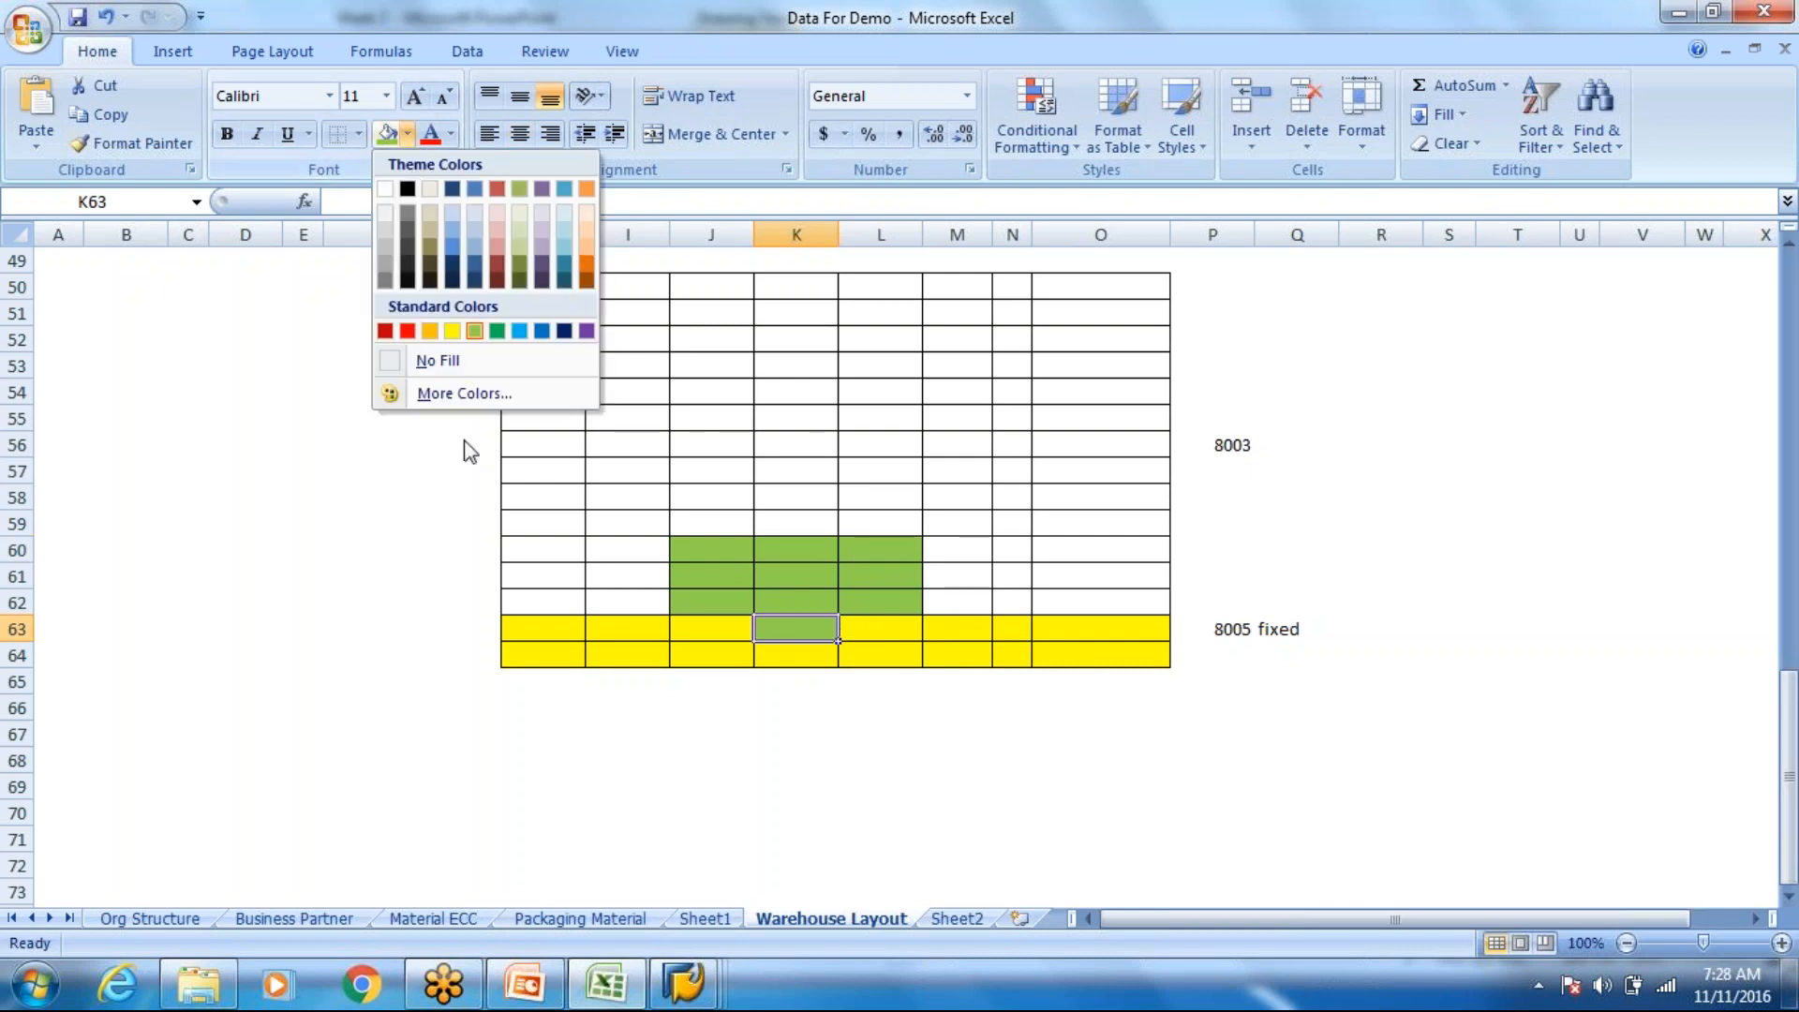
click(437, 360)
click(800, 601)
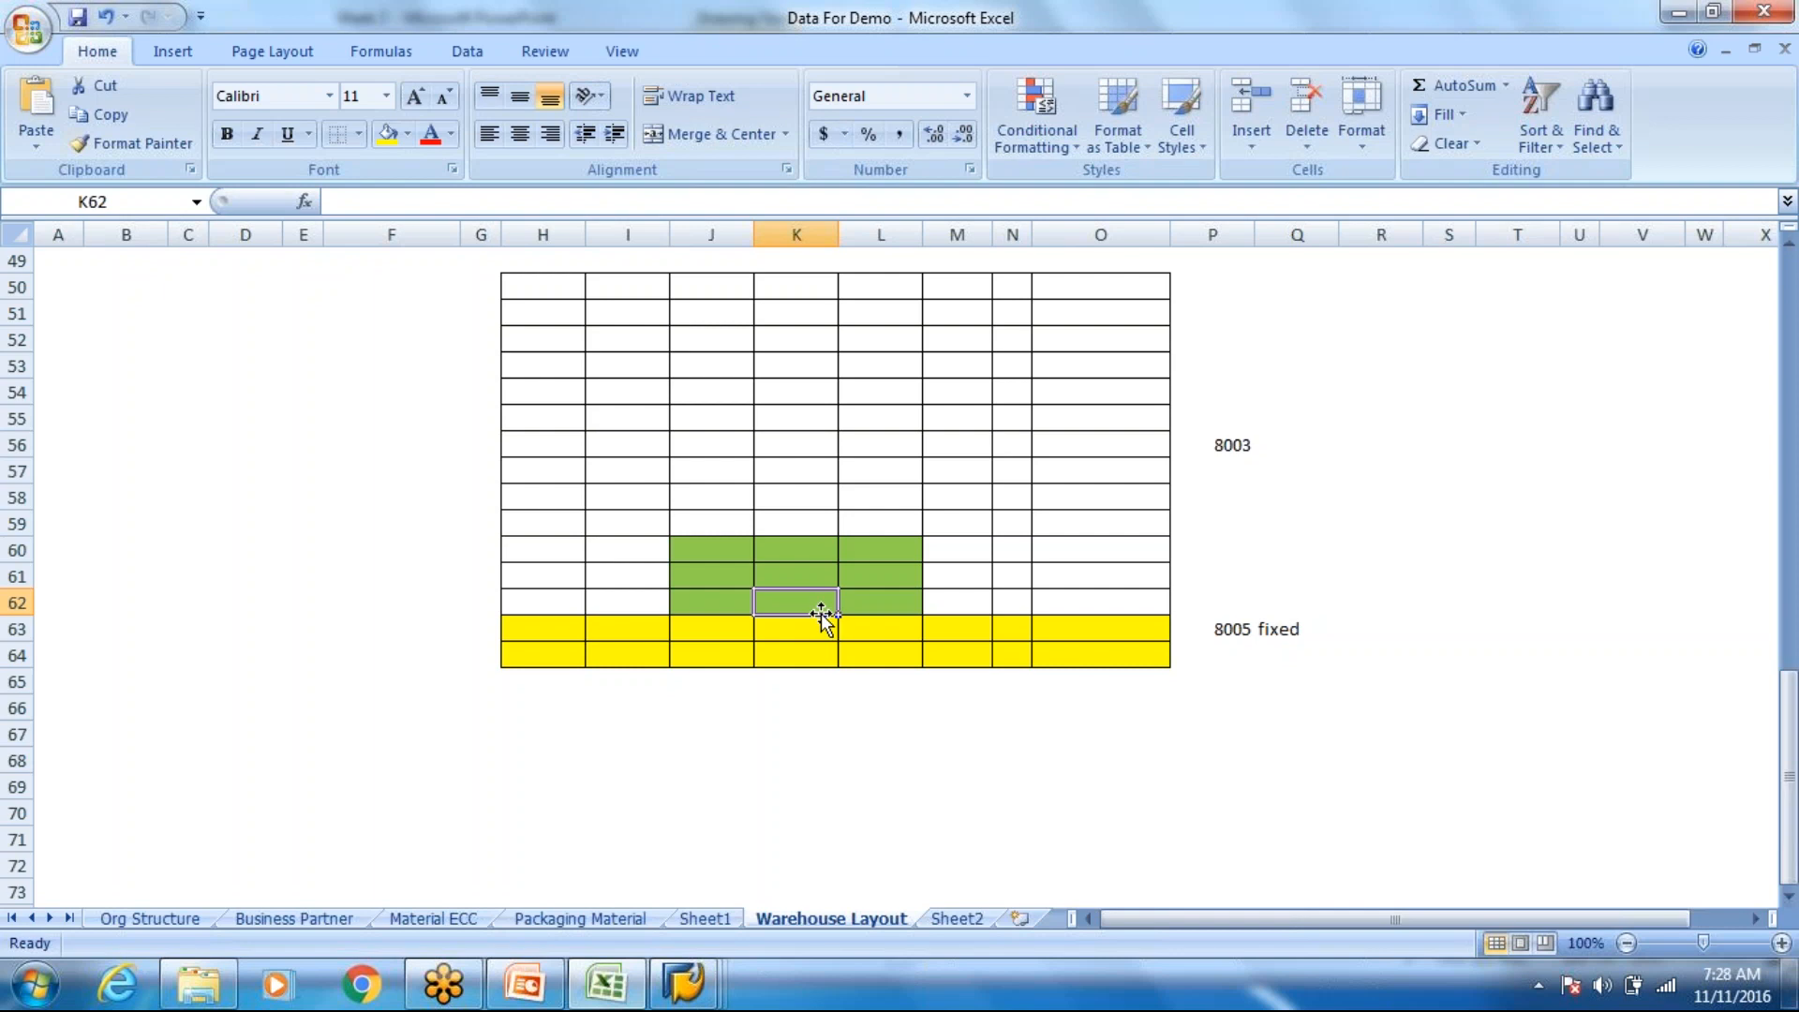
key(ctrl+c)
key(Down)
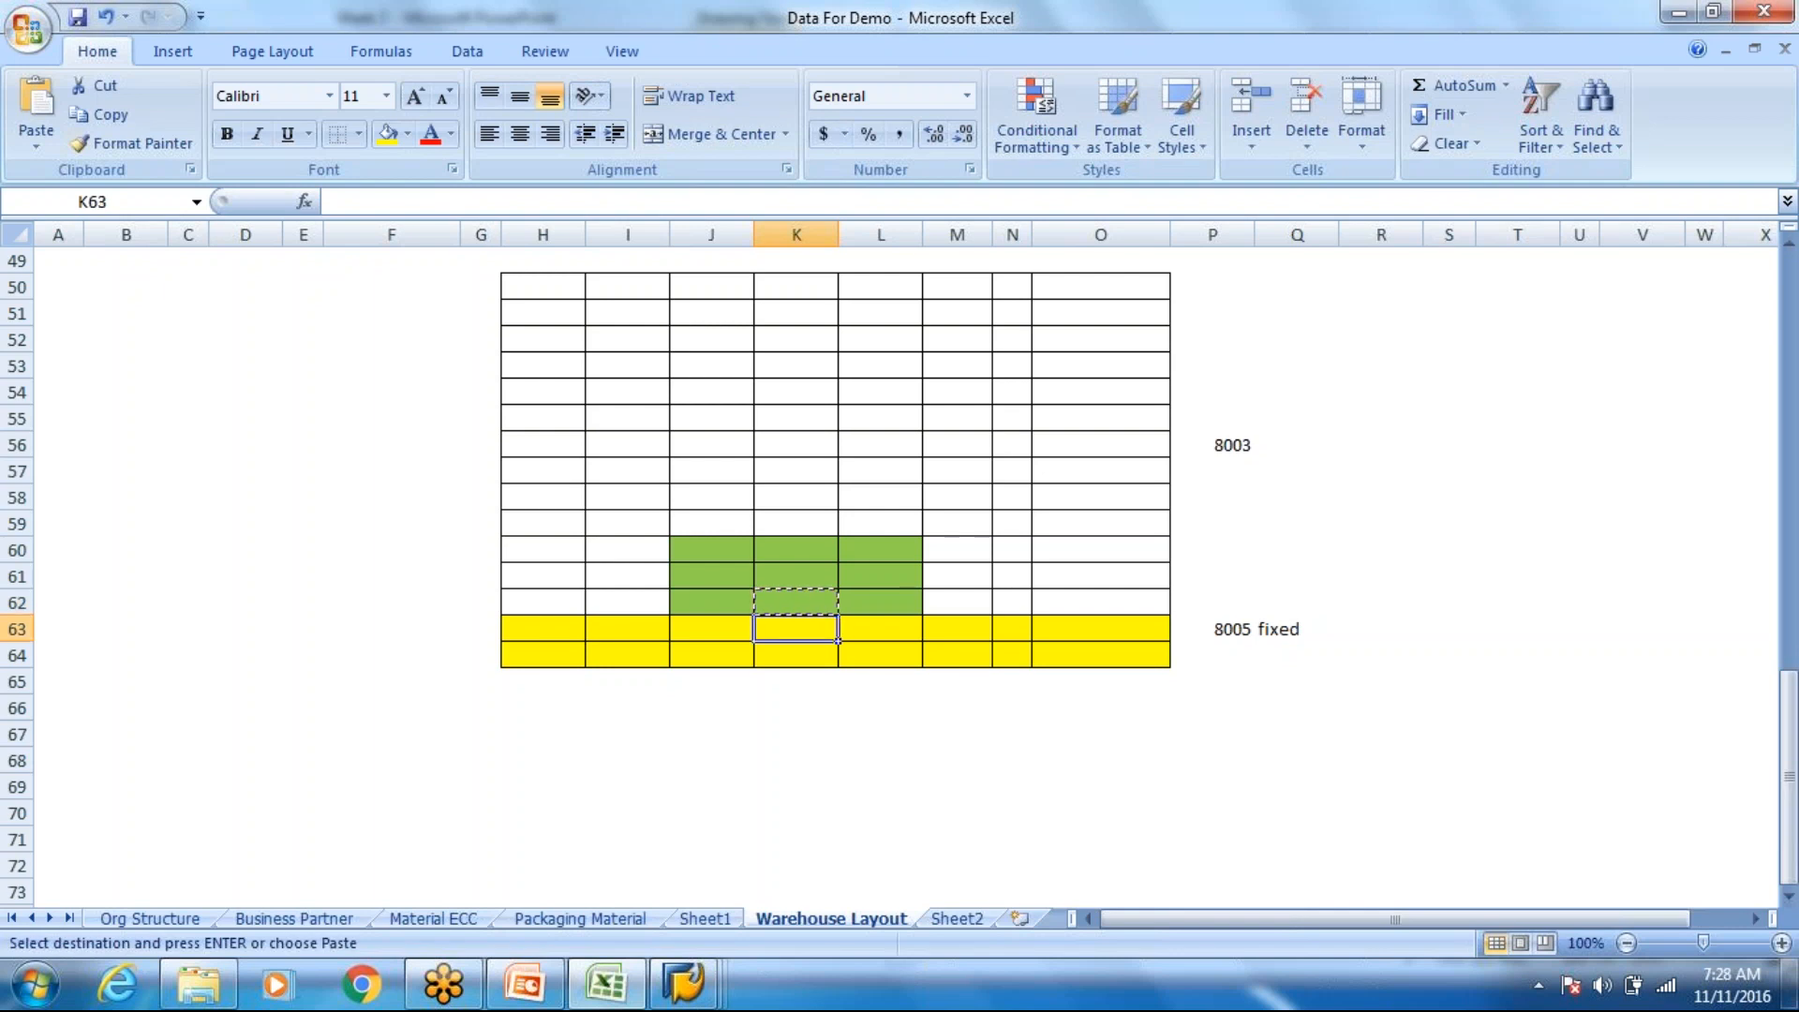
key(Return)
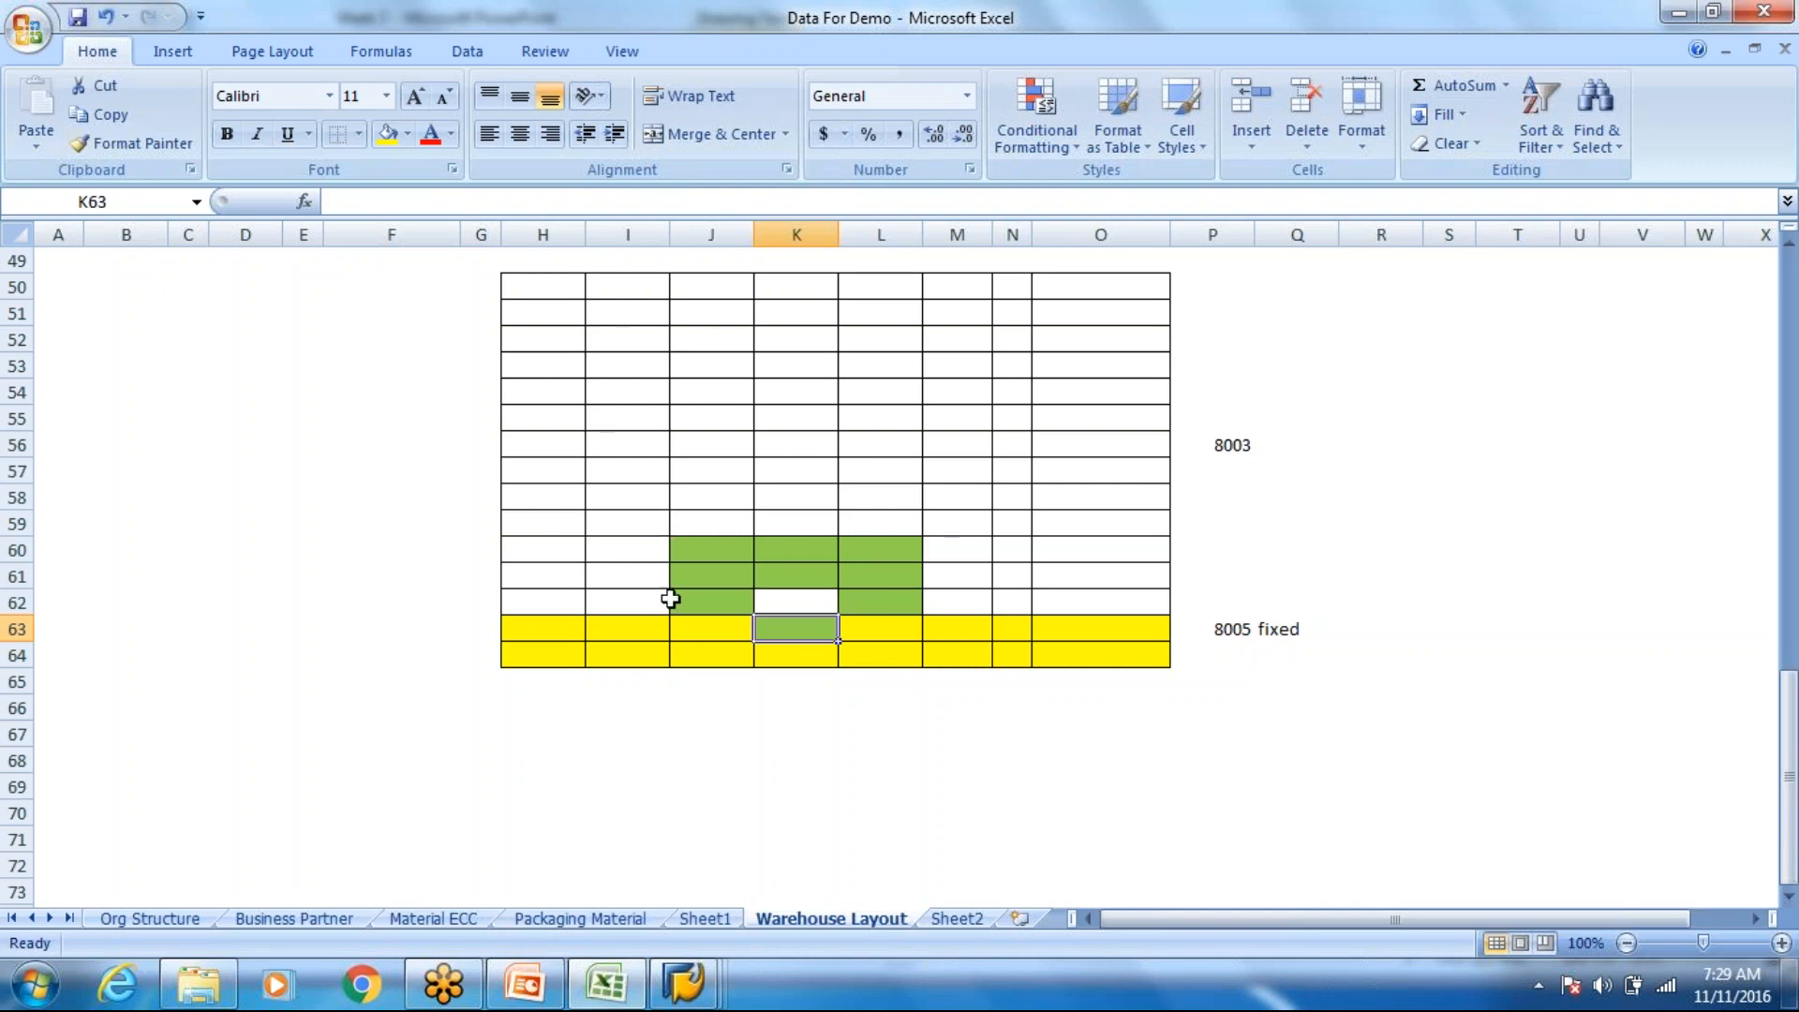
Step: Change the green cell K63 in the 8005 rows back to a yellow fill
click(655, 630)
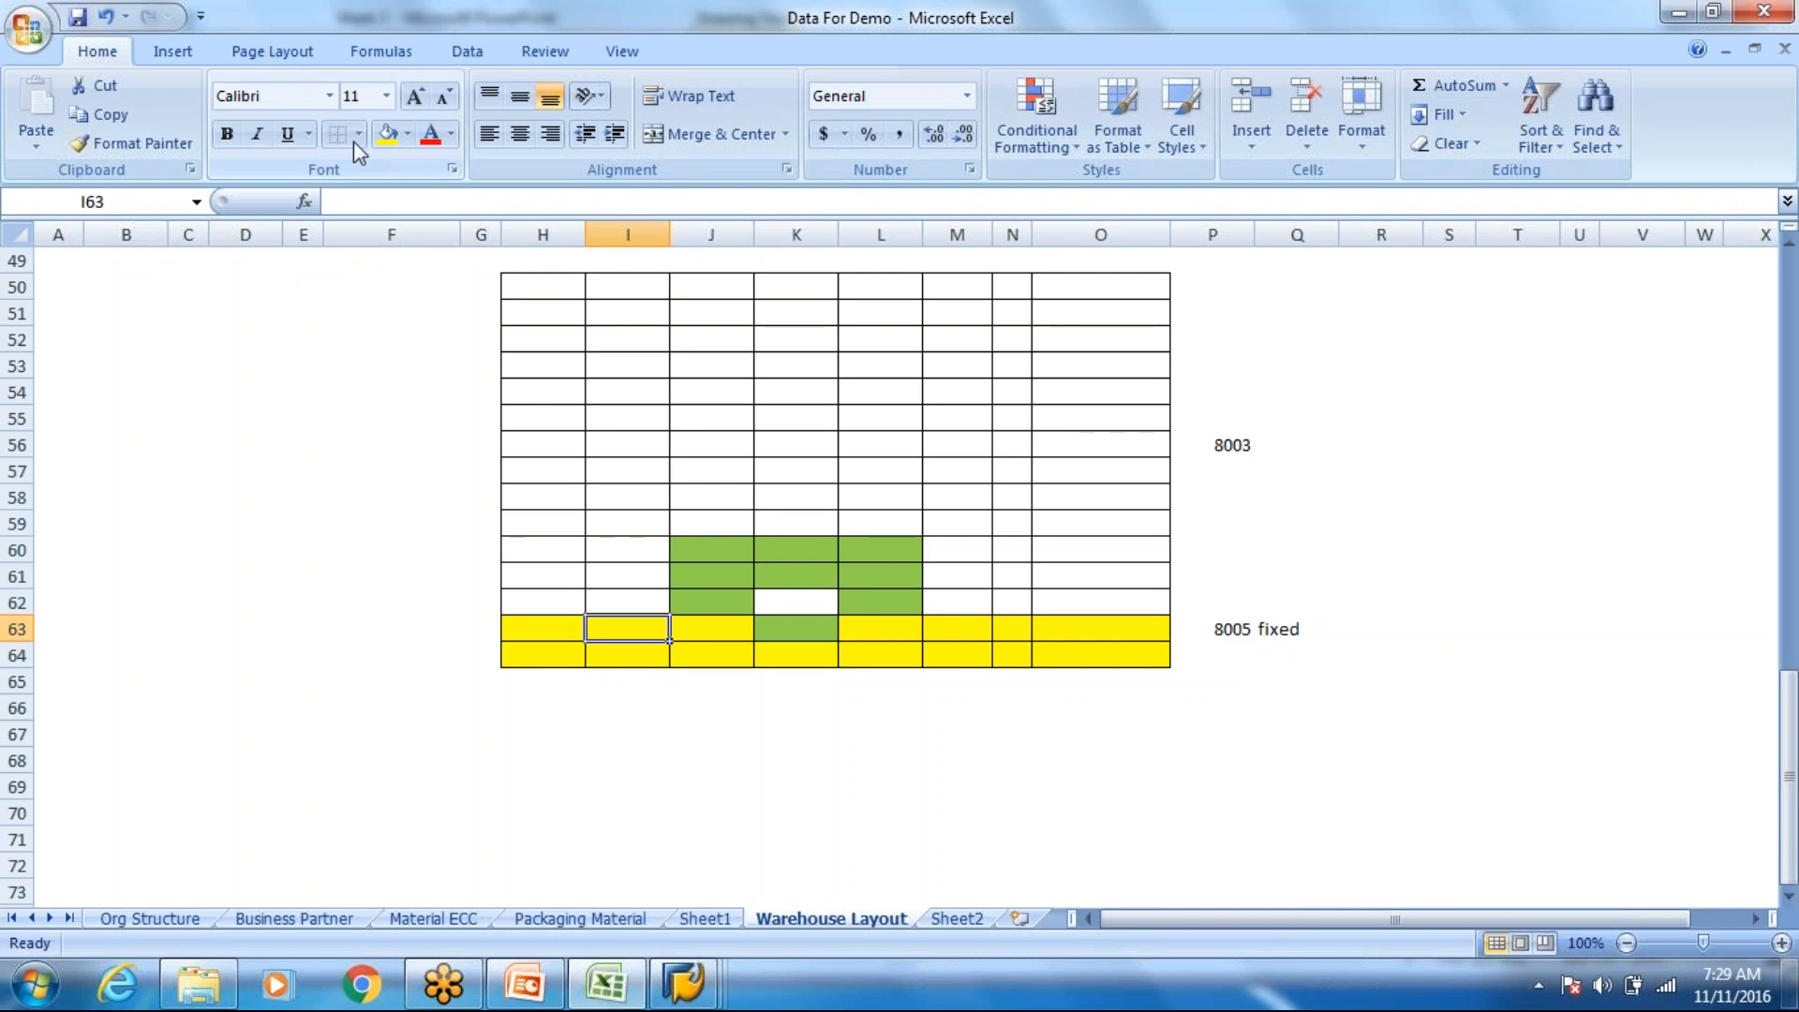
click(408, 134)
click(778, 634)
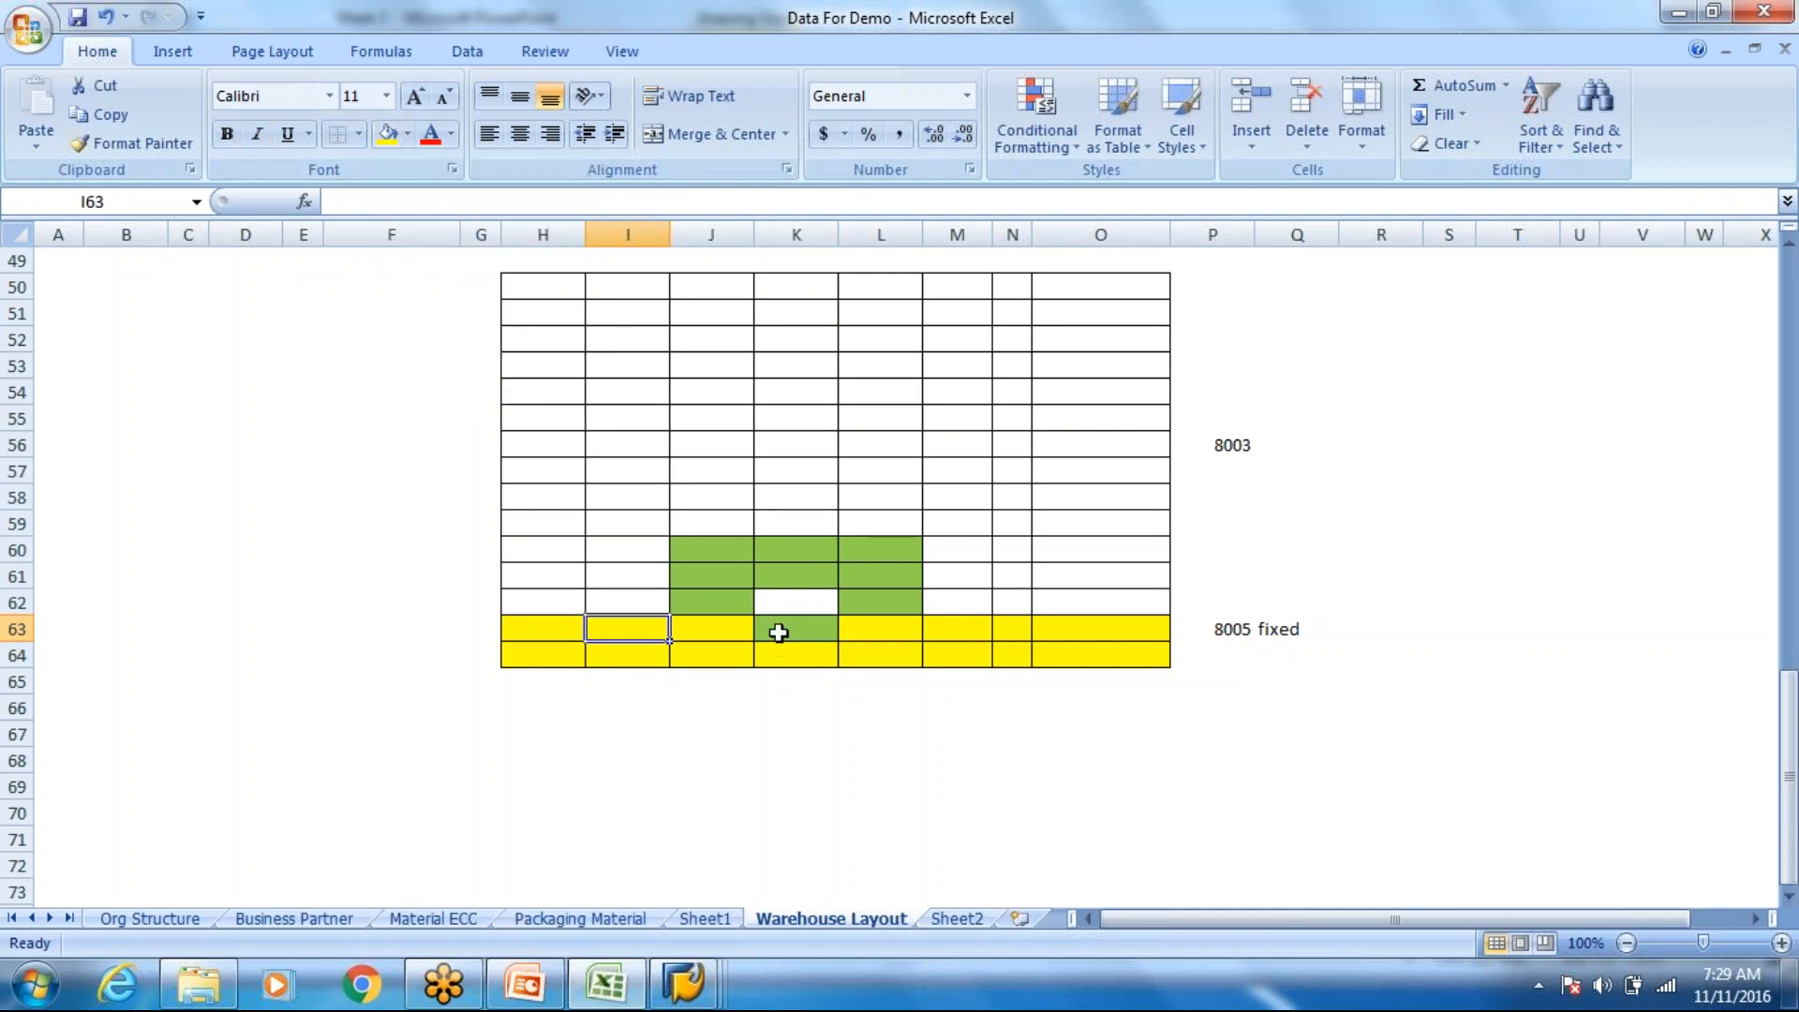
click(778, 633)
click(387, 134)
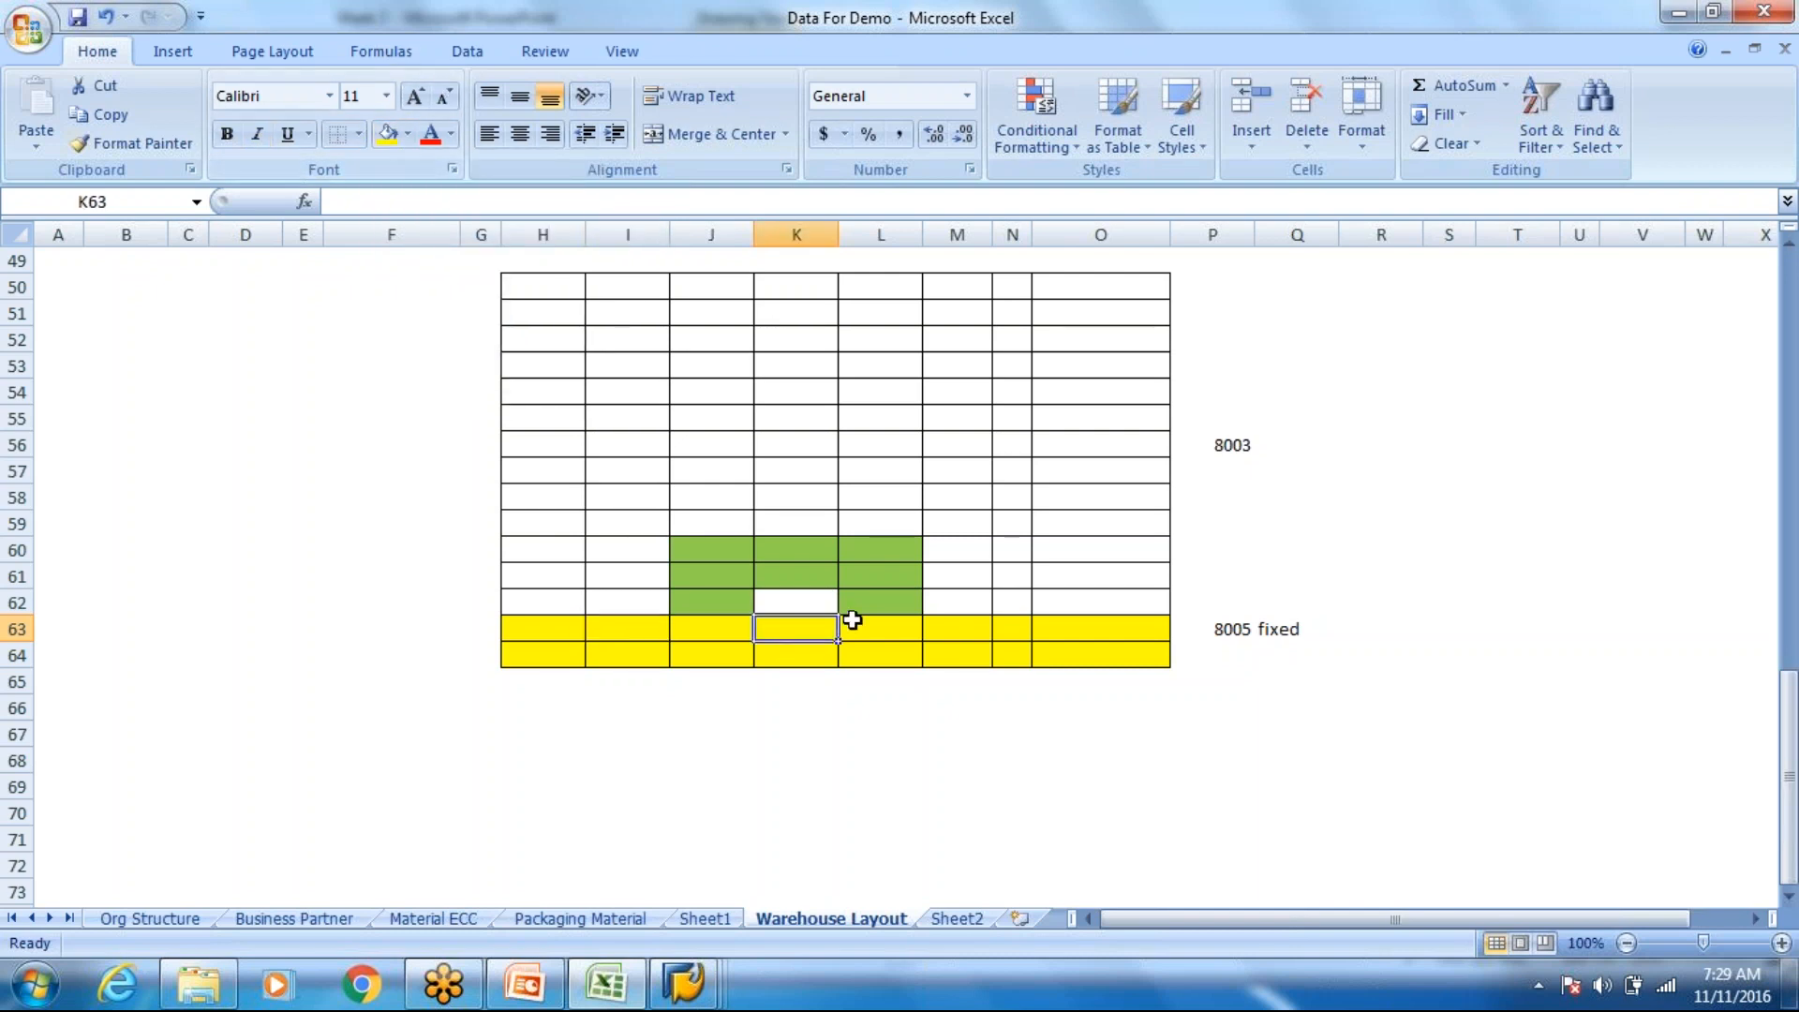
click(886, 602)
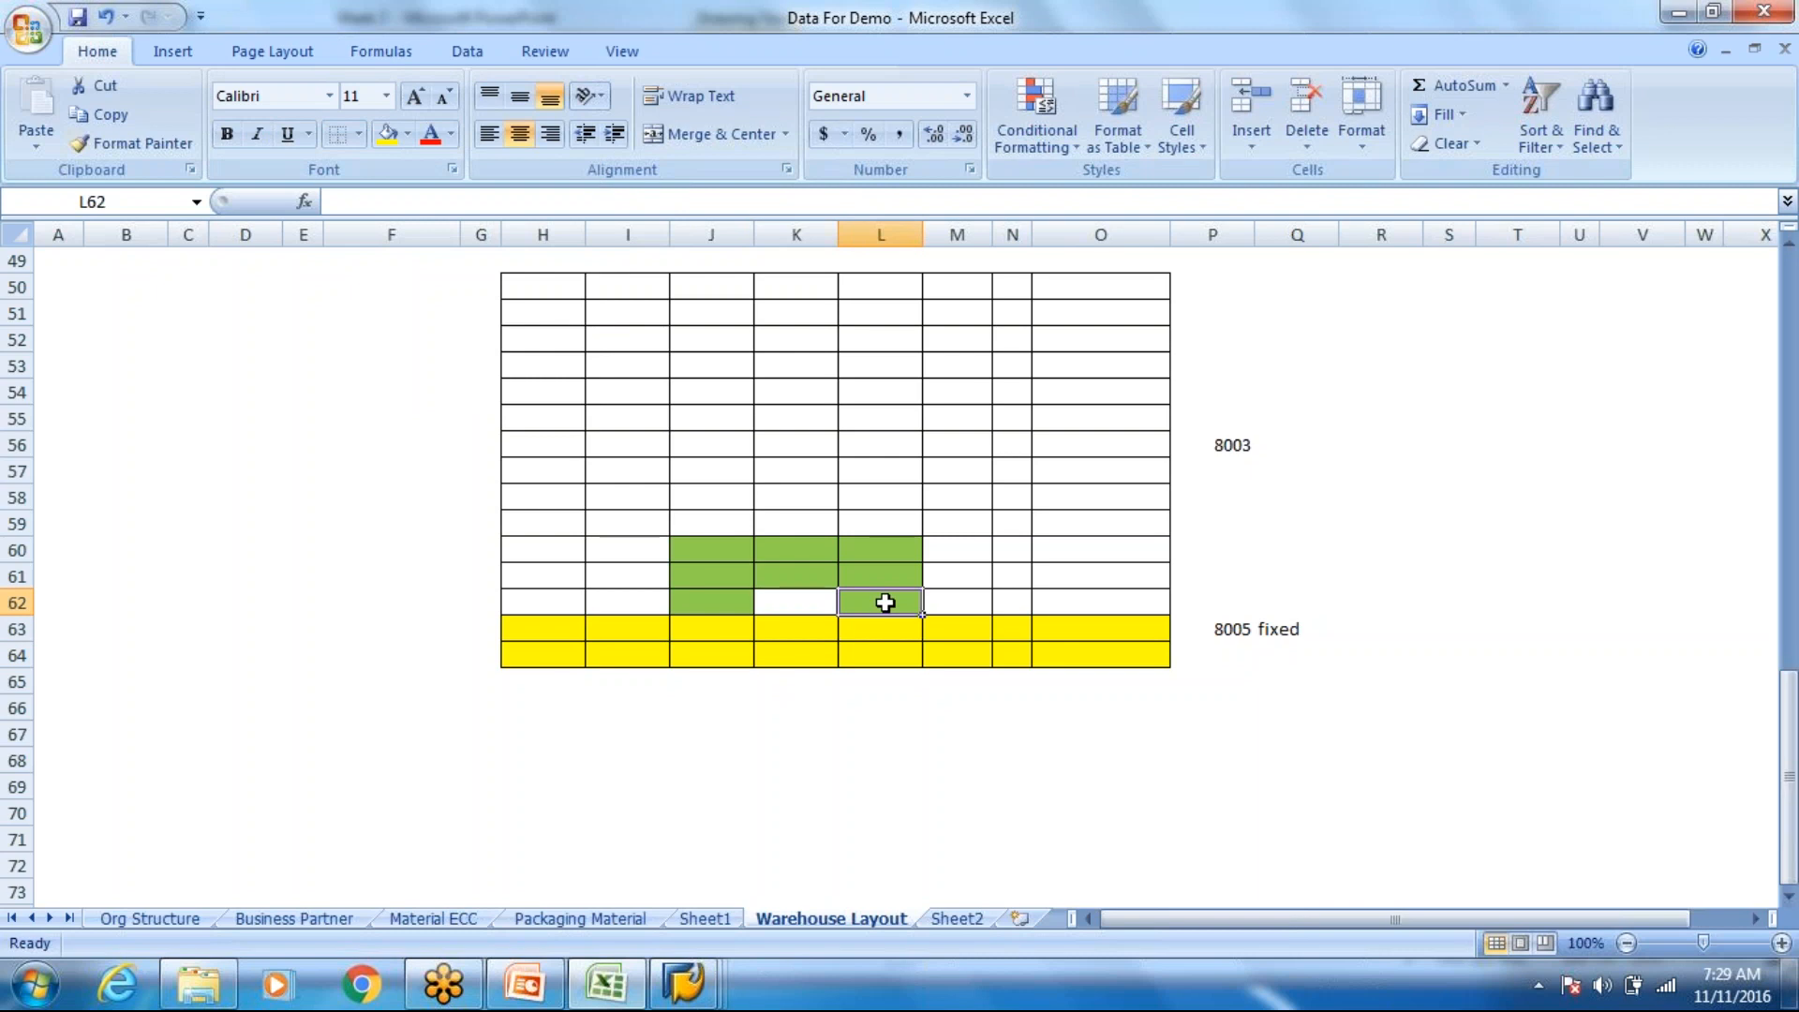
click(783, 636)
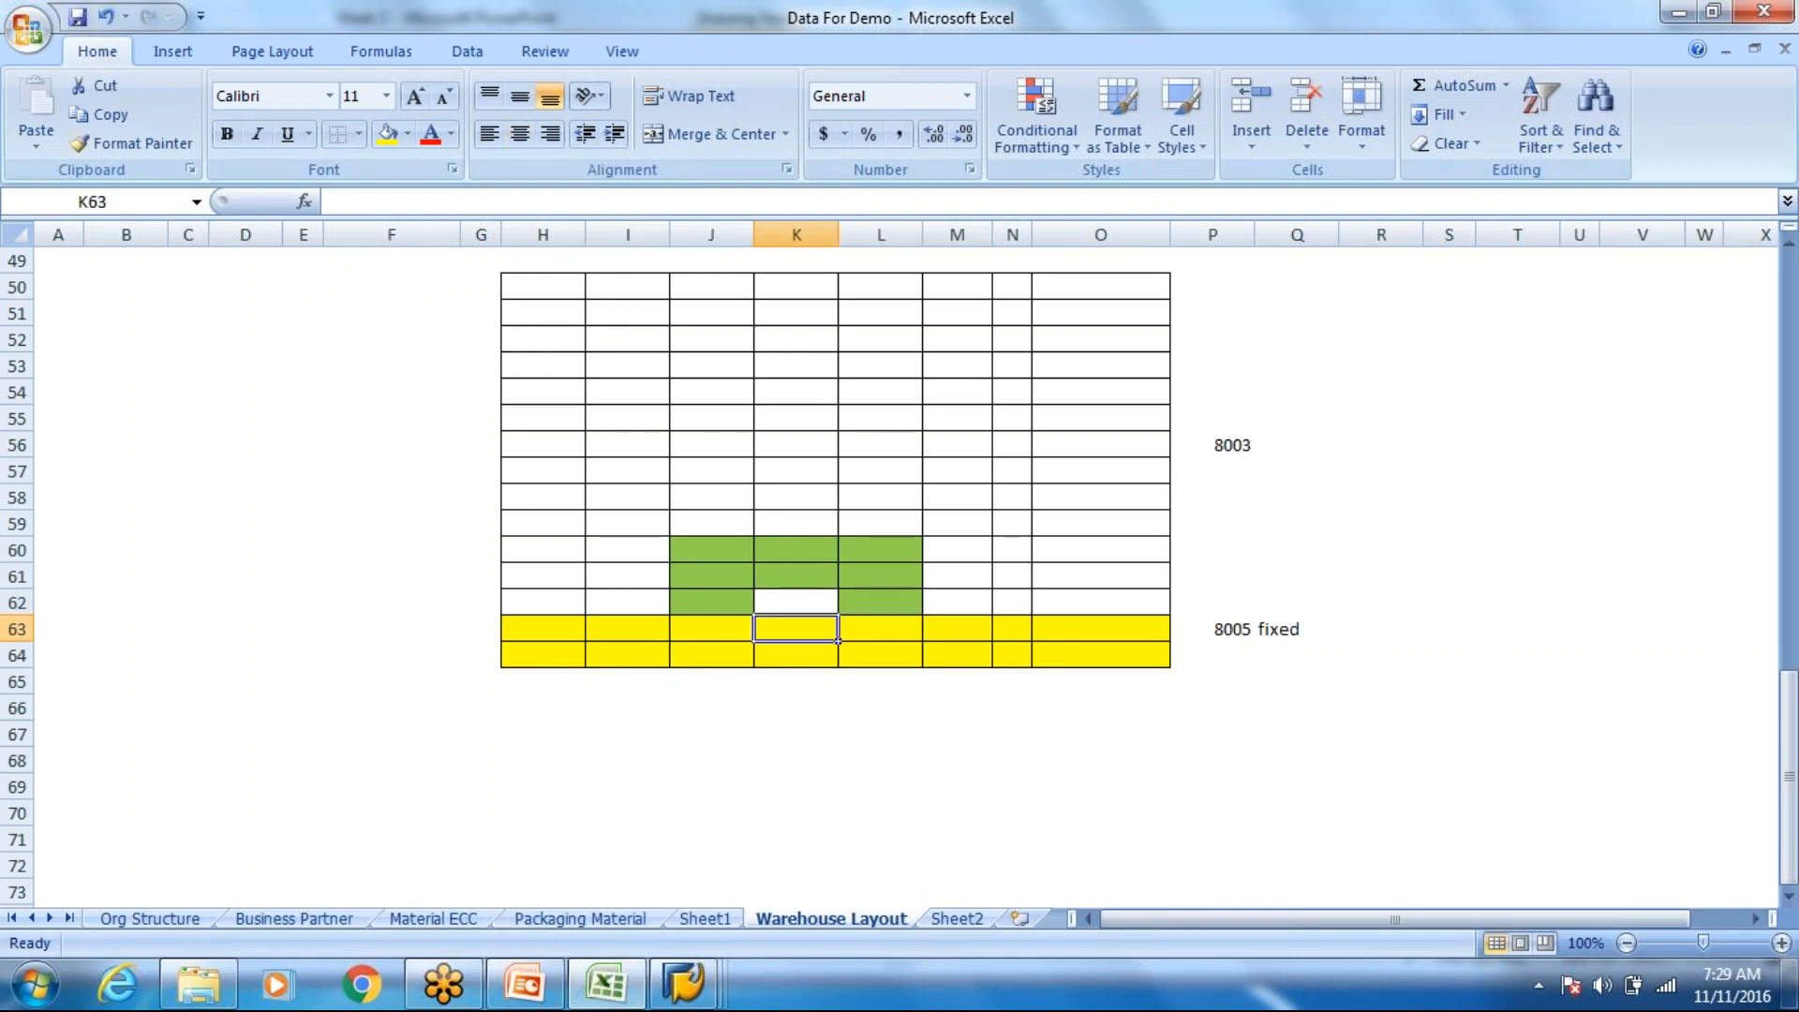
mouse_move(1105, 603)
mouse_down()
mouse_move(747, 545)
mouse_move(502, 321)
mouse_move(515, 287)
mouse_up()
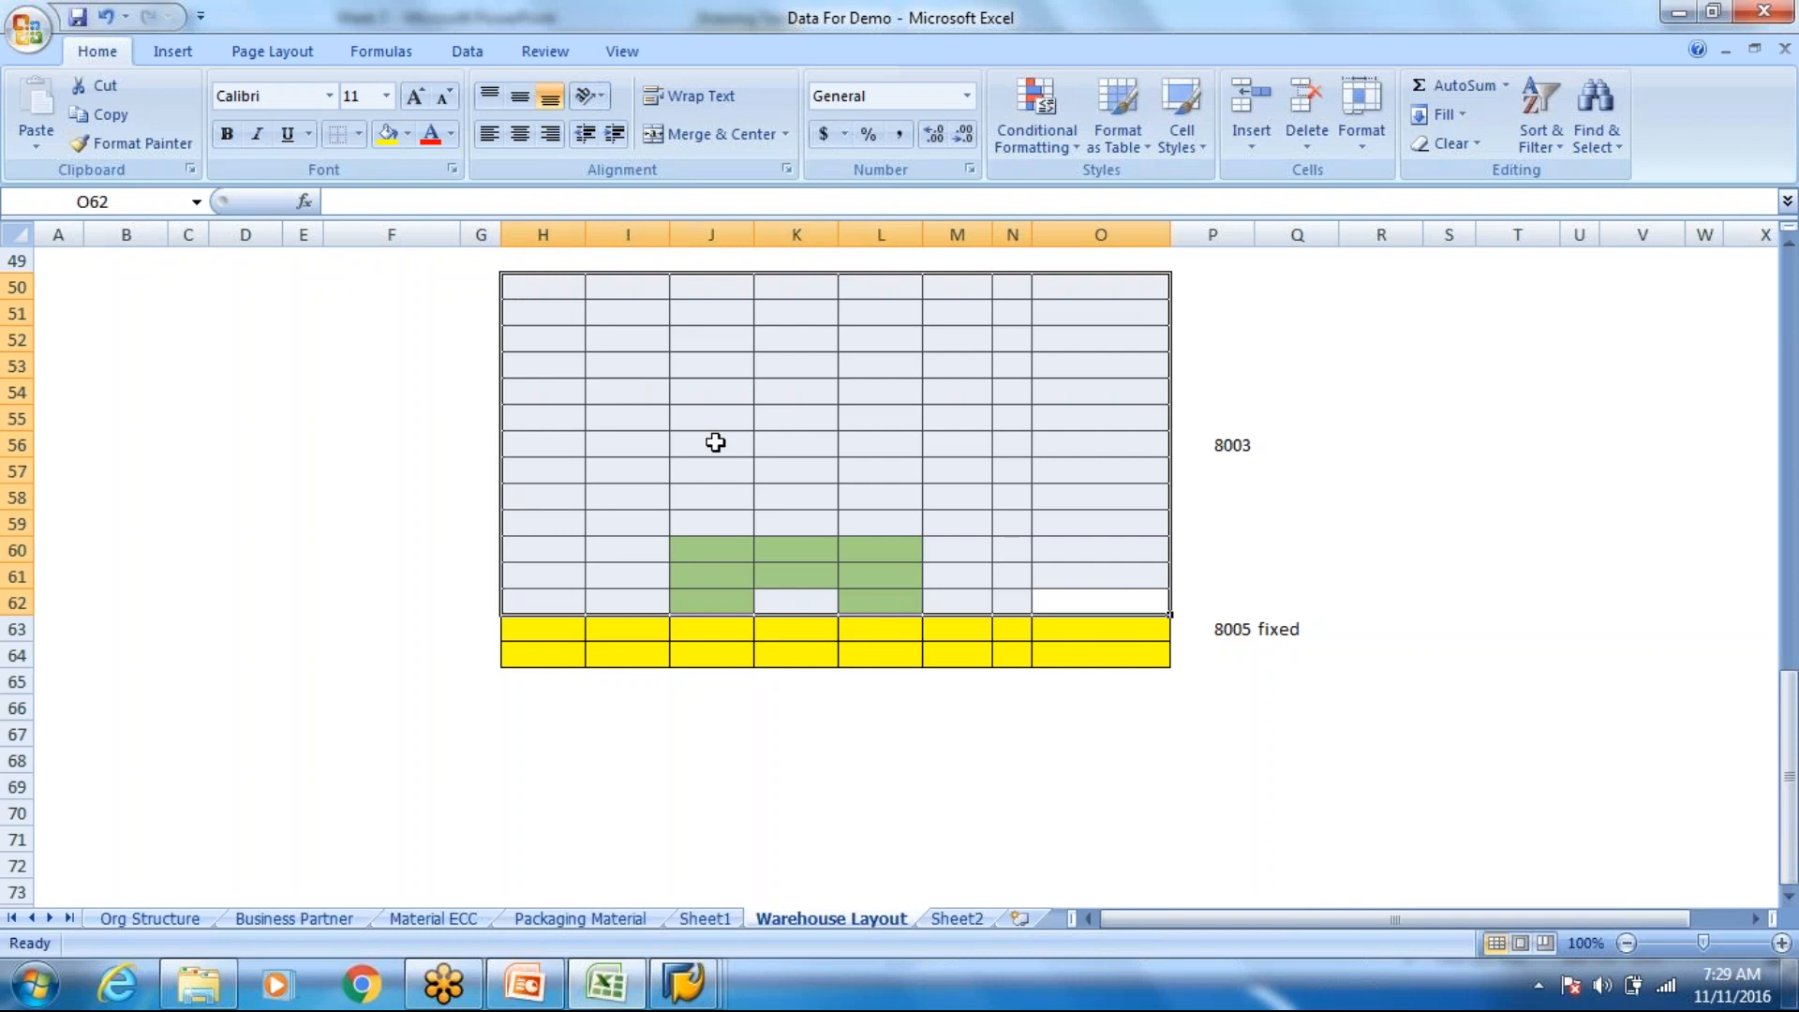
click(803, 647)
click(651, 646)
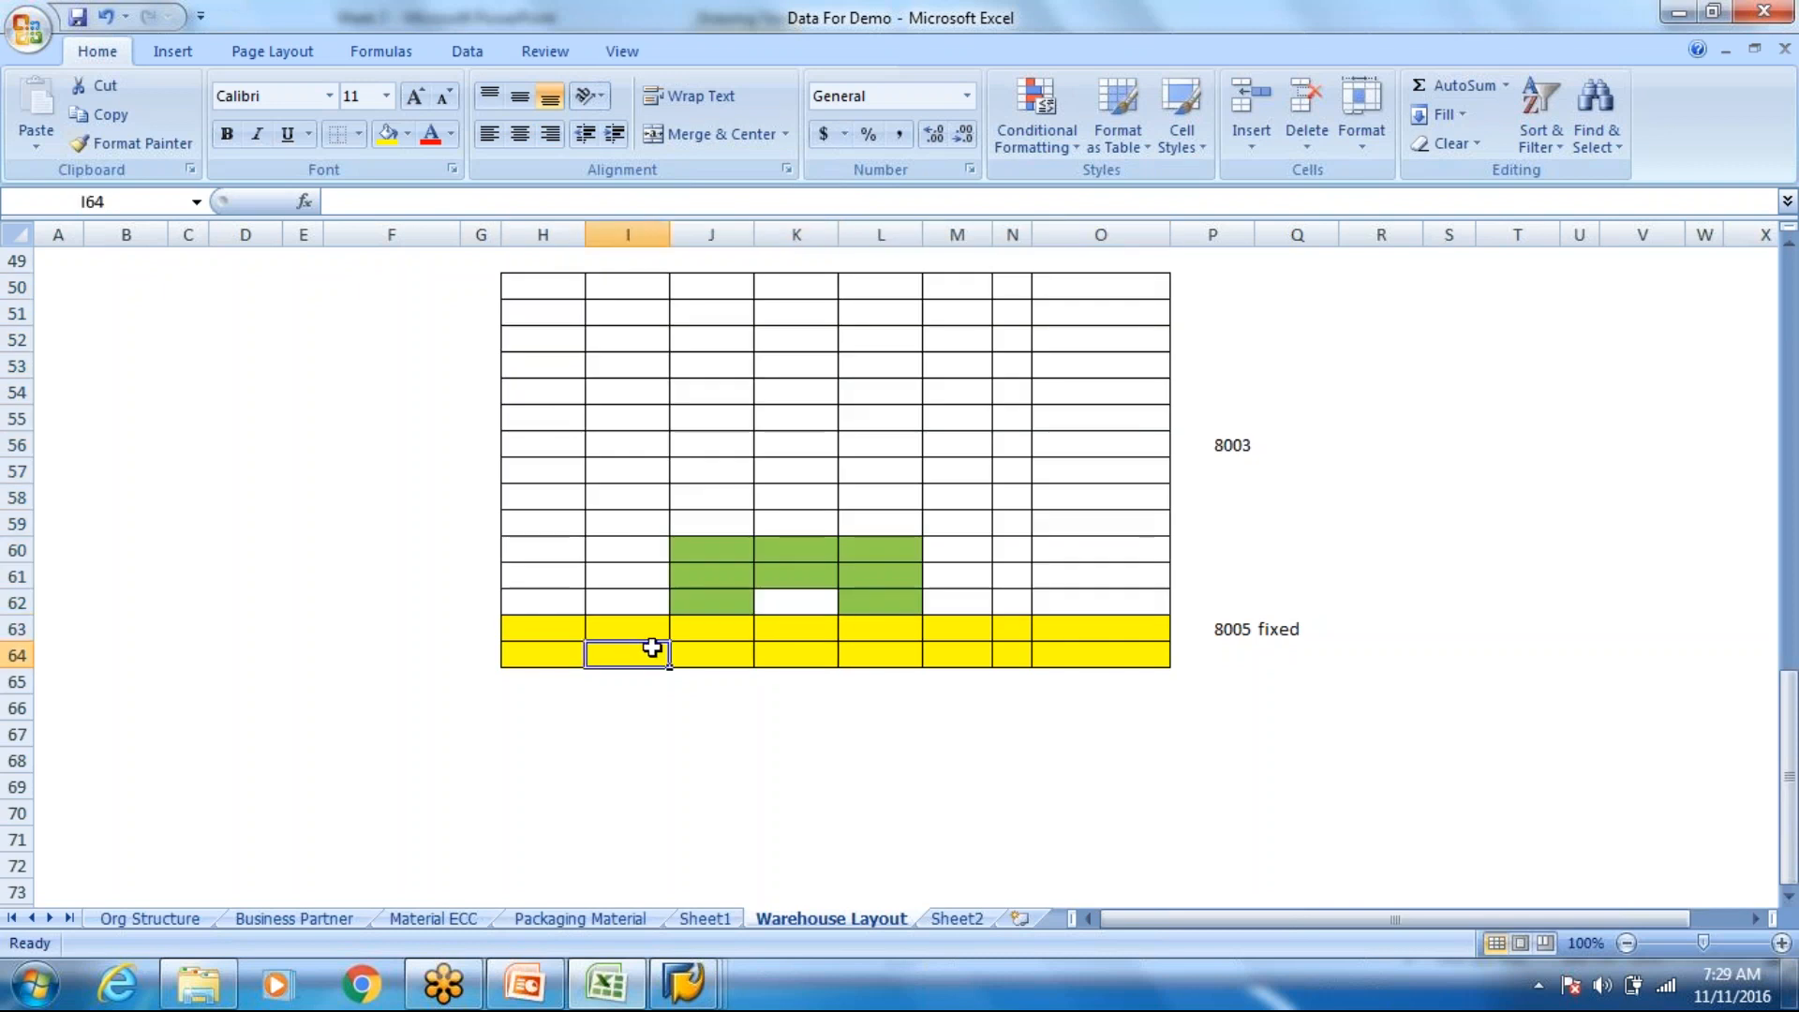
click(1003, 631)
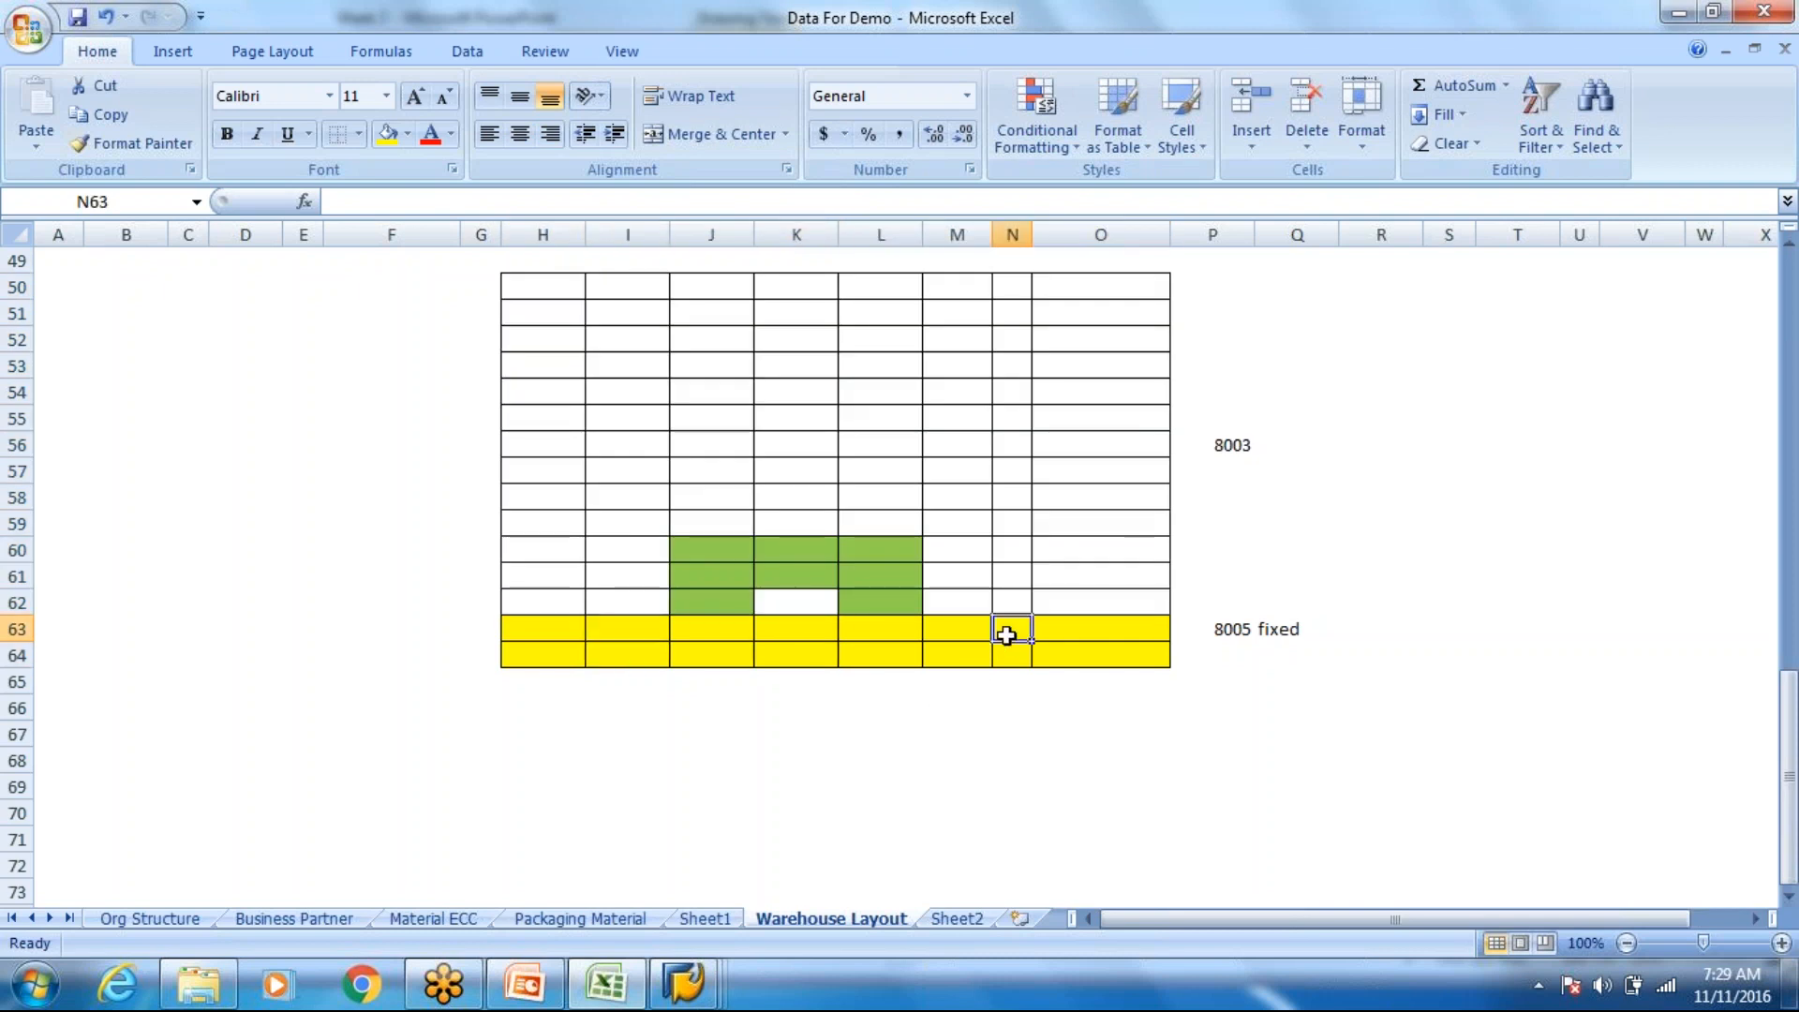
click(948, 654)
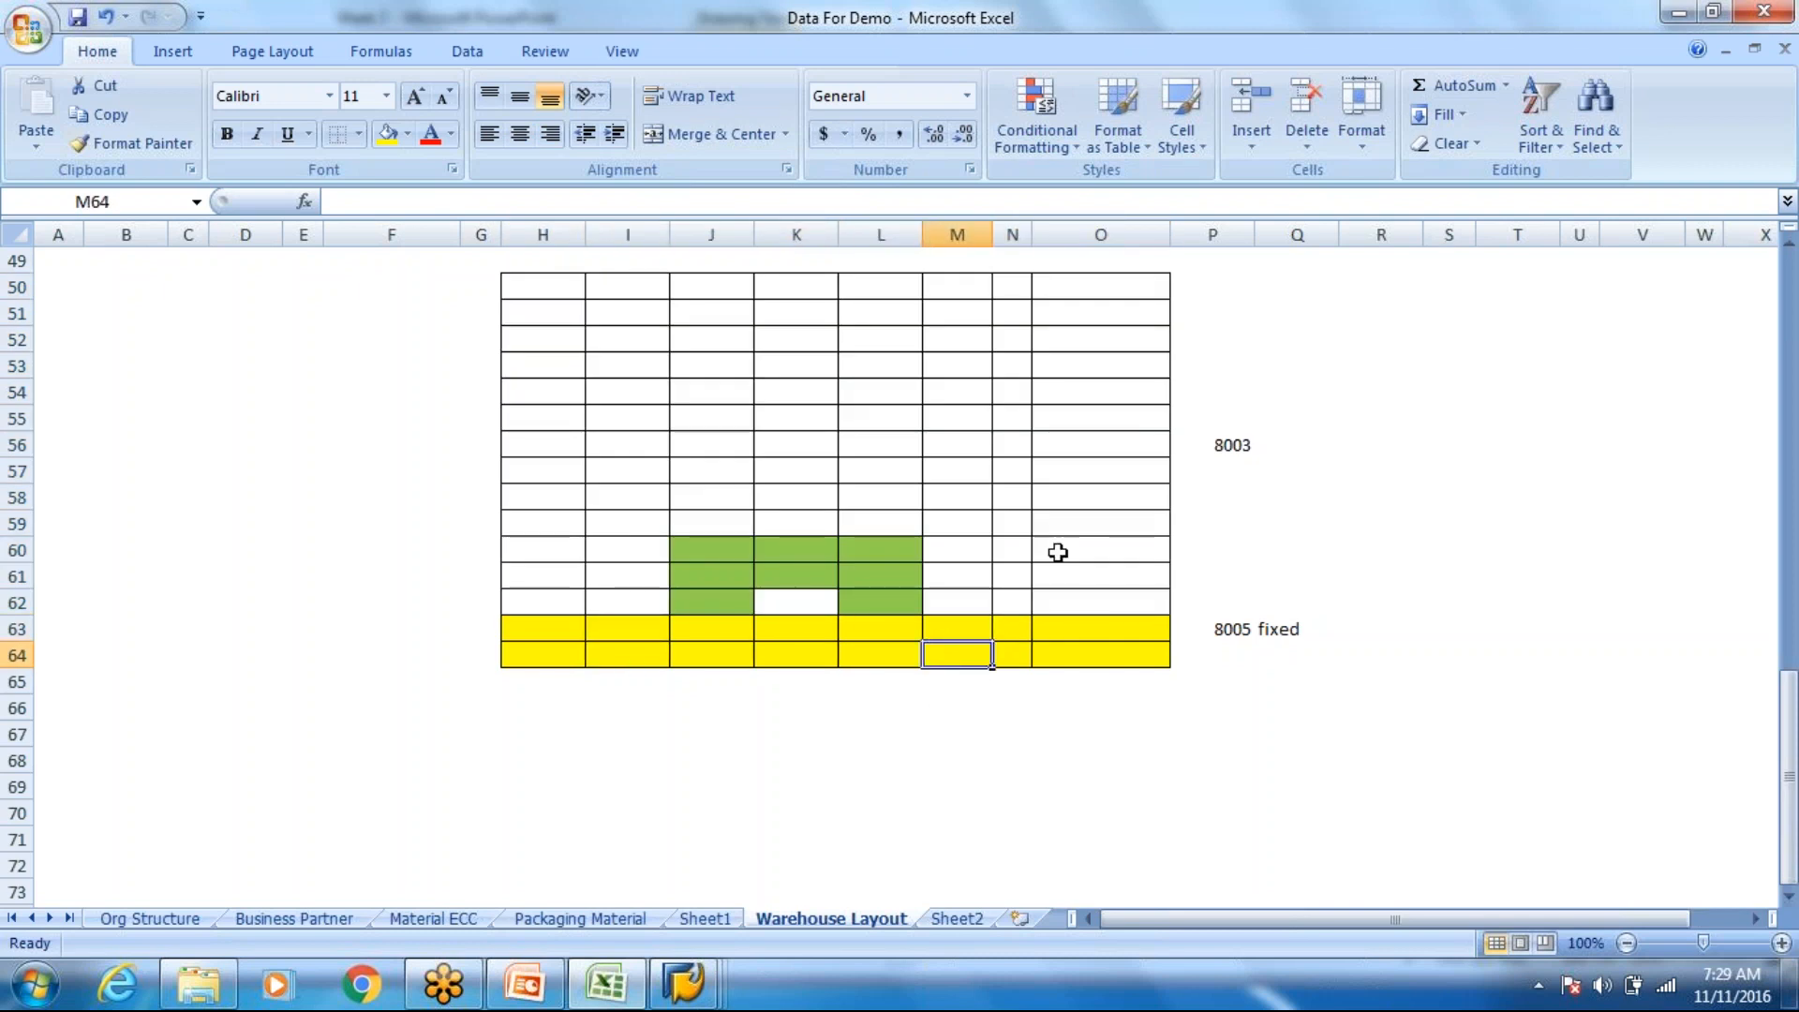
click(801, 656)
click(803, 676)
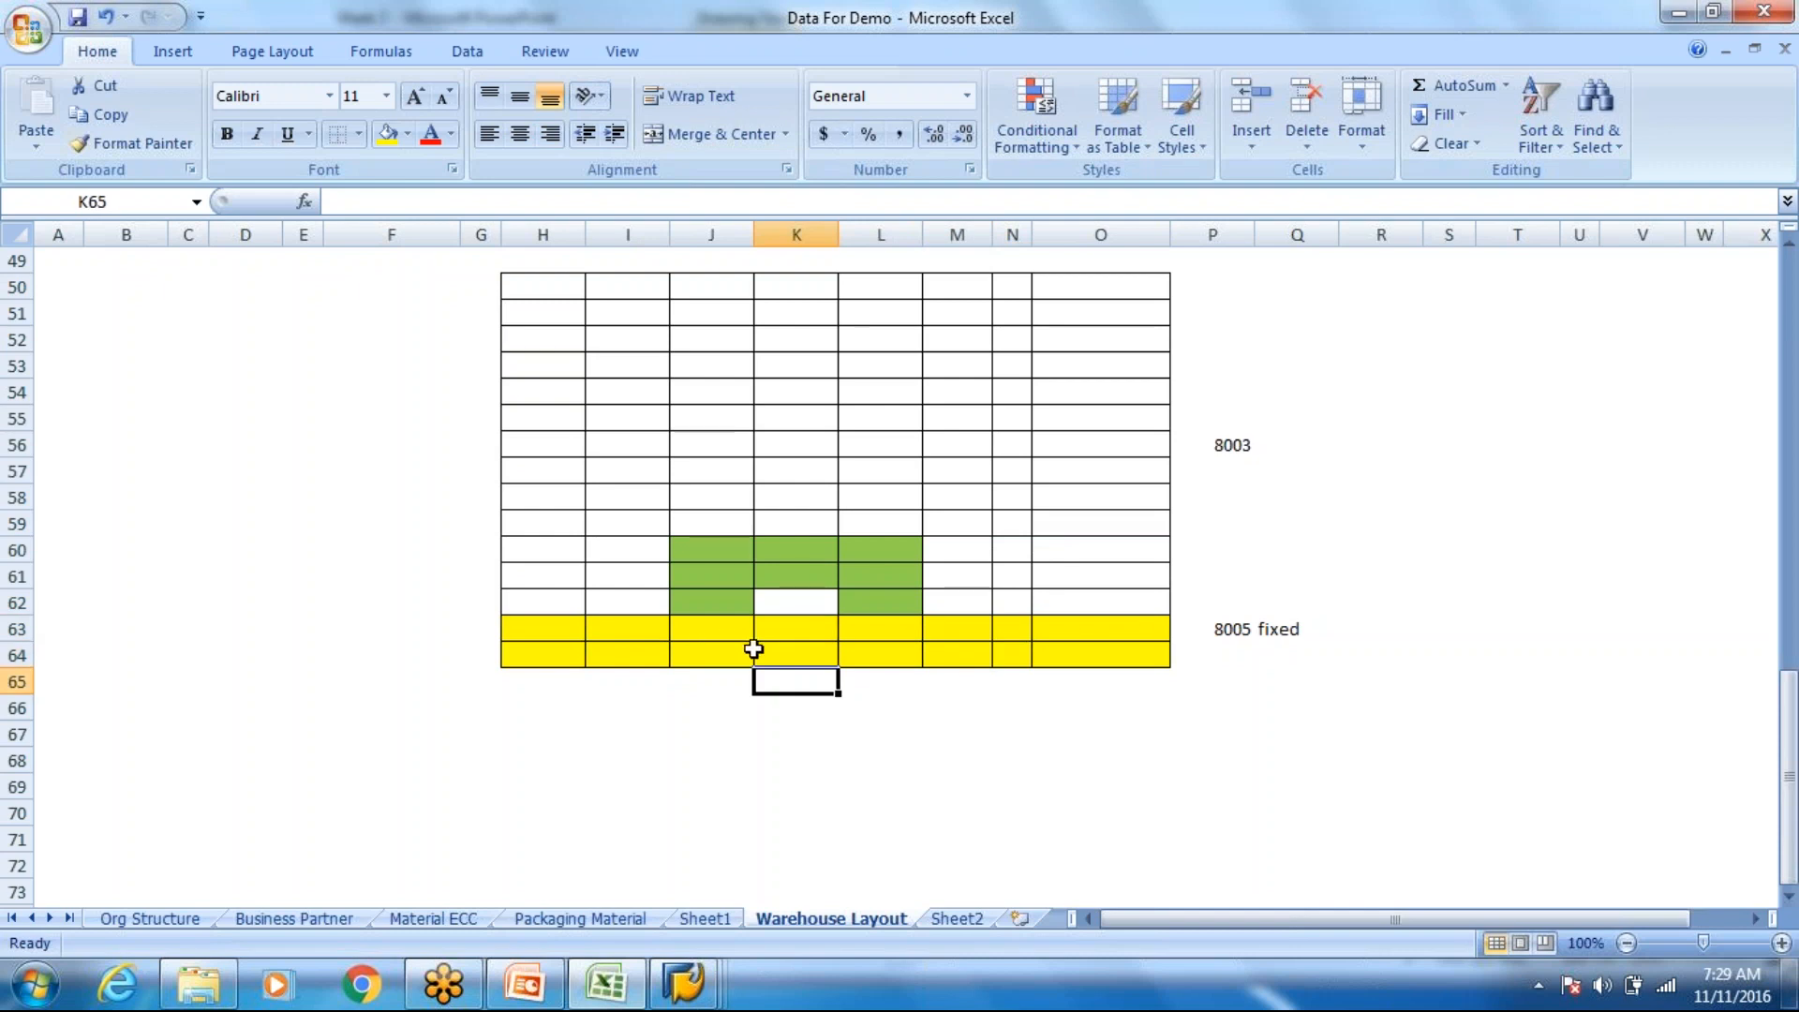
click(735, 651)
click(802, 649)
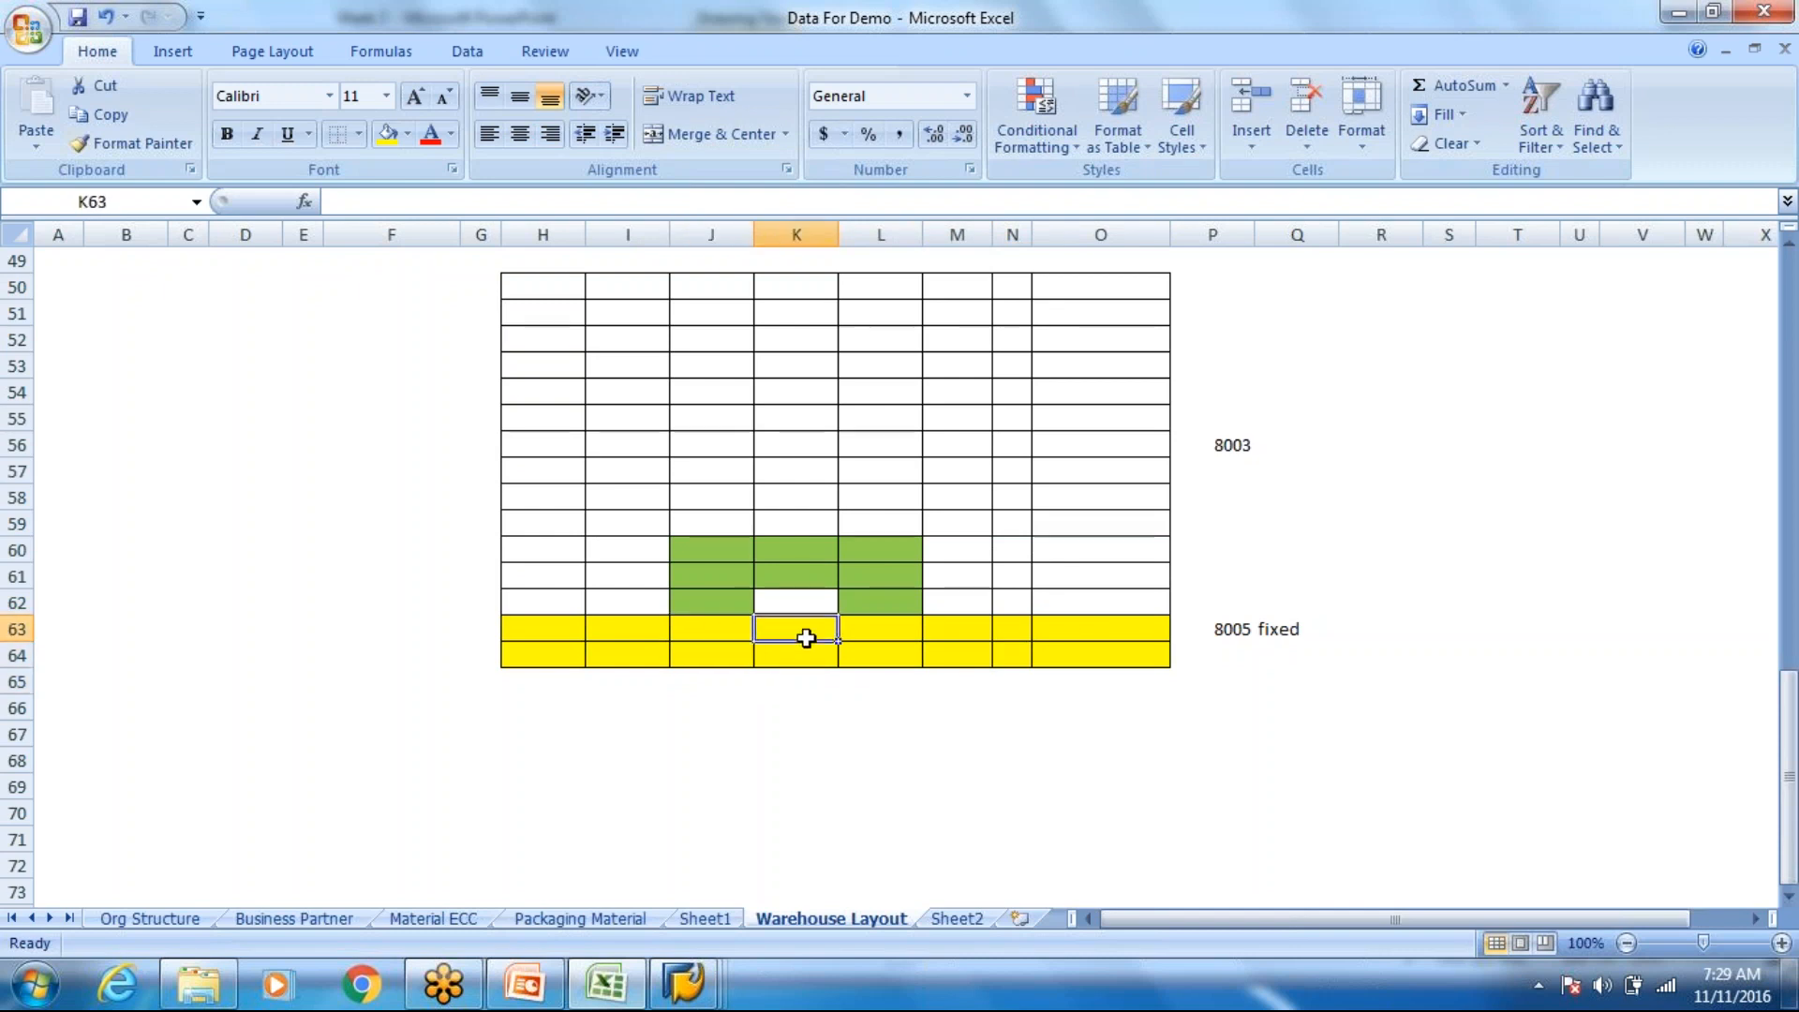
click(884, 656)
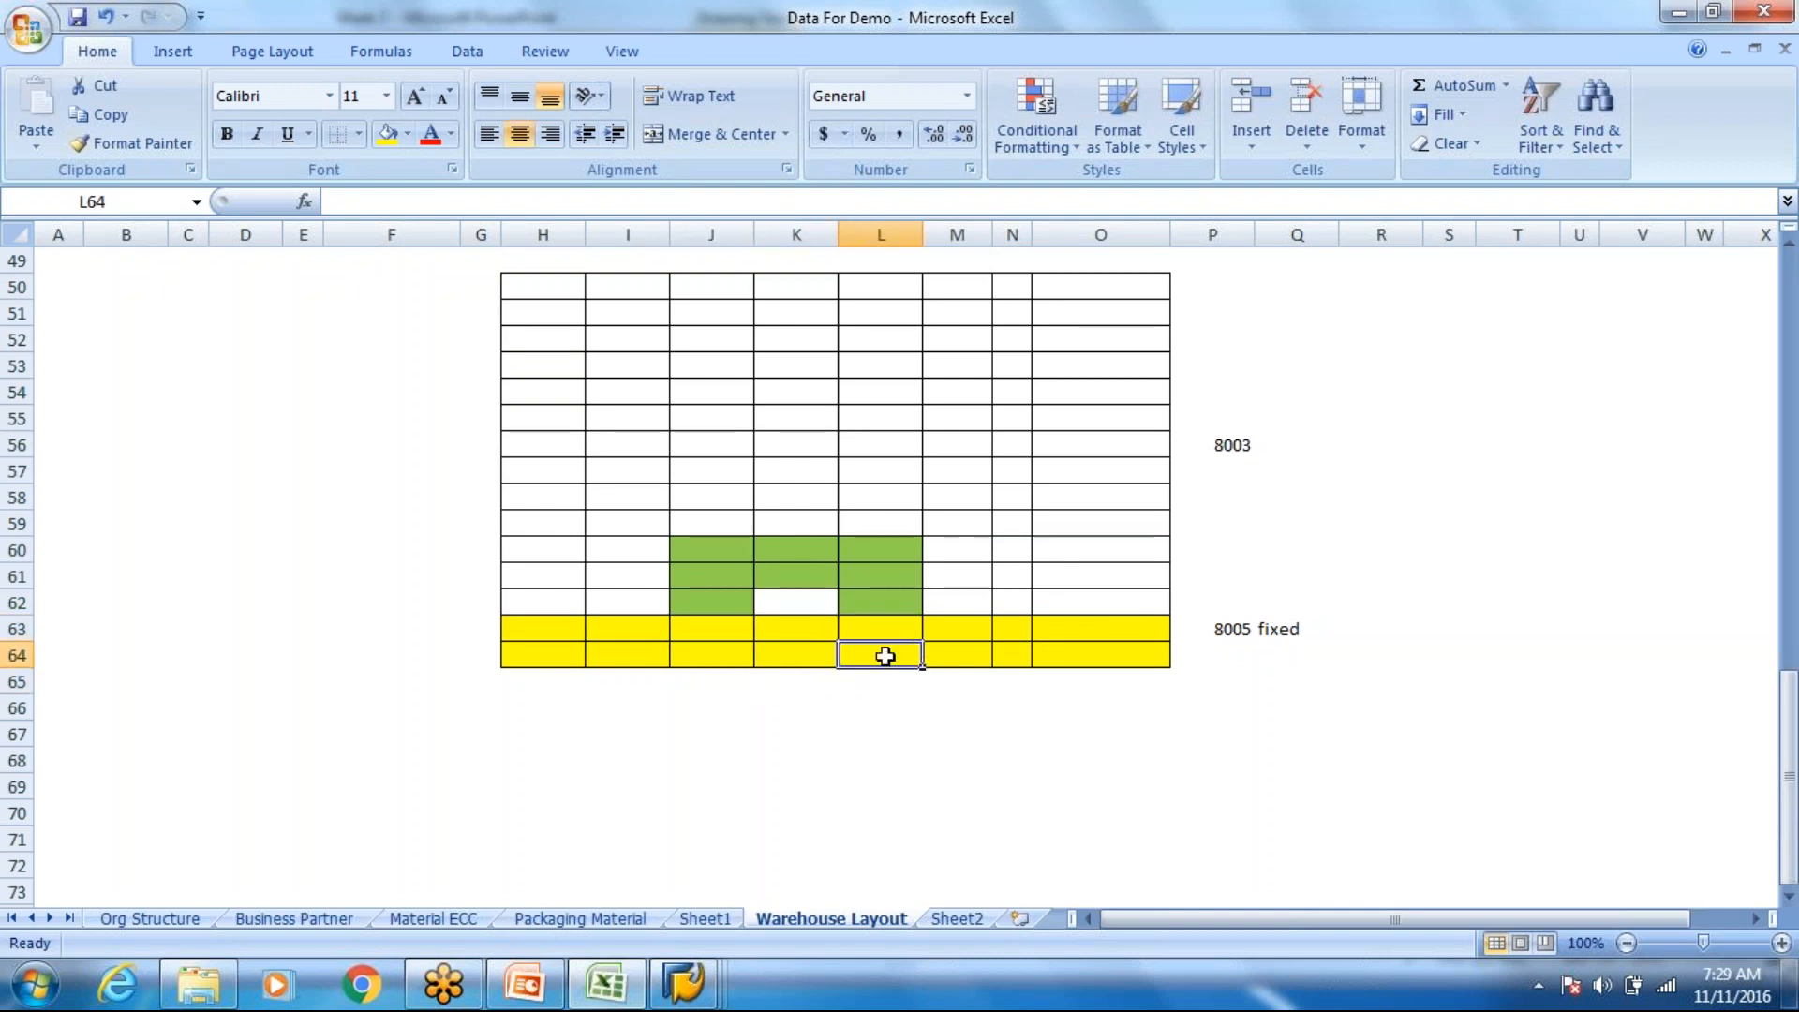
click(803, 624)
click(803, 600)
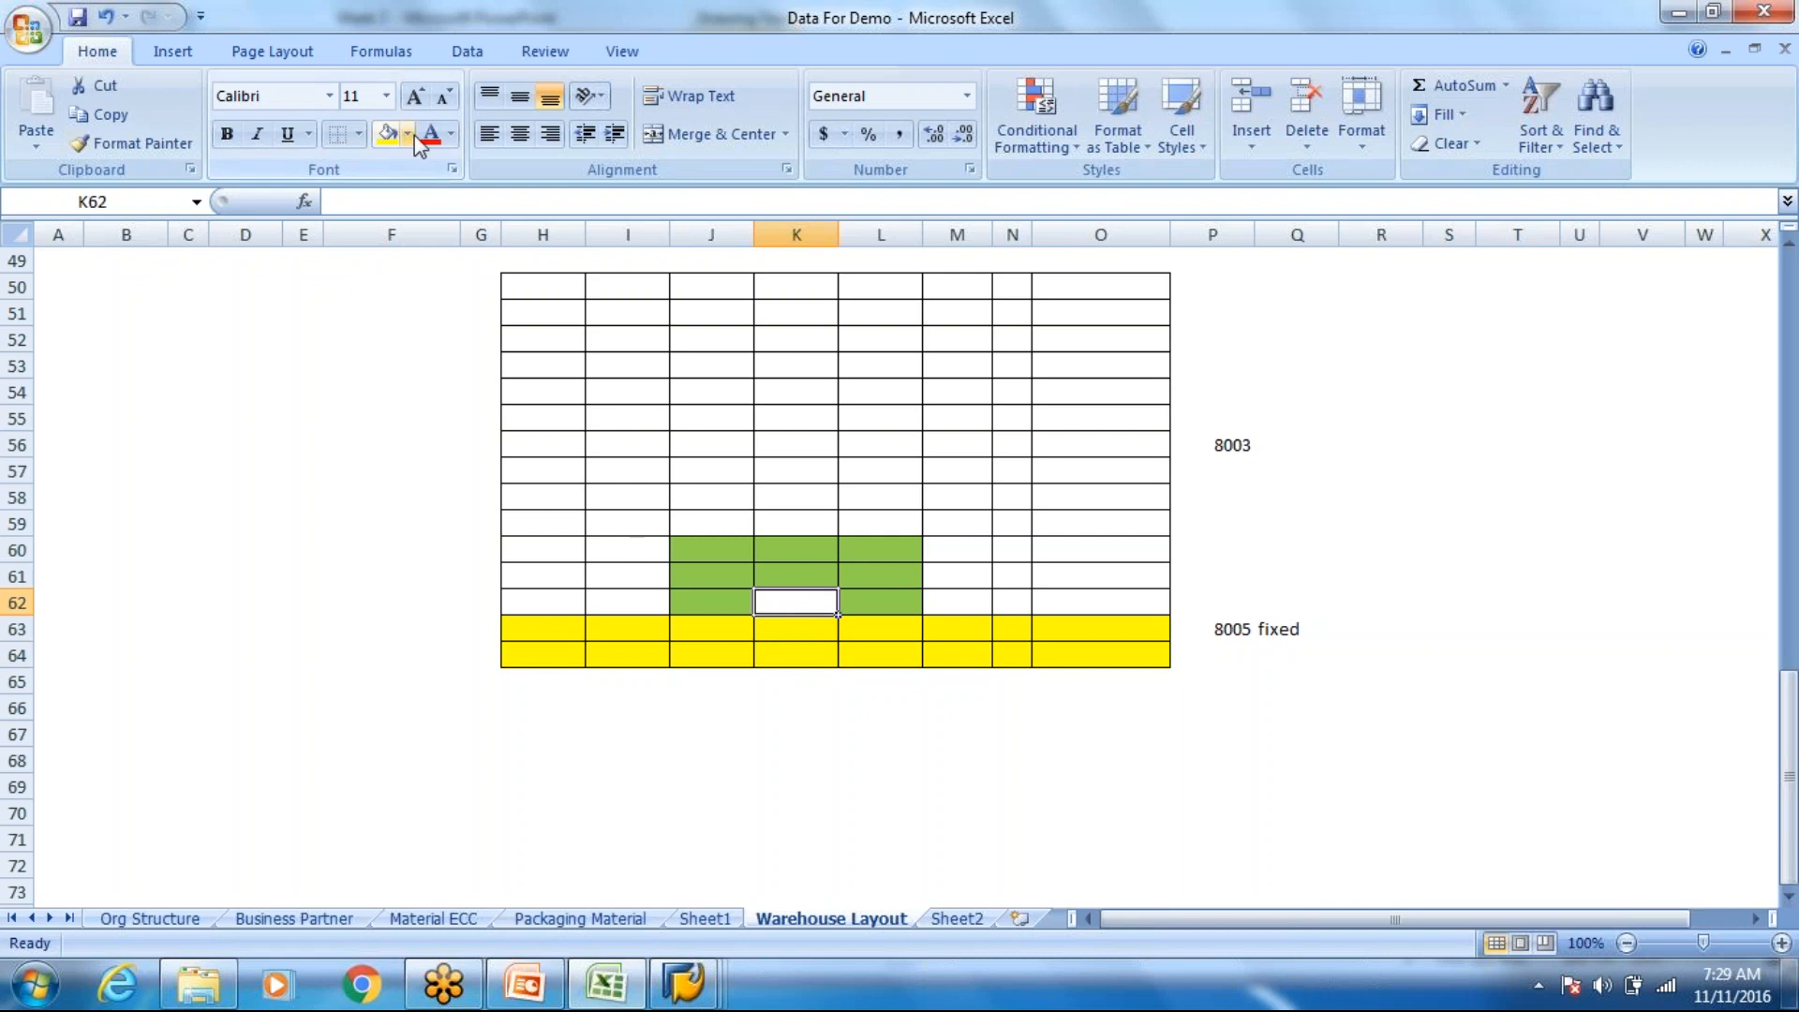
click(789, 633)
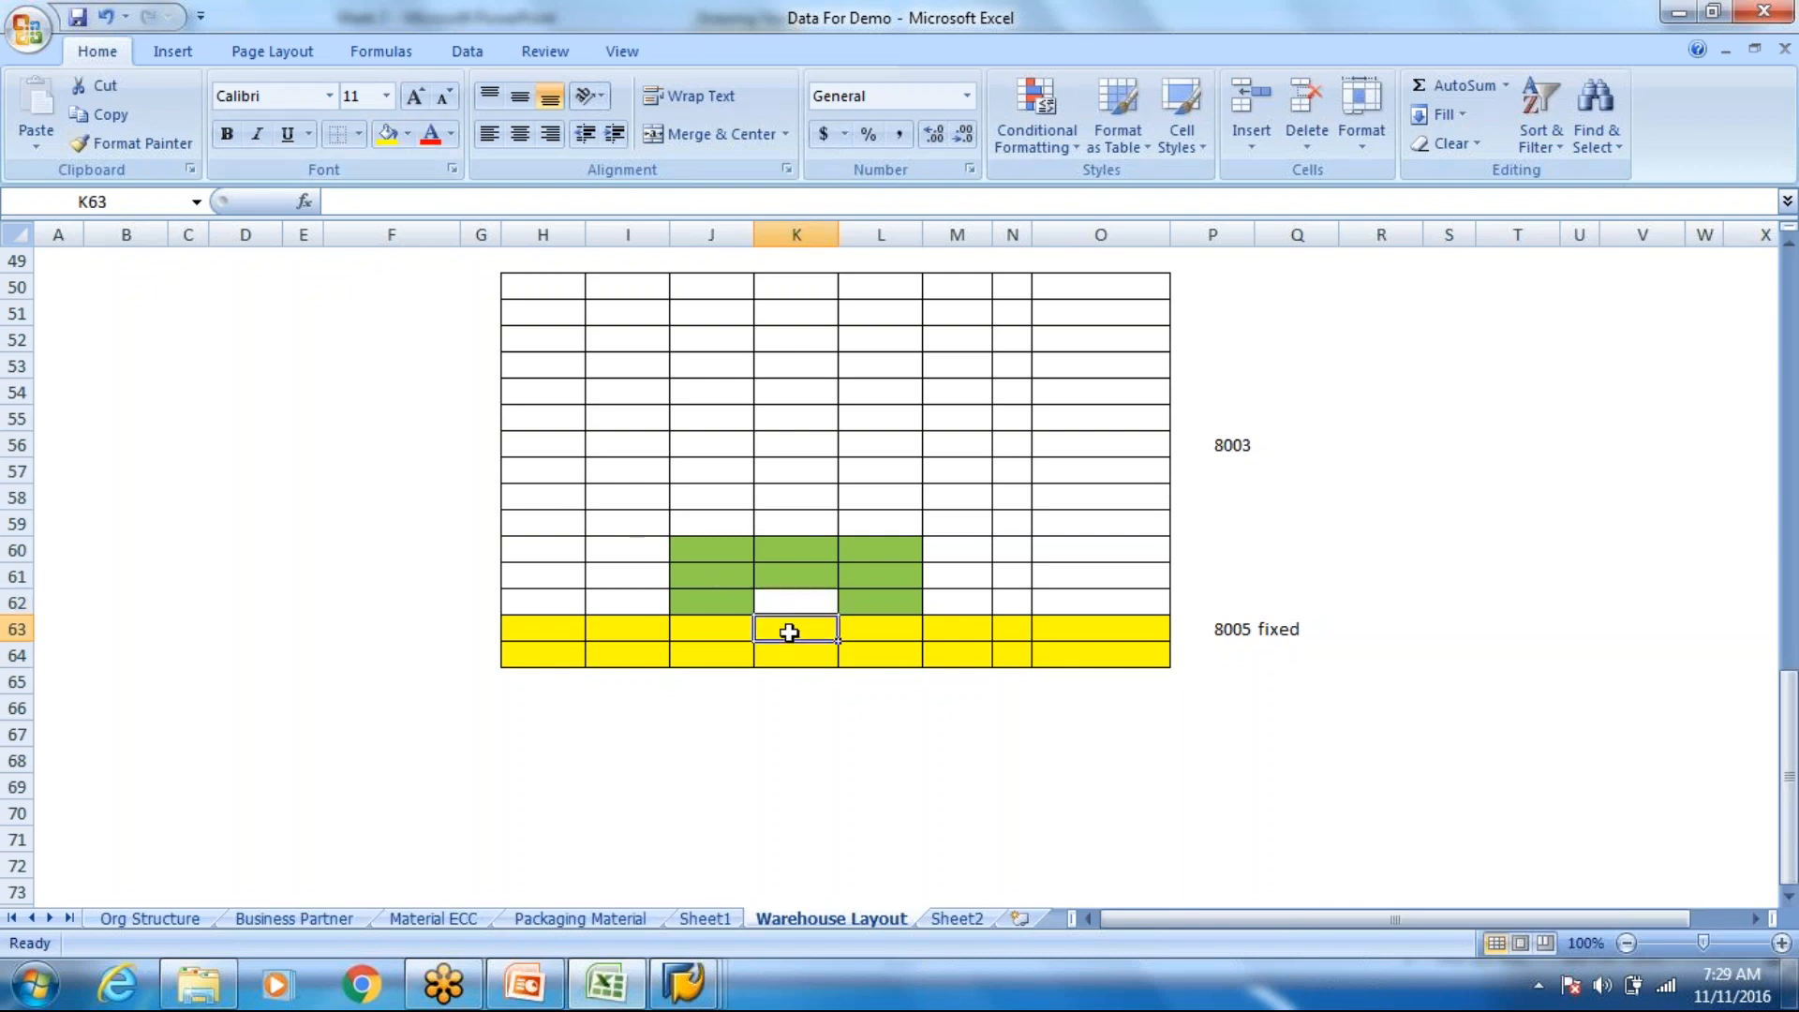
Step: Move the green cell L62 into the fixed bin cell K63 by cutting and pasting it
click(861, 592)
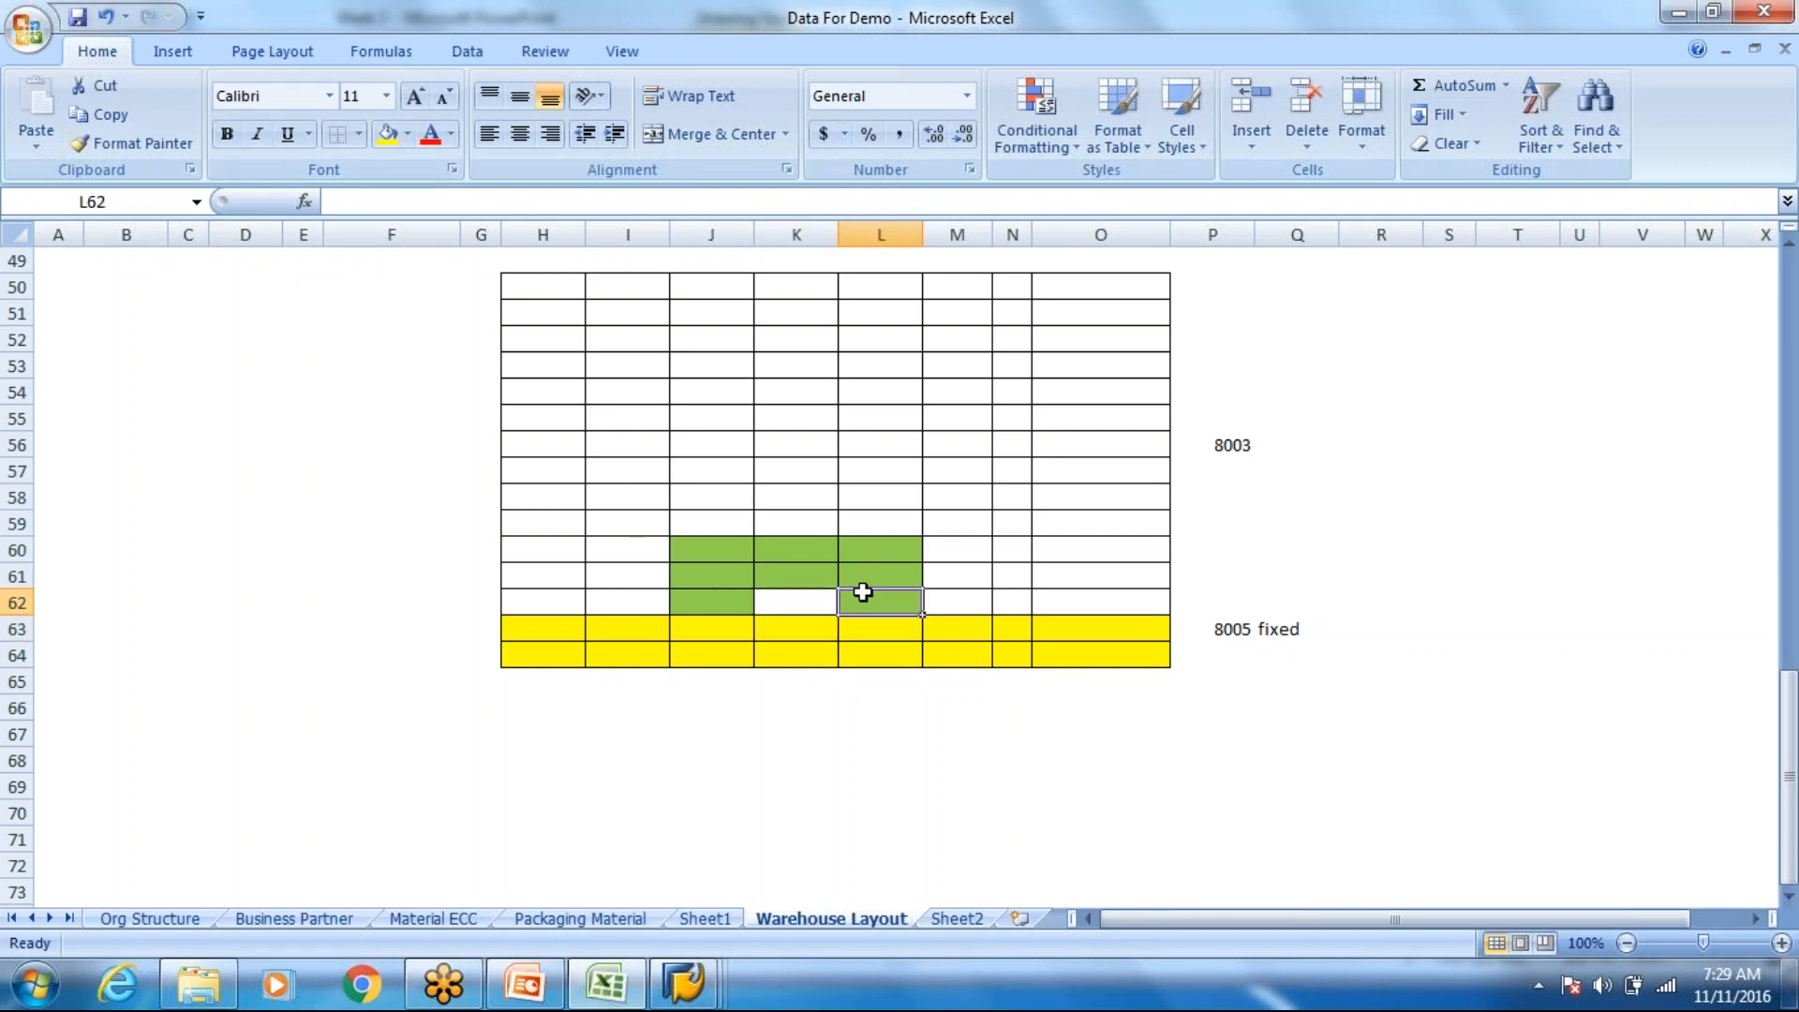
key(ctrl+c)
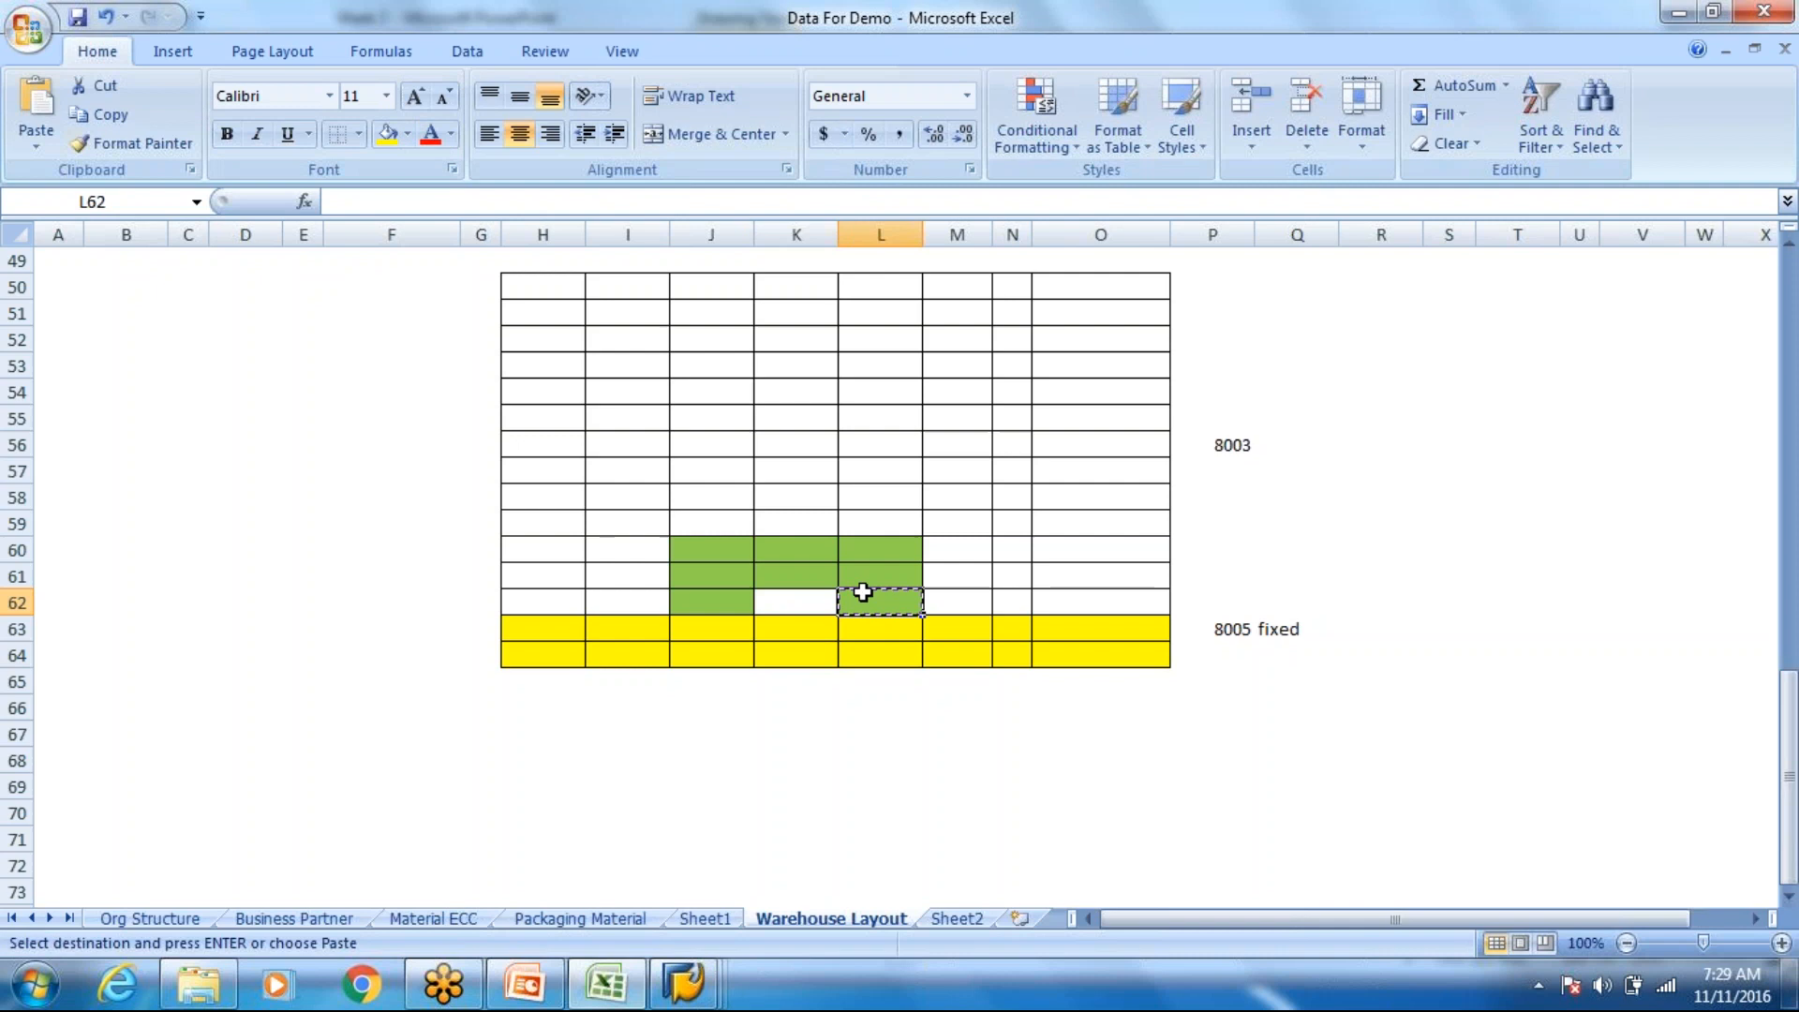
click(823, 632)
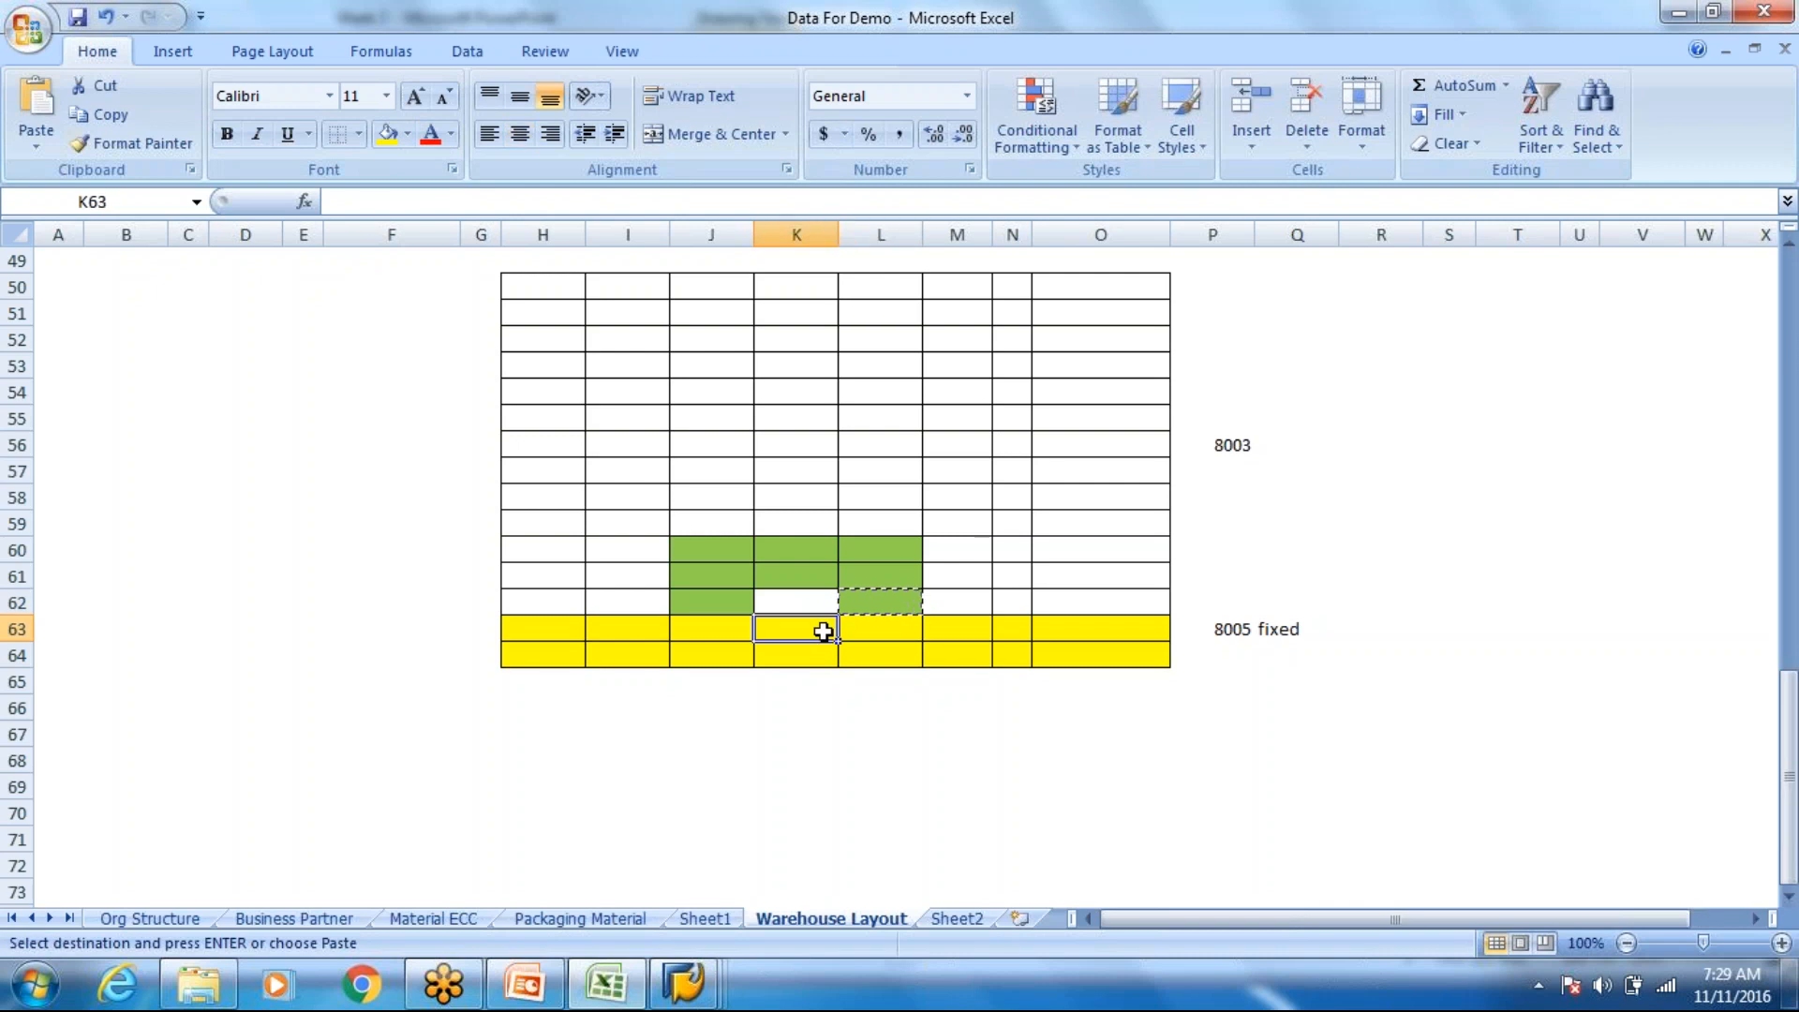
key(ctrl+v)
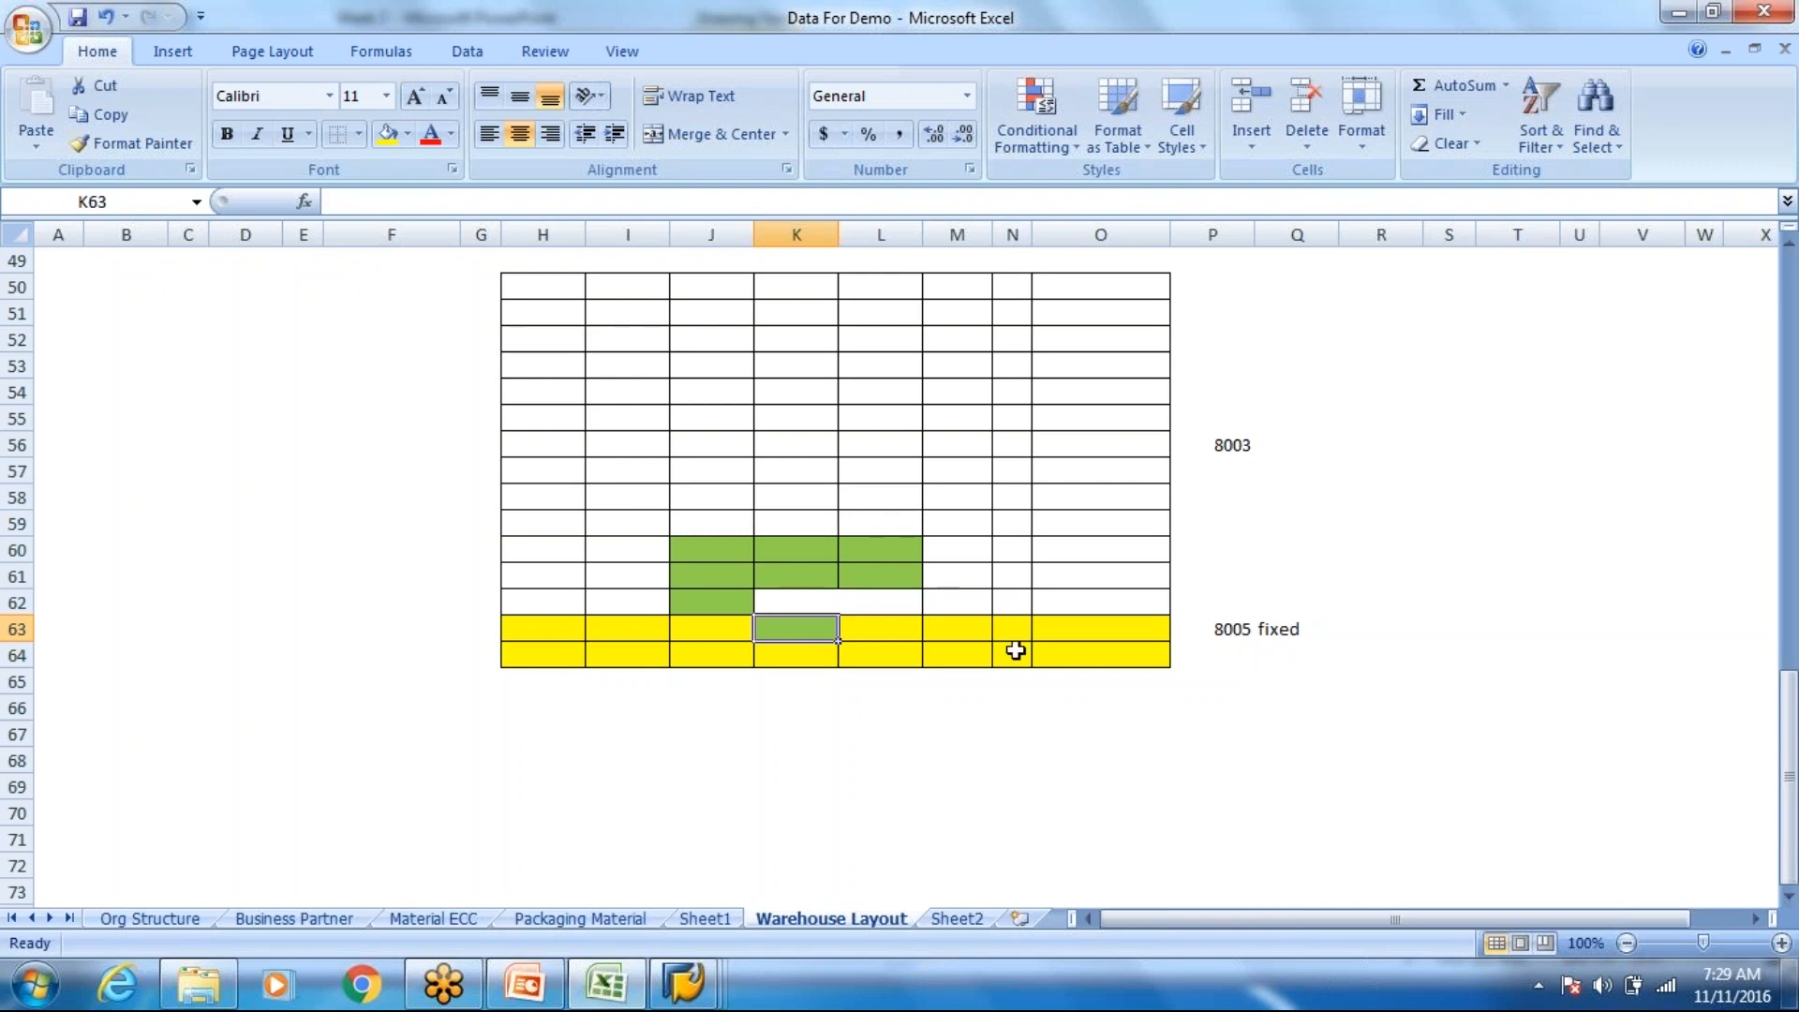
click(563, 630)
mouse_move(563, 630)
mouse_down()
mouse_move(1080, 679)
mouse_move(1156, 639)
mouse_move(878, 656)
mouse_move(562, 631)
mouse_up()
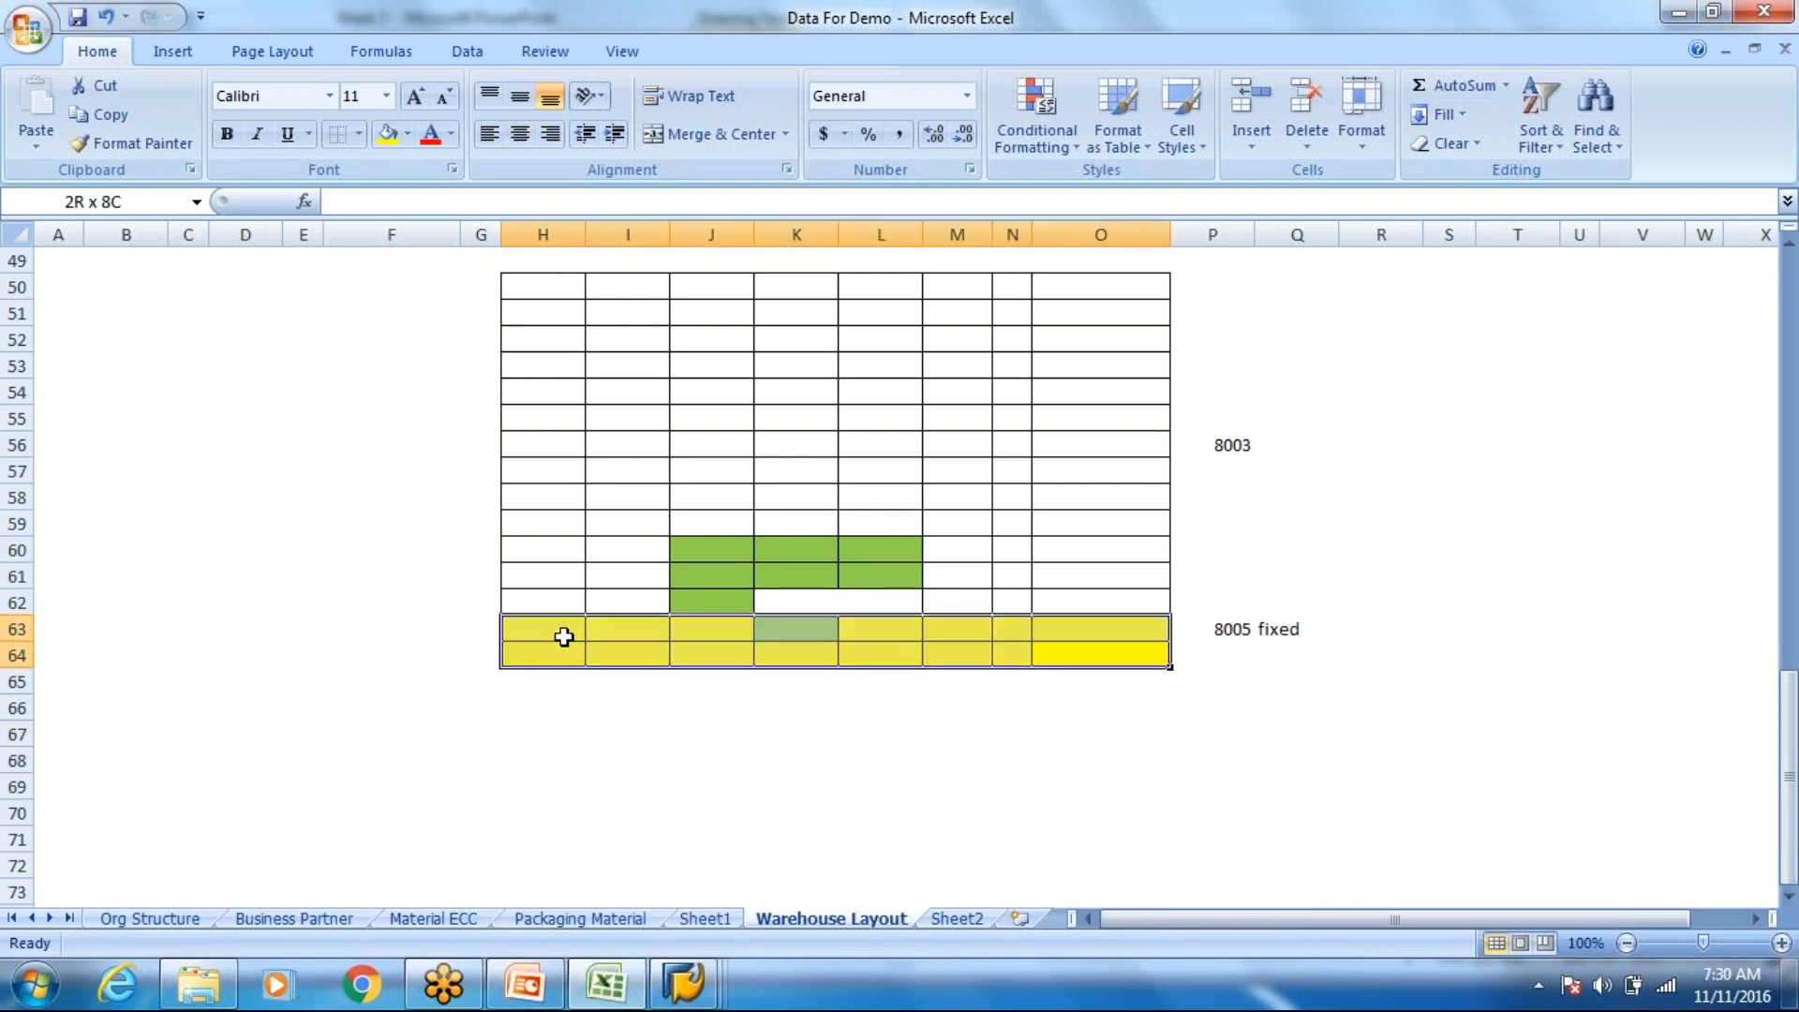
click(799, 312)
drag(796, 312, 819, 551)
mouse_move(590, 633)
mouse_down()
mouse_move(1092, 687)
mouse_move(1121, 656)
mouse_move(558, 632)
mouse_up()
click(1121, 656)
click(1096, 735)
click(812, 624)
click(722, 636)
click(634, 613)
click(618, 648)
click(794, 629)
click(828, 661)
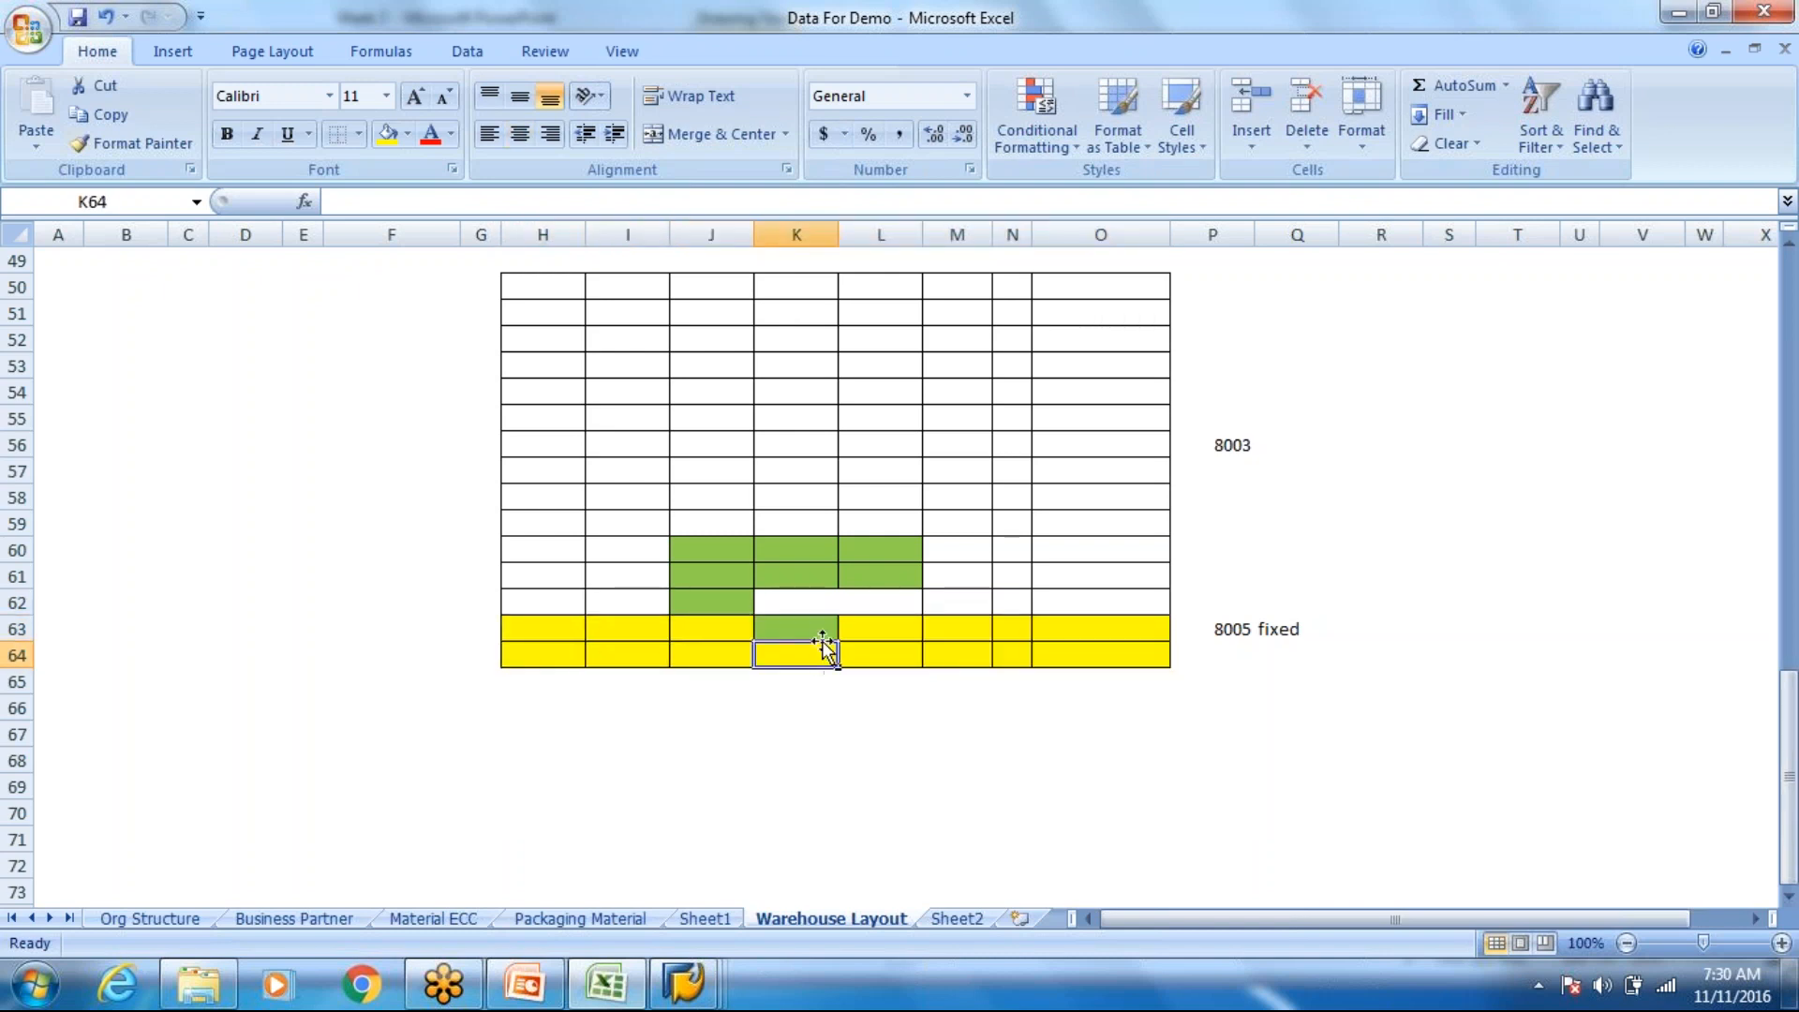
click(825, 621)
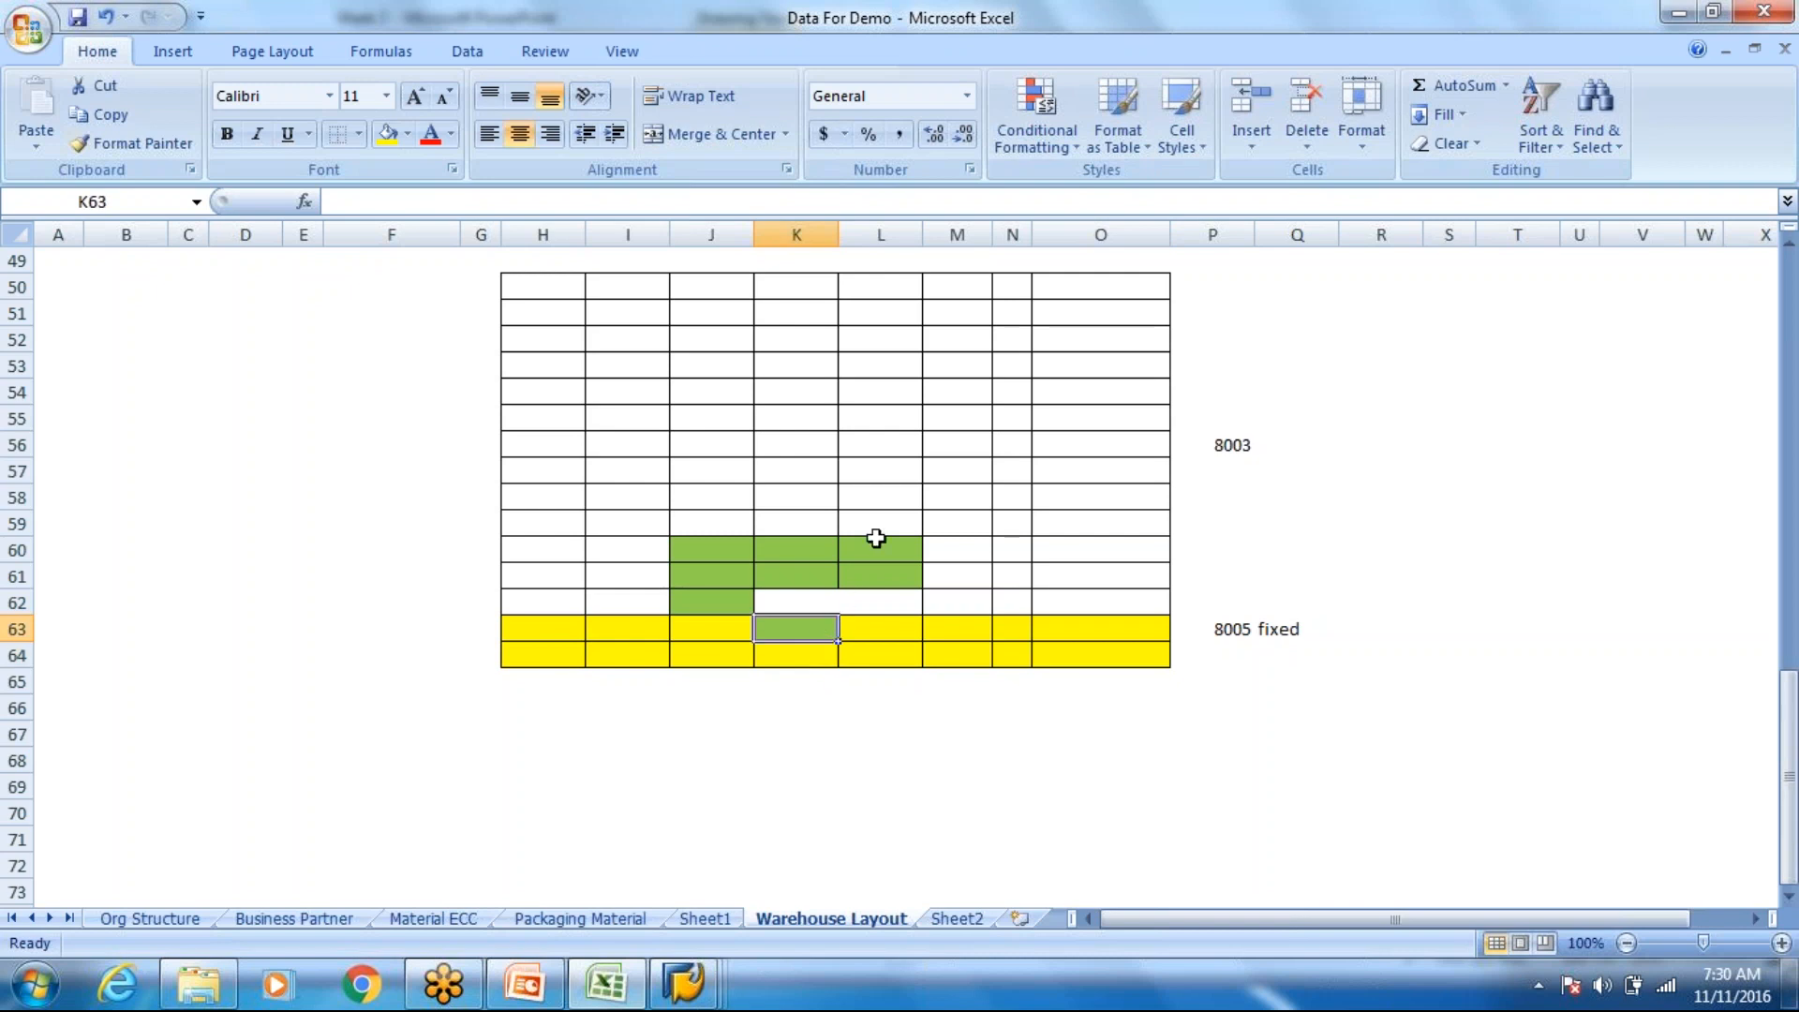
click(891, 433)
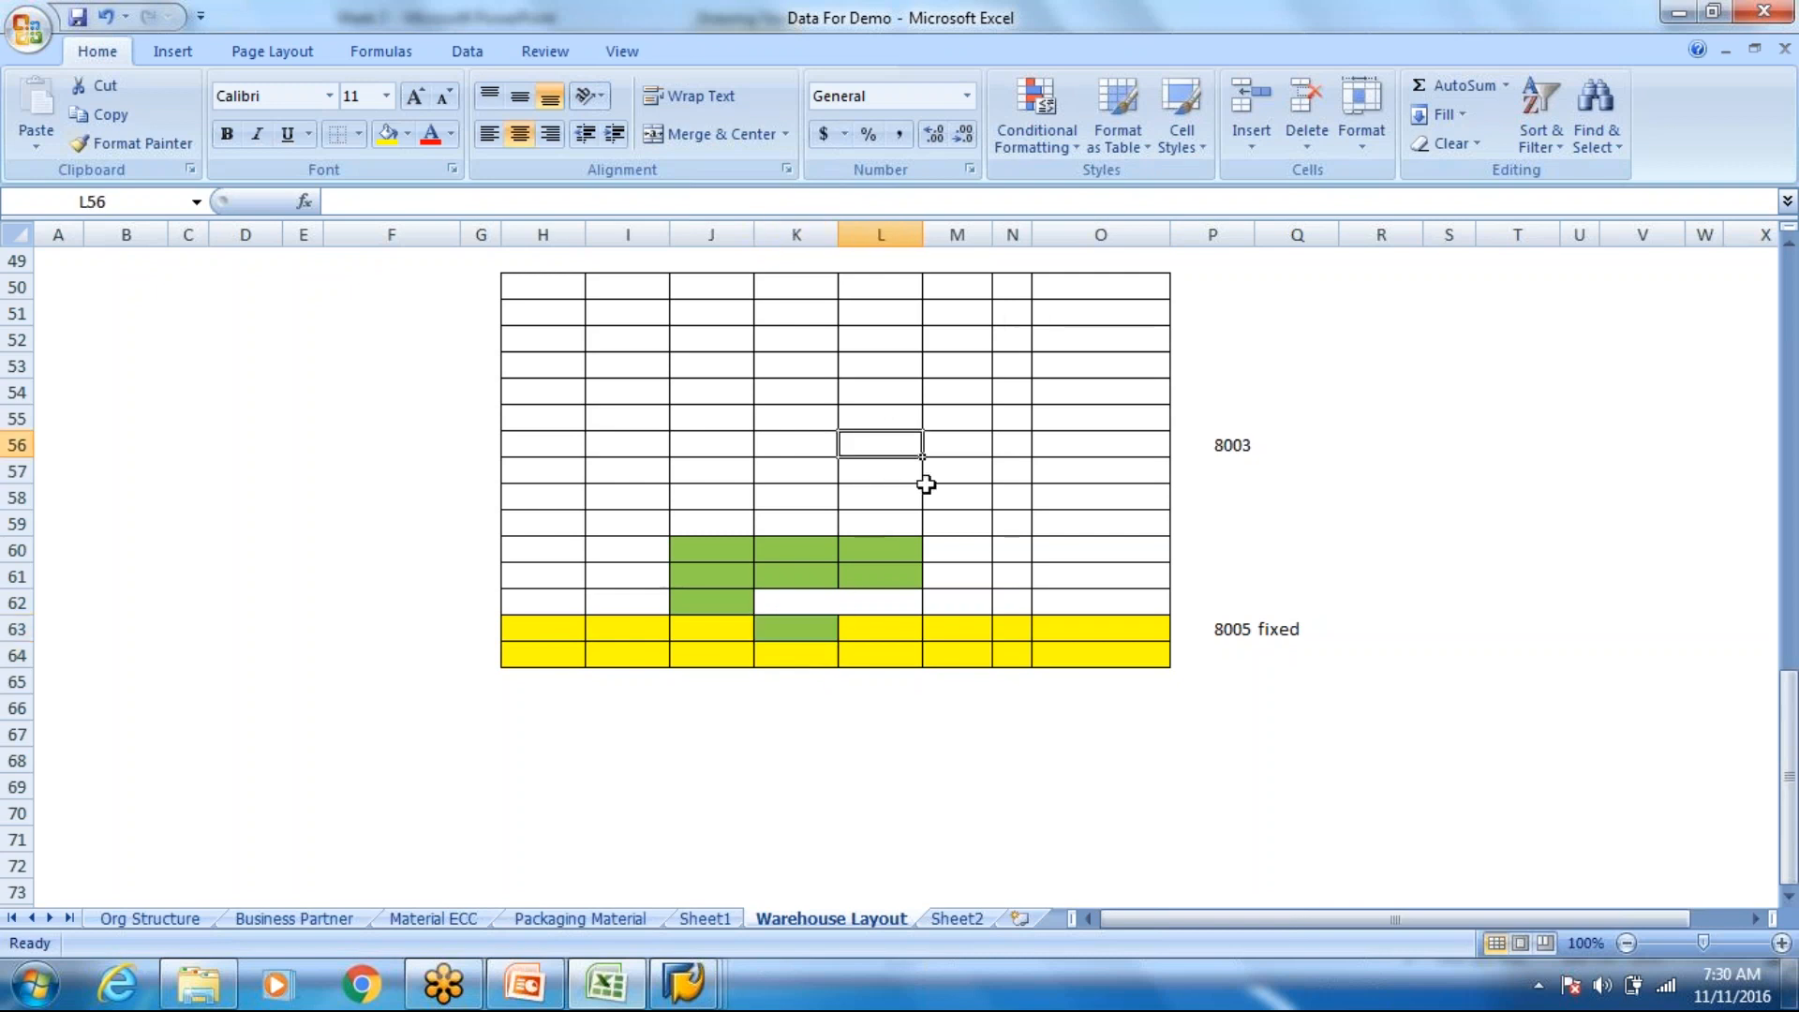
click(766, 621)
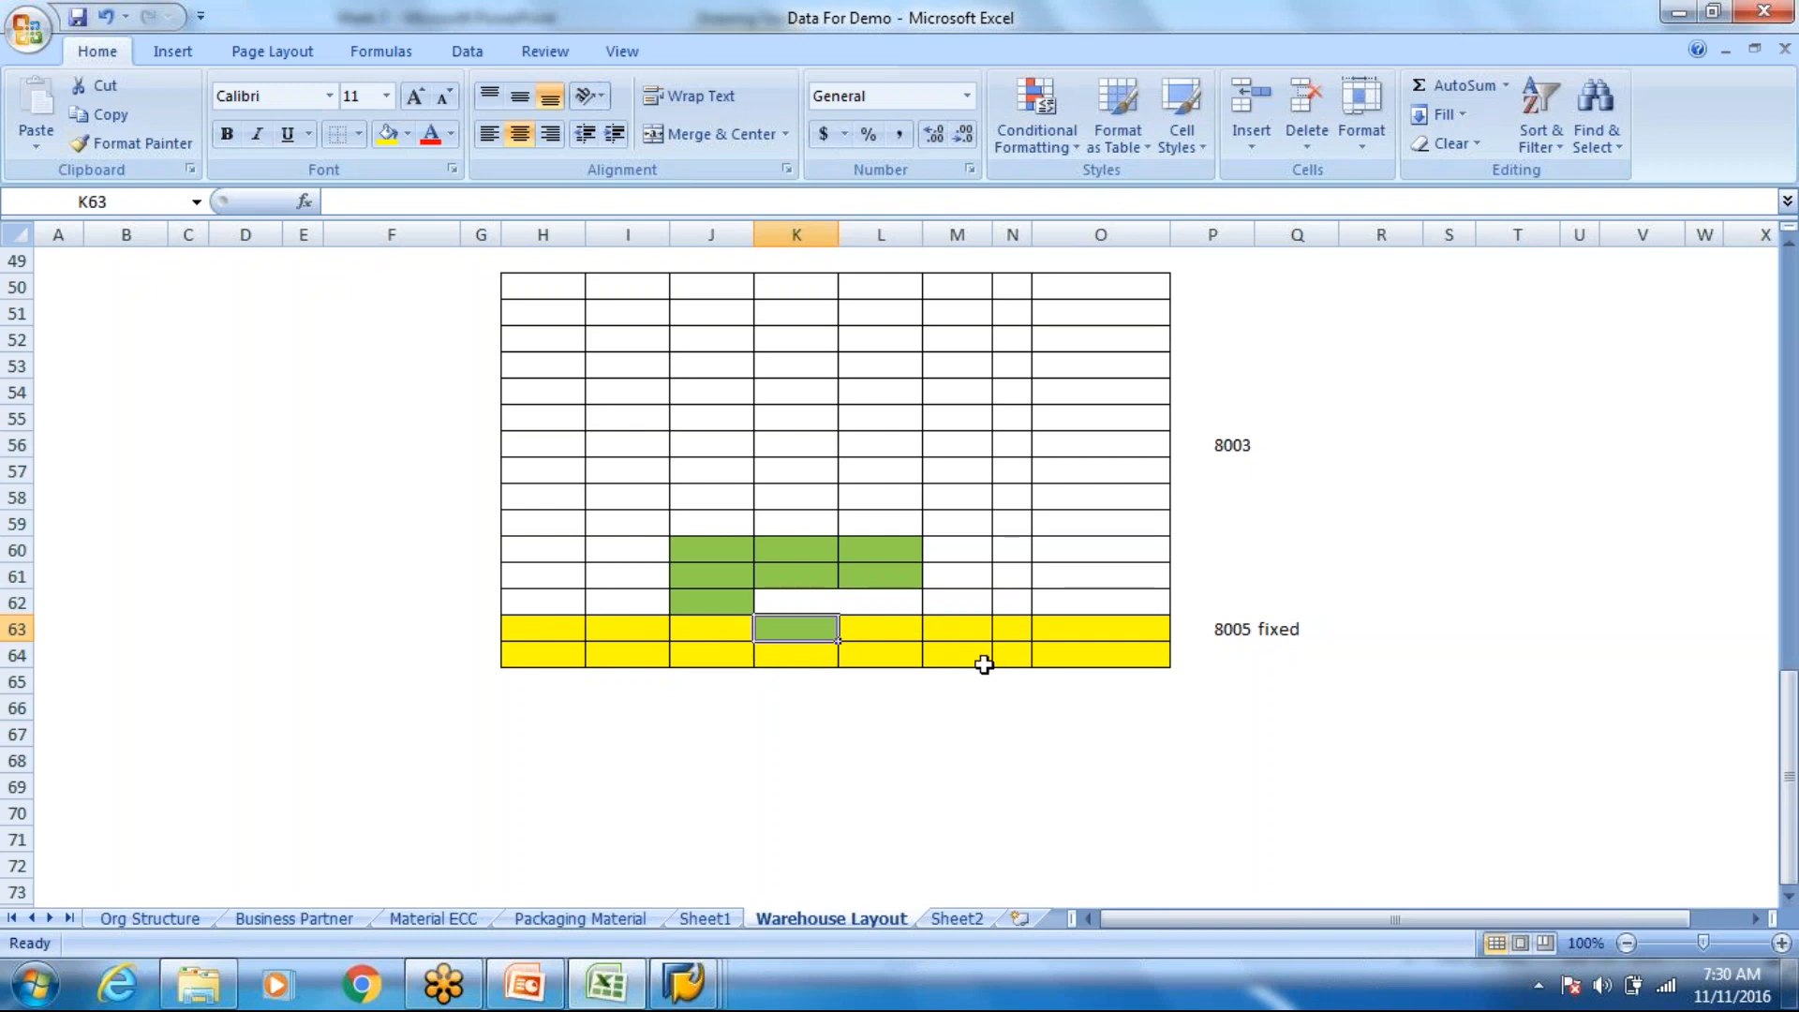
Step: Review the storage types on the warehouse layout diagram above, and return to the bin grid
scroll(1270, 602, up, 4)
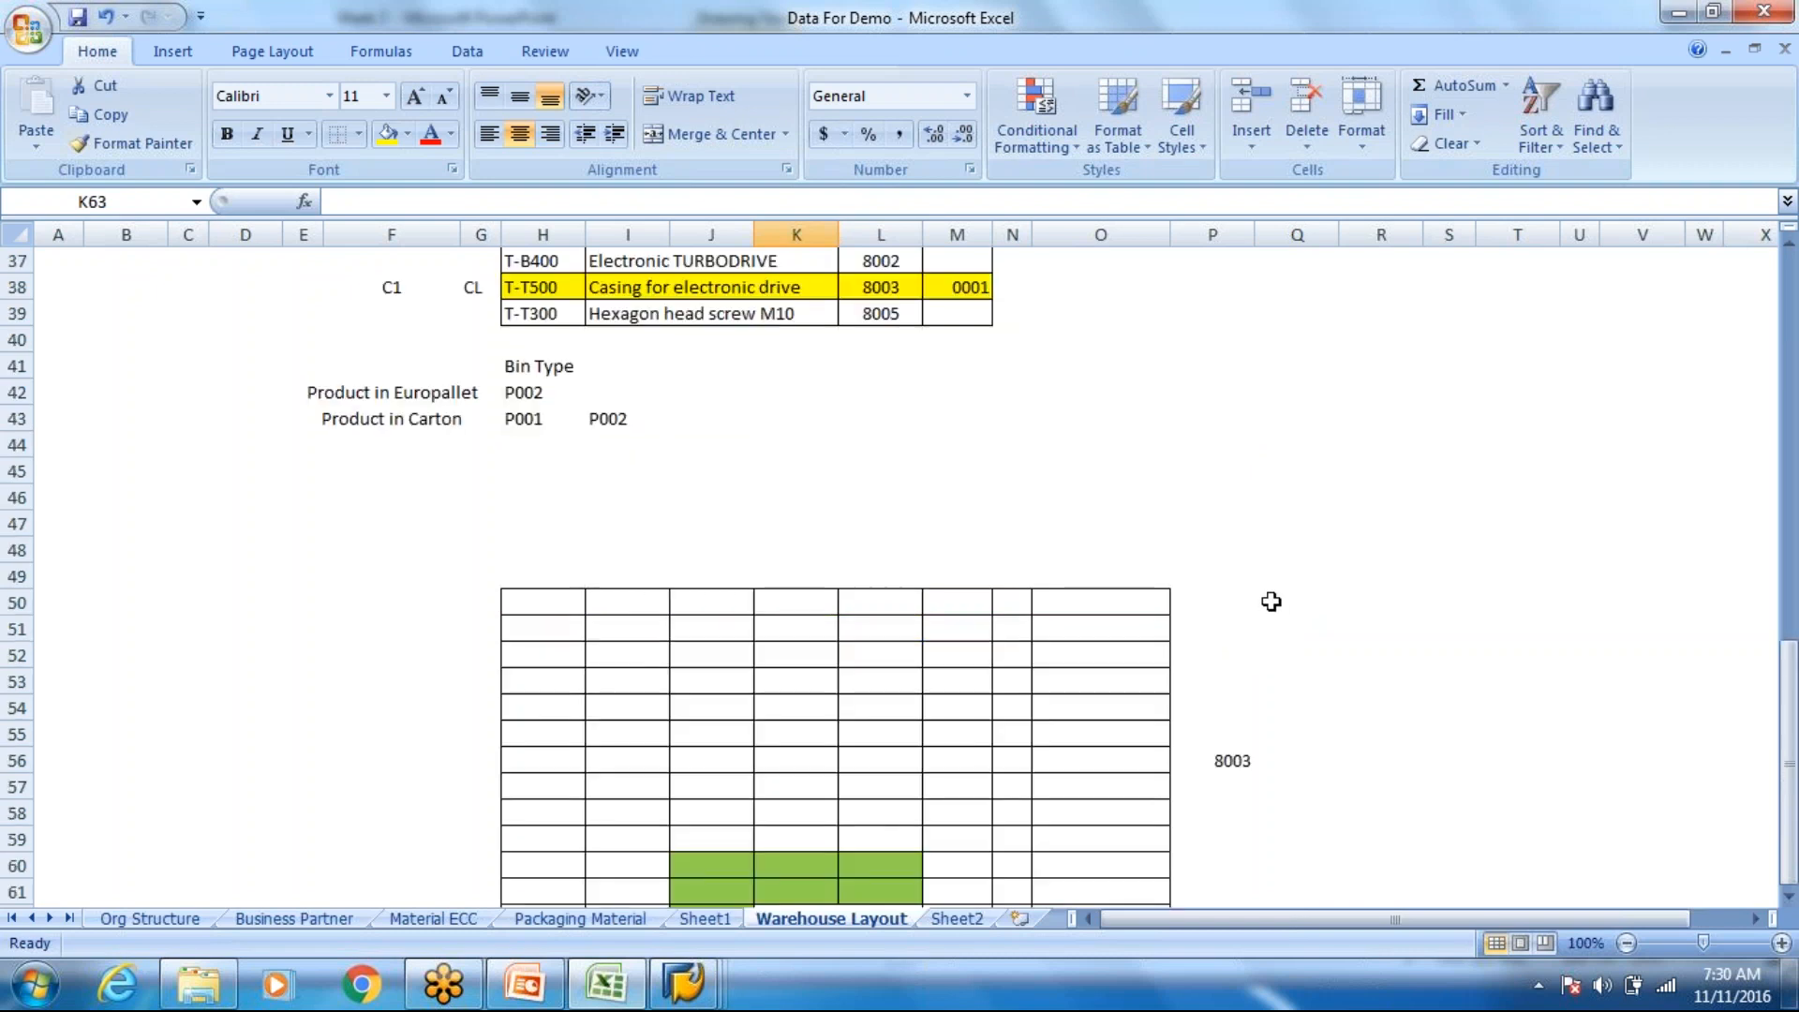
scroll(1271, 601, up, 11)
click(1155, 309)
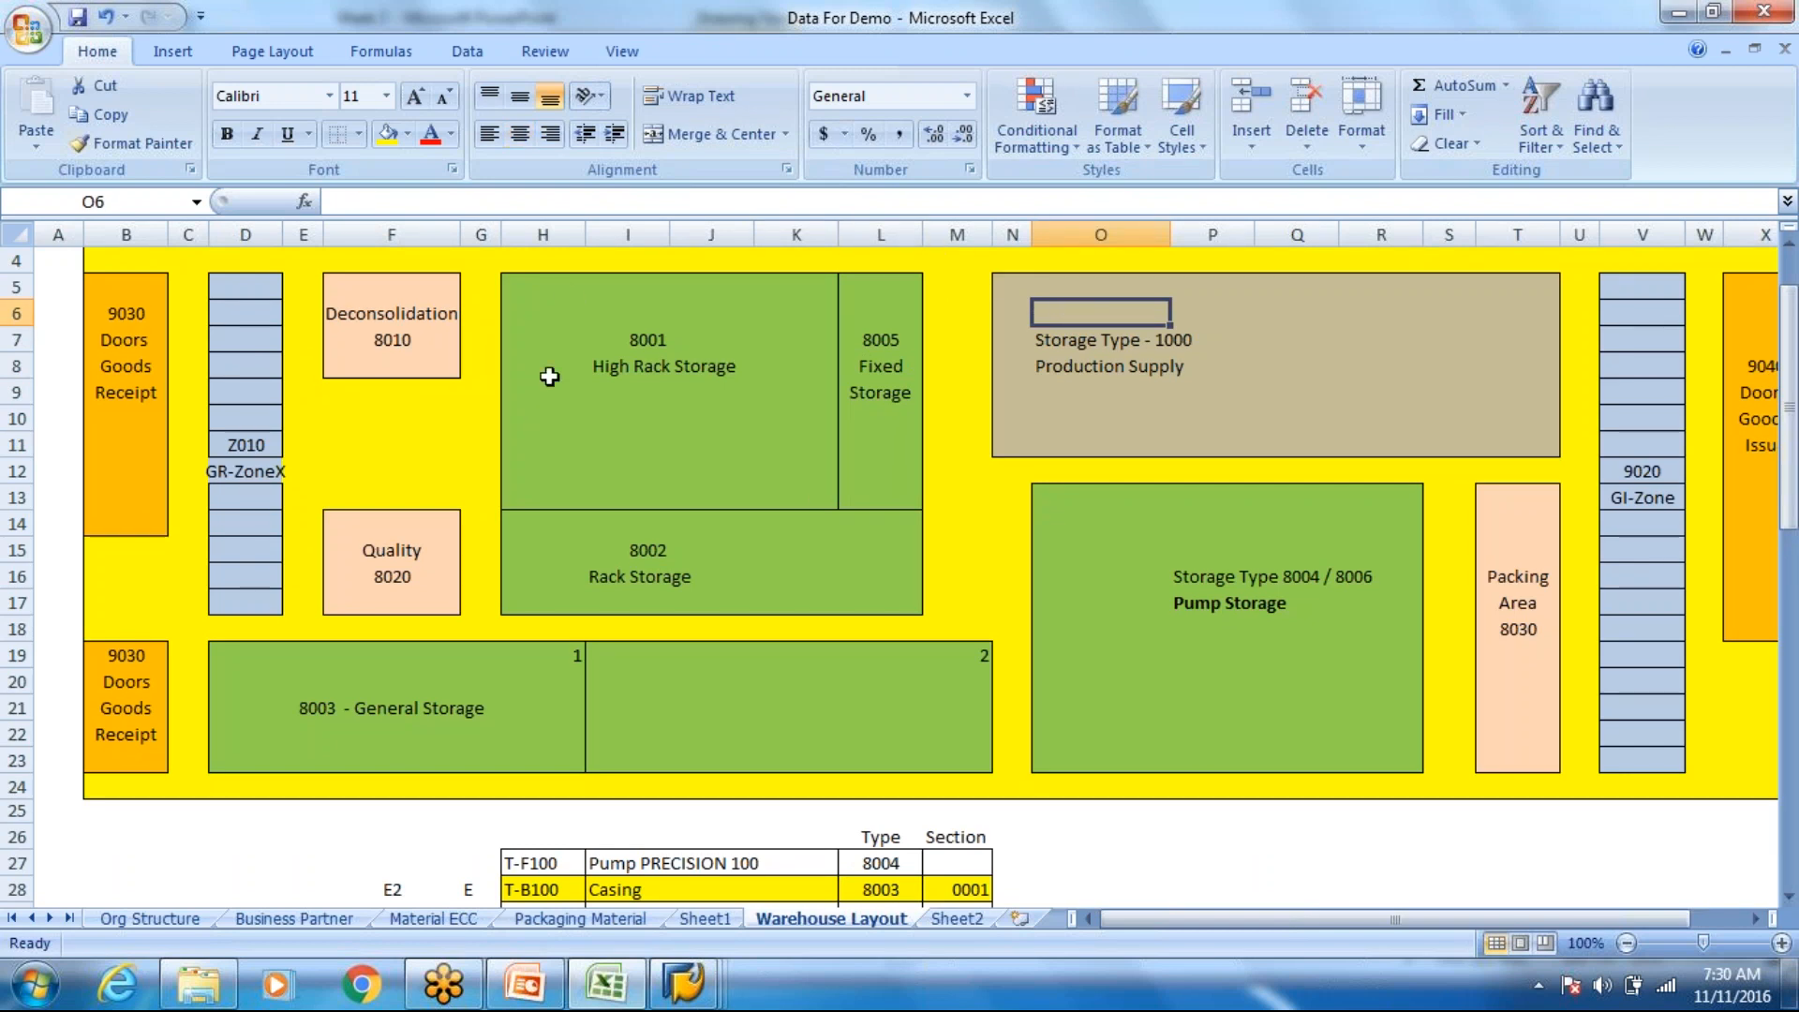
scroll(550, 376, down, 14)
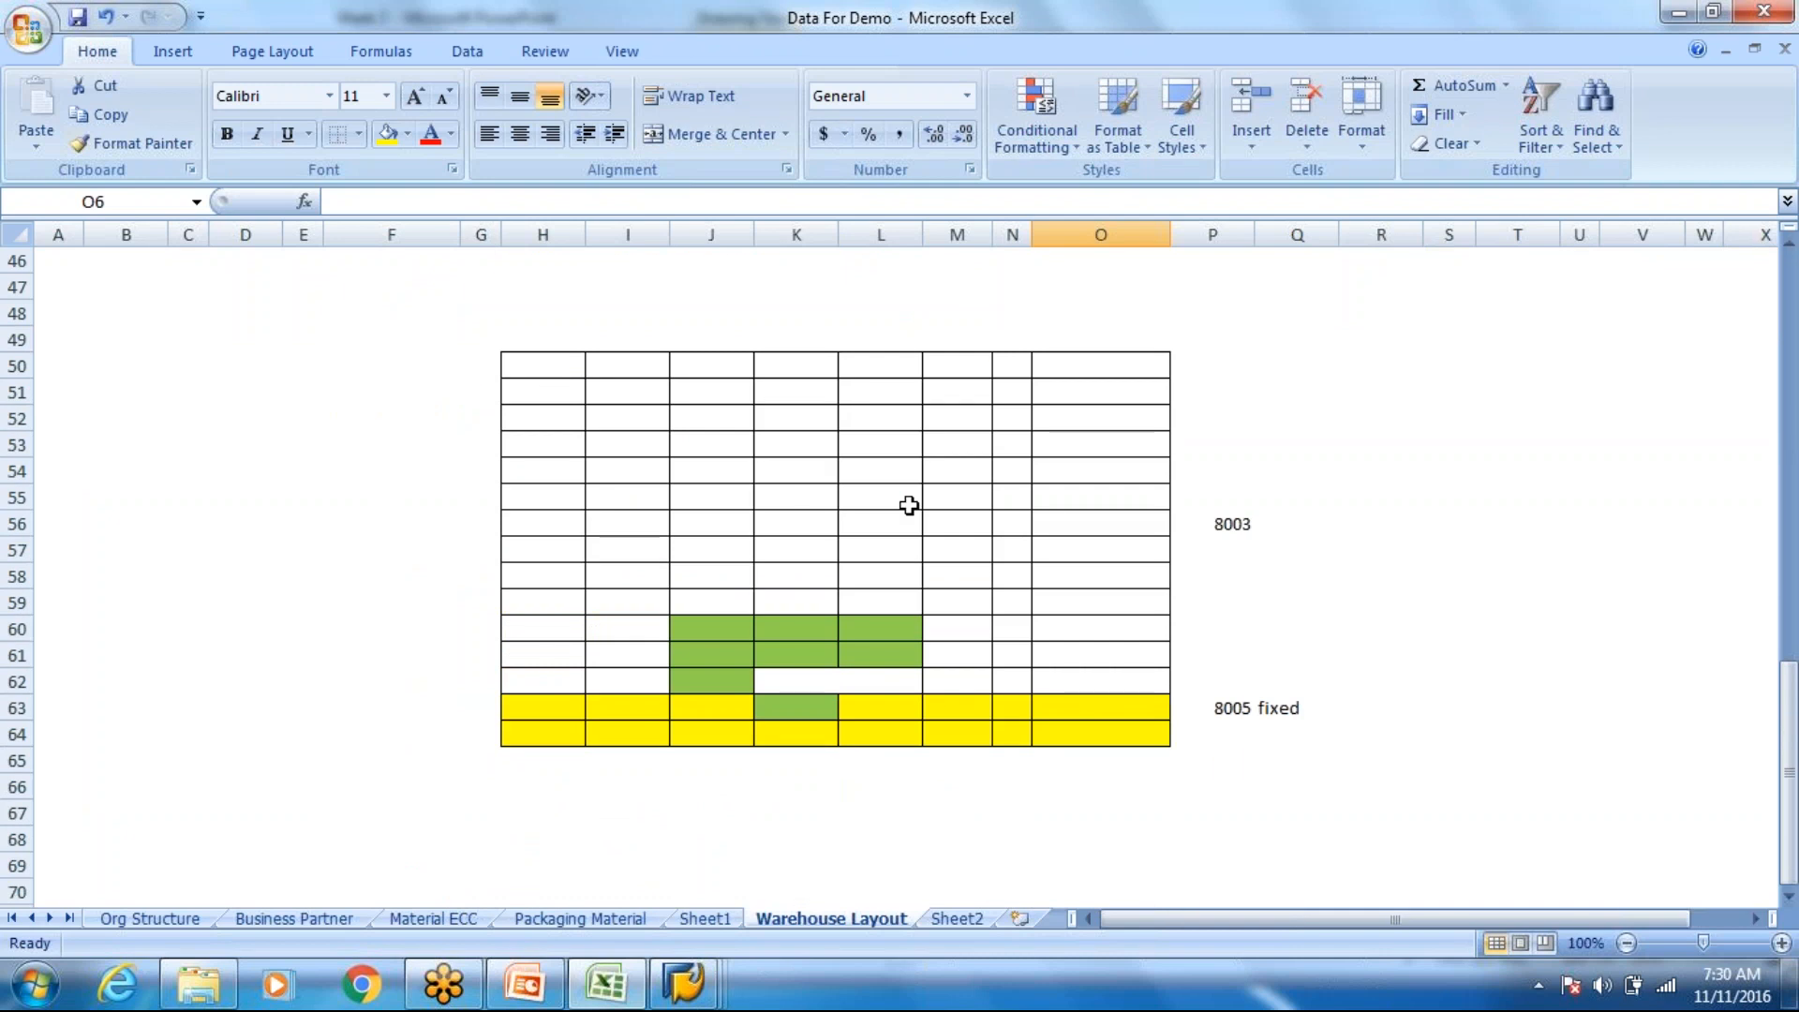
Step: Switch to SAP's Display IMG window, expand Sorting Near To Picking Bin and check the Define Search Scope for Each Level table
click(709, 982)
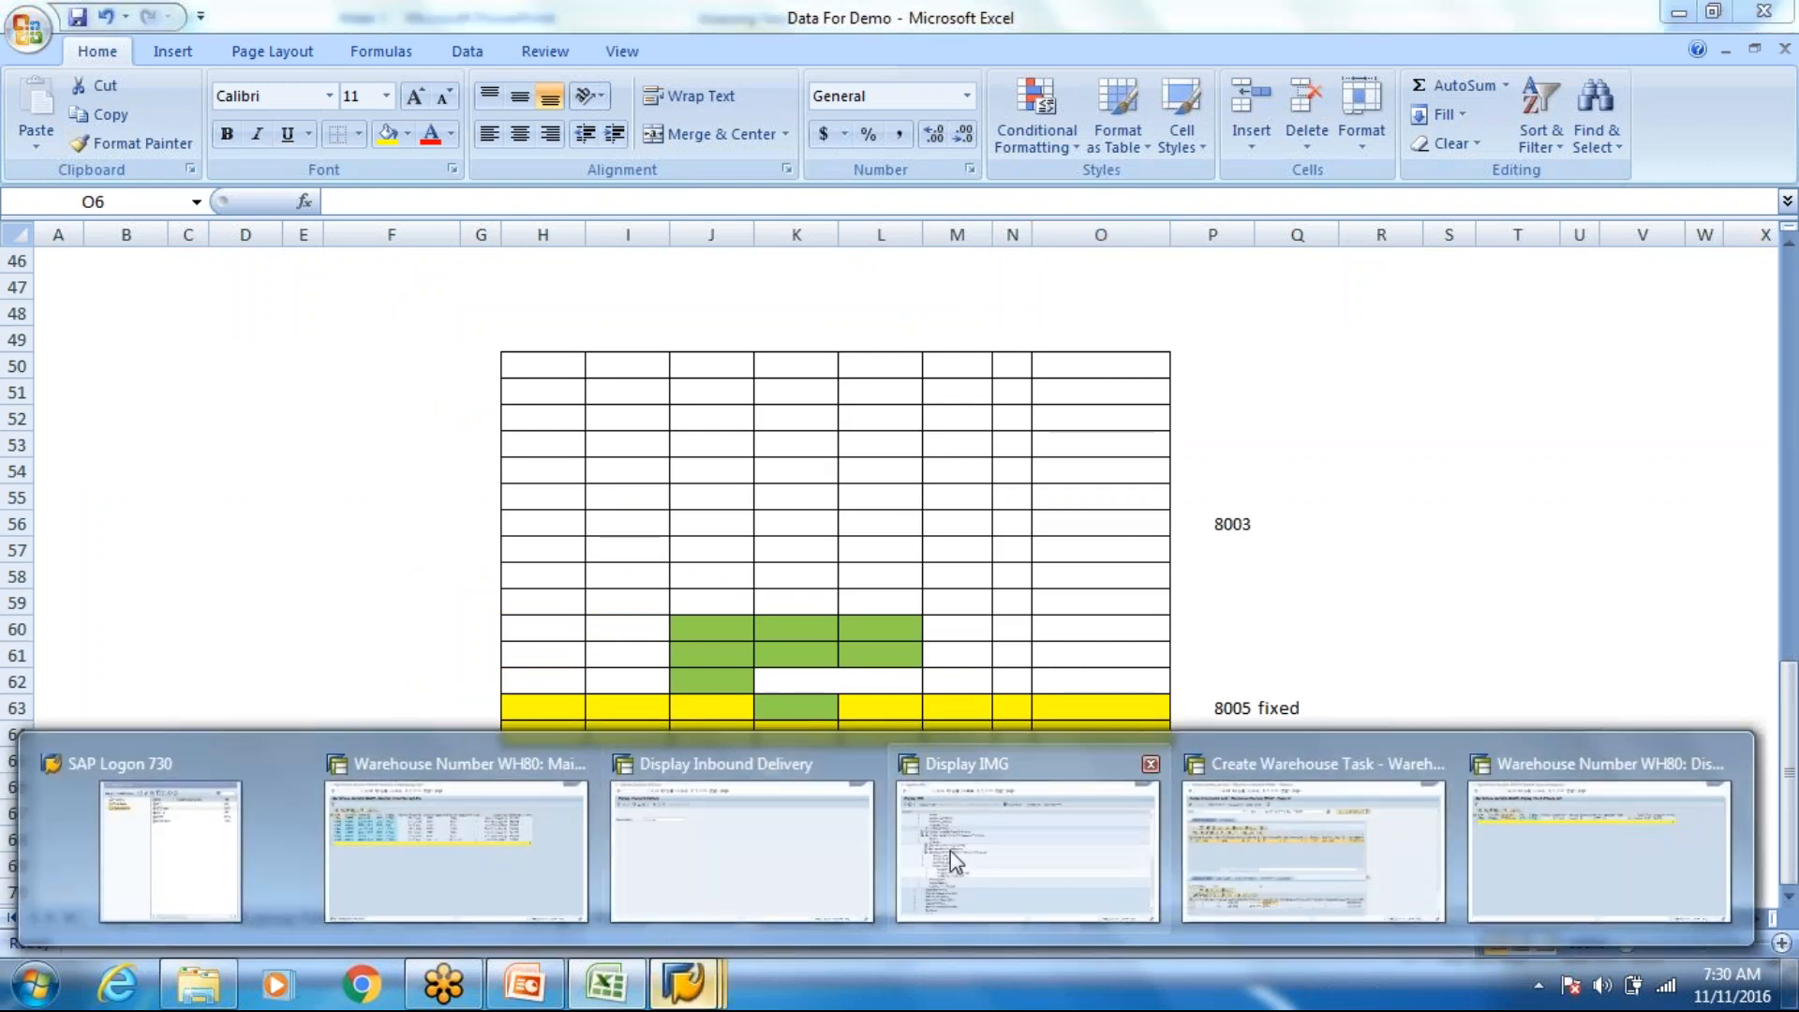
click(950, 851)
double_click(374, 658)
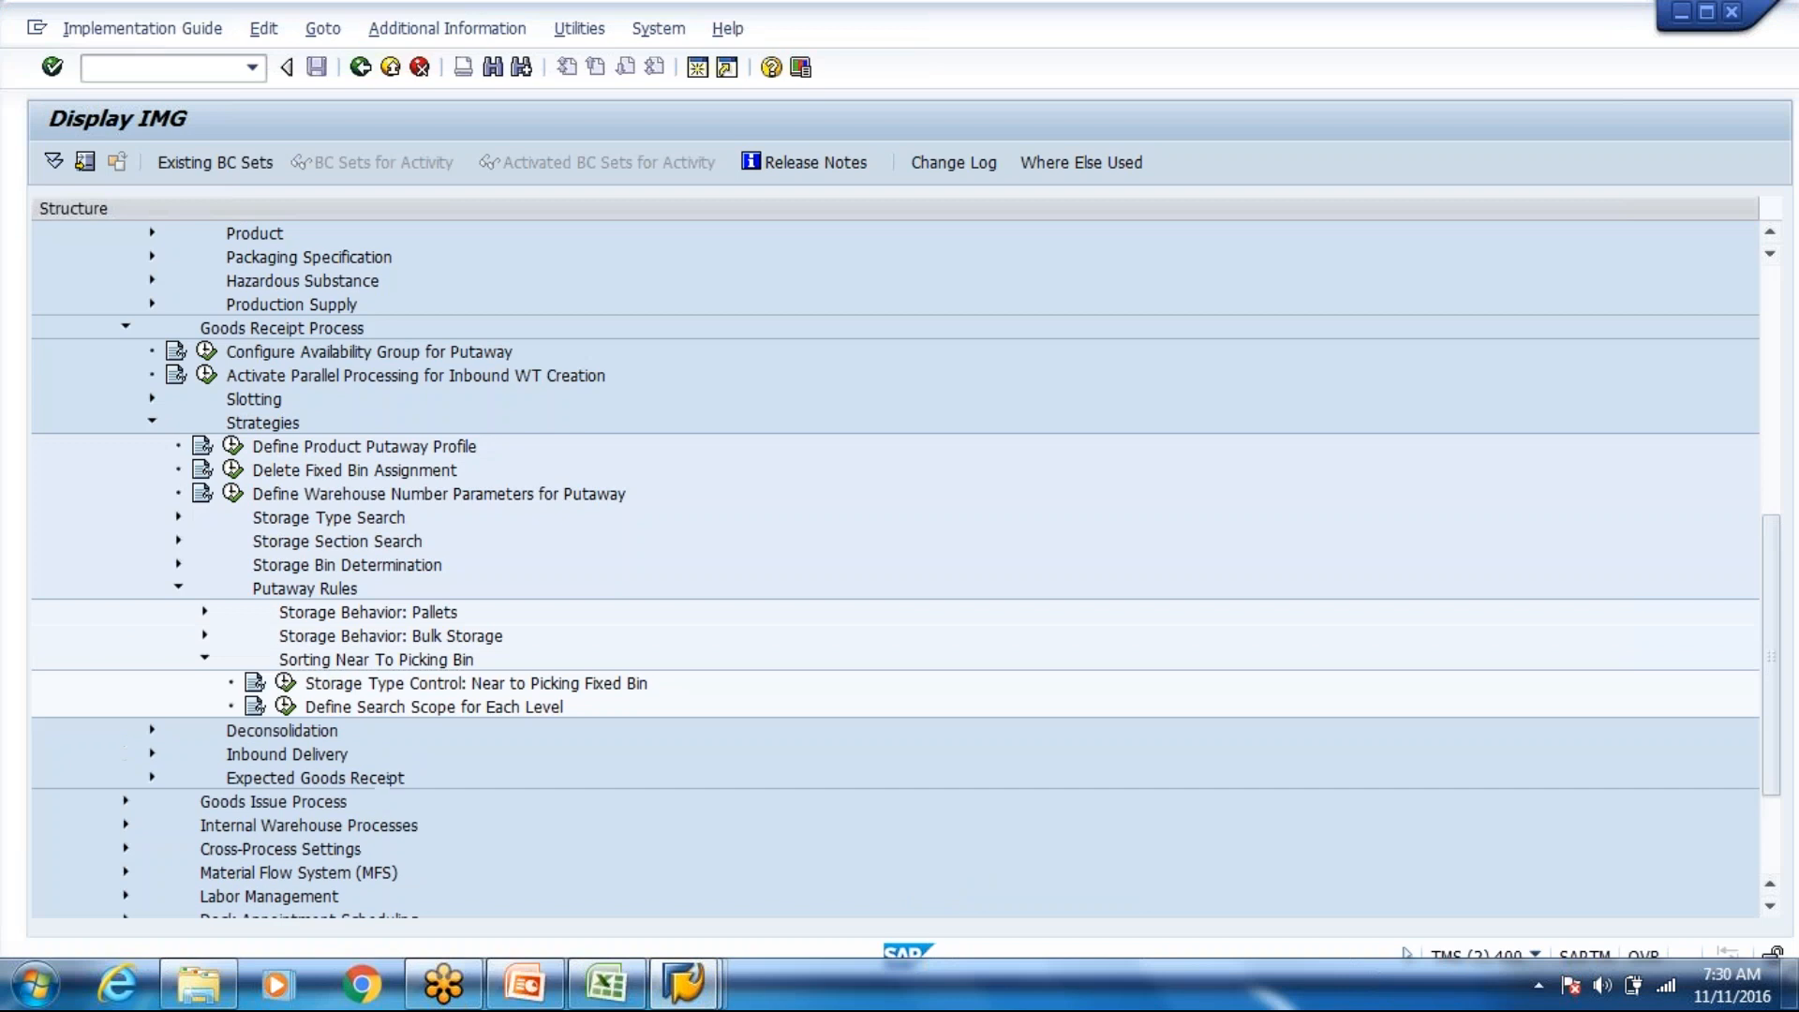
click(285, 707)
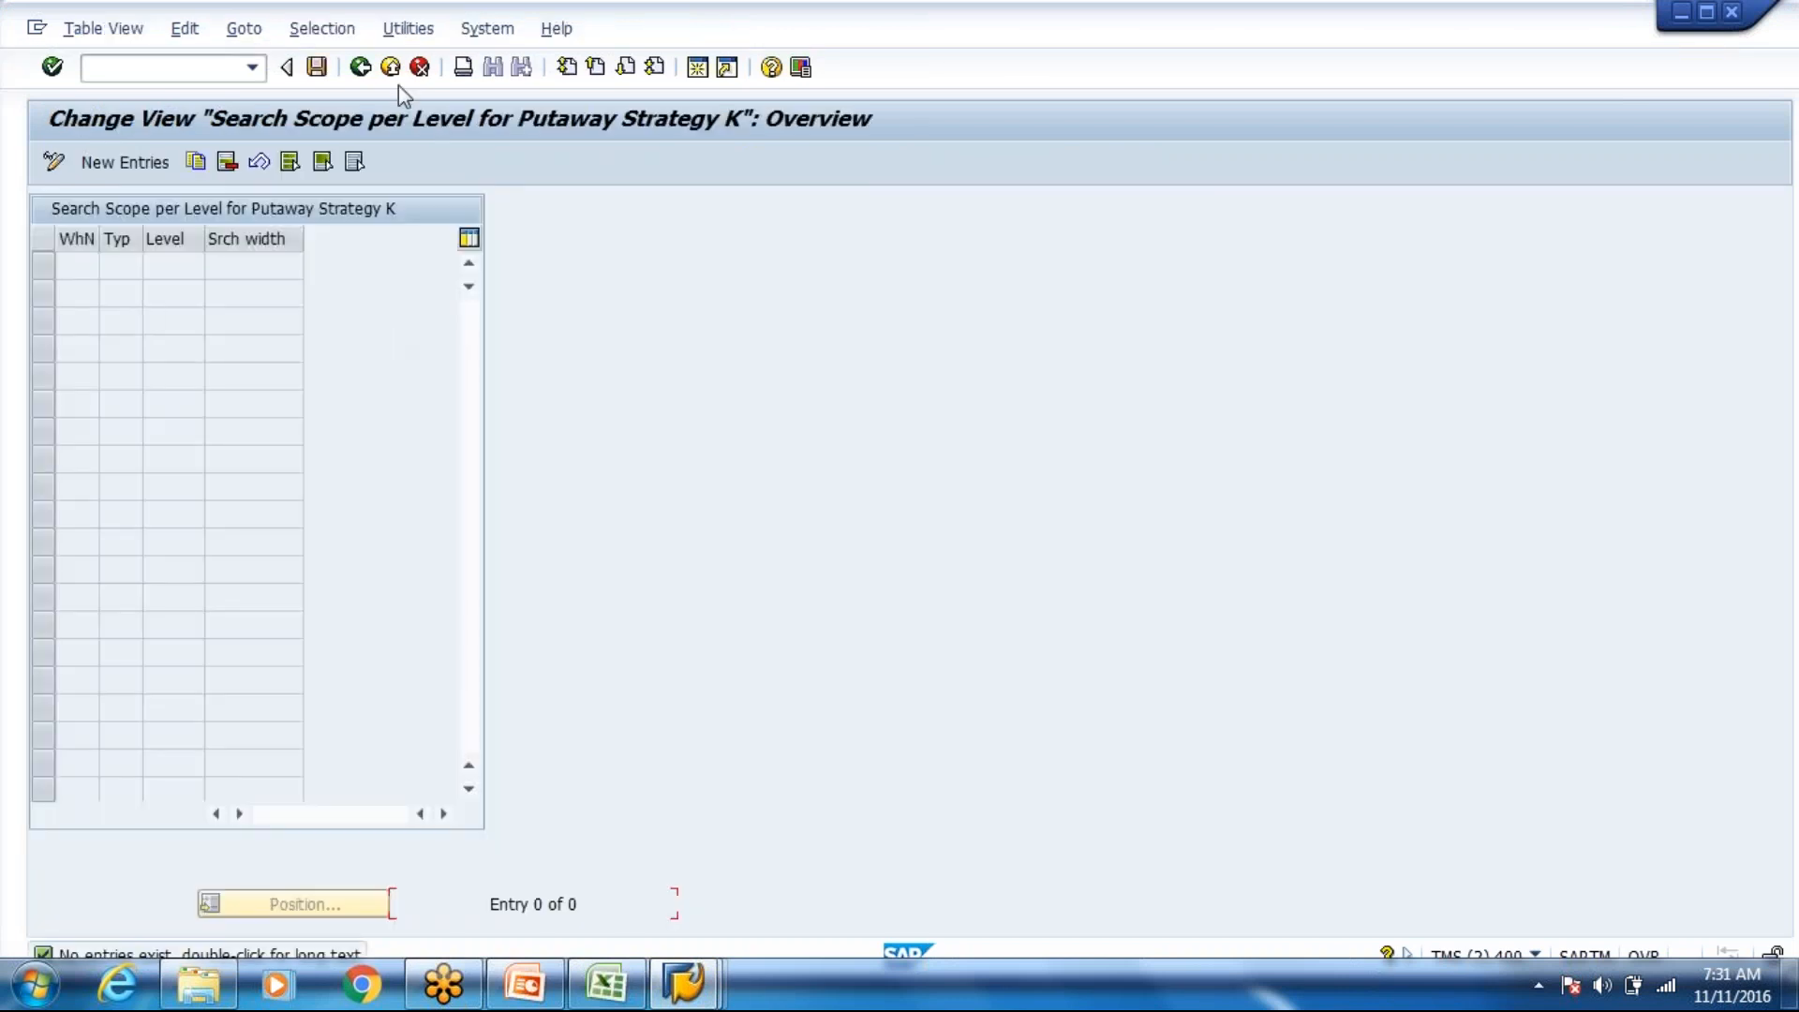
click(360, 66)
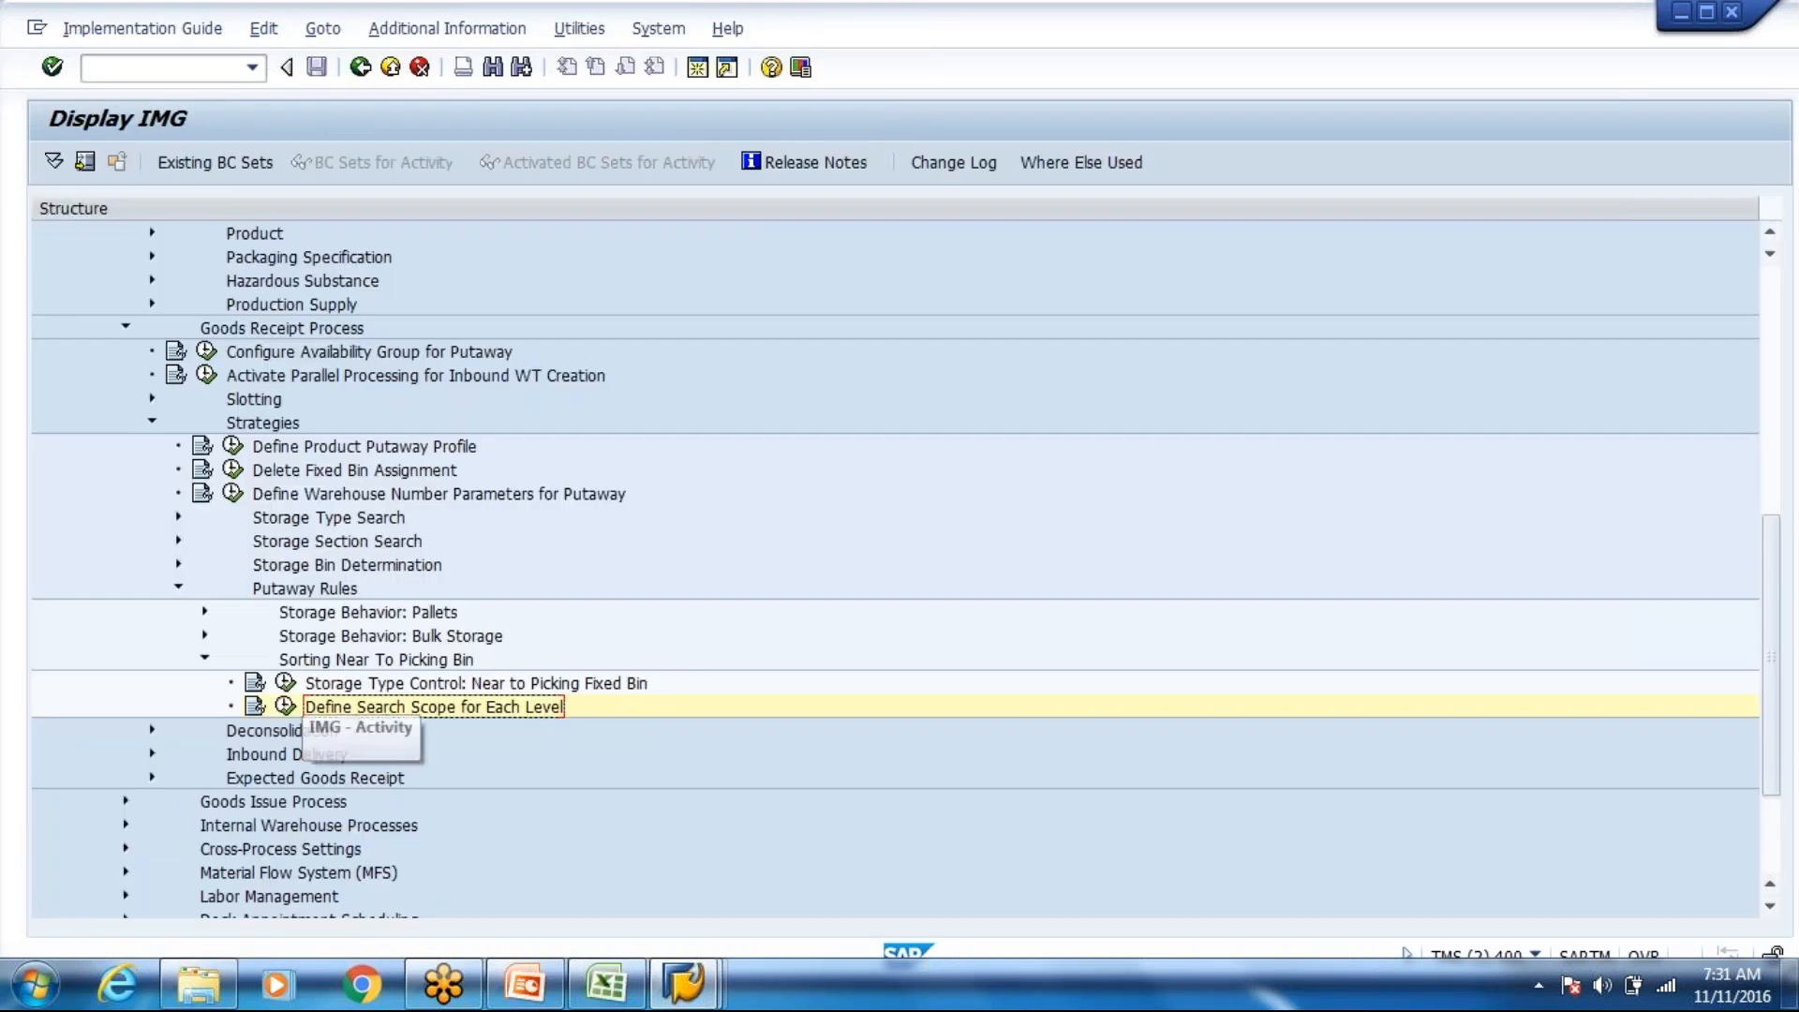
Step: Open Storage Type Control: Near to Picking Fixed Bin and position the table at warehouse WH80
click(285, 683)
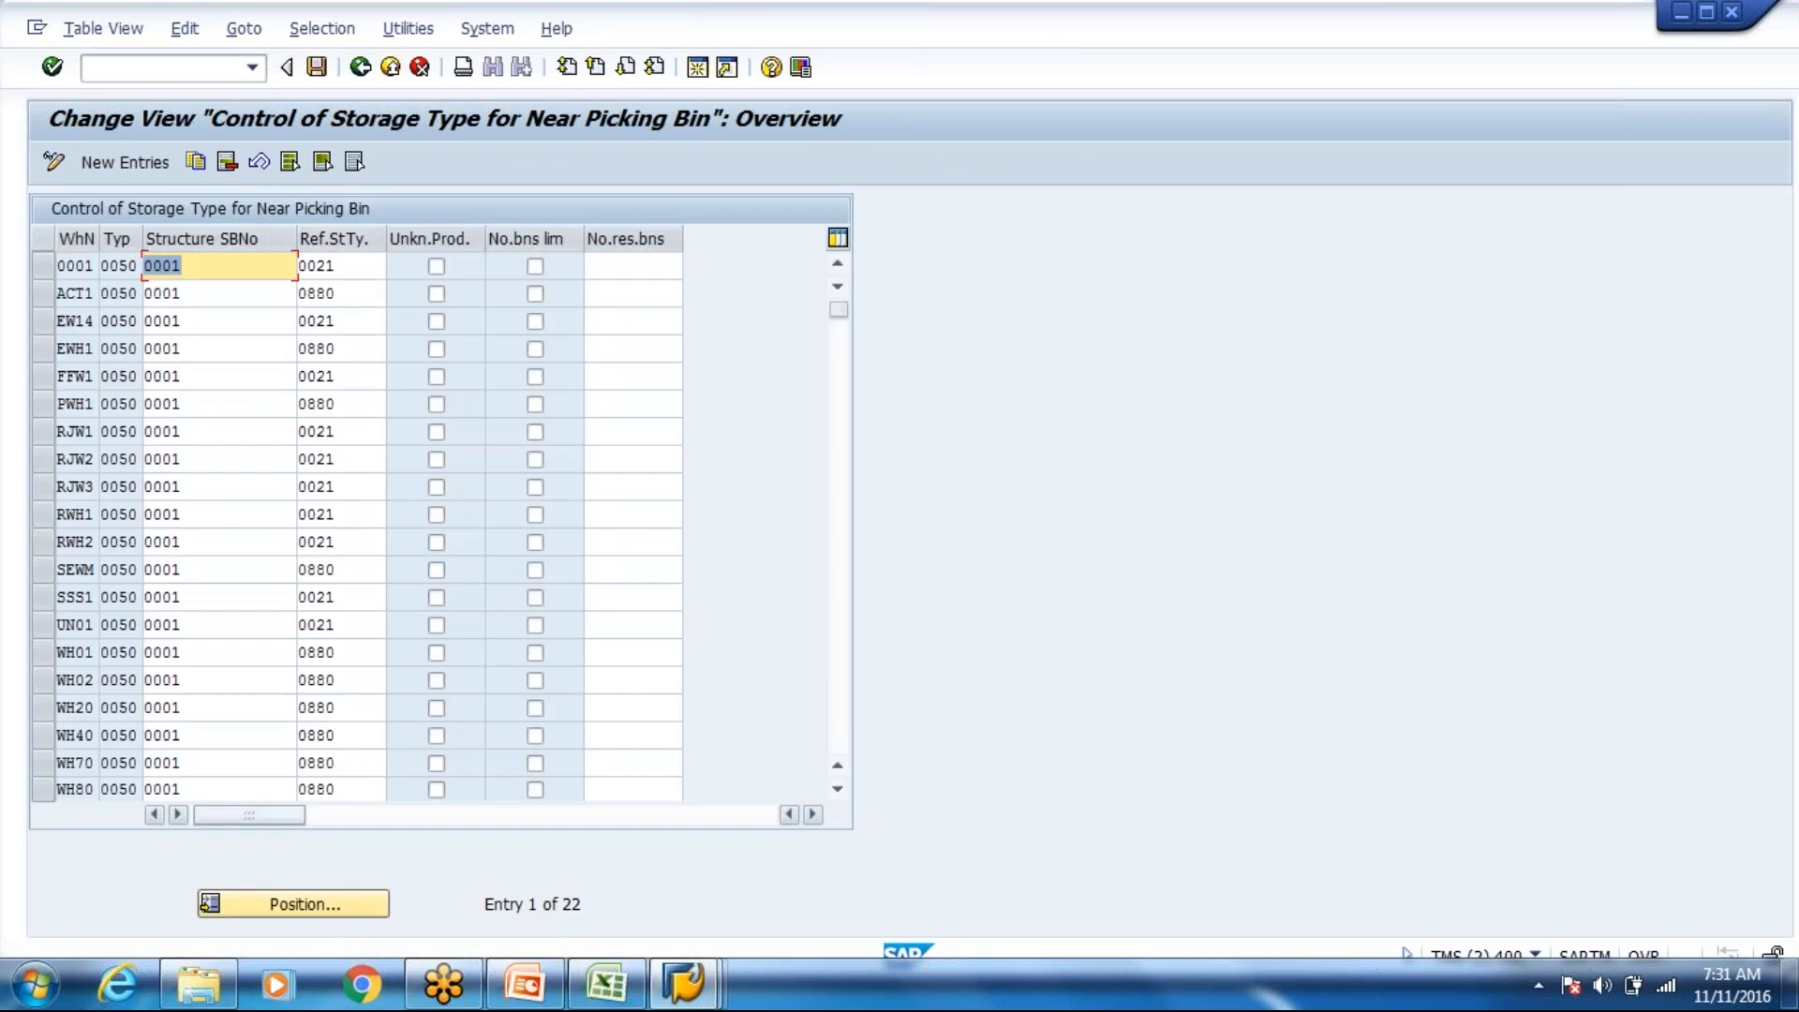
click(315, 898)
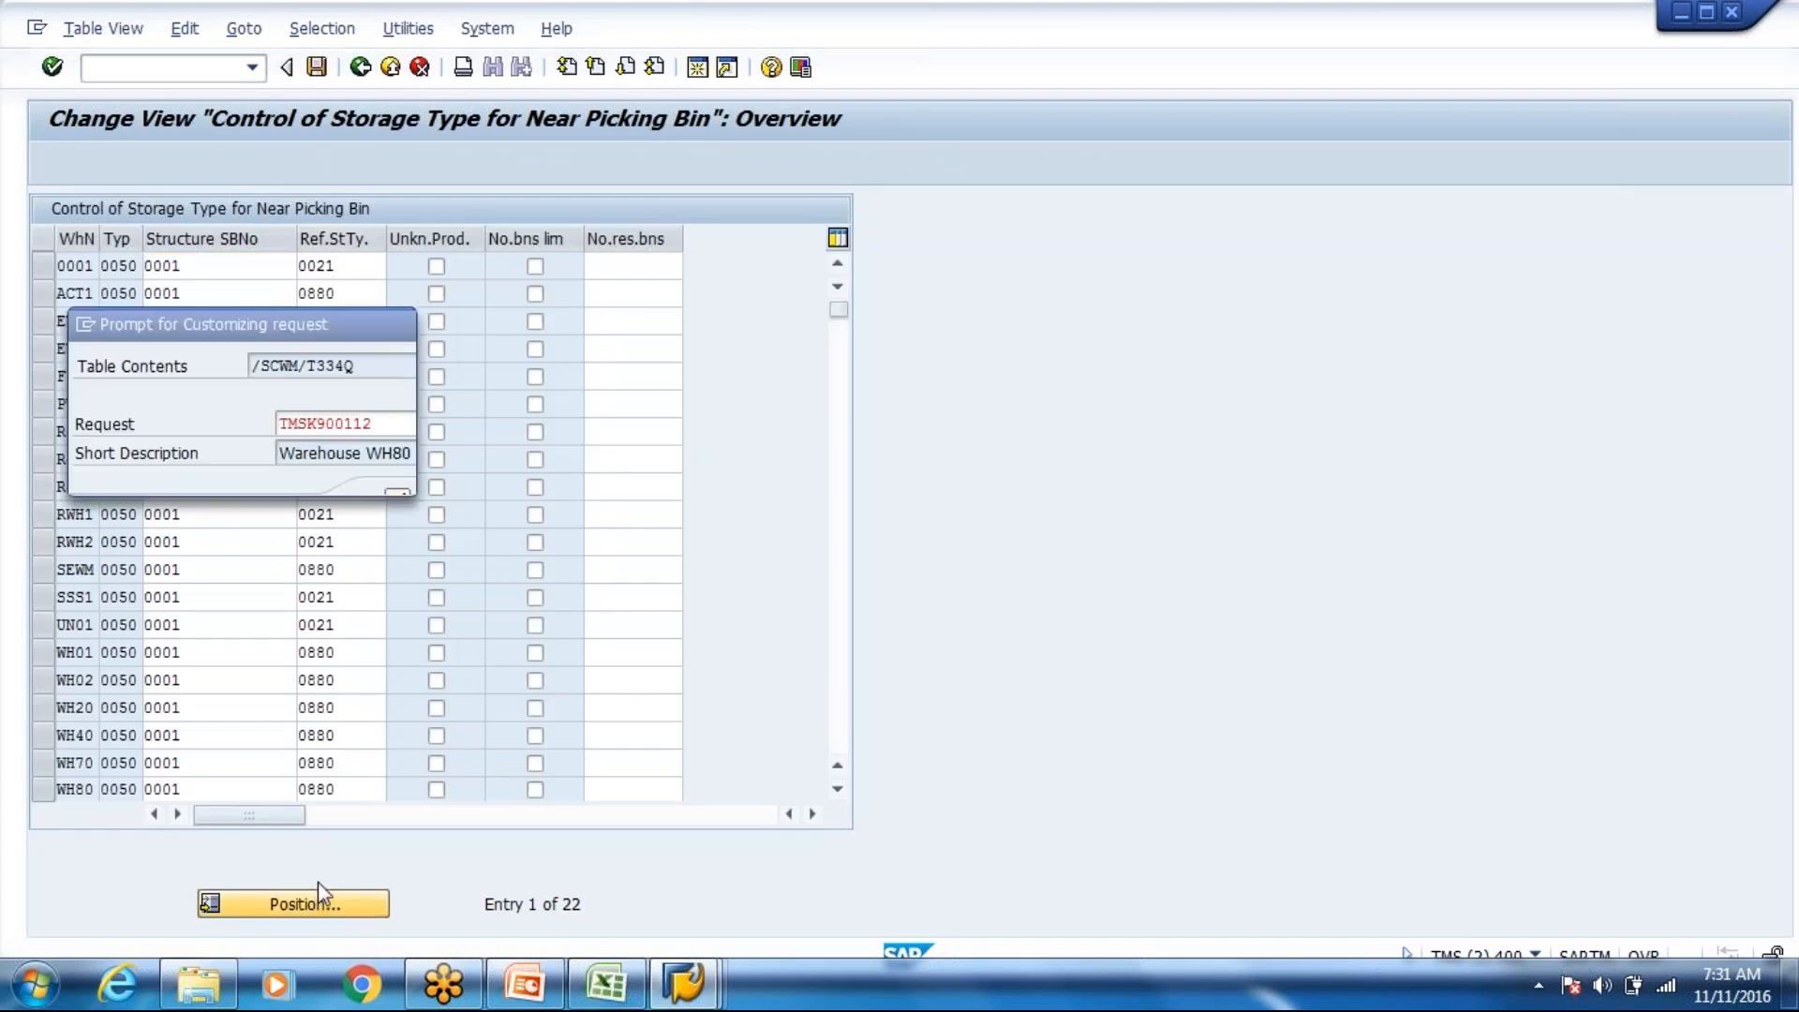
key(space)
key(Down)
key(Return)
key(Return)
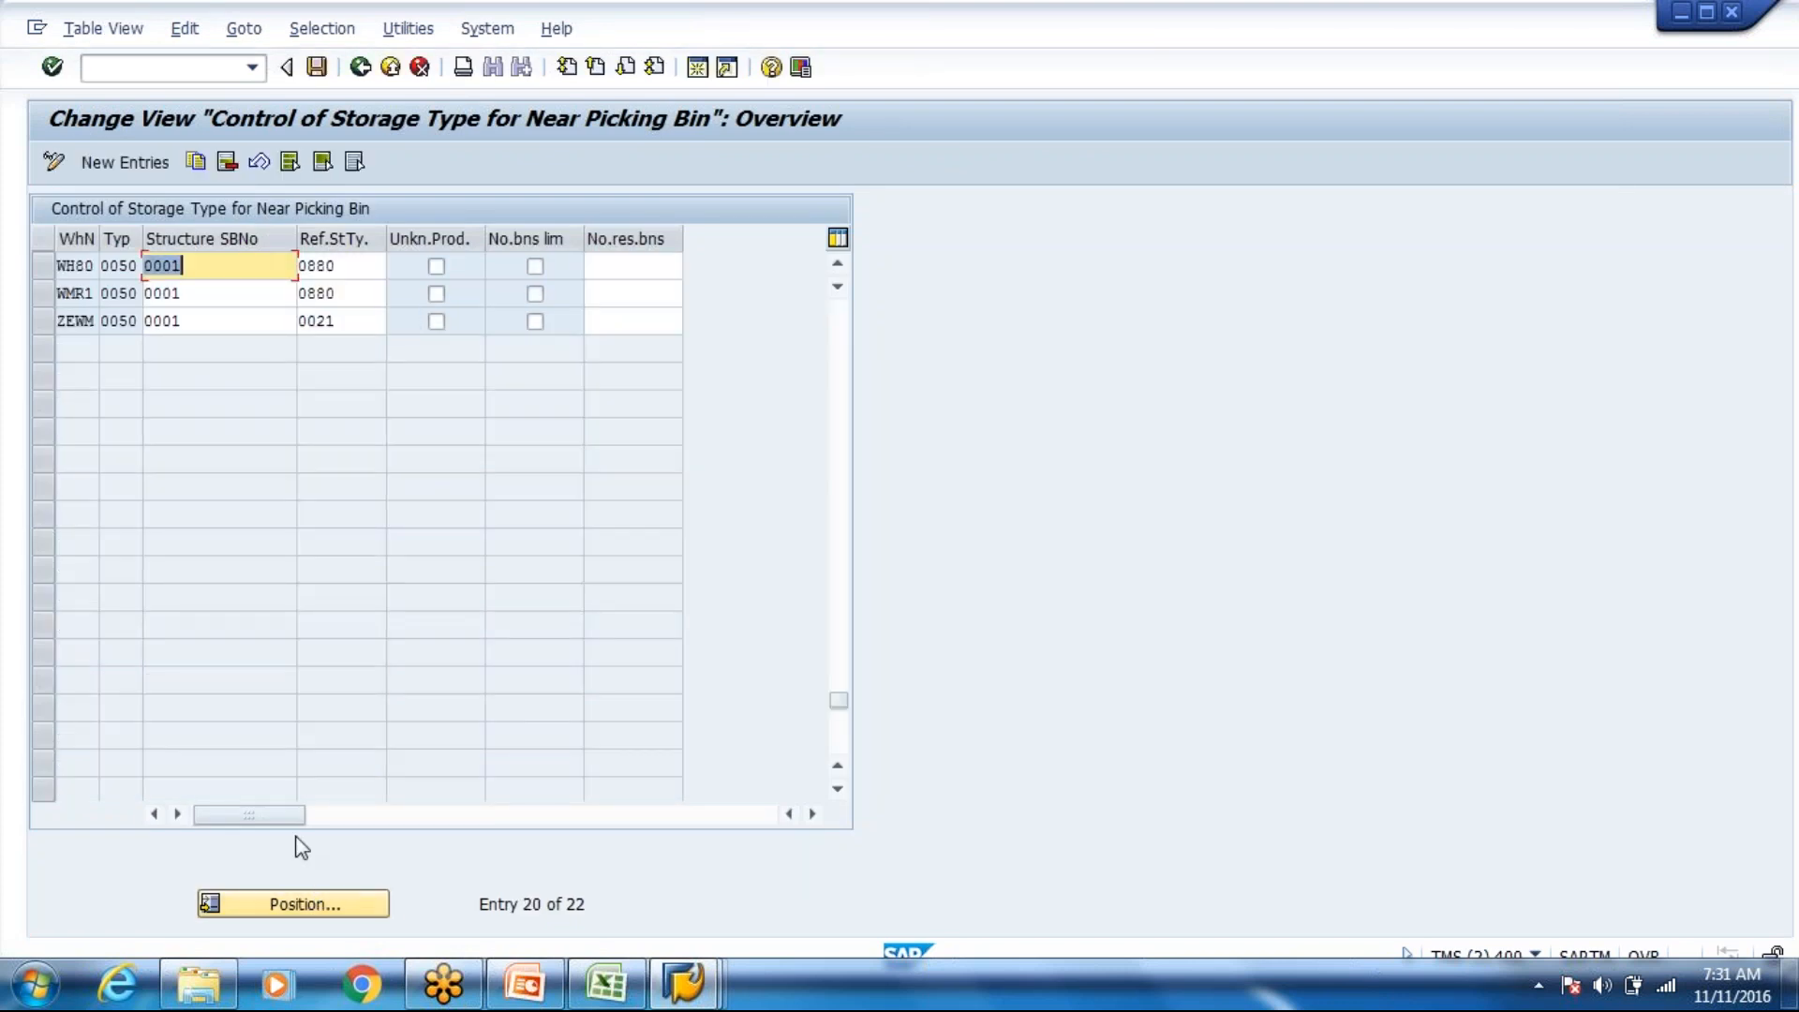
Step: Copy the WH80 entry for storage type 0050 and set the copy's storage type to 8005
click(36, 266)
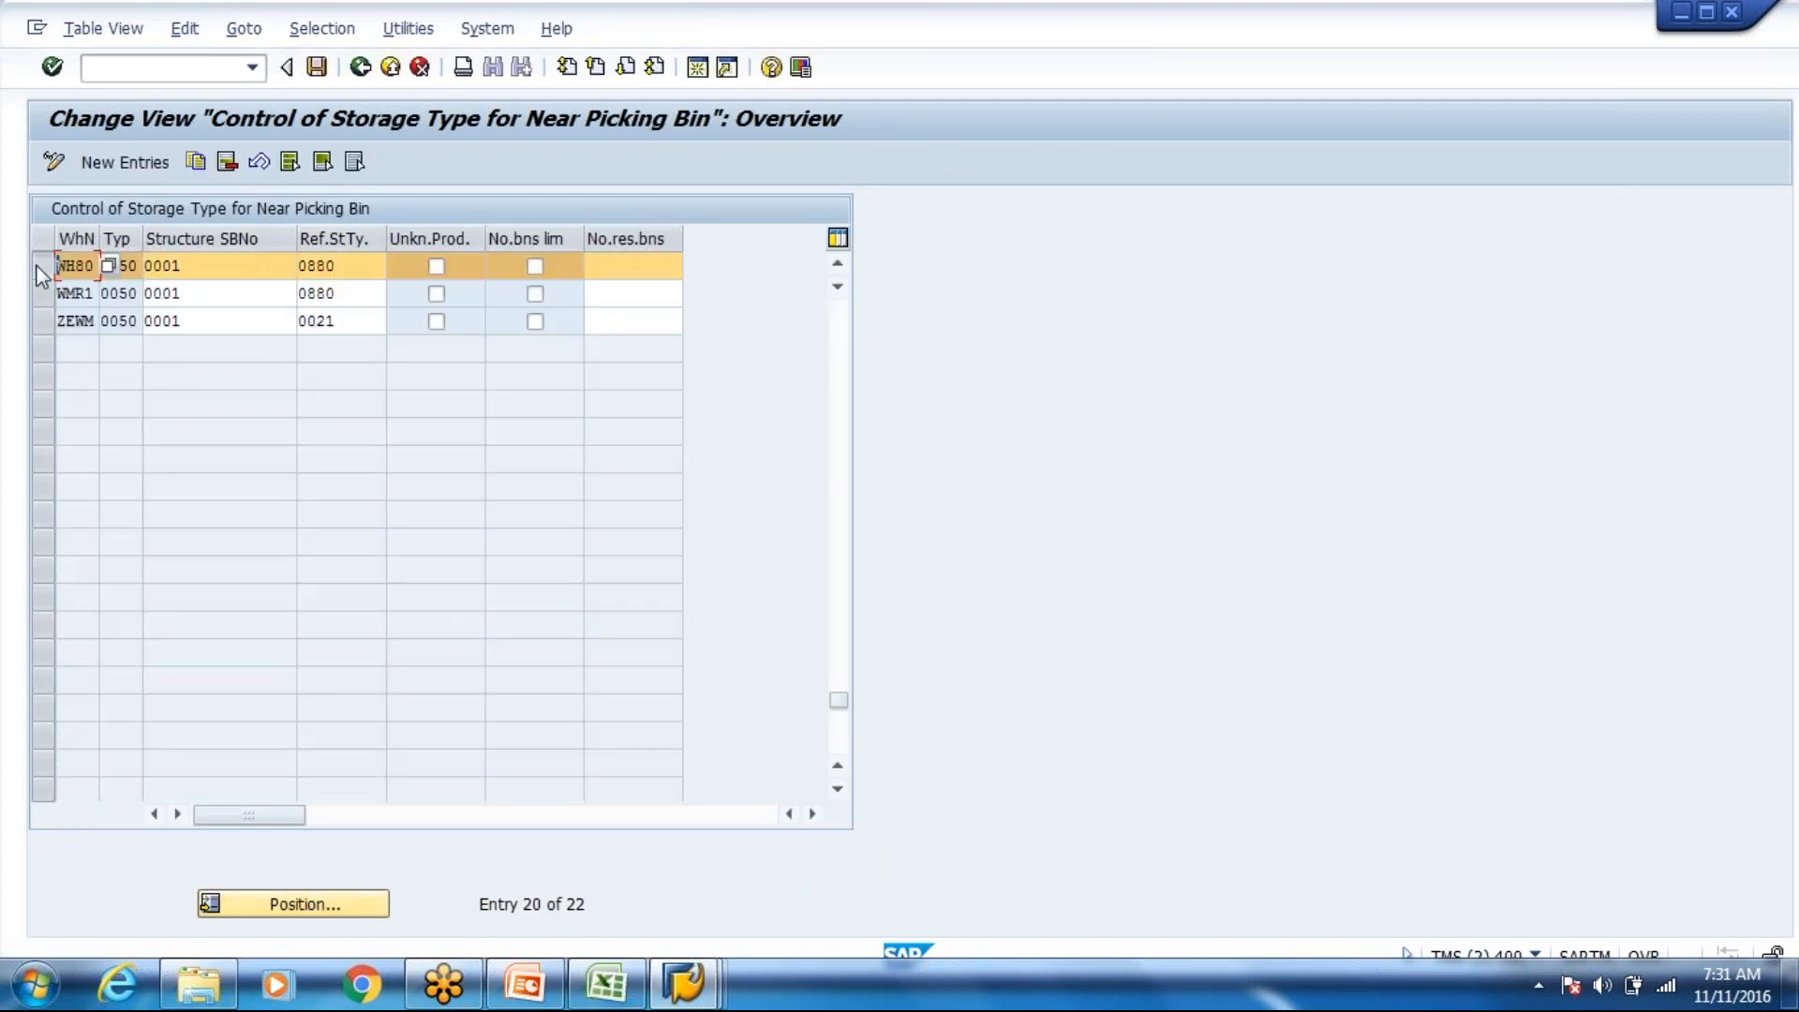
click(226, 162)
click(134, 265)
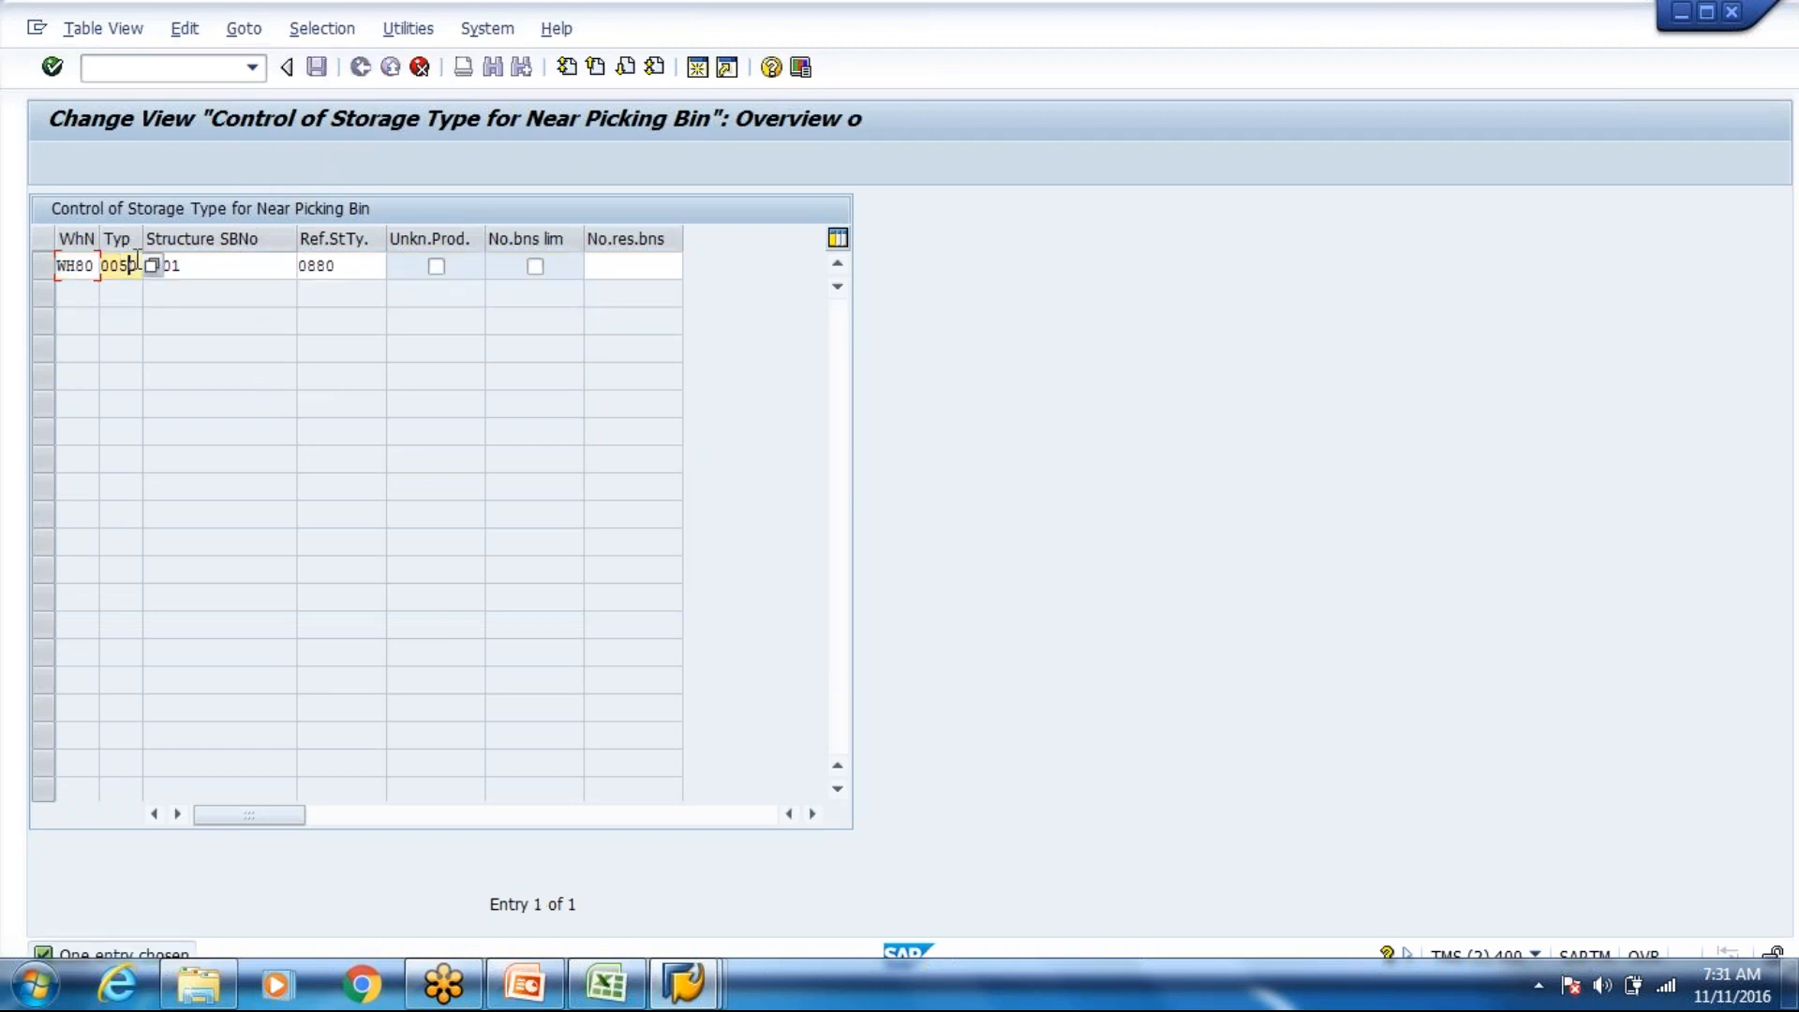
key(BackSpace)
key(BackSpace)
key(BackSpace)
key(BackSpace)
text(800)
key(Tab)
key(Tab)
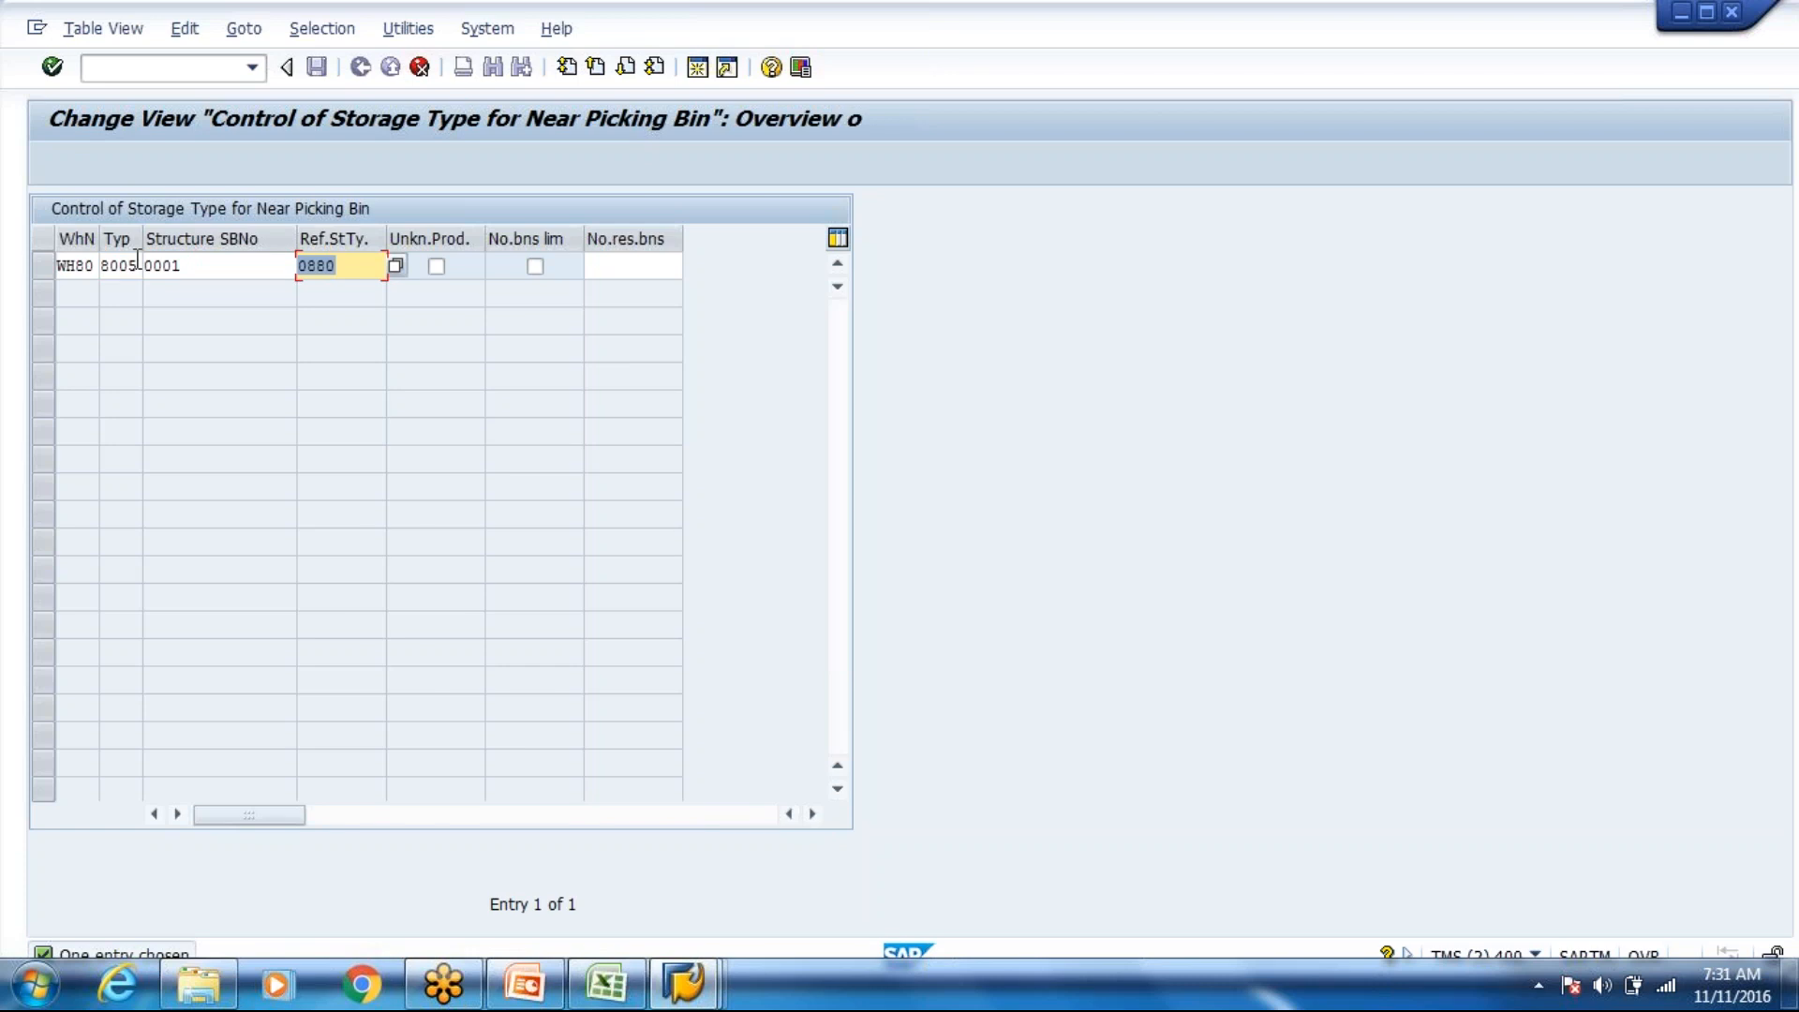
Step: Set the copied WH80 entry's reference storage type to 8003 and save the table
text(8003)
key(Return)
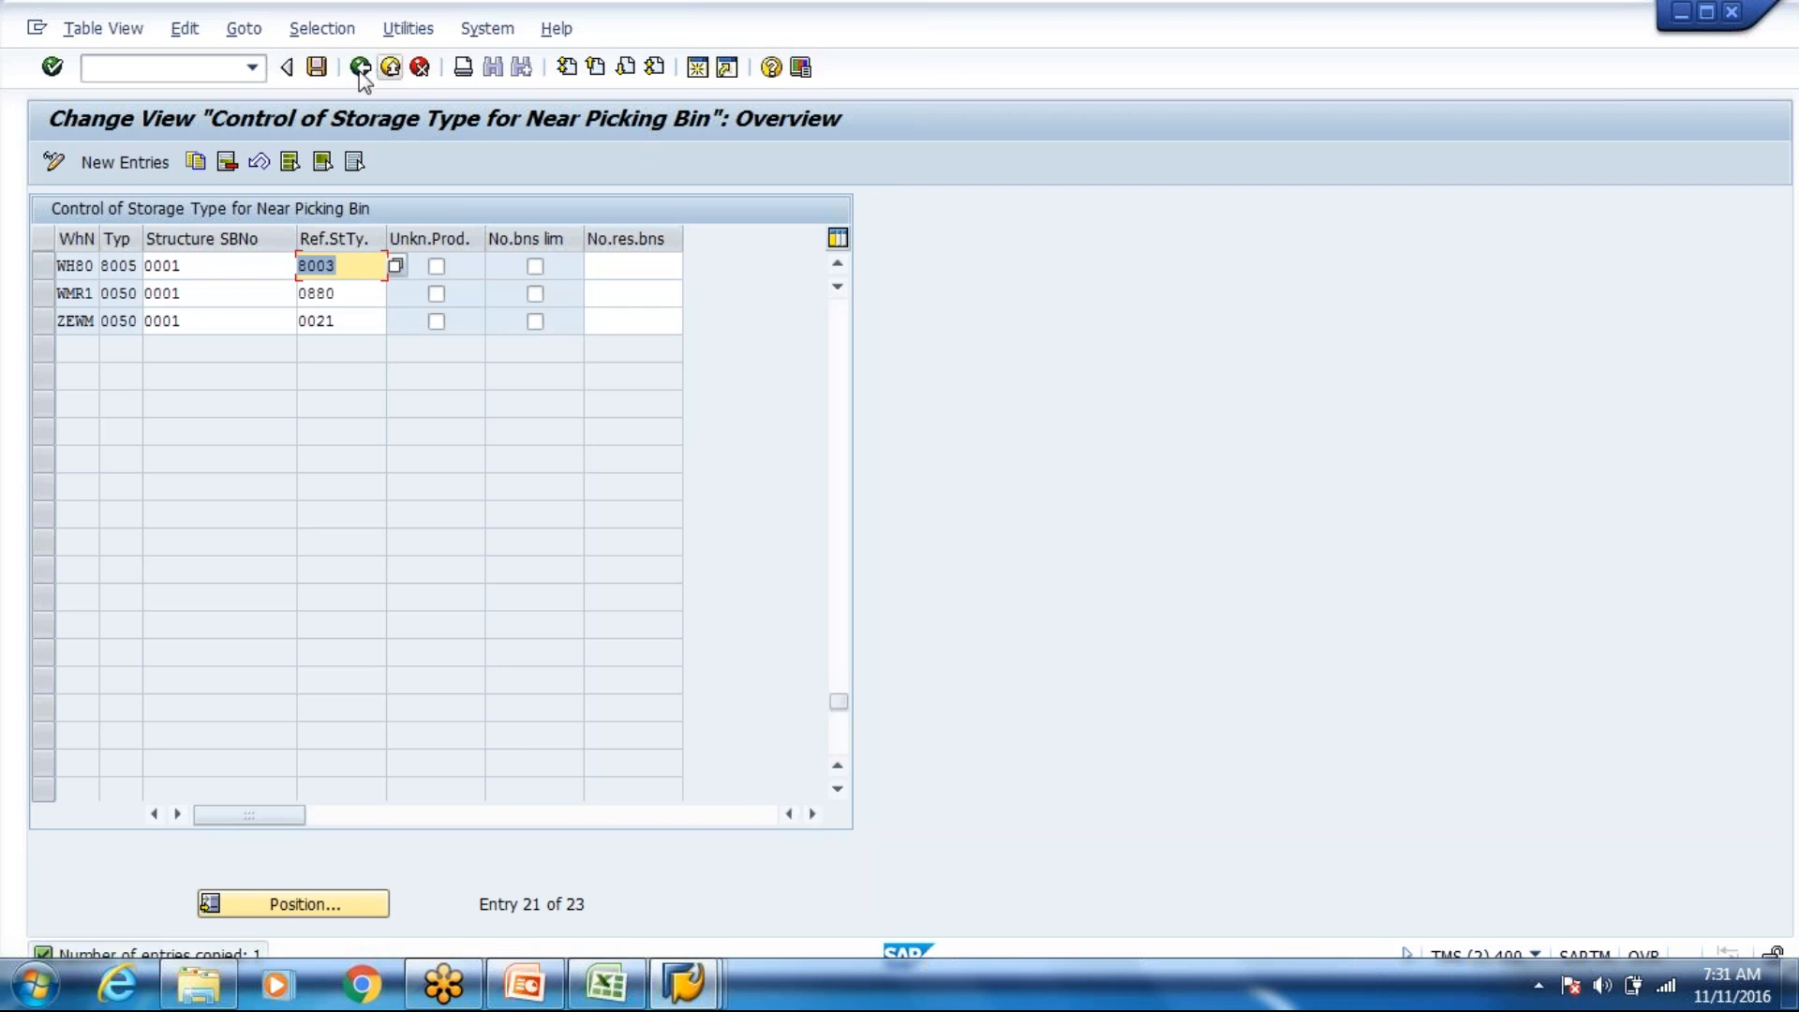
click(316, 66)
key(Return)
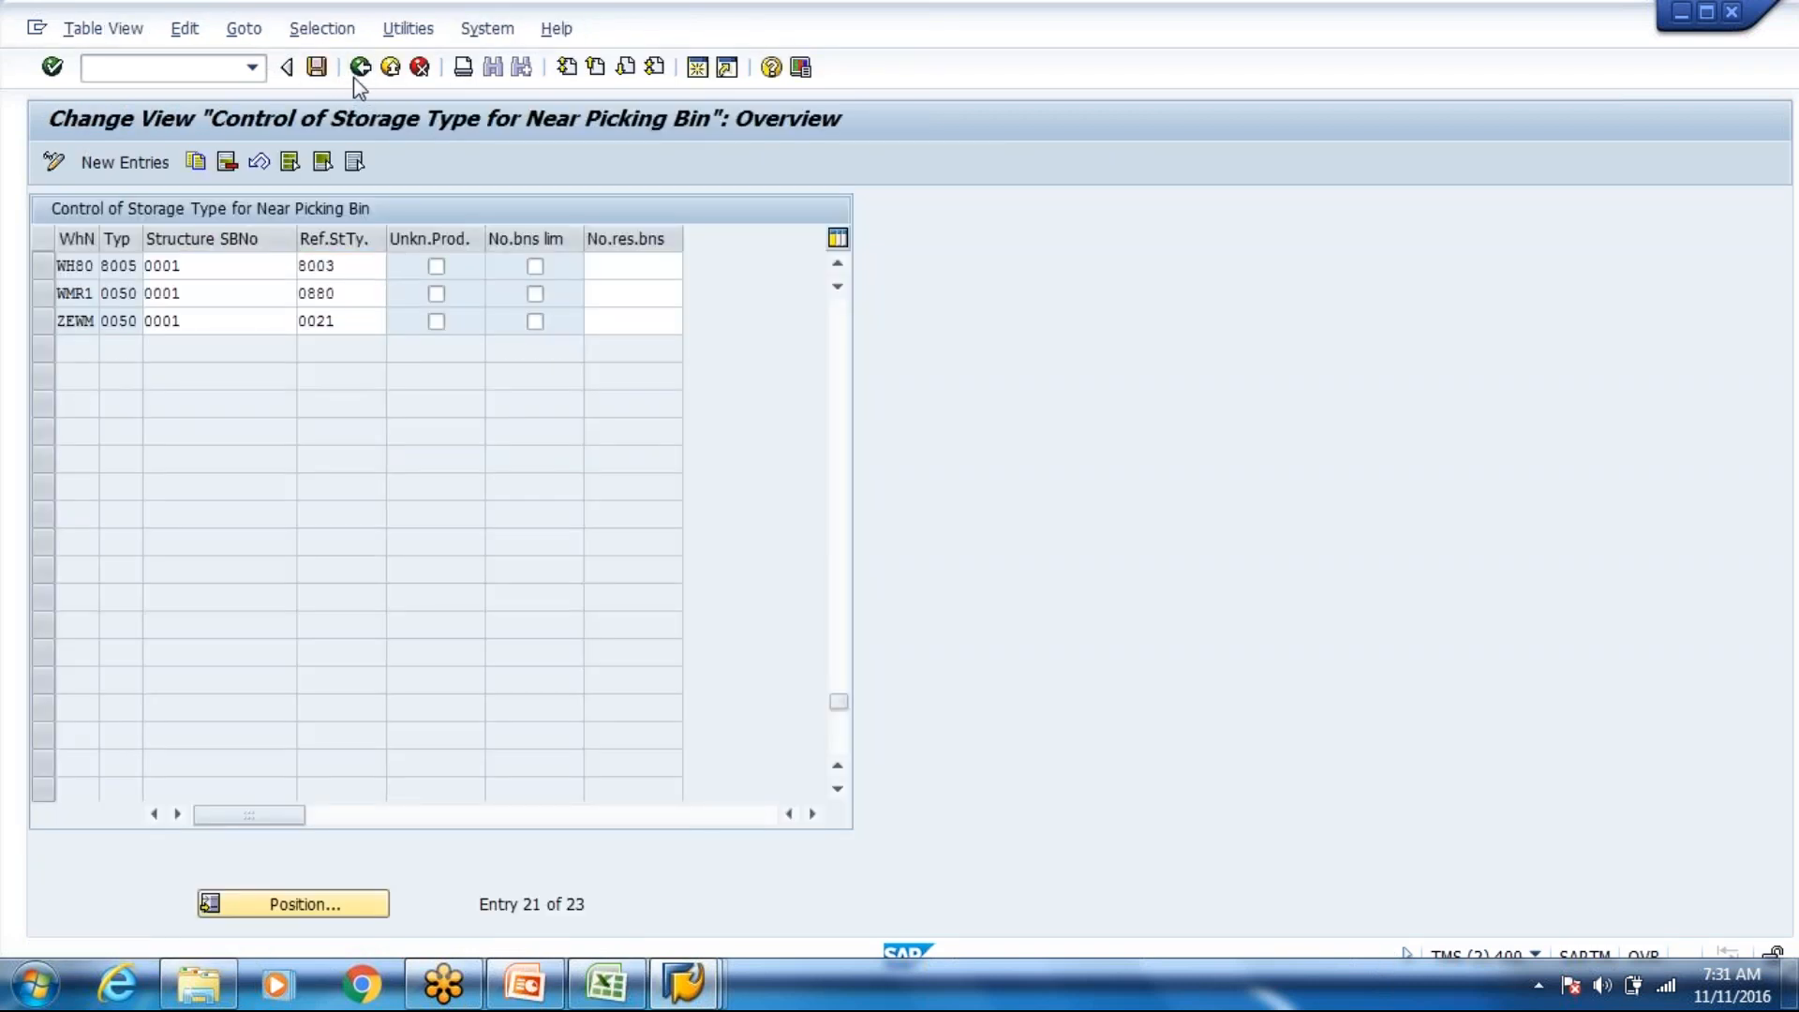
Step: Leave the near picking bin table, open Define Storage Type under Master Data and position the table at warehouse WH80
click(359, 69)
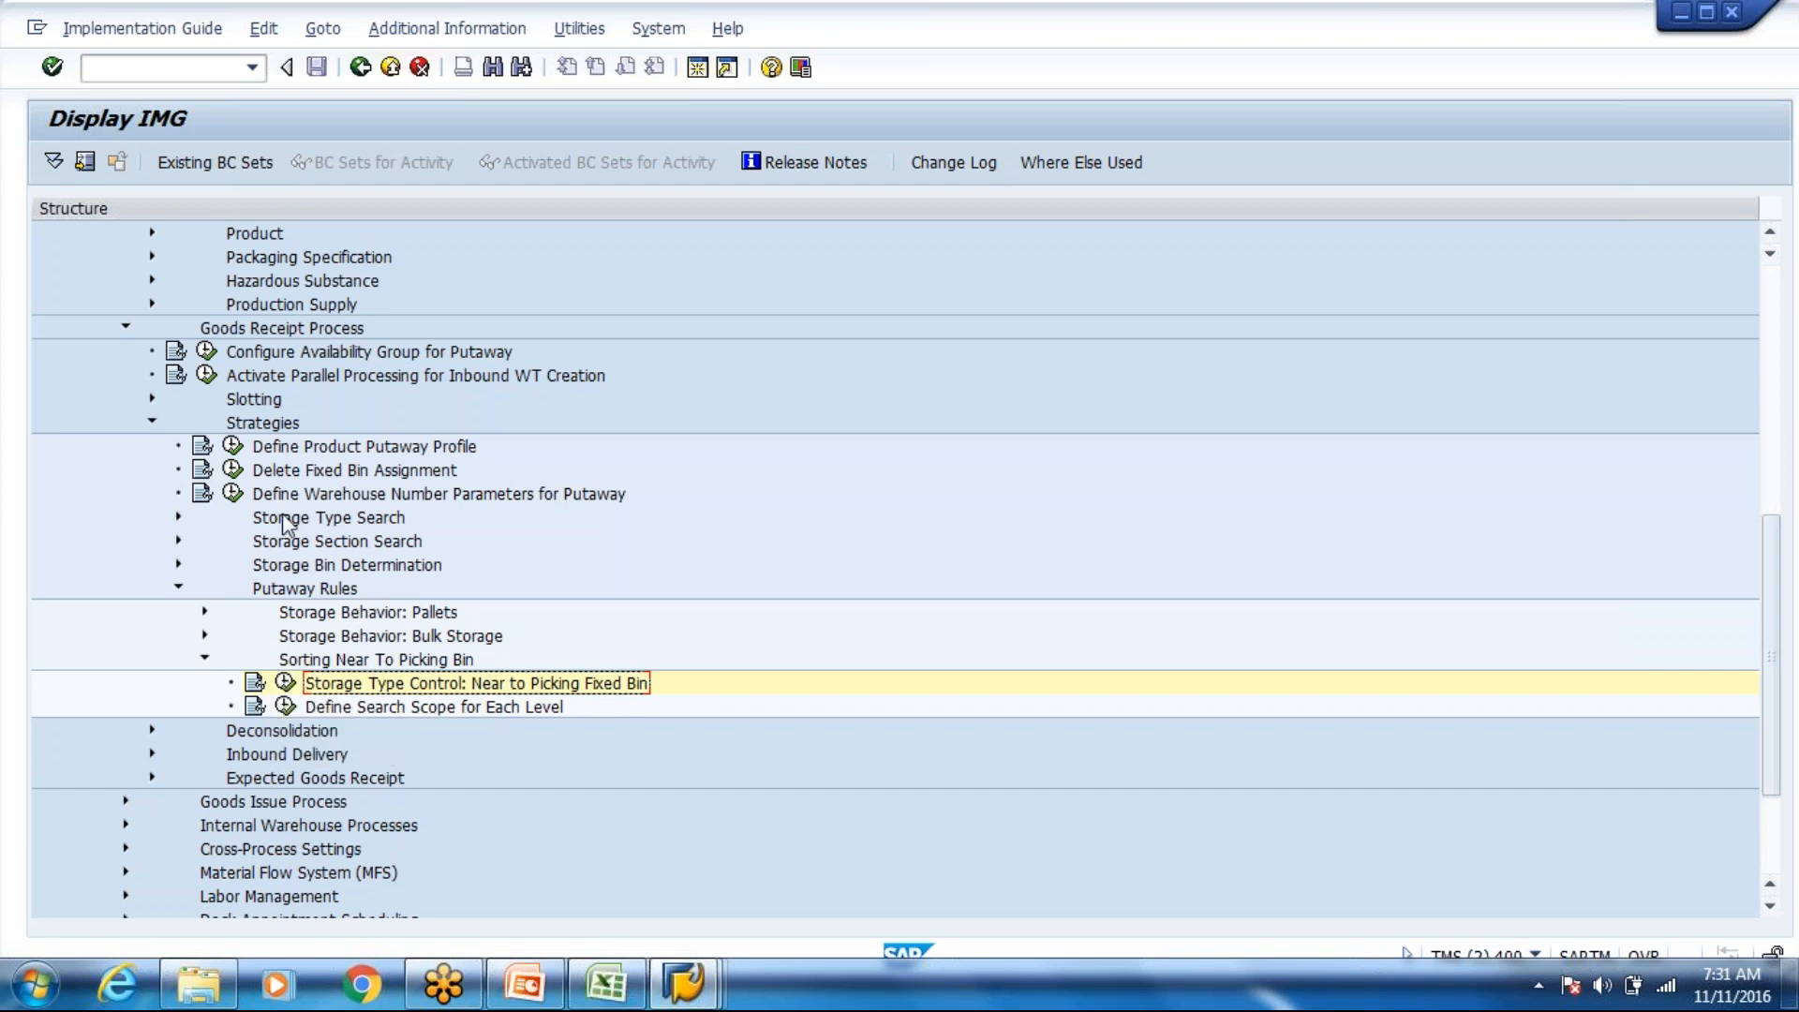
scroll(202, 459, up, 2)
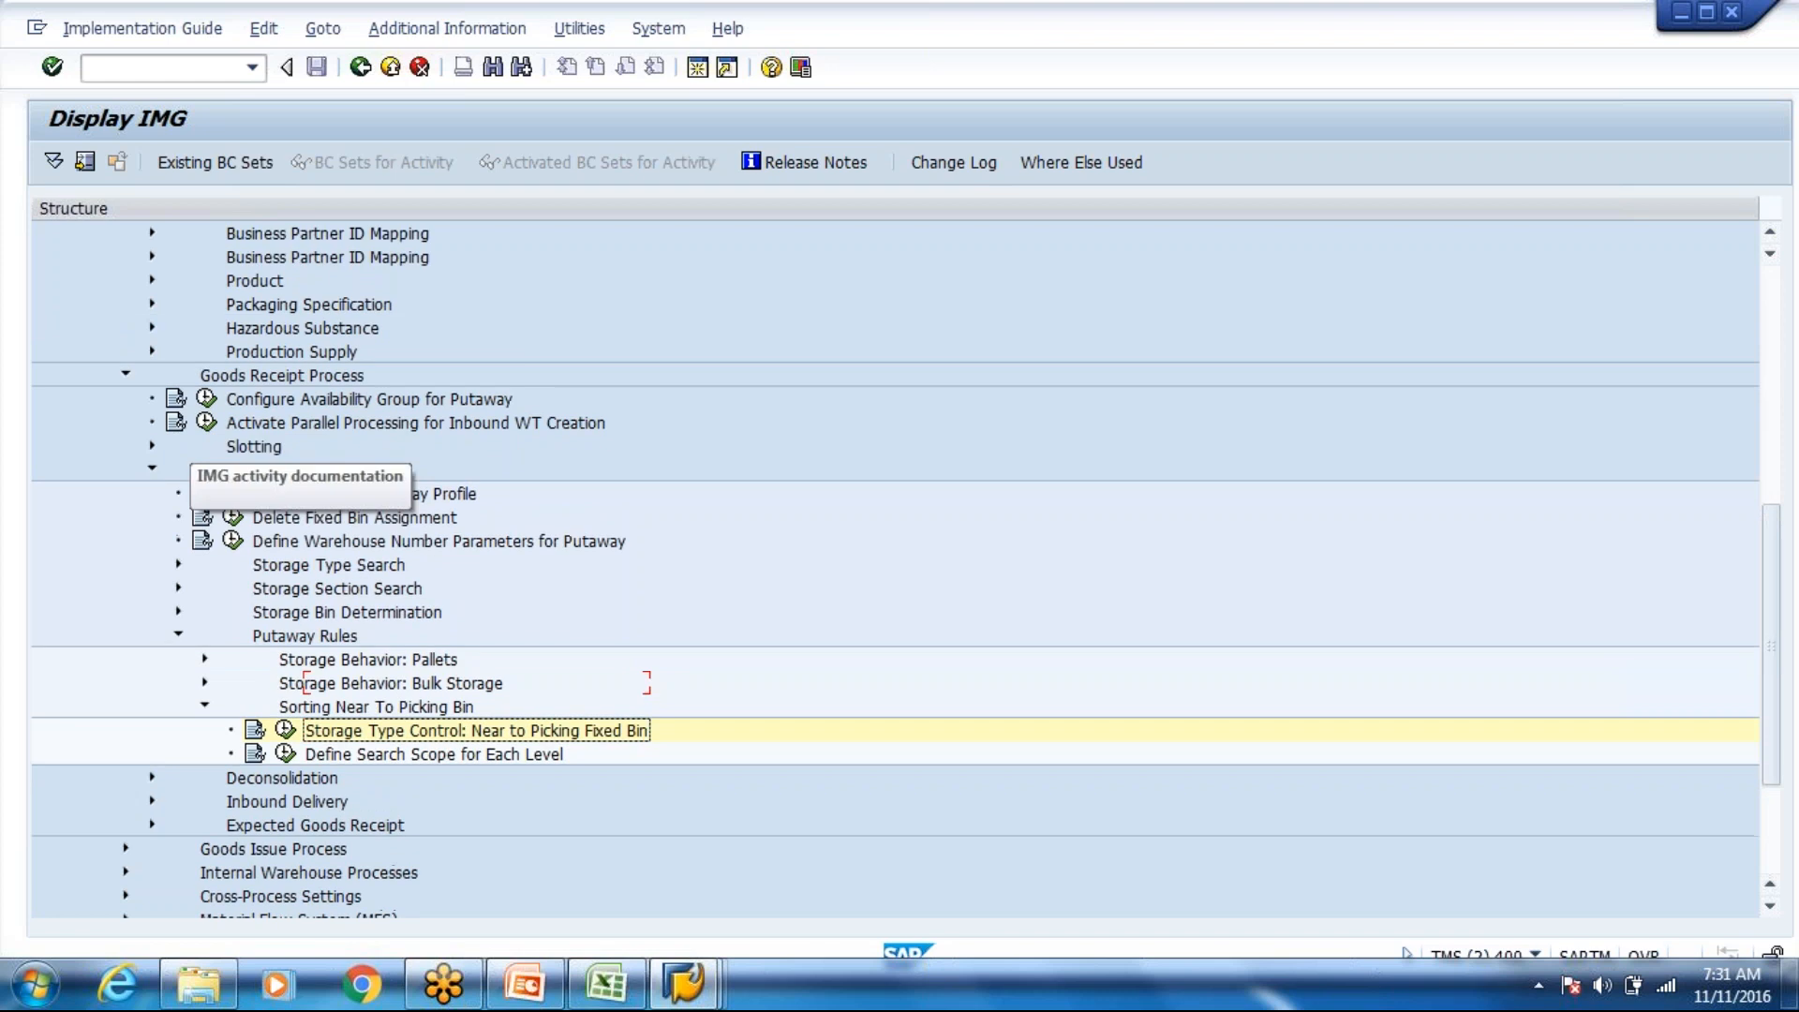
scroll(204, 459, up, 4)
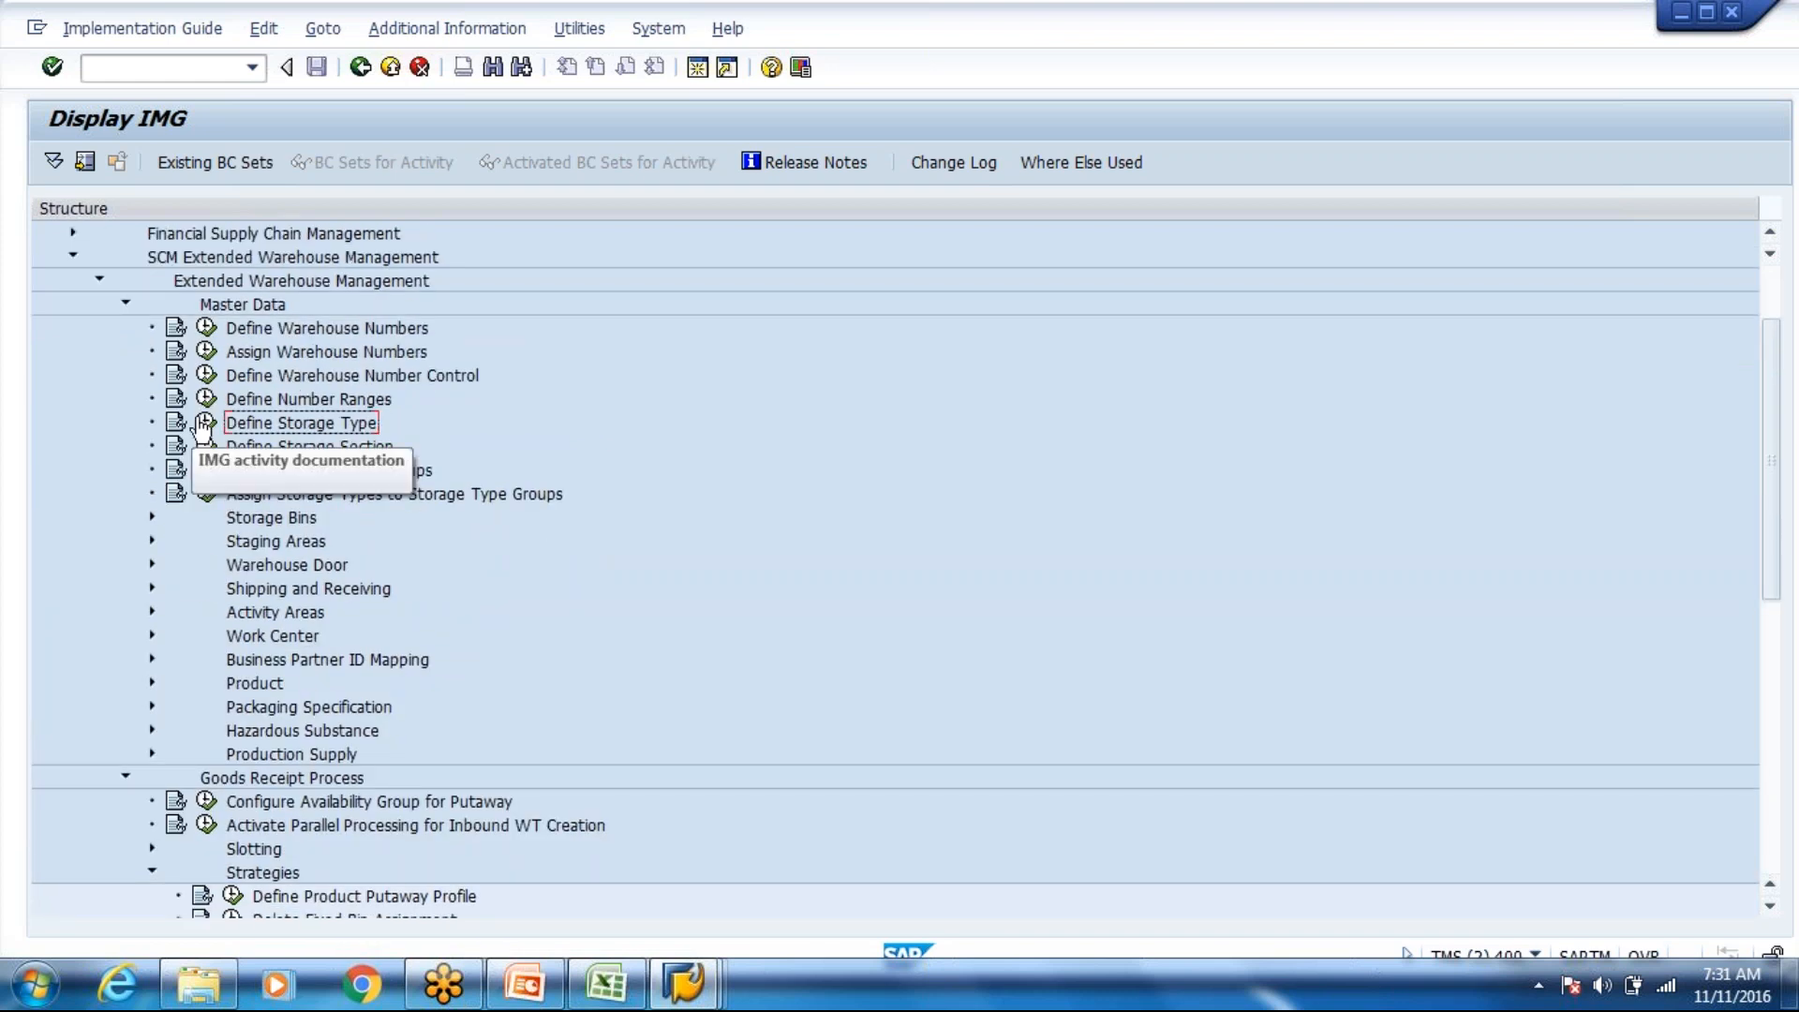
click(207, 421)
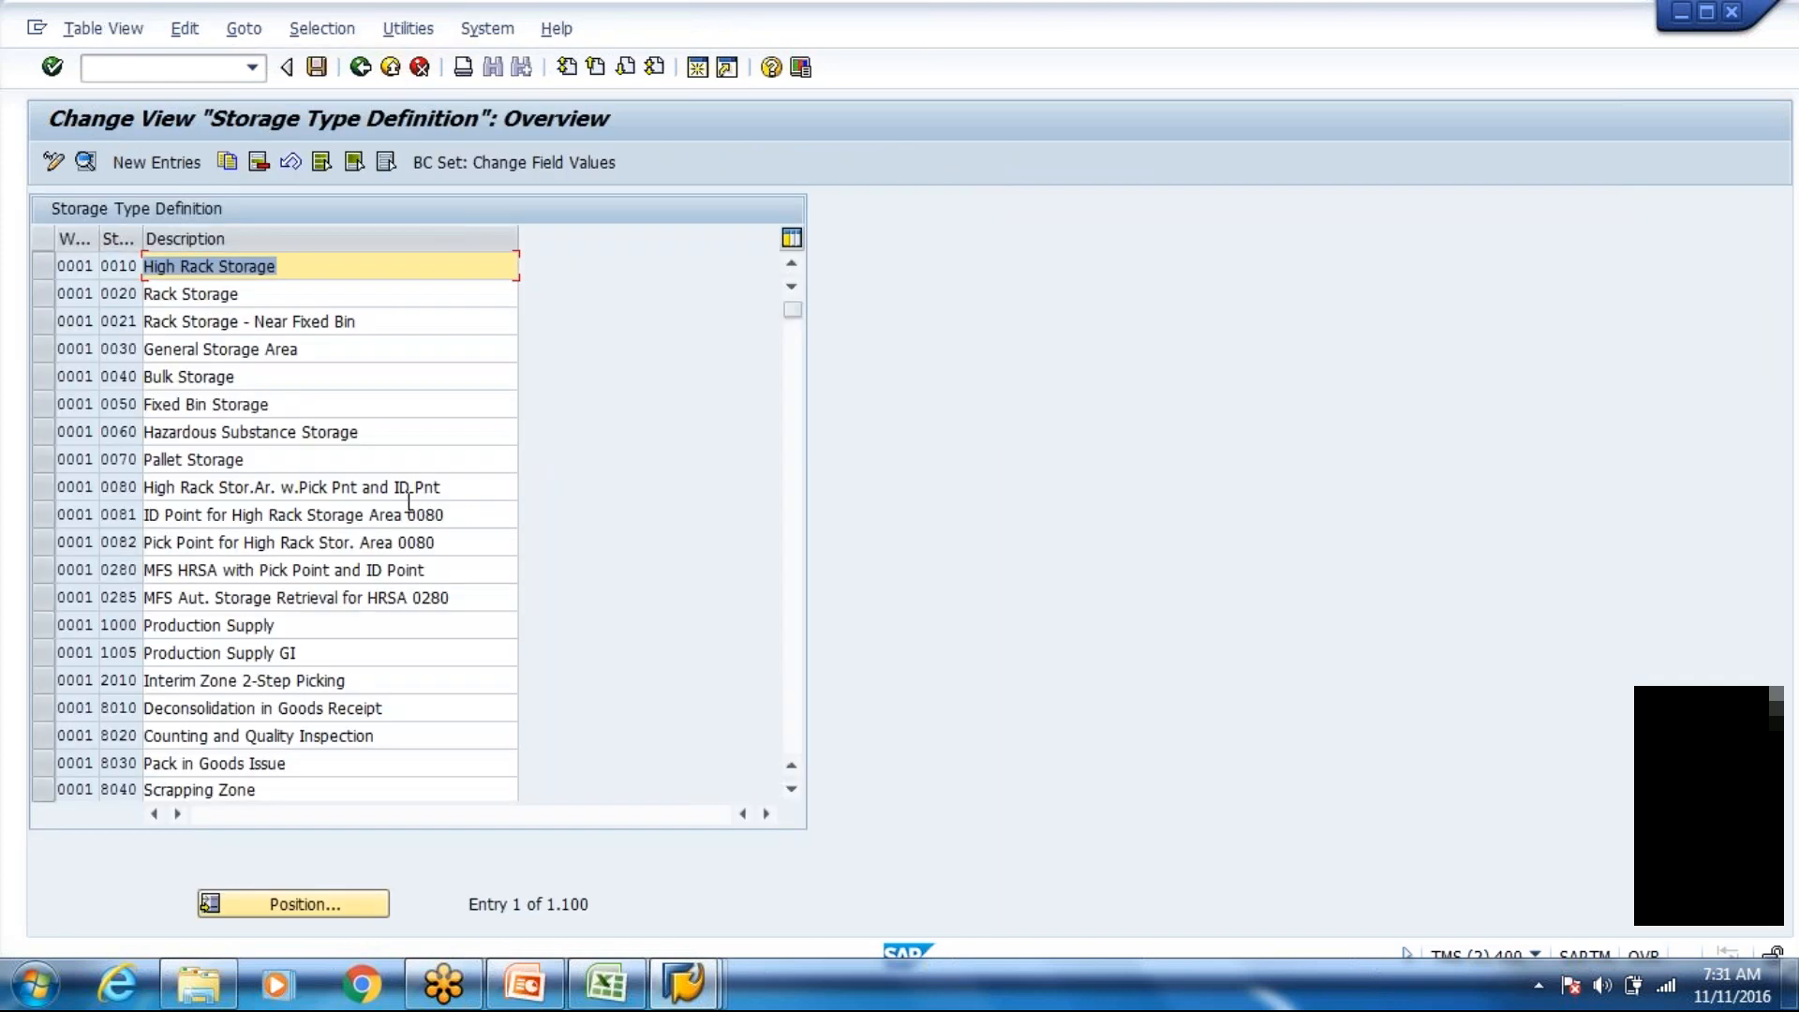
scroll(233, 398, down, 4)
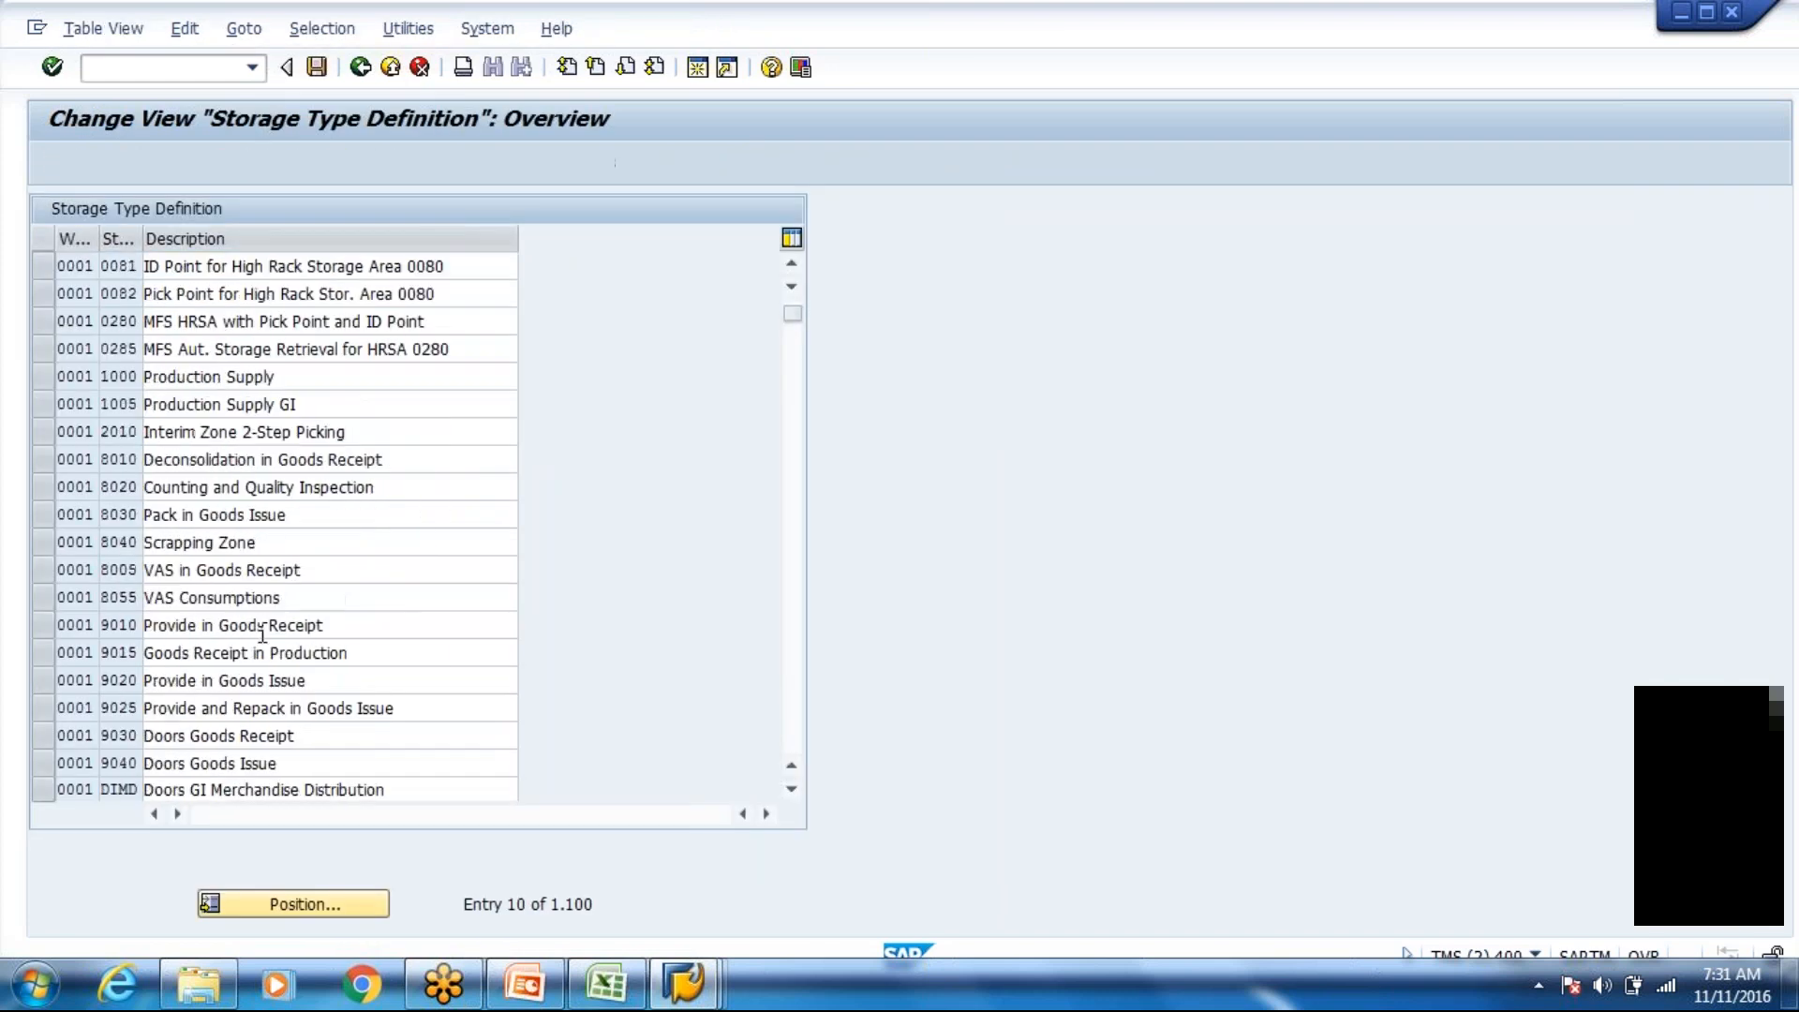
click(318, 912)
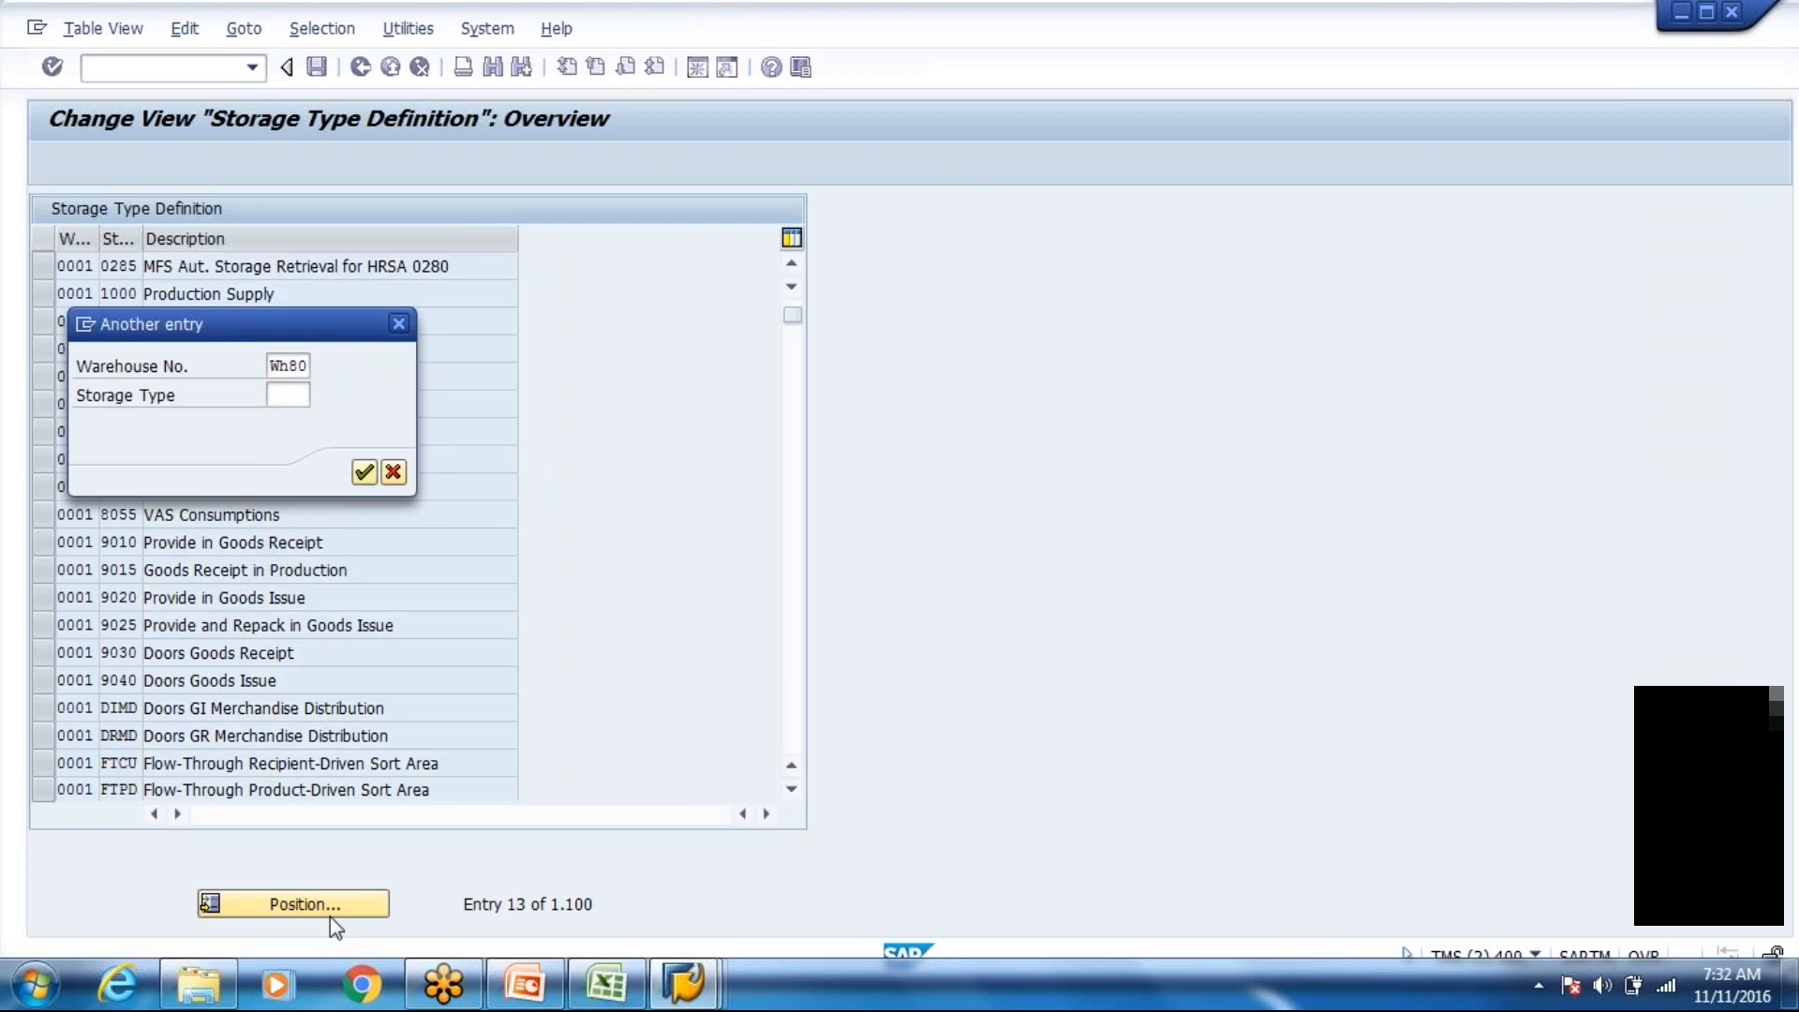
key(Return)
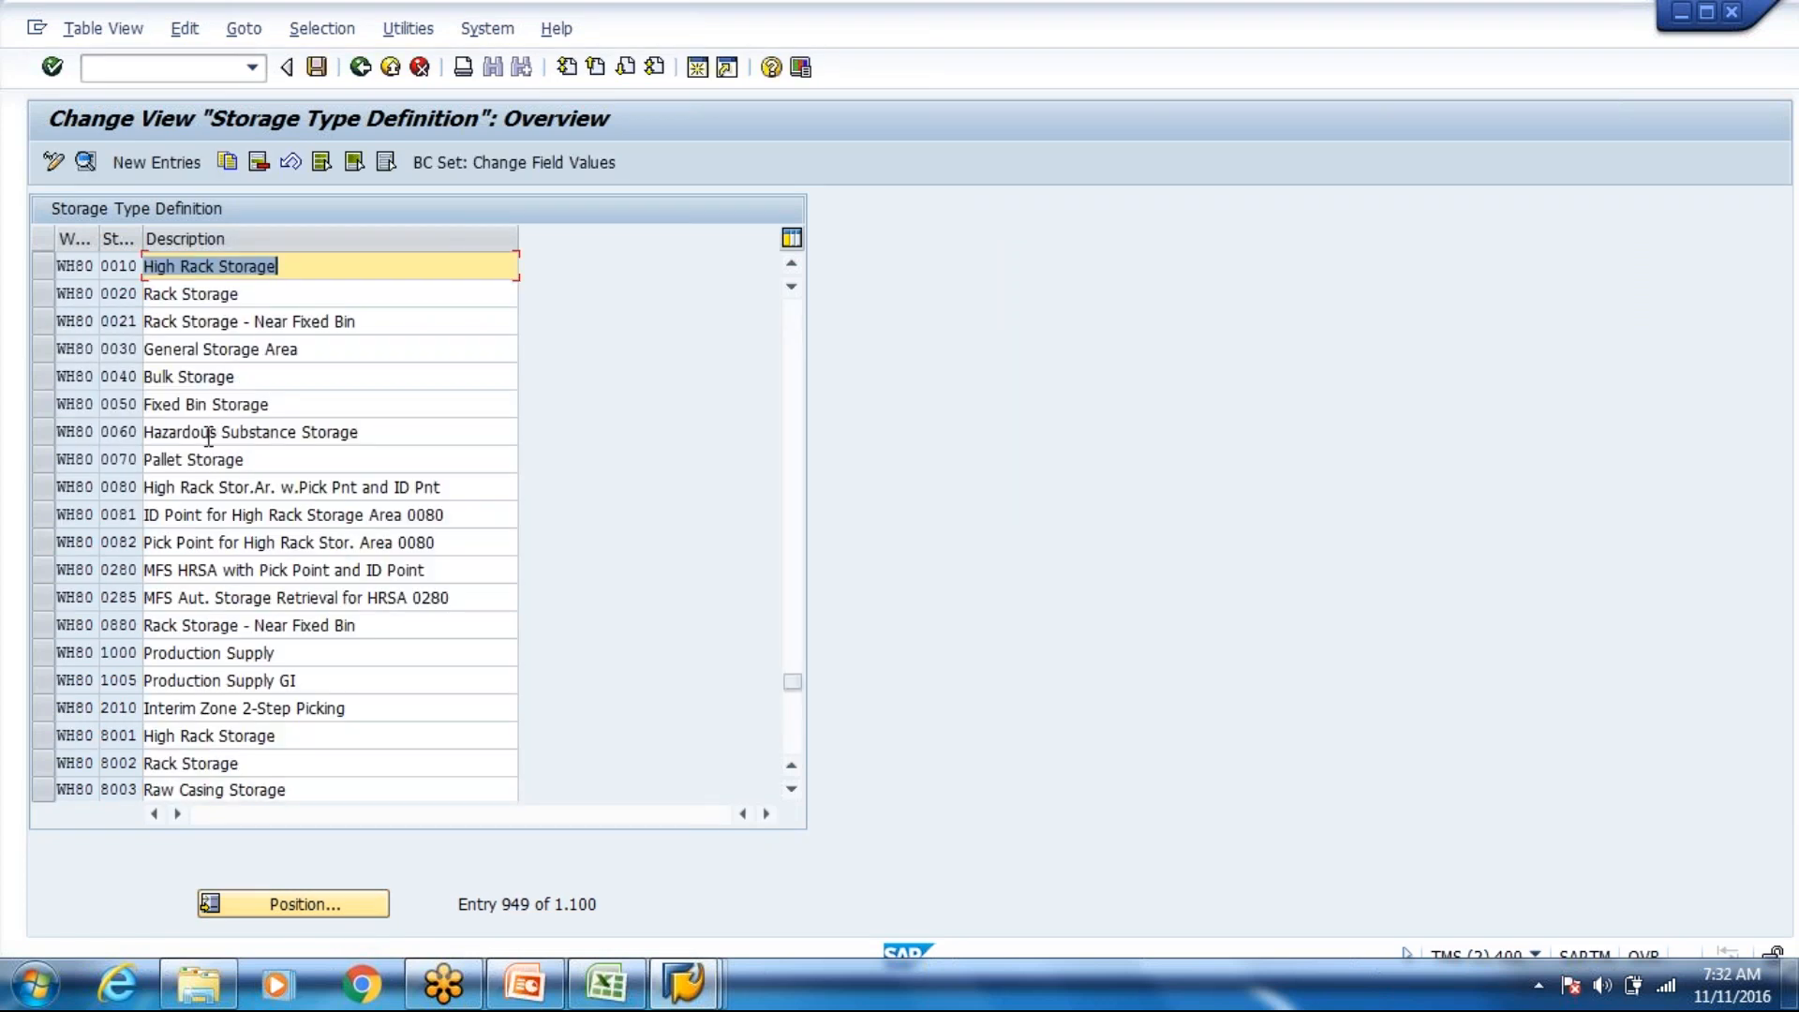
Step: Open the details of WH80 storage type 8003 and check its putaway control settings and the Level: Add. to Stock options
click(208, 436)
scroll(226, 595, down, 2)
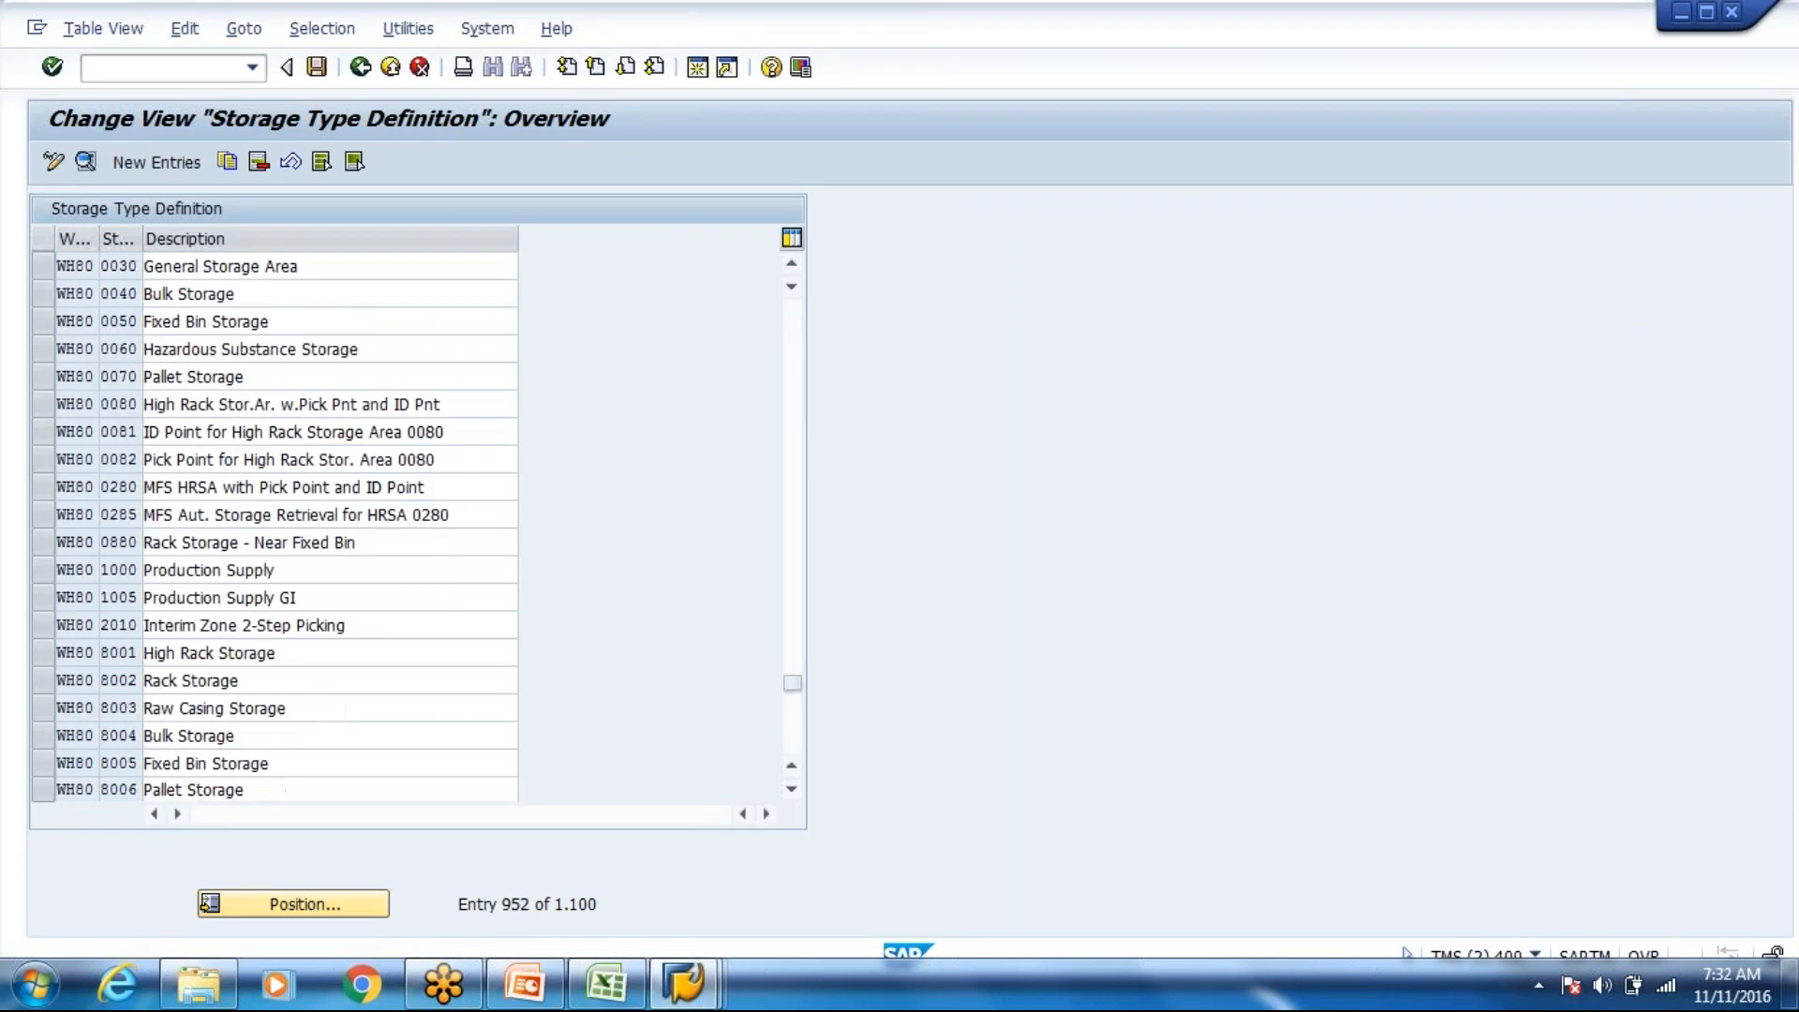
double_click(226, 624)
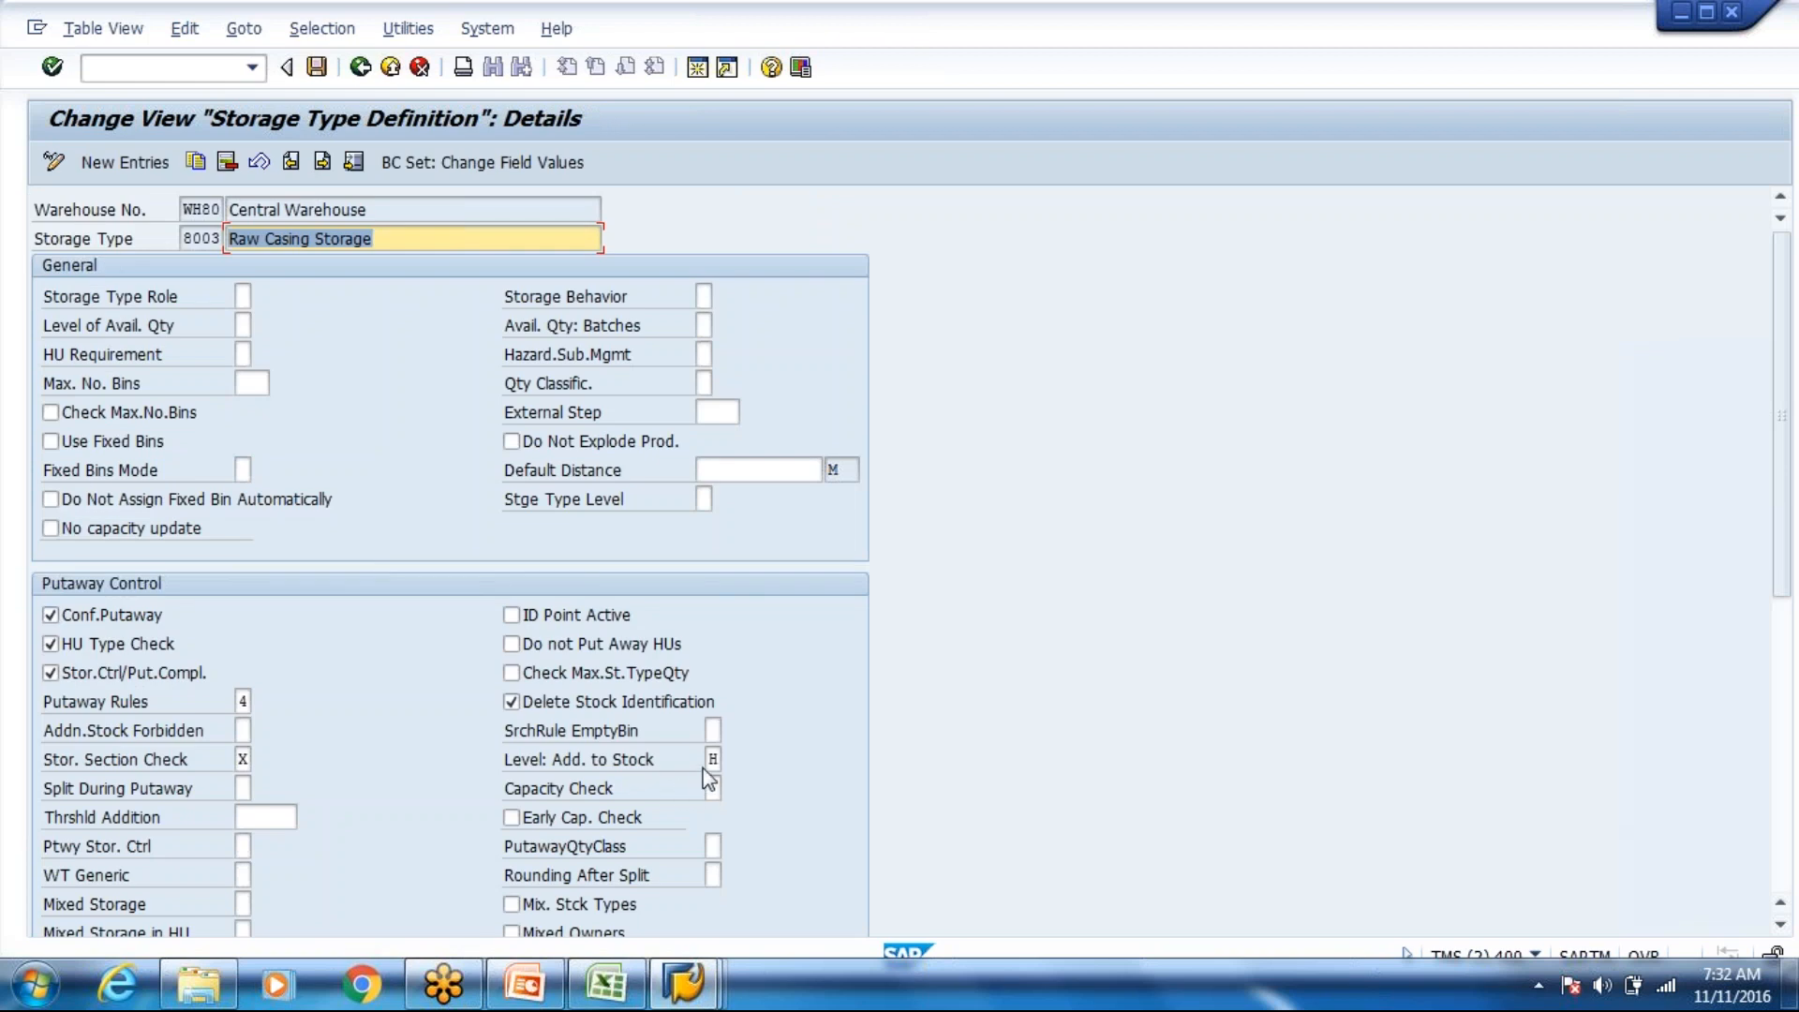
click(710, 759)
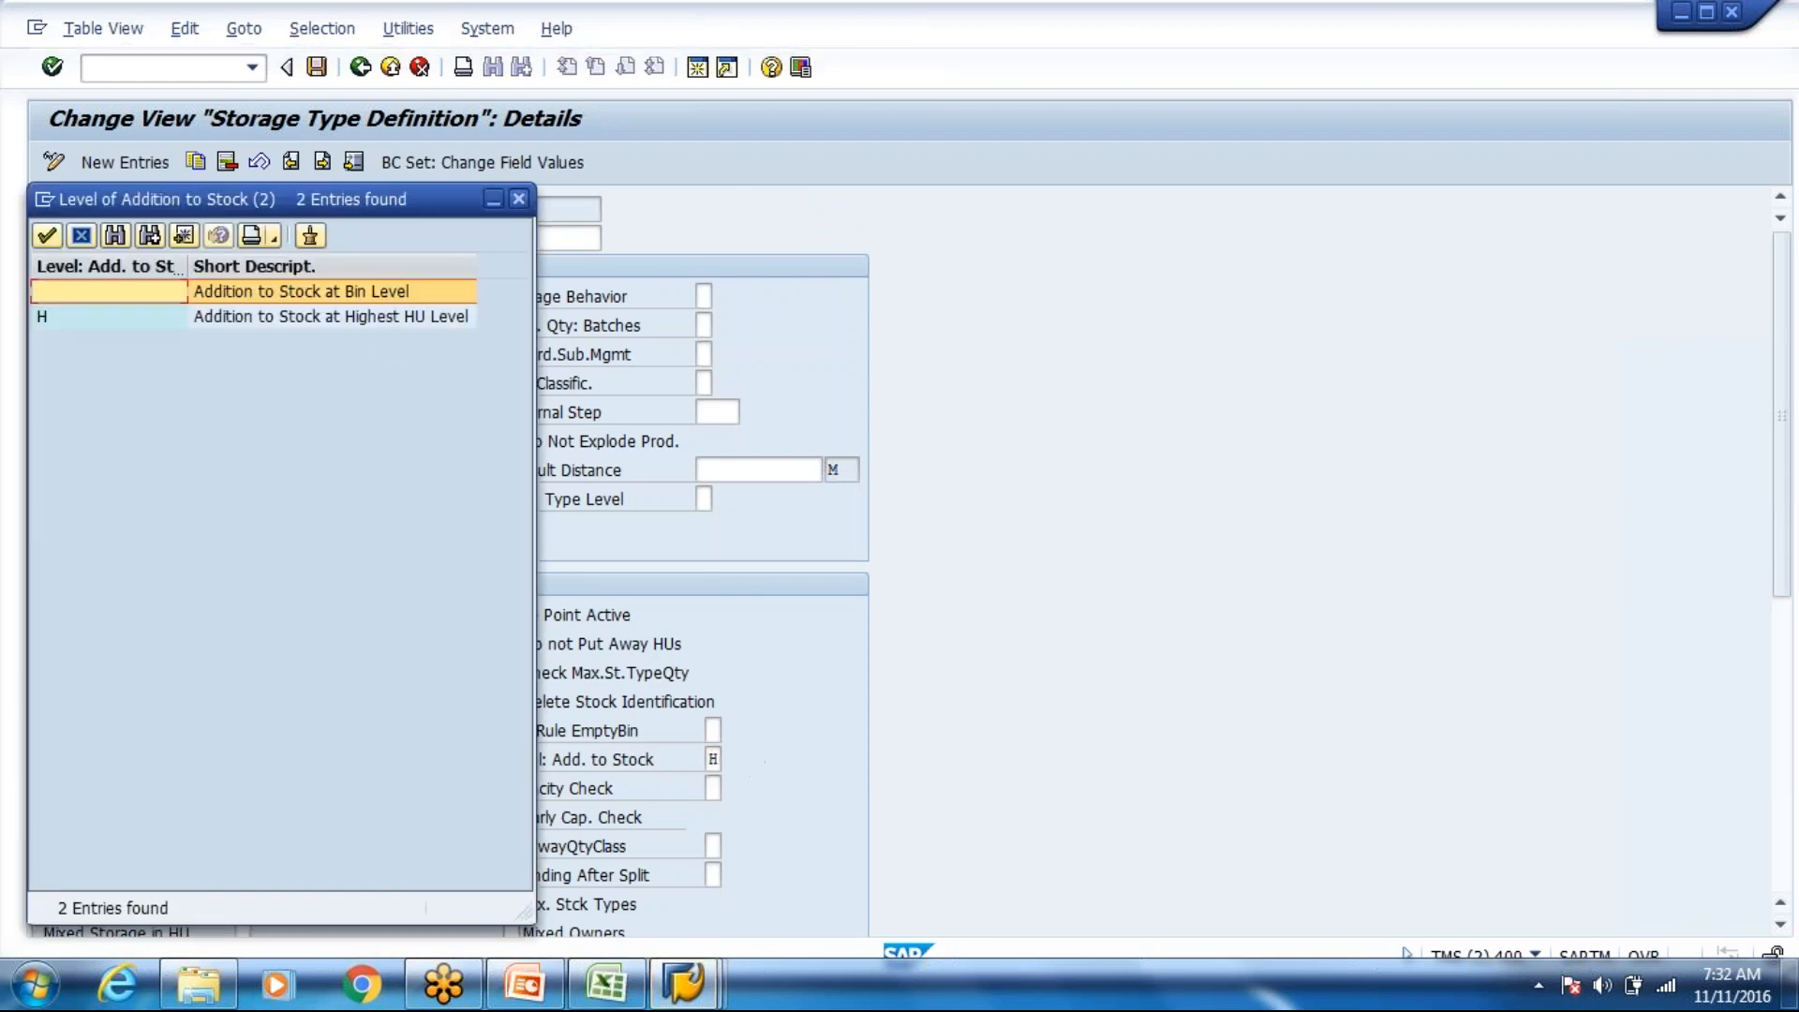
key(Escape)
scroll(791, 425, down, 3)
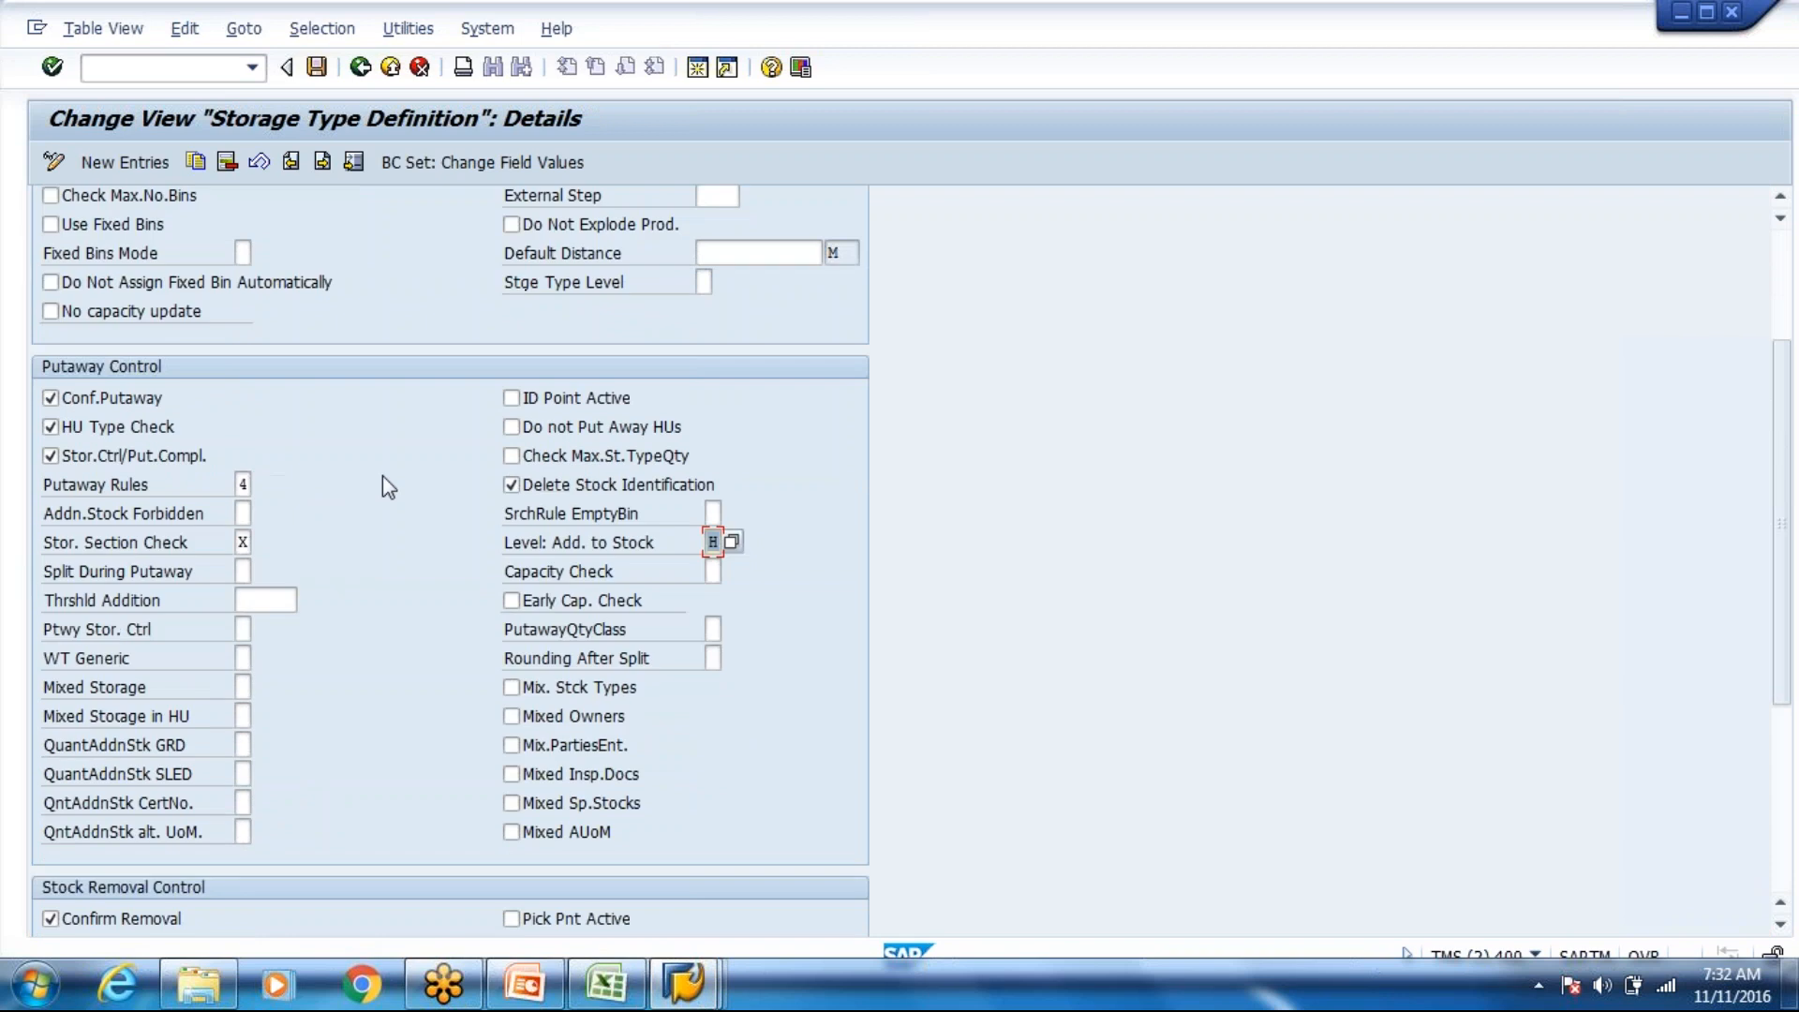
scroll(383, 475, down, 1)
click(359, 67)
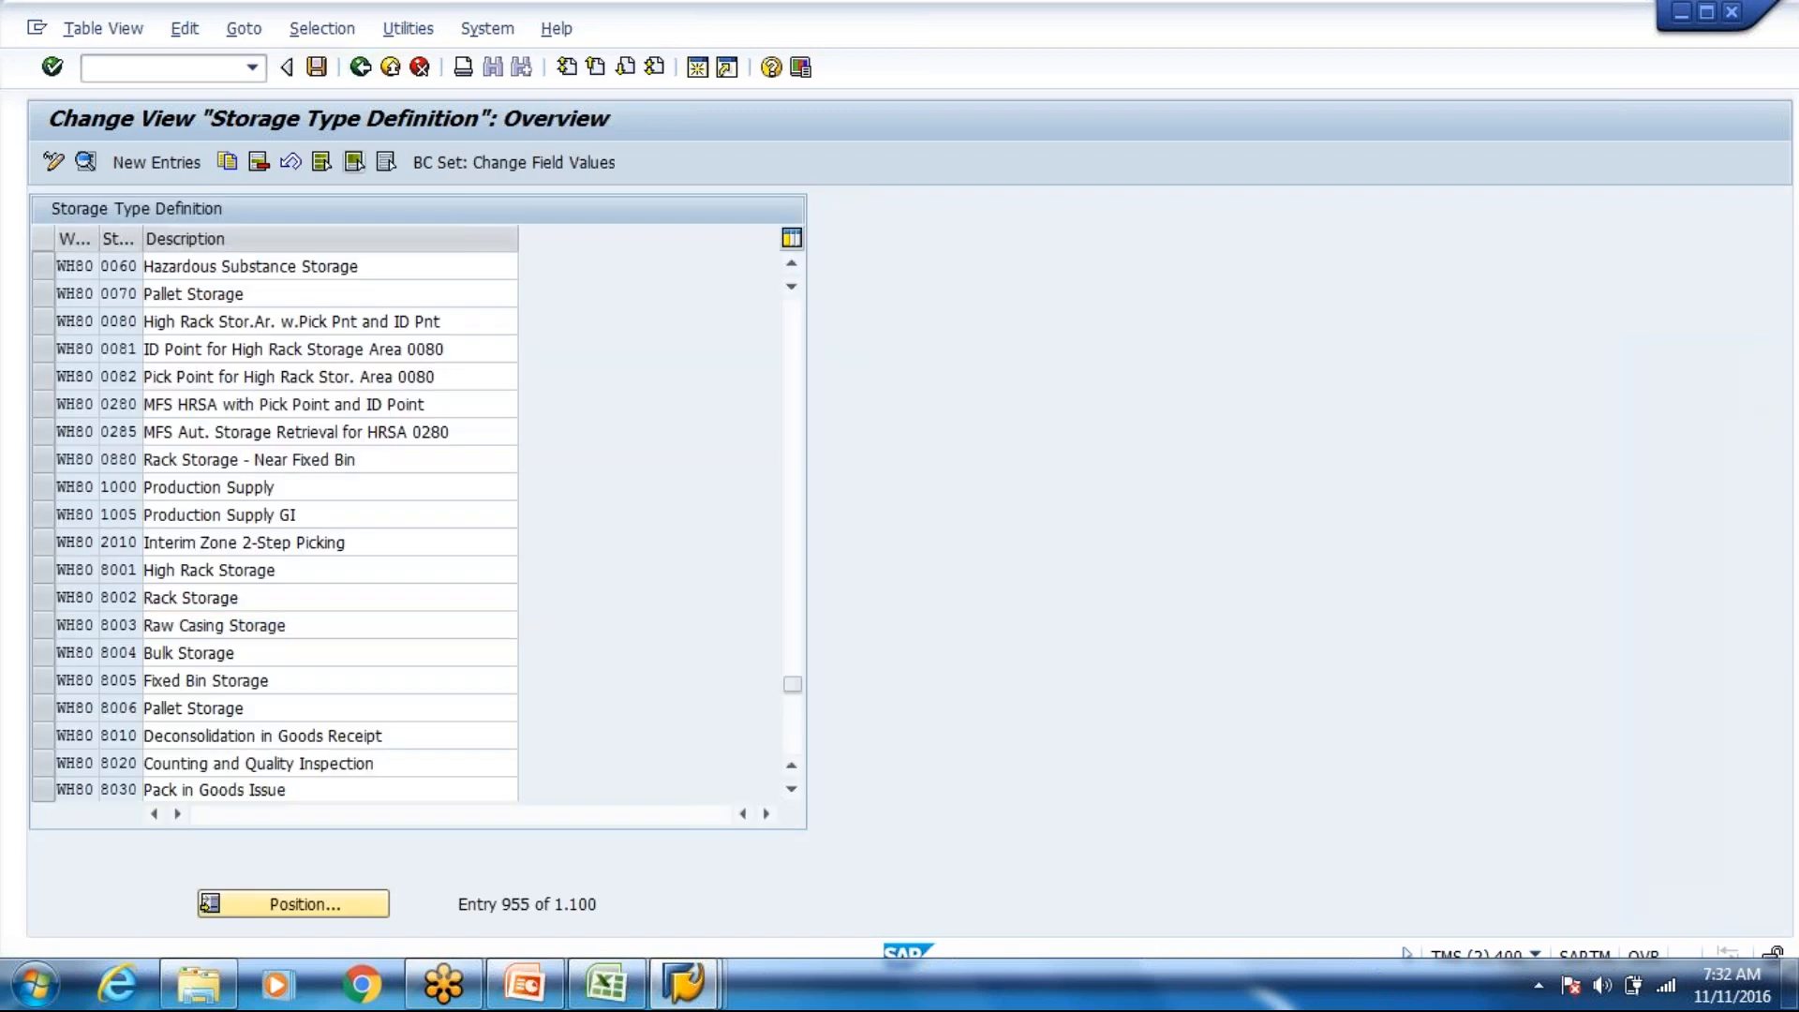
Step: Open the details of WH80 storage type 0880 and check the options of its empty bin search rule
scroll(281, 525, down, 2)
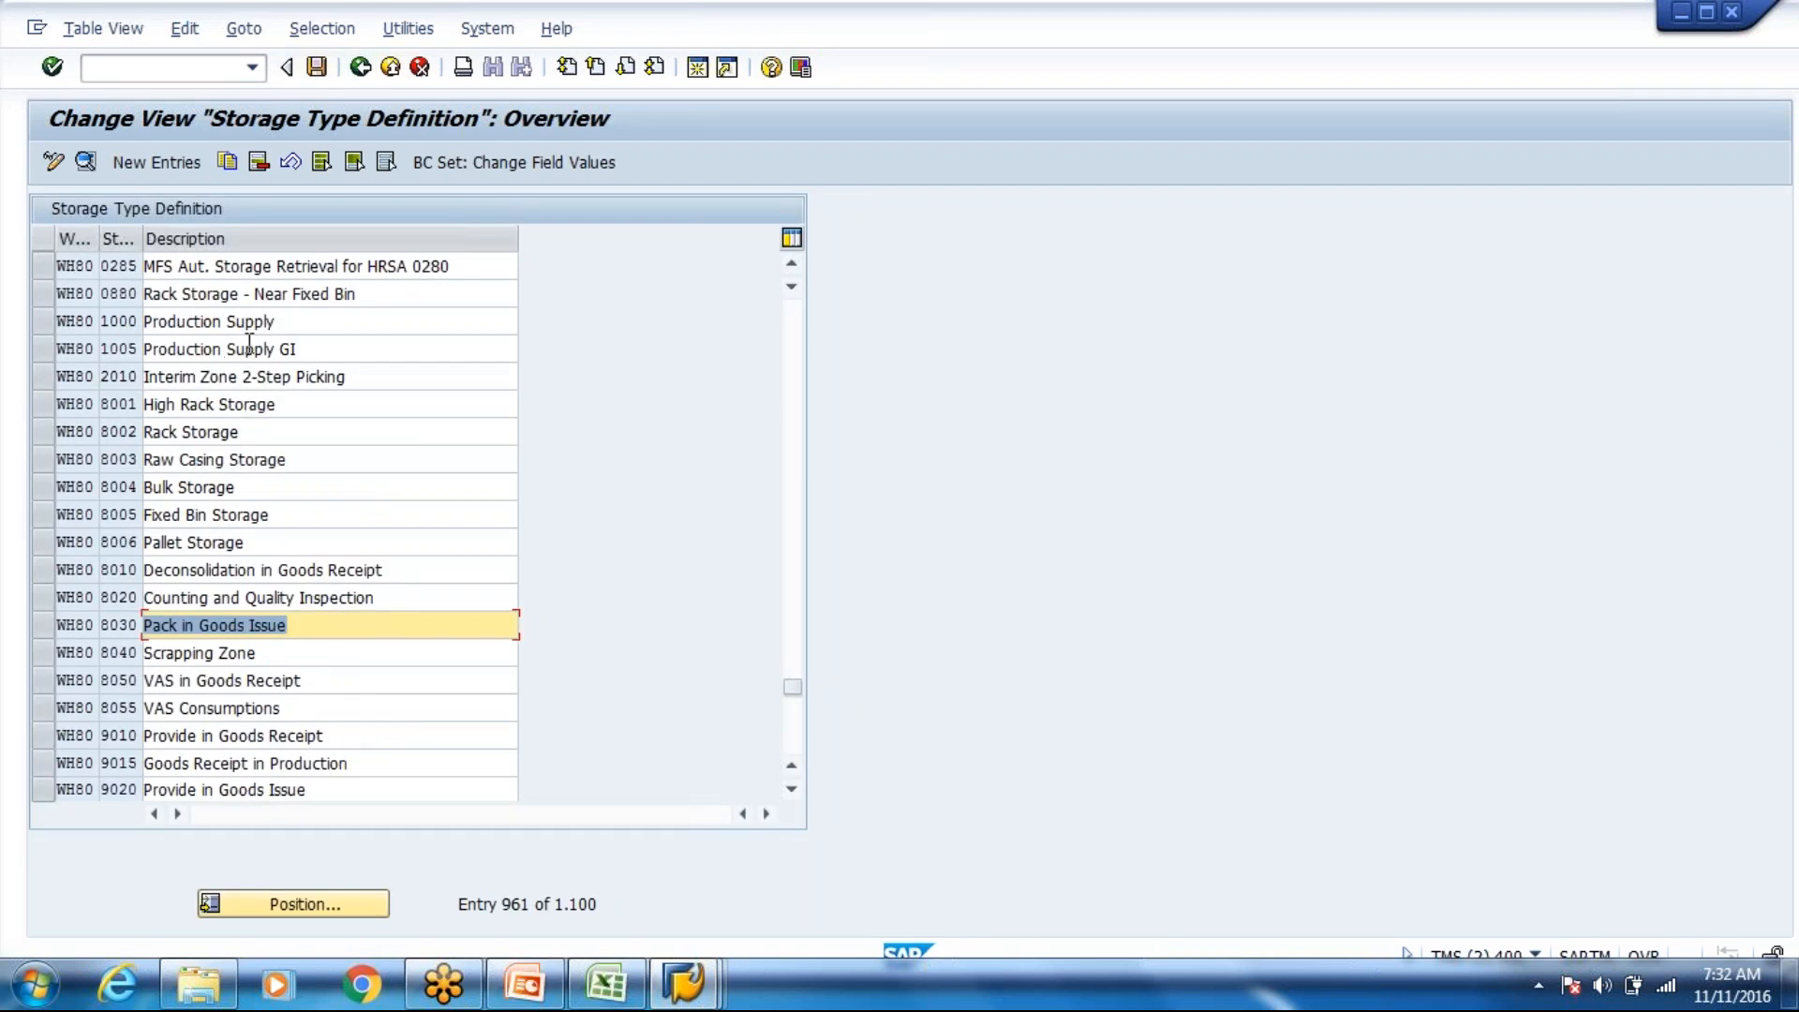
click(267, 293)
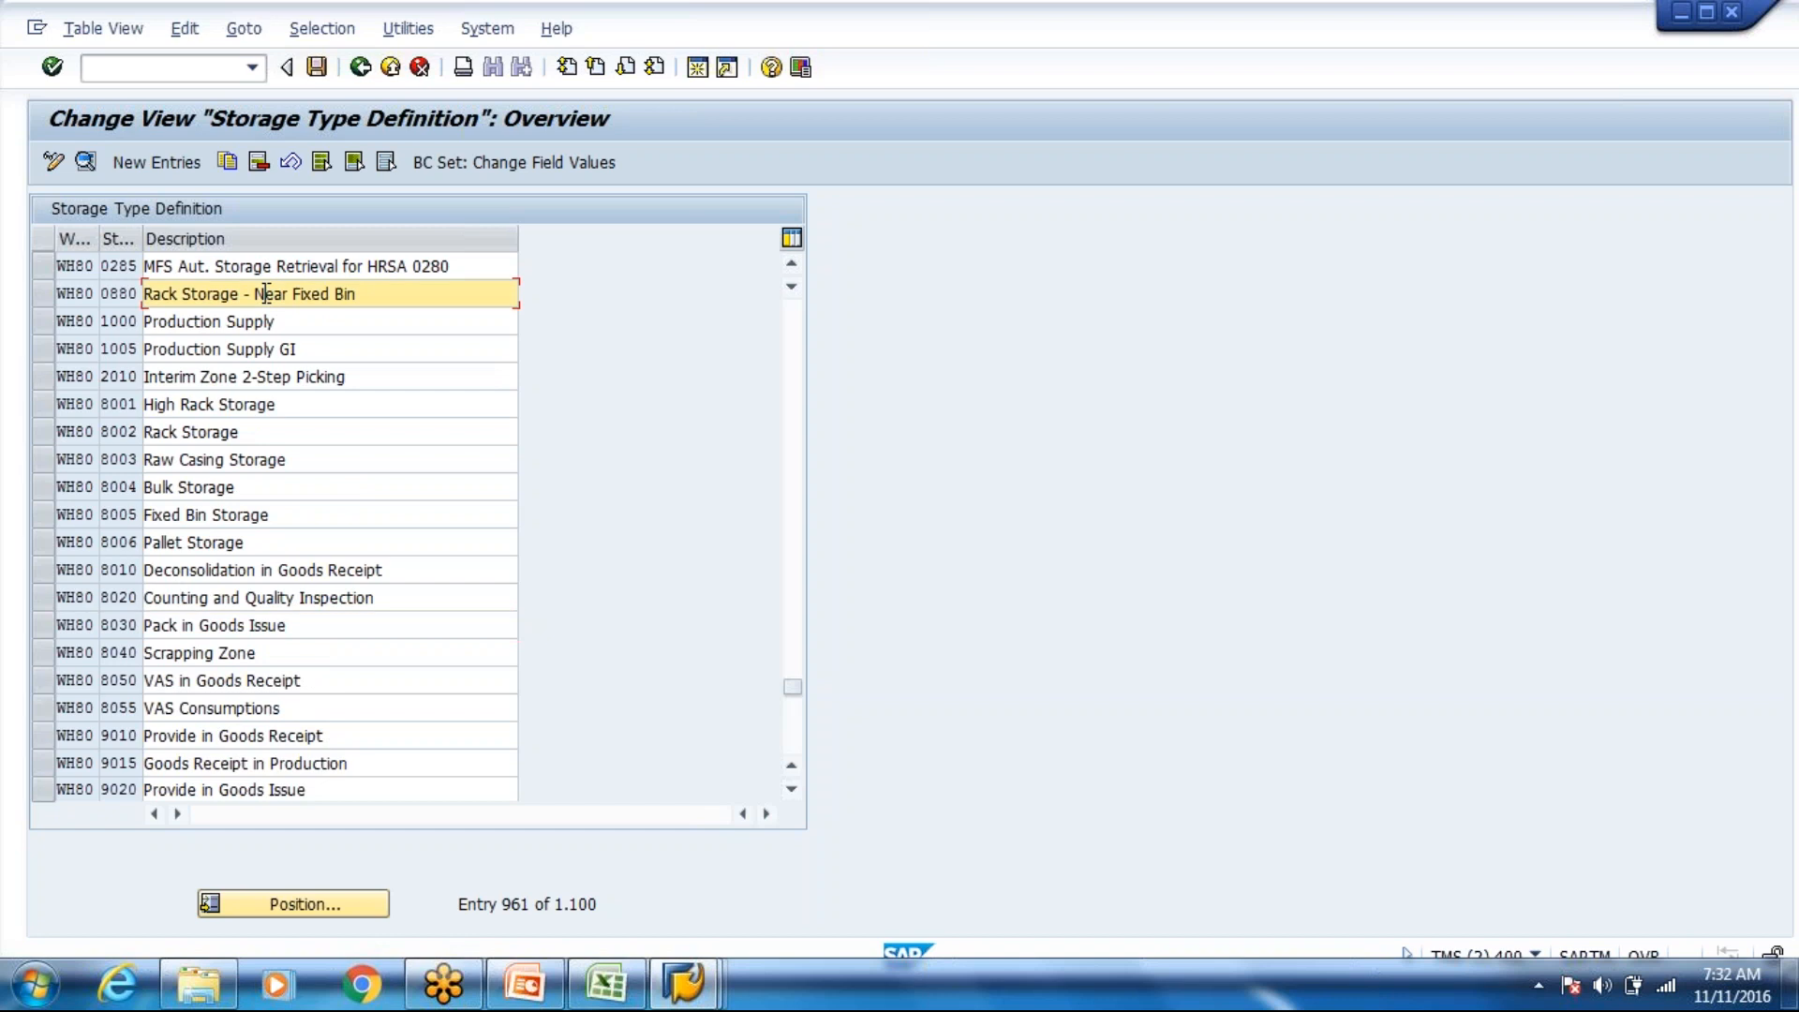
click(39, 293)
double_click(249, 292)
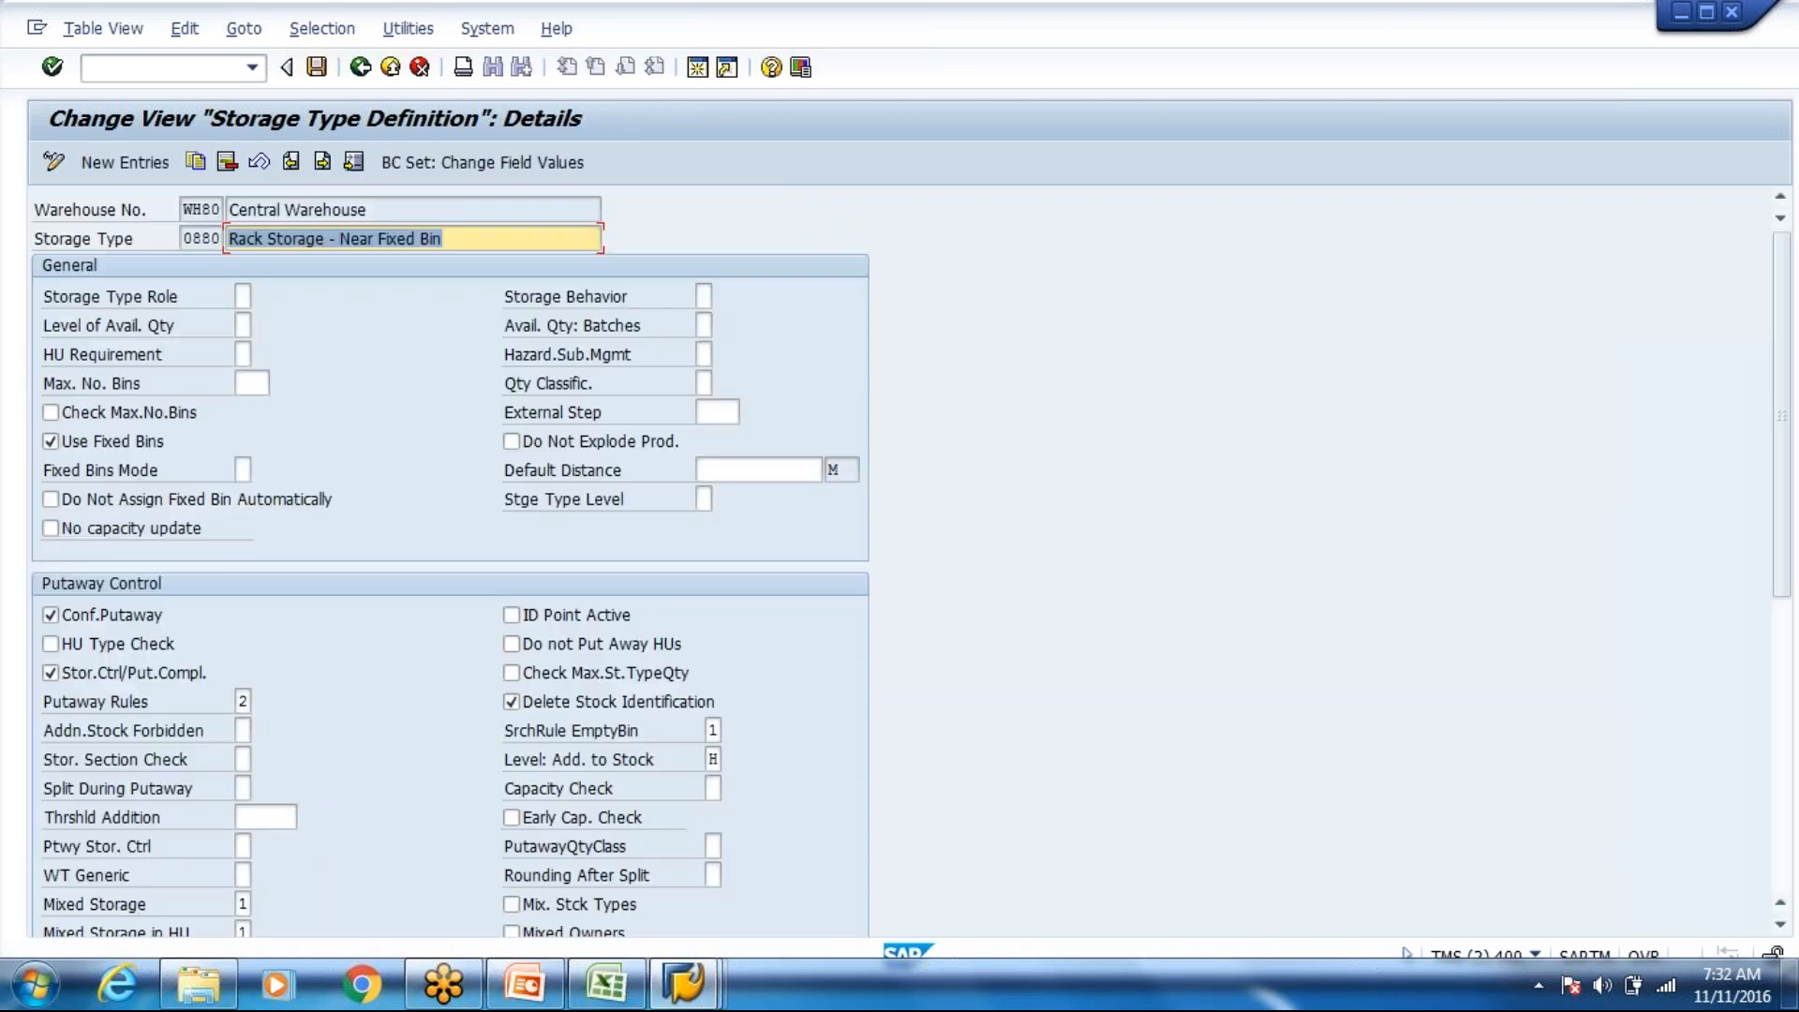
click(713, 733)
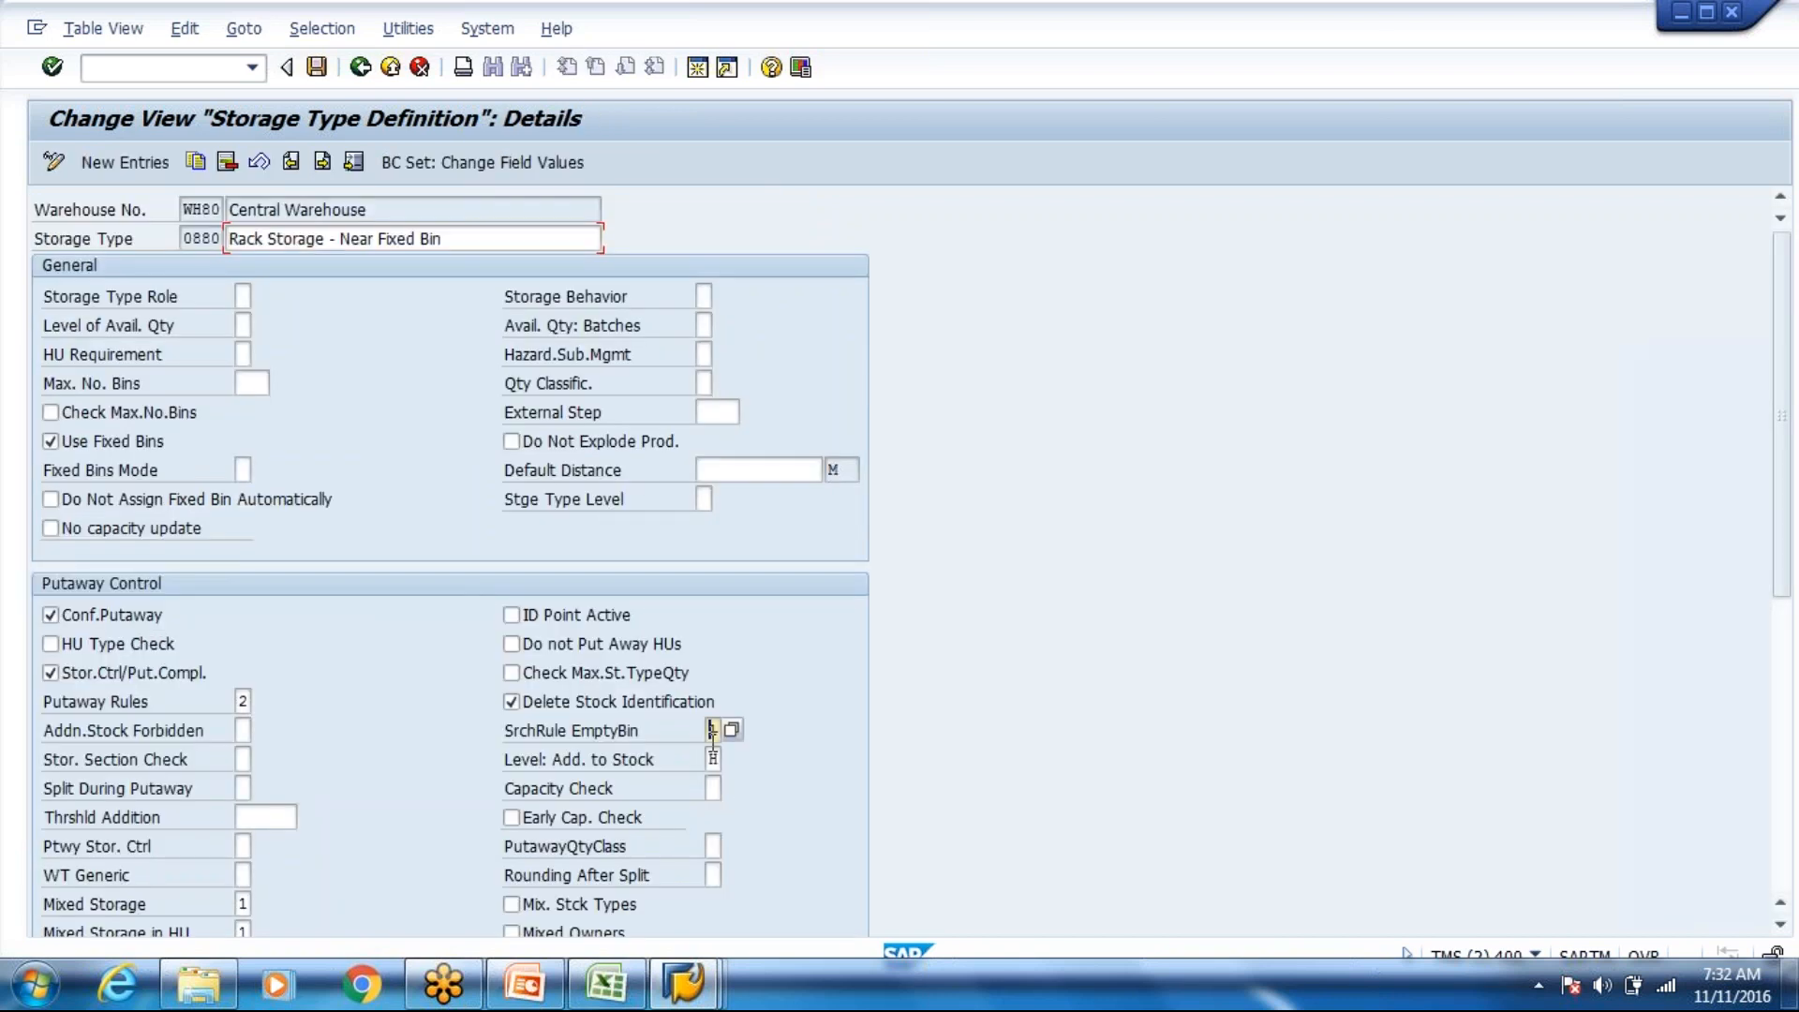
key(F4)
click(312, 319)
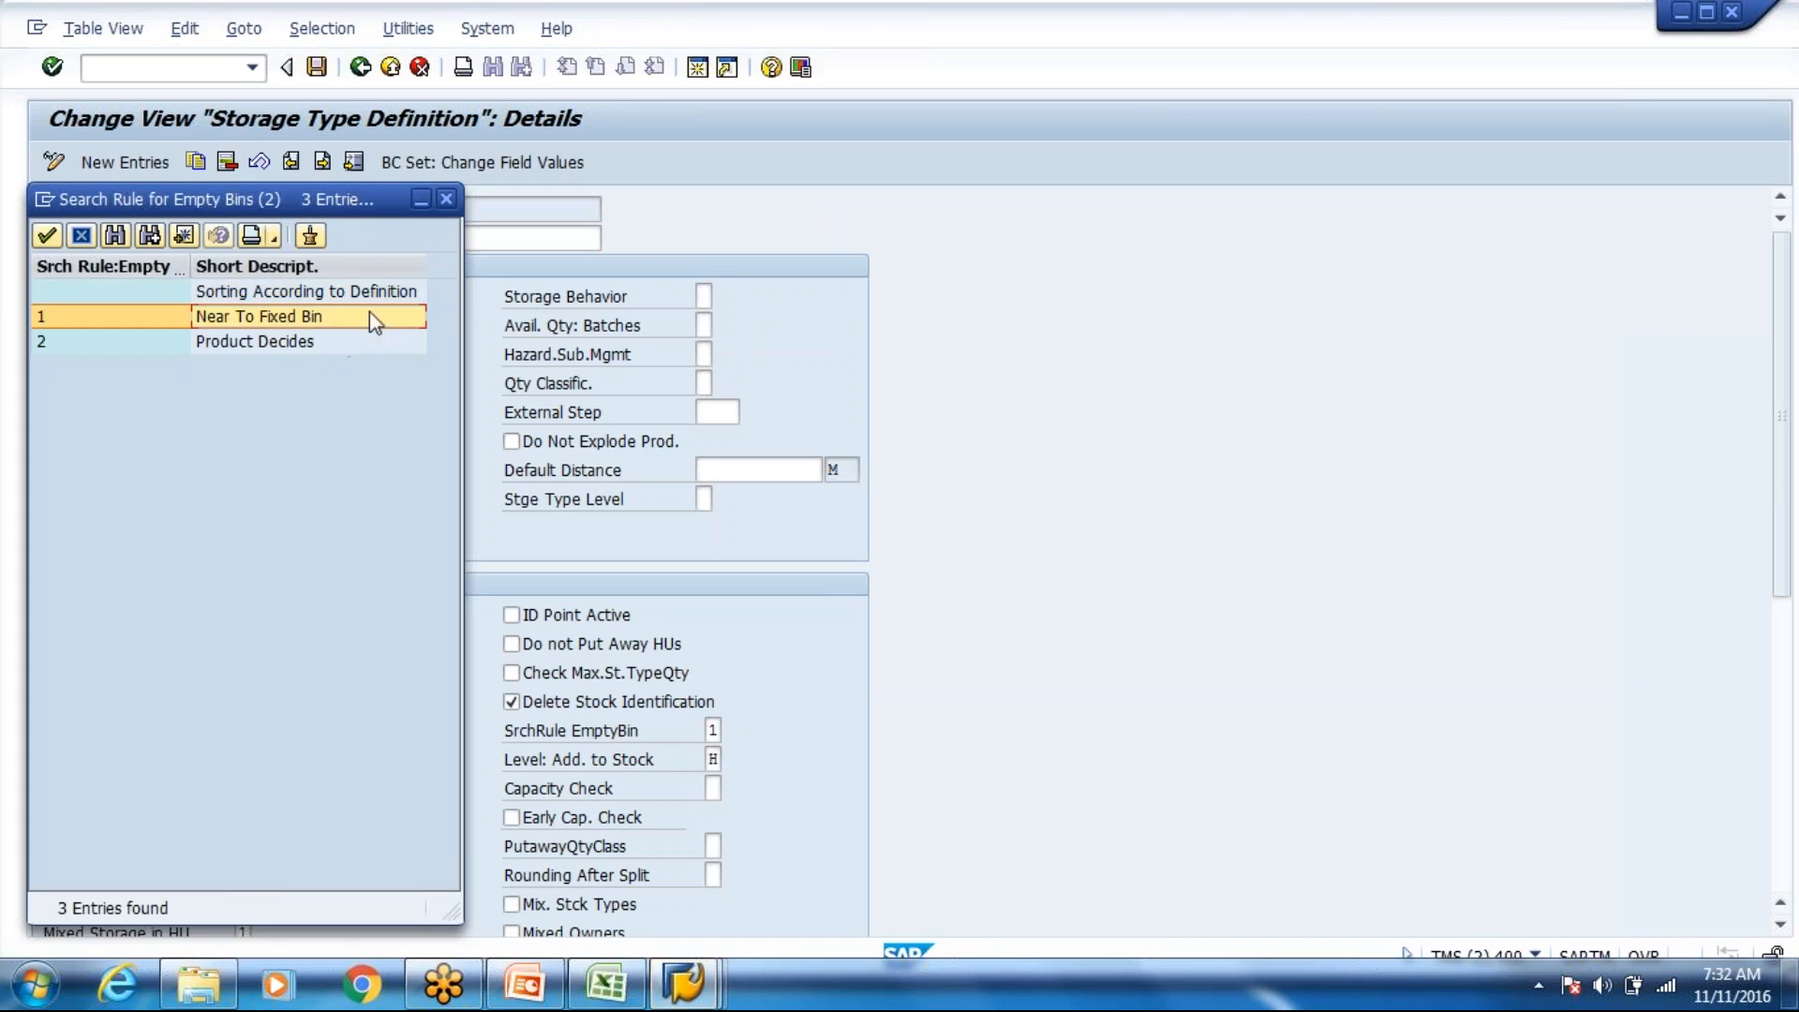
click(446, 199)
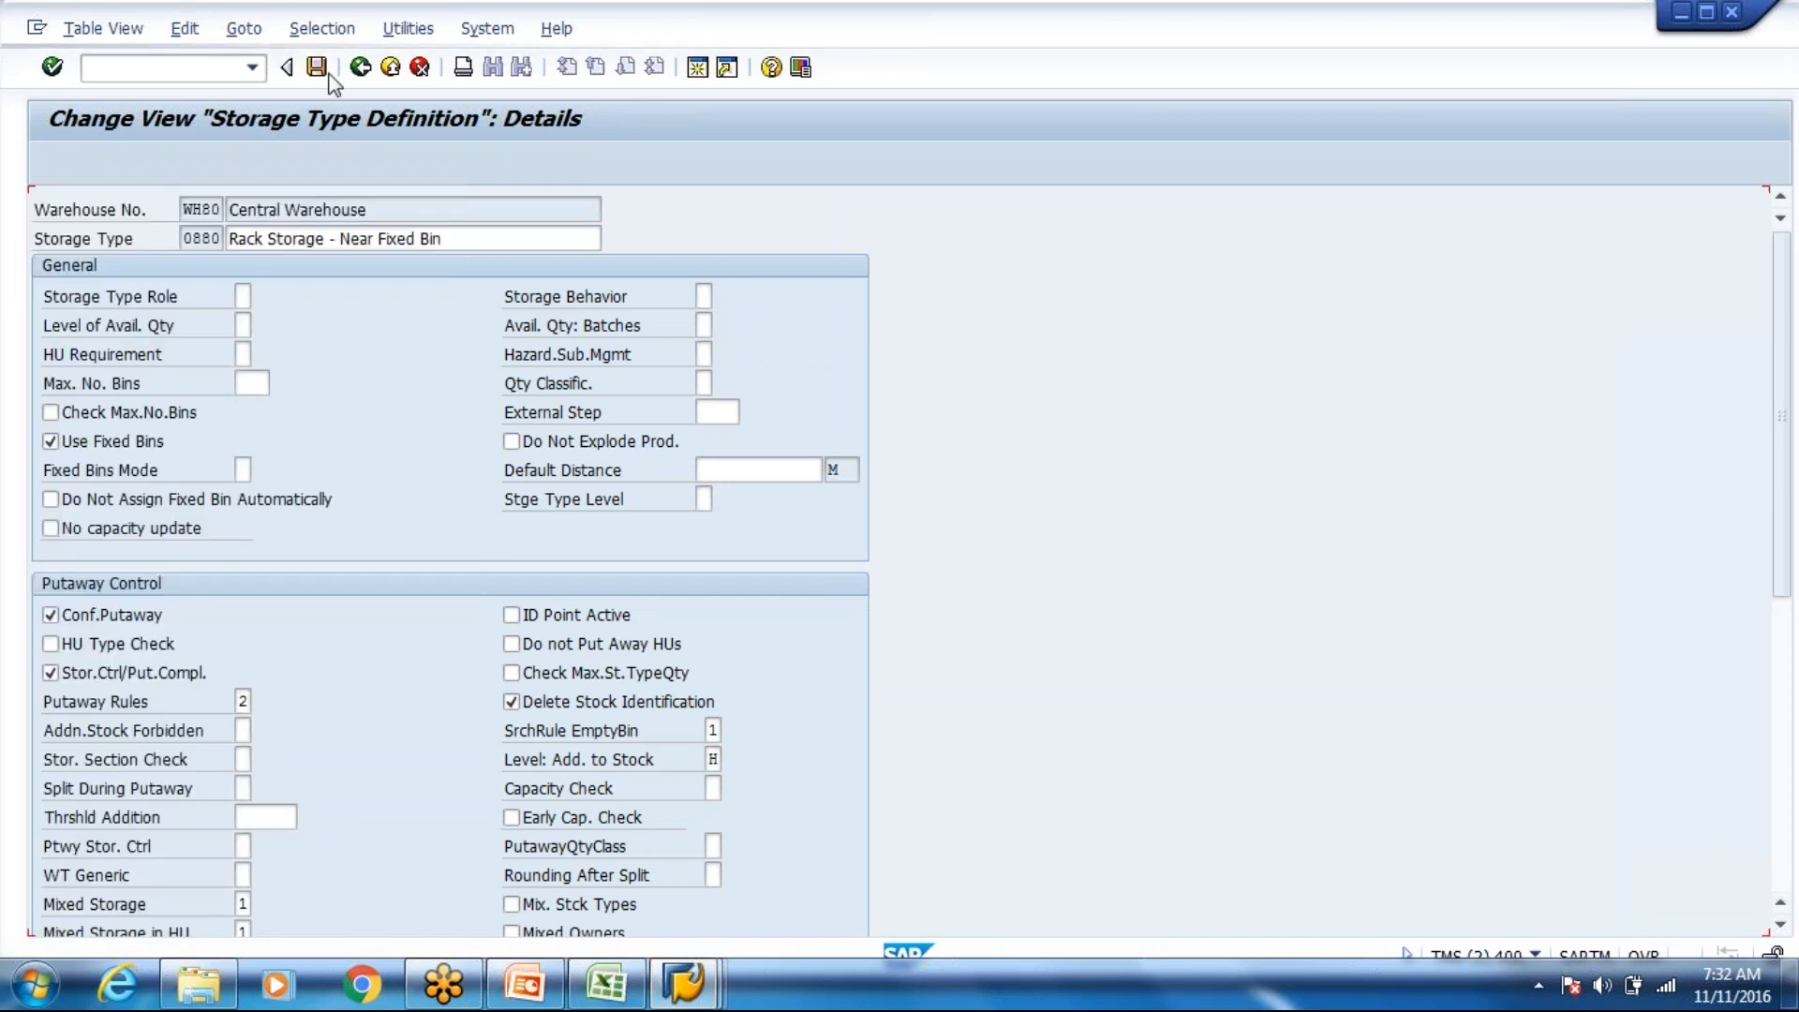
click(361, 67)
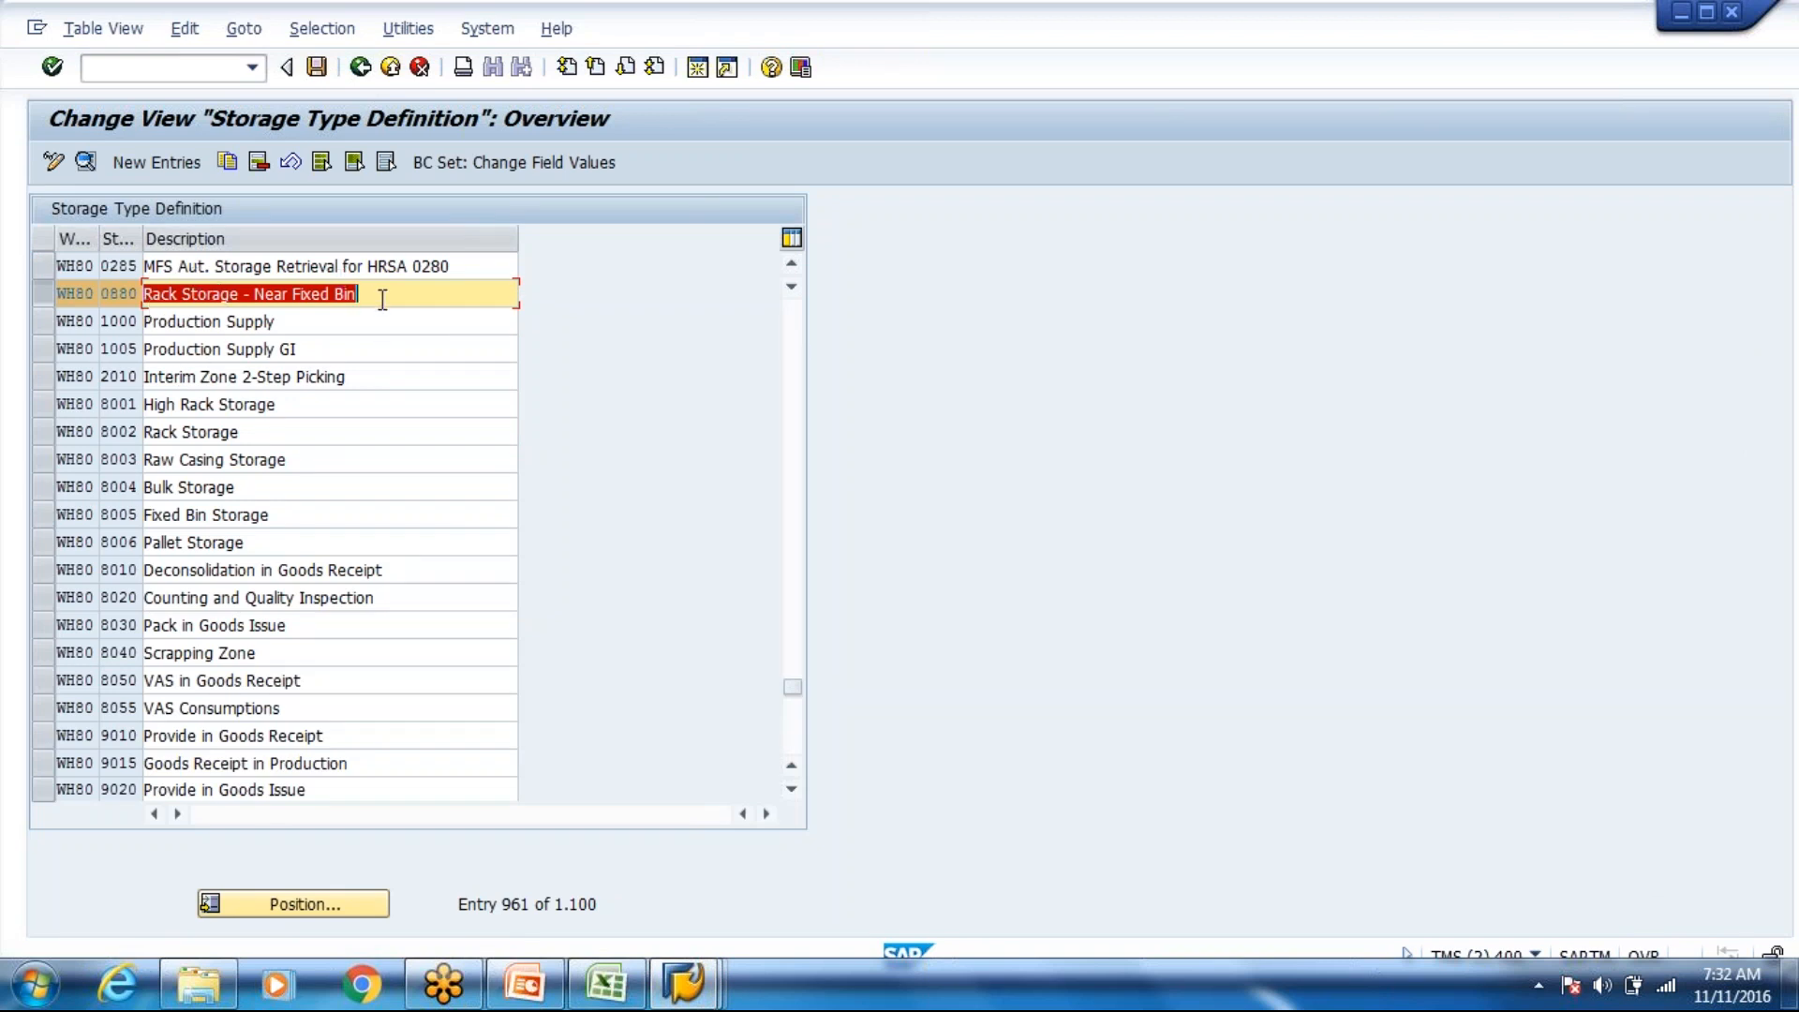
Step: Examine the description of WH80 storage type 0880 and the storage types of warehouse 0001, and return to the IMG
drag(397, 290, 138, 285)
click(139, 286)
drag(373, 294, 138, 272)
click(145, 288)
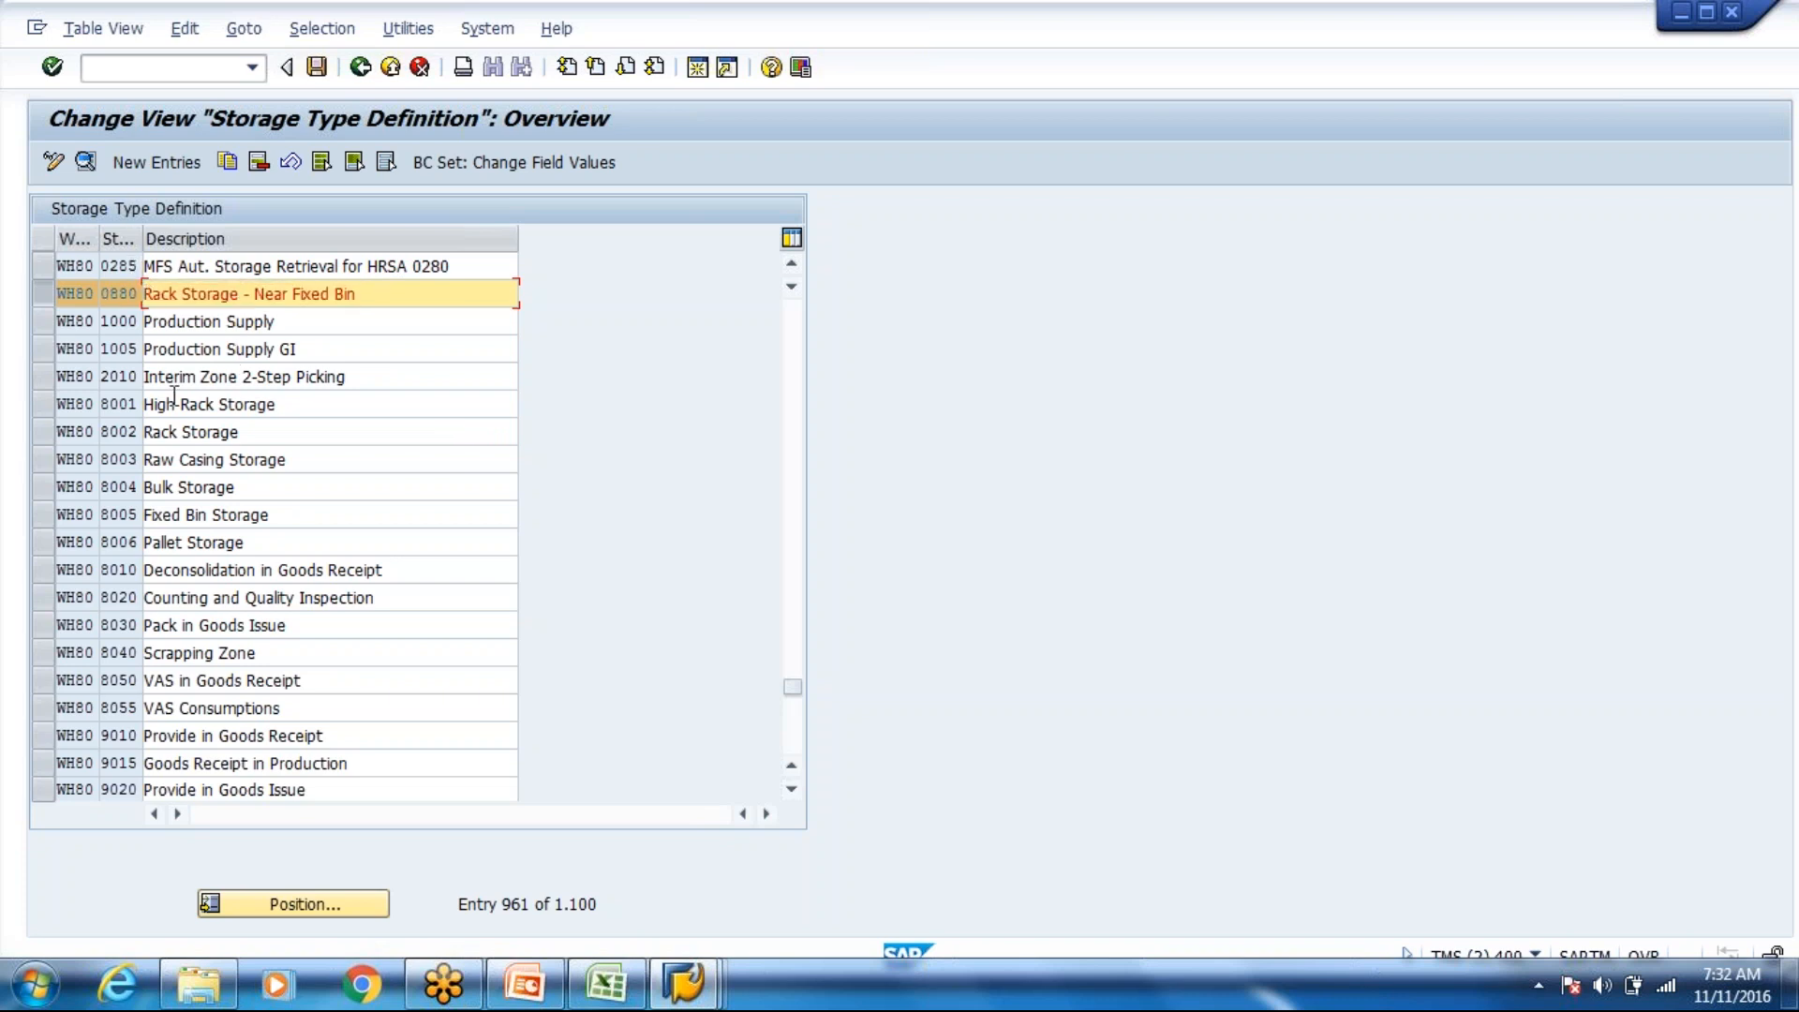
scroll(278, 454, up, 1)
scroll(278, 455, up, 5)
scroll(278, 454, up, 4)
drag(795, 671, 852, 234)
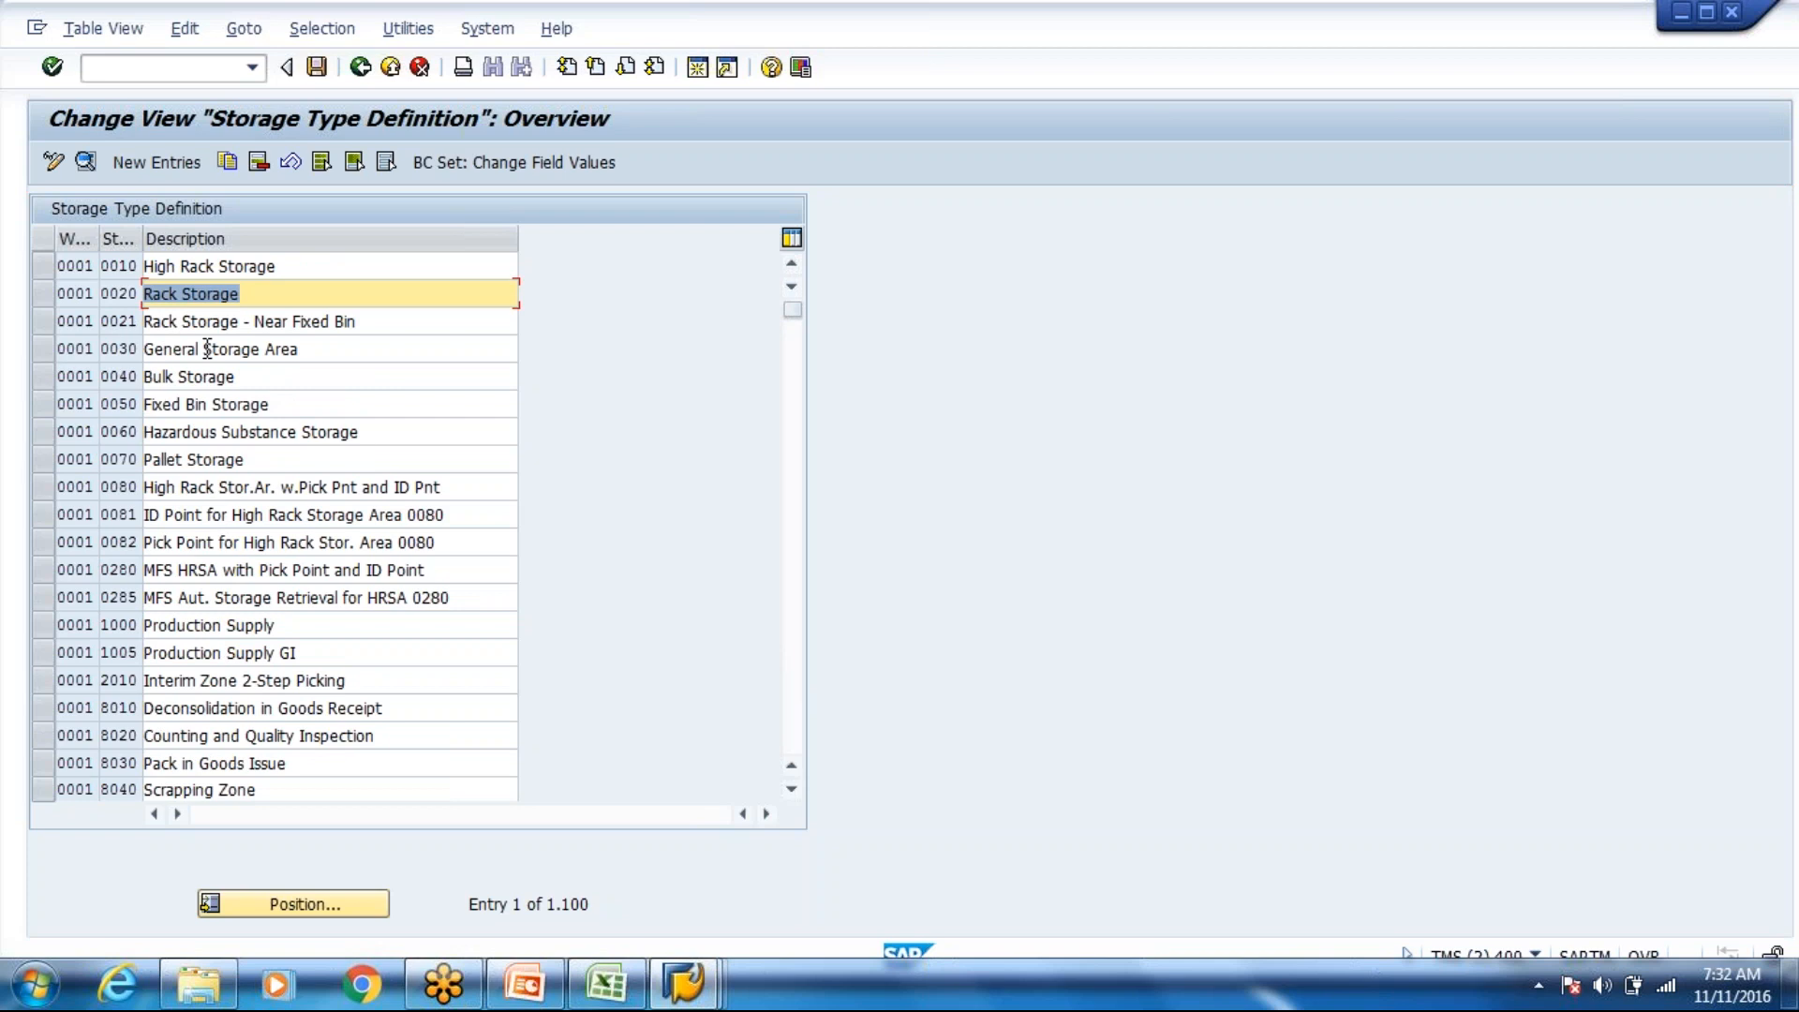
click(207, 349)
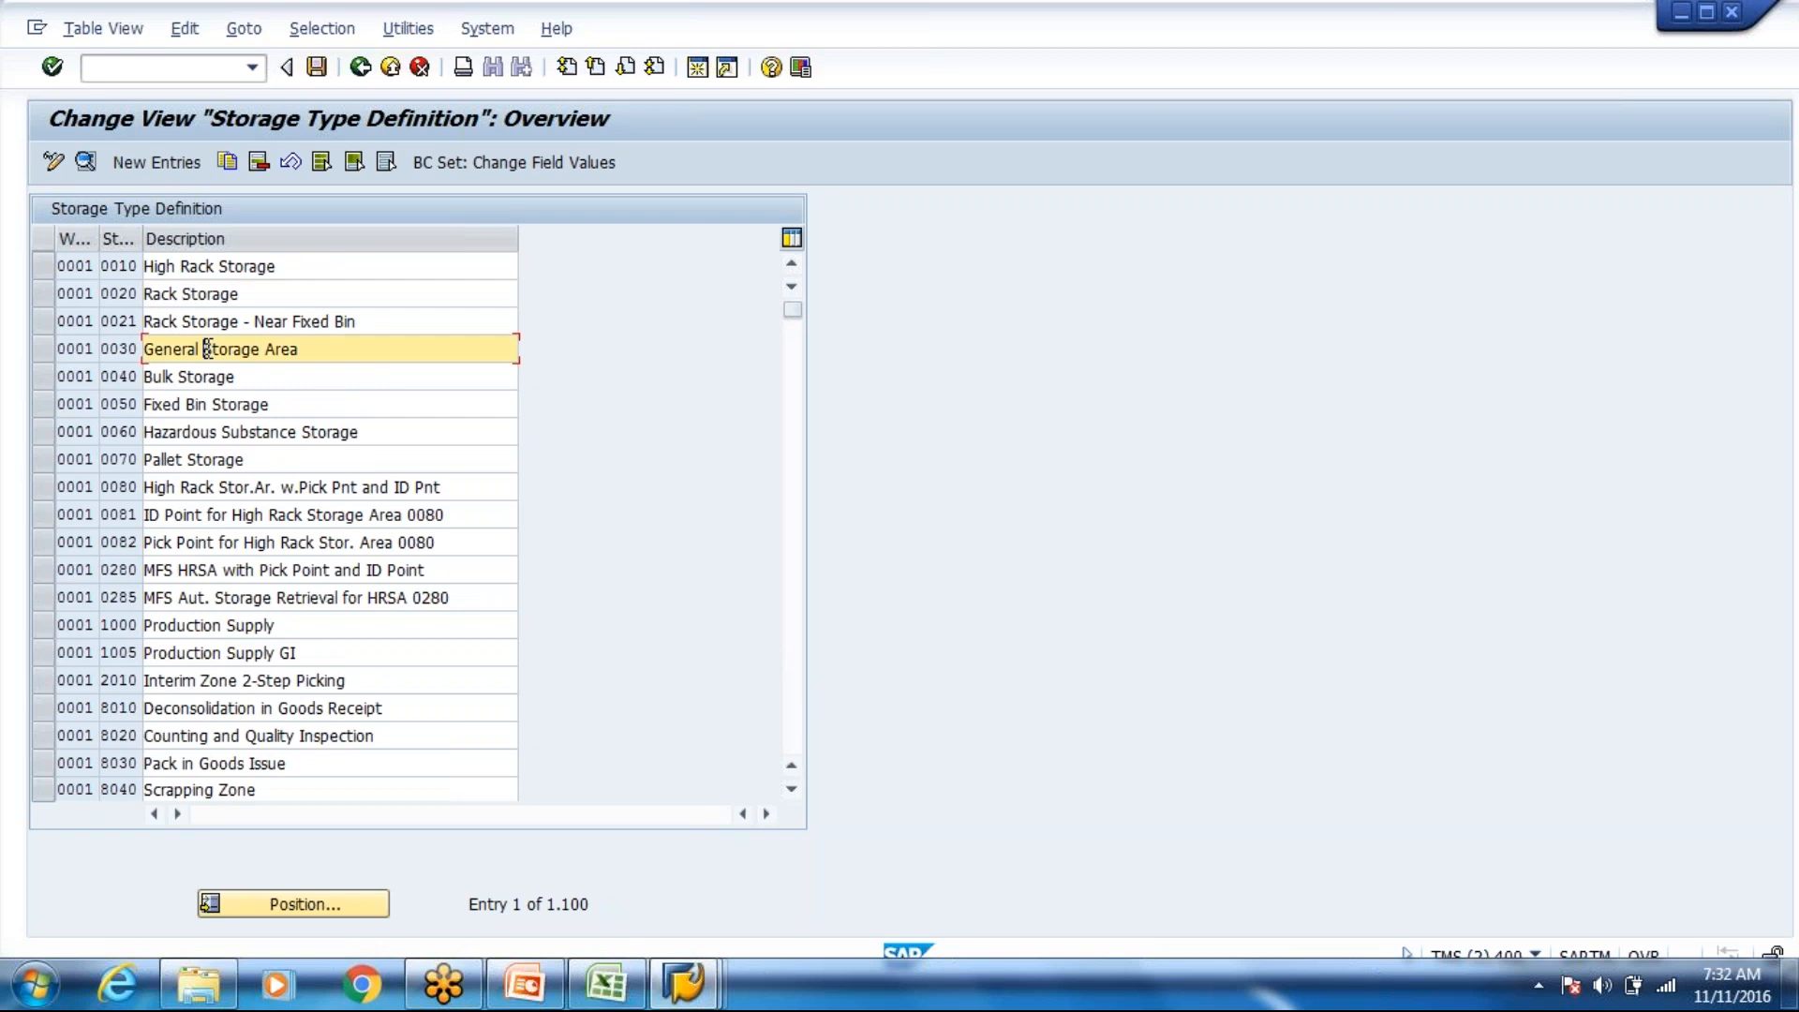
click(366, 80)
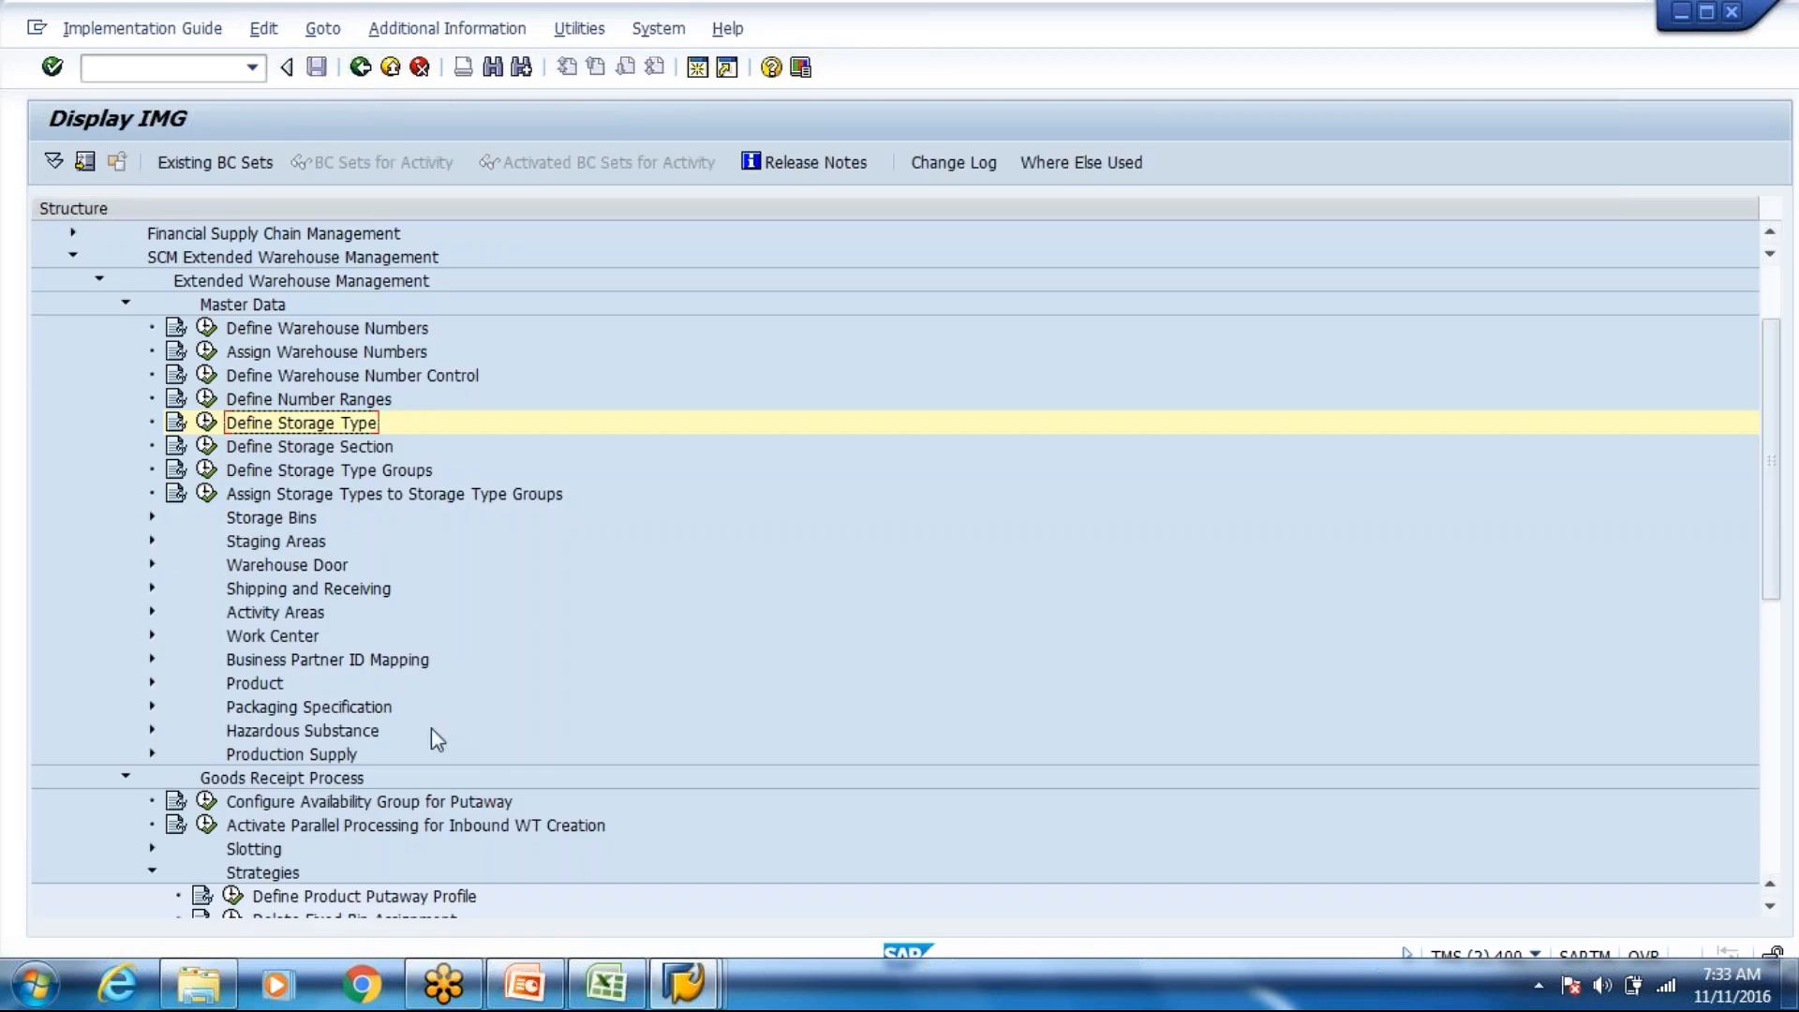
Step: Reopen Storage Type Control: Near to Picking Fixed Bin and position the table at warehouse WH80
scroll(431, 727, down, 1)
scroll(431, 756, down, 7)
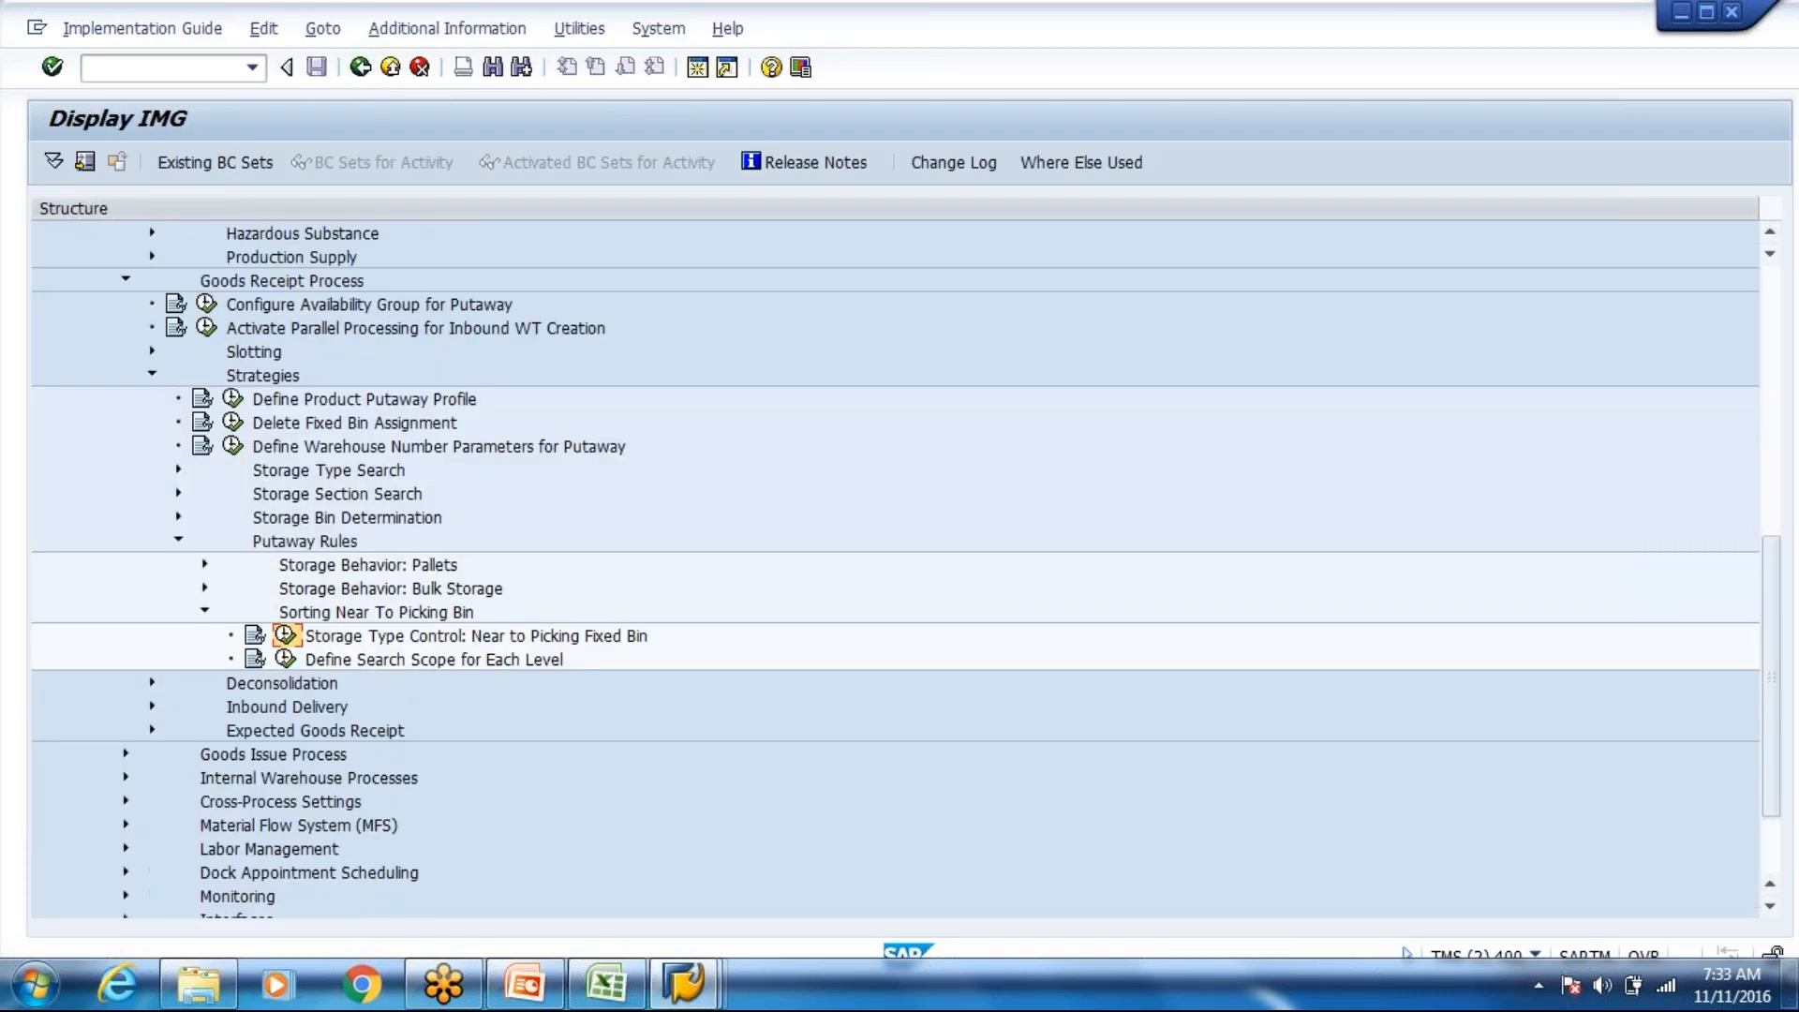
click(285, 635)
scroll(312, 502, down, 1)
click(337, 912)
text(Wh80)
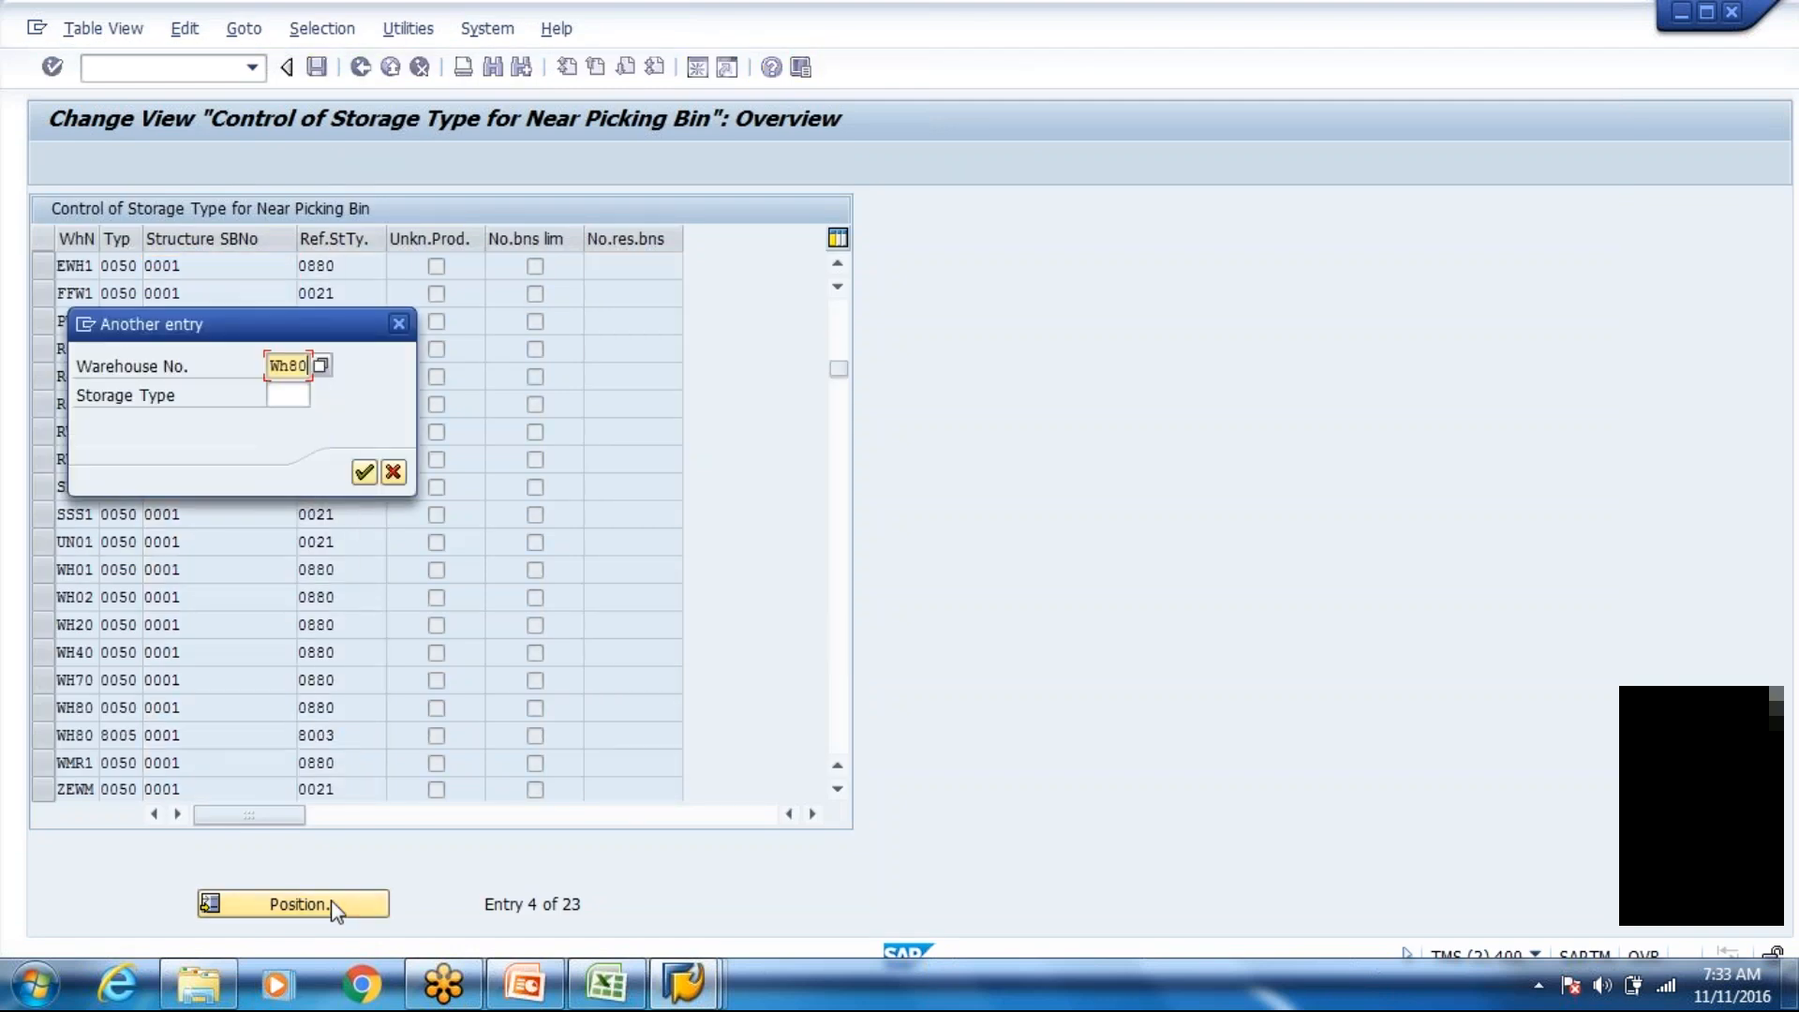
key(Return)
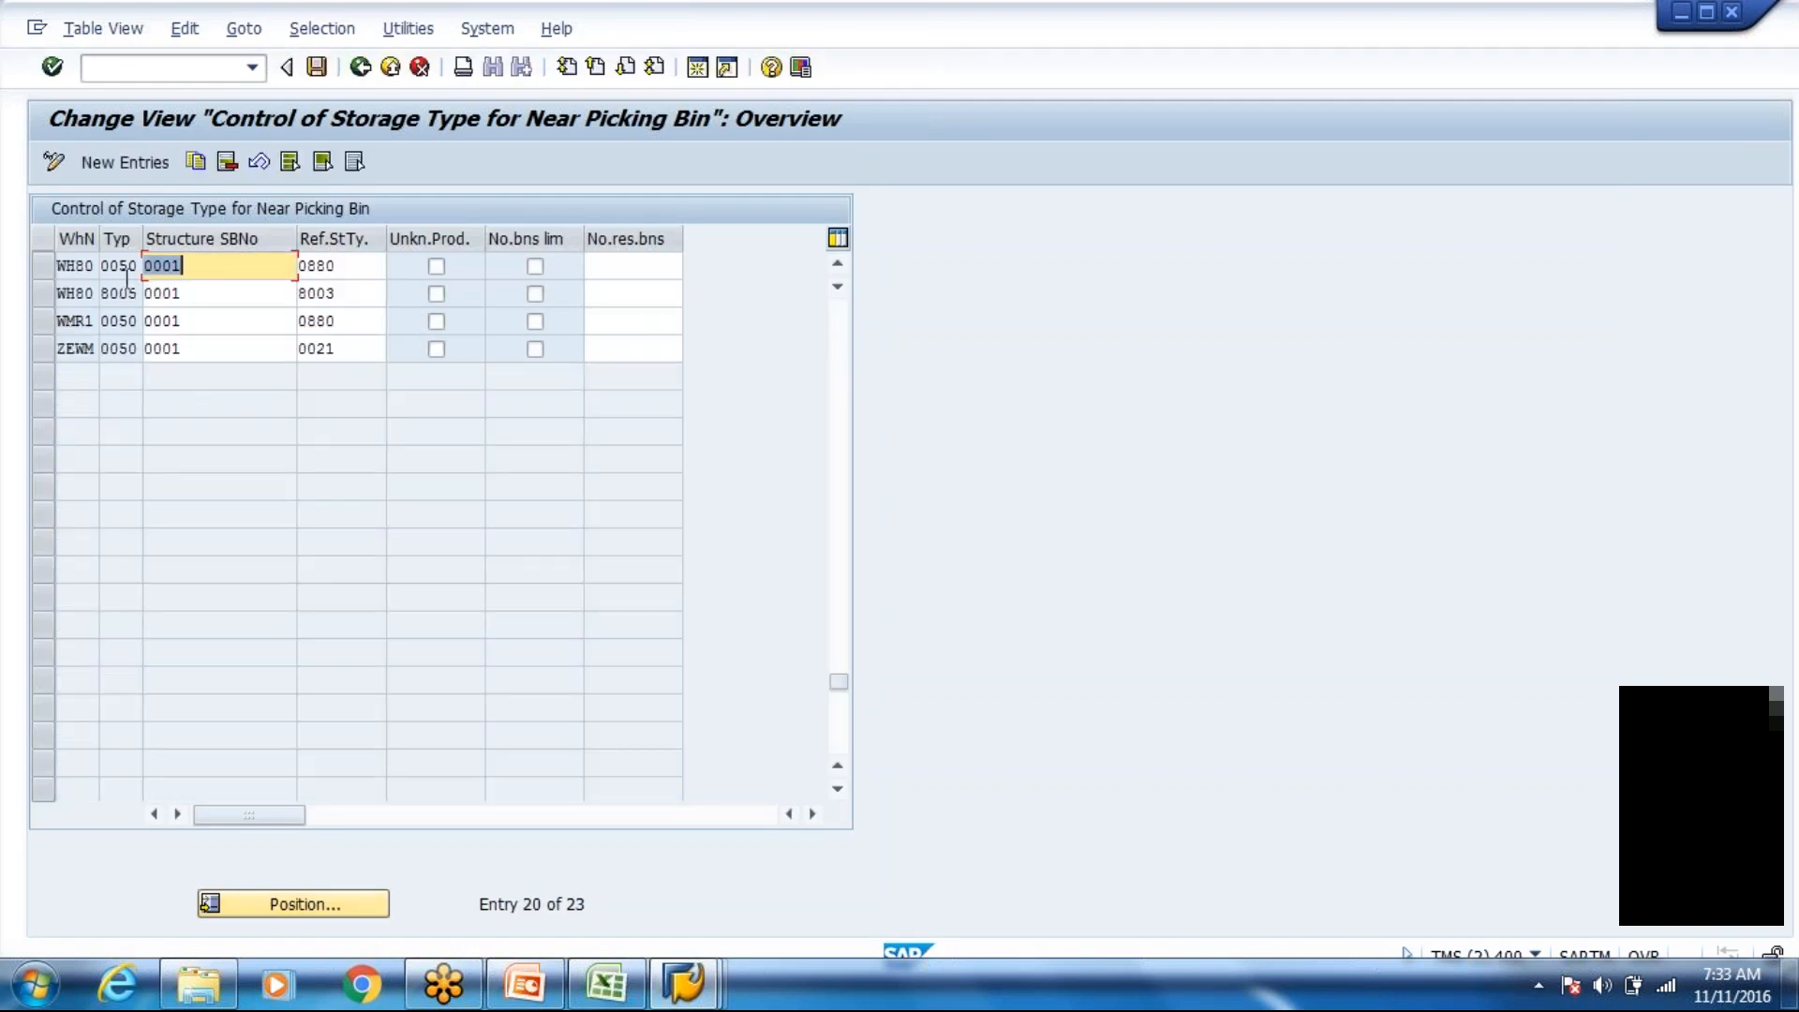
Step: Set the reference storage type of the WH80 entry for storage type 8005 to 0880, save the table and return to the IMG
click(213, 290)
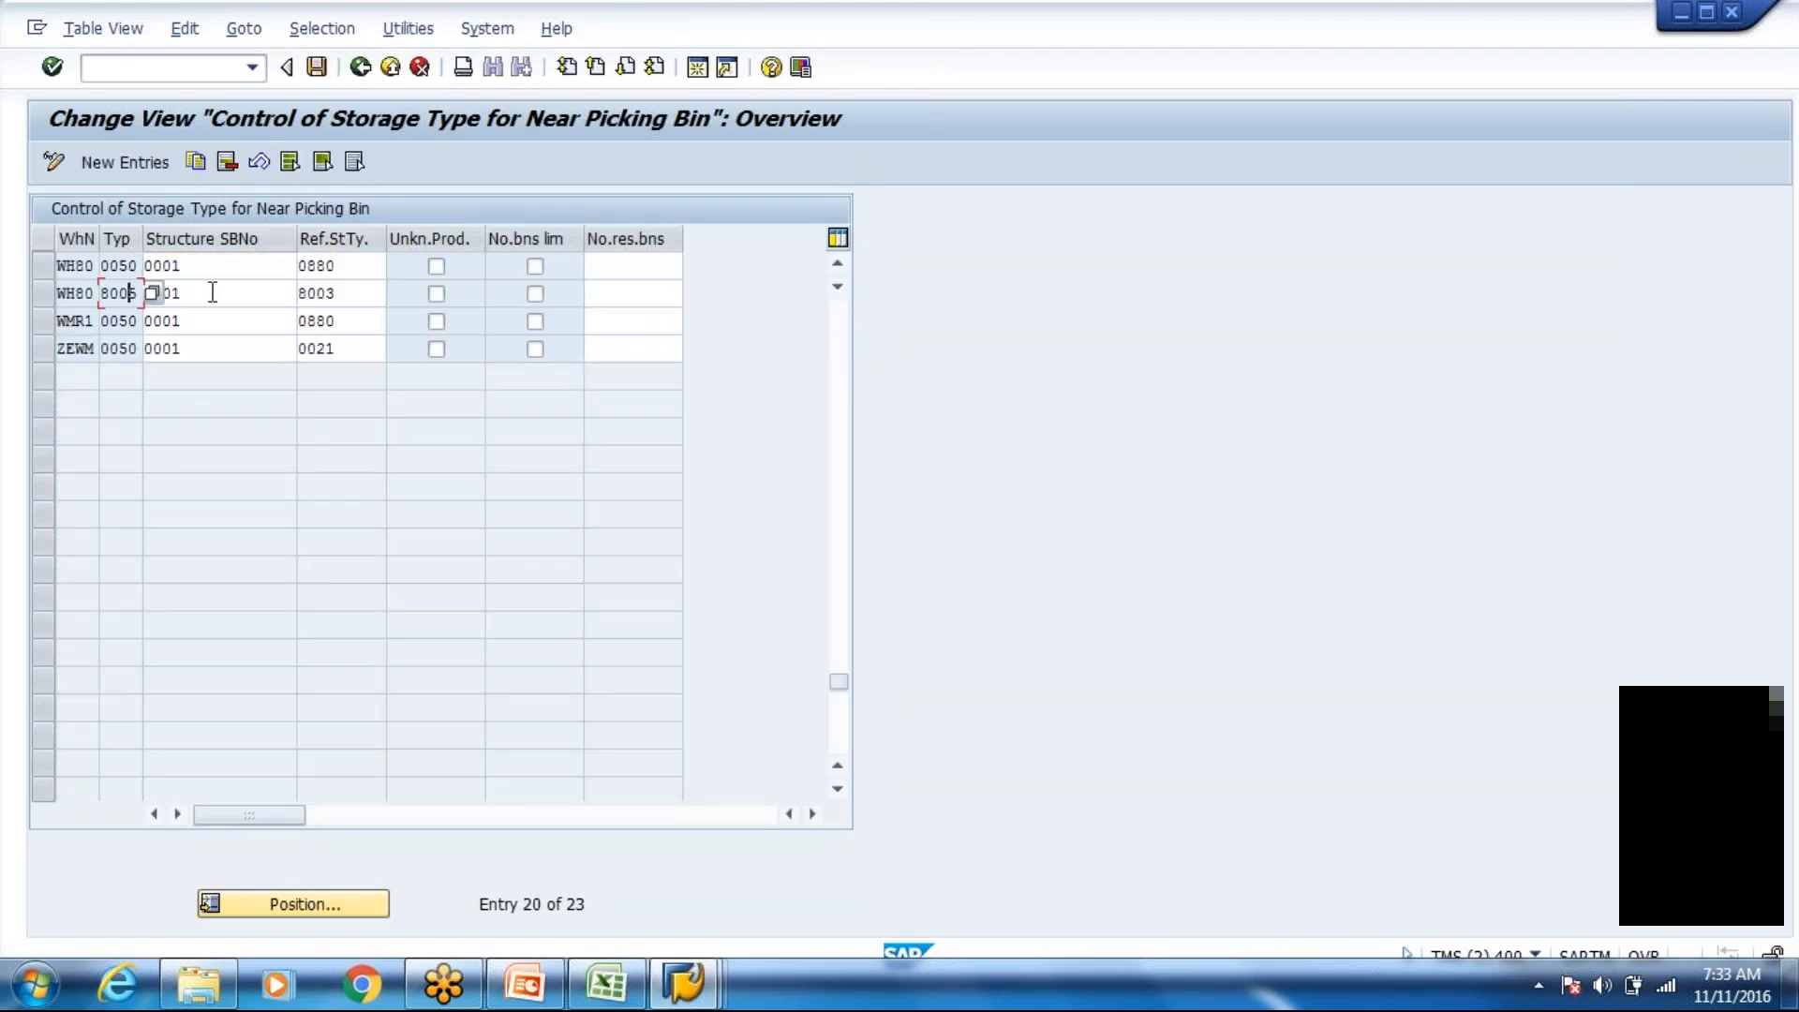
click(347, 291)
key(BackSpace)
key(BackSpace)
key(BackSpace)
key(BackSpace)
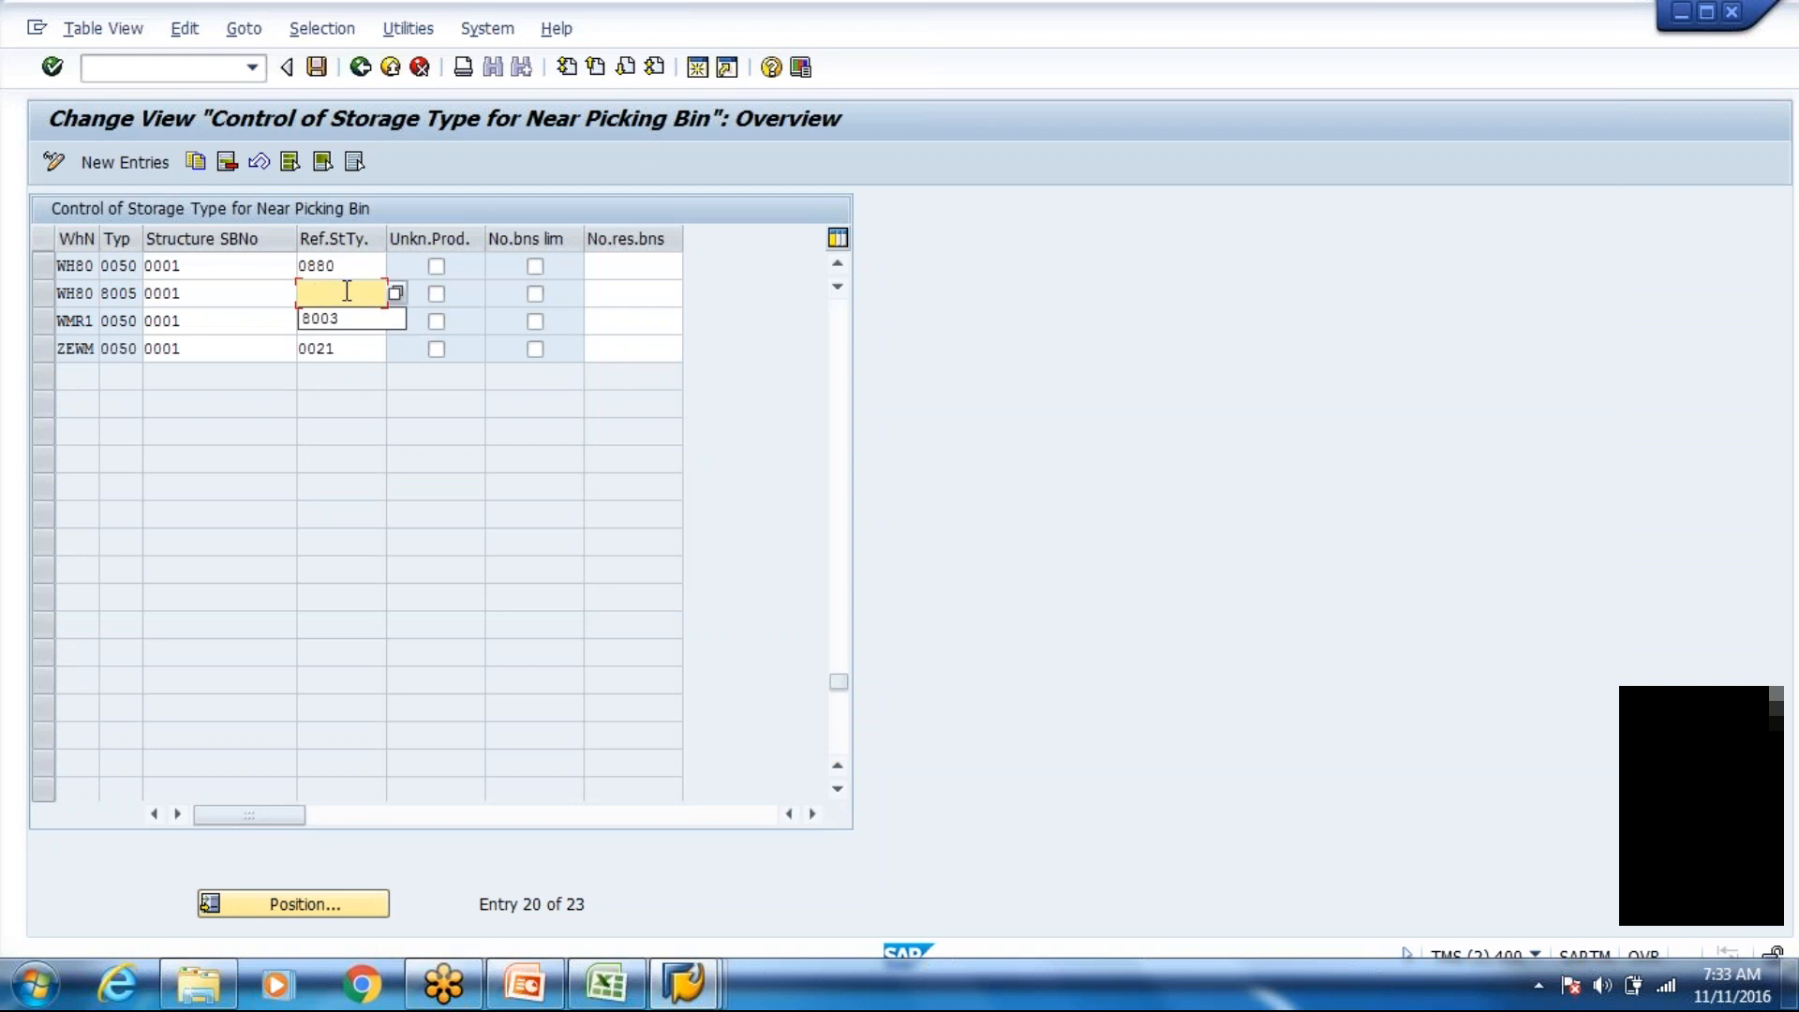
text(0880)
key(Return)
key(ctrl+s)
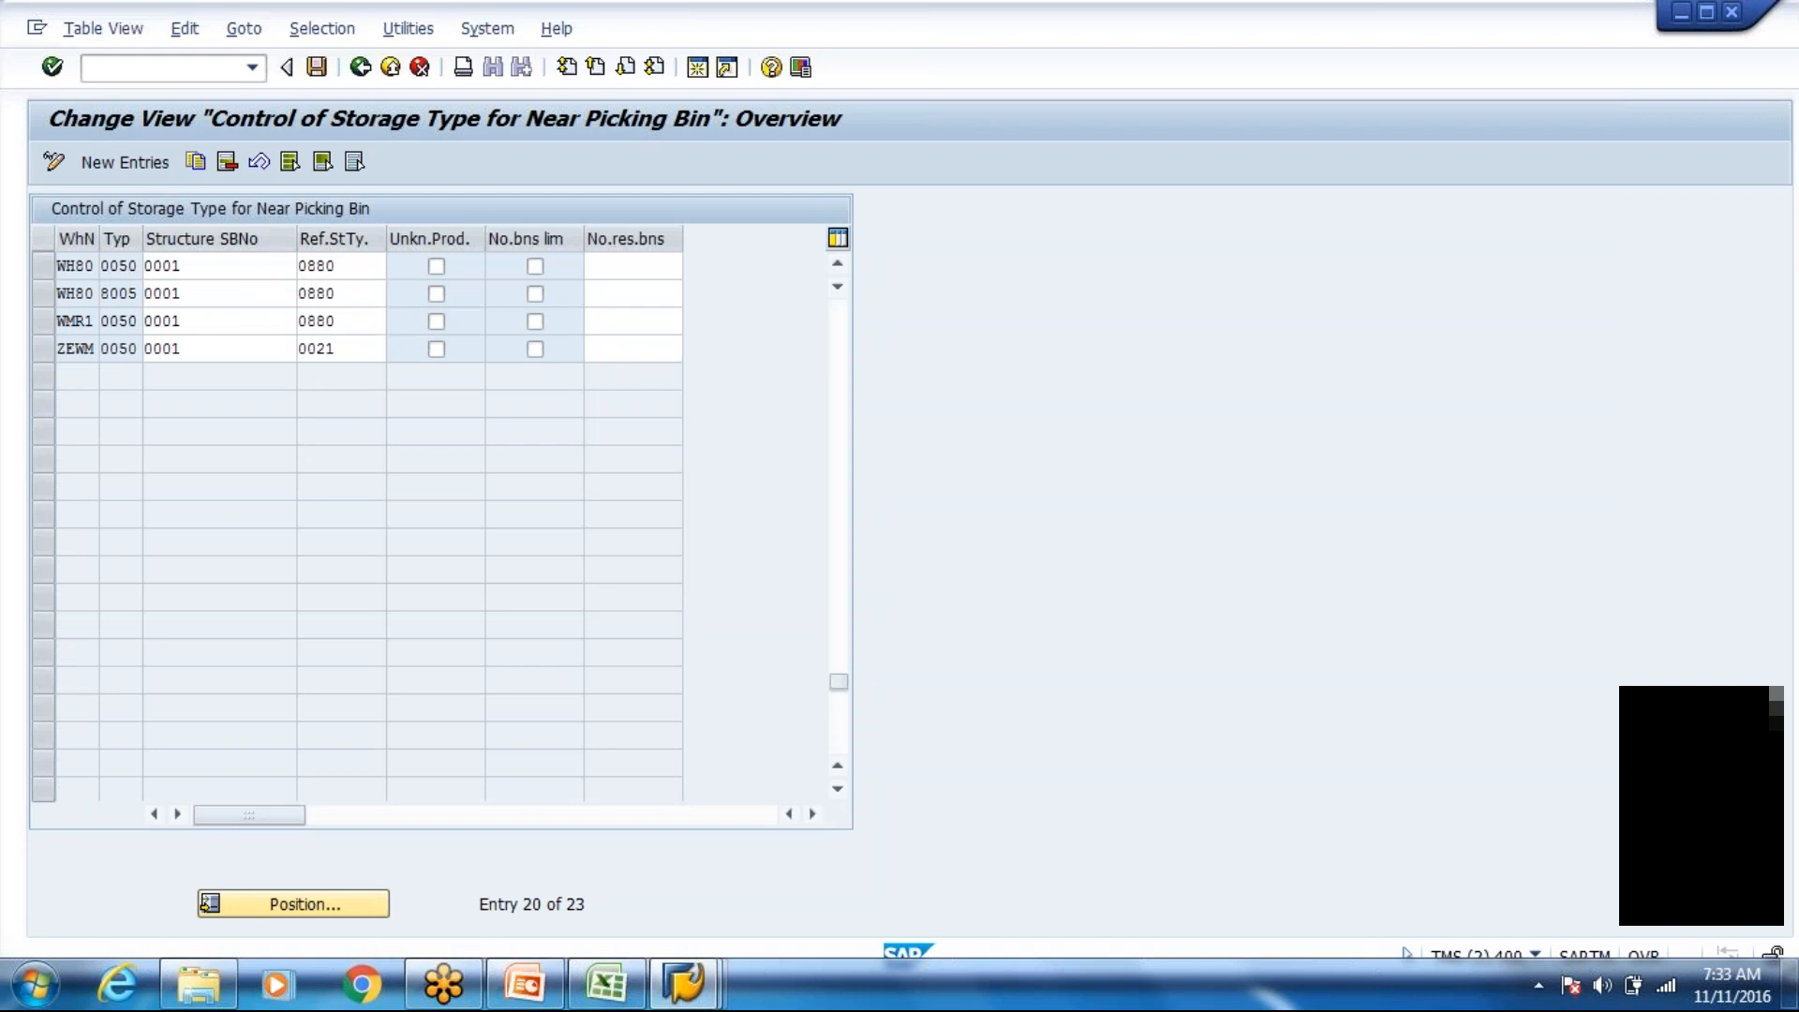
key(Return)
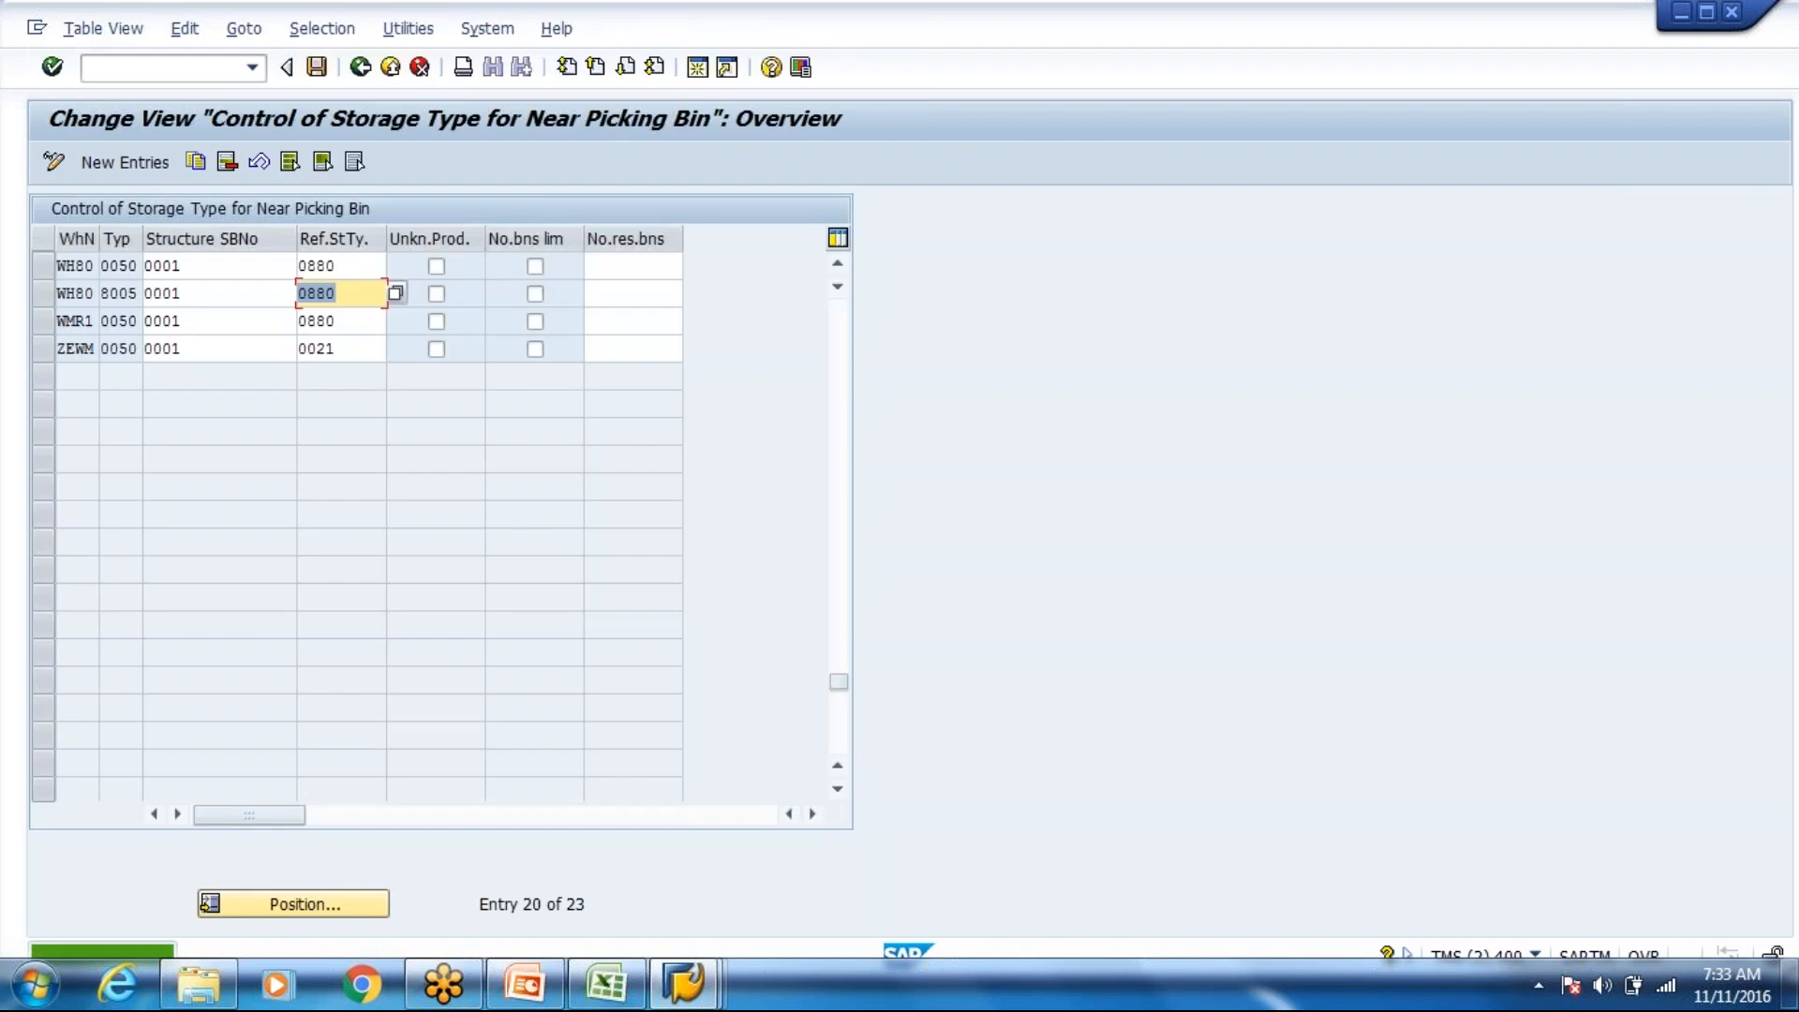
click(356, 71)
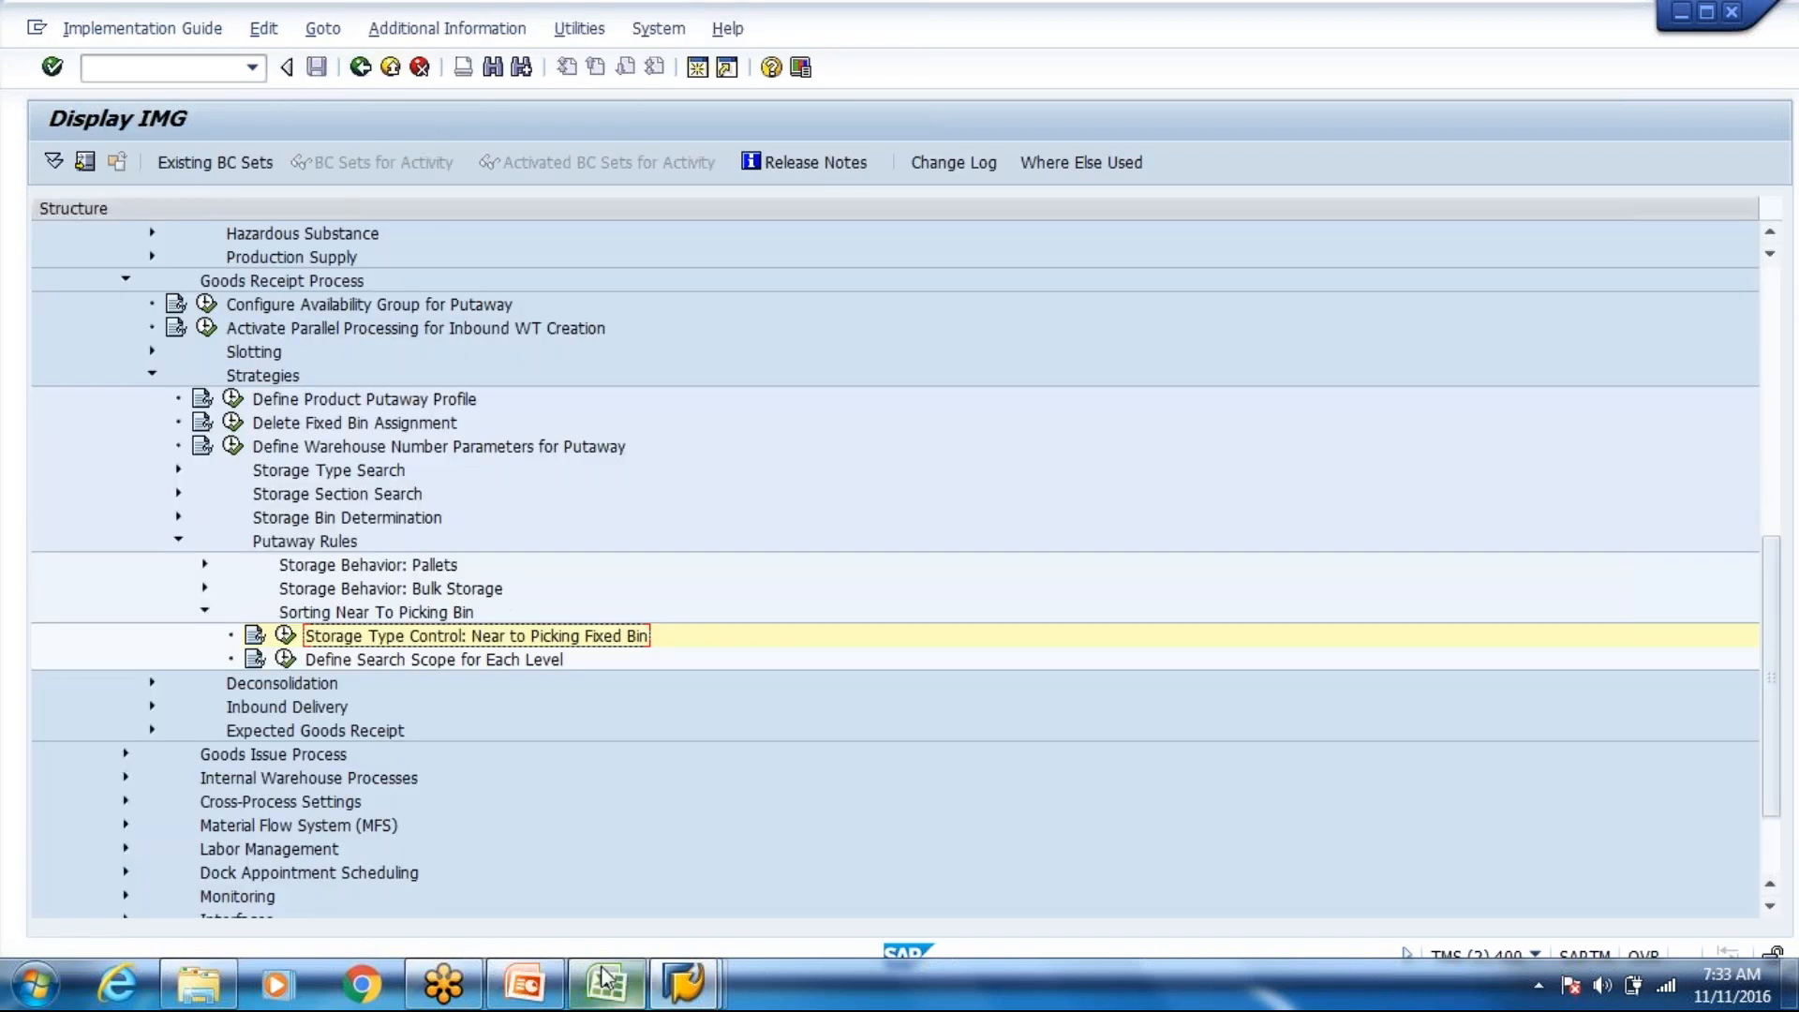
Step: Point out fixed bin cell K63 on Excel's Warehouse Layout sheet and switch to the Putaway Strategies slide in PowerPoint
mouse_move(625, 984)
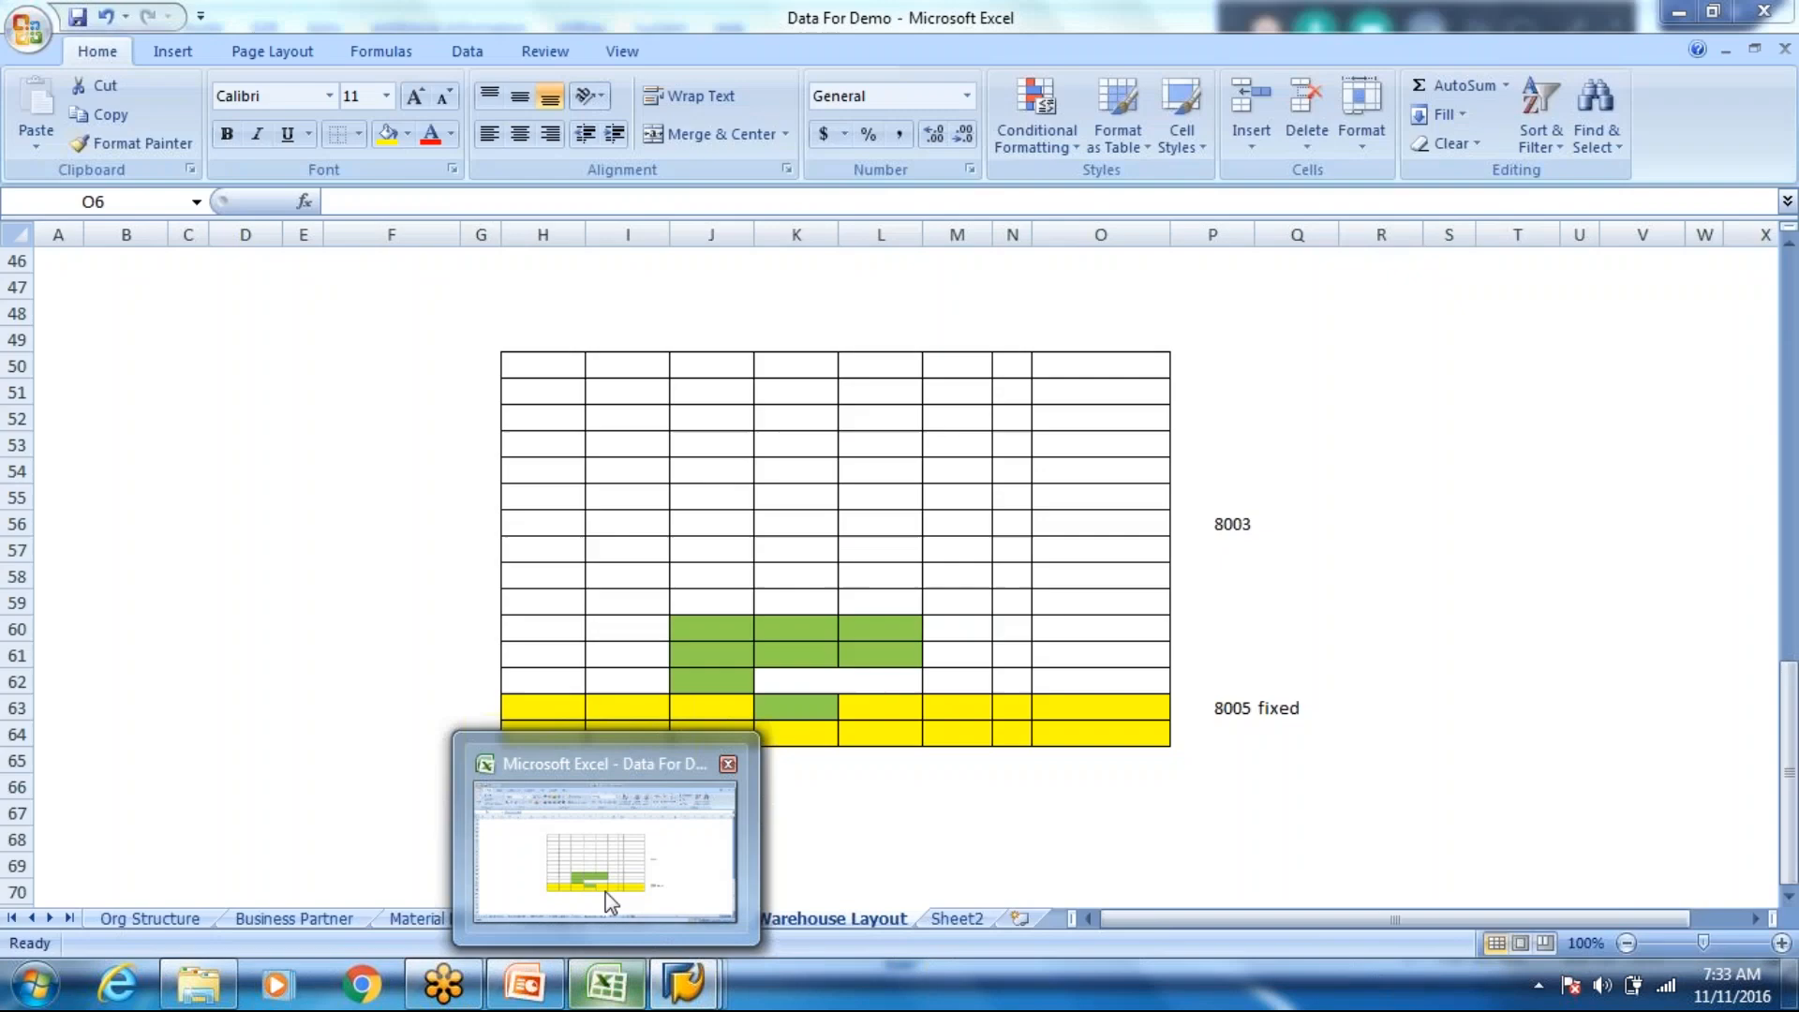
click(611, 903)
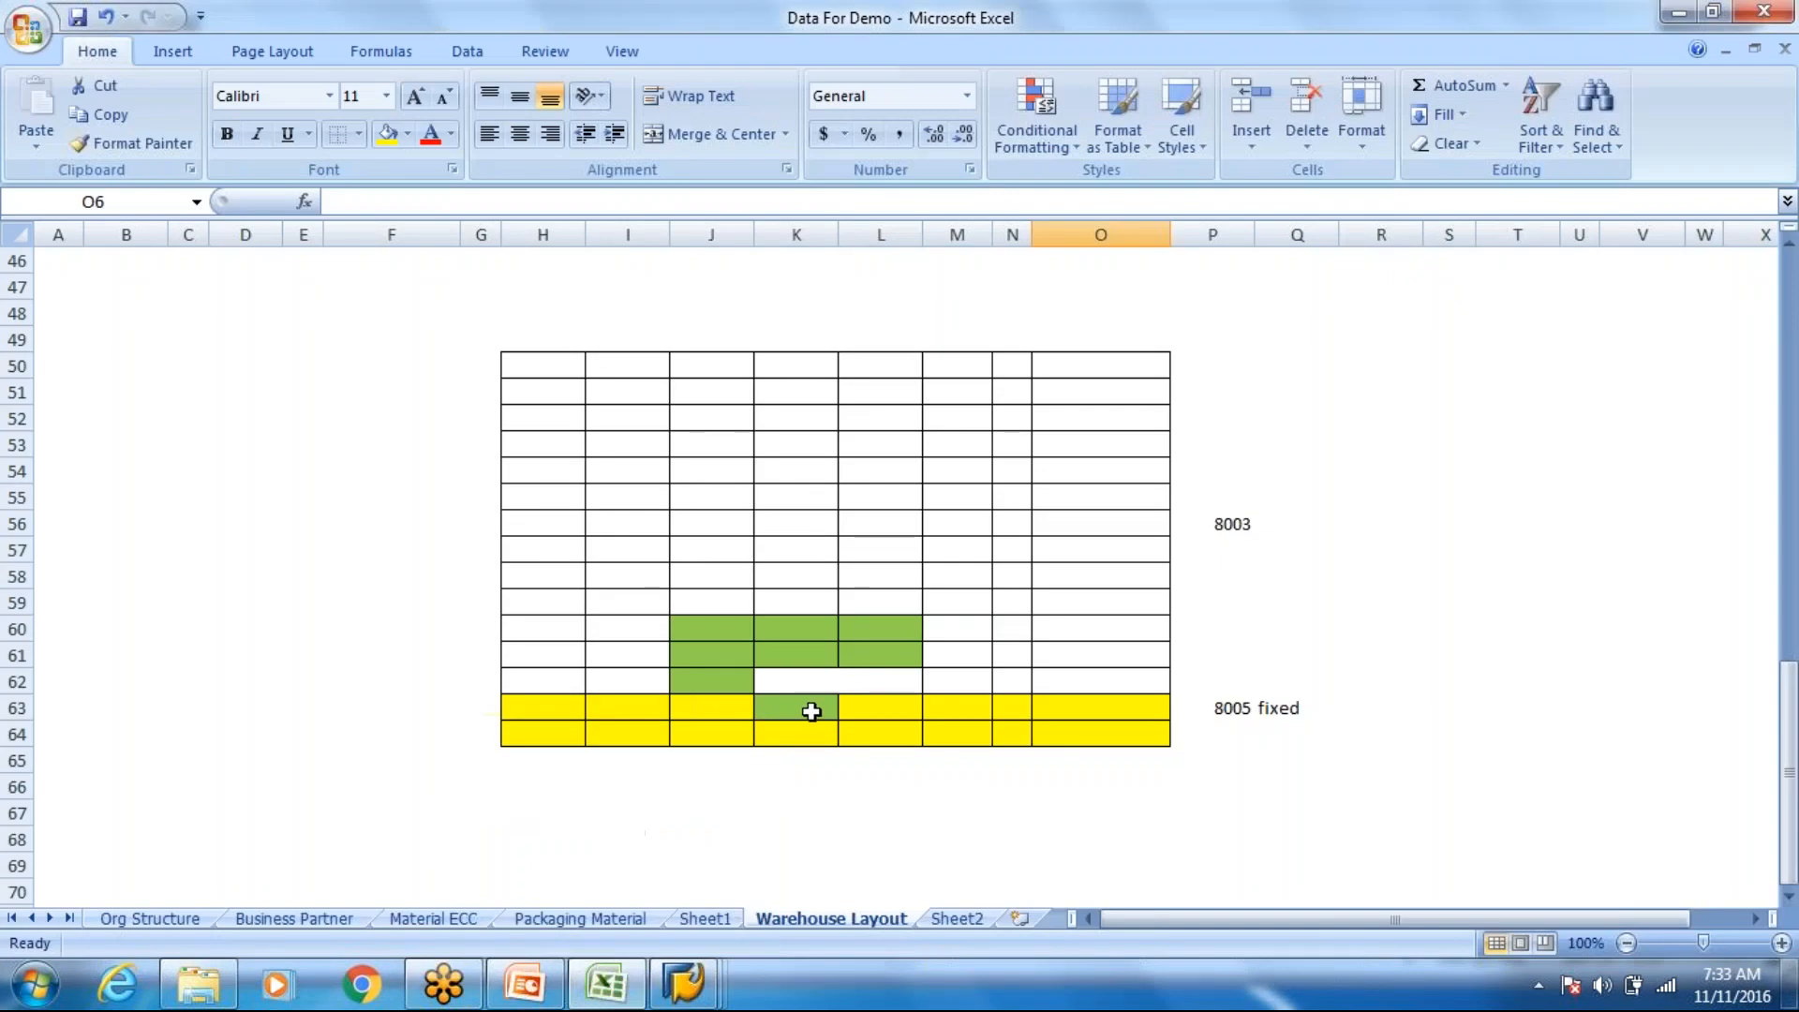
click(815, 712)
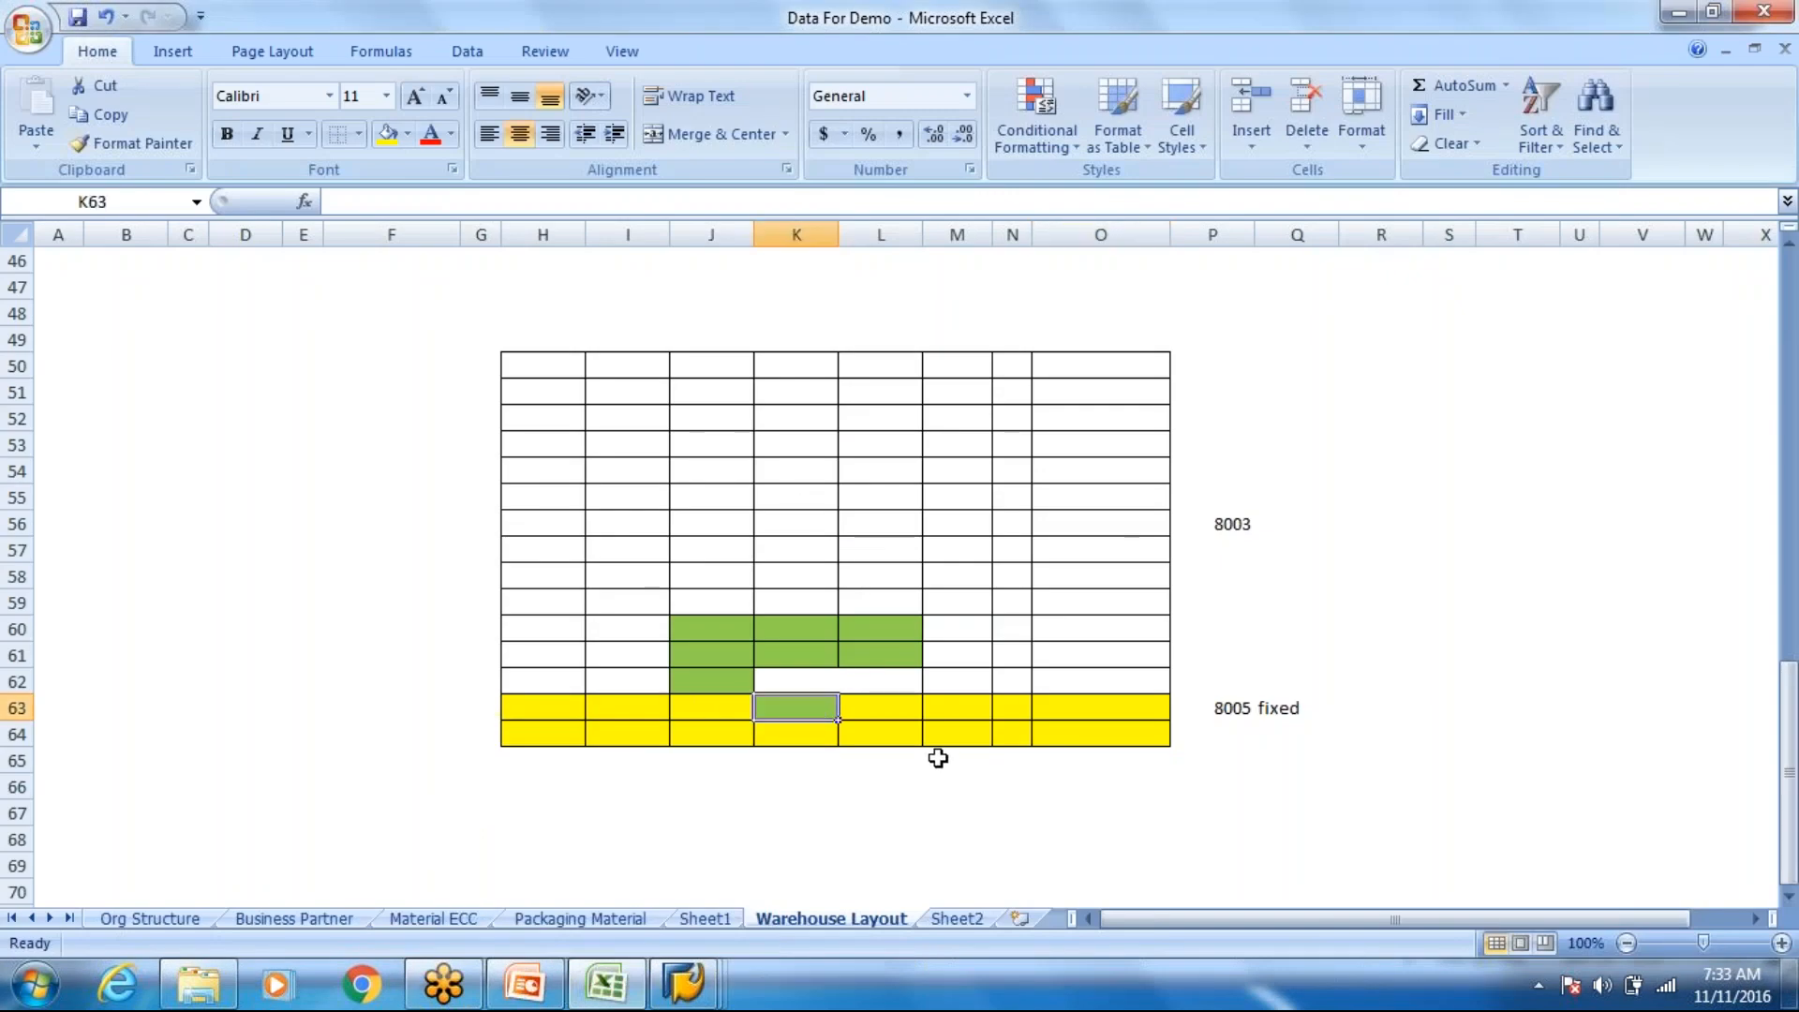
click(531, 963)
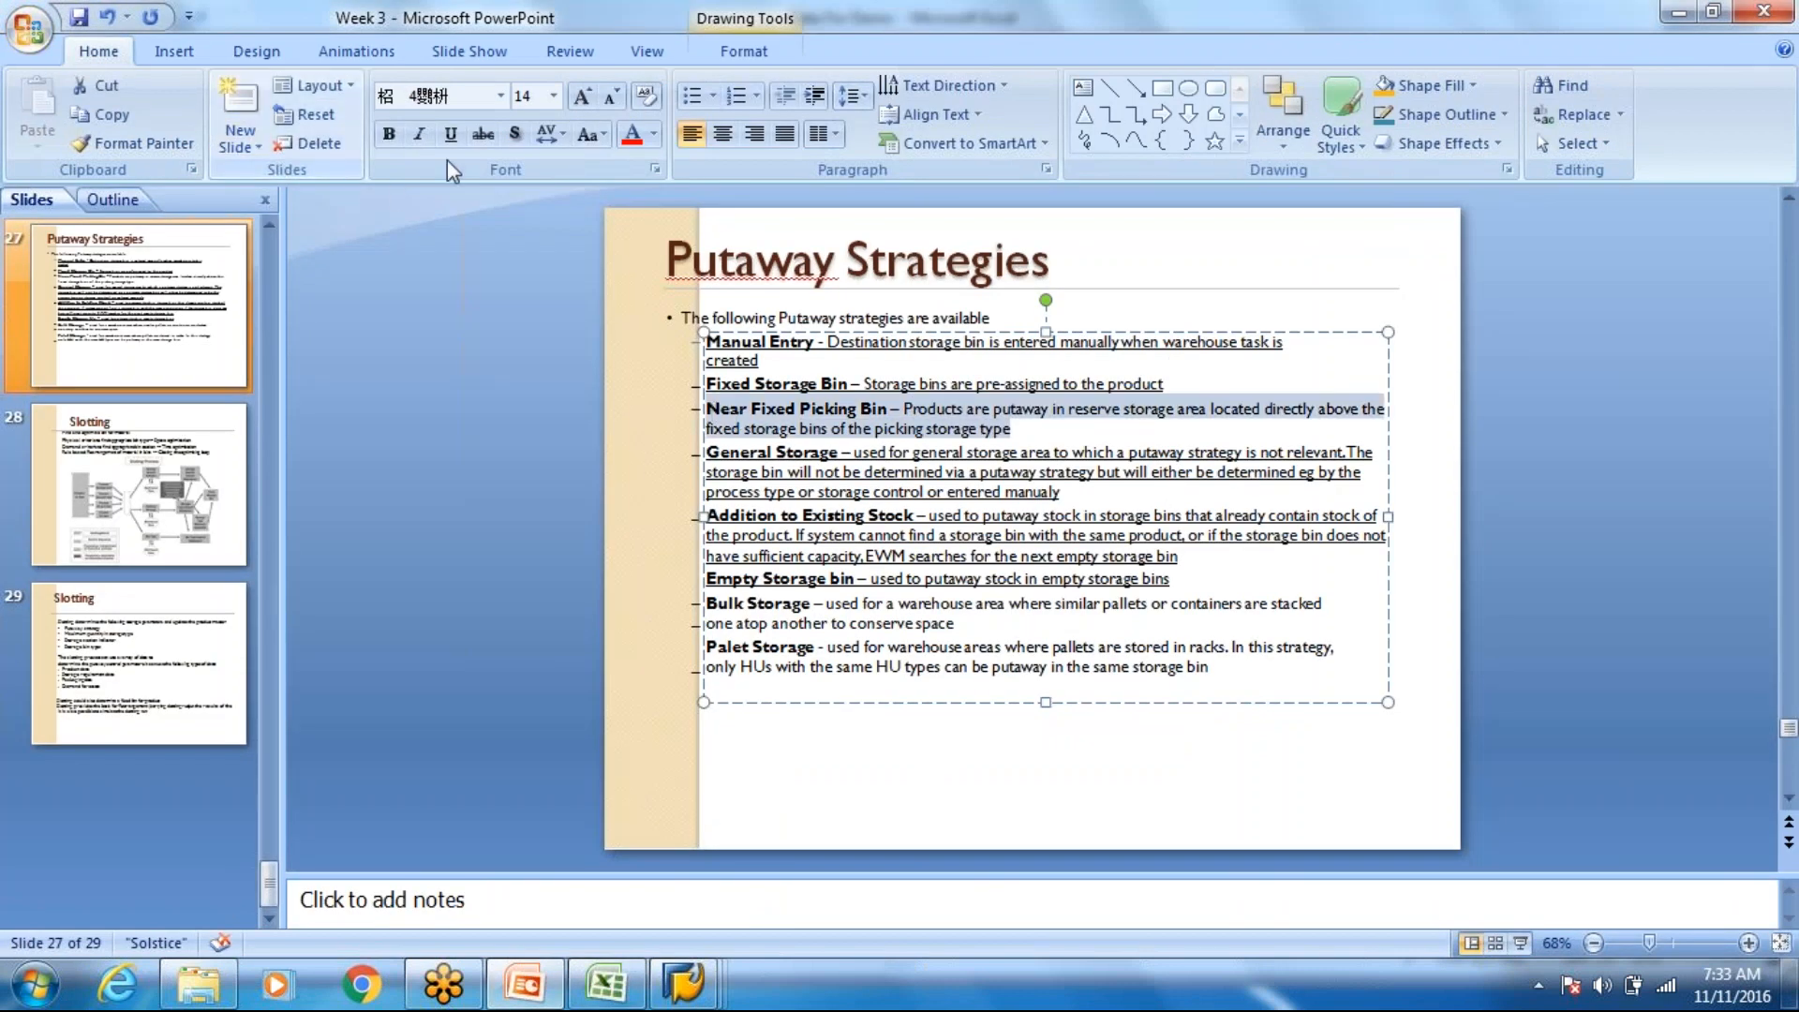
Step: Switch to Excel and clear the contents, borders and fill of cells E49:R64 on the Warehouse Layout sheet
click(889, 619)
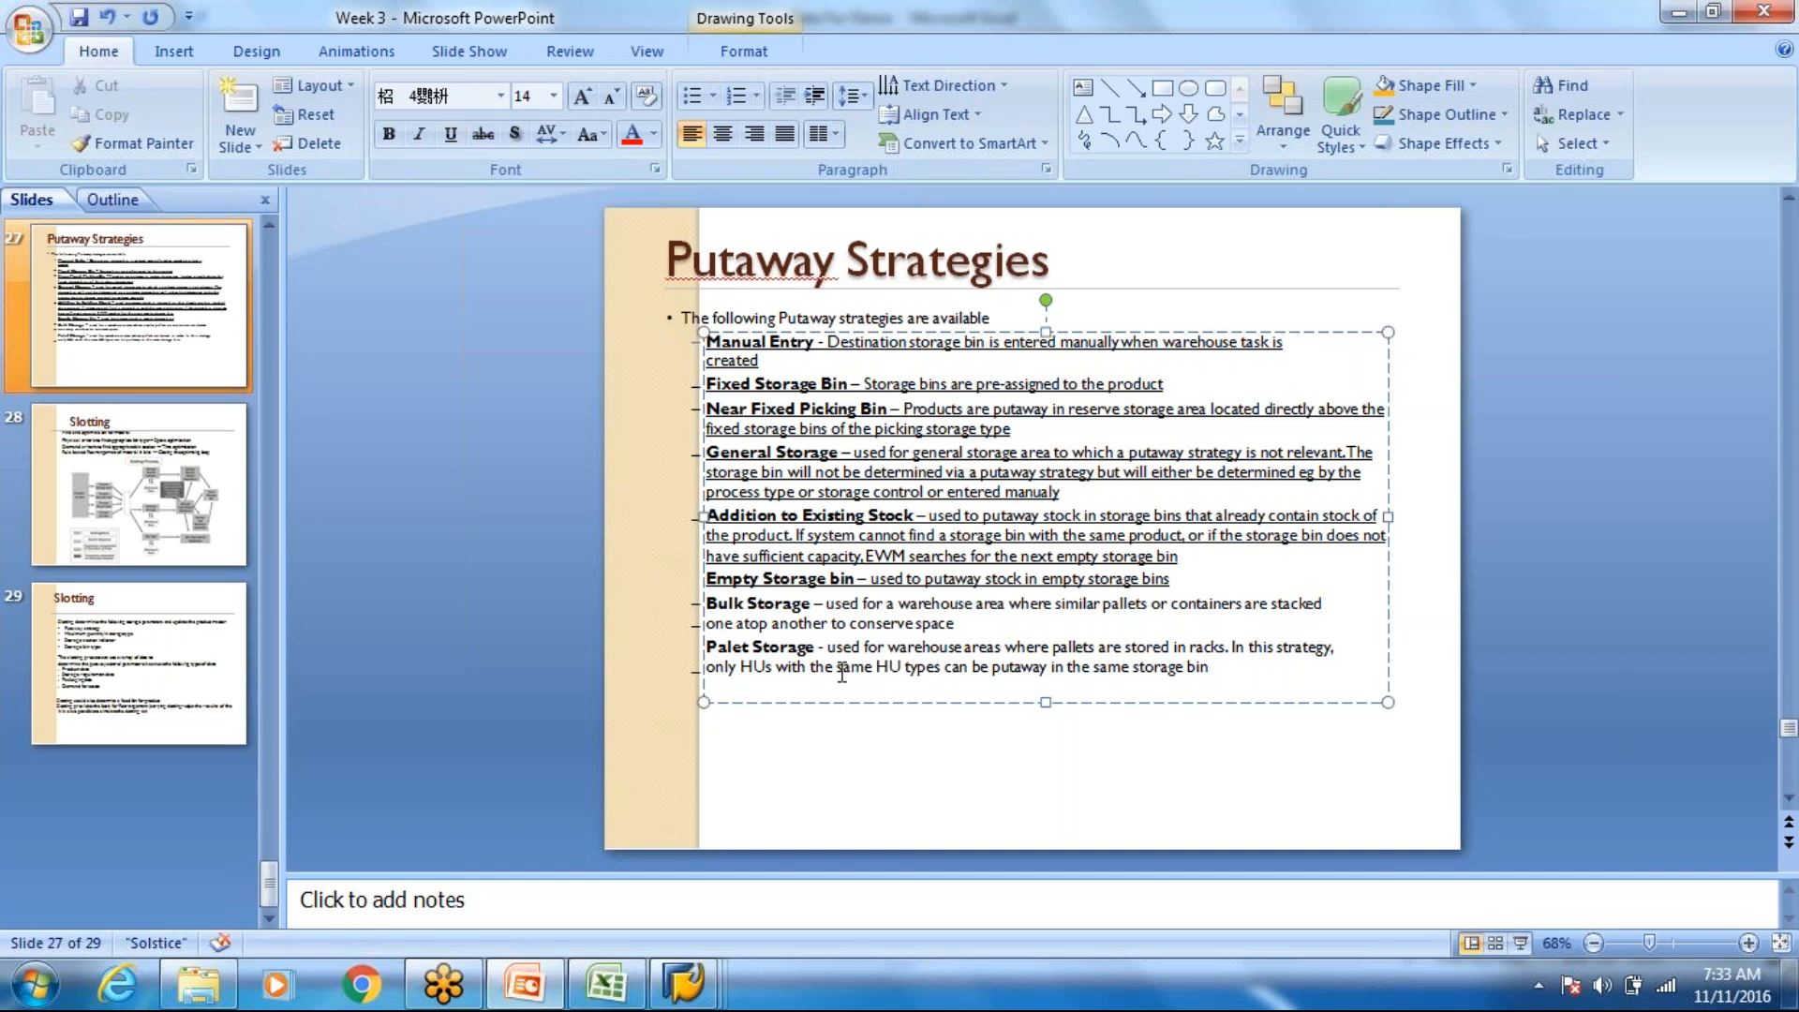
click(606, 984)
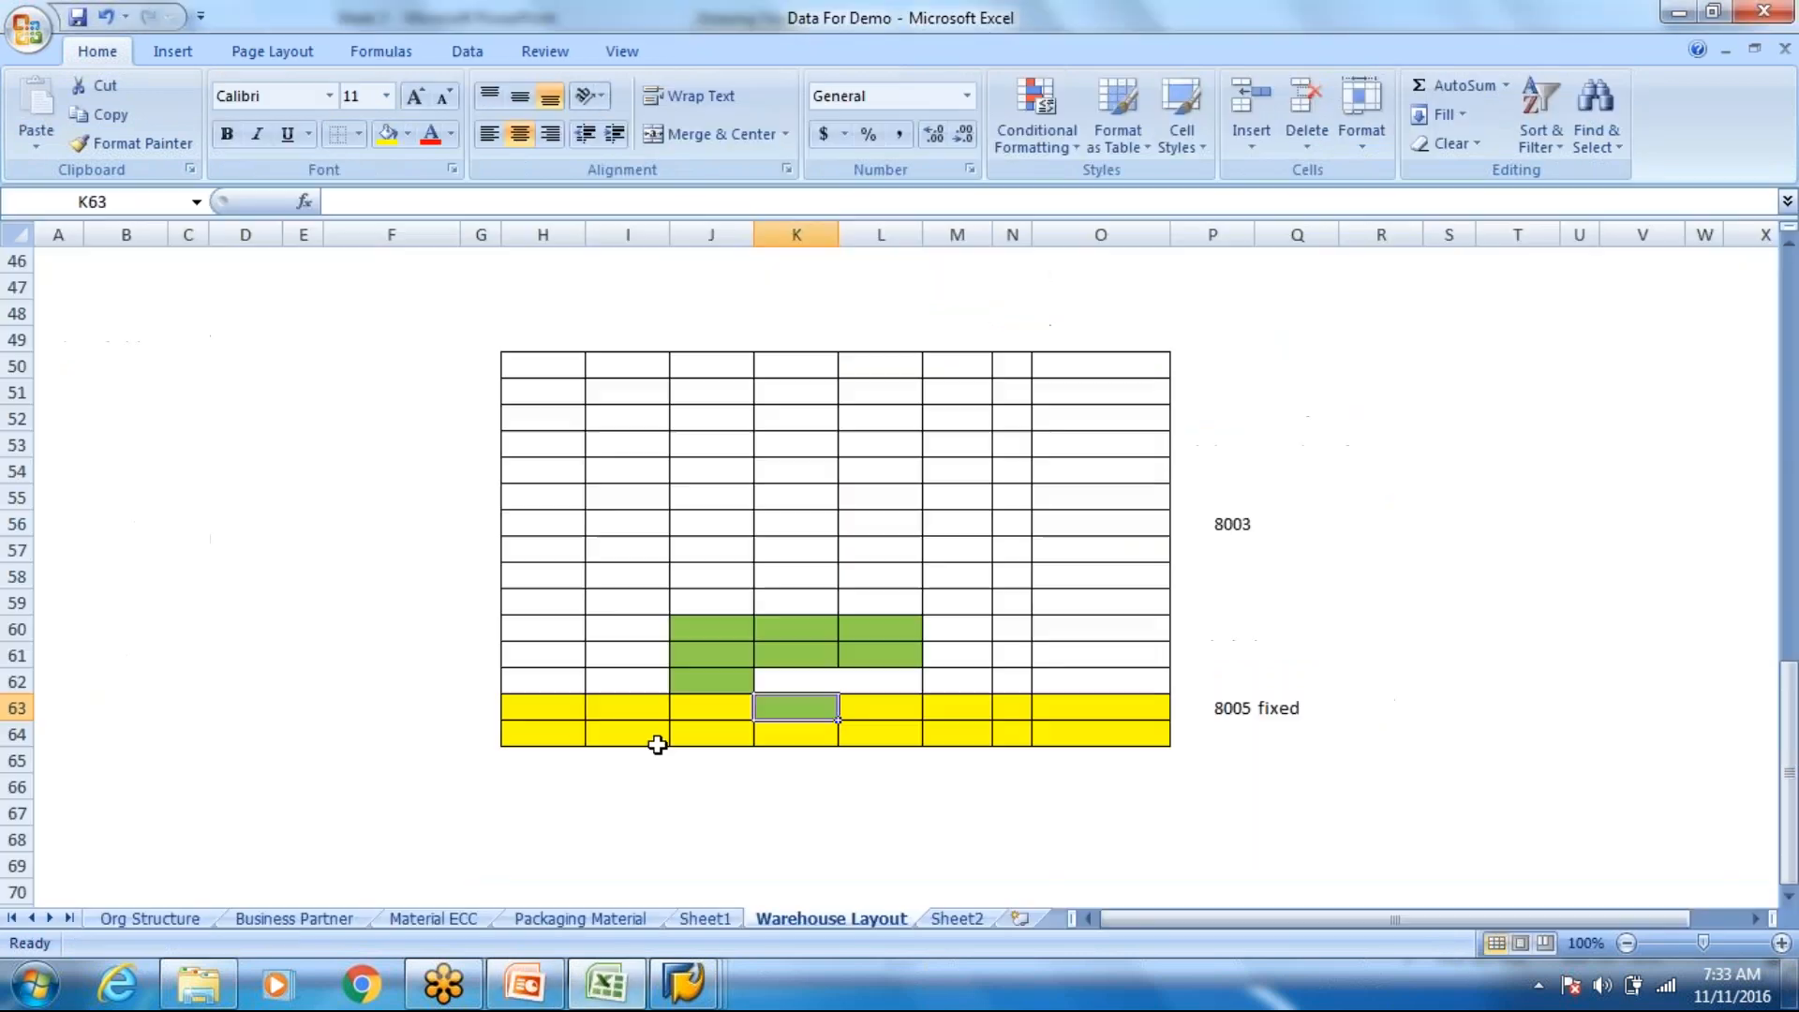
drag(1357, 728, 285, 337)
key(Delete)
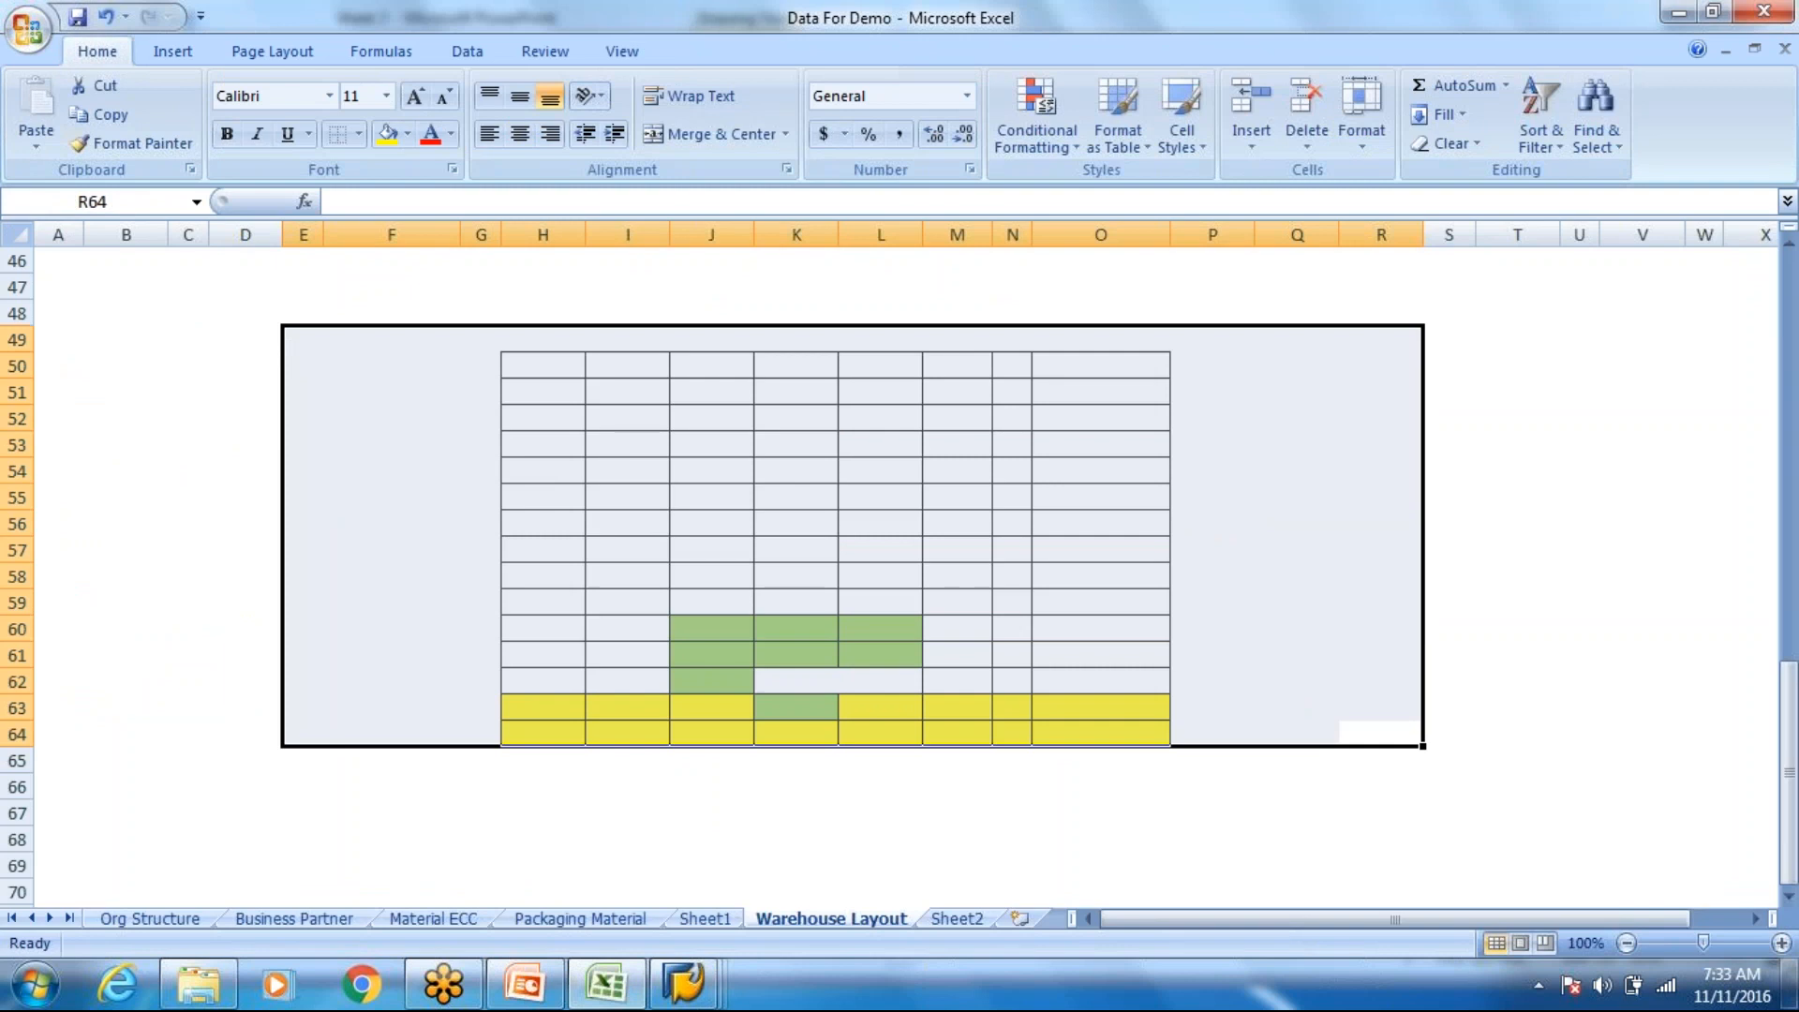
click(359, 134)
click(402, 314)
click(407, 136)
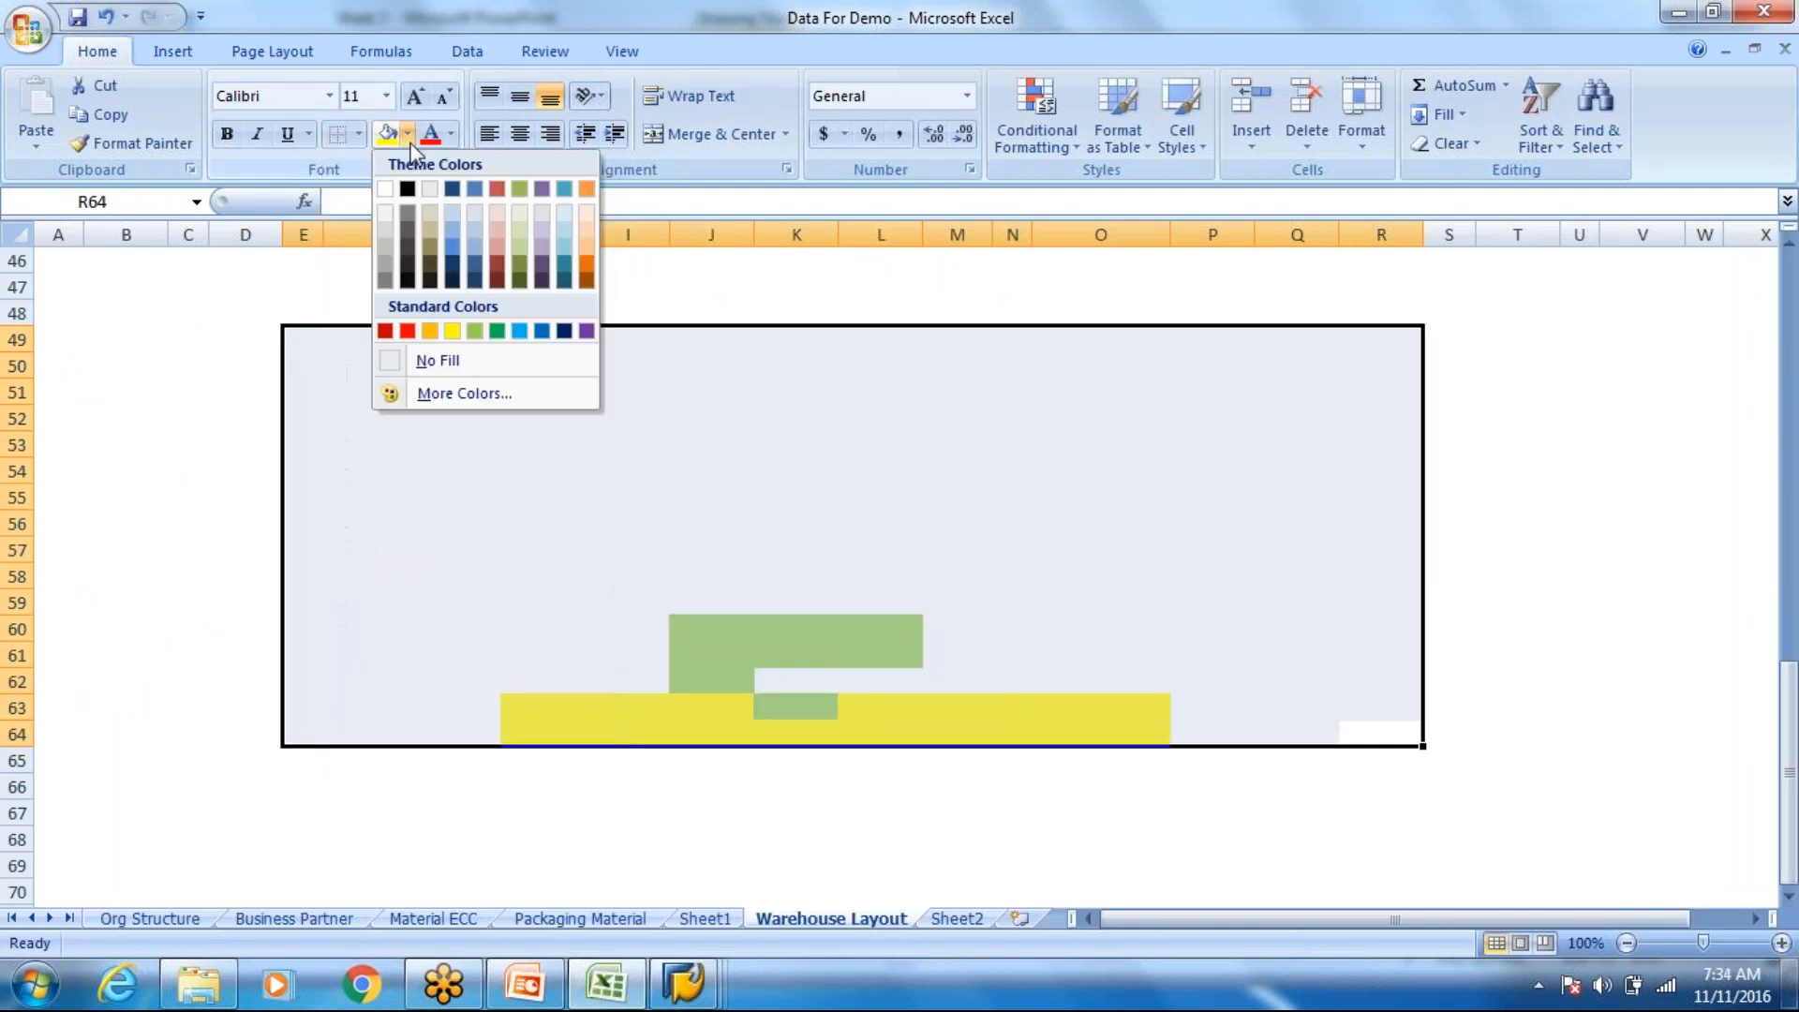
click(436, 363)
click(628, 655)
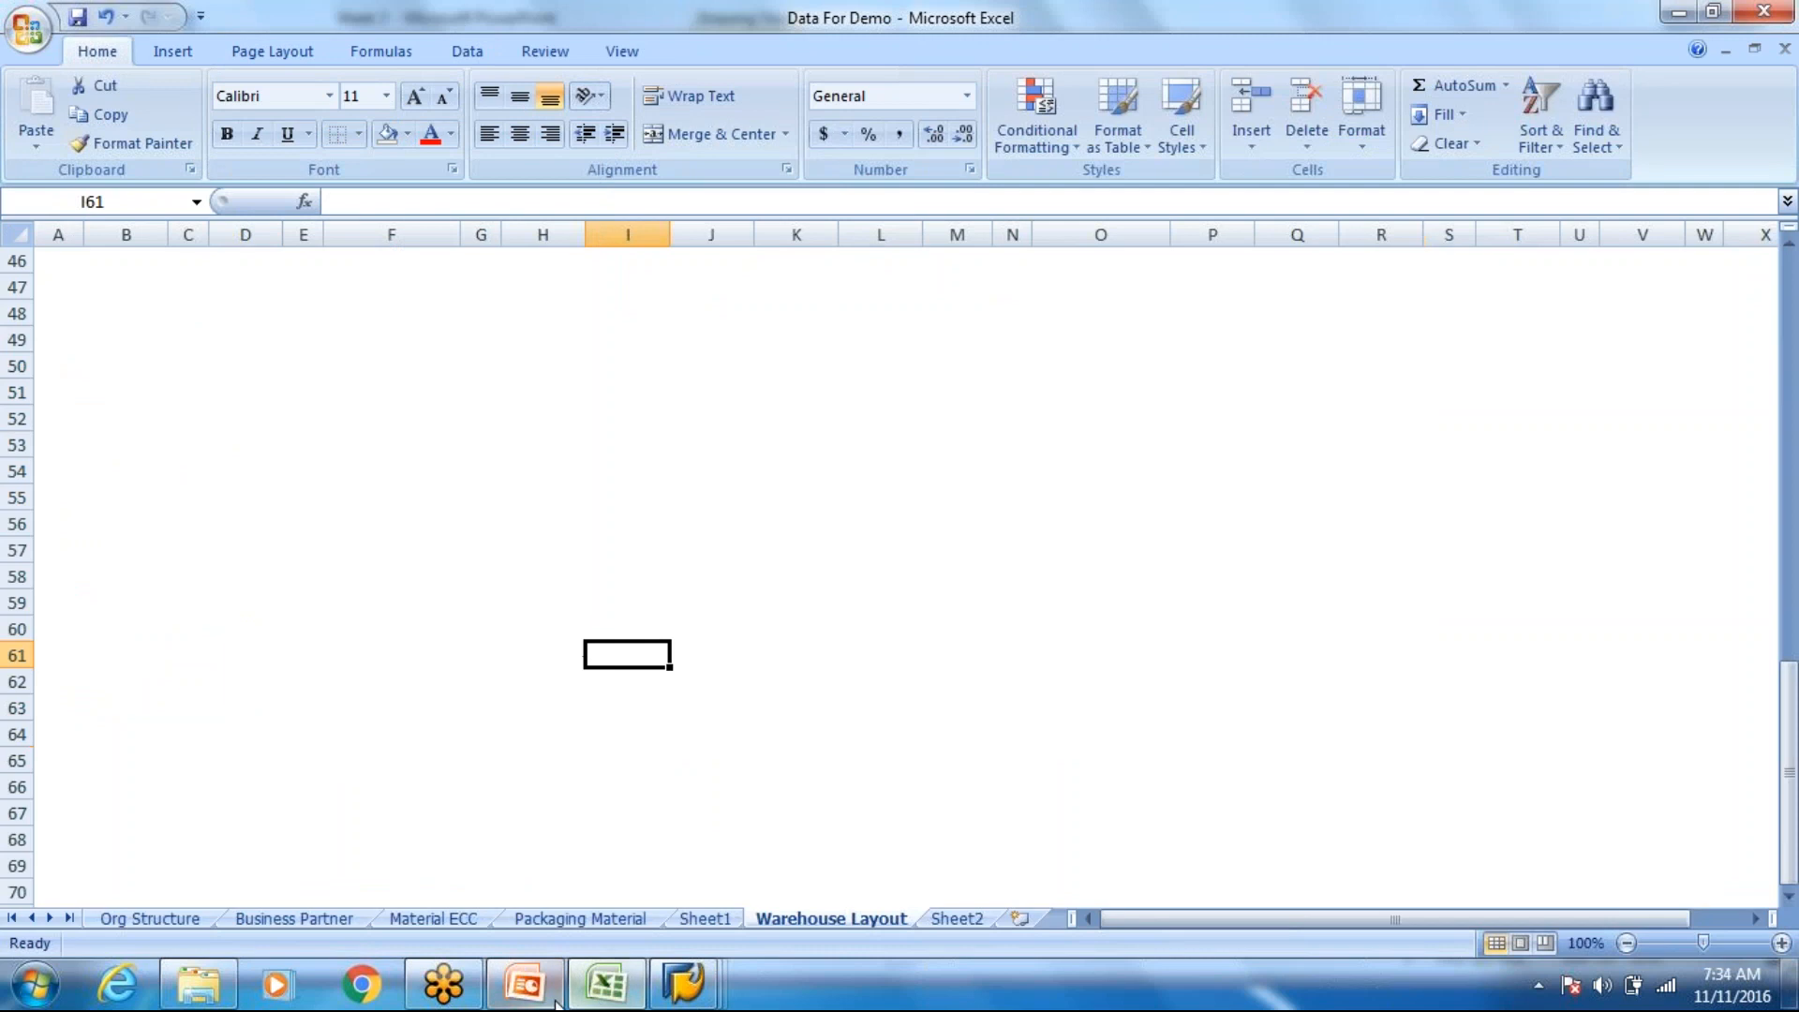
Step: Highlight text in the Bulk Storage and Palet Storage descriptions on the PowerPoint slide, and switch back to Excel
click(528, 985)
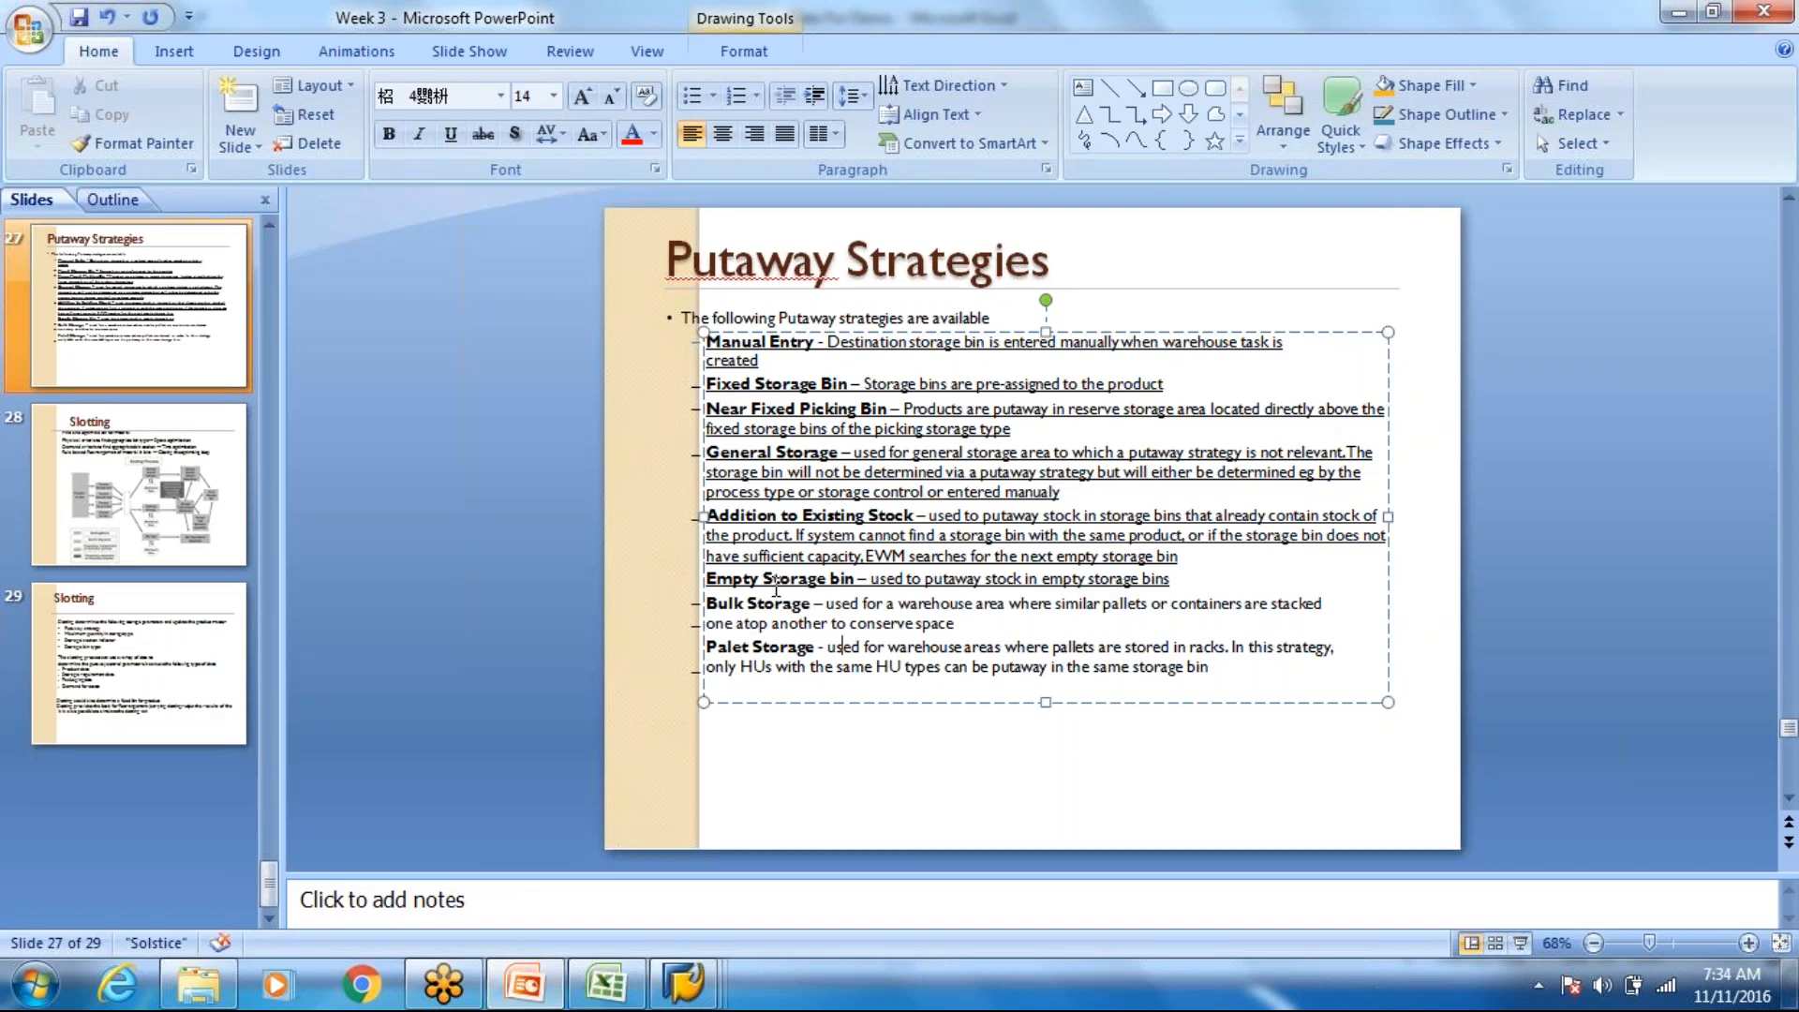
drag(822, 618, 962, 649)
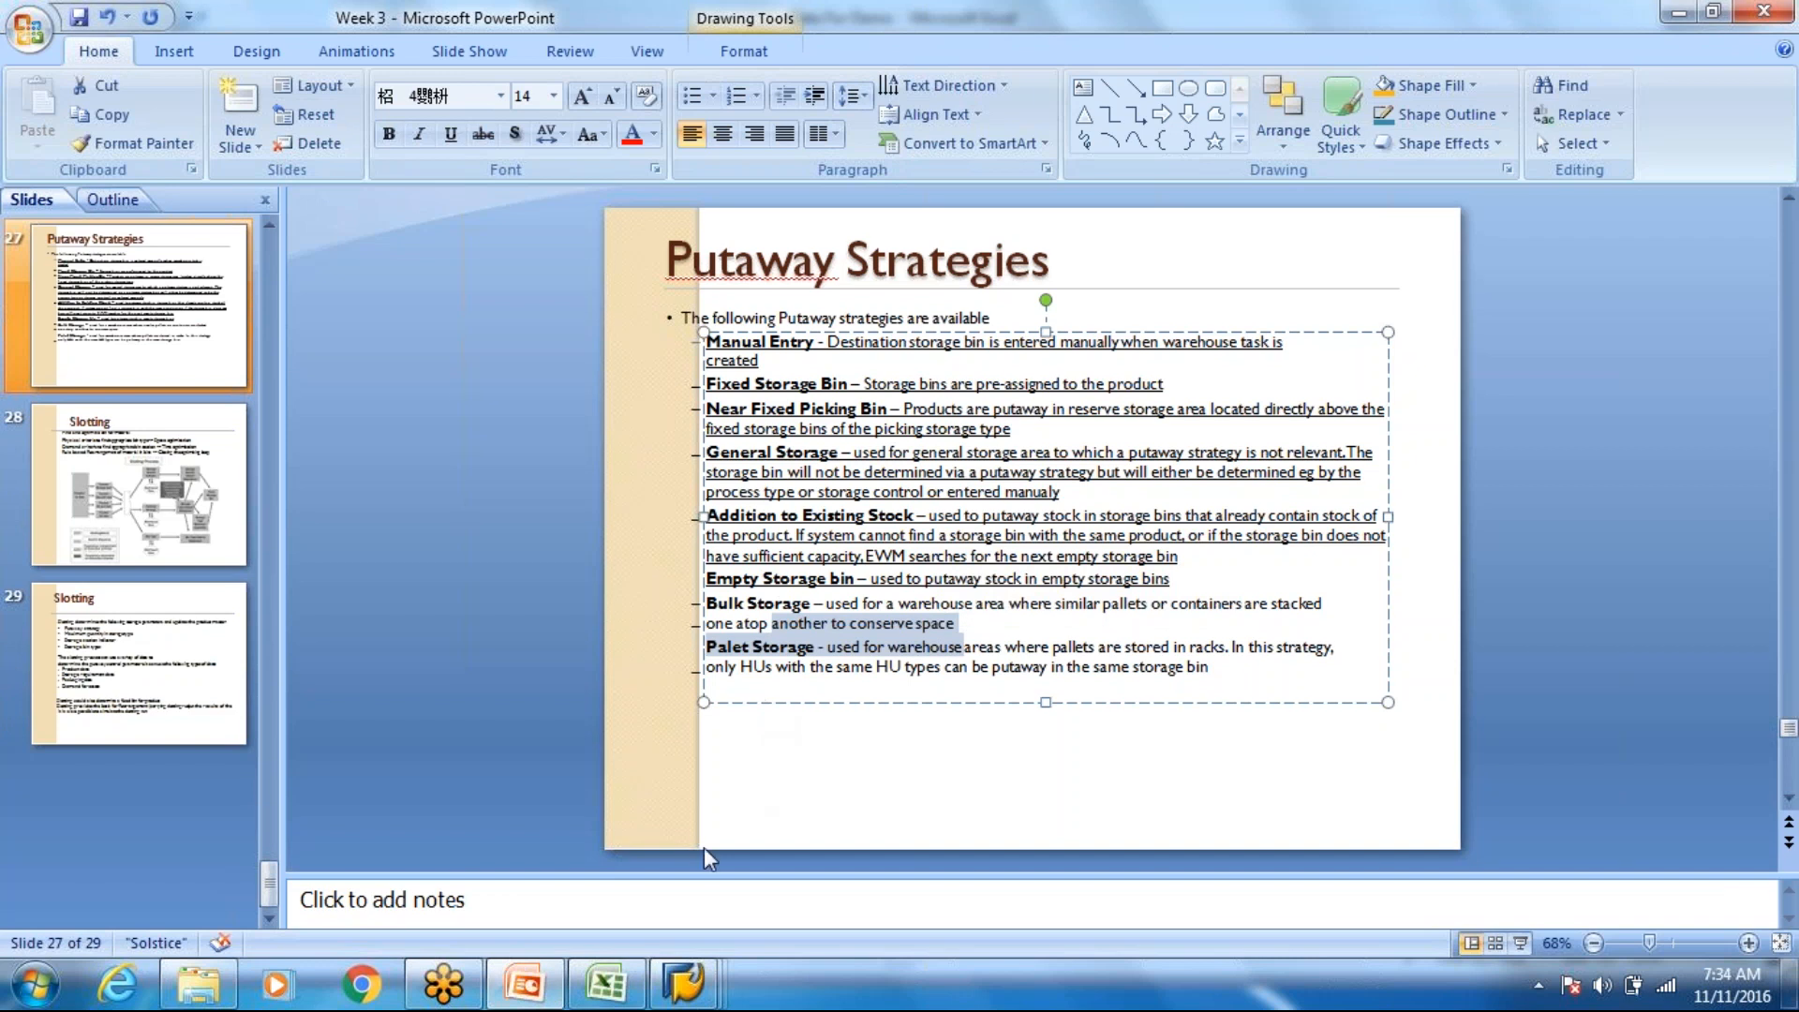
click(606, 984)
Step: Point out the Pump Storage area of storage type 8004 / 8006 on the warehouse layout and return to the empty rows below the bin type table
click(562, 629)
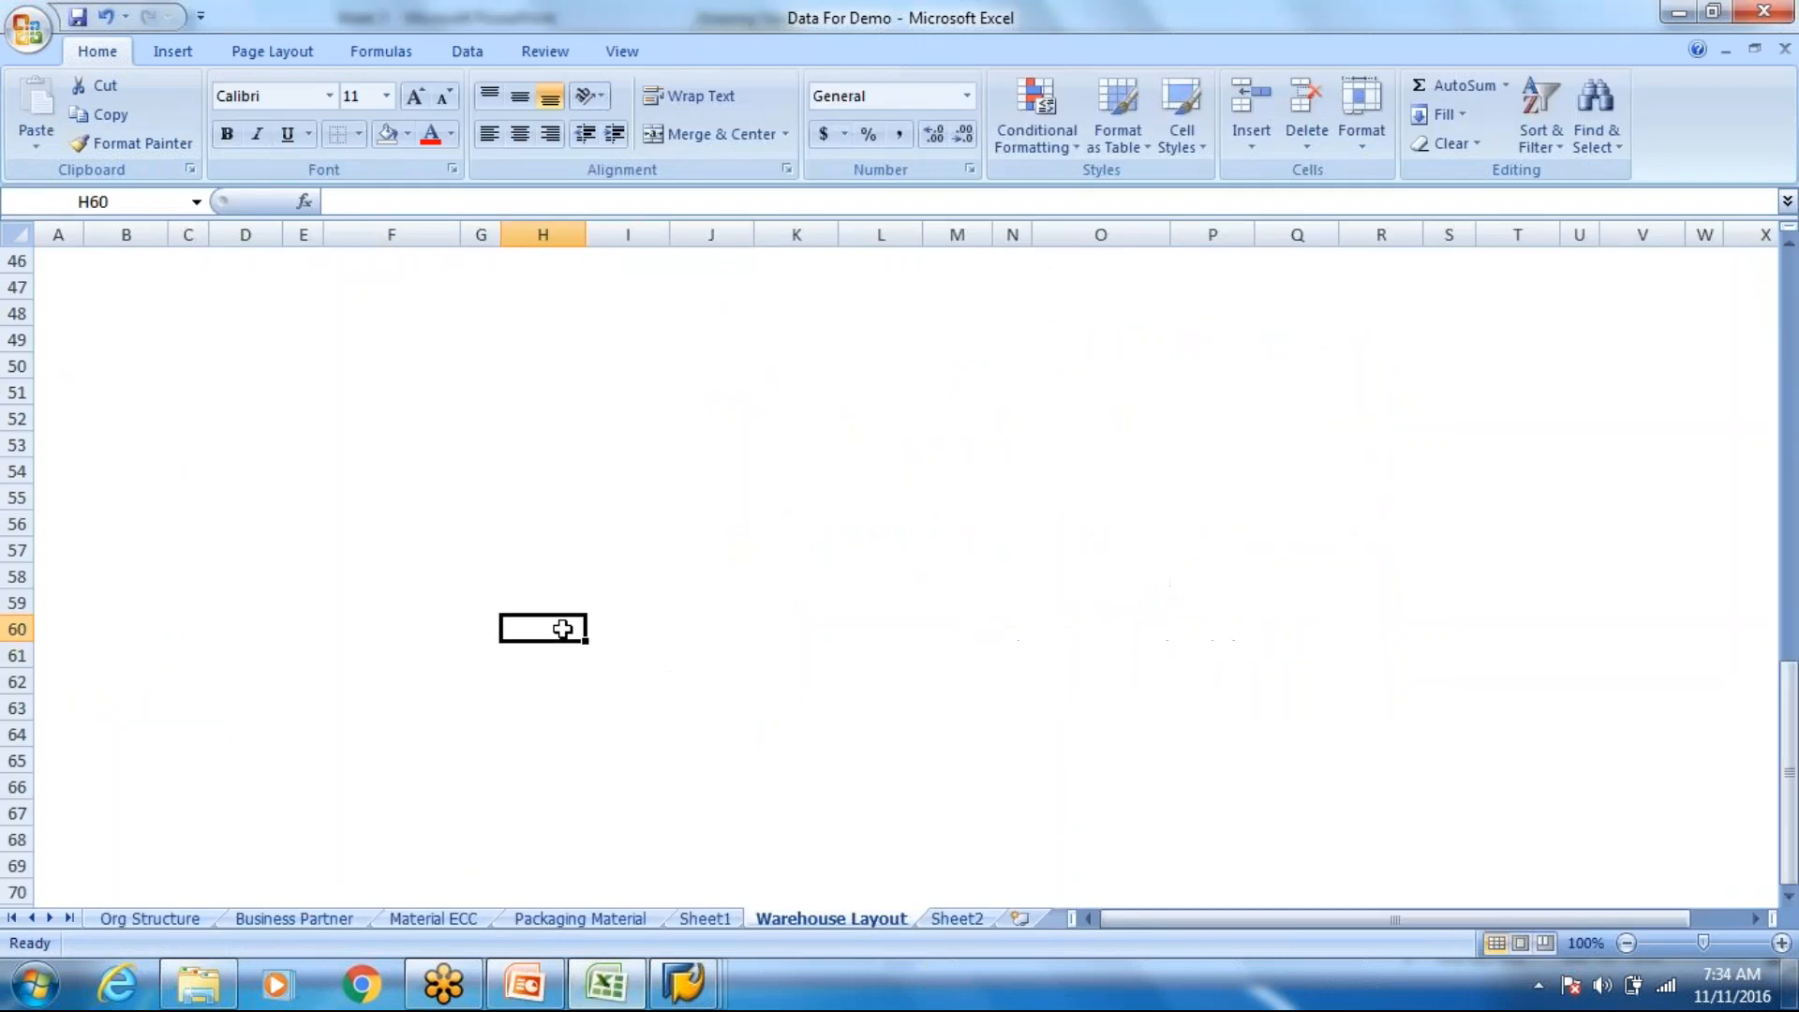
scroll(562, 629, up, 5)
scroll(562, 629, up, 5)
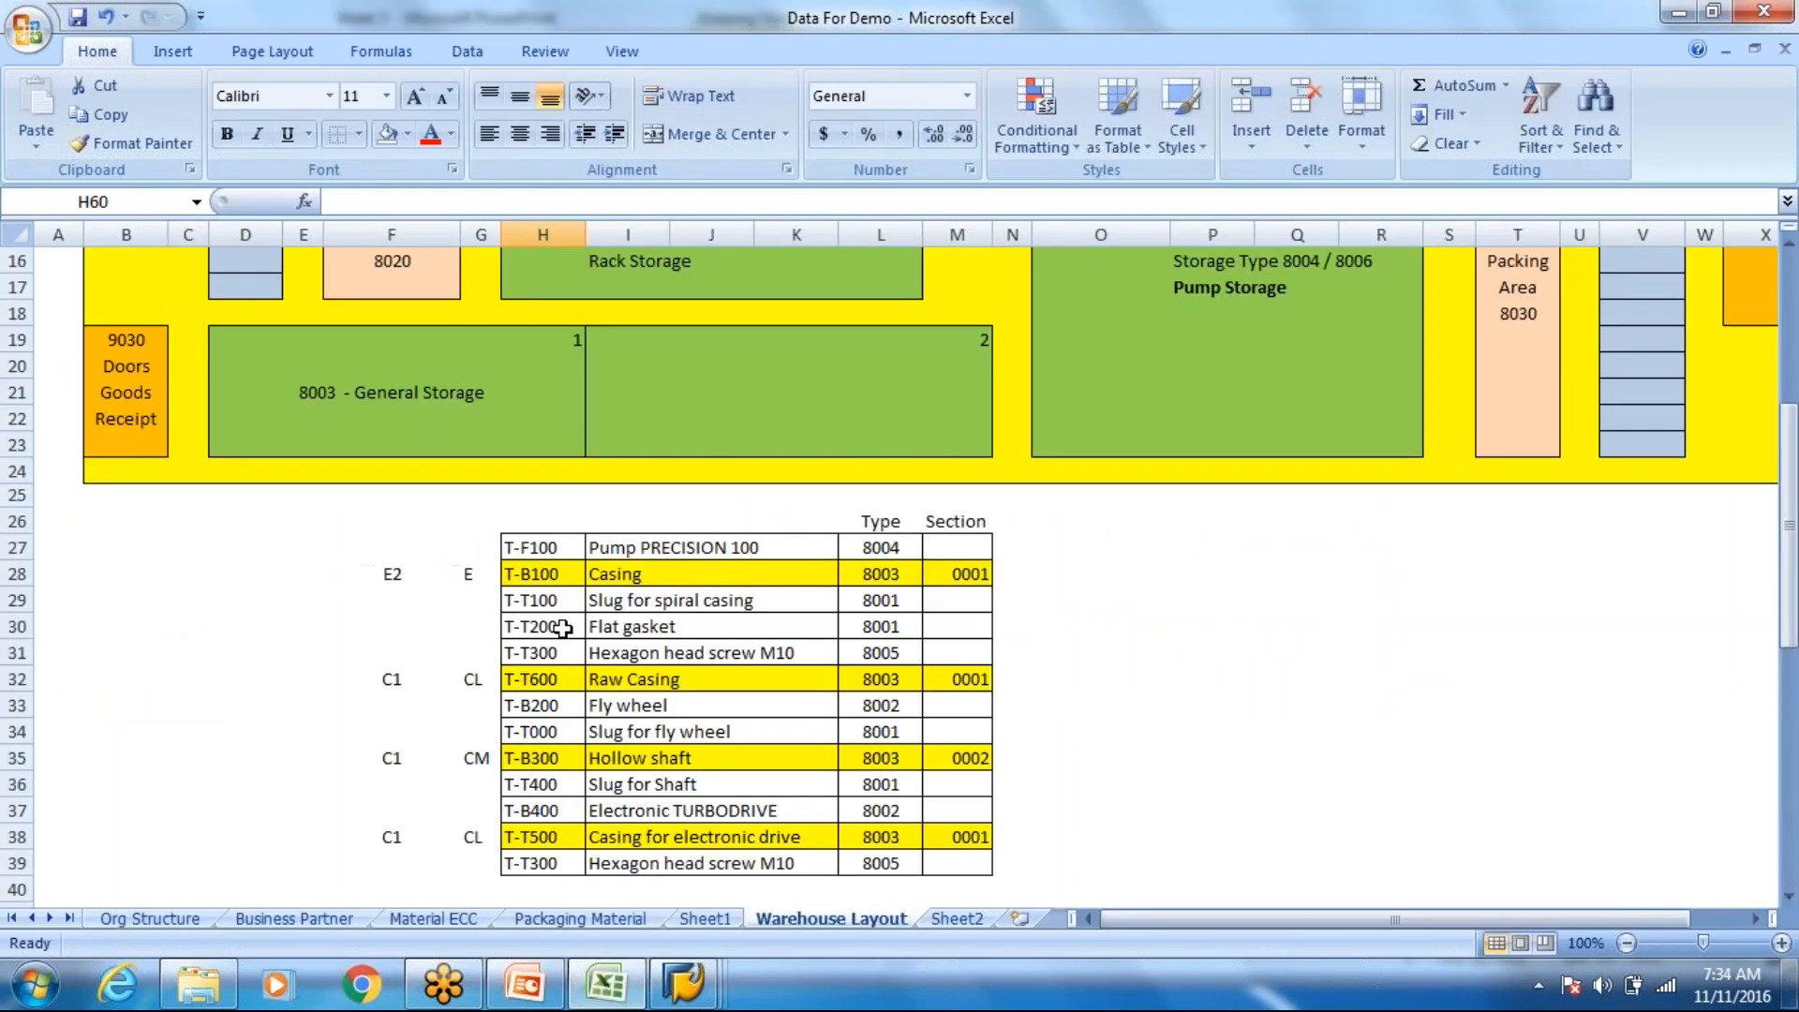
scroll(1155, 465, up, 3)
click(1255, 520)
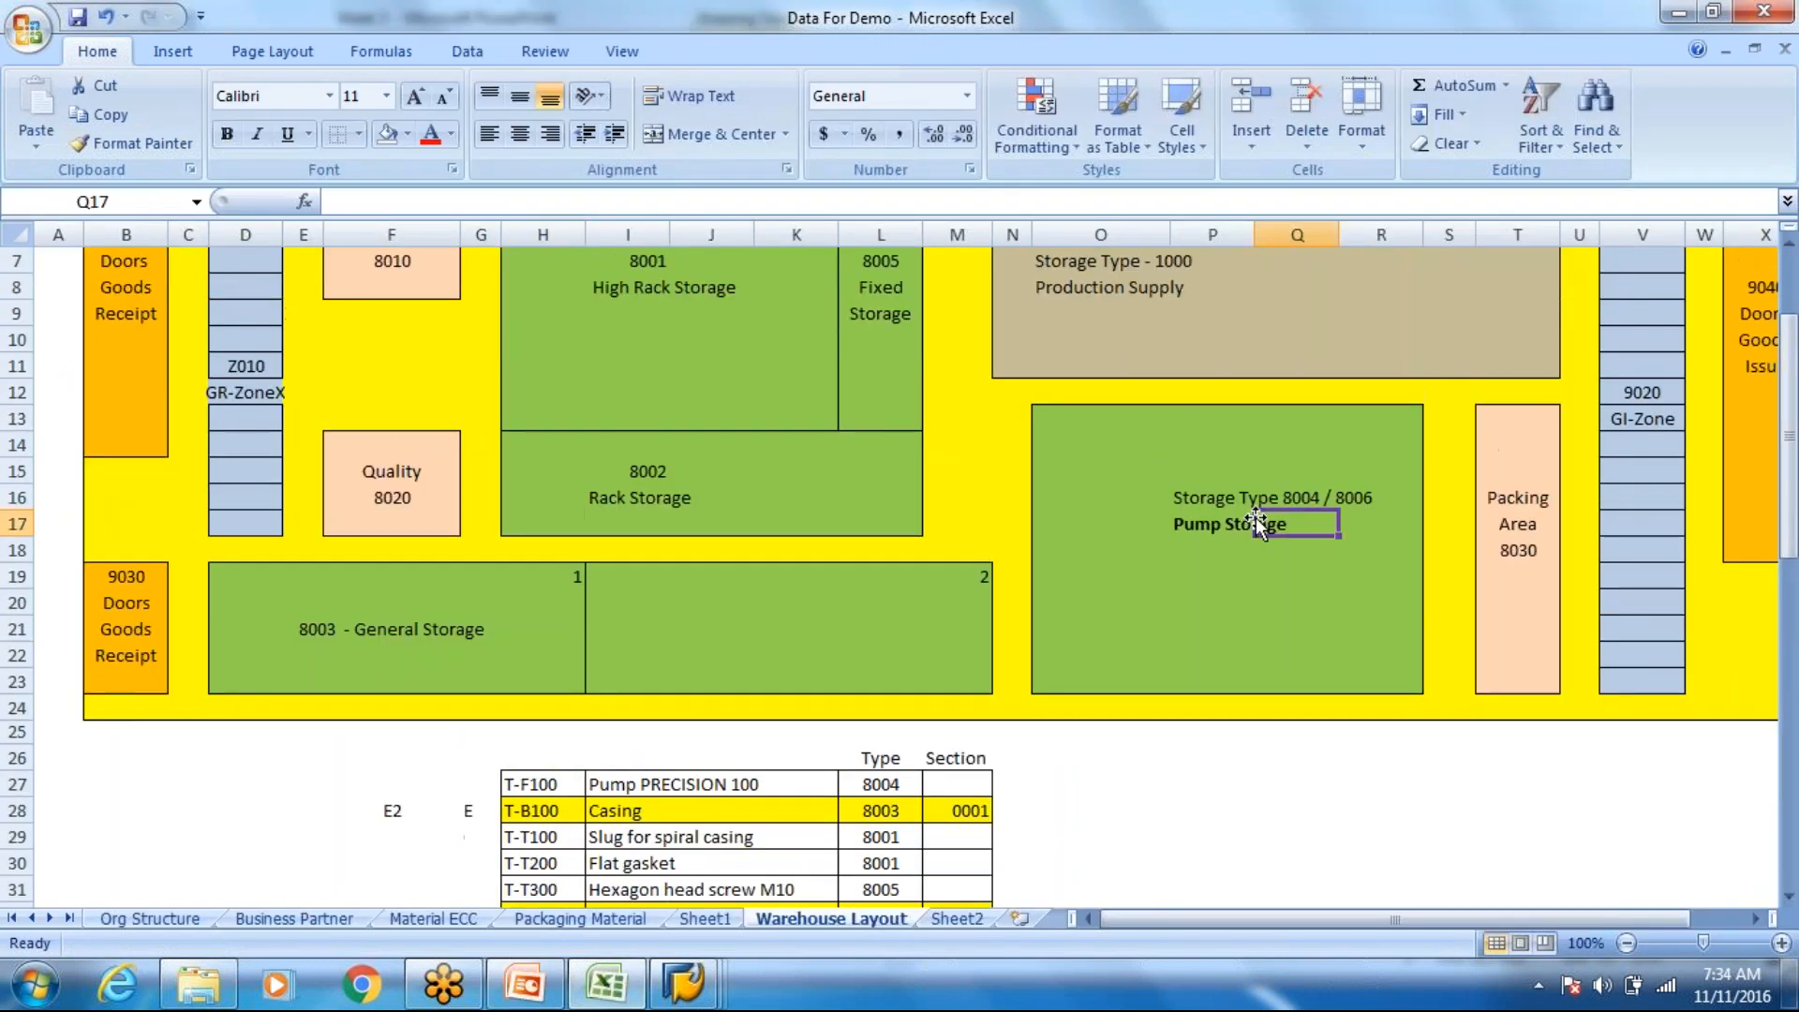
scroll(1255, 515, down, 6)
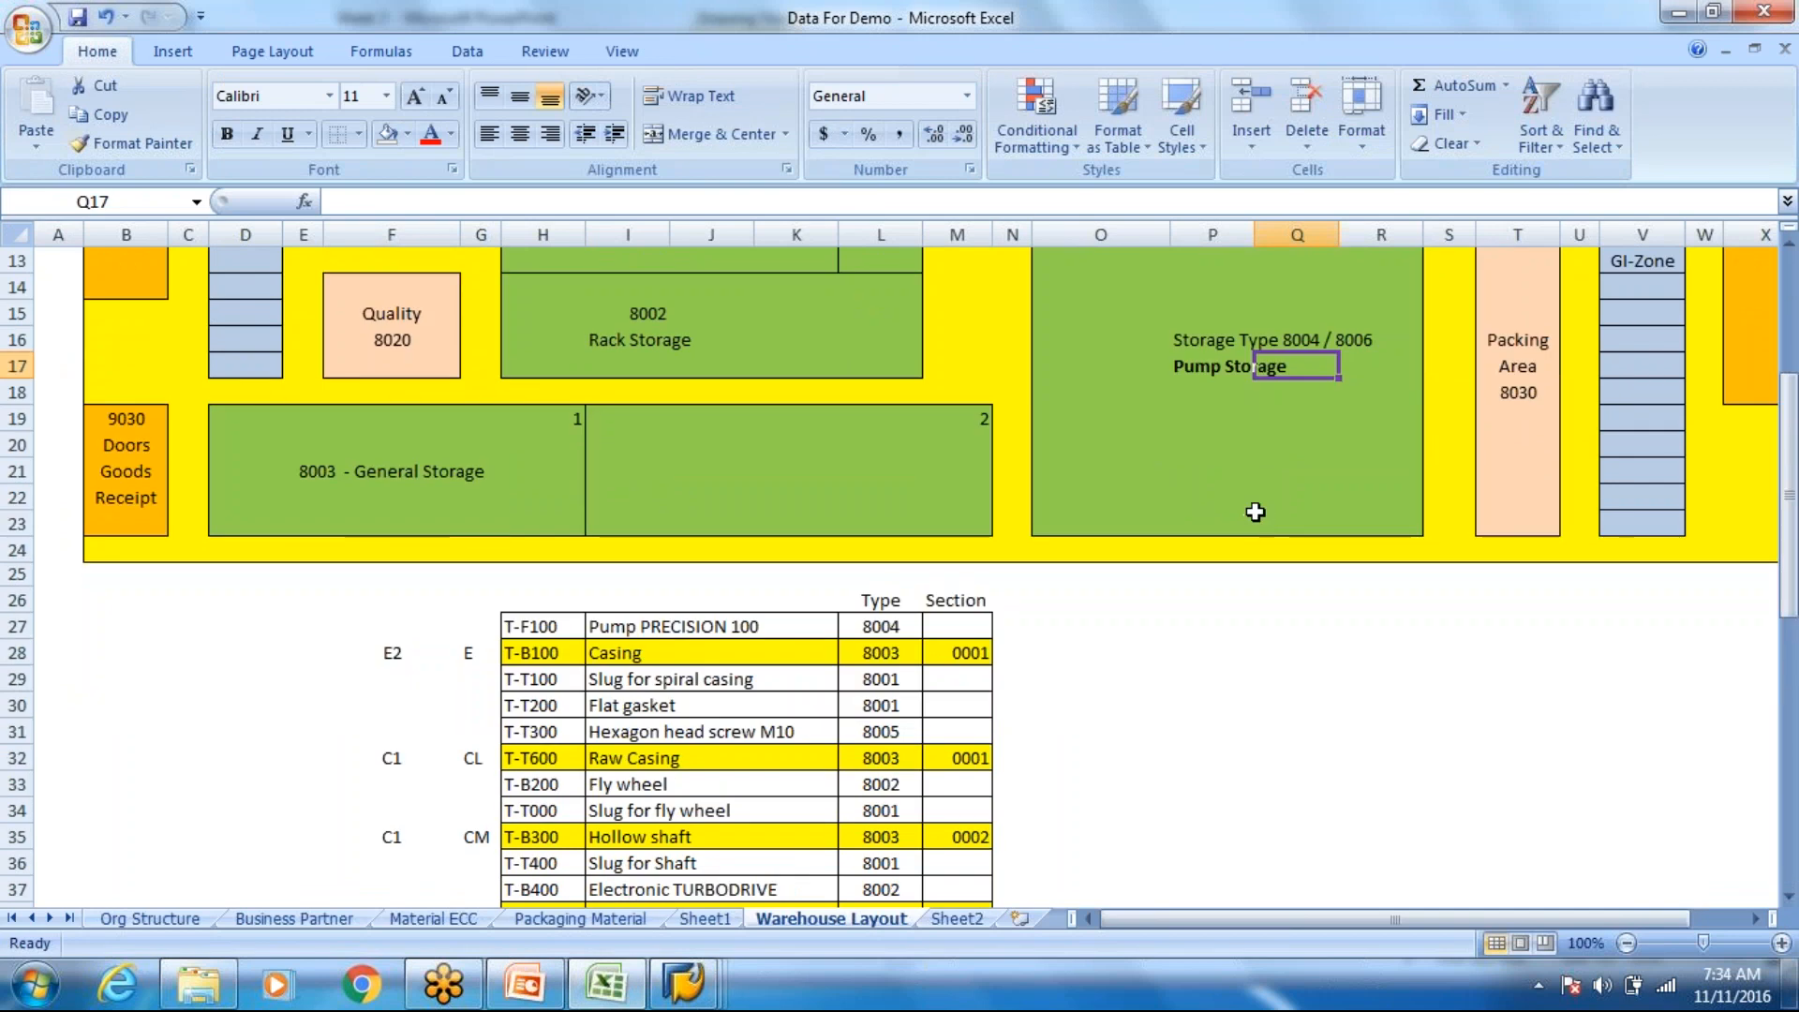
scroll(1256, 512, down, 5)
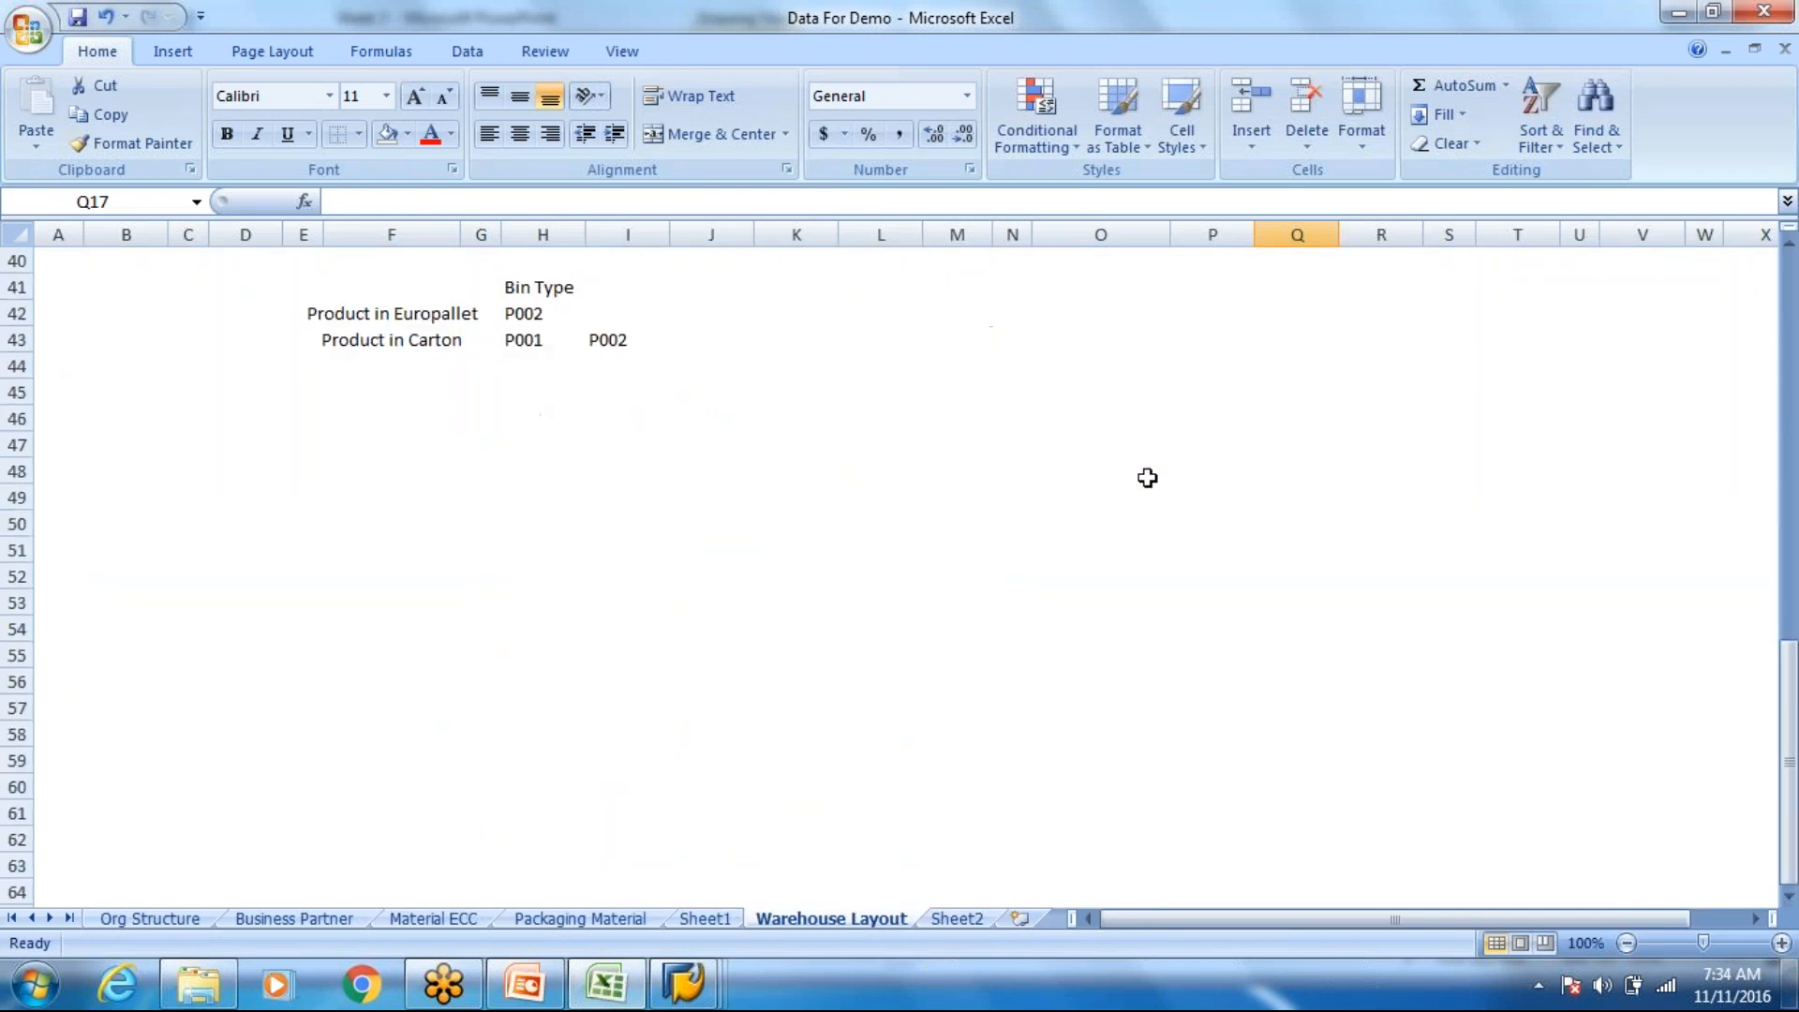
Step: Apply outside borders to cells H47:H59 to draw the first storage row
drag(571, 448, 573, 717)
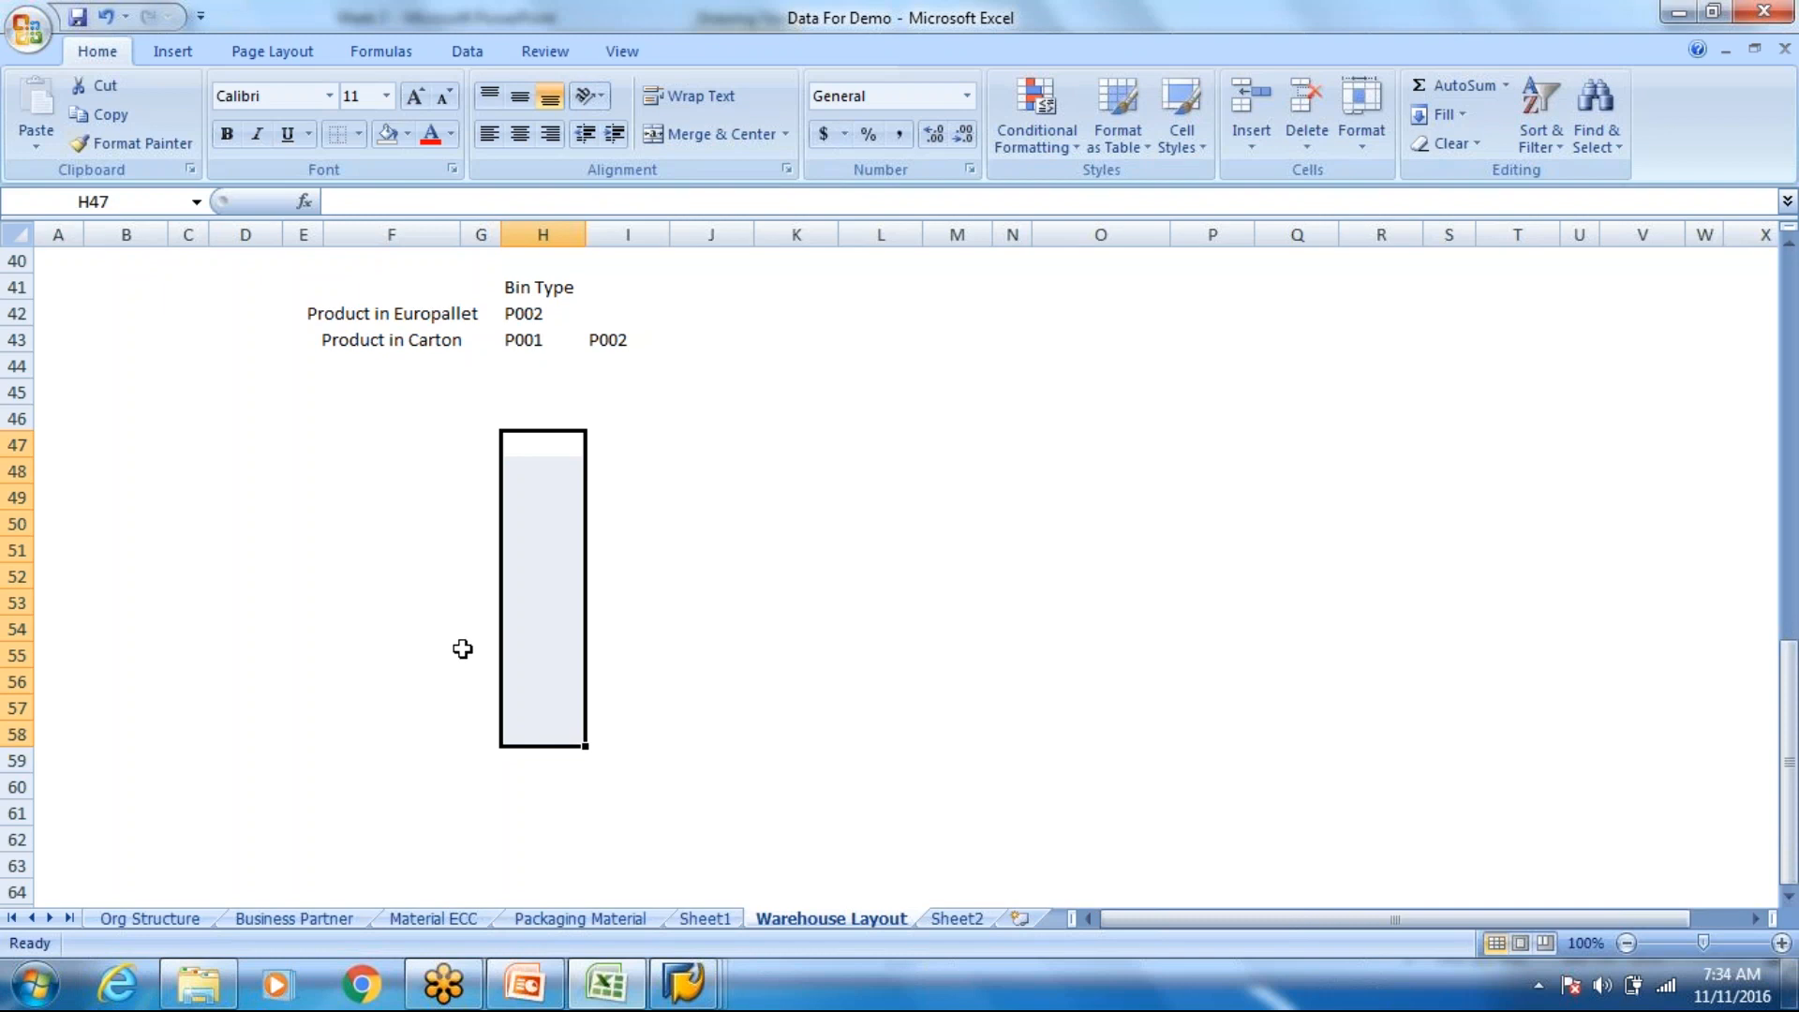
click(635, 601)
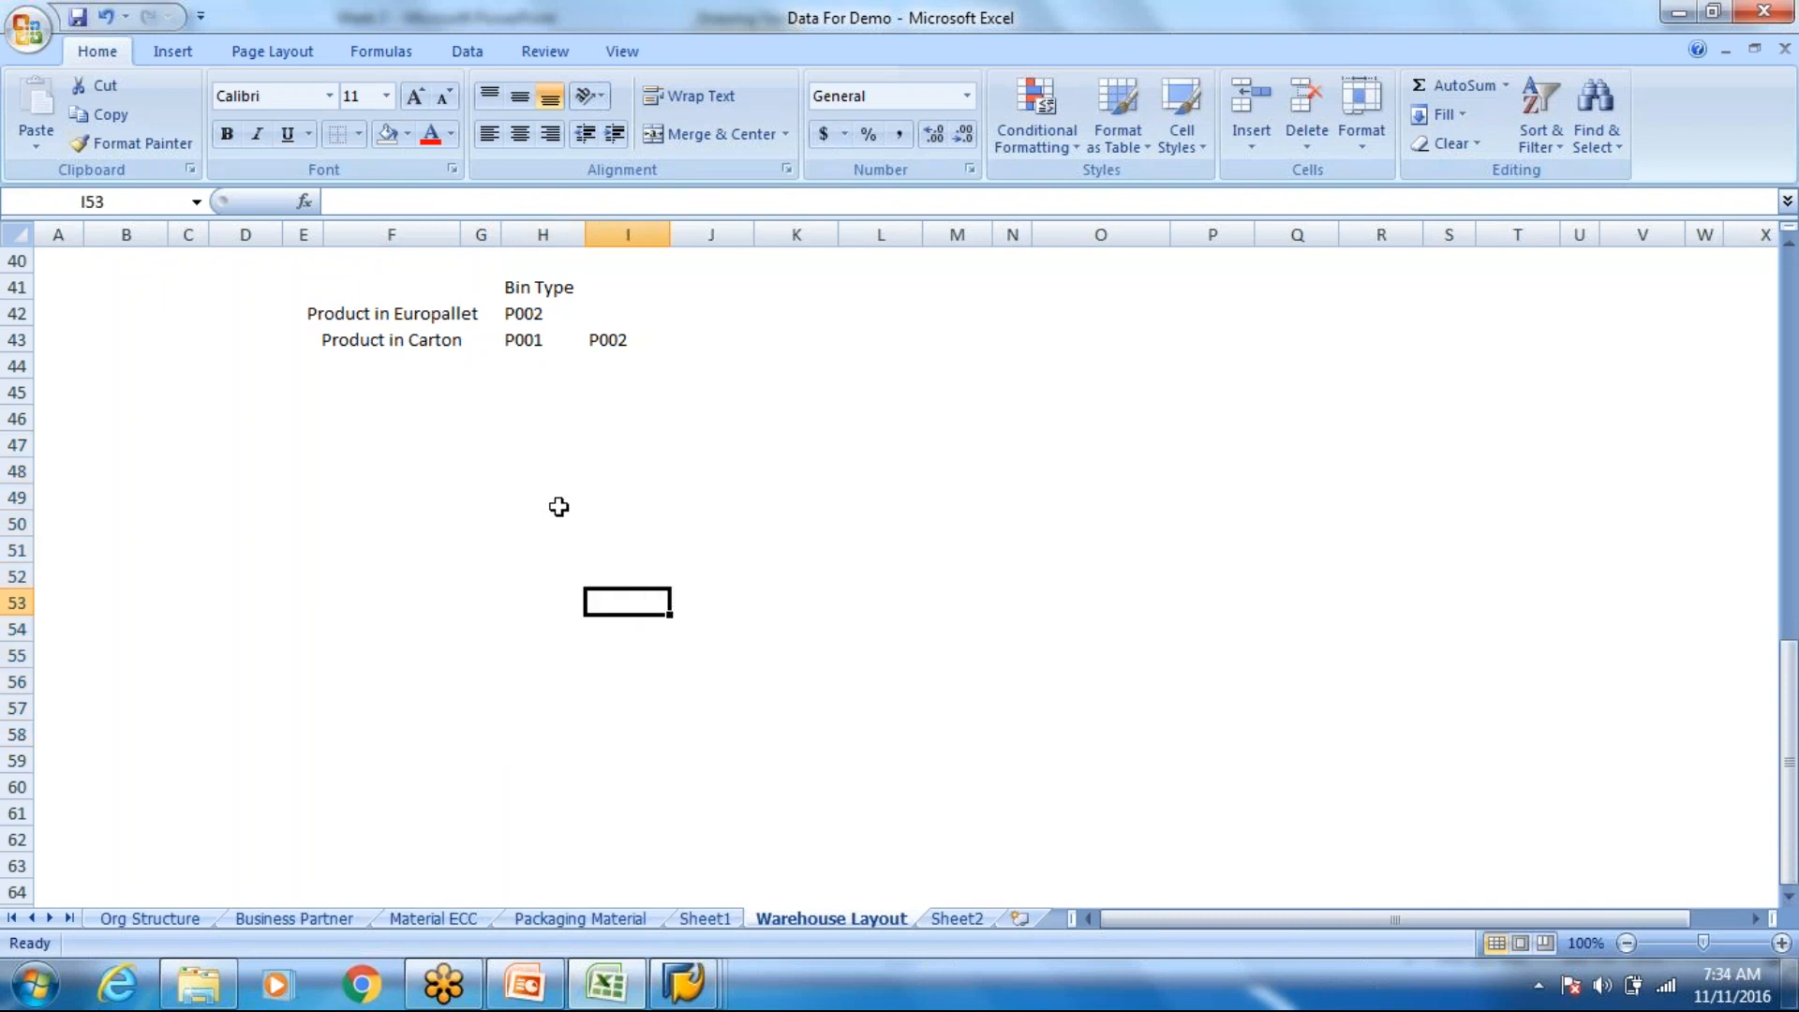
drag(534, 450, 518, 759)
click(359, 134)
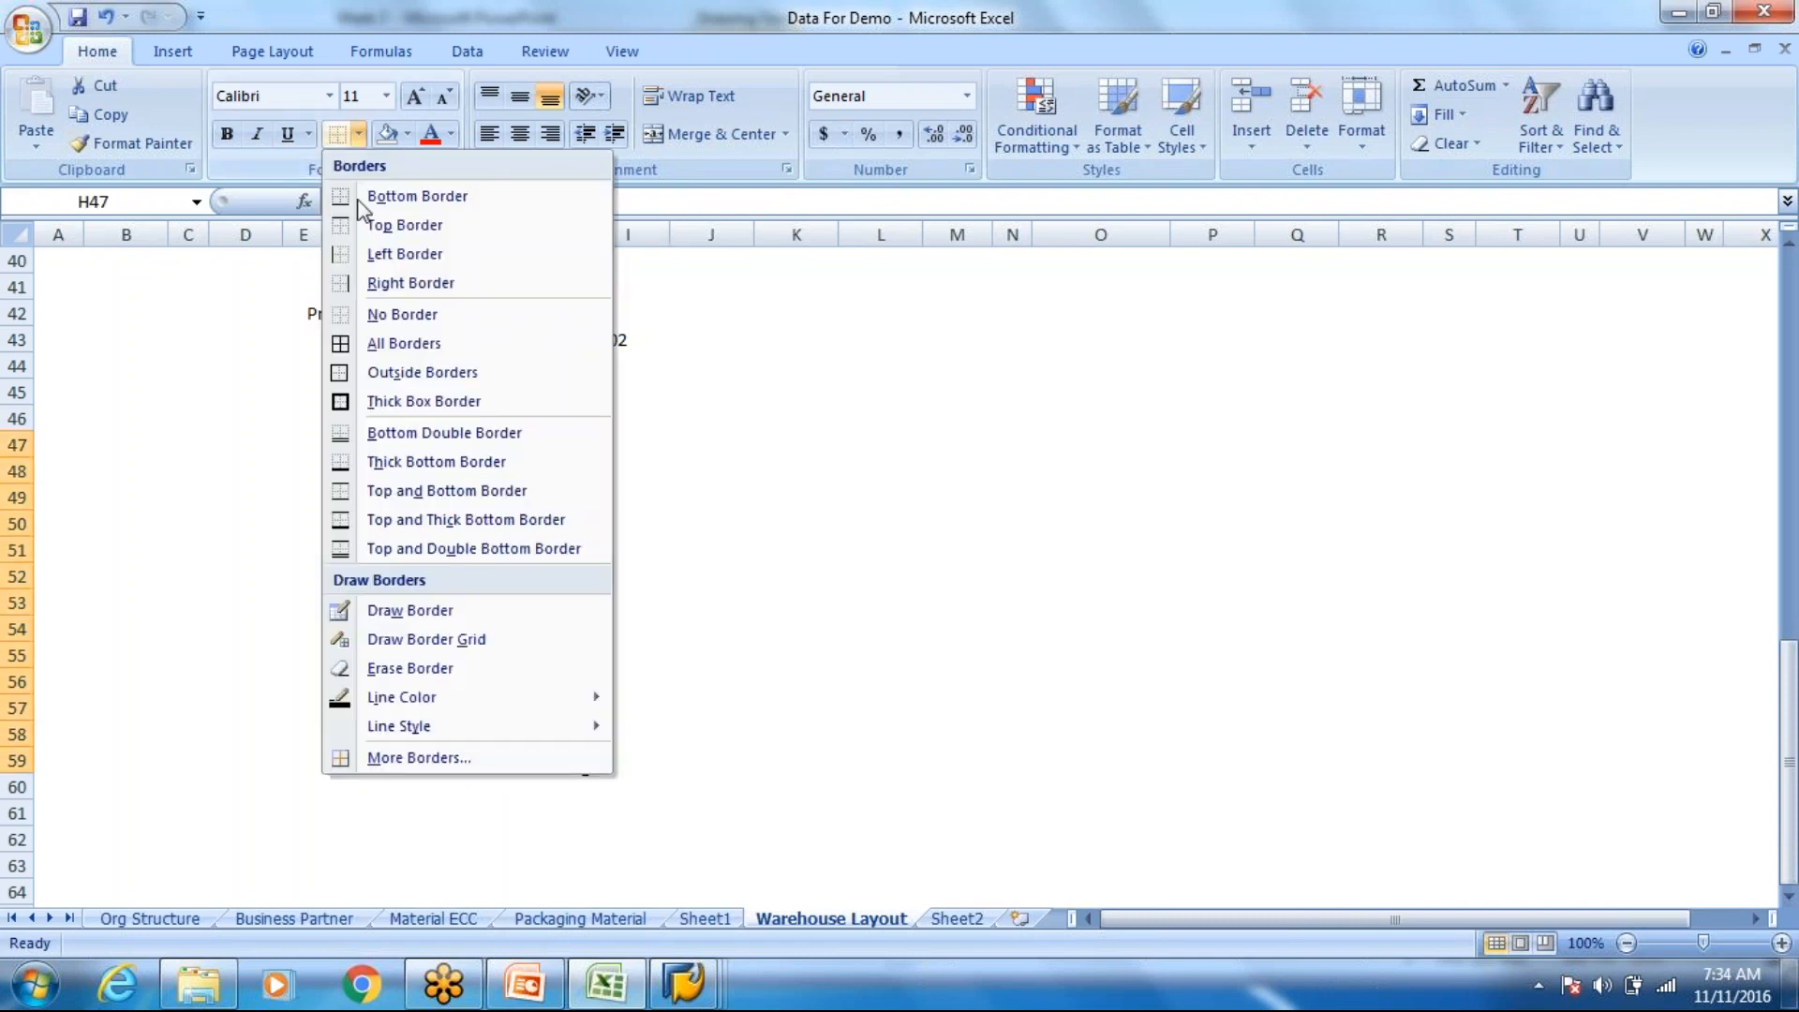
click(373, 375)
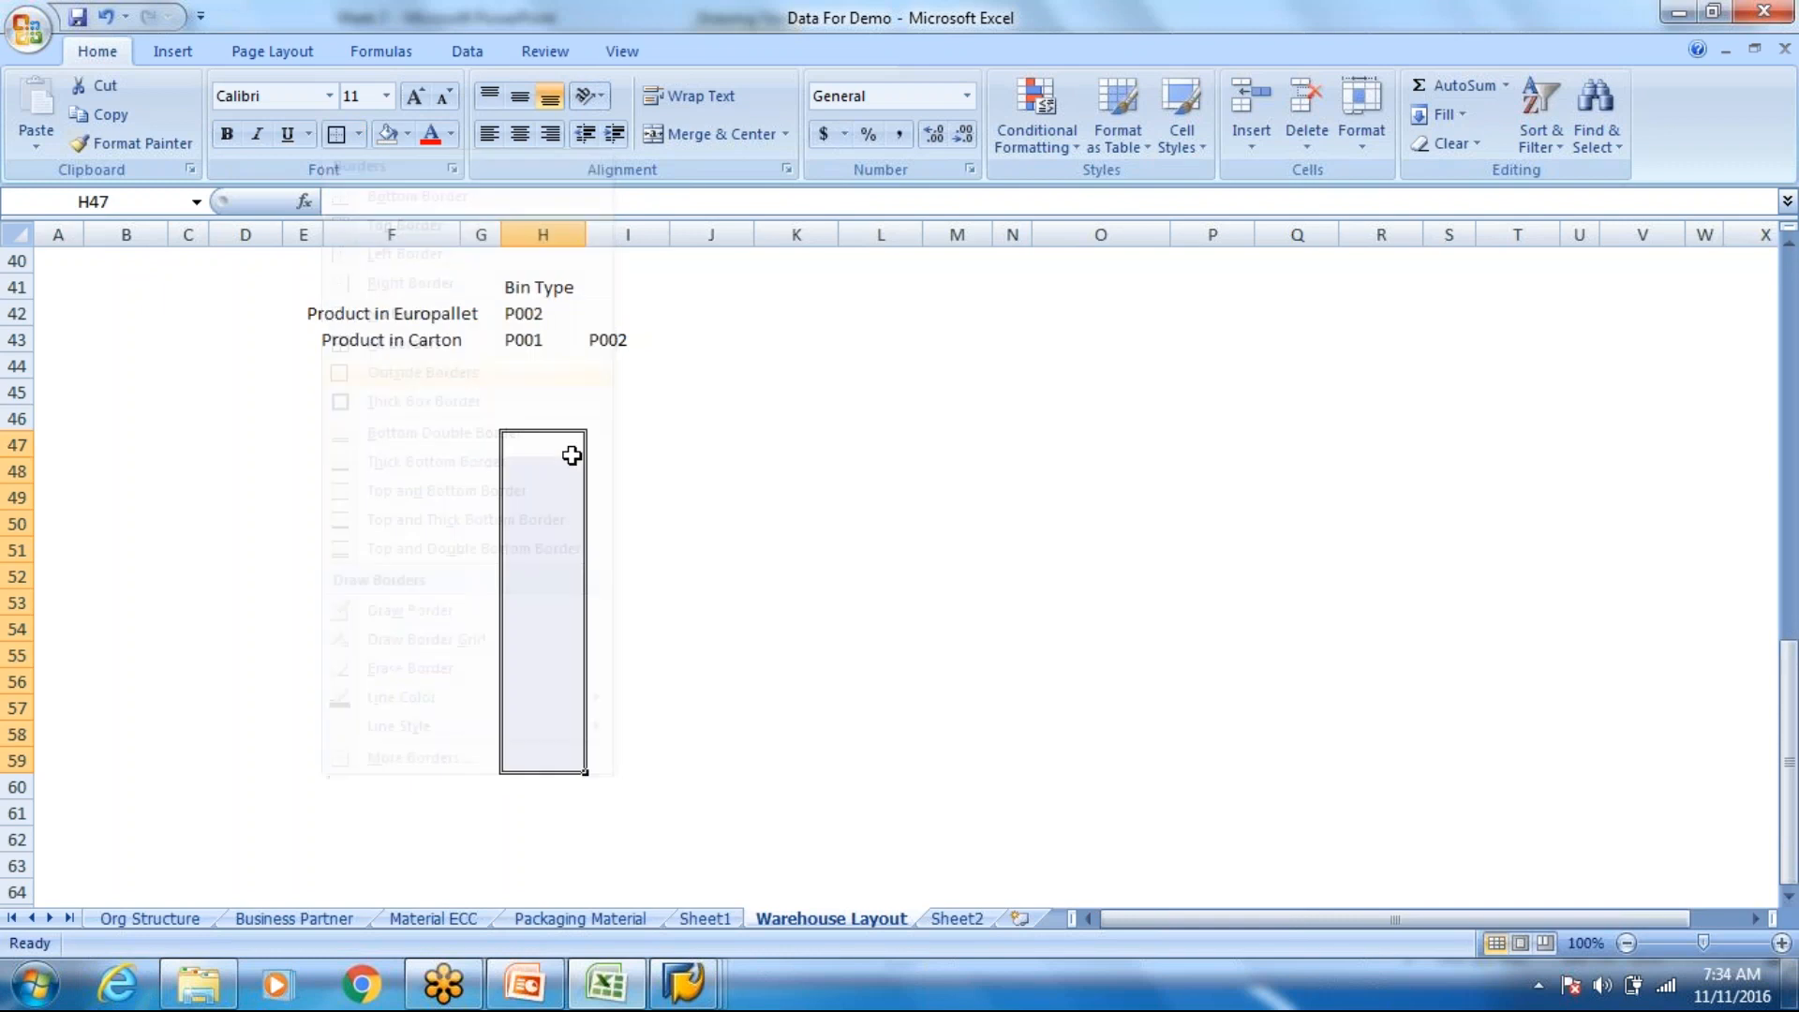
Step: Outline rows 47 to 59 of each column from I to M with its own outside border
drag(618, 442, 645, 732)
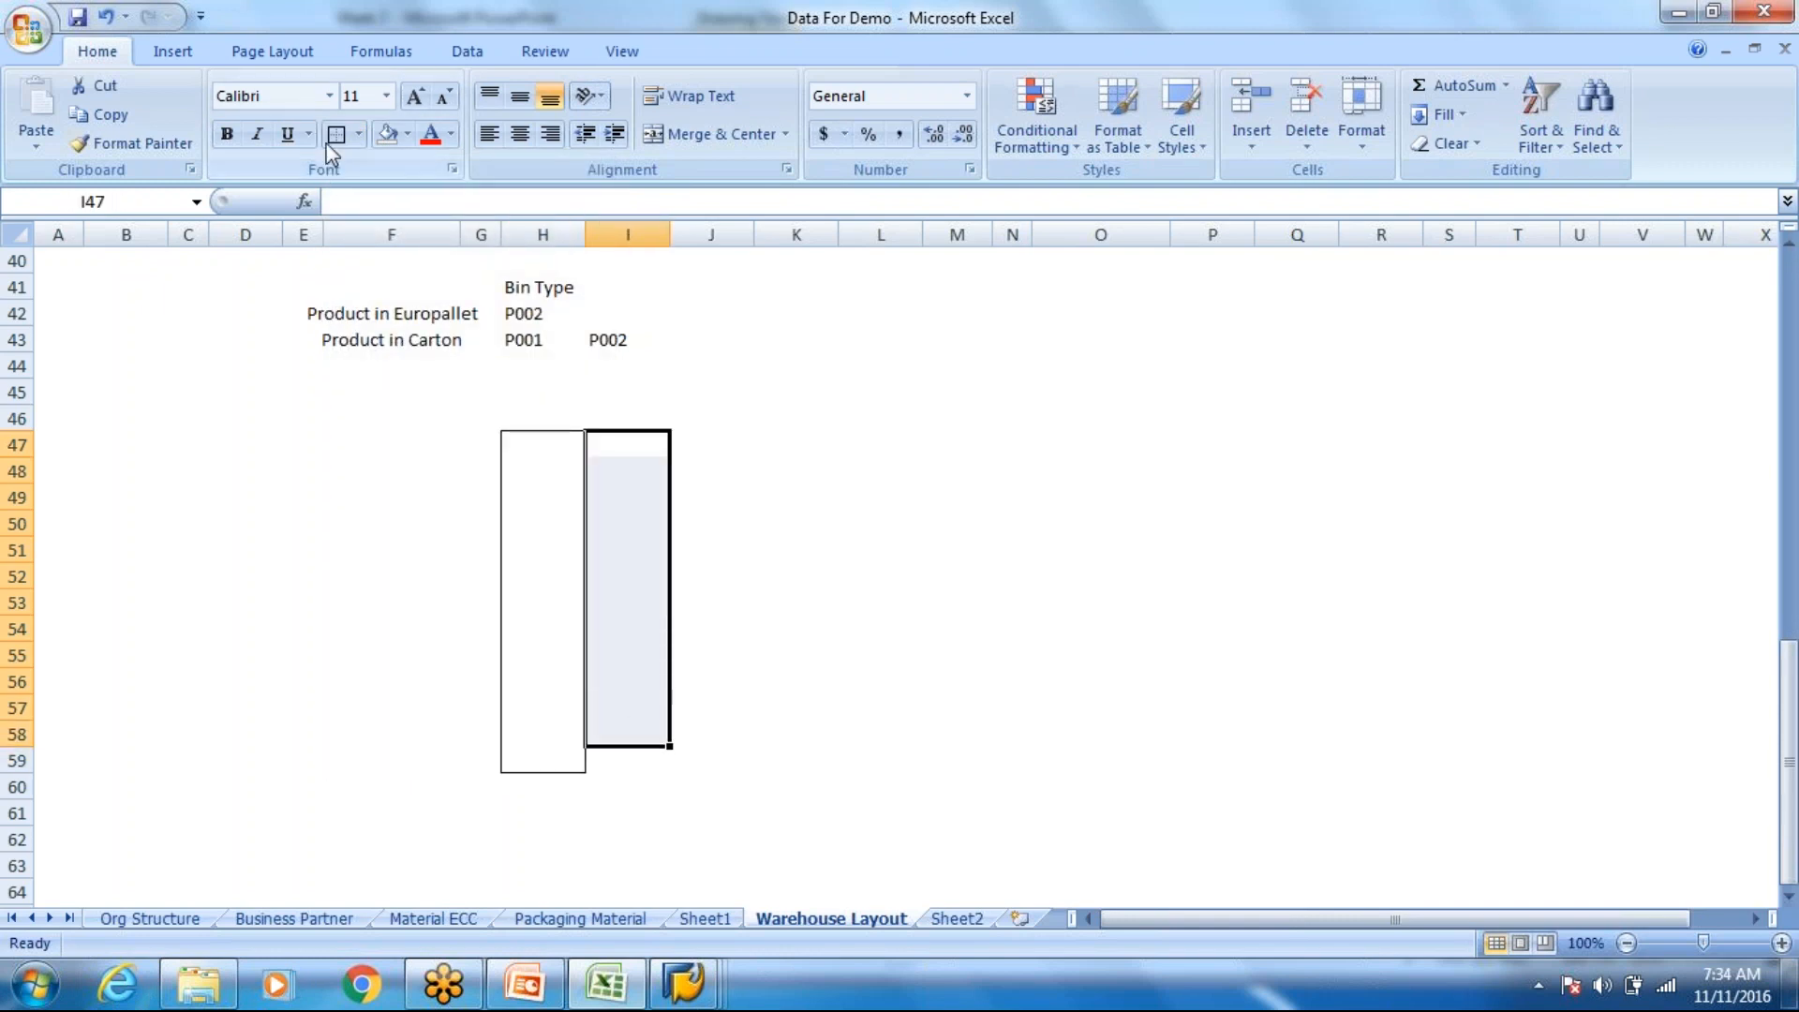
key(shift+Down)
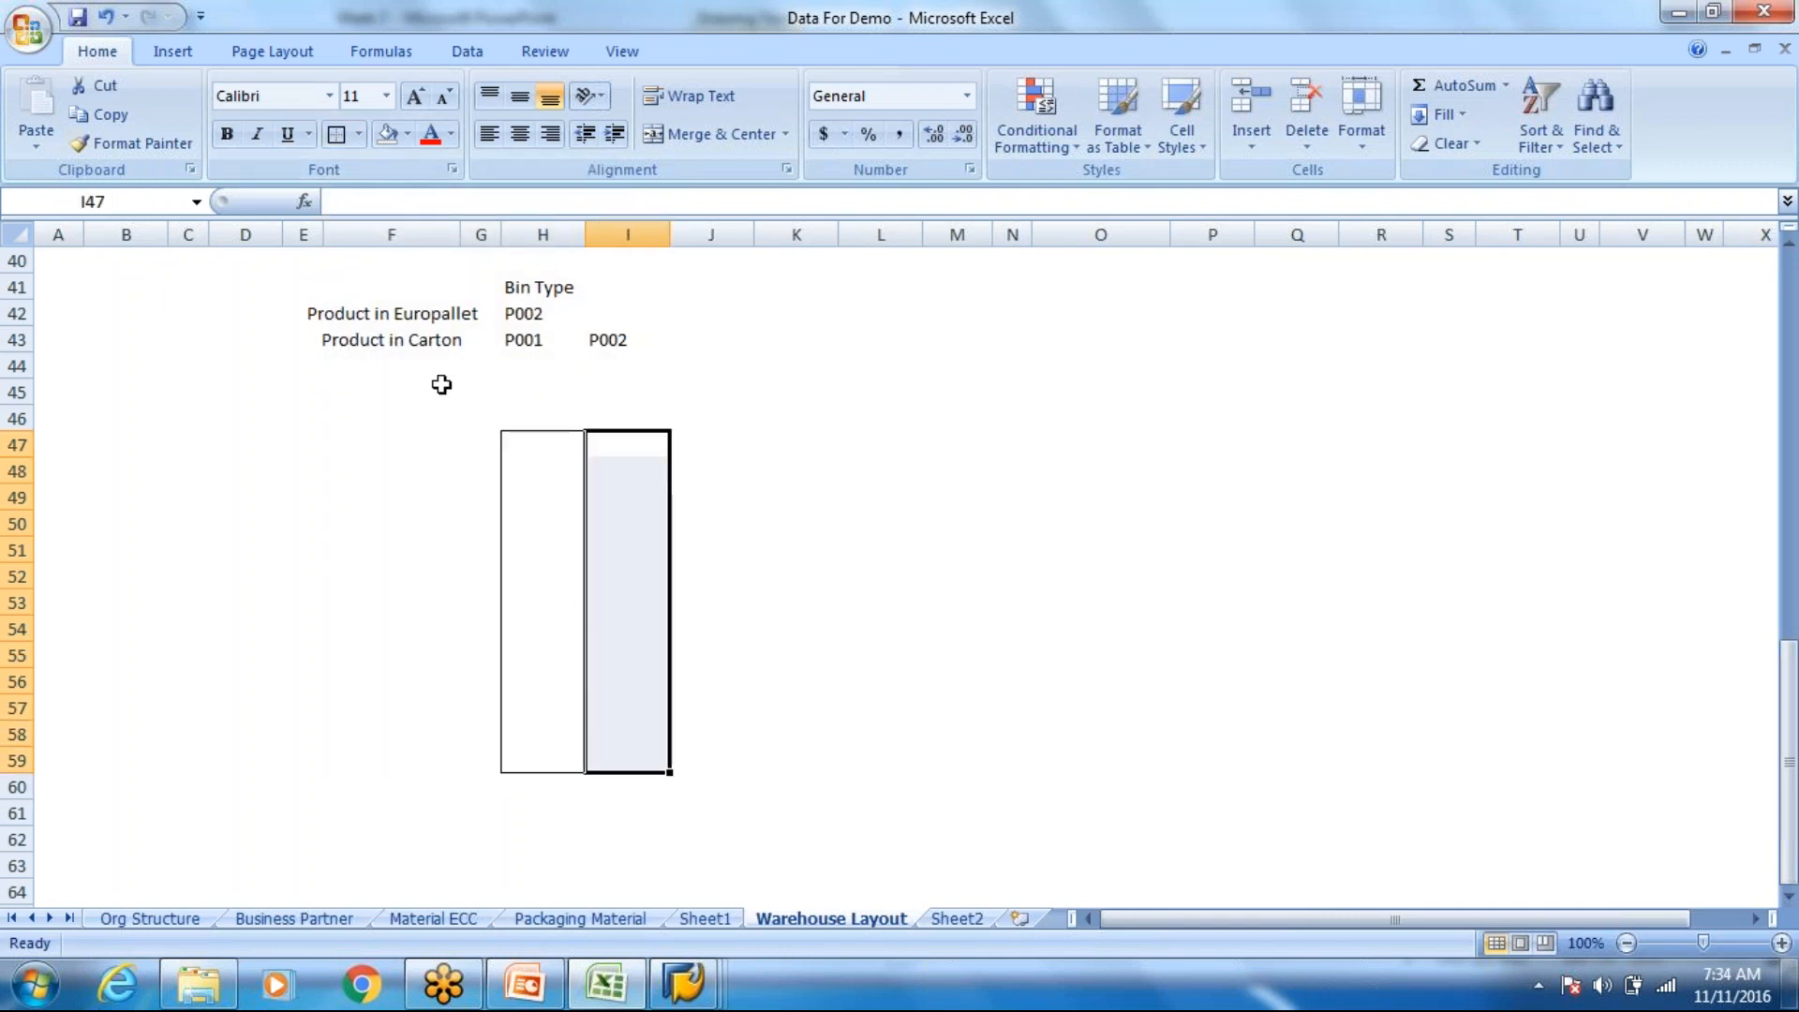
click(345, 137)
drag(712, 445, 689, 754)
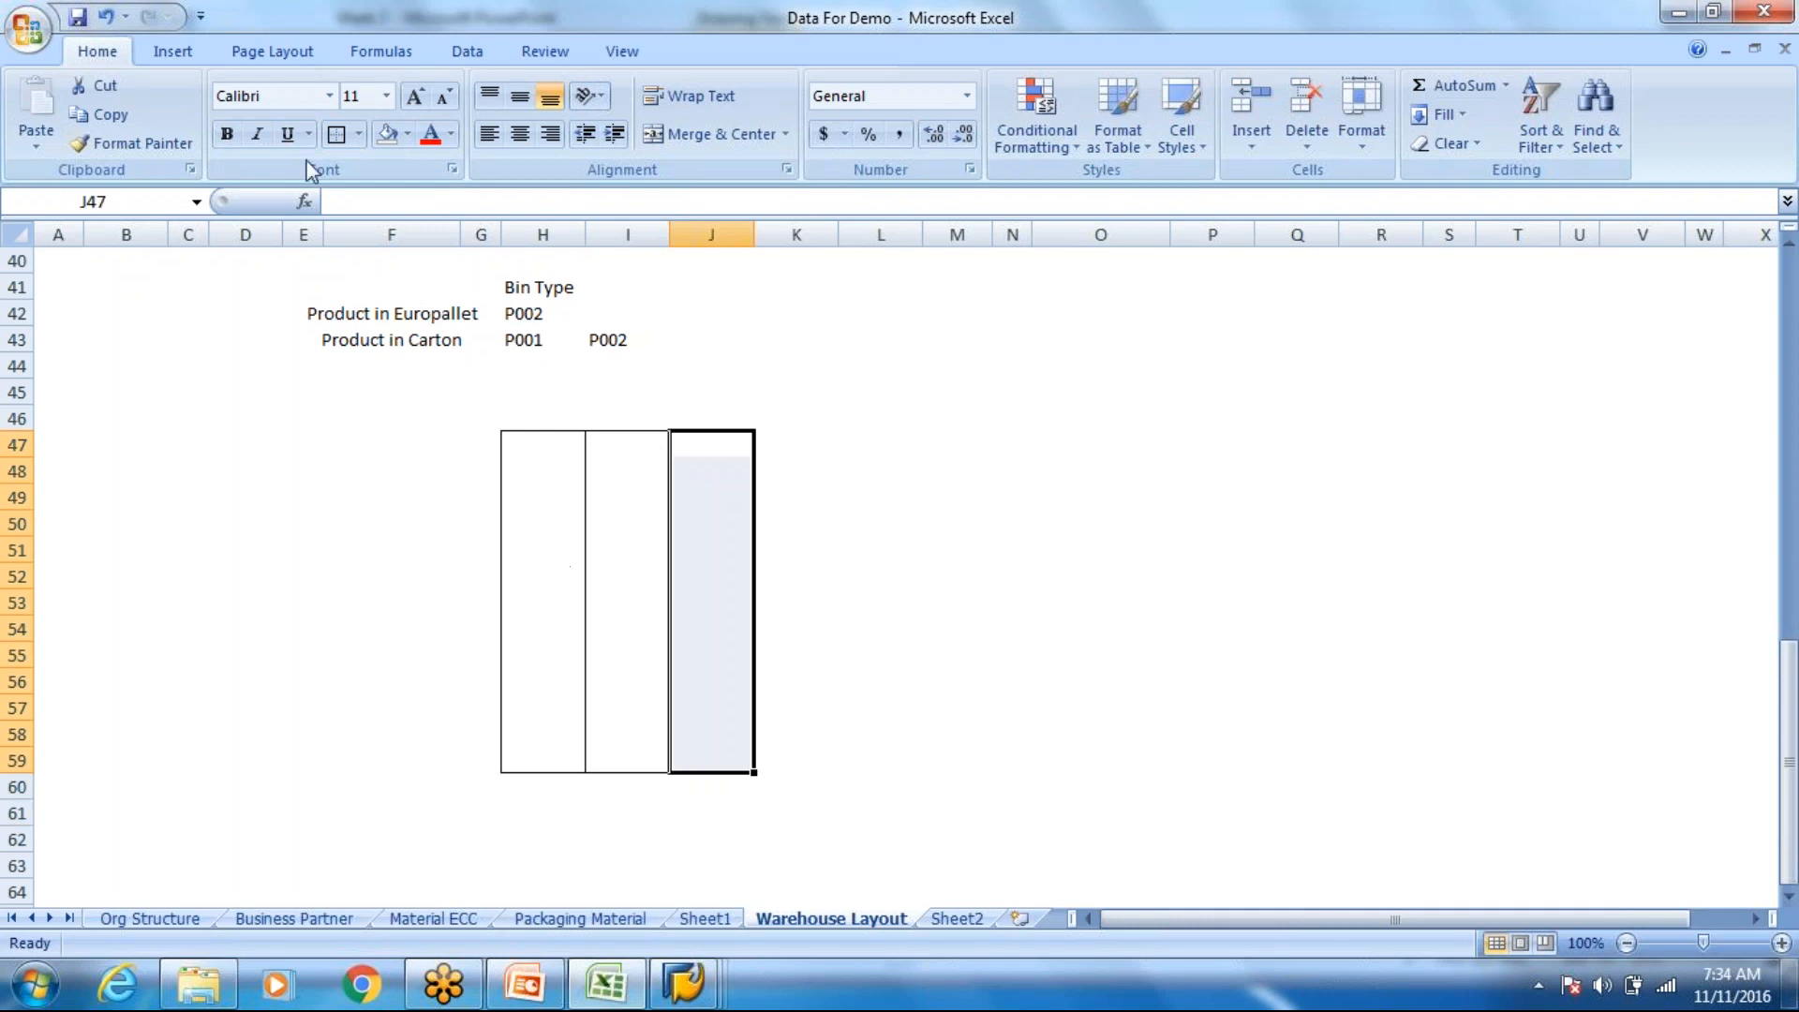
click(336, 137)
drag(783, 442, 768, 766)
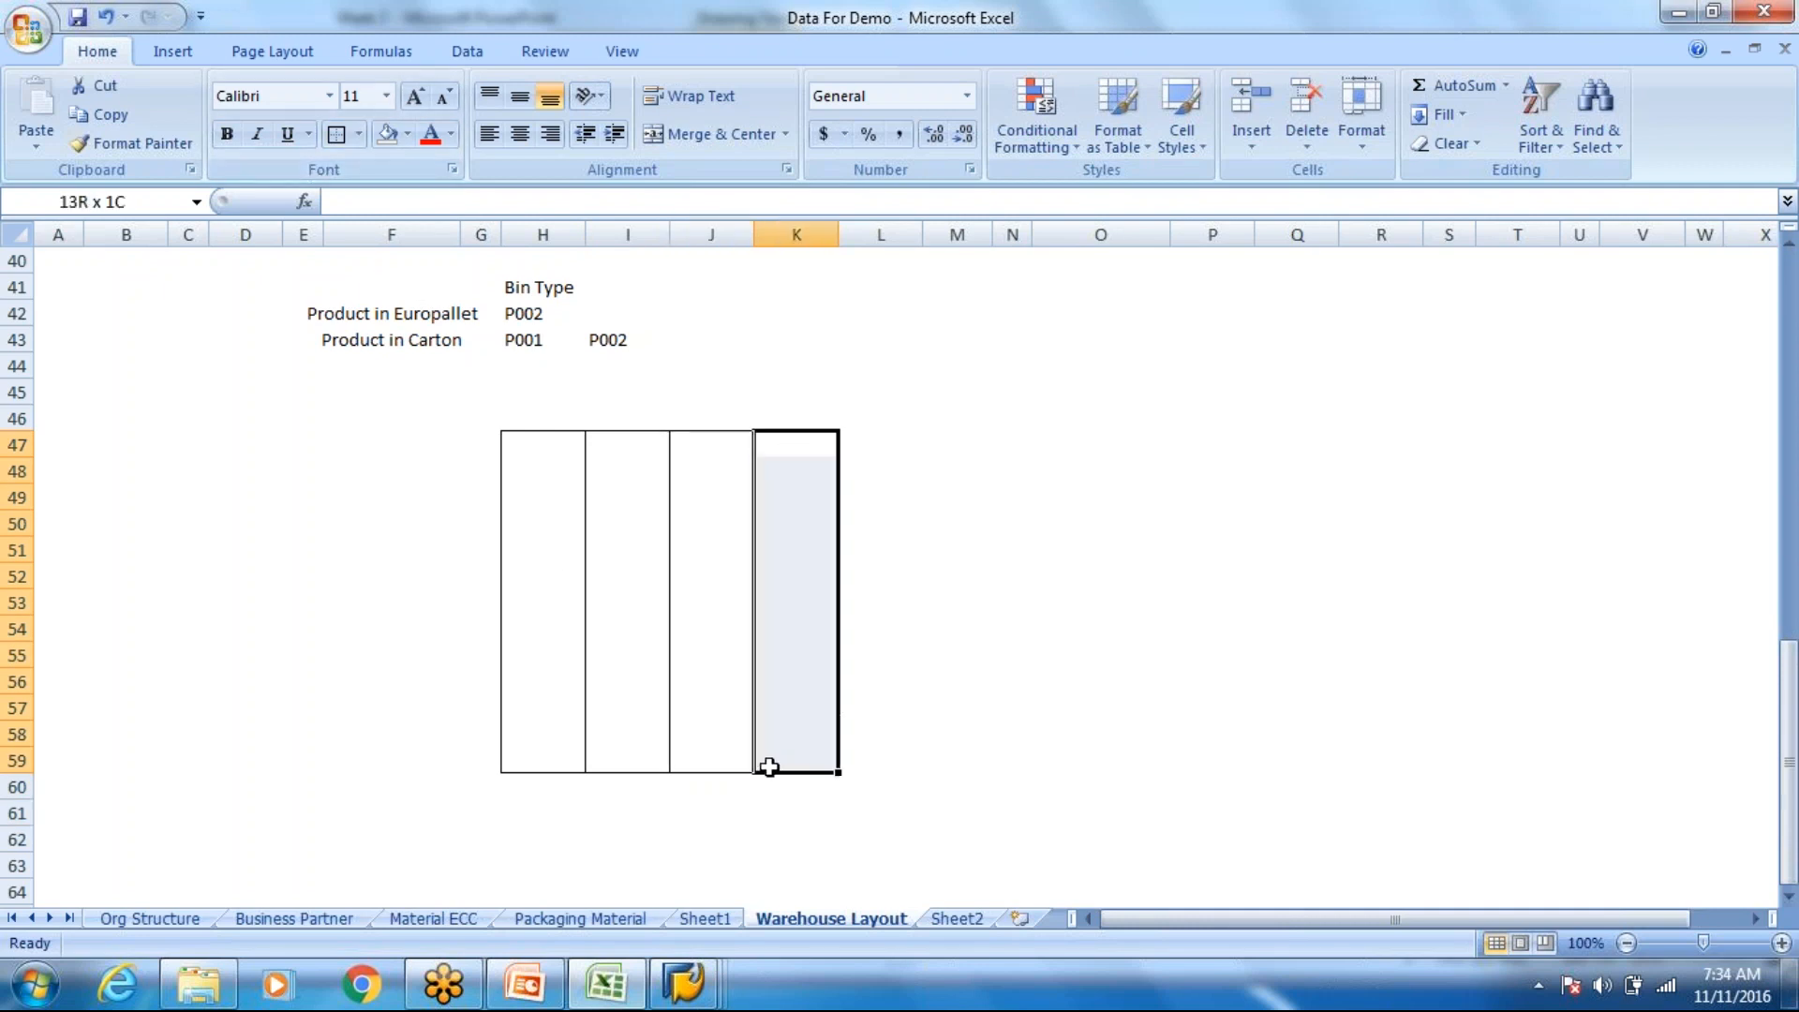
click(335, 137)
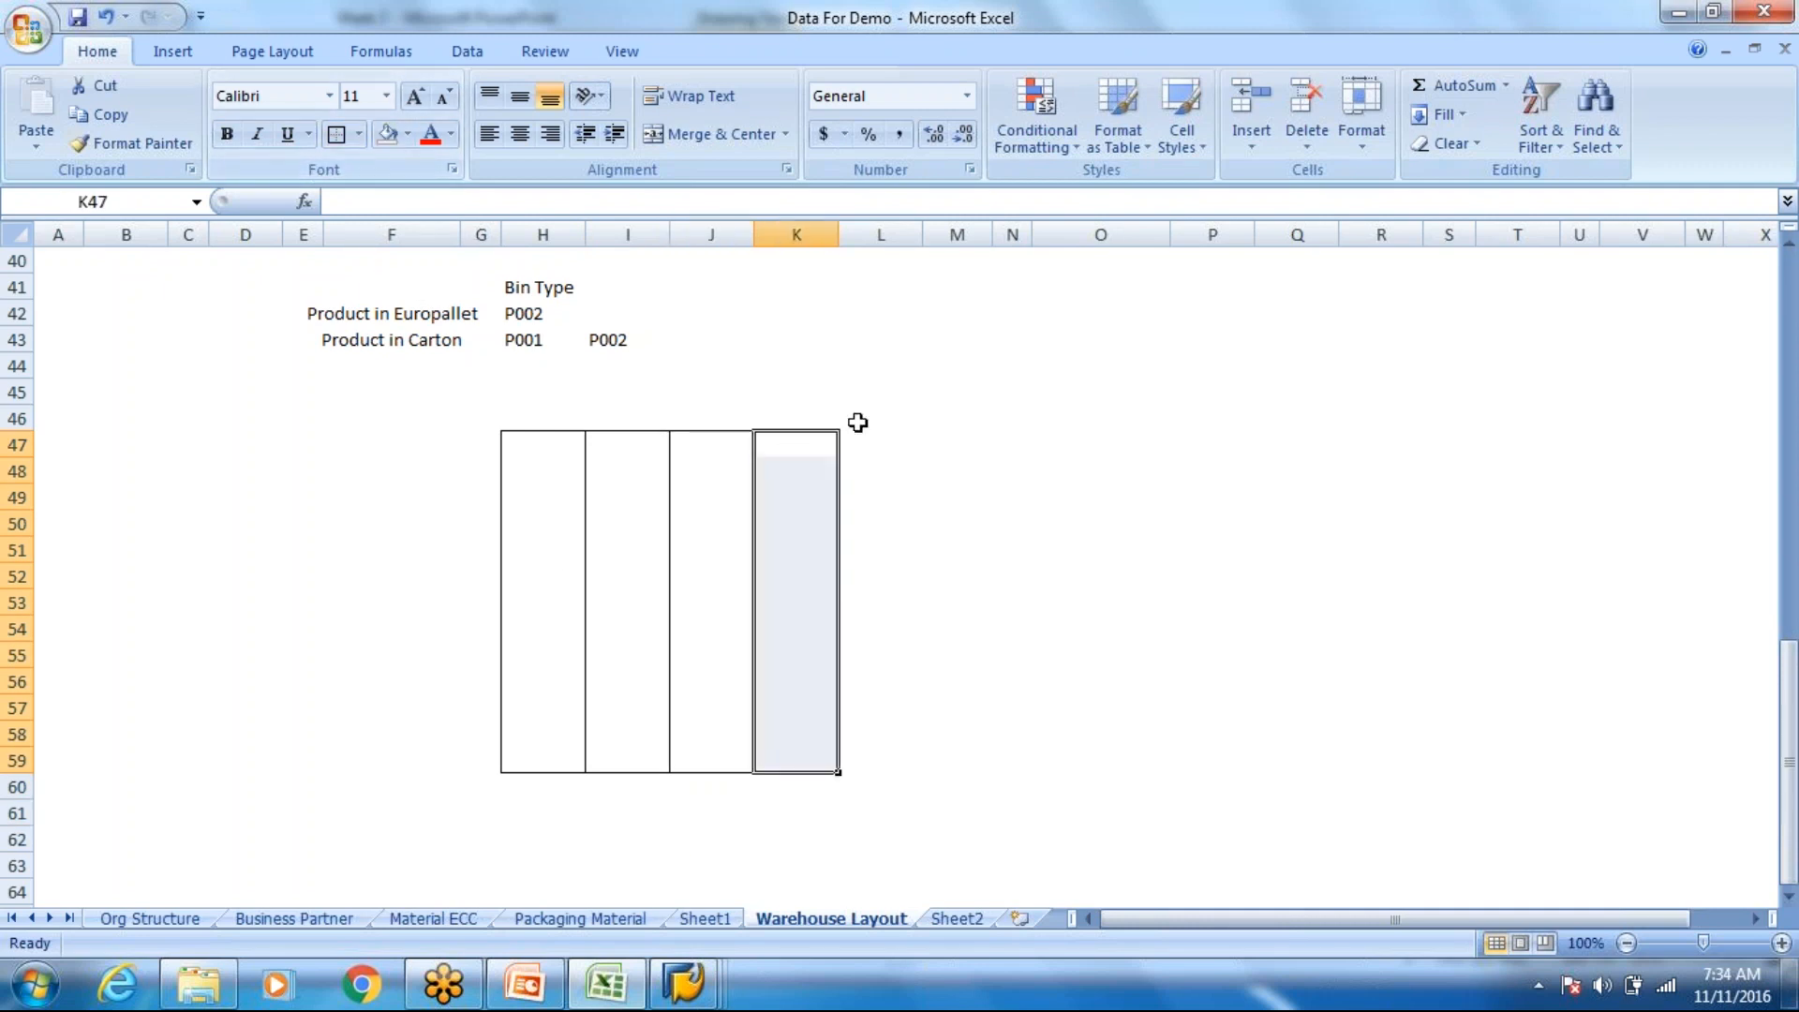
drag(873, 443, 882, 754)
click(335, 137)
drag(942, 436, 975, 759)
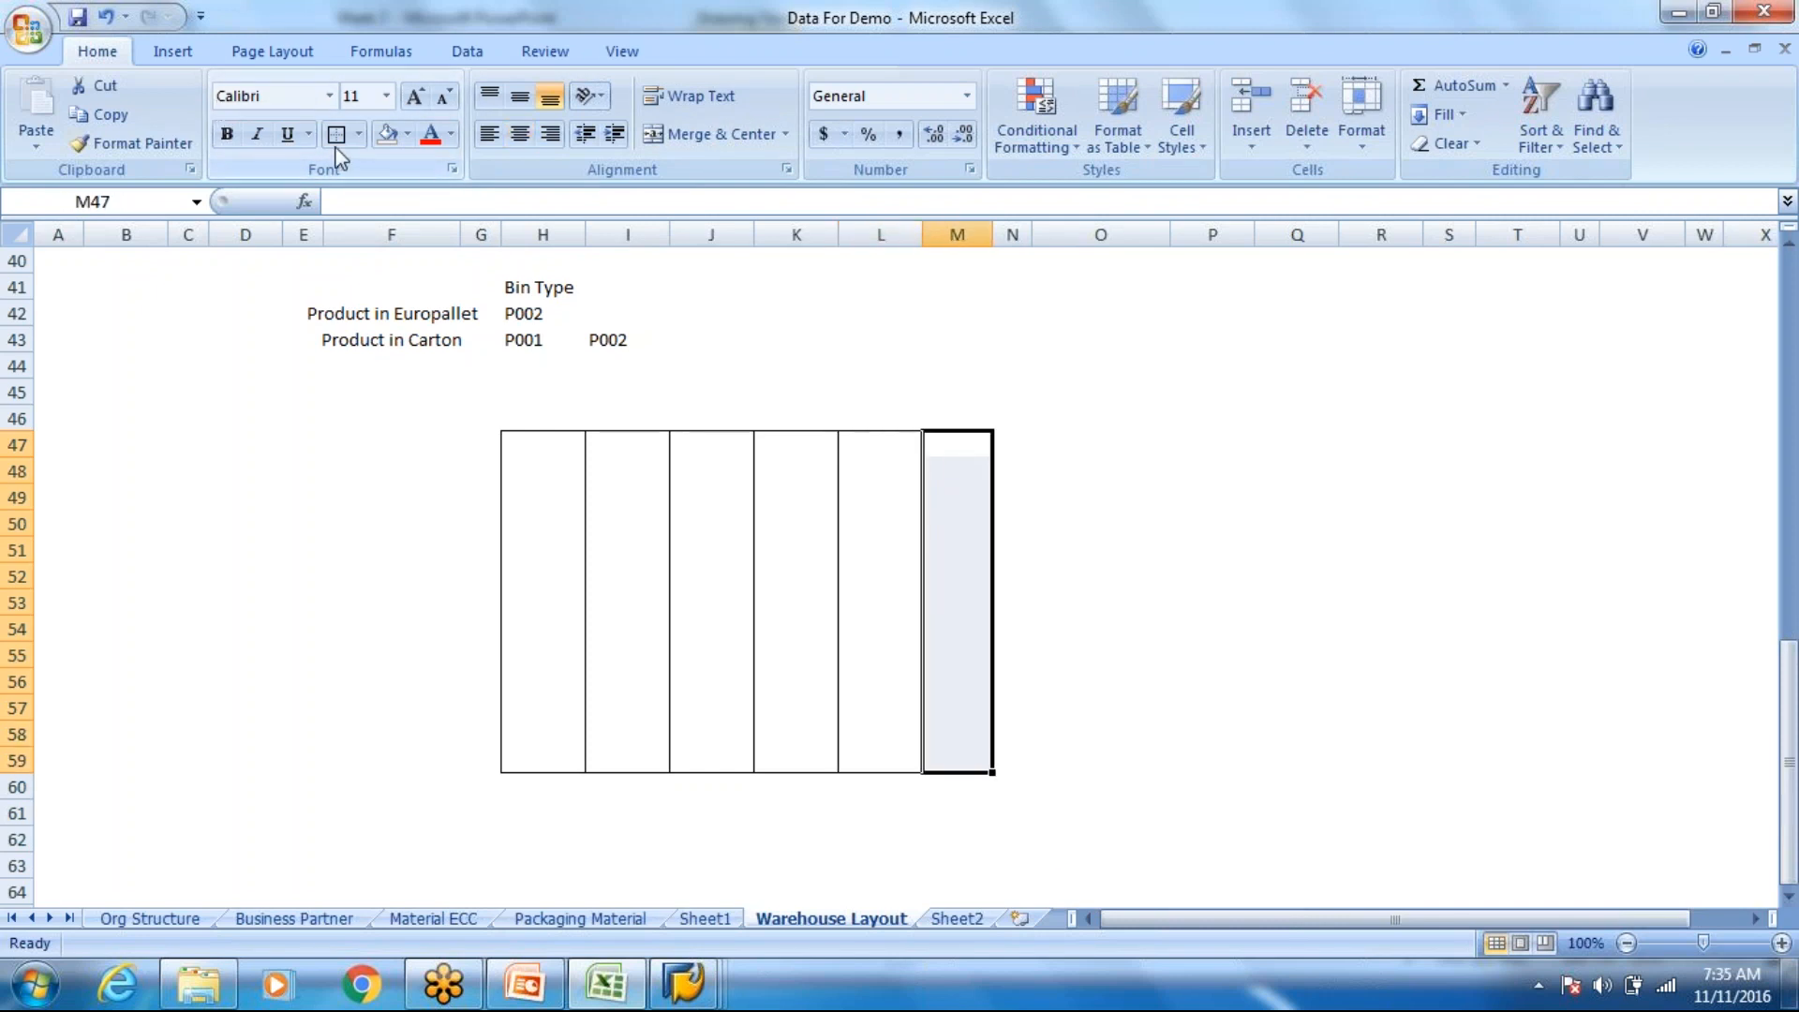
Step: Number the six outlined columns 1 to 6 in cells H46:M46
click(543, 419)
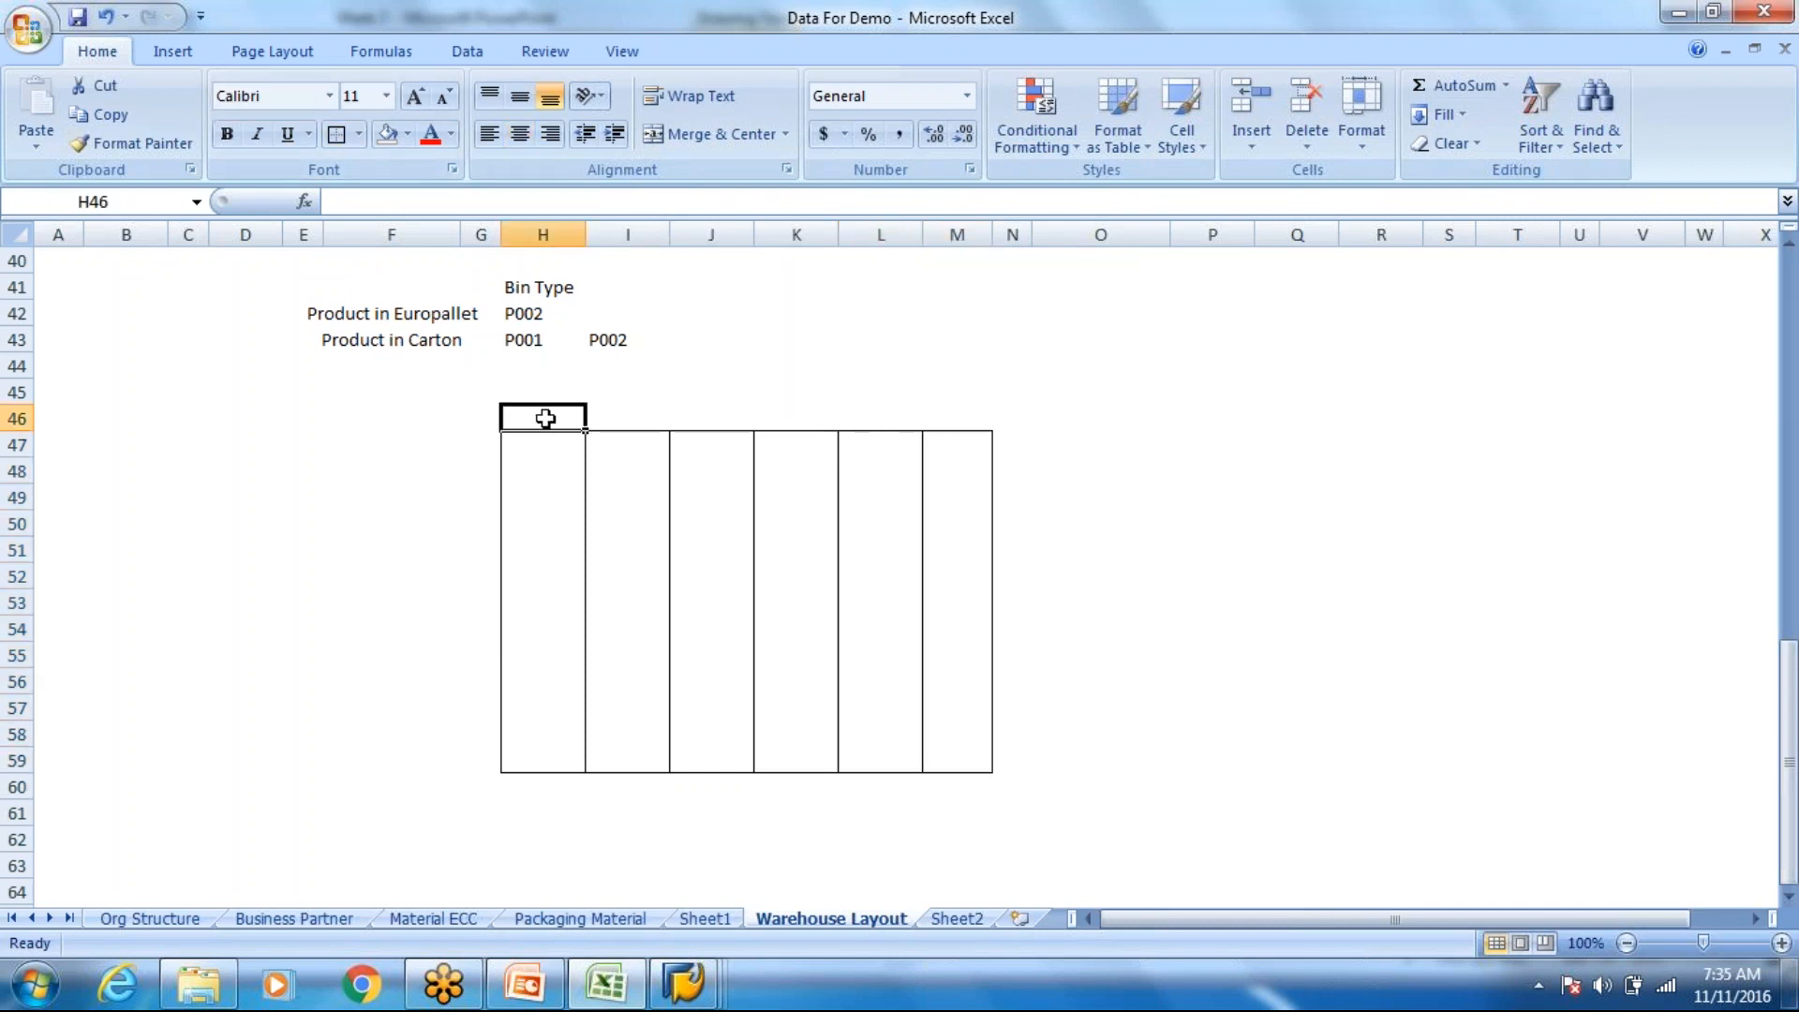
text(1)
key(Tab)
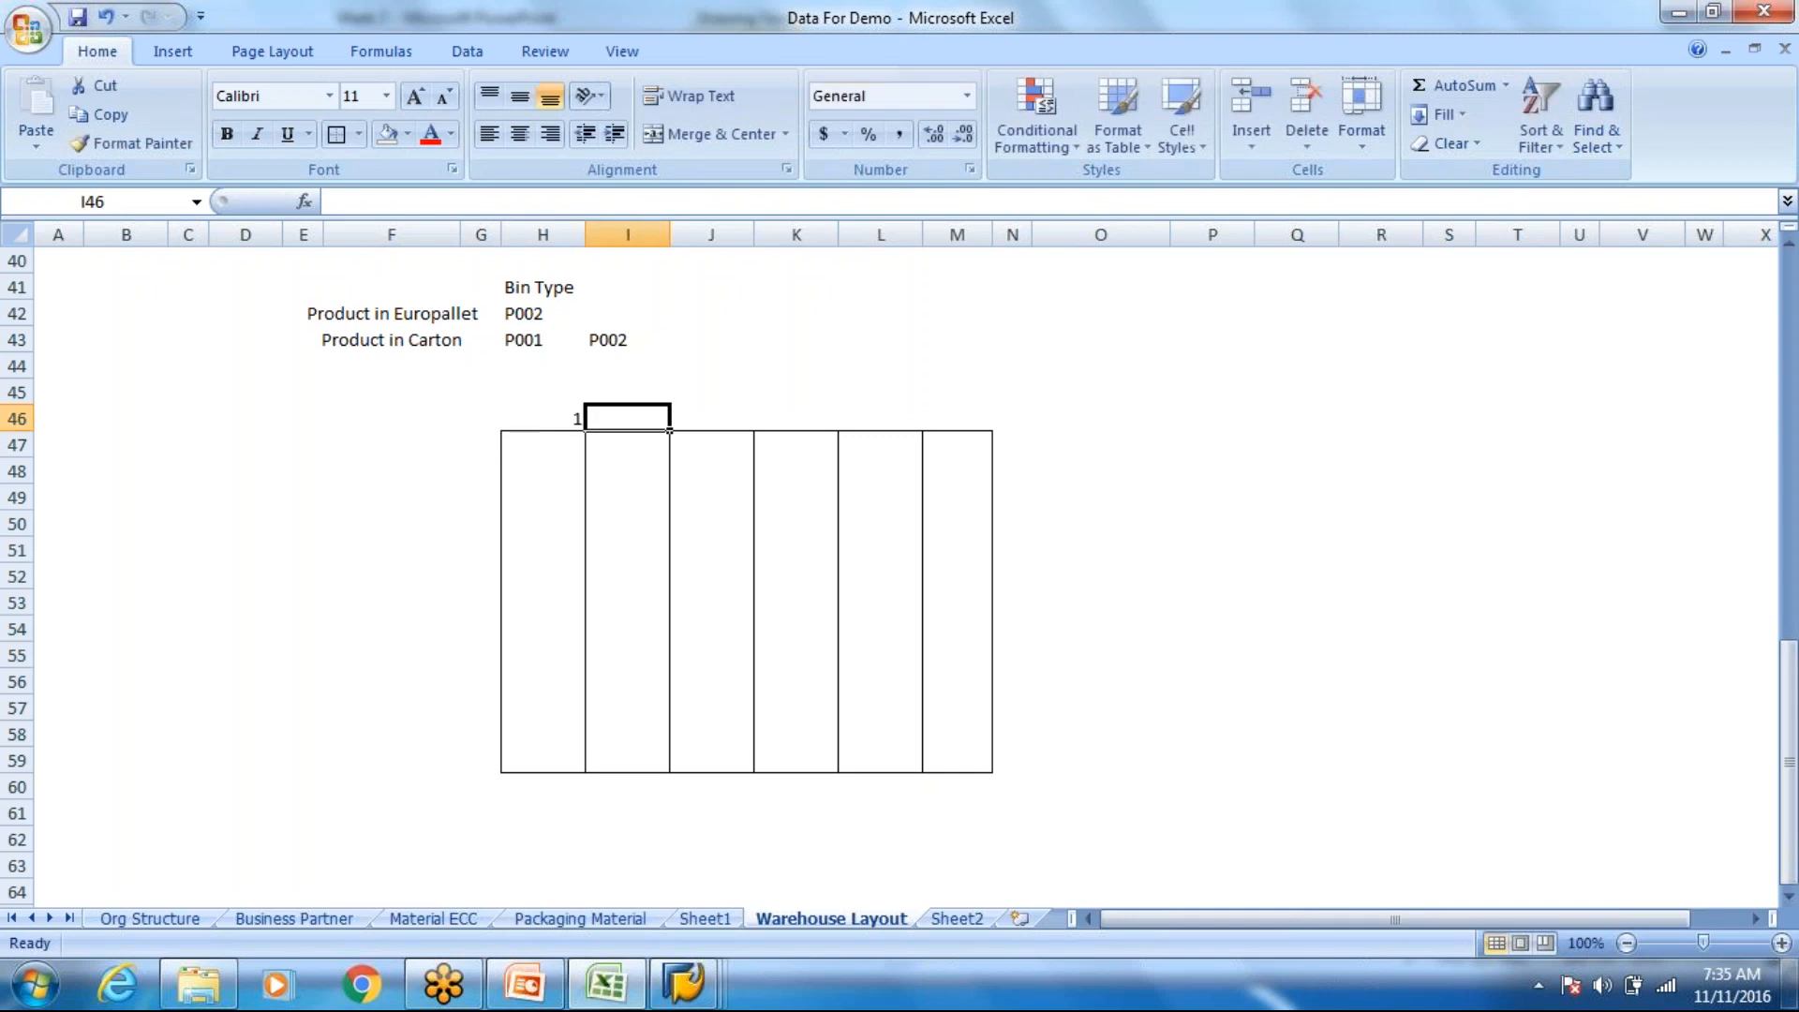
text(2)
key(Tab)
text(3)
key(Tab)
text(4)
key(Tab)
text(5)
key(Tab)
text(6)
key(Tab)
key(Return)
Step: Divide column 1 into two-row blocks from H47 to H56 by giving each block an outside border
scroll(454, 502, down, 3)
scroll(542, 550, up, 1)
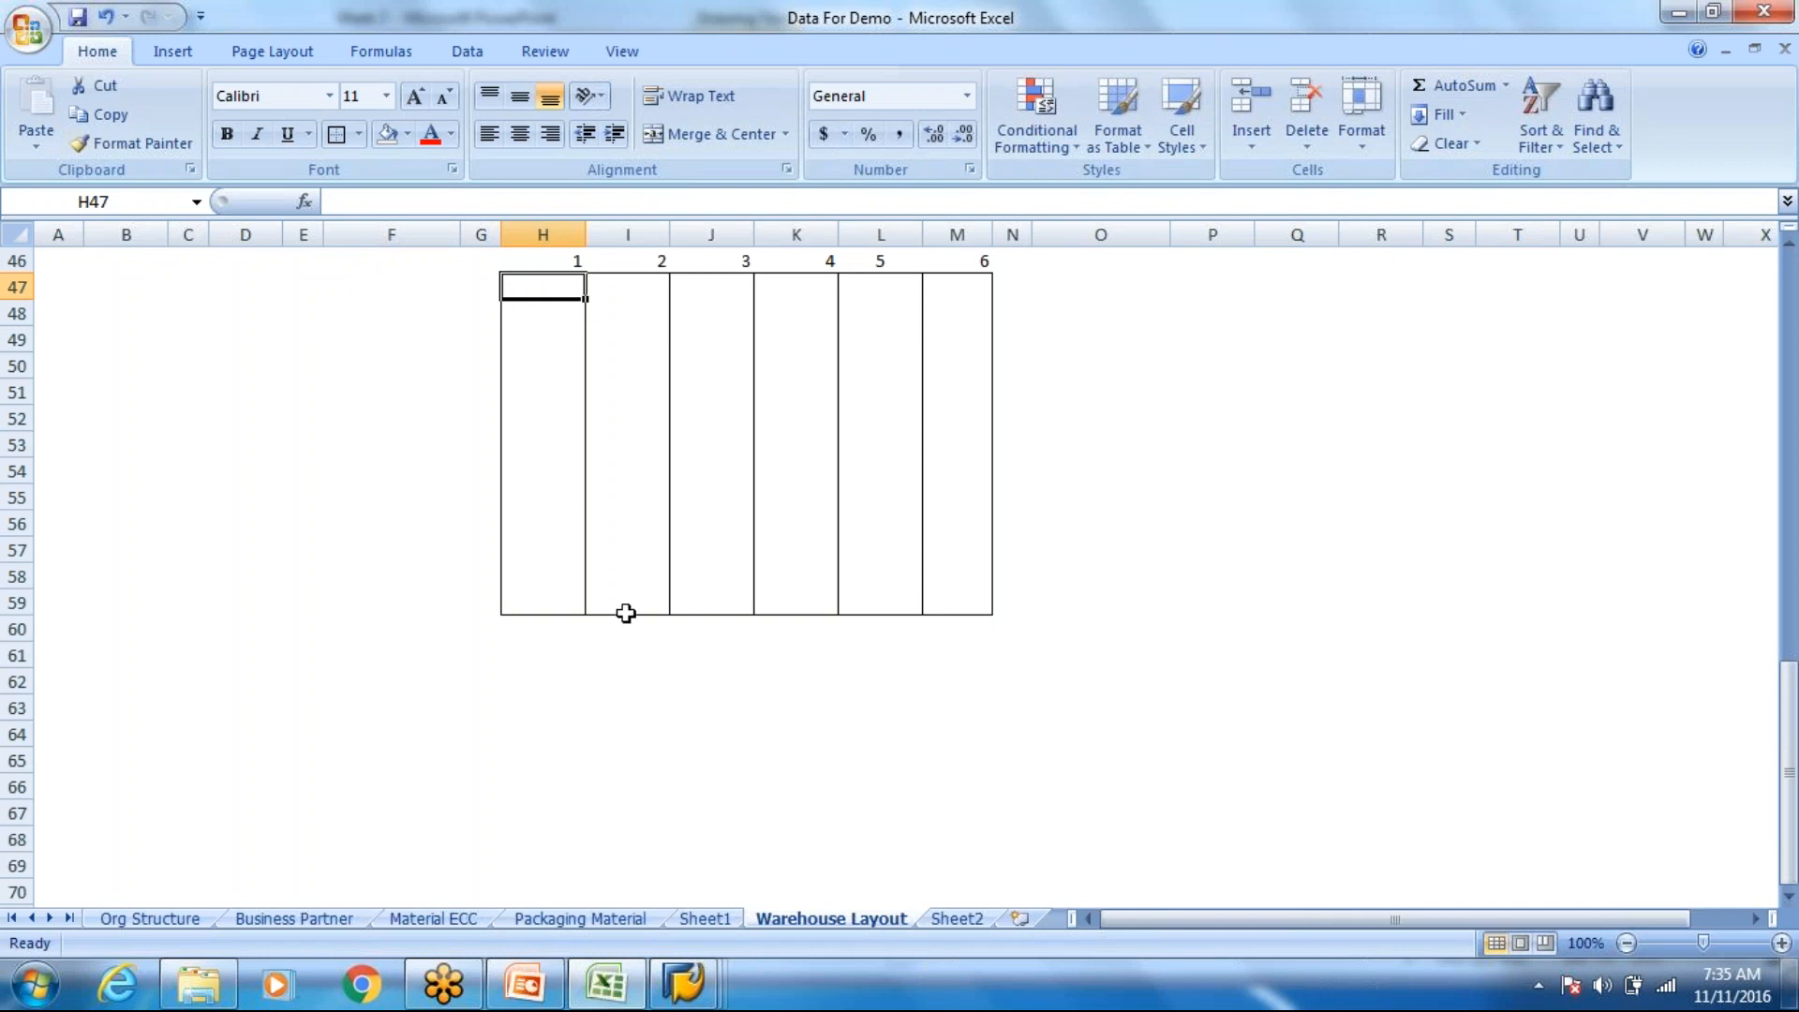
click(541, 313)
click(547, 393)
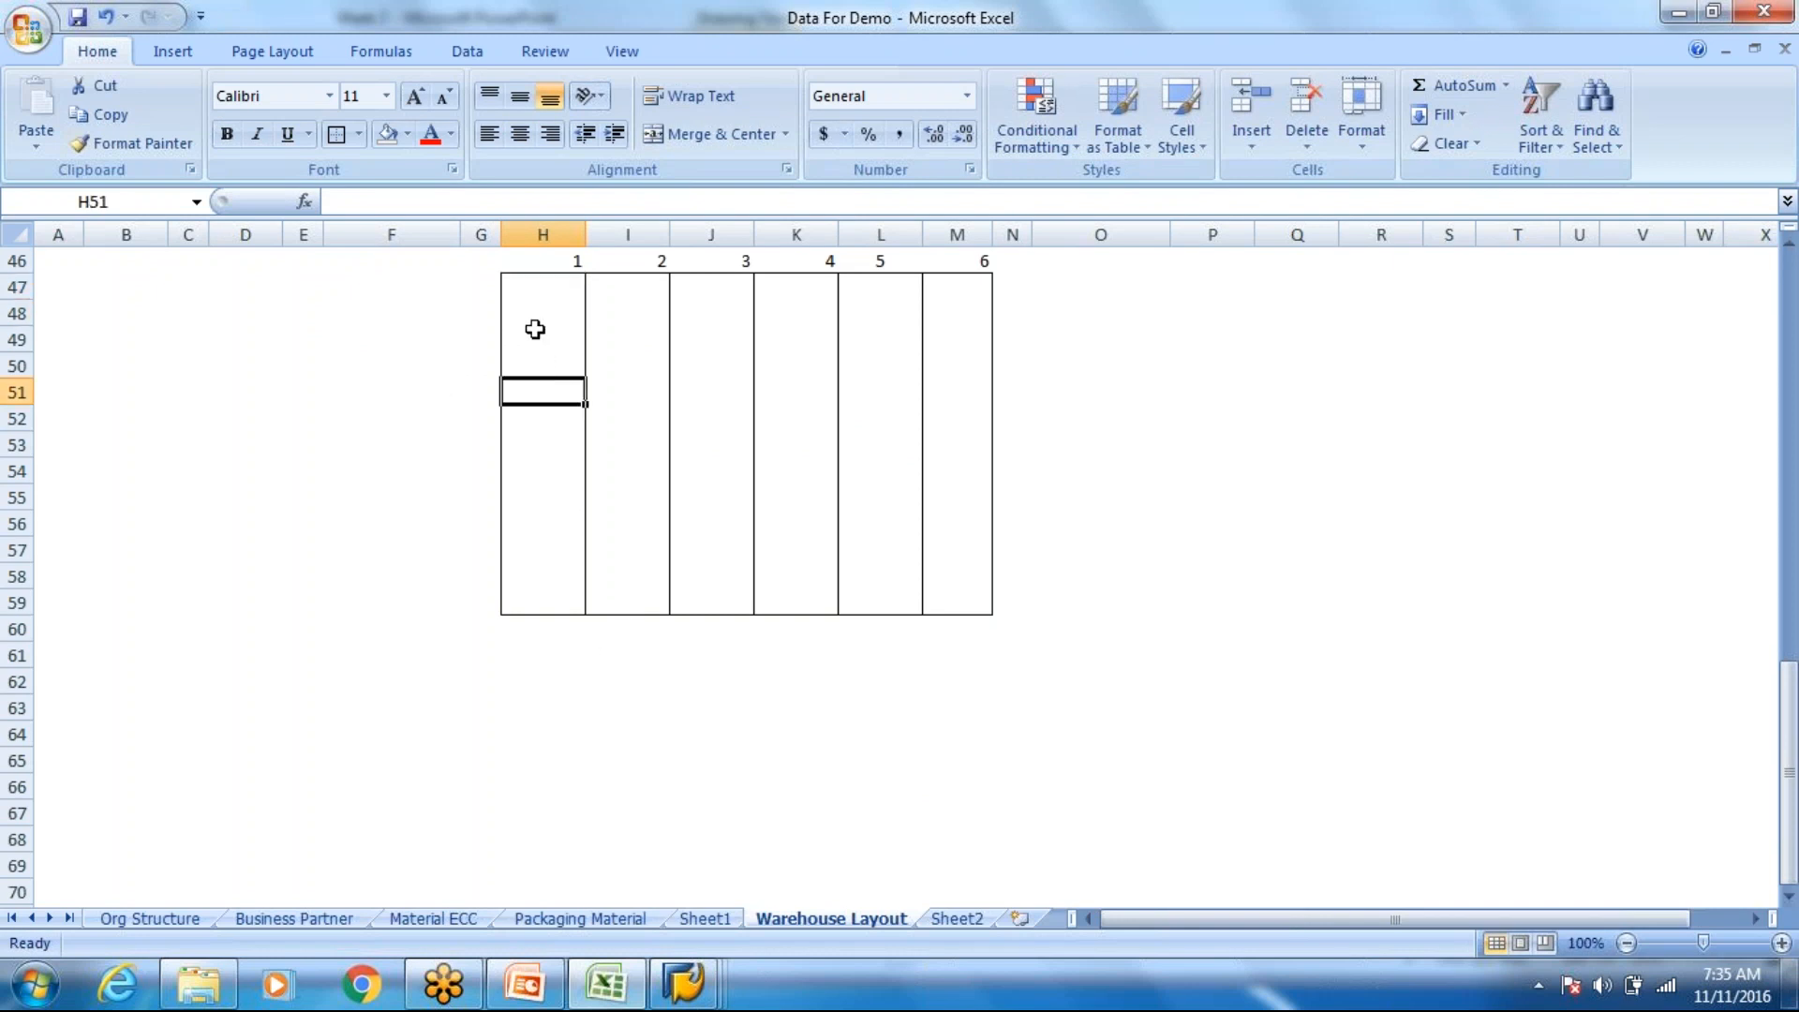
drag(534, 281, 540, 476)
click(335, 134)
click(334, 134)
click(334, 134)
click(335, 134)
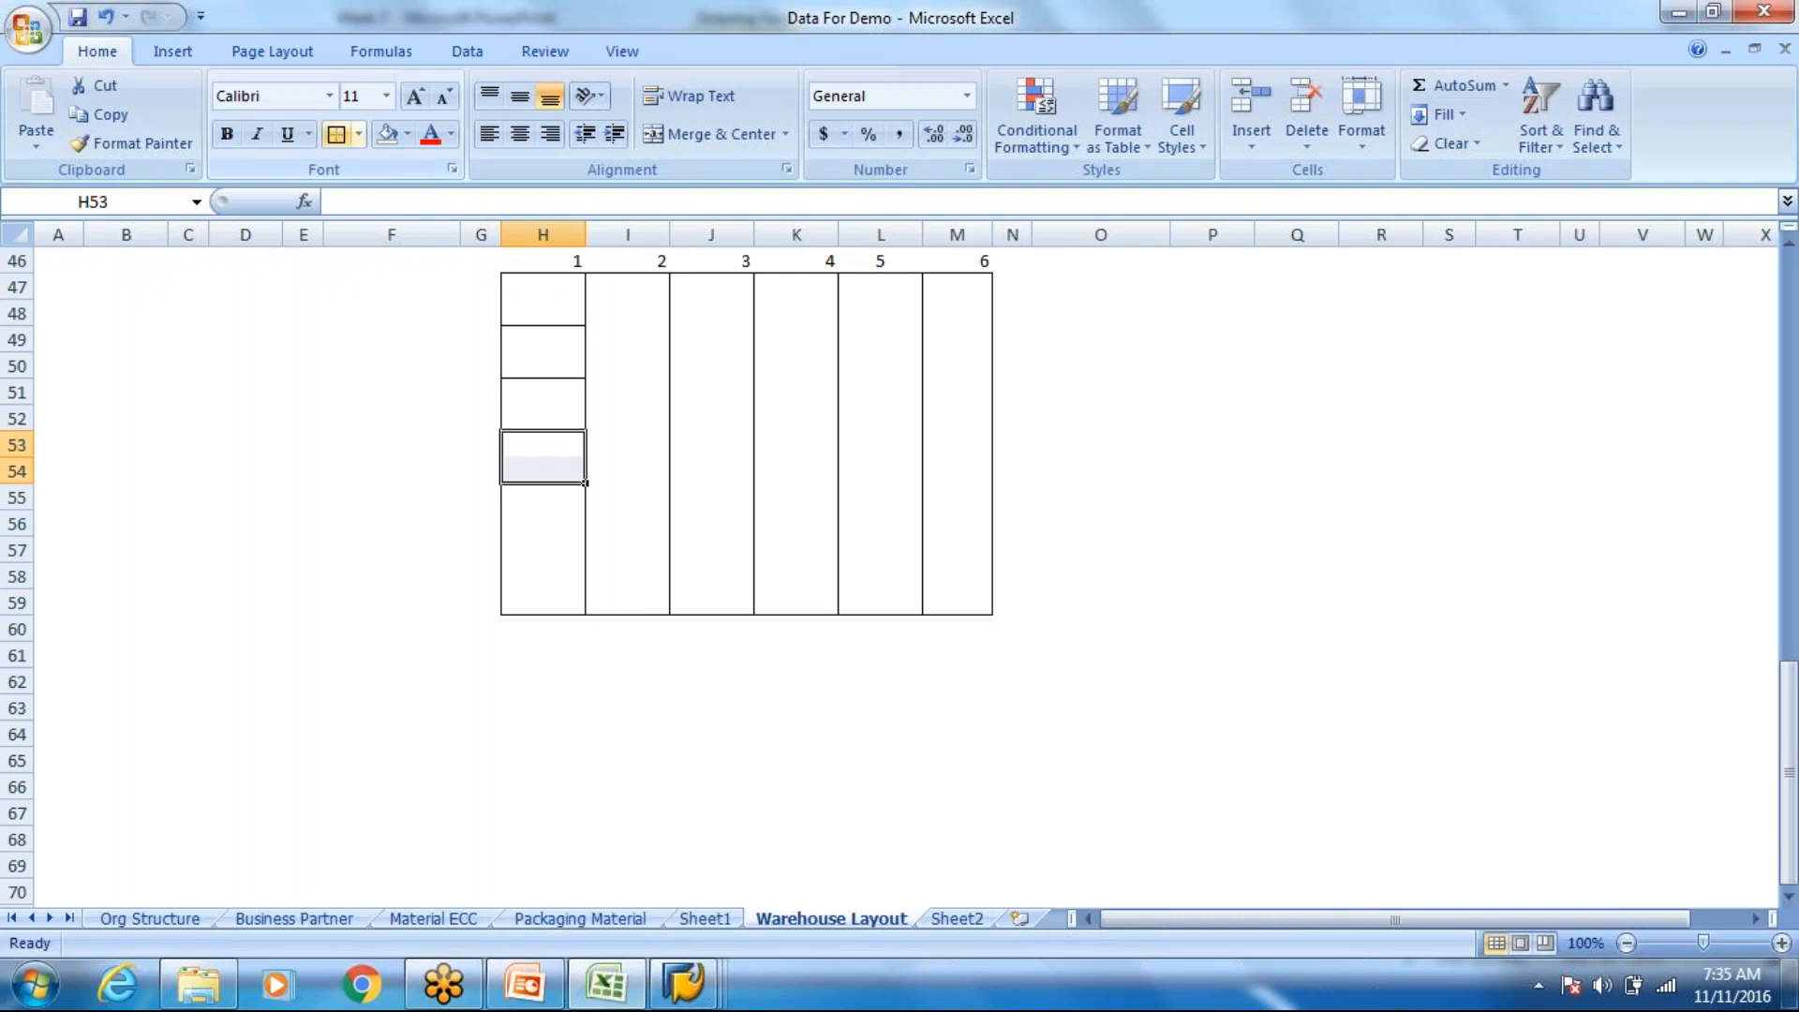
drag(546, 544, 542, 518)
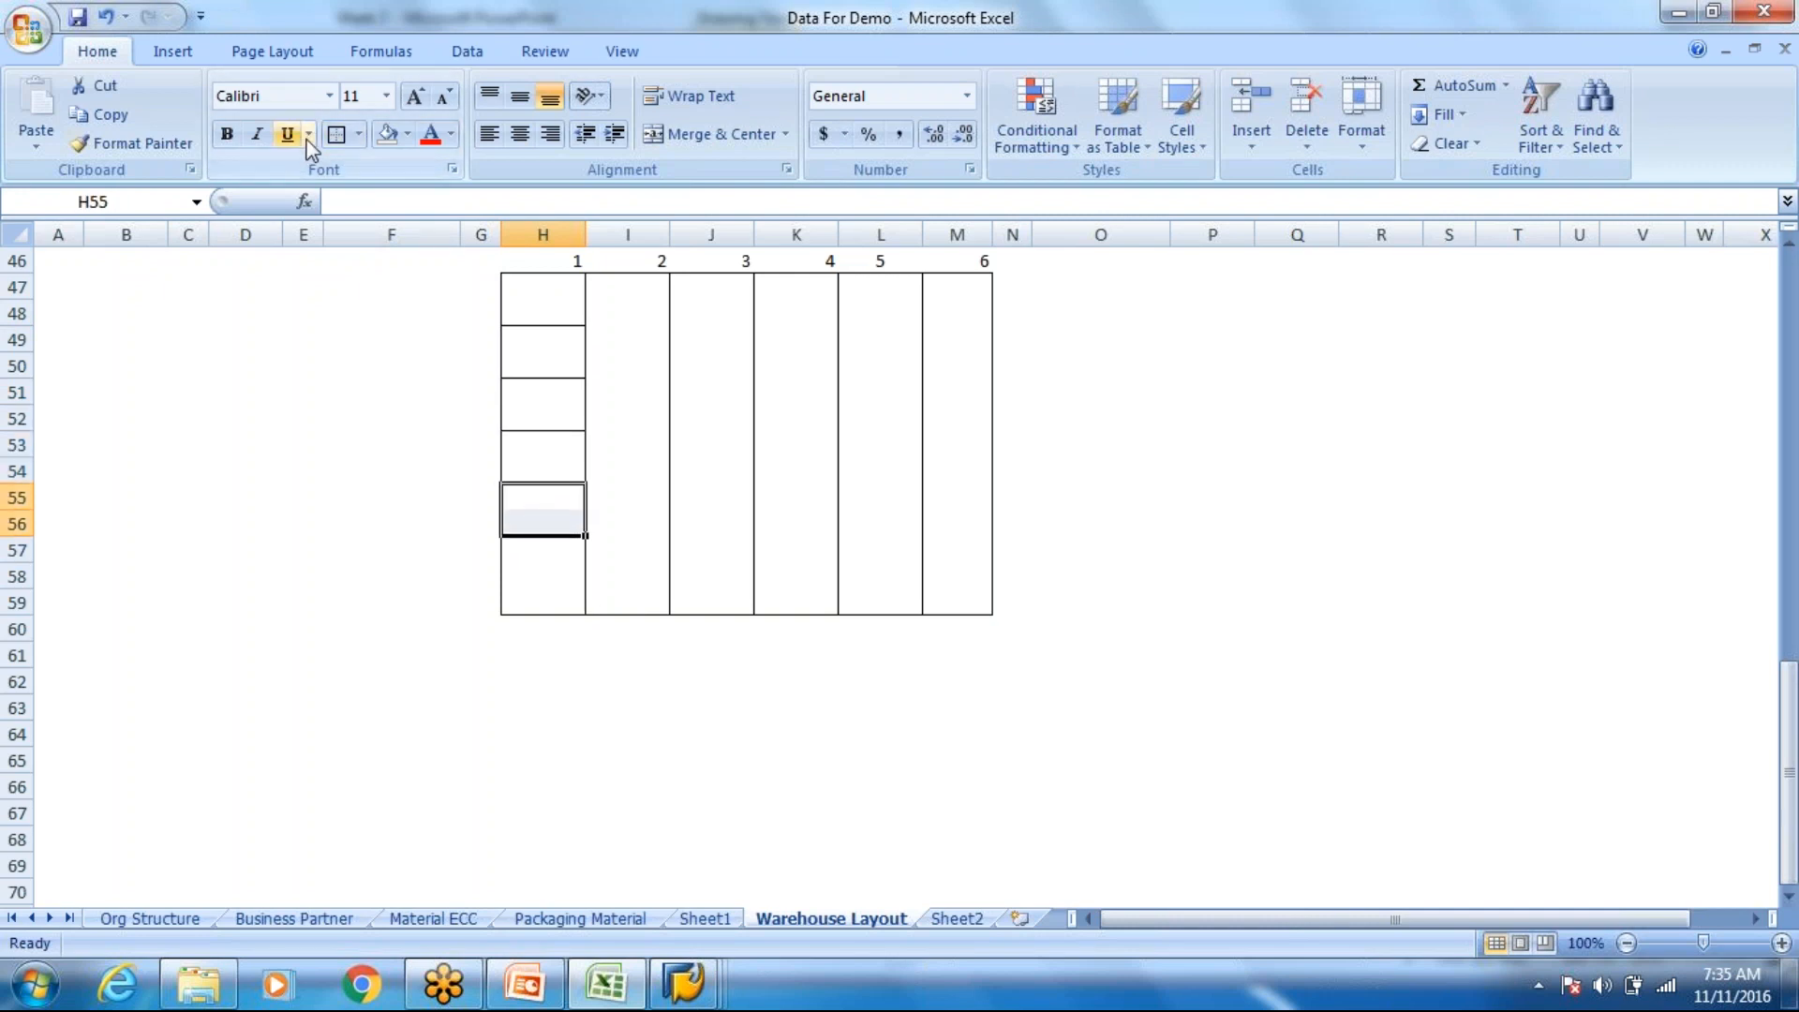
click(343, 133)
click(554, 568)
Step: Label the six blocks of column 1 with E1 in cells G48, G50, G52, G54, G56 and G58
click(545, 292)
click(547, 325)
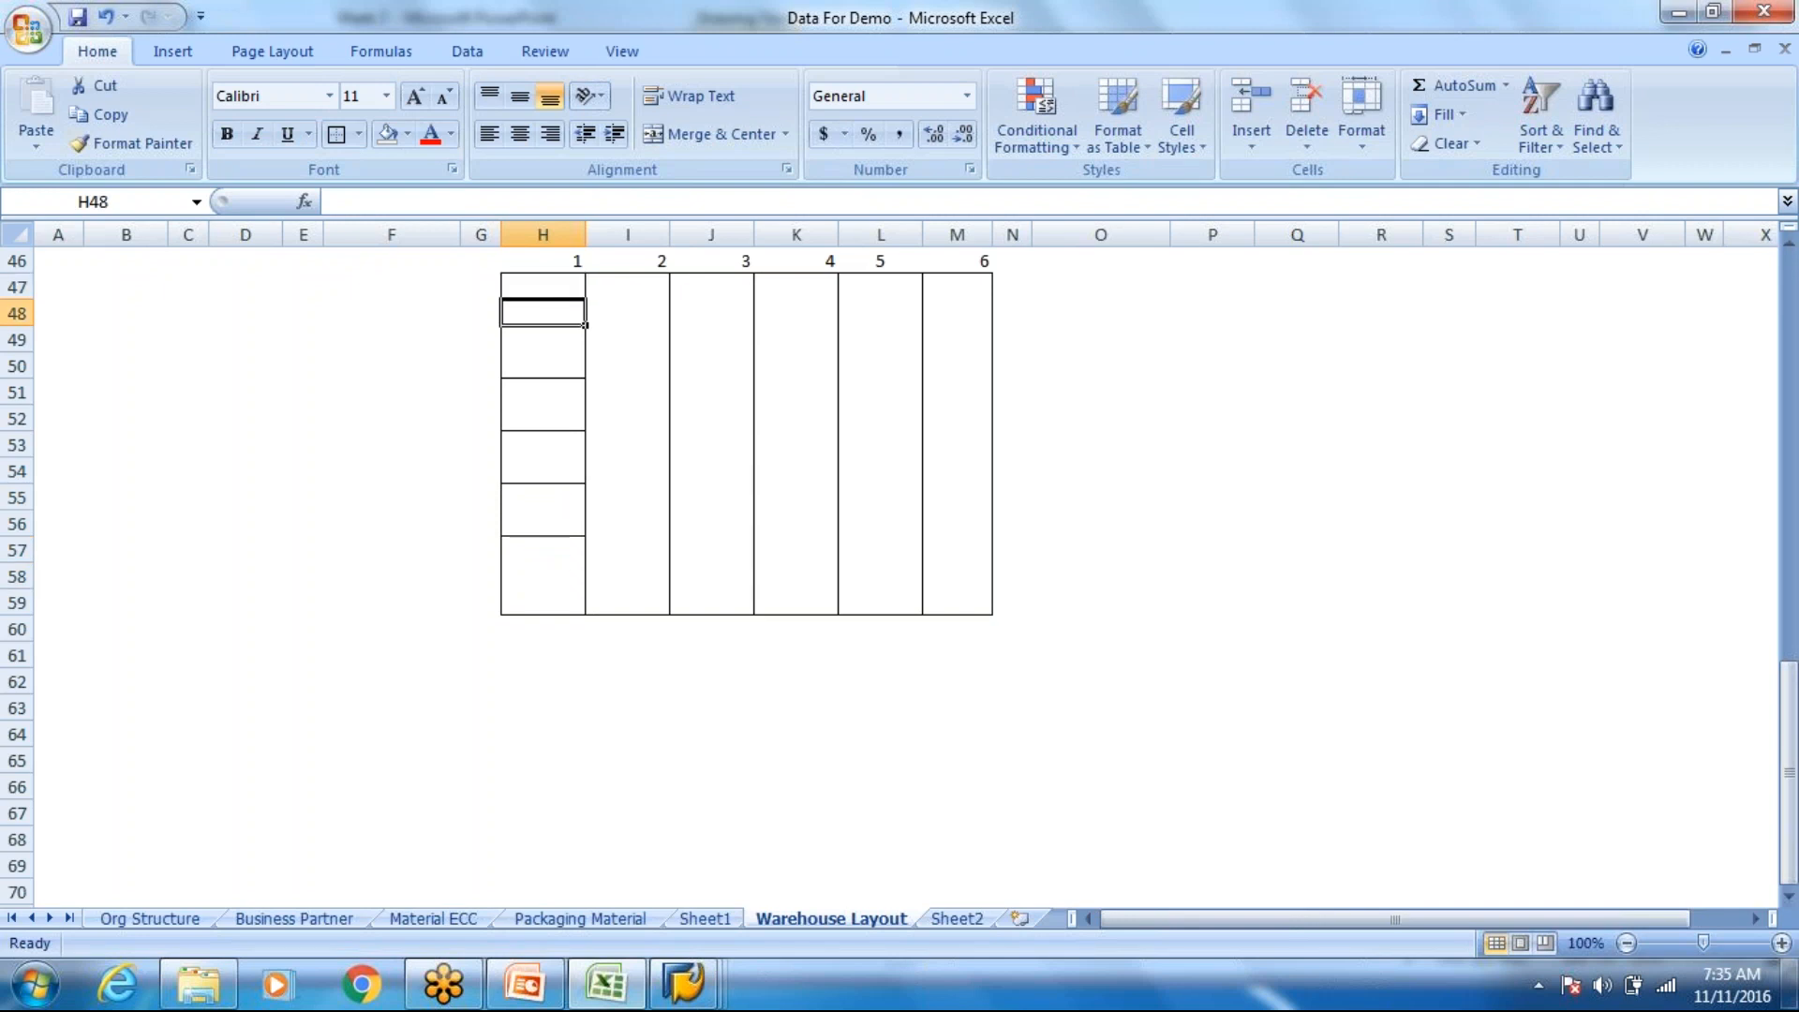
click(500, 323)
text(E1)
key(Return)
key(Return)
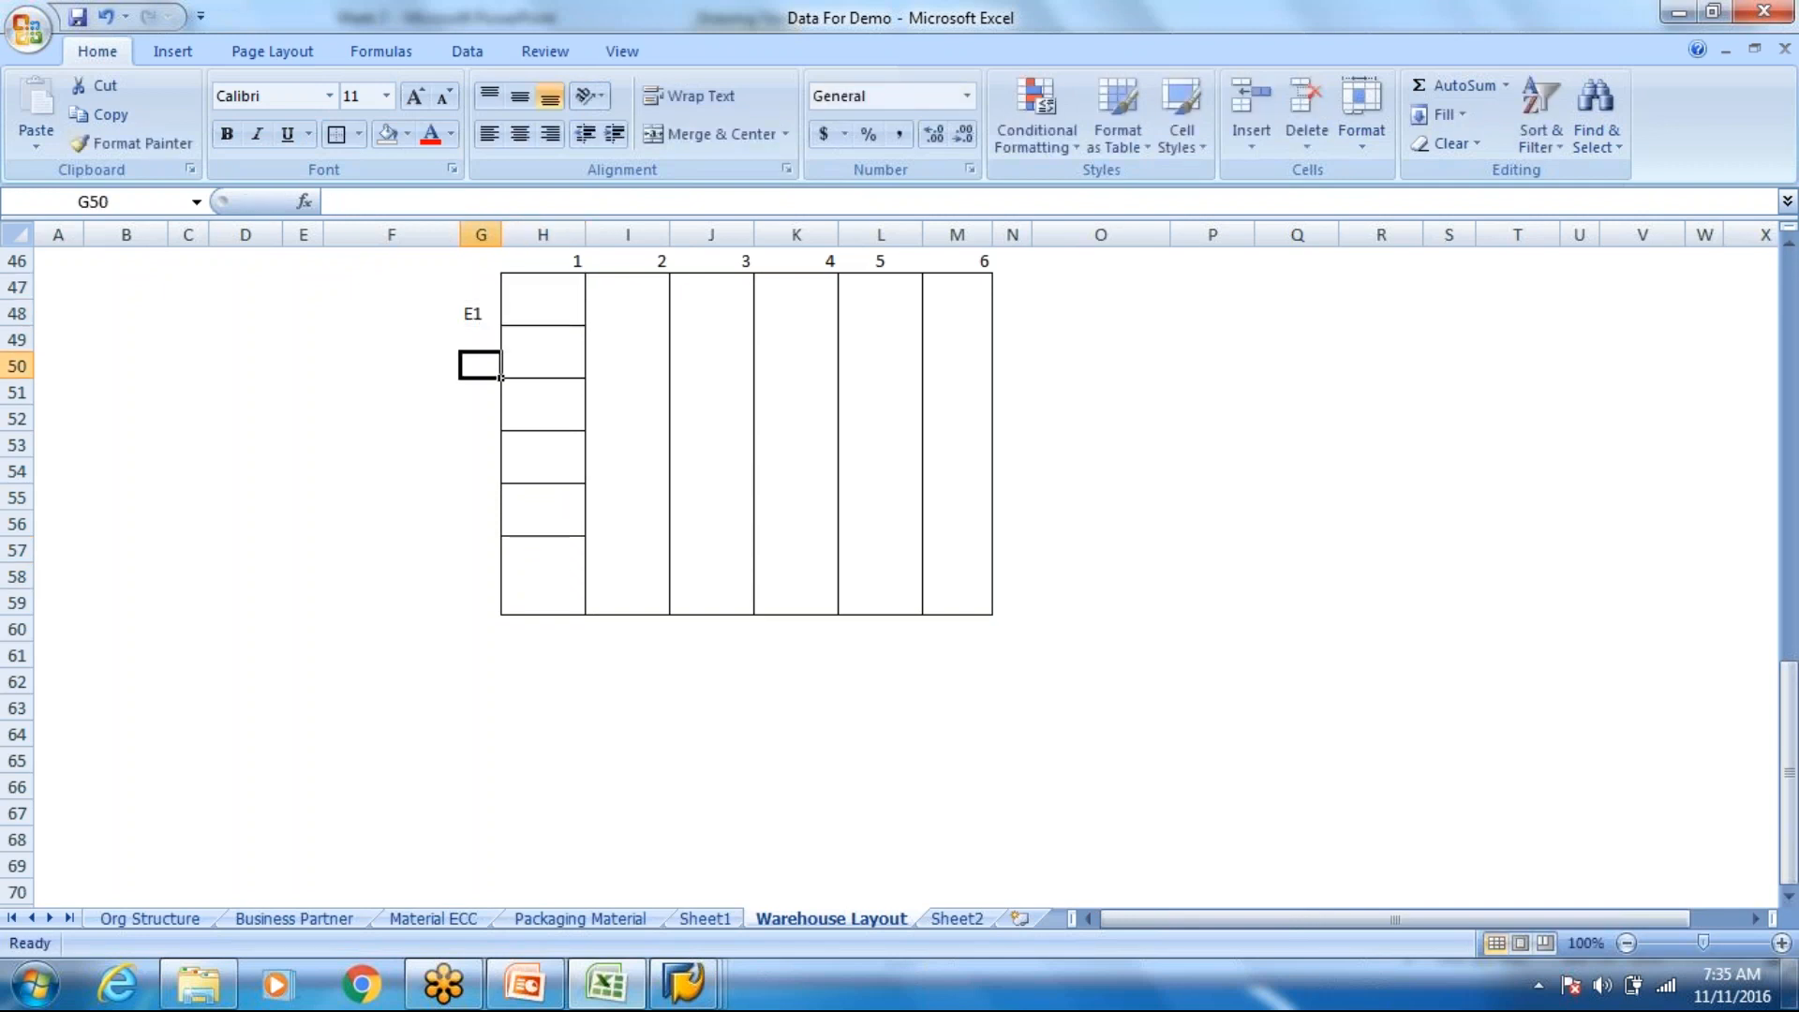
text(E)
key(Return)
key(Return)
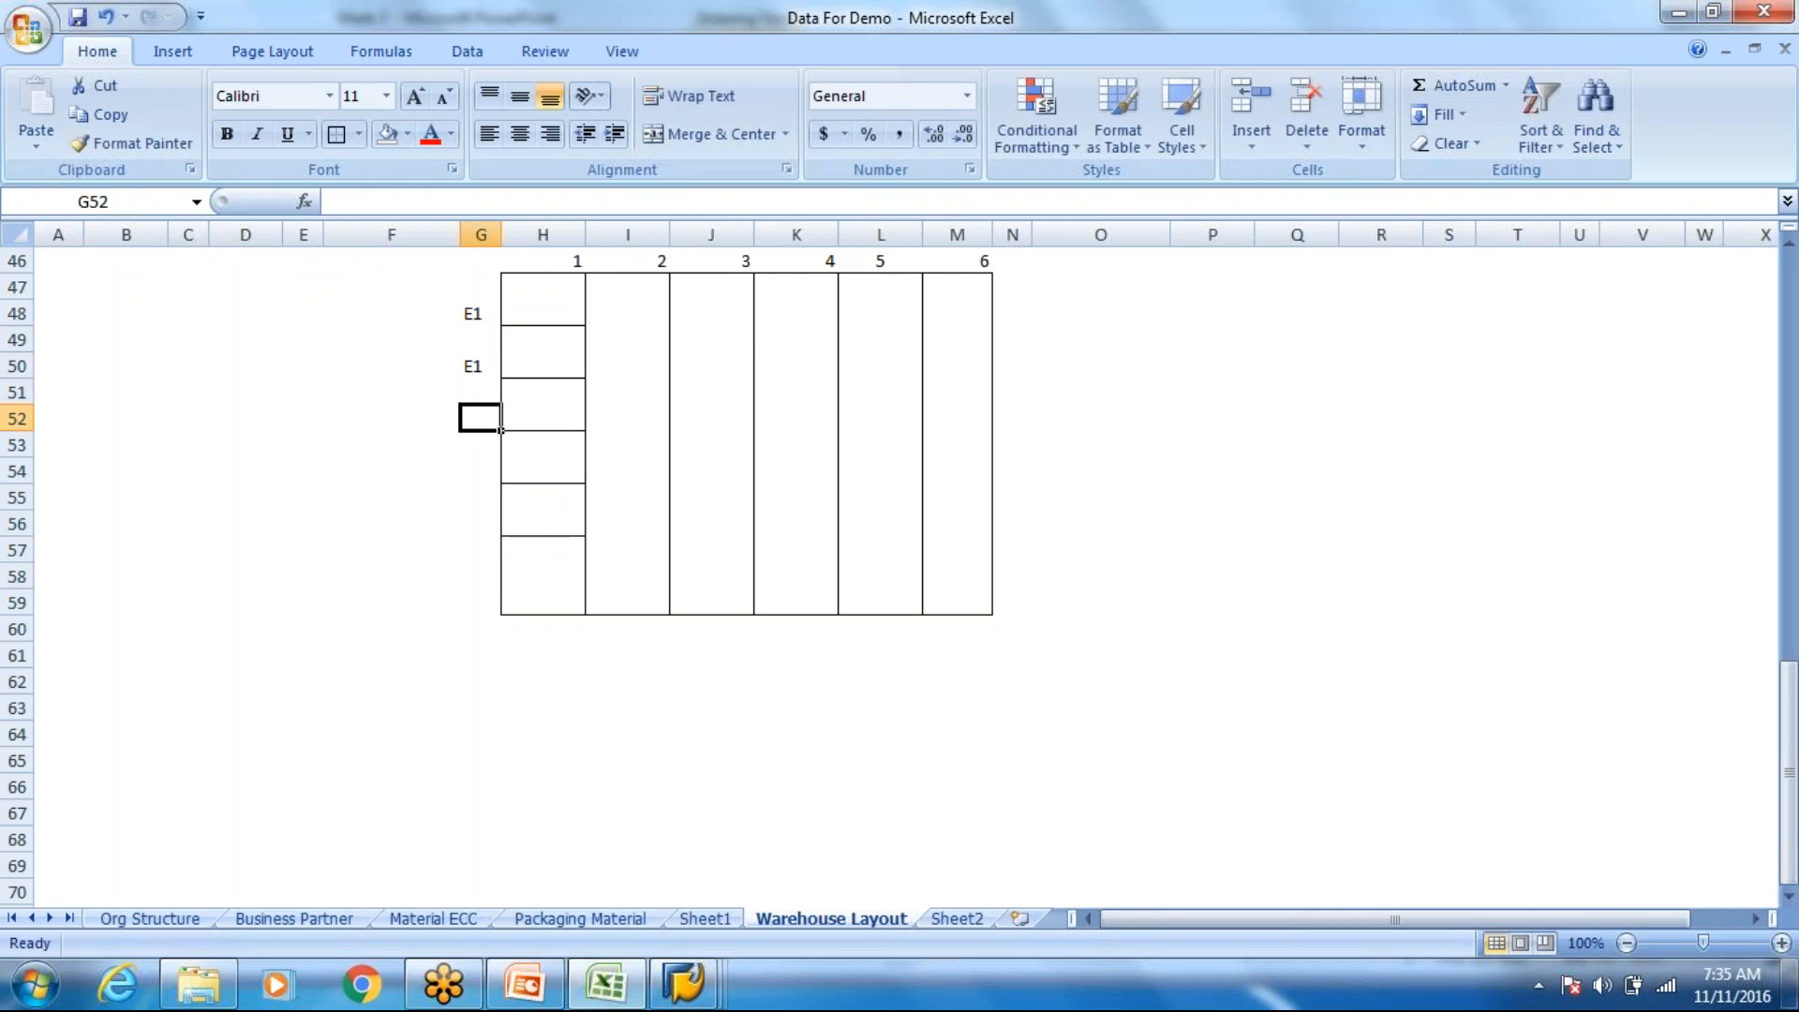
text(E1)
key(Return)
key(Return)
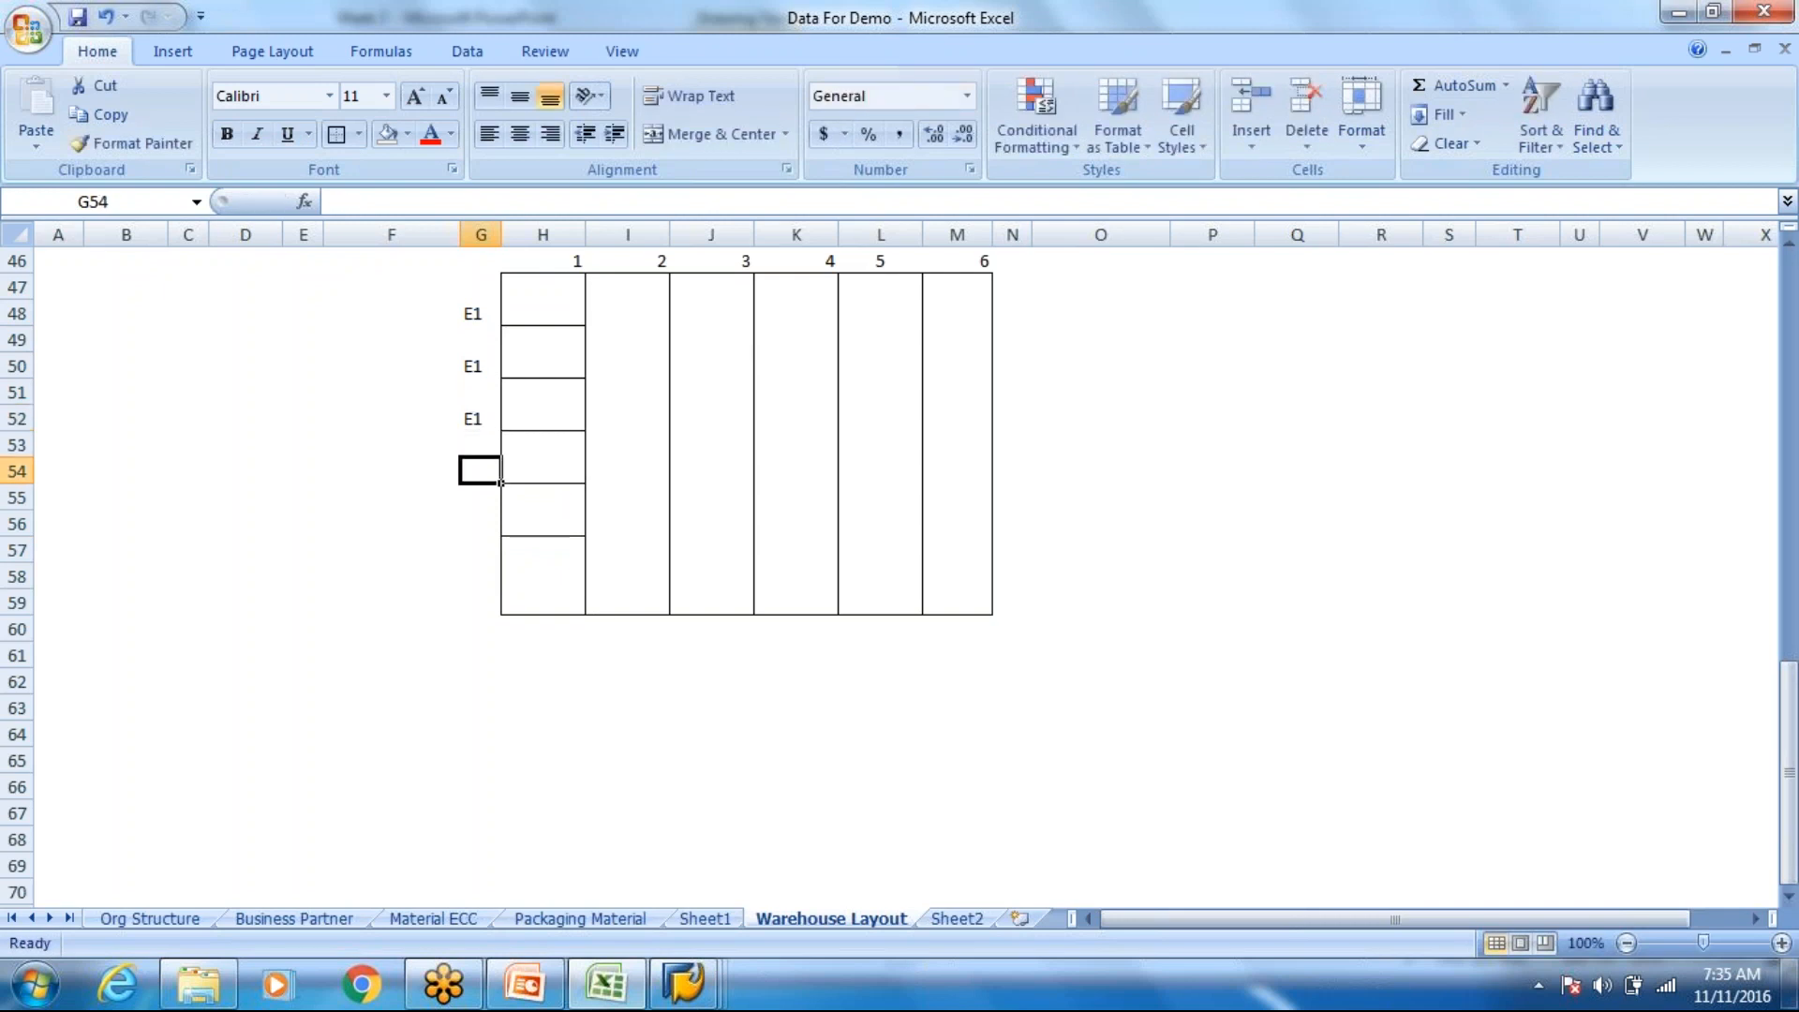
text(F)
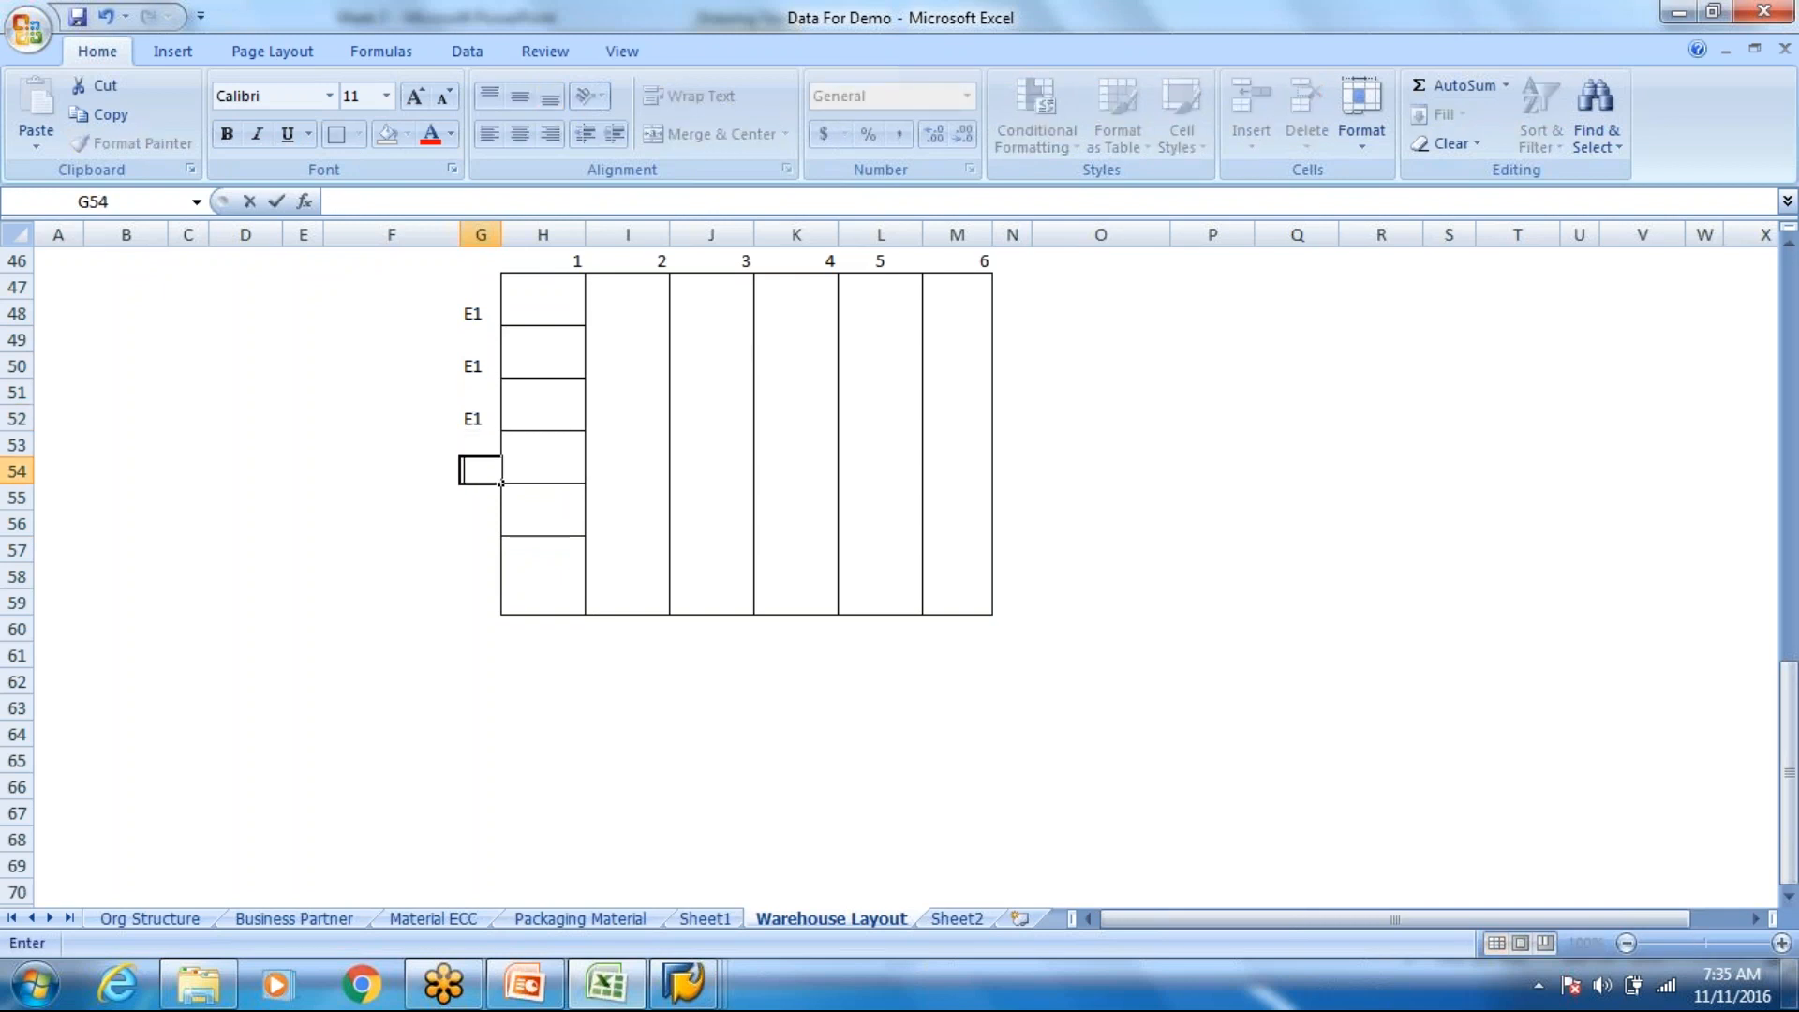
key(Return)
key(Return)
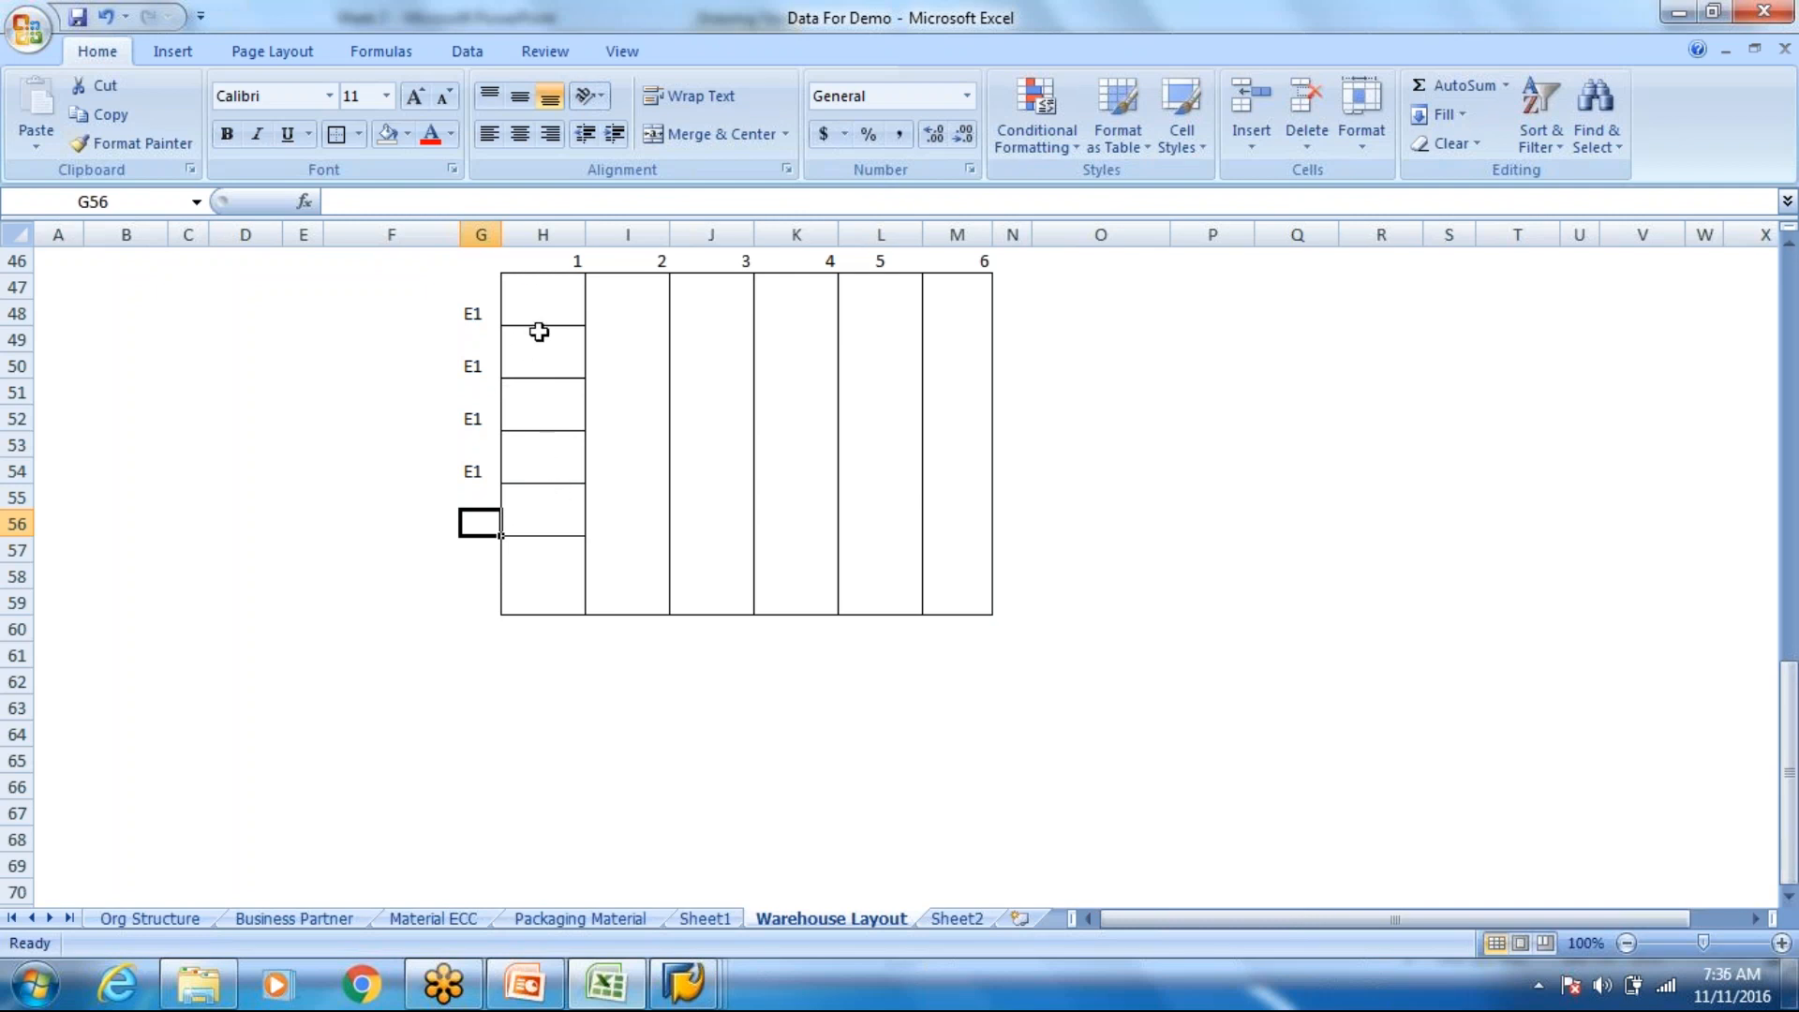
text(E1)
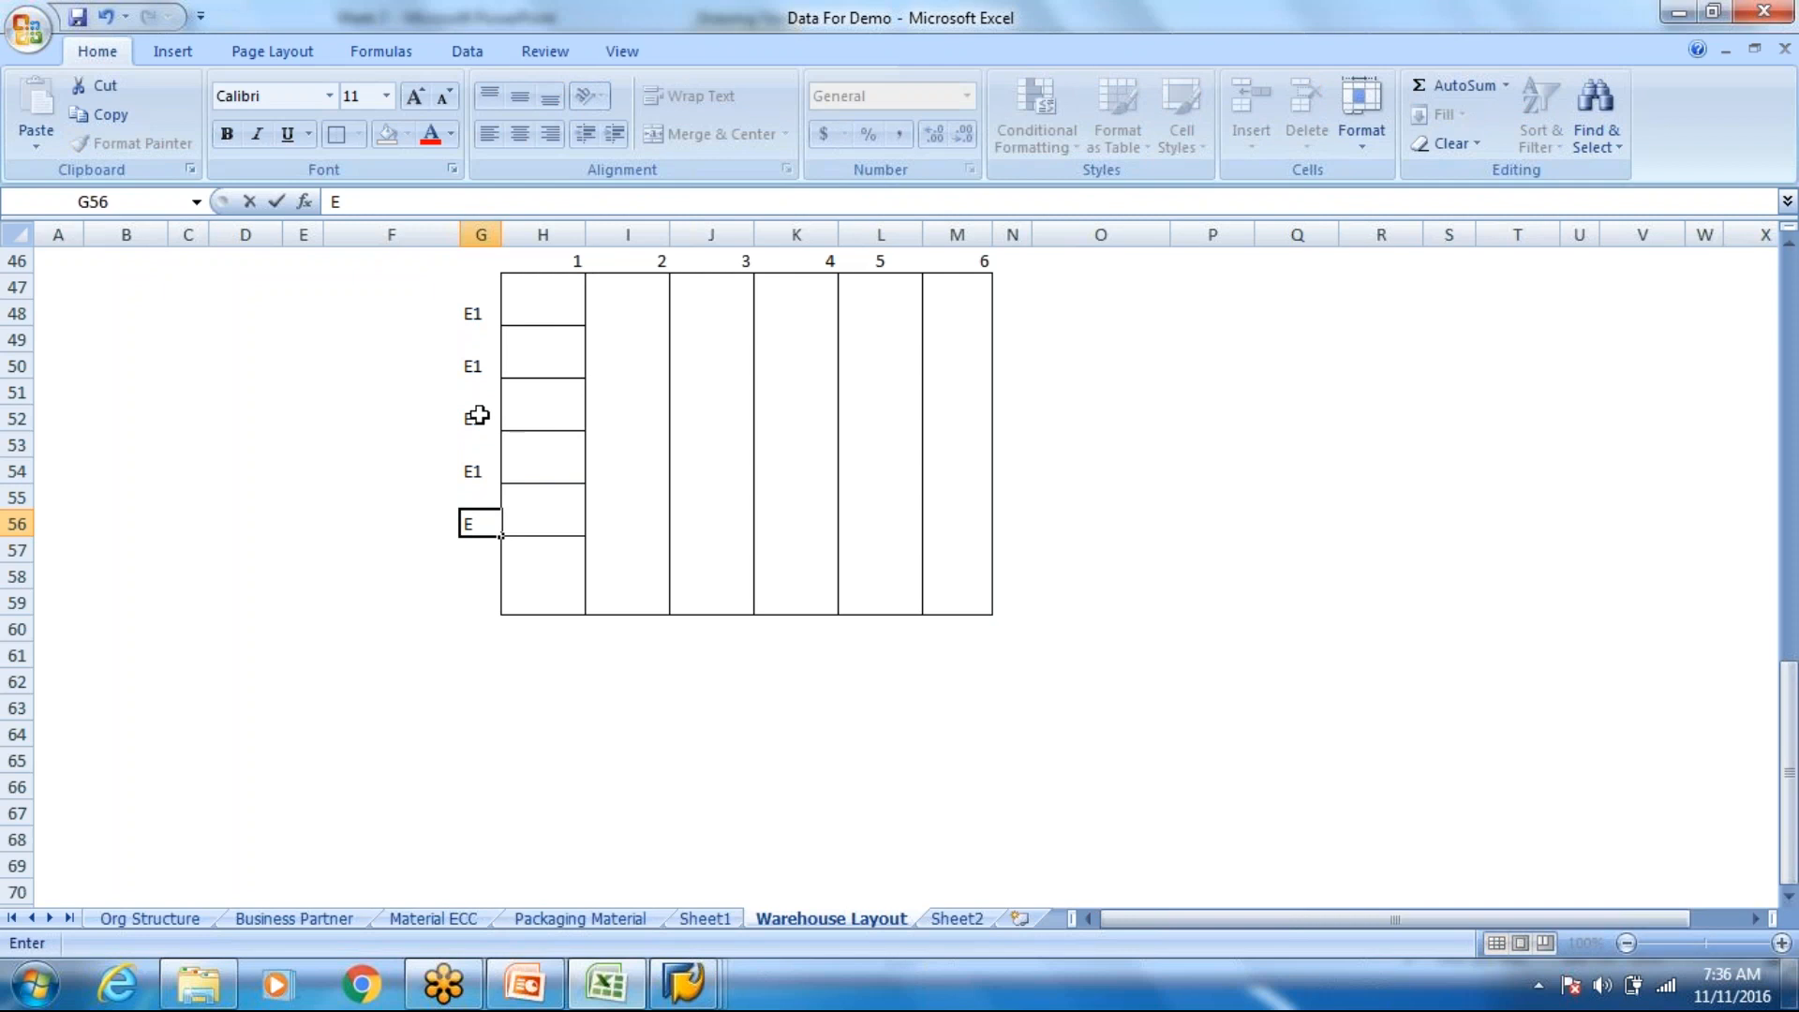
click(493, 587)
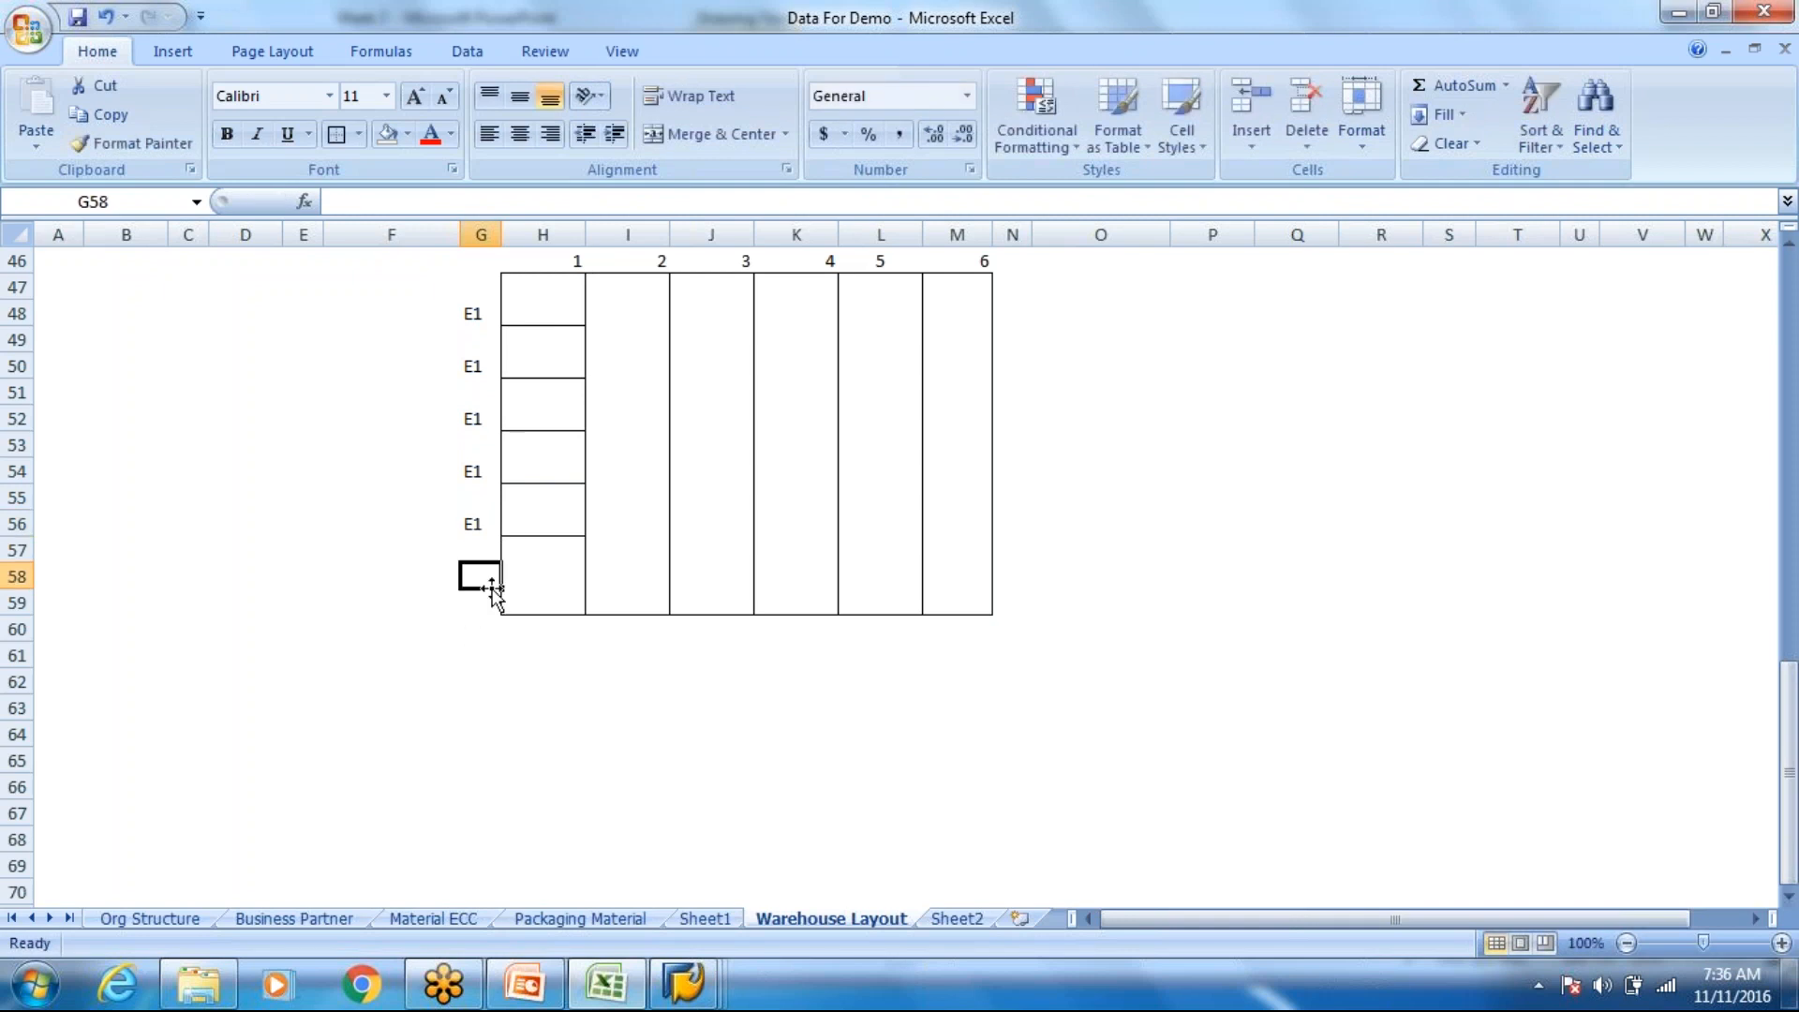
text(E1)
click(739, 614)
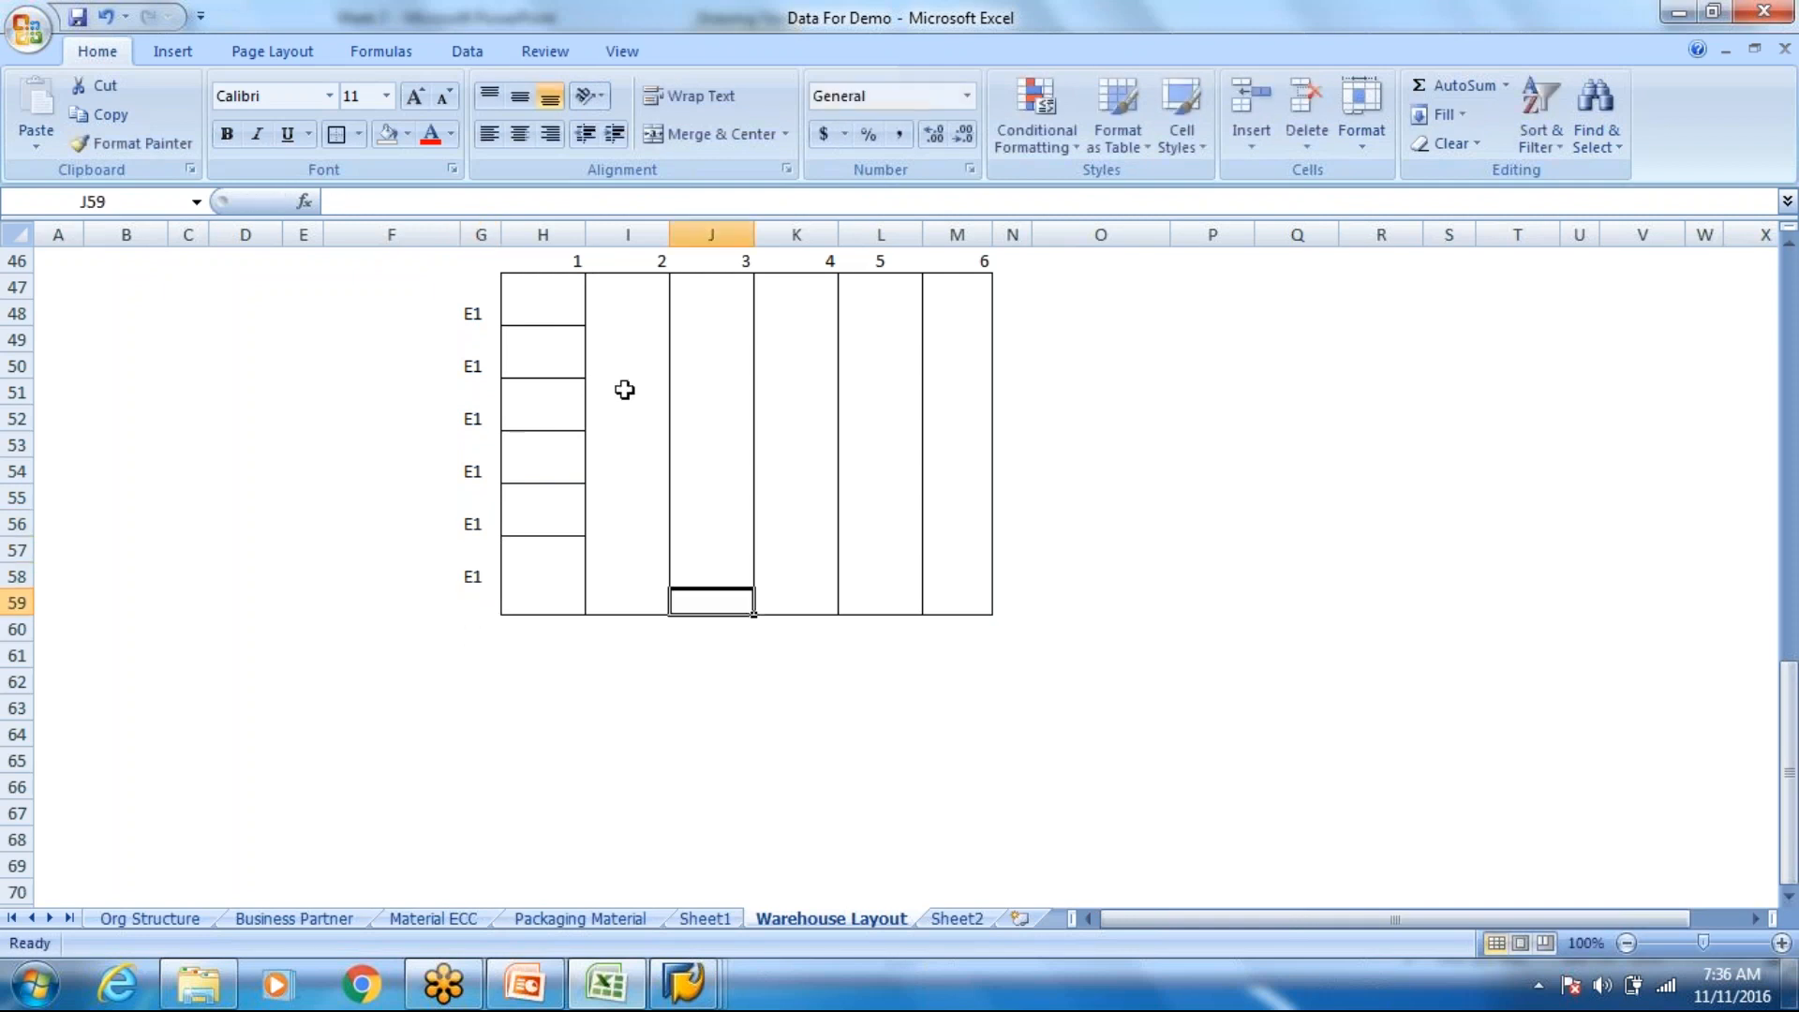
Step: Copy the divided column H47:H60 and paste it at P47
click(559, 298)
drag(1179, 290, 1087, 524)
drag(536, 298, 562, 624)
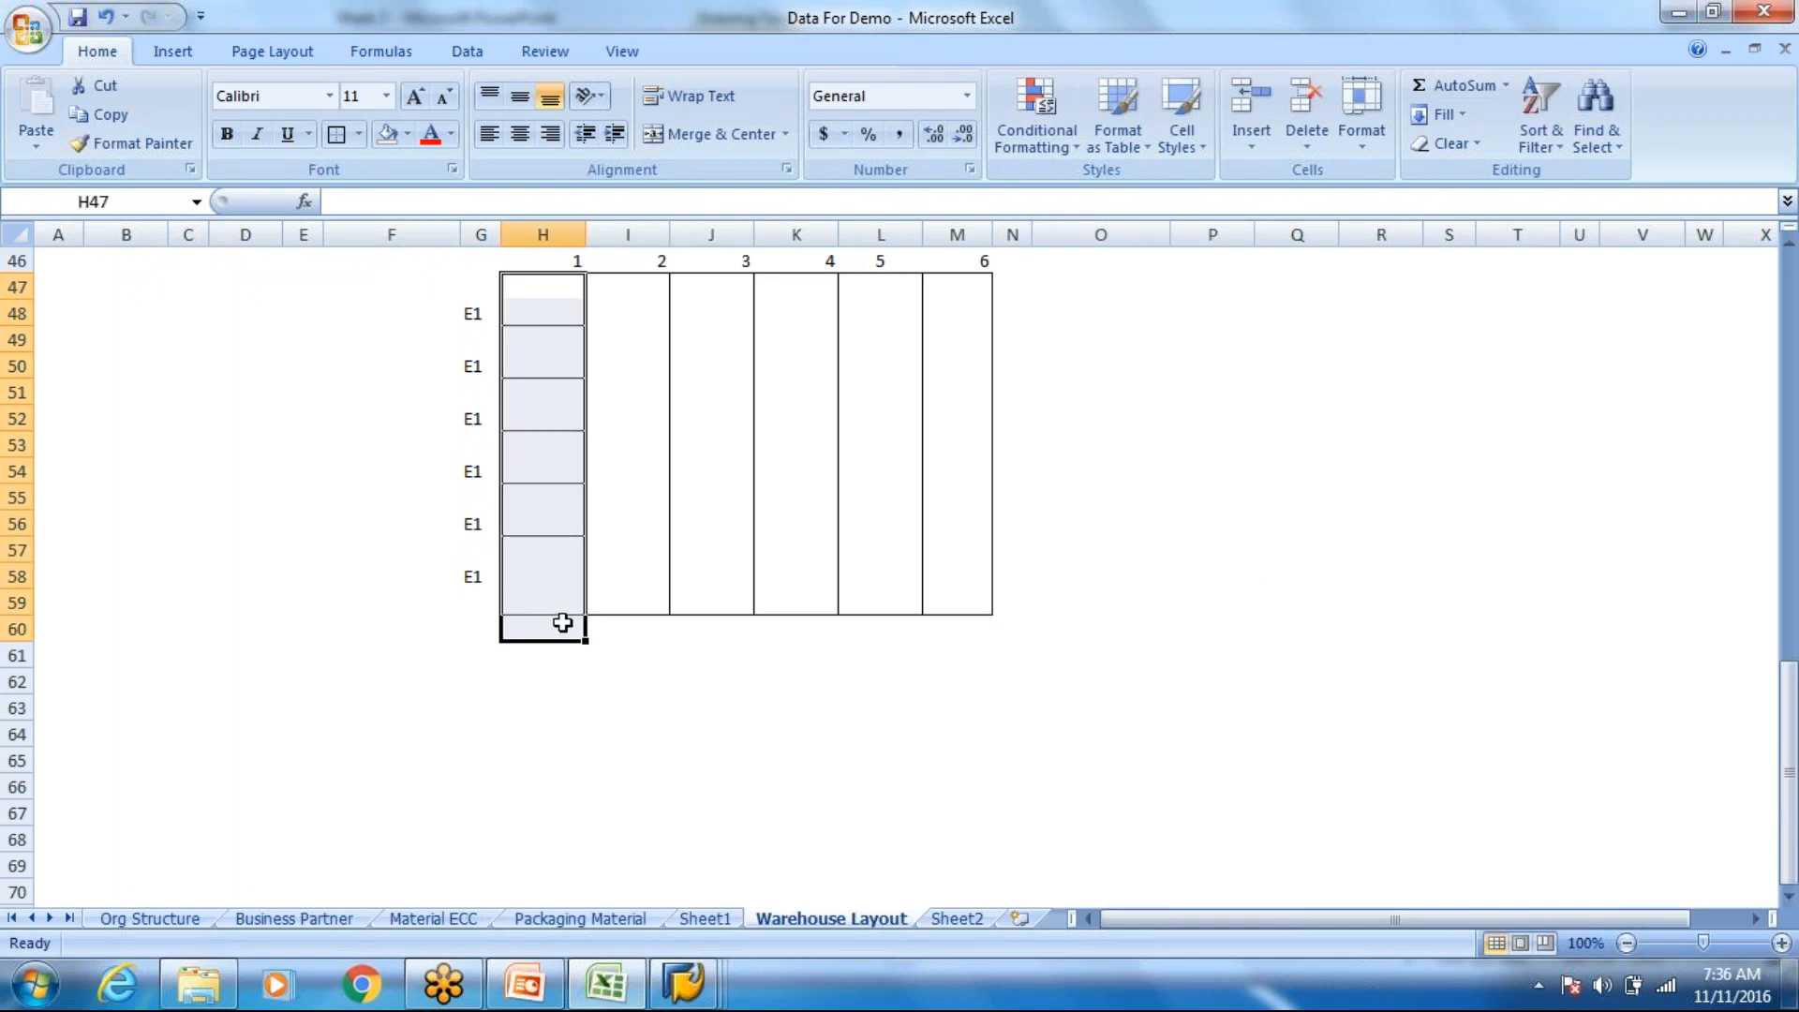
key(ctrl+c)
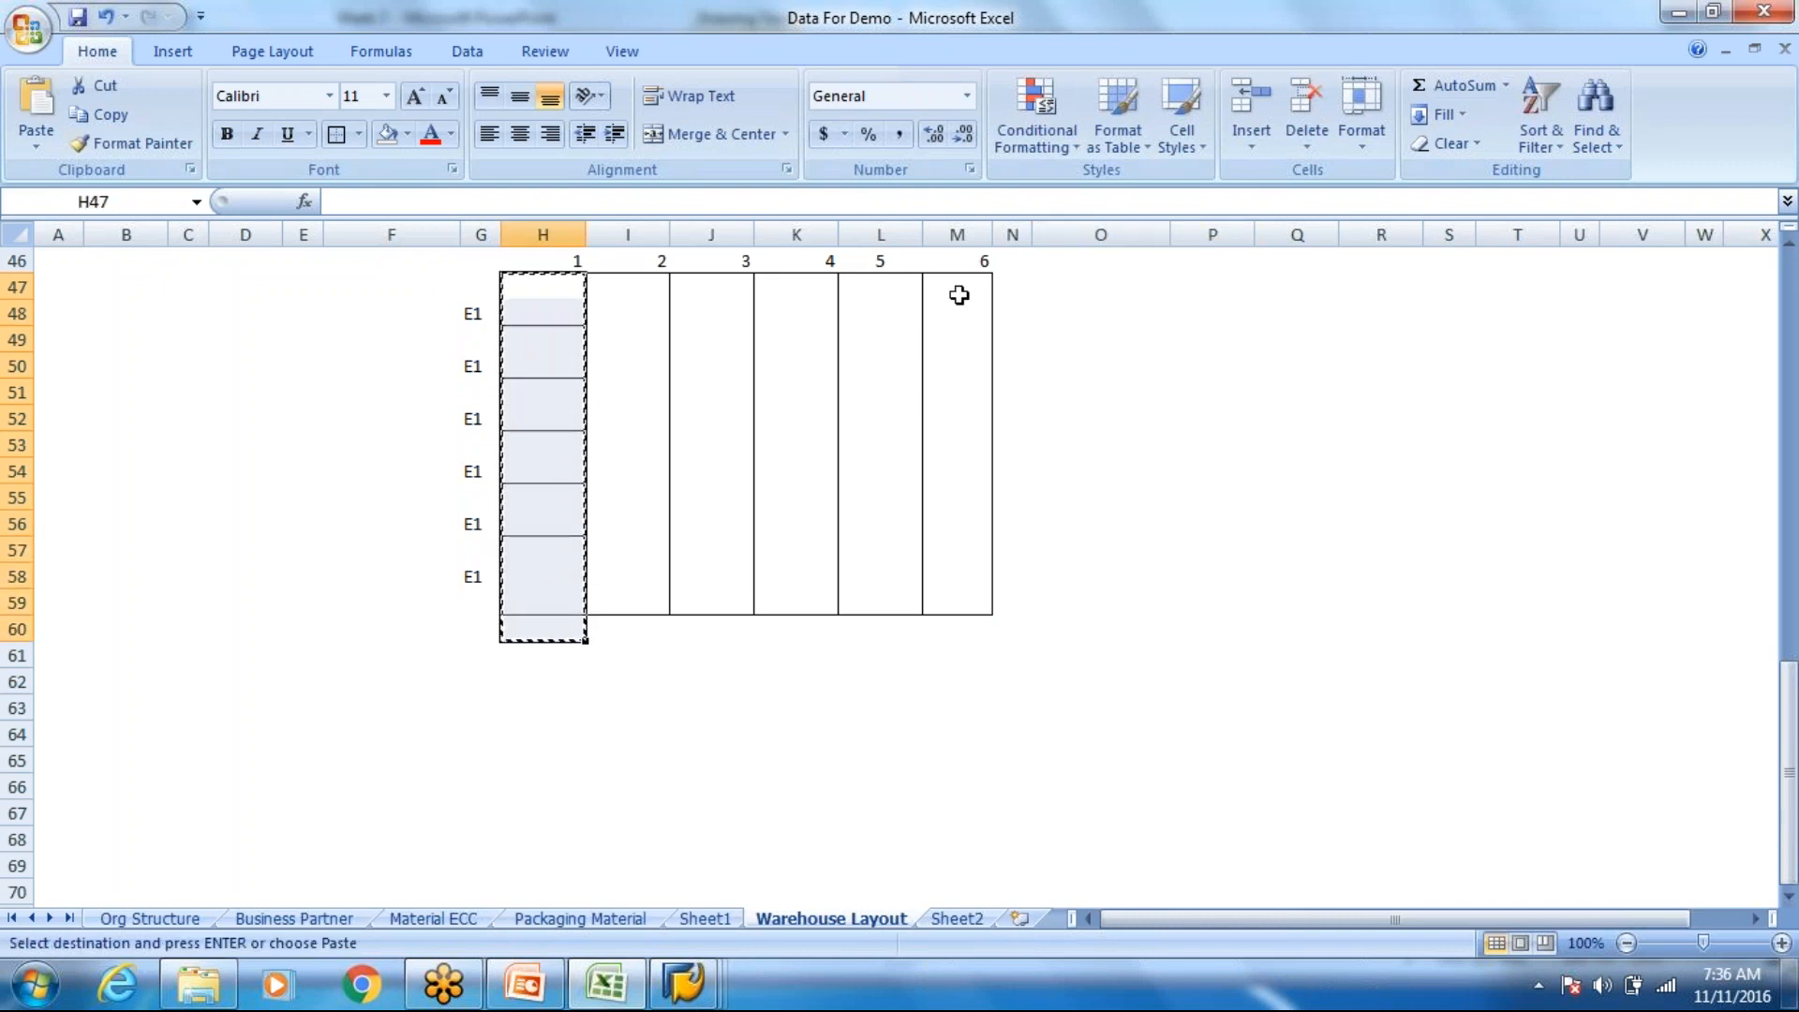
click(1204, 278)
key(ctrl+v)
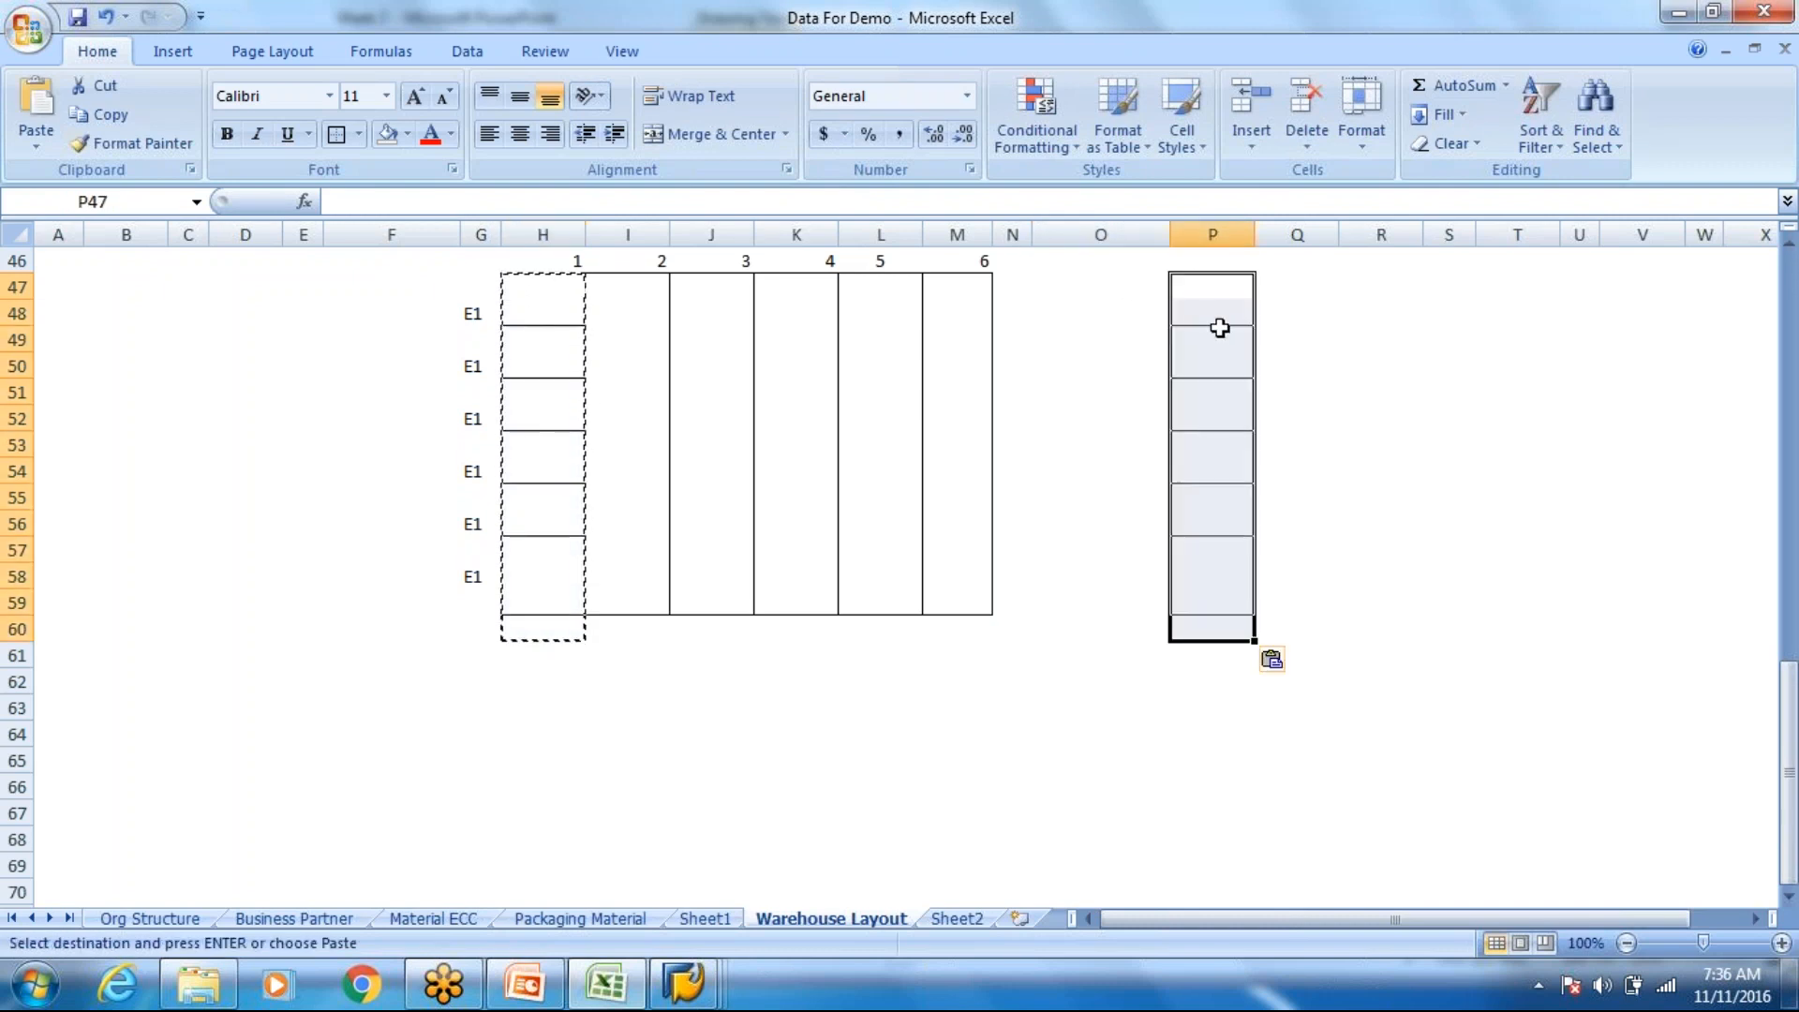
Step: Paste the copied column again at Q47 and R47 to form a three-column block grid
click(1280, 302)
drag(1280, 305, 1283, 473)
click(1293, 286)
key(ctrl+v)
click(1360, 290)
key(ctrl+v)
click(1407, 438)
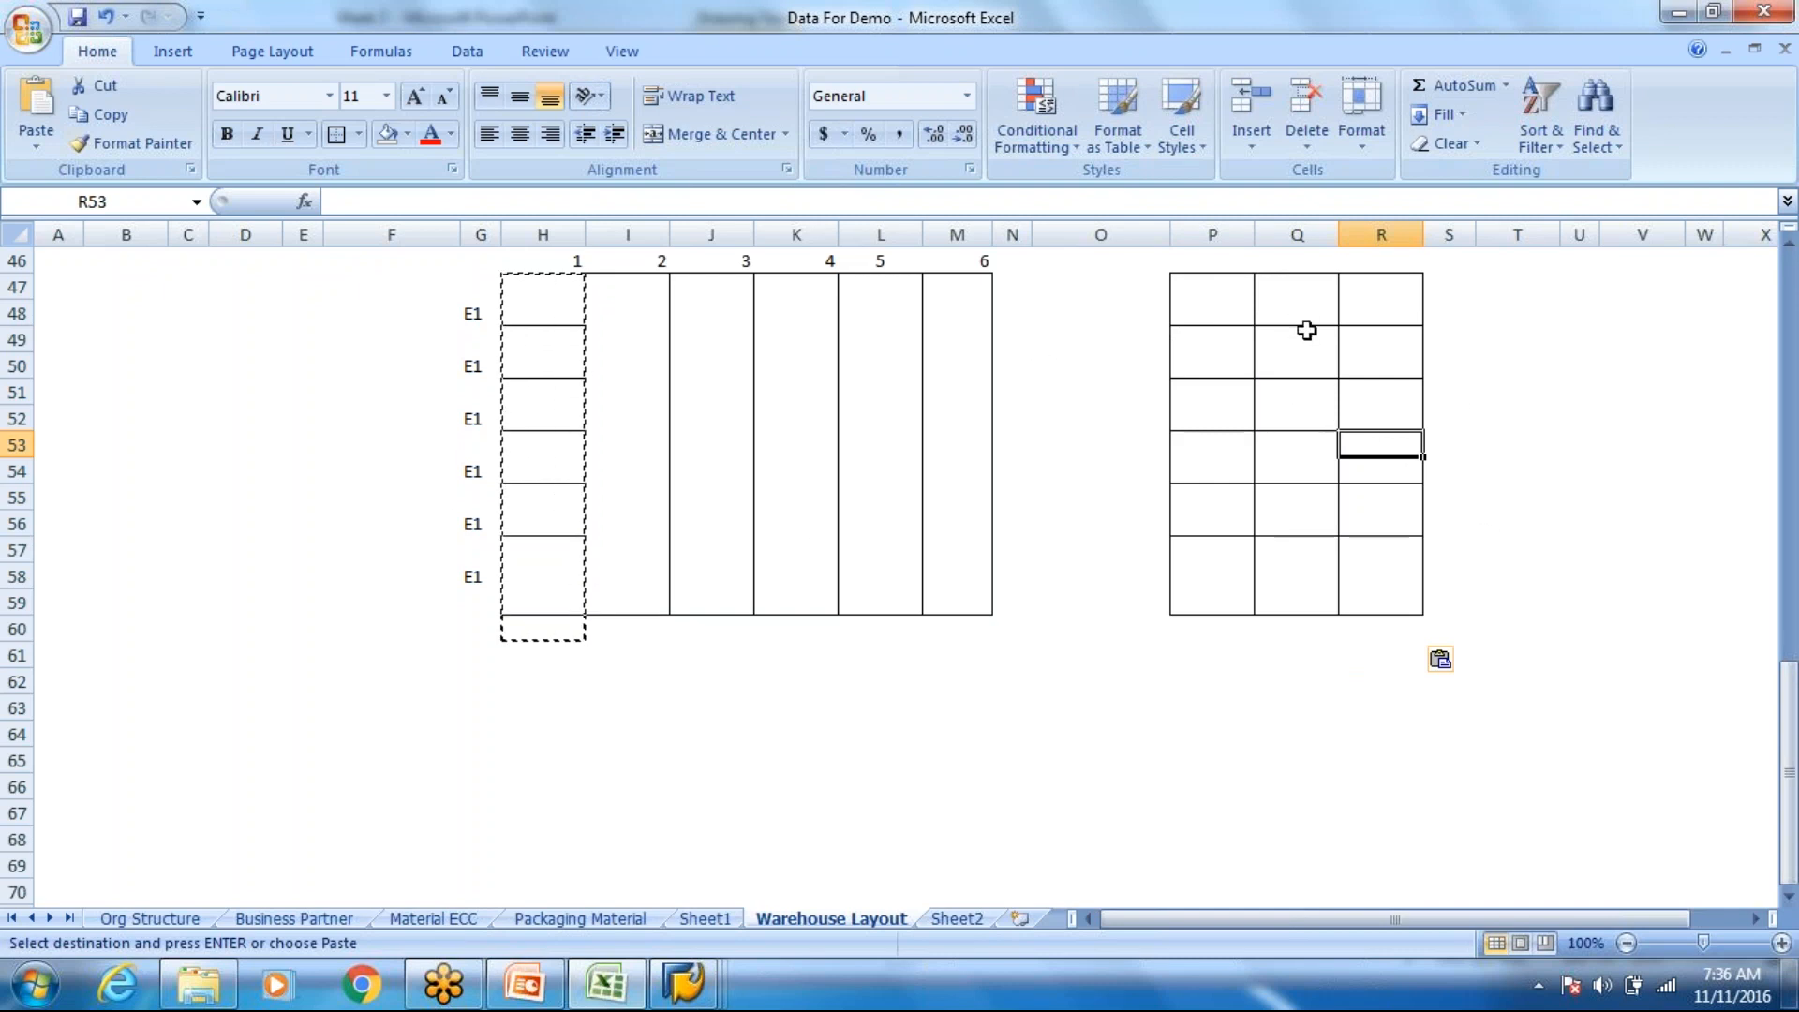
Step: Remove all borders from the two upper blocks in Q47:R48 of the new grid
drag(1301, 284, 1384, 309)
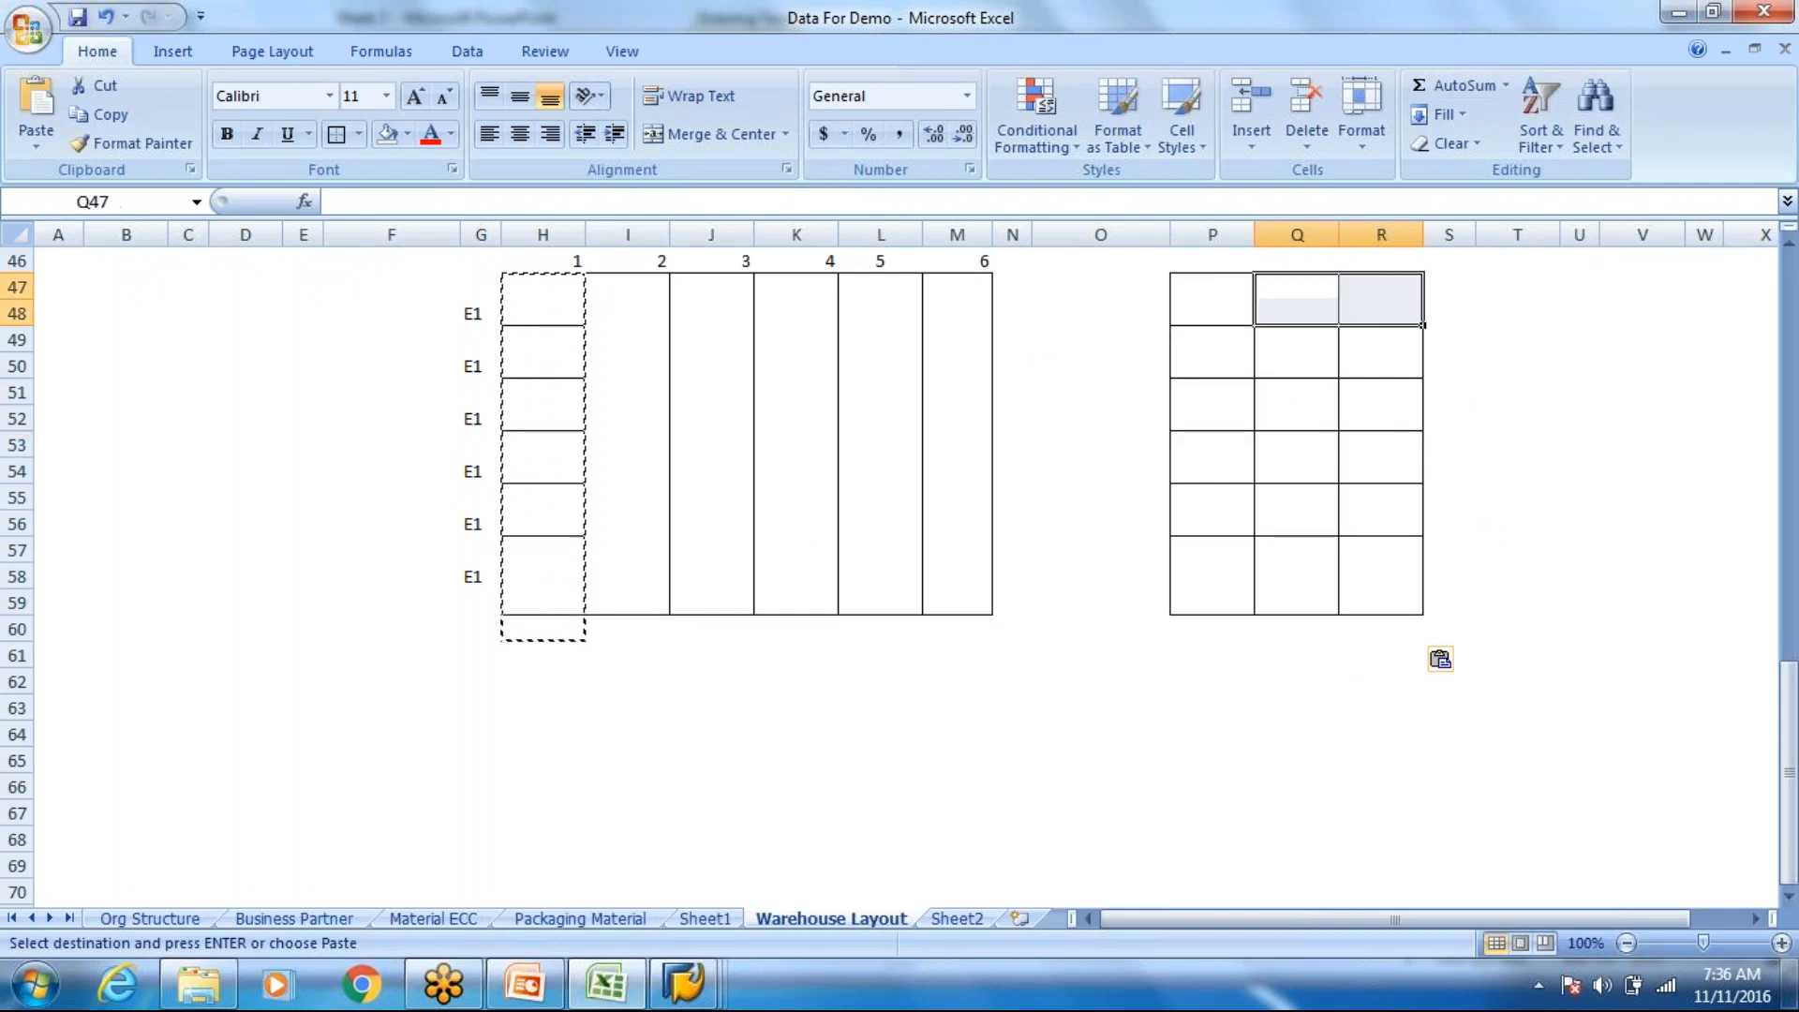
click(358, 134)
click(413, 314)
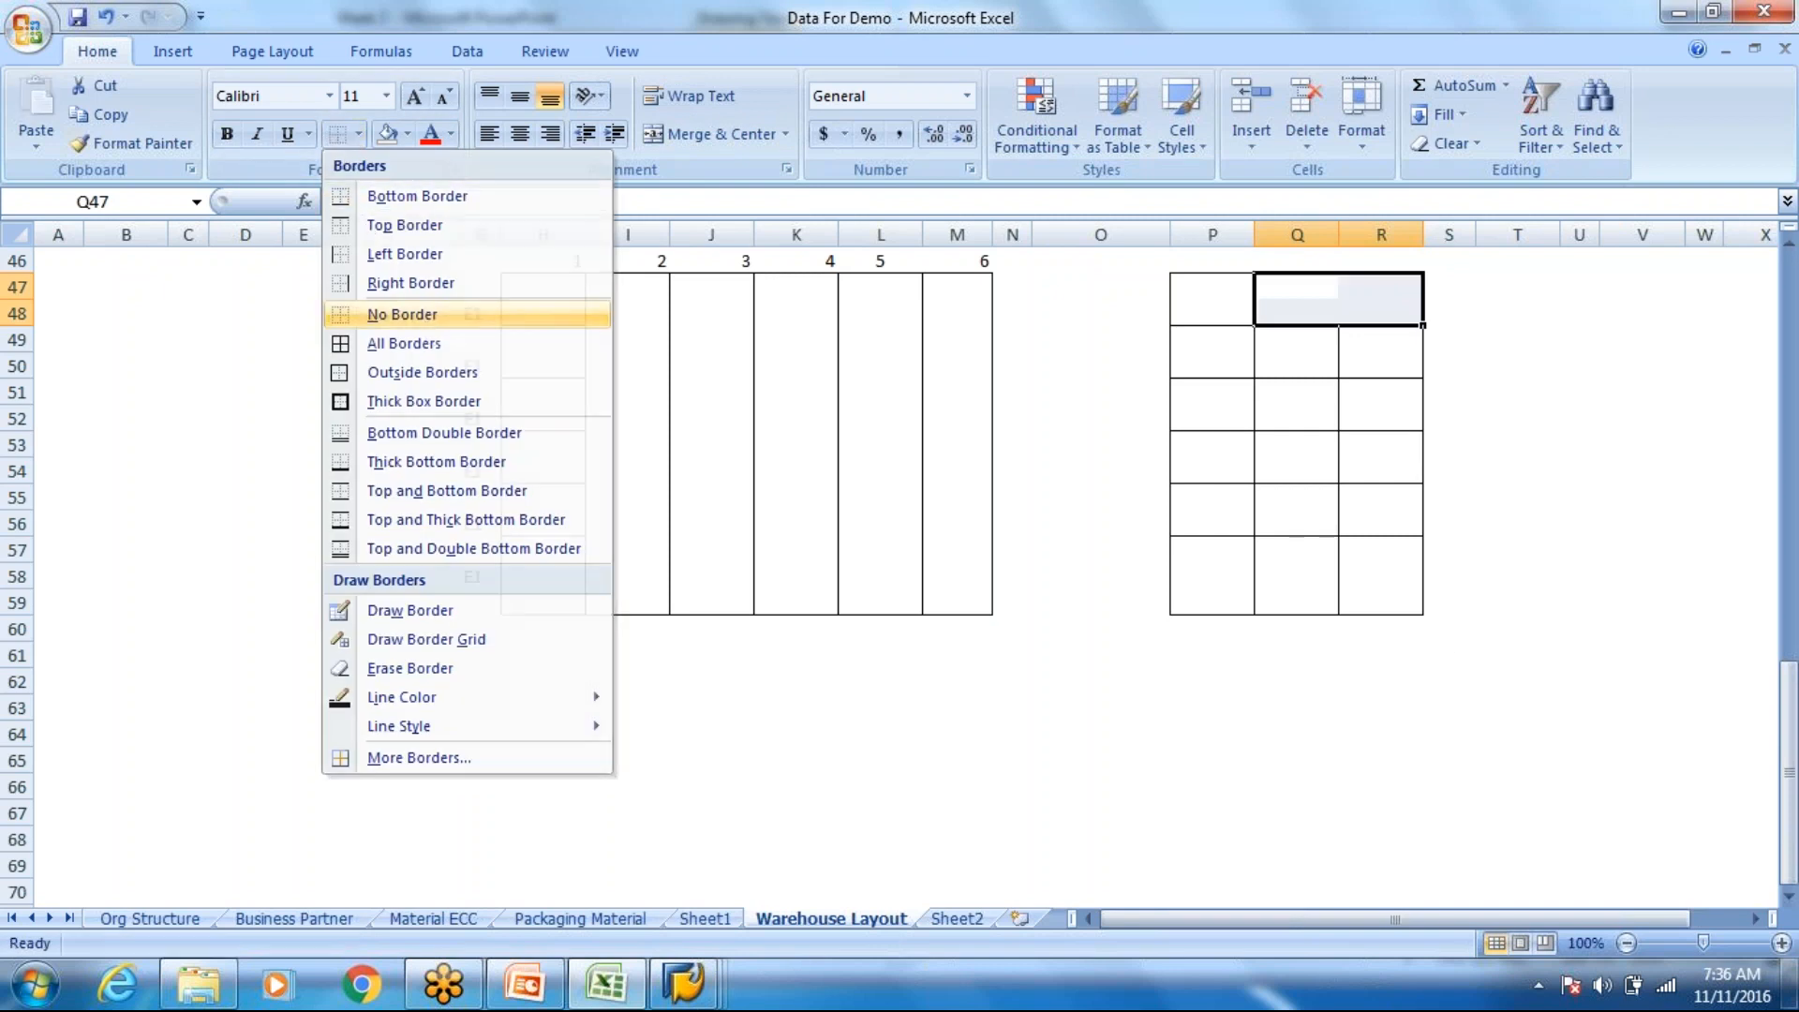
click(1447, 497)
click(1220, 289)
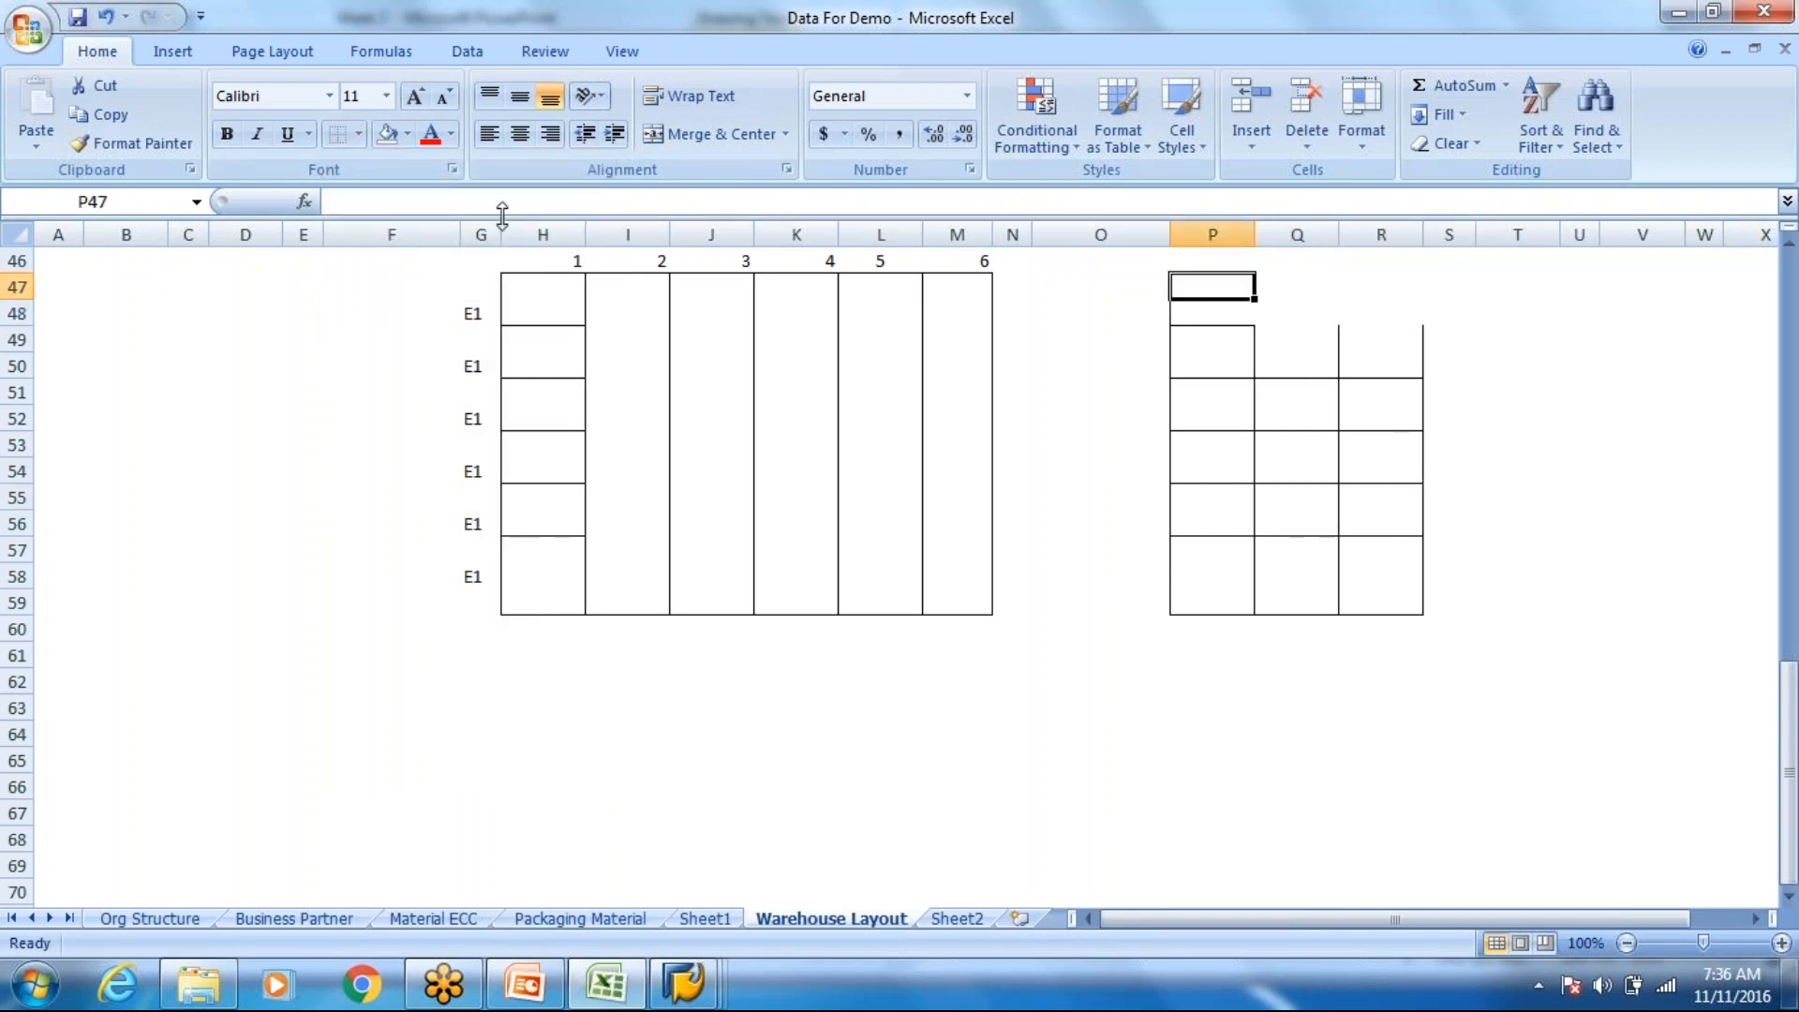
drag(1220, 282, 1101, 286)
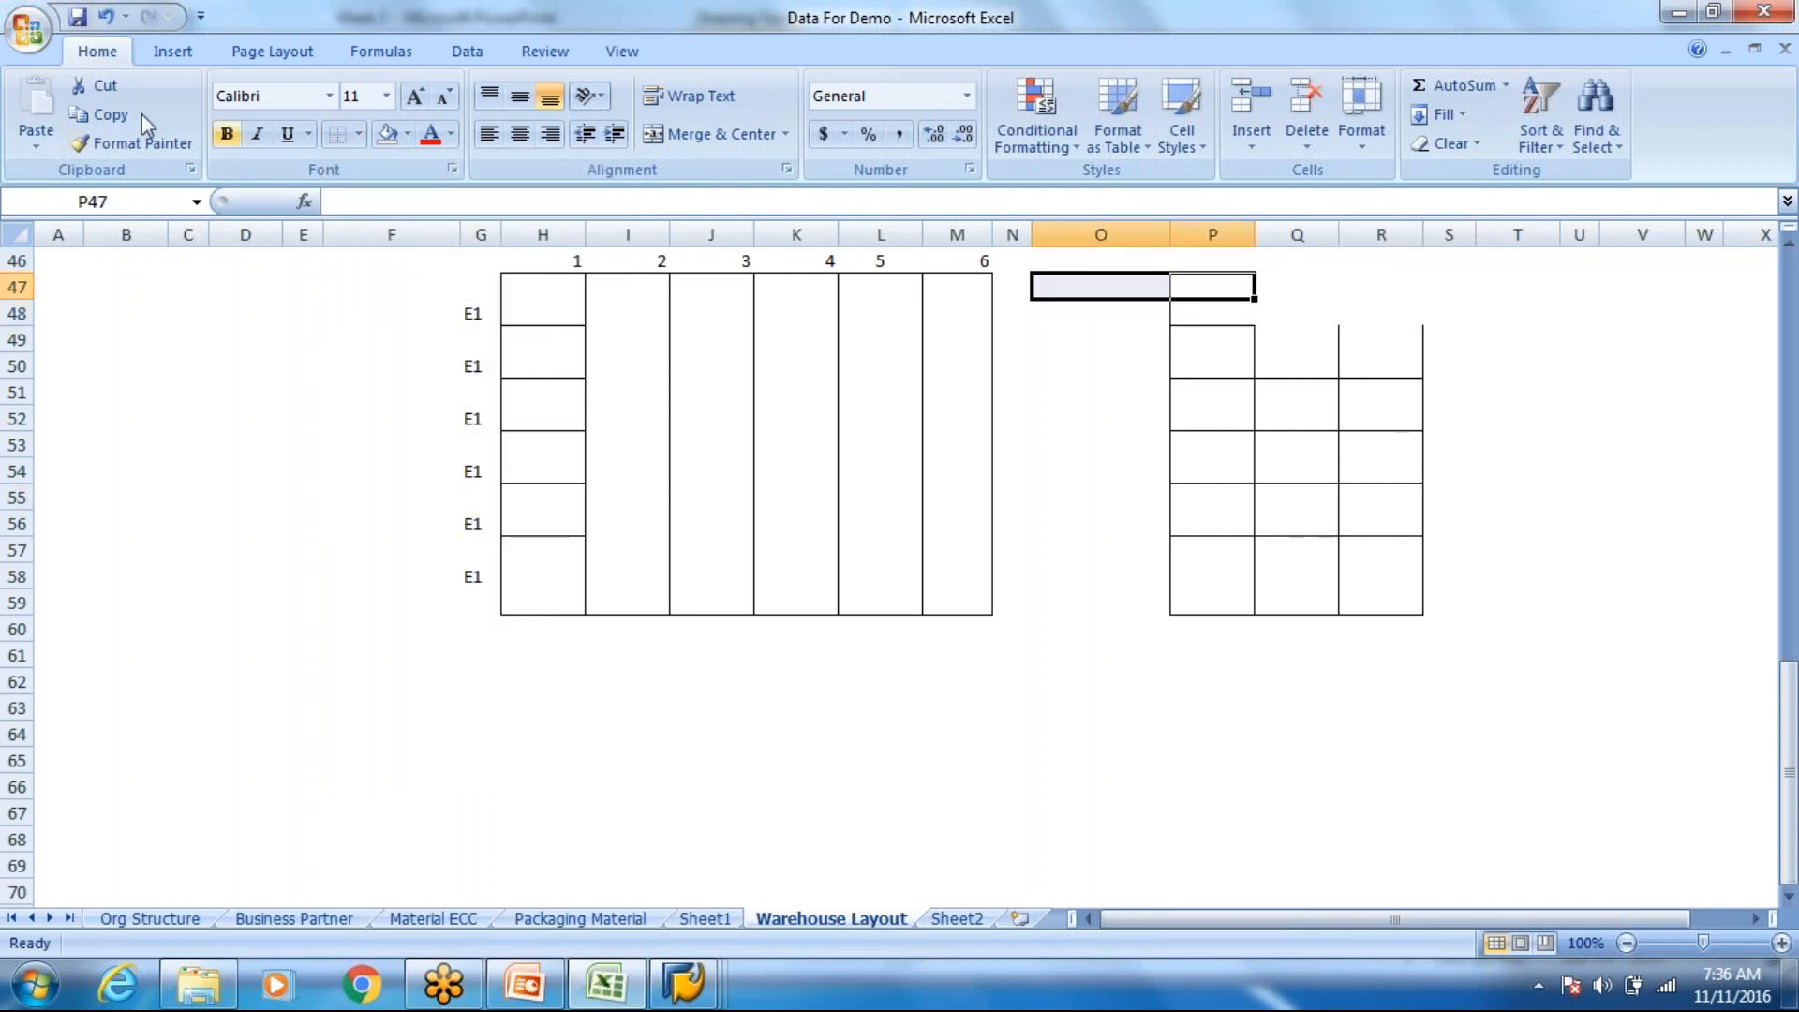
click(358, 139)
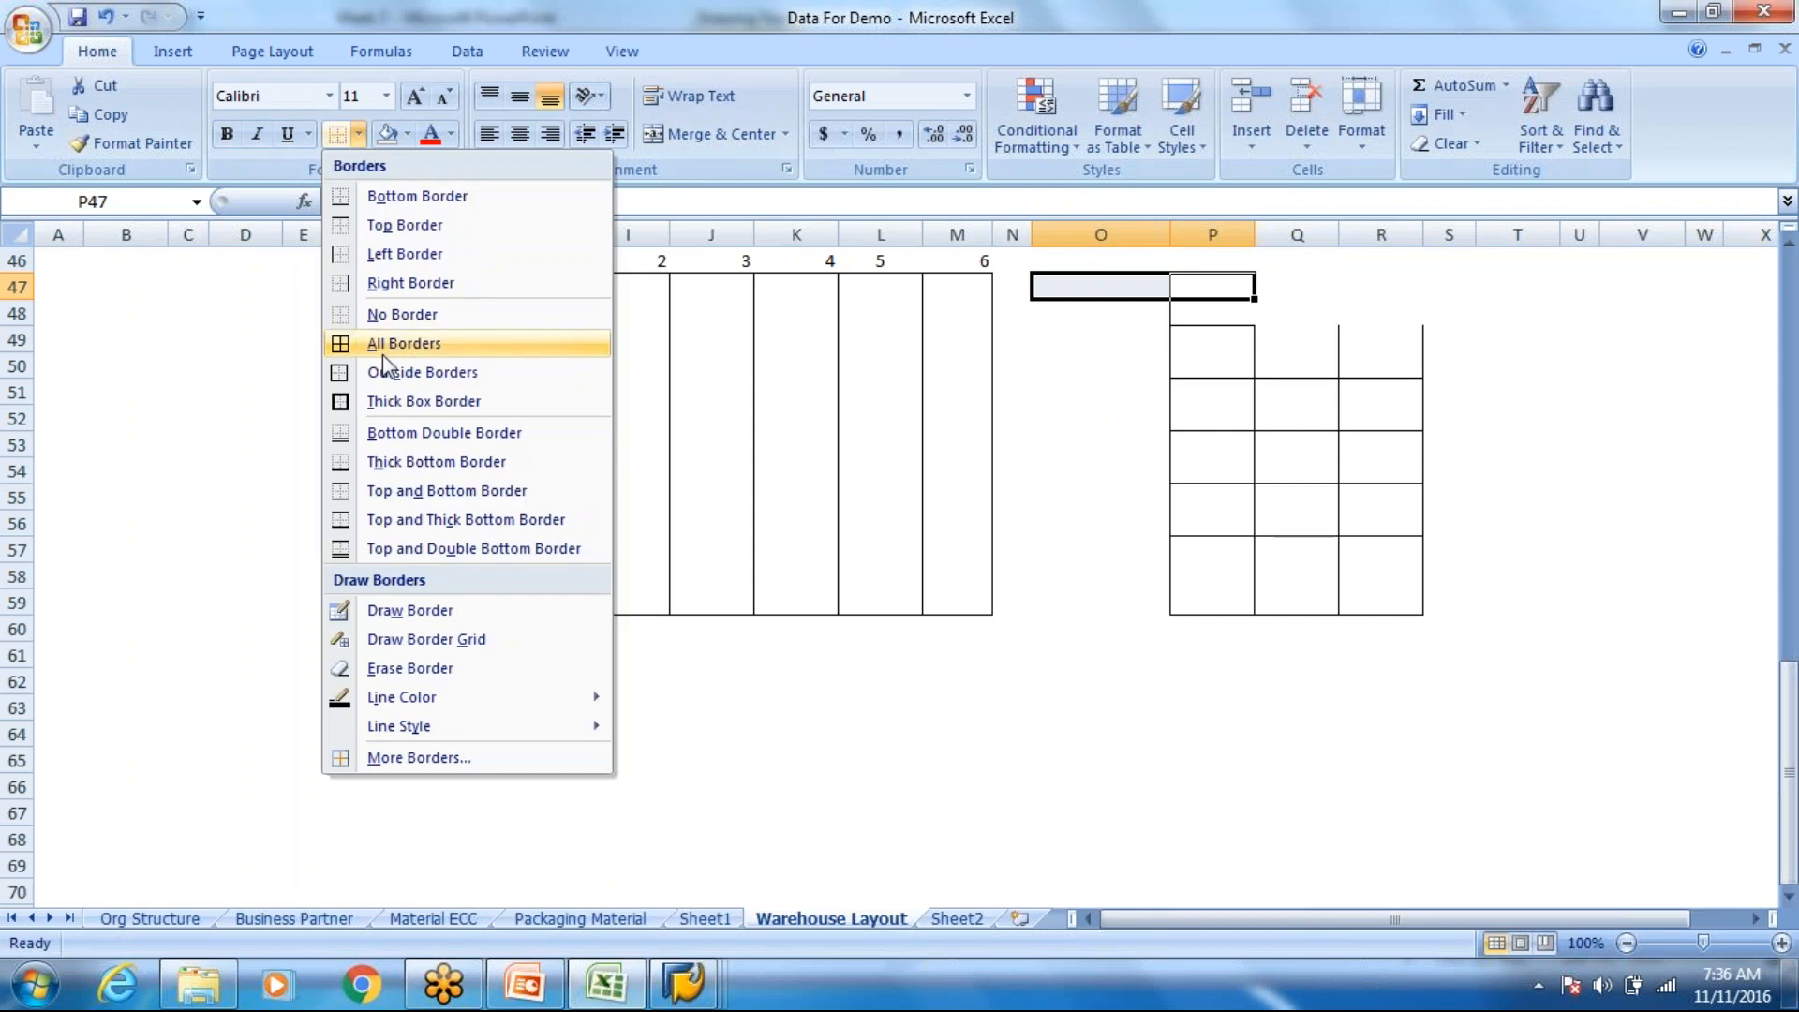
click(389, 344)
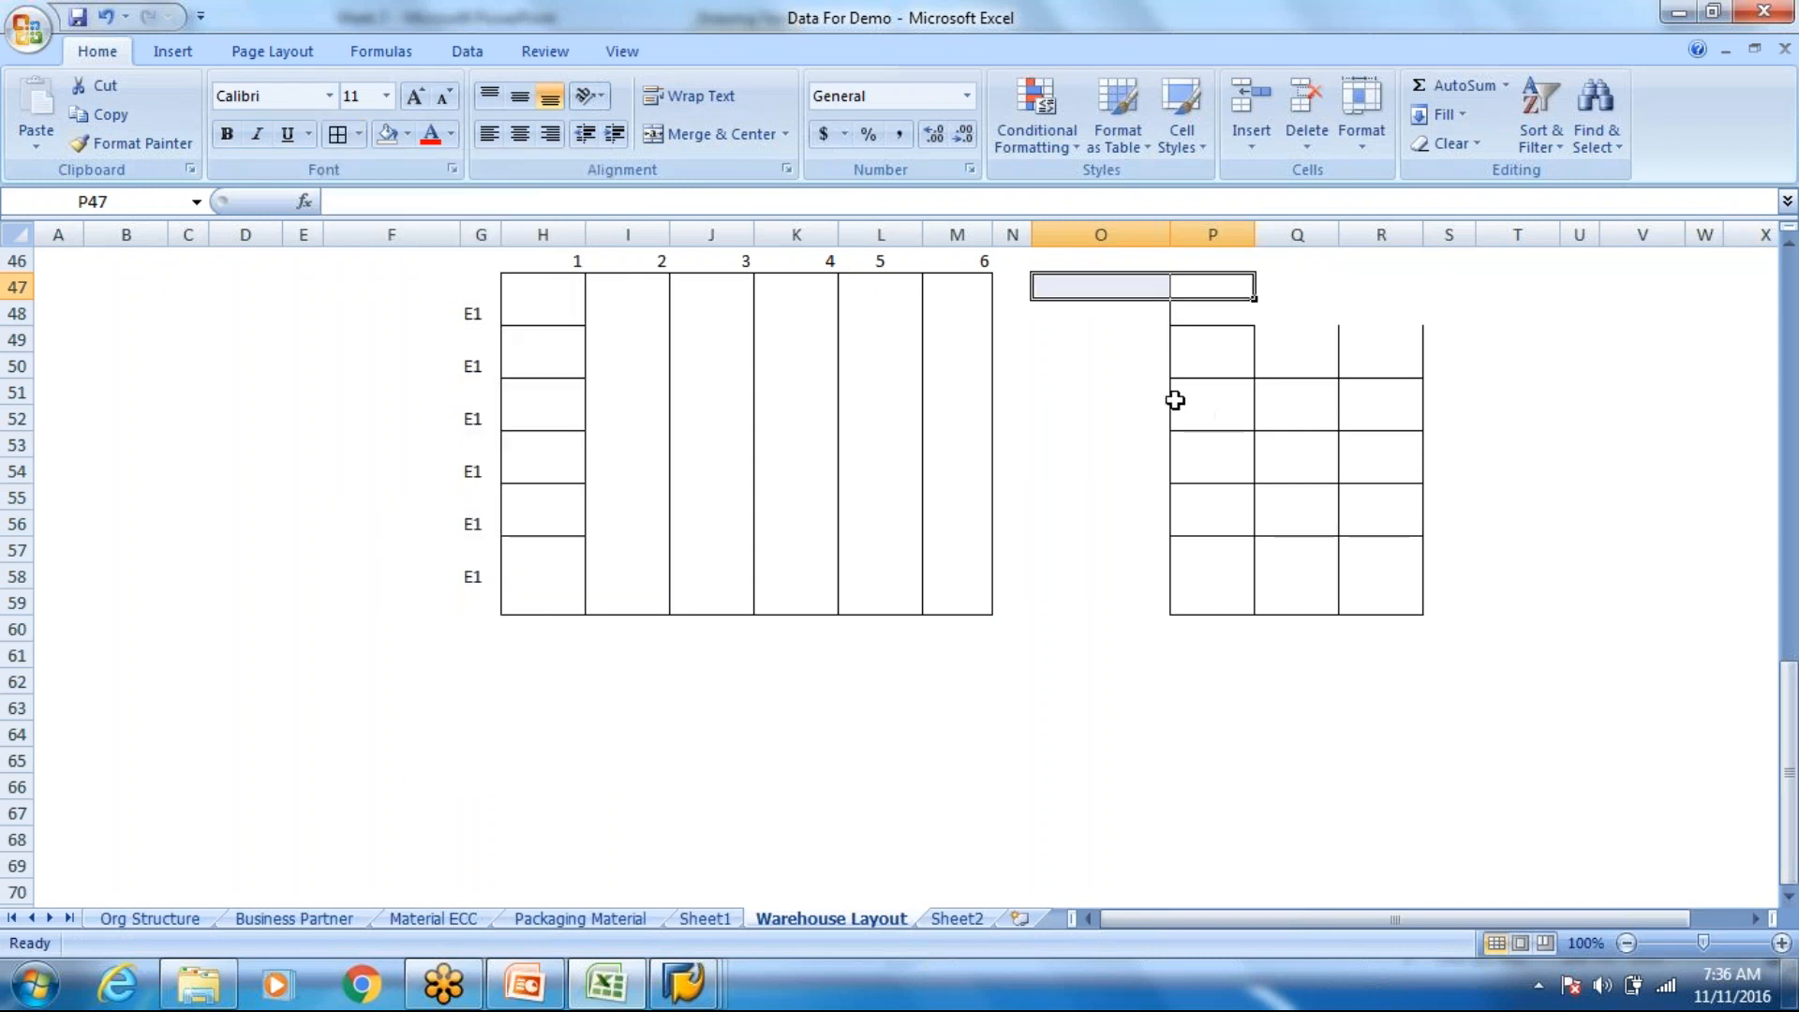
Step: Restore the missing block edges by applying outside borders to P47:P48 and to Q49:R50
click(1204, 284)
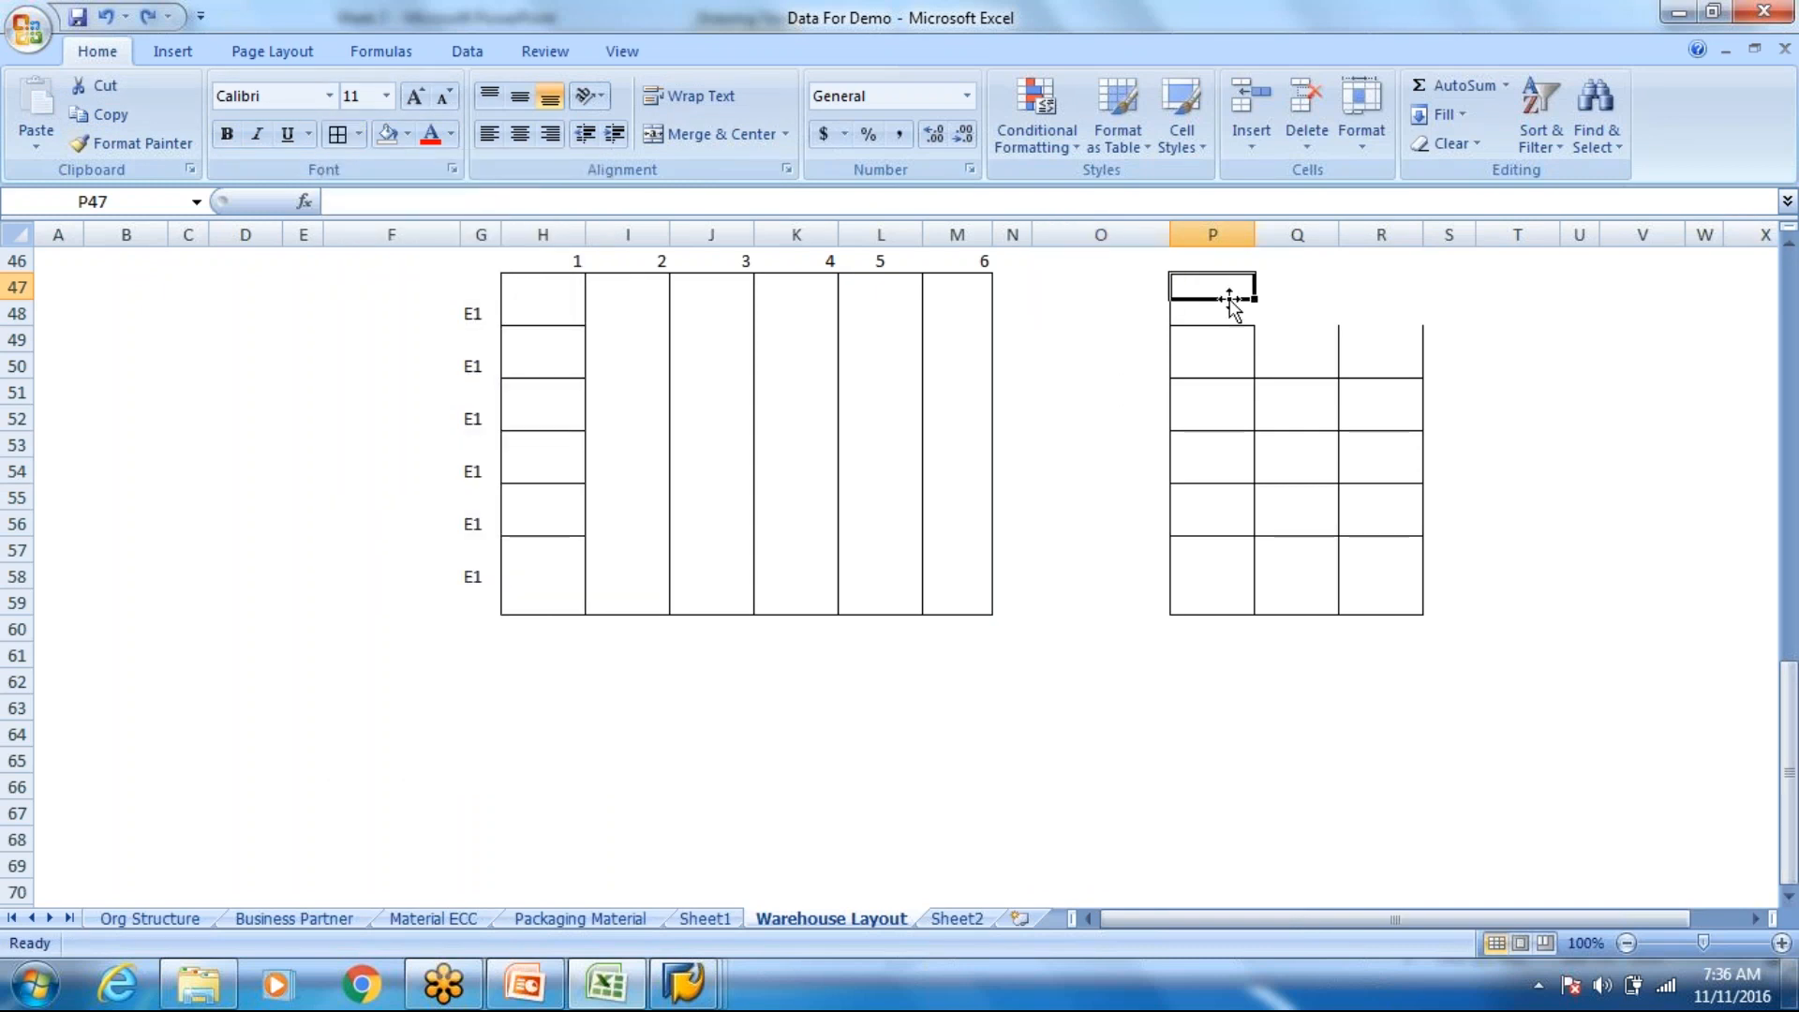
drag(1231, 293, 1232, 311)
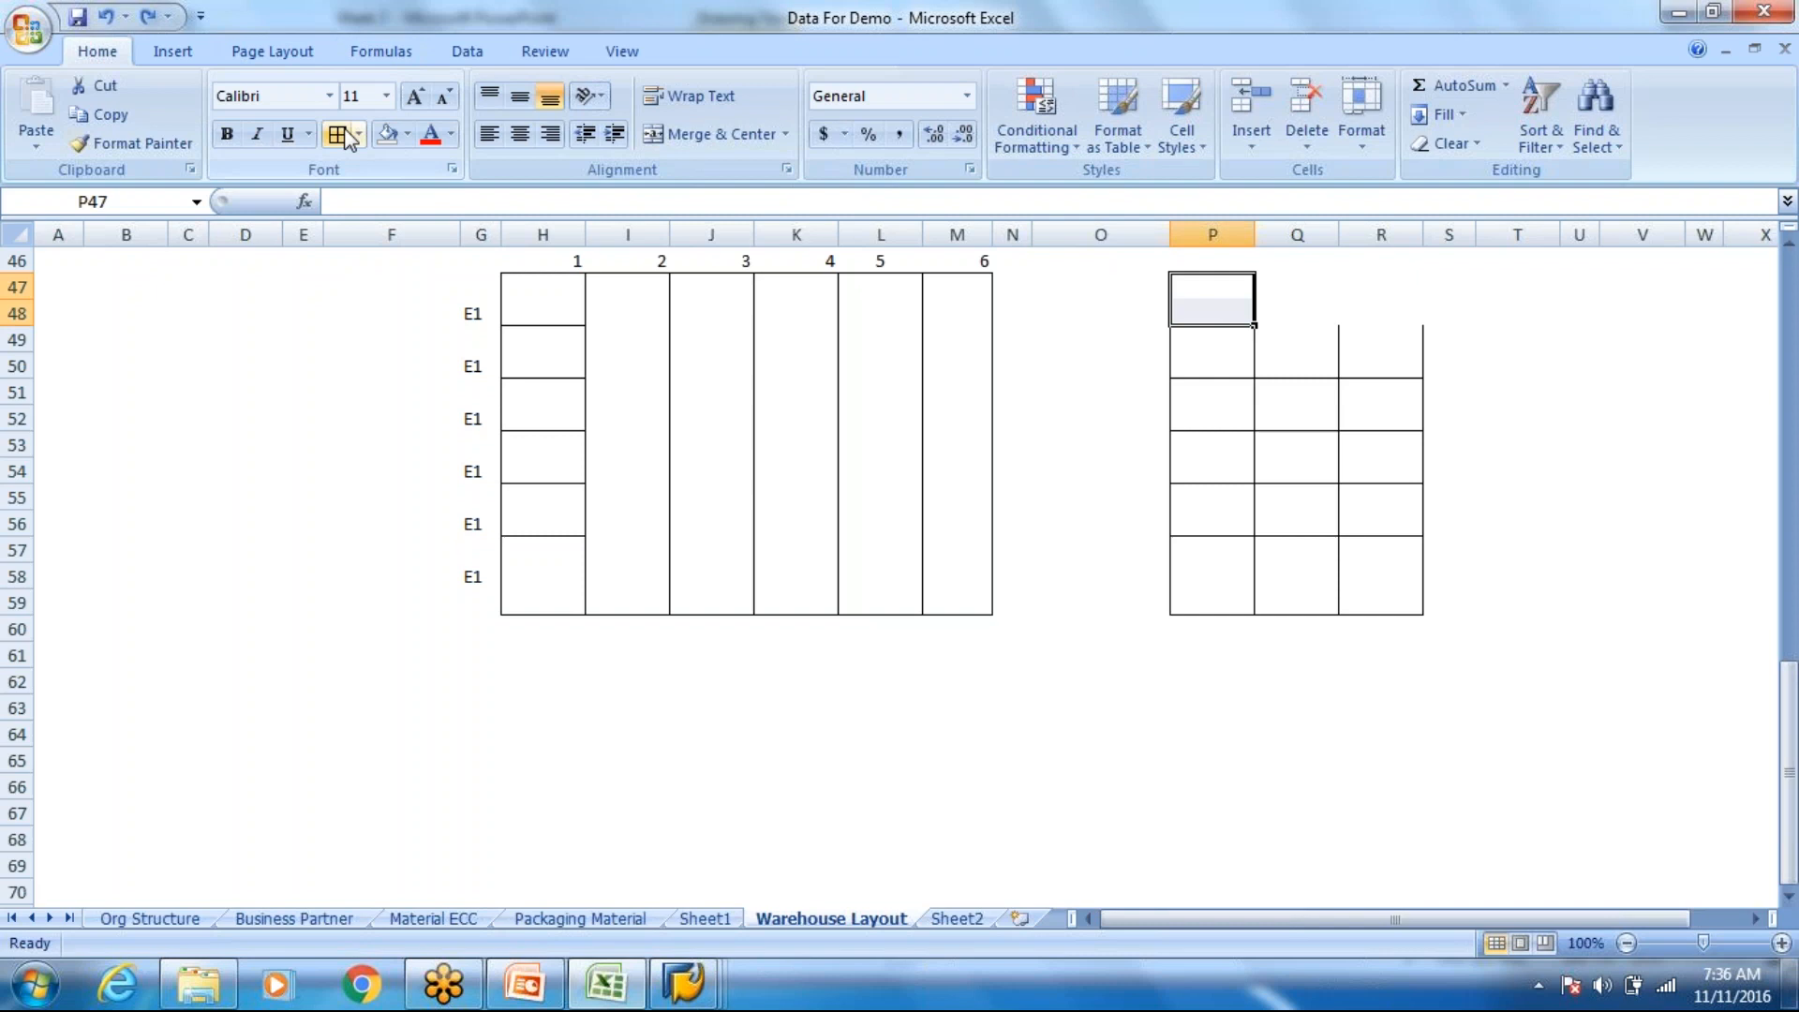
click(359, 136)
click(422, 371)
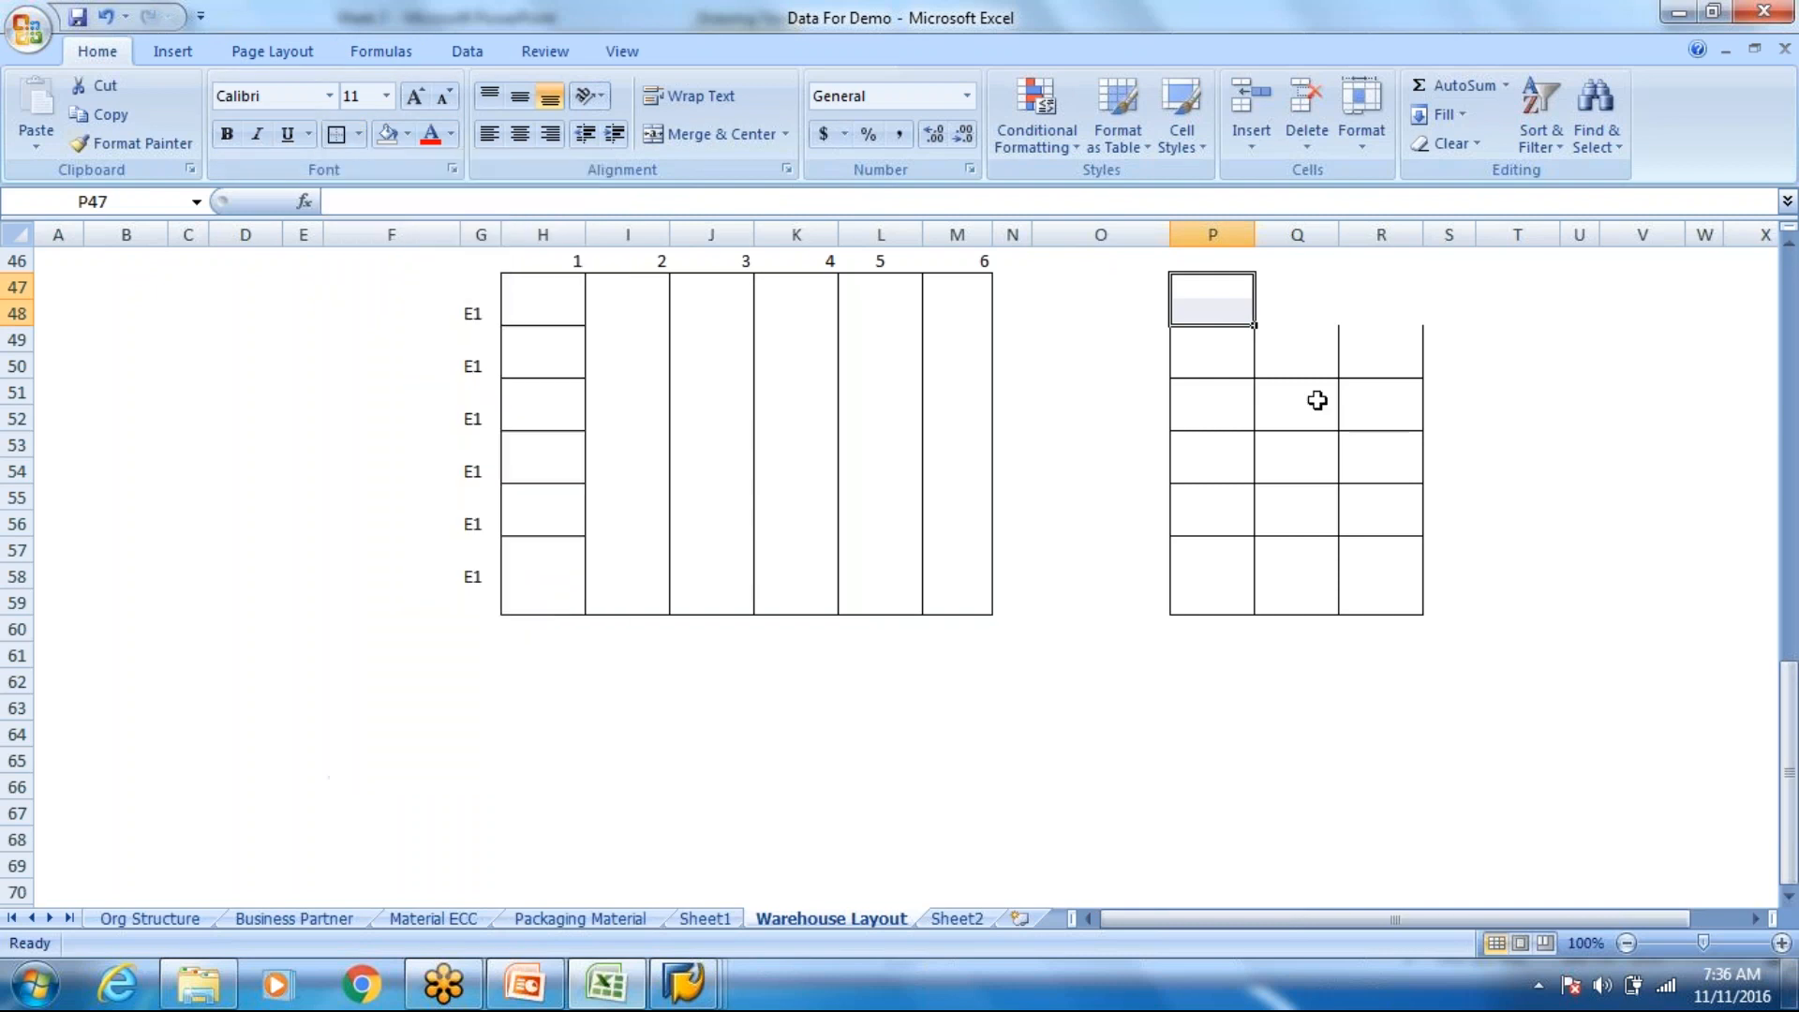
drag(1279, 332, 1368, 356)
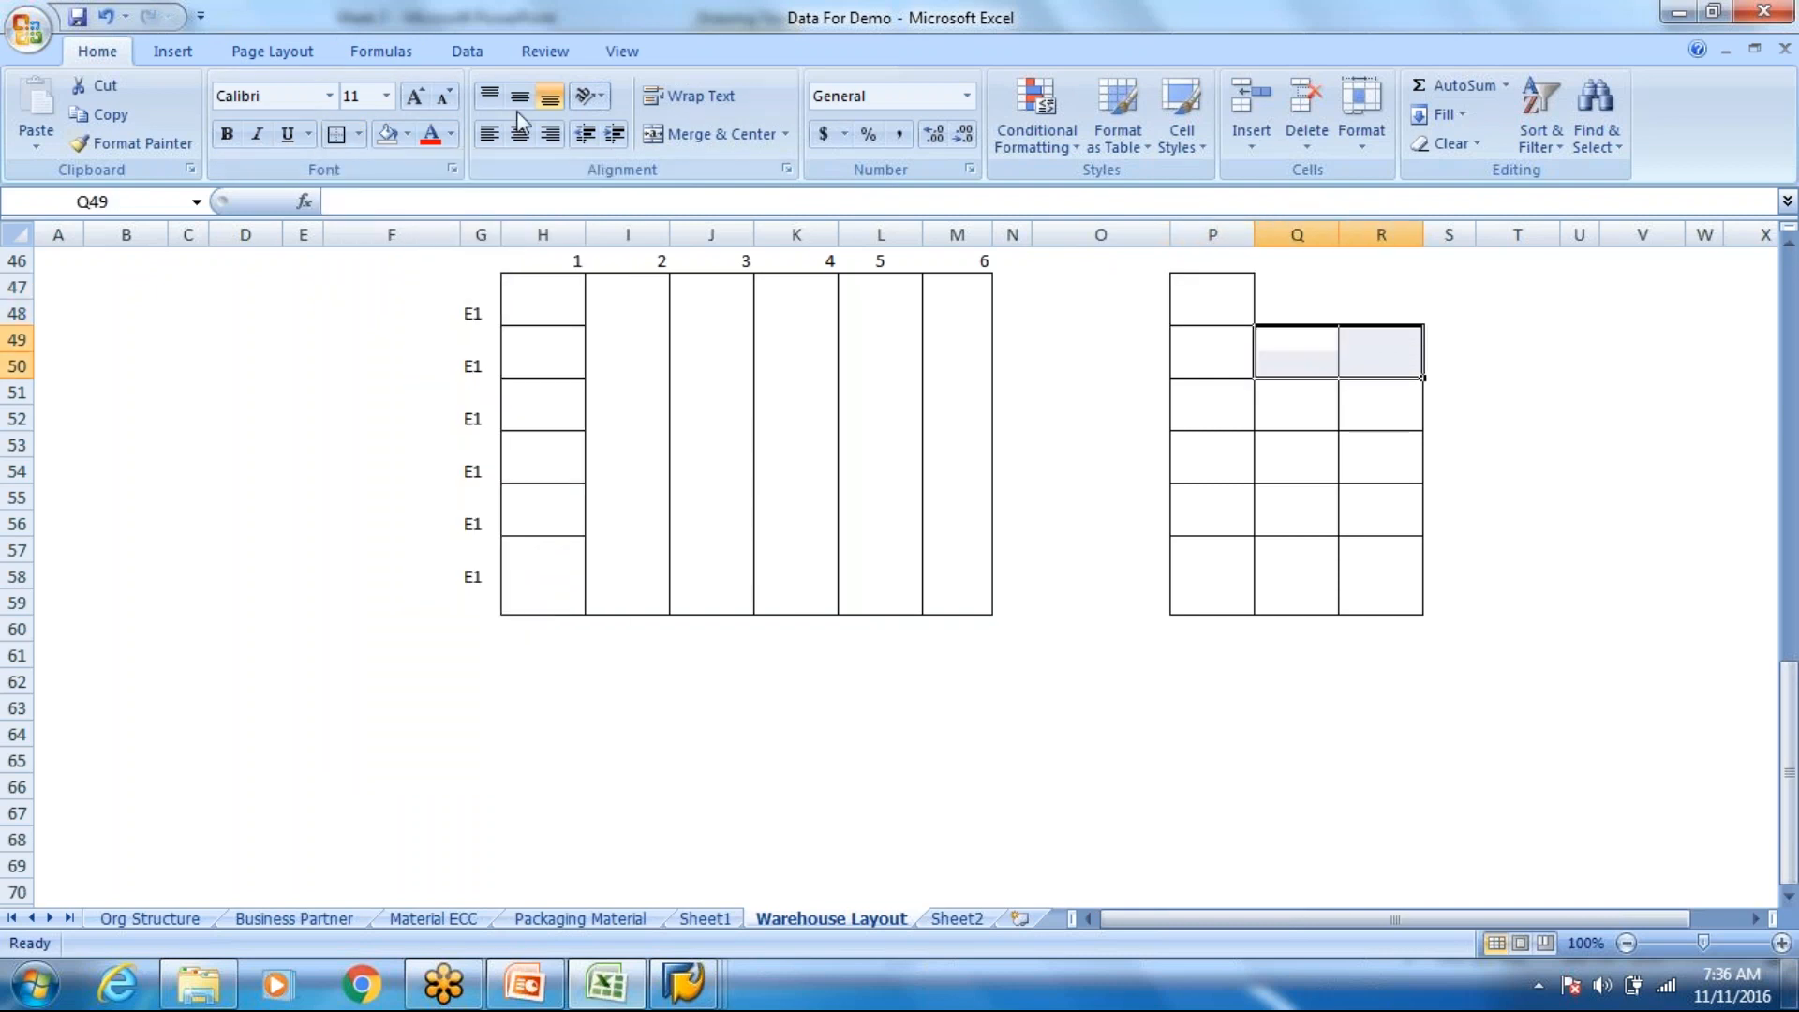
Step: Remove all borders from the two lowest blocks in Q57:R59
drag(1295, 598, 1379, 601)
click(359, 134)
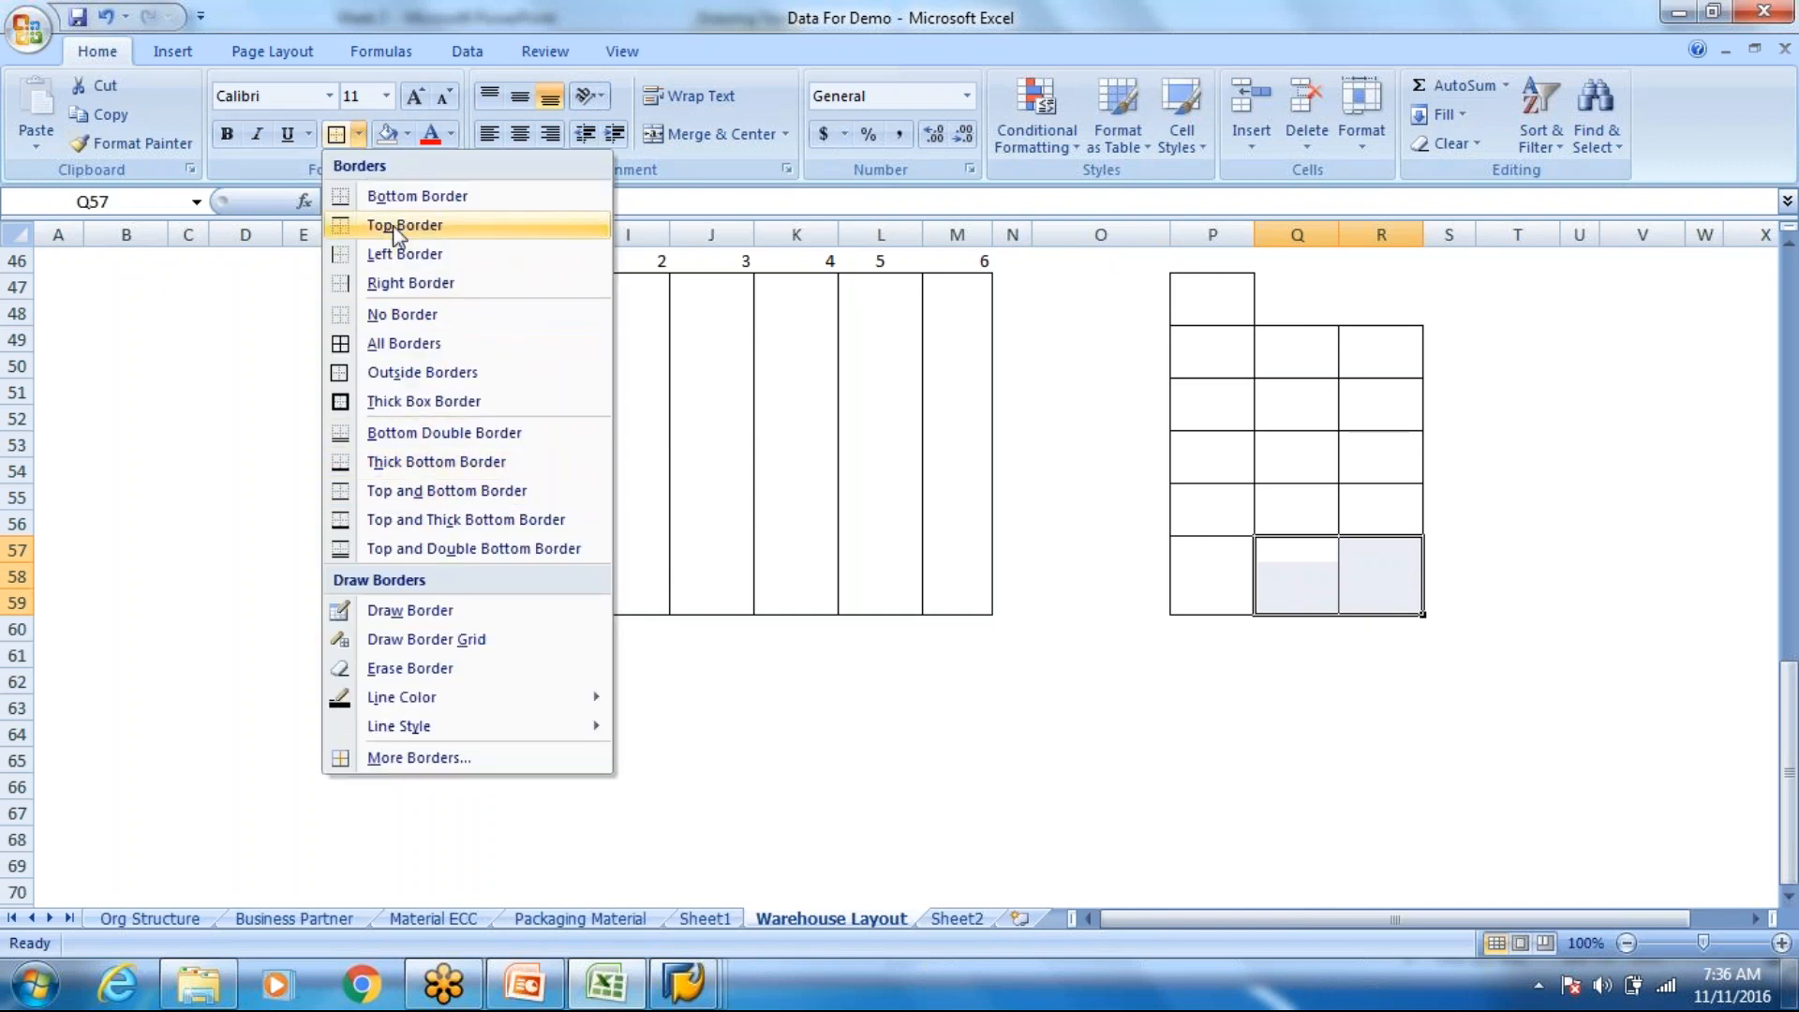
click(397, 315)
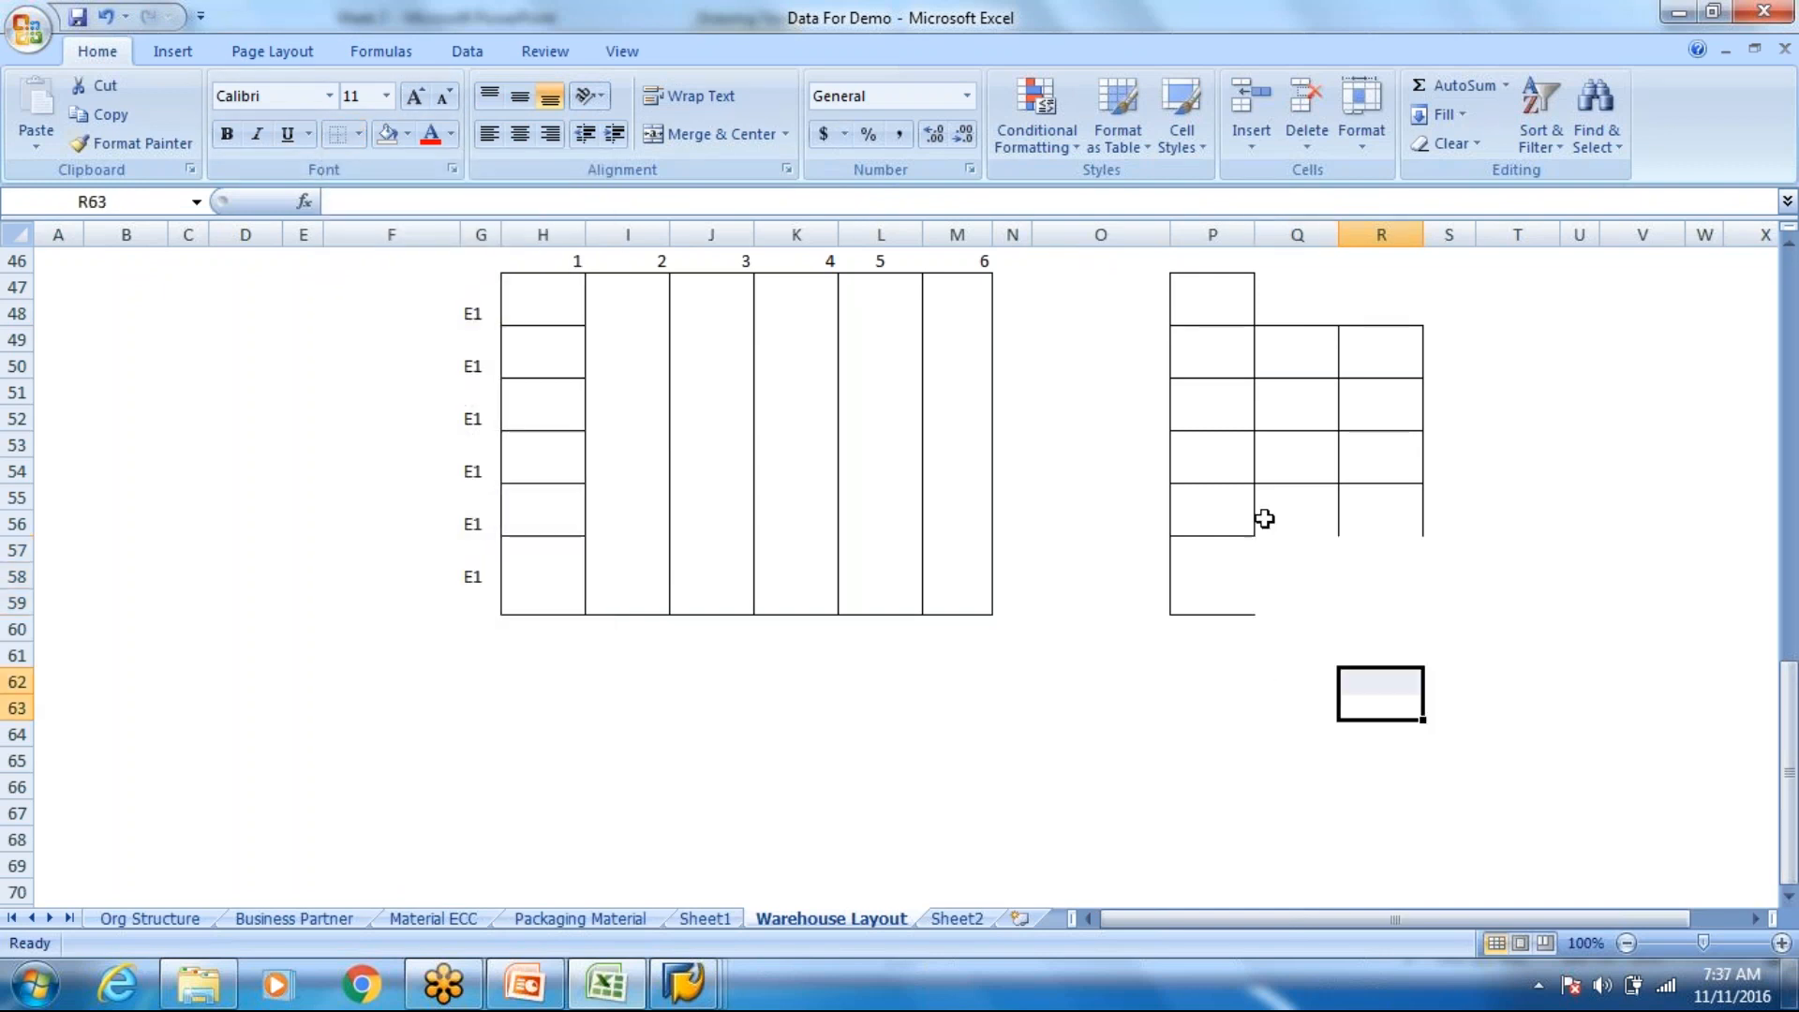
Step: Apply outside borders to P57:P59 to close the lowest block of the first copied column
click(1210, 555)
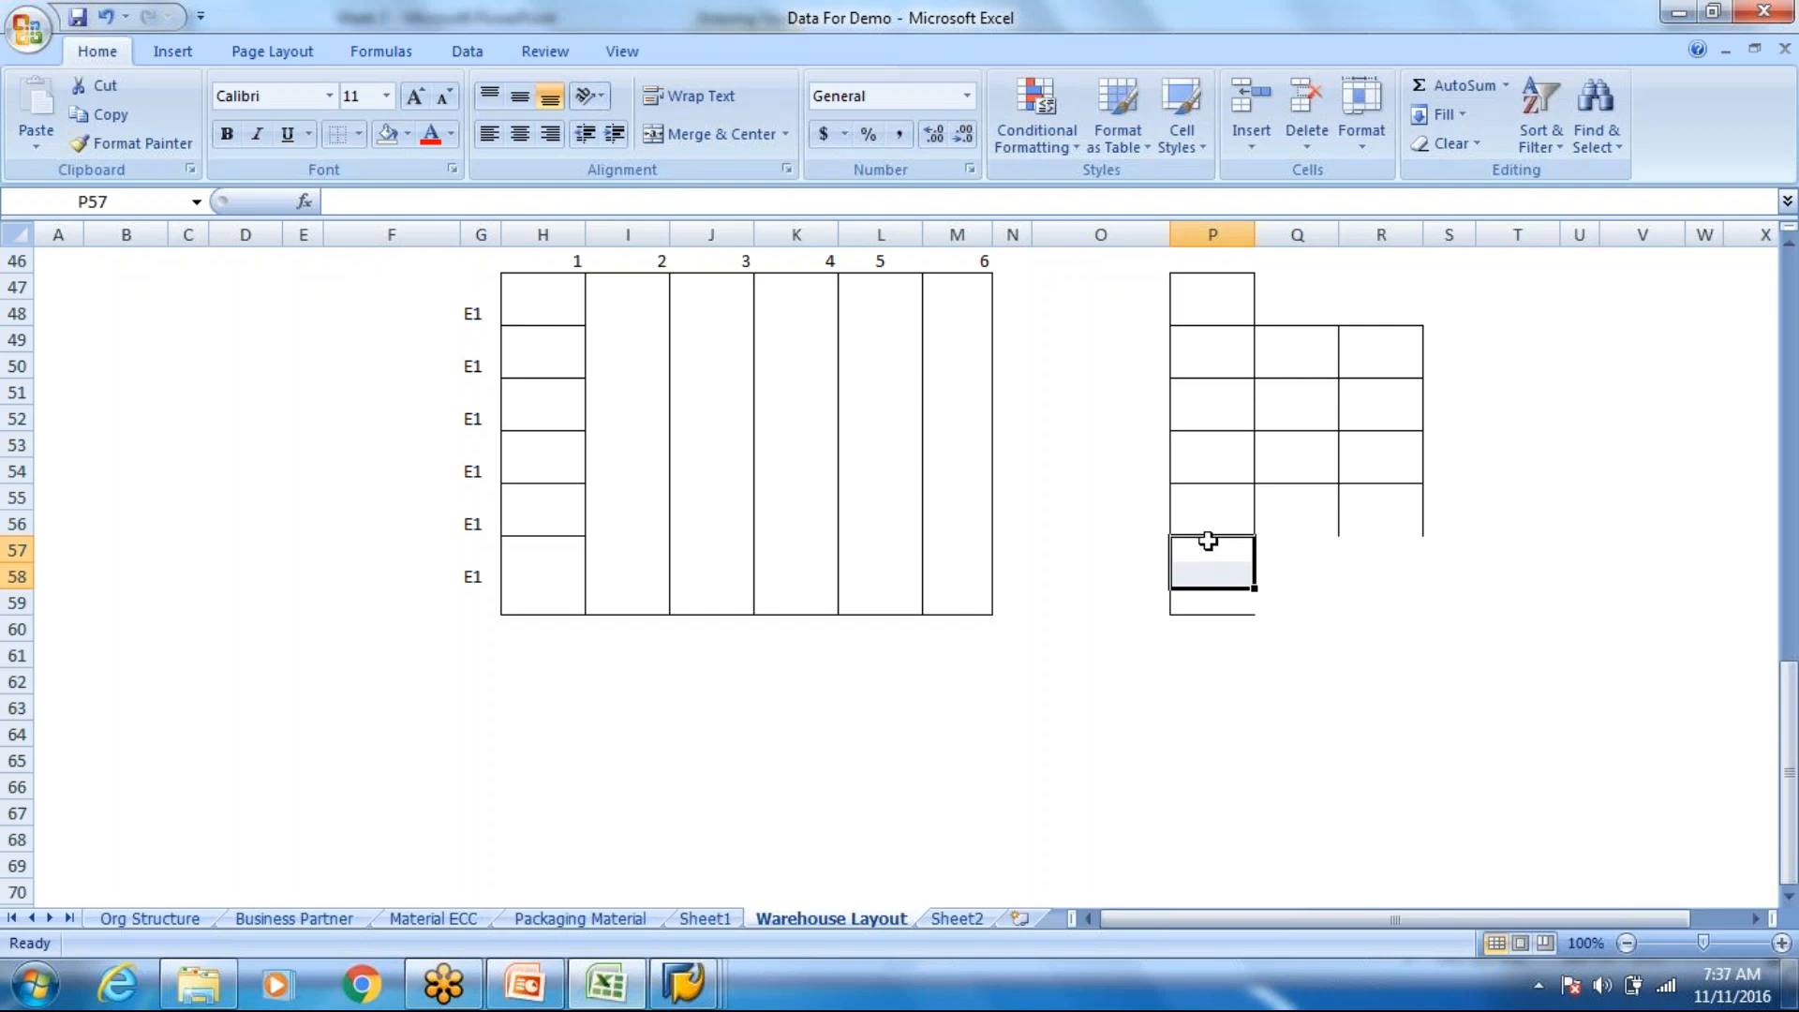
key(shift+Down)
click(359, 138)
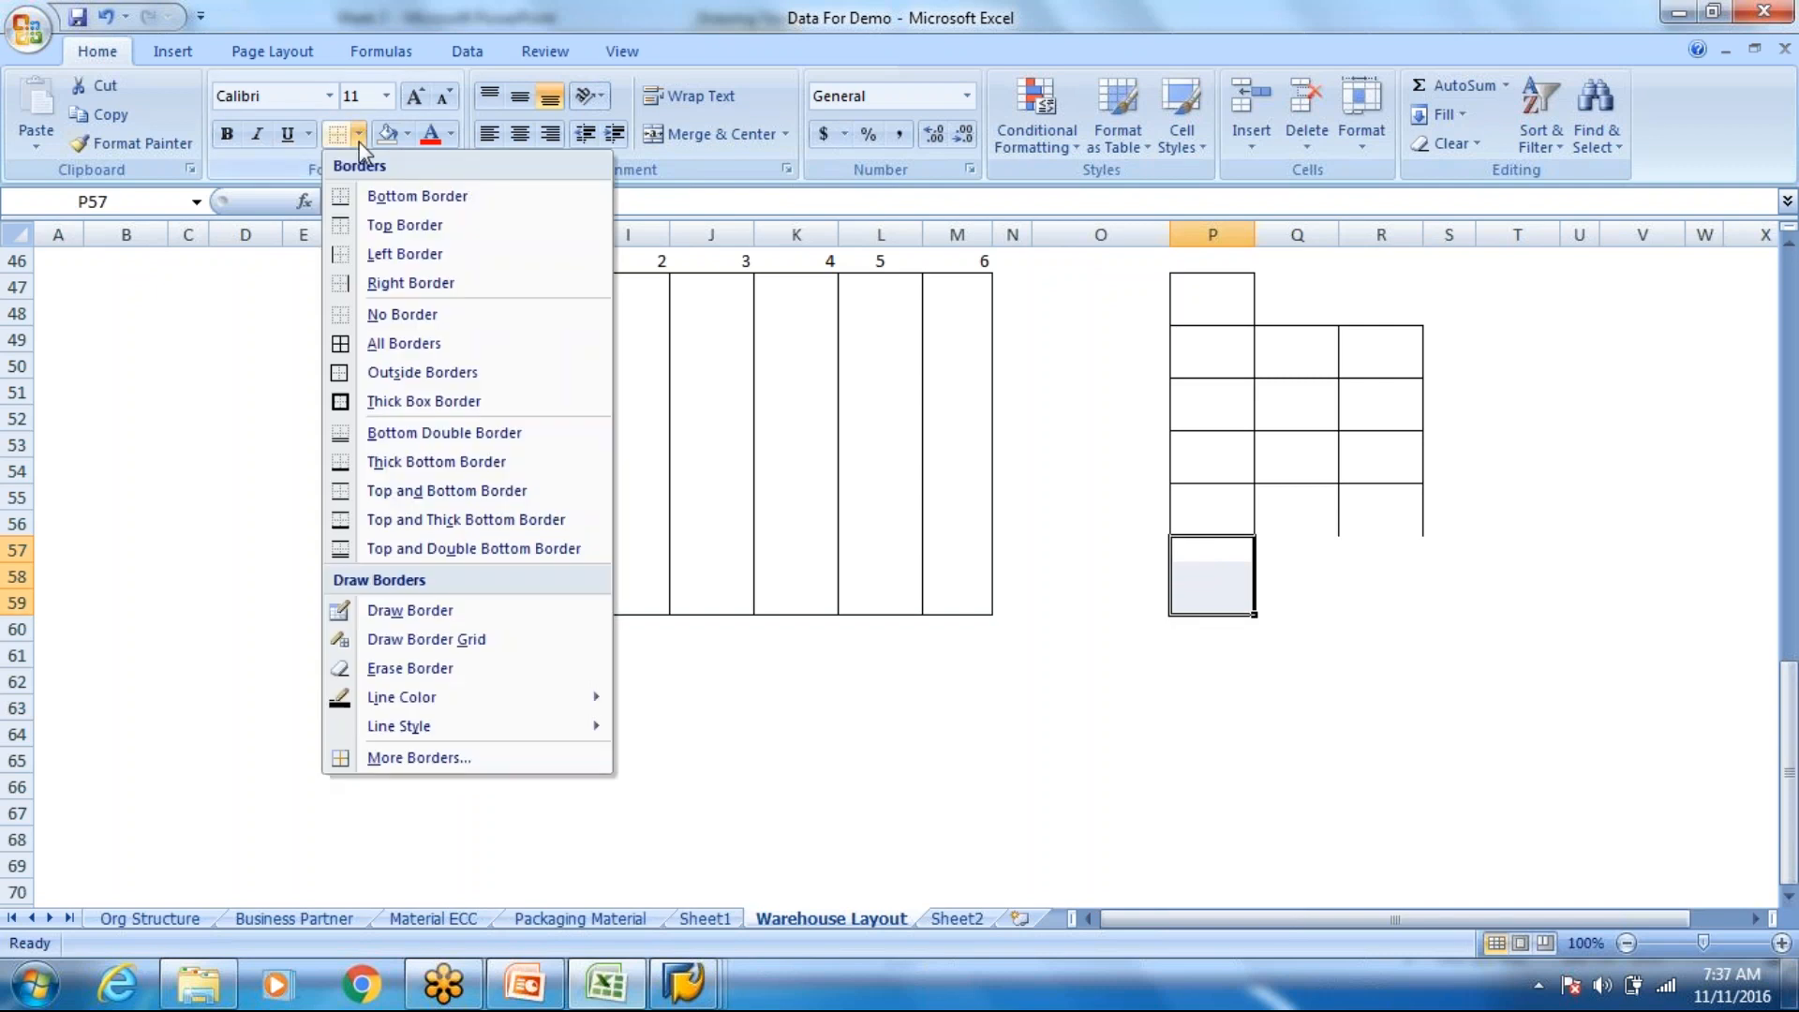
click(400, 374)
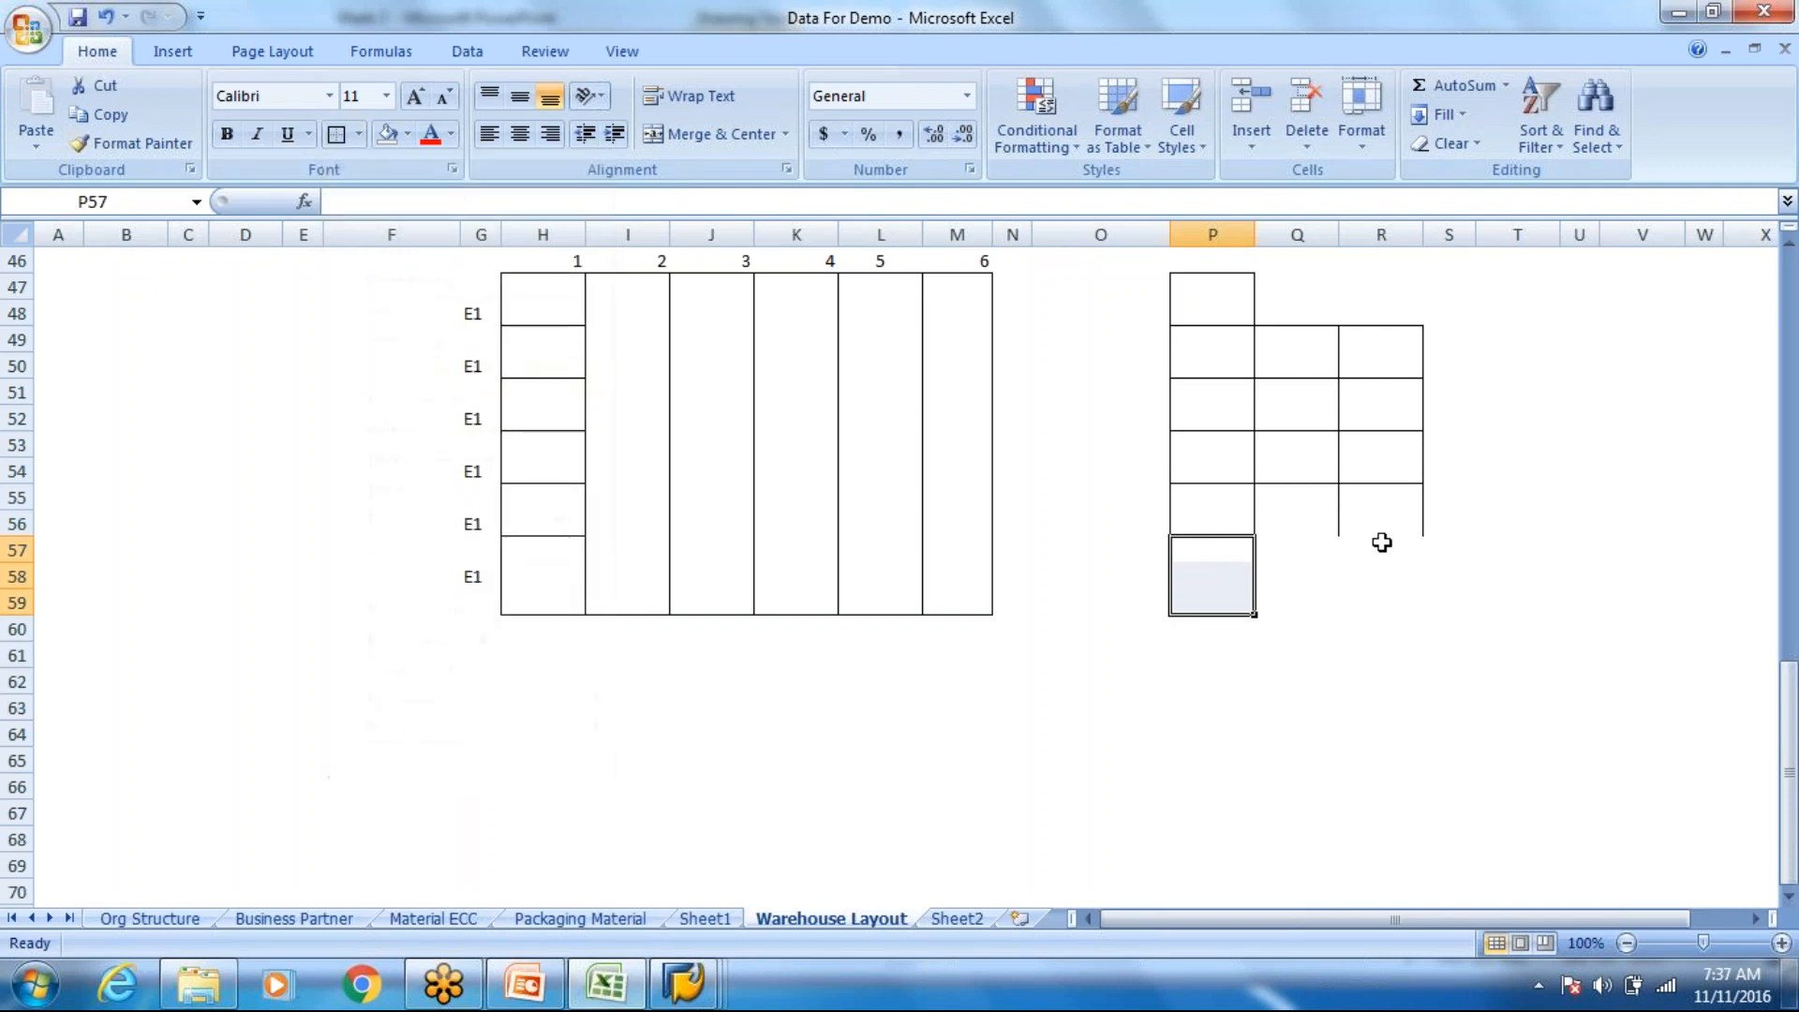
click(1296, 502)
drag(1321, 517, 1309, 518)
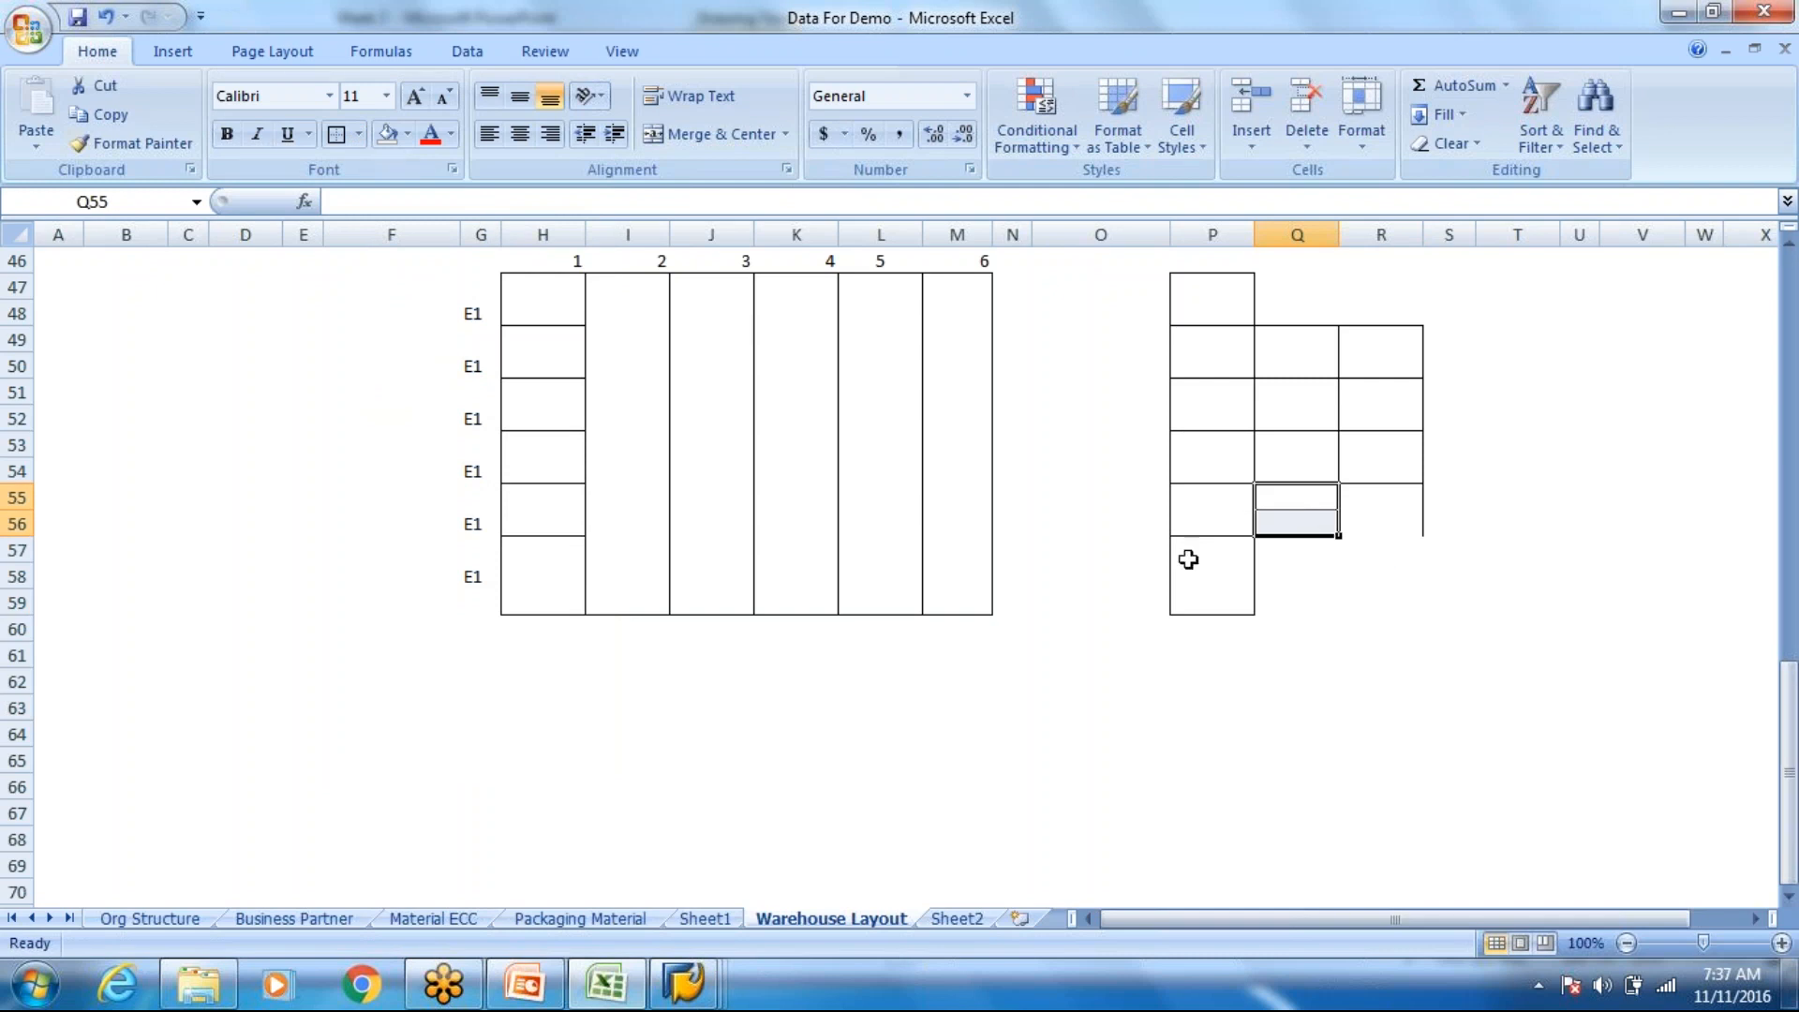
drag(1495, 637, 1467, 620)
key(ctrl+z)
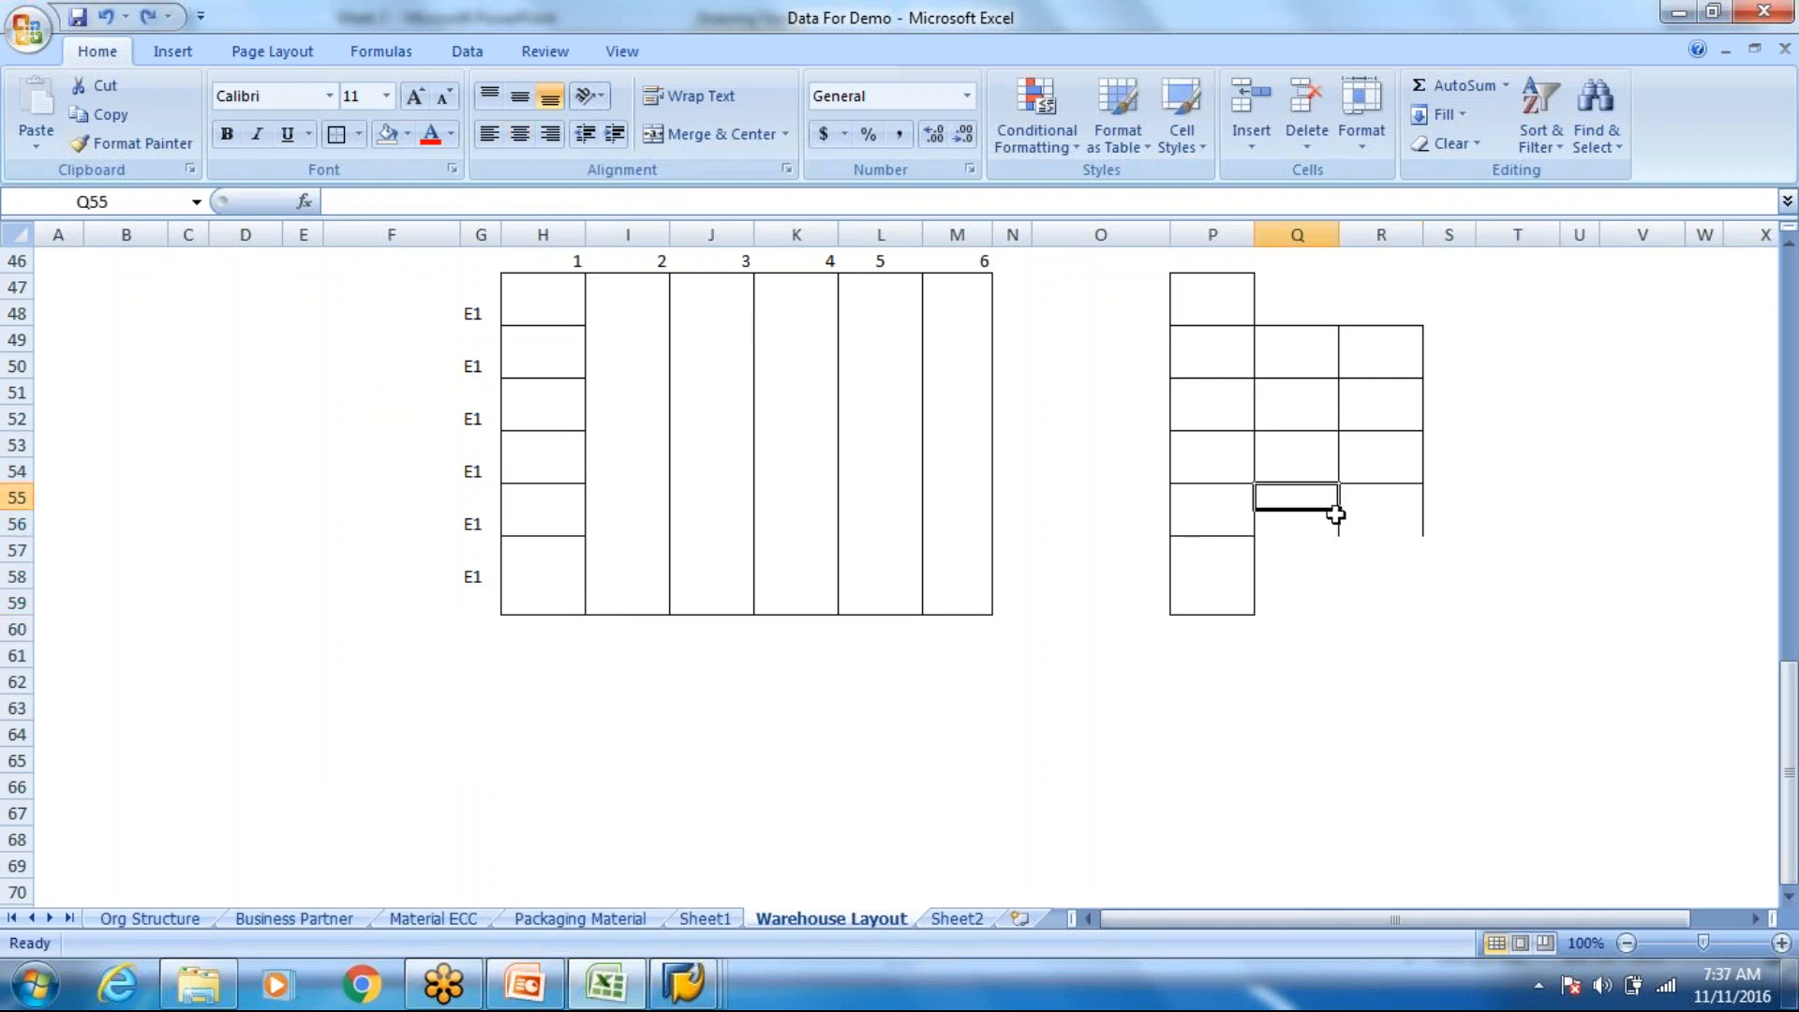
Step: Apply an outside border to Q55:Q56 and another to R55:R56 to close both blocks
click(1364, 543)
drag(1284, 497, 1250, 523)
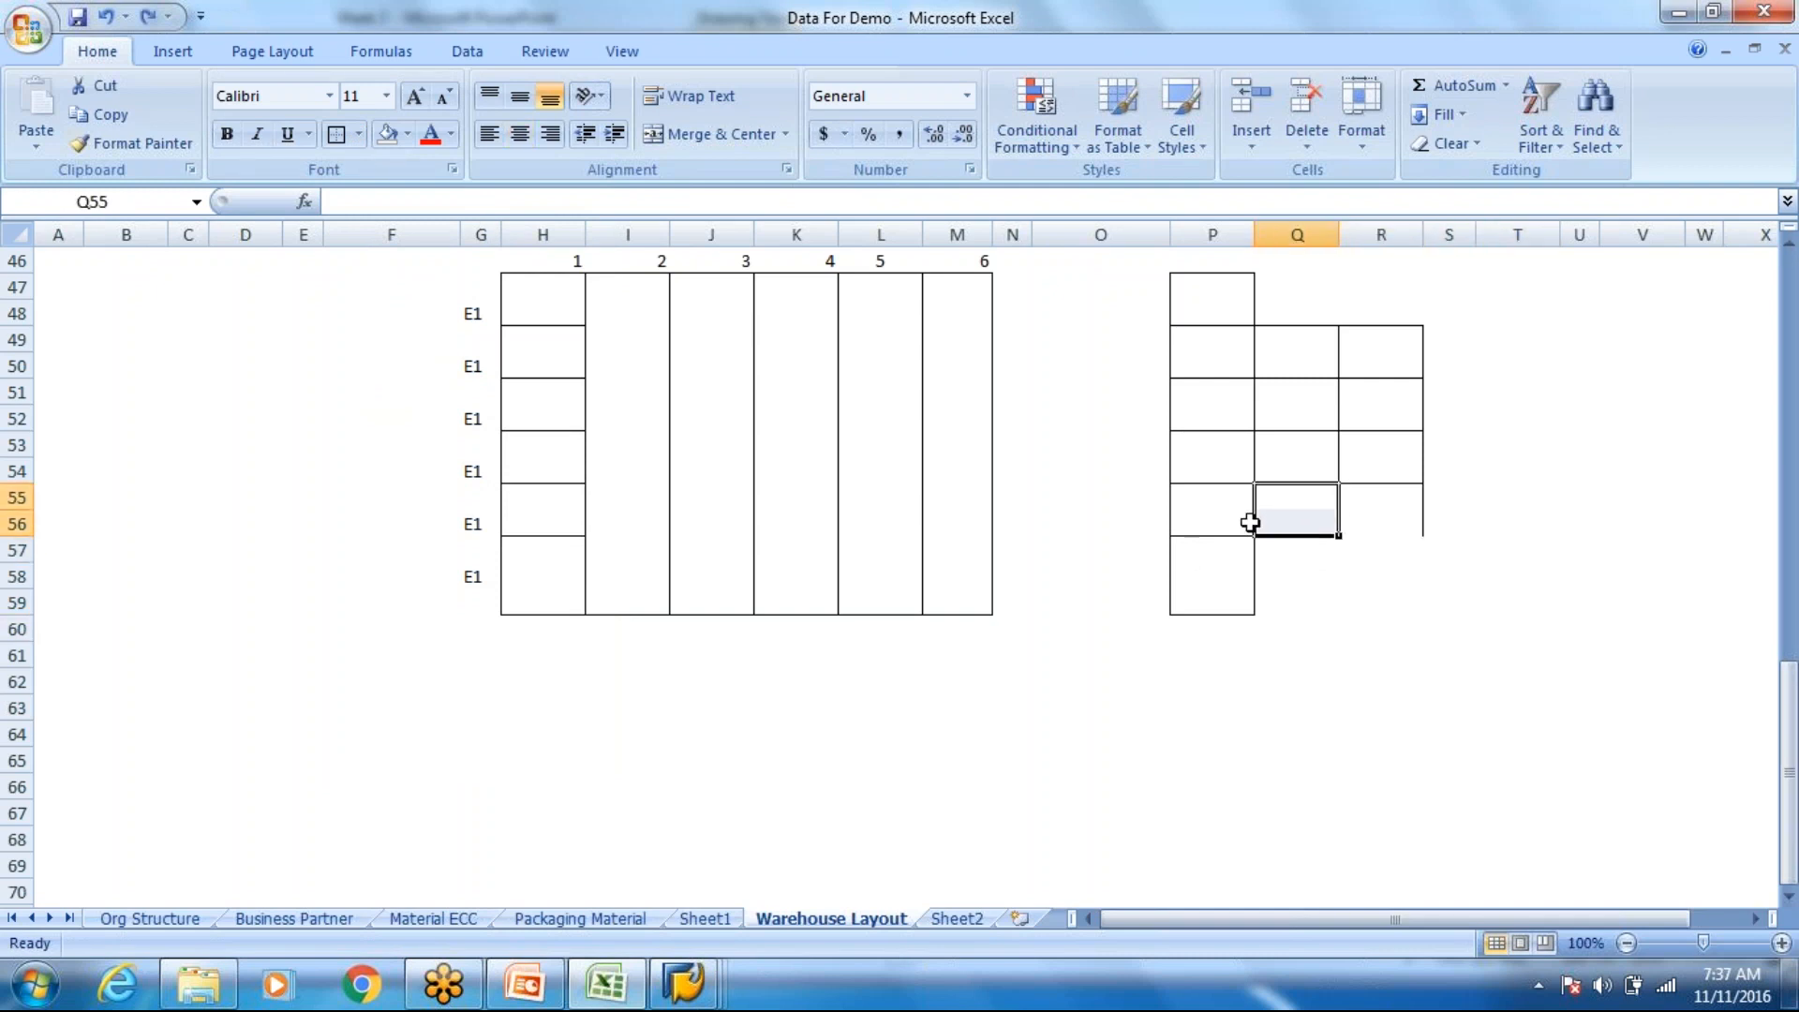
click(337, 134)
click(1395, 522)
click(1382, 492)
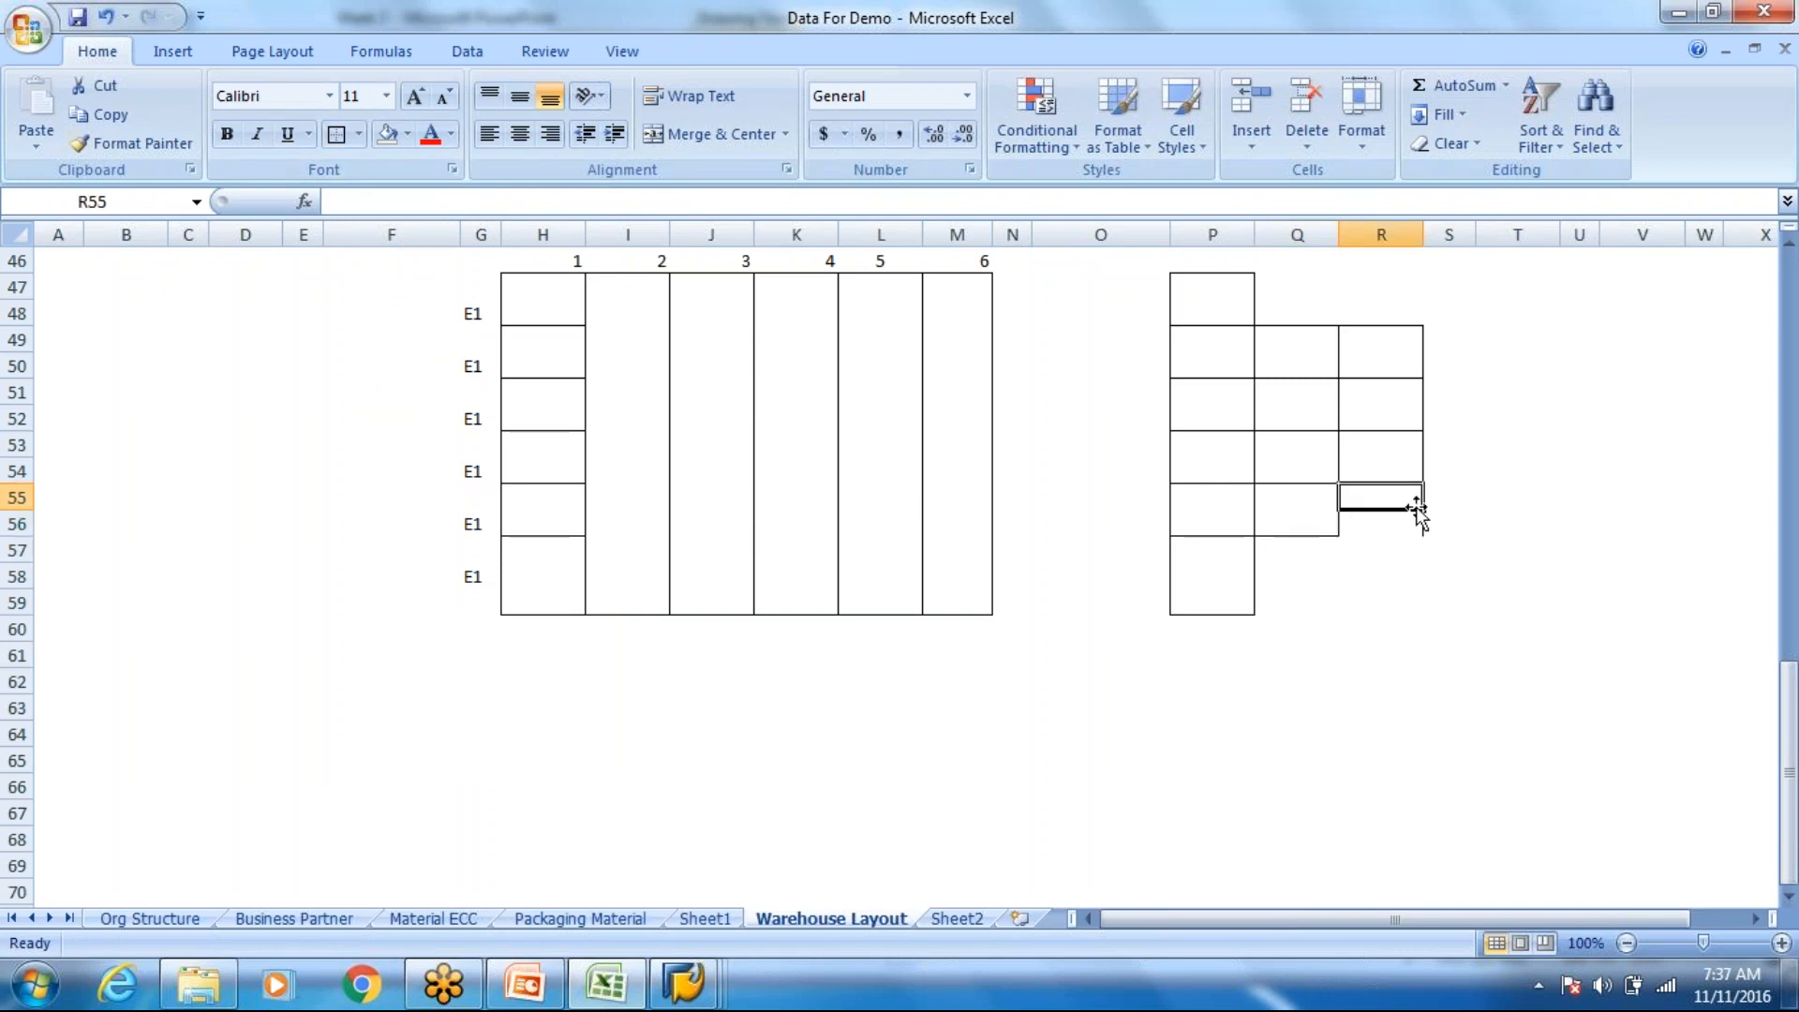
drag(1389, 492, 1387, 522)
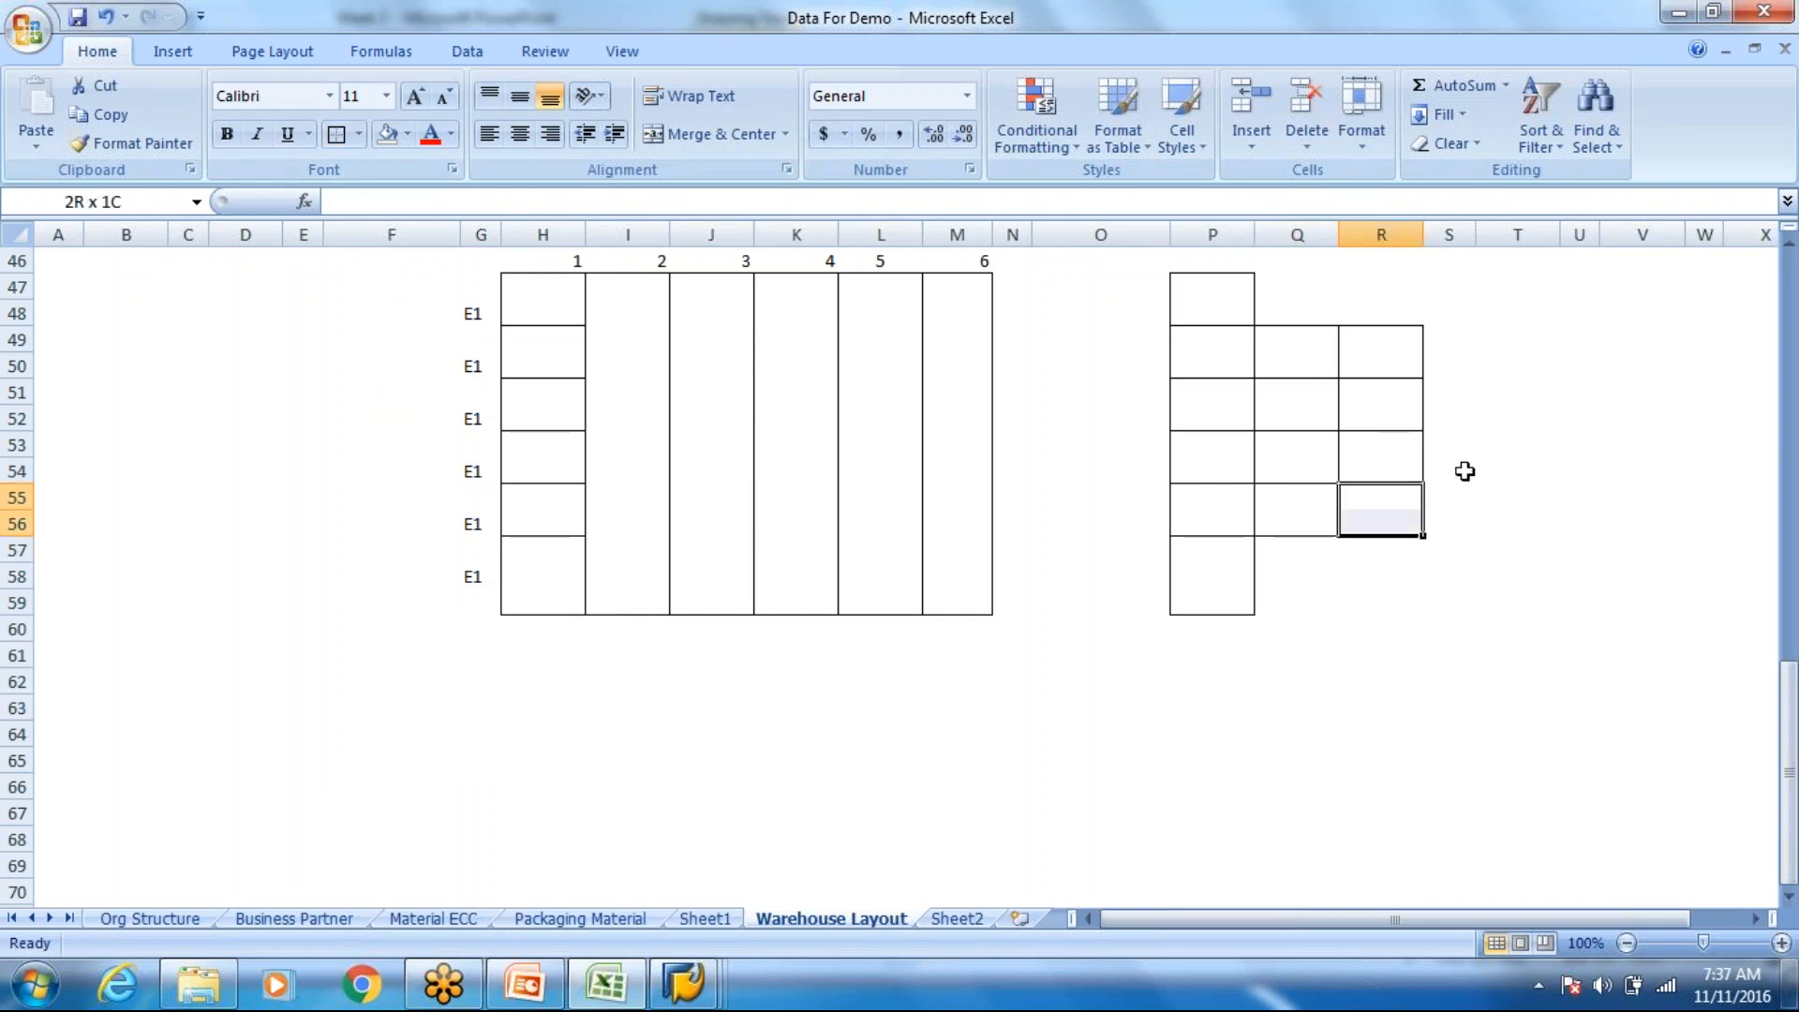
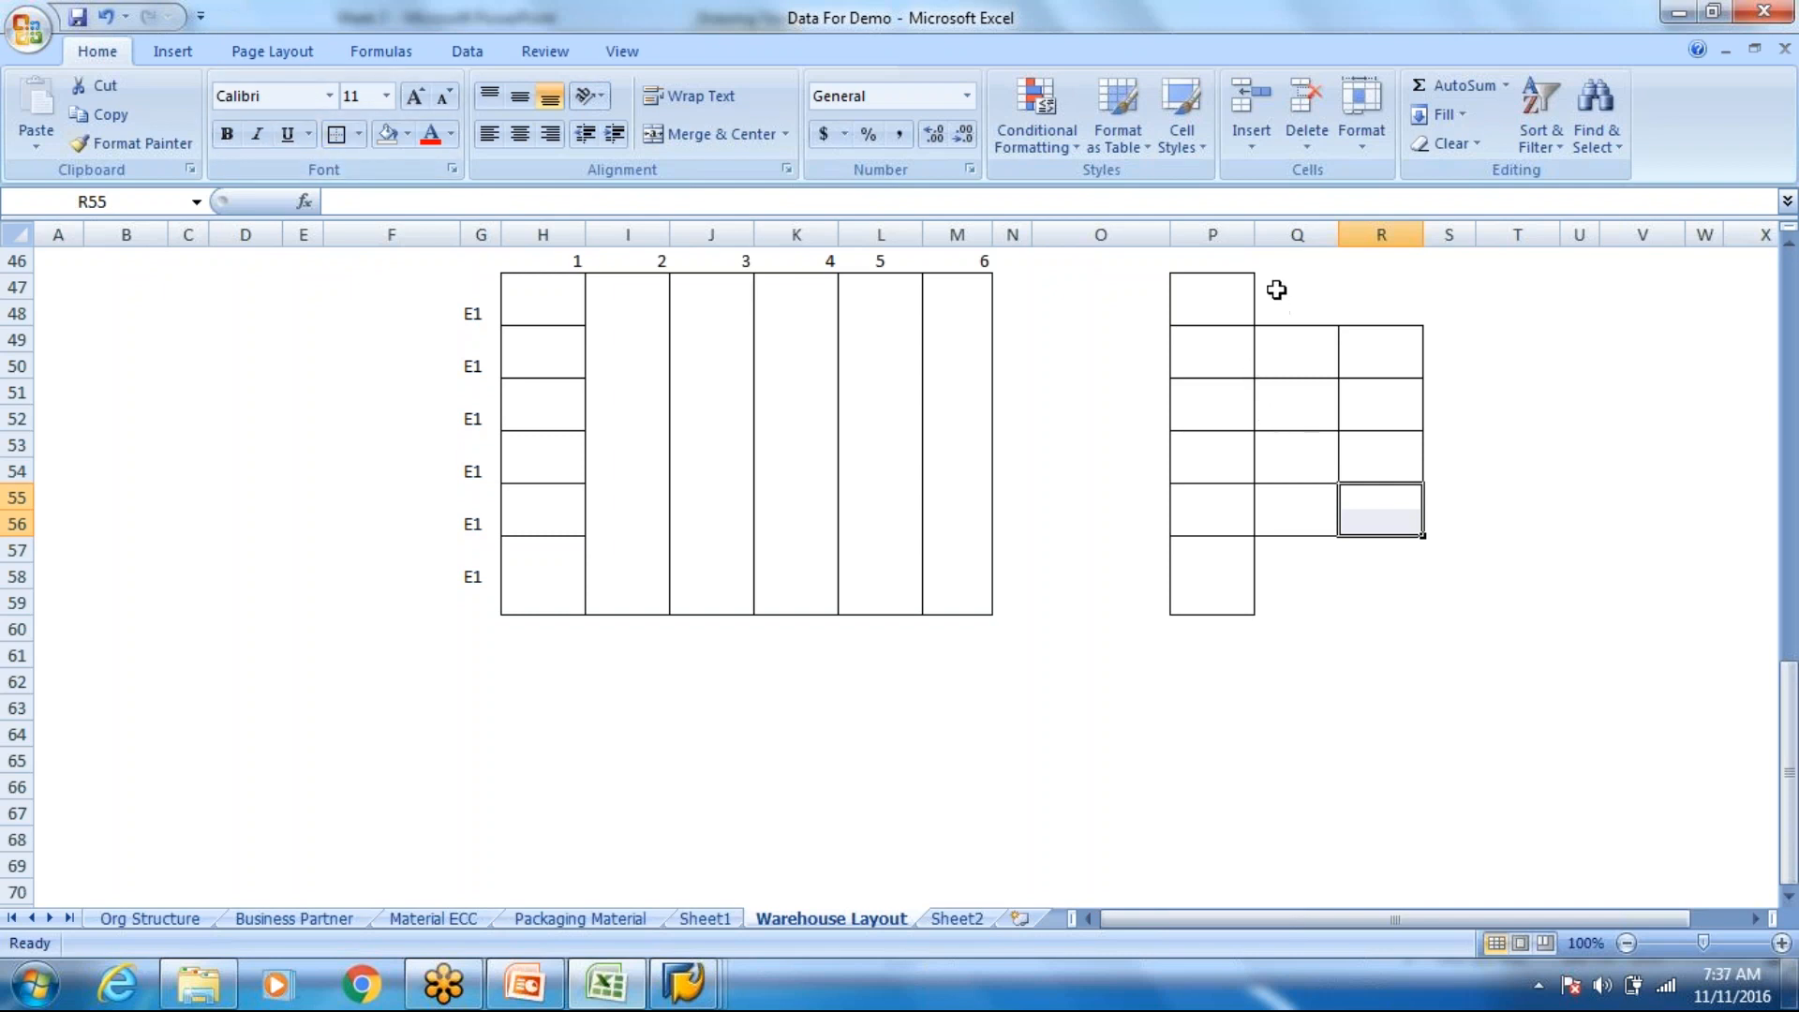
click(1244, 292)
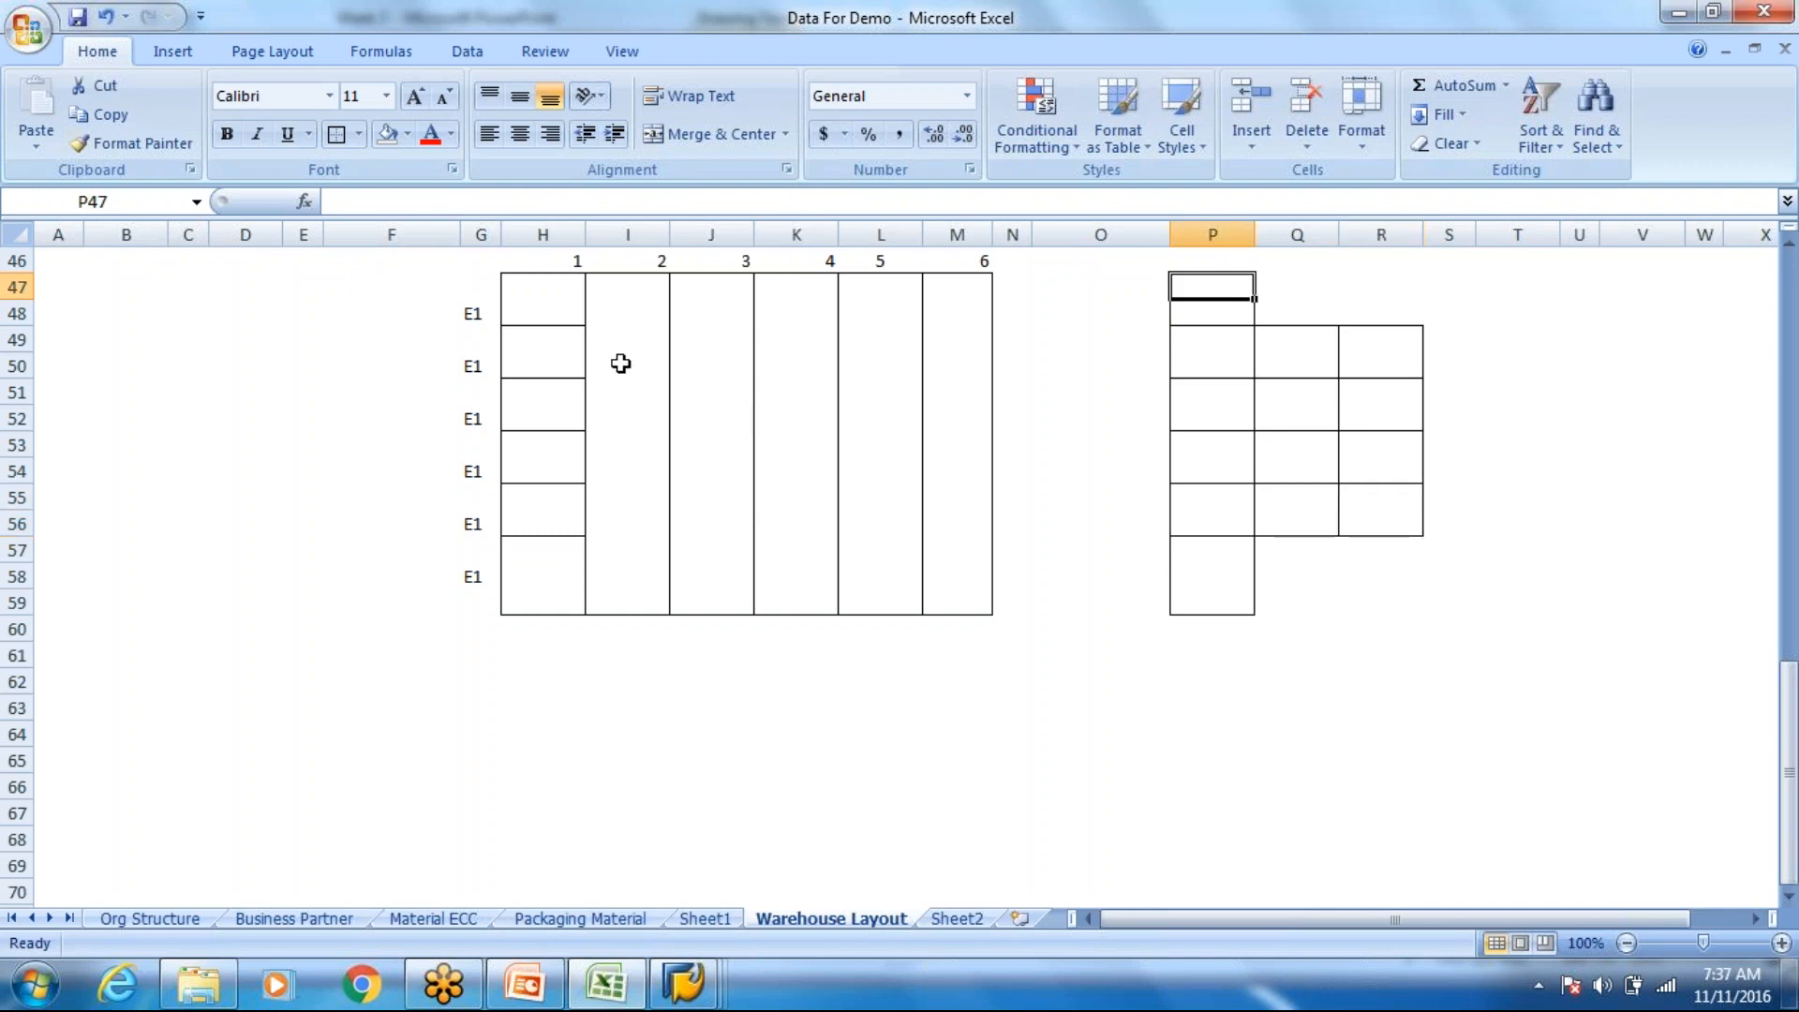
Step: Compare the six E1 blocks of row 1 in column H with the matching blocks in column P
click(571, 325)
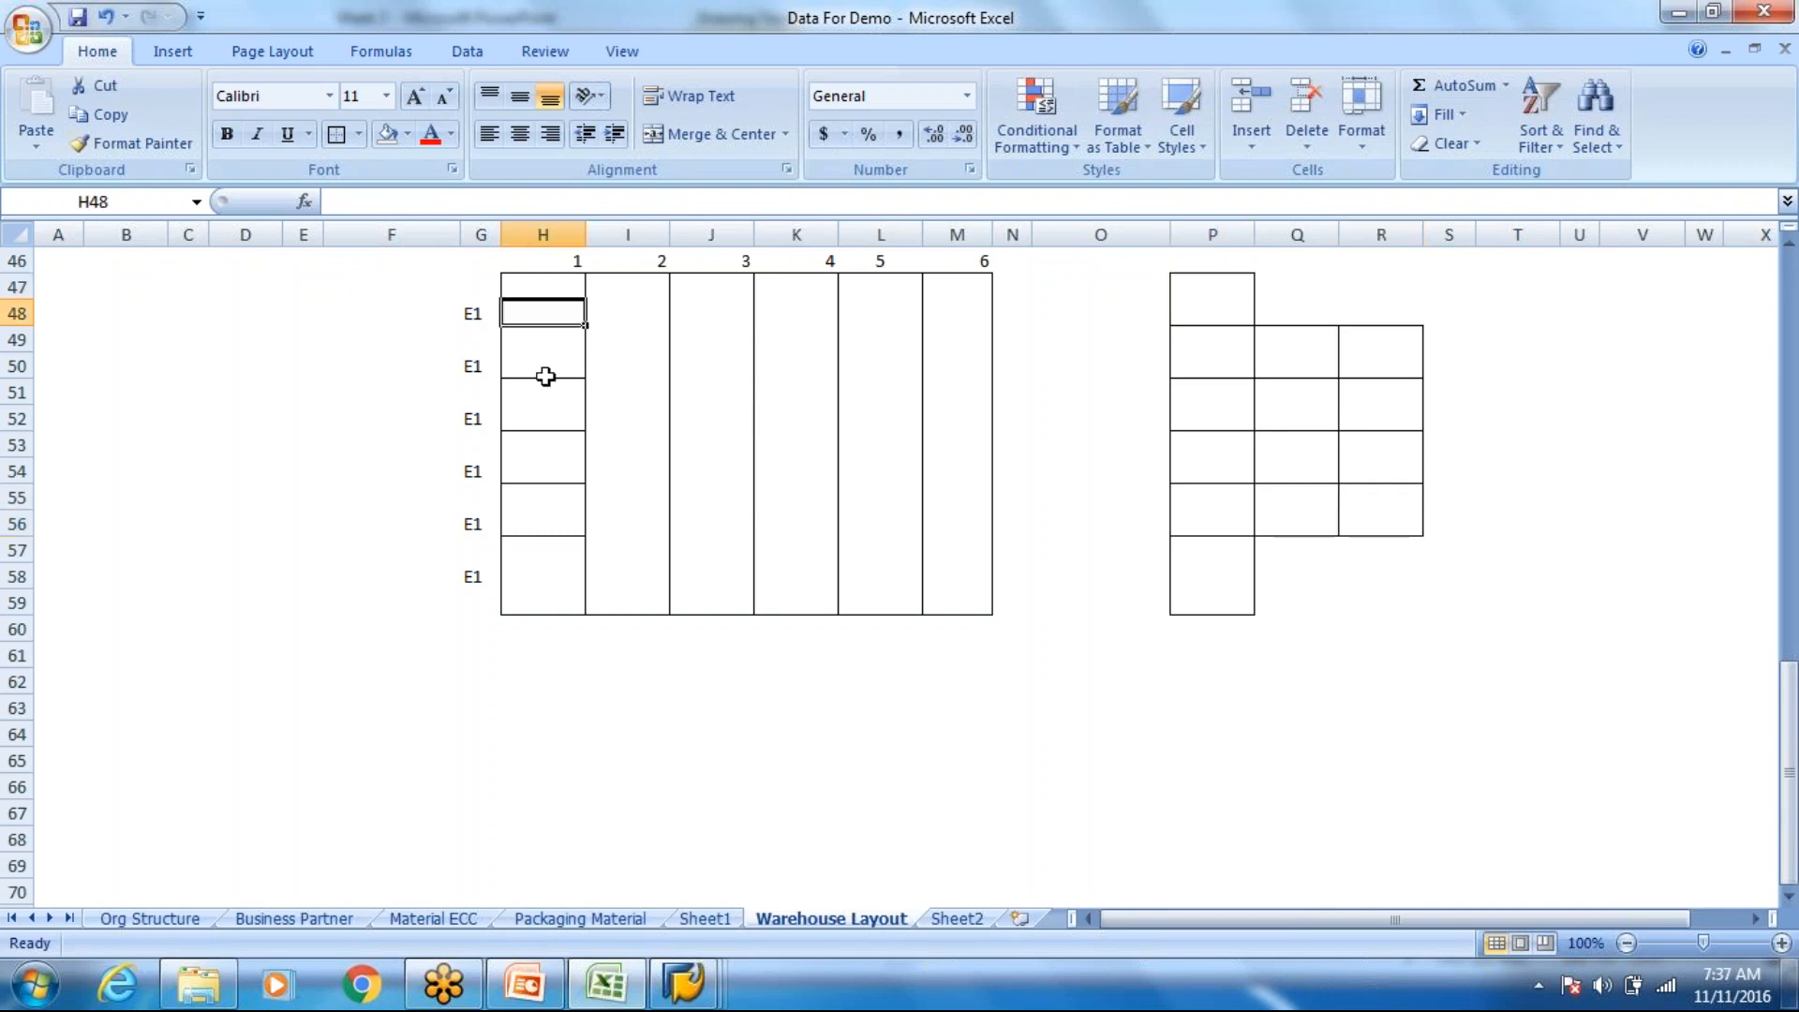
click(1204, 323)
key(Down)
key(Down)
key(Down)
key(Down)
key(Down)
key(Down)
key(Down)
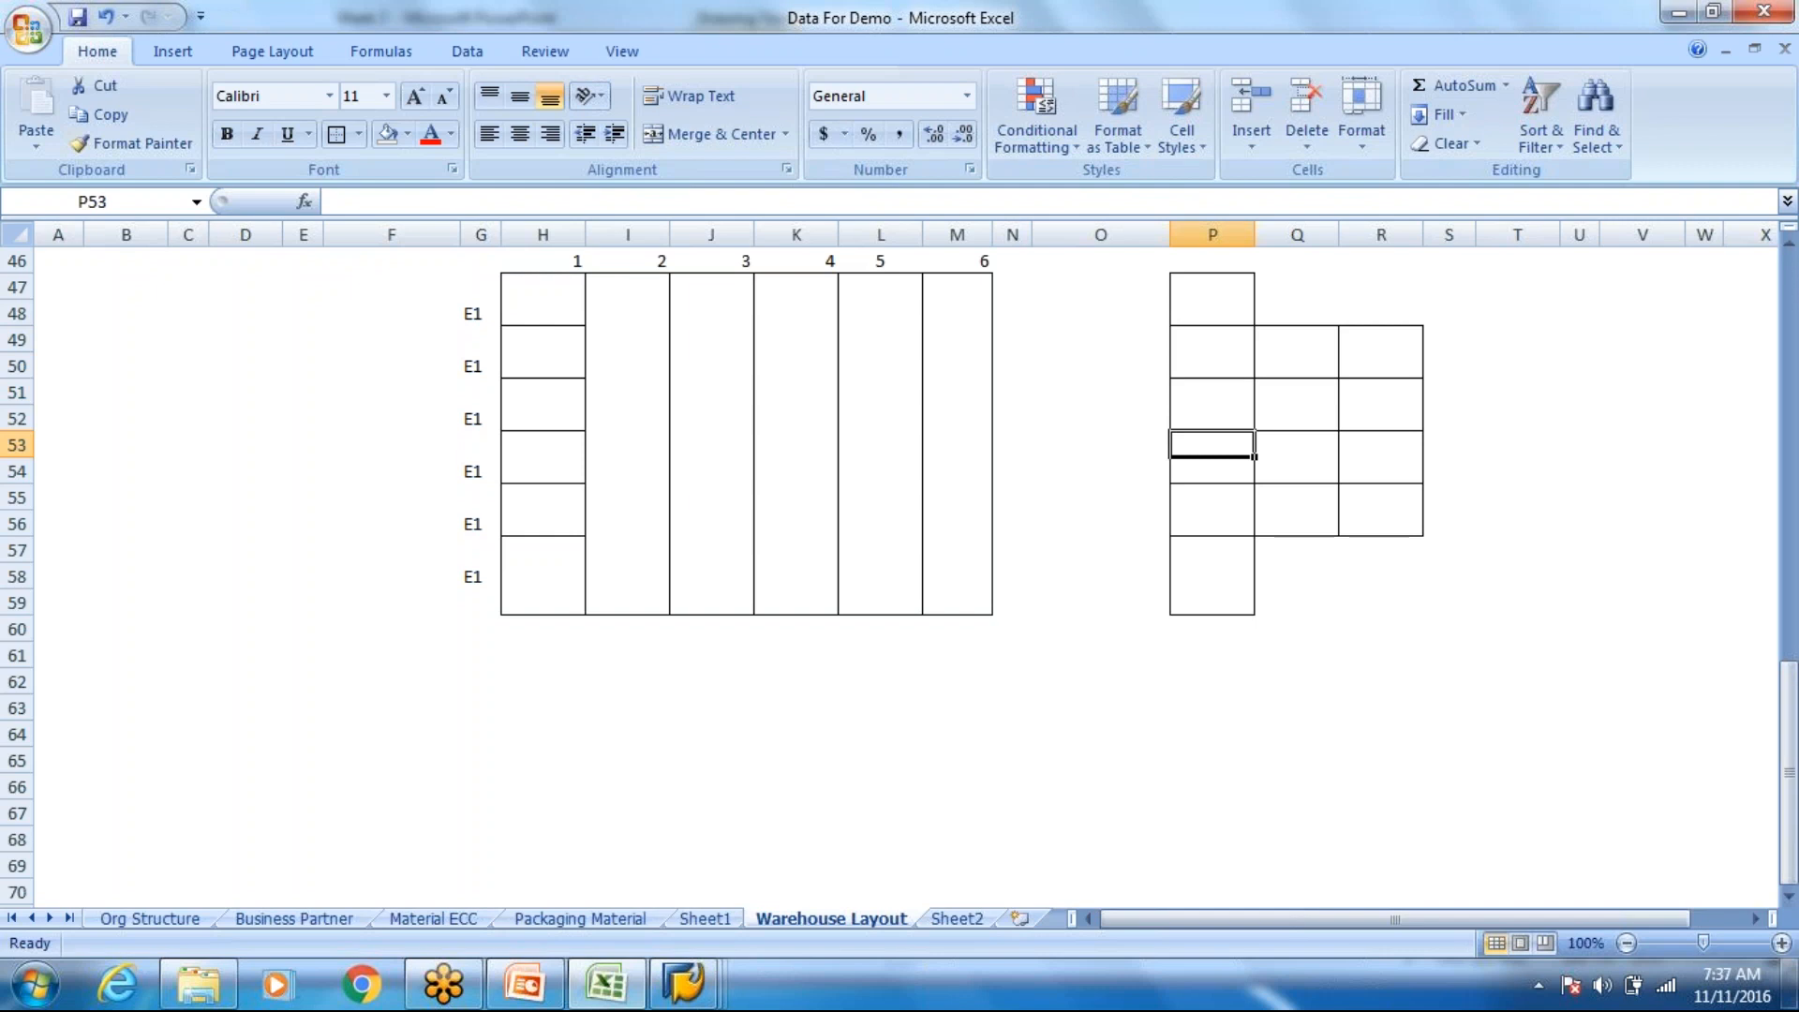
click(537, 419)
click(539, 473)
click(538, 496)
click(551, 581)
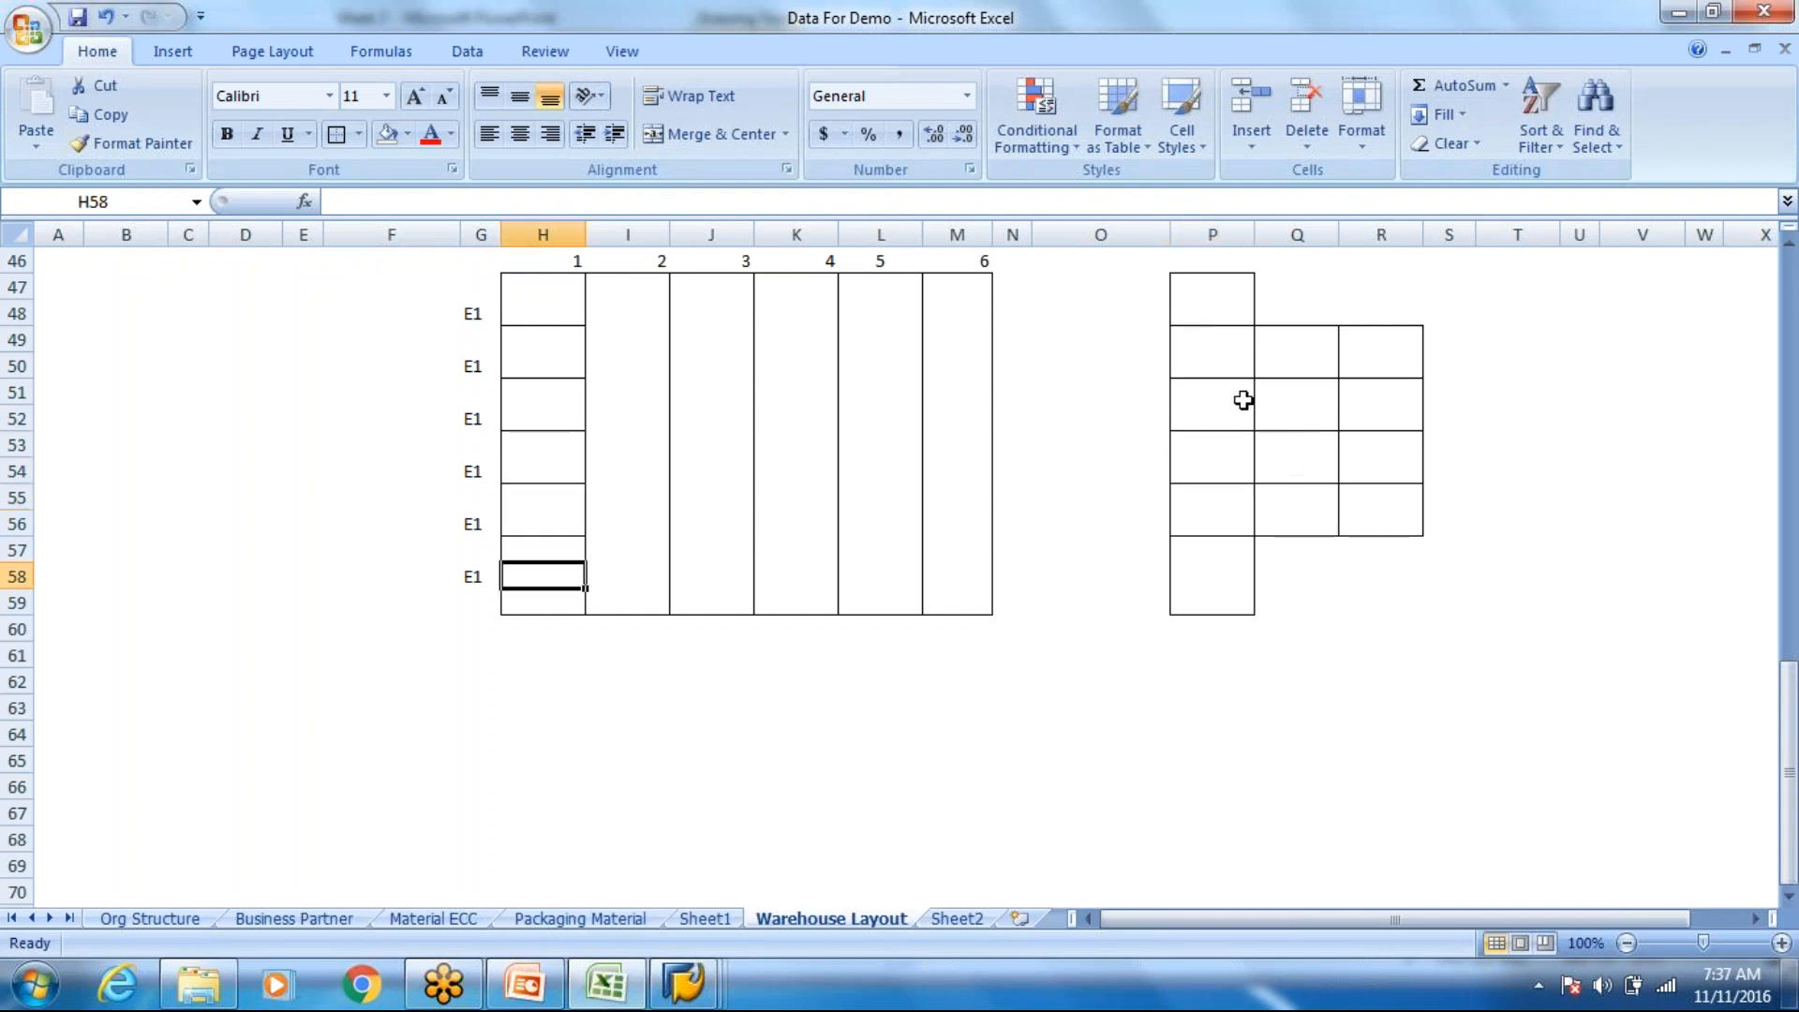
click(1217, 416)
click(1203, 475)
click(1216, 526)
click(1224, 590)
Step: Trace the stacked blocks in columns Q and R beside column P
click(1313, 345)
click(1299, 397)
click(1302, 474)
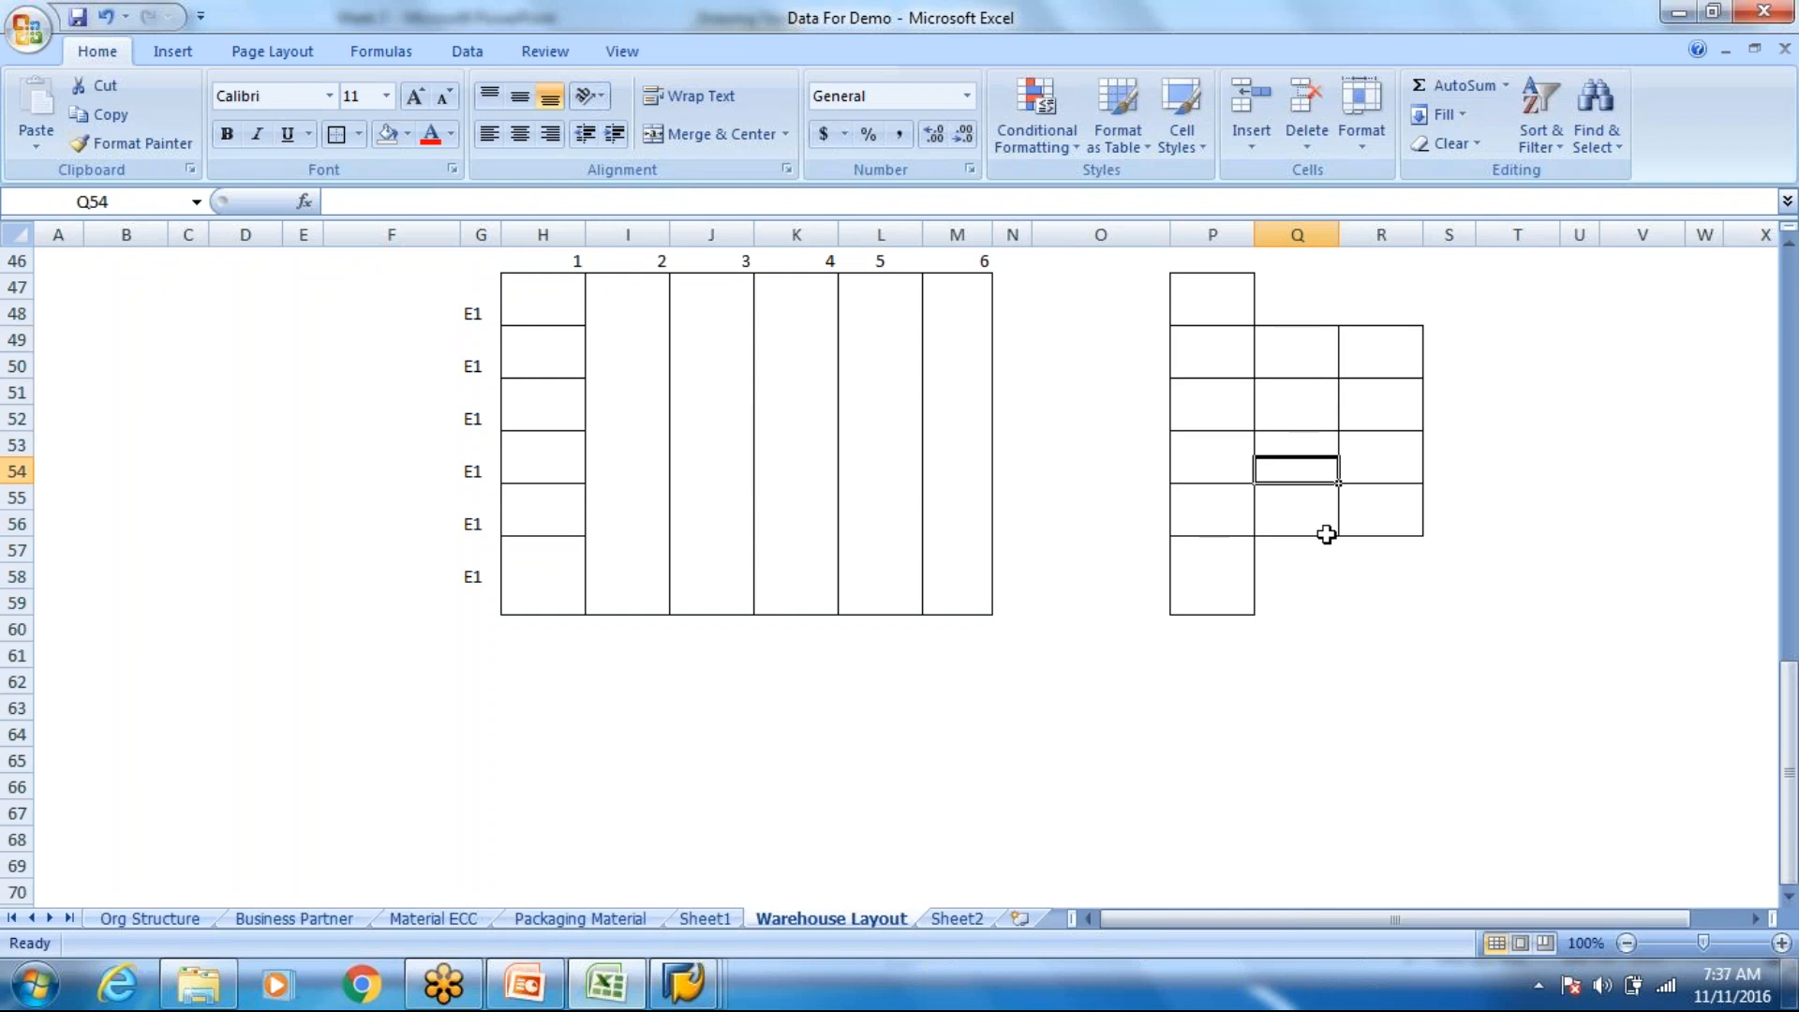
click(1325, 526)
click(1385, 391)
click(1388, 489)
click(1392, 461)
click(1380, 544)
click(1364, 507)
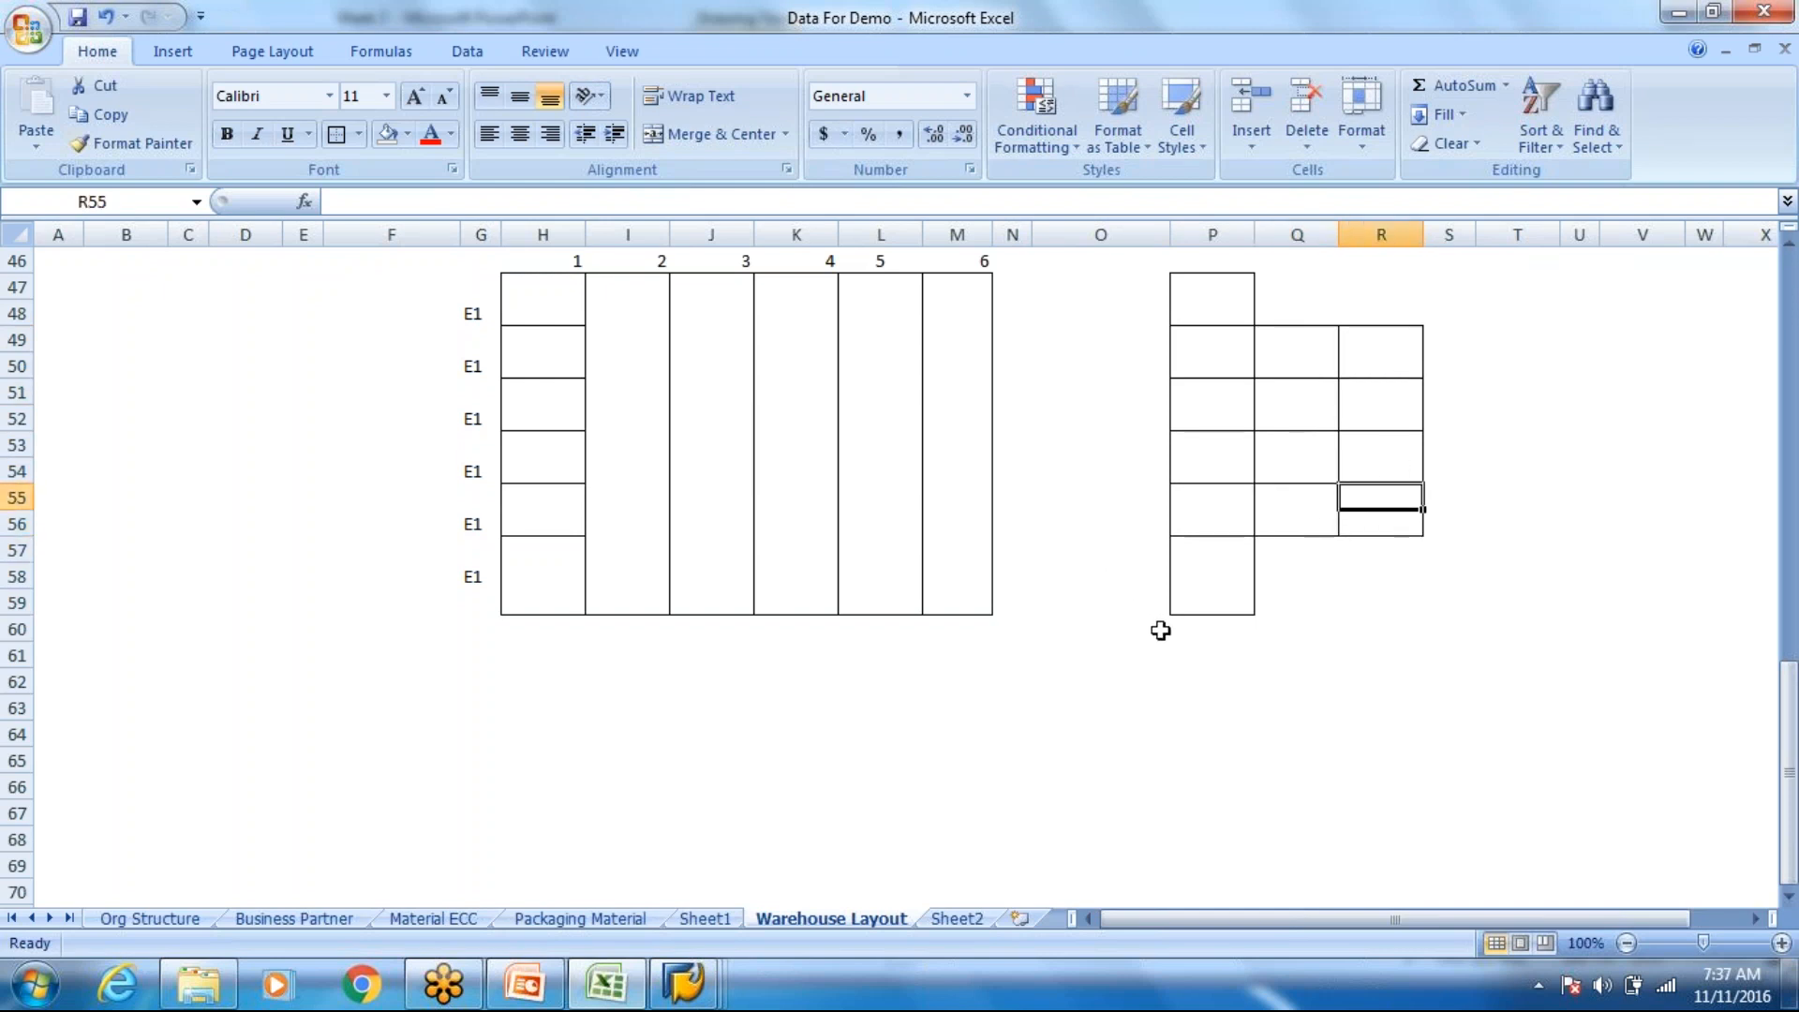
click(1216, 634)
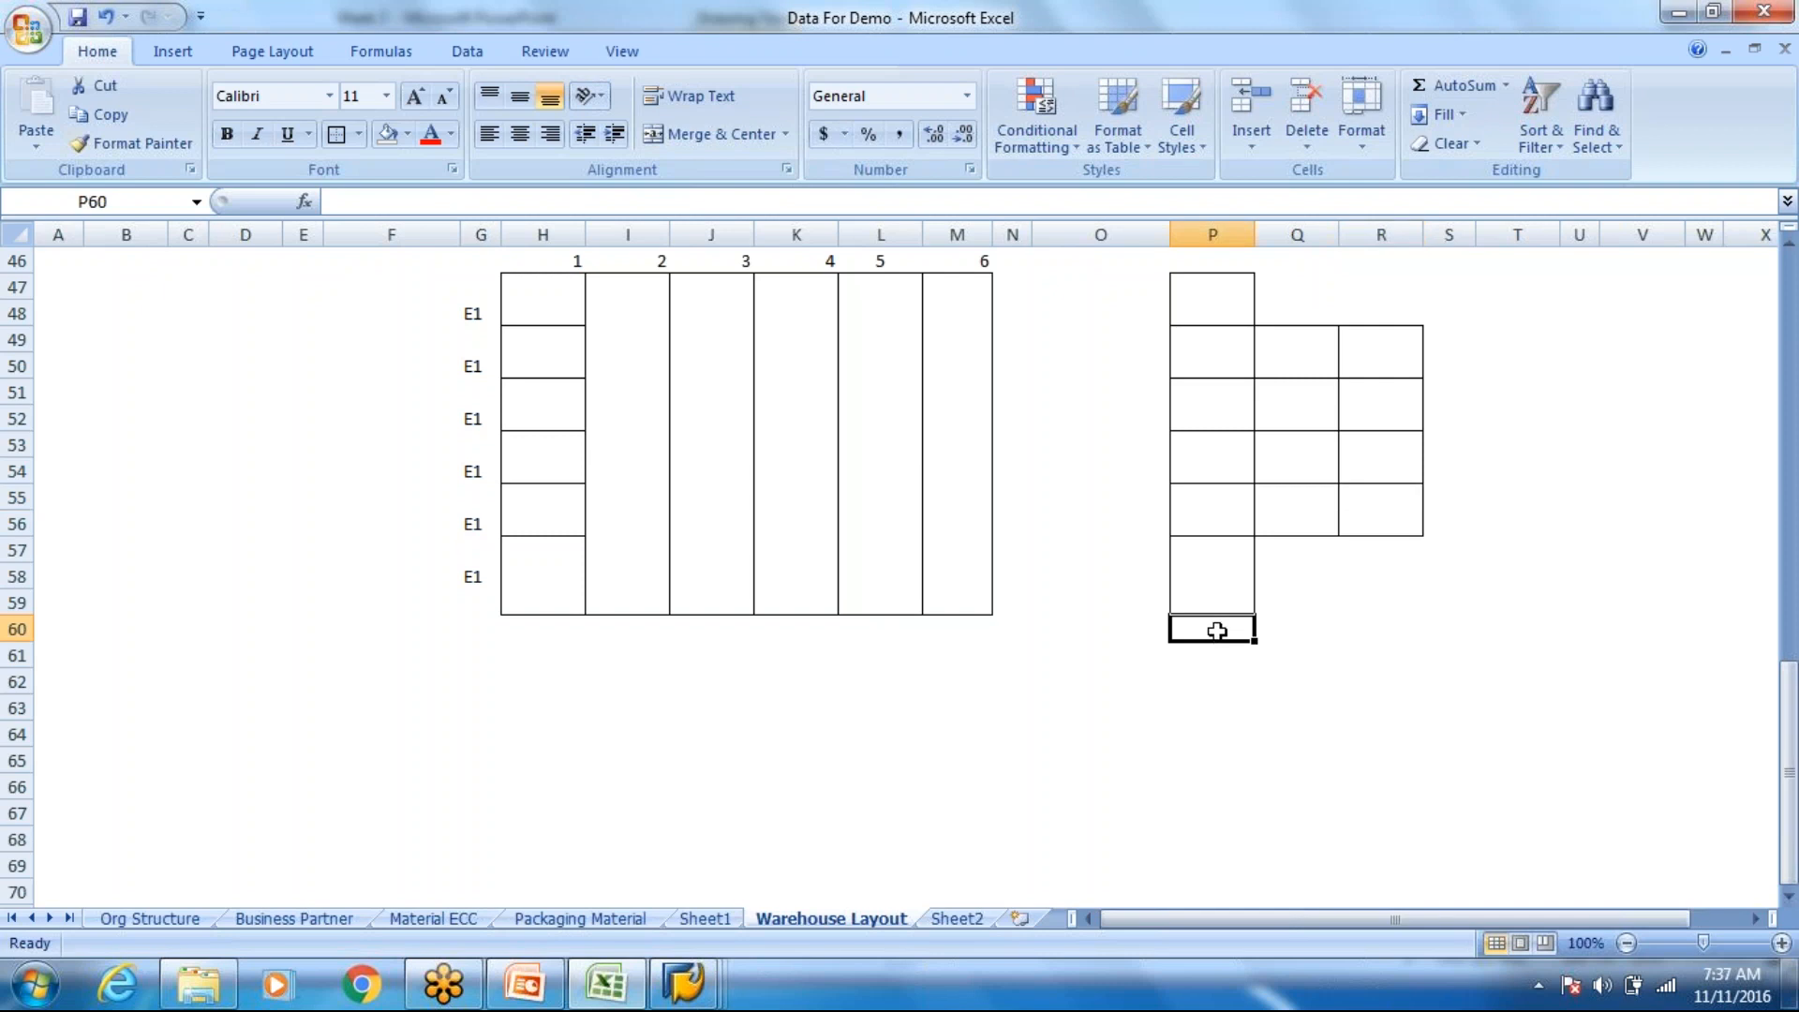
Step: Enter E1 in H63 beneath the storage layout
click(604, 735)
click(562, 710)
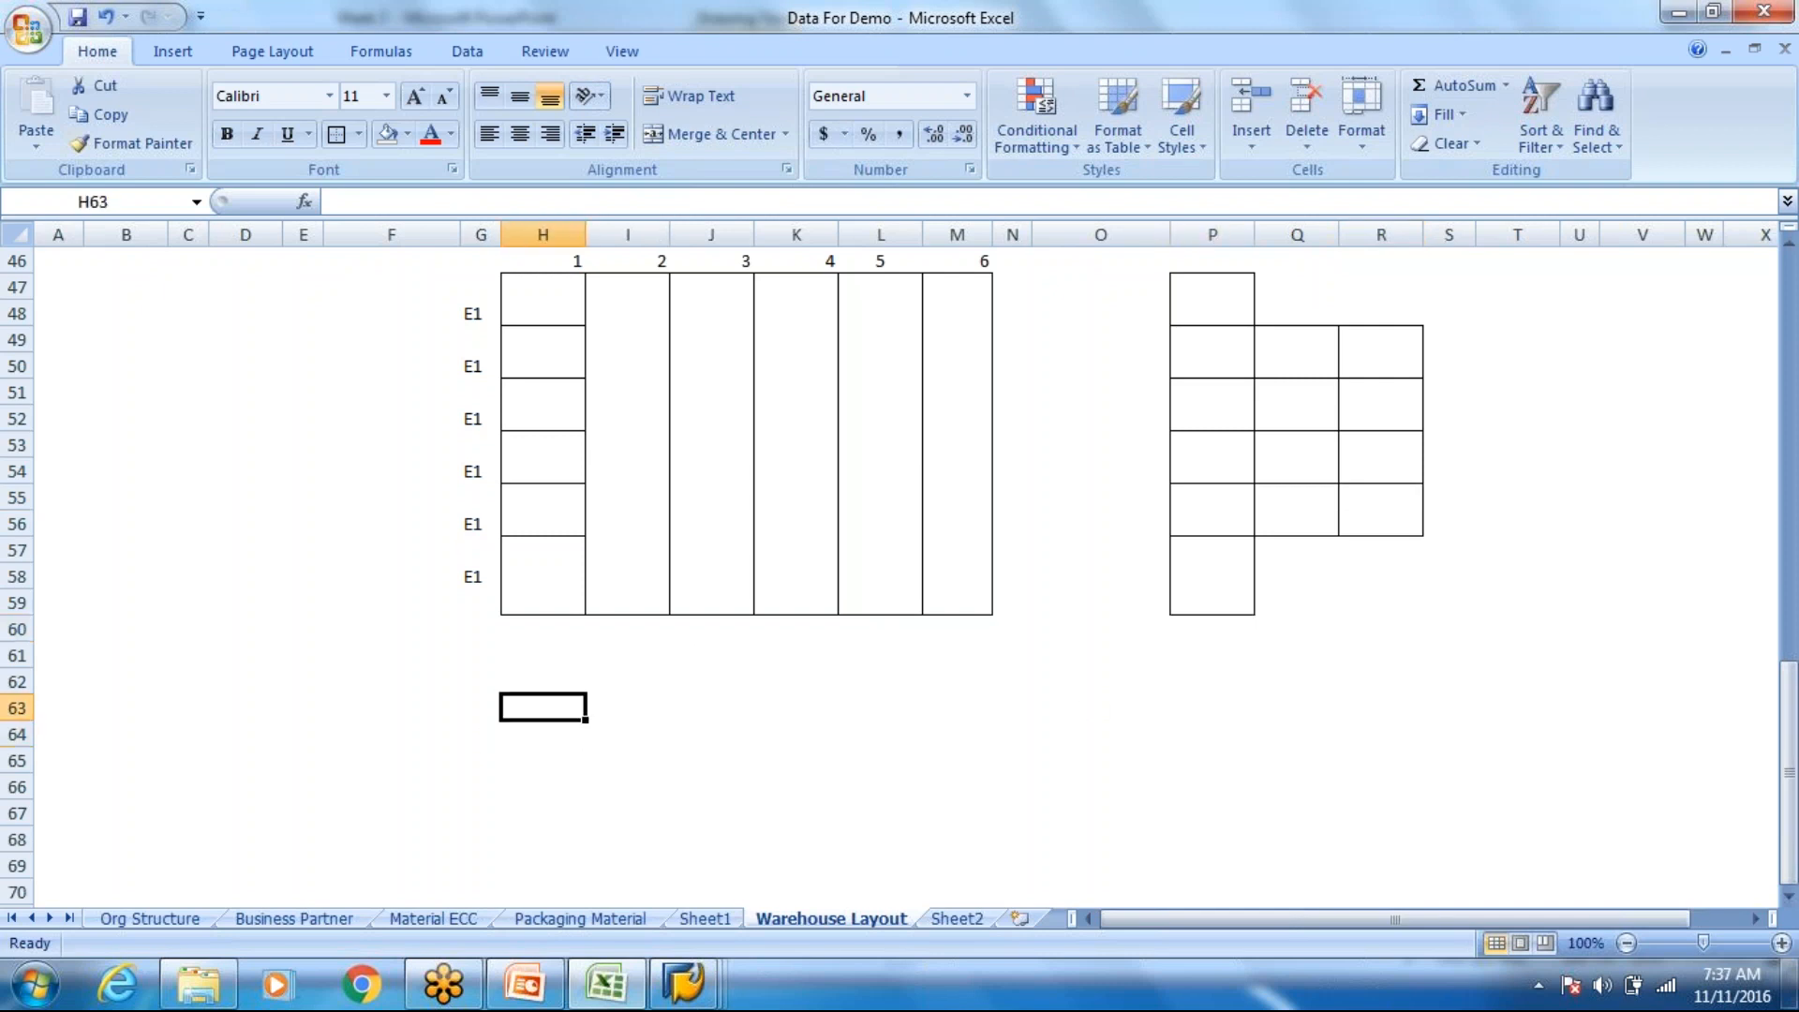
text(E1)
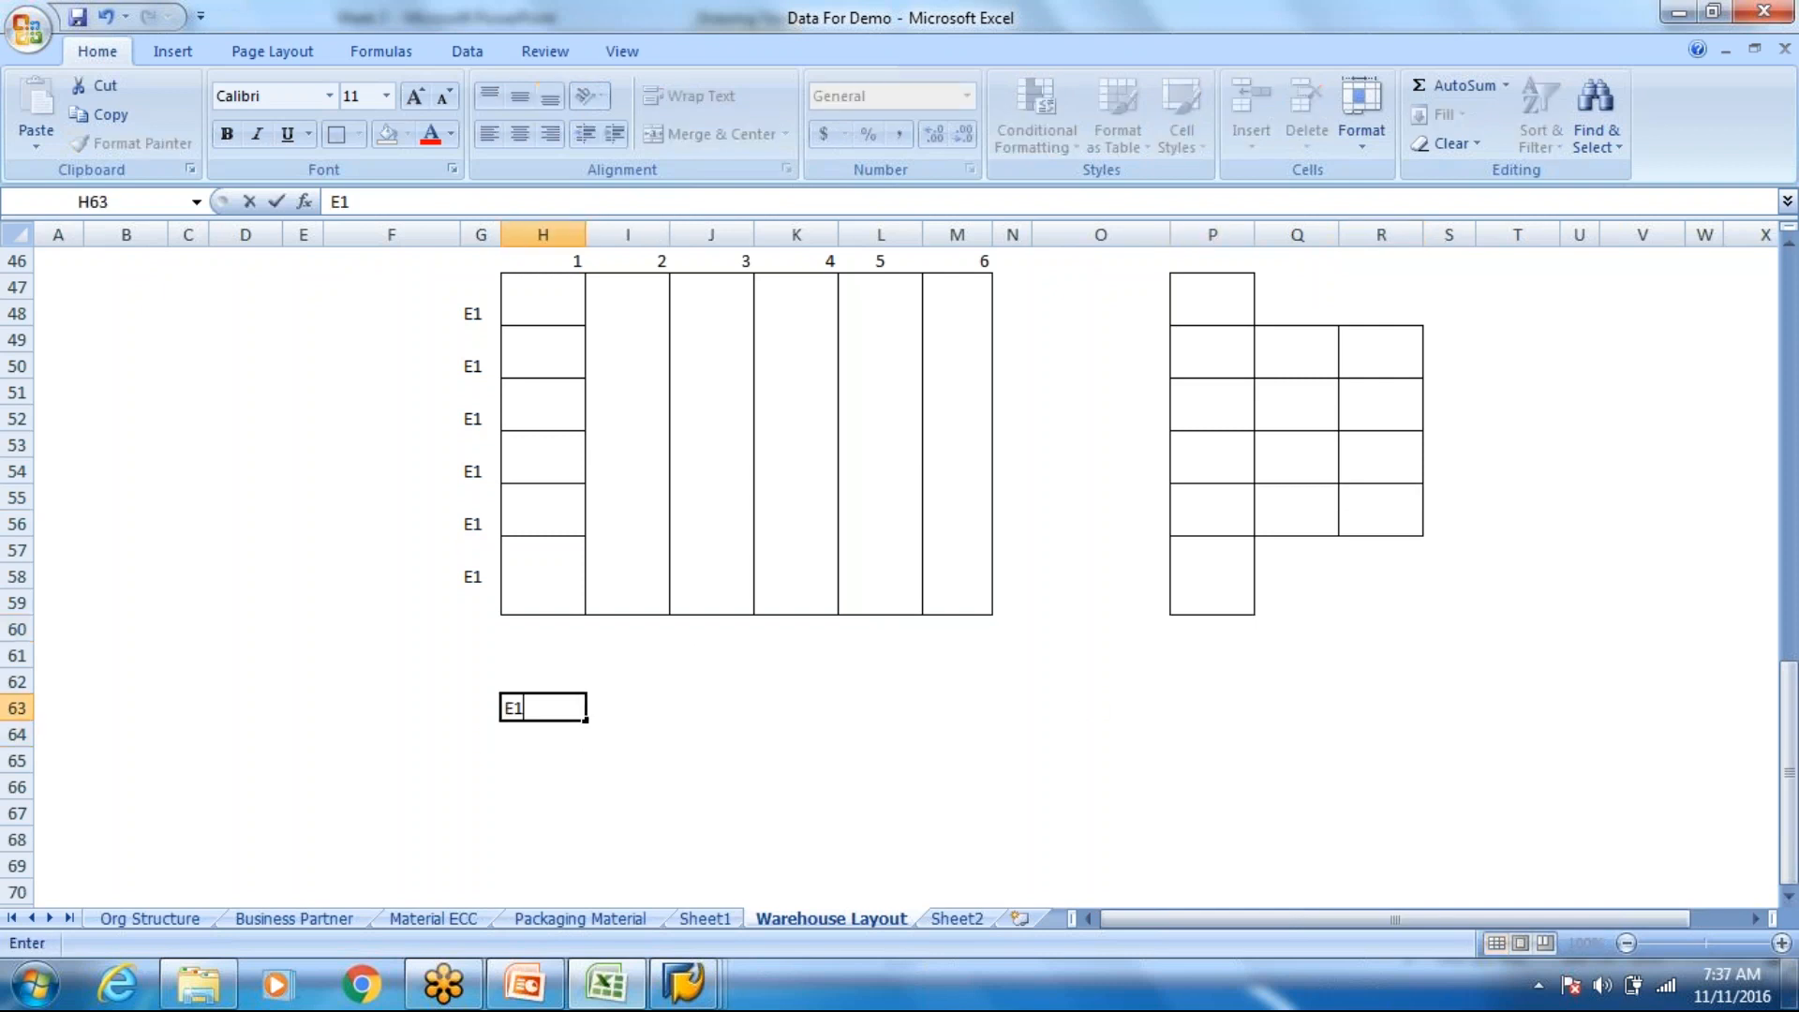
Step: Label all six layout rows with bin type B001 in H45:M45, above the row numbers
scroll(578, 433, up, 3)
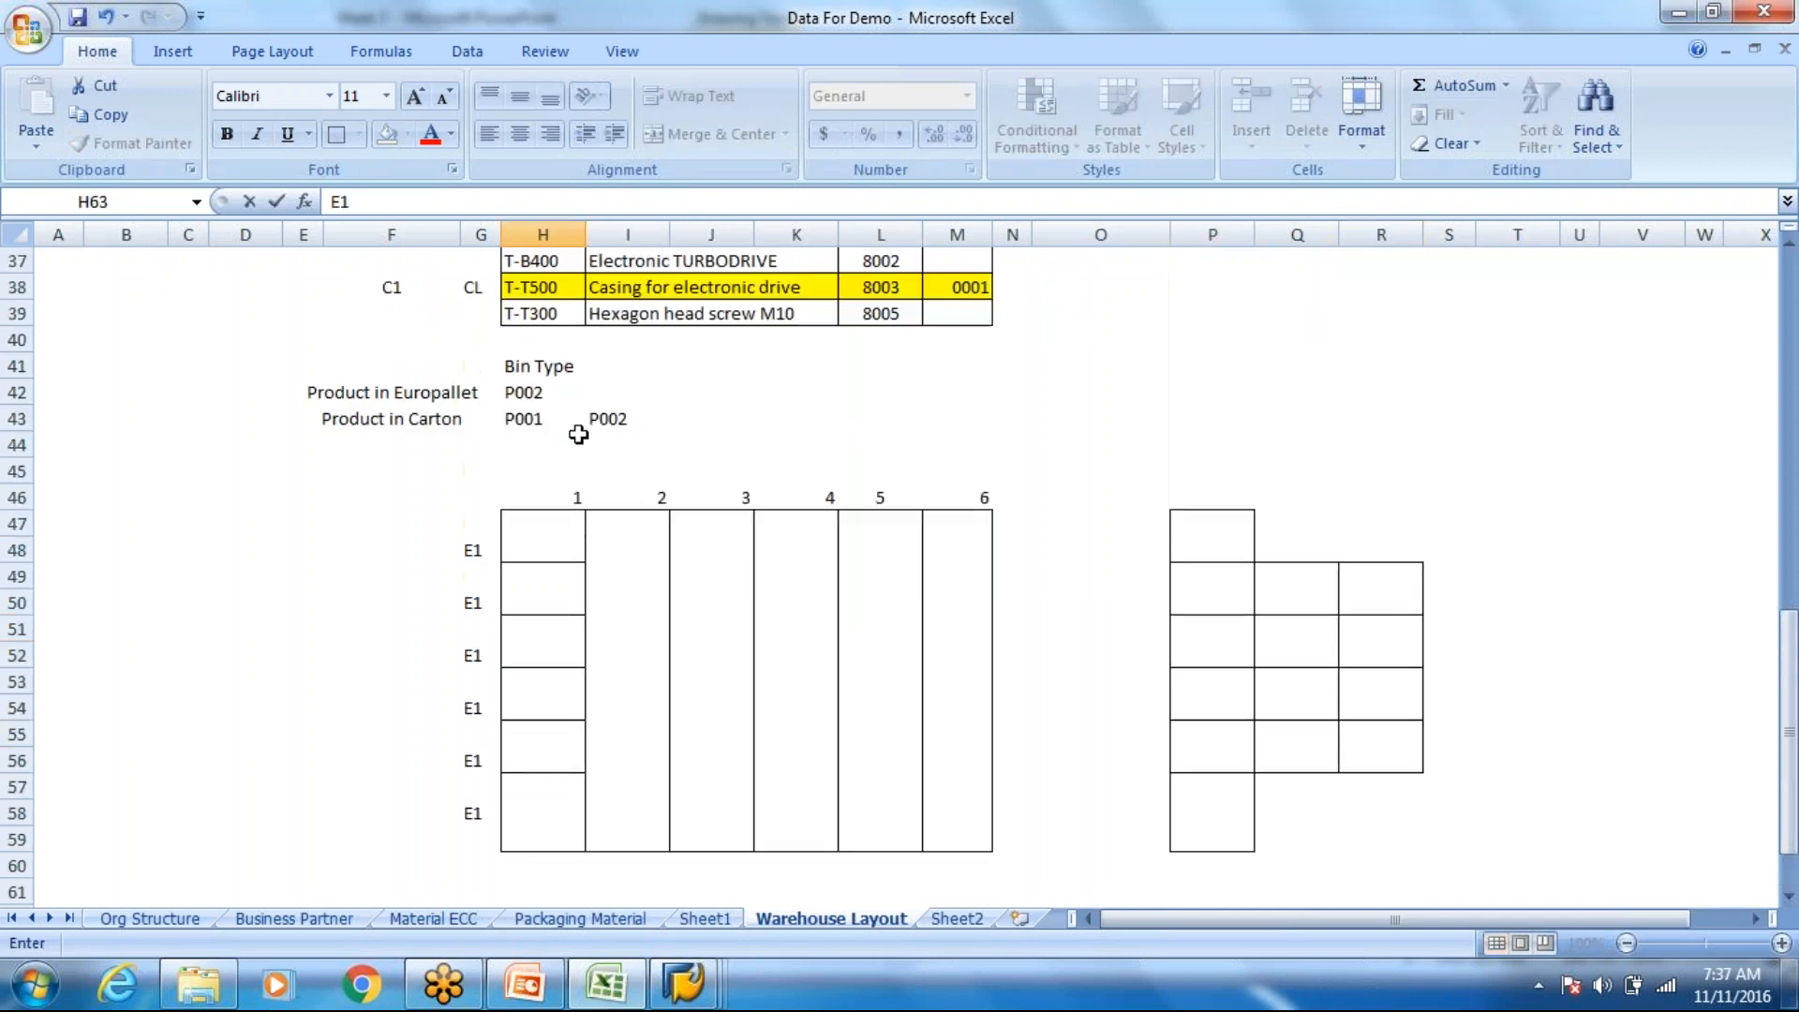
click(542, 473)
text(B00)
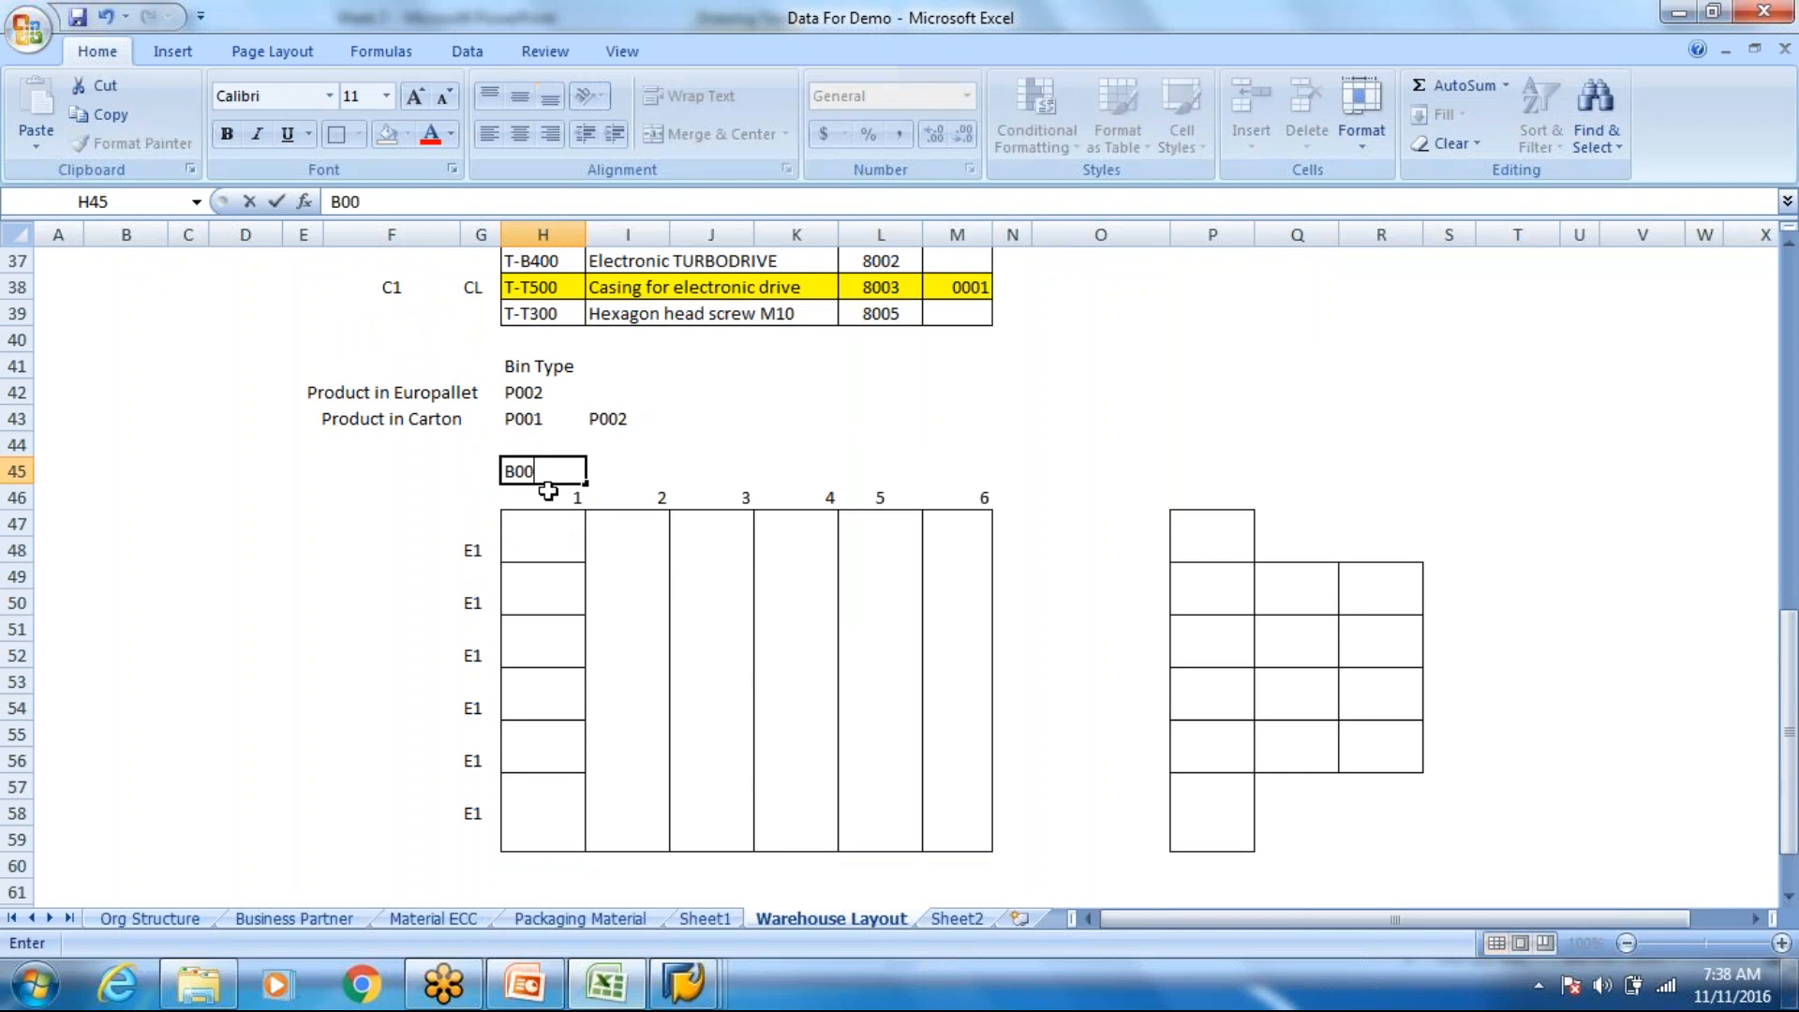
text(1)
key(Tab)
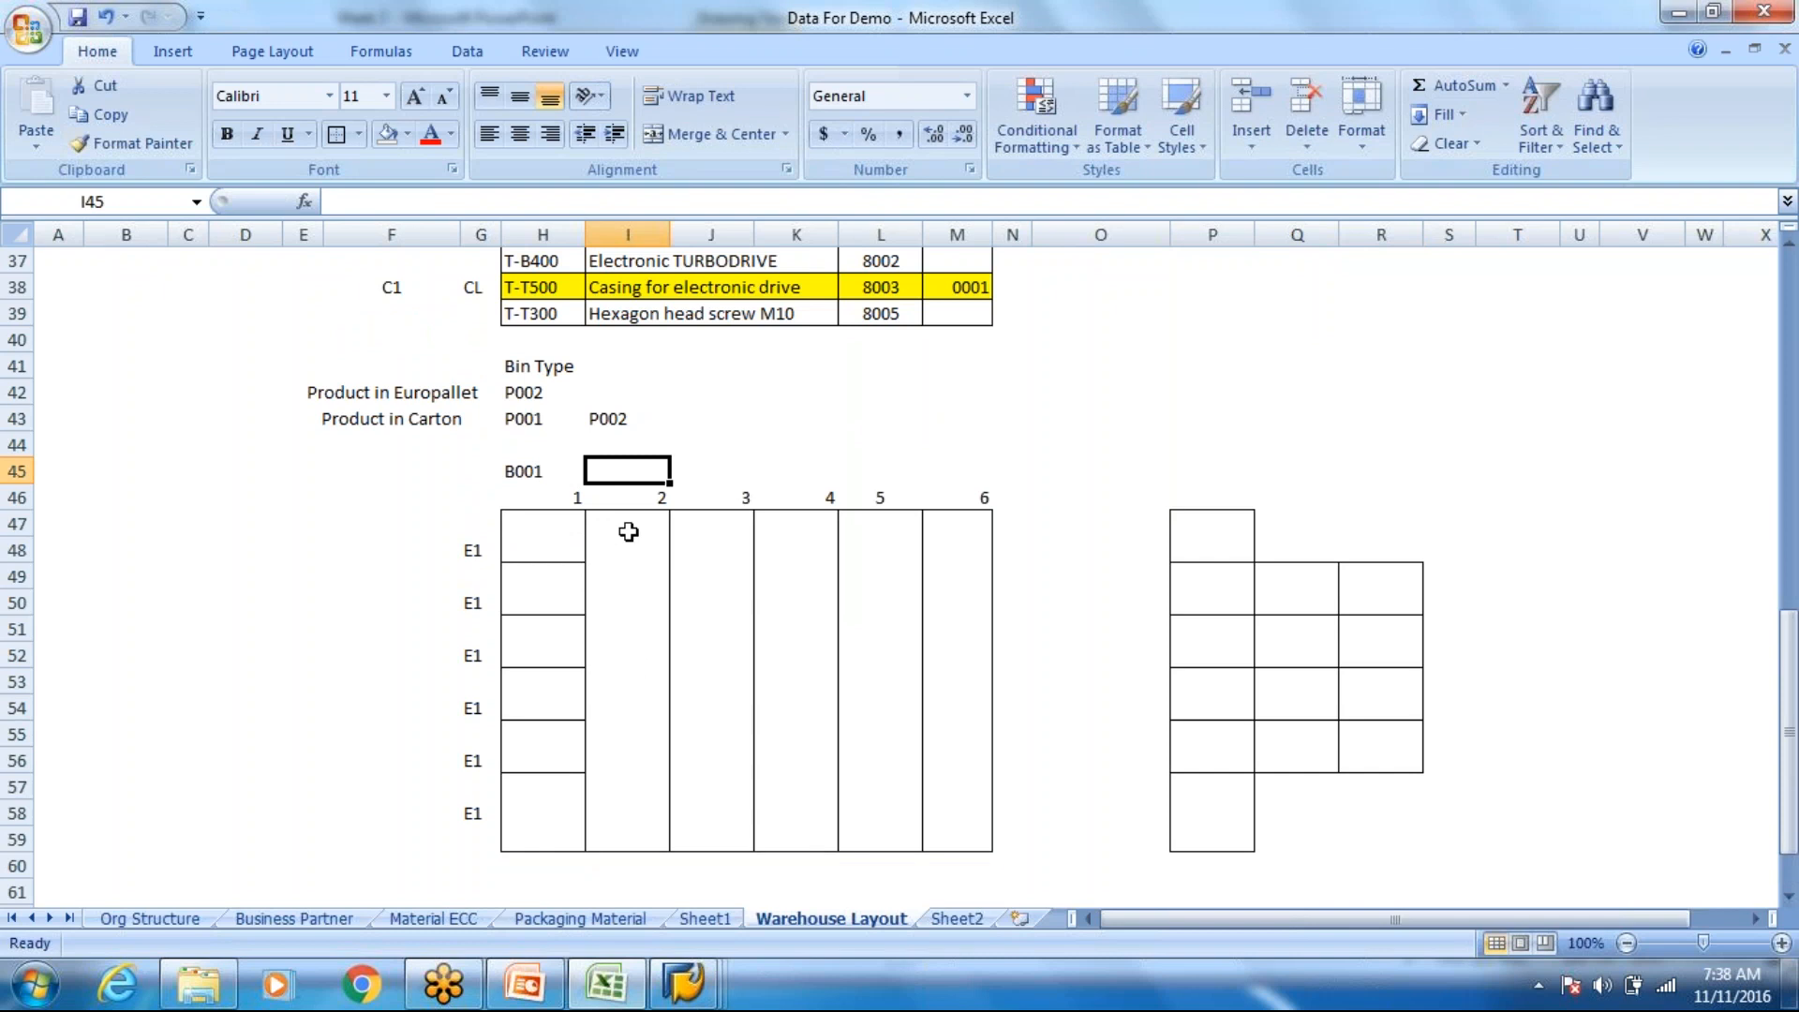
text(0)
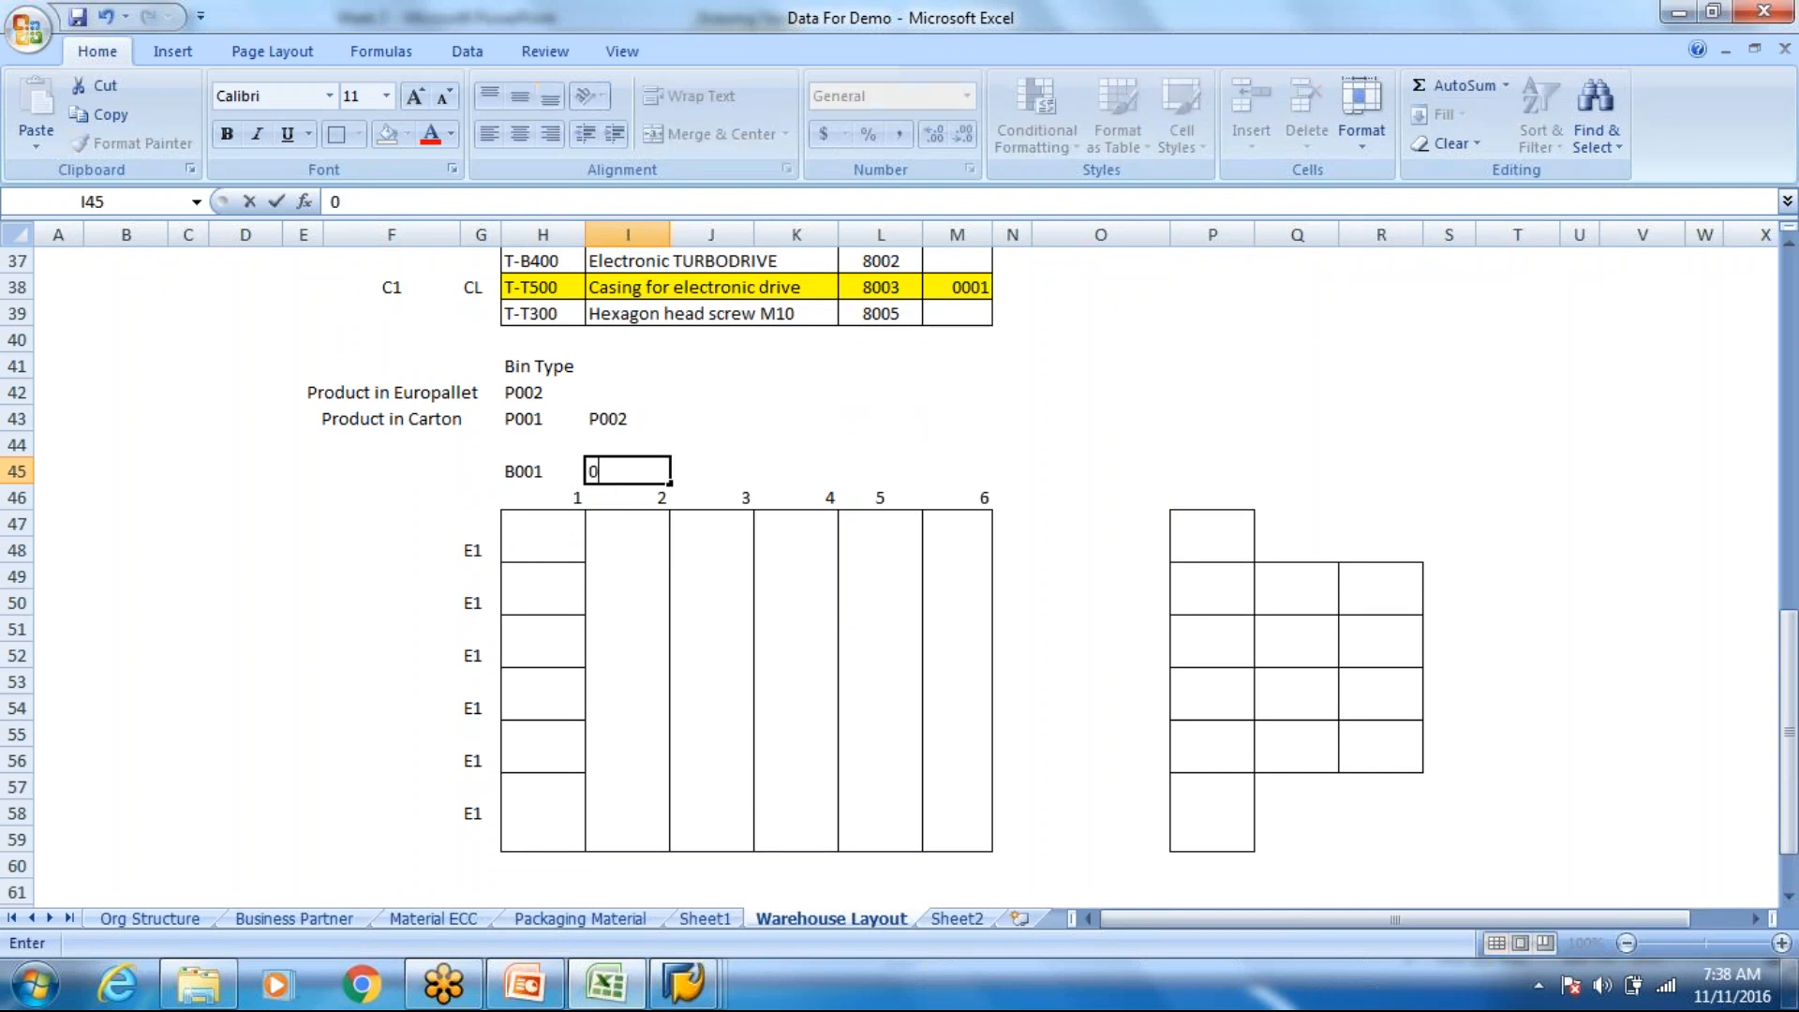
text(001)
key(Tab)
text(B001)
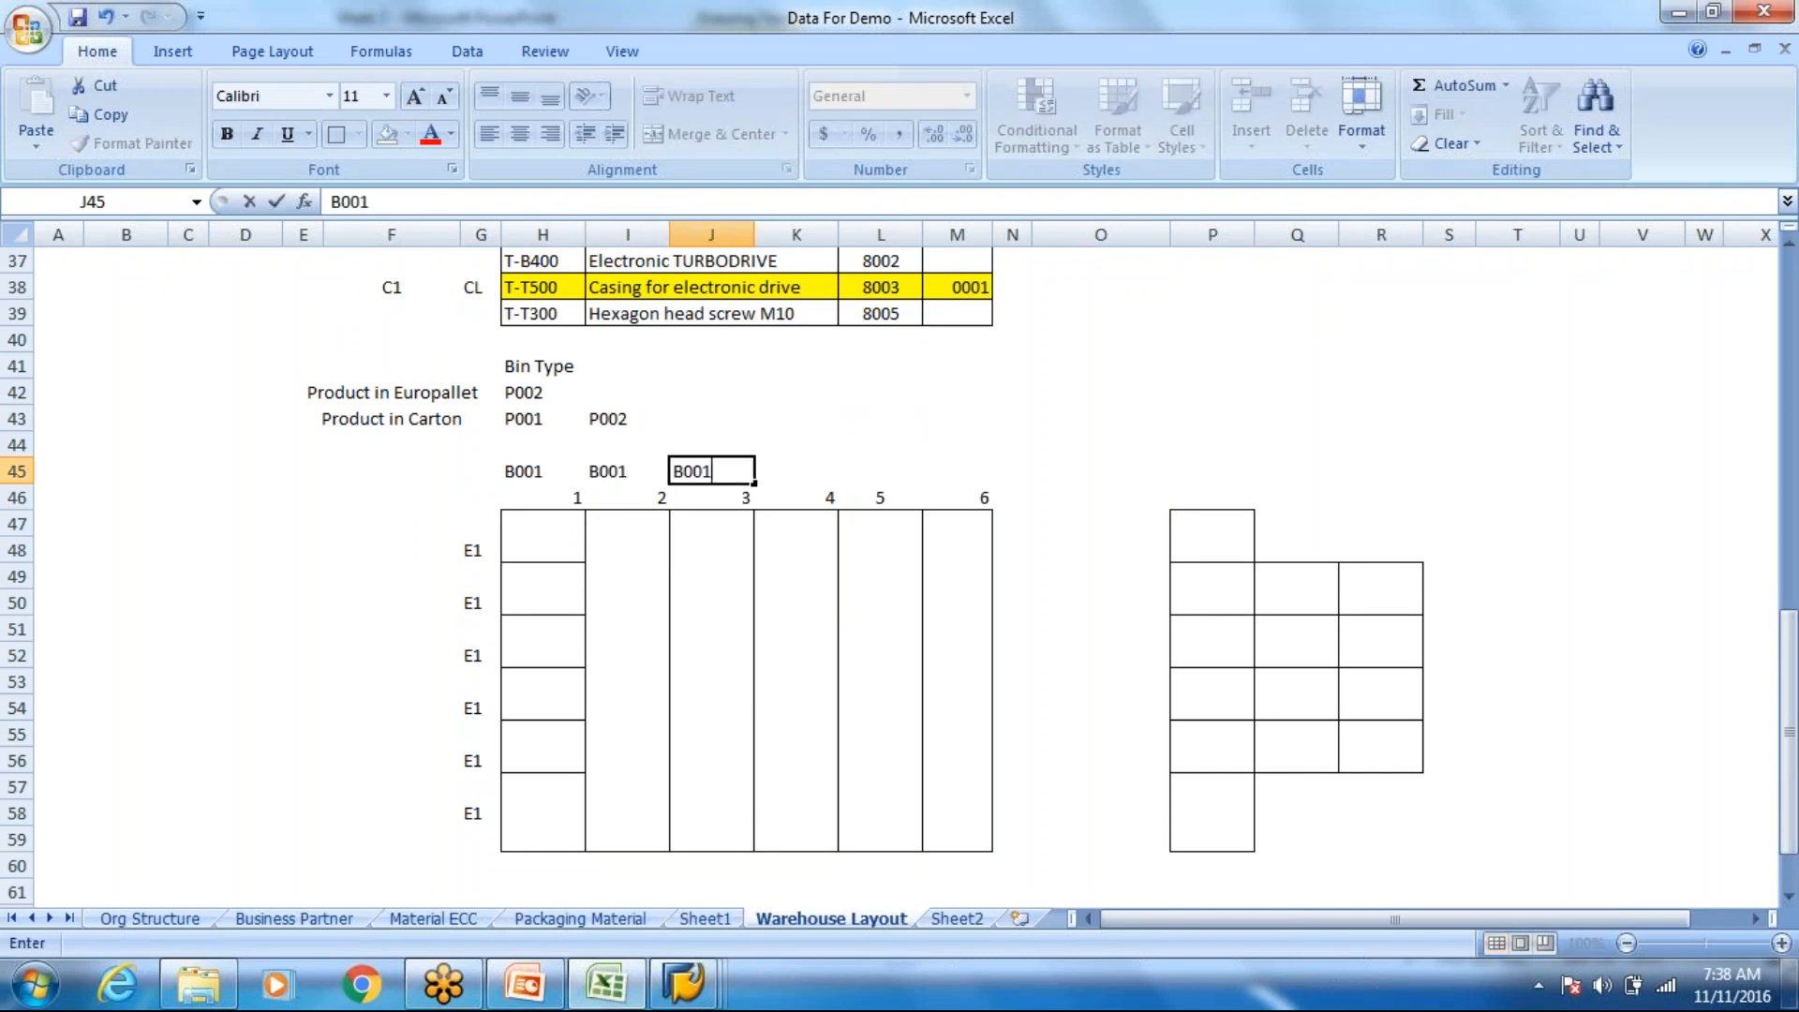
key(Tab)
text(B001)
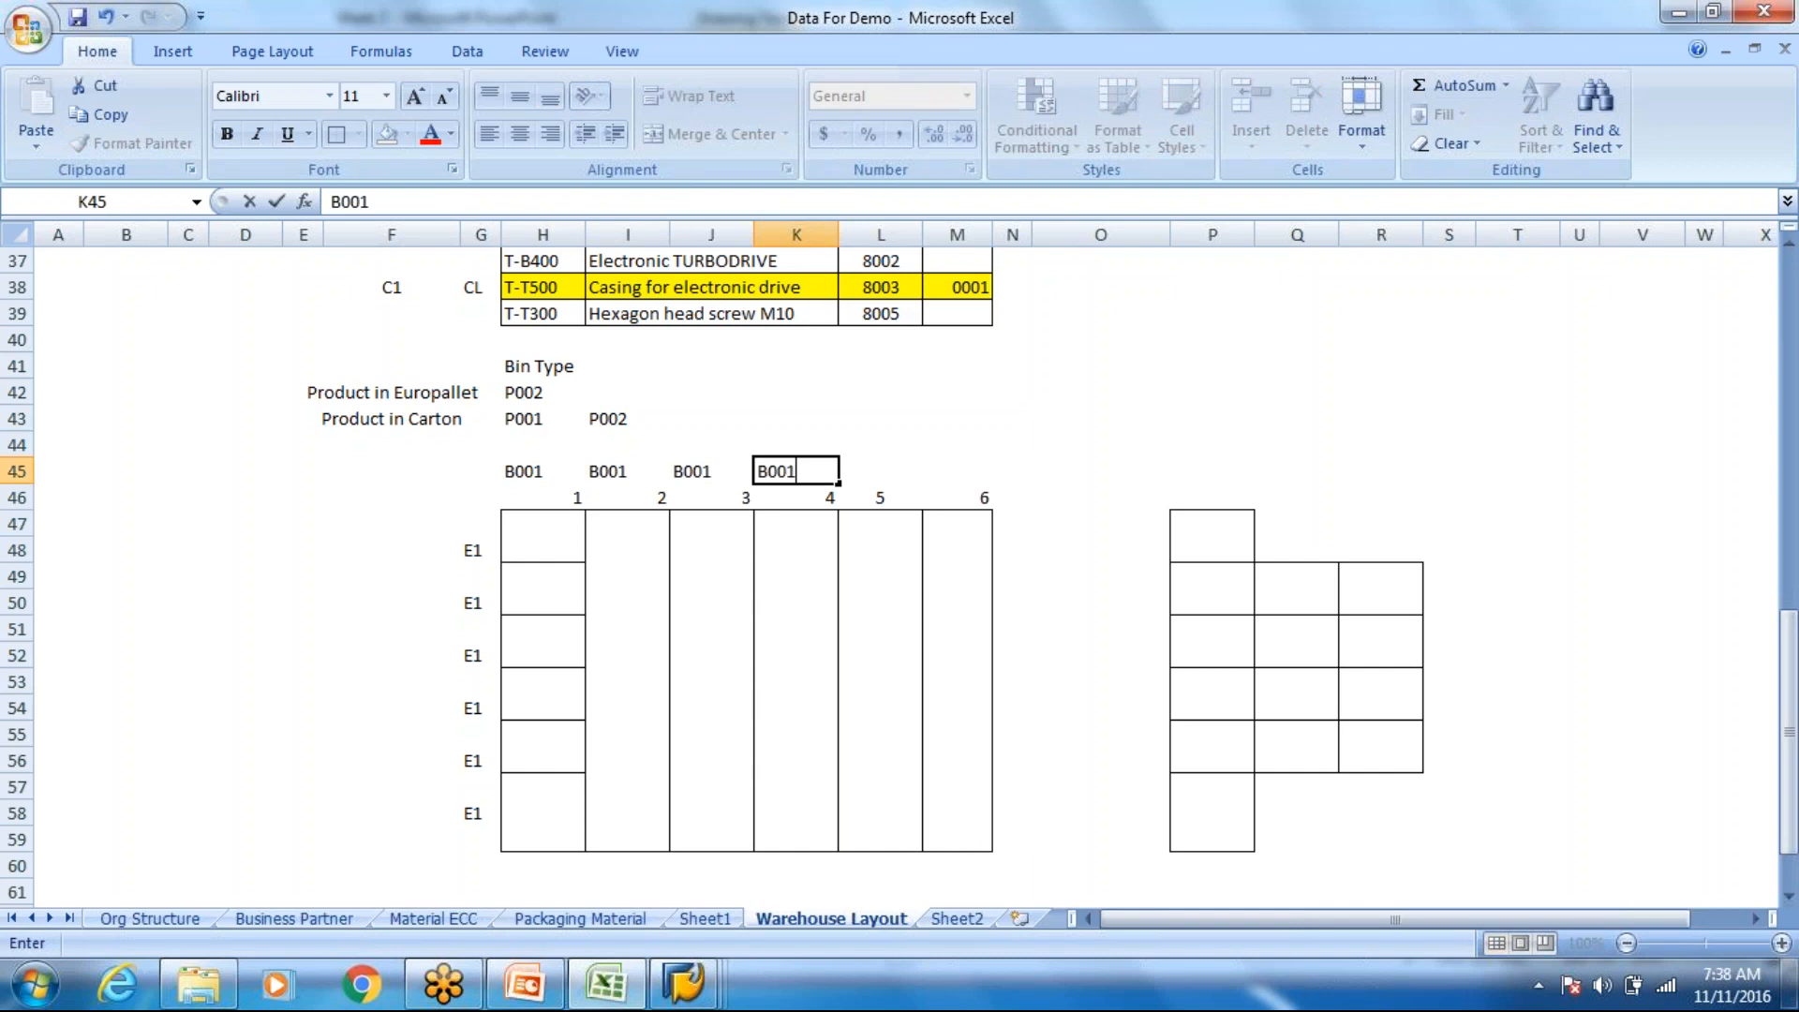
key(Tab)
text(B001)
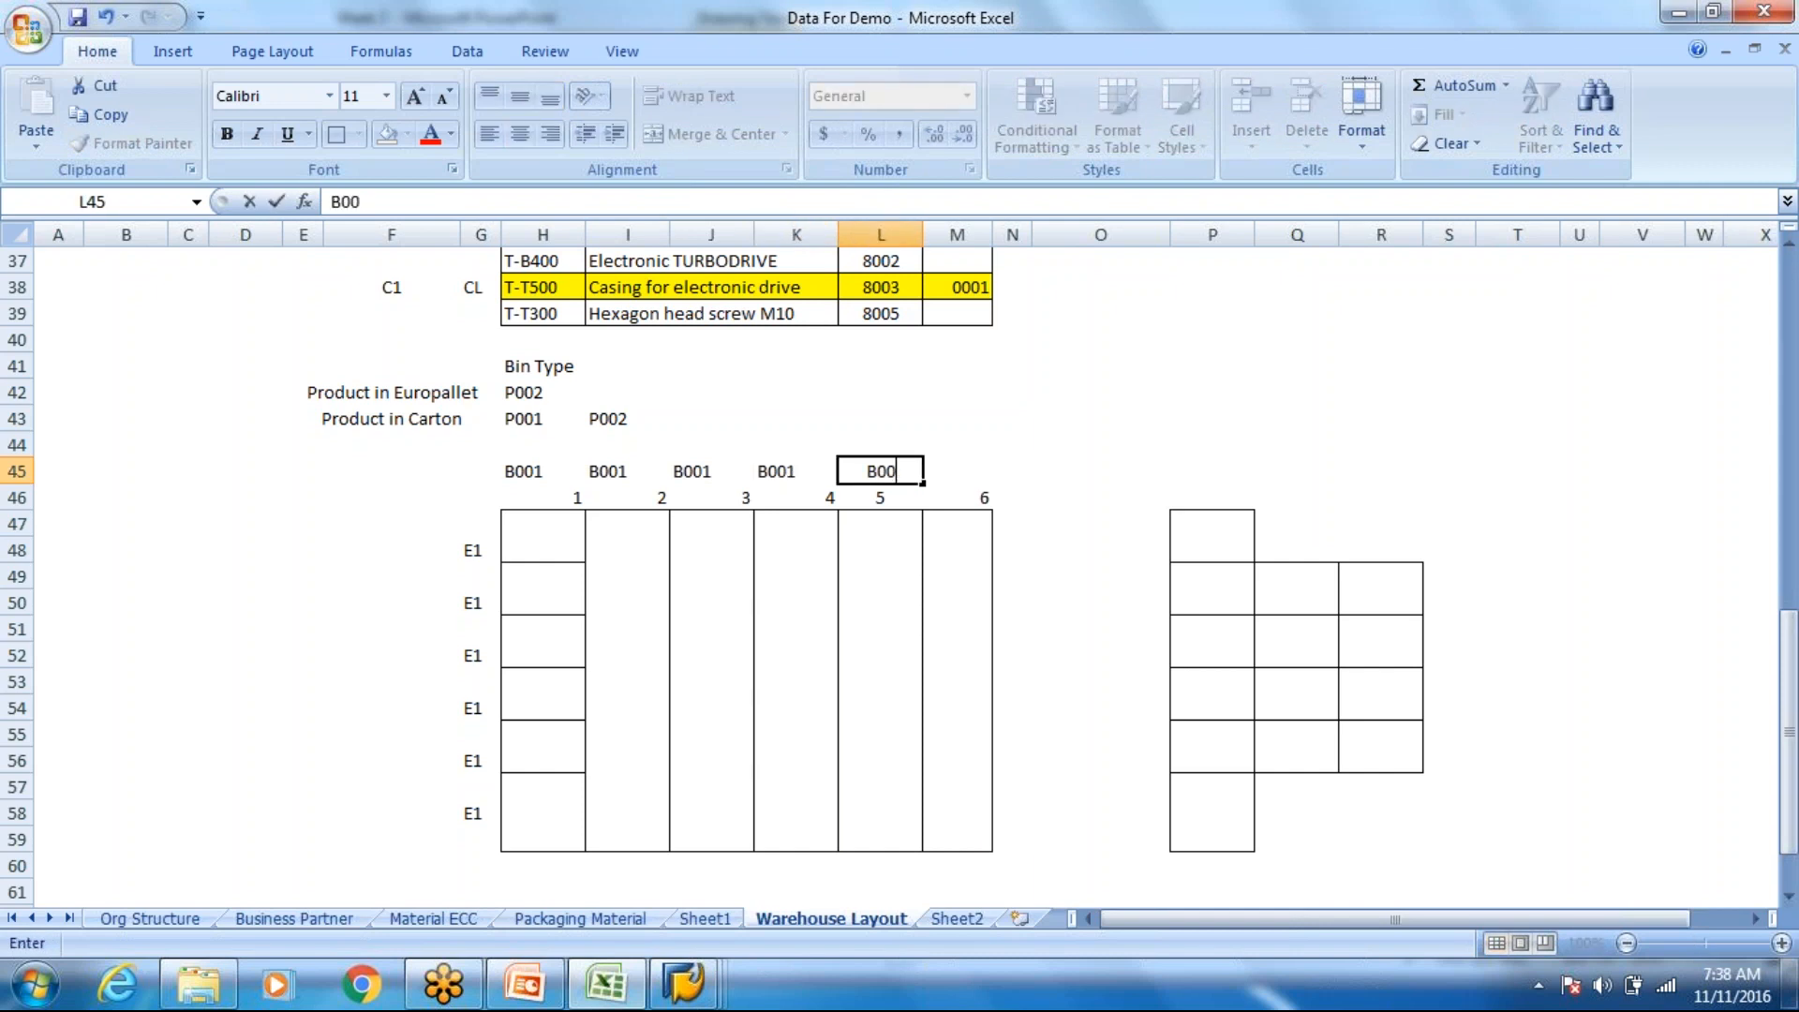
key(Tab)
text(B001)
Step: Check the packaging material on the Org Structure sheet and the rack views on Sheet2, and return to the Warehouse Layout sheet
scroll(639, 486, down, 3)
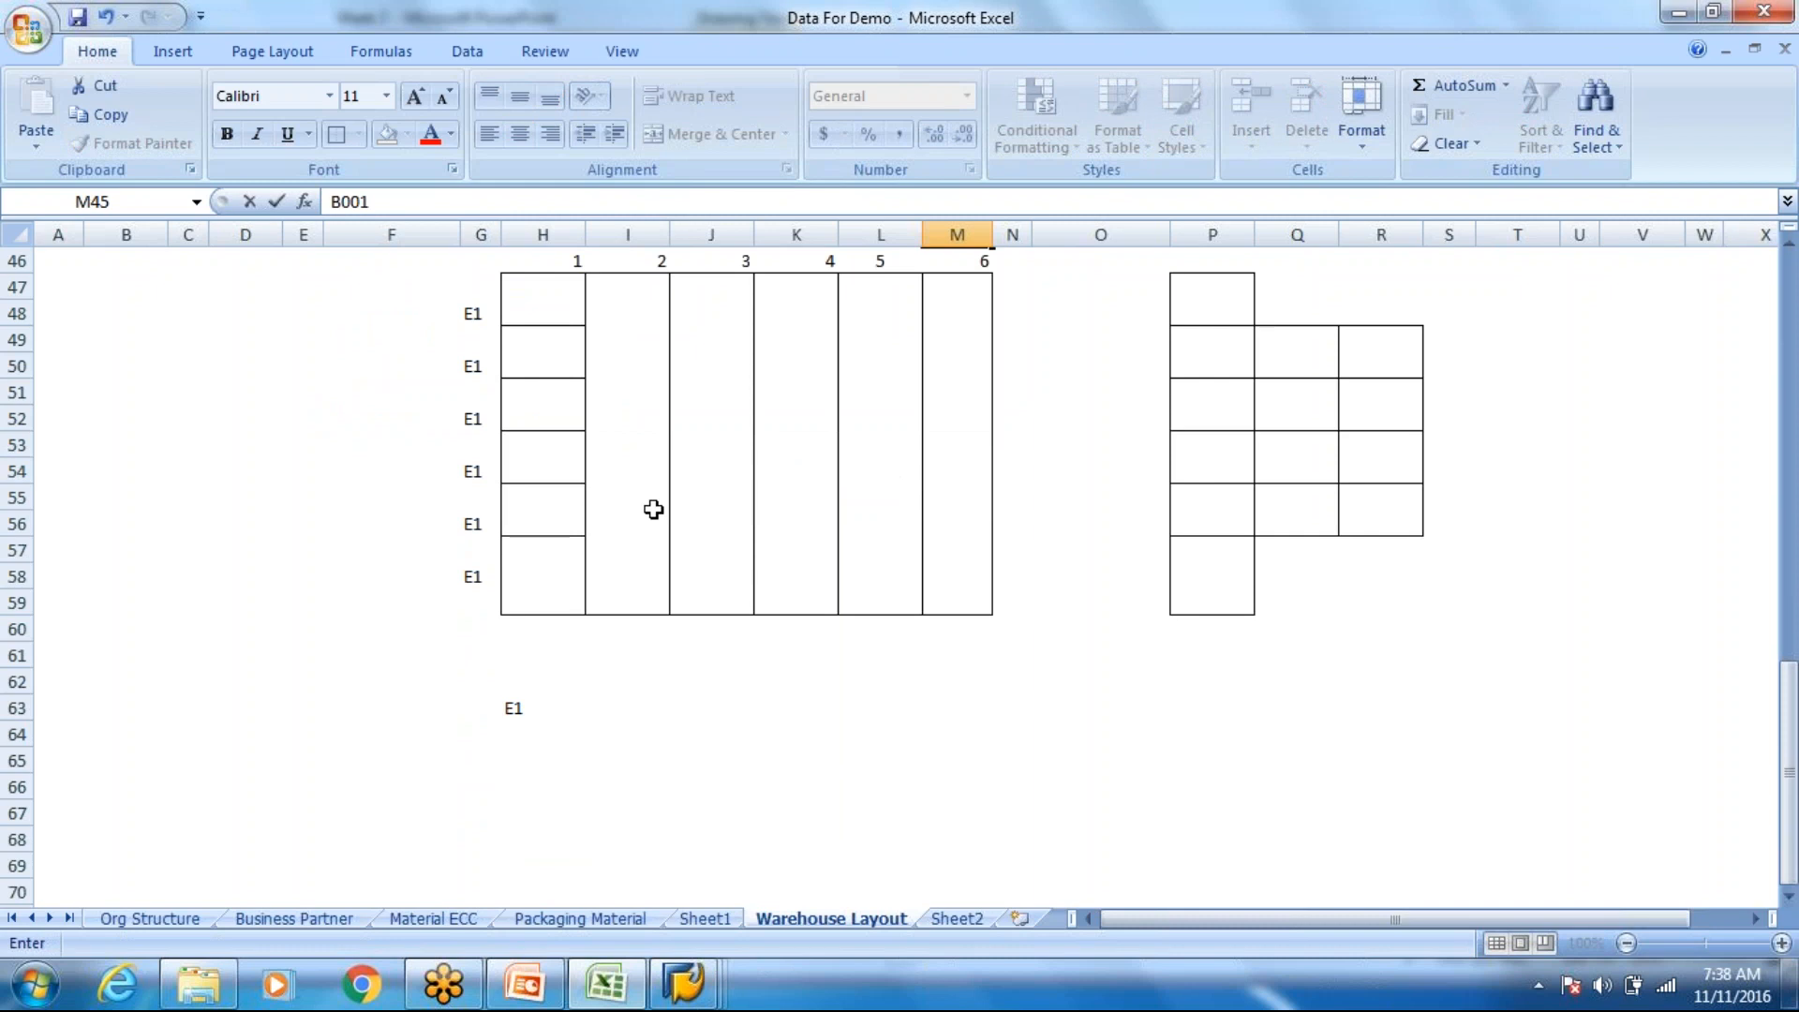
scroll(651, 506, up, 6)
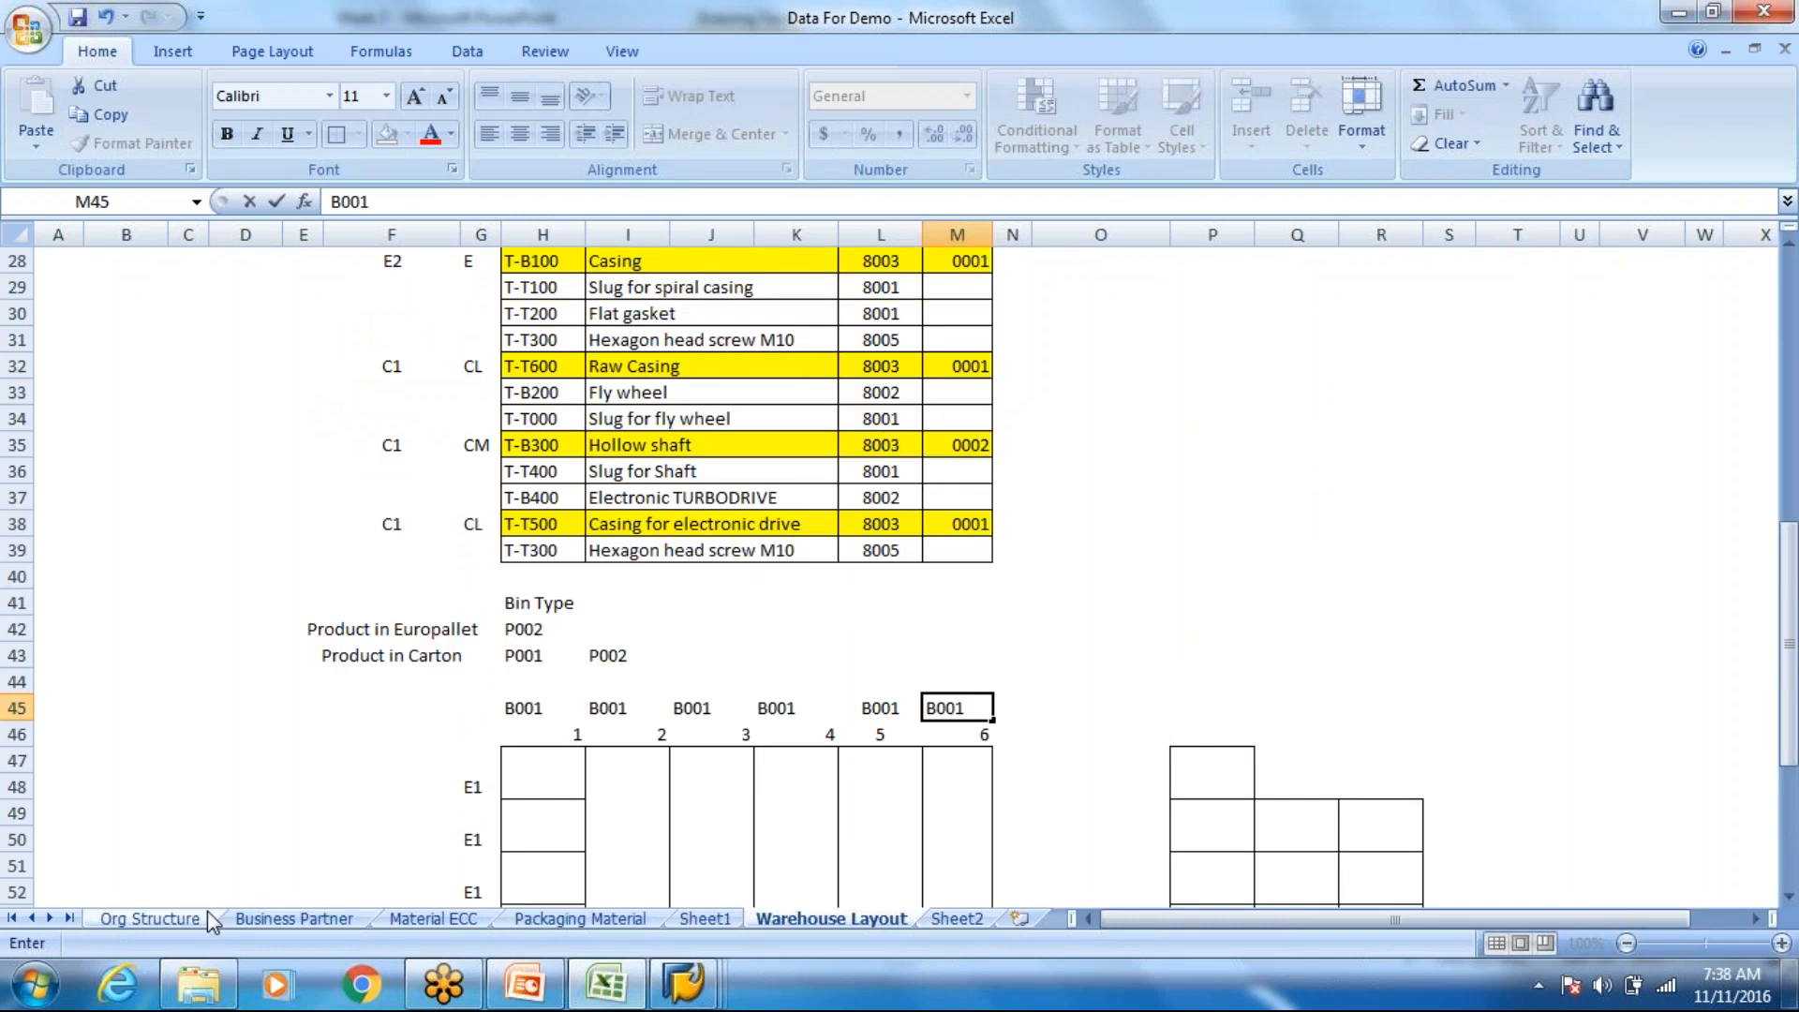
click(150, 918)
click(1218, 603)
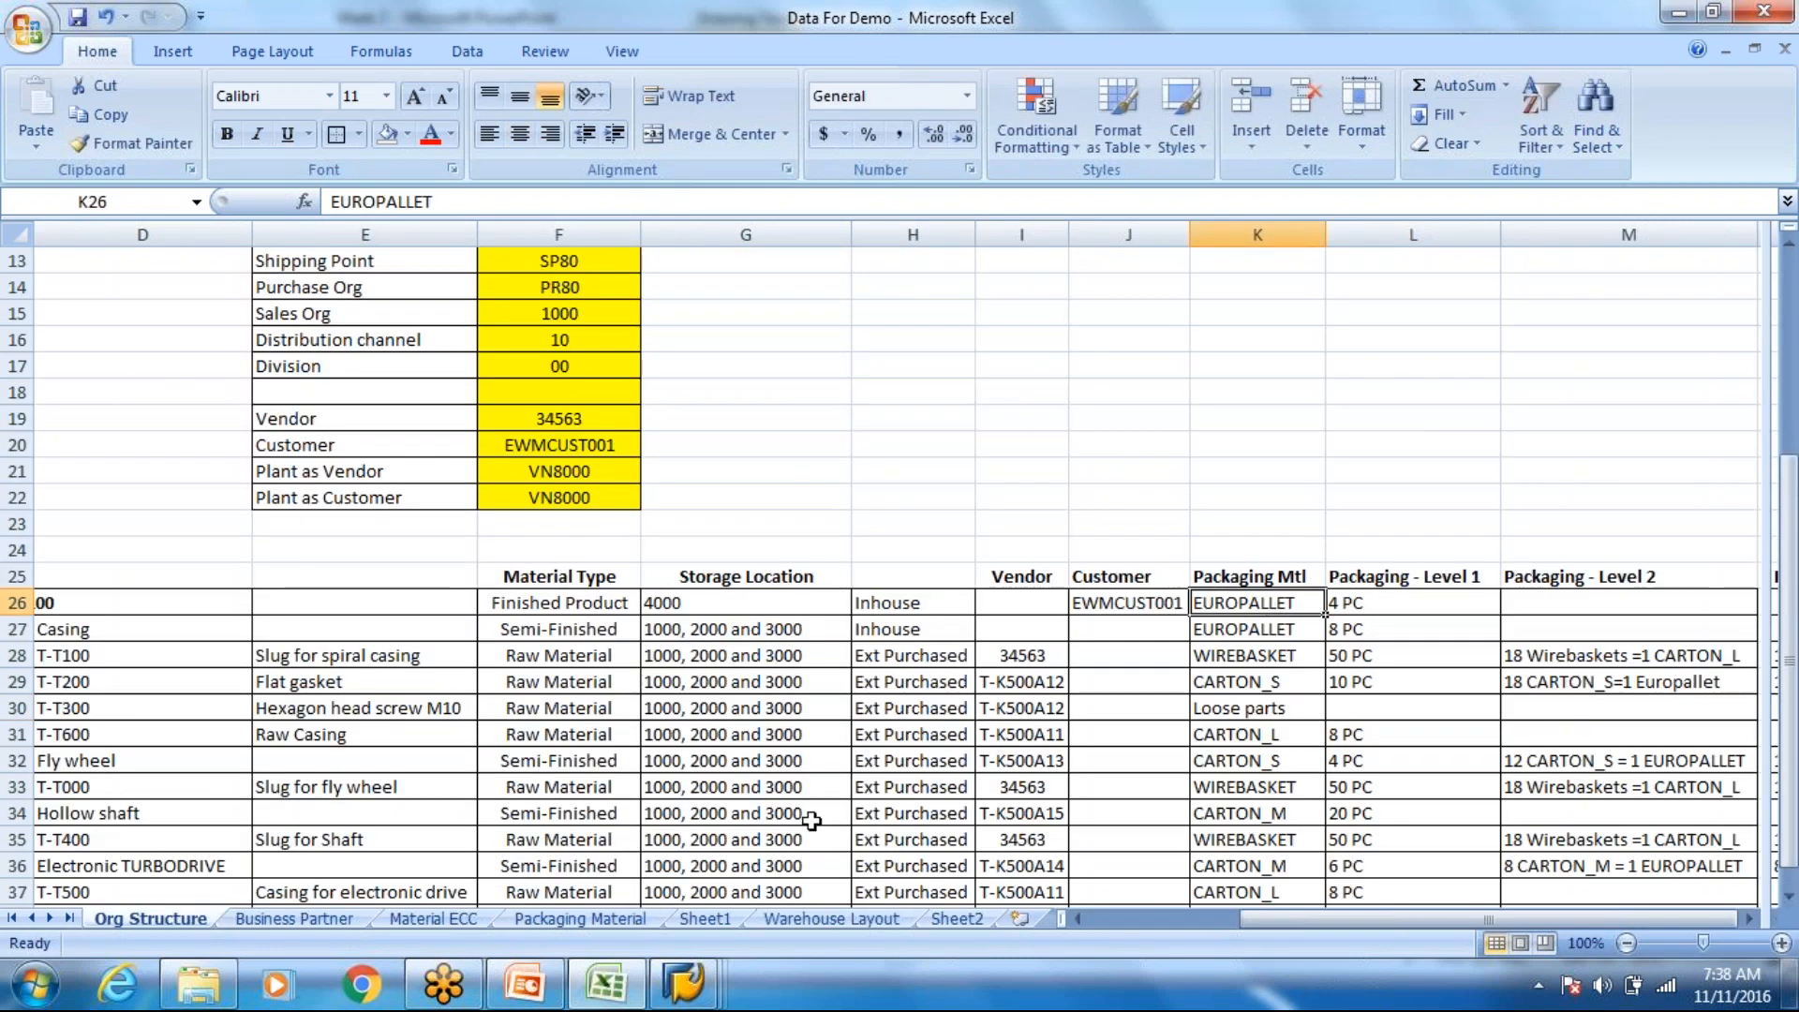
click(956, 918)
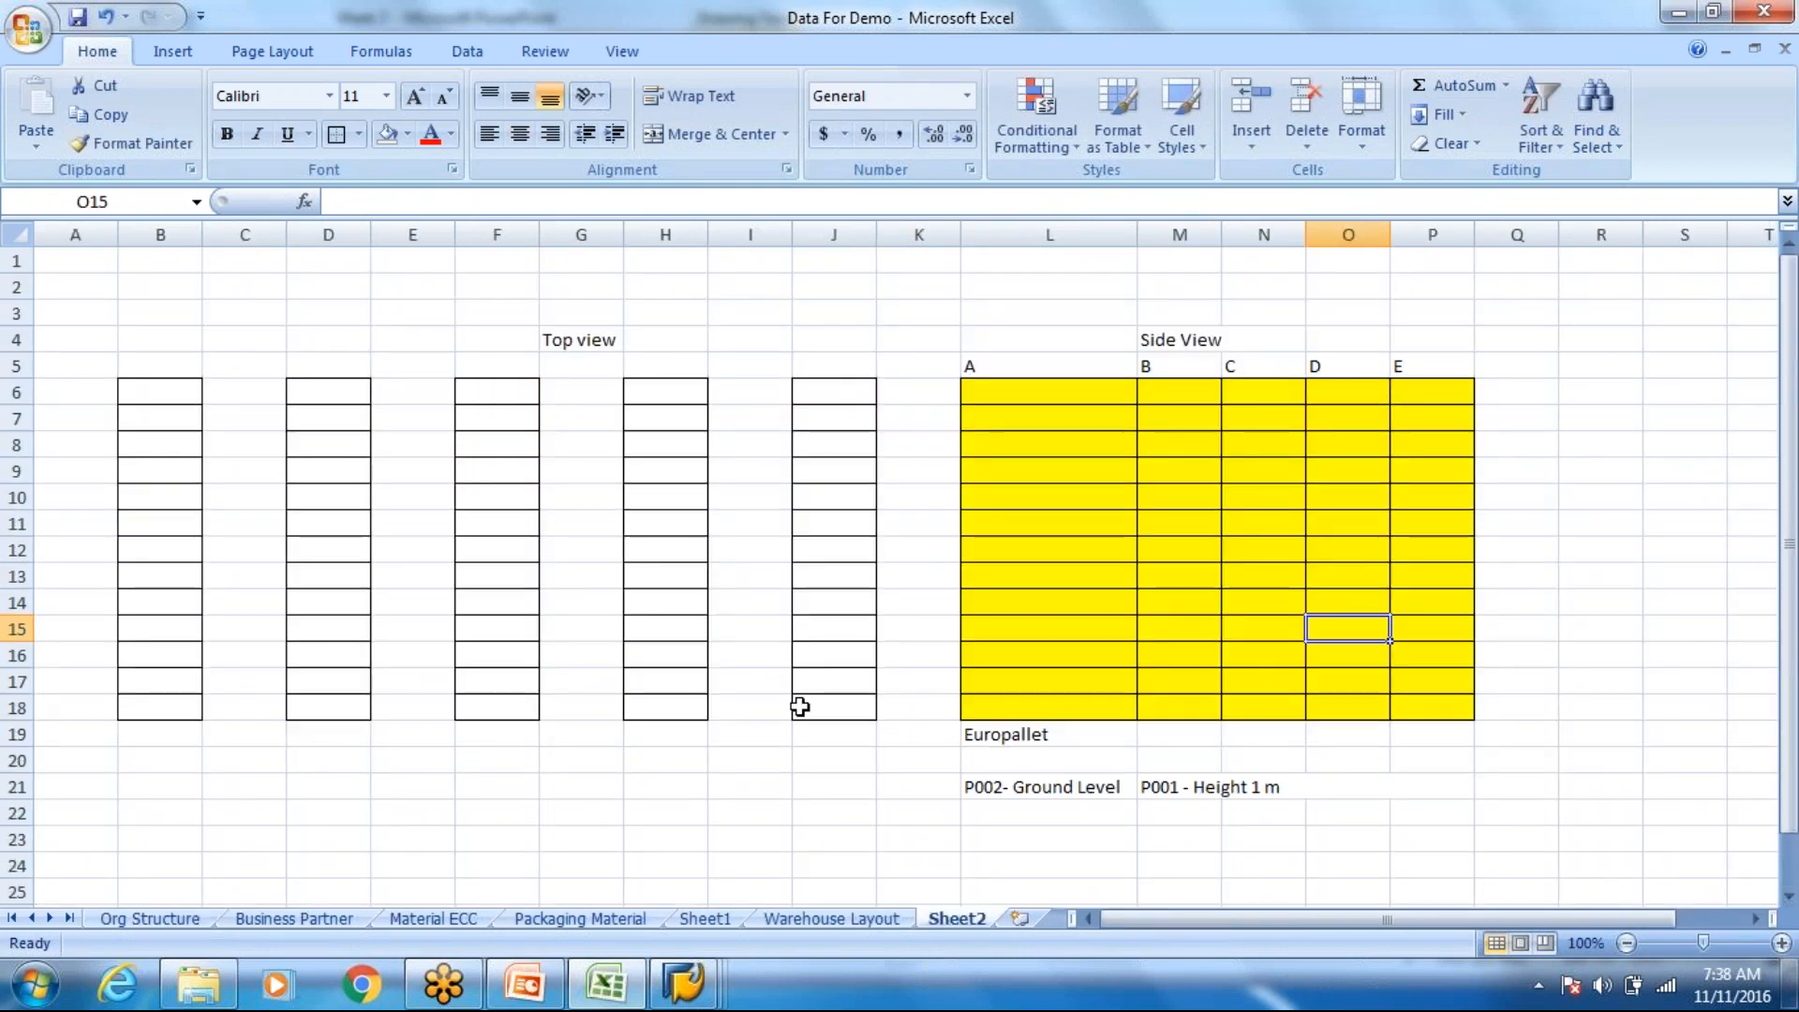
click(881, 920)
Step: Enter the heading HU type in H62, above the E1 entry
scroll(601, 549, down, 5)
scroll(602, 549, down, 1)
click(521, 706)
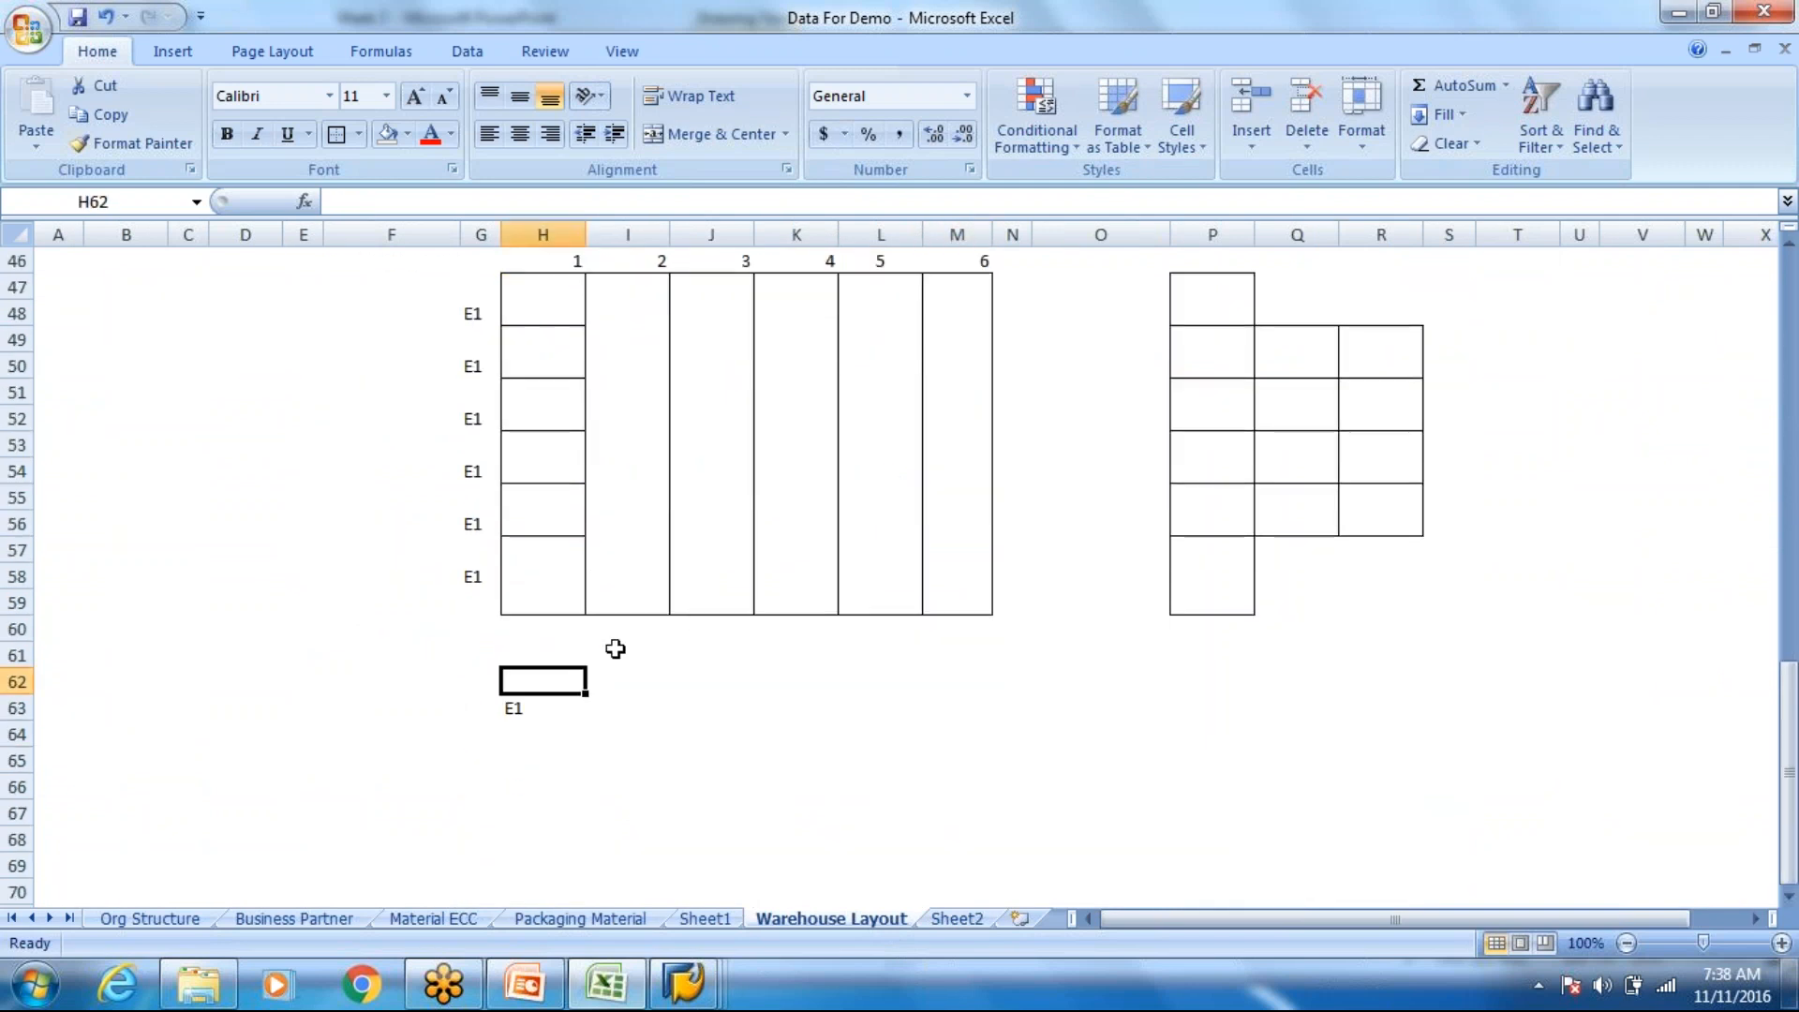
click(526, 681)
text(HUp)
text( ty)
click(527, 681)
text(pe)
key(BackSpace)
click(506, 681)
key(Right)
key(Right)
key(Right)
key(BackSpace)
key(Right)
key(Right)
key(Right)
text(pe)
key(Tab)
Step: Add the heading Bin Type in I62 and enter B001 beneath it for E1
text(Bin Type)
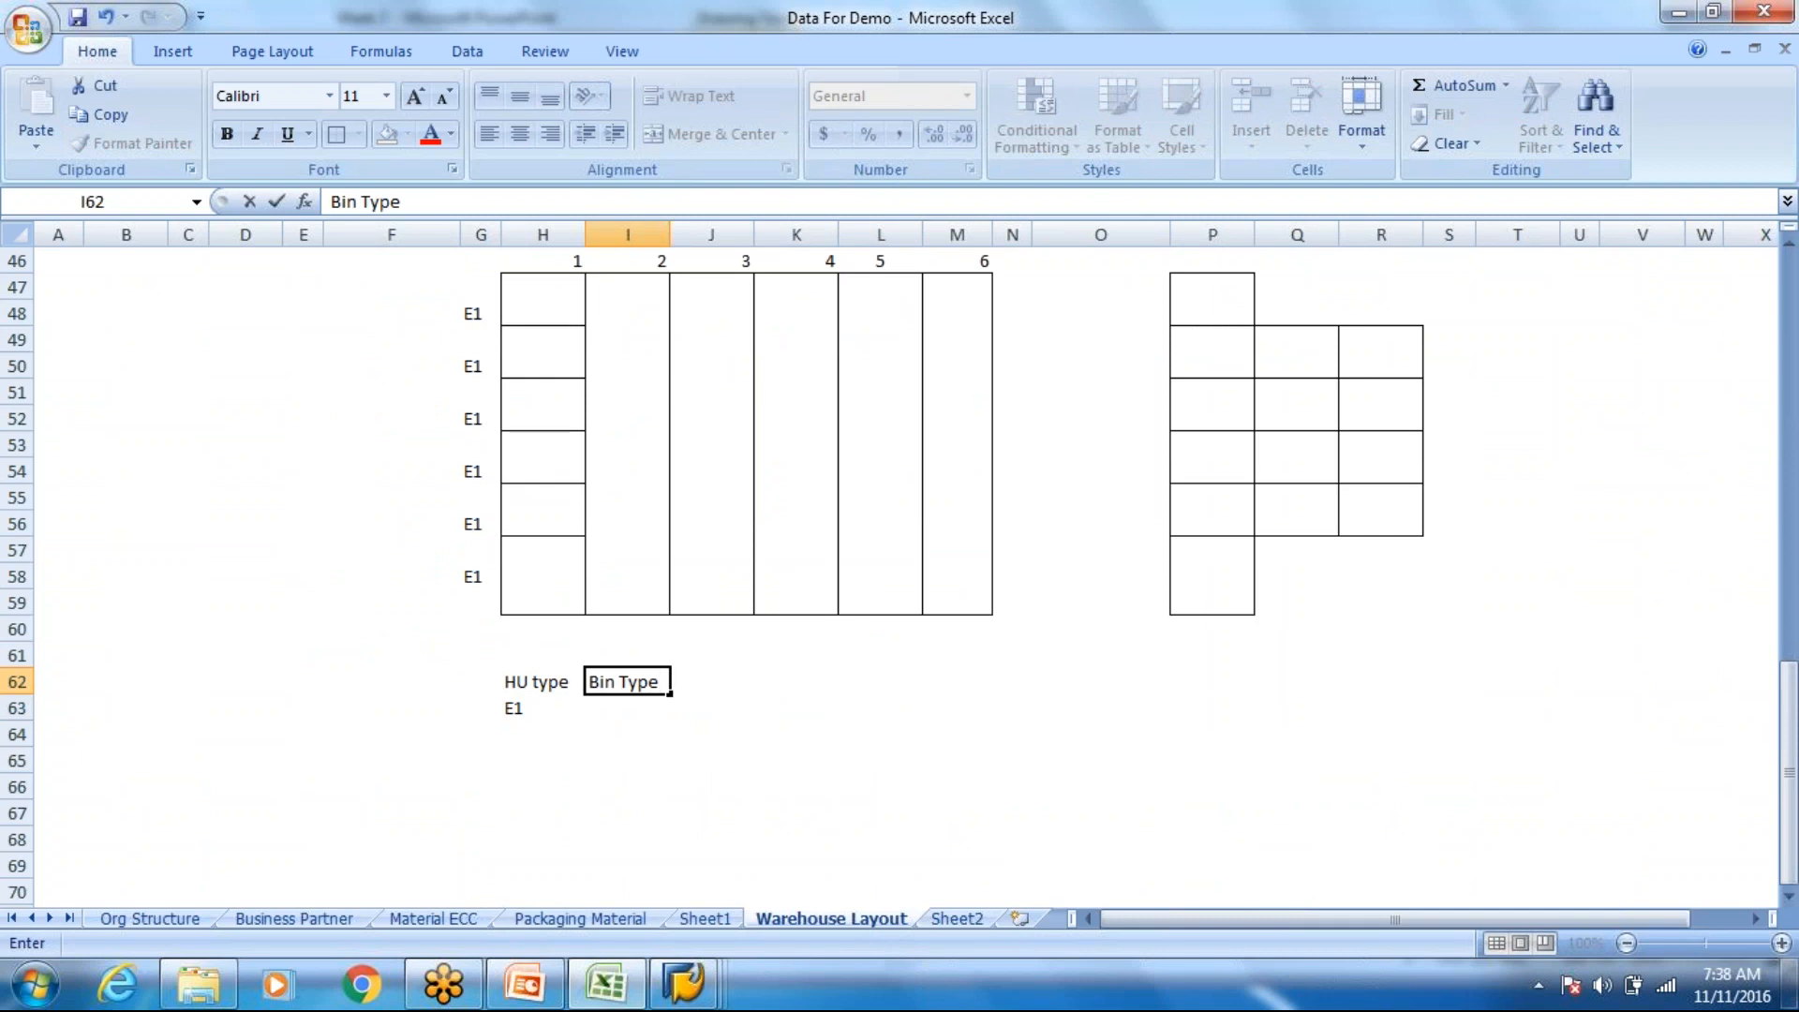
key(Return)
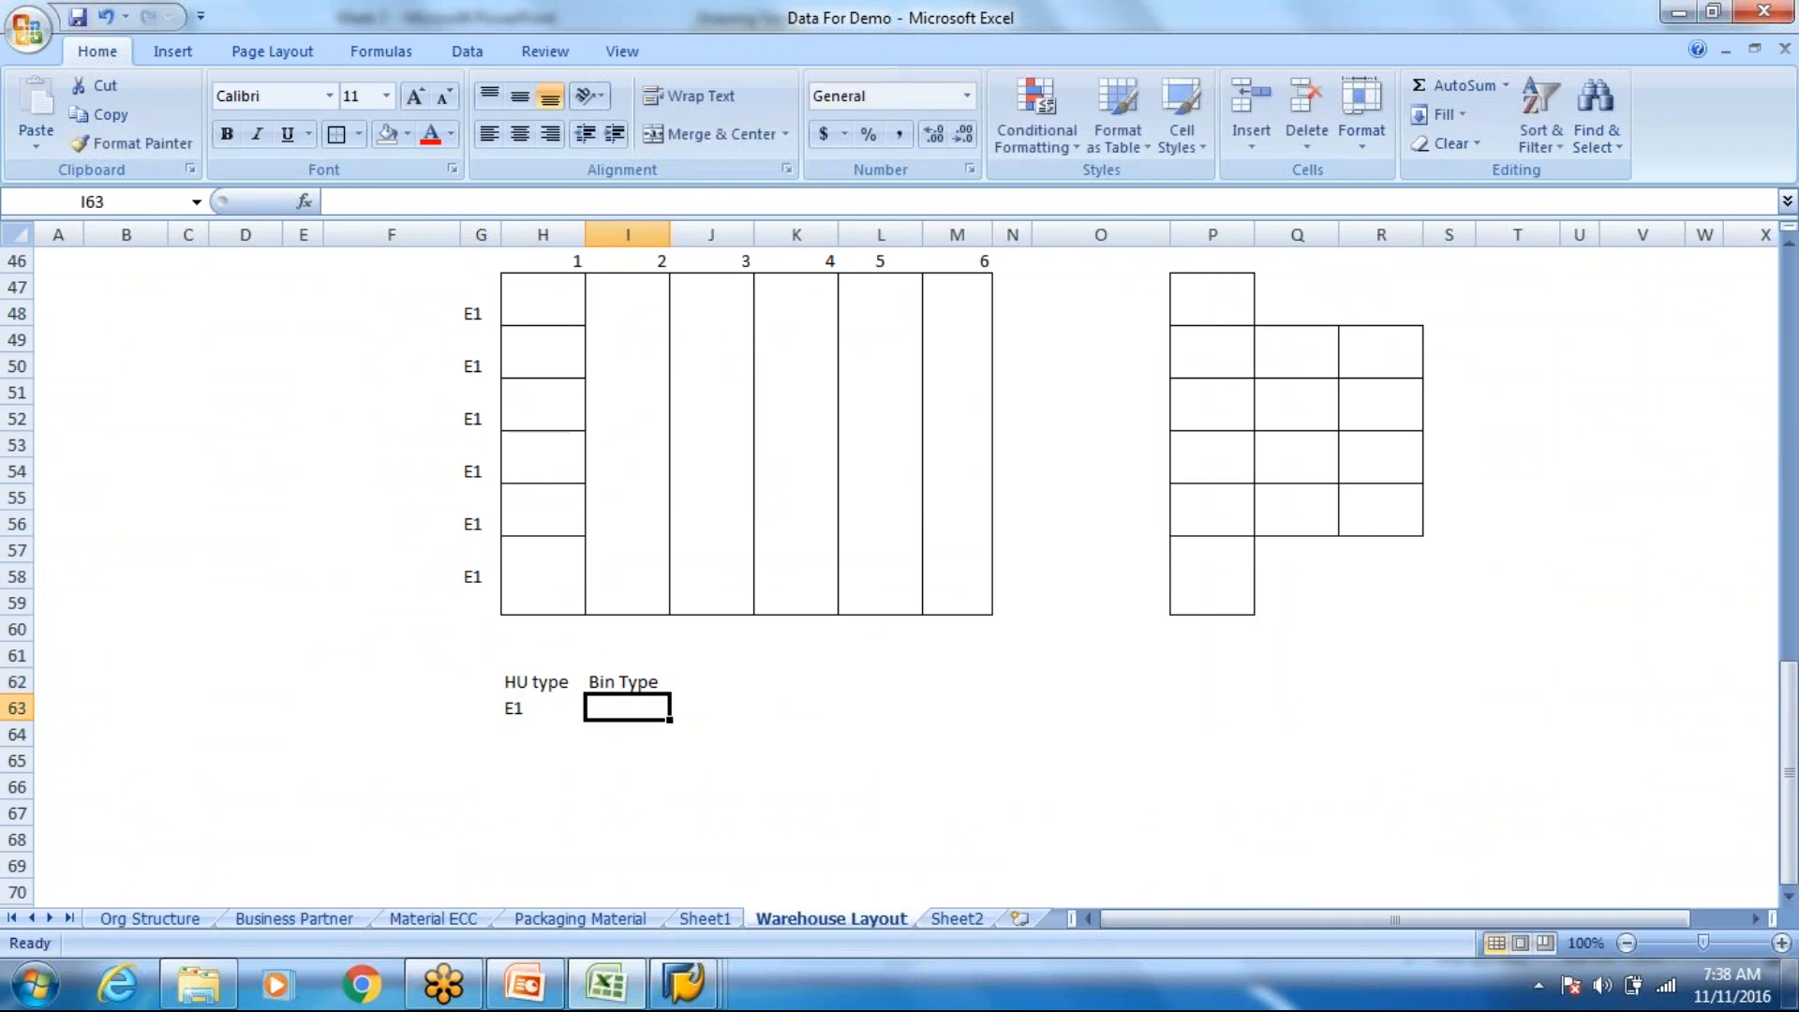
text(B001)
key(Tab)
Step: Add the headings Row in J62 and Height in K62, with the values 6 and 3 for E1
click(710, 681)
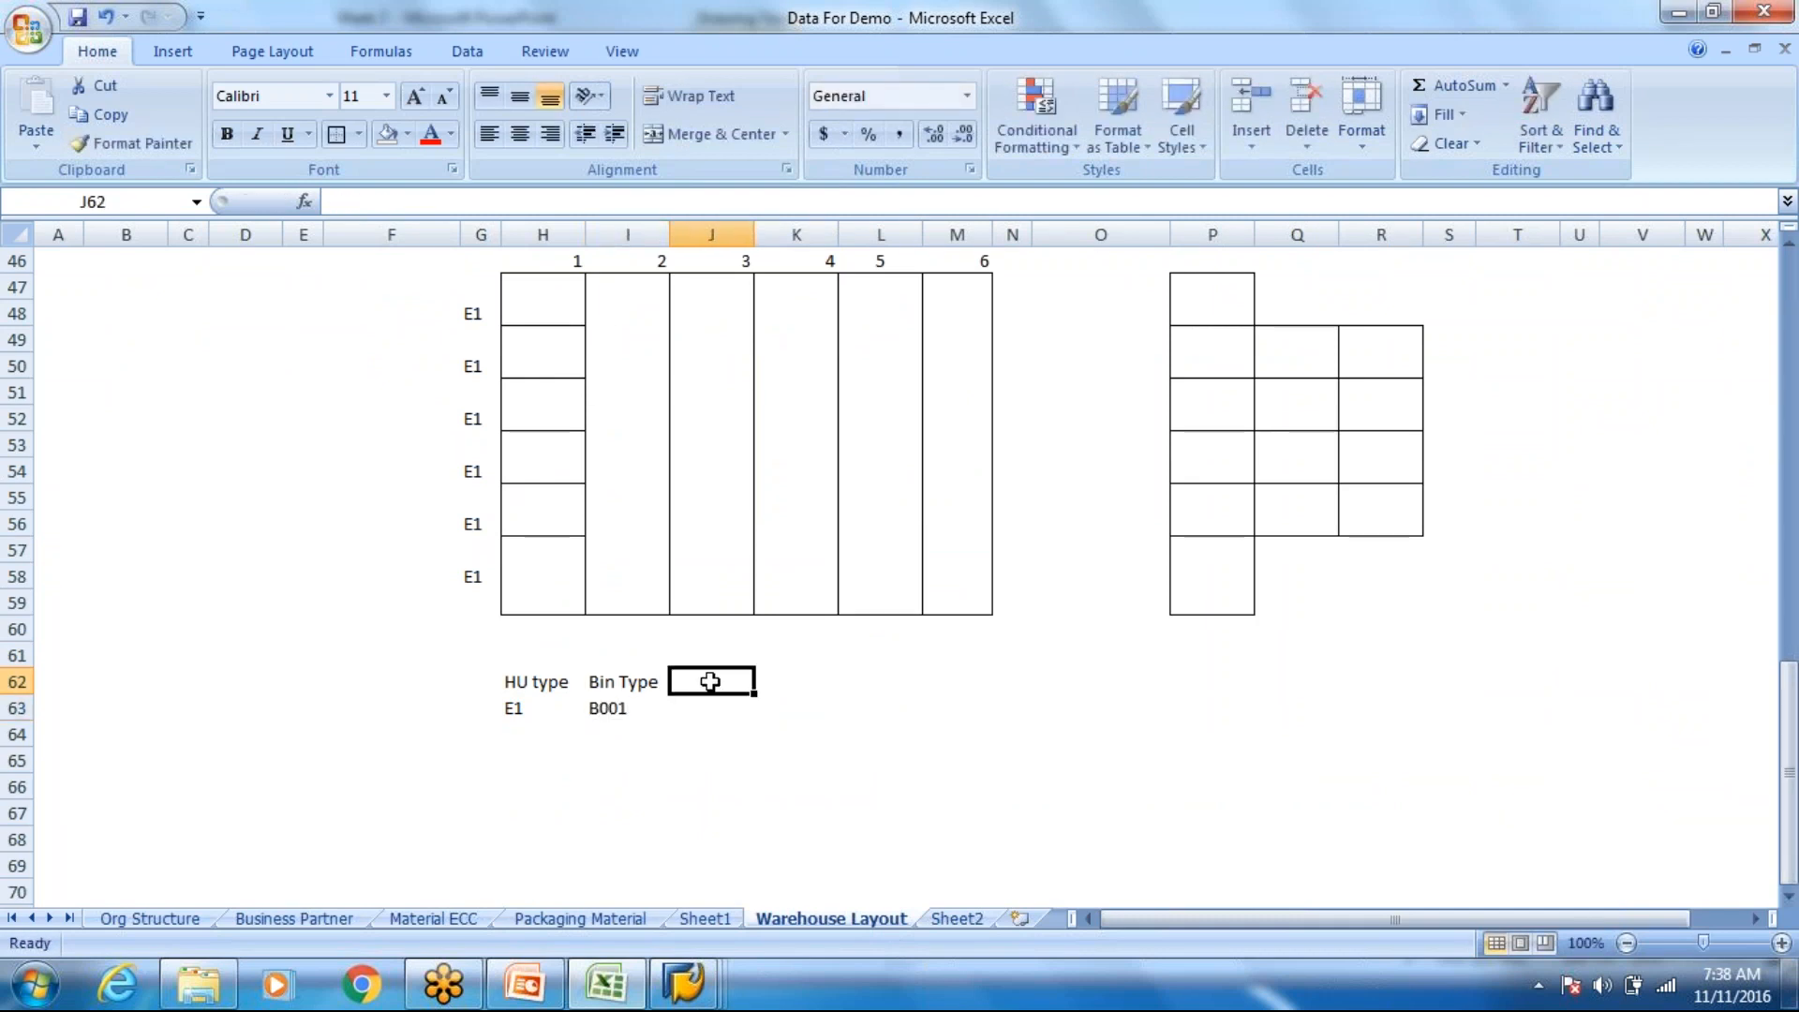
text(Row)
key(Return)
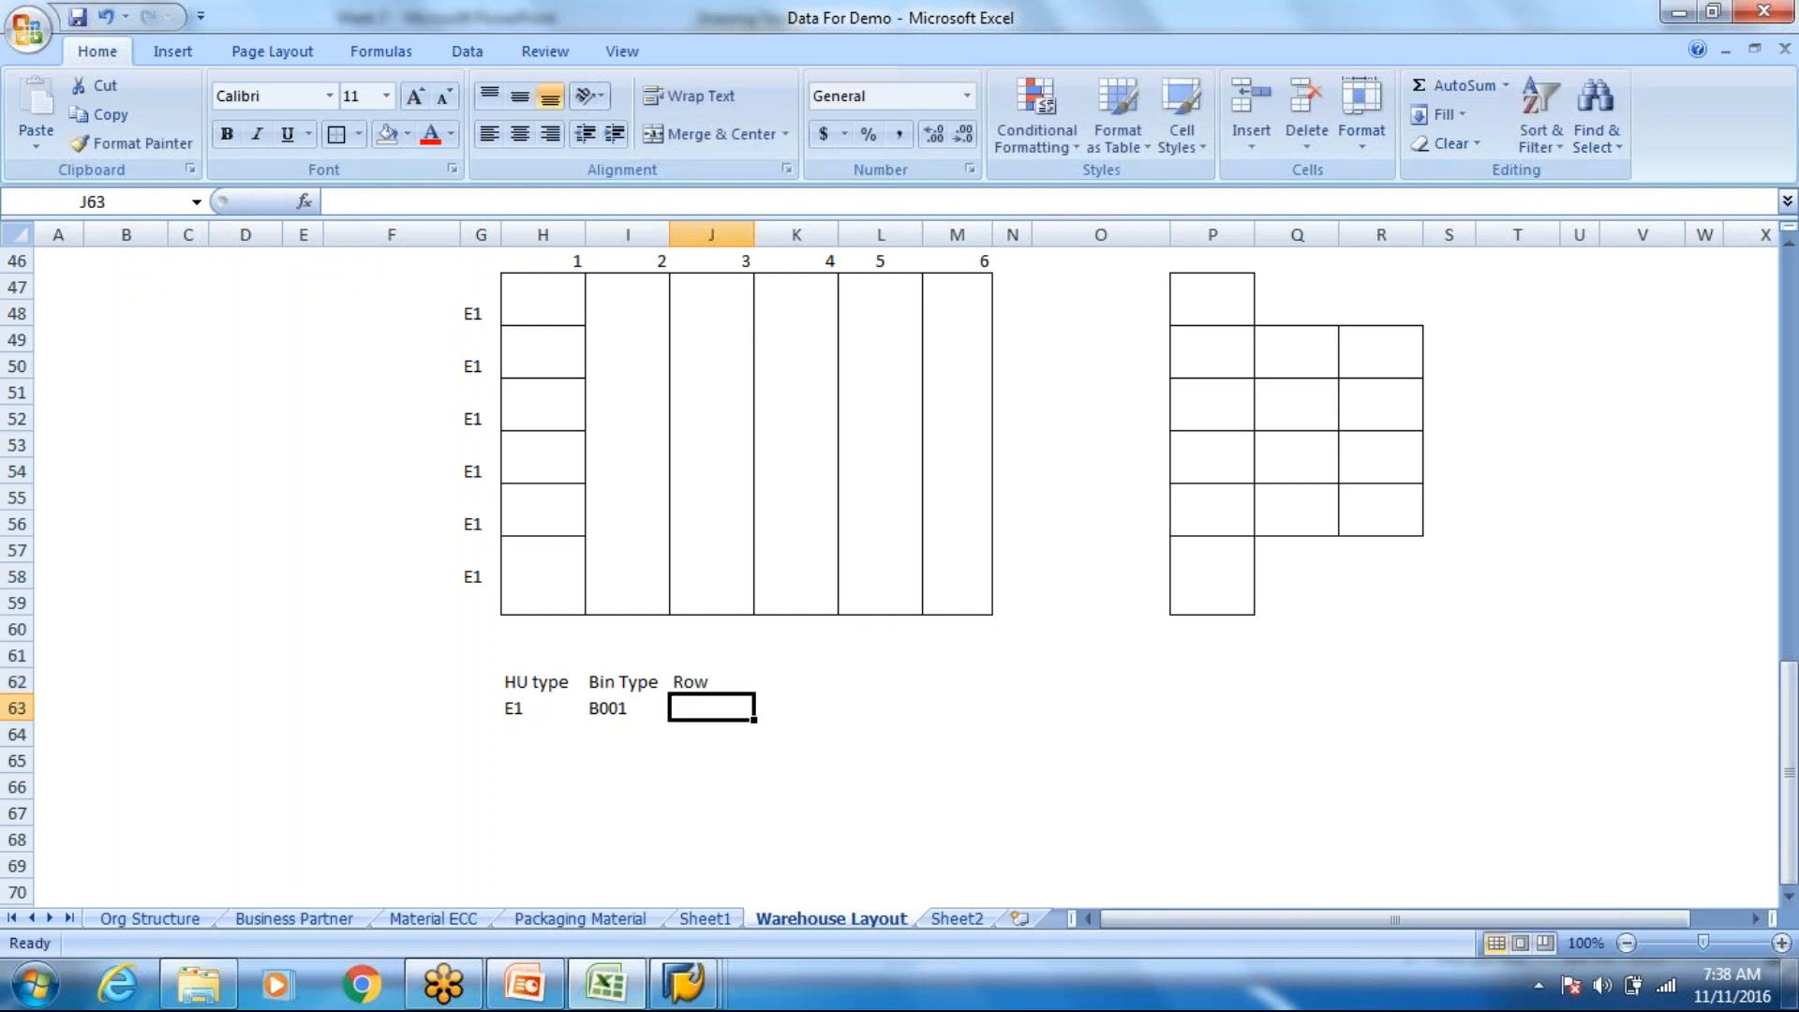
text(6)
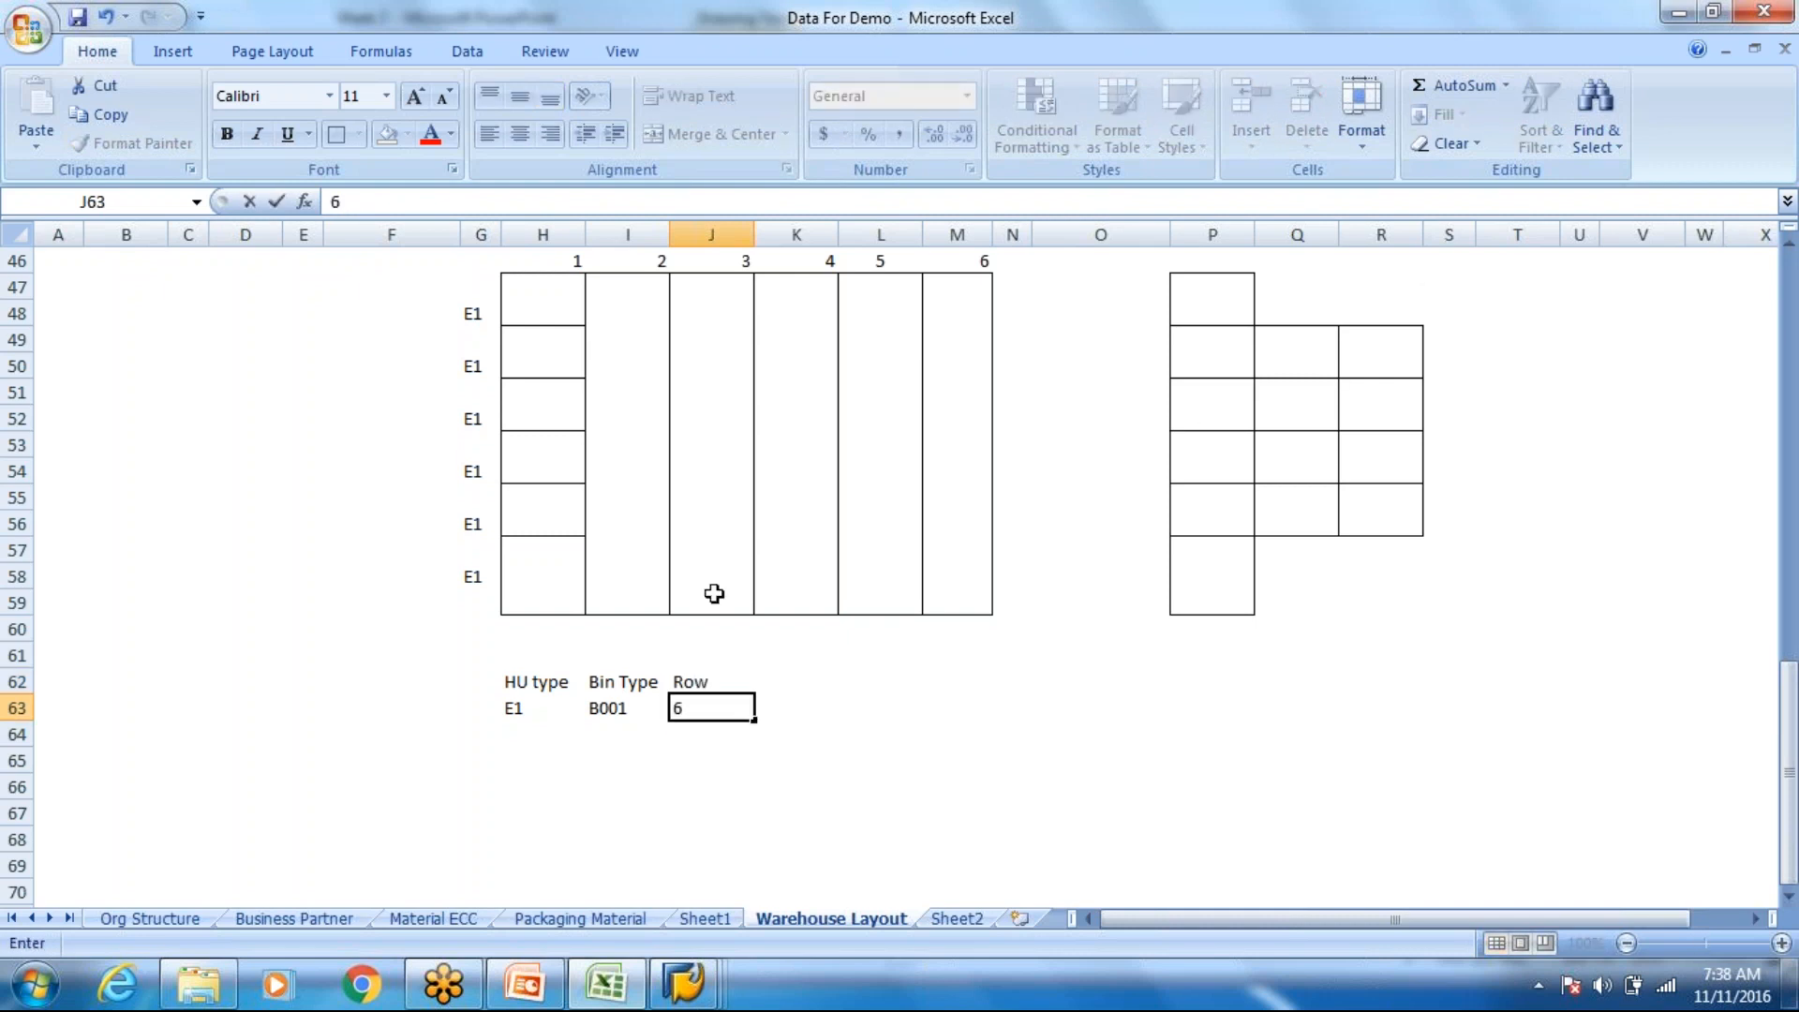
click(803, 681)
text(Height)
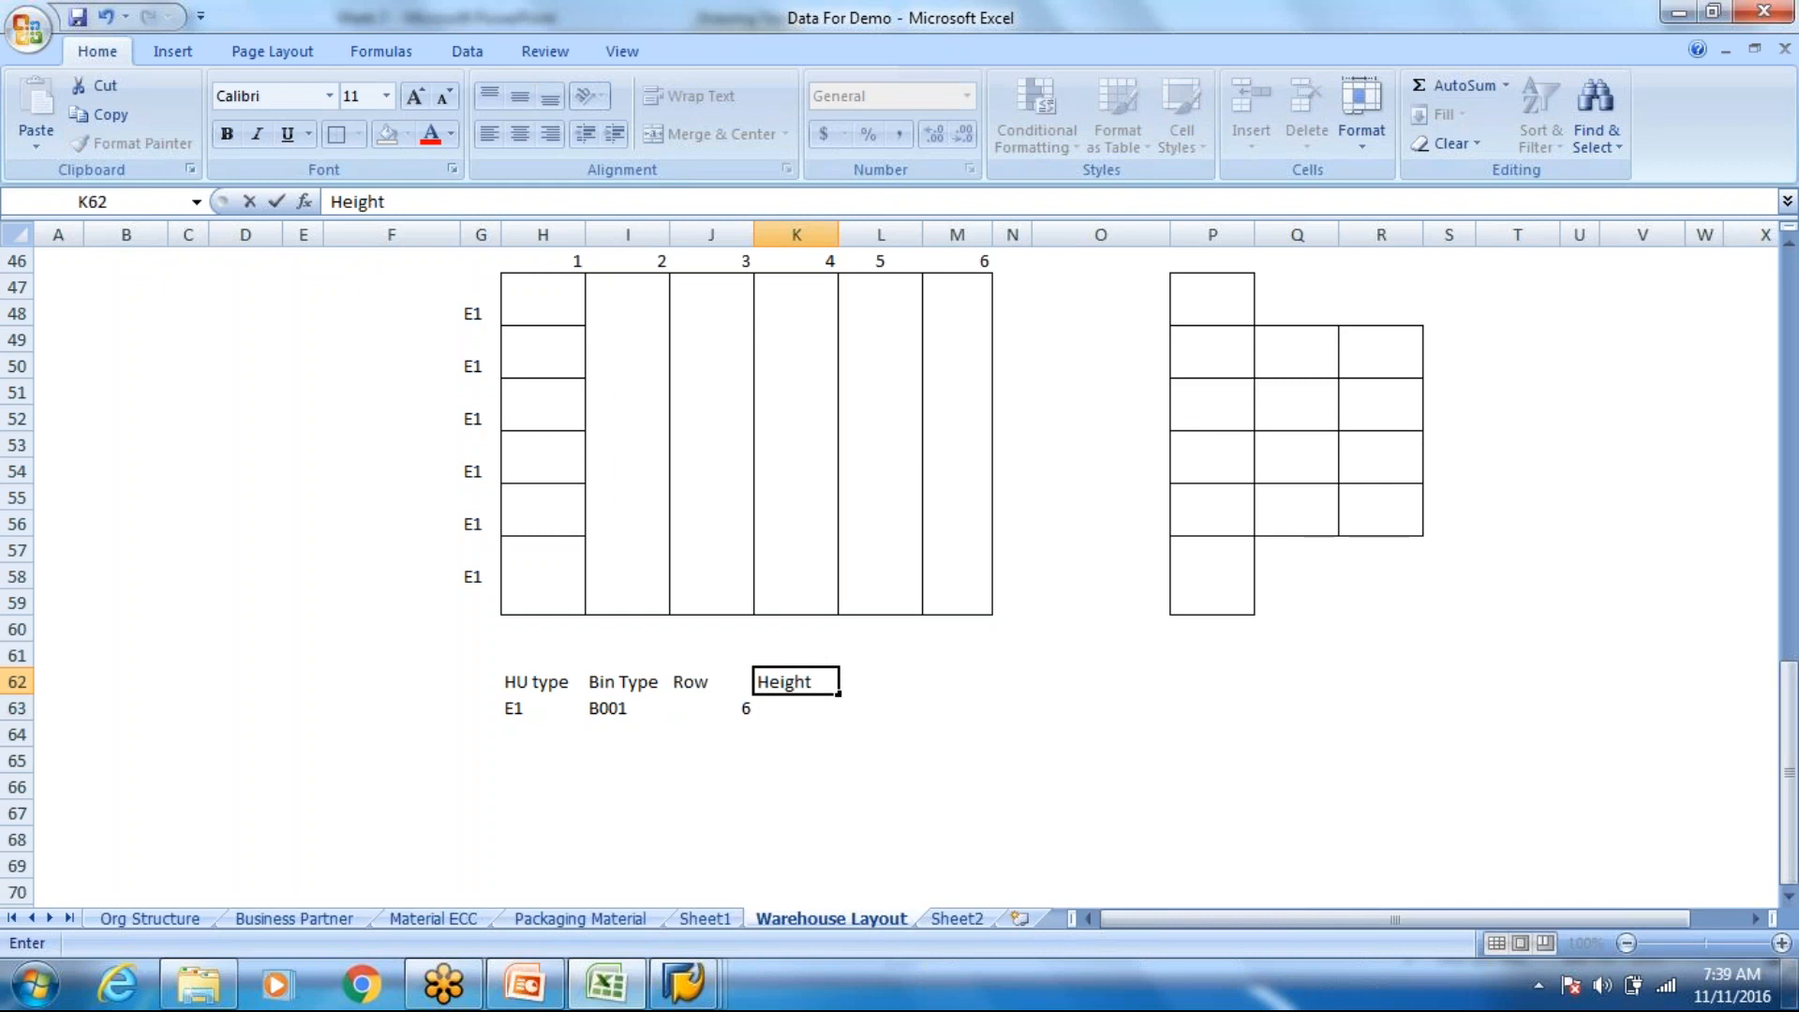
key(Return)
text(3)
key(Tab)
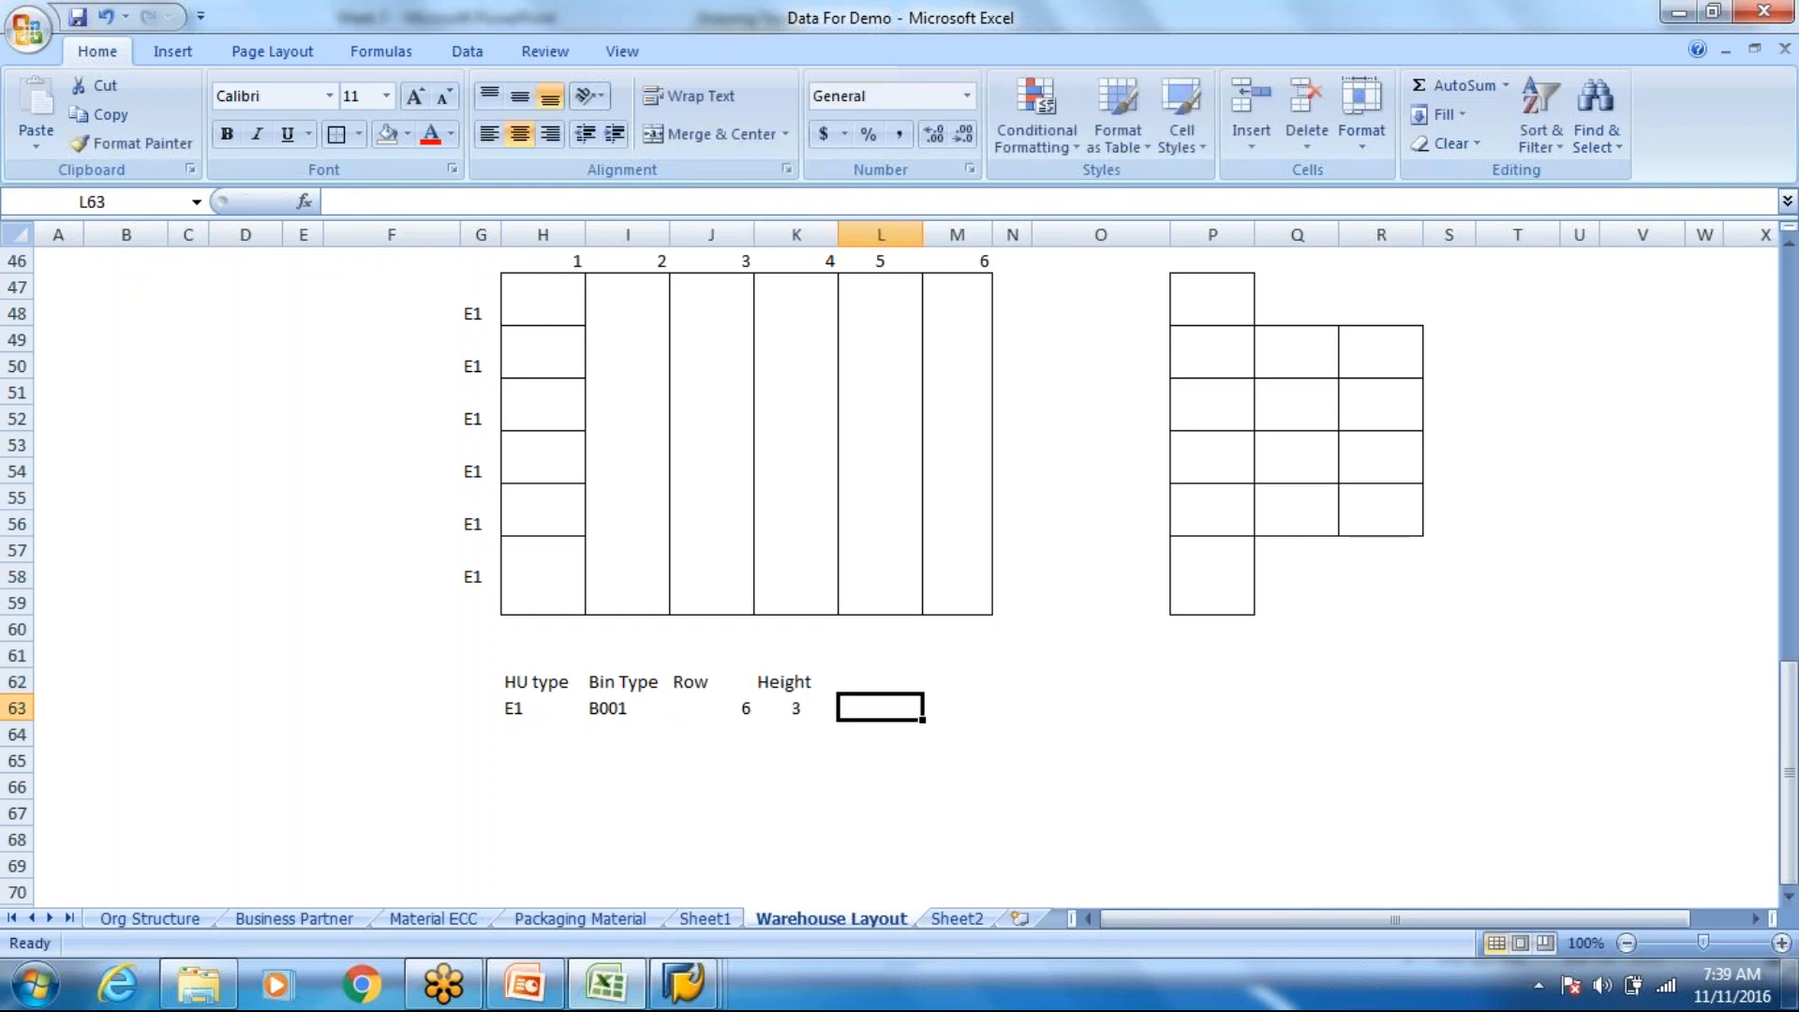
Step: Add the heading No. of HU in L62 and enter 14 beneath it for E1
click(880, 679)
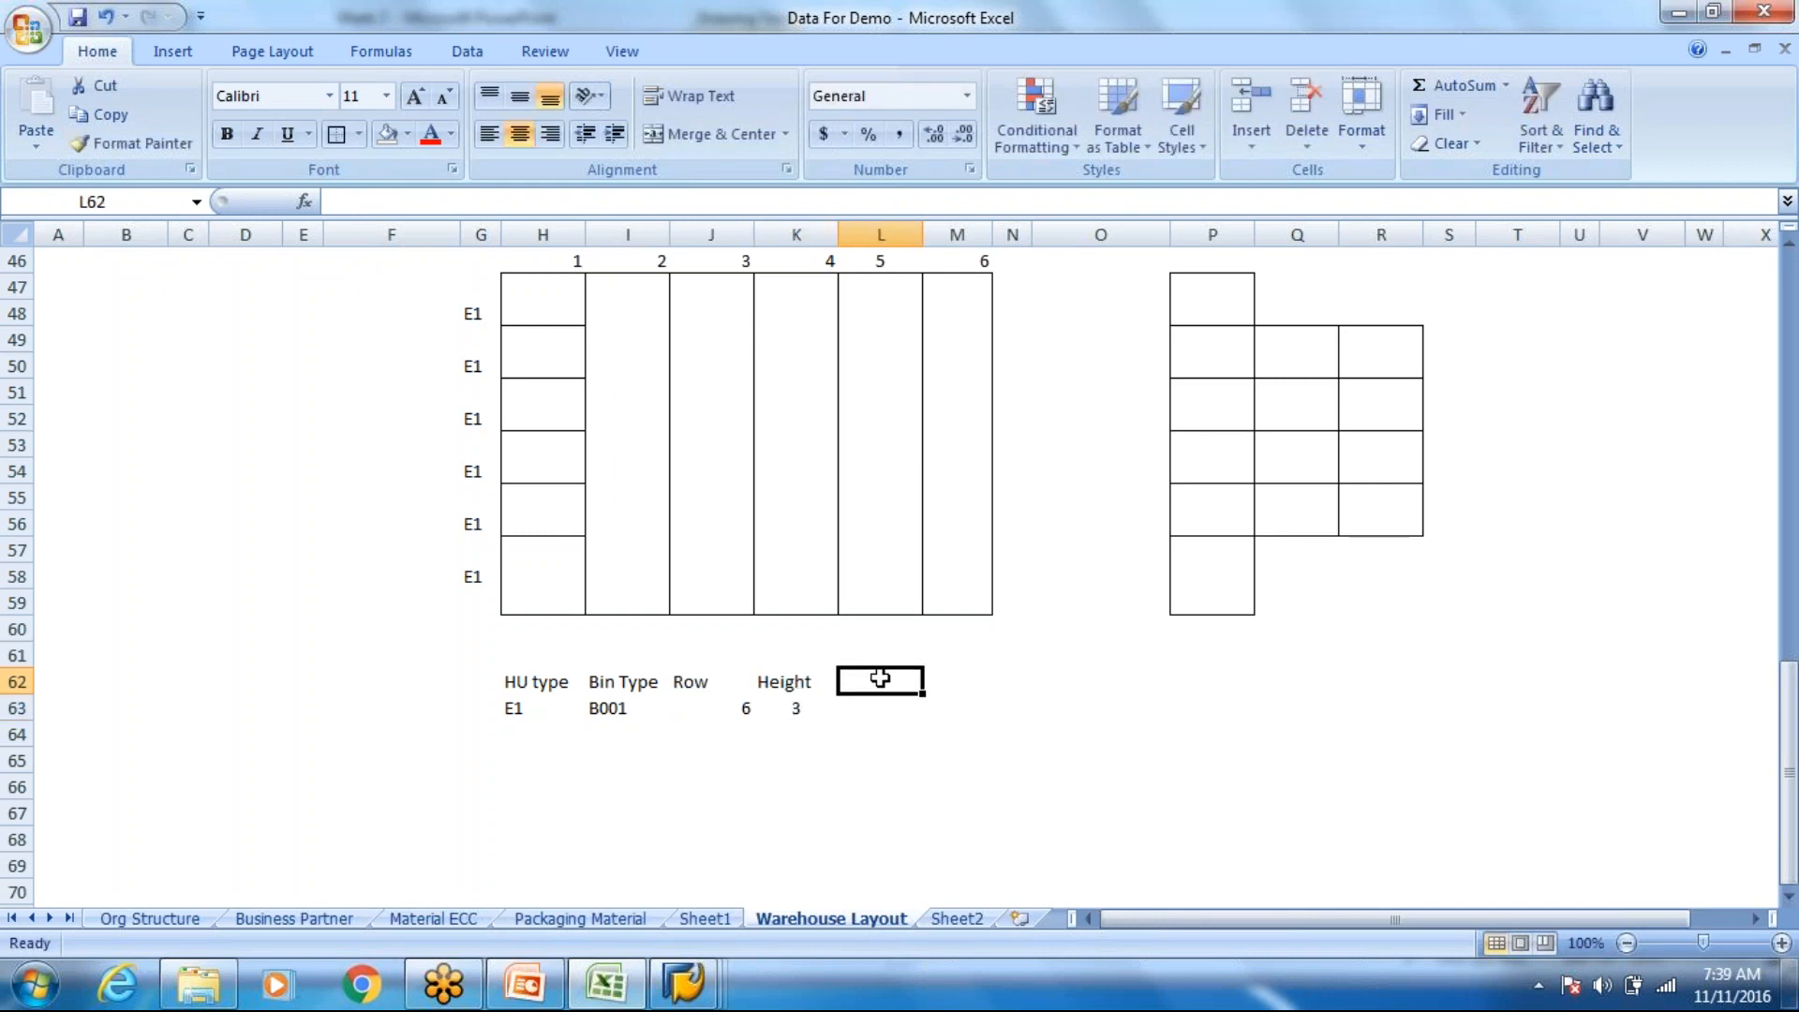
text(Height)
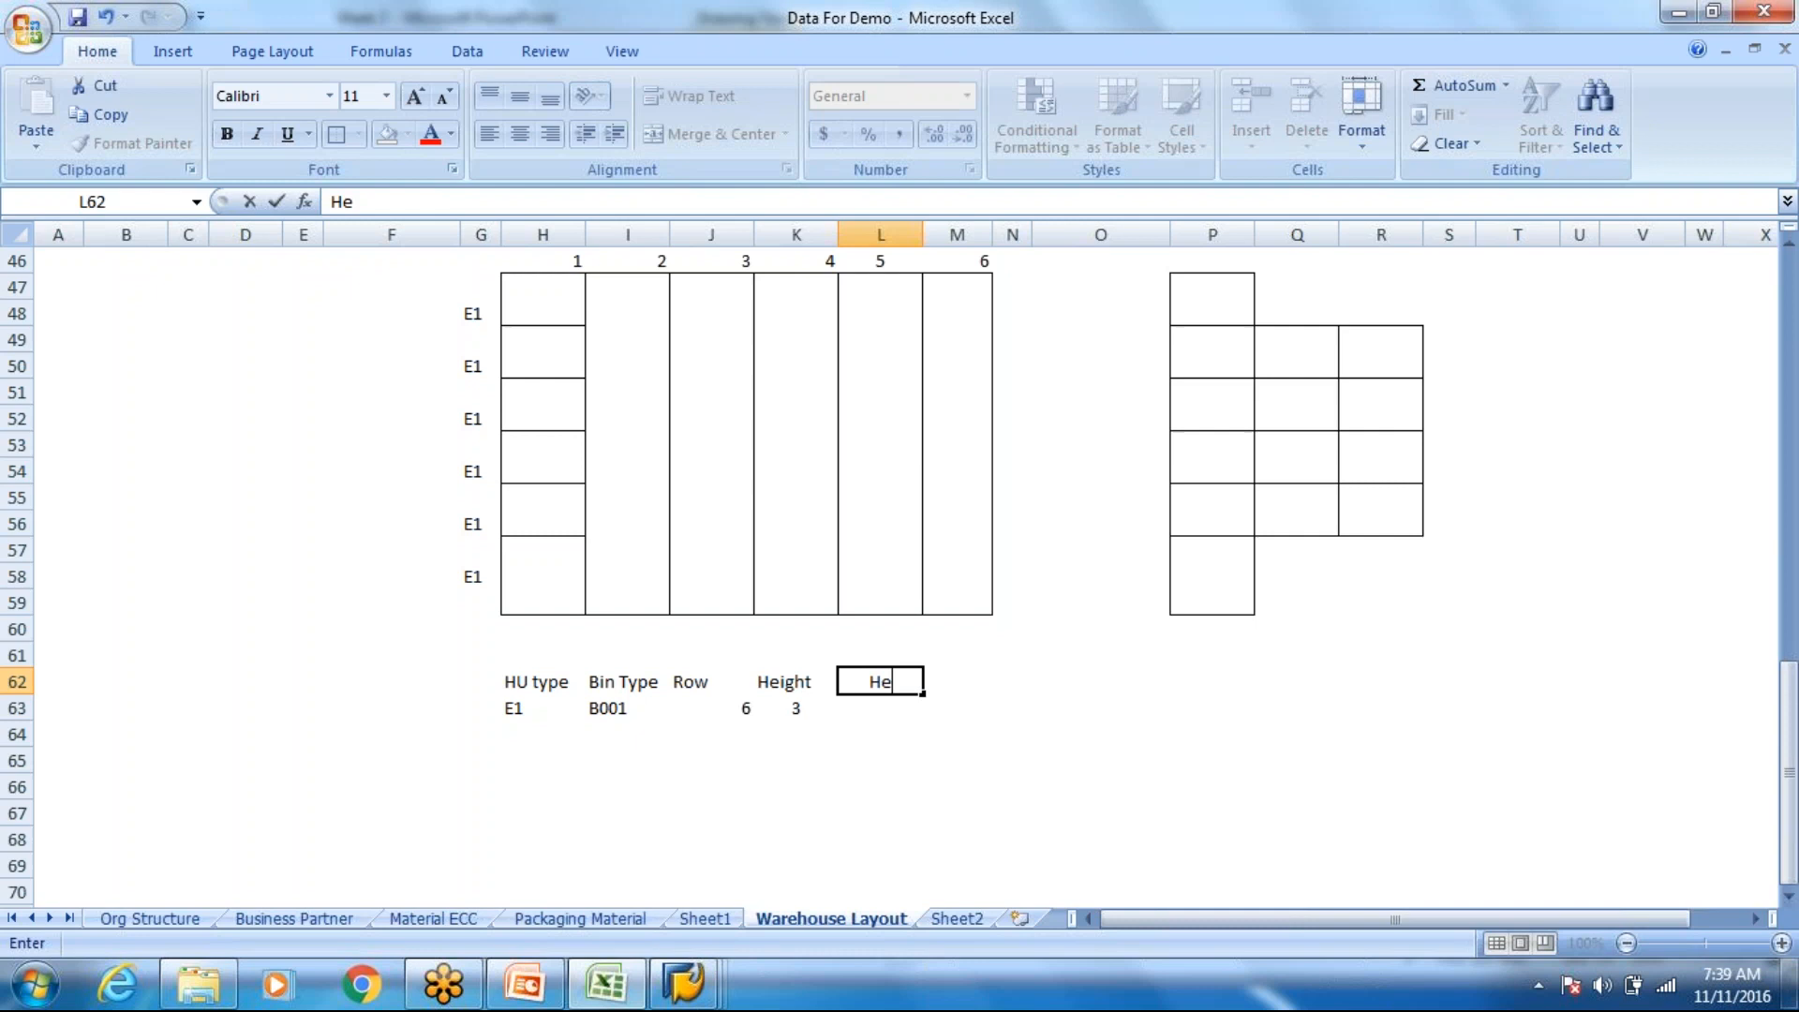
key(BackSpace)
key(BackSpace)
key(BackSpace)
key(BackSpace)
key(BackSpace)
key(BackSpace)
text(No.)
text( og)
key(BackSpace)
text(f HU)
key(Left)
key(Down)
key(Right)
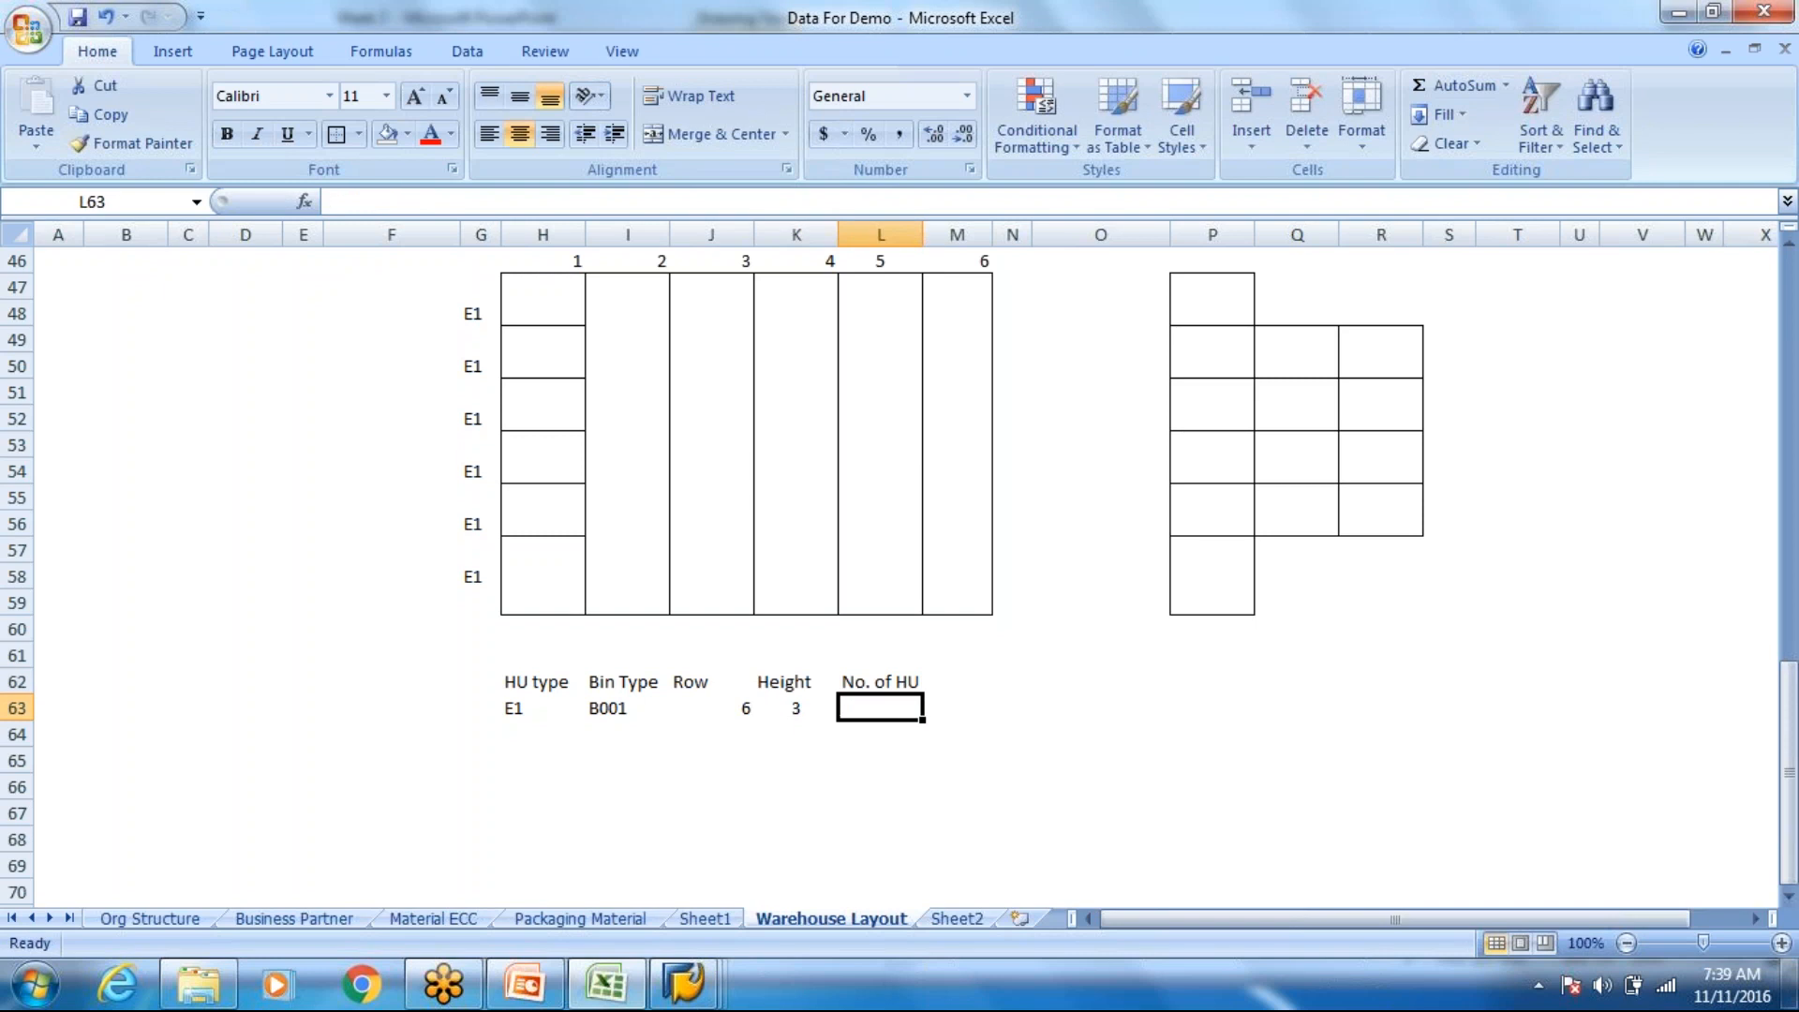
text(14)
key(Return)
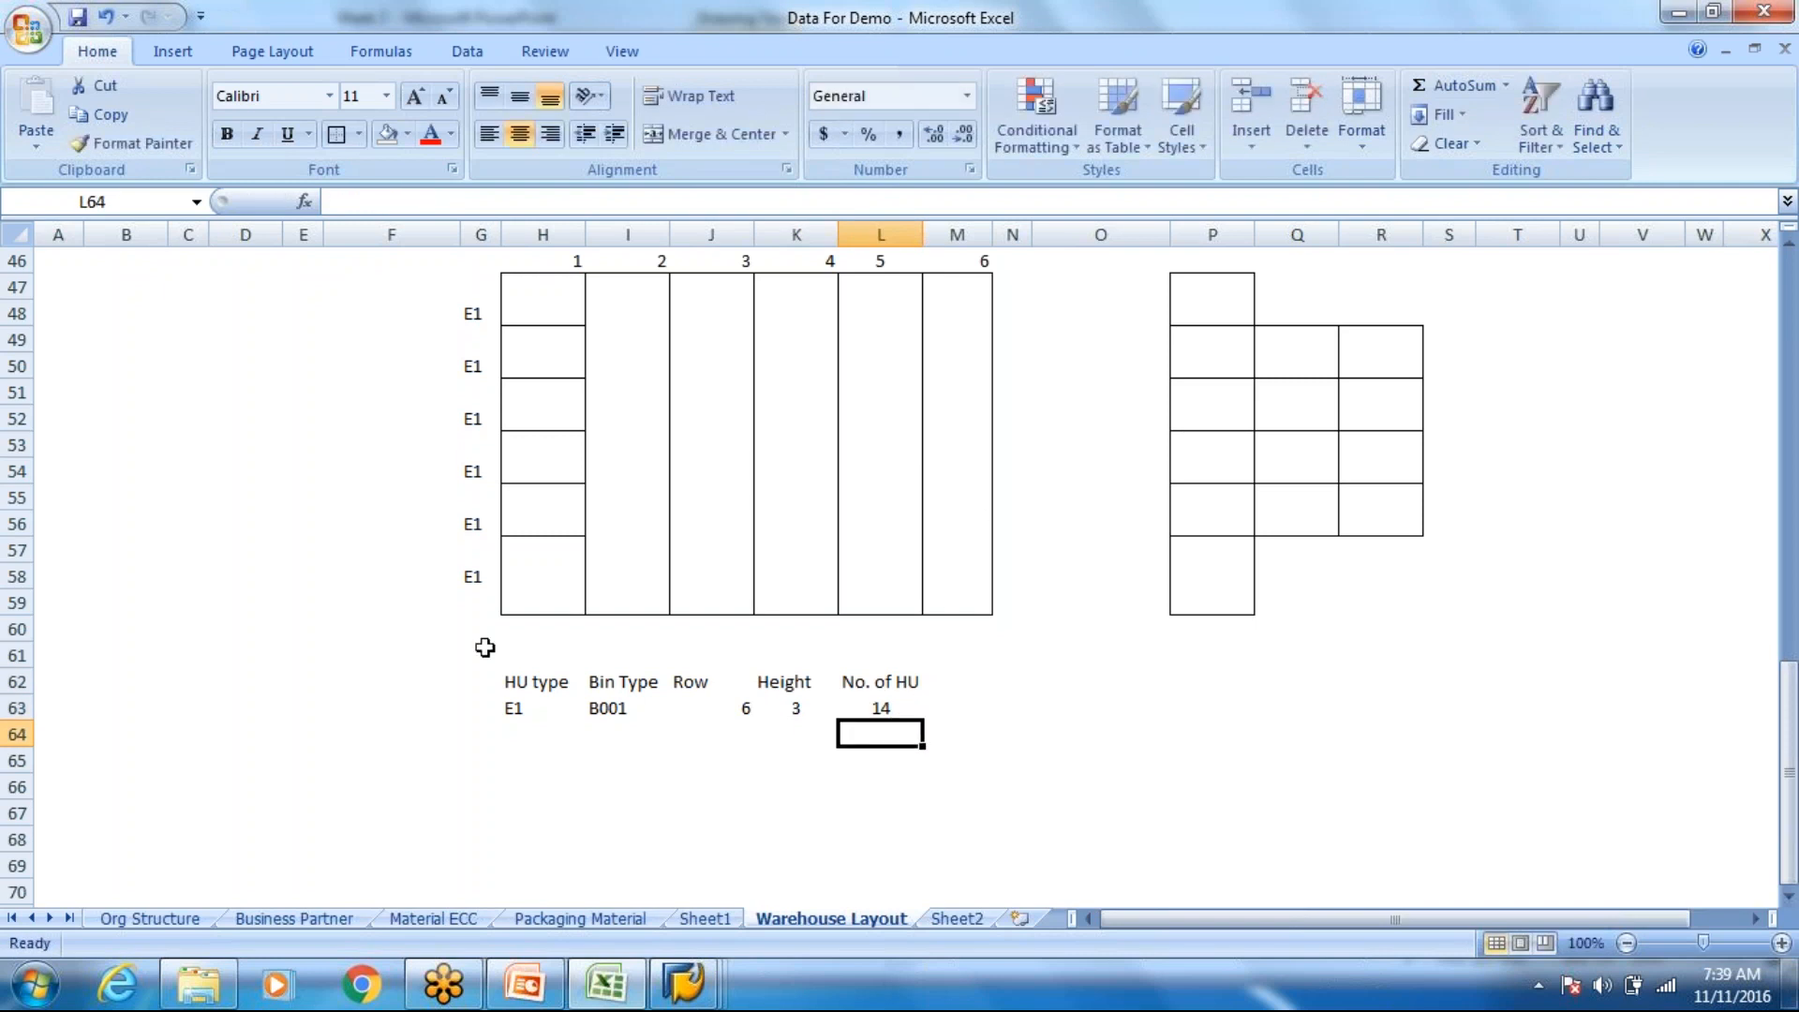
Step: Divide row 2 of the layout into single-cell blocks by applying all borders to I47:I59
drag(634, 281, 639, 336)
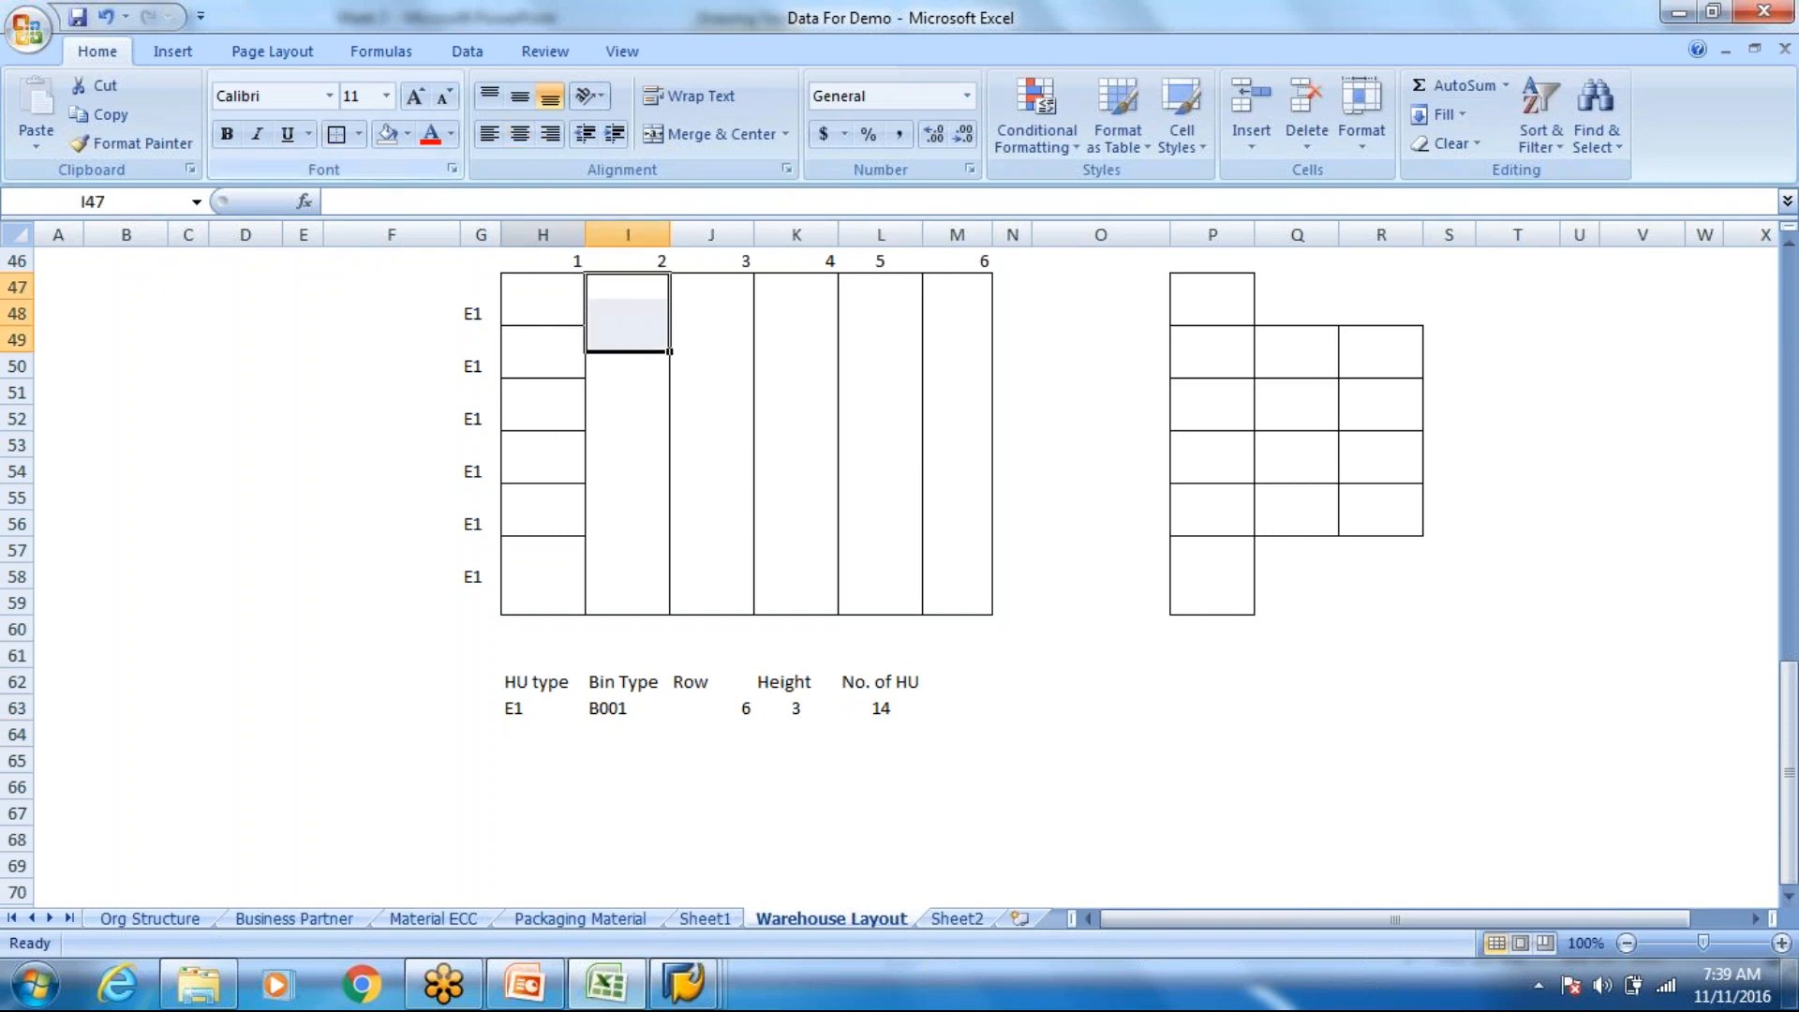
click(607, 311)
drag(618, 284, 643, 605)
click(360, 145)
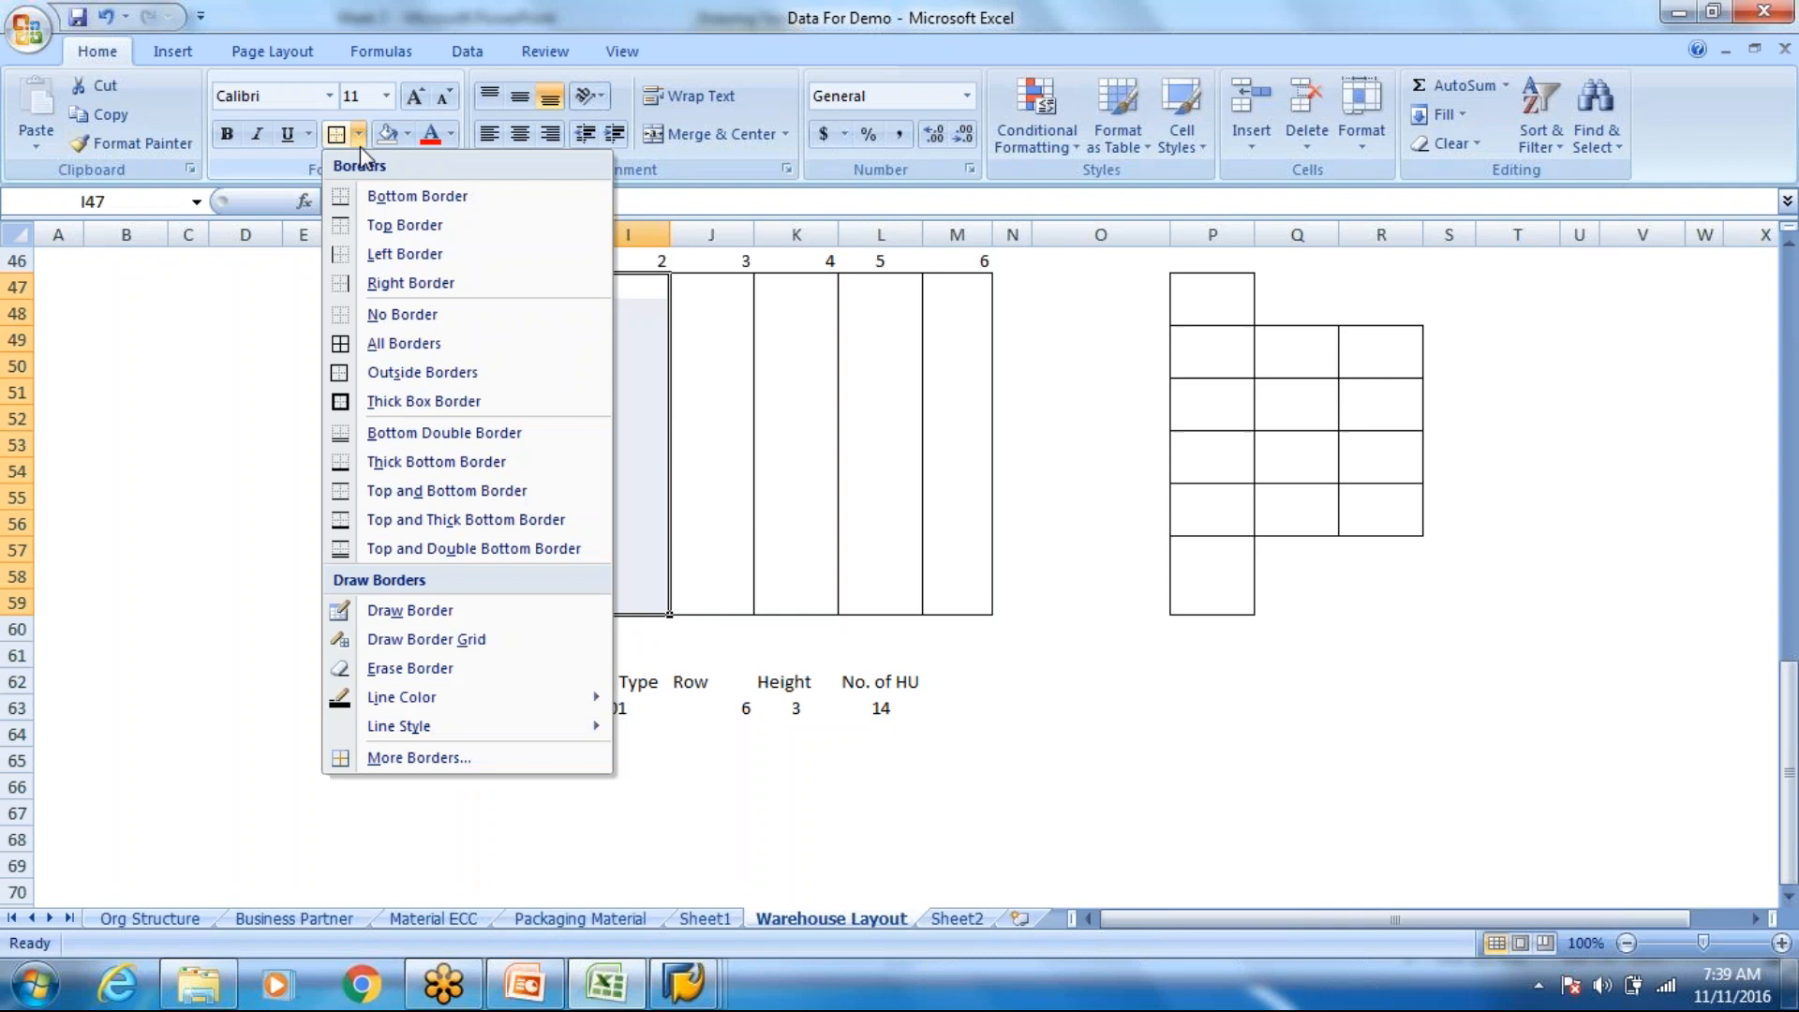
click(403, 343)
click(620, 292)
Step: Enter the HU type C1 in H64, below E1
click(532, 744)
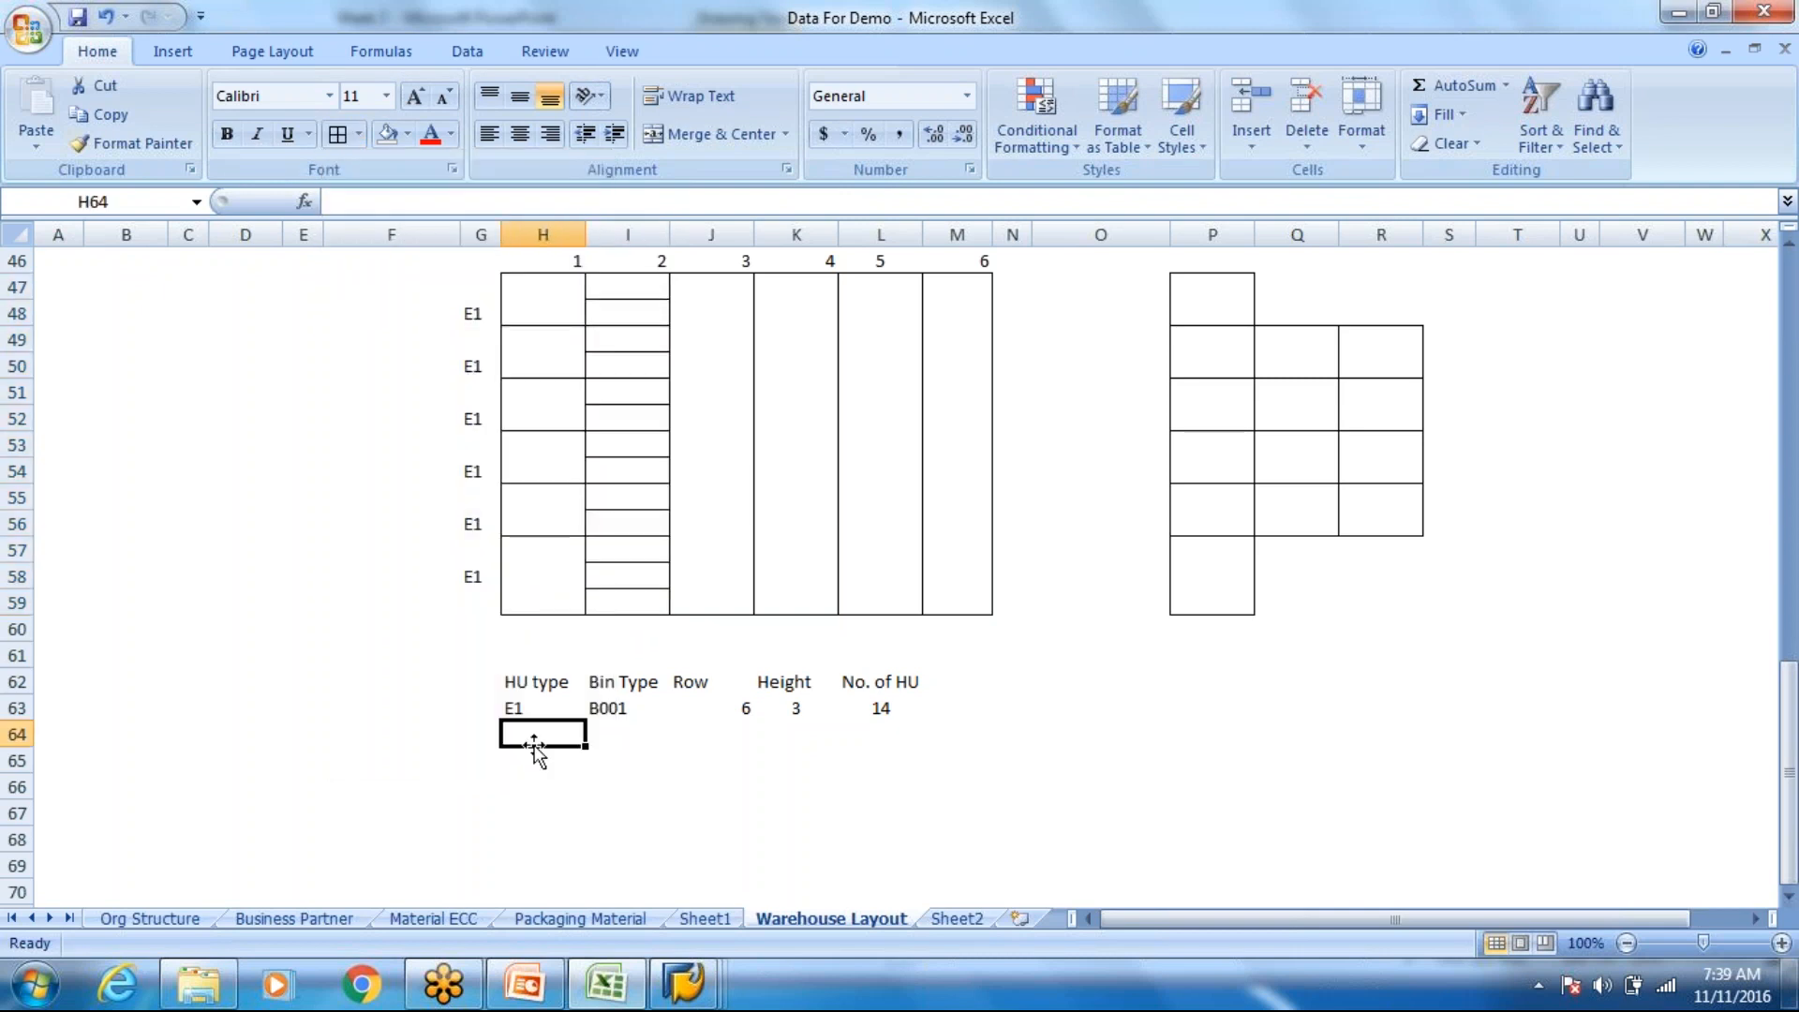
text(C1)
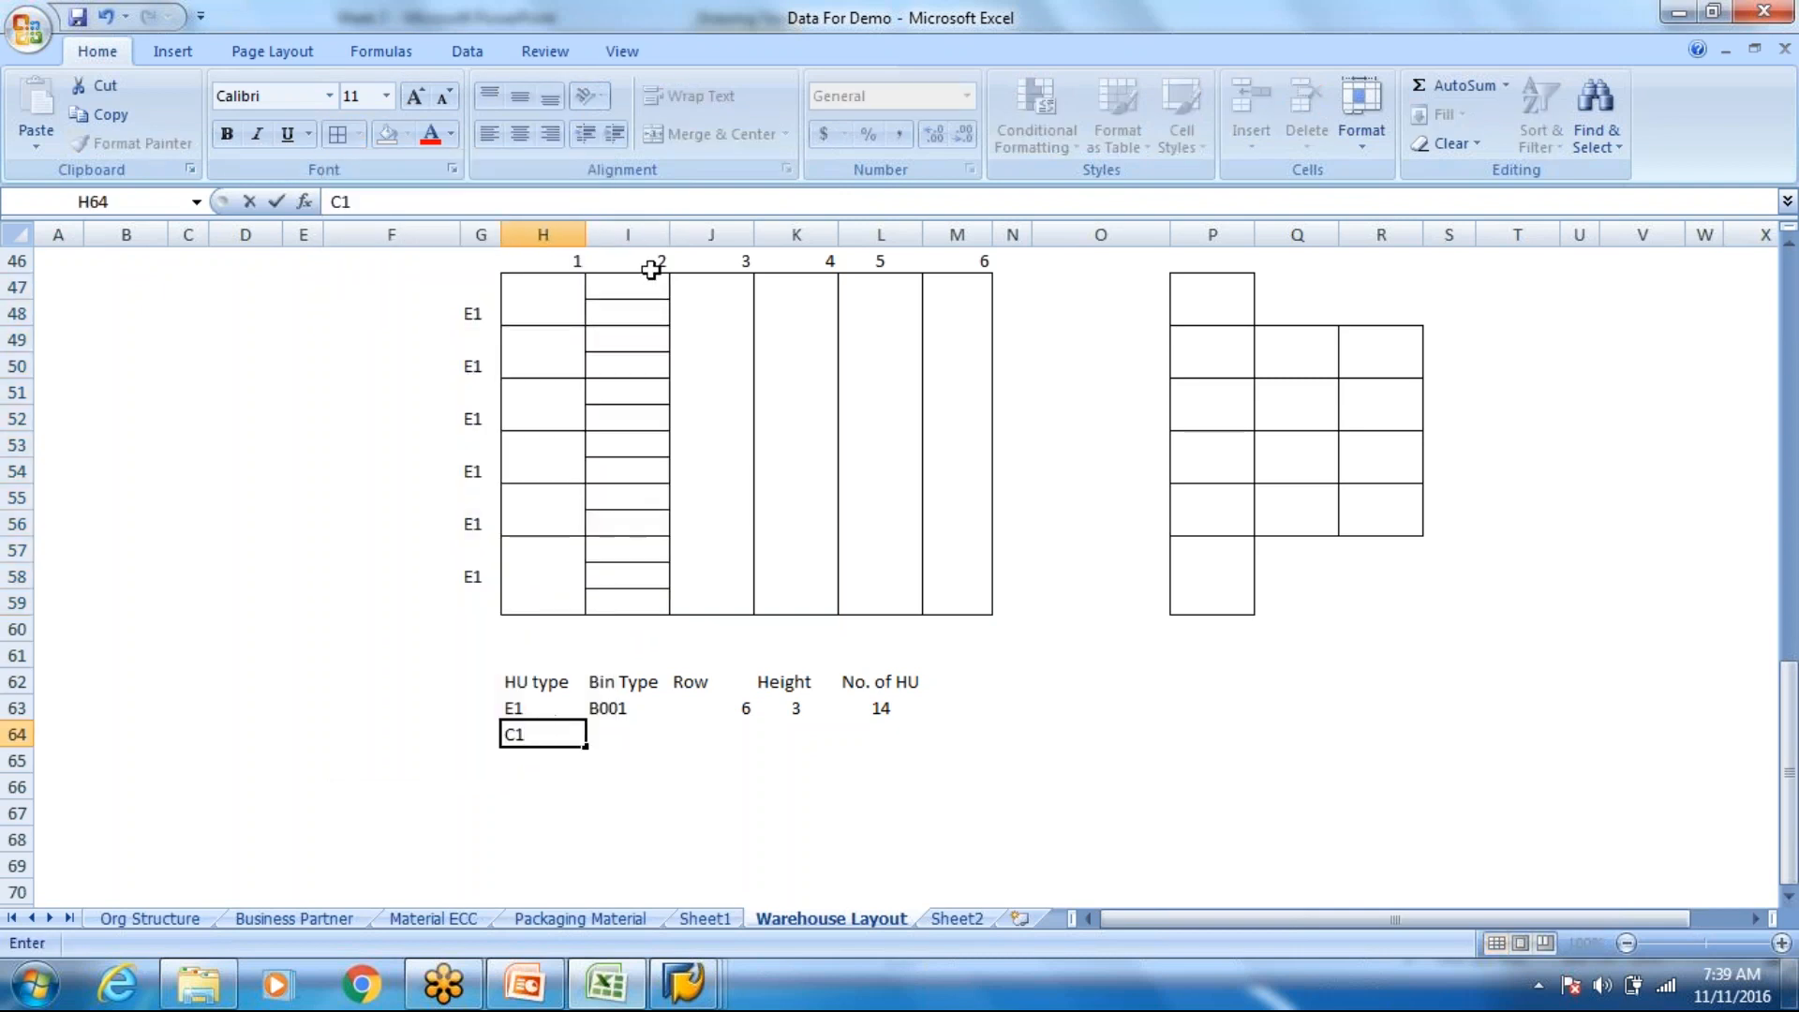
Step: Go through the single-cell blocks of row 2 in I47:I59 to count how many HUs fit
drag(637, 284, 626, 576)
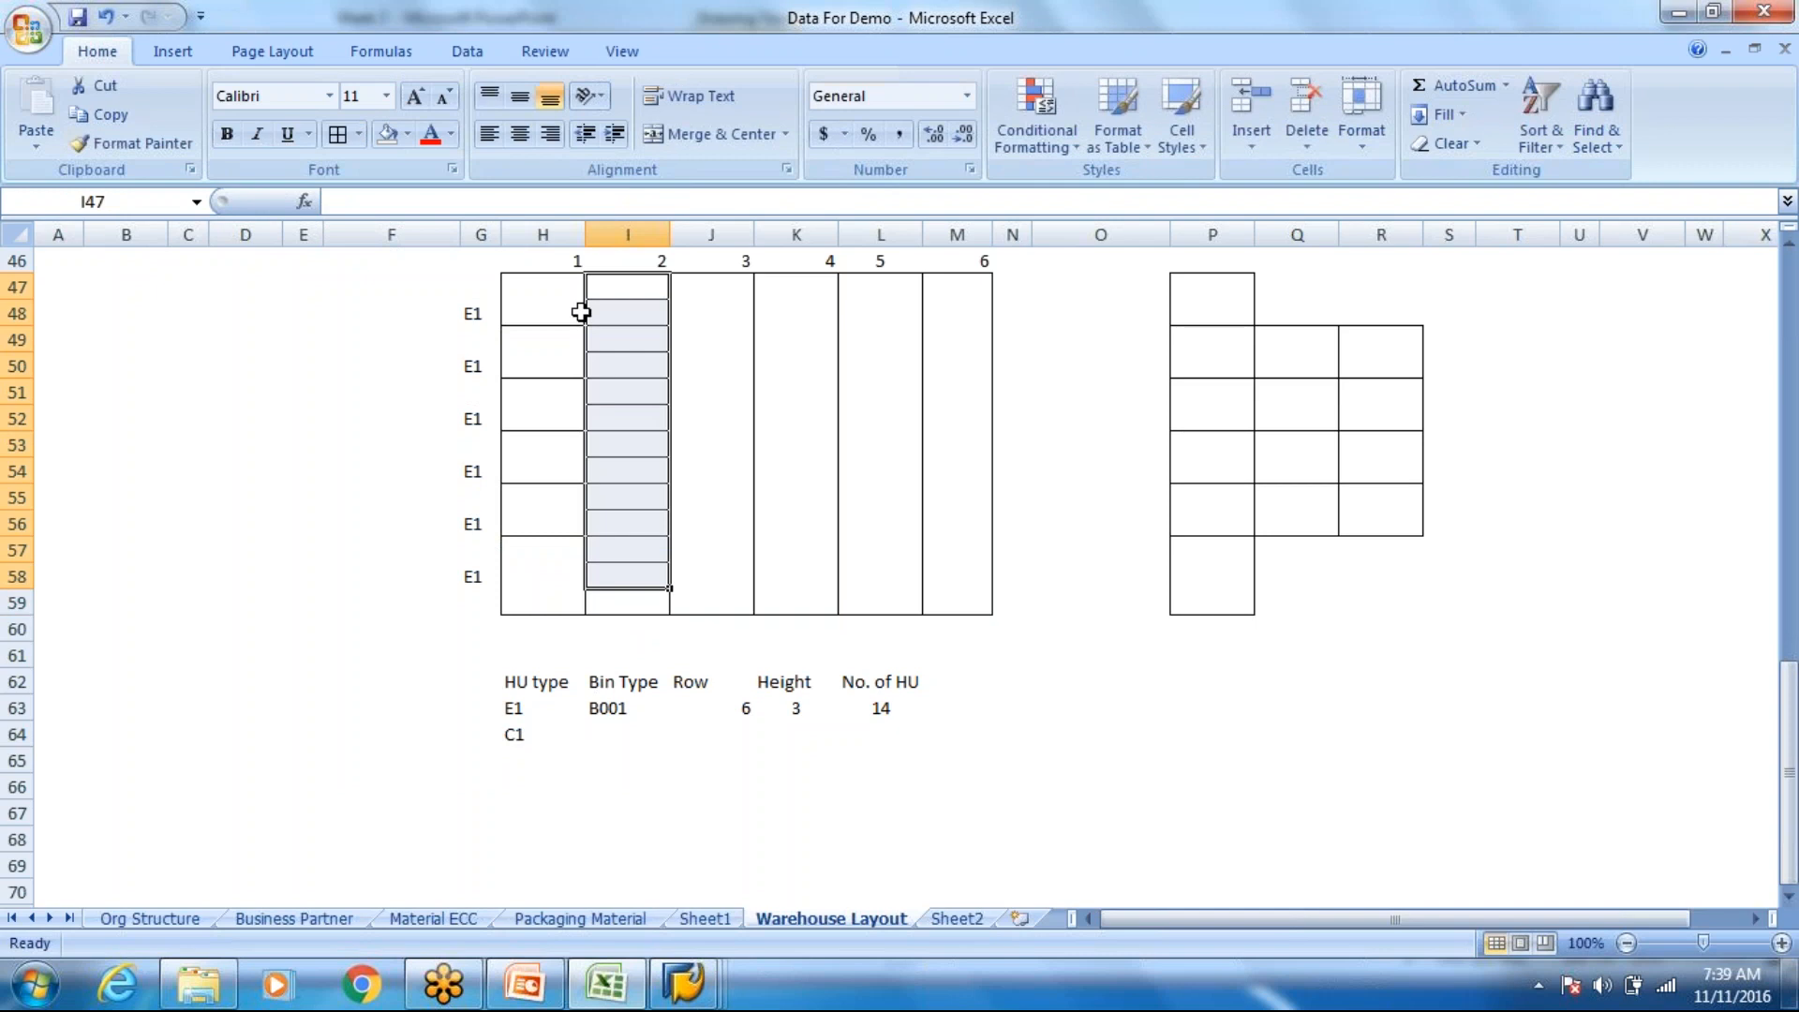
click(623, 347)
key(Down)
key(Down)
key(Down)
key(Down)
key(Down)
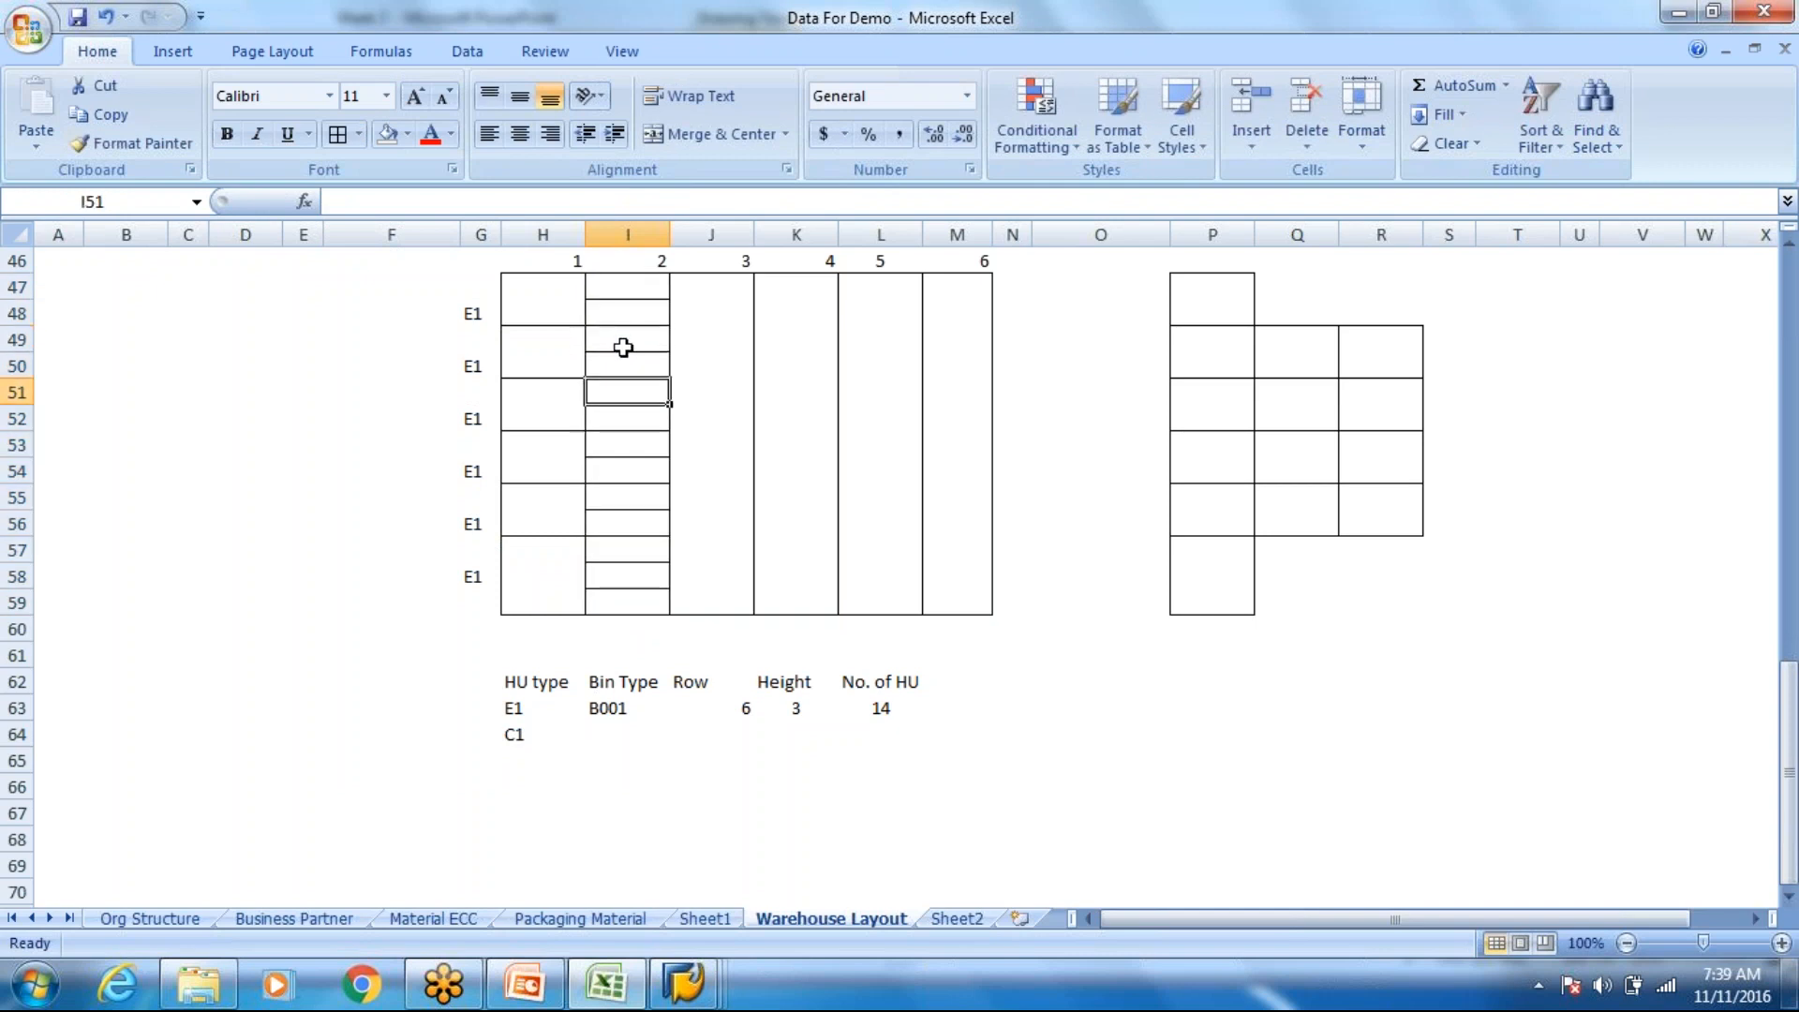
key(Down)
key(Down)
key(Down)
key(Down)
key(Down)
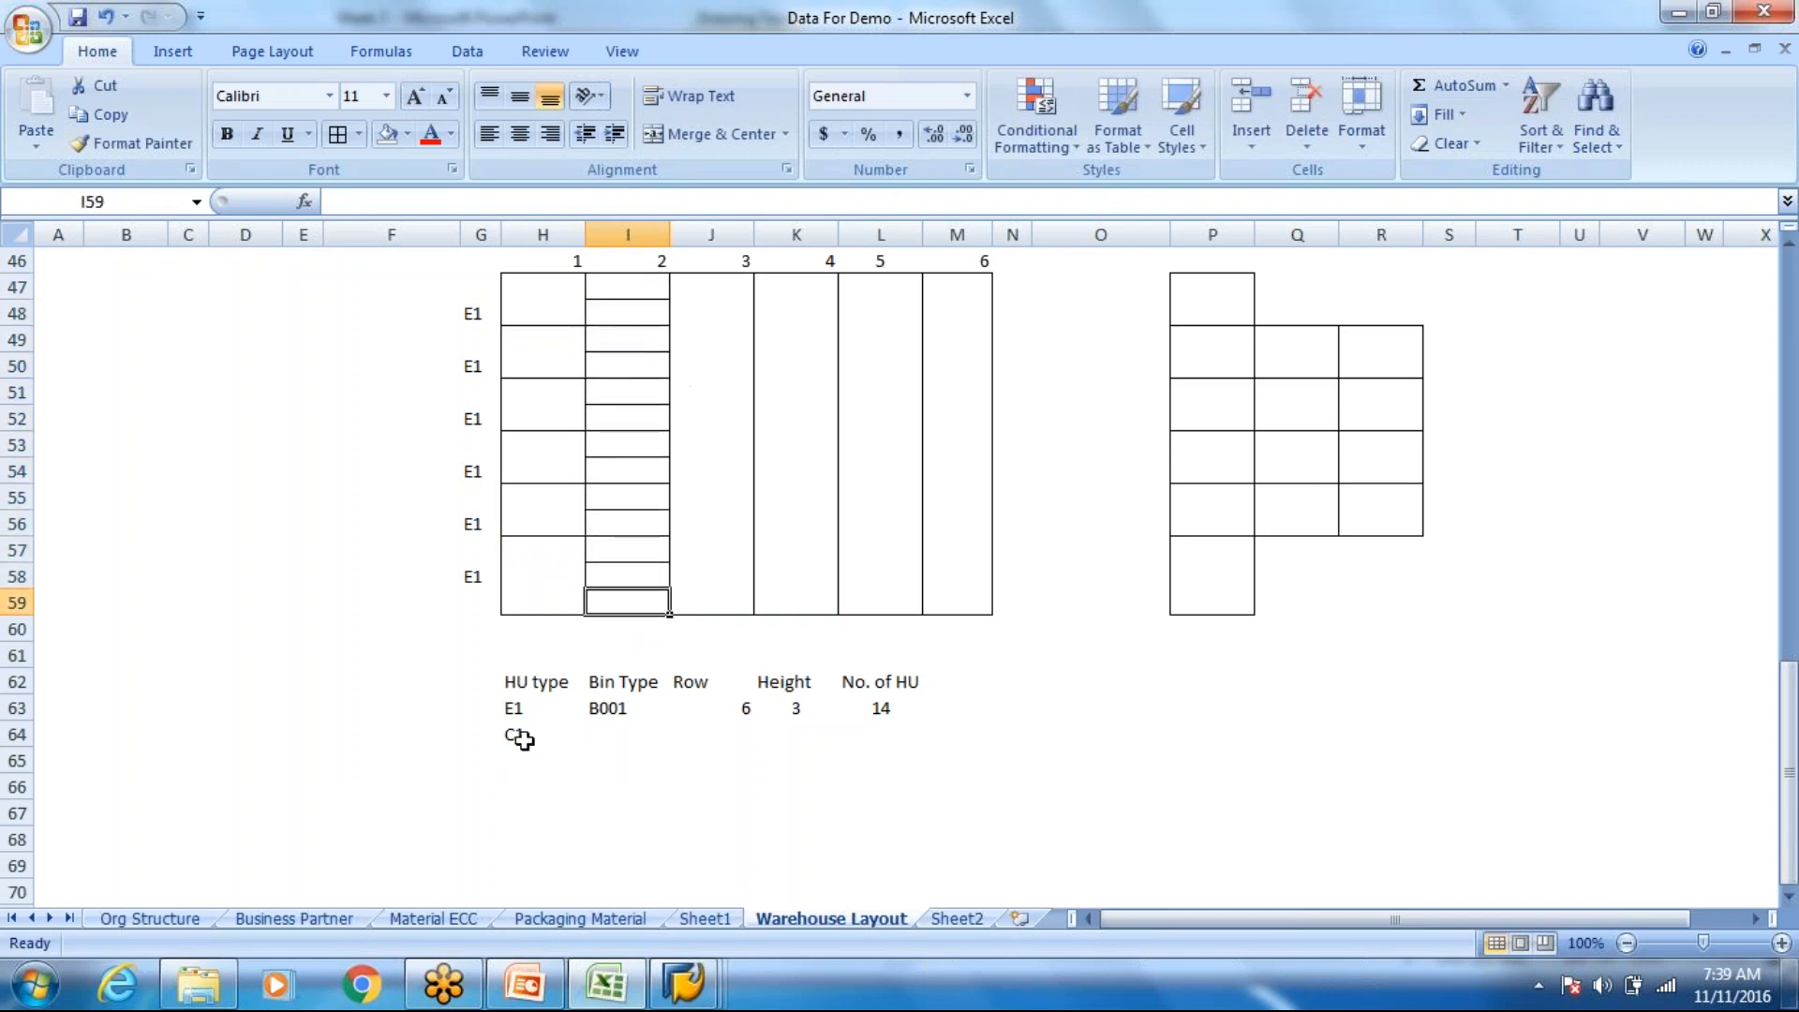
Step: Enter bin type B001 in I64 and row value 13 in J64 for C1
click(608, 726)
text(B001)
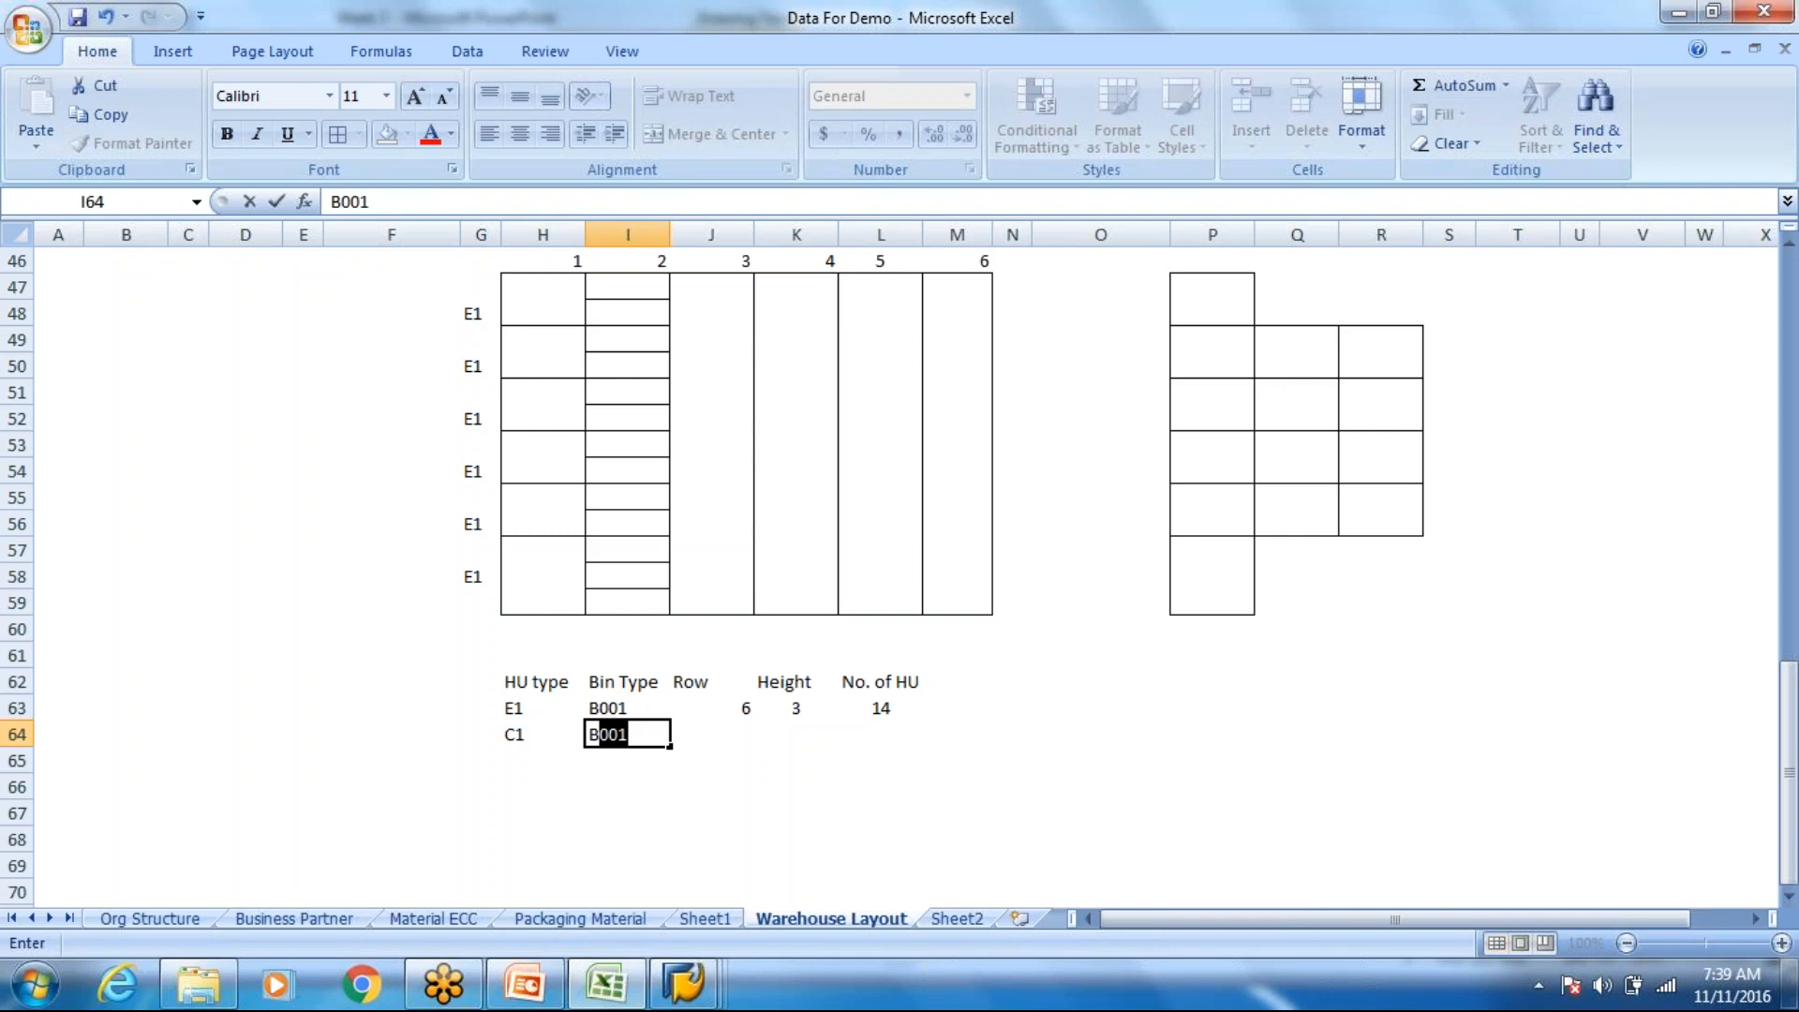
key(Tab)
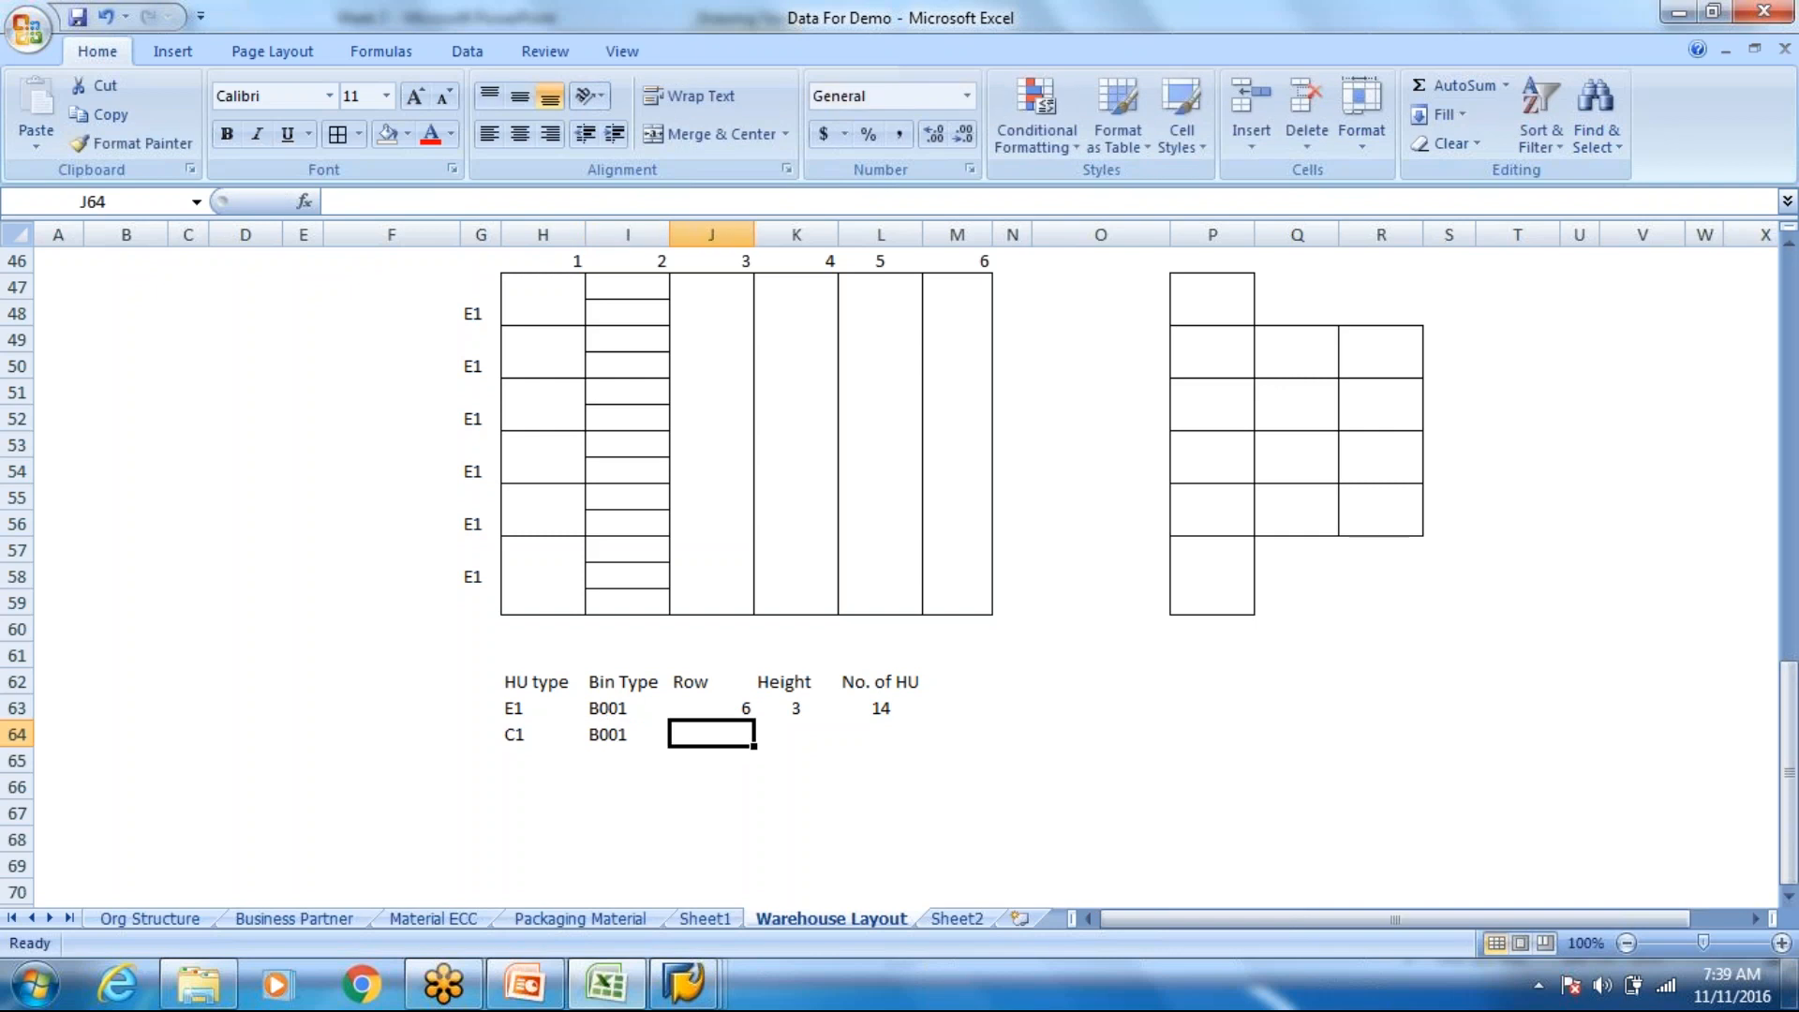
text(1)
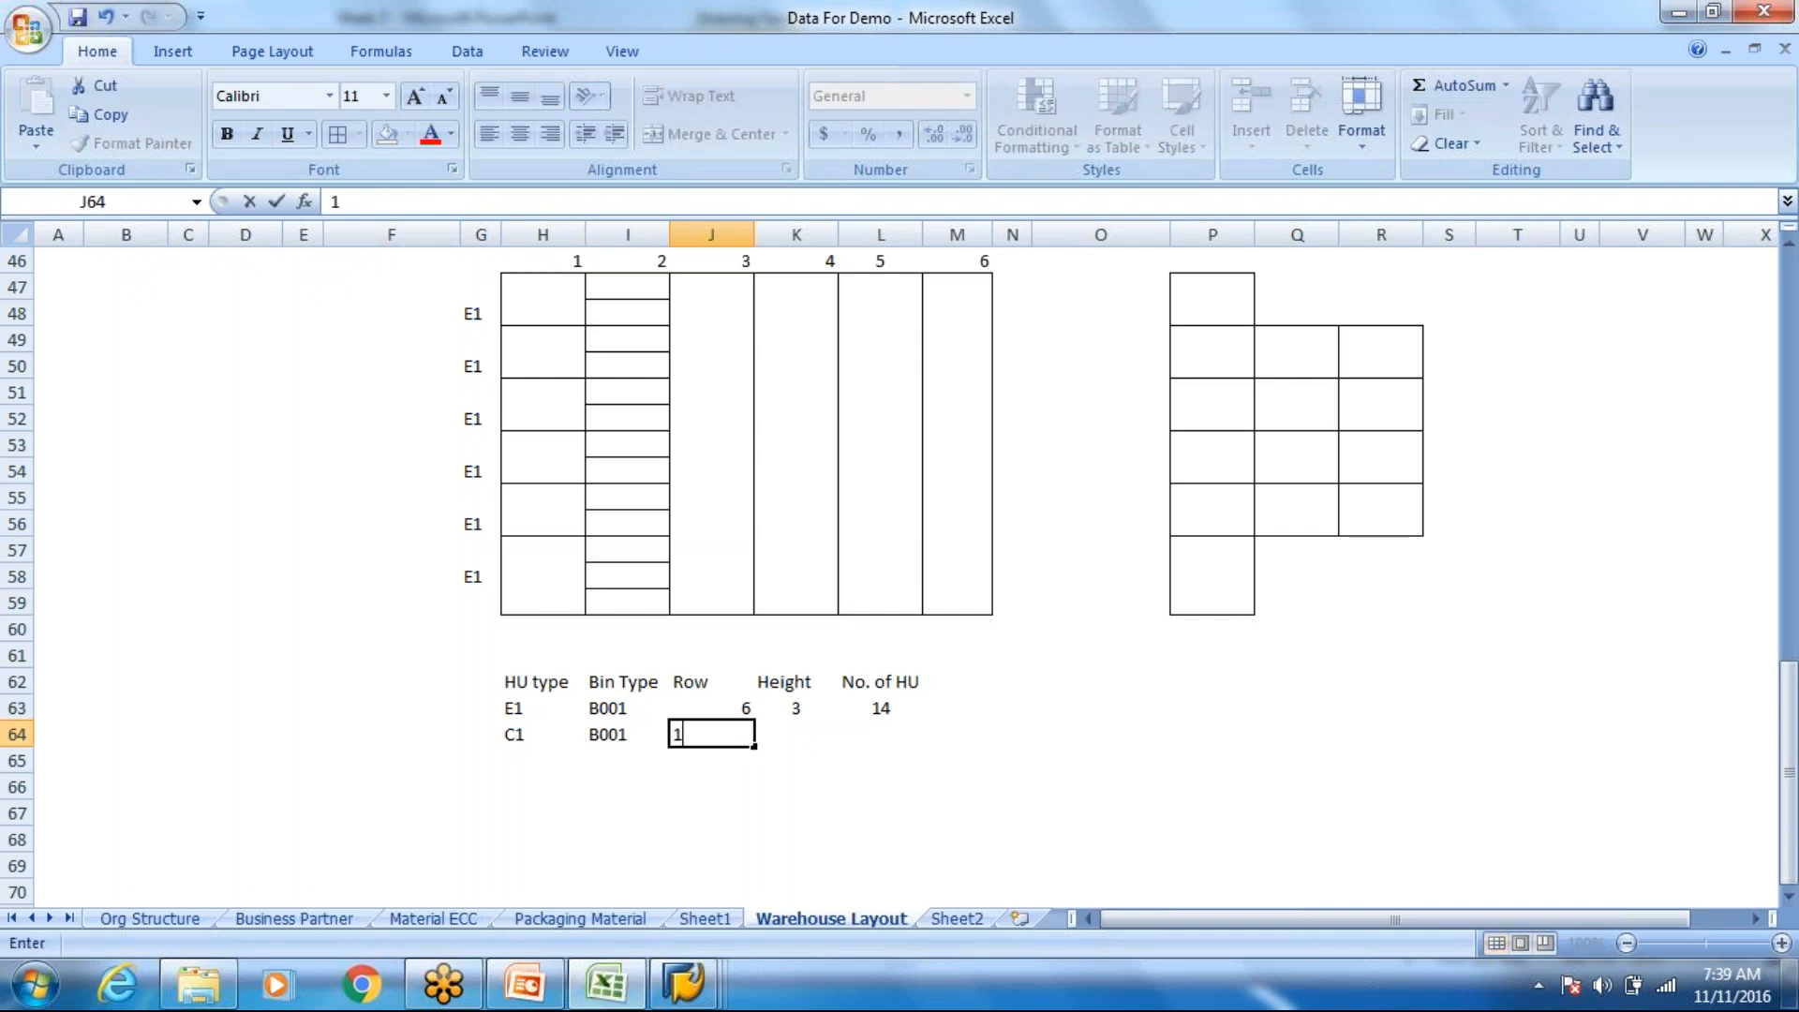
text(3)
key(Tab)
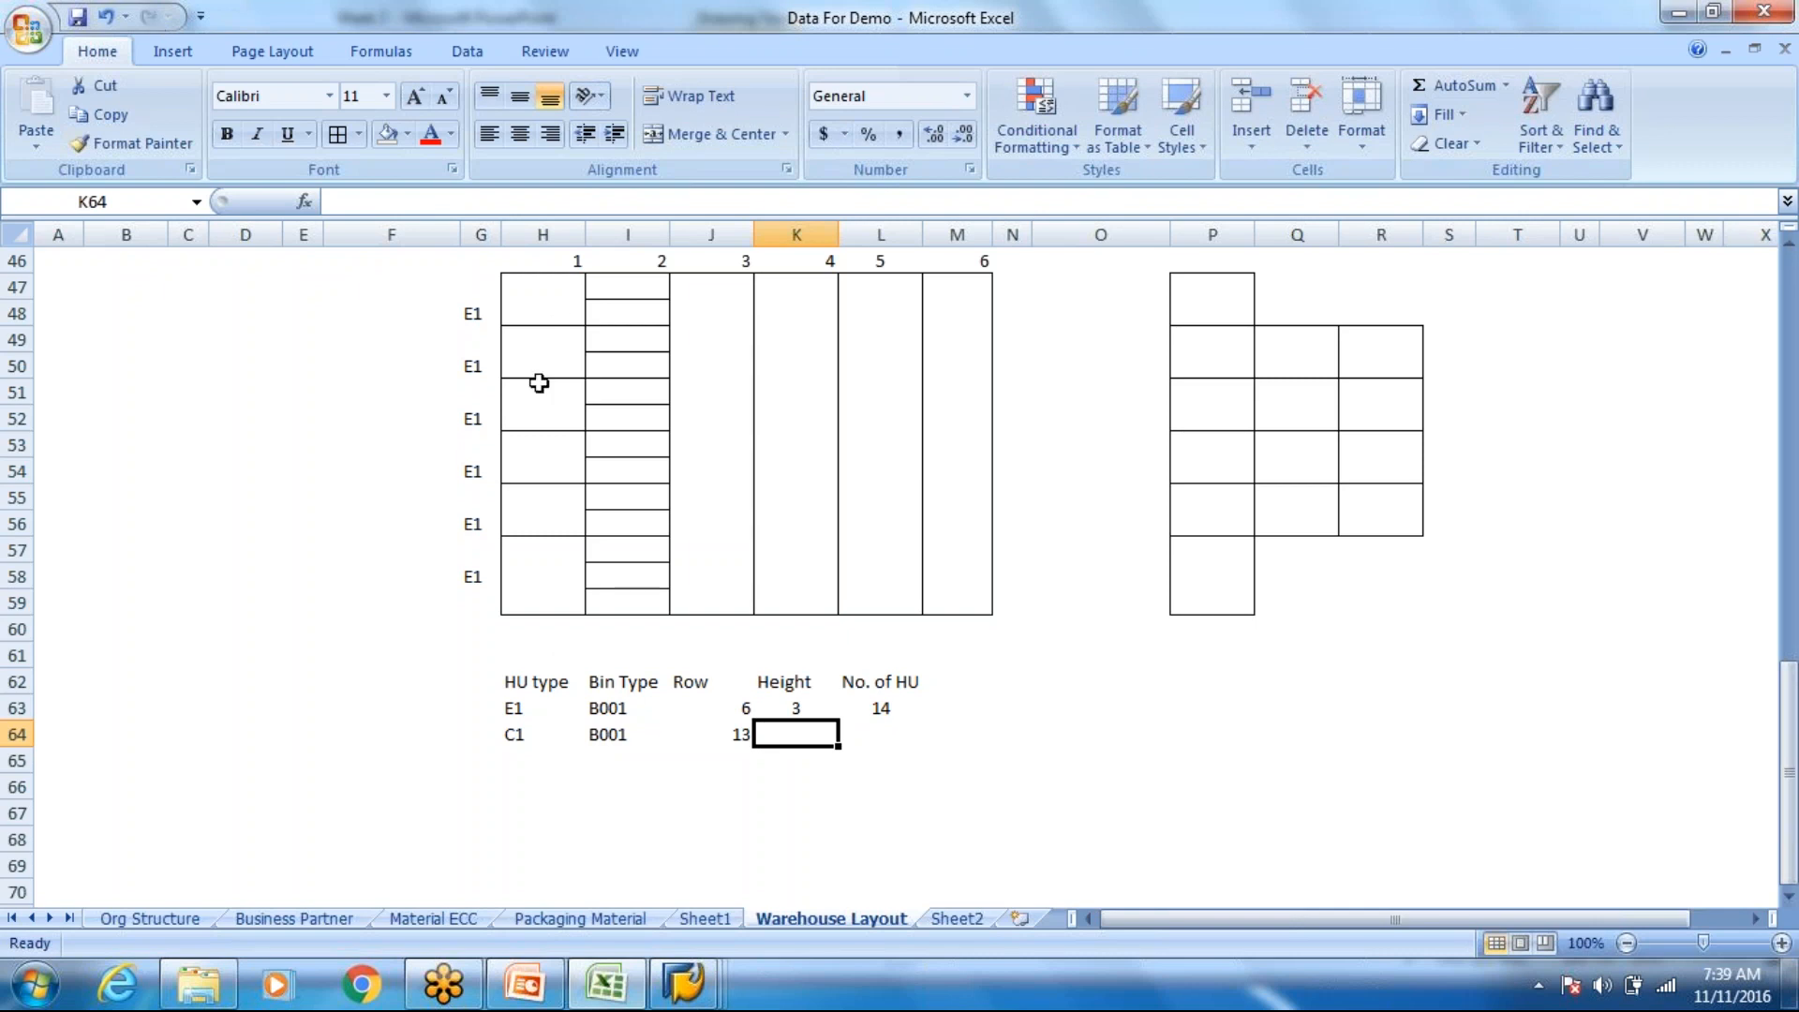
Step: Enter height 2 in K64 and 22 as the number of HUs in L64 for C1
click(566, 297)
click(631, 285)
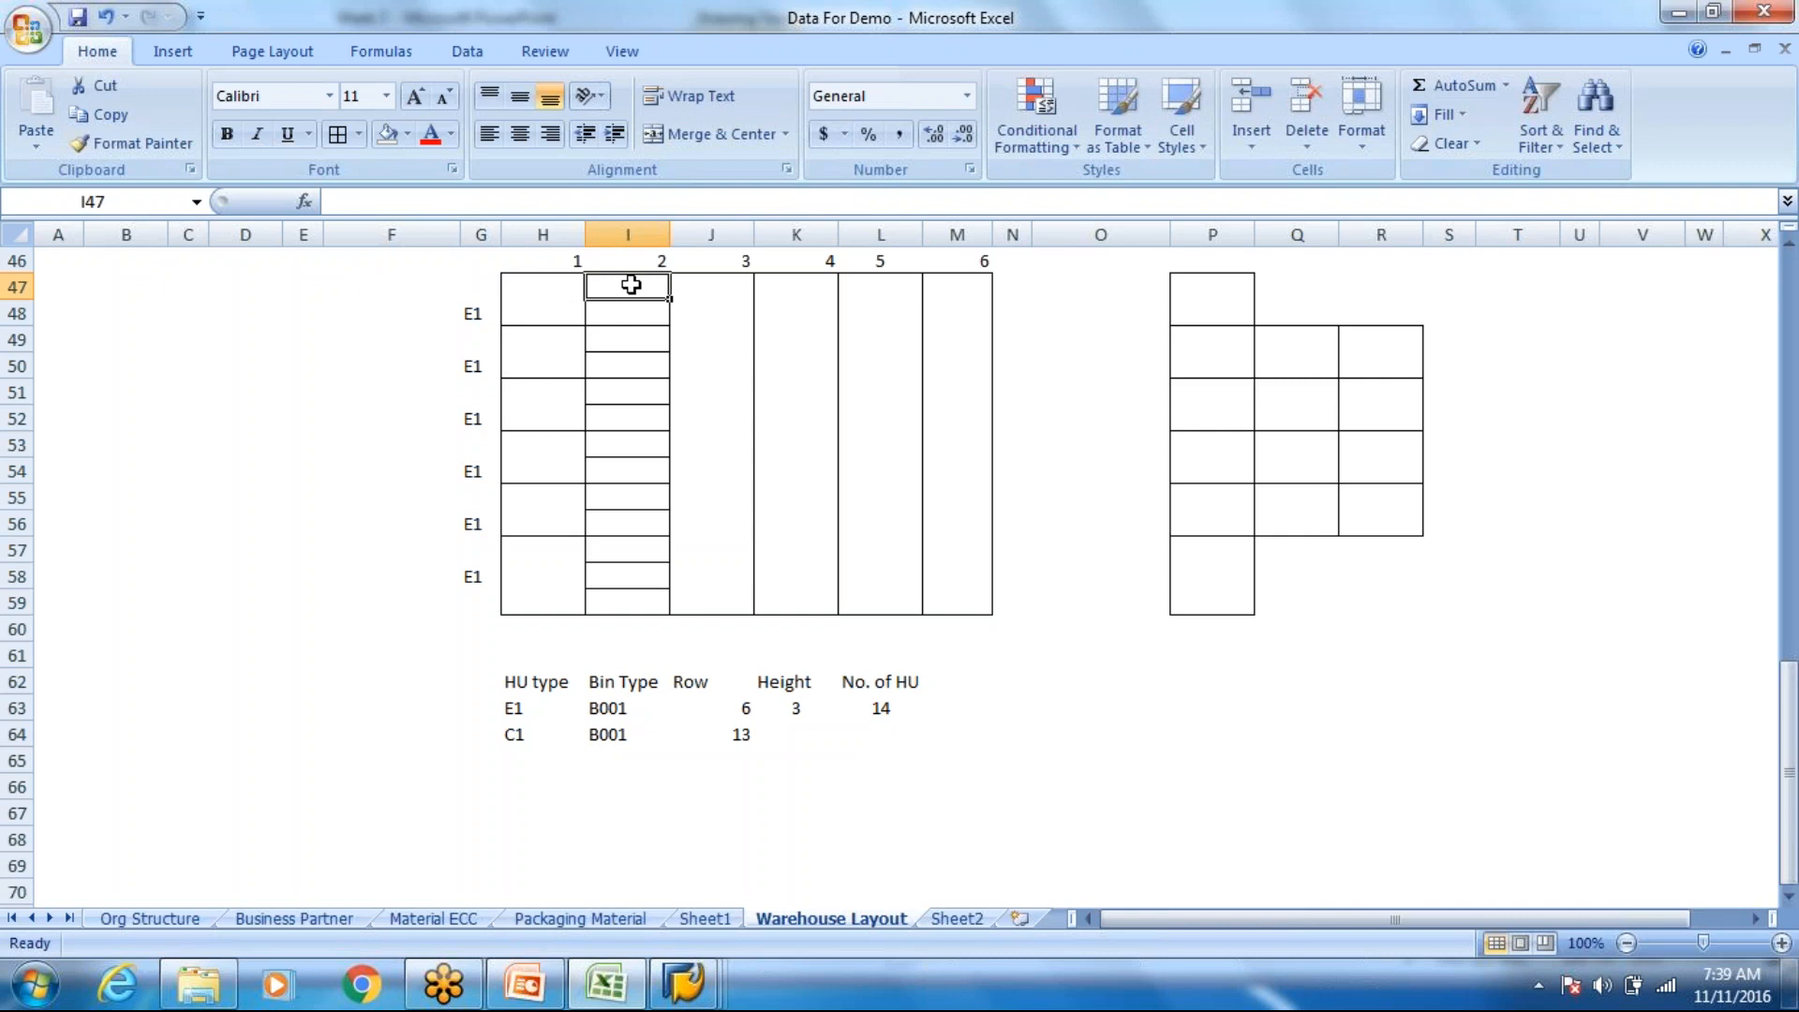
click(544, 307)
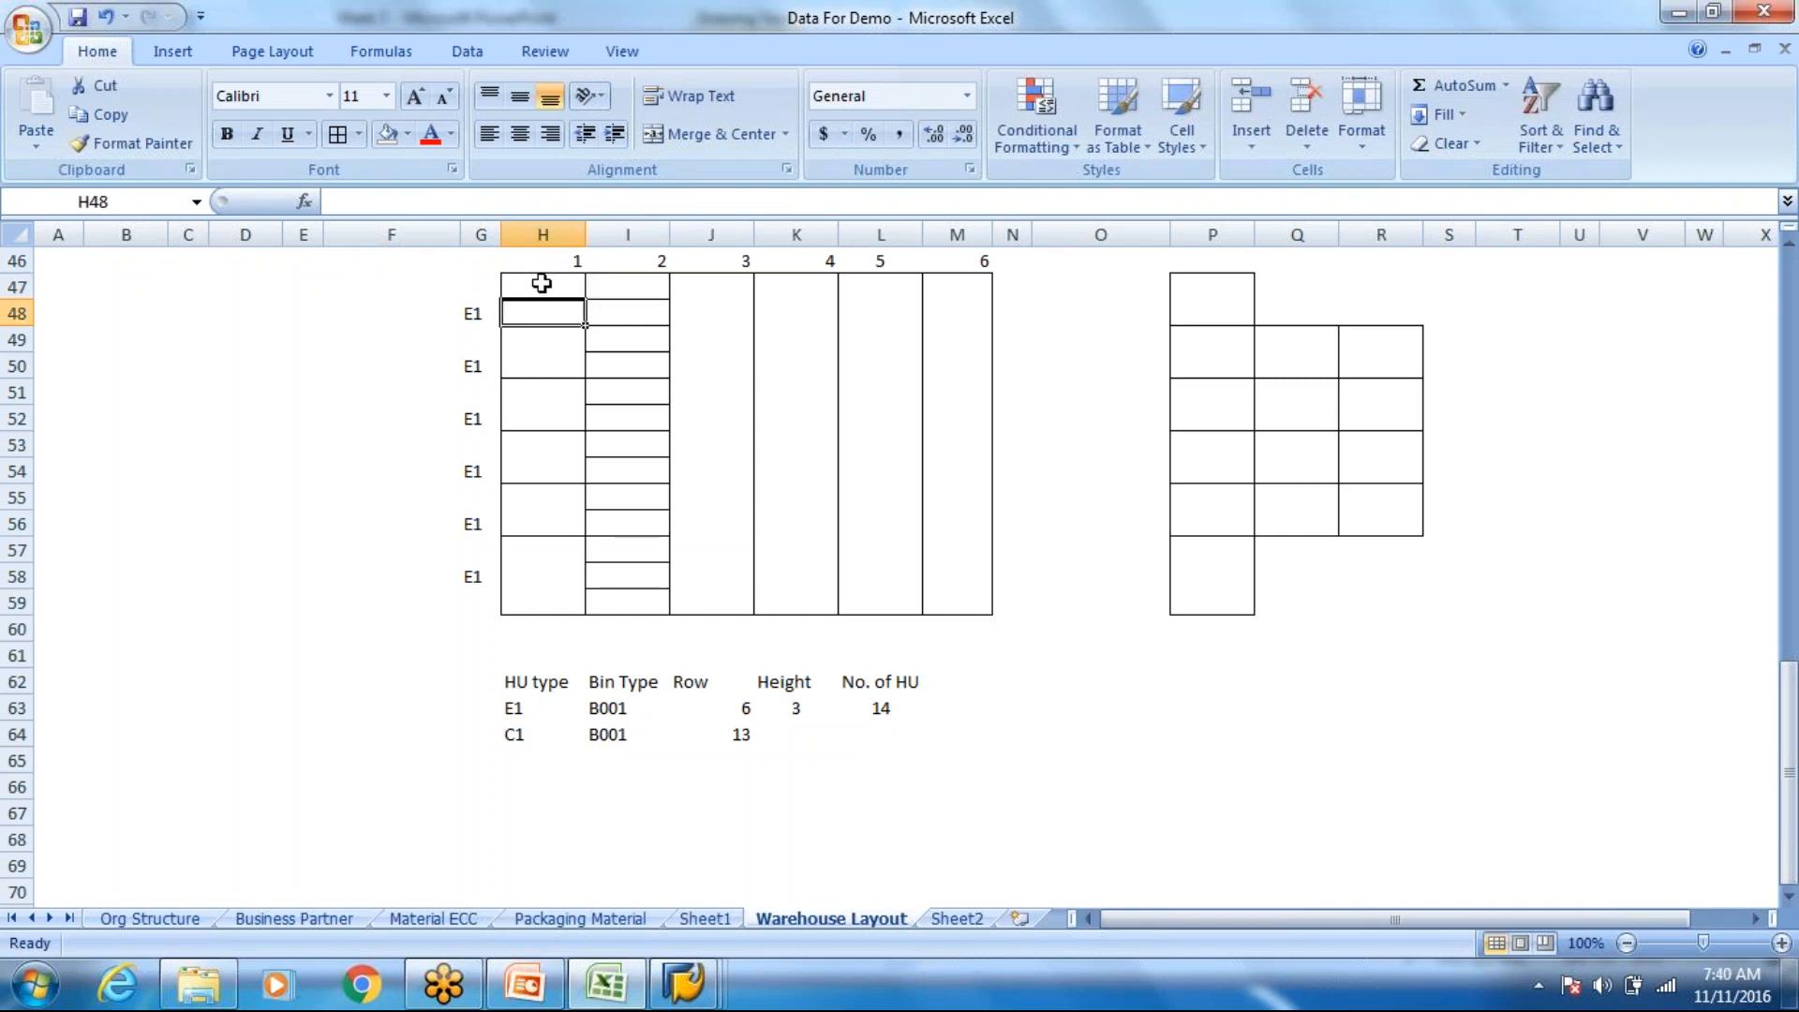
click(542, 283)
click(594, 346)
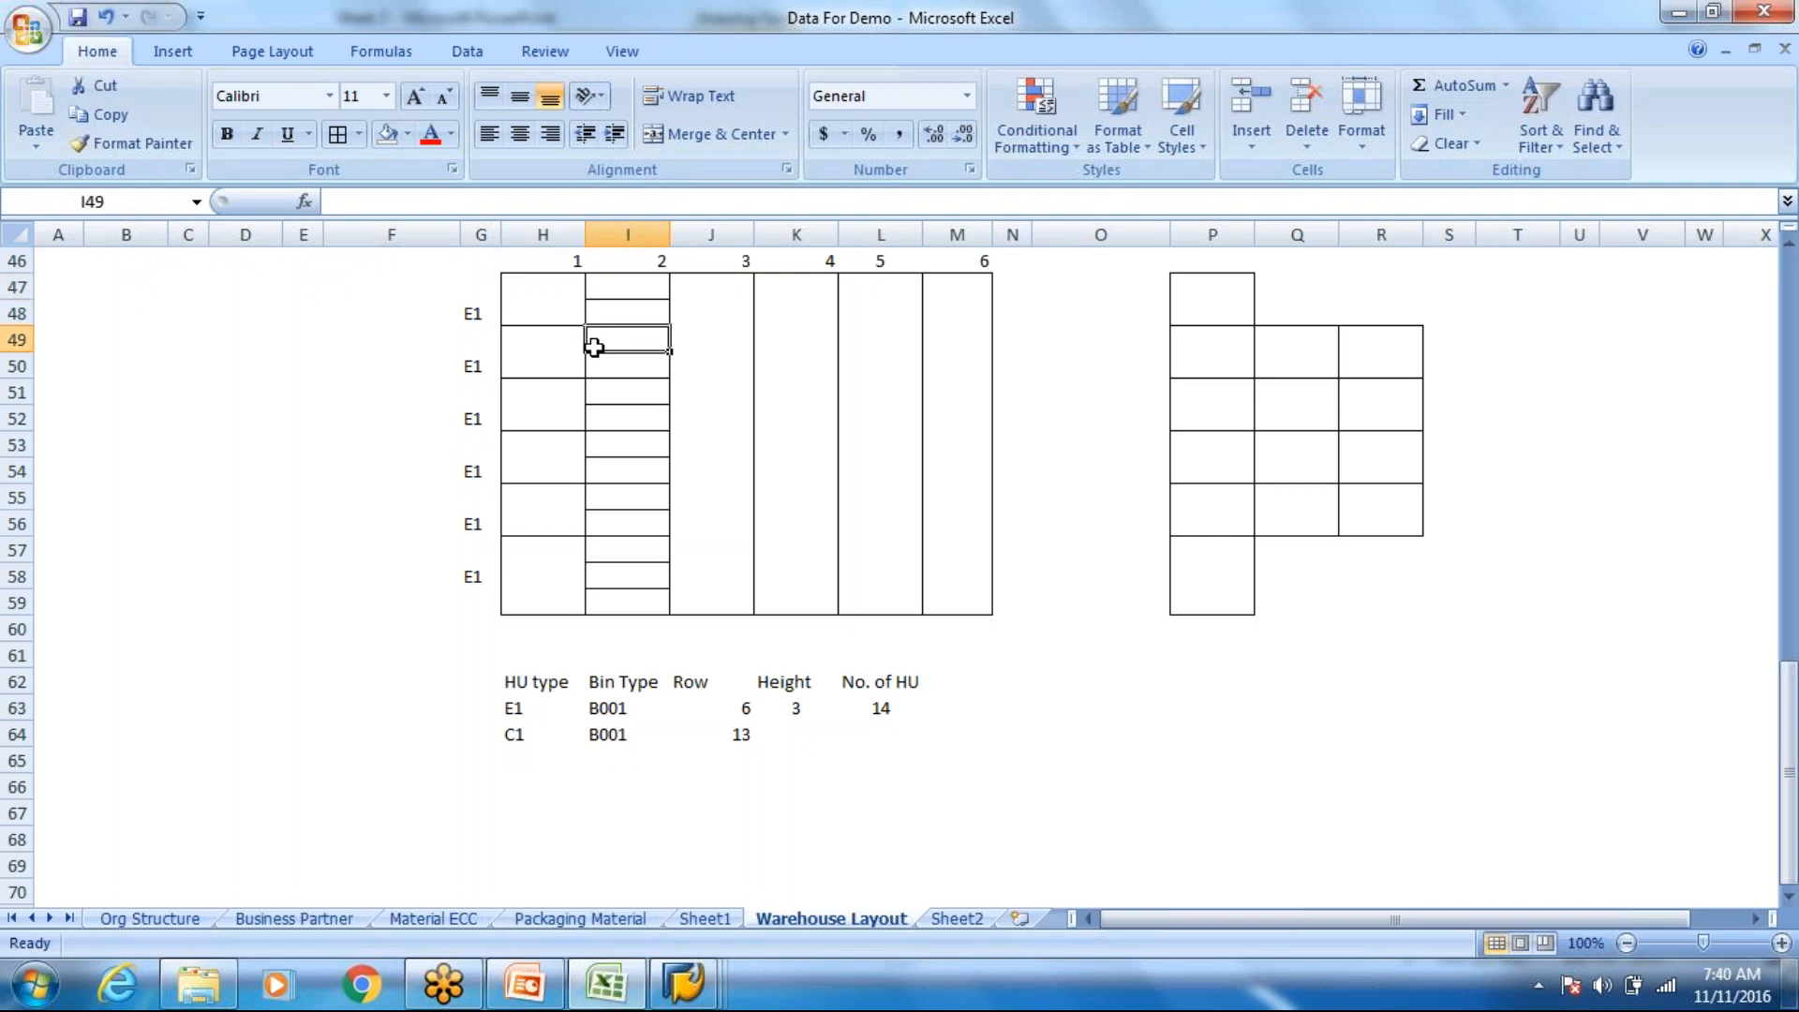
click(798, 731)
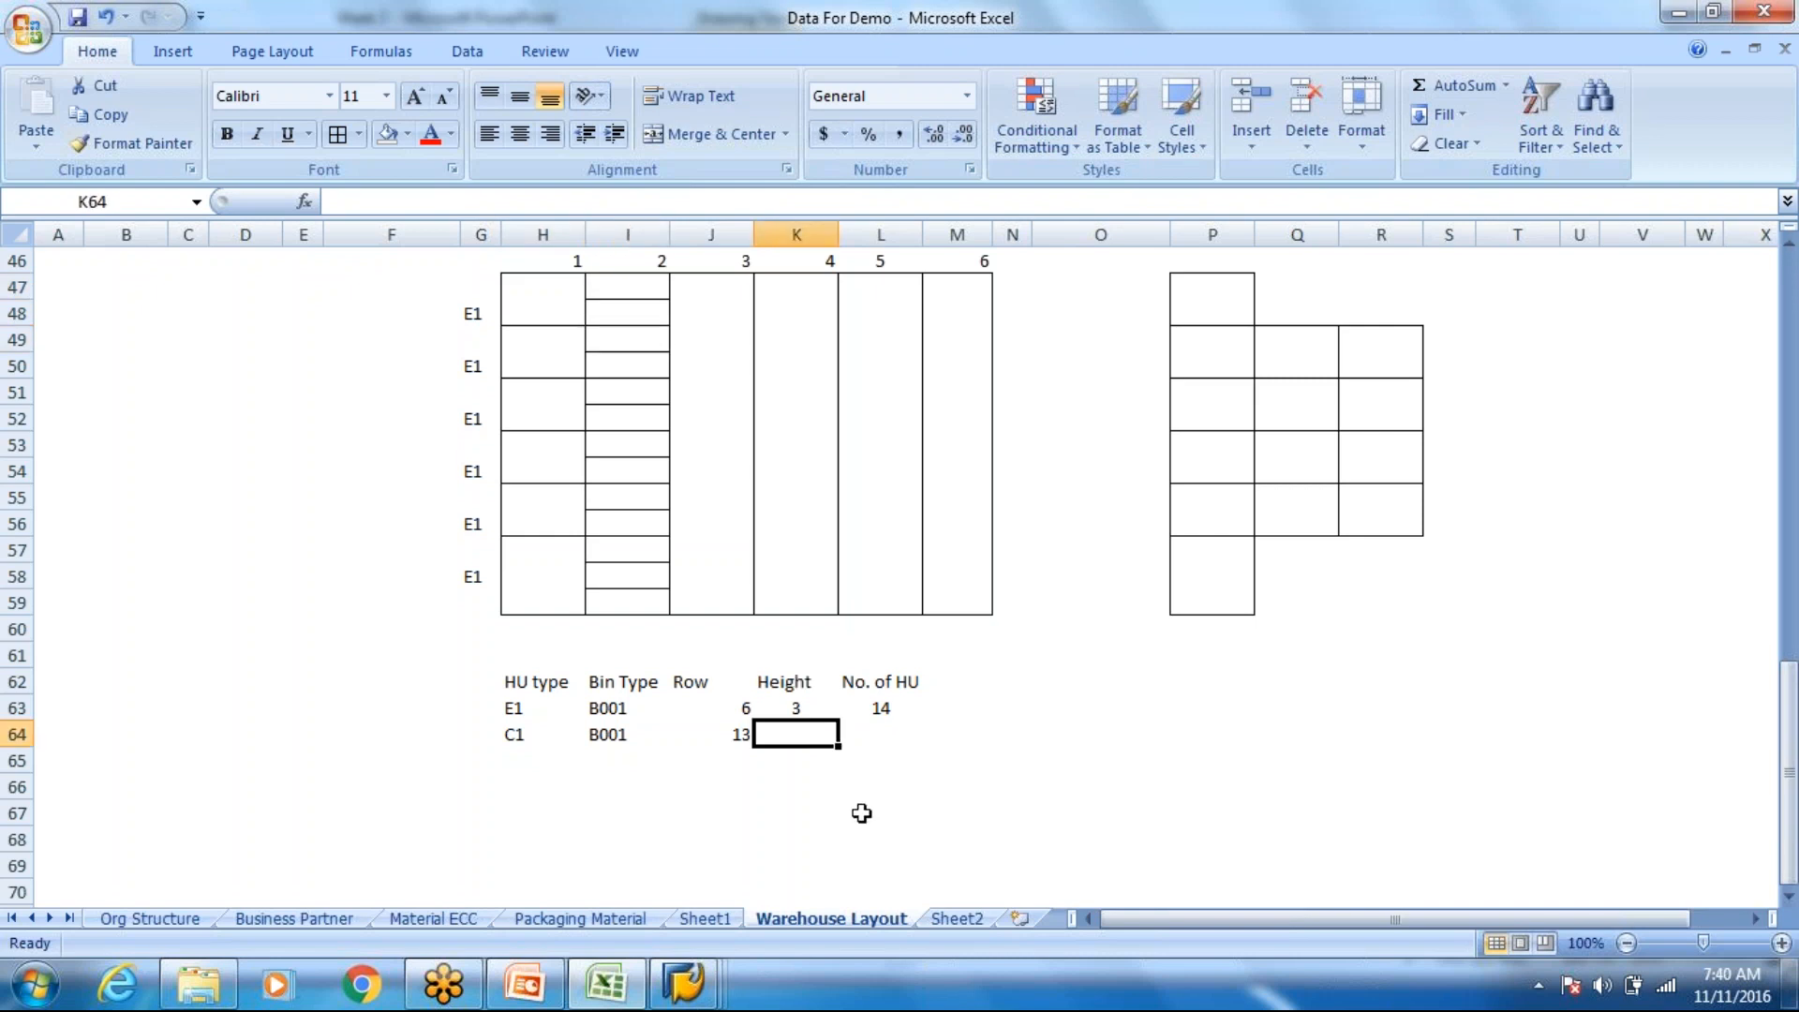
text(3)
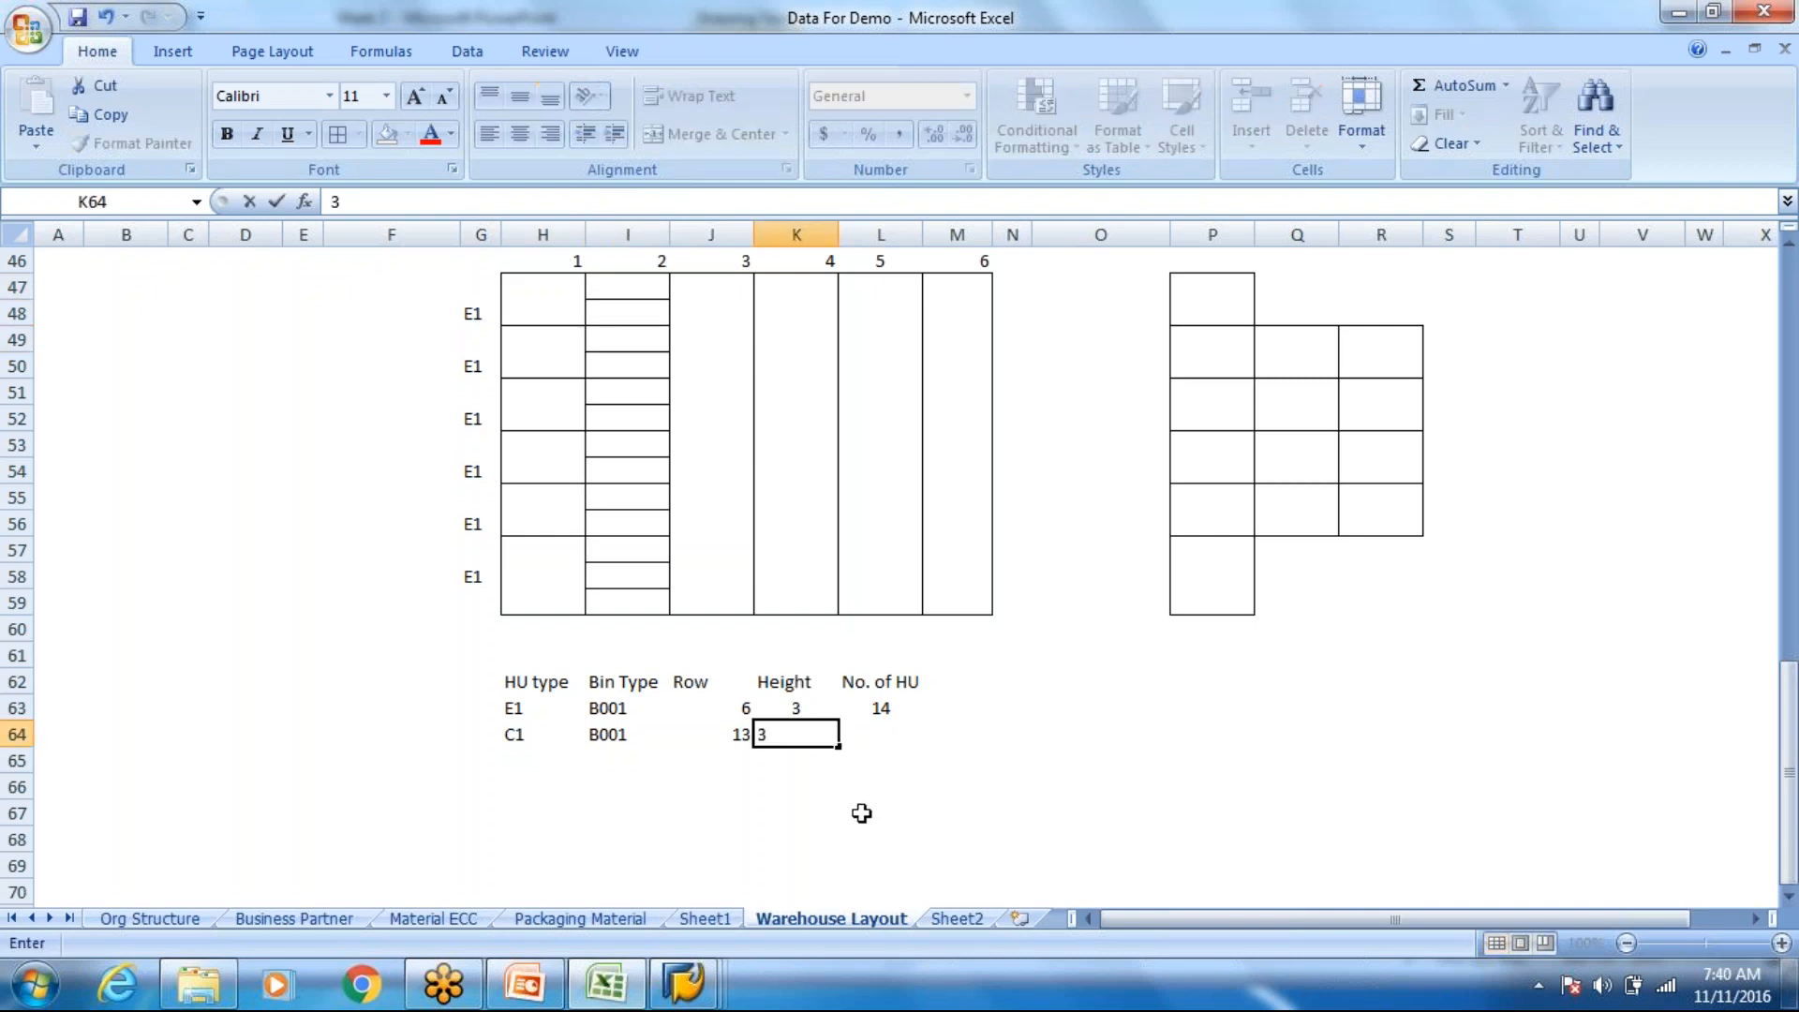
text(2)
key(Tab)
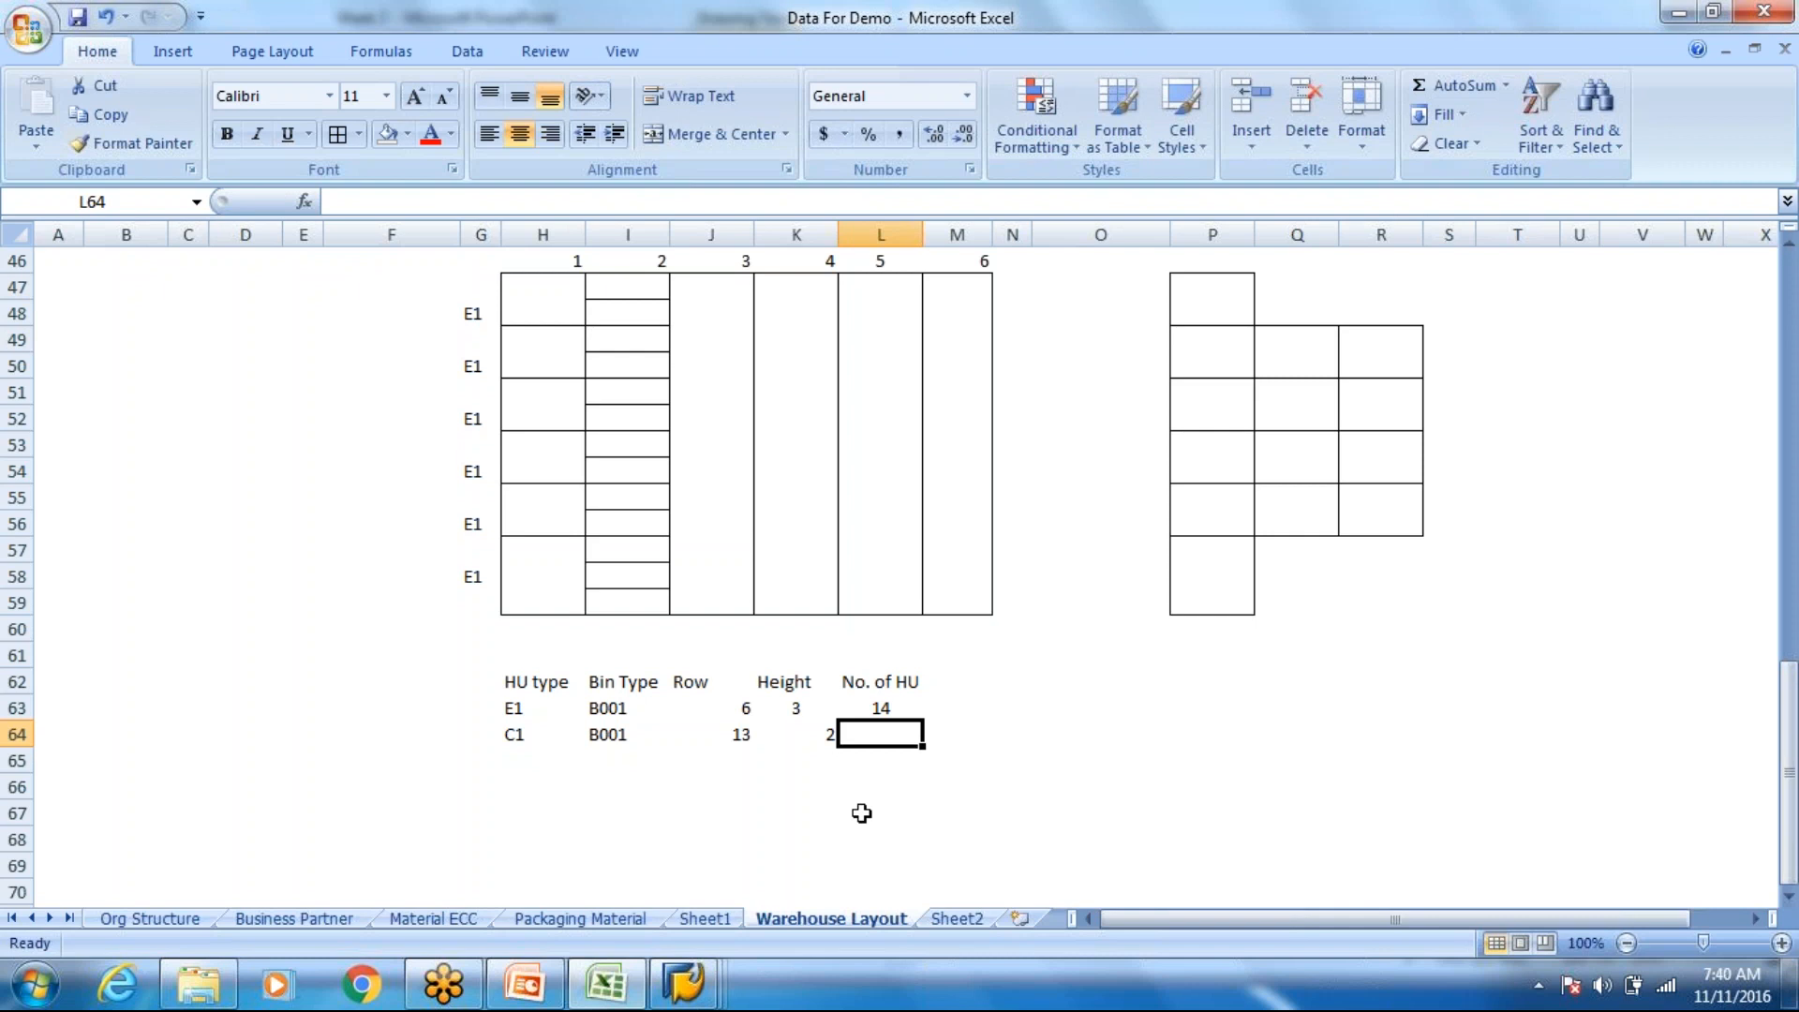
text(2)
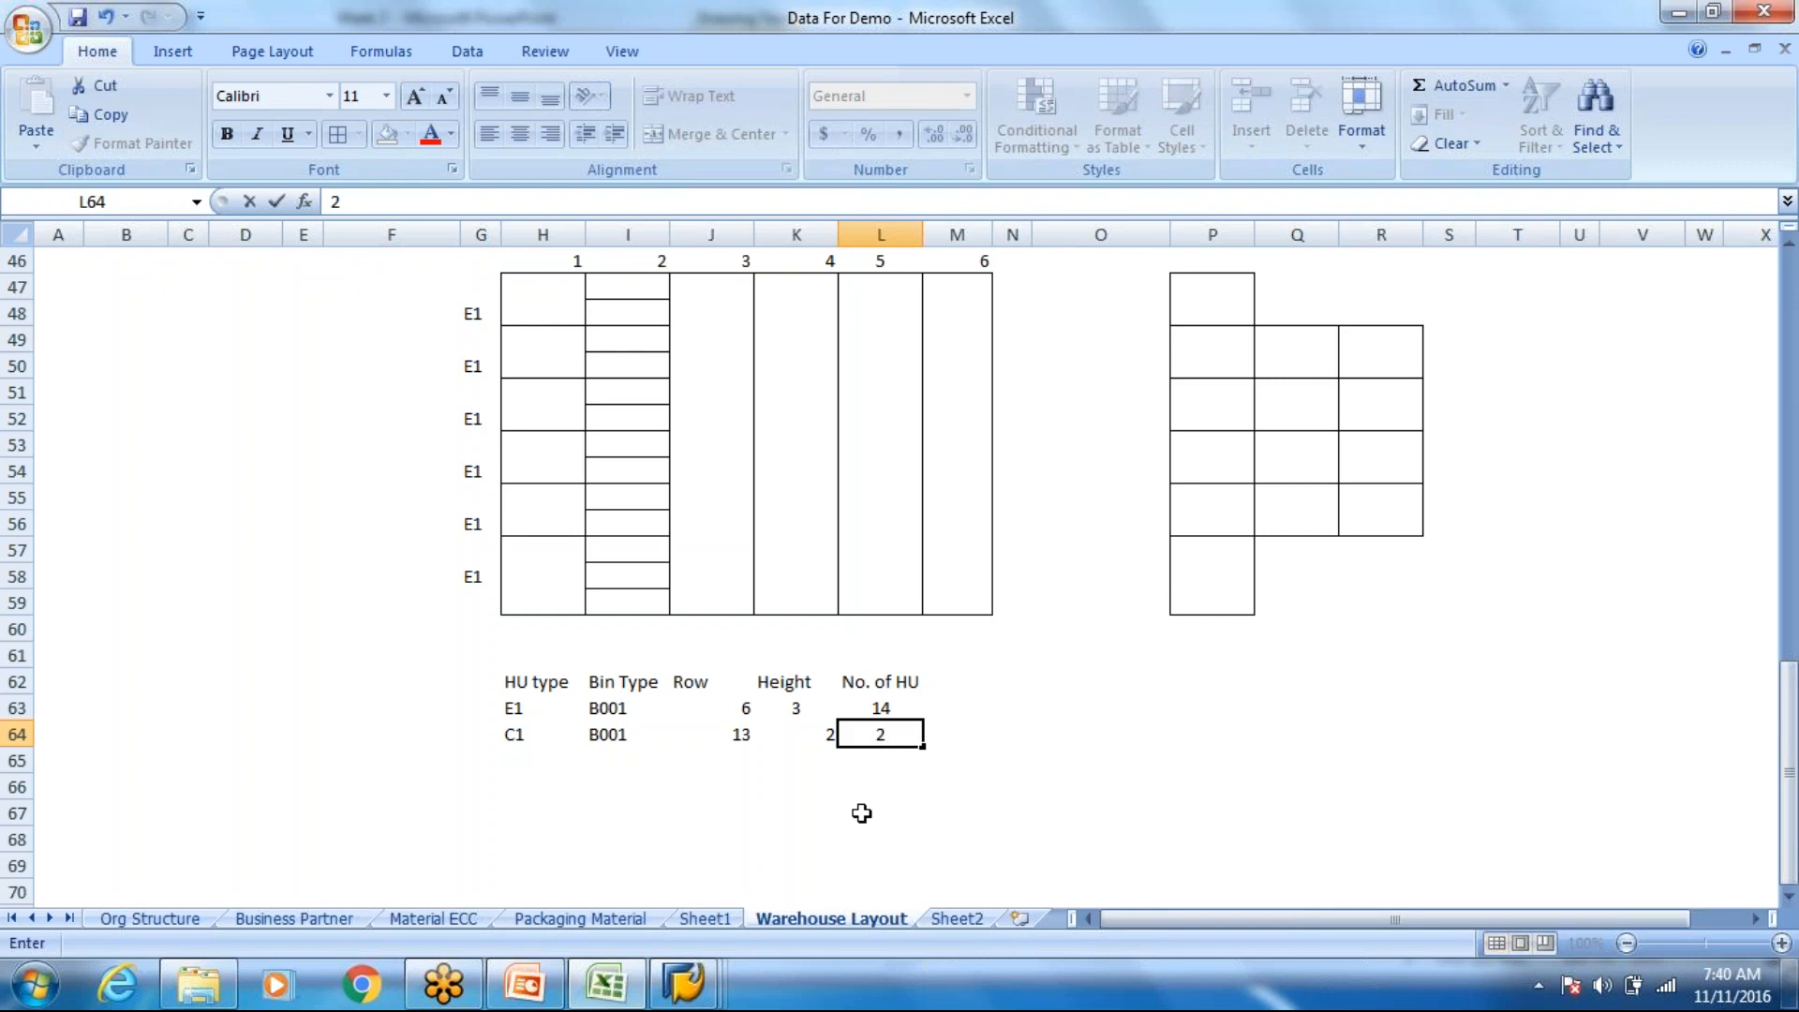
text(2)
key(Return)
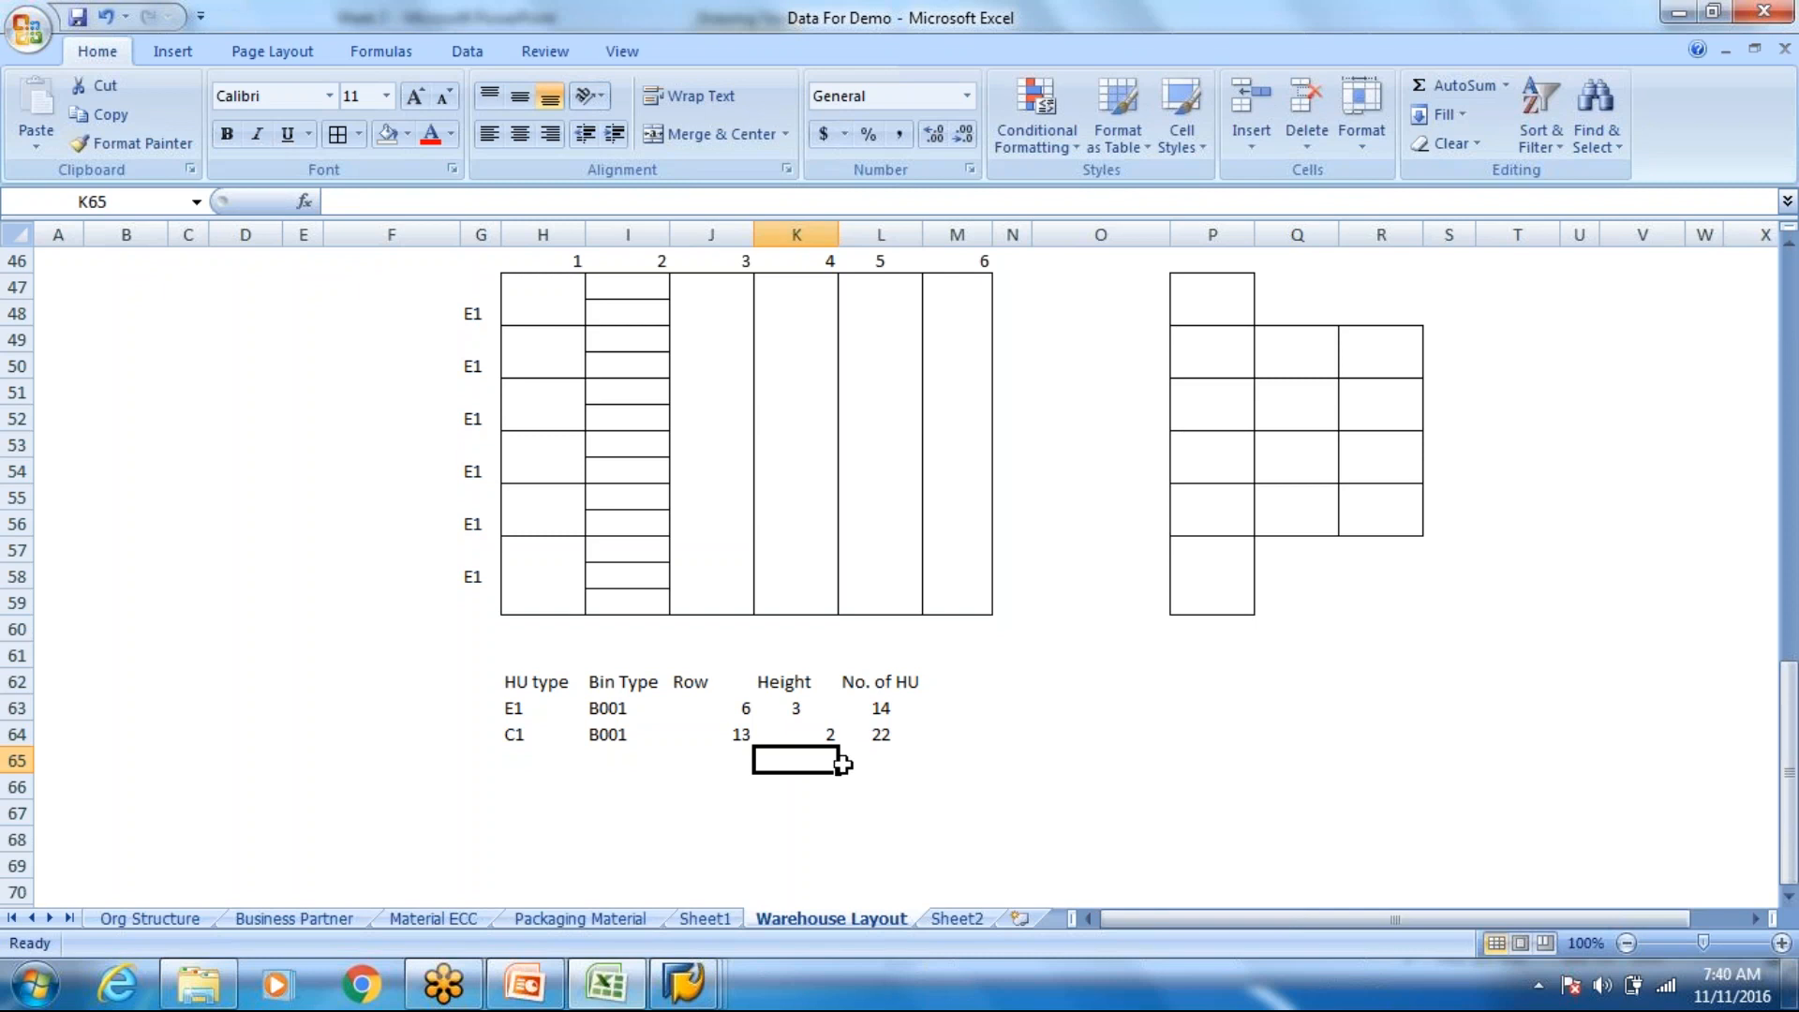
Step: Review the column H blocks of the layout against the table headings and the row and height values of C1
scroll(708, 665, up, 1)
scroll(712, 663, down, 1)
drag(537, 305, 534, 610)
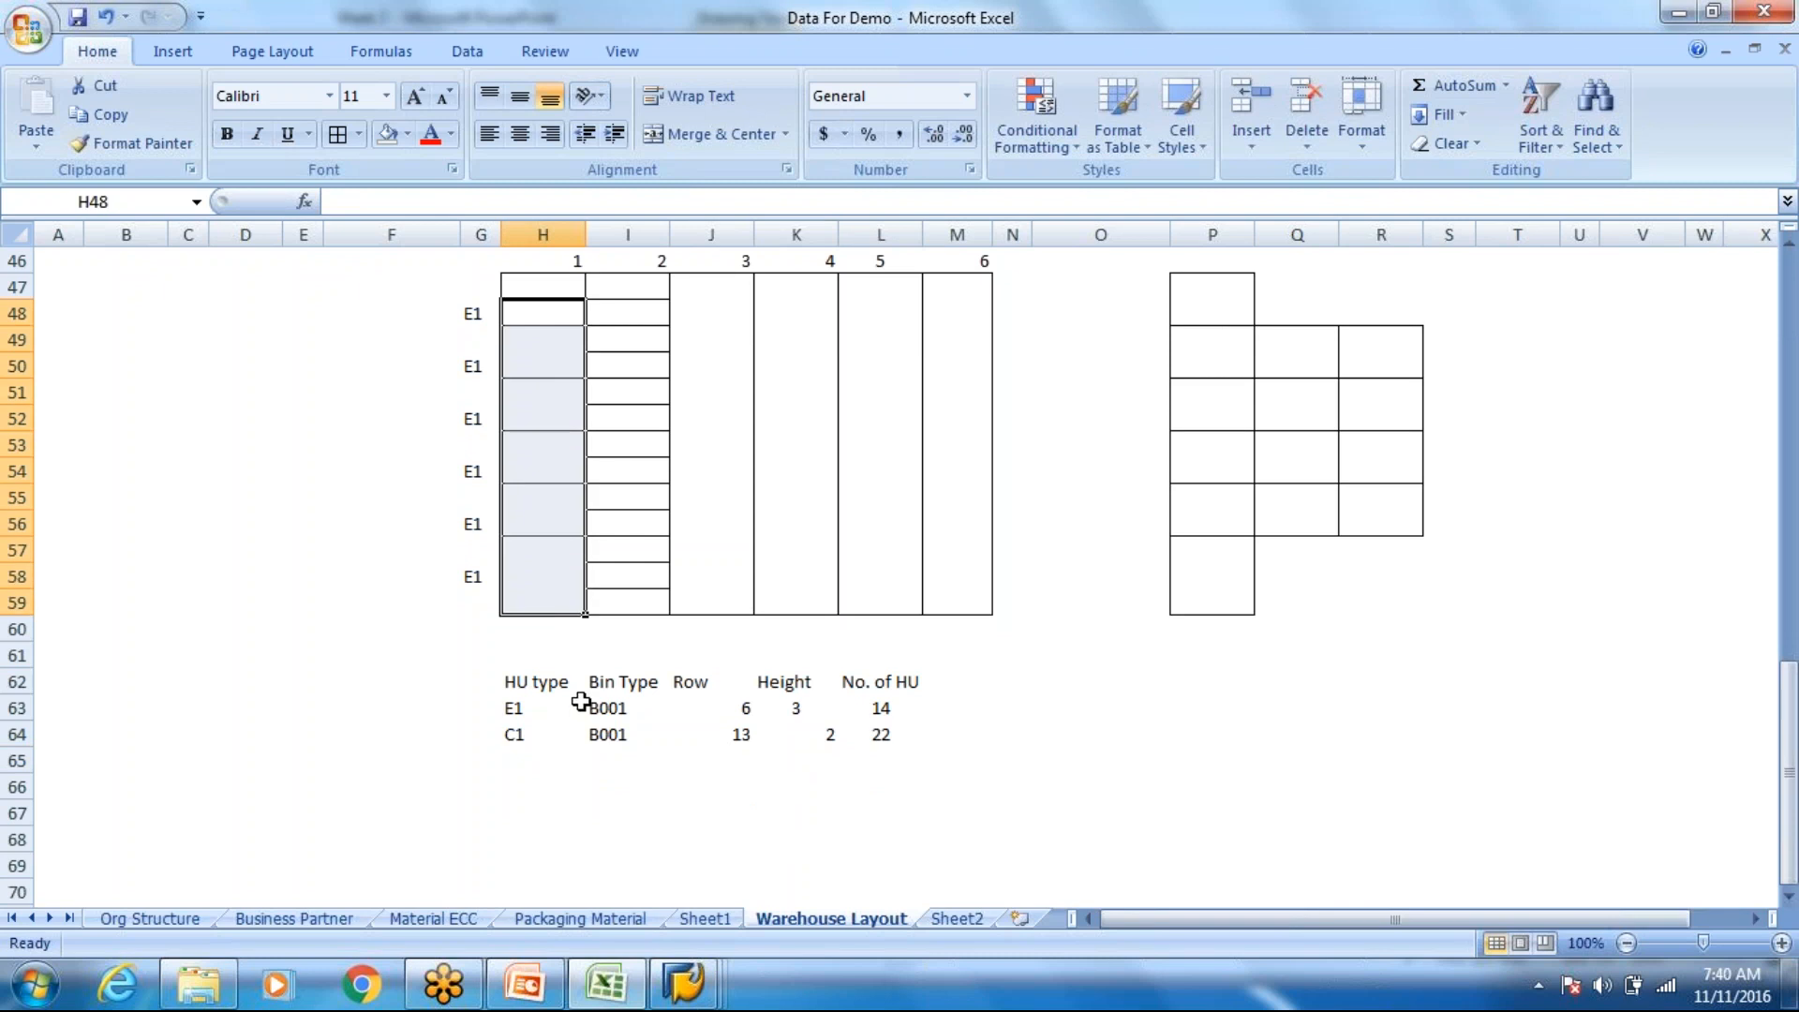
click(525, 691)
click(653, 683)
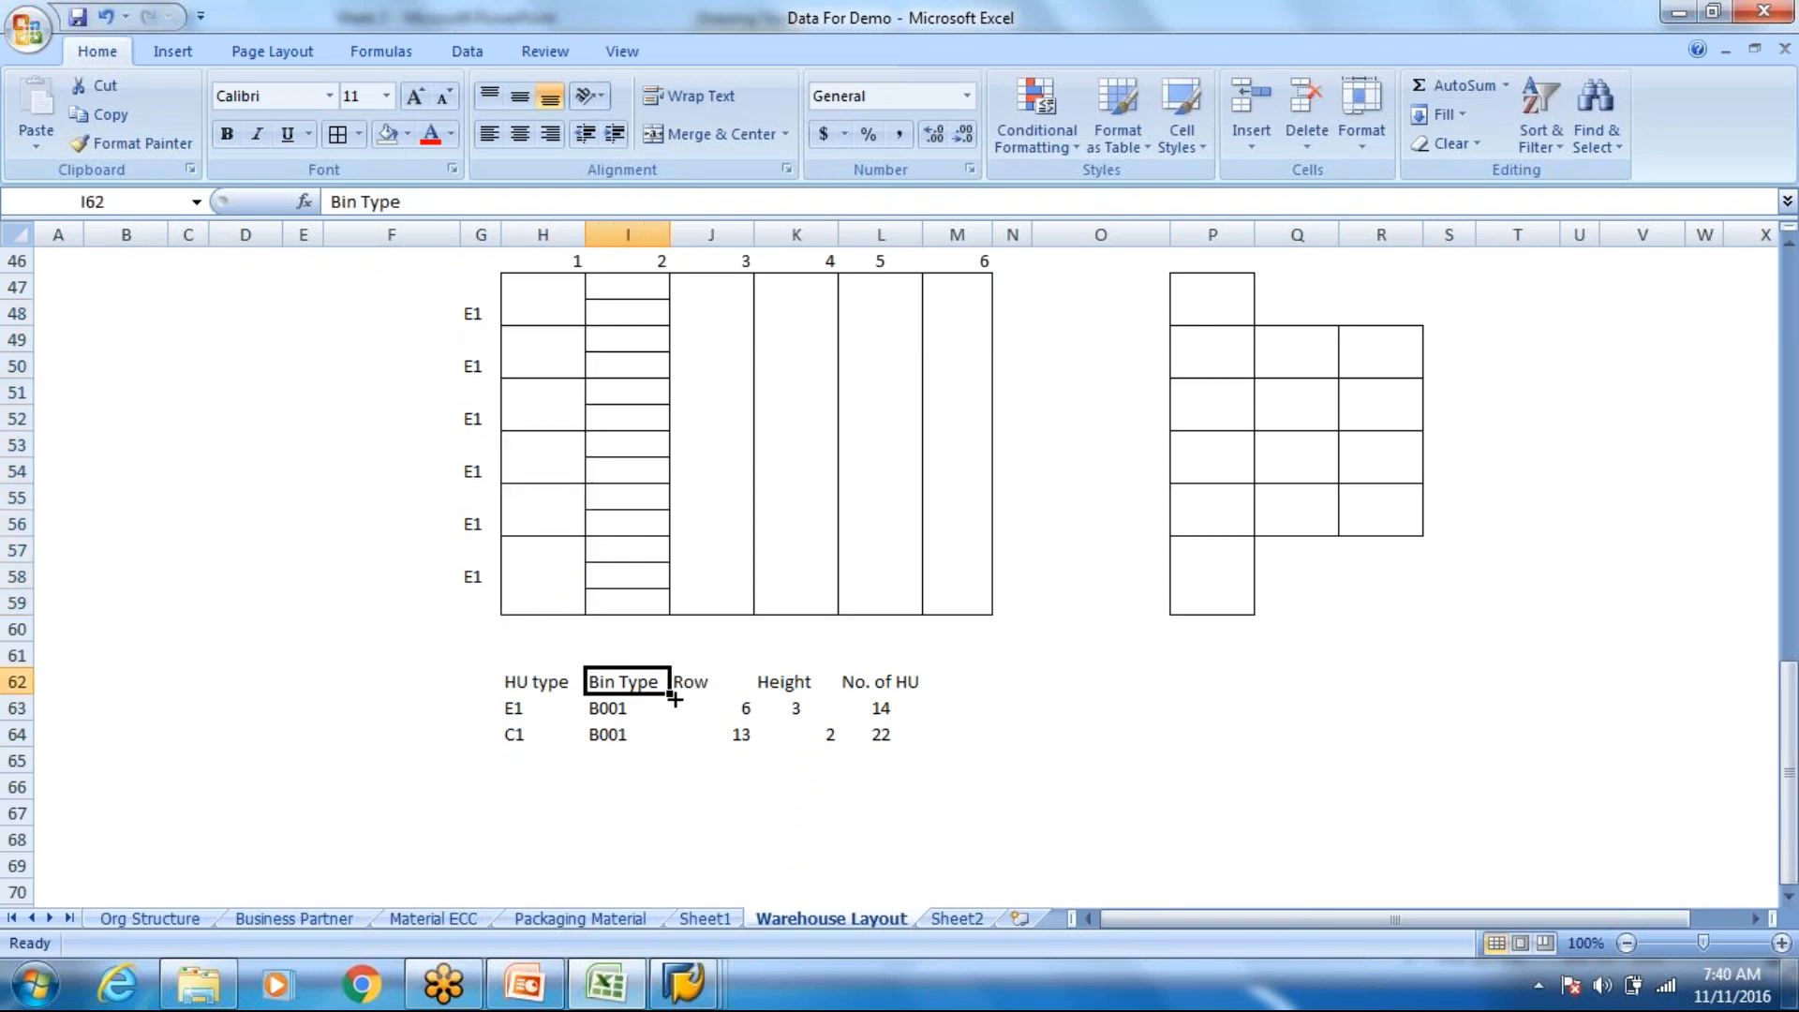
click(895, 691)
drag(730, 727, 783, 735)
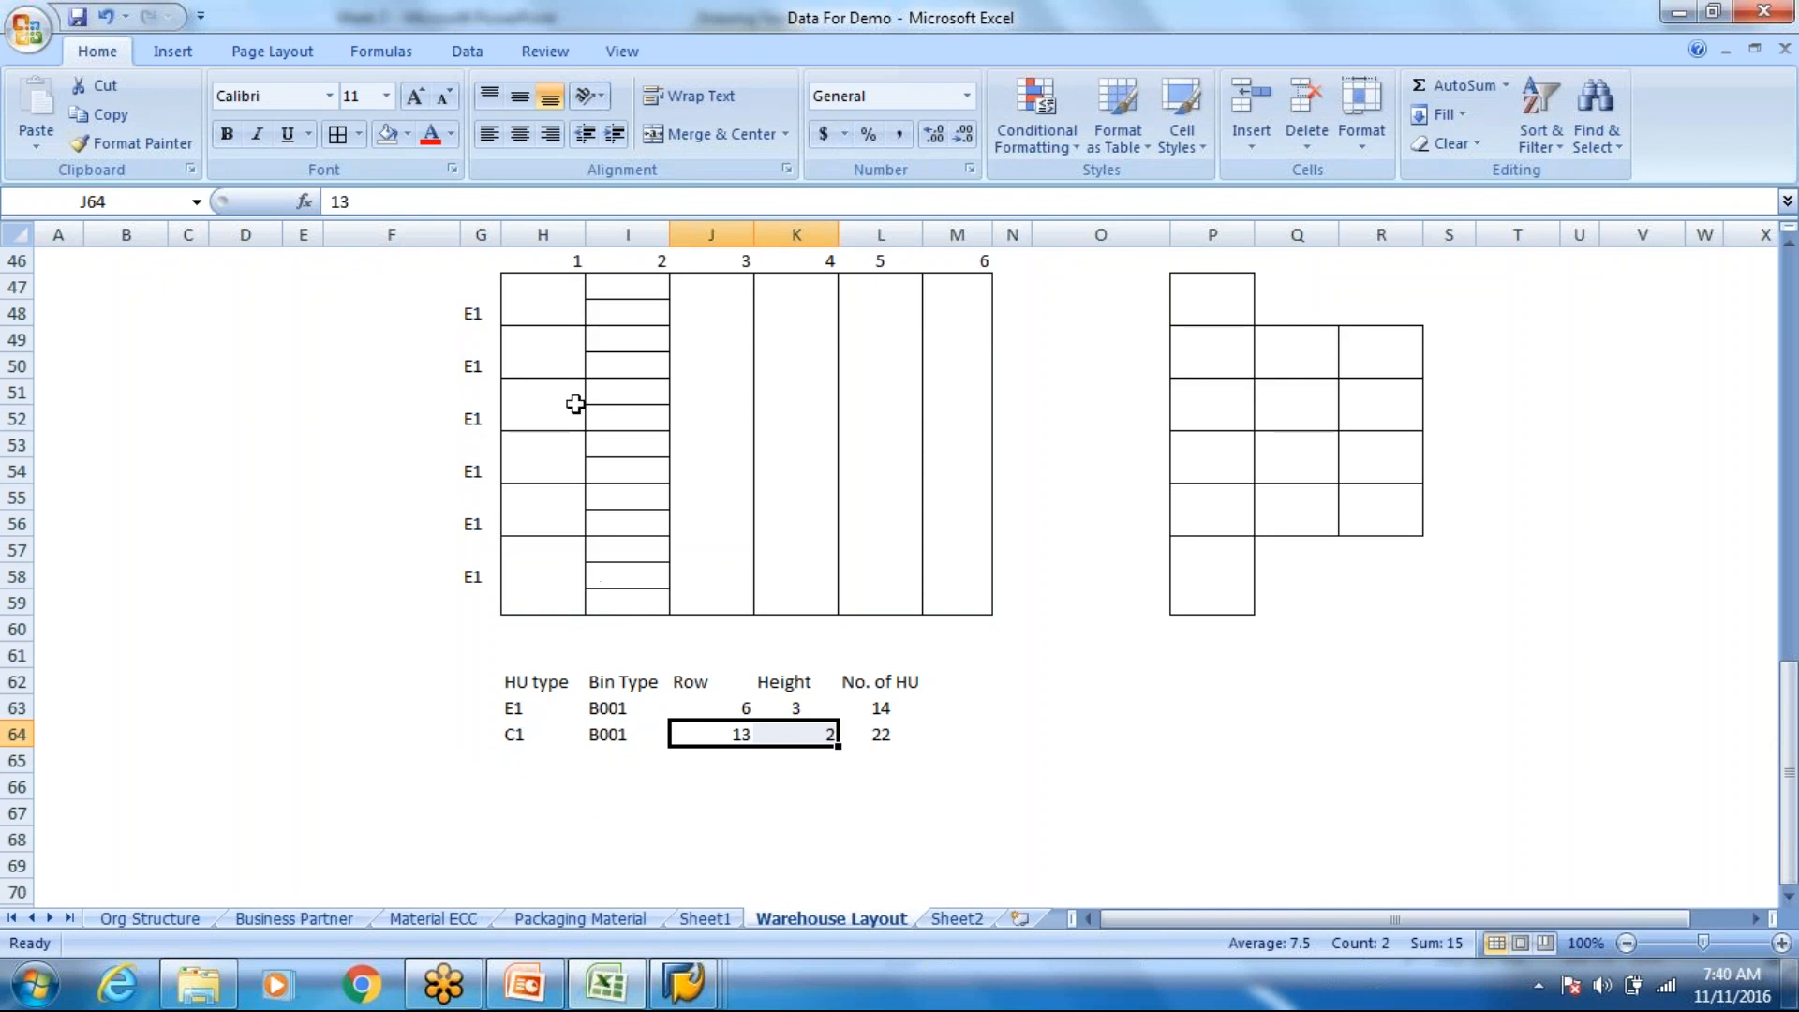
click(570, 311)
Step: Add the heading Bulk Ind in G62, in front of HU type
click(472, 728)
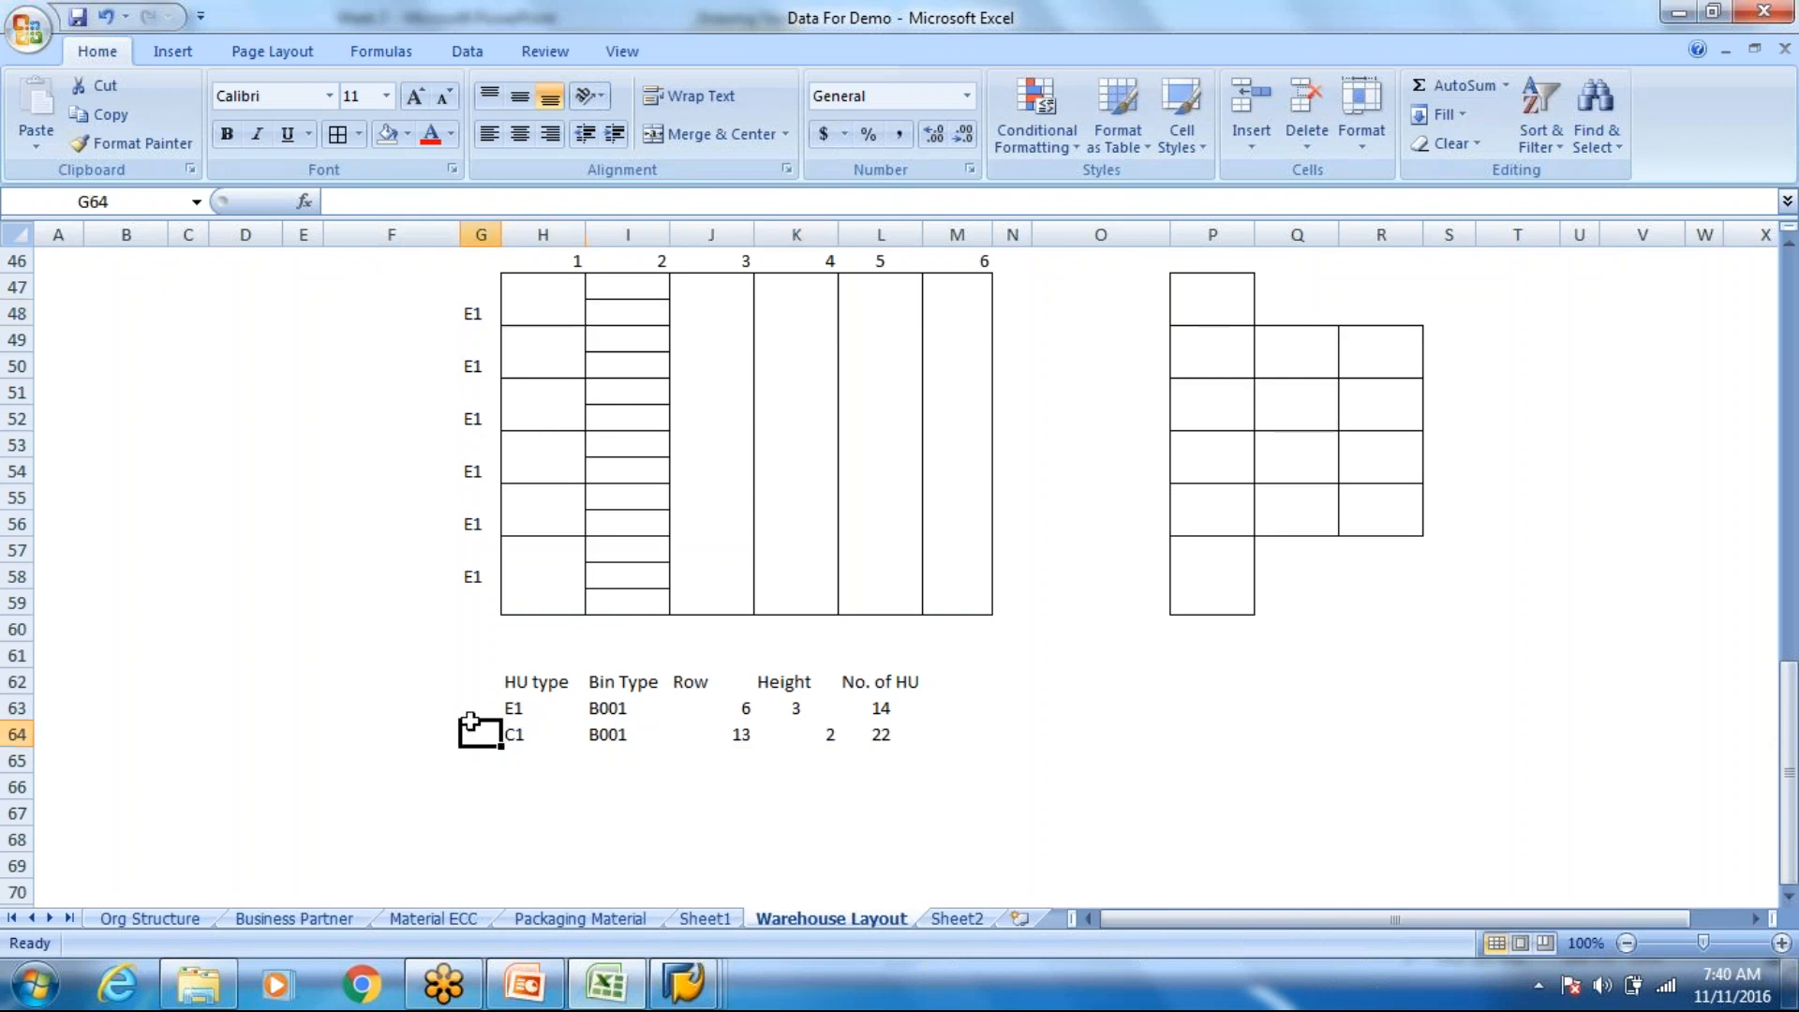
click(458, 716)
click(483, 715)
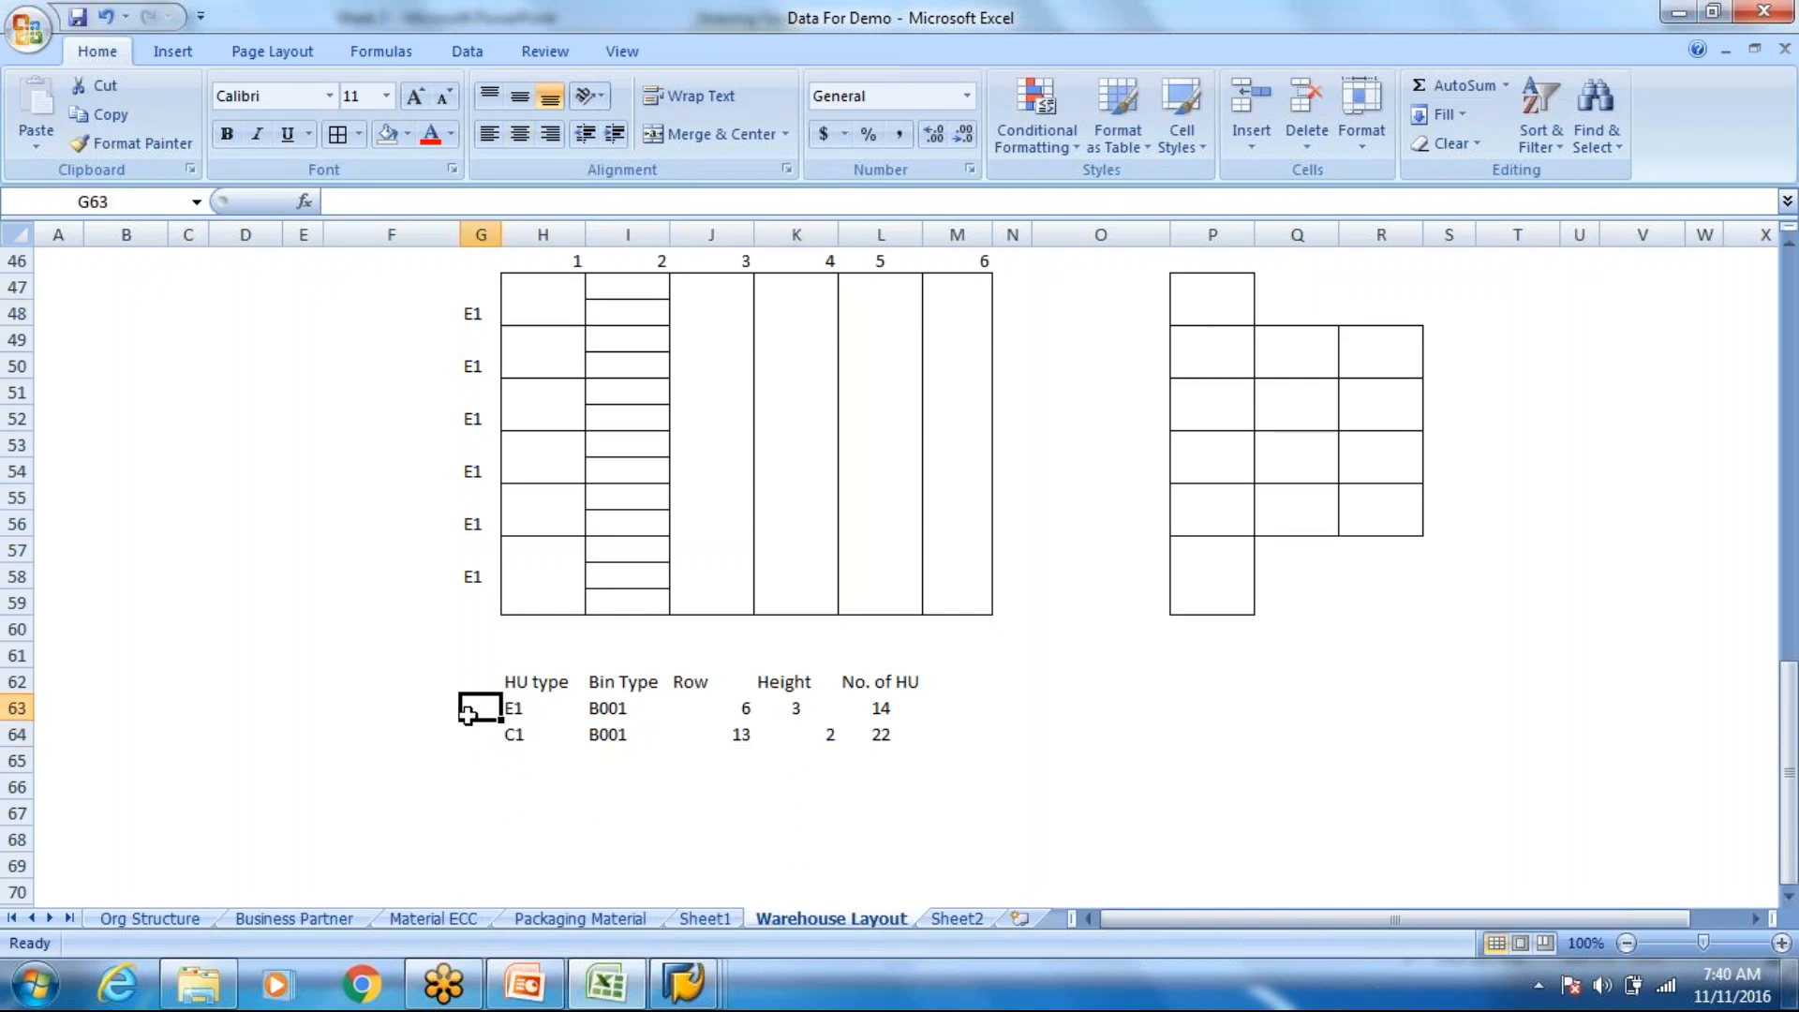
click(482, 681)
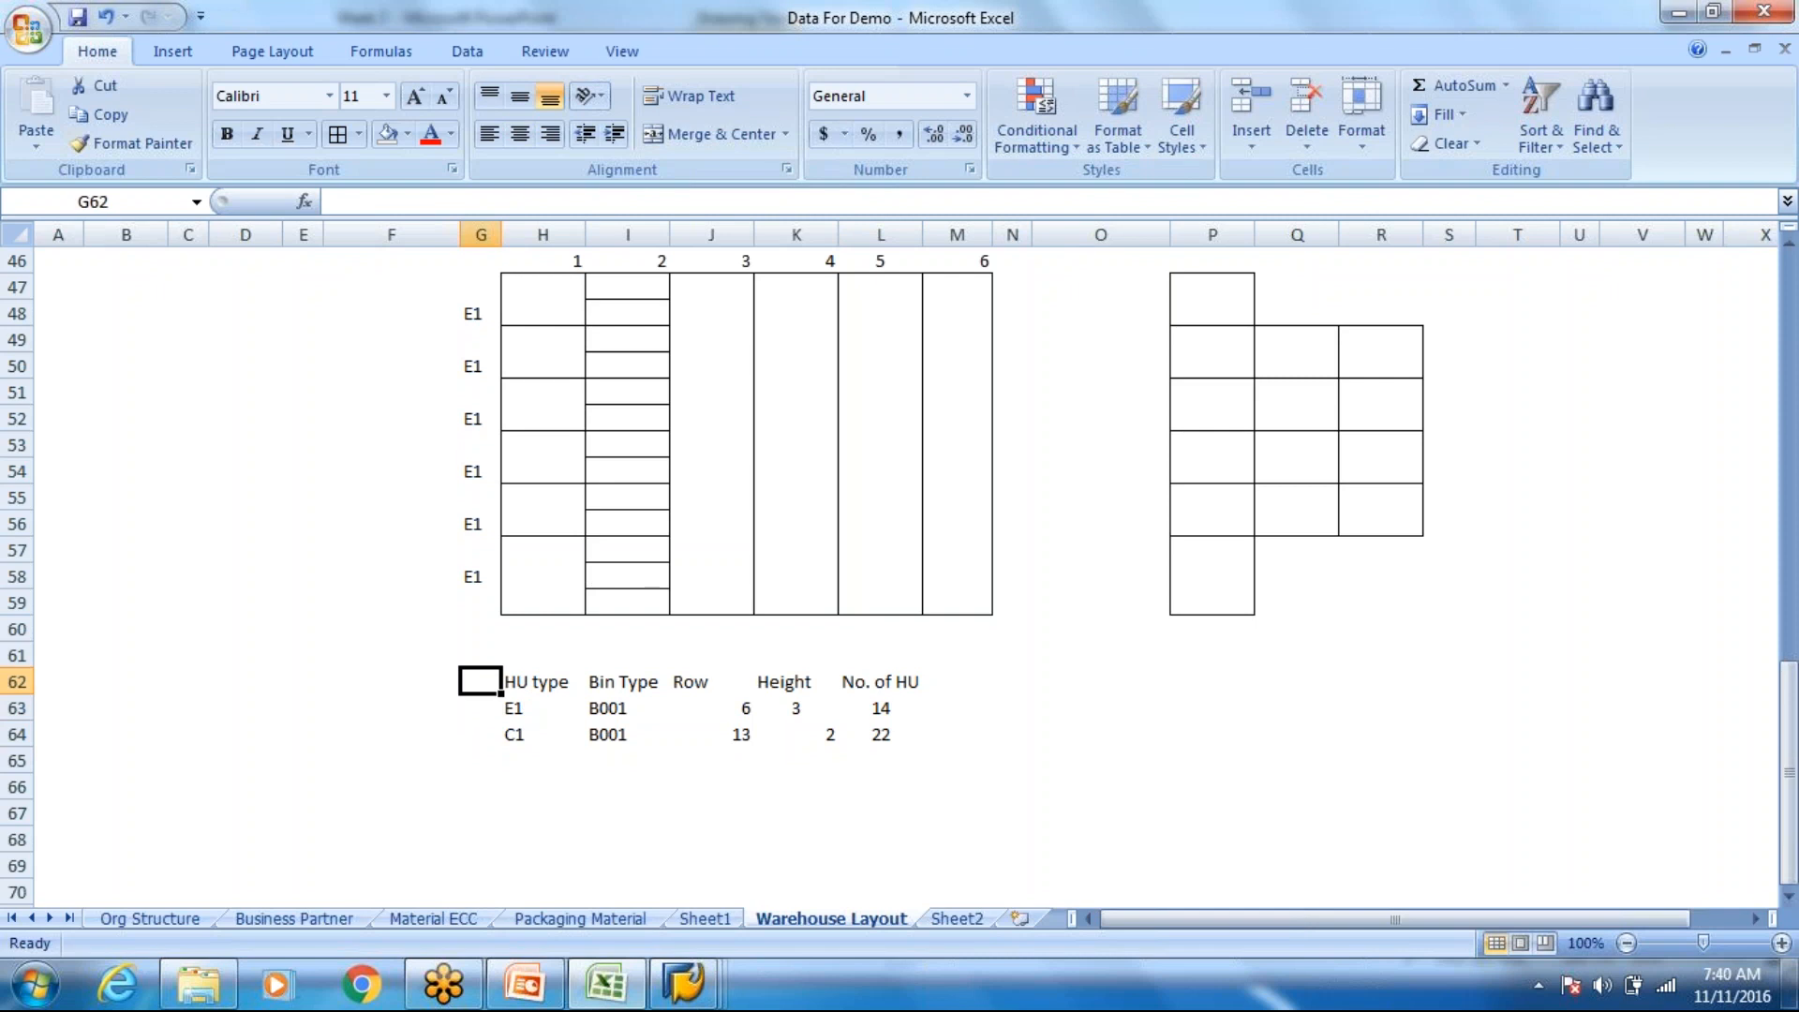
text(Bulj)
text(k Ind)
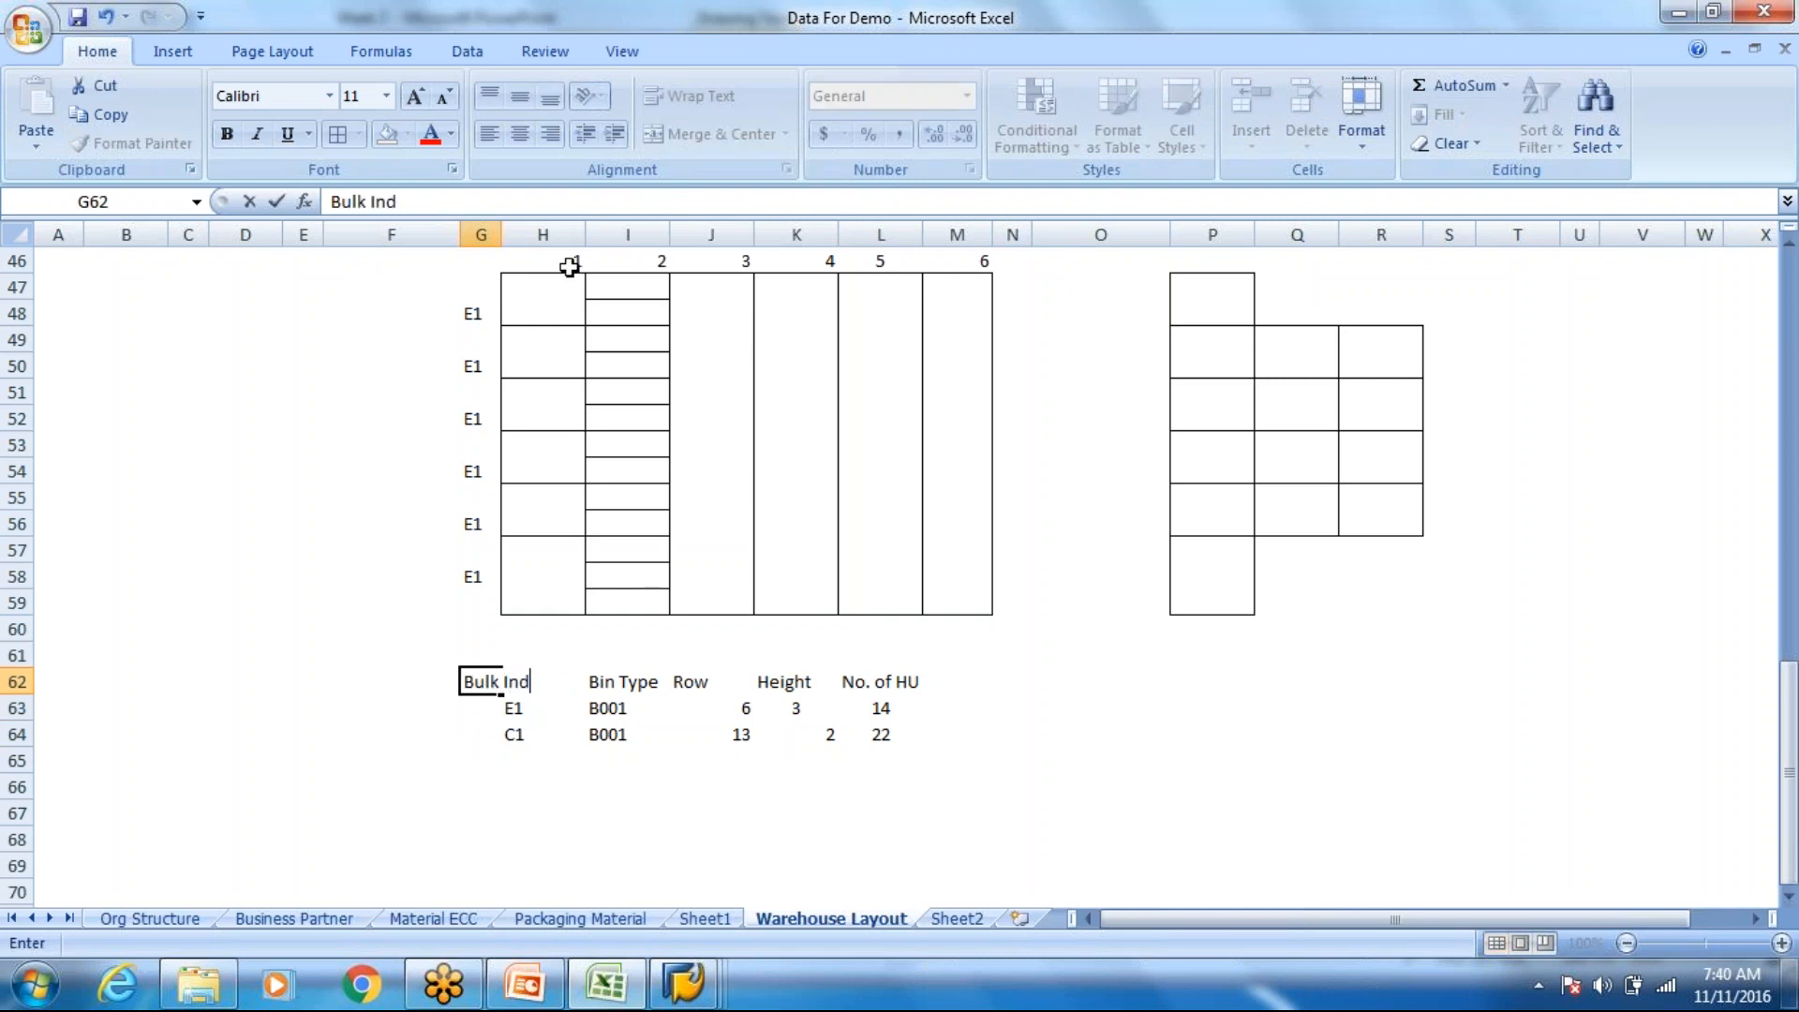
drag(497, 234, 518, 241)
click(607, 710)
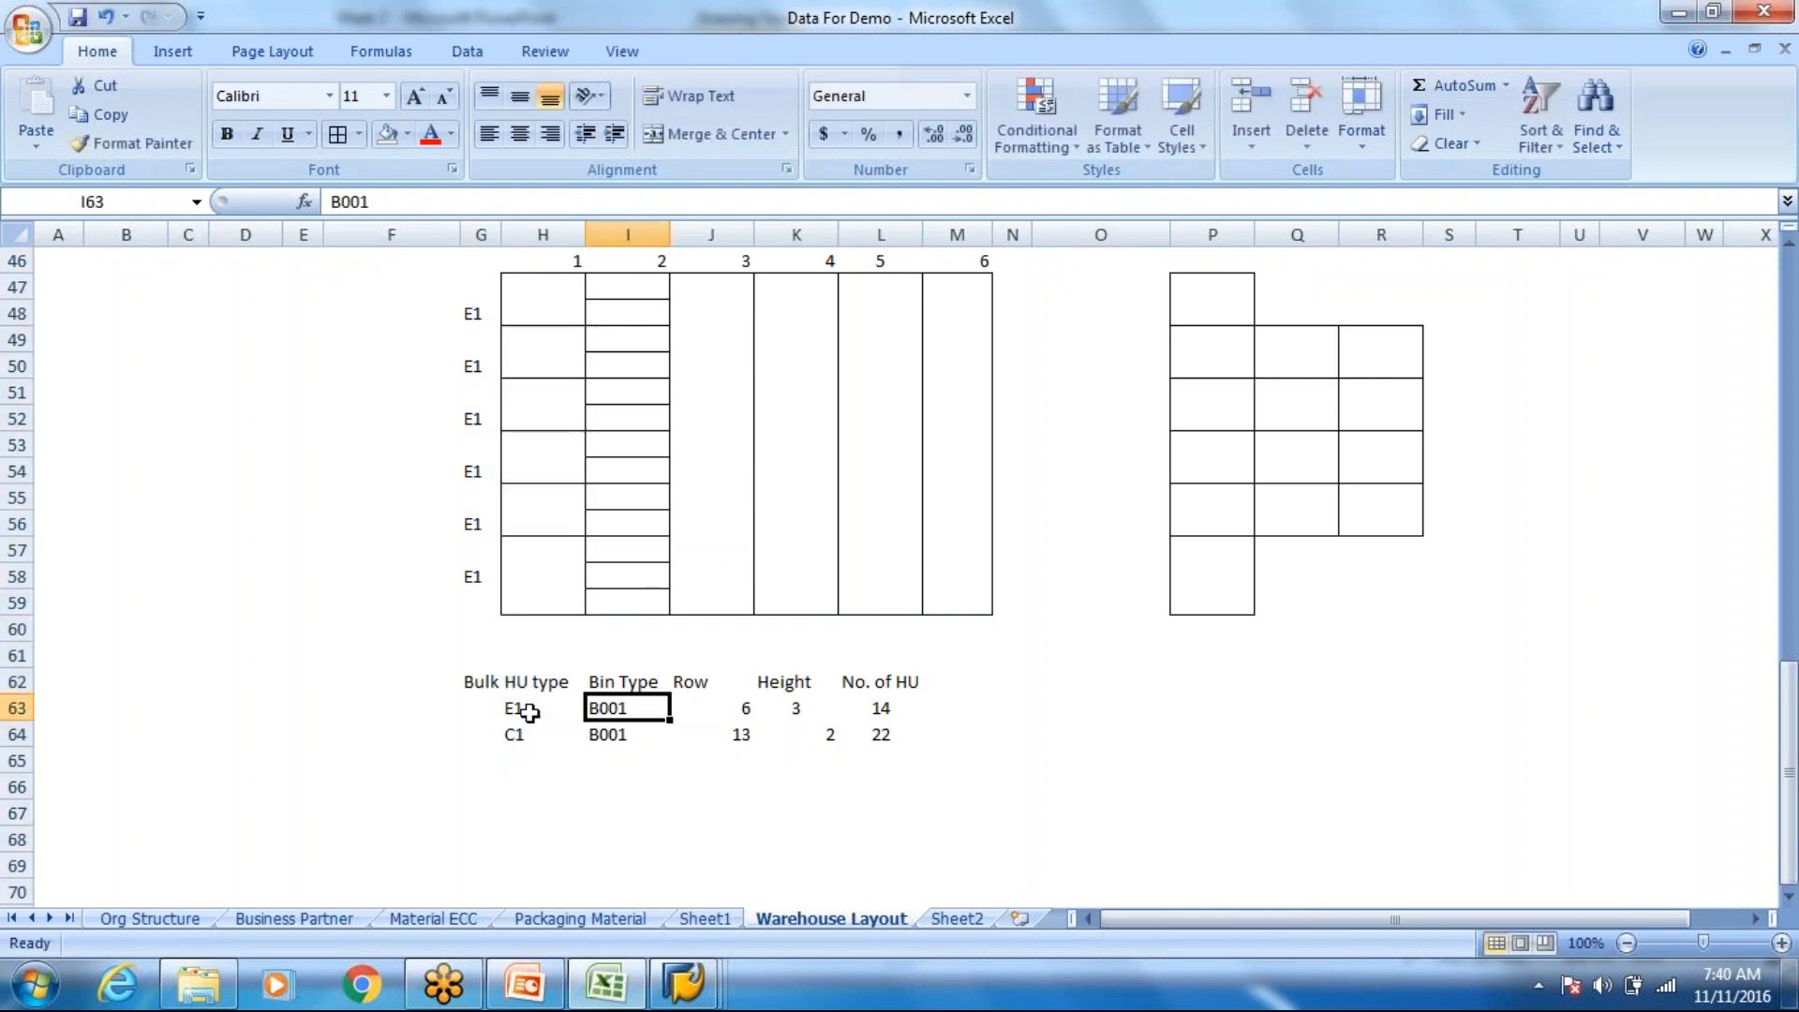
Step: Apply all borders to the HU table in G62:L64
click(489, 709)
drag(482, 678, 890, 736)
click(339, 136)
Step: Enter bulk indicator 1 in G63 and G64 for E1 and C1
key(Down)
text(1)
key(Return)
text(1)
key(Return)
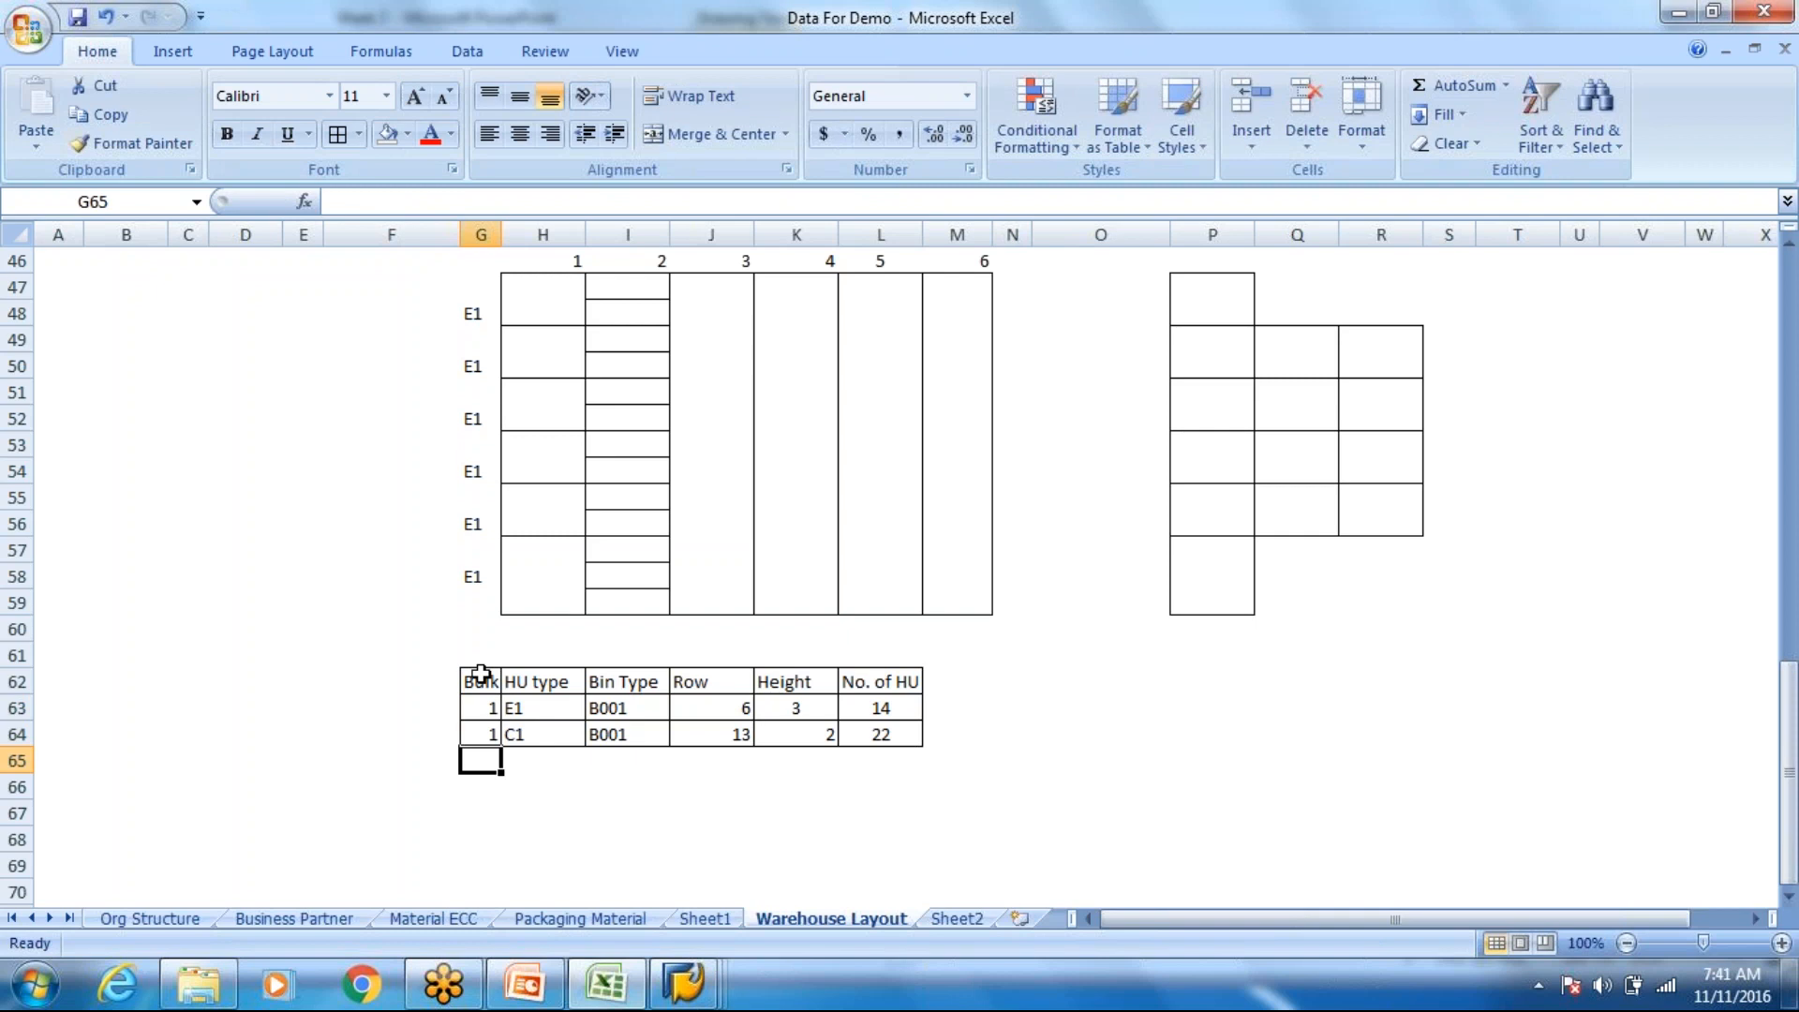
Step: Copy the table G62:L64 and paste it directly below, starting at G65
drag(481, 681, 878, 742)
key(ctrl+c)
click(486, 759)
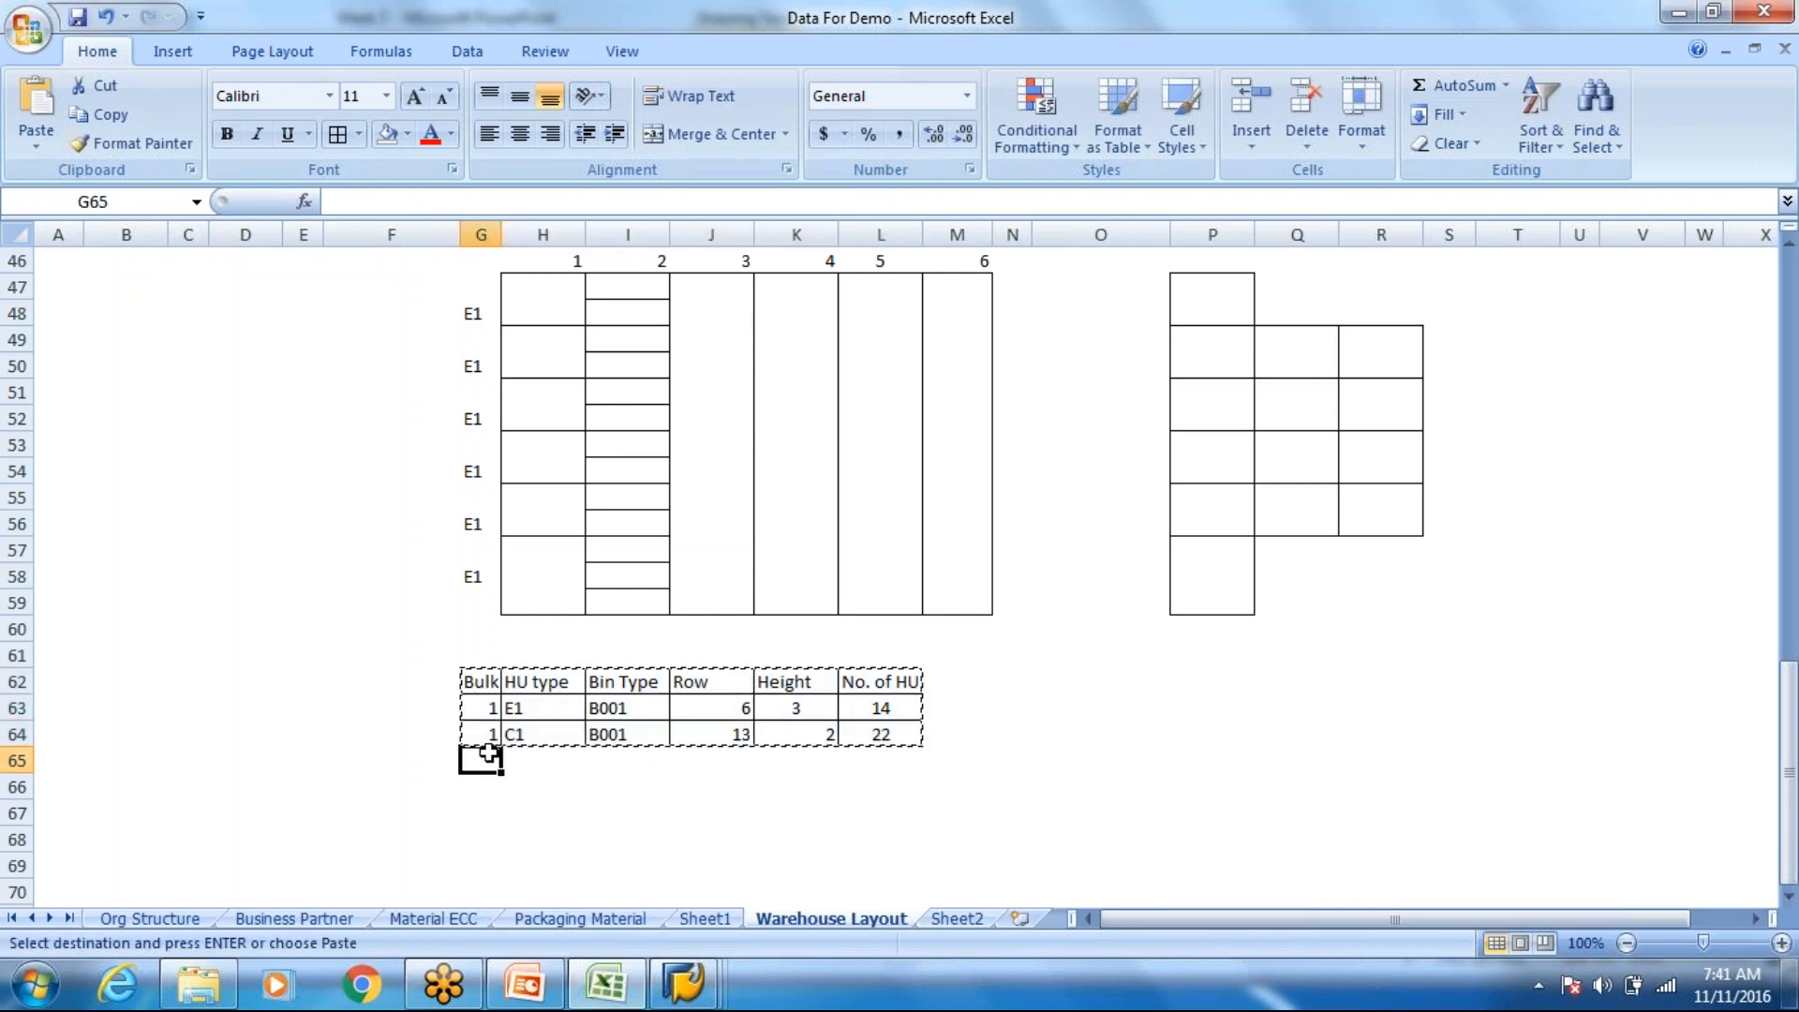
key(ctrl+v)
Step: Set the bulk indicator to 2 for both rows of the copied table, G66 and G67
click(502, 786)
text(2)
key(Return)
text(2)
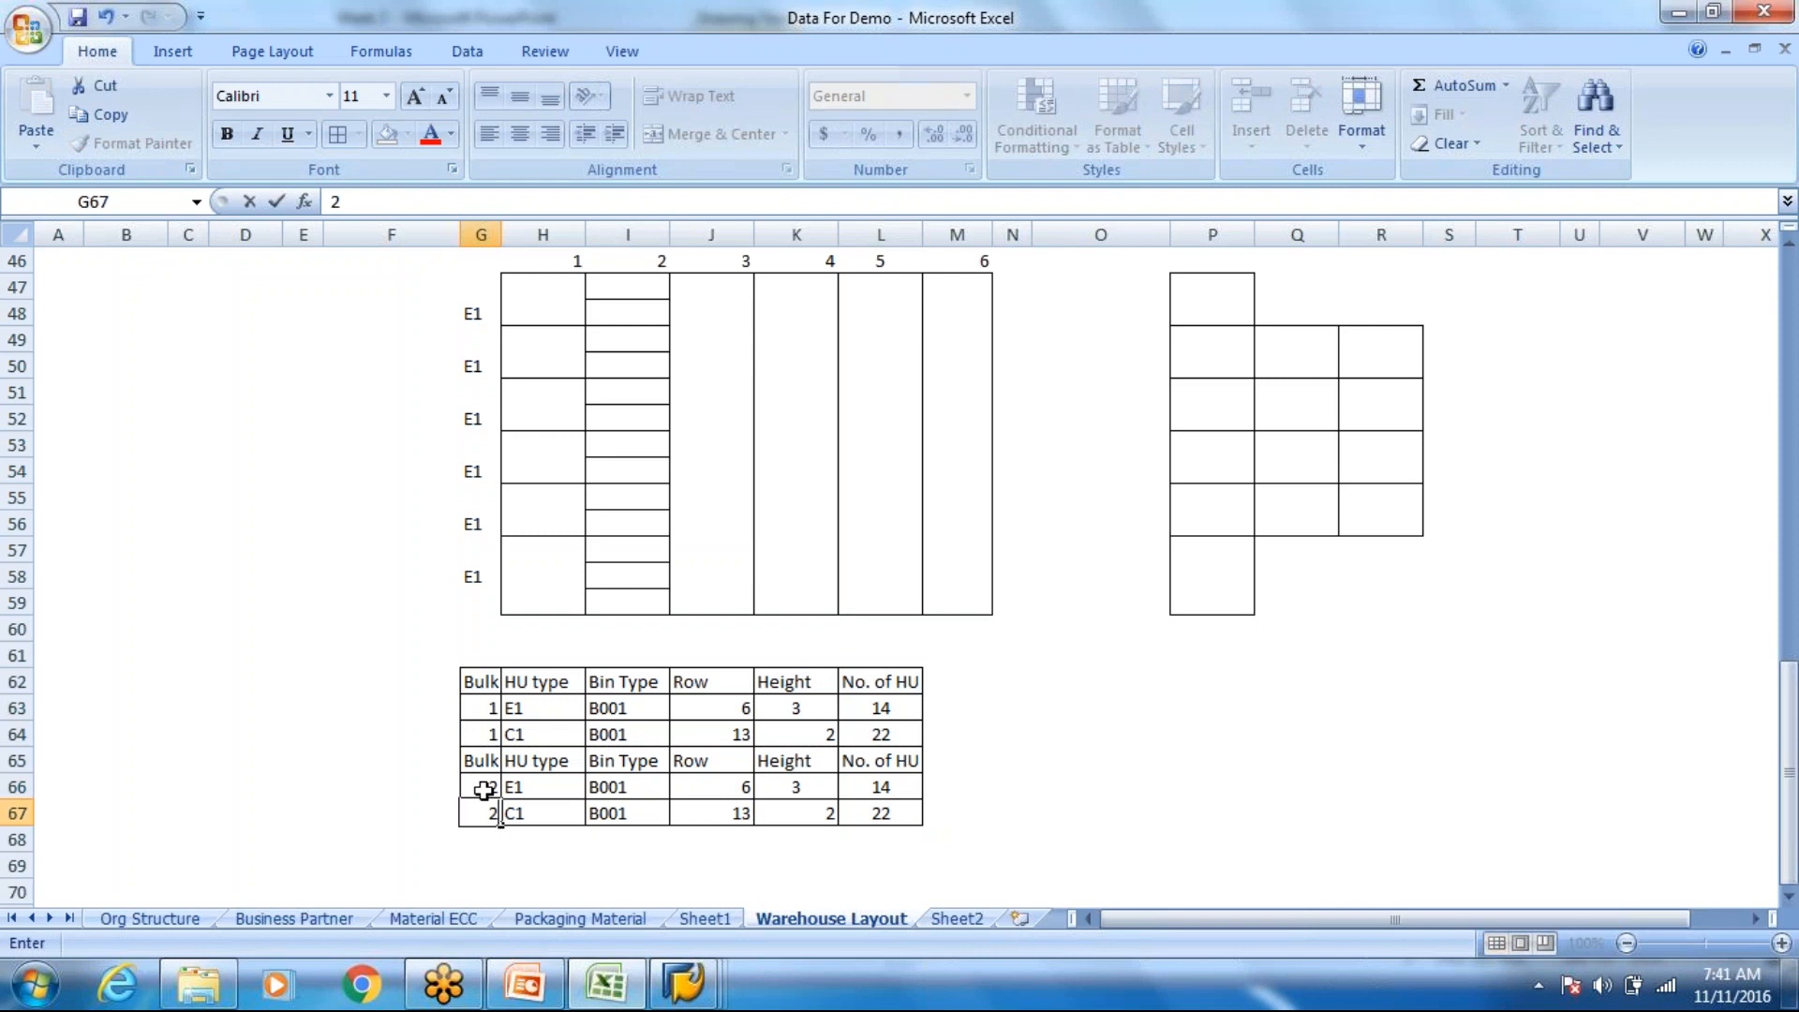
Step: Set the number of HUs for bulk indicator 2 to 18 for E1 and 26 for C1
click(896, 786)
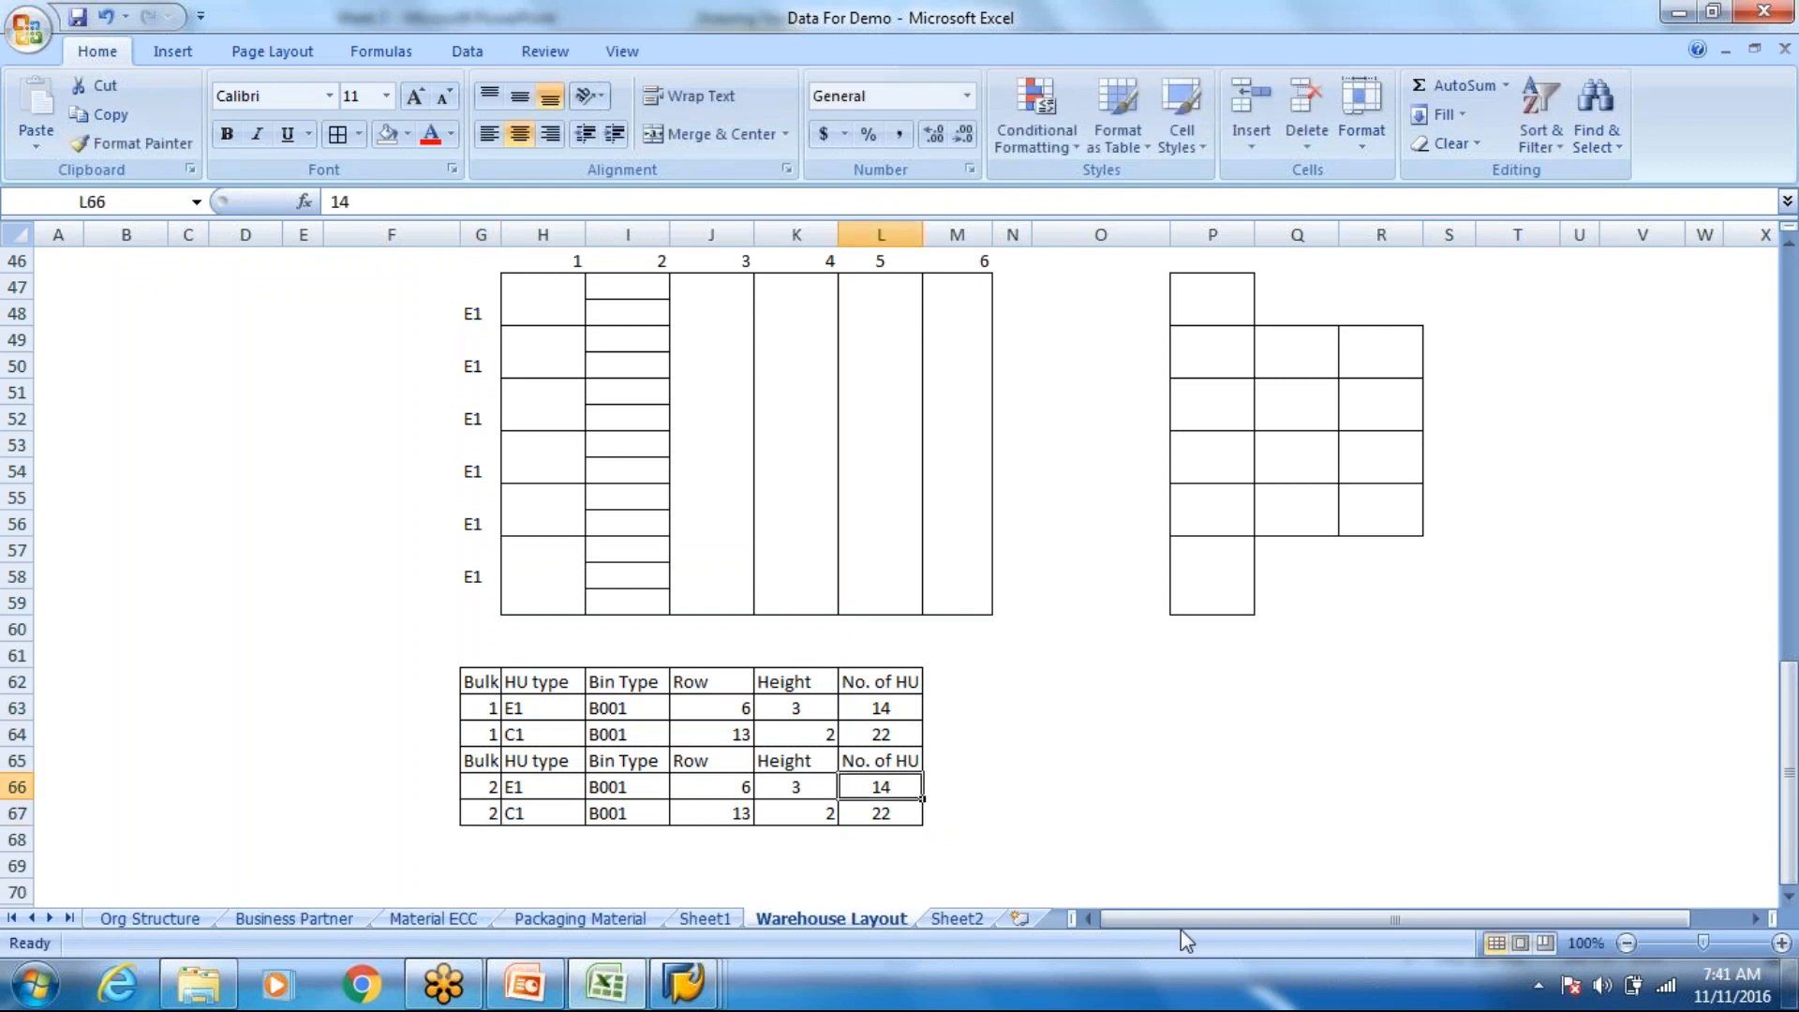
text(18)
key(Return)
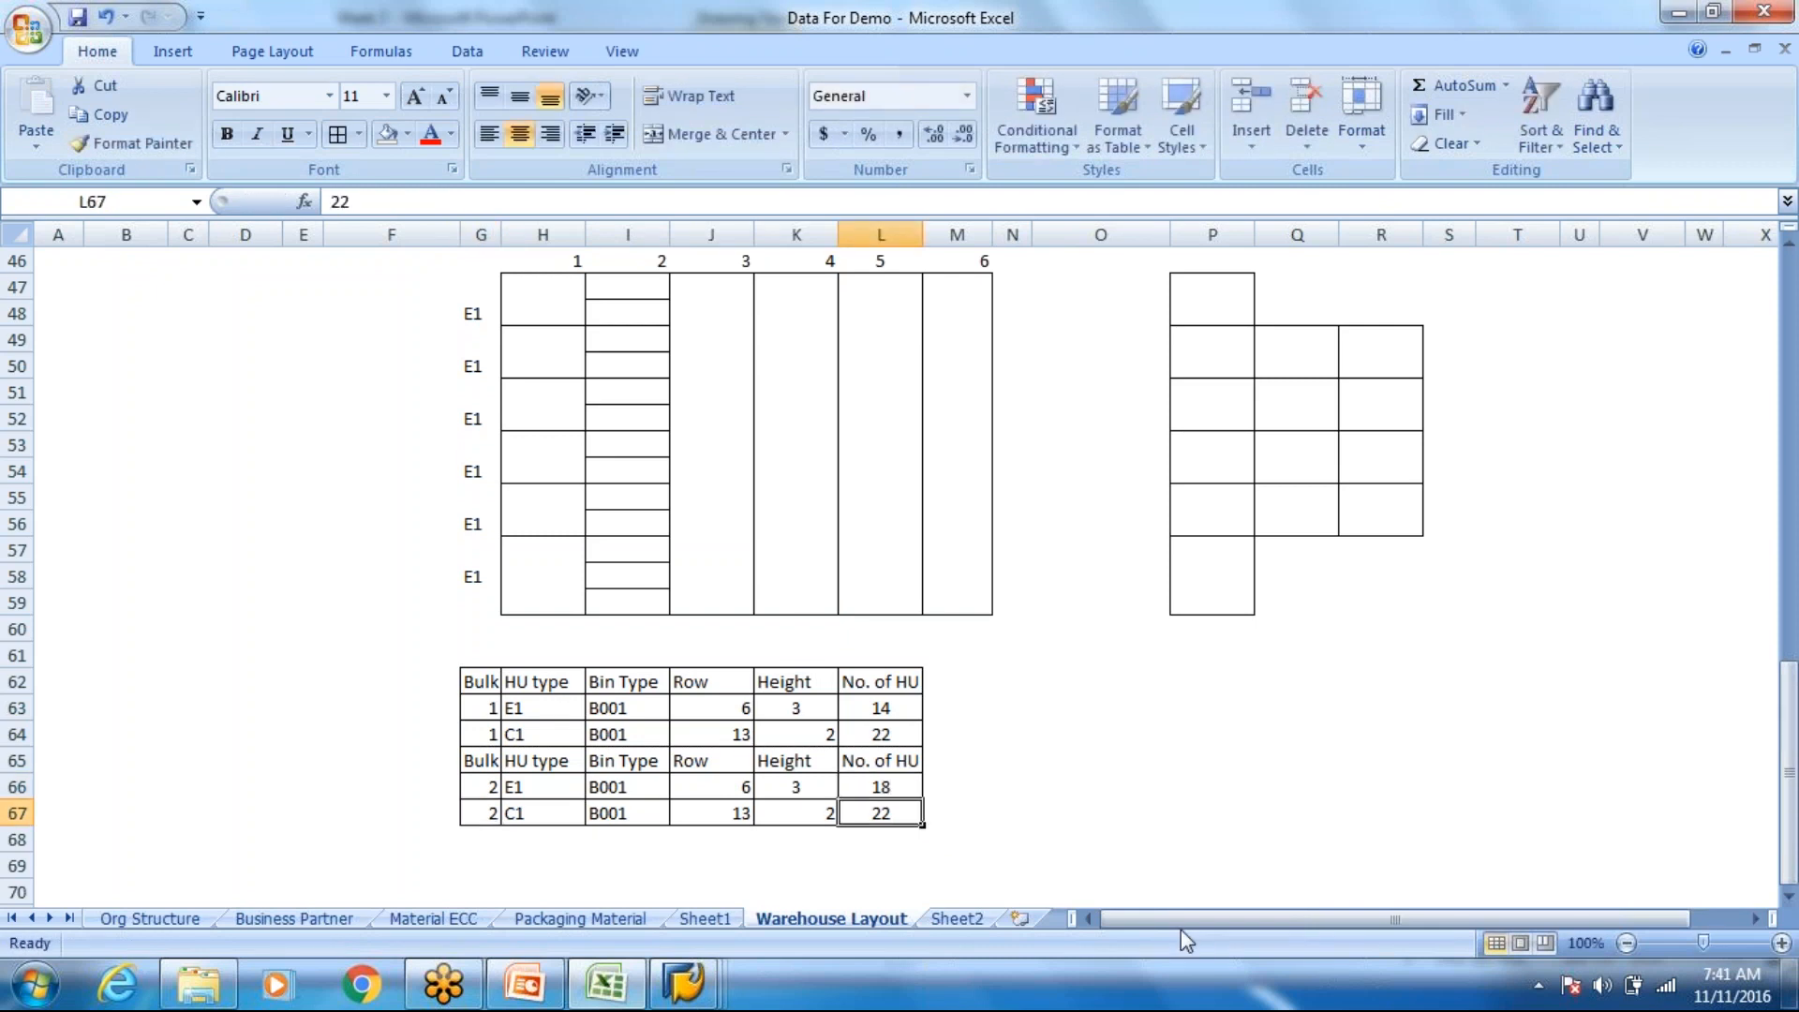
text(26)
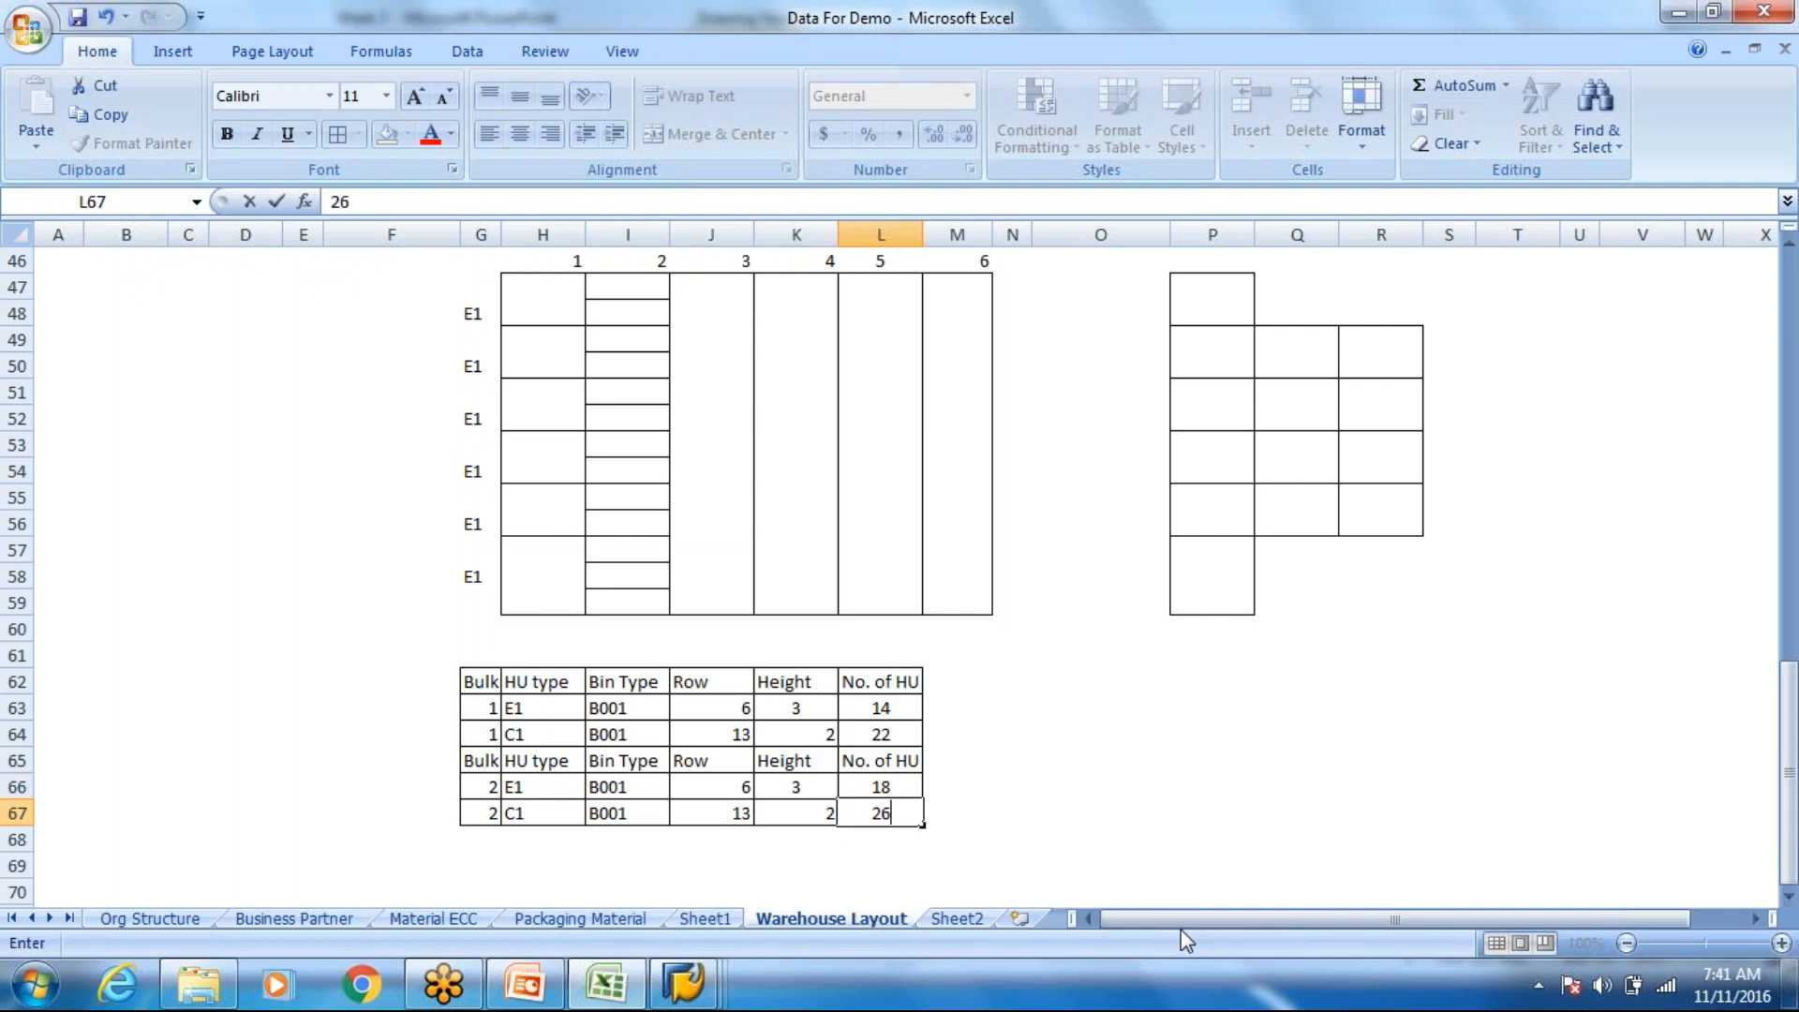
key(Return)
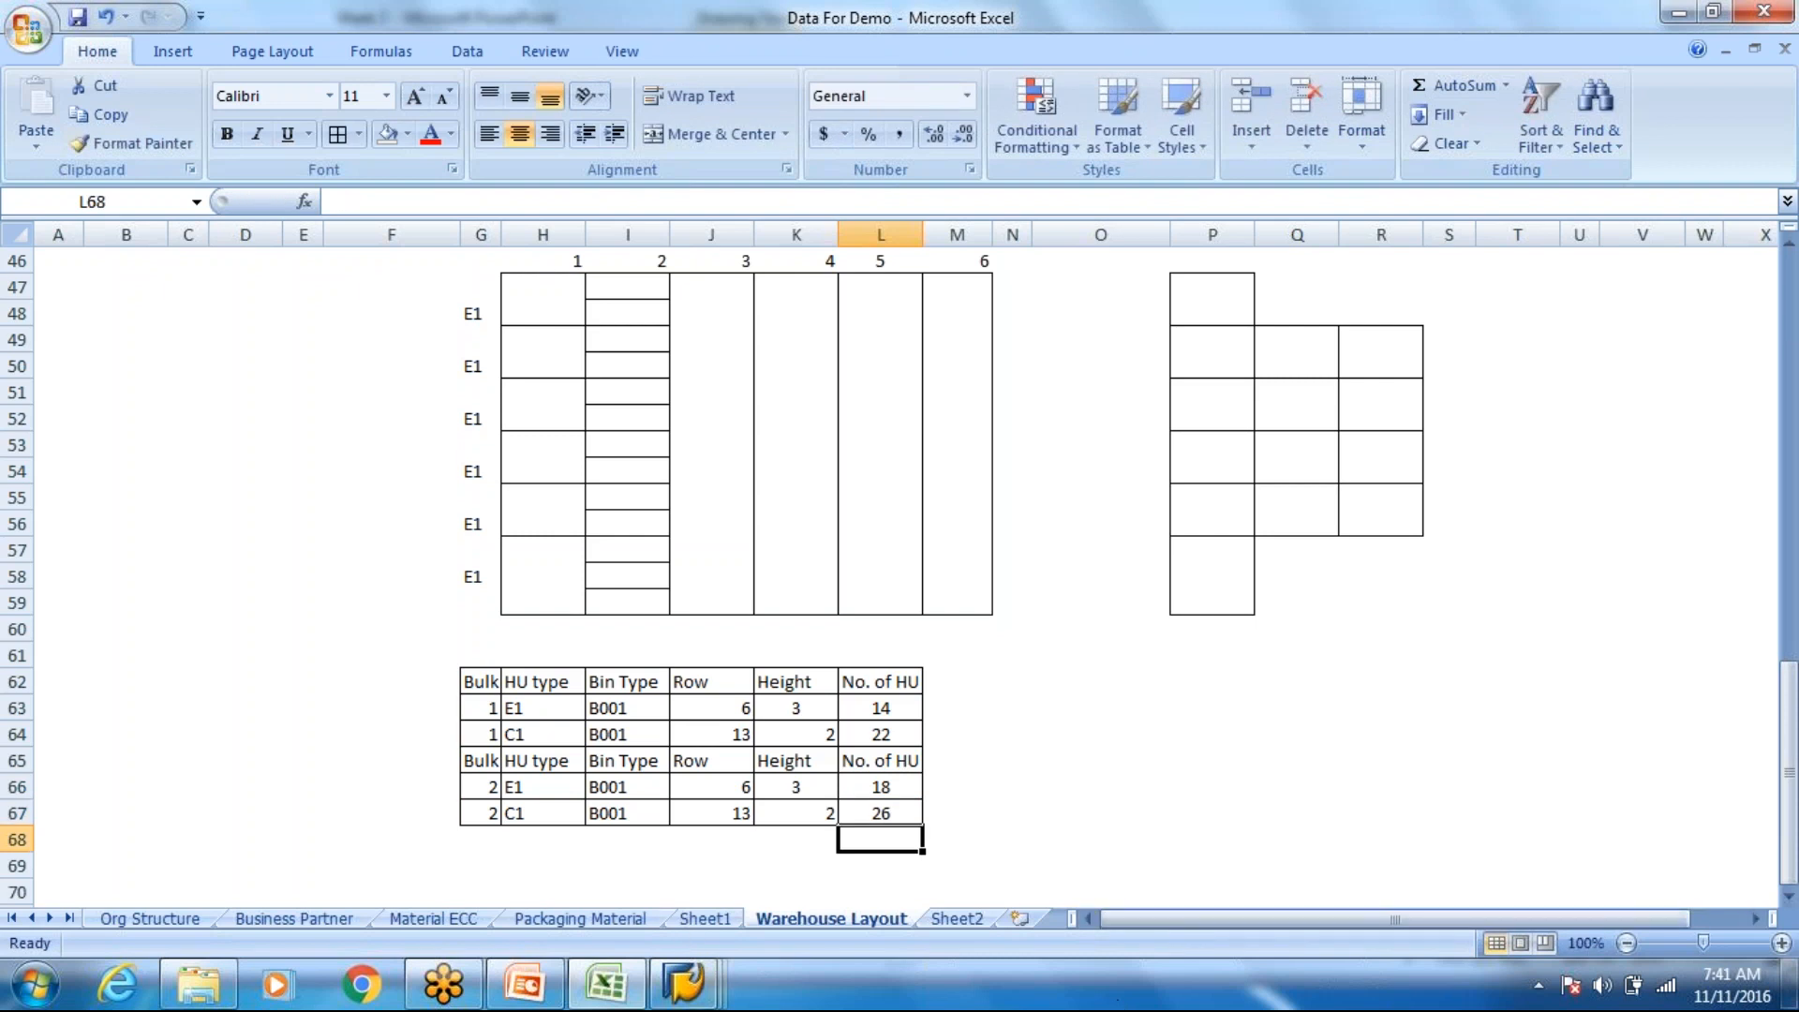
drag(482, 787, 671, 787)
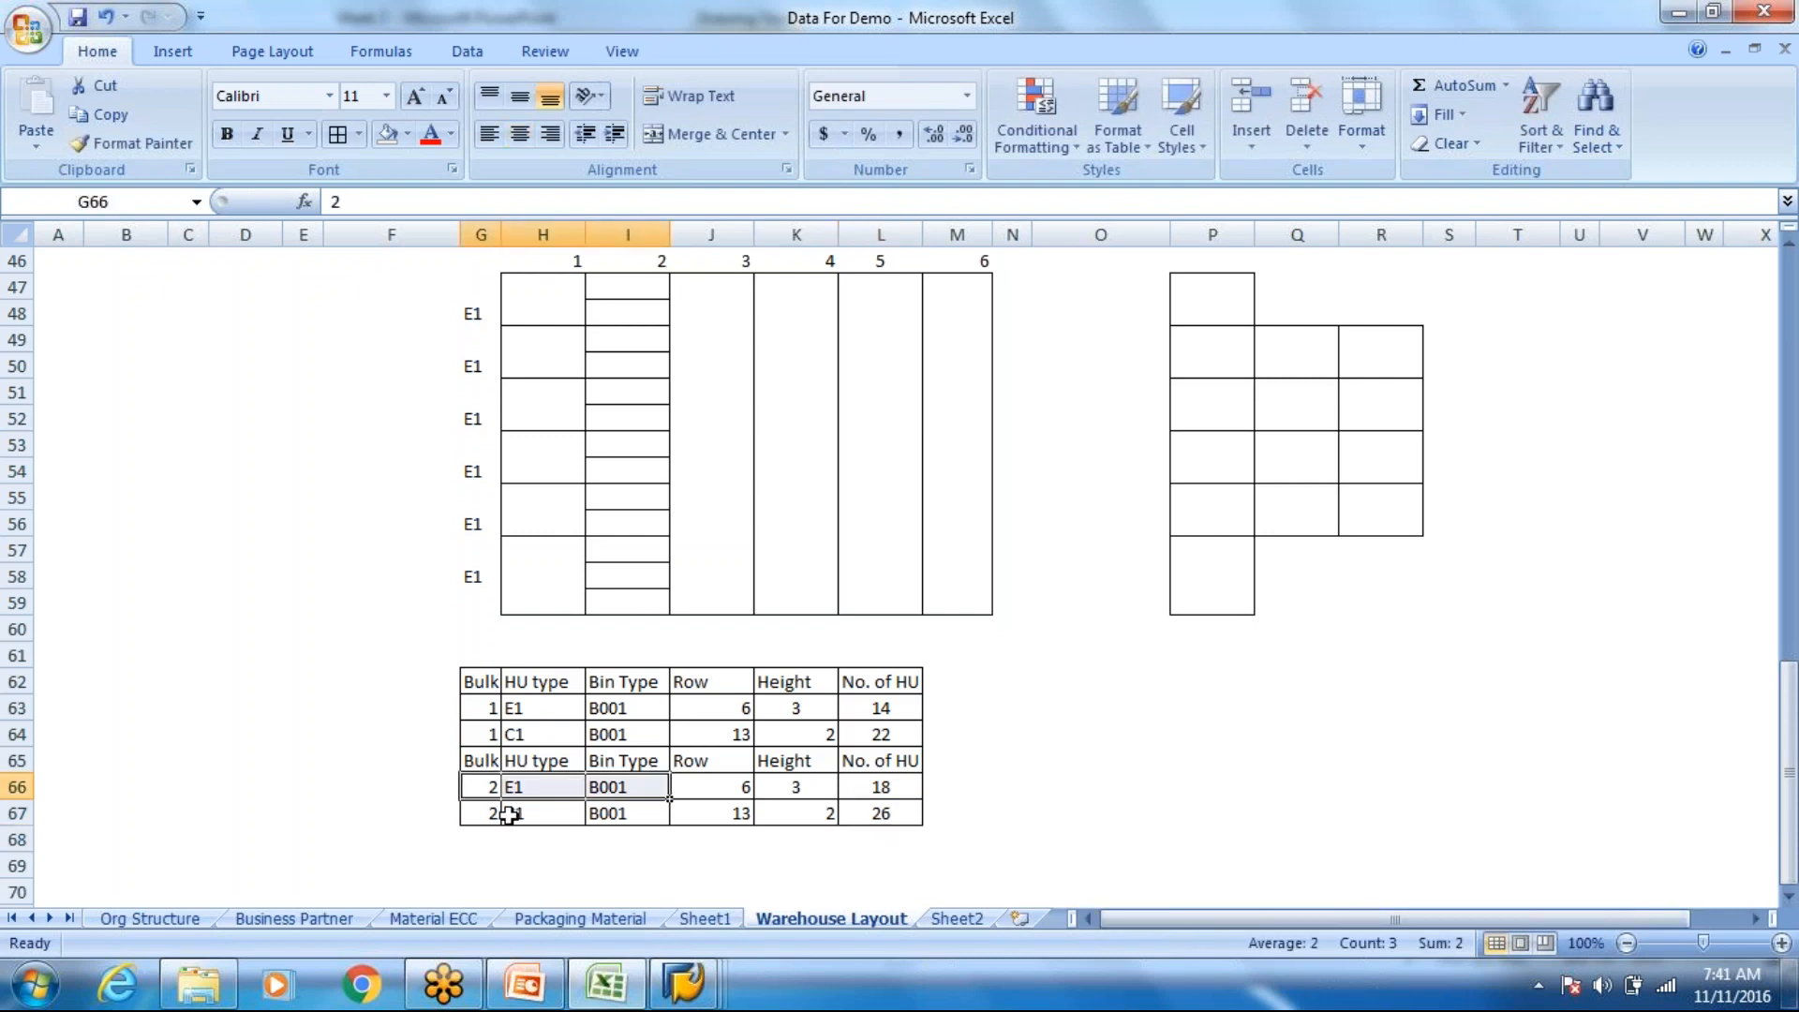
click(483, 787)
click(482, 802)
click(482, 799)
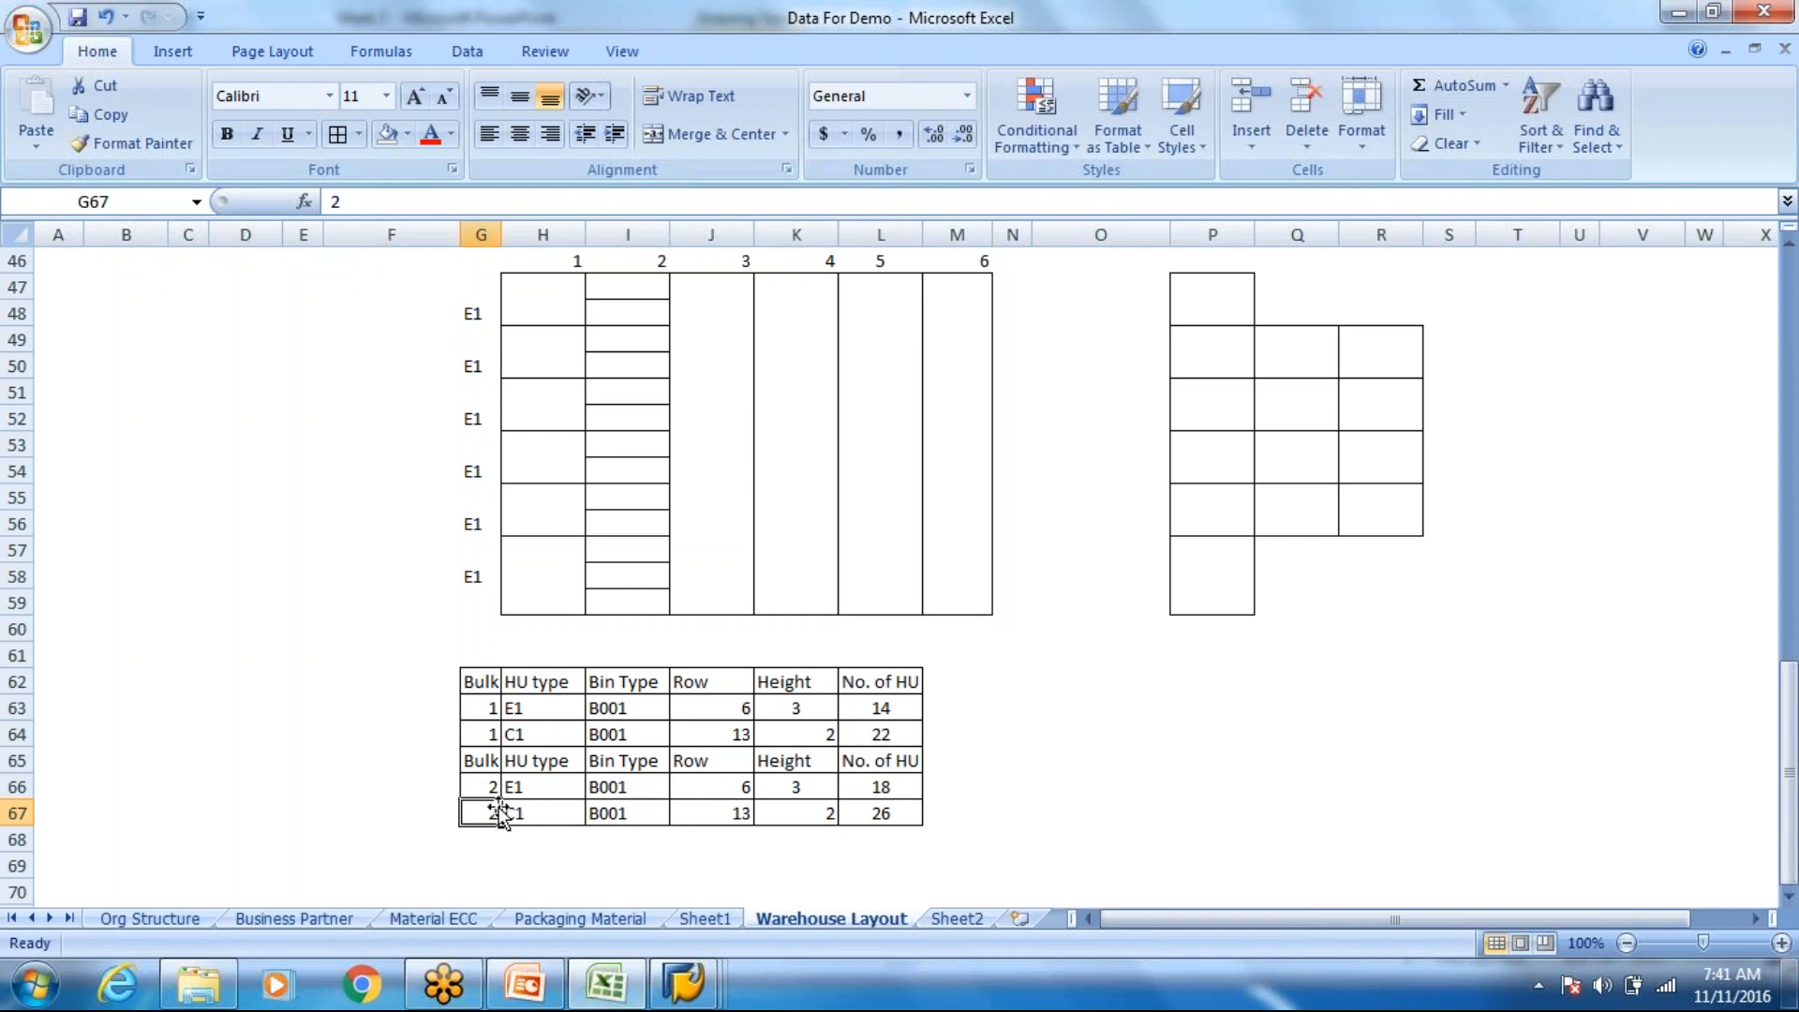
click(489, 785)
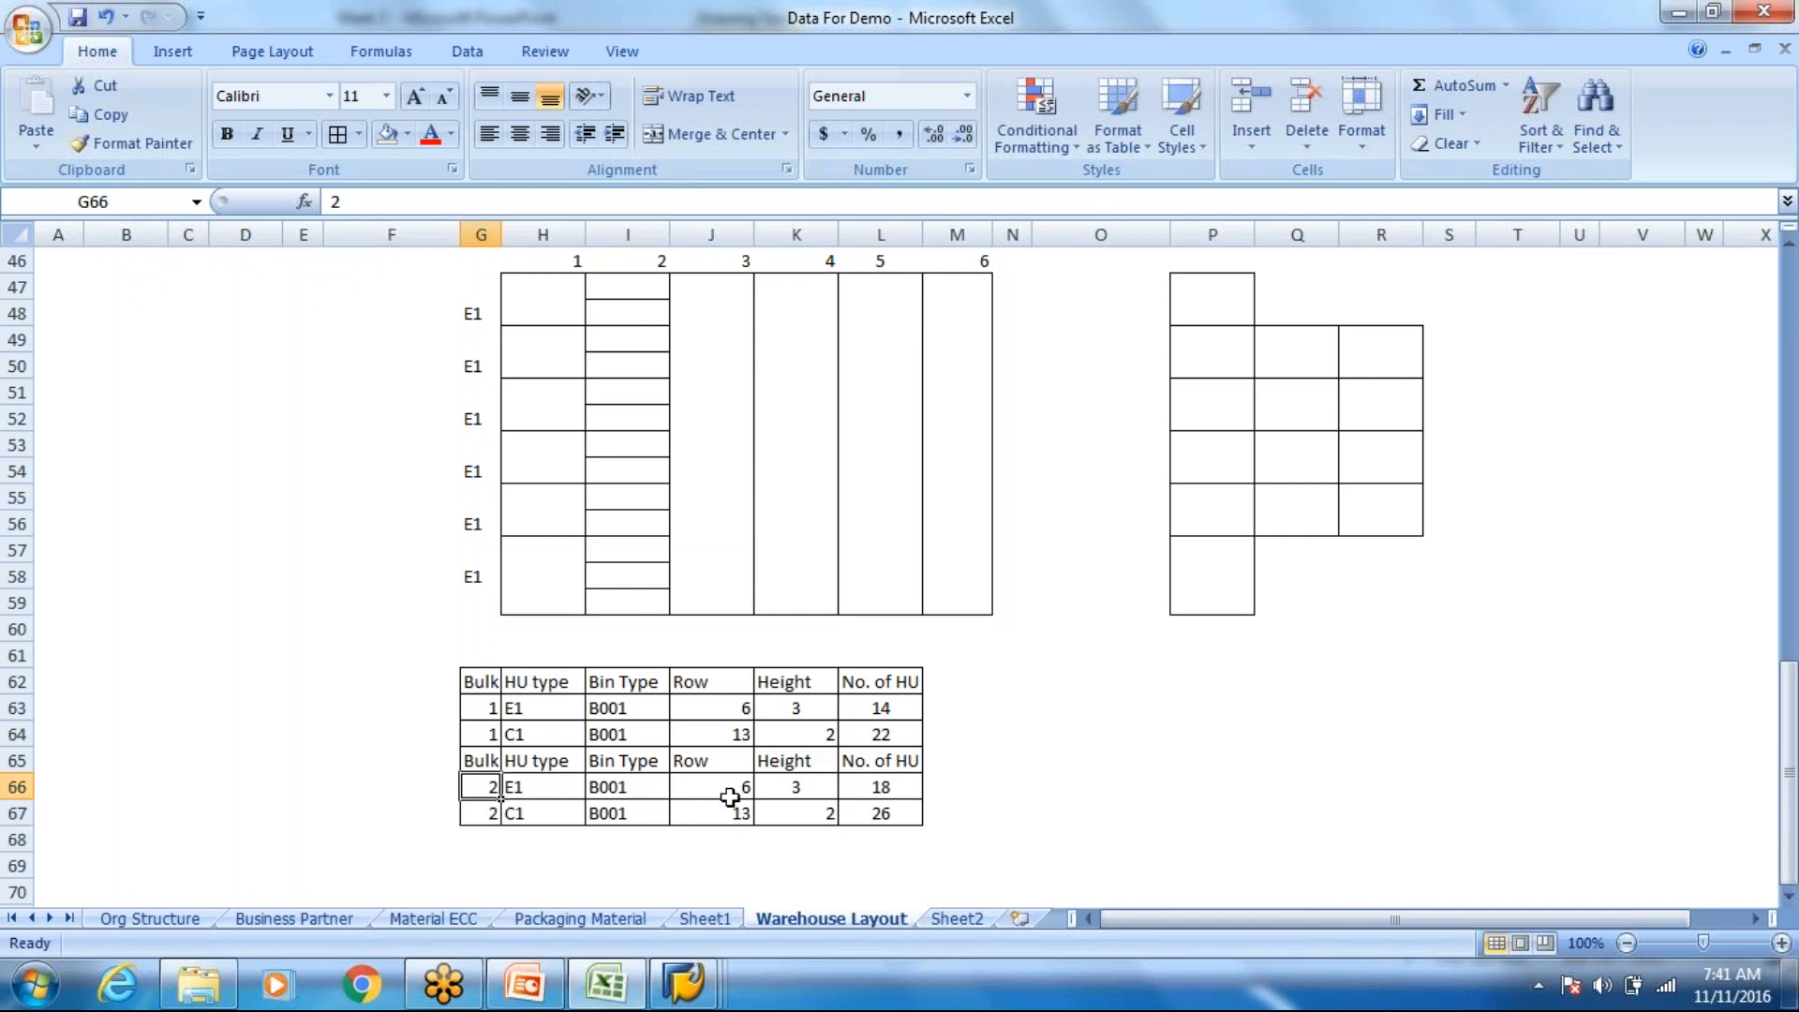
Step: Compare the row, height and number of HU entries for bulk indicators 1 and 2 in G63:L64 and G66:L67
click(885, 785)
shift+click(902, 822)
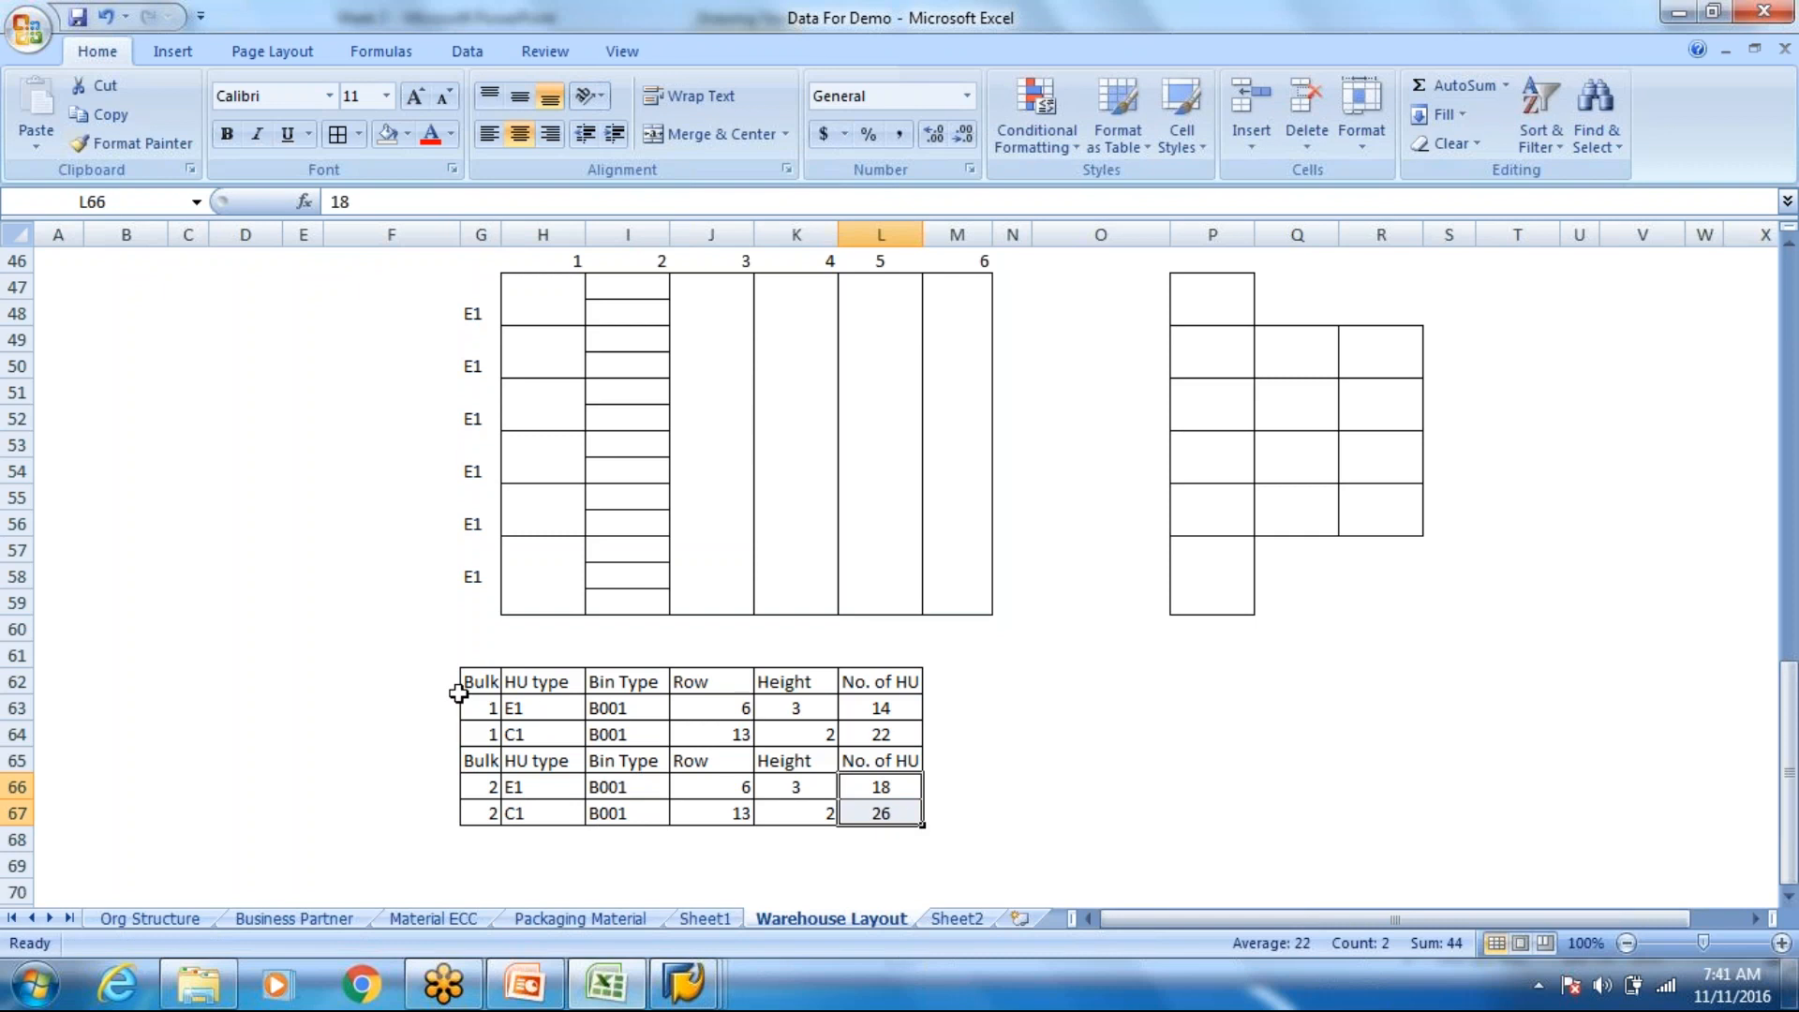
drag(486, 790, 867, 812)
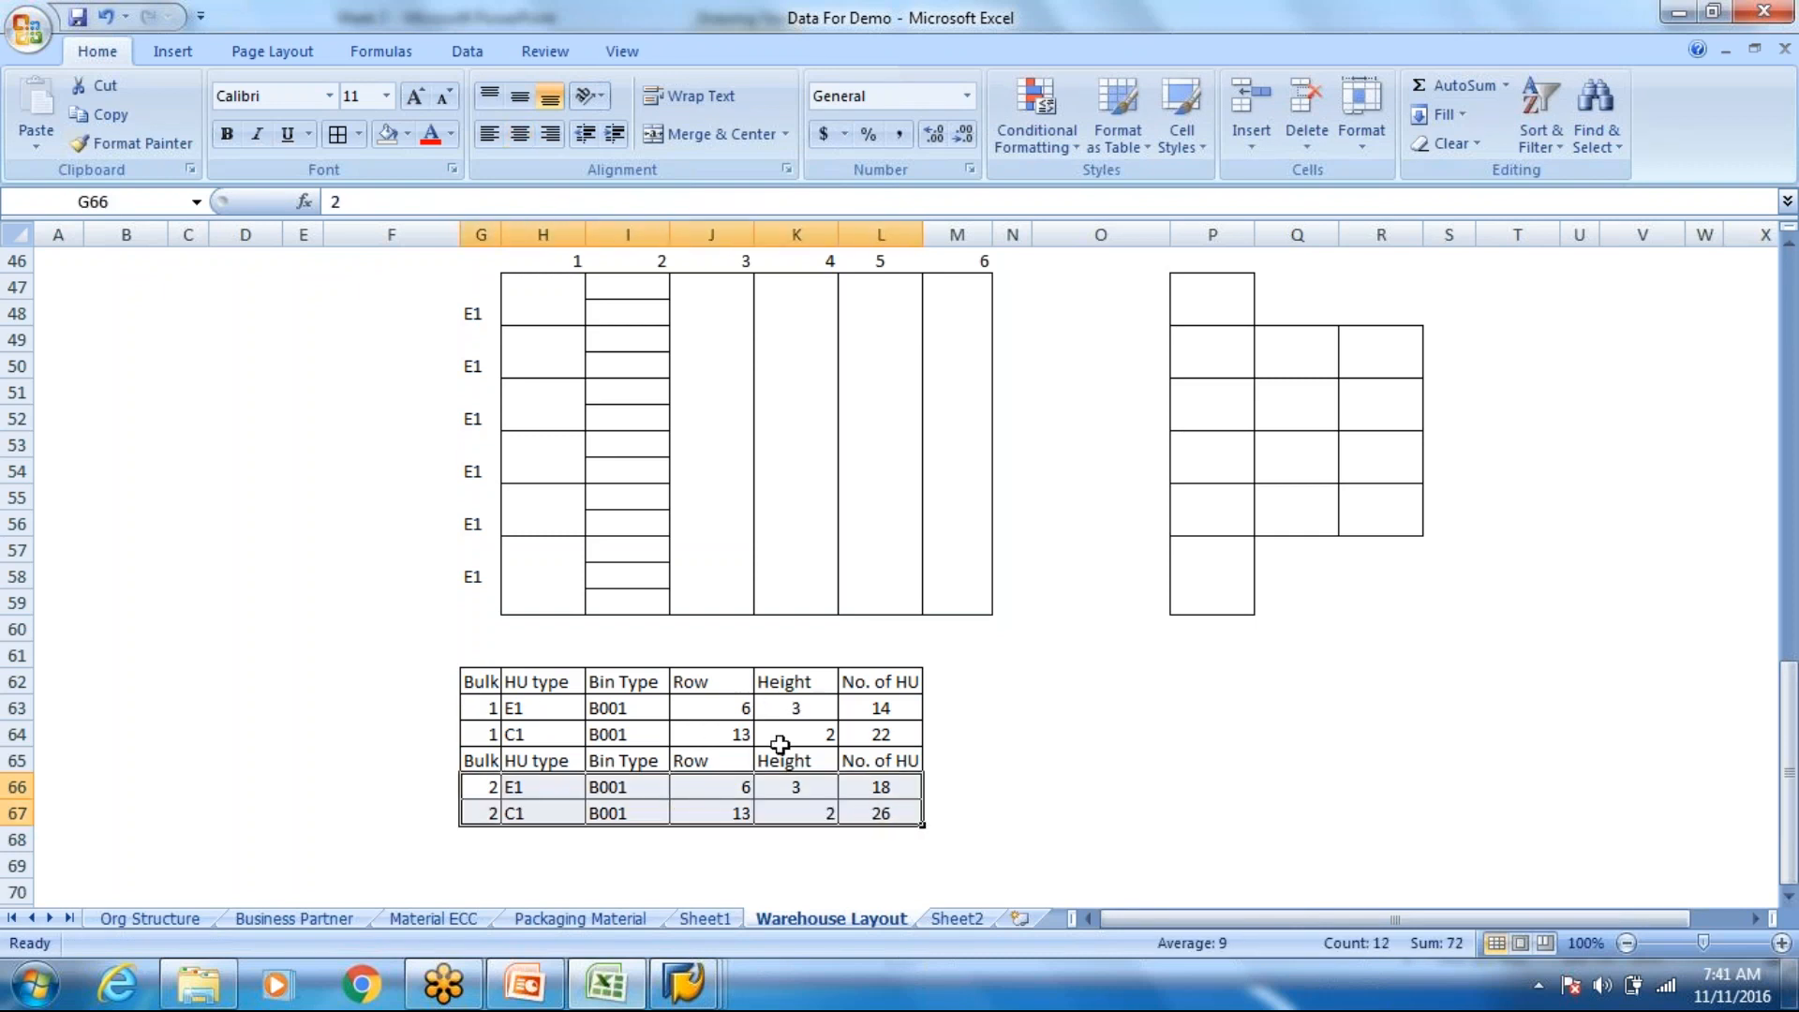
click(730, 792)
click(824, 790)
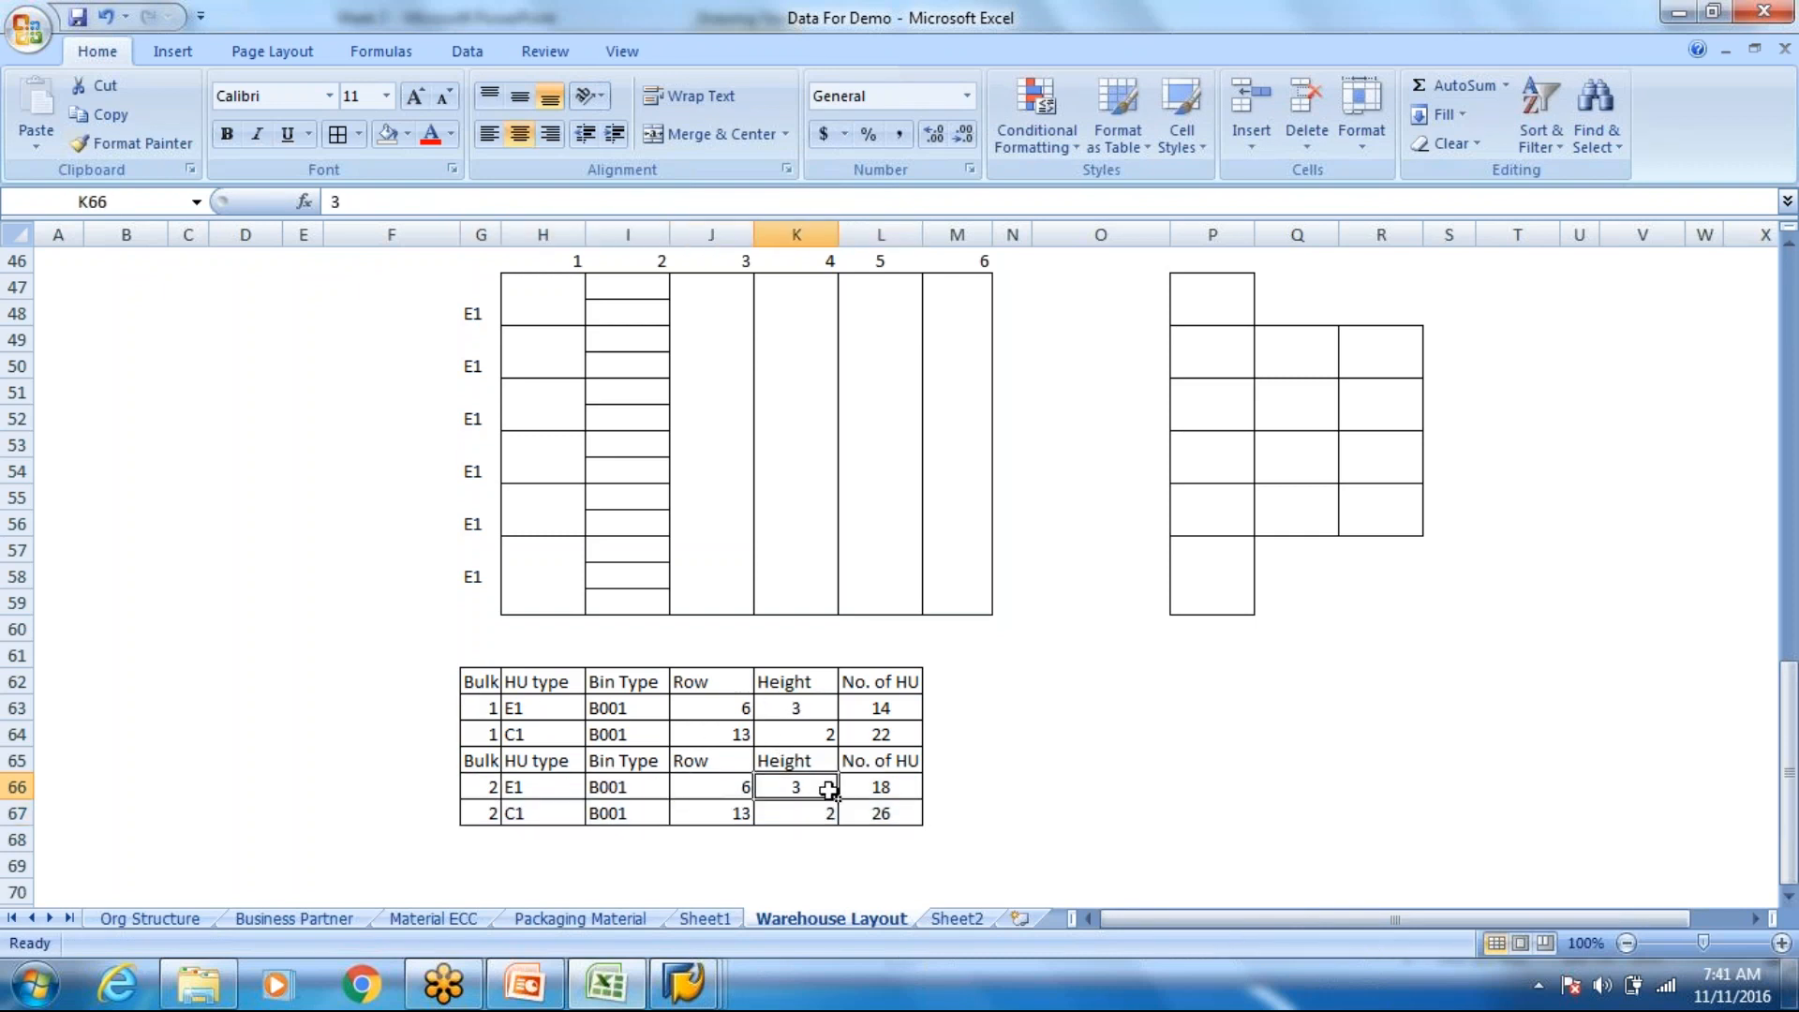
drag(496, 709, 890, 732)
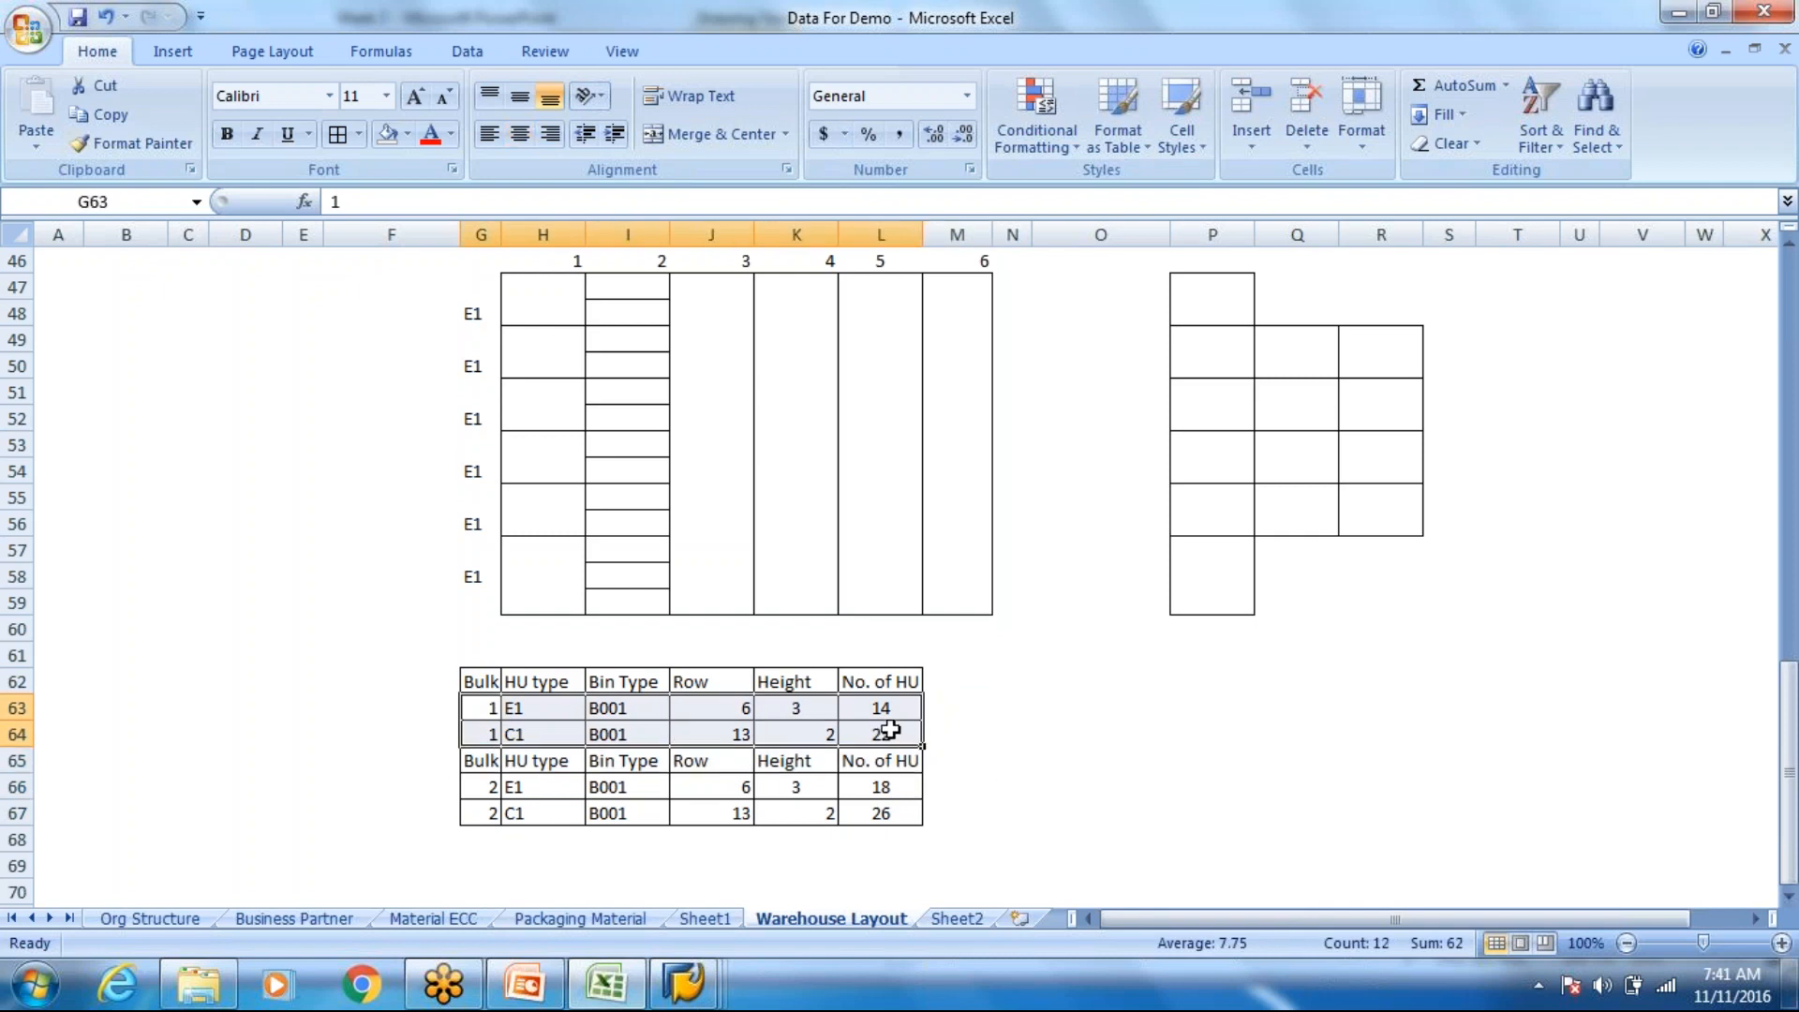
Step: Switch to the SAP Display IMG session and open the customizing activity that defines storage types
key(alt+Tab)
click(682, 984)
click(680, 1003)
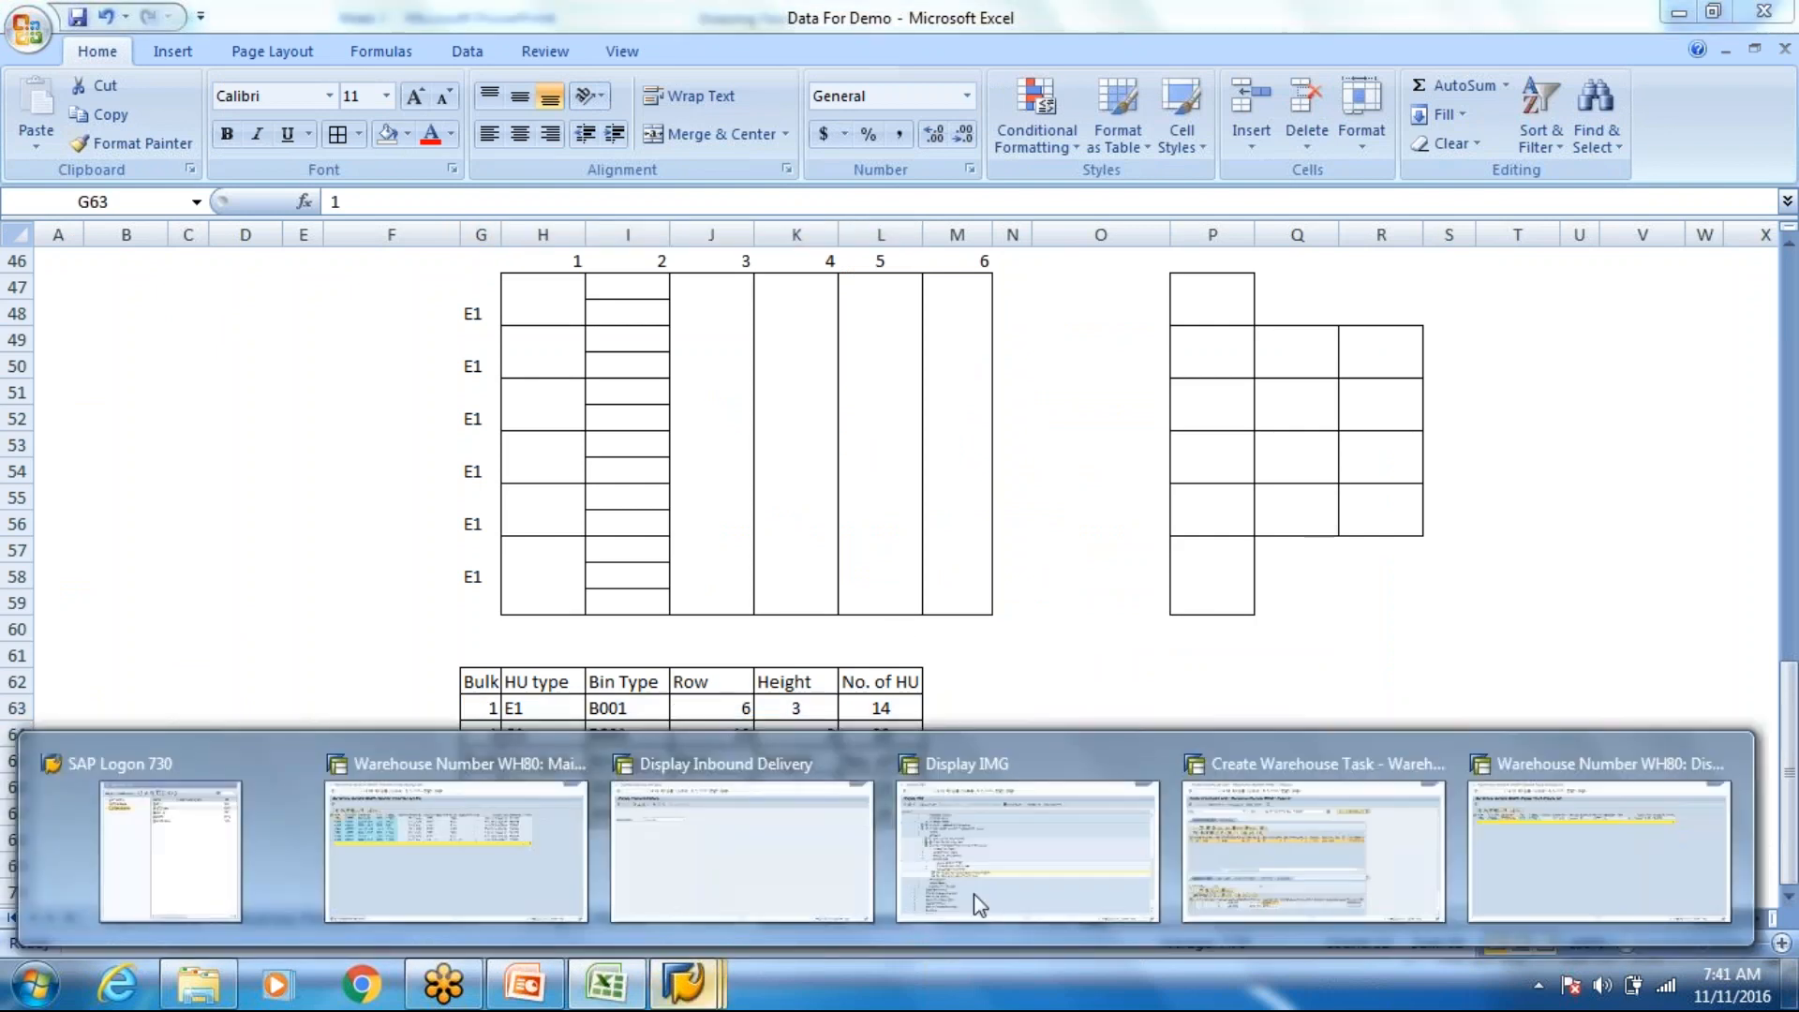
click(1020, 841)
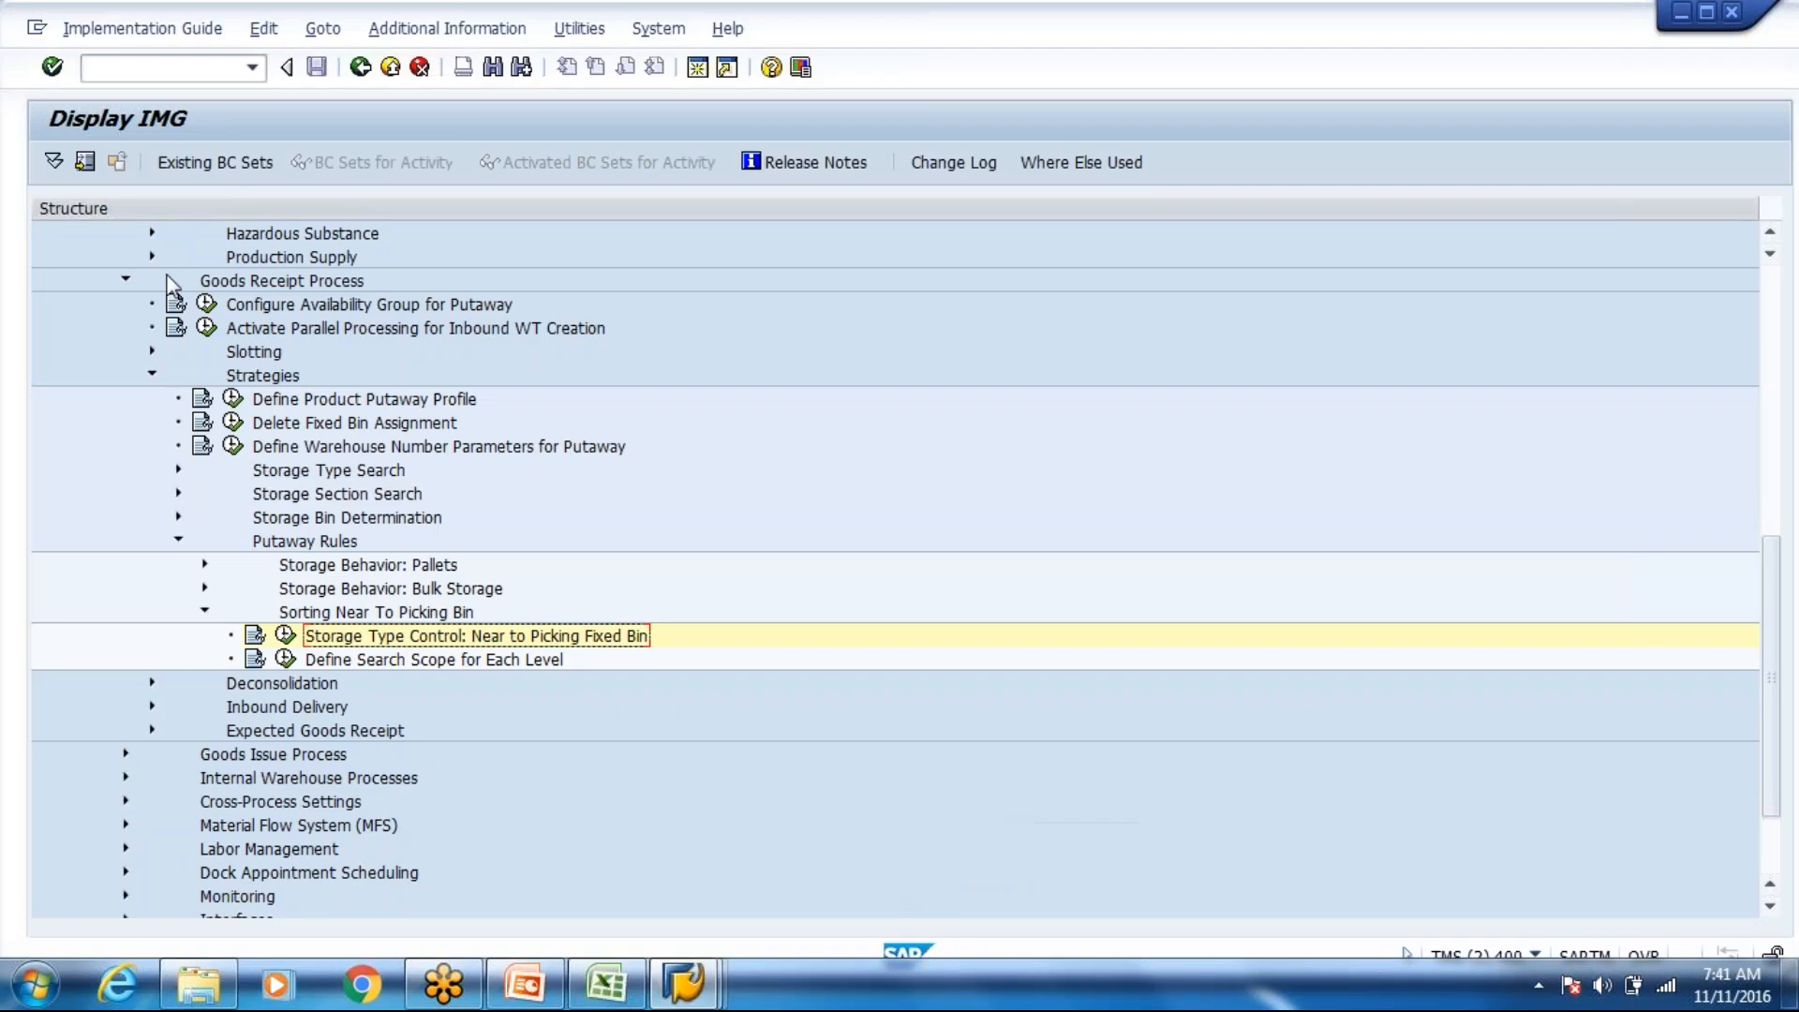
scroll(210, 391, up, 5)
scroll(209, 392, up, 4)
click(207, 422)
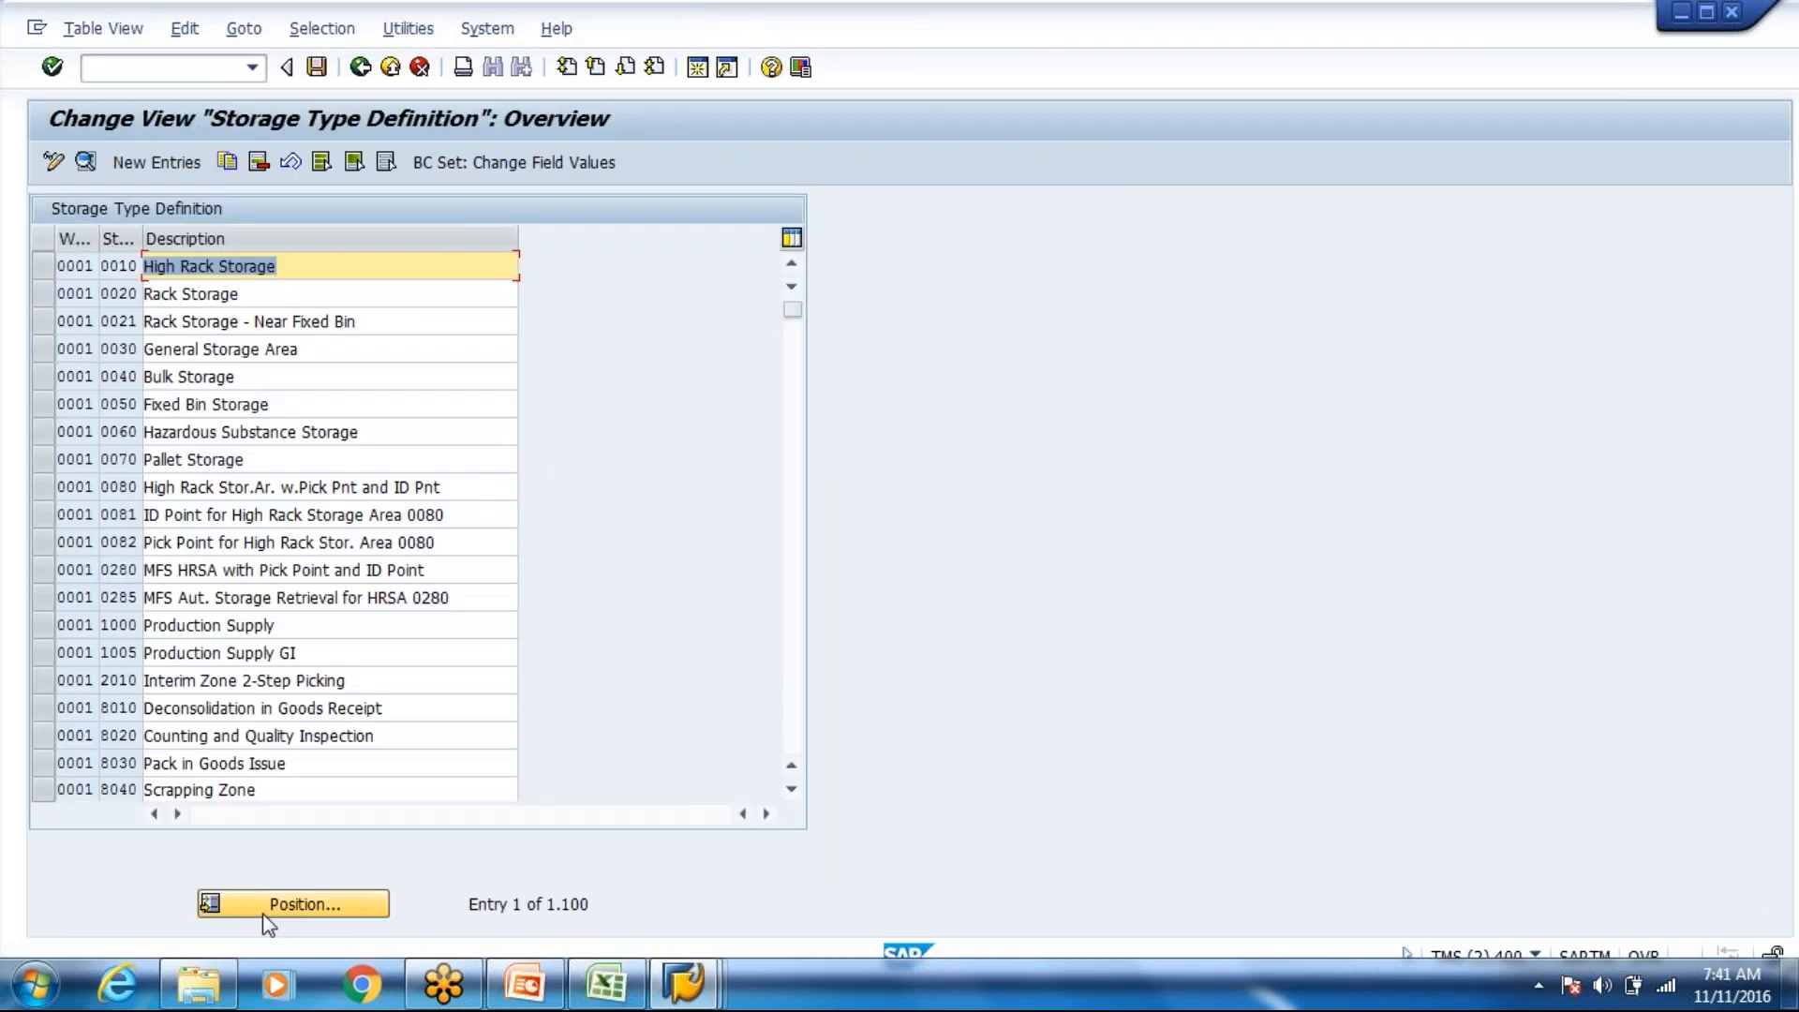
Step: Position the storage type definition list at warehouse WH80, storage type 8004
click(263, 913)
text(Wh80)
key(Tab)
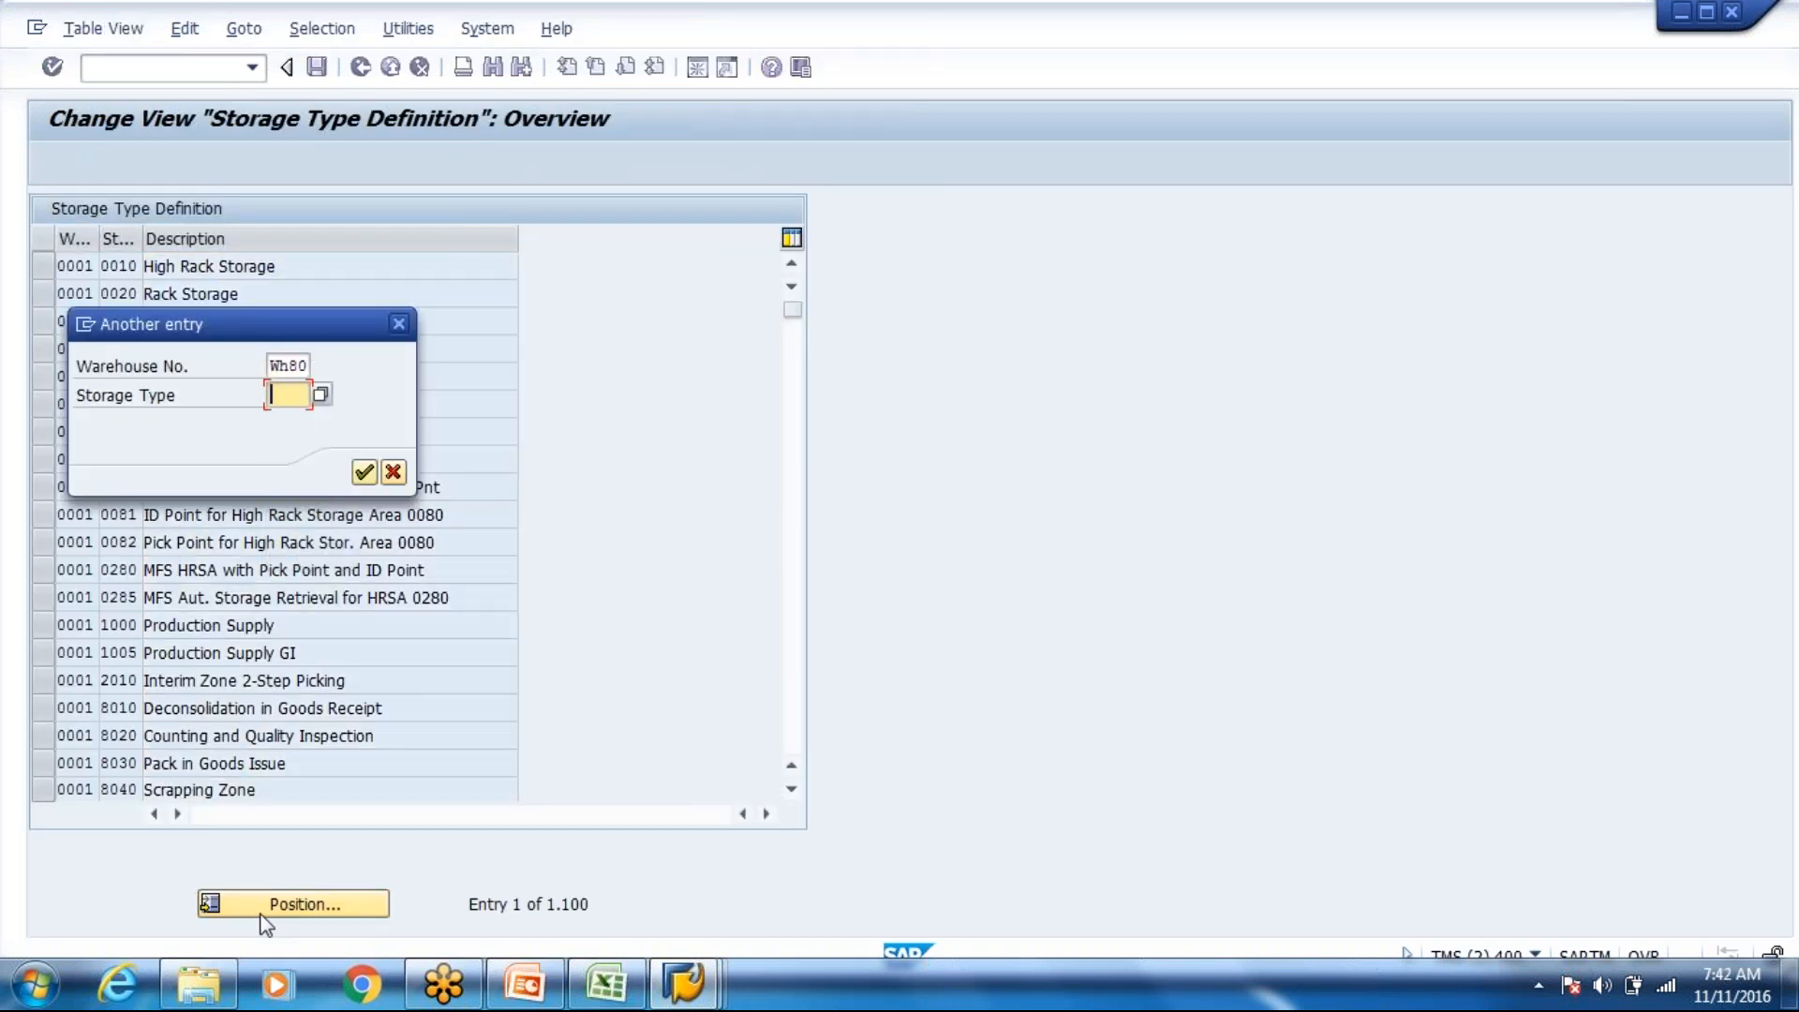
text(8004)
key(Return)
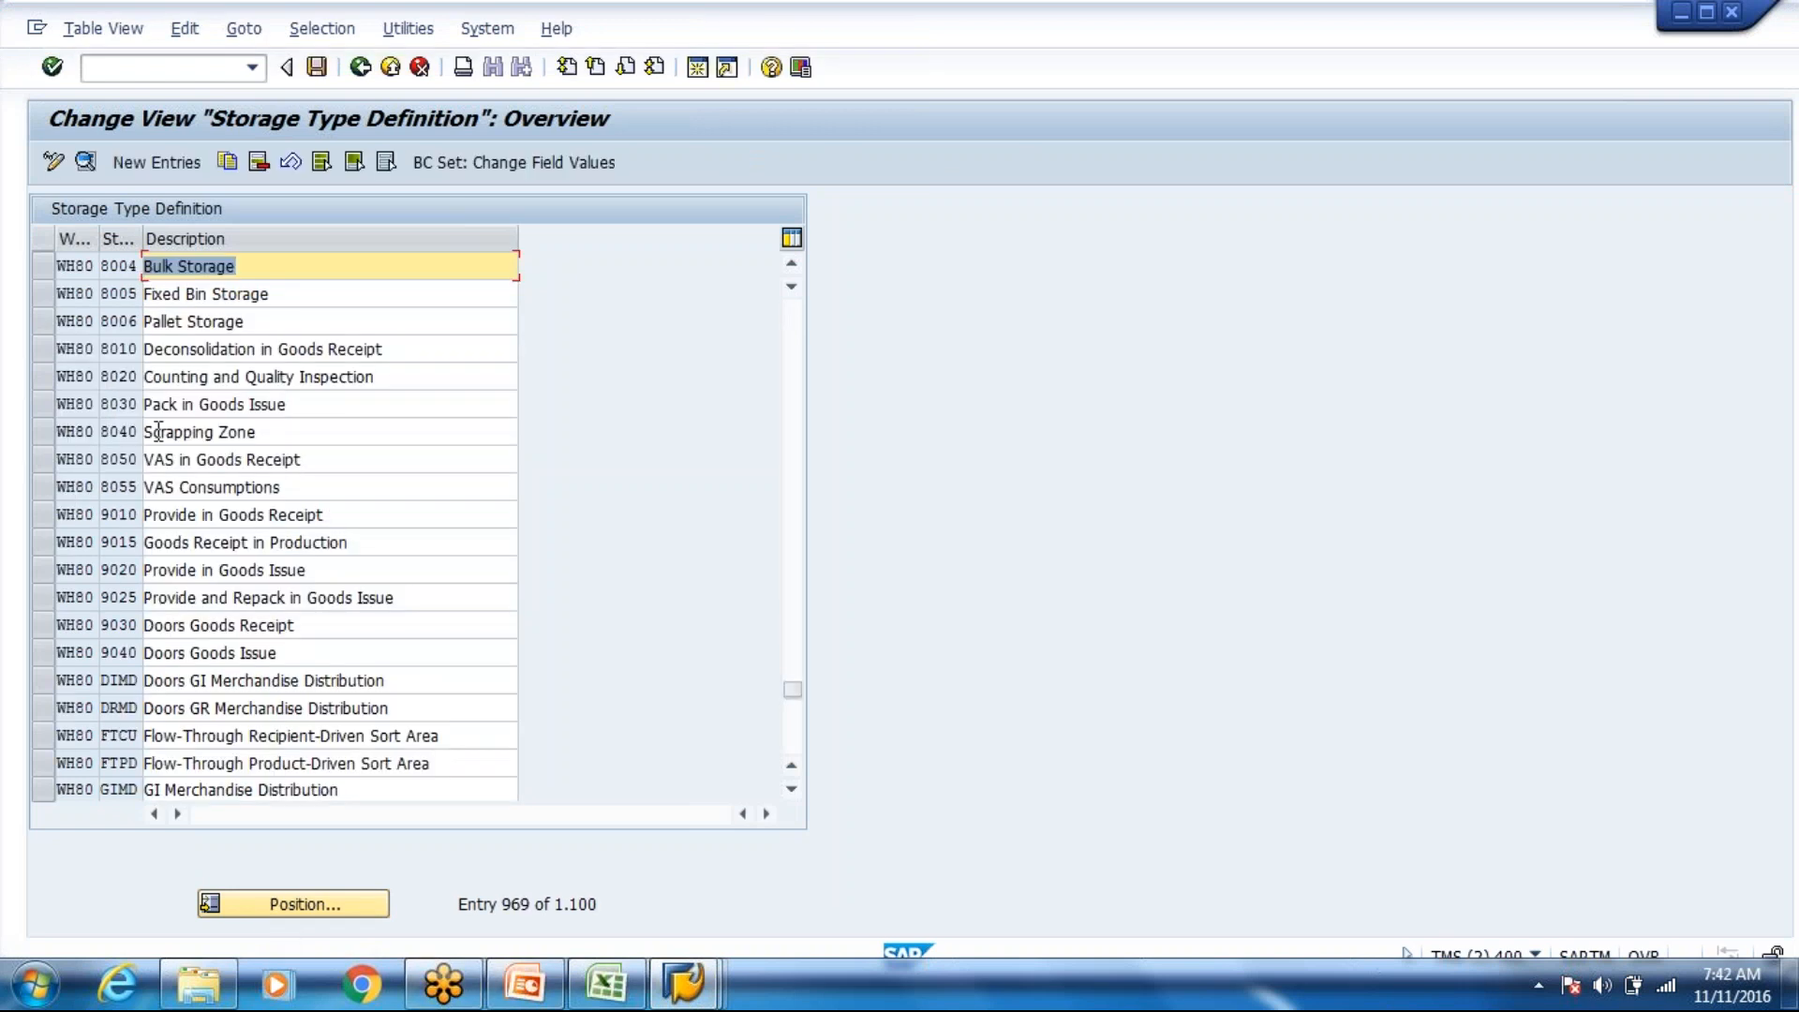
Step: Open storage type 8004 of warehouse WH80, check the Storage Behavior options with Bulk Storage chosen, and return to the customizing tree
click(130, 266)
double_click(129, 266)
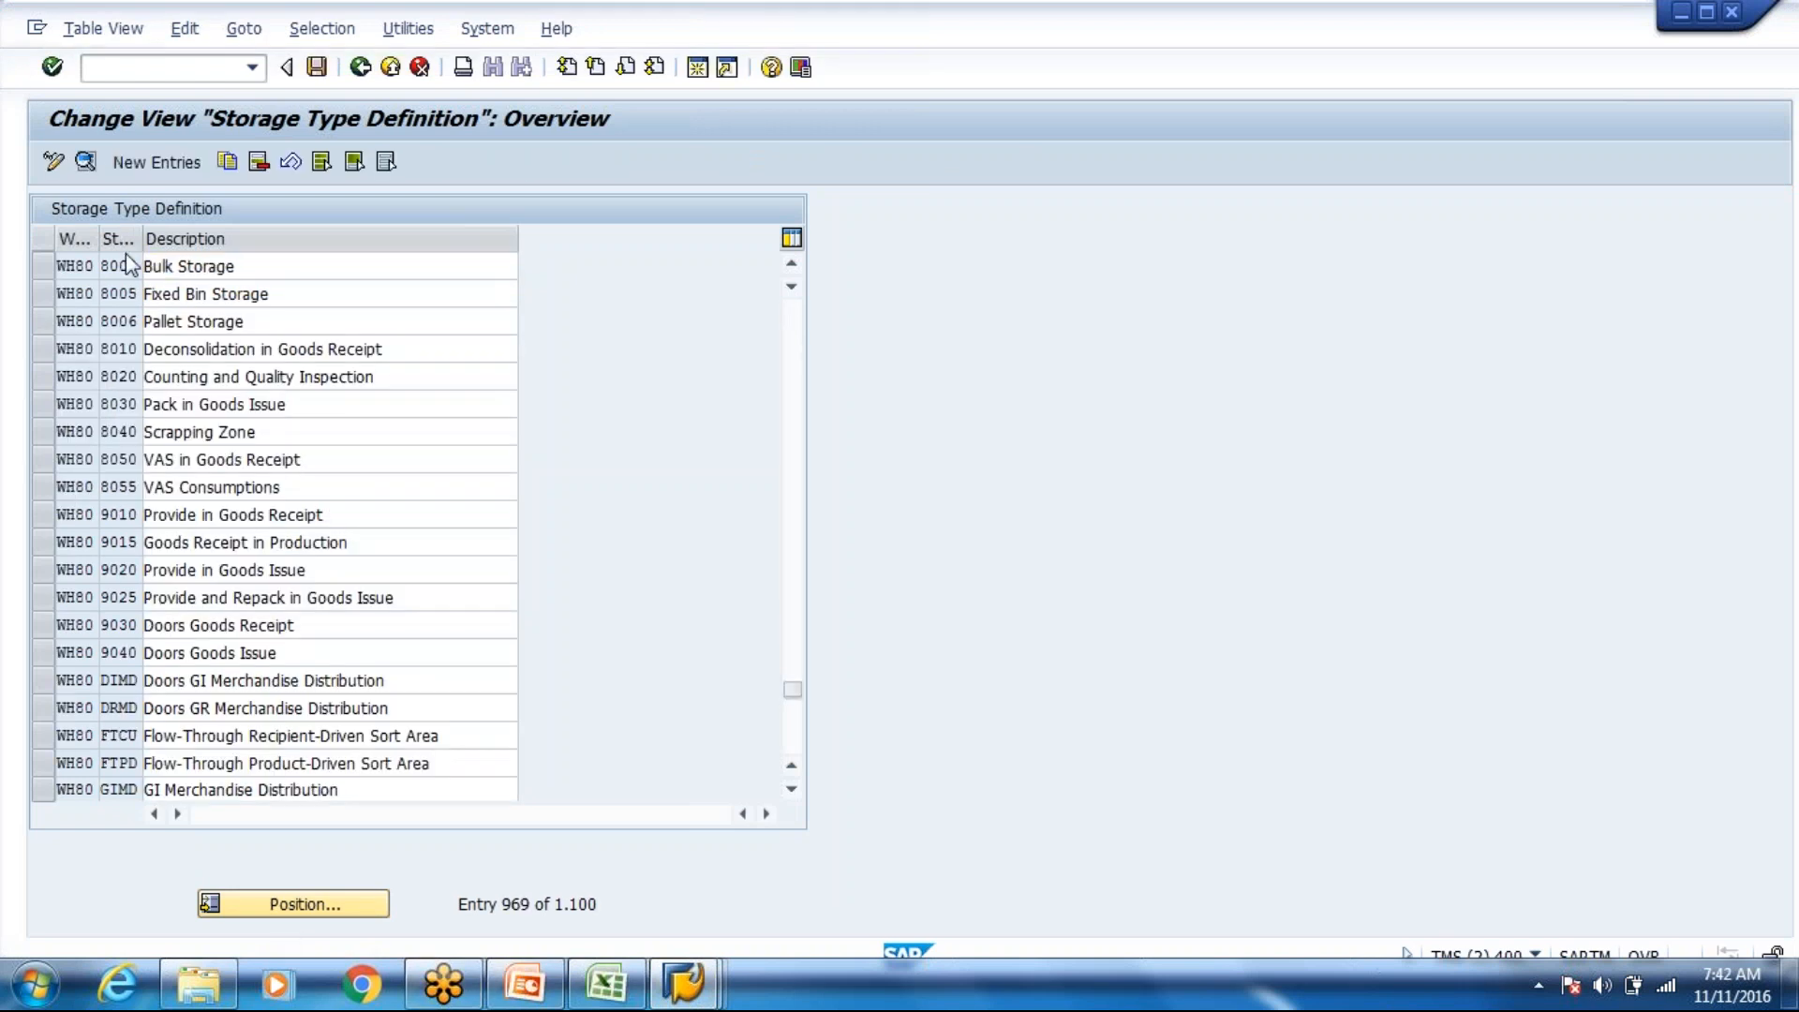
click(706, 297)
click(722, 297)
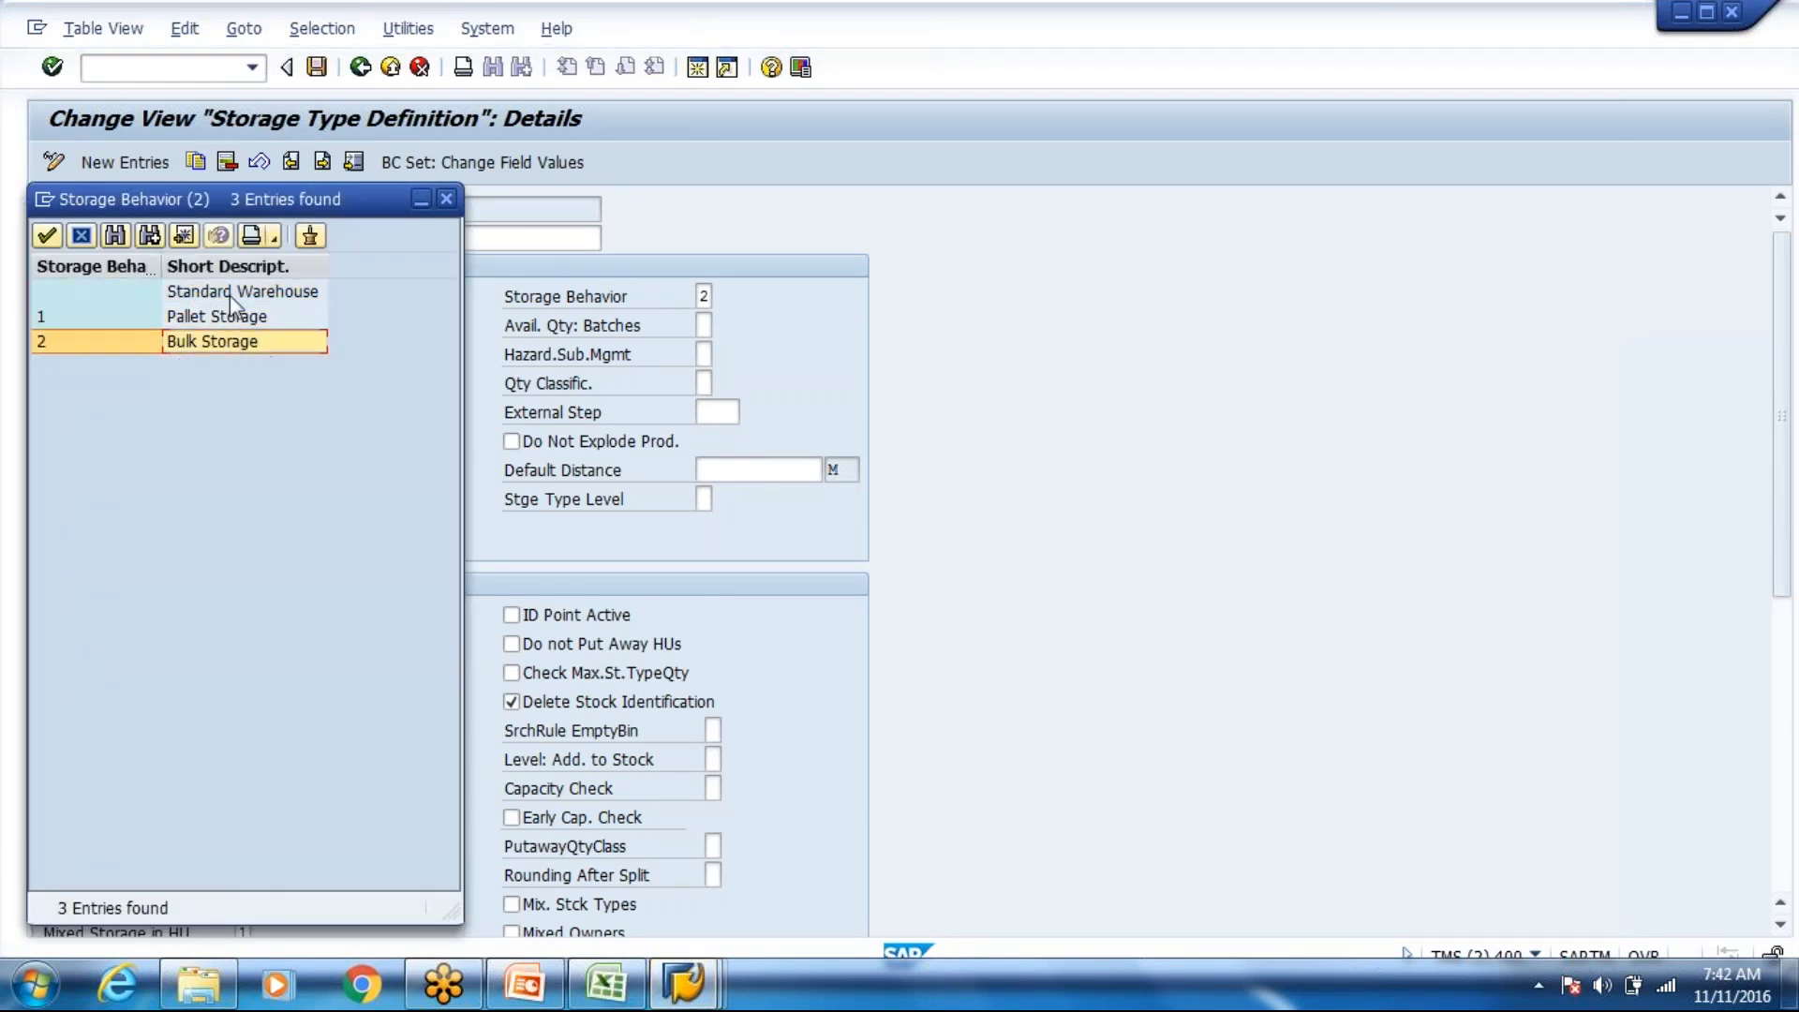
click(225, 345)
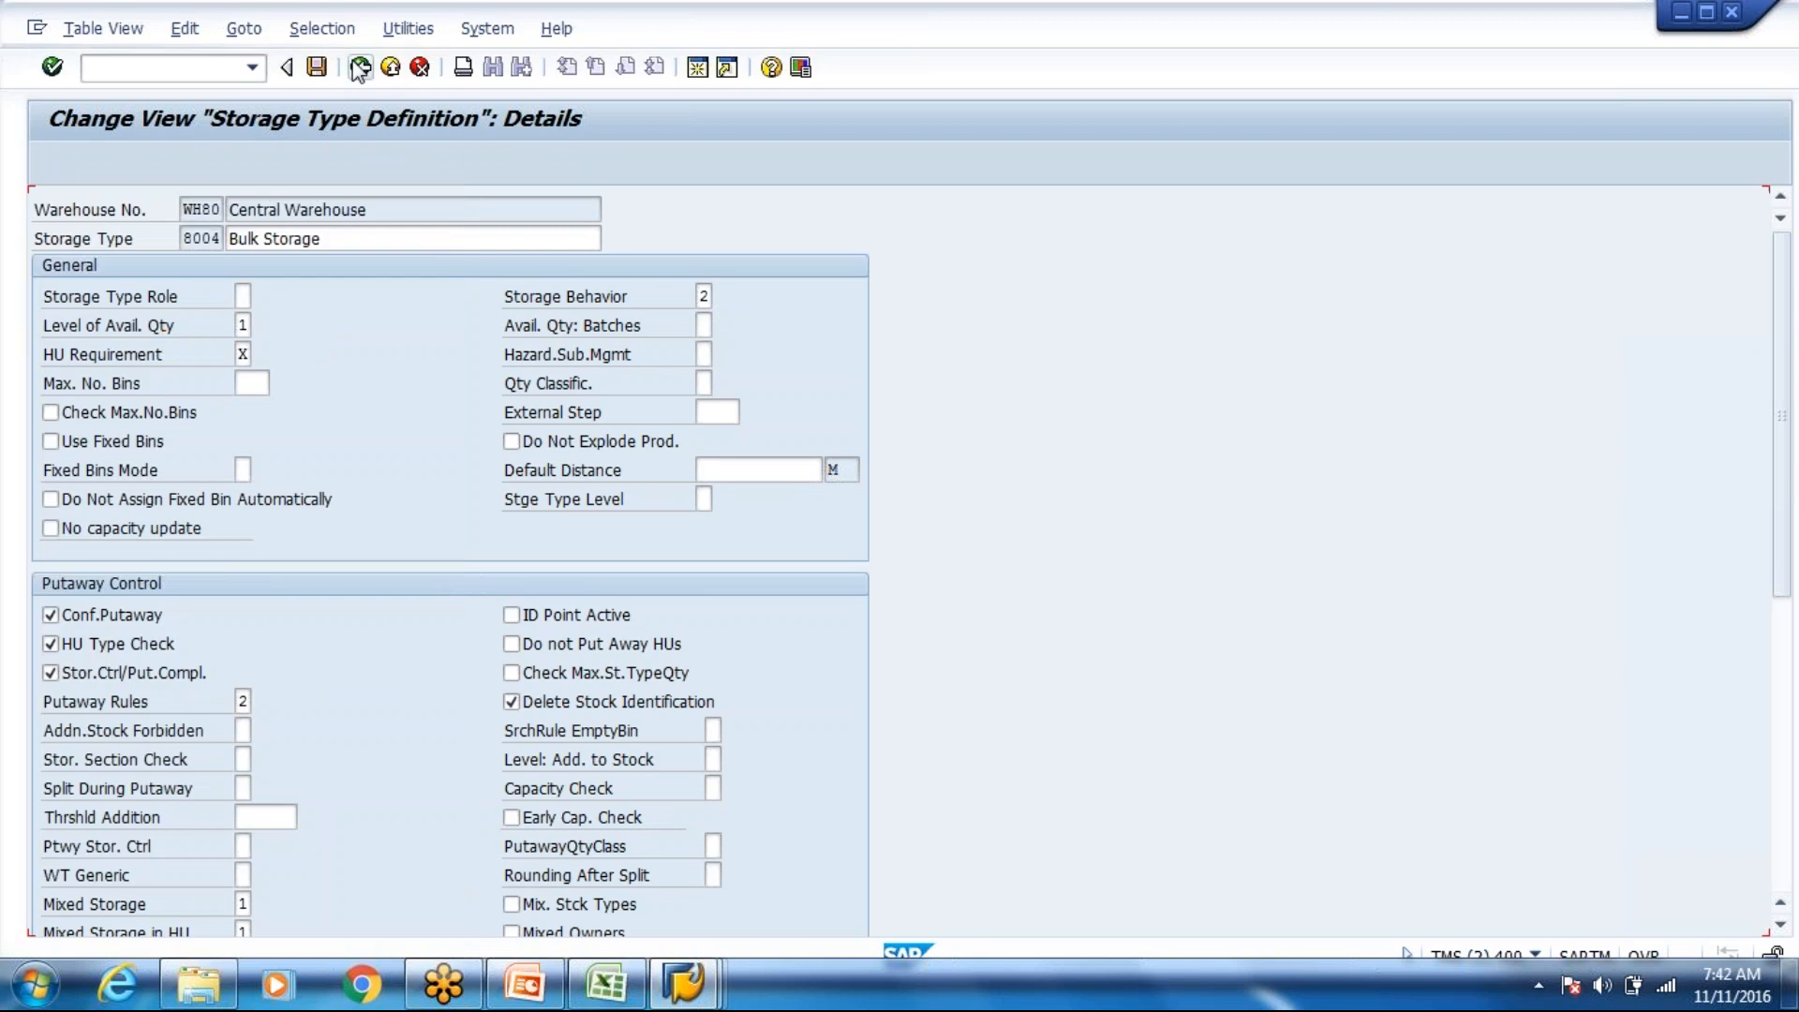
click(359, 66)
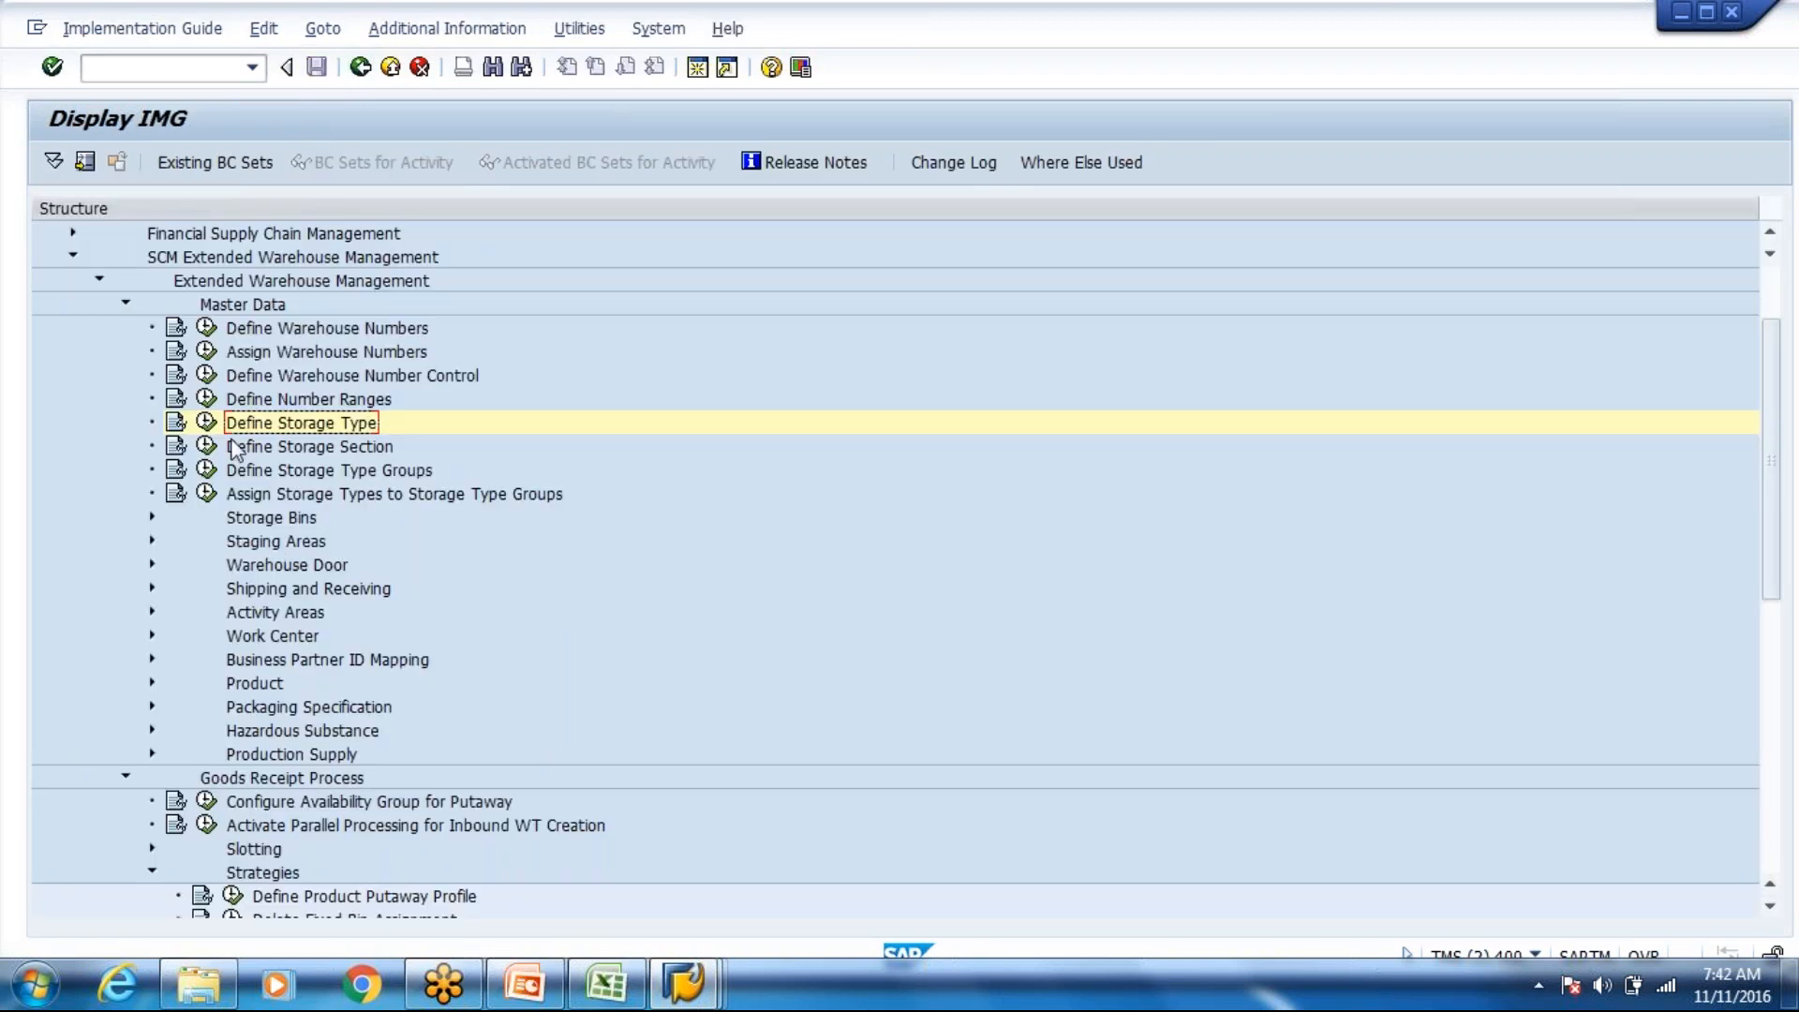
Step: Inspect the HU Requirement options of Bulk Storage type 0040 in warehouse 0001, then leave the storage type definition
click(206, 423)
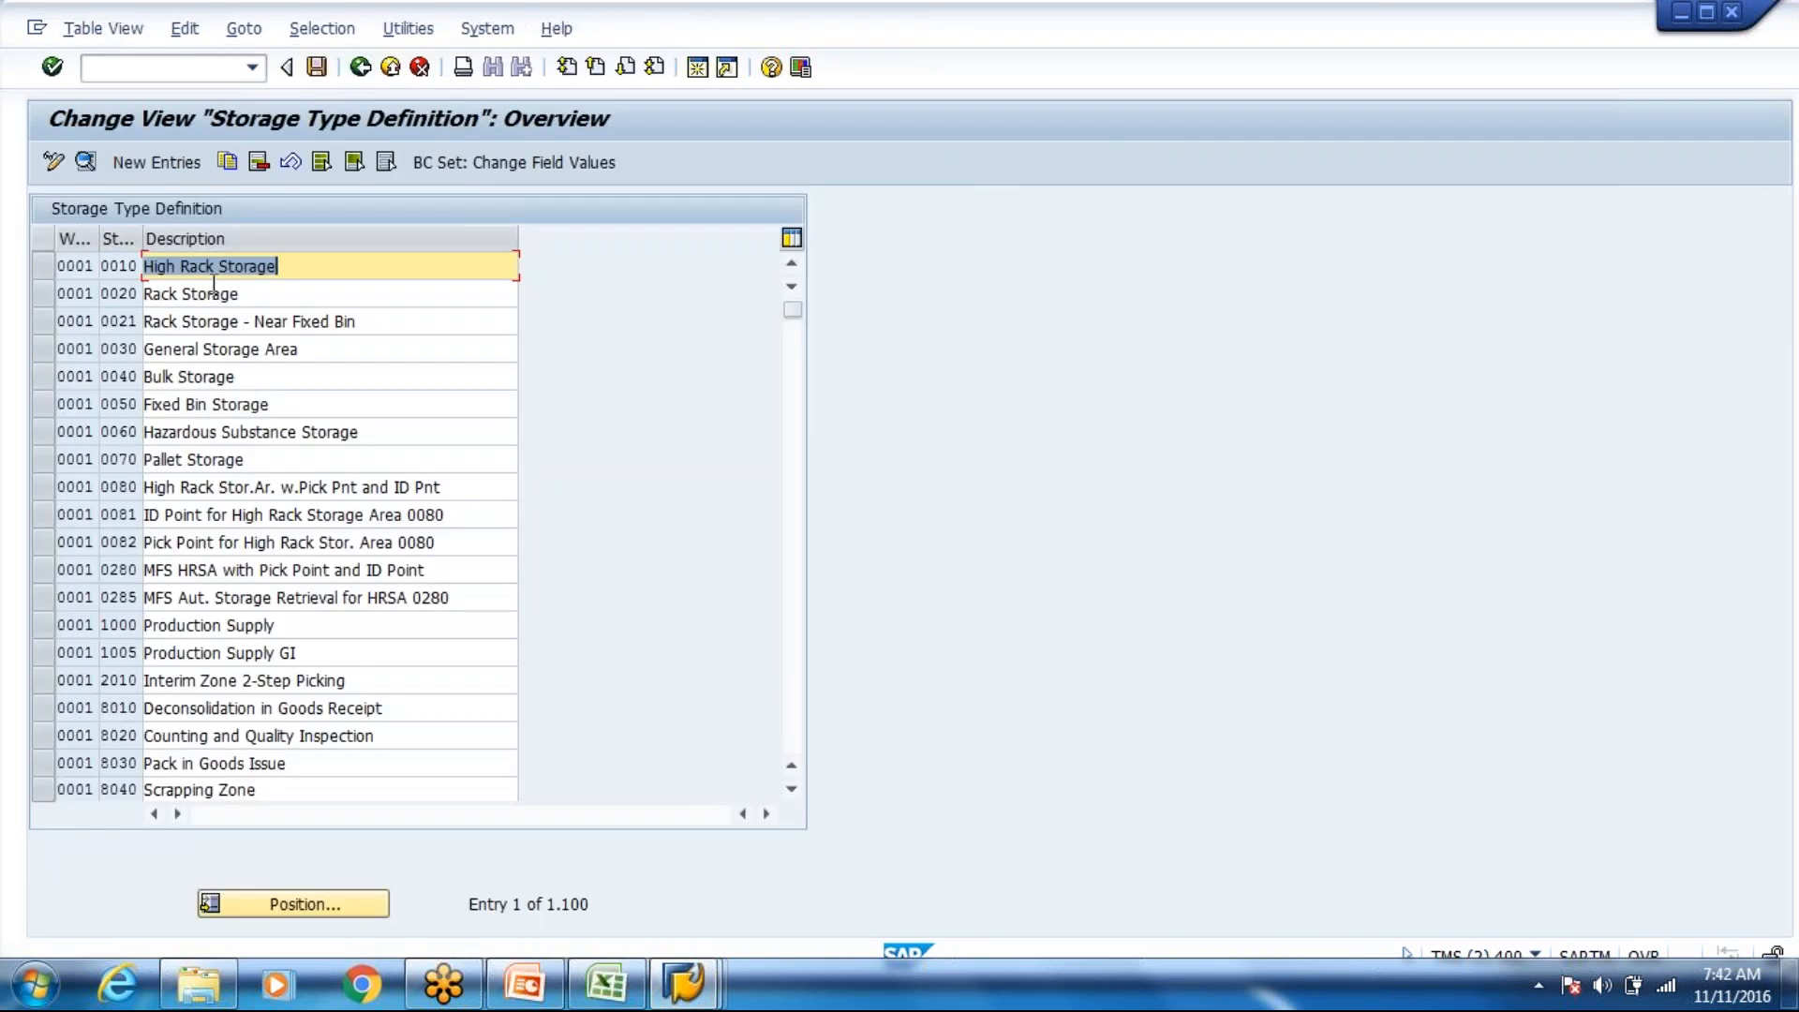
double_click(131, 376)
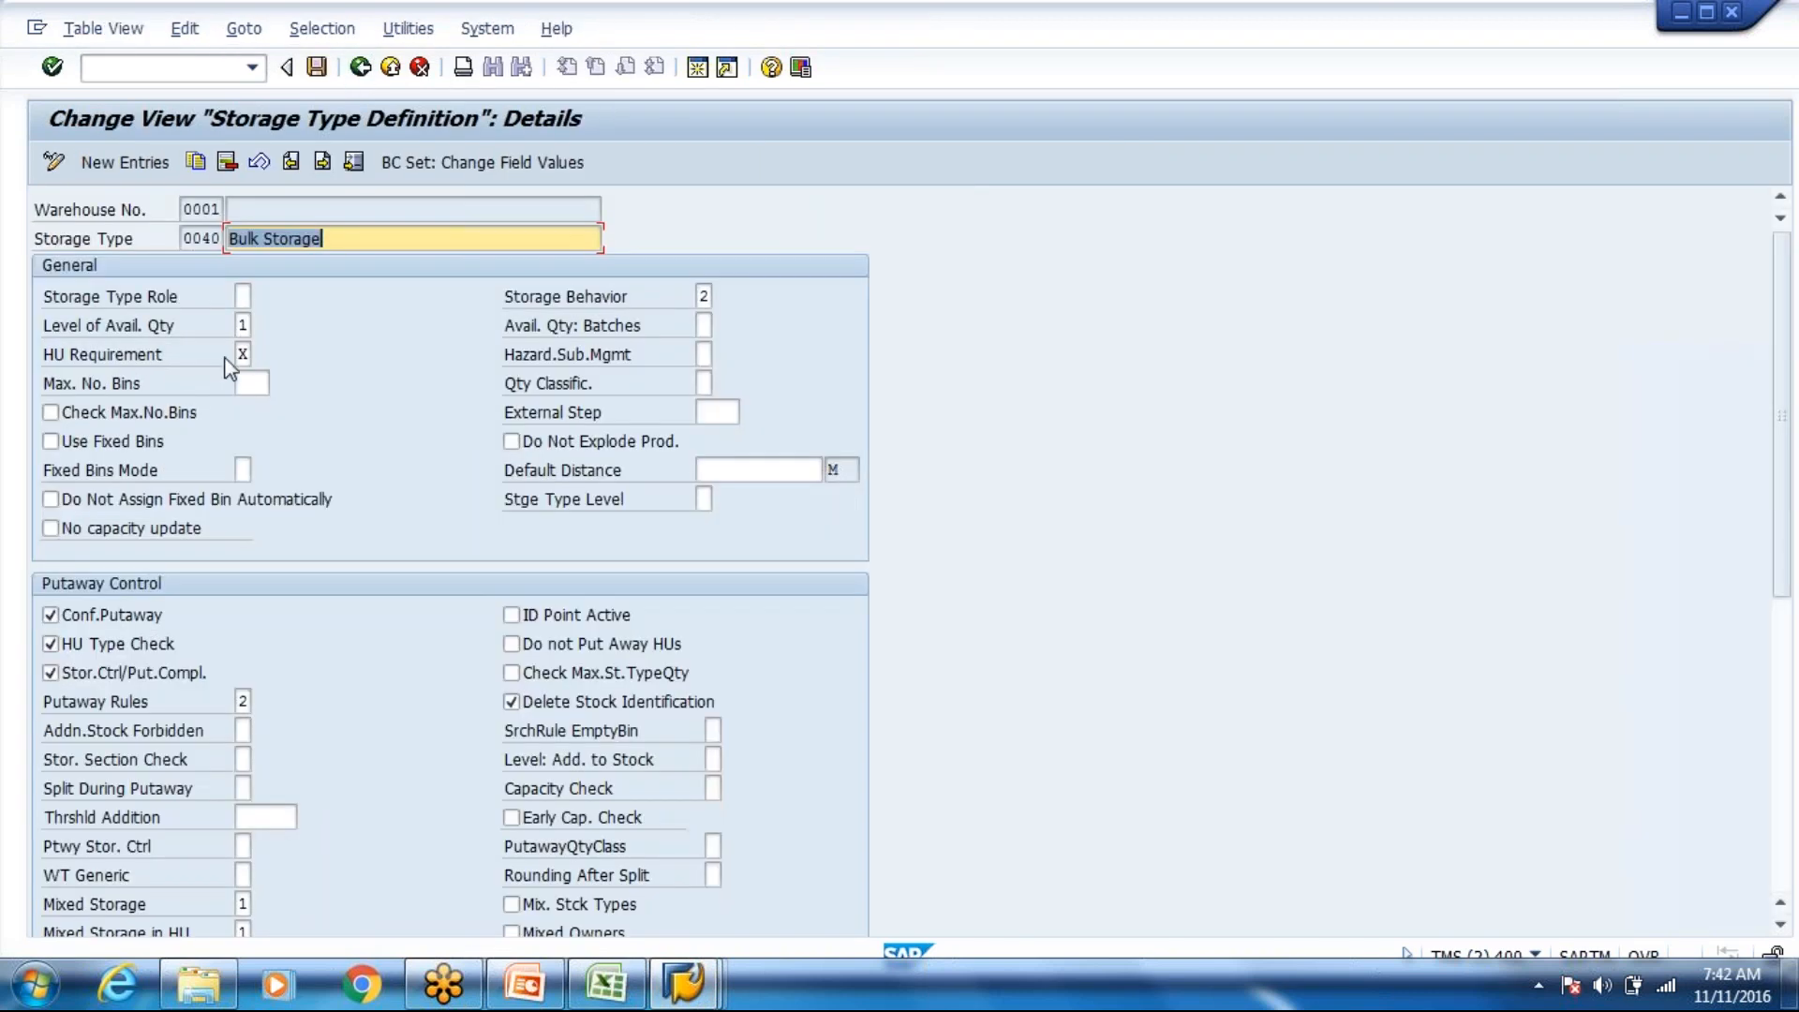
click(242, 353)
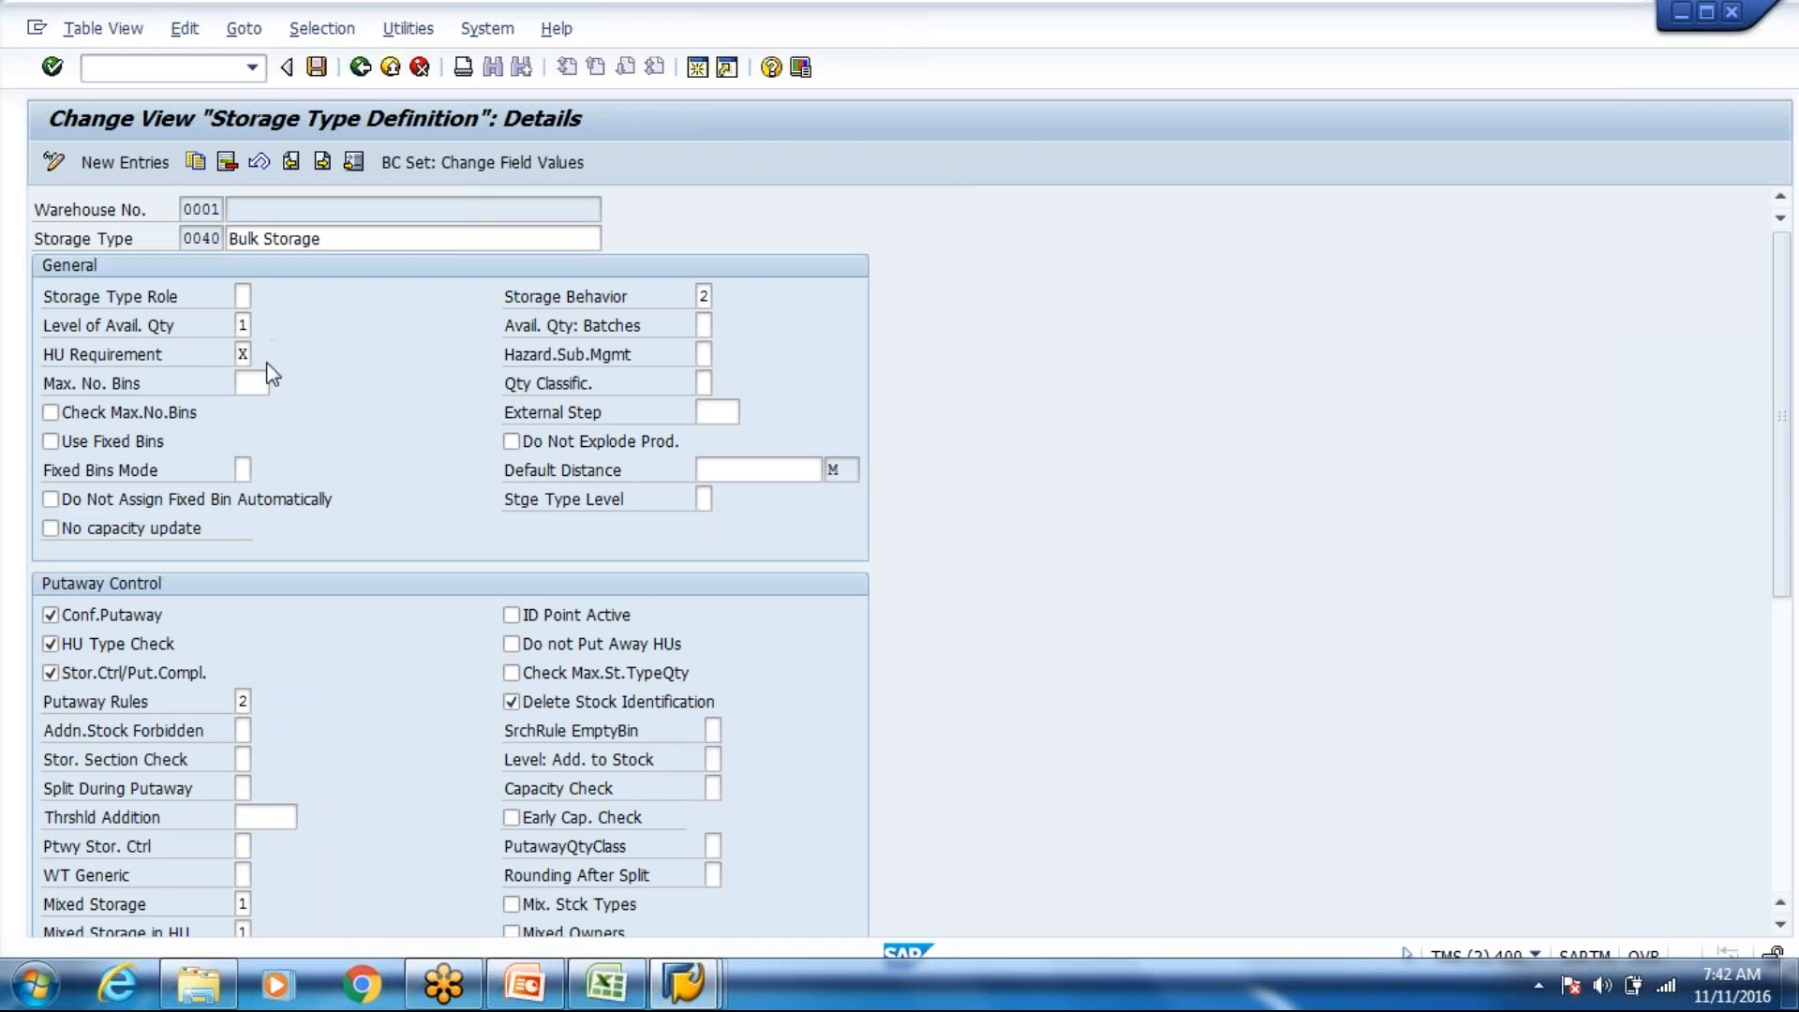
key(F4)
key(Down)
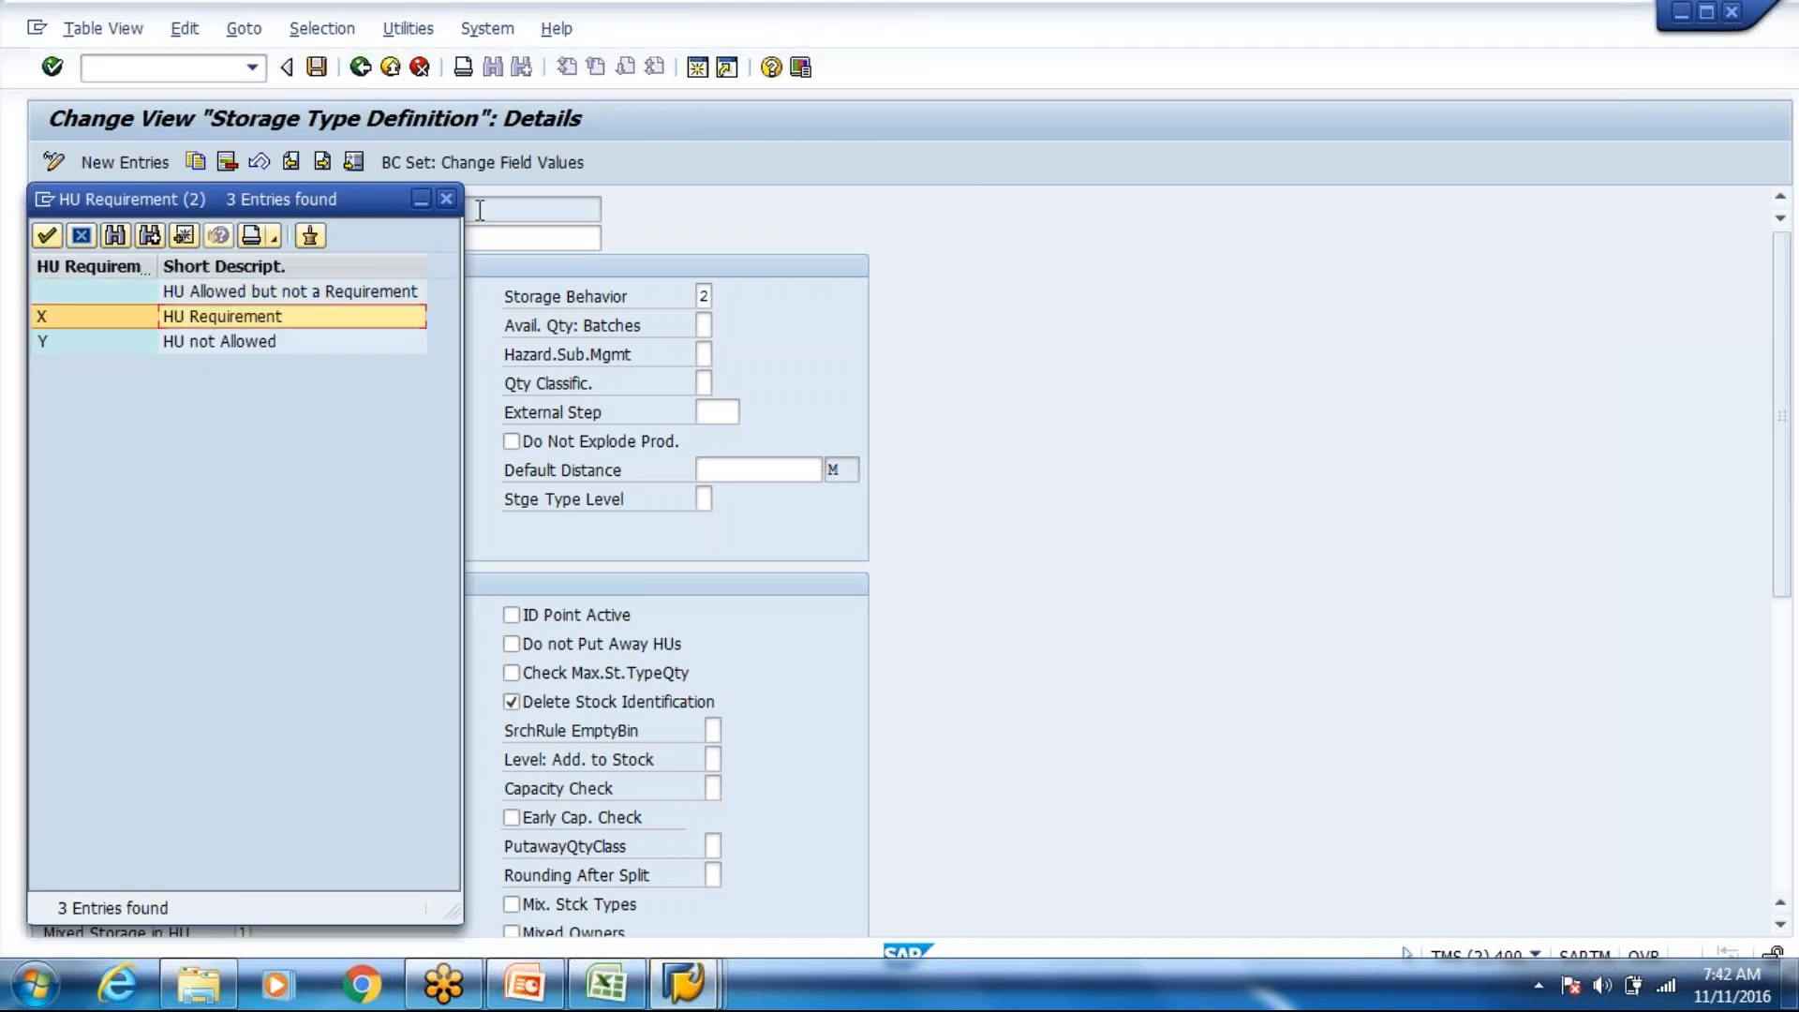
click(449, 204)
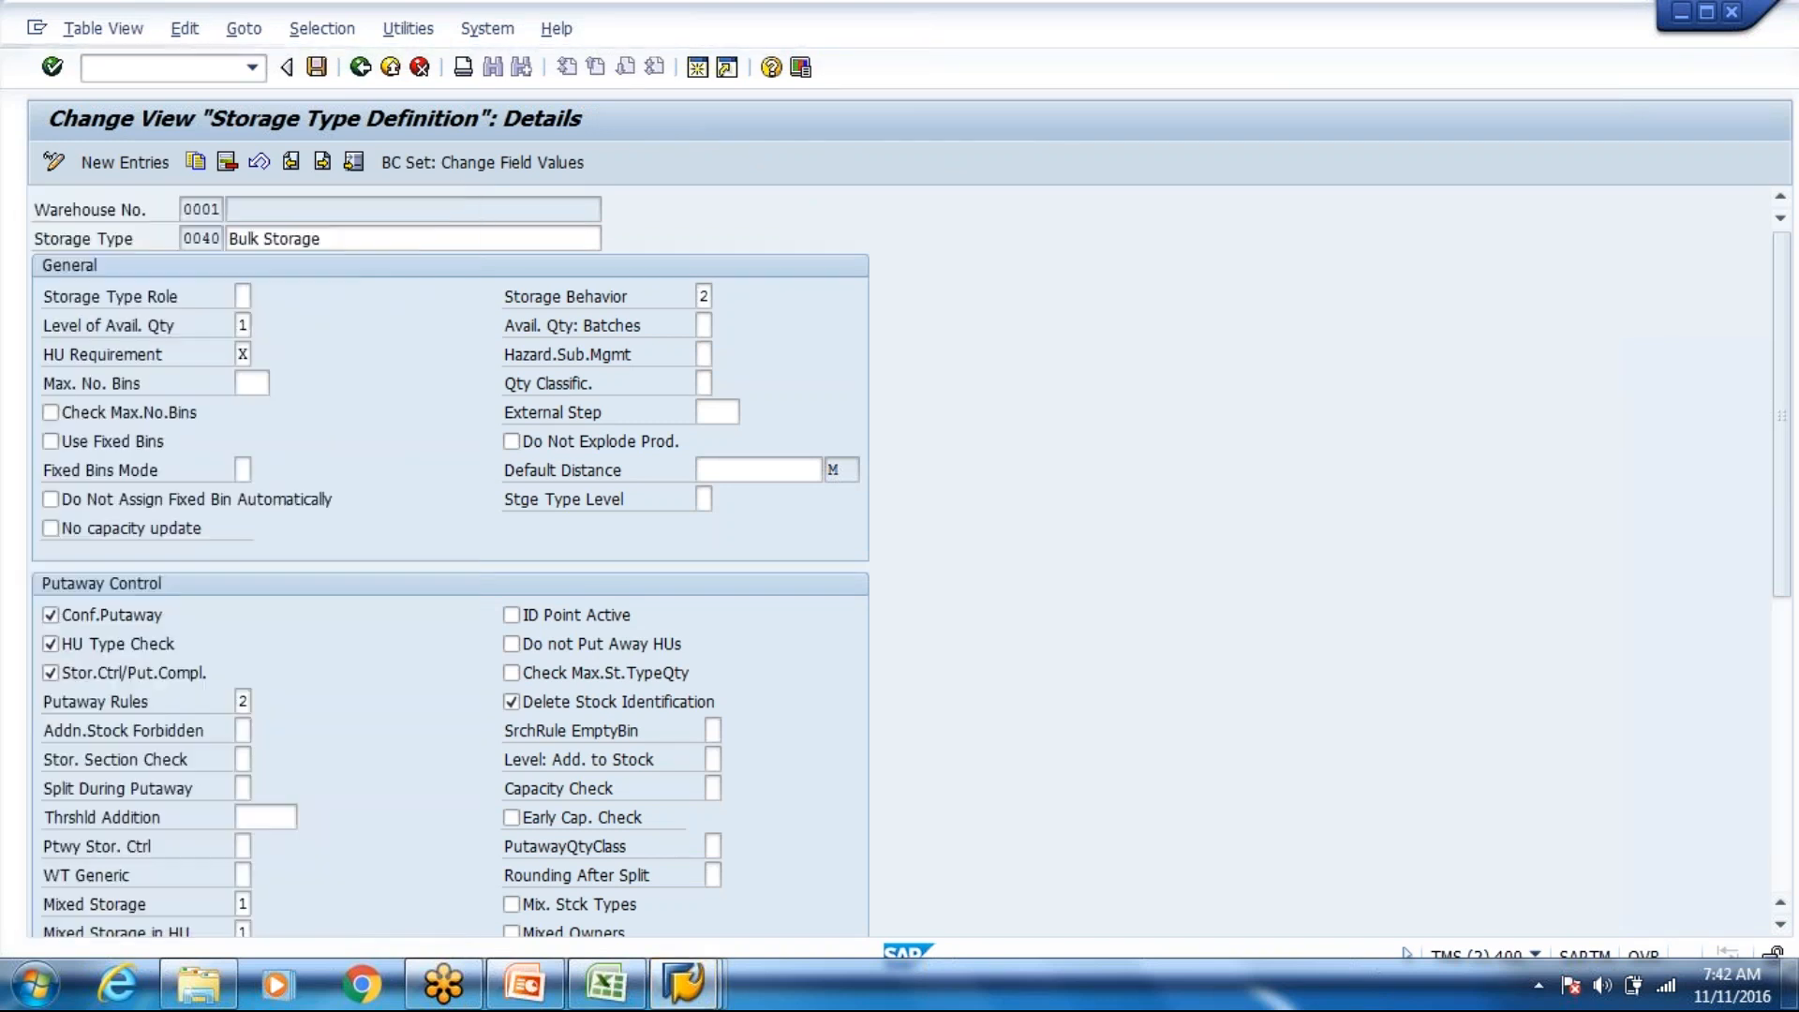
click(361, 71)
click(362, 73)
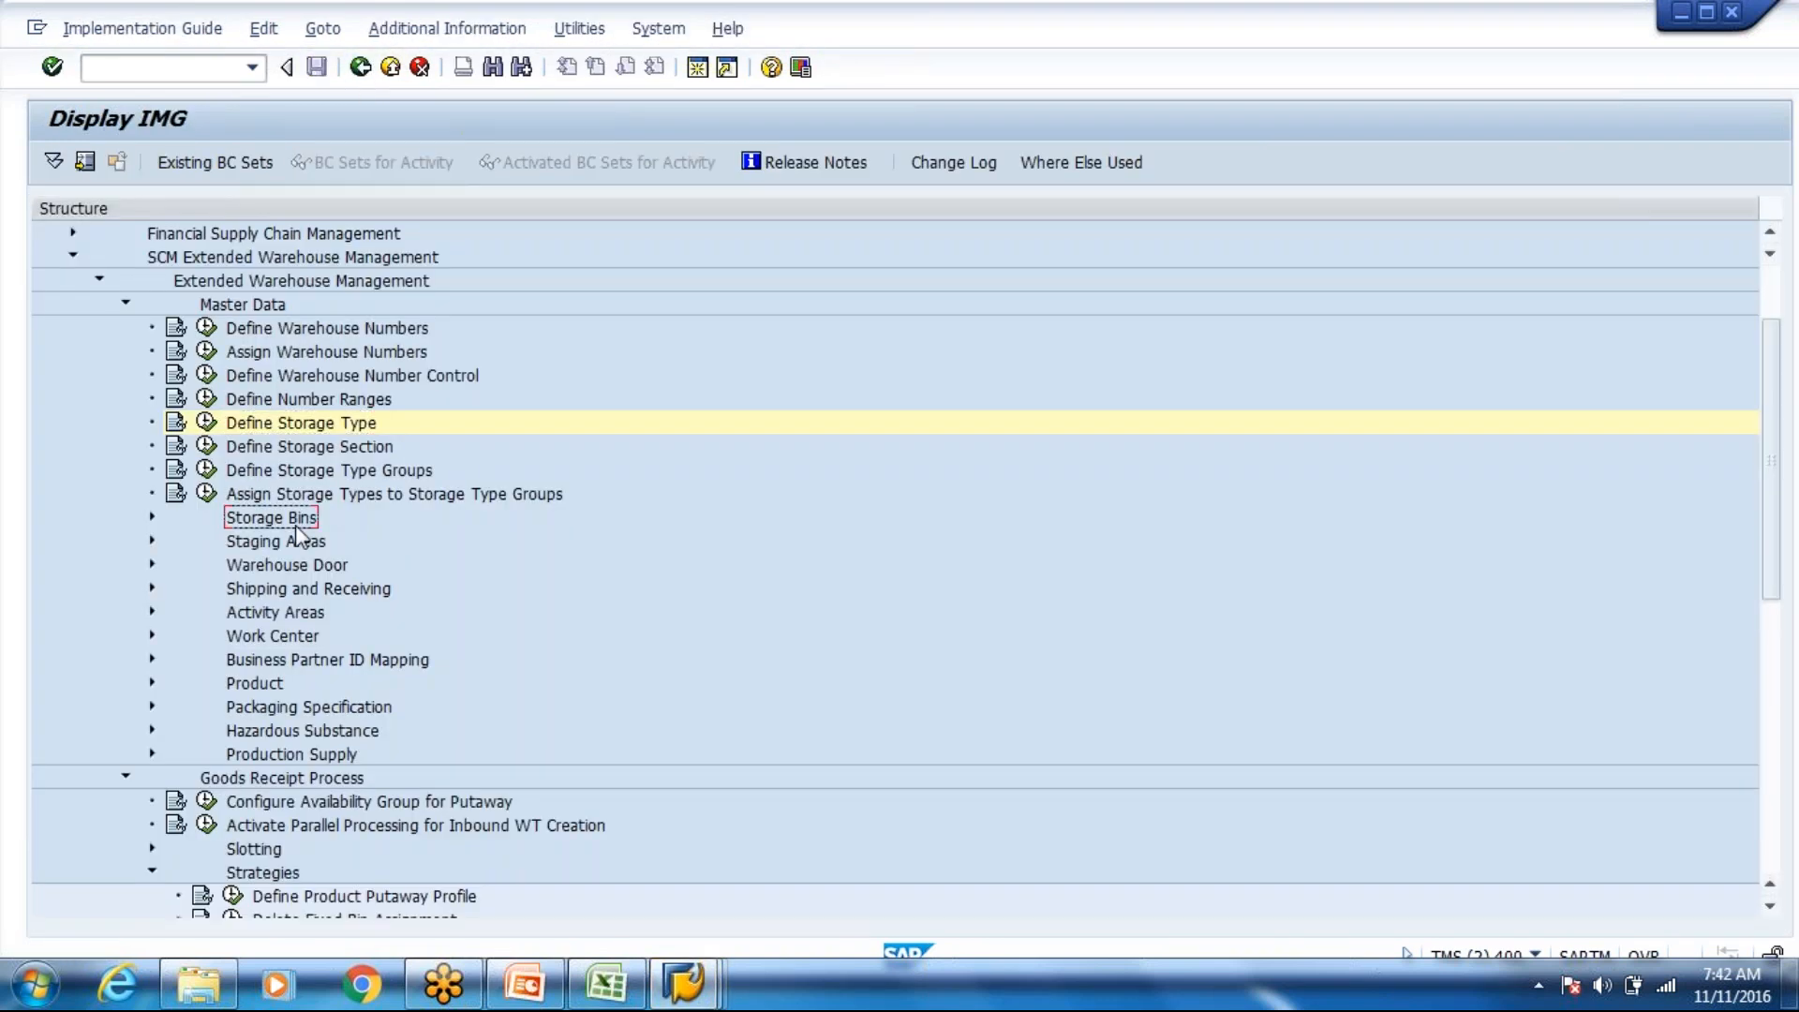
Step: Under Putaway Rules, review Storage Type Control for Bulk Storage and go back to the customizing tree
scroll(296, 536, down, 6)
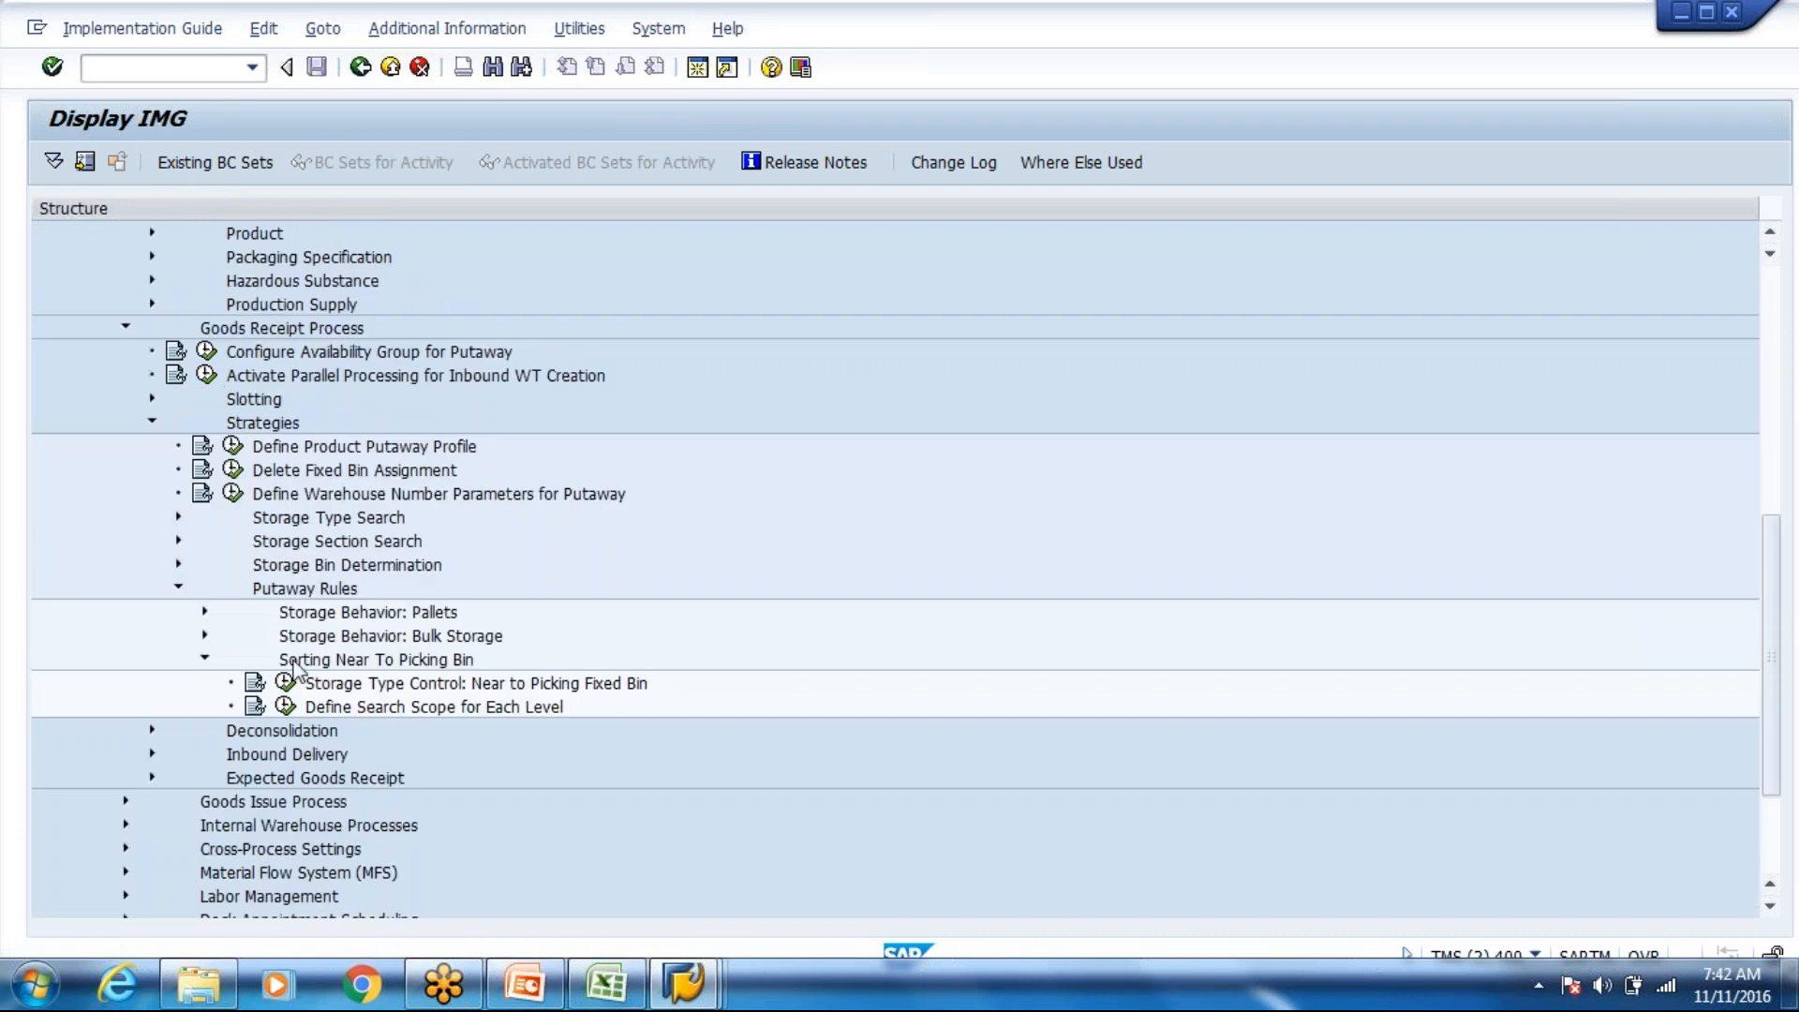
click(204, 635)
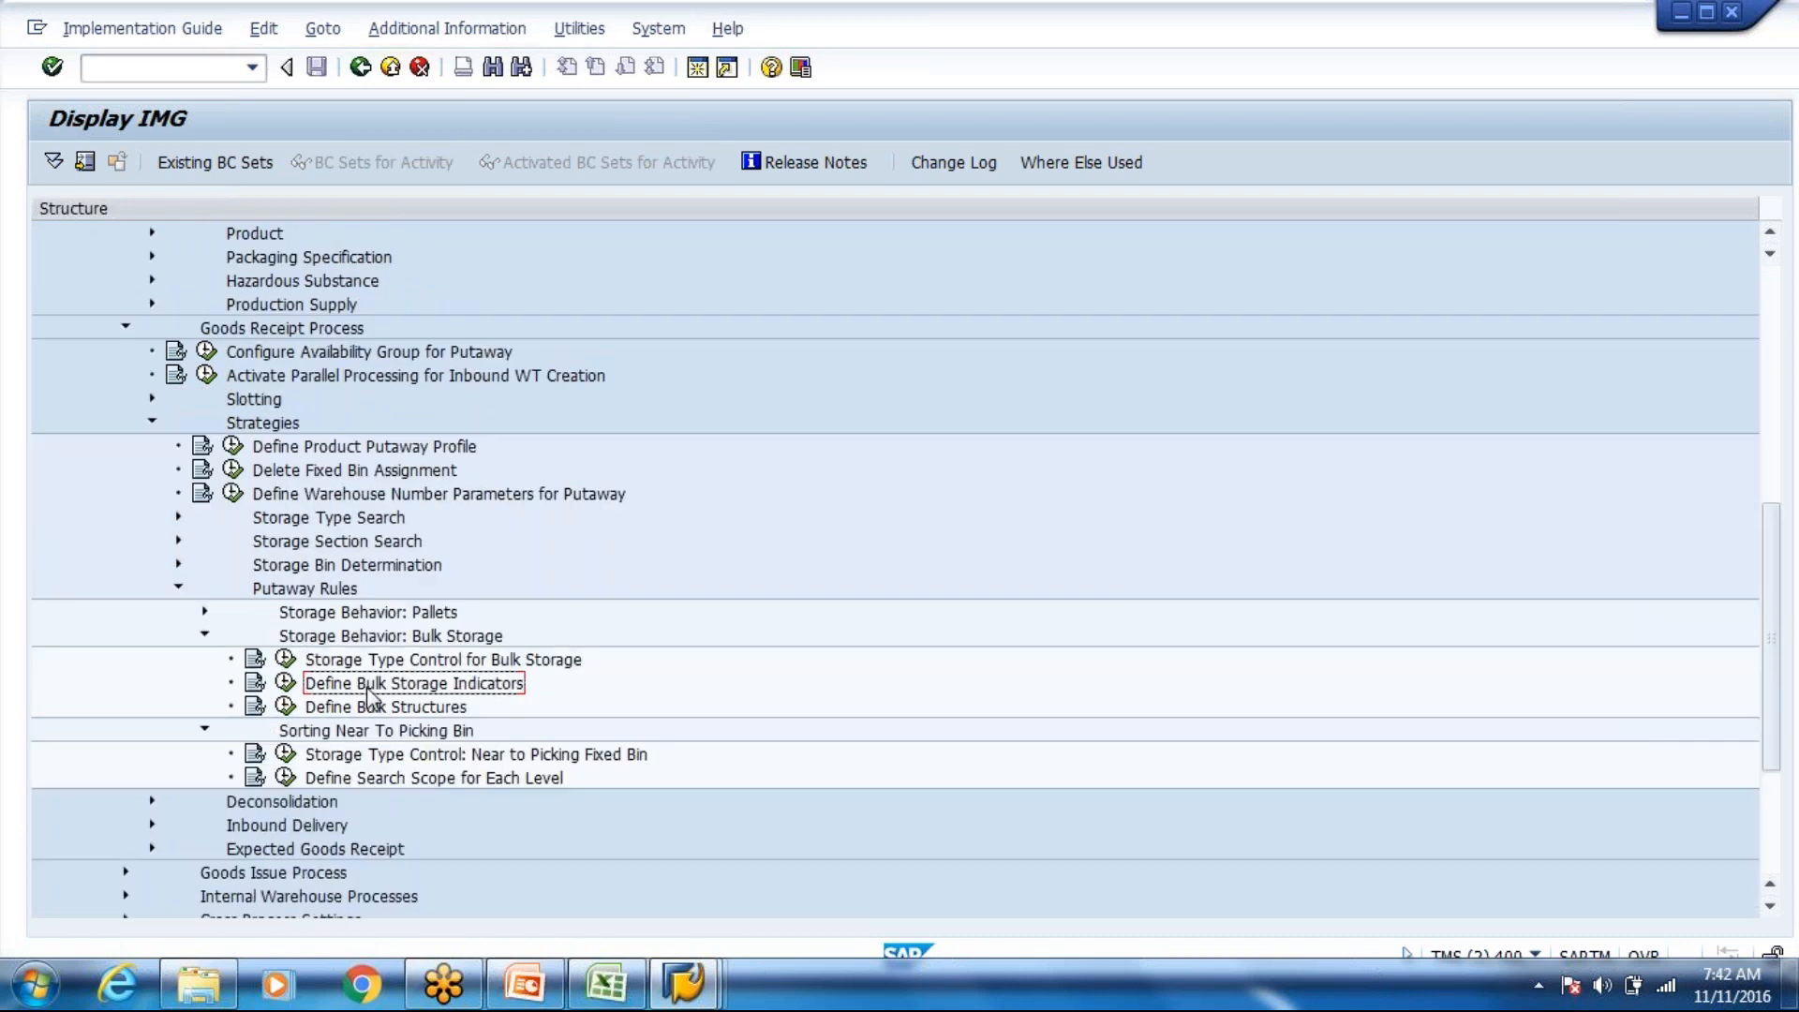
click(285, 660)
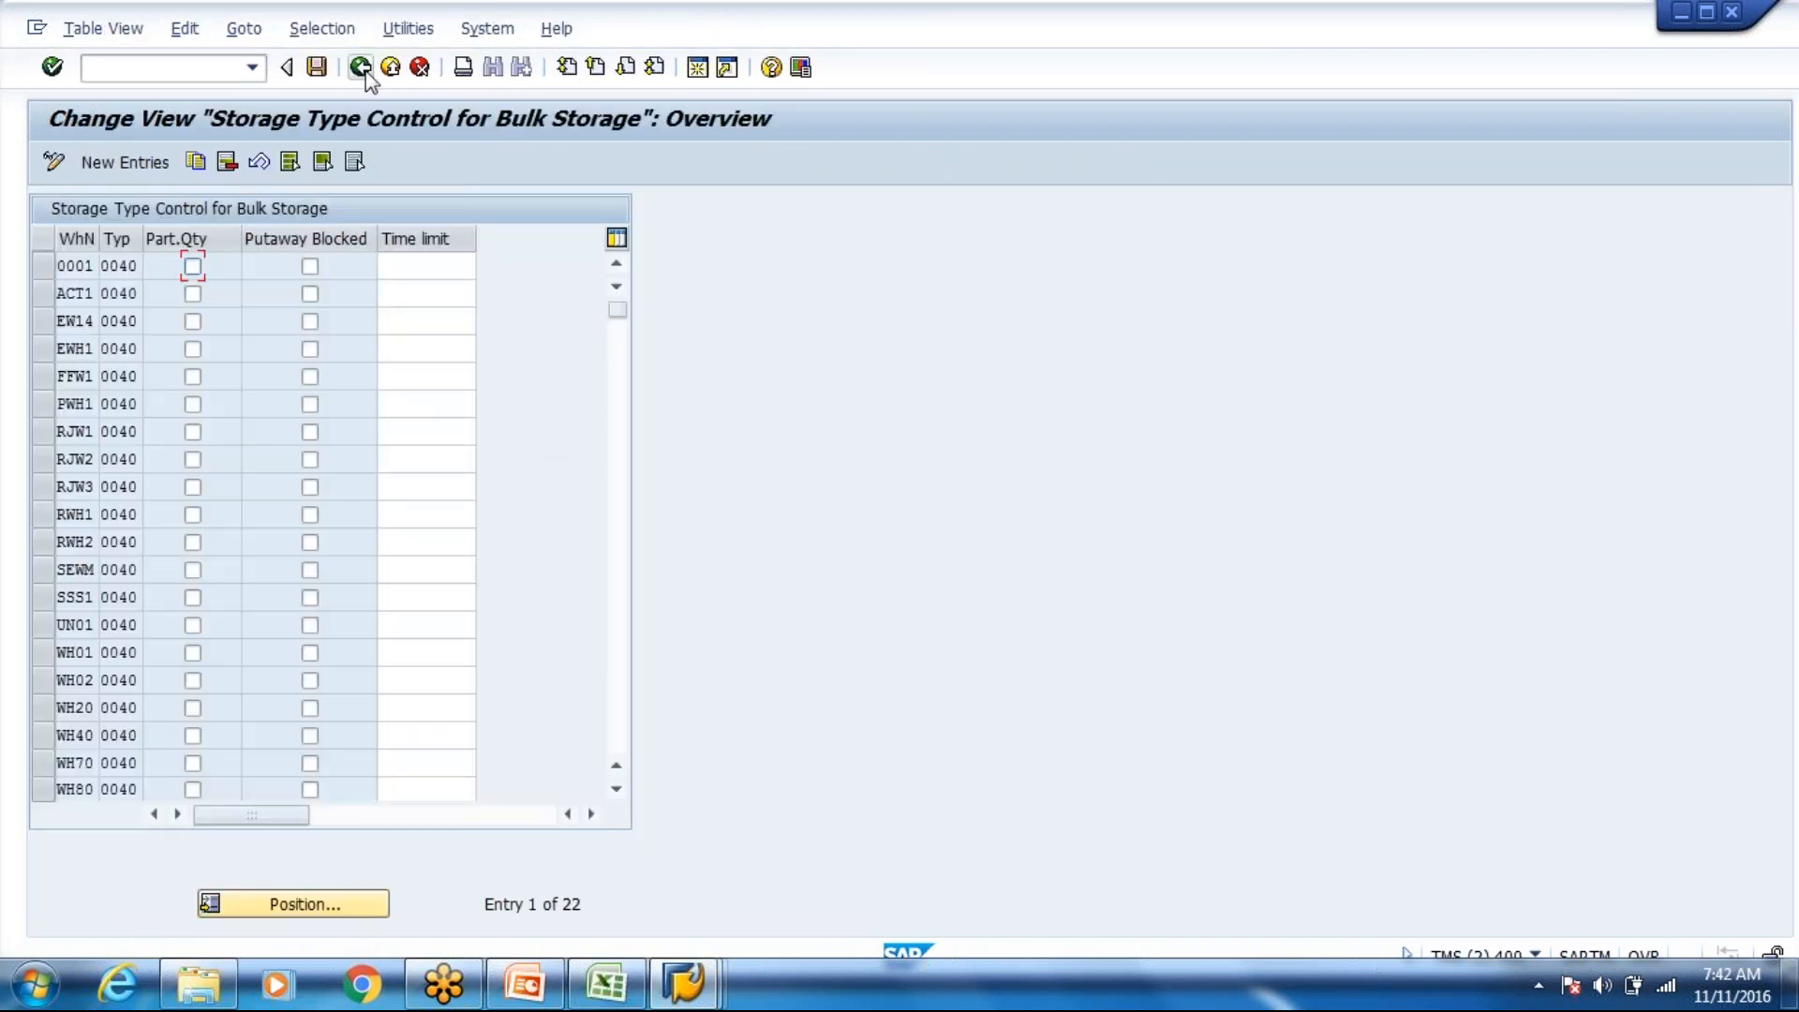
click(360, 66)
Step: In Define Bulk Structures, start a new entry with warehouse WH80, storage type 8005 and bin type B001
click(286, 706)
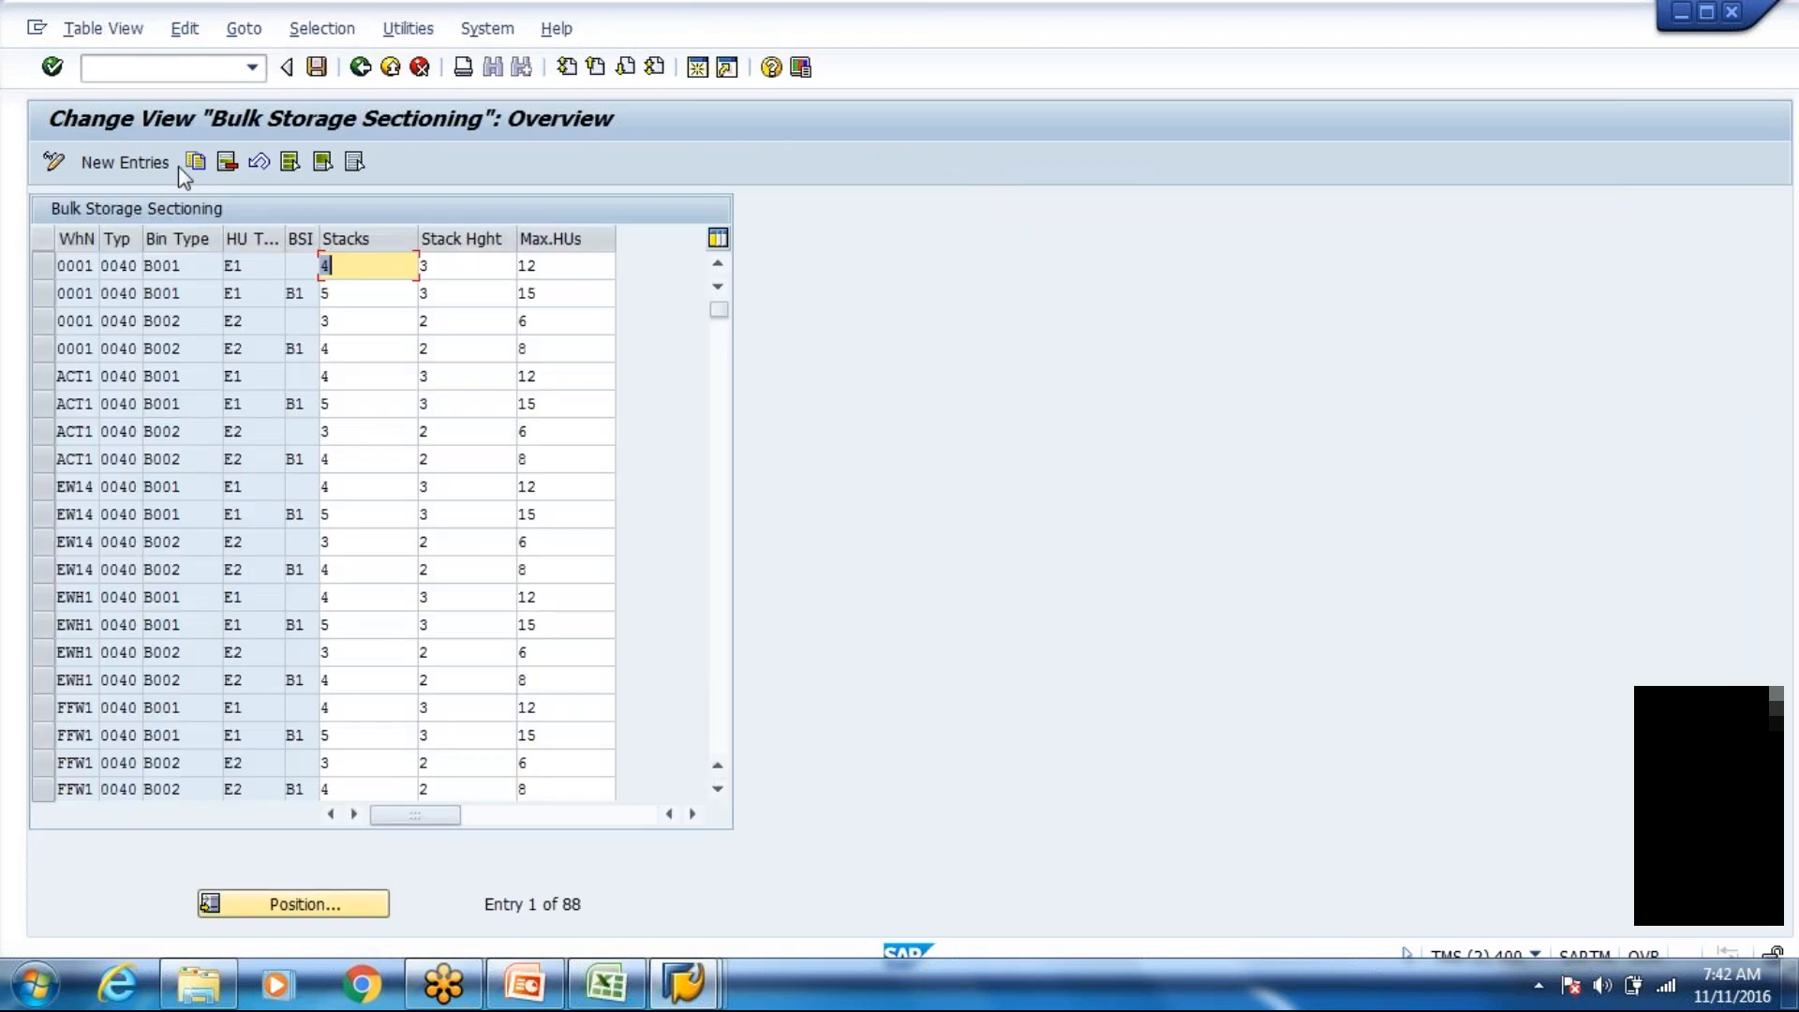
click(155, 161)
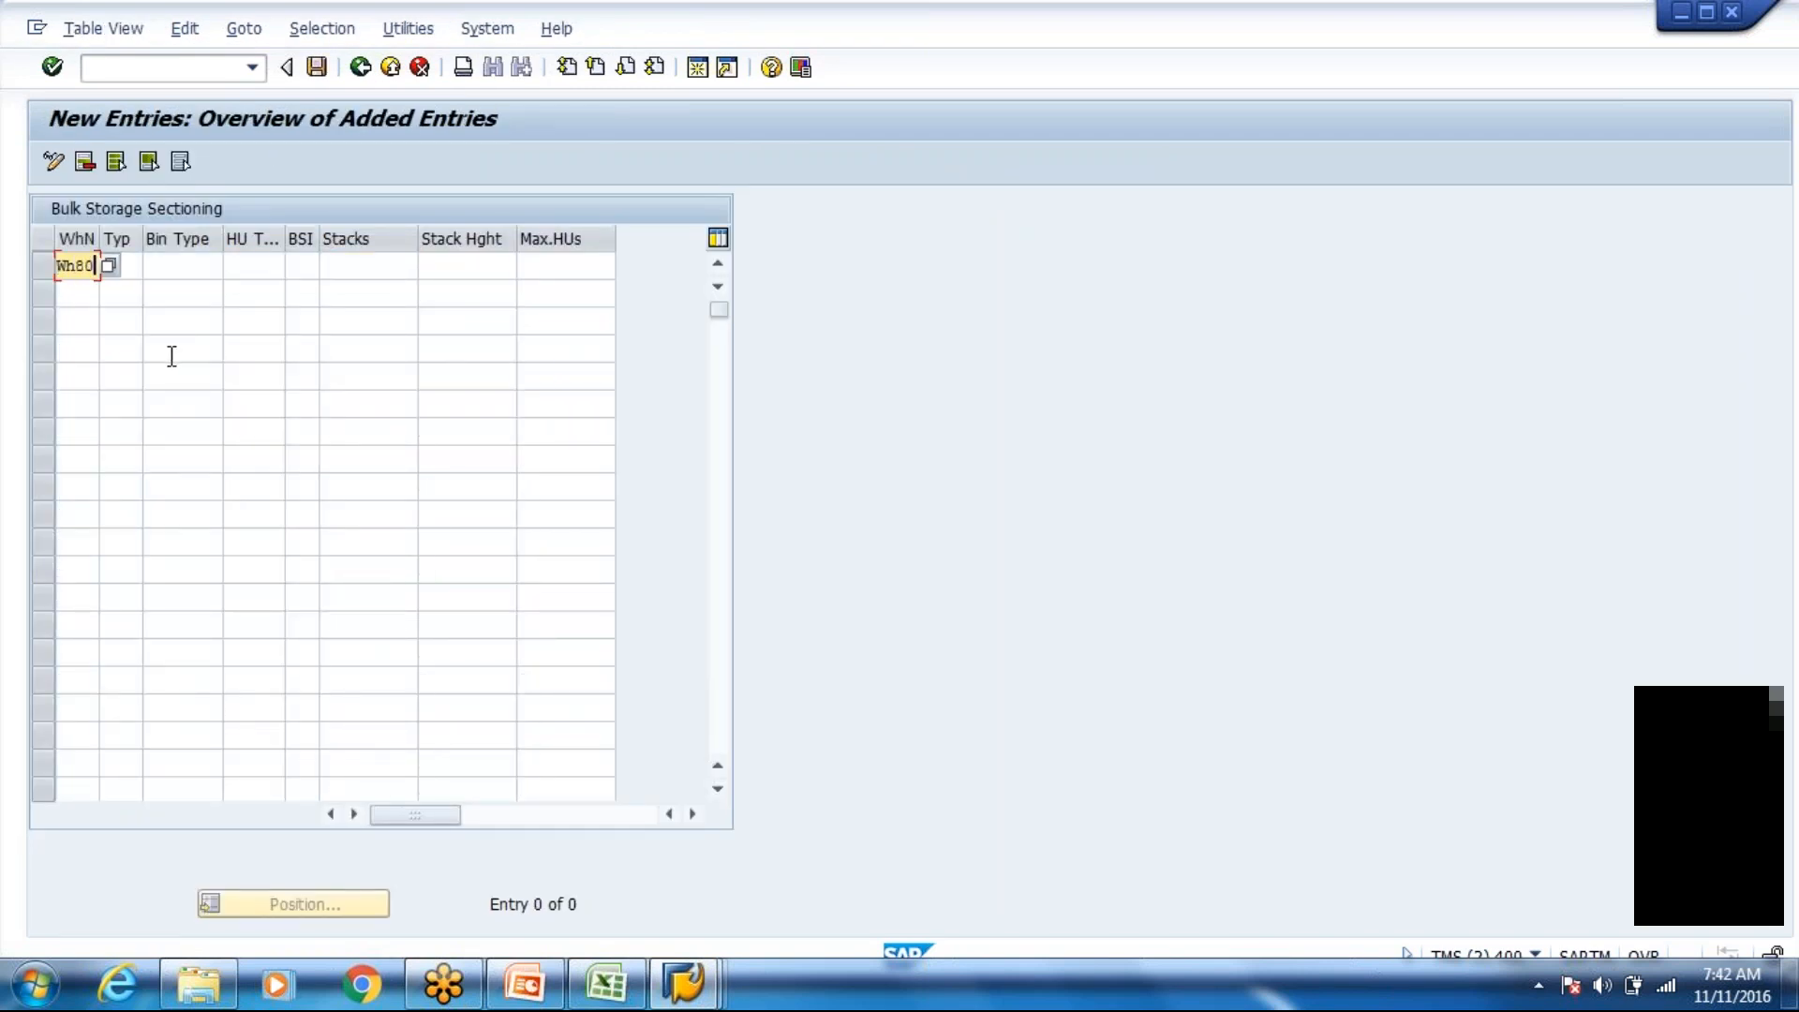
text(Wh80)
key(Tab)
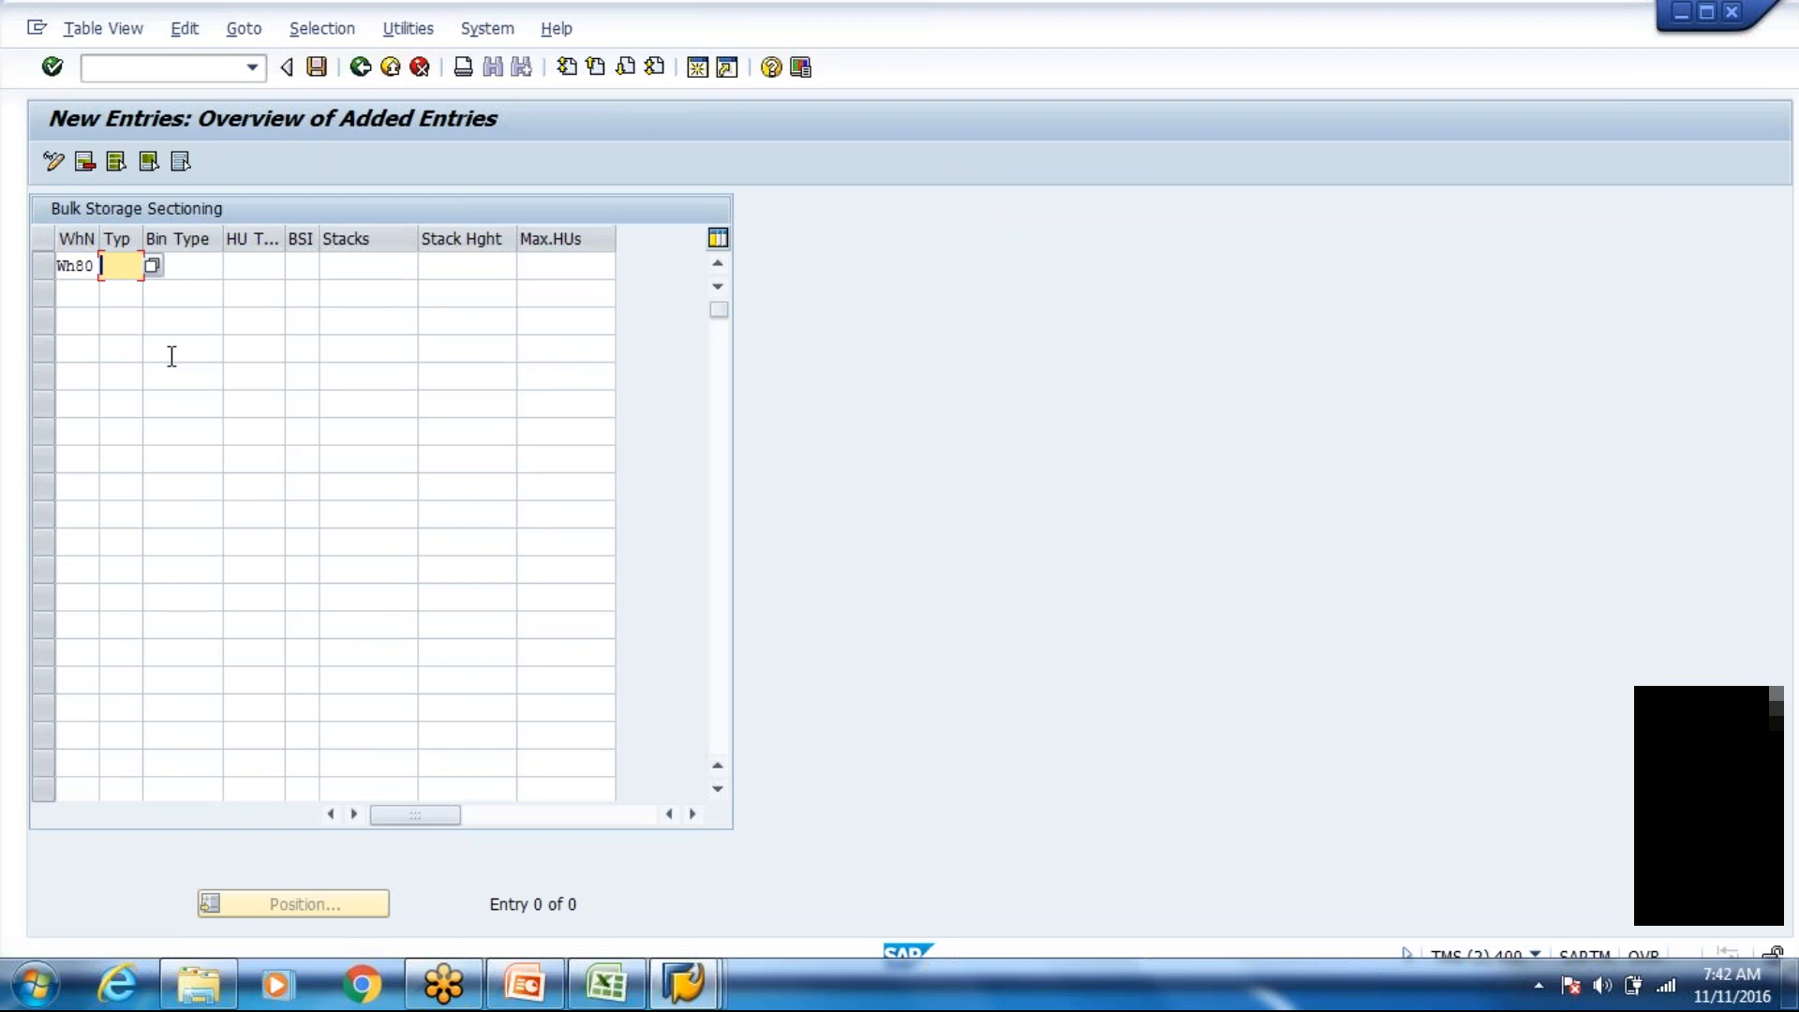
text(8005)
key(Tab)
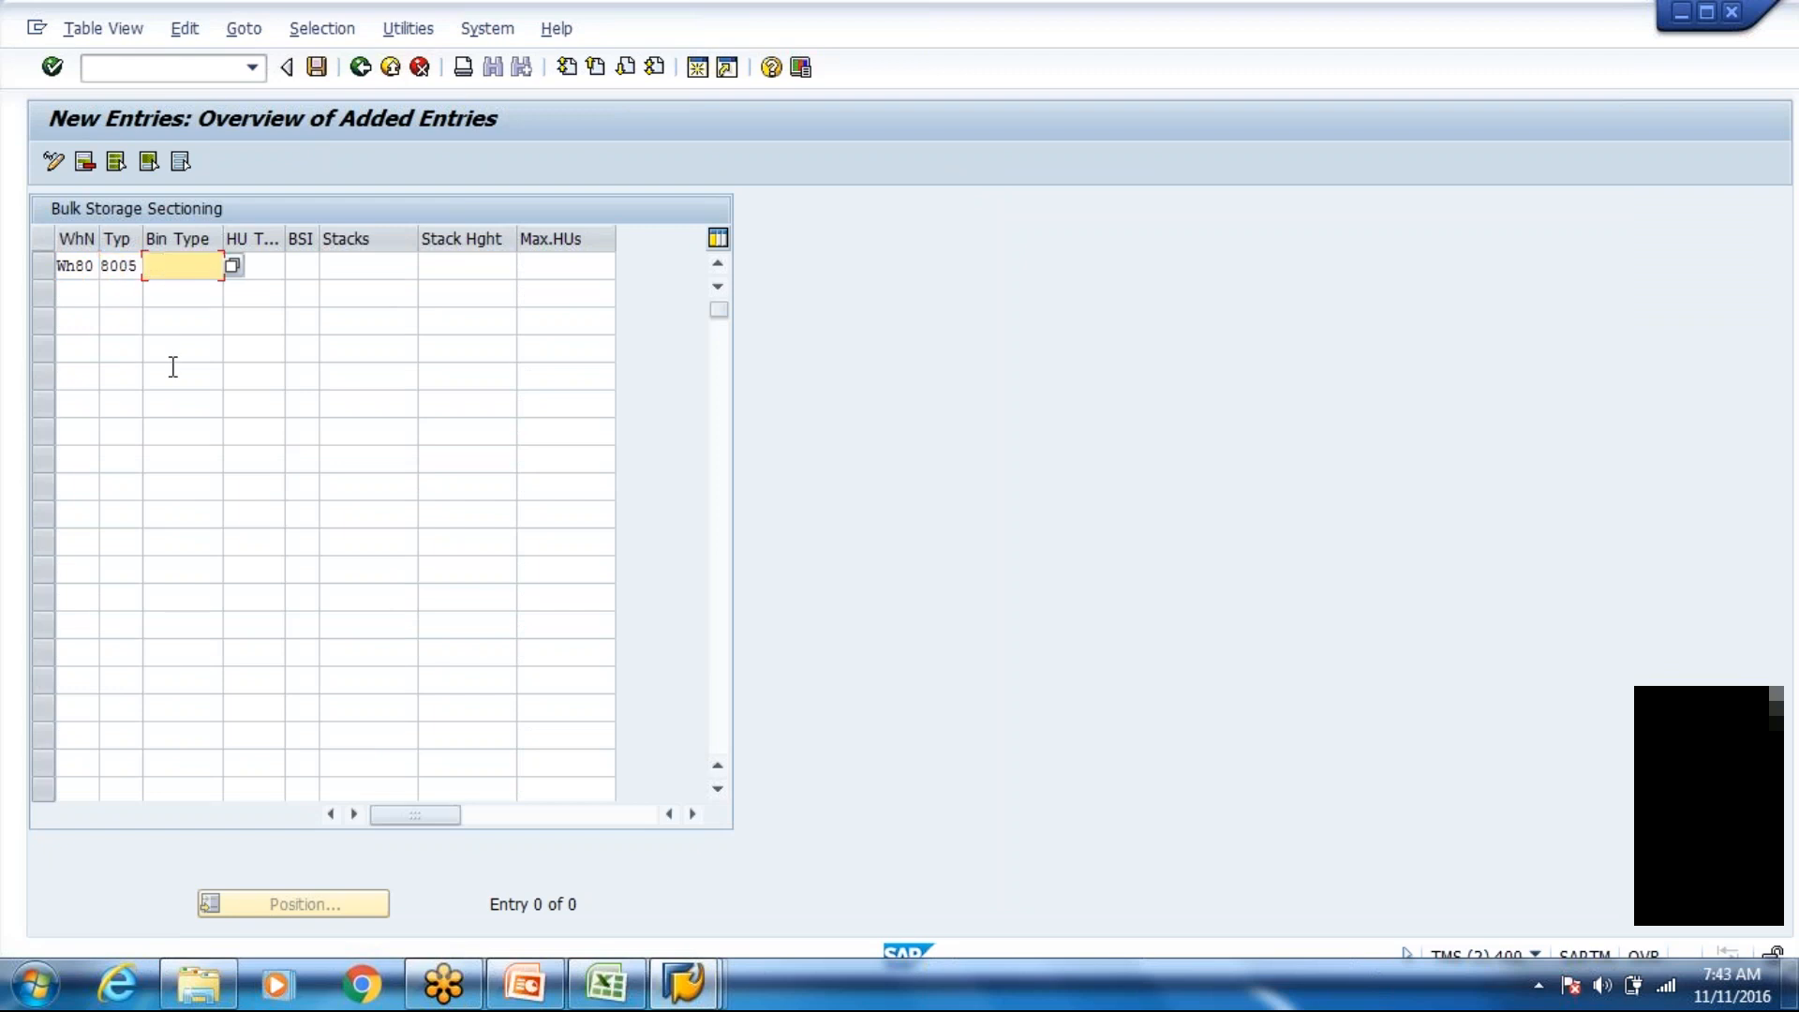
key(Tab)
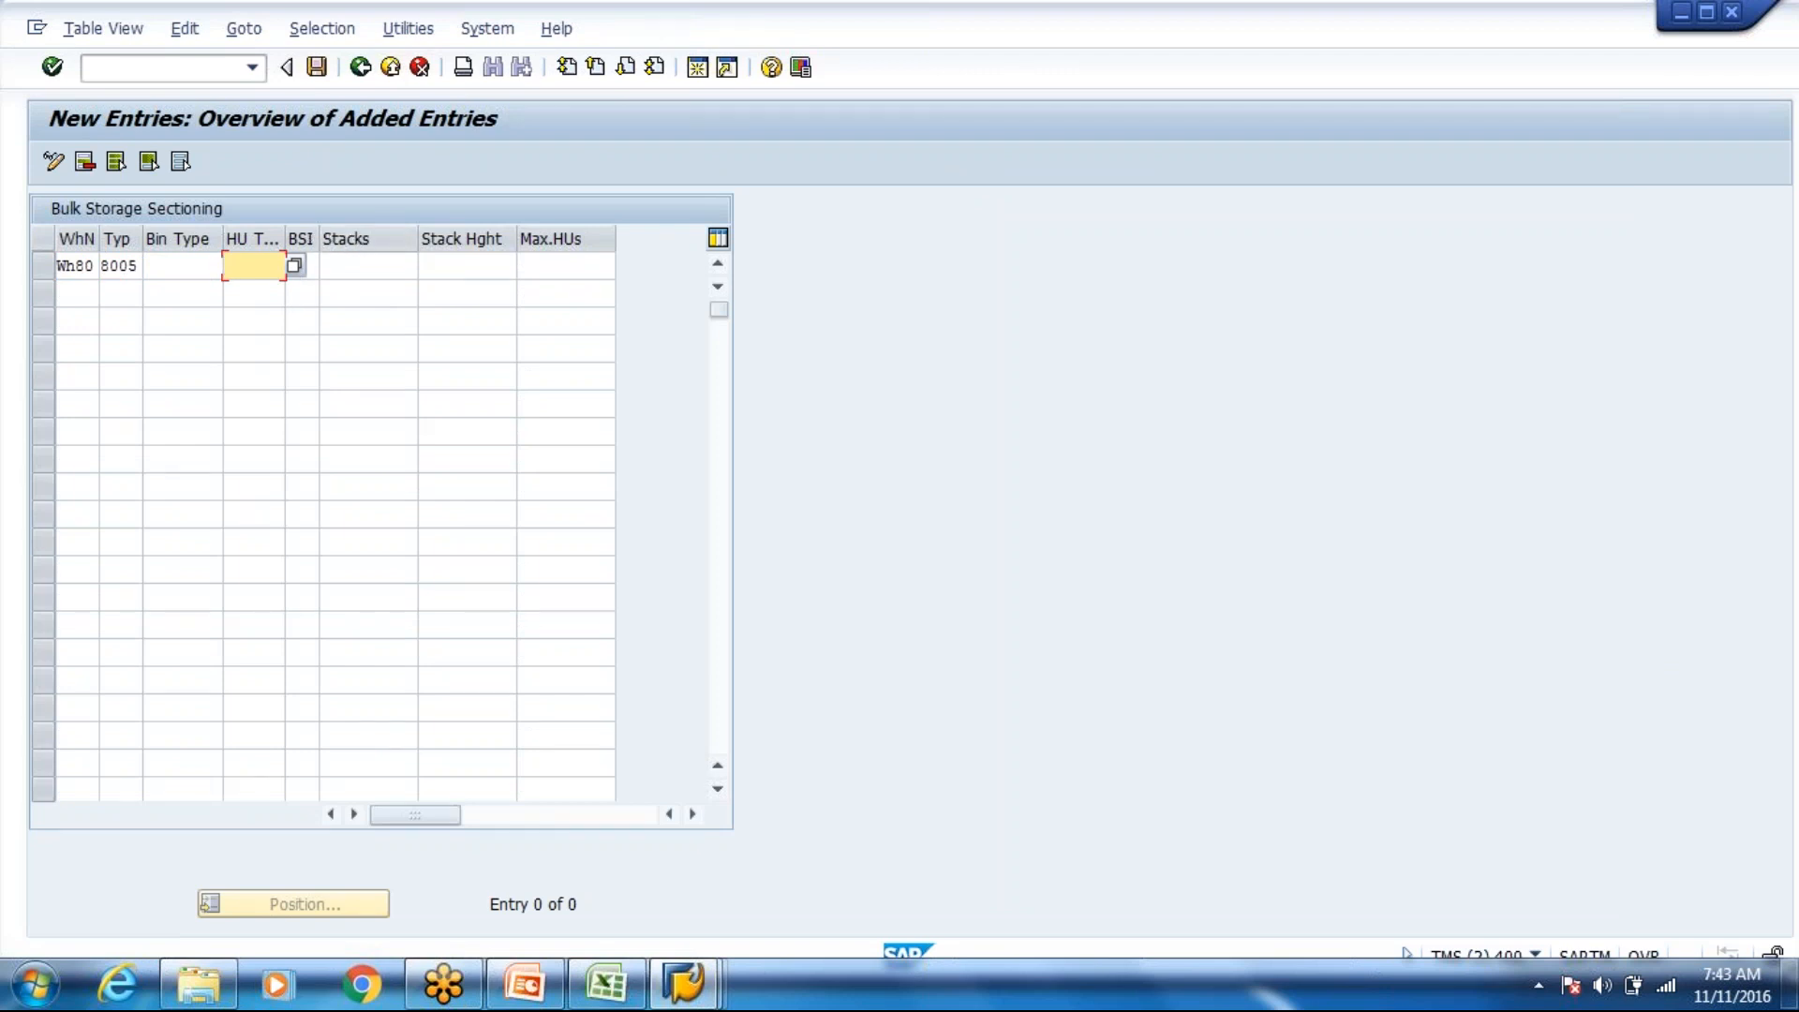
click(200, 264)
text(B001)
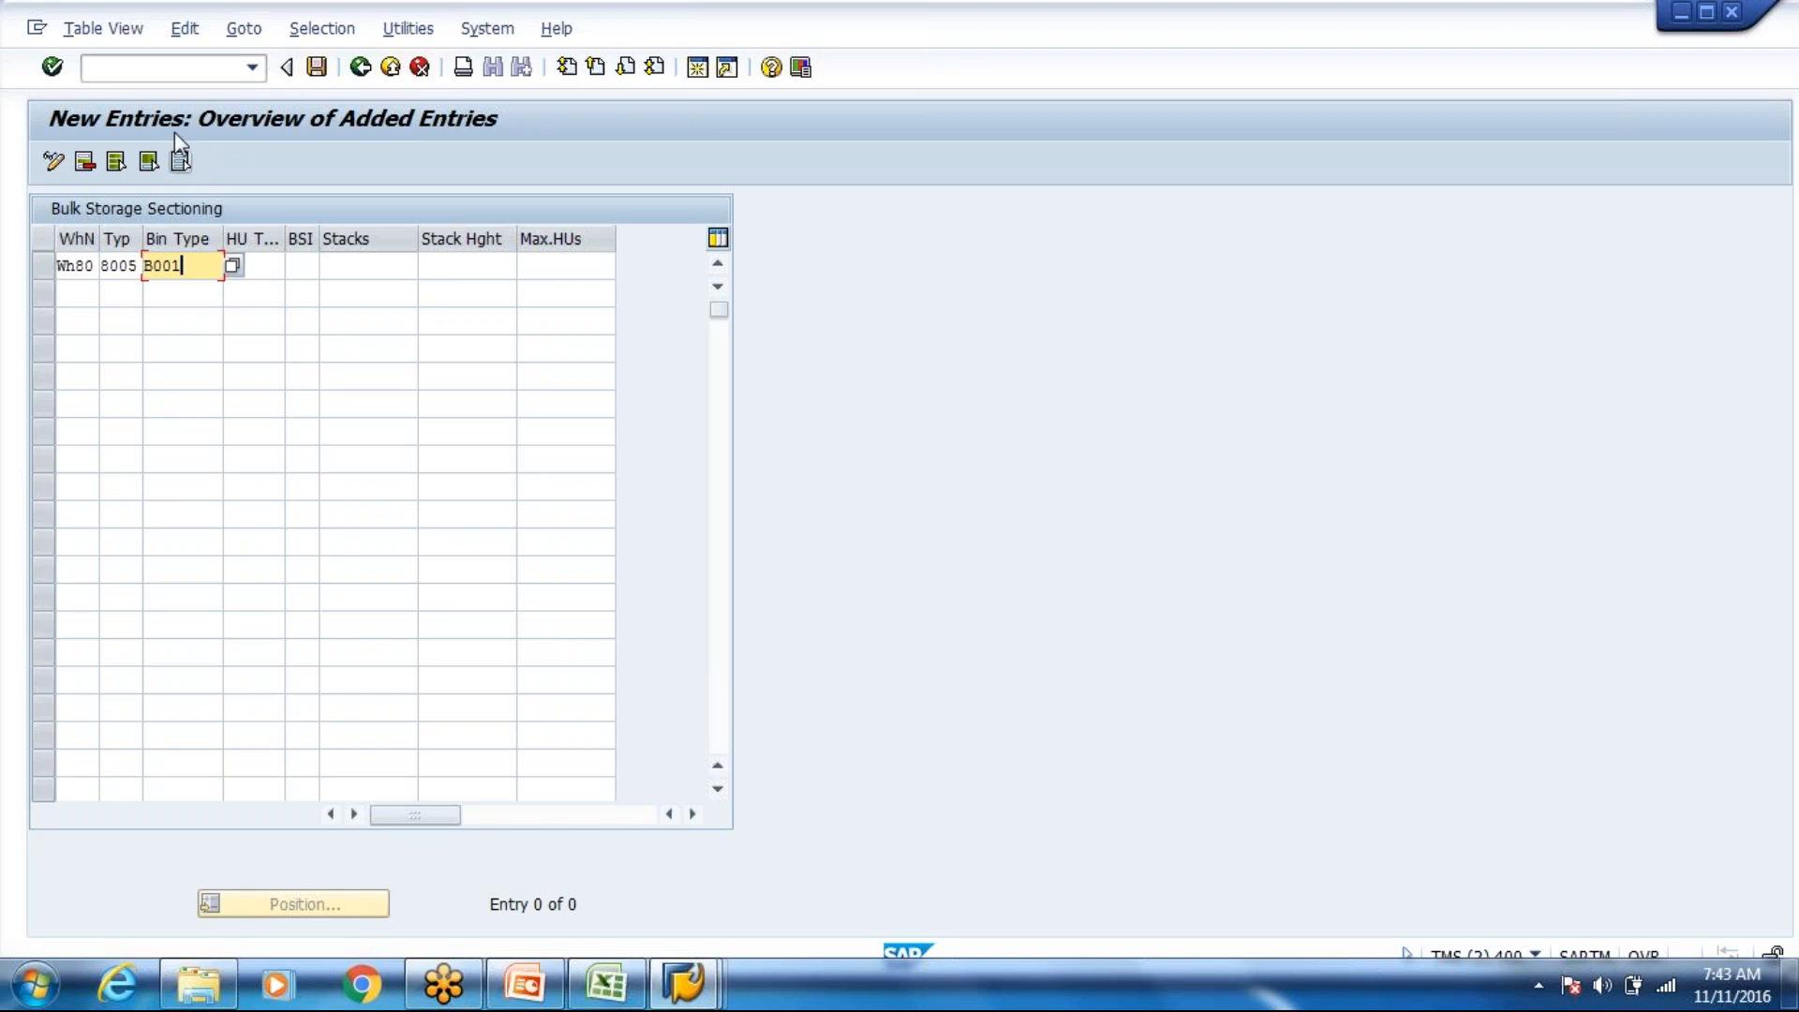
Step: Run transaction /scwm/ls11 in a new session and review the bin types of the WH80 storage bins in storage type 8004
click(156, 65)
text(/o/scwm/ls11)
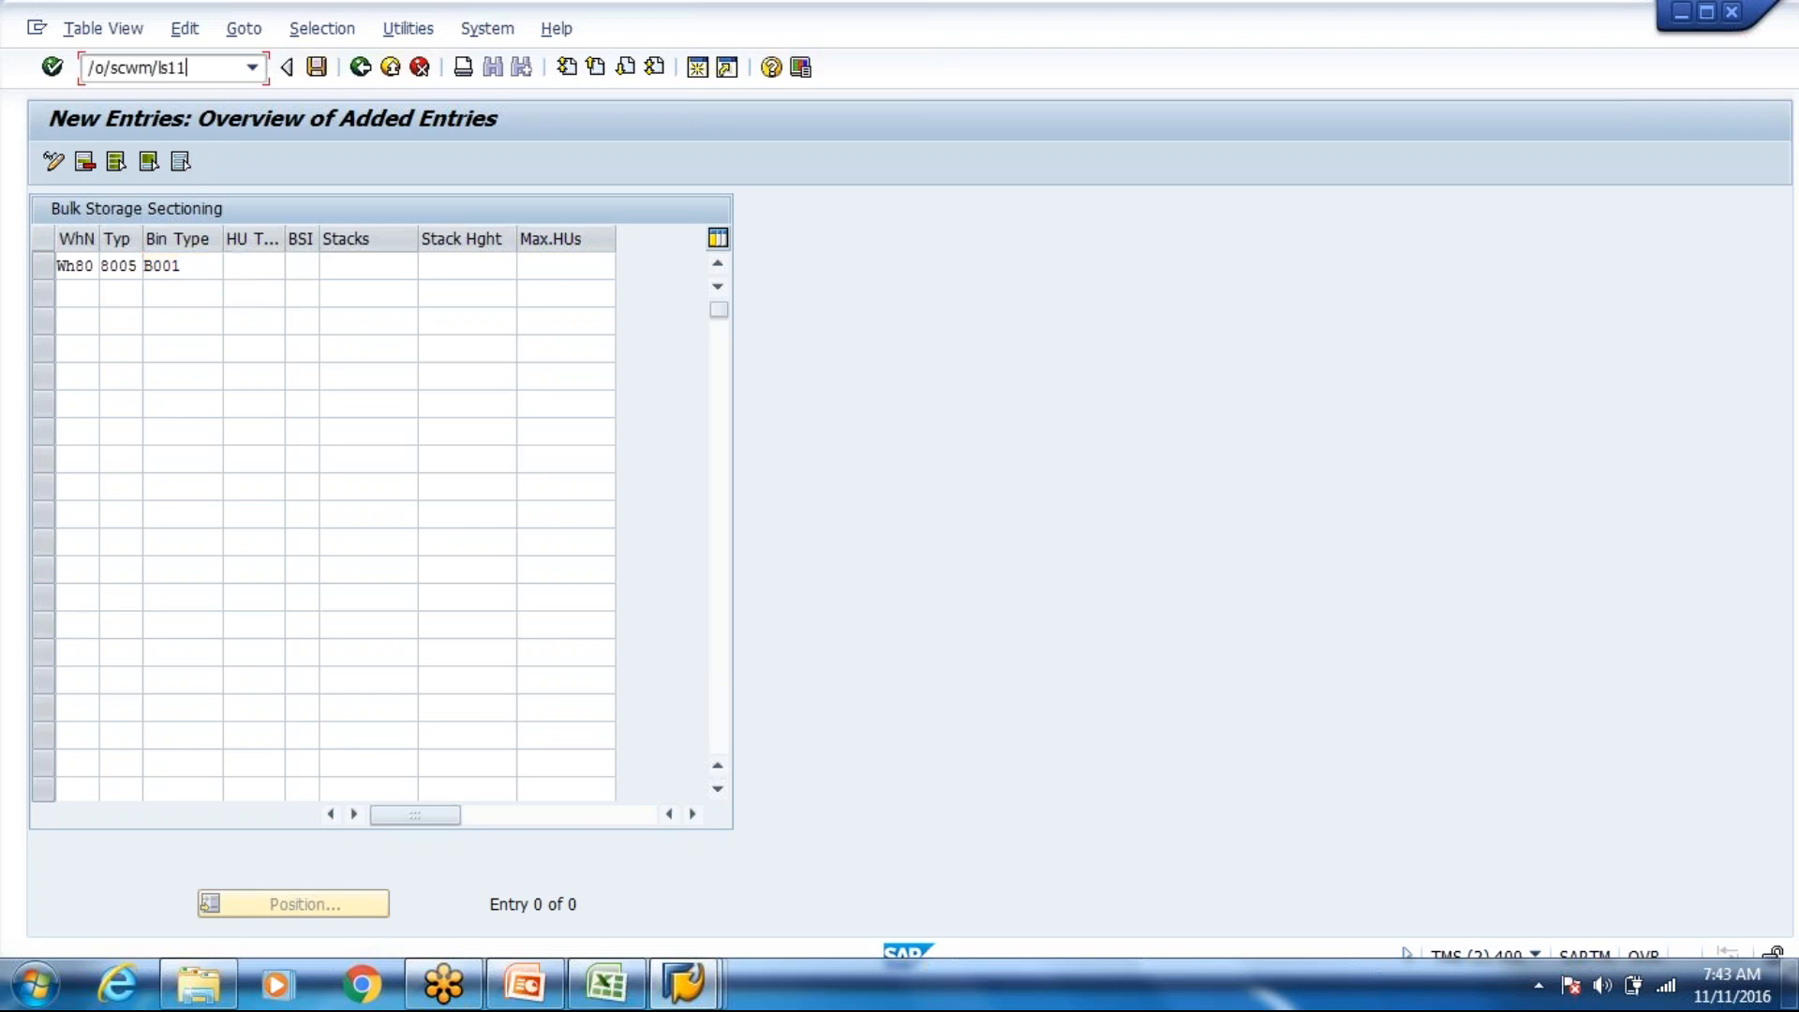
key(Return)
click(362, 296)
click(384, 323)
key(BackSpace)
text(4)
click(52, 163)
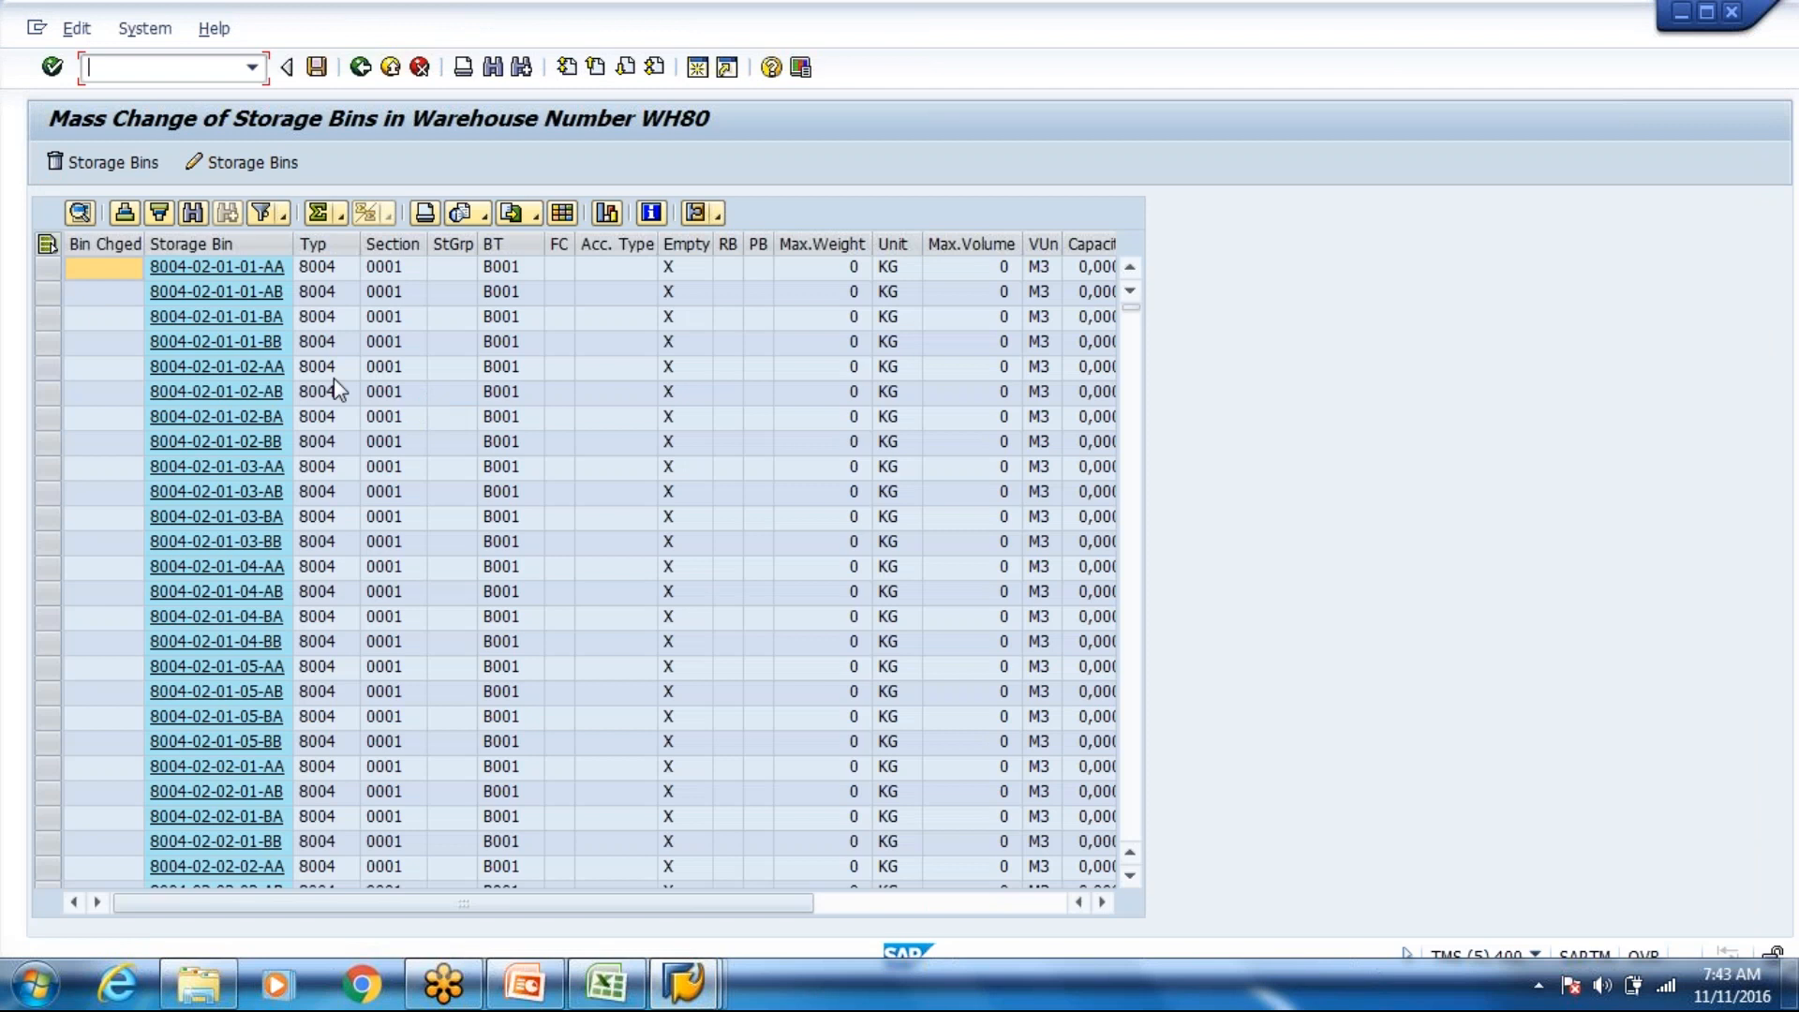
click(475, 538)
scroll(521, 734, down, 1)
scroll(521, 734, down, 8)
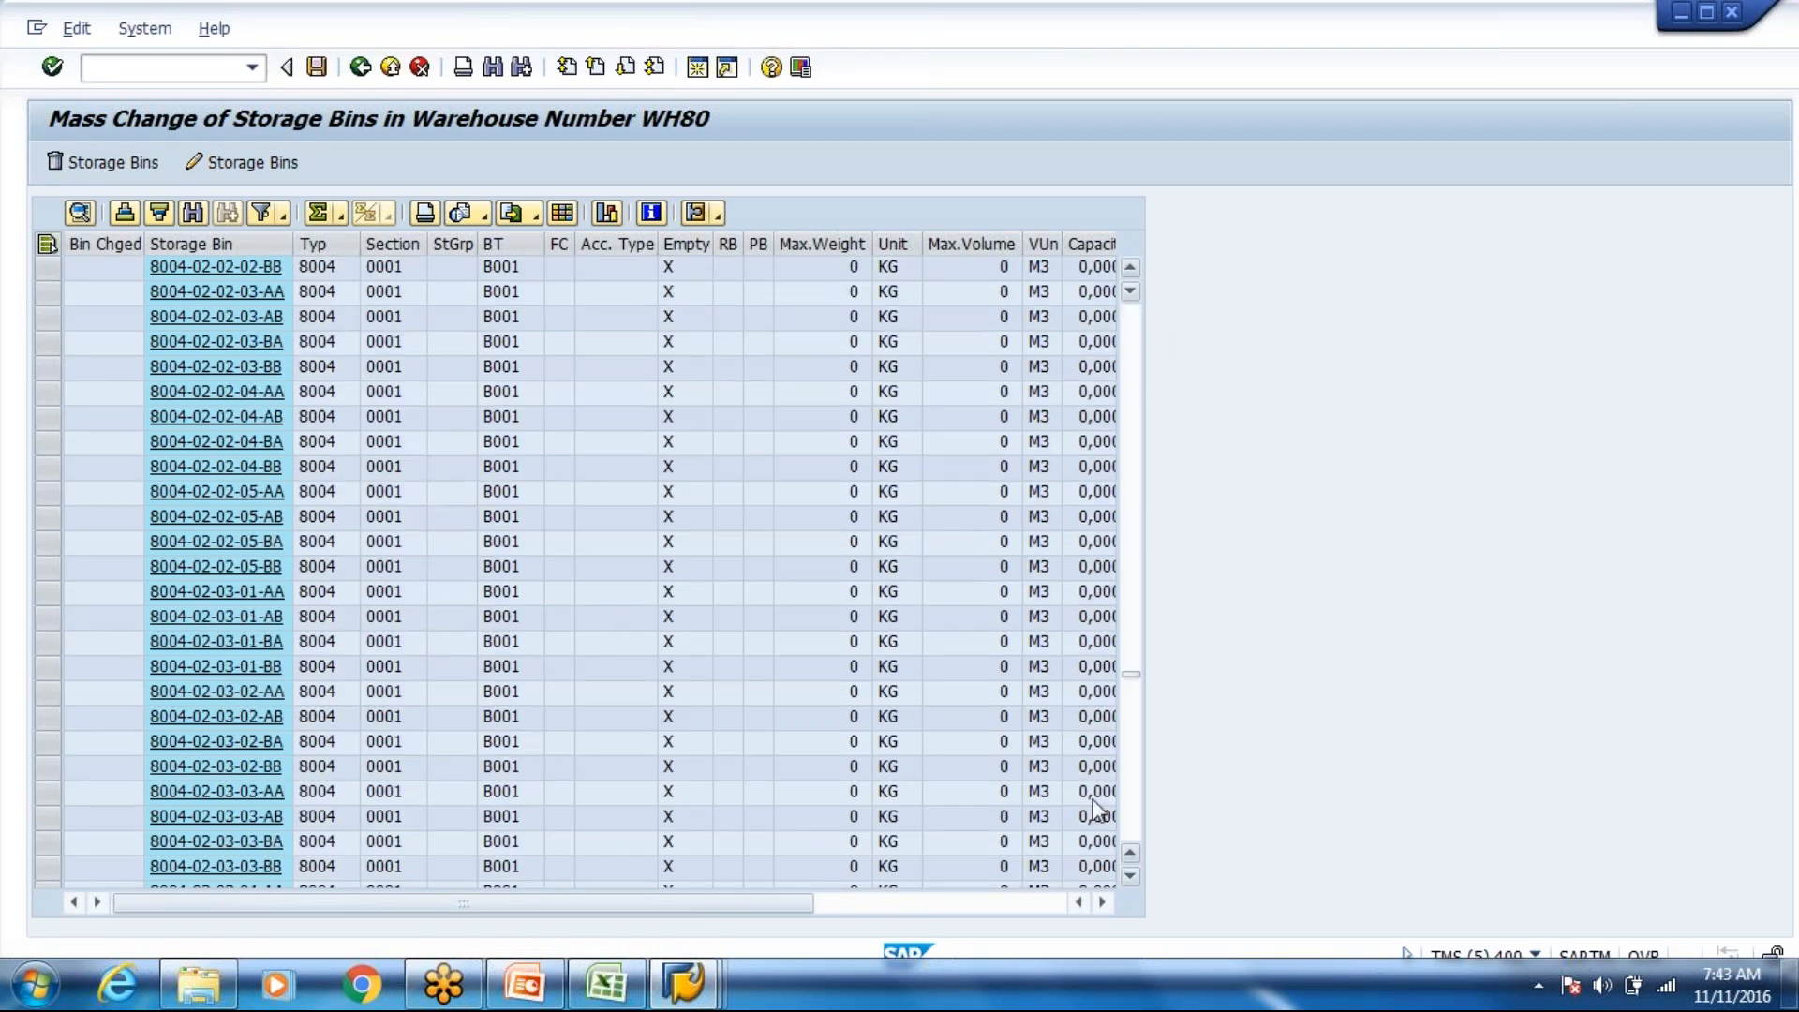
Step: Consult the bulk structure data in the Excel Warehouse Layout sheet, exit the storage bin list, and return to the SAP bulk structure entries
click(607, 983)
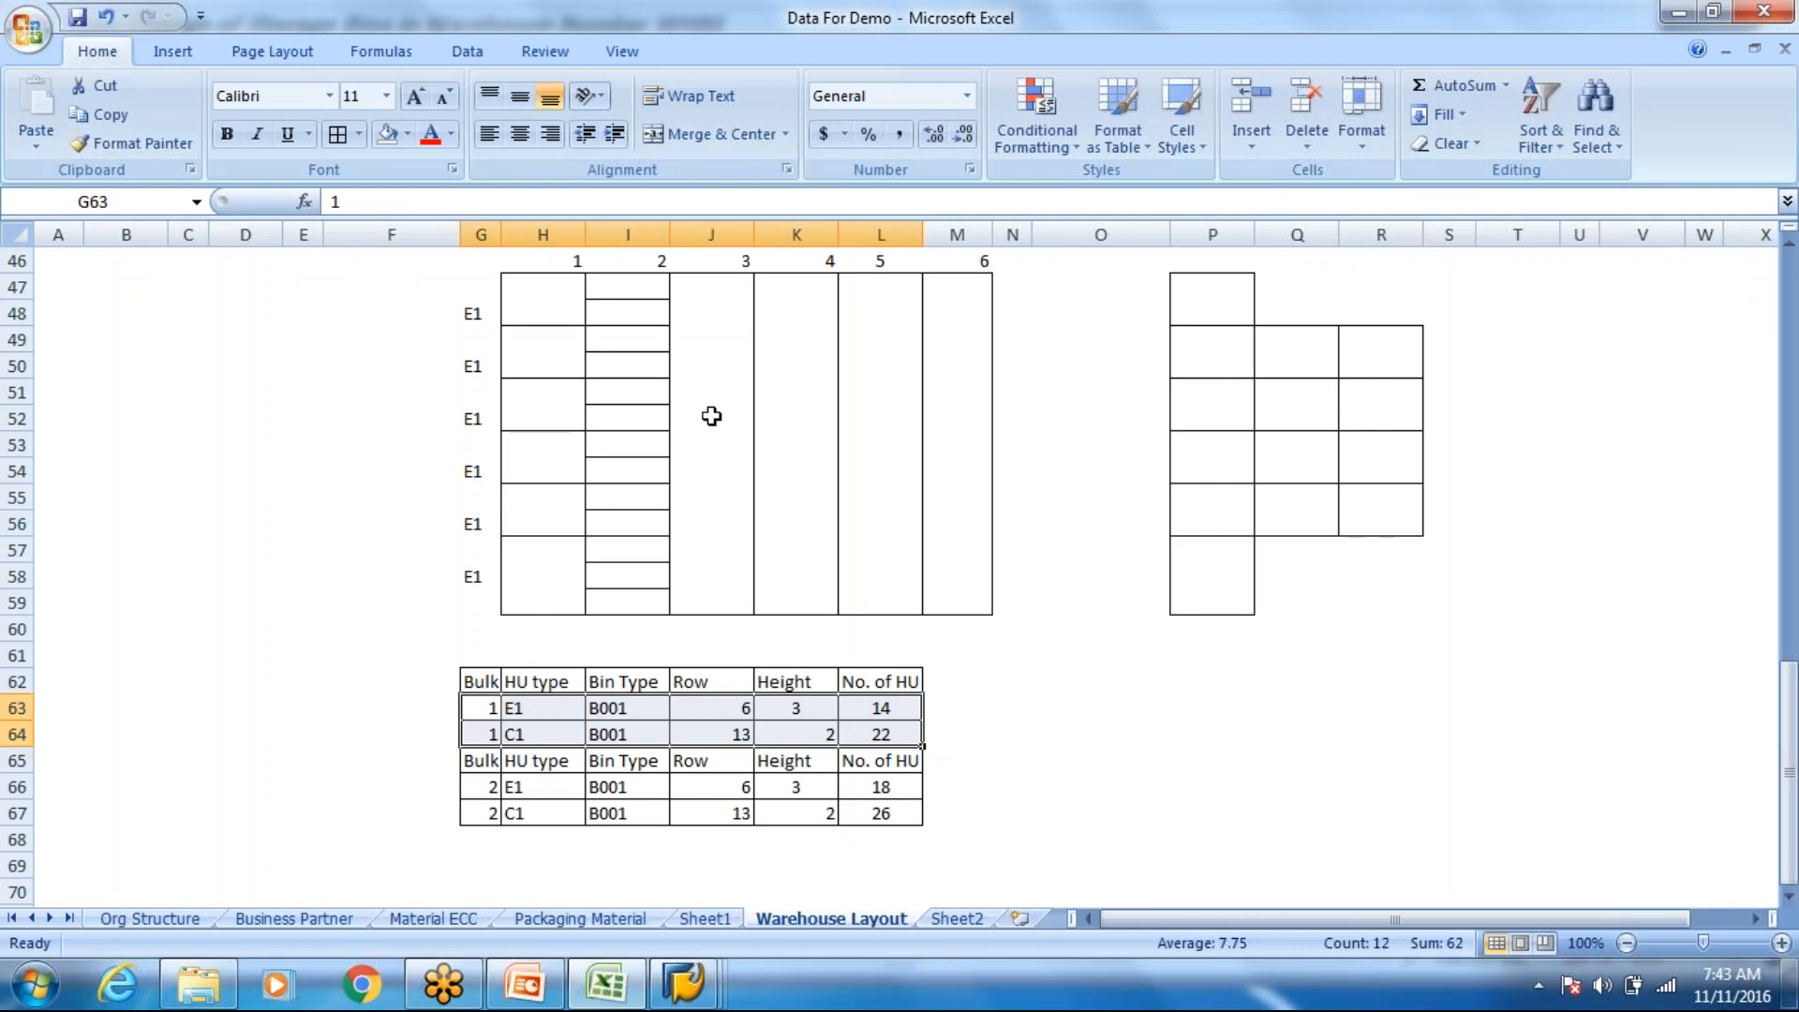
key(alt+Tab)
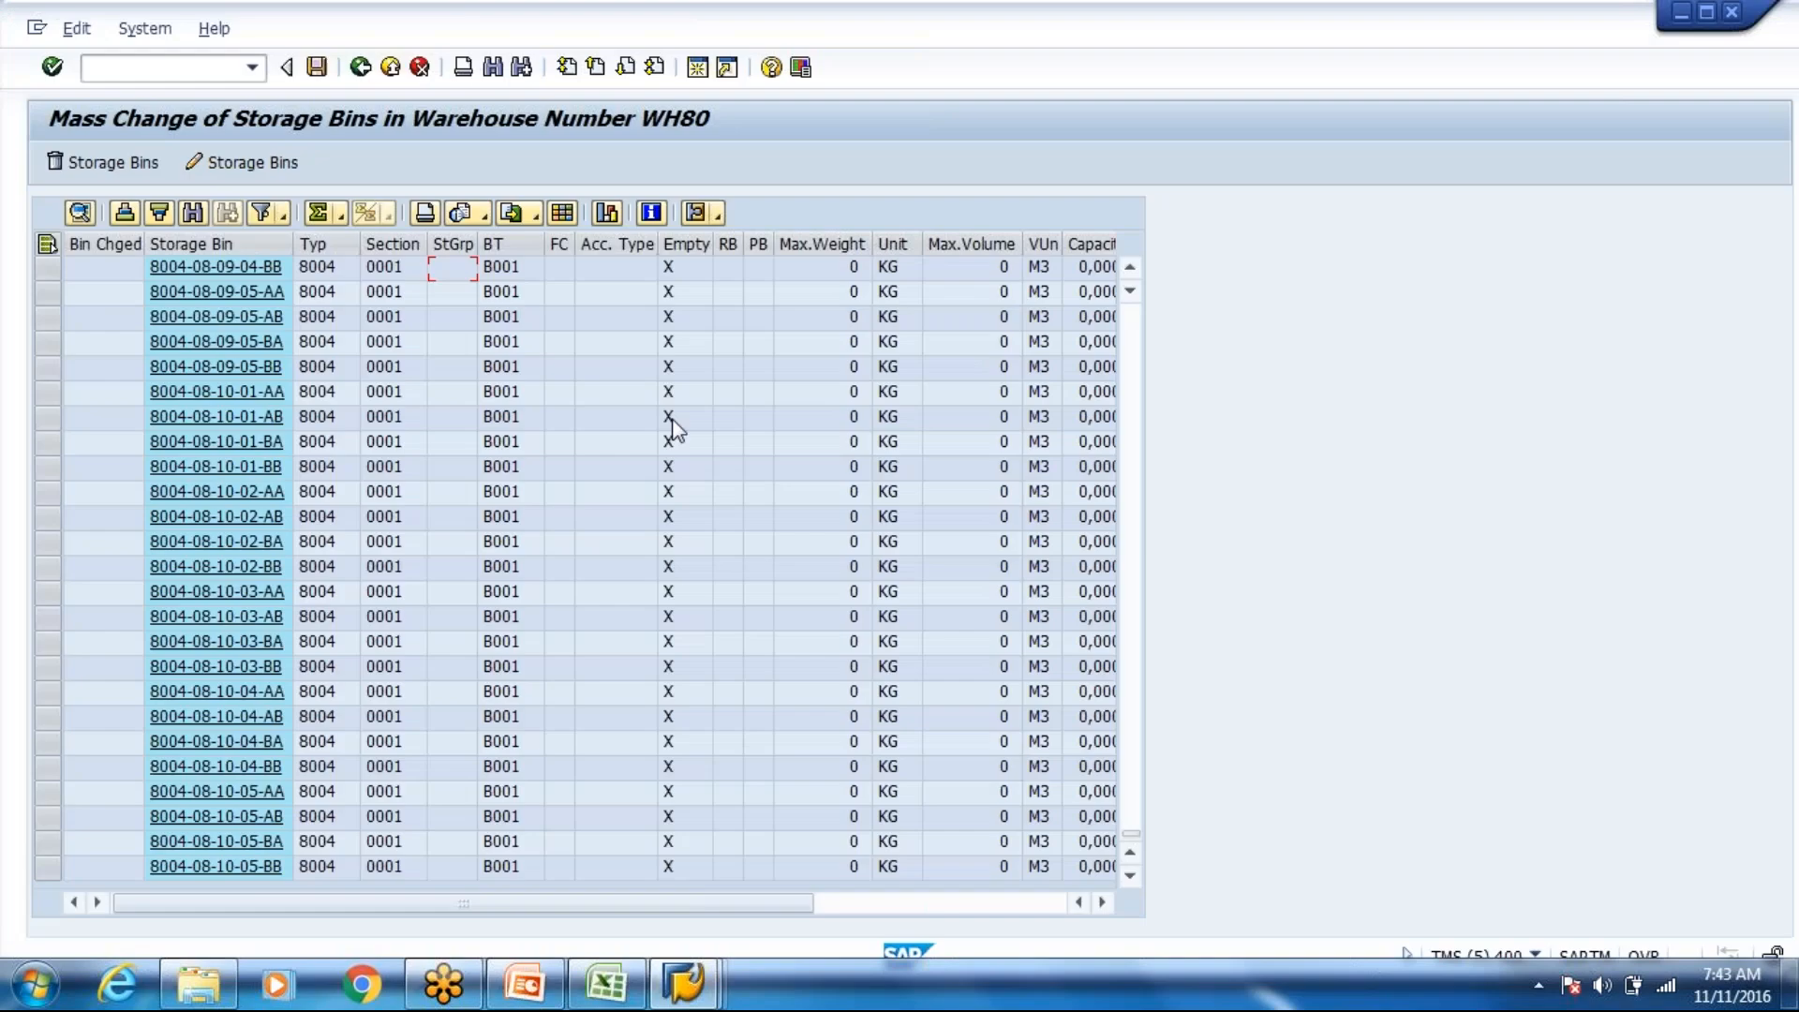
click(388, 68)
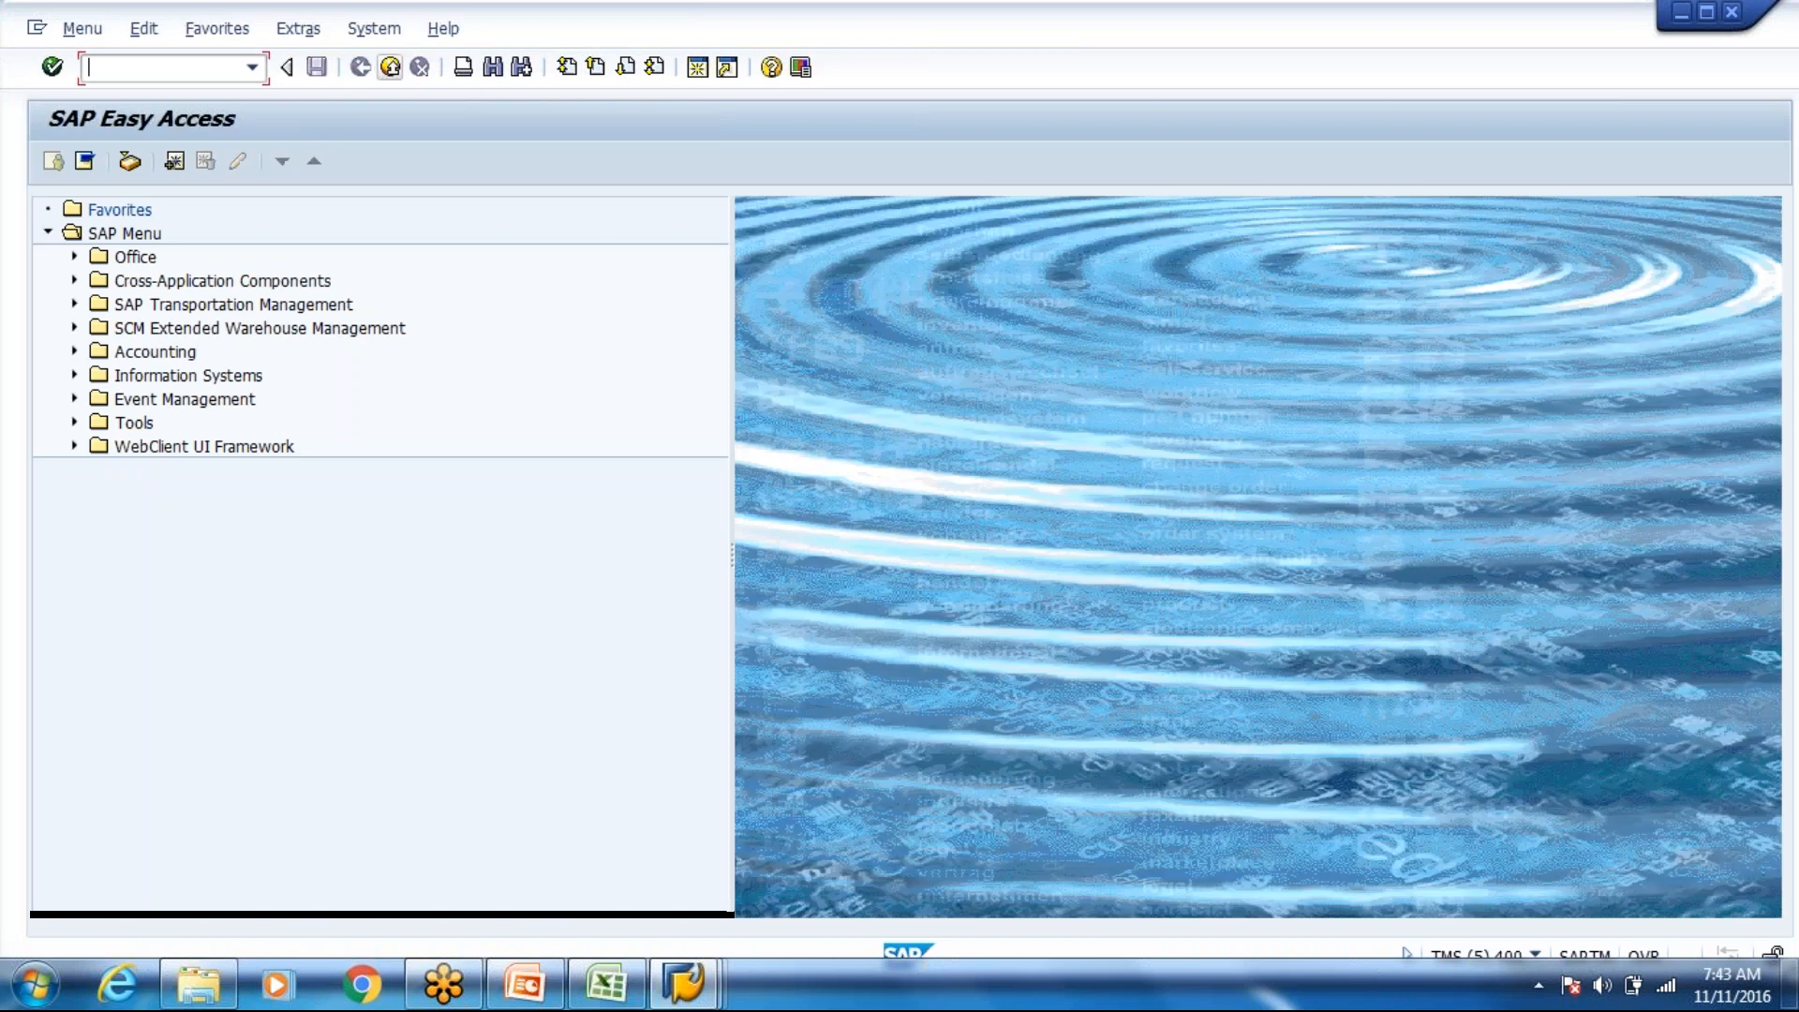
click(606, 984)
mouse_move(706, 985)
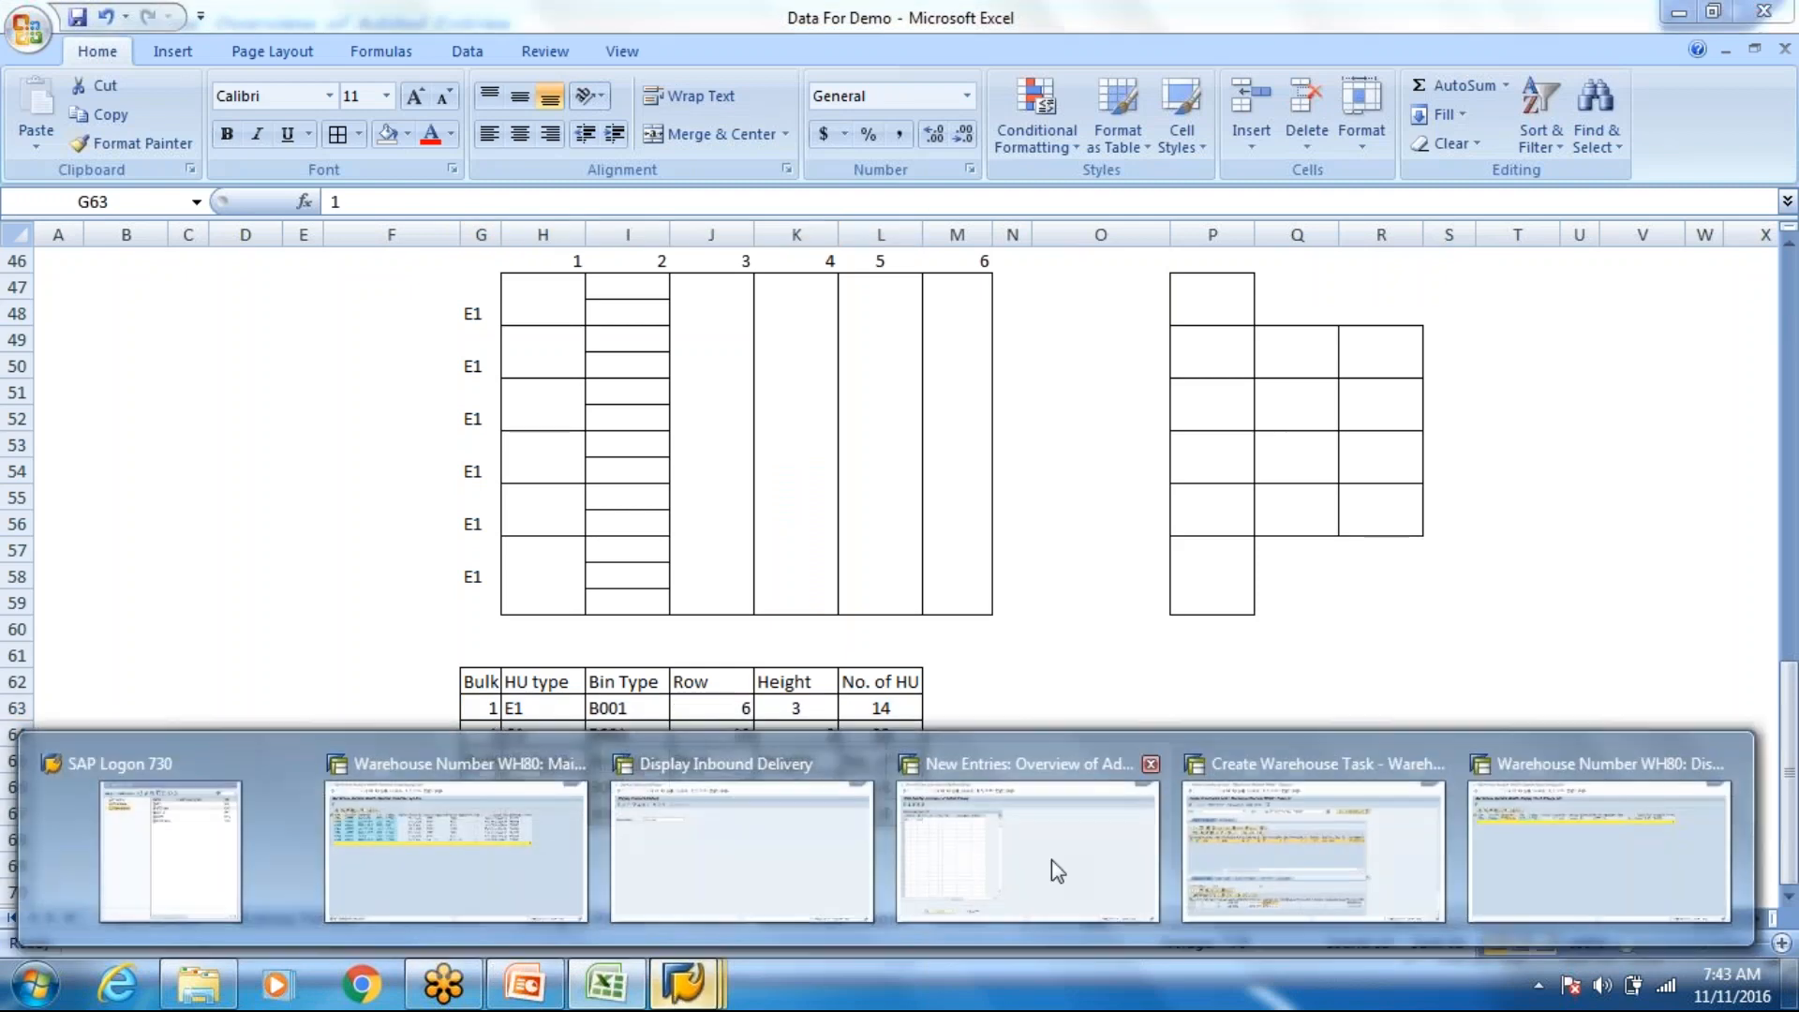
click(1051, 858)
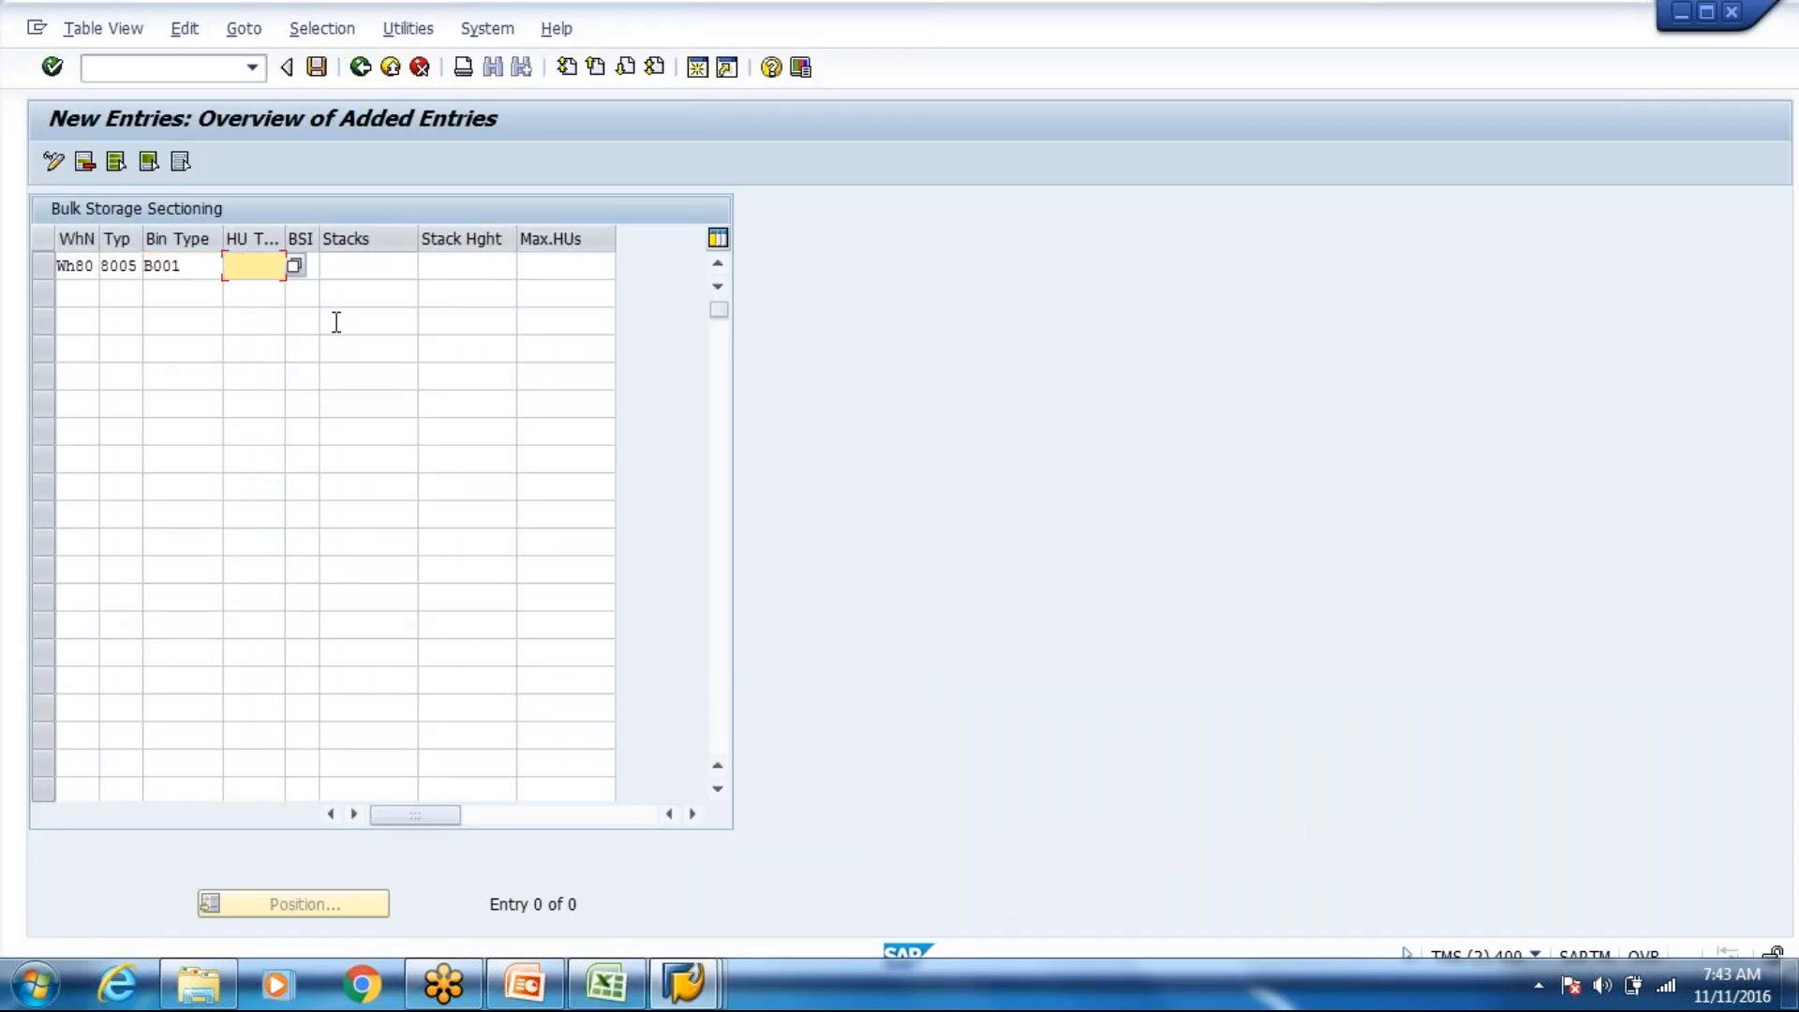
Step: Complete the first bulk structure row with HU type E1, 6 stacks, stack height 3 and a maximum of 14 HUs
text(E1)
key(Tab)
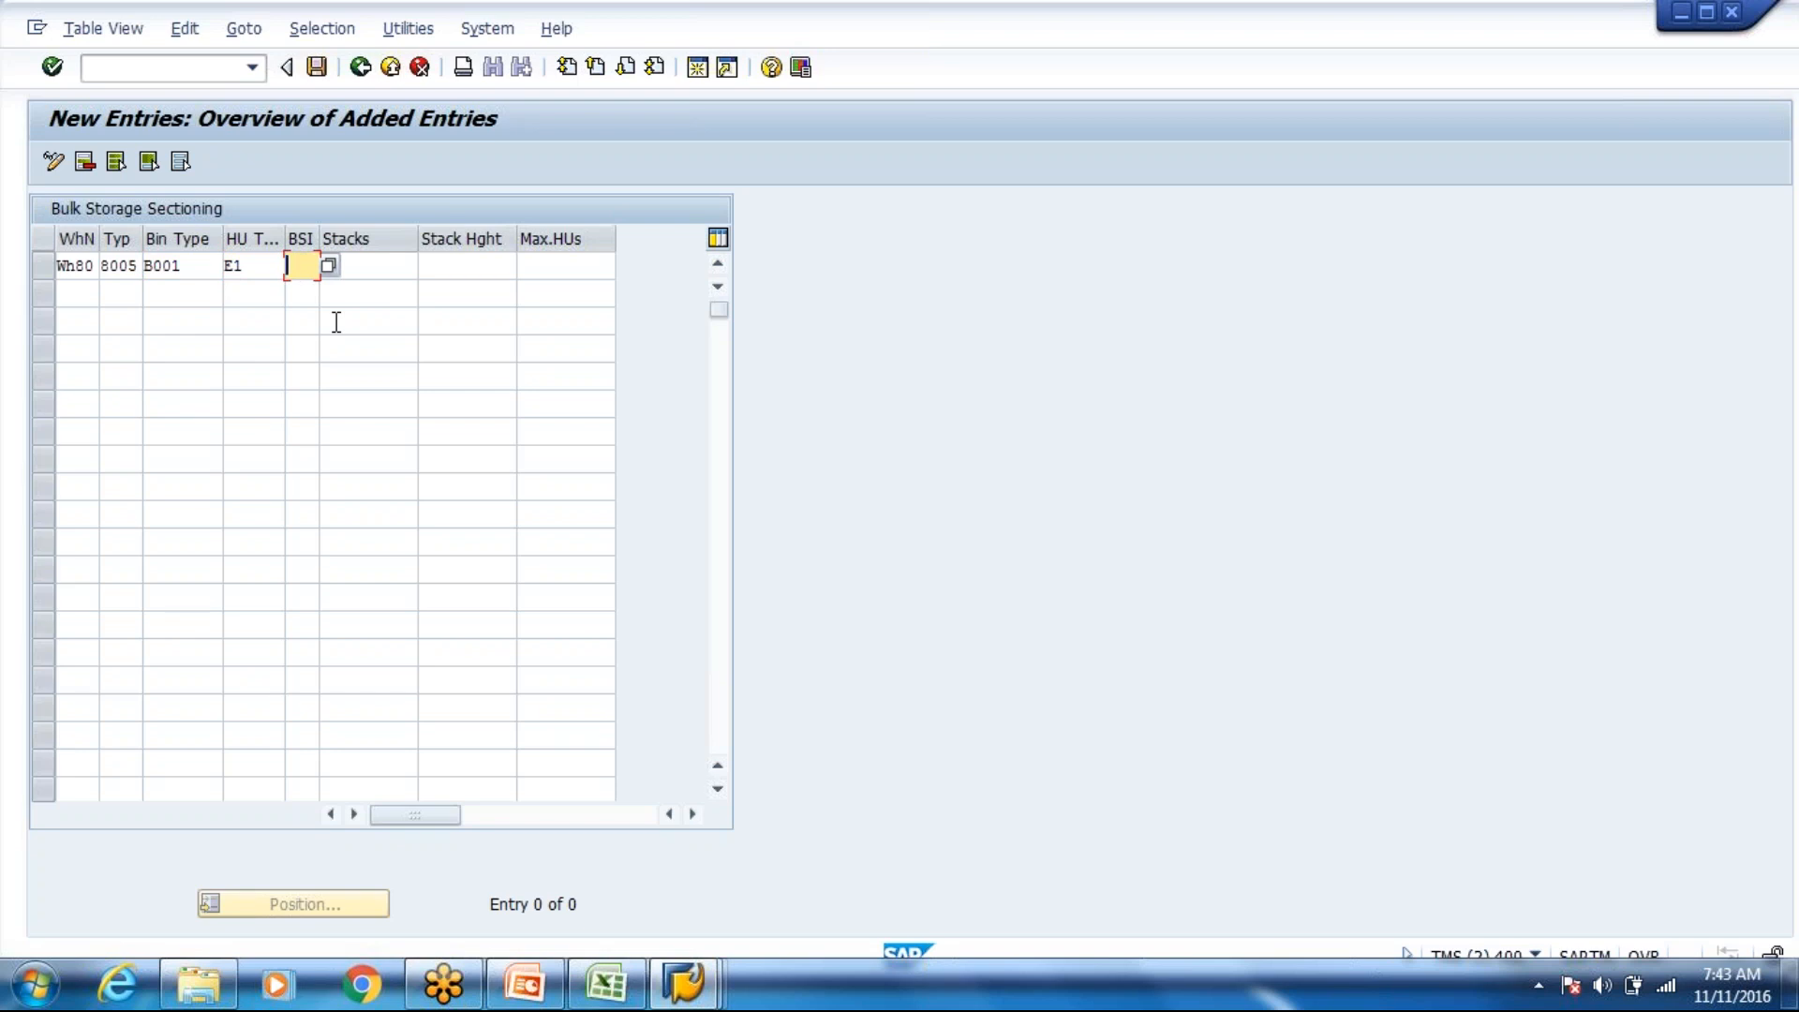
key(Tab)
text(6)
key(Tab)
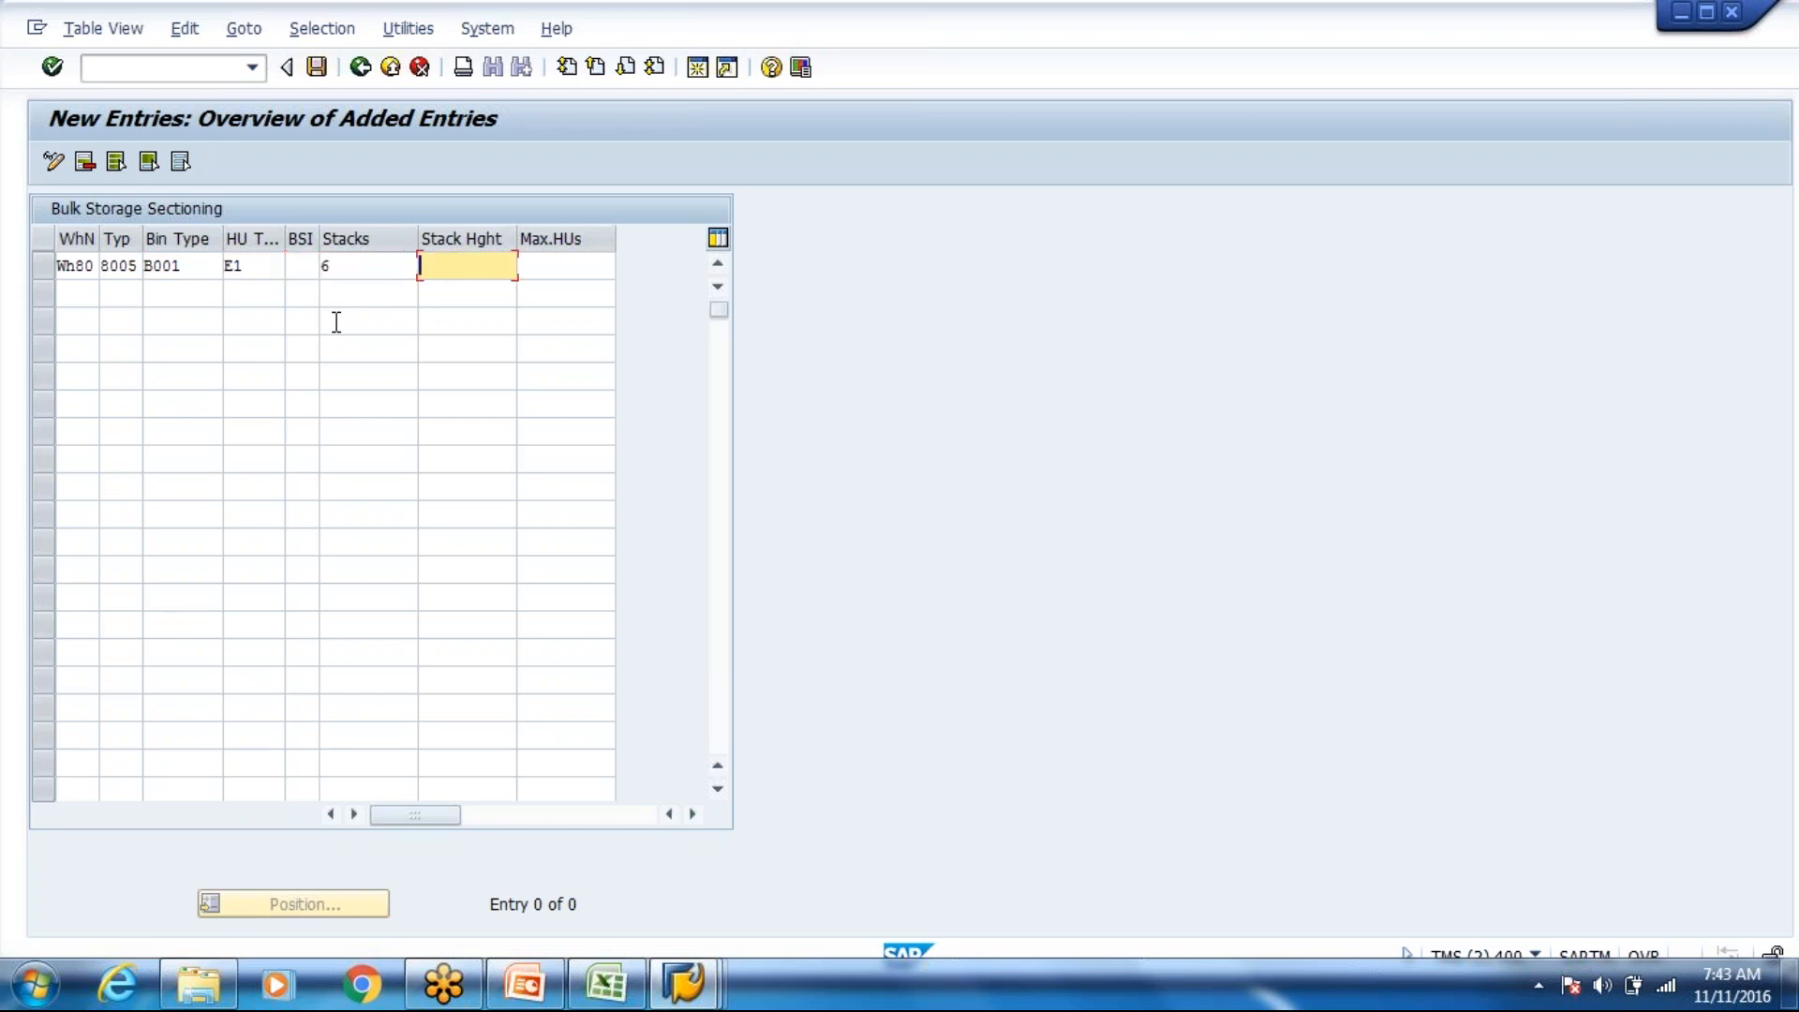
text(3)
key(Tab)
text(14)
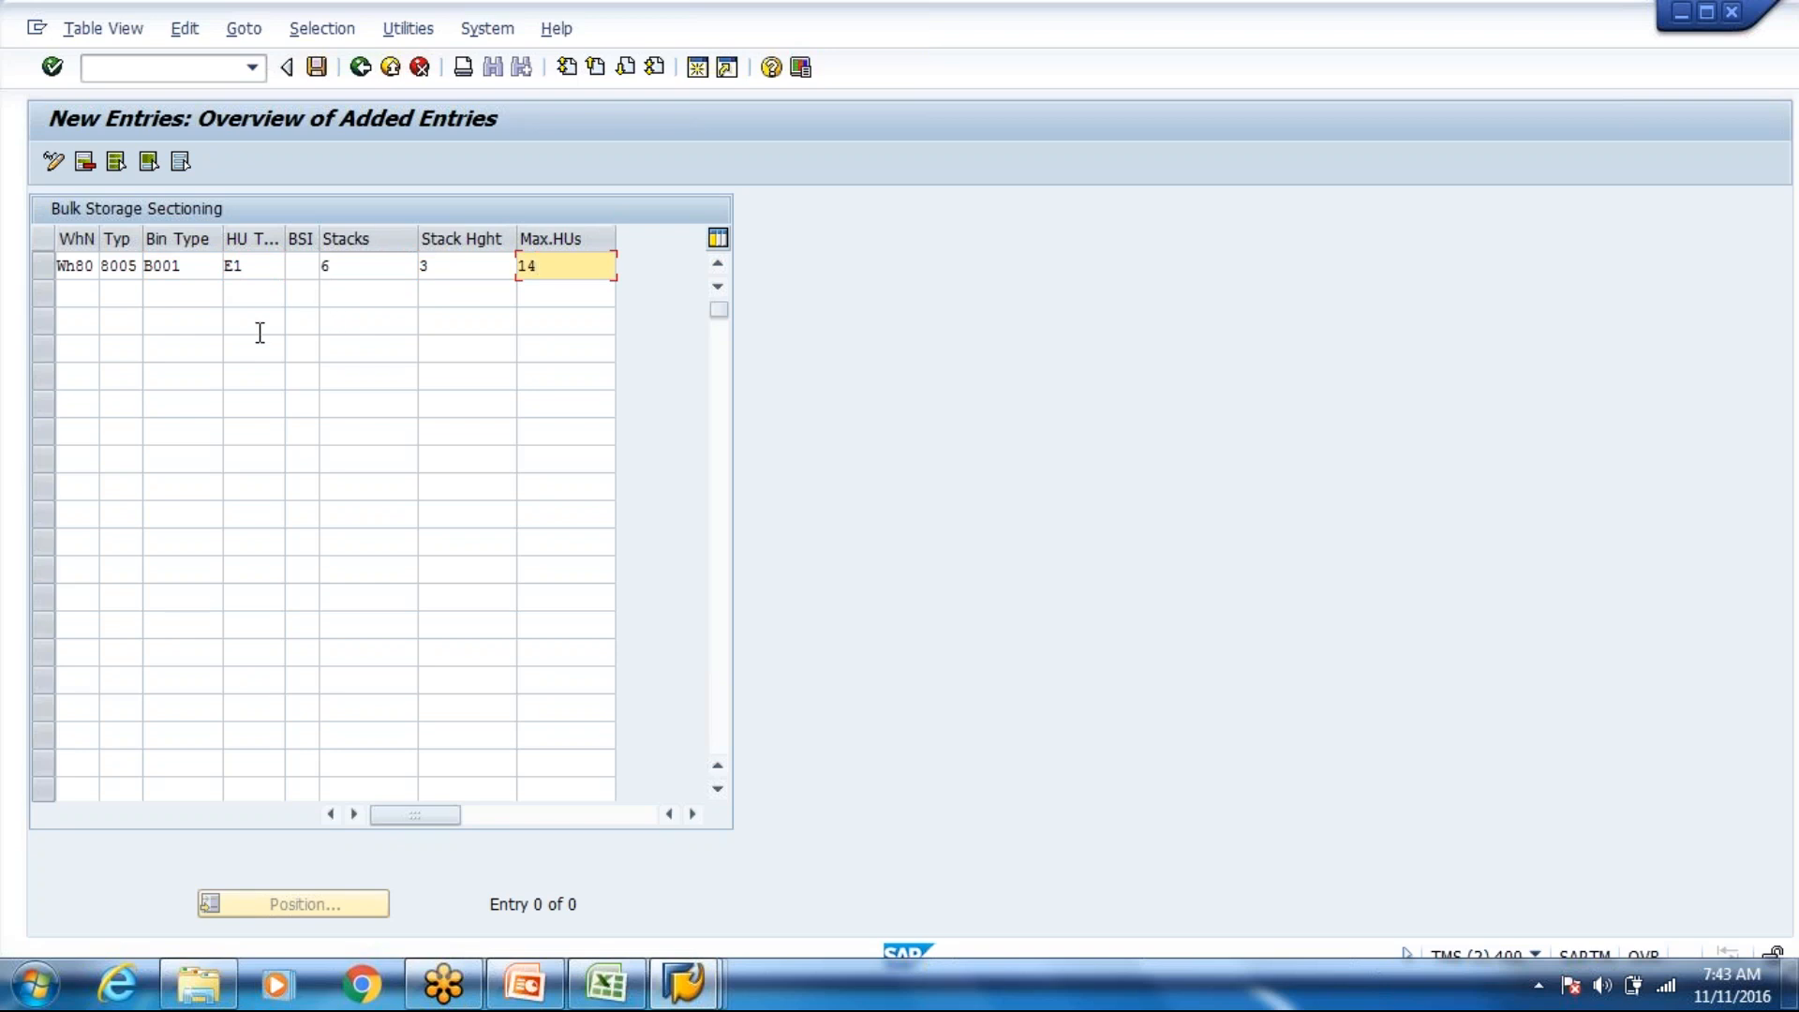
Step: Begin a second bulk structure row with warehouse WH80, storage type 8005 and bin type B001
click(84, 290)
key(space)
key(Down)
key(Return)
key(Down)
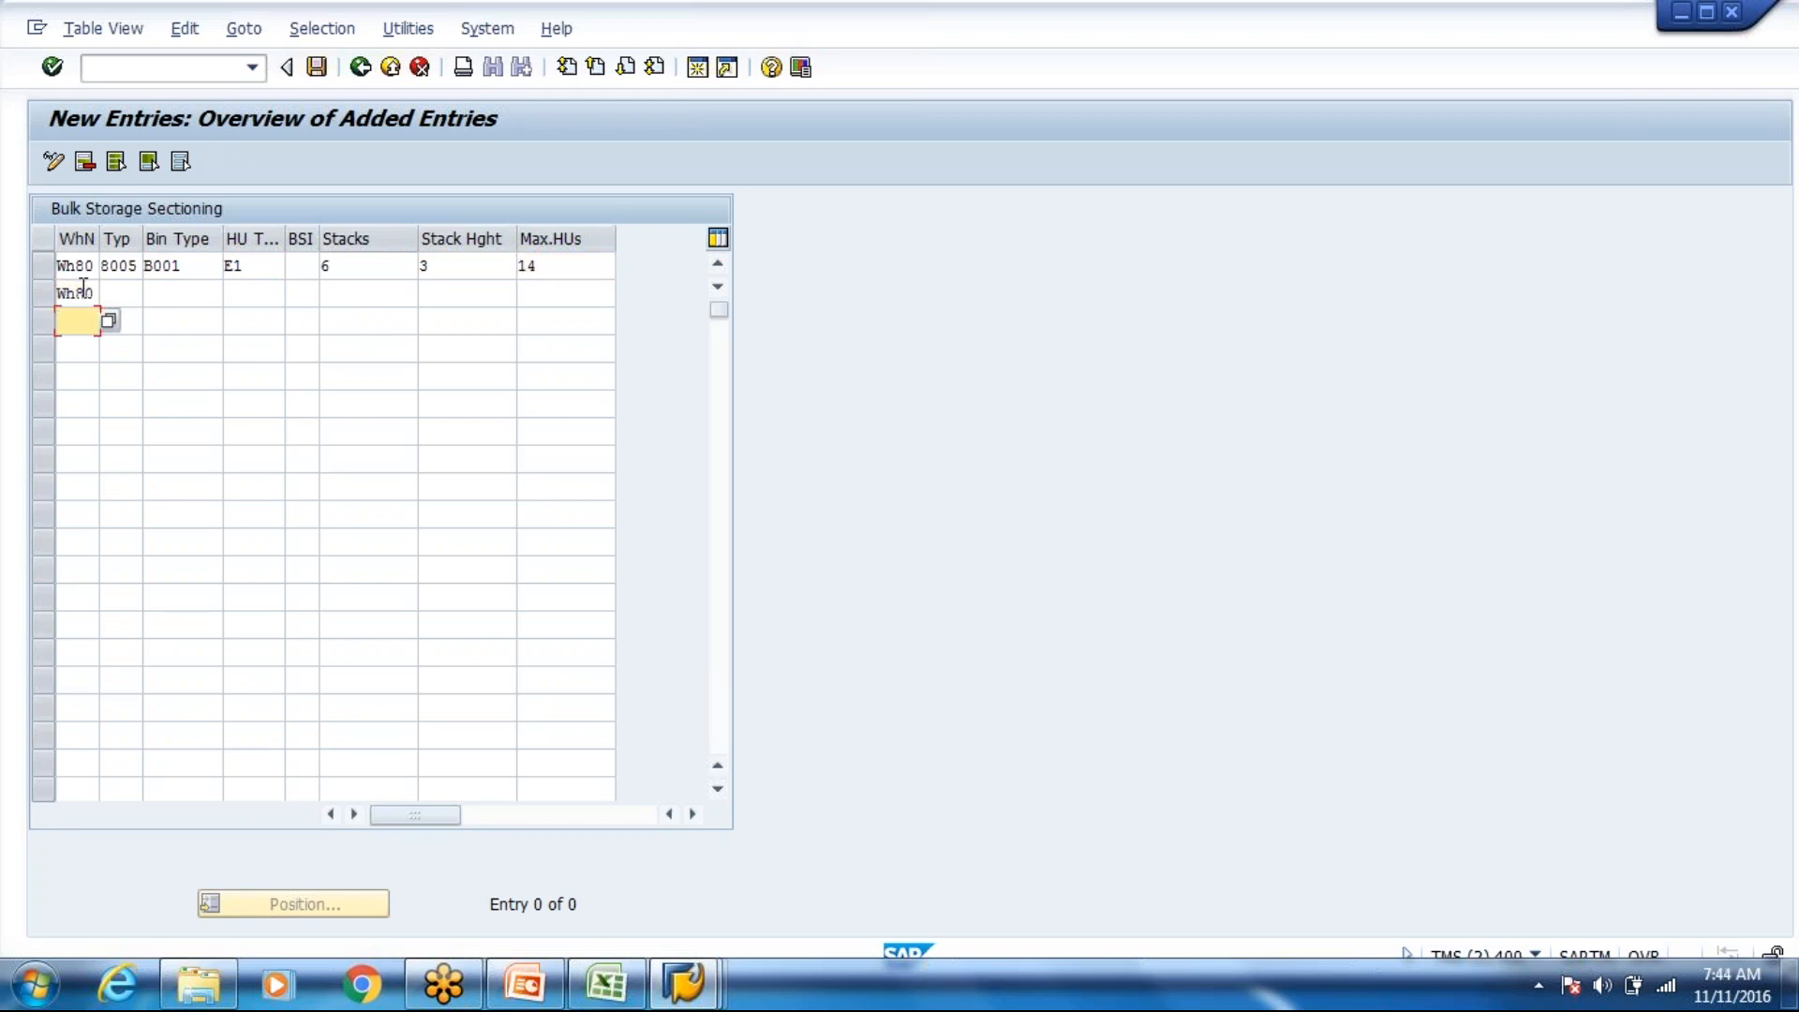
key(Up)
key(Tab)
text(8)
key(Down)
key(Return)
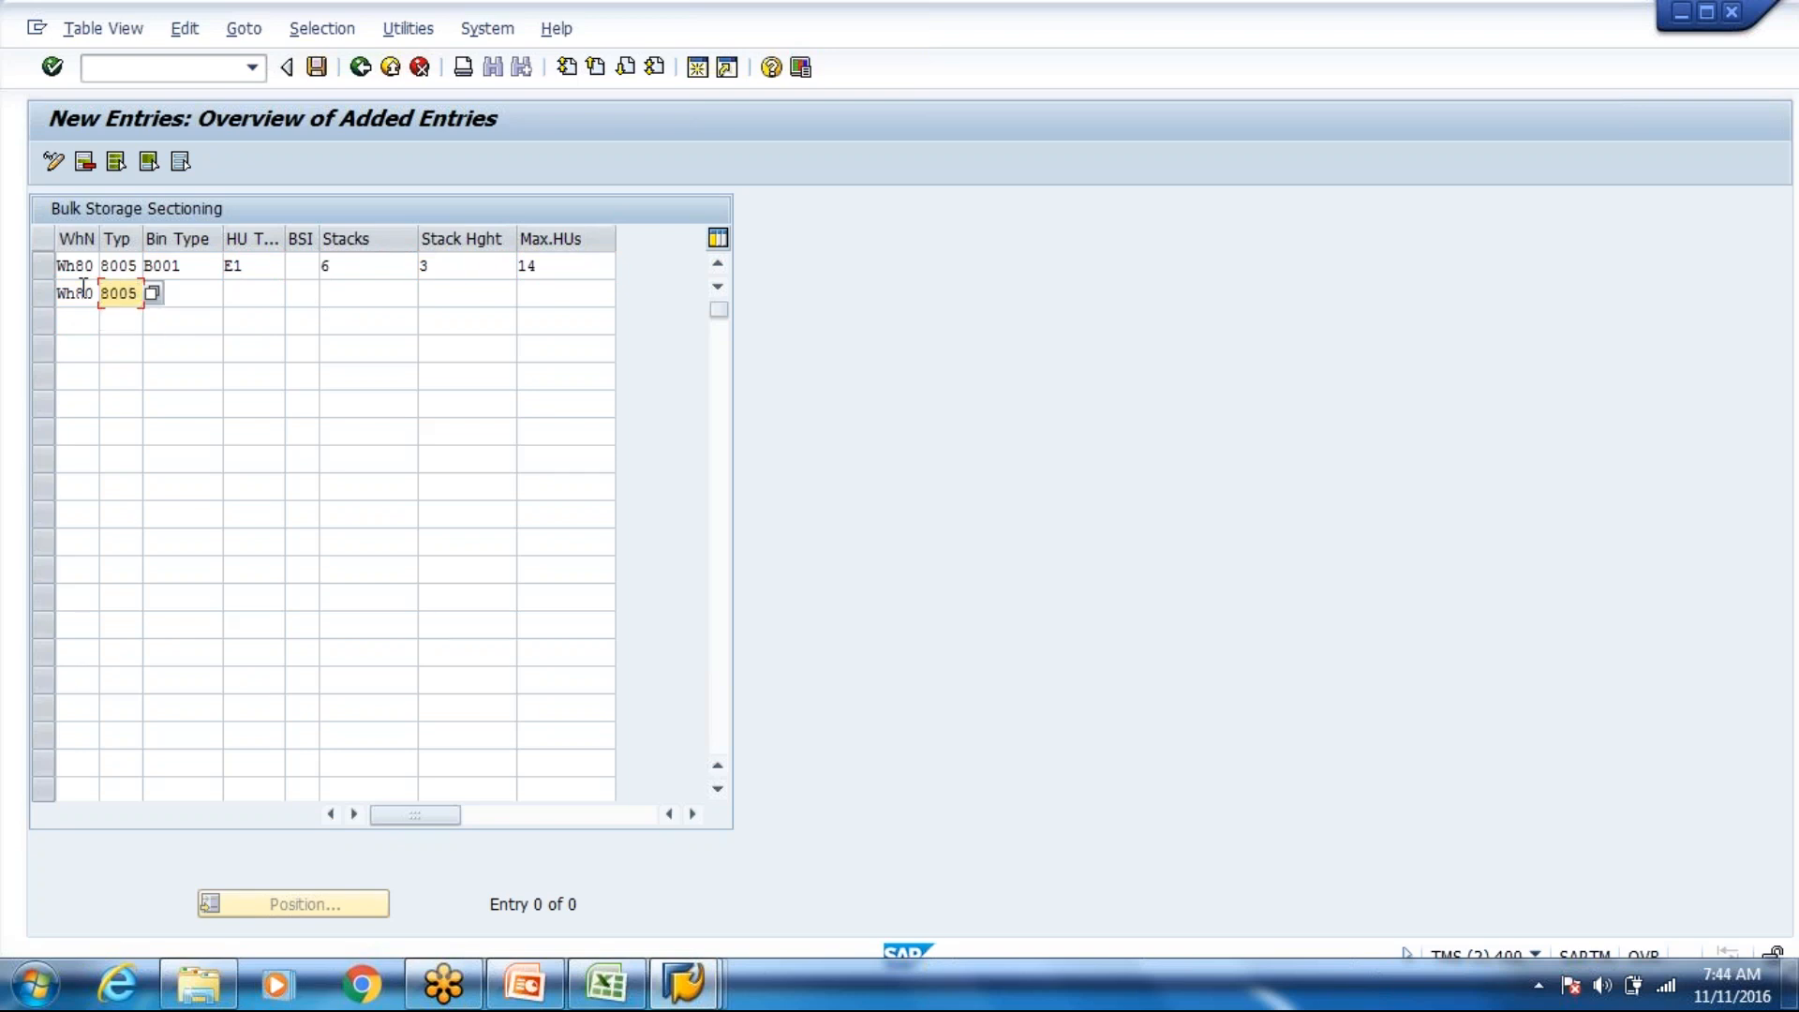
key(Tab)
text(B)
key(Down)
key(Return)
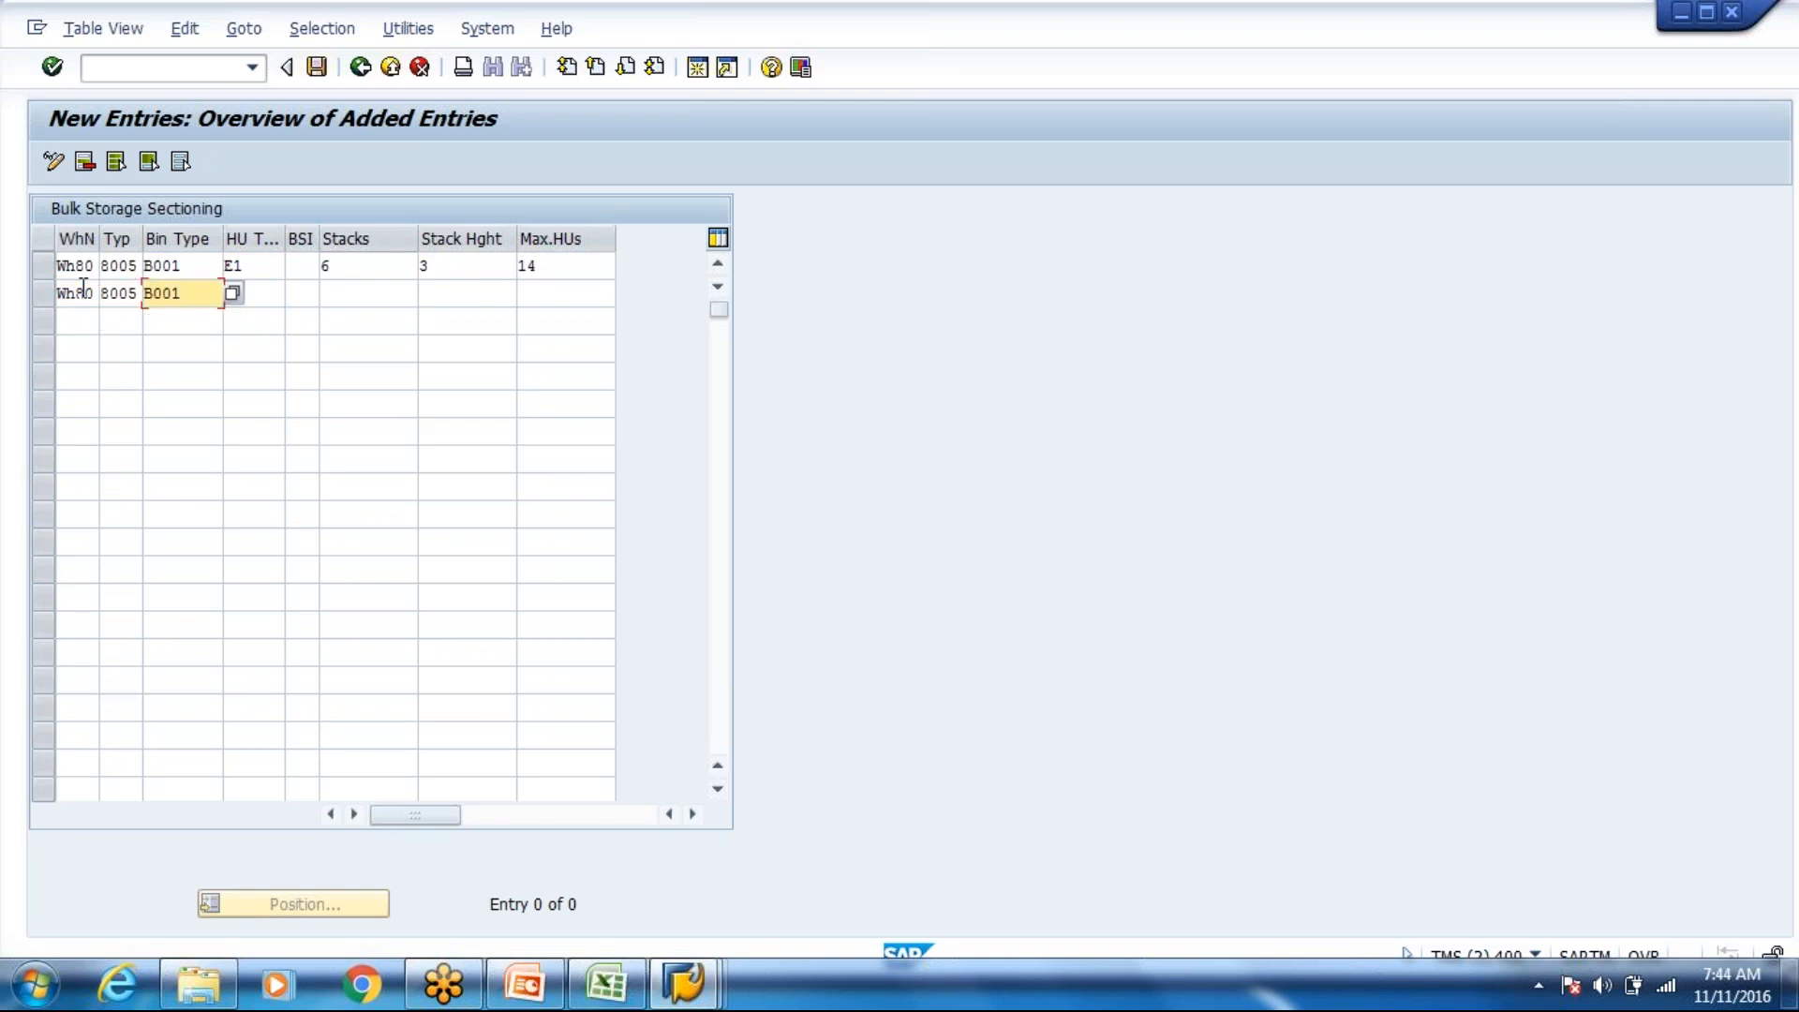
Step: Complete the second bulk structure row with HU type C1, 13 stacks, stack height 2 and a maximum of 22 HUs, and save the entries
key(Tab)
text(C1)
key(Tab)
key(Tab)
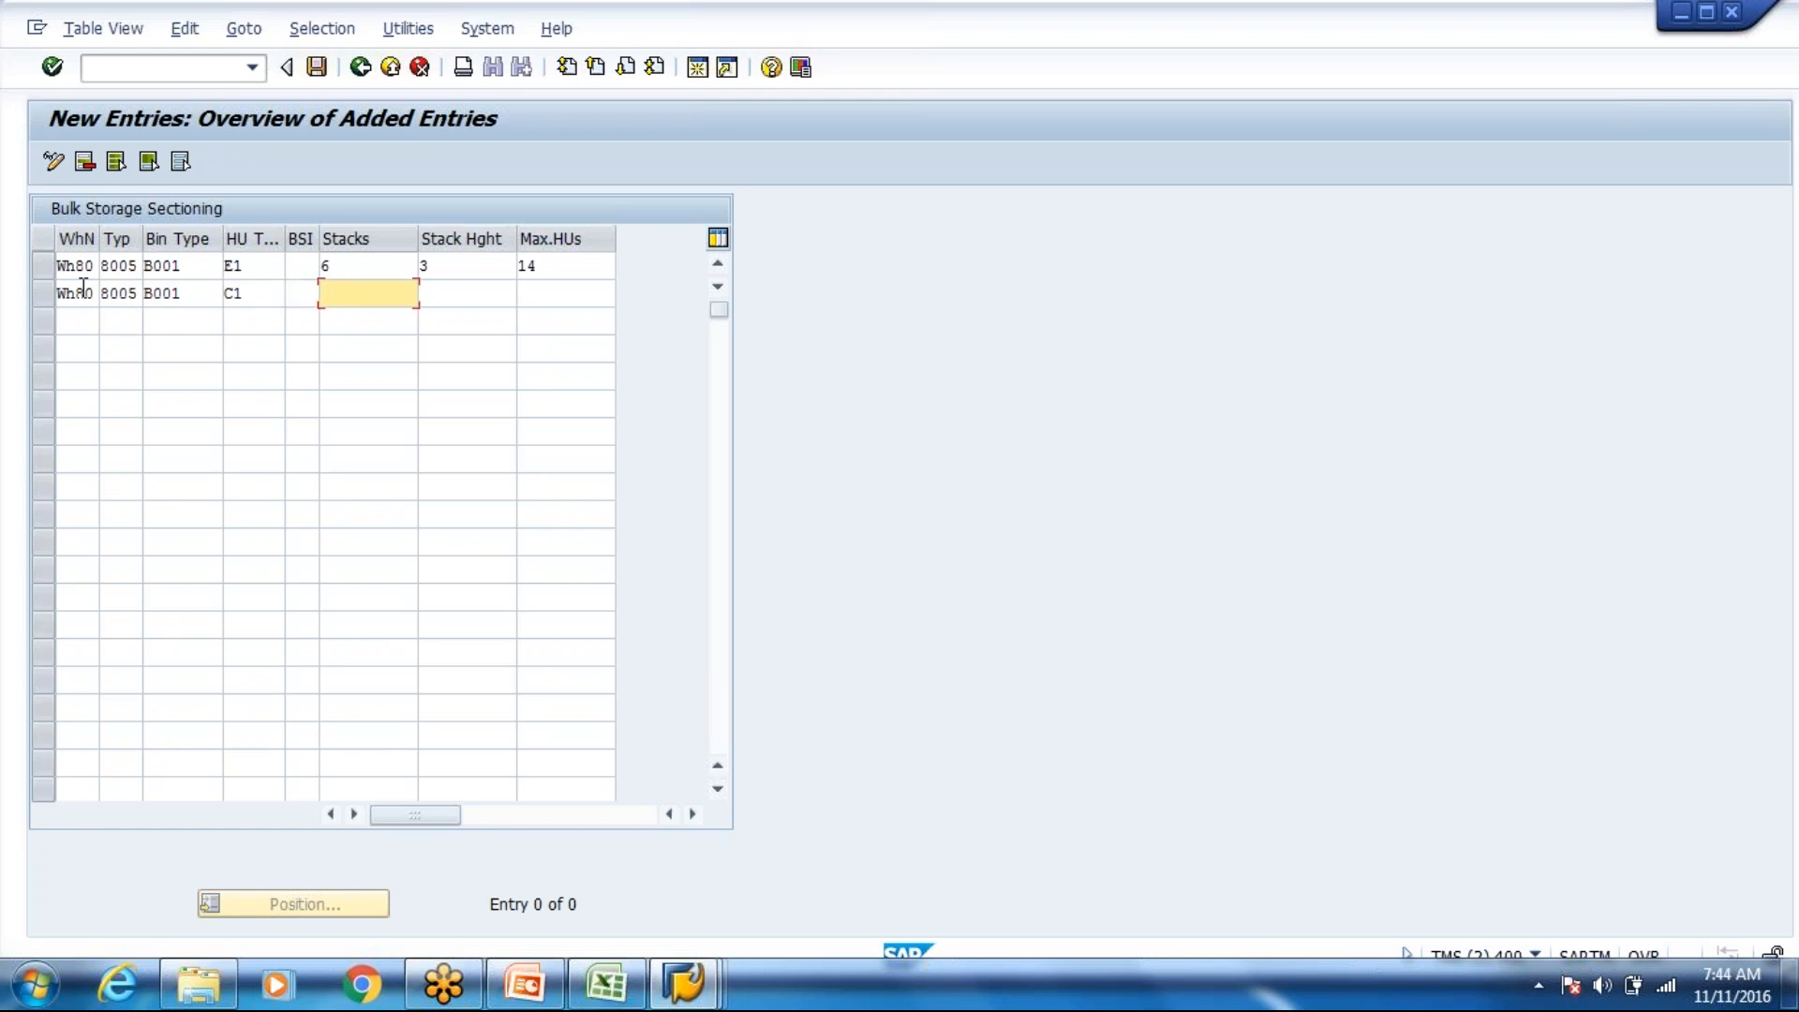
text(13)
key(Tab)
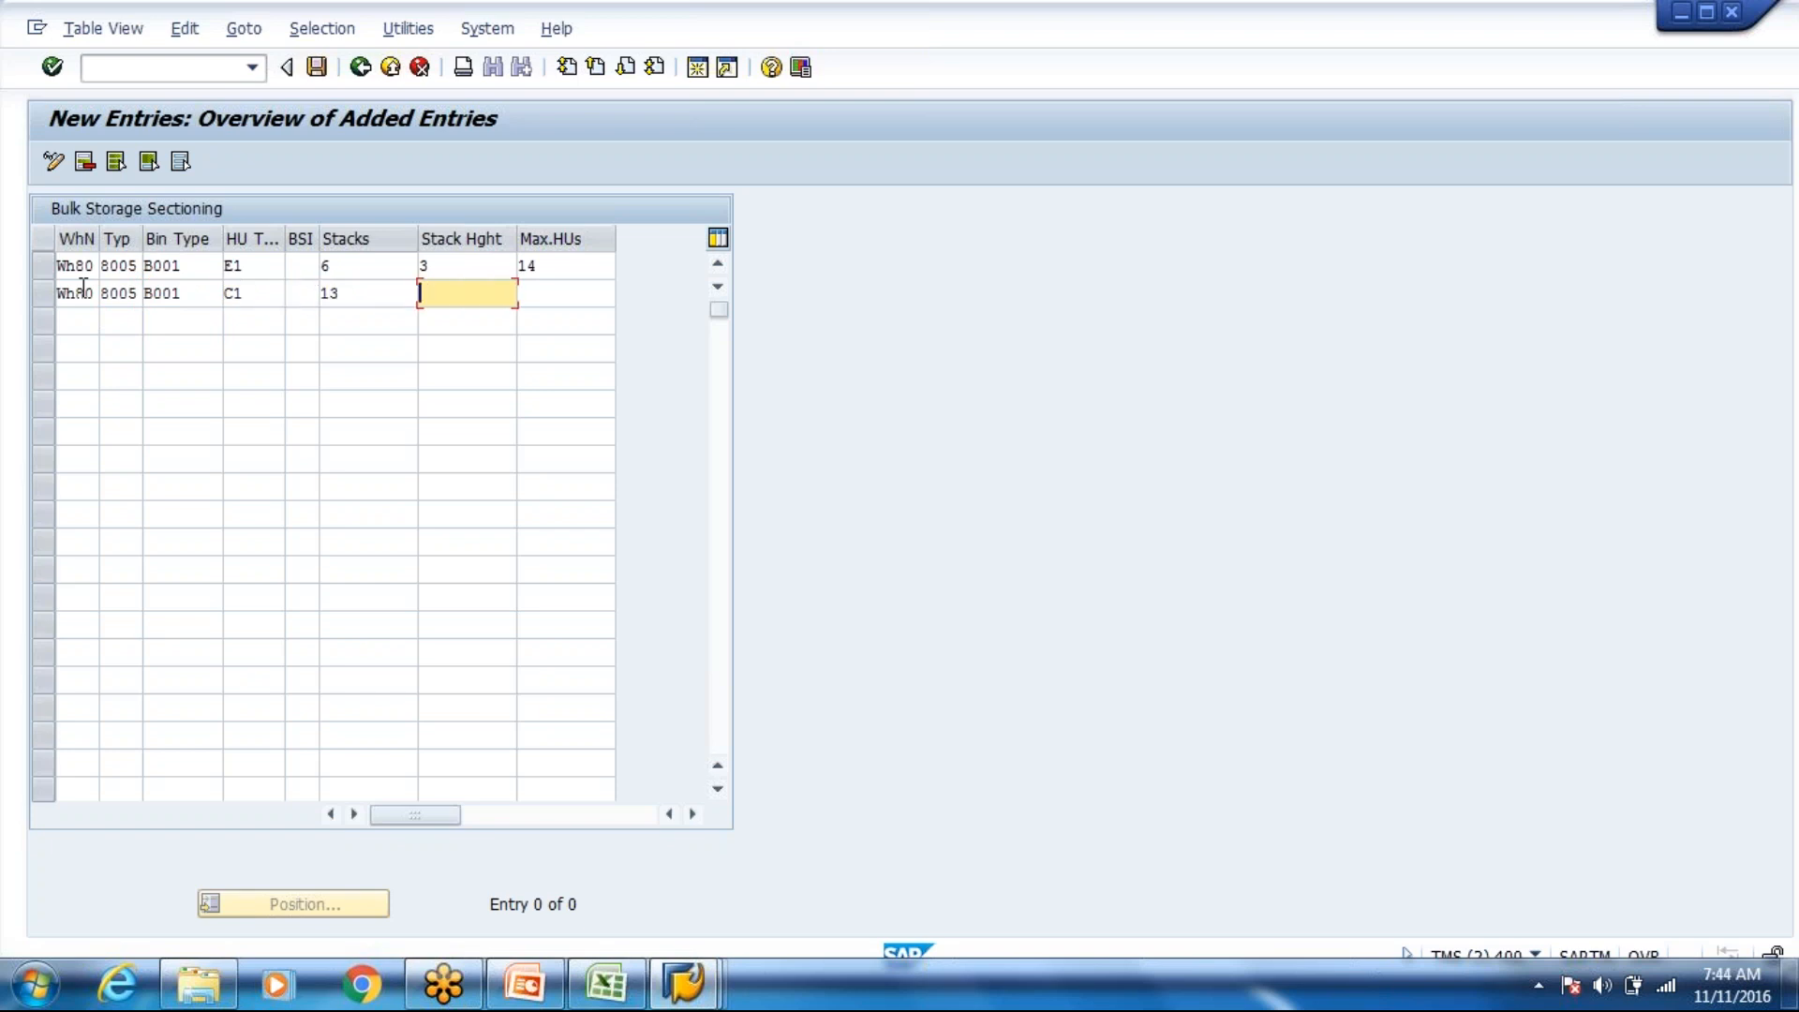
text(2)
key(Tab)
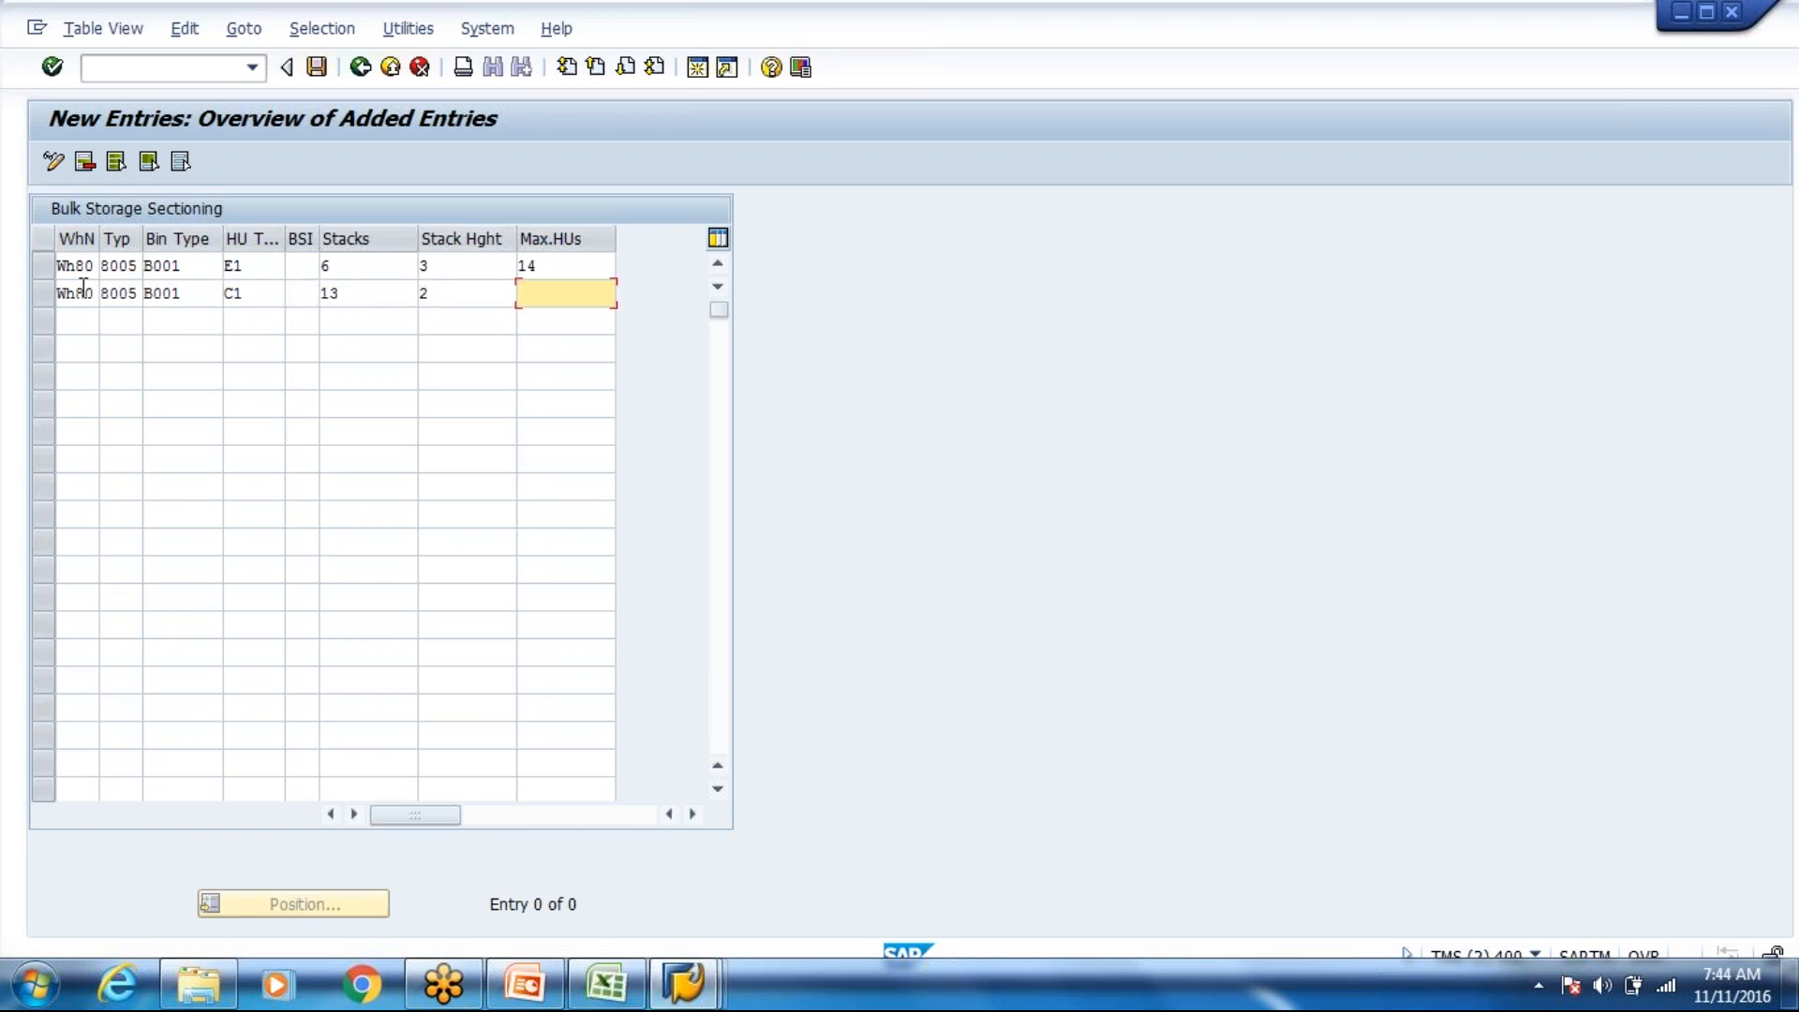
text(11)
key(BackSpace)
key(BackSpace)
text(22)
key(Return)
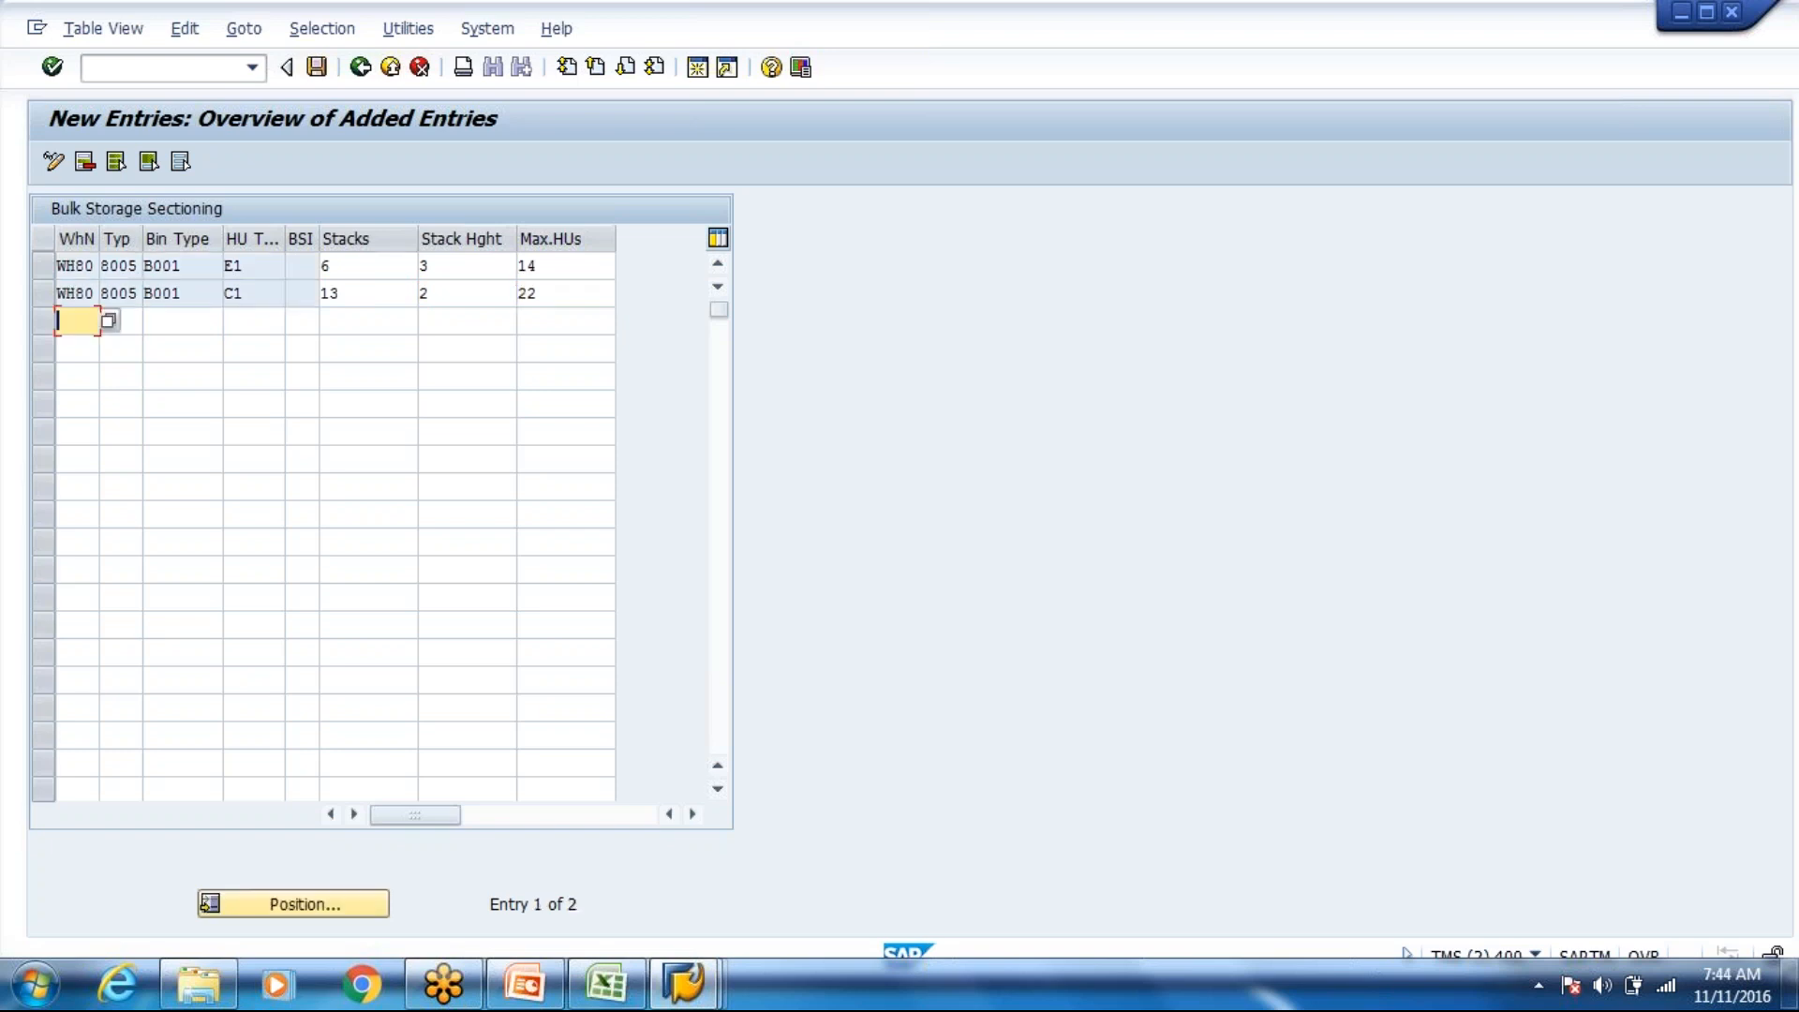
key(F3)
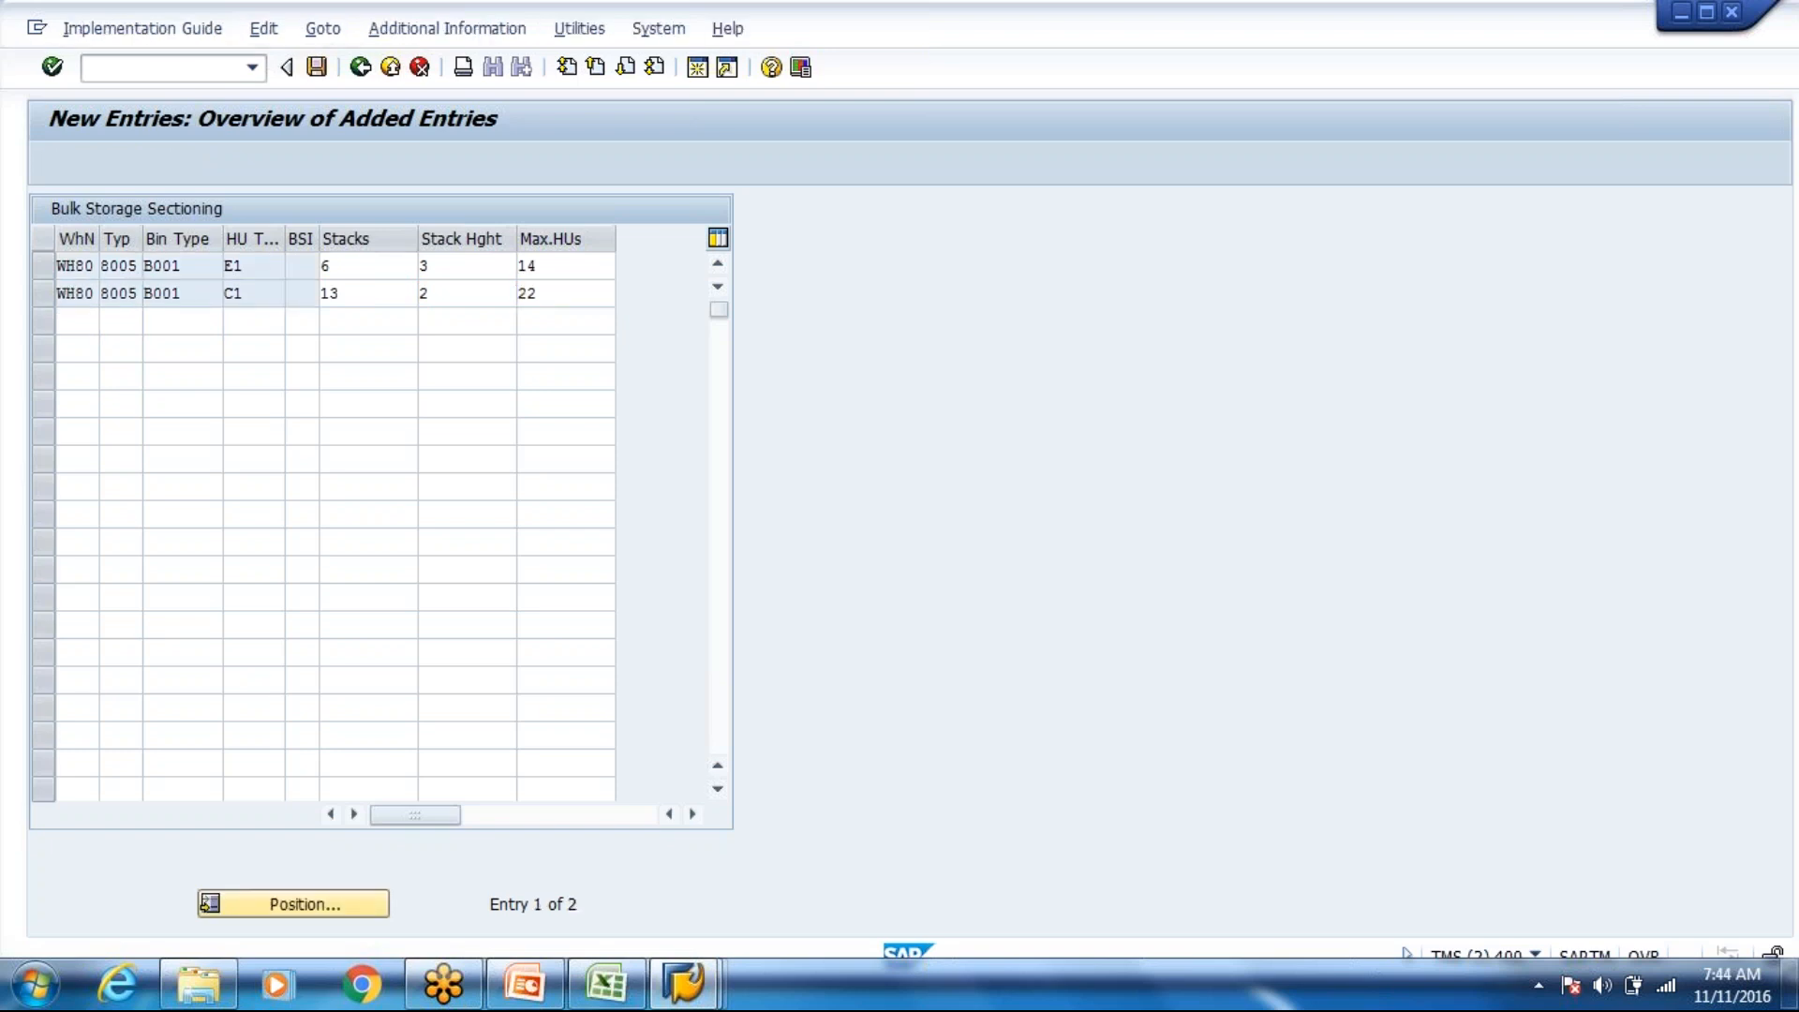
key(Return)
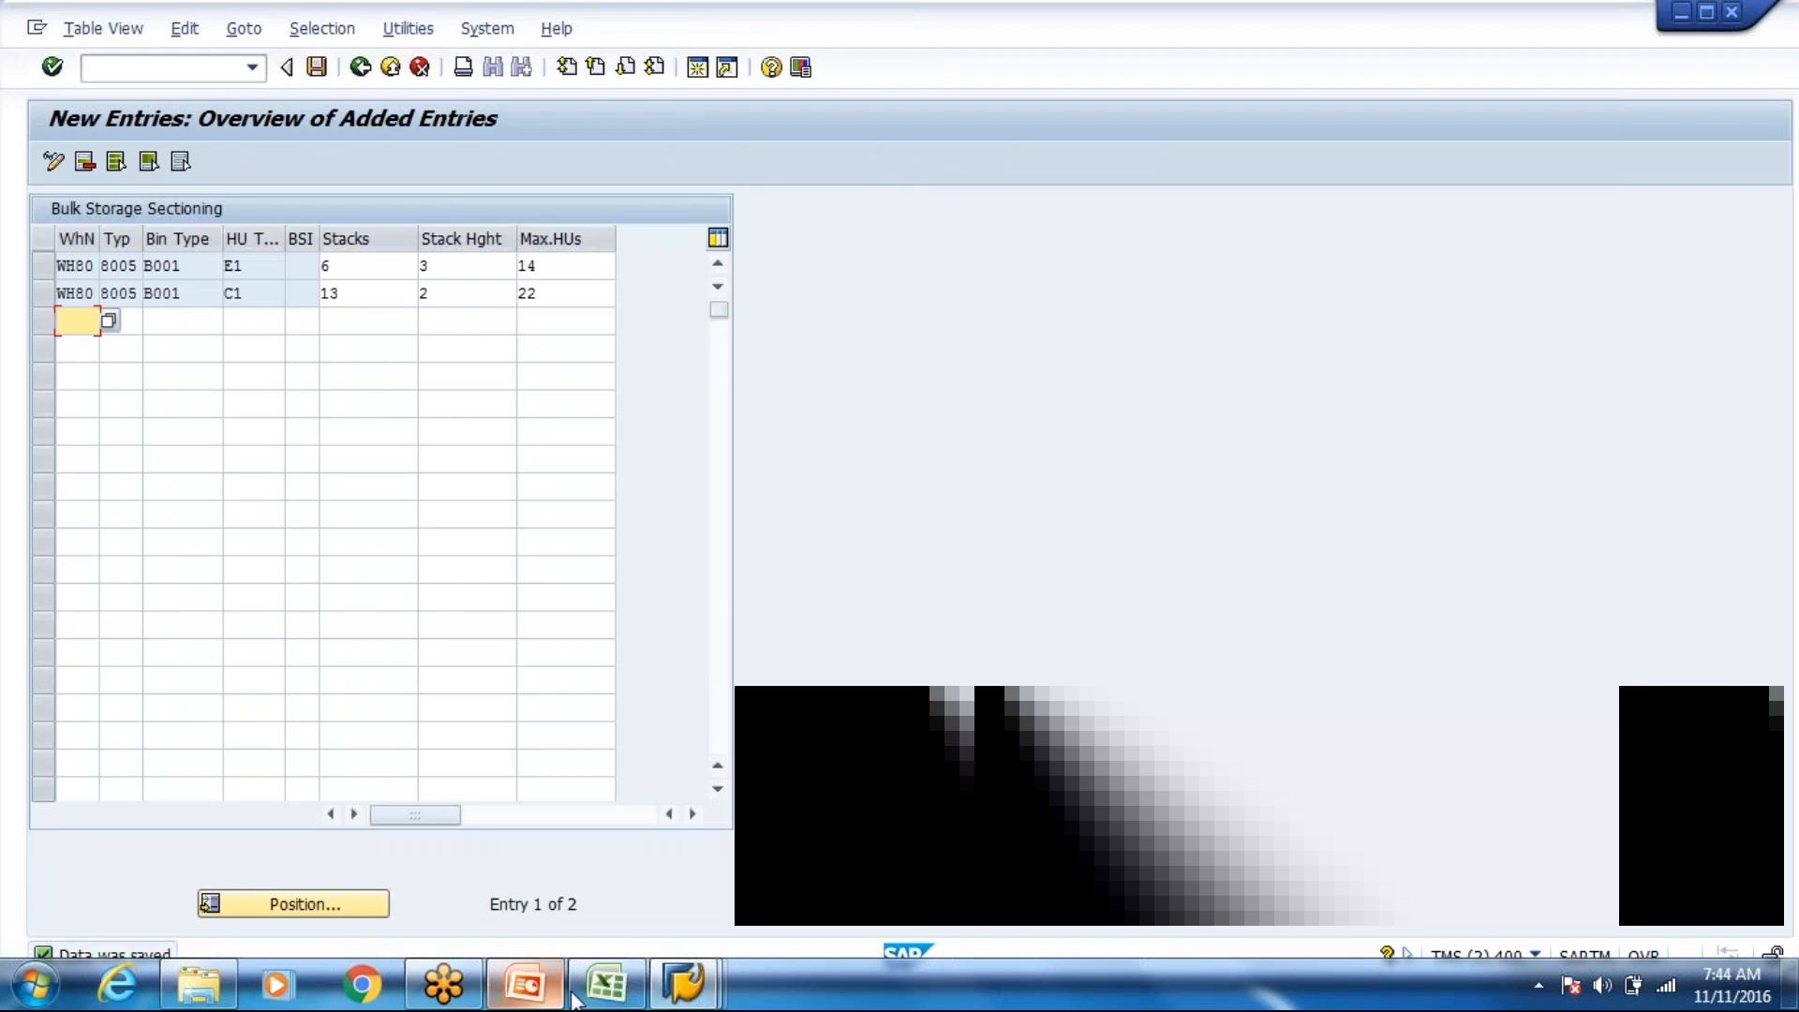
Step: Switch to the Excel Warehouse Layout sheet and examine the WH80 layout around the Production Supply and Pump Storage areas
click(606, 984)
scroll(1135, 769, up, 15)
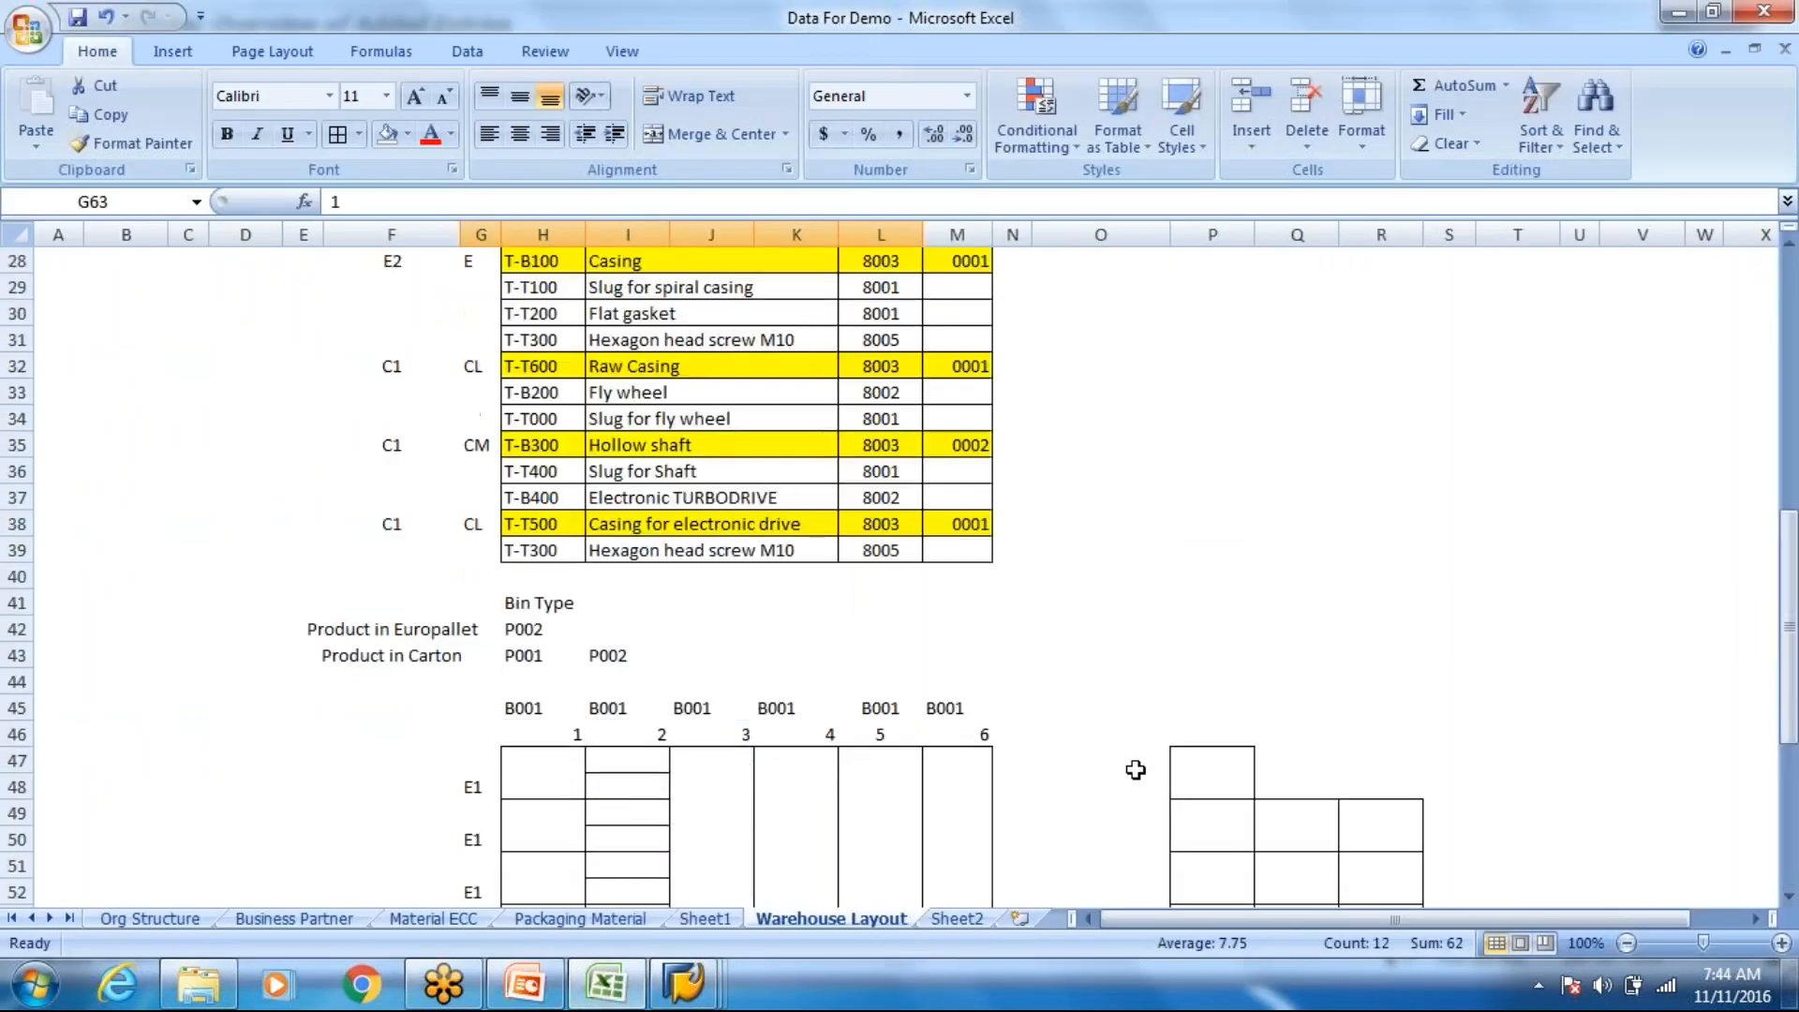
click(1340, 466)
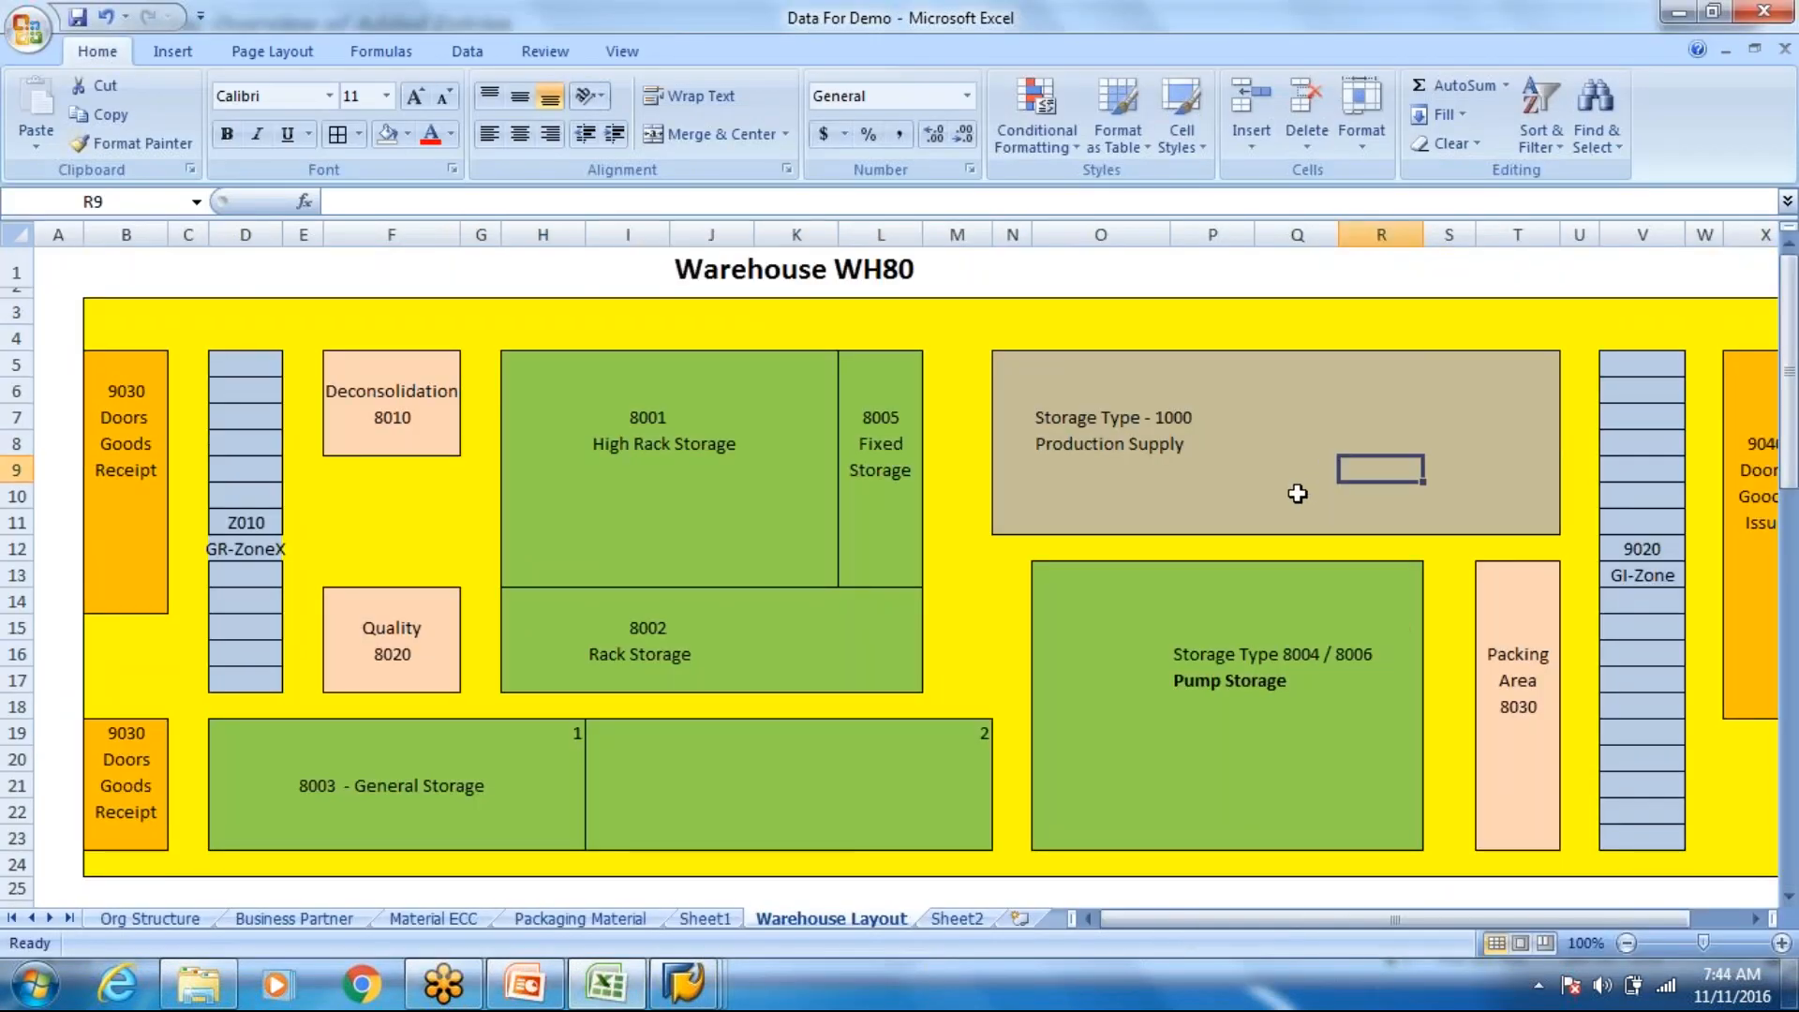
scroll(1297, 493, down, 5)
scroll(1297, 493, down, 3)
scroll(1296, 493, up, 8)
click(1205, 502)
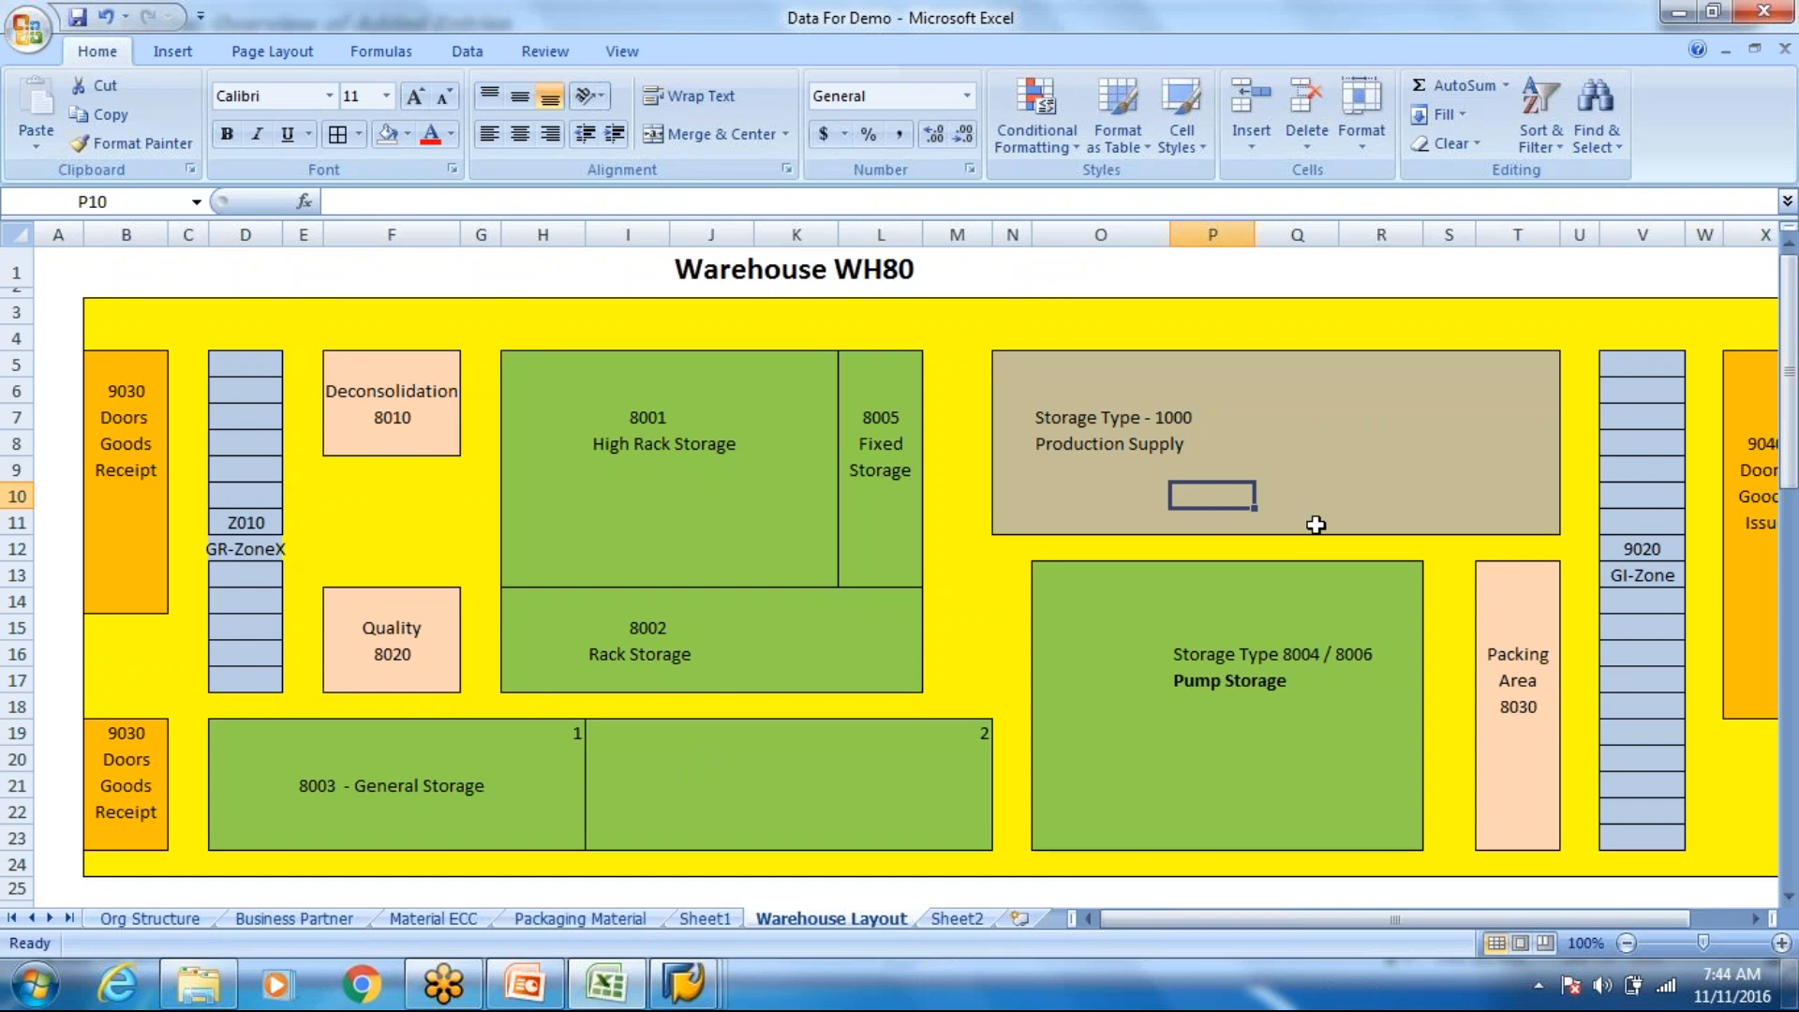
click(1299, 649)
click(1244, 496)
Step: Close the SAP session that shows the fixed storage bin maintenance for warehouse WH80
click(703, 985)
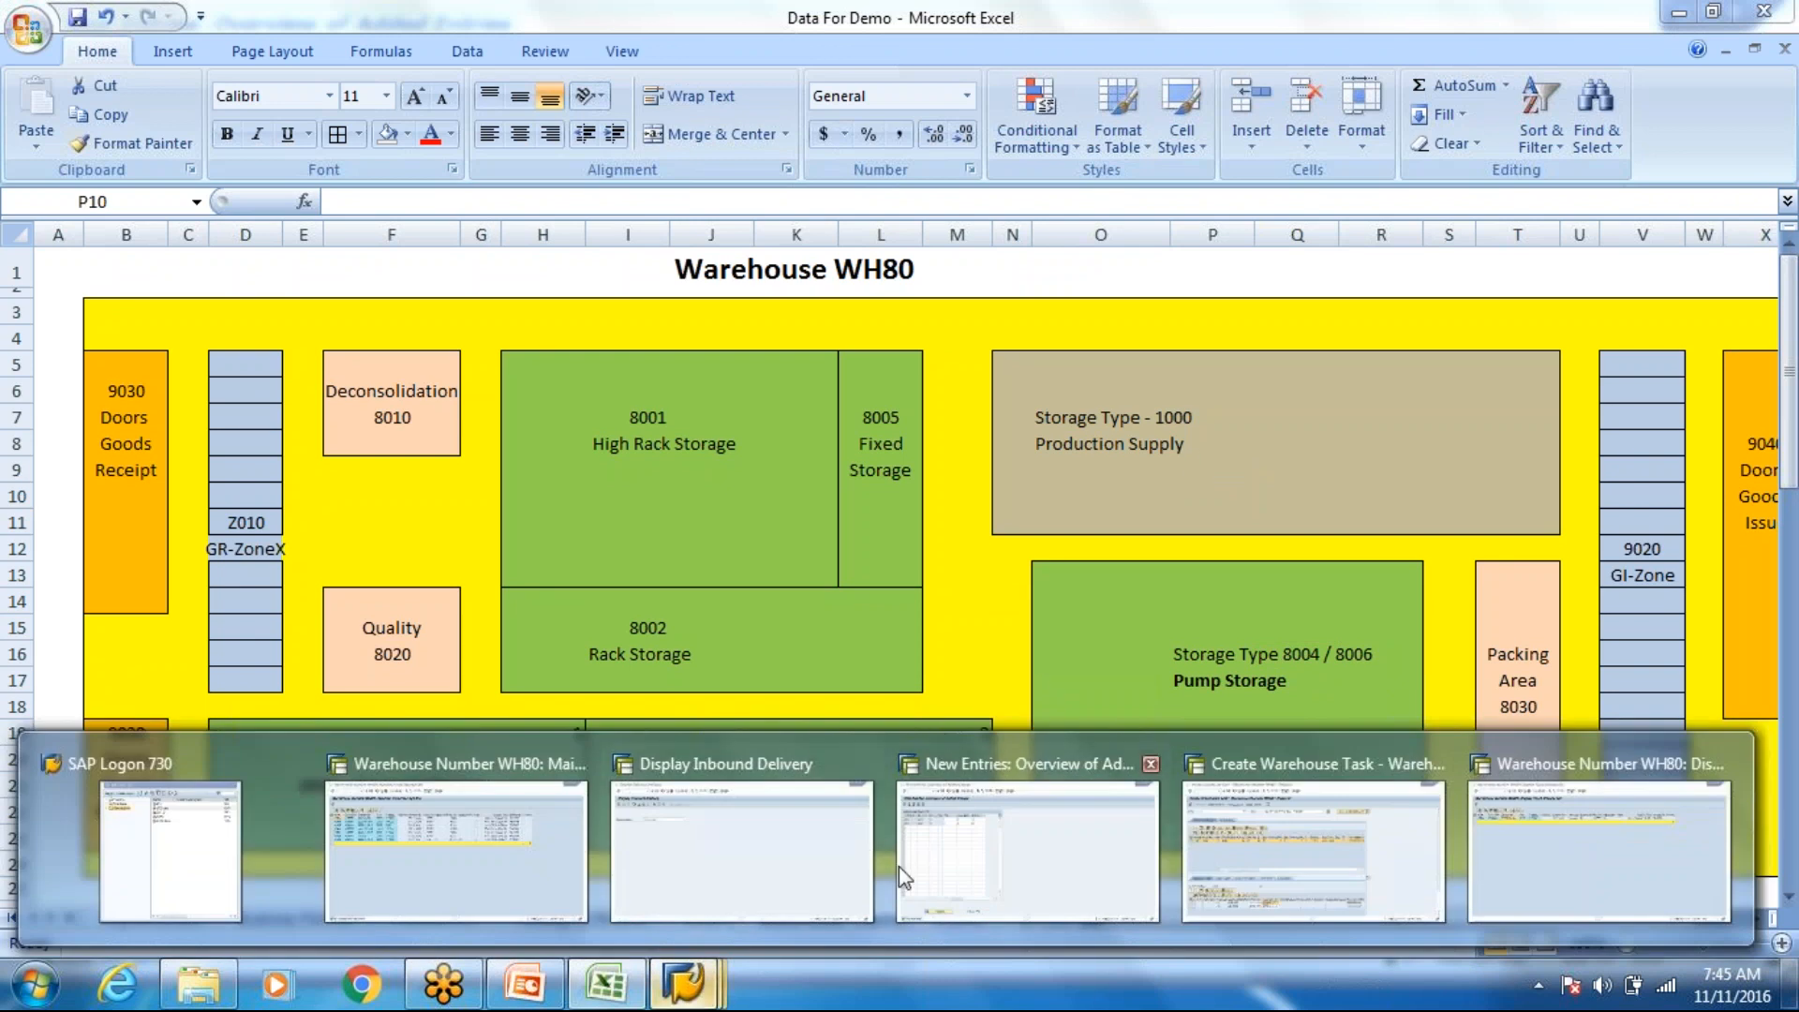
mouse_move(575, 762)
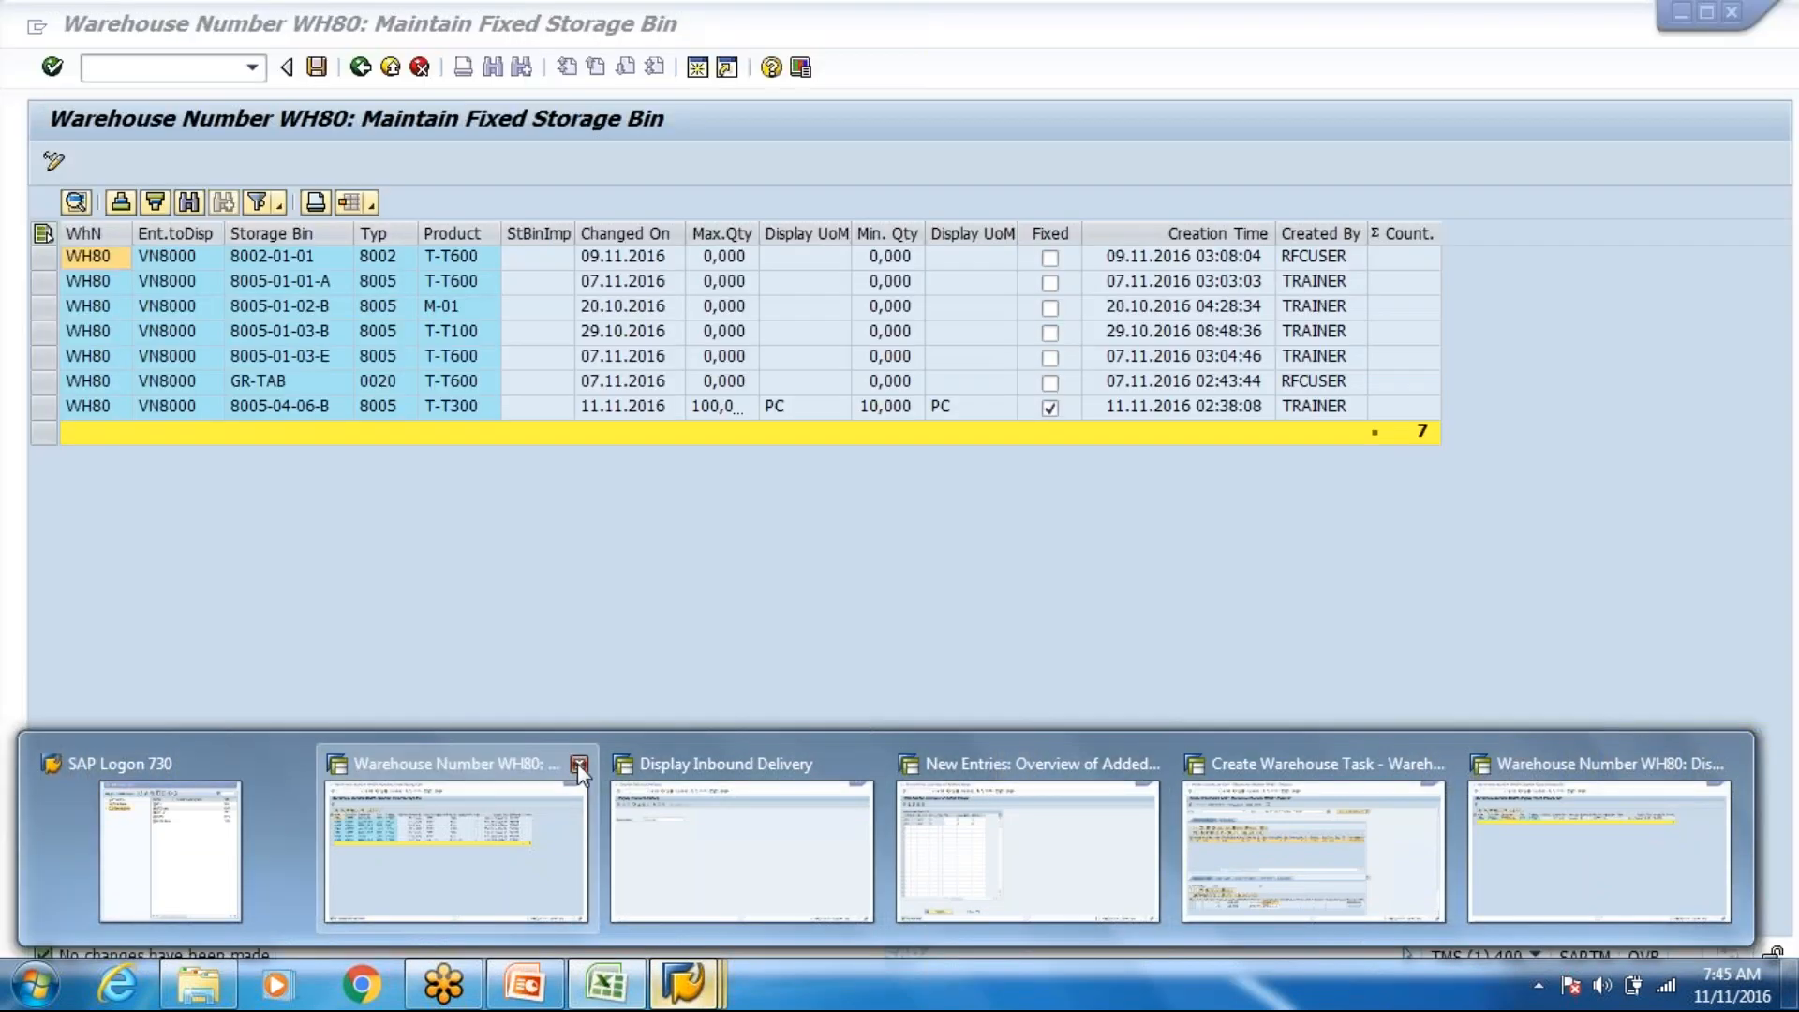
click(578, 764)
mouse_move(964, 828)
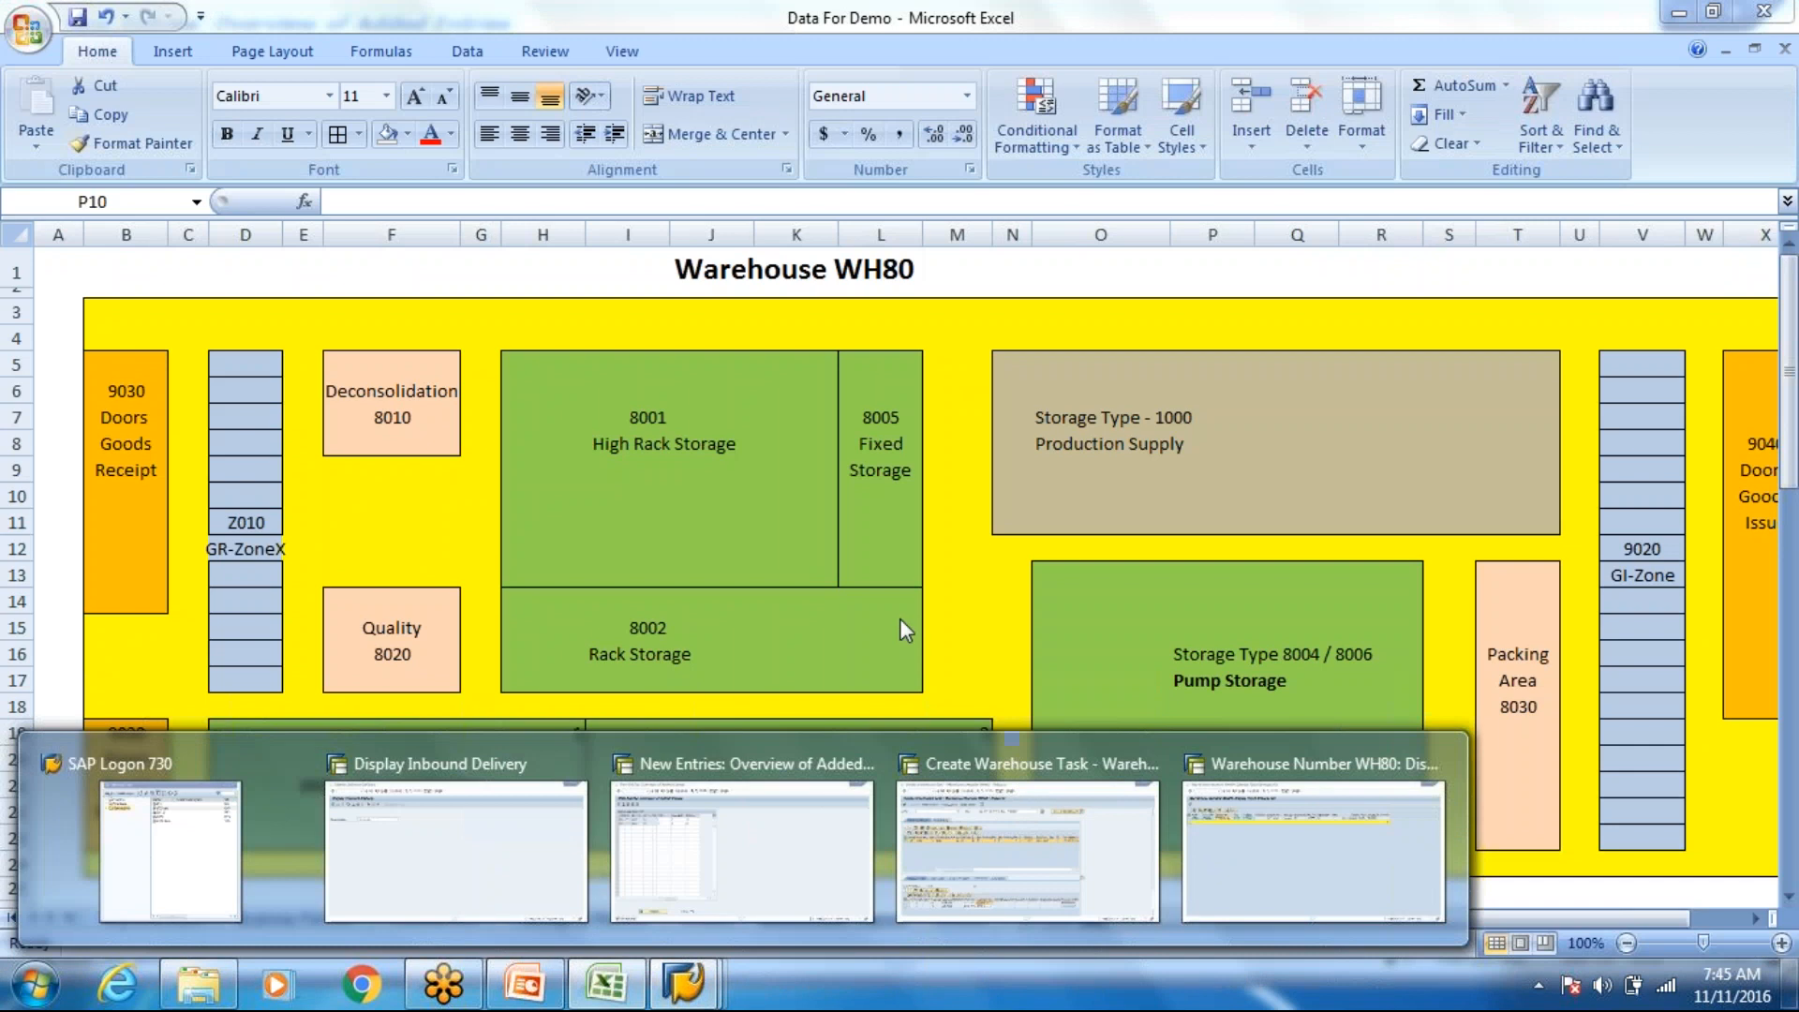
mouse_move(1059, 856)
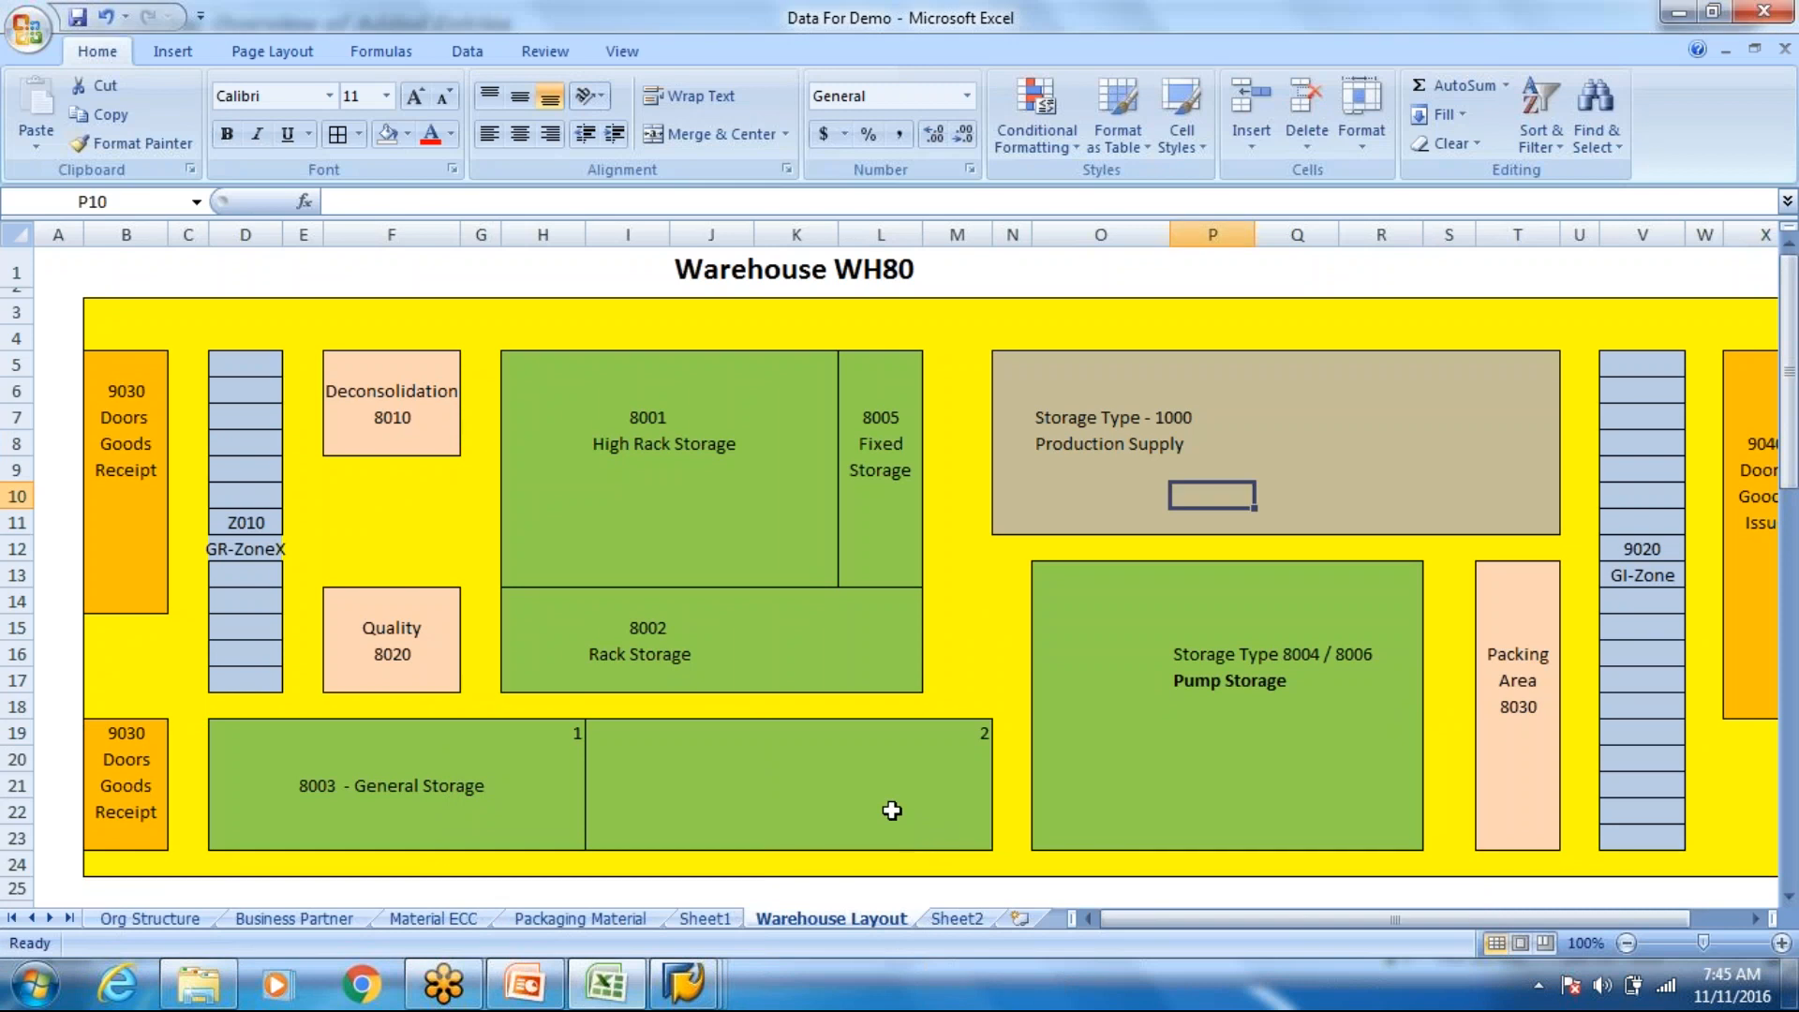
Step: Remove all borders and contents from the old bin type diagram in cells F41:R60 of the Warehouse Layout sheet
scroll(891, 812, down, 8)
scroll(888, 801, down, 3)
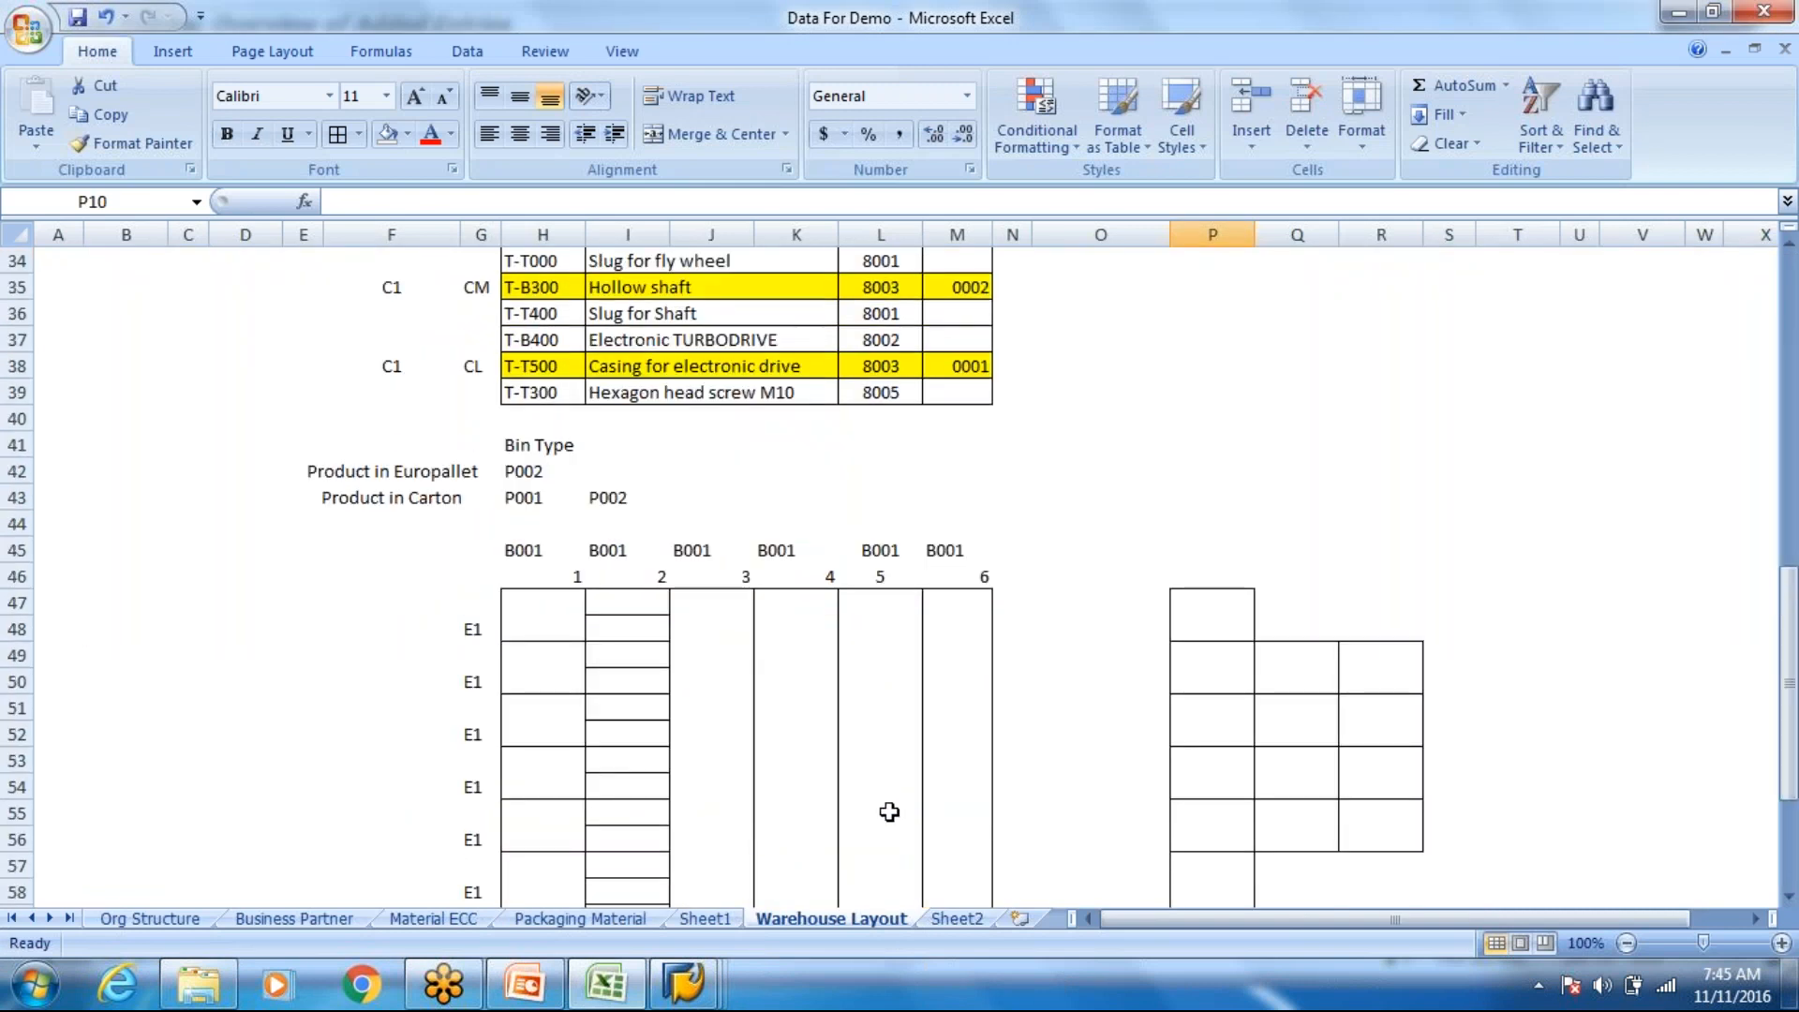
scroll(957, 738, down, 1)
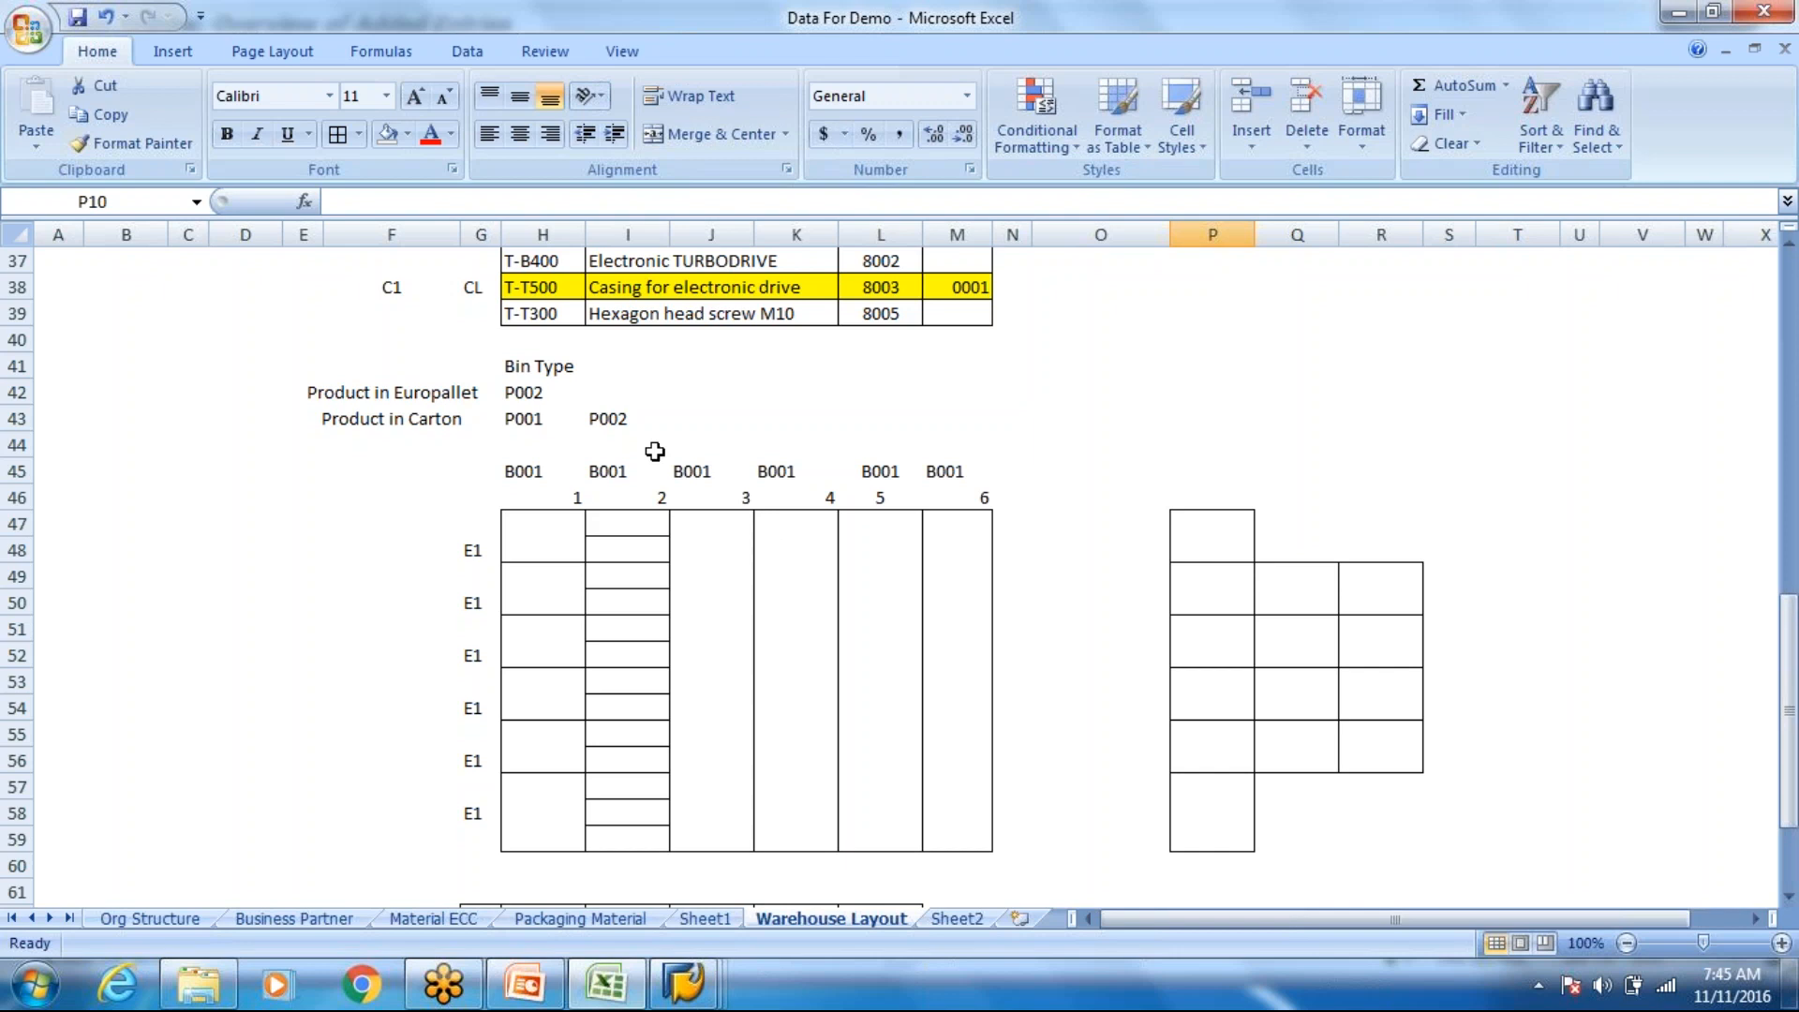
drag(366, 382, 1377, 843)
click(489, 552)
drag(403, 412, 730, 446)
click(412, 345)
click(403, 366)
drag(373, 367, 1386, 869)
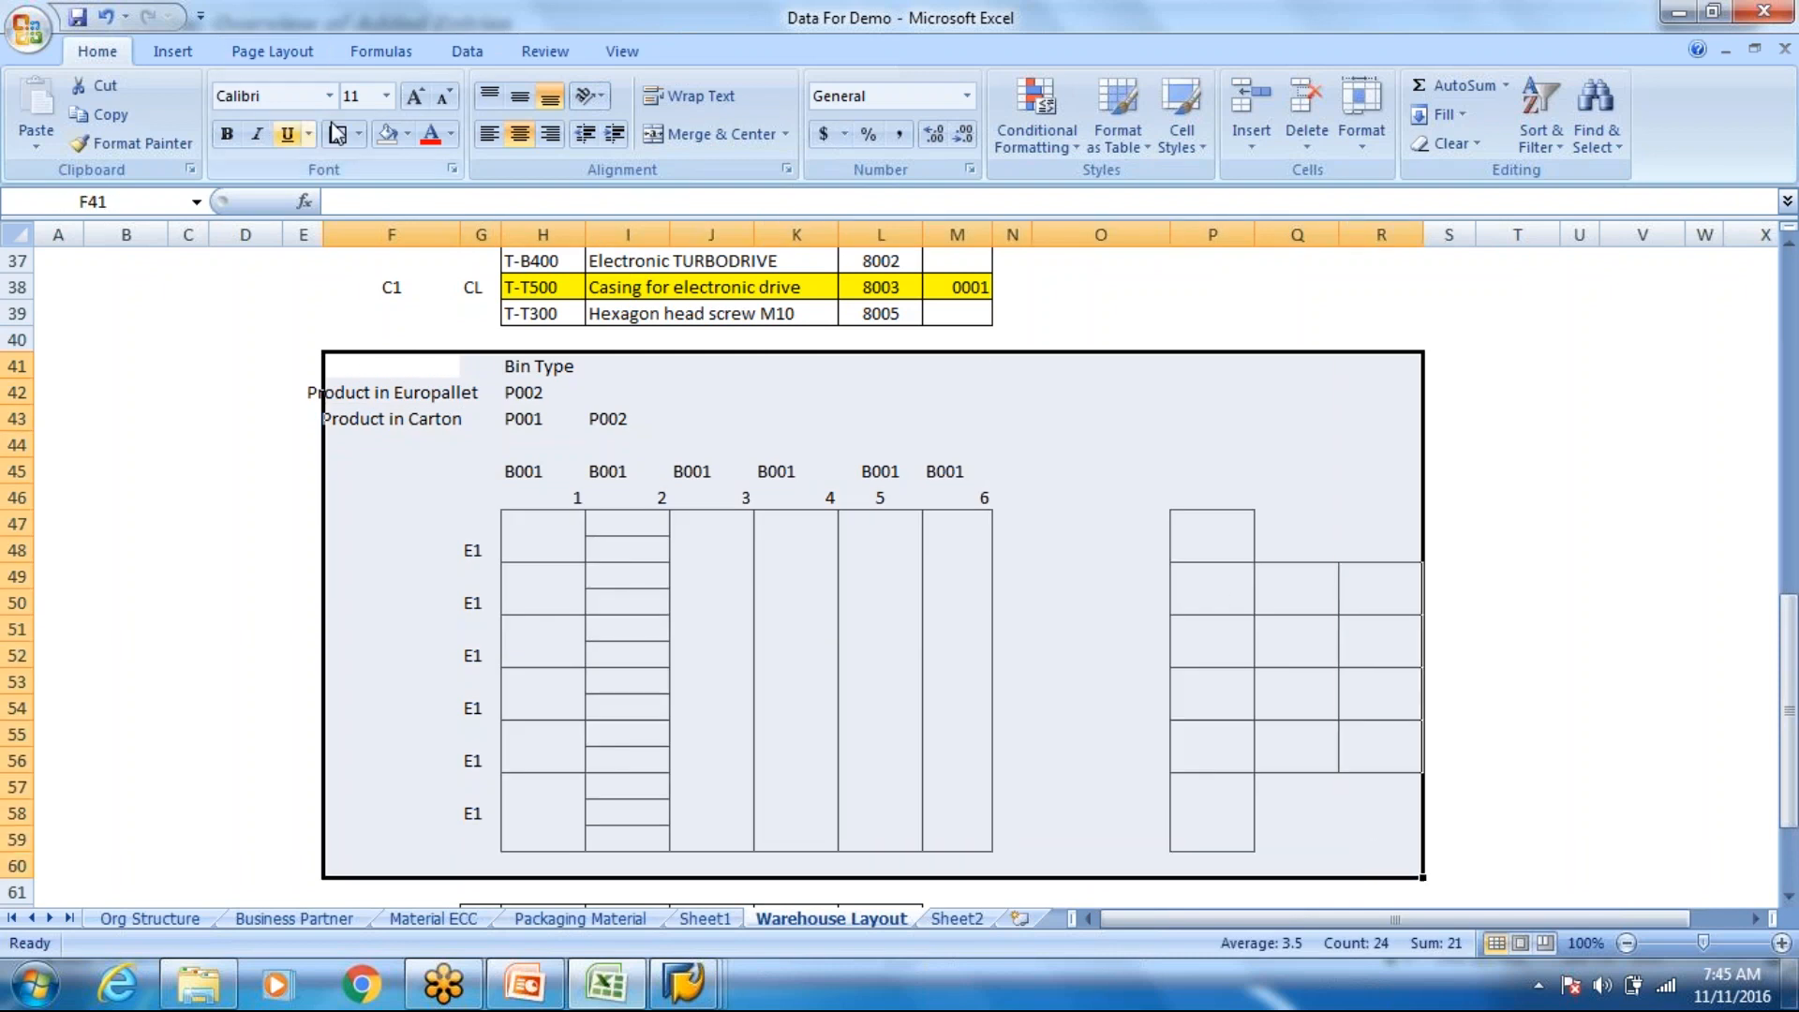
click(361, 135)
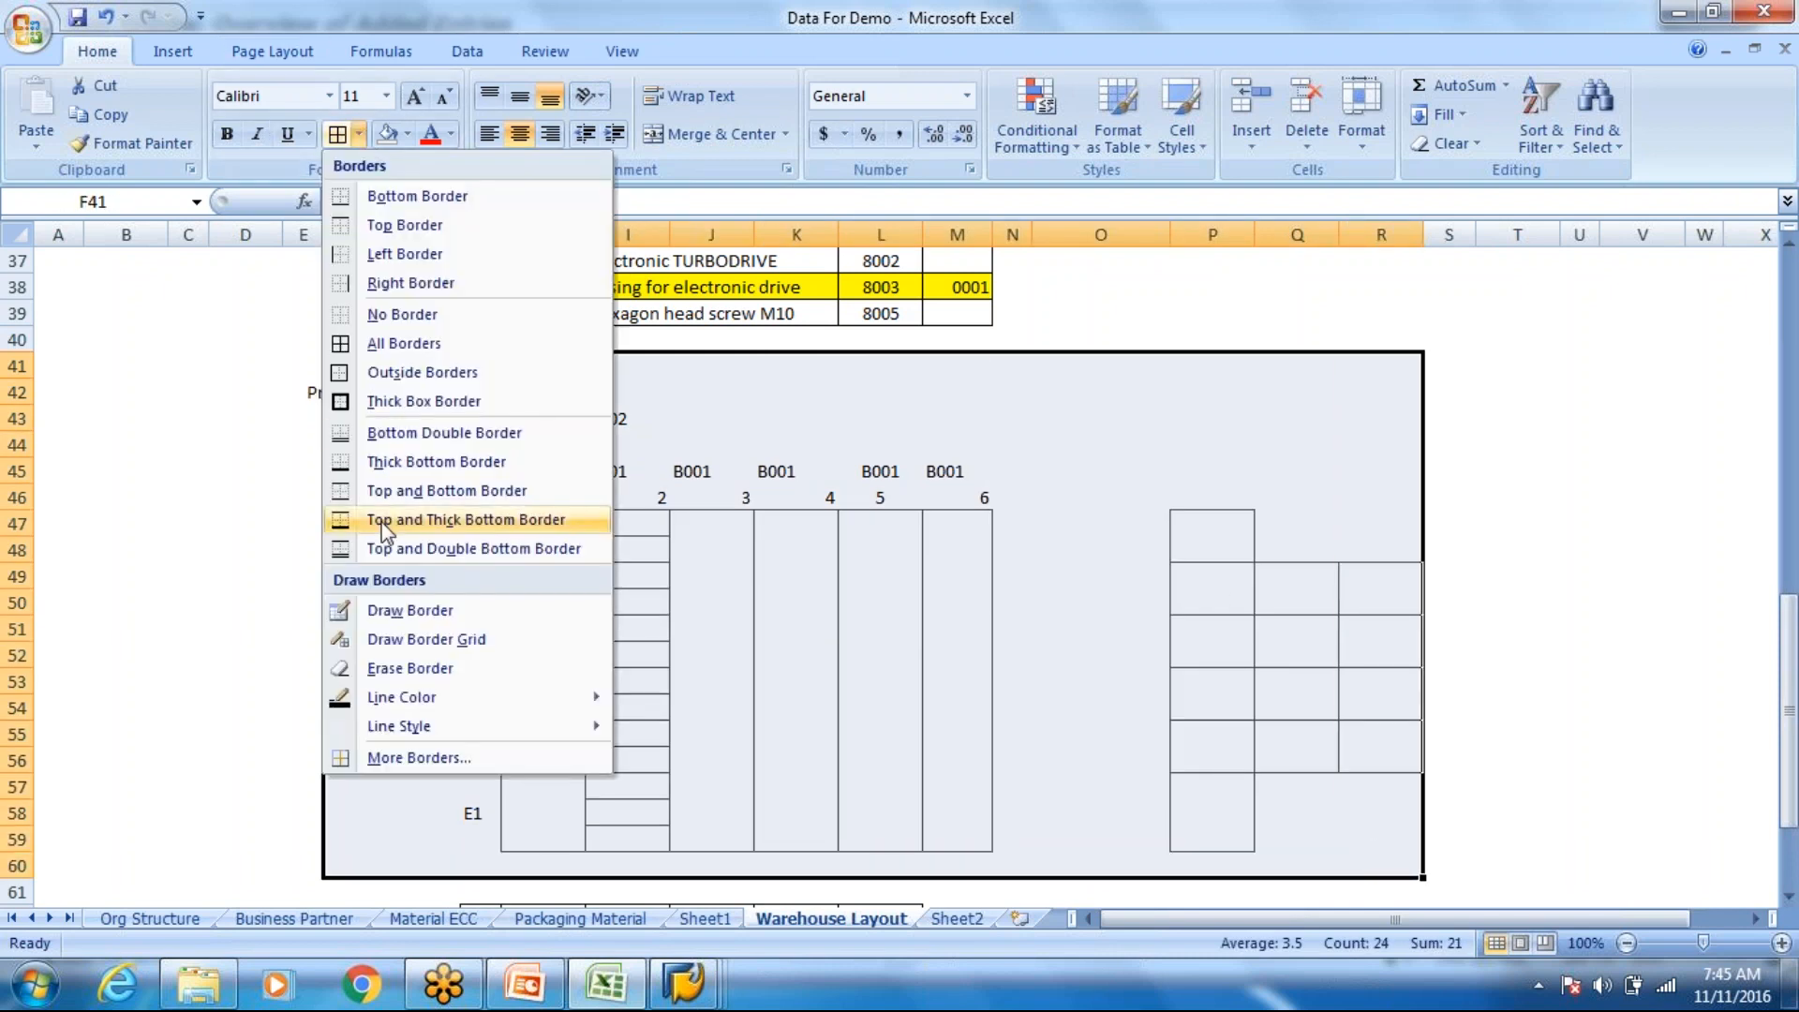
click(419, 320)
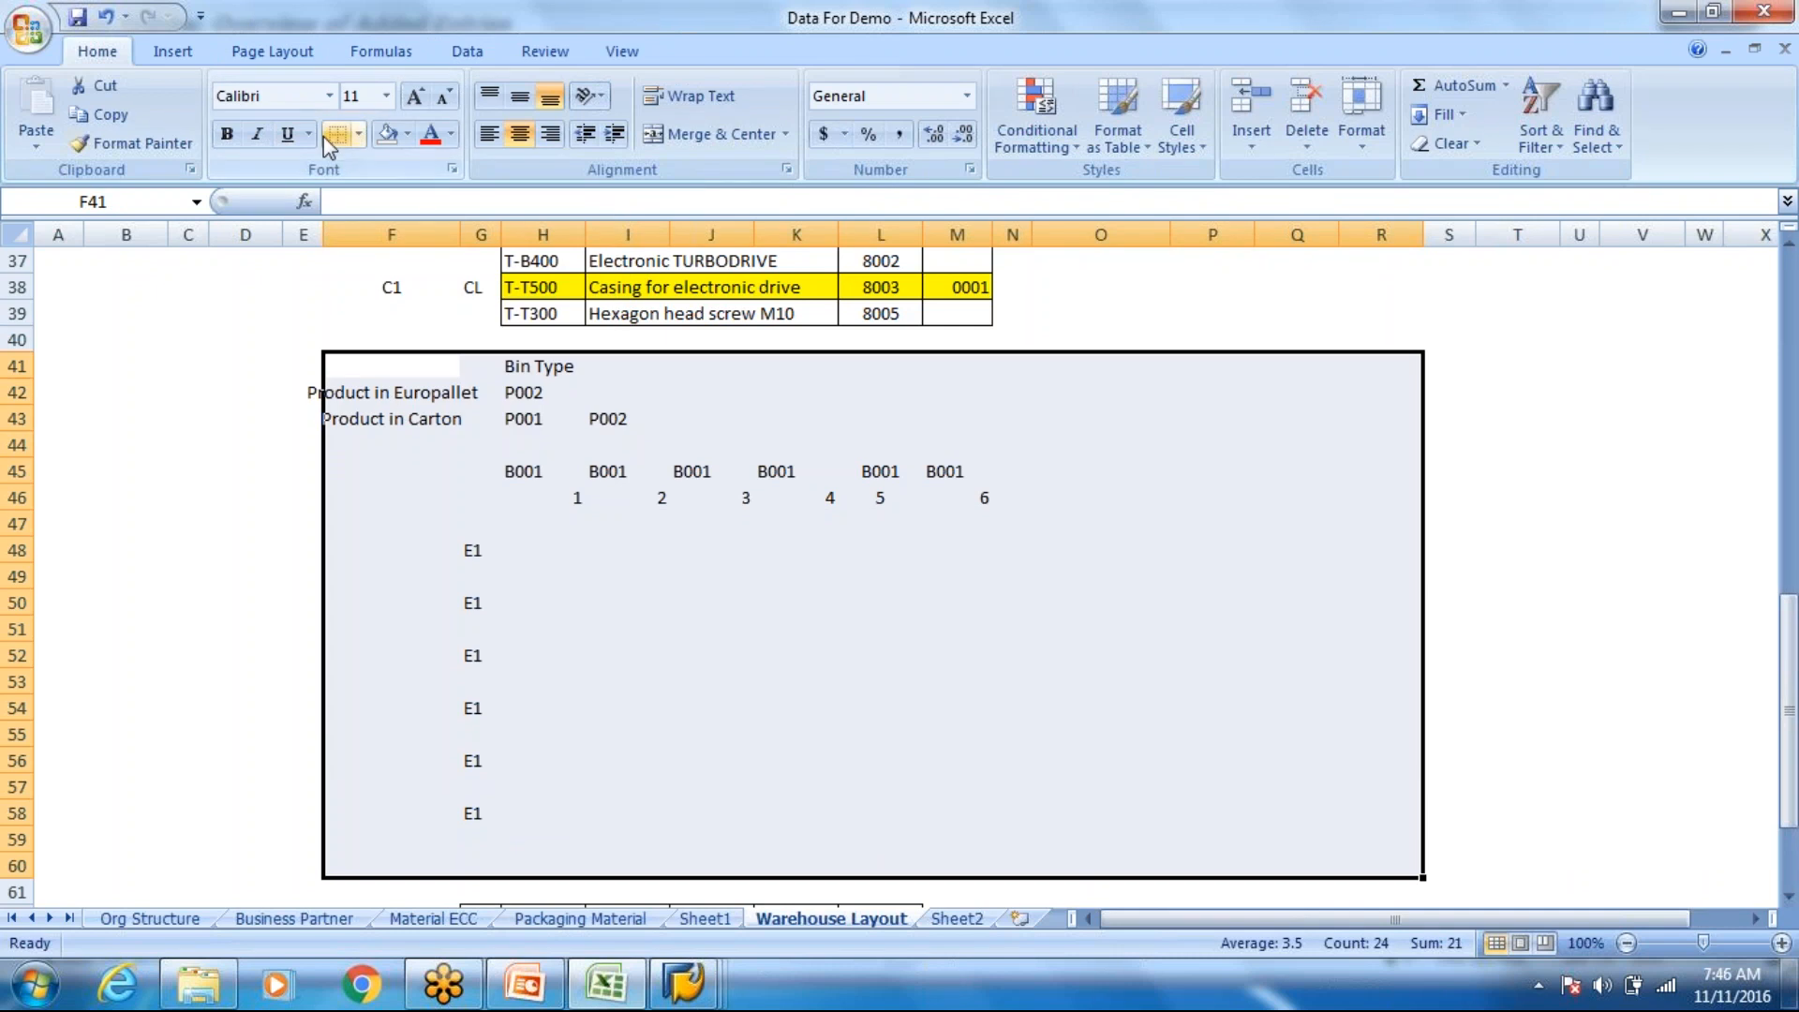
click(514, 570)
scroll(469, 525, up, 7)
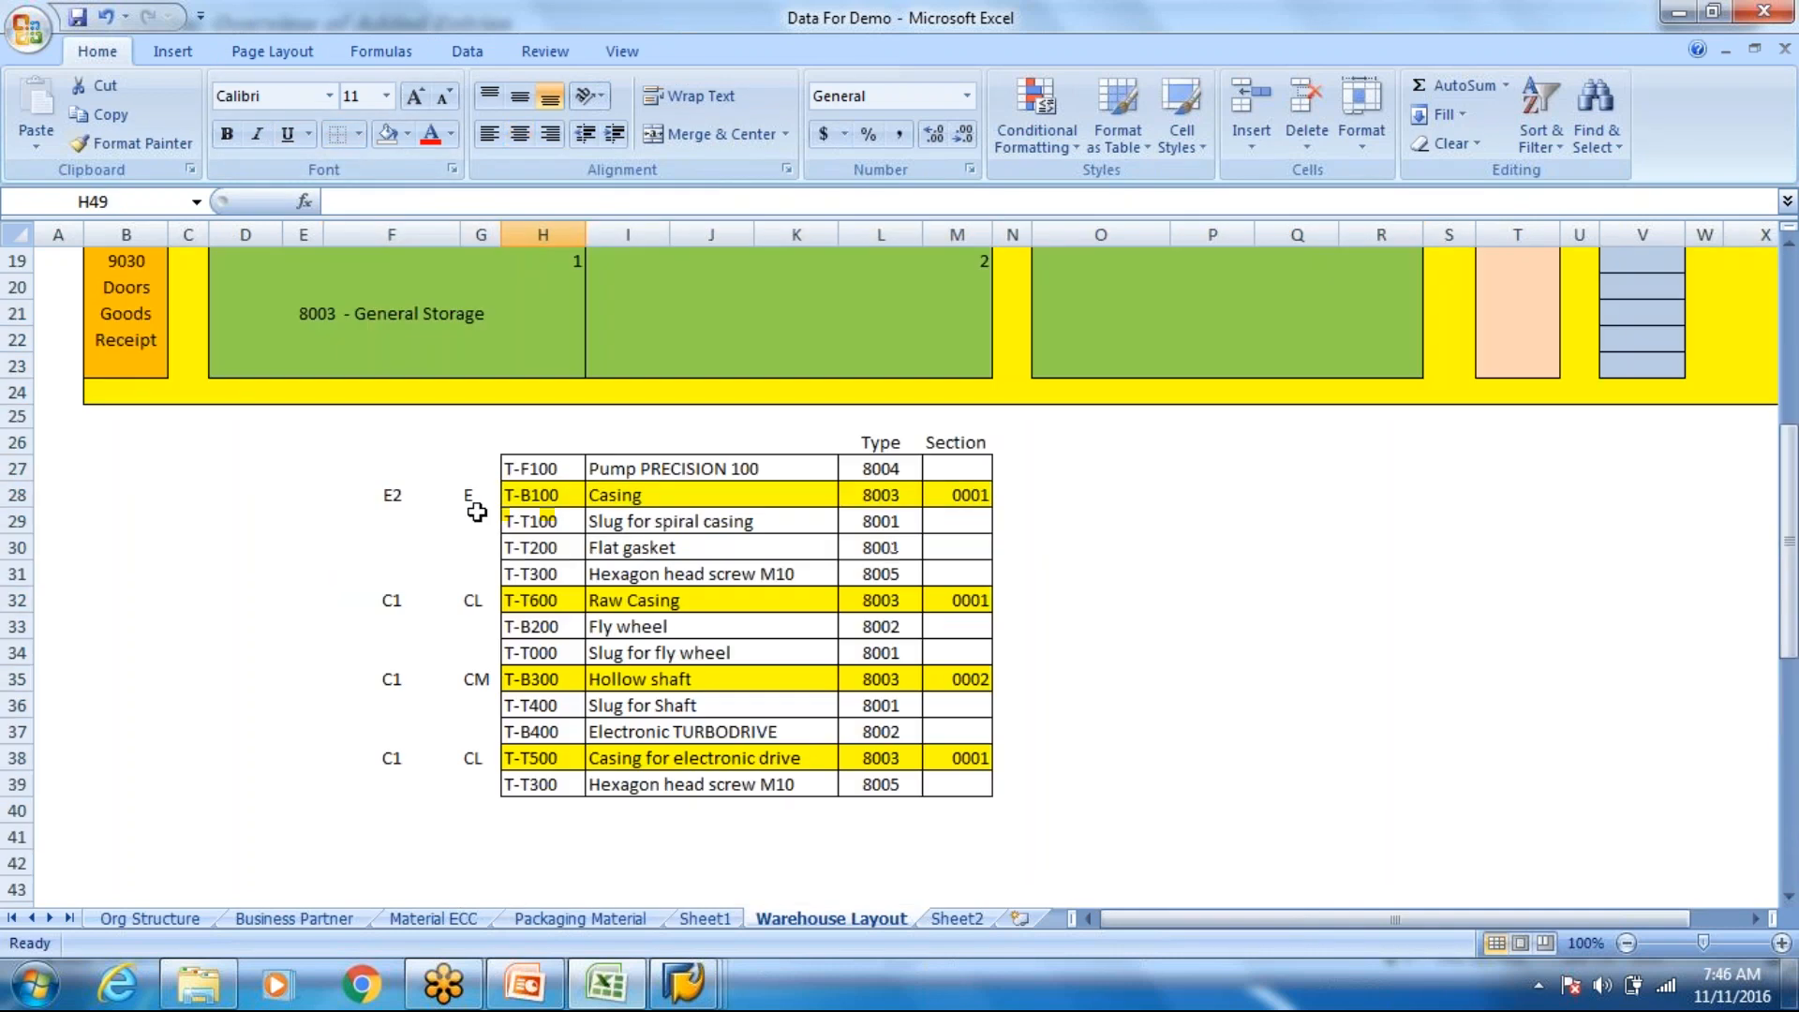
scroll(449, 536, down, 5)
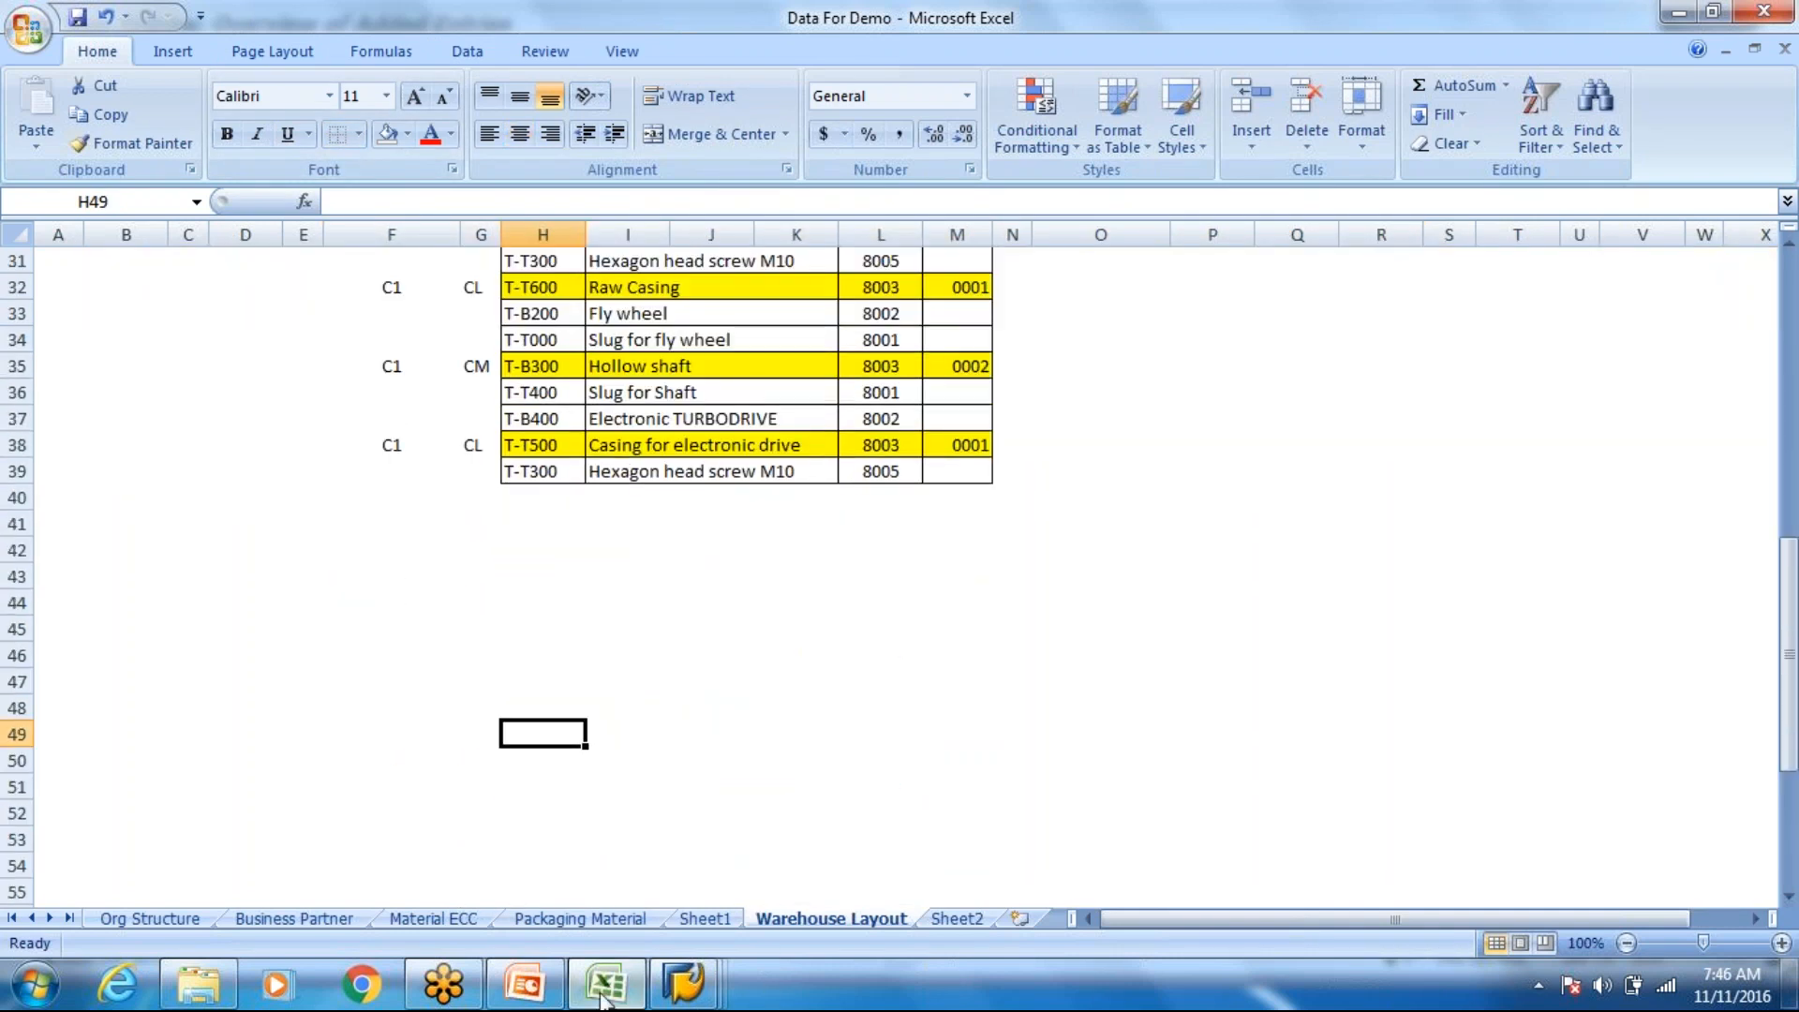
Step: Switch to the PowerPoint presentation and underline the Bulk Storage entry on the Putaway Strategies slide
click(536, 991)
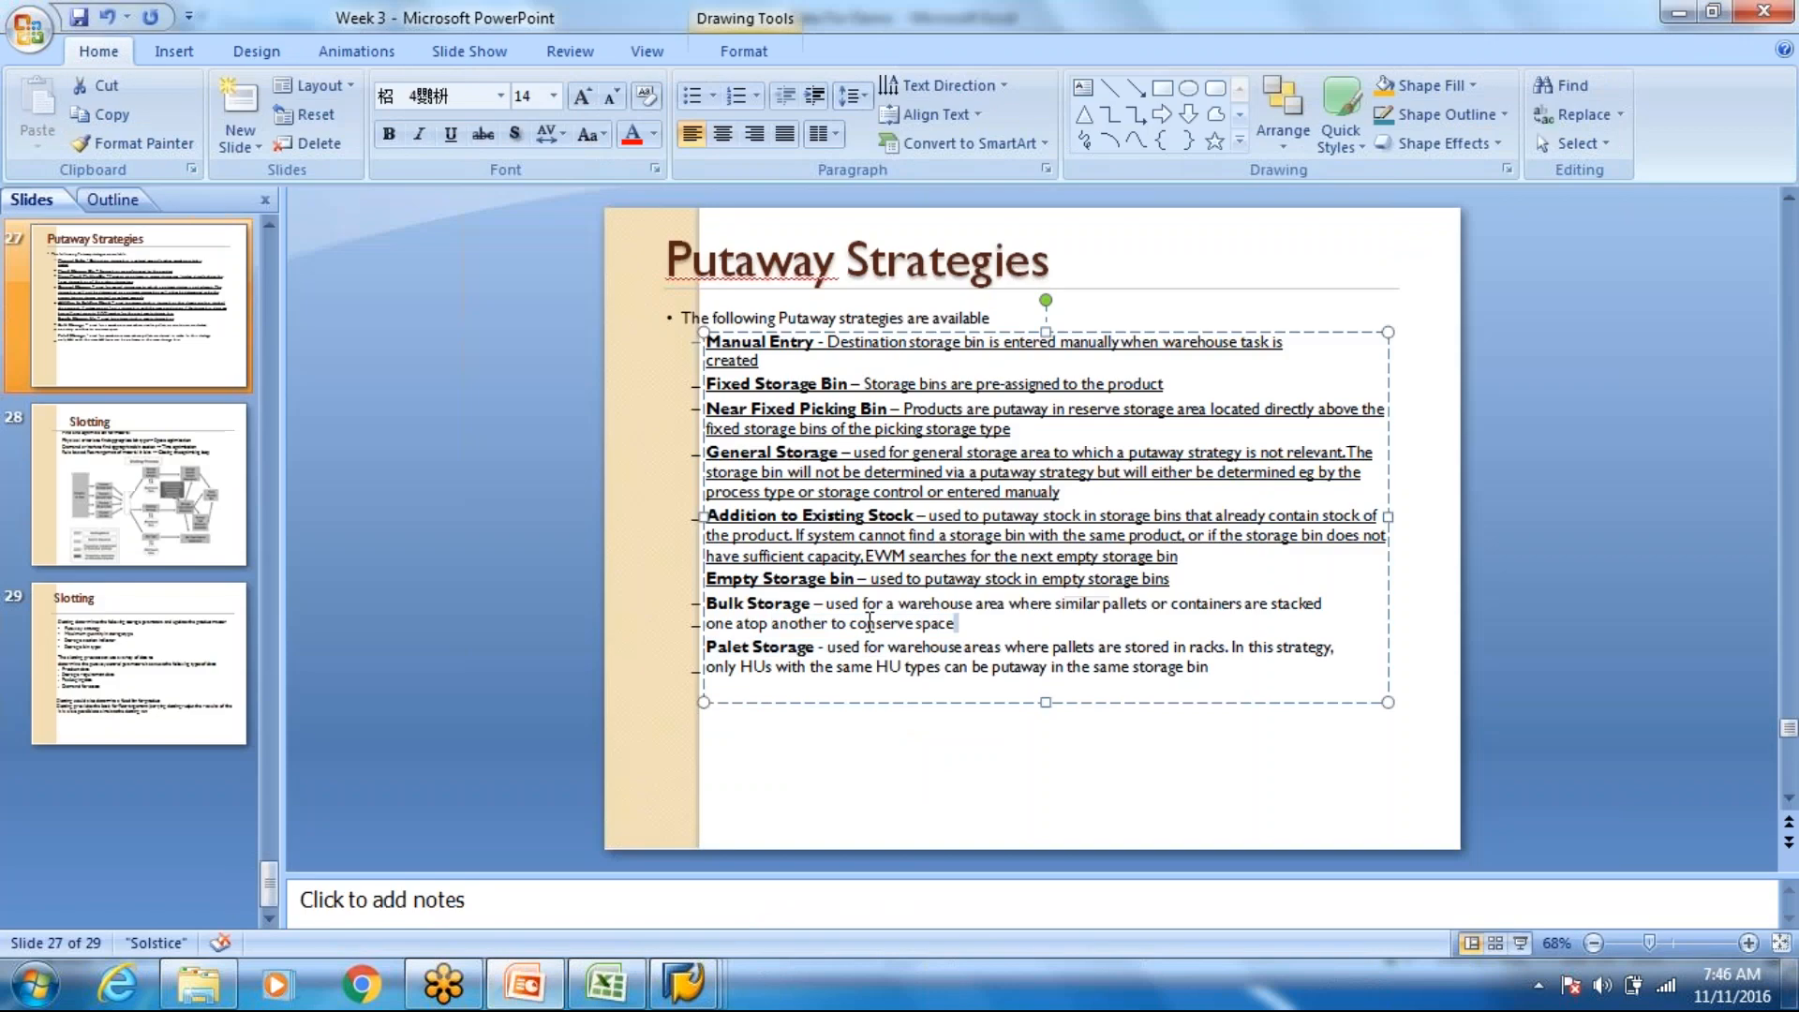
drag(955, 624, 710, 607)
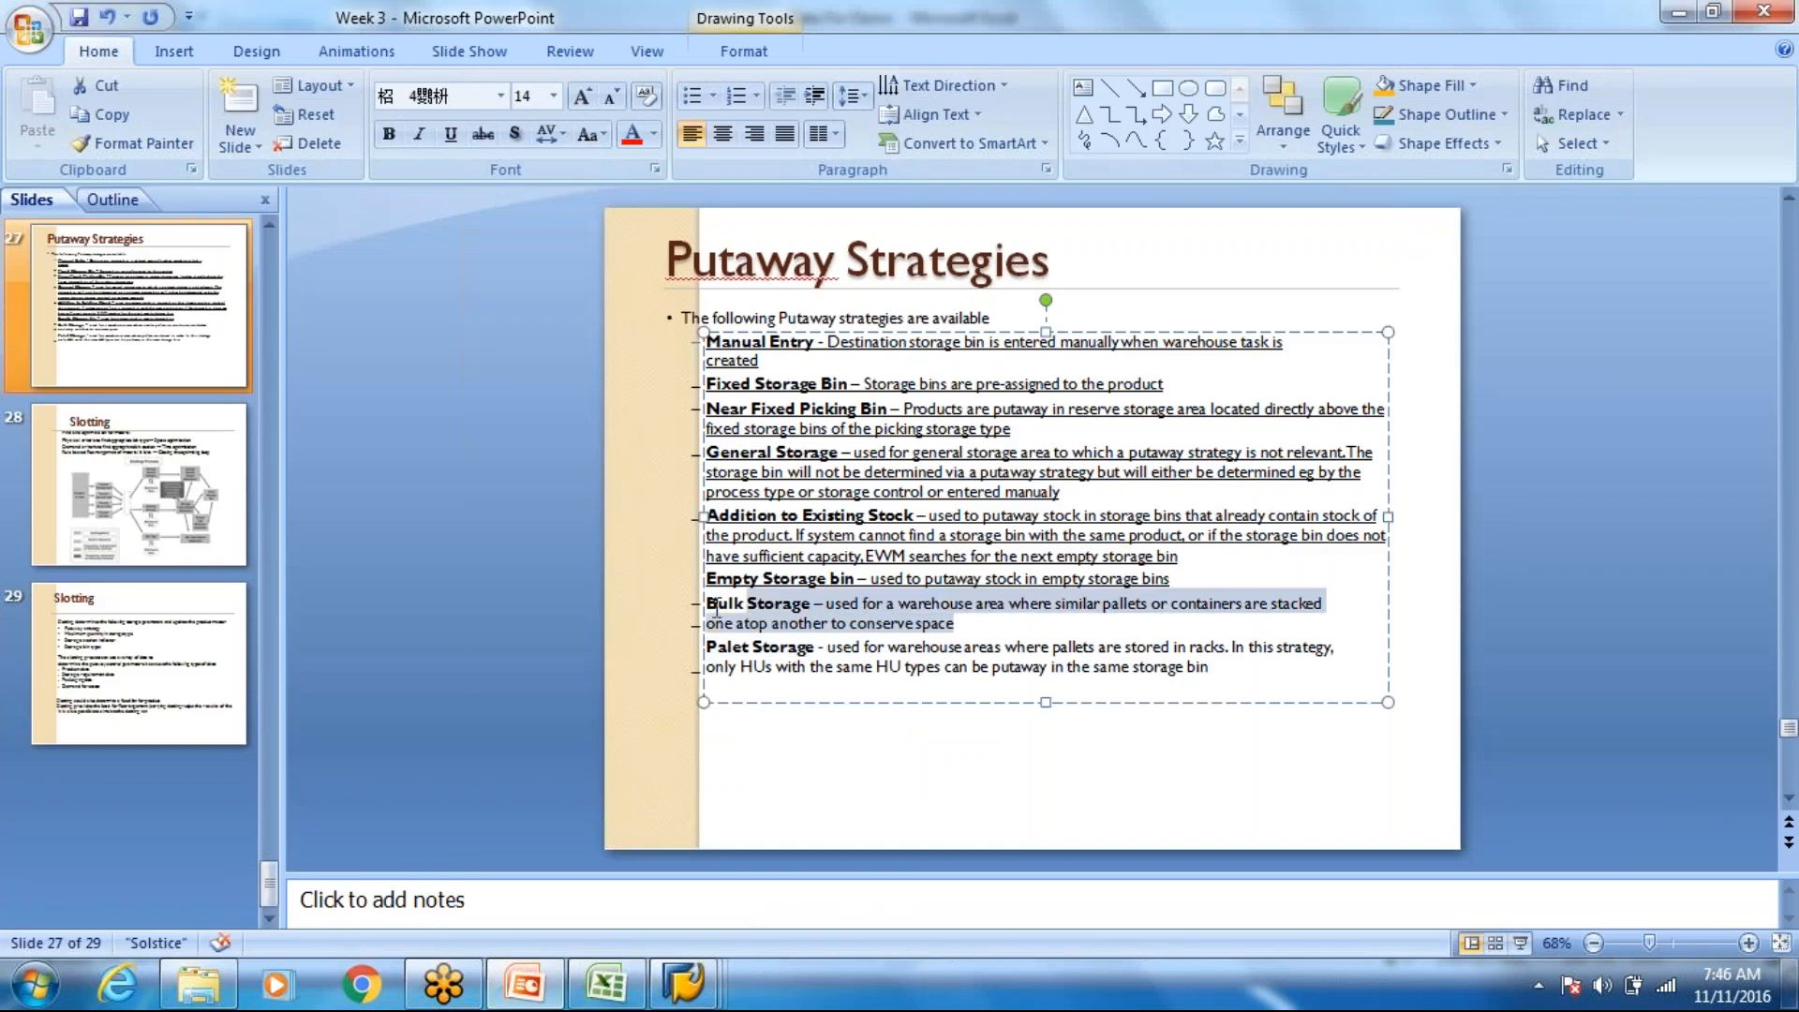
click(451, 134)
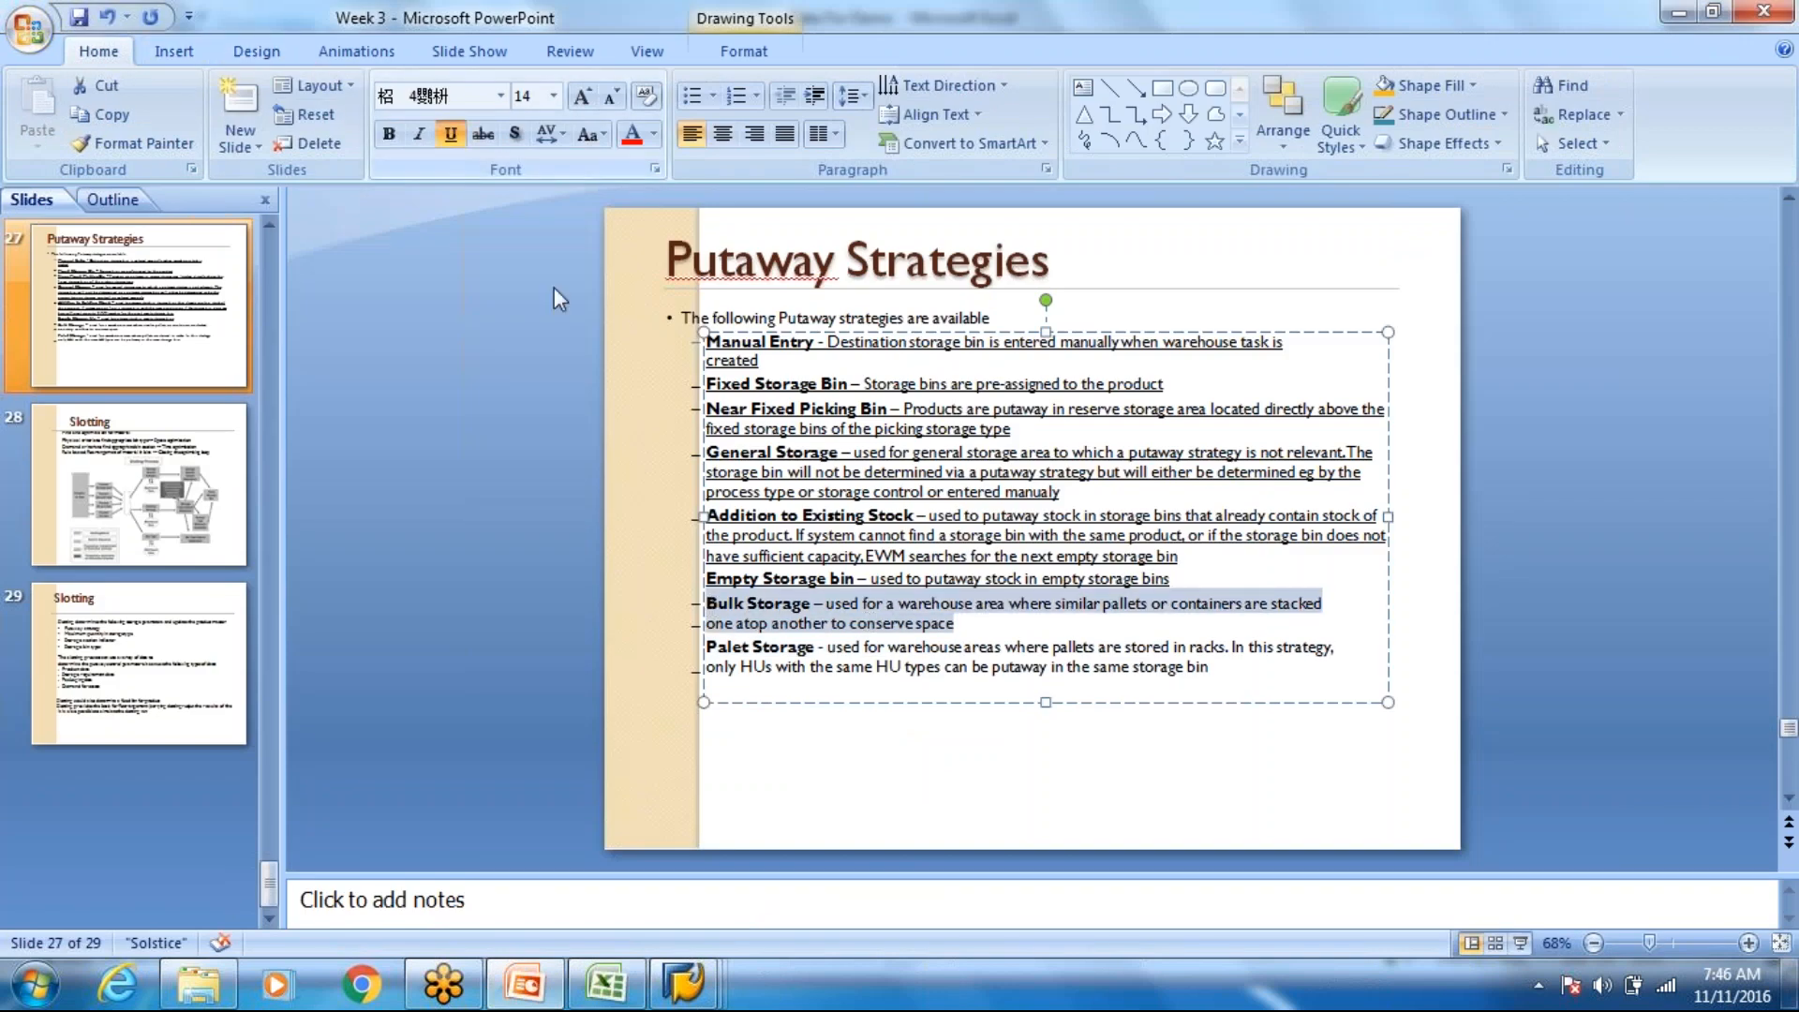
click(1049, 830)
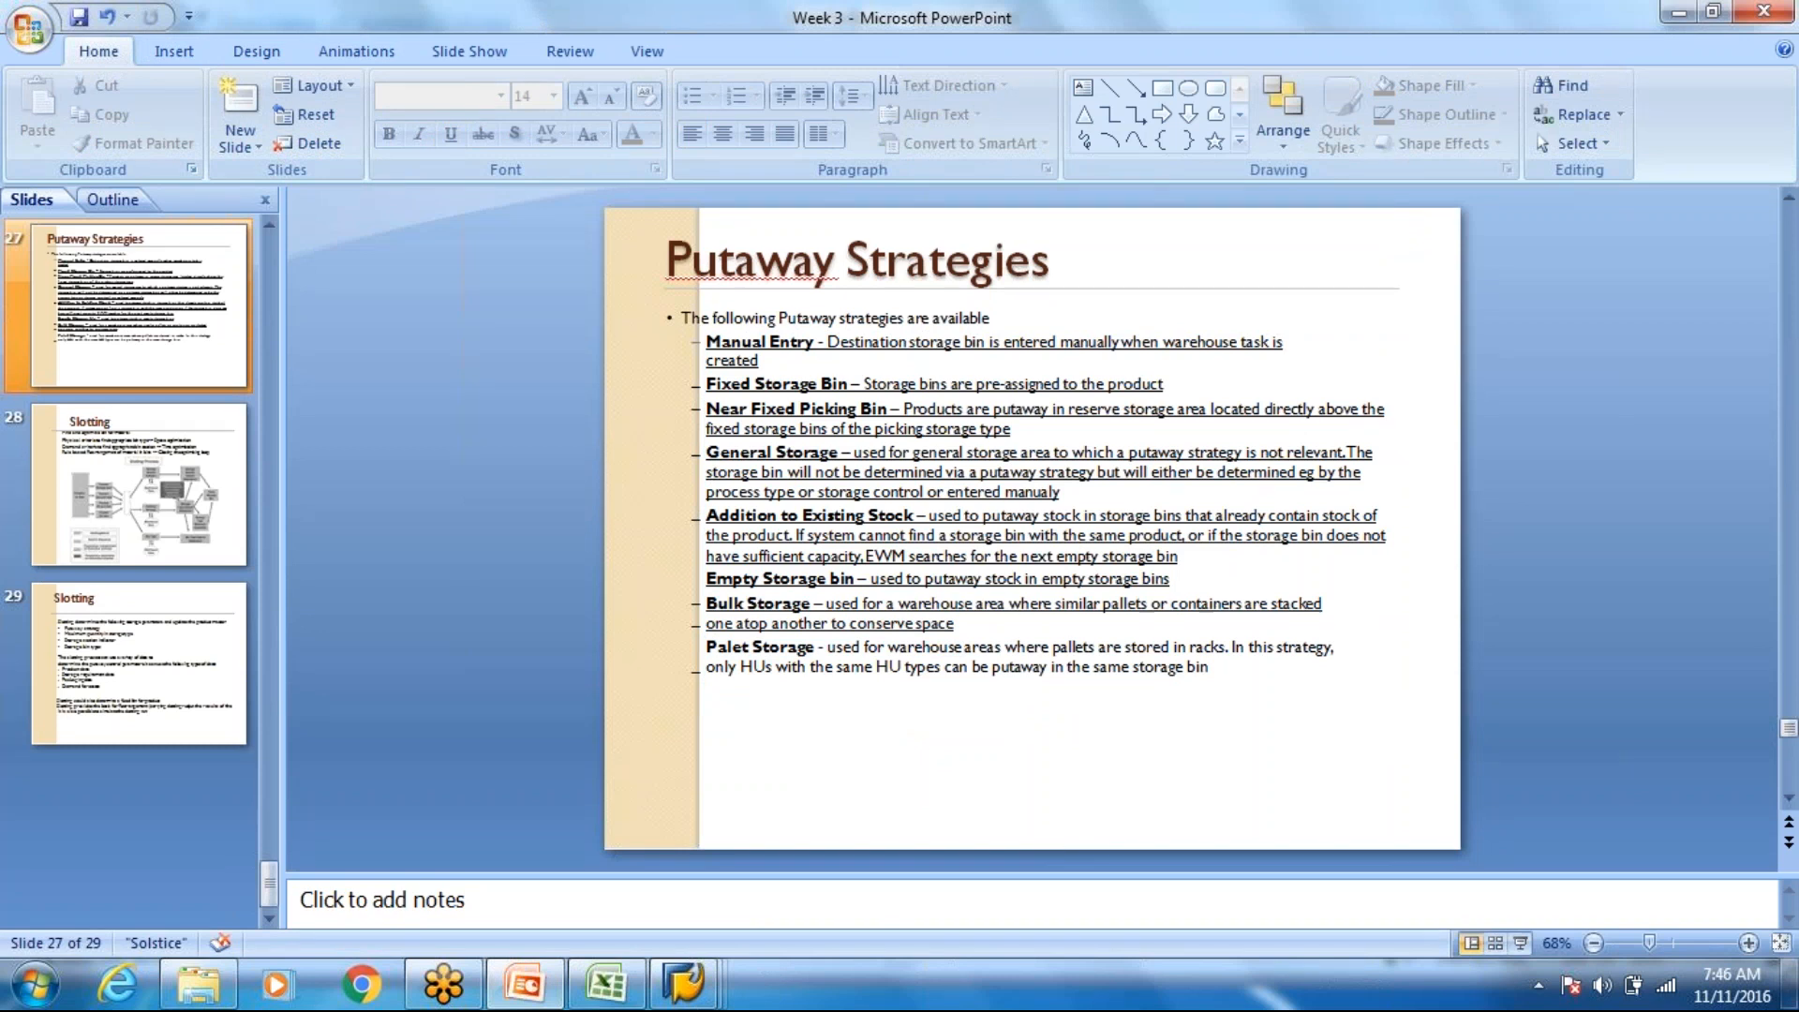
Step: Return to the Excel Warehouse Layout sheet and apply outside borders to cells I45:J46
click(591, 989)
click(616, 618)
scroll(534, 664, down, 1)
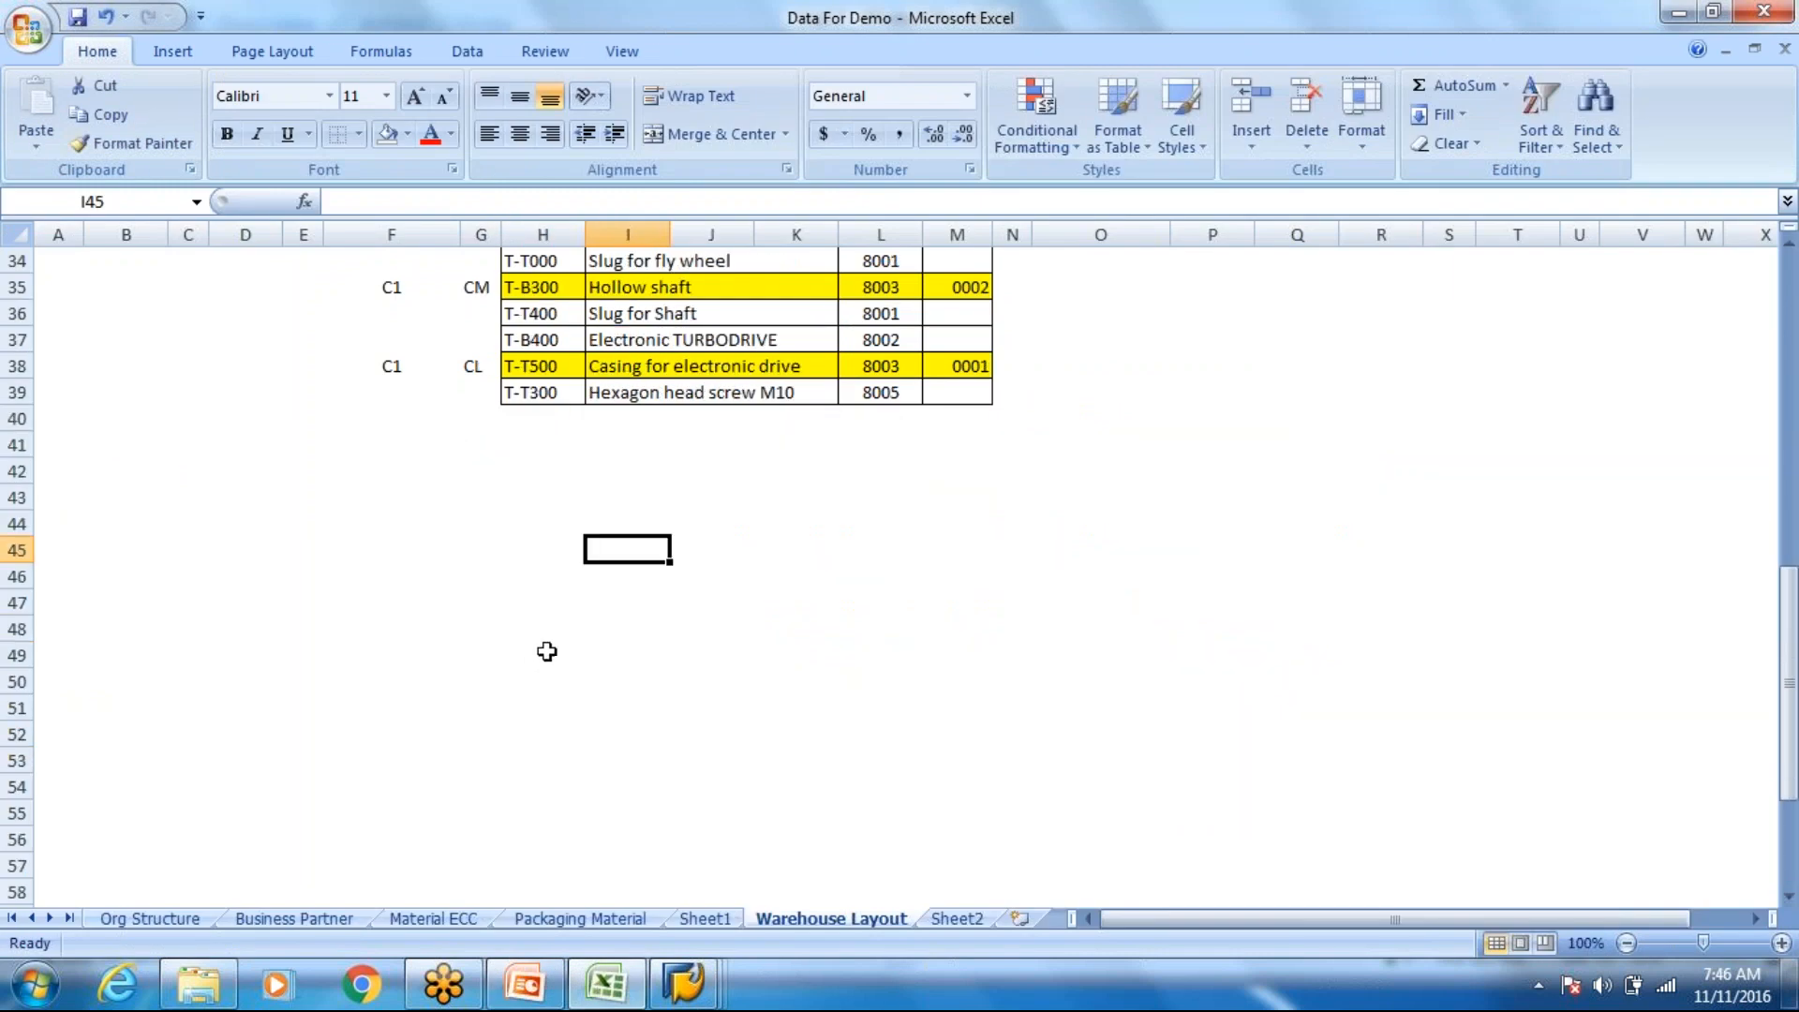
click(706, 594)
click(641, 547)
drag(647, 548, 706, 588)
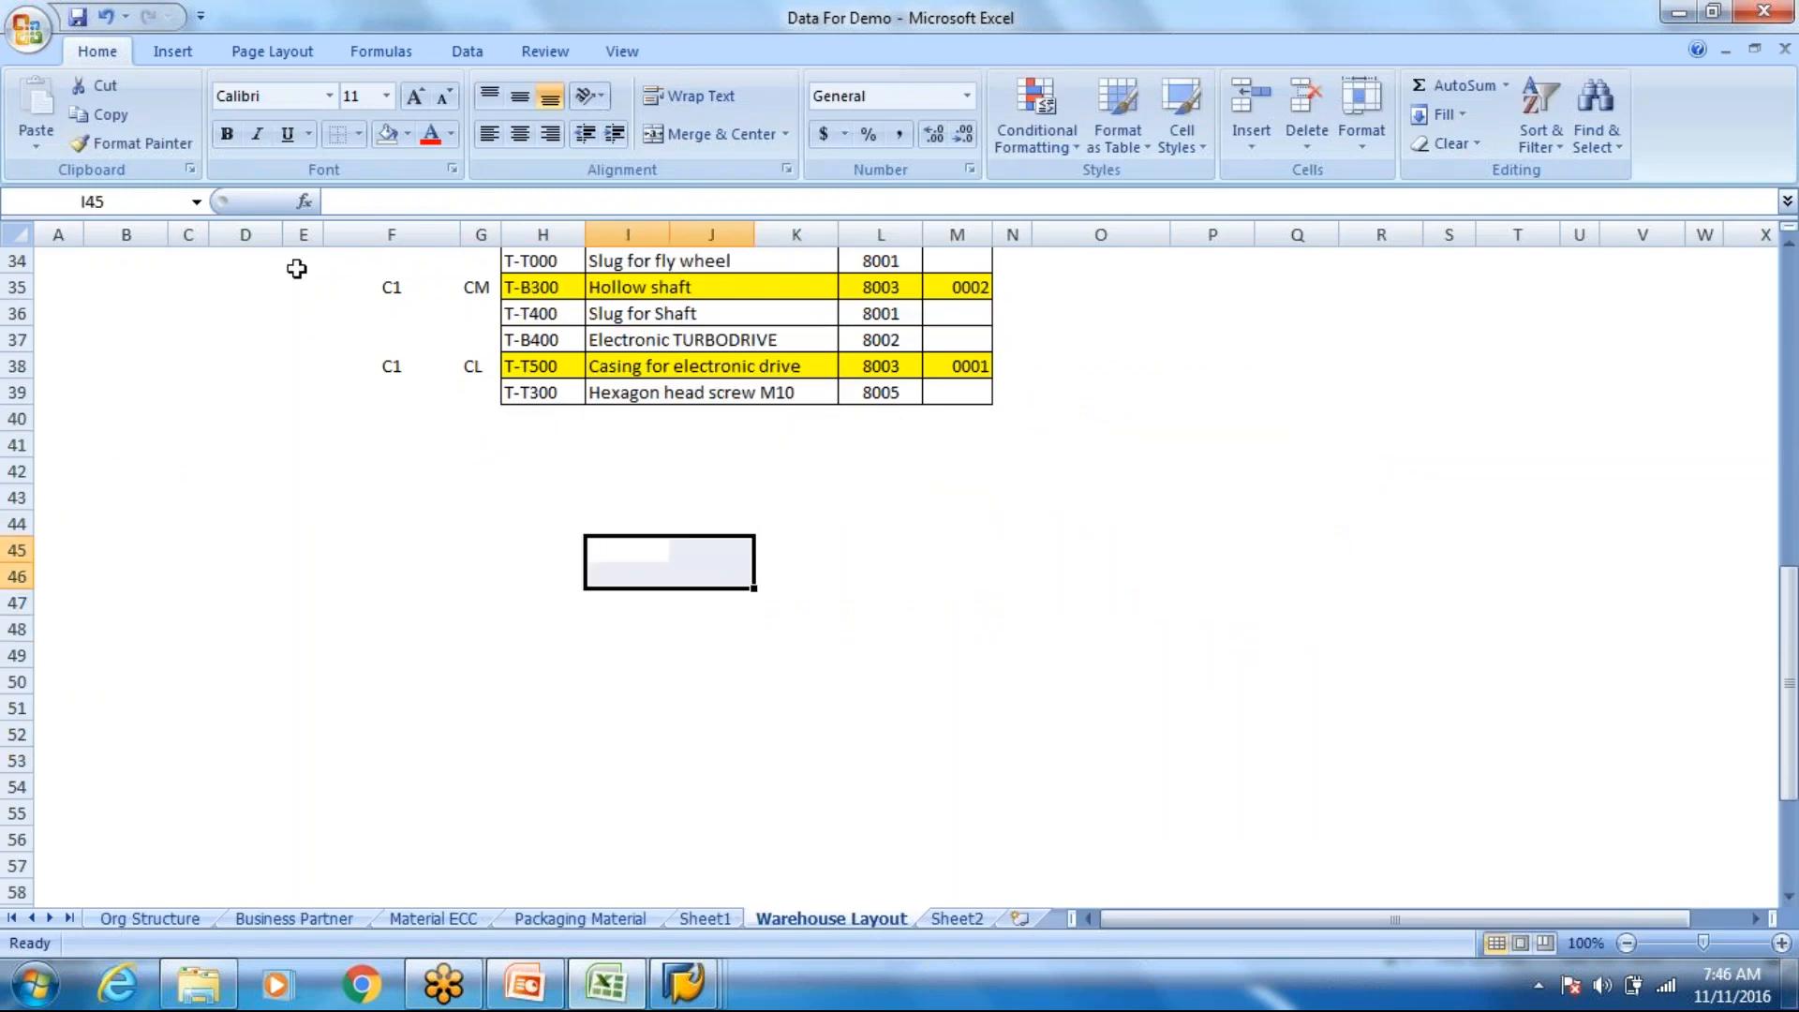
click(359, 139)
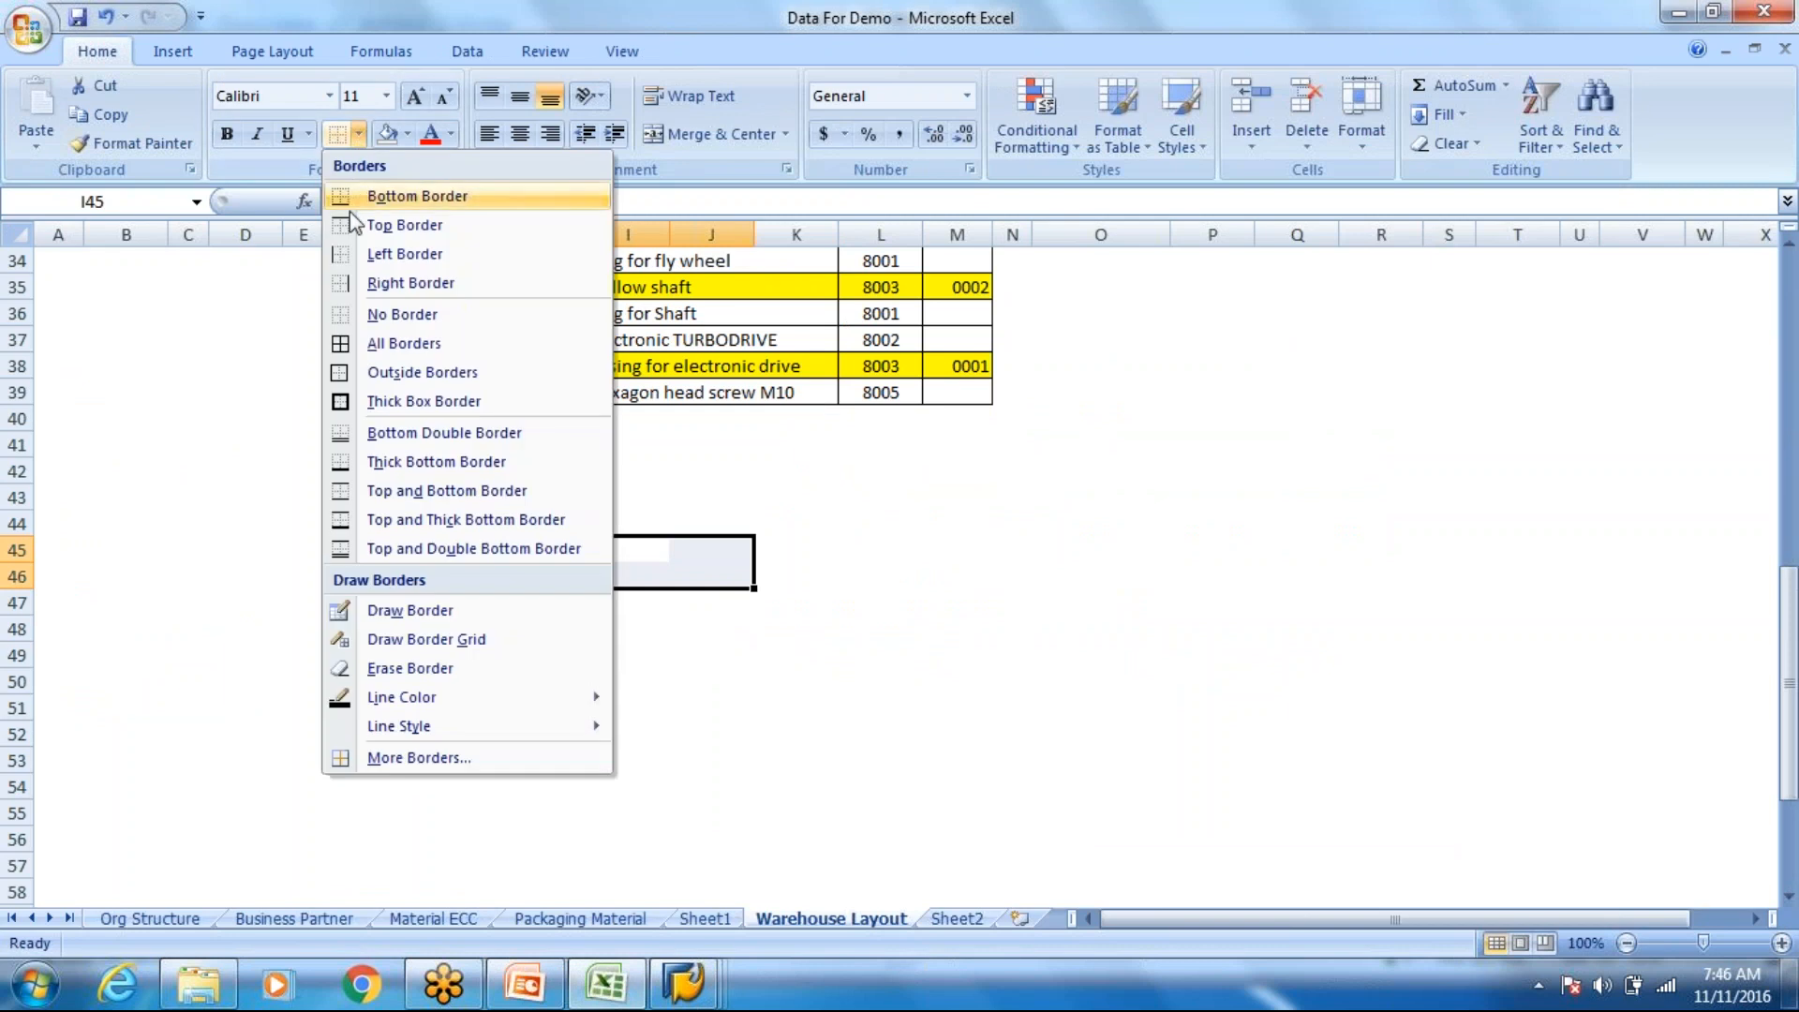
click(421, 372)
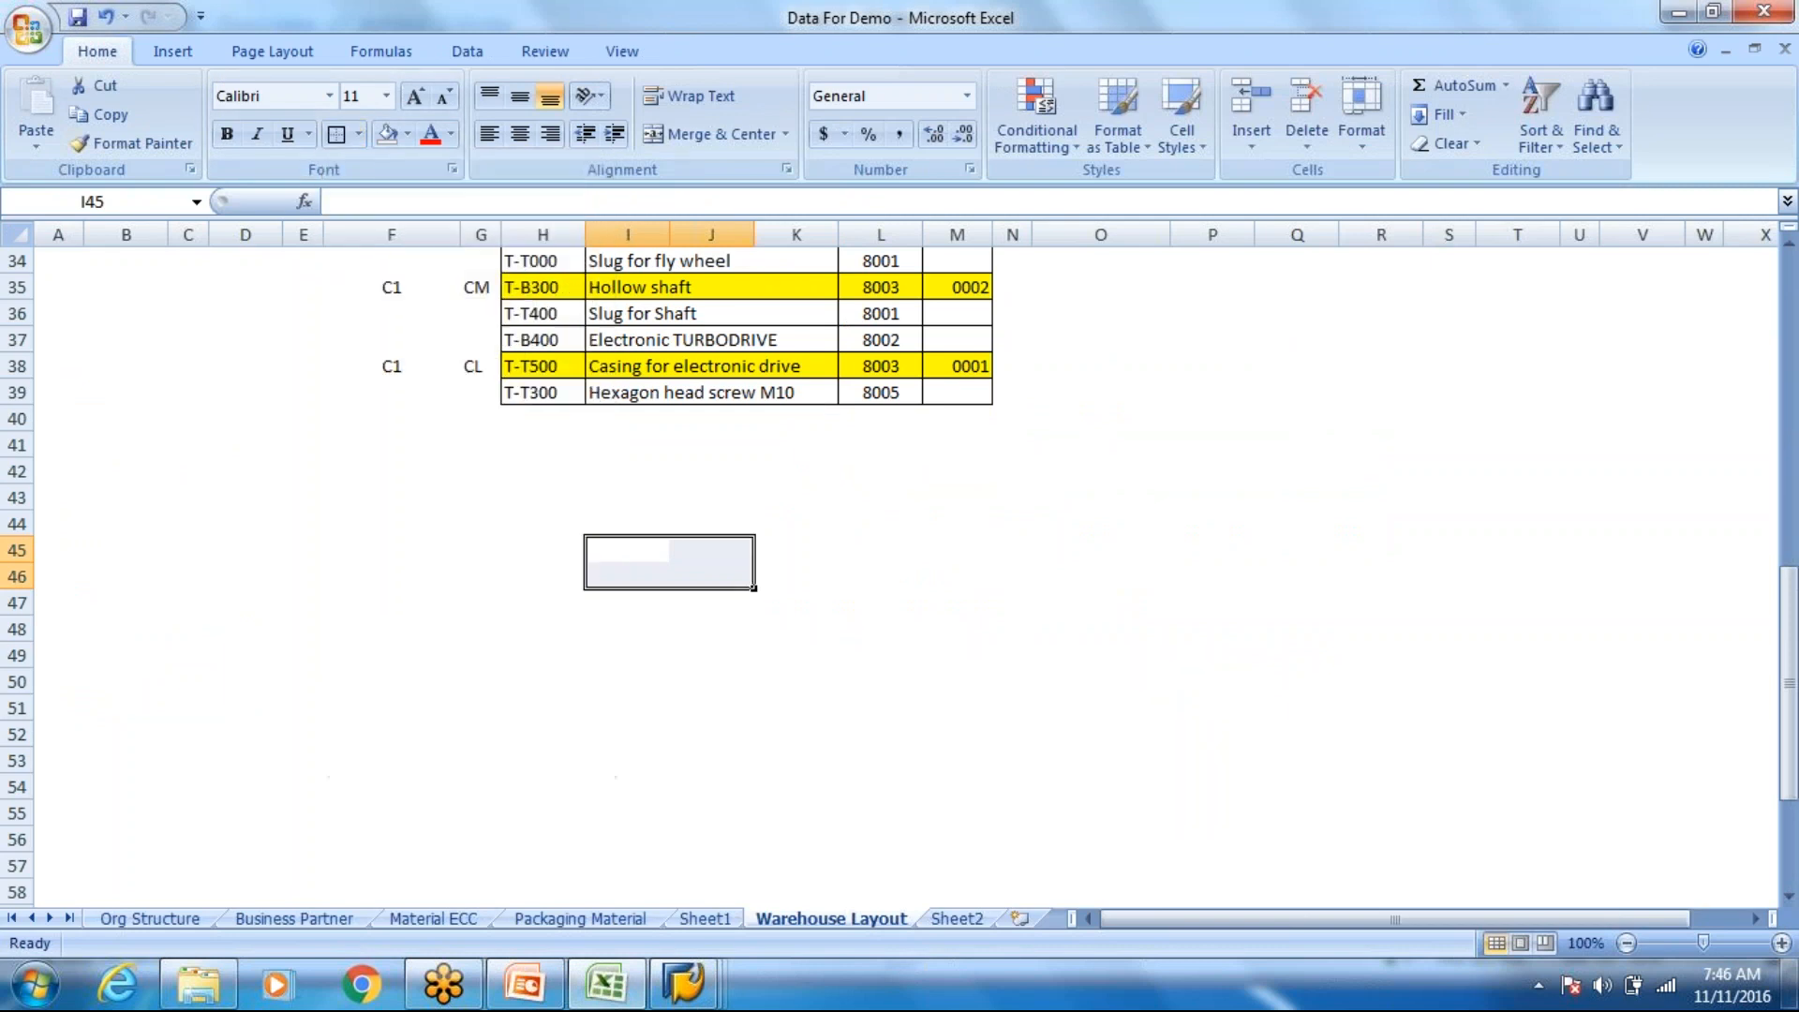
Step: Copy the bordered block I45:J46 into the cells directly below it, I47:J48
key(ctrl+c)
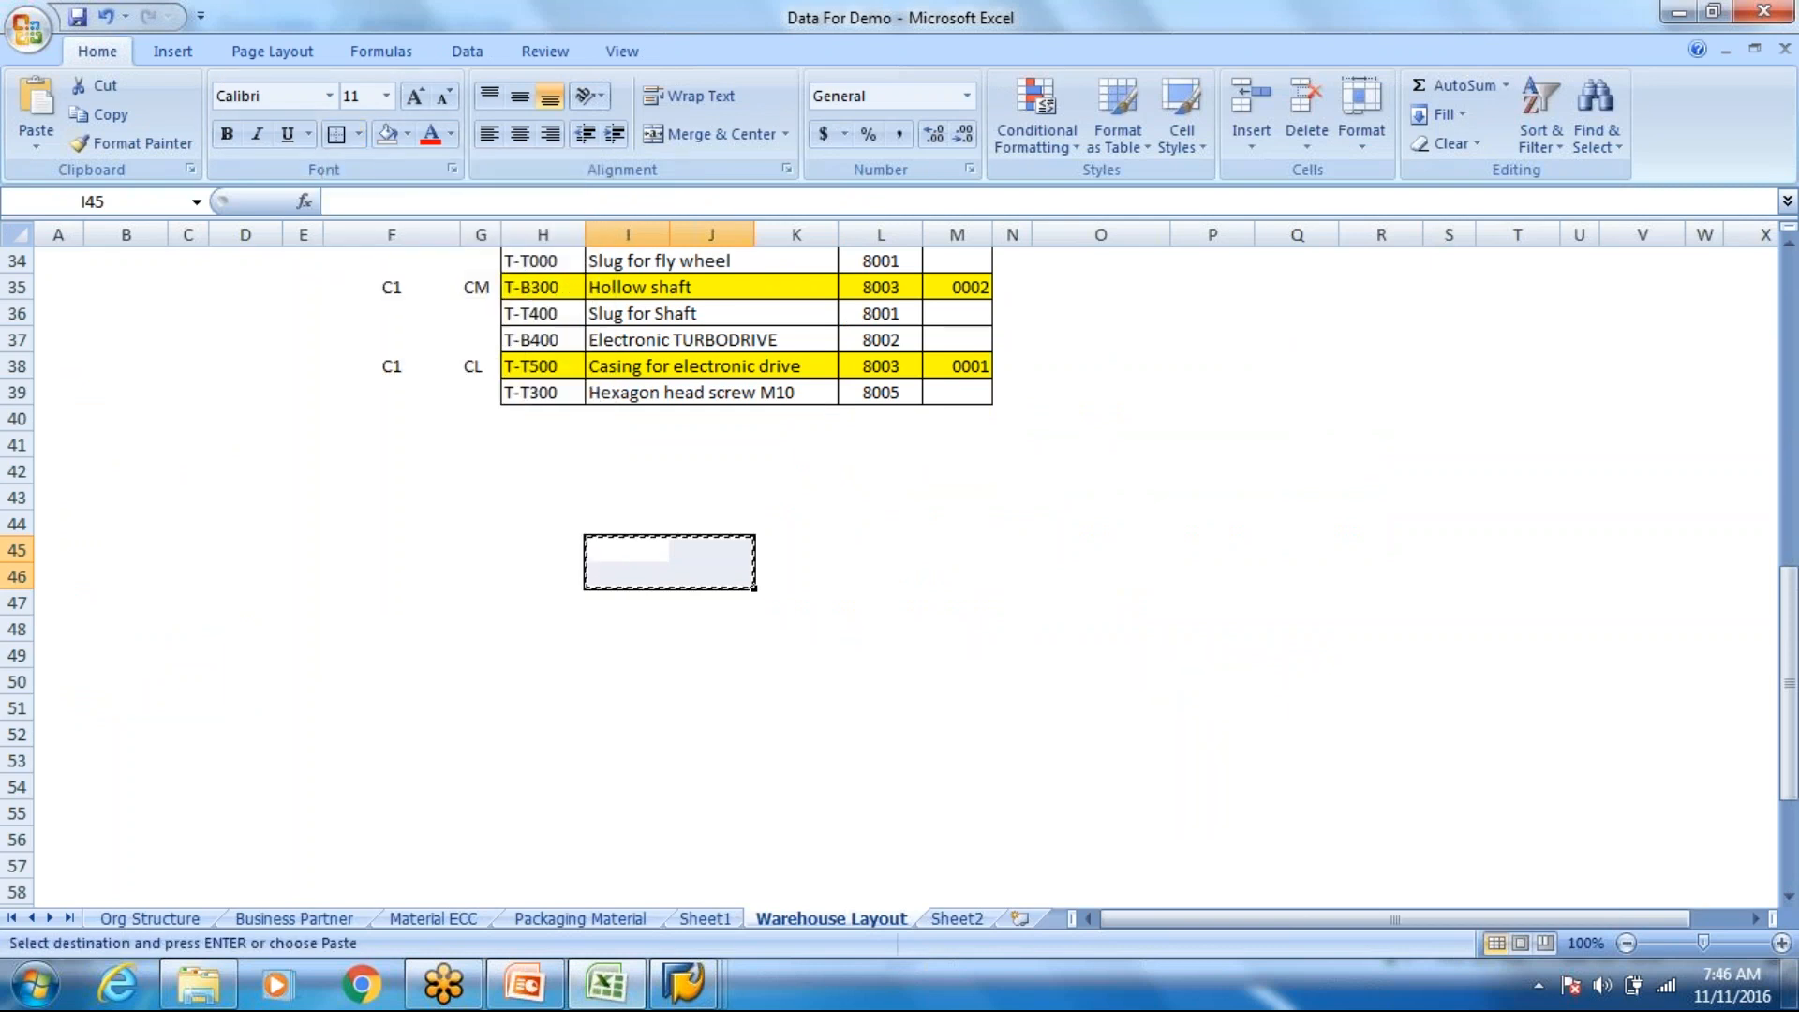
key(Down)
key(Down)
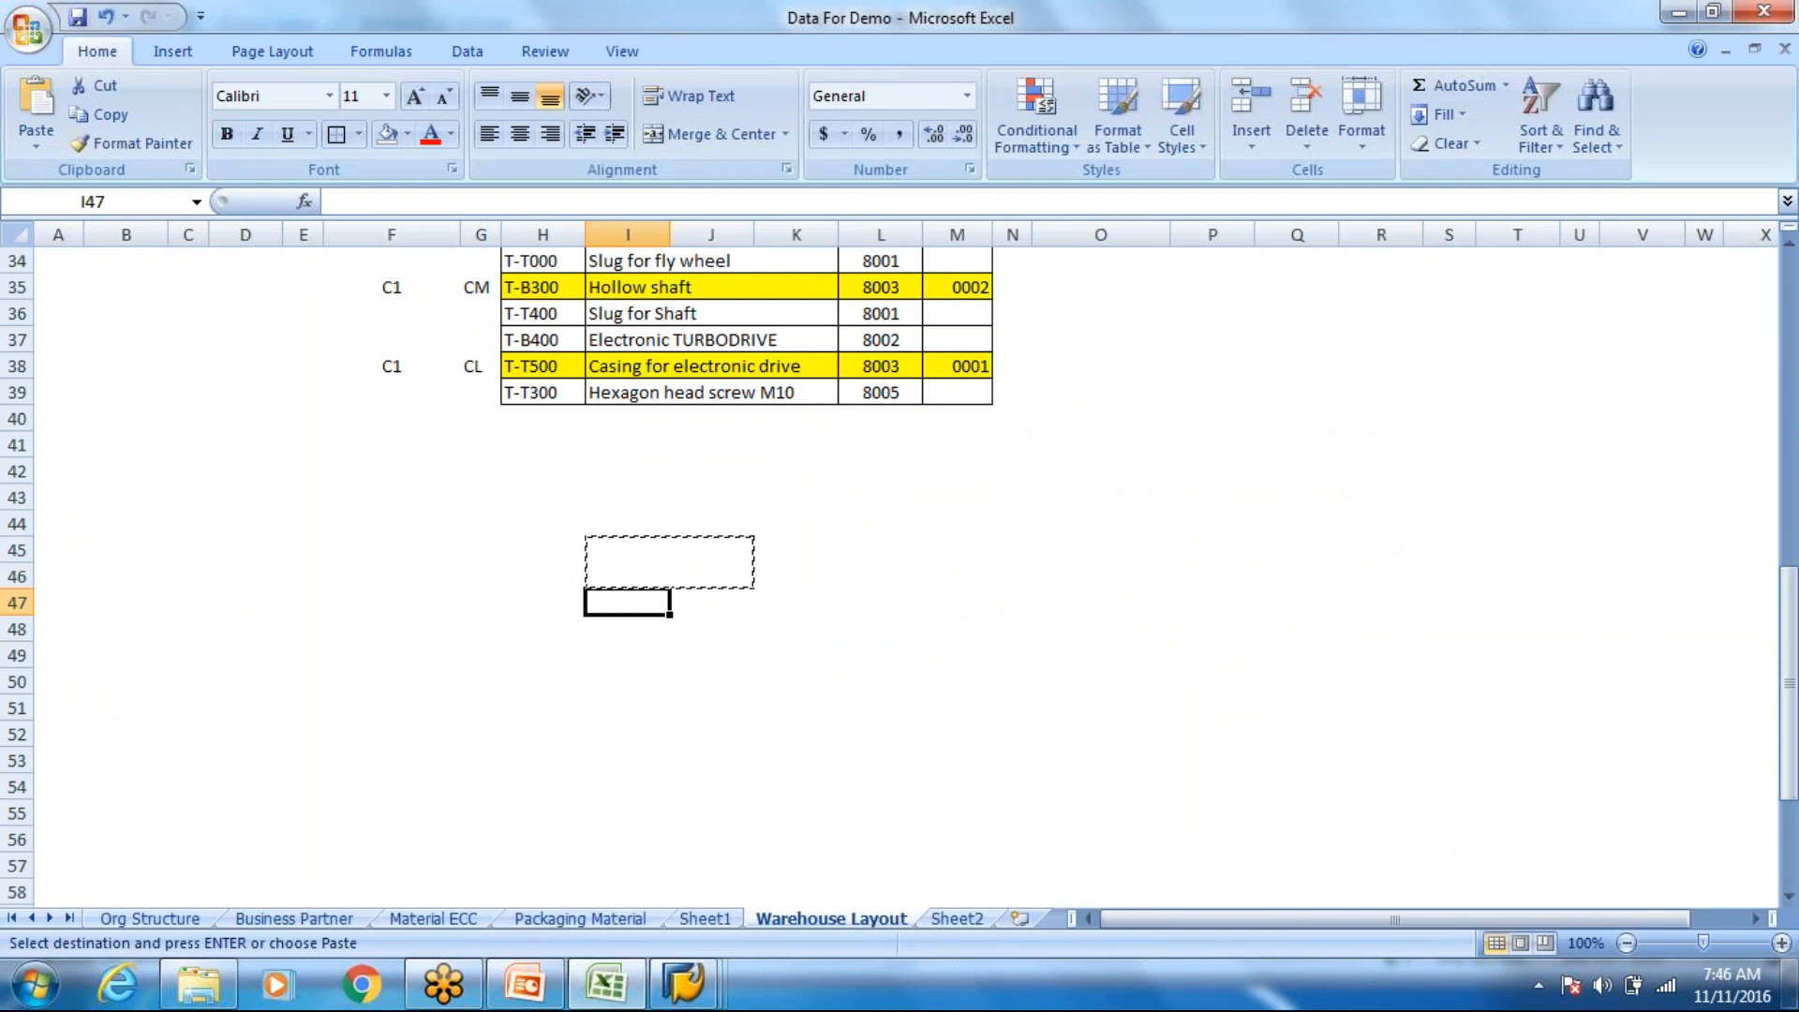
key(ctrl+v)
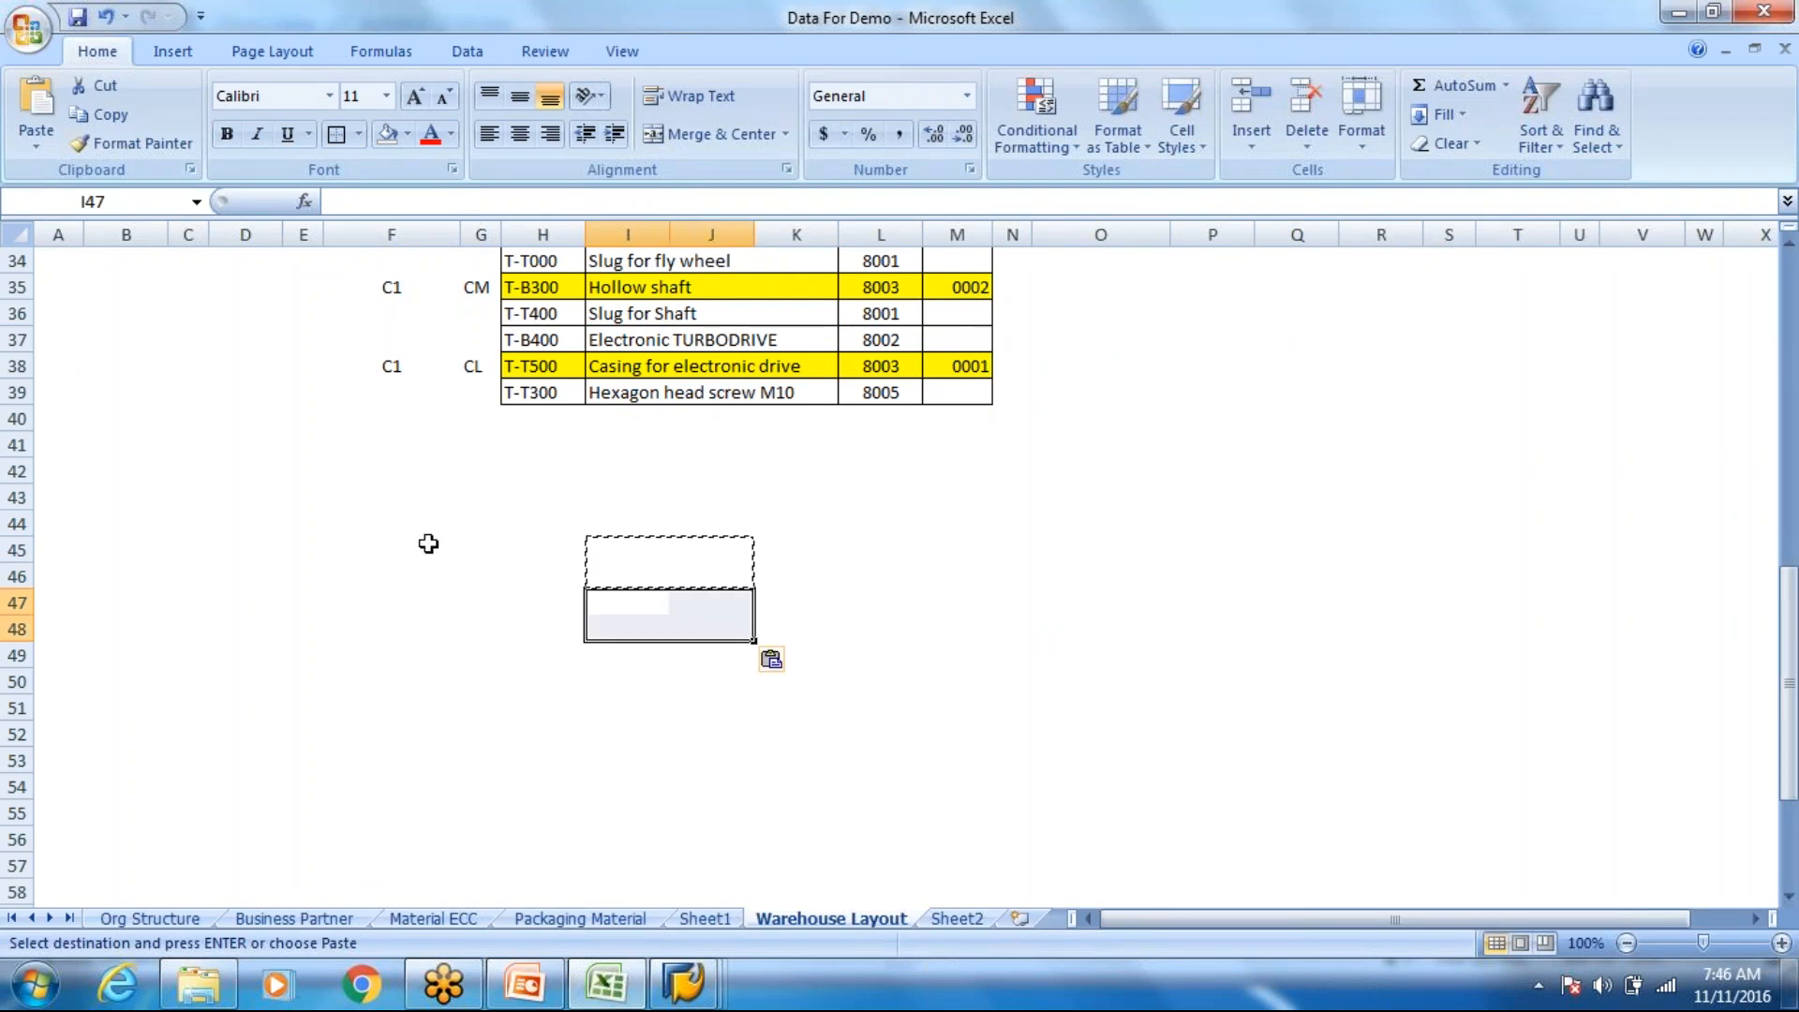
double_click(427, 538)
click(613, 657)
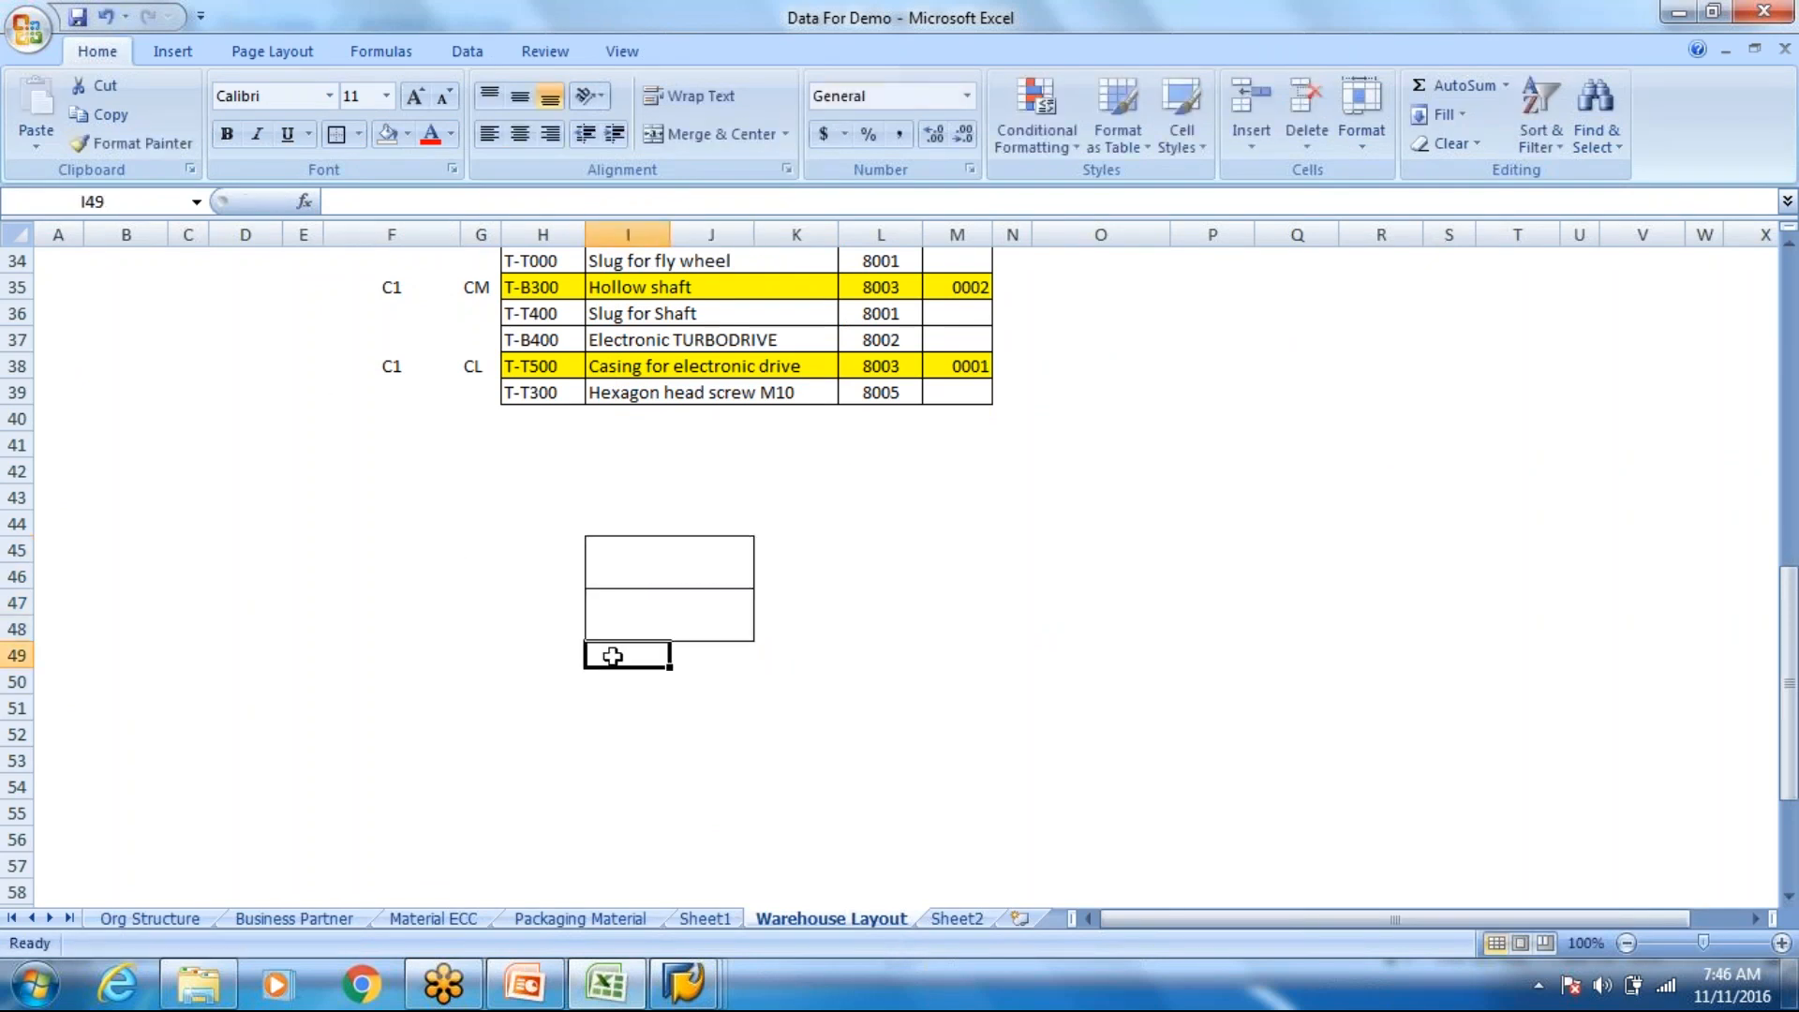
Step: Extend the column of boxes by pasting copies of the I45:J46 block at I49, I51 and I53
drag(636, 567, 705, 579)
click(617, 542)
key(ctrl+c)
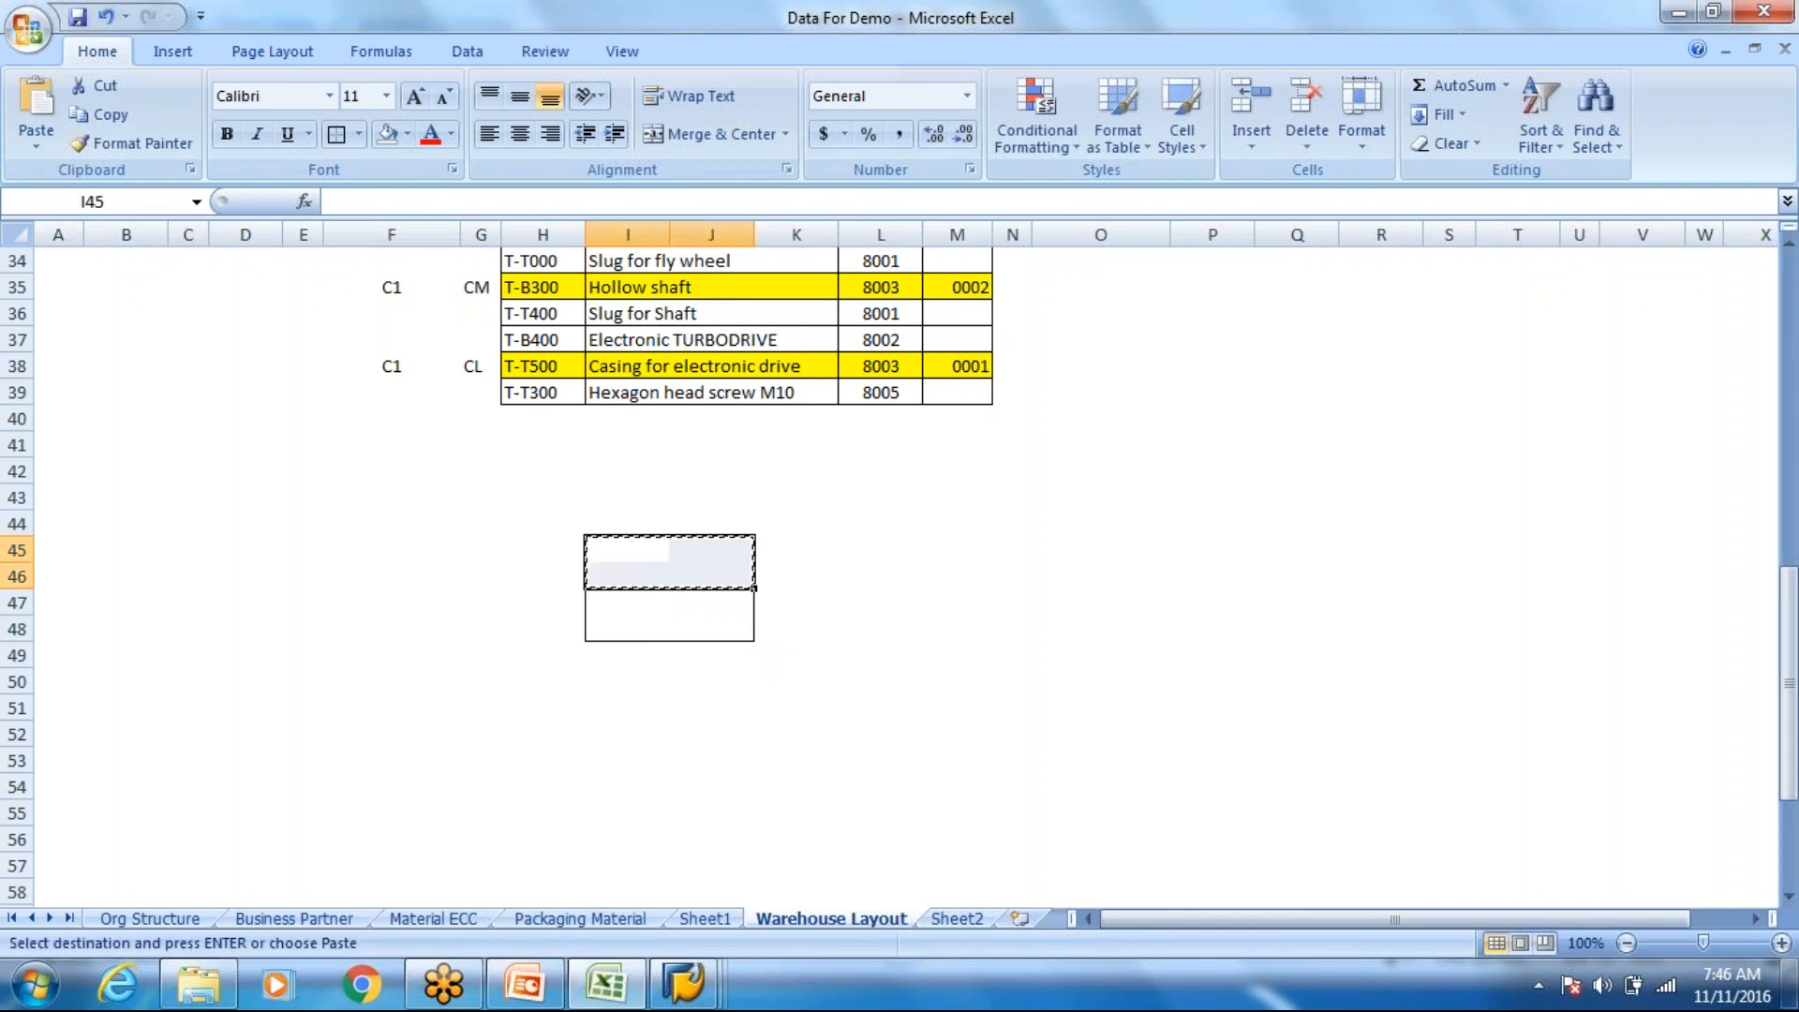
click(613, 657)
key(ctrl+v)
key(Down)
key(Down)
key(ctrl+v)
key(Down)
key(Down)
key(ctrl+v)
key(Down)
key(Down)
text(v)
key(Escape)
click(1012, 576)
Step: Delete rows 61 to 67, which hold the bulk HU type and bin type table
scroll(1011, 575, down, 5)
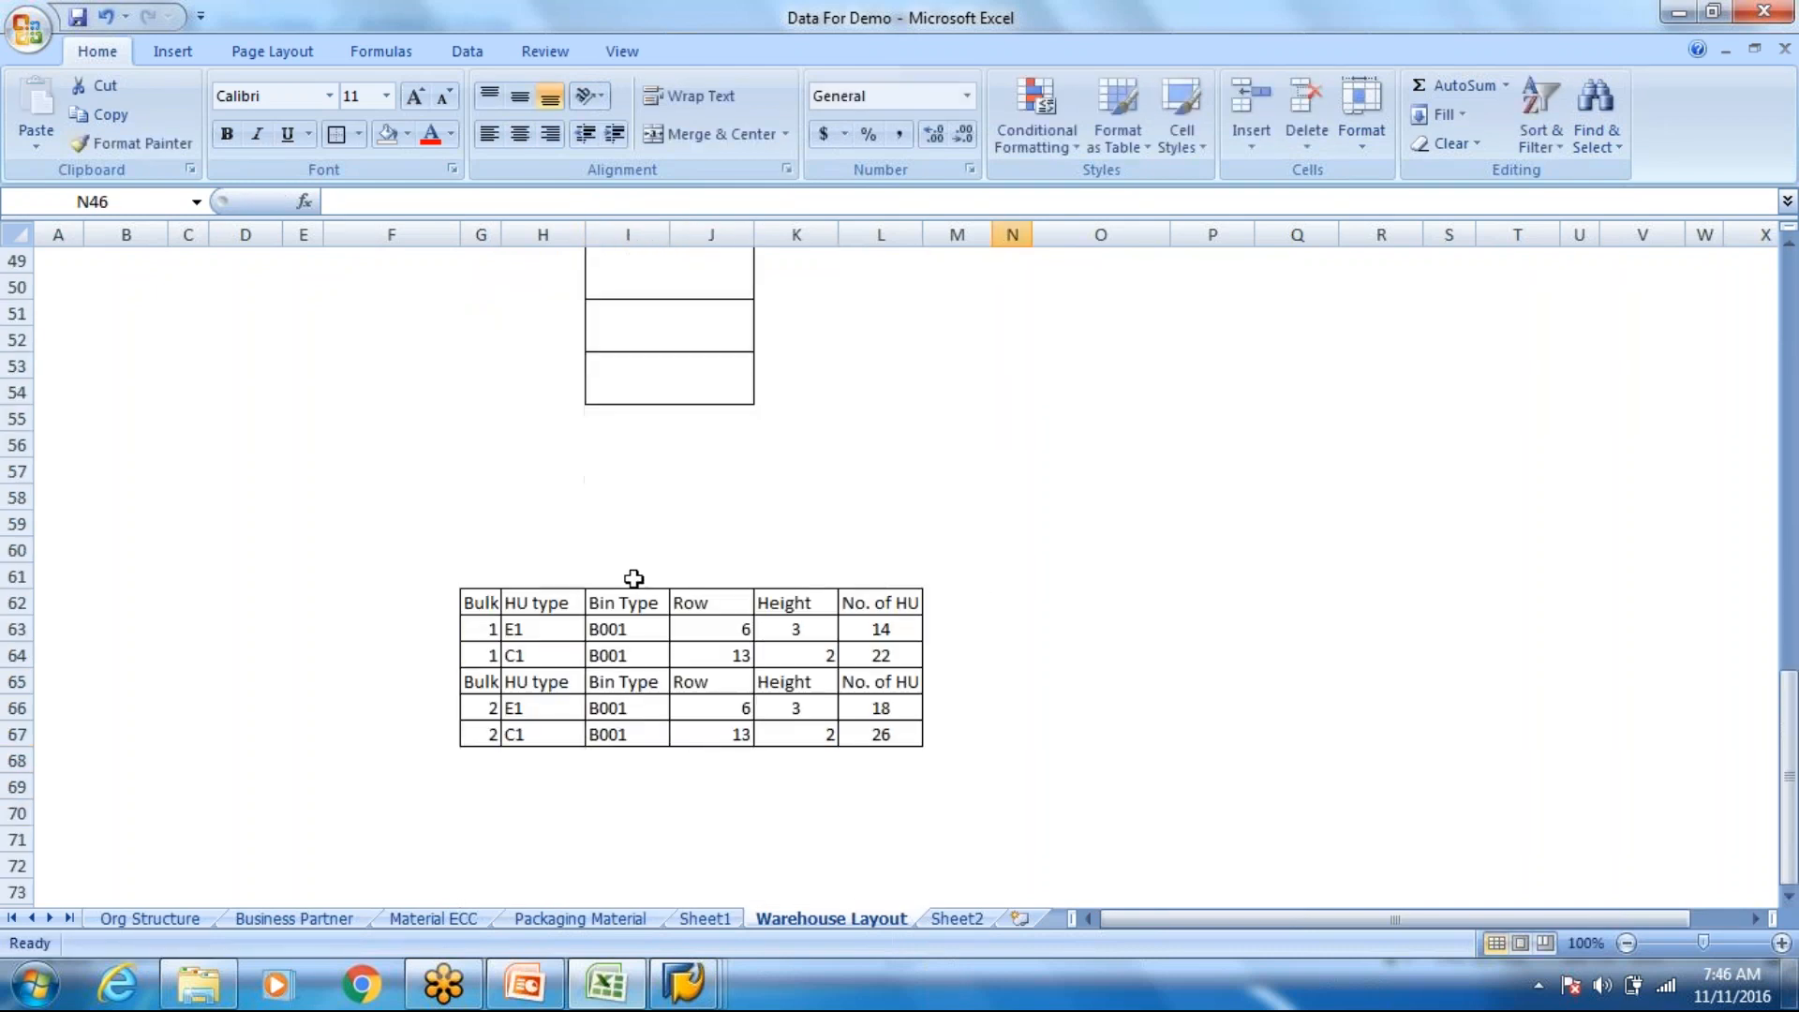
drag(466, 559, 886, 691)
click(374, 603)
drag(16, 575, 21, 735)
right_click(12, 667)
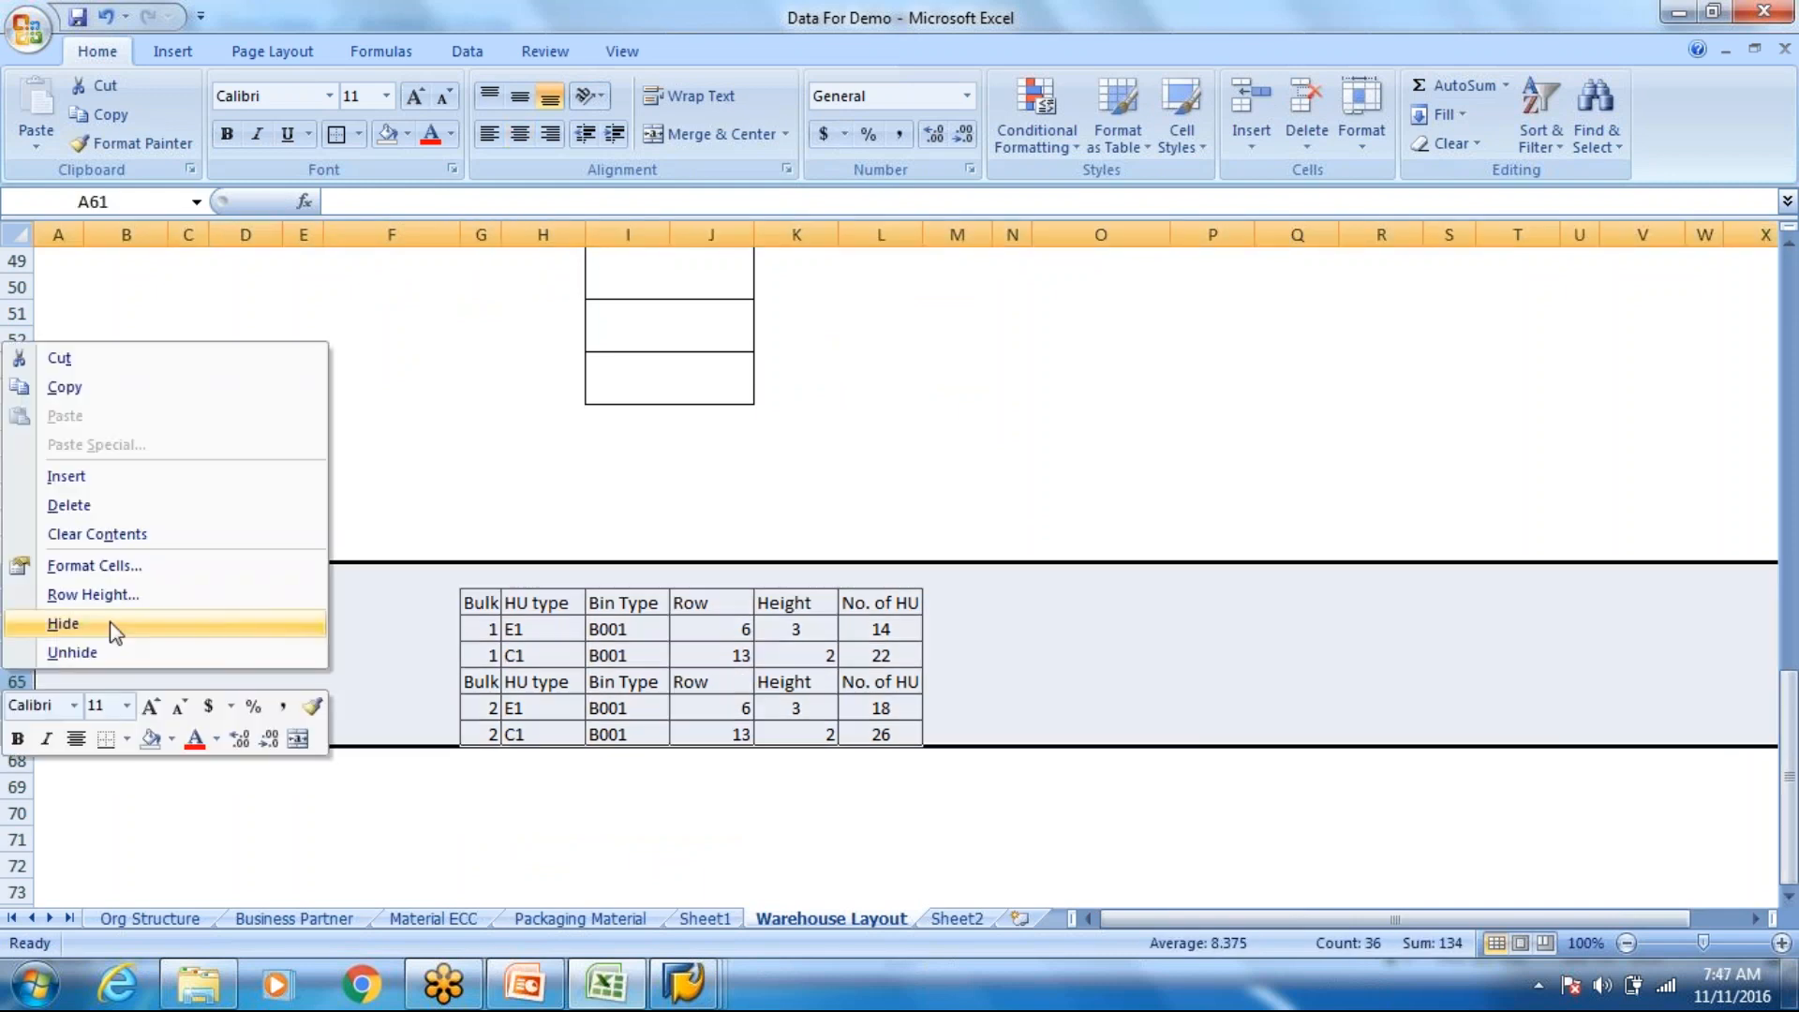
click(69, 505)
Step: Lengthen the column of boxes by copying I53:J54 to I55, I57 and I59
drag(622, 369, 724, 393)
key(ctrl+c)
click(623, 427)
key(ctrl+v)
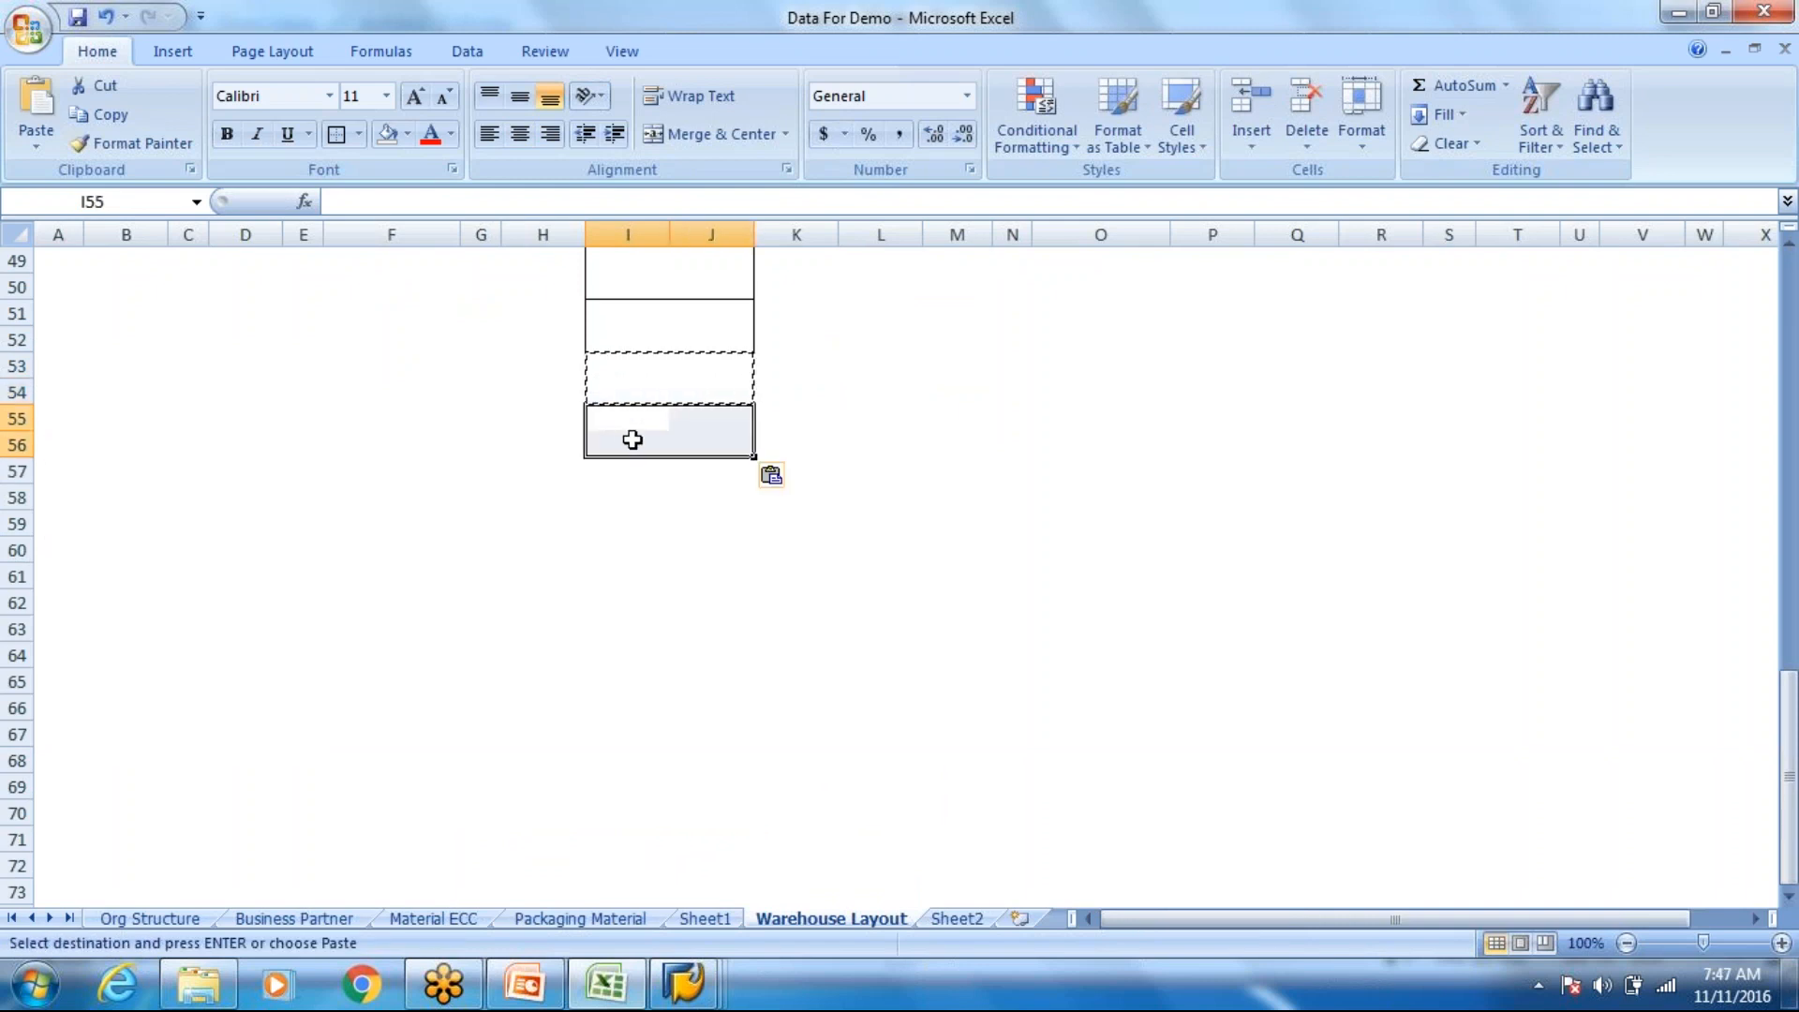
click(633, 467)
key(ctrl+v)
click(620, 524)
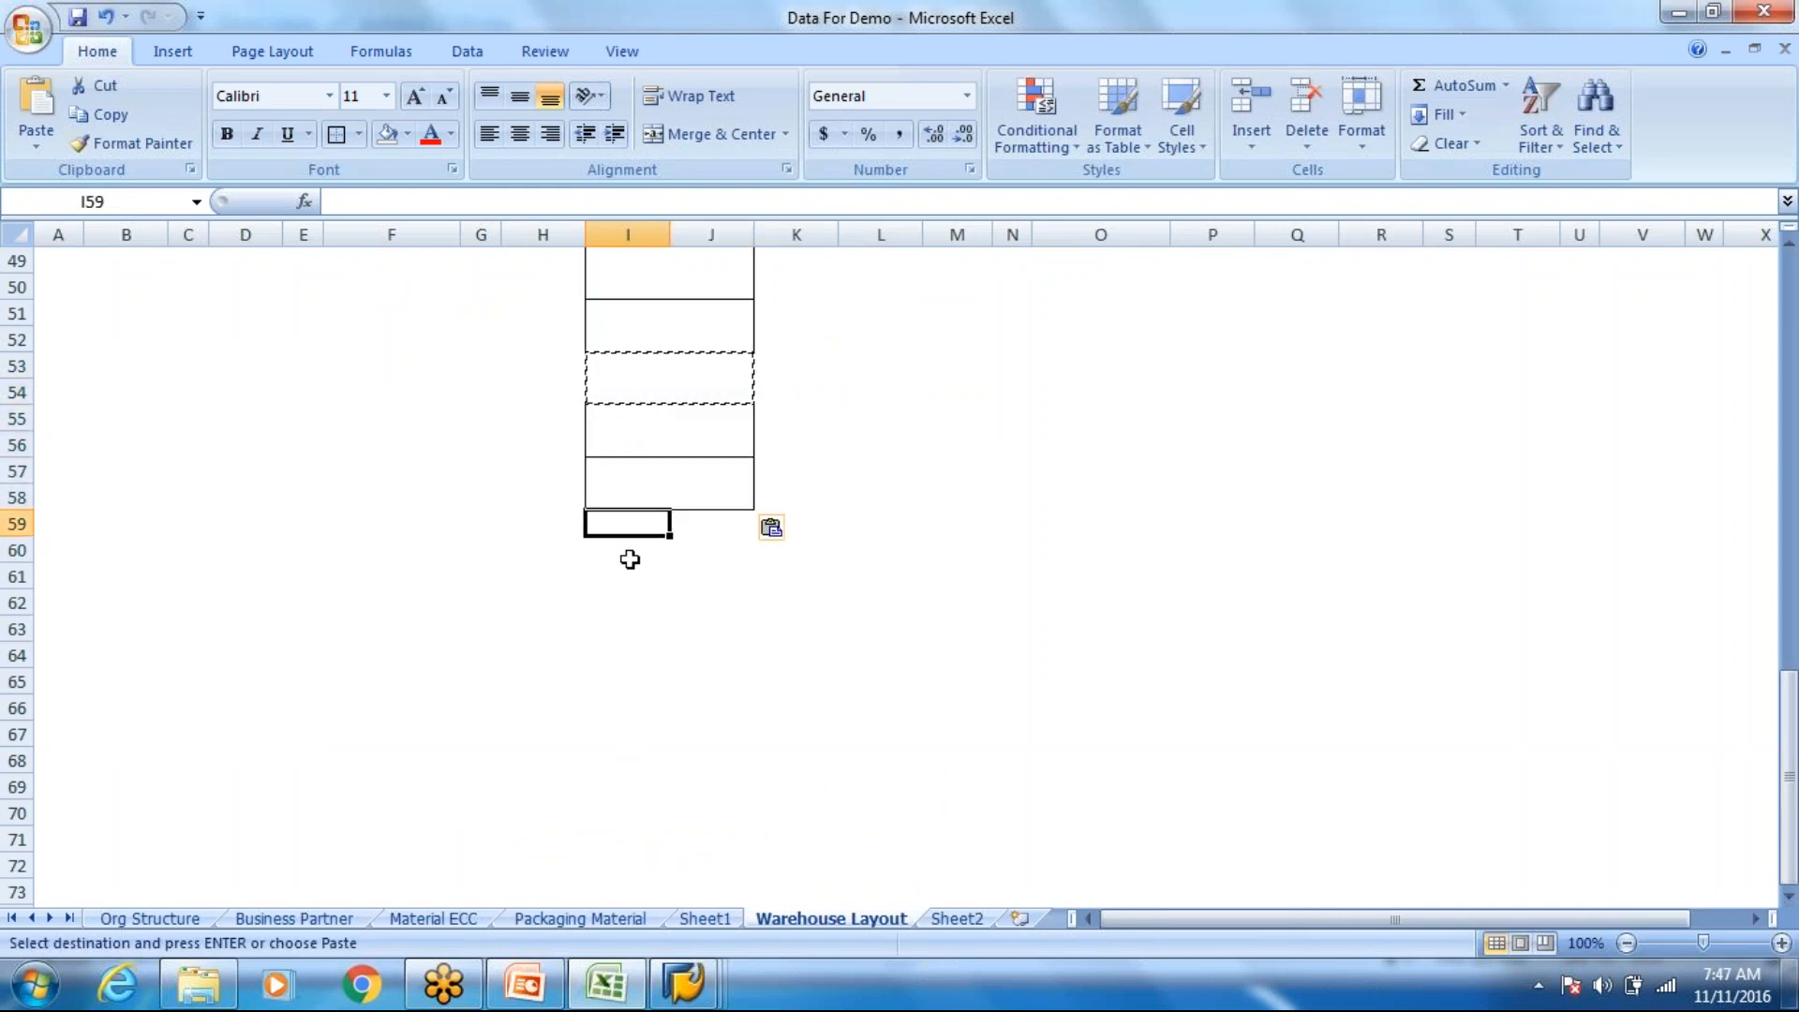
key(ctrl+v)
Step: Copy the full column of boxes I45:J60 and paste it alongside at K45 and G45
scroll(755, 606, up, 3)
drag(666, 424, 717, 789)
key(ctrl+c)
click(806, 397)
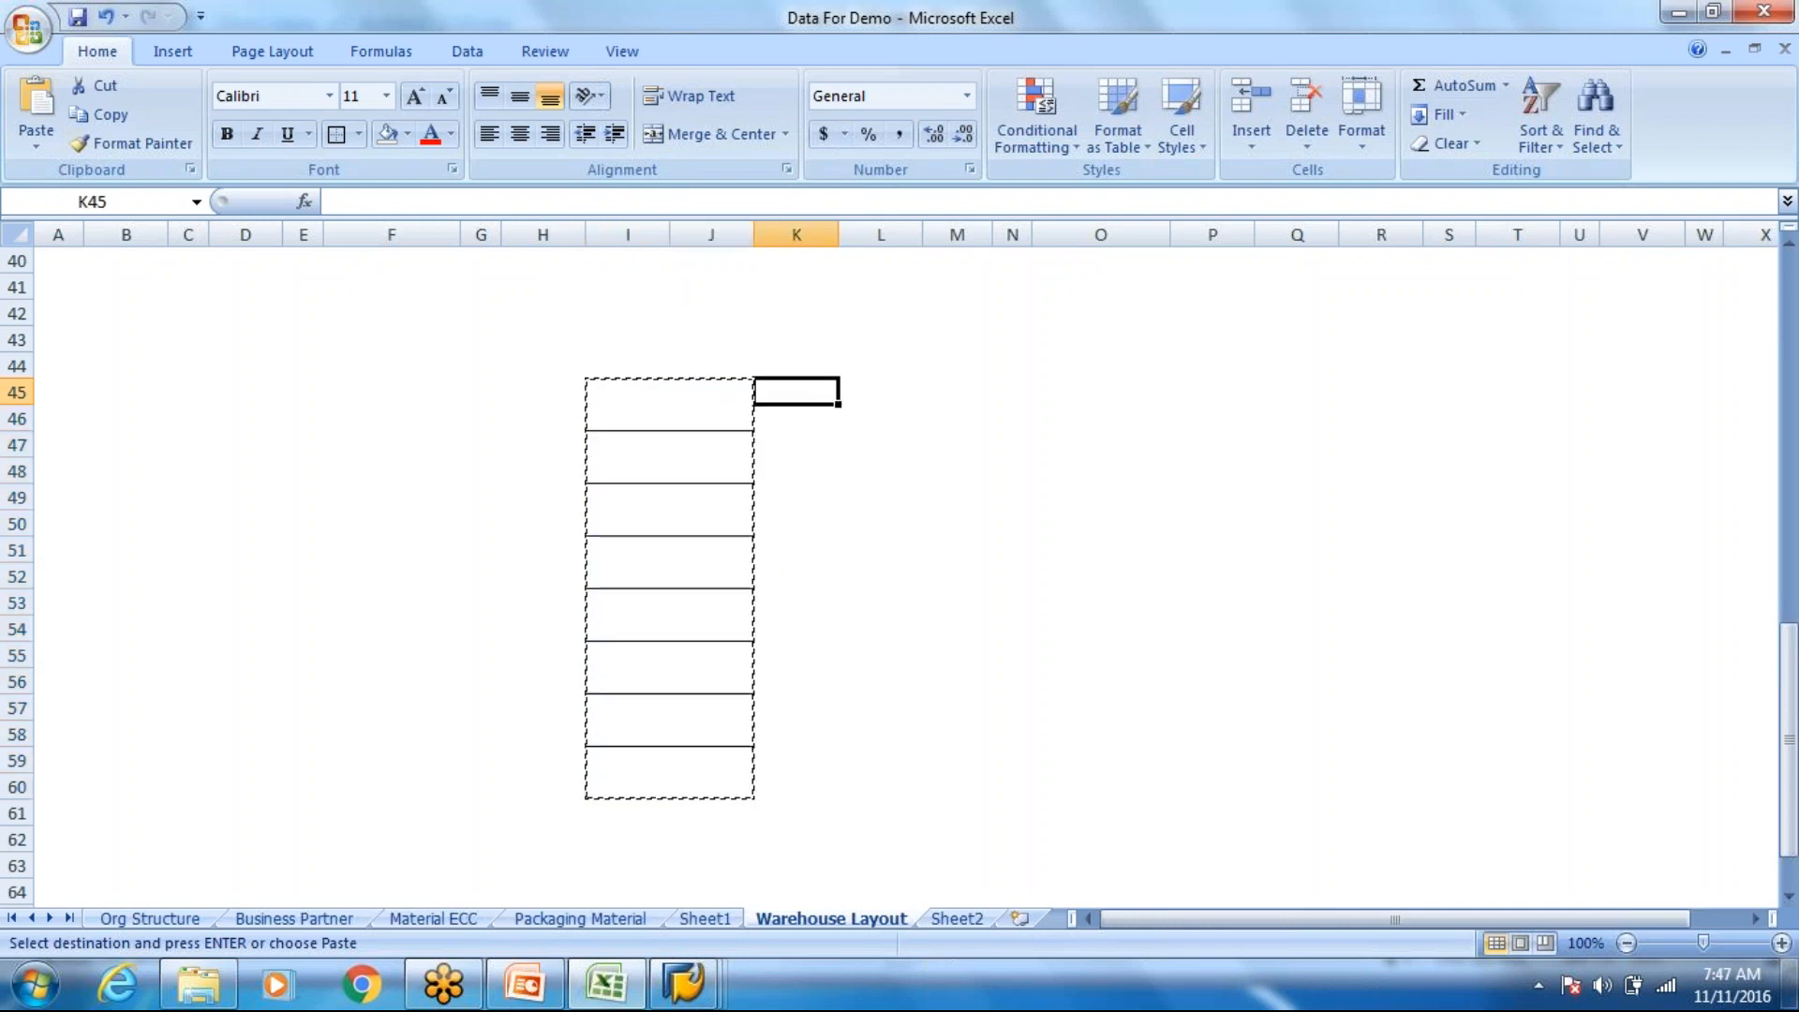
key(ctrl+v)
click(446, 387)
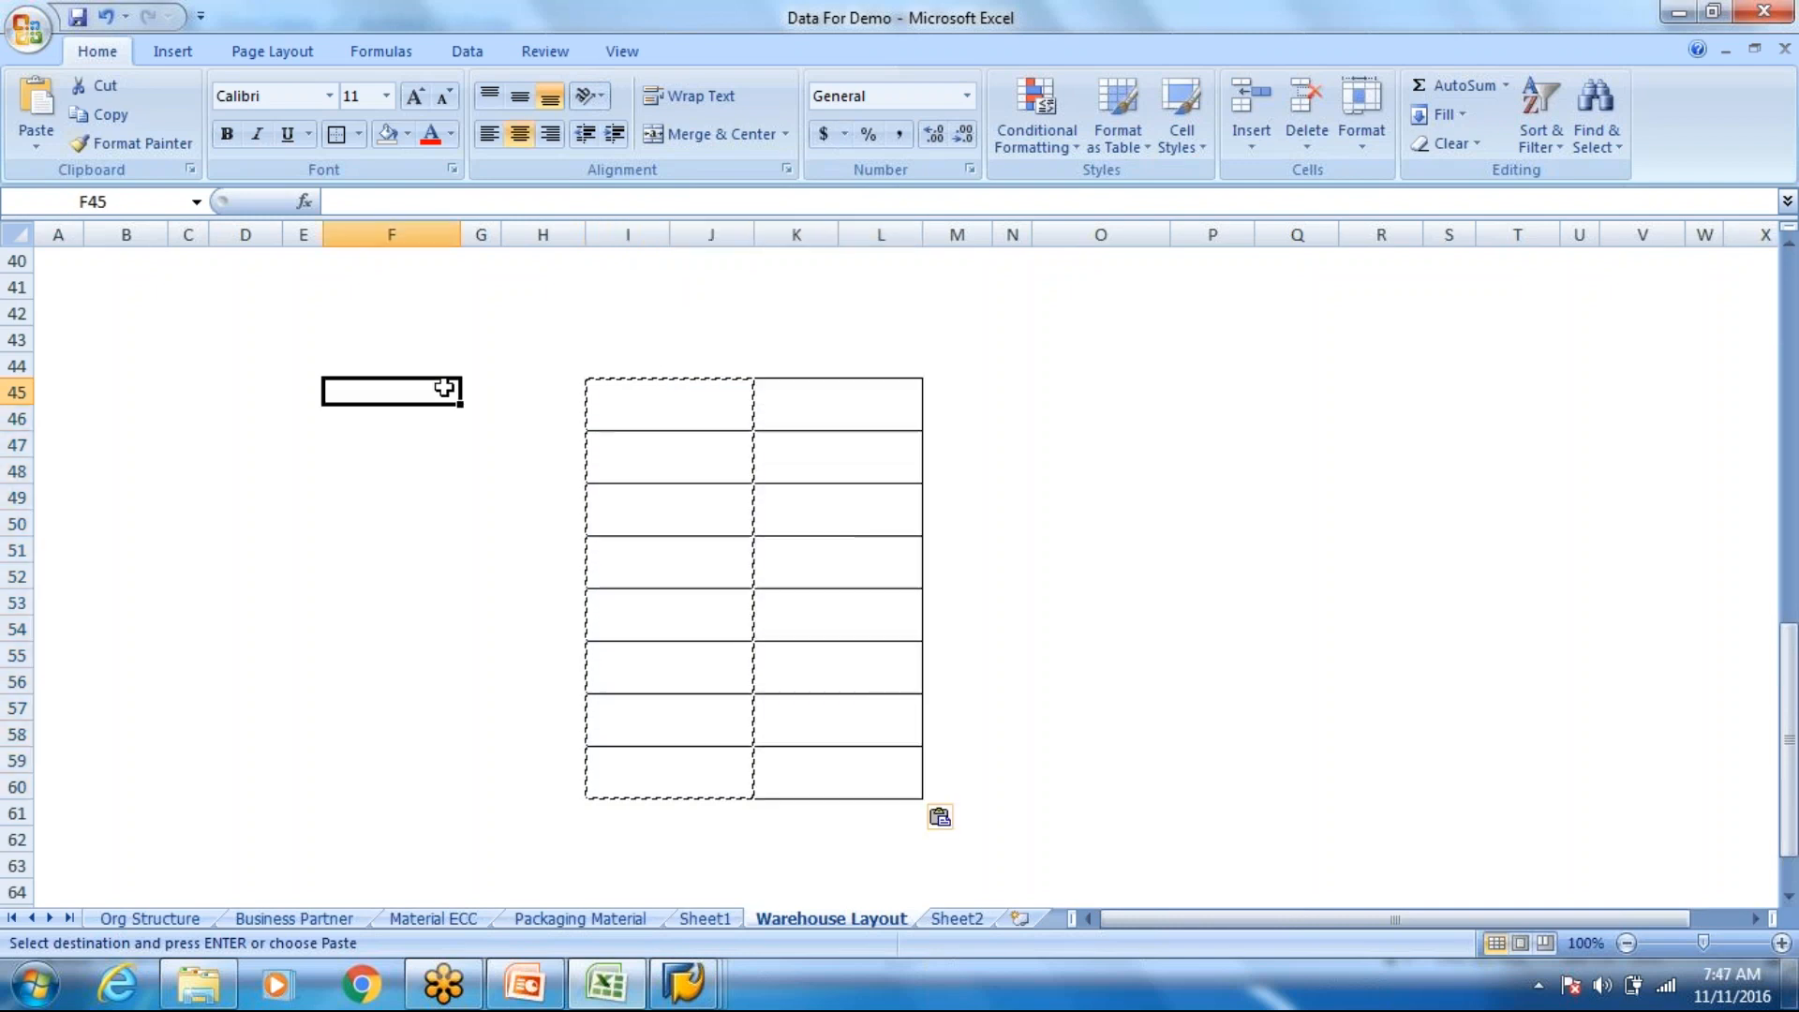
click(465, 390)
click(450, 389)
click(477, 390)
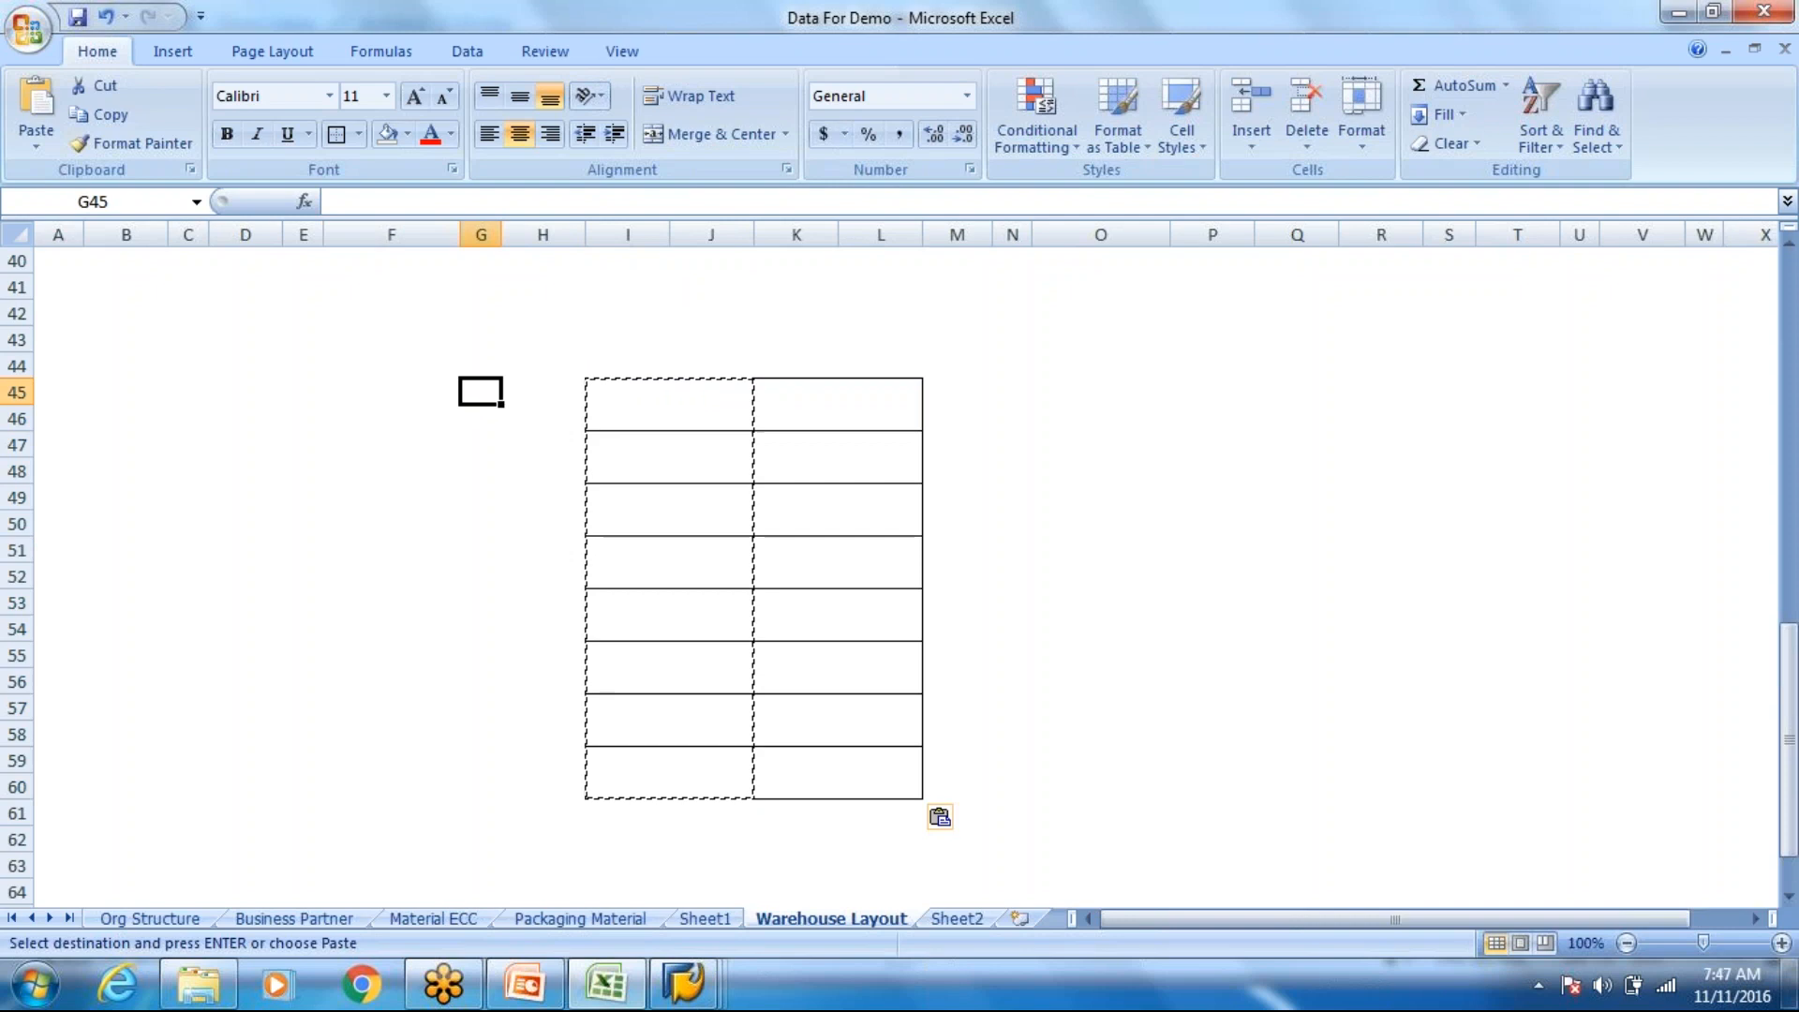
key(ctrl+v)
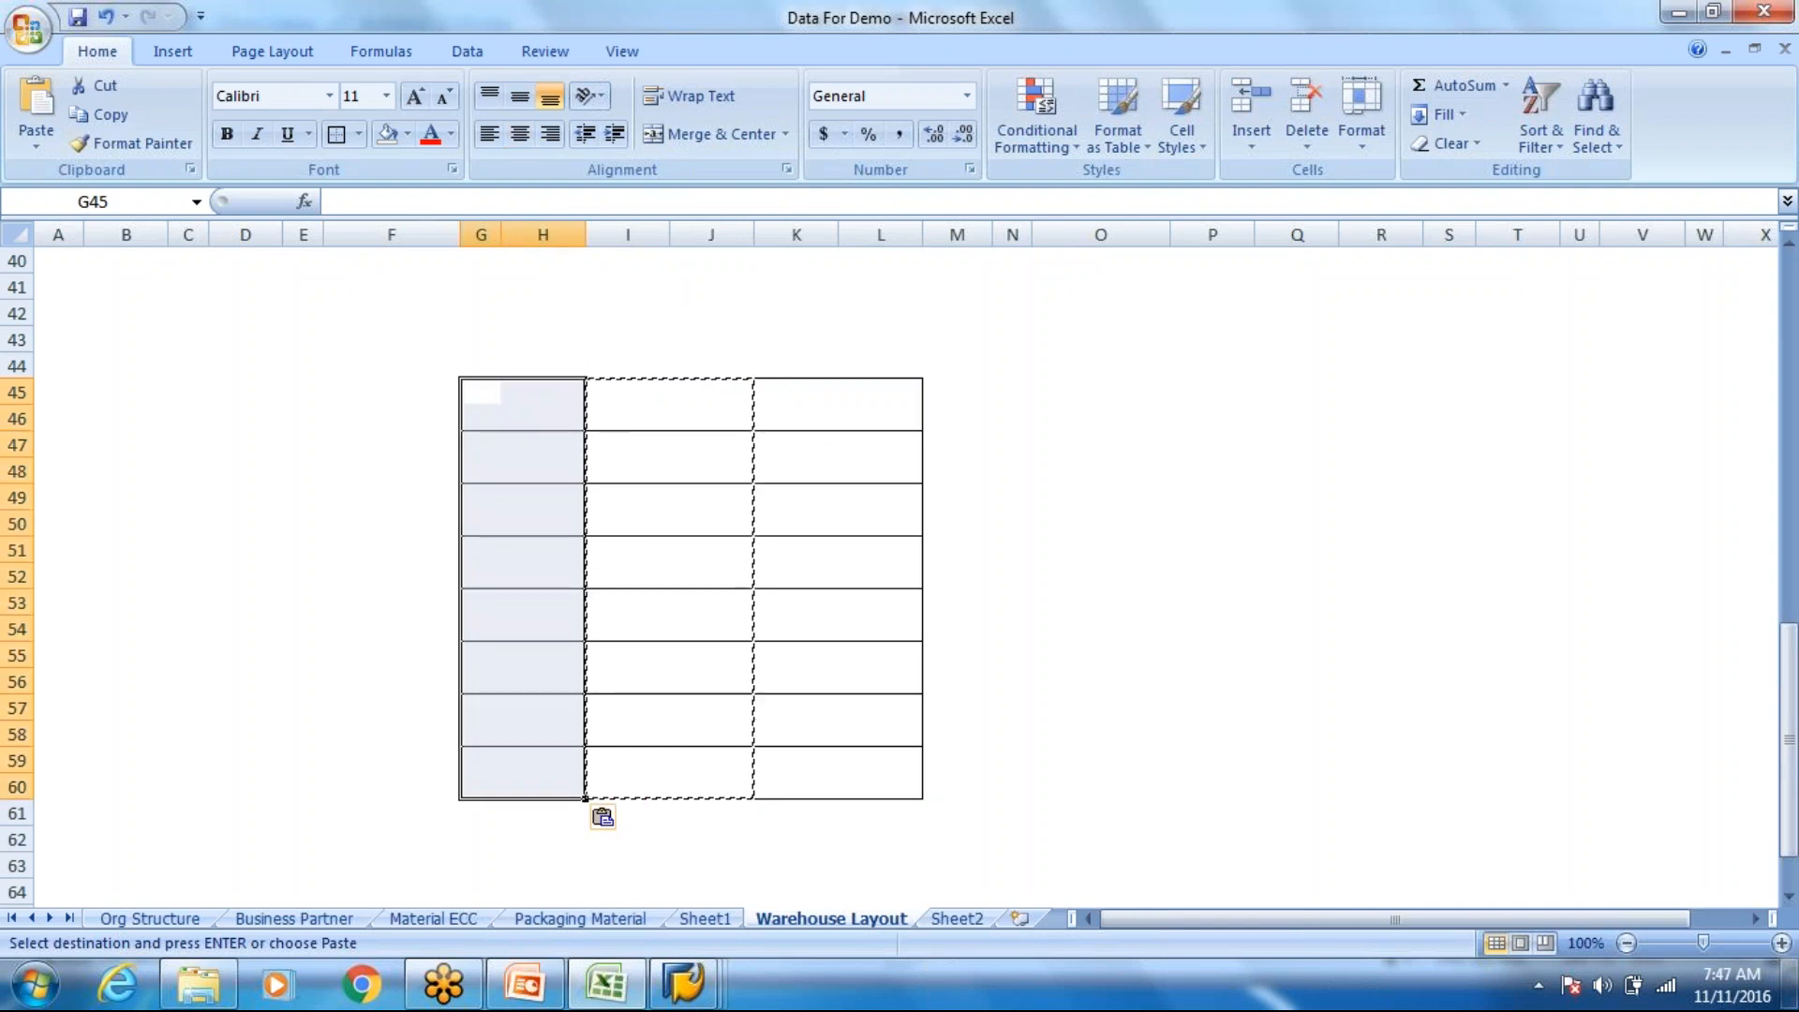
Step: Widen the grid with two more pasted copies of the box column, starting at M45 and O45
click(960, 382)
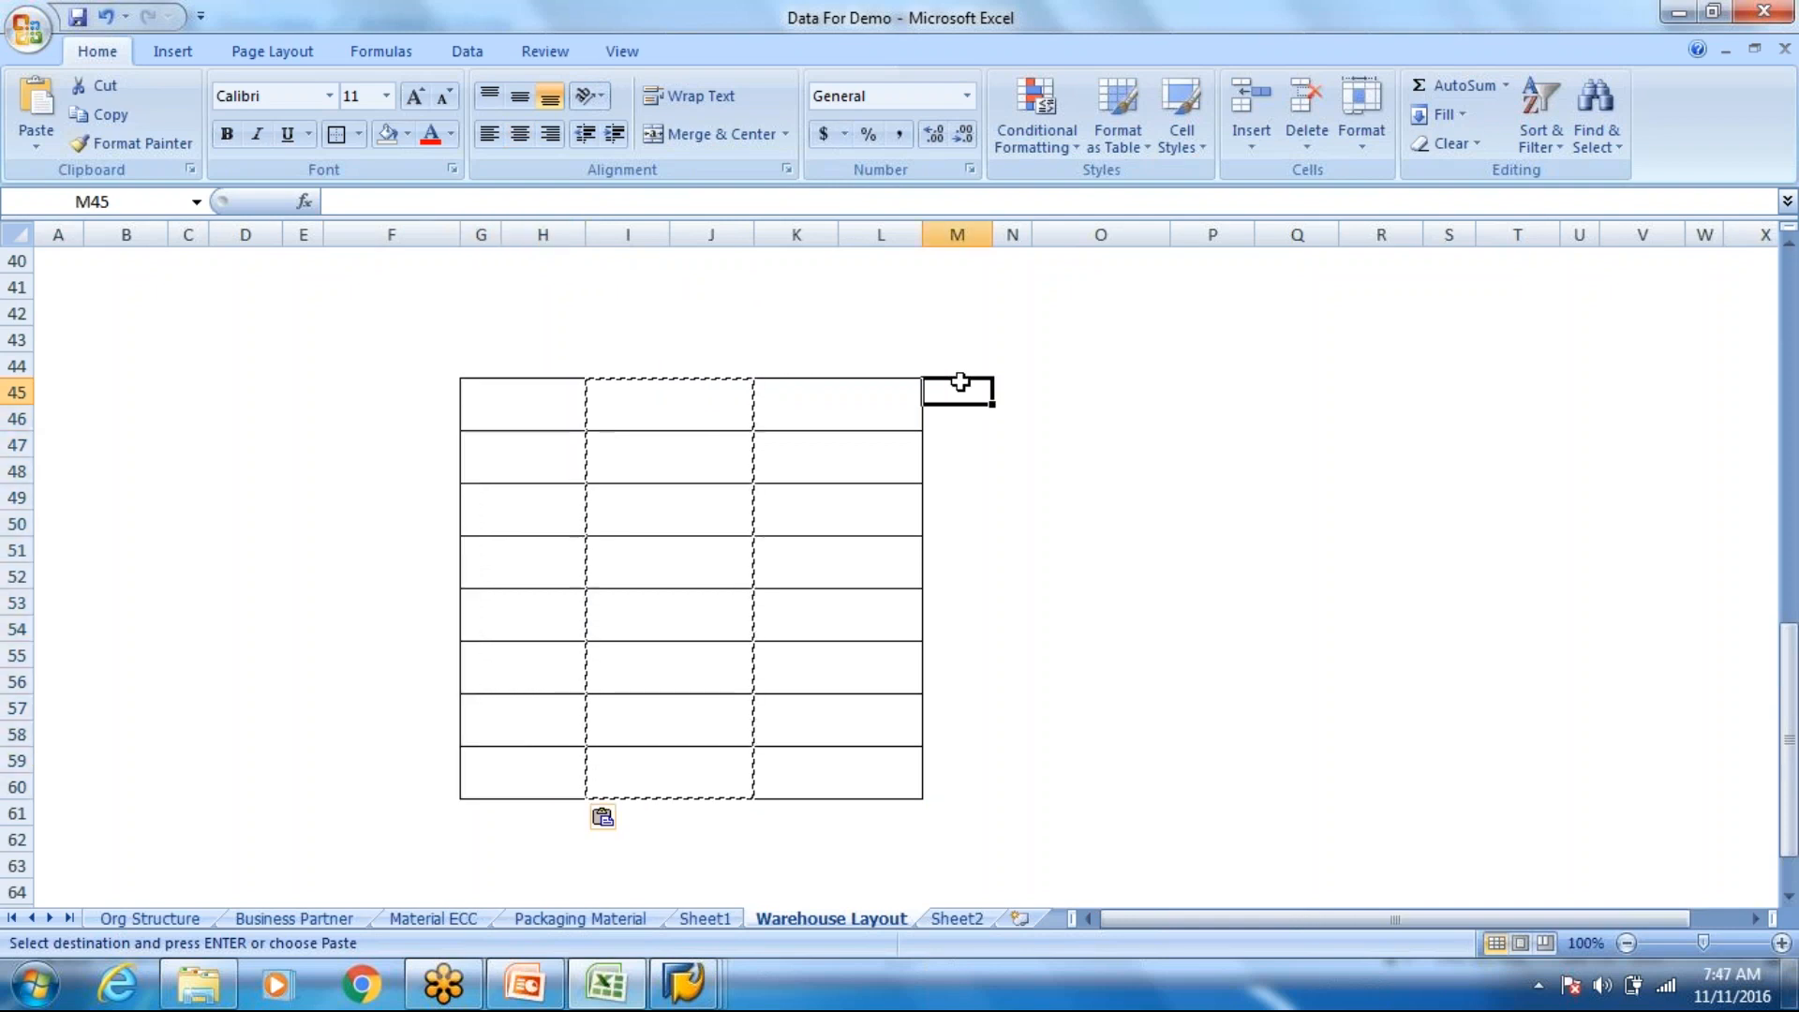
key(ctrl+v)
click(1081, 409)
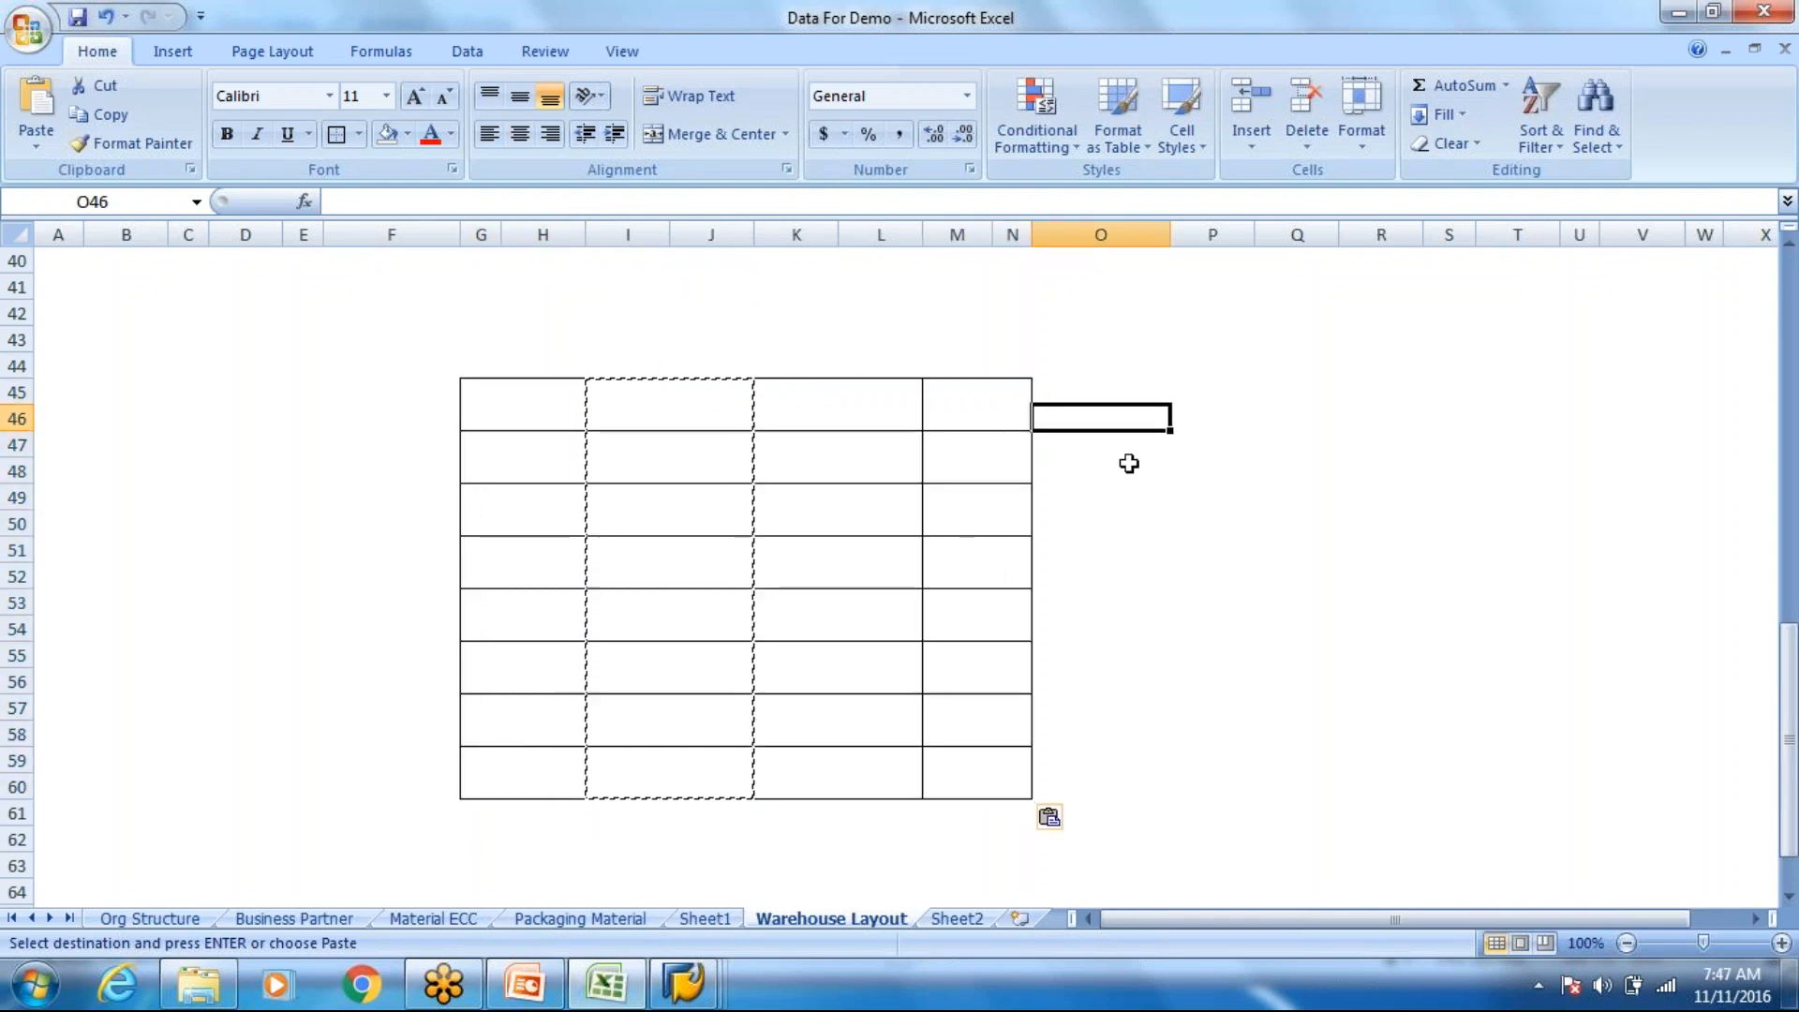
click(1065, 393)
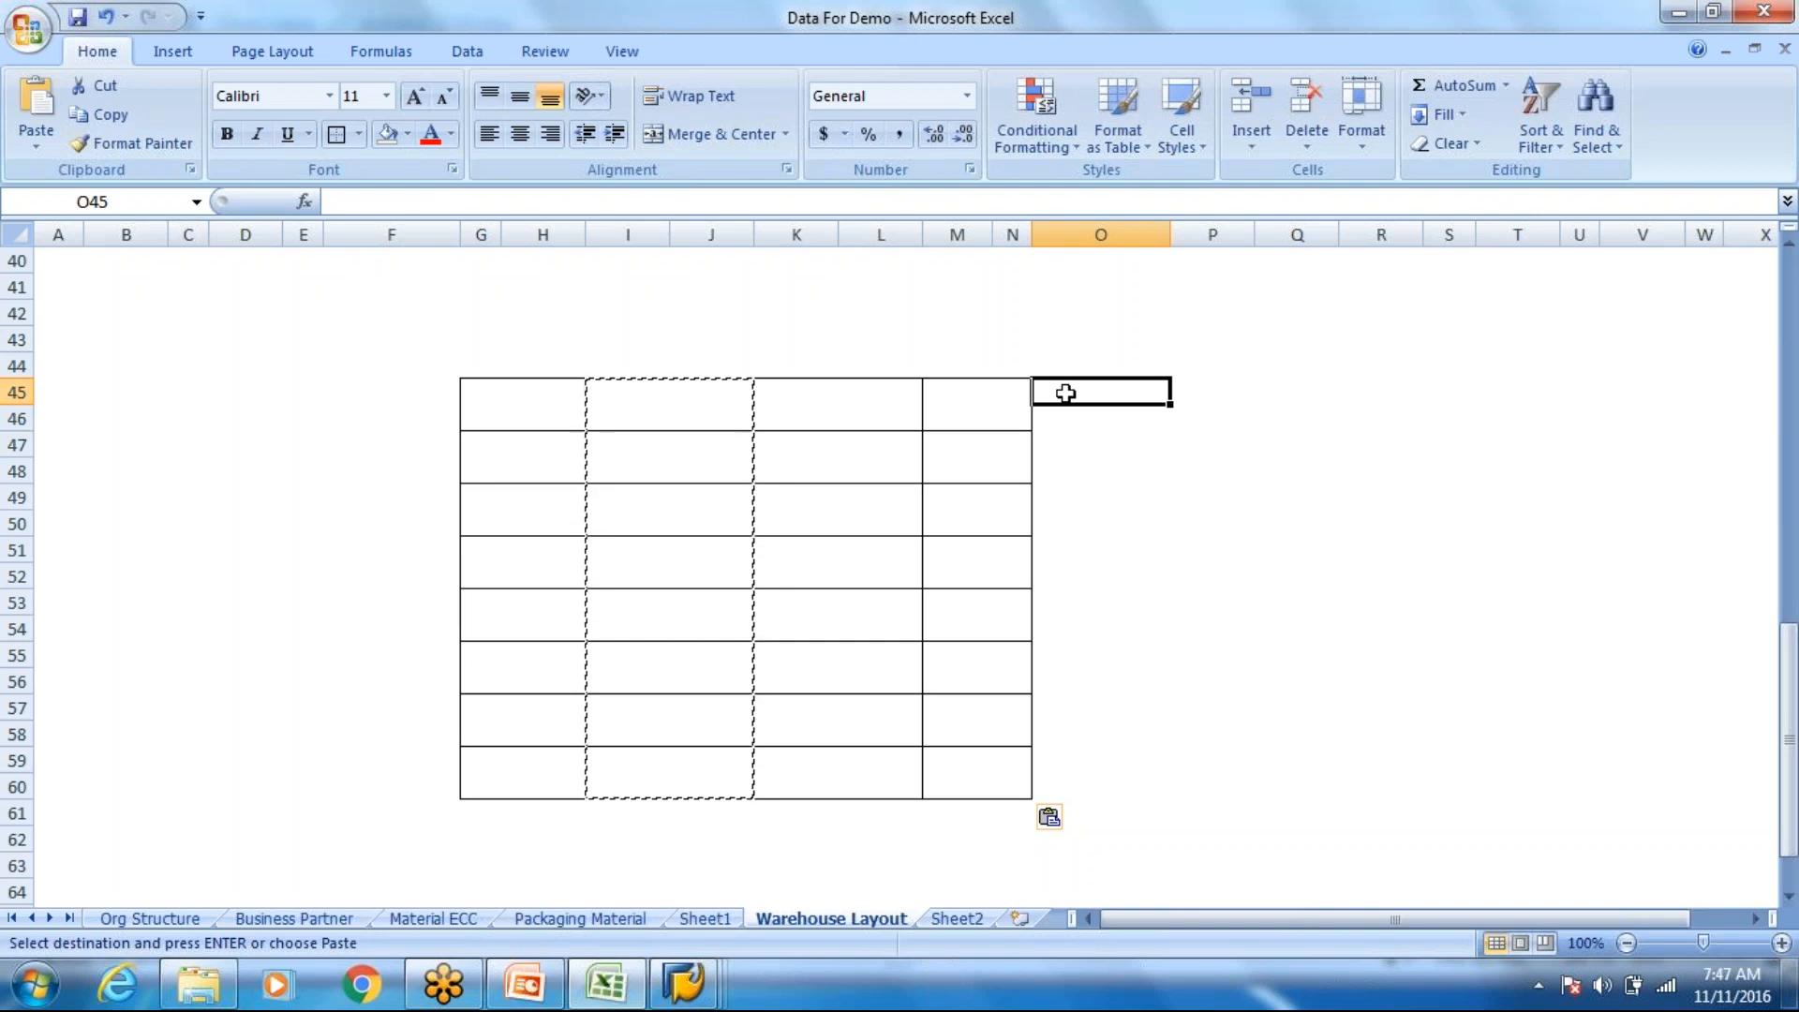
key(ctrl+v)
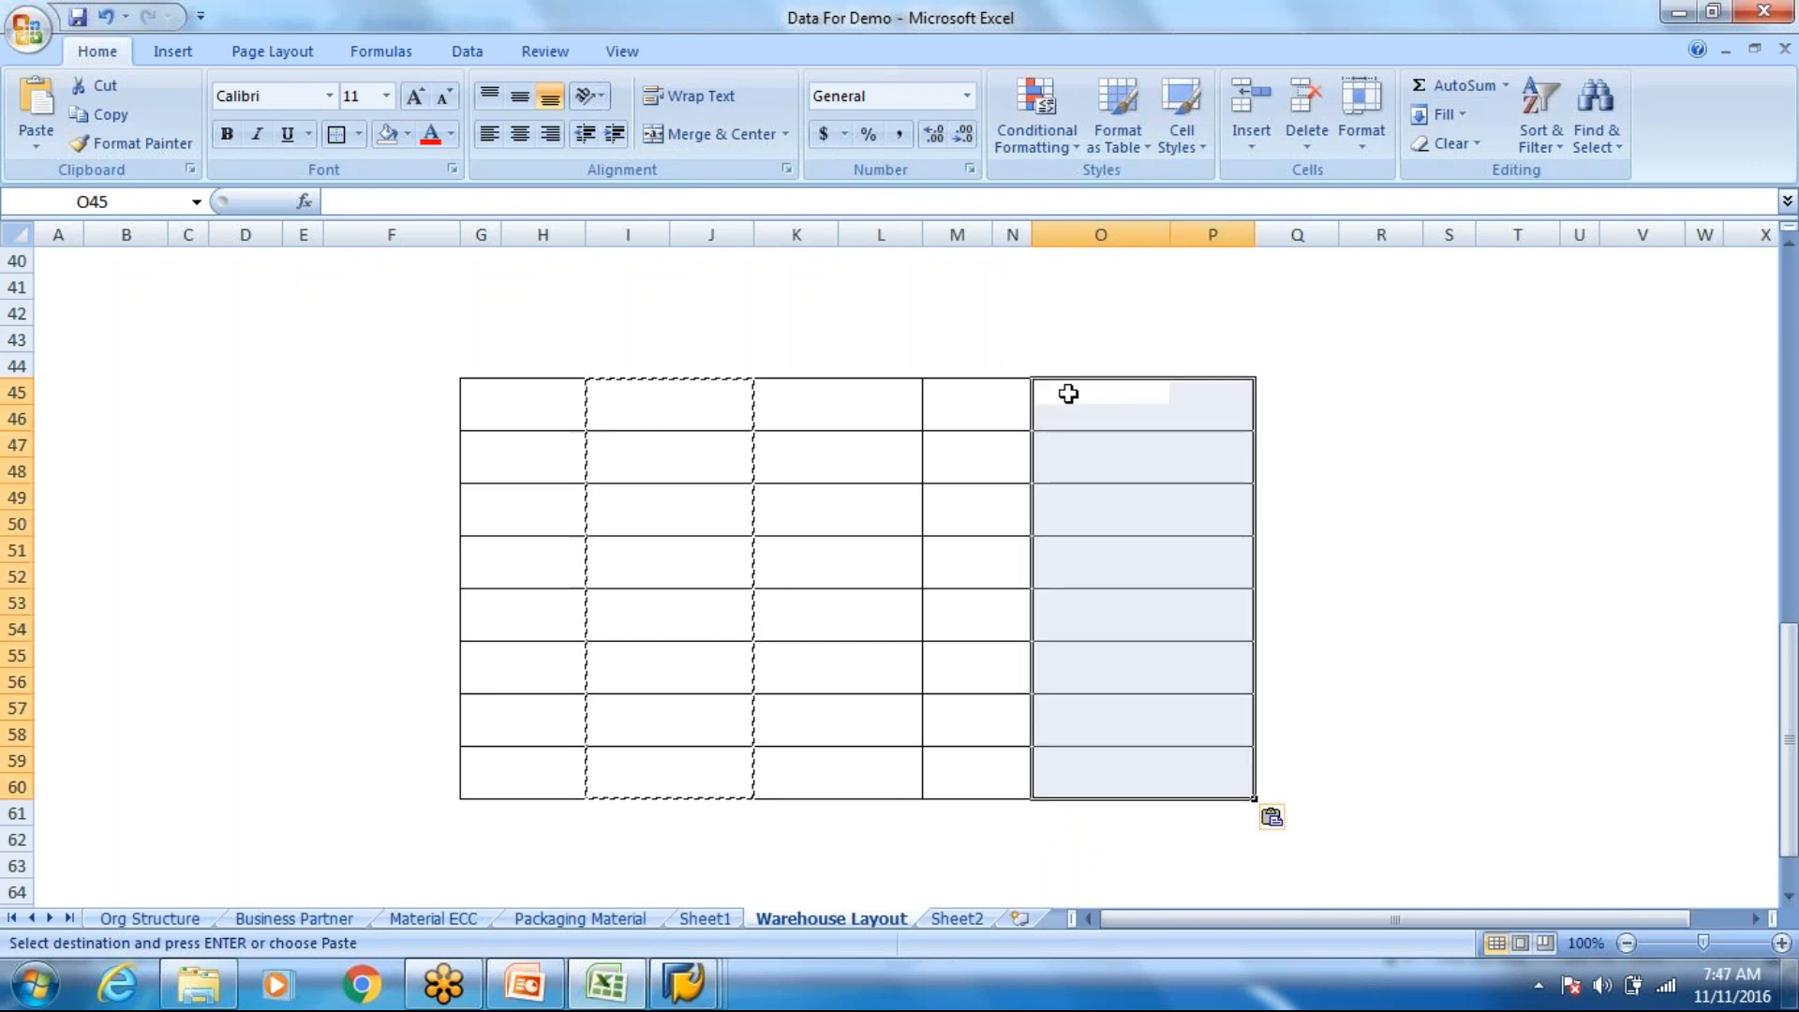
Step: Outline cells R45:R60 with outside borders to start a second, separate column
drag(1375, 375, 1439, 785)
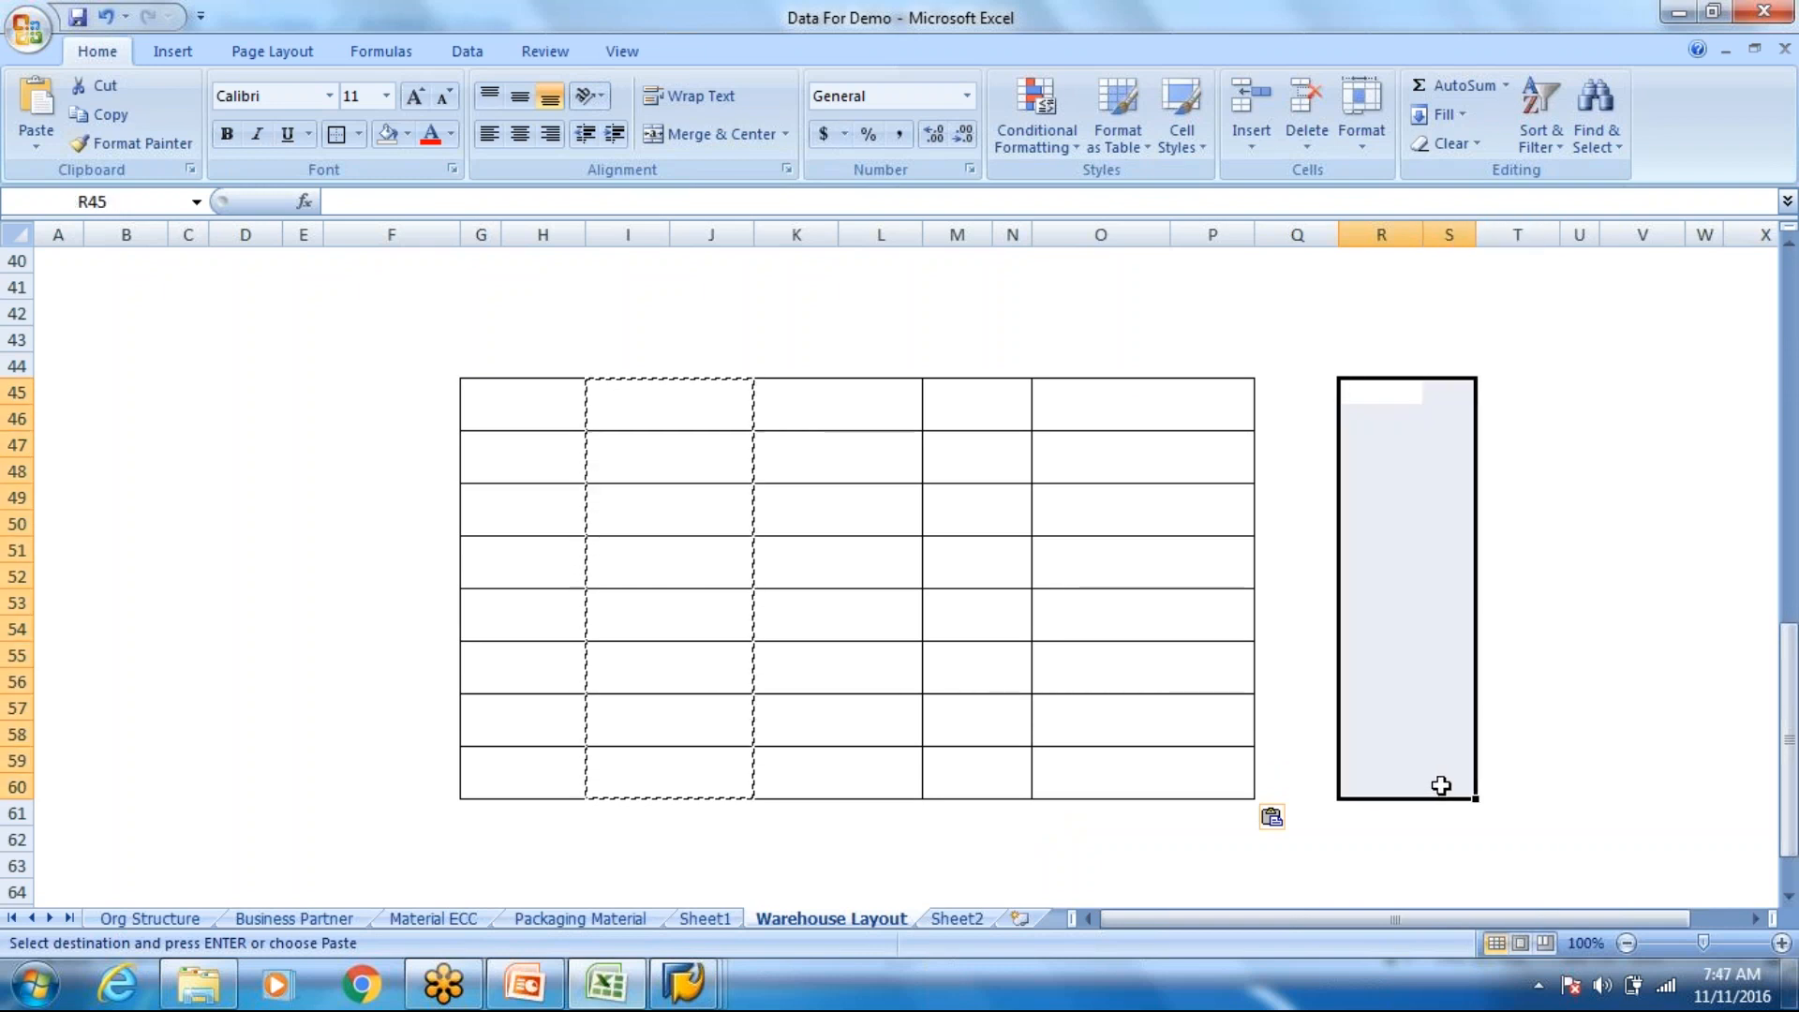
key(shift+Left)
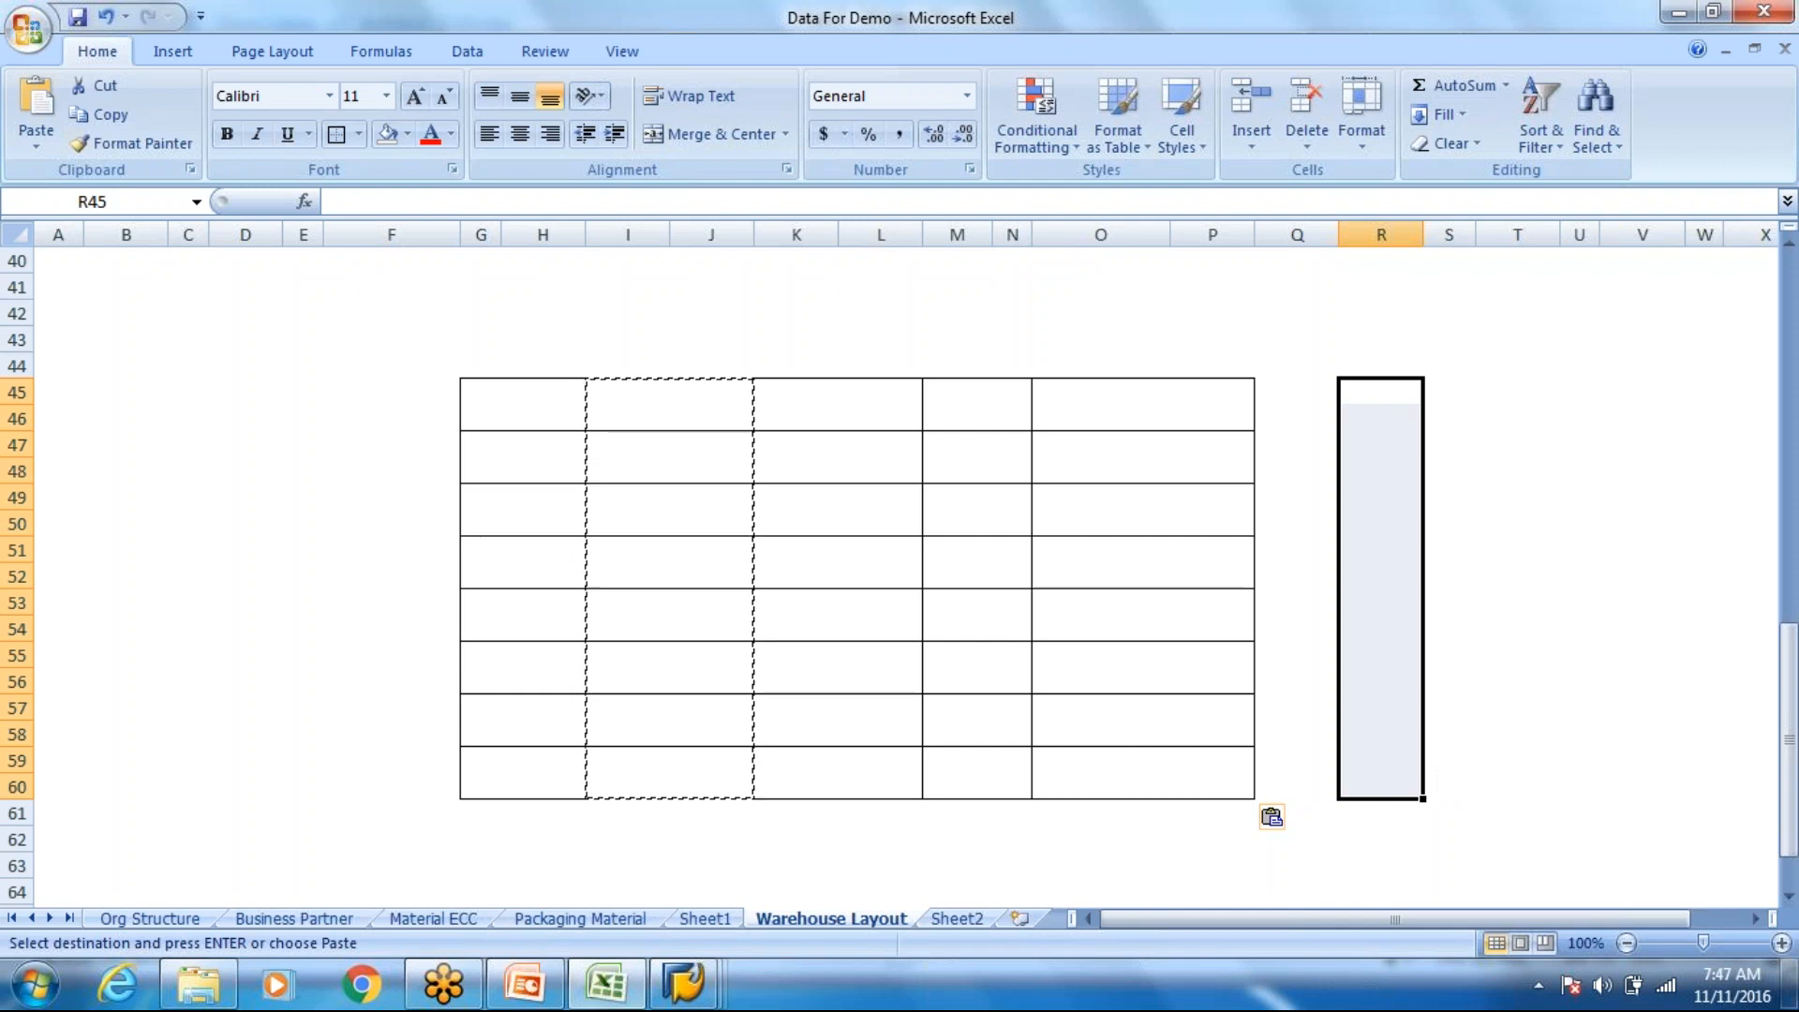
click(336, 134)
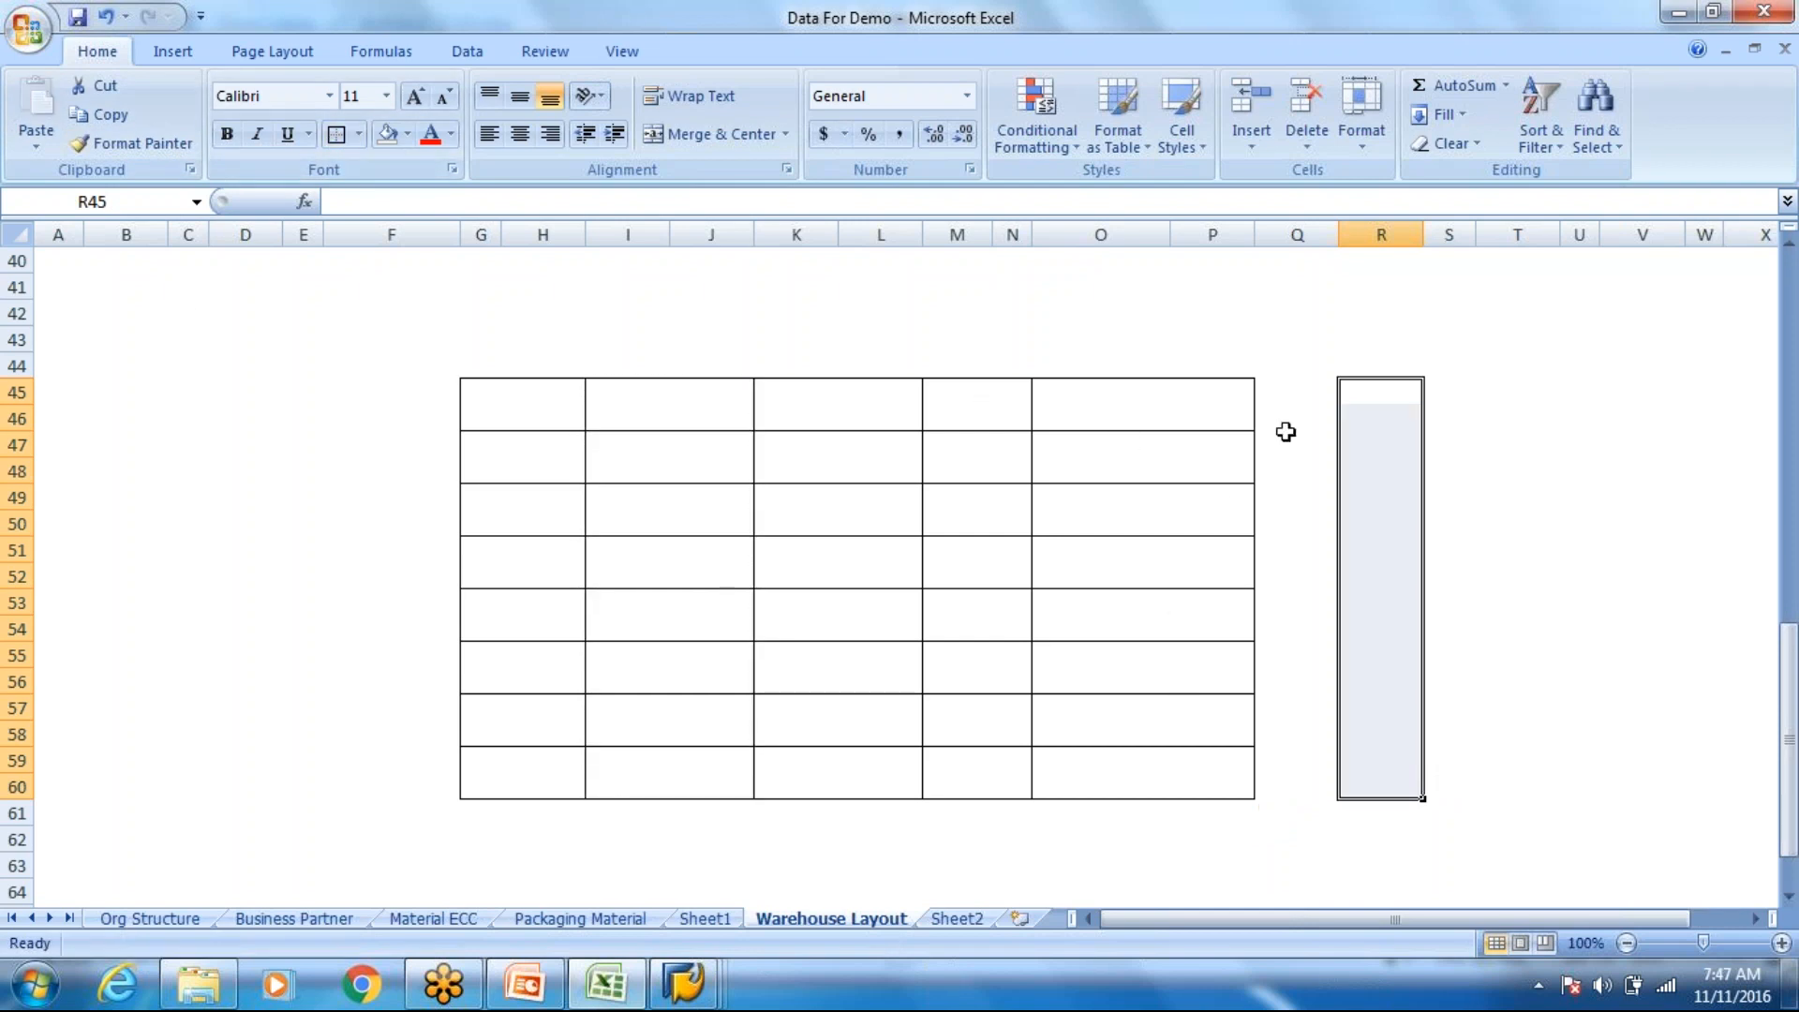
Step: Divide the R45:R60 column into boxes by applying outside borders to R47:R48, R53:R54 and R57:R58
drag(1363, 399, 1370, 410)
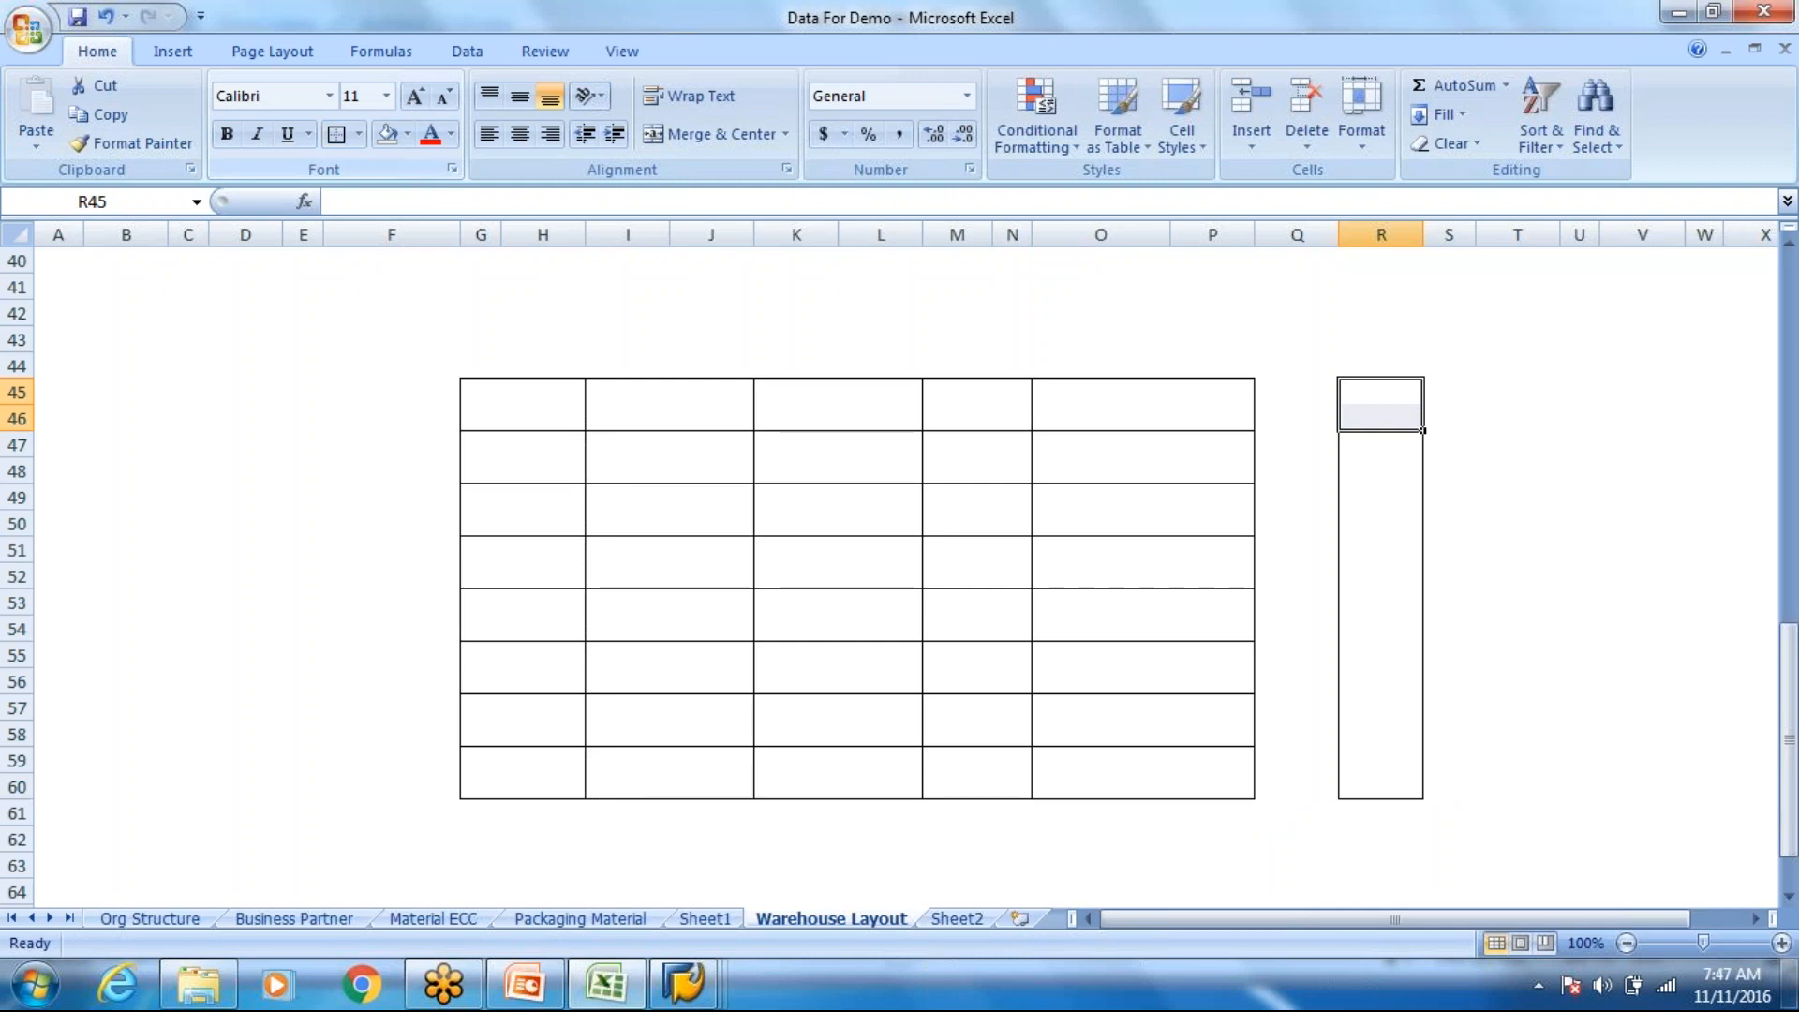
drag(1363, 446, 1335, 463)
click(331, 140)
click(1365, 489)
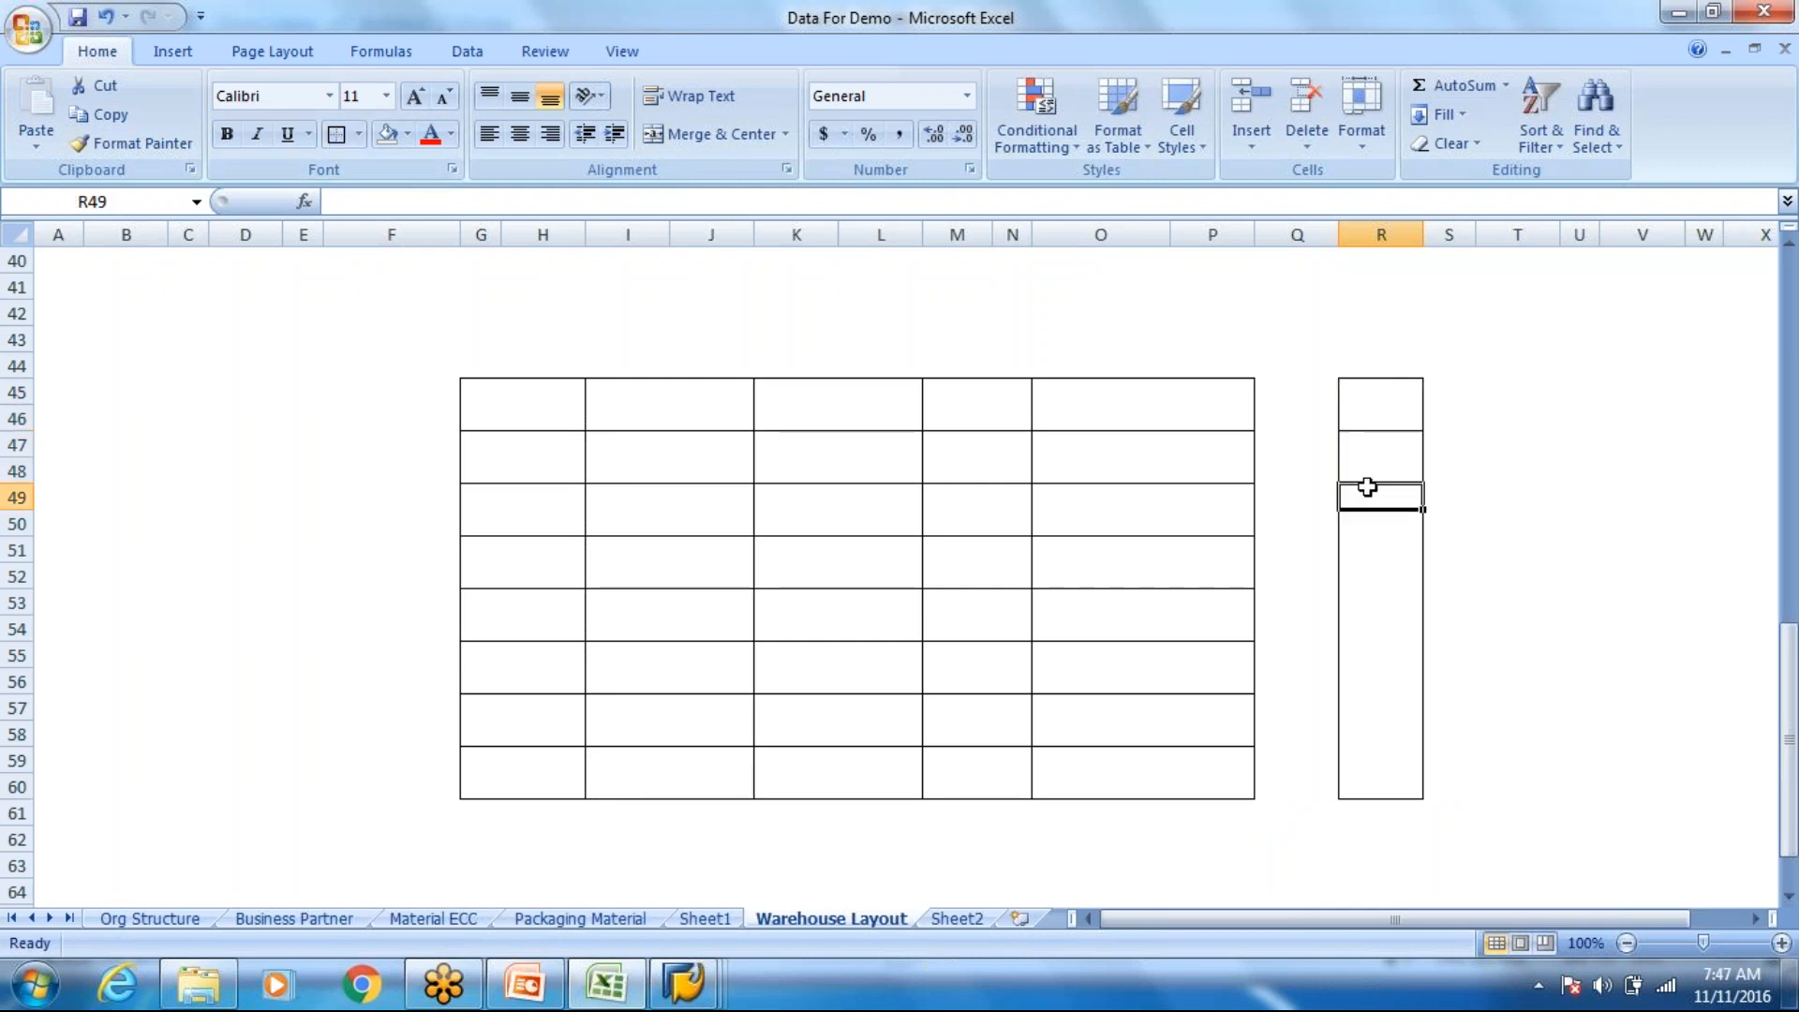
drag(1373, 512, 1349, 515)
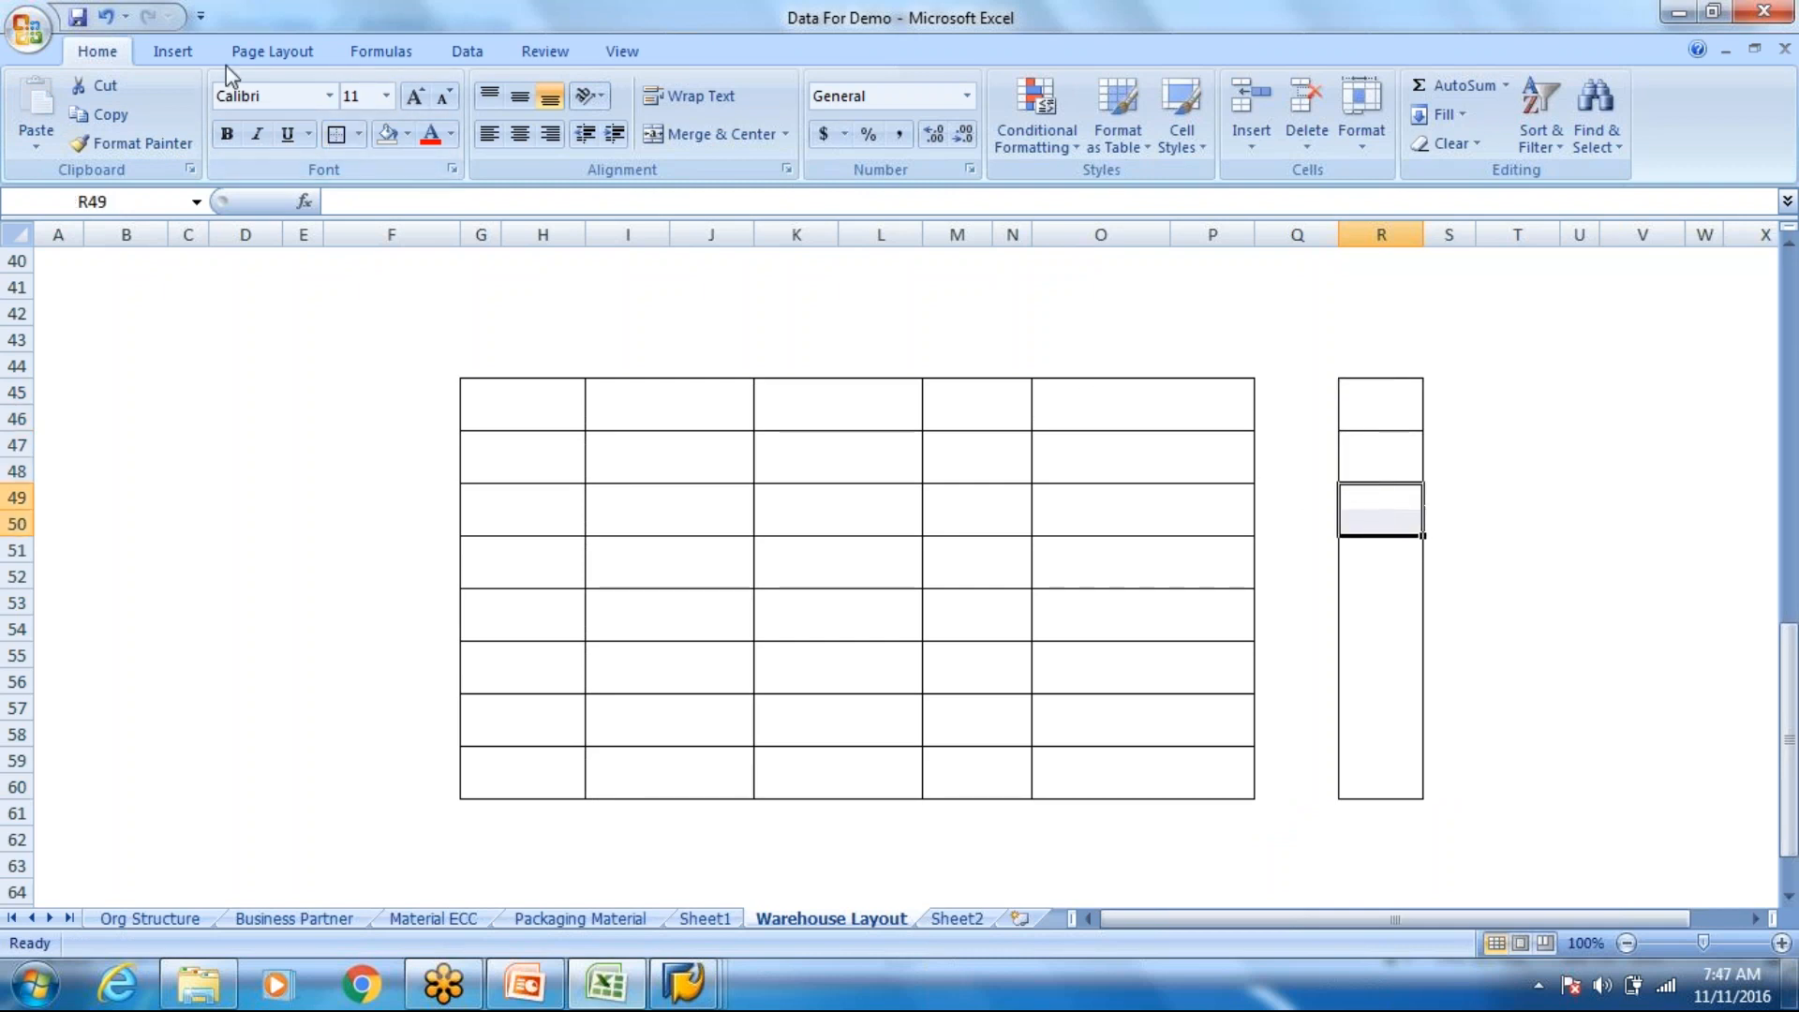
click(1369, 600)
drag(1370, 600, 1371, 628)
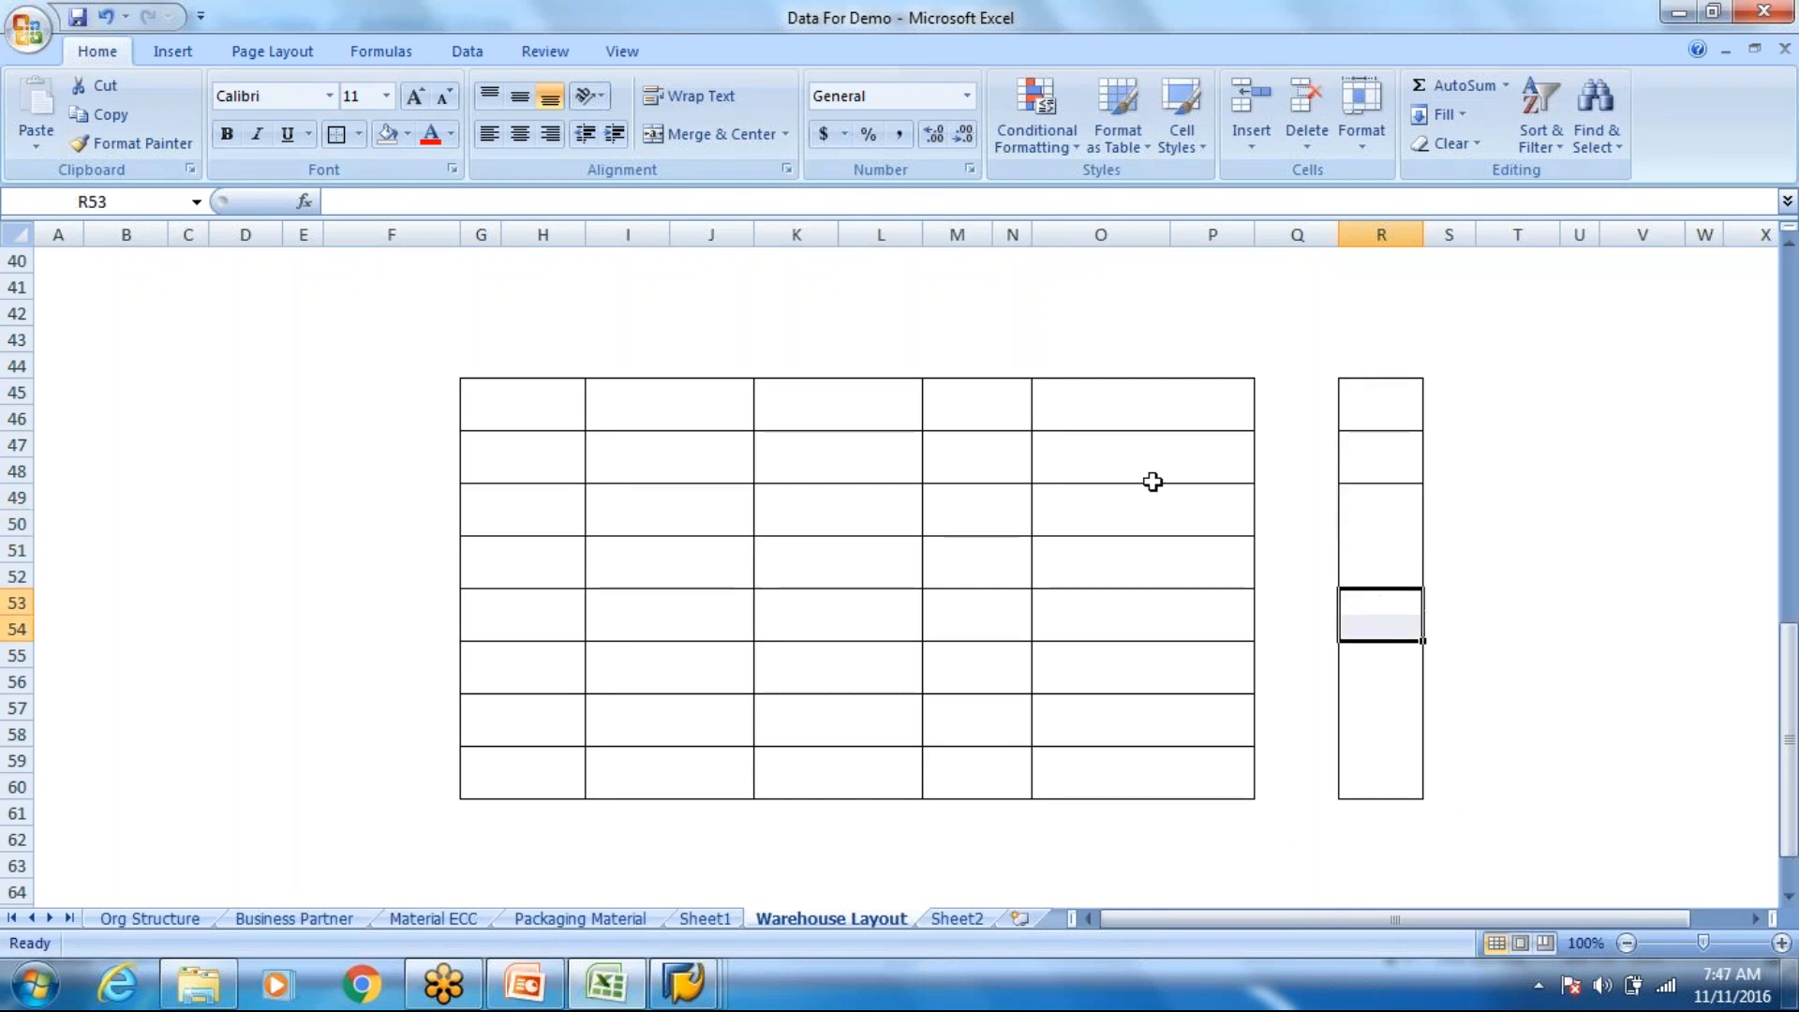
click(337, 137)
drag(1366, 704, 1373, 731)
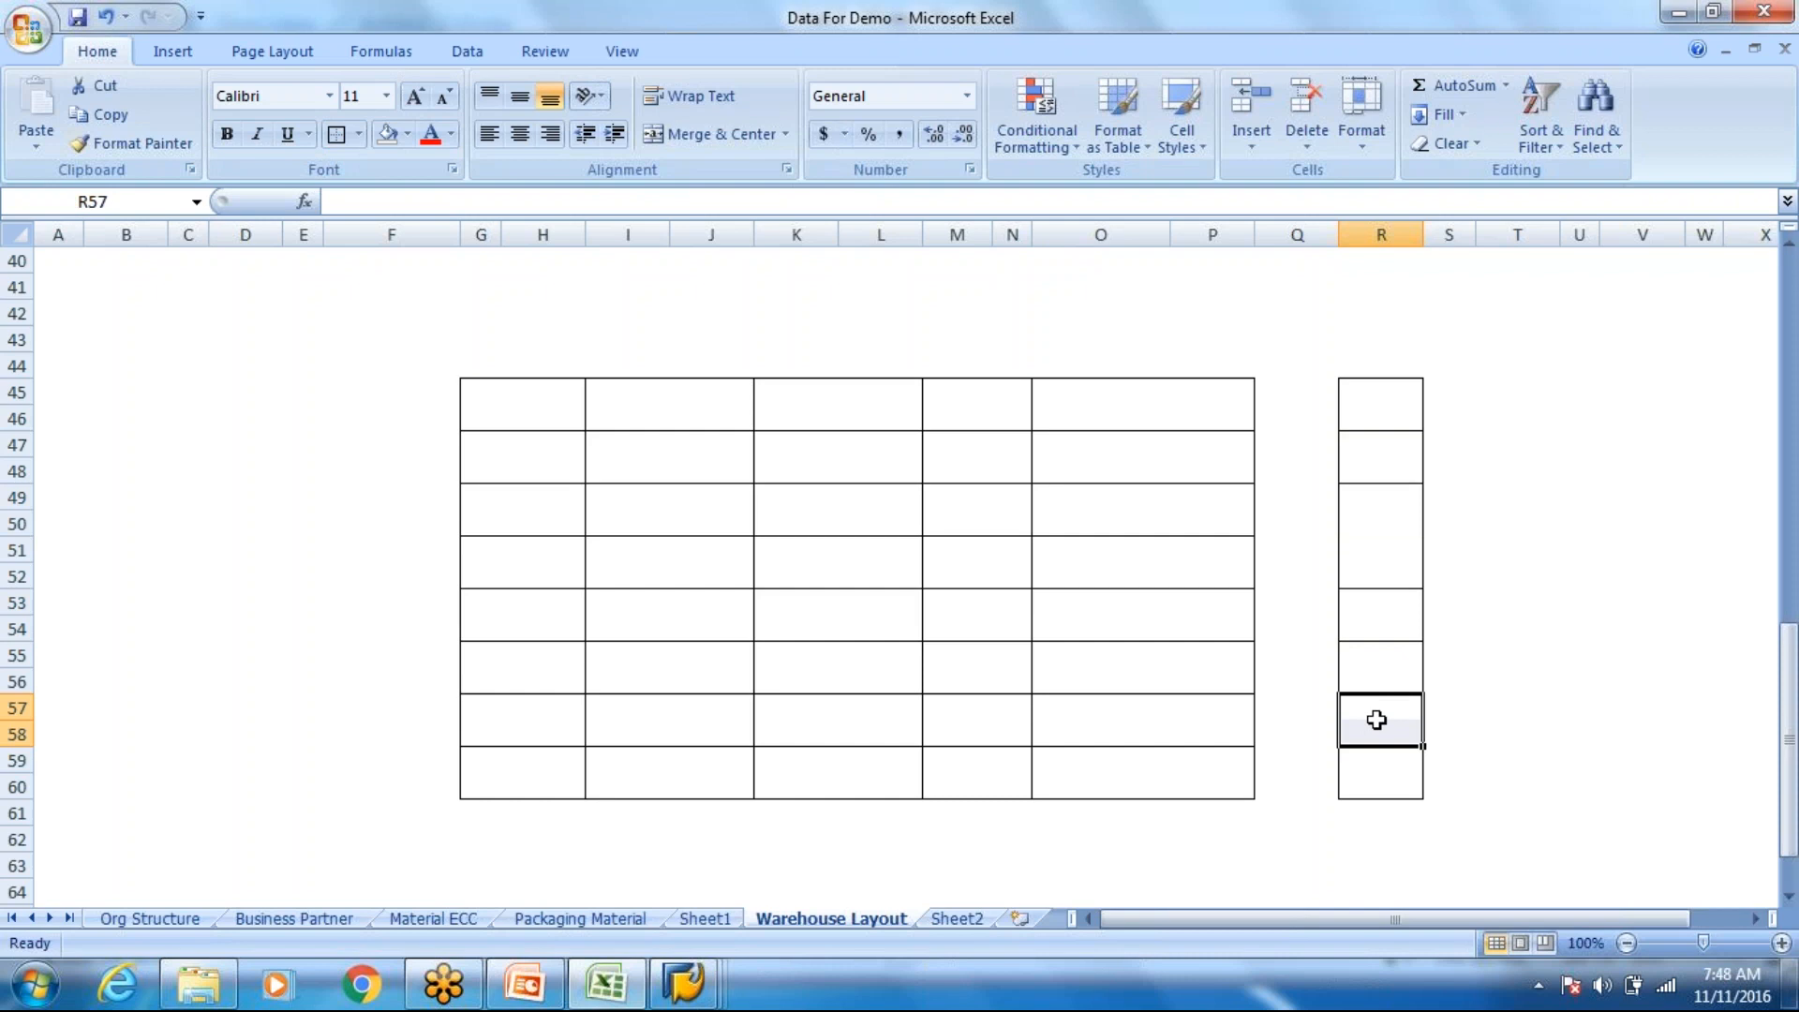
click(335, 138)
Step: Copy the divided column R45:R60 and paste it at S45, T45, U45 and V45
drag(1369, 393, 1377, 775)
key(ctrl+c)
click(1458, 388)
key(ctrl+v)
click(1508, 386)
key(ctrl+v)
click(1586, 390)
key(ctrl+v)
click(1630, 389)
key(ctrl+v)
click(1188, 505)
Step: Label the narrow grid "Side view" in T42 and the wide grid "Front view" in K43
click(1484, 364)
click(1492, 309)
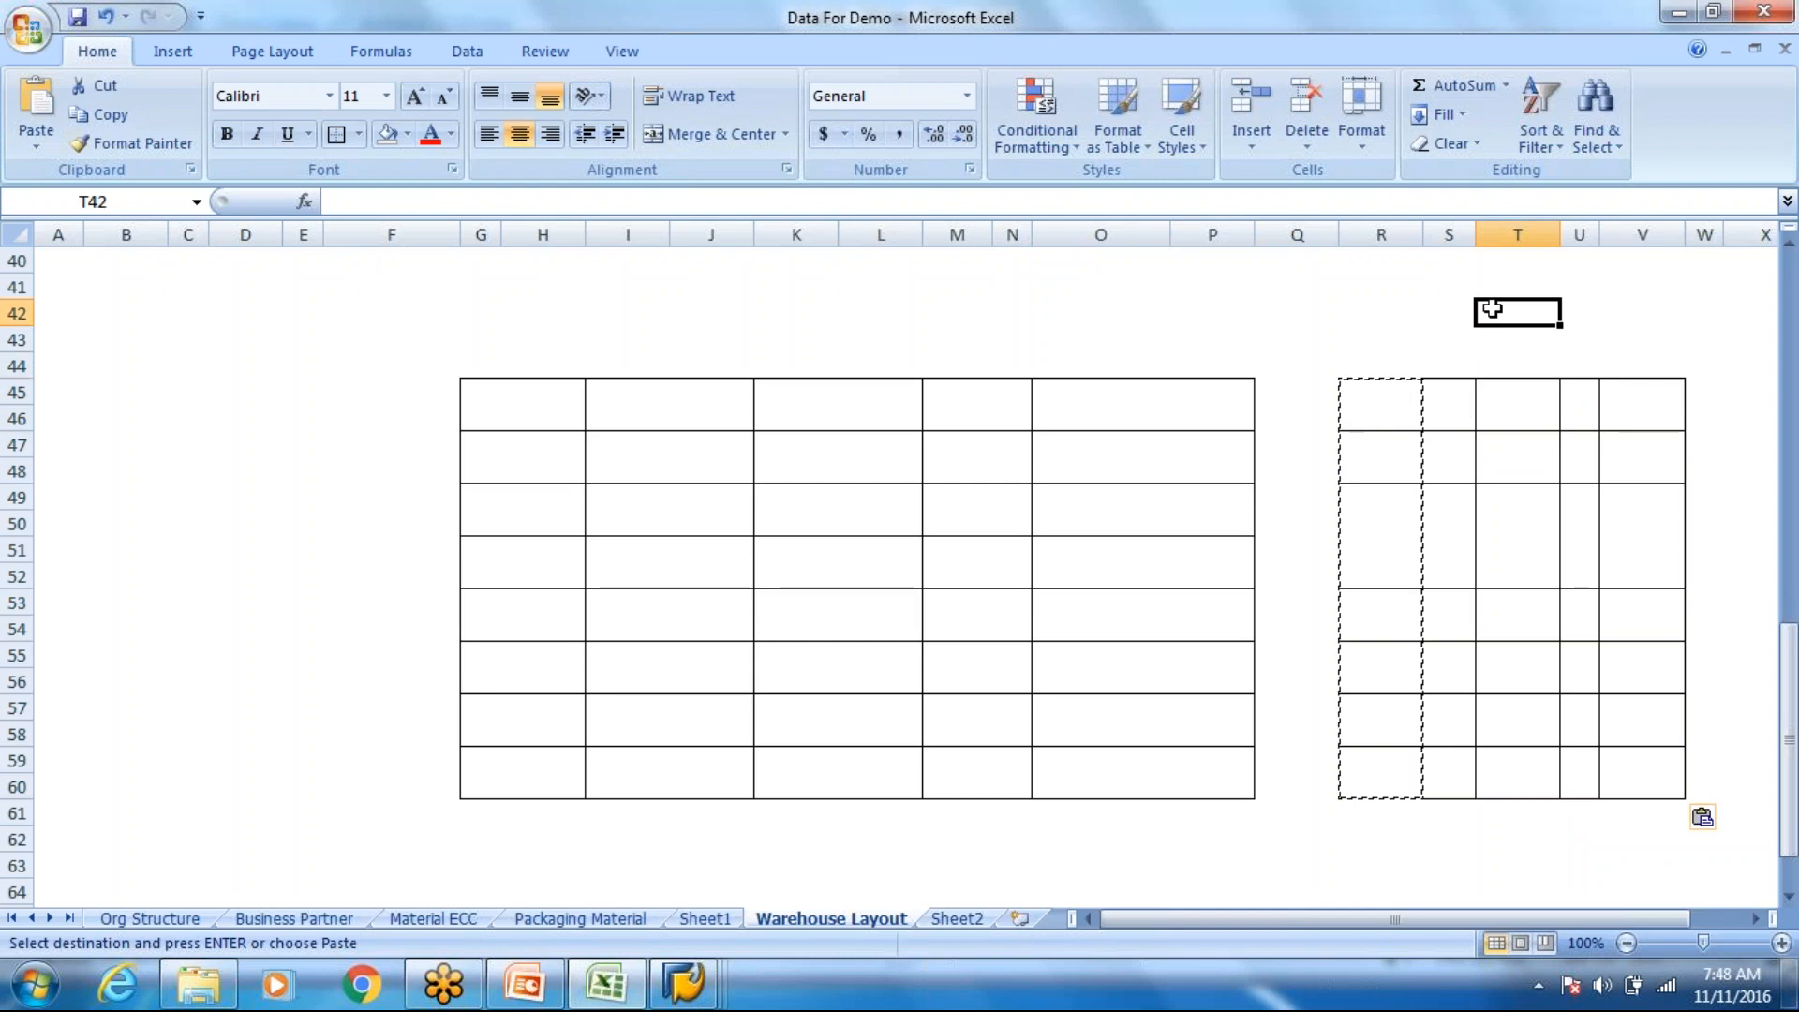
text(Side)
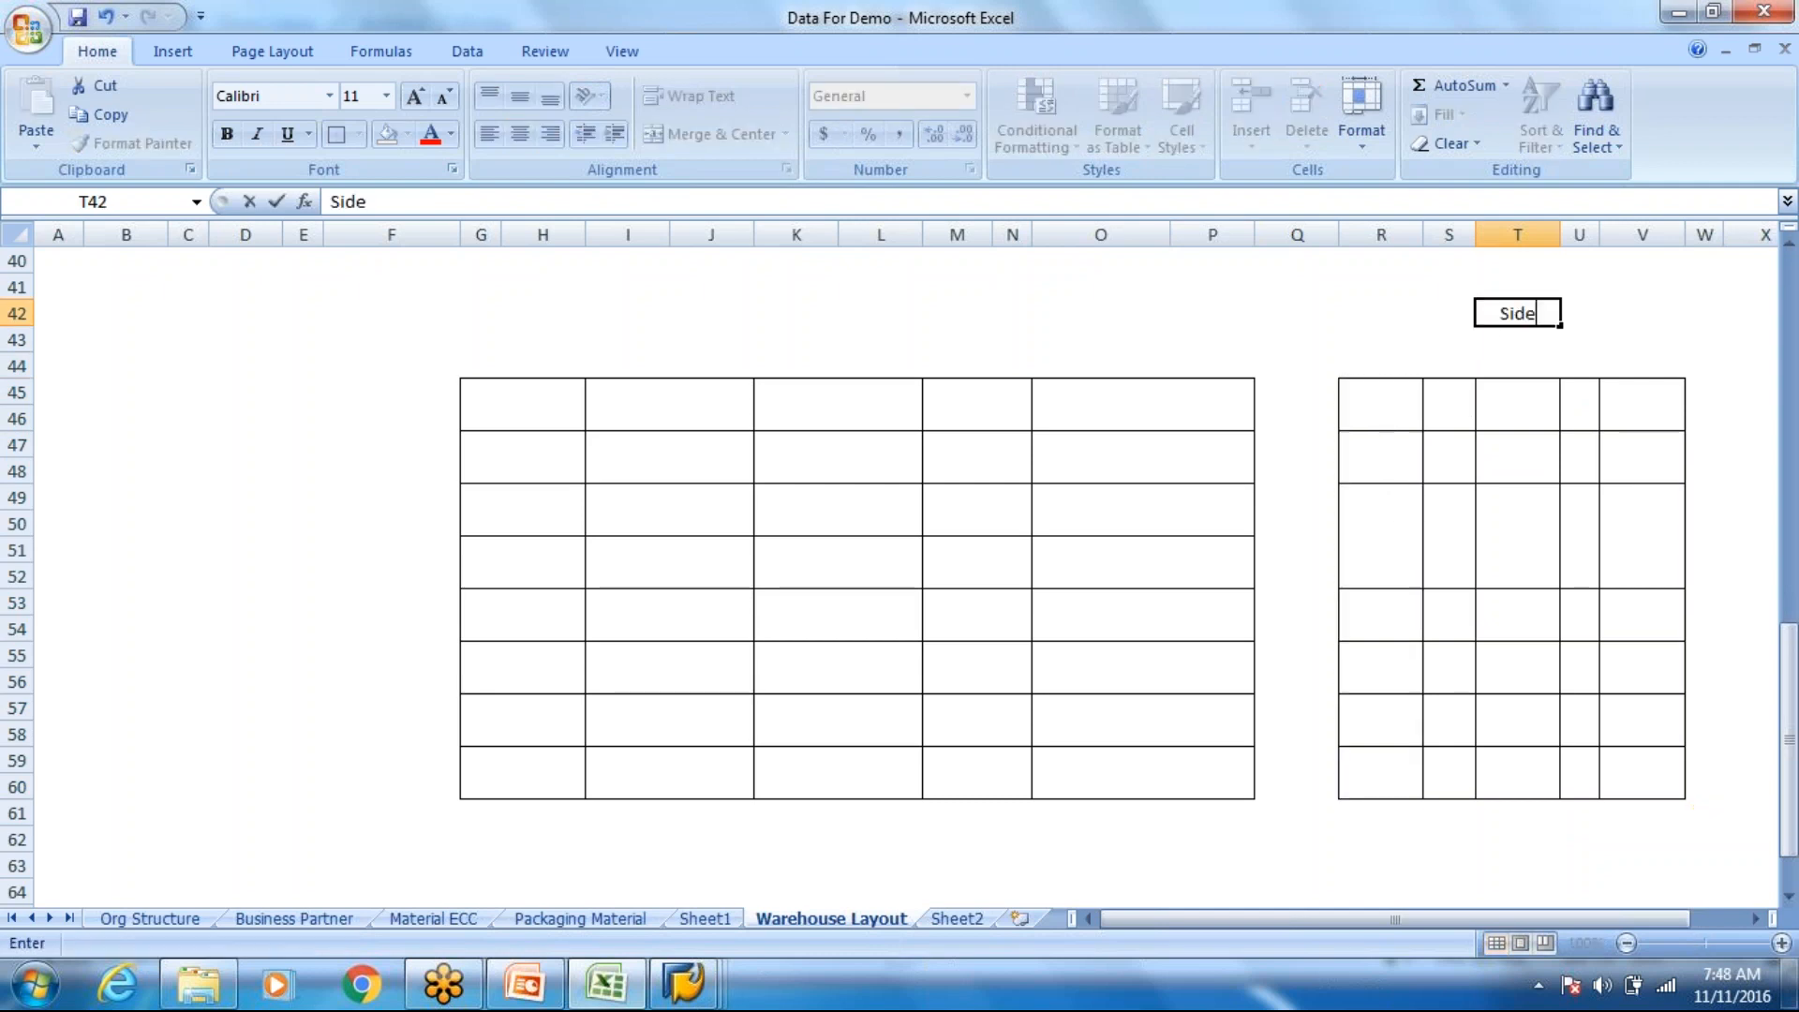
text( view)
click(804, 333)
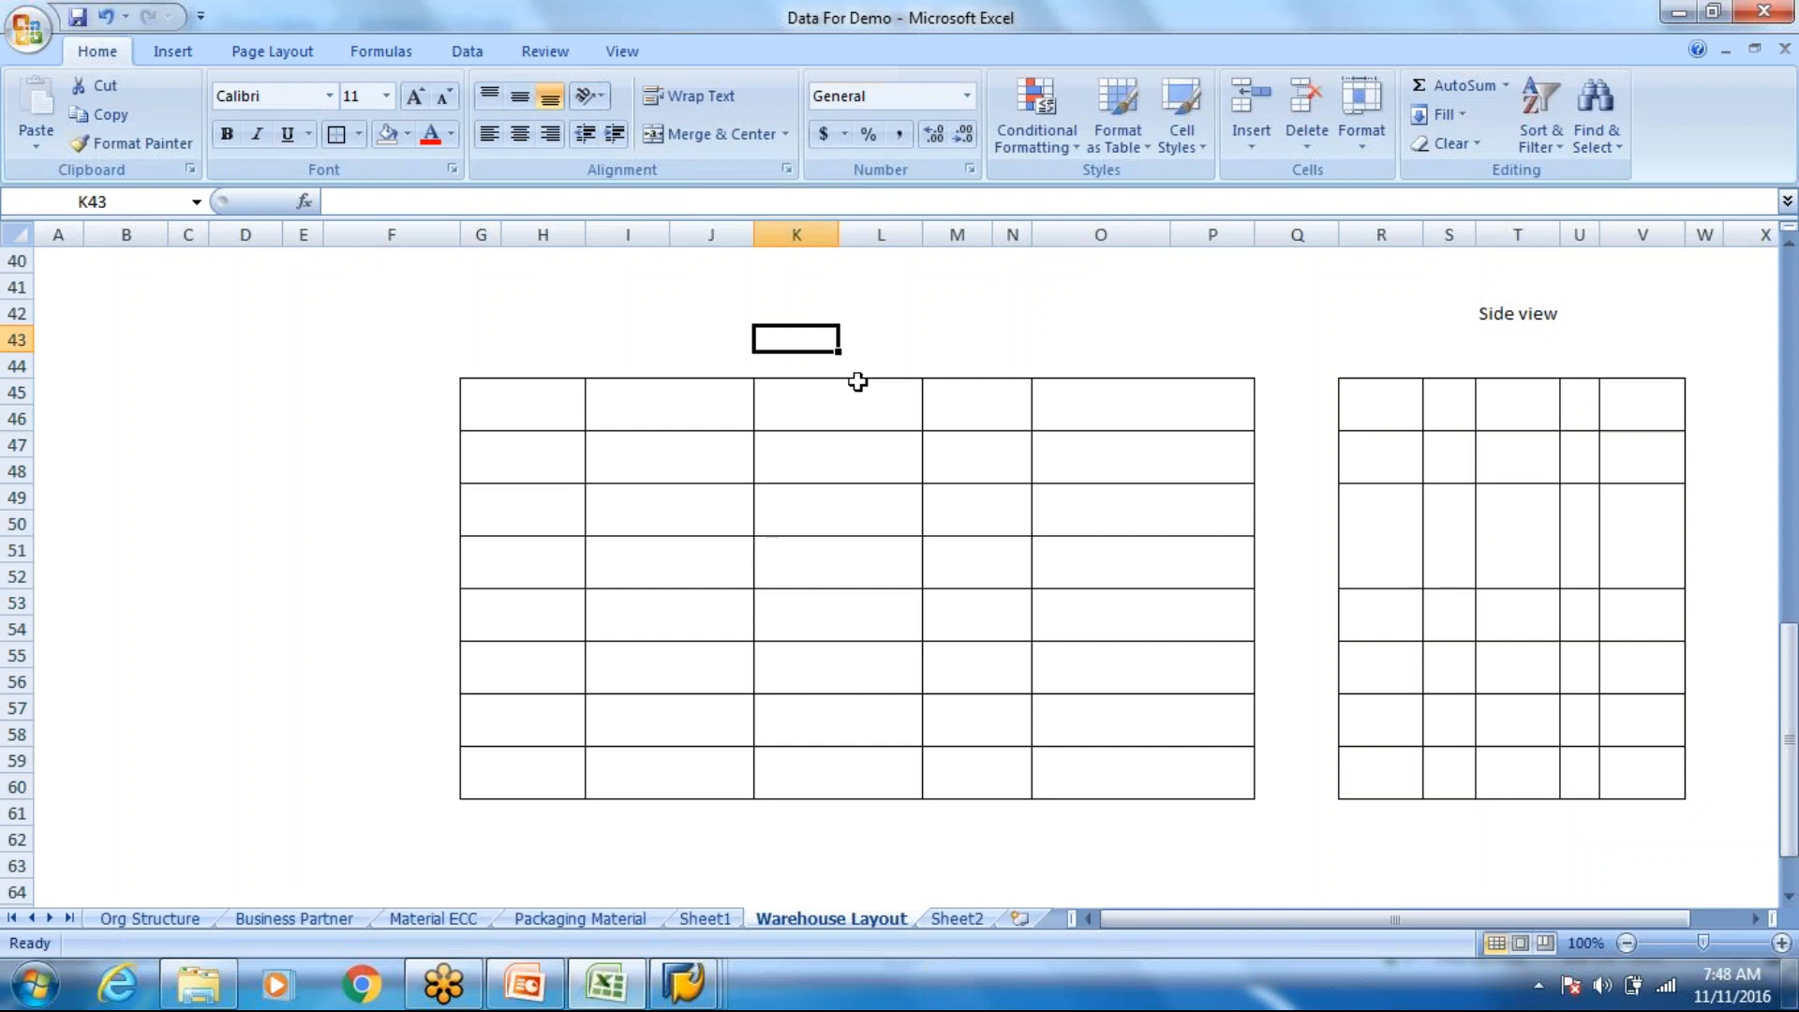
text(T)
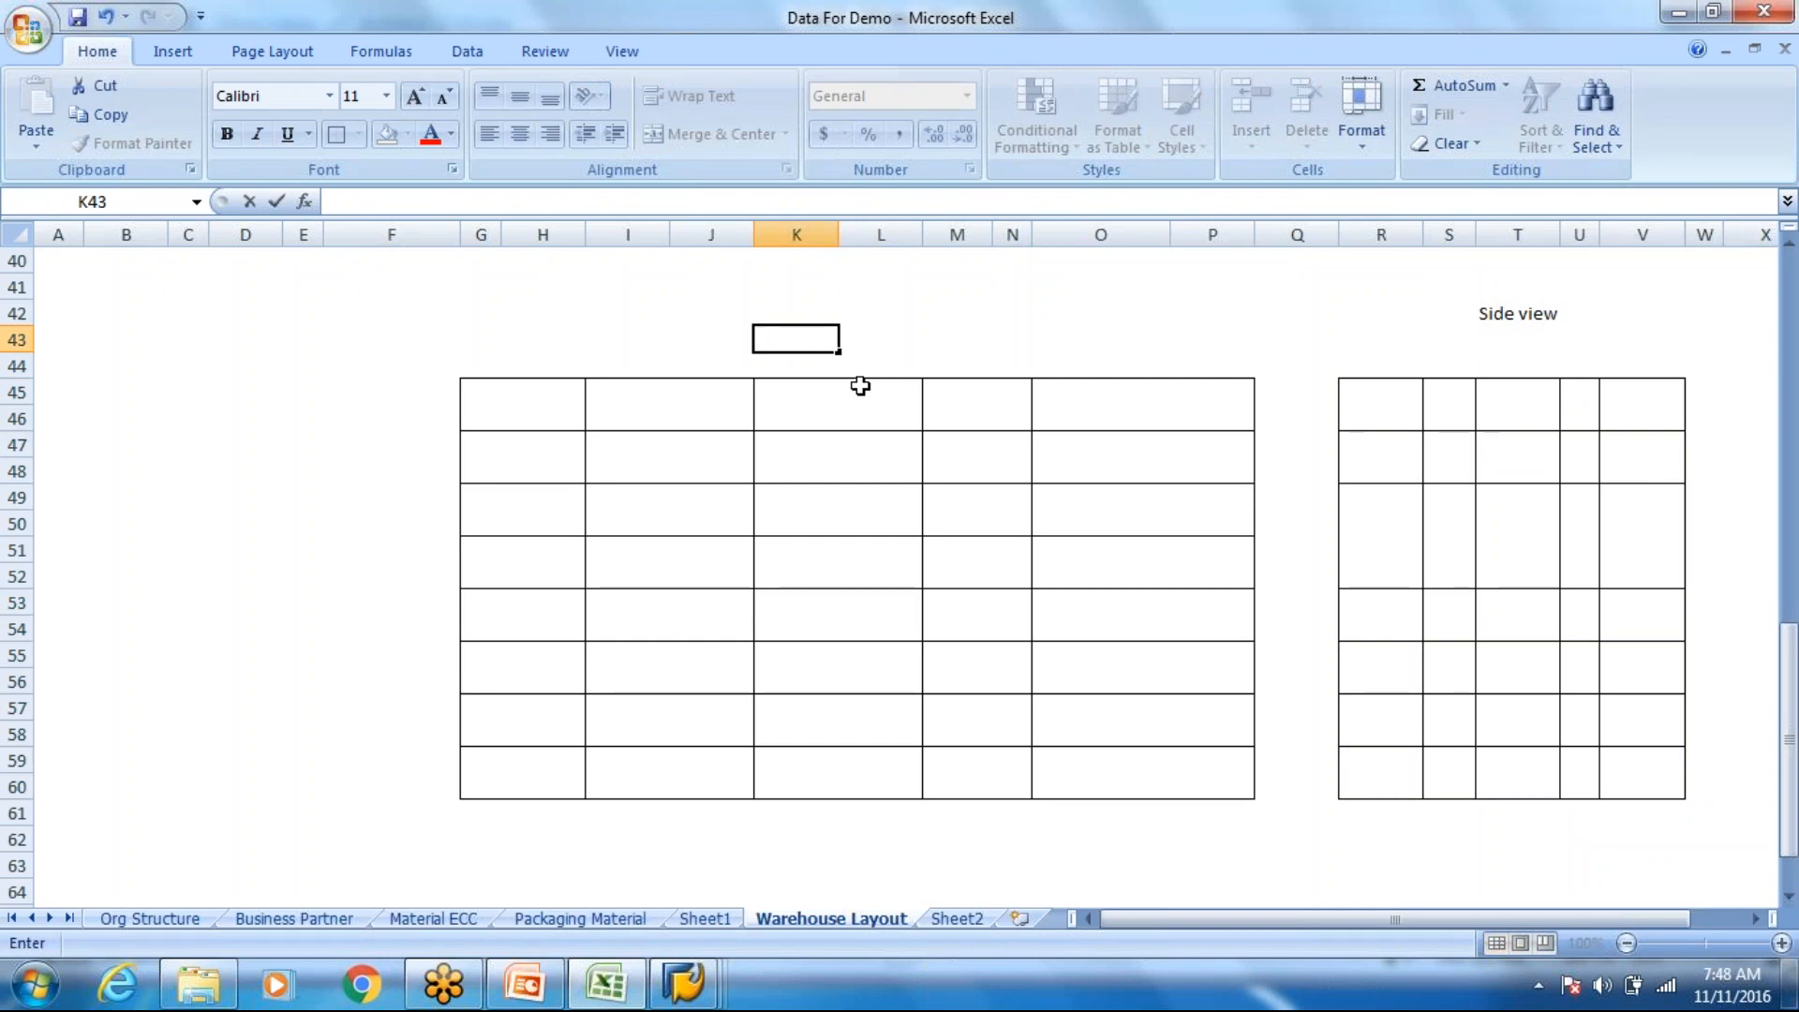
text(ront)
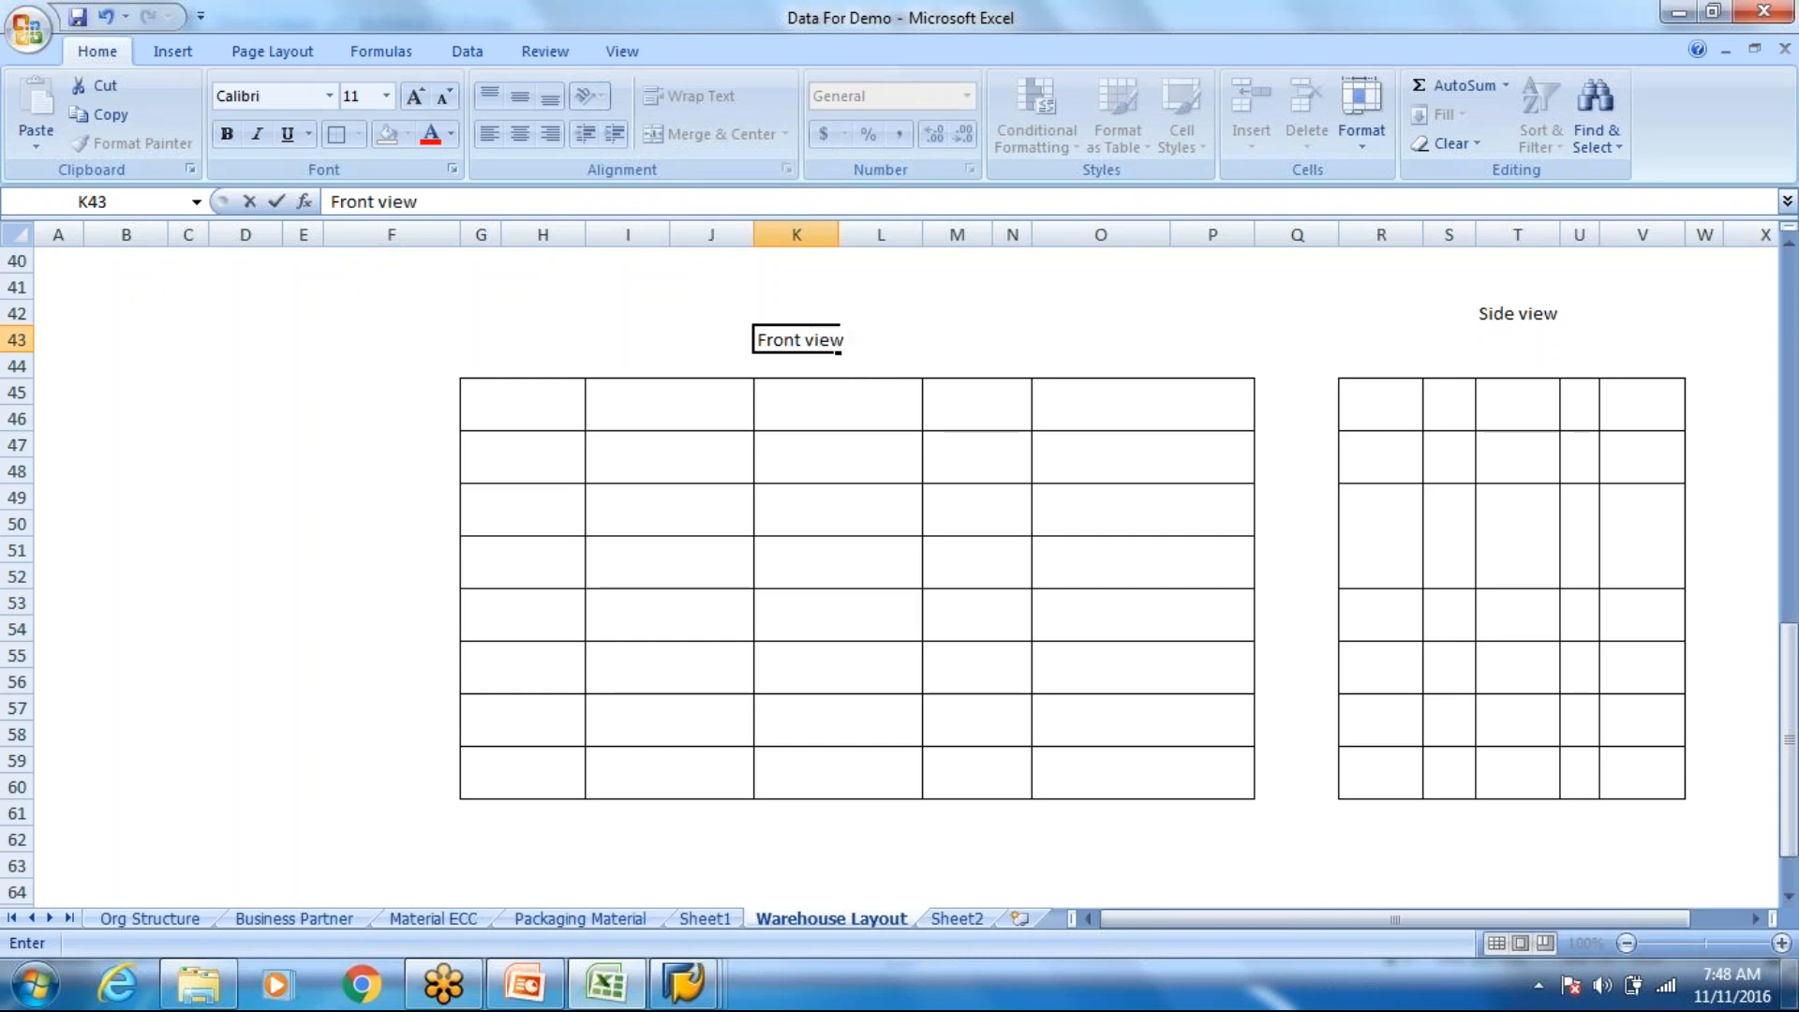
text( view)
click(631, 430)
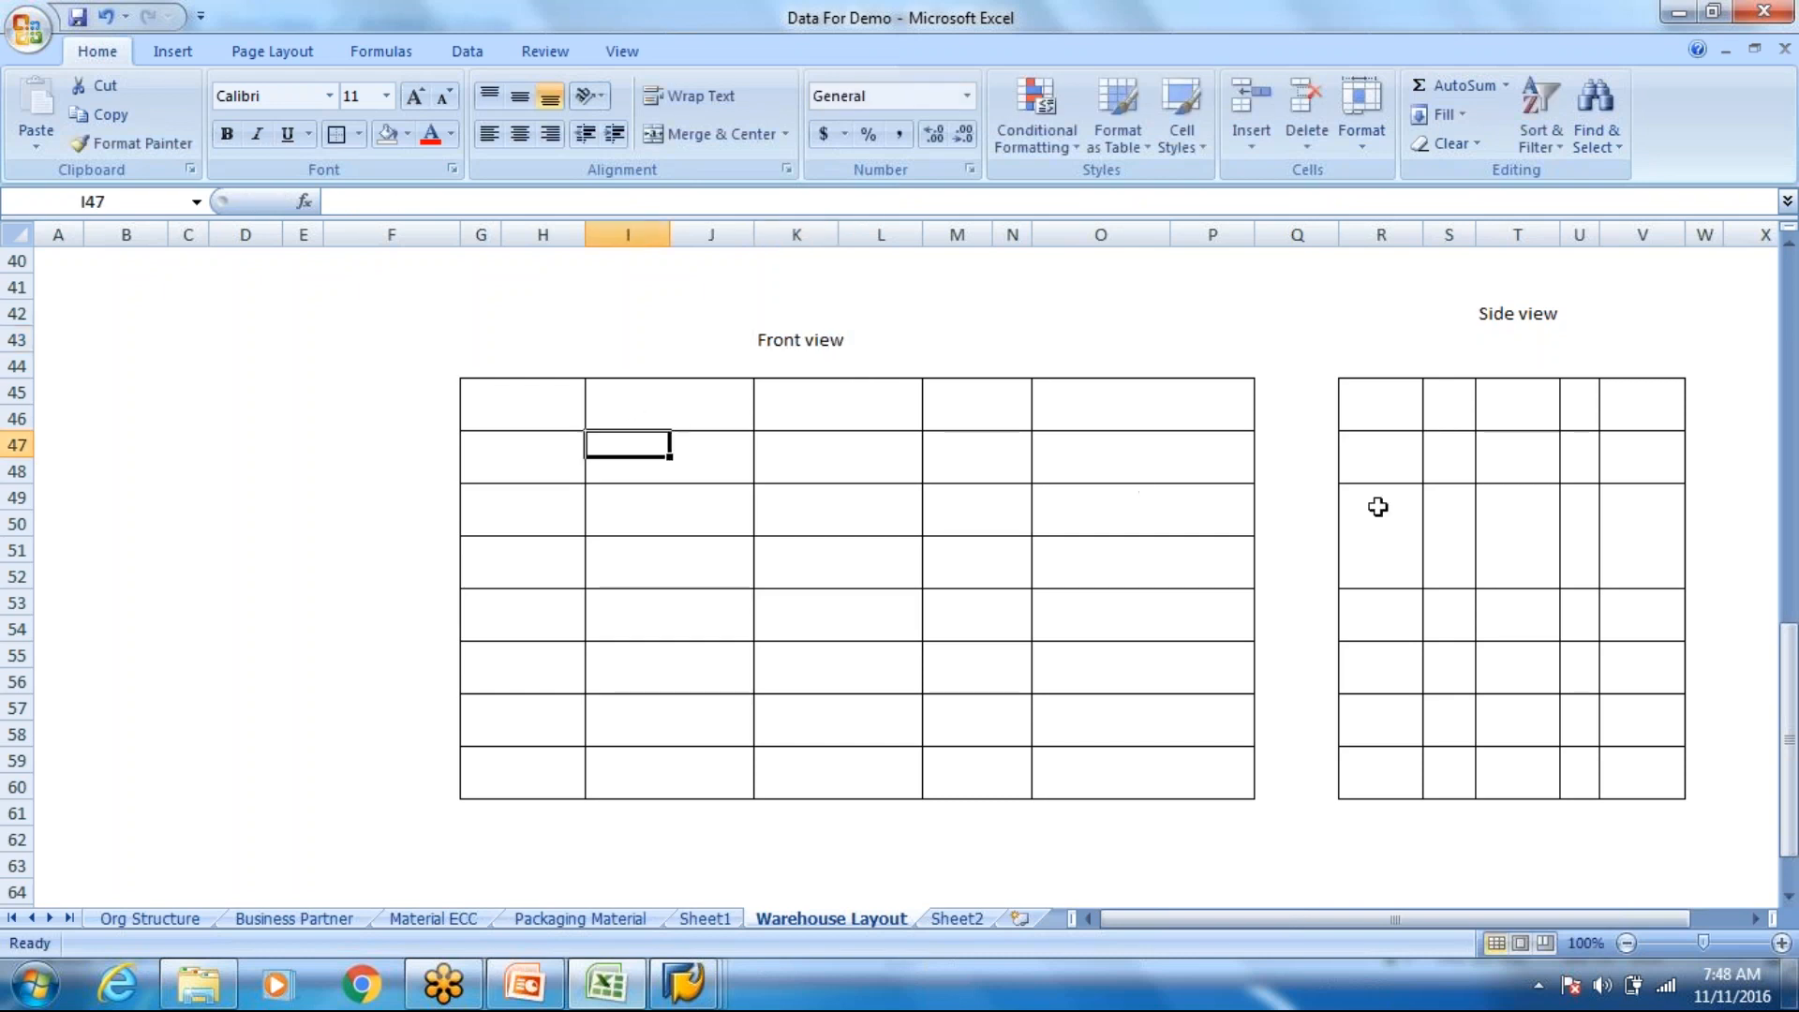
Step: Enter the label "Aisle" in cell D49 beside the front view grid
scroll(1490, 409, down, 2)
scroll(1425, 381, up, 4)
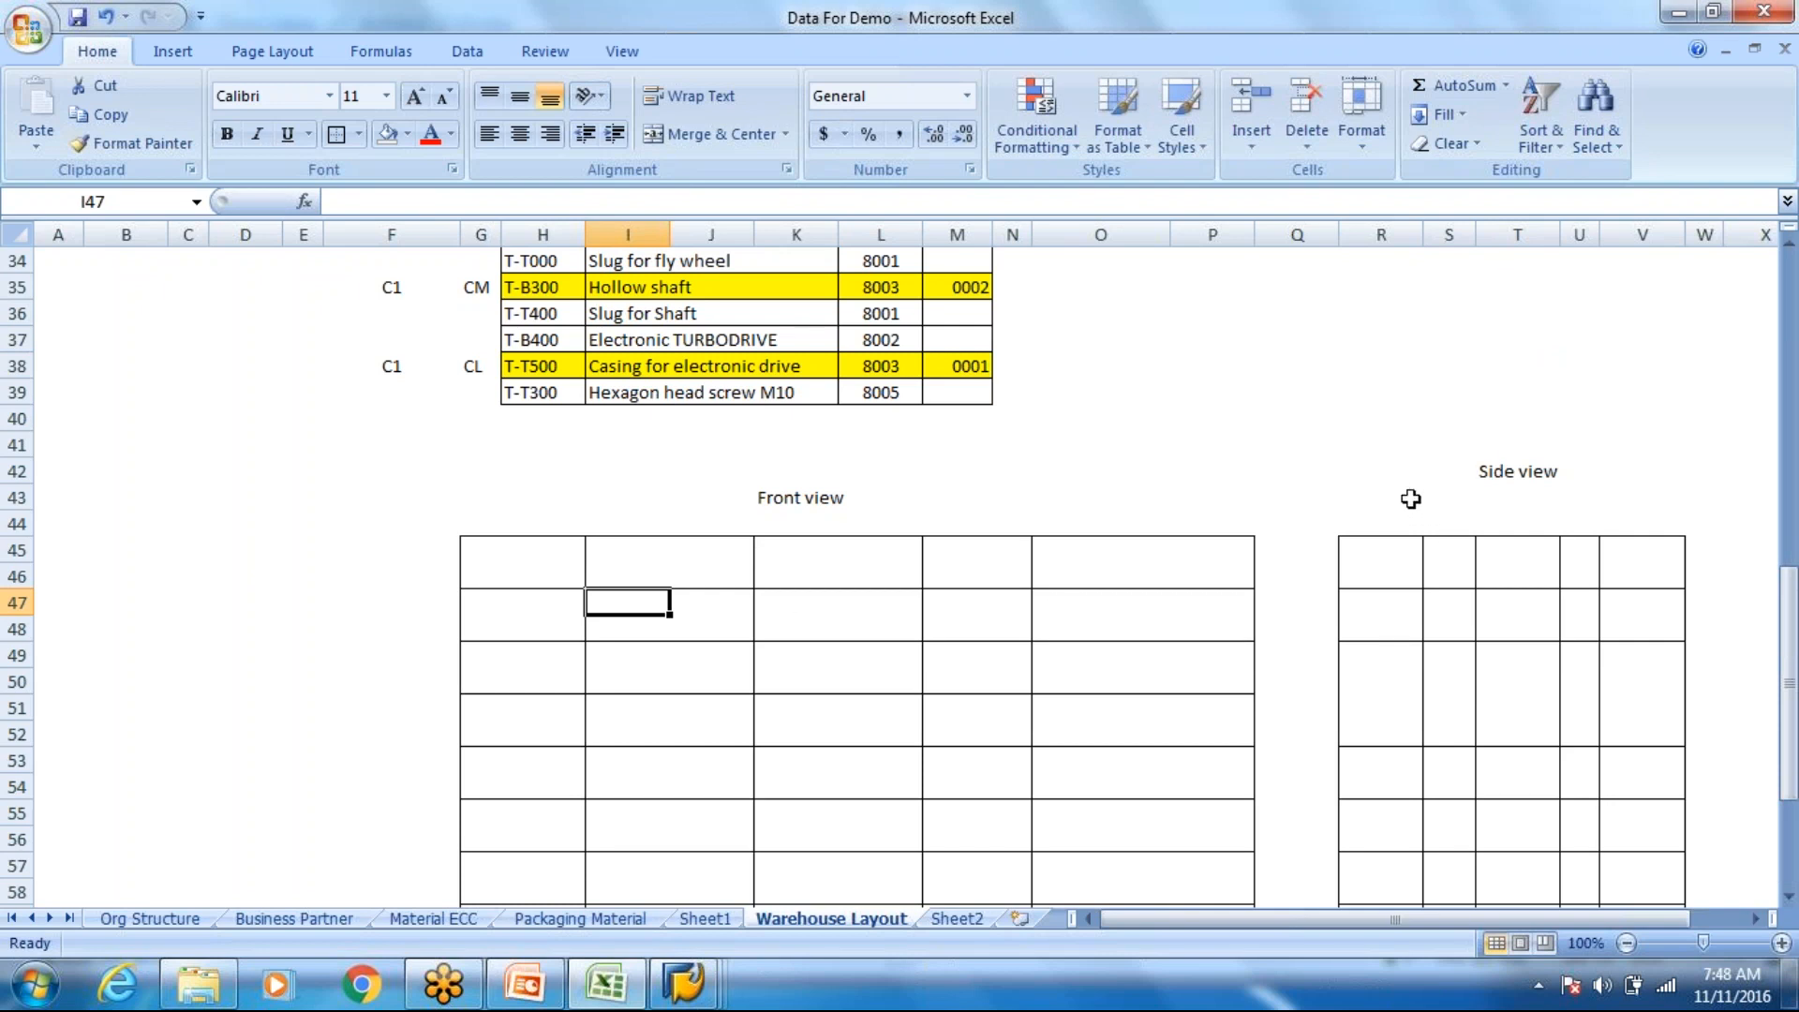
scroll(1410, 499, down, 2)
click(281, 506)
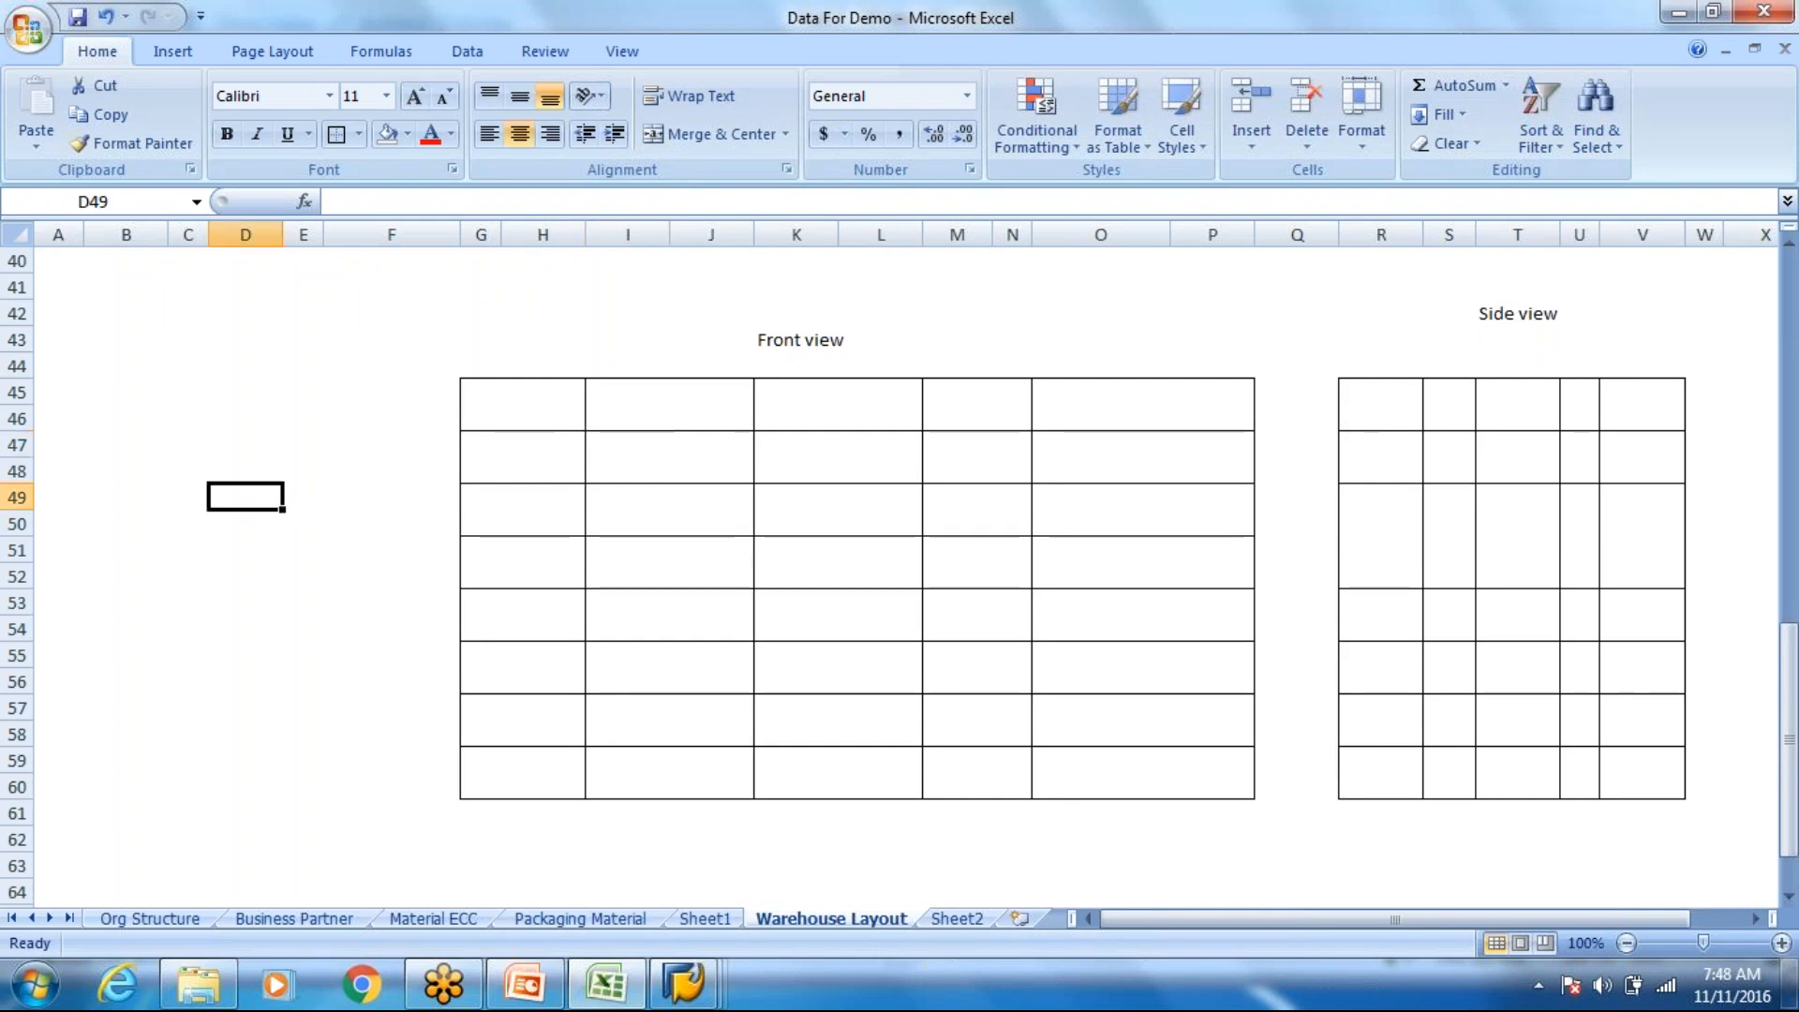
text(S)
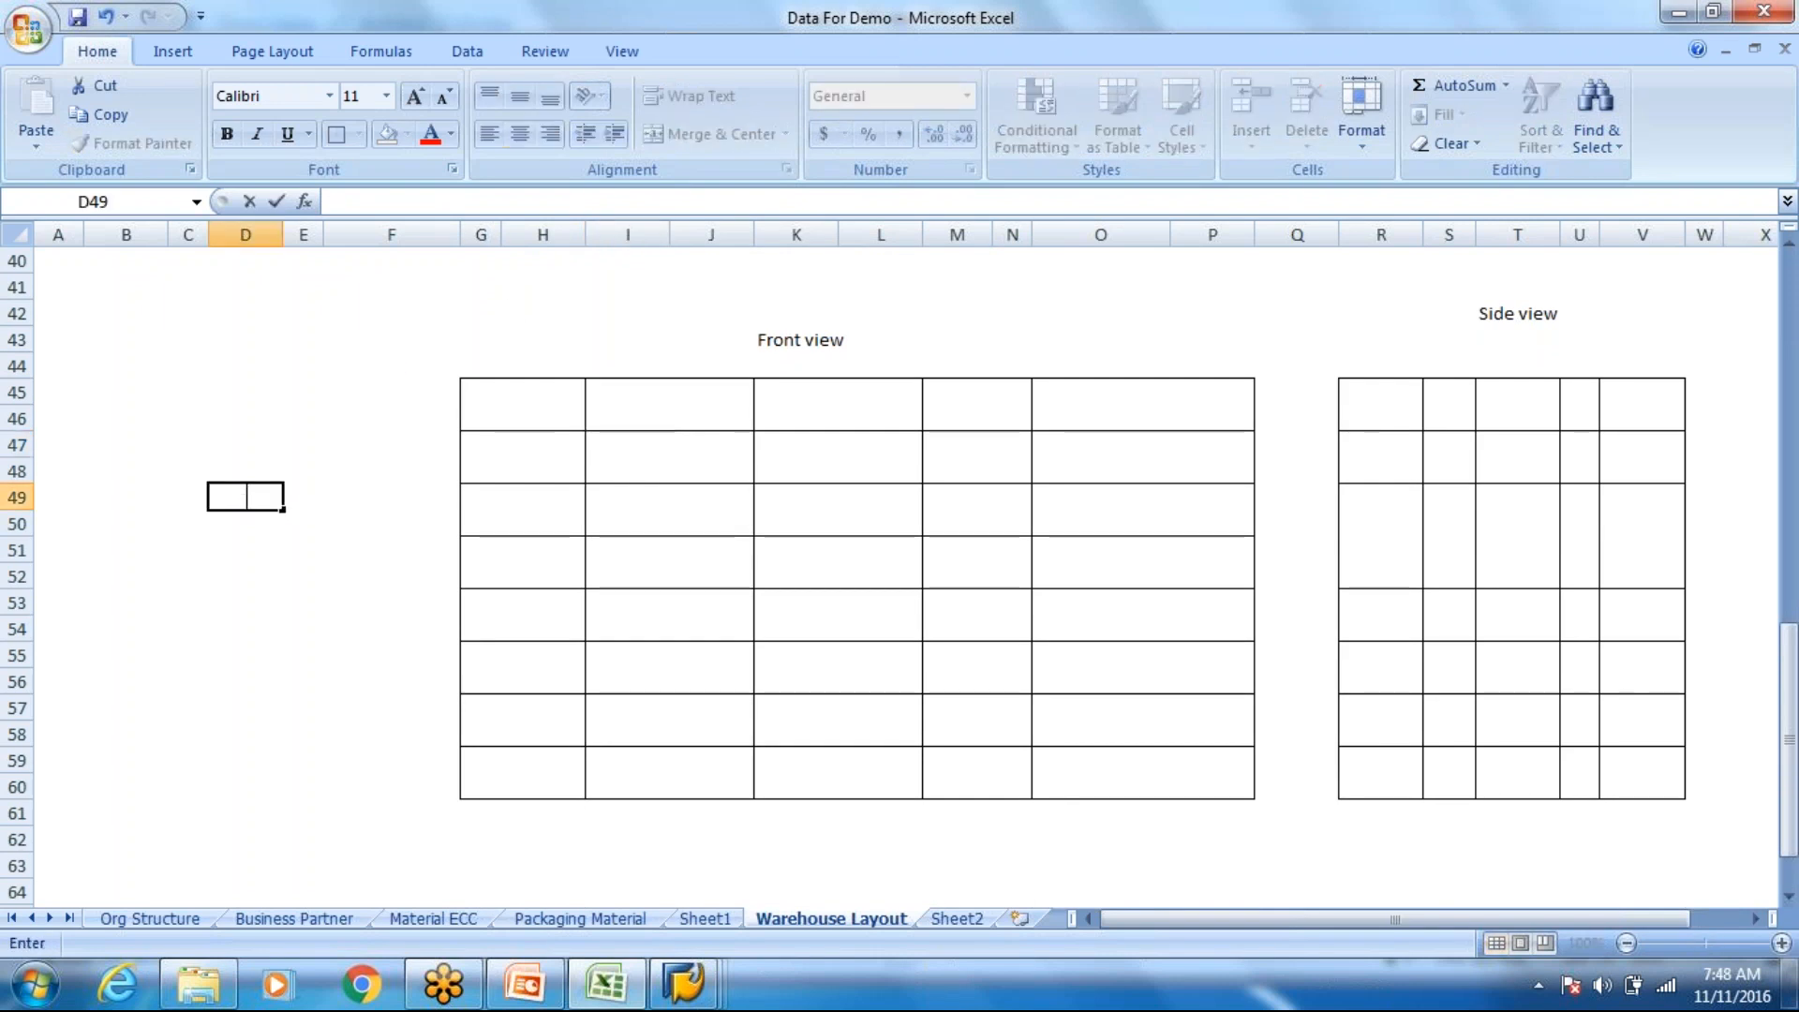
text(isle)
click(326, 614)
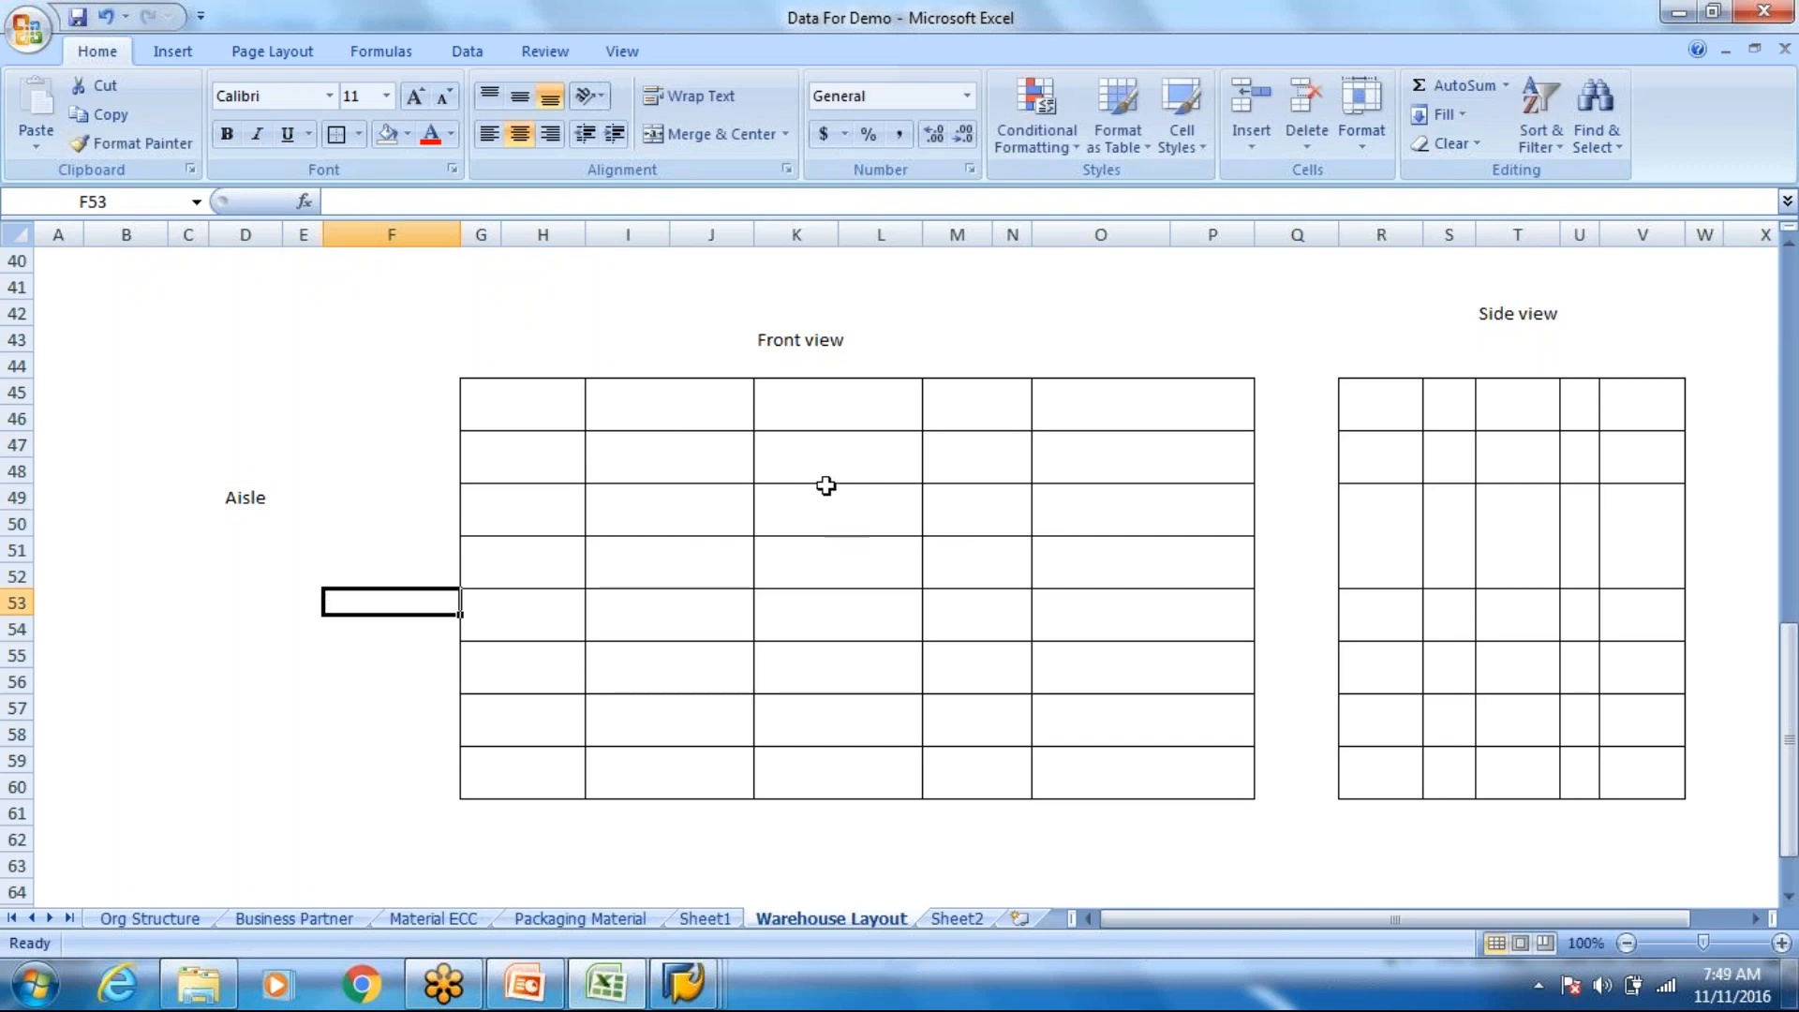
scroll(825, 485, up, 3)
scroll(971, 429, down, 2)
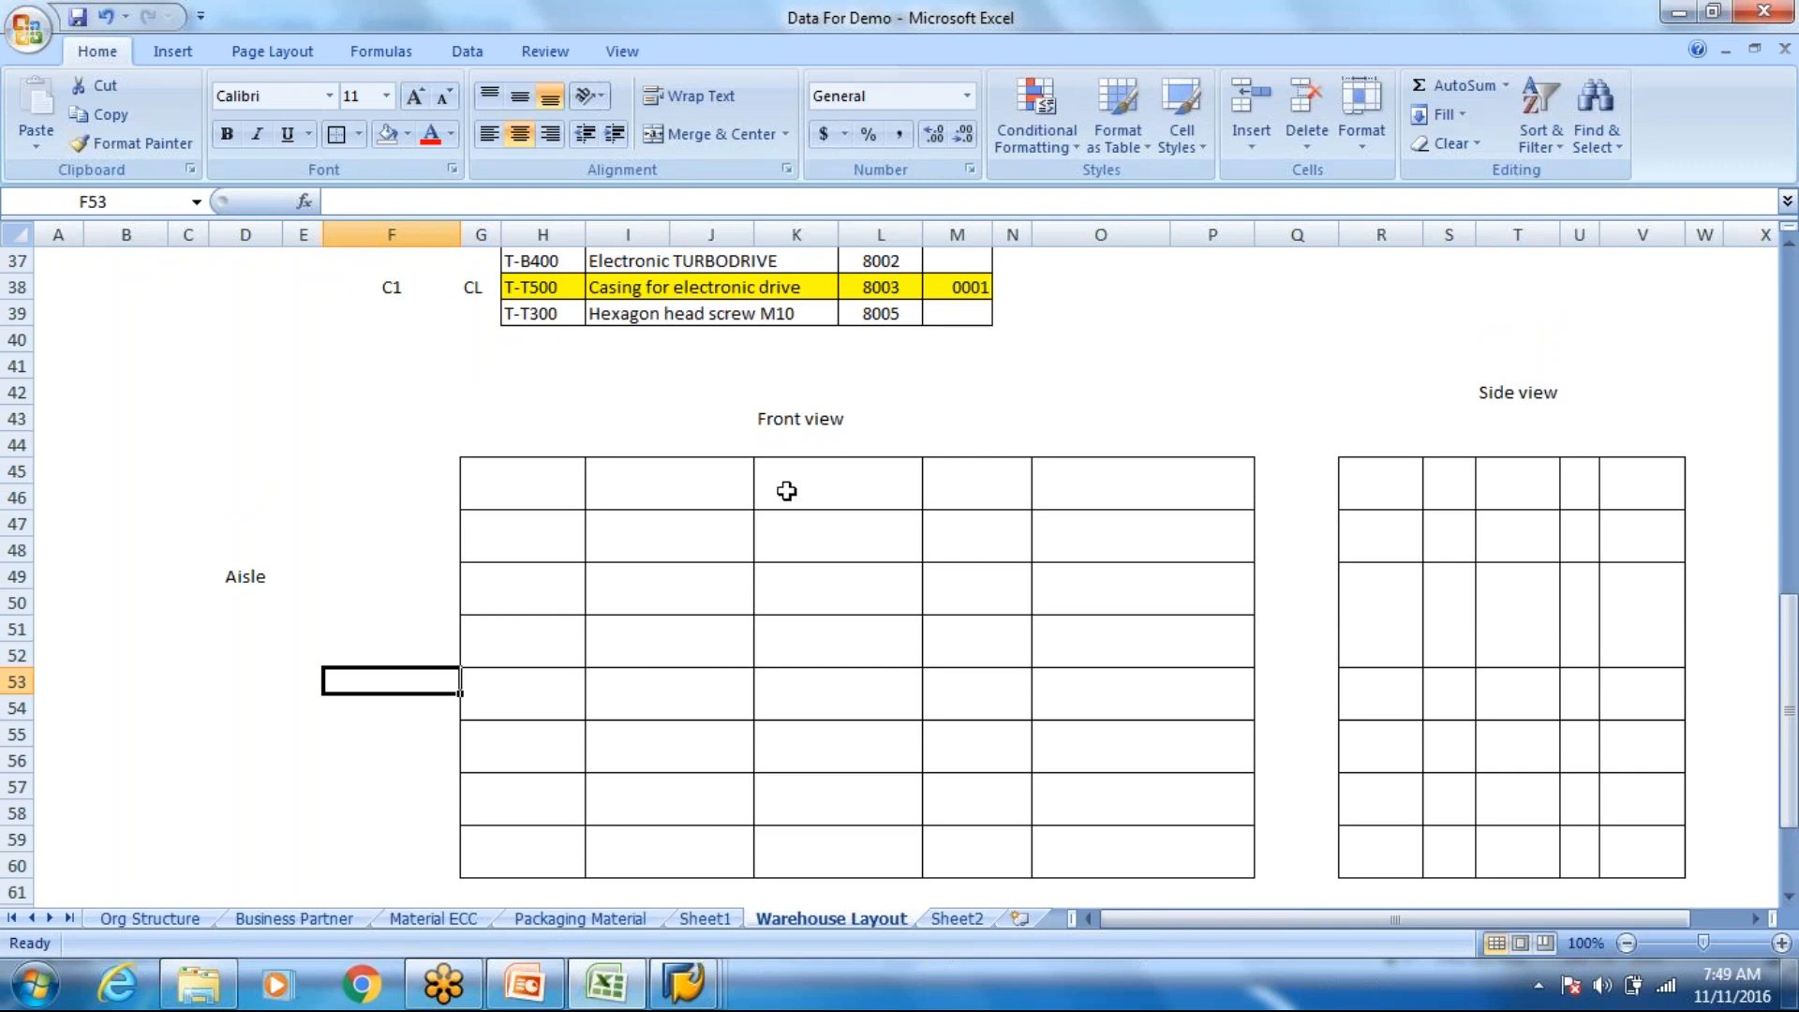
click(533, 483)
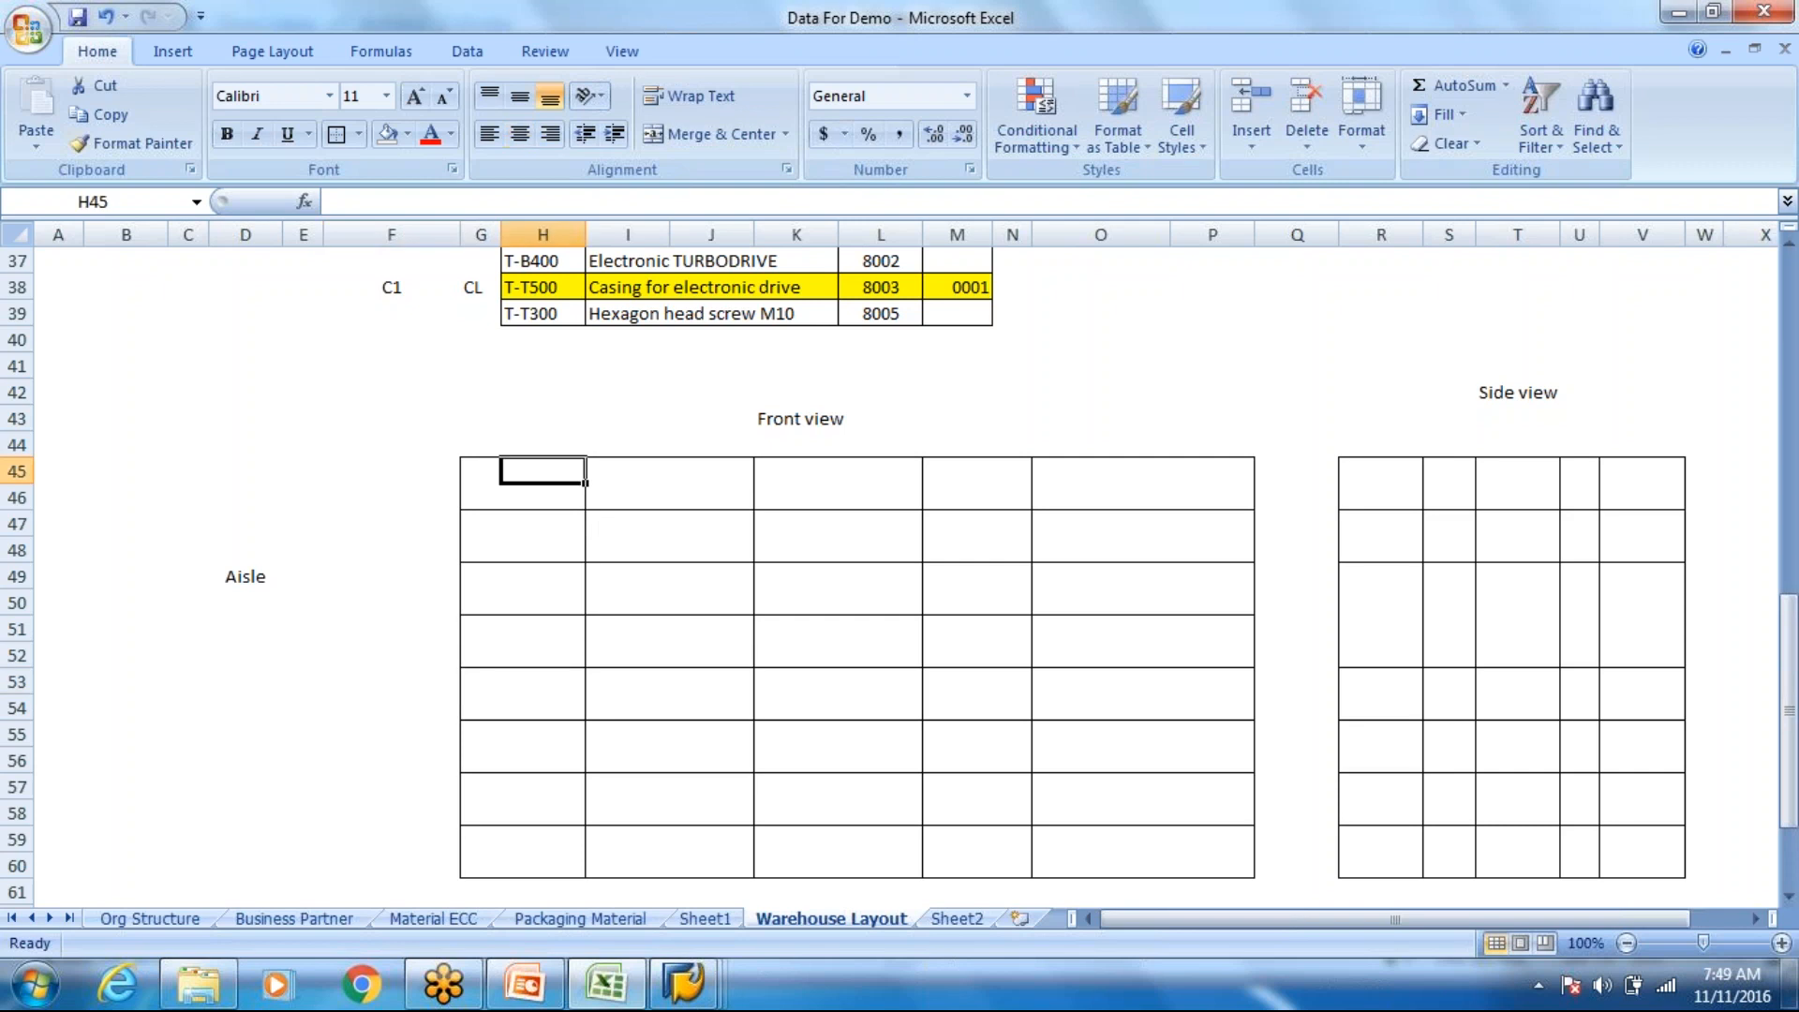
click(486, 503)
click(504, 449)
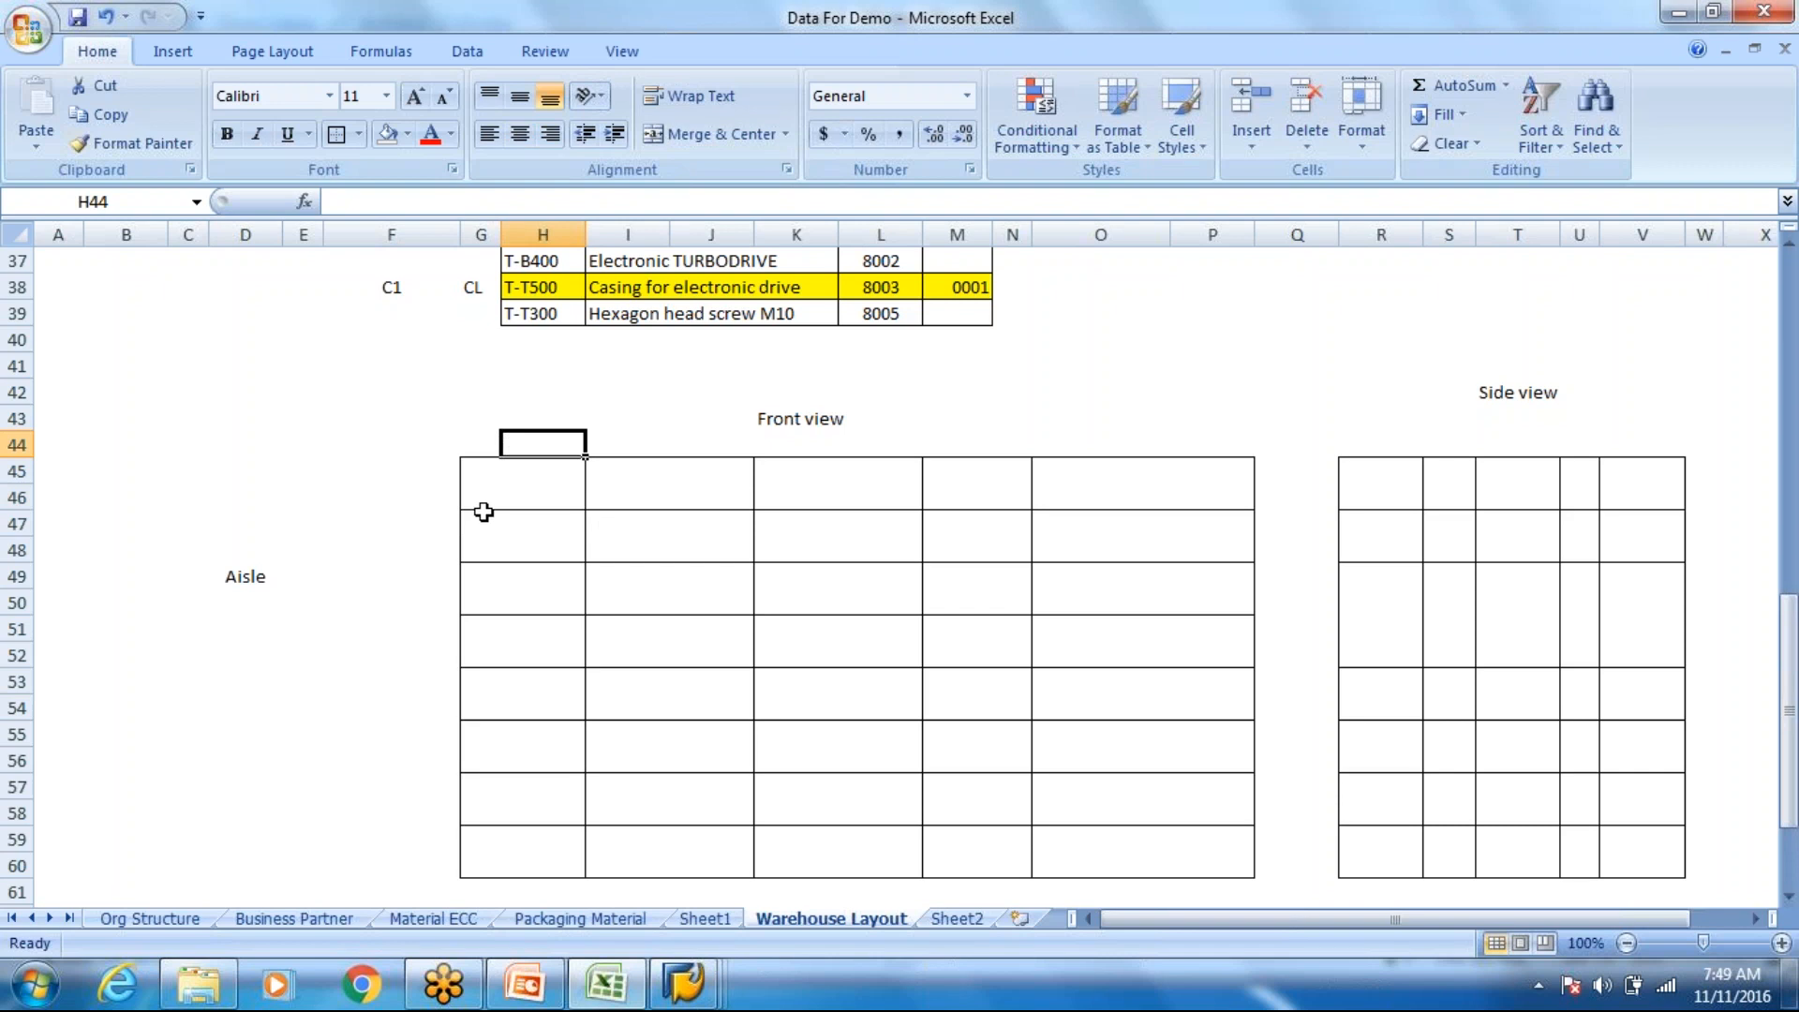
Step: Remove all borders from T45:V60, the last three columns of the side view grid
drag(1490, 466, 1675, 857)
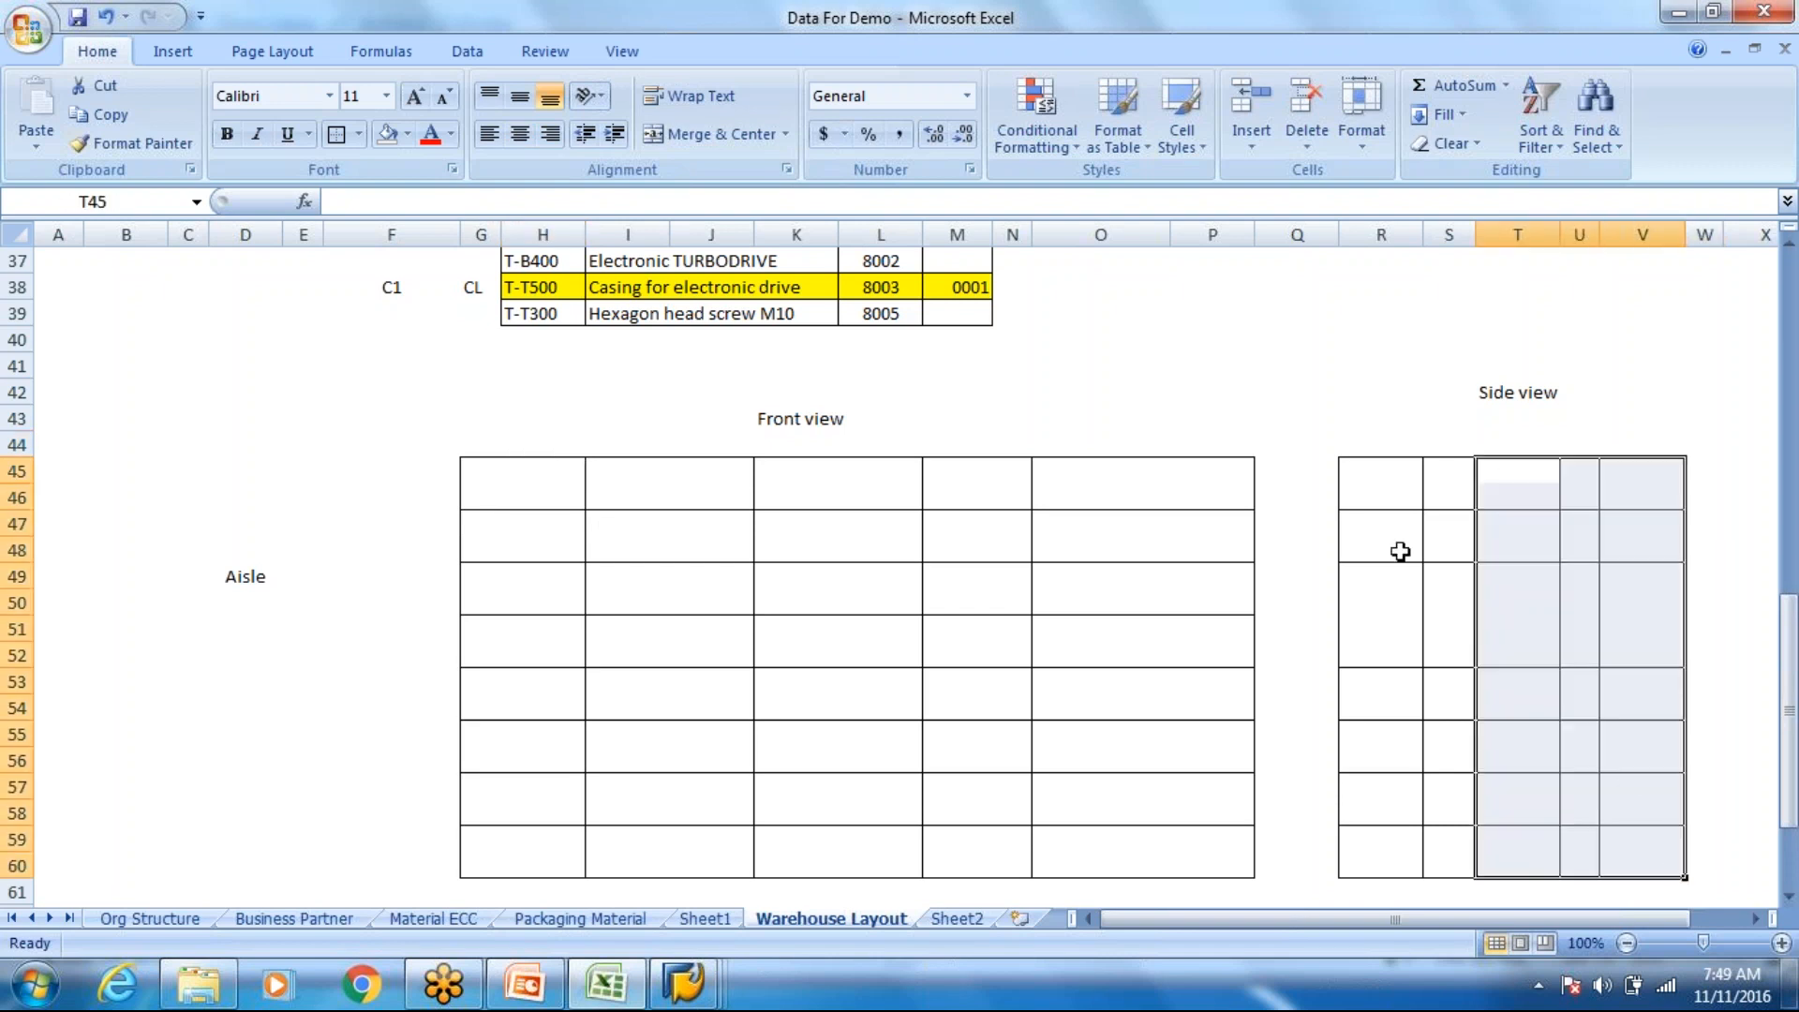
click(360, 134)
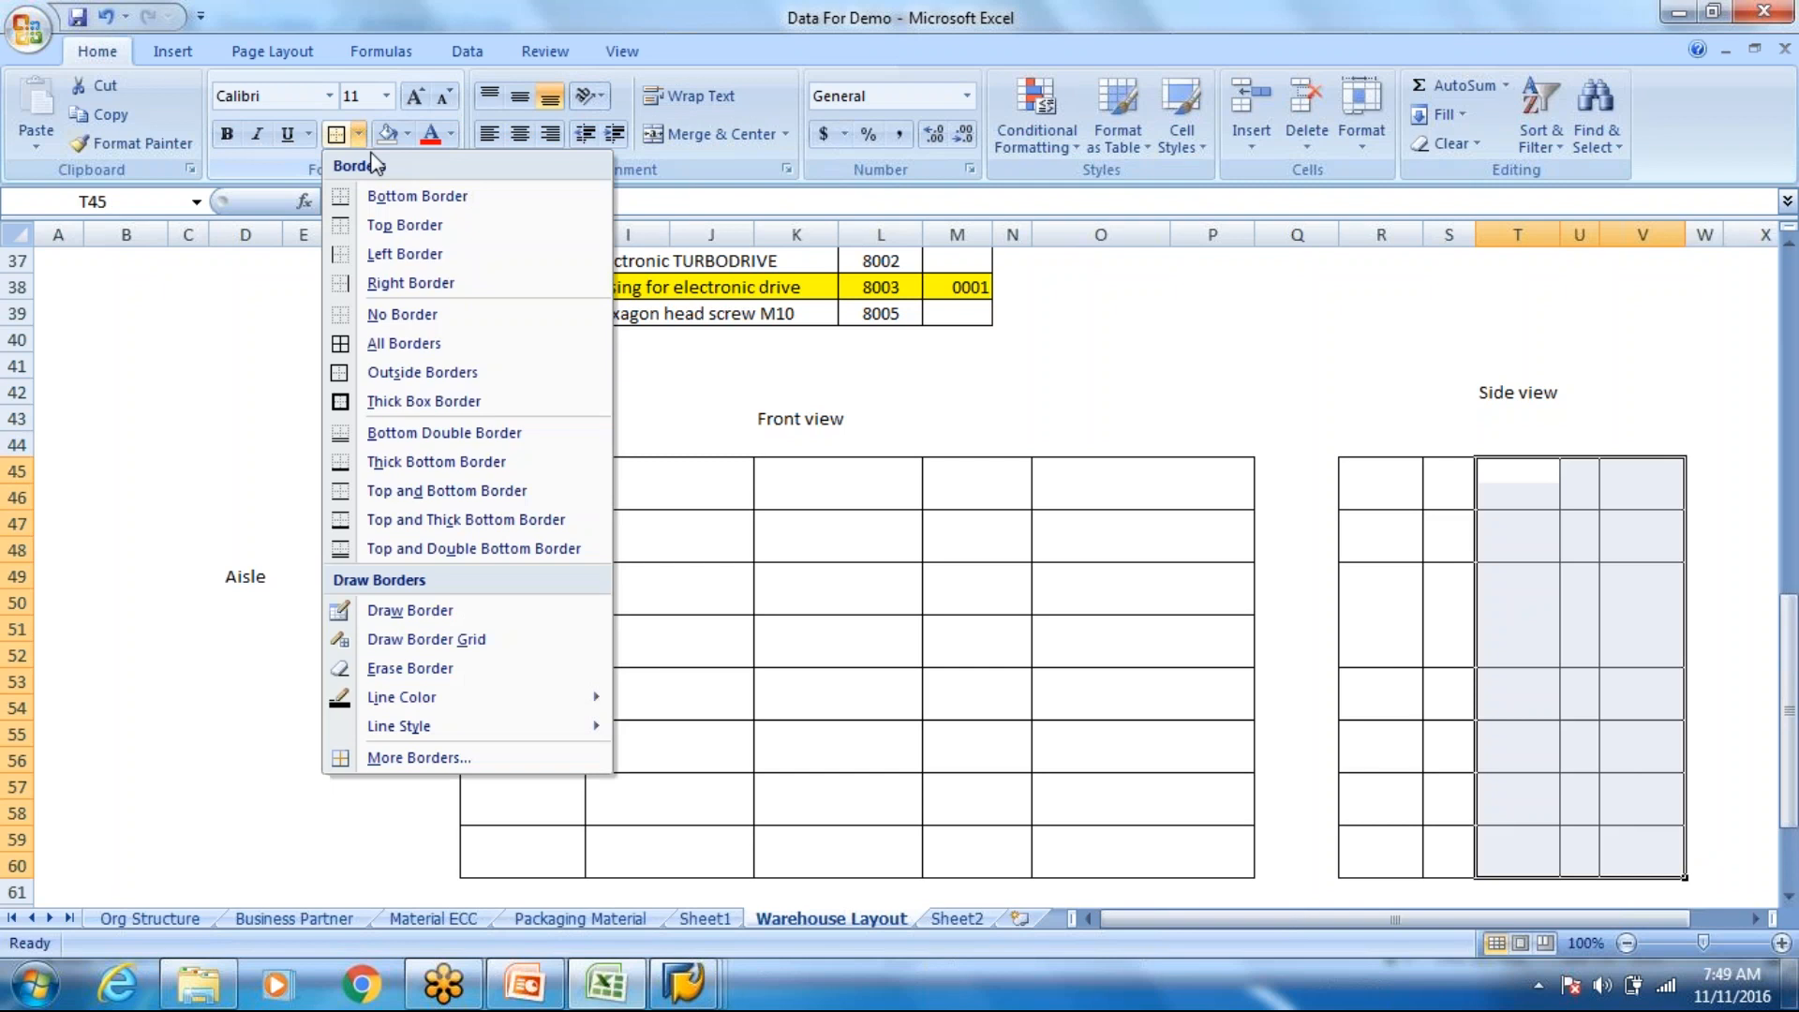
click(402, 314)
Step: Undo the border removal on R45:S60 and apply outside borders to that range to close the side view grid
drag(1385, 473, 1433, 863)
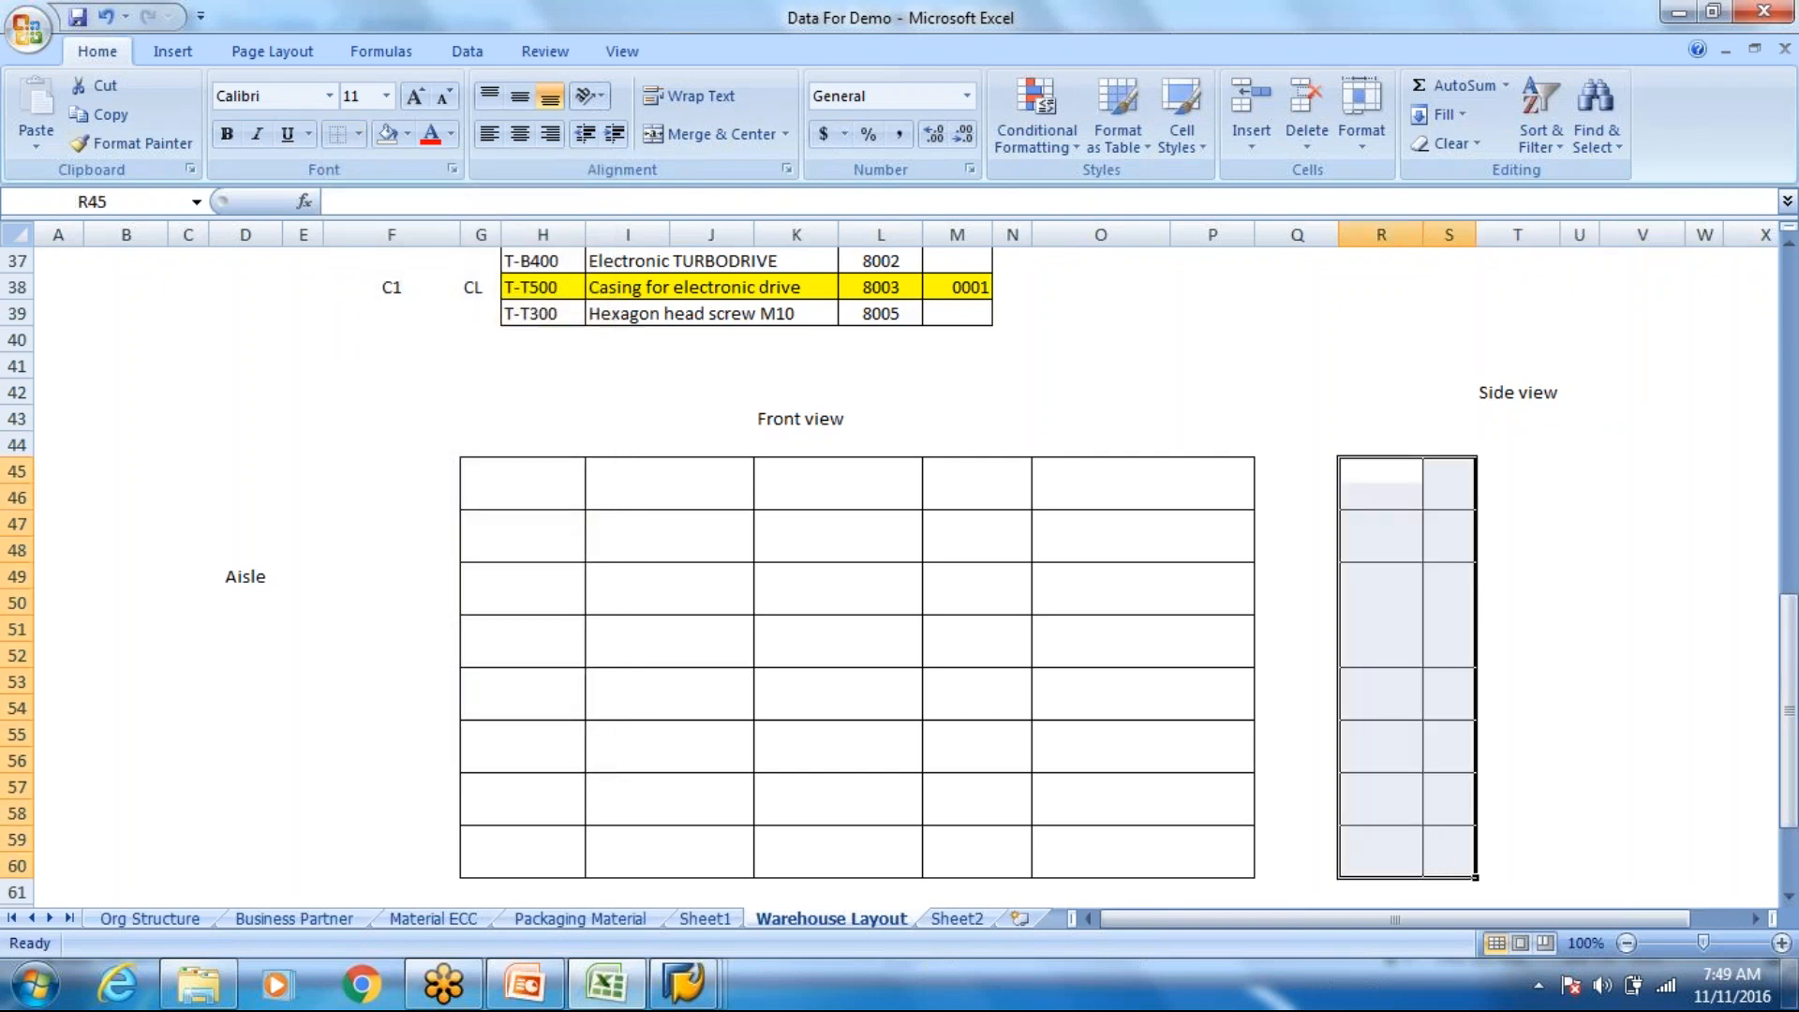
click(354, 133)
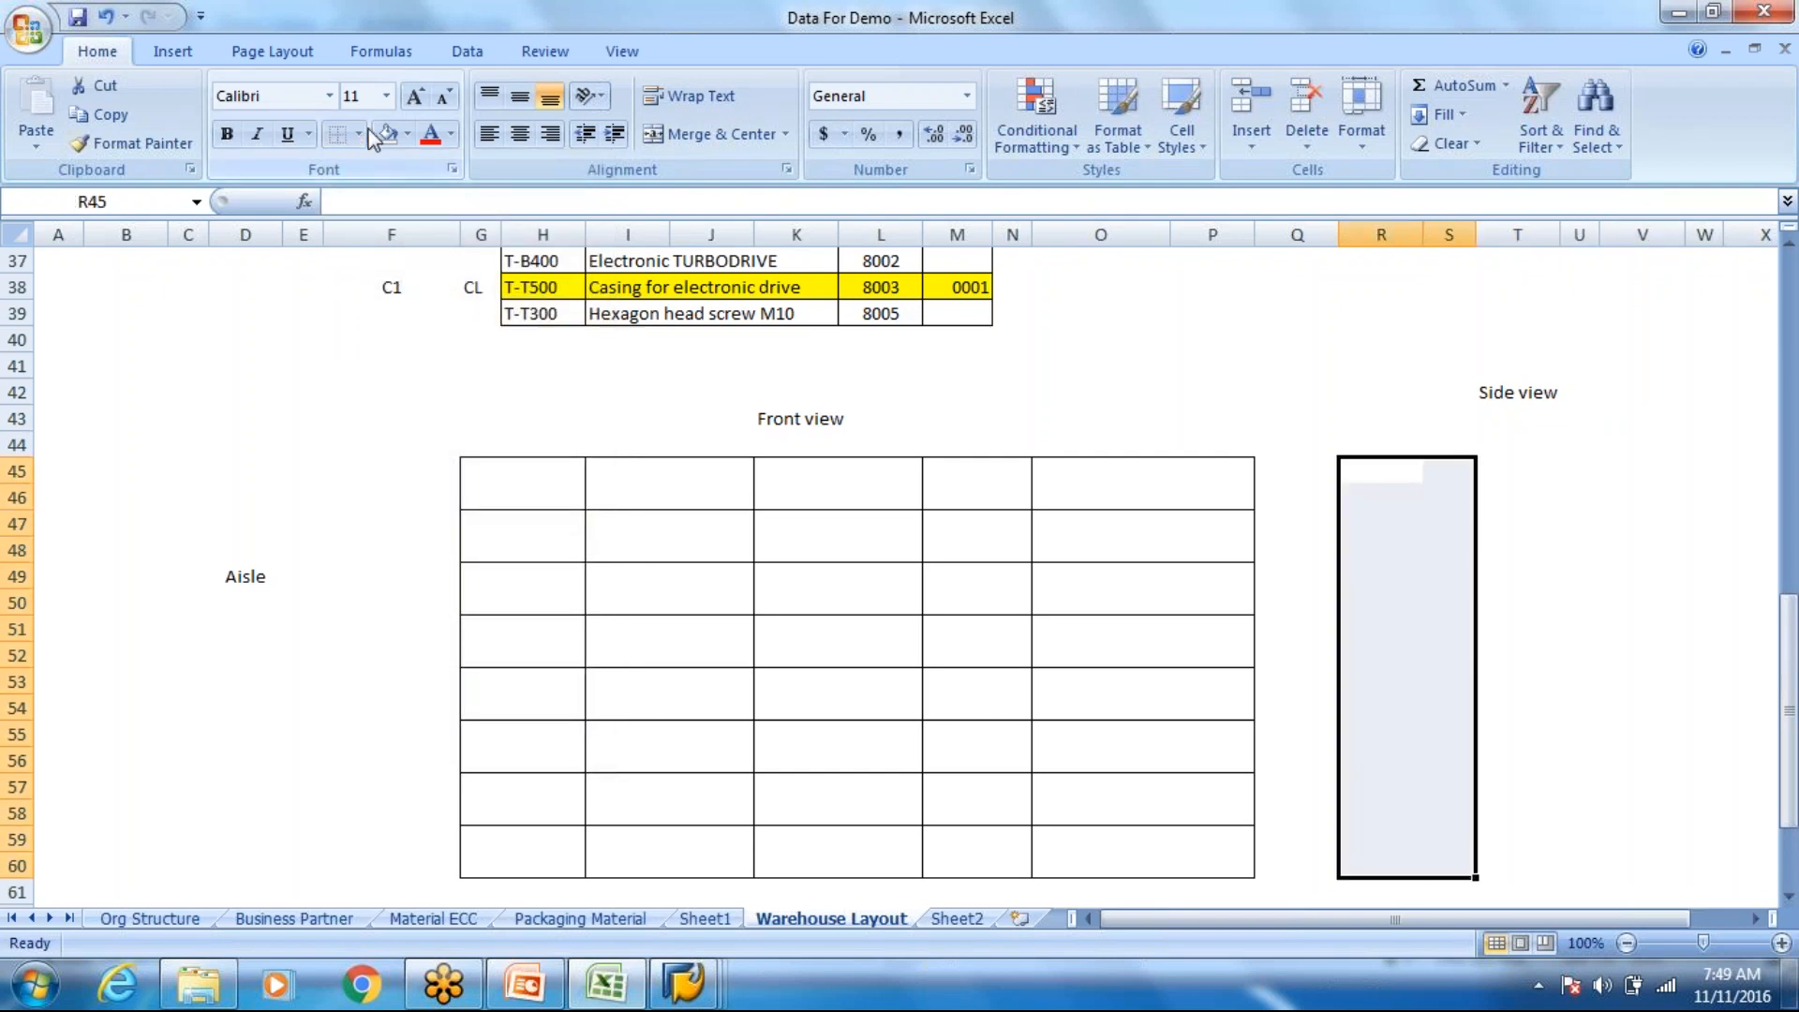
key(ctrl+z)
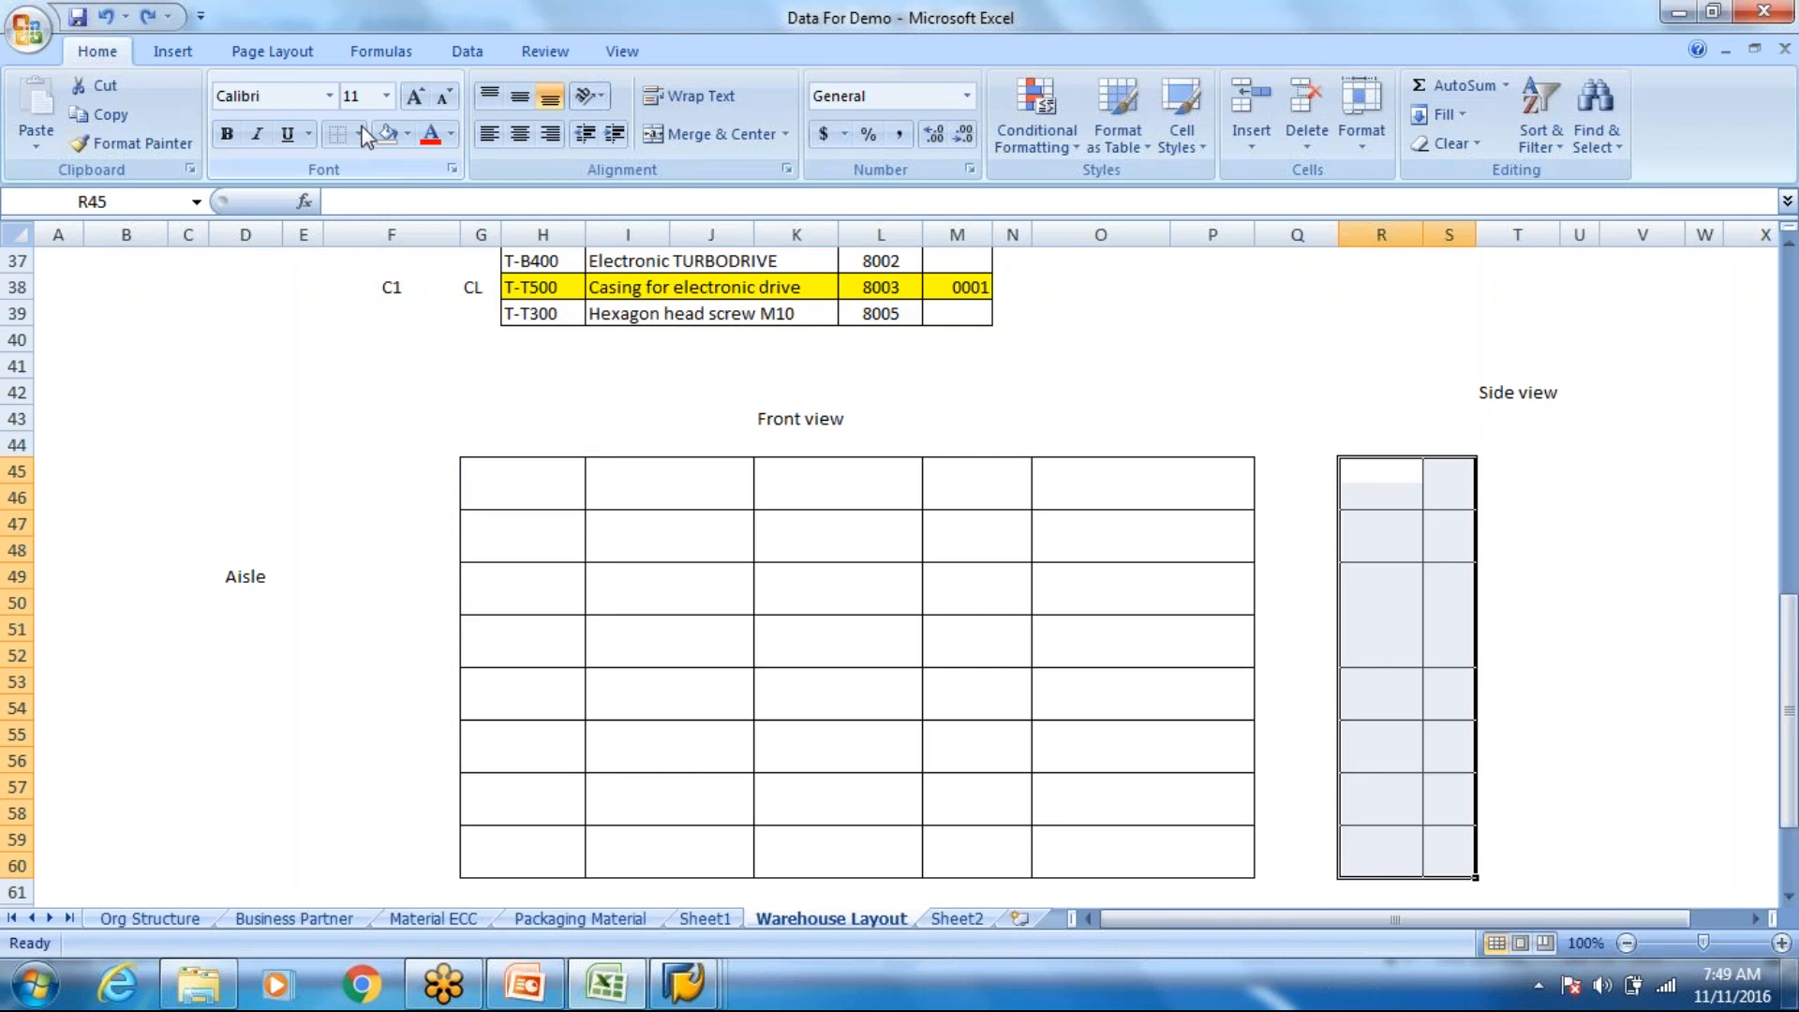
click(359, 134)
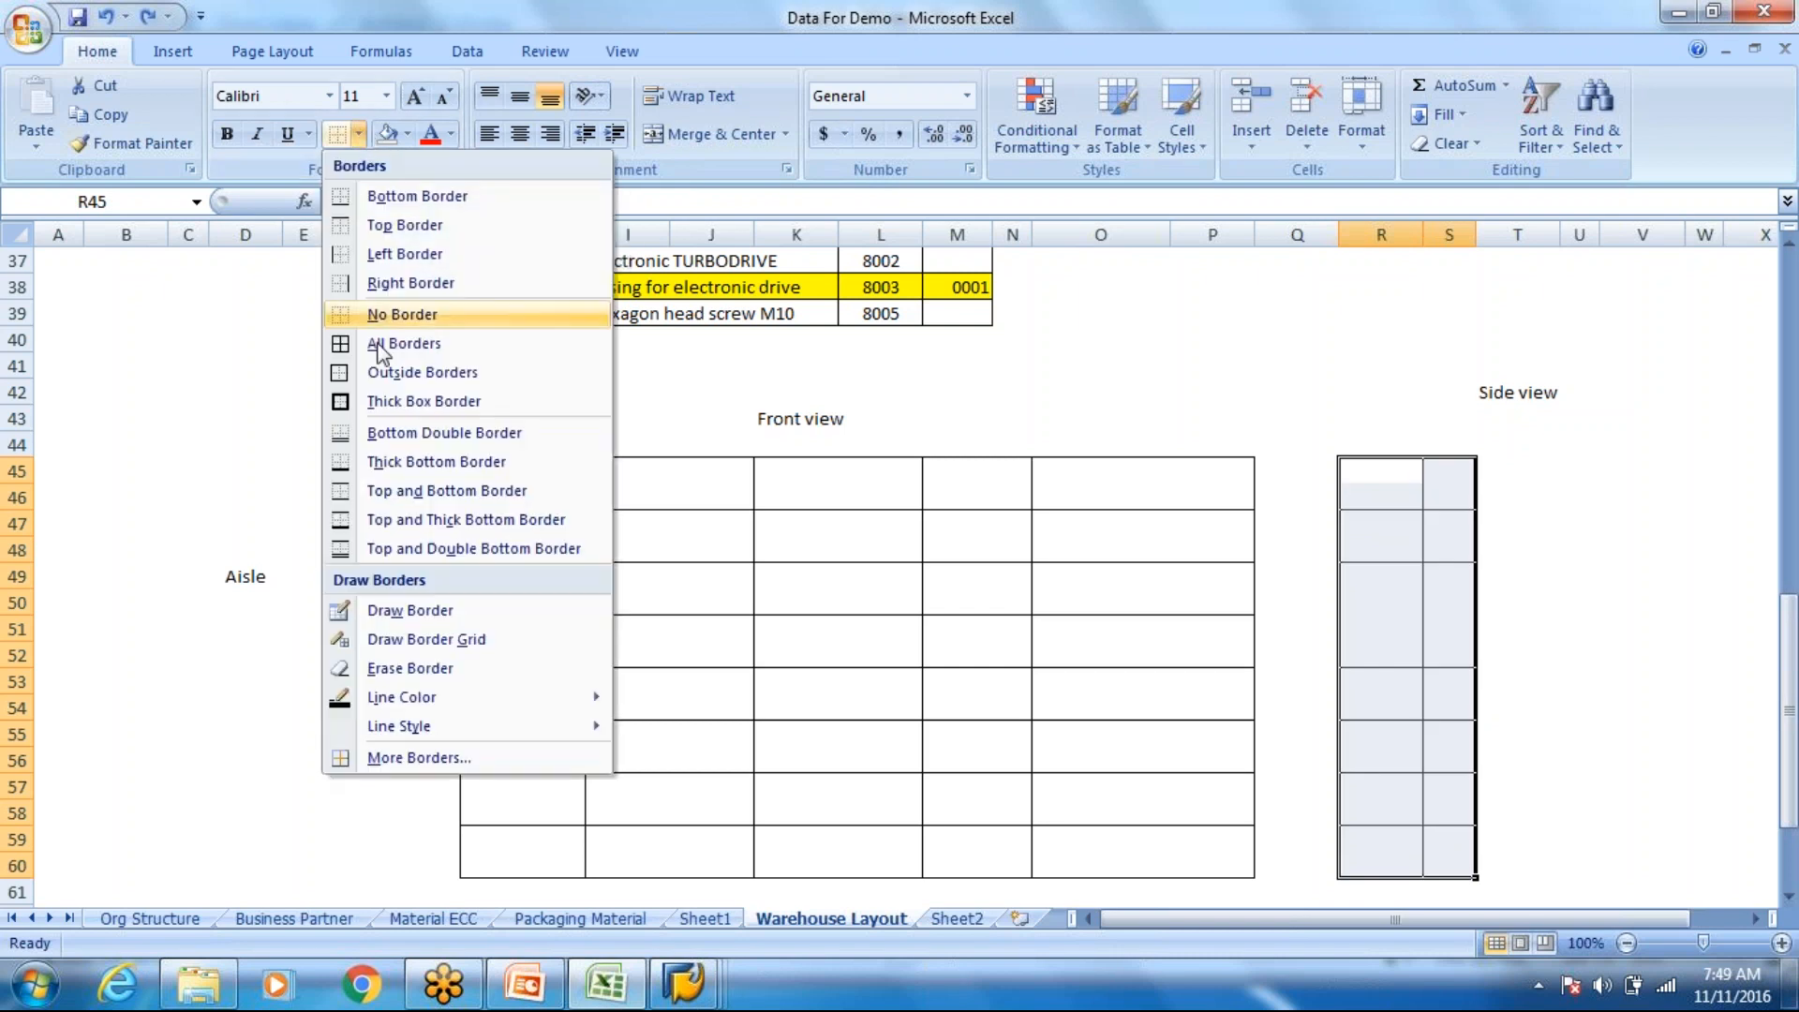
click(405, 372)
click(1530, 389)
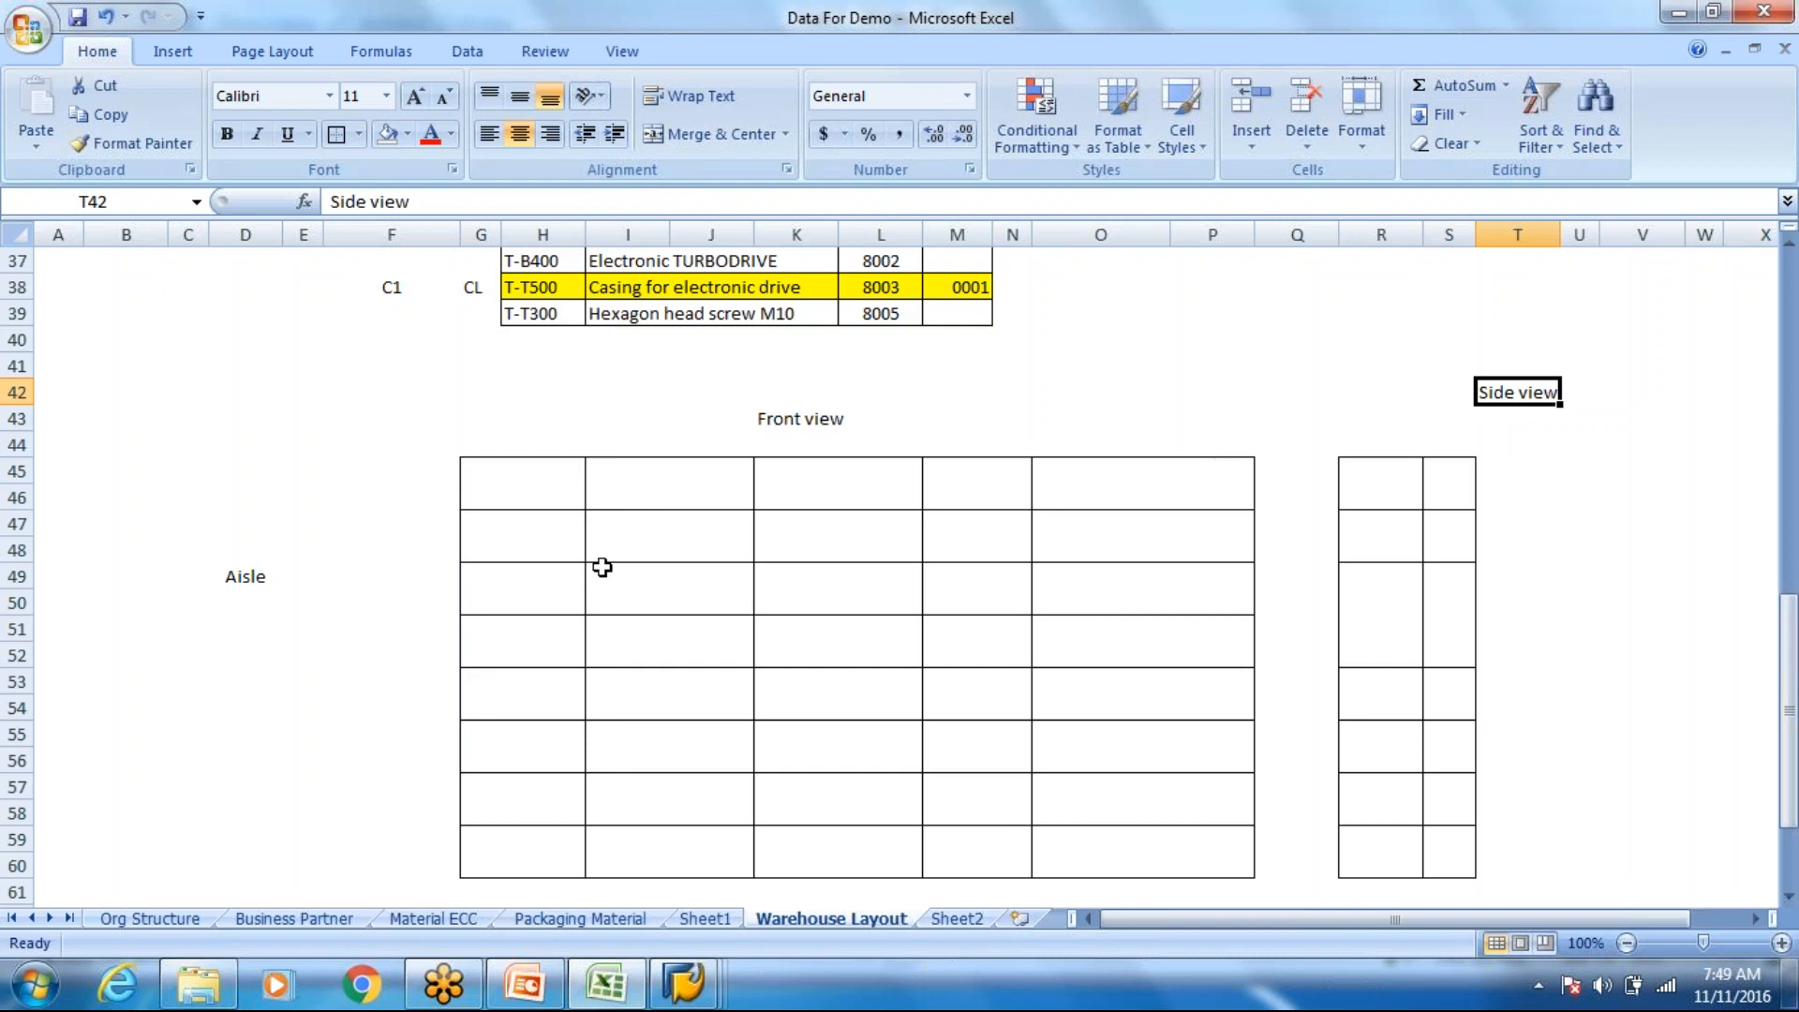
click(555, 488)
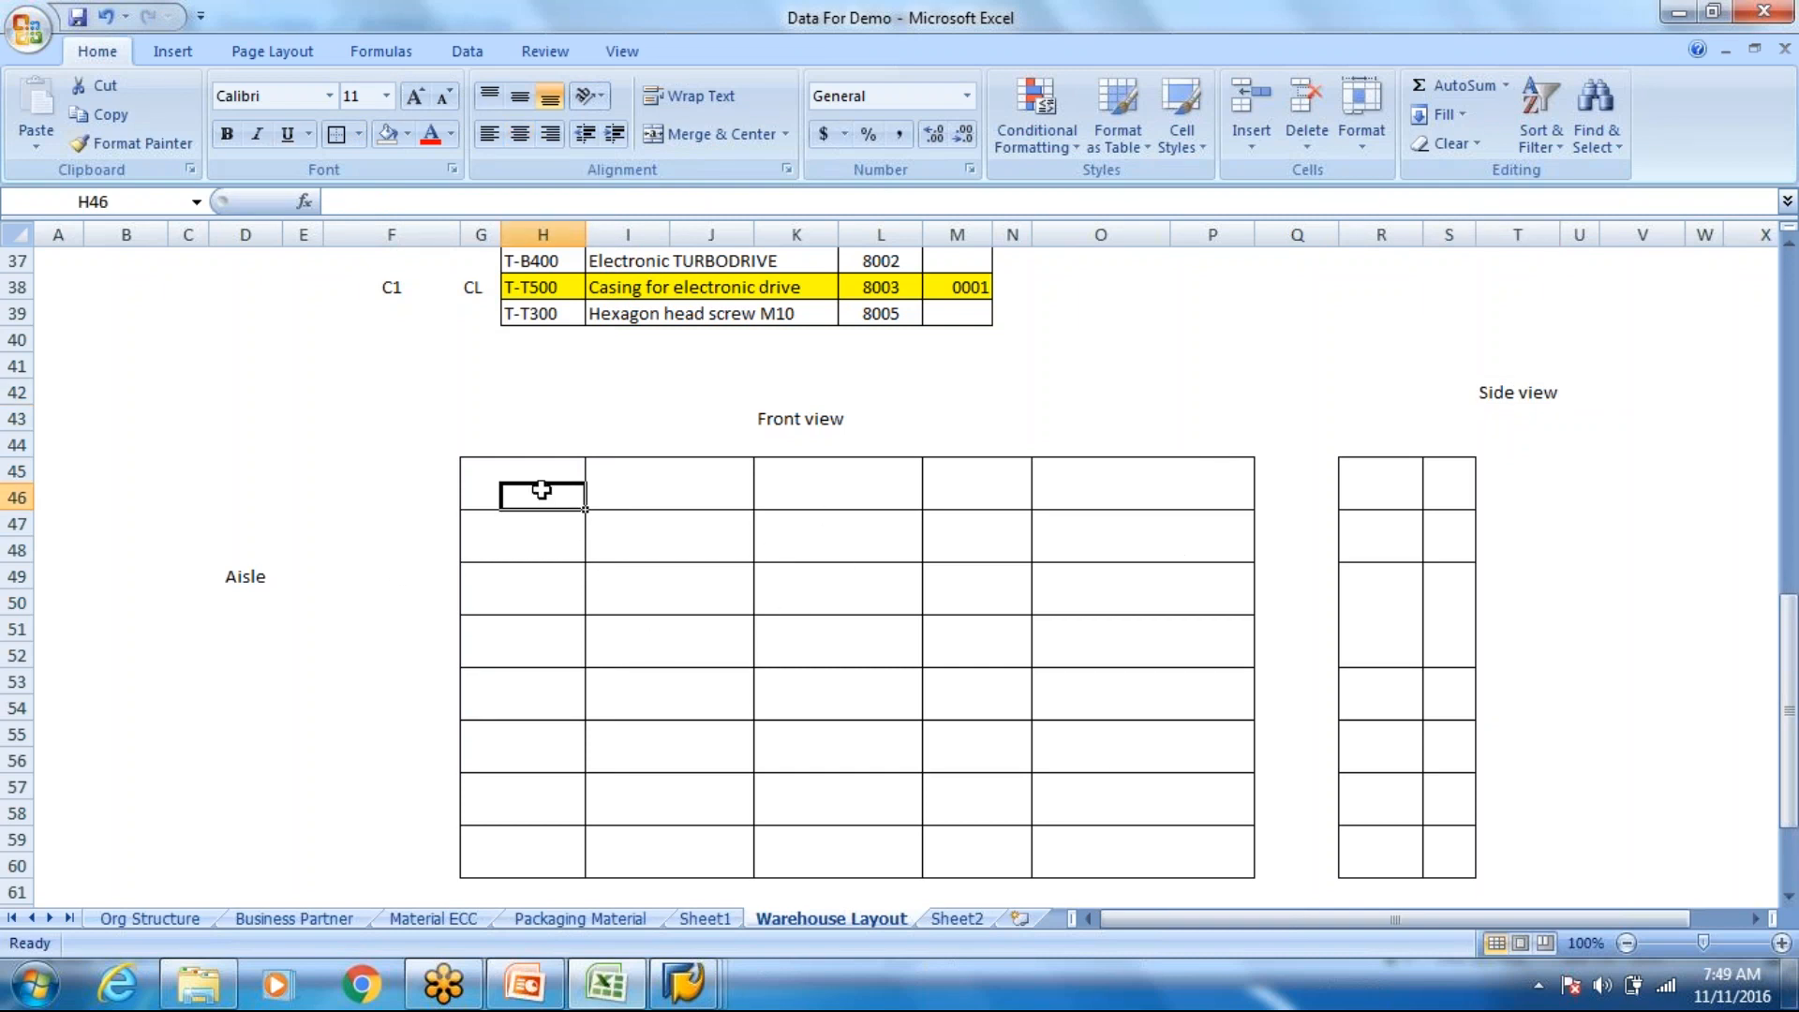
click(639, 484)
click(607, 554)
click(542, 579)
click(624, 594)
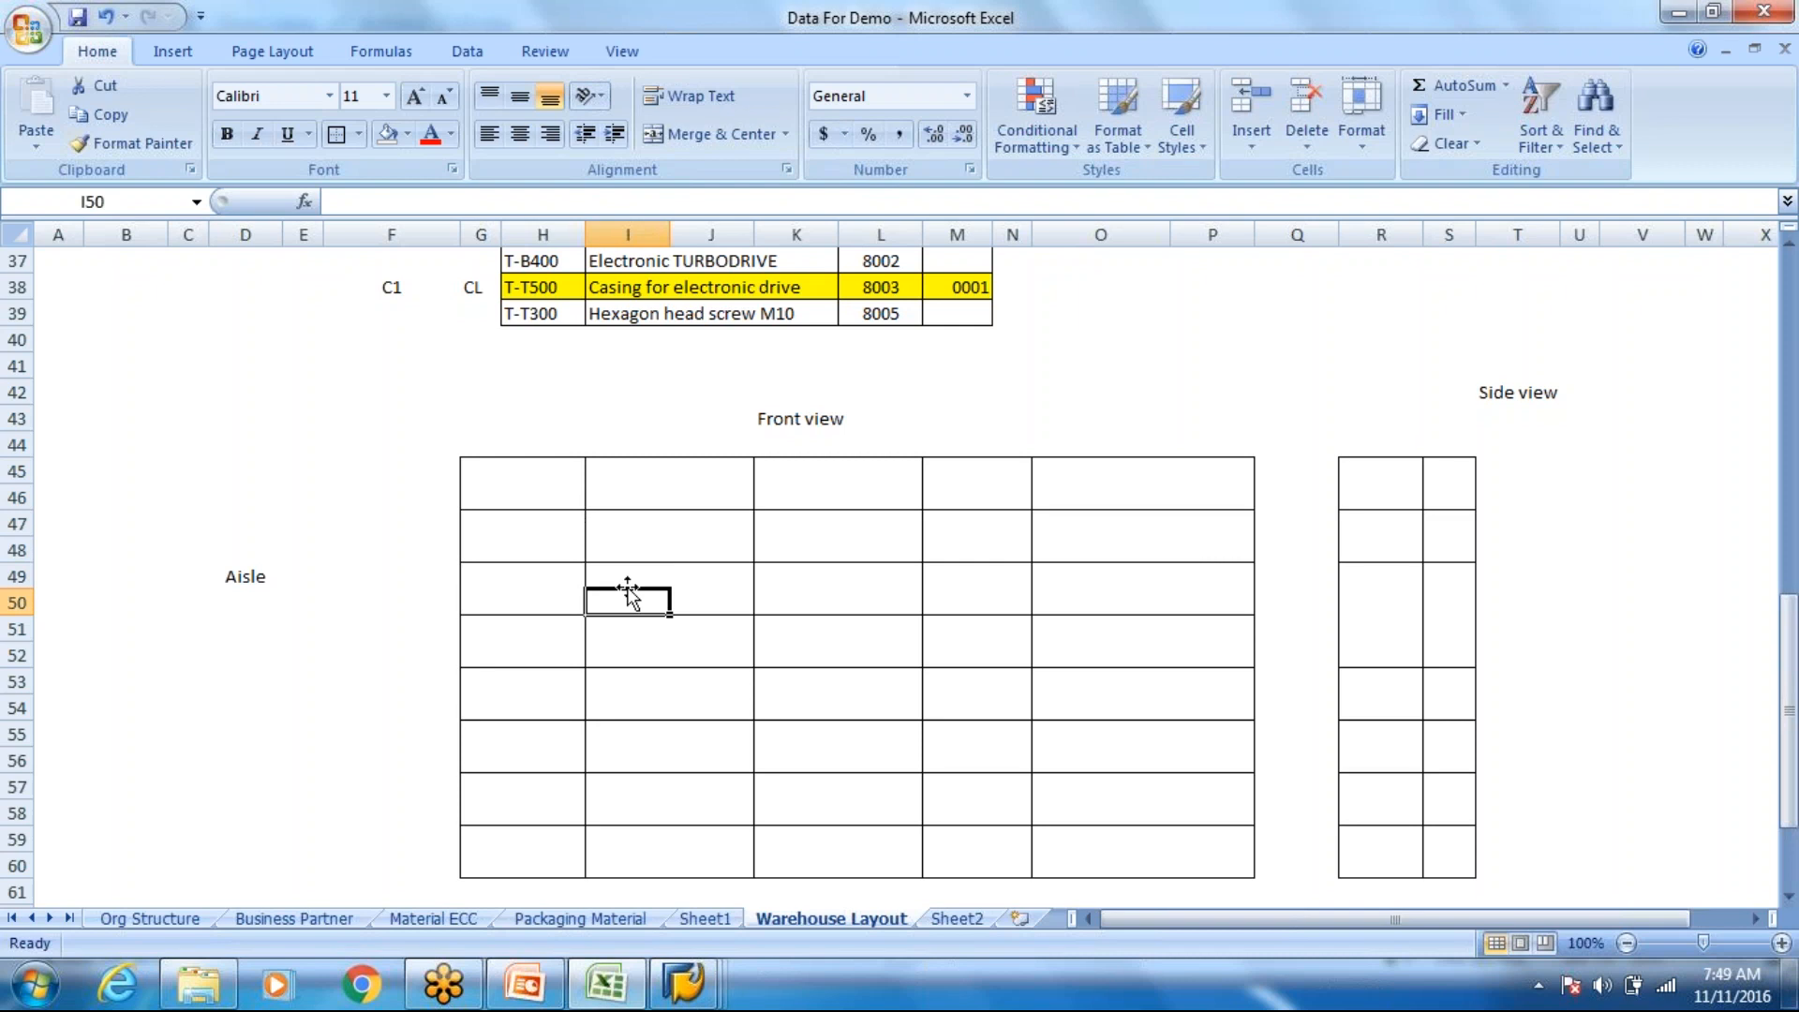
click(487, 498)
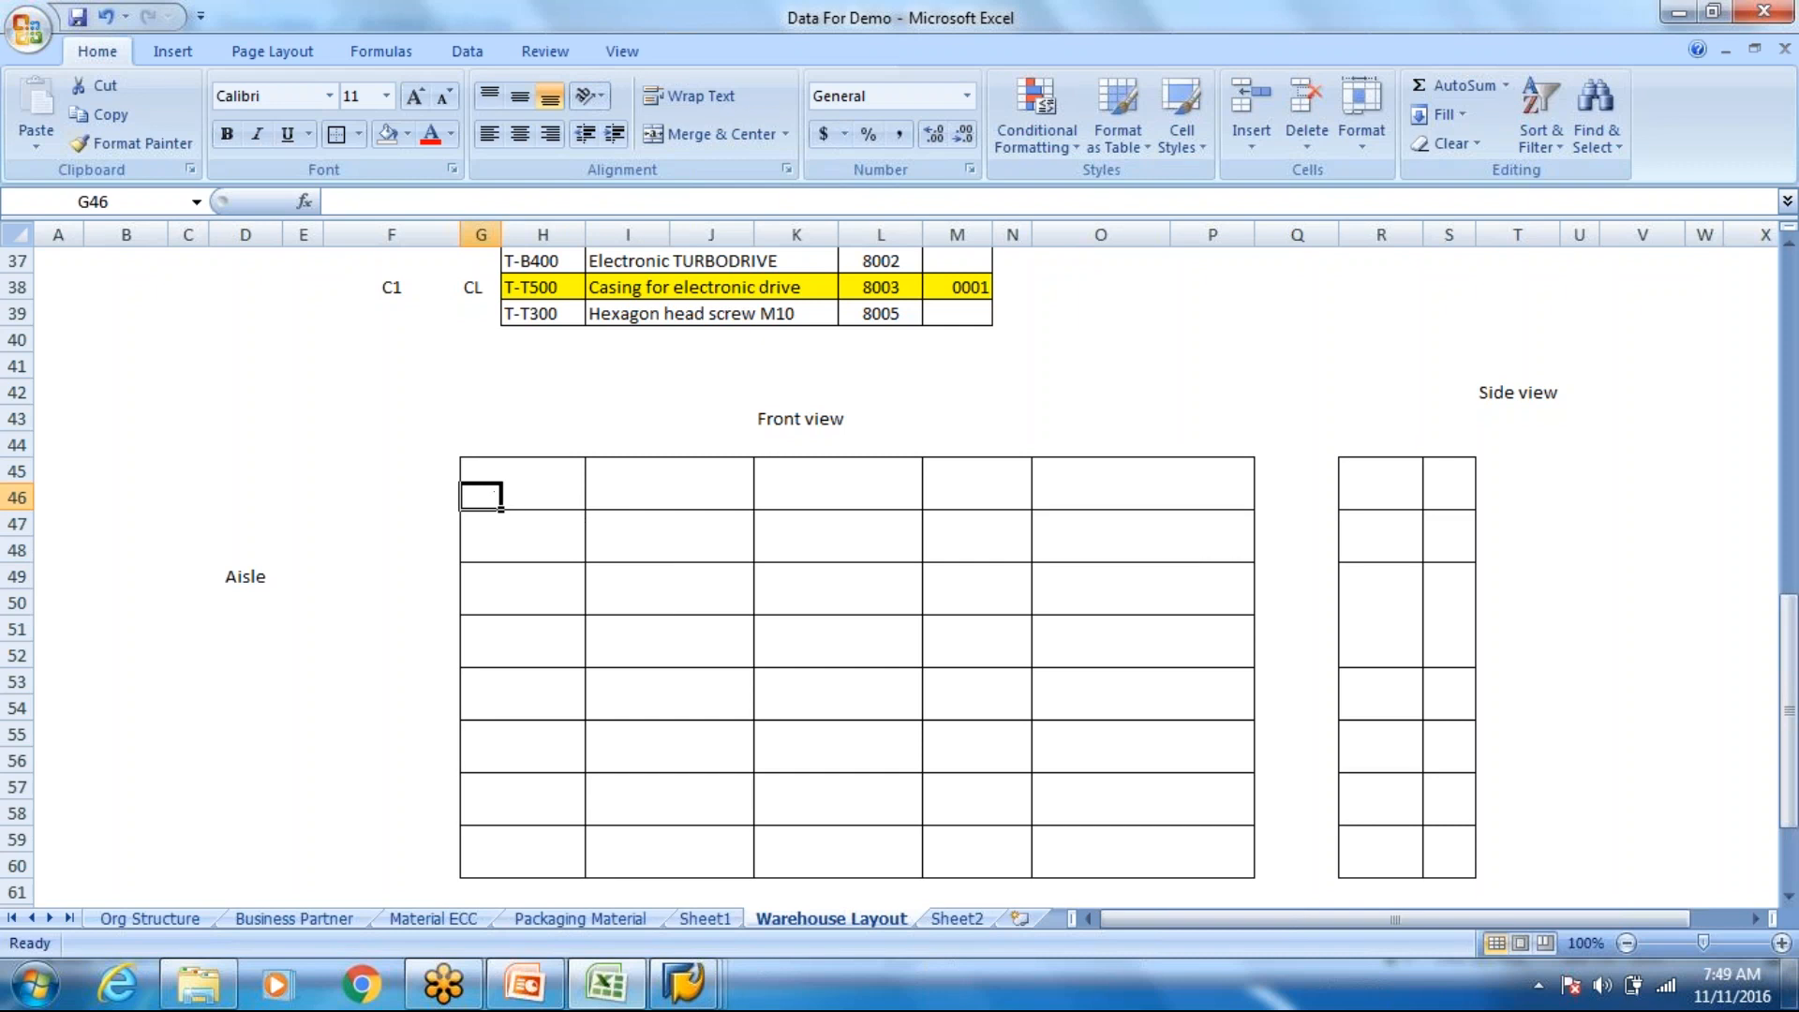
scroll(899, 562, down, 1)
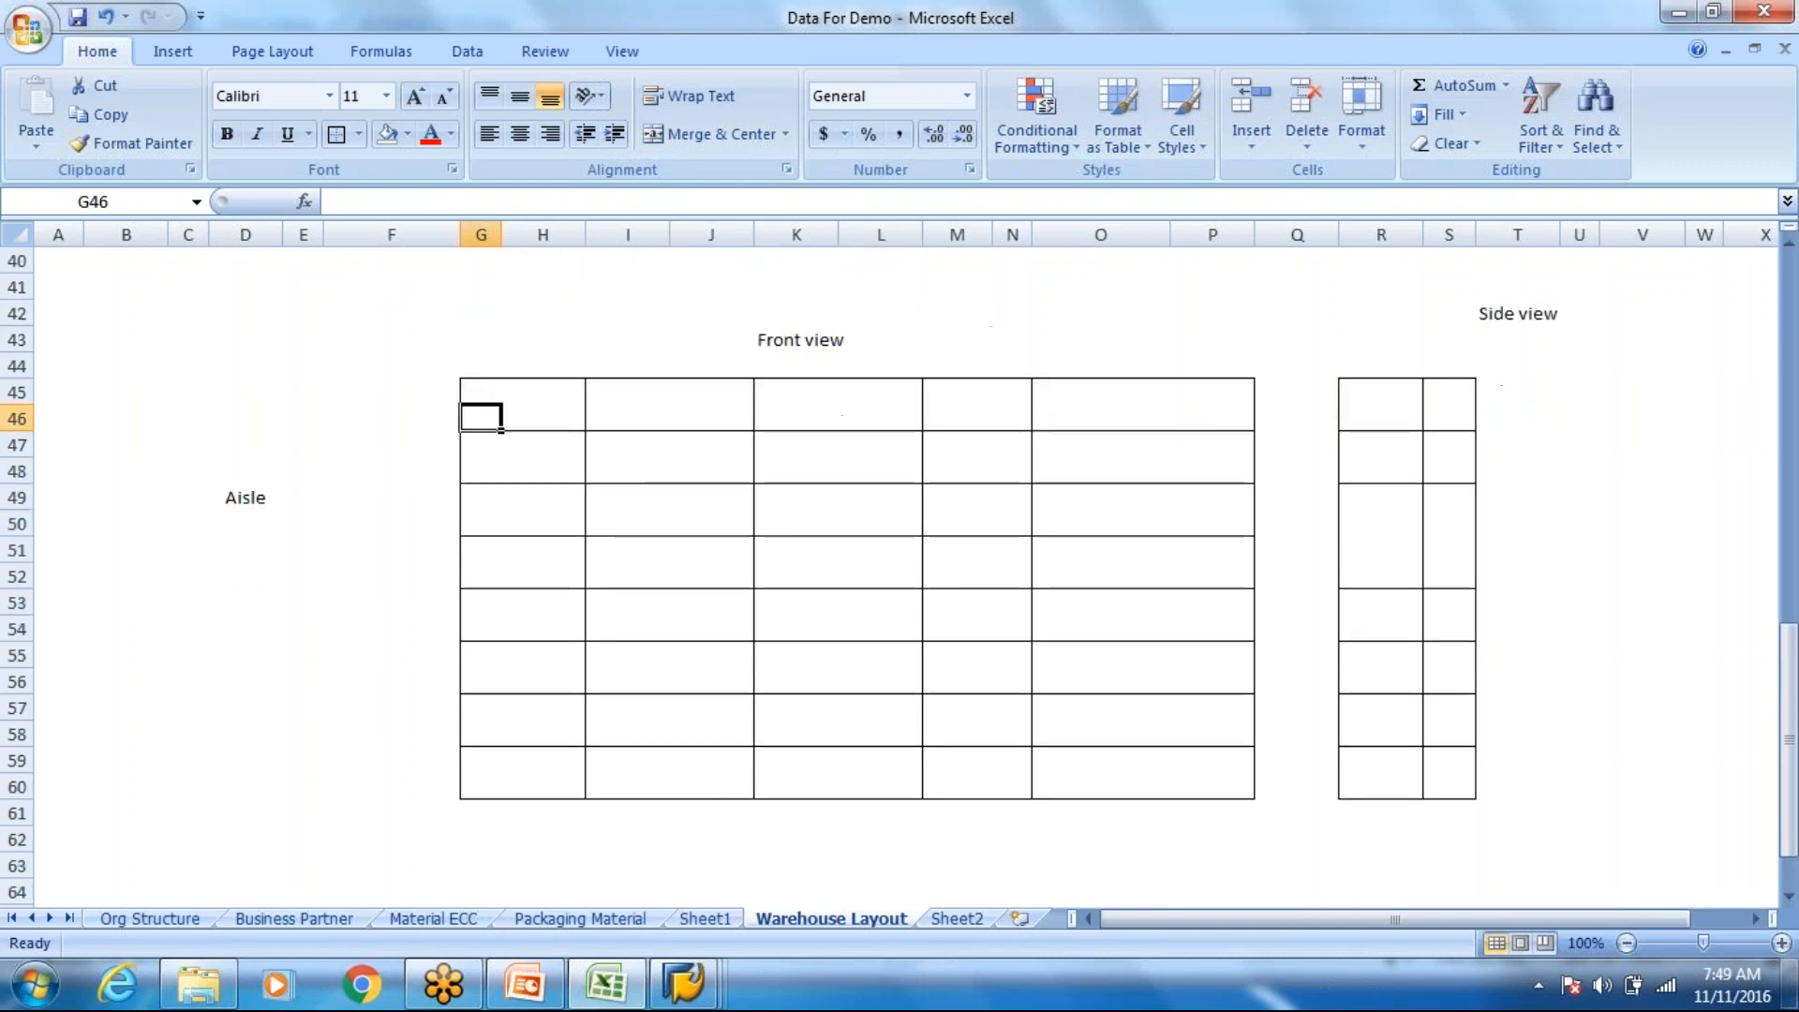
scroll(899, 562, up, 2)
scroll(900, 562, up, 1)
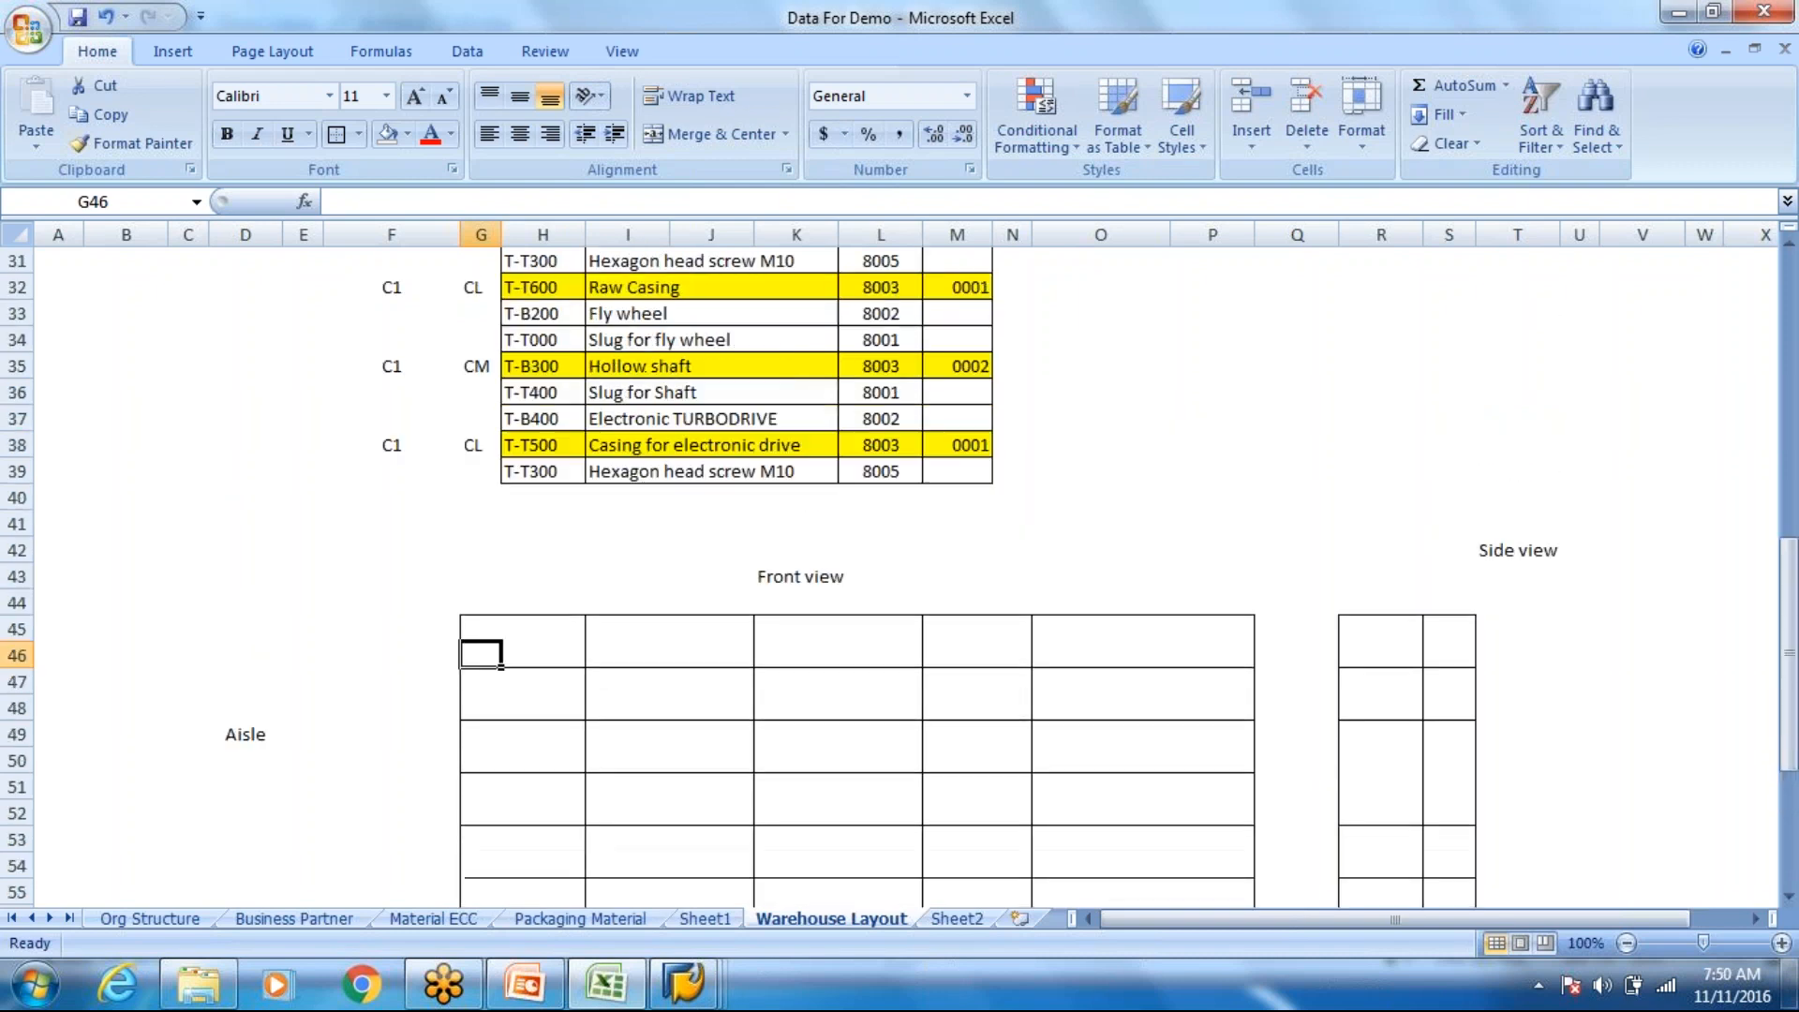
scroll(714, 490, down, 1)
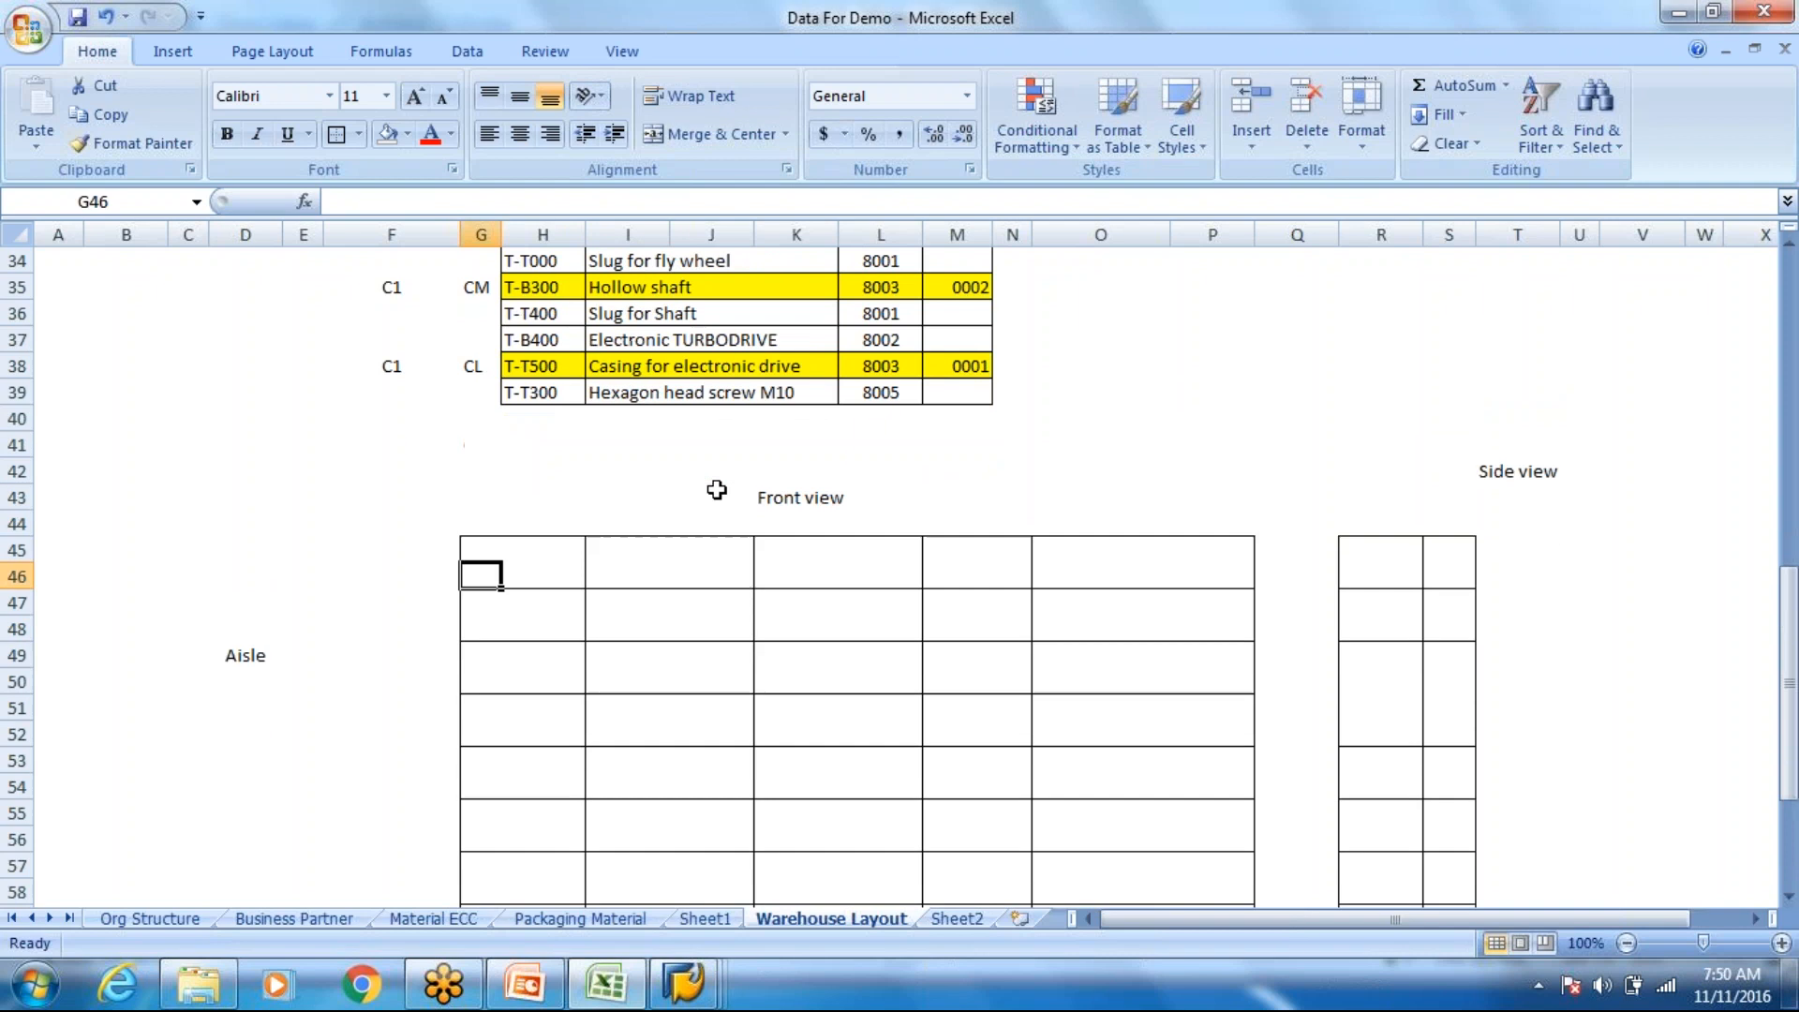
scroll(717, 489, down, 1)
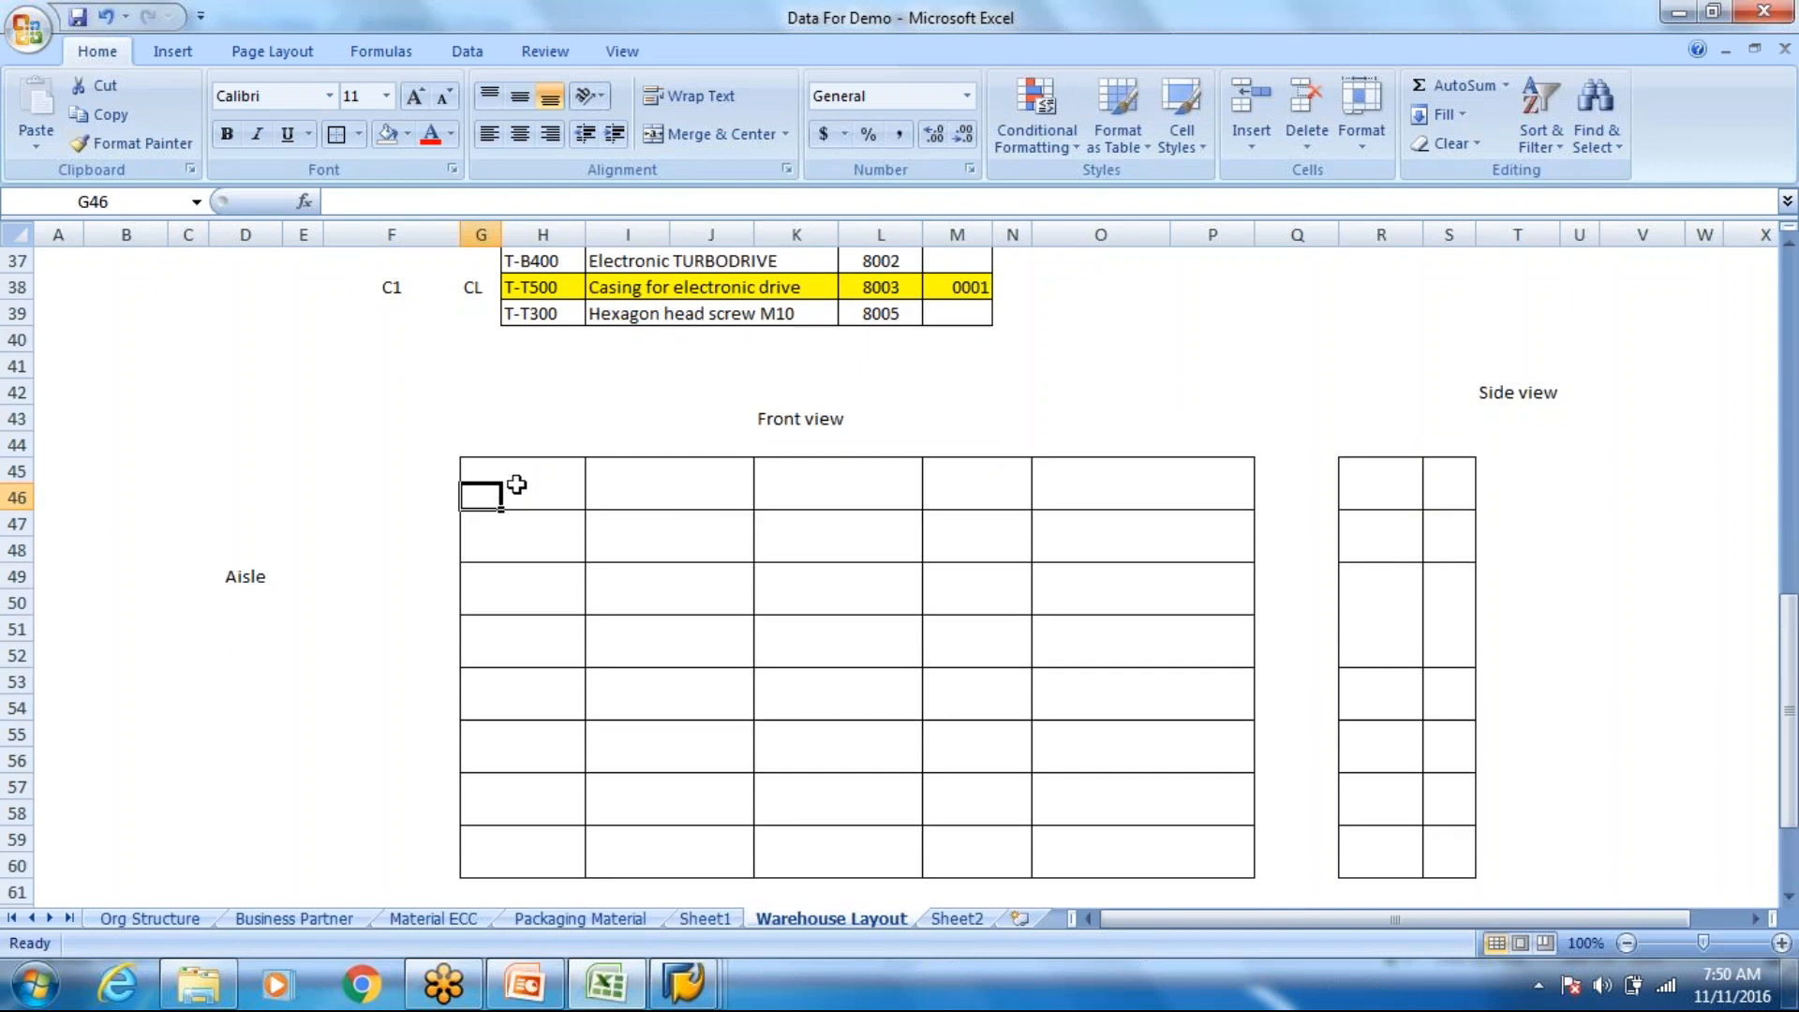
Step: Enter the label E1 in cell H45, inside the first bin of the front view grid
click(487, 470)
click(533, 473)
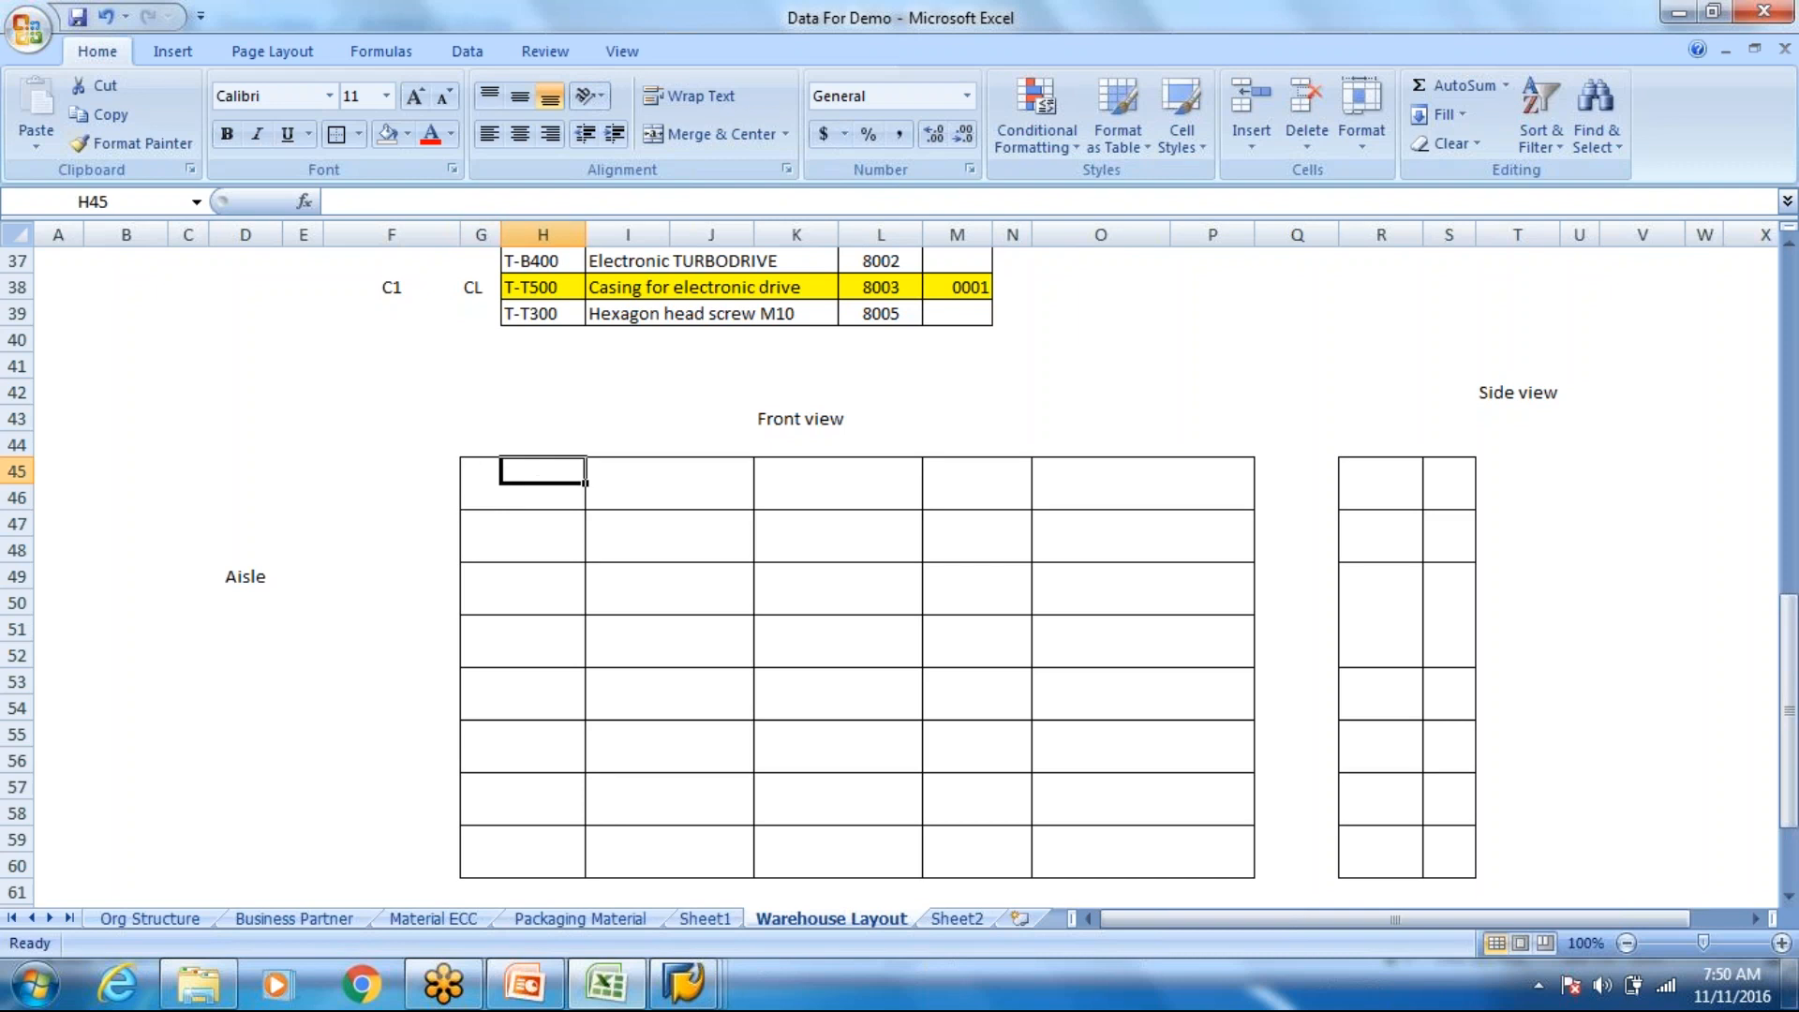
click(530, 483)
drag(483, 471, 581, 486)
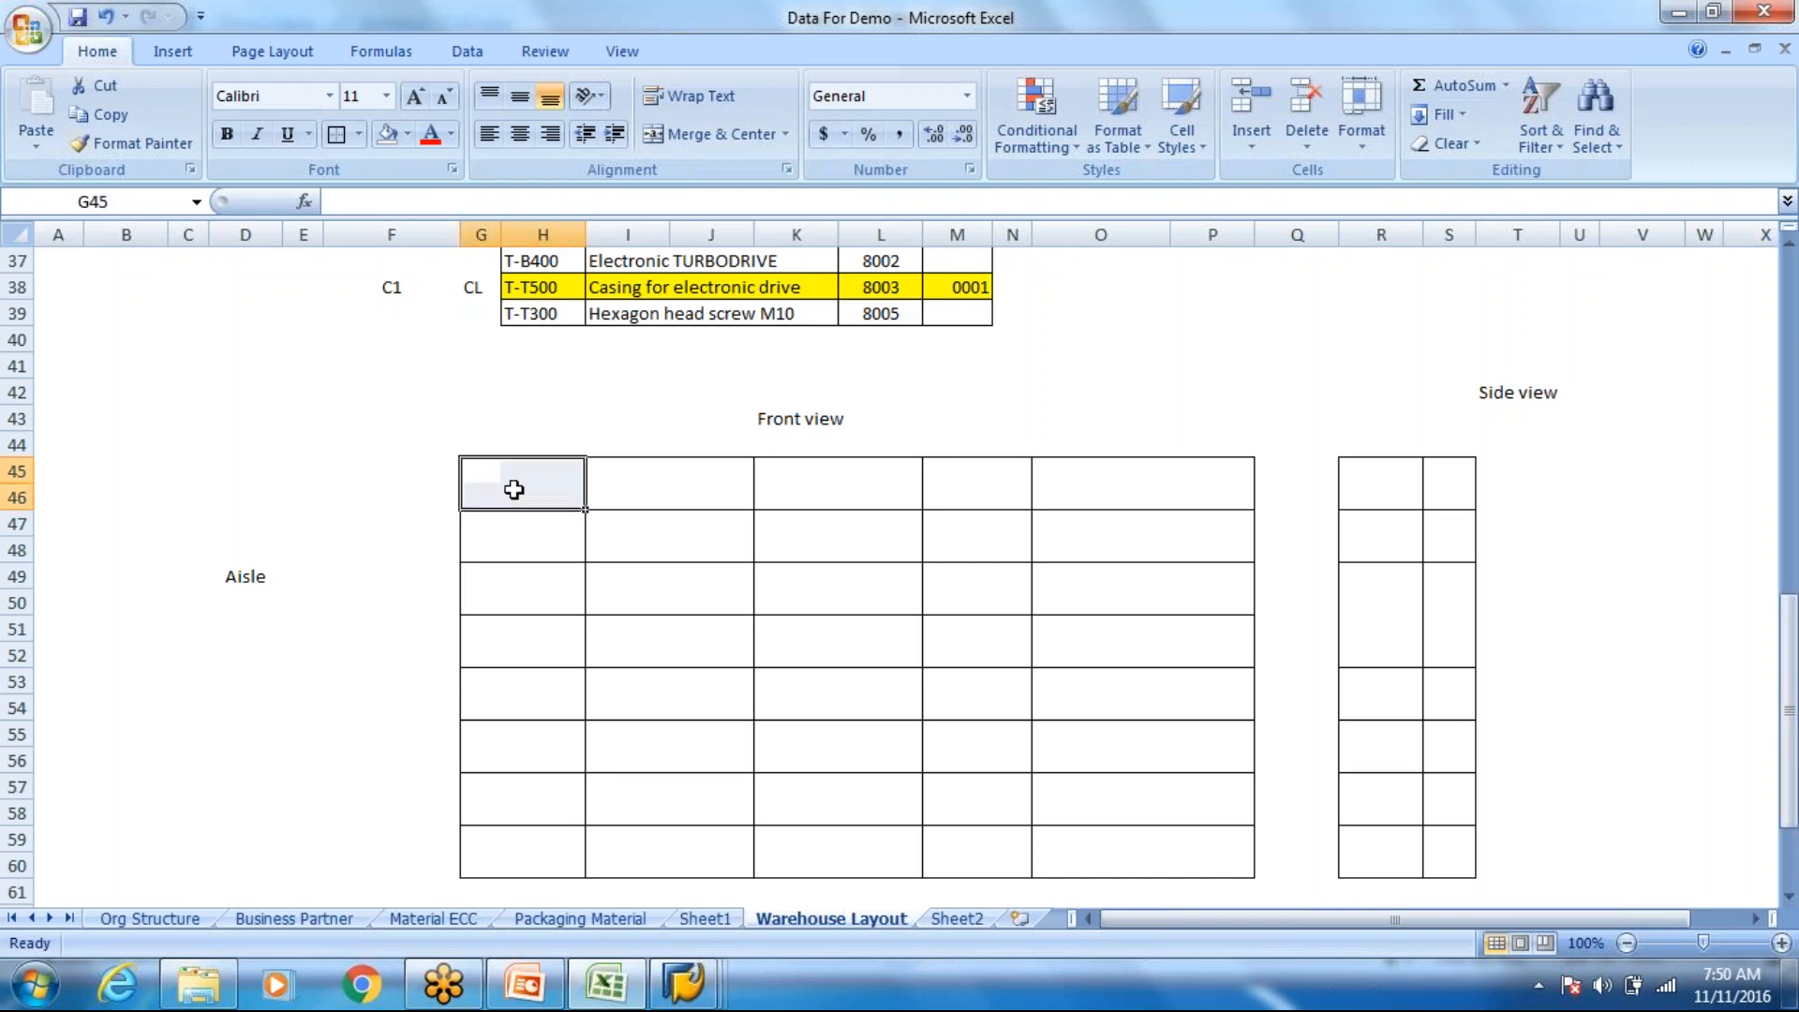
click(519, 490)
click(526, 468)
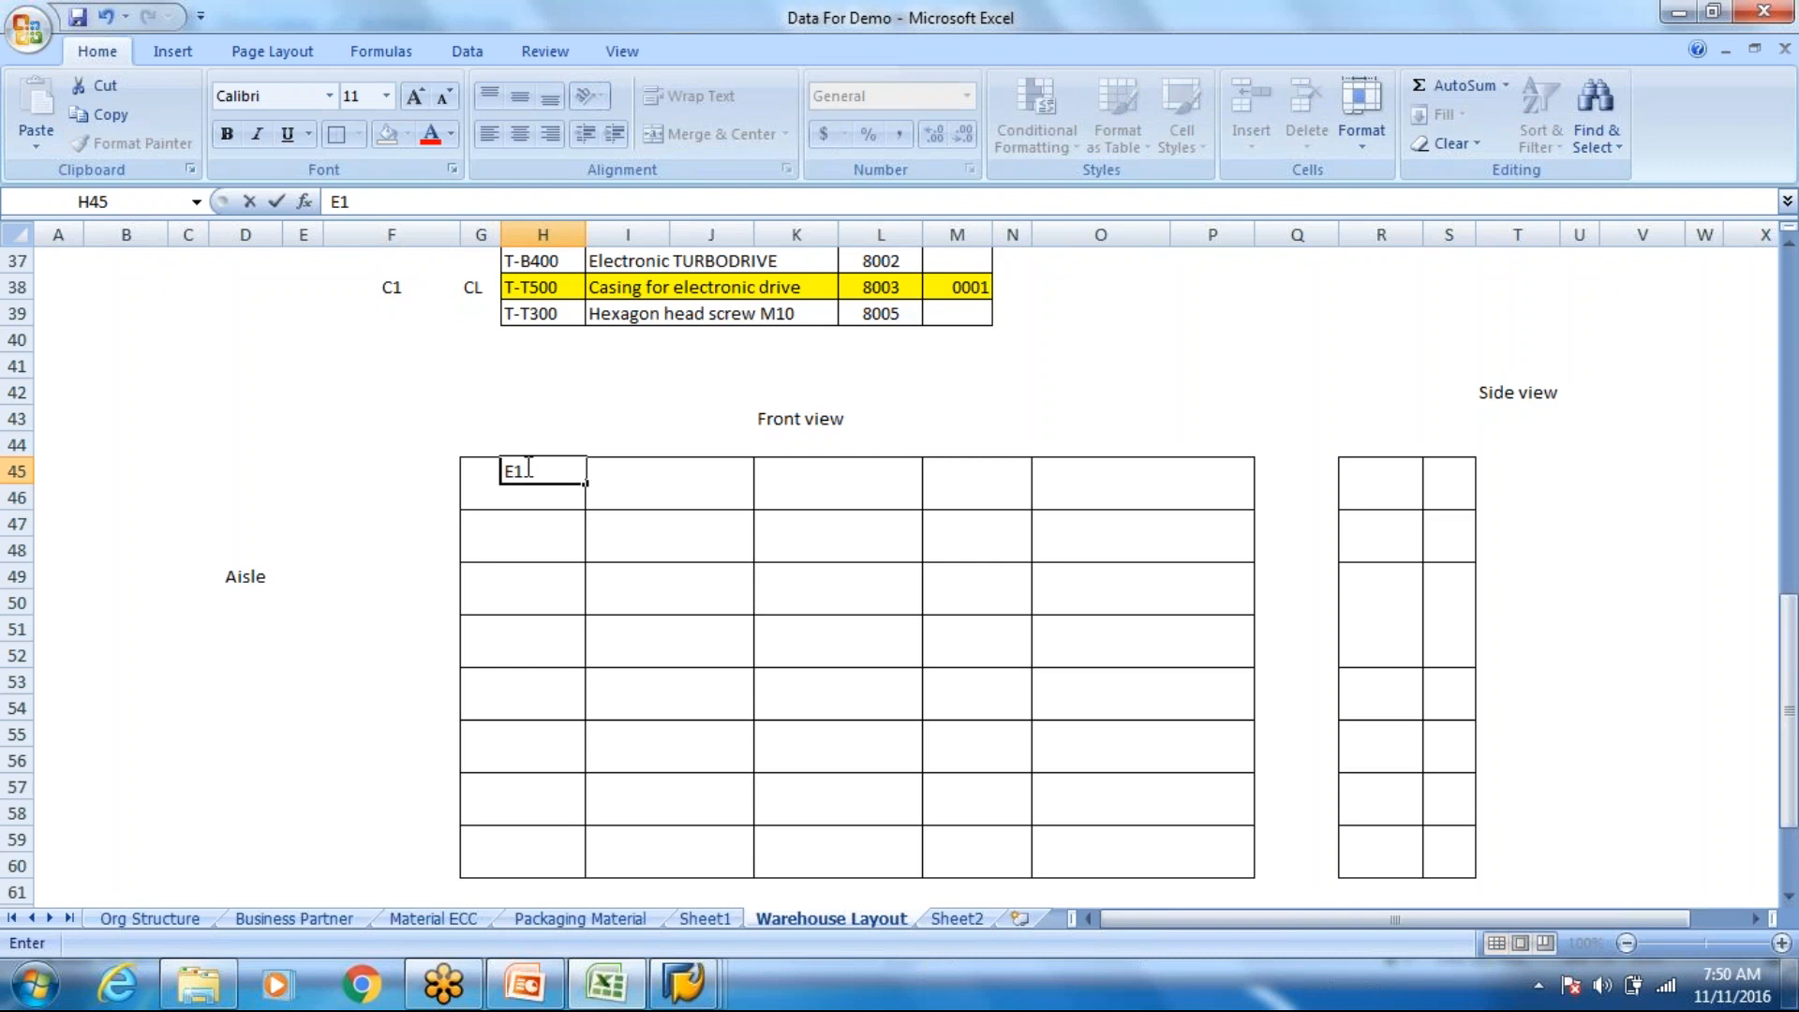
click(770, 522)
click(1421, 483)
click(1453, 486)
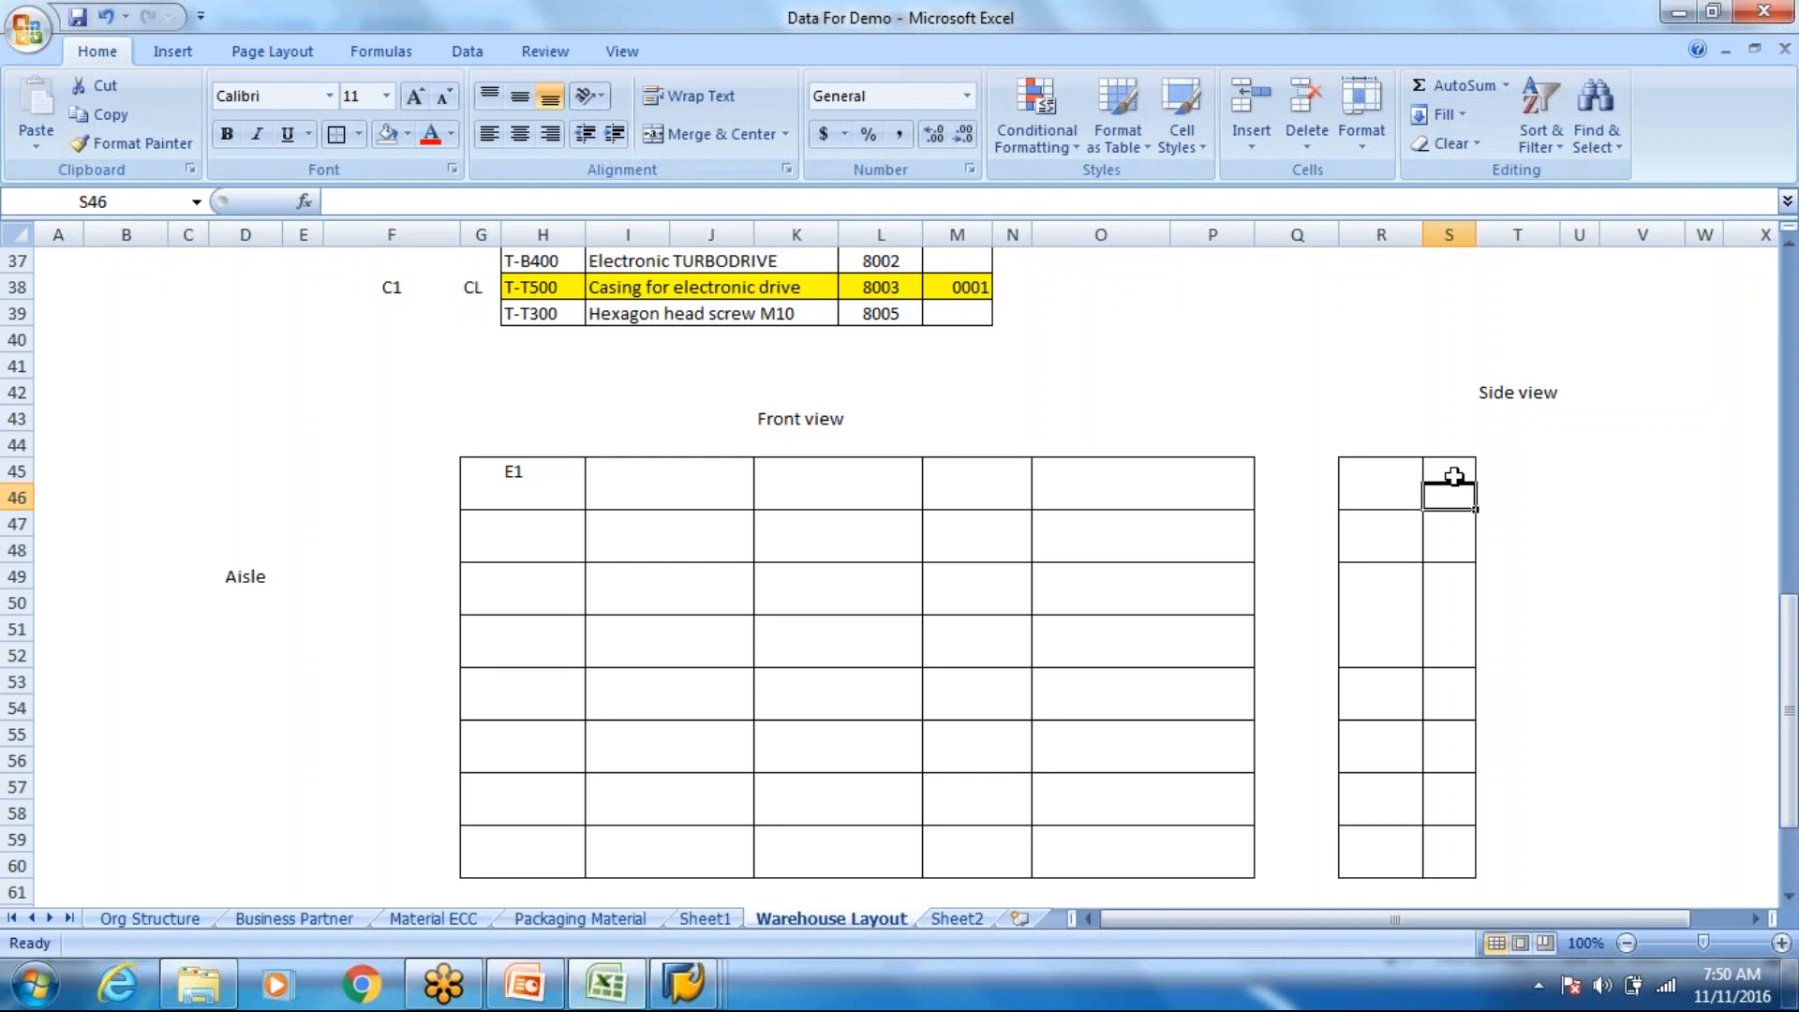
click(489, 462)
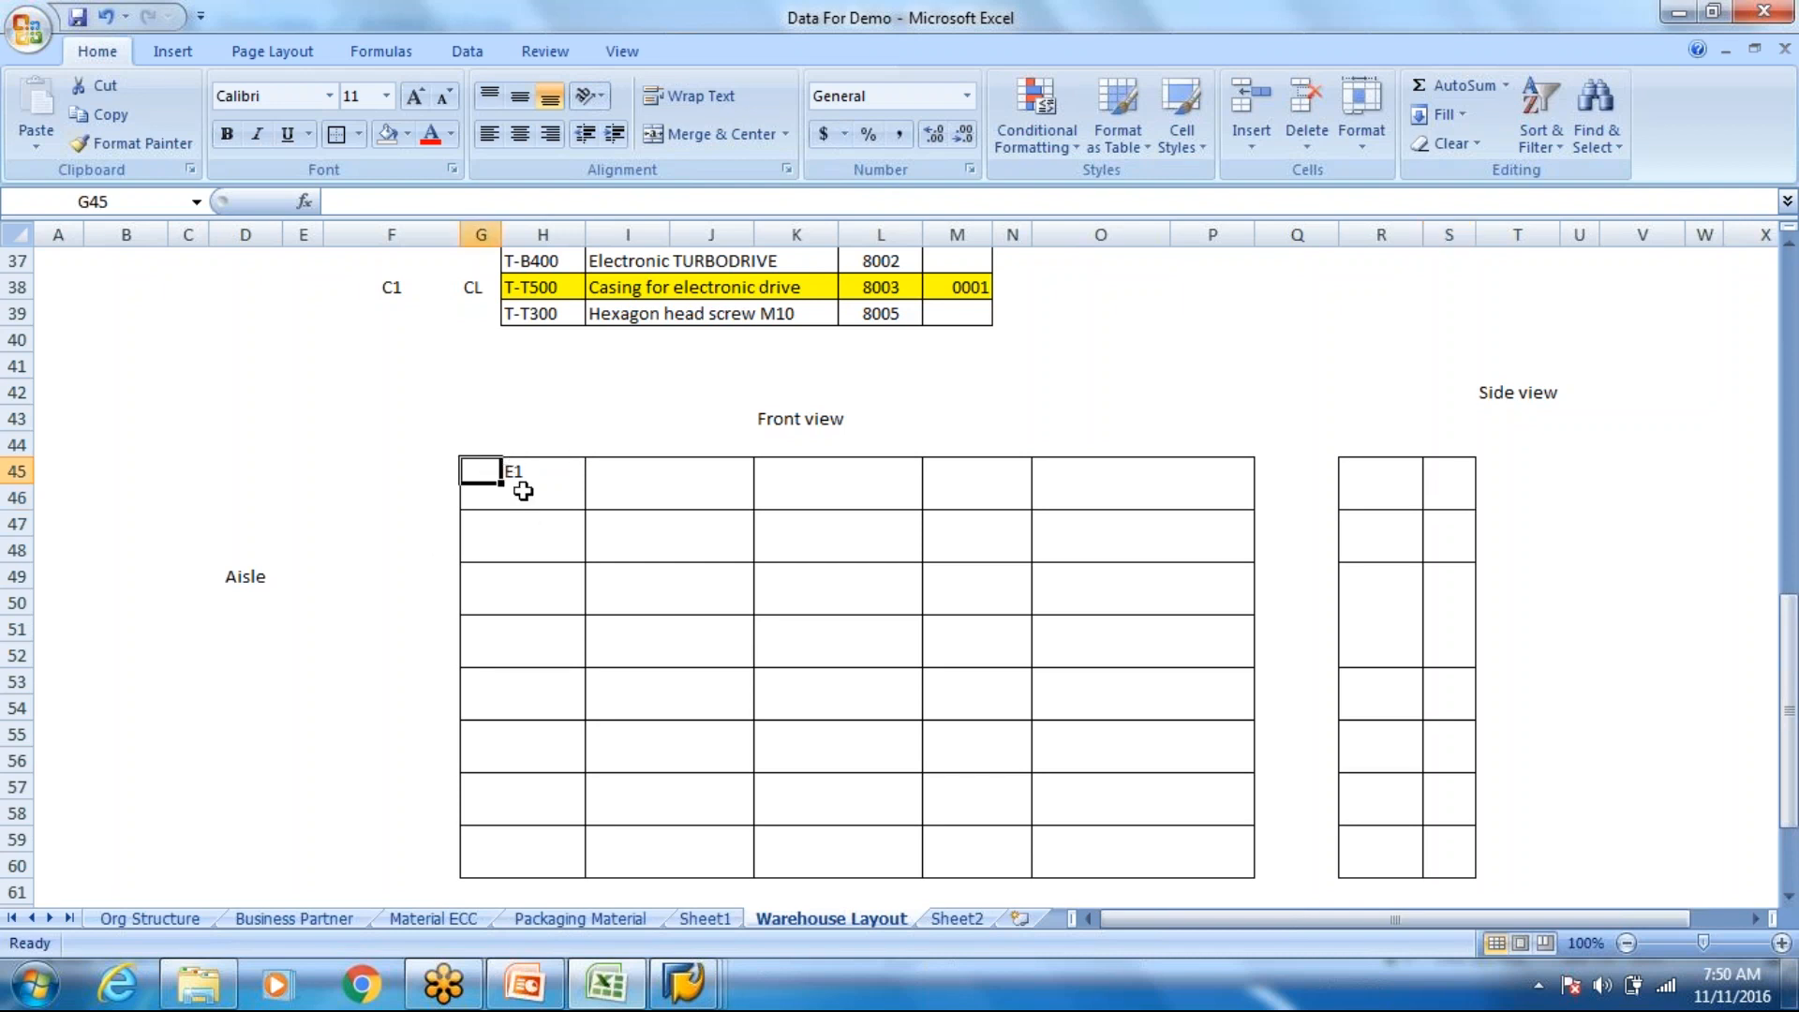
click(1464, 477)
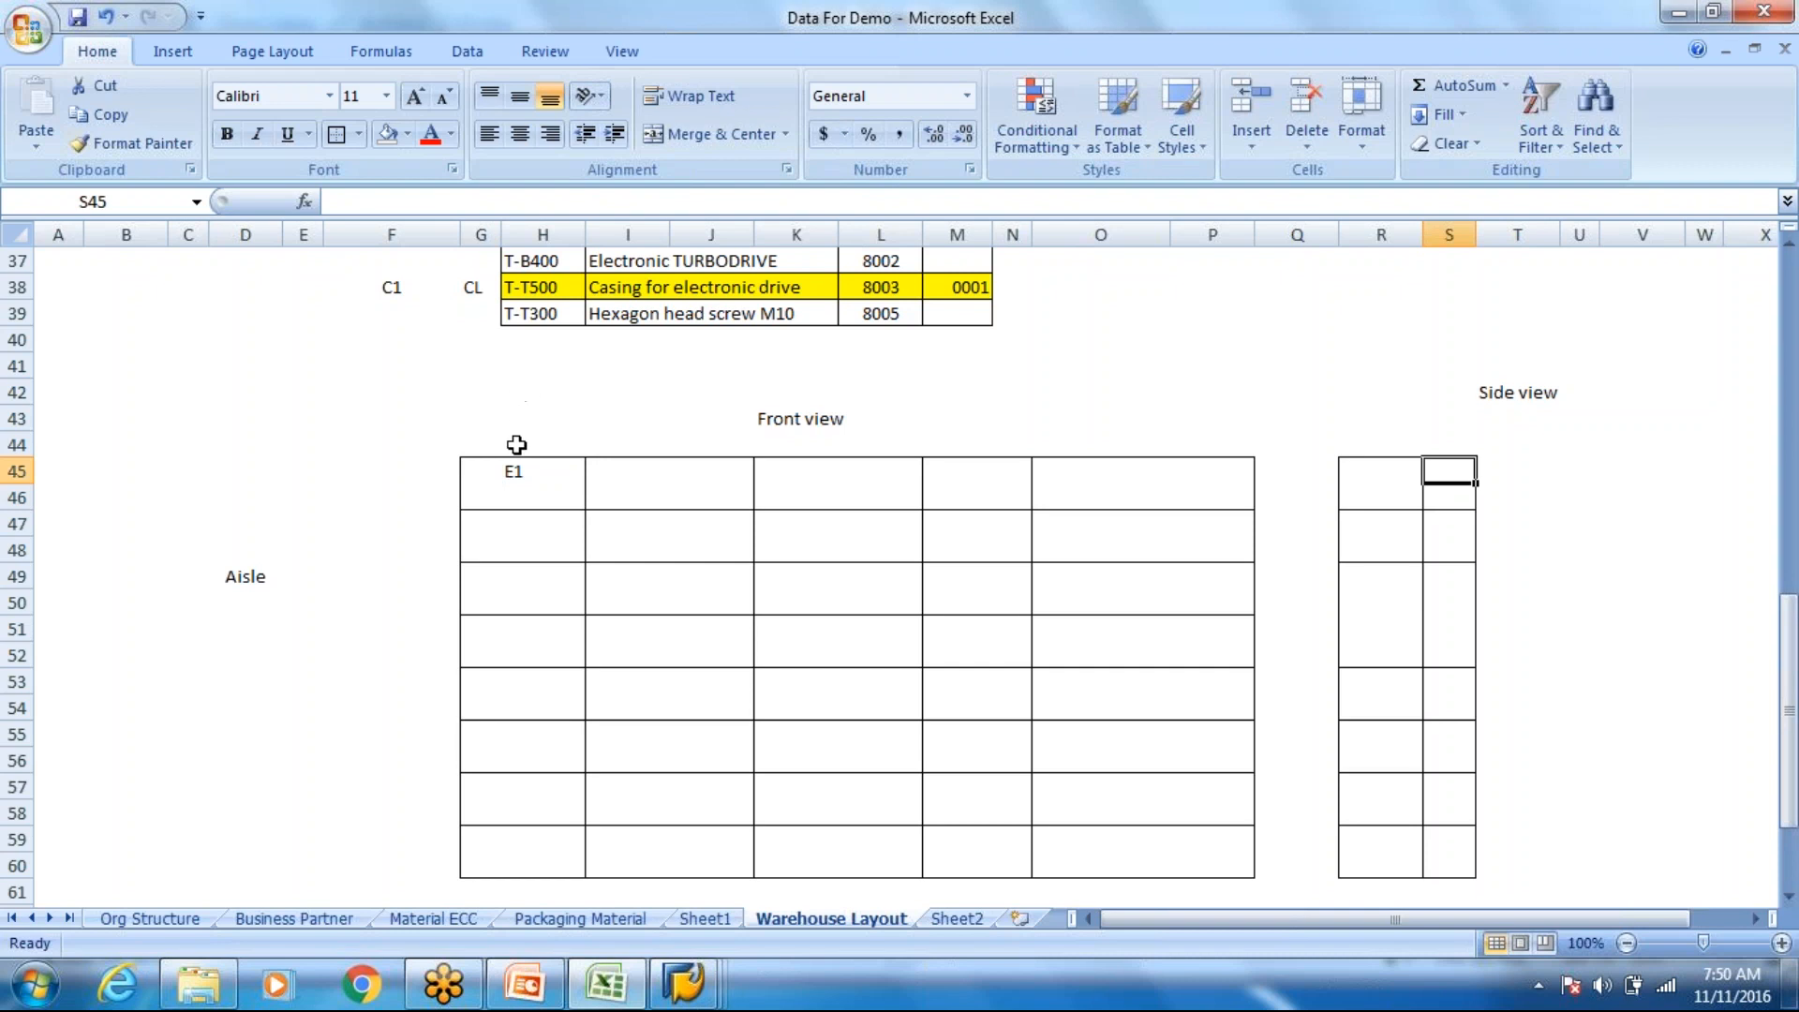
click(1514, 463)
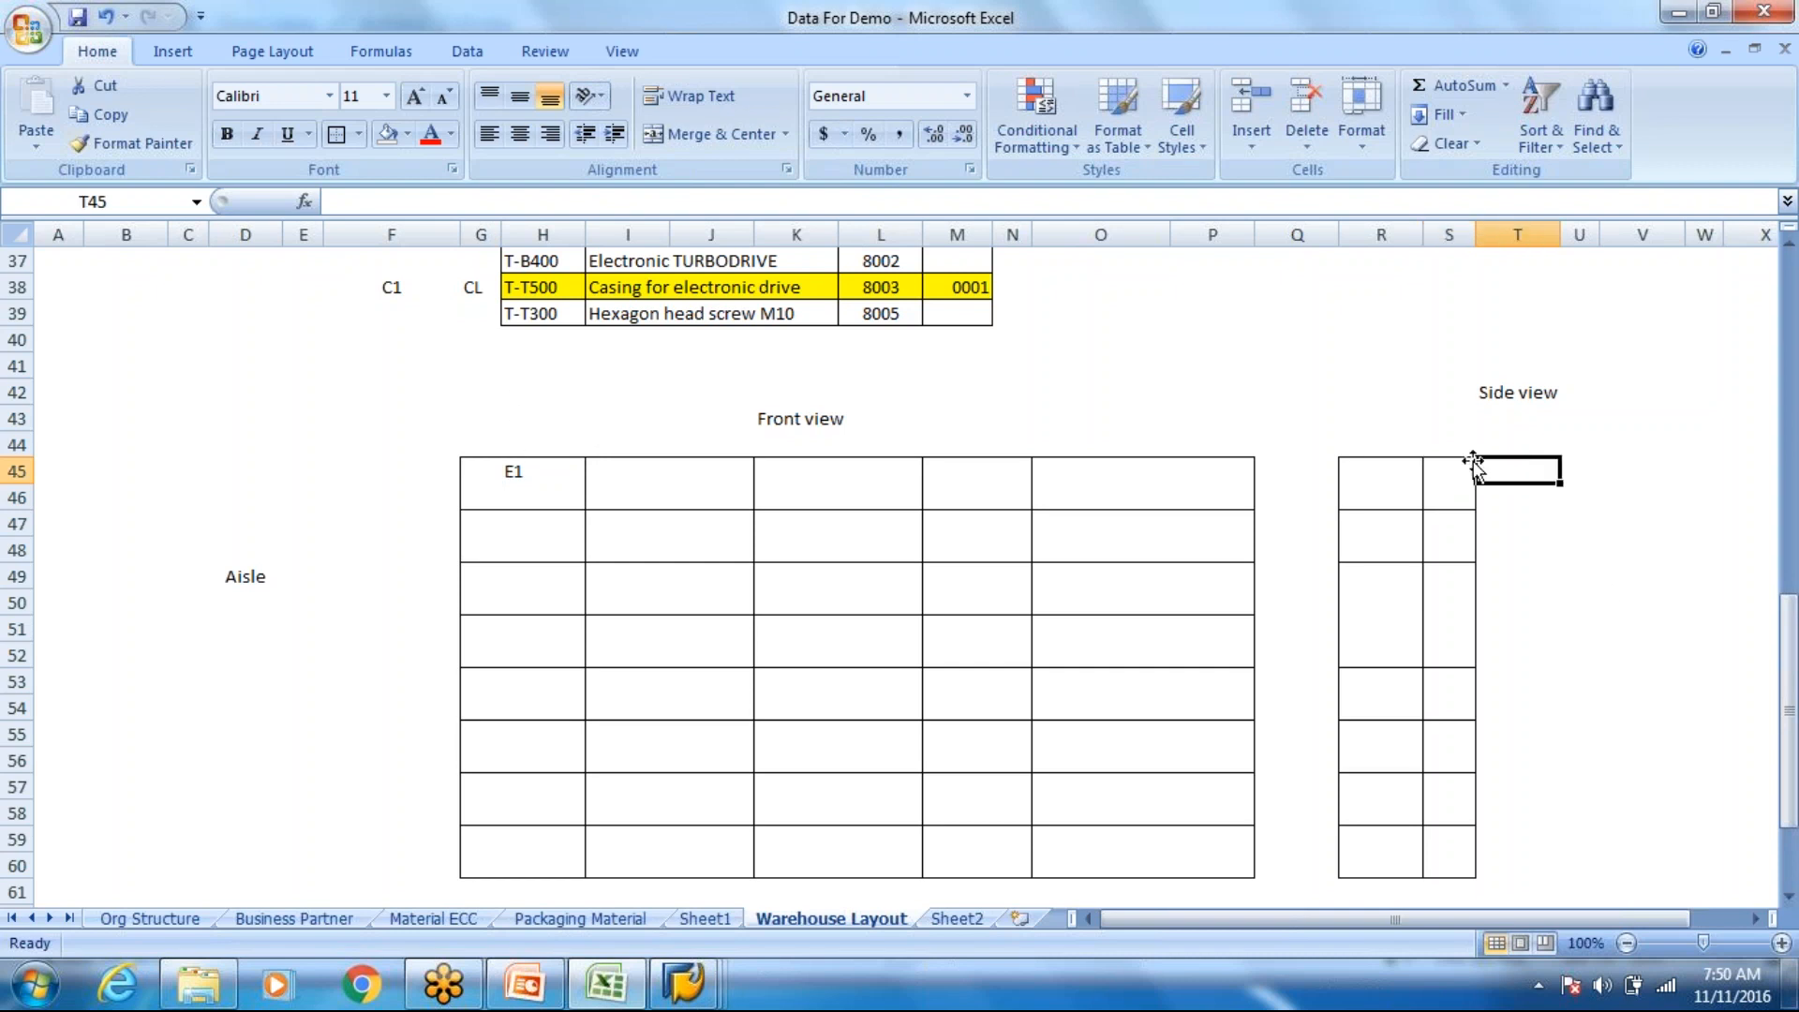
Step: Clear the borders of column S in the side view grid, undoing the thick box border tried on S45:S59
drag(1453, 469, 1449, 838)
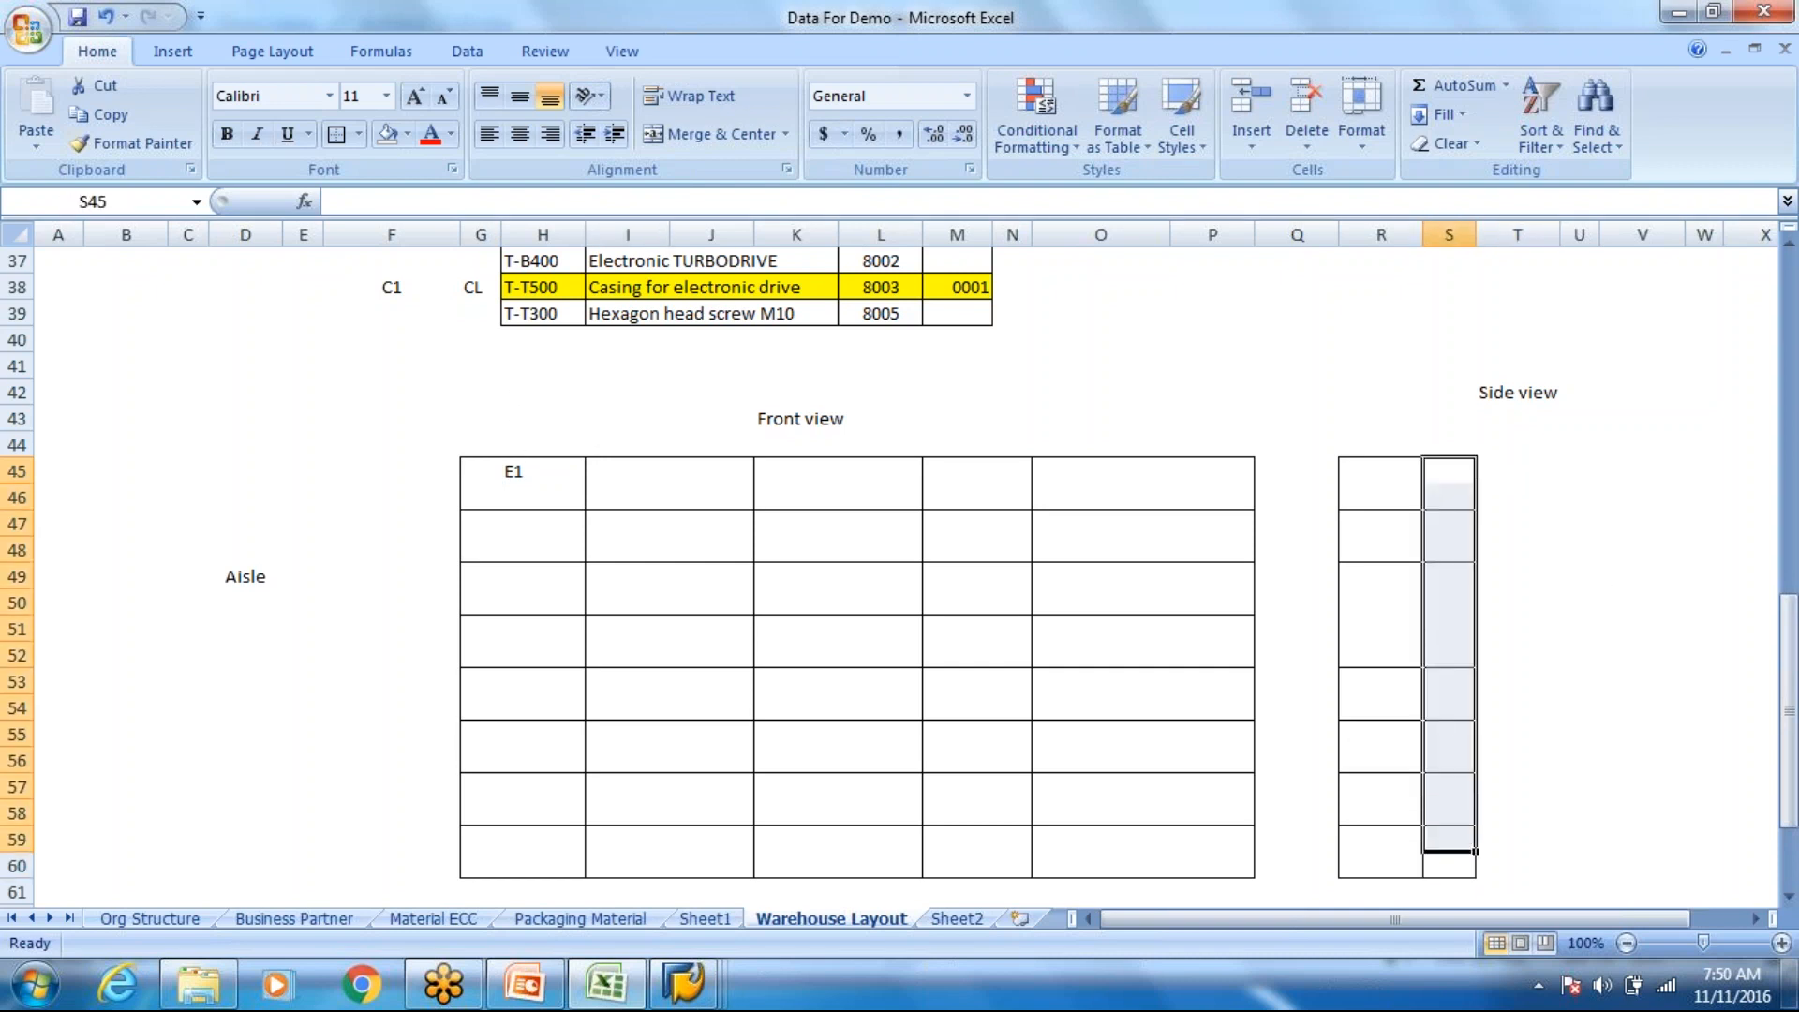
click(358, 134)
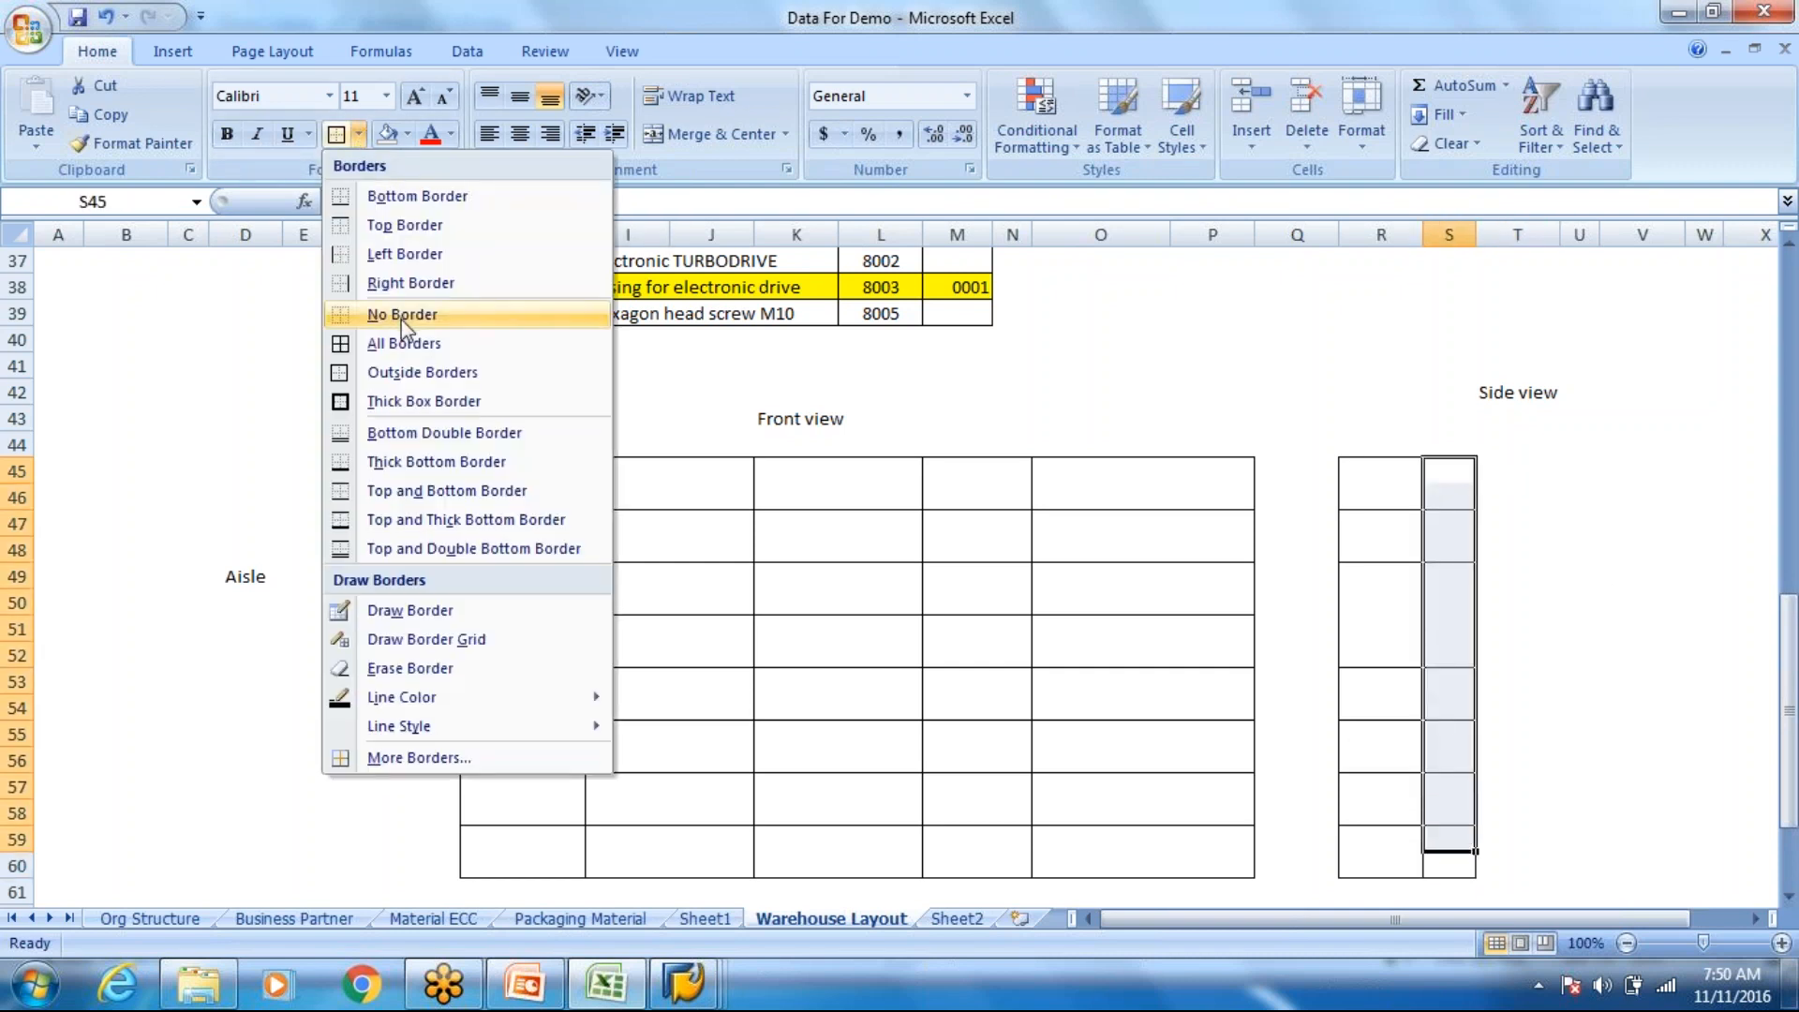
click(423, 401)
key(ctrl+z)
click(1442, 871)
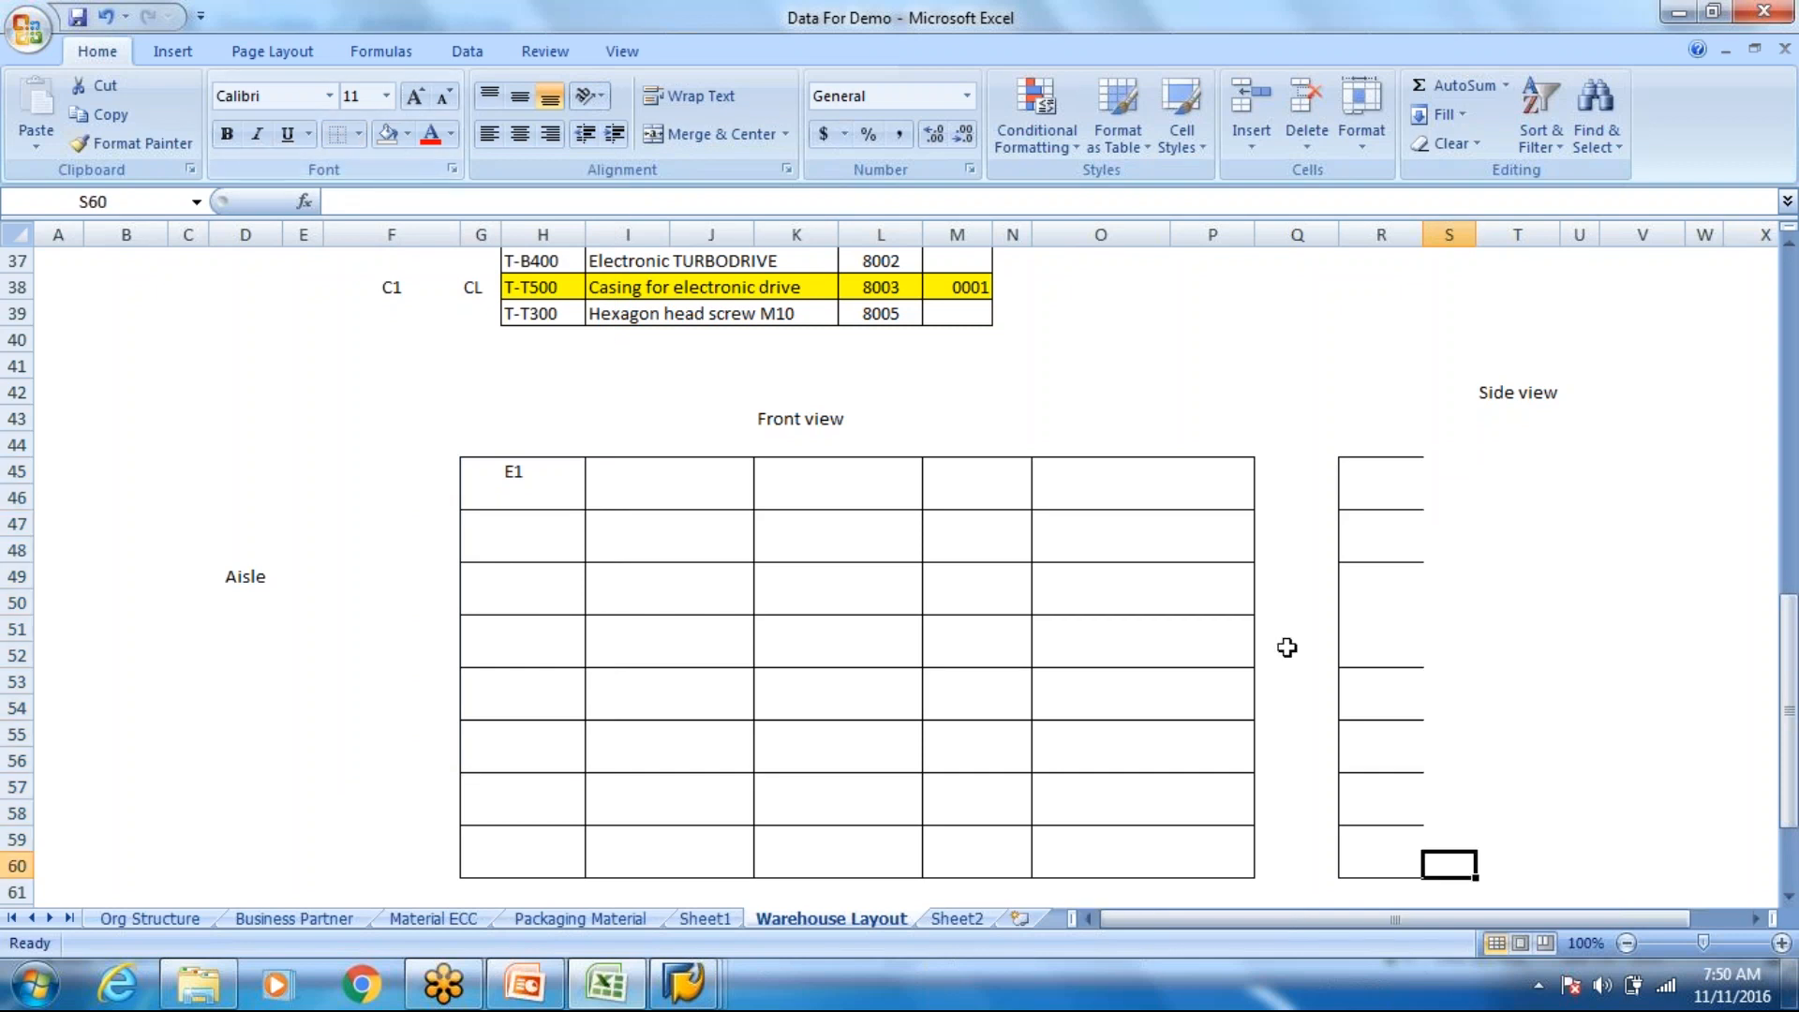
Step: Apply outside borders to R45:R60 to close the remaining side view column
drag(1387, 471, 1381, 857)
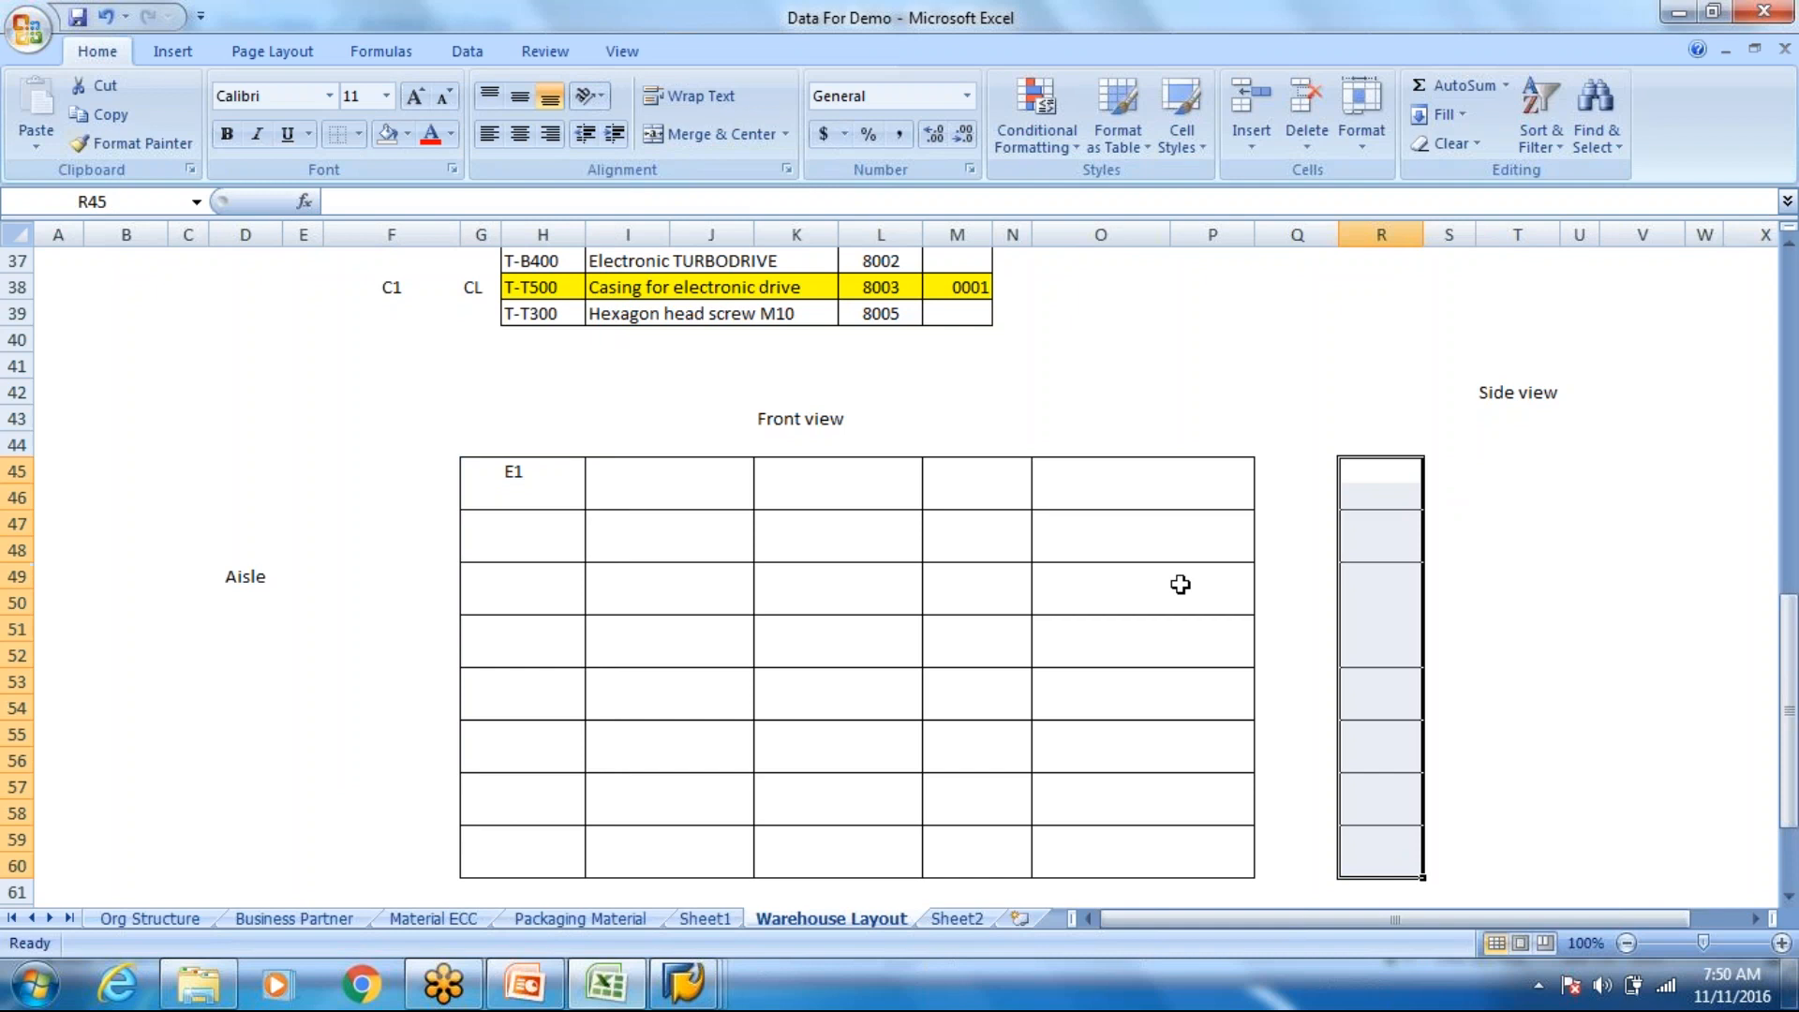
click(359, 136)
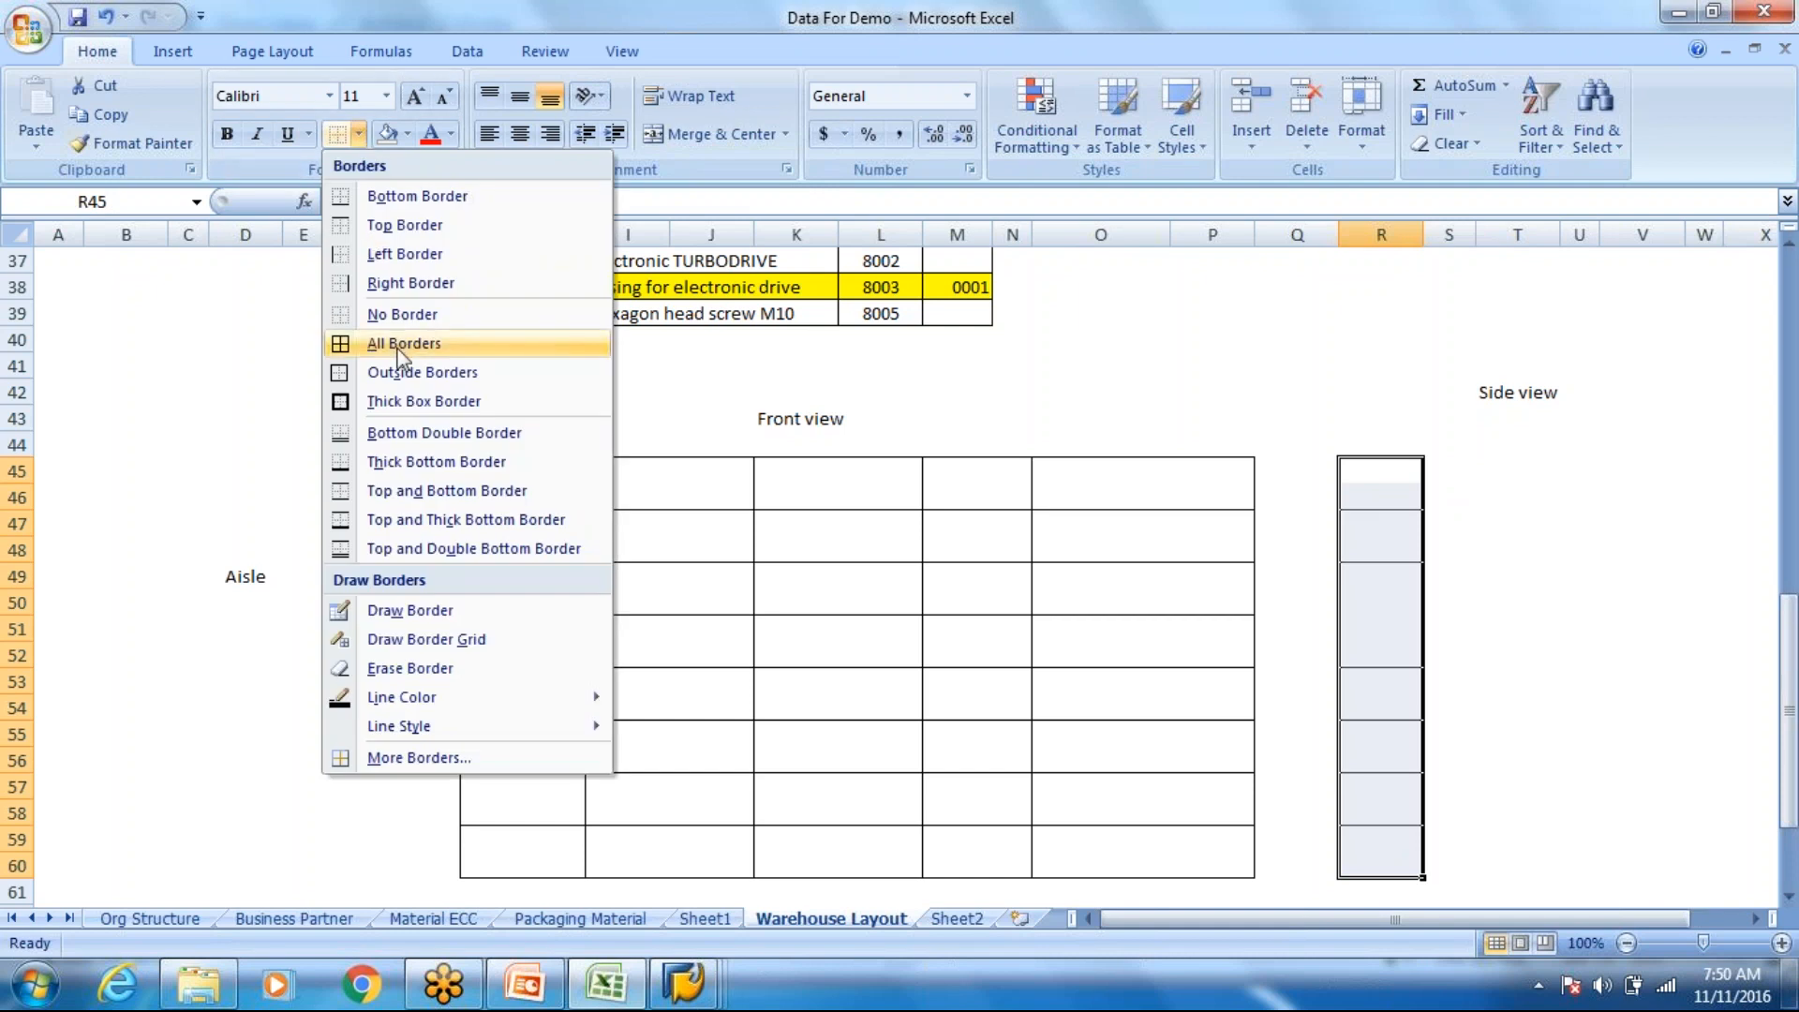
click(405, 374)
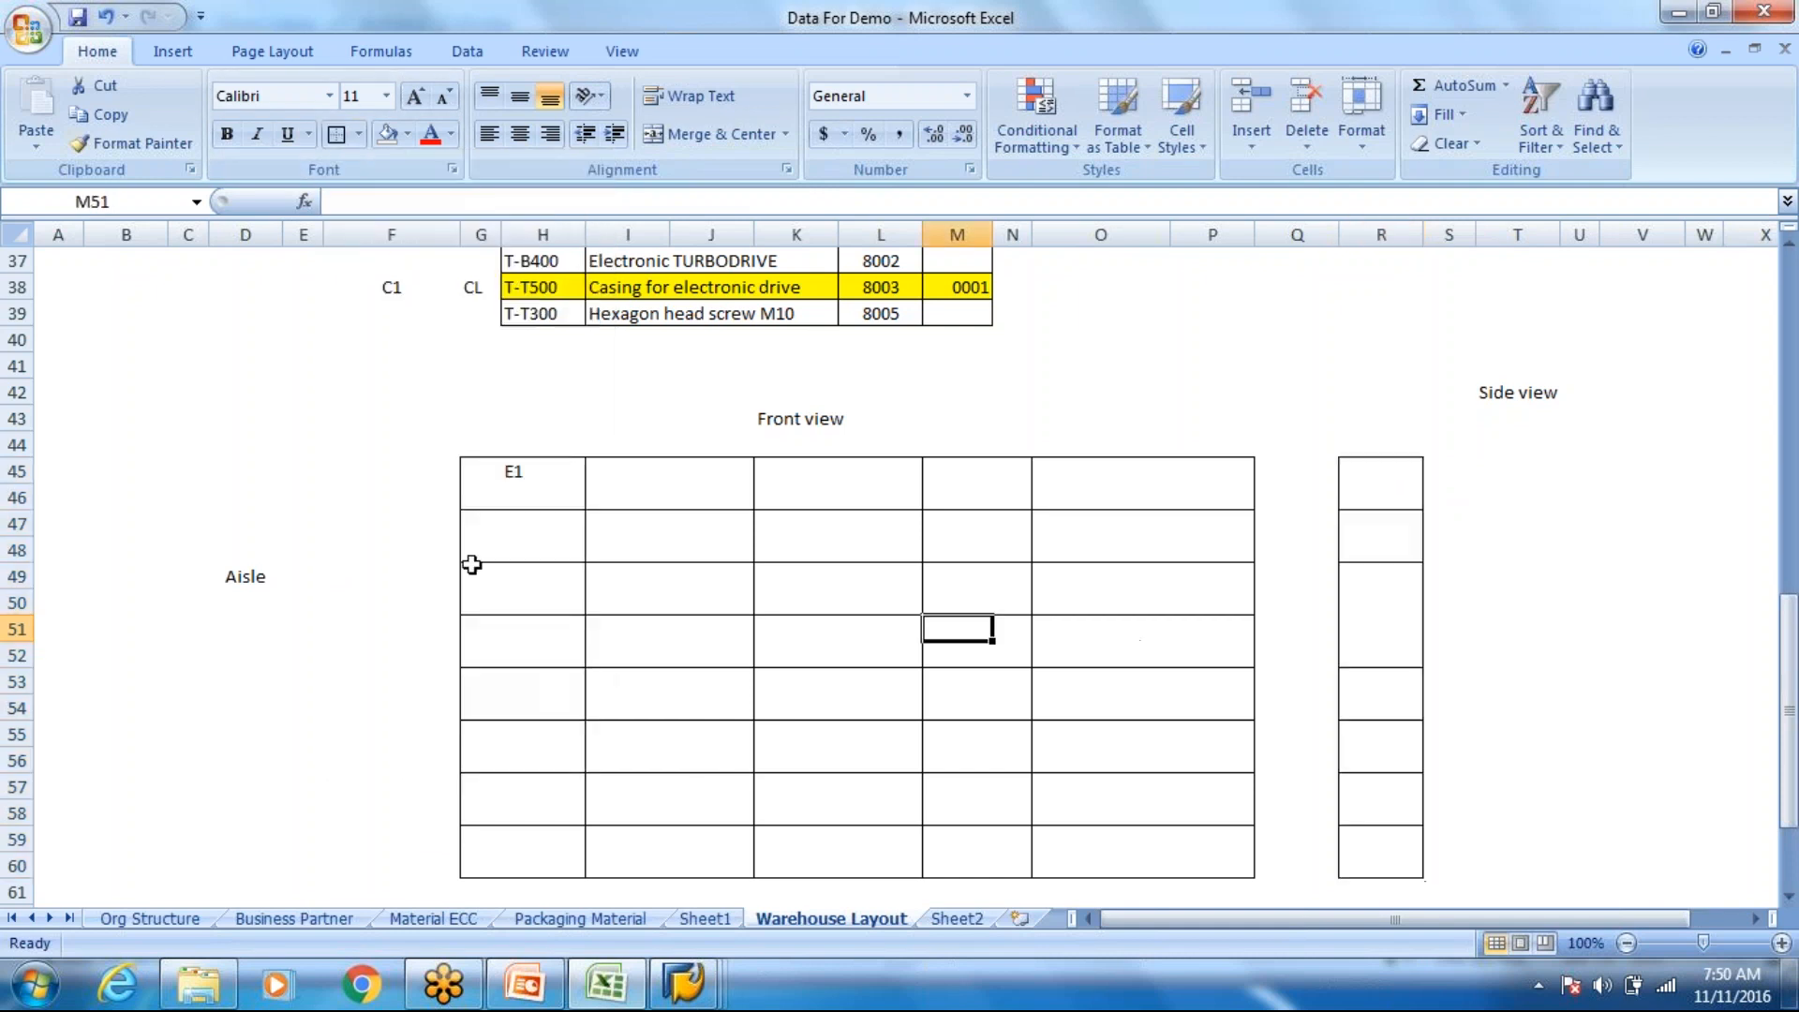
Step: Divide the second front view bin, I45:J46, into four compartments by adding borders around its cells
click(524, 475)
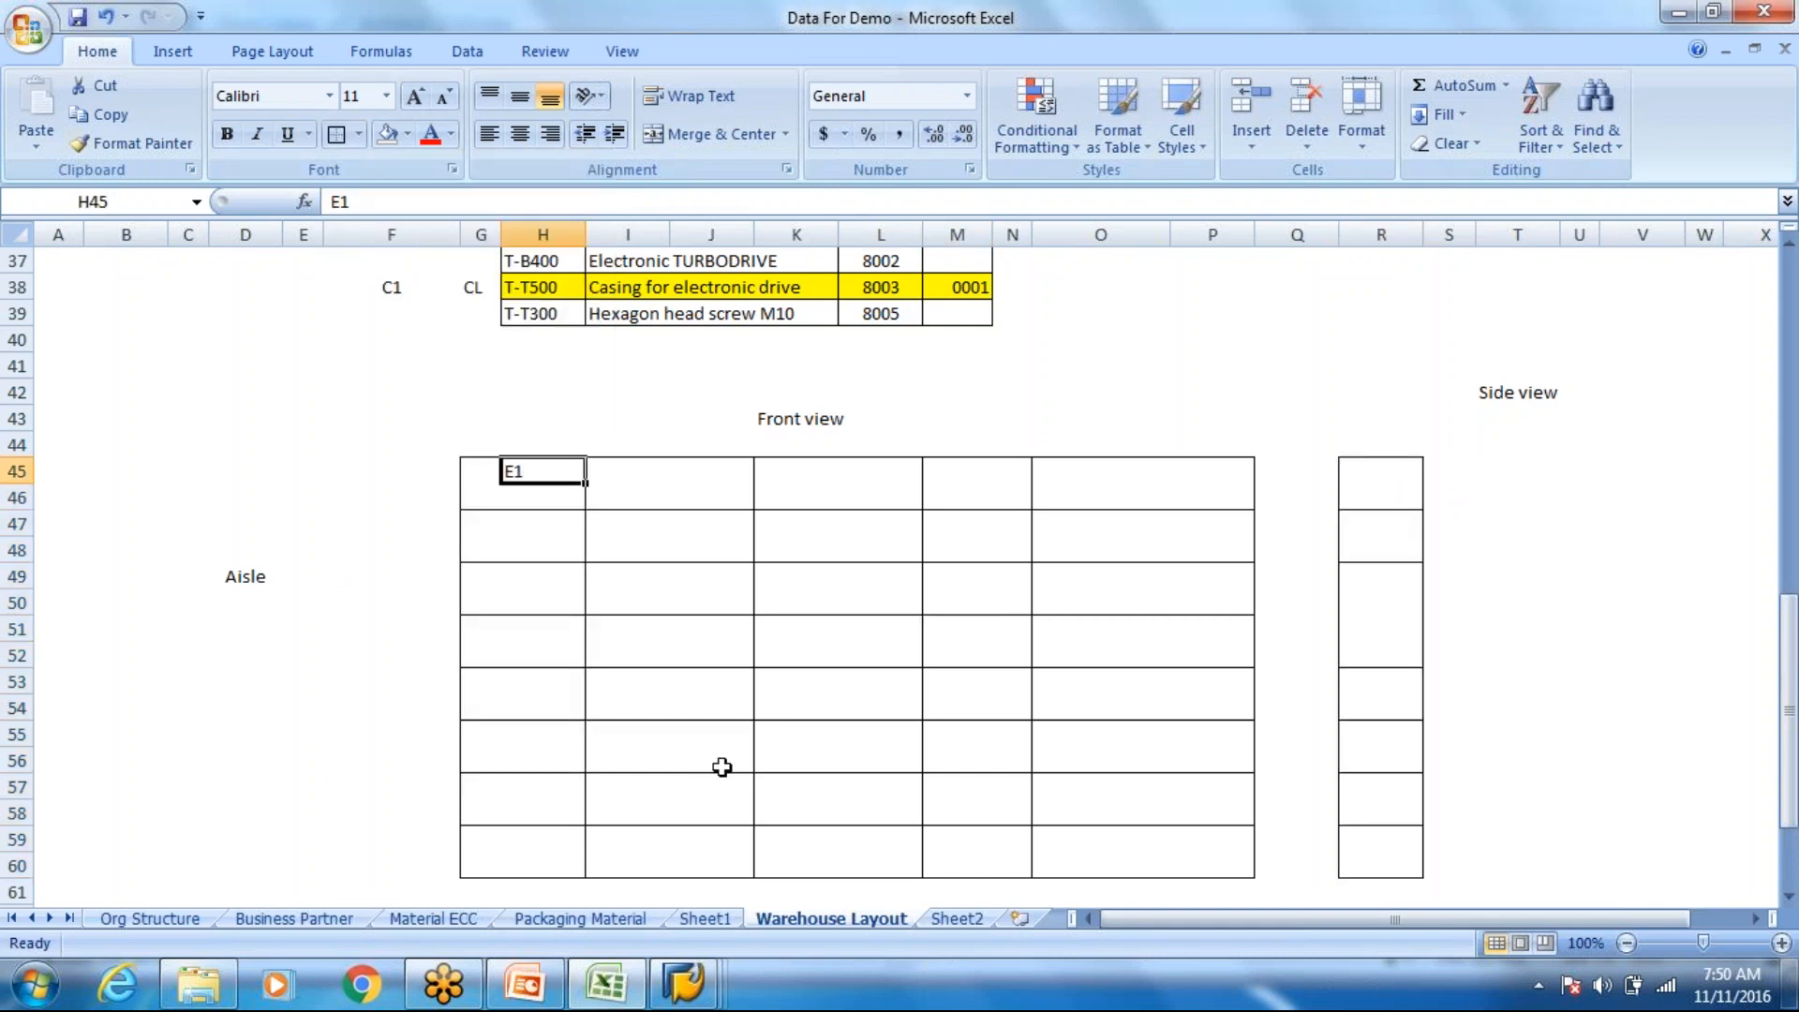
drag(473, 473, 543, 507)
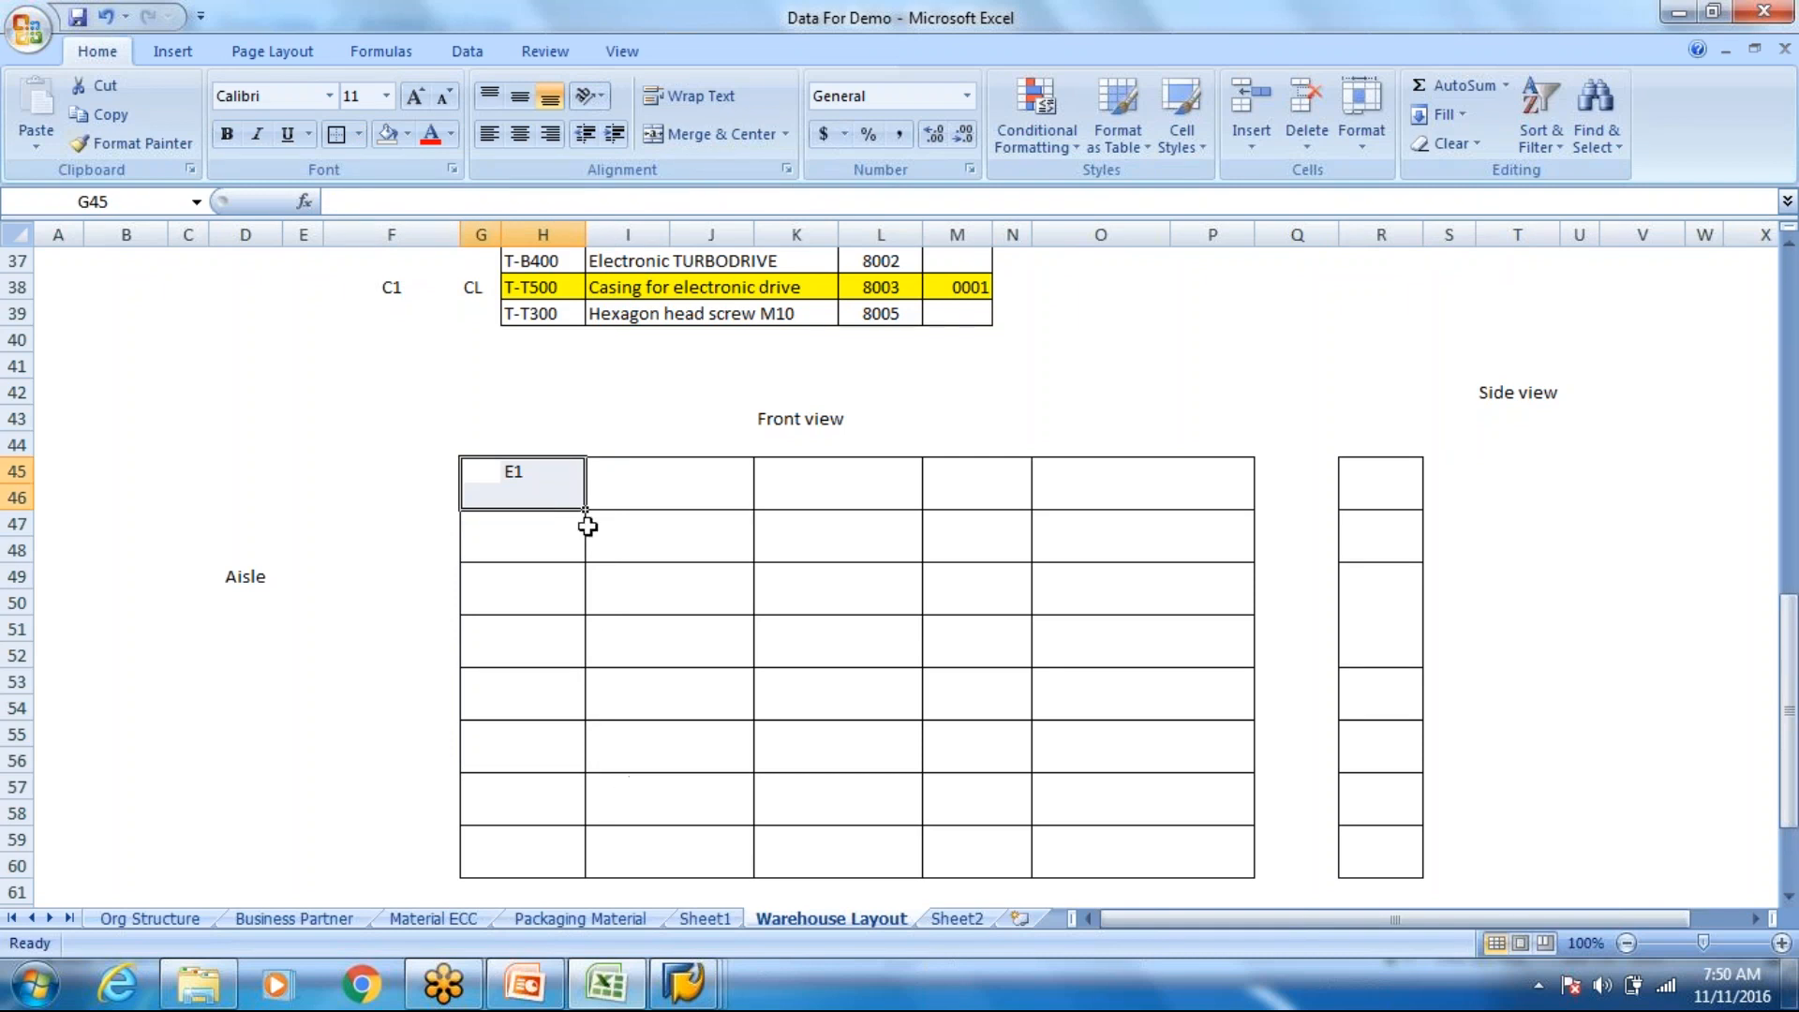
click(619, 481)
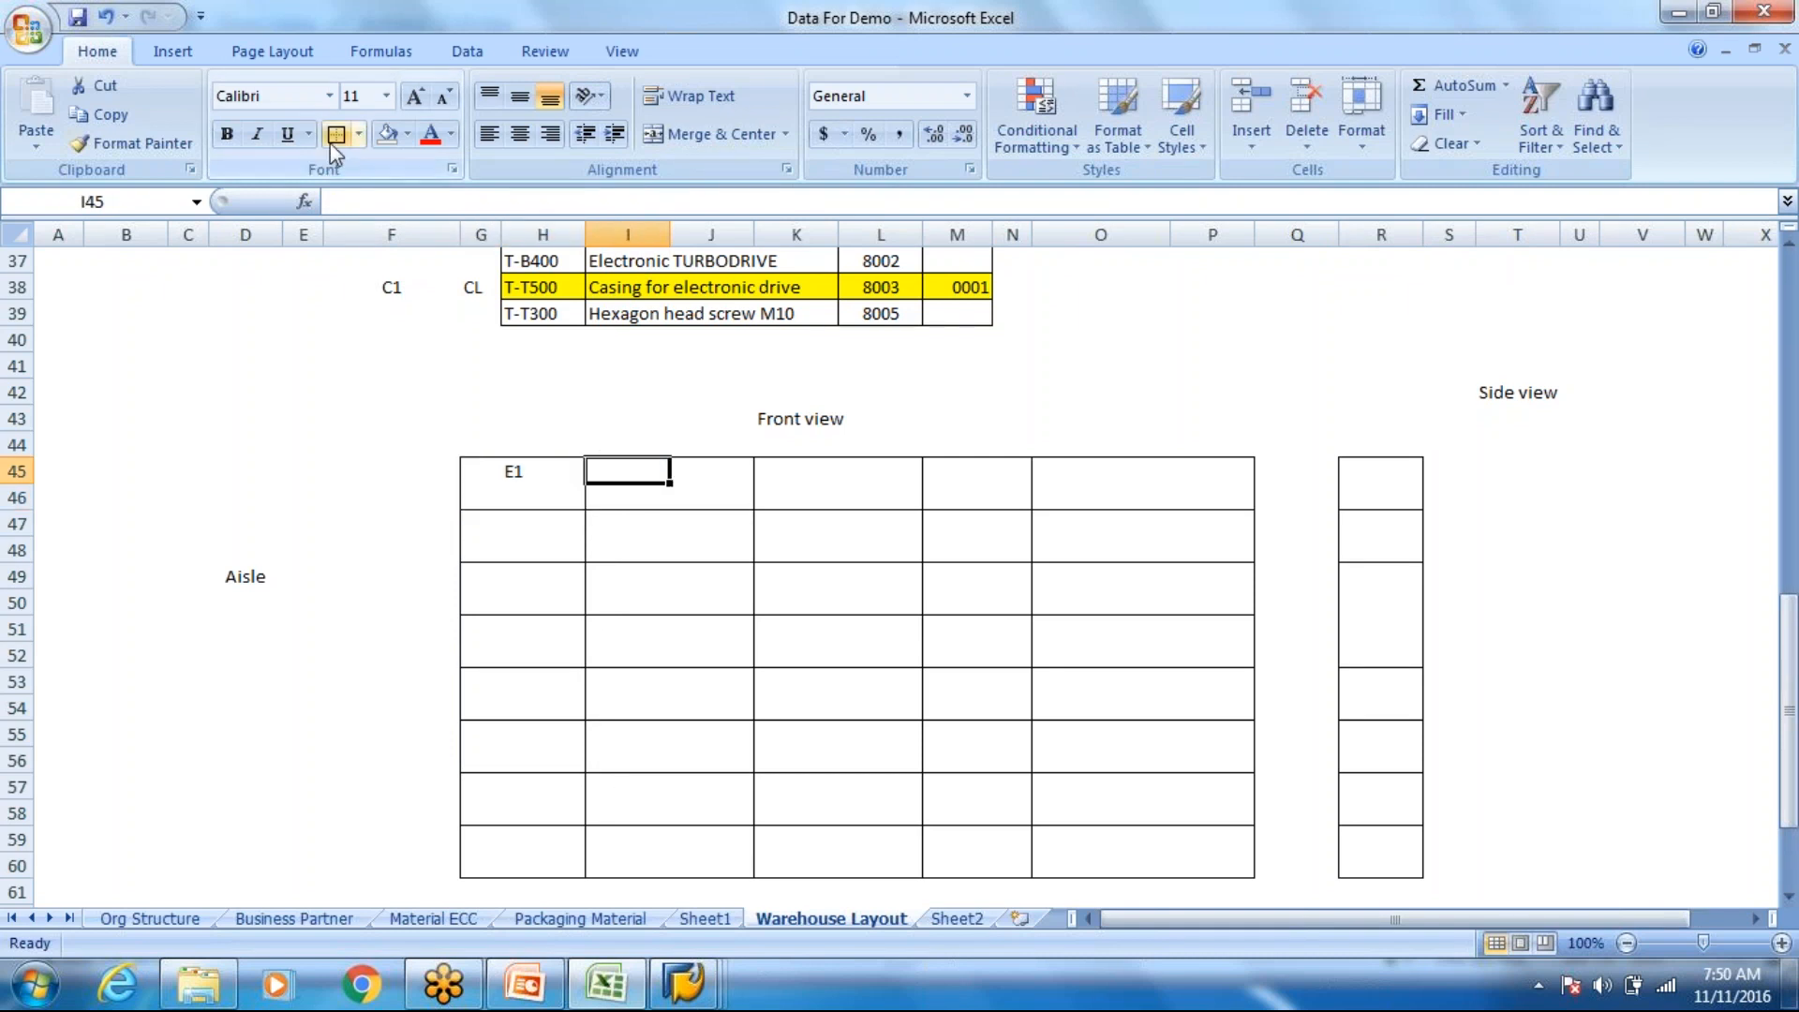
drag(693, 475, 697, 496)
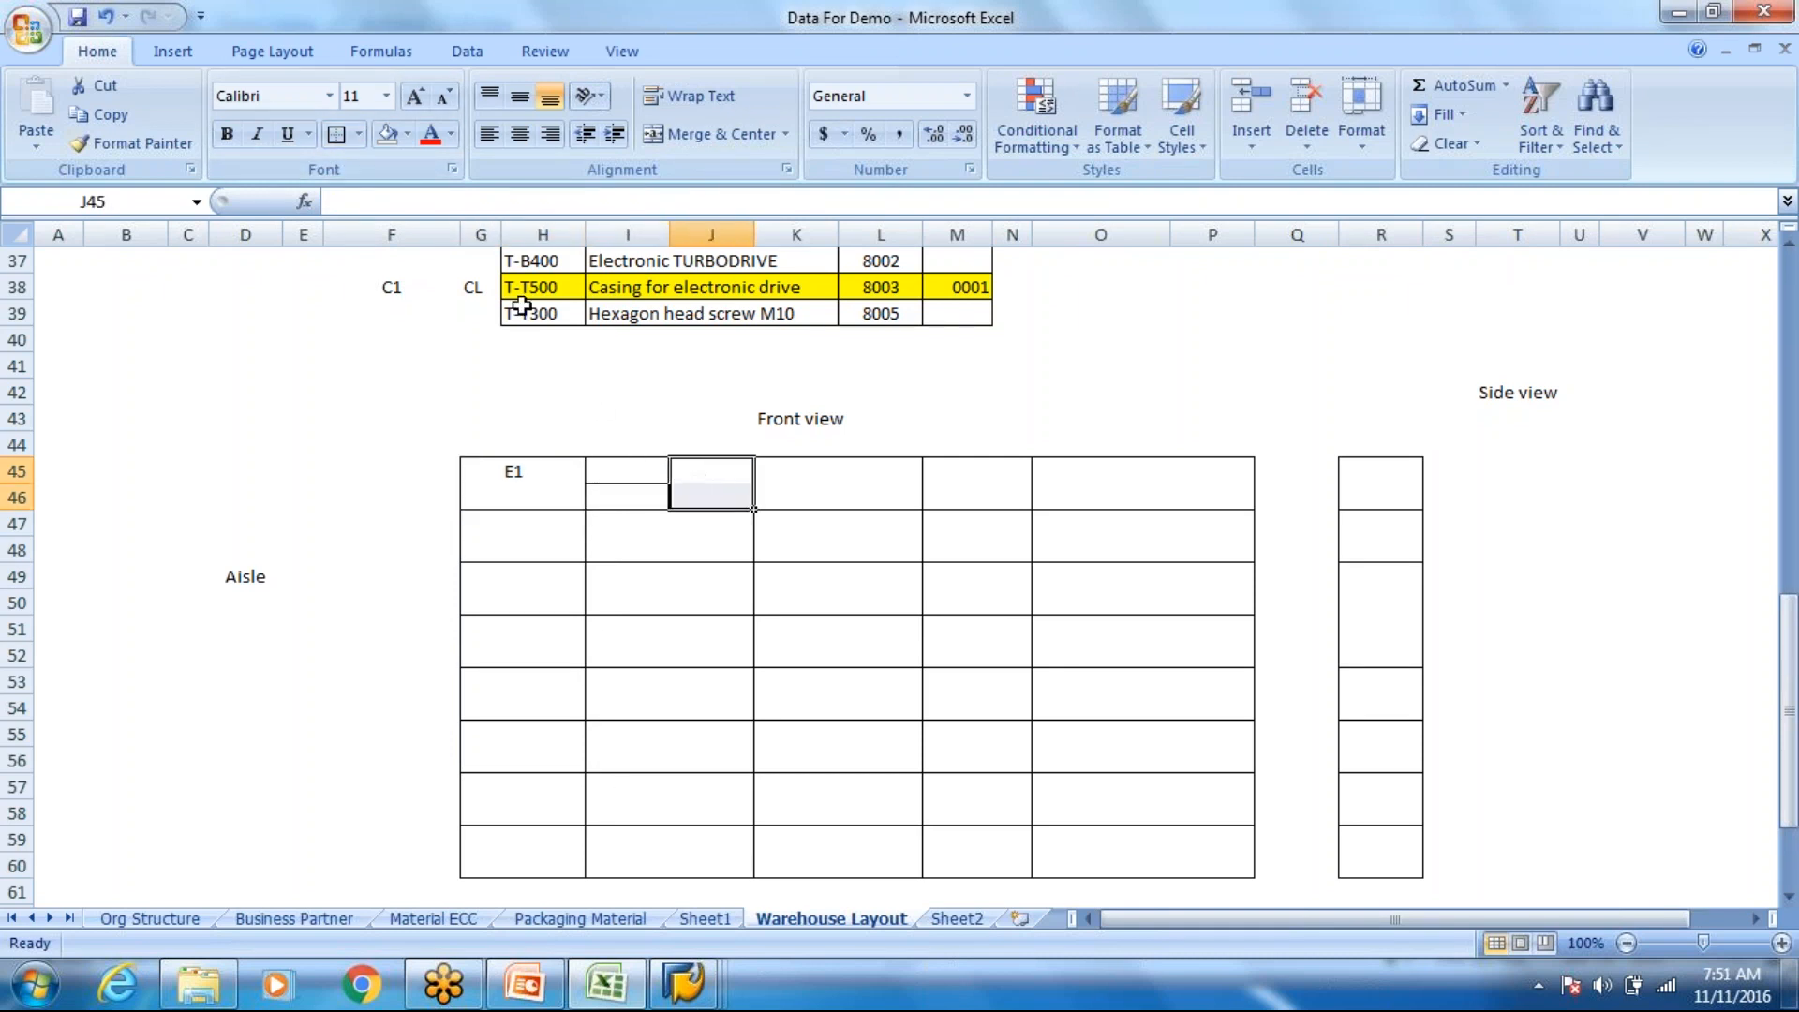
click(643, 465)
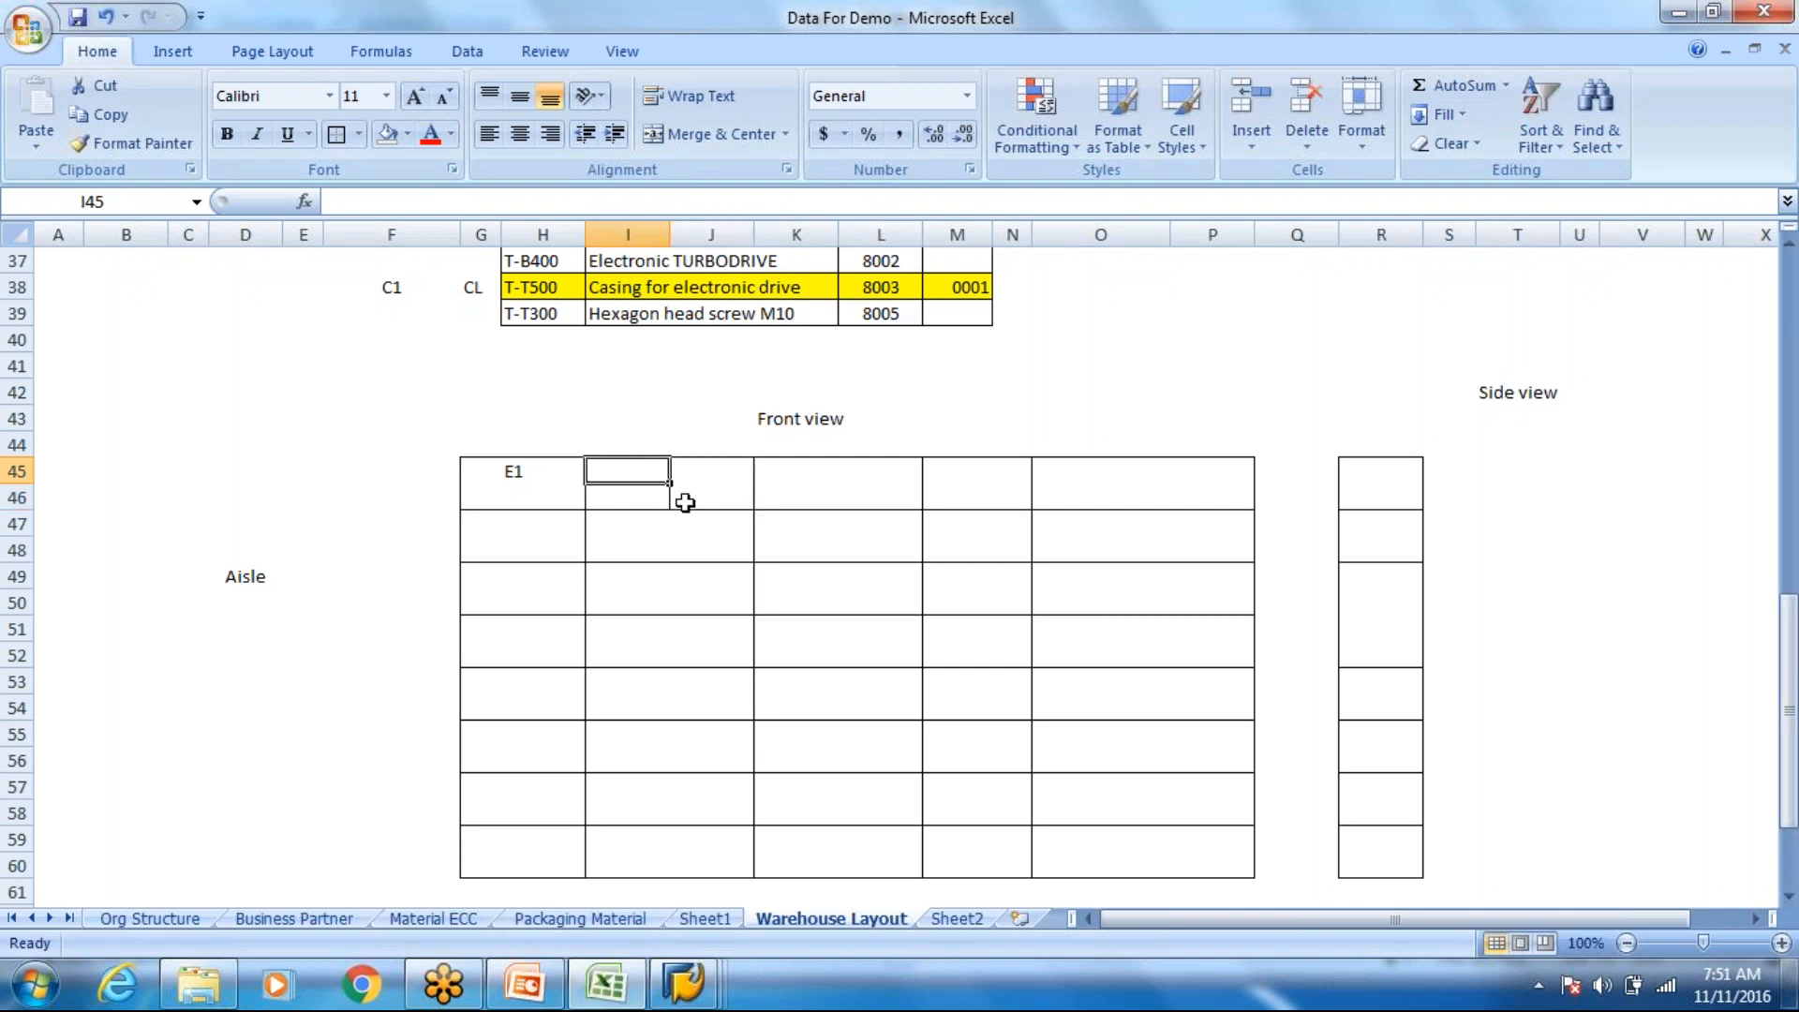
click(714, 496)
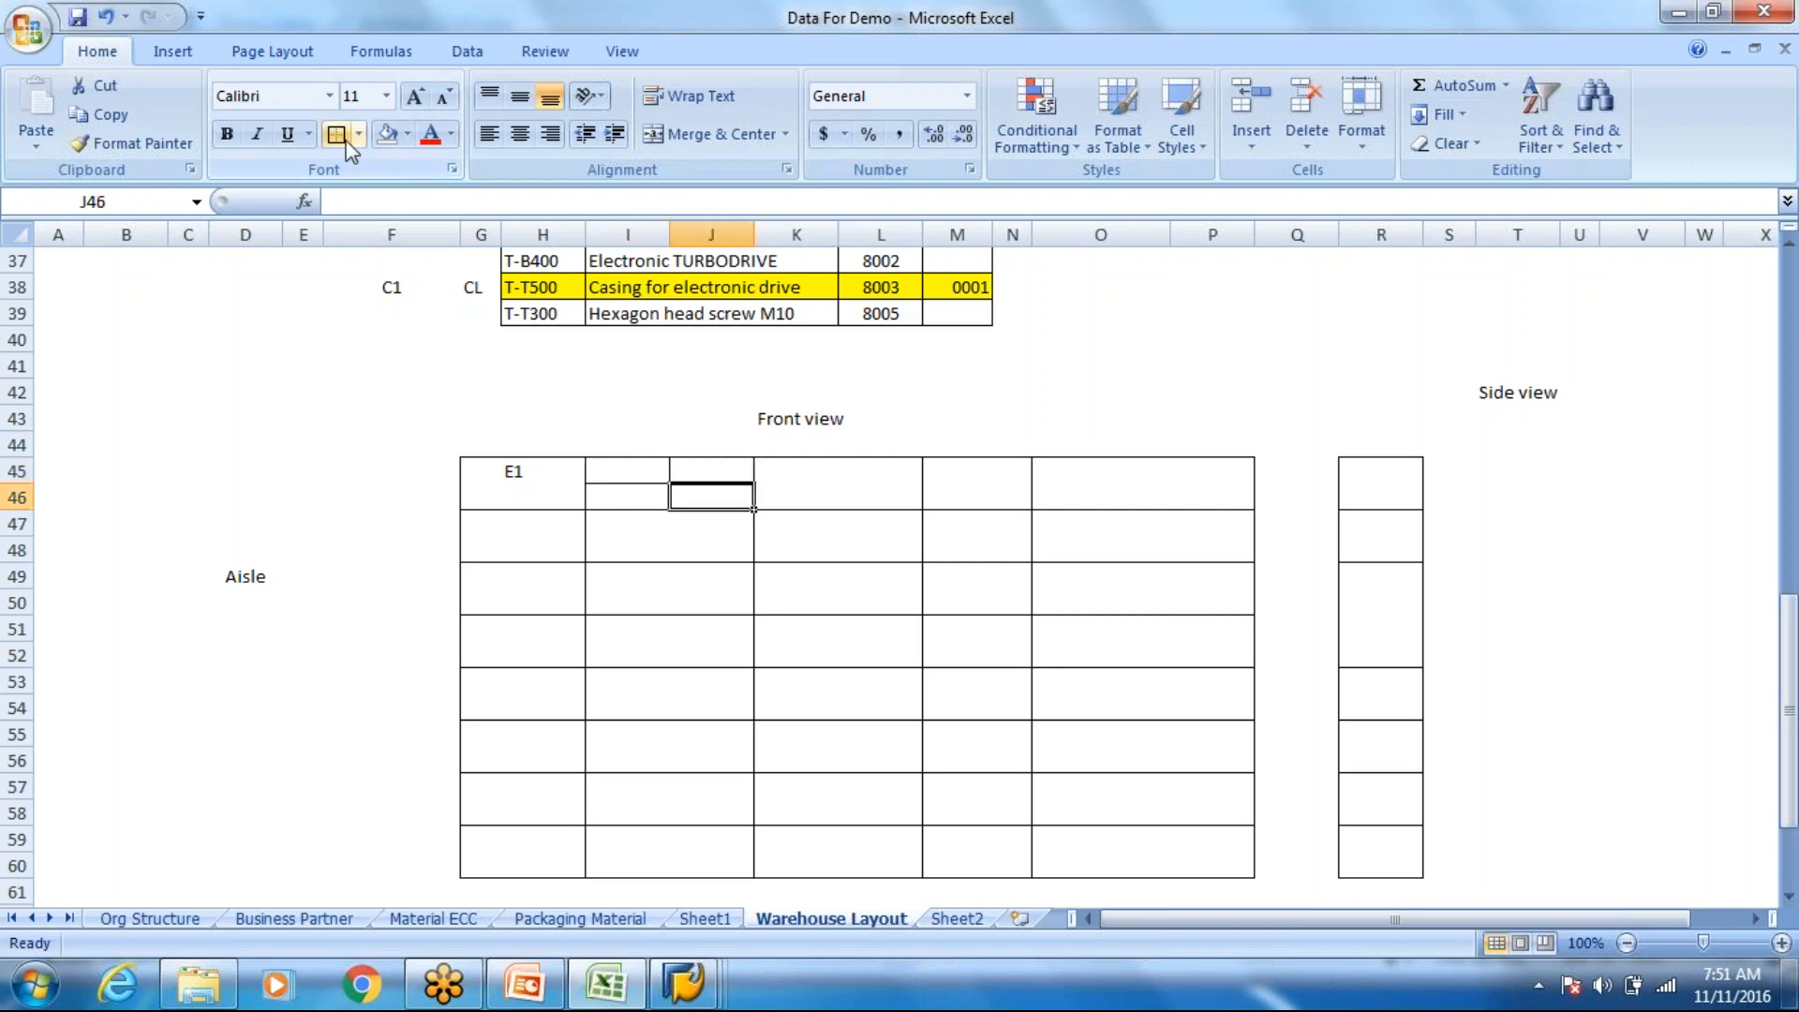
click(360, 136)
click(369, 344)
Step: Label all four compartments of the second front view bin, I45:J46, with C1
click(640, 475)
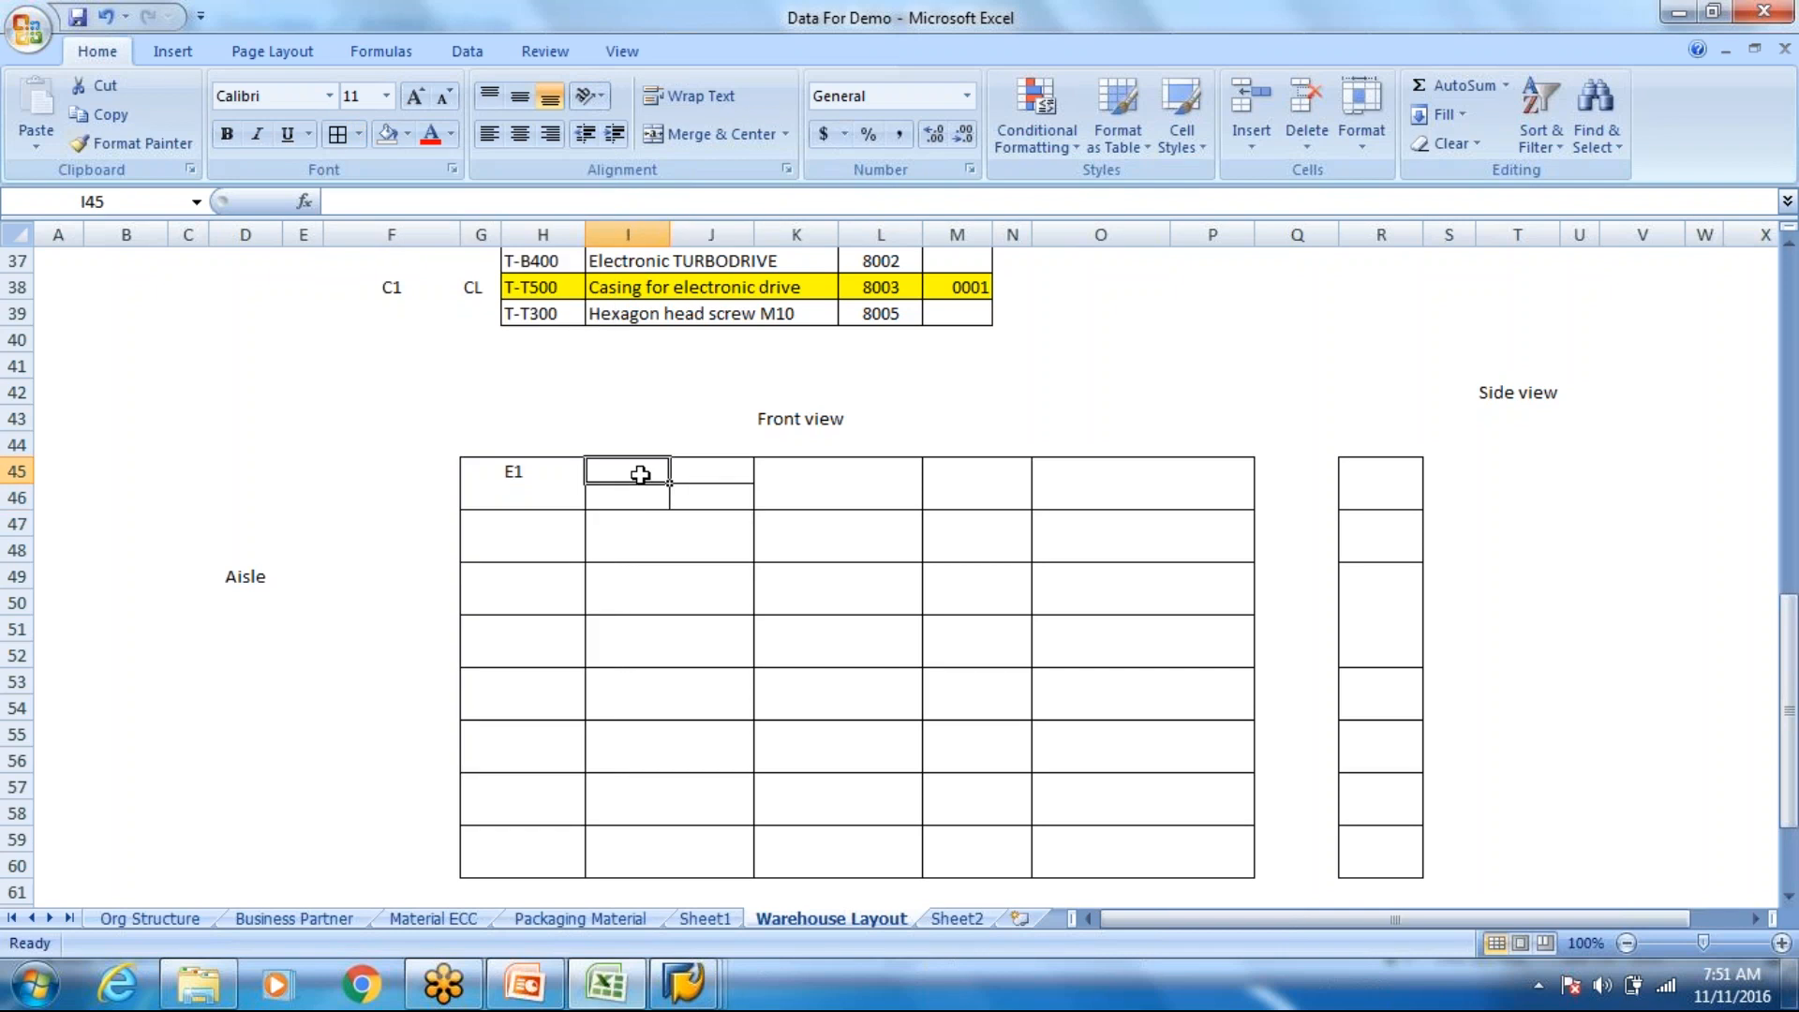
text(C1)
click(727, 470)
text(C1)
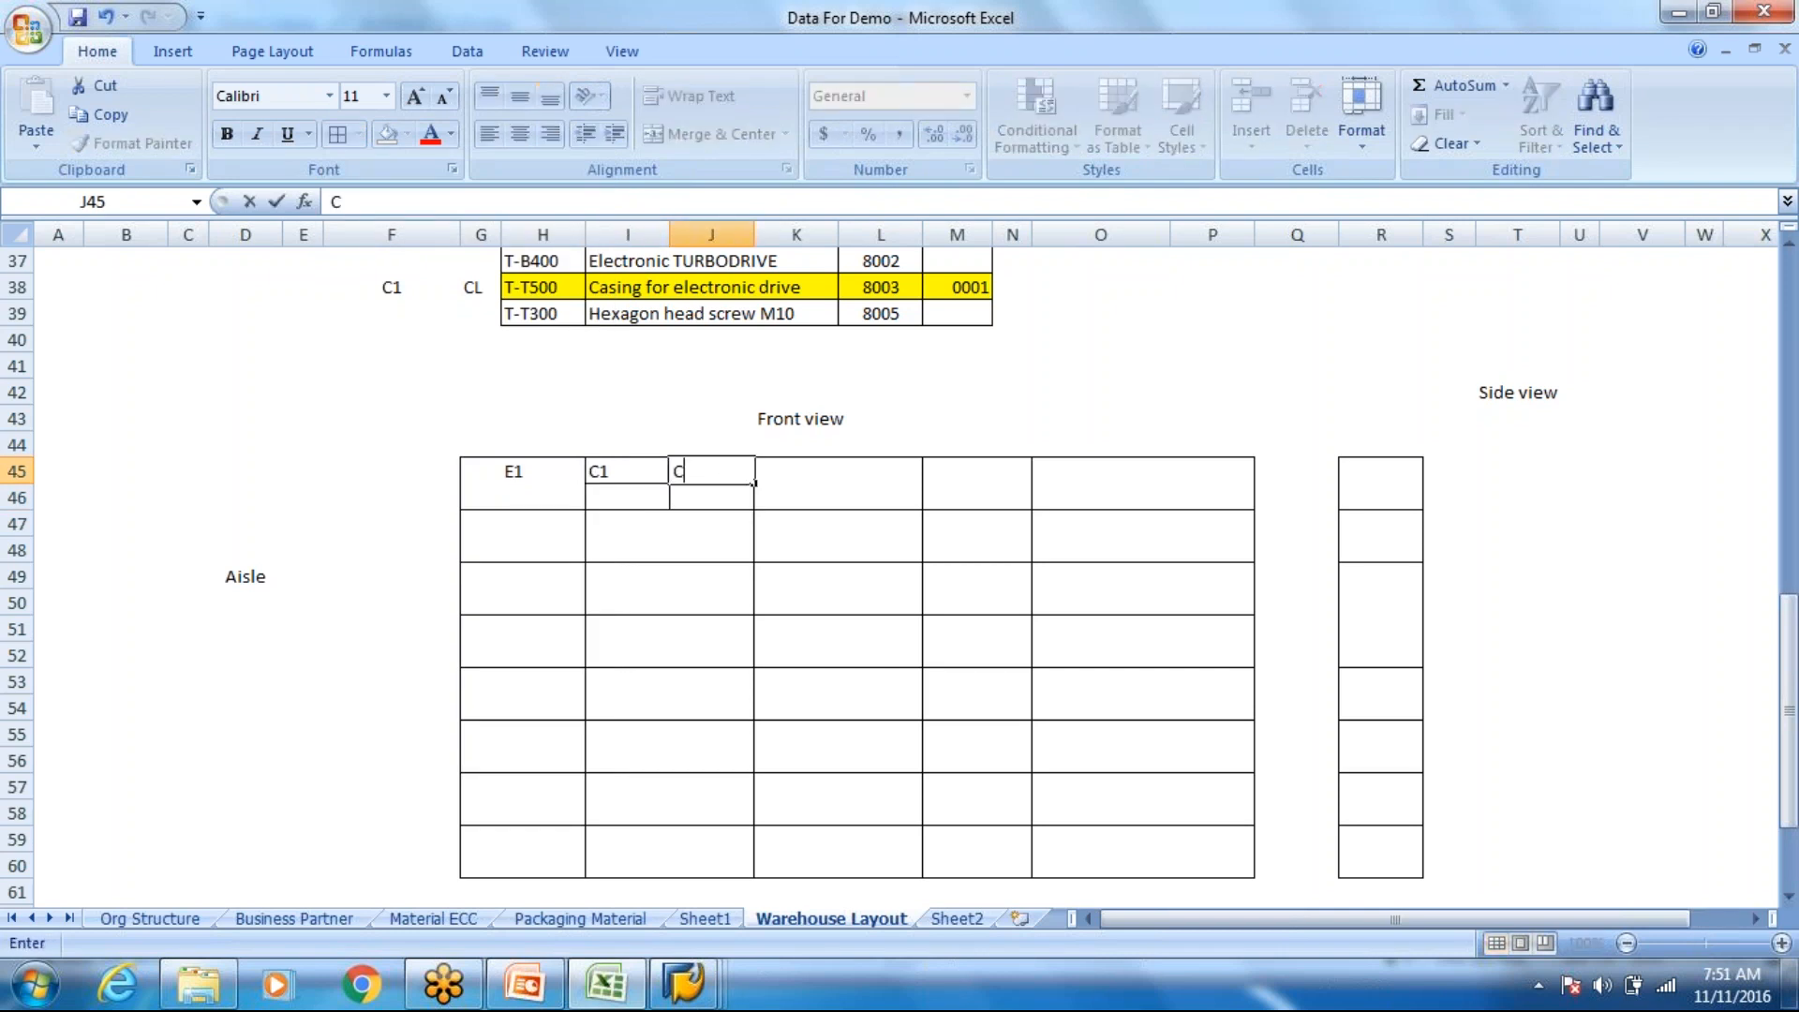
click(659, 491)
text(C1)
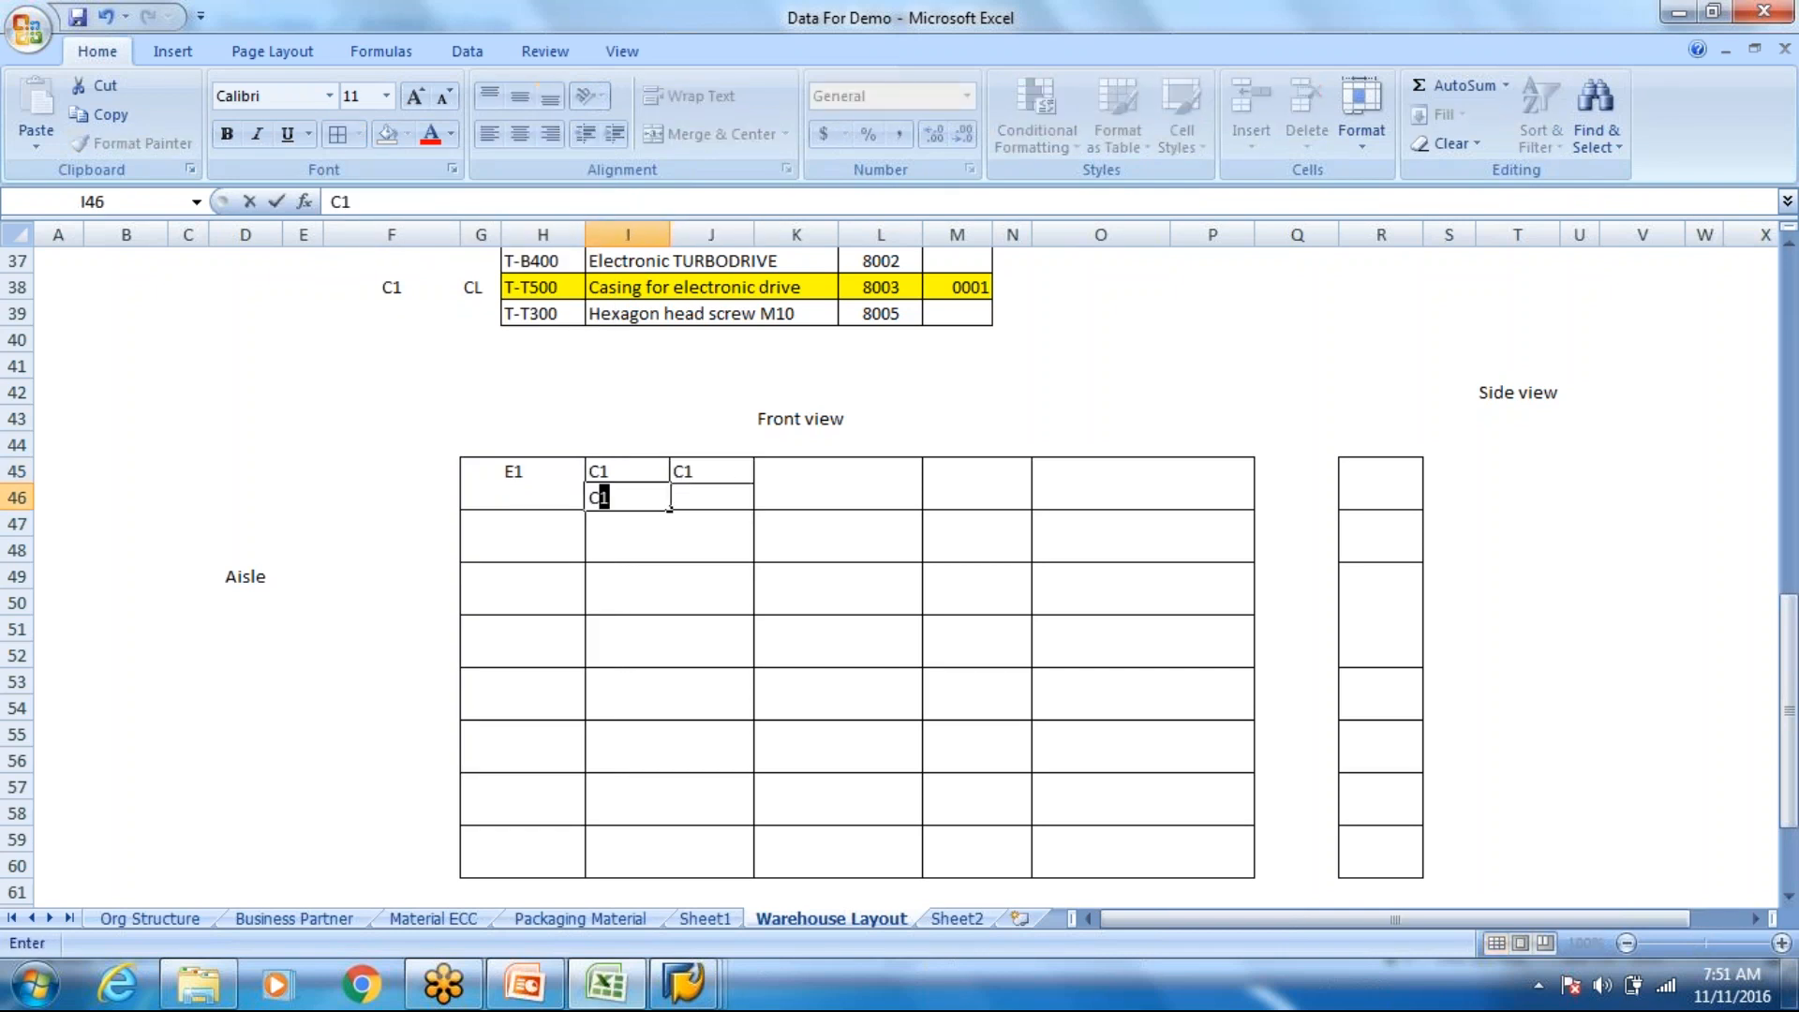
click(696, 501)
text(C1)
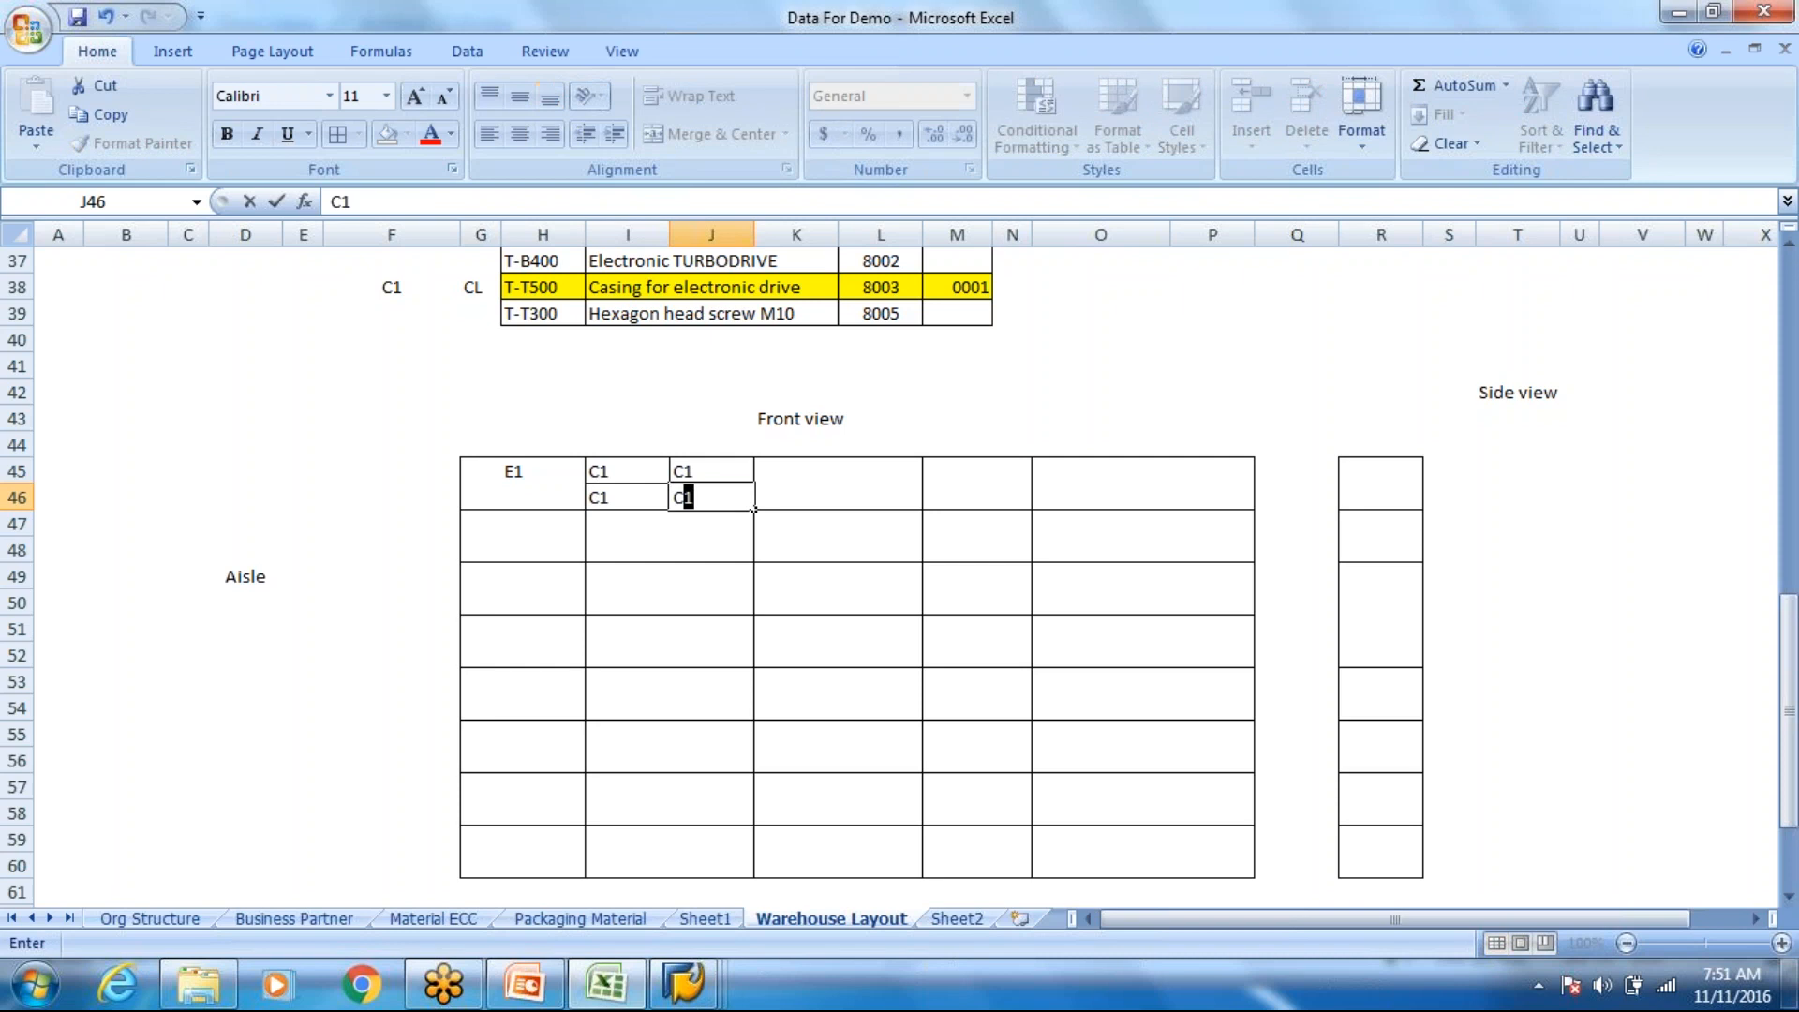
click(788, 534)
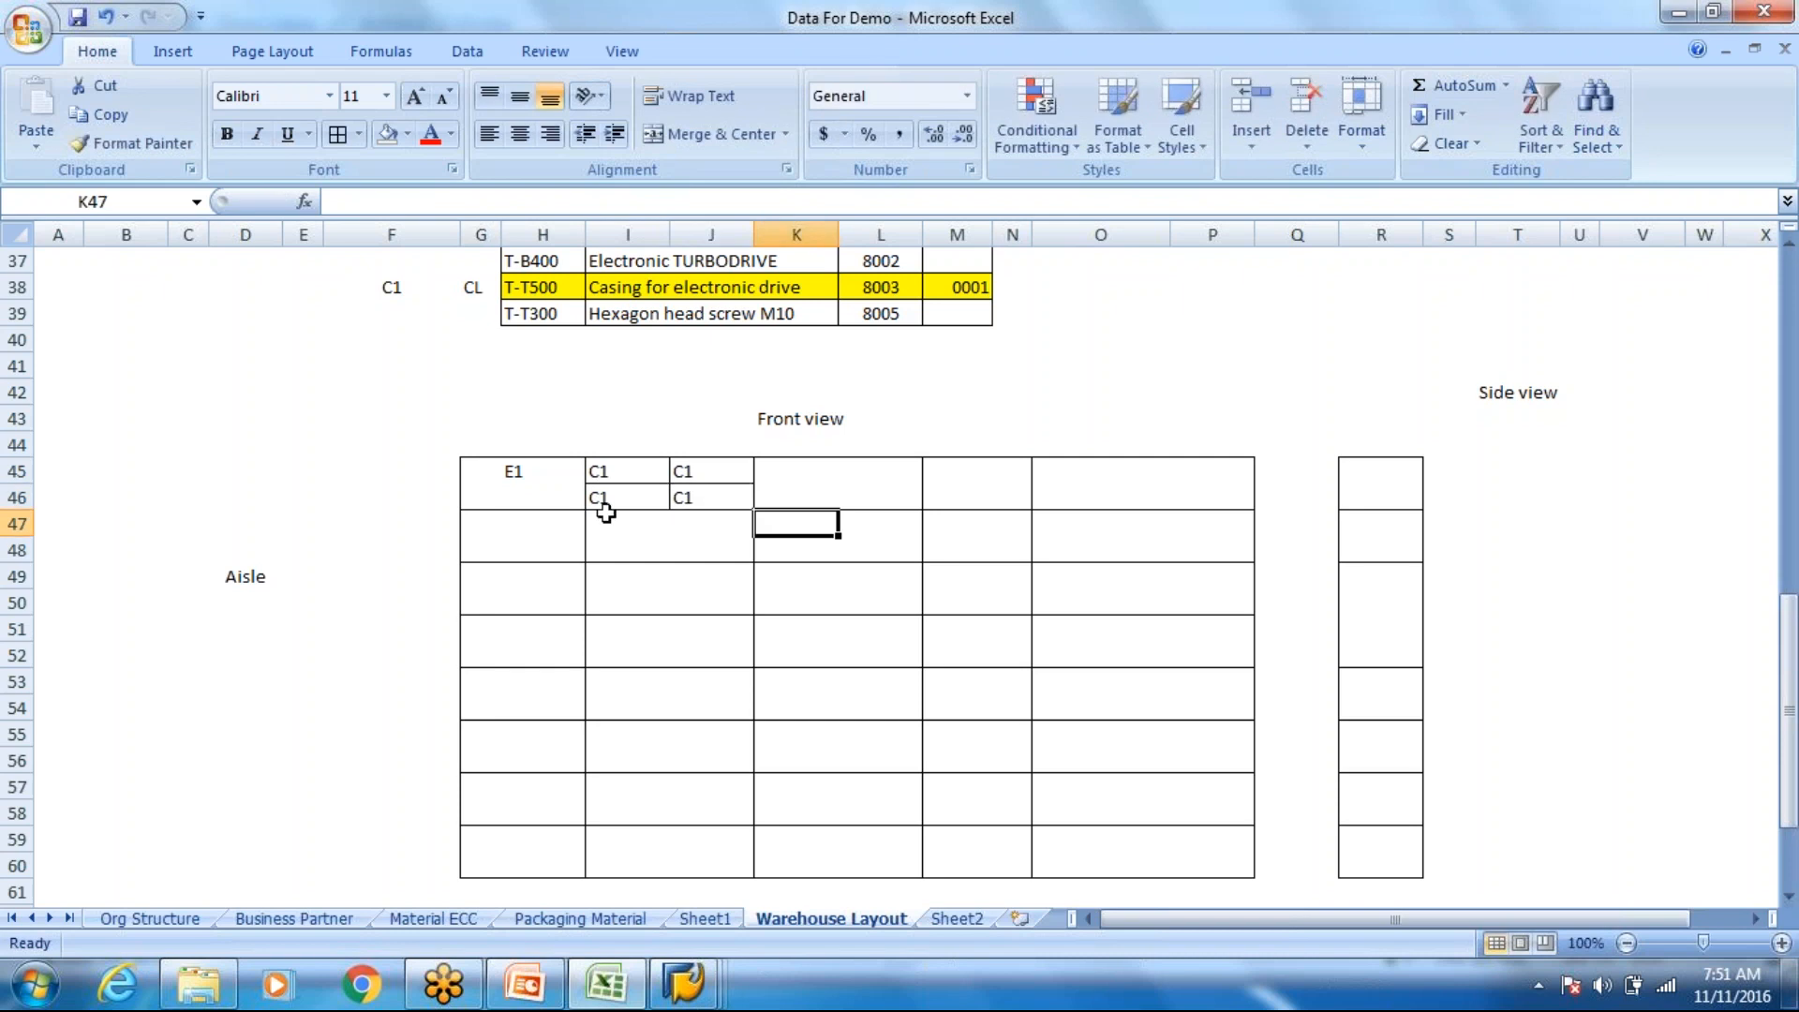
Step: Enter the label 6 WB in cell H48, in the bin below E1
click(537, 446)
click(549, 547)
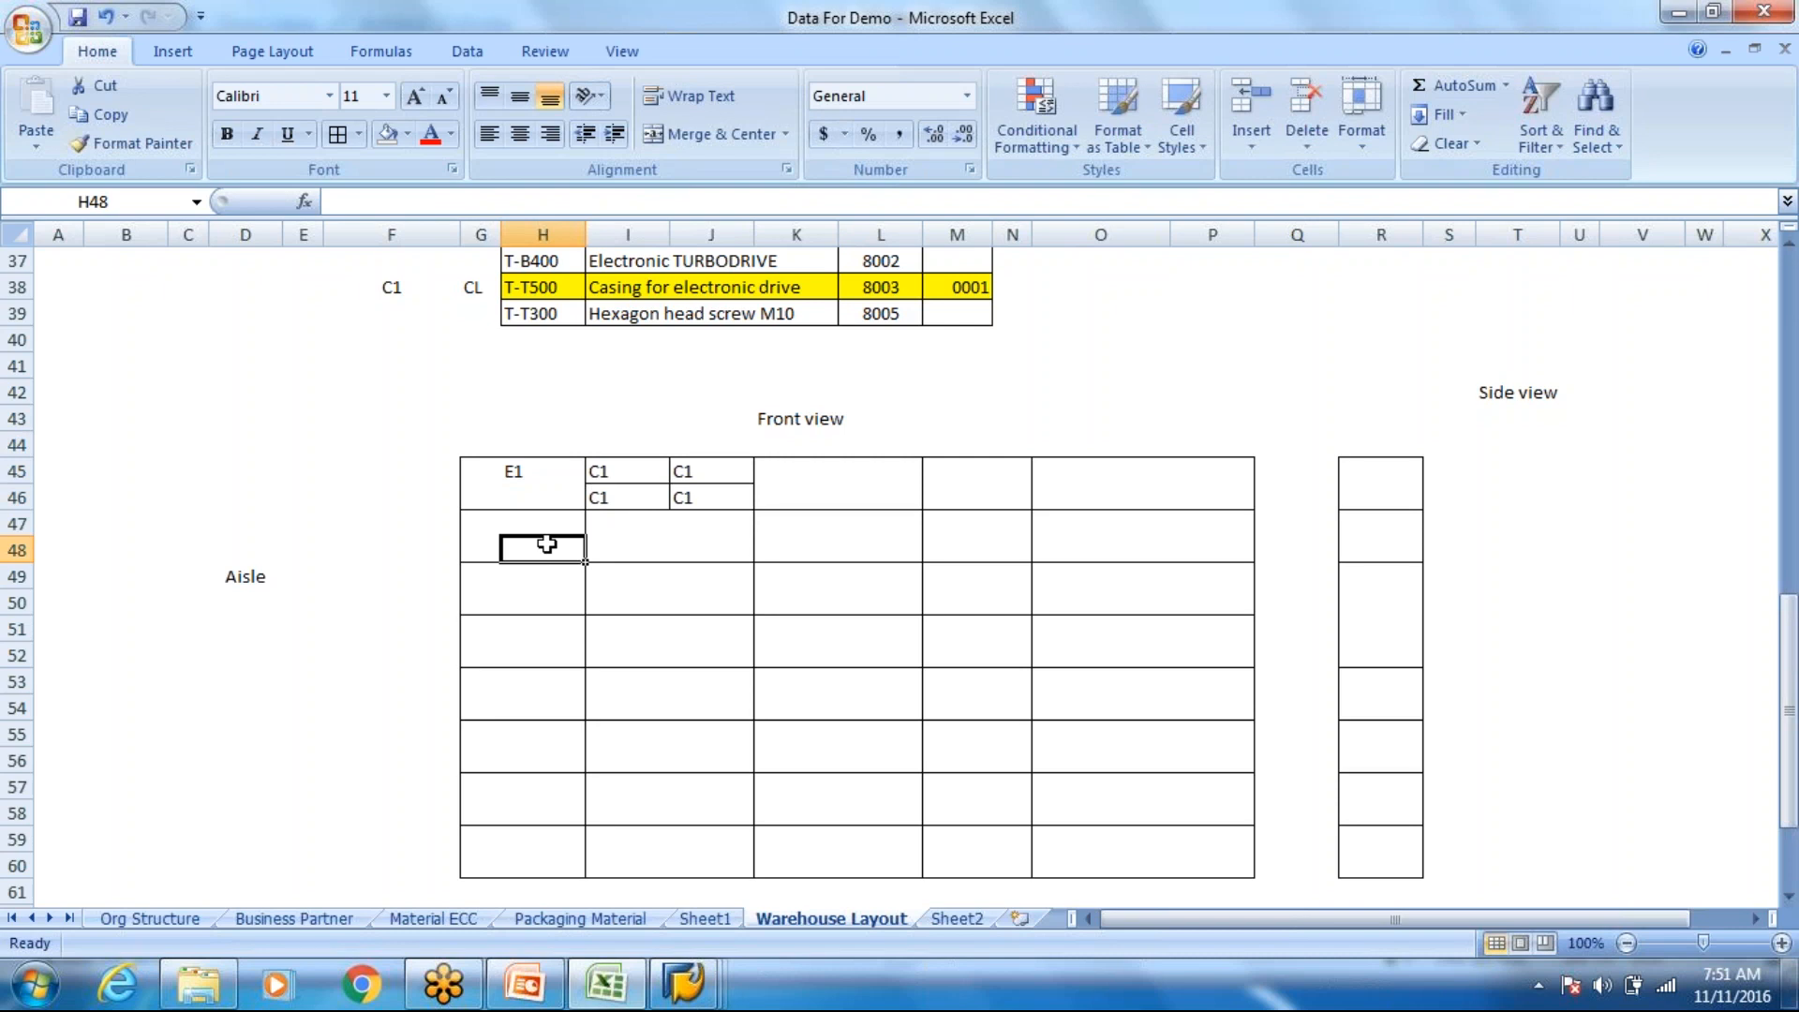
text(6)
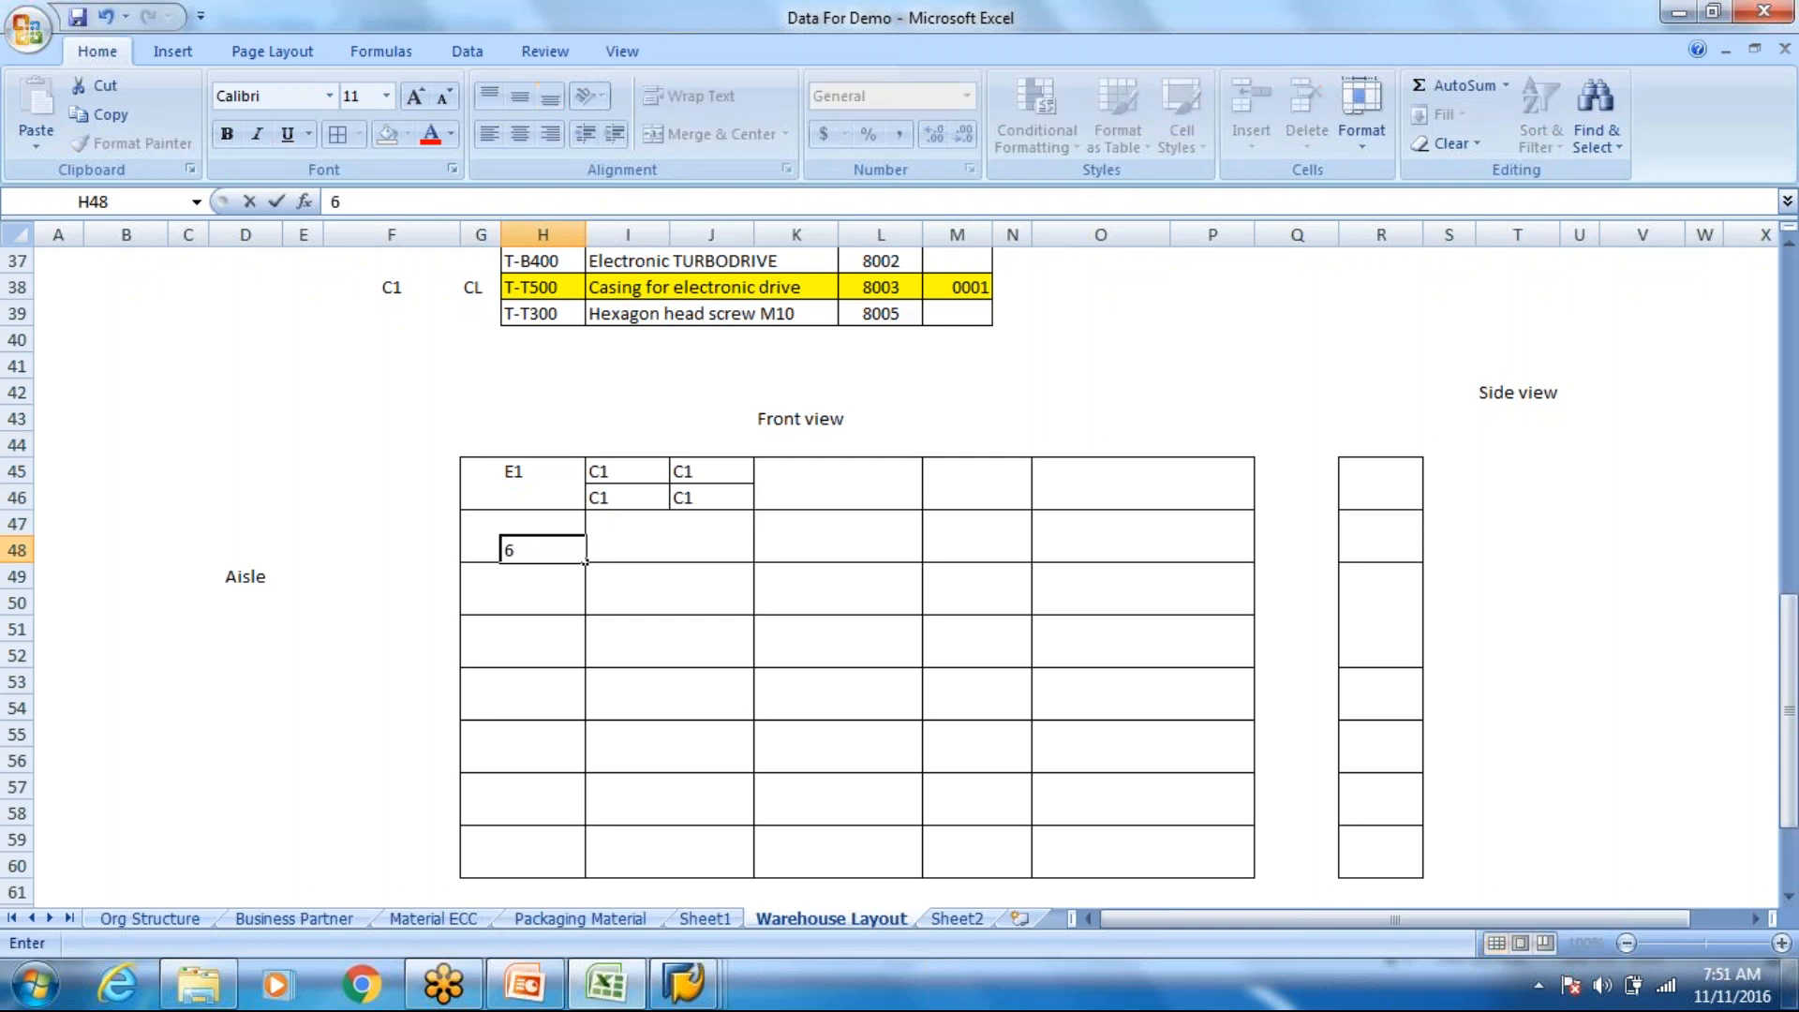
text( WB)
key(Return)
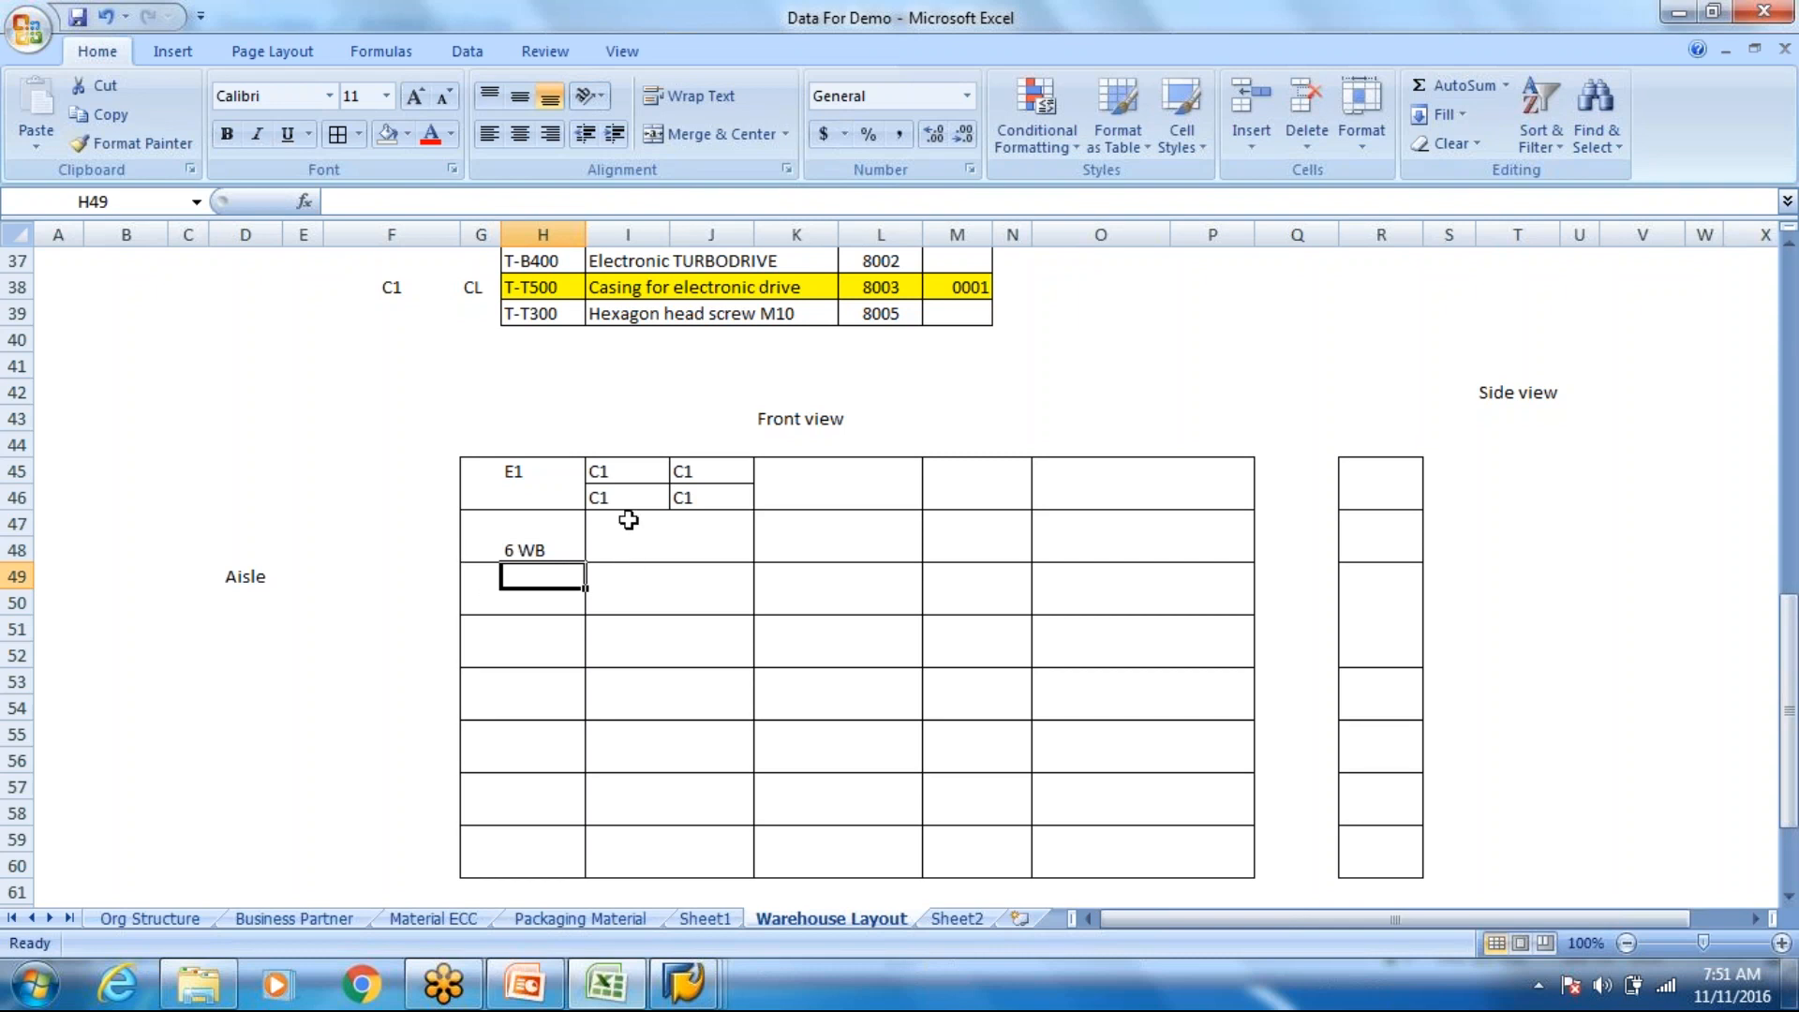
Step: Enter the label WB in cell I51 of the front view grid
click(637, 473)
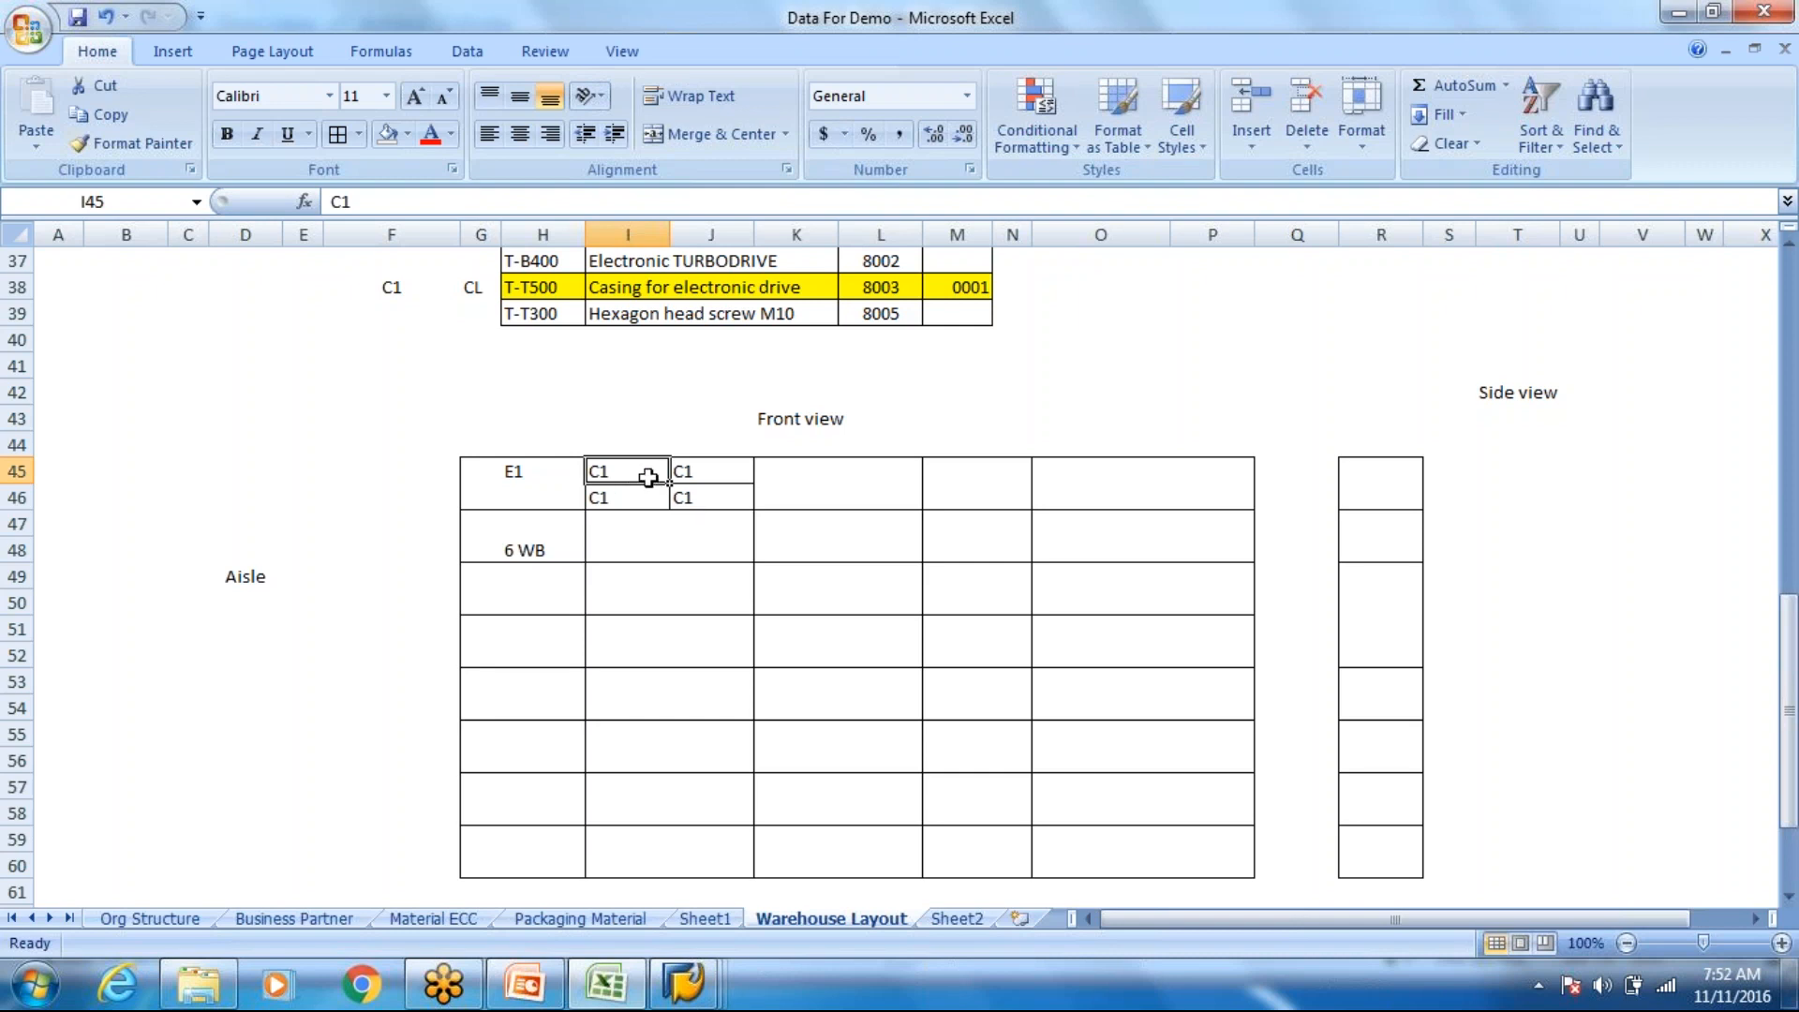
click(700, 490)
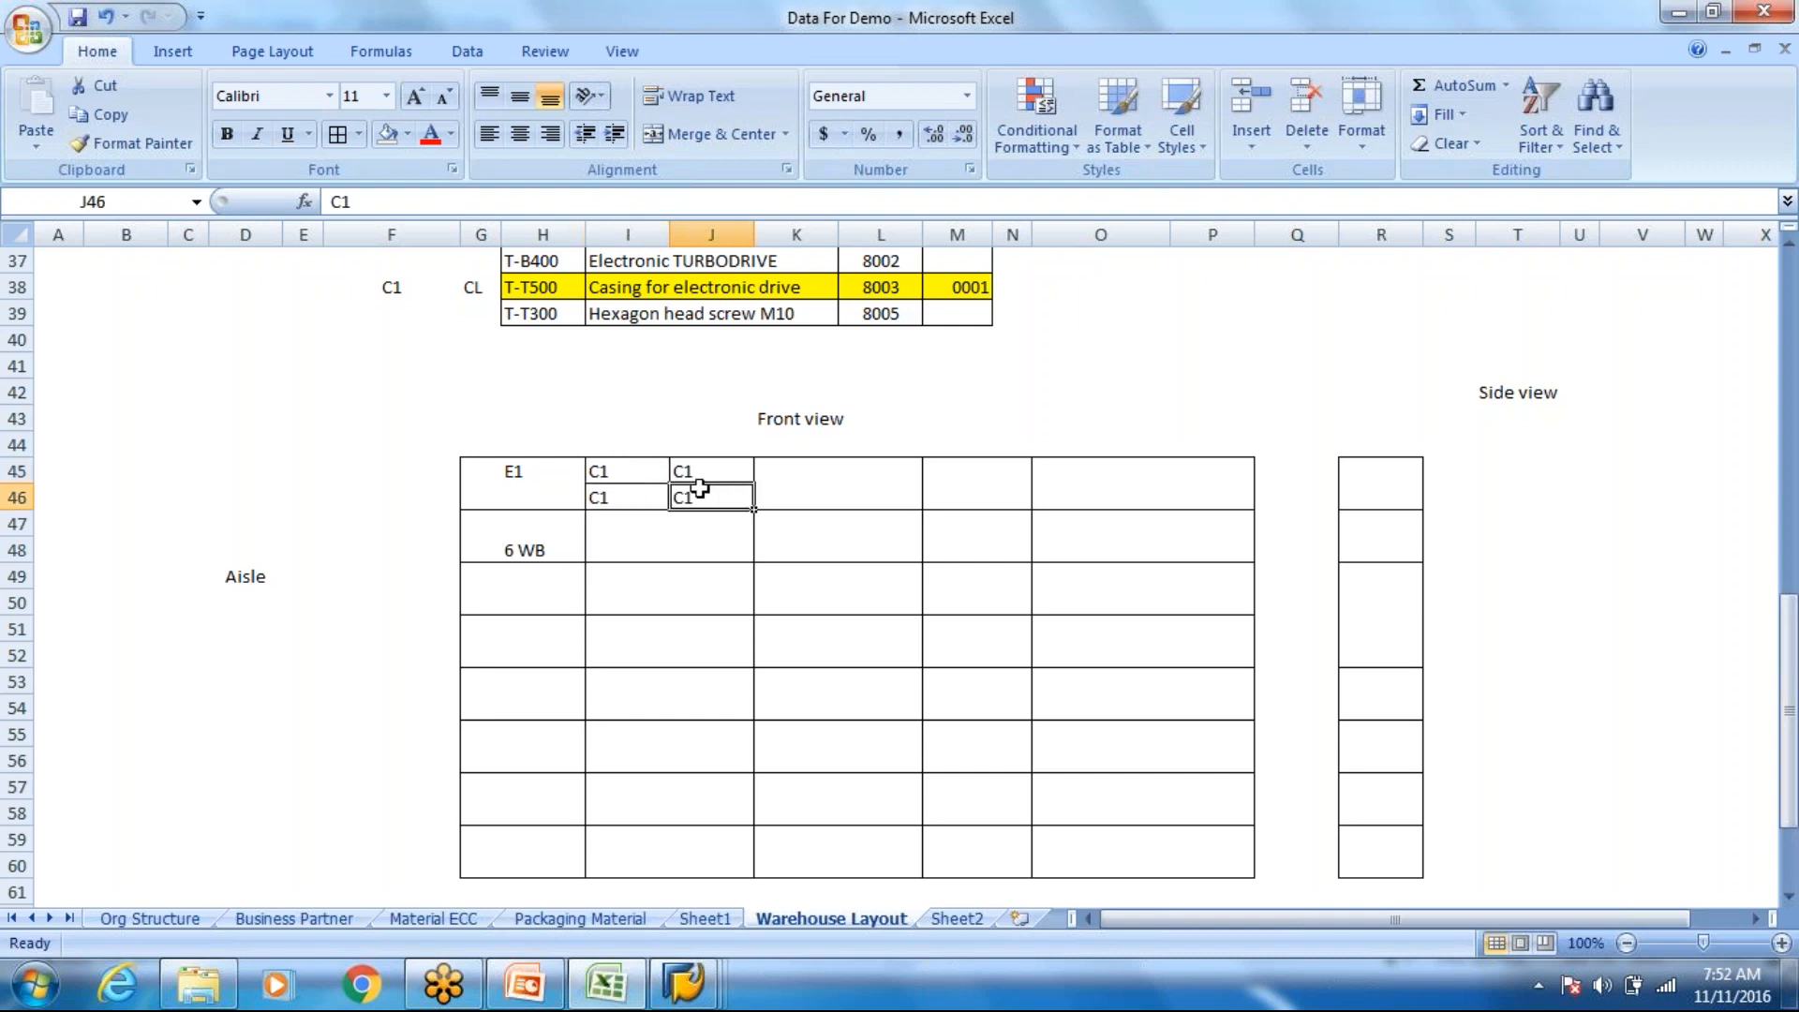
click(622, 470)
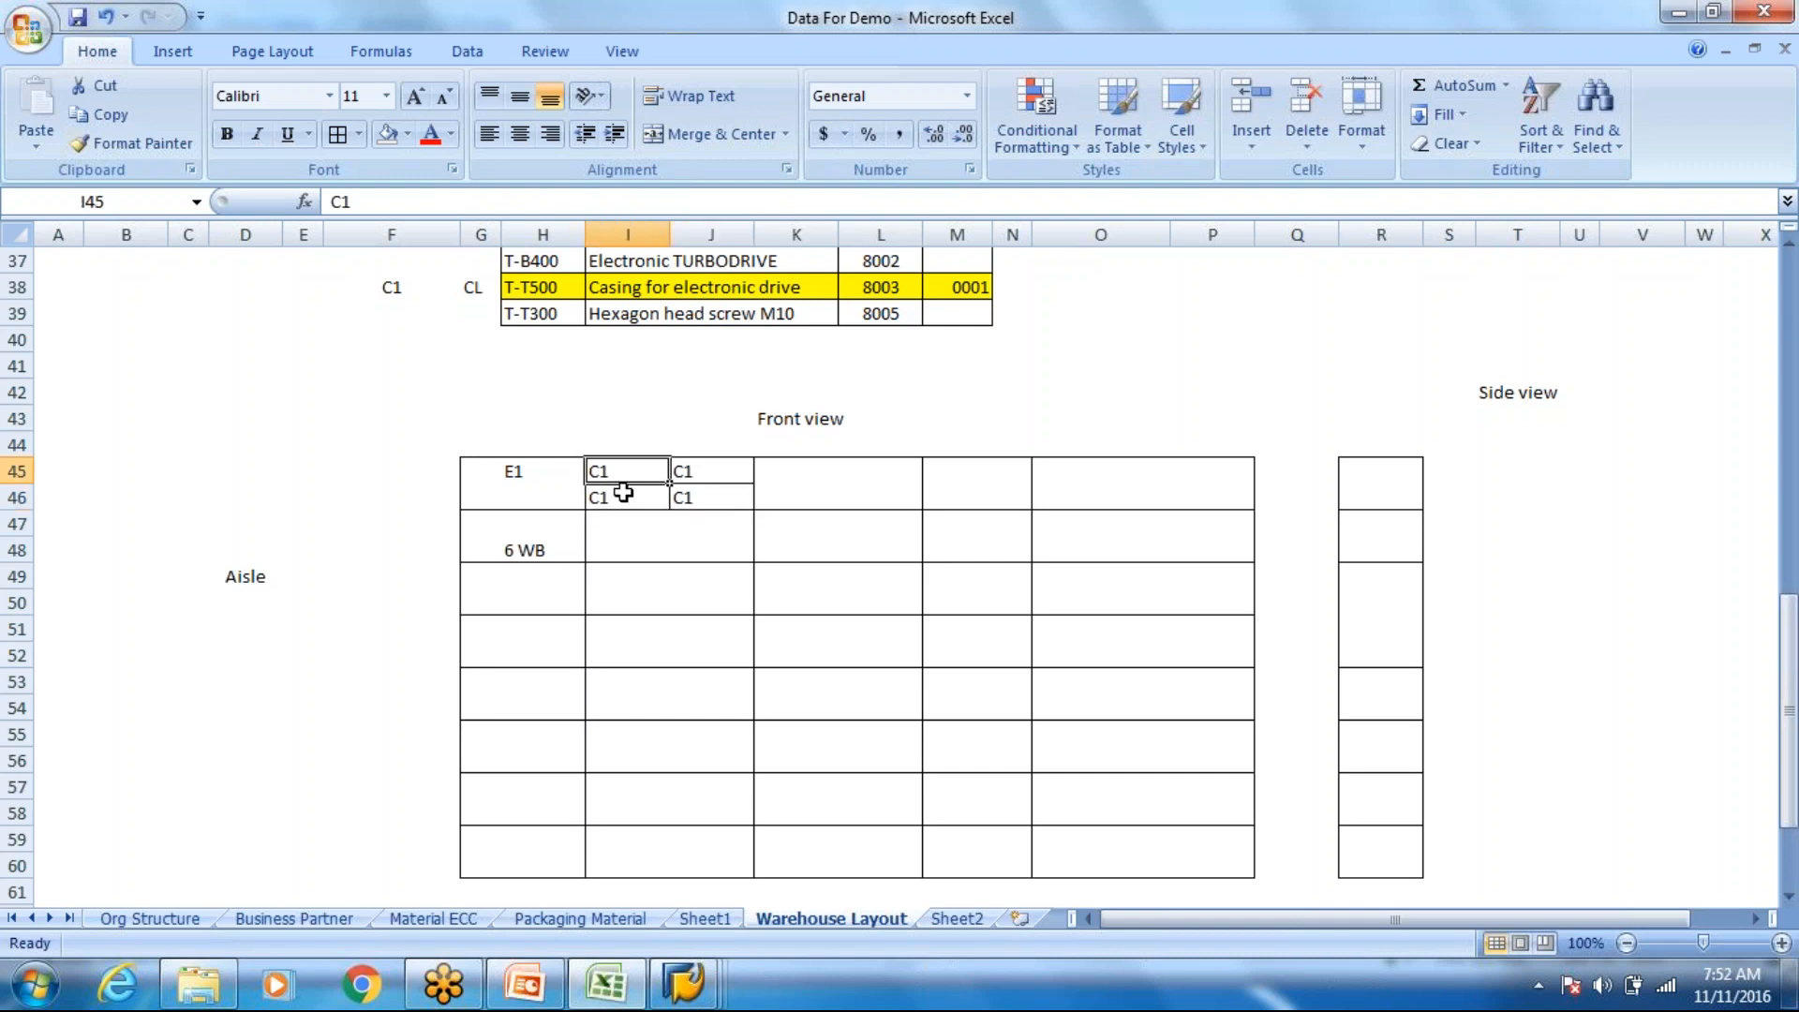
click(626, 618)
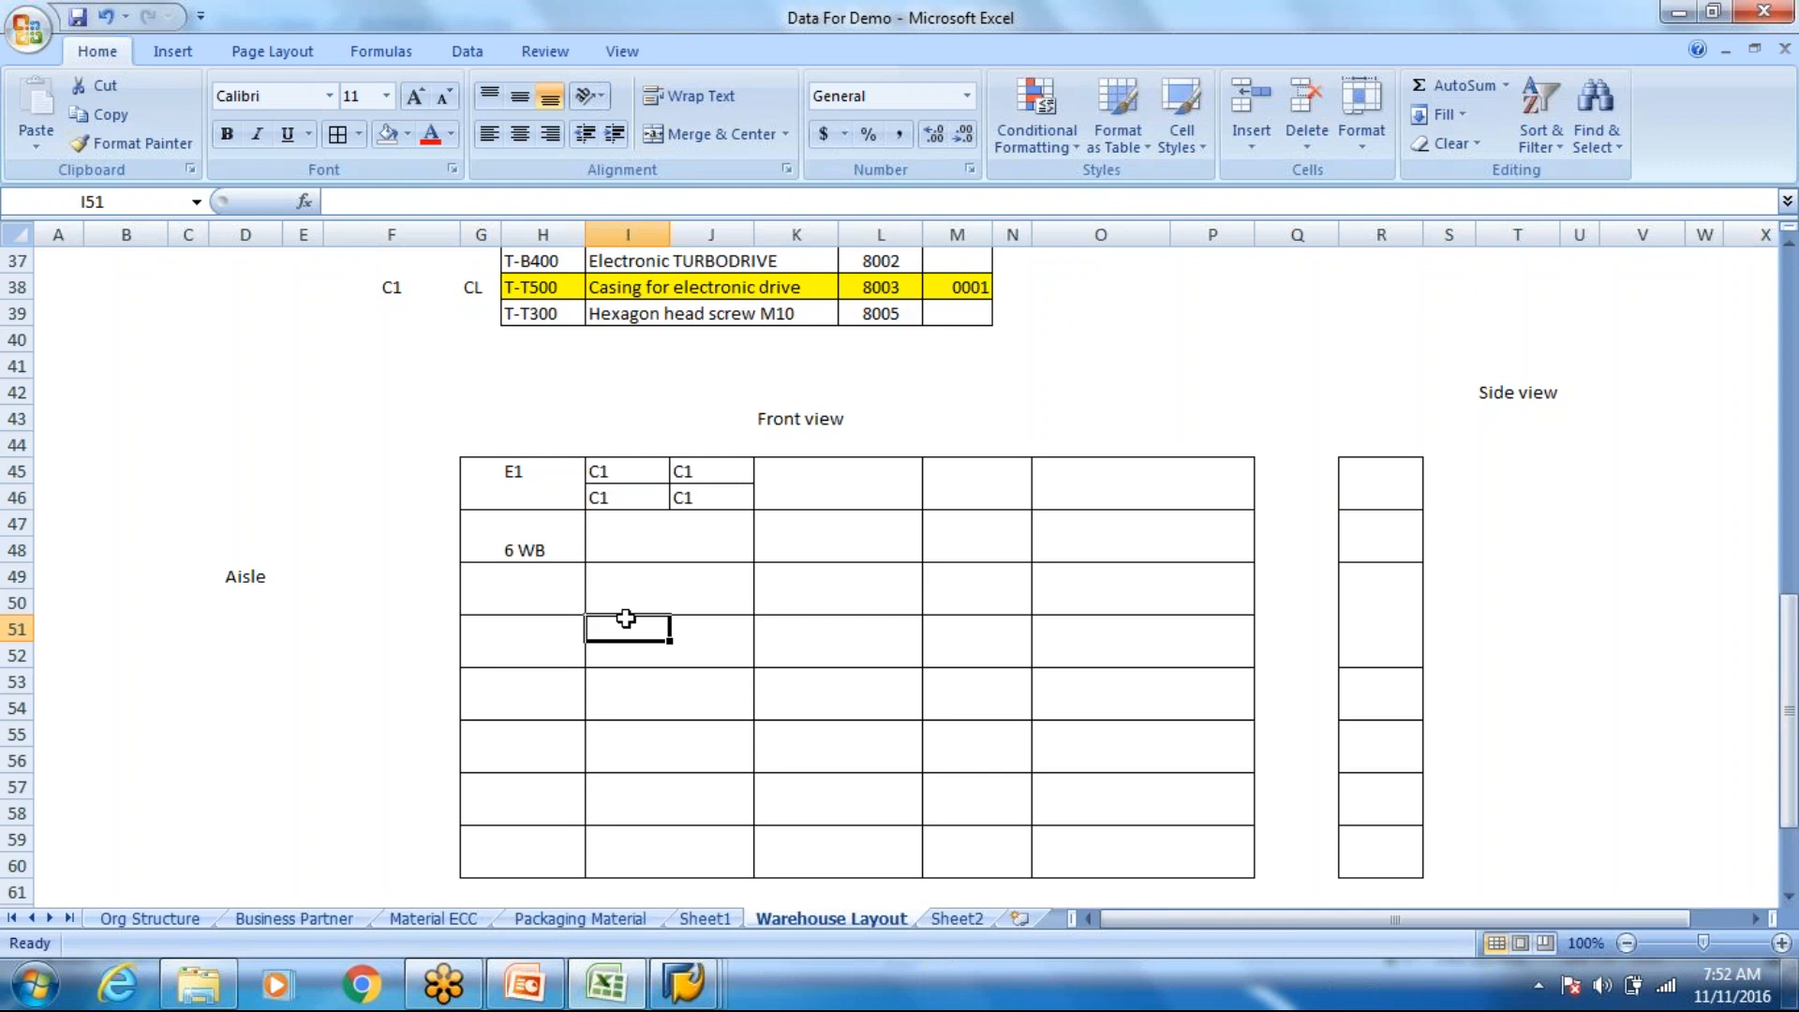
text(1)
key(Tab)
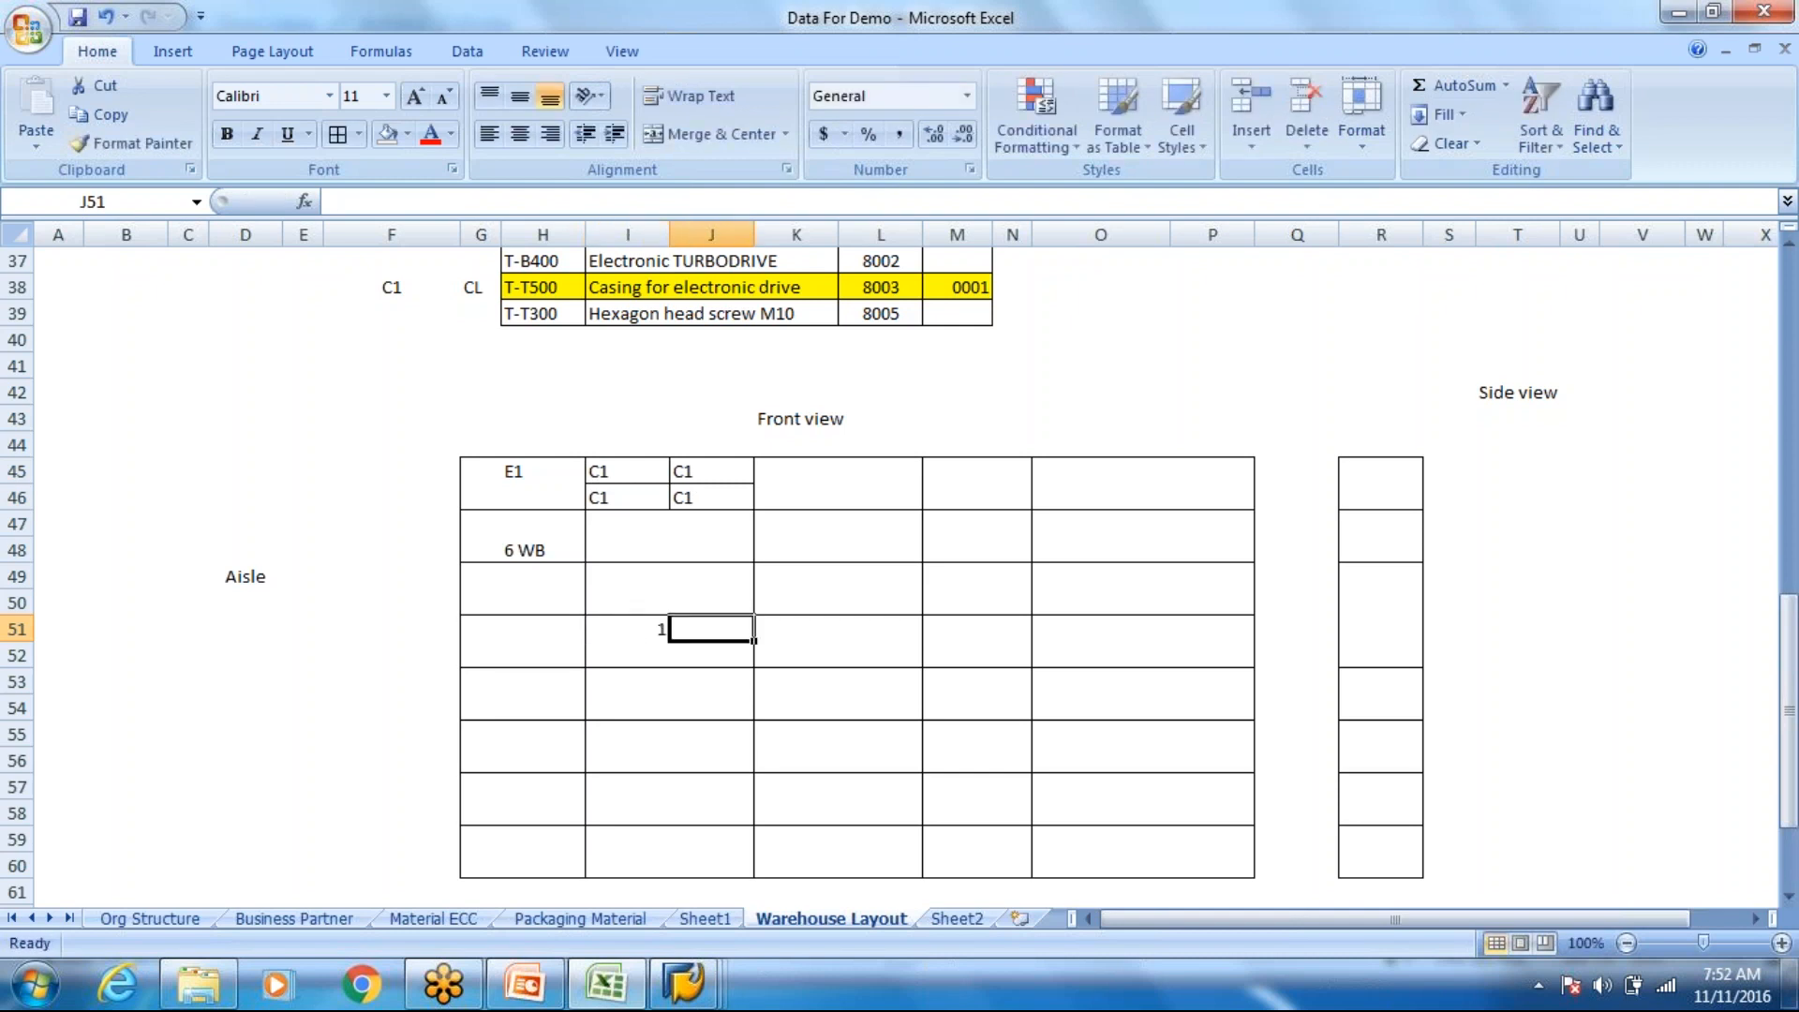
key(Left)
text(WB)
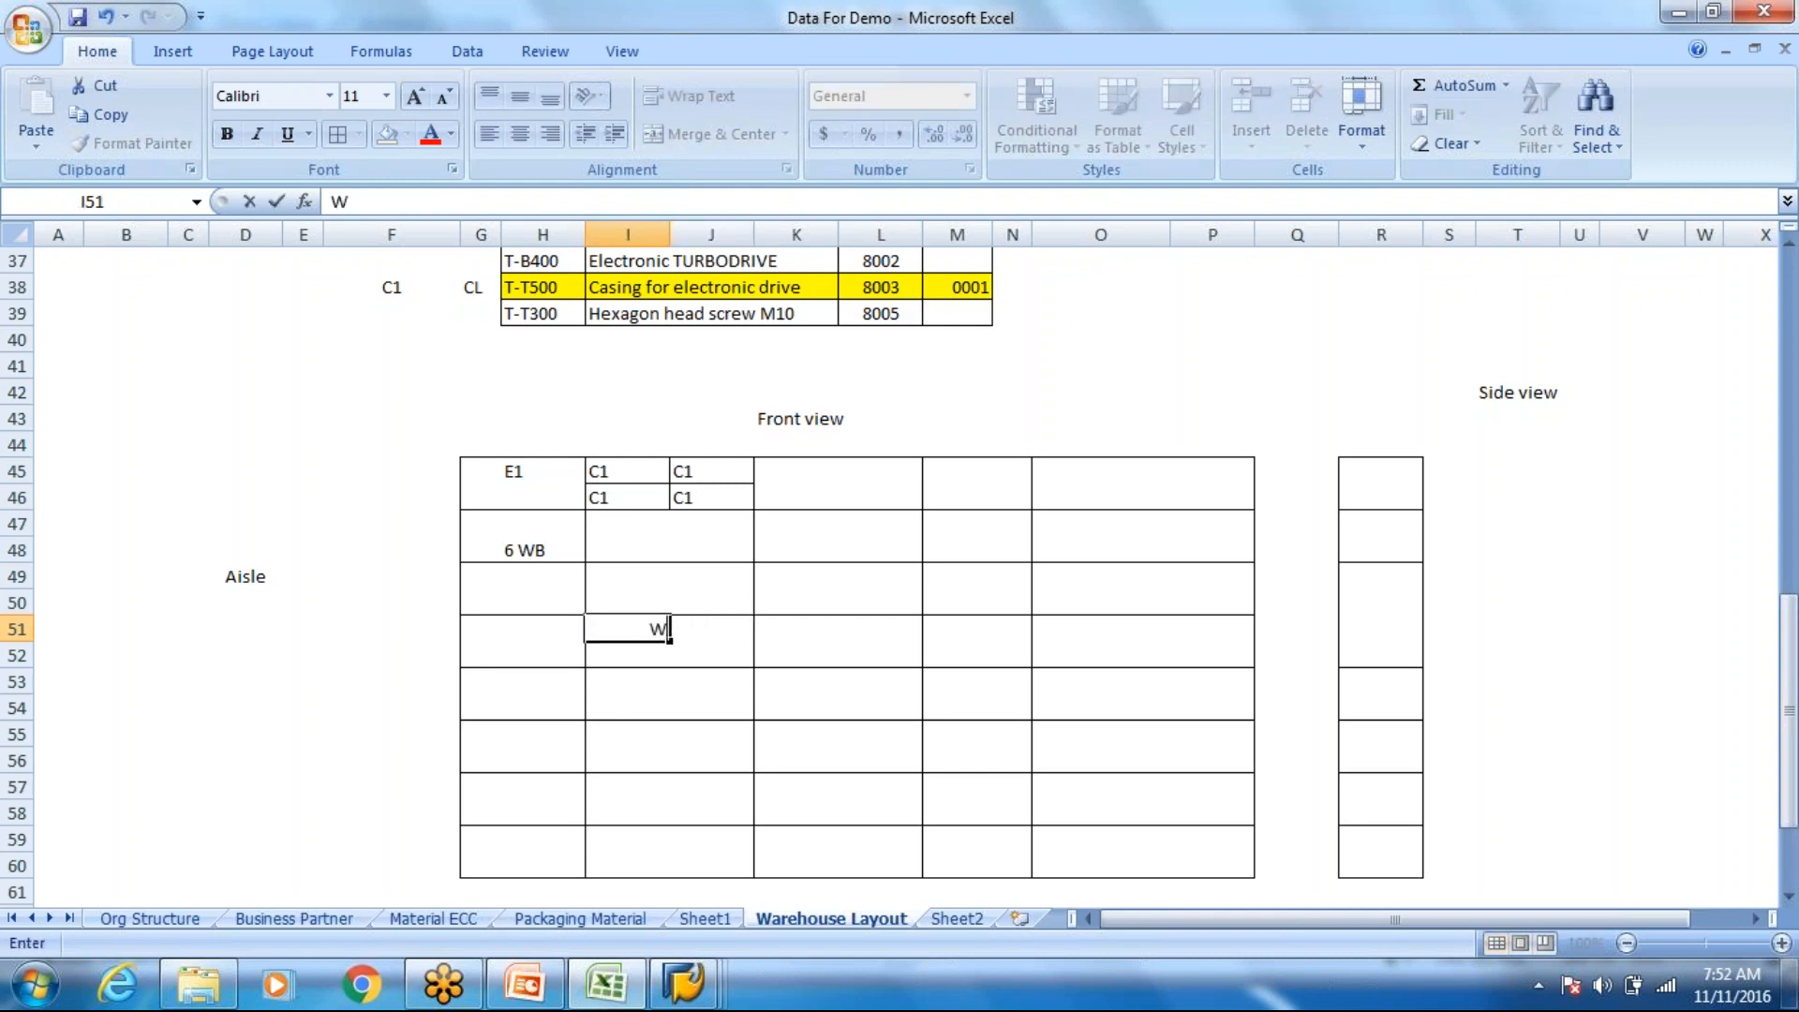
key(Tab)
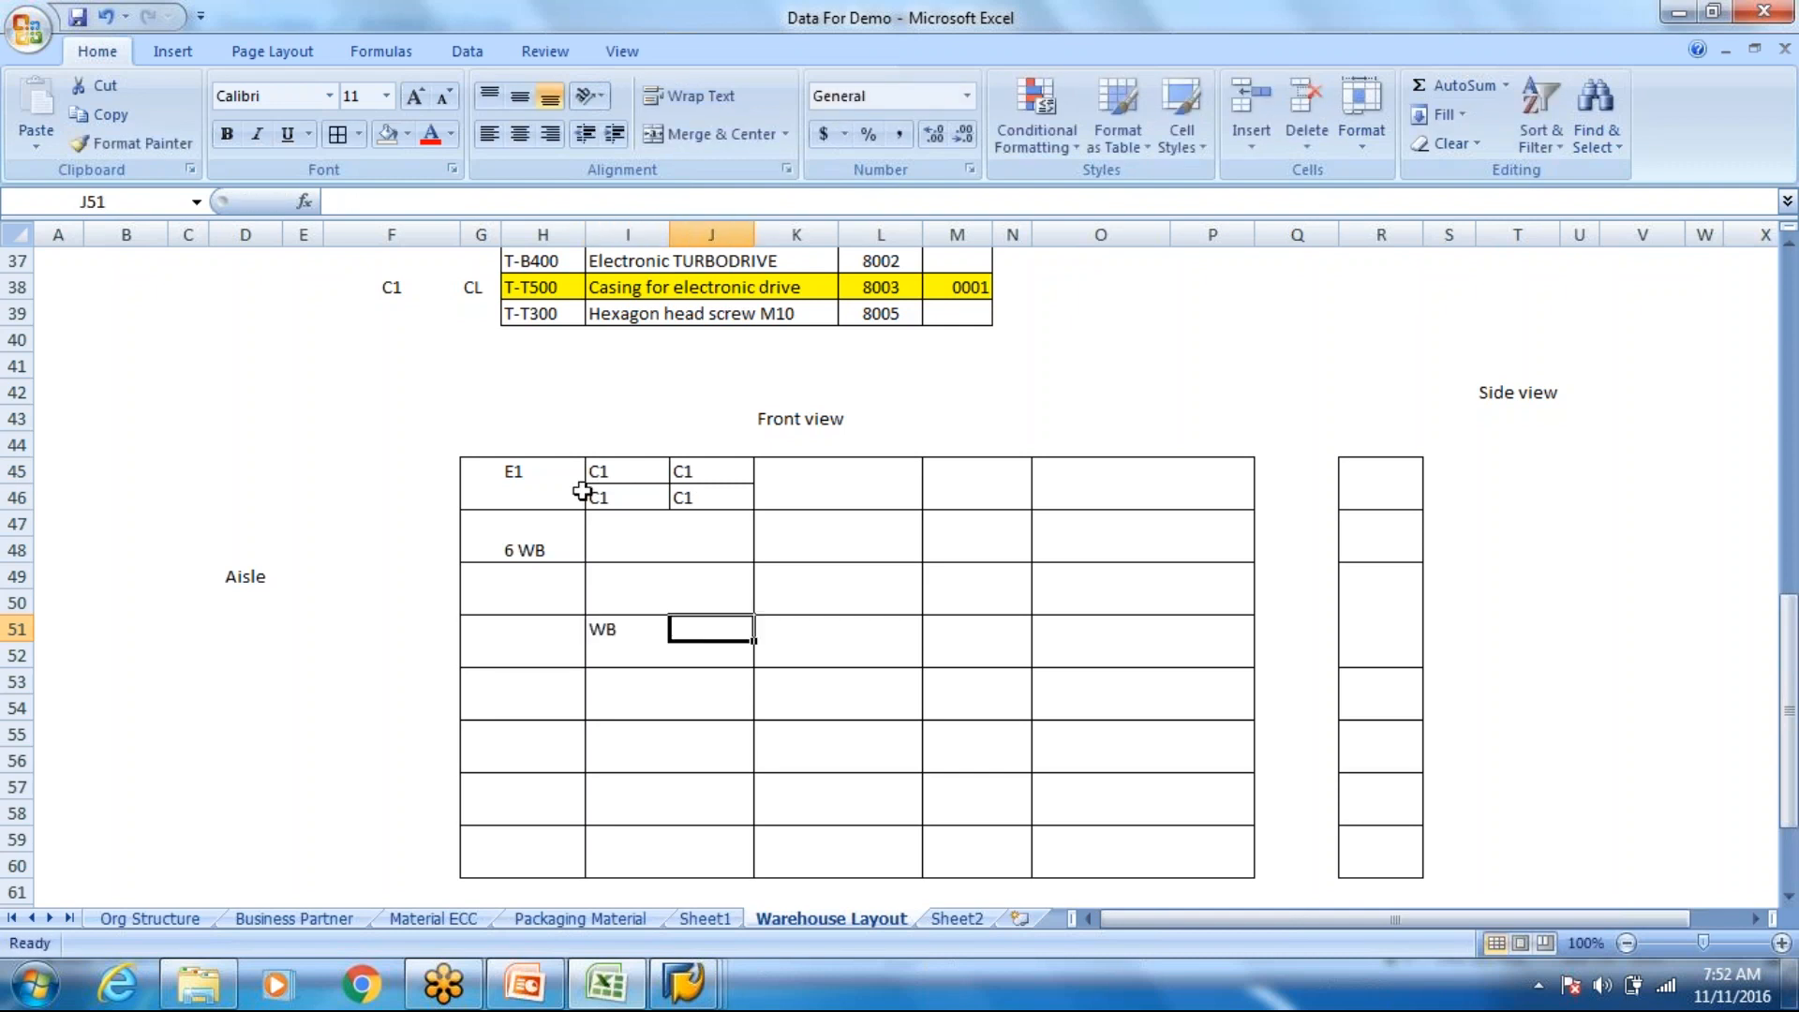
Step: Add a second WB to cell I51 and enter WB in J51 beside it
click(610, 629)
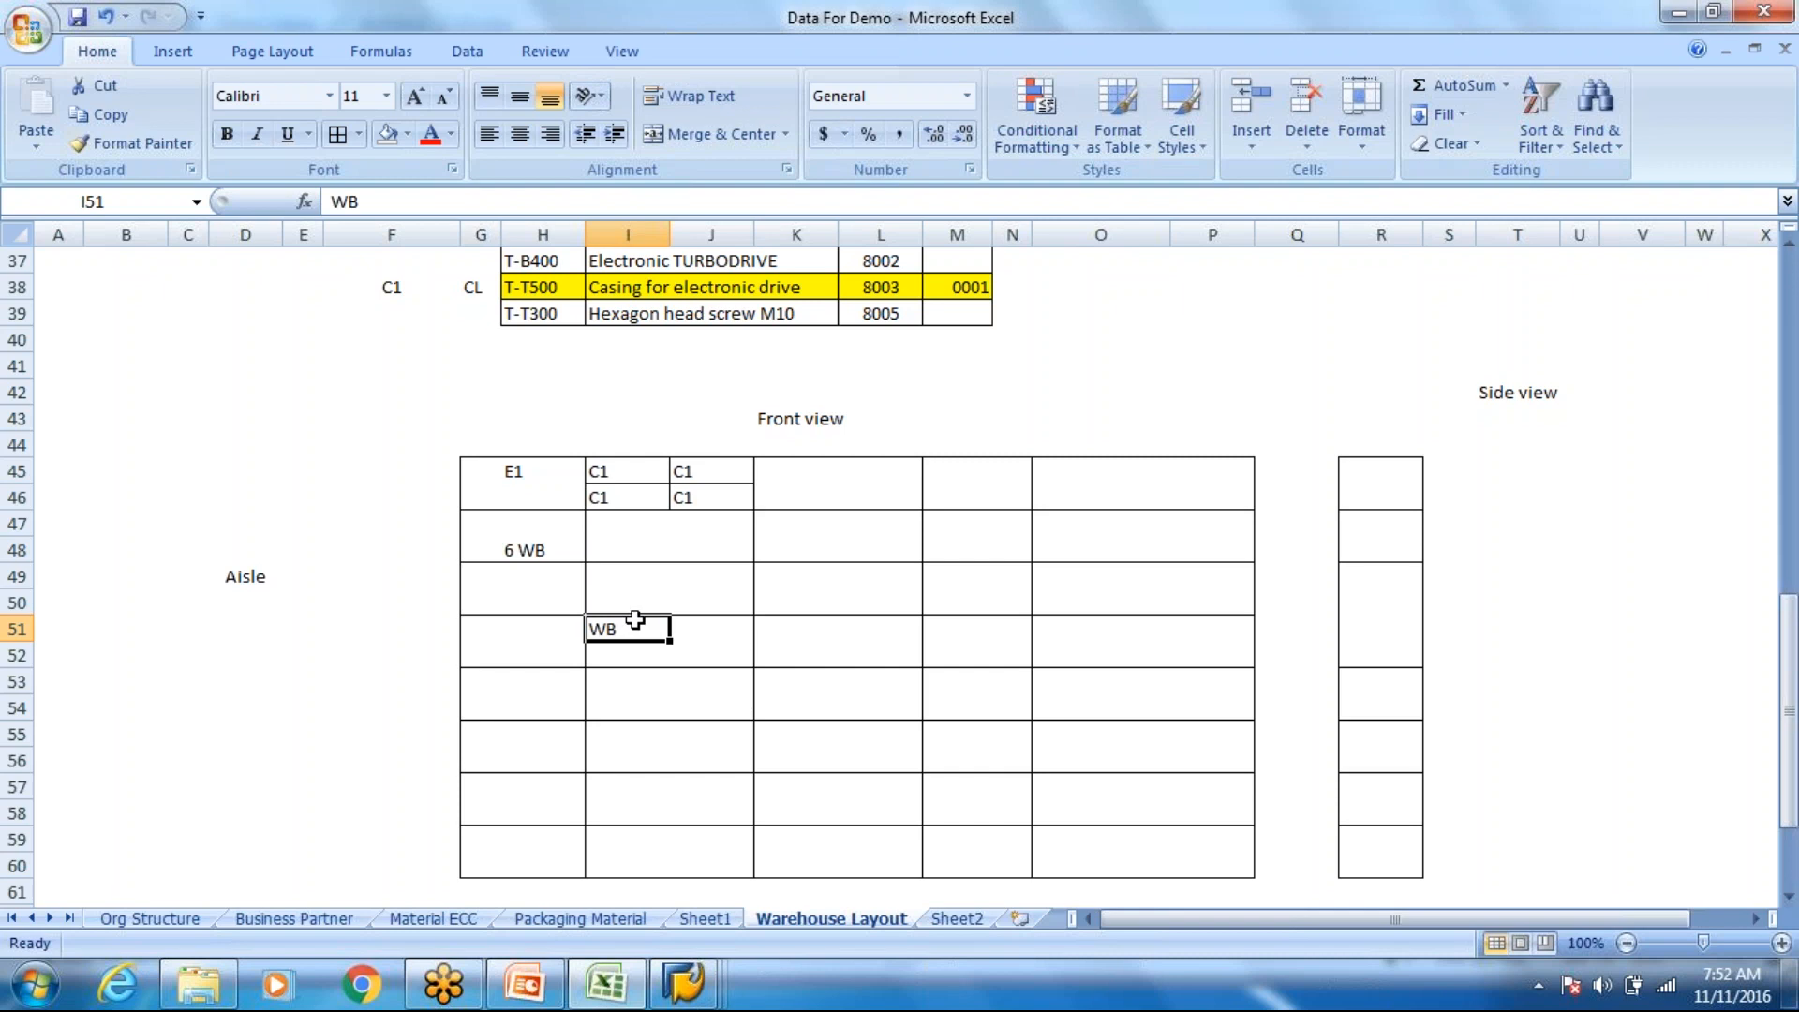
click(695, 641)
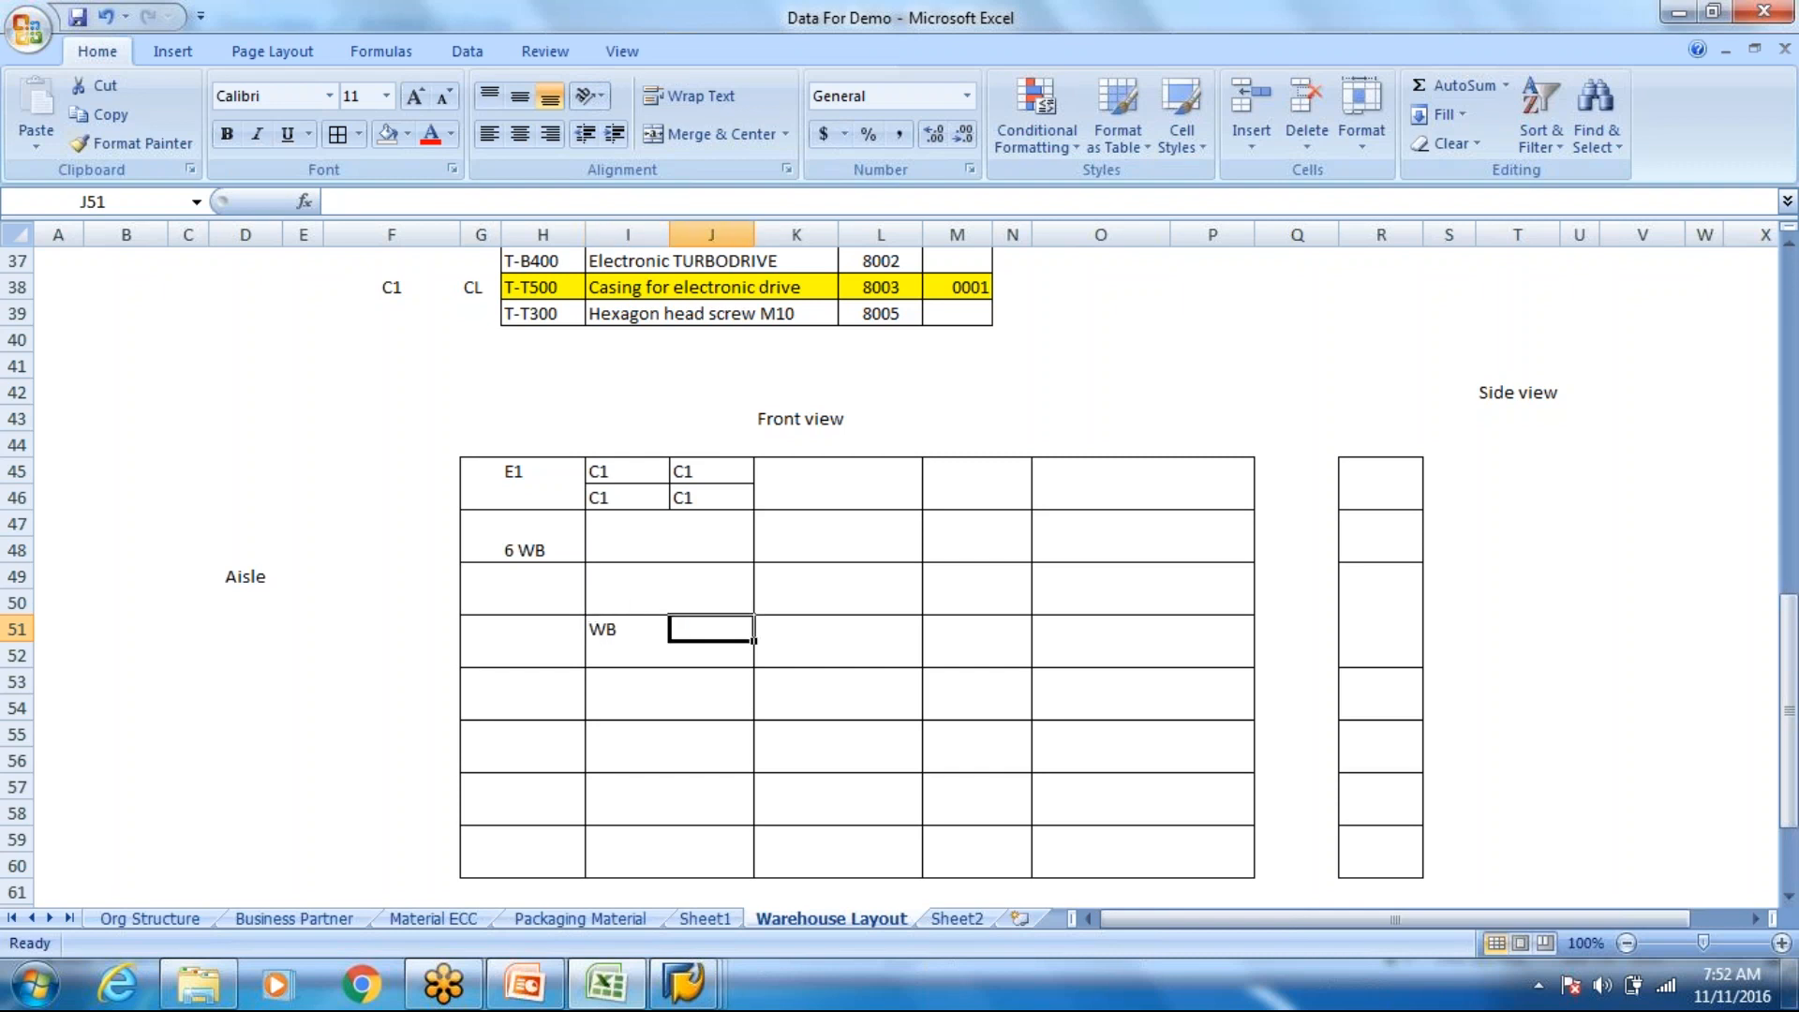
click(613, 645)
click(684, 632)
click(622, 651)
click(717, 654)
double_click(629, 624)
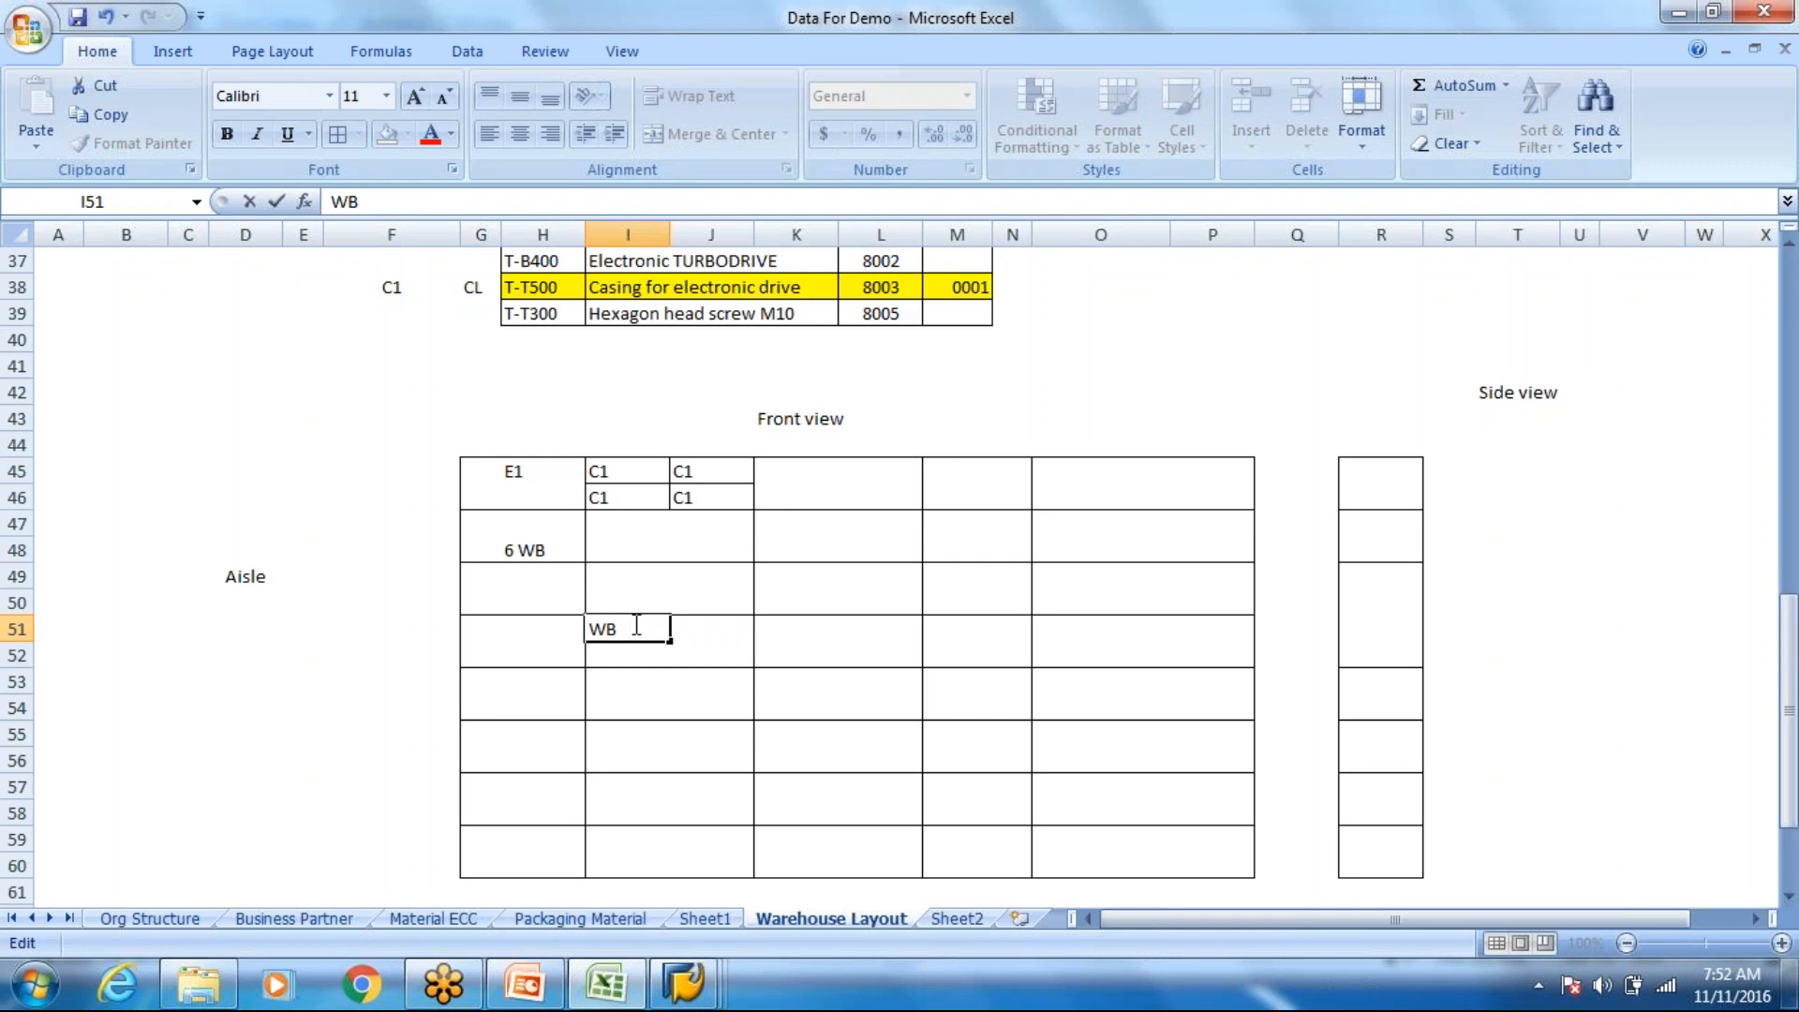
text(WB)
key(Tab)
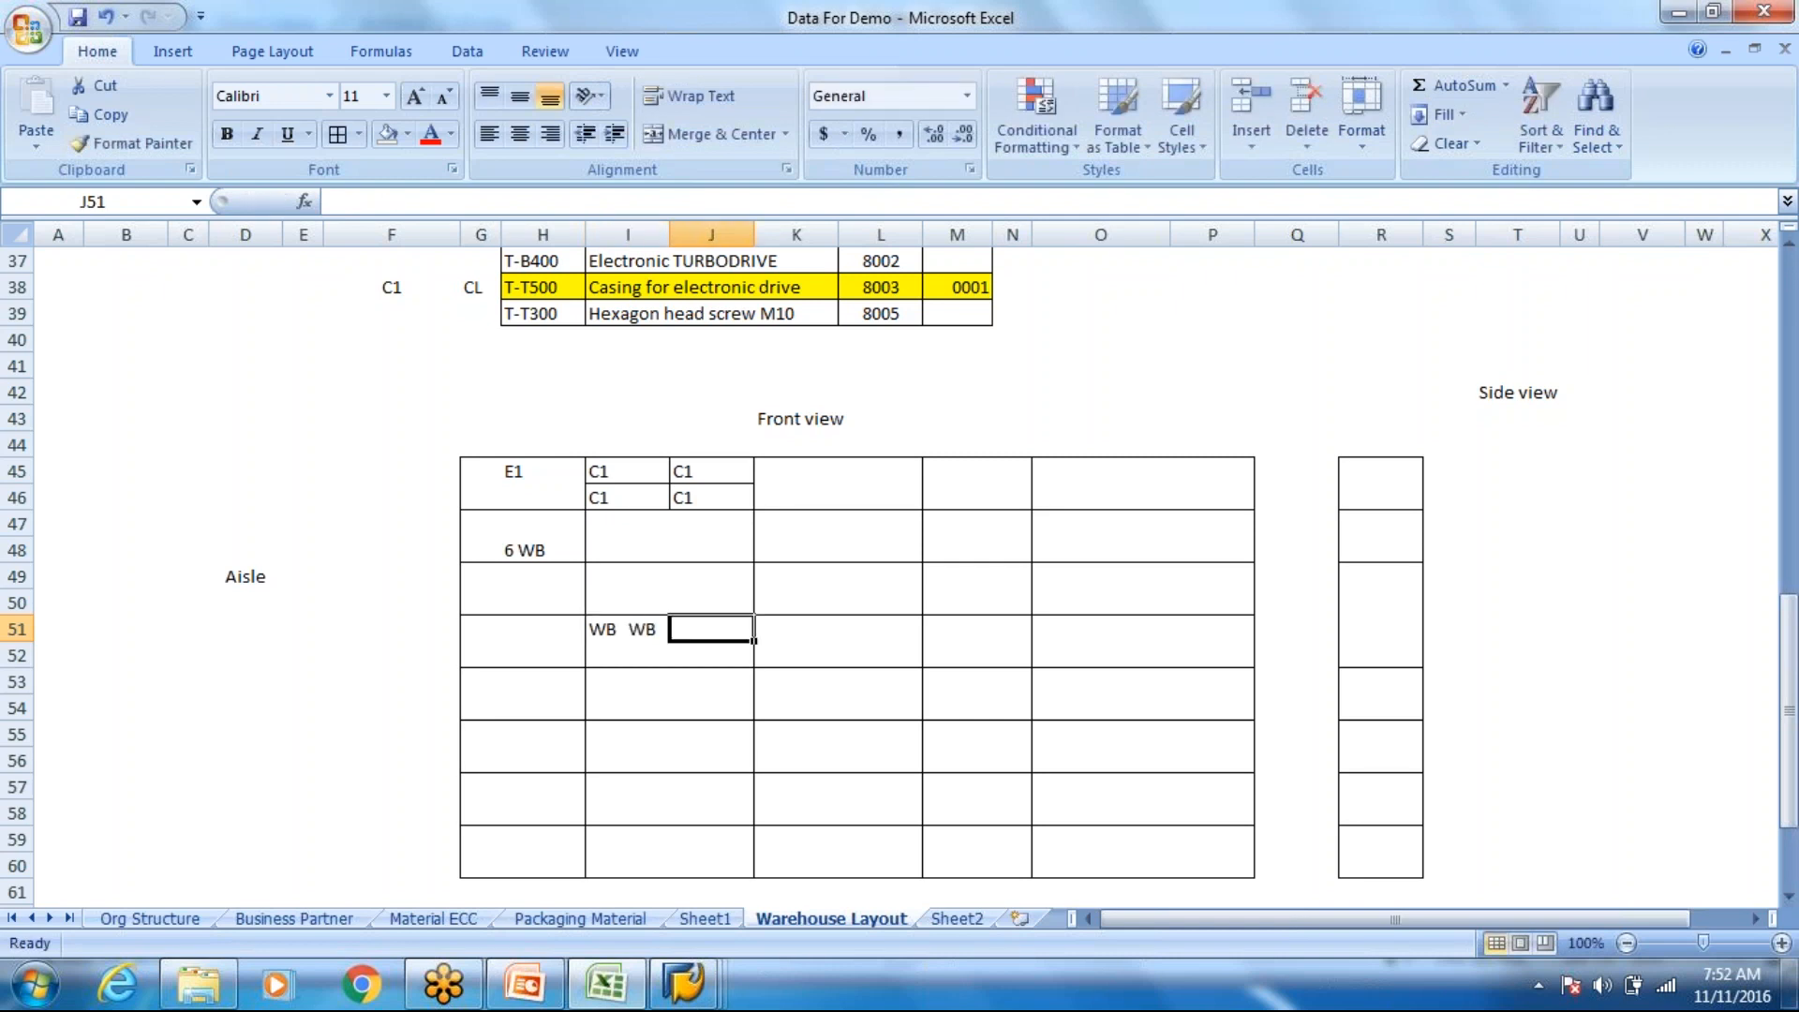
text(WB)
key(Return)
Step: Fill the lower row of the same bin with two WB labels in I52 and one WB in J52
key(Left)
key(Left)
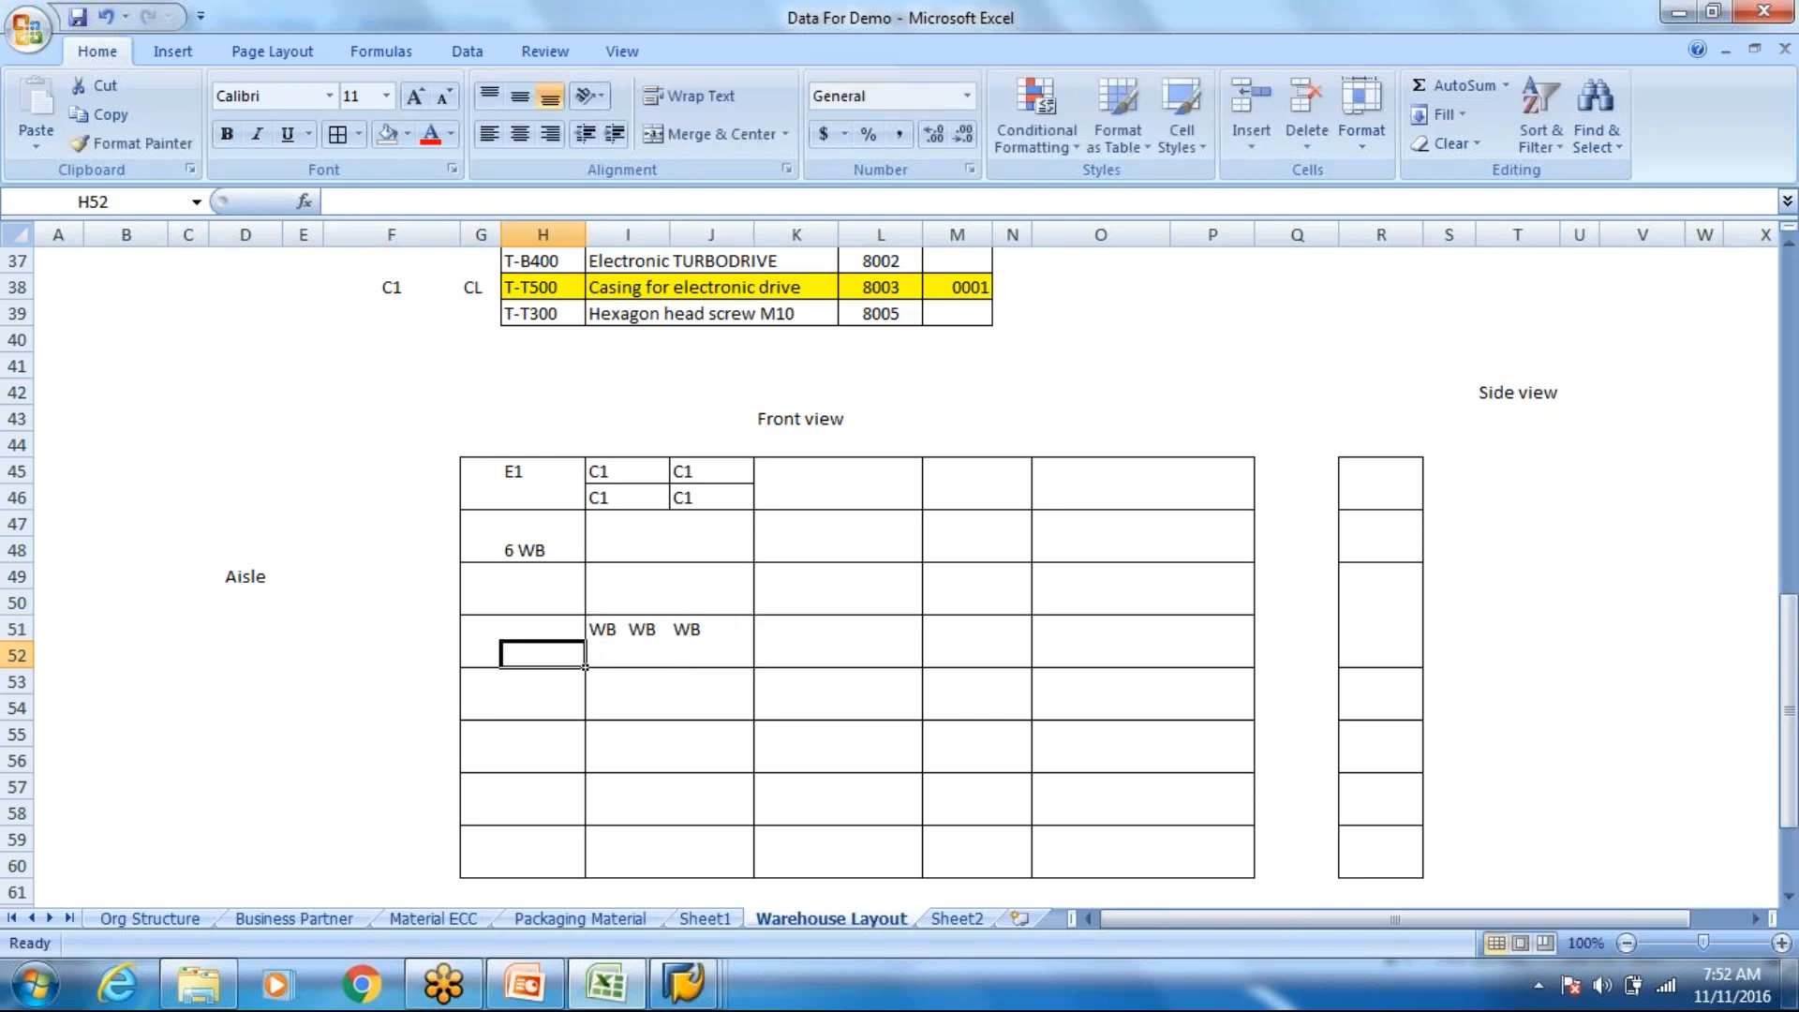
click(611, 647)
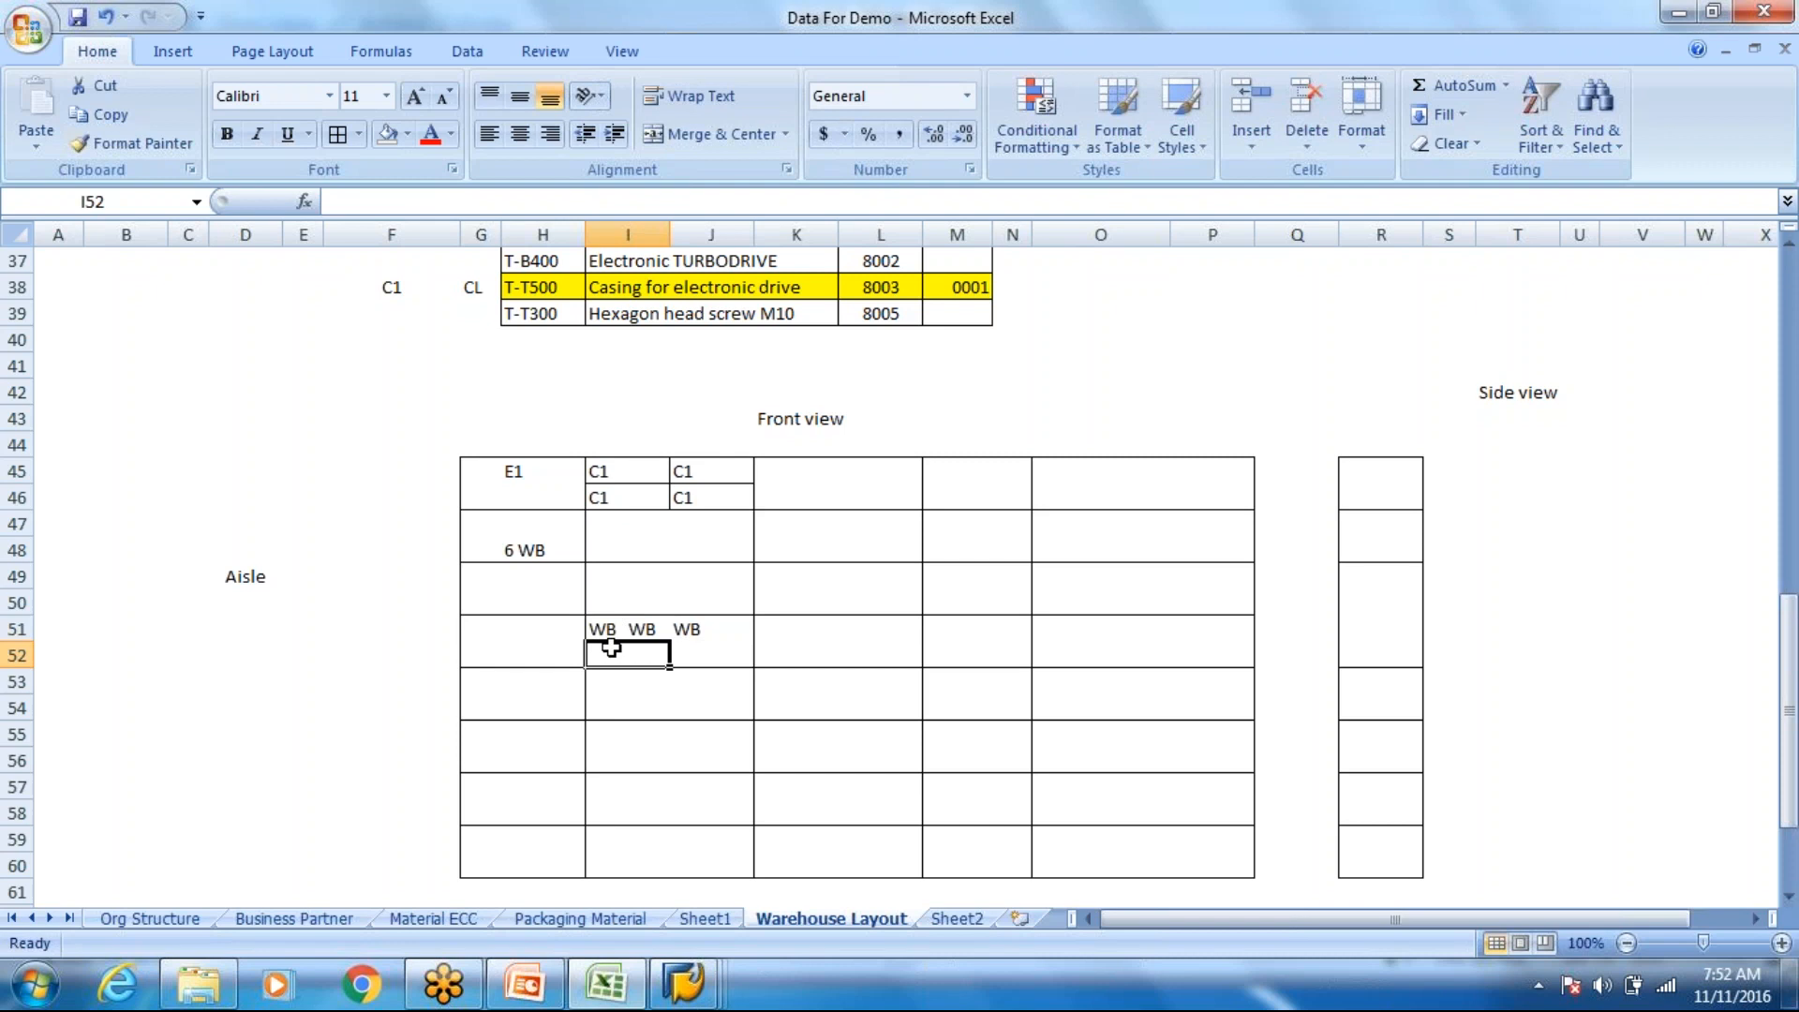
text(WB  WB)
key(Tab)
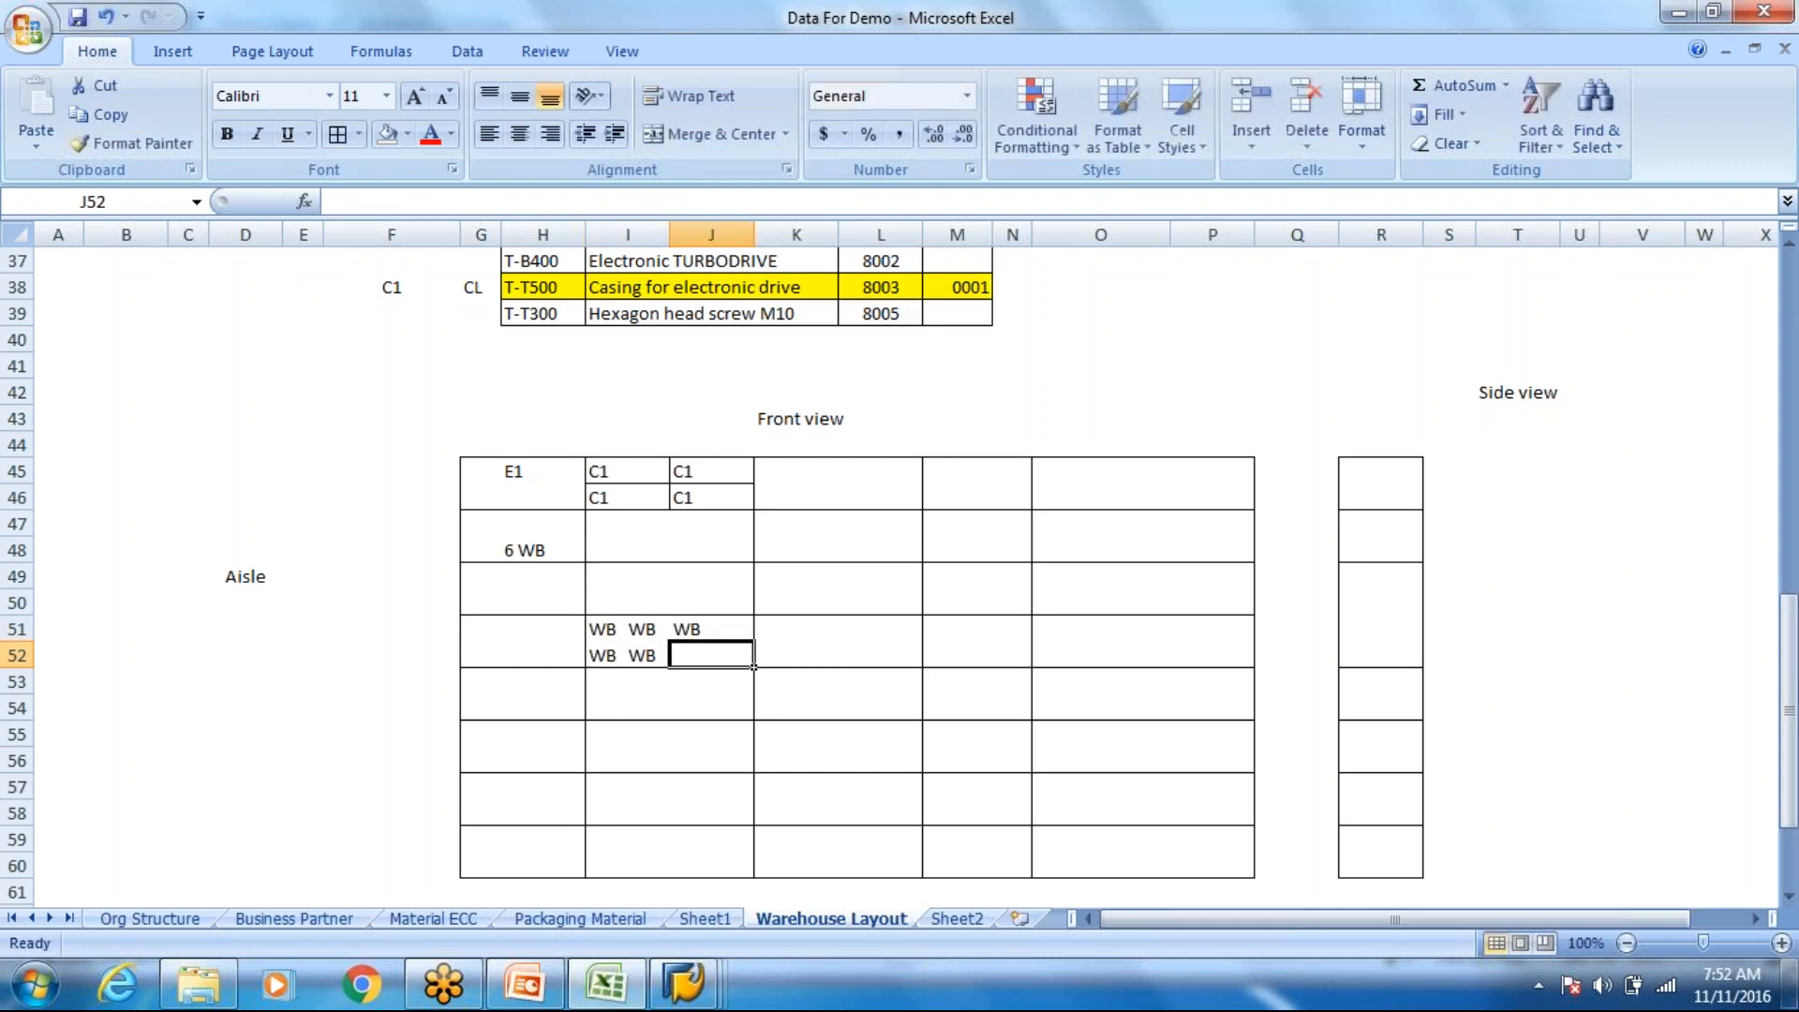
text(WB)
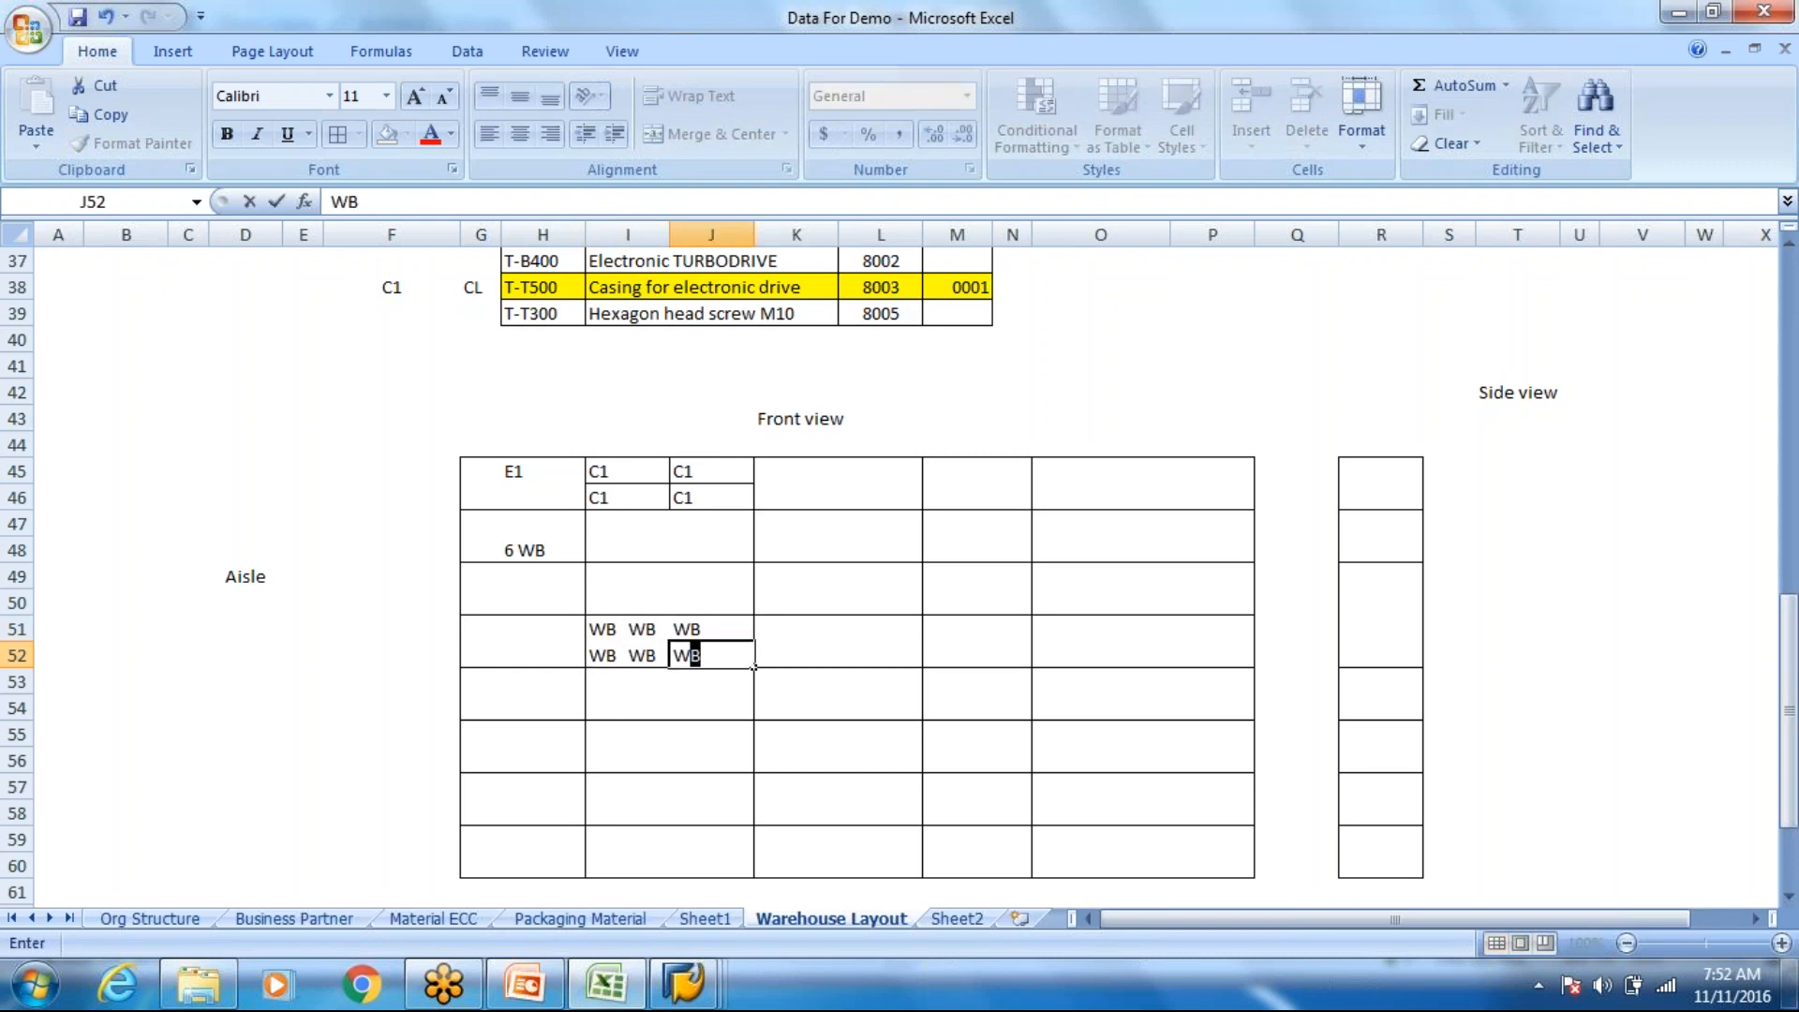
key(Return)
Step: Enter C1 in the four cells I49:J50, the bin above the WB labels
click(629, 566)
text(C1)
click(727, 569)
text(C1)
click(645, 592)
text(C1)
click(710, 605)
text(C1)
click(808, 569)
click(667, 596)
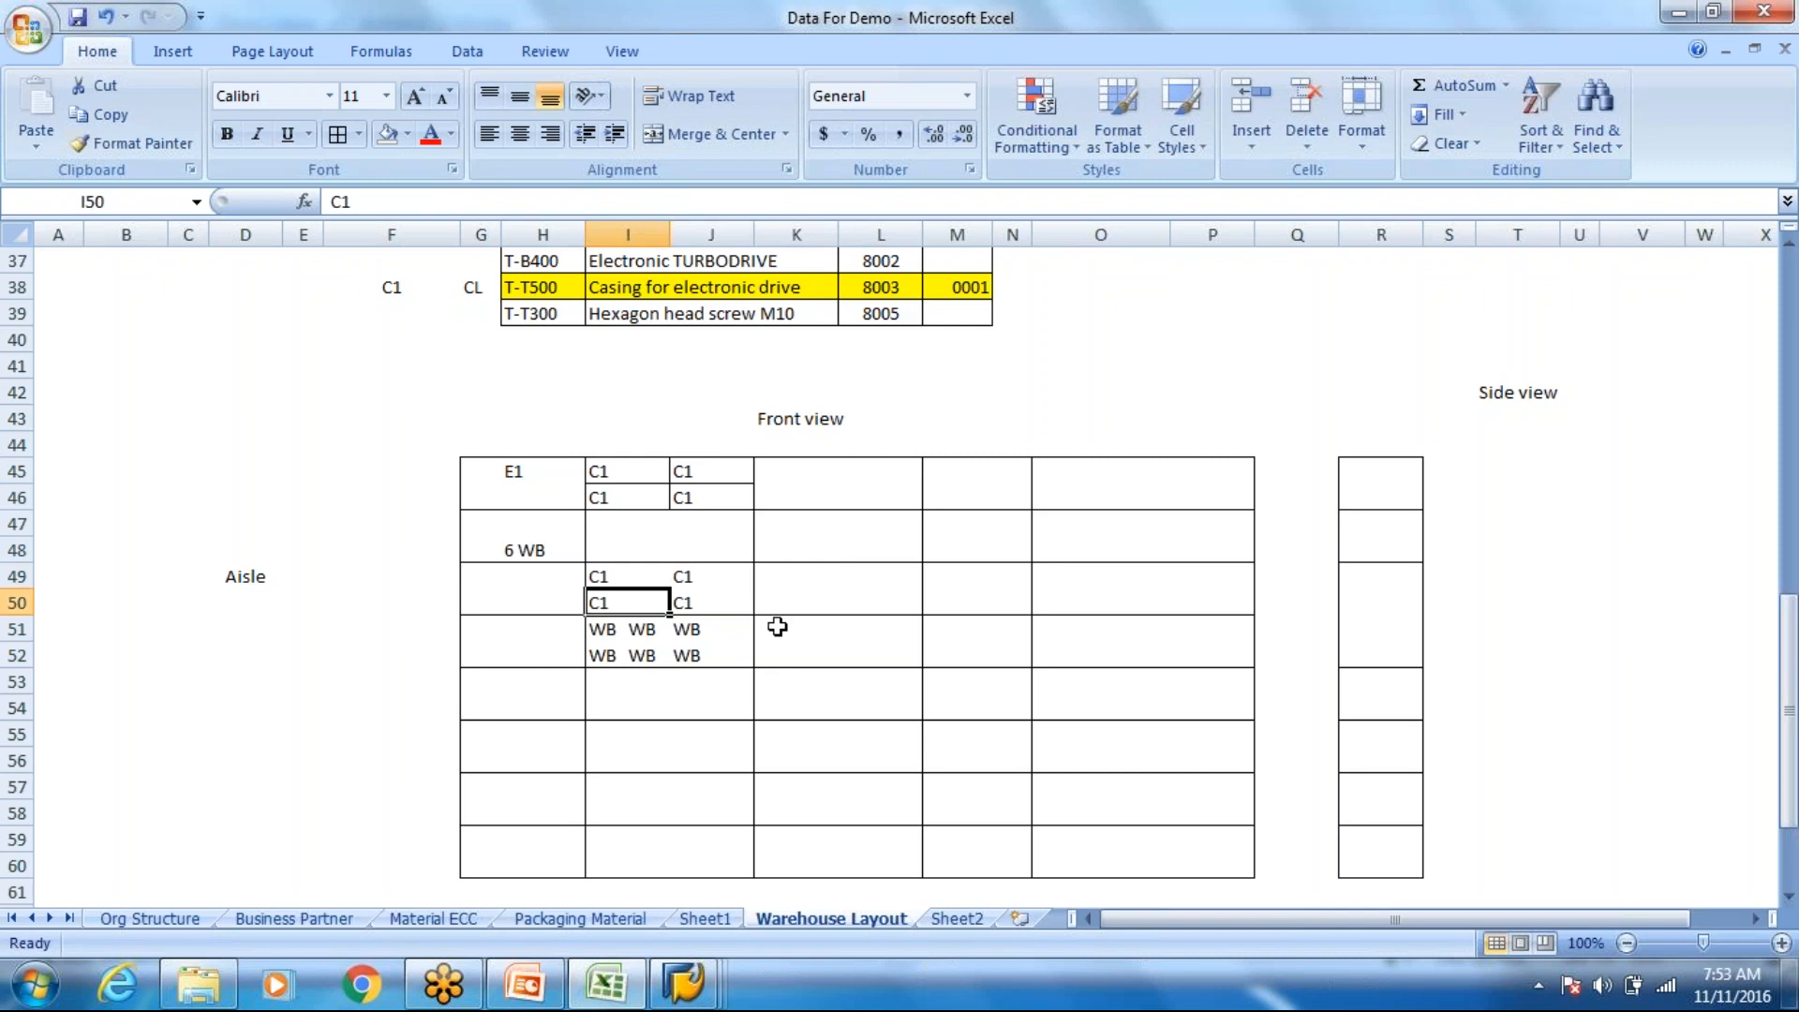
Step: Try a mixed bin with C1 in I53 and WB in J53, and clear both cells
click(594, 690)
text(C1)
key(BackSpace)
text(1)
click(731, 660)
click(714, 681)
text(WB)
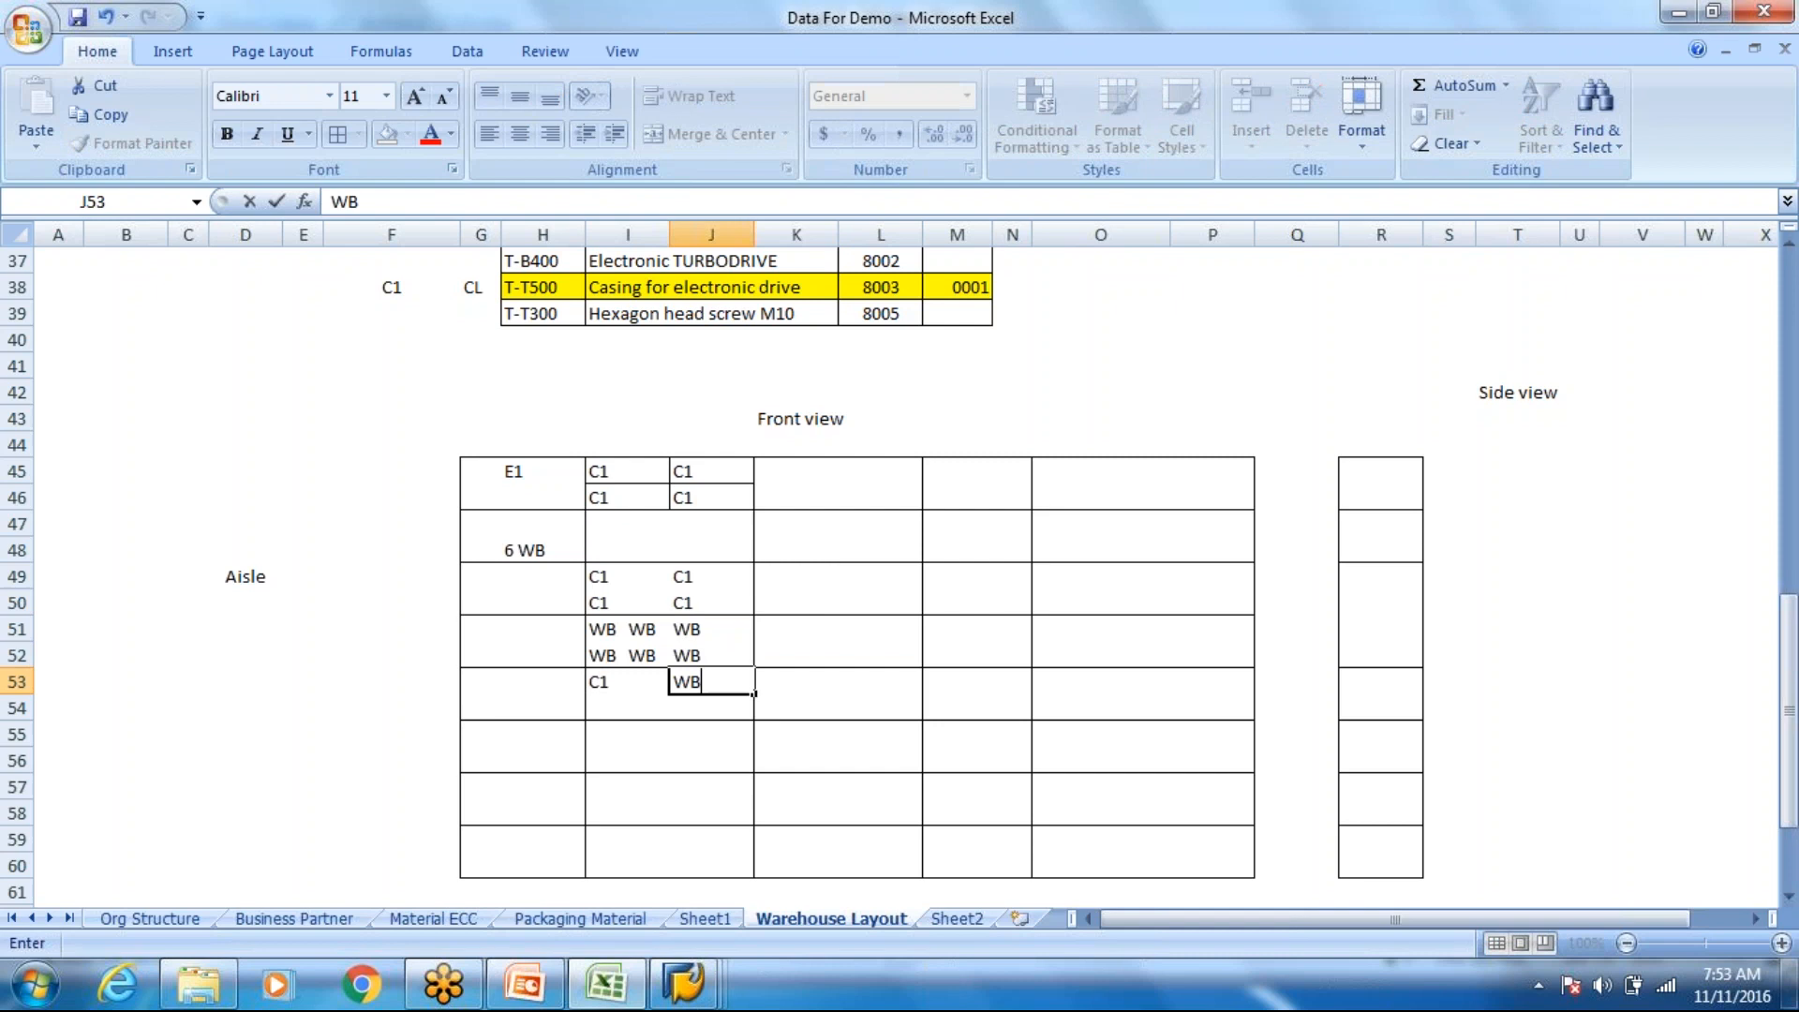
click(602, 734)
drag(594, 687, 735, 687)
key(Delete)
Step: Delete the C1 labels from cells J49 and J50, leaving only those in column I
click(717, 609)
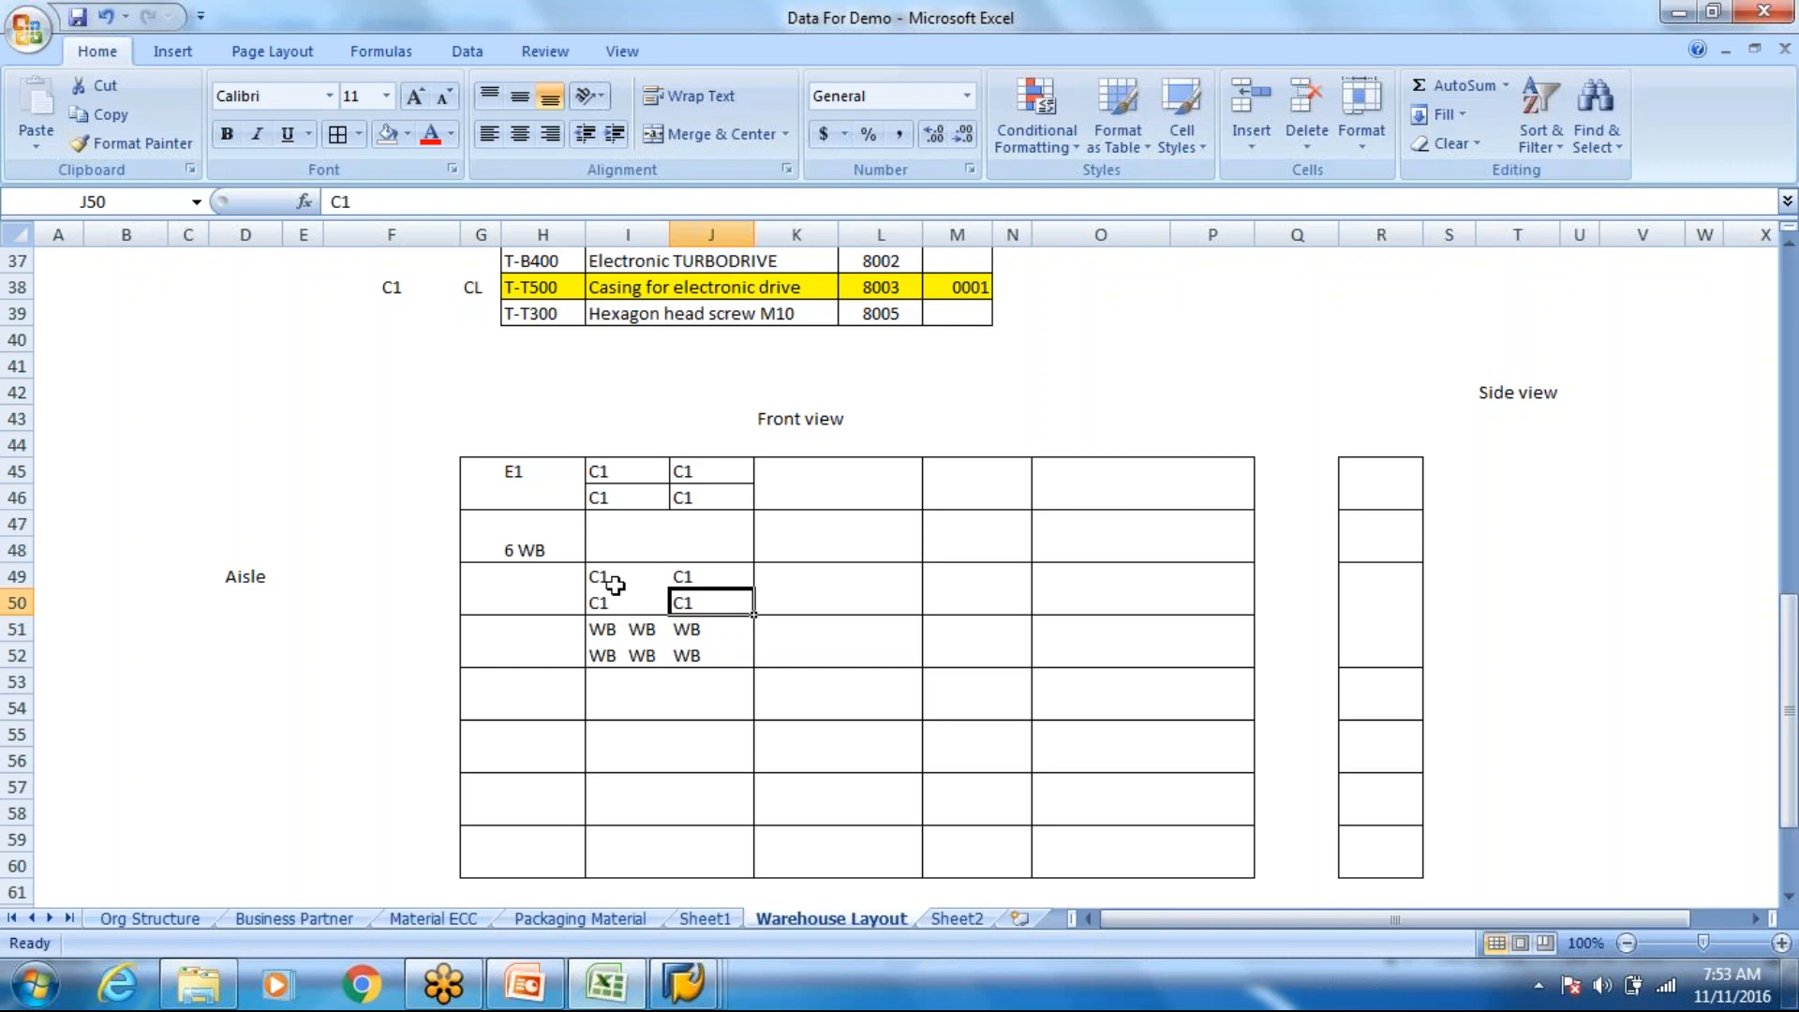
click(694, 571)
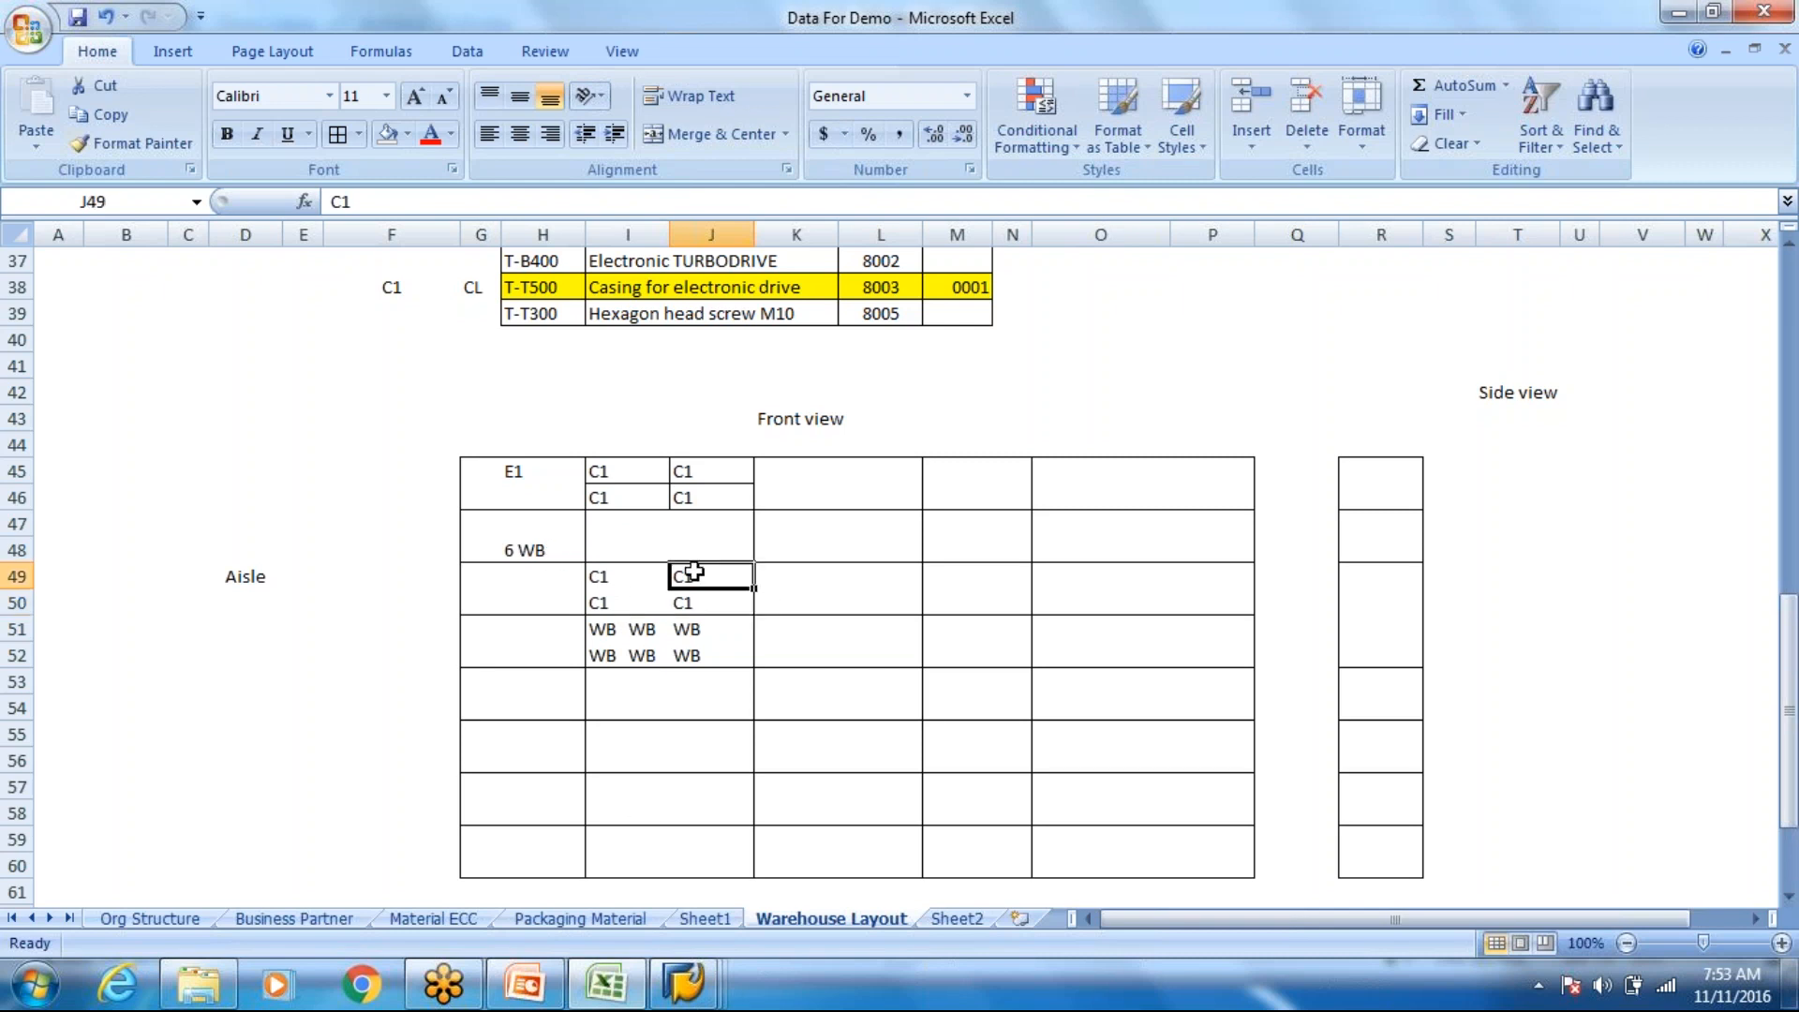
key(Delete)
key(Down)
key(Delete)
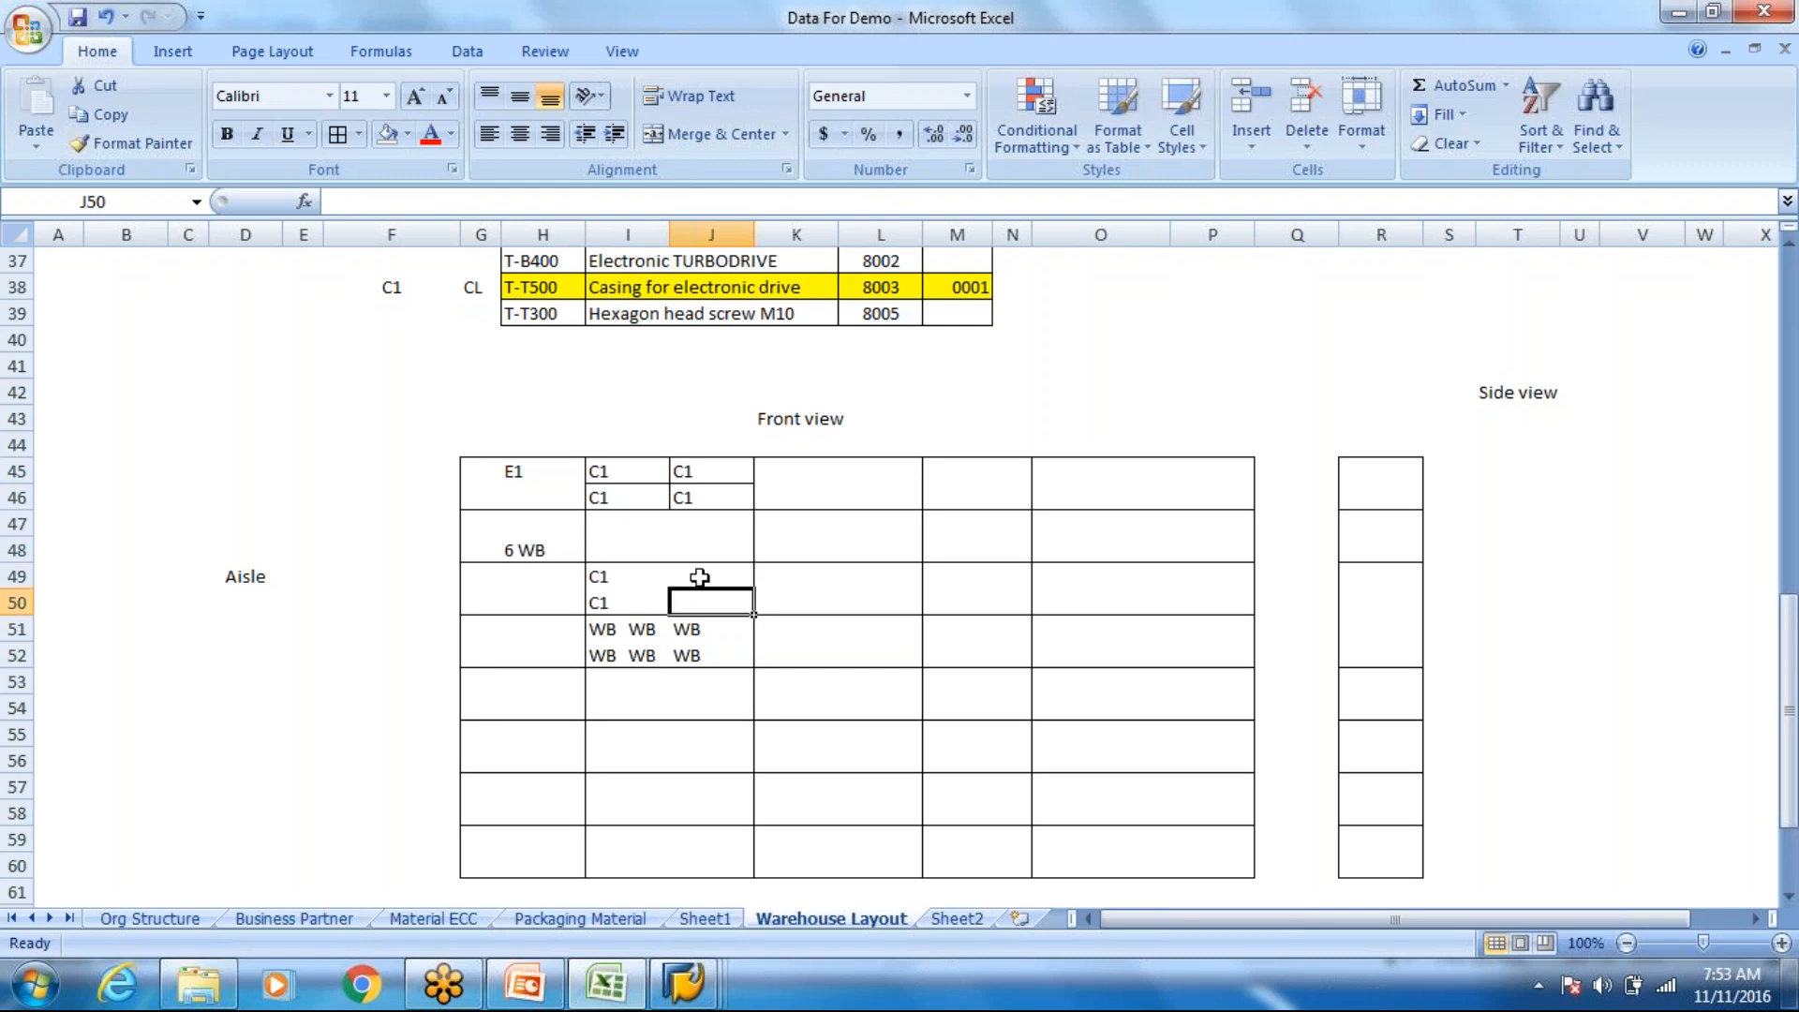
click(699, 560)
click(693, 575)
text(WB)
key(BackSpace)
key(BackSpace)
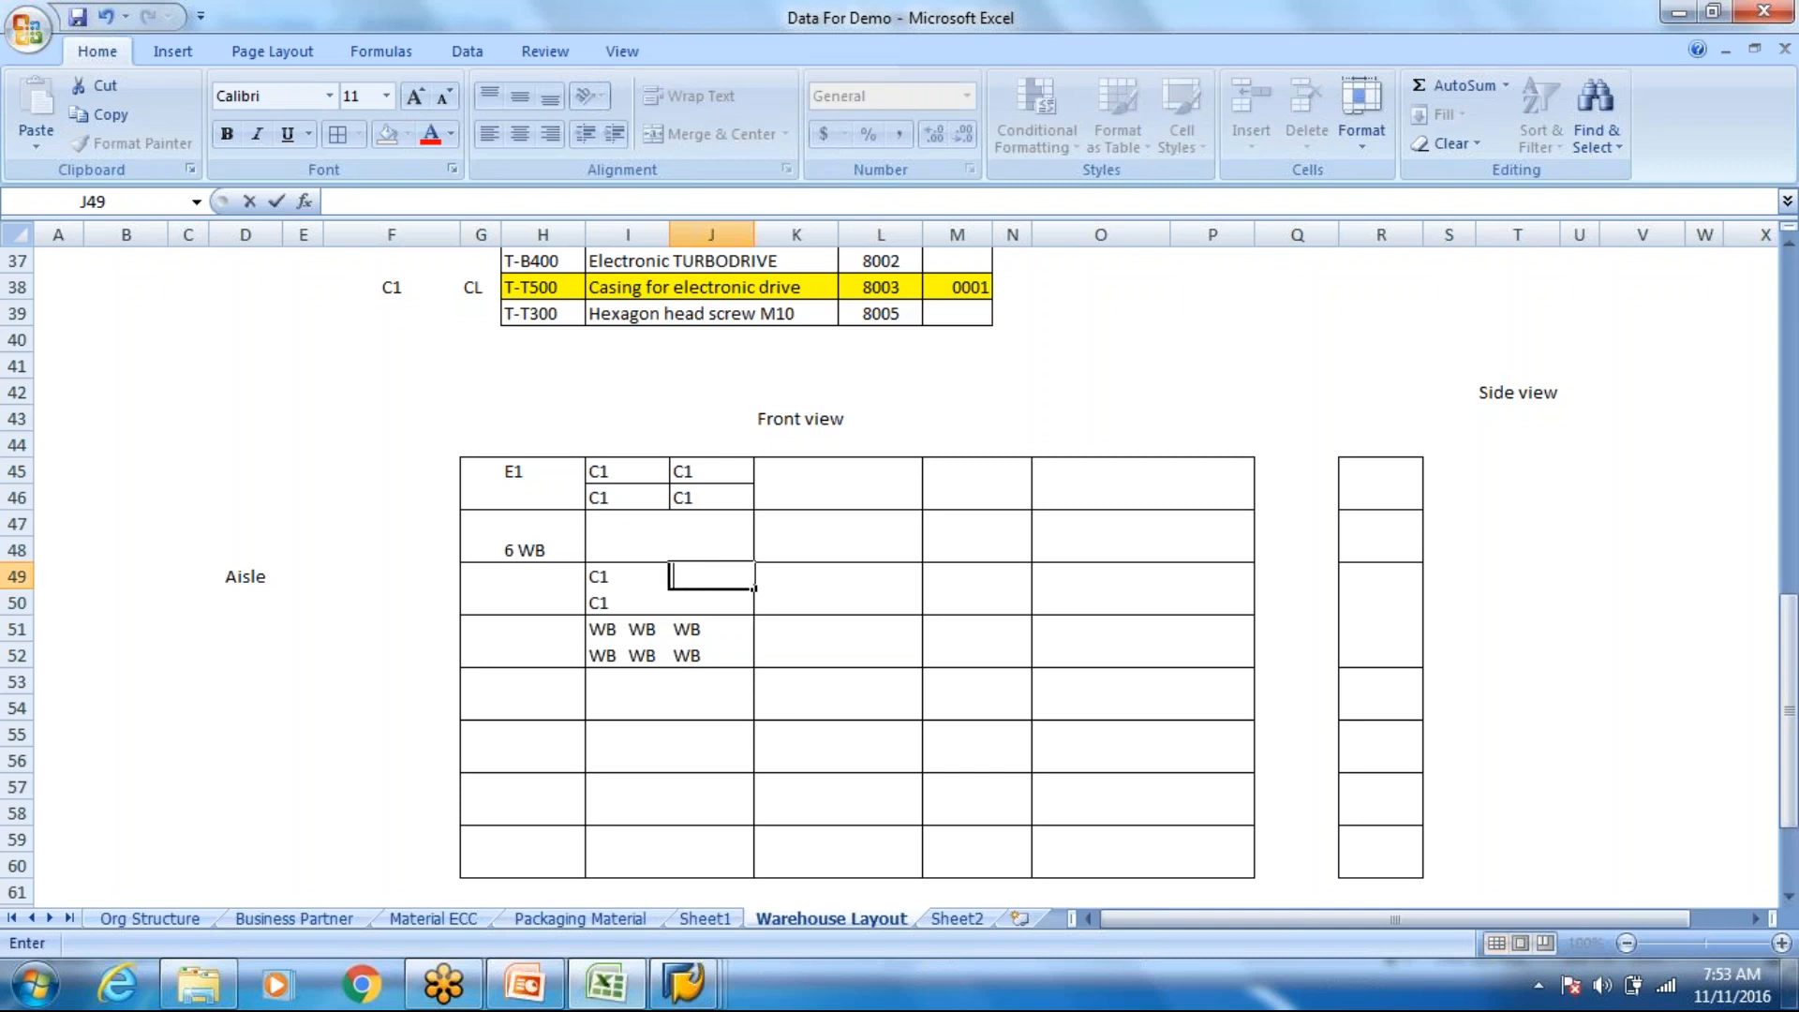
text(E1)
key(BackSpace)
key(BackSpace)
Step: Start a list below the front view grid with E1 in I63, P001 in J63 and 1 in K63
scroll(714, 618, down, 1)
scroll(650, 800, down, 1)
click(632, 791)
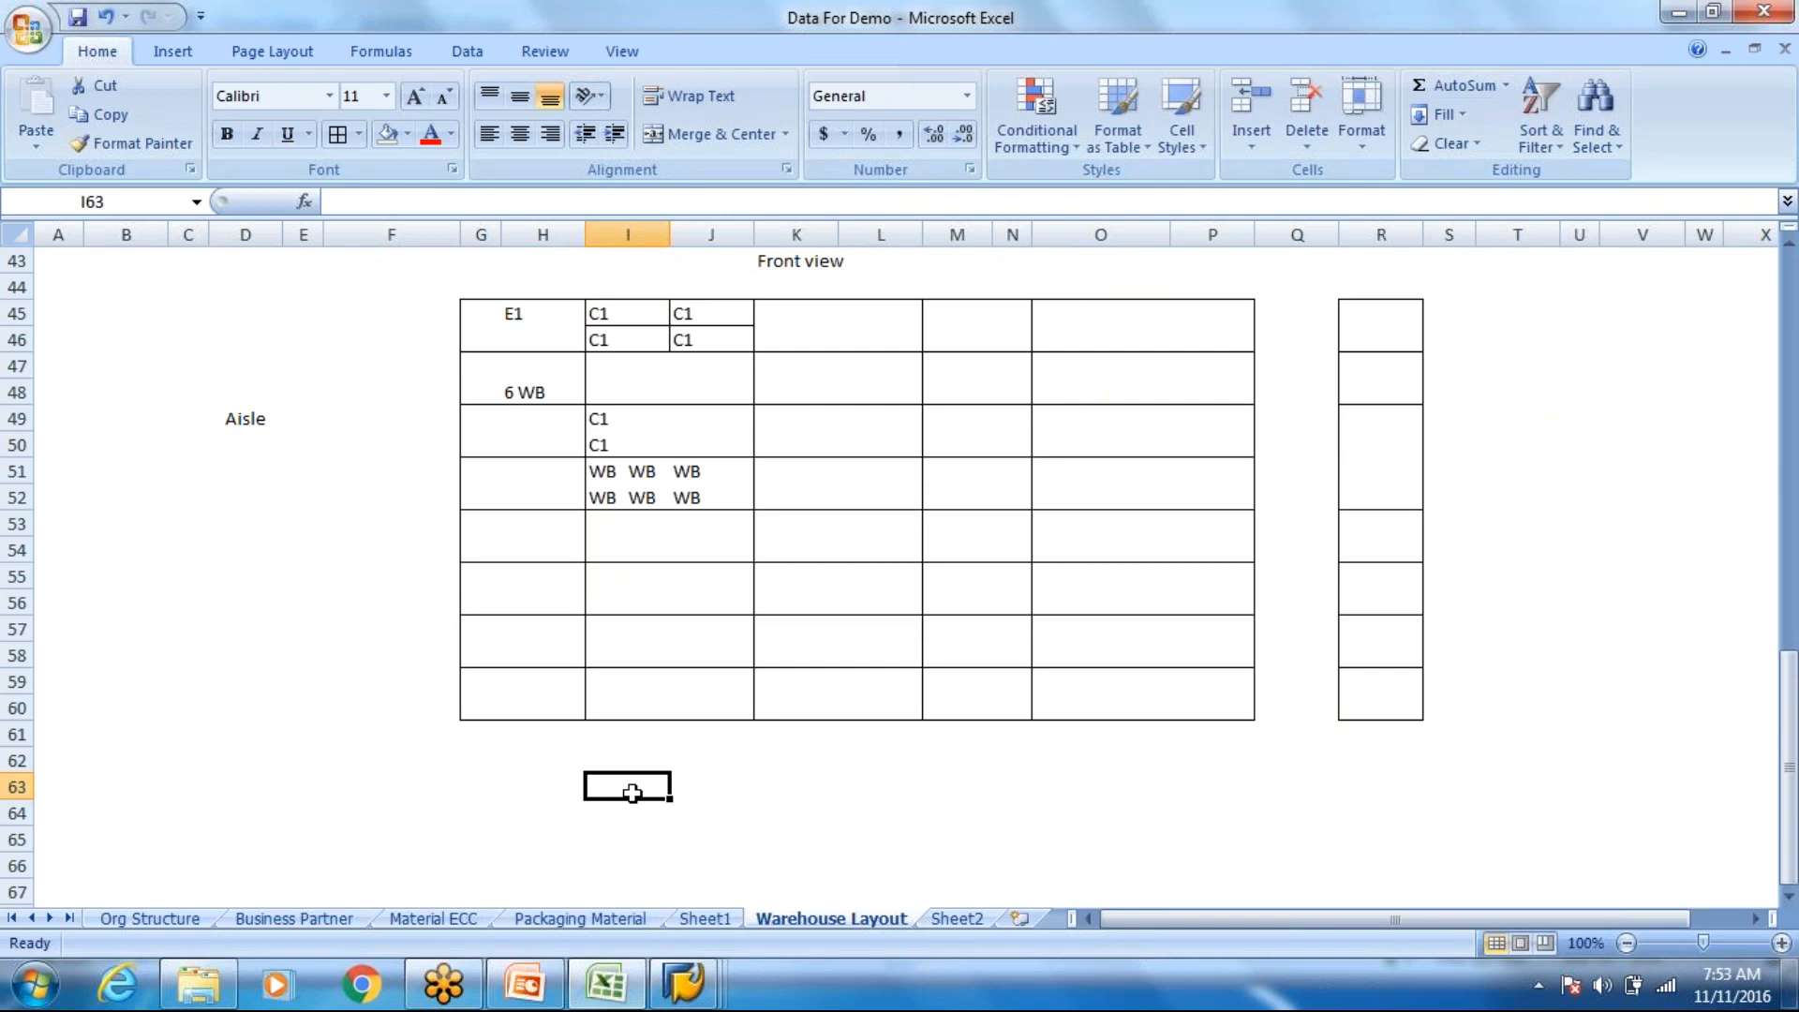
text(E1)
key(Tab)
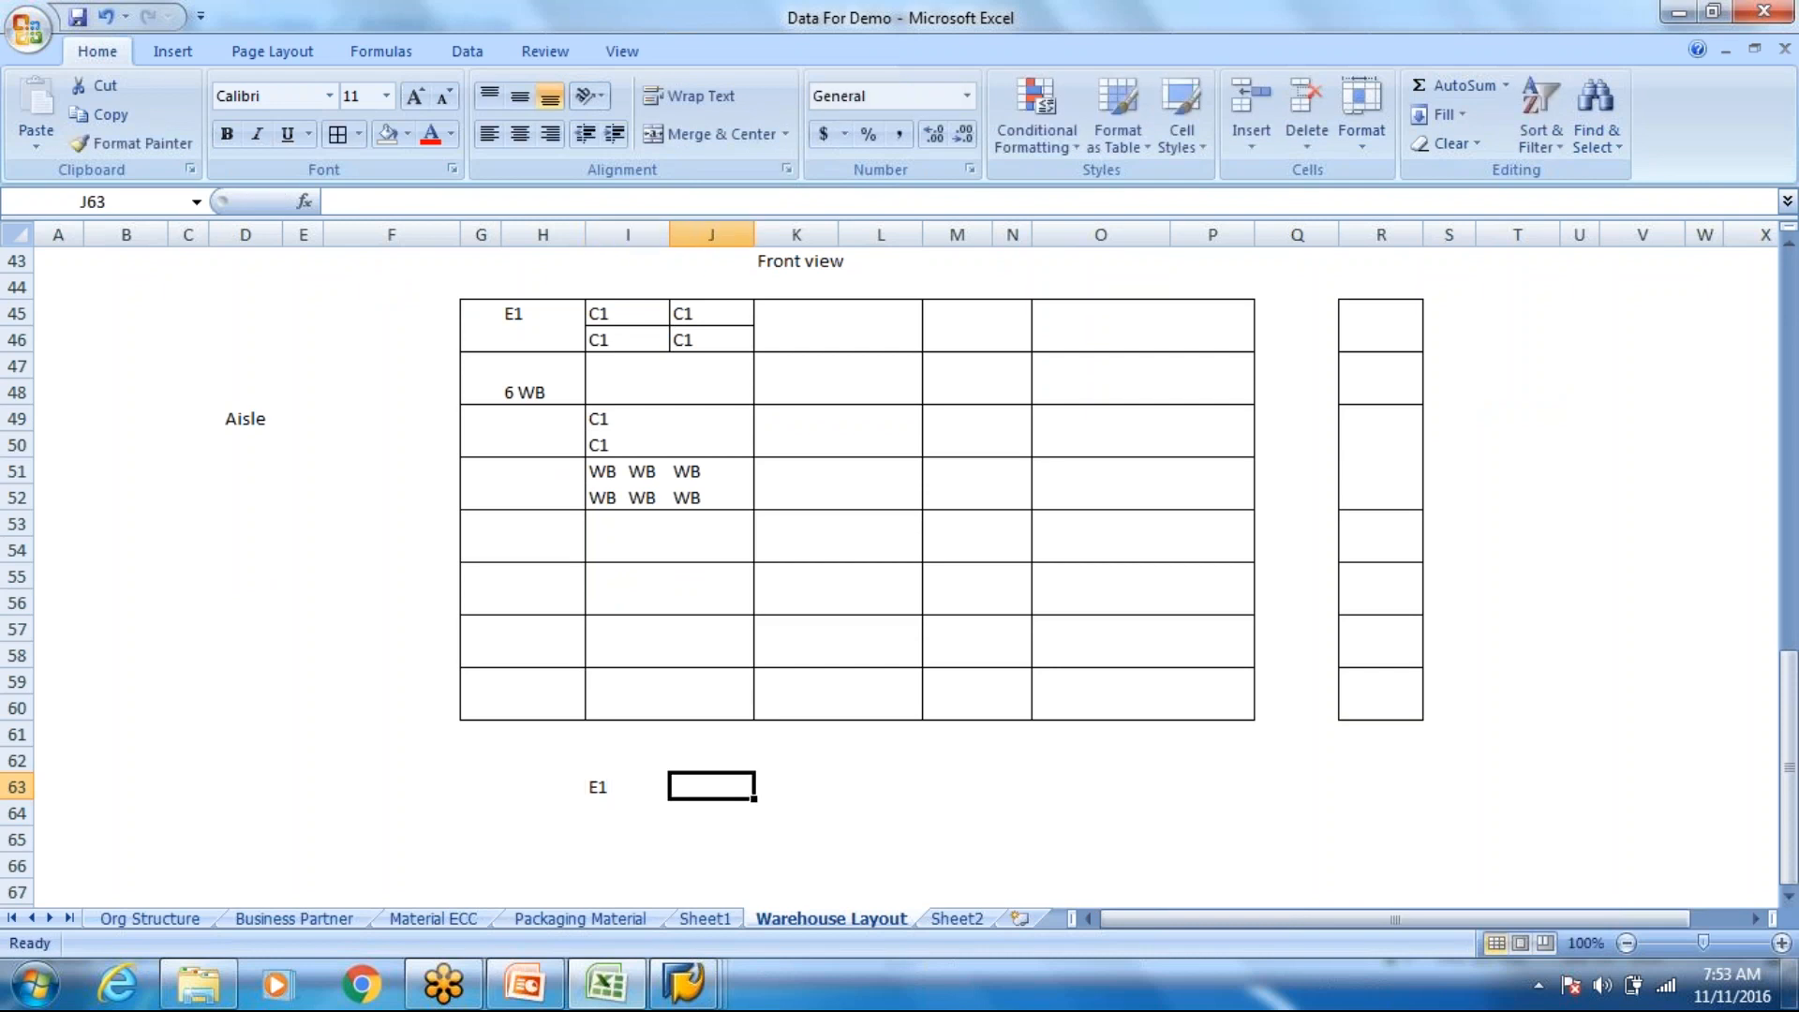
text(P001)
key(Tab)
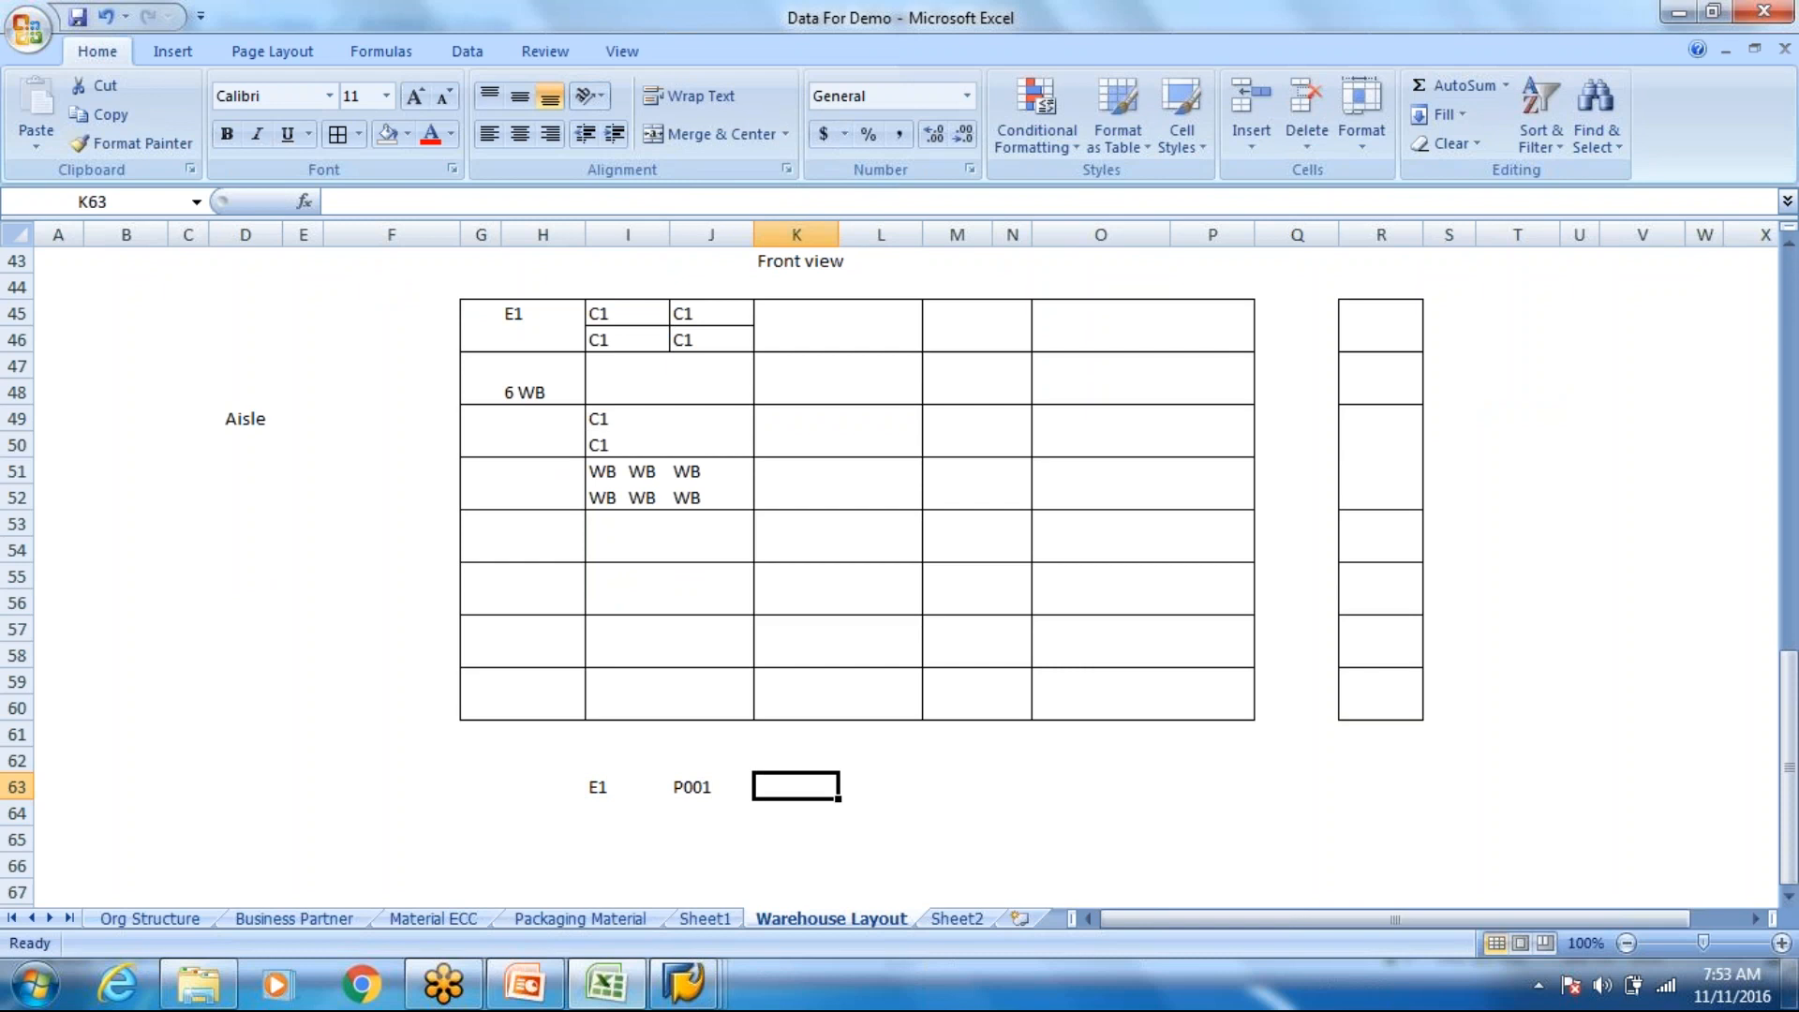
text(1)
key(Return)
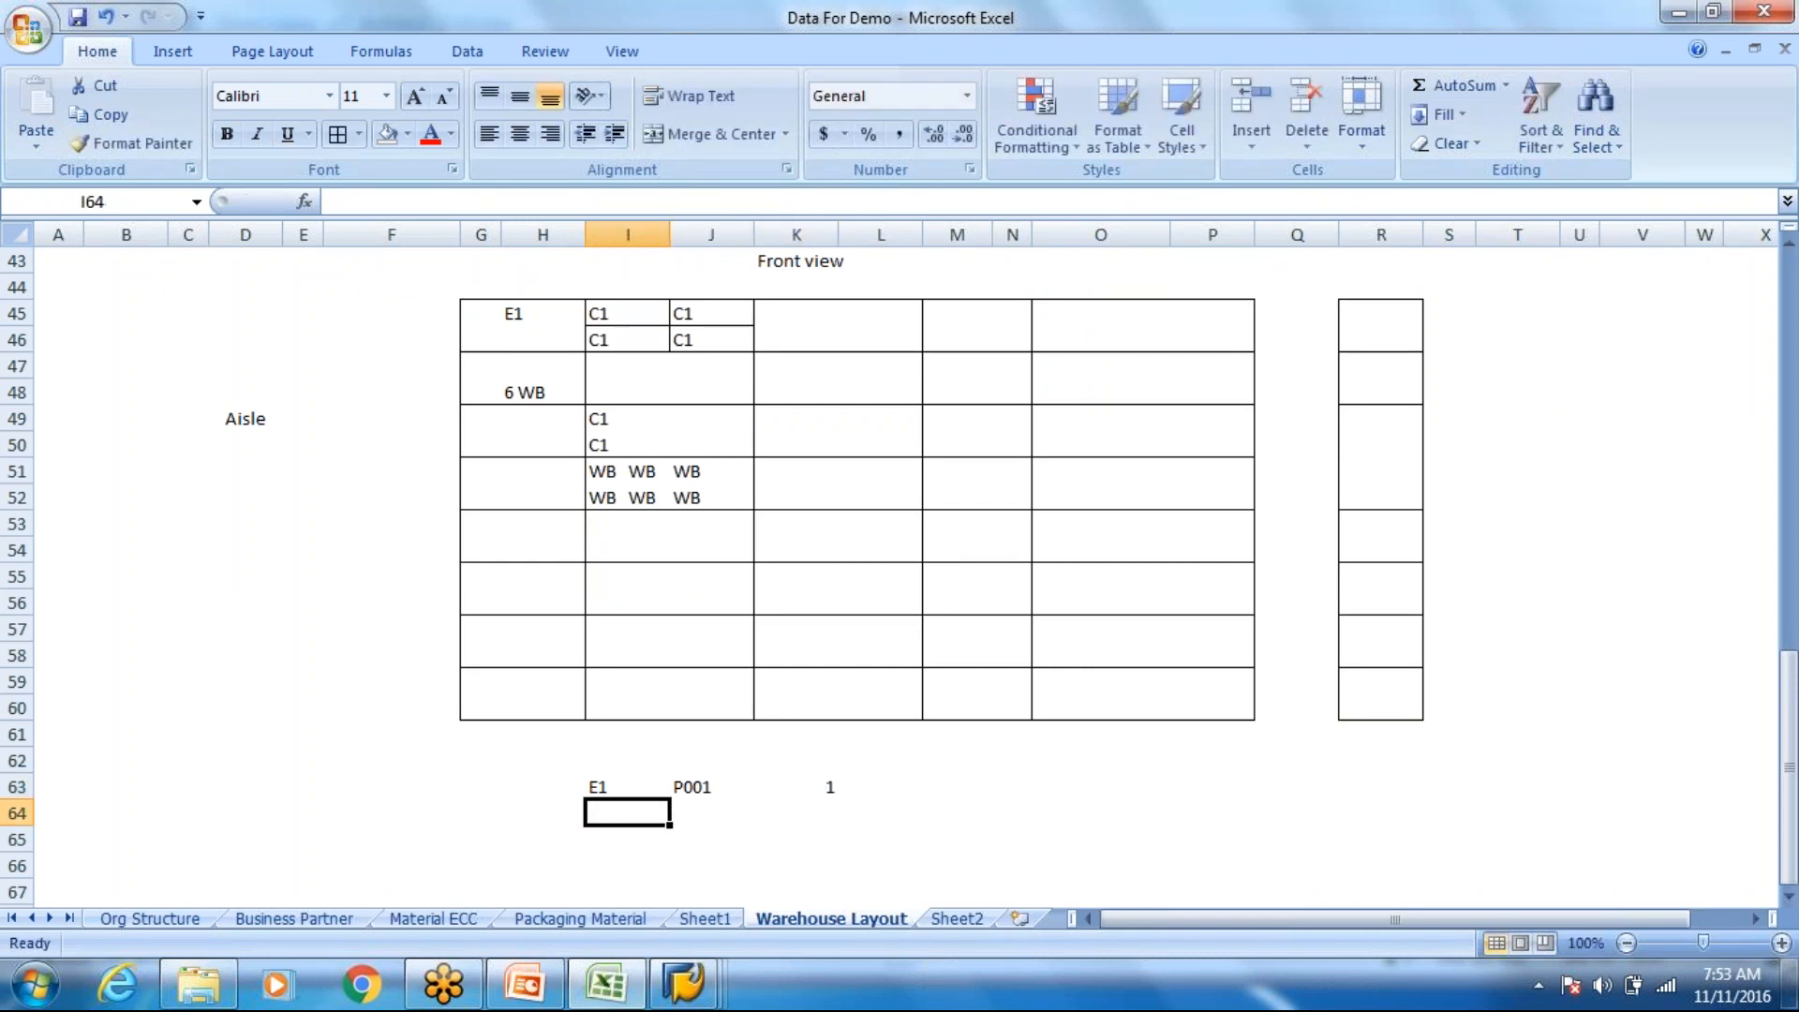
Step: Add the next list row with C1 in I64 and P001 in J64, and select the C1 compartments I45:J46
text(E)
key(BackSpace)
key(BackSpace)
text(C1)
key(Tab)
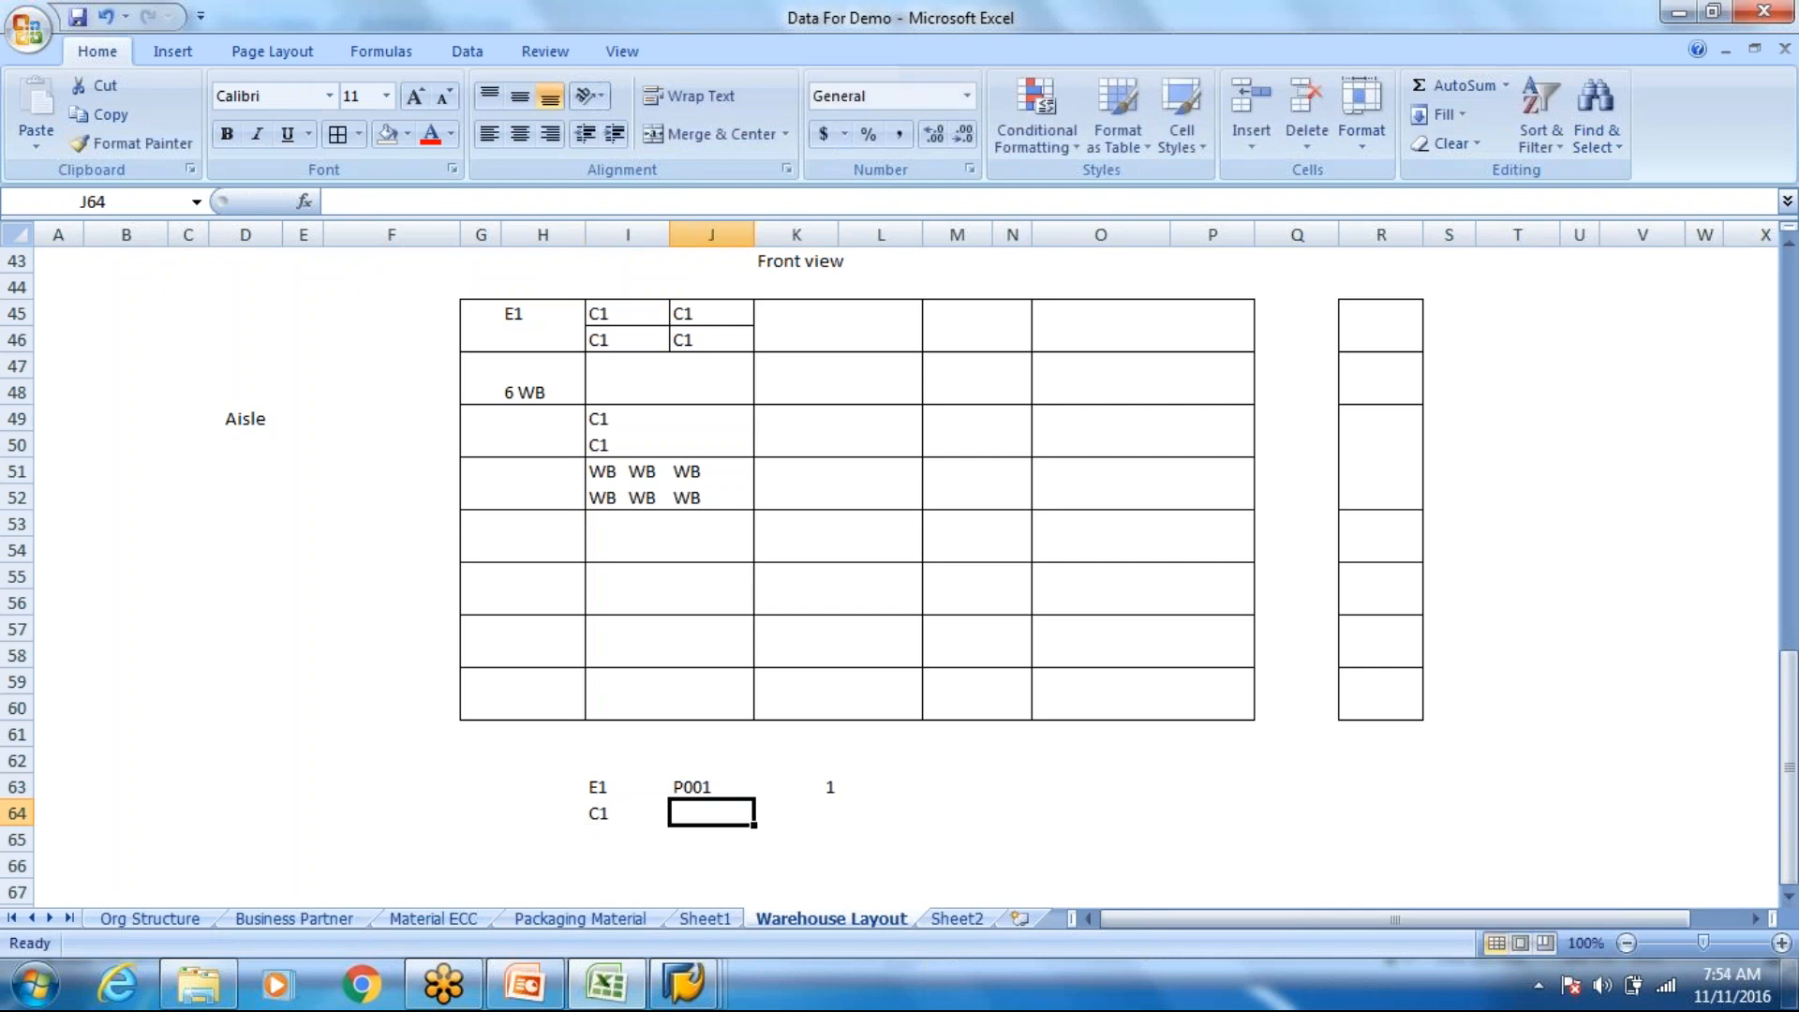
text(P001)
click(709, 575)
drag(622, 317, 697, 342)
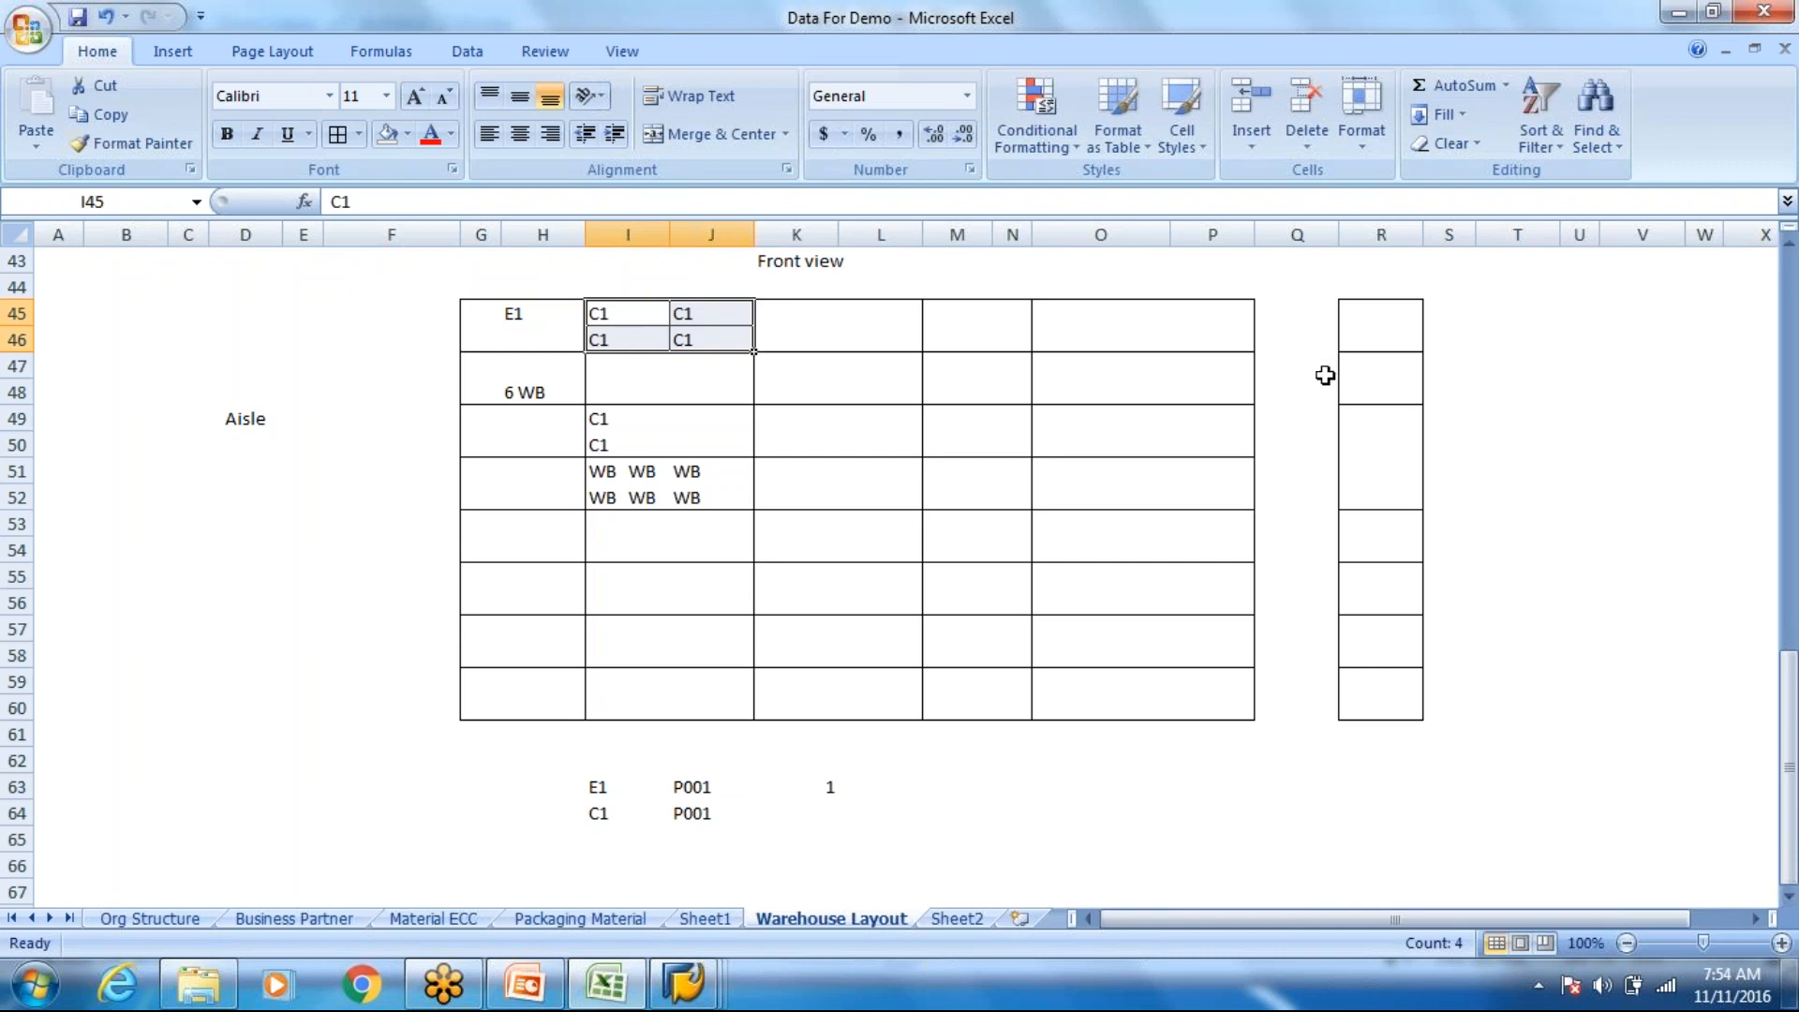
Step: Complete the C1 row of the list below the grid with 4 in K64
click(1517, 305)
drag(1517, 305, 1641, 333)
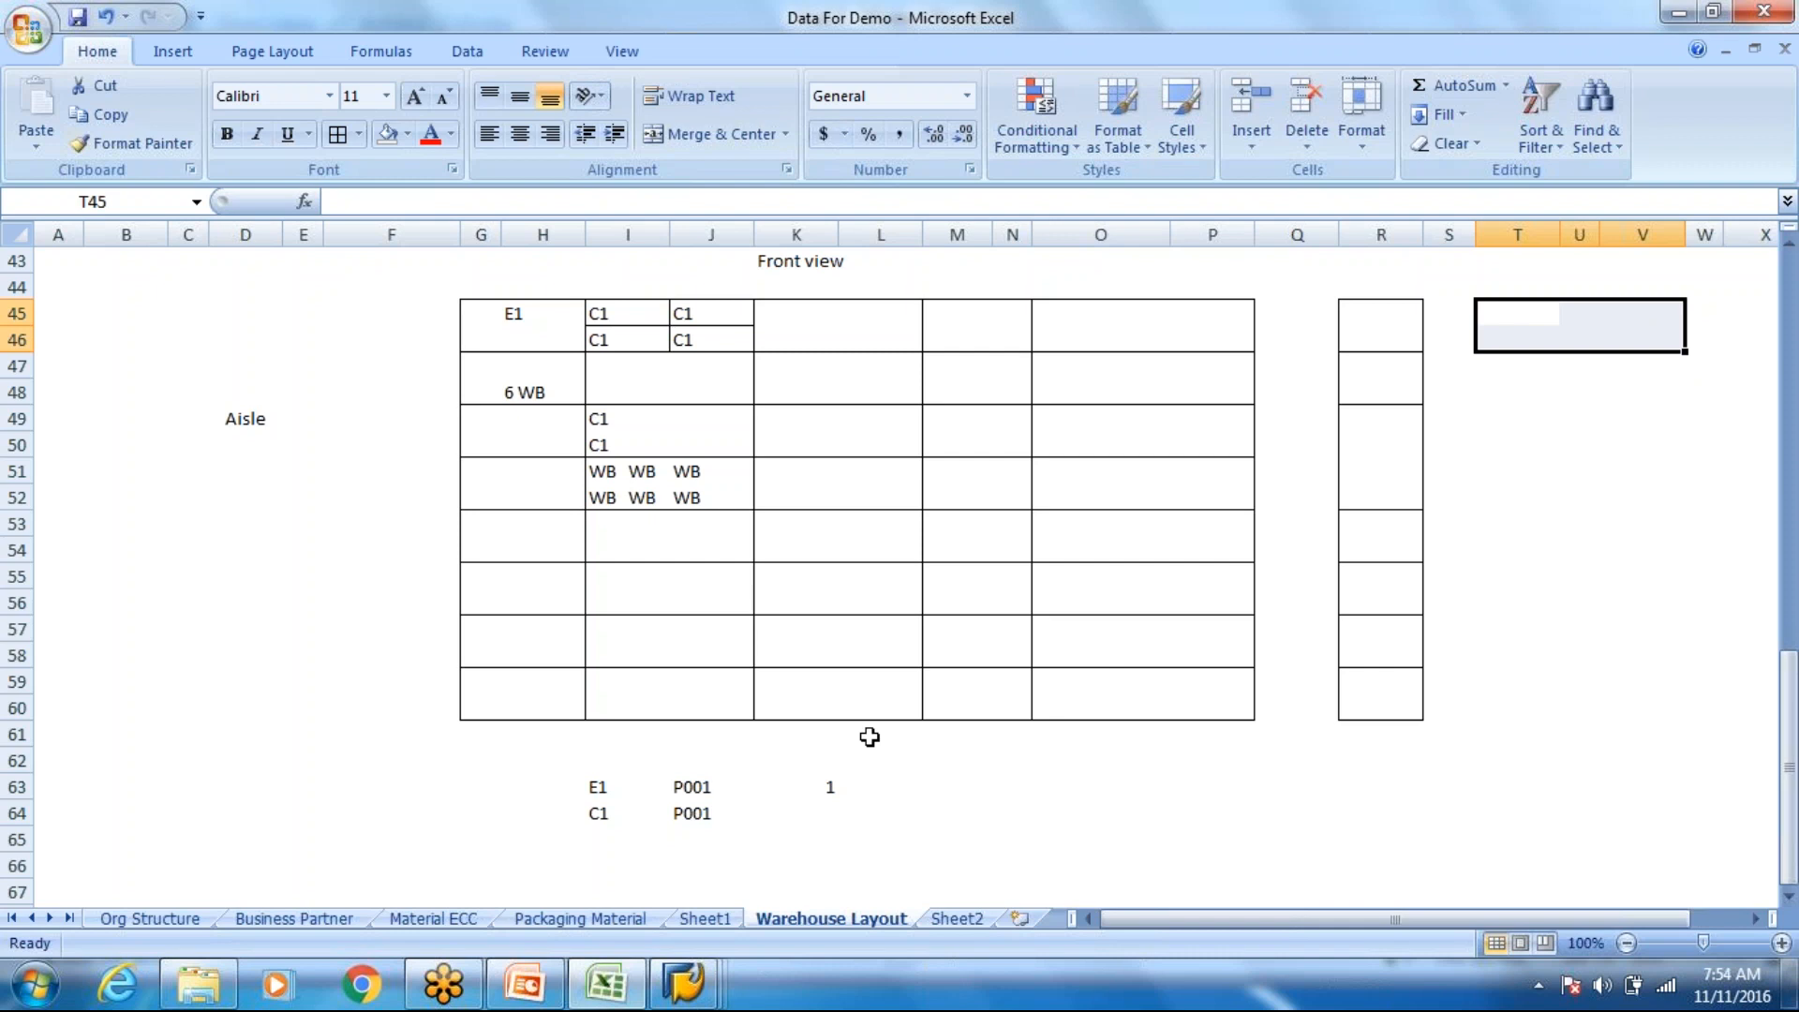
click(718, 845)
click(783, 817)
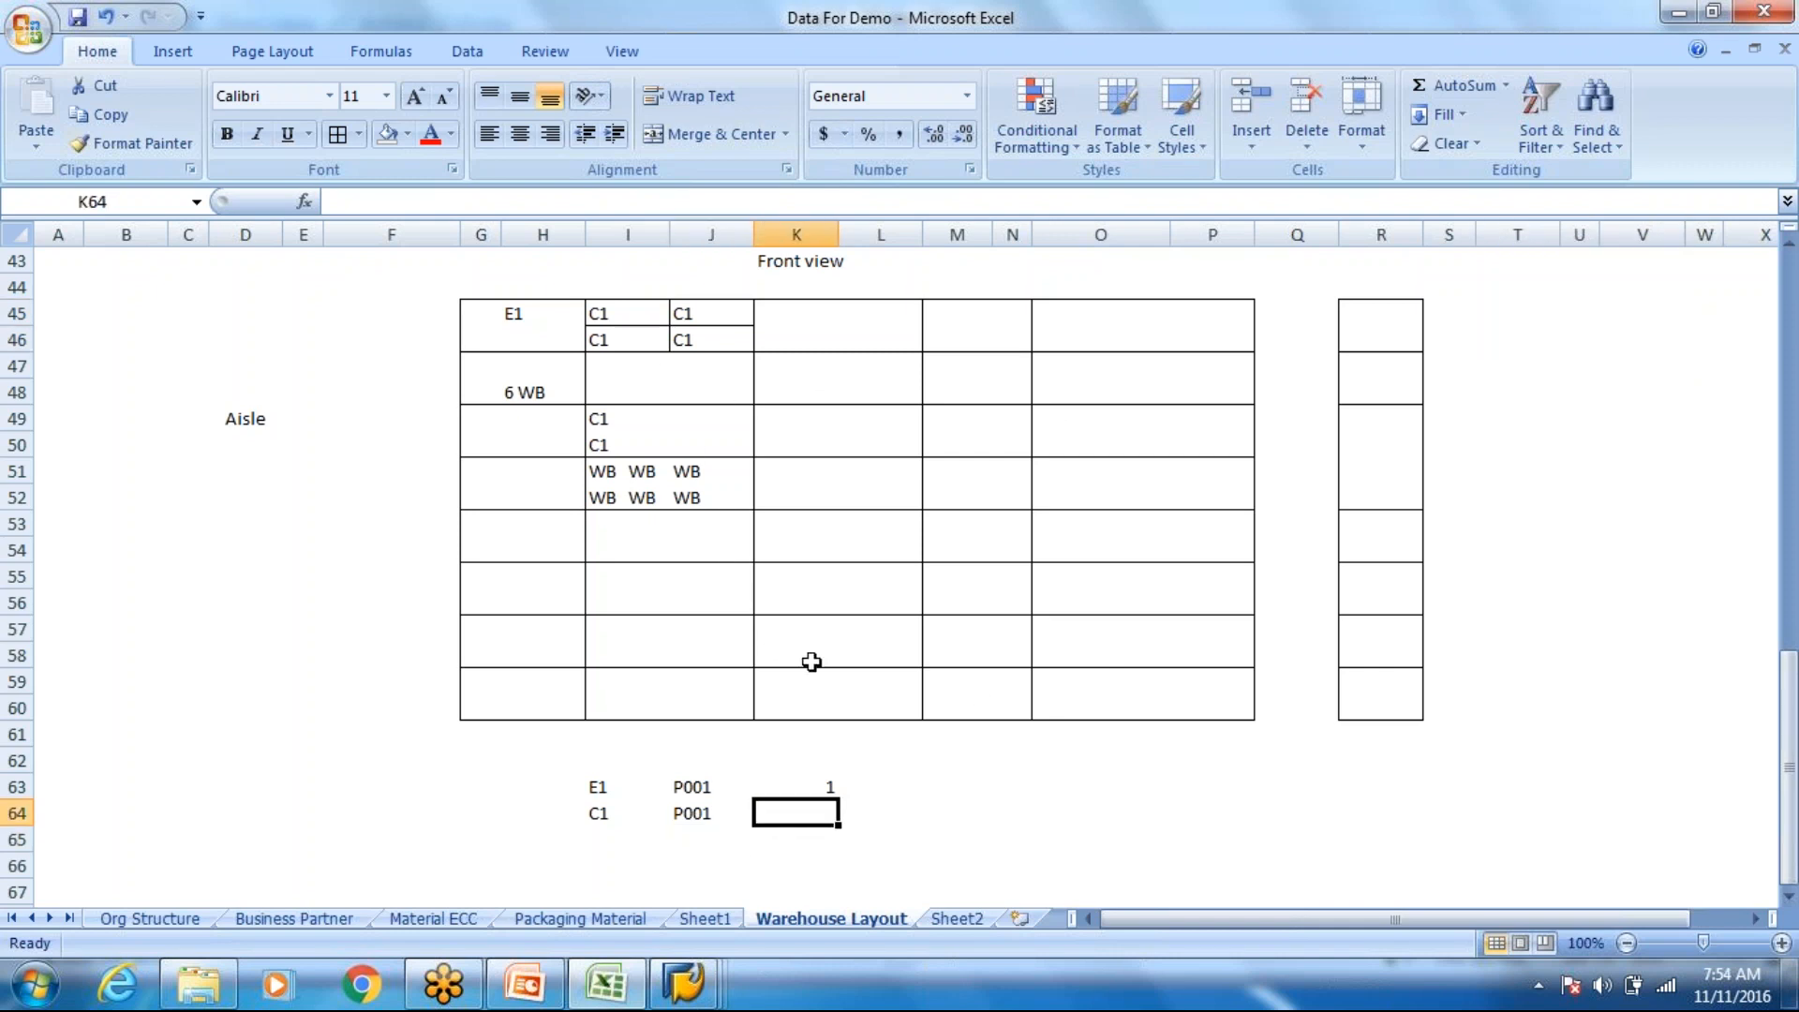
click(607, 811)
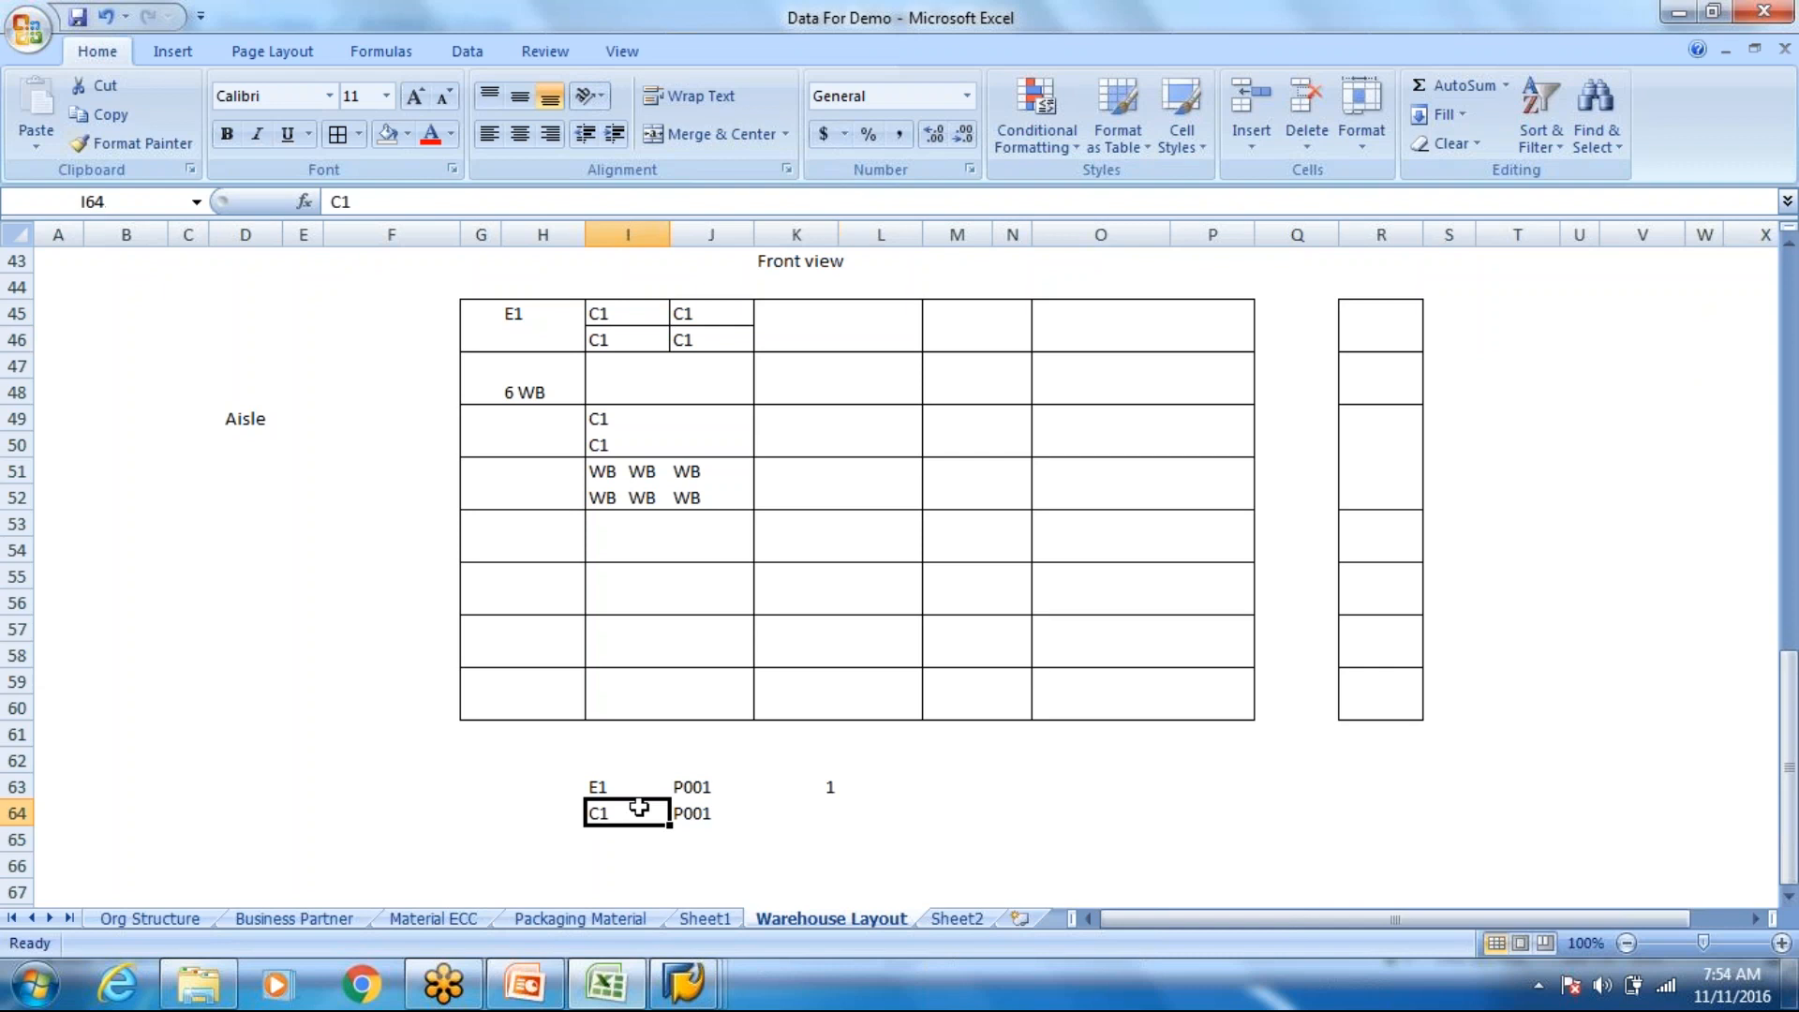
click(773, 815)
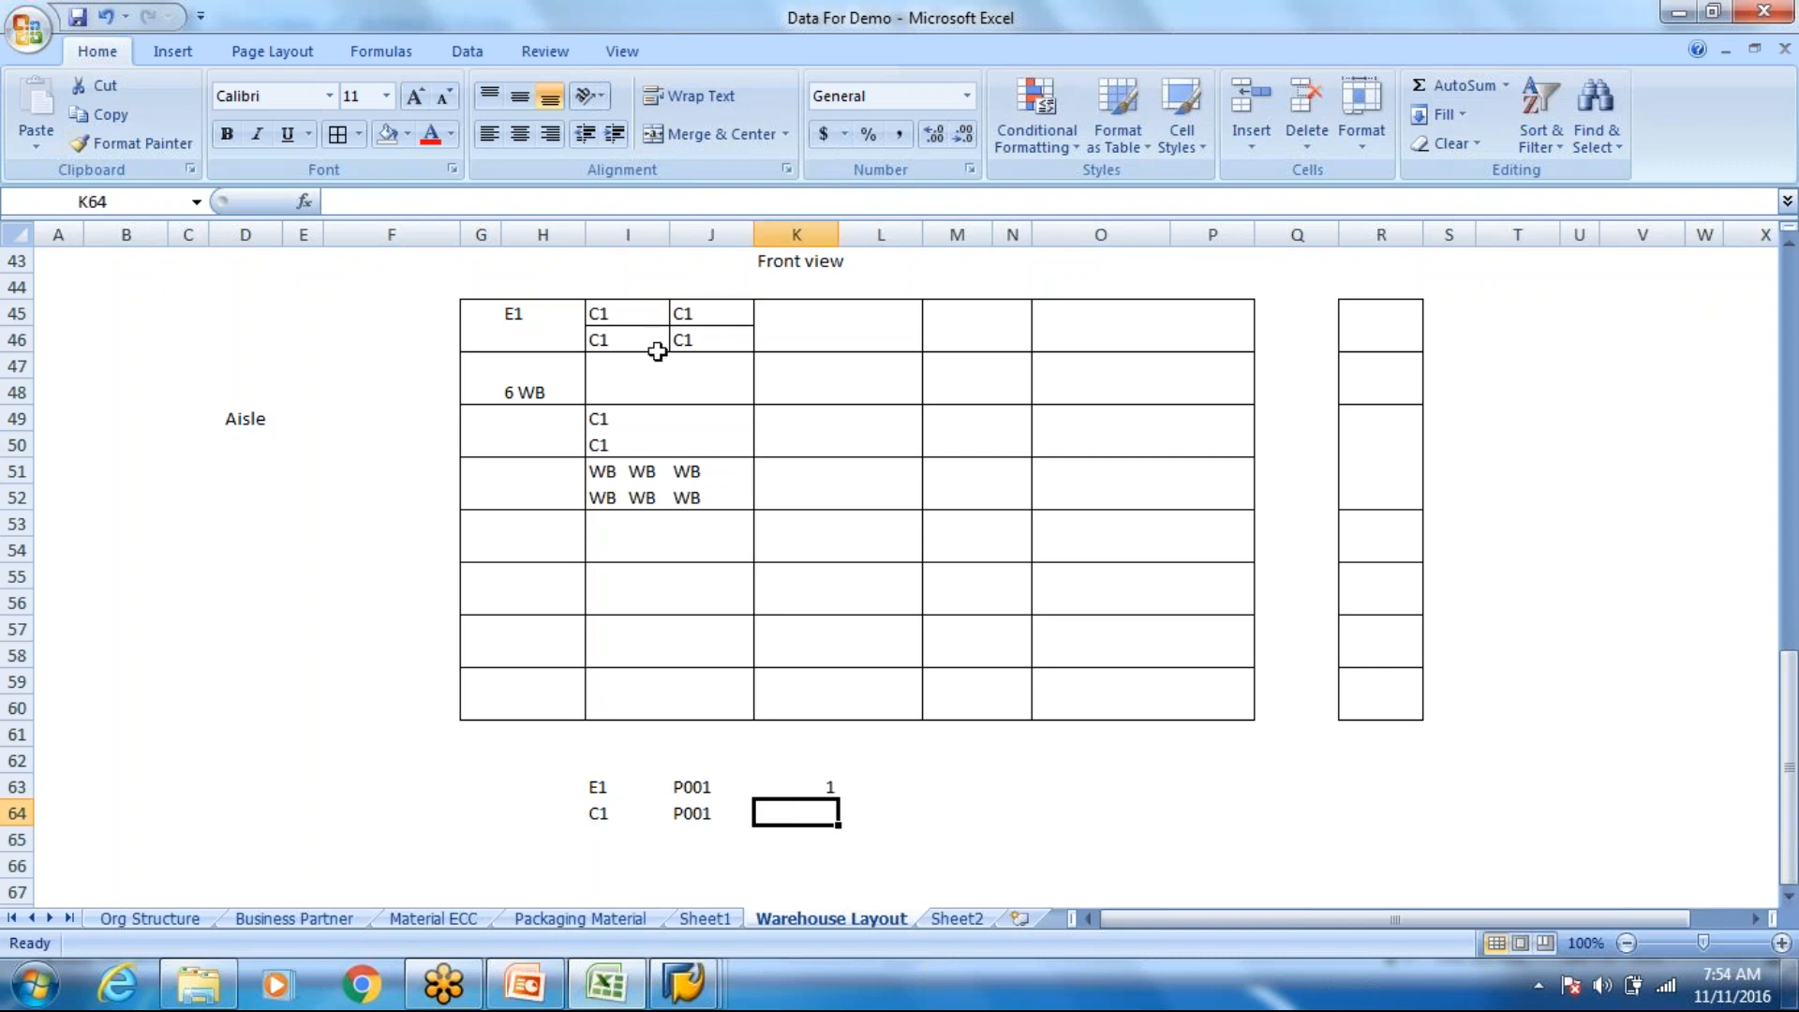
text(4)
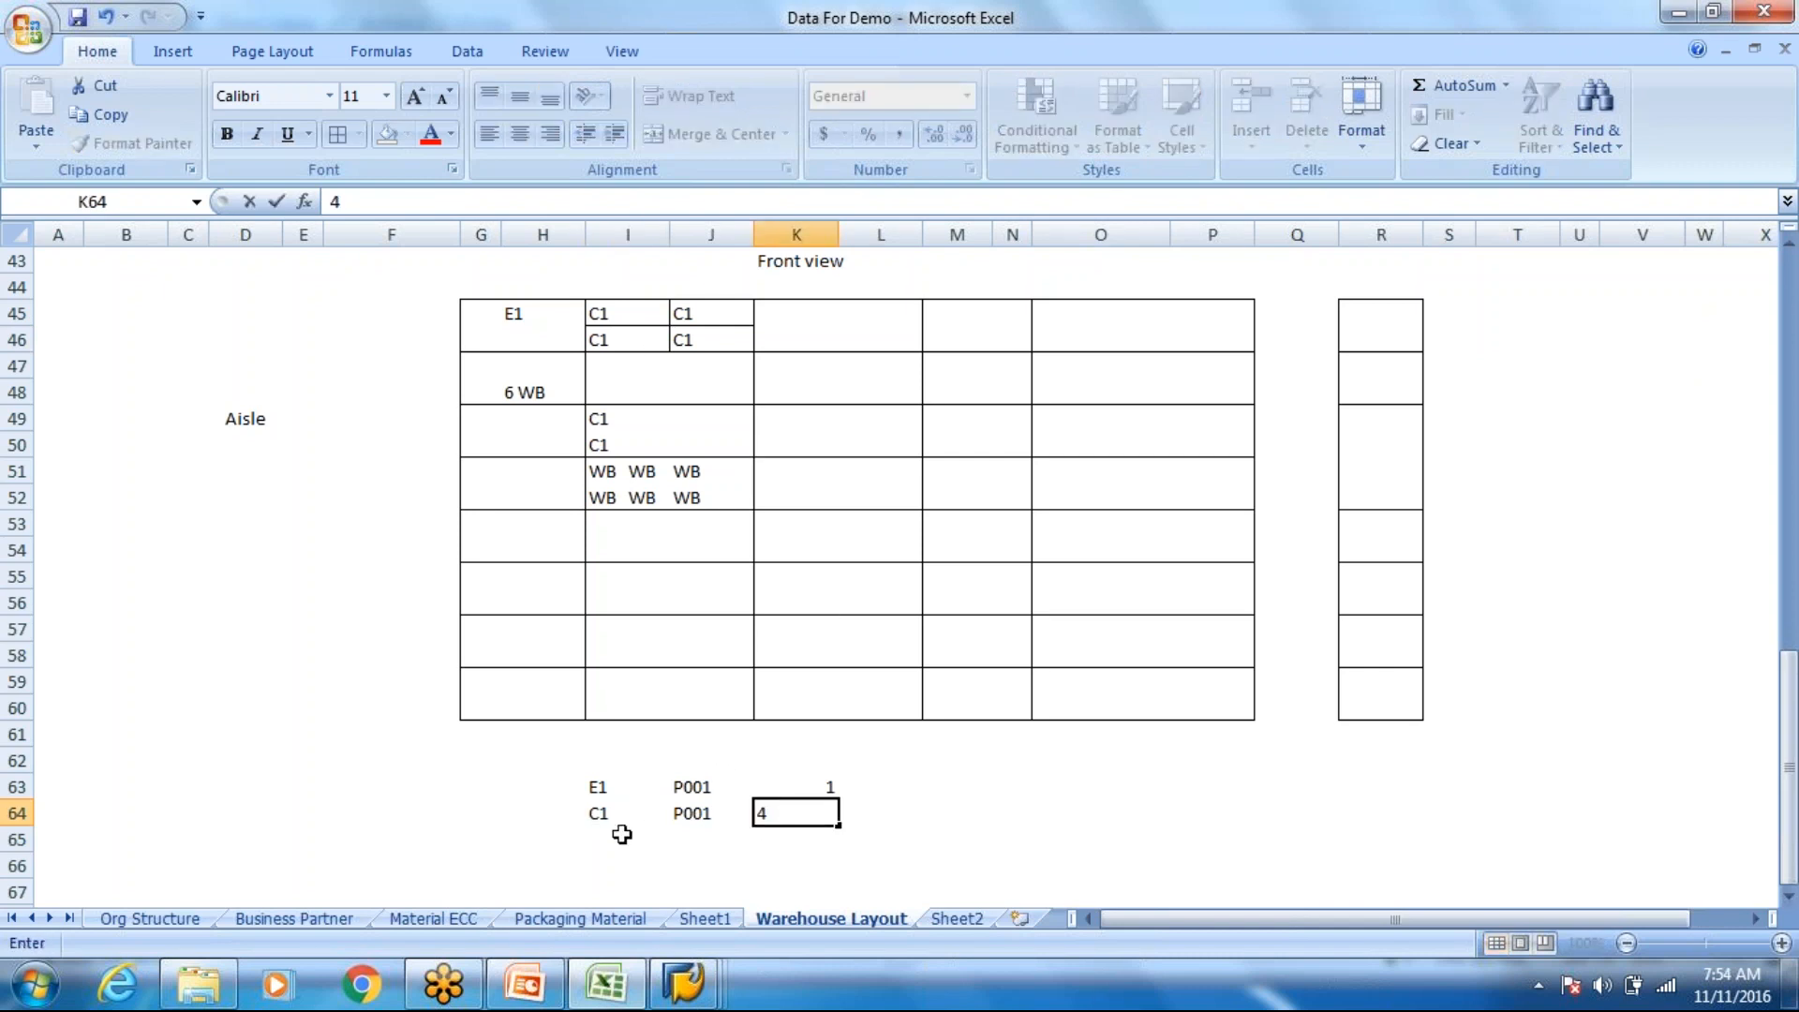
Step: Add a third list row with WB in I65, P001 in J65 and 6 in K65
click(600, 834)
text(WB)
key(Tab)
text(P001)
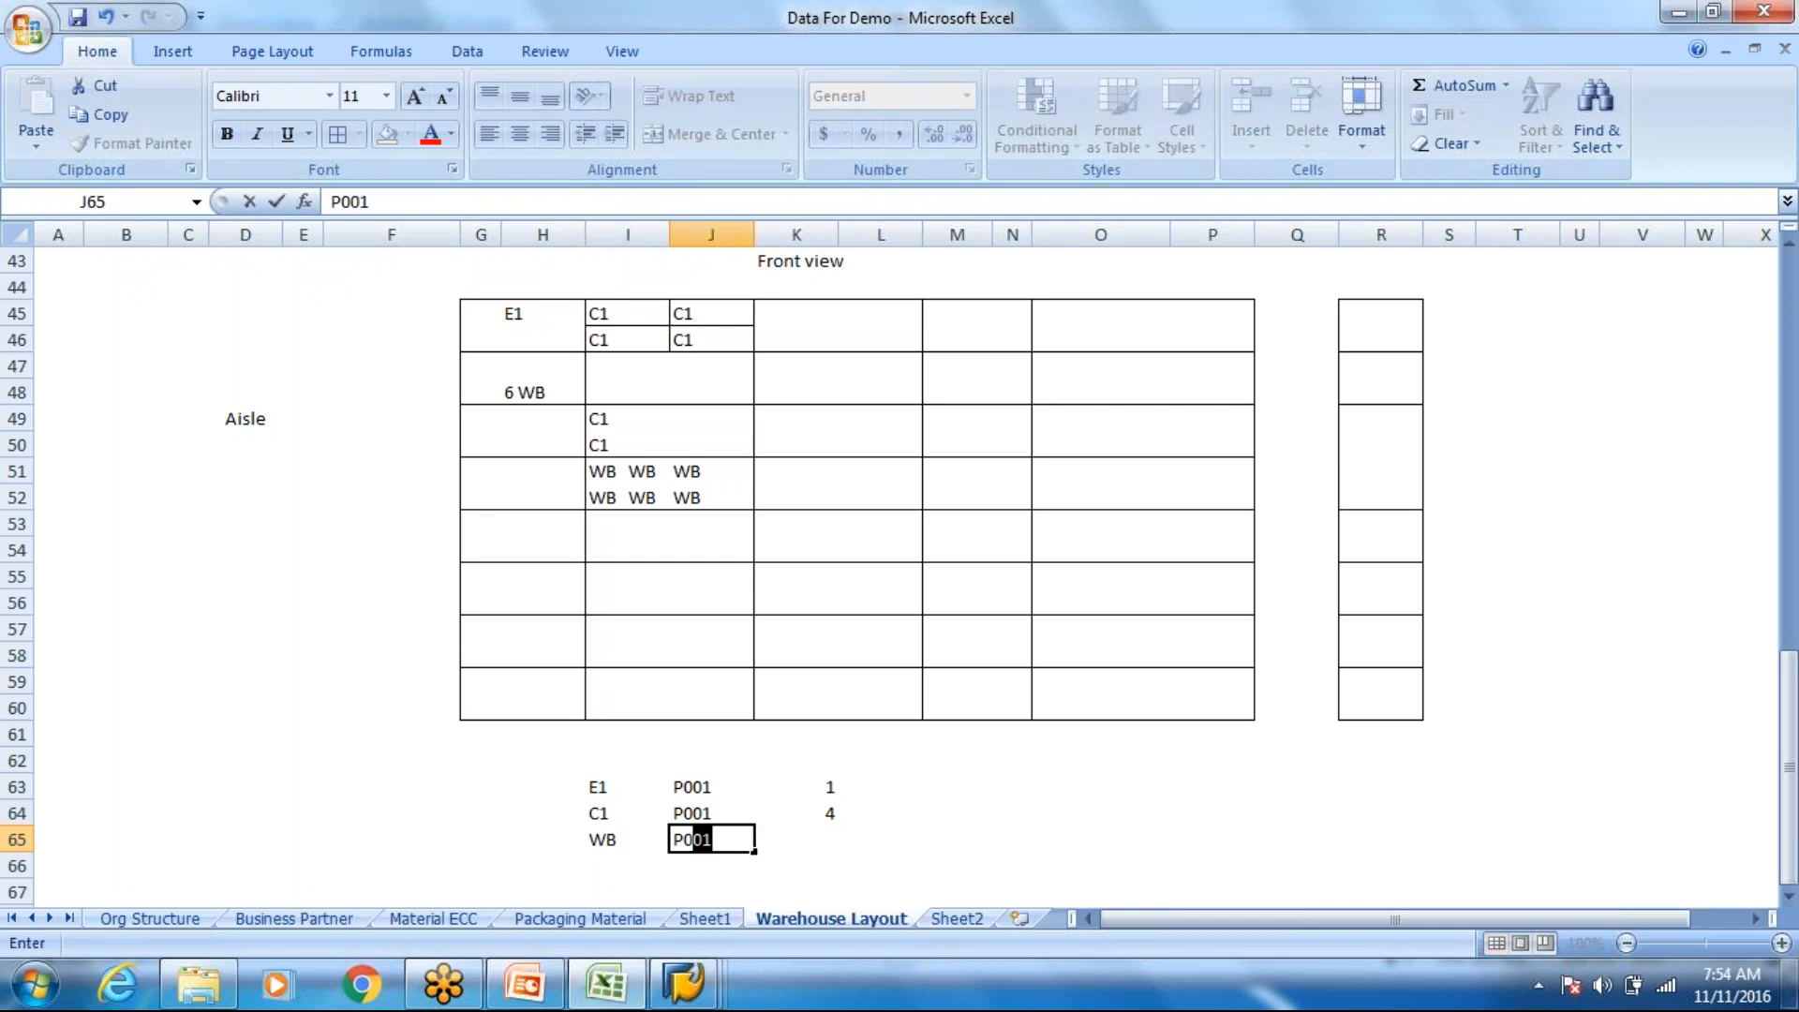
key(Tab)
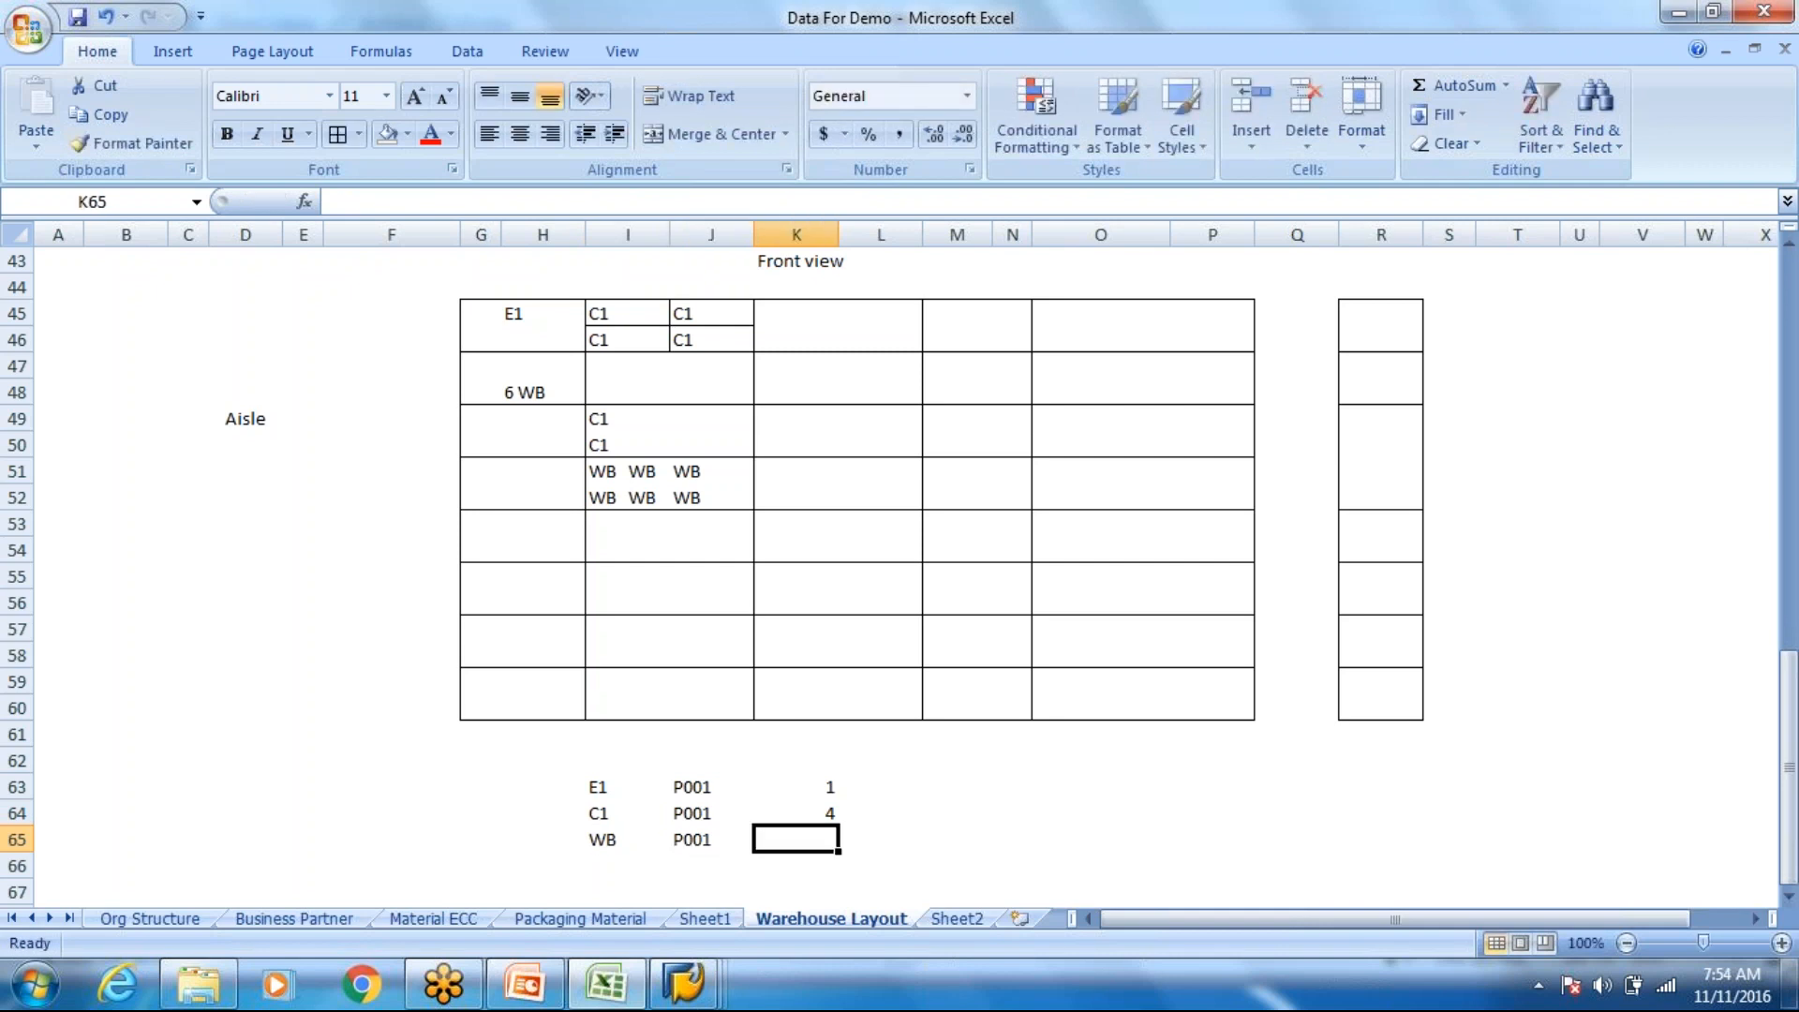
text(6)
key(Return)
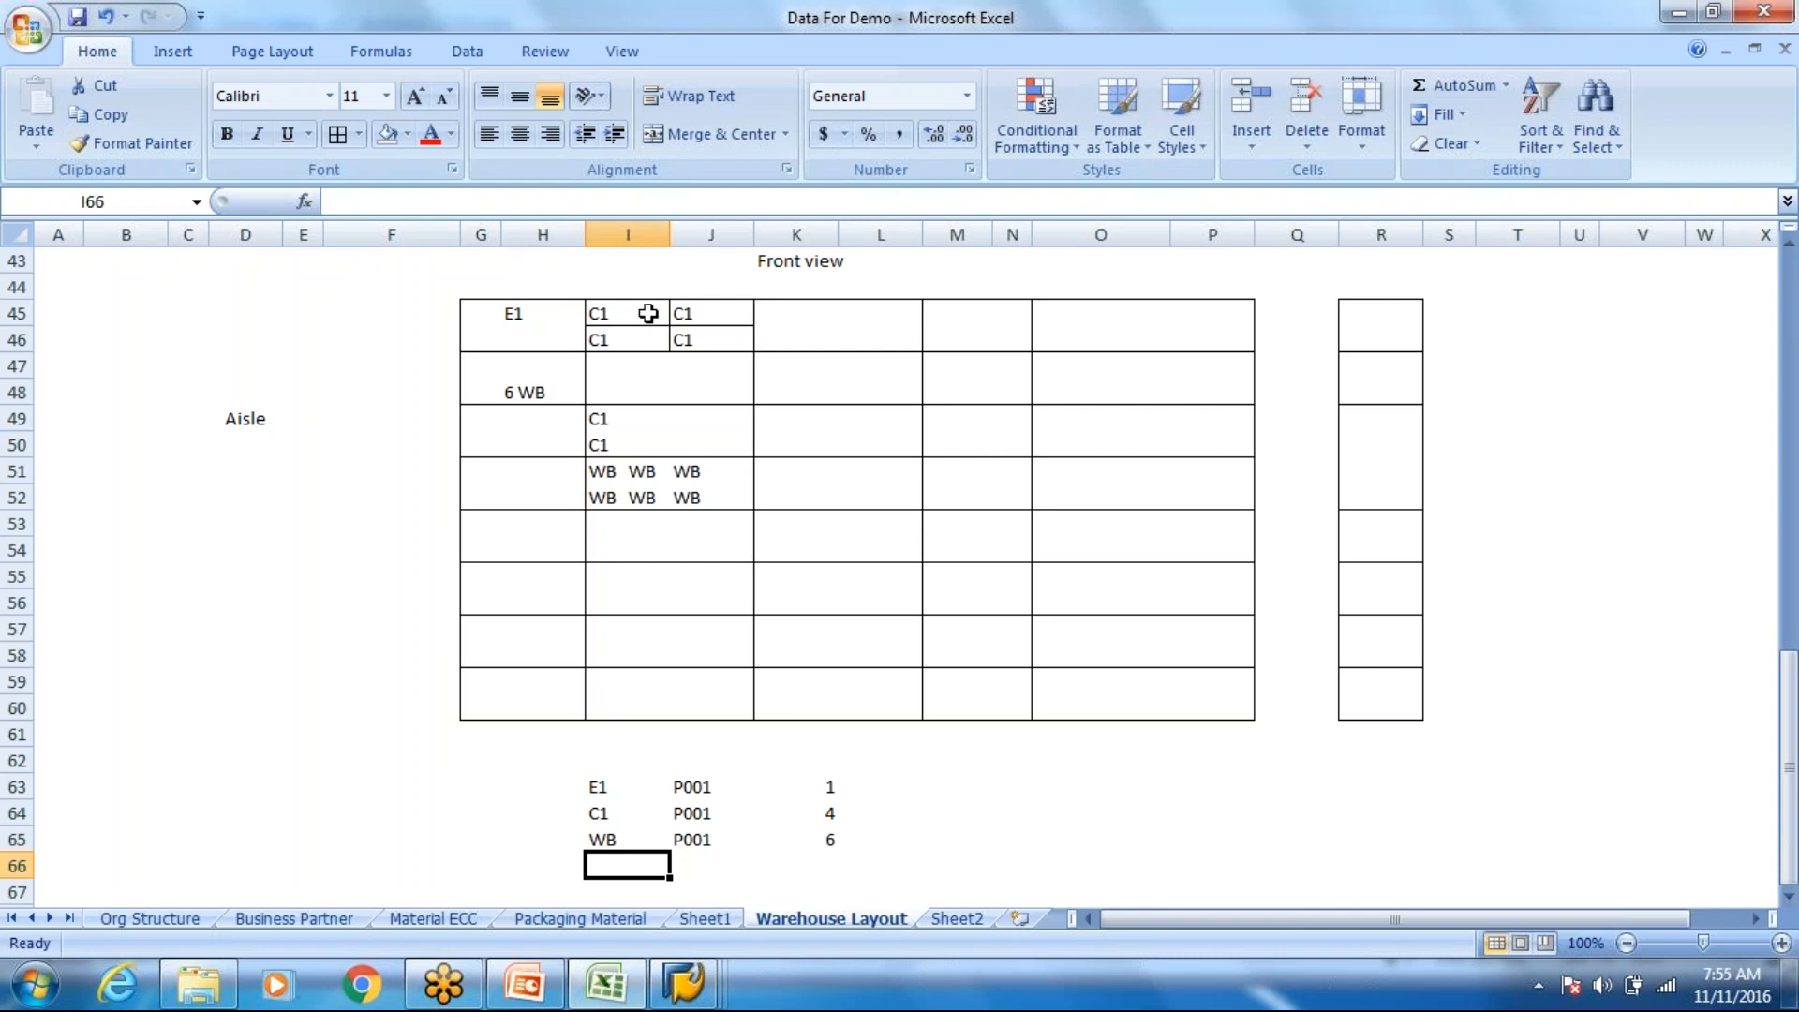
Step: Label the bin divided into C1 compartments by entering 8006-04-B-C in I44 above it
click(634, 285)
click(534, 309)
click(643, 303)
click(647, 279)
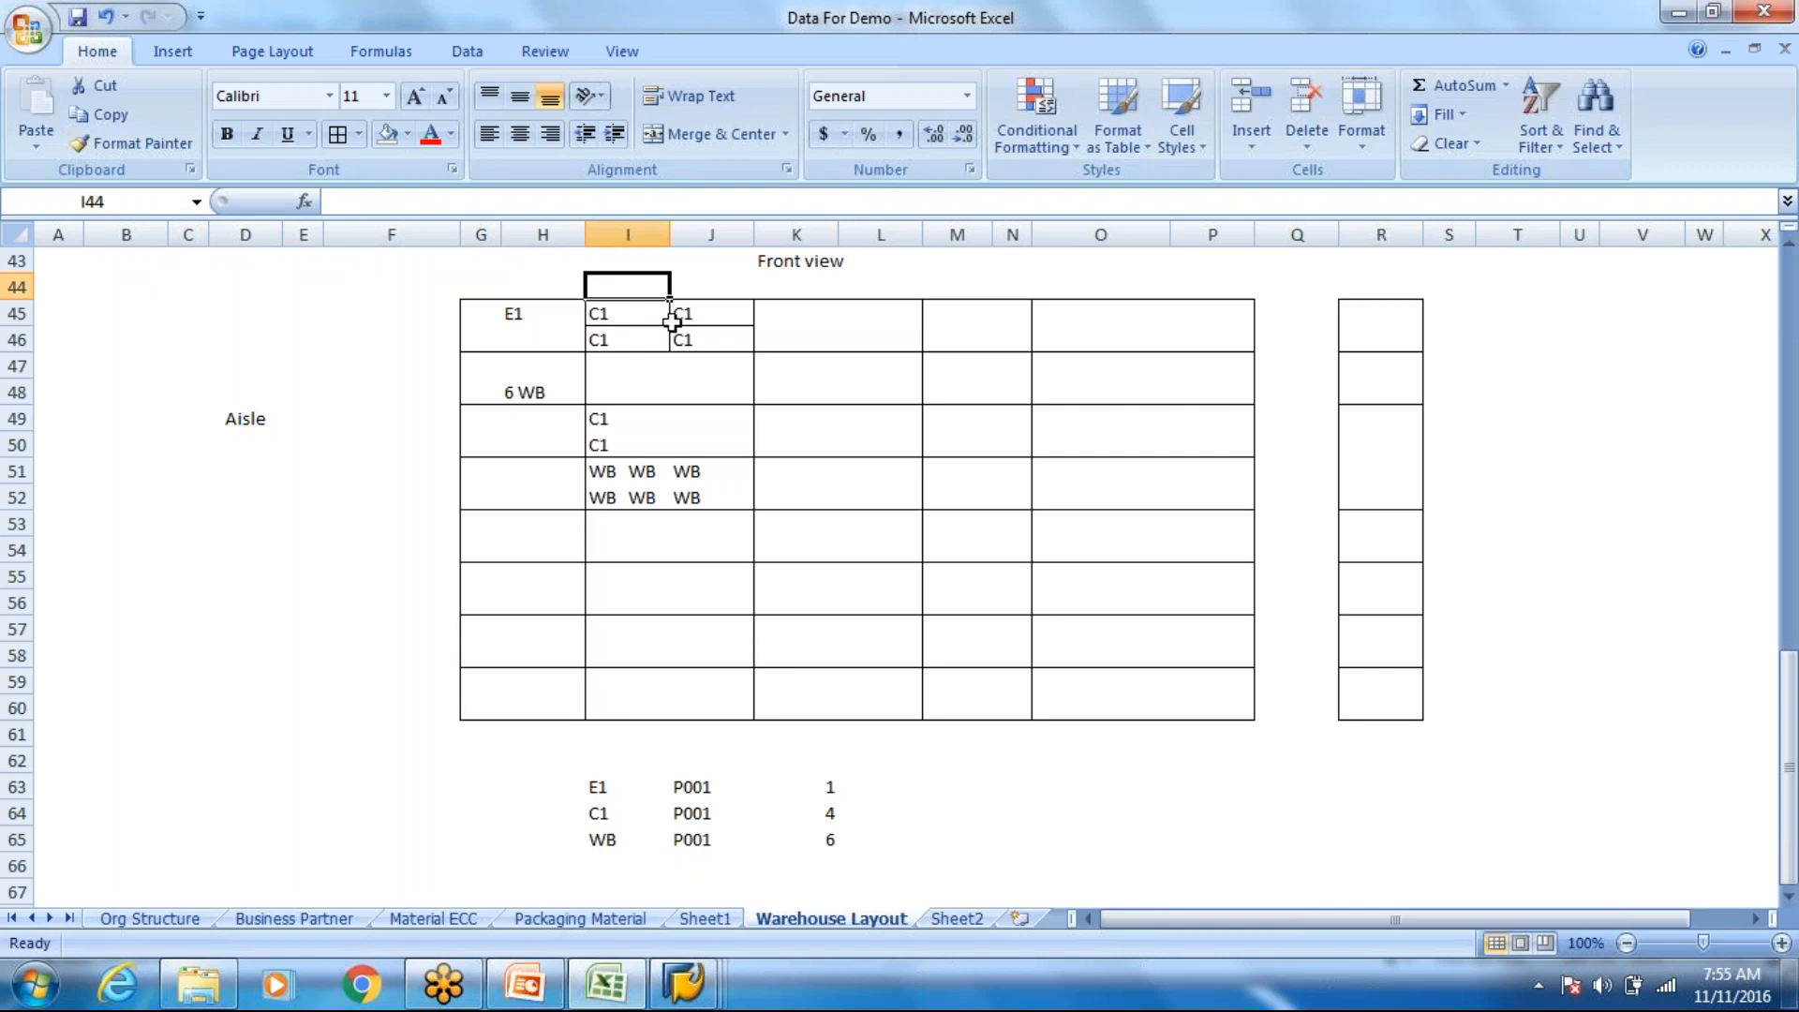
text(800)
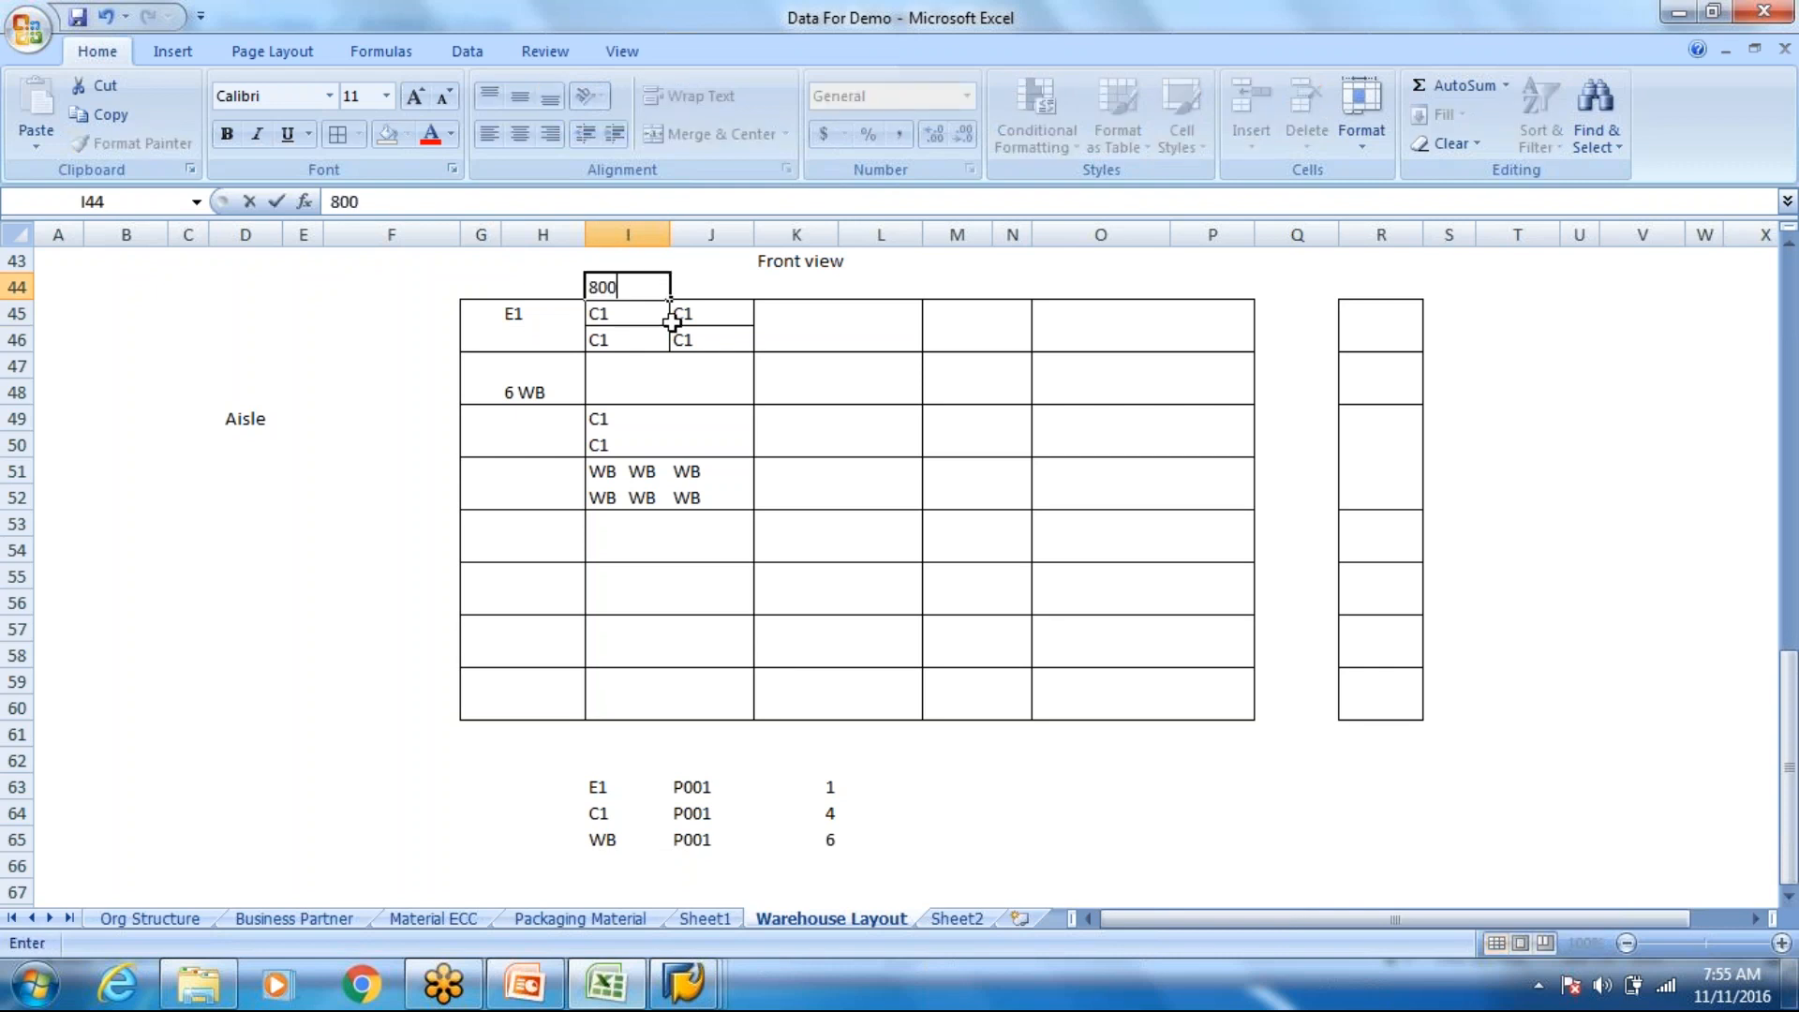
text(3)
key(BackSpace)
text(6-04-B-C)
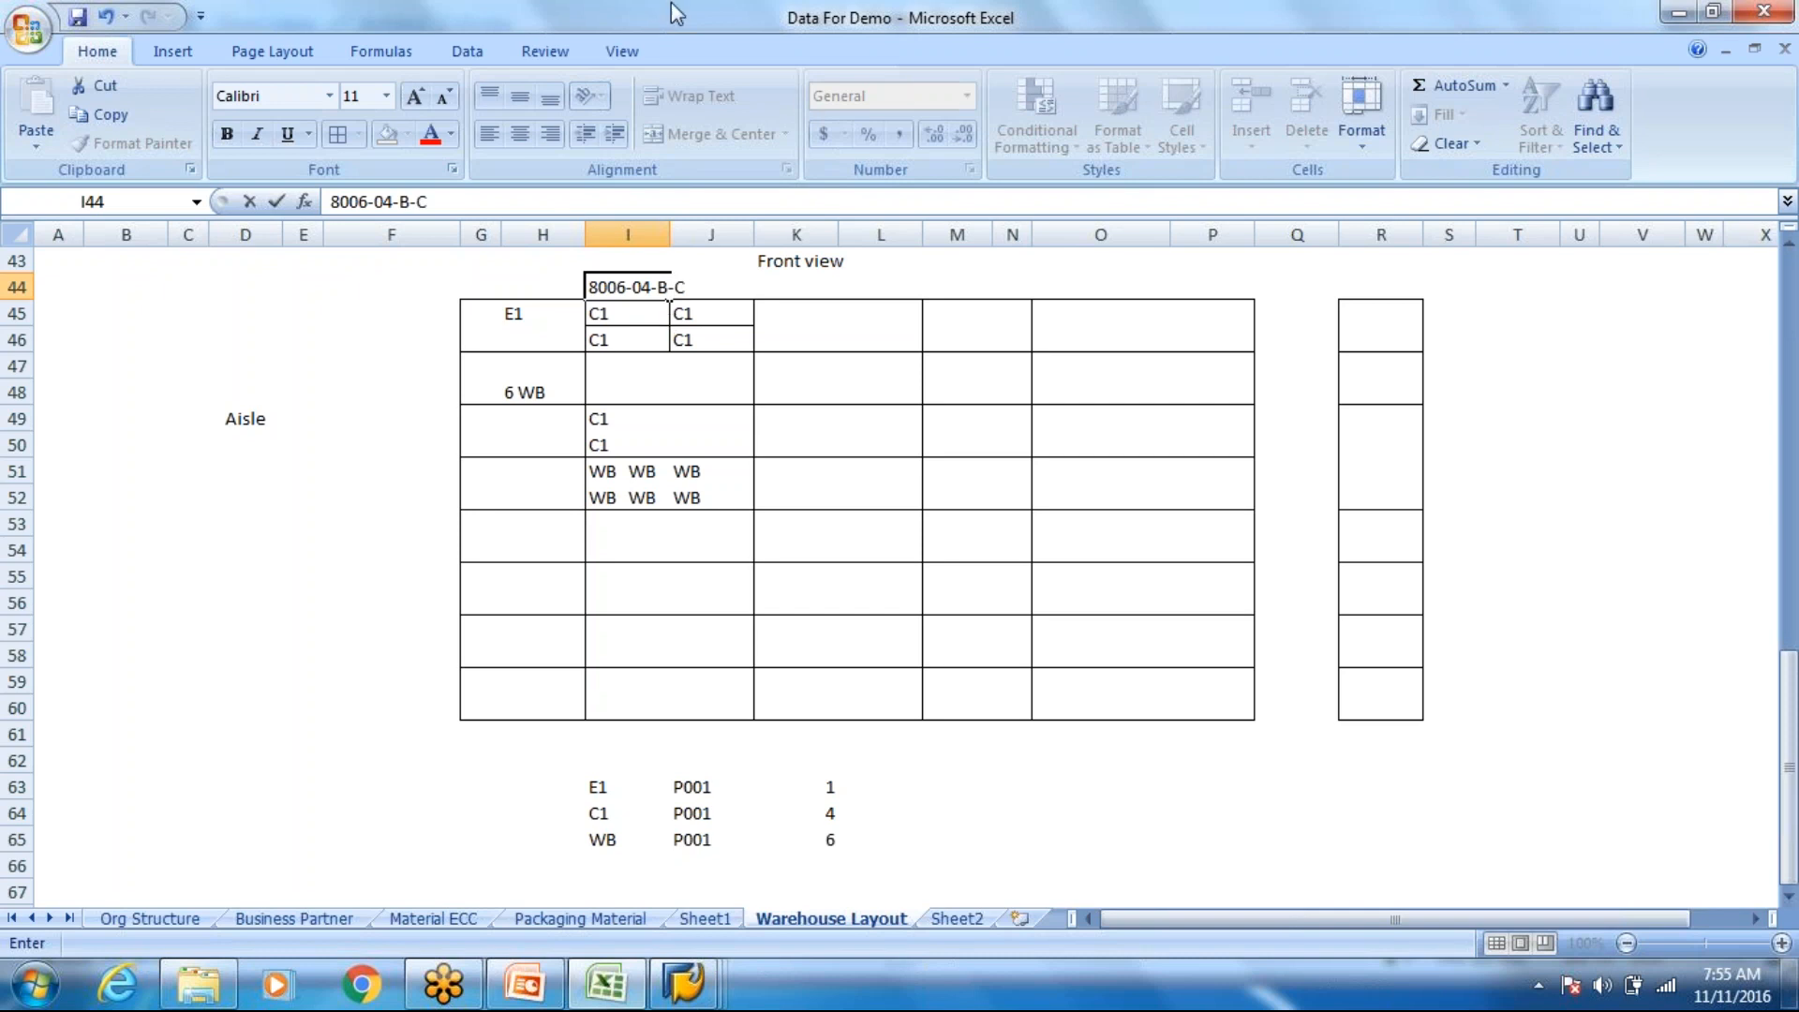
click(663, 388)
Step: Try to copy the bin label from I44 to C54
drag(640, 312, 676, 286)
click(663, 285)
click(592, 281)
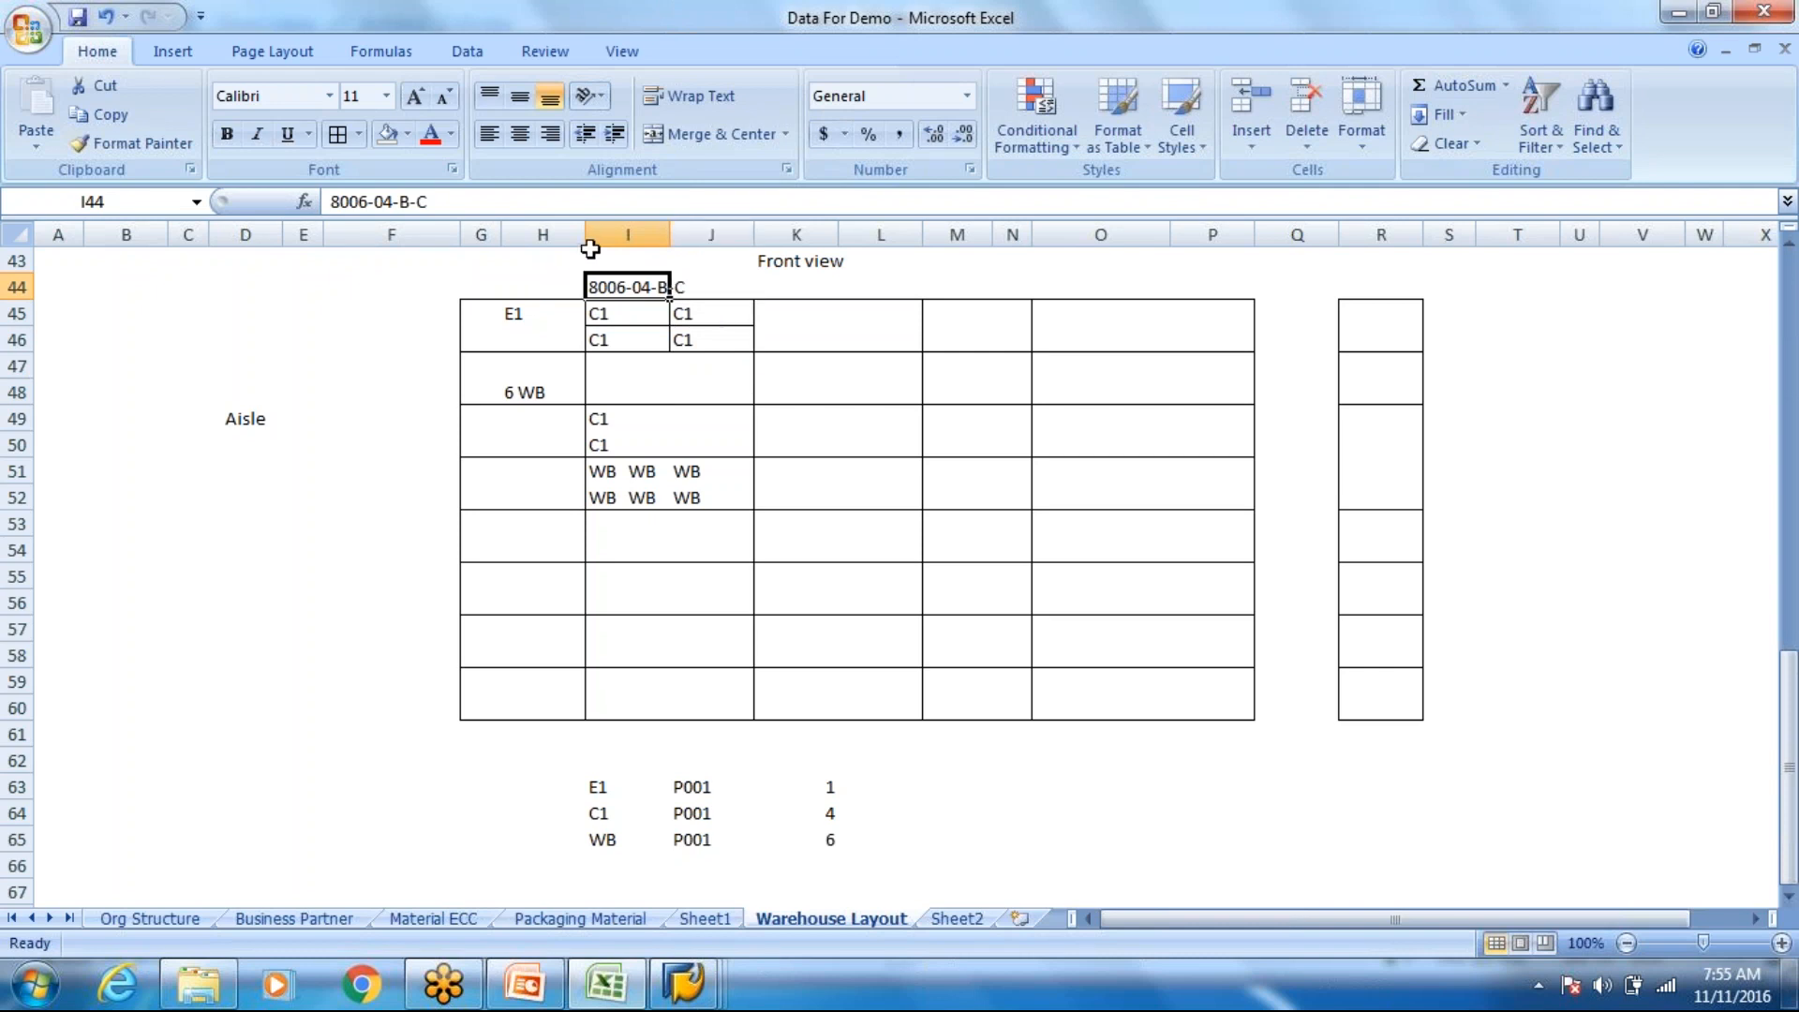
key(ctrl+c)
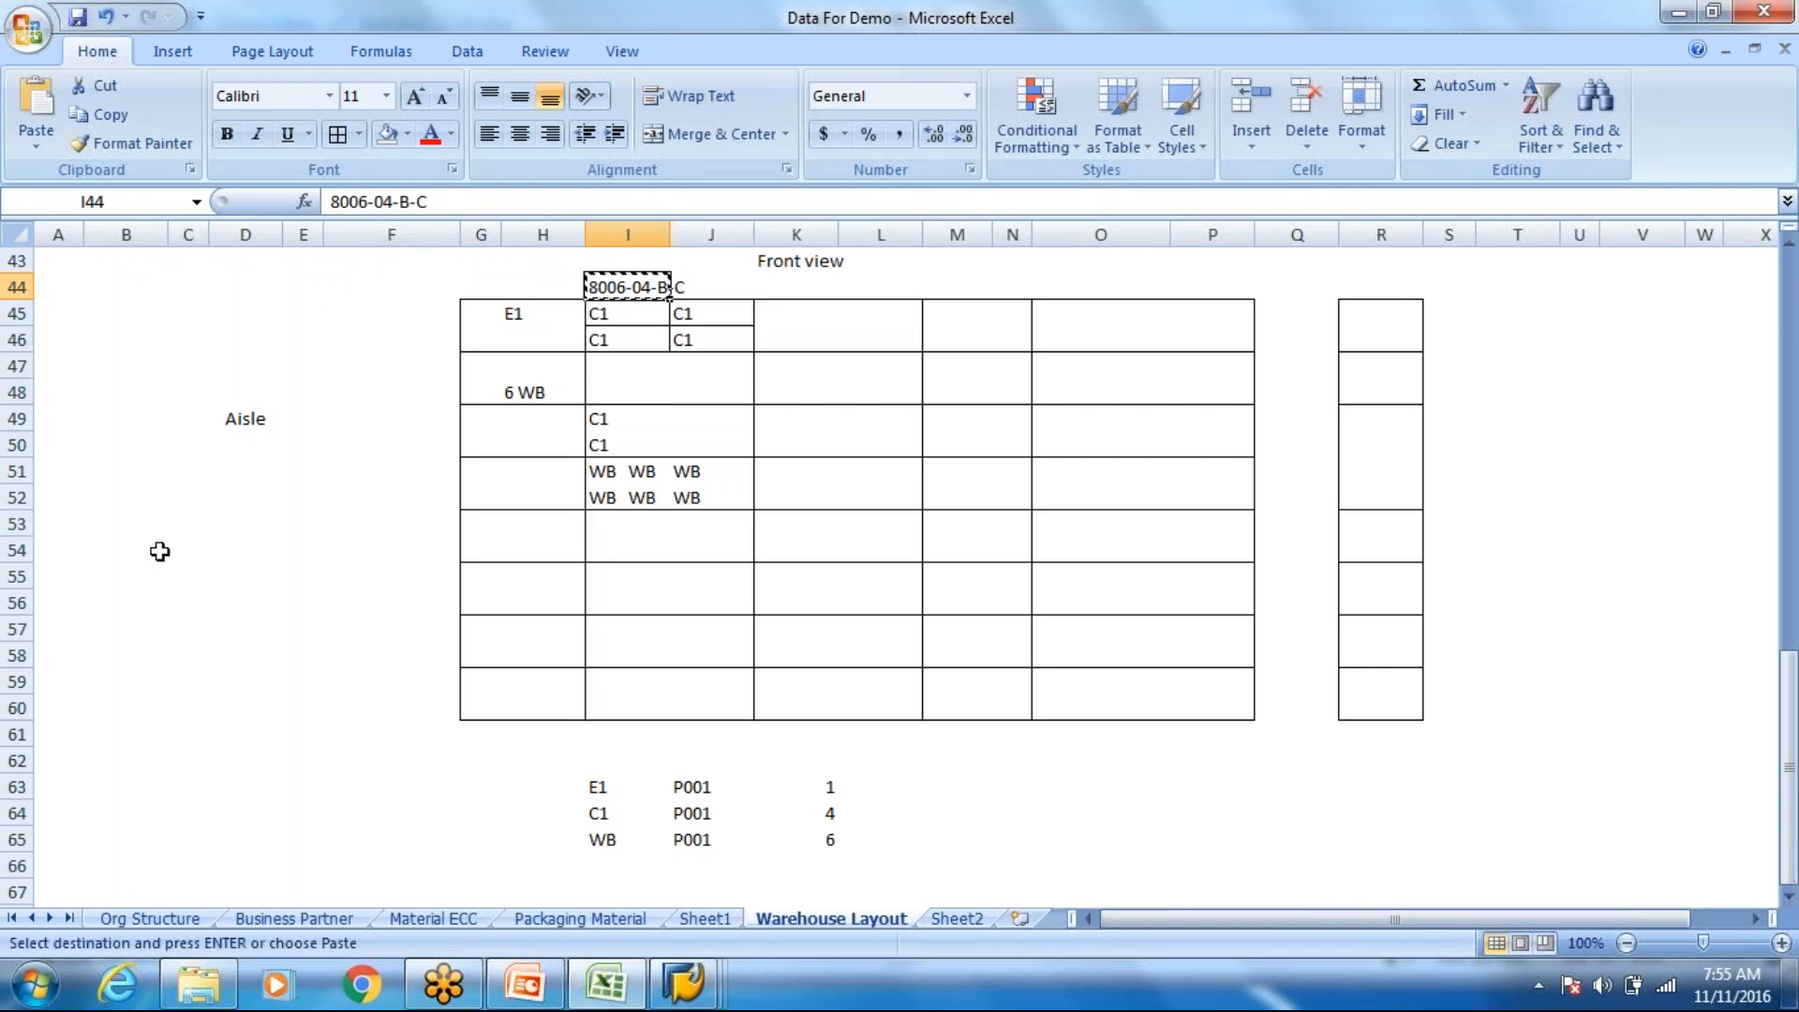
ctrl+click(178, 550)
key(Return)
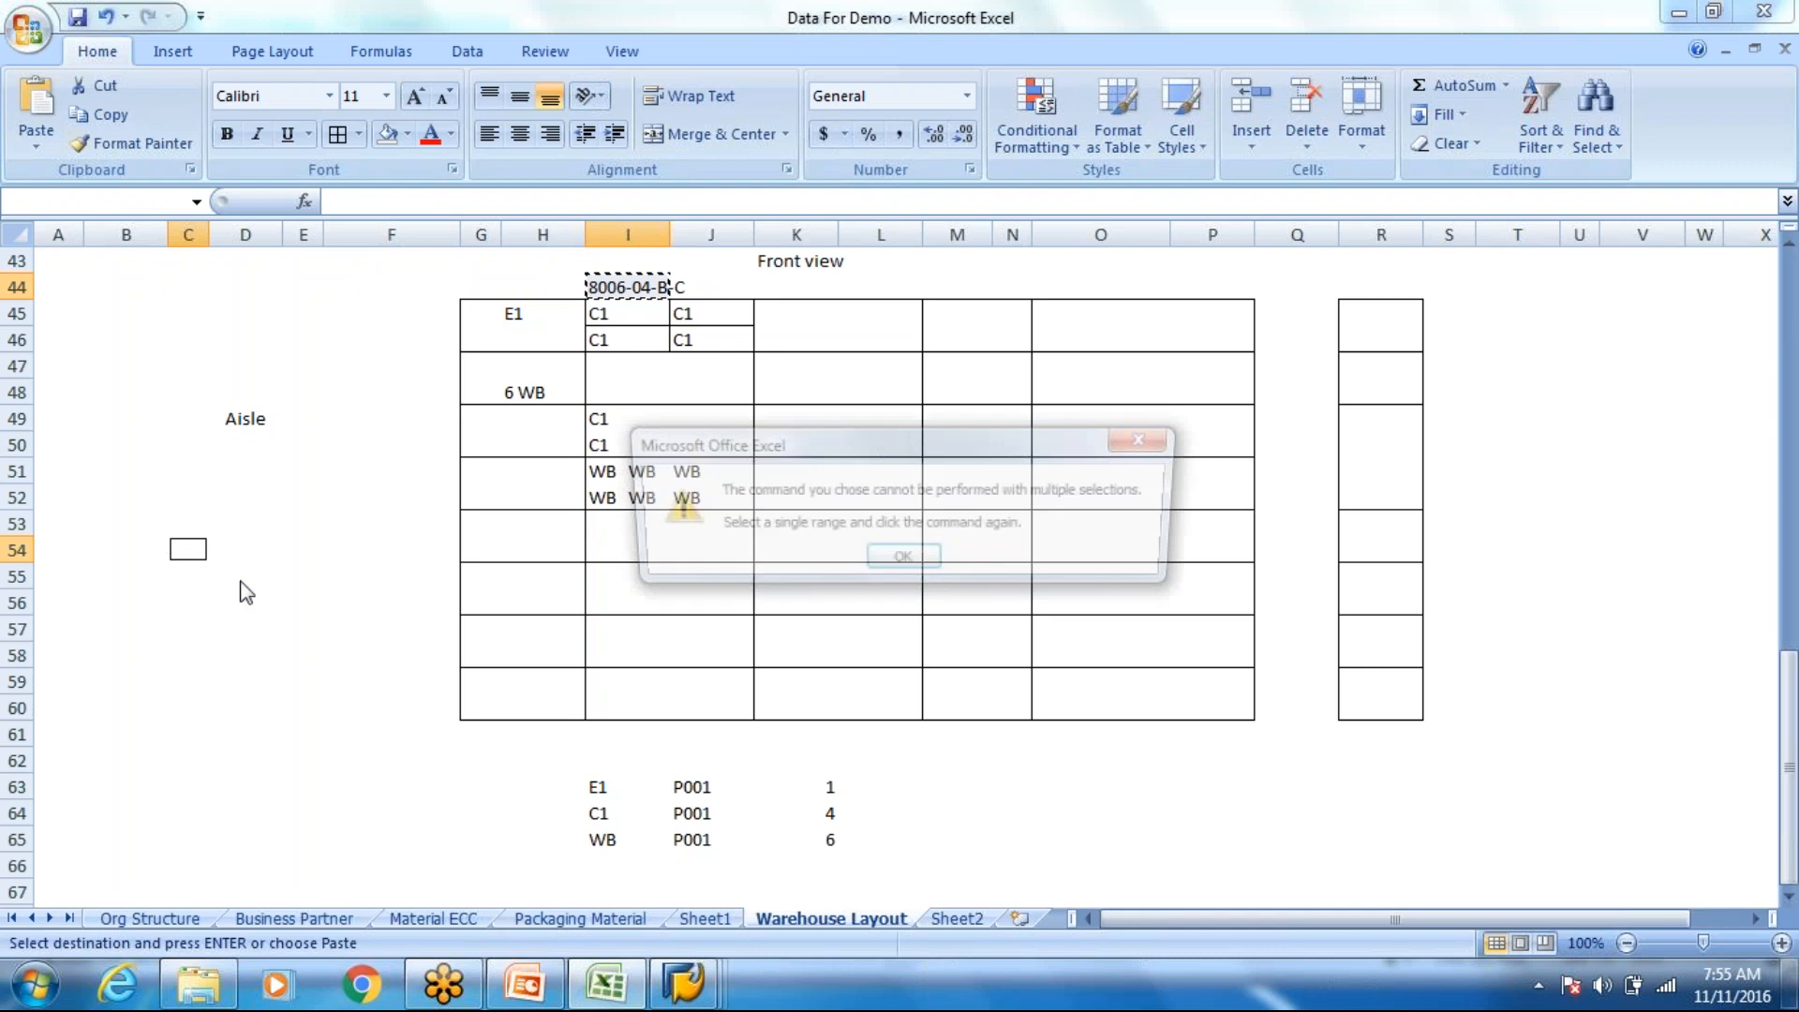
key(Return)
click(709, 389)
Step: Cut the text 8006-04-B-C out of I44 and paste it into C52 below the Aisle label
click(625, 280)
drag(431, 202, 323, 203)
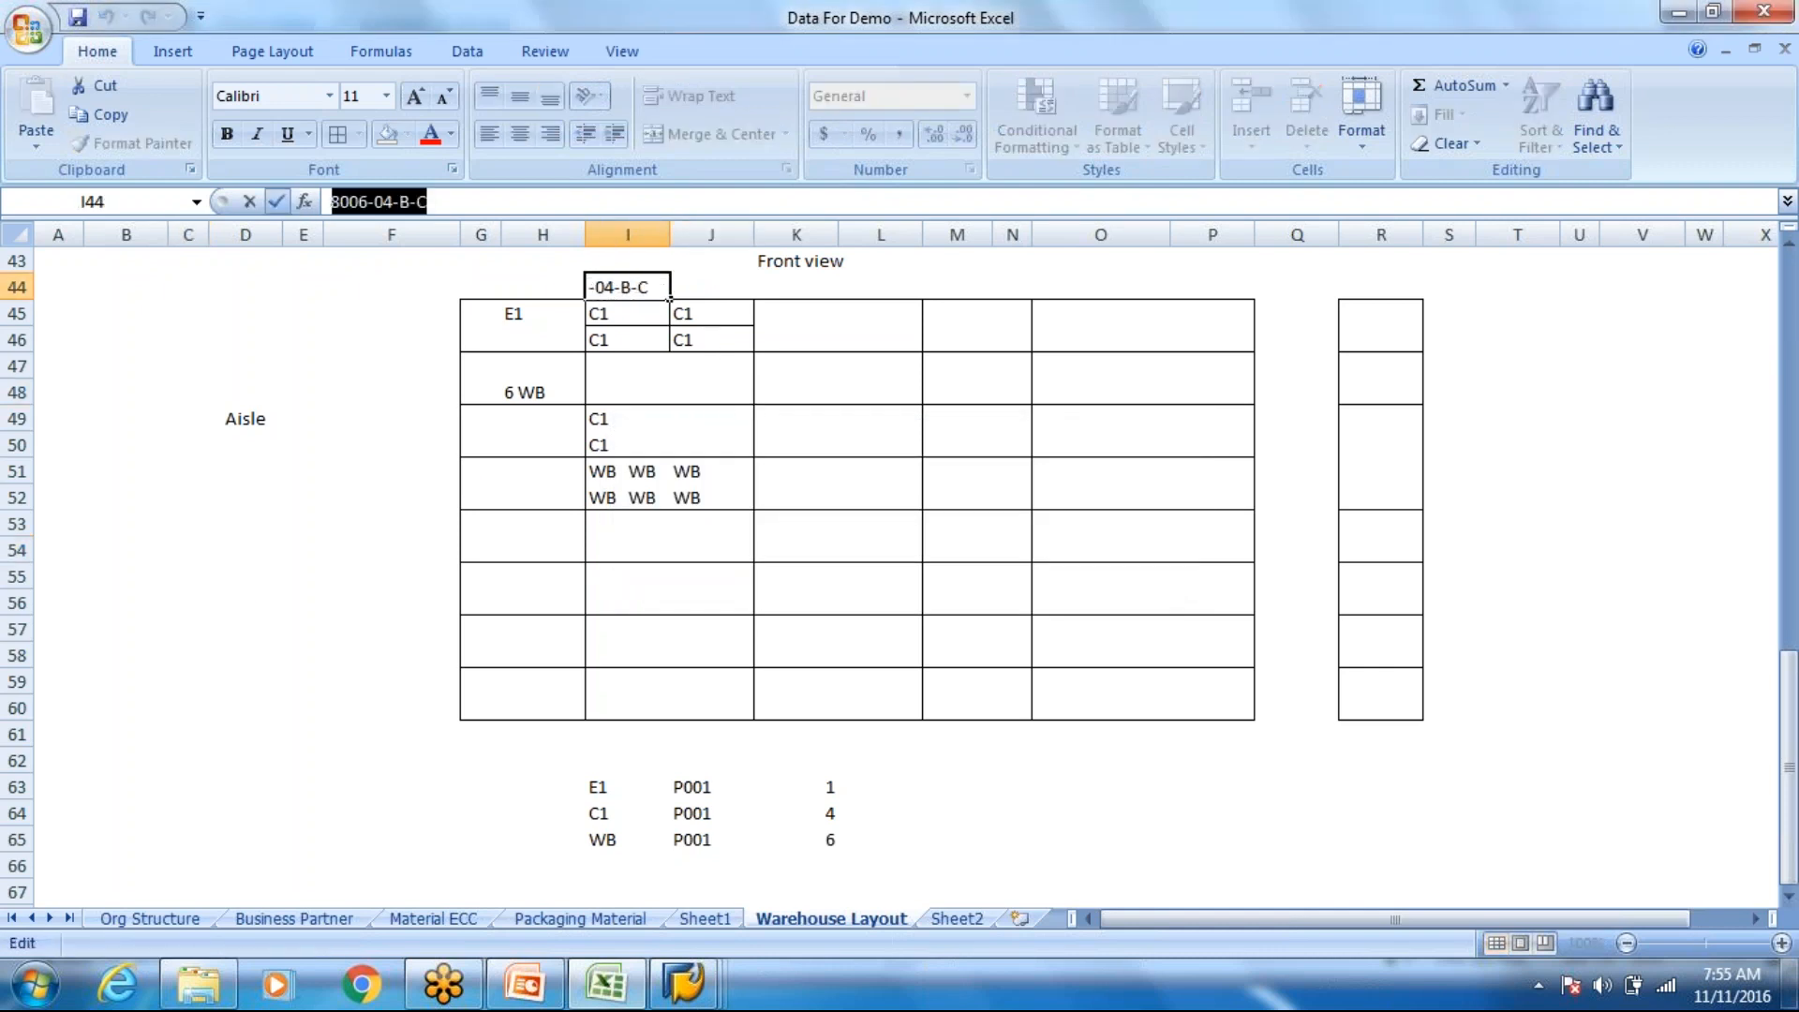
key(ctrl+x)
click(206, 502)
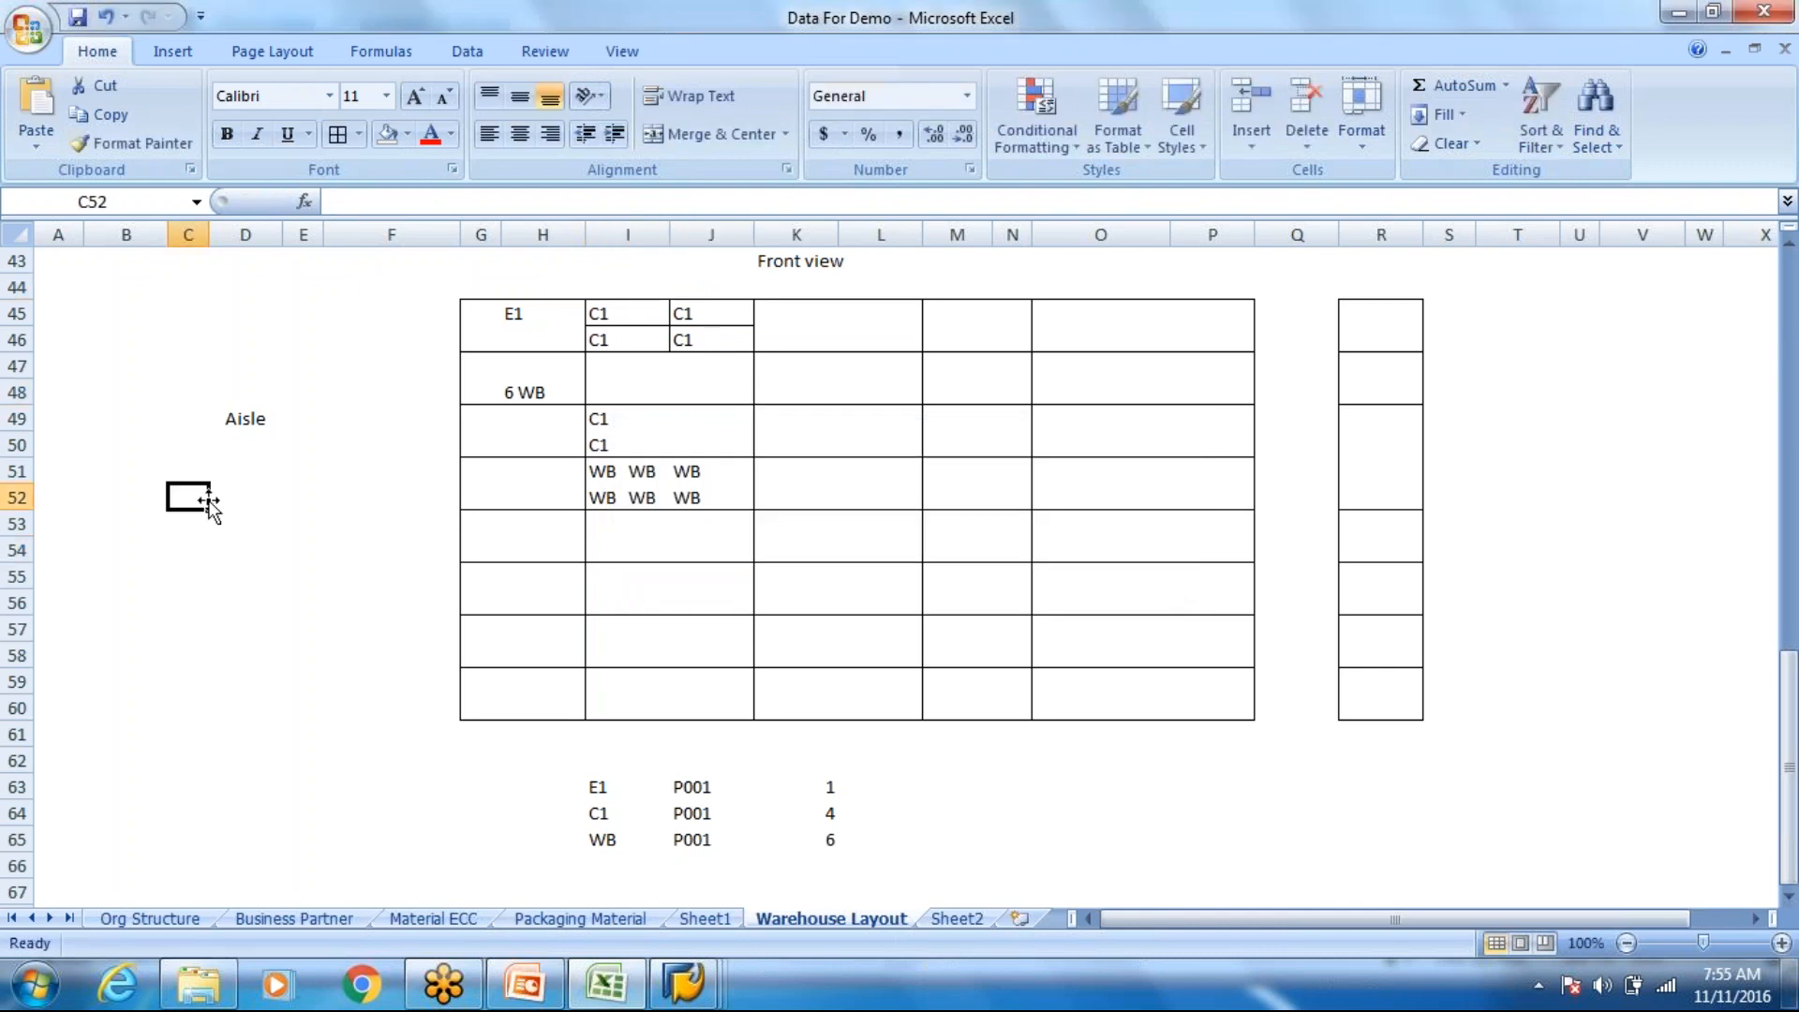
key(ctrl+v)
Step: Copy the bin label from C52 back into I44 above the divided bin
click(622, 284)
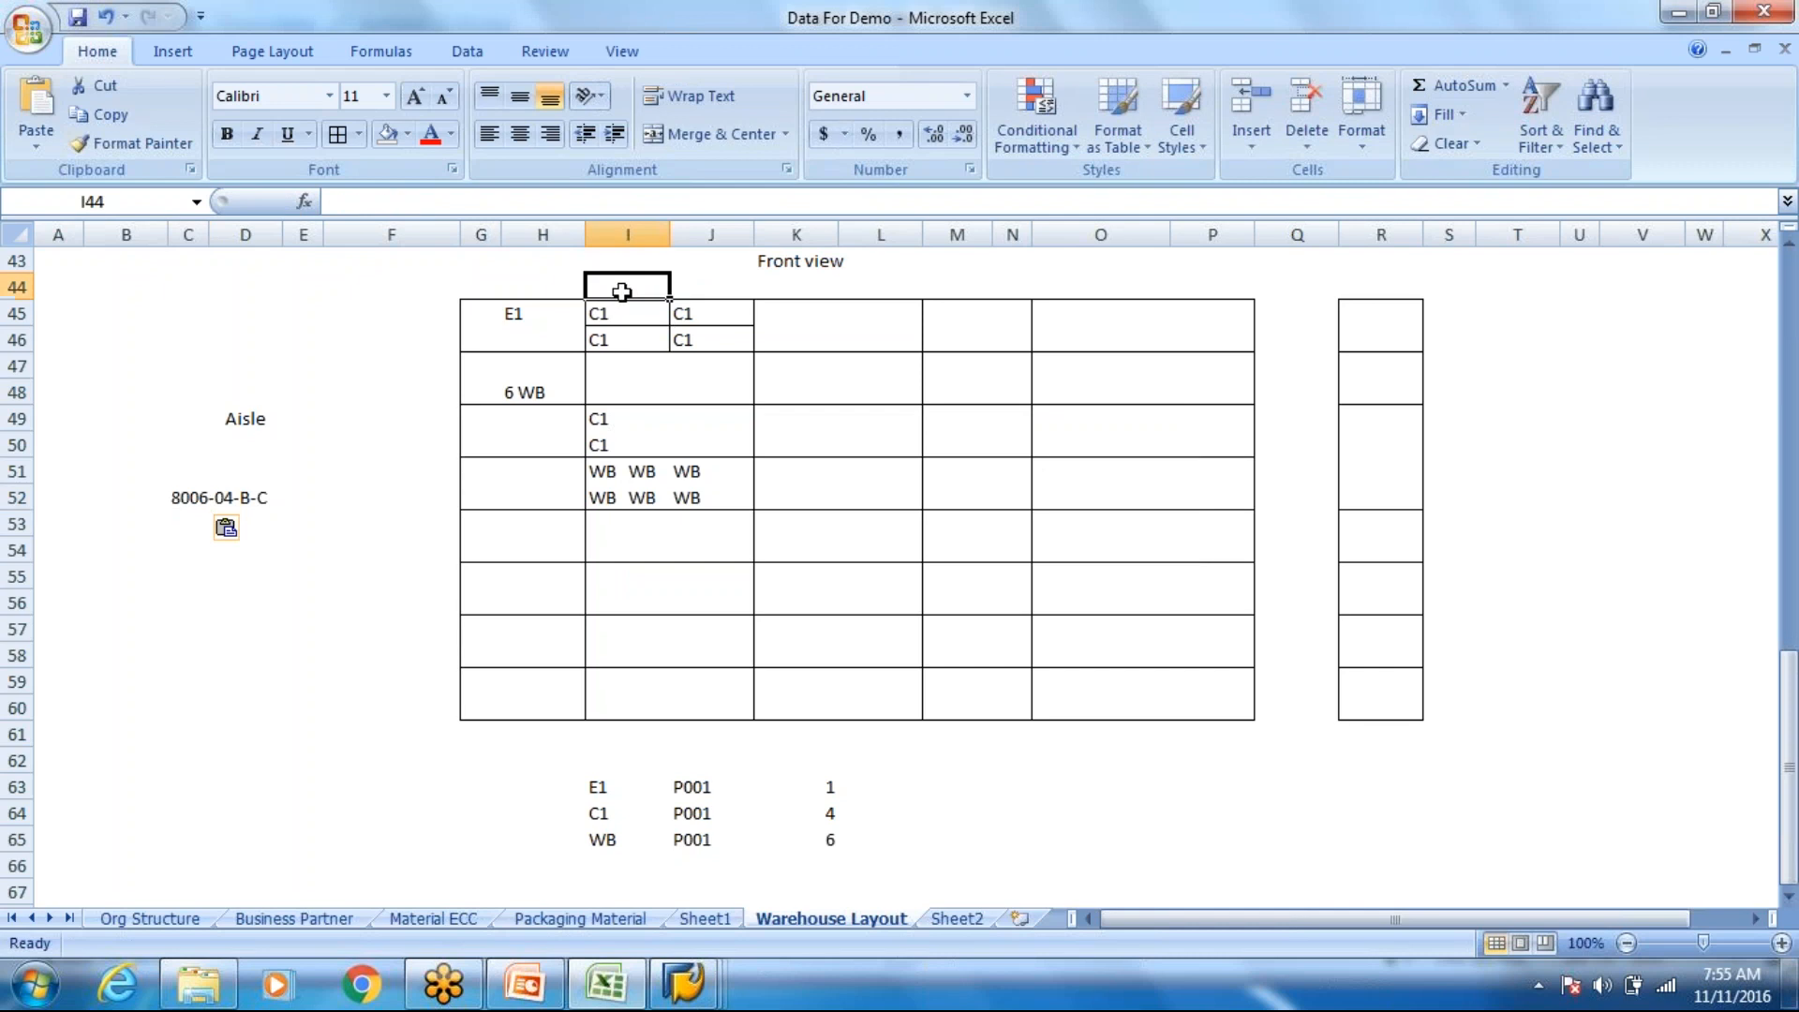
click(182, 497)
key(ctrl+c)
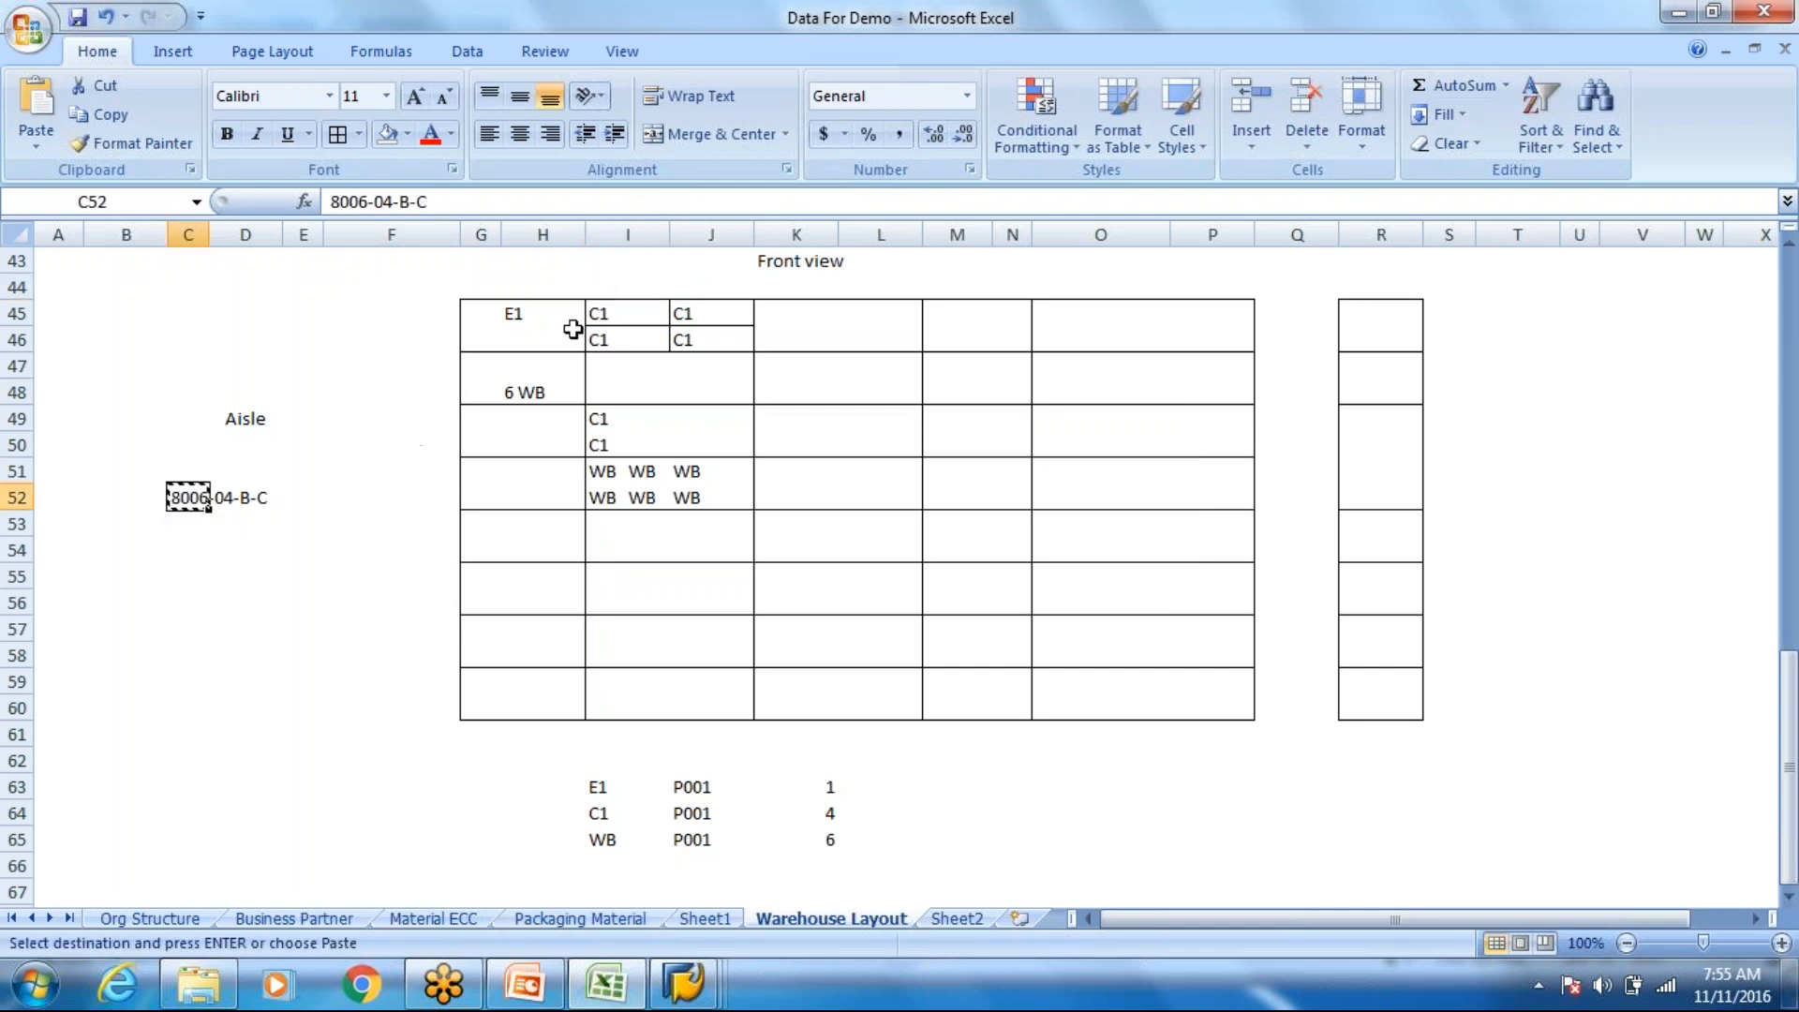
click(614, 293)
key(ctrl+b)
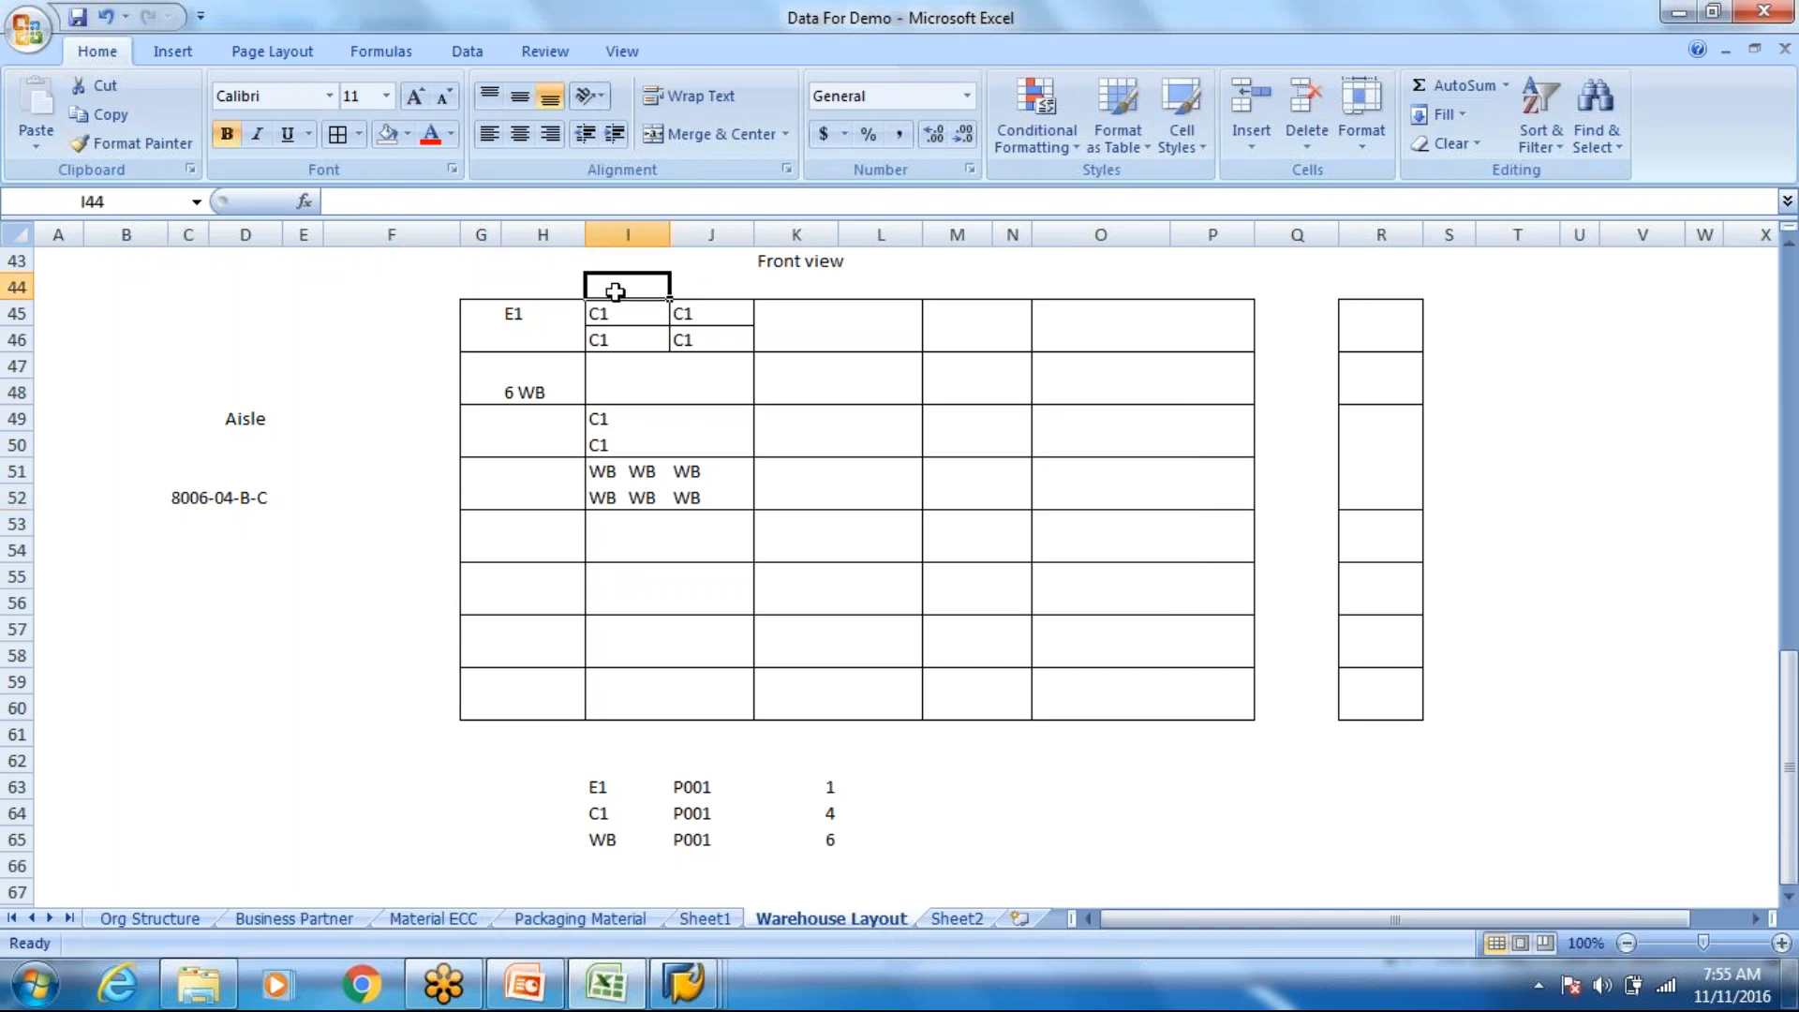
click(177, 501)
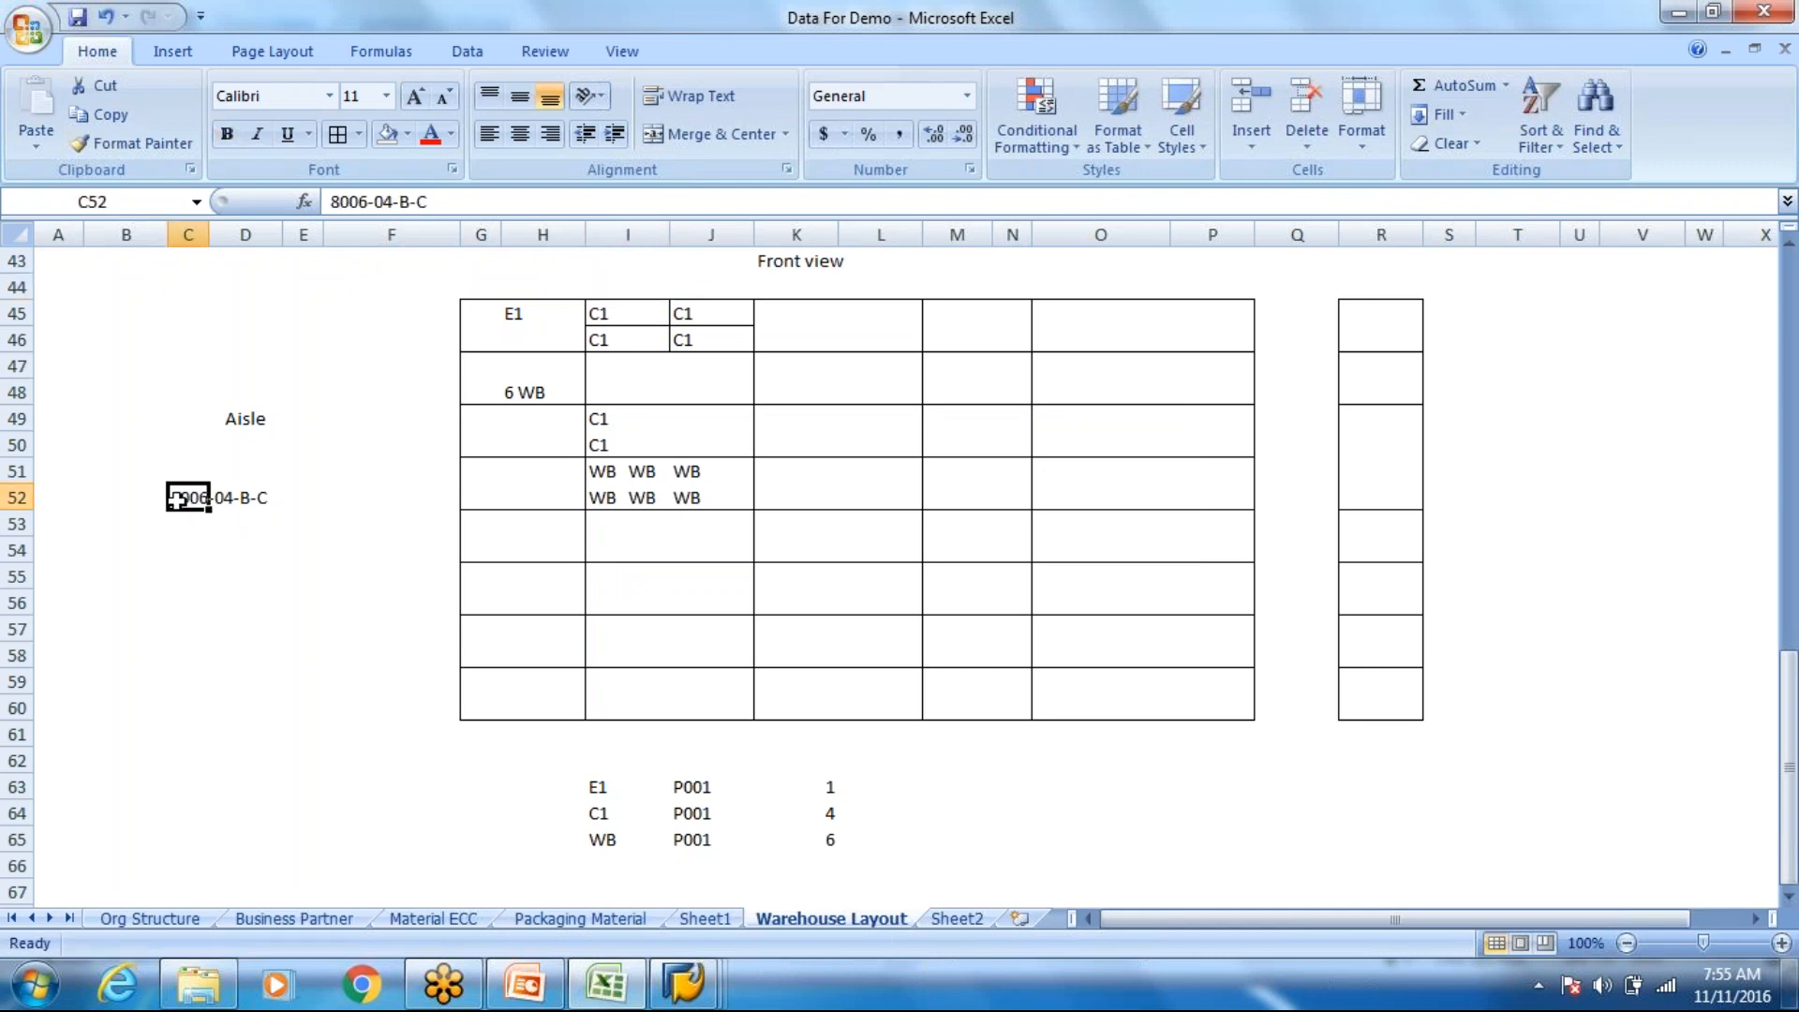
key(ctrl+c)
click(630, 285)
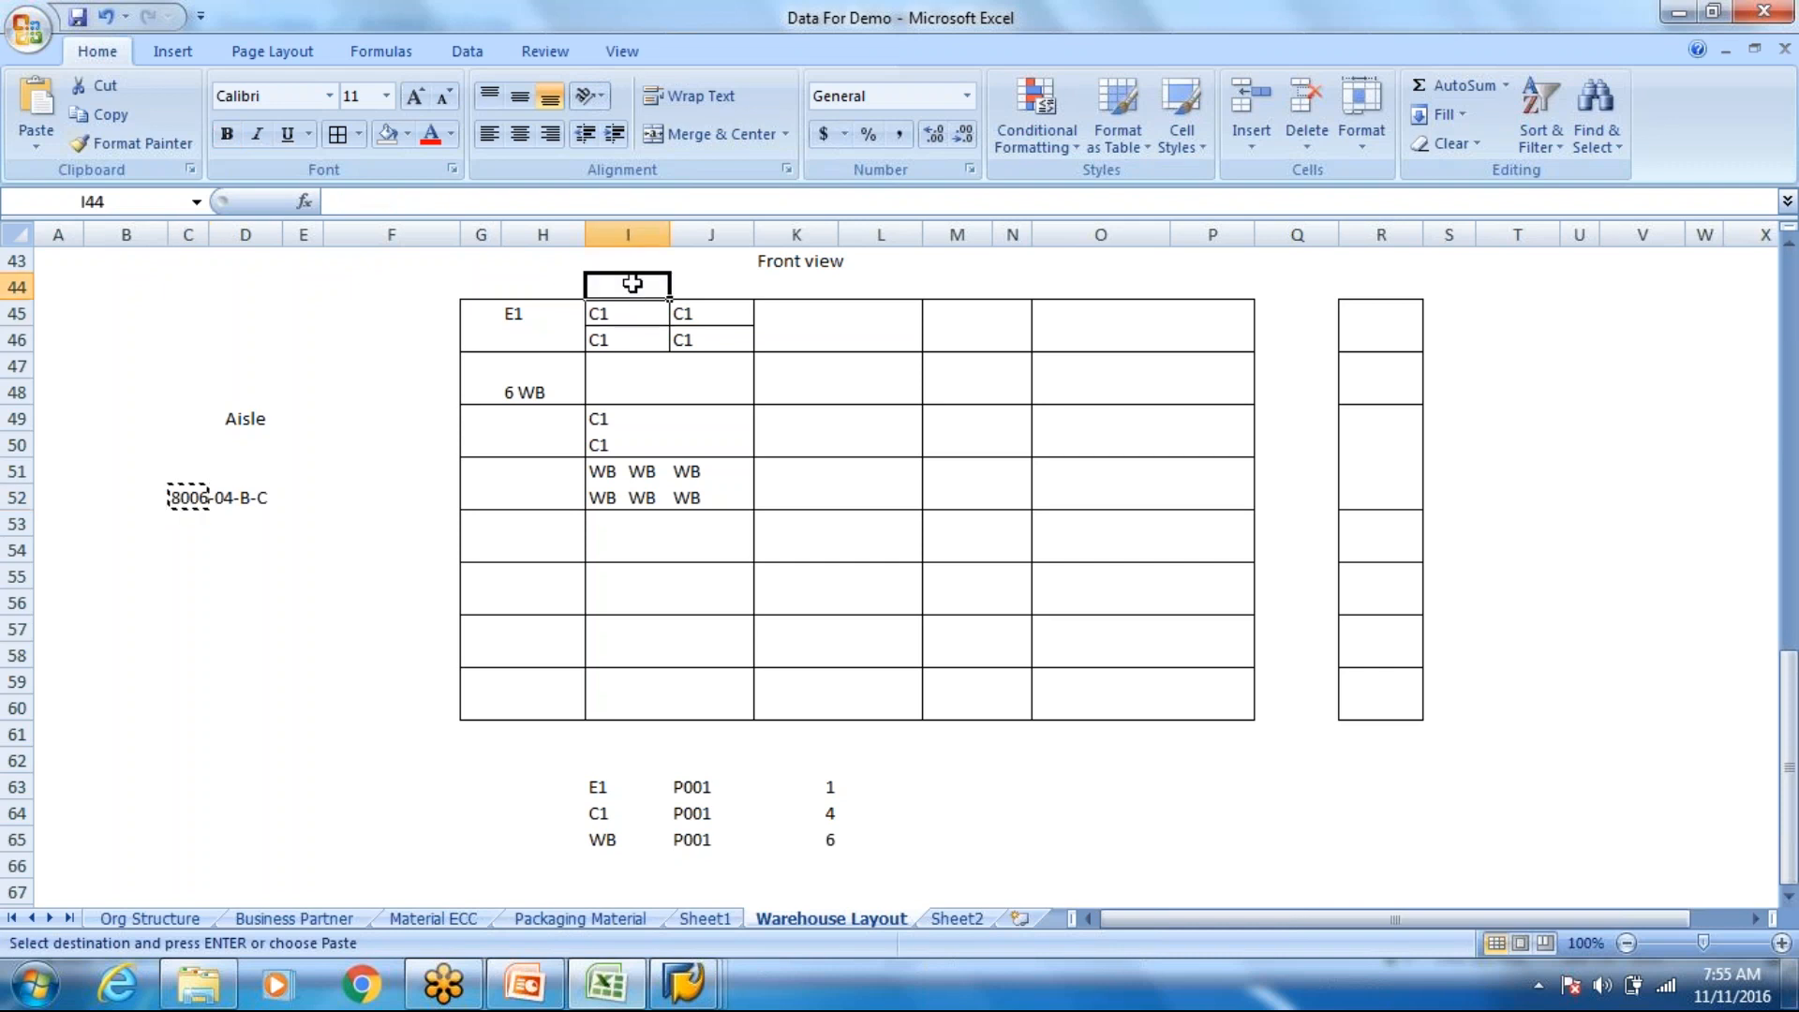
key(ctrl+v)
click(186, 522)
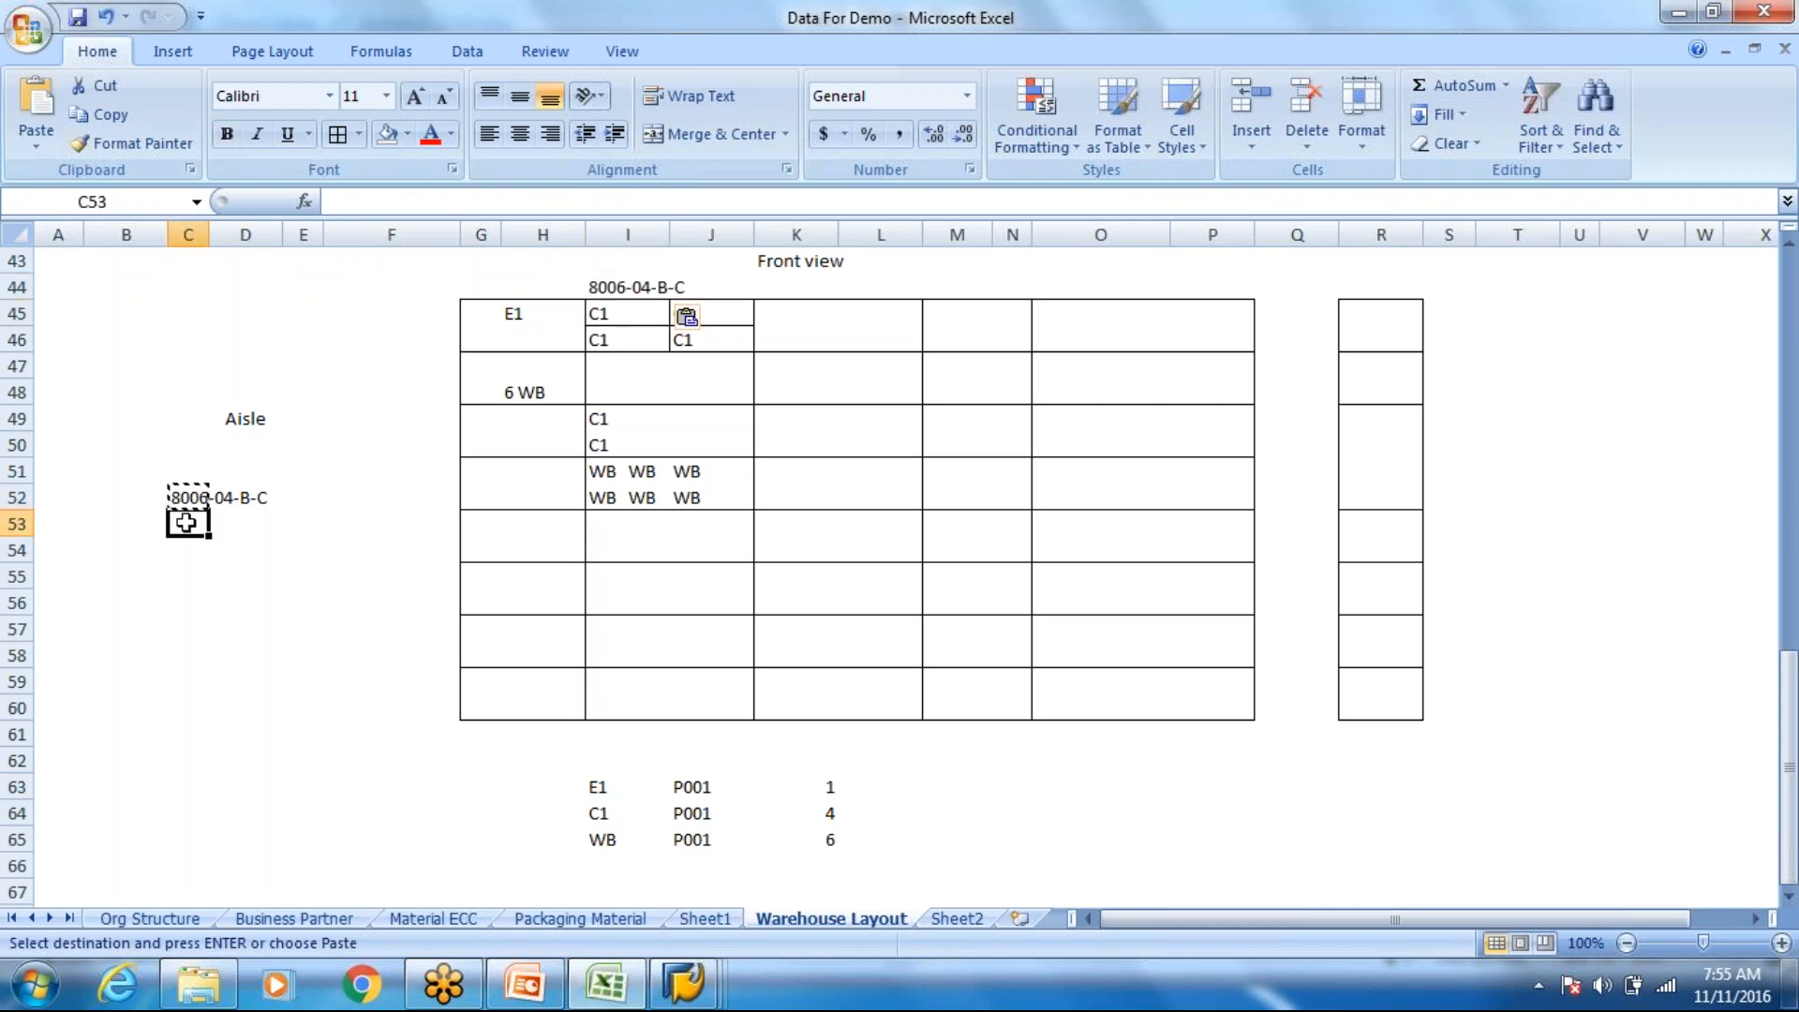
key(Escape)
Step: Extend the label in C52 to 8006-04-B-C / 1 to name the first bin position
click(195, 497)
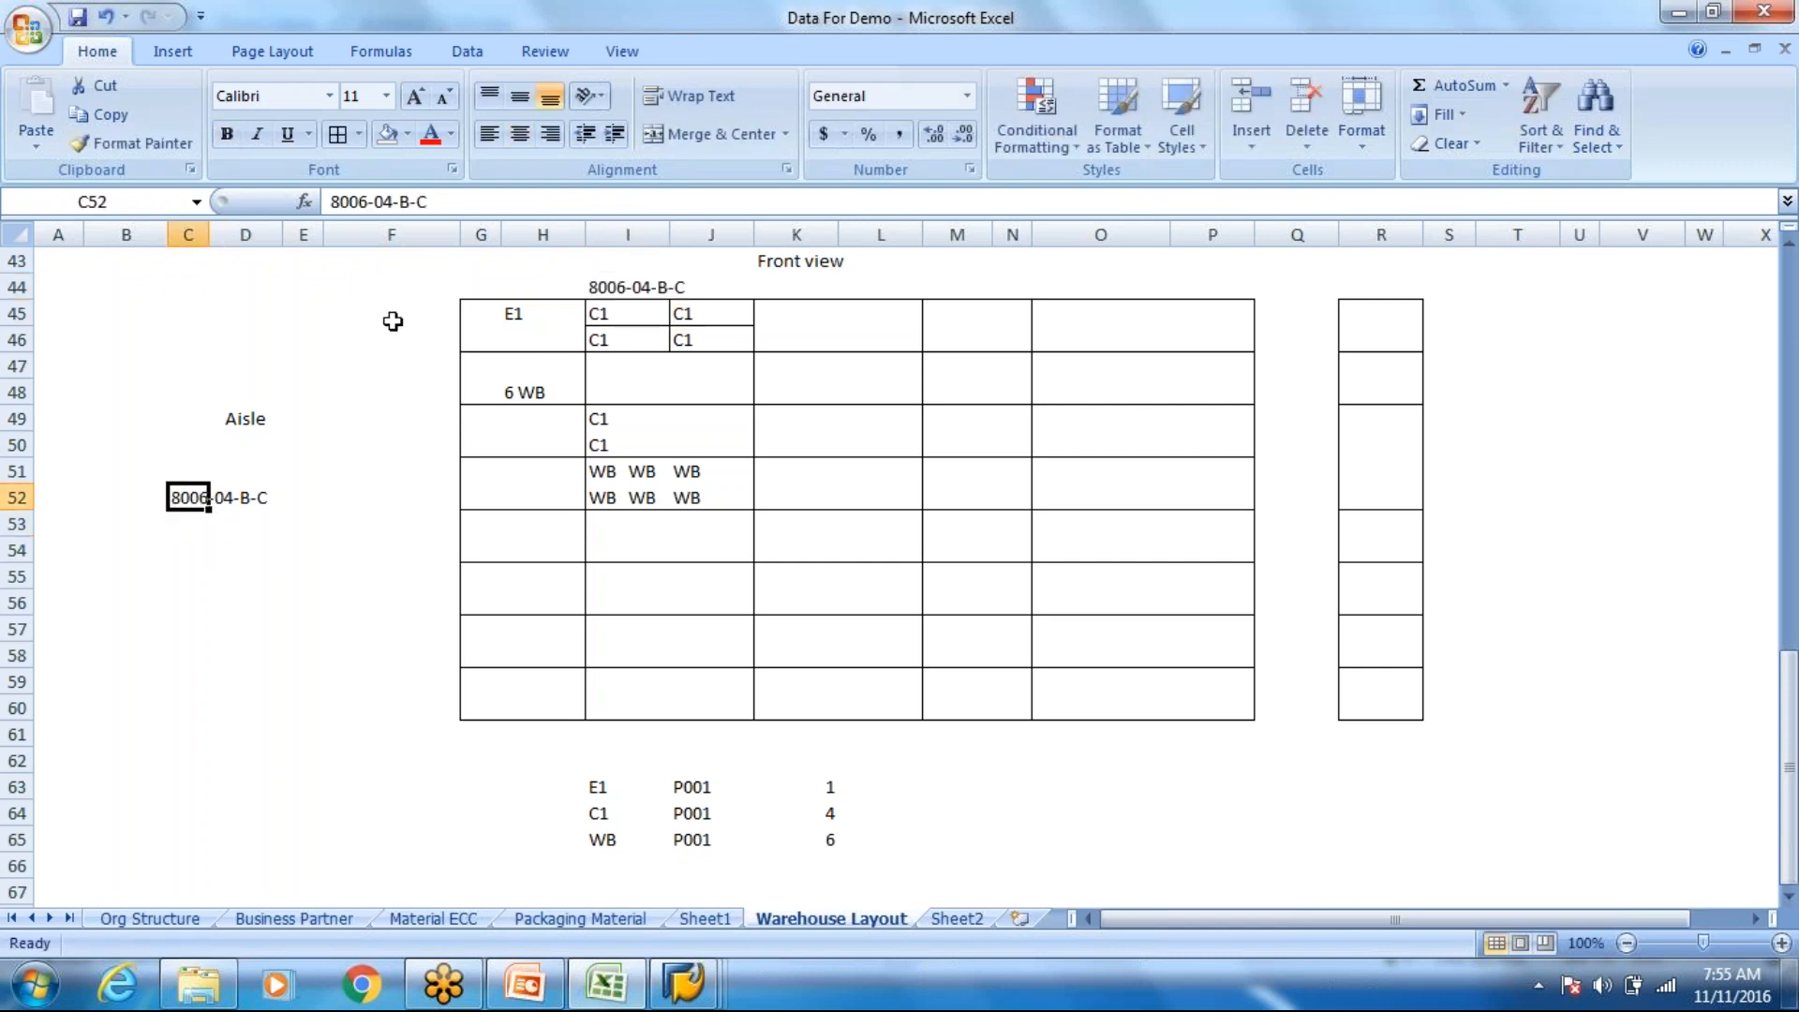
click(450, 201)
text(/ 1)
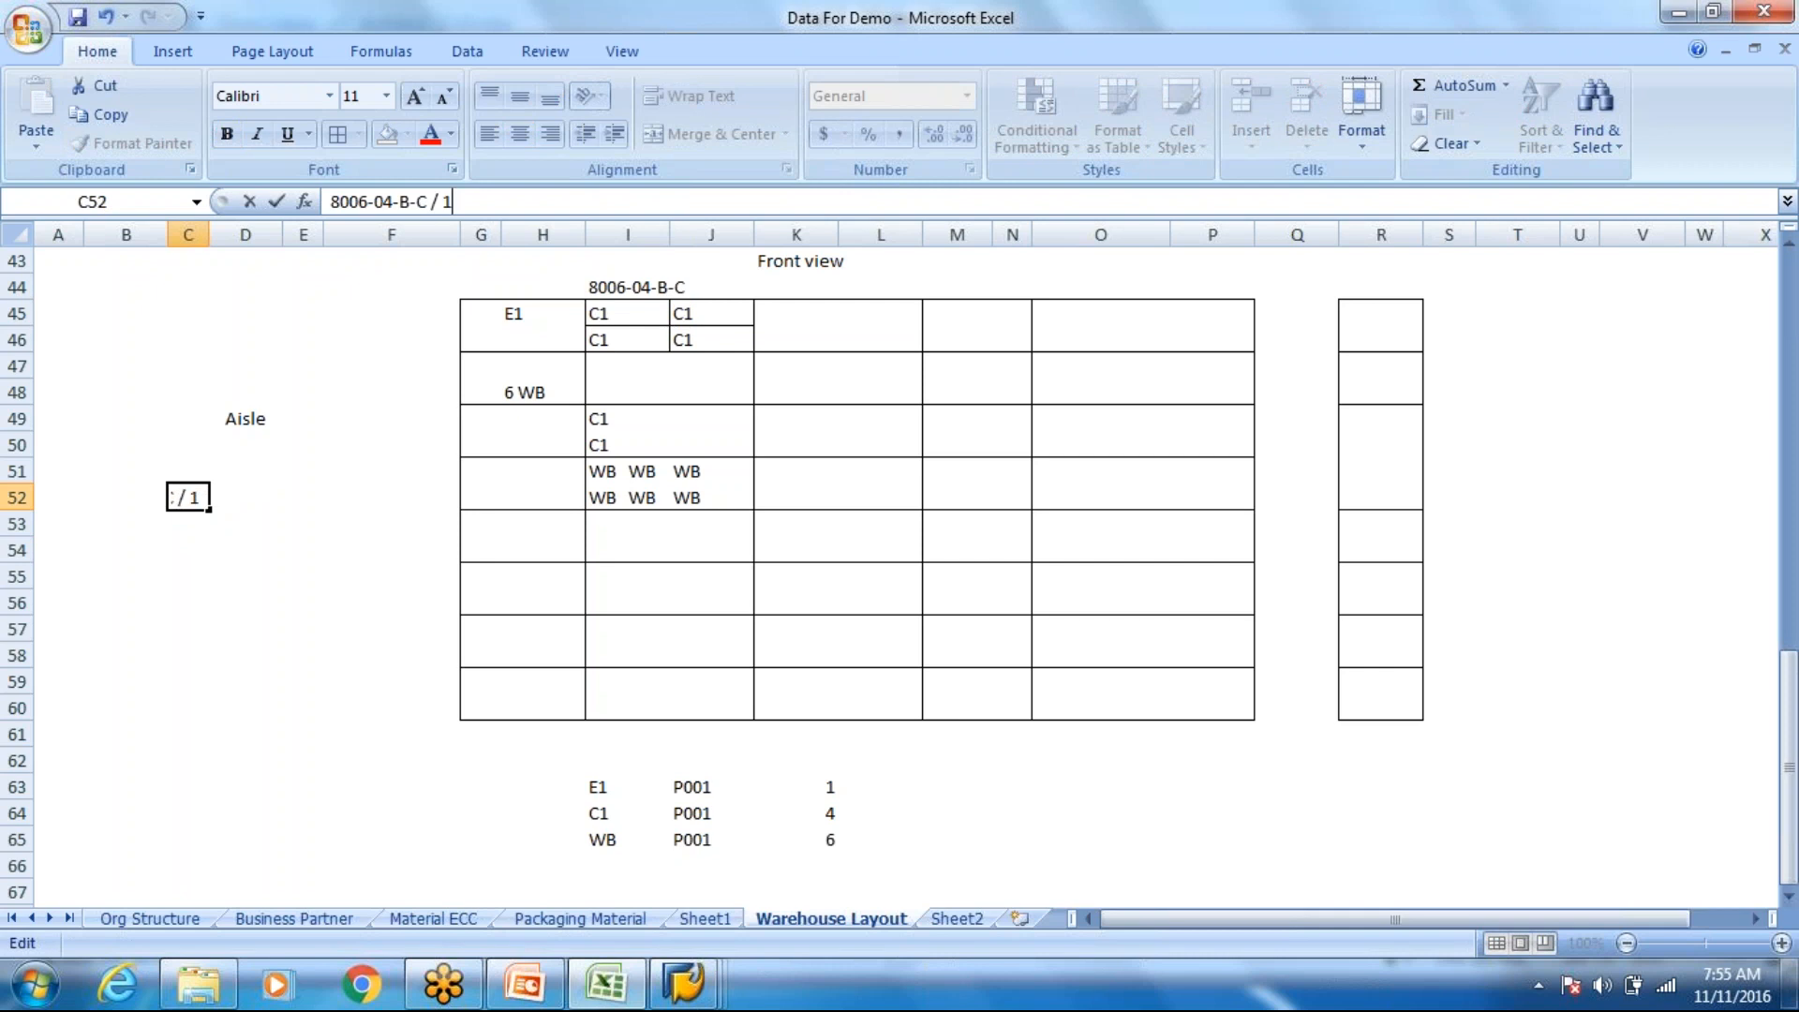
click(252, 502)
click(193, 557)
click(198, 497)
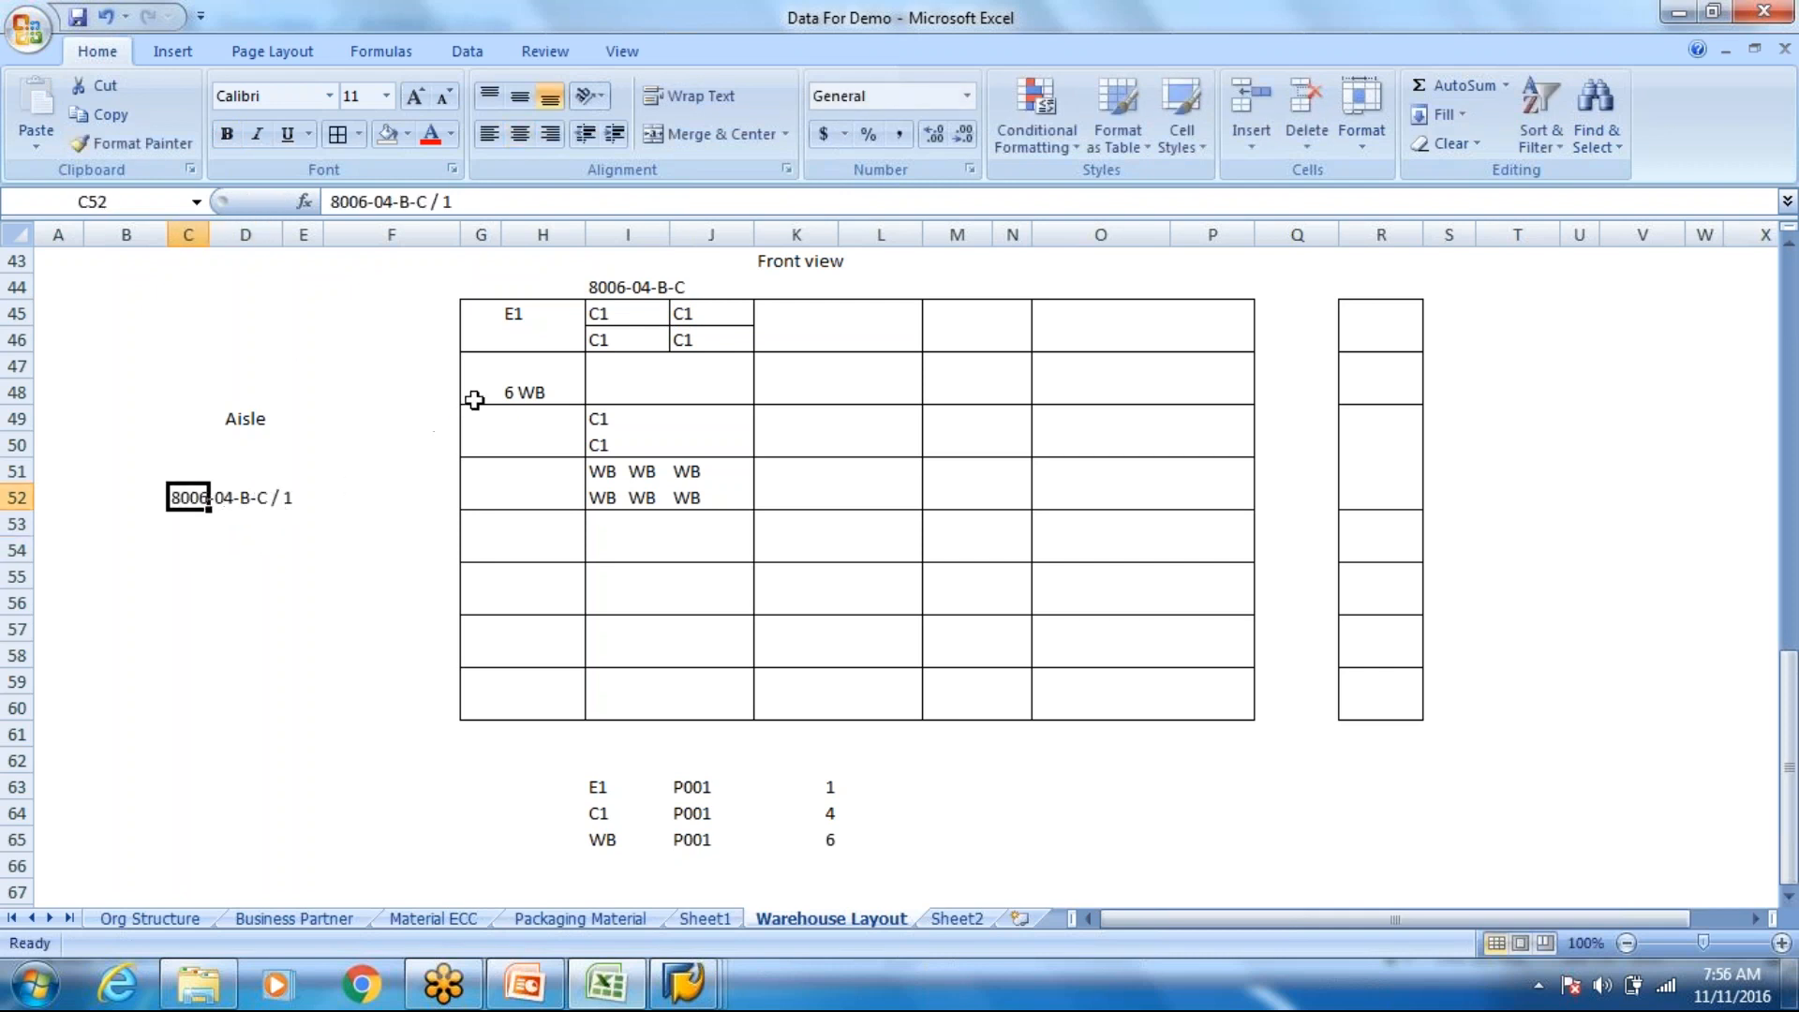
Step: Copy the position label from C52 into the three cells below it, C53 to C55
click(610, 316)
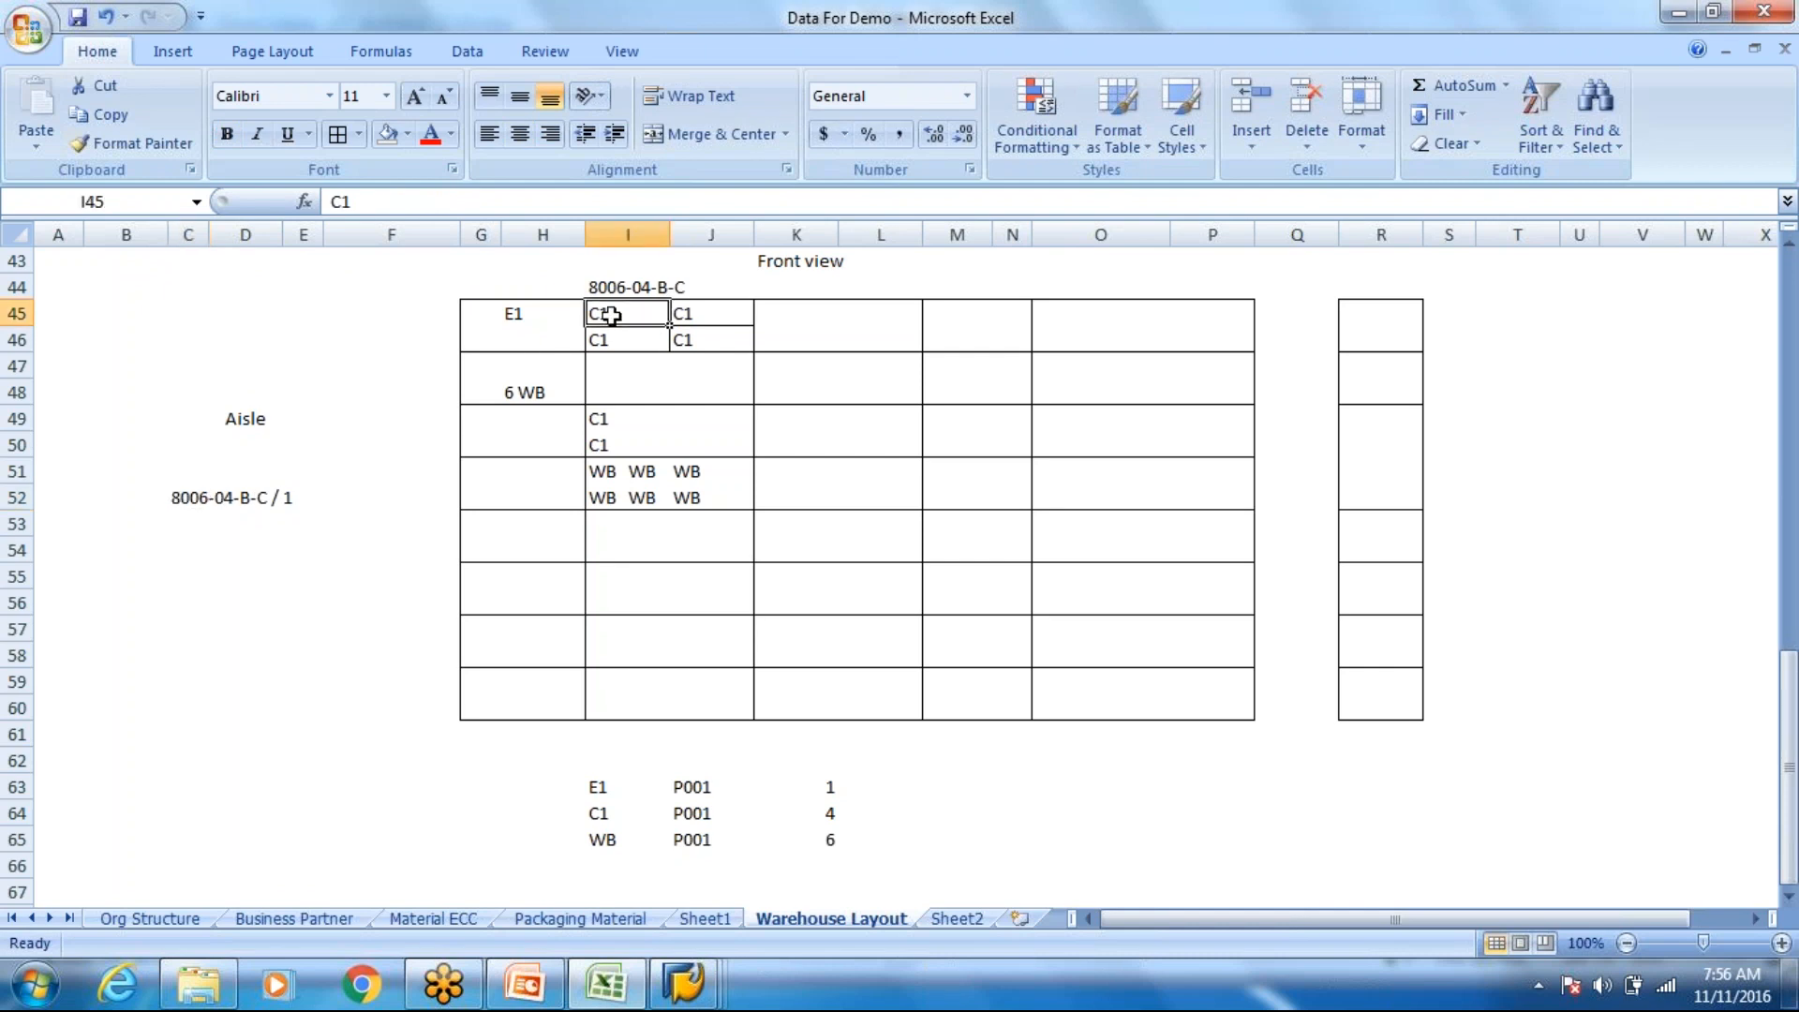
click(206, 504)
key(ctrl+c)
key(Down)
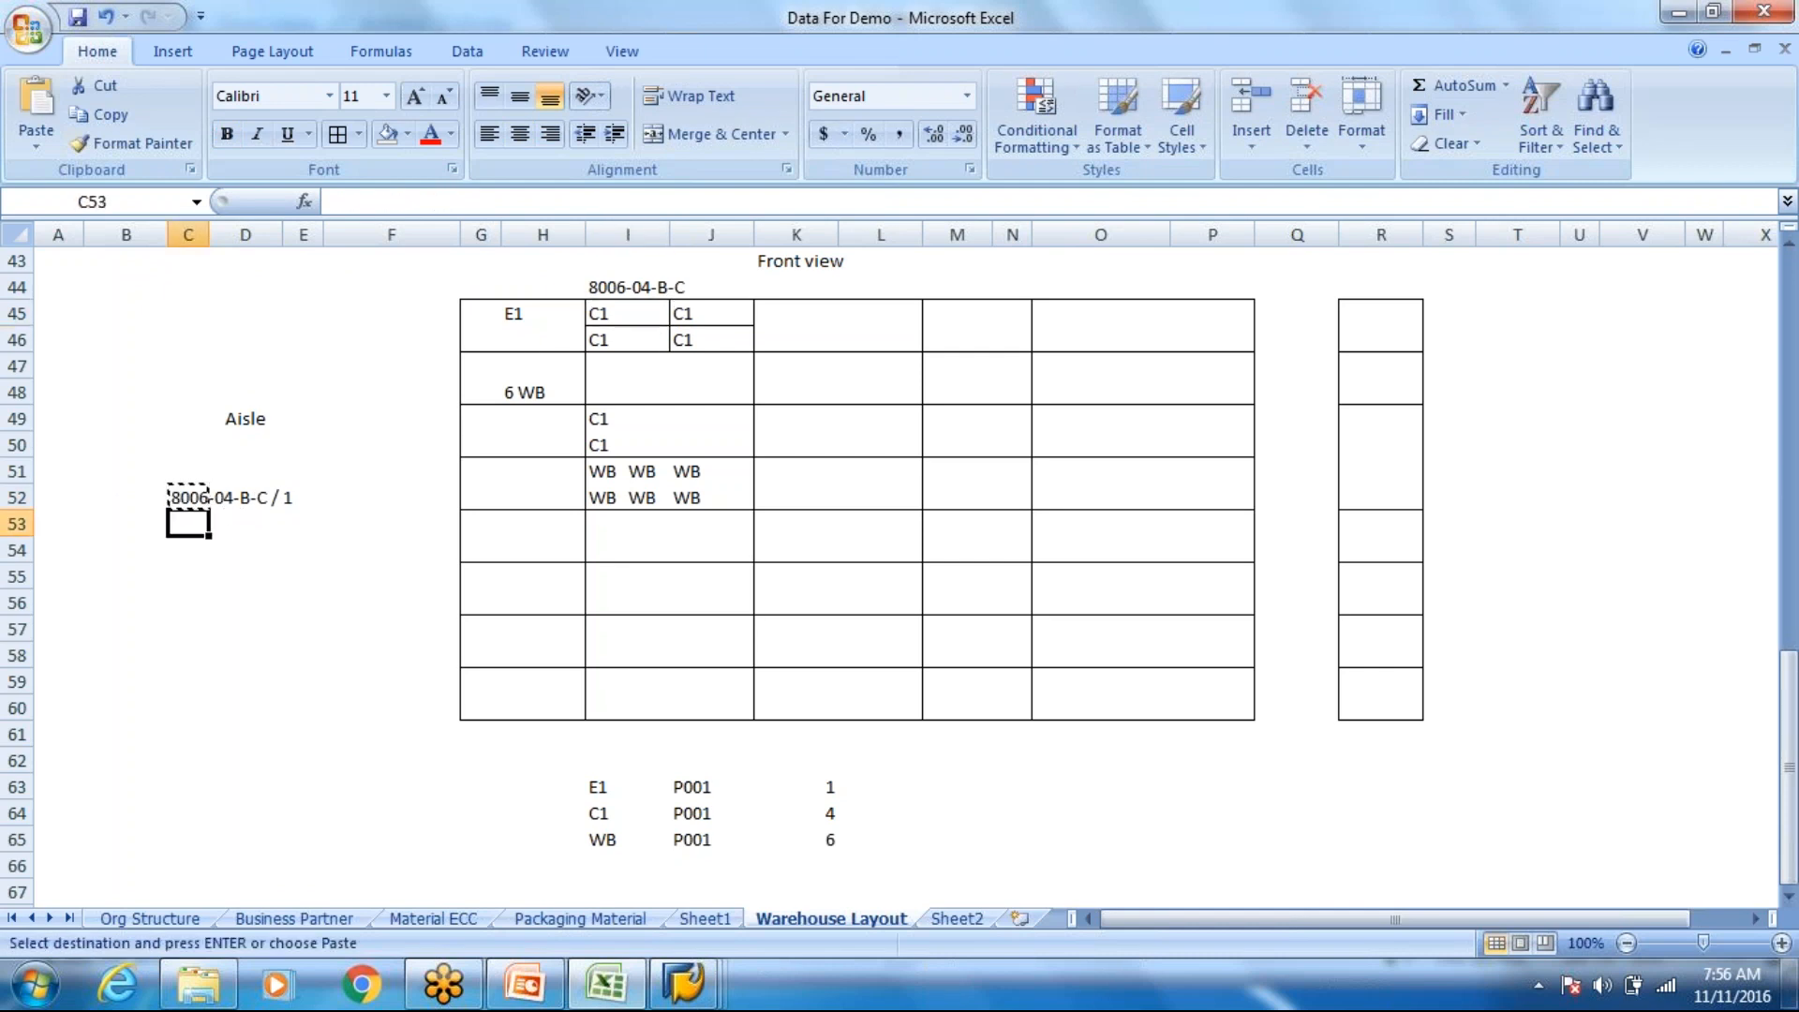
key(ctrl+v)
key(Down)
key(ctrl+v)
key(Down)
key(ctrl+v)
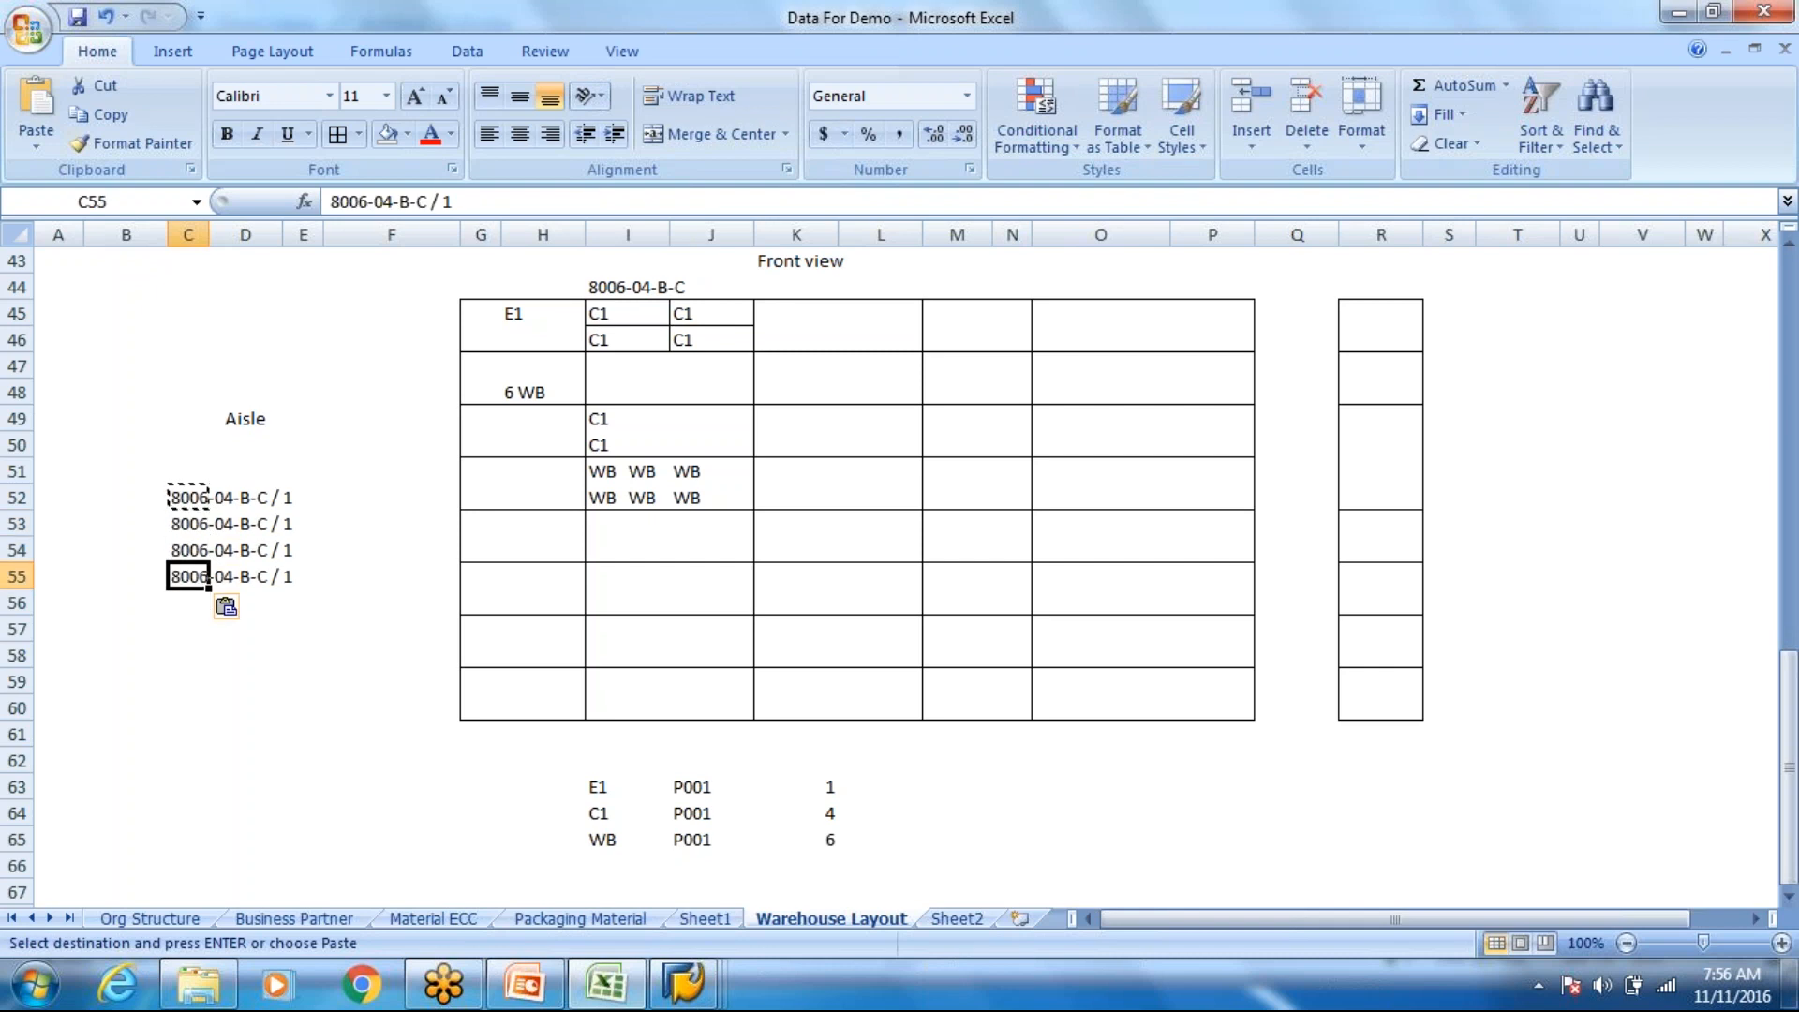
Step: Change the position label in C53 to 8006-04-B-C / 2
click(217, 549)
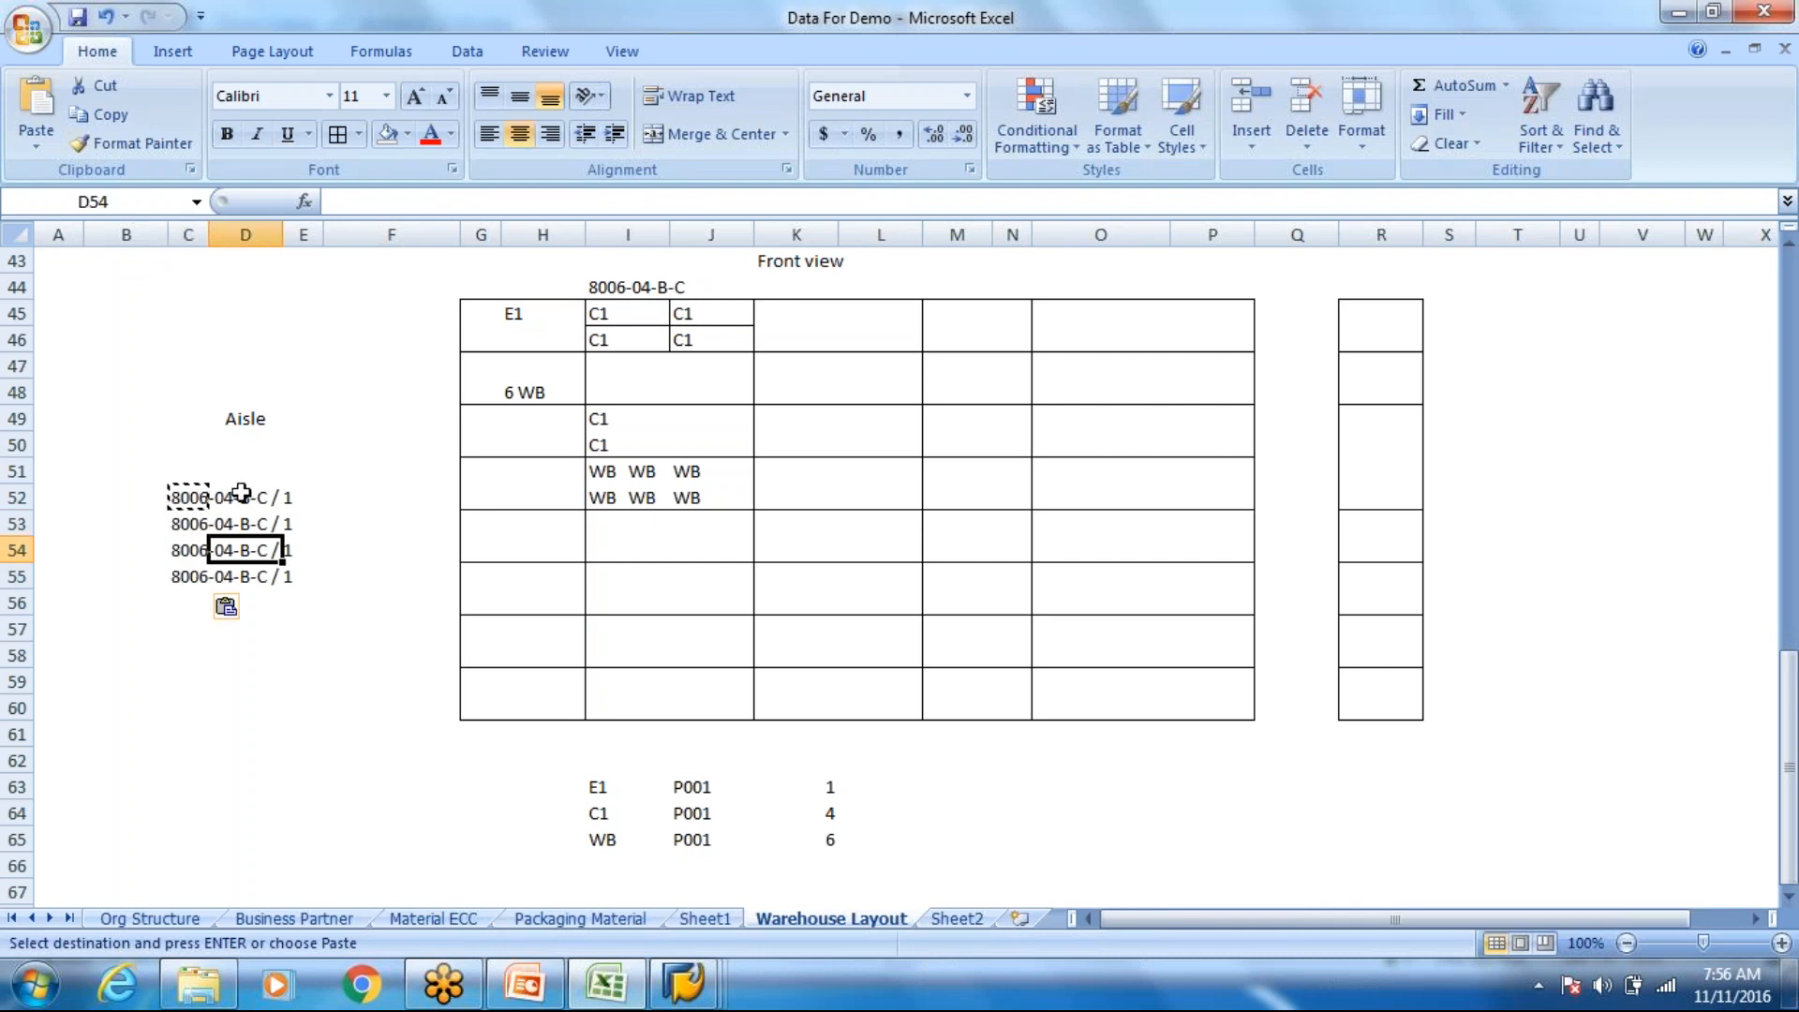
click(192, 524)
click(455, 203)
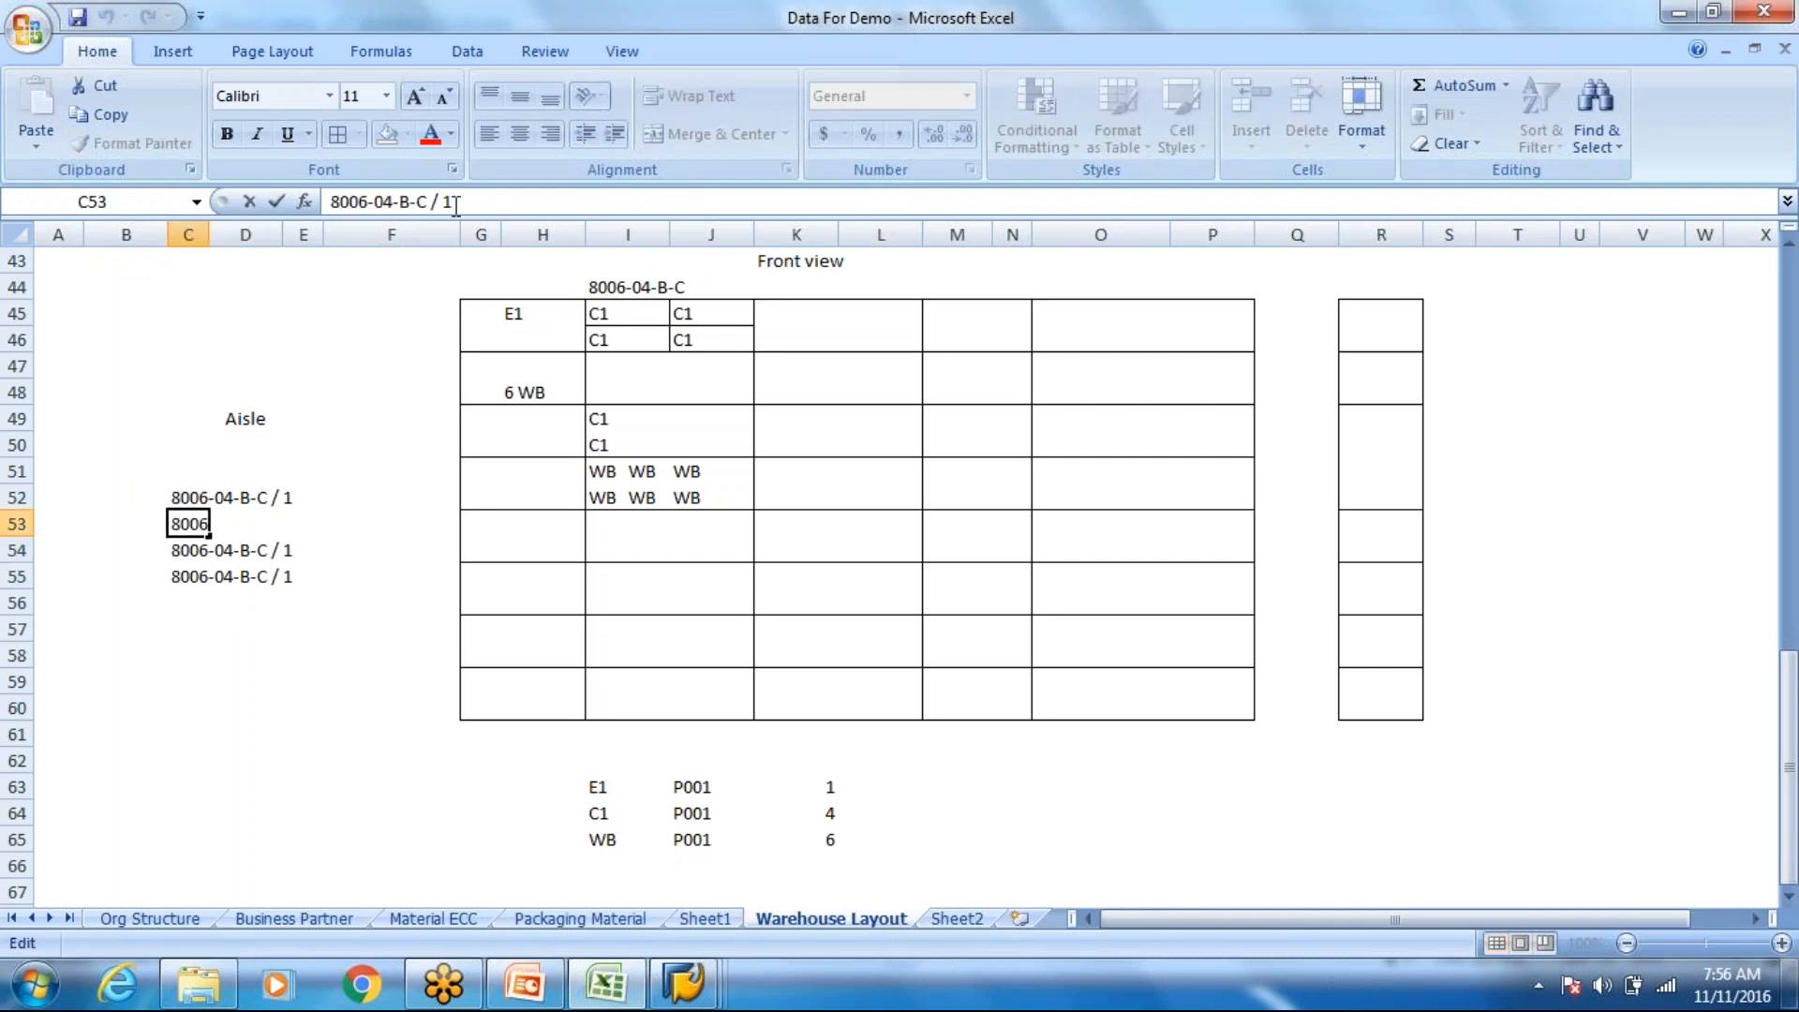
key(BackSpace)
text(2)
key(Return)
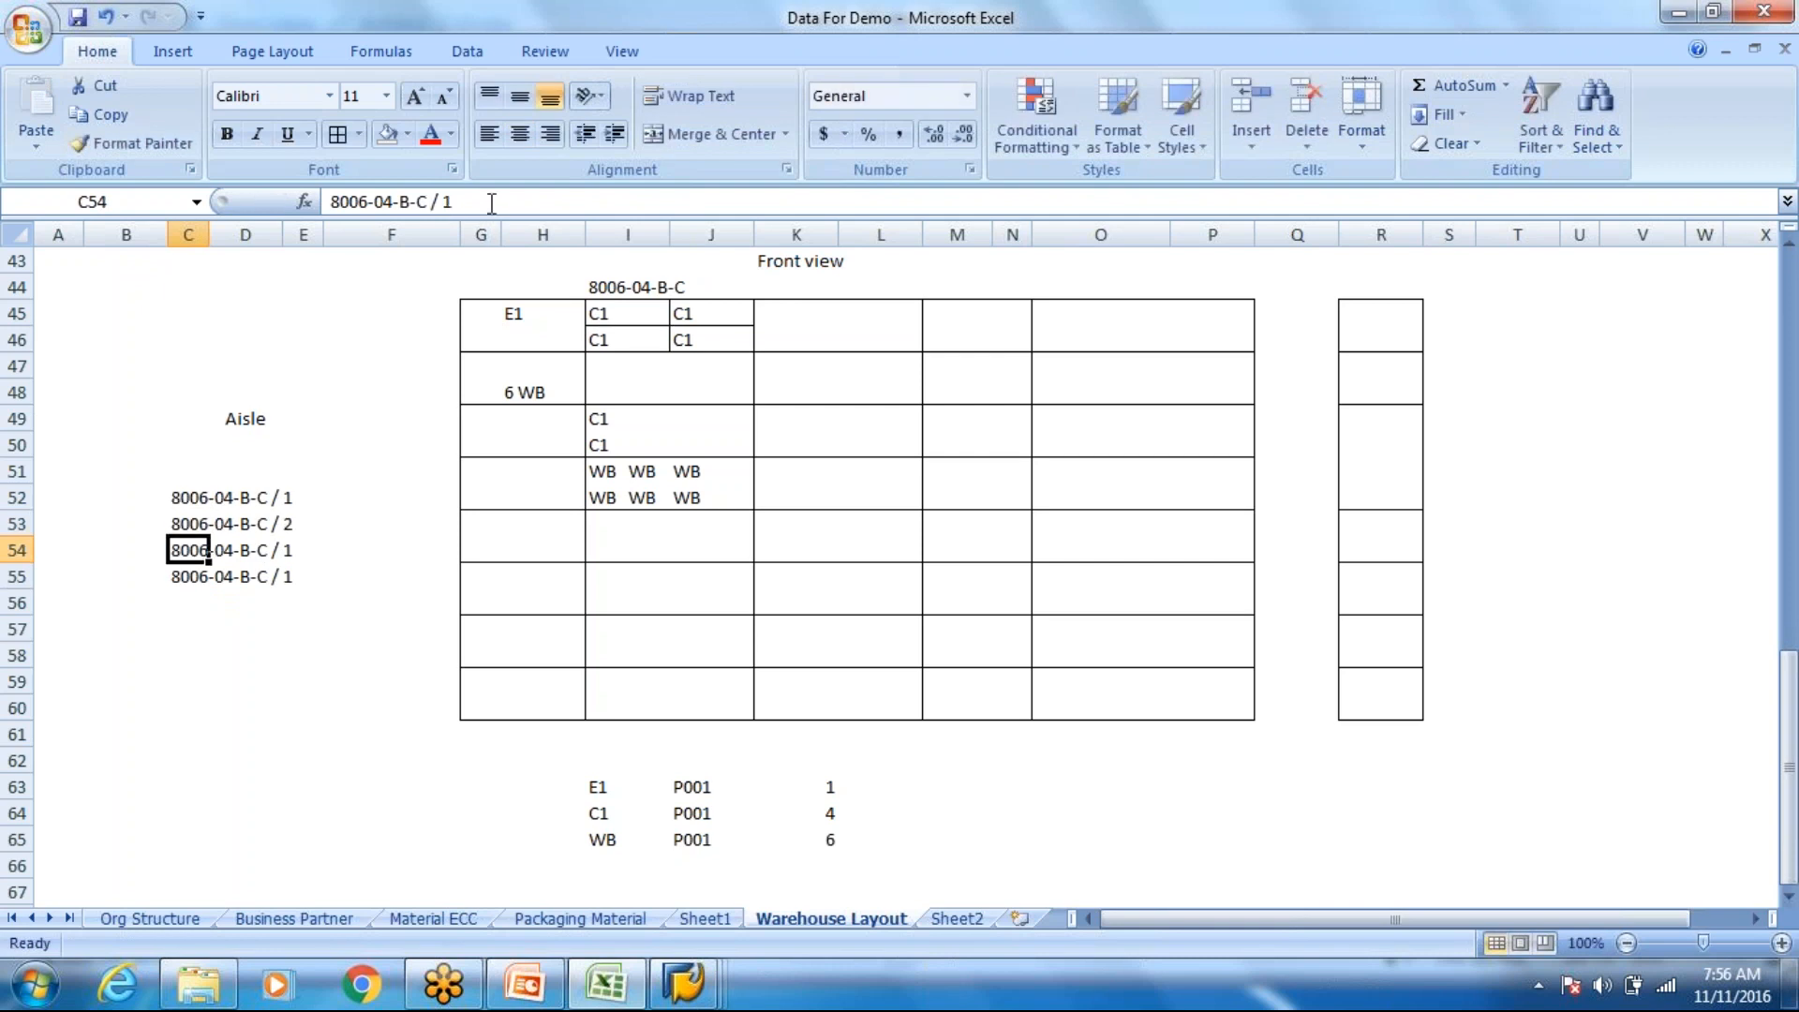
Step: Change the position label in C54 to 8006-04-B-C / 3
click(491, 203)
key(BackSpace)
text(3)
key(Return)
Step: Change the position label in C55 to 8006-04-B-C / 4
click(159, 575)
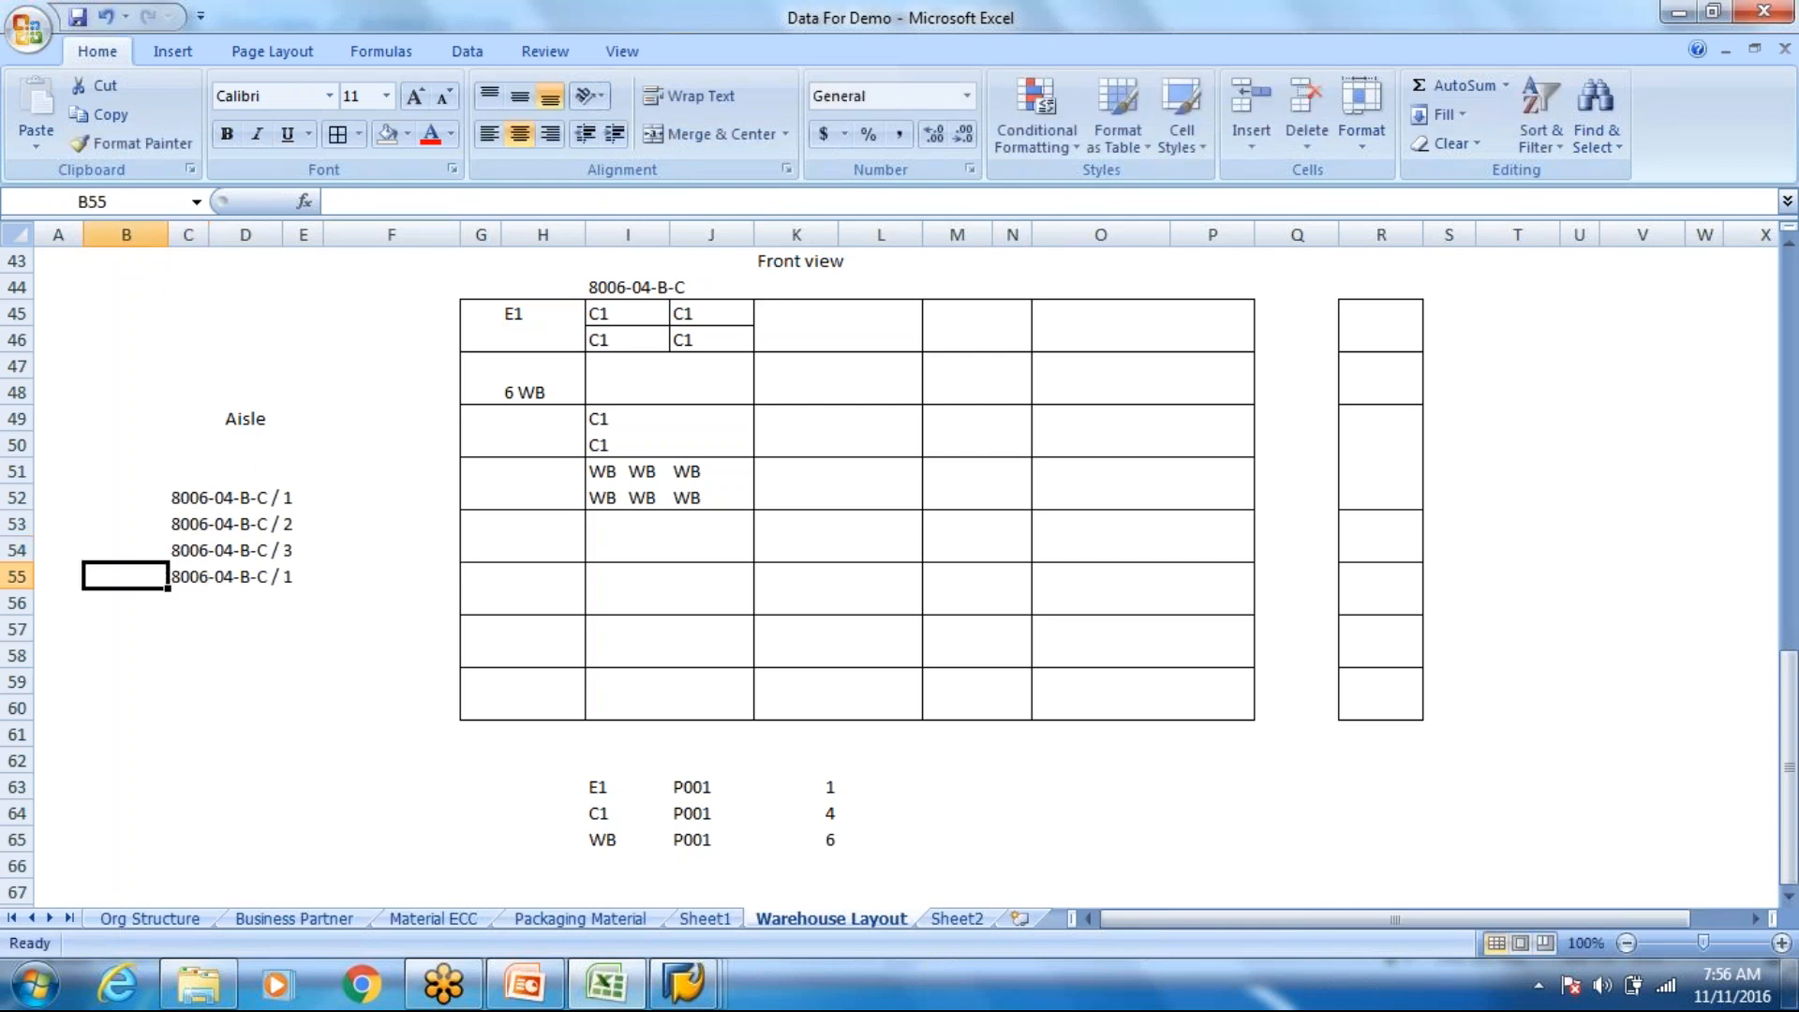
click(224, 575)
click(199, 578)
click(482, 204)
key(BackSpace)
text(4)
key(Return)
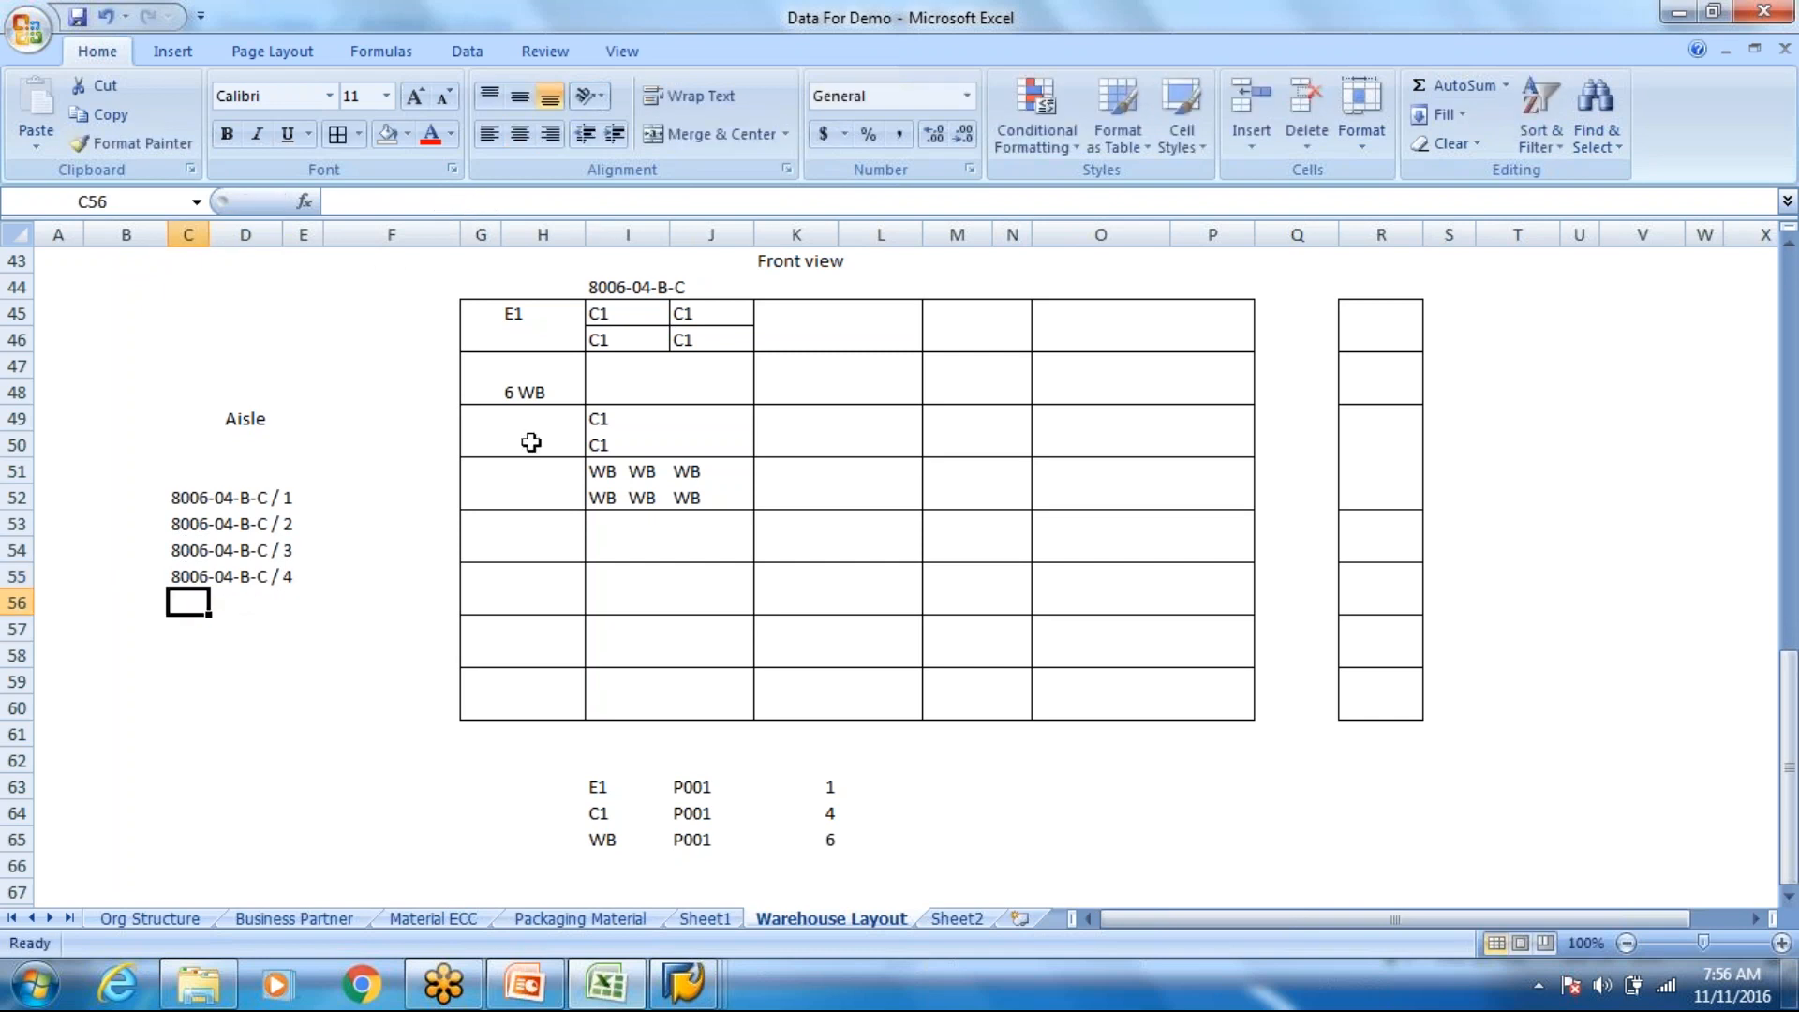
click(265, 506)
click(637, 317)
drag(724, 297, 722, 310)
click(661, 347)
click(693, 338)
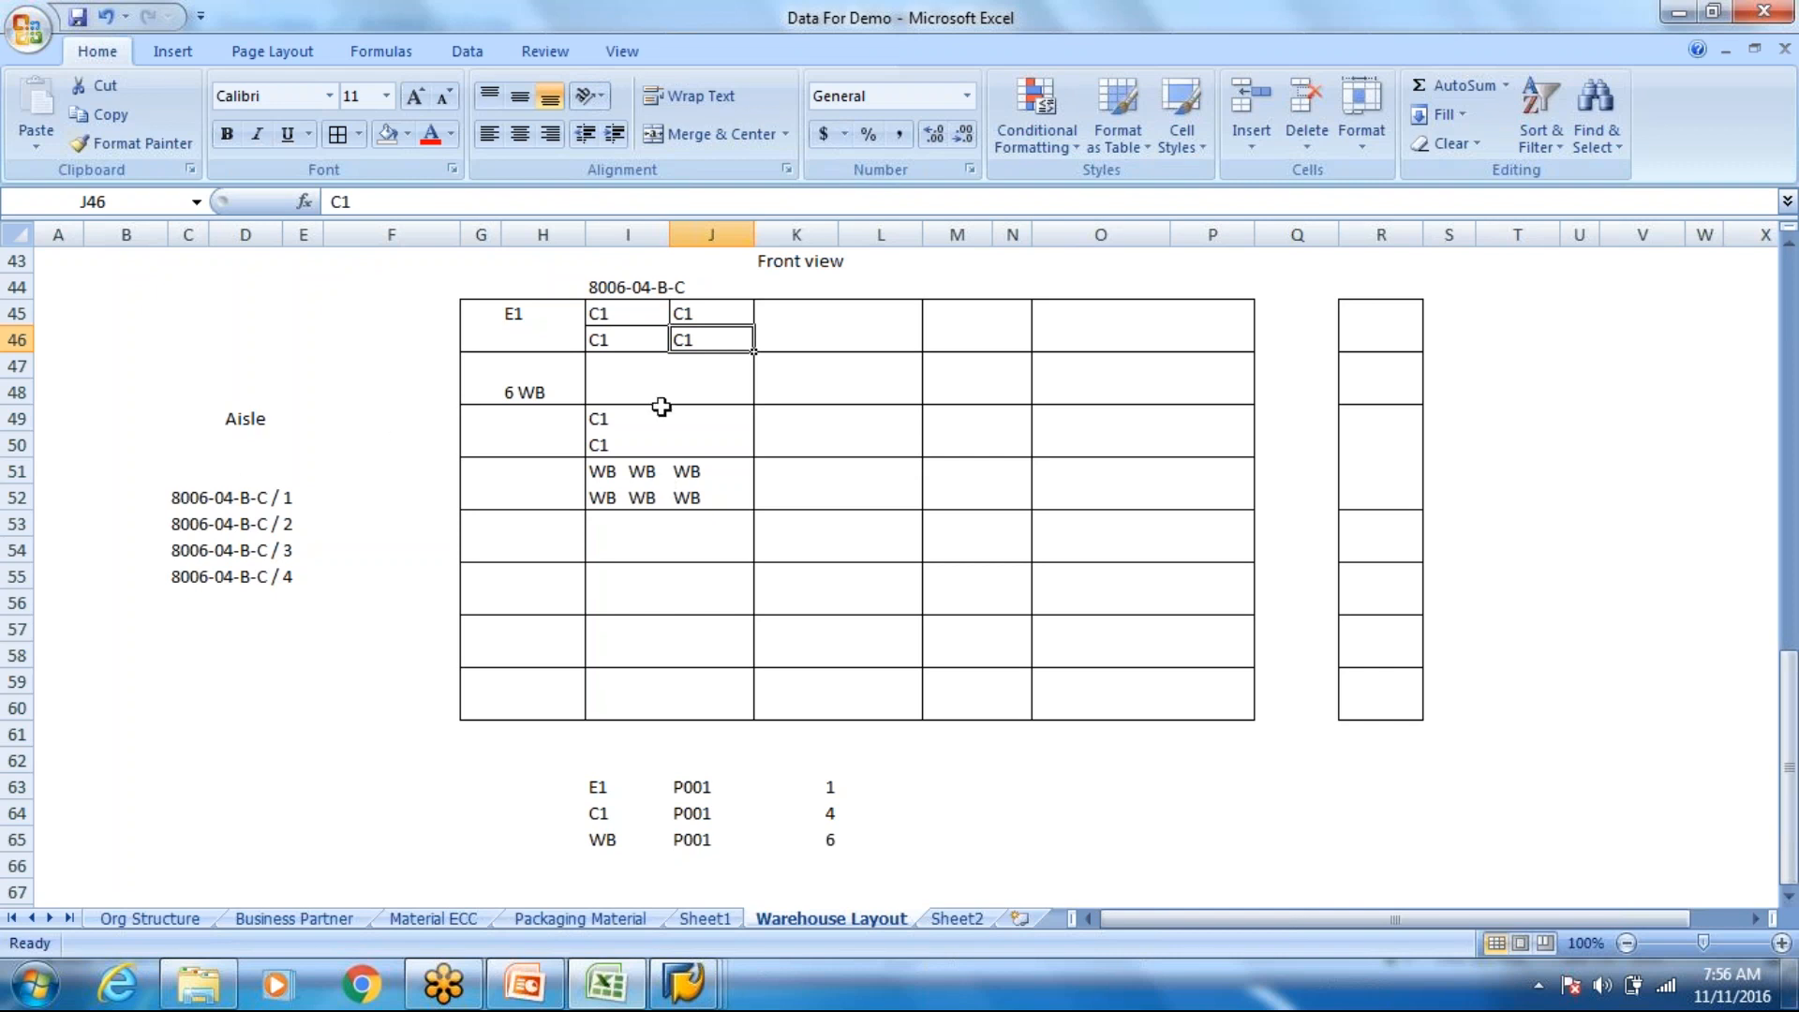
click(634, 285)
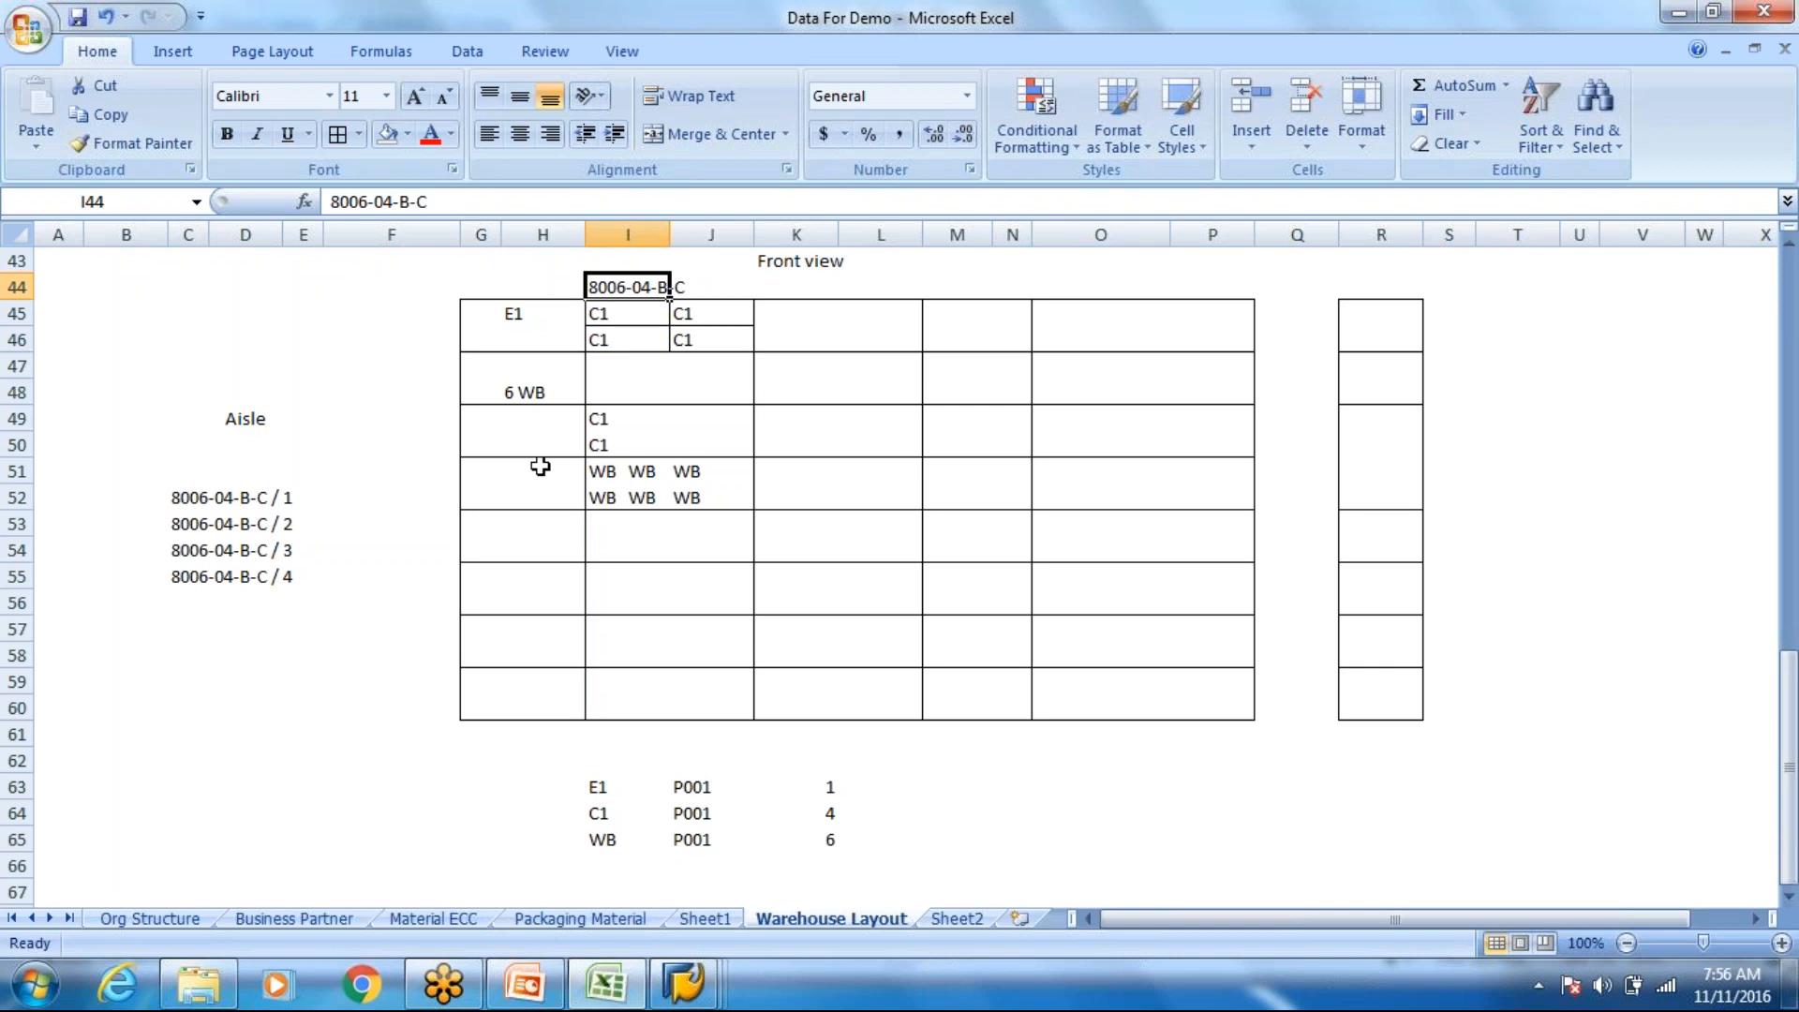
Step: Examine the numbered position labels beside the front view and the E1, C1 and WB handling unit rows below it
scroll(590, 440, up, 2)
scroll(604, 473, down, 1)
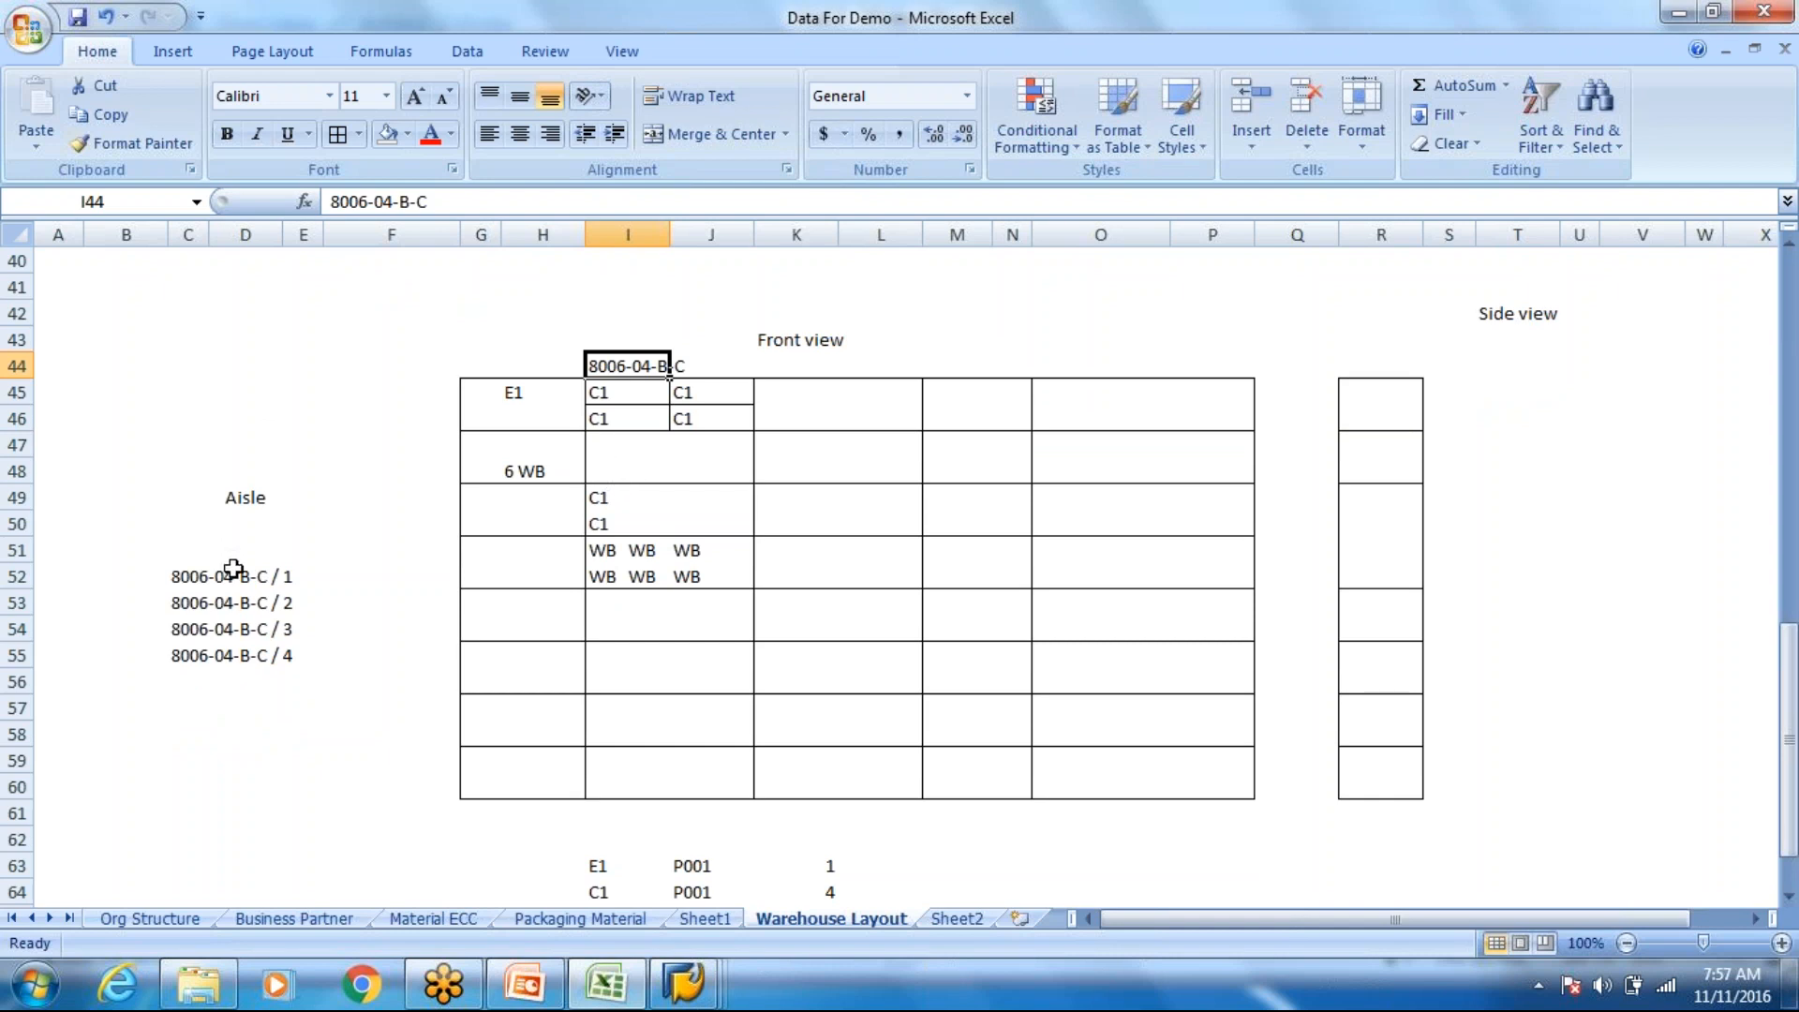
drag(213, 572, 257, 653)
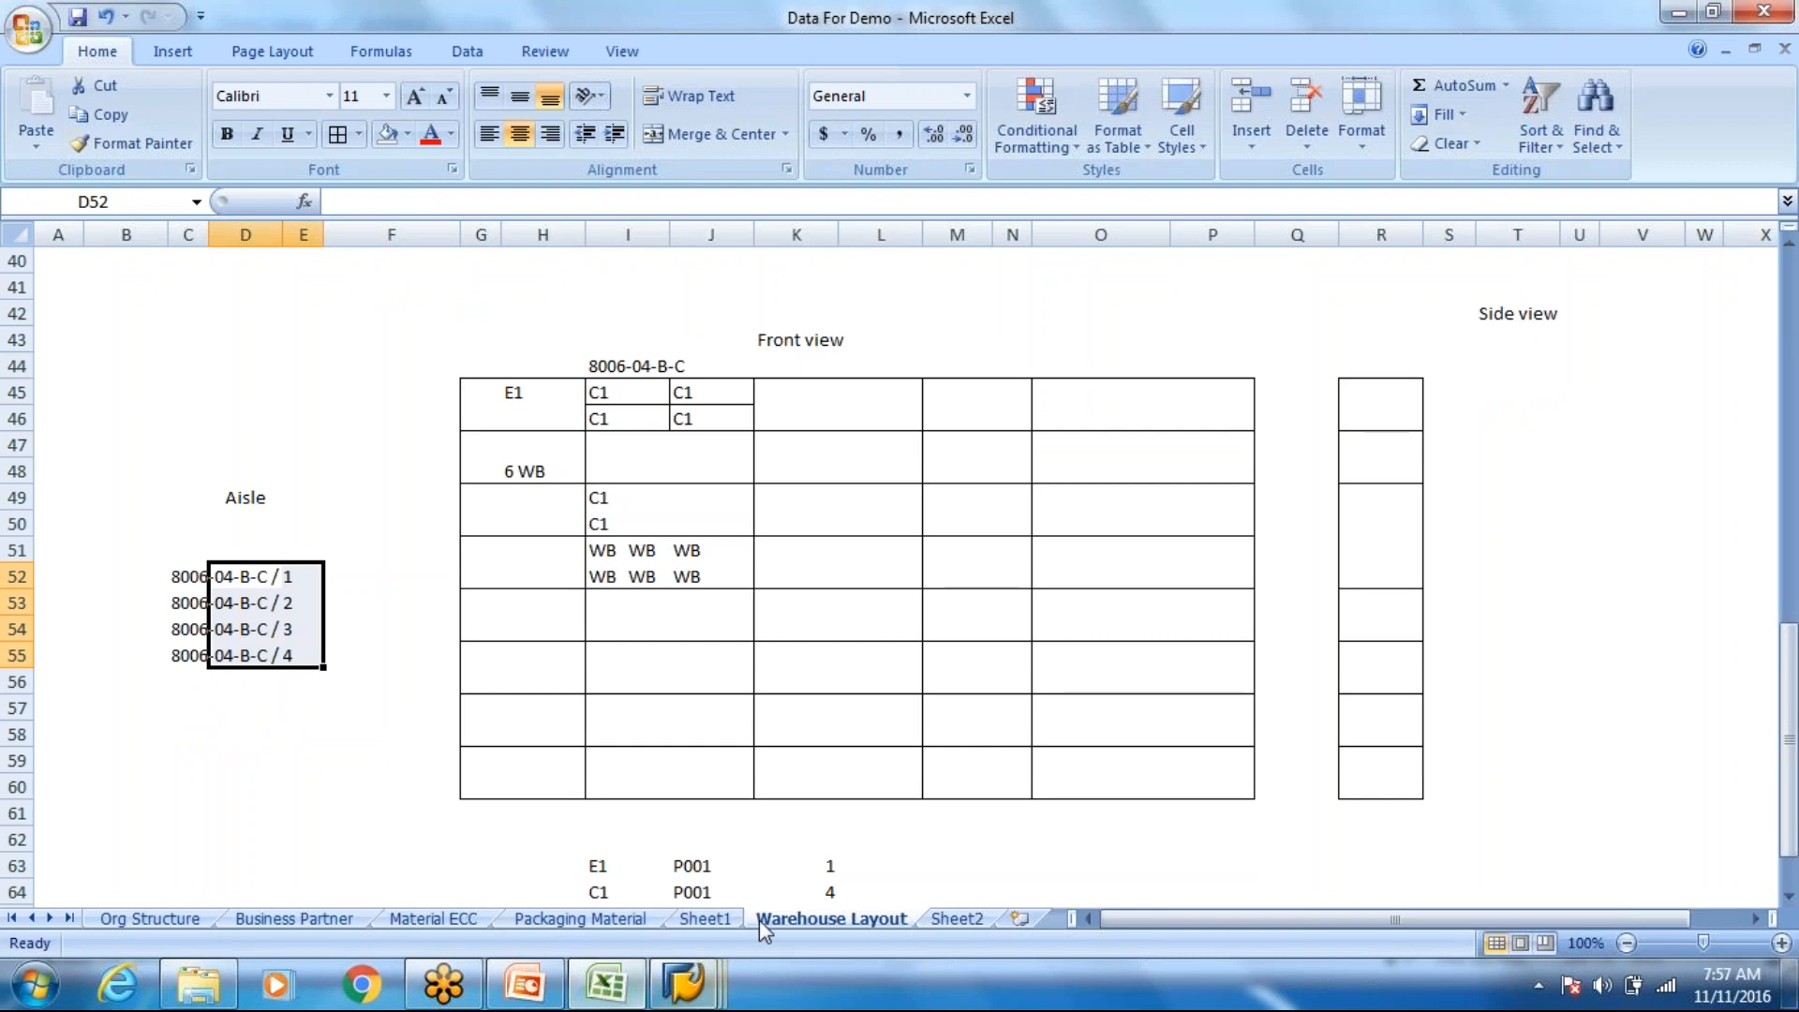
scroll(824, 834, down, 1)
click(824, 813)
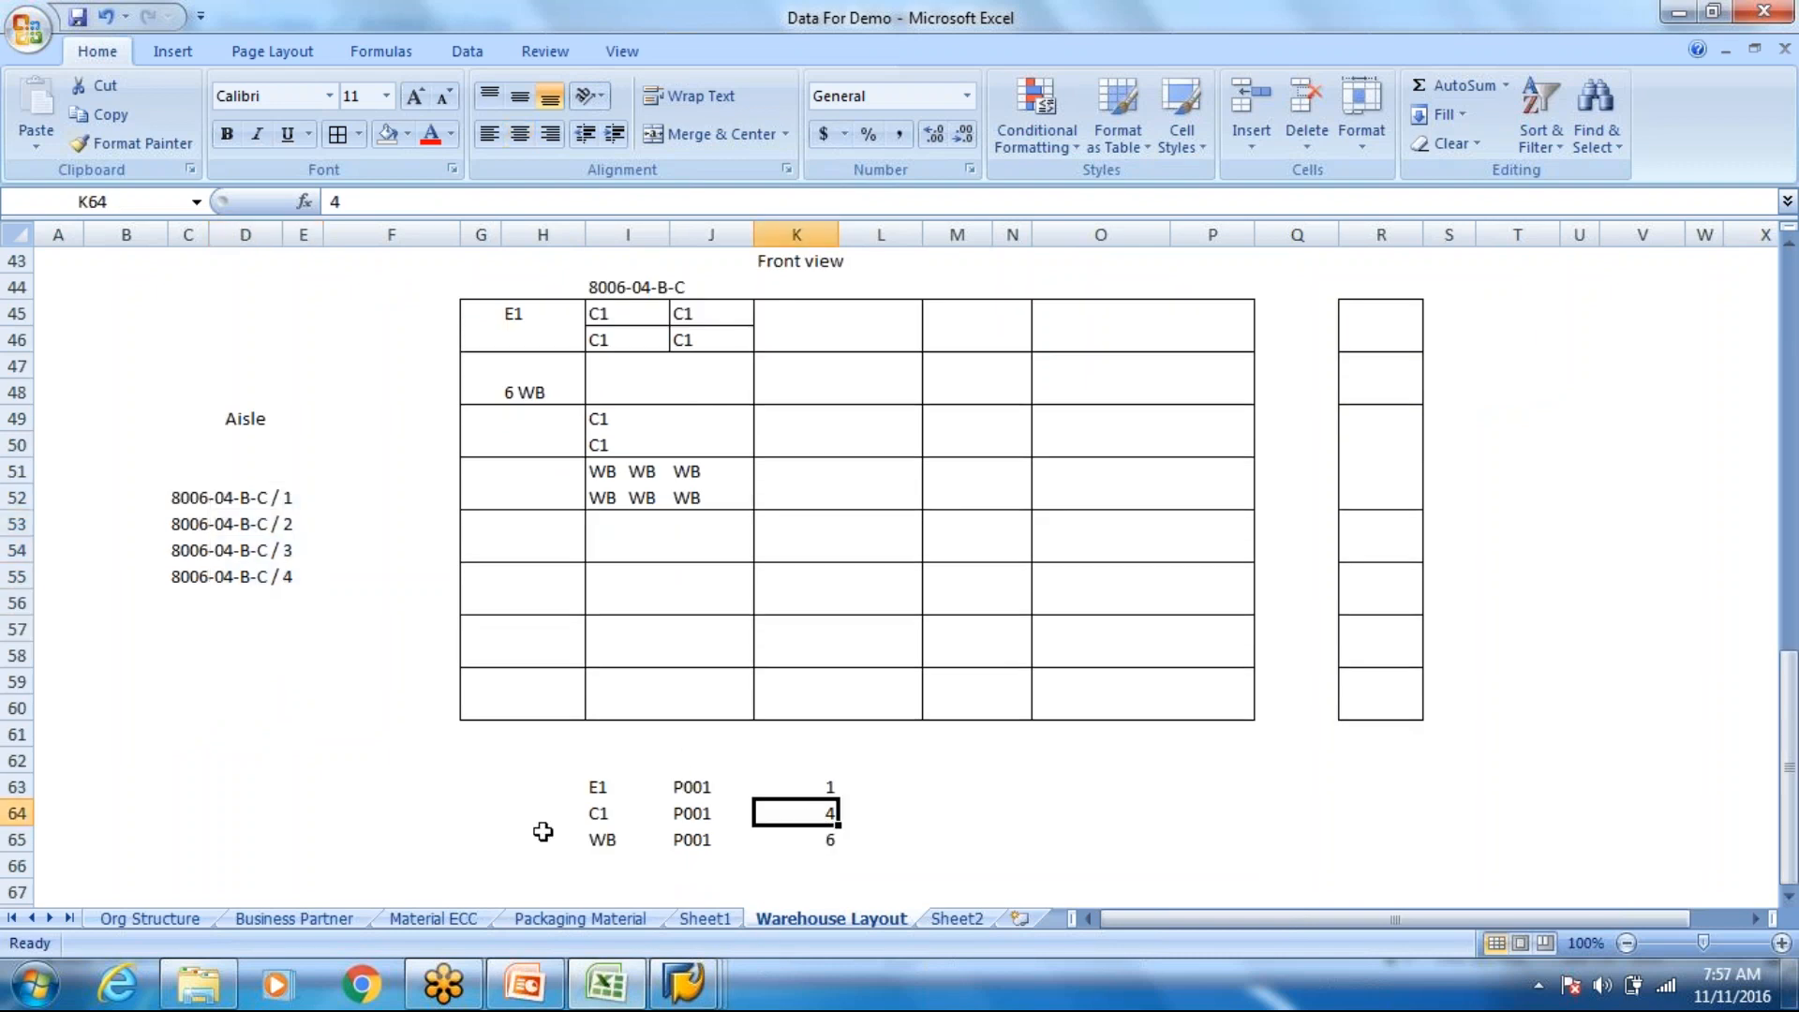
click(598, 812)
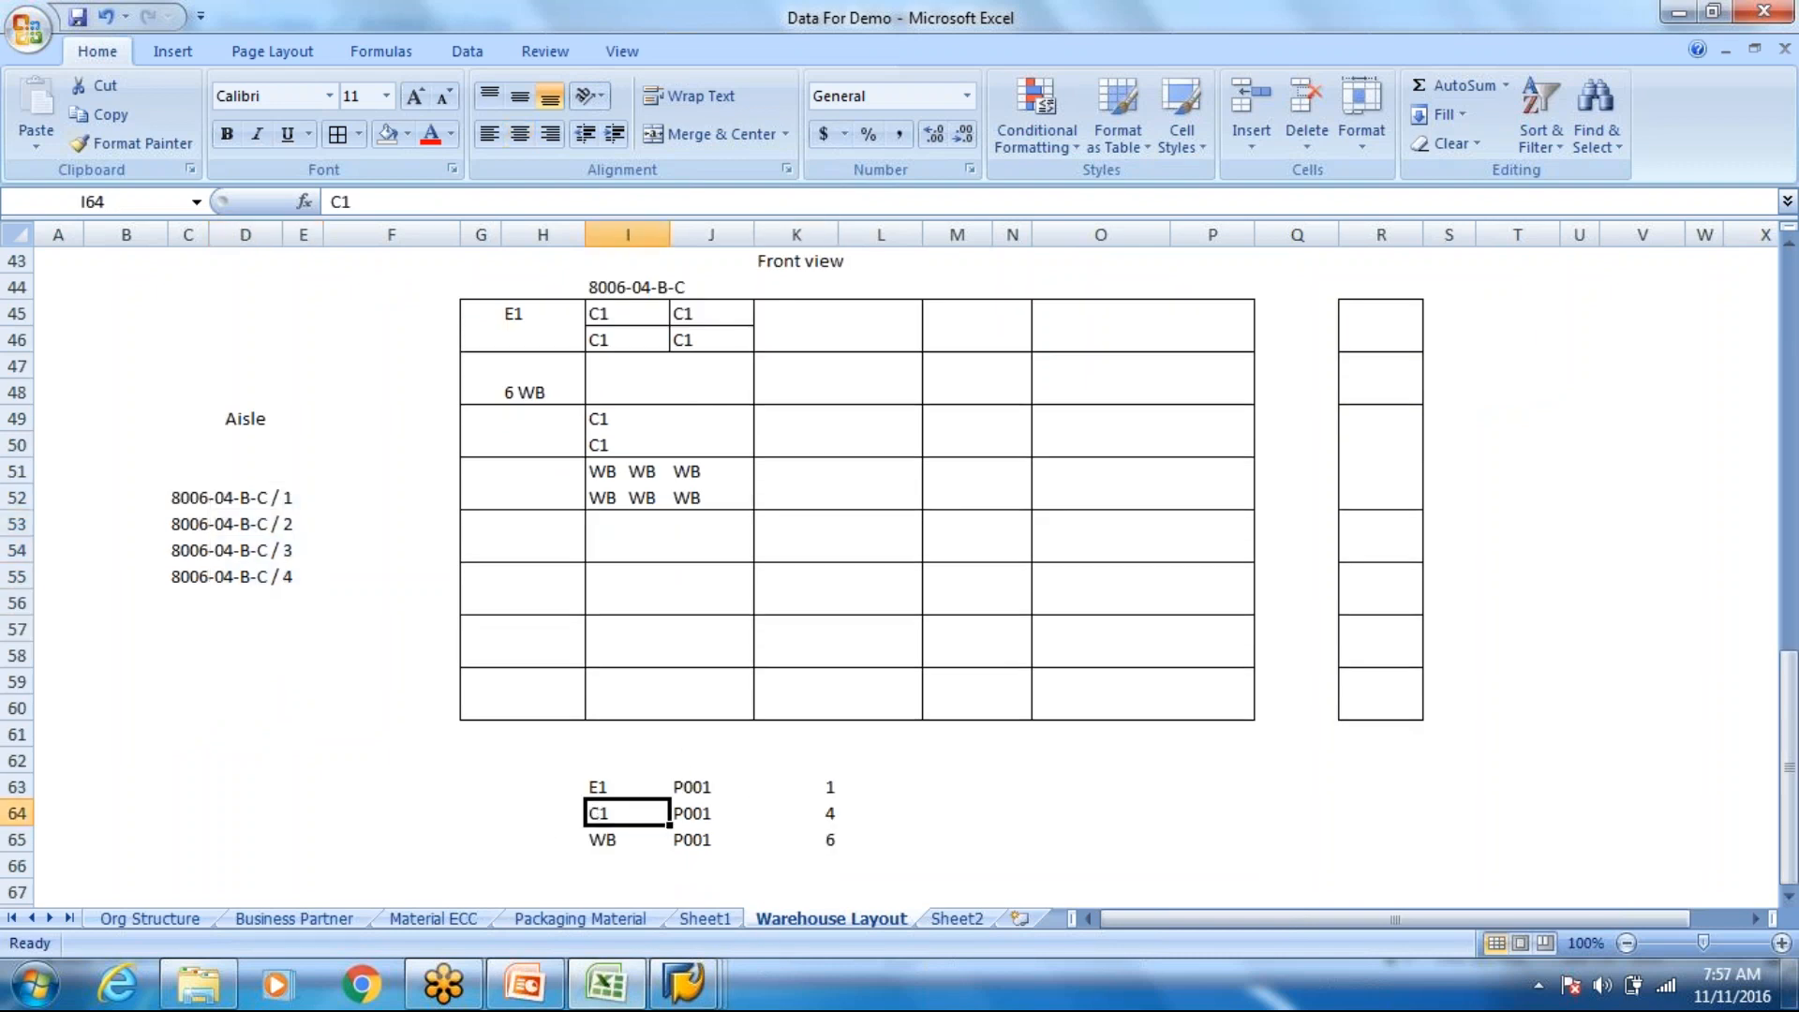
click(844, 839)
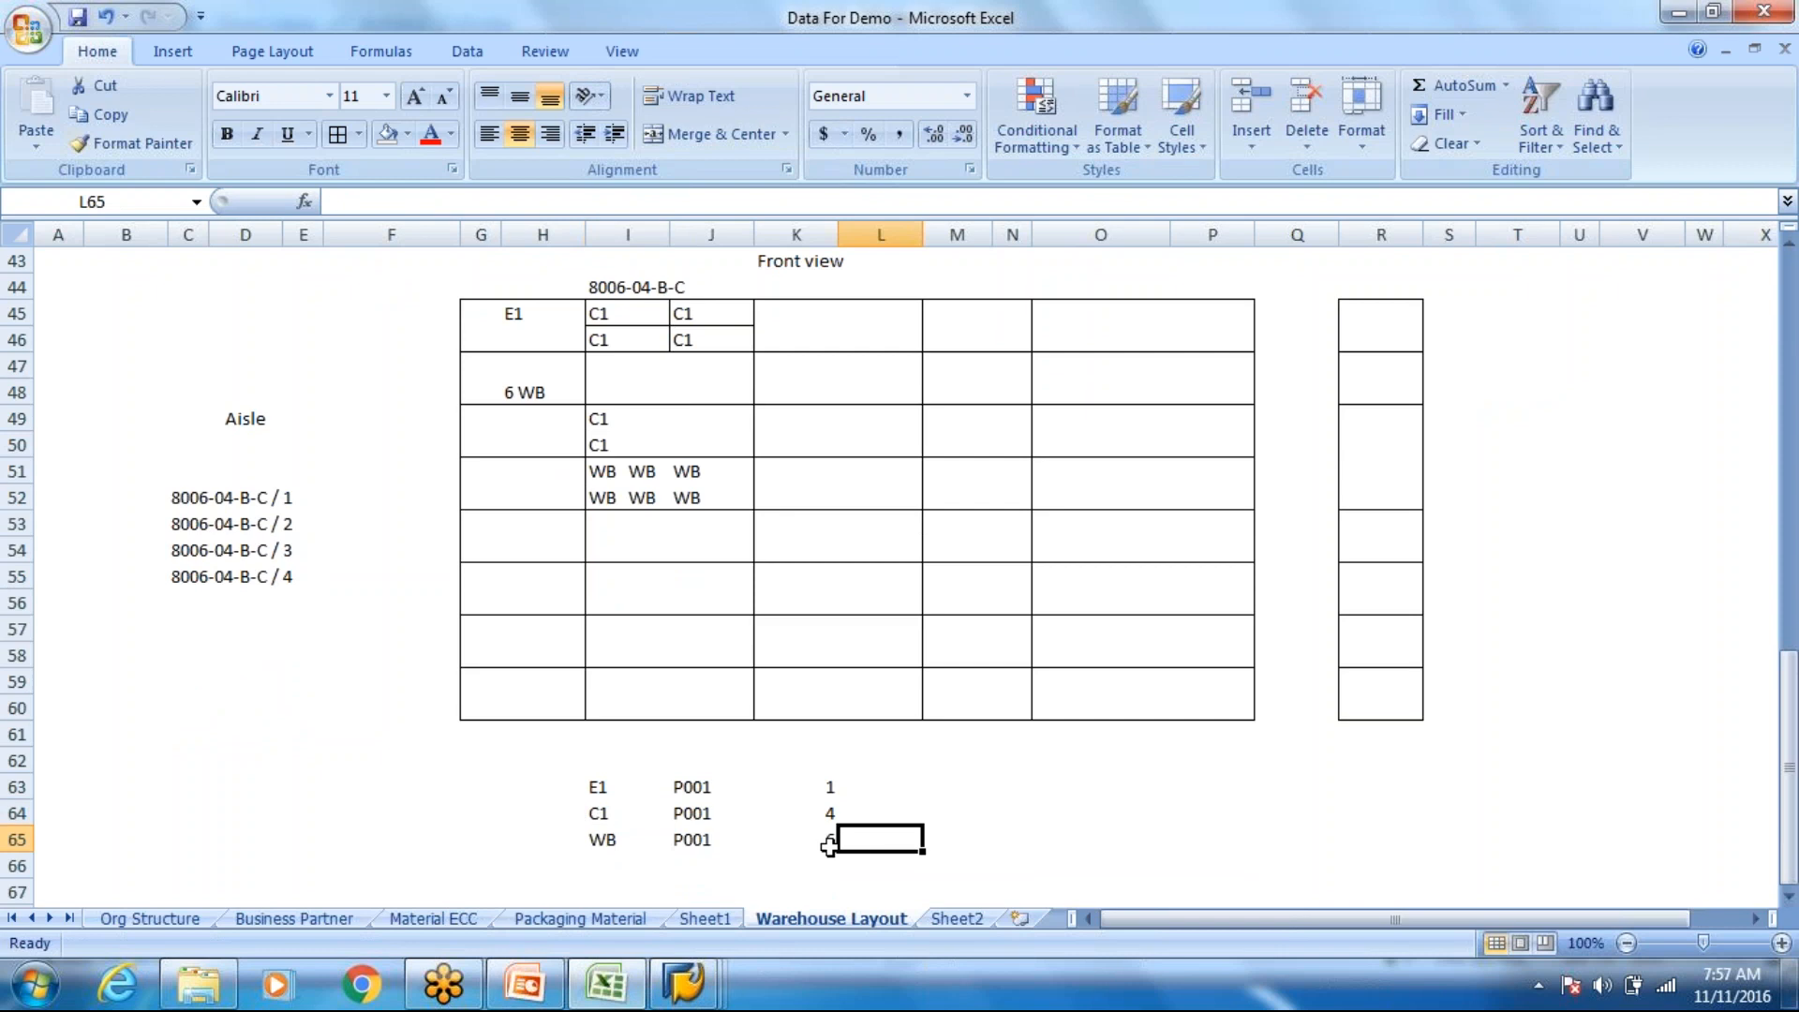
click(604, 837)
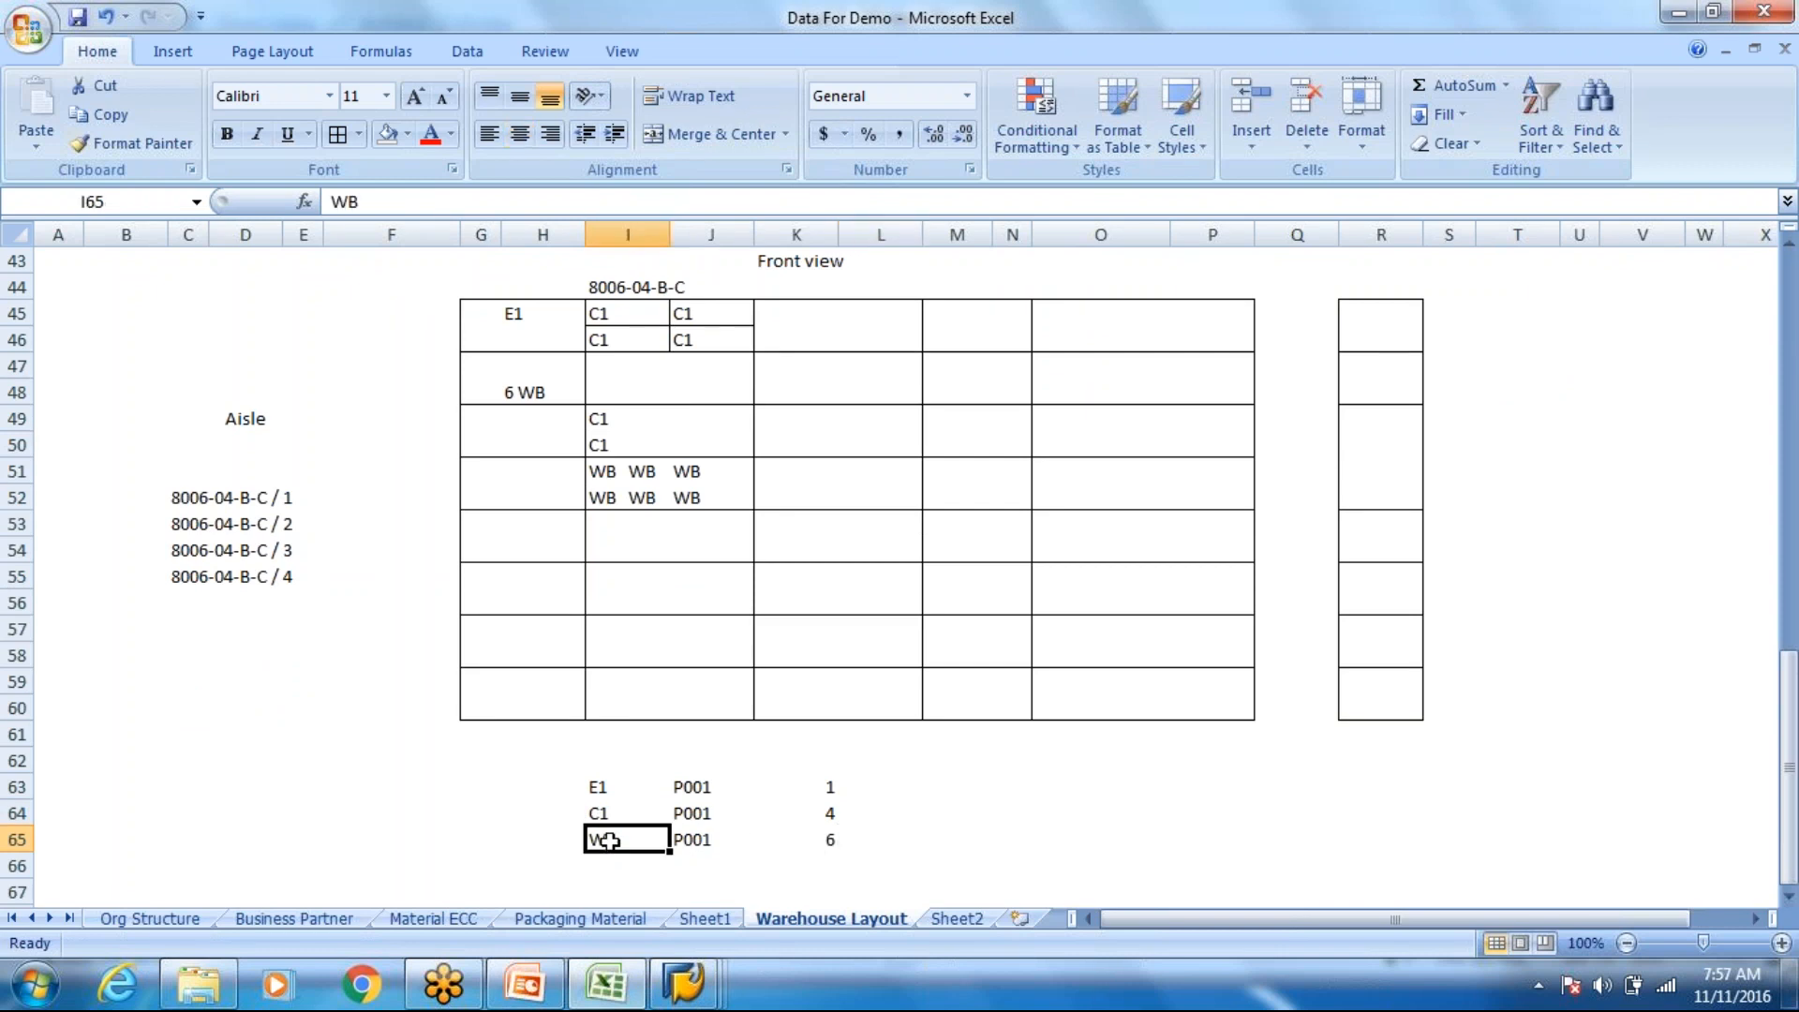
click(684, 859)
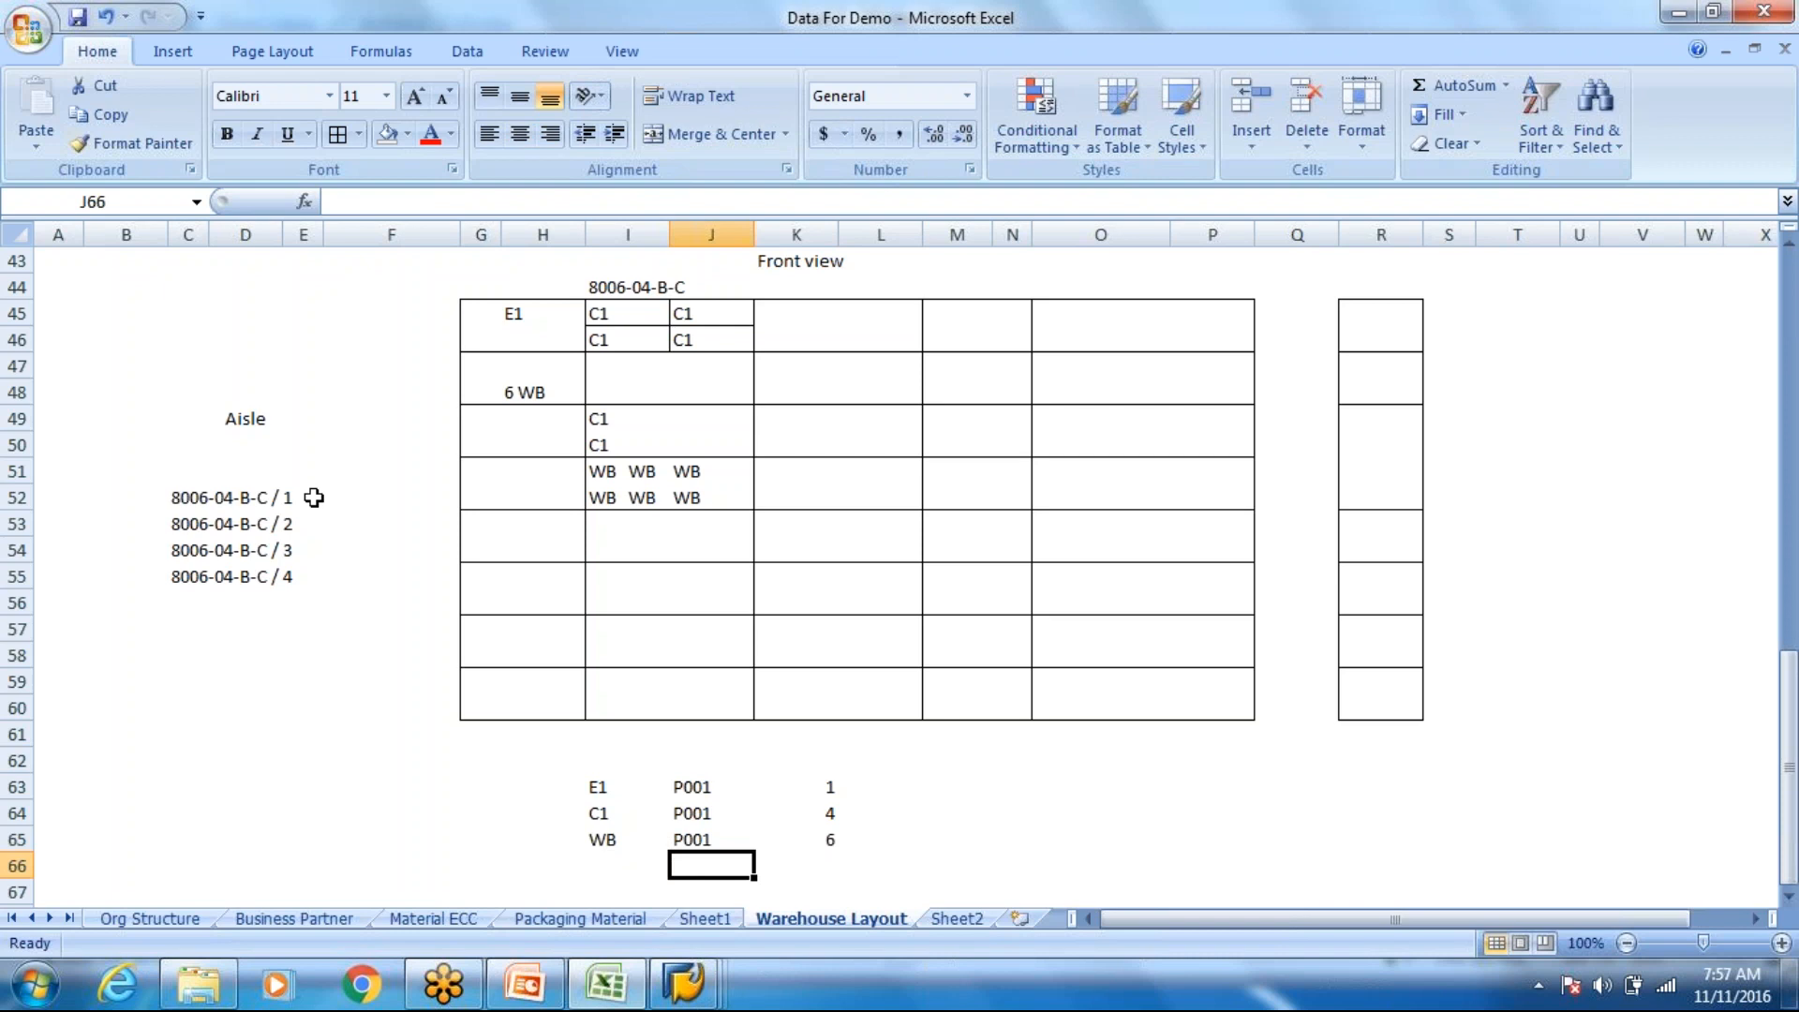
Step: Change the position labels in C52 and C53 to 8006-04-B-C / A and 8006-04-B-C / B
click(267, 499)
click(199, 498)
click(468, 204)
key(BackSpace)
text(A)
click(225, 521)
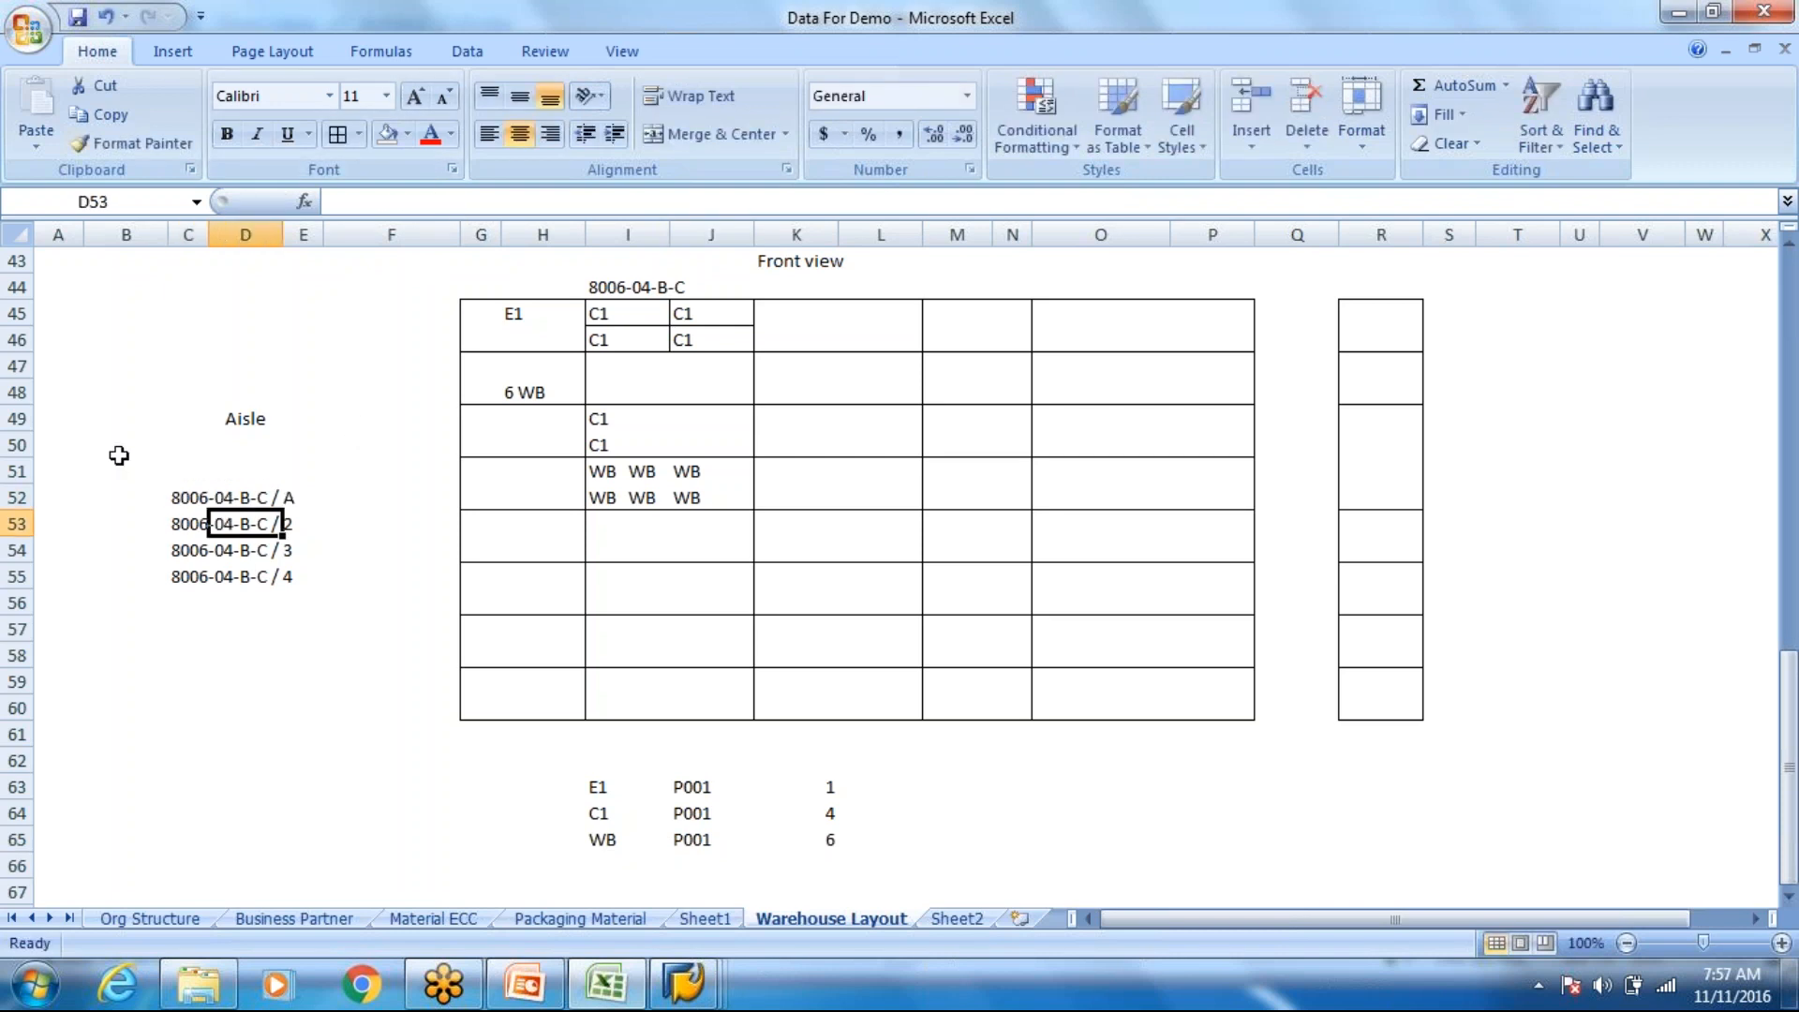
click(175, 522)
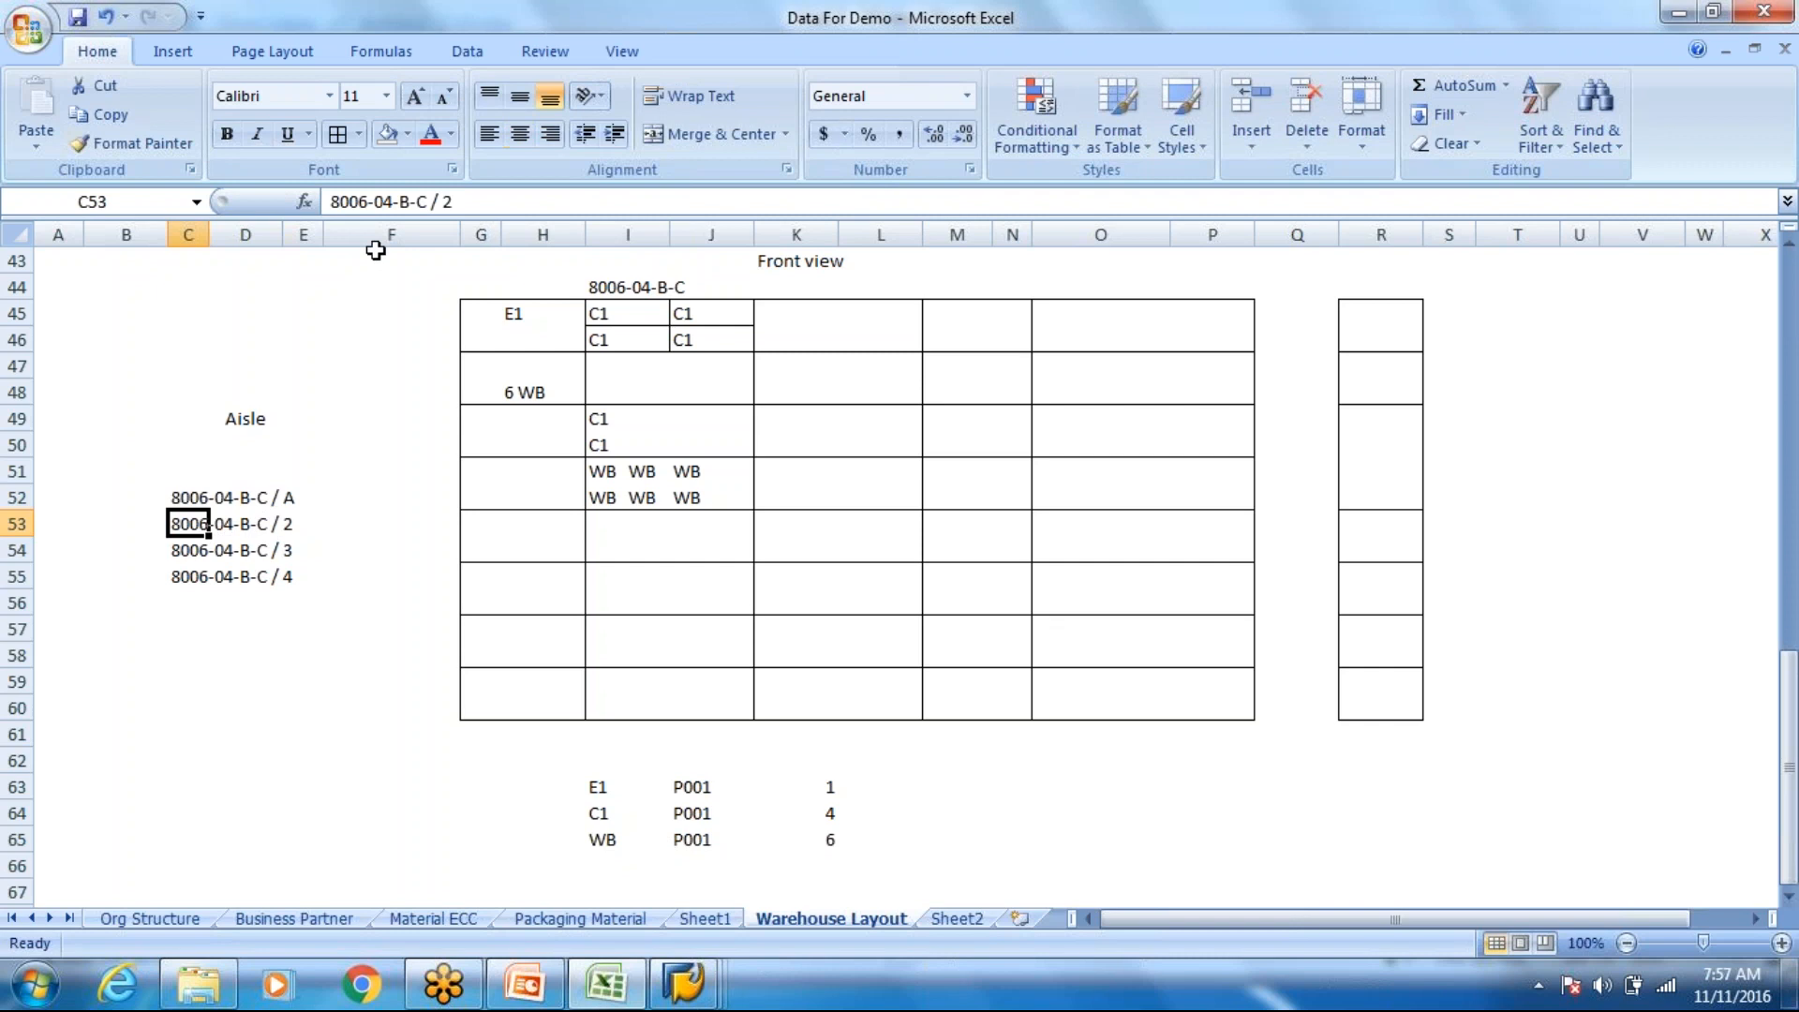
click(501, 203)
key(BackSpace)
text(B)
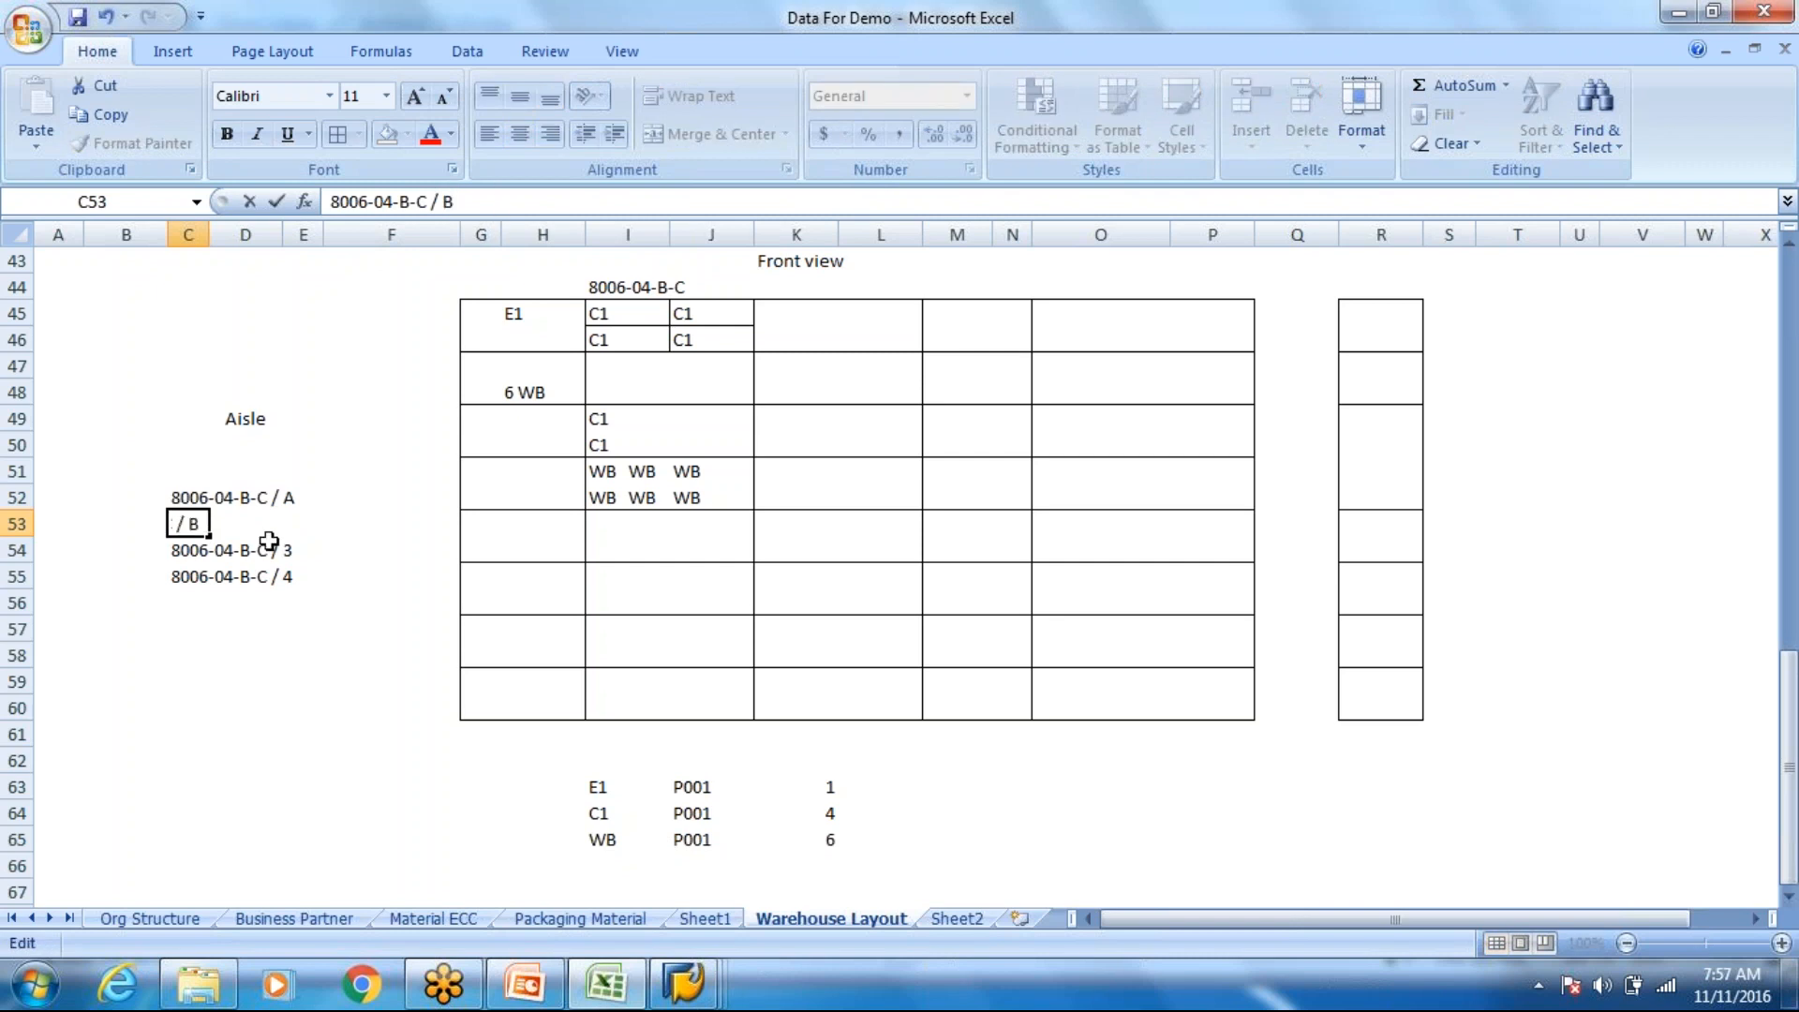
Step: Change the position labels in C54 and C55 to 8006-04-B-C / C and 8006-04-B-C / D
click(188, 548)
click(469, 203)
key(BackSpace)
text(C)
click(223, 578)
click(183, 576)
click(496, 200)
key(BackSpace)
text(D)
click(349, 674)
Step: Switch to SAP, return to the IMG structure and open Define Bin Sections under Storage Behavior: Pallets
key(alt+Tab)
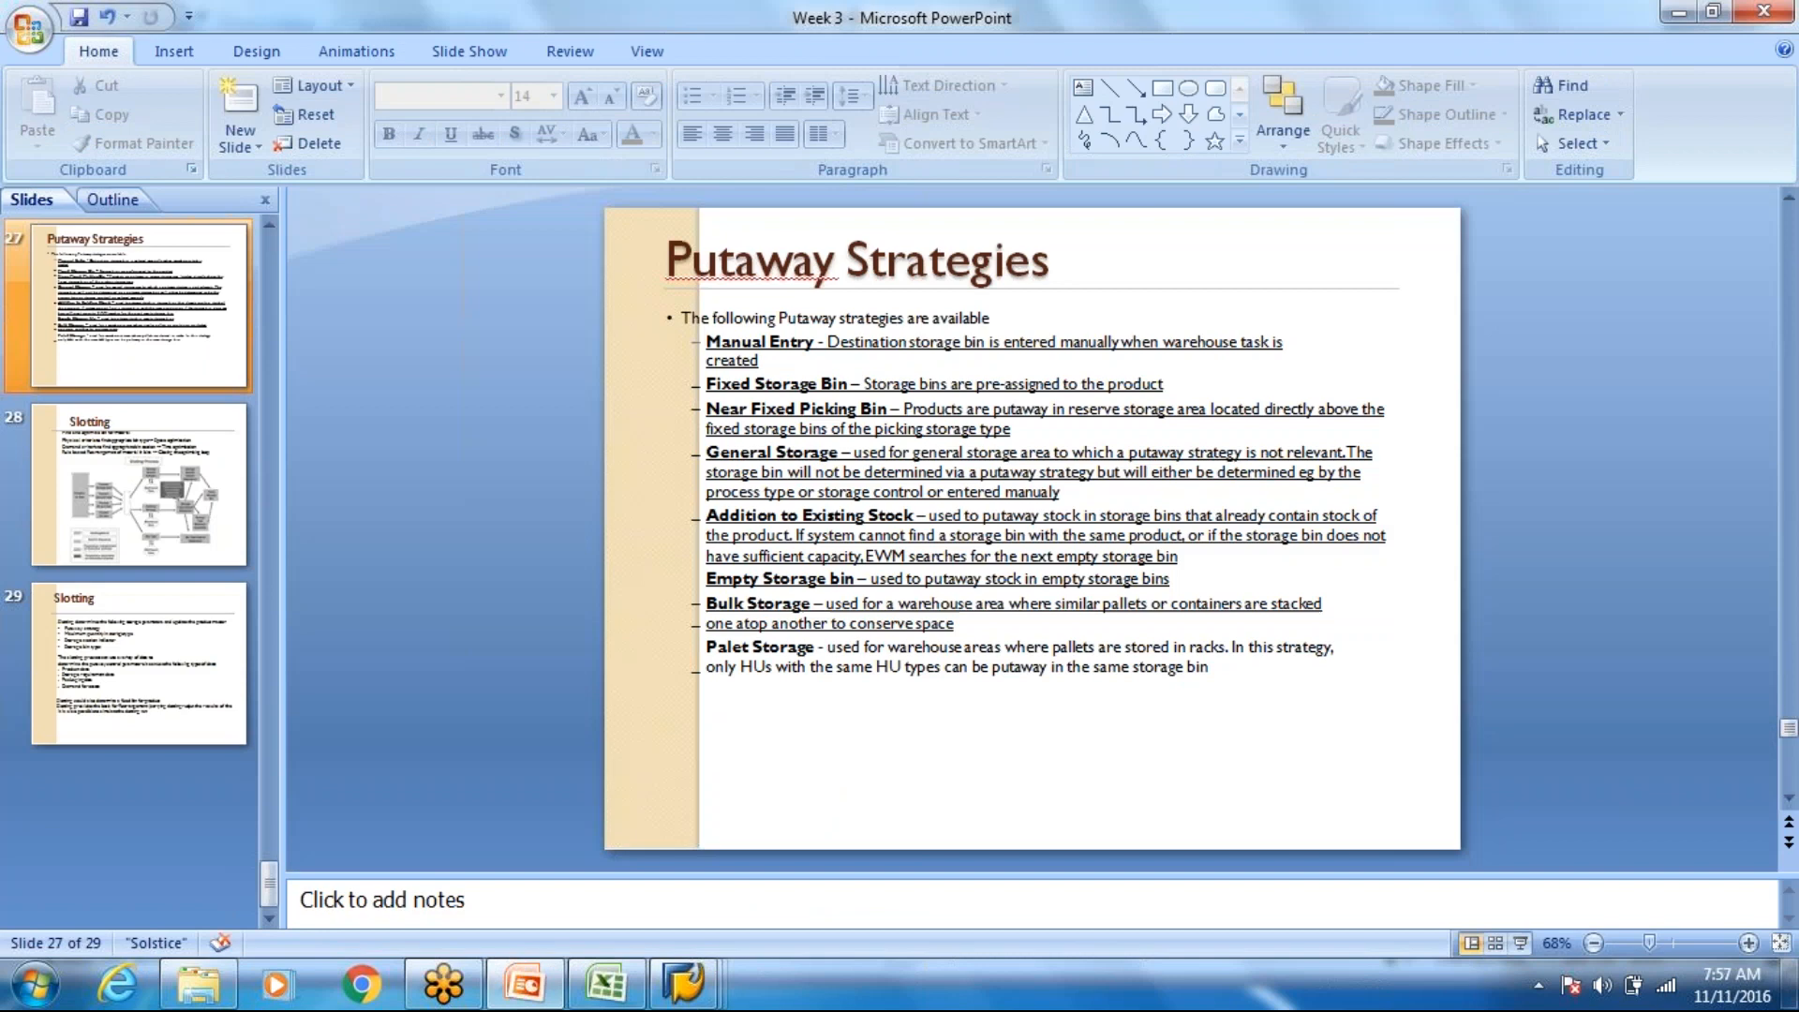
key(alt+Tab)
click(361, 72)
key(F3)
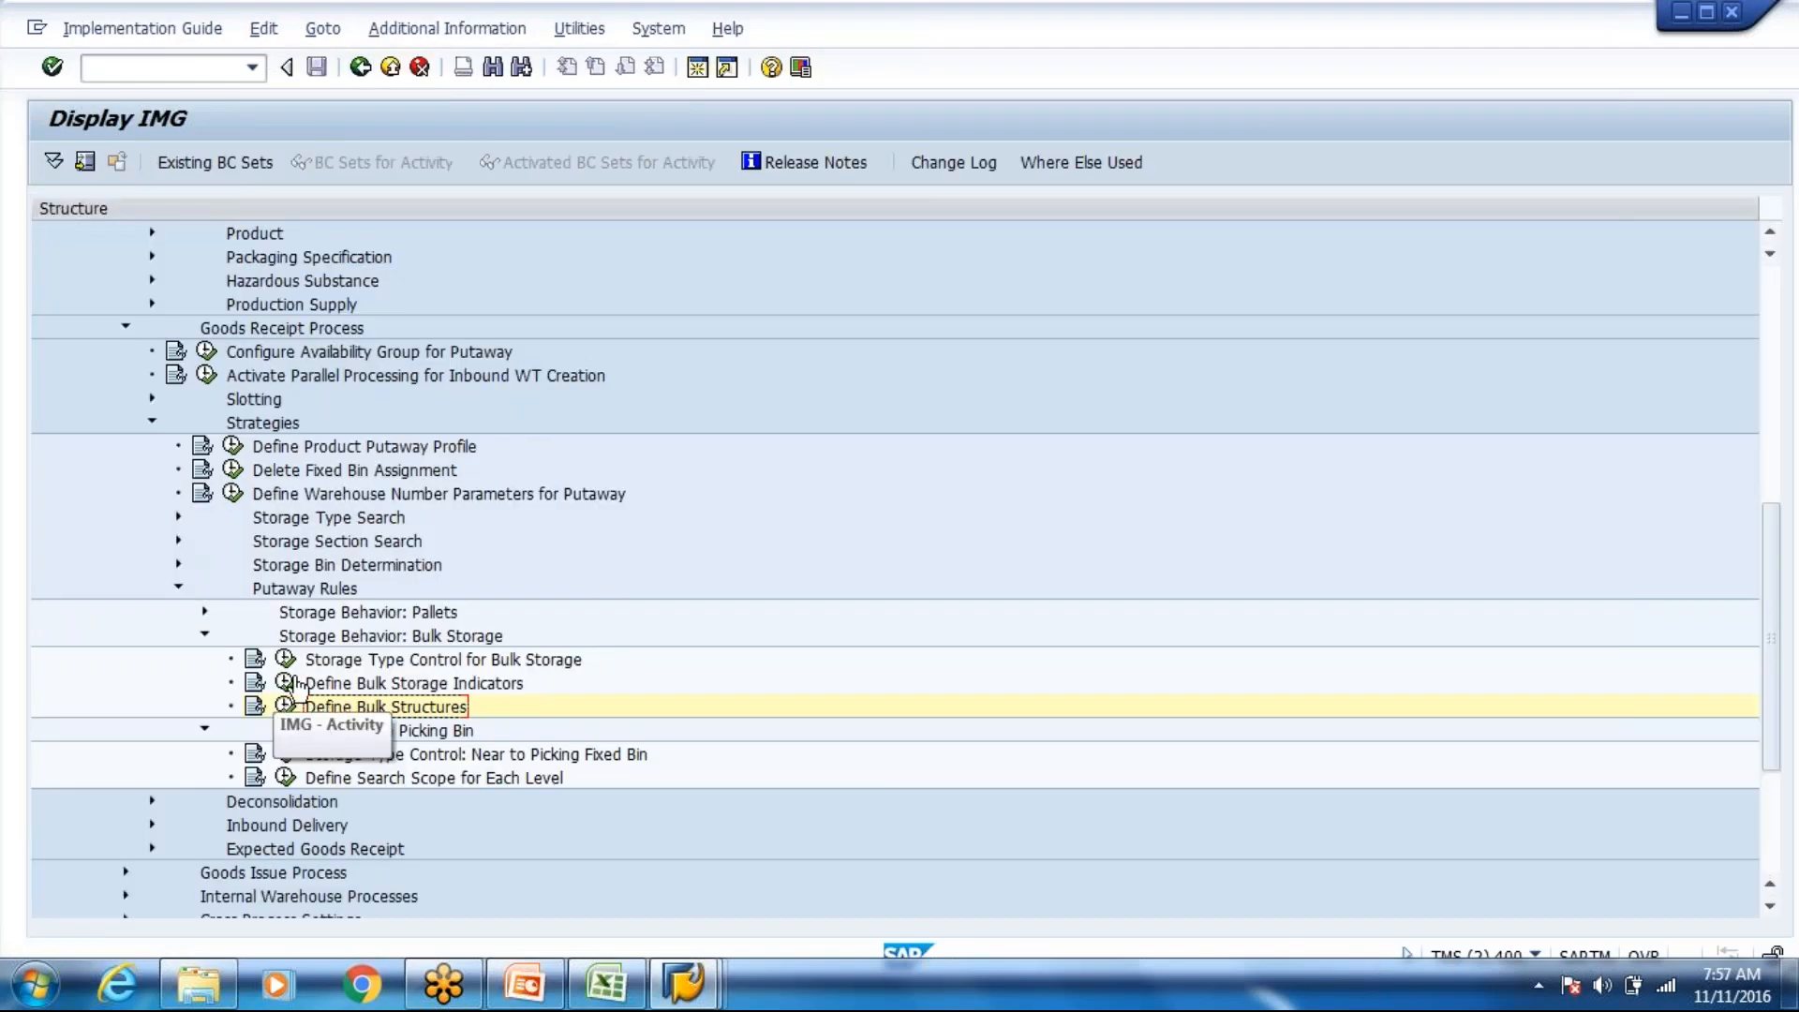
click(394, 755)
scroll(393, 755, down, 2)
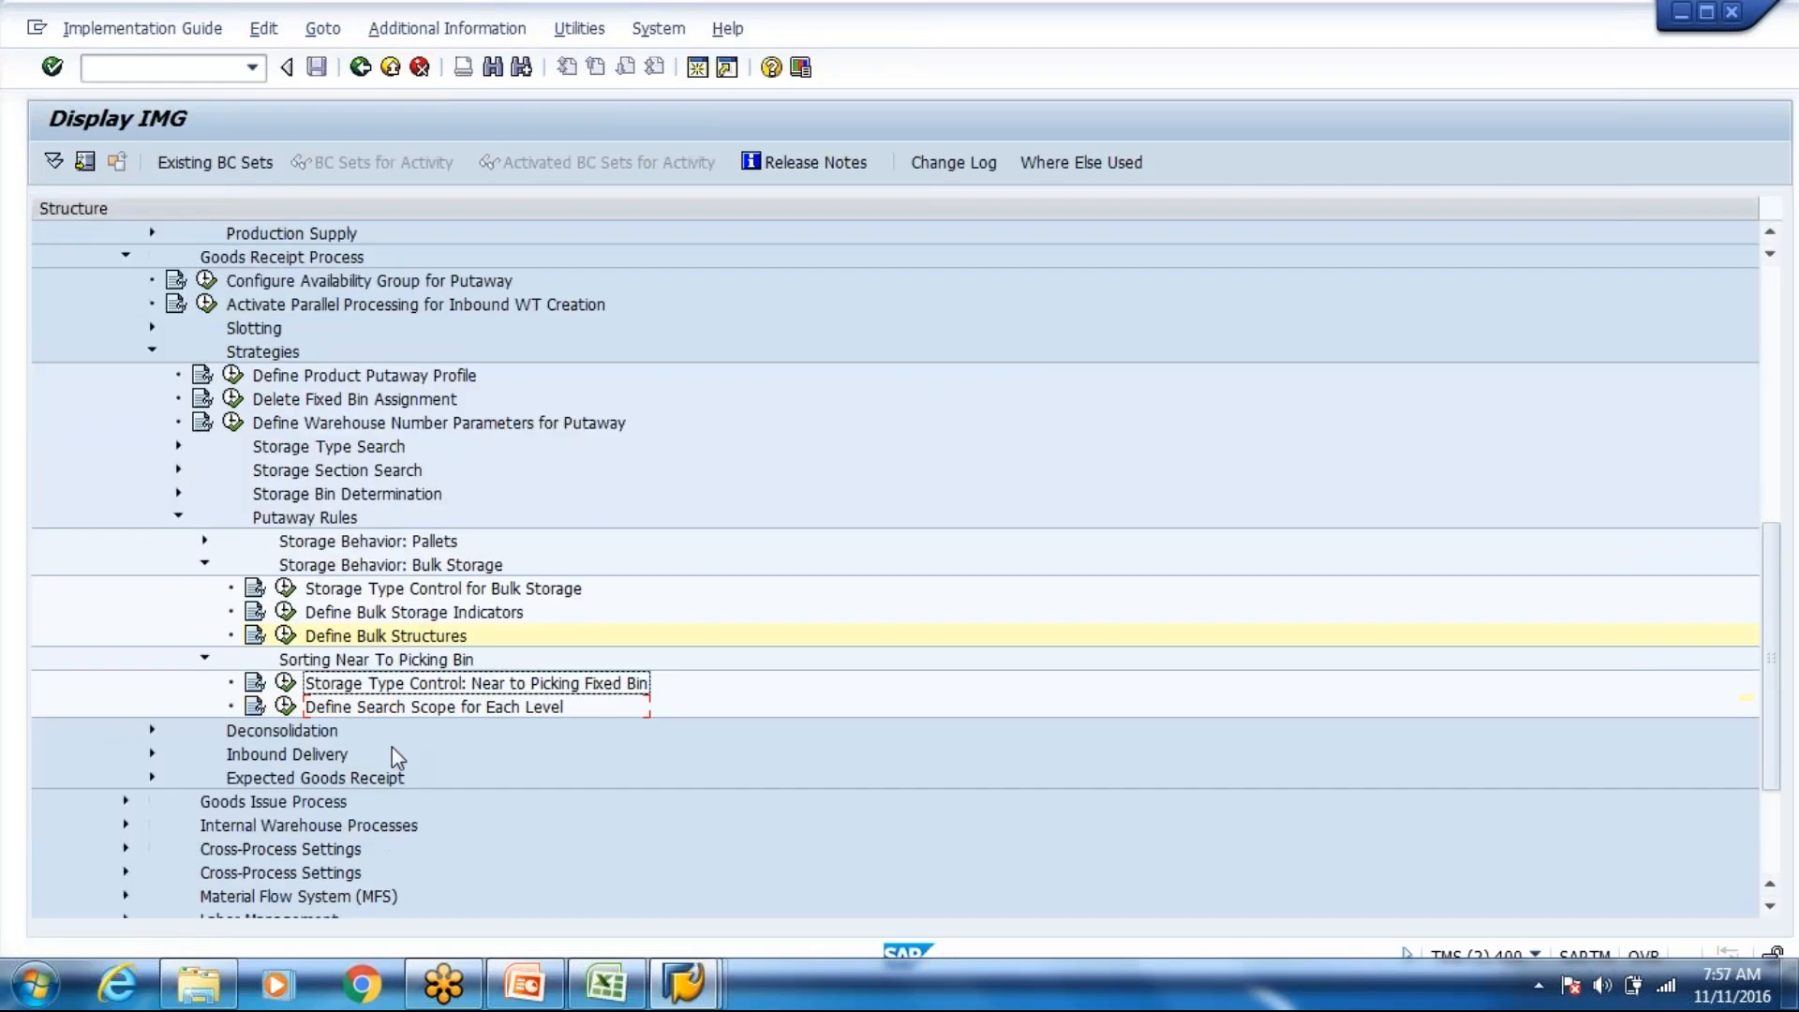
click(204, 493)
click(348, 523)
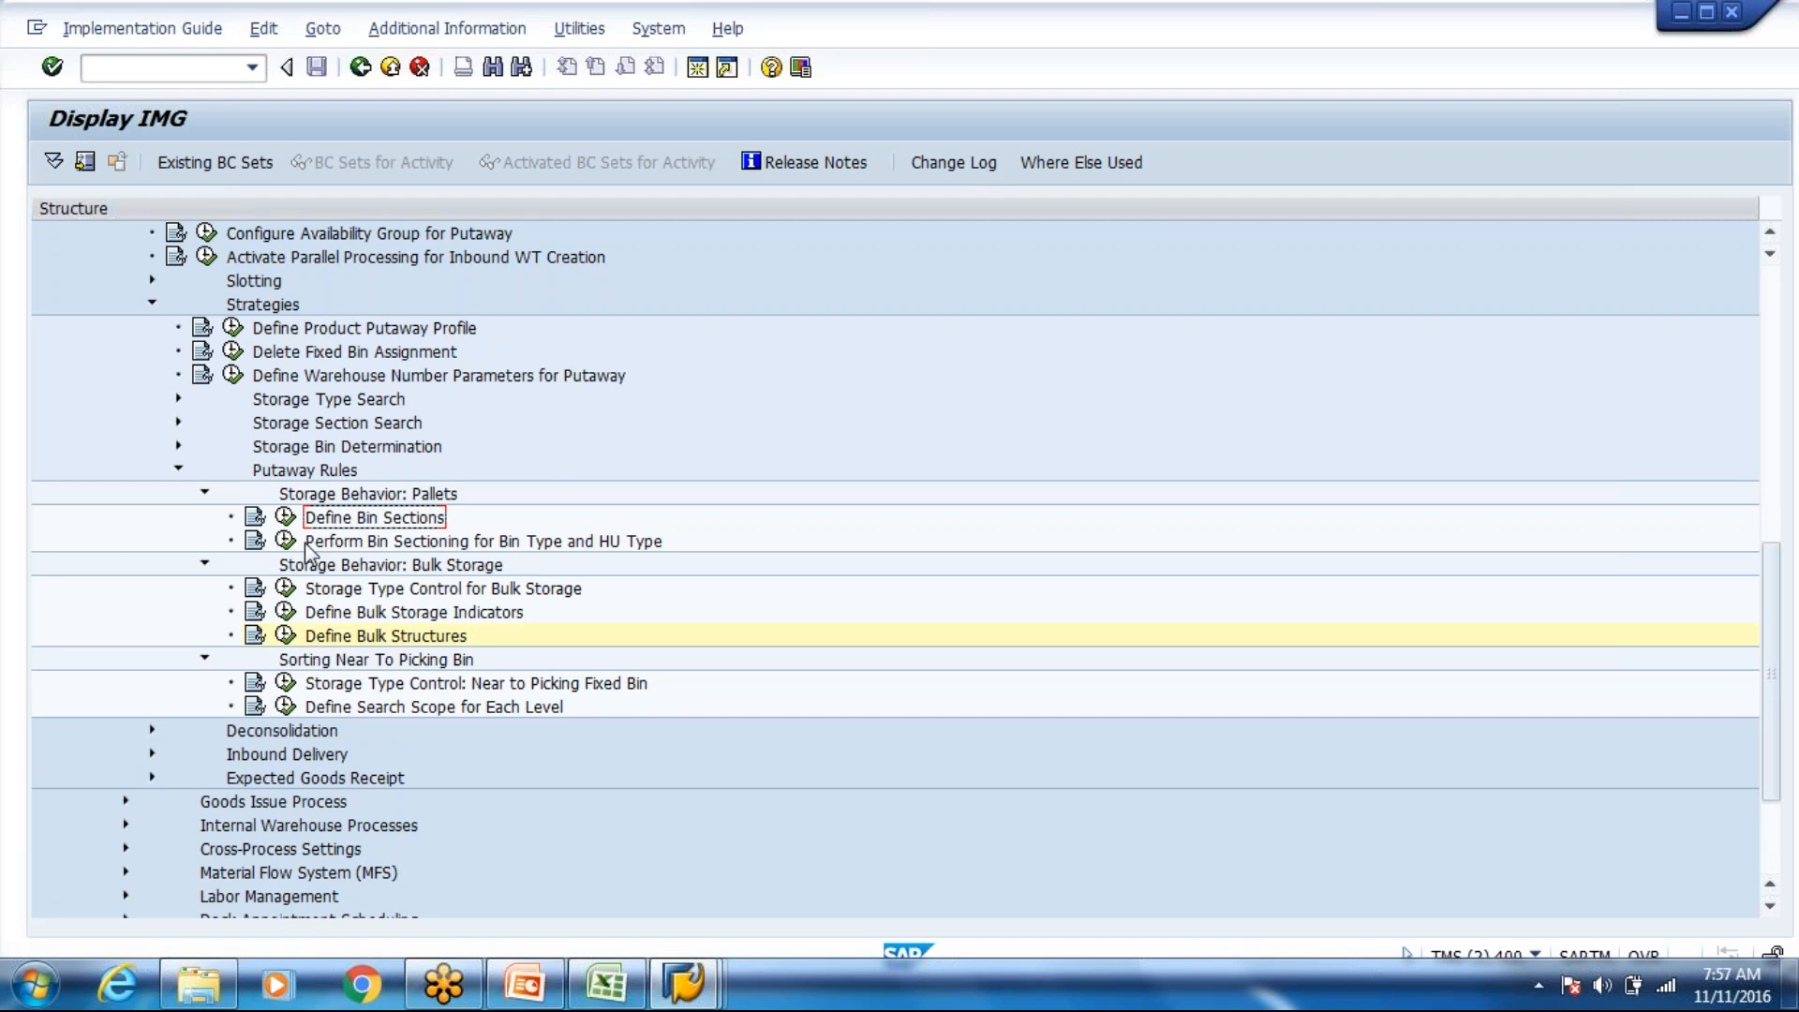
click(284, 517)
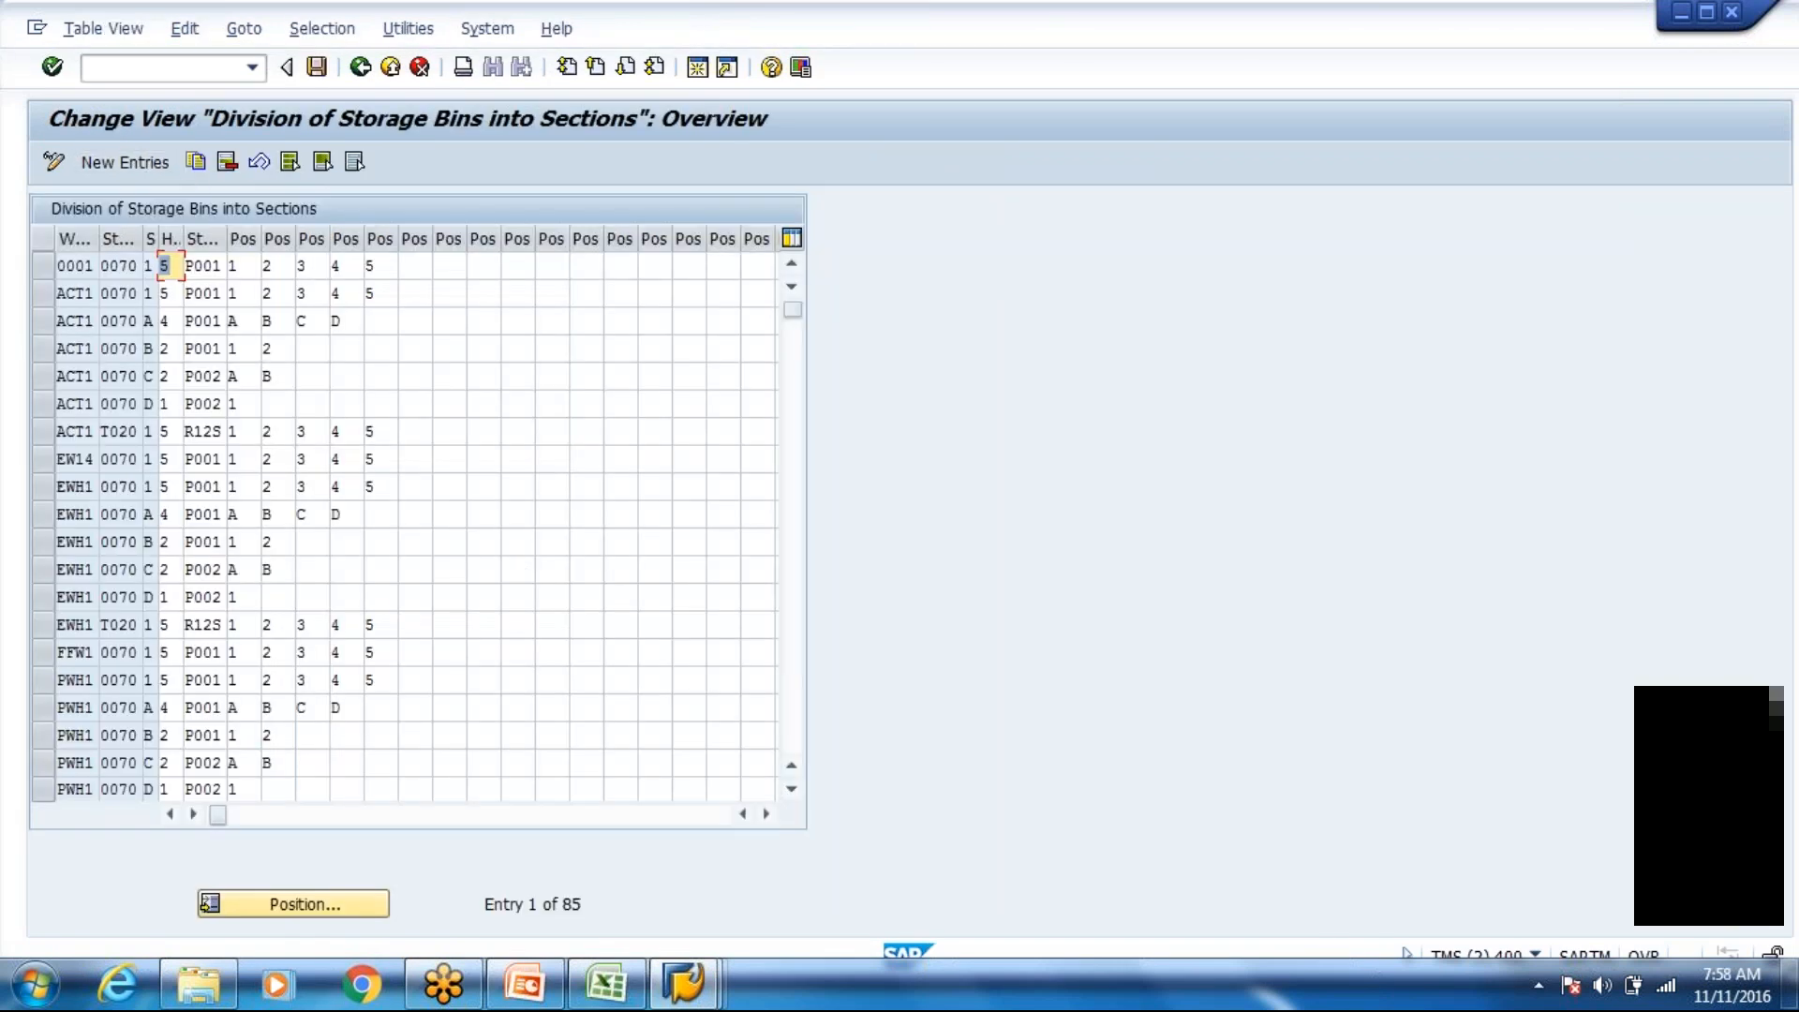
Step: Accept the customizing request and position the bin sections list on warehouse WH80
click(302, 901)
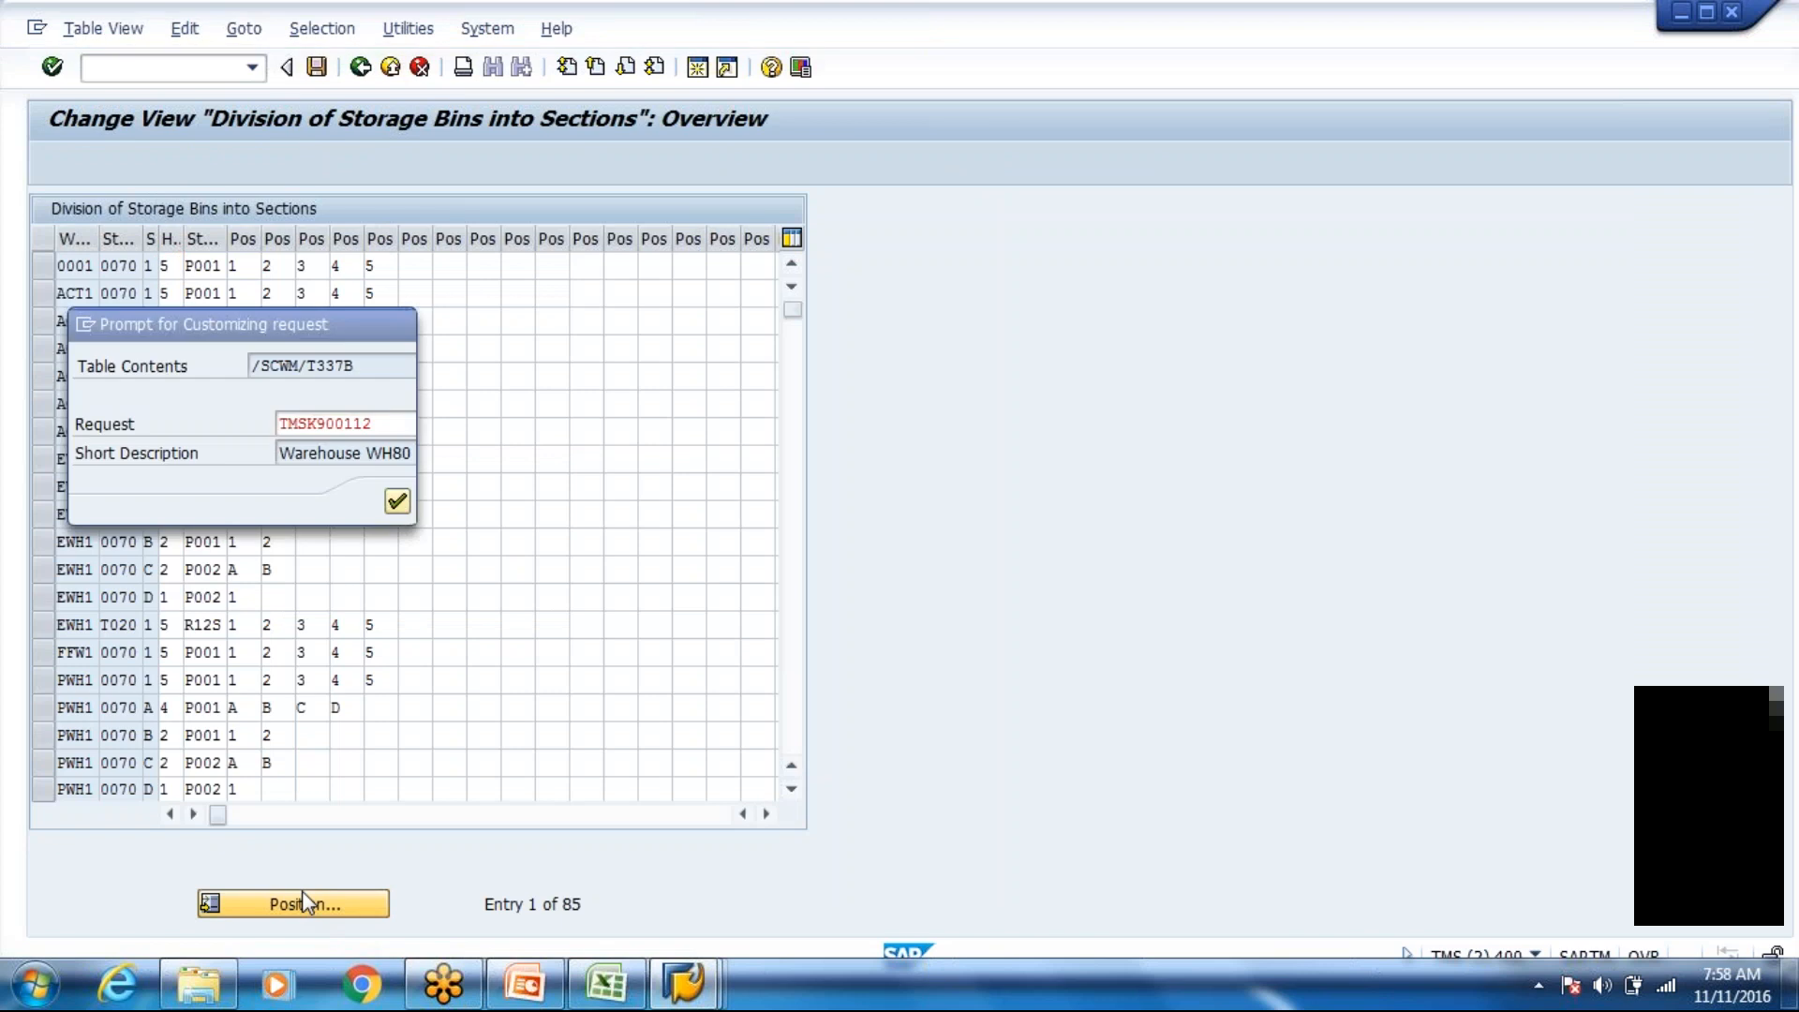
key(Return)
text(Wh80)
key(Return)
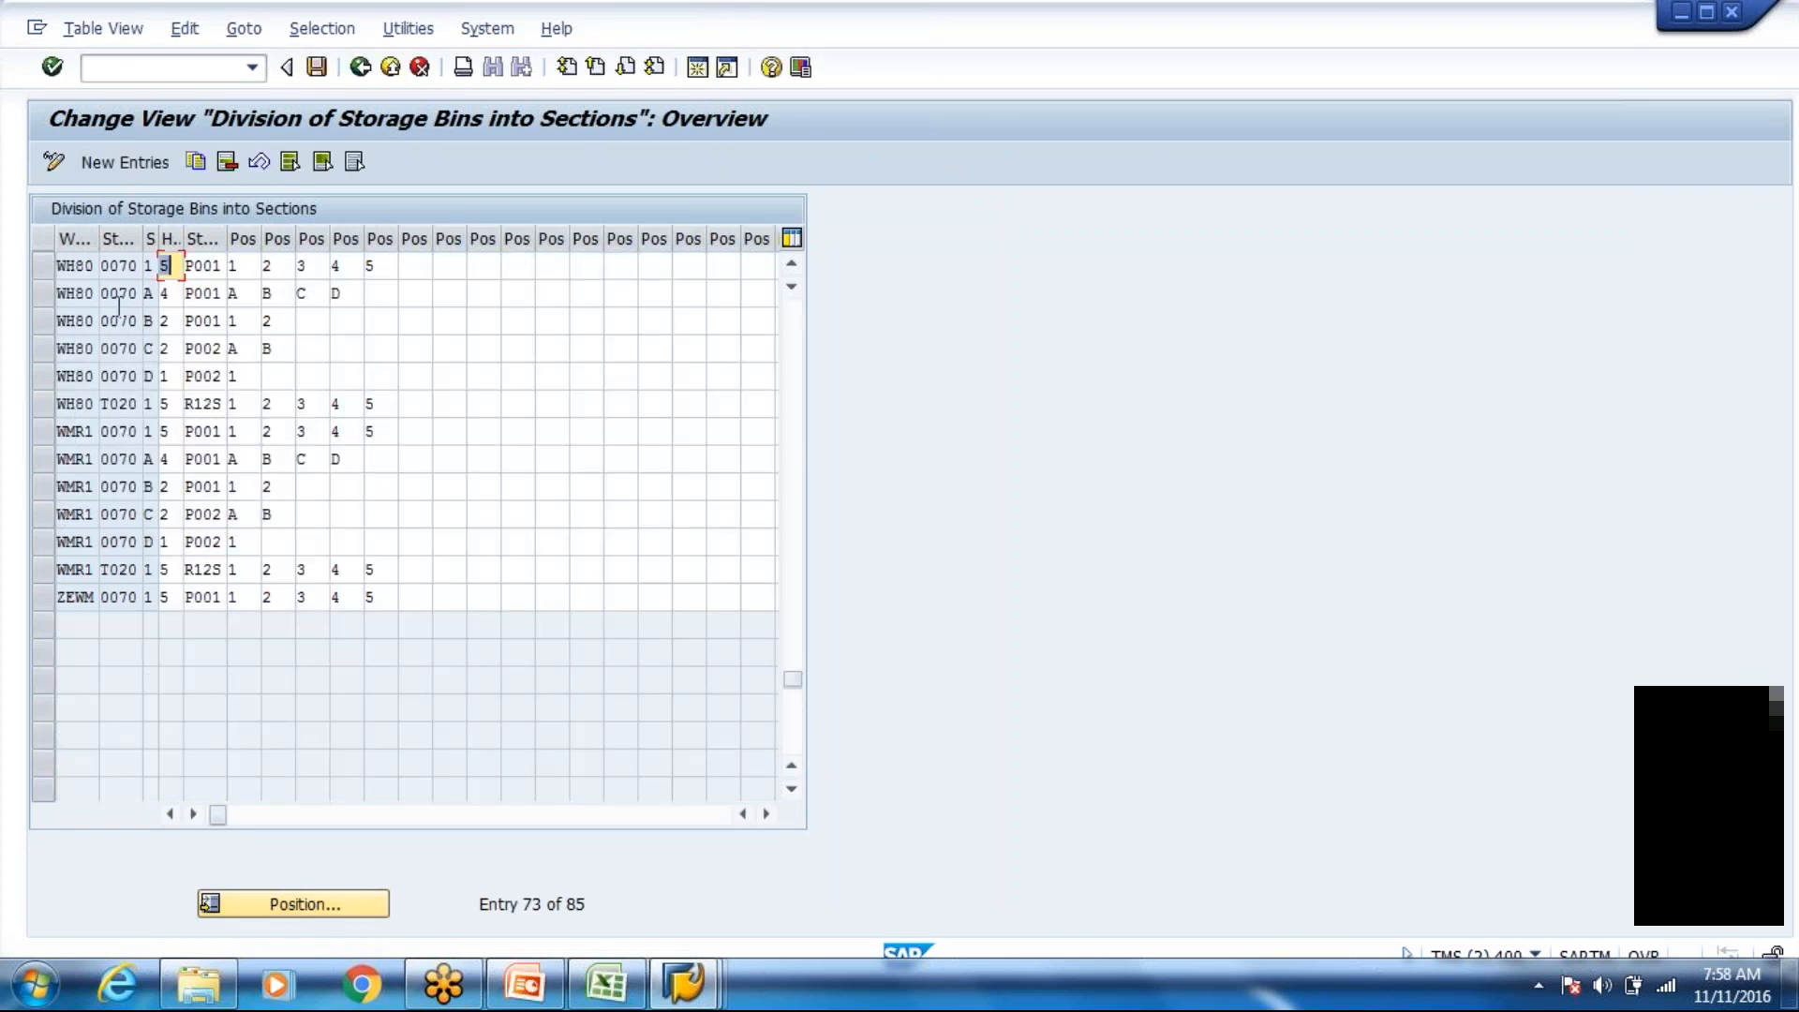
Step: Open Define Storage Type and position the list on warehouse WH80 to check its storage types
click(359, 69)
scroll(401, 539, up, 4)
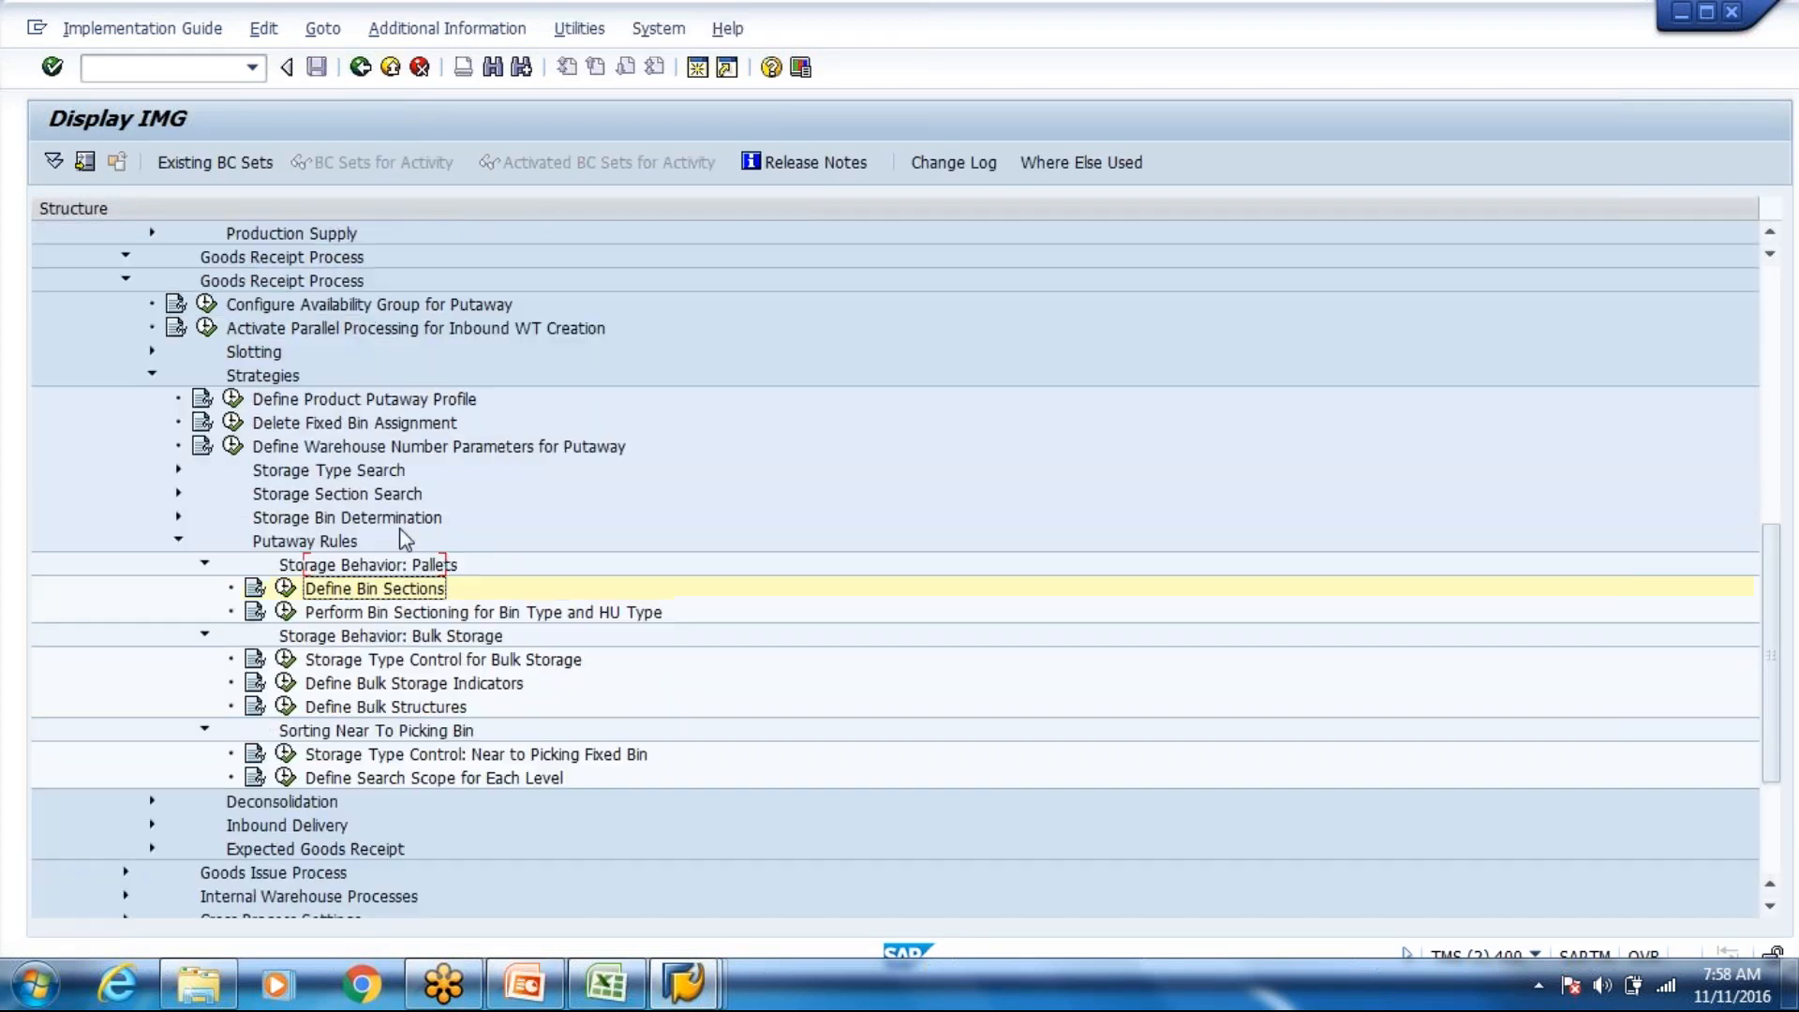
scroll(405, 541, up, 3)
click(206, 304)
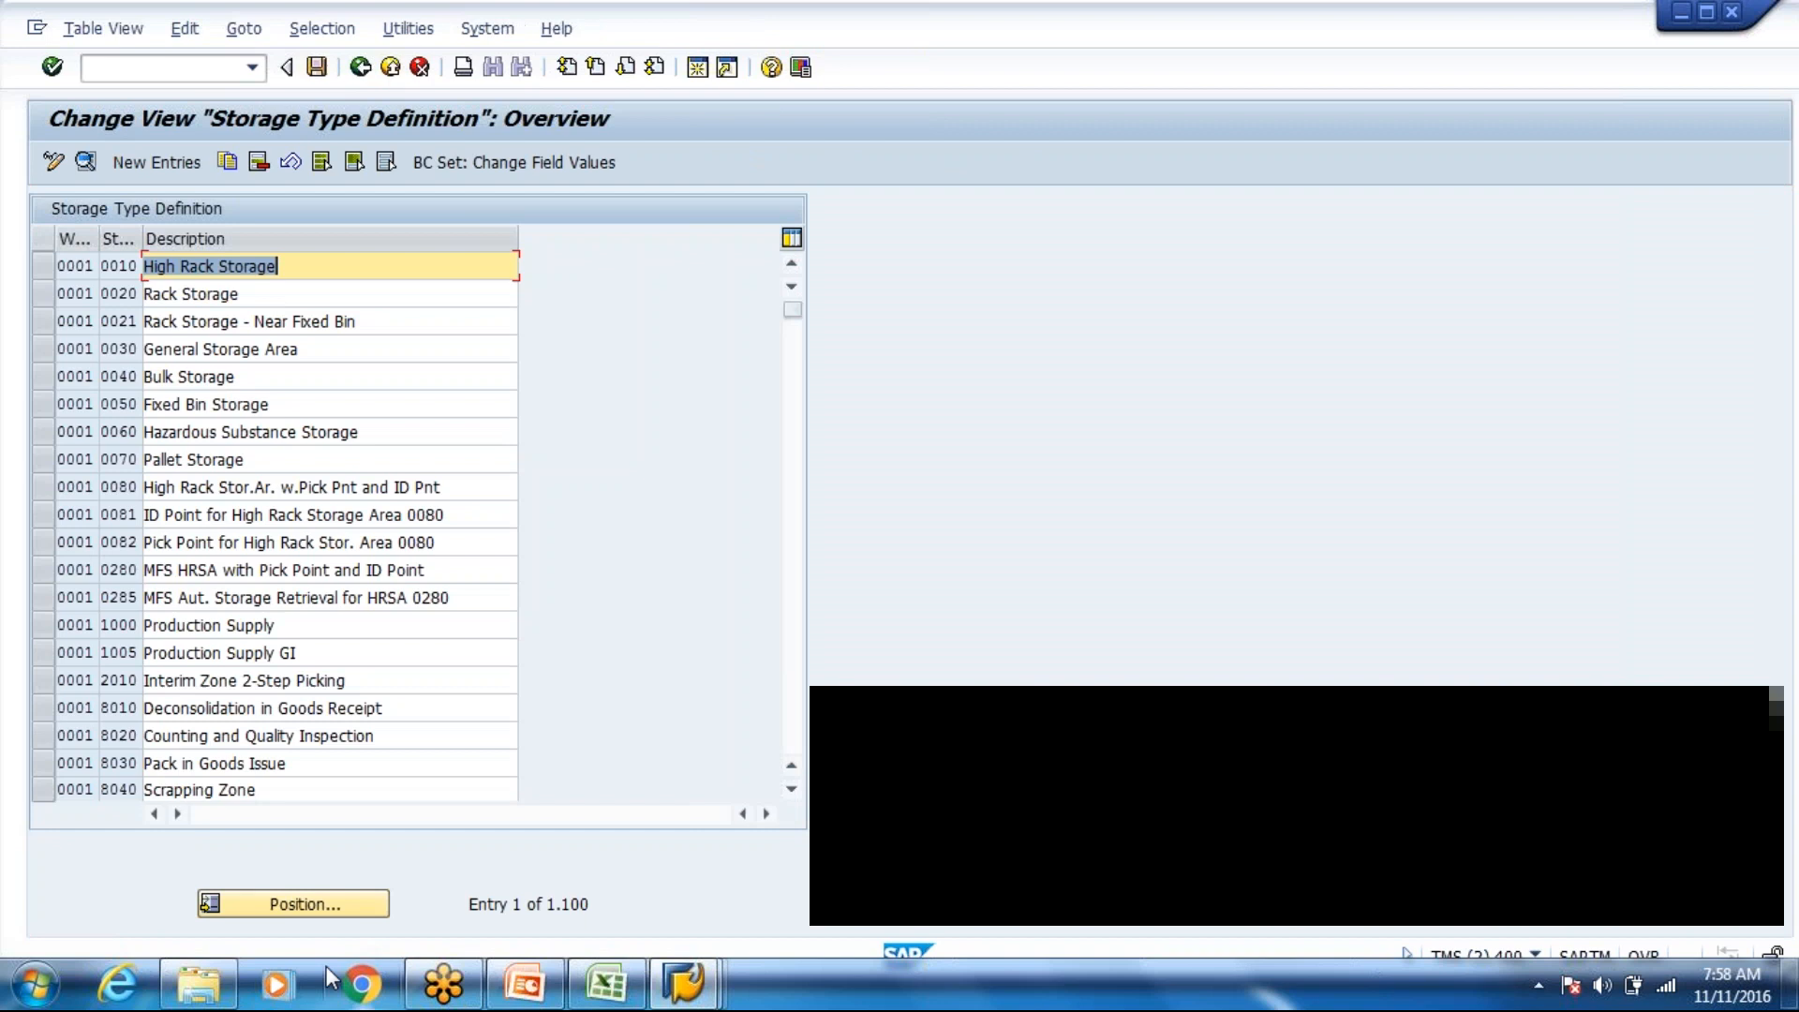
click(323, 905)
key(Return)
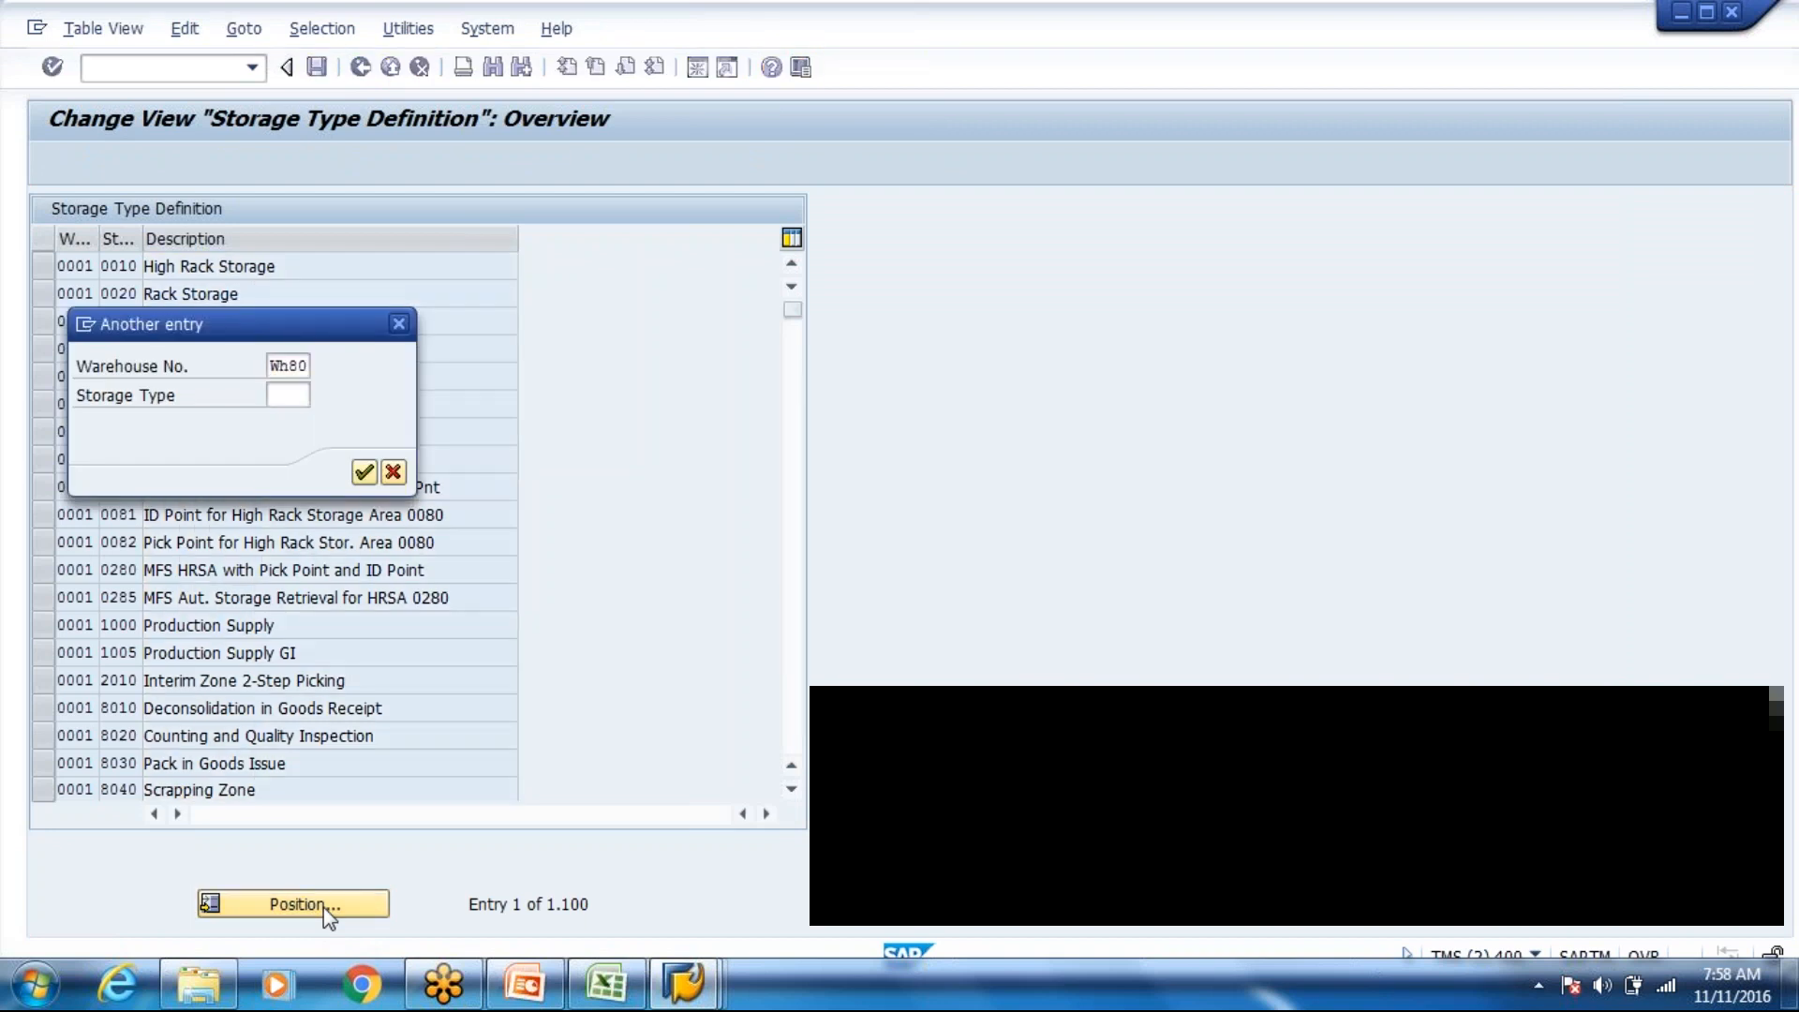
key(Return)
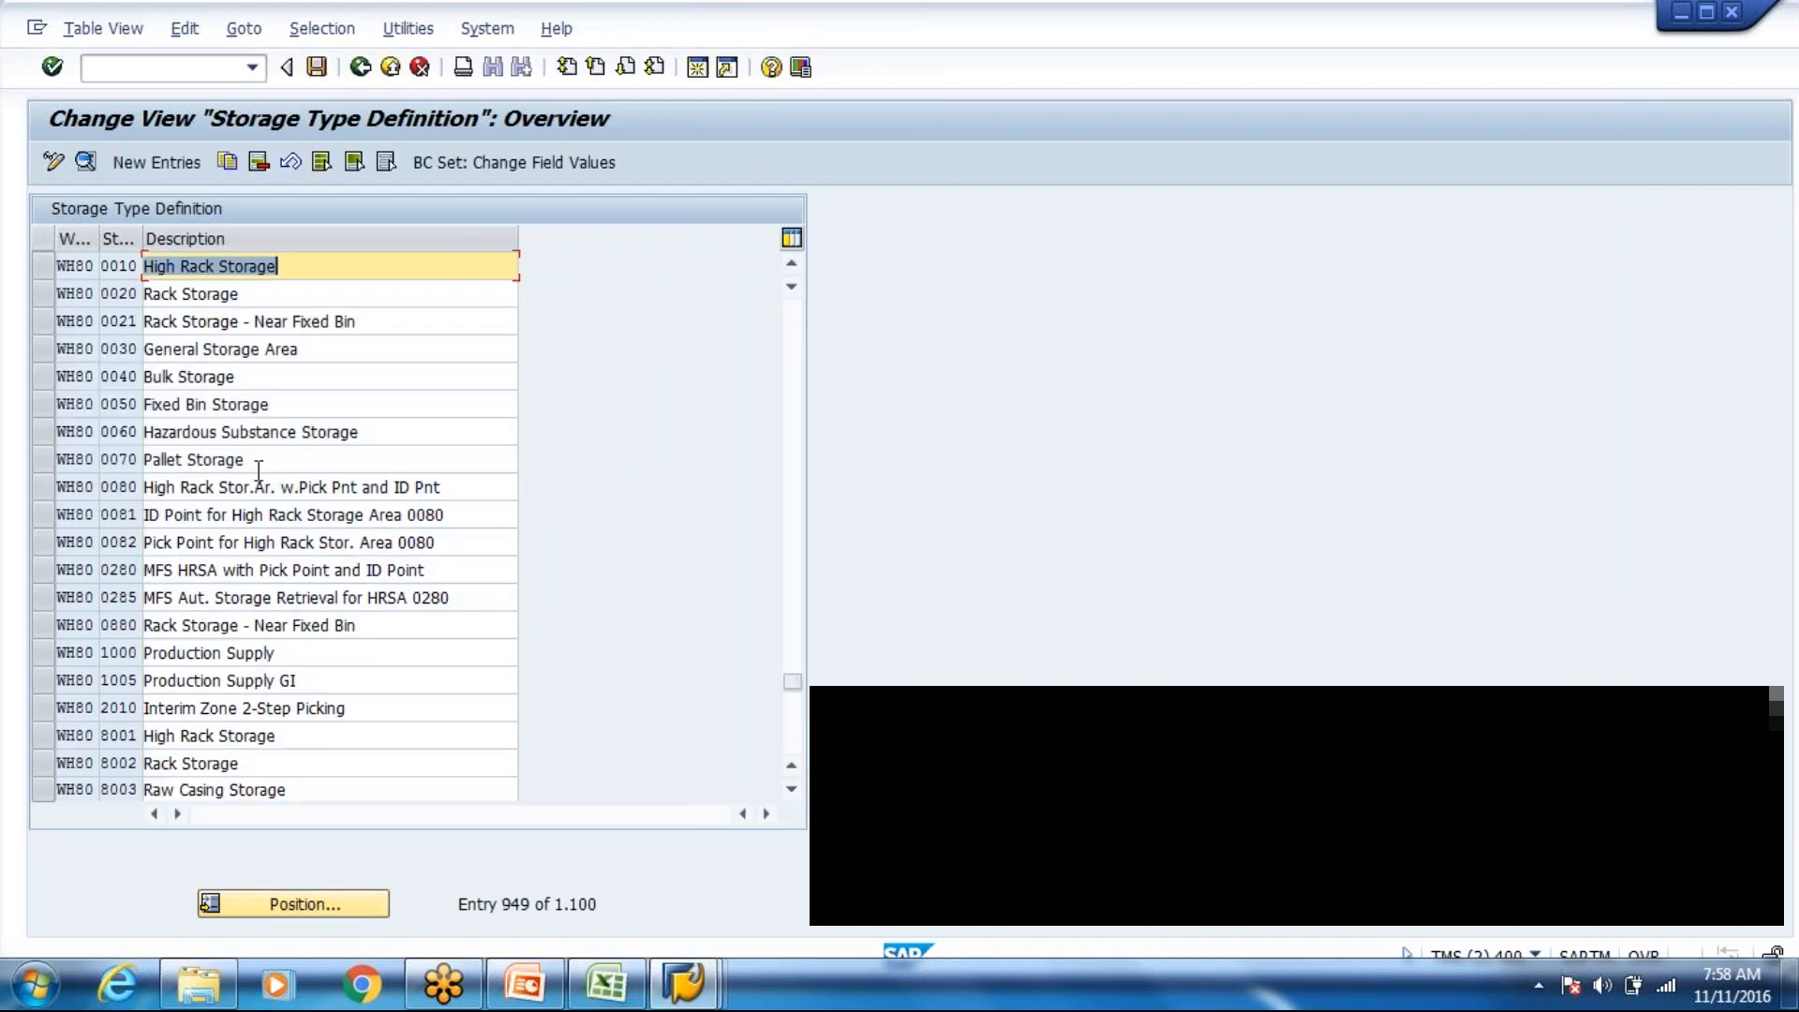
scroll(200, 760, down, 1)
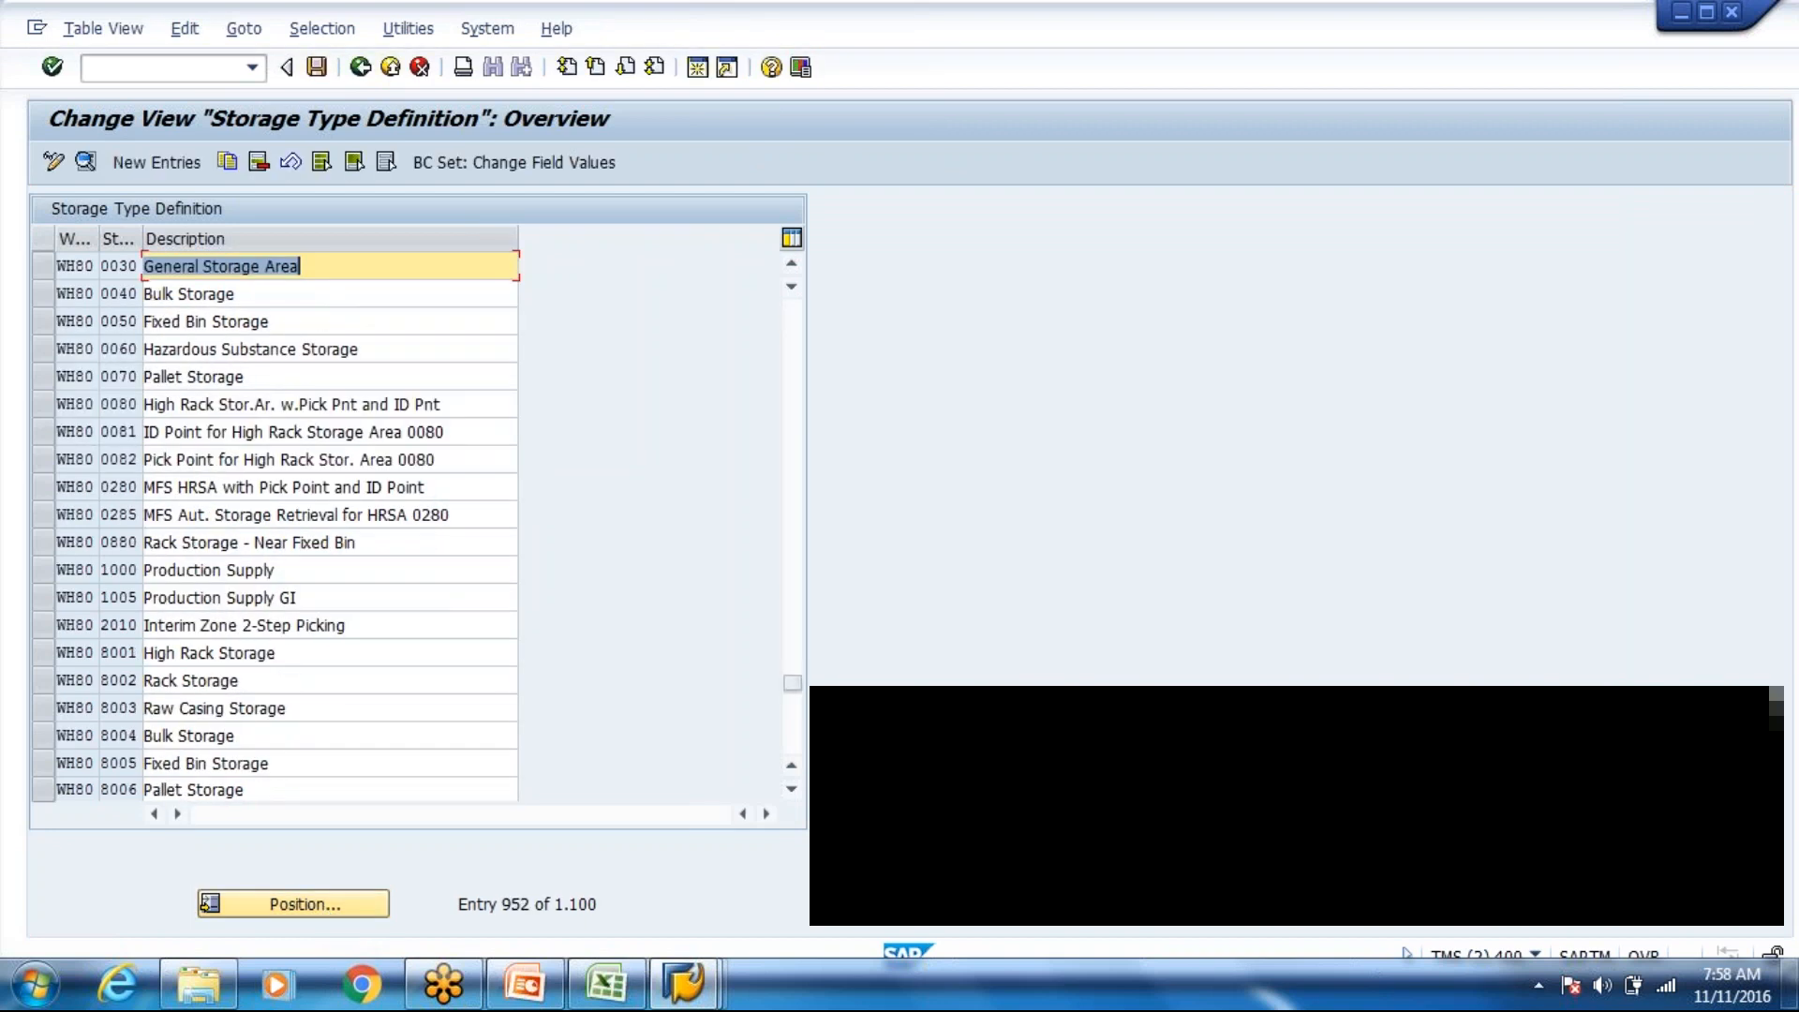
Step: Return to the IMG structure and reopen Define Bin Sections under Storage Behavior: Pallets
click(361, 67)
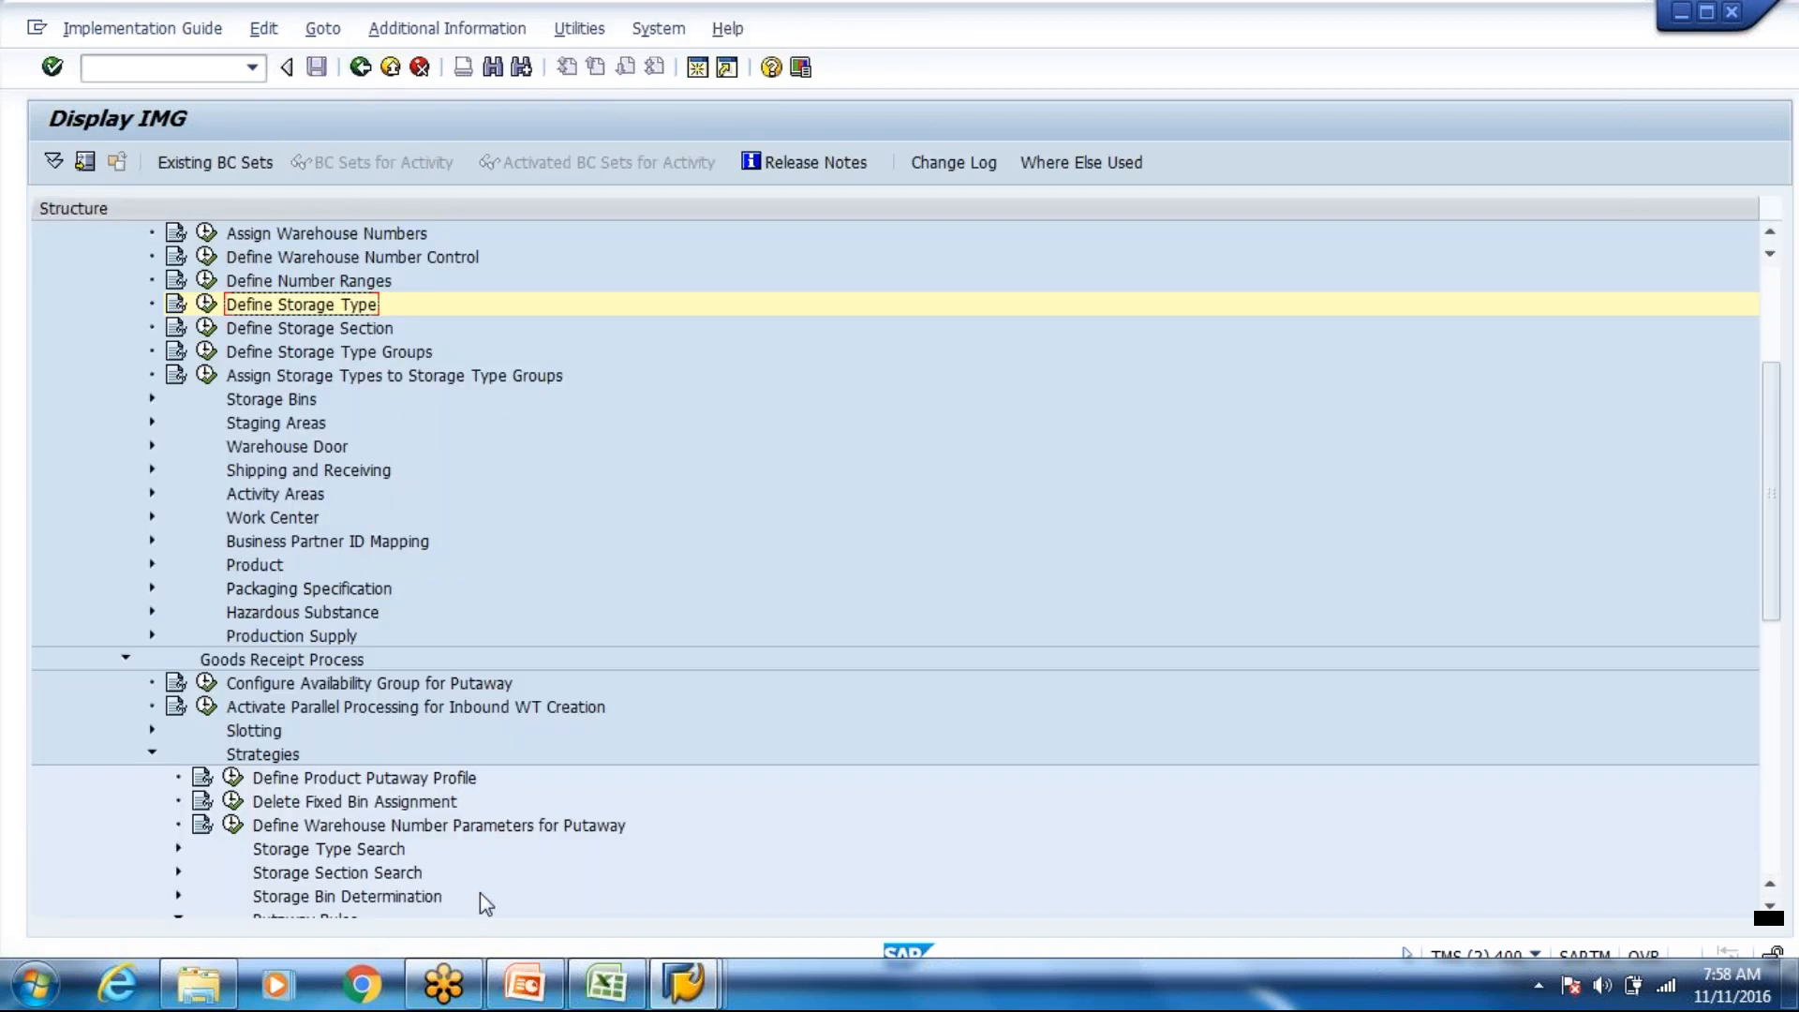
scroll(482, 895, down, 7)
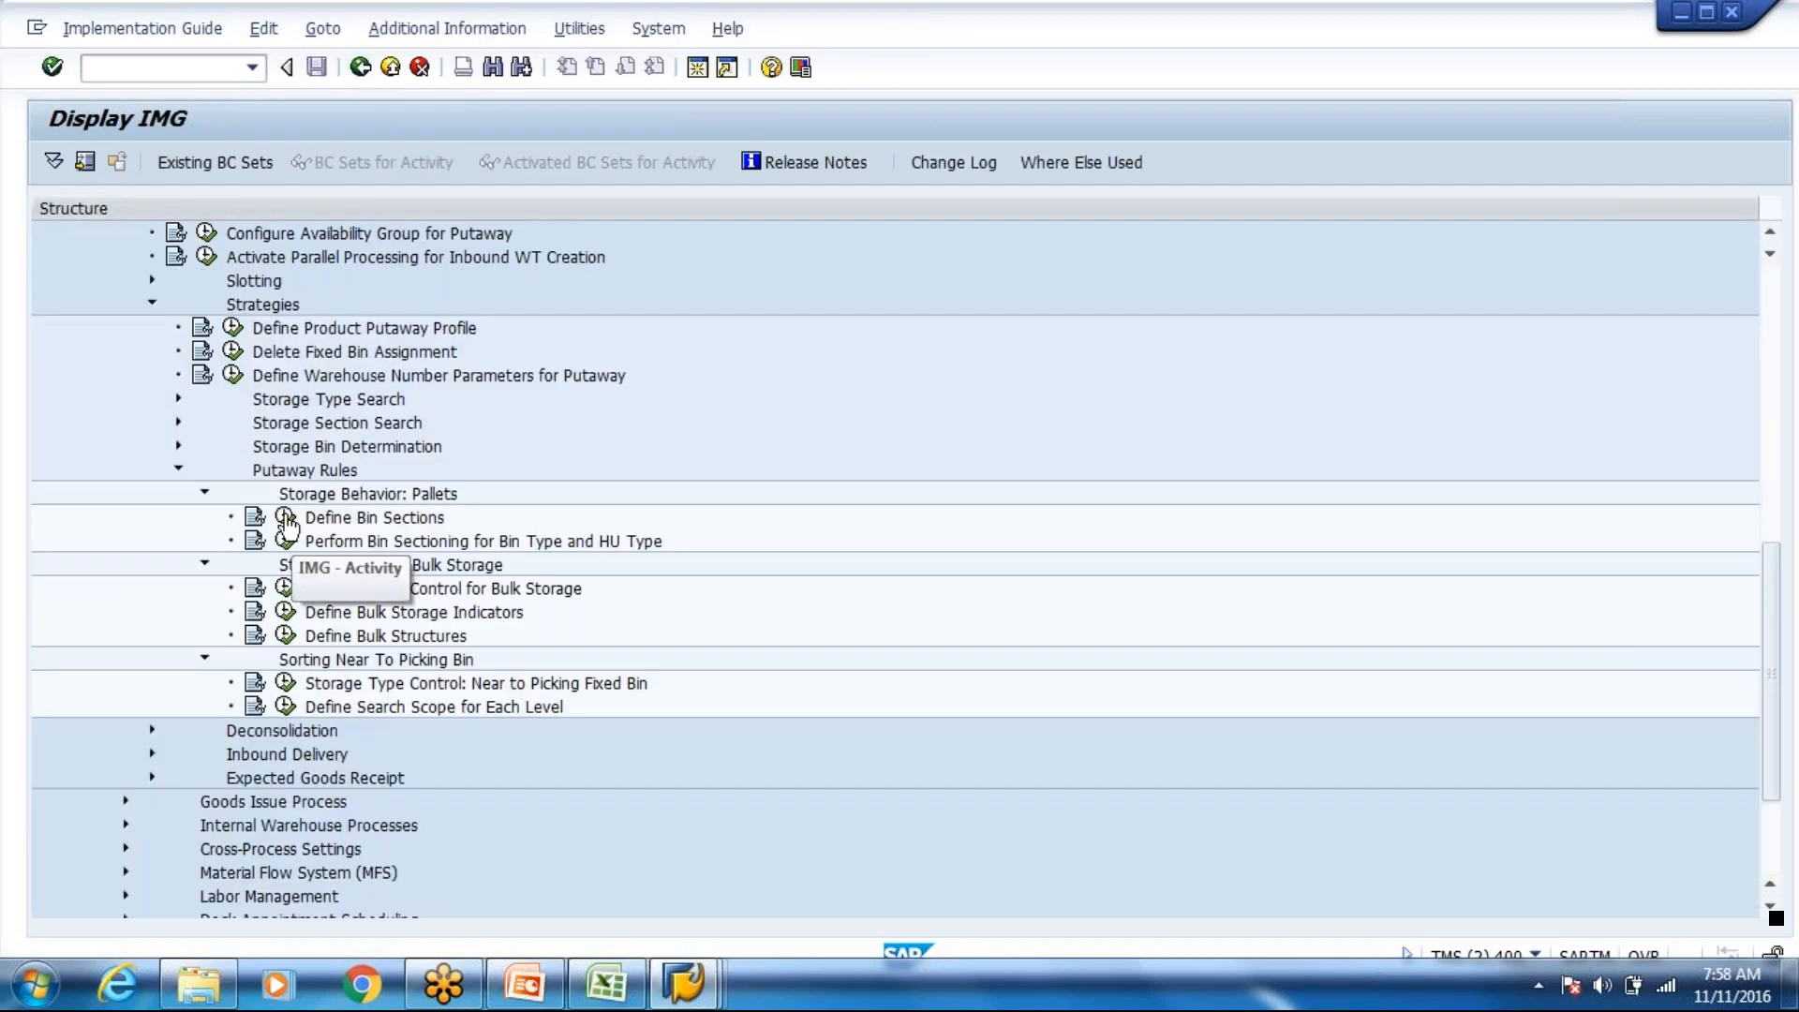
click(287, 520)
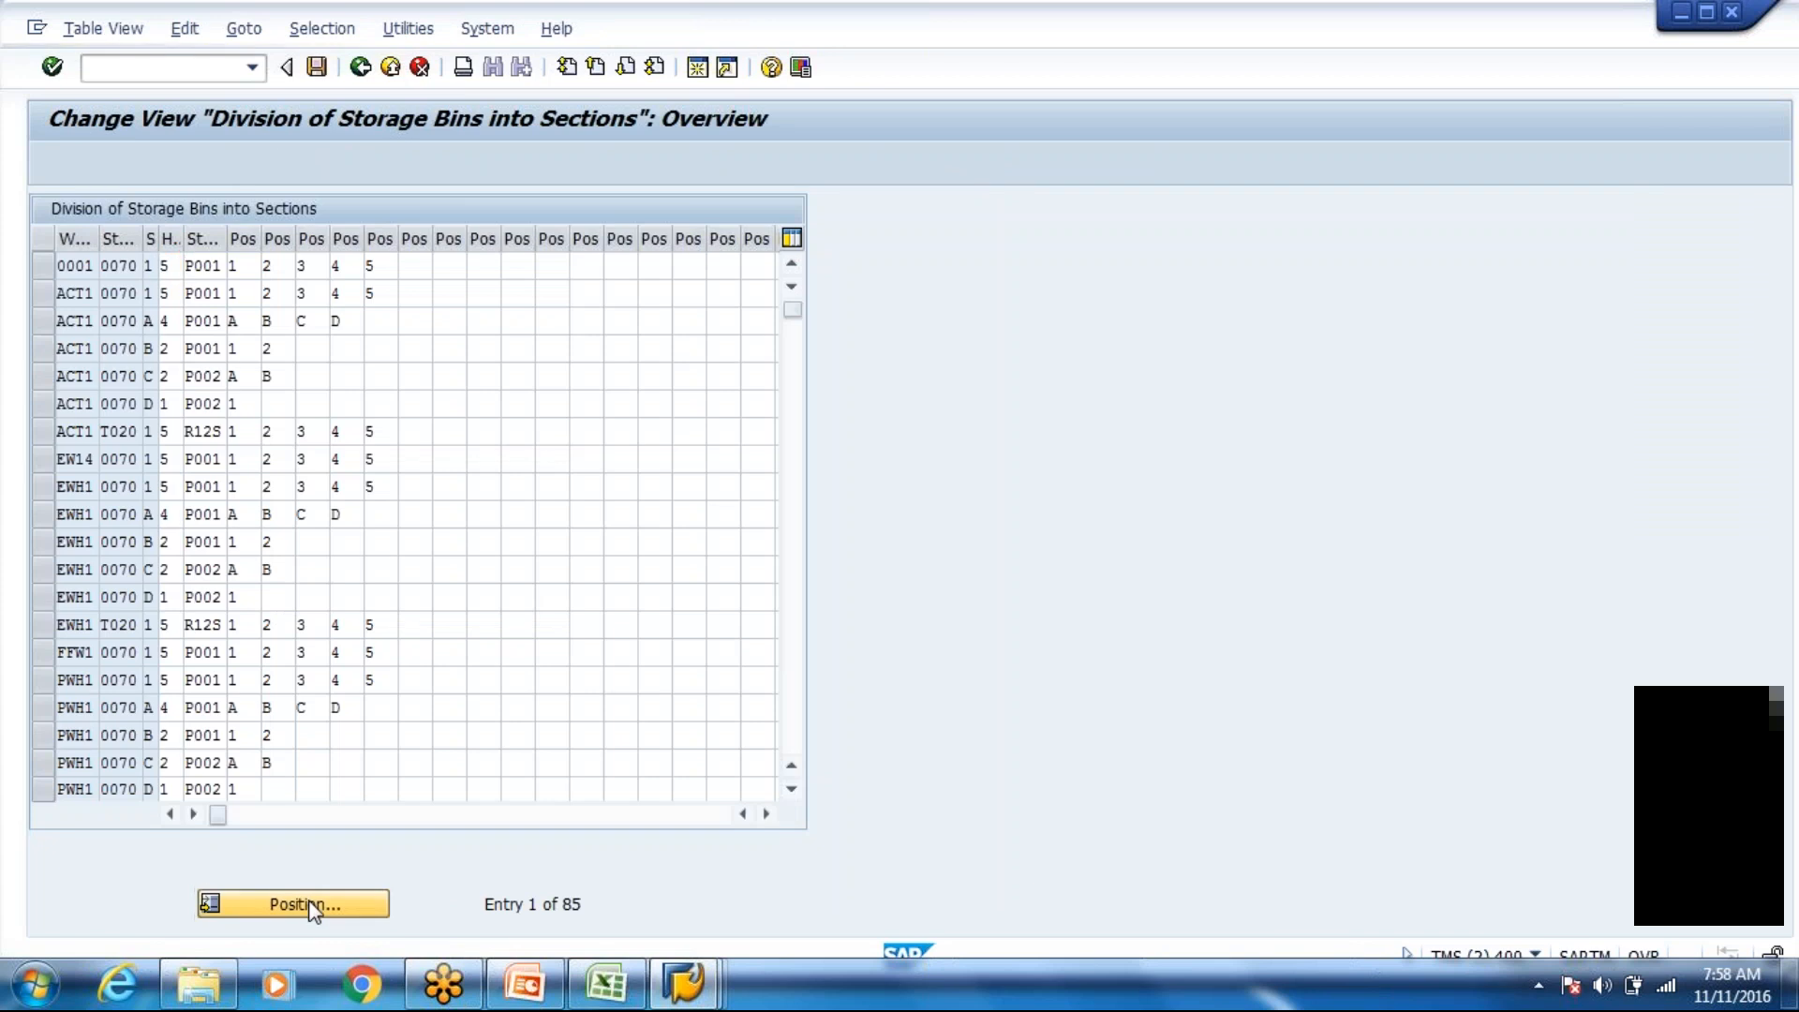
Step: Position the bin sections list on WH80 and delete the WH80 entry for storage type T020
click(310, 902)
key(Down)
key(Return)
key(Return)
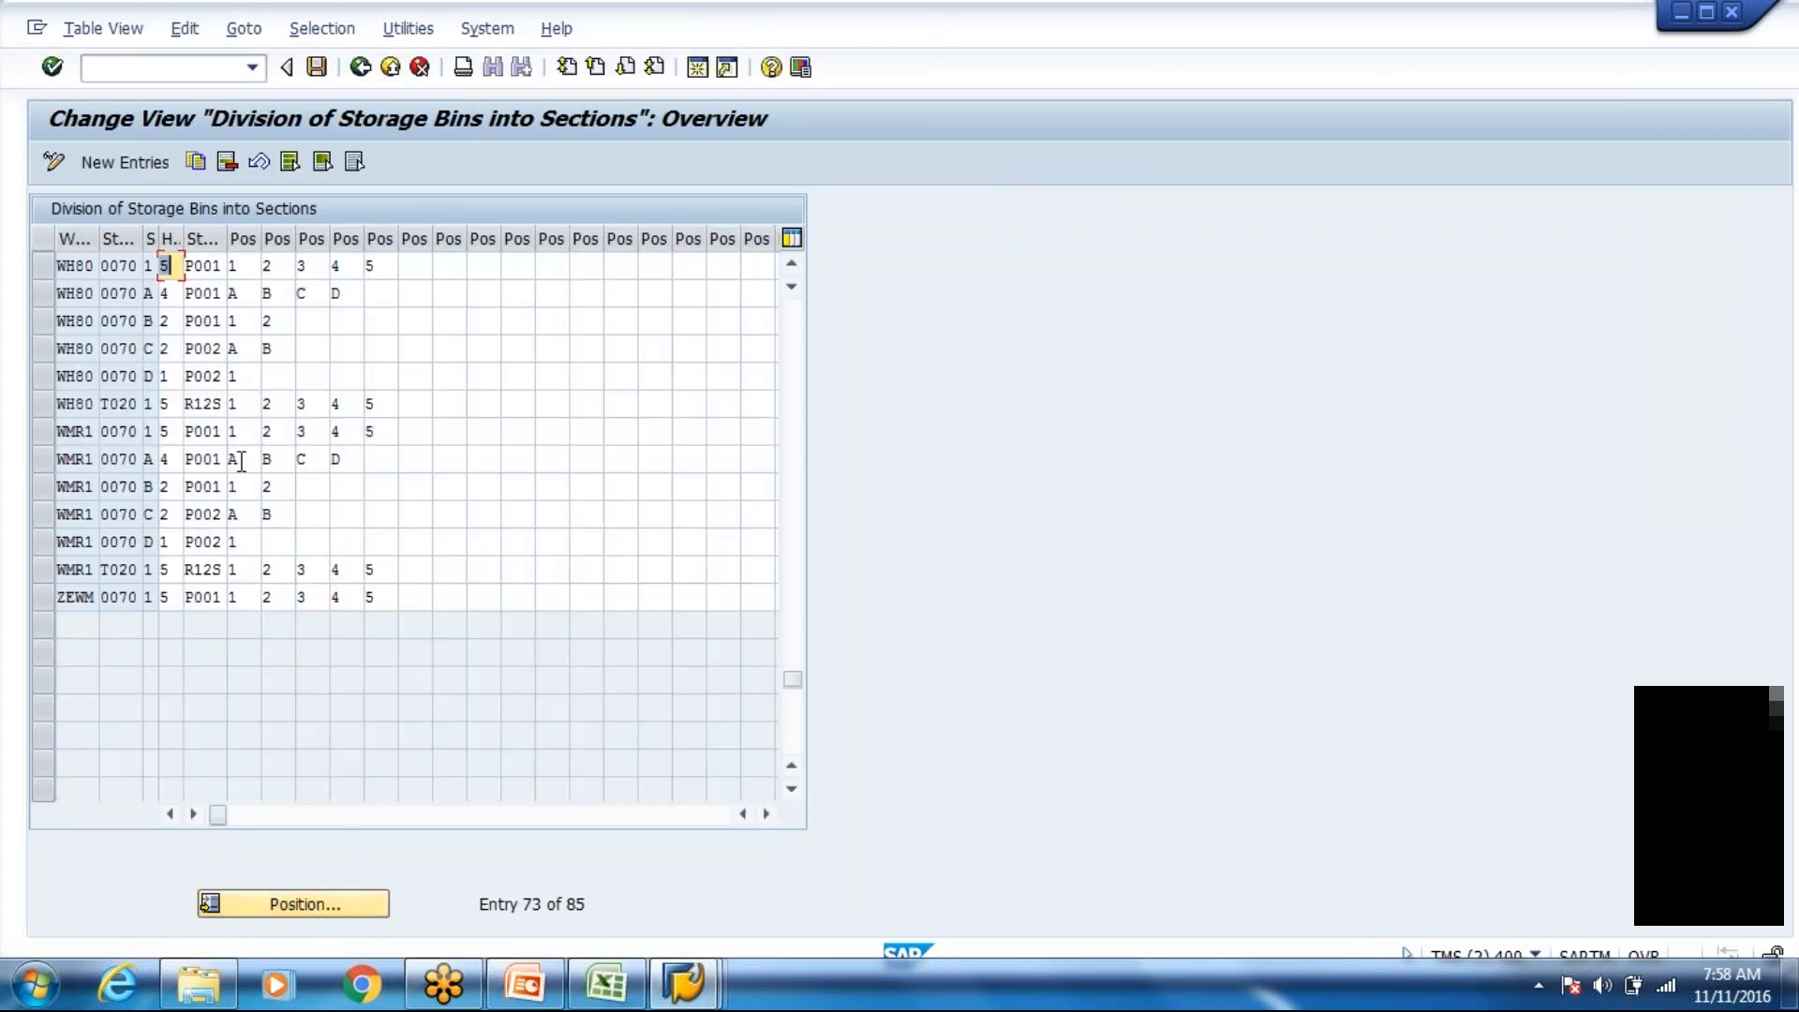
click(49, 405)
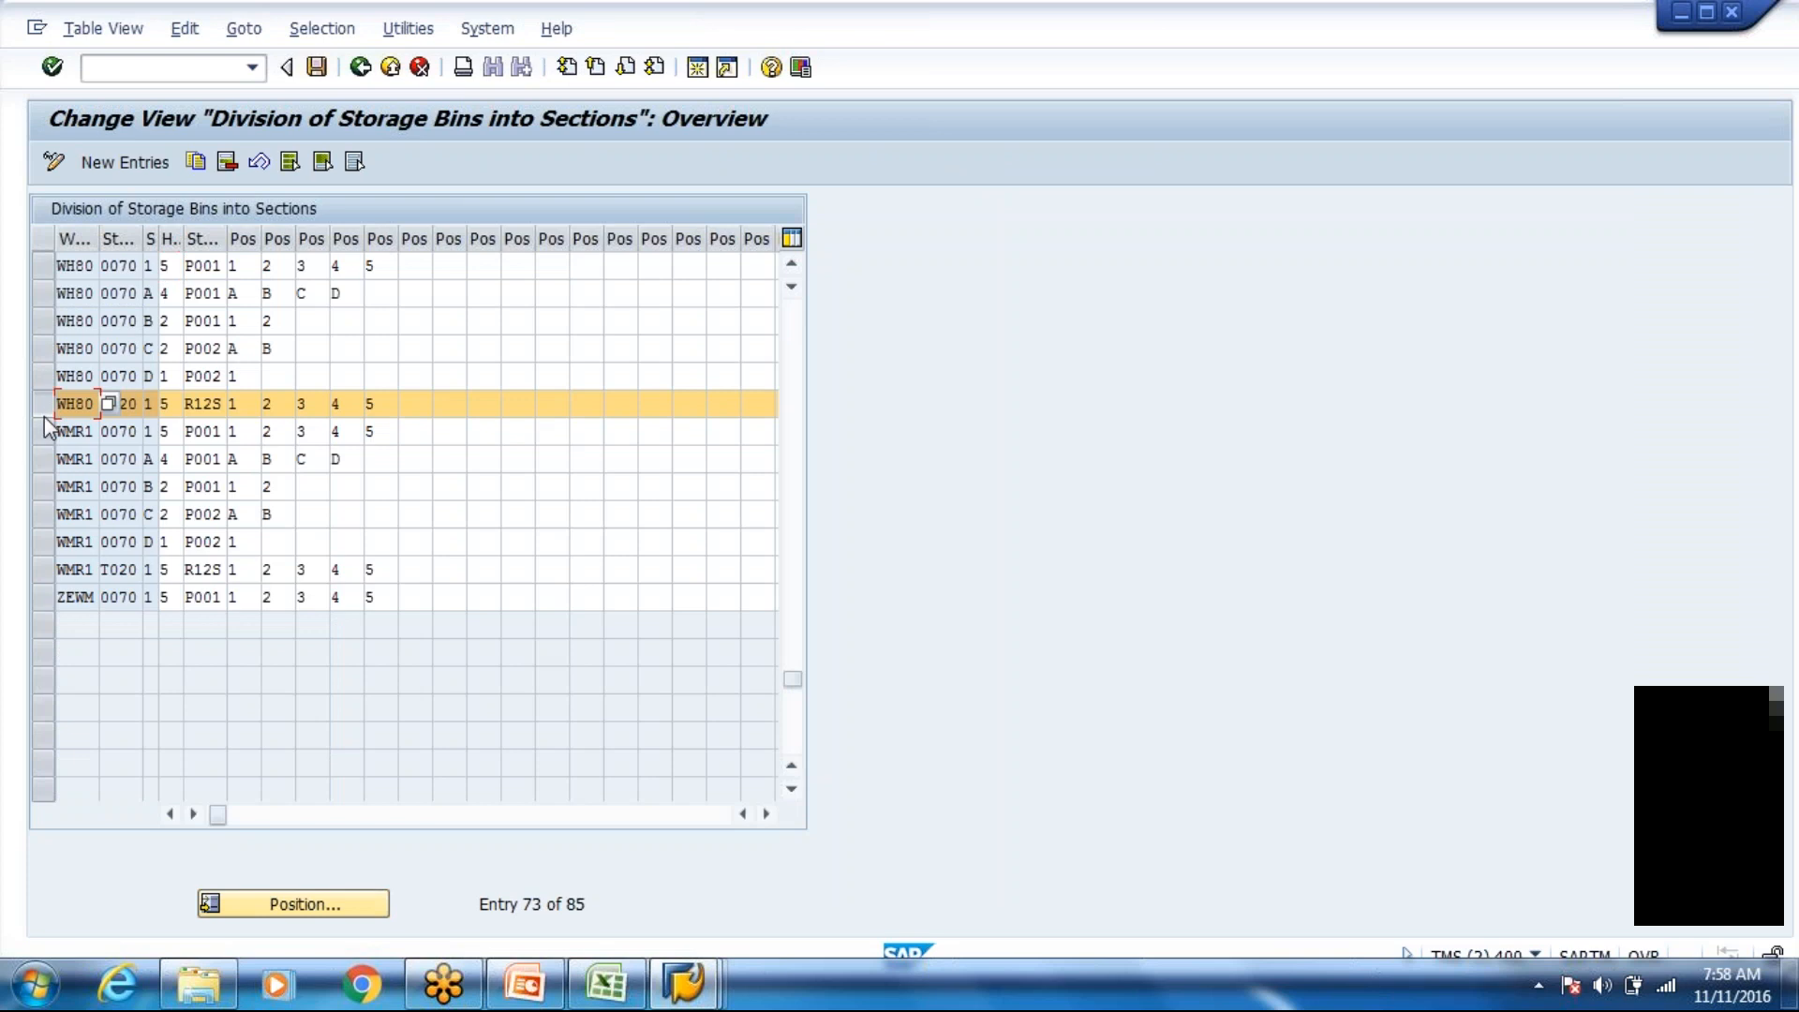
click(226, 162)
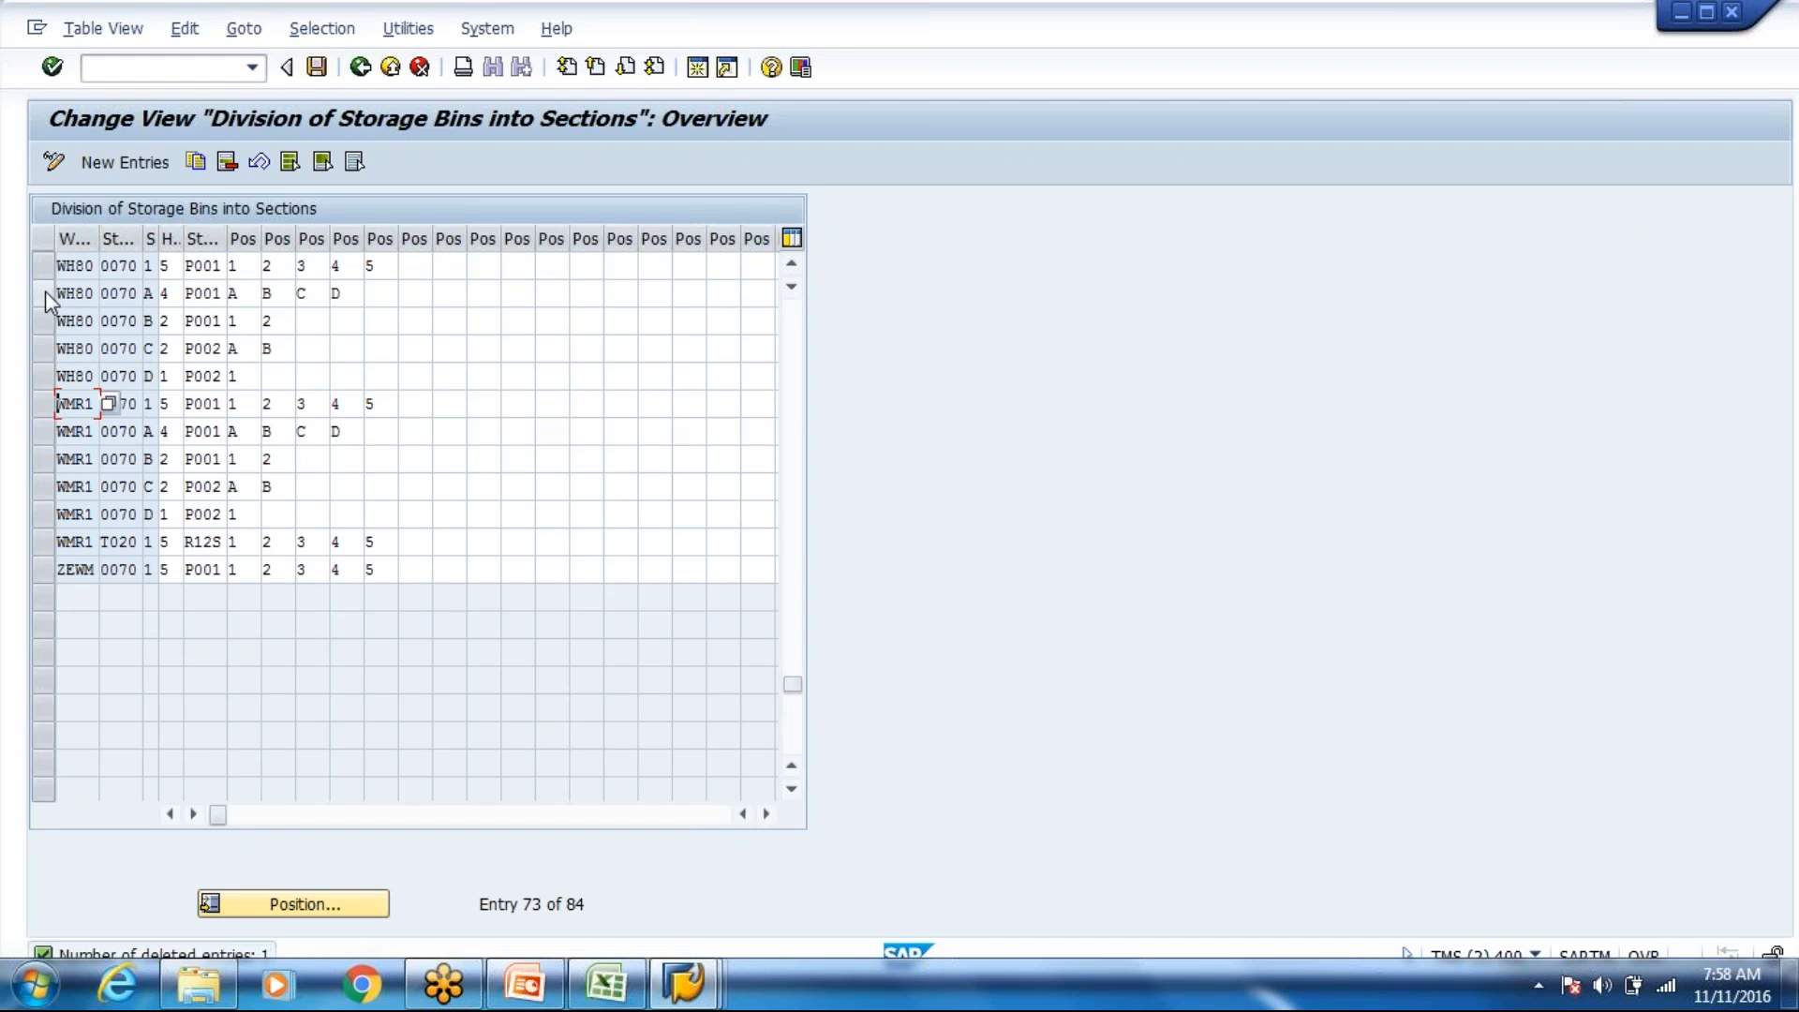
Step: Copy the WH80 storage type 0070 entries for sections 1, B and D as new target entries
click(41, 265)
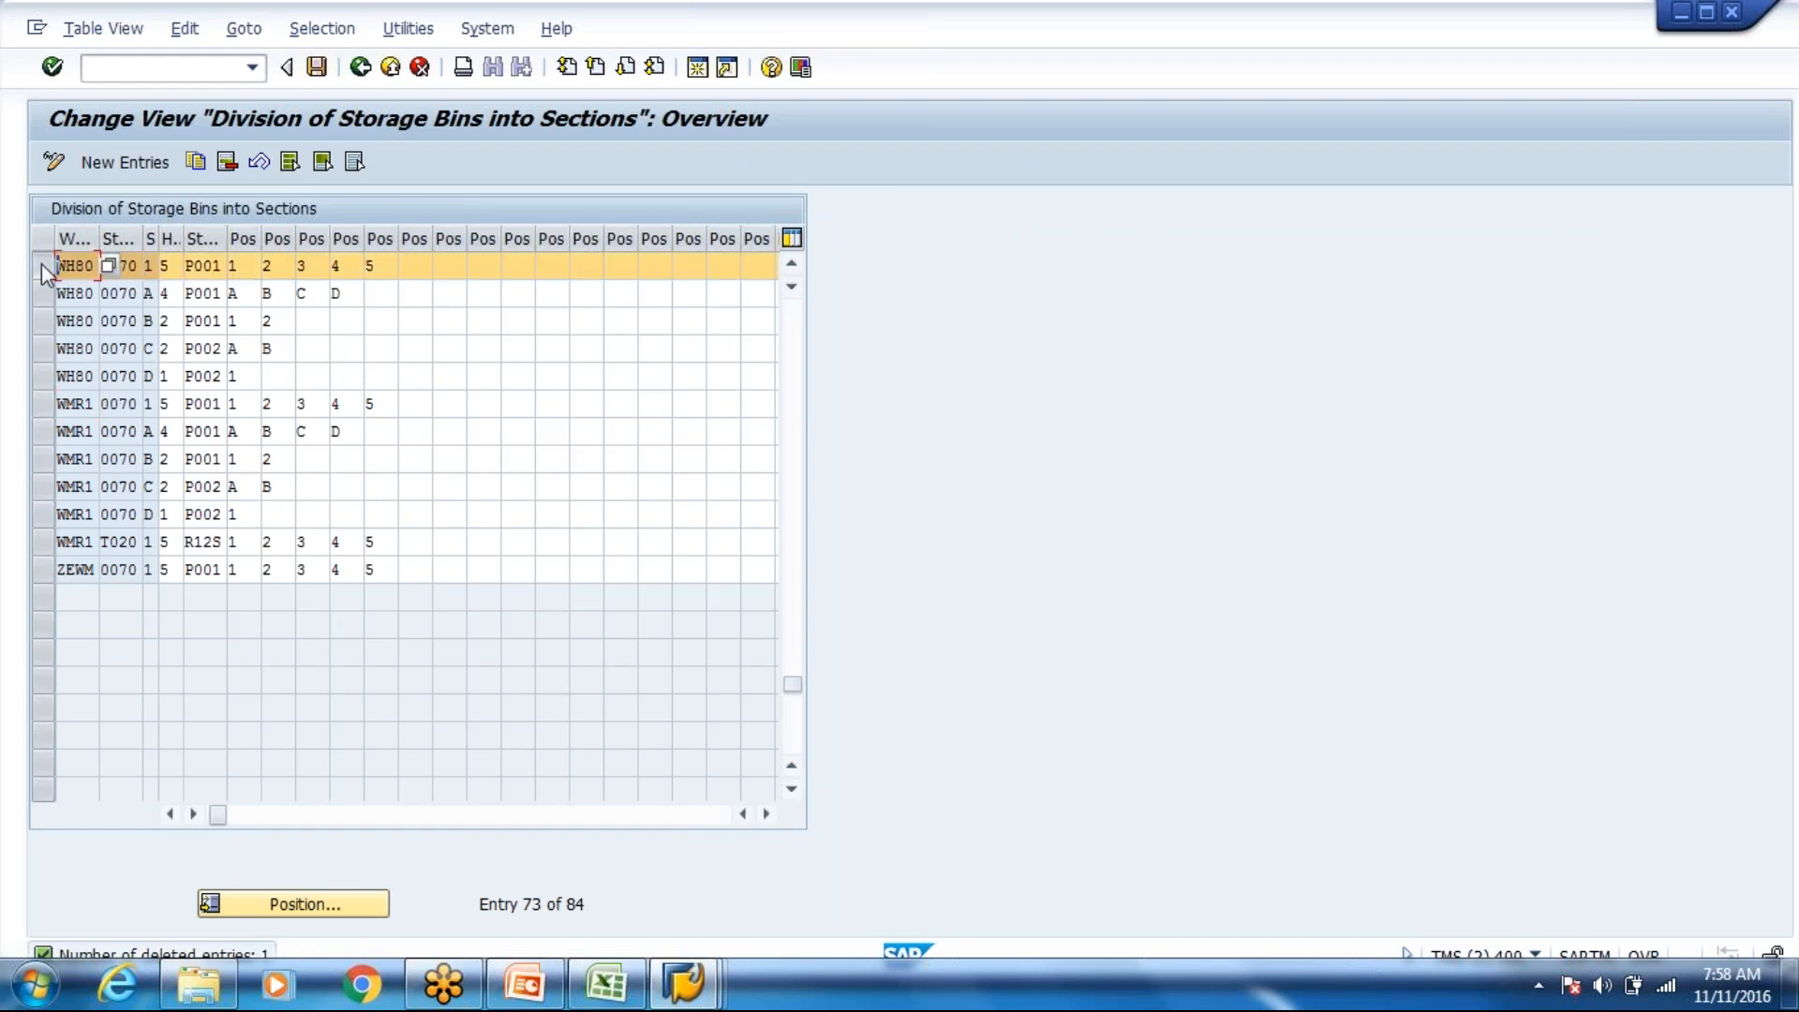
click(49, 320)
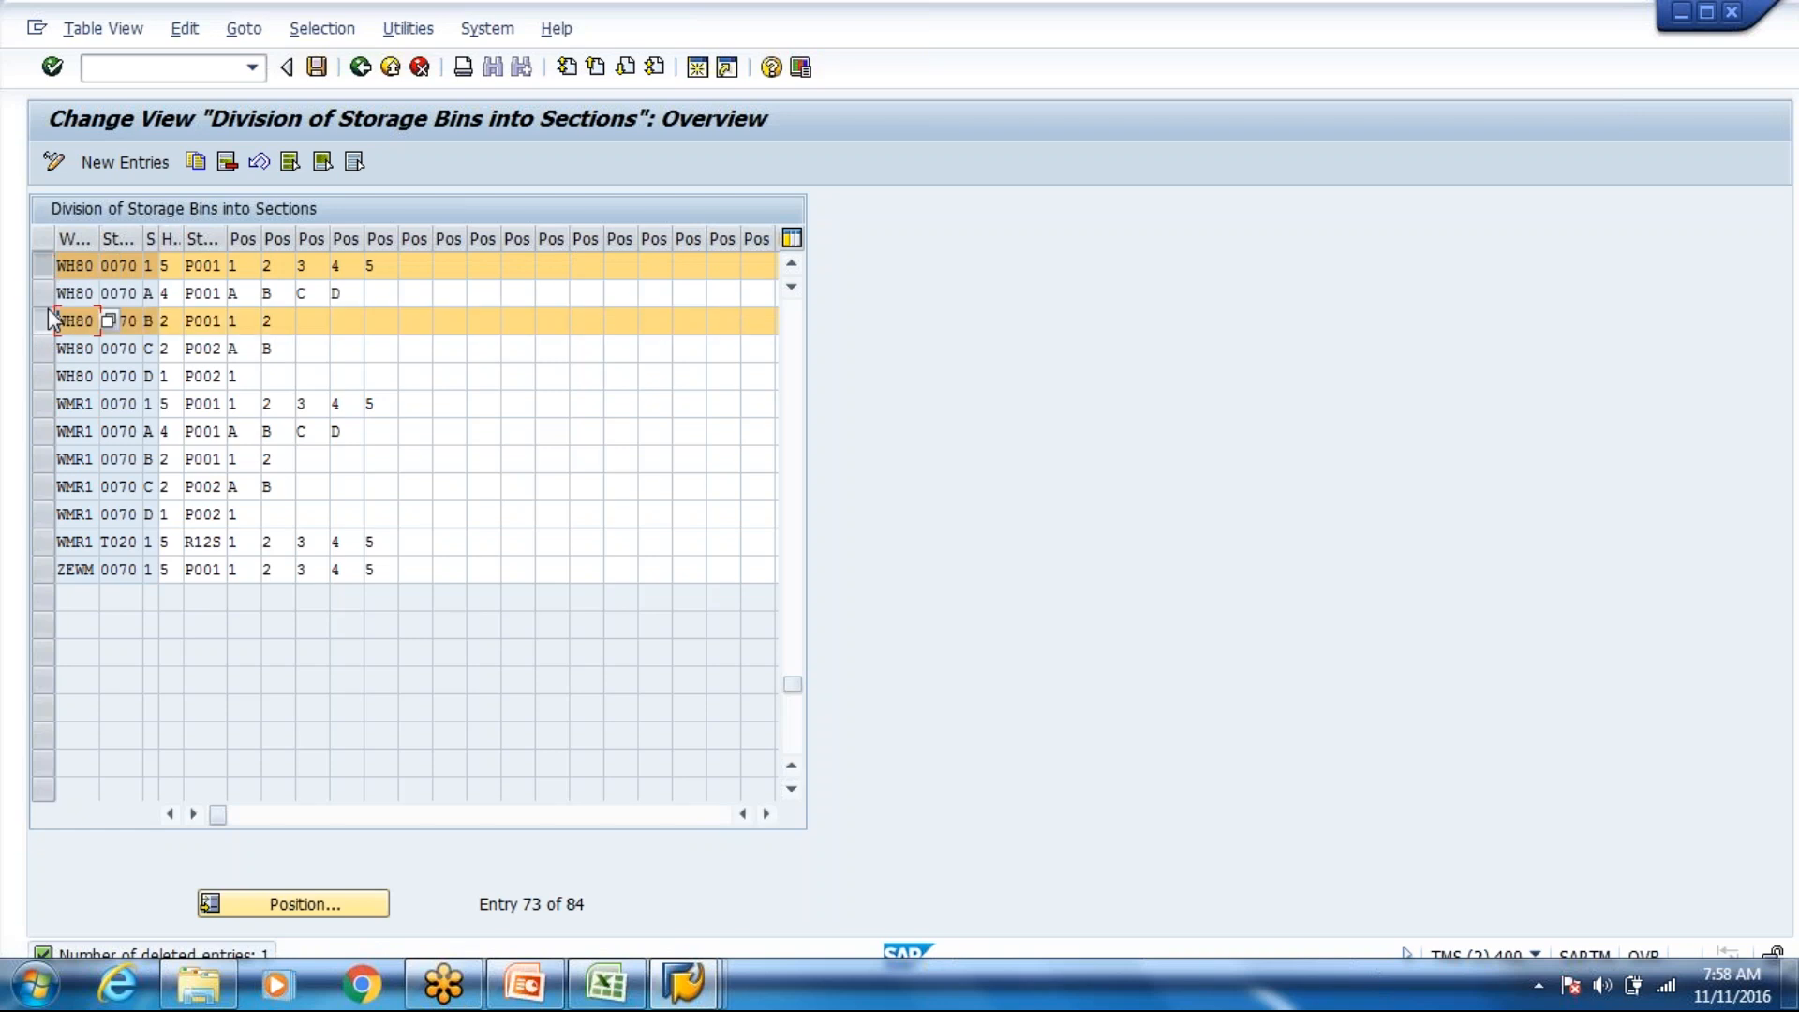
click(52, 375)
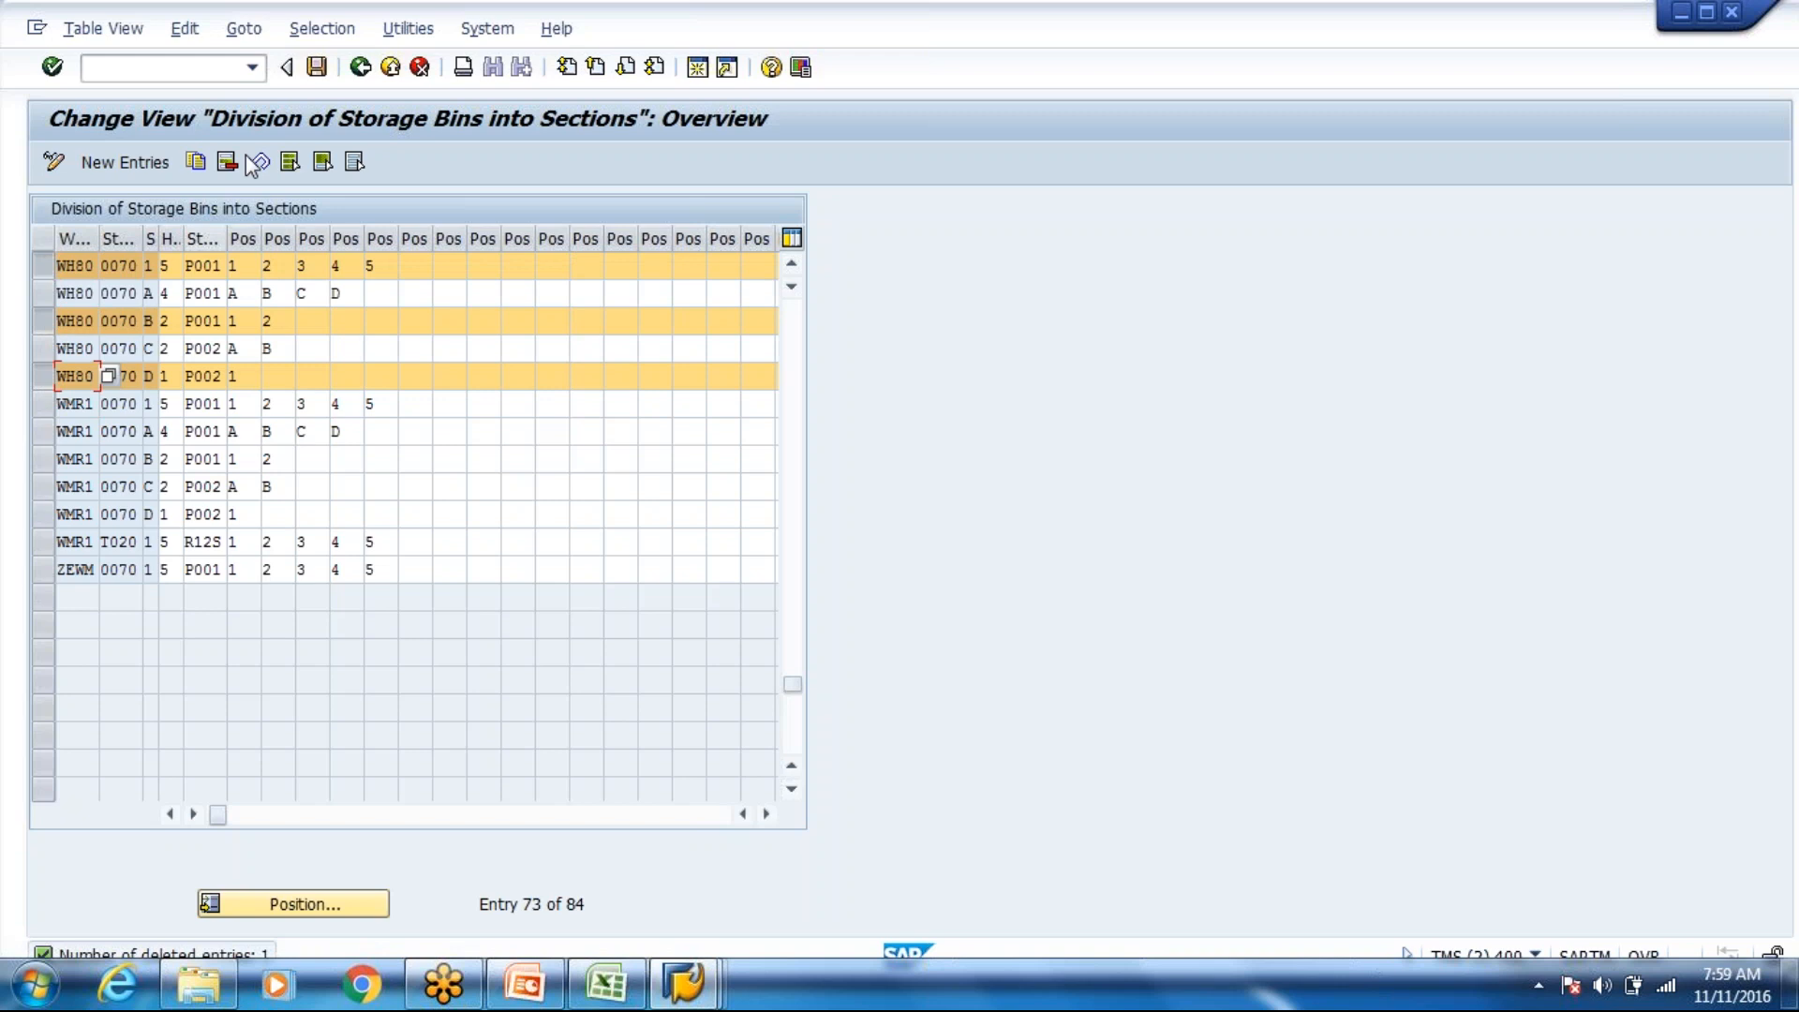
click(196, 163)
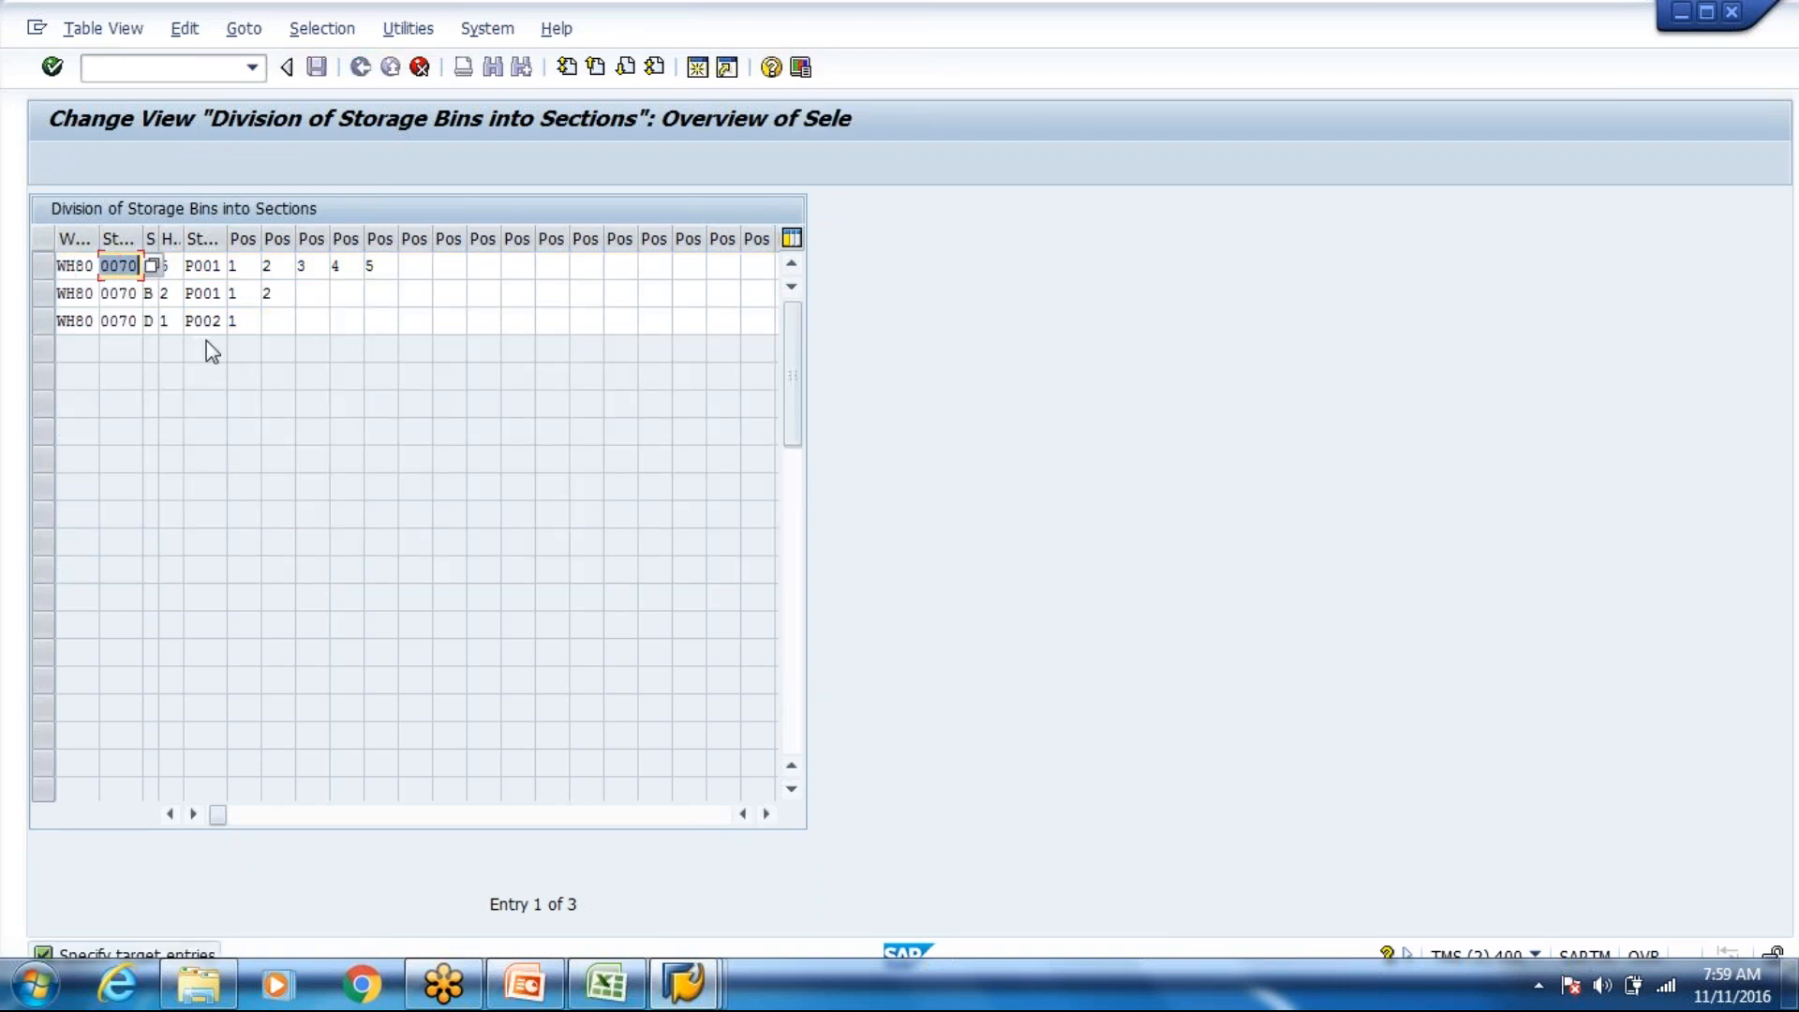
Step: Set the first copied entry to storage type 8006 with a handling unit count of 1
text(8006)
key(Tab)
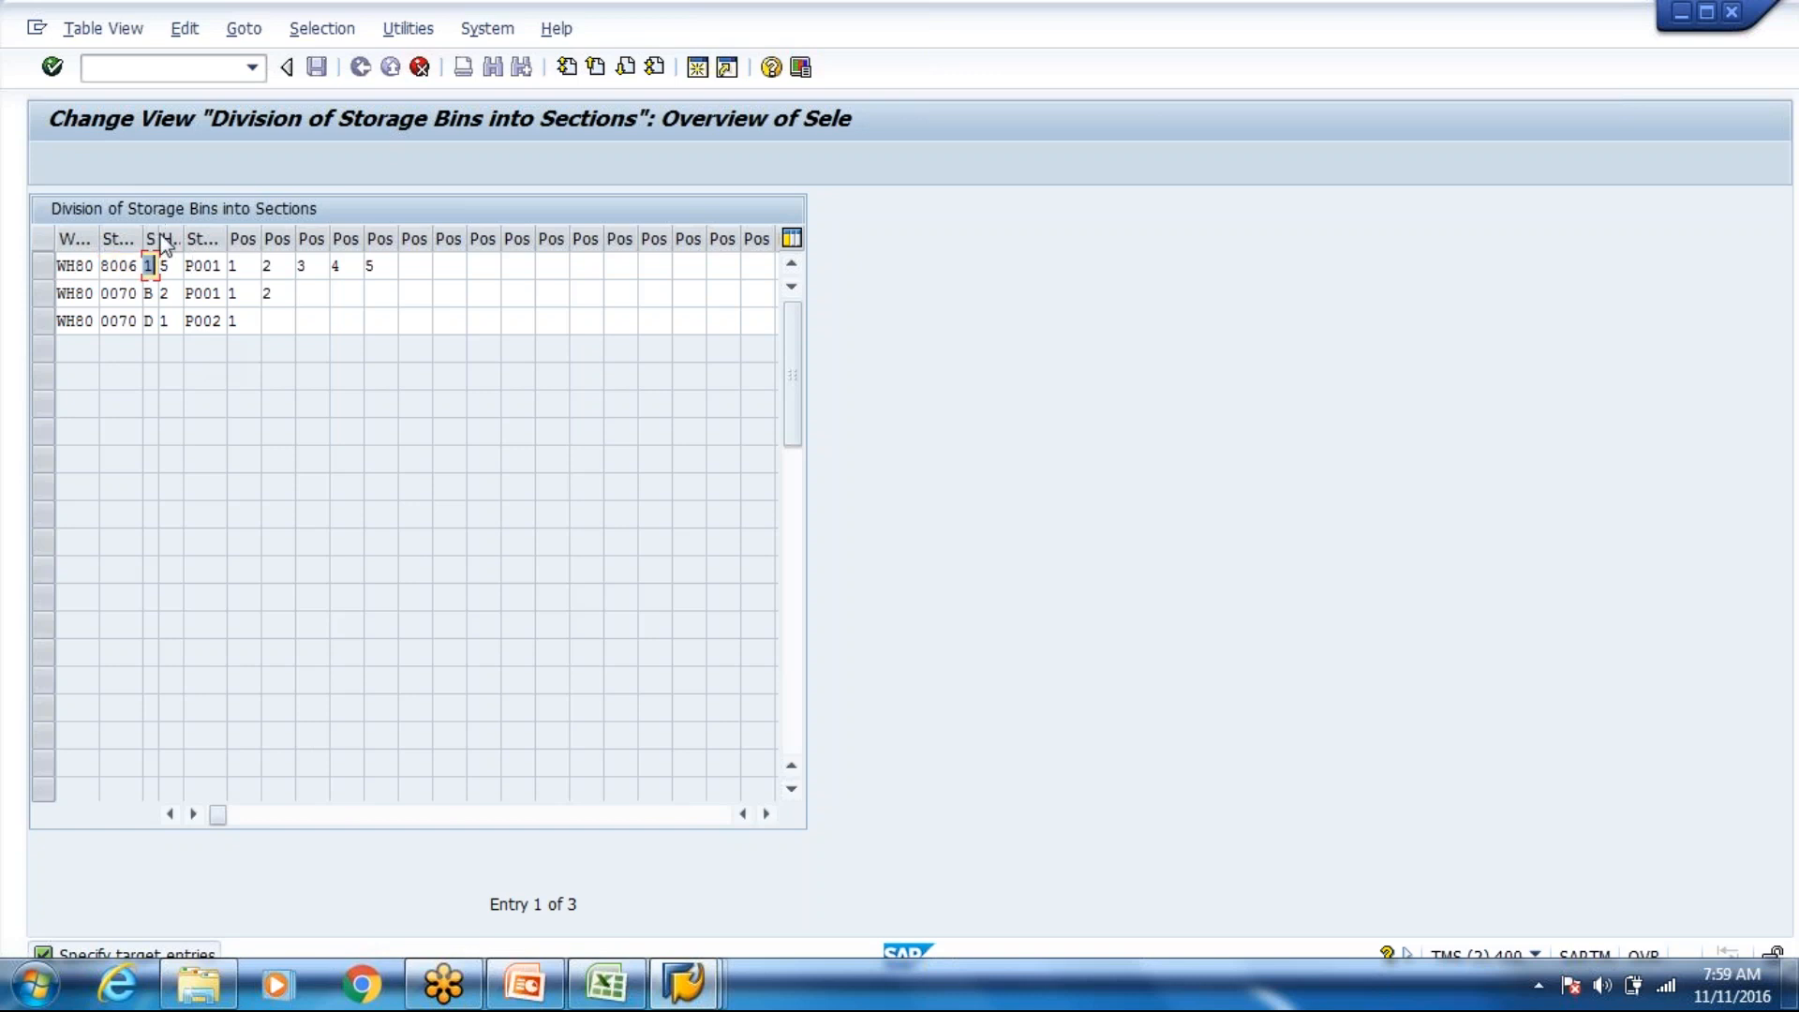
drag(157, 238, 195, 238)
key(Tab)
text(1)
Step: Clear positions 2 to 5 from the 8006 section 1 entry, keeping only position 1
key(Tab)
key(Tab)
key(Tab)
key(Delete)
key(Tab)
key(Delete)
key(Tab)
key(Delete)
key(Tab)
key(Delete)
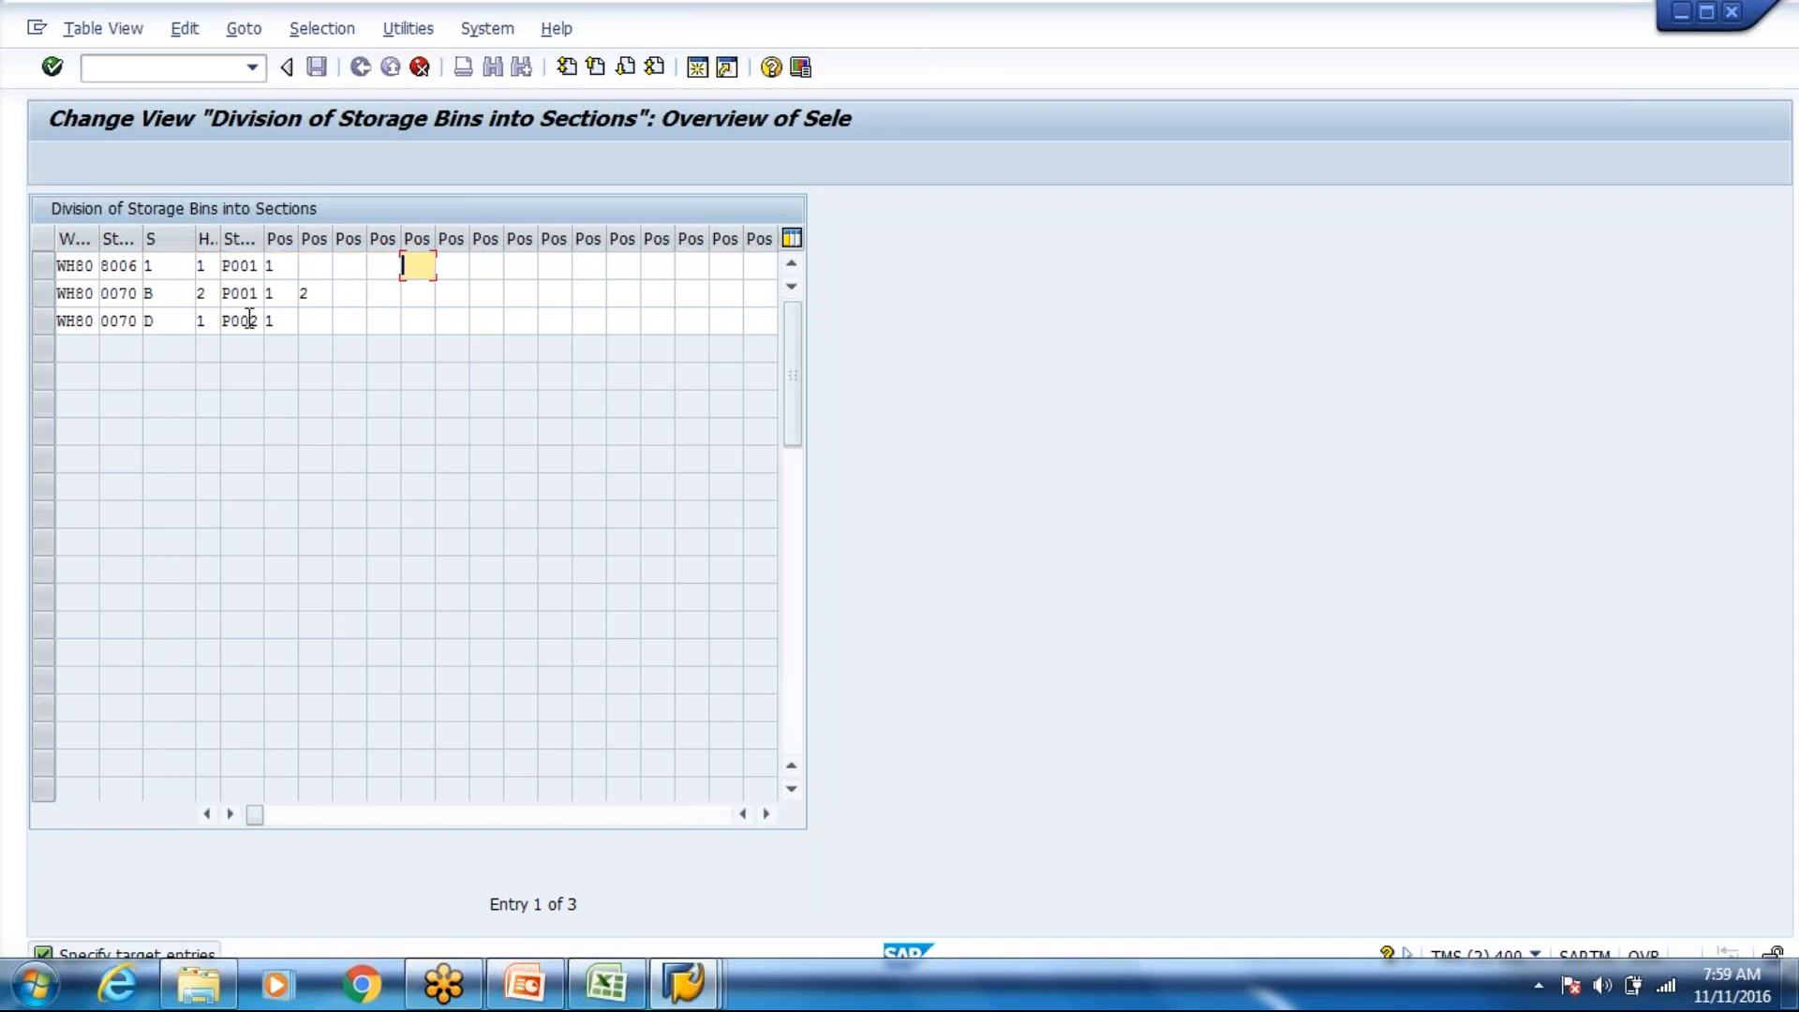
Step: Set the second copied entry to storage type 8006, section 2, with a handling unit count of 4
click(117, 293)
key(BackSpace)
key(BackSpace)
key(Delete)
key(Delete)
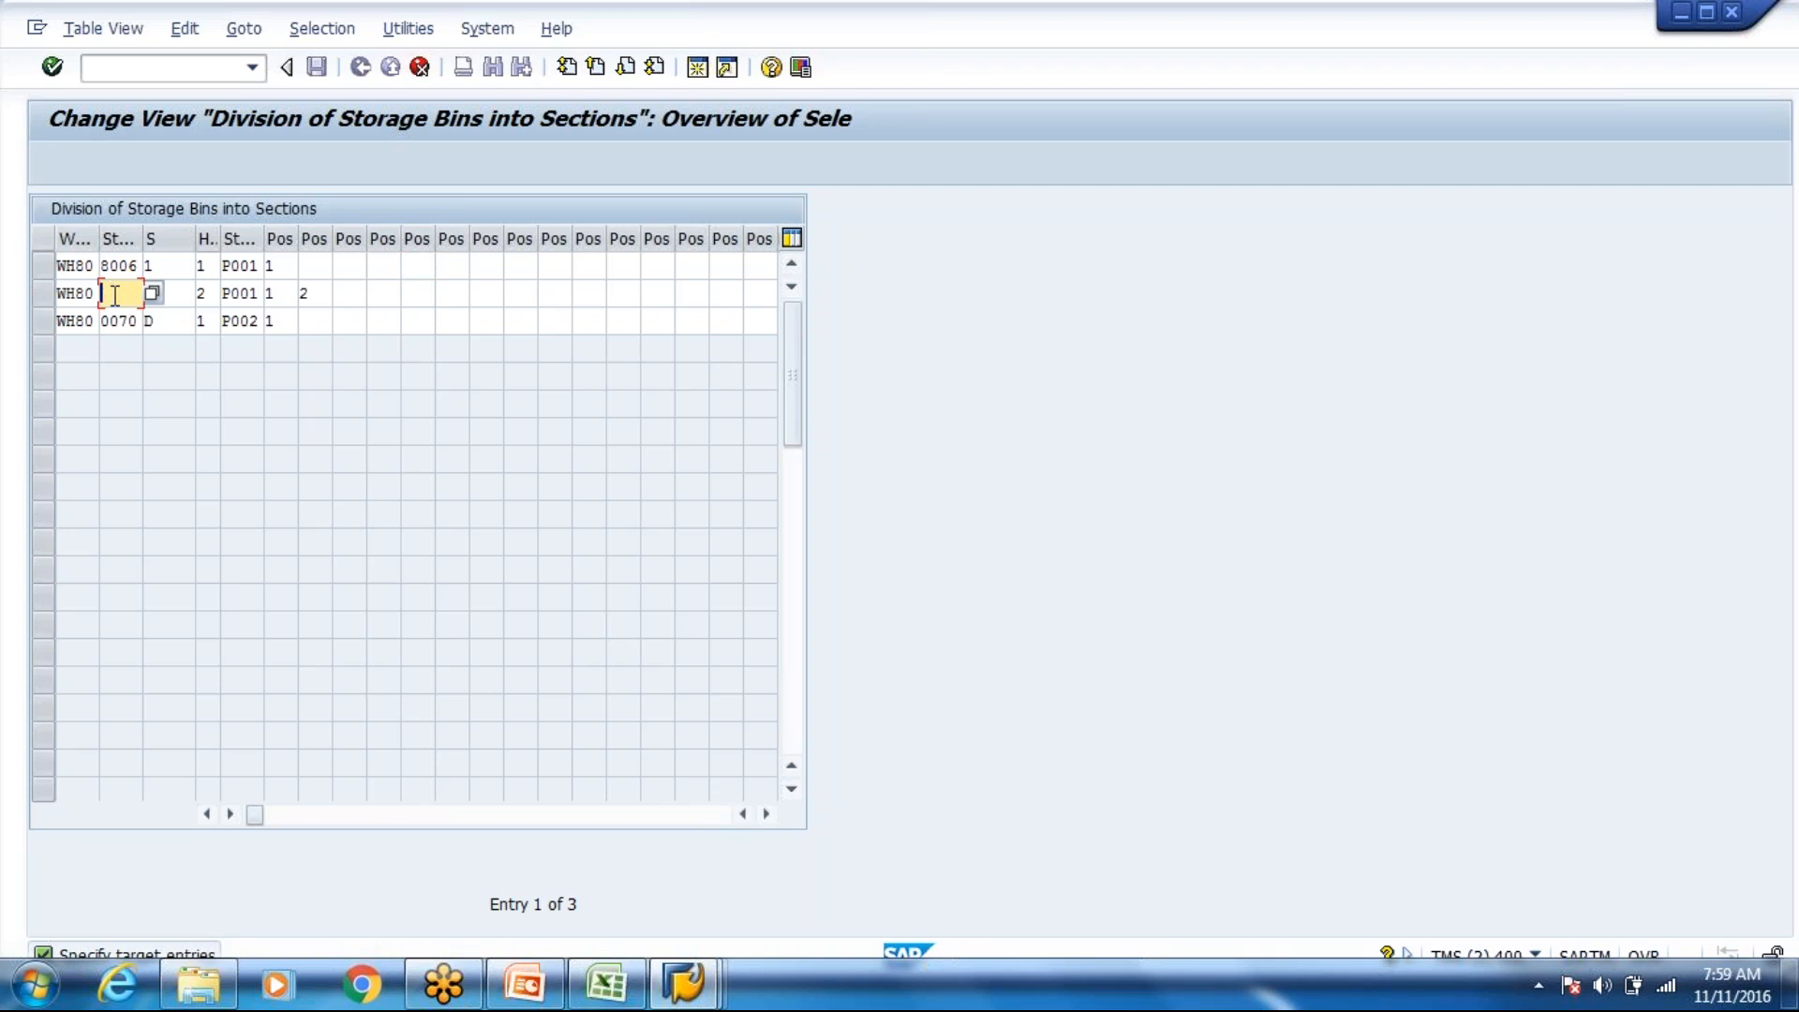
text(8006)
key(Tab)
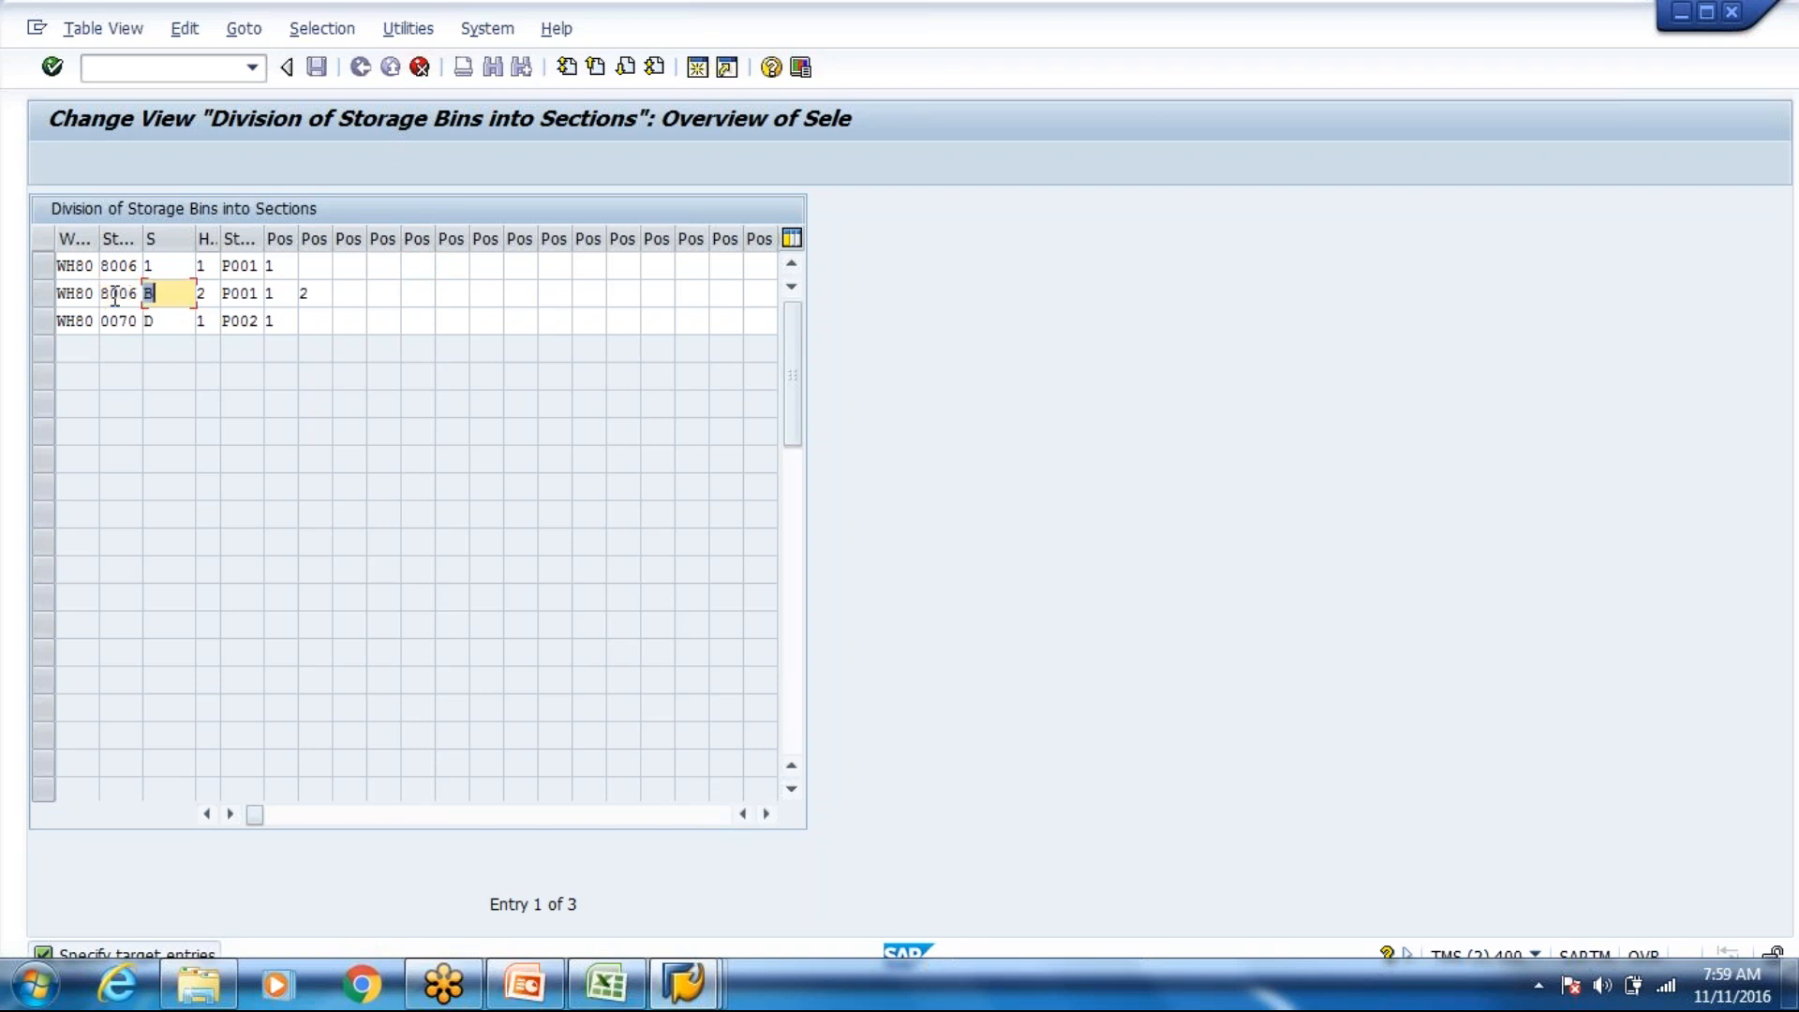
text(2)
key(Tab)
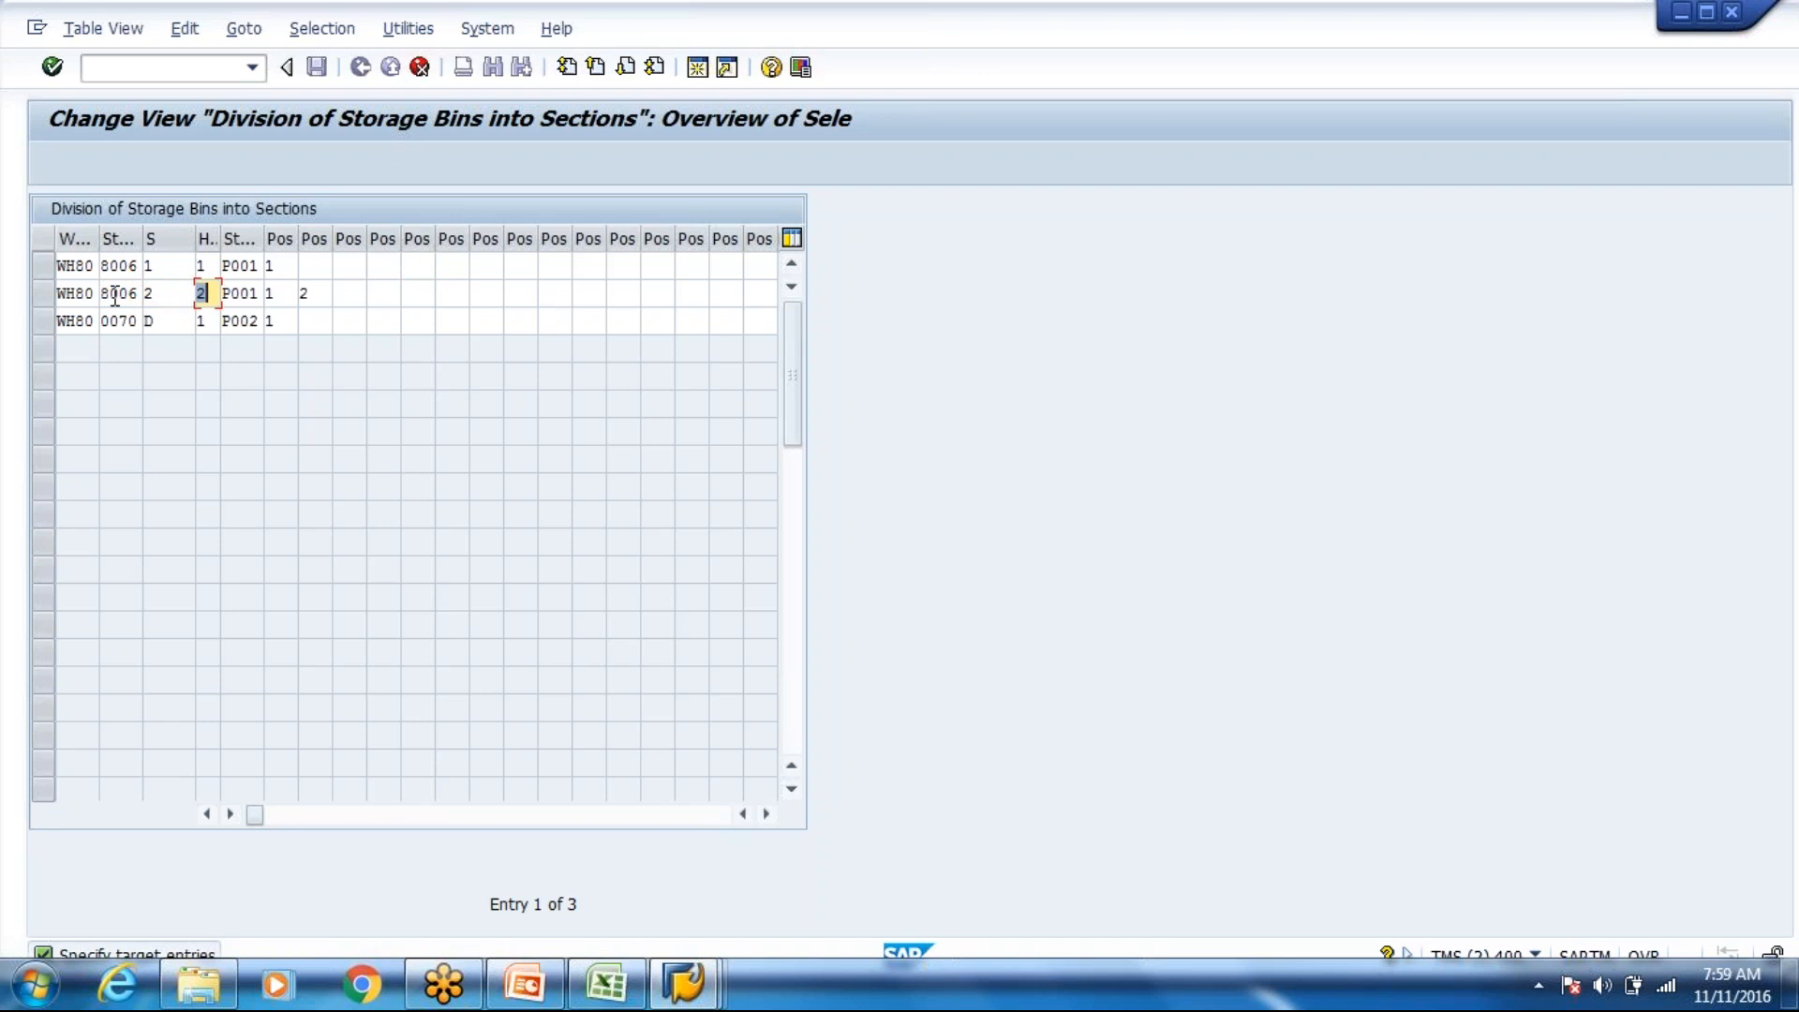
text(4)
Step: Add positions 3 and 4 to the 8006 section 2 entry, keeping storage bin type P001
key(Tab)
key(Tab)
key(Tab)
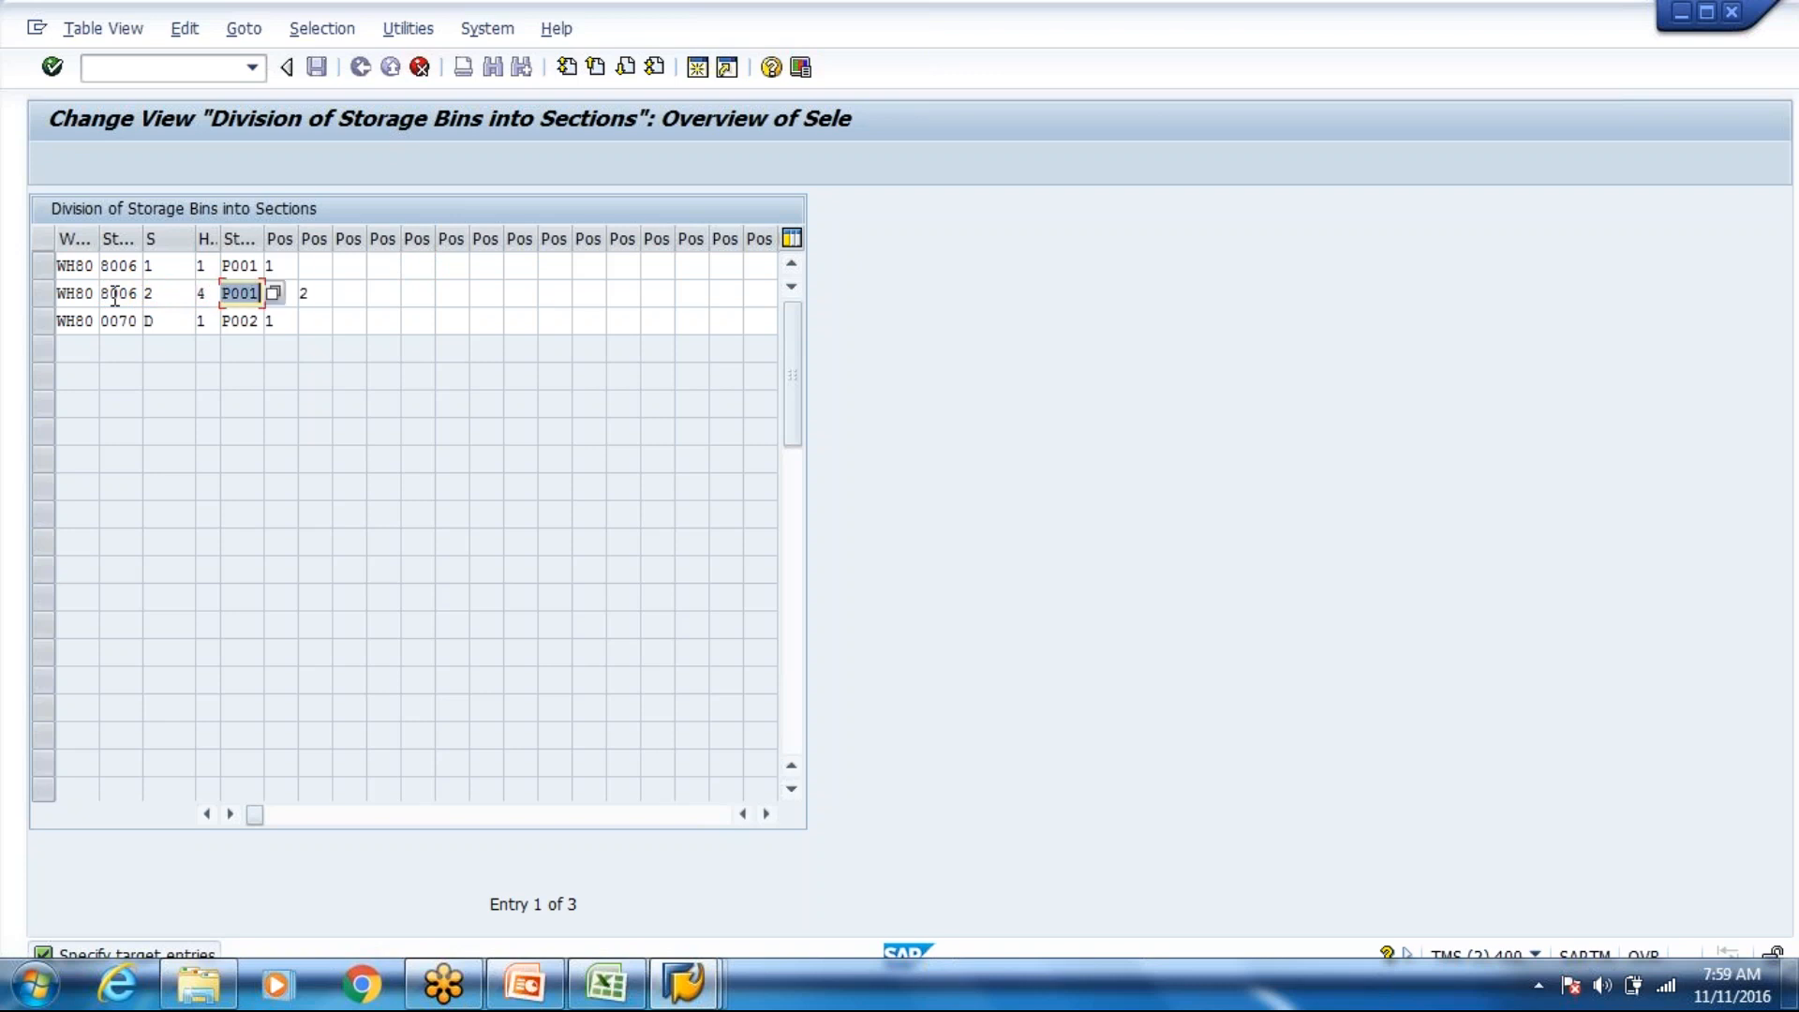
key(Tab)
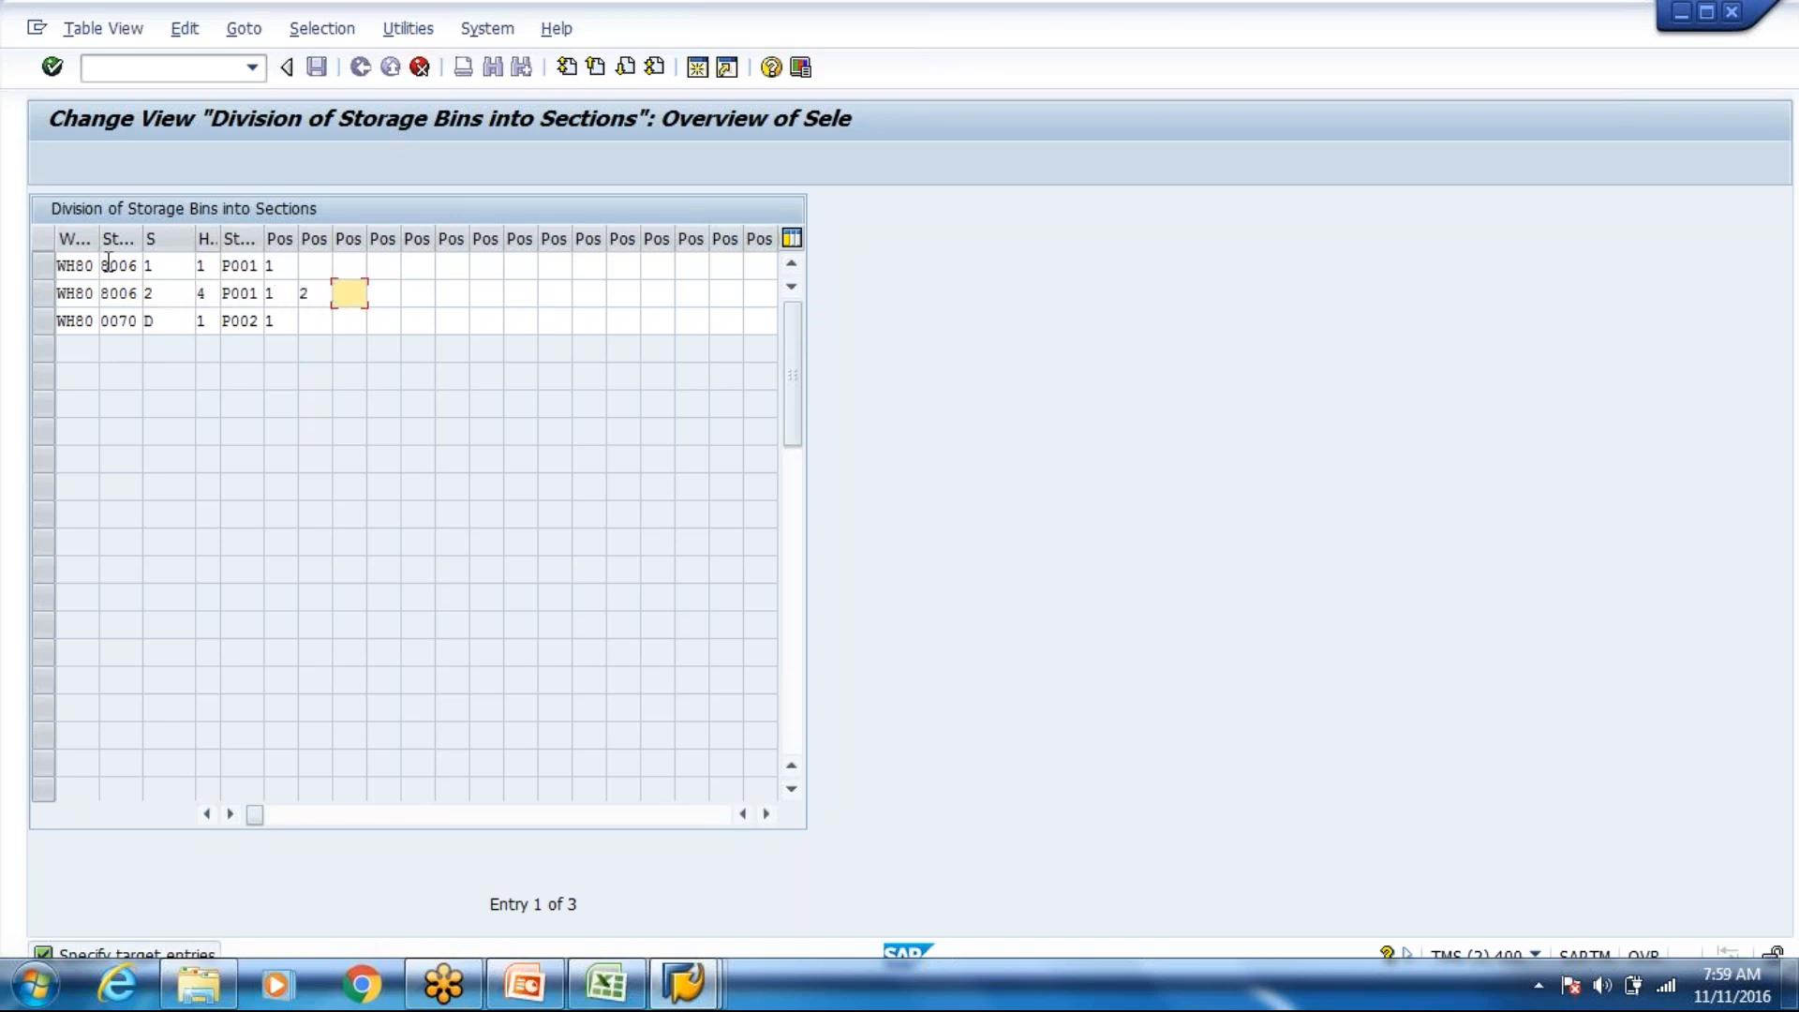
text(3)
key(Tab)
text(4)
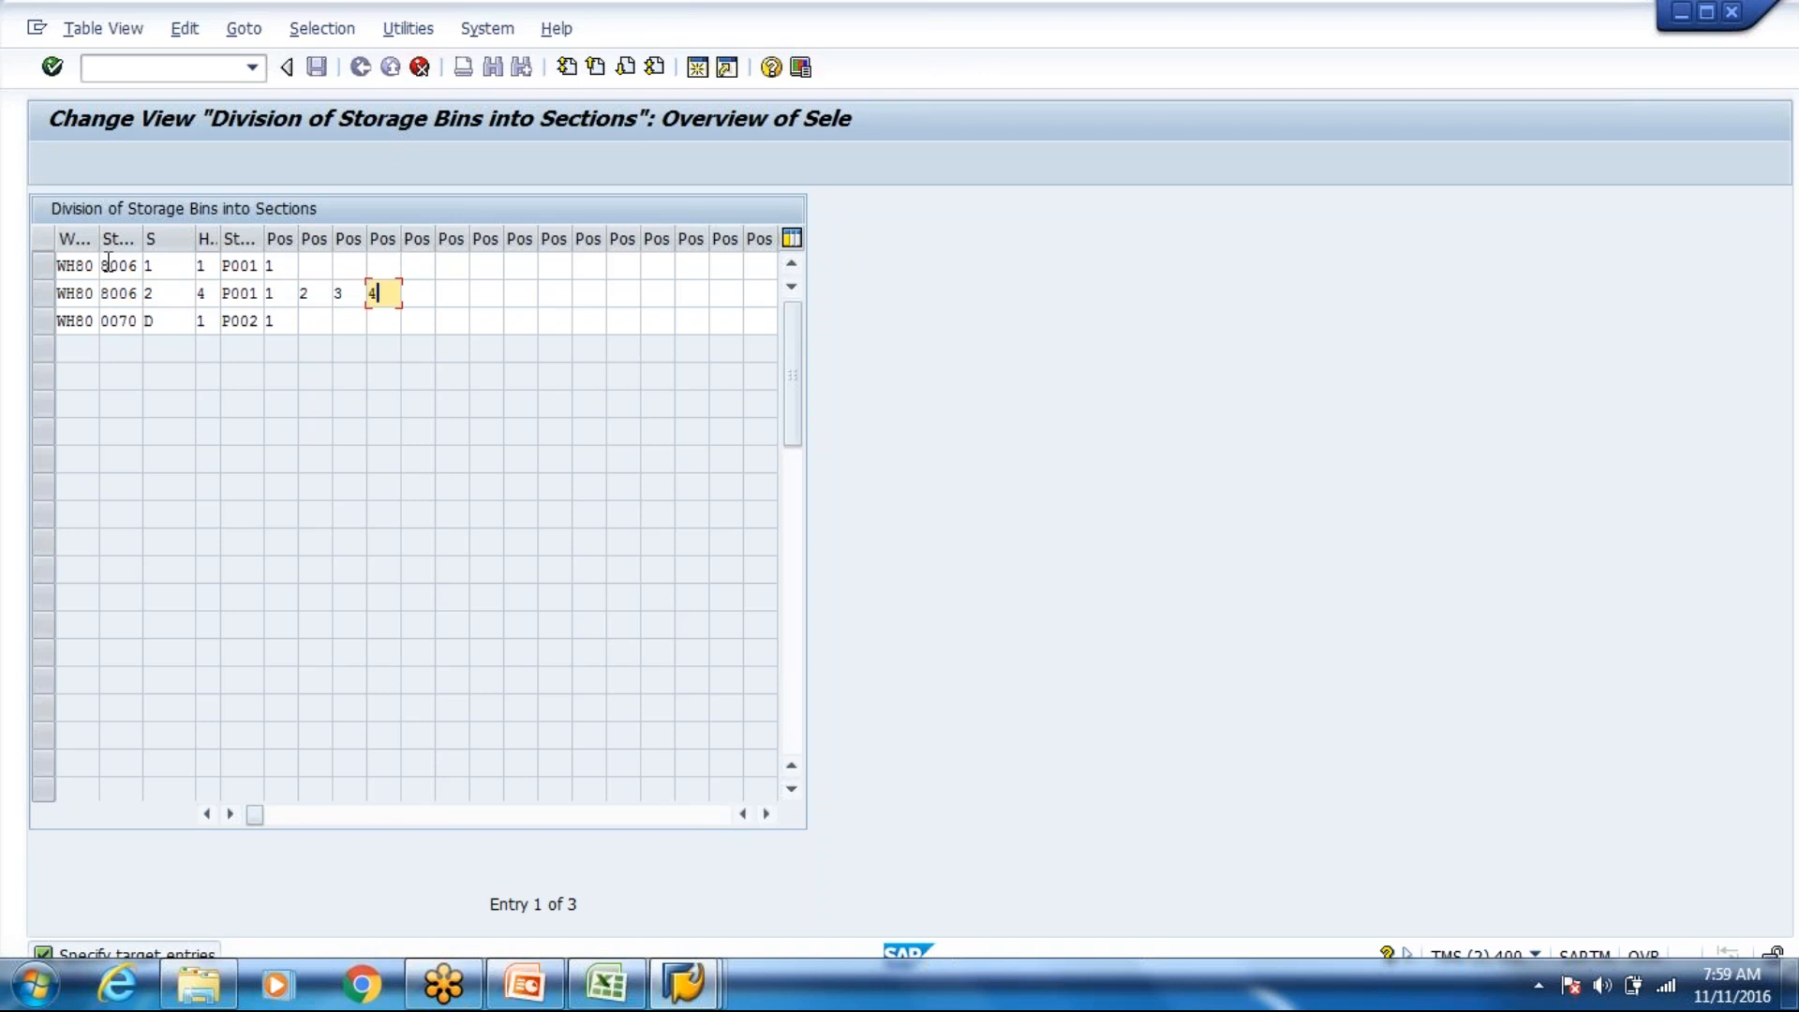
Step: Change the third copied entry to section 3 with a handling unit count of 6 and first position 1
click(171, 326)
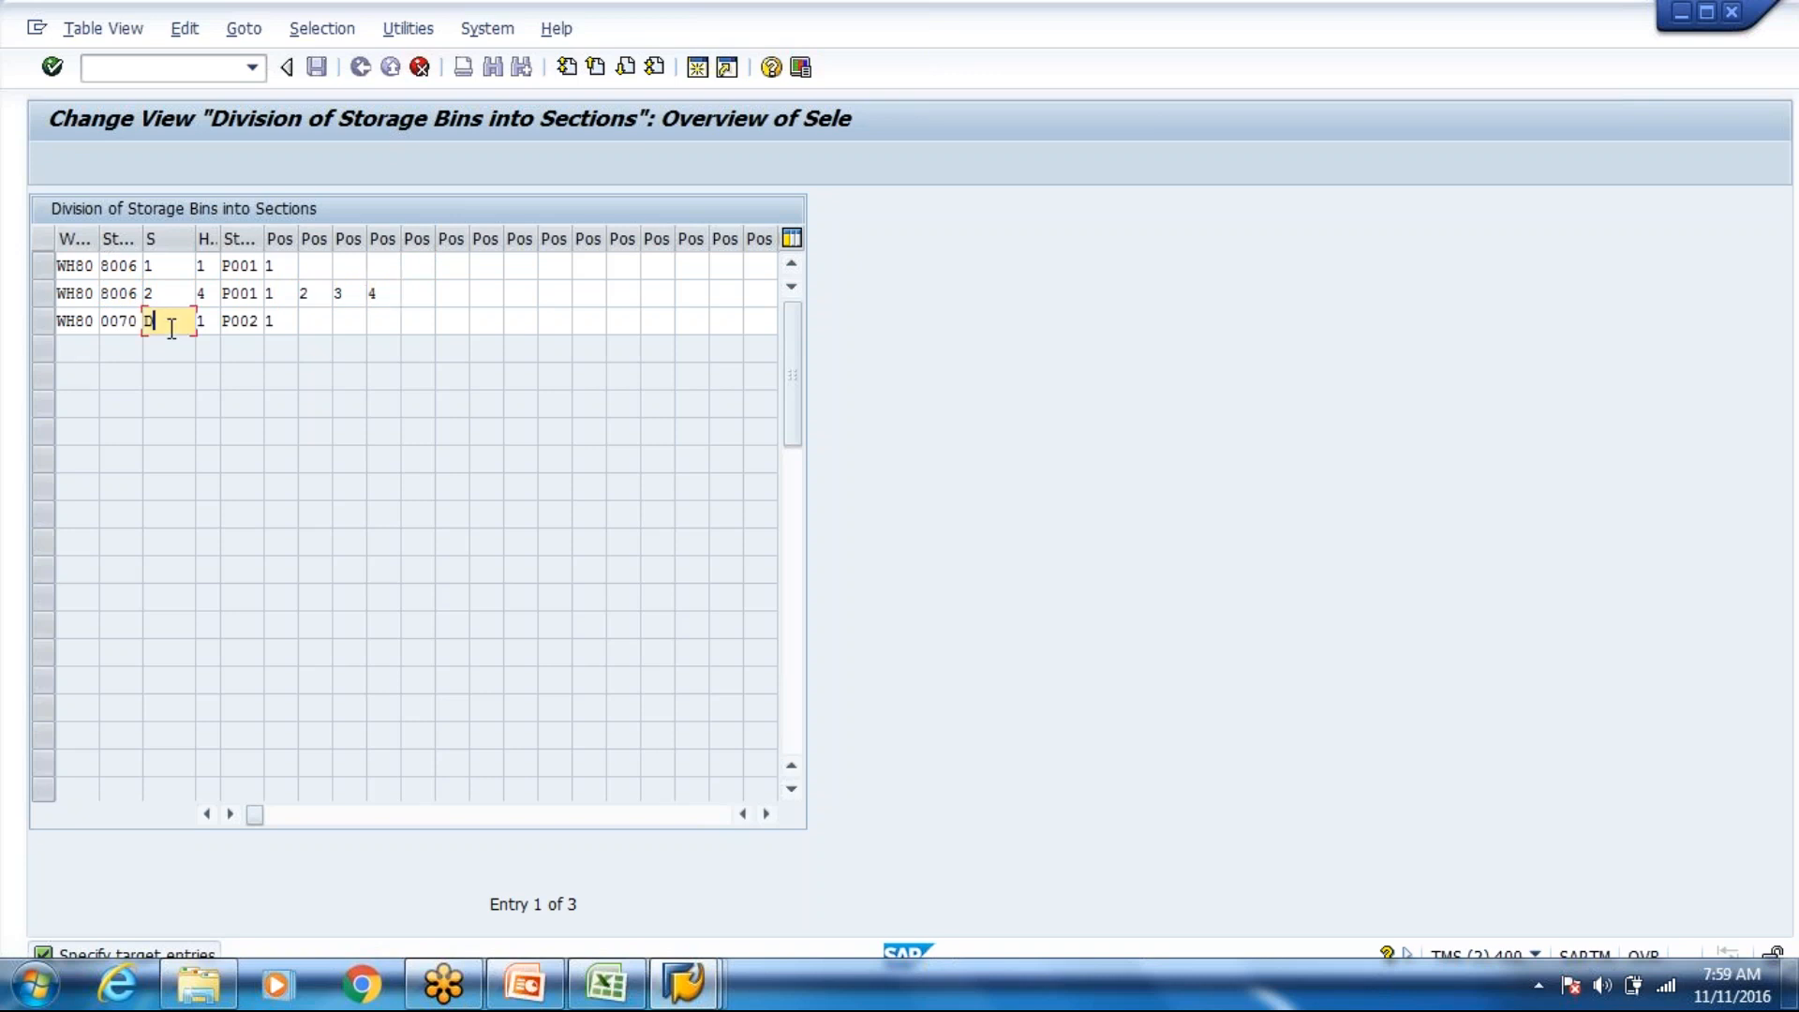
key(BackSpace)
text(3)
key(Tab)
text(6)
key(Tab)
key(Tab)
text(1)
click(161, 262)
text(1)
click(172, 296)
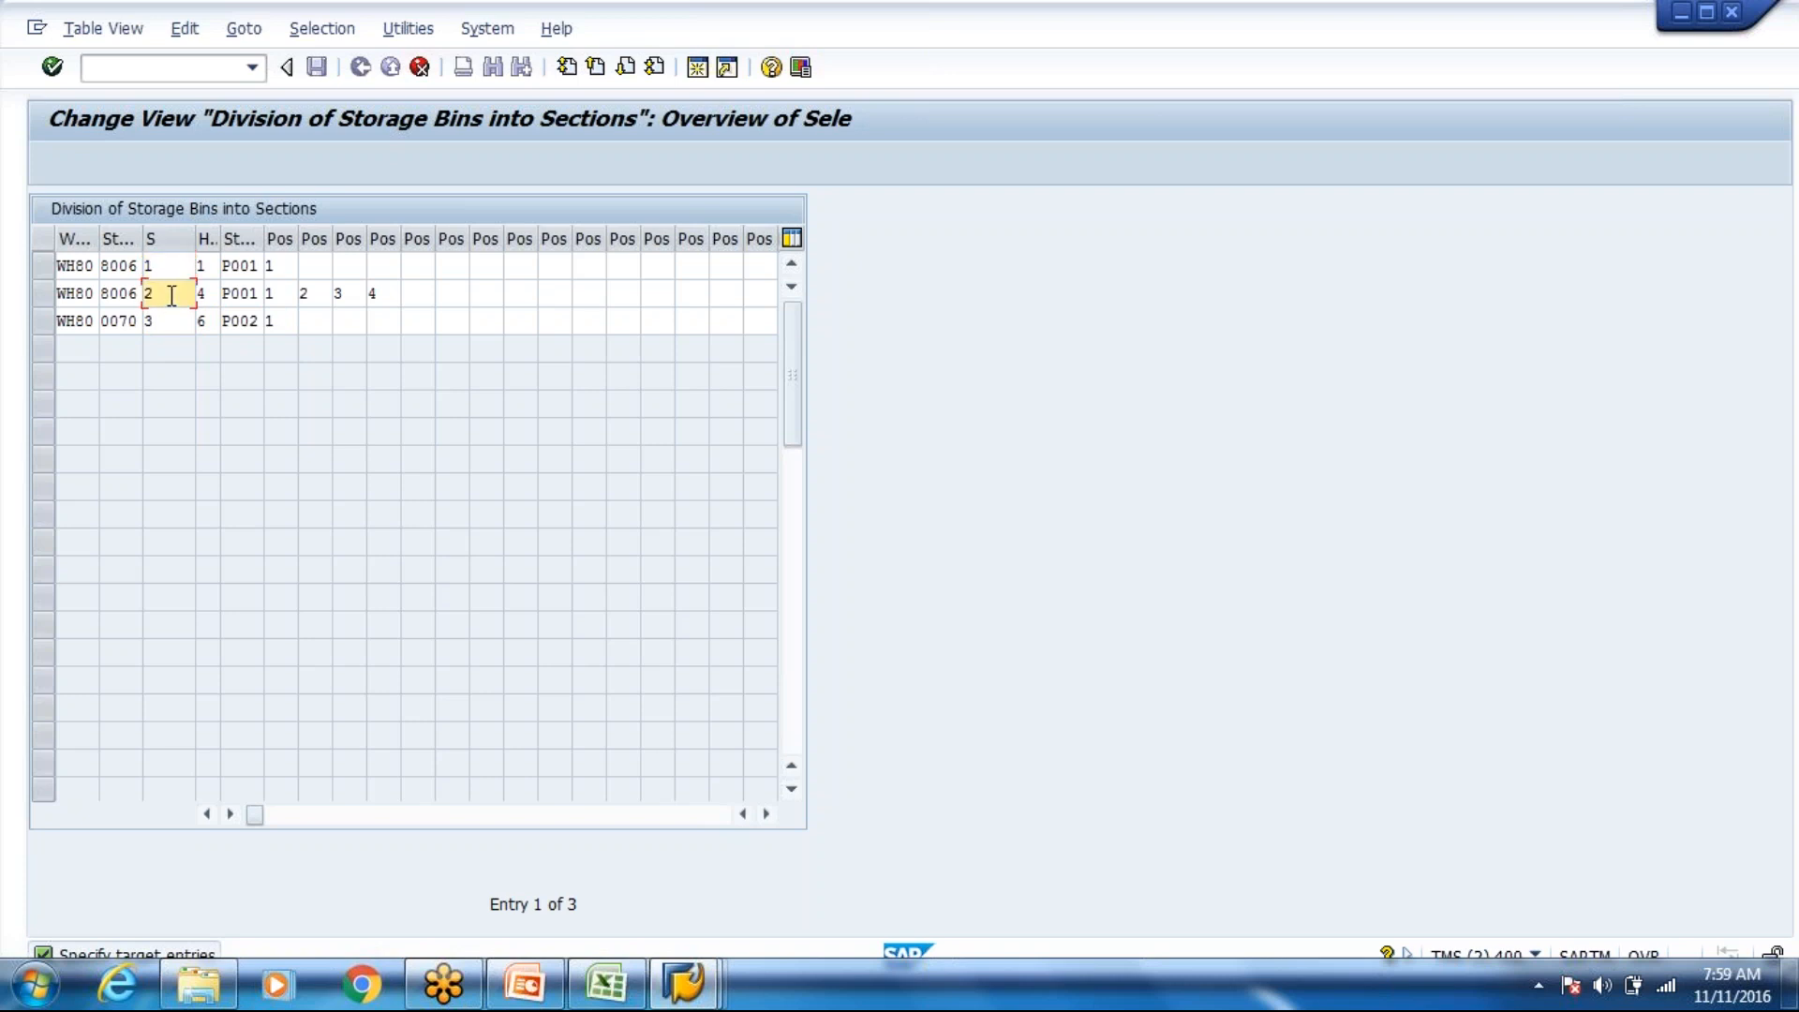
Step: Fill in positions 2 through 6 for the section 3 entry
click(166, 321)
key(Tab)
key(Tab)
key(Tab)
key(Tab)
text(2)
key(Tab)
text(3)
key(Tab)
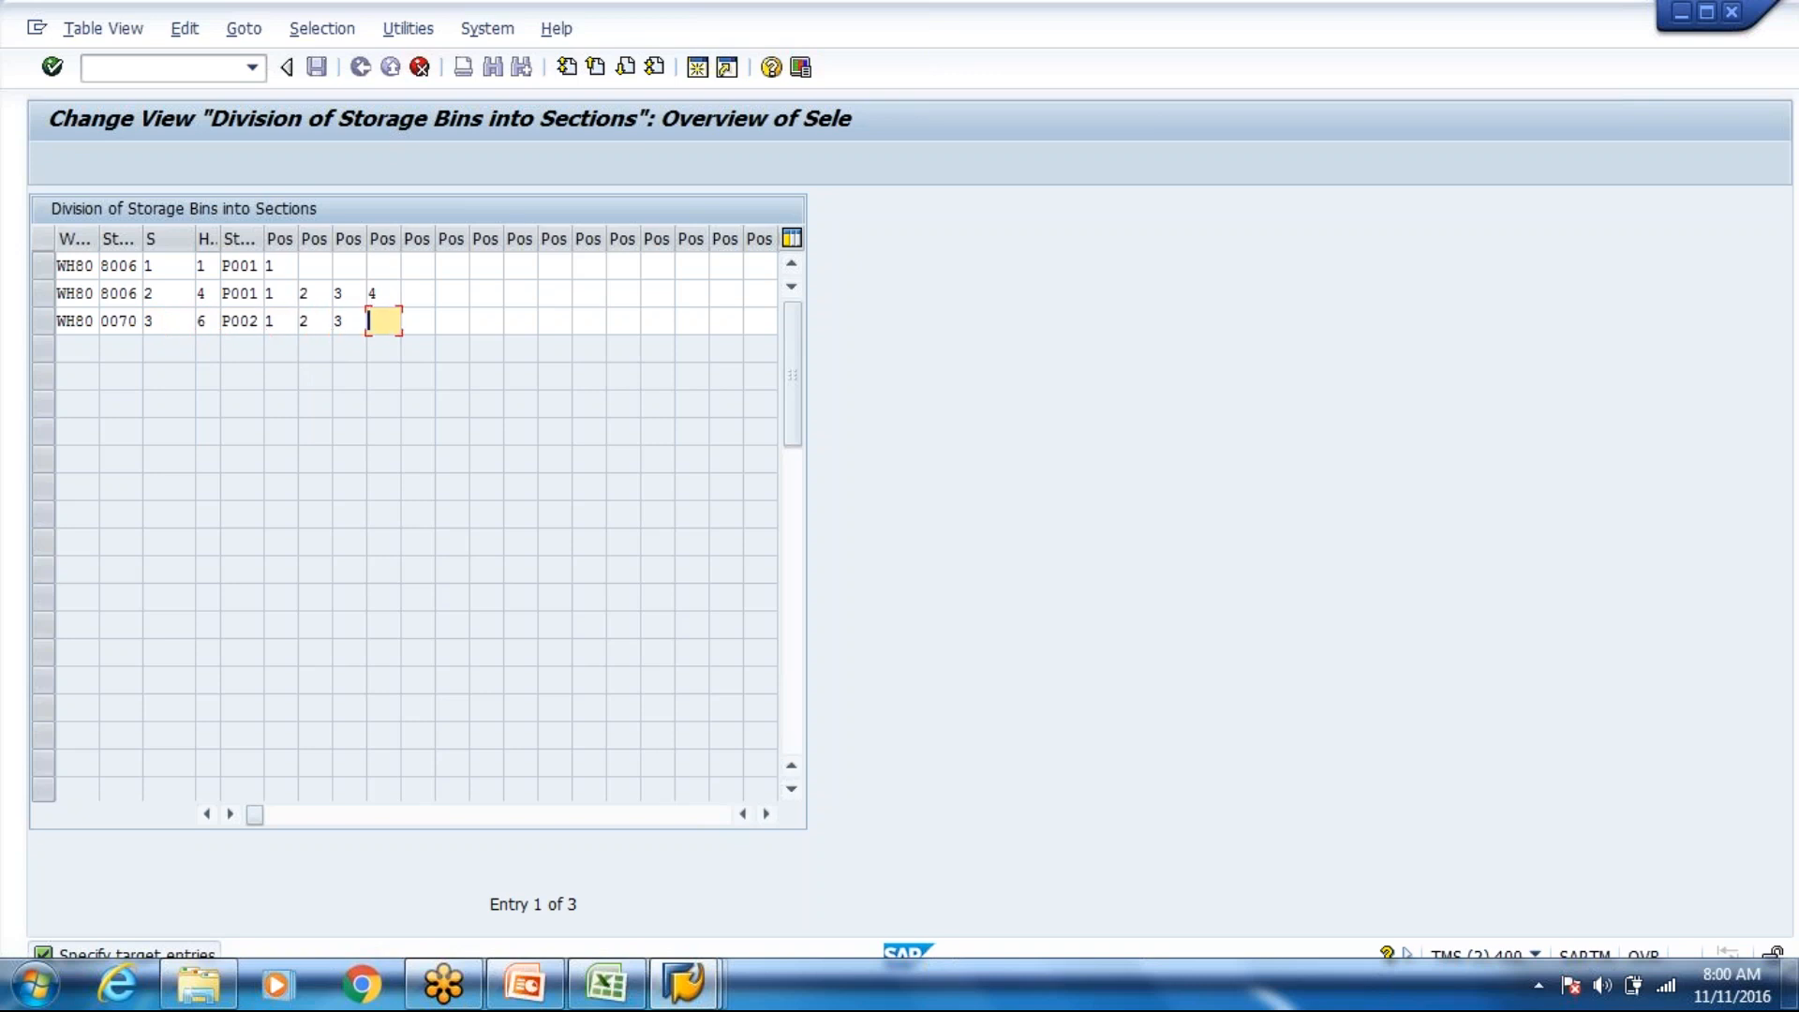
text(4)
key(Tab)
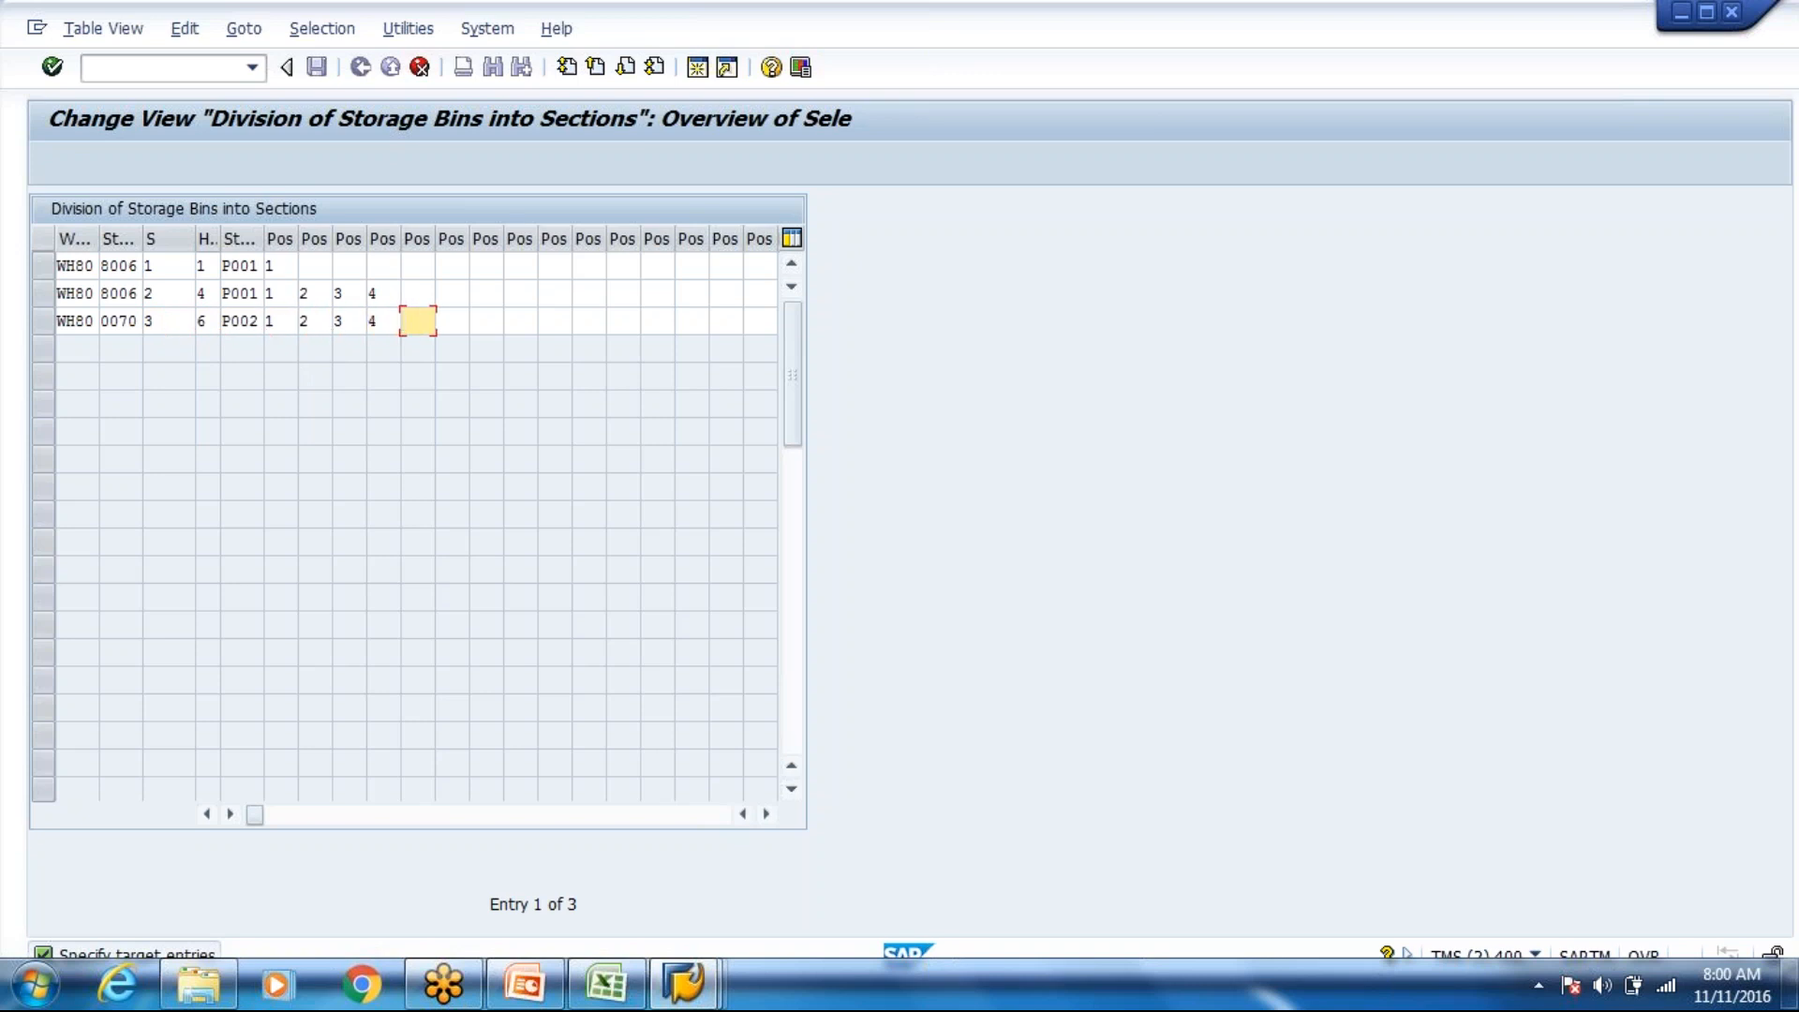
text(5)
key(Tab)
text(6)
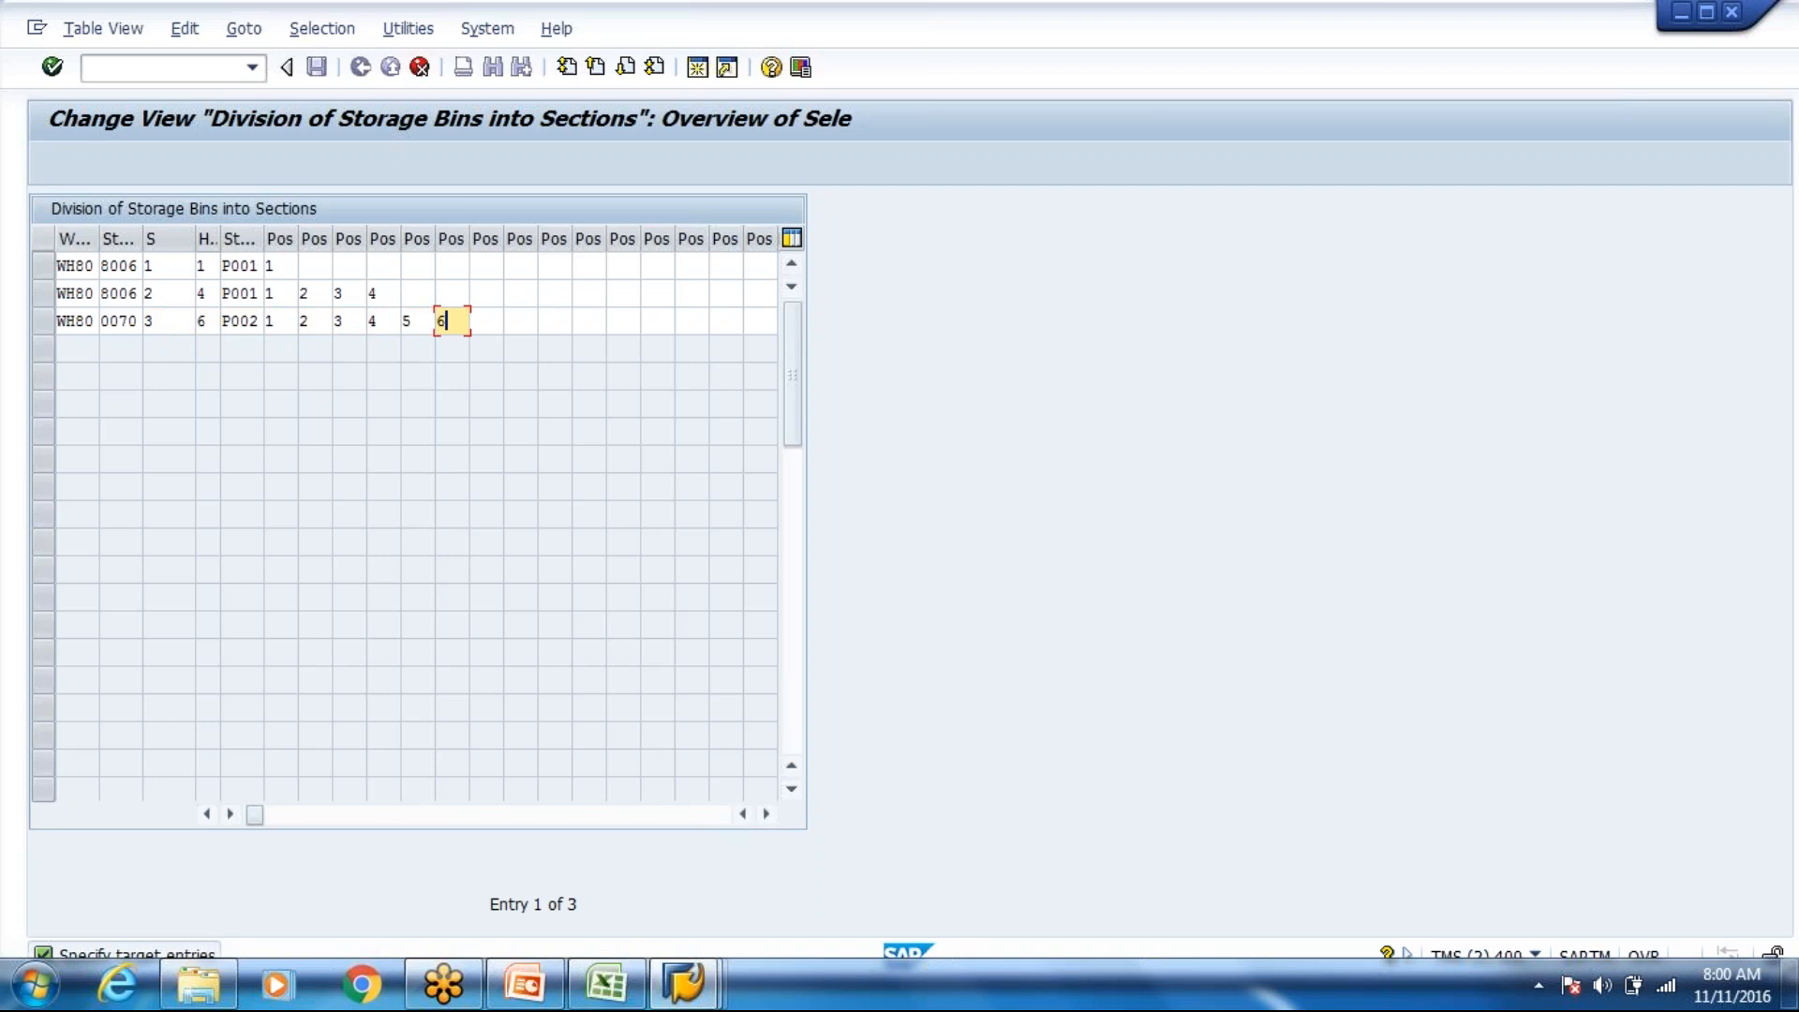
Step: Accept the three copied bin section entries and dismiss the customizing request prompt
key(Return)
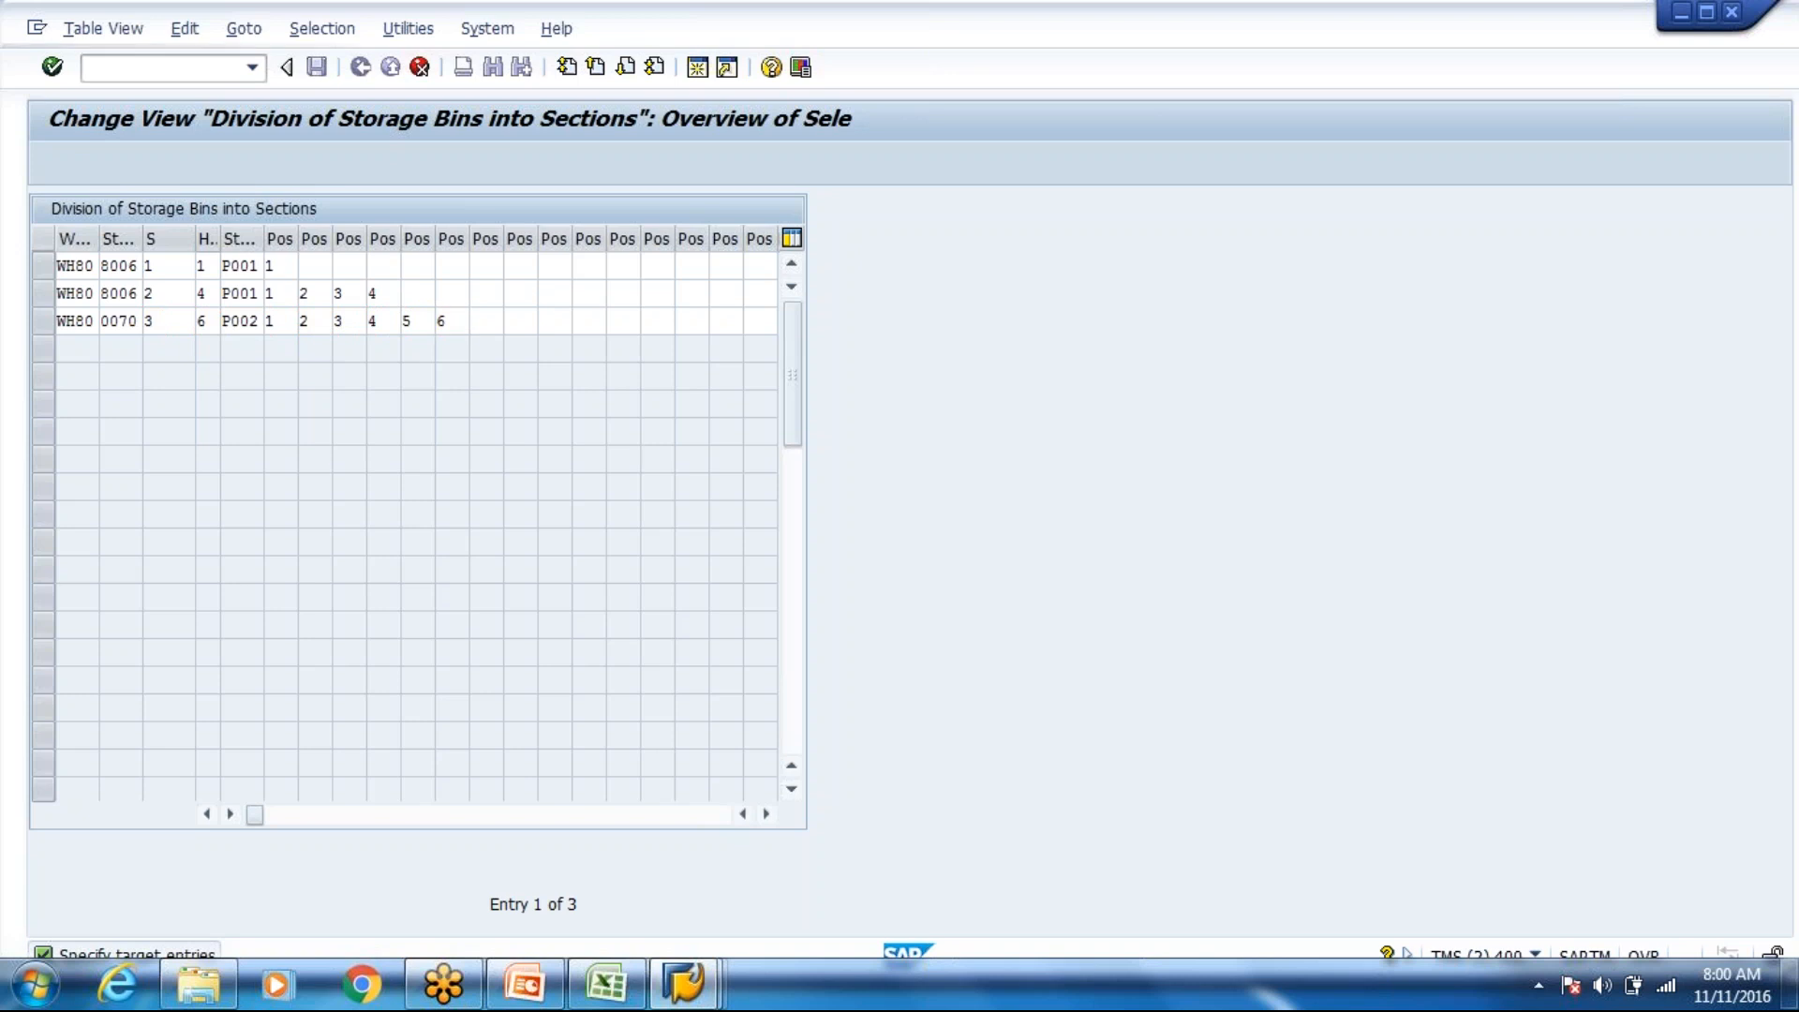
key(ctrl+s)
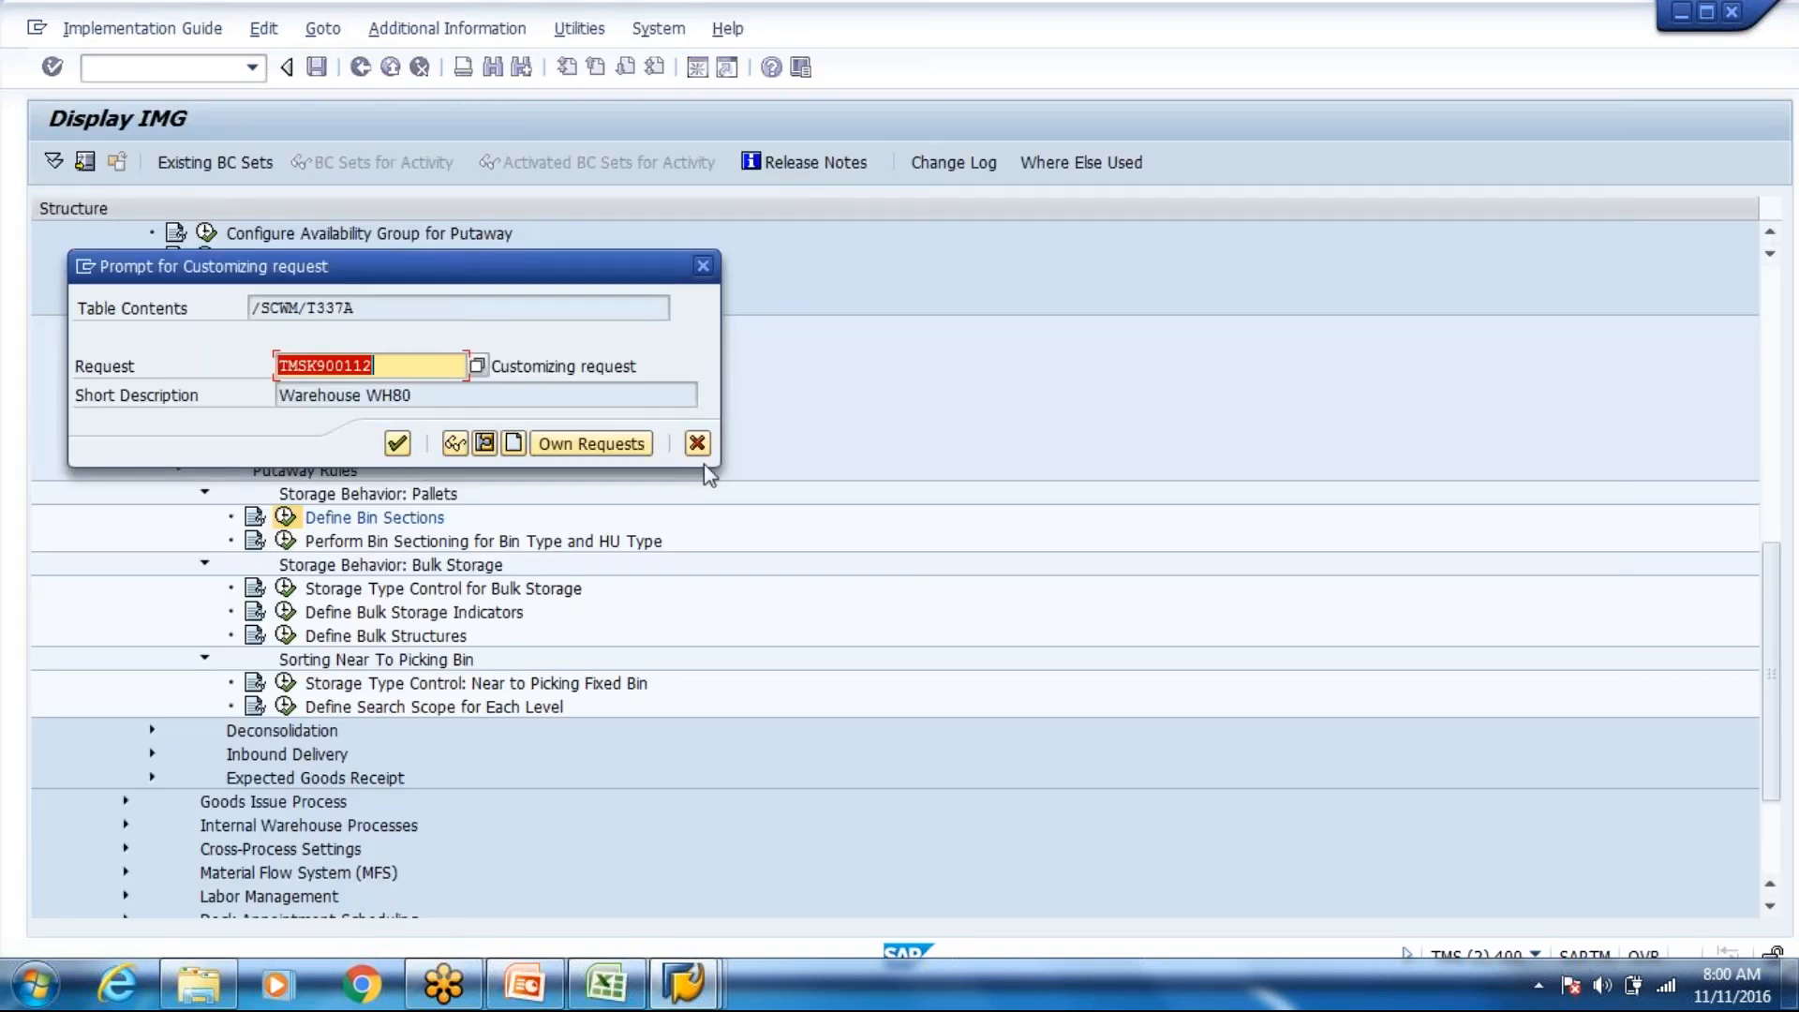
click(697, 443)
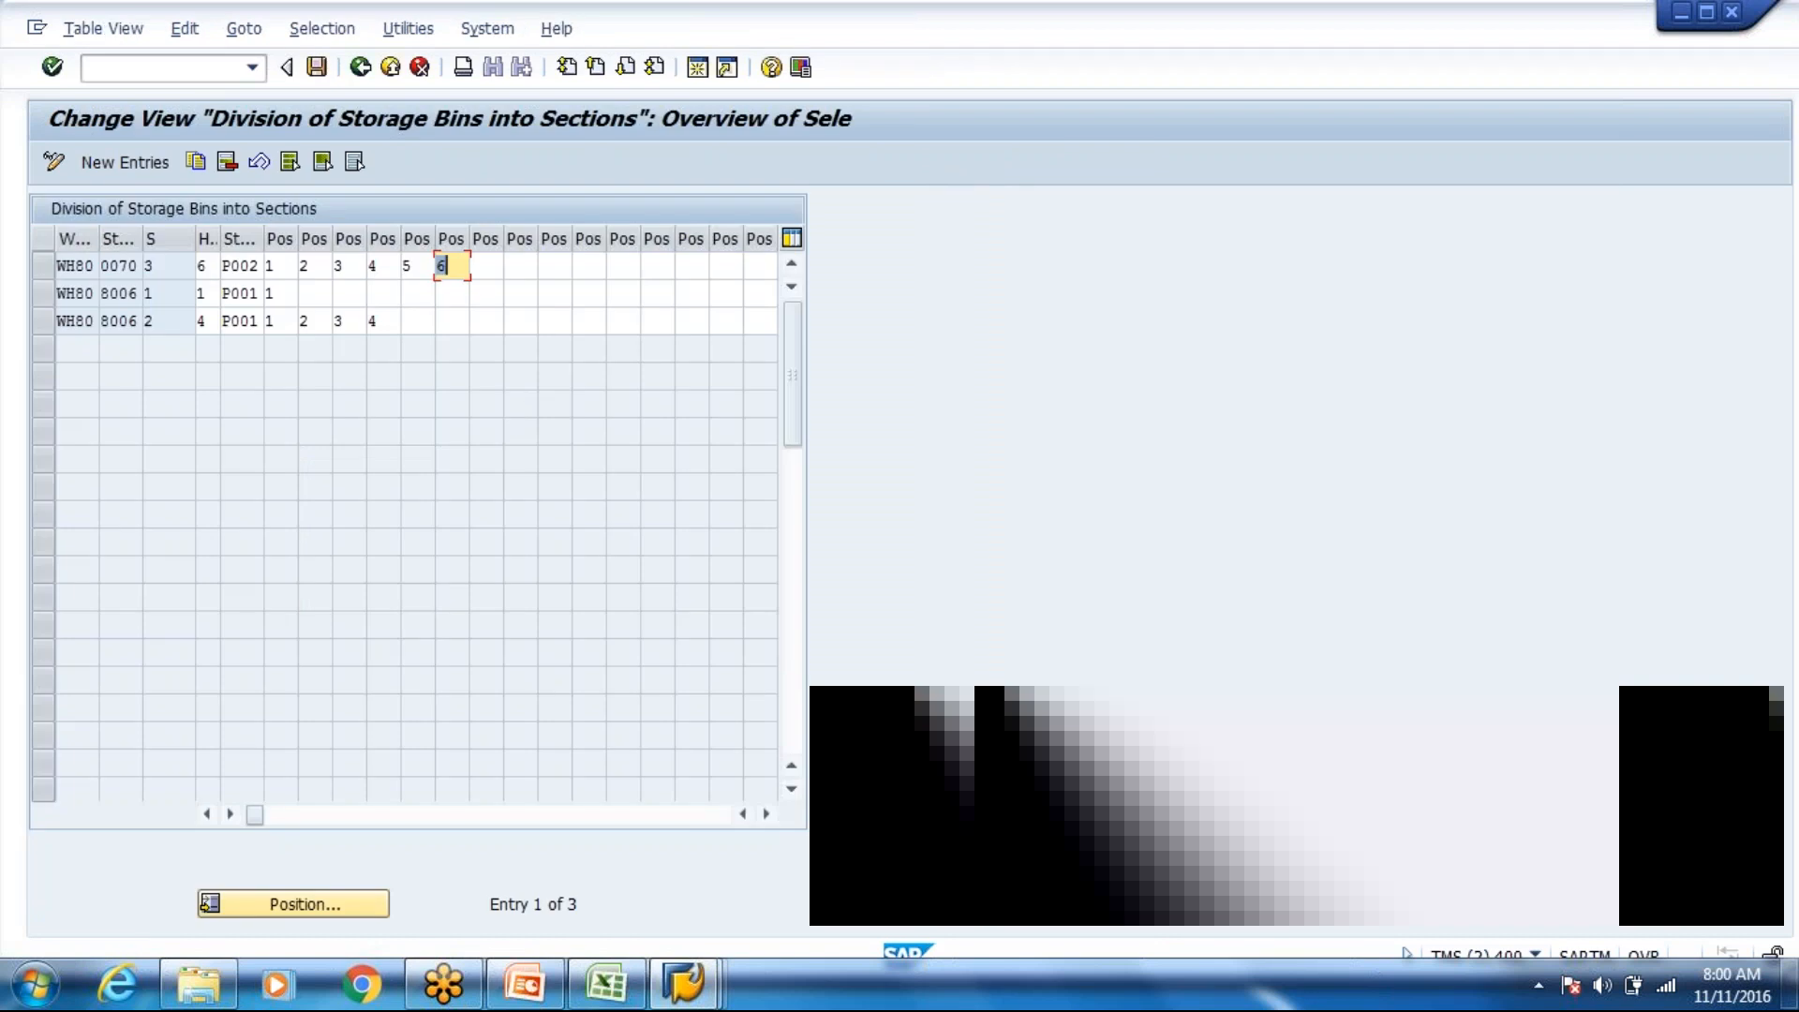
Step: Copy the WH80 storage type 0070 section 3 entry to storage type 8006
click(42, 268)
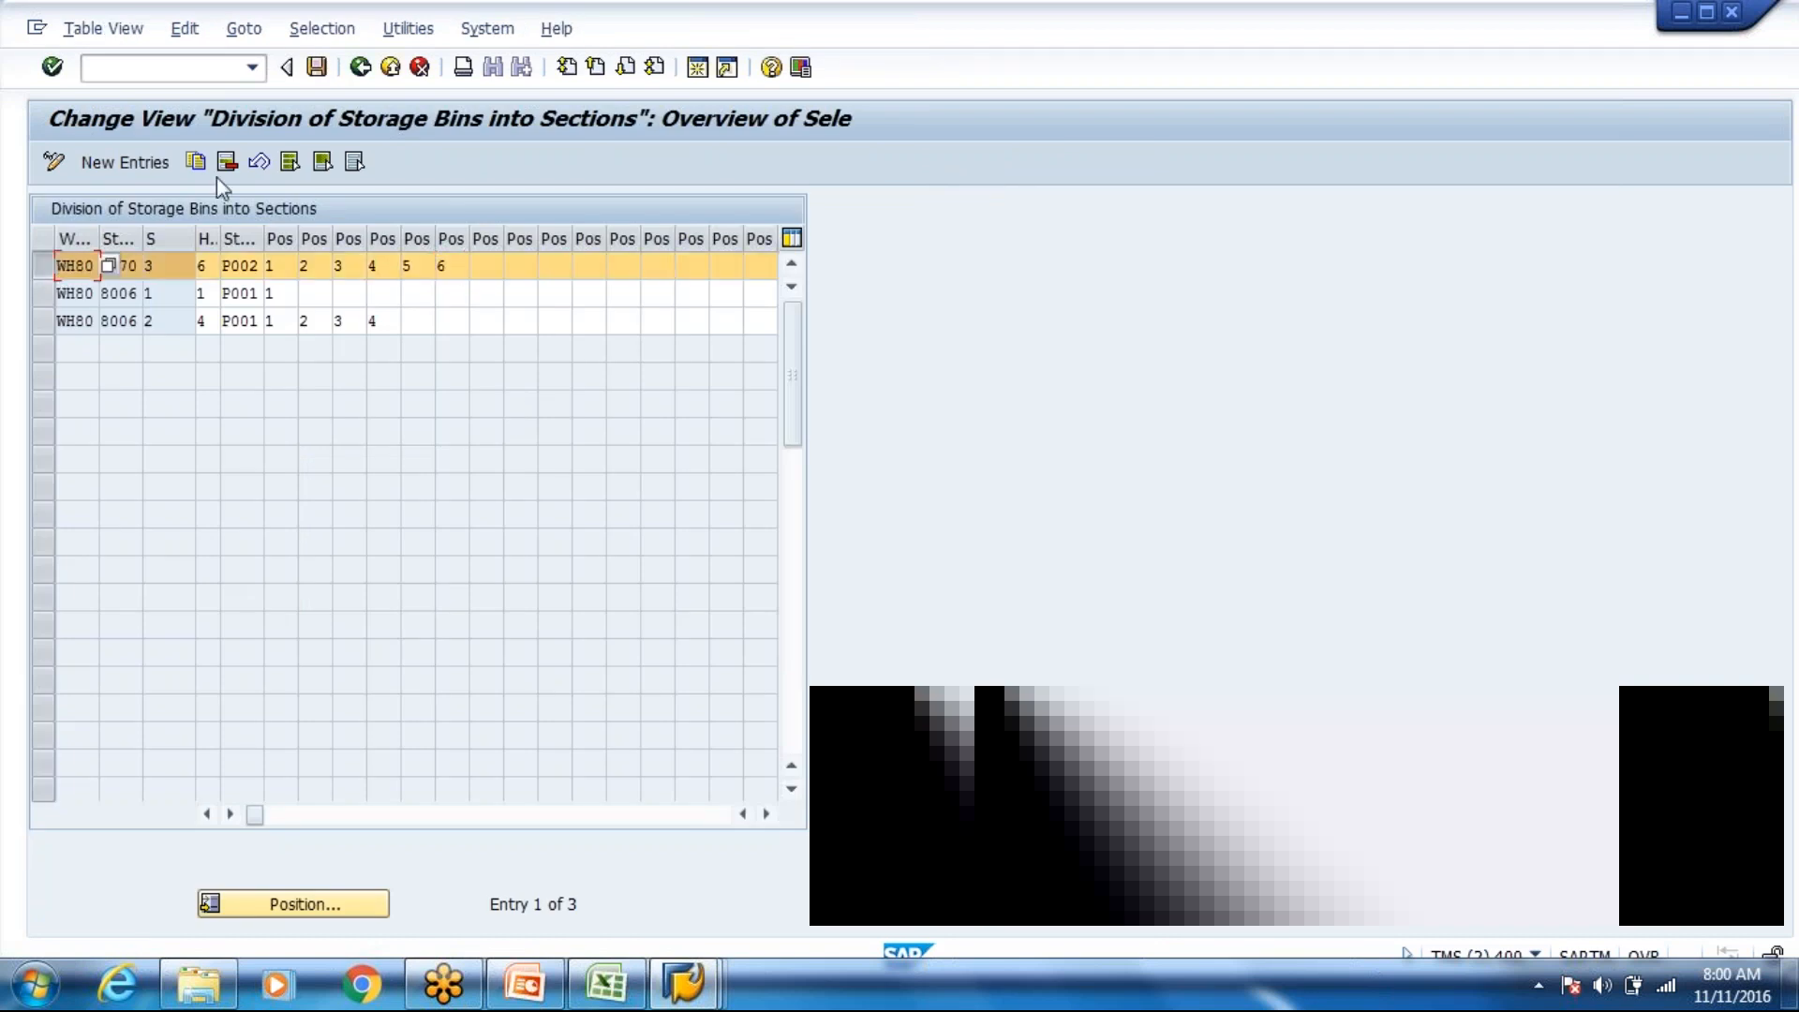
click(195, 161)
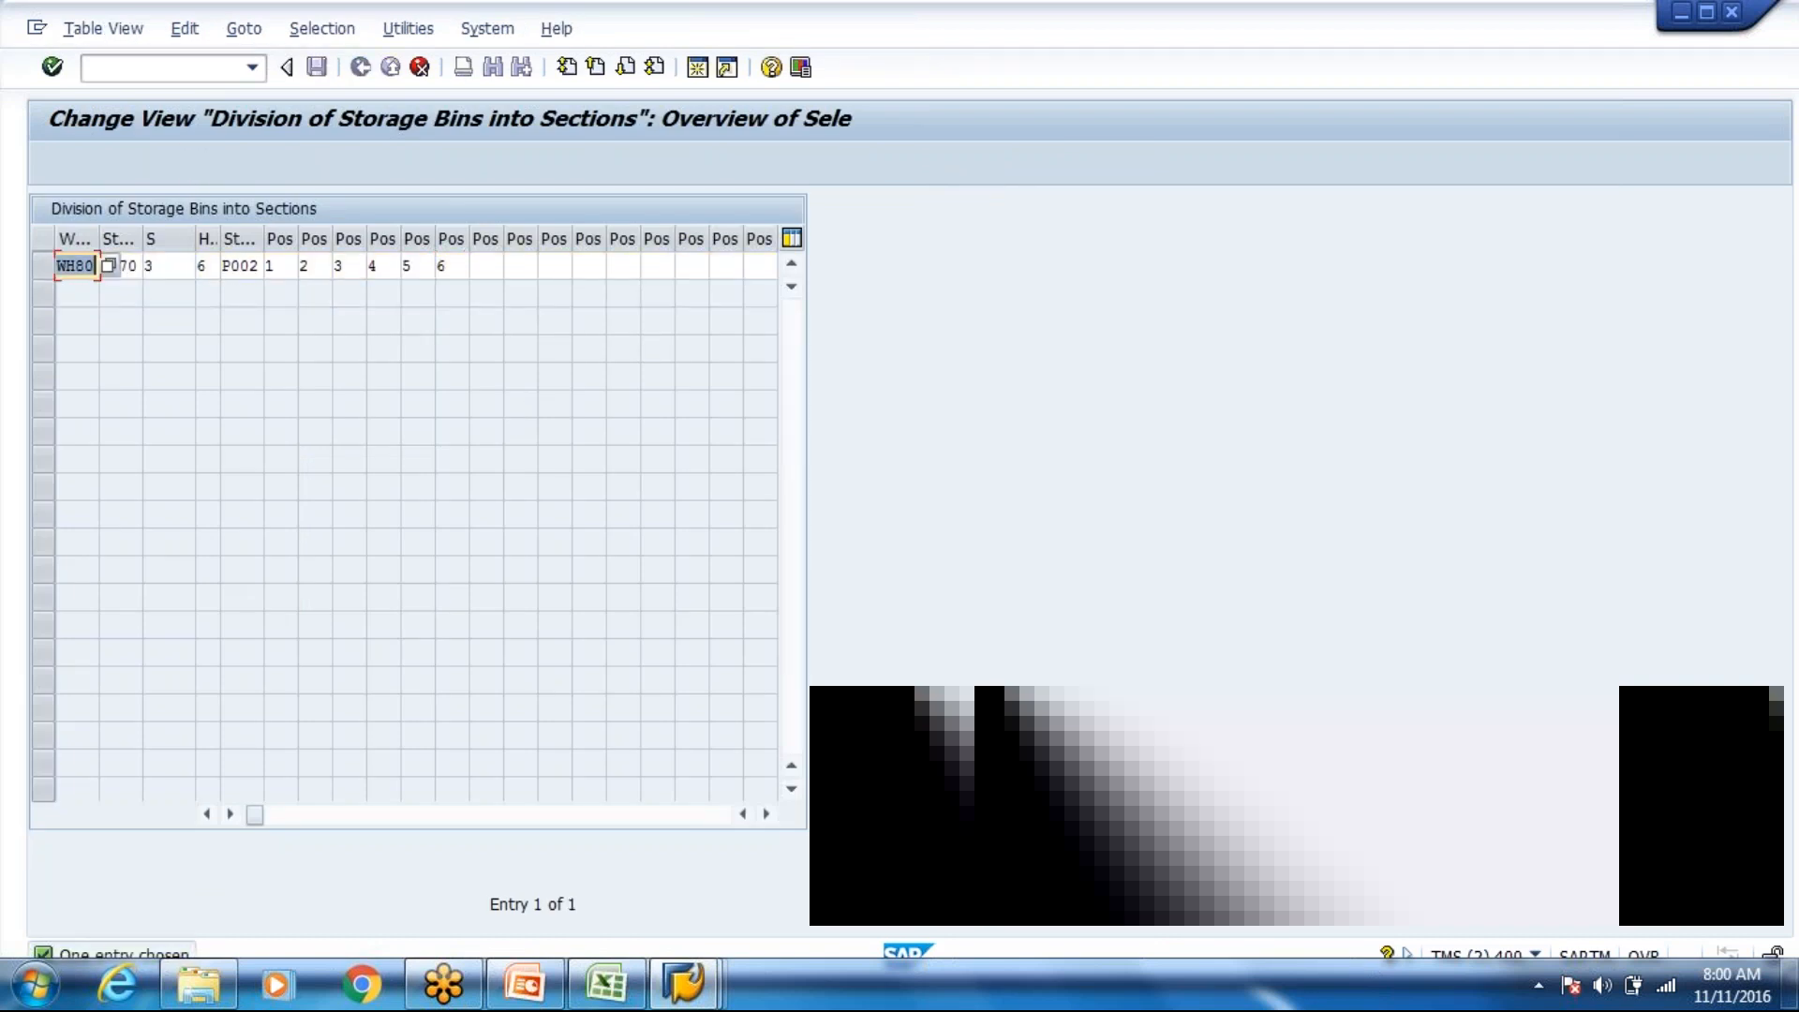
key(Tab)
text(8006)
key(Return)
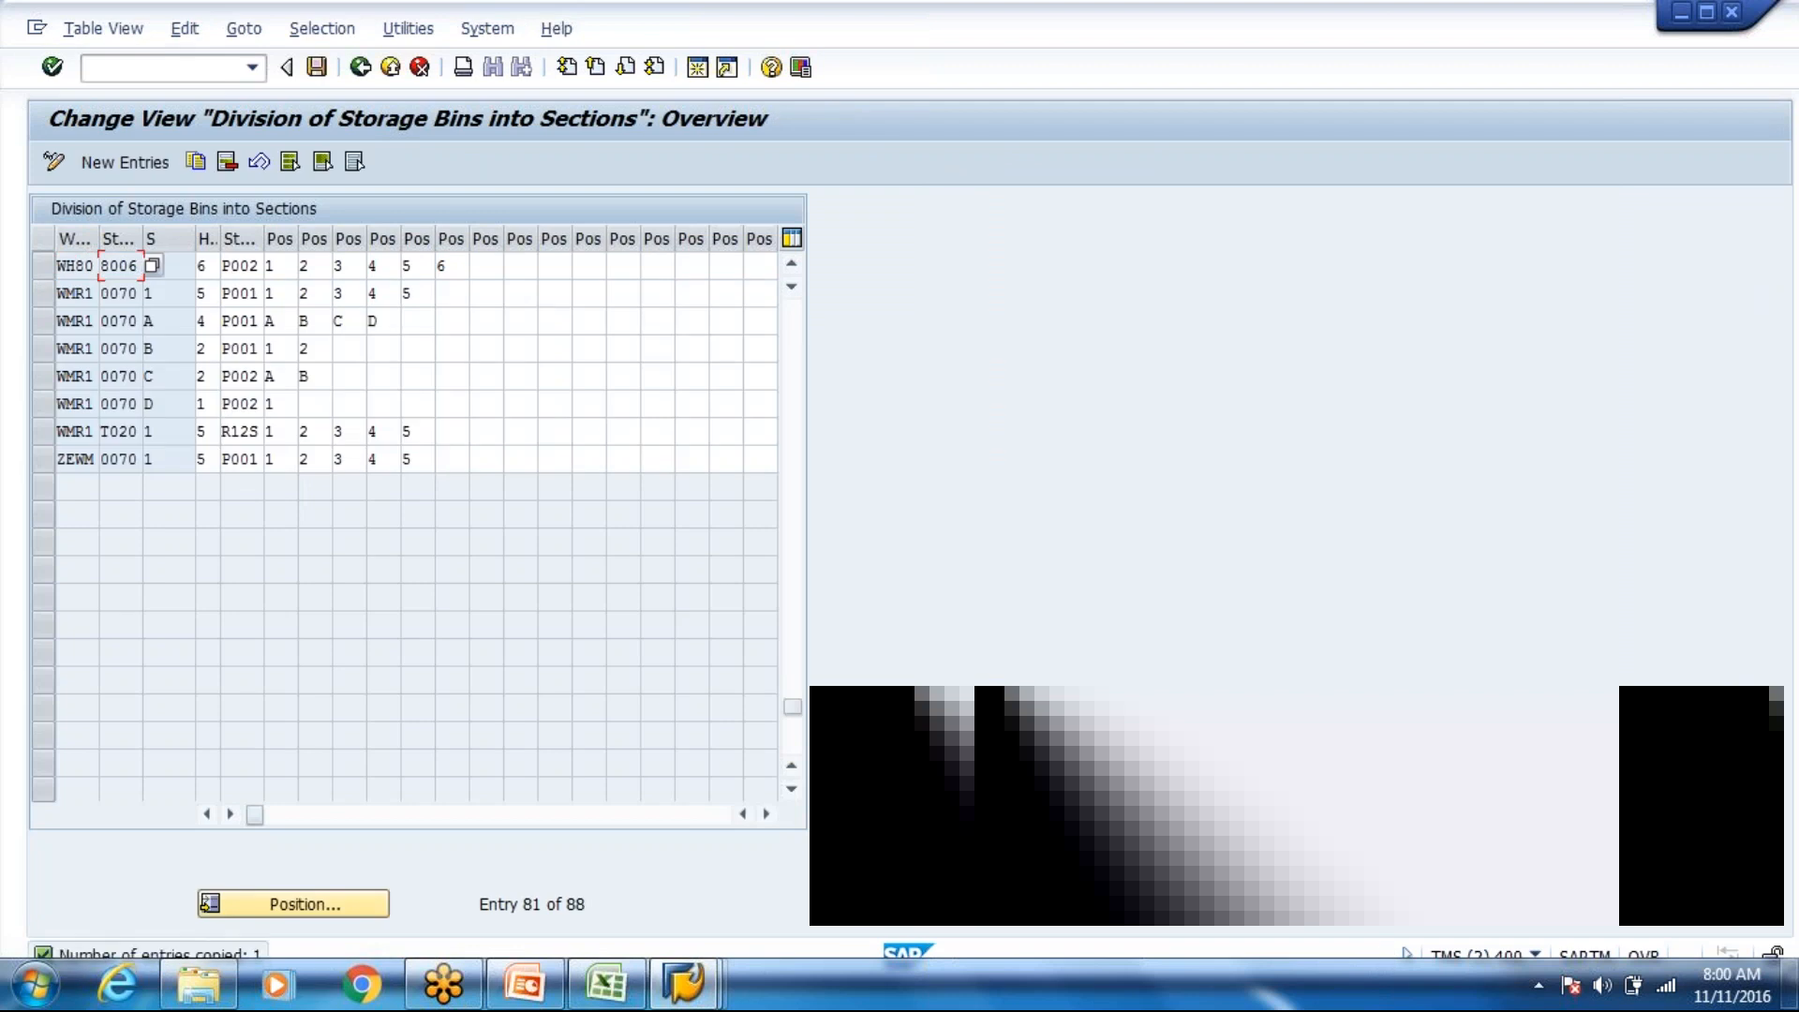
Step: Save the bin section definitions and return to the implementation guide structure
scroll(152, 339, up, 1)
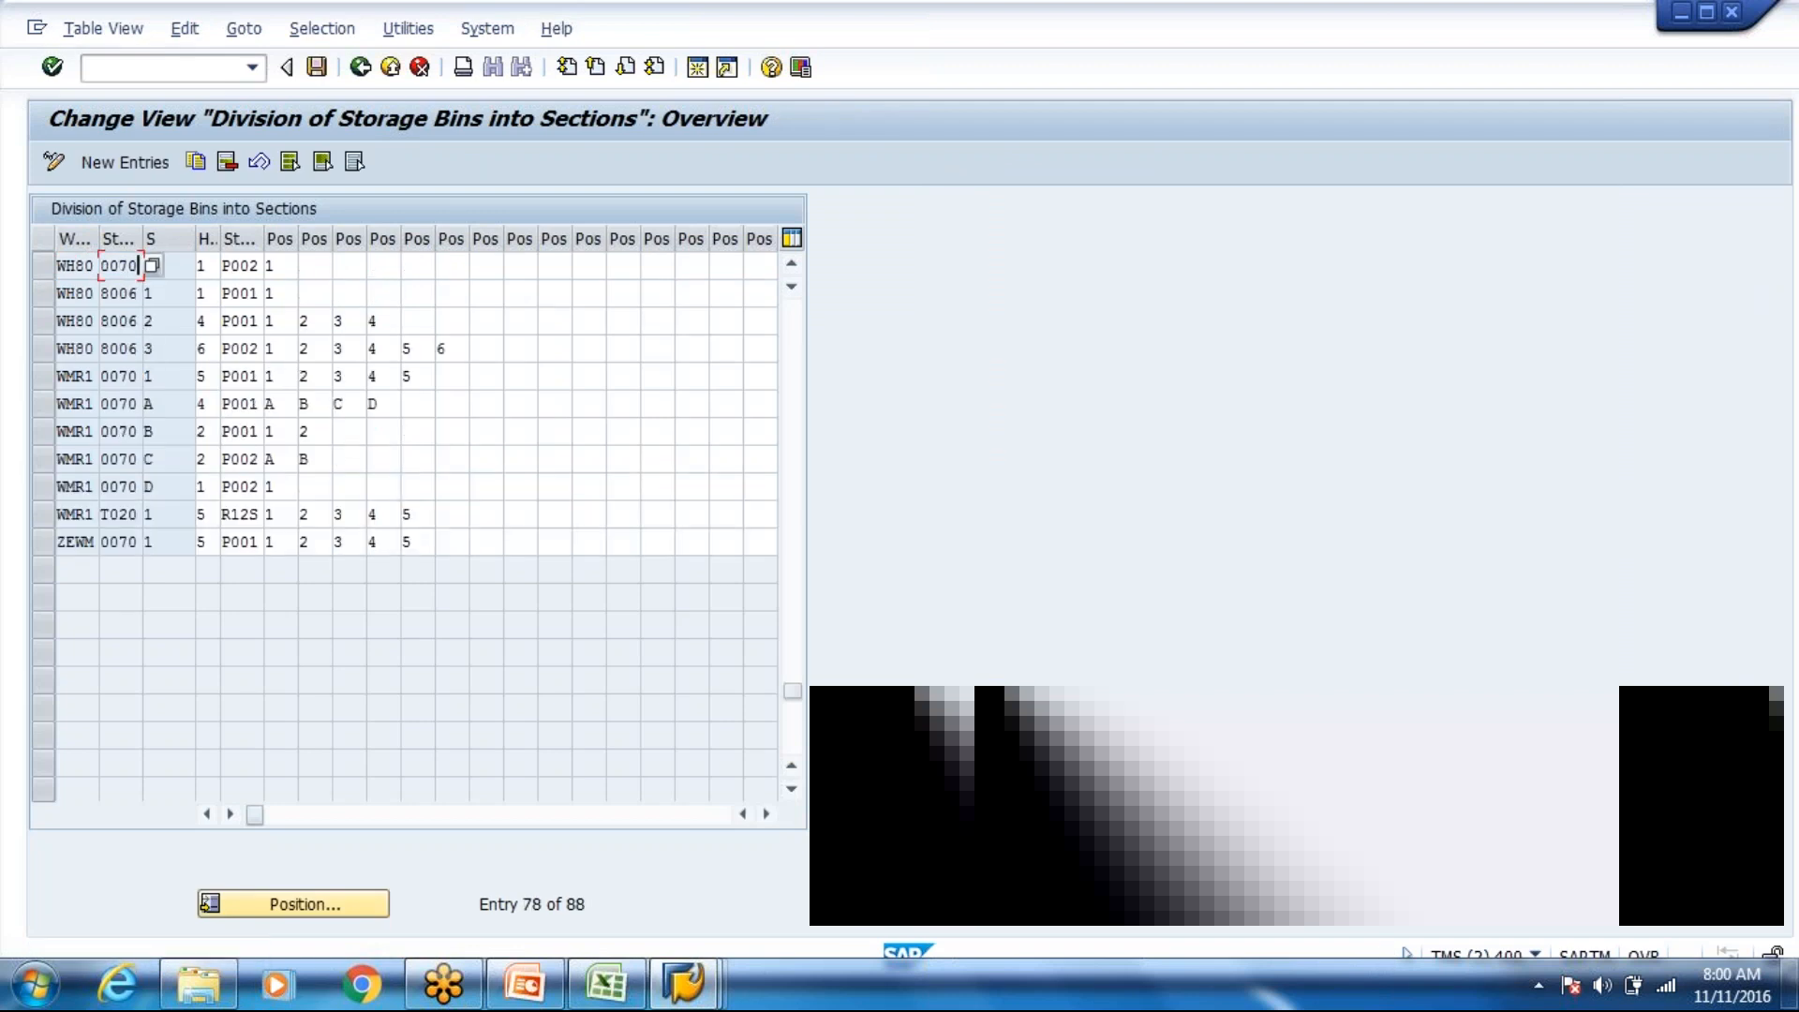
key(ctrl+s)
key(Return)
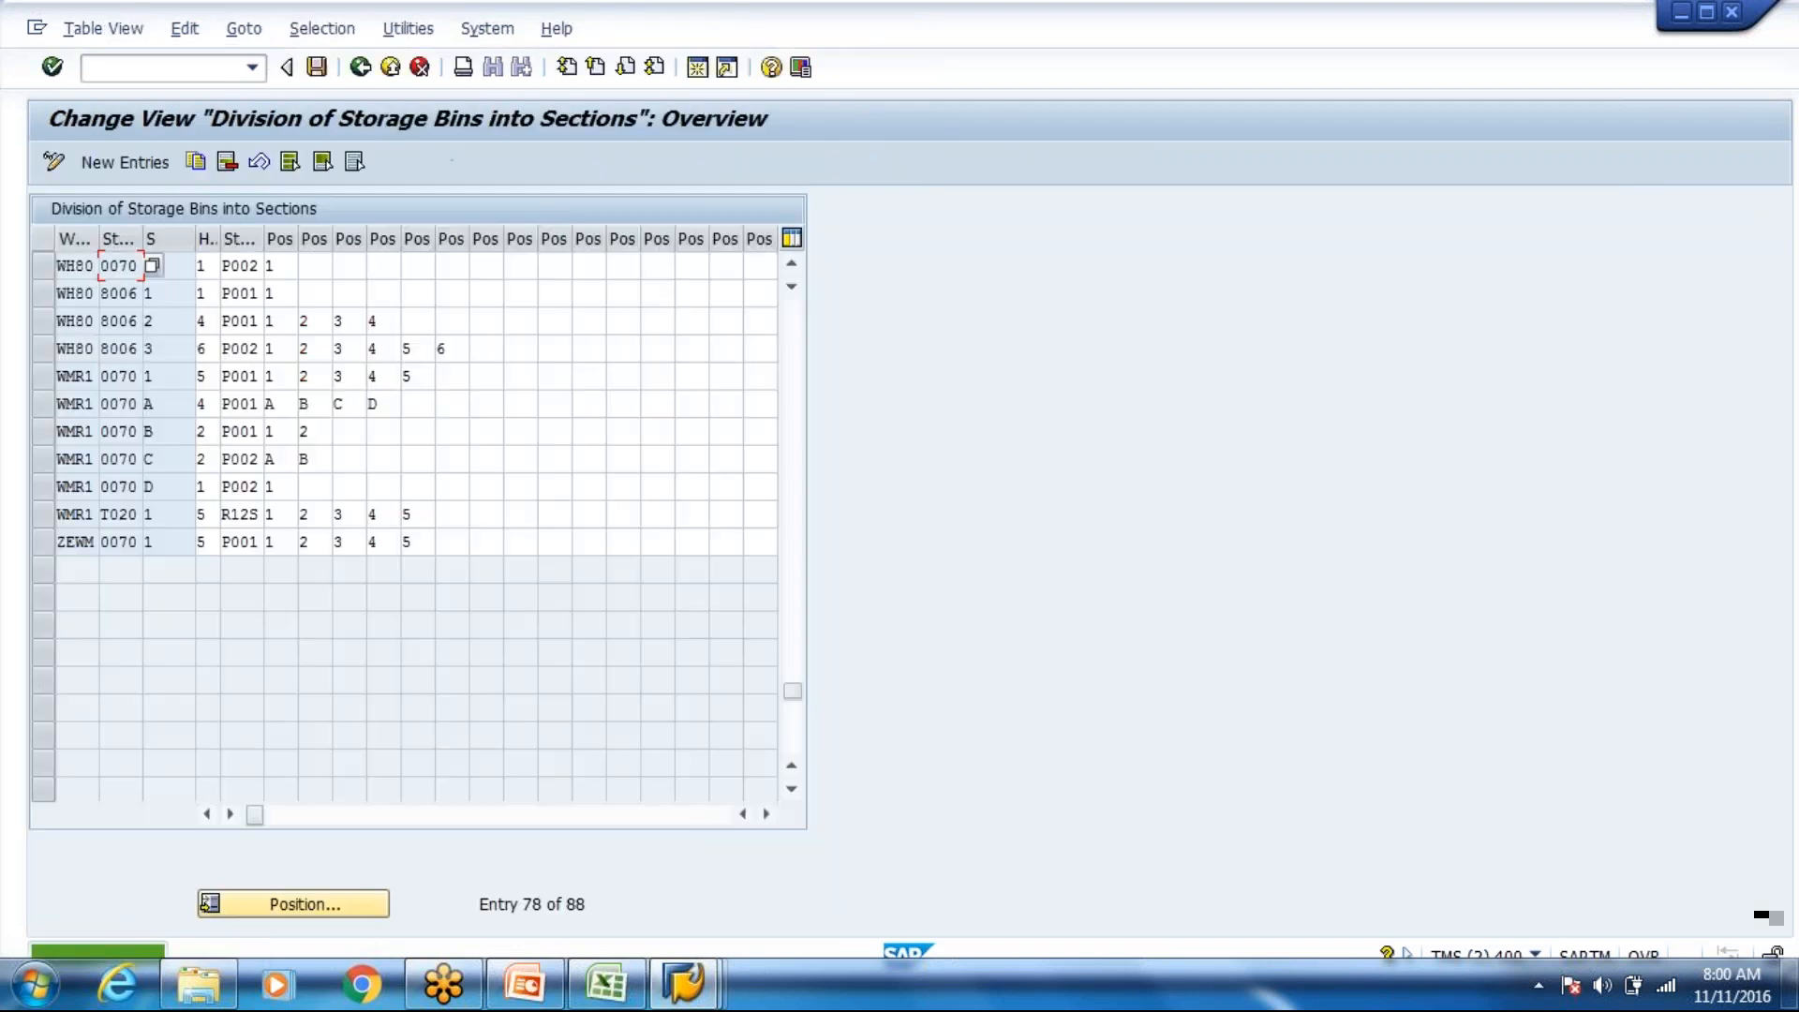
click(359, 67)
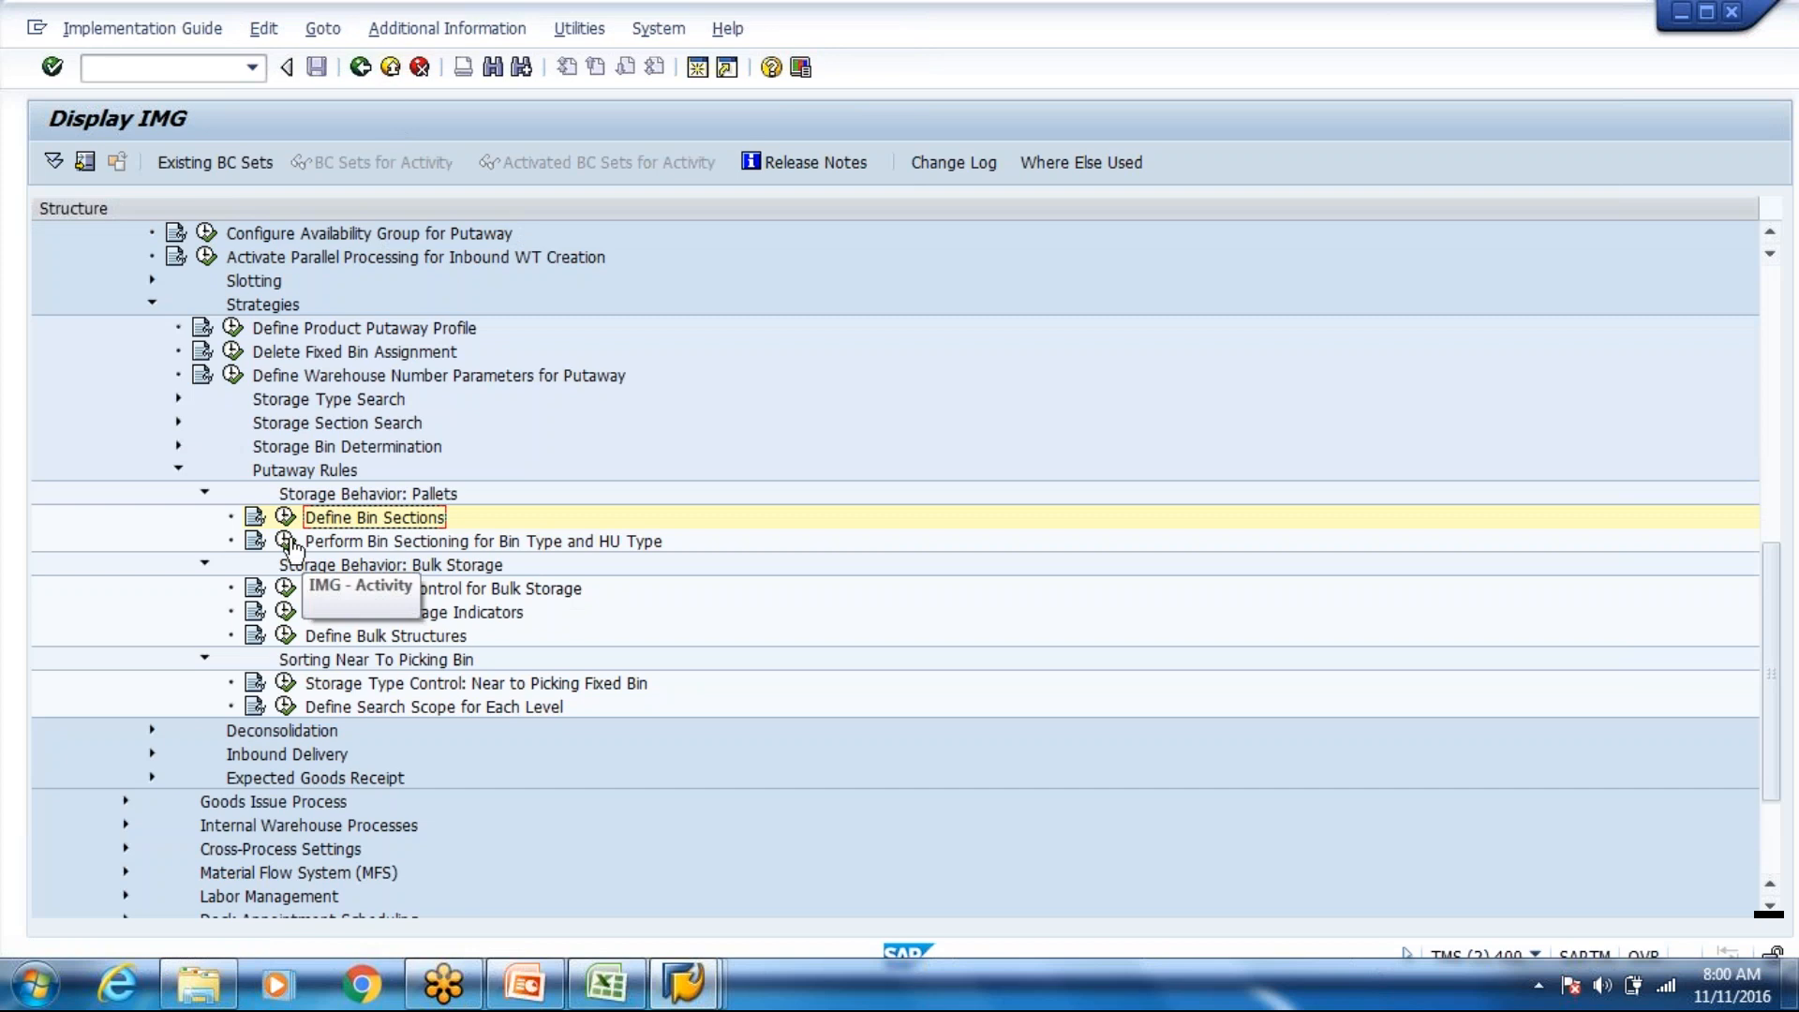
Step: In Perform Bin Sectioning for Bin Type and HU Type, start a new entry for warehouse WH80 and storage type 8006
click(285, 541)
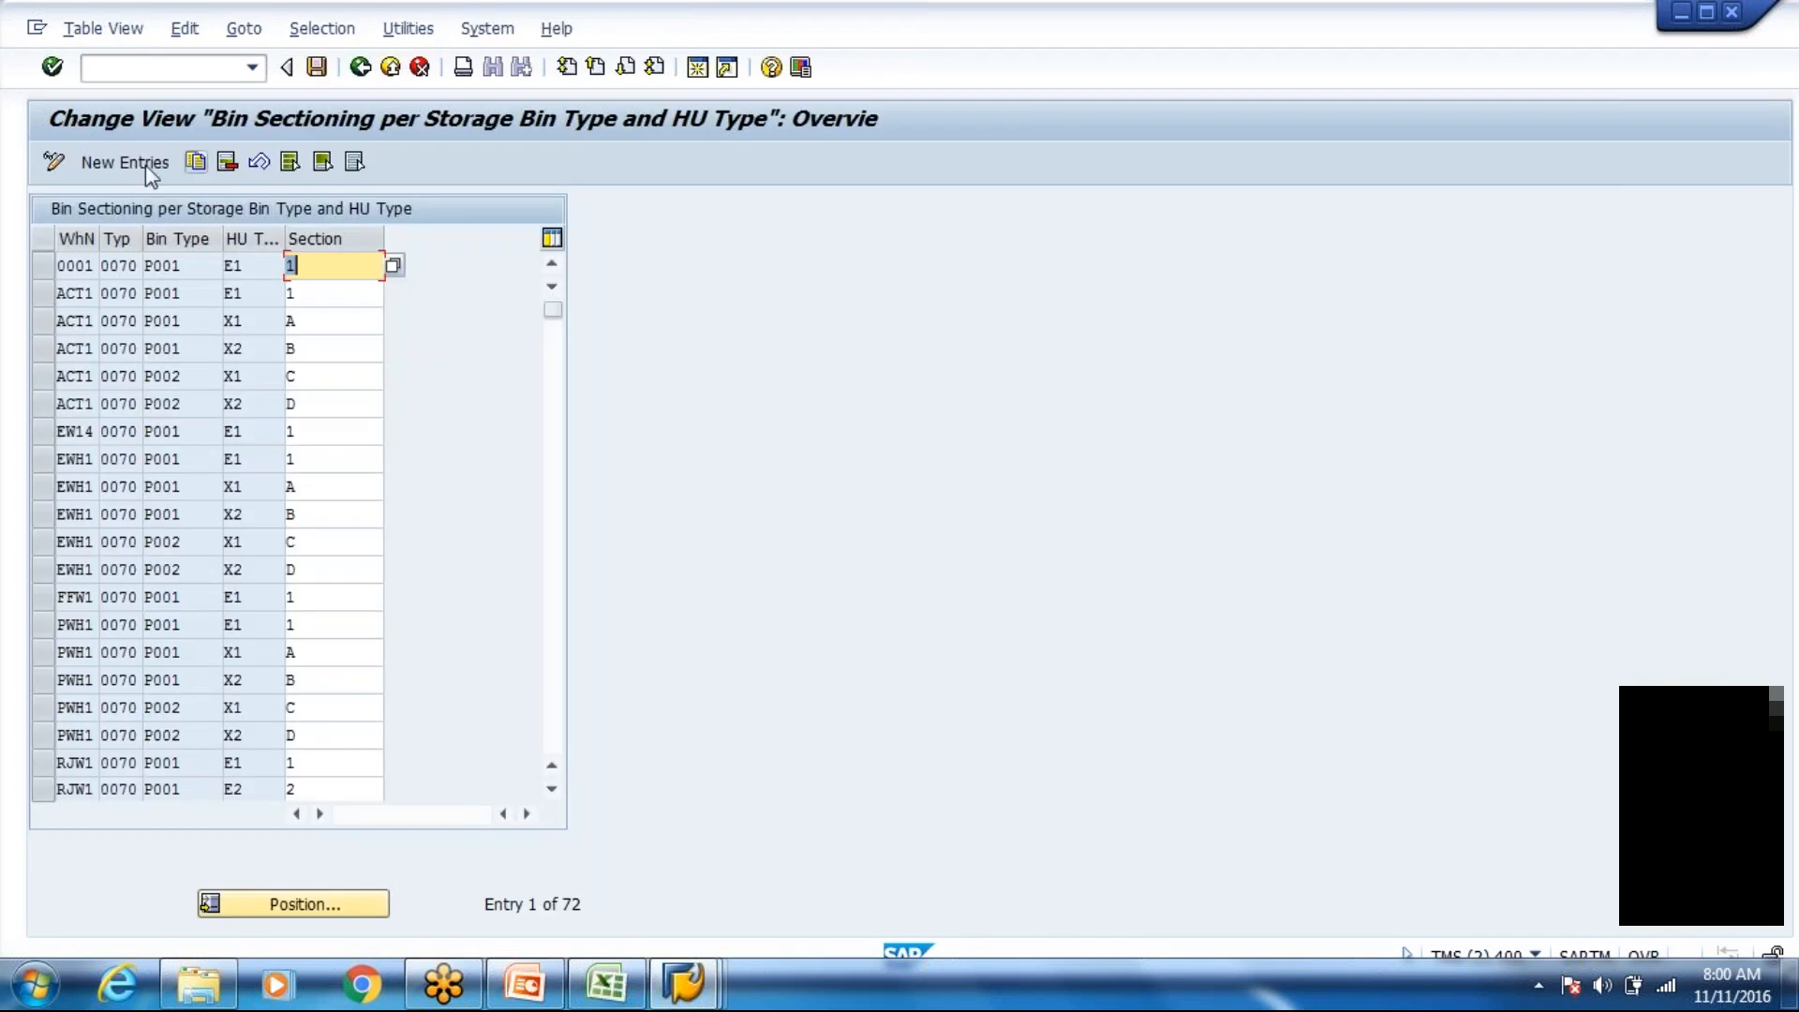
click(145, 164)
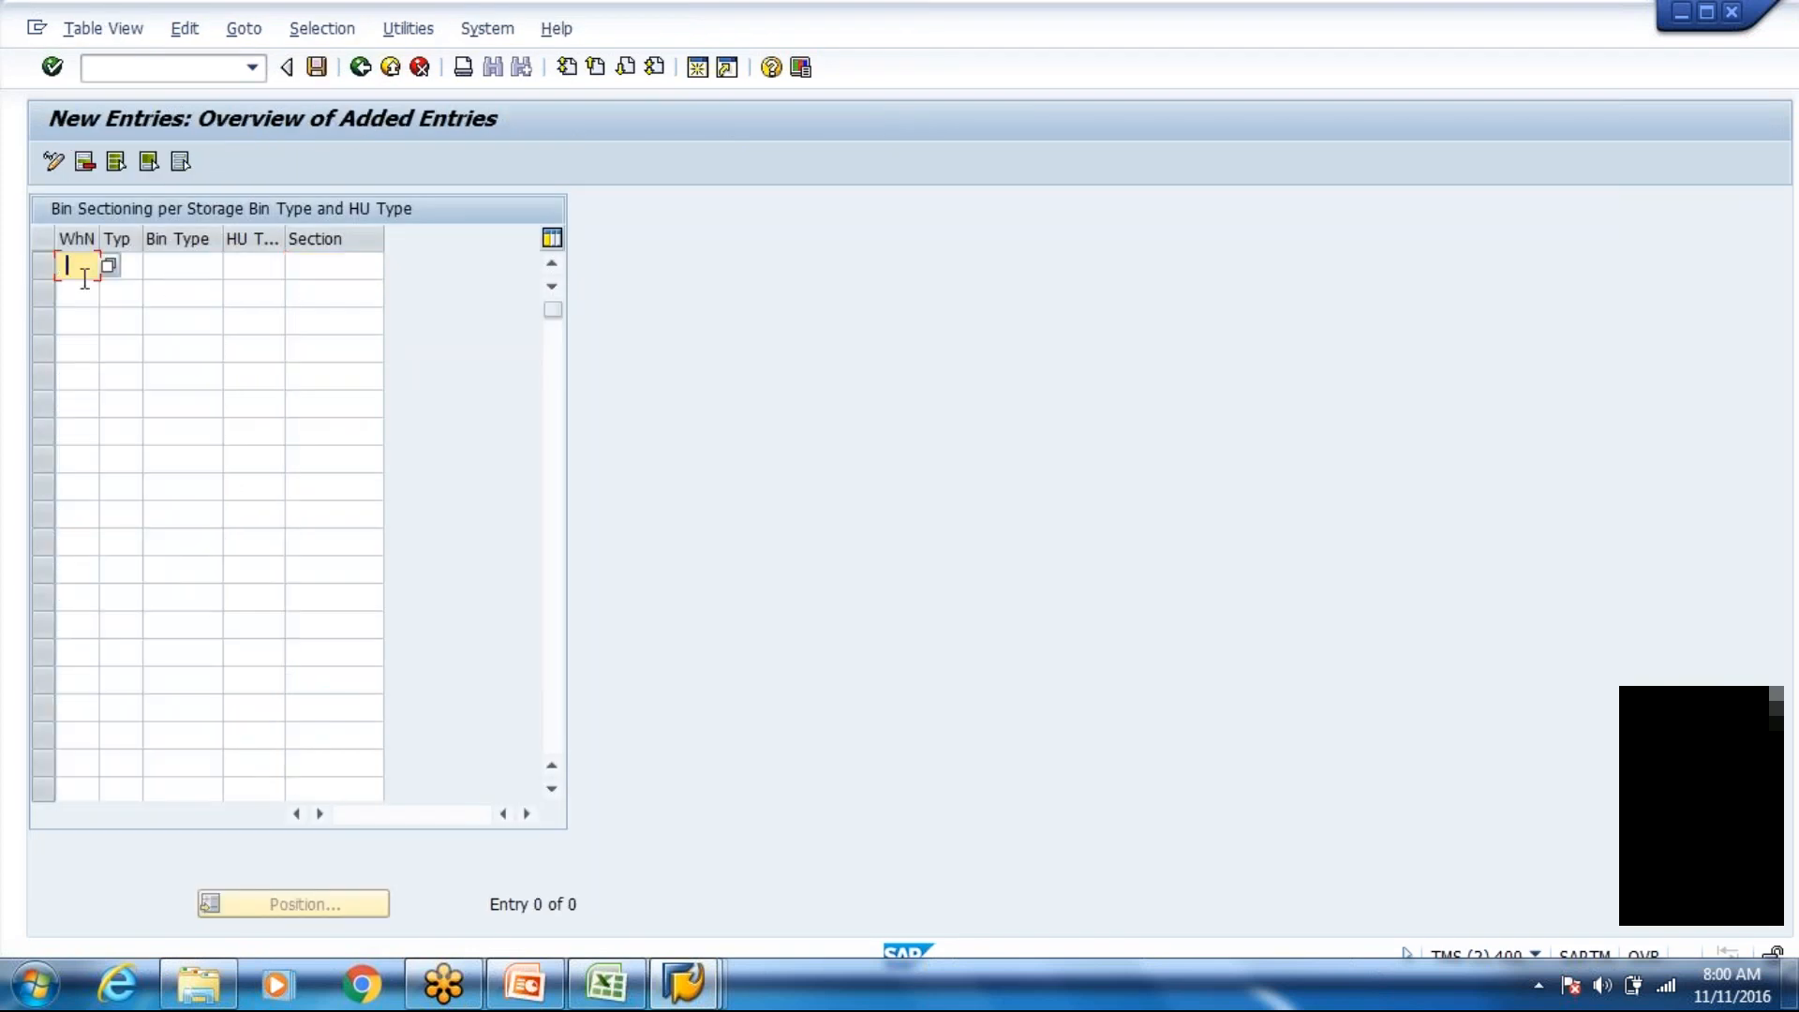
text(Wh)
text(e)
key(Tab)
click(82, 267)
text(80)
key(Return)
click(122, 269)
text(8006)
key(Tab)
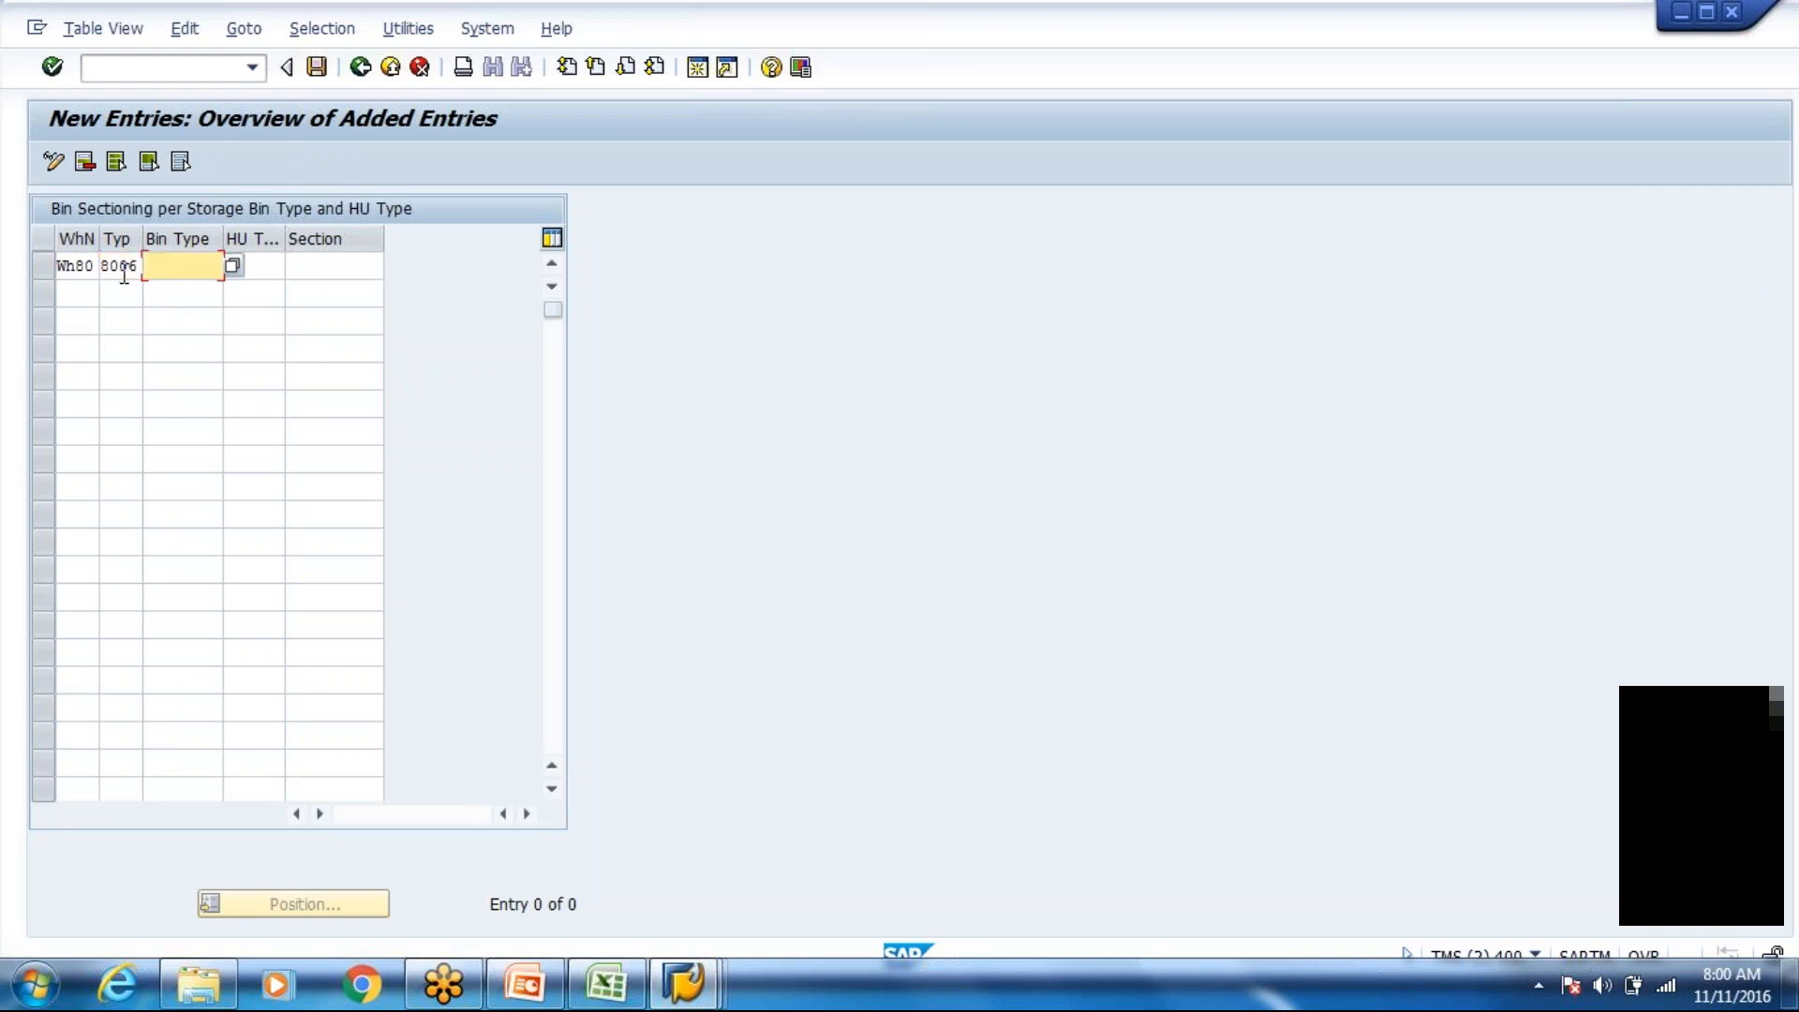
Step: Assign bin type P001, HU type E1 and section 1 to the first new entry
text(P001)
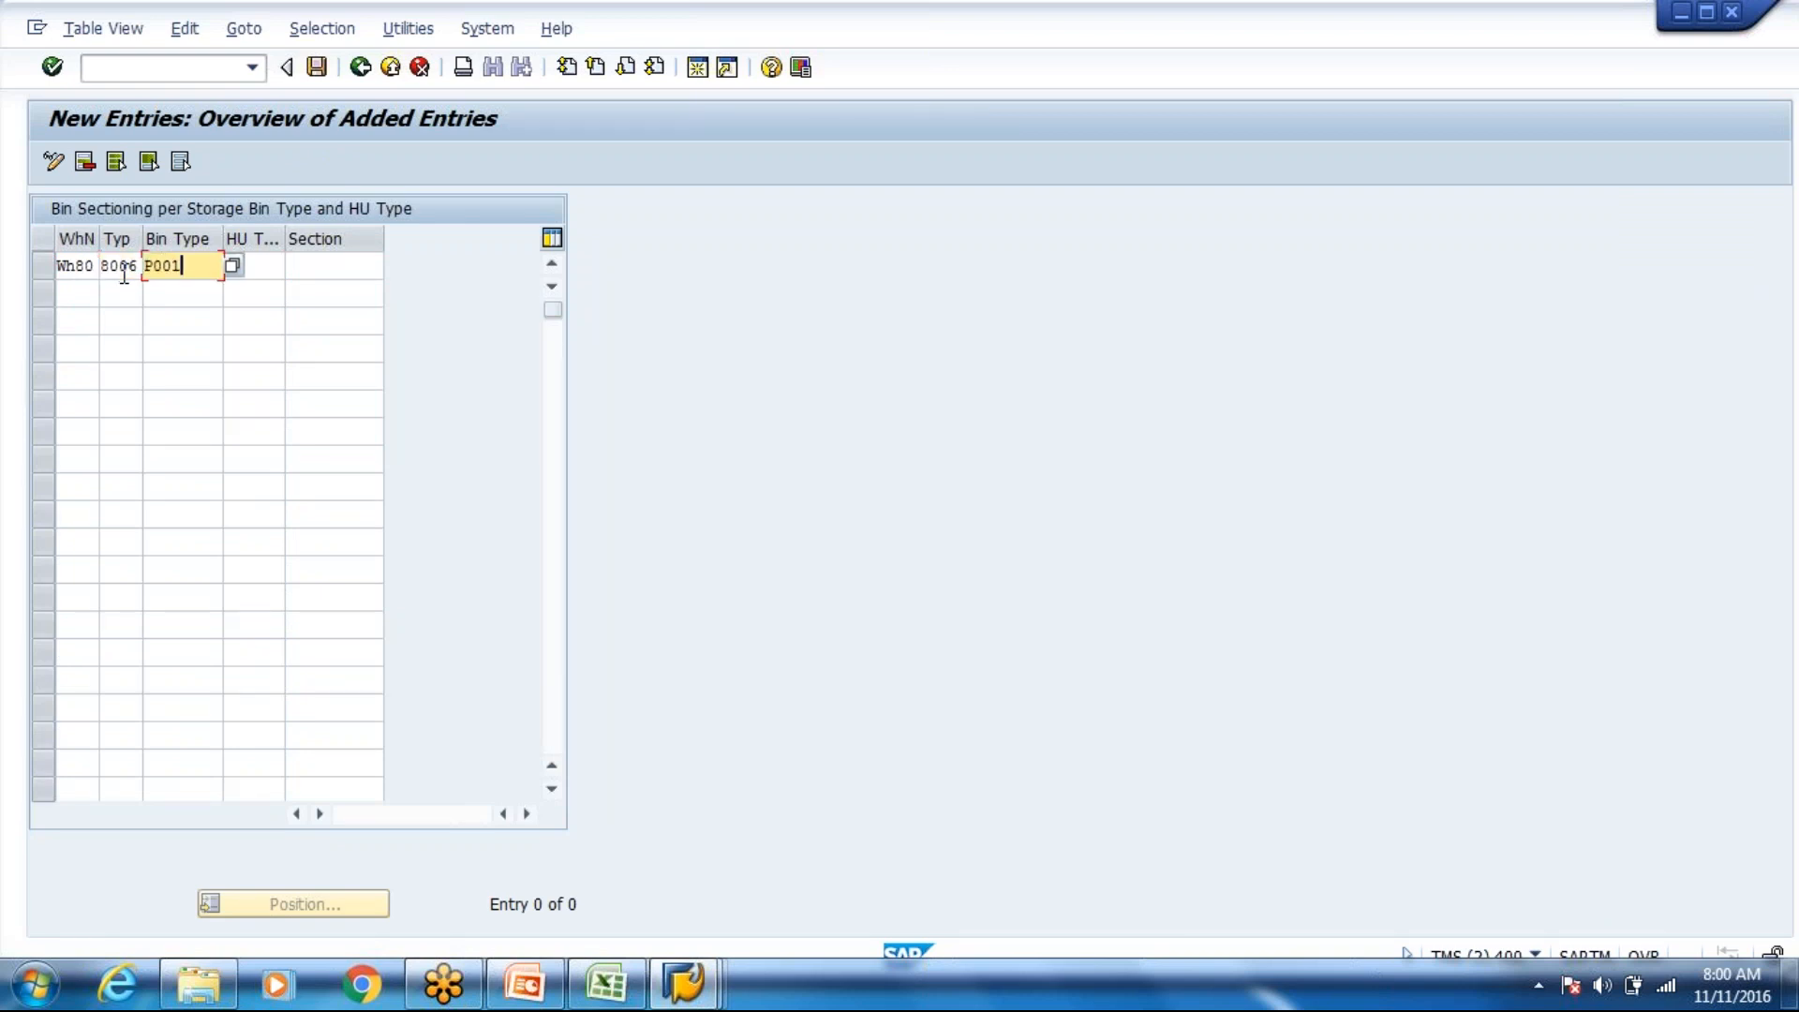
key(Tab)
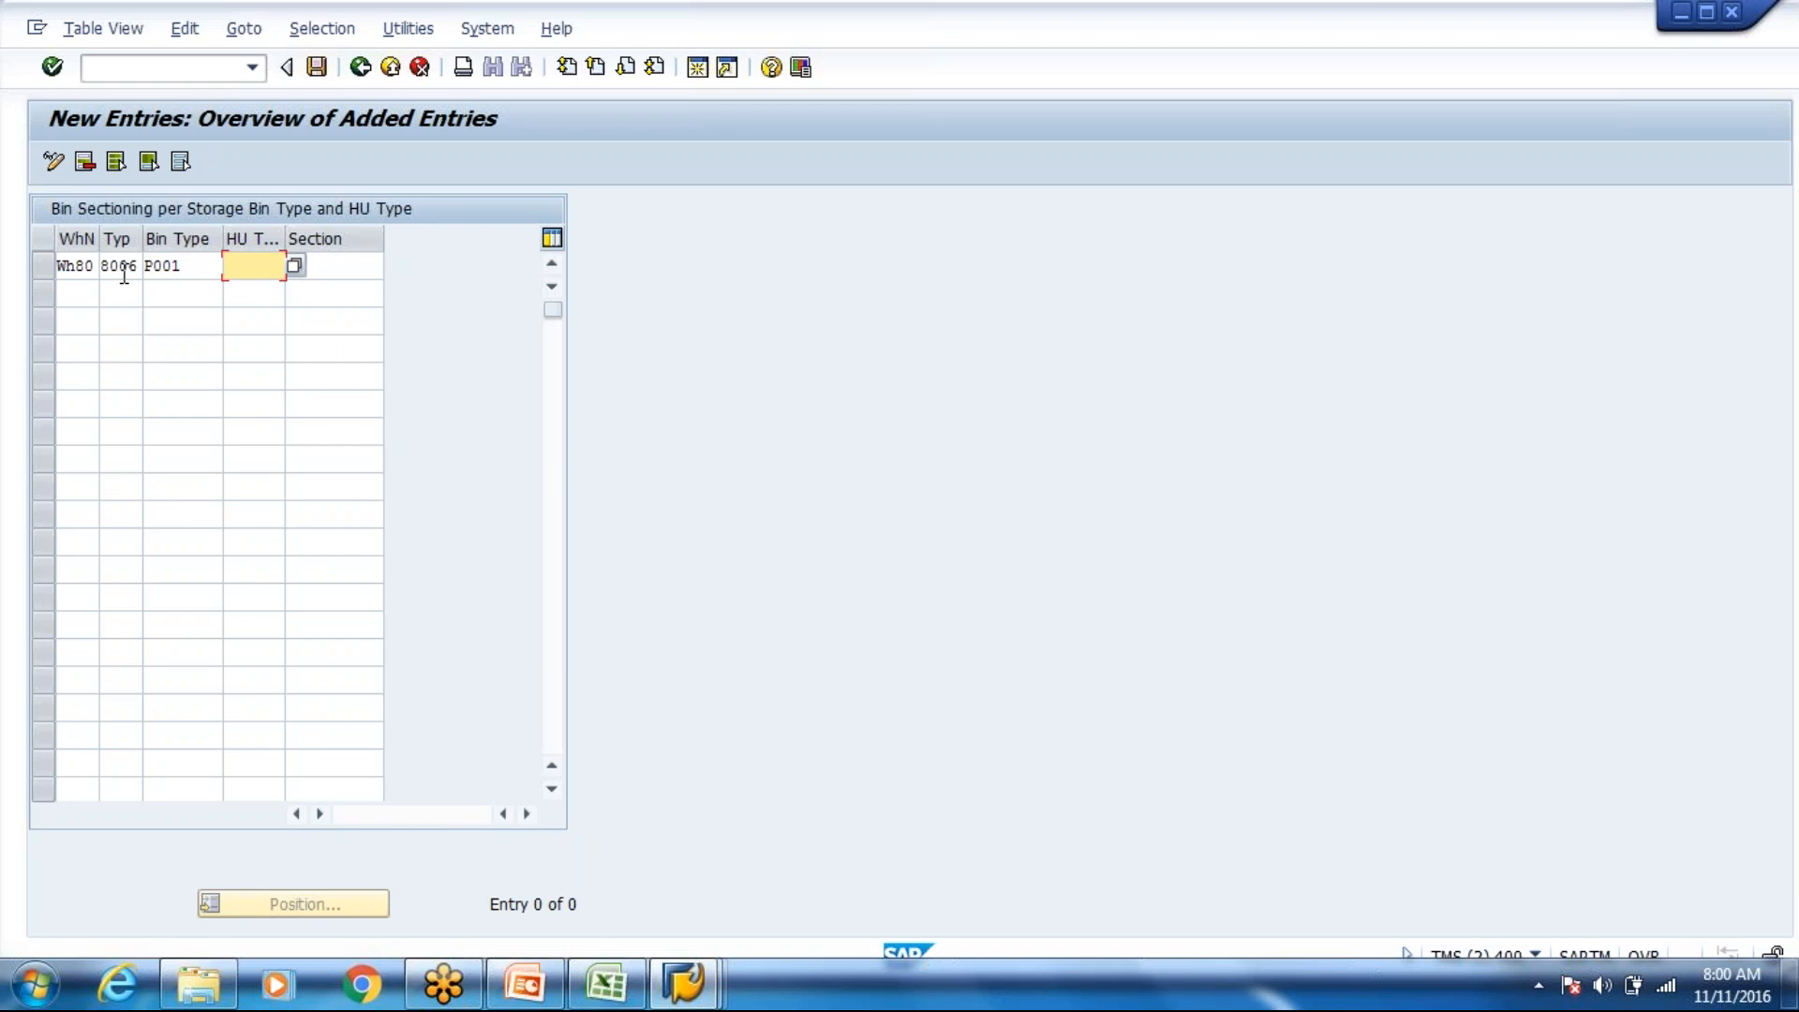
text(E1)
key(Tab)
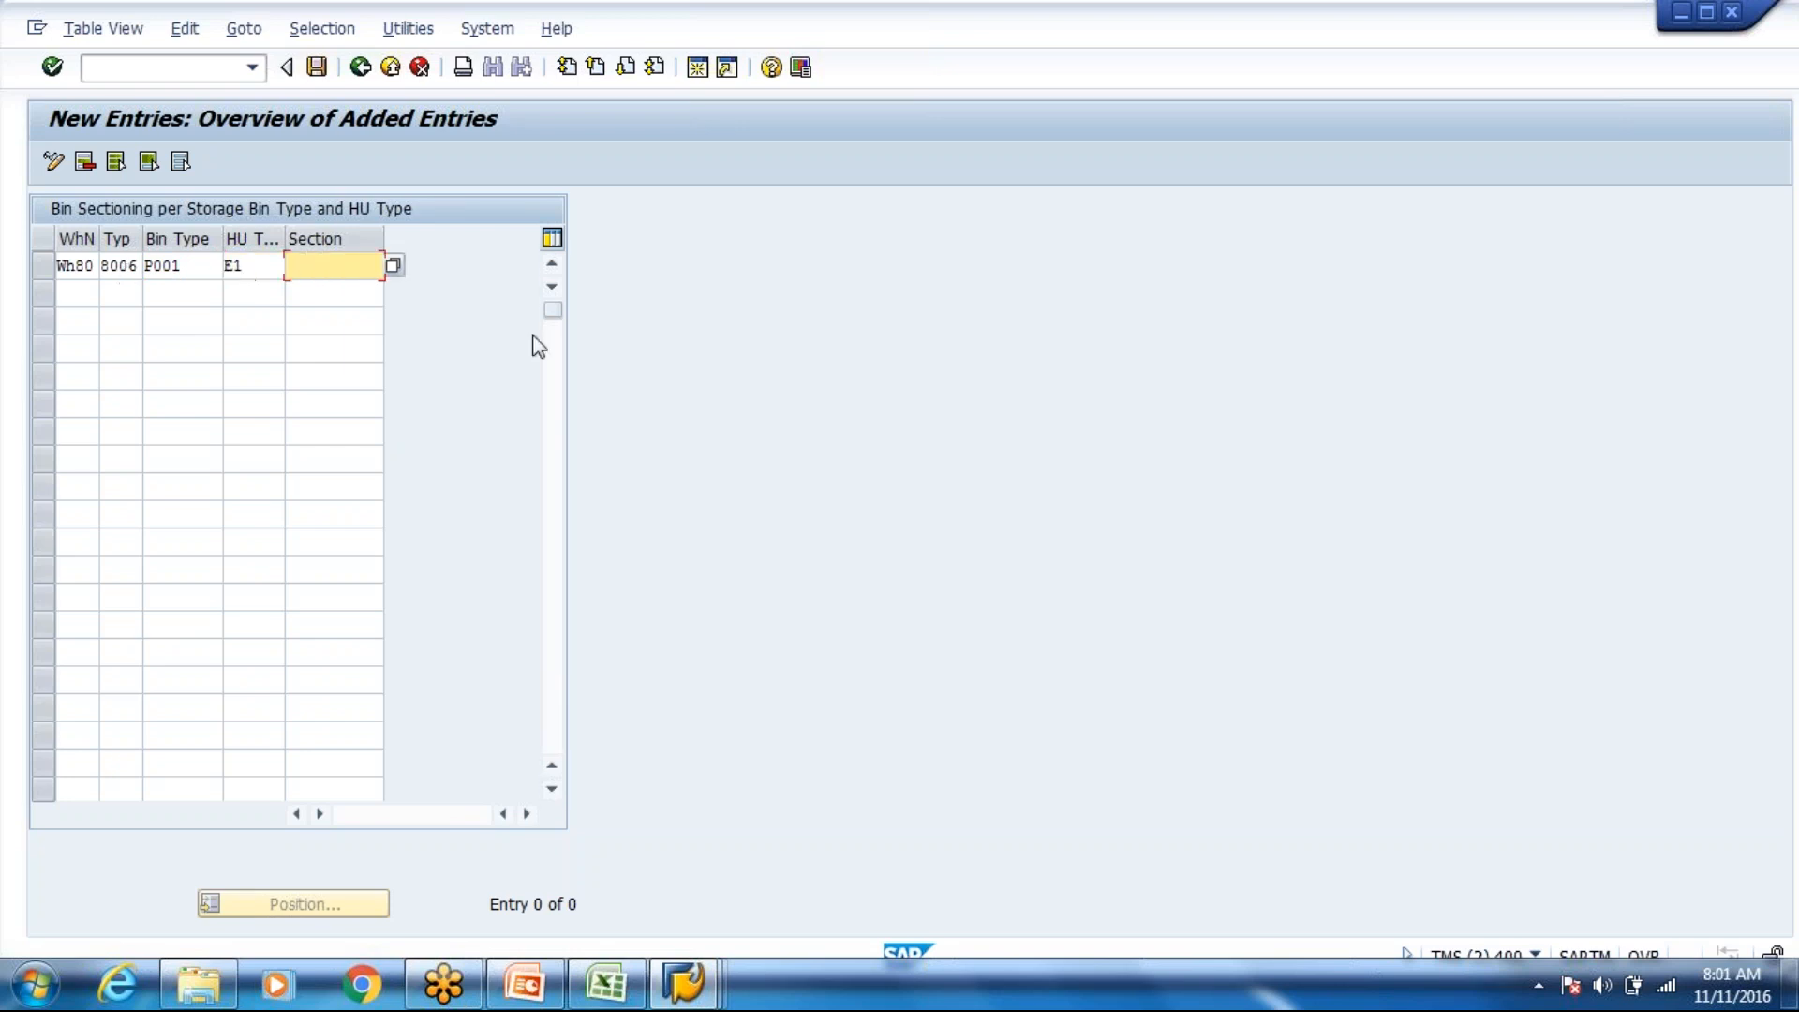
click(393, 266)
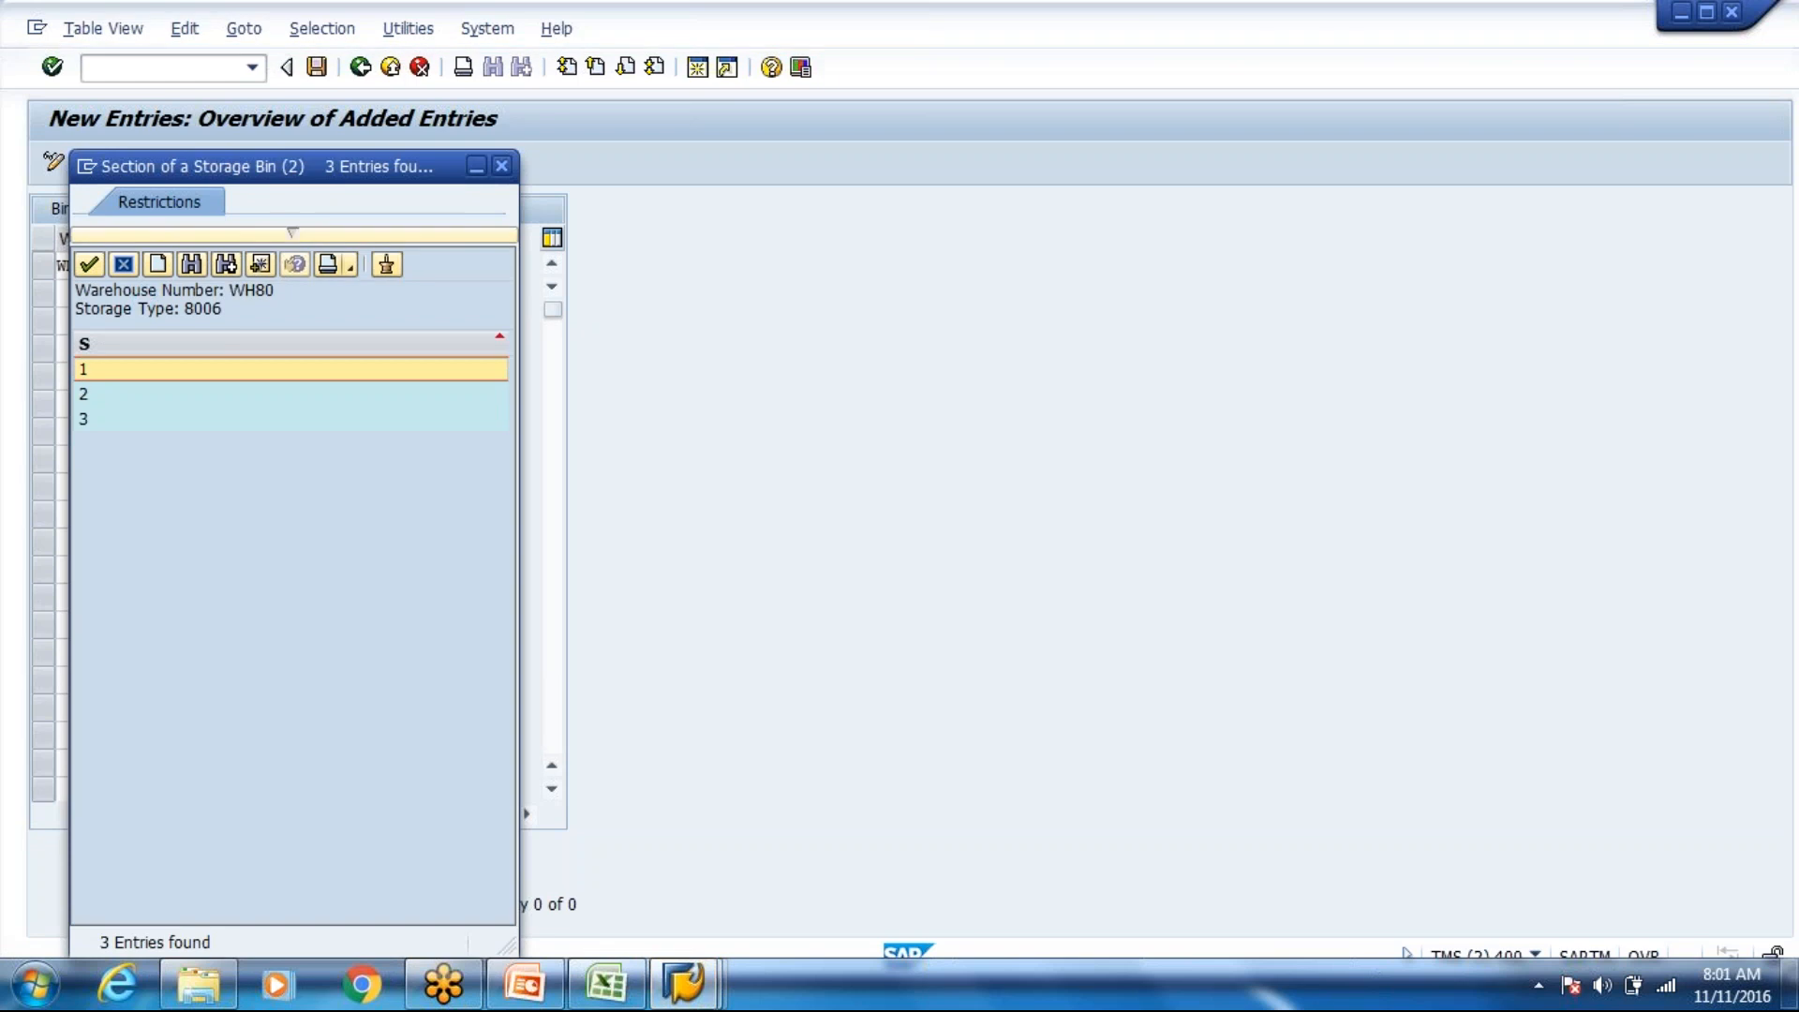
double_click(98, 375)
Step: Start a second bin sectioning entry for warehouse WH80 and storage type 8006
click(86, 292)
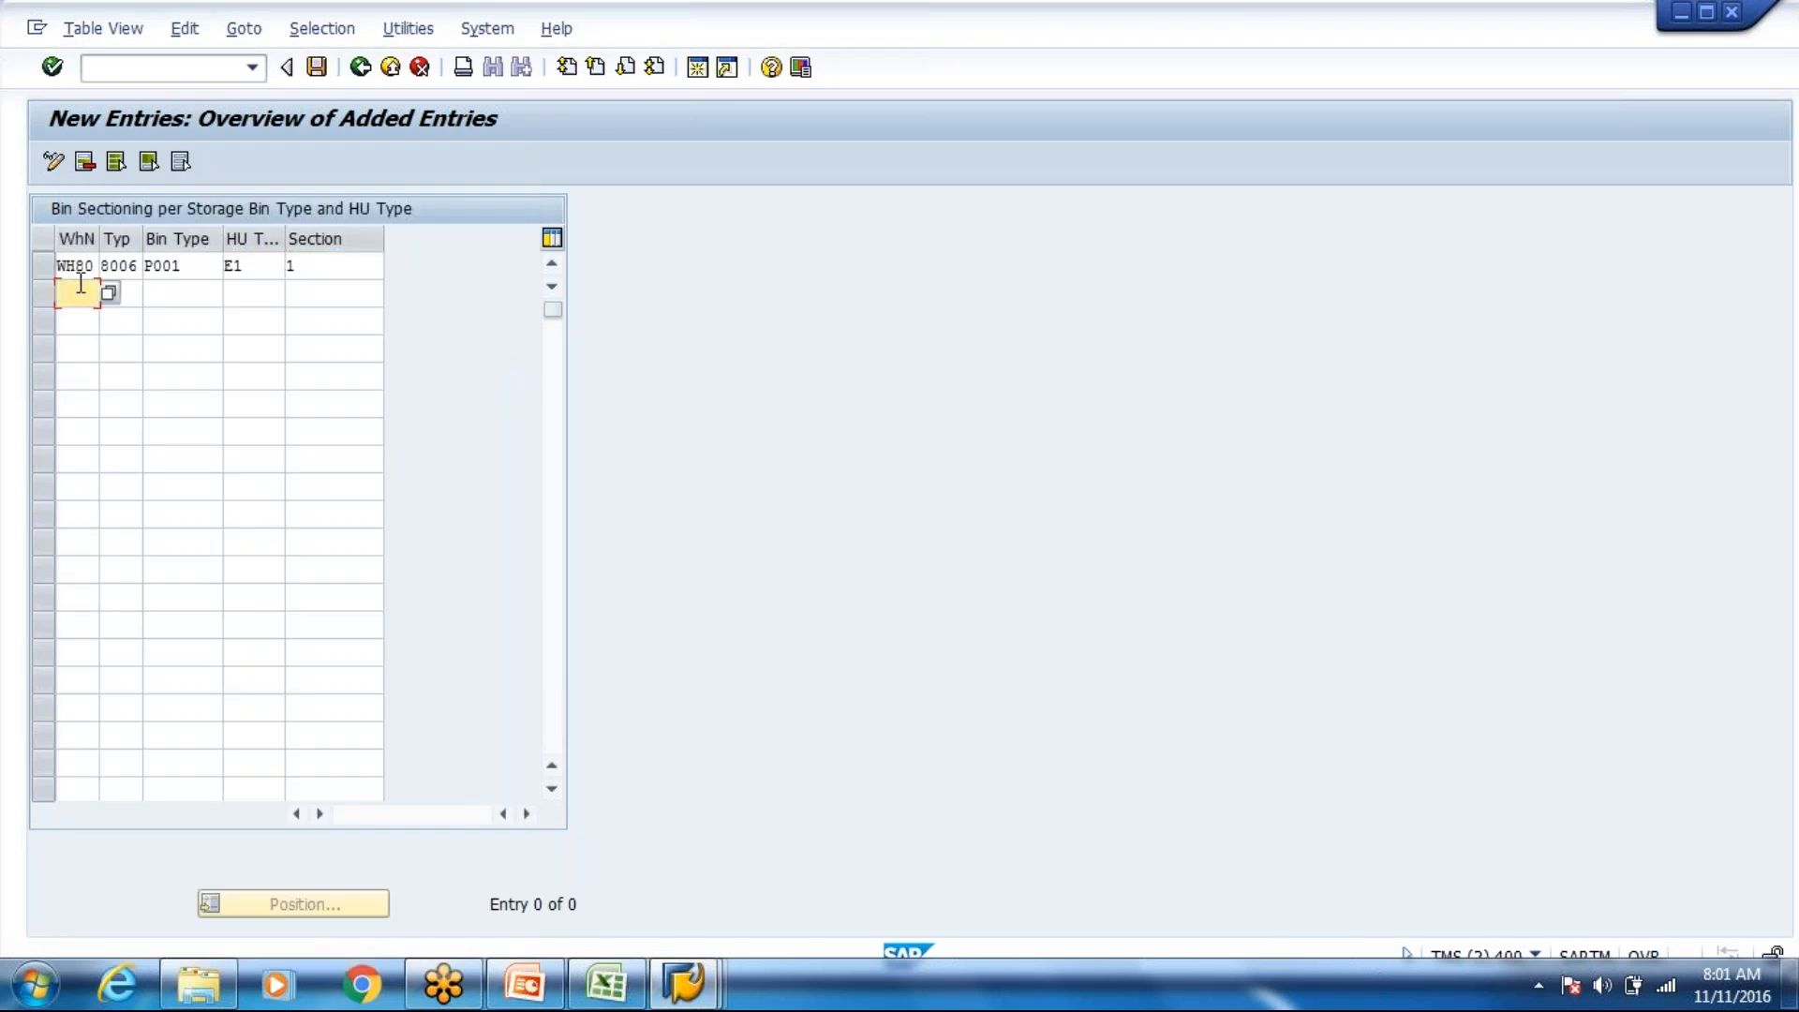
text(Wh80)
key(Tab)
text(006)
key(Tab)
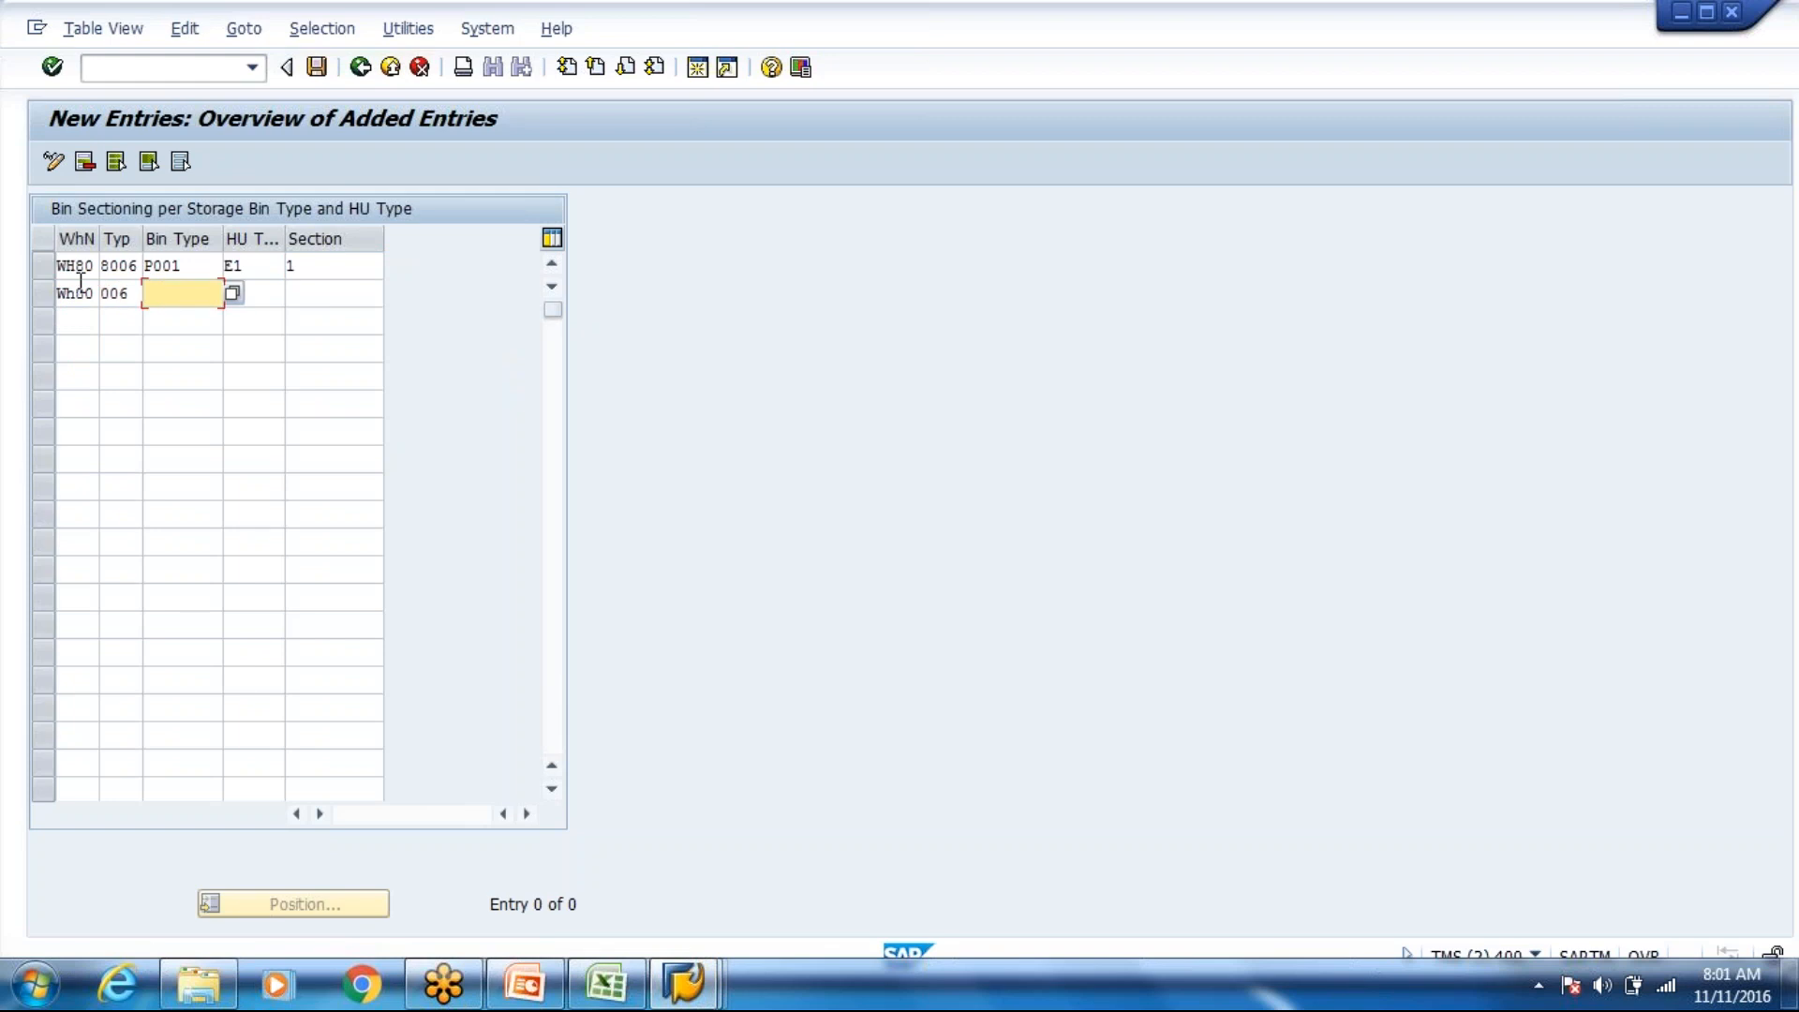
key(shift+Tab)
text(8006)
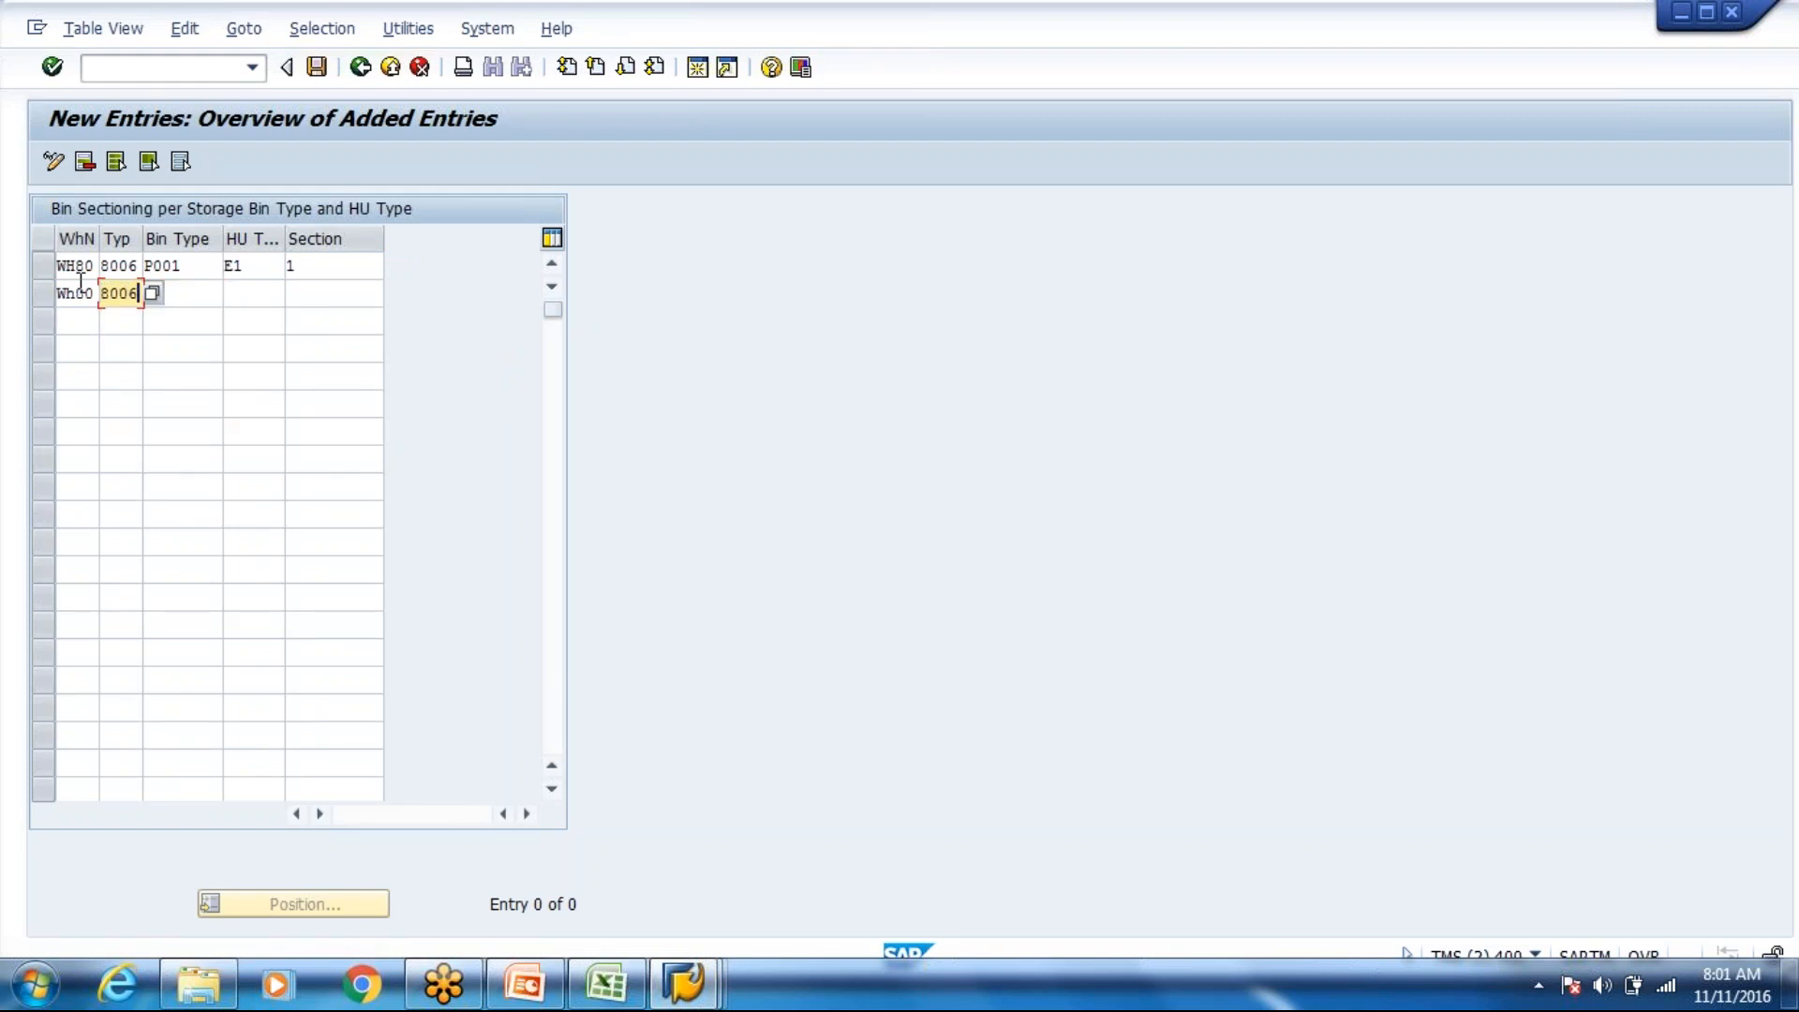
Step: Assign bin type P001, HU type C1 and section 2 to the second entry
key(Tab)
text(P001)
key(Tab)
text(C1)
key(Tab)
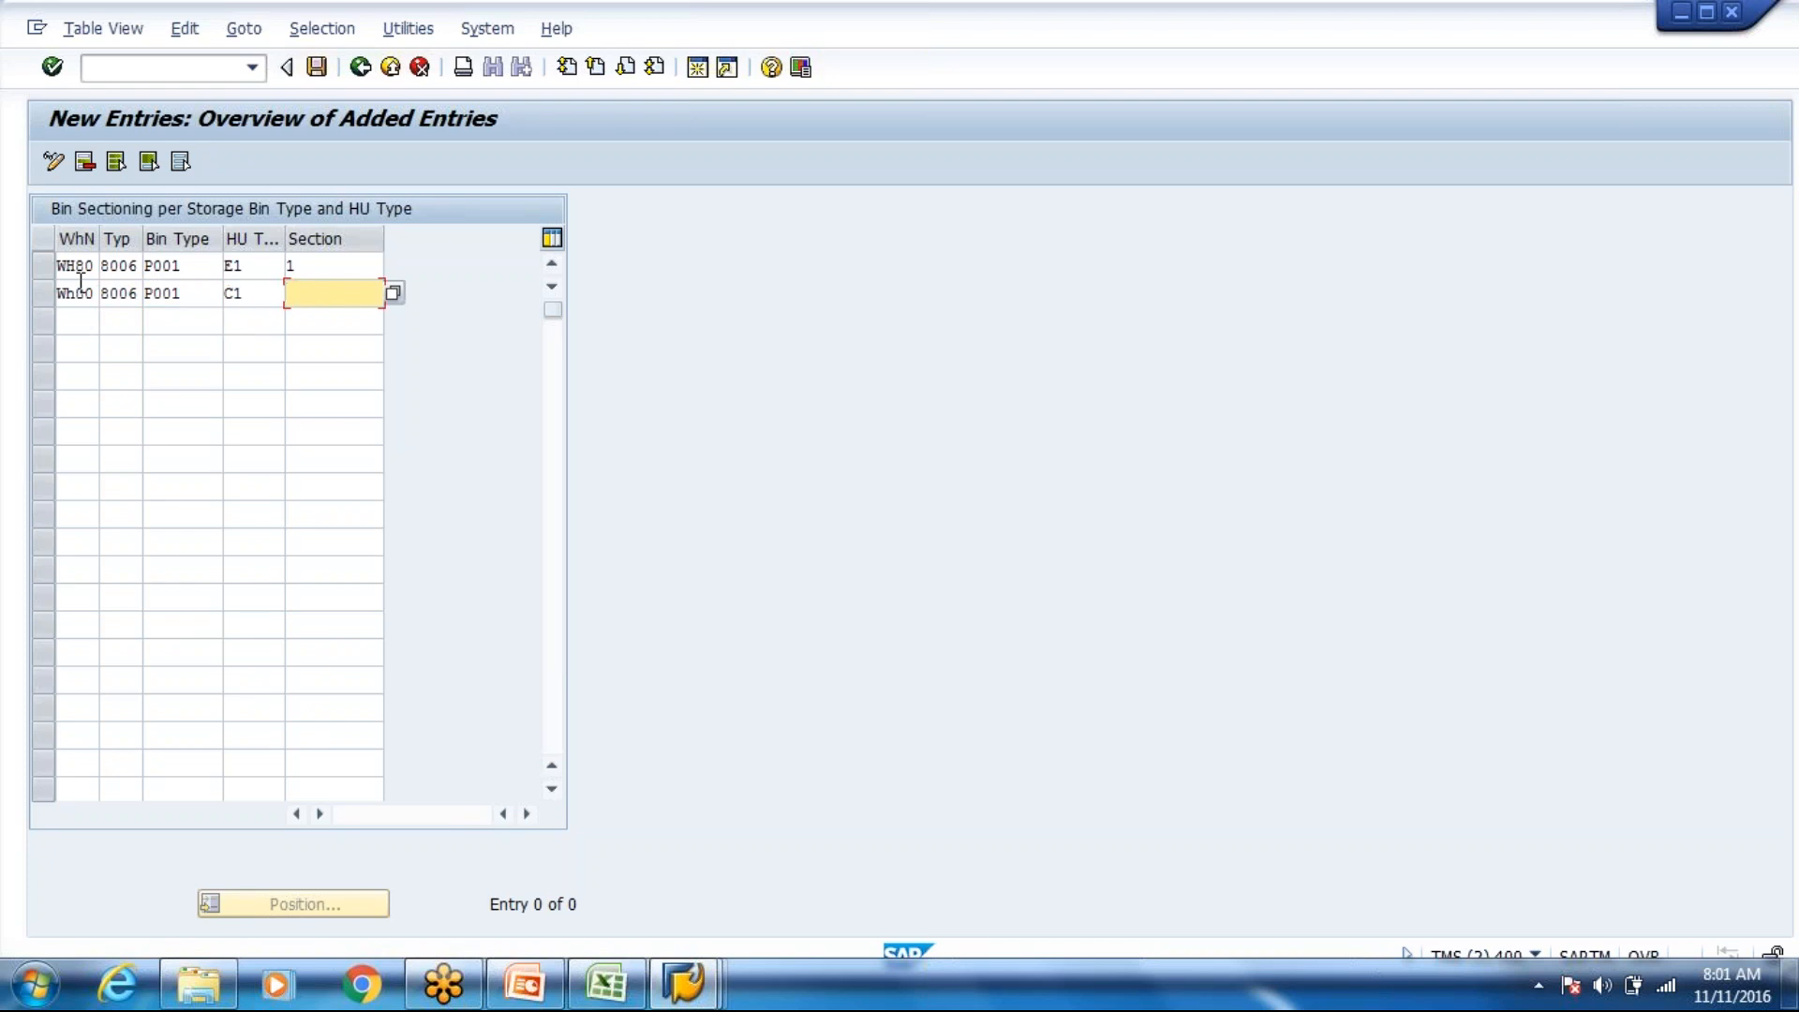
text(4)
key(BackSpace)
text(2)
Step: Start a third bin sectioning entry for warehouse WH80, storage type 8006 and bin type P001
click(72, 319)
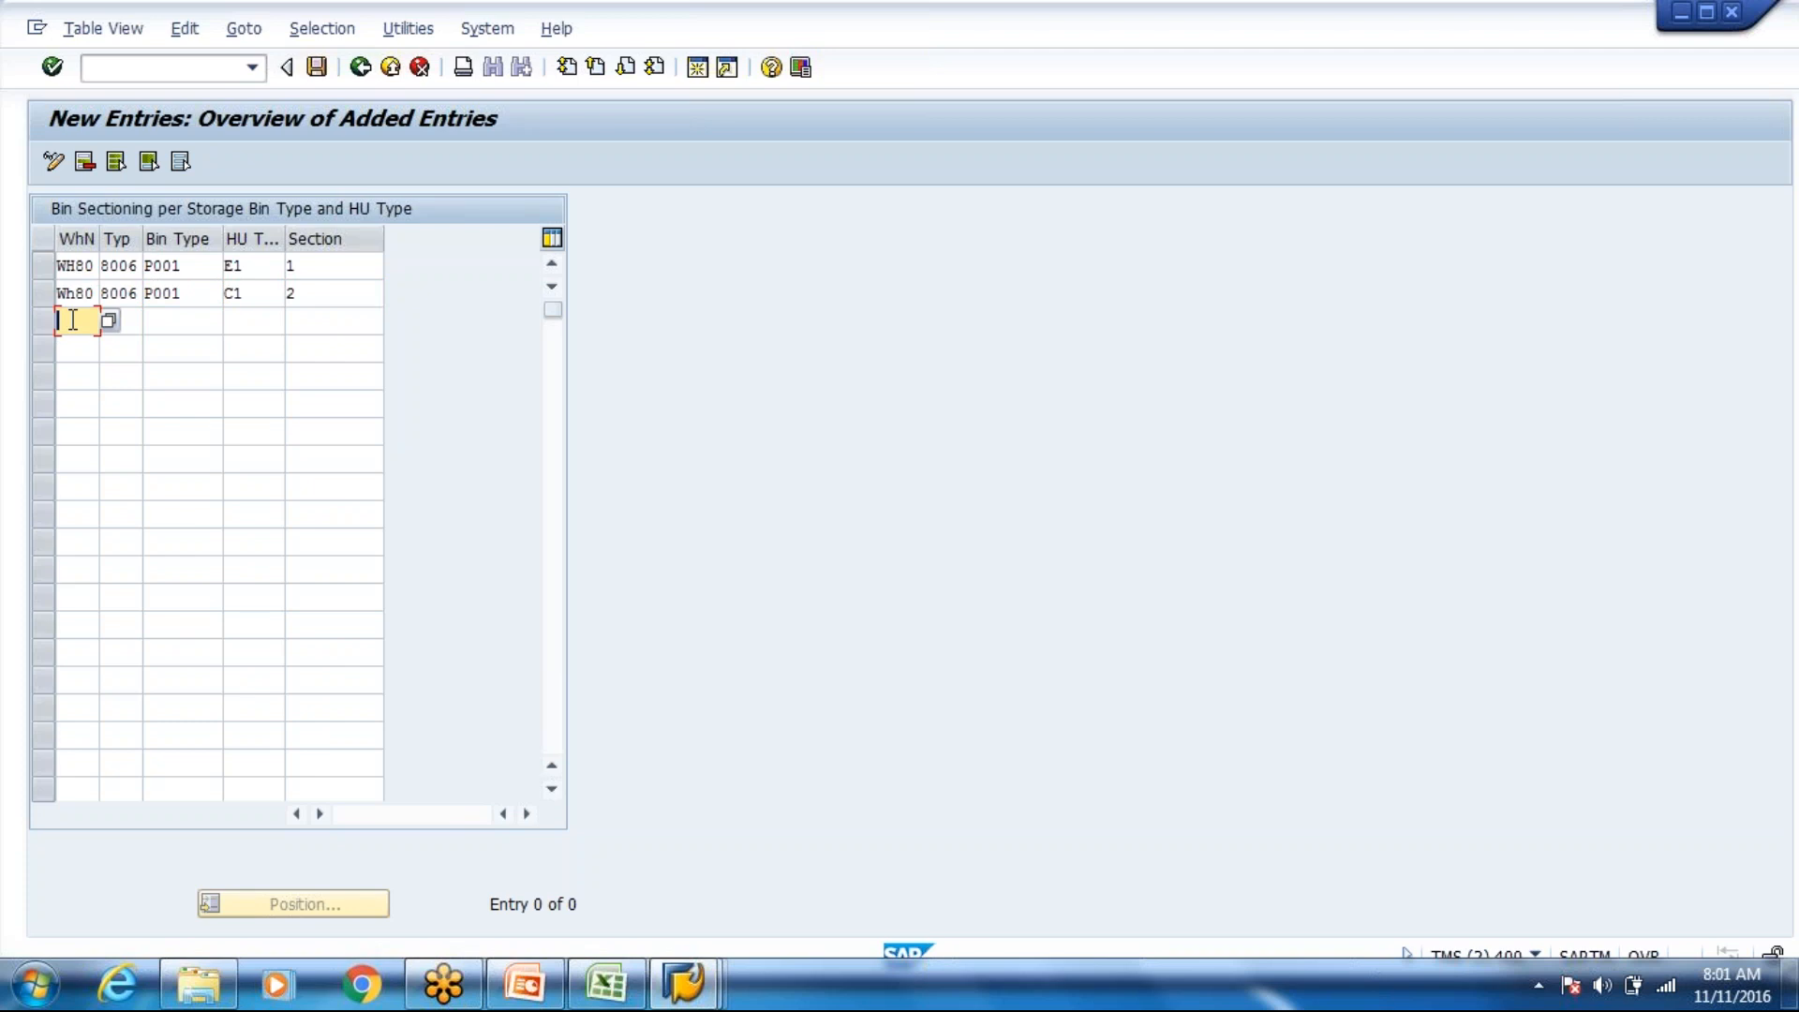
text(Wh80)
key(Tab)
text(8006)
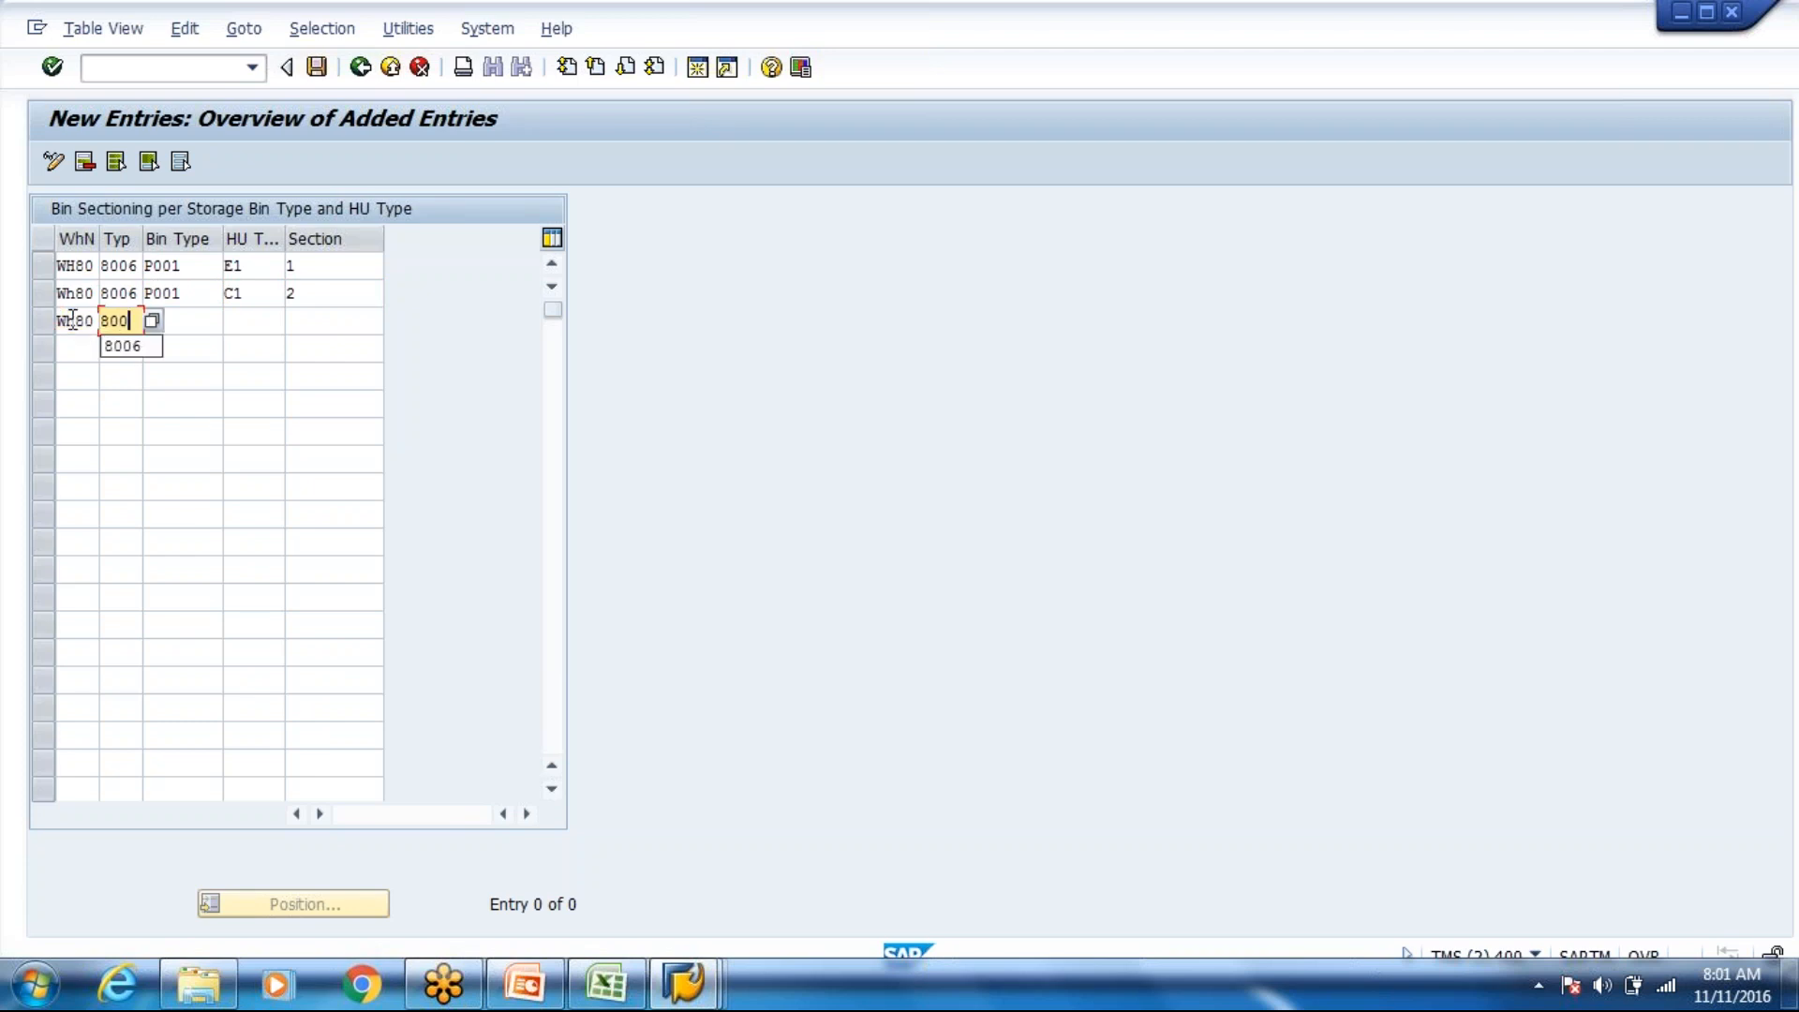
key(Tab)
text(P001)
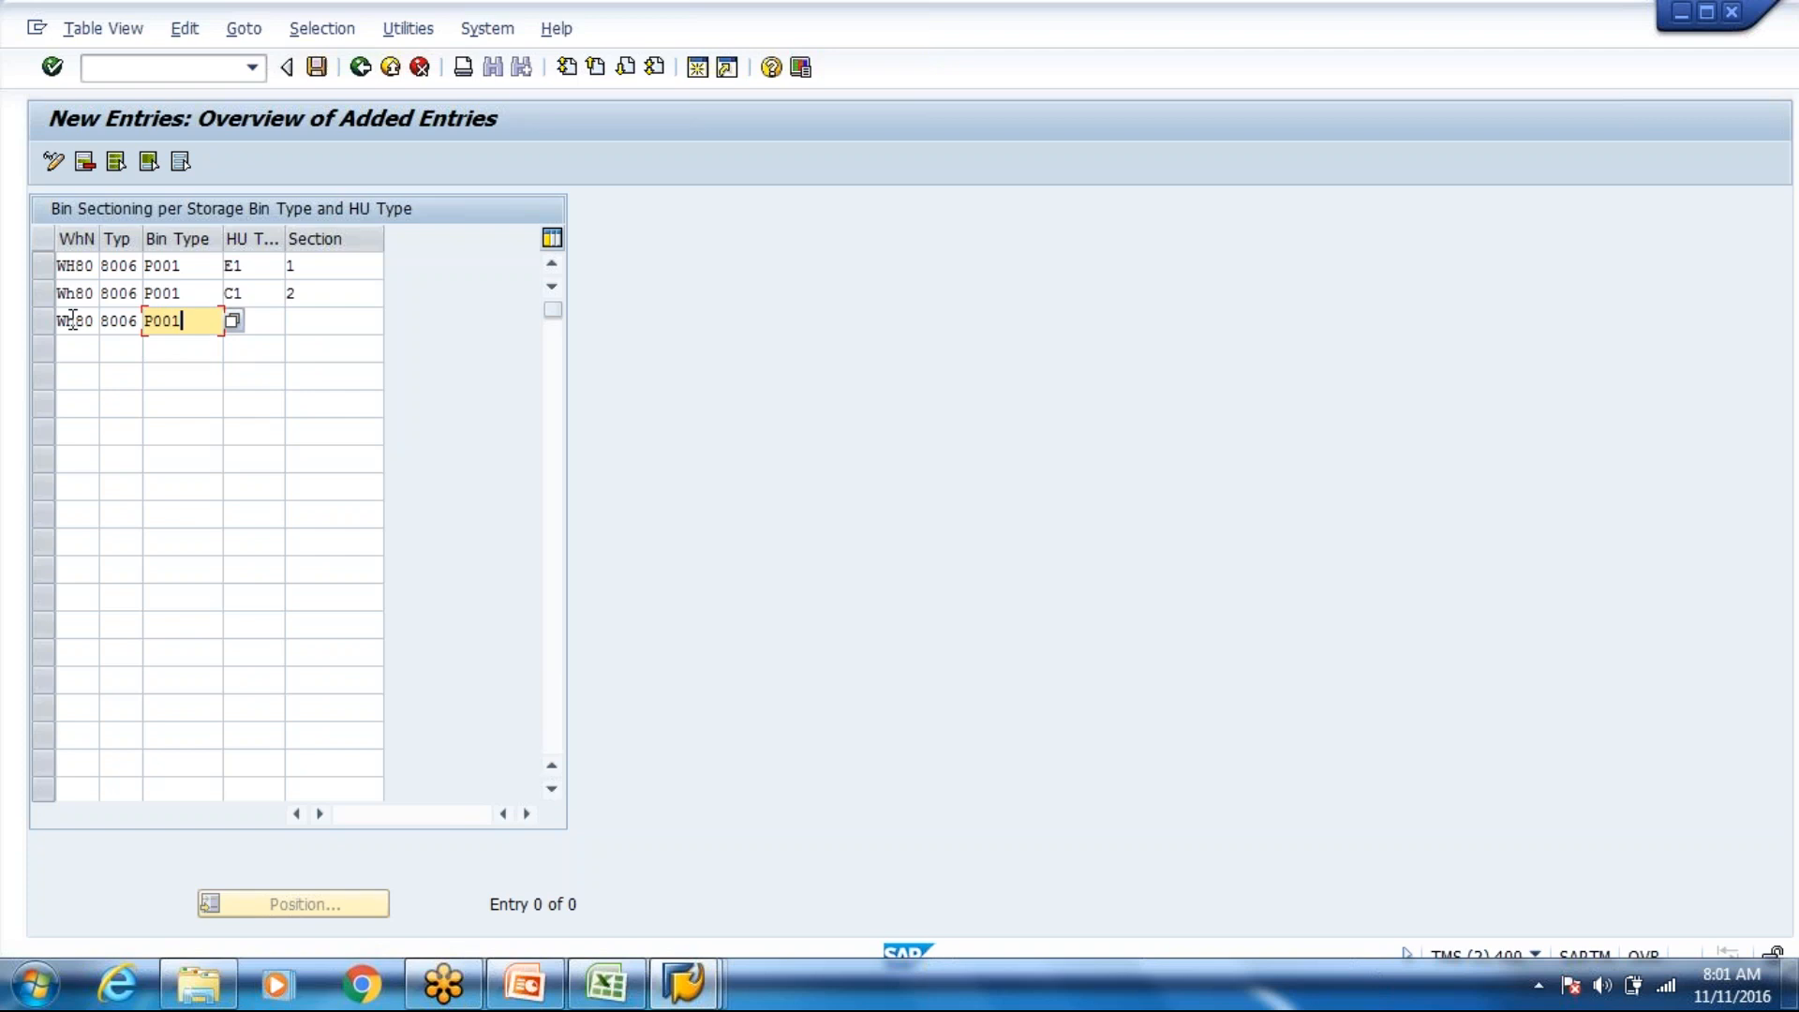
key(Tab)
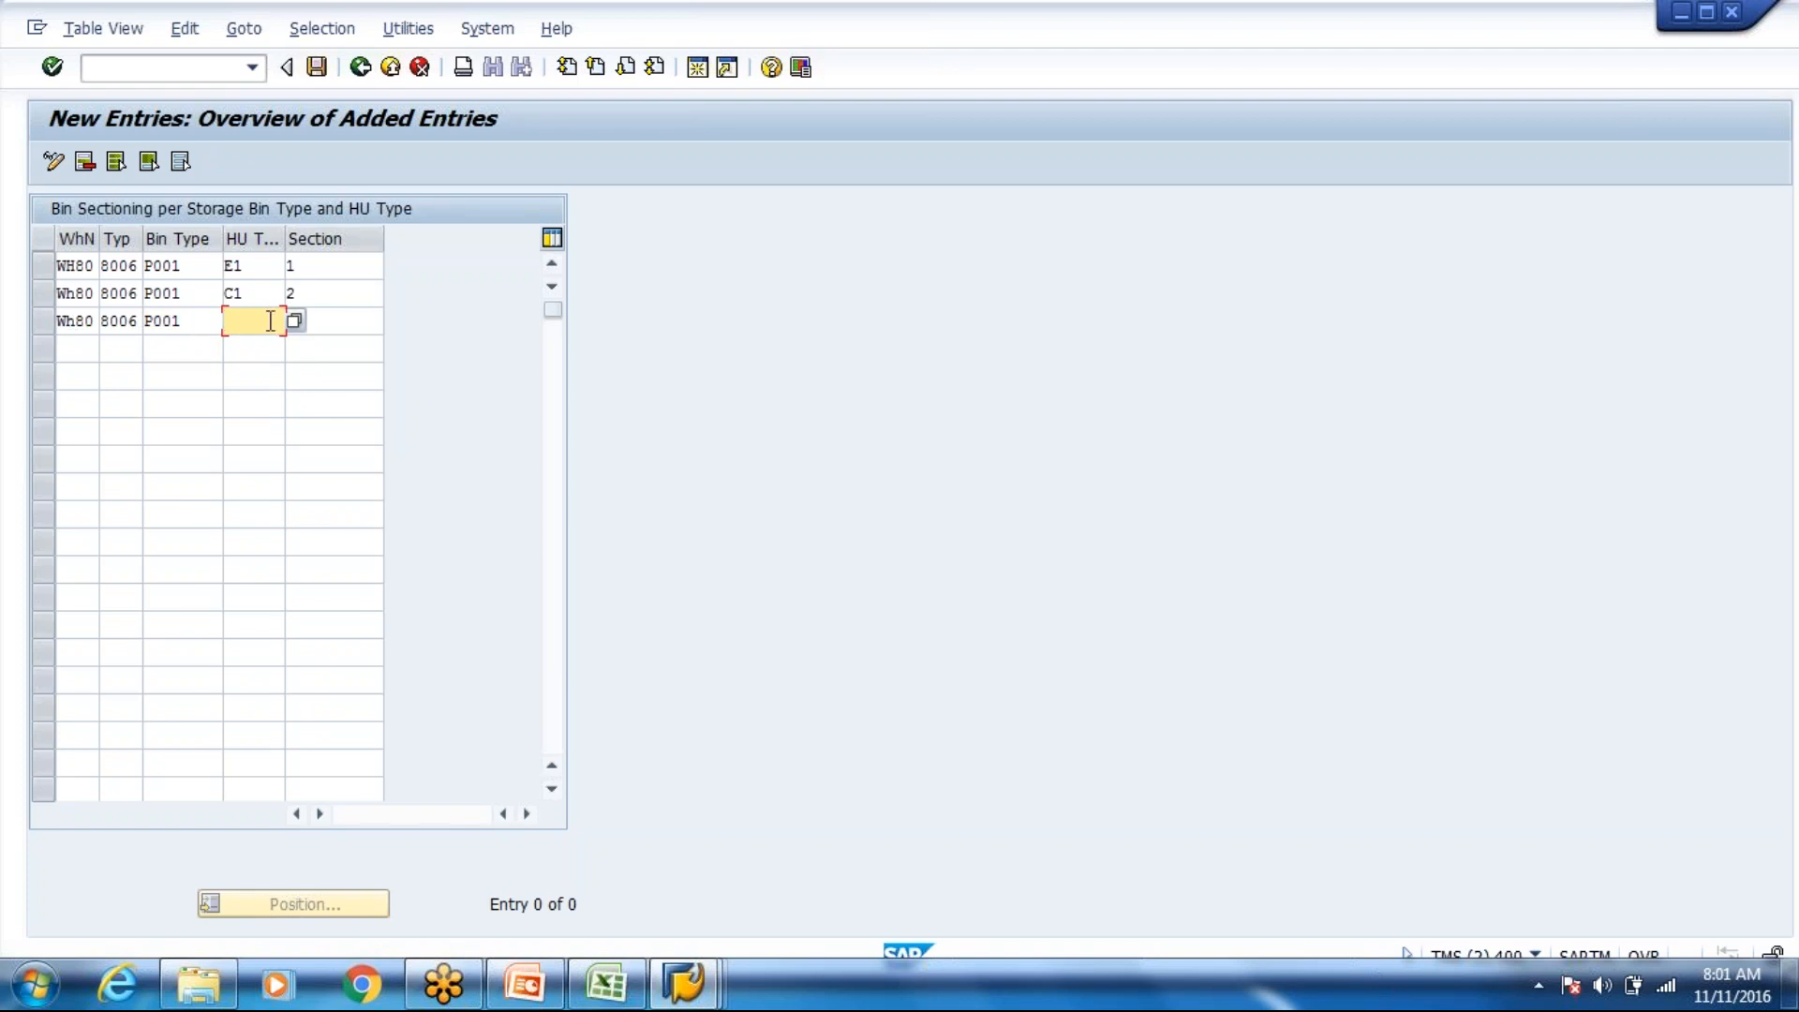
Step: Assign HU type W1 (Wire Basket) and section 3 to the third entry
click(295, 321)
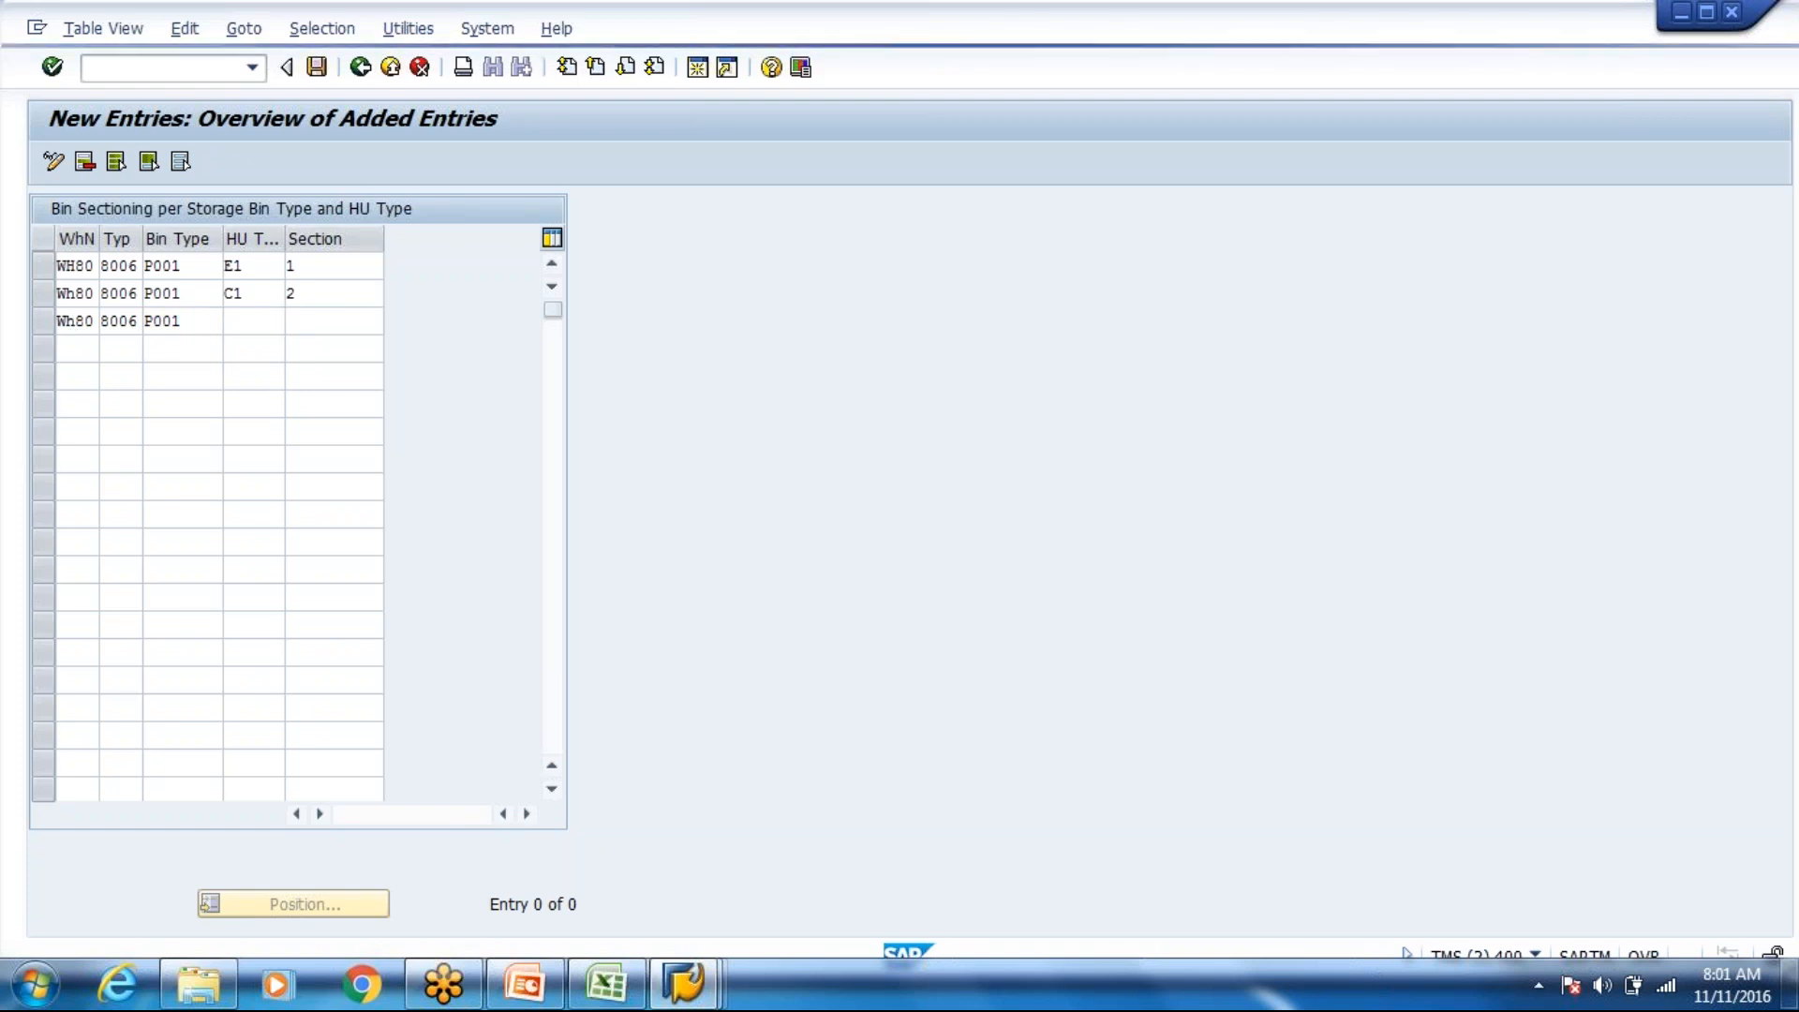
double_click(163, 648)
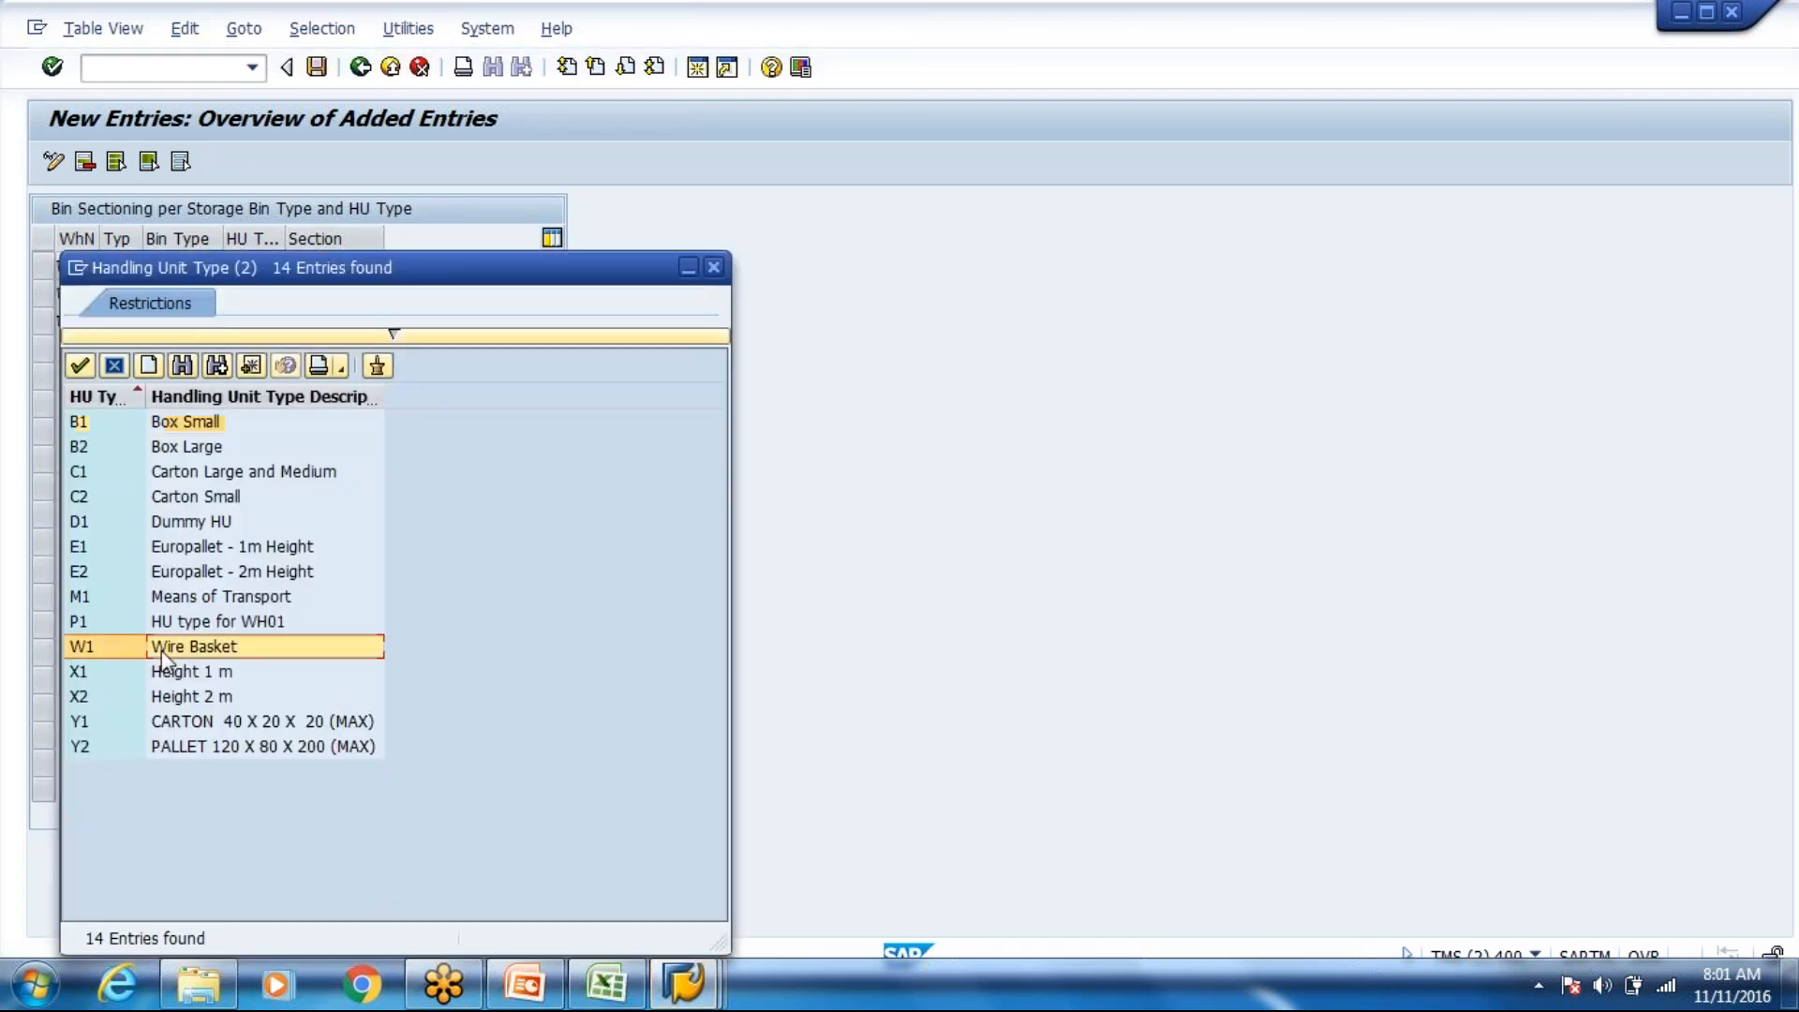
click(332, 313)
text(3)
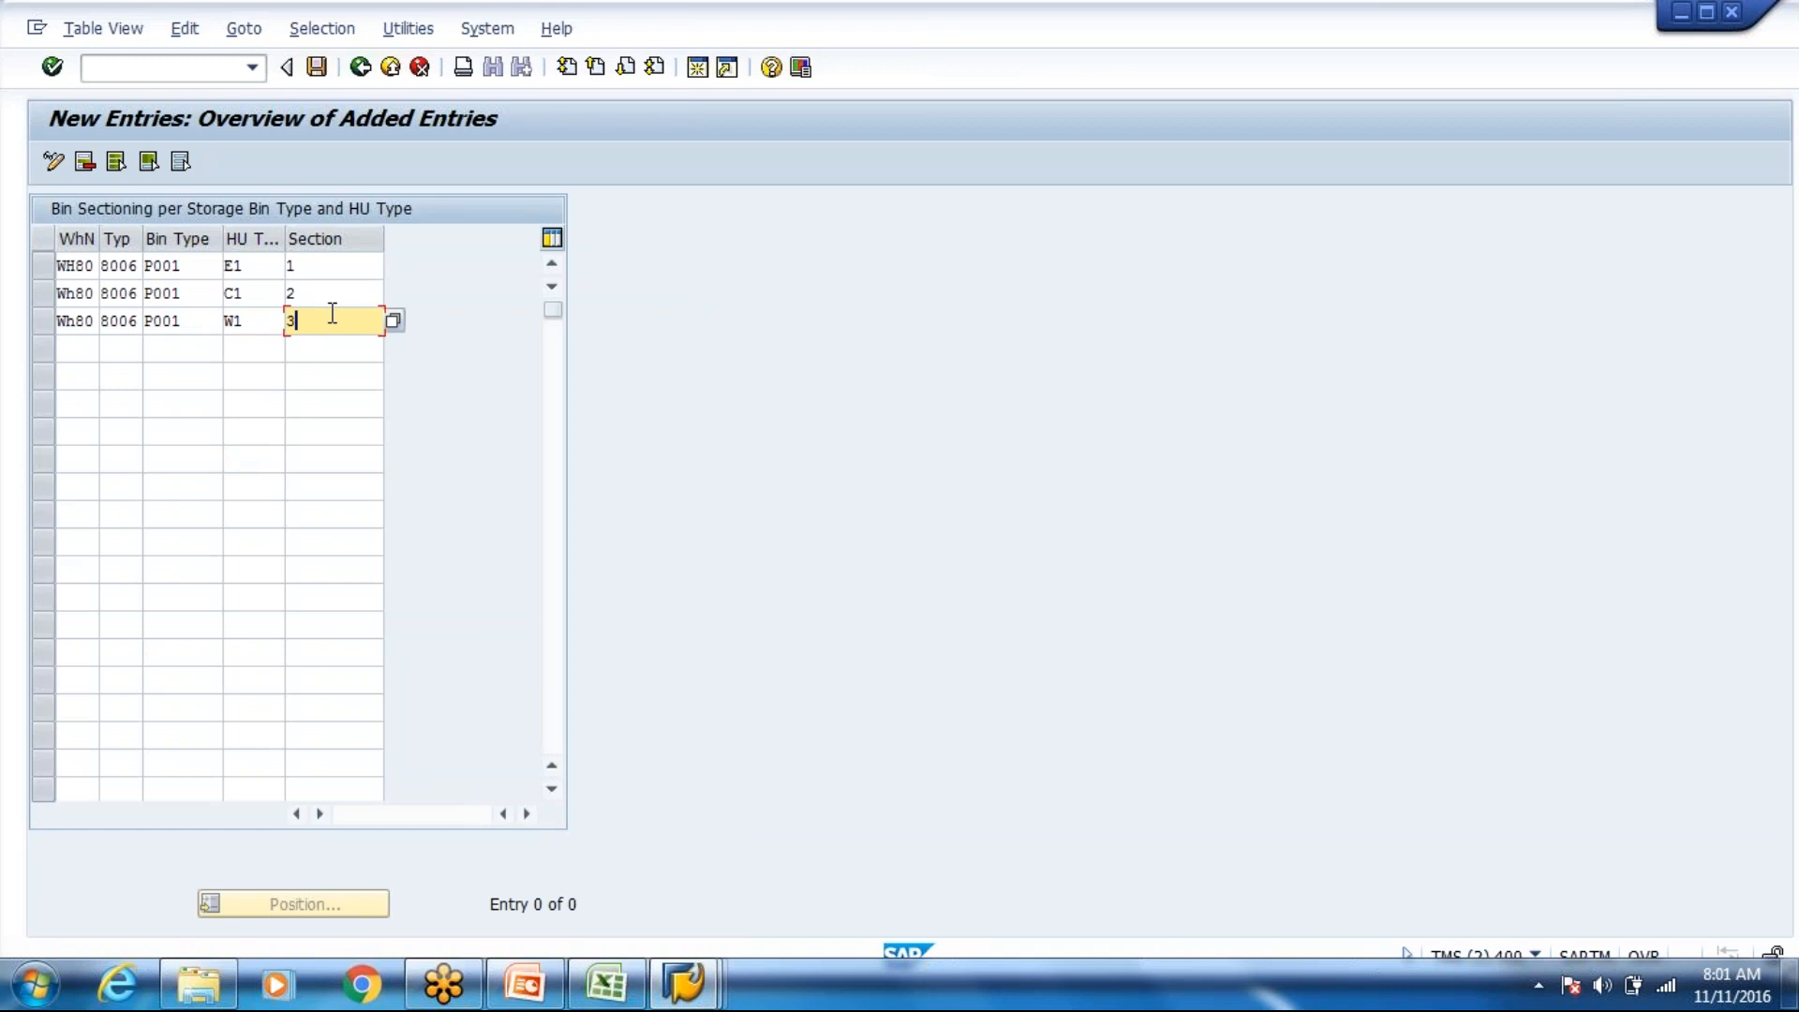
key(Return)
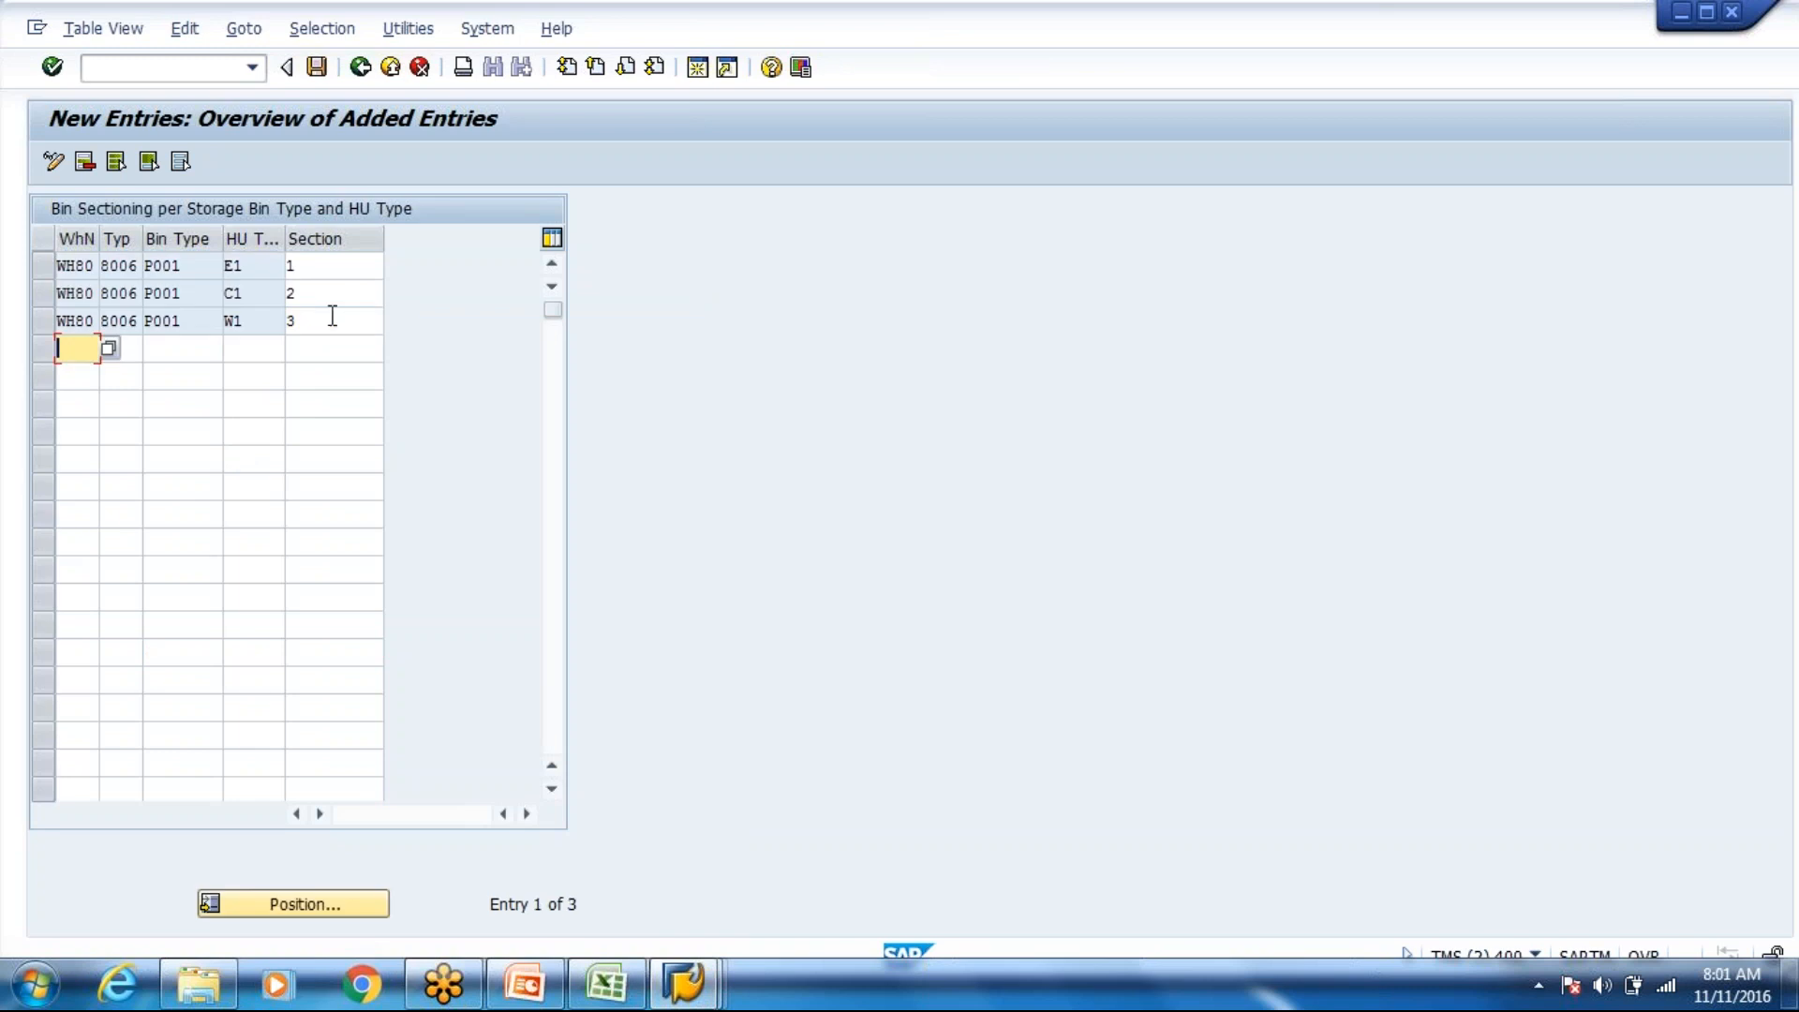
Step: Save the bin sectioning entries to the Warehouse WH80 customizing request and return to the IMG structure
key(ctrl+s)
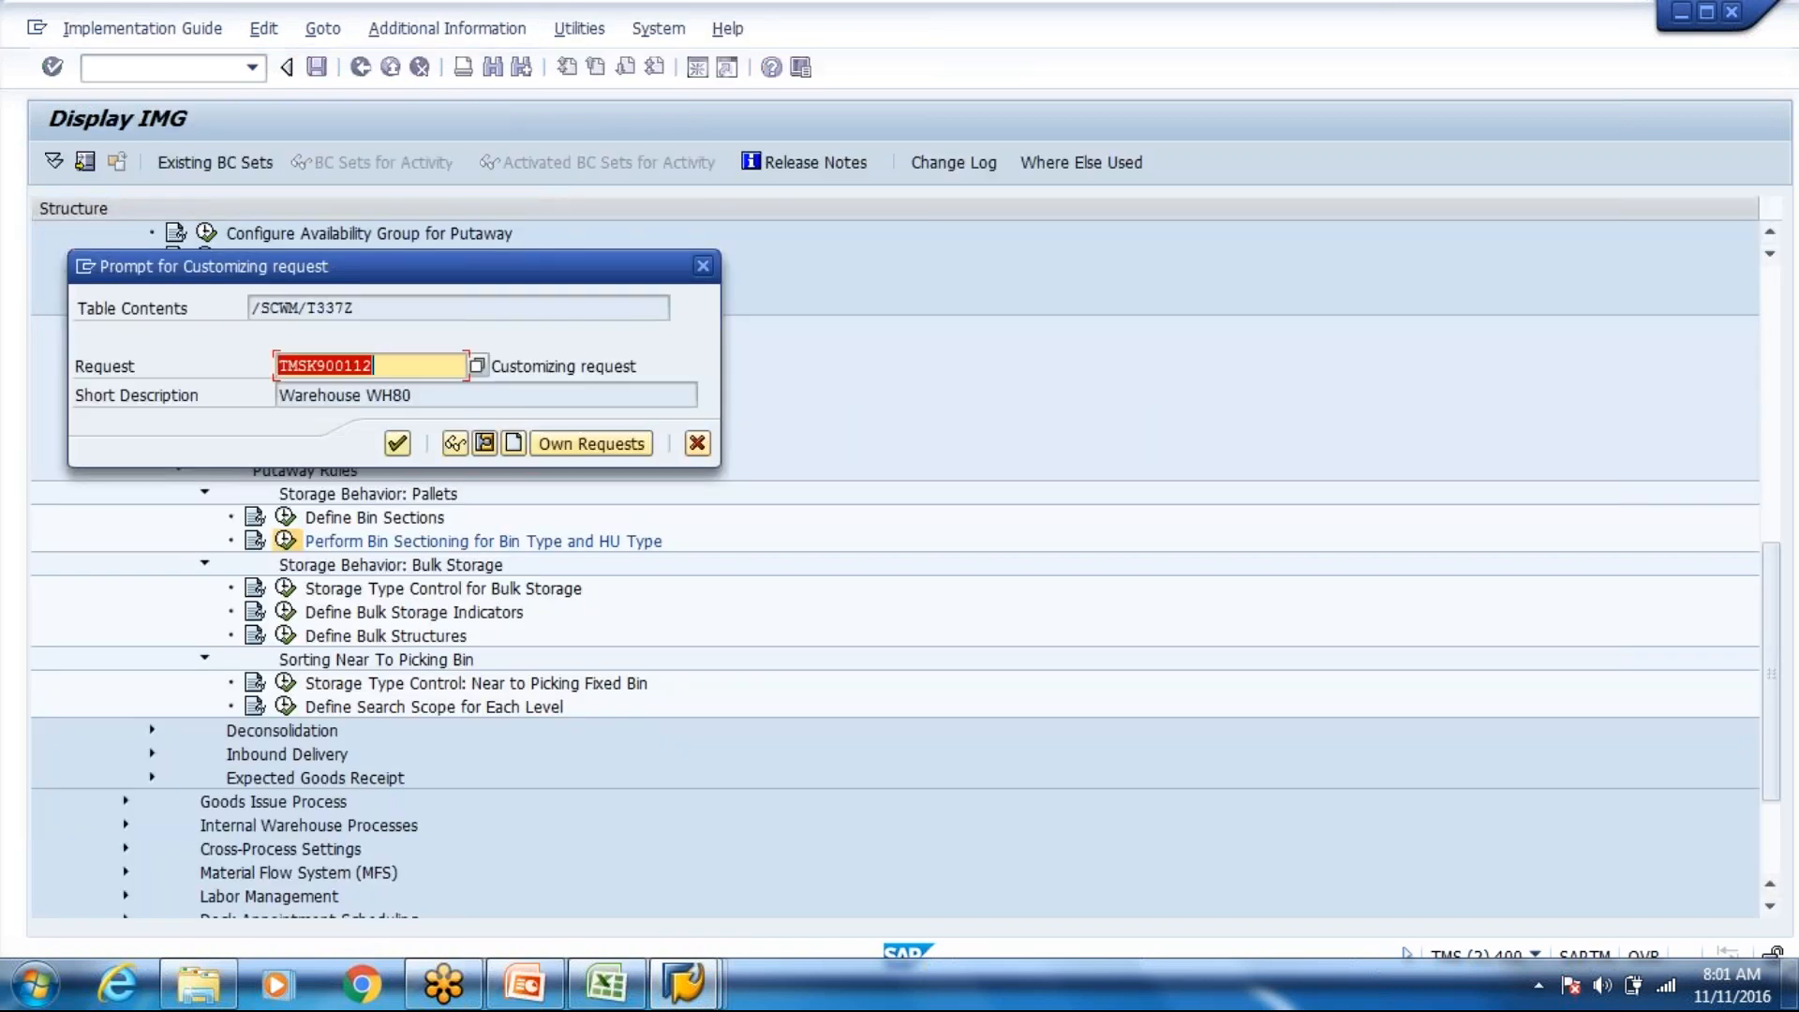
key(Return)
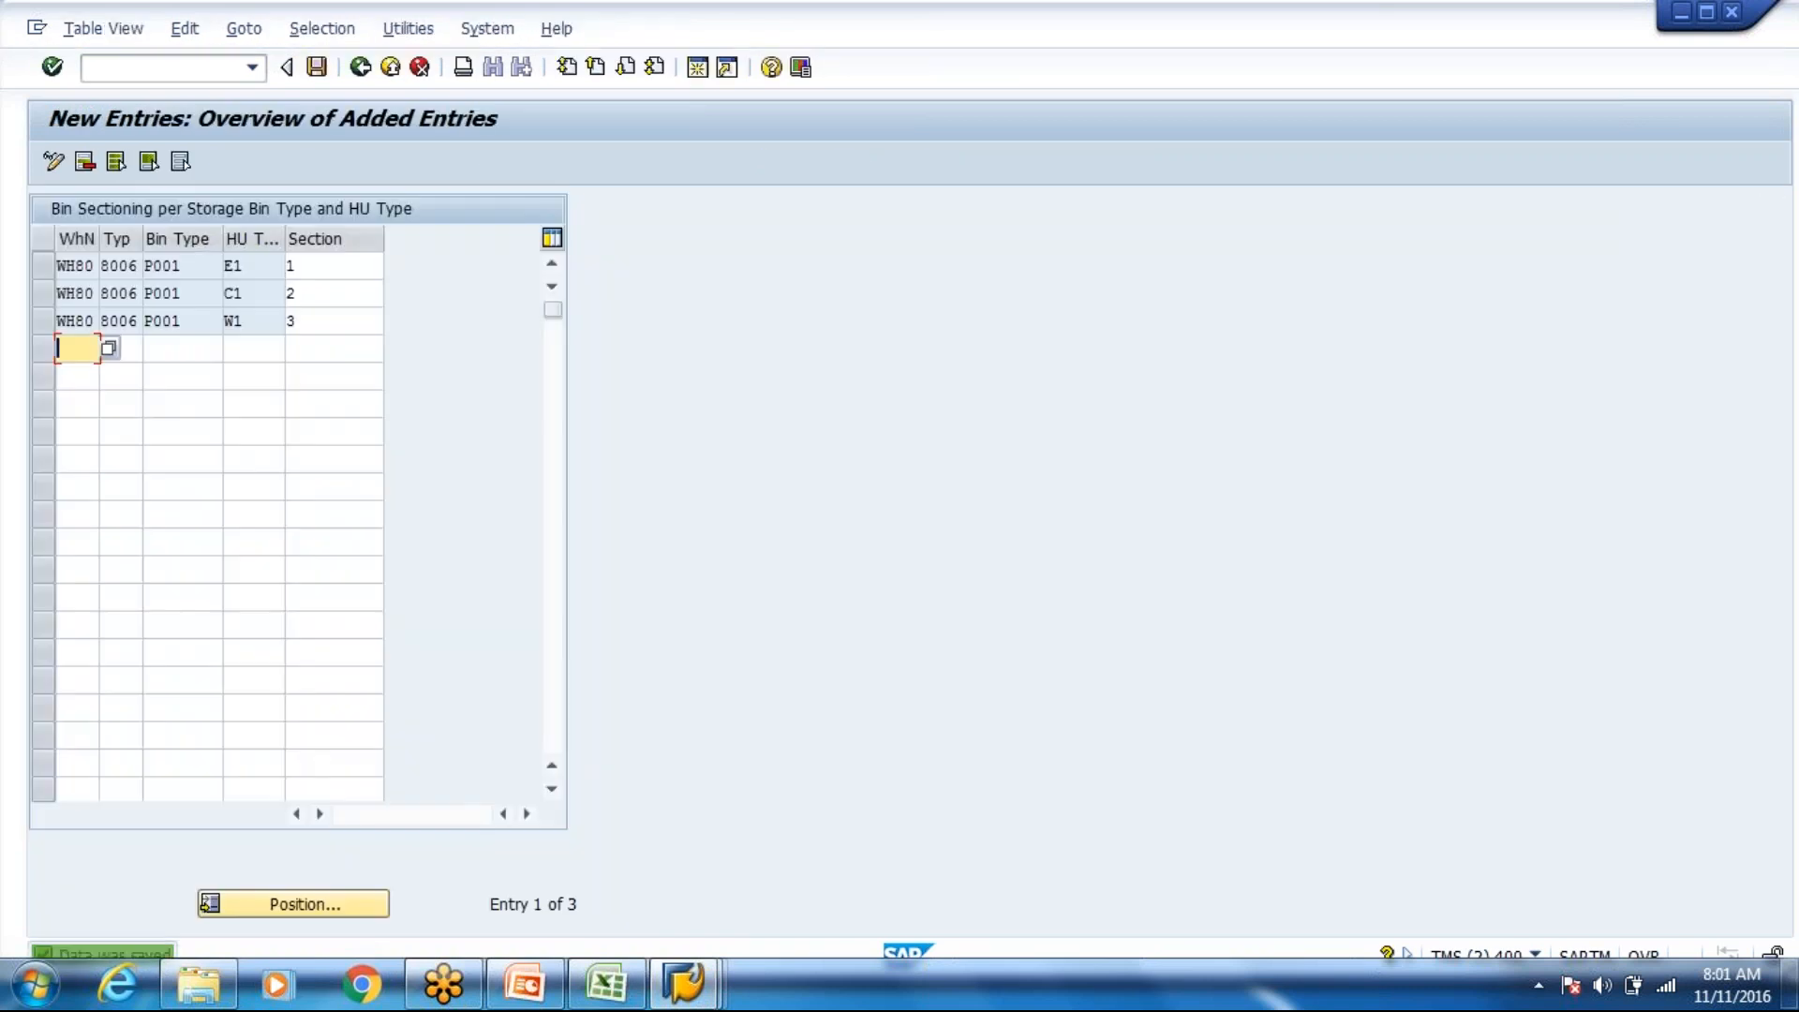
click(358, 73)
click(360, 70)
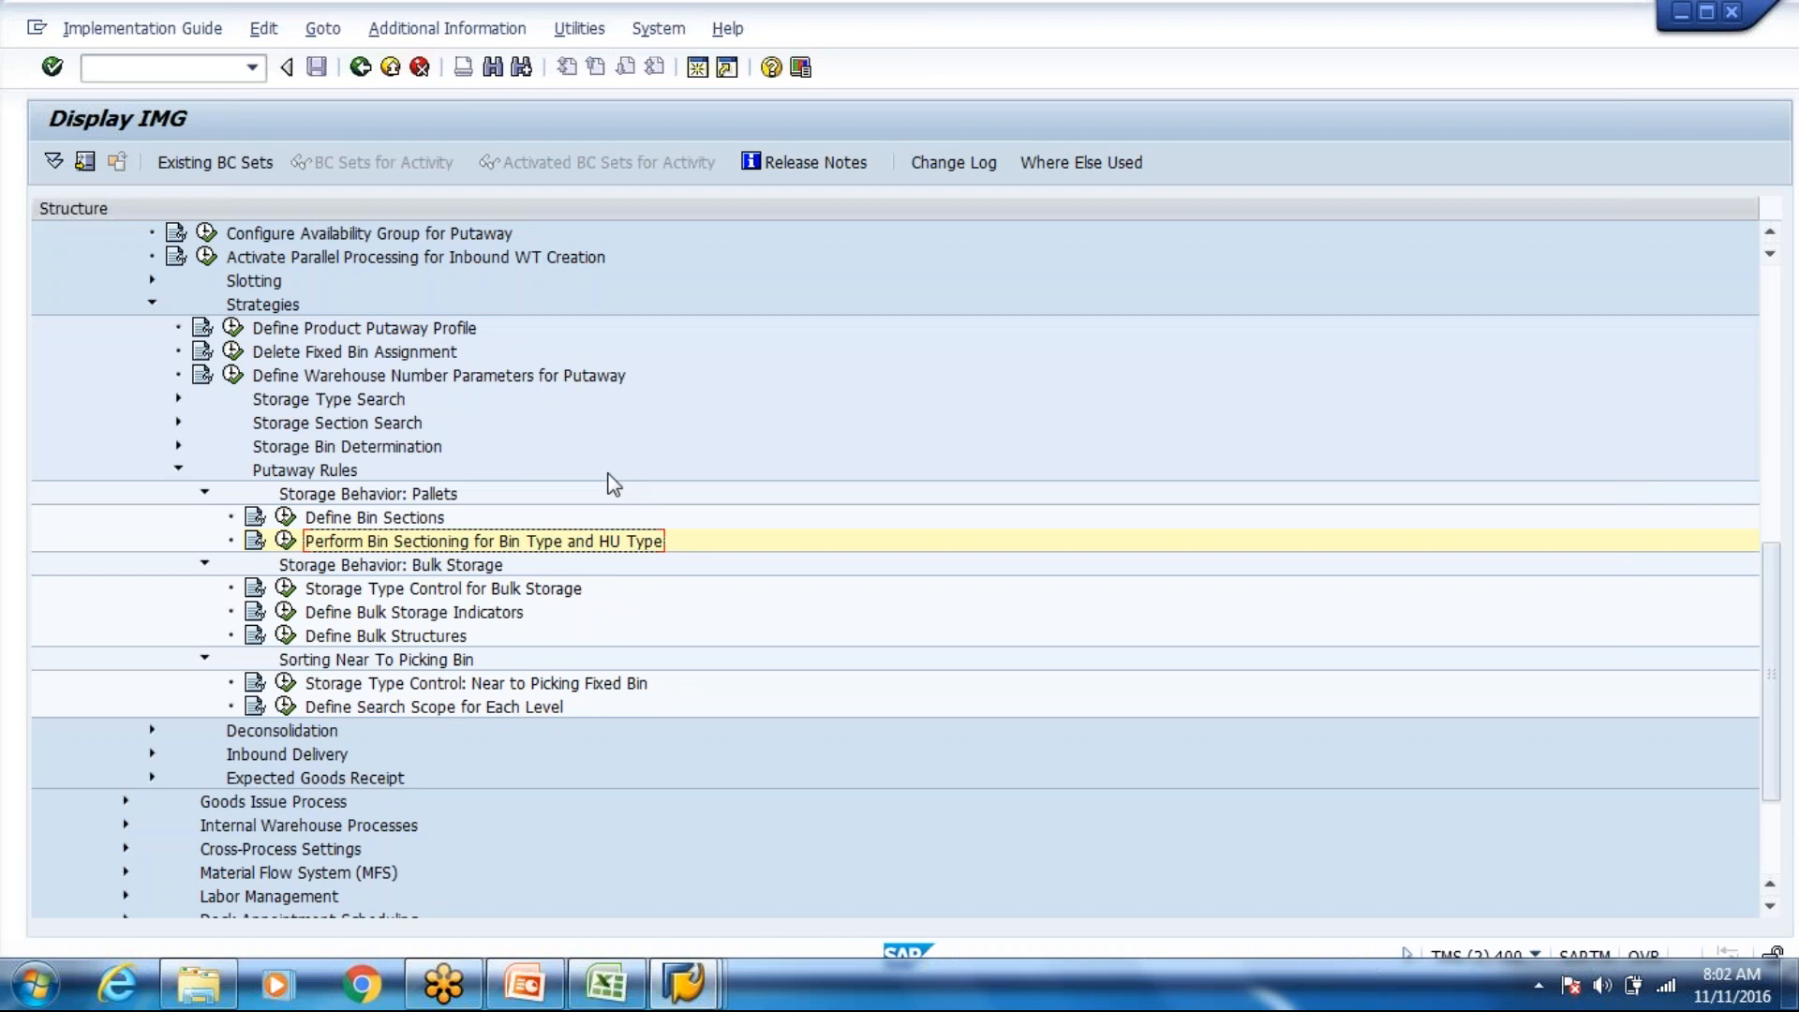
Step: Check the Warehouse Layout sheet in Excel, and bring up the Putaway Strategies slide in PowerPoint
click(601, 986)
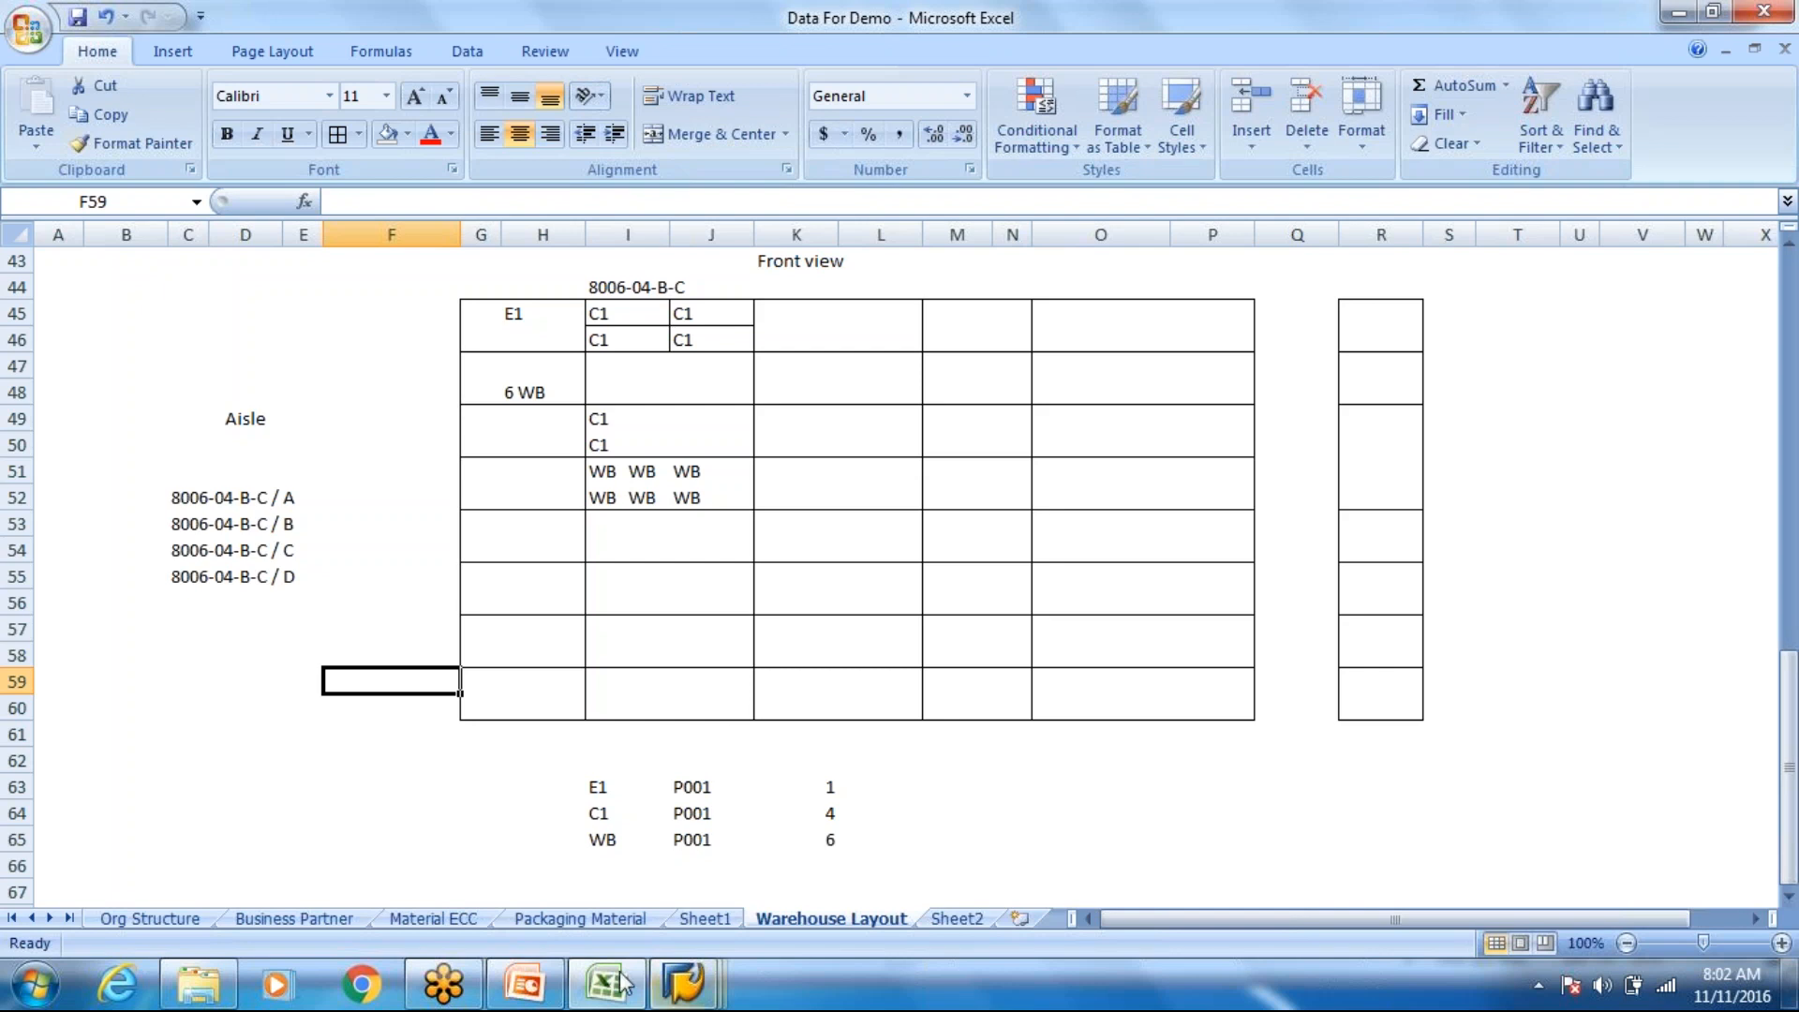
click(511, 995)
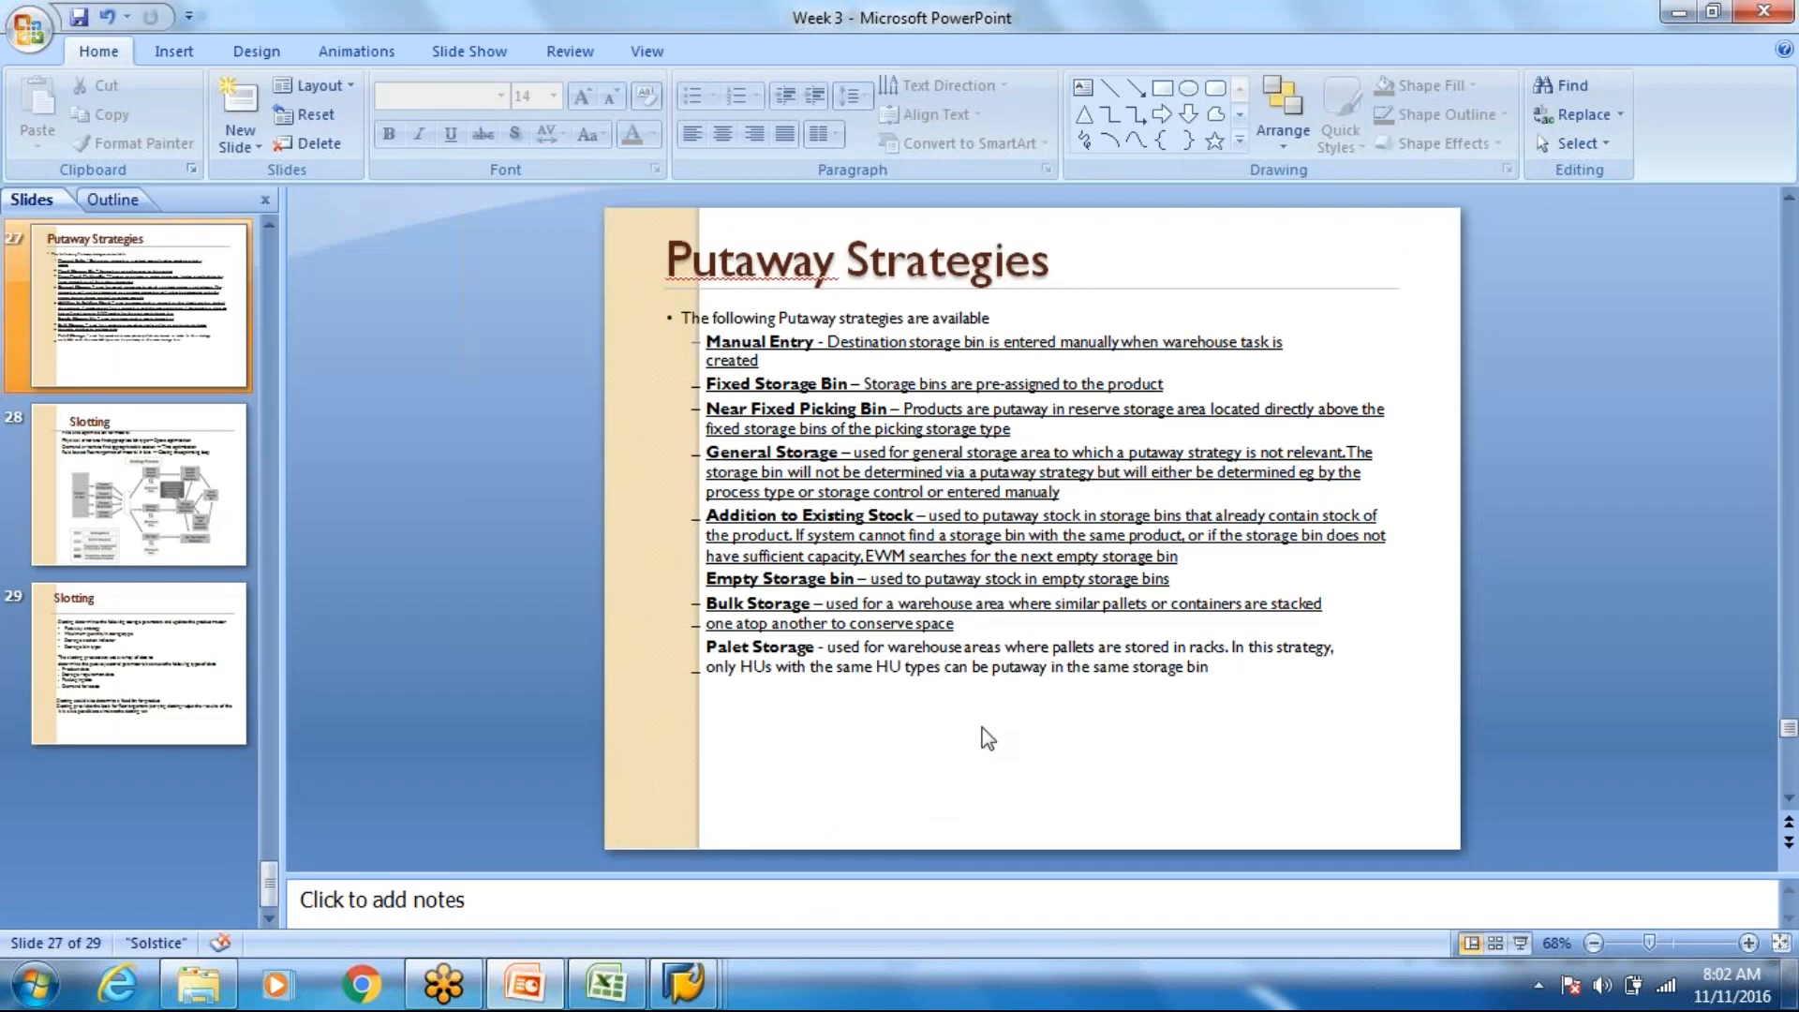